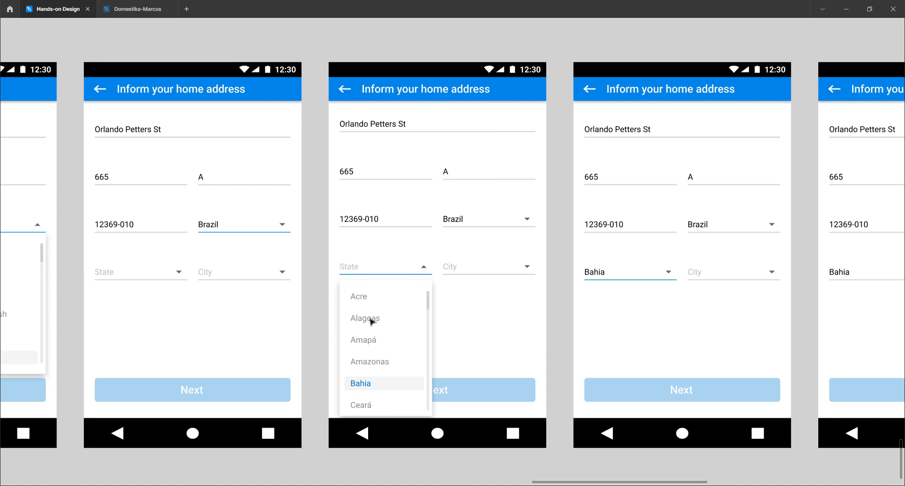
Examine the home address screen with the open State list and compare it with the neighbouring screens
scroll(372, 325, up, 2)
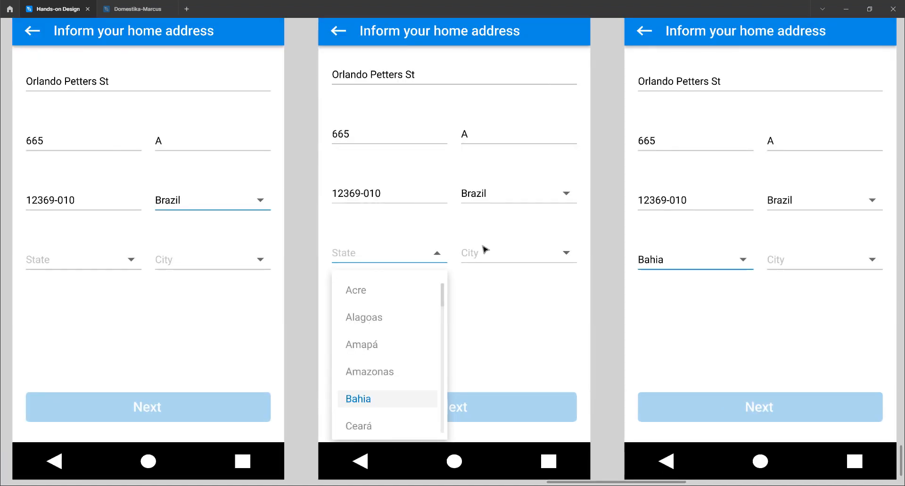
scroll(423, 247, up, 2)
scroll(422, 250, down, 1)
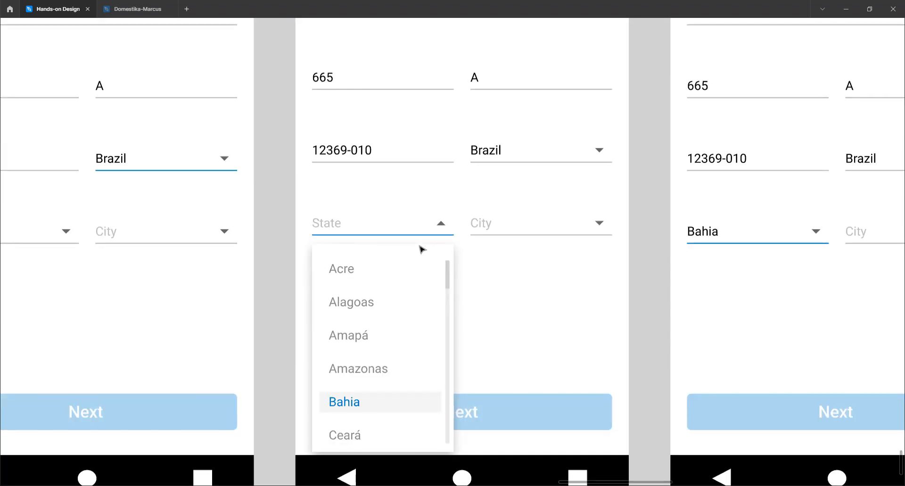
scroll(422, 250, down, 1)
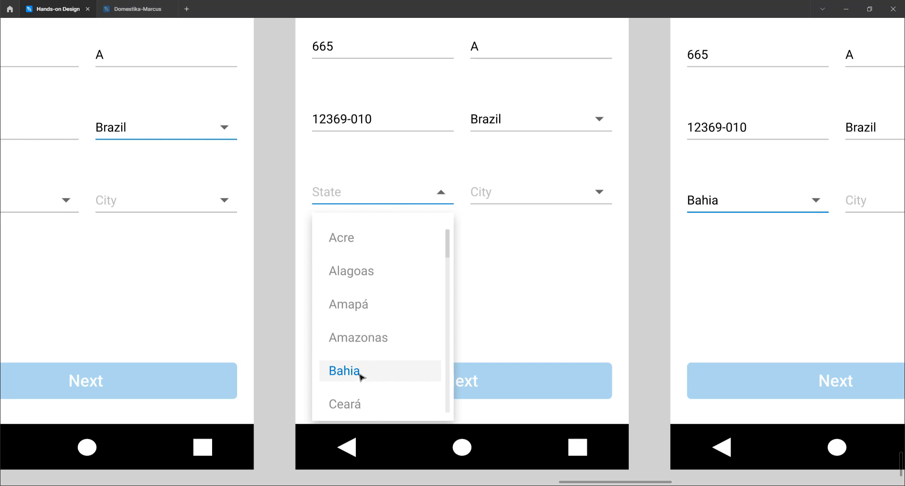
scroll(361, 376, right, 5)
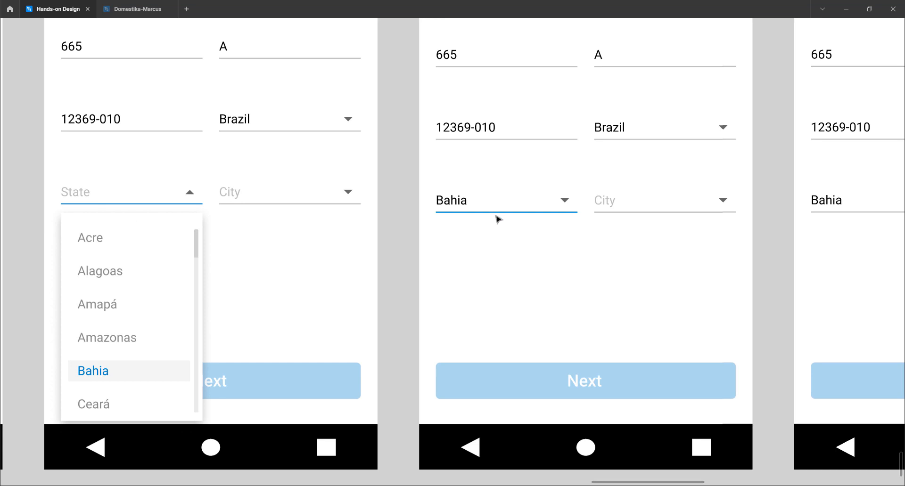
scroll(498, 218, left, 4)
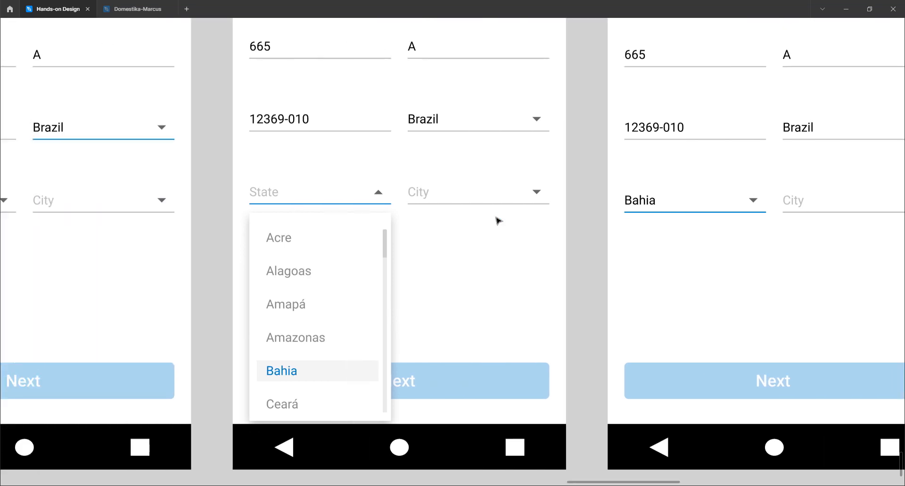
ctrl+scroll(499, 221, down, 3)
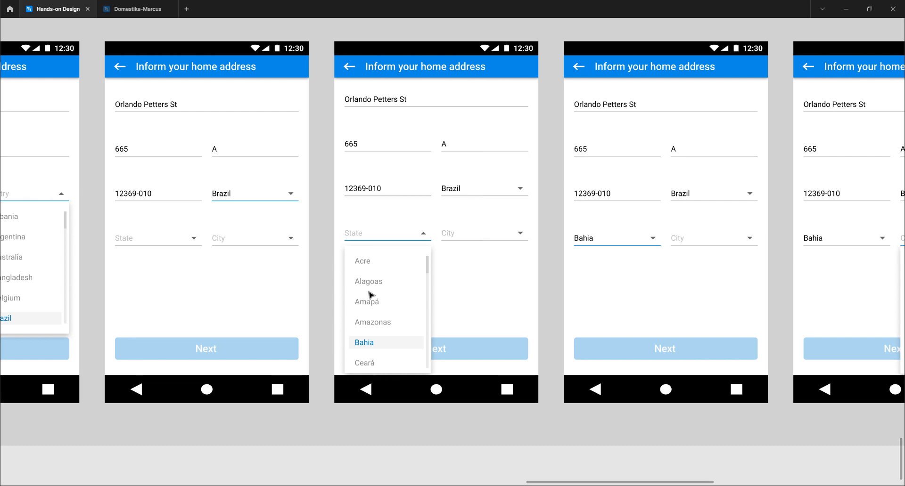
ctrl+scroll(370, 295, up, 3)
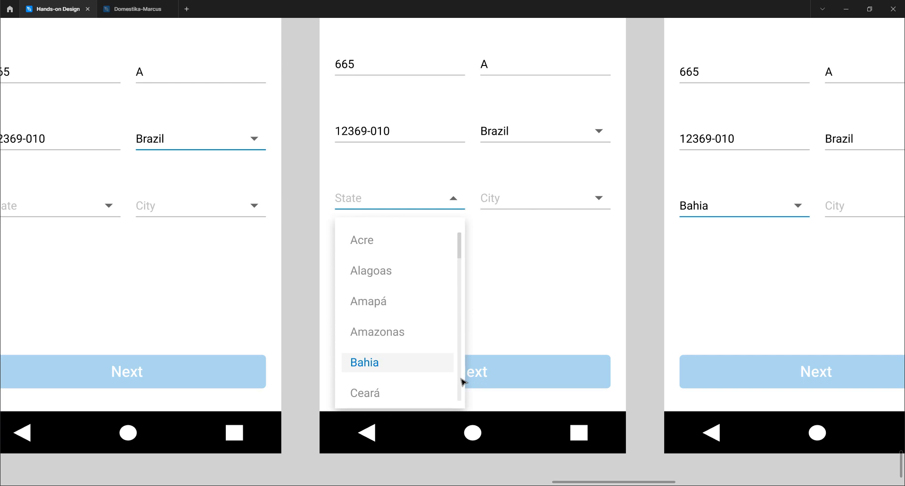
scroll(481, 331, down, 2)
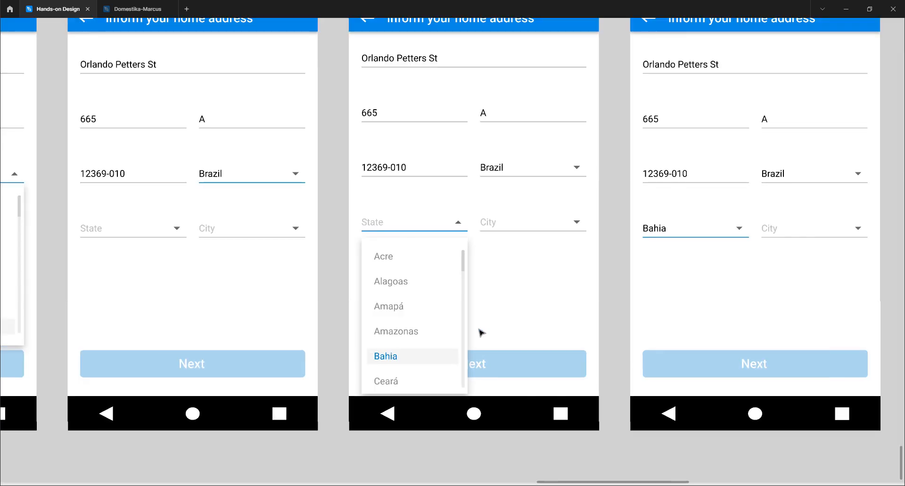
drag(421, 269, 439, 295)
scroll(438, 295, down, 2)
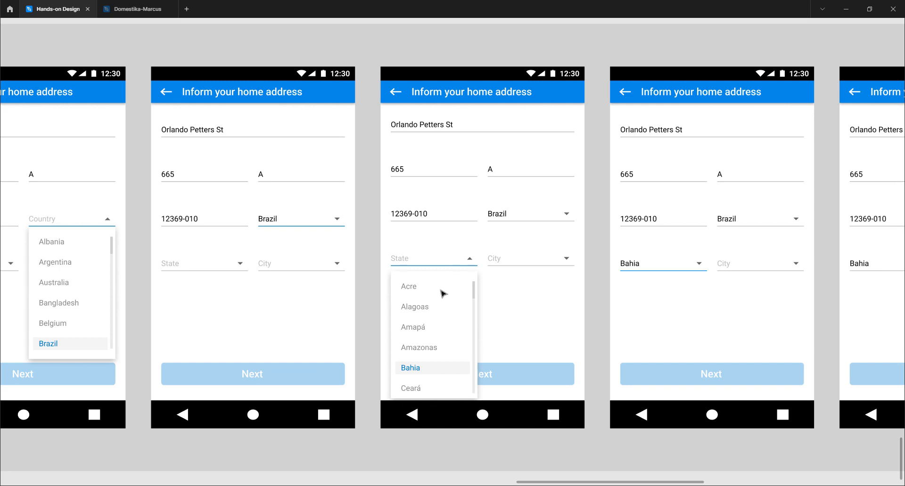
Go to the start of the Flows section and review the form screens from the empty form through the ZIP Code entry
scroll(442, 291, left, 5)
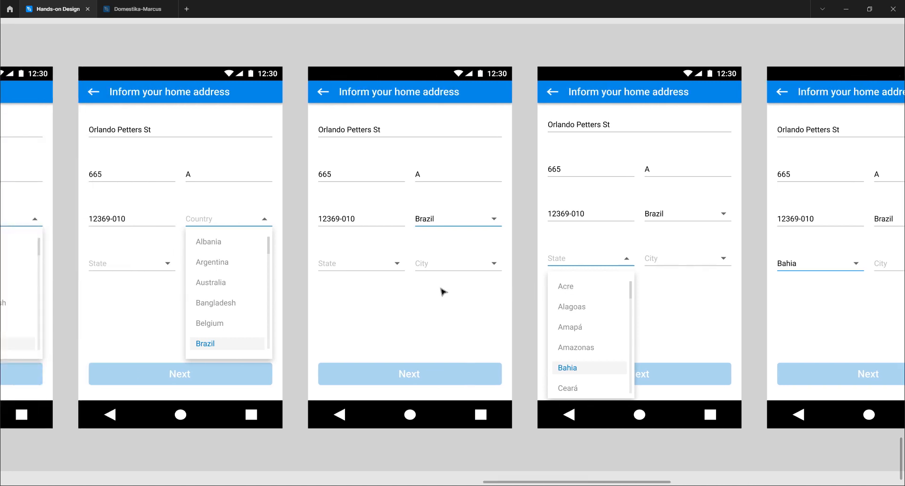
scroll(442, 291, left, 10)
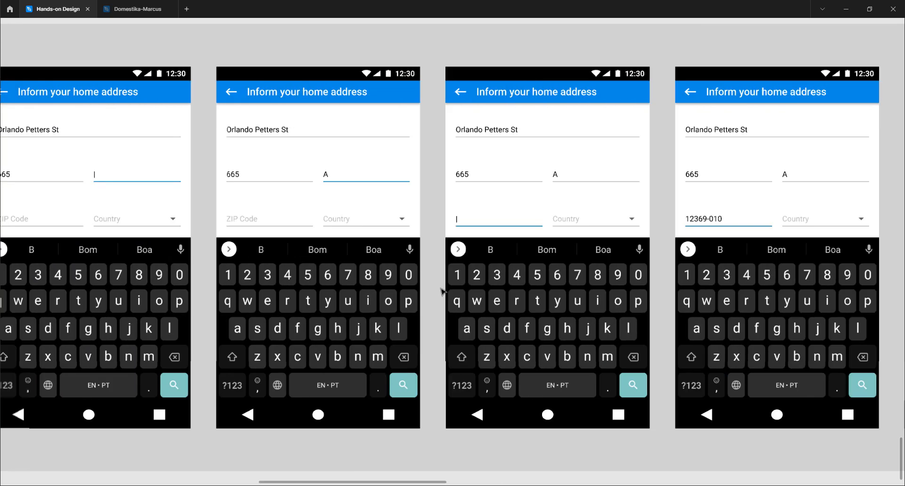
scroll(443, 291, left, 10)
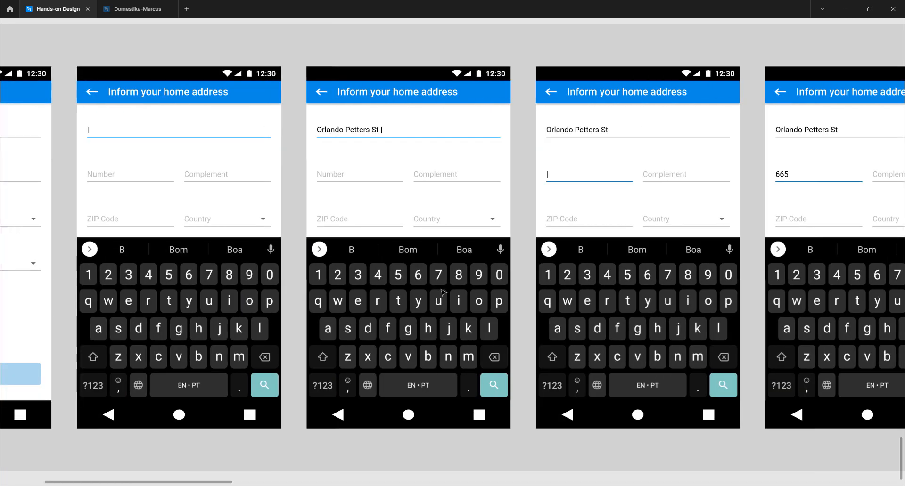
scroll(442, 291, up, 3)
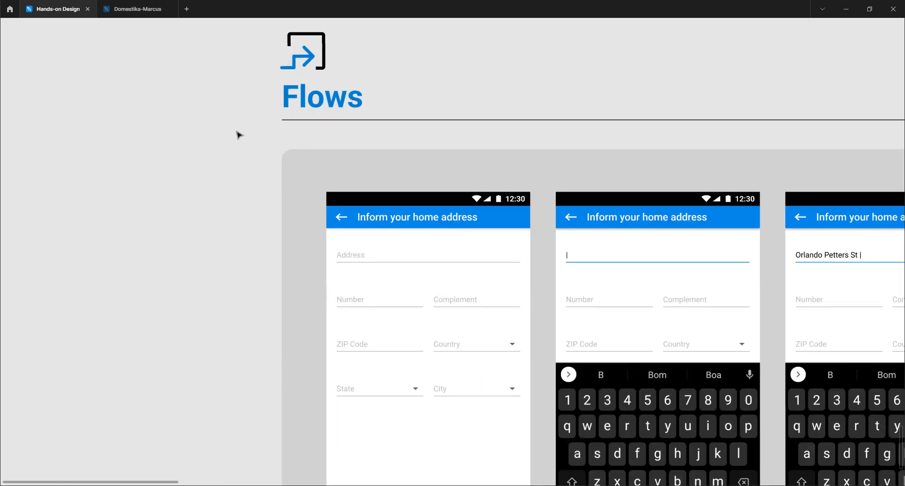
scroll(238, 135, down, 3)
scroll(237, 136, right, 3)
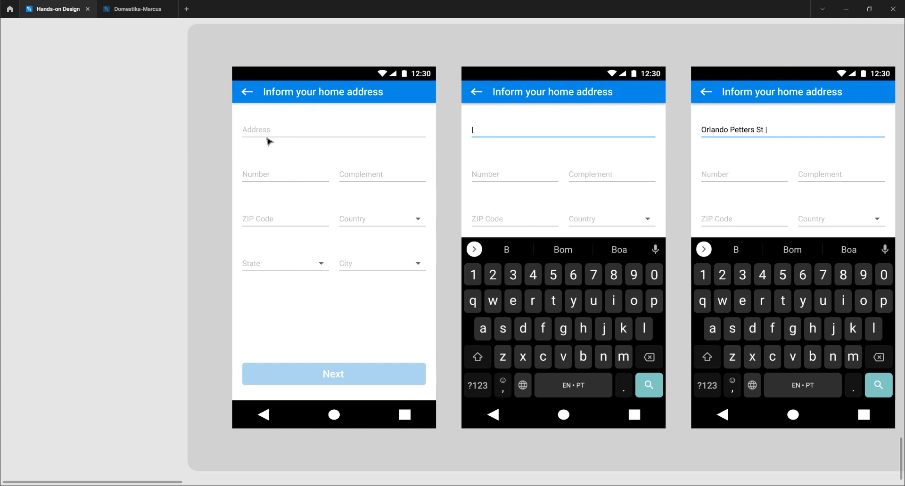
scroll(377, 162, right, 3)
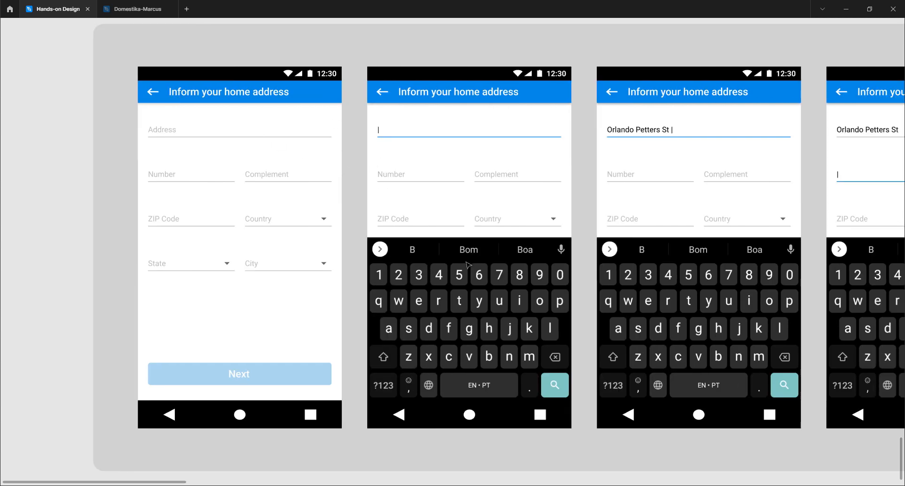
scroll(467, 266, right, 6)
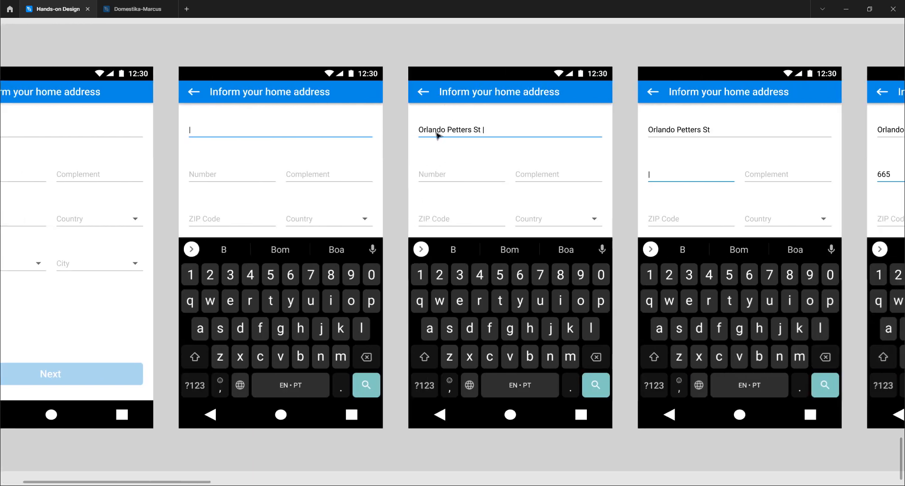
scroll(443, 136, right, 11)
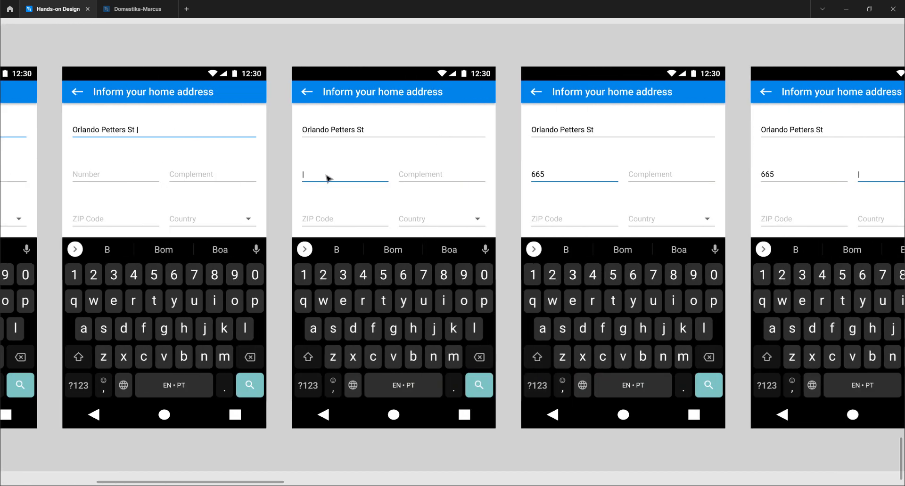
scroll(406, 198, right, 4)
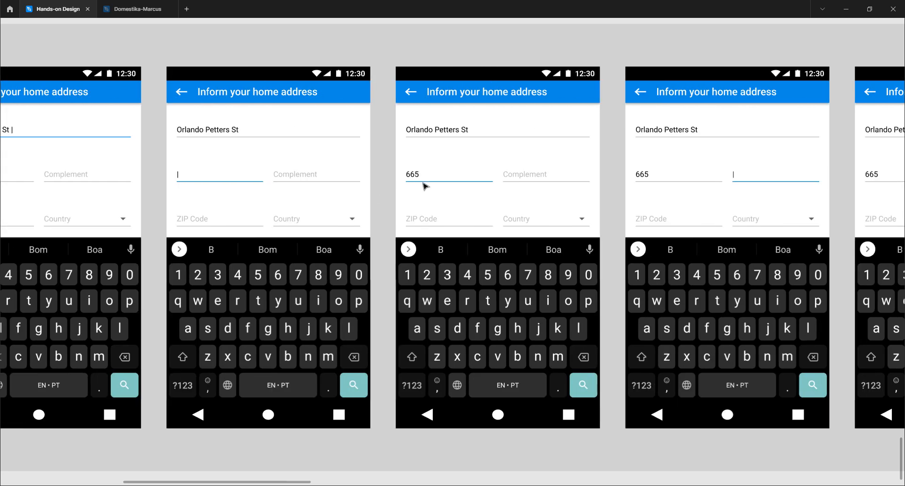
scroll(471, 194, right, 10)
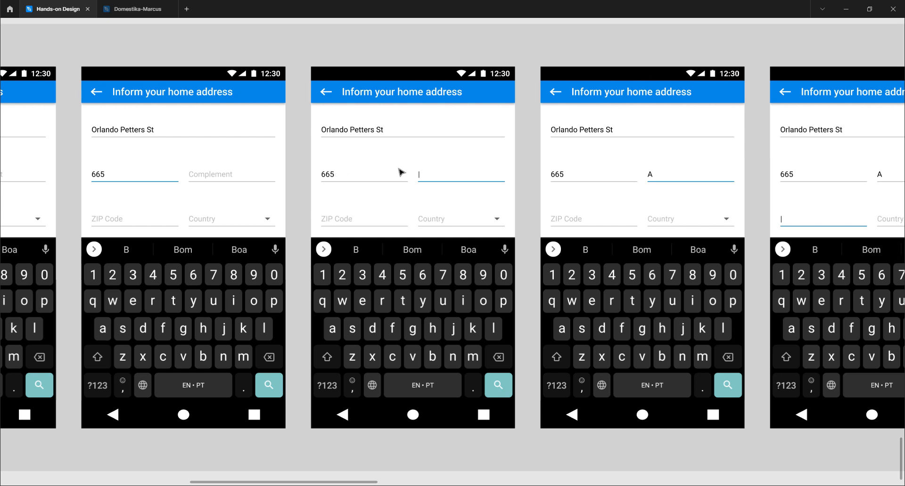
scroll(437, 182, right, 10)
scroll(437, 180, right, 4)
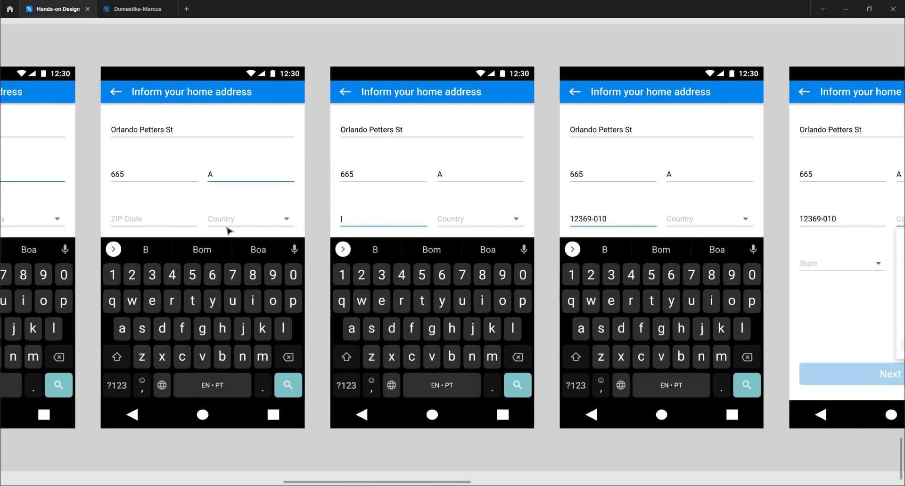
scroll(421, 225, right, 4)
scroll(486, 224, right, 5)
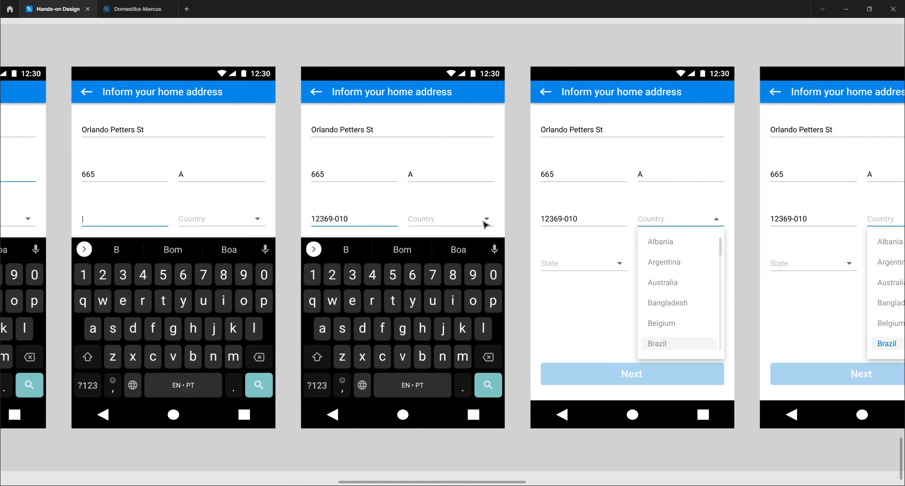
Review the remaining flow screens, from the Country, State and City selections through the final Success screen
scroll(430, 226, right, 10)
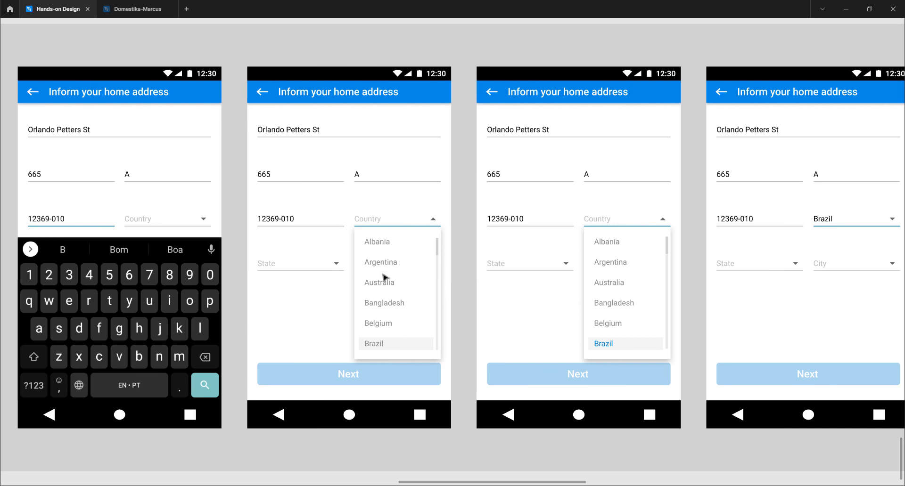
scroll(445, 334, right, 3)
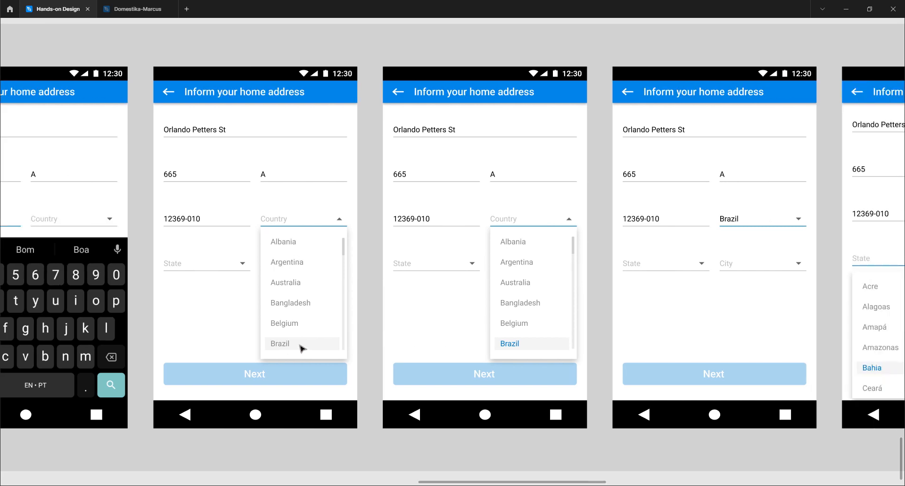
scroll(301, 349, up, 1)
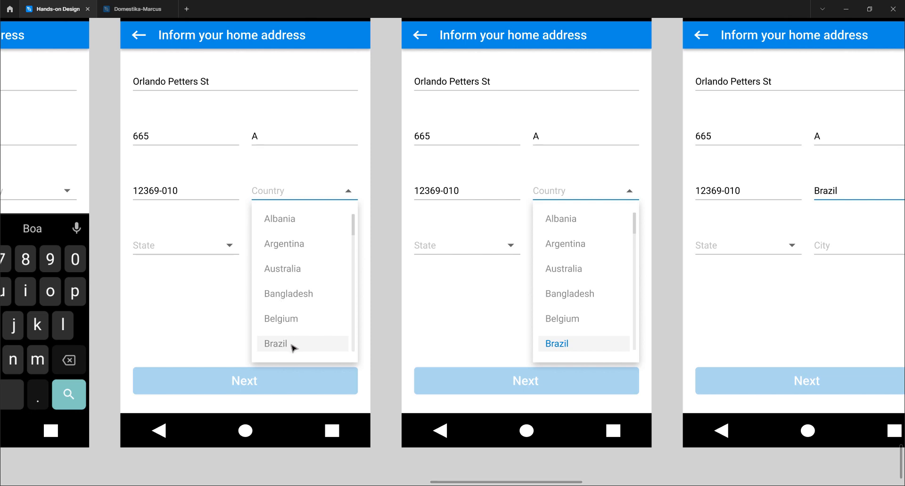
scroll(344, 333, right, 5)
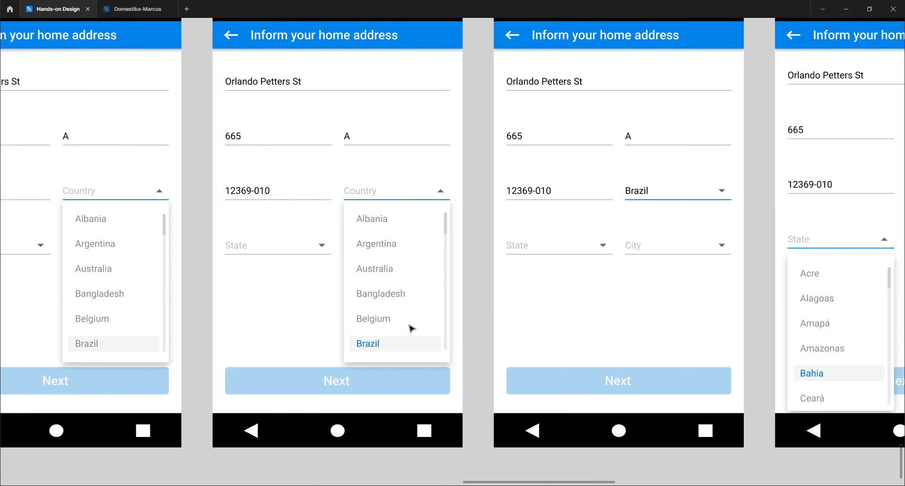
scroll(384, 347, right, 3)
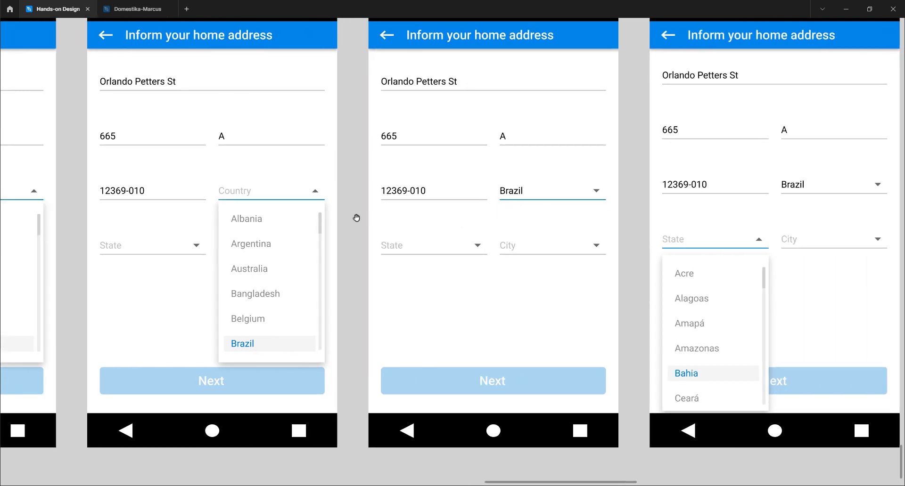
drag(353, 217, 323, 236)
scroll(537, 256, right, 7)
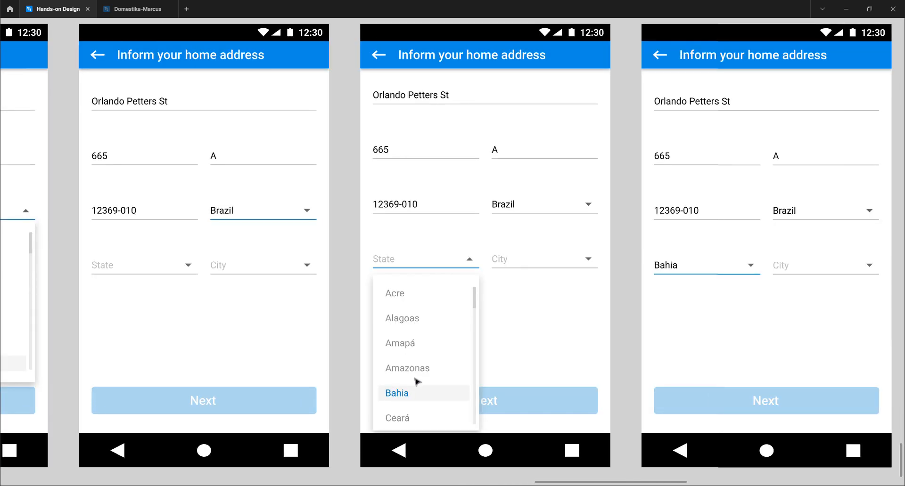
scroll(417, 381, right, 13)
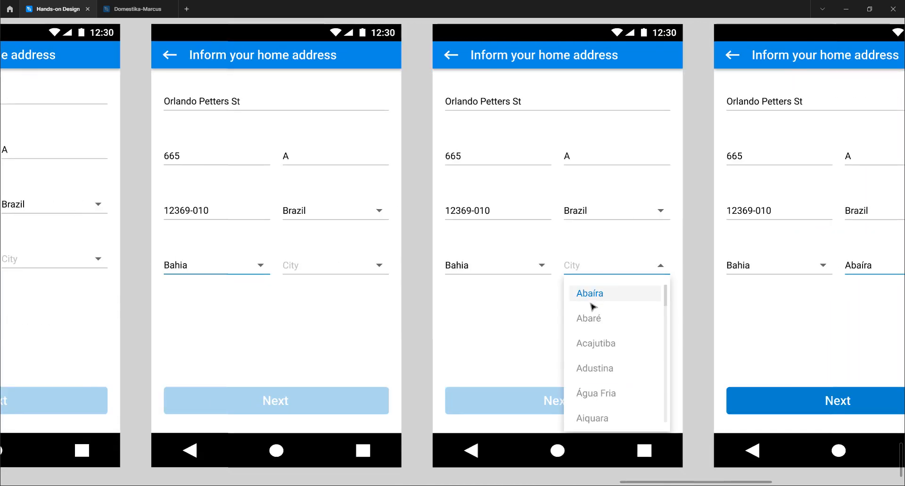
scroll(575, 325, right, 9)
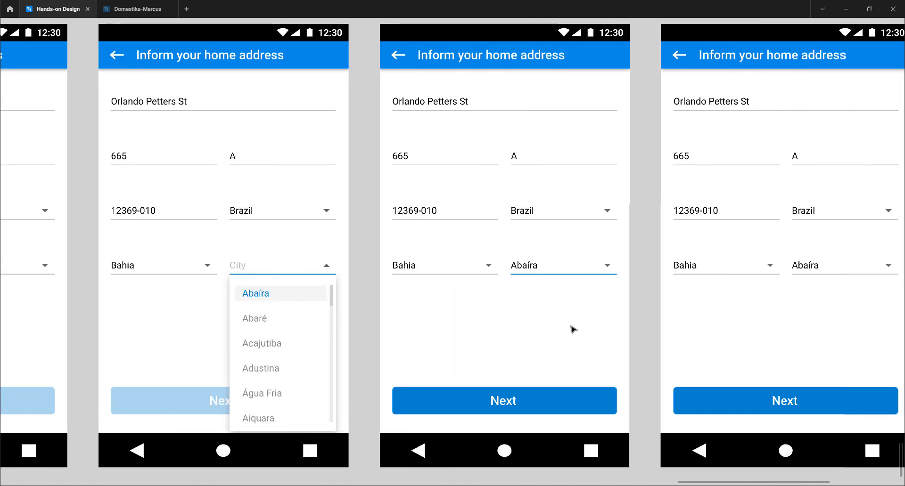
scroll(571, 329, right, 2)
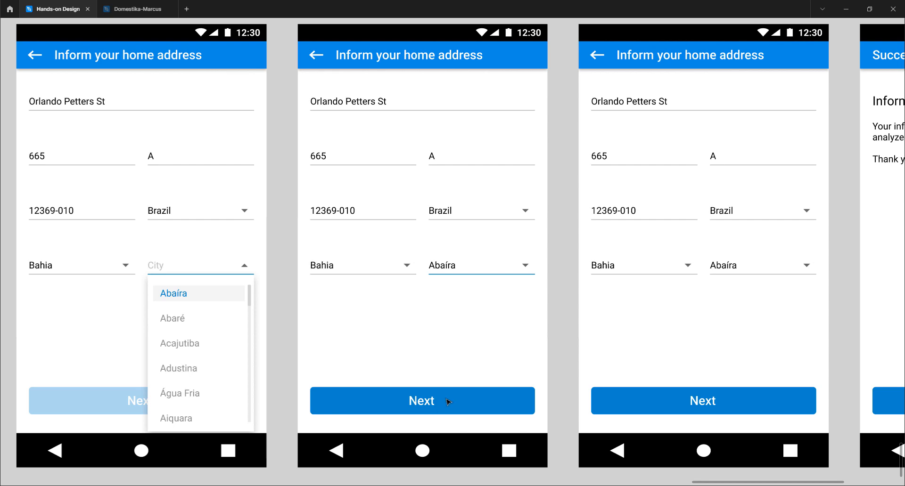
scroll(448, 402, right, 7)
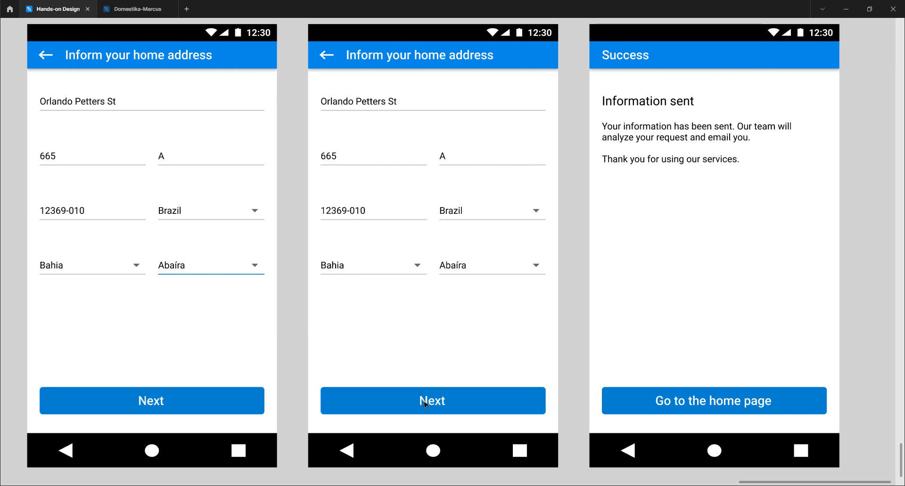
scroll(424, 404, right, 5)
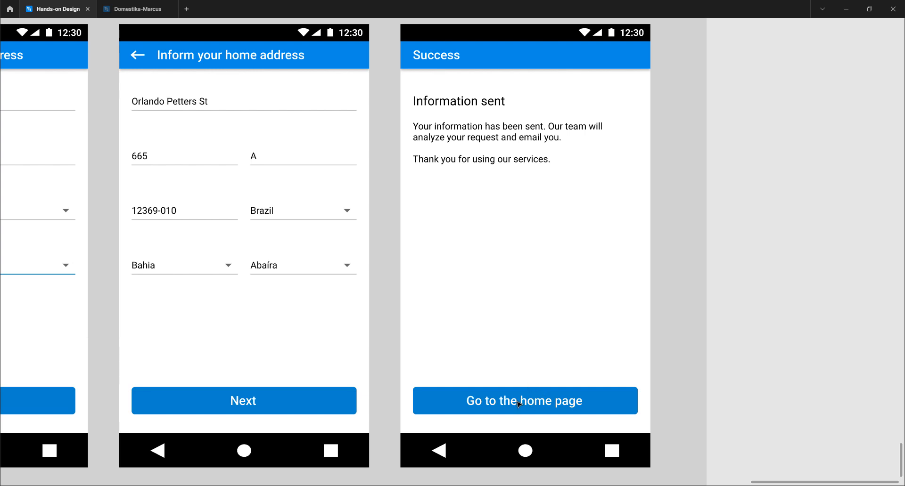
Review the flow screens in reverse order, from the Success screen back to the empty home address form
scroll(518, 401, left, 20)
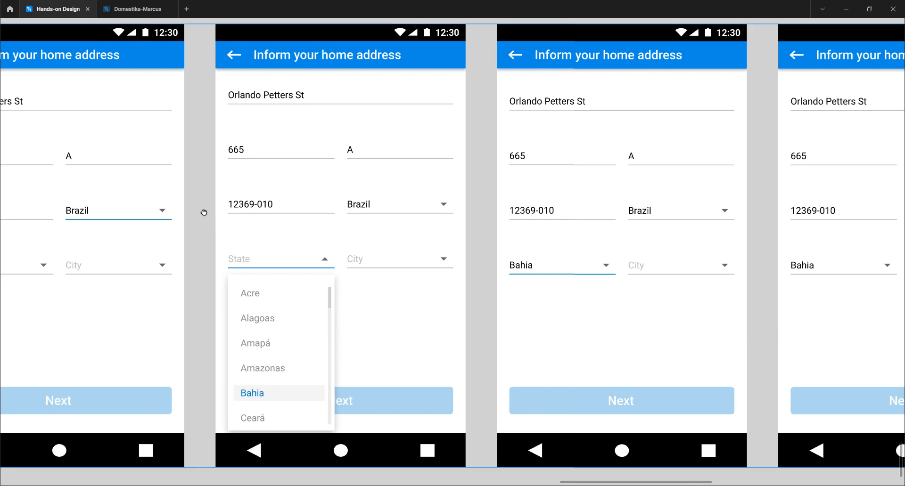
drag(202, 210, 204, 214)
scroll(206, 218, left, 20)
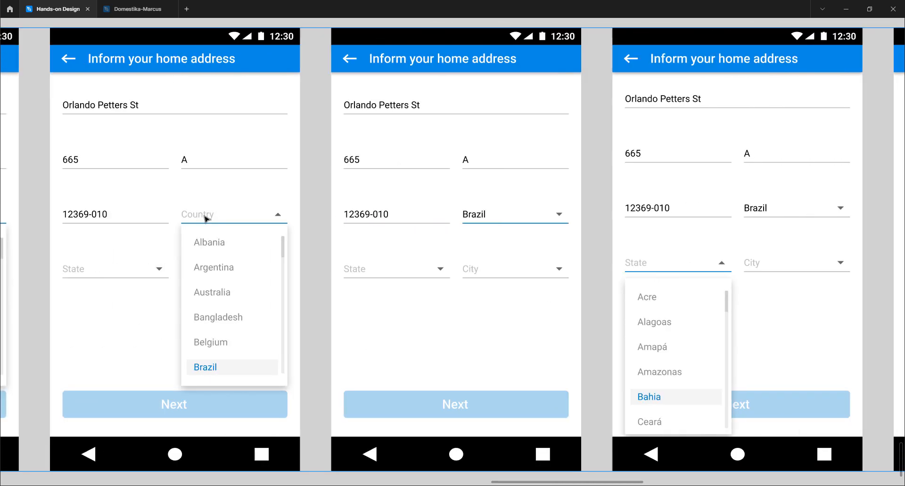
scroll(206, 218, left, 20)
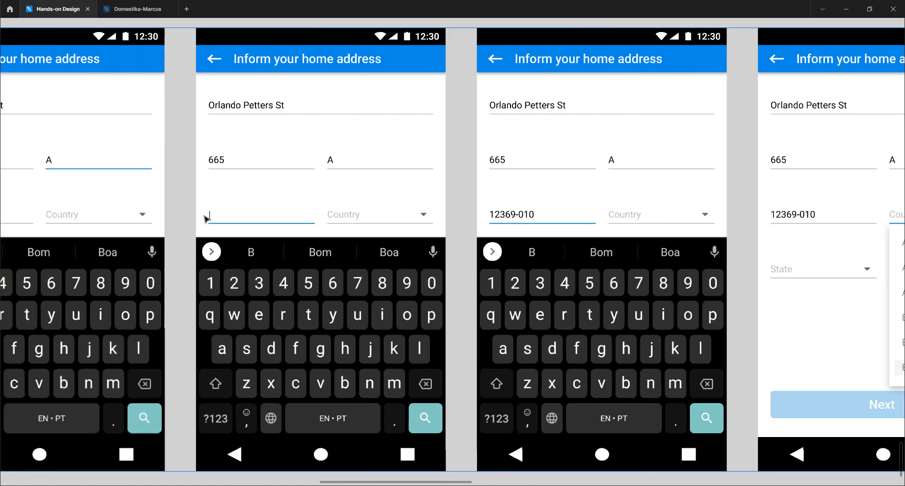
scroll(205, 218, left, 20)
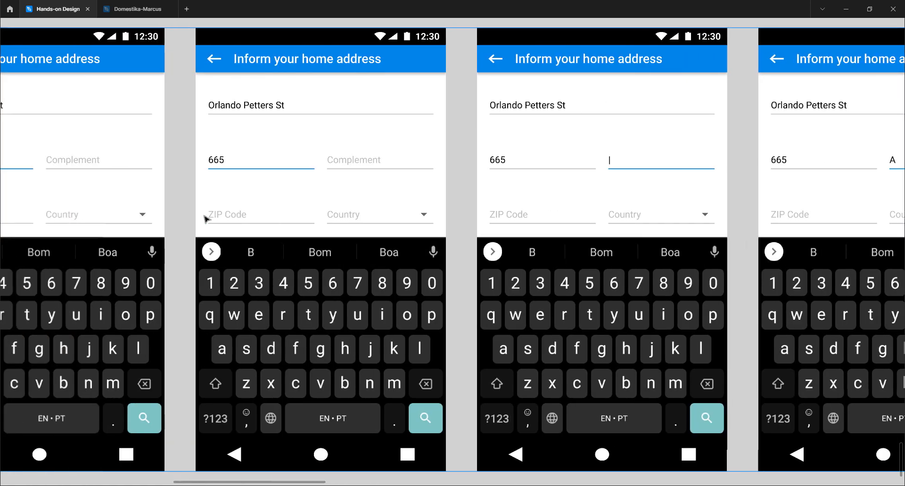
scroll(206, 218, left, 20)
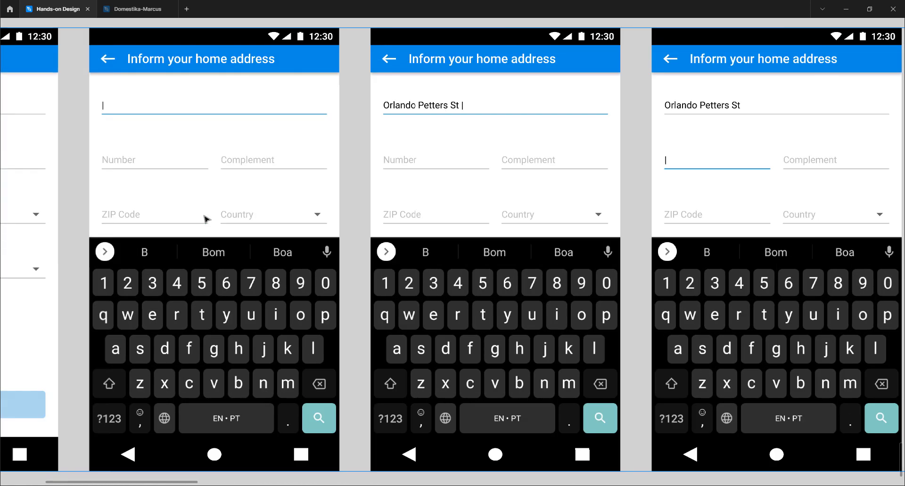
scroll(206, 218, right, 3)
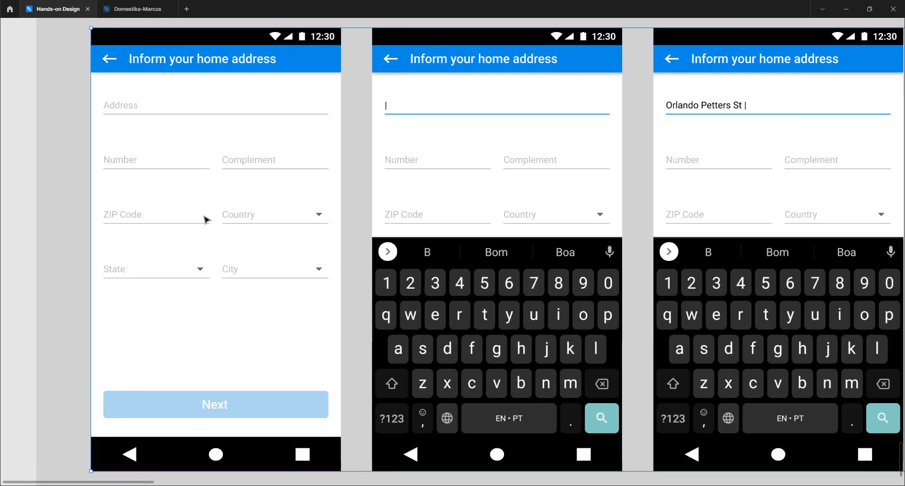
Go up to the States section and examine the dropdown's Active, Opened, Hover and Selected states
scroll(168, 173, up, 15)
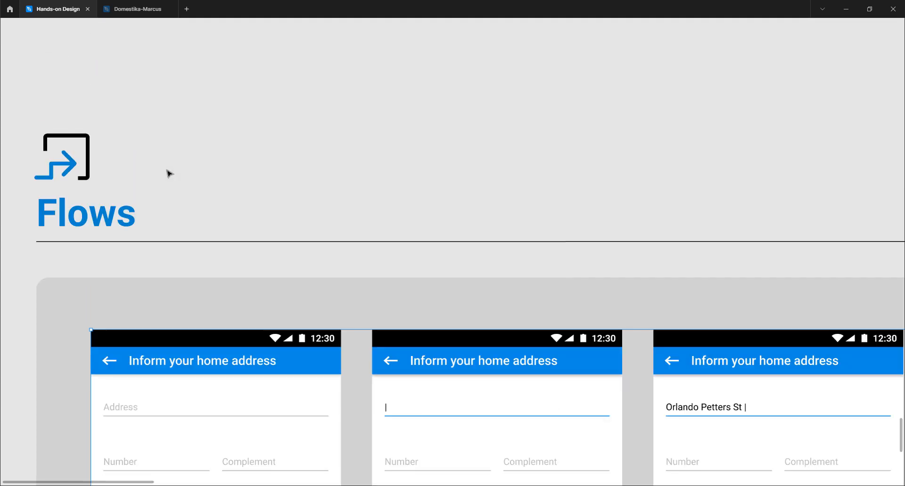
scroll(168, 173, up, 19)
scroll(167, 174, down, 4)
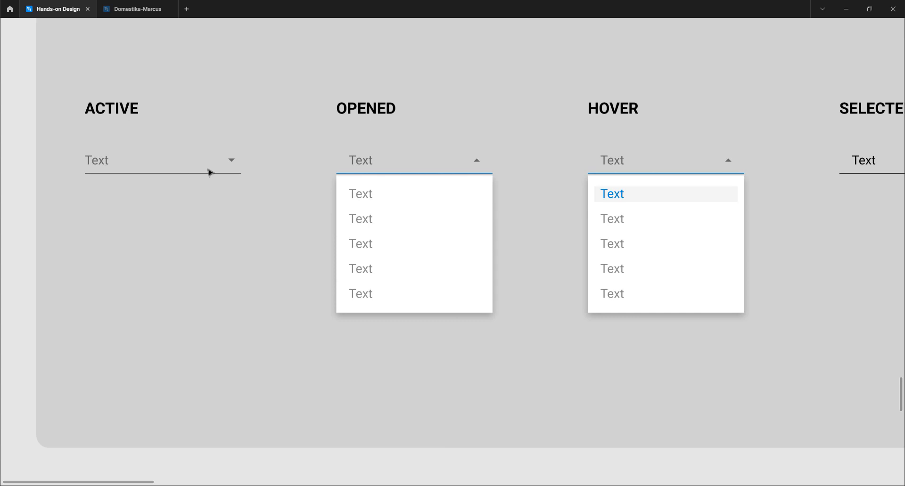
scroll(380, 157, right, 3)
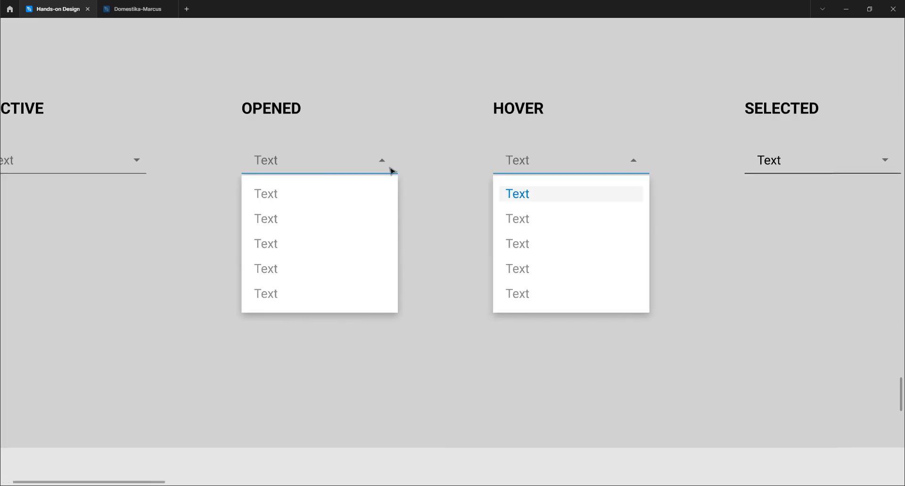
scroll(390, 171, right, 4)
scroll(509, 158, right, 3)
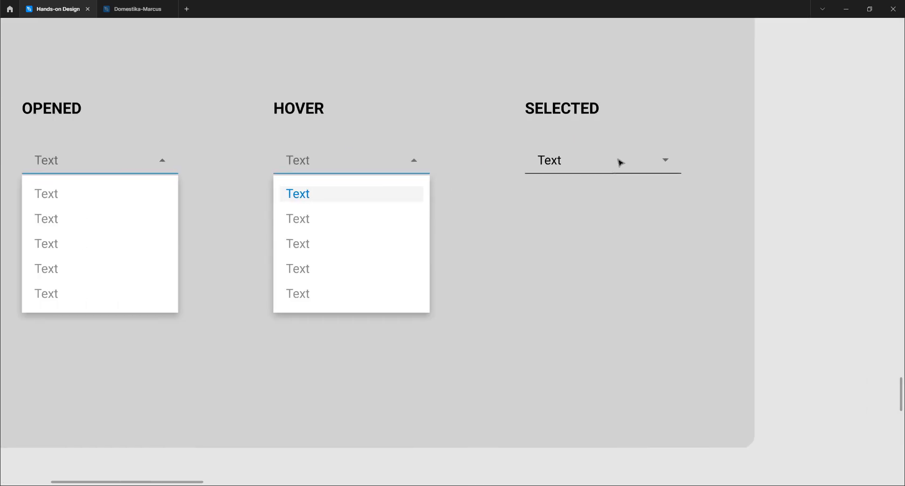
scroll(618, 162, left, 9)
scroll(467, 160, left, 7)
Compare the dropdown fields of the empty home address form in Flows with the component states in the States section
scroll(408, 154, down, 15)
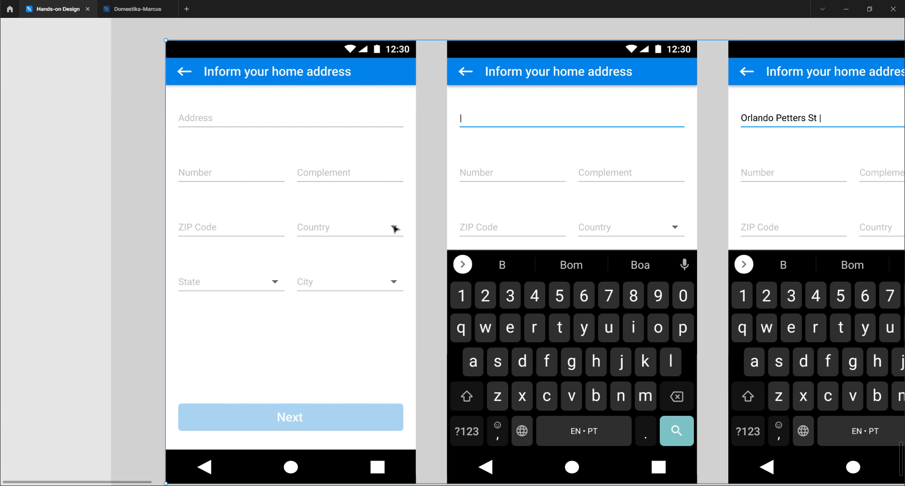
scroll(357, 233, up, 20)
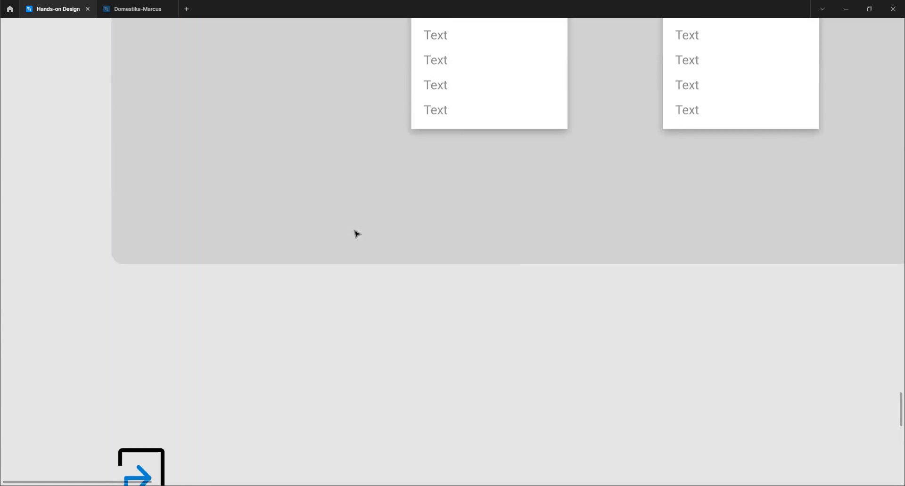
scroll(354, 231, down, 1)
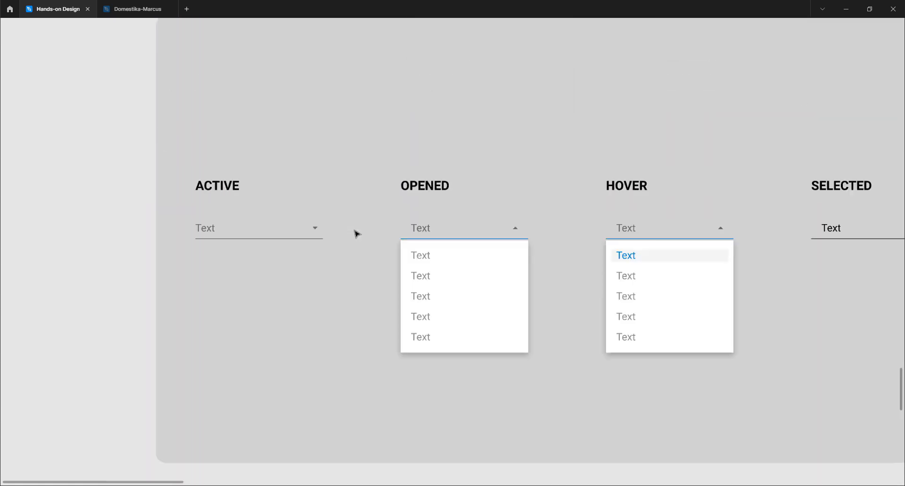
scroll(354, 230, up, 6)
scroll(353, 230, down, 1)
scroll(354, 233, down, 1)
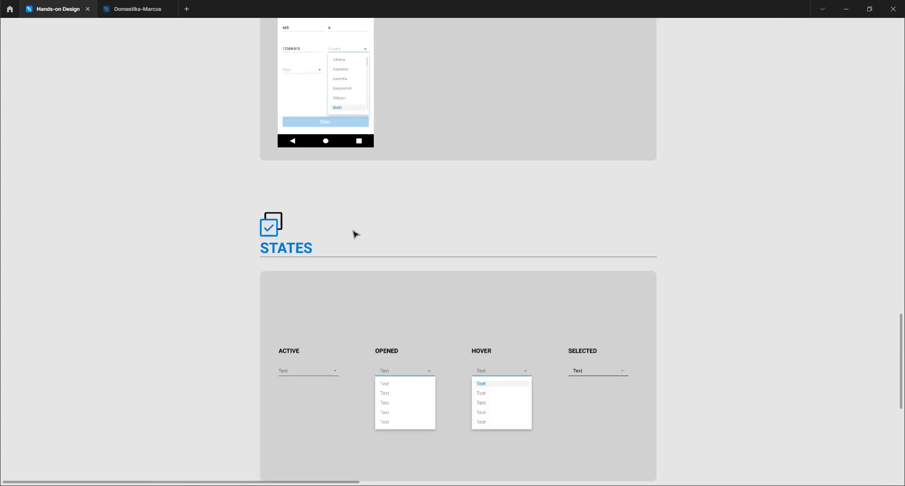
scroll(355, 232, down, 1)
Go to the Atoms section at the start of the file and examine its text, bar, line, arrow and box elements
scroll(354, 233, up, 15)
scroll(354, 234, up, 8)
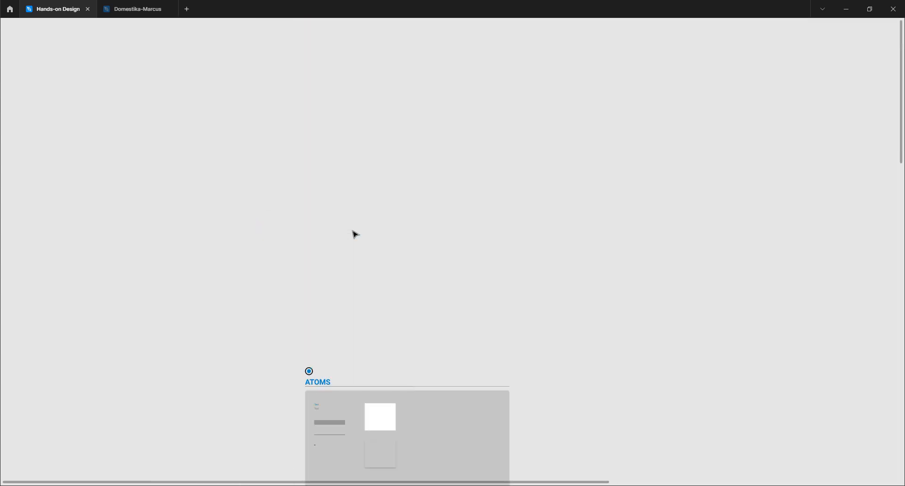
scroll(337, 203, down, 6)
scroll(277, 174, right, 3)
scroll(185, 149, up, 4)
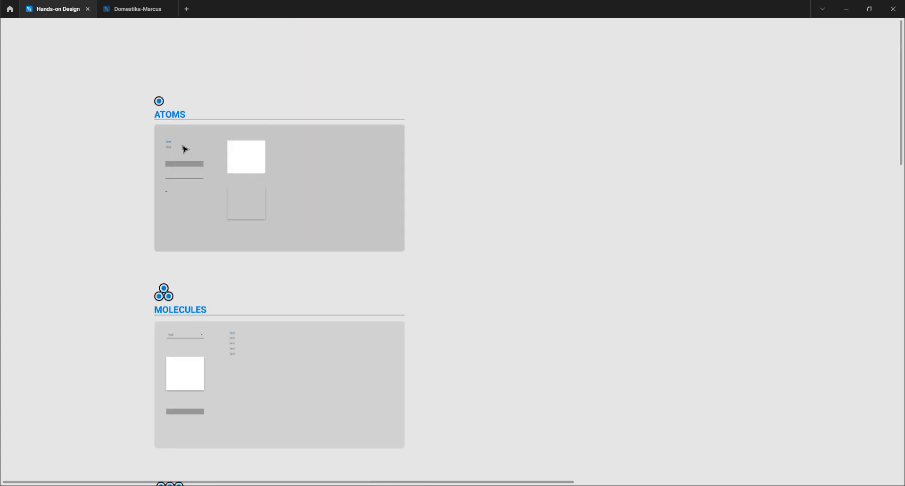
scroll(185, 149, up, 1)
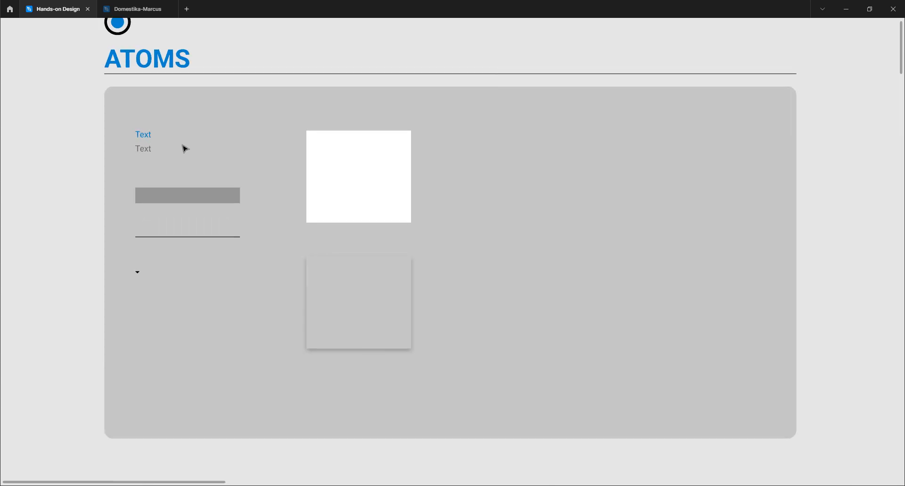
scroll(185, 149, up, 1)
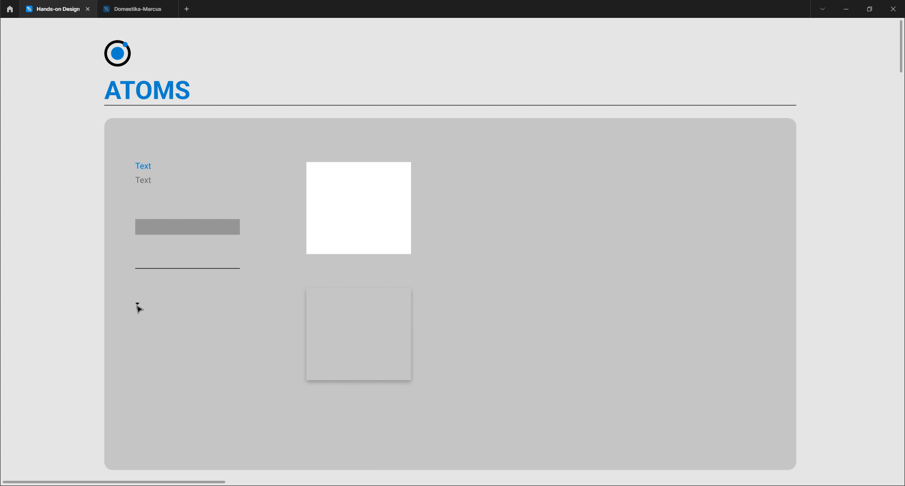
Examine the Molecules section, including the dropdown field, the shadowed box, the bar and the list of text items
scroll(248, 263, down, 10)
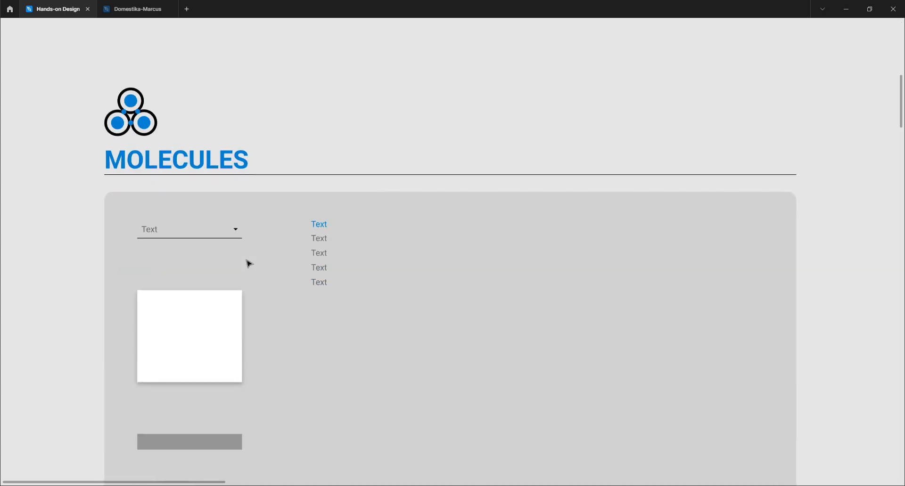
scroll(249, 263, down, 1)
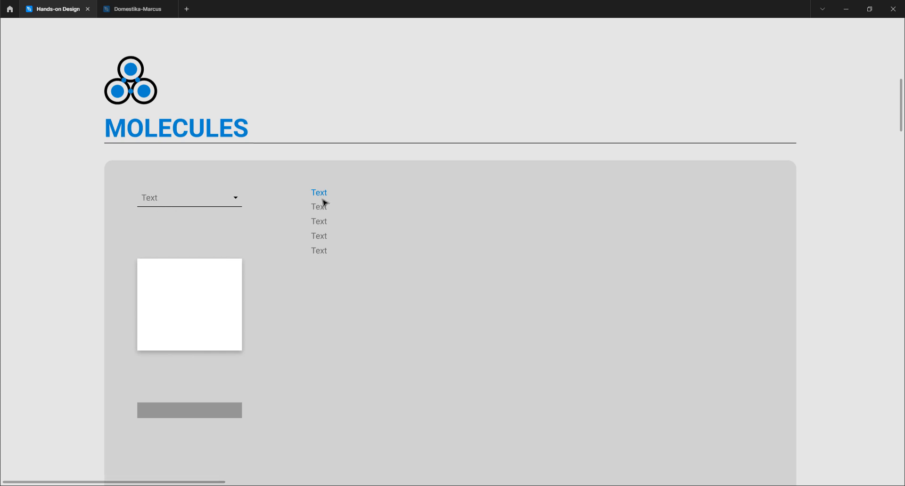
scroll(321, 211, down, 2)
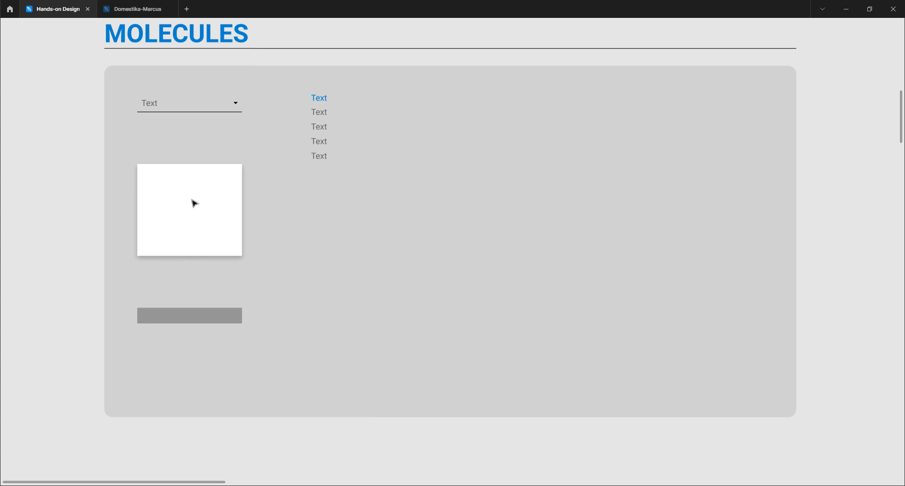
scroll(193, 203, down, 2)
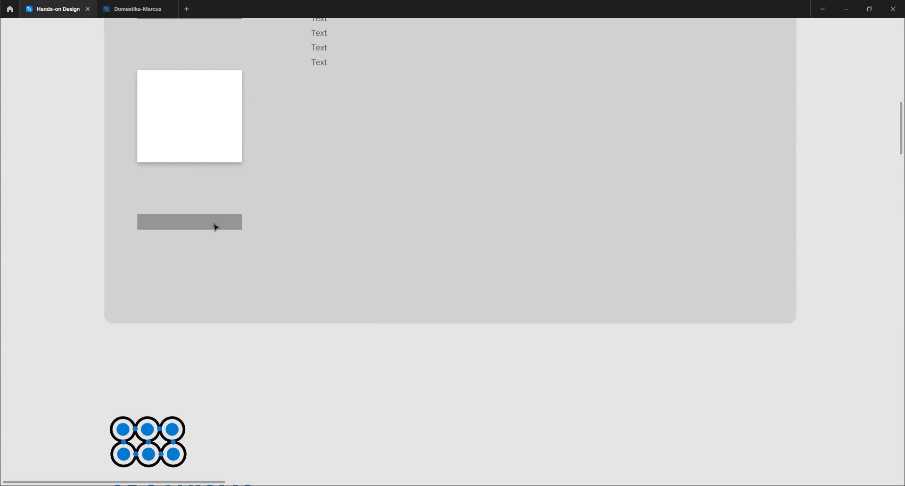
Examine the closed and opened dropdown components in the Organisms section at a closer view
scroll(215, 228, down, 7)
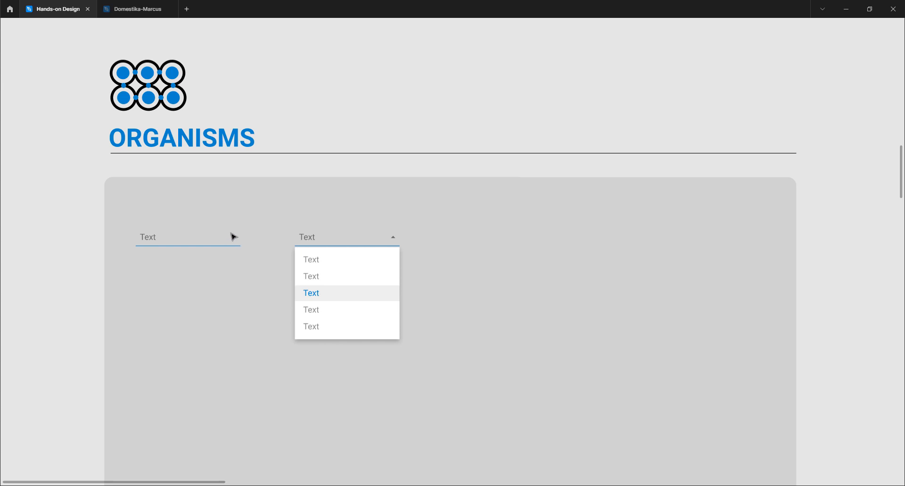
scroll(235, 238, up, 1)
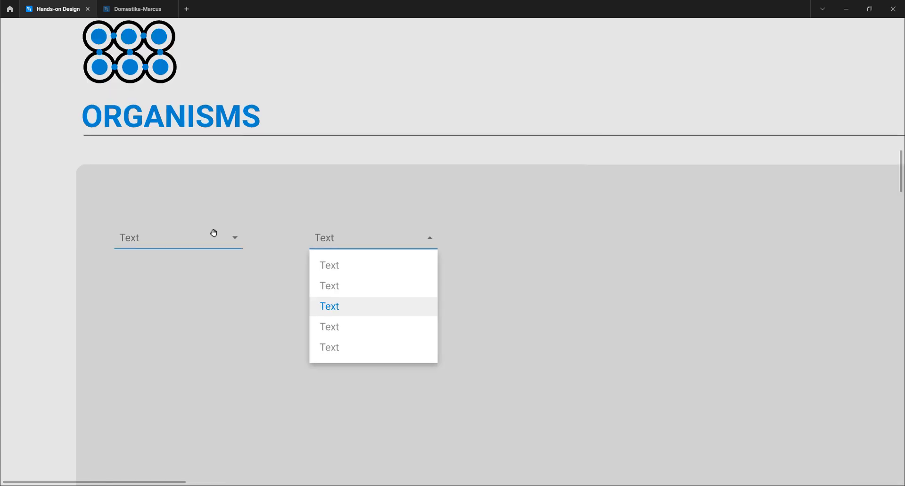
drag(214, 234, 275, 297)
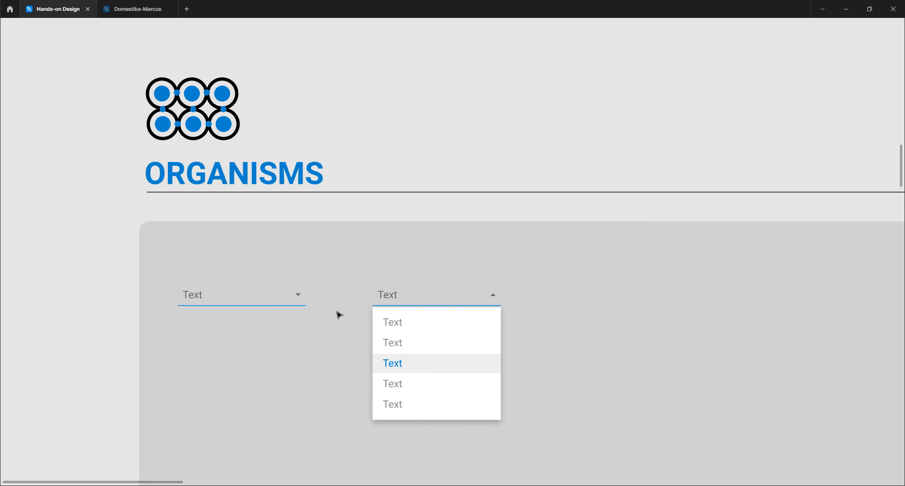
Review the two form layouts in the Templates section, one with closed dropdowns and one with an open list
scroll(337, 313, down, 10)
scroll(337, 314, down, 8)
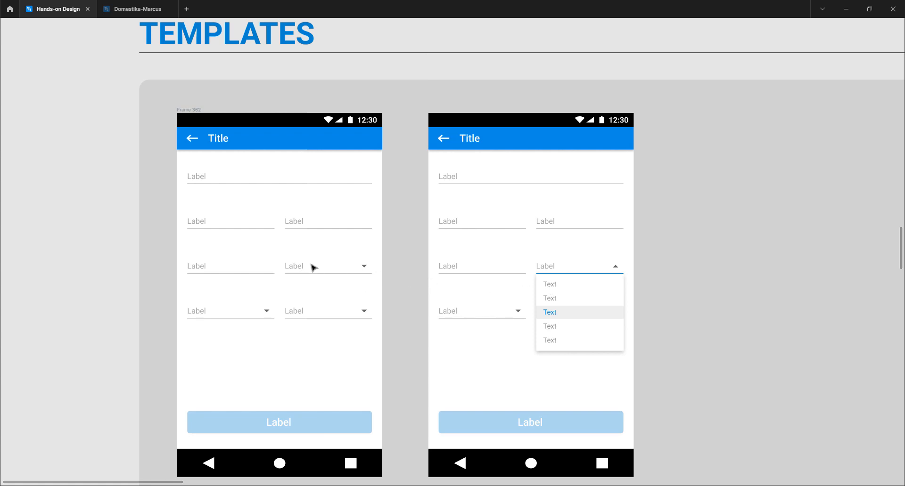
scroll(307, 278, right, 3)
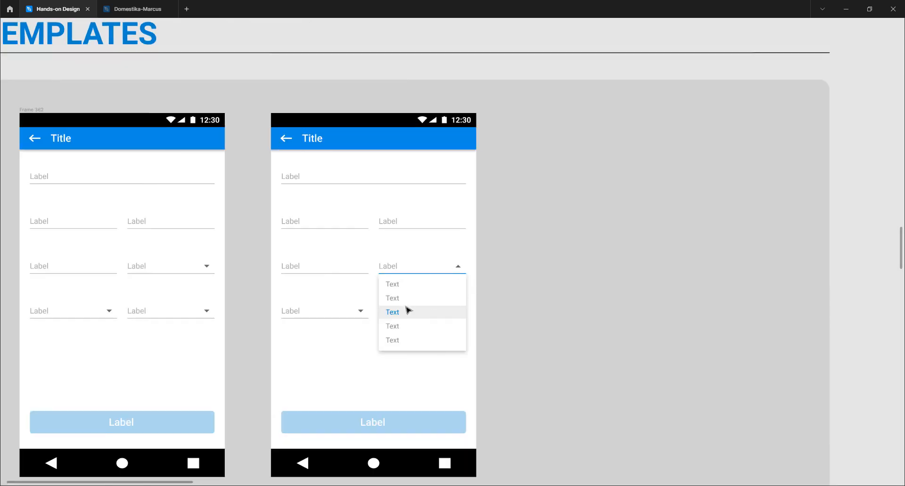
scroll(428, 300, left, 3)
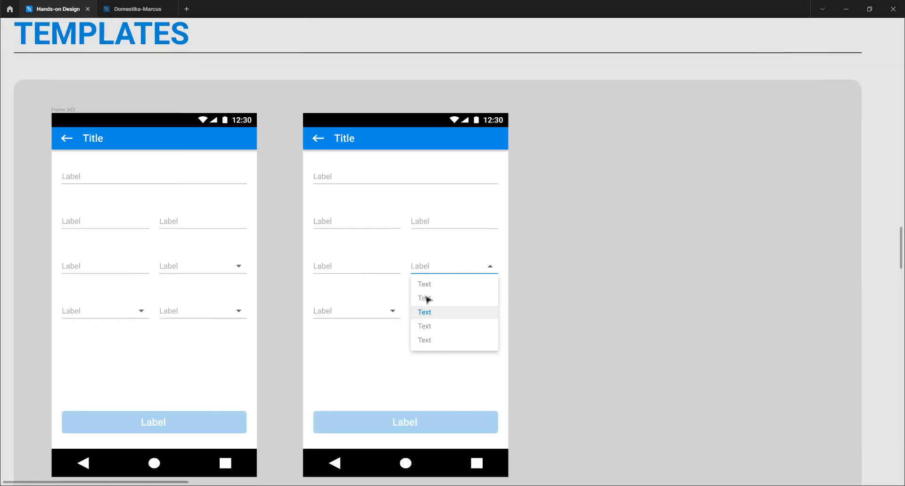
scroll(428, 300, up, 2)
Review the Pages section's home address screen with real content and the open Country list
scroll(428, 300, down, 15)
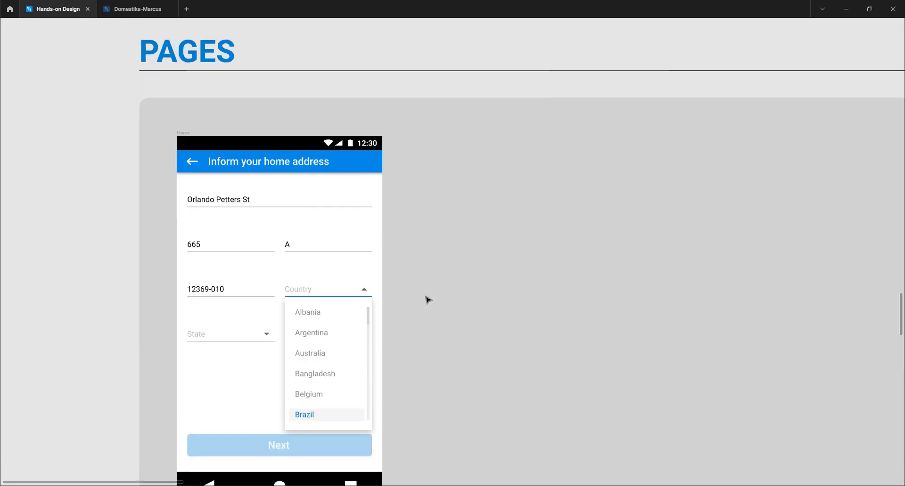
scroll(428, 300, down, 1)
scroll(260, 226, up, 4)
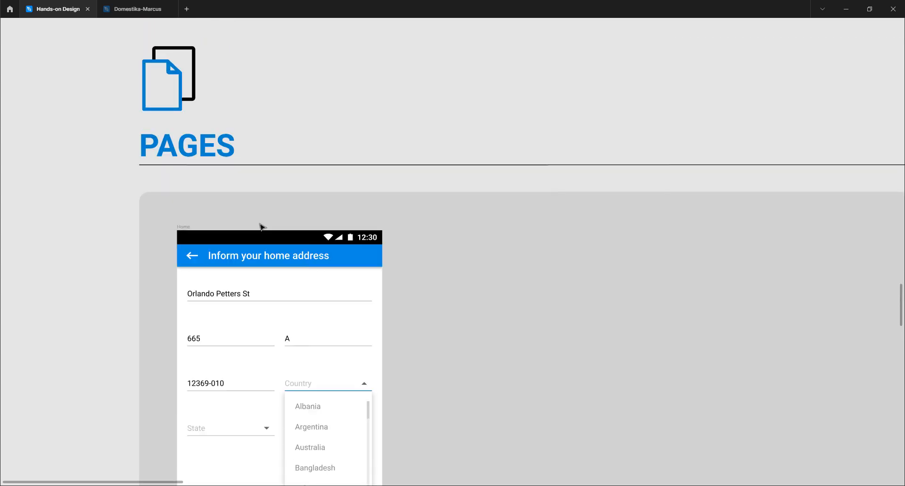
scroll(260, 226, down, 9)
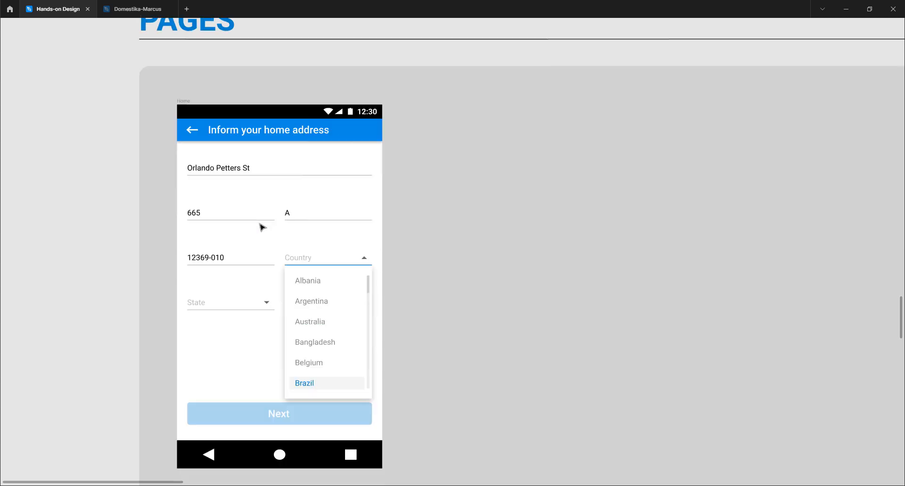
right_click(259, 225)
click(117, 277)
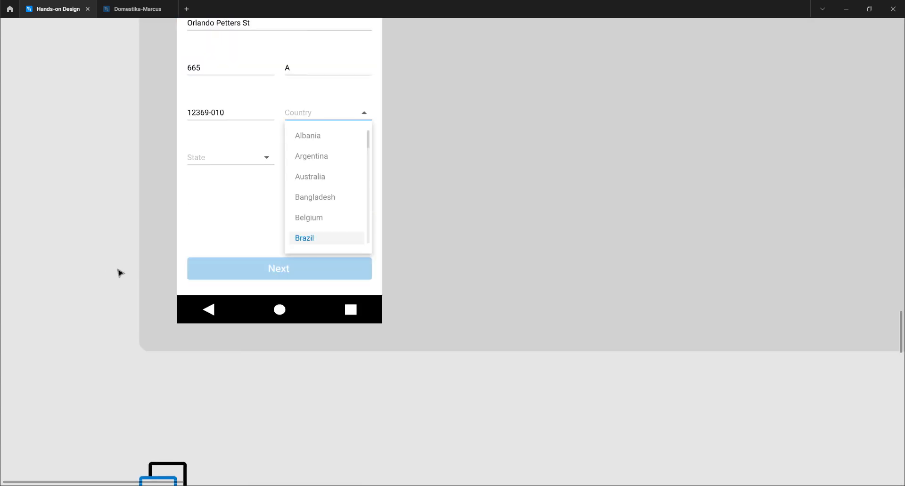
Revisit the four dropdown states in the States section and return to the start of the Flows section
scroll(119, 273, down, 15)
scroll(119, 273, down, 5)
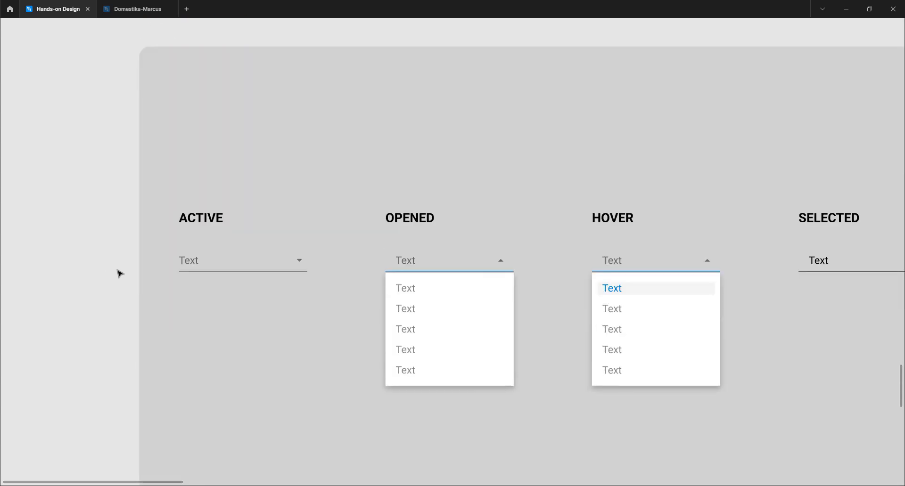
scroll(119, 273, up, 4)
scroll(119, 273, down, 5)
scroll(119, 274, right, 1)
scroll(119, 274, right, 1)
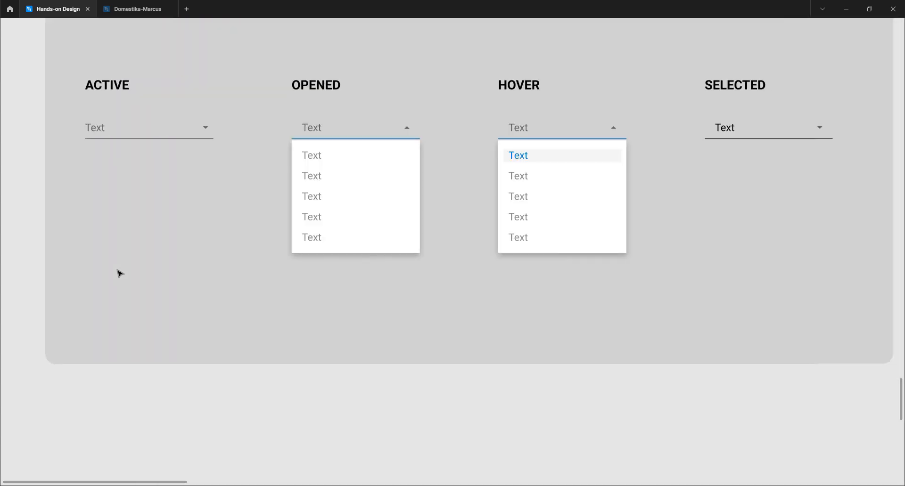
scroll(119, 273, down, 15)
scroll(121, 274, down, 5)
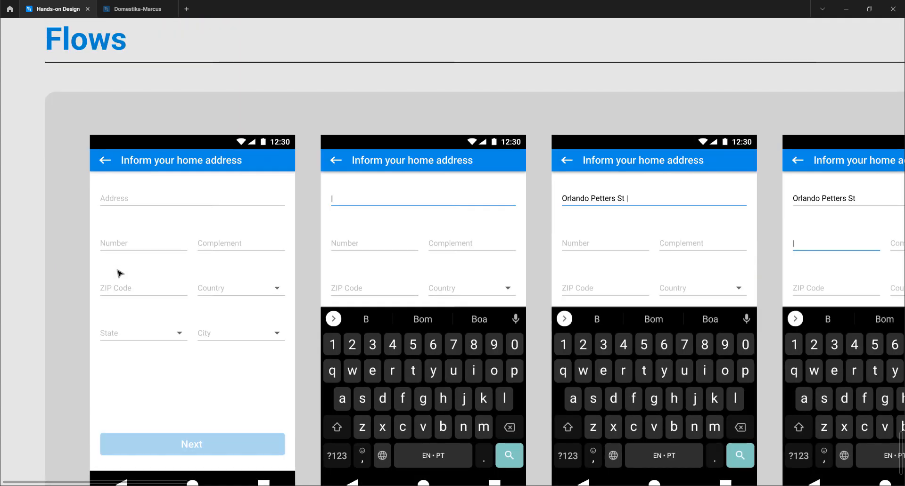
Place a copy of the grey background bar in the Atoms section, to the right of the white rectangle
scroll(262, 293, down, 6)
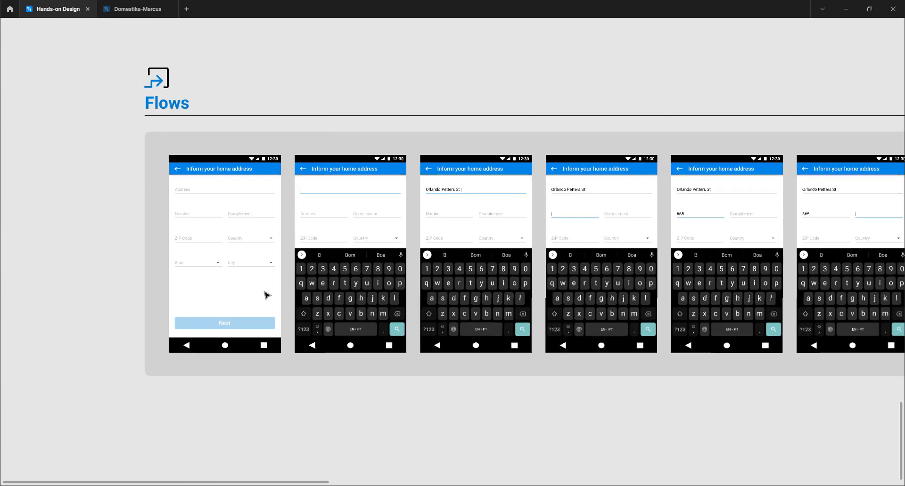
scroll(265, 342, up, 15)
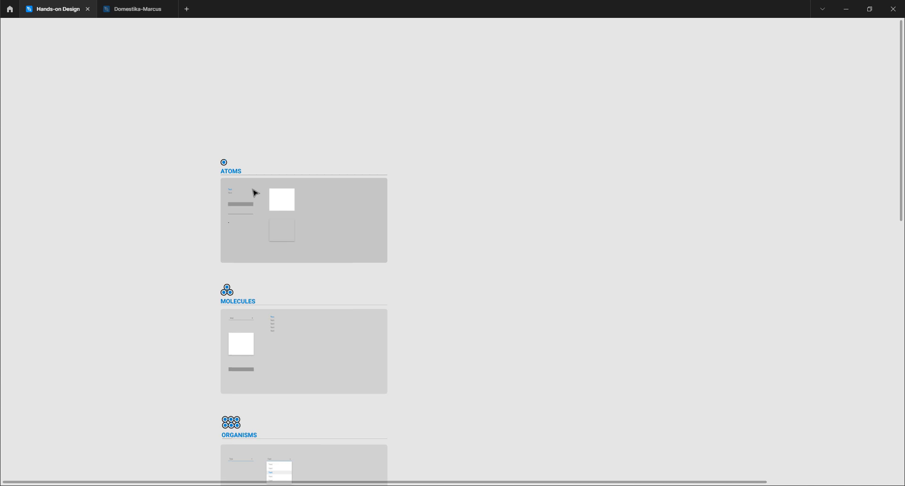
scroll(242, 218, up, 6)
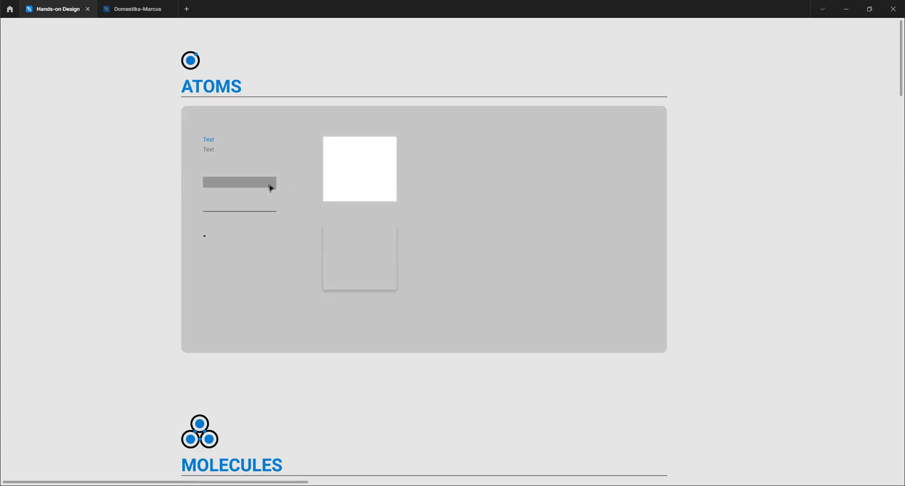
click(271, 188)
drag(246, 188, 493, 190)
Reshape the copied grey bar into a narrow vertical scrollbar track, 4 wide and 144 high
scroll(493, 190, up, 3)
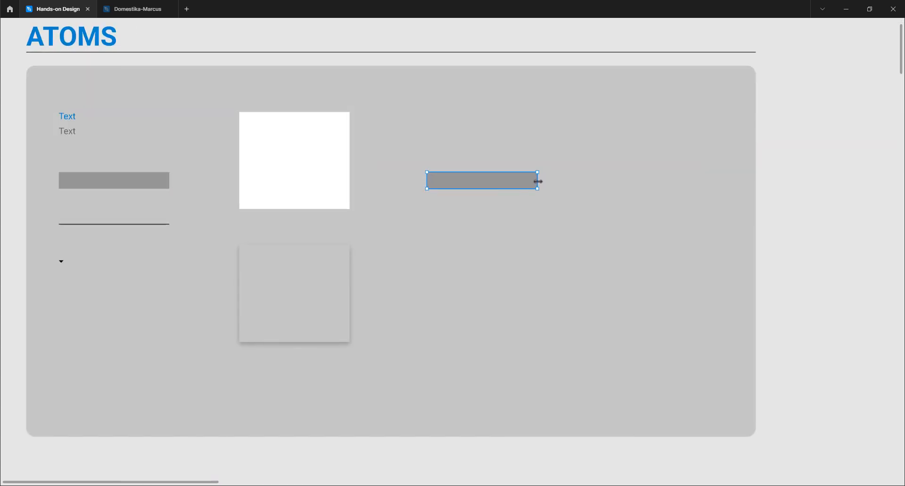
drag(537, 182, 429, 278)
scroll(434, 185, up, 4)
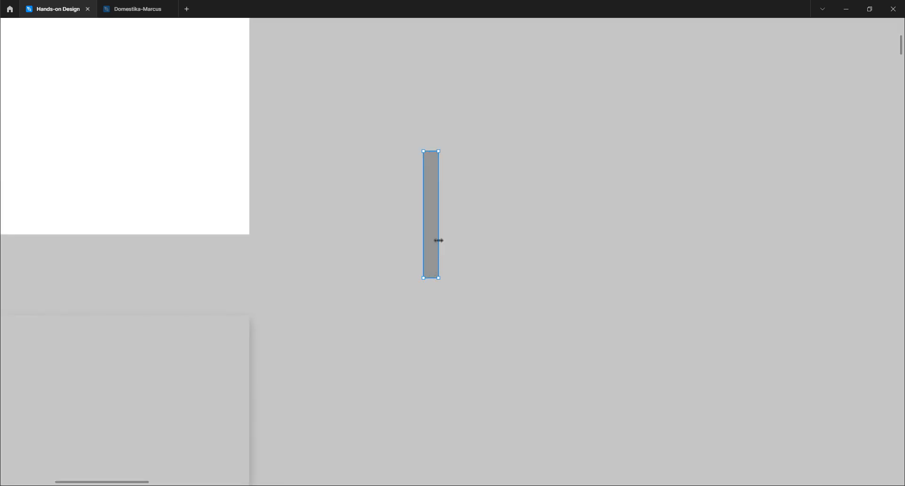
drag(438, 240, 430, 239)
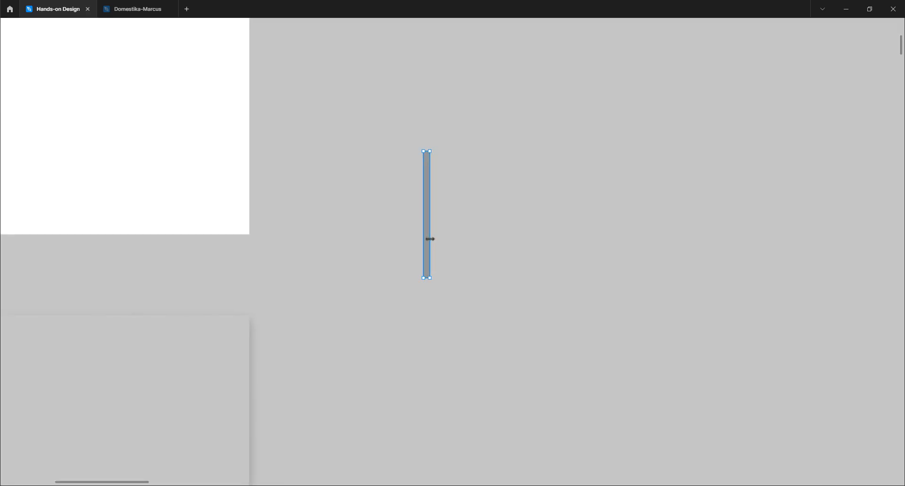
scroll(424, 188, up, 2)
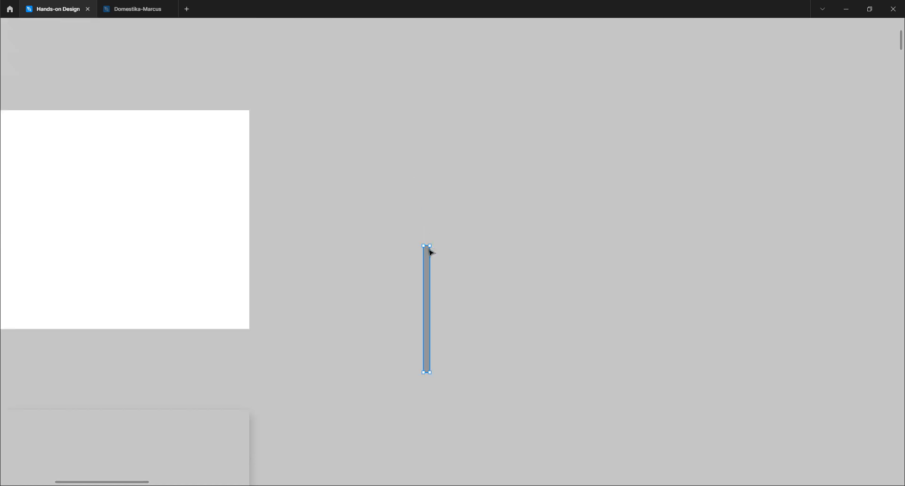
drag(425, 243, 427, 193)
key(ctrl+backslash)
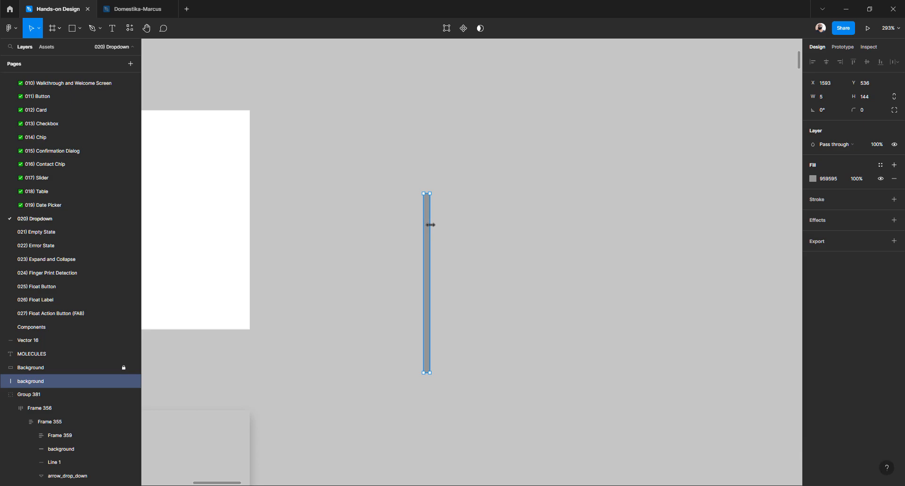
click(830, 100)
text(4)
key(Return)
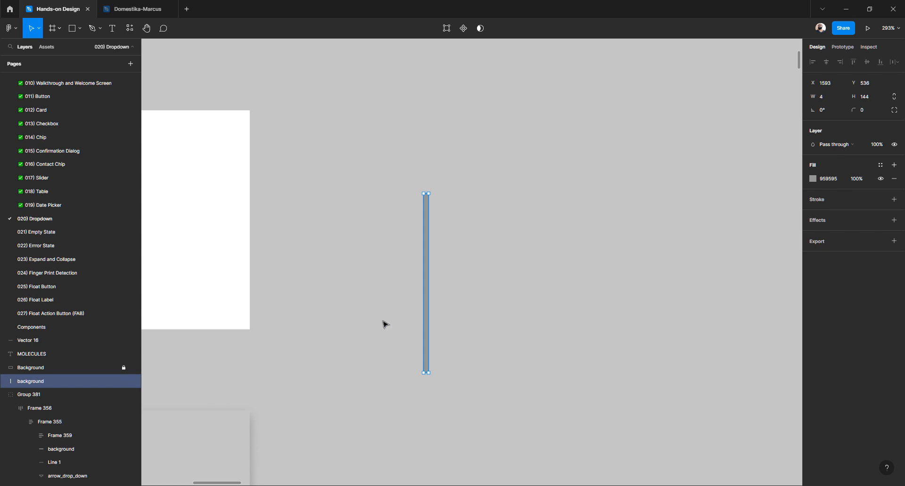
Duplicate the vertical track in place as a thumb 48 high at its upper end, filled with dark grey 505050
double_click(46, 385)
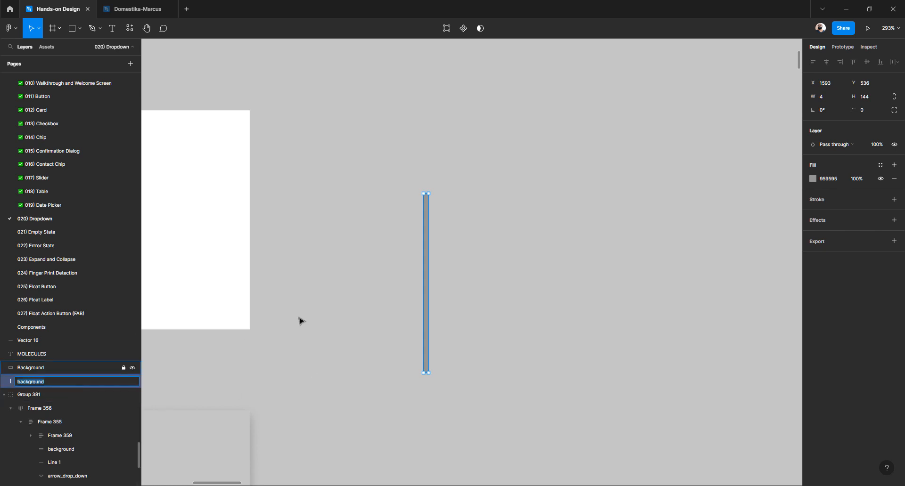
click(477, 275)
click(426, 285)
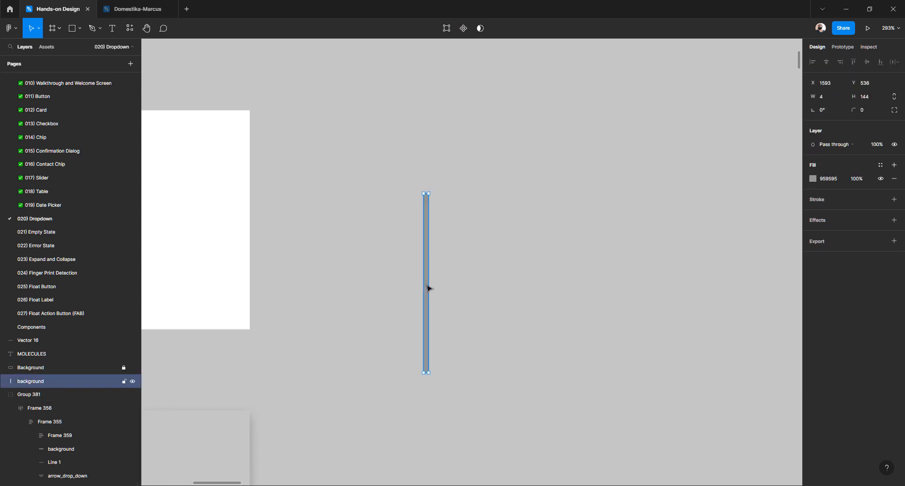
key(ctrl+d)
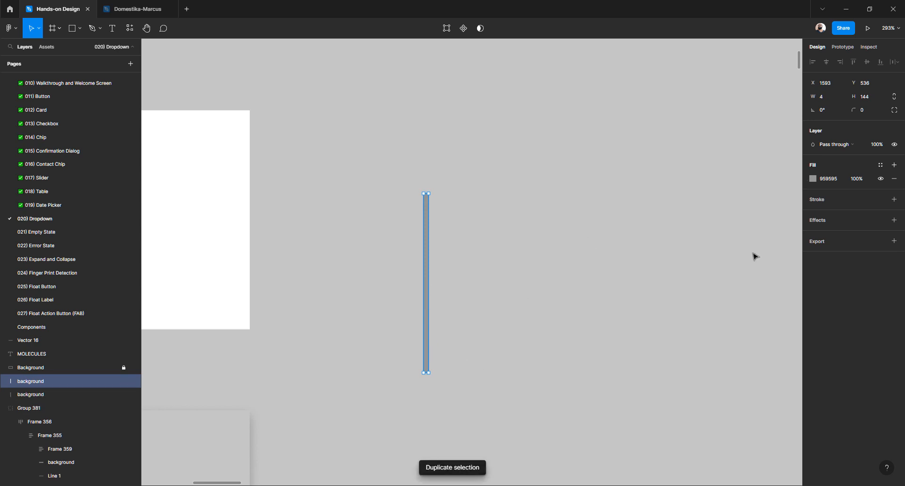
click(813, 179)
drag(739, 229, 687, 260)
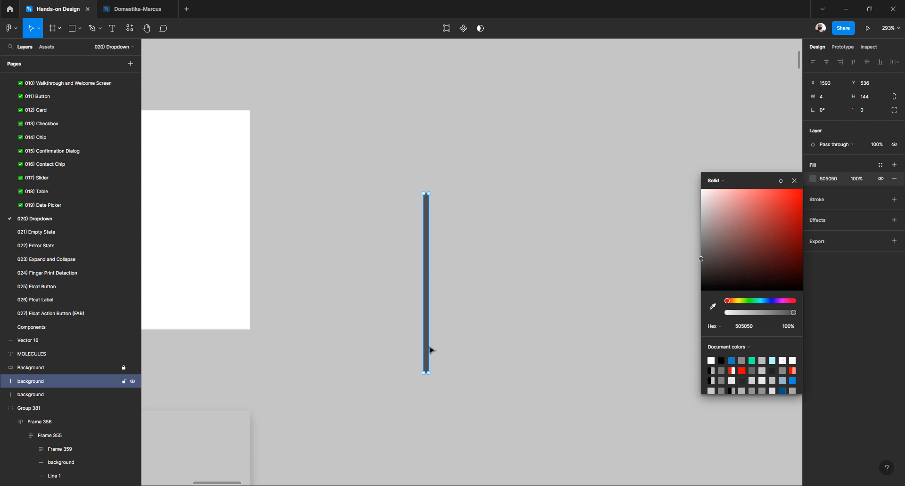
drag(427, 365, 429, 254)
Lighten the long track's fill to AEAEAE and change the short thumb's fill to 908888
click(427, 273)
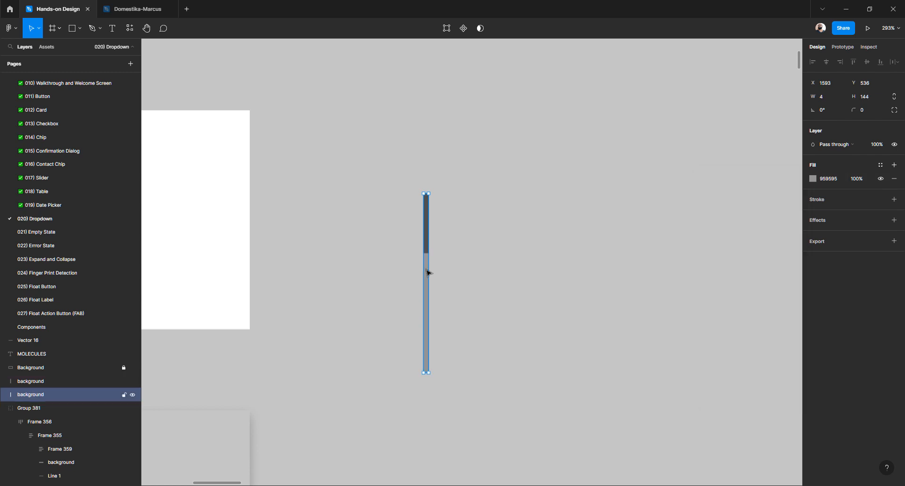
click(813, 179)
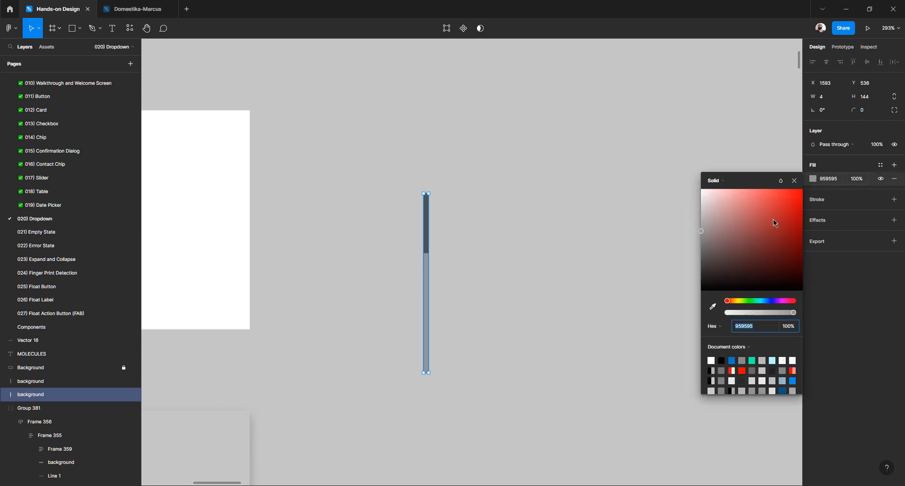
mouse_move(703, 231)
mouse_down()
mouse_move(701, 203)
mouse_move(698, 225)
mouse_up()
click(428, 244)
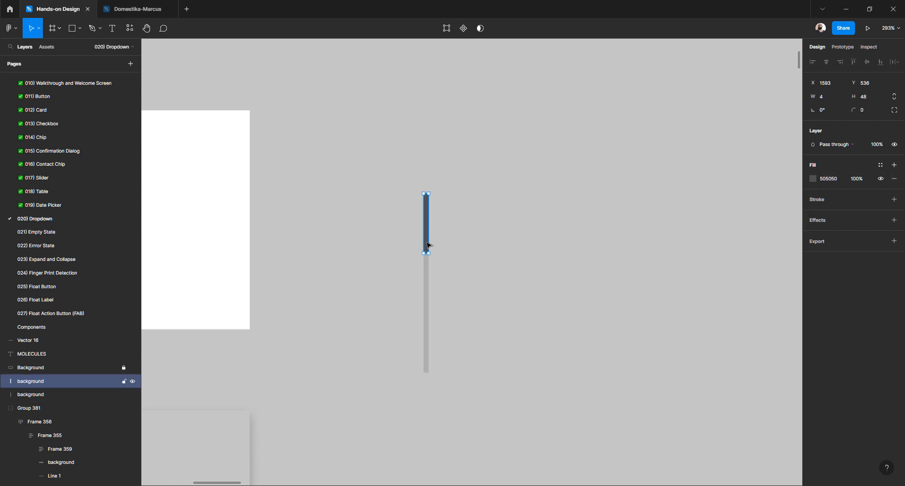
click(813, 178)
drag(712, 216, 707, 243)
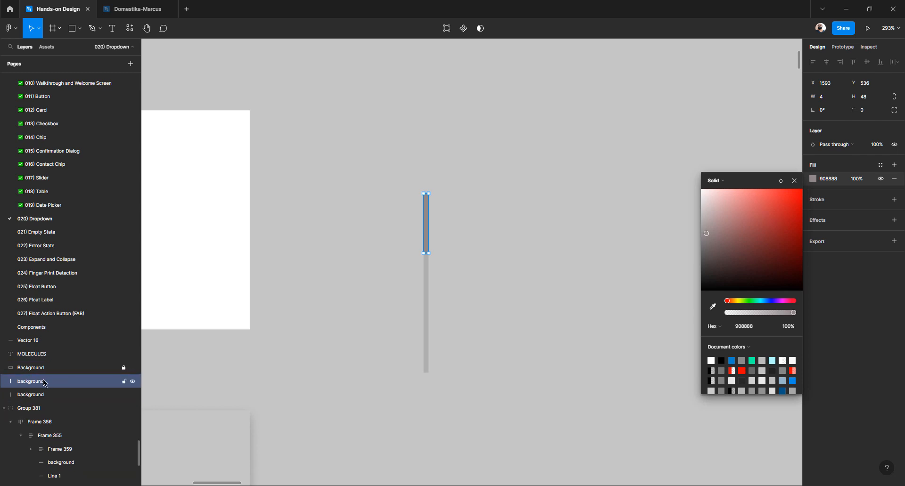
Rename the short thumb layer as Scroll
key(ctrl+r)
text(Sc)
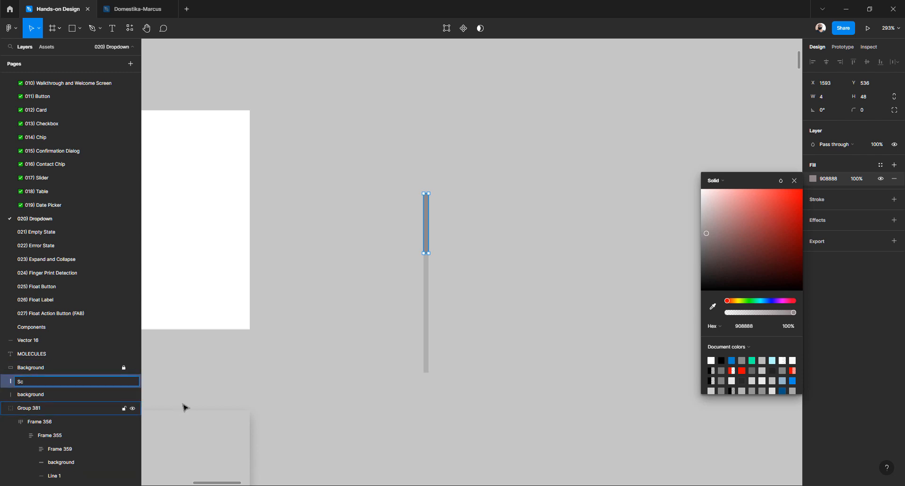
text(roll)
key(Return)
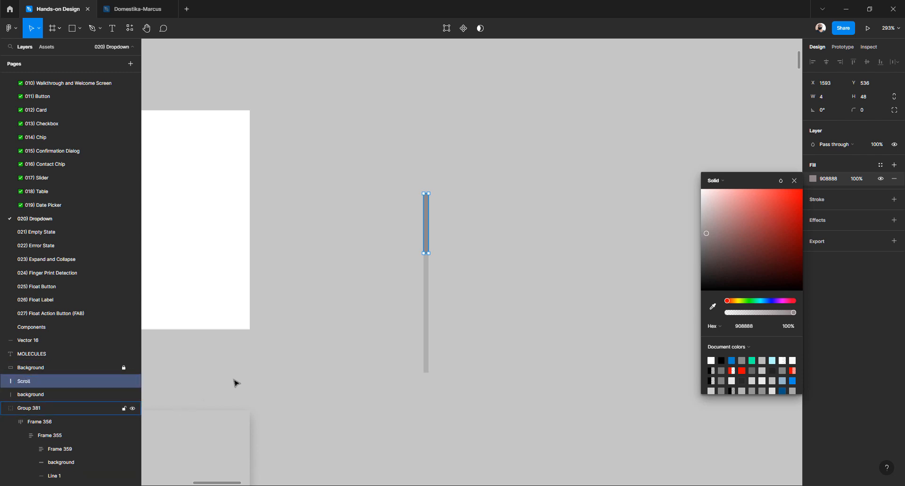
Group the thumb and the track, and name the group Scrollbar
click(449, 267)
drag(448, 223, 413, 262)
key(ctrl+g)
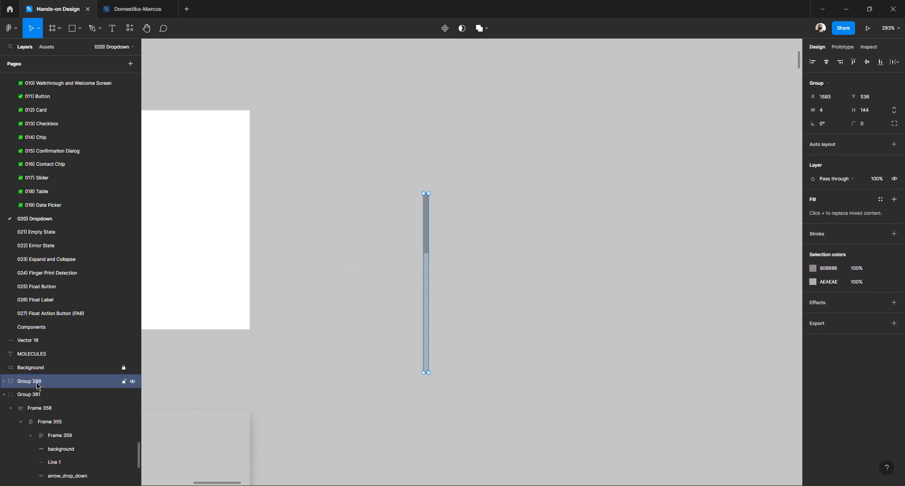
key(ctrl+r)
text(Scroll)
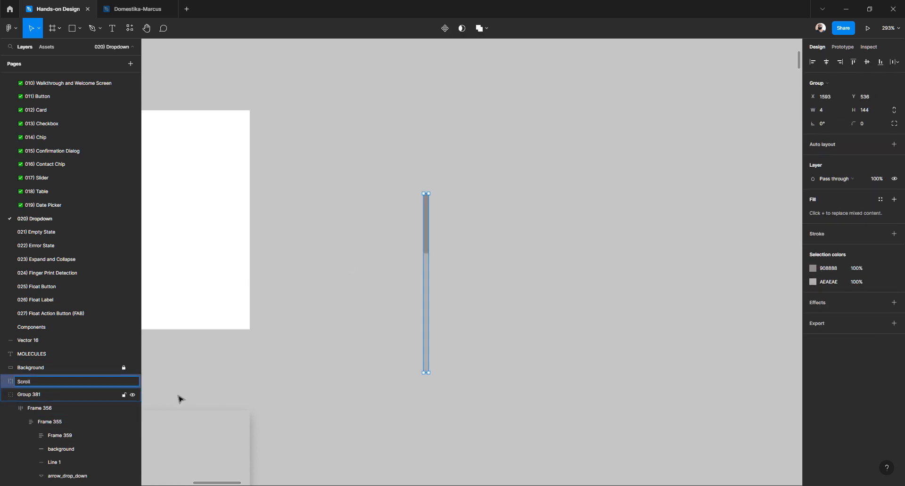
text(bar)
key(Return)
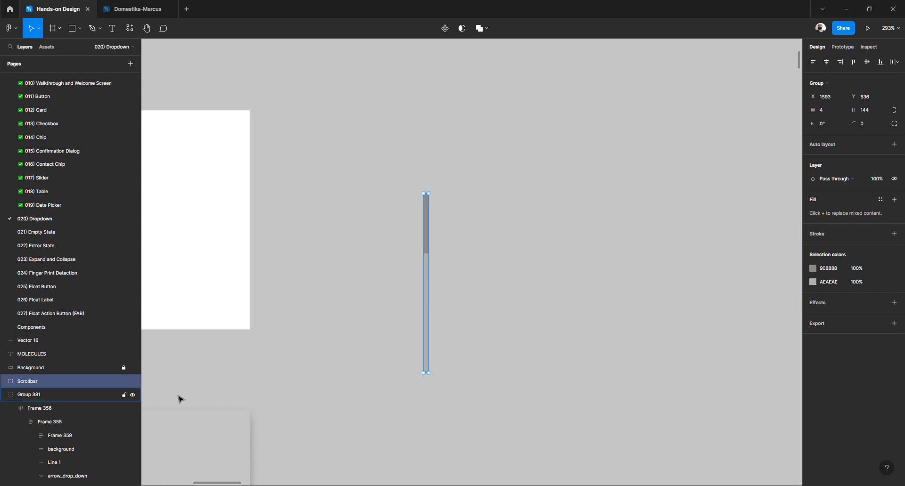
Correct the spelling of the group's layer name so it reads Scrollbar
double_click(27, 387)
click(30, 387)
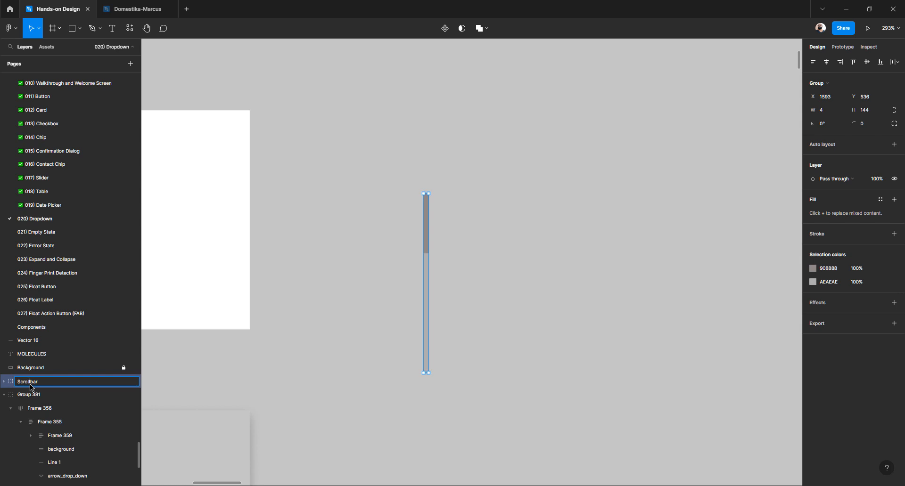
key(Return)
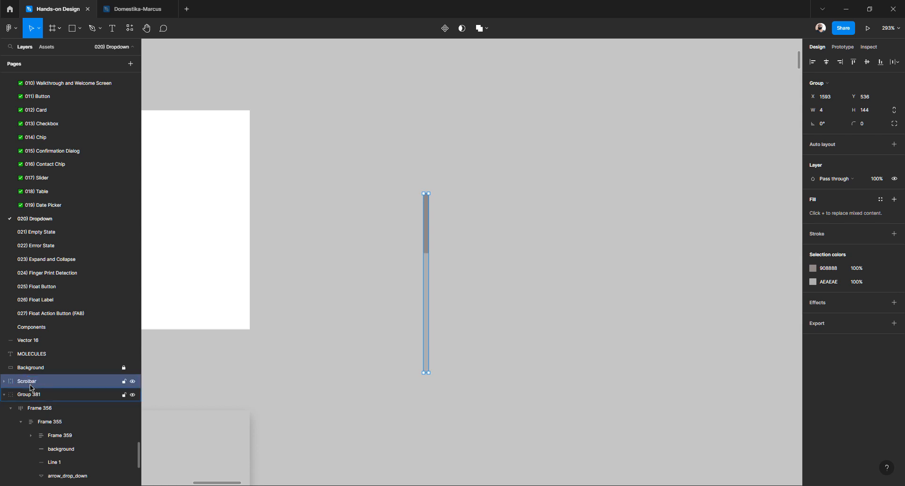
double_click(31, 387)
click(30, 387)
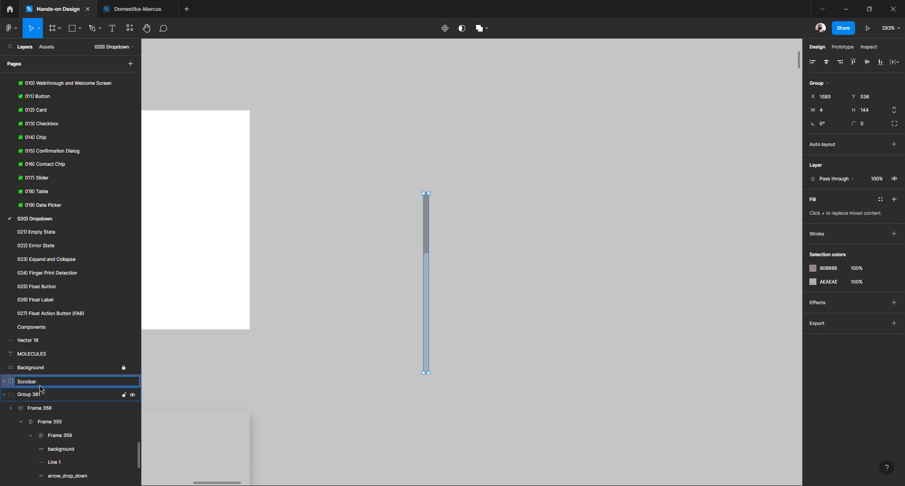
text(l)
key(Return)
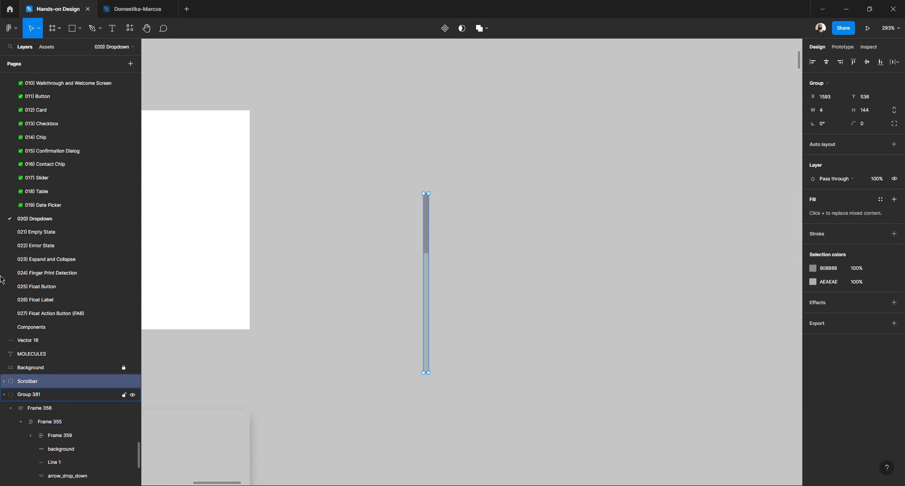
Move the Scrollbar group closer to the white rectangle, level with its upper edge at X 1501, Y 469
click(406, 194)
scroll(405, 194, down, 5)
click(414, 221)
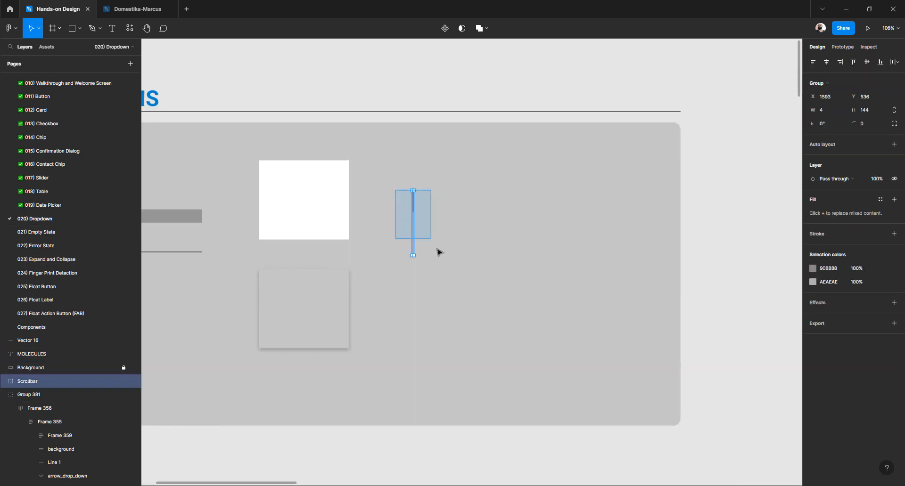
scroll(393, 203, up, 4)
drag(389, 182, 357, 154)
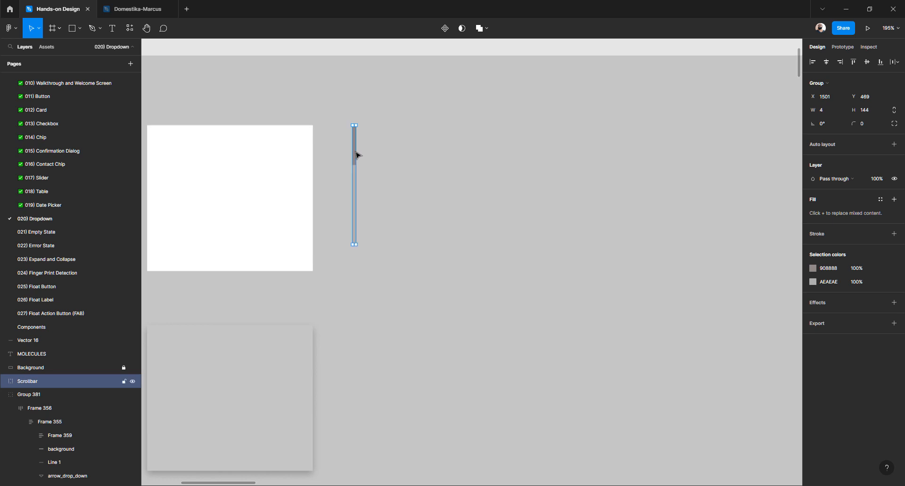
Ungroup the scrollbar and move the thumb off the track, a short distance to its right, as a separate atom
key(ctrl+shift+g)
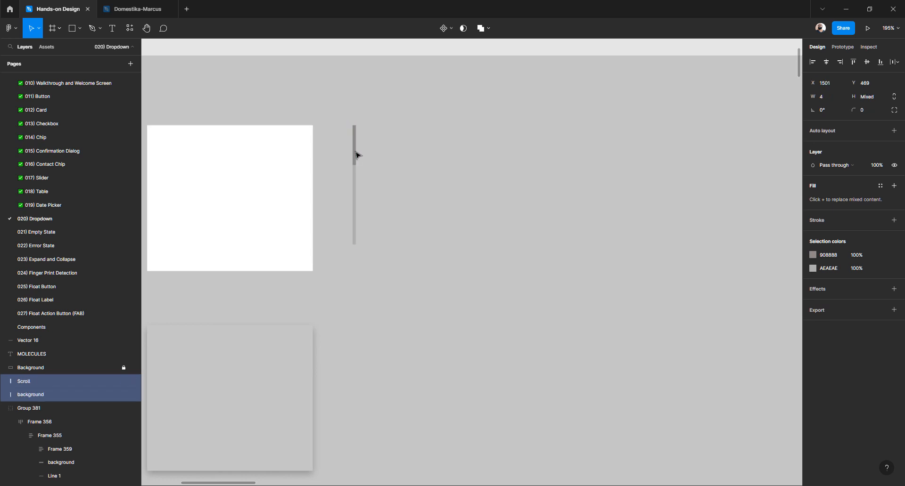
click(384, 160)
drag(358, 156, 381, 155)
click(426, 179)
Examine the text, bar, line, arrow, rectangle and scrollbar atoms laid out in the ATOMS section
scroll(426, 181, down, 3)
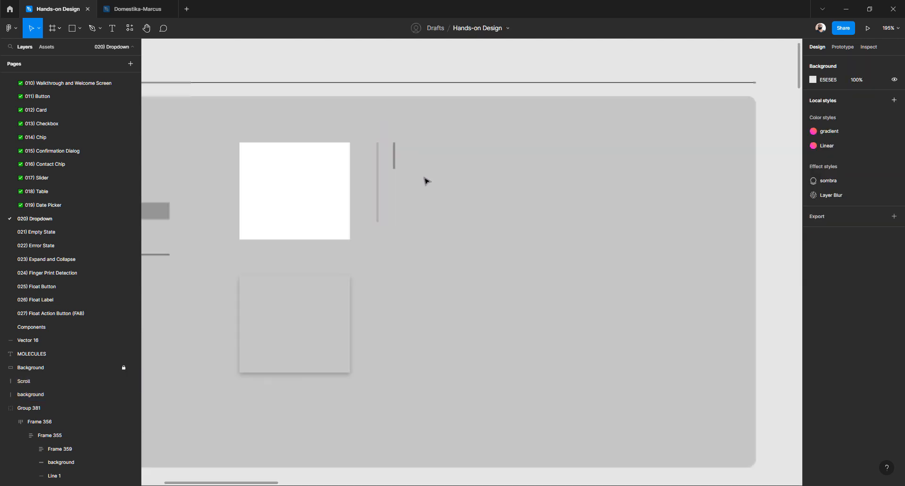
scroll(426, 181, left, 3)
scroll(427, 181, left, 3)
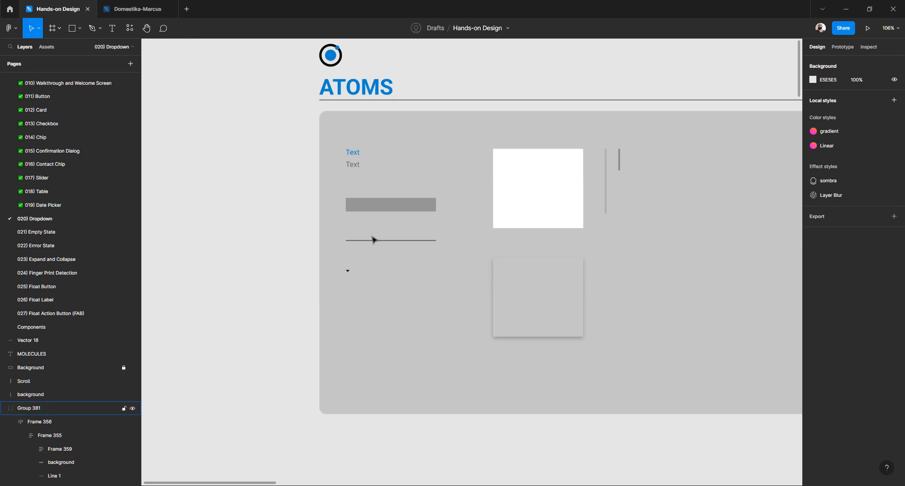
scroll(372, 240, up, 2)
scroll(372, 240, left, 3)
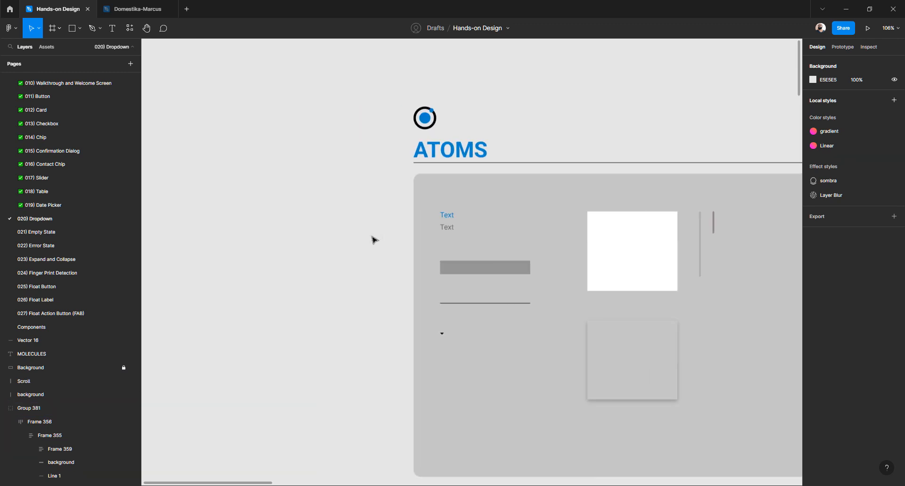
scroll(372, 240, right, 3)
scroll(369, 249, up, 1)
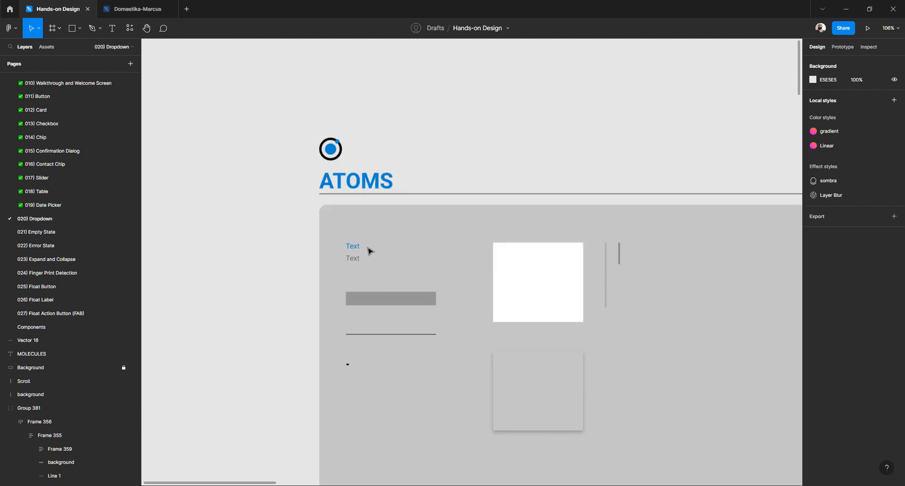
scroll(353, 250, up, 3)
ctrl+click(352, 252)
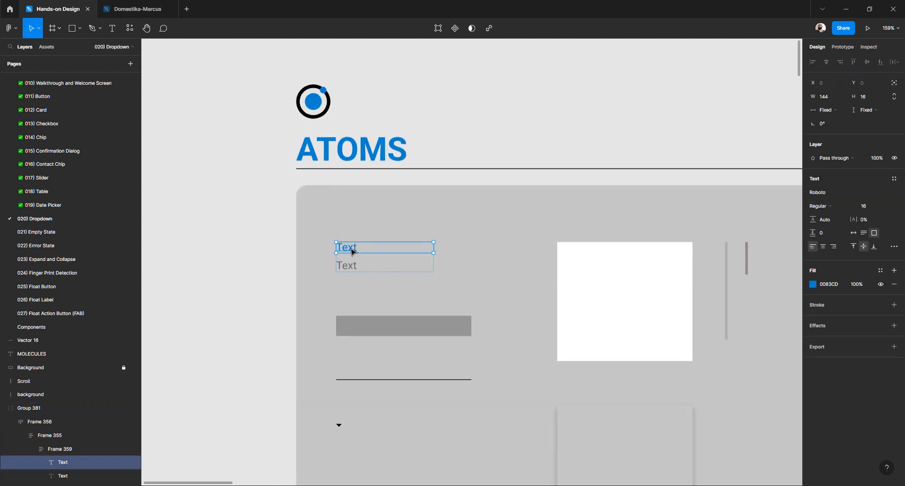
shift+click(353, 267)
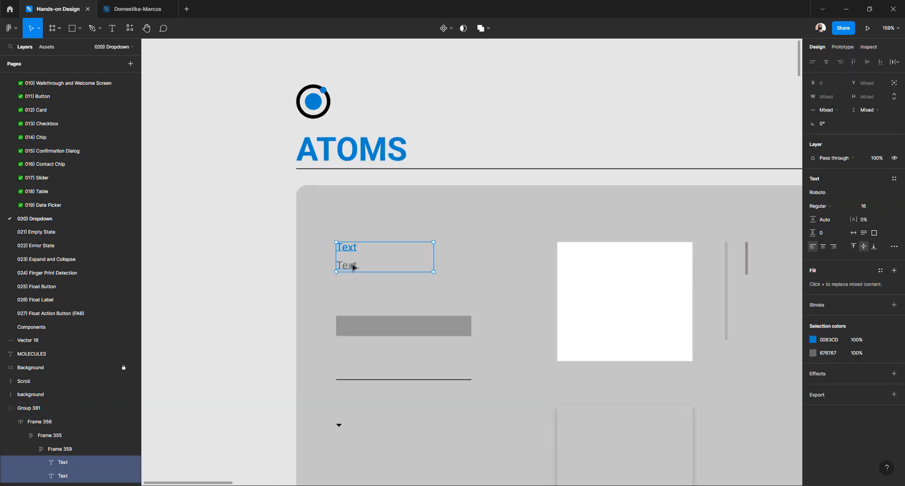
drag(353, 268, 865, 243)
key(ctrl+z)
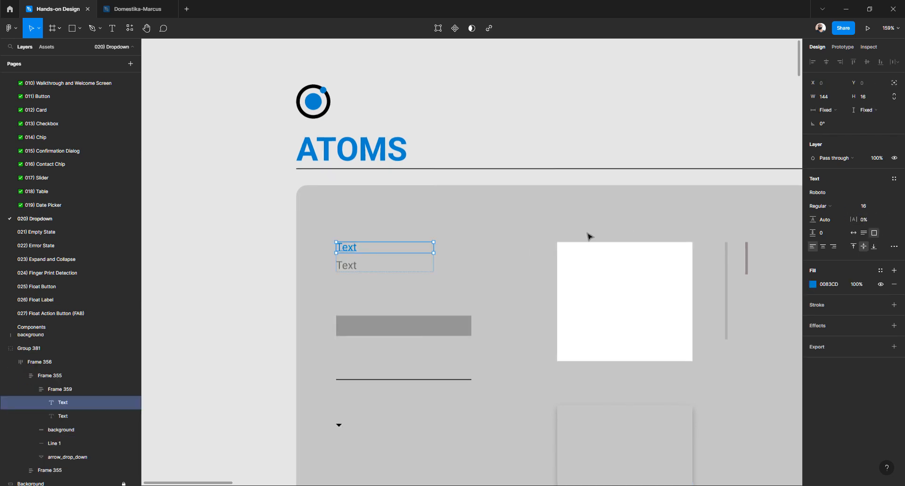
click(223, 295)
click(353, 251)
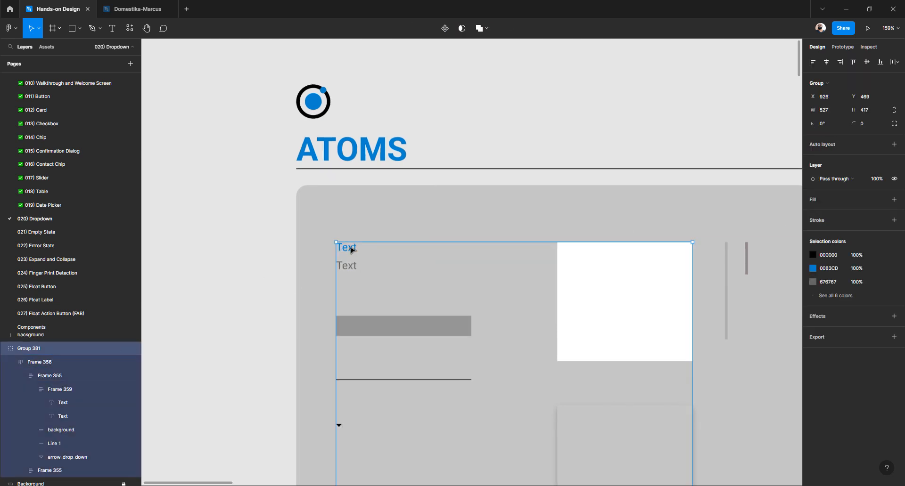
double_click(351, 254)
double_click(351, 254)
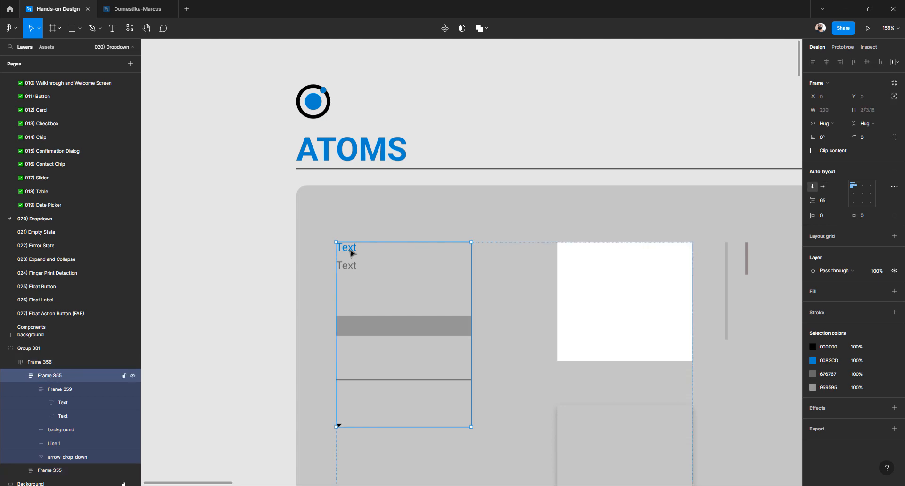
click(280, 259)
Duplicate all the atoms together and place the copy on the empty canvas to the right of the ATOMS panel
scroll(279, 255, down, 5)
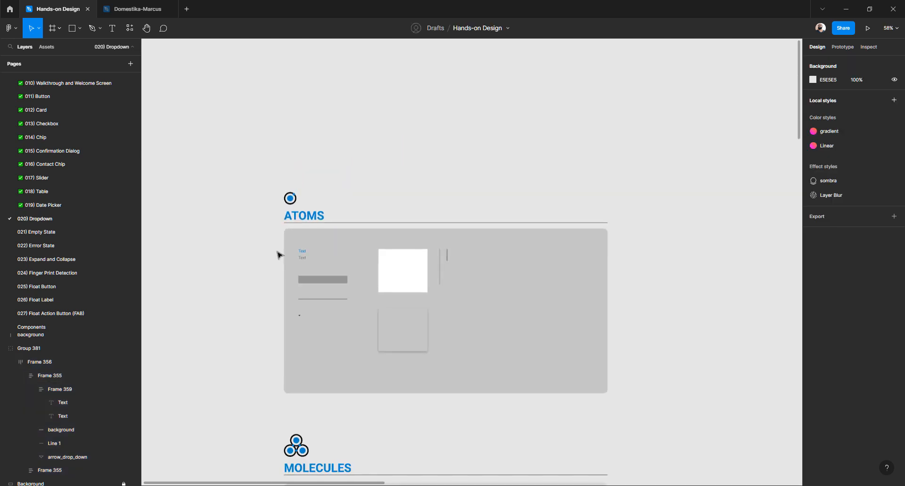
scroll(277, 254, down, 1)
drag(275, 214, 495, 339)
scroll(356, 310, right, 3)
drag(263, 254, 664, 279)
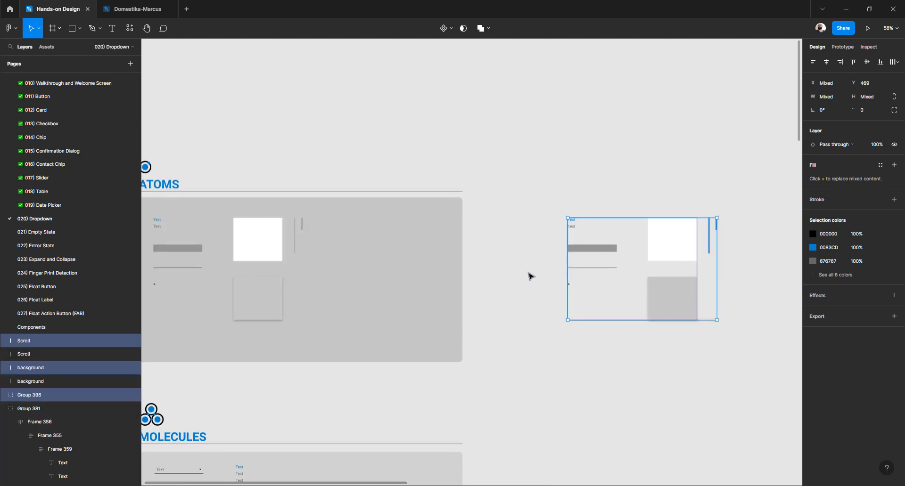
click(529, 275)
Draw a frame about 986 by 673 around the duplicated atoms and name it Atoms
scroll(527, 275, right, 2)
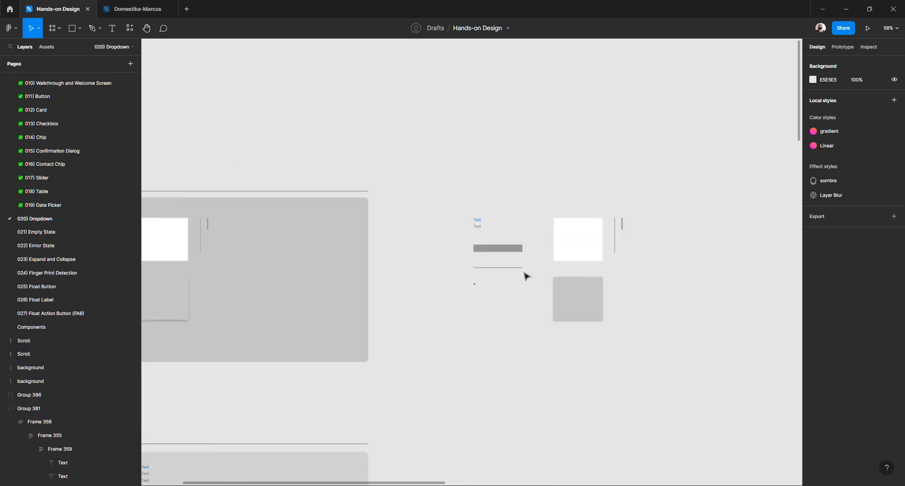
key(f)
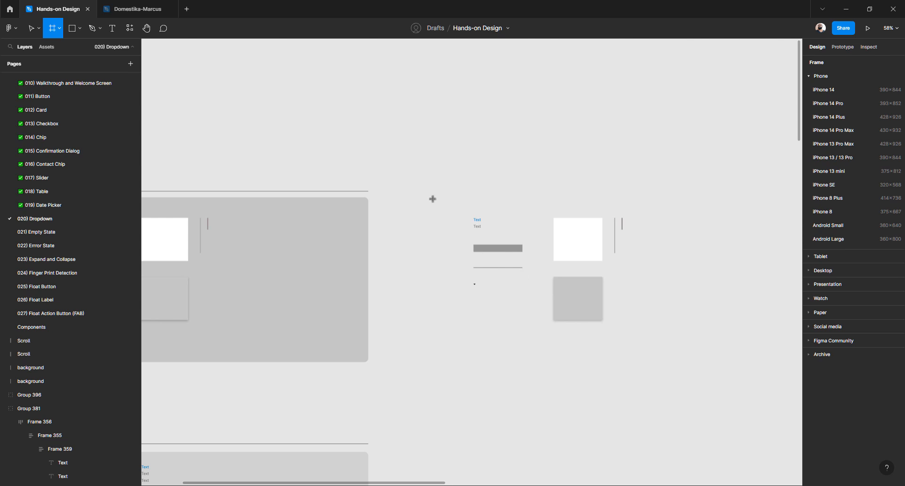
drag(433, 199, 673, 364)
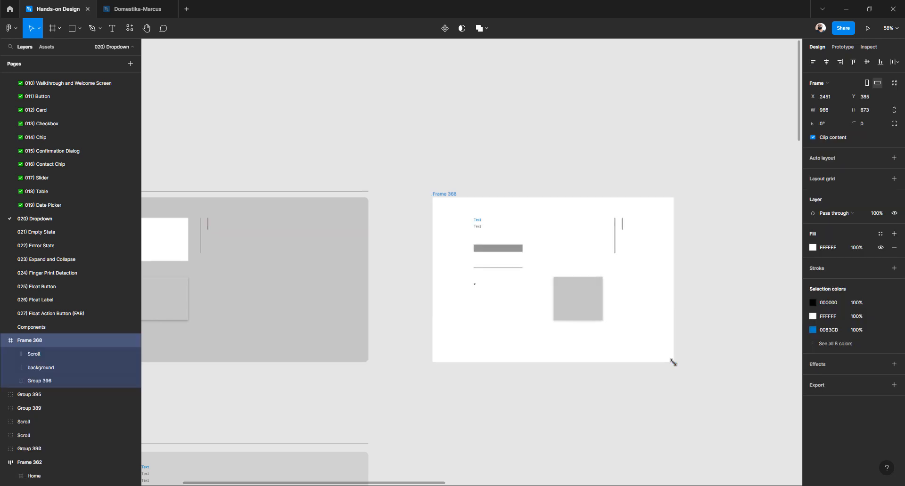
key(ctrl+r)
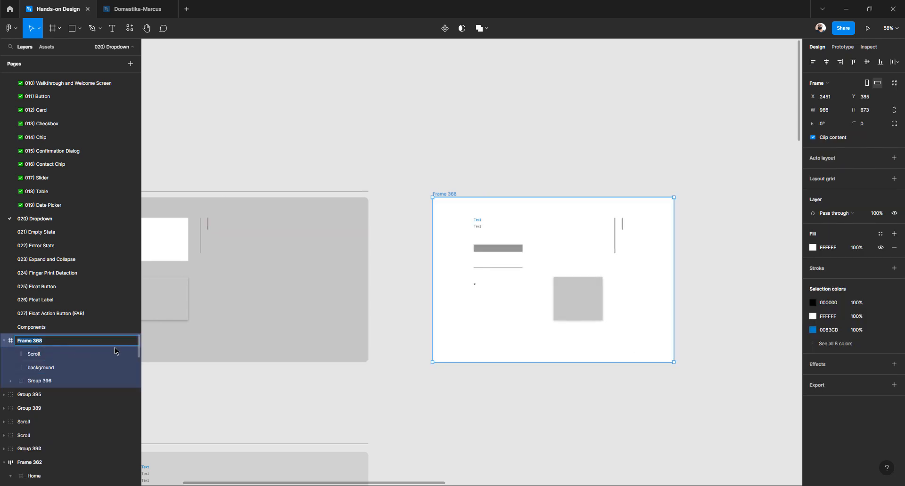
text(Atoms)
key(Return)
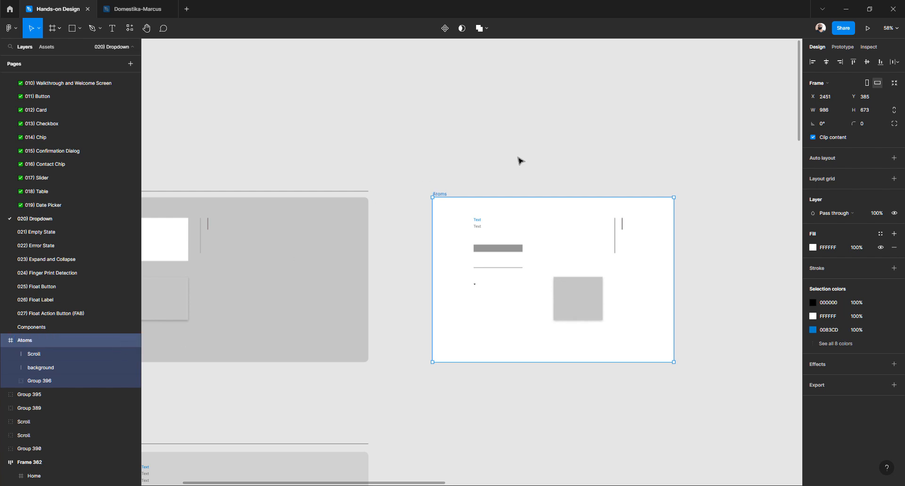
Set the Atoms frame's fill to light grey E6E6E6
click(519, 160)
click(445, 197)
click(813, 247)
drag(747, 259, 701, 274)
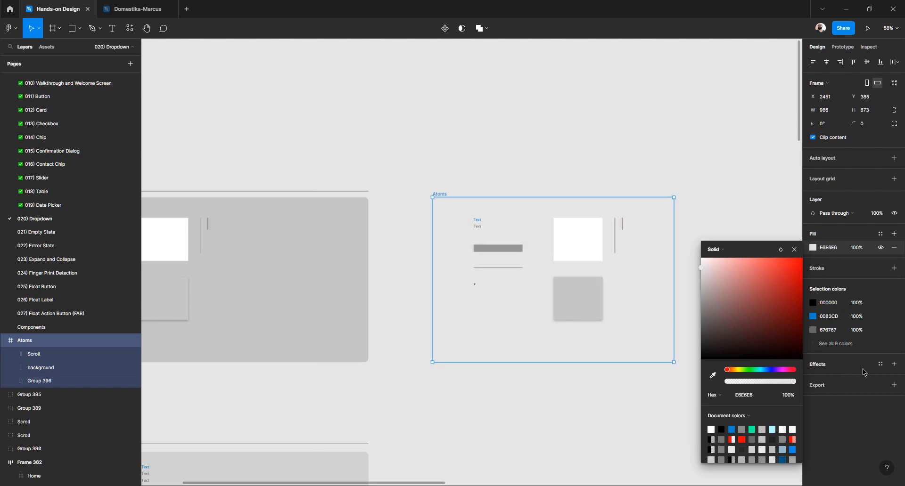
Add a drop shadow effect to the Atoms frame
click(823, 367)
click(819, 367)
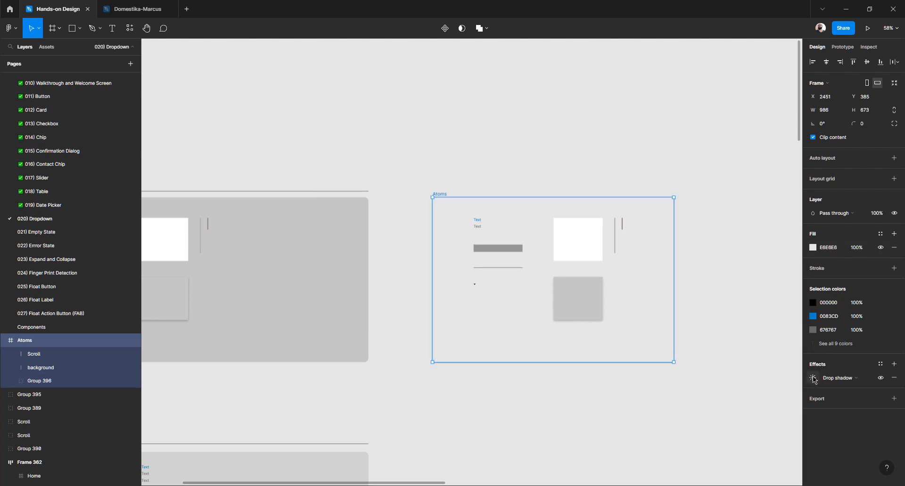
scroll(579, 350, up, 3)
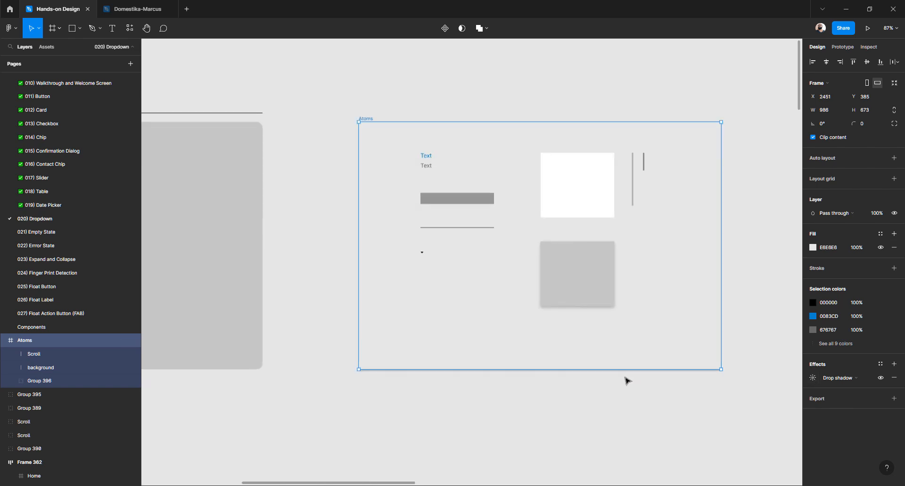
Set the Atoms frame's drop shadow to blur 24, opacity 16% and Y offset 2
click(813, 378)
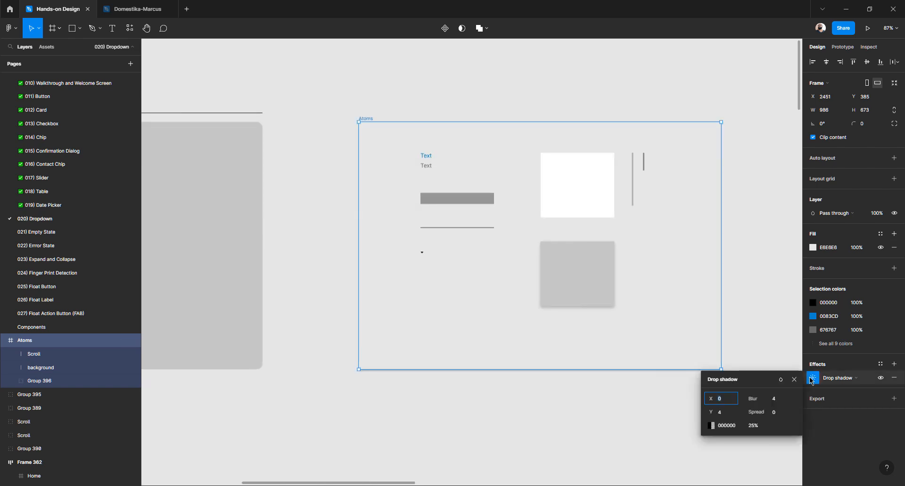
click(782, 400)
text(24)
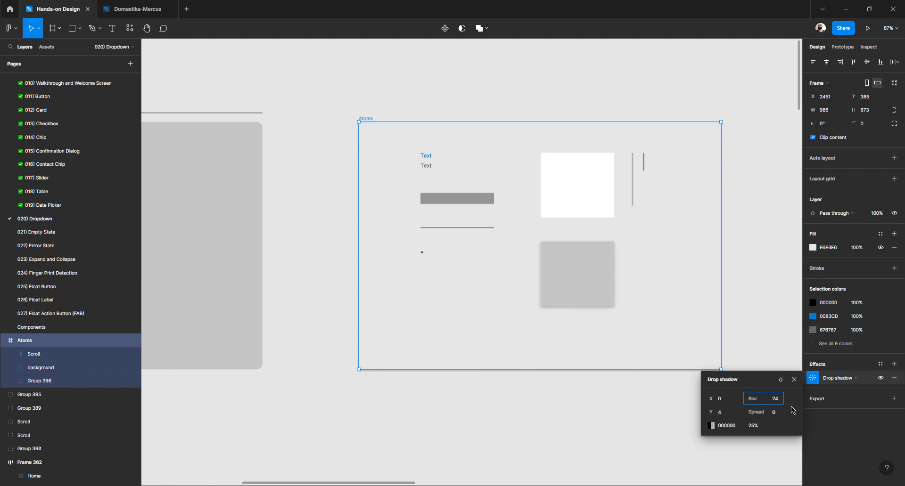
click(752, 425)
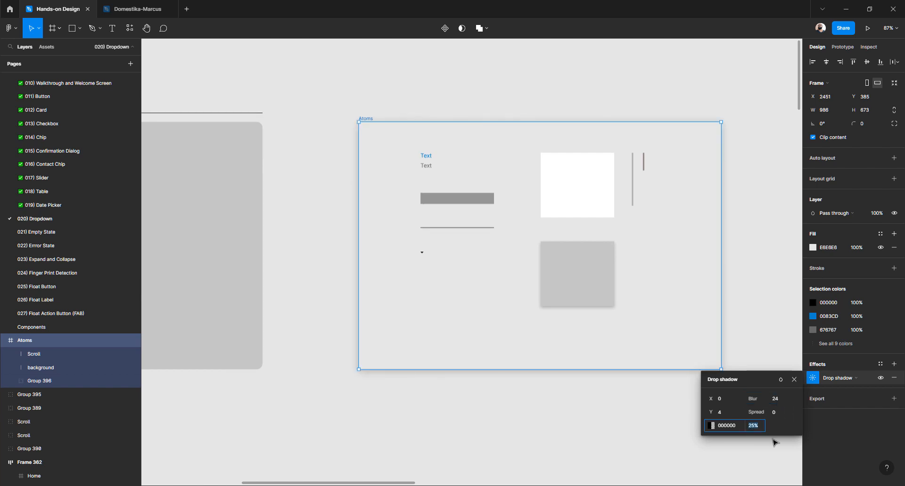
text(16)
click(720, 414)
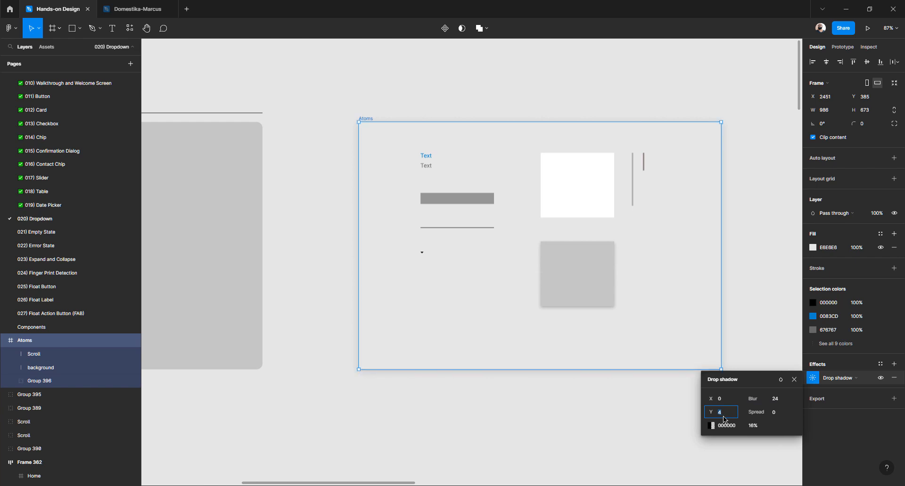
key(Return)
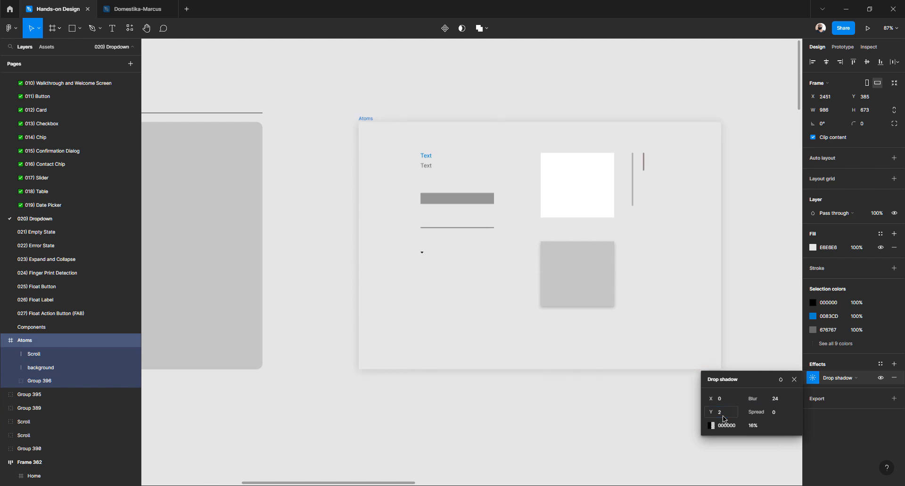
click(476, 415)
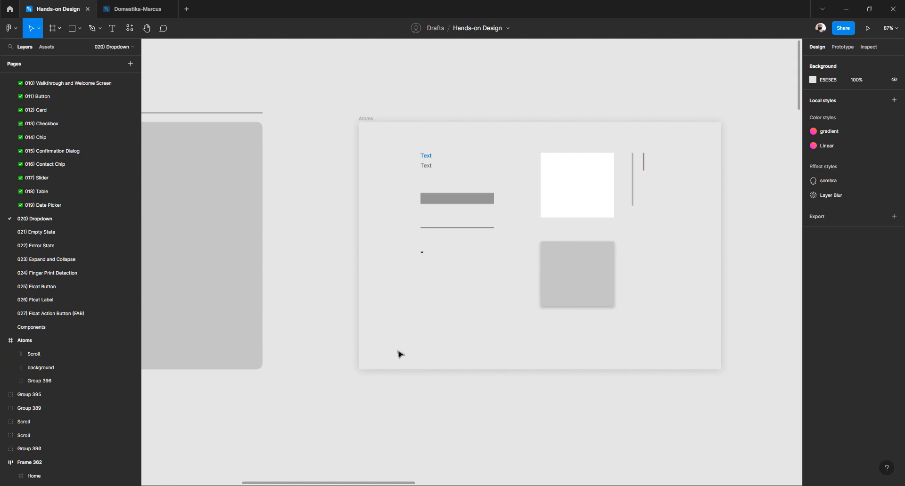
Lighten the Atoms frame's fill to EFEFEF
drag(390, 327, 397, 381)
click(370, 123)
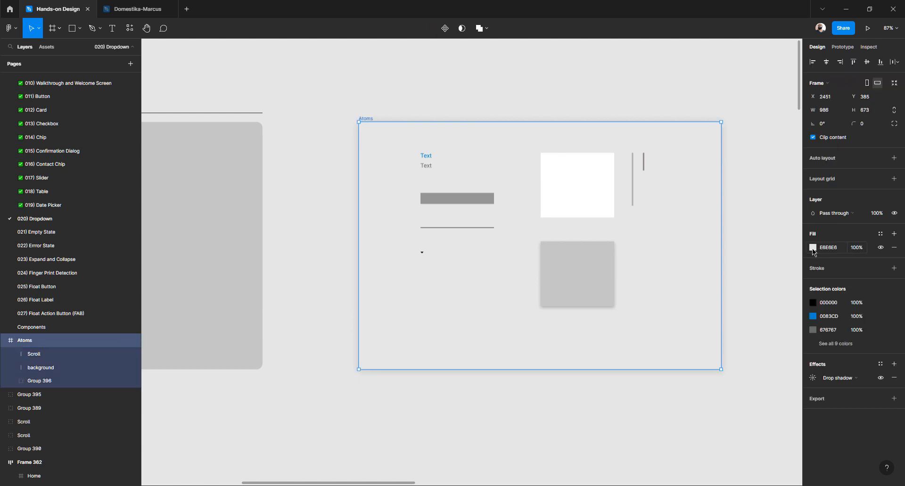
click(813, 247)
mouse_move(706, 268)
mouse_down()
mouse_move(699, 259)
mouse_move(700, 270)
mouse_up()
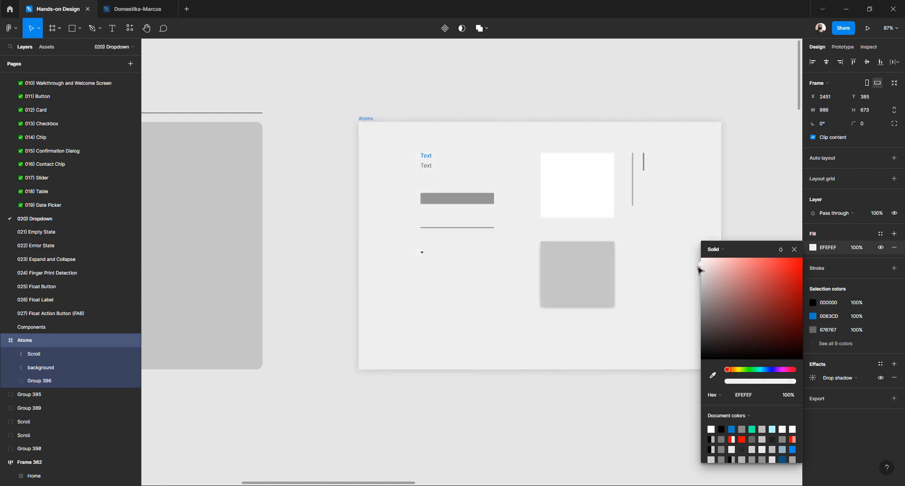
click(754, 182)
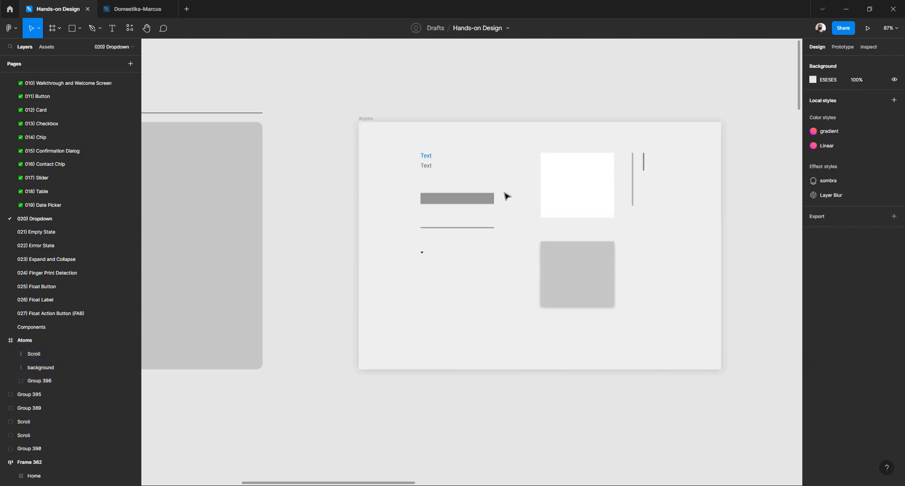
Move all the duplicated atoms horizontally to the right inside the Atoms frame, leaving free space beside them
scroll(448, 186, right, 3)
scroll(346, 165, up, 3)
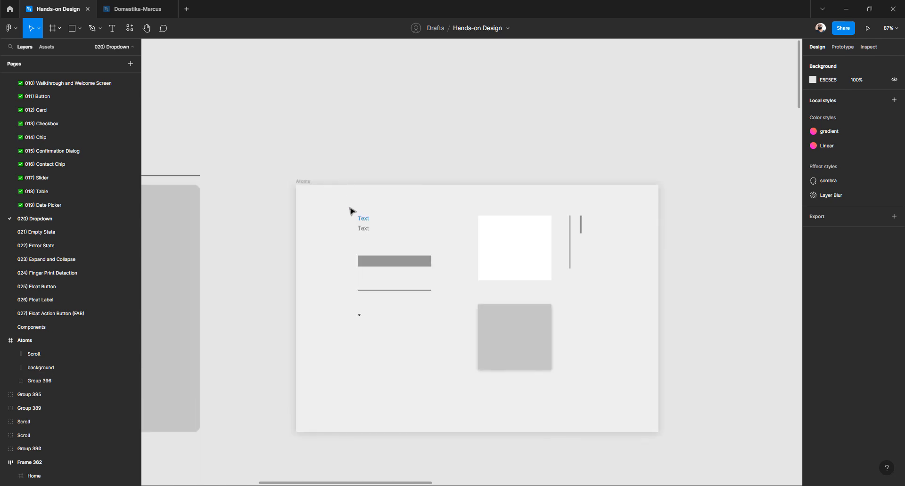
drag(342, 210, 597, 391)
drag(525, 349, 587, 358)
click(737, 305)
Add a text layer reading "Text" at X 100, Y 85 in the Atoms frame, left of the existing text atoms
scroll(385, 230, up, 3)
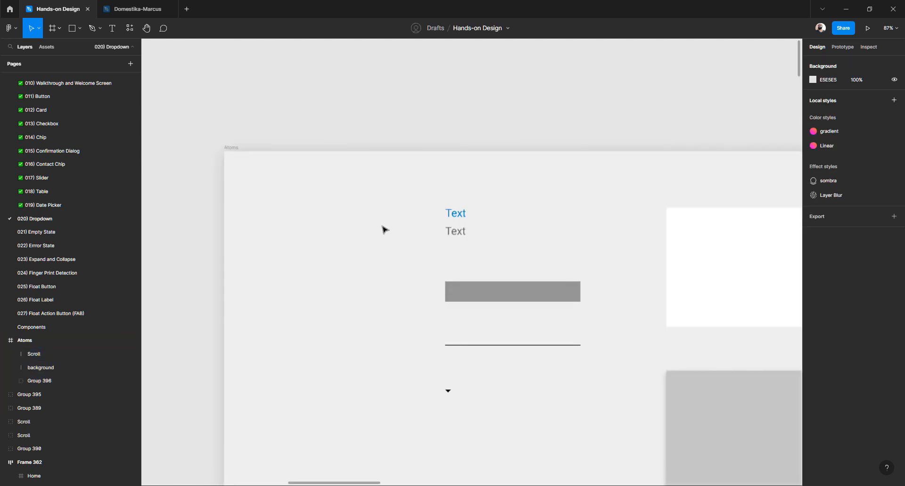
key(t)
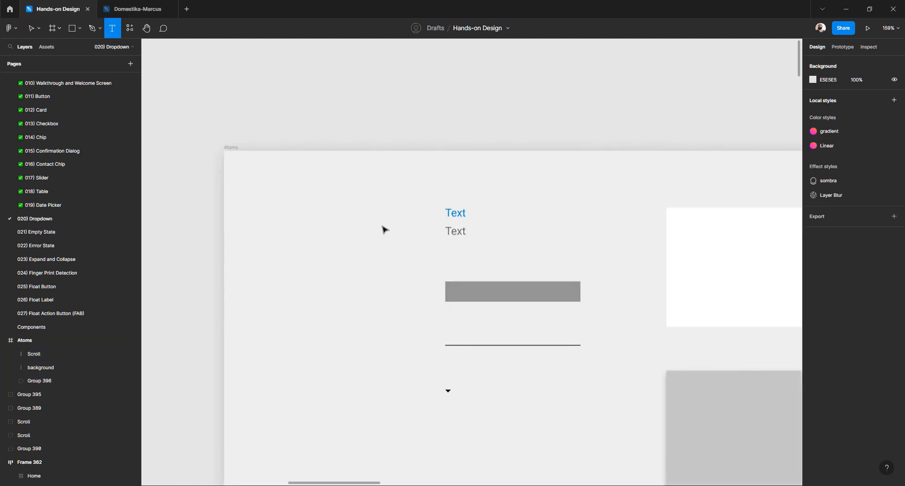
click(292, 214)
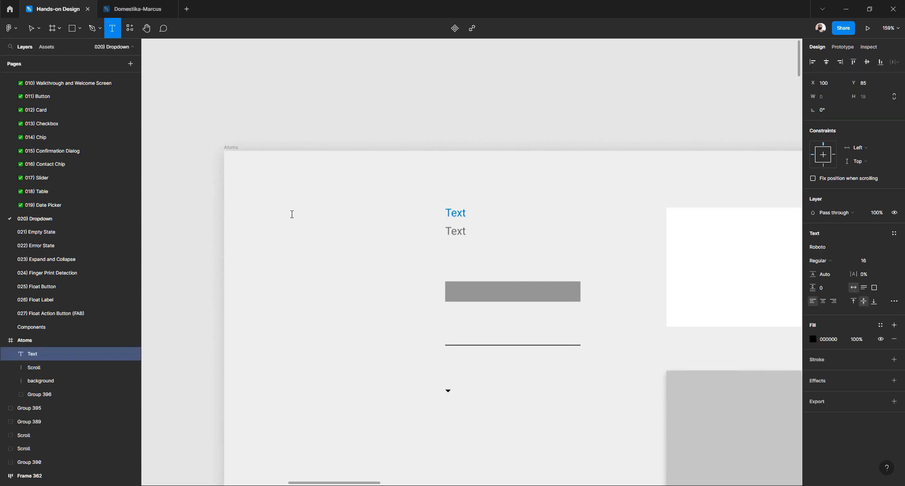
text(Text)
key(Escape)
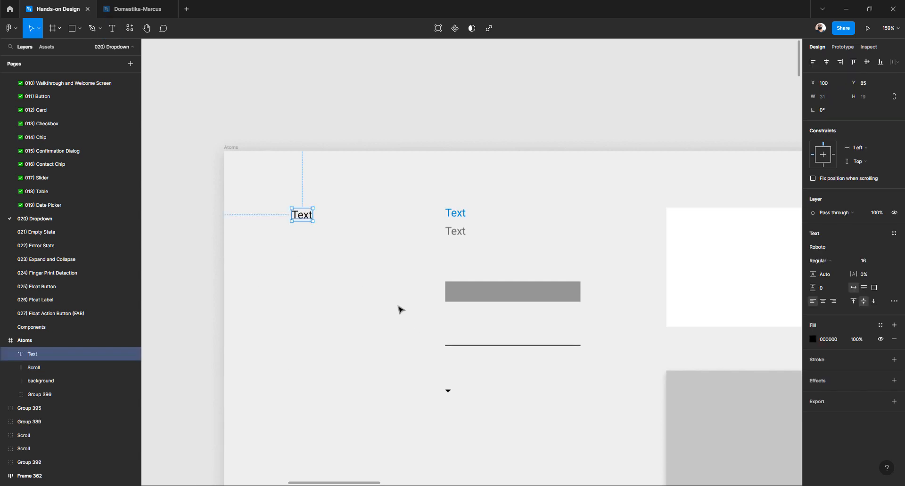
Set the font size of the new black text layer to 12, keeping the Roboto Regular font
click(833, 249)
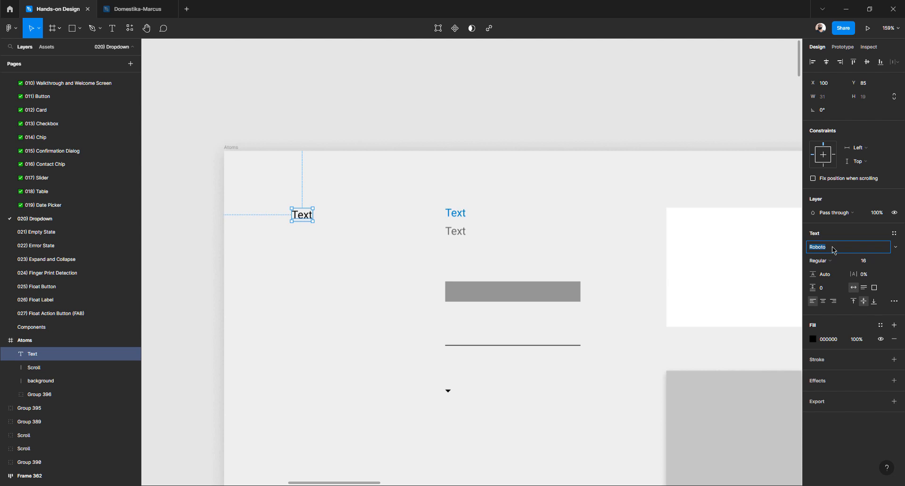
click(864, 261)
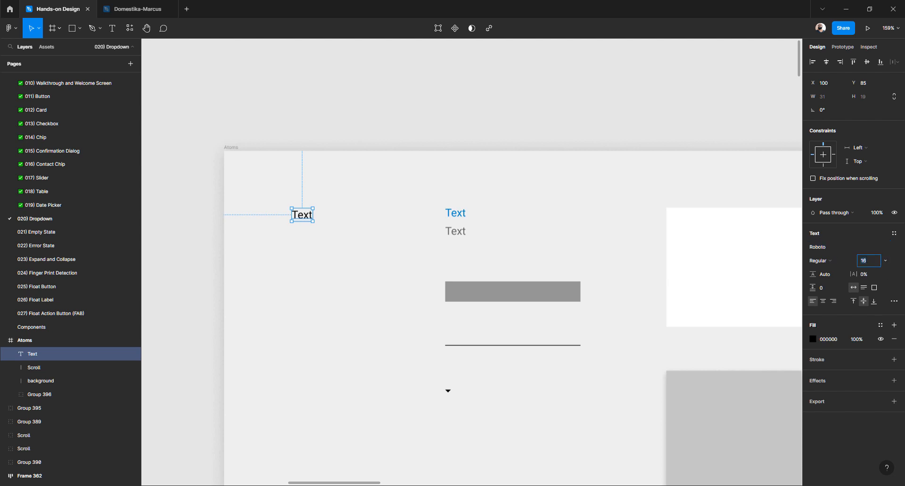
text(12)
key(Return)
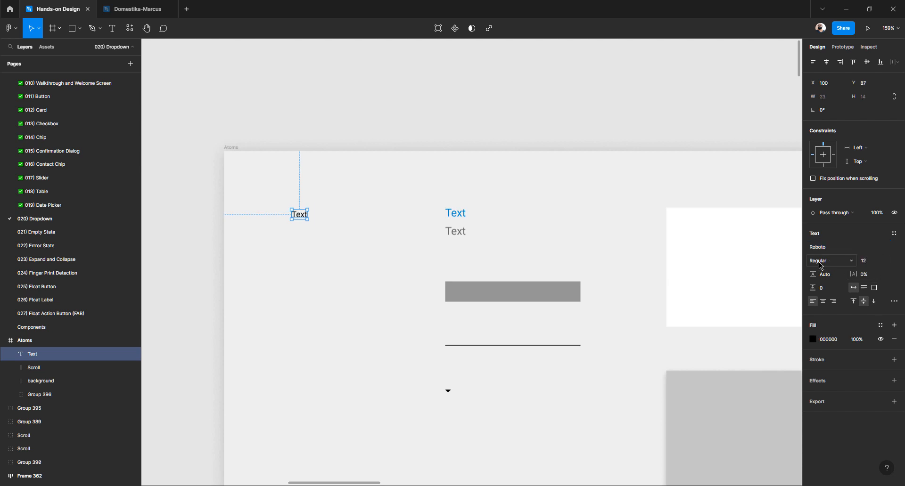
Move the small black text layer to X 114, Y 83 in the Atoms frame
click(281, 217)
click(301, 217)
scroll(304, 218, up, 2)
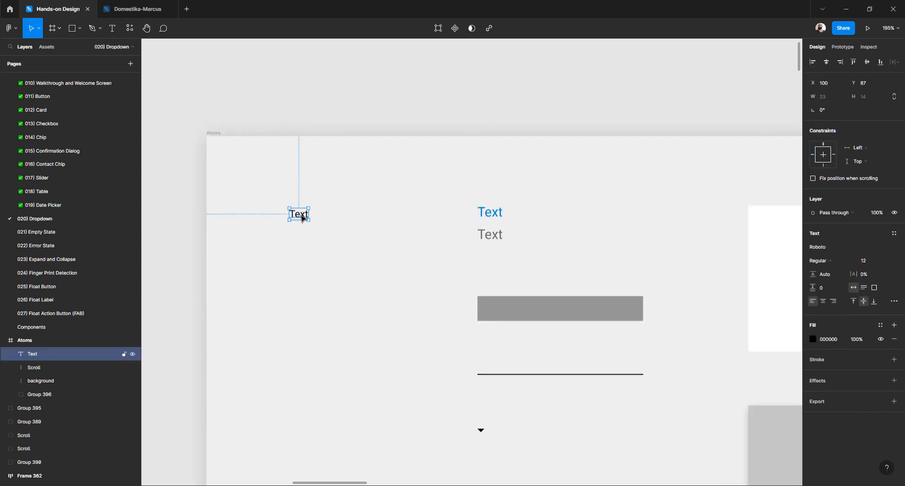
drag(303, 215, 315, 215)
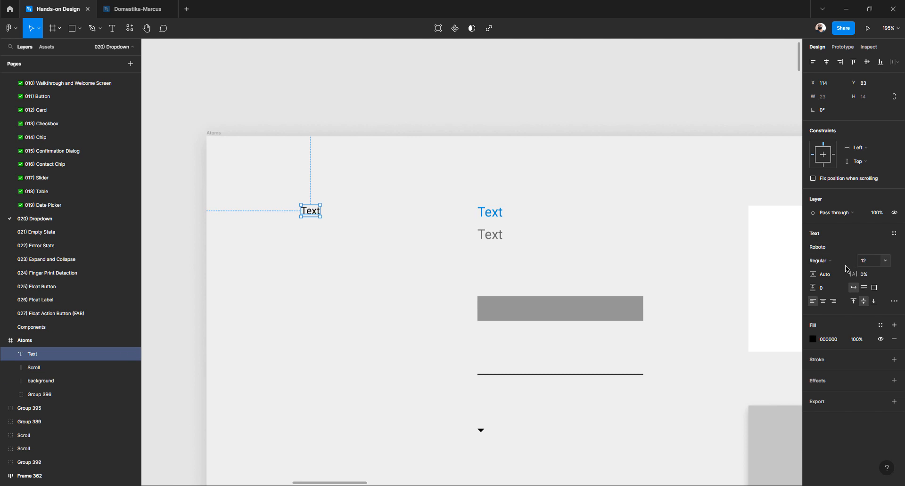
Change the text layer's fill to the document's blue, 0083CD
click(812, 339)
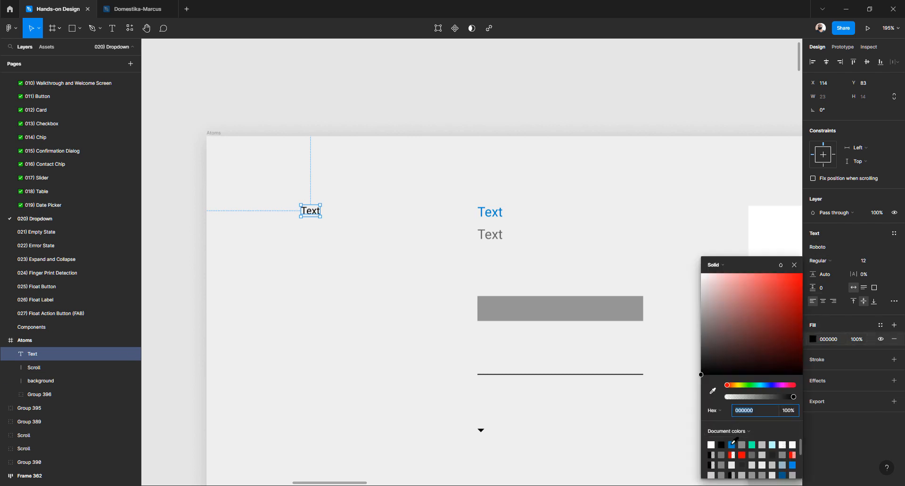
click(733, 445)
click(309, 222)
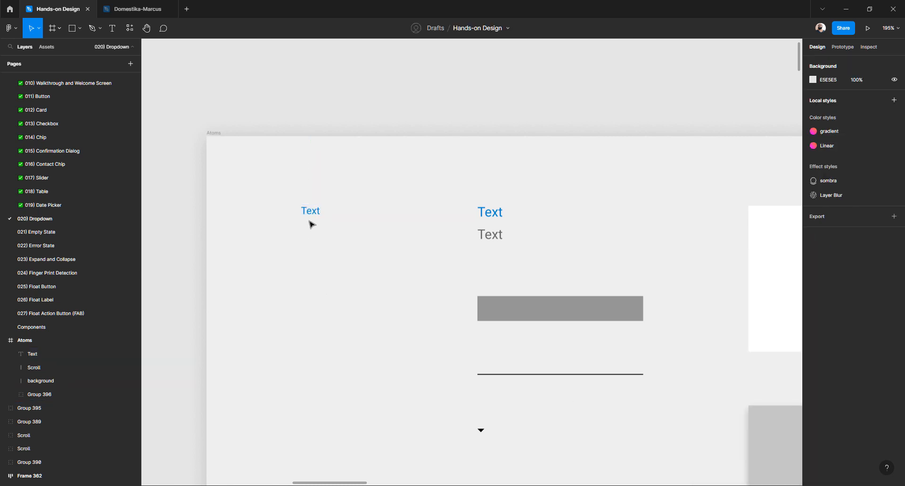
Move the new blue text closer to the reference atoms, at X 180, Y 83
click(309, 213)
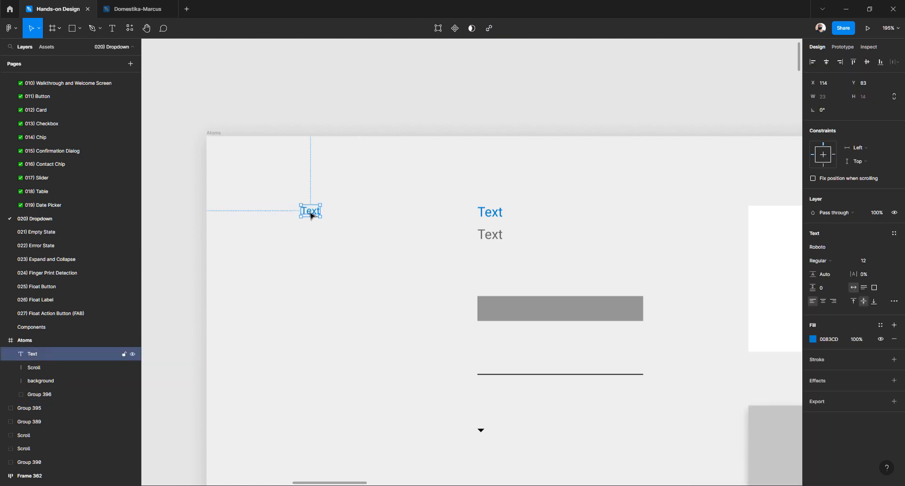
scroll(311, 215, down, 5)
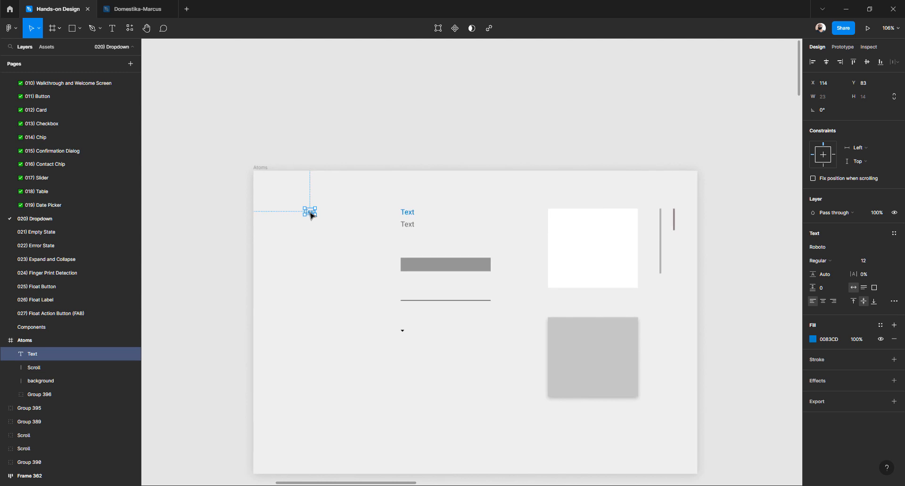
scroll(311, 215, up, 4)
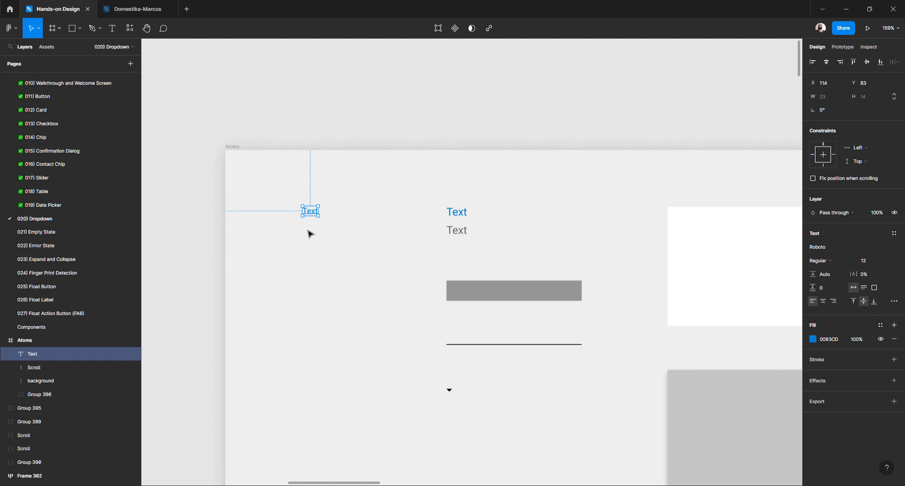
click(310, 235)
click(312, 210)
scroll(311, 211, up, 2)
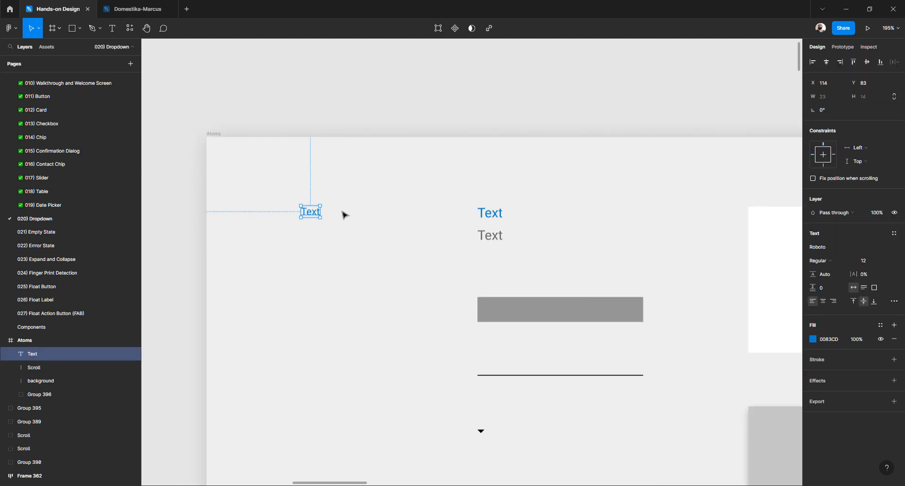
drag(310, 212, 366, 213)
scroll(365, 214, up, 2)
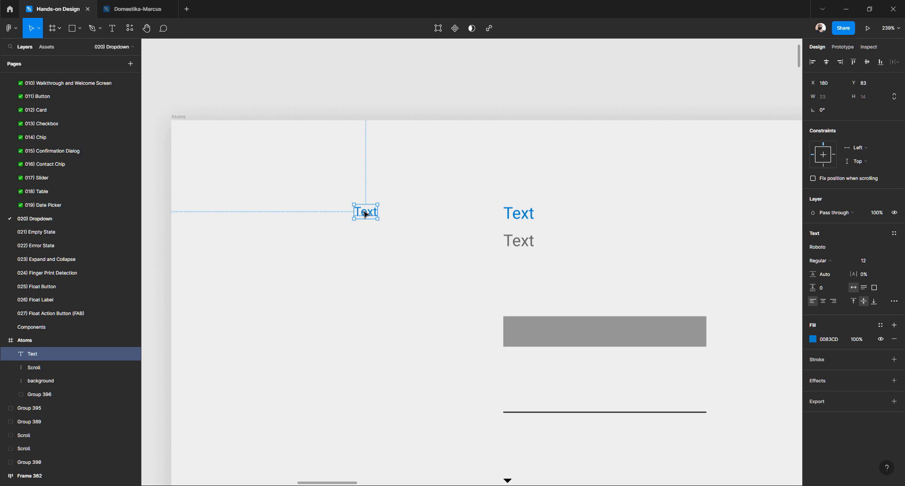
Try stretching the new text's box to a width of about 54, and return it to fitting its content
click(317, 269)
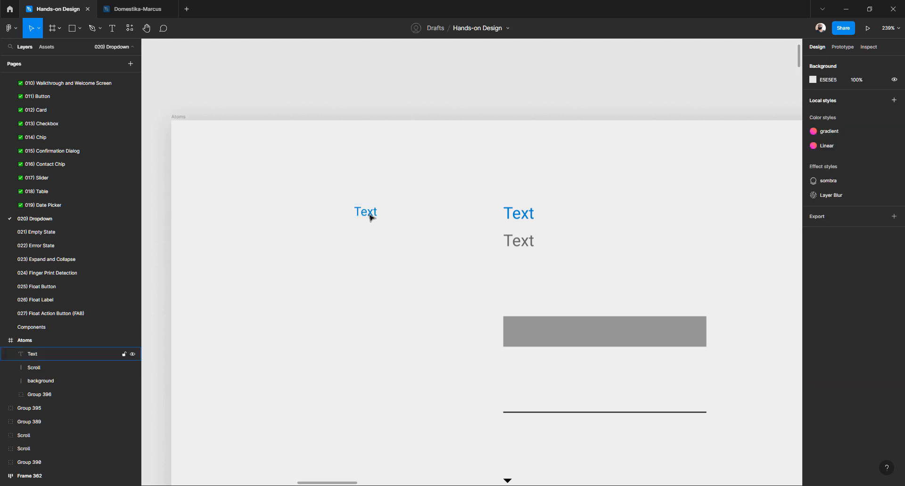
click(371, 217)
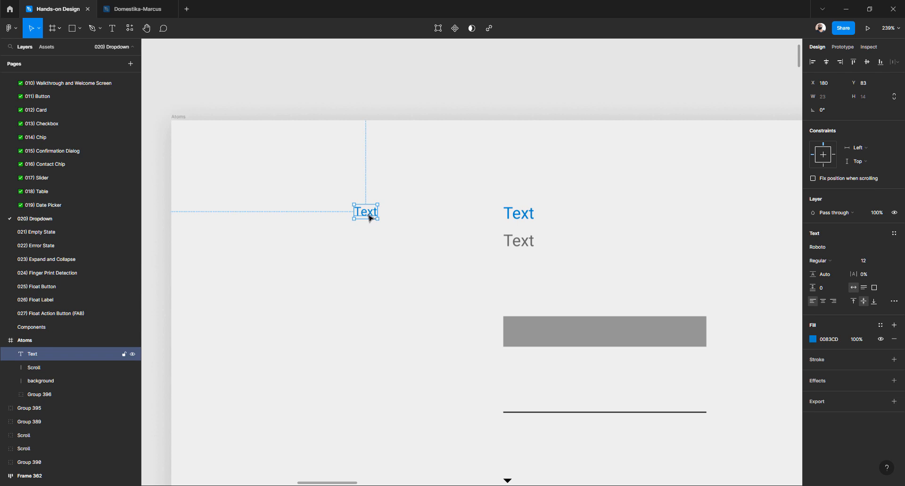
drag(378, 216, 424, 217)
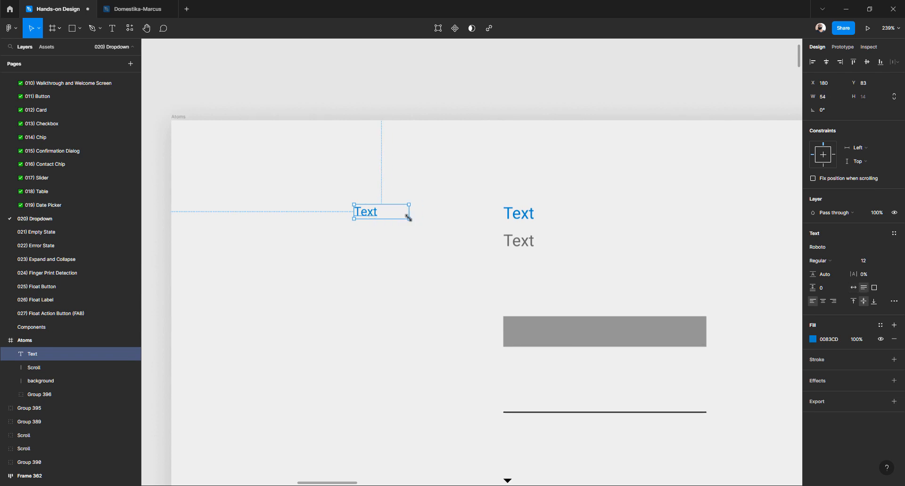
double_click(406, 215)
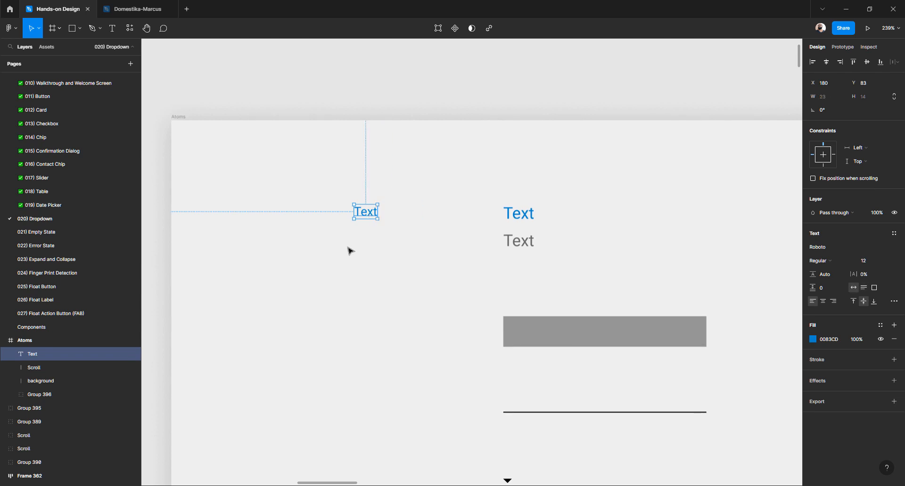
Wrap the new blue text in an auto layout frame
click(349, 250)
click(371, 218)
key(shift+a)
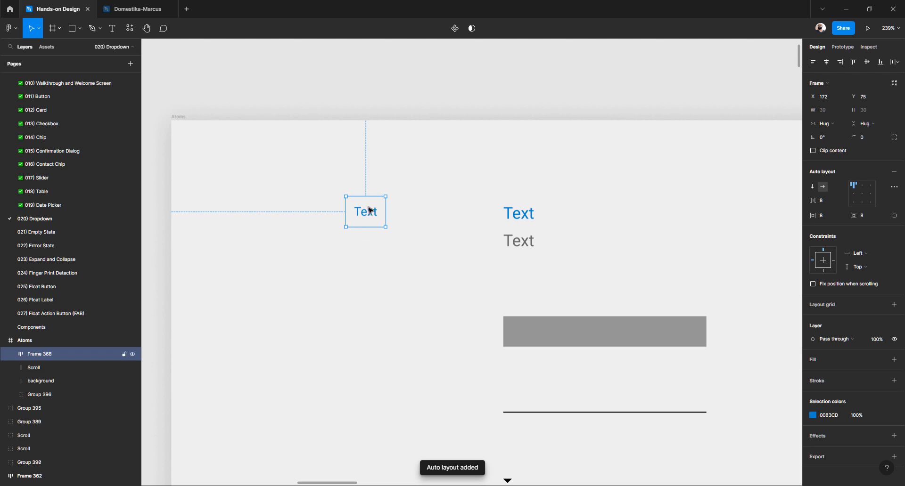
click(357, 249)
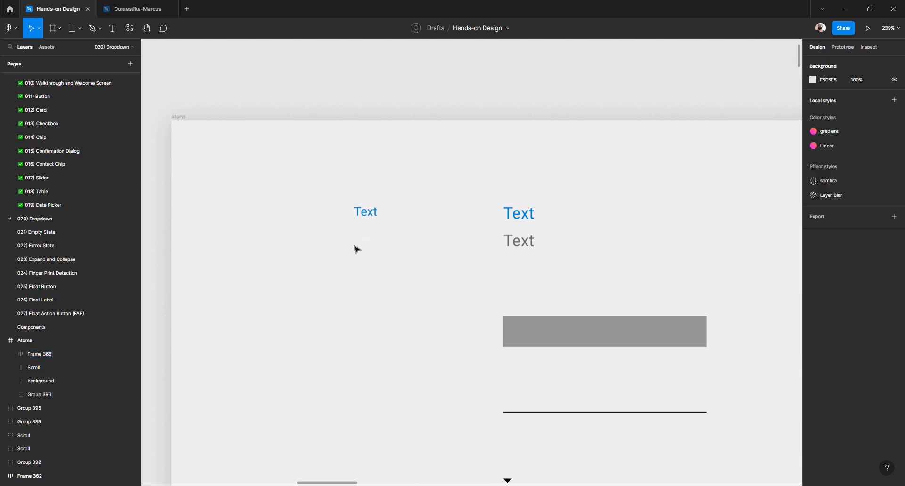
Add a light pink fill, FFB2B2, to the auto layout frame around the text
click(370, 216)
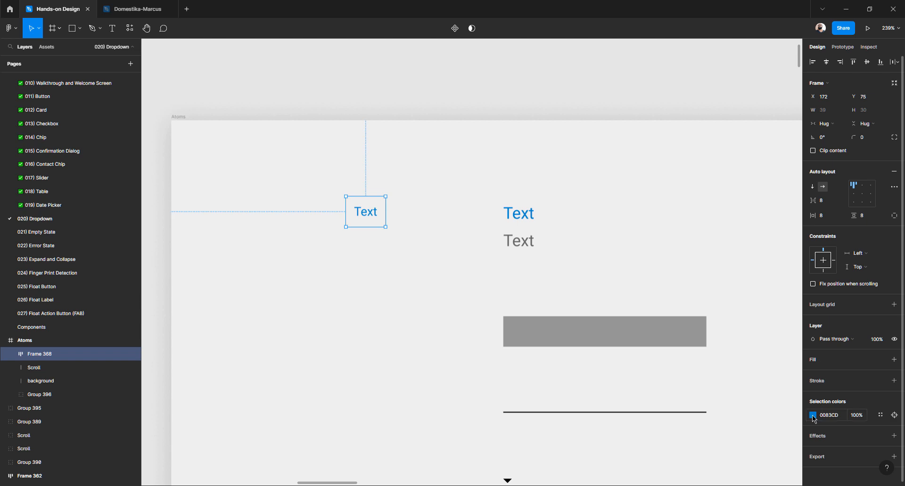
click(813, 364)
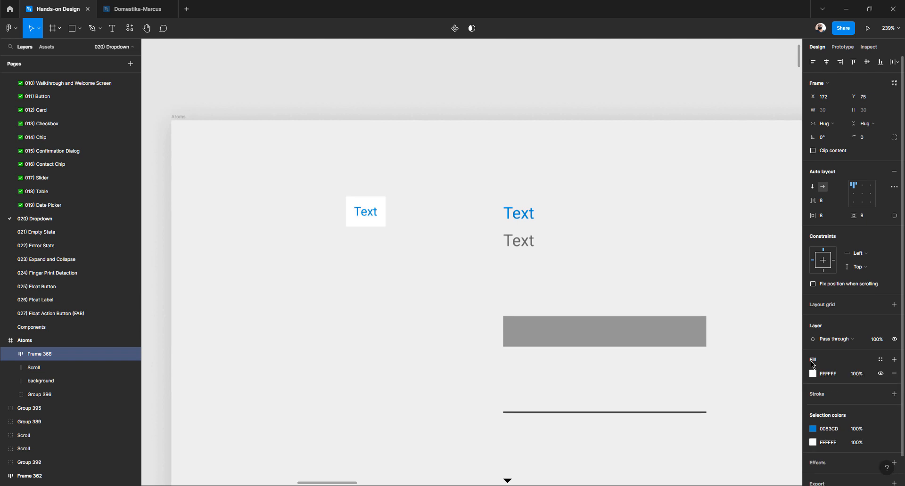
click(814, 374)
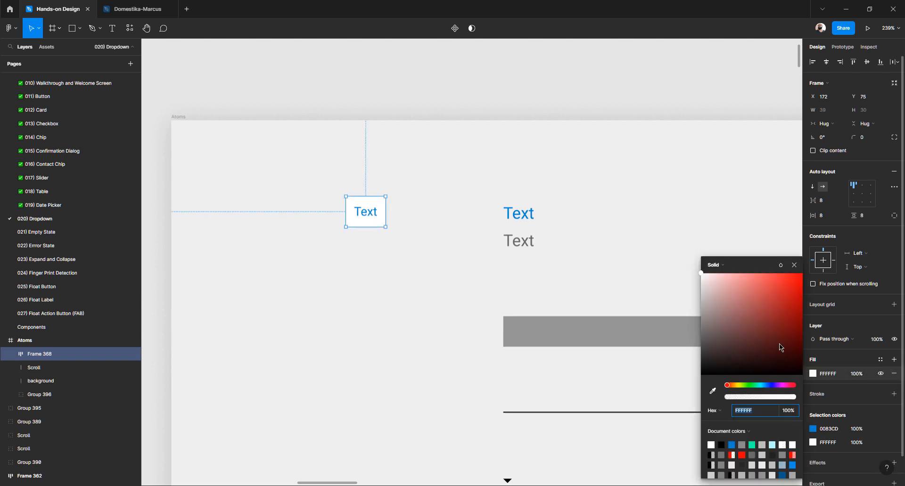
mouse_move(779, 344)
mouse_down()
mouse_move(810, 264)
mouse_move(731, 263)
mouse_up()
click(372, 266)
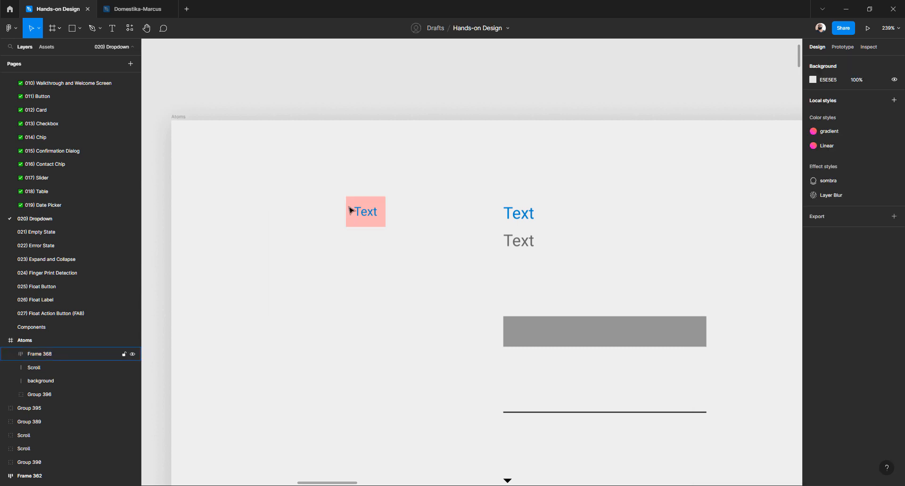
Adjust the pink frame's padding to 19 at the top, 12 at the bottom, 29 on the left and 24 on the right
scroll(354, 214, up, 3)
click(372, 222)
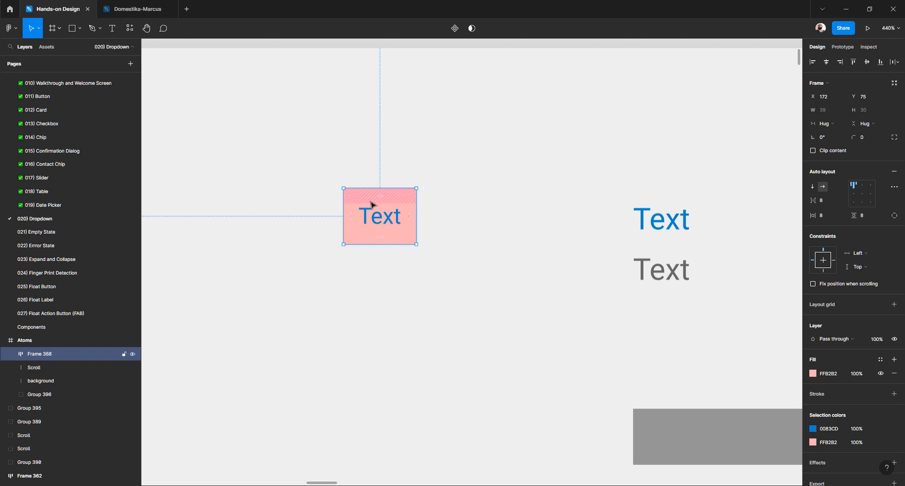
scroll(371, 204, up, 5)
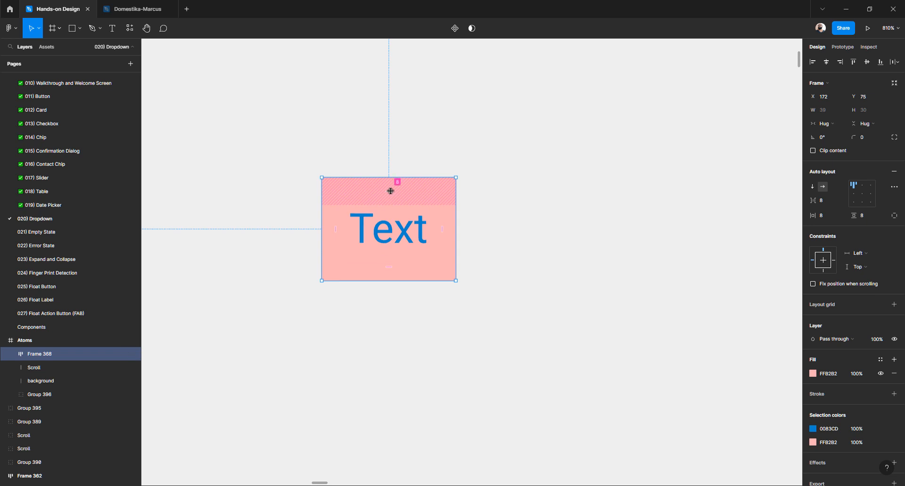
drag(390, 191, 390, 228)
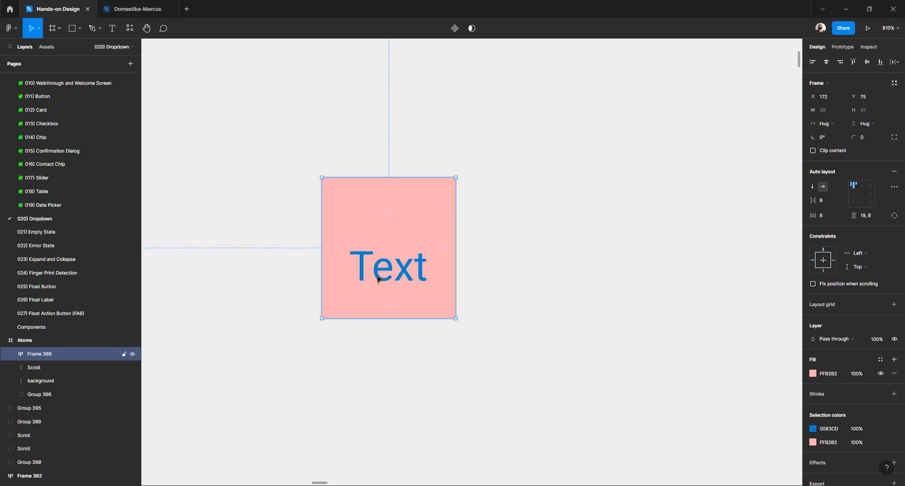
drag(439, 251, 495, 249)
drag(335, 248, 407, 246)
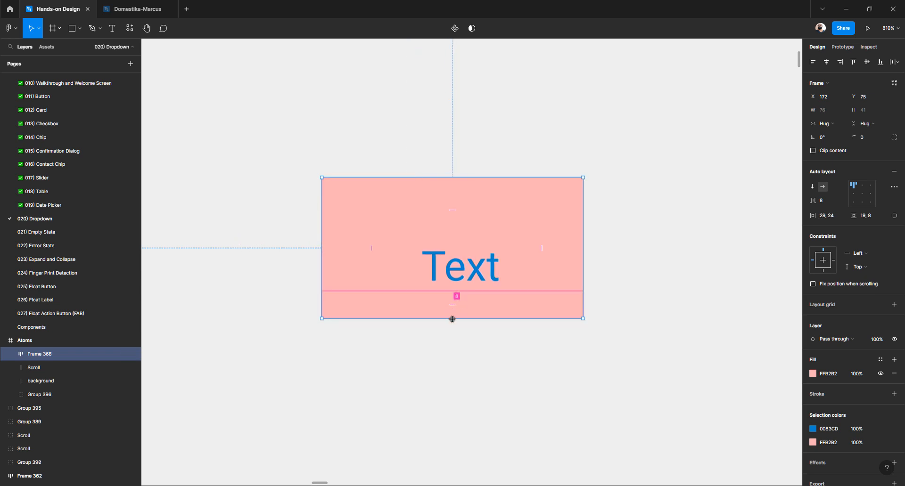
mouse_move(453, 318)
mouse_down()
mouse_move(464, 392)
mouse_move(461, 312)
mouse_up()
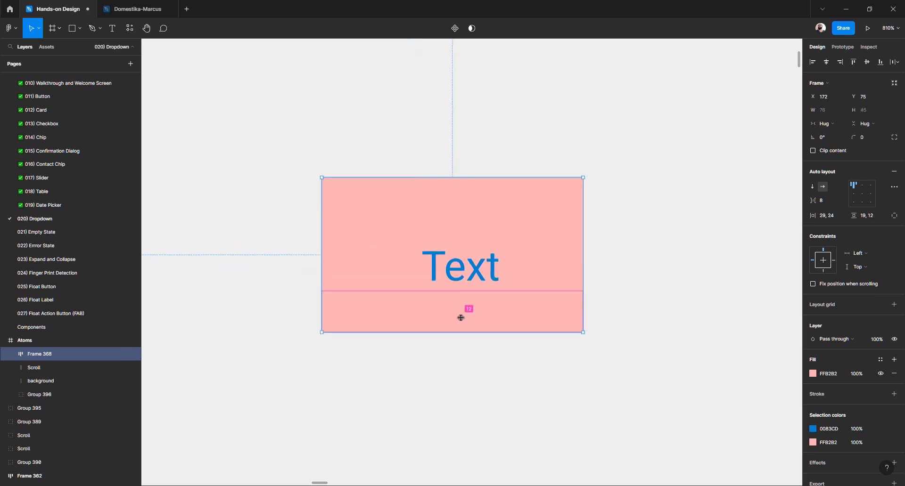
Round the pink frame's corners to 8 and align its auto layout content to the centre
click(878, 141)
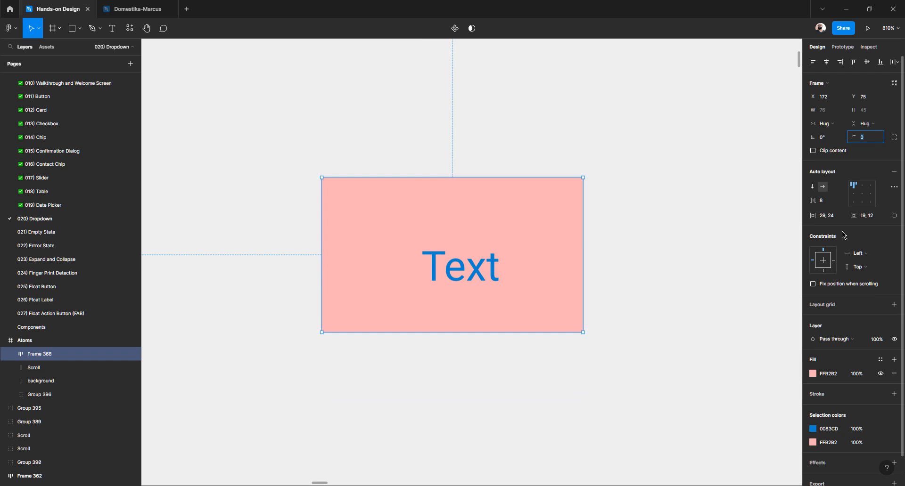
key(Return)
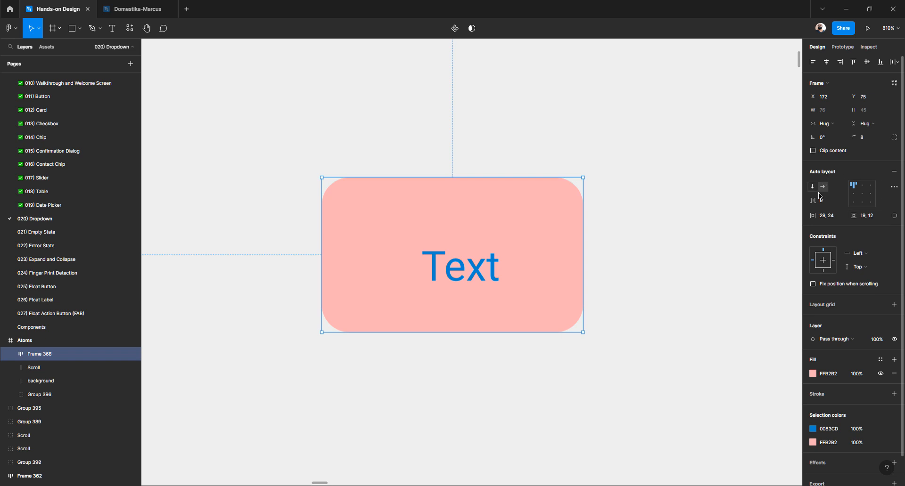
click(862, 189)
click(862, 203)
click(871, 194)
click(854, 195)
click(863, 195)
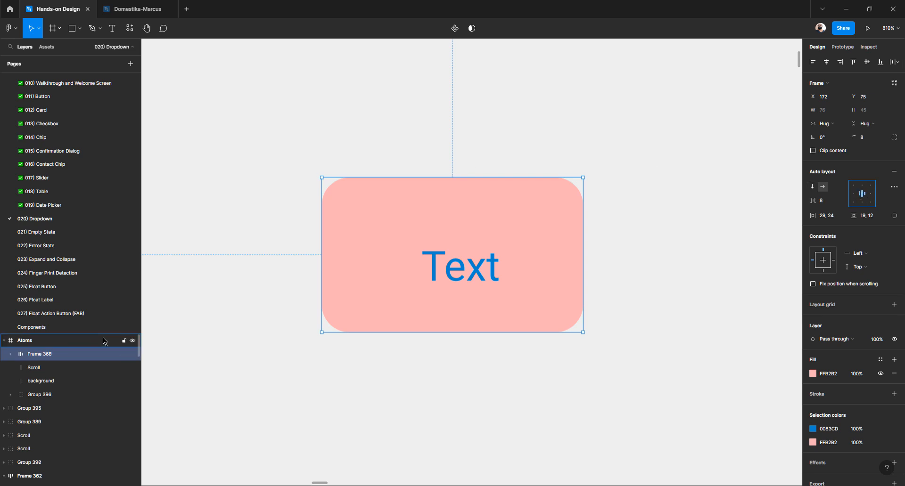
Try another fill colour on the text nested in the pink frame, and undo the colour change
click(10, 355)
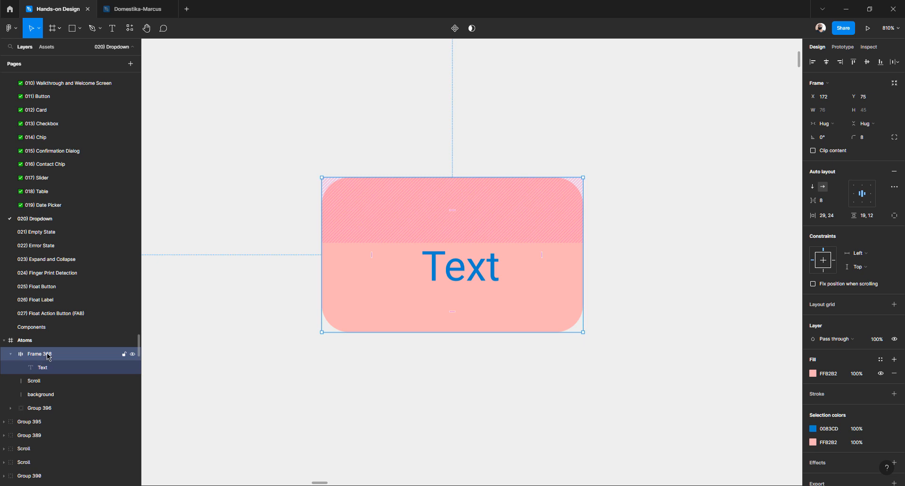
click(46, 370)
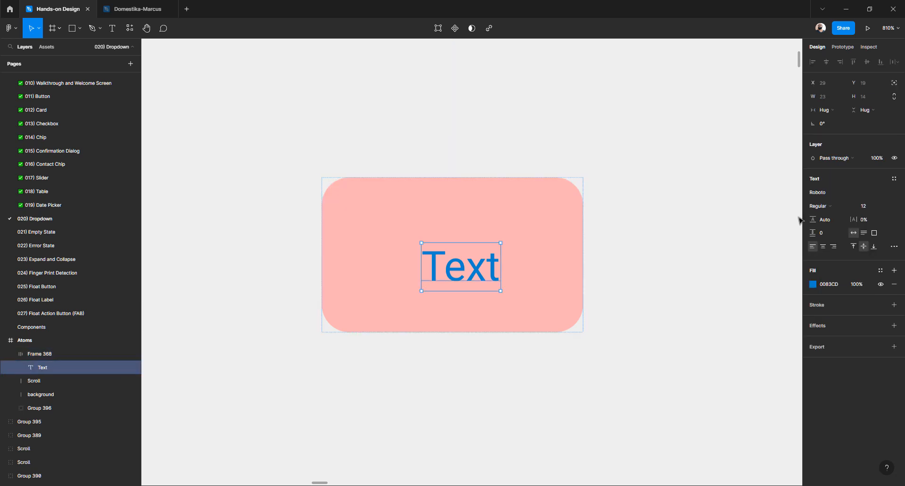
click(813, 285)
drag(724, 350, 797, 324)
key(ctrl+z)
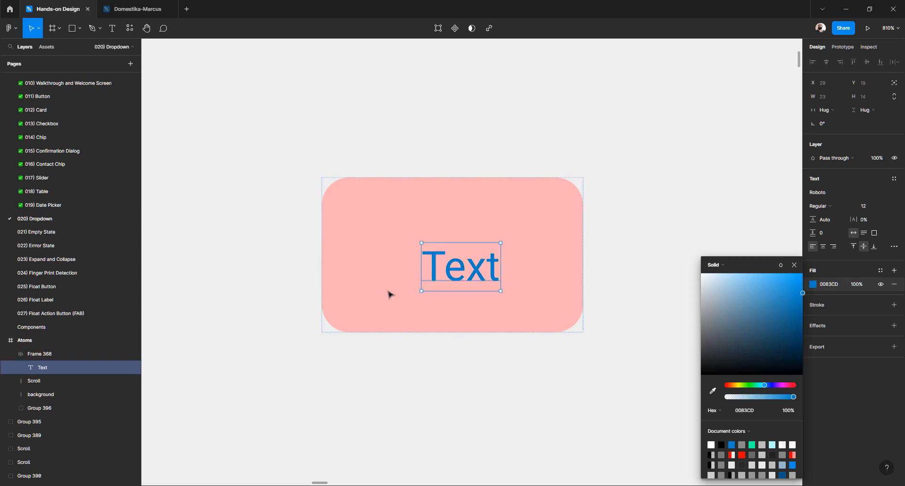
Rename the pink auto layout frame in the Atoms frame as Text
click(308, 351)
click(386, 230)
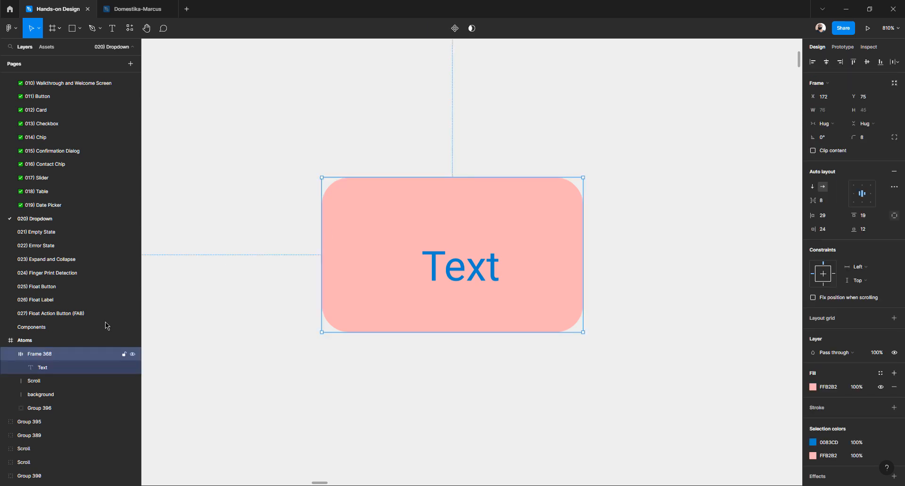
double_click(62, 354)
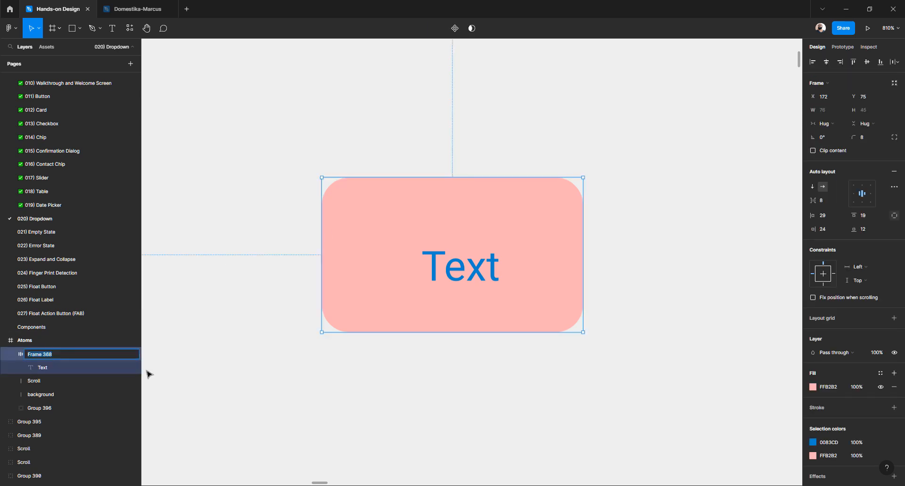
text(Text)
key(Return)
click(490, 374)
click(466, 250)
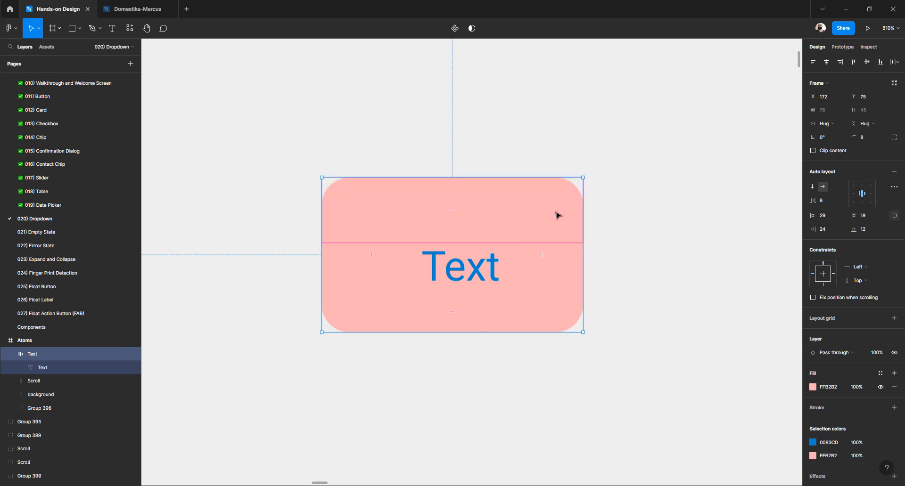
click(612, 115)
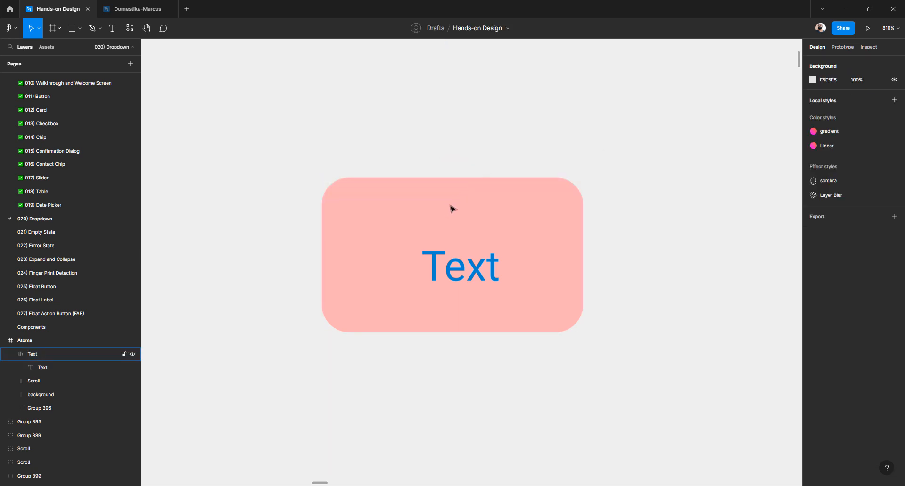
Set the pink text frame's padding to 8 on all four sides
click(451, 208)
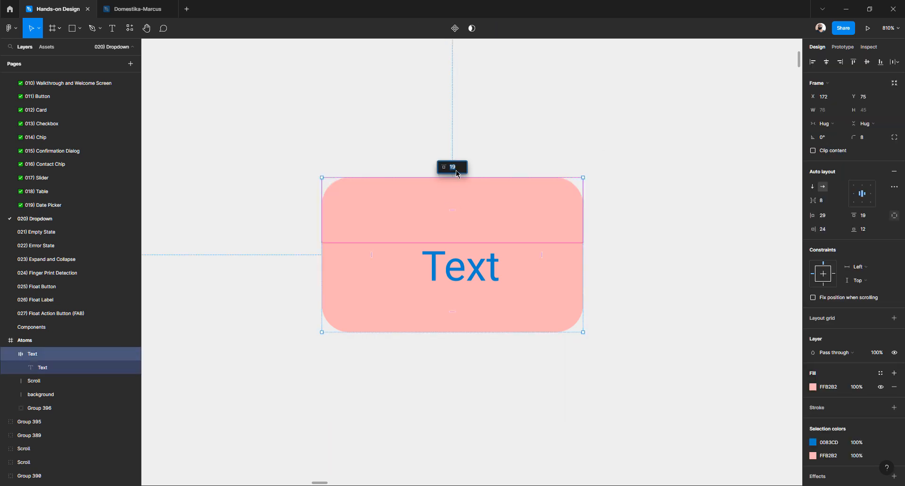
key(Return)
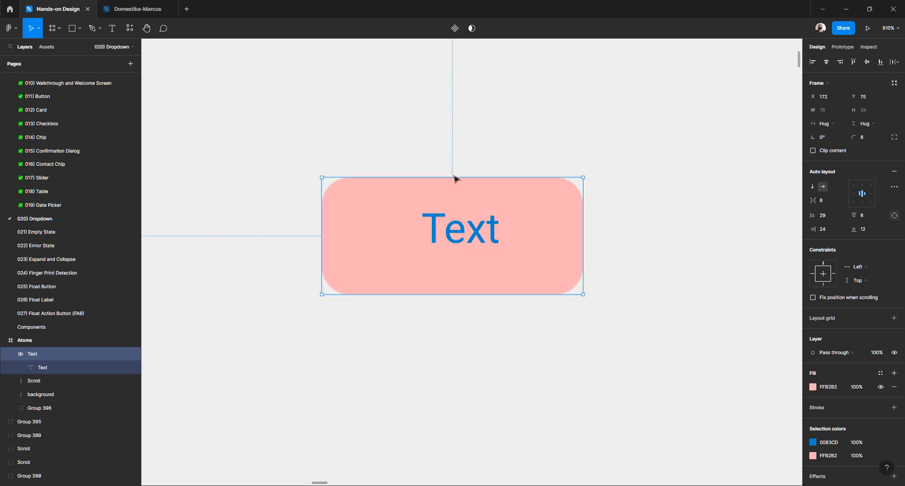
text(8)
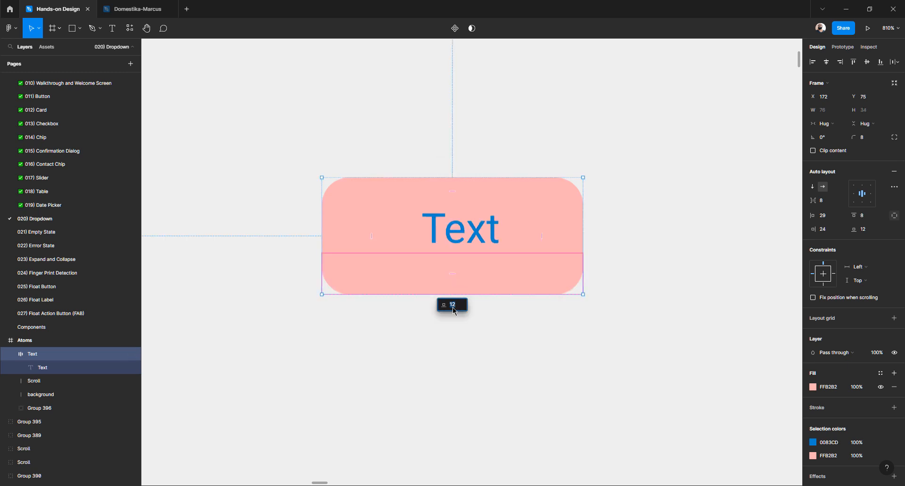
key(Return)
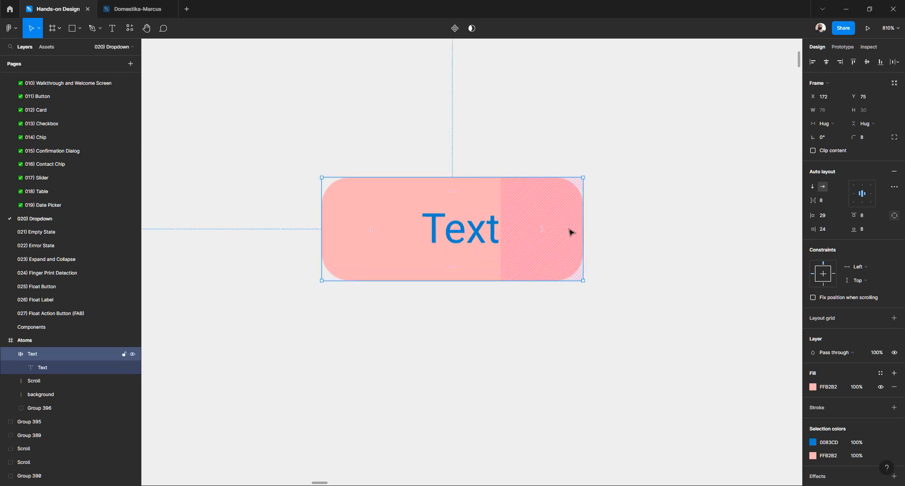
click(538, 168)
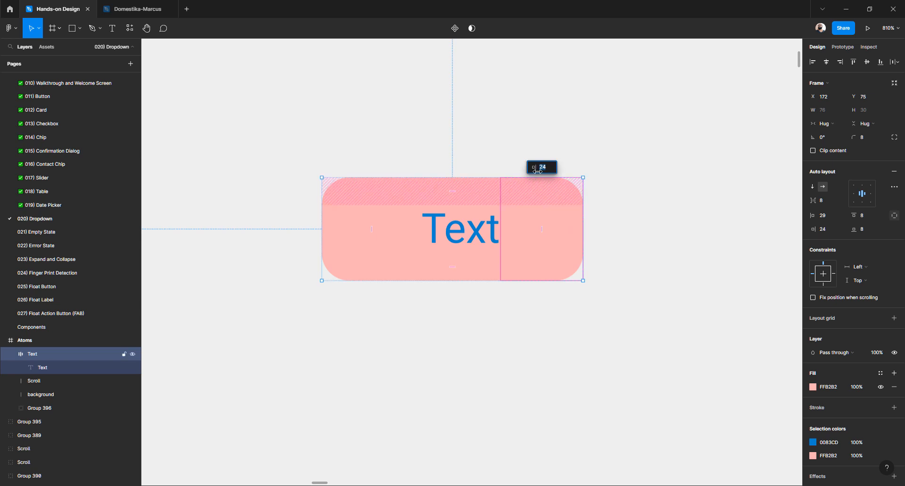
click(833, 234)
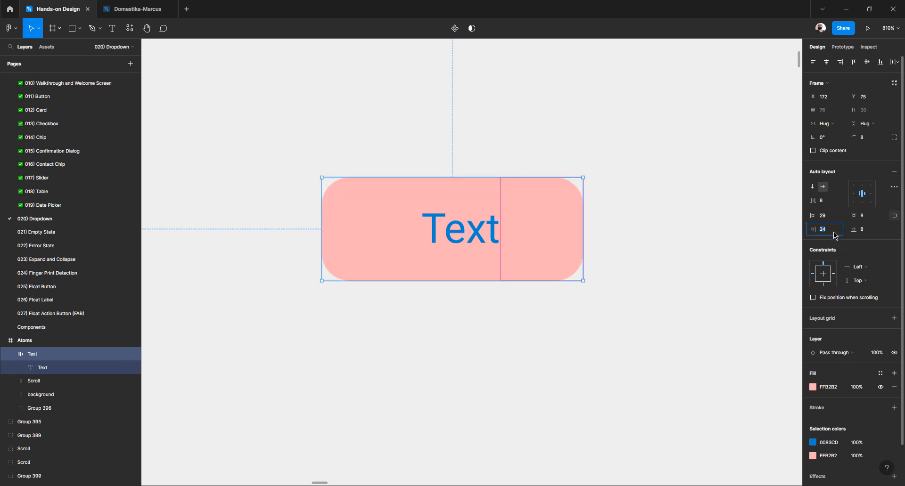
key(Return)
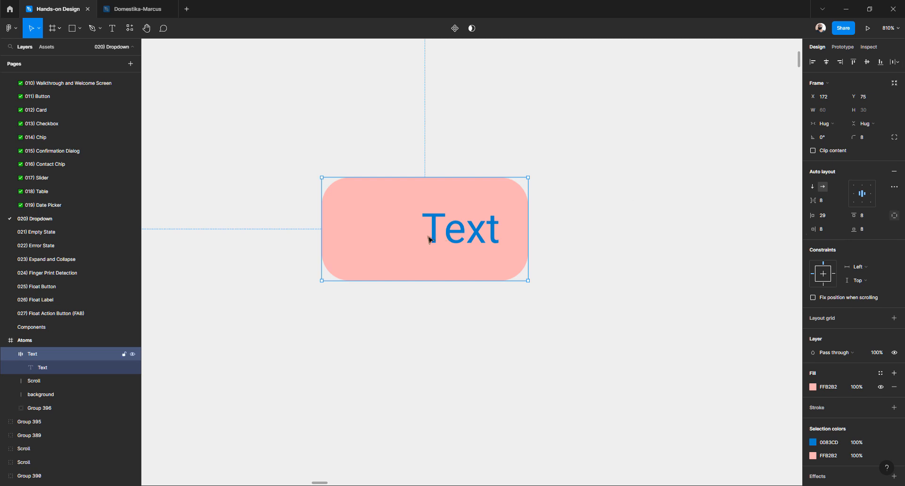
click(357, 230)
text(8)
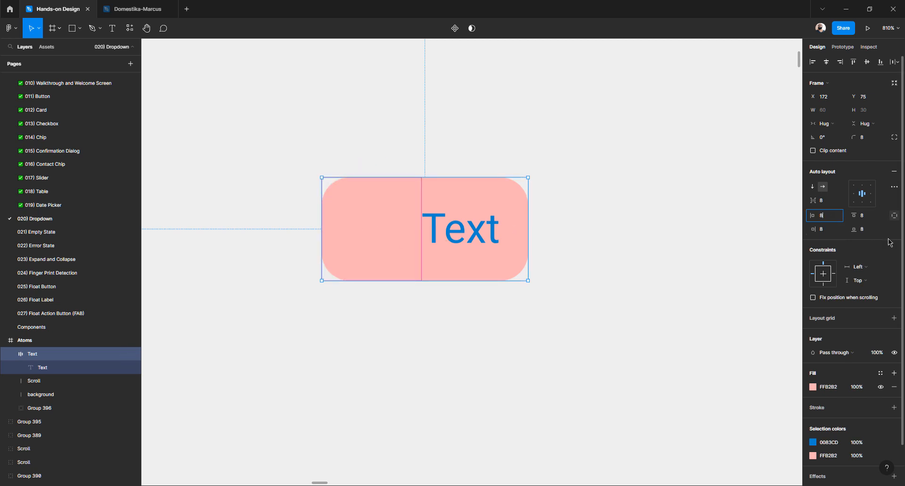
key(Return)
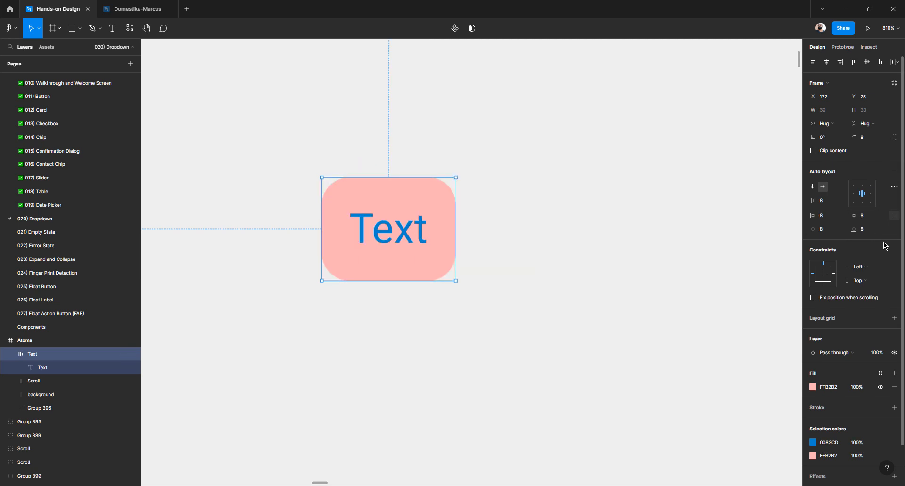
Set the pink text frame's corner radius to 0
click(865, 140)
text(0)
key(Return)
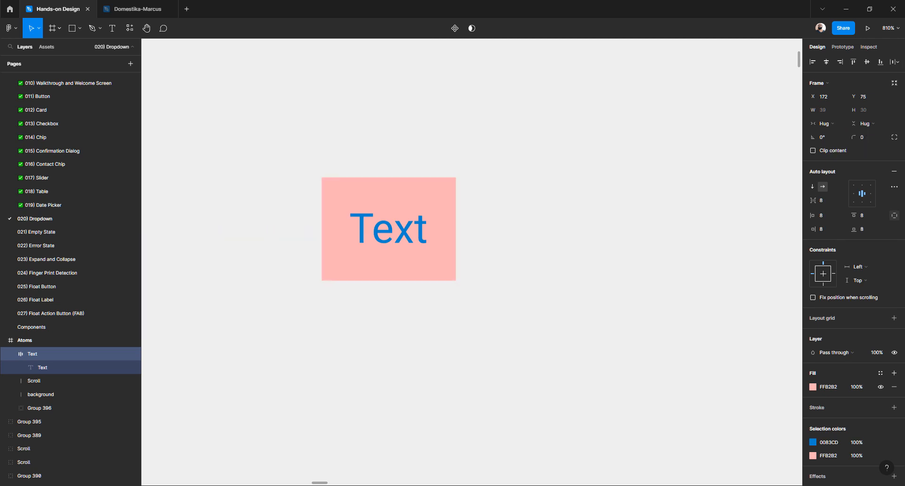
click(557, 227)
scroll(434, 222, down, 2)
scroll(434, 221, down, 3)
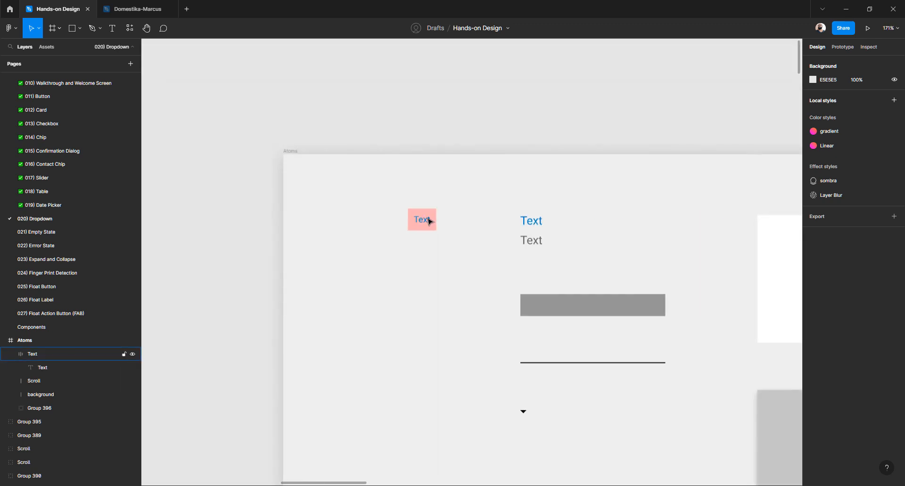
click(434, 222)
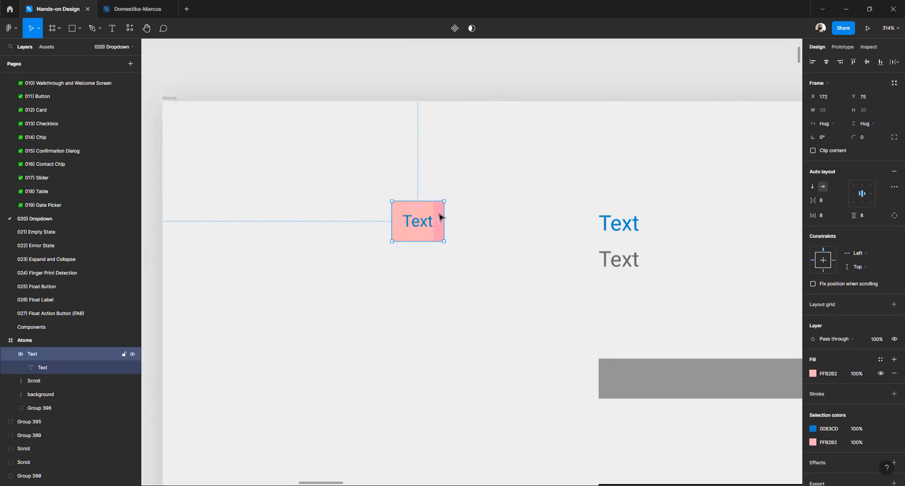
scroll(432, 222, up, 2)
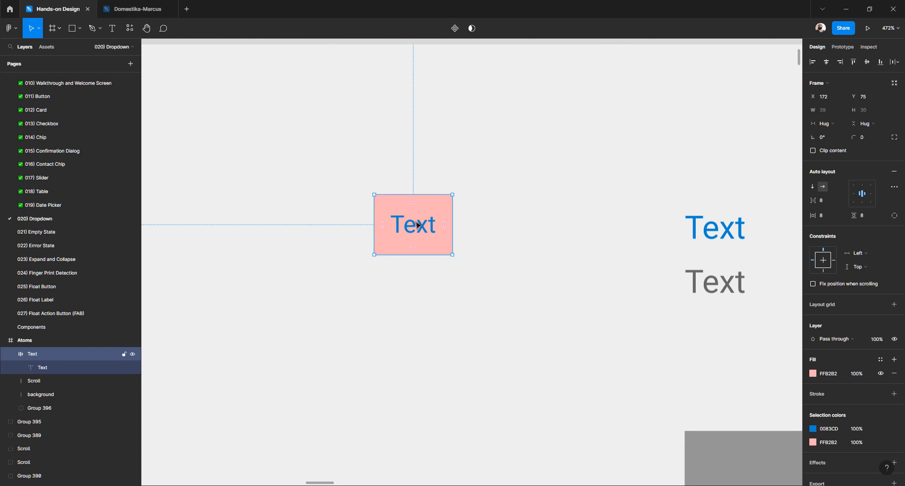
click(388, 302)
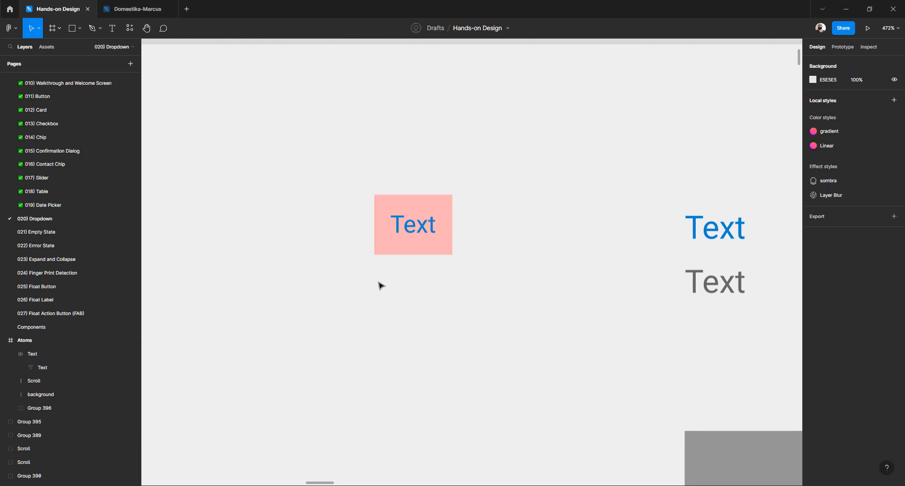
Duplicate the pink text frame directly below the original, leaving a gap of about 6
scroll(391, 264, down, 1)
click(412, 210)
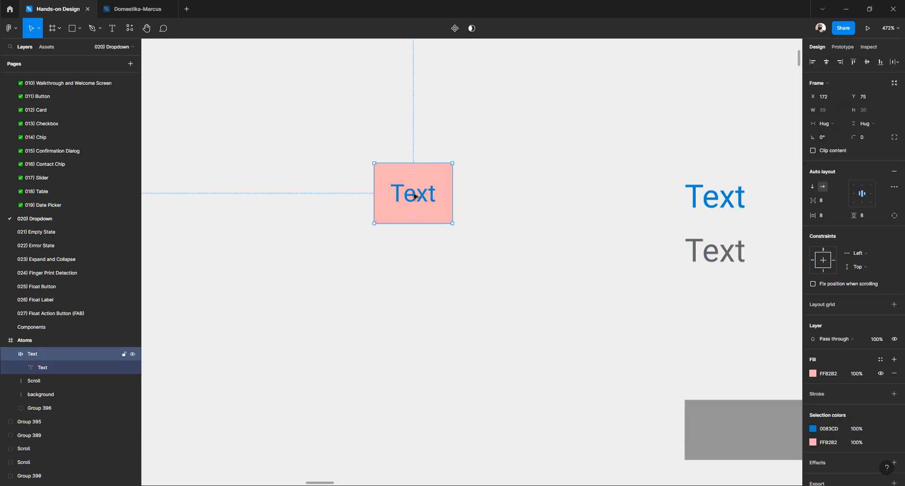
drag(415, 196, 422, 268)
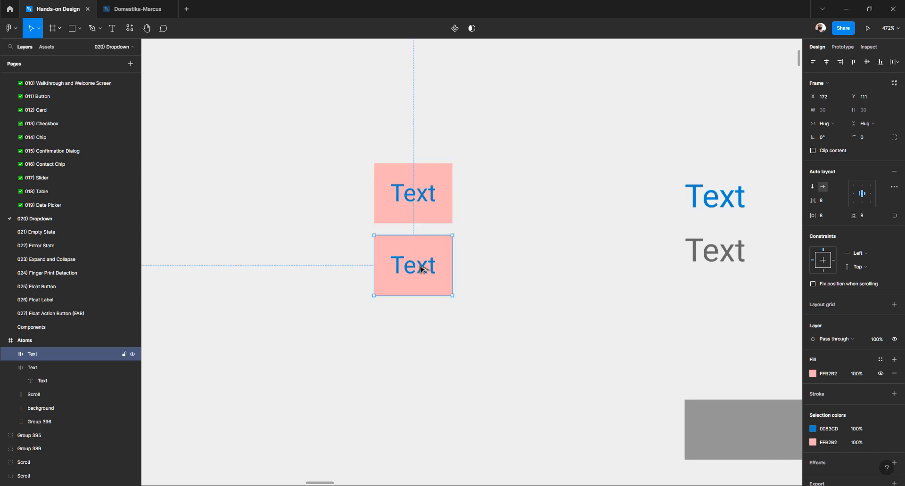
Set the duplicated frame's text fill to 676767, matching the grey reference text beside it
scroll(421, 267, right, 3)
ctrl+click(657, 259)
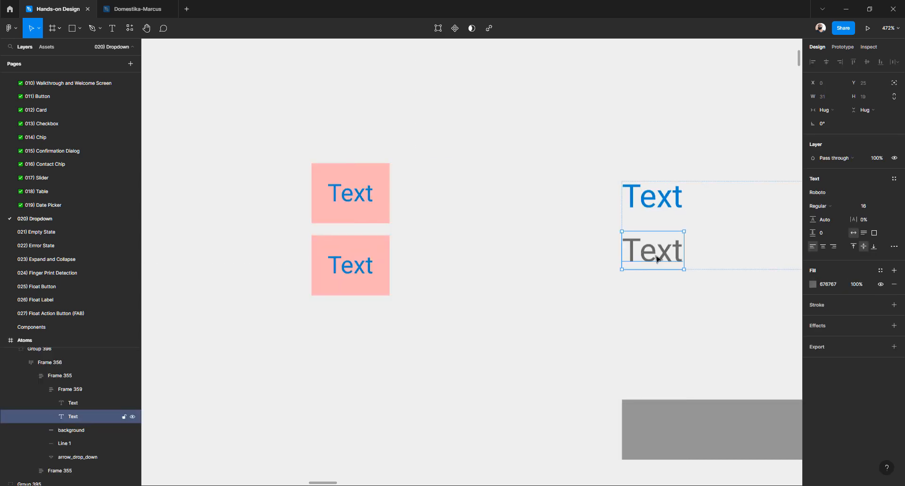
click(342, 269)
click(829, 286)
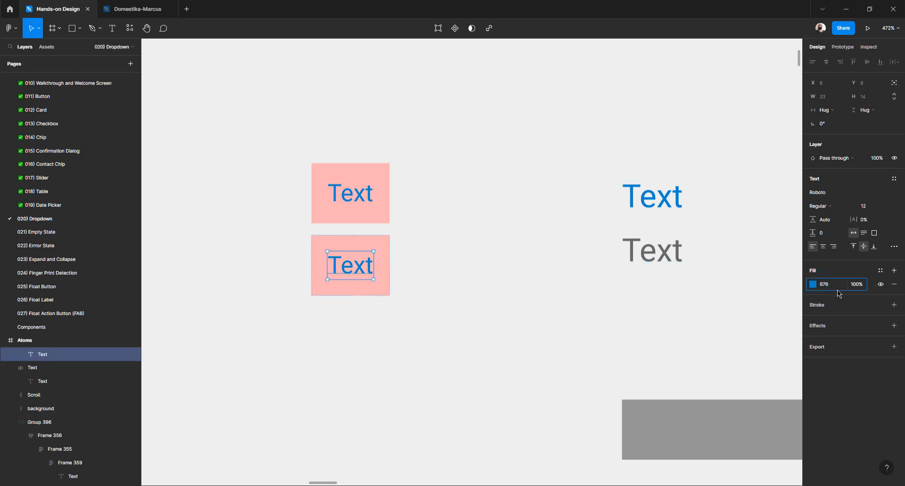
key(Return)
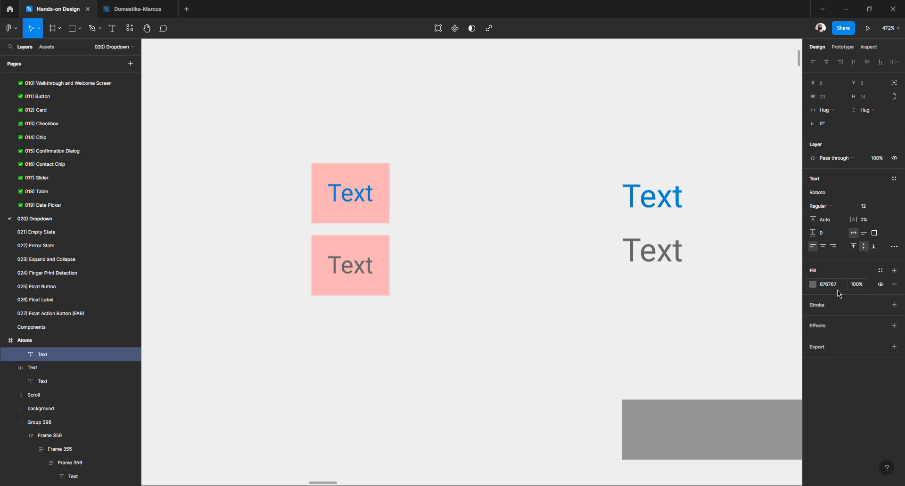
click(446, 244)
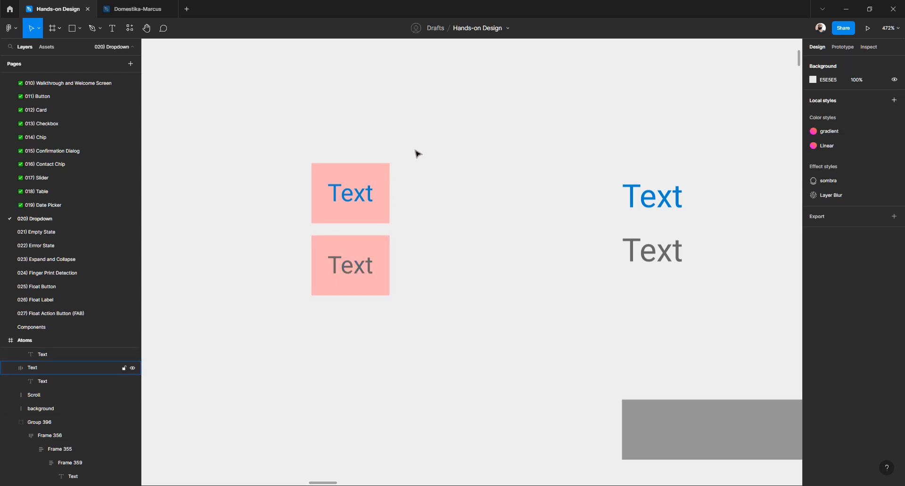
Recolour the fill of both pink text frames to pale yellow, FFF7B2
drag(417, 153, 301, 370)
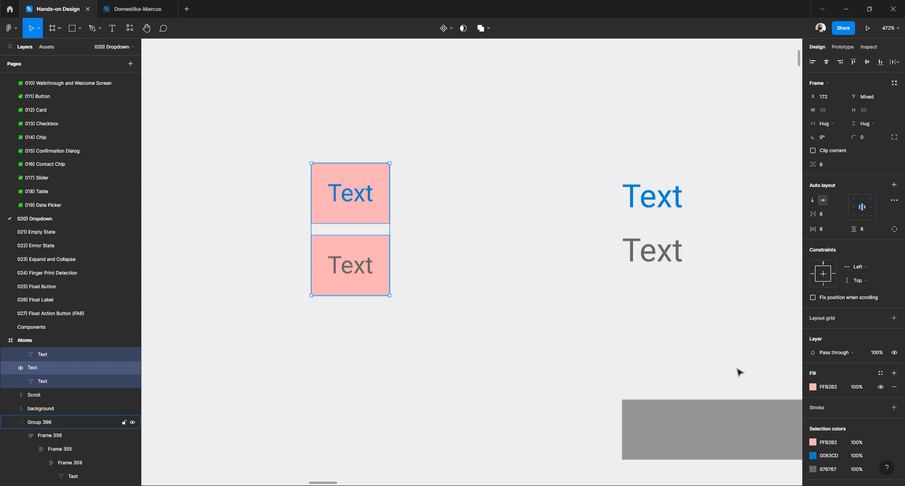
click(814, 388)
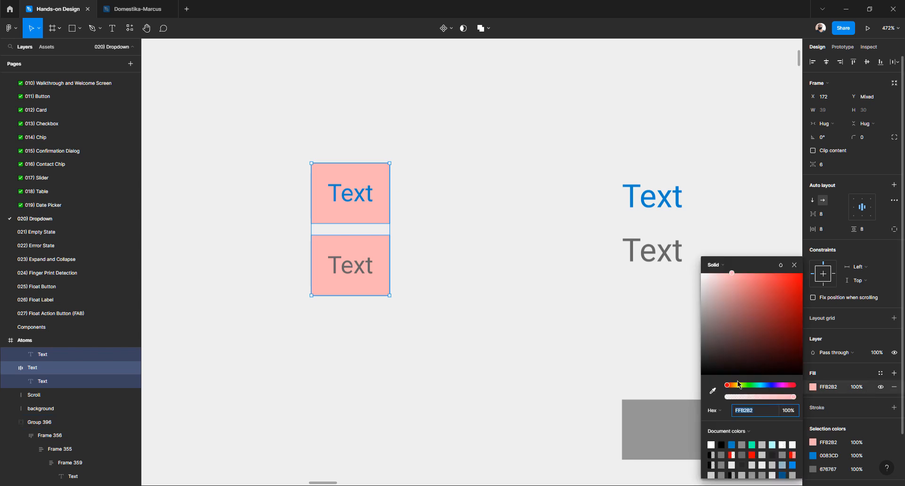
mouse_move(728, 387)
mouse_down()
mouse_move(745, 384)
mouse_move(738, 385)
mouse_up()
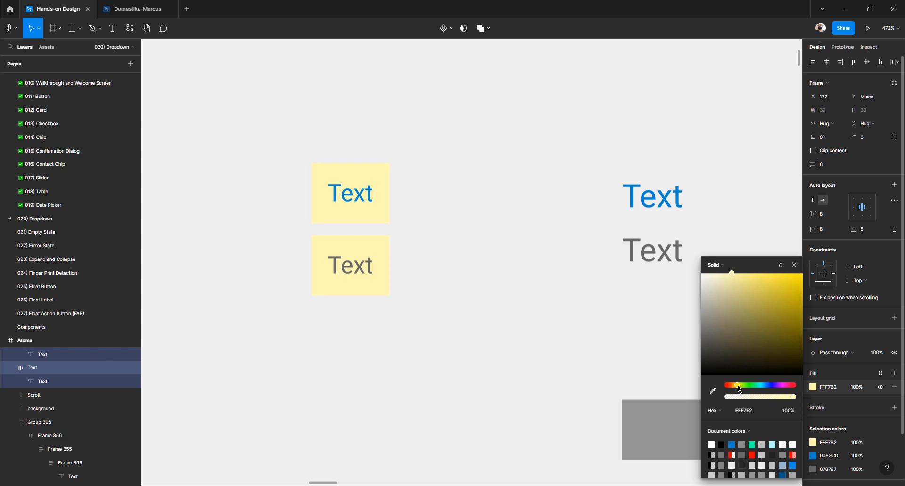
click(443, 264)
Widen the blue text frame to about 108 and try its content aligned to the left and to the right
scroll(450, 265, down, 3)
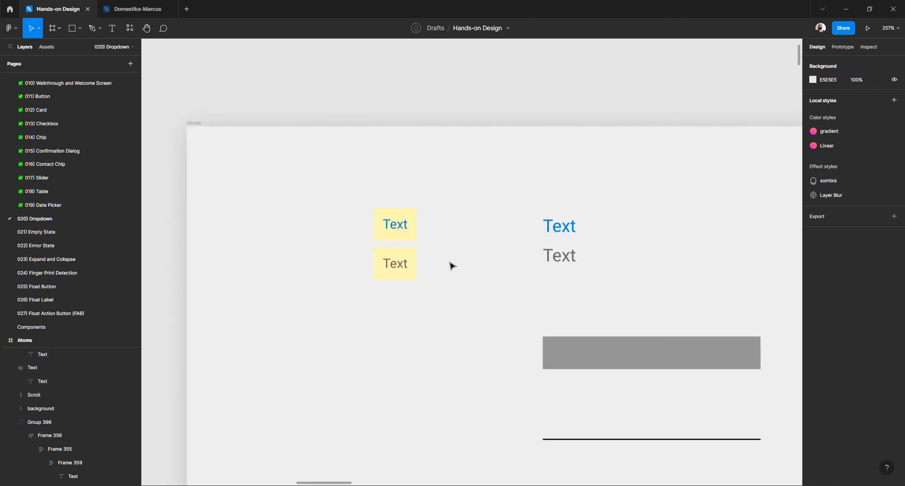
scroll(450, 265, up, 3)
click(360, 194)
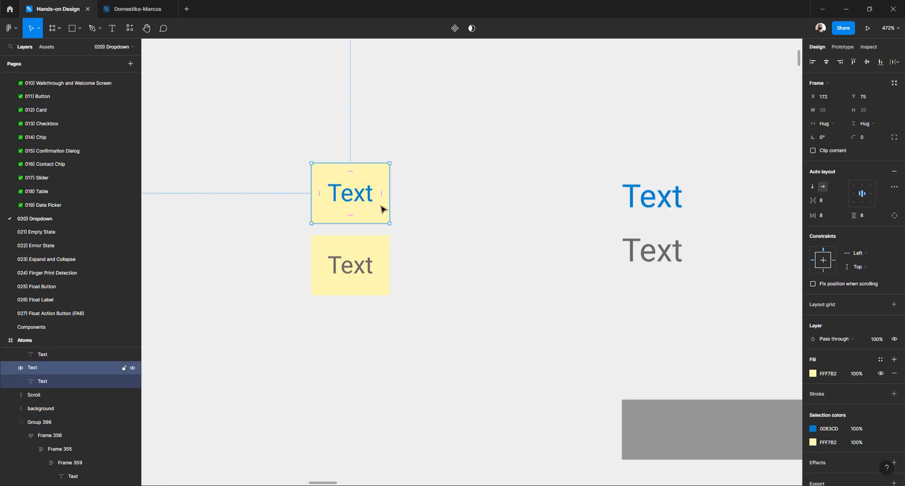
drag(390, 202, 574, 202)
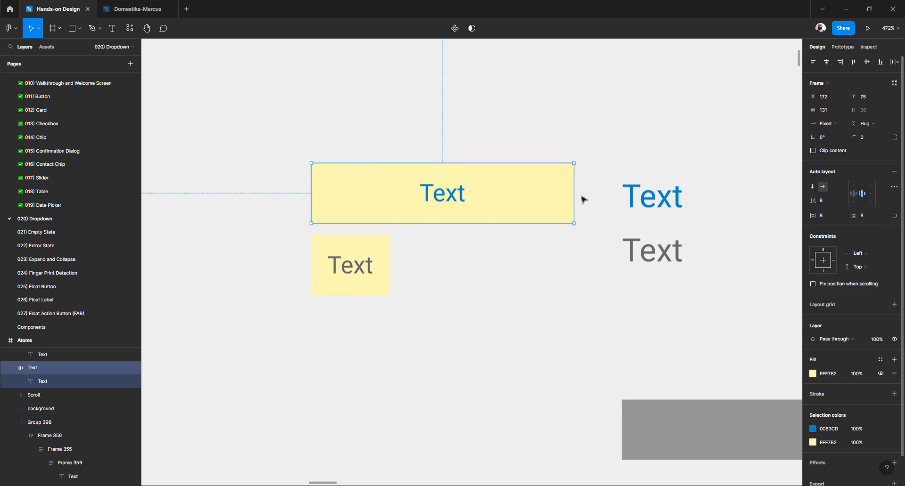
drag(573, 204, 527, 203)
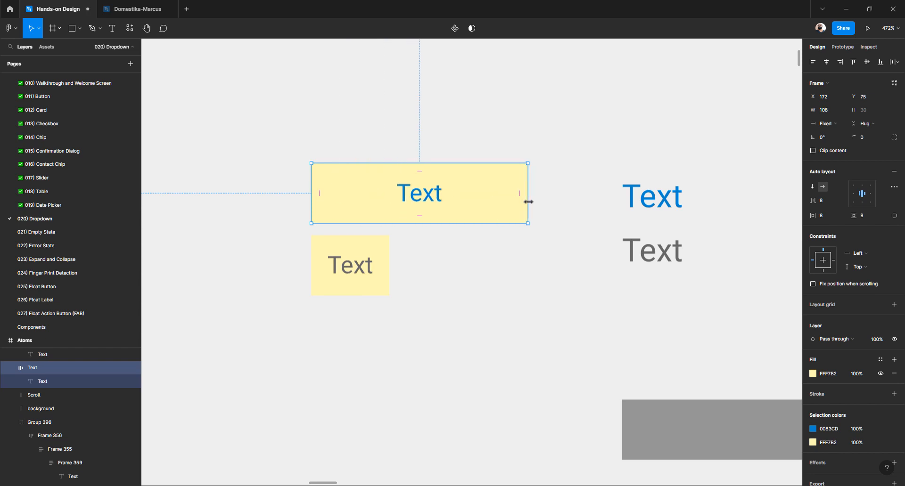
click(854, 195)
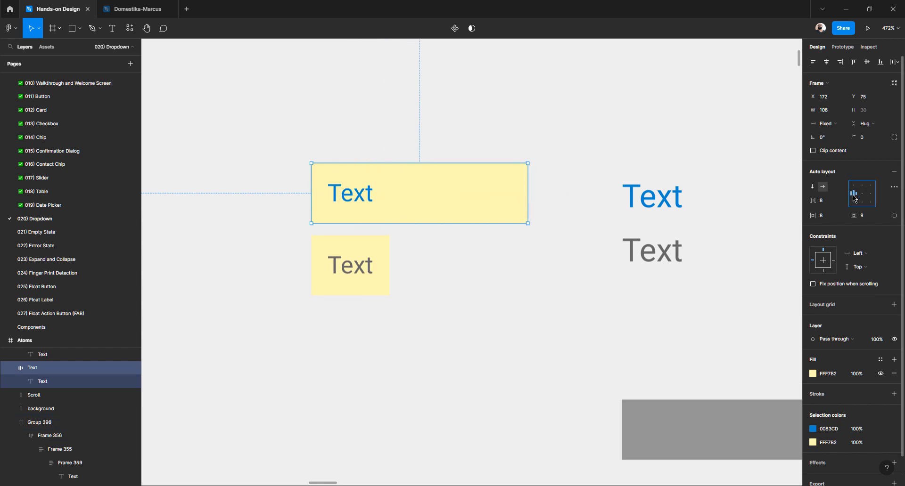
click(872, 199)
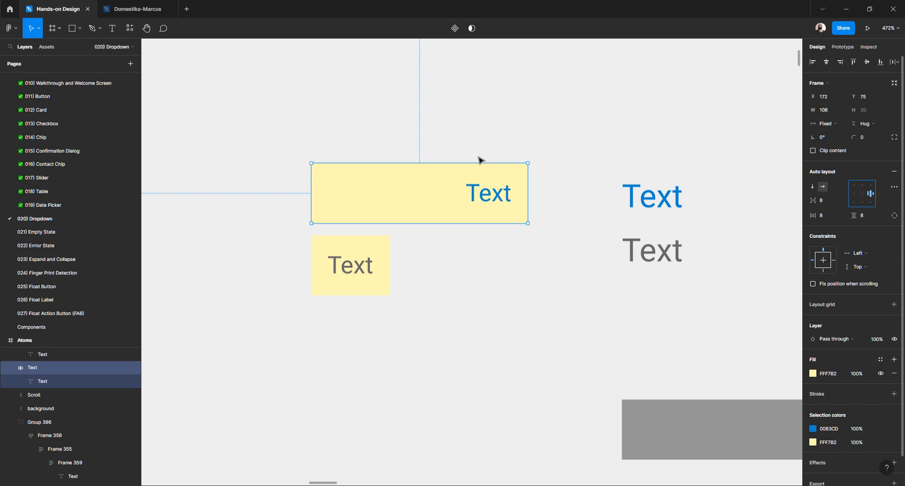
click(337, 263)
drag(351, 248, 341, 373)
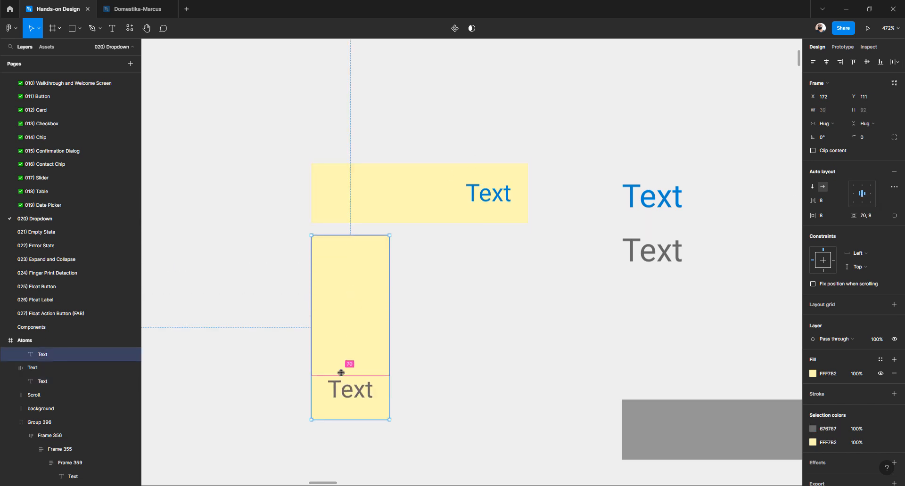
key(ctrl+z)
Move the grey text frame well down, leaving open space beneath the blue text frame
click(396, 271)
drag(363, 264, 351, 438)
Stretch the blue text frame downward to a height of about 93 and align its content to the top right
click(397, 221)
drag(396, 223, 397, 350)
click(871, 186)
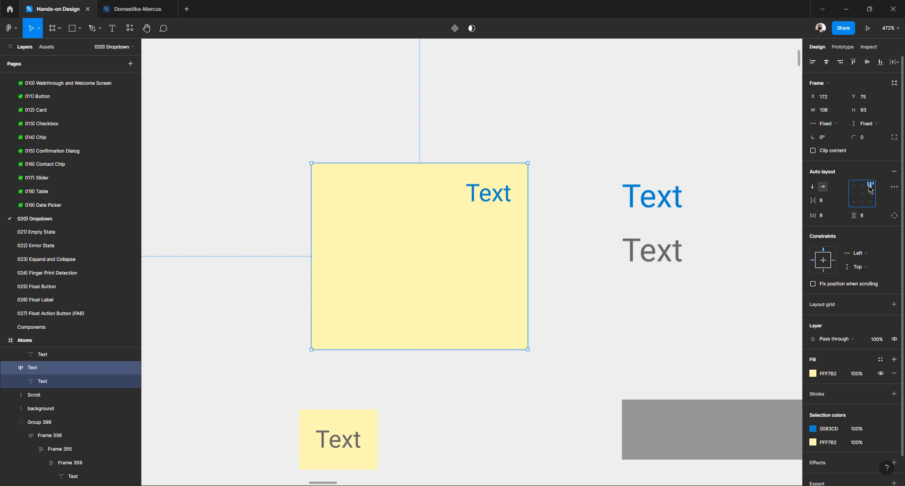
Try the blue text frame's content at the various auto layout alignment positions, finishing with it centred
click(853, 186)
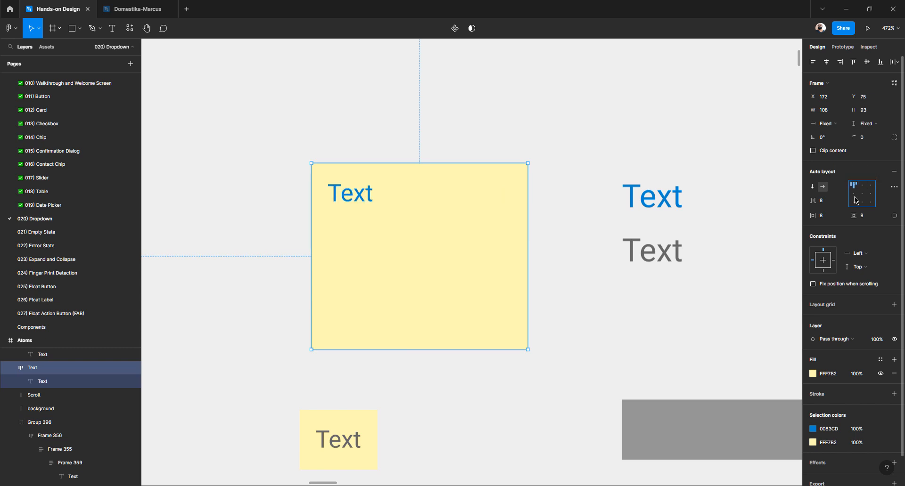
click(854, 203)
click(872, 203)
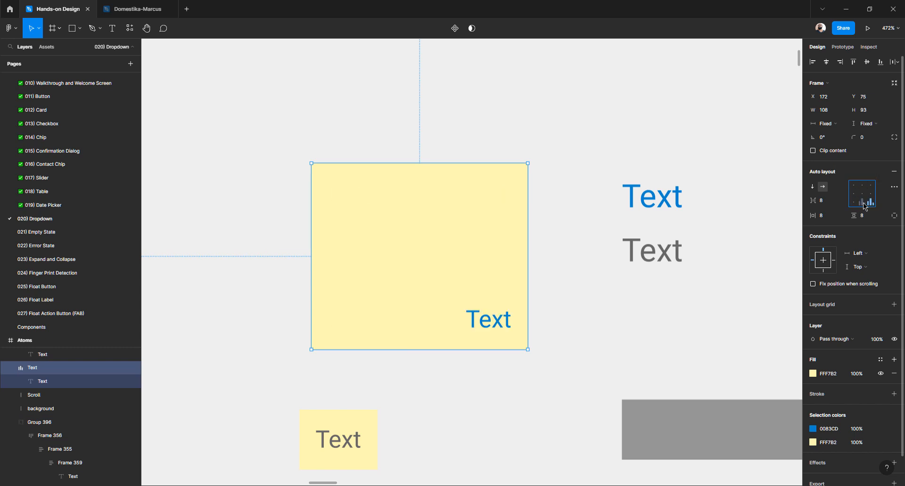
click(864, 202)
click(863, 194)
click(863, 186)
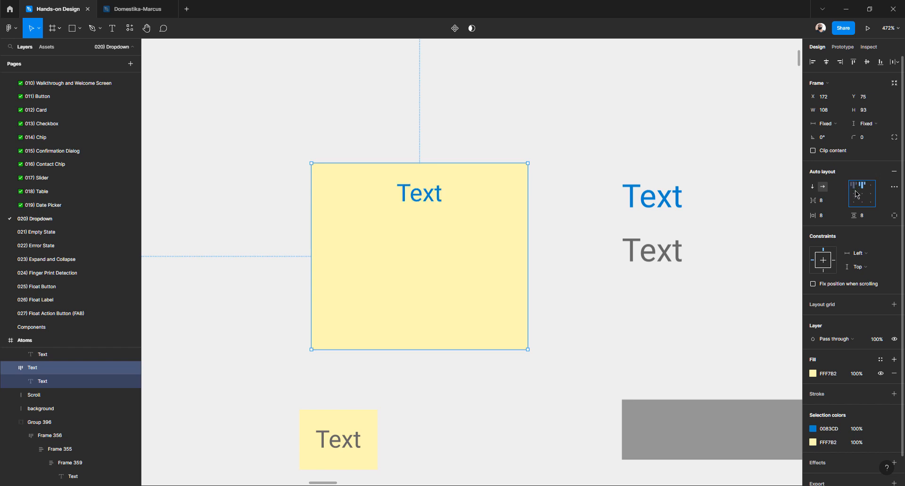
click(853, 185)
click(855, 194)
click(855, 203)
click(863, 203)
click(863, 194)
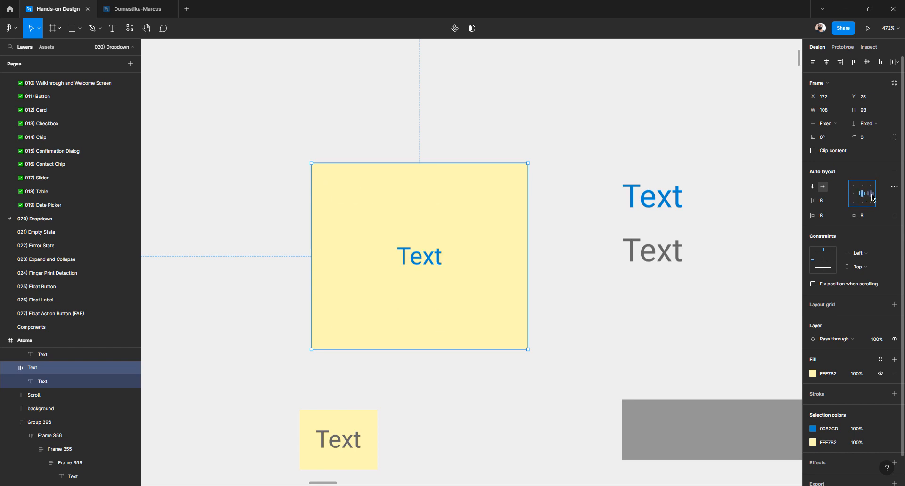
click(871, 193)
click(872, 186)
click(871, 194)
click(871, 202)
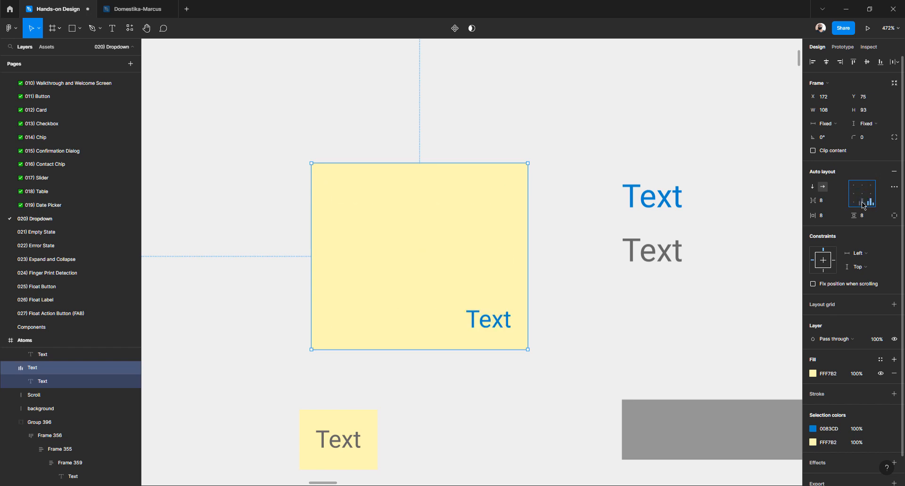
click(863, 201)
click(864, 194)
click(863, 185)
click(854, 186)
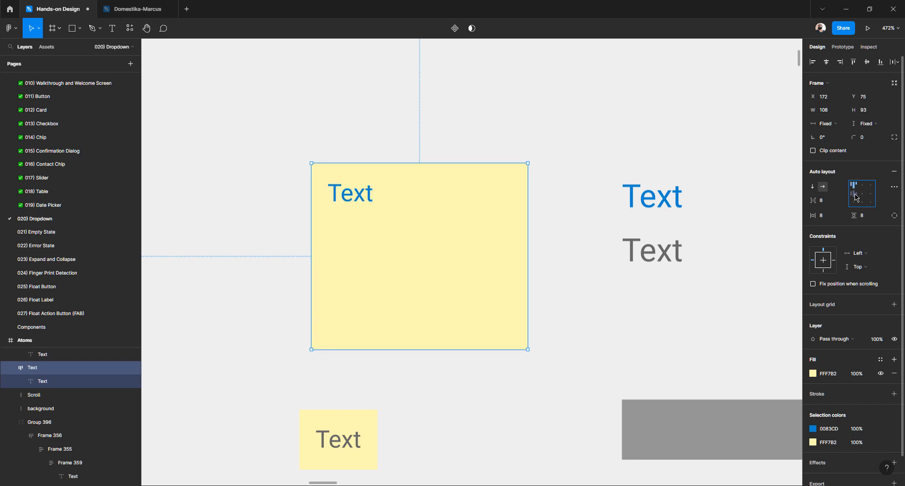
click(854, 193)
click(854, 203)
click(863, 194)
click(872, 194)
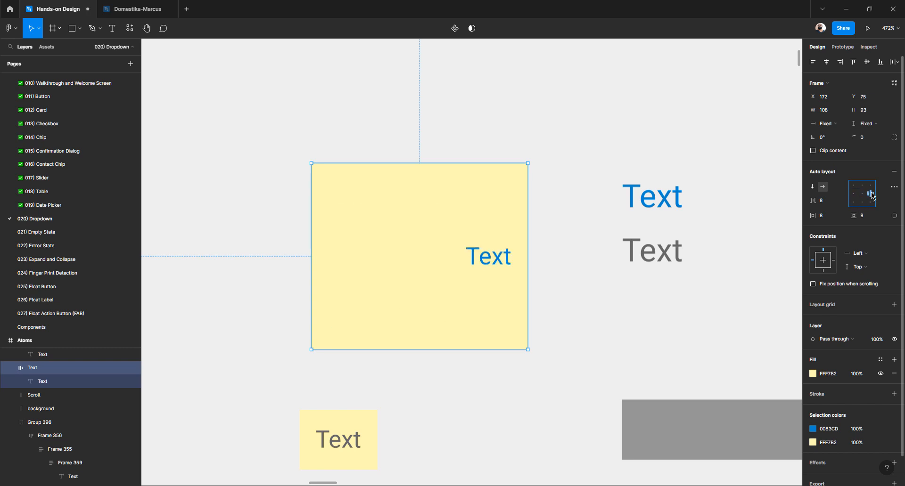
click(863, 193)
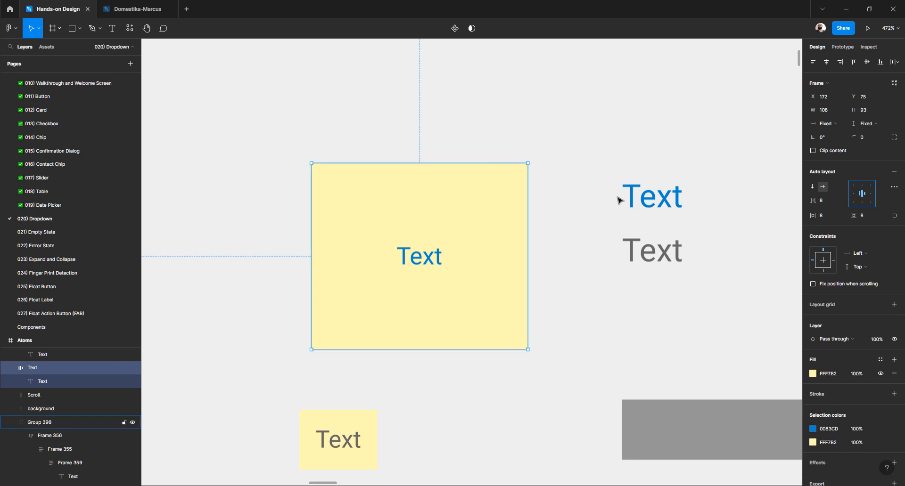
click(604, 202)
click(437, 230)
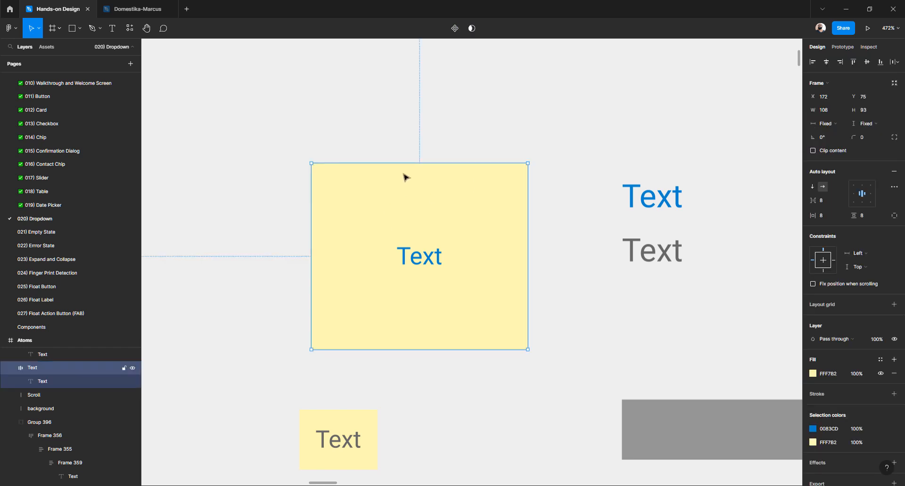
Set both the width and height resizing of the blue text frame to Hug contents
click(826, 125)
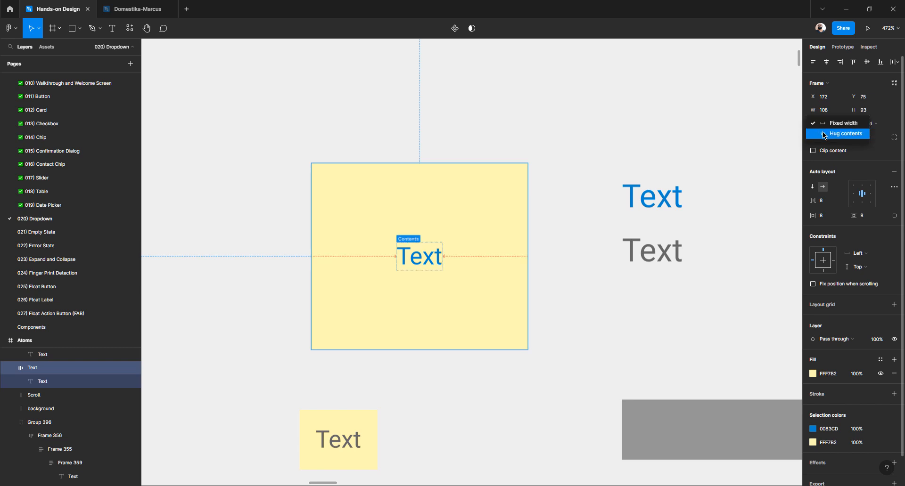
click(824, 134)
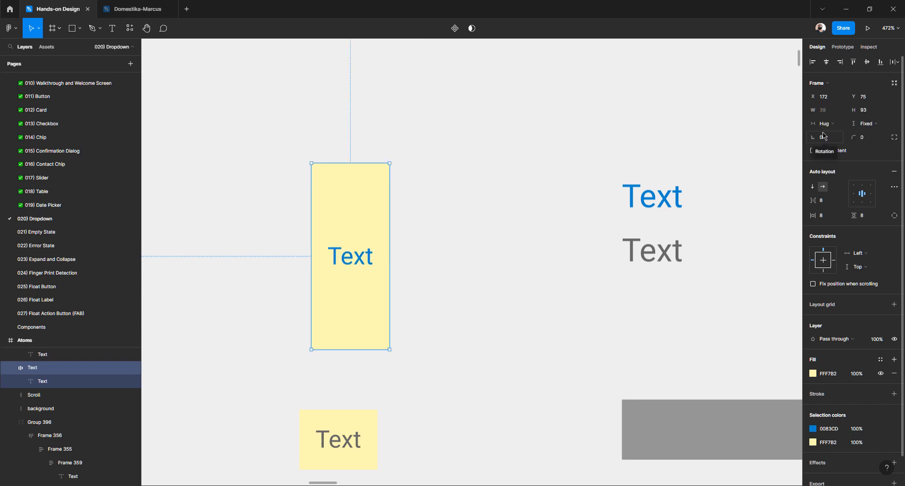
click(868, 124)
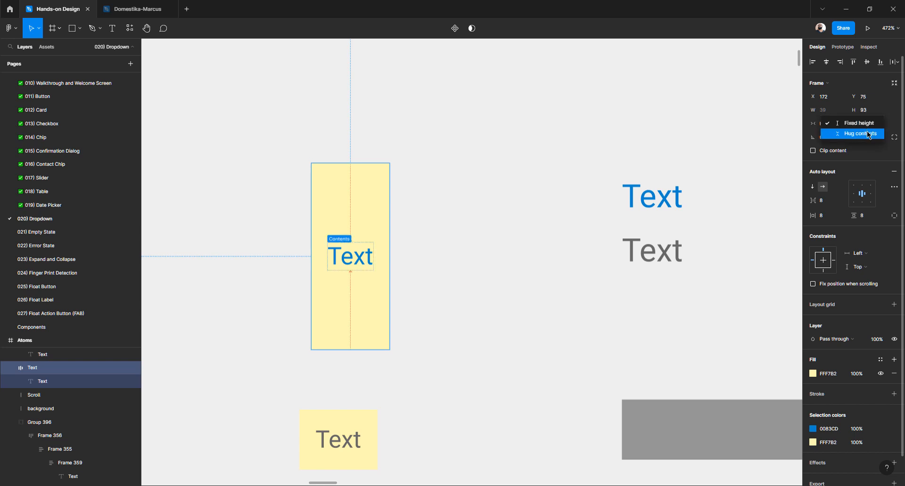
click(869, 135)
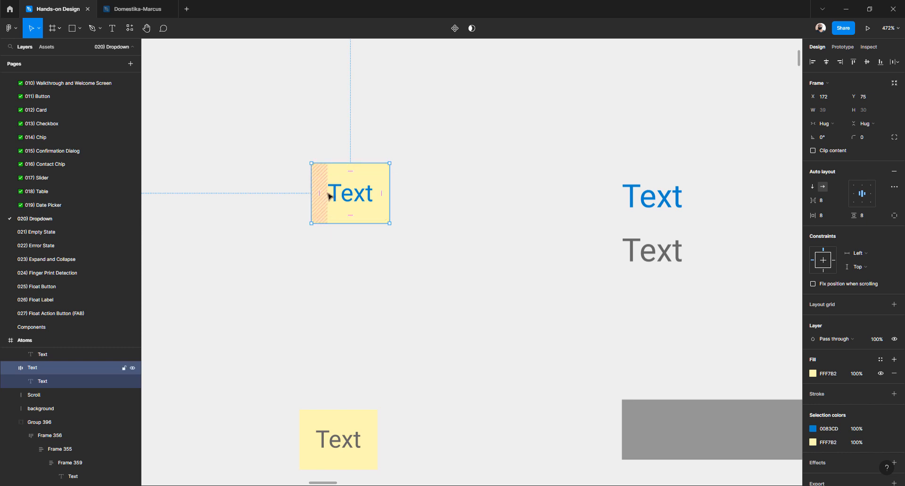
Set the blue text frame's item spacing, horizontal padding and vertical padding all to 0
scroll(329, 194, up, 5)
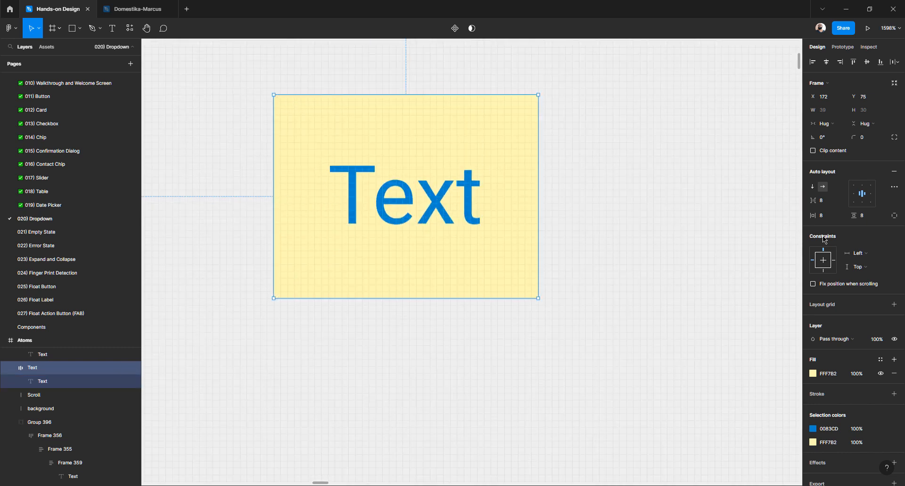
click(825, 206)
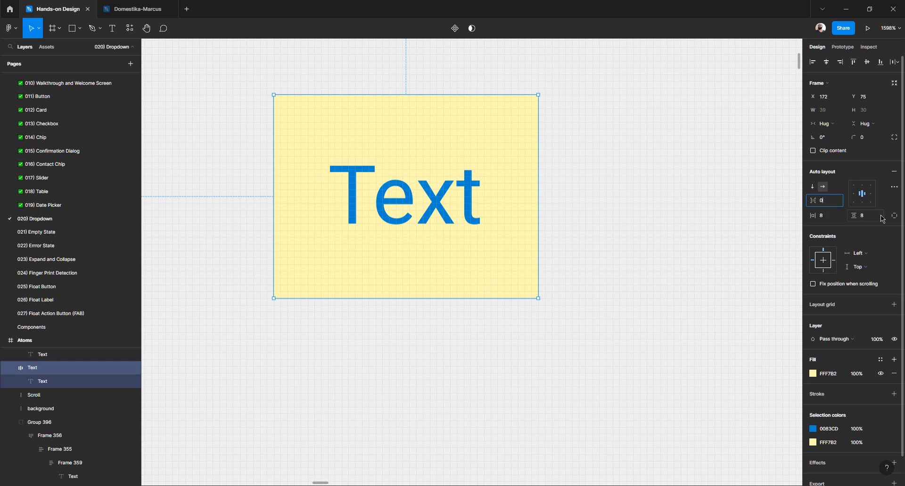
key(Tab)
text(0)
key(Tab)
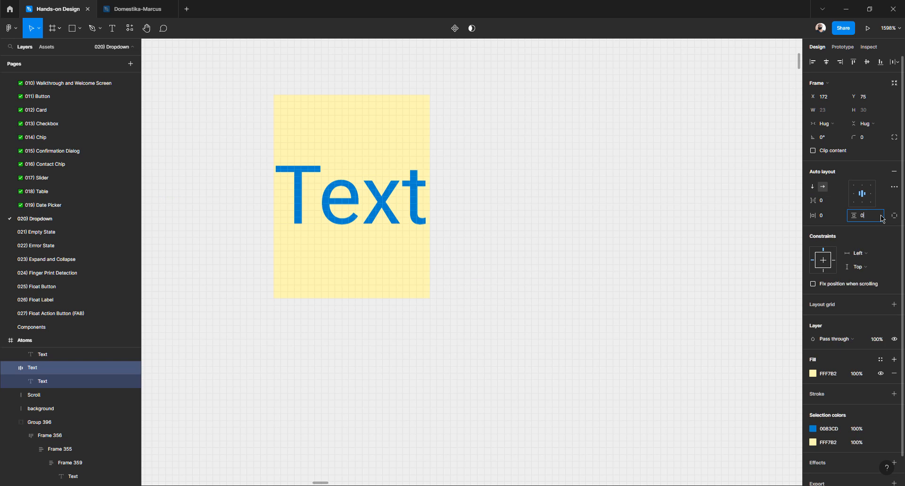
key(Tab)
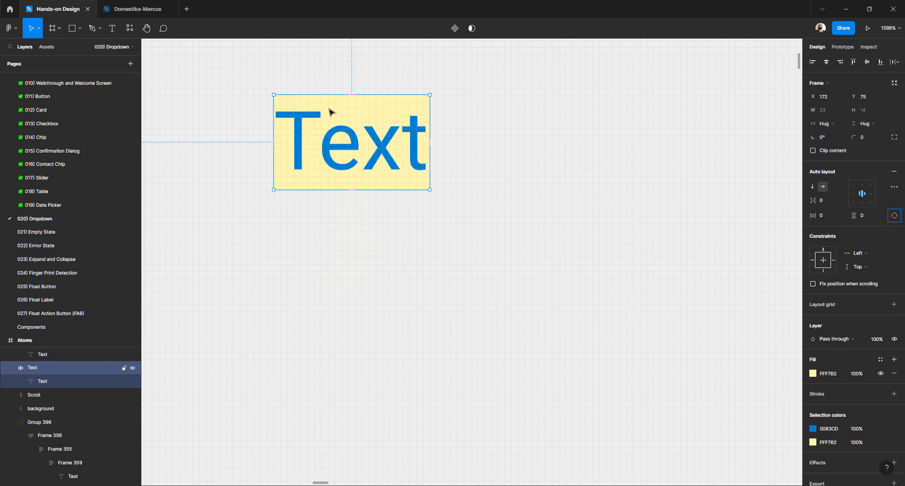
Set the blue text frame's horizontal and vertical padding to 8
scroll(388, 238, down, 5)
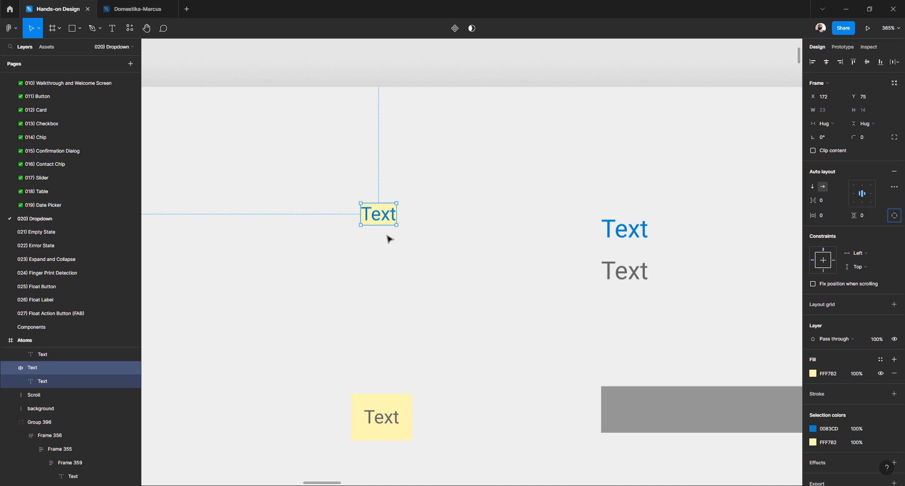
click(830, 217)
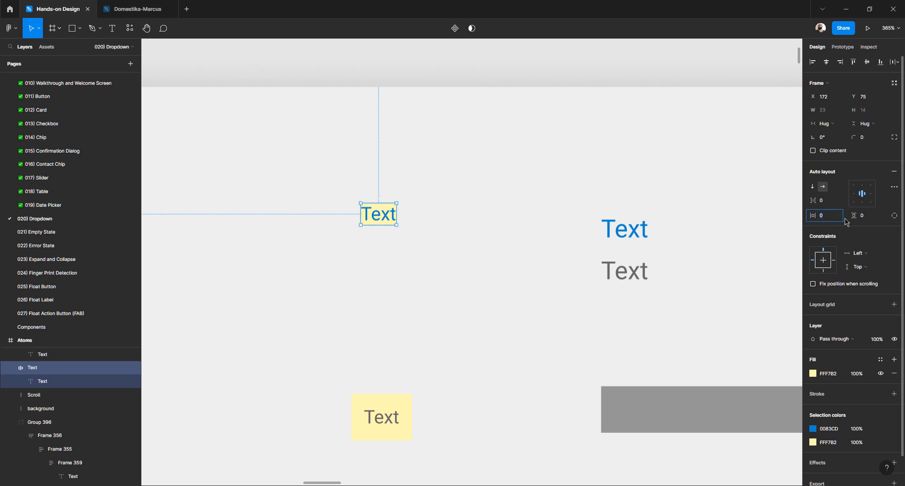
text(8)
key(Tab)
text(8)
key(Tab)
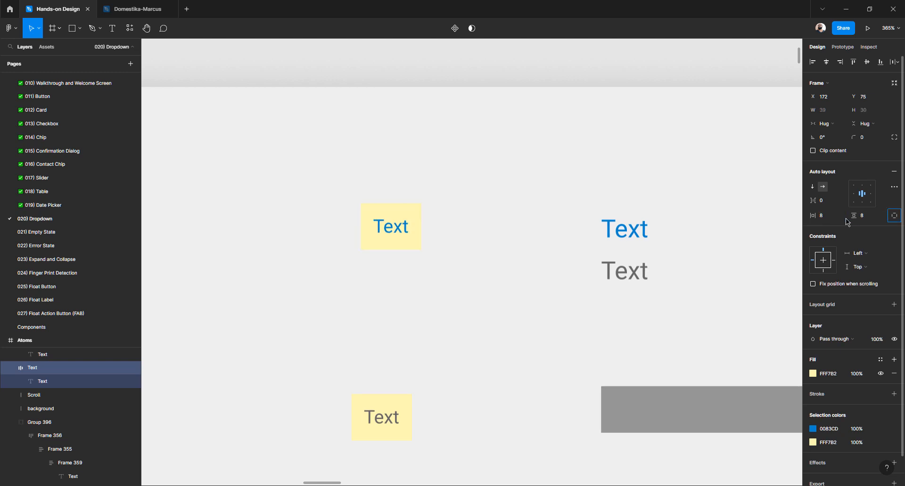
Move the blue text frame down to just above the grey one, in line with it at about X 166, Y 154
click(388, 265)
drag(389, 220, 379, 342)
scroll(361, 335, down, 7)
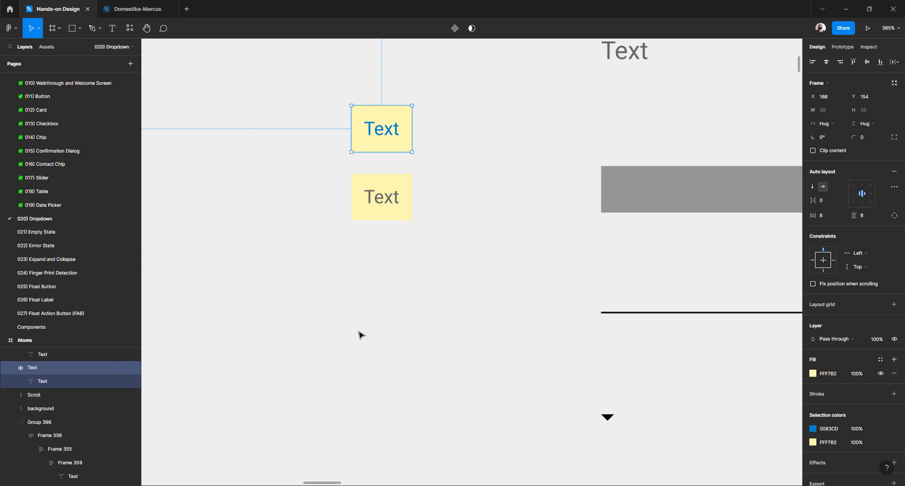
Inspect the grey background bar nested in the group of reference atoms in the Atoms frame
scroll(361, 335, right, 3)
scroll(361, 335, down, 1)
scroll(362, 335, down, 1)
scroll(361, 335, down, 5)
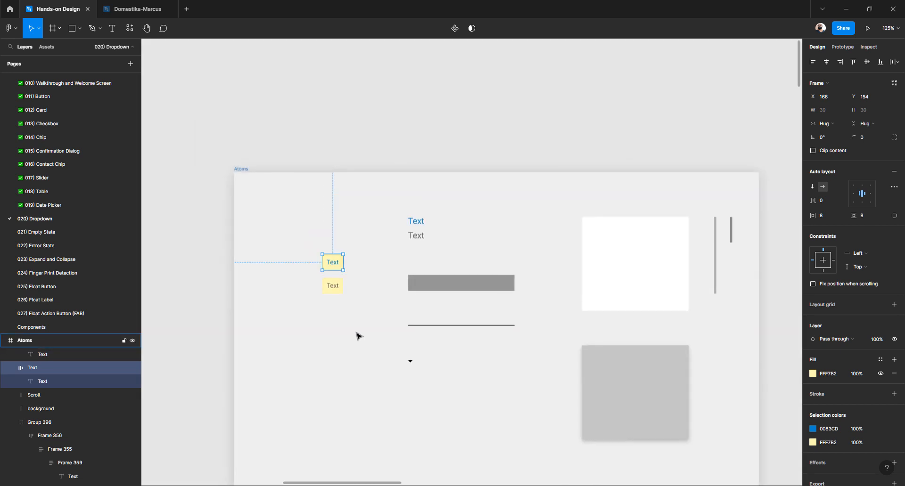
scroll(423, 279, up, 5)
click(423, 295)
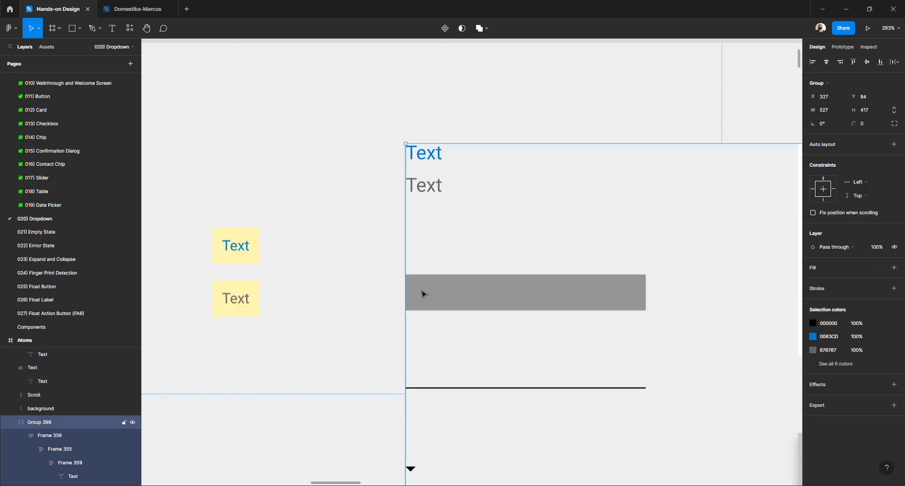
scroll(436, 295, down, 5)
ctrl+click(436, 295)
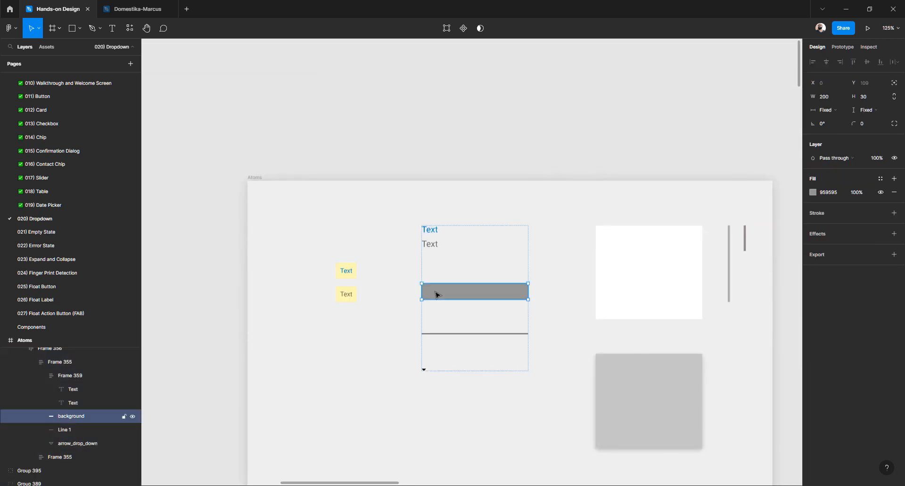
Examine the open dropdown with its option list in the Organisms section and return to the text frames in the Atoms frame
scroll(442, 293, down, 3)
scroll(441, 295, down, 10)
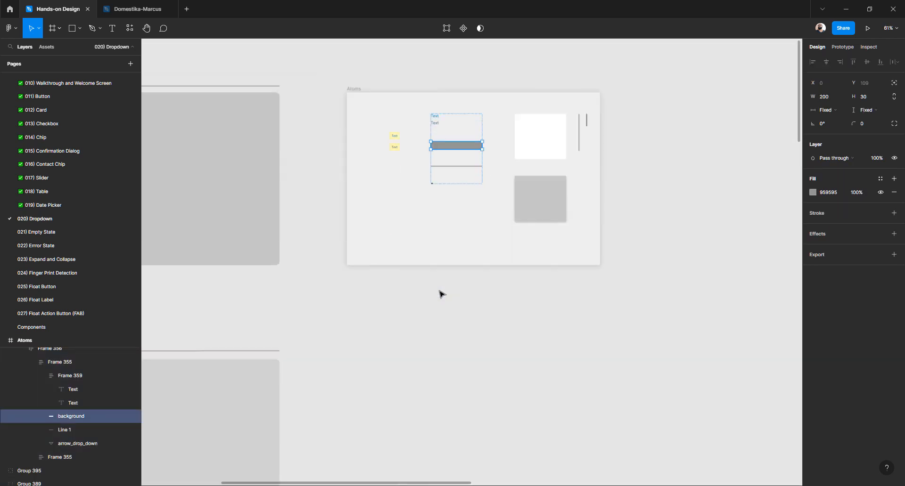
scroll(441, 295, left, 3)
scroll(440, 295, down, 5)
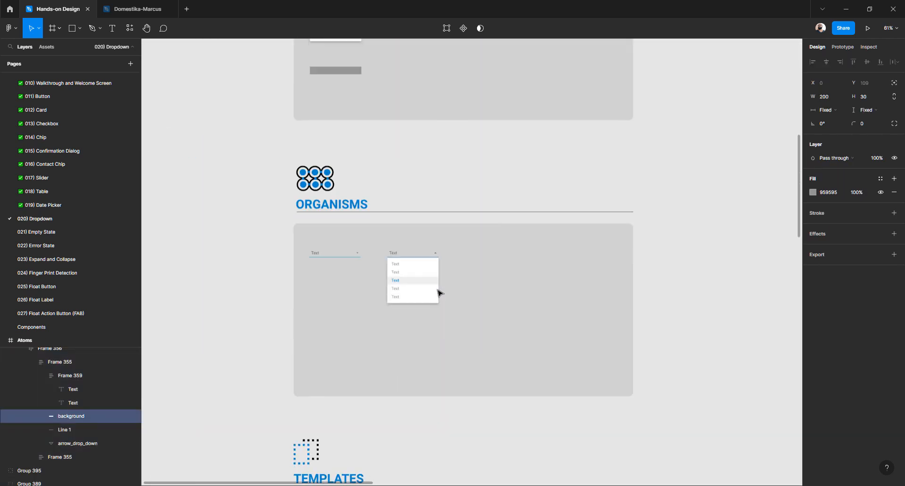
scroll(438, 295, up, 6)
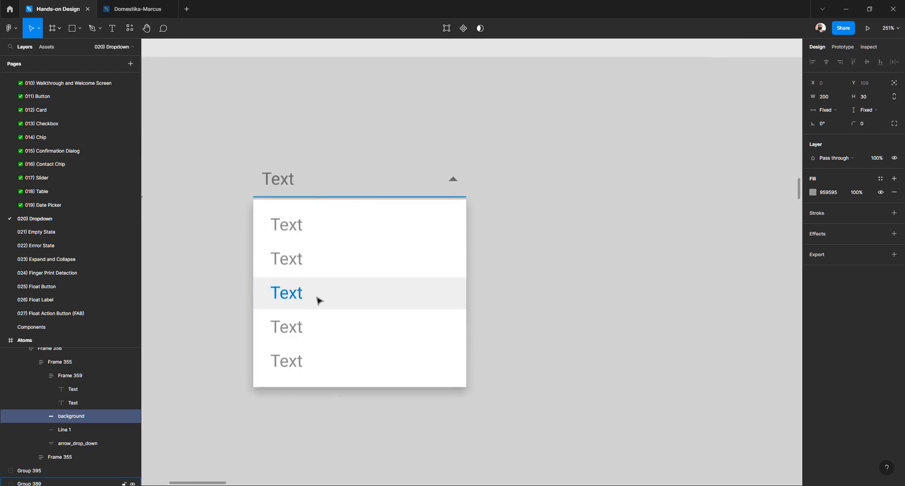
scroll(318, 300, down, 8)
scroll(376, 315, up, 12)
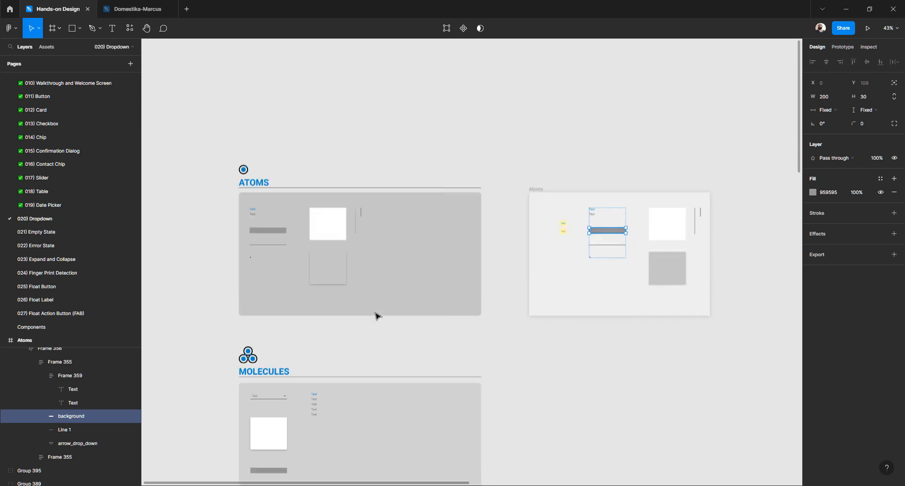
scroll(484, 263, right, 3)
scroll(467, 233, up, 2)
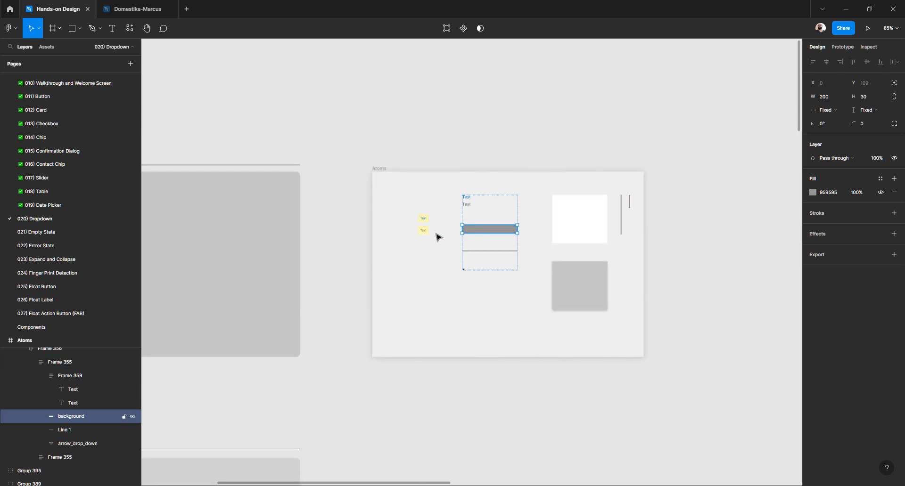
scroll(438, 237, up, 5)
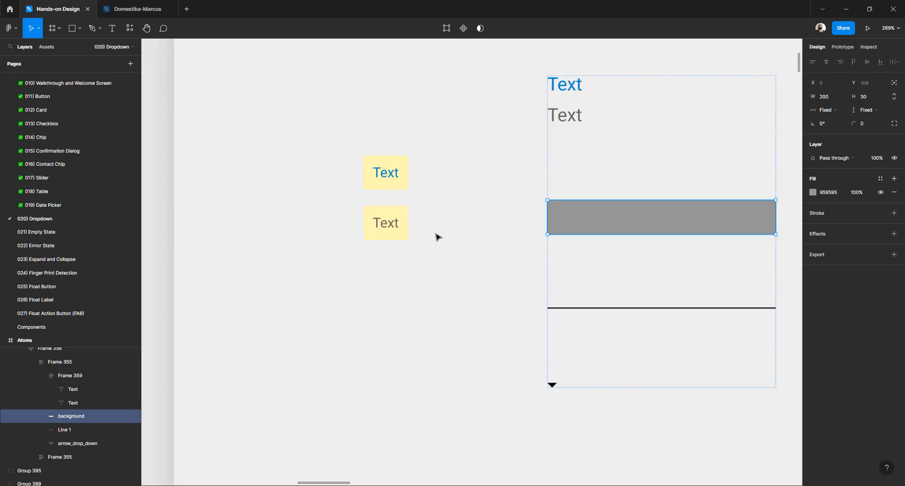
Widen the blue and grey text frames together to about 111 and align their content to the left, vertically centred
click(412, 267)
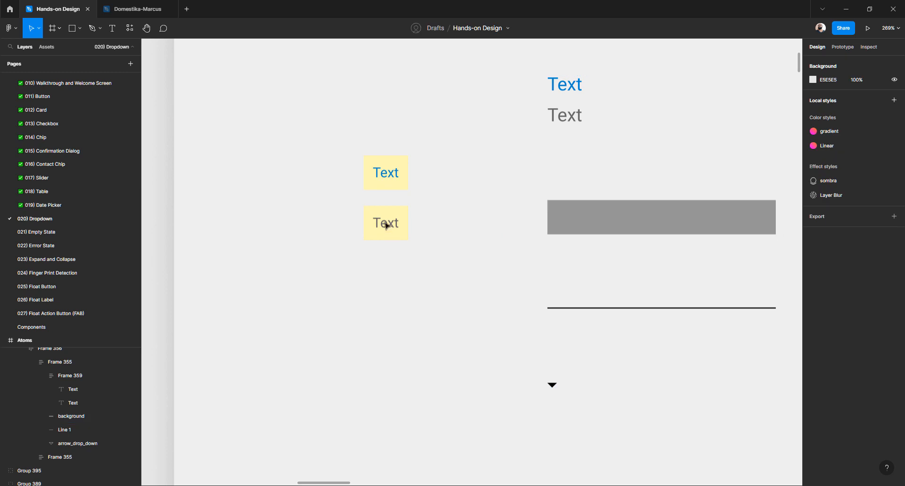
click(388, 185)
shift+click(384, 220)
drag(409, 197, 491, 198)
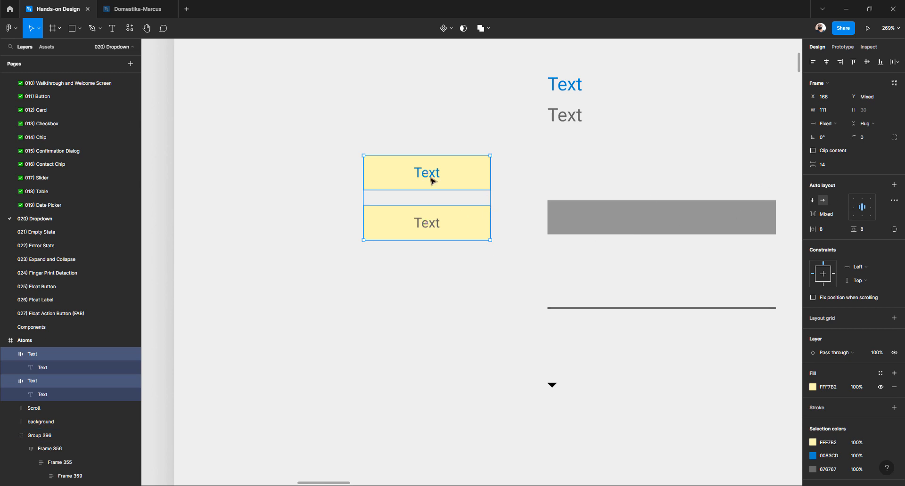
click(855, 213)
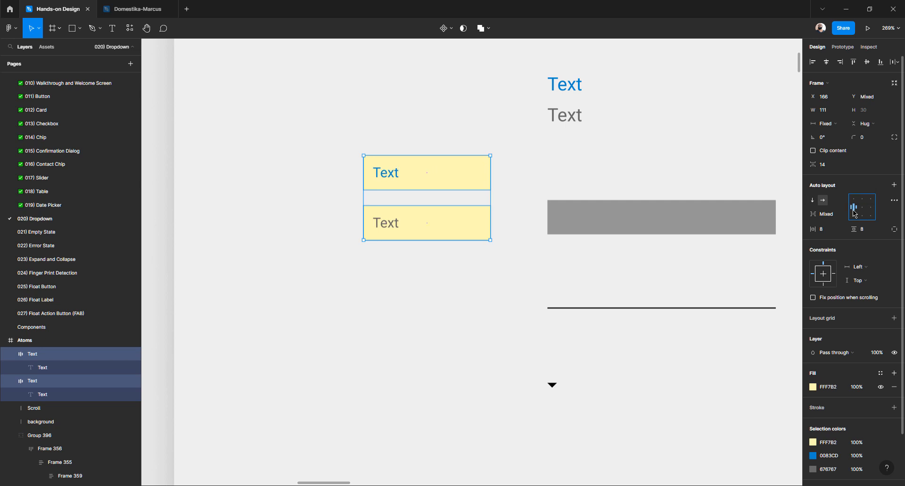
click(498, 288)
Set the blue text frame's fill to a light grey, D0D0D0
click(434, 182)
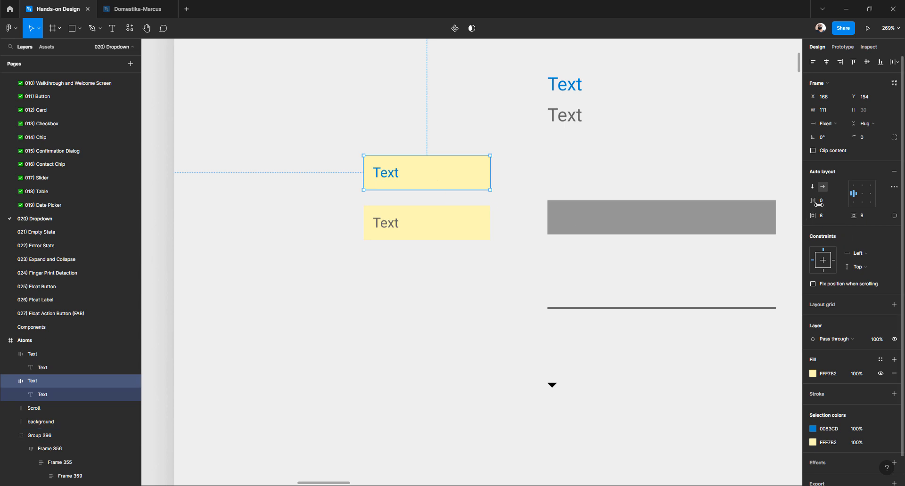
click(813, 374)
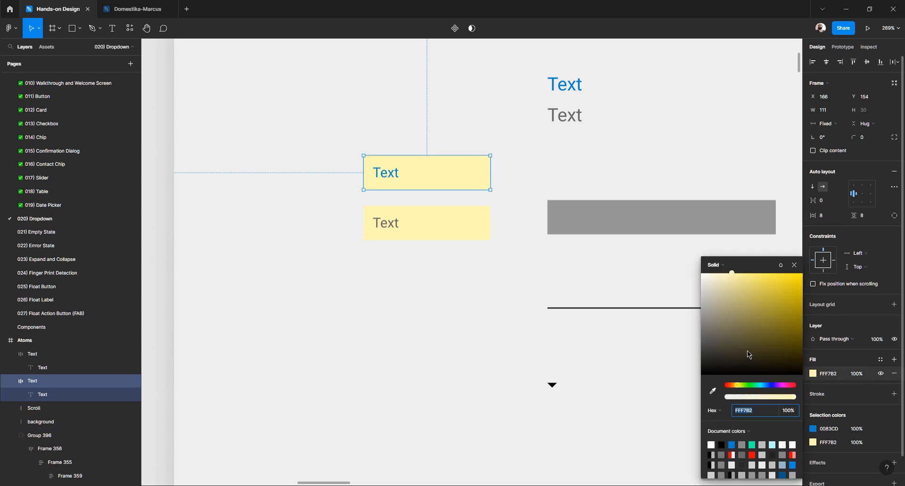
key(ctrl+v)
key(Return)
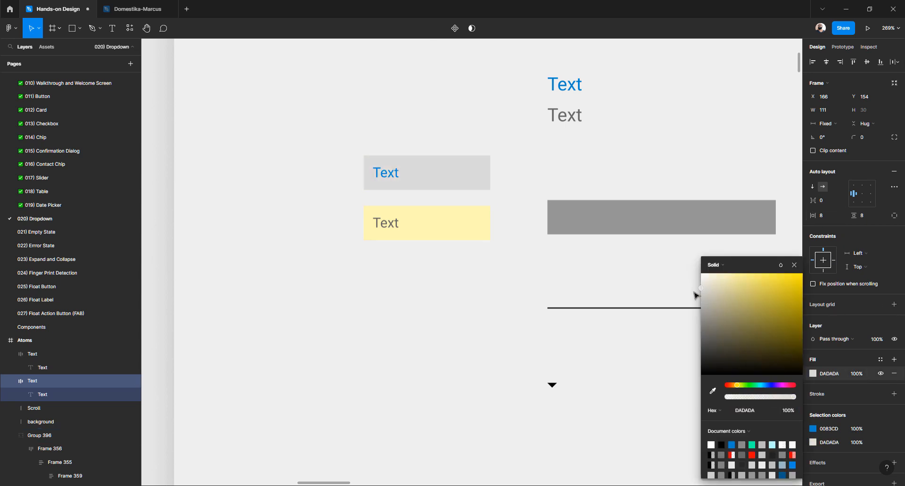
drag(692, 291, 692, 296)
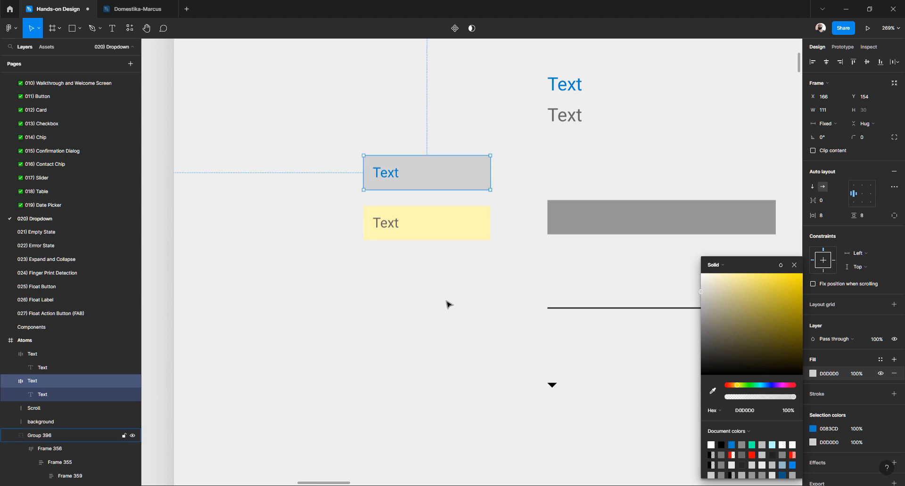
click(428, 289)
Change the grey text frame's fill from the placeholder yellow to white, FFFFFF
scroll(389, 230, down, 3)
scroll(389, 233, down, 2)
scroll(388, 239, up, 4)
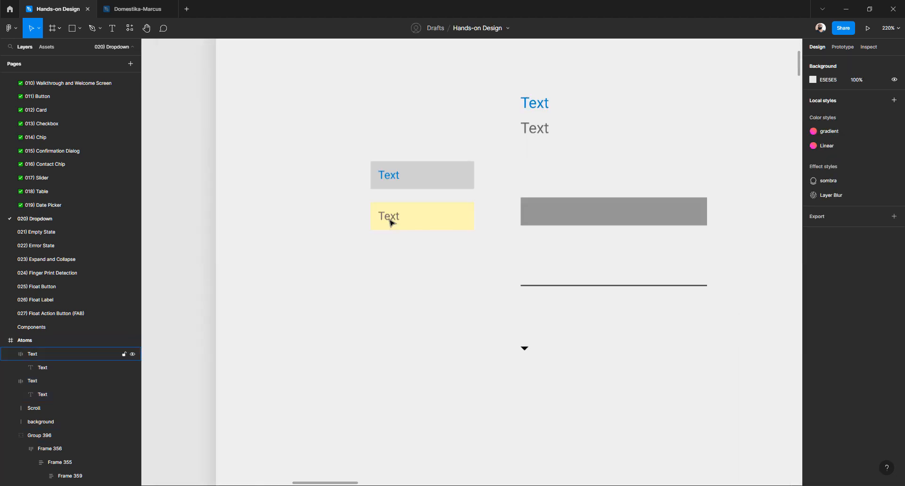
click(384, 222)
click(813, 374)
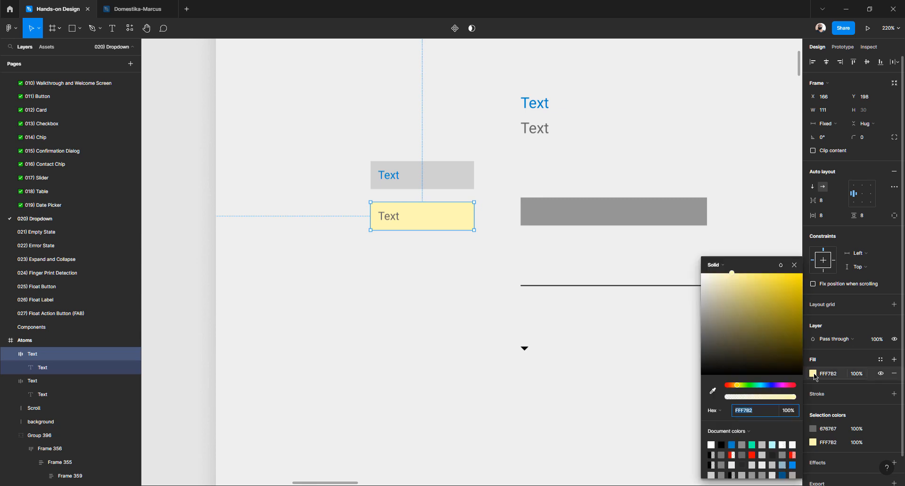
drag(744, 278, 678, 269)
click(392, 253)
scroll(392, 253, up, 1)
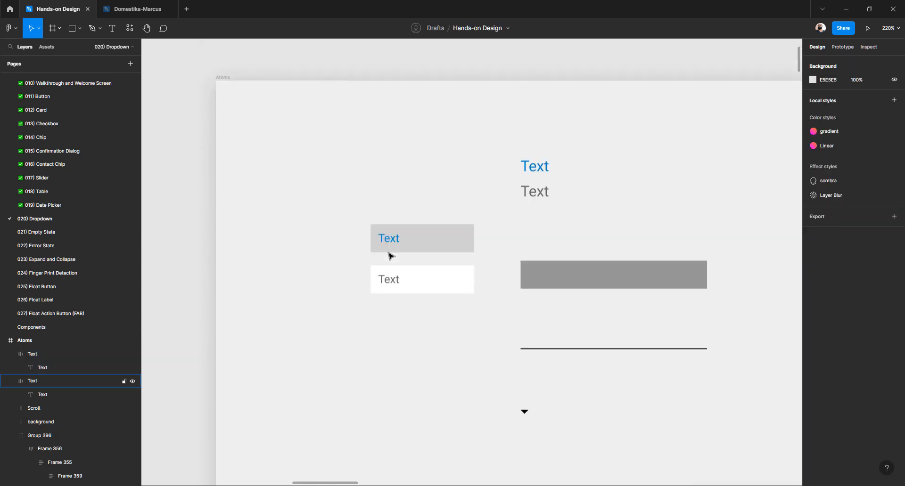
Place the white text frame directly above the blue one at Y 124 and stack two copies of it directly below
click(417, 284)
drag(417, 286, 426, 267)
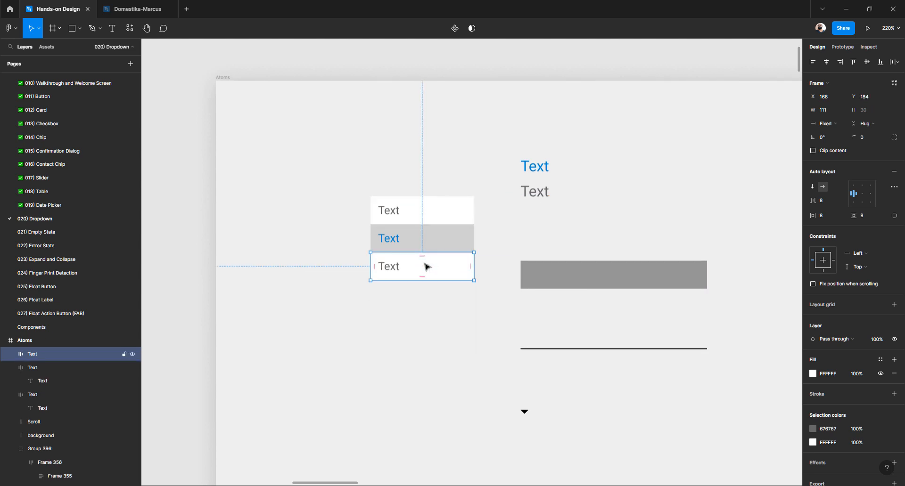
key(ctrl+d)
drag(418, 325, 418, 299)
click(408, 346)
Lighten the blue text frame's fill to F1F1F1
click(444, 241)
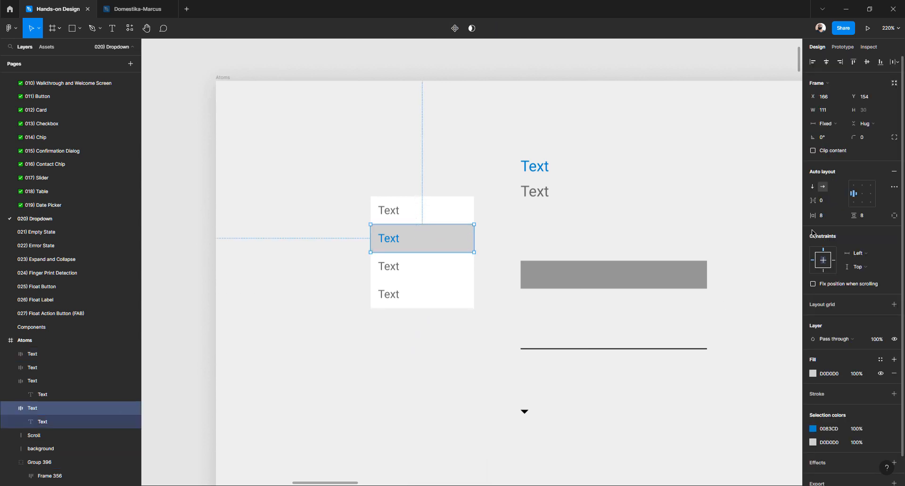
click(813, 374)
drag(718, 299, 699, 283)
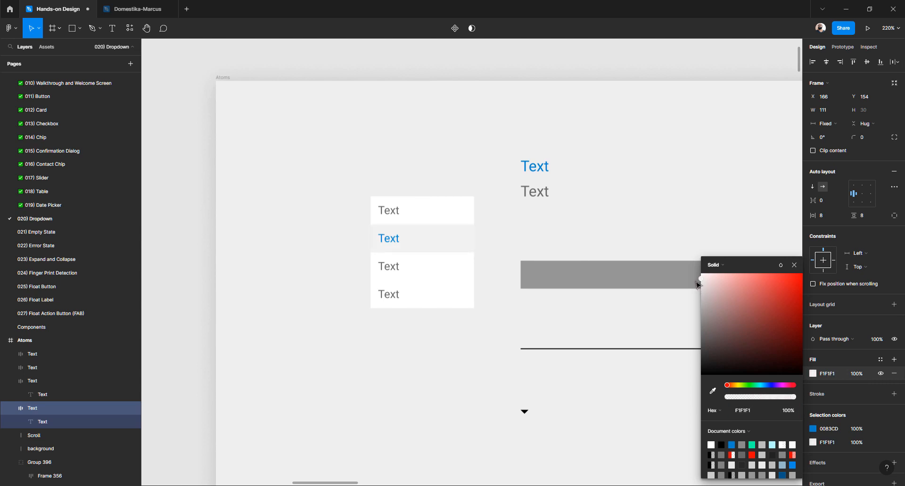
click(427, 341)
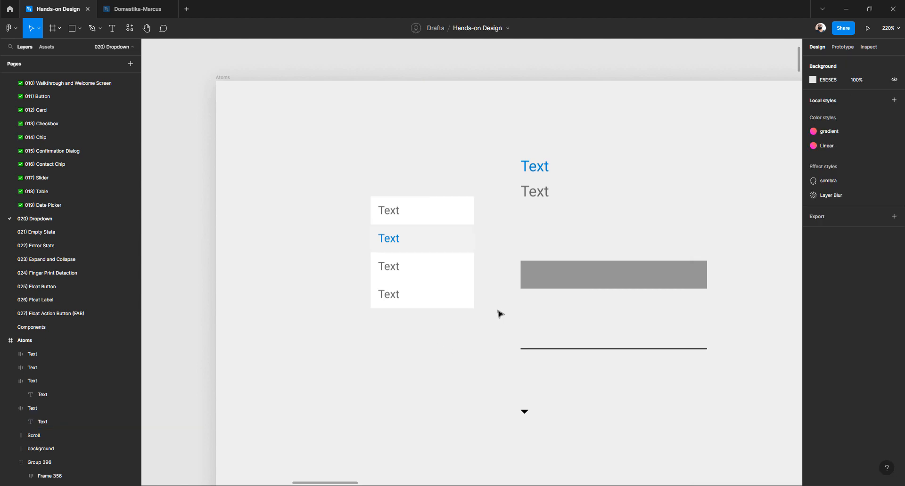
click(410, 219)
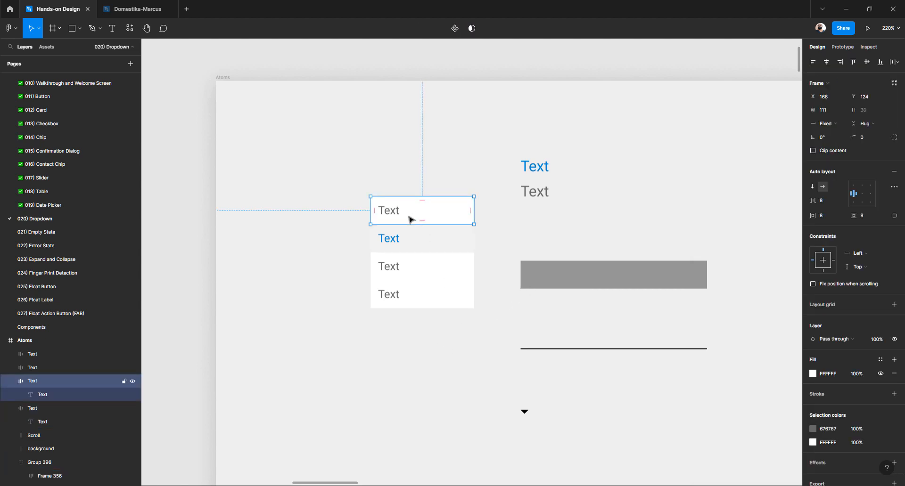
click(540, 280)
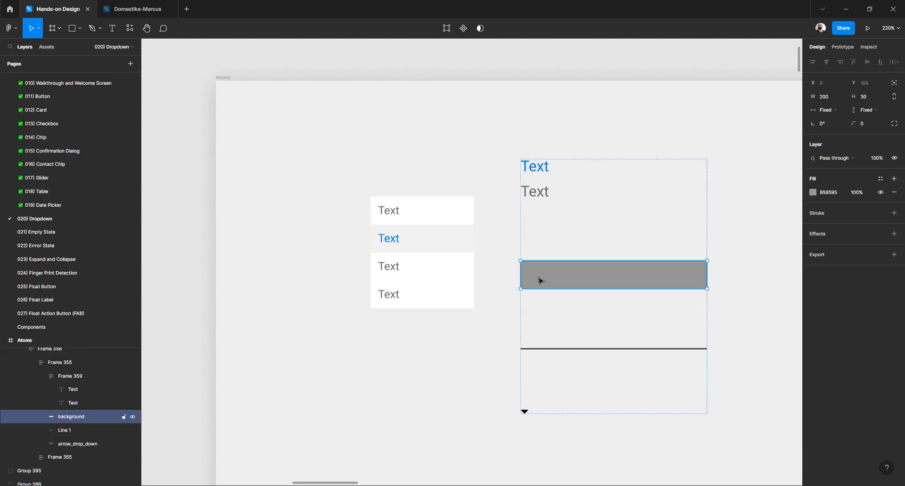
click(408, 245)
click(323, 364)
Draw a rectangle about 103 by 25 below the stacked text frames and fill it with D7D1D1
key(r)
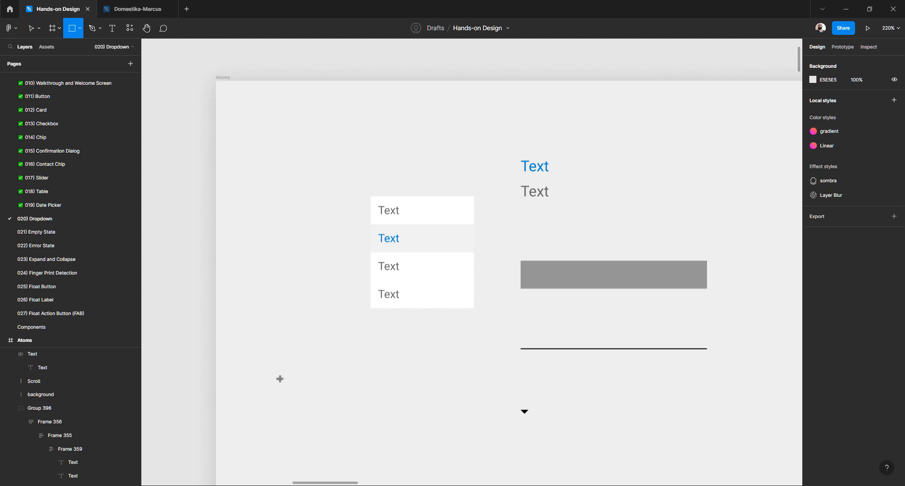
drag(279, 379, 375, 404)
key(i)
click(415, 240)
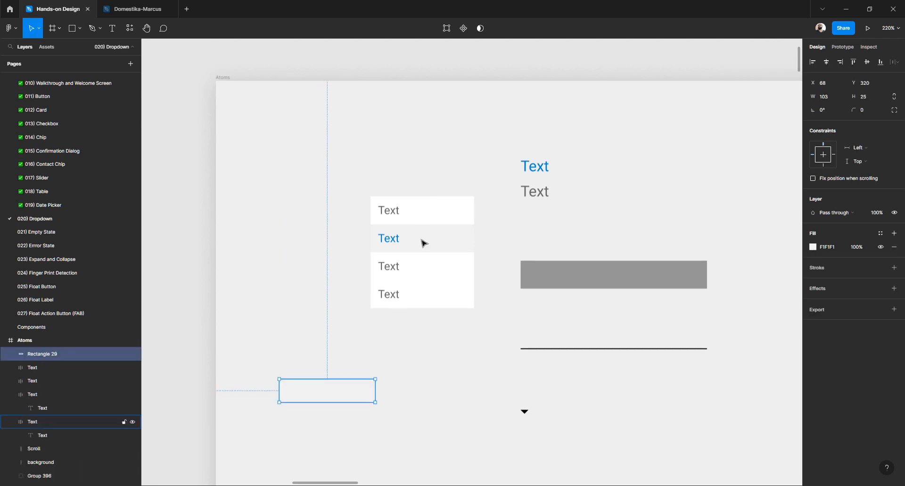
drag(326, 394, 387, 368)
click(813, 248)
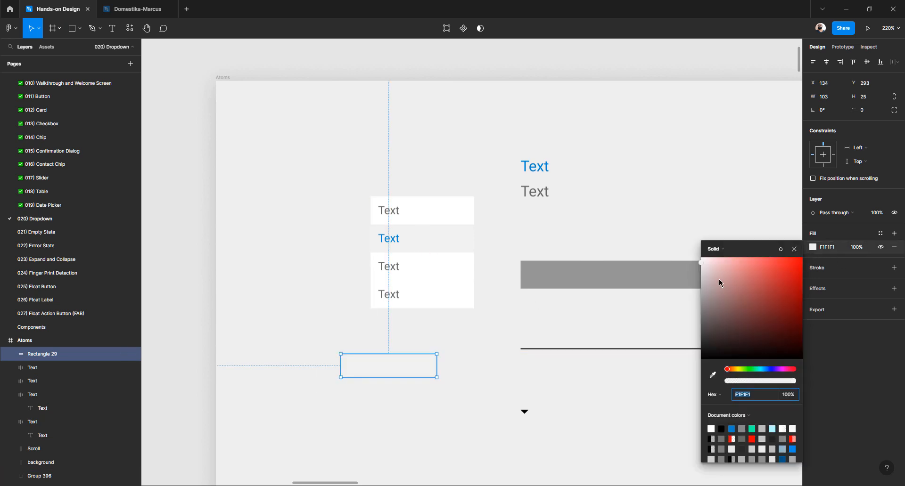
drag(720, 279, 700, 275)
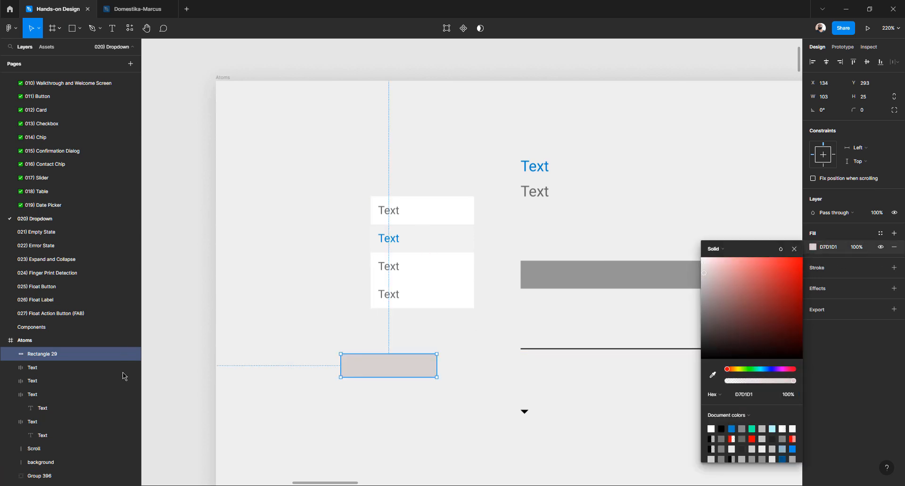
Rename the rectangle as Hover and align its left edge with the text frames at X 166, just beneath the stack
double_click(53, 355)
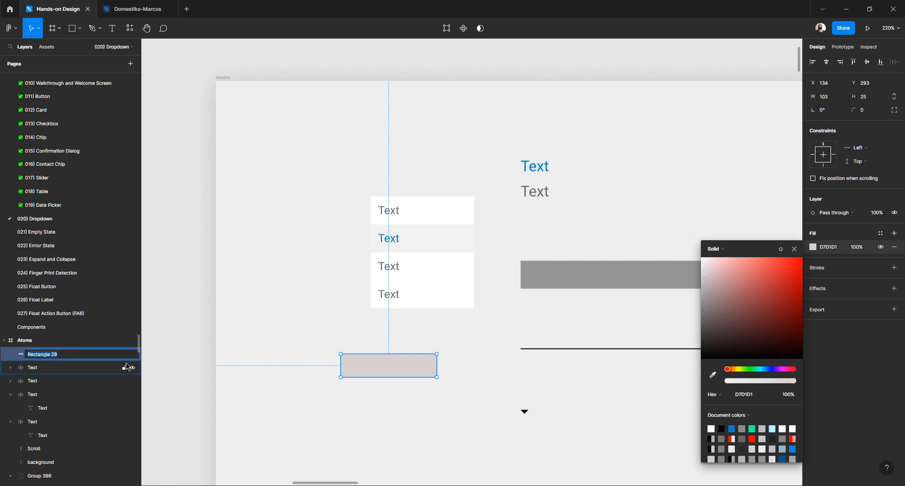
text(Hover)
key(Return)
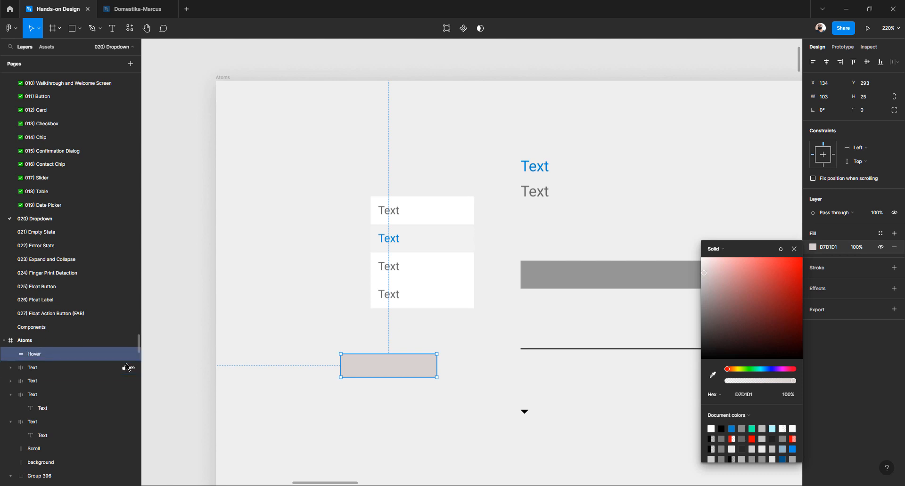
click(325, 330)
drag(379, 362, 394, 352)
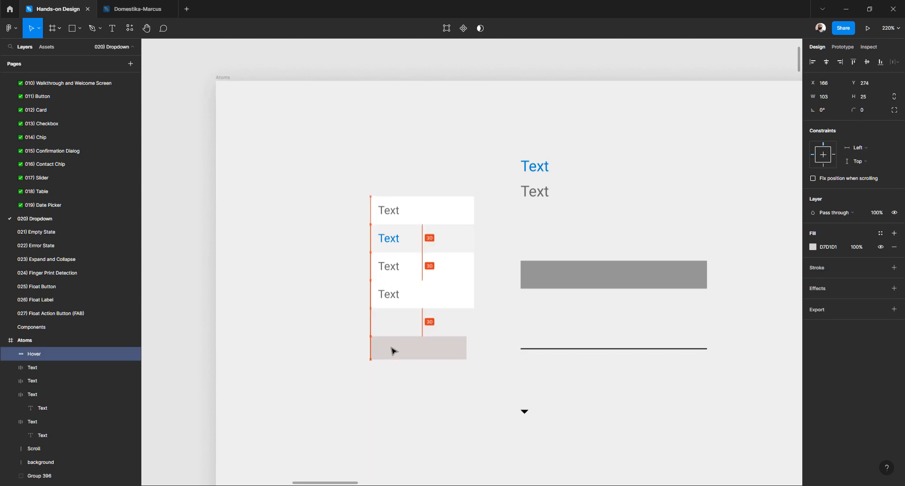
Delete the two white text frames below the blue one
click(430, 218)
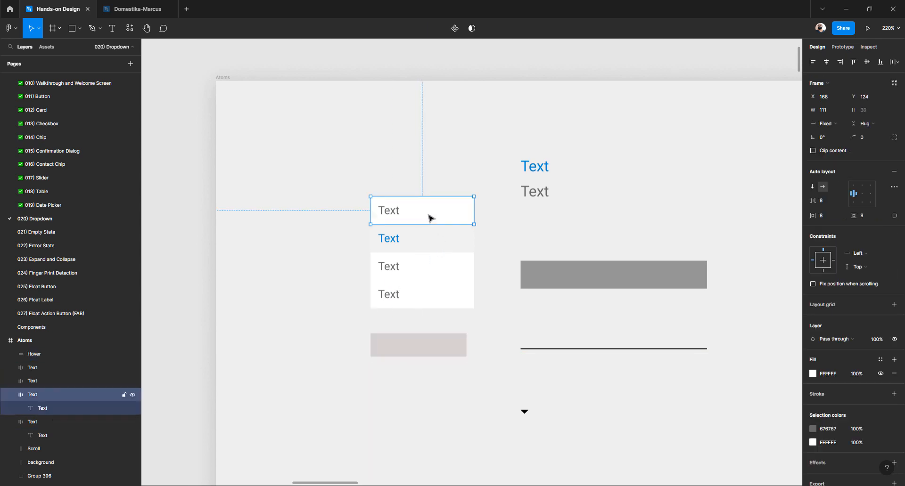
click(417, 264)
shift+click(418, 298)
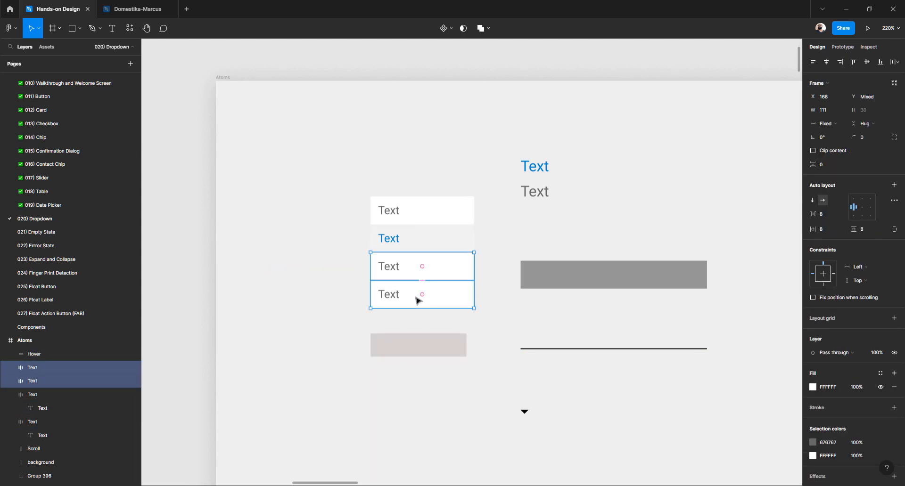
key(Delete)
Darken the blue text frame's fill to E1E1E1 and compare it with the fill hidden and shown
click(421, 242)
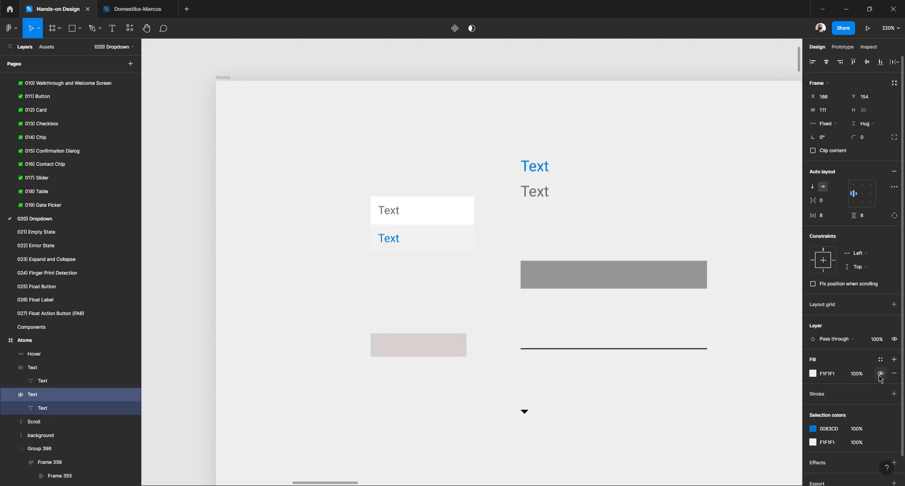
click(813, 374)
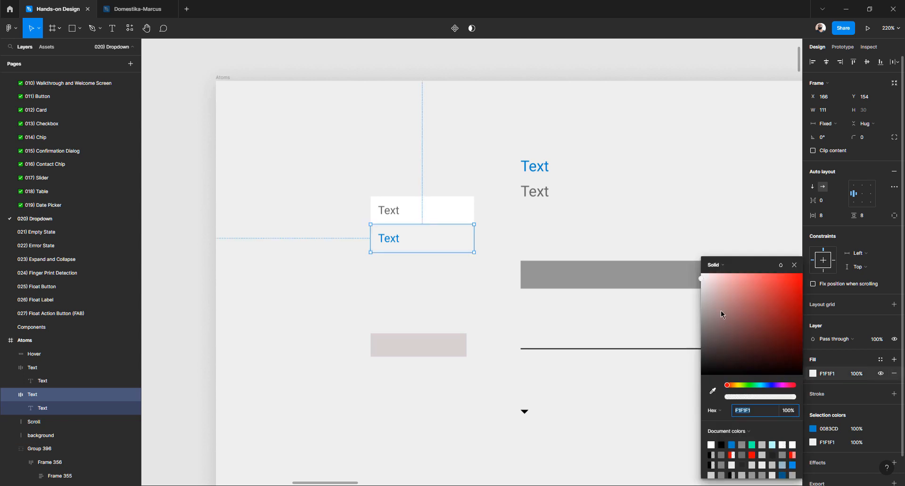
click(702, 283)
drag(701, 291, 701, 289)
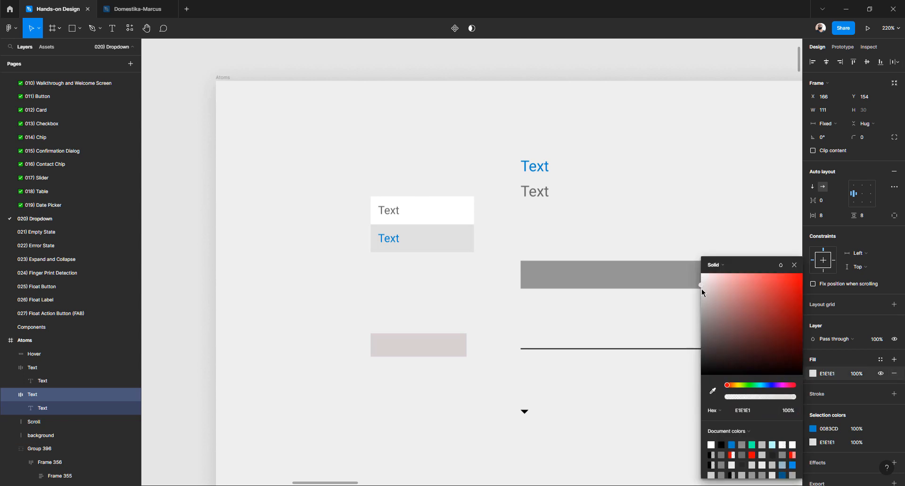
click(881, 375)
click(880, 374)
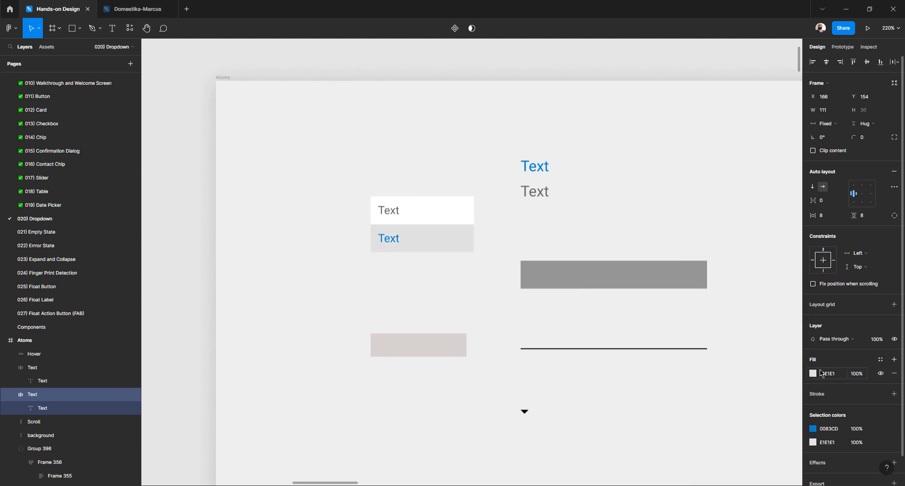
Try a brownish fill, 9B7E7E, on the blue text frame and undo it
click(813, 374)
drag(706, 334, 721, 313)
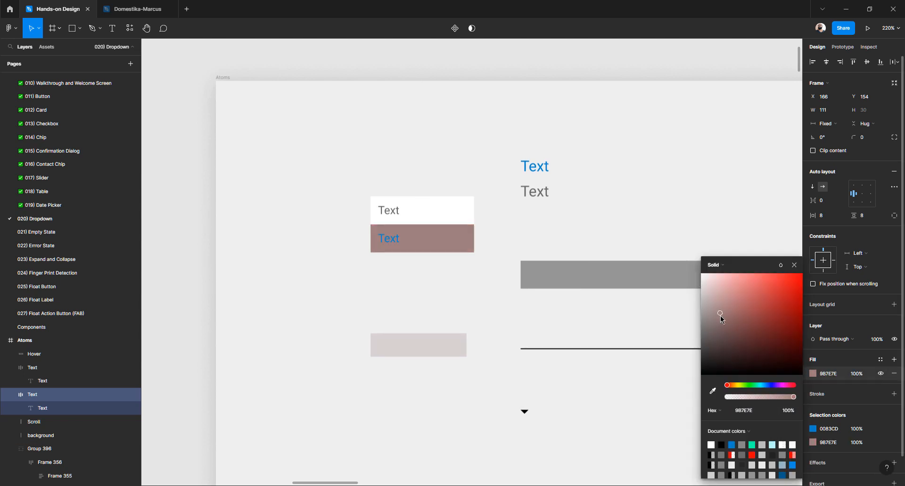
key(ctrl+z)
click(485, 303)
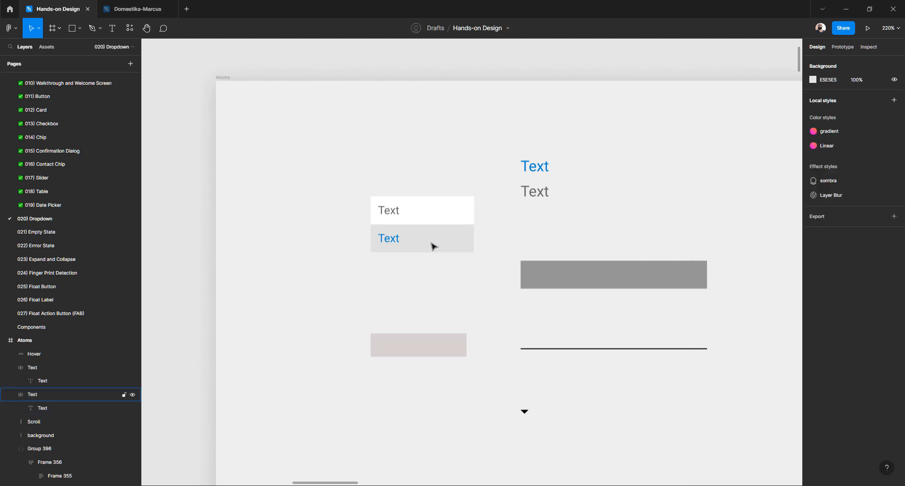
Hide the background fills of both the blue and the grey text frames
click(434, 247)
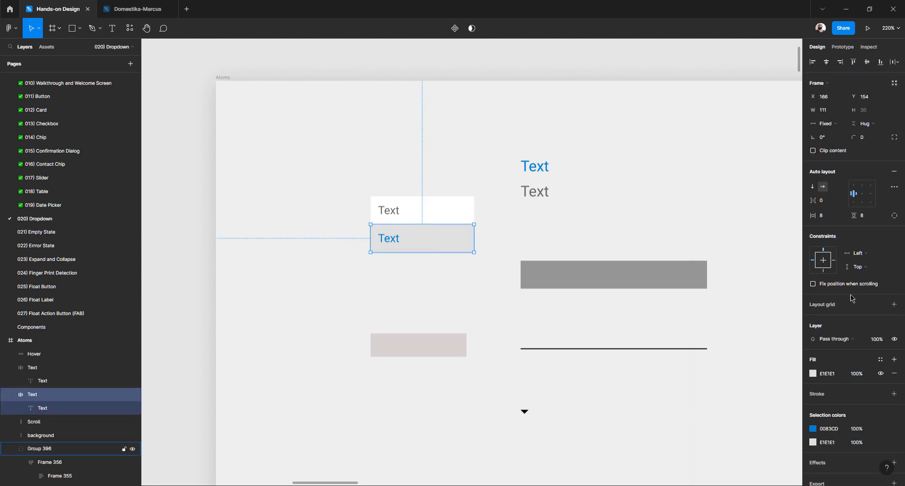
click(882, 374)
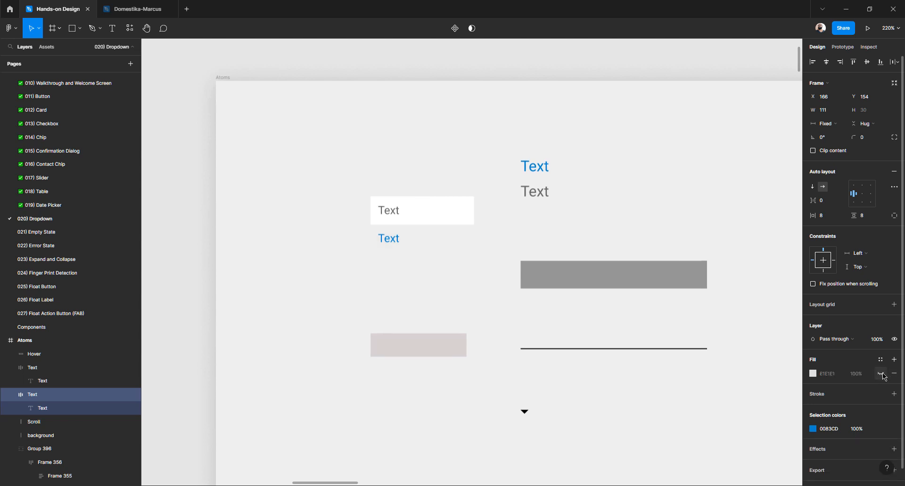
click(454, 215)
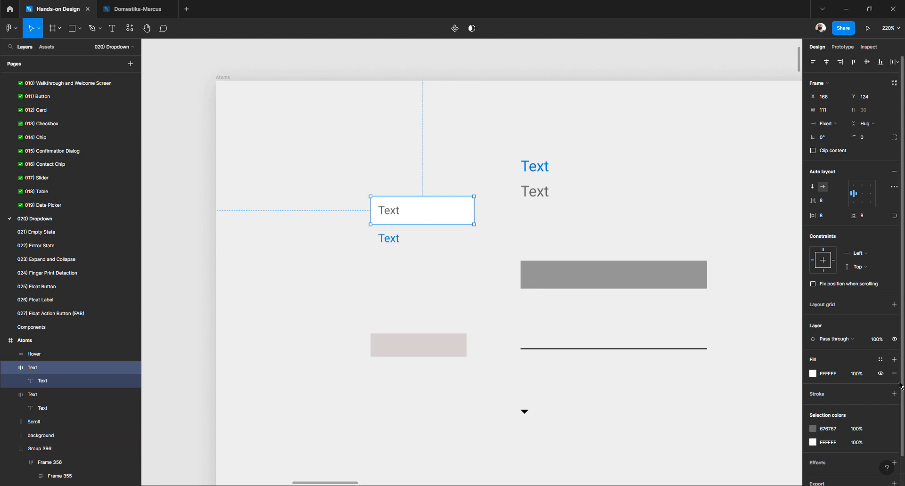
click(881, 373)
click(426, 245)
click(388, 215)
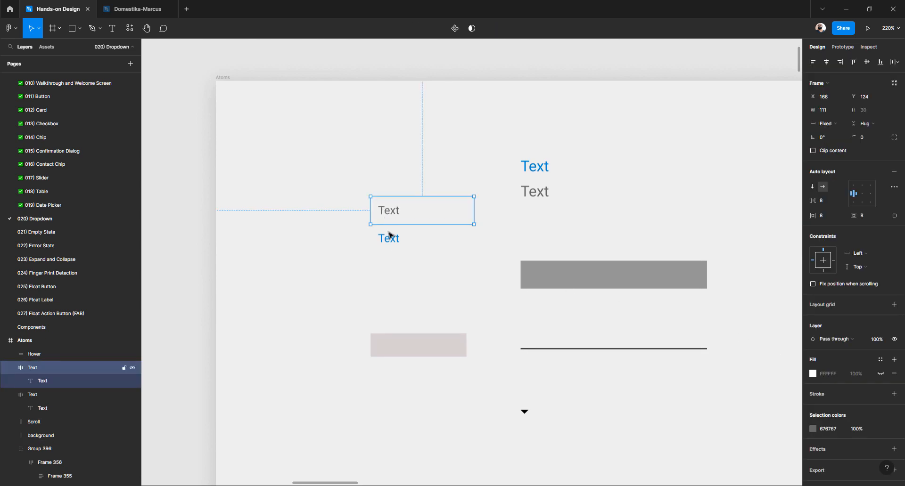
click(390, 238)
click(388, 221)
click(389, 235)
click(389, 214)
click(388, 235)
Move the Hover rectangle up to just below the blue text, in line with the text's left edge at about Y 193
click(406, 344)
key(alt)
drag(410, 347, 417, 277)
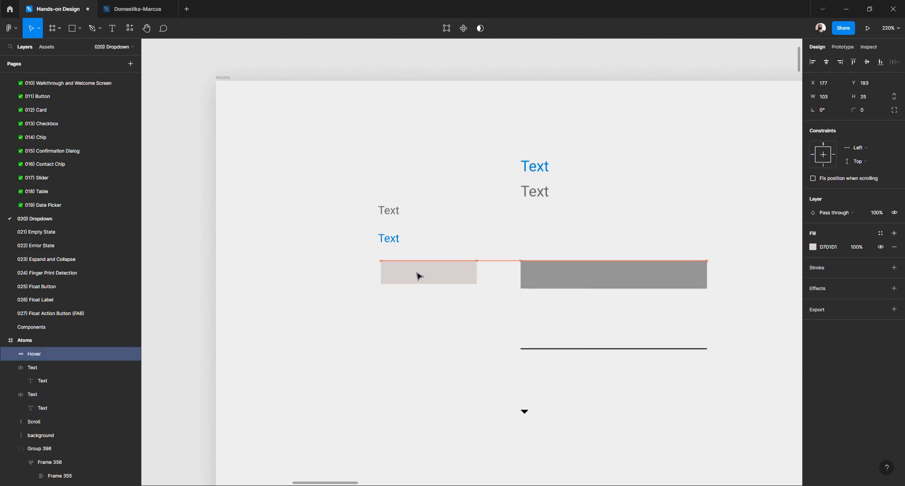
Ungroup the group of reference atoms beside the new text frames and keep its contents selected
click(541, 170)
key(ctrl+shift+g)
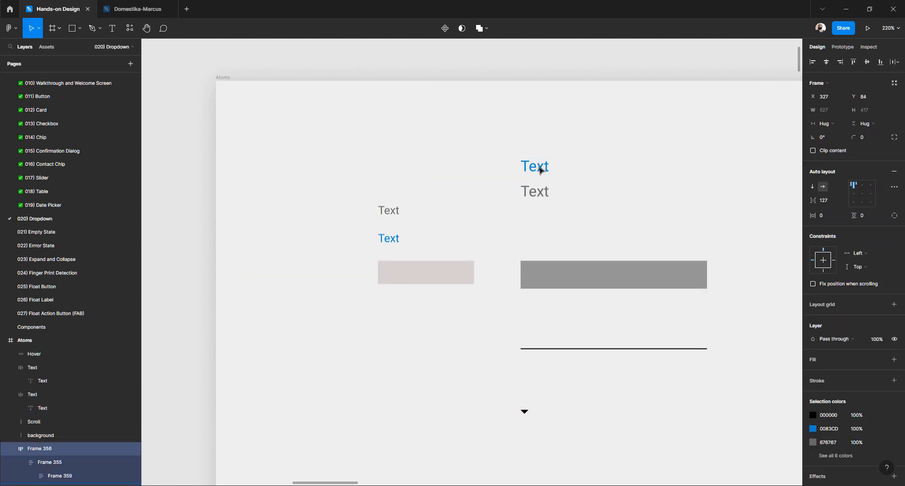
scroll(500, 170, down, 3)
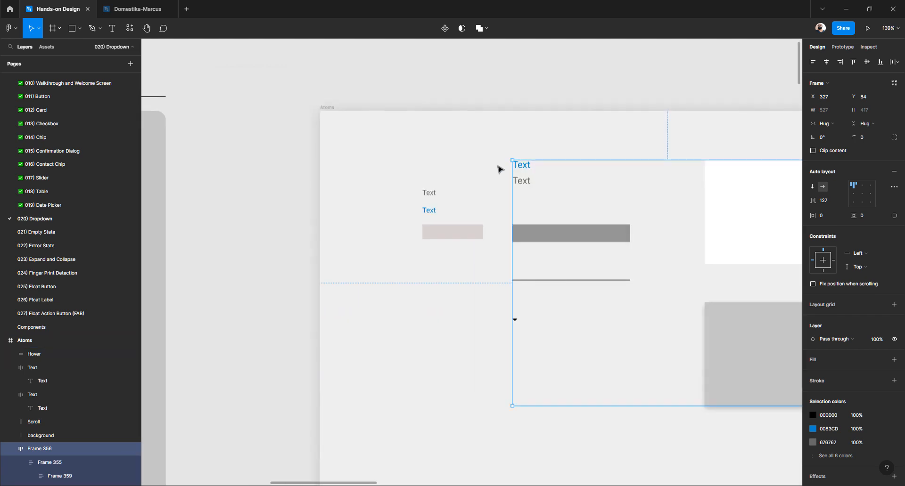
Ungroup the nested reference auto layout frames so the texts, grey rectangle, line and arrow become separate objects
key(ctrl+shift+g)
click(533, 140)
click(526, 166)
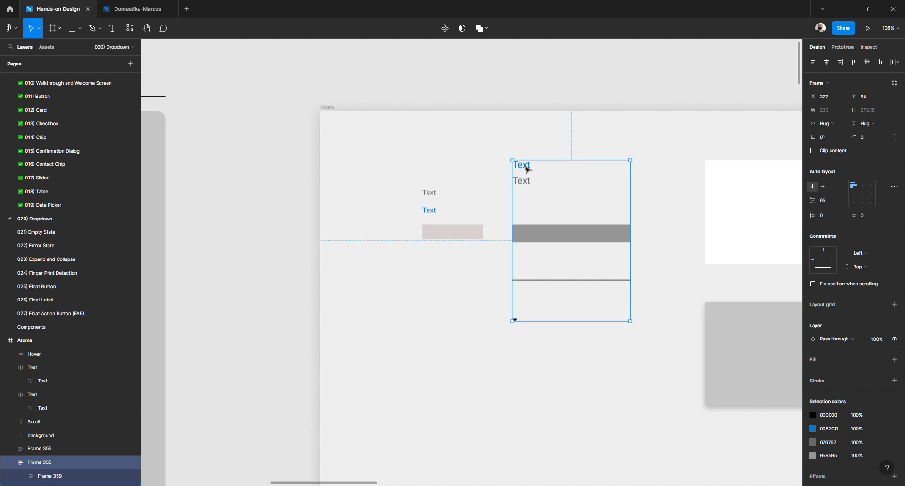
key(ctrl+shift+g)
key(Escape)
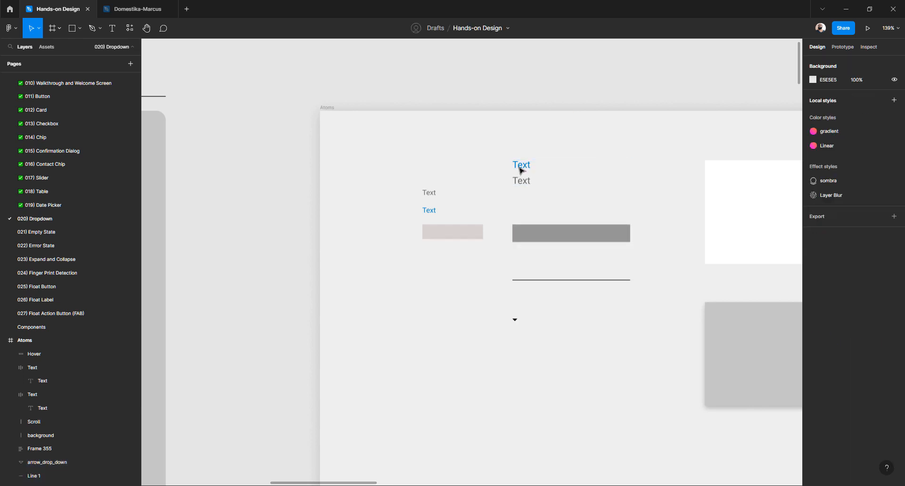
Delete the reference frame with the blue and grey texts, along with the dark grey reference rectangle
click(521, 171)
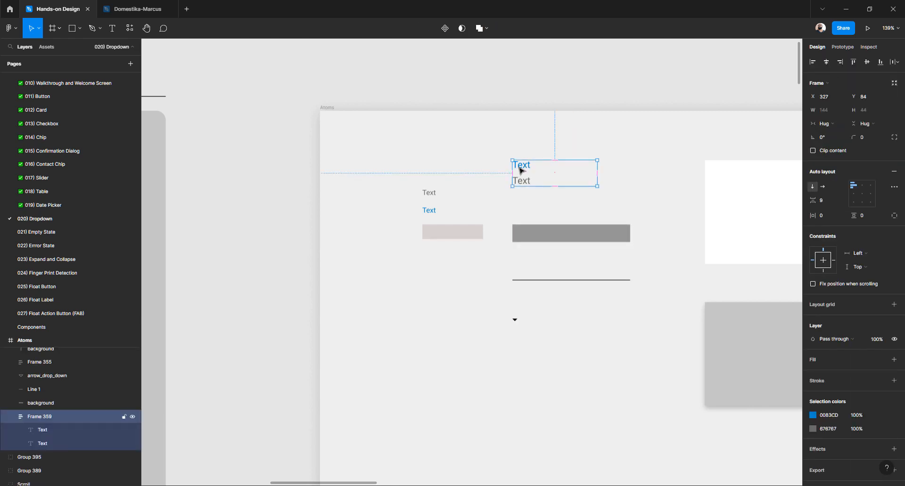
key(Delete)
click(530, 242)
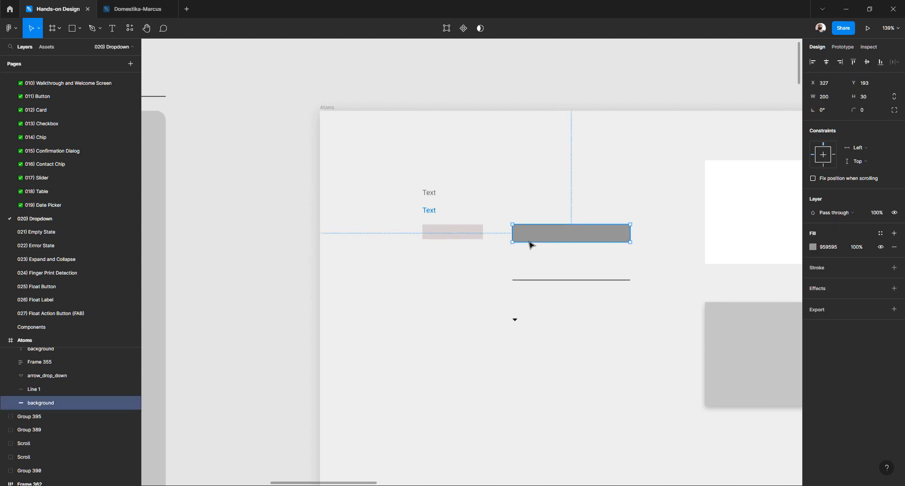
key(Delete)
Draw a horizontal line just above the reference line, using the Line tool, and set its width to 200
click(523, 281)
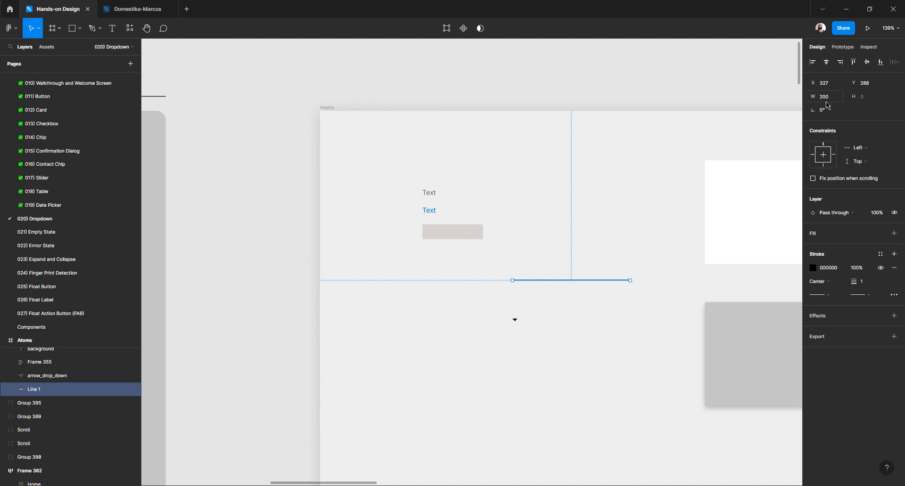
click(84, 30)
click(66, 61)
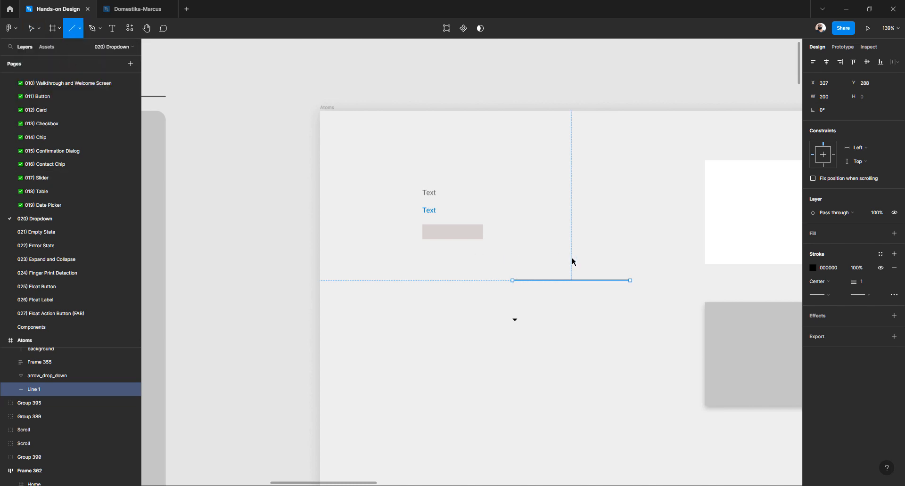
drag(514, 256, 626, 257)
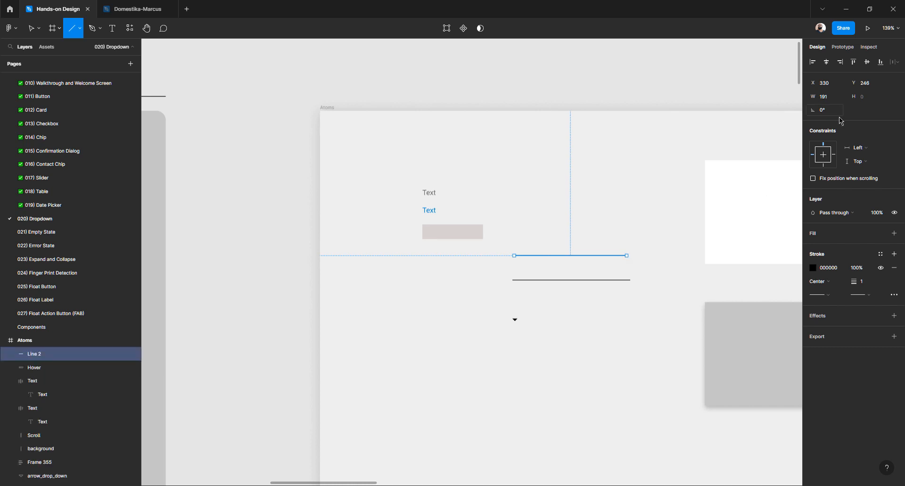
click(828, 98)
text(200)
key(Return)
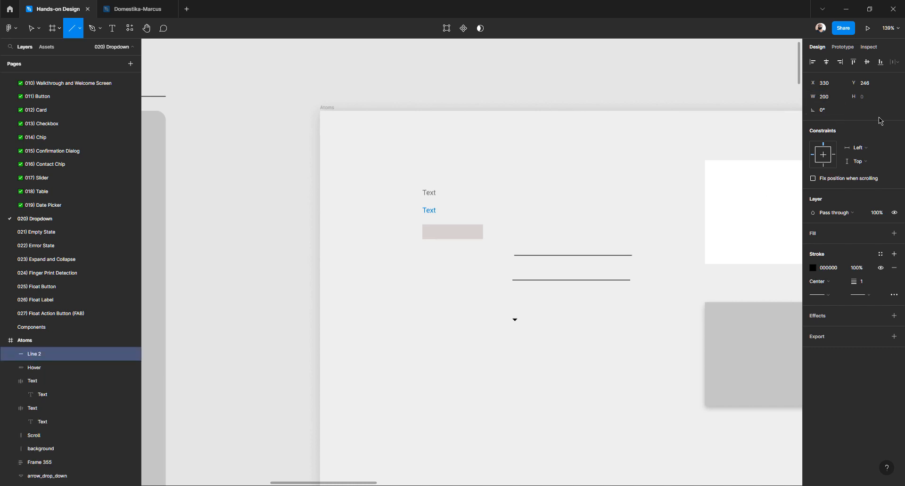
Rename the new line Divider and move it just below the Hover rectangle, aligned with that rectangle's left edge
double_click(40, 356)
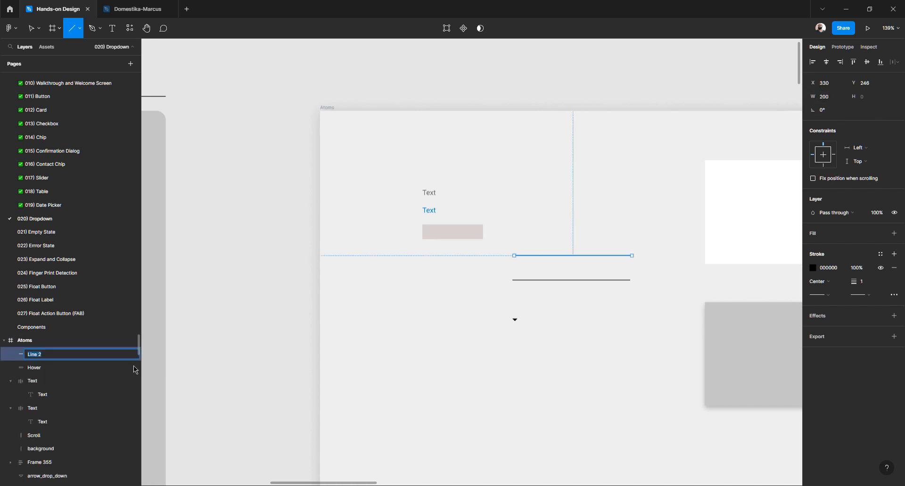
text(Divider)
key(Return)
key(v)
click(542, 261)
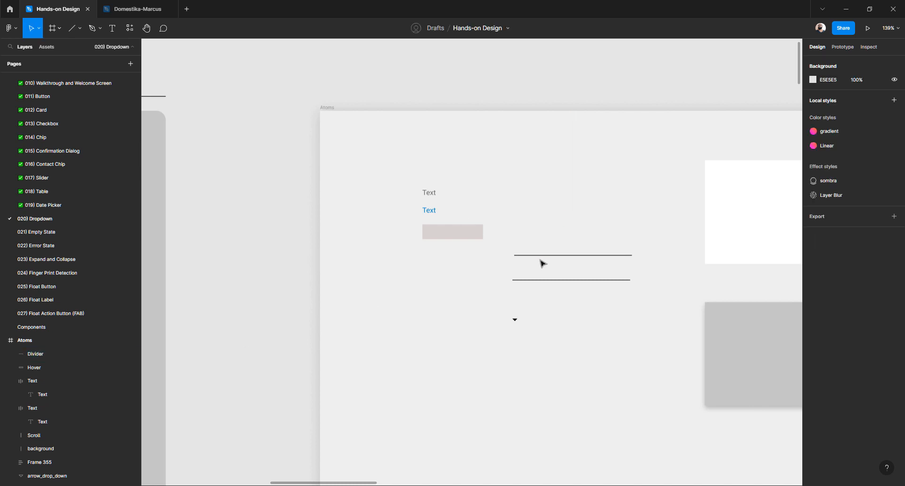
drag(541, 257, 453, 259)
click(375, 171)
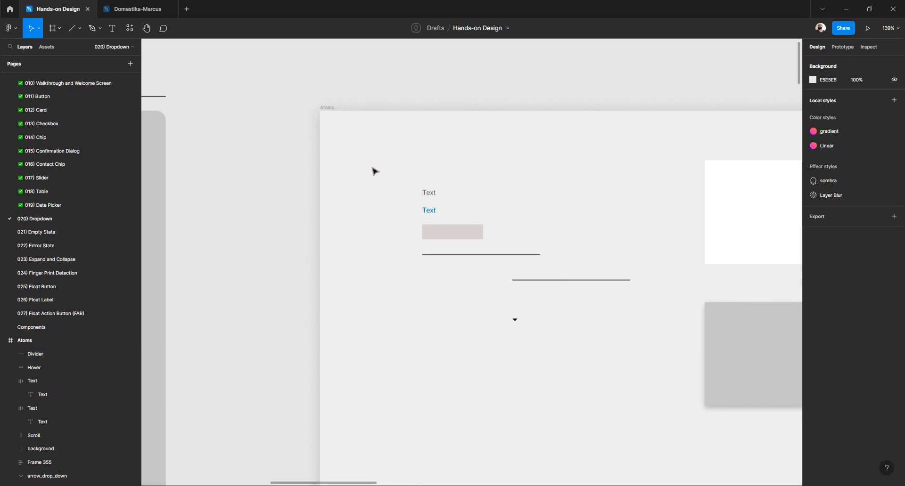
Combine the two text frames, Hover rectangle and Divider into one vertical auto layout with a spacing of 28
drag(375, 171, 452, 315)
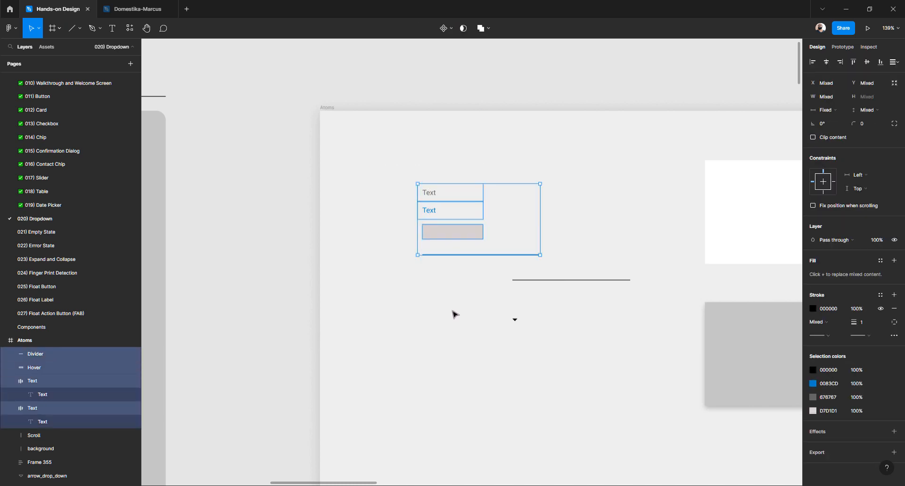
key(shift+a)
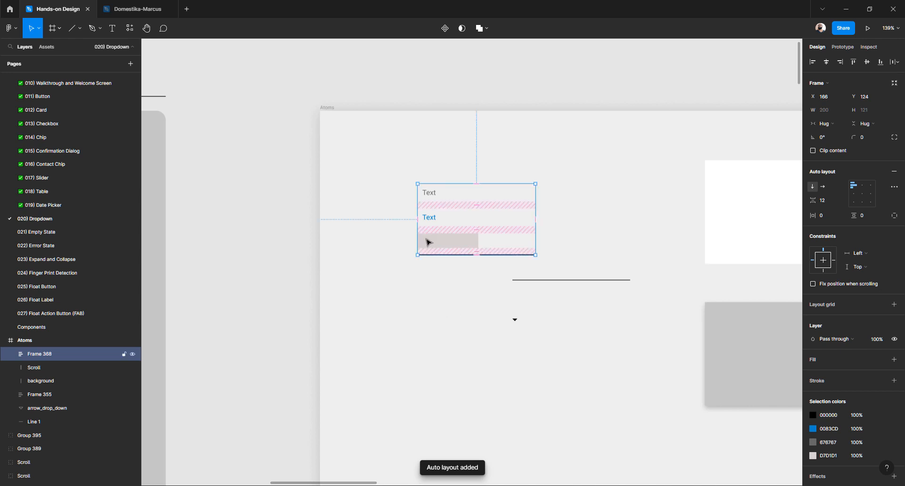
click(823, 200)
text(28)
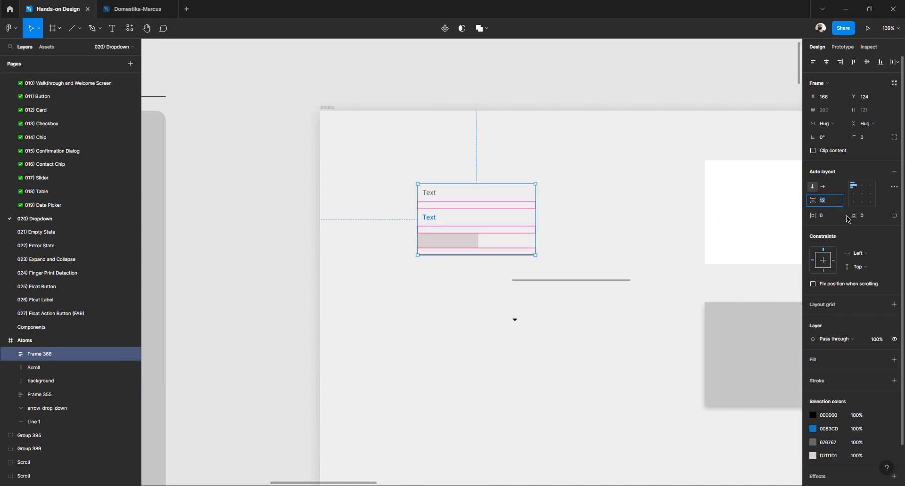
key(Return)
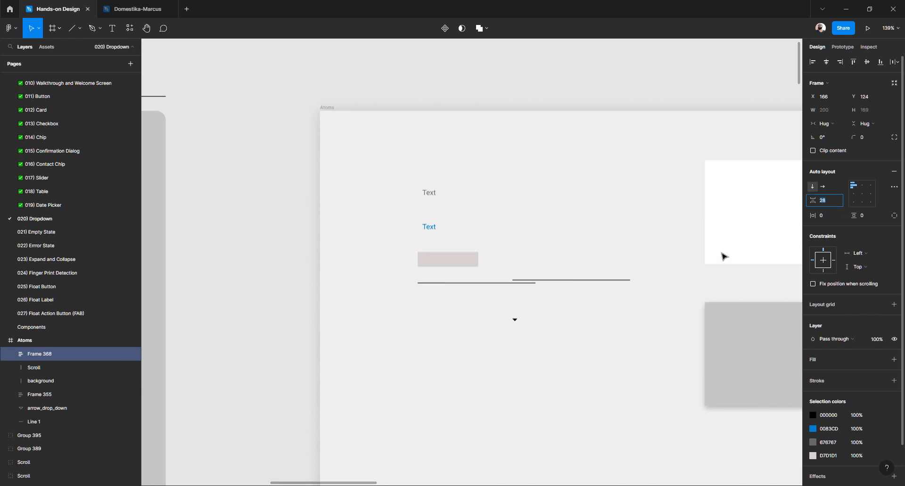
Move the new auto layout stack toward the Atoms frame's upper-left corner and delete the leftover reference line
drag(434, 198, 372, 177)
click(520, 215)
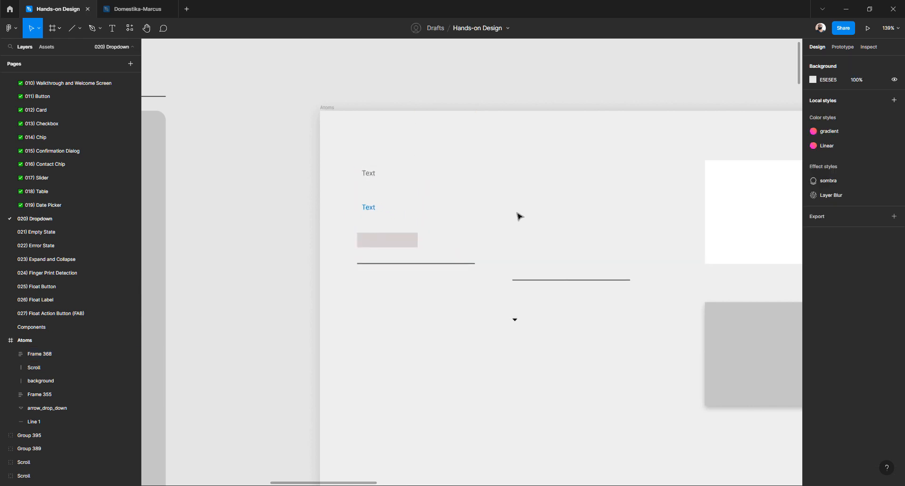
click(543, 282)
key(Delete)
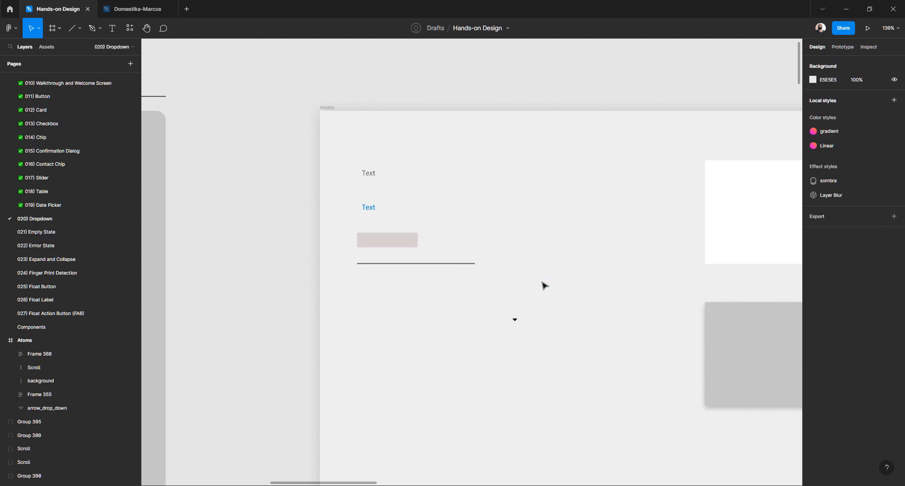
Draw a closed downward-pointing triangle about 8 by 4 with the Pen tool, just right of the black reference arrow
scroll(514, 325, up, 5)
click(523, 312)
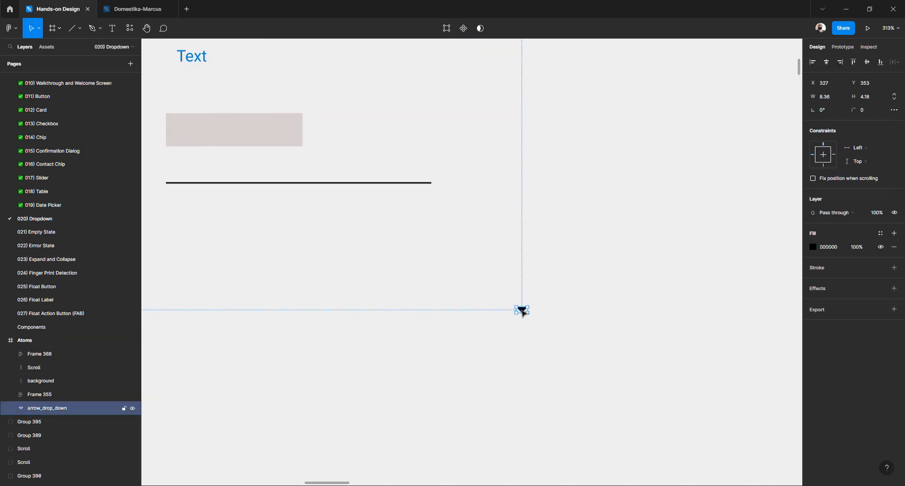
scroll(523, 312, up, 7)
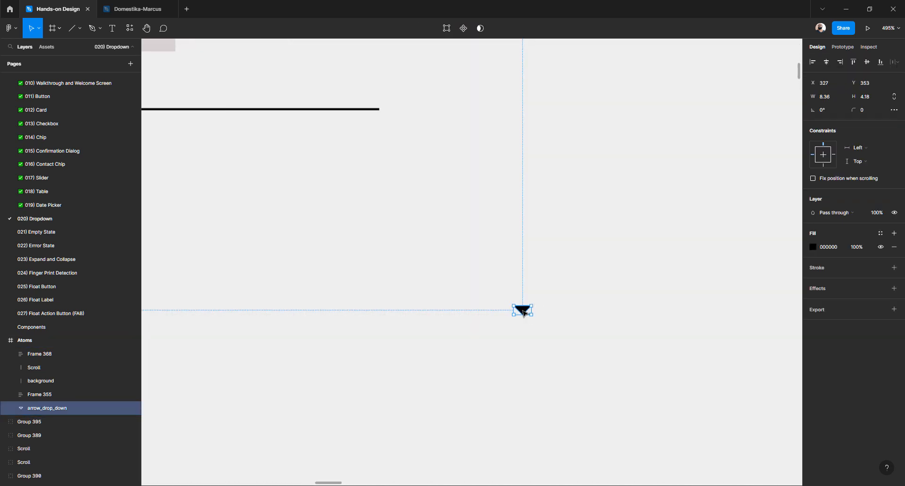
click(509, 314)
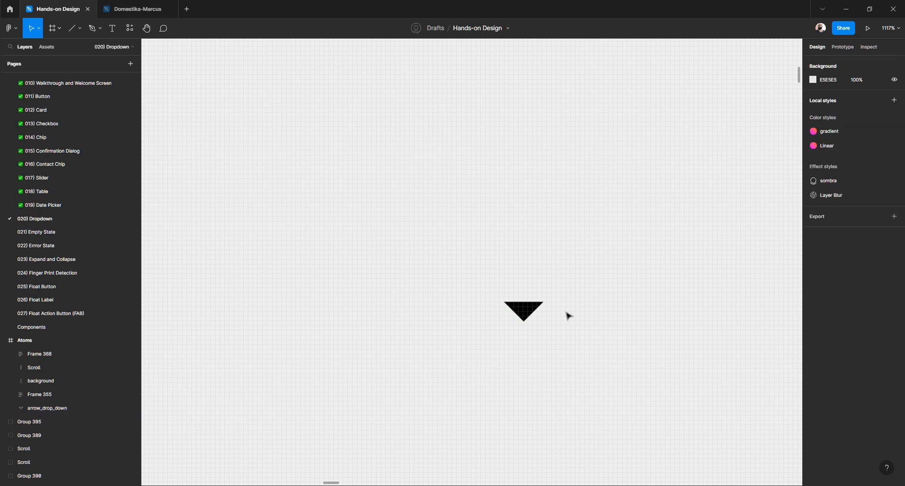
key(p)
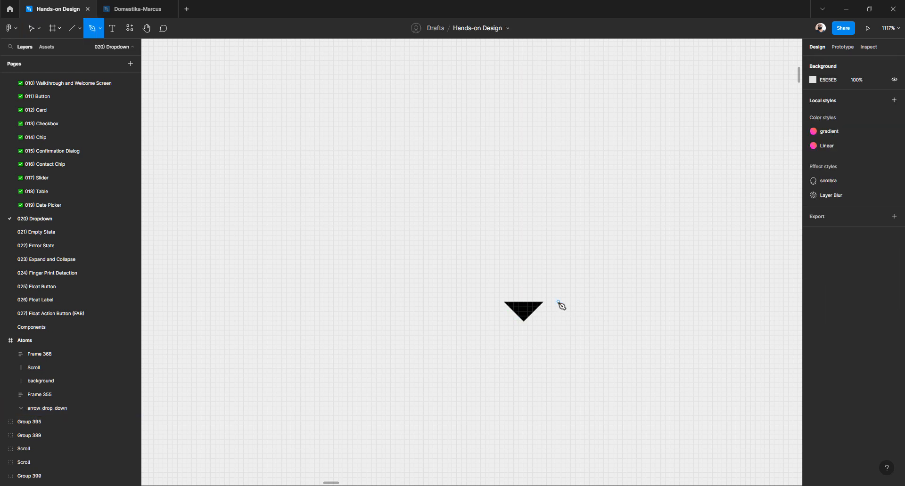
click(558, 302)
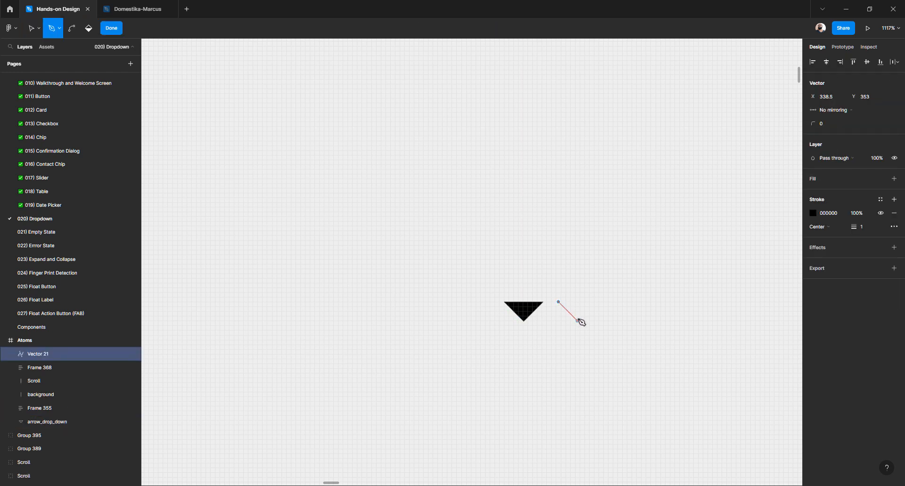
click(578, 320)
click(597, 302)
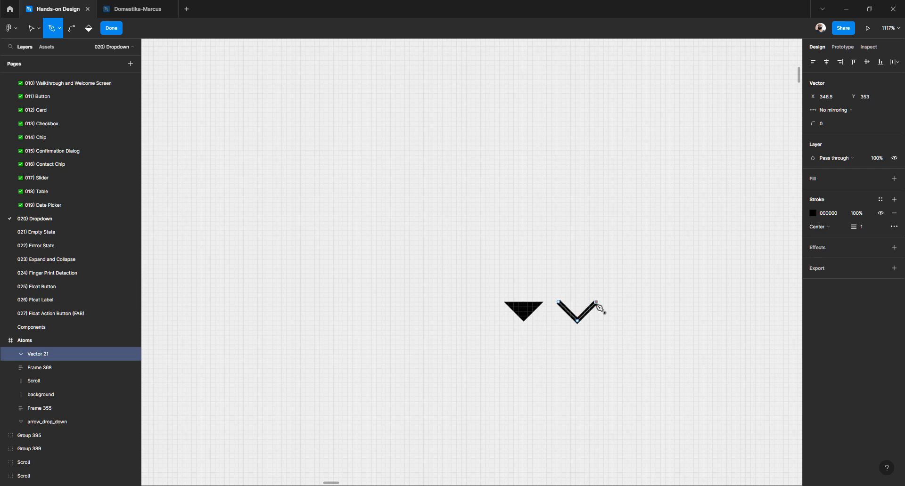
click(559, 303)
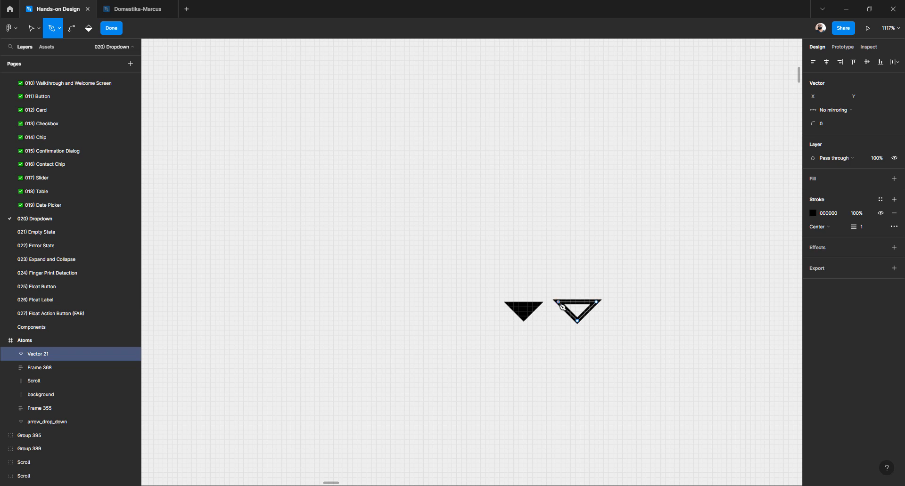
Try moving the new triangle's upper-right vertex outward to about X 348.5, Y 353.5, and undo it
scroll(566, 307, up, 5)
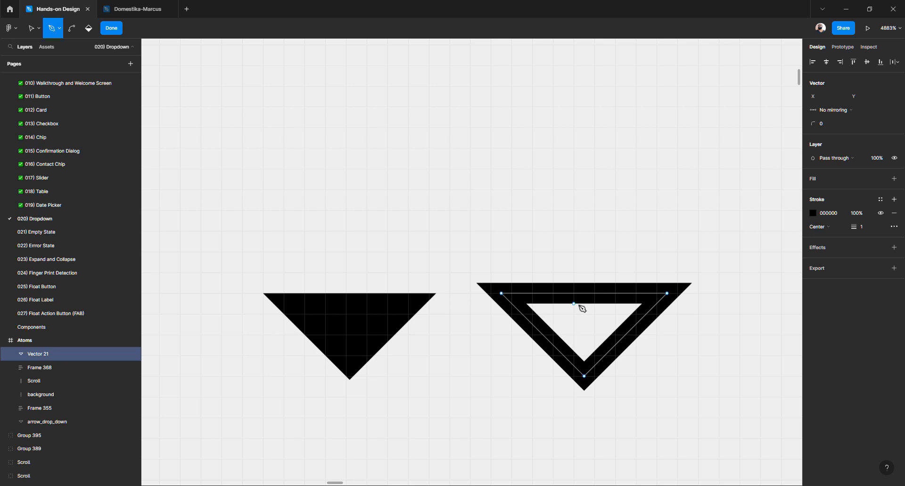
key(v)
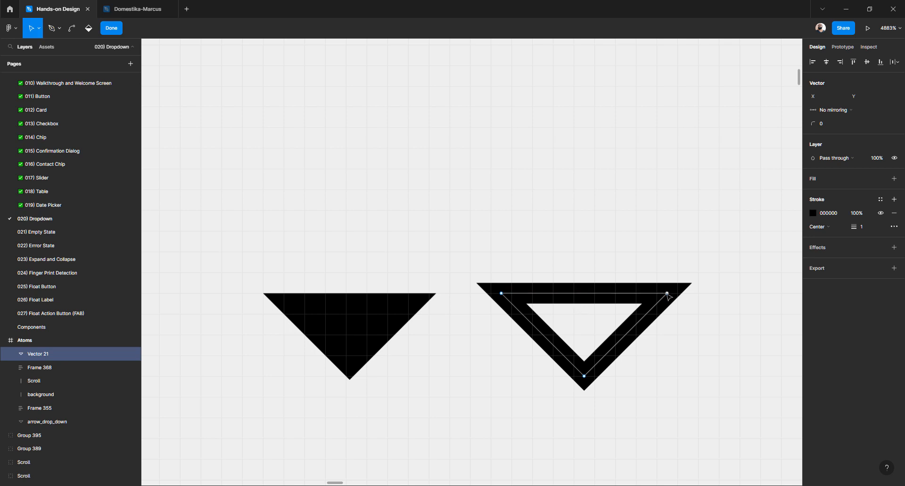
drag(667, 295, 709, 304)
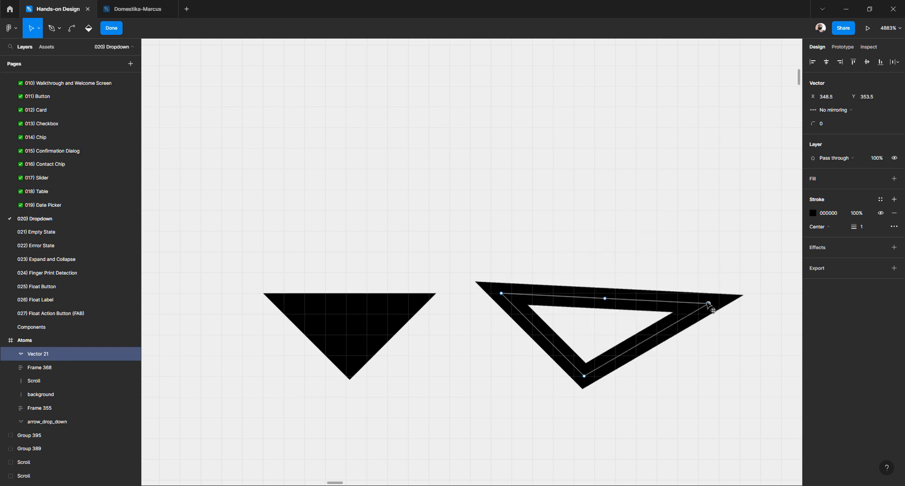
key(ctrl+z)
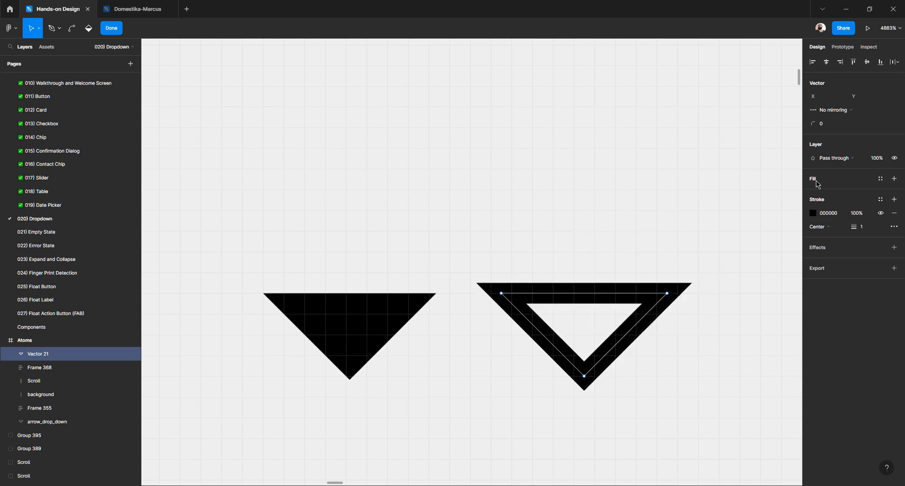
Give the new triangle a 5F5F5F grey fill, remove its black stroke and finish editing the vector
click(816, 181)
click(815, 196)
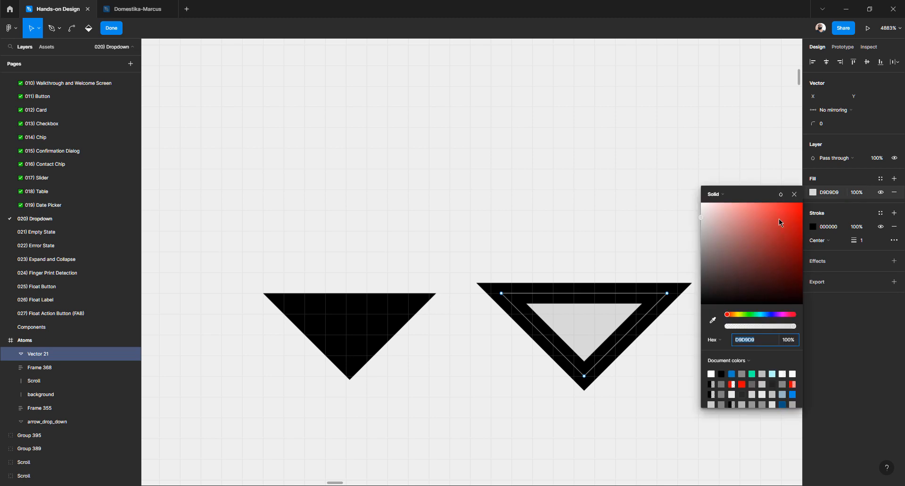
drag(779, 219, 692, 272)
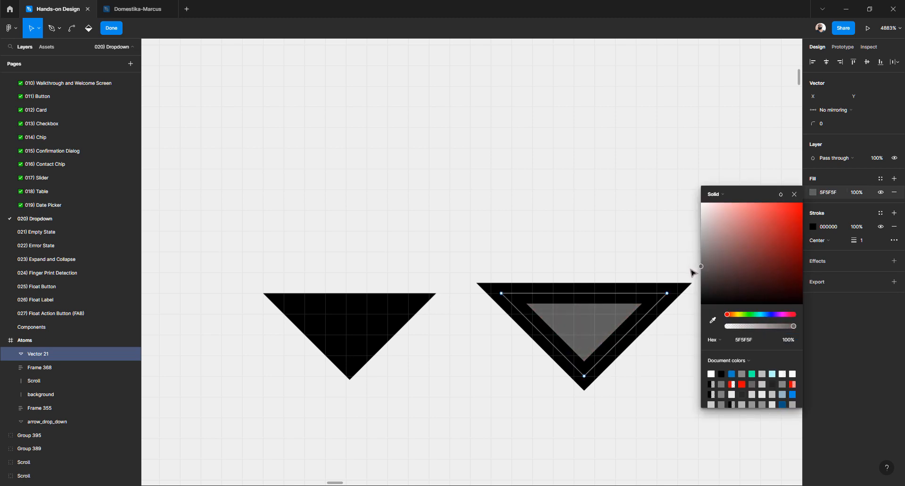
click(894, 228)
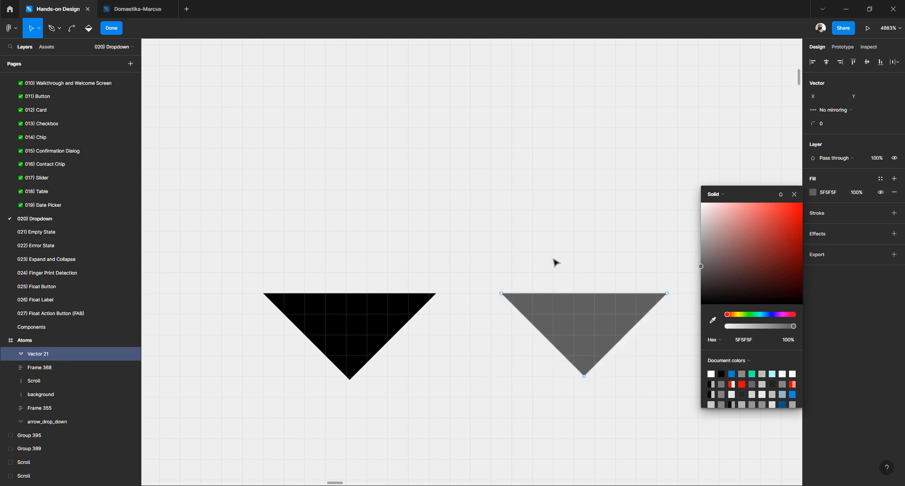
key(Escape)
key(Escape)
Finish the vector editing and rename the new triangle's layer as Arrow icon
click(553, 317)
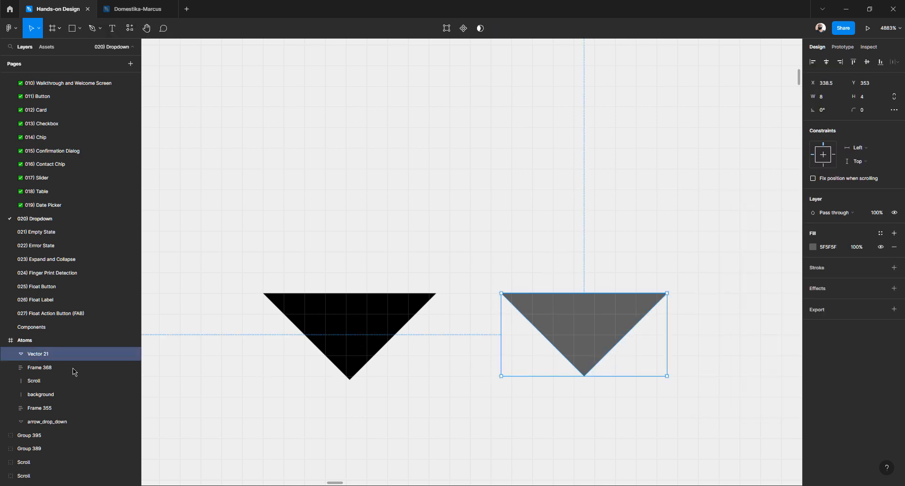
double_click(115, 356)
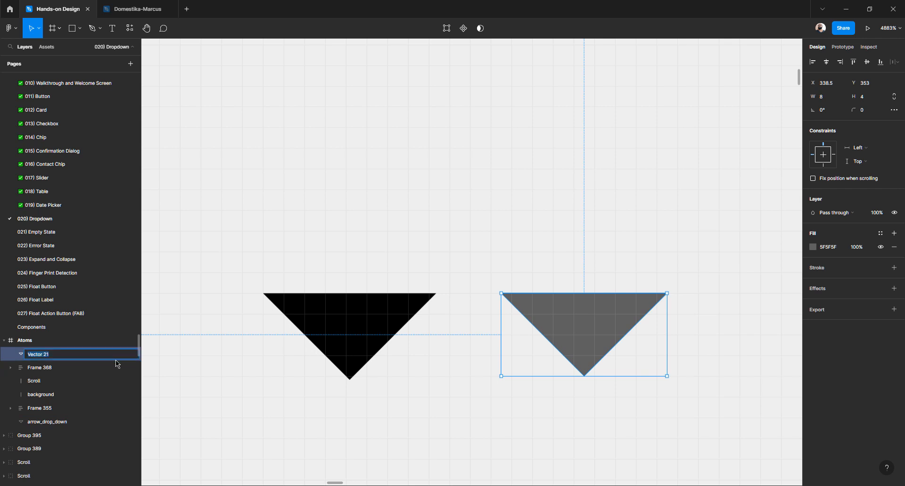
text(A)
text(Icon)
key(Return)
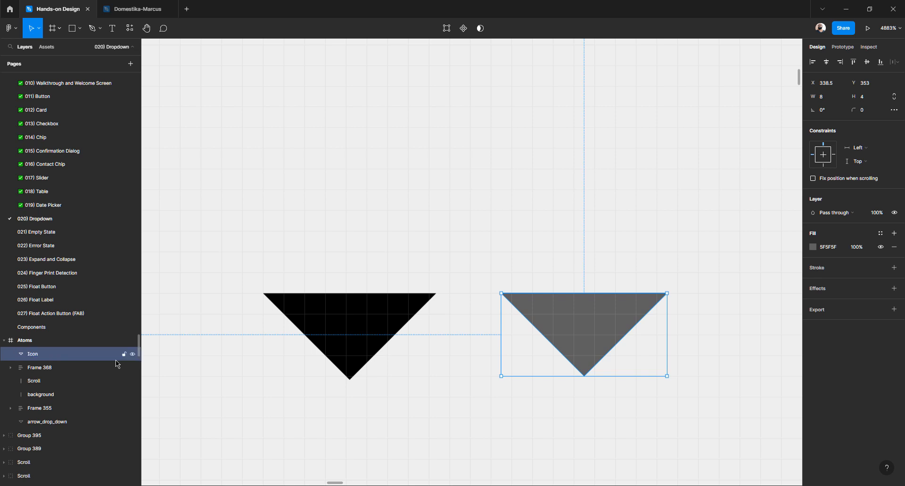
double_click(45, 358)
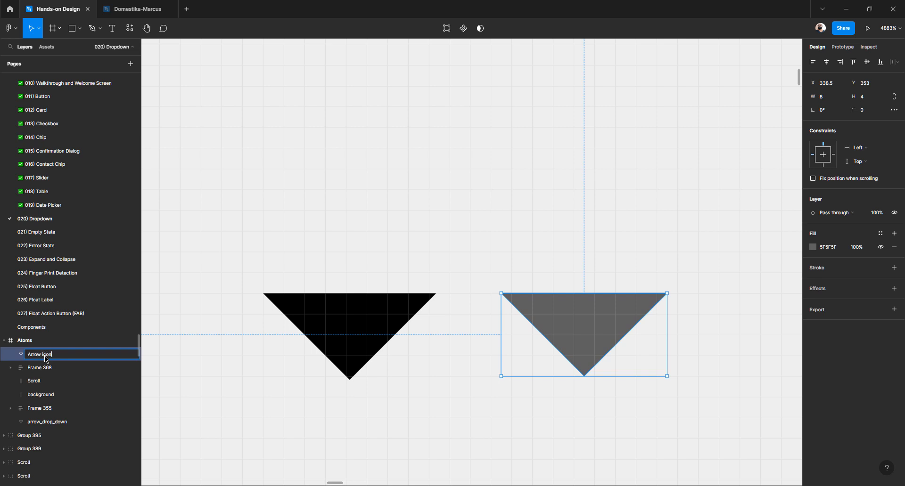
key(Return)
Delete the black reference arrow beside the new grey triangle
click(418, 274)
ctrl+scroll(416, 278, down, 5)
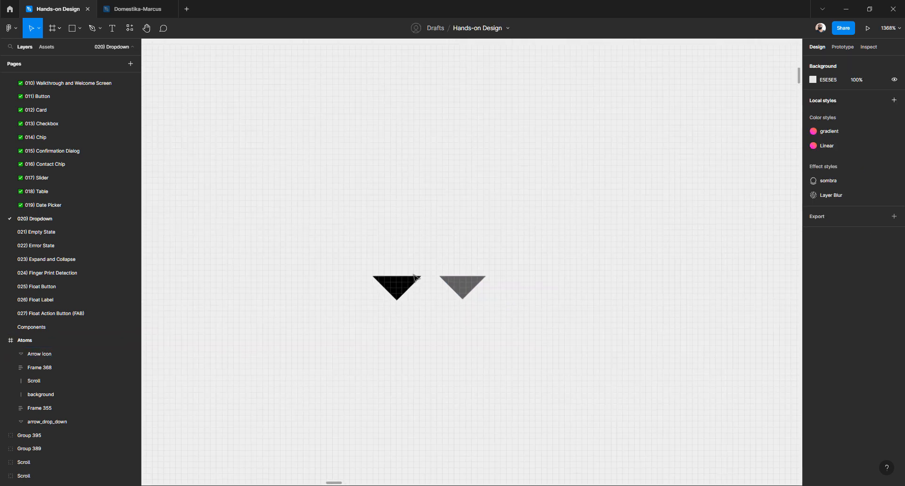
click(404, 287)
key(Delete)
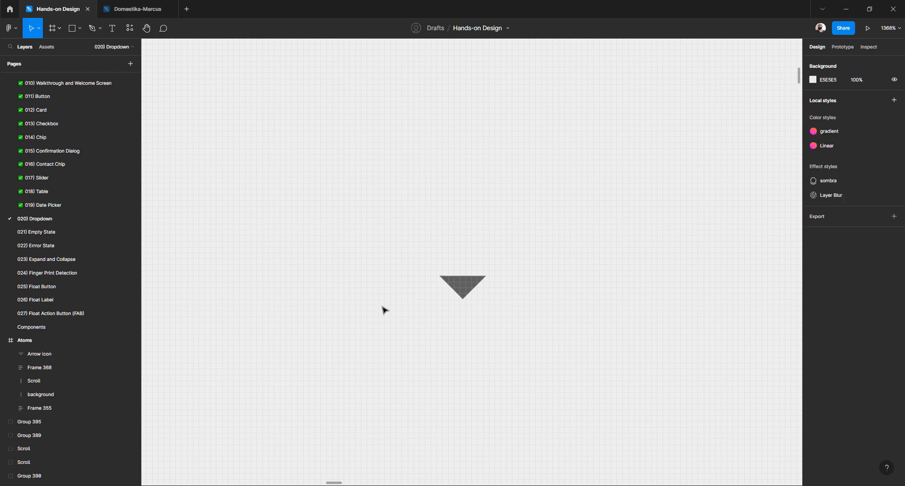
Draw an 8 by 8 guide square just right of the Arrow icon, at X 350, Y 352
ctrl+scroll(449, 309, up, 4)
click(450, 309)
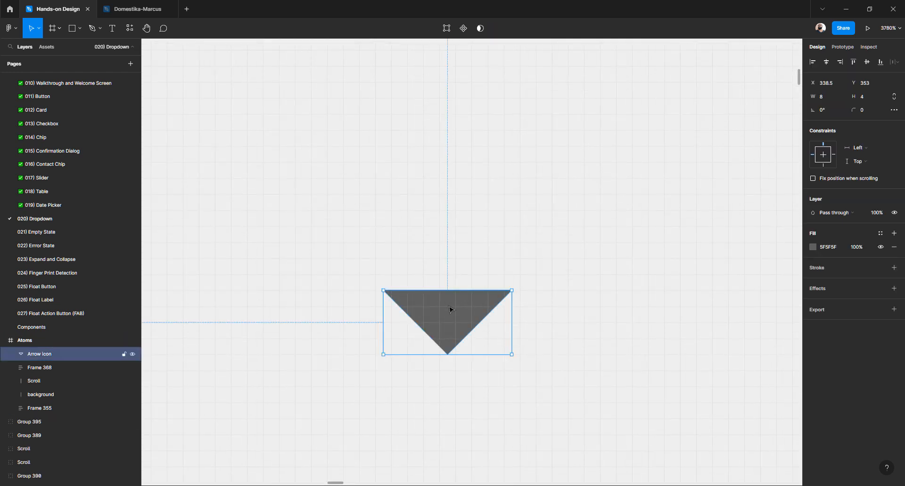
key(Left)
key(Left)
key(Left)
key(Left)
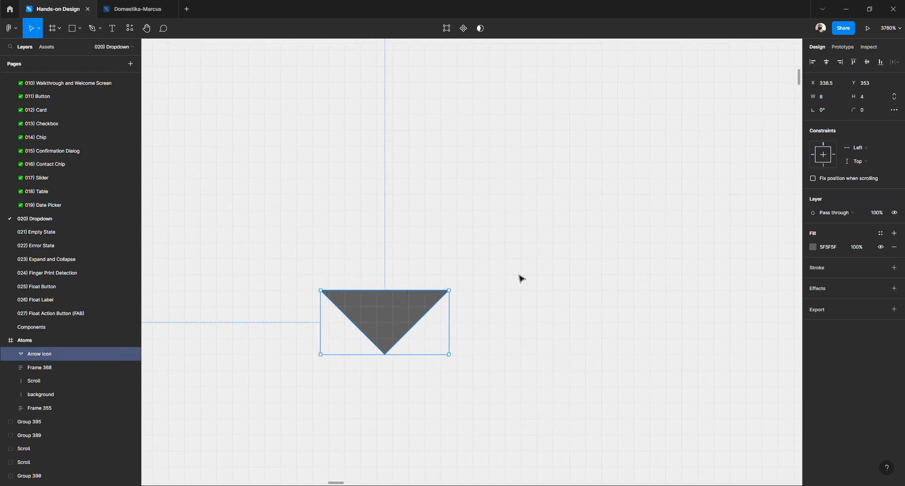
key(r)
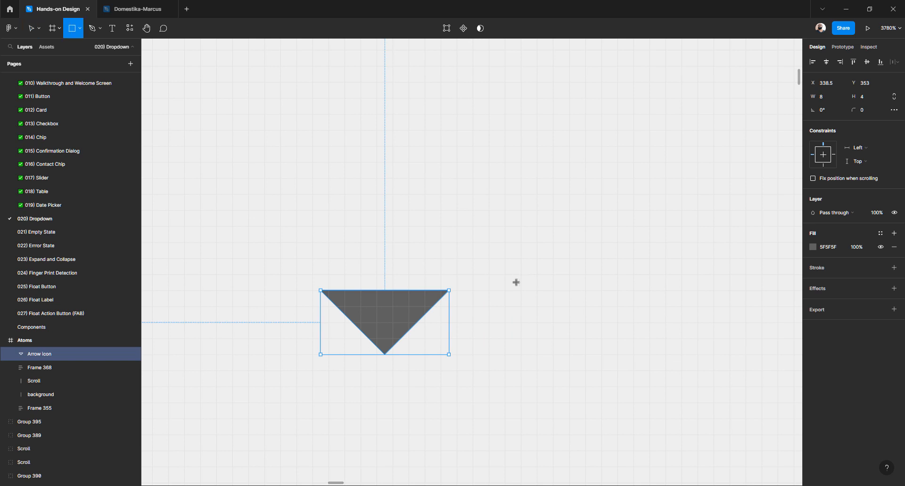
drag(505, 275, 639, 402)
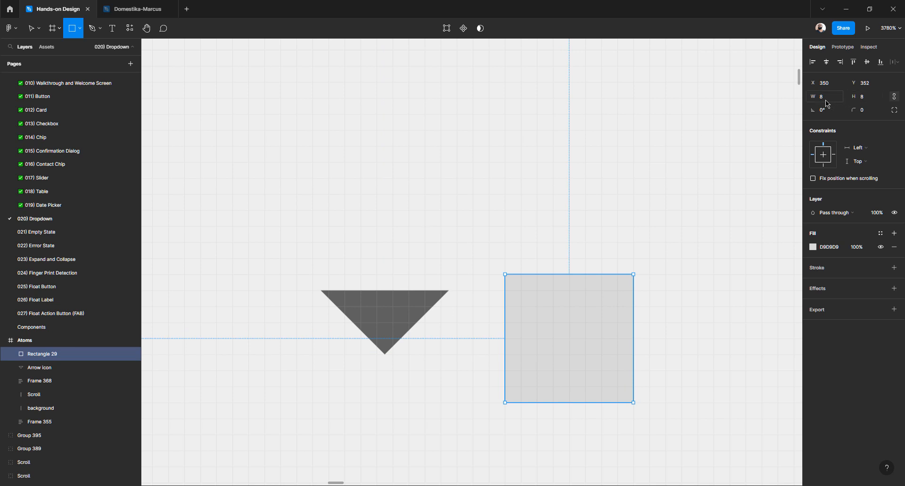
Center the Arrow icon over the guide square at X 350, Y 354 and stack it in front
key(v)
drag(386, 314, 572, 328)
key(ctrl+x)
key(ctrl+v)
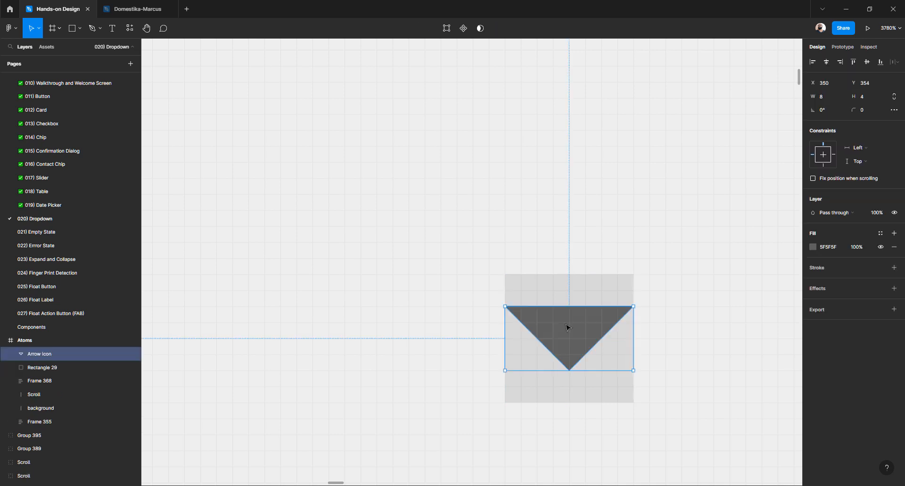
Shrink the Arrow icon proportionally to 6 by 3, keeping its bottom tip centered within the guide square
drag(442, 209, 661, 432)
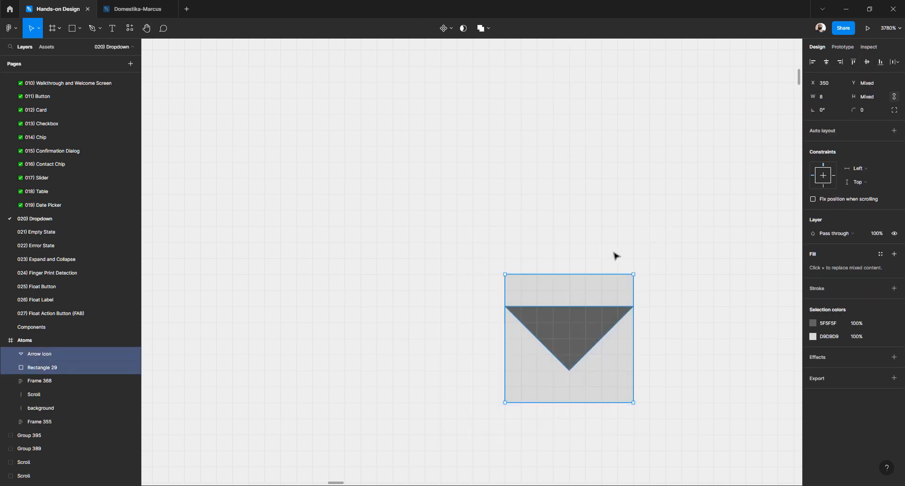
scroll(582, 254, down, 1)
click(555, 296)
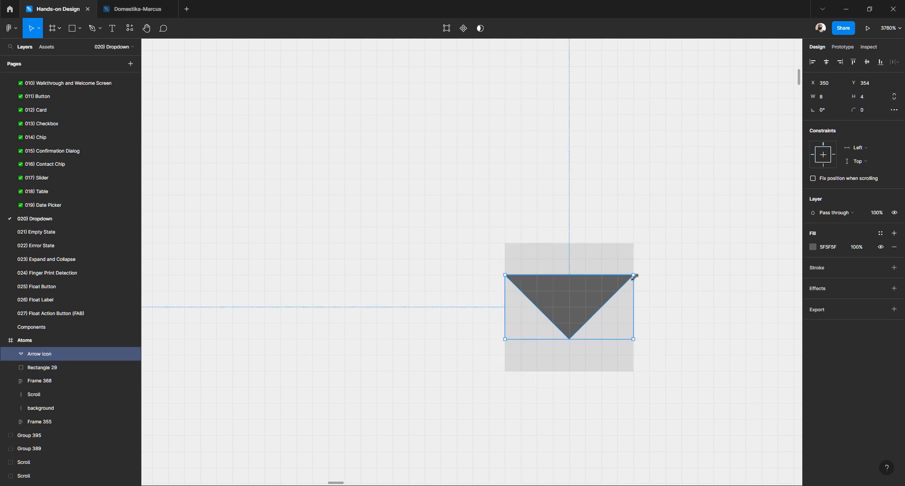
drag(633, 275, 620, 289)
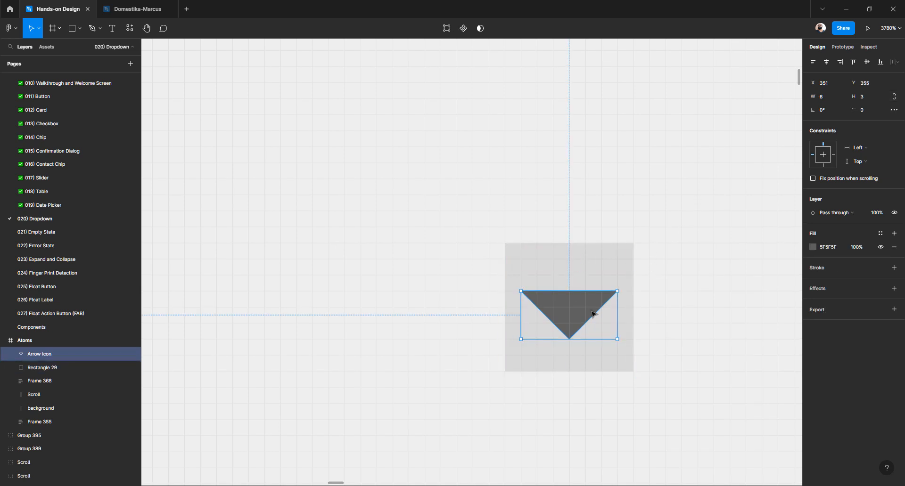
drag(694, 195, 461, 429)
drag(475, 188, 664, 420)
click(367, 269)
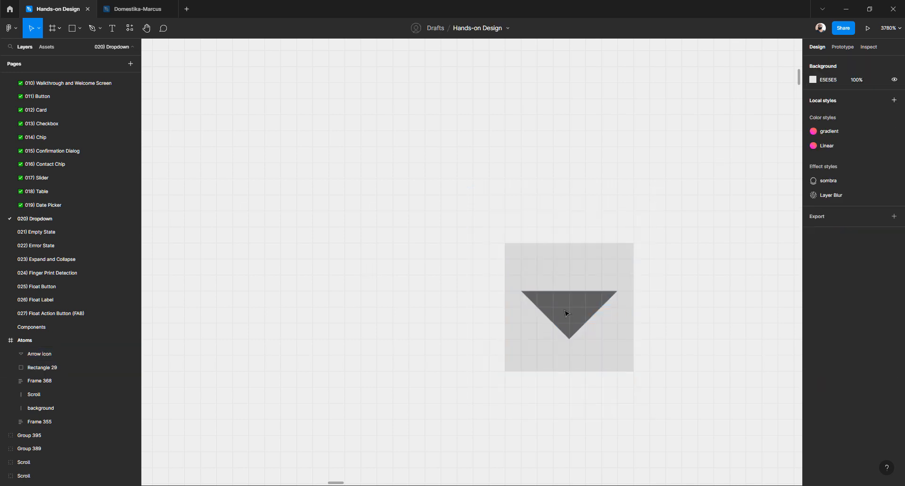
Move the Arrow icon off the guide square to X 338, Y 355 and delete the square
drag(563, 313, 385, 307)
click(580, 315)
key(Delete)
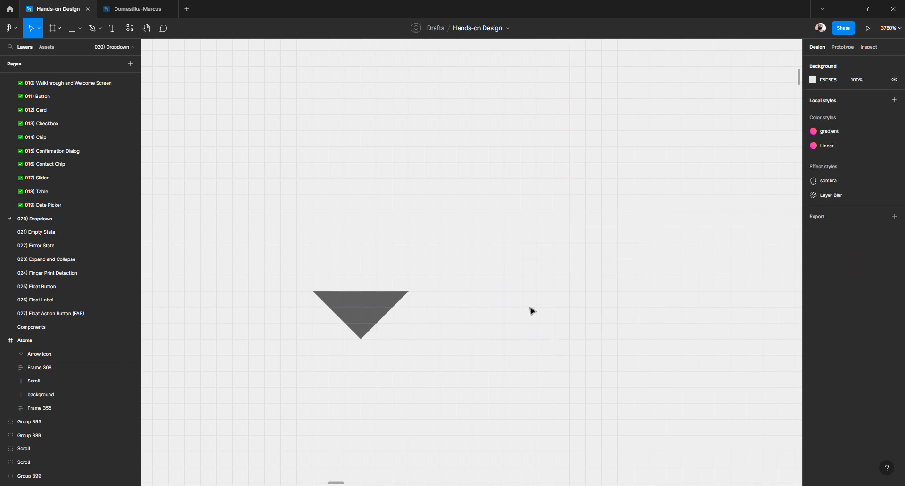
Wrap the Arrow icon in an auto layout frame and give the frame a white FFFFFF fill
scroll(530, 308, up, 1)
scroll(530, 310, down, 1)
scroll(514, 300, left, 2)
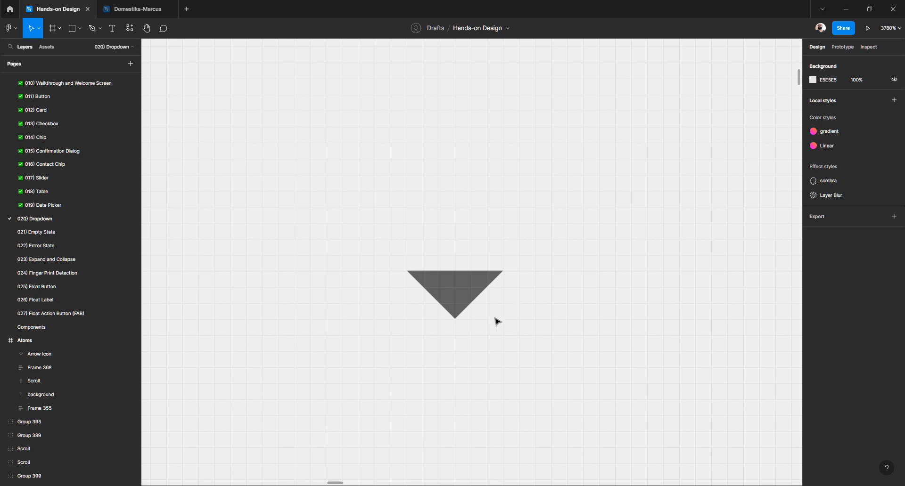
click(457, 293)
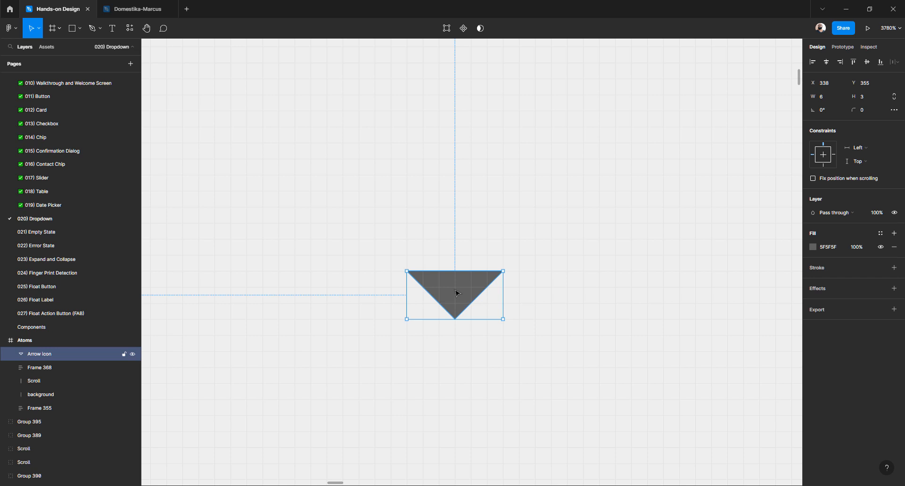
key(shift+a)
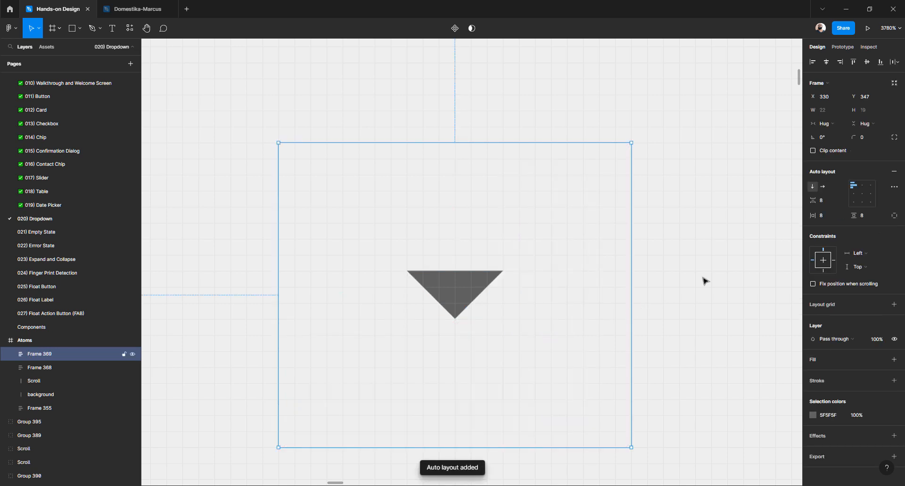
click(812, 360)
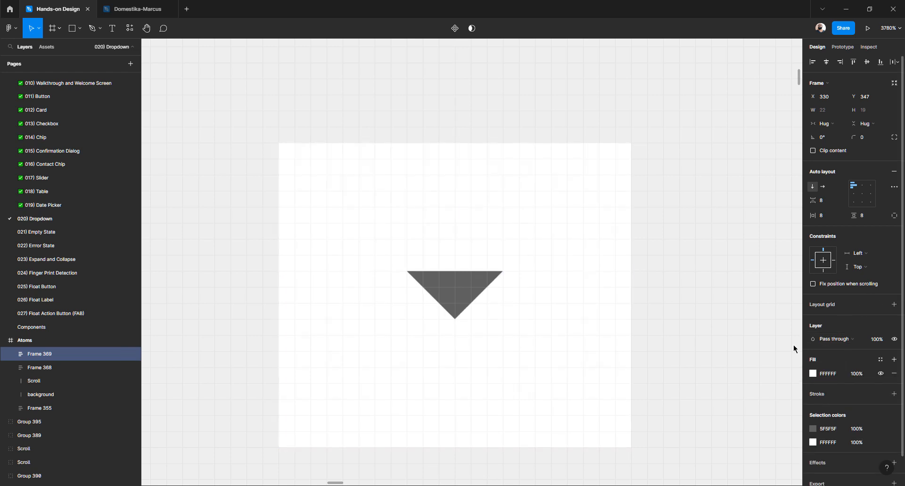
Rename the new auto layout frame as "Icon / arrow" and the triangle layer inside it as "icon"
click(11, 354)
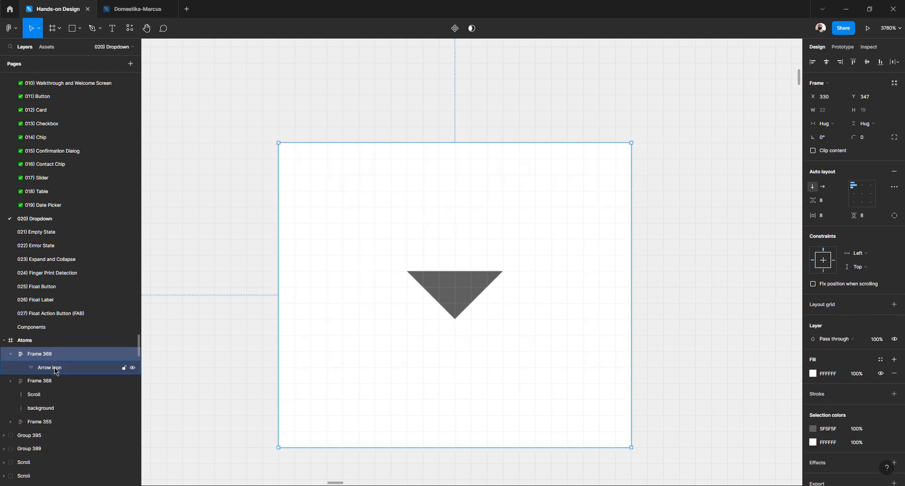
double_click(75, 370)
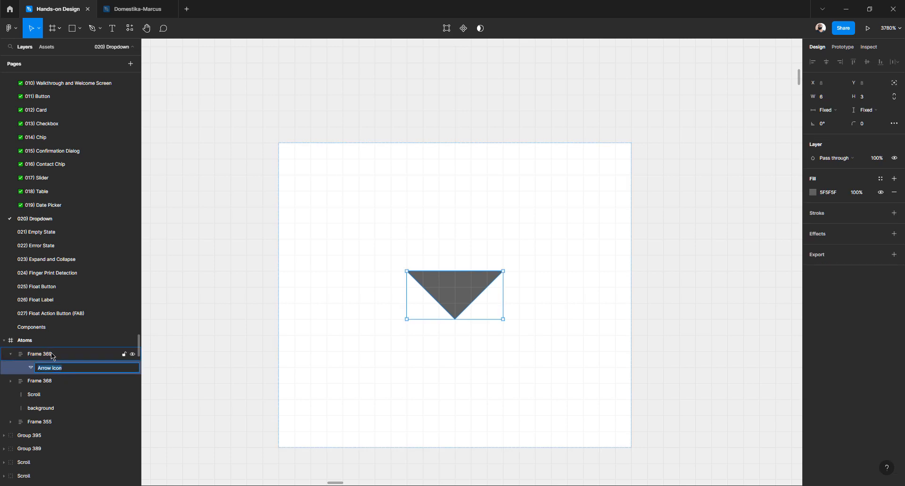
click(85, 355)
double_click(86, 354)
text(1)
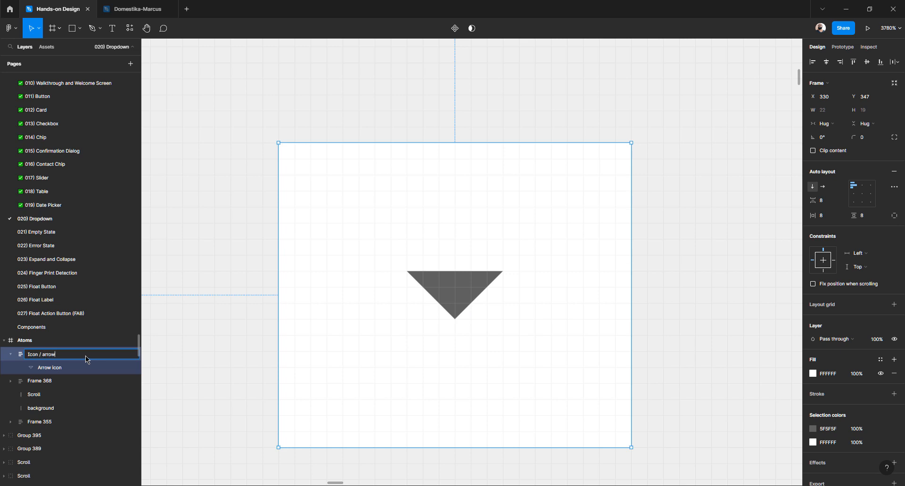
key(Return)
double_click(56, 367)
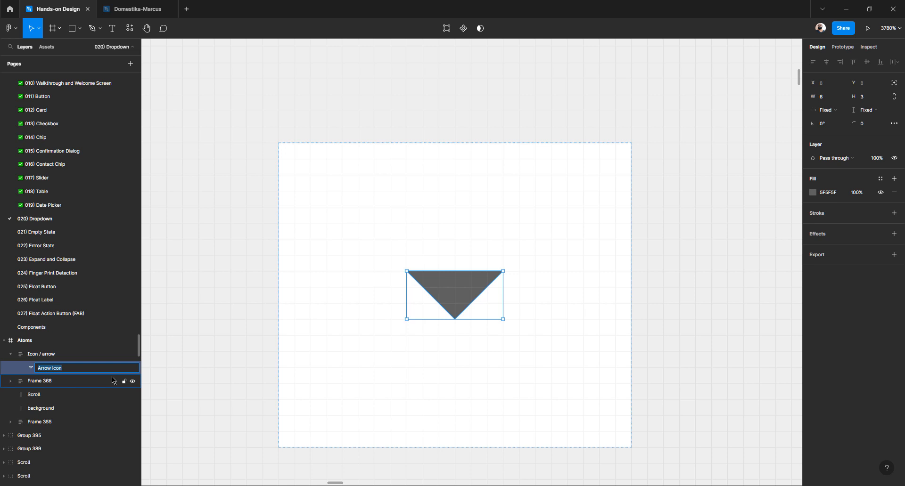
text(icon)
key(Return)
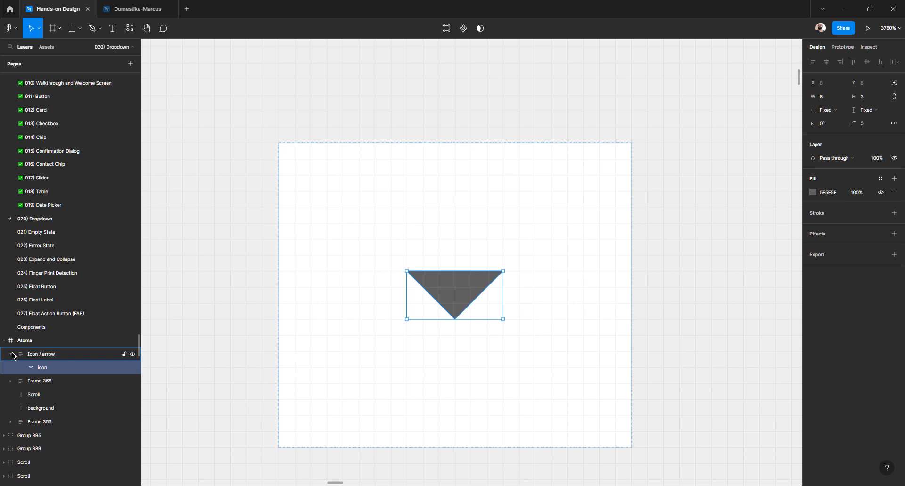
Set the Icon / arrow frame's auto layout padding to 2 on all four sides
click(236, 305)
click(316, 259)
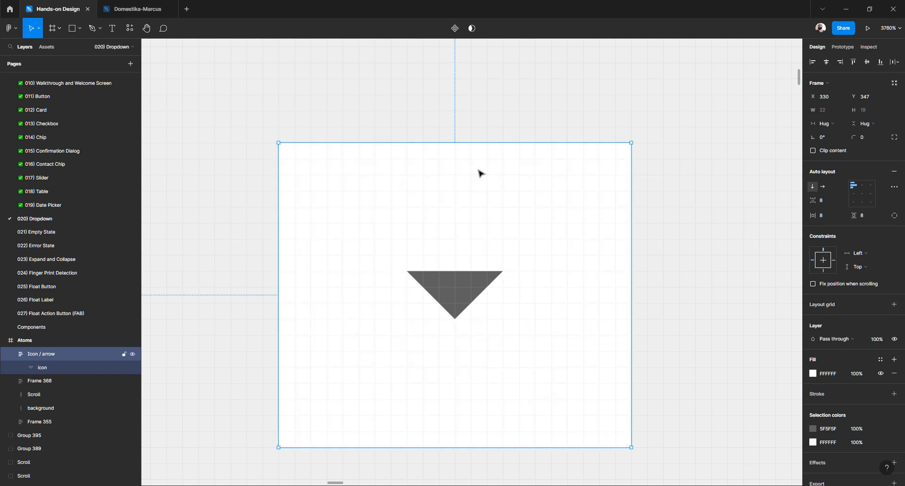
click(457, 205)
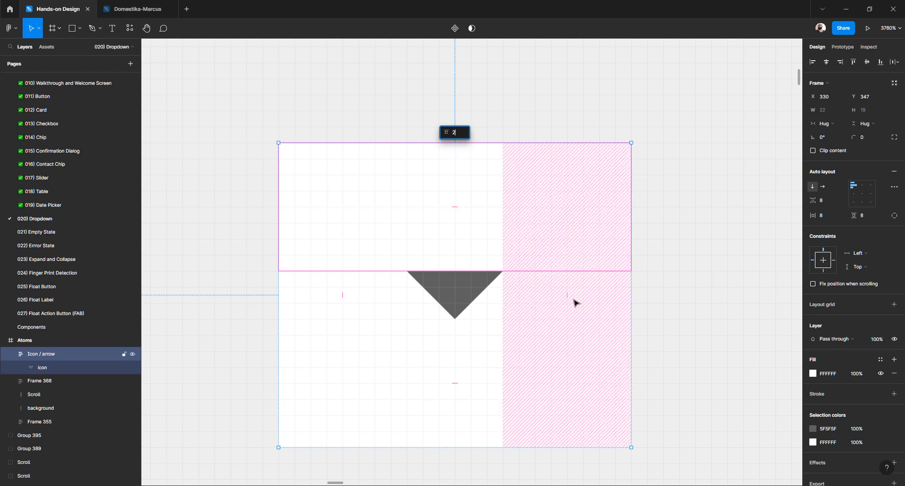
key(Return)
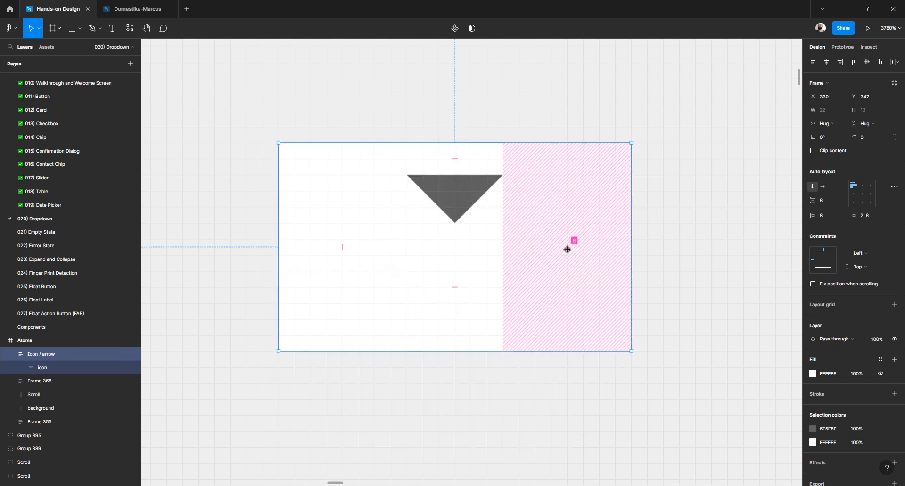
click(571, 265)
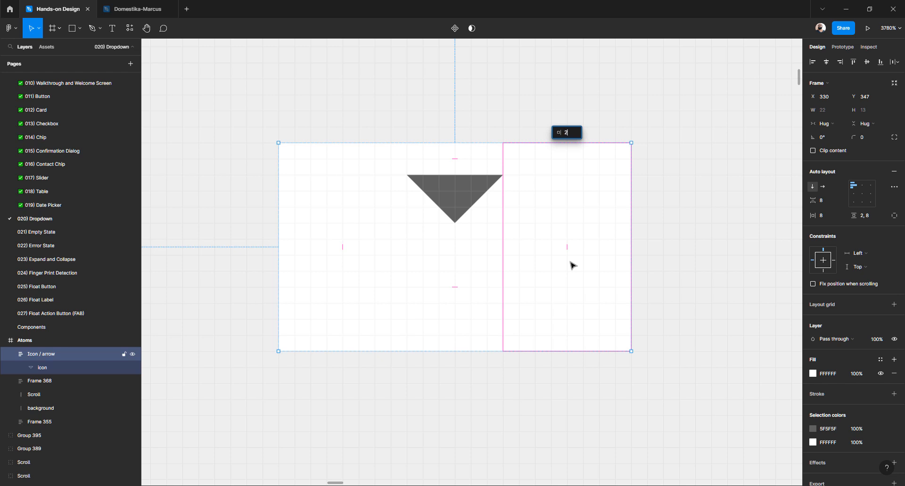
text(2)
key(Return)
click(441, 308)
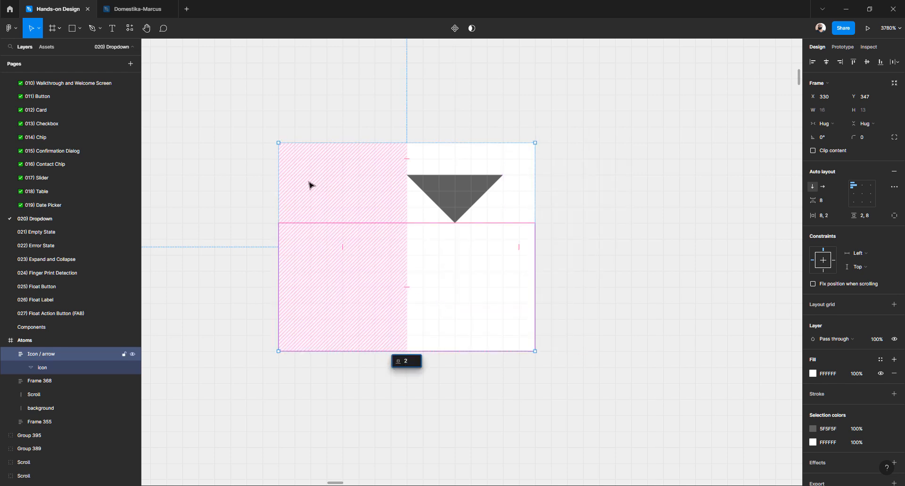
key(Return)
click(313, 201)
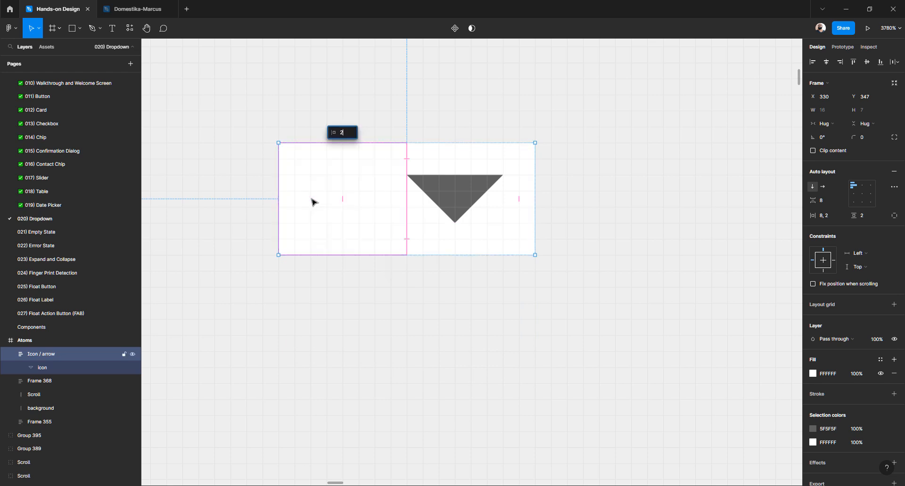
key(Return)
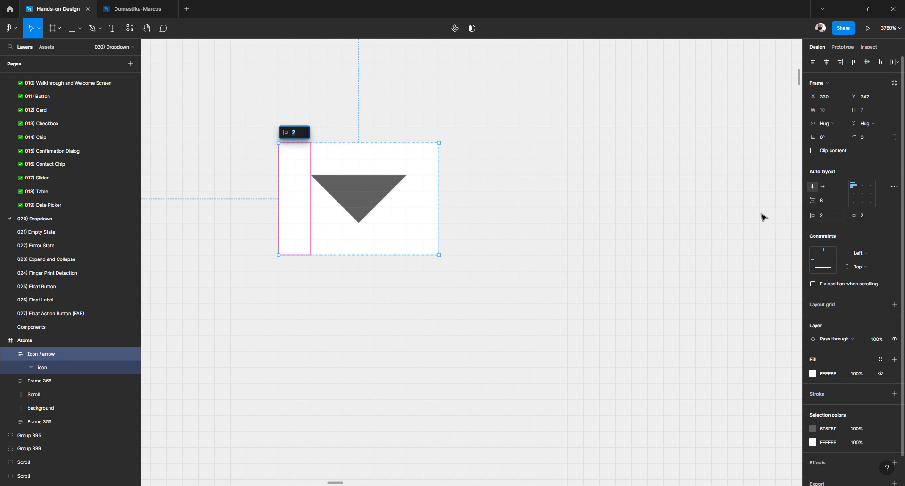
click(664, 228)
Examine the padding around the triangle in the Icon / arrow frame and select the nested triangle
click(391, 226)
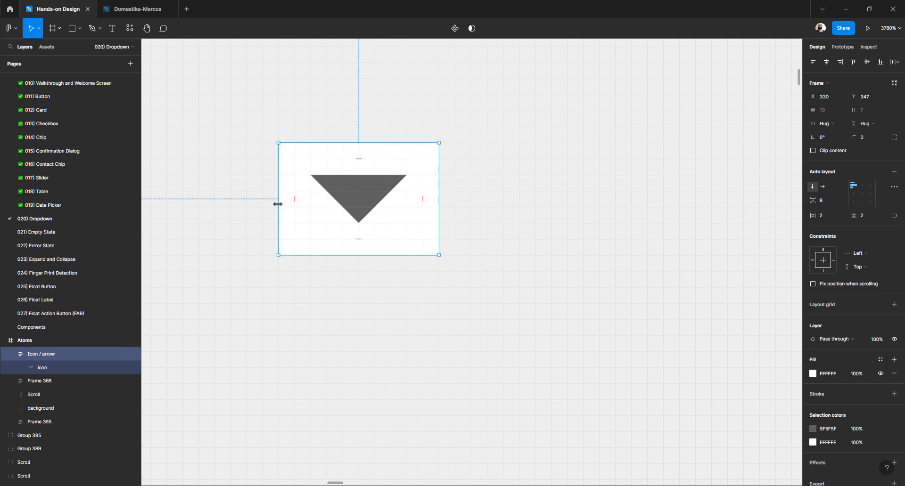
click(279, 264)
click(321, 188)
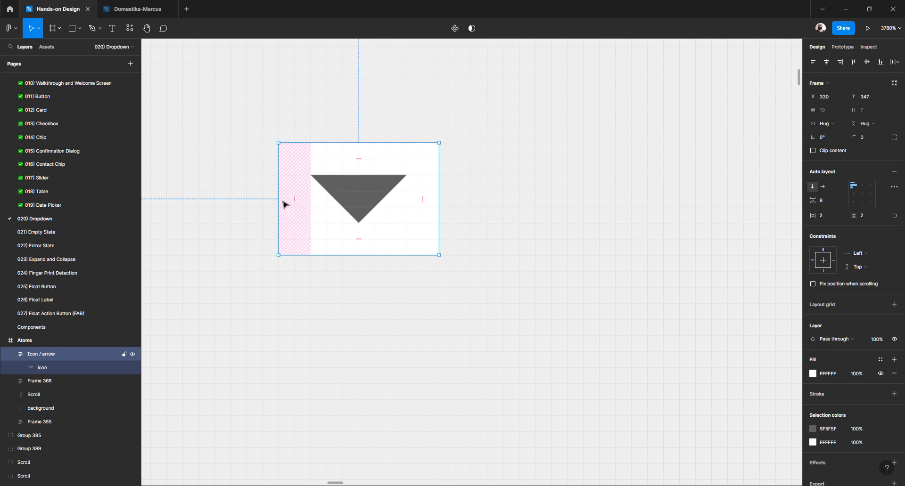
double_click(340, 192)
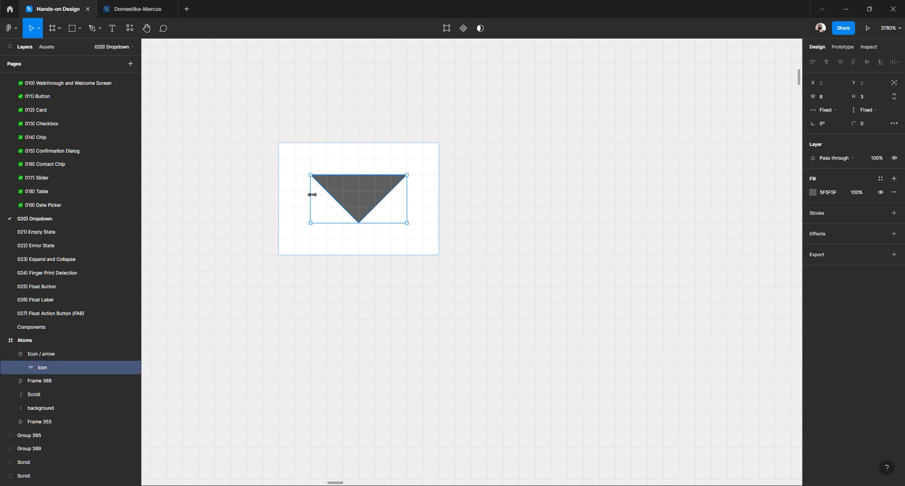
Narrow the triangle to a width of 5 and give the Icon / arrow frame a fixed size of 8 by 8
key(ctrl+Left)
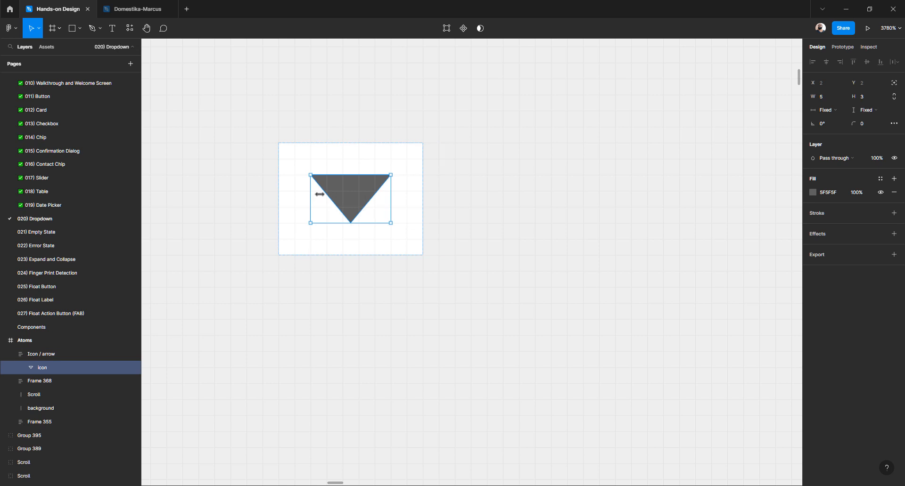
click(517, 194)
click(395, 162)
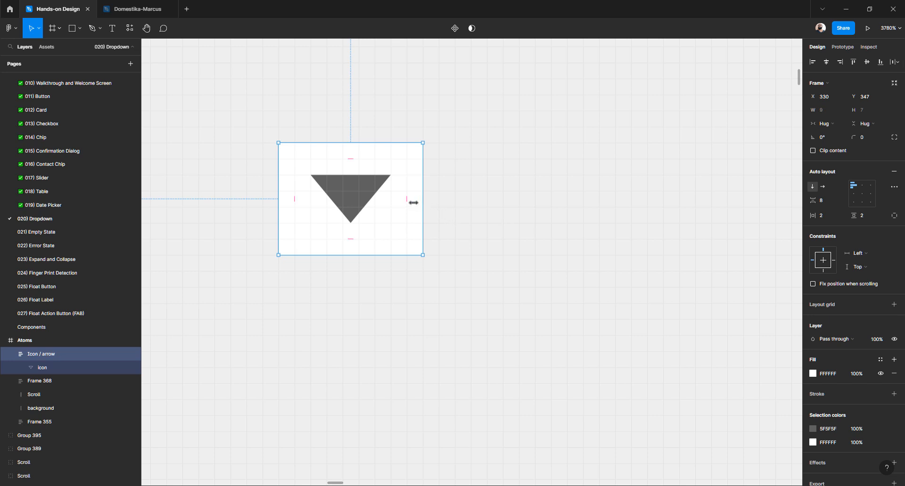
drag(414, 203, 407, 202)
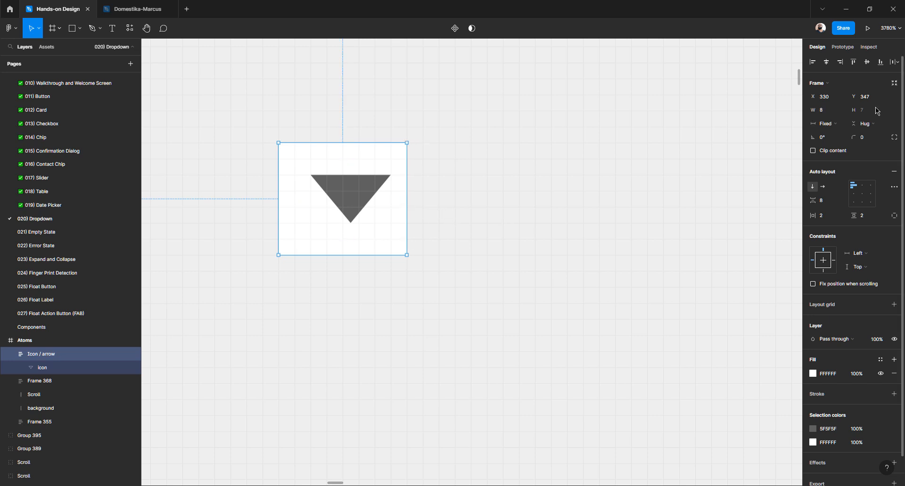
click(870, 126)
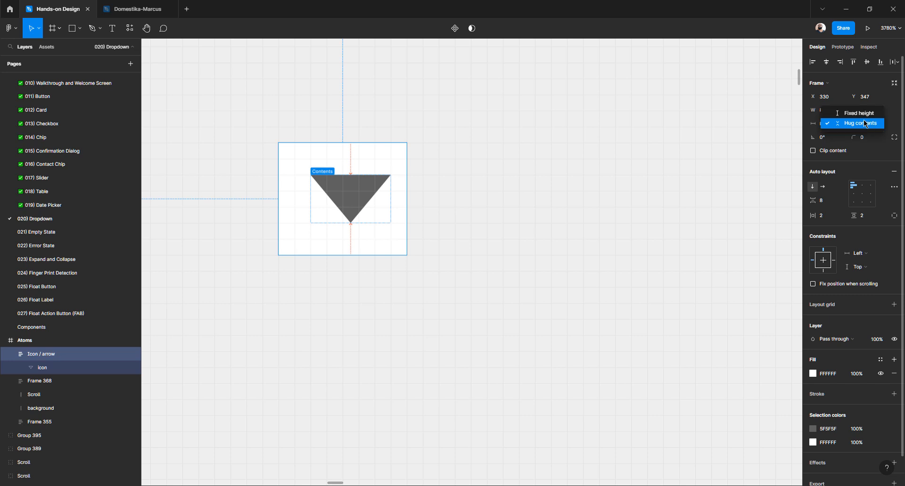
click(846, 112)
click(828, 113)
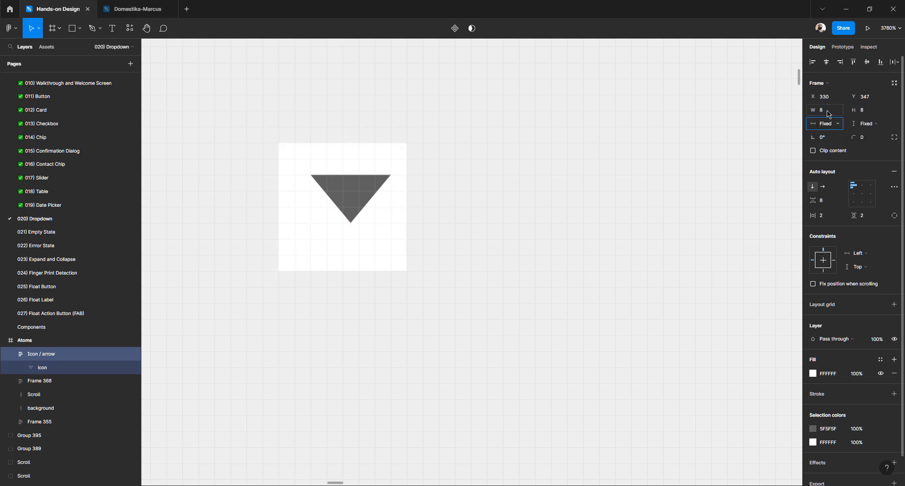
Centre the triangle horizontally and vertically in the Icon / arrow frame using its auto layout alignment
click(435, 176)
click(349, 204)
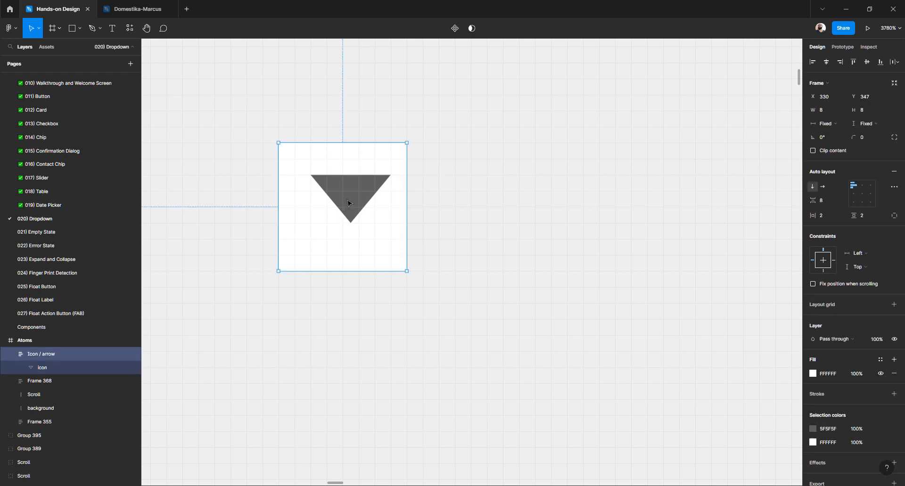
click(349, 204)
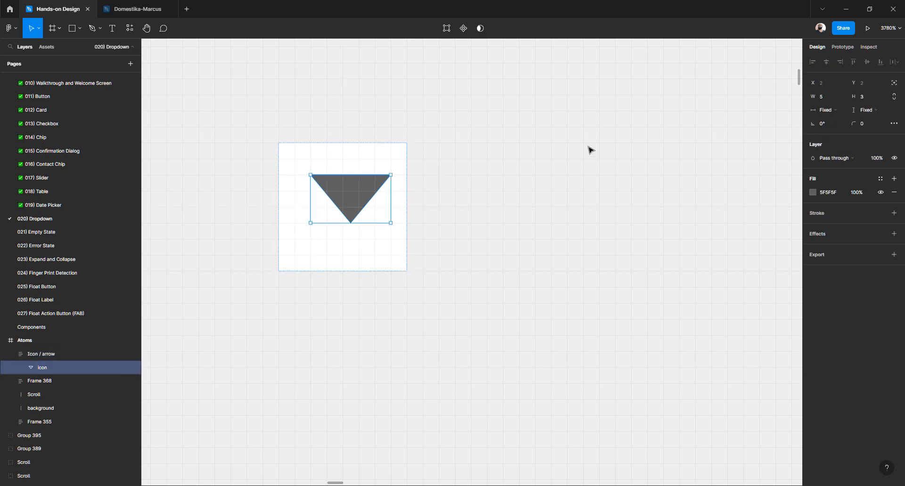
drag(214, 122, 503, 326)
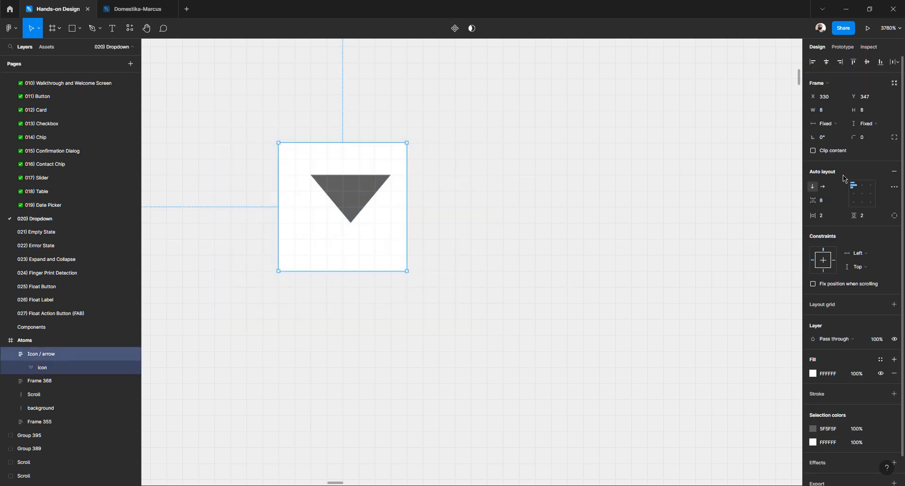
click(862, 194)
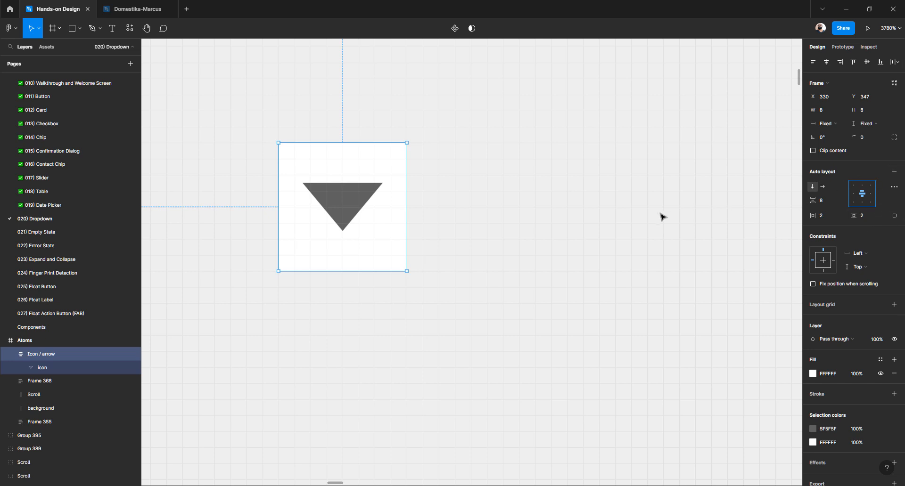
key(Escape)
Widen the triangle inside the Icon / arrow frame to 6
click(341, 202)
click(342, 206)
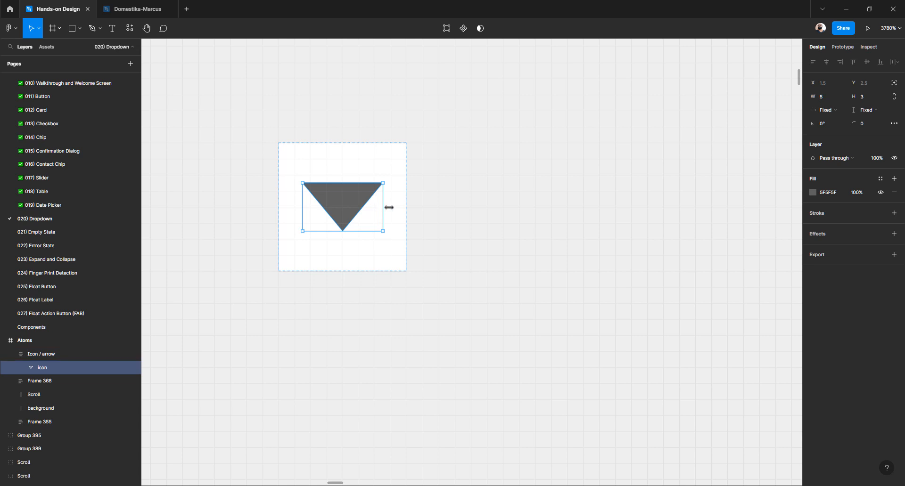
drag(399, 207, 408, 210)
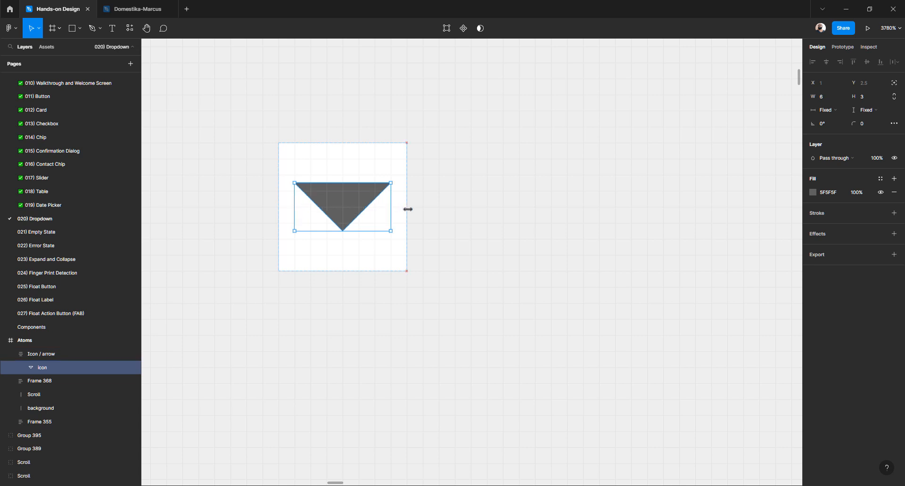
click(483, 216)
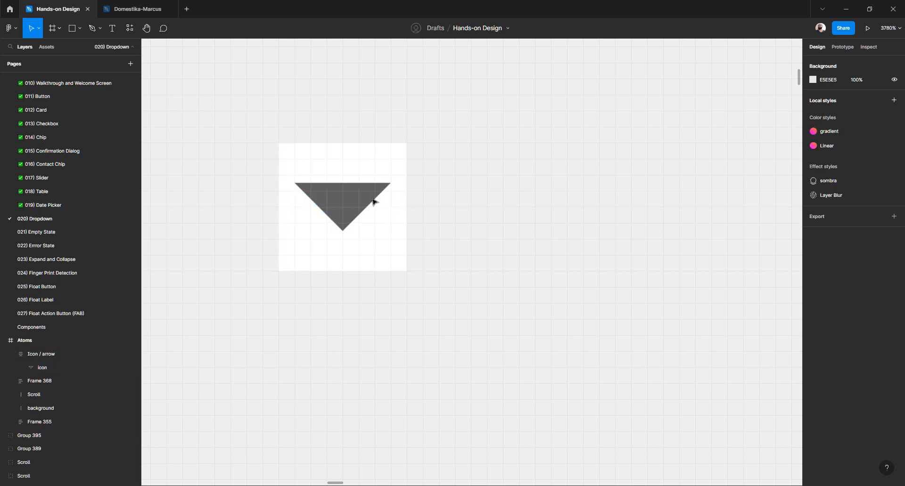
Try other auto layout alignments on the Icon / arrow frame, including top centre and top right
click(356, 200)
click(273, 145)
drag(246, 115, 493, 323)
click(862, 187)
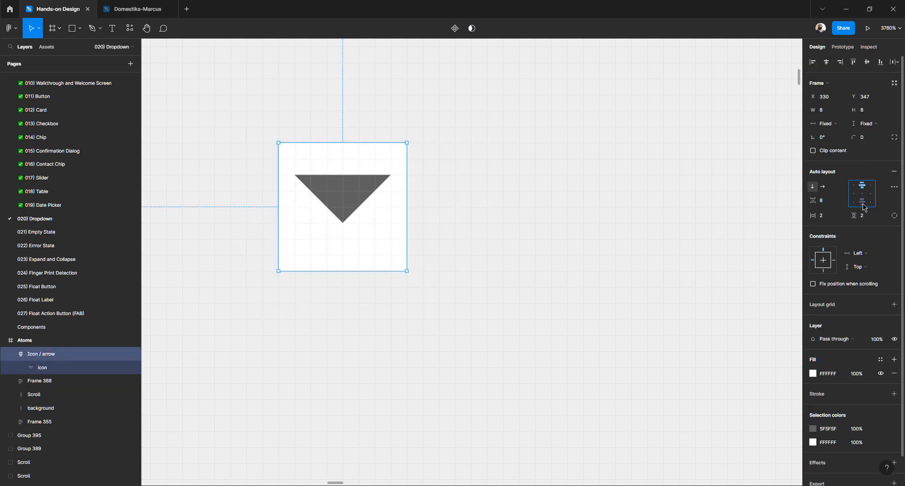
click(863, 199)
click(863, 193)
click(870, 193)
click(870, 186)
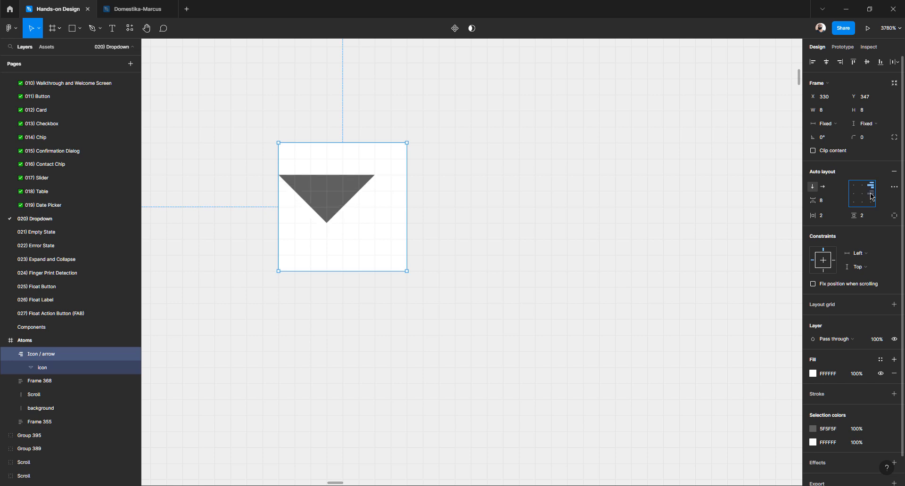
Try aligning the Icon / arrow frame to the Atoms frame's centre, left edge and top edge, undoing the centre alignments
click(826, 64)
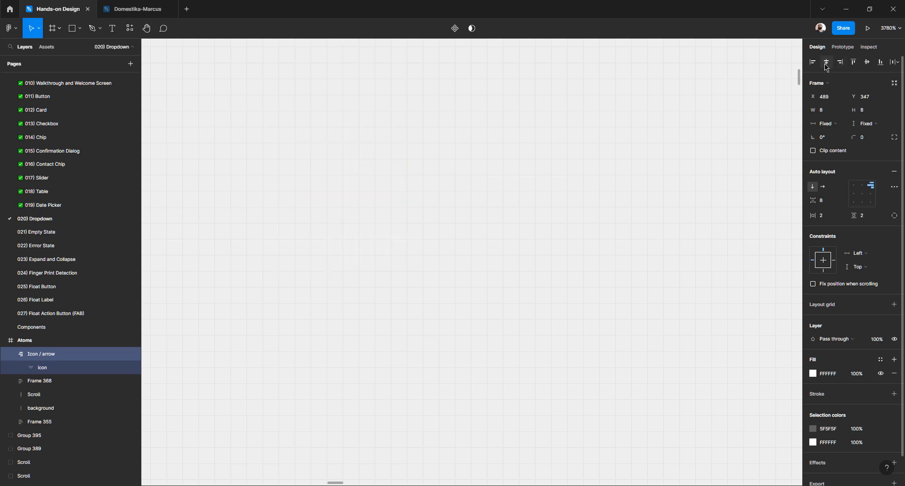
key(ctrl+z)
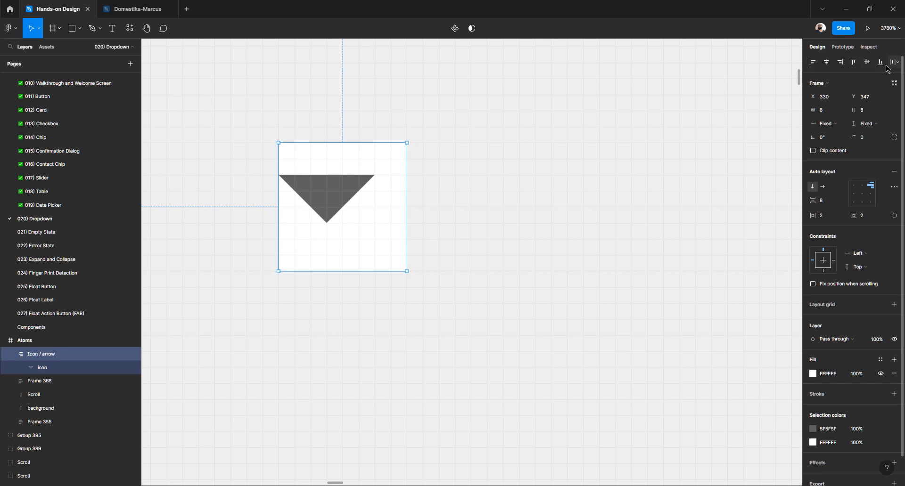
scroll(657, 173, down, 10)
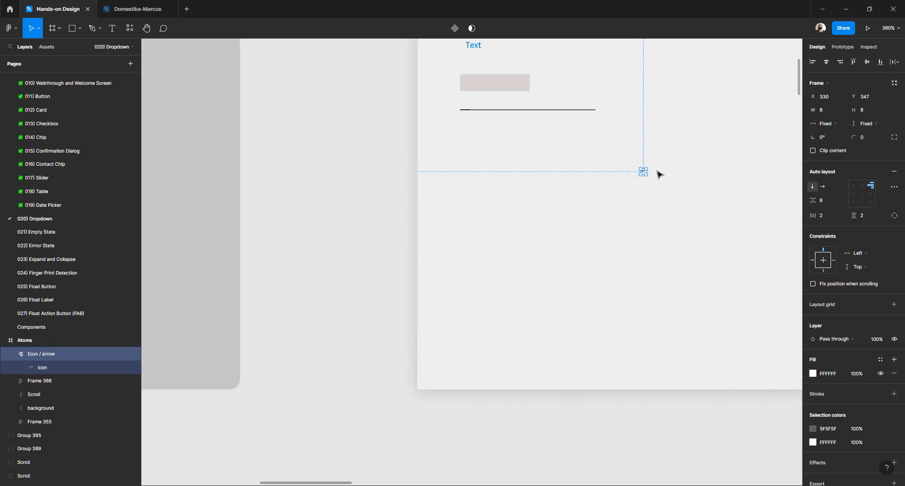
scroll(659, 174, down, 5)
scroll(648, 178, up, 2)
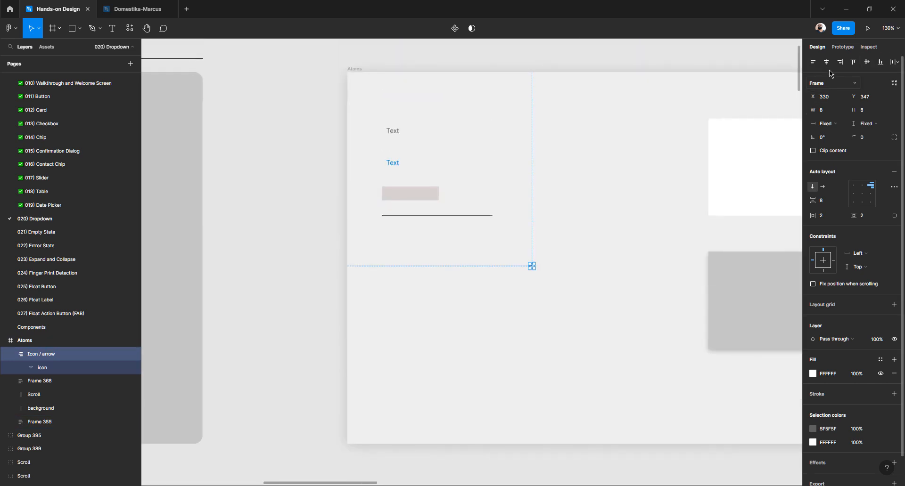
click(813, 62)
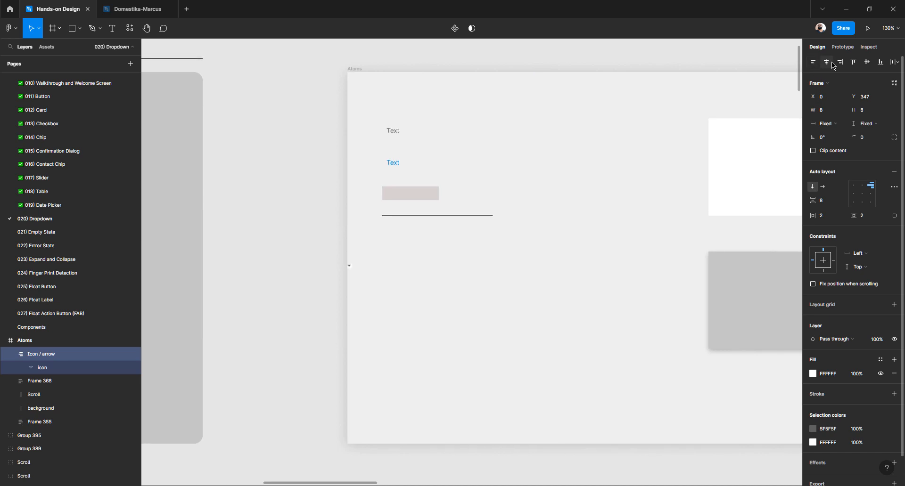
click(853, 63)
click(828, 63)
key(ctrl+z)
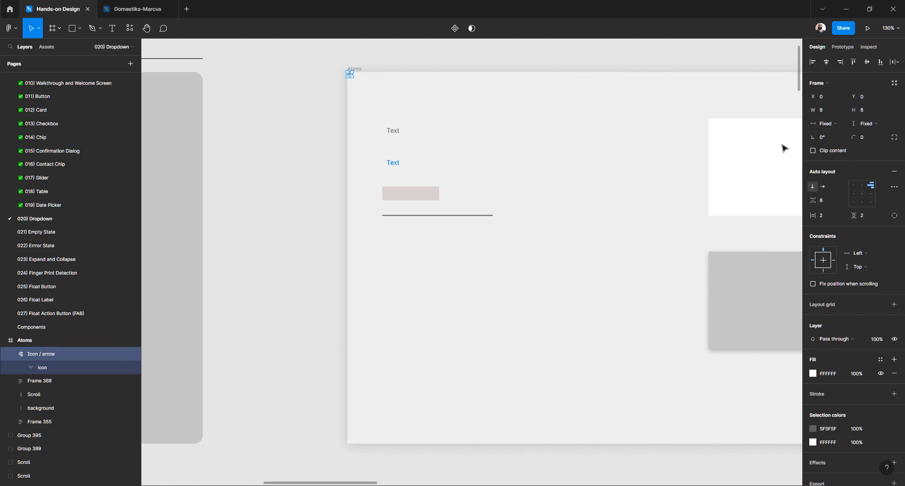
Set the Icon / arrow frame's auto layout alignment back to centre
scroll(376, 111, up, 10)
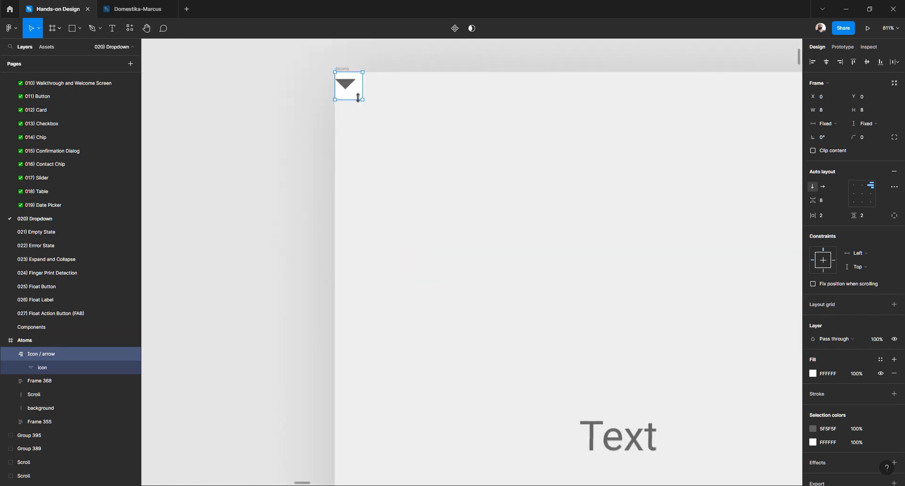
scroll(355, 128, up, 3)
scroll(349, 153, left, 3)
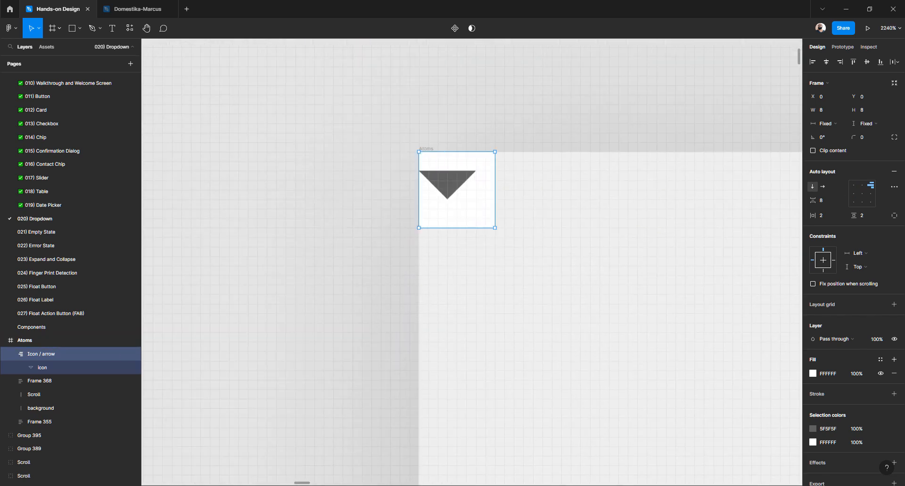
click(862, 194)
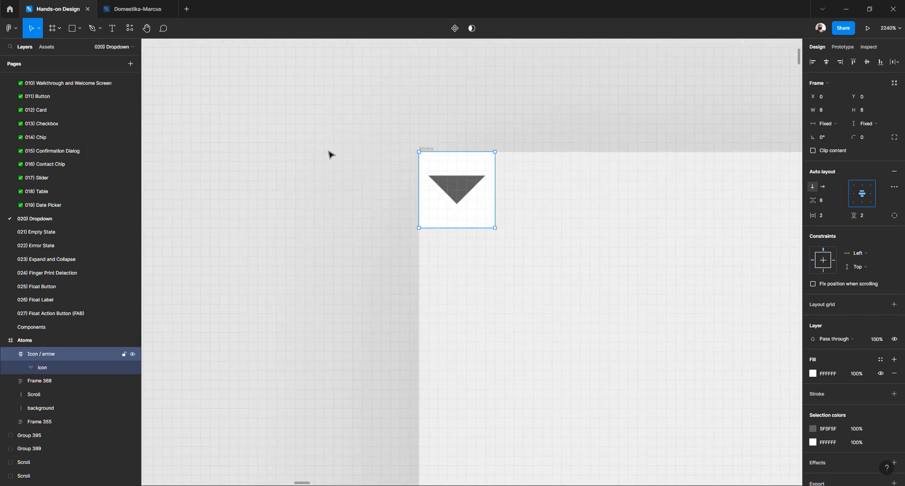
Move the Icon / arrow frame away from the Atoms frame's corner to X 24, Y 17
click(364, 190)
drag(461, 193, 596, 302)
scroll(591, 299, down, 3)
scroll(580, 294, down, 2)
scroll(581, 294, right, 3)
scroll(456, 210, down, 3)
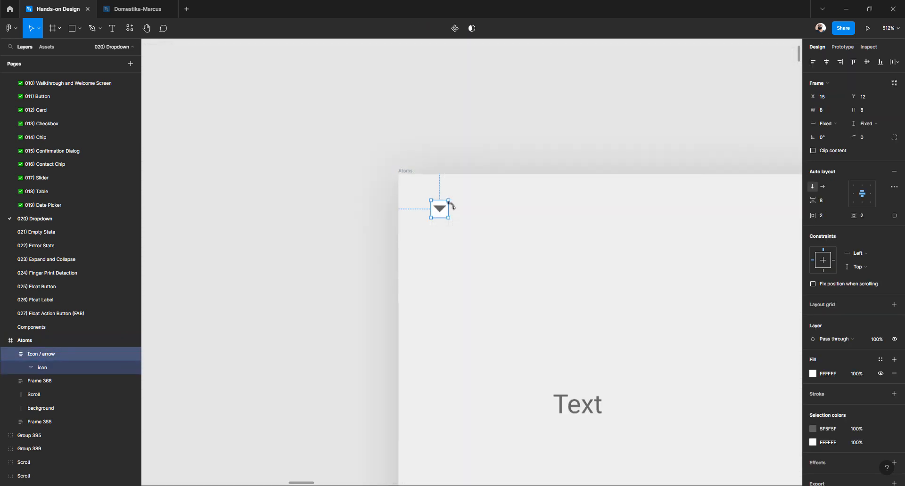
drag(440, 203, 560, 249)
Try moving the nested triangle out of the Icon / arrow frame, undoing each move
scroll(440, 211, up, 3)
double_click(475, 223)
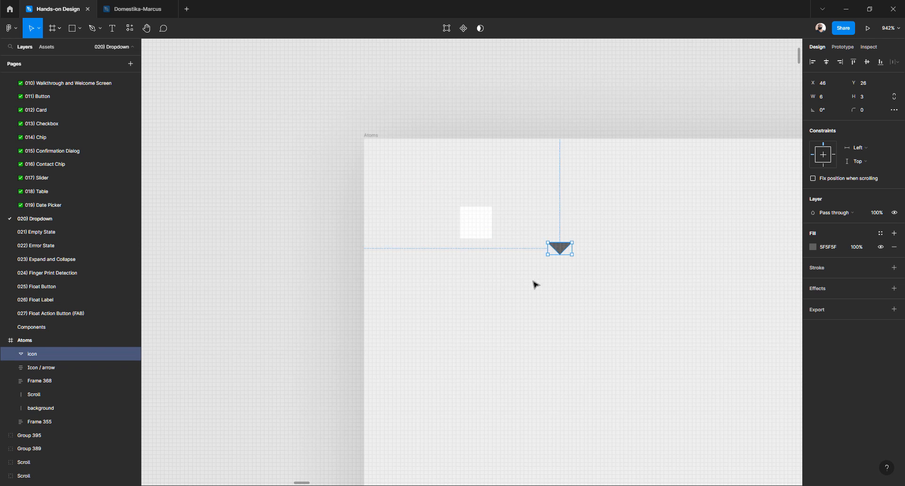
key(ctrl+z)
click(535, 284)
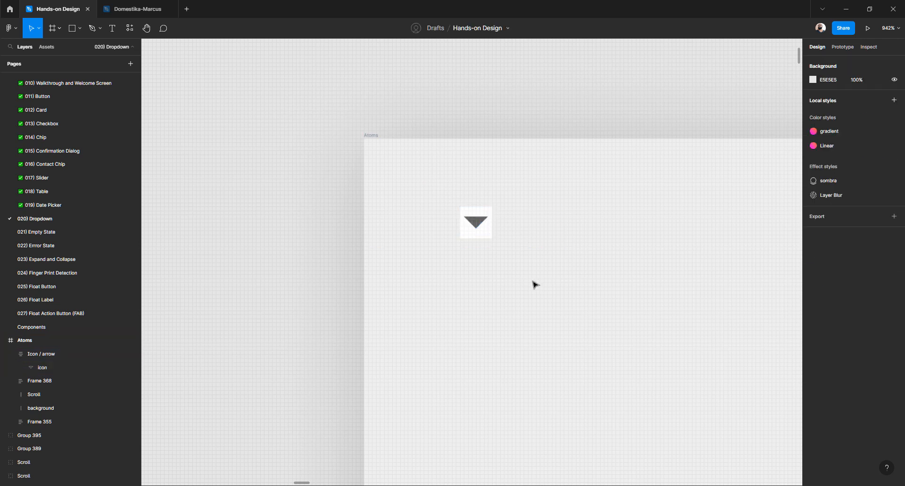
click(487, 229)
scroll(479, 216, down, 3)
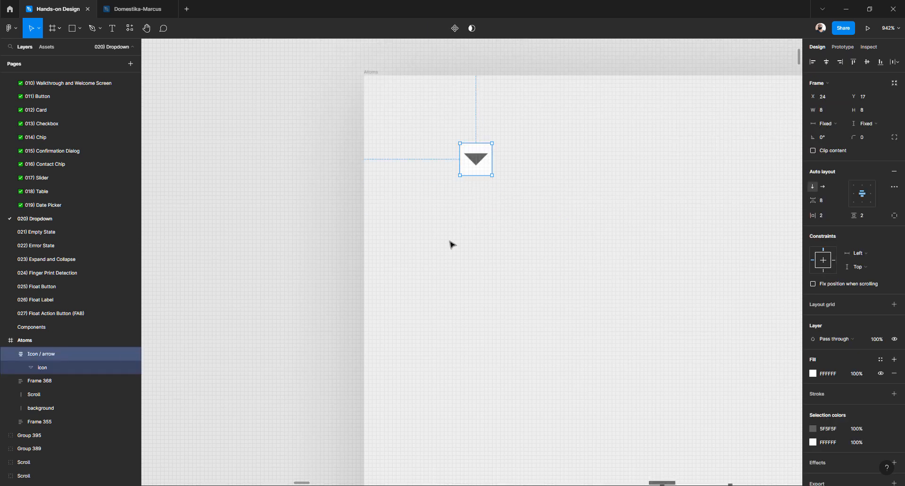
click(431, 263)
click(477, 162)
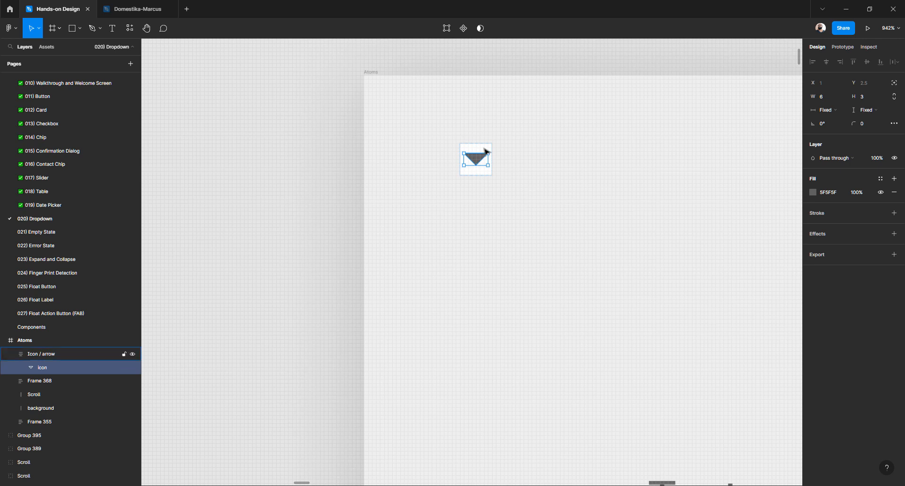
drag(484, 153, 519, 137)
key(ctrl+z)
drag(480, 160, 497, 186)
key(ctrl+z)
click(503, 185)
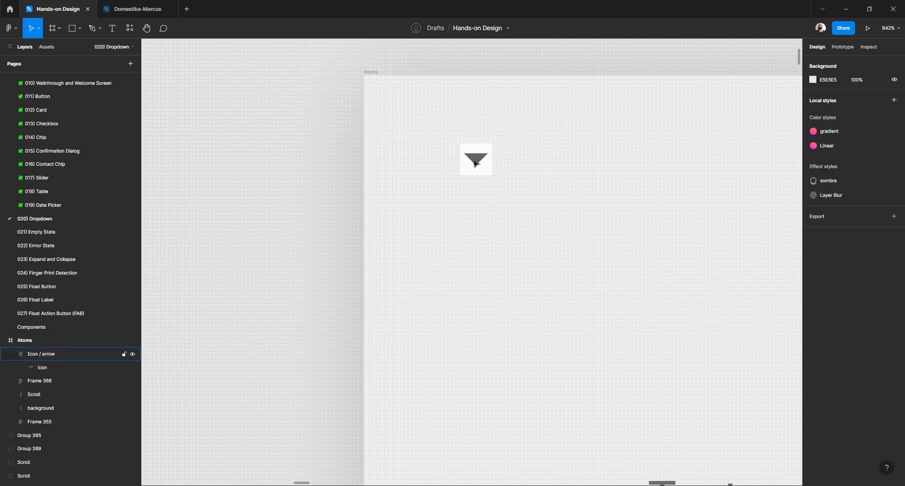
Move the Icon / arrow frame below the start of the divider line, at X 63, Y 273
click(473, 165)
drag(512, 255, 550, 352)
scroll(509, 333, down, 3)
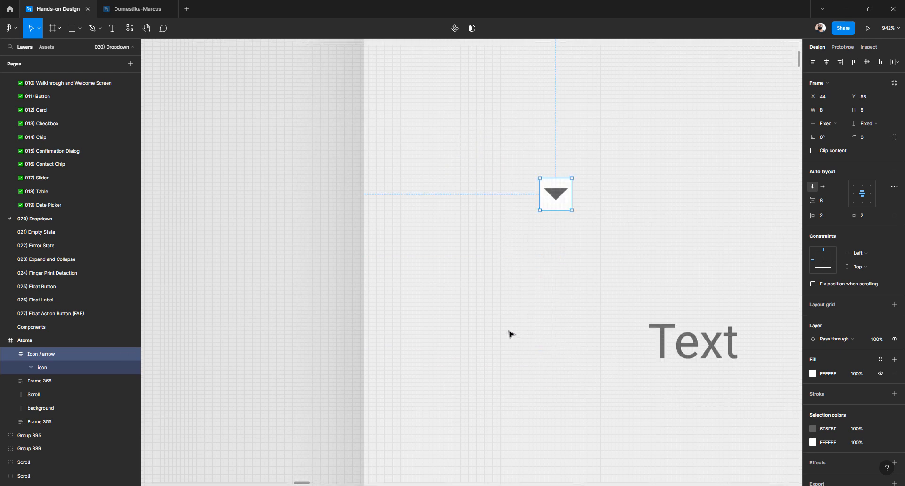
scroll(508, 333, down, 1)
scroll(507, 333, right, 3)
scroll(440, 282, down, 1)
scroll(398, 171, down, 3)
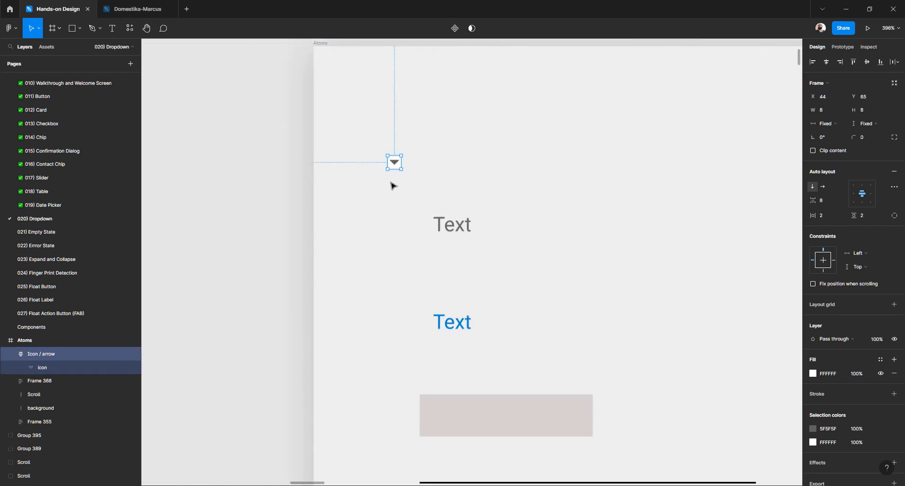
click(390, 183)
drag(394, 163, 371, 418)
scroll(370, 417, down, 3)
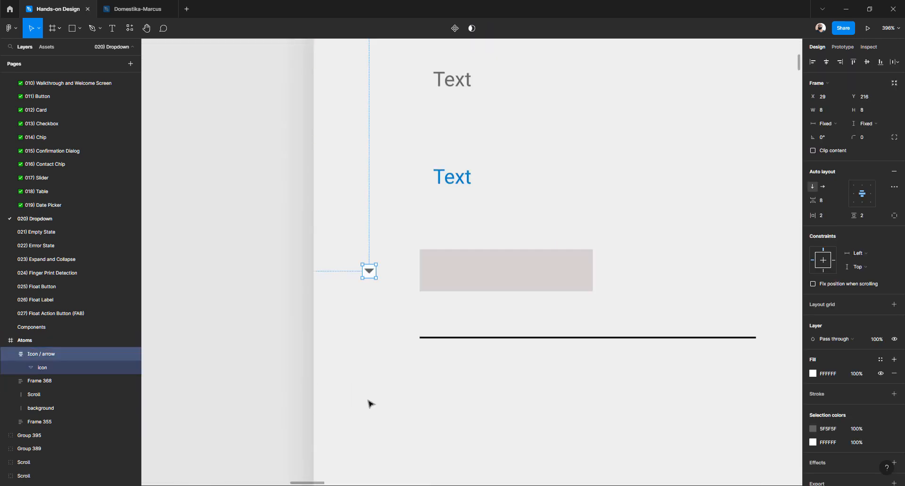
click(369, 403)
click(368, 272)
drag(423, 377, 426, 368)
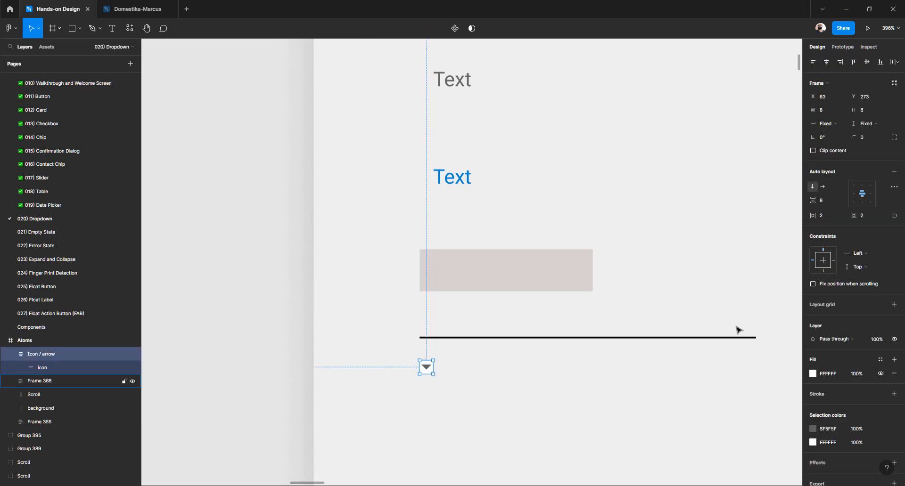
Hide the white fill of the Icon / arrow frame and reselect the frame
scroll(509, 367, down, 2)
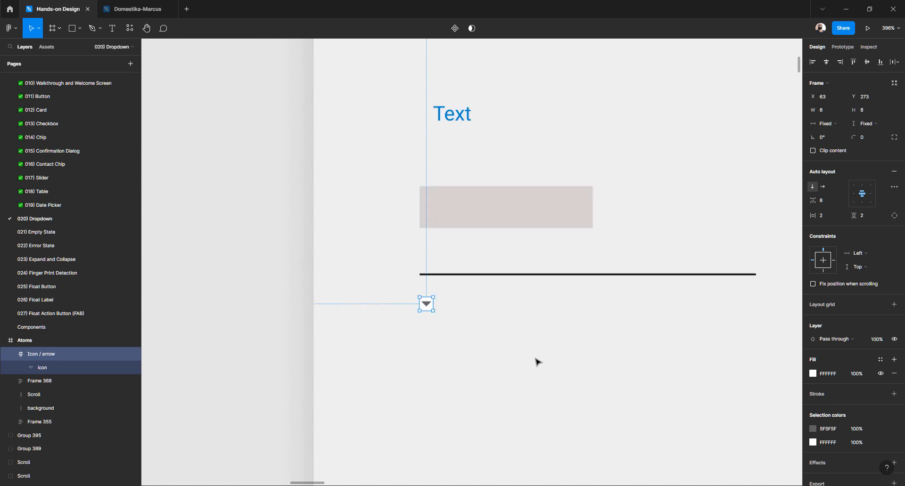
scroll(432, 321, up, 2)
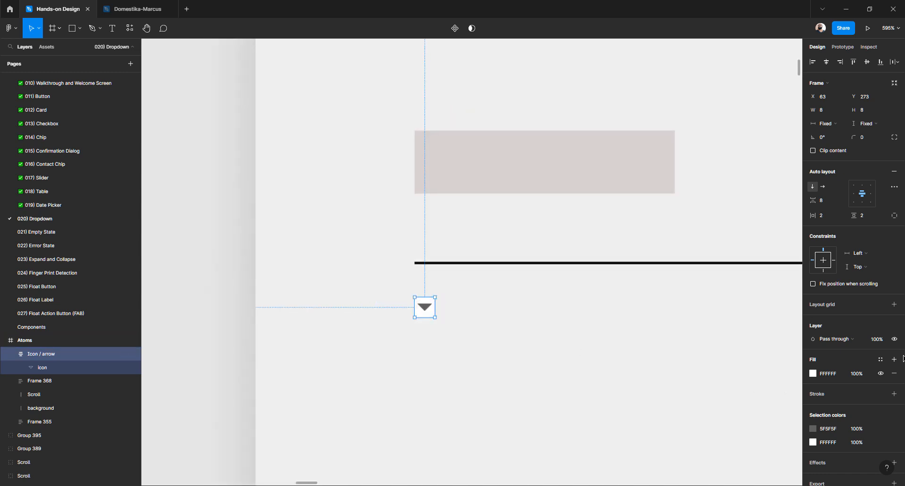
click(881, 374)
click(487, 299)
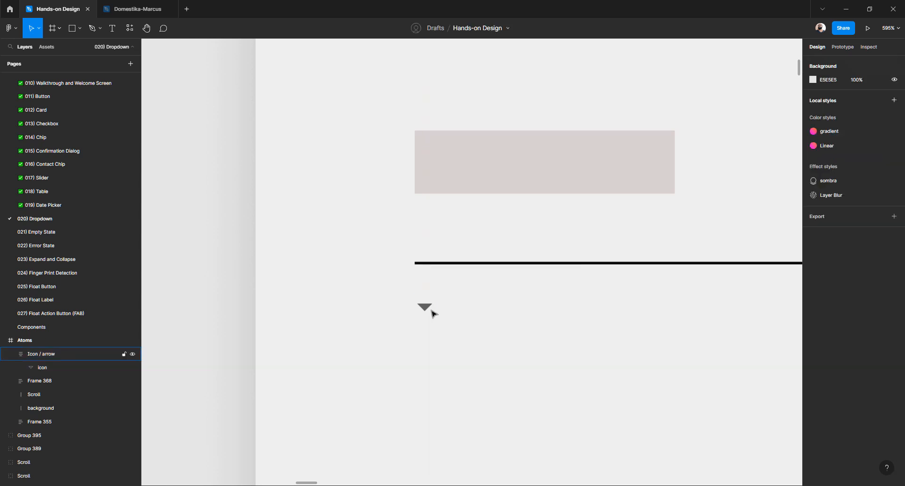
scroll(433, 313, down, 3)
scroll(433, 313, up, 2)
click(425, 309)
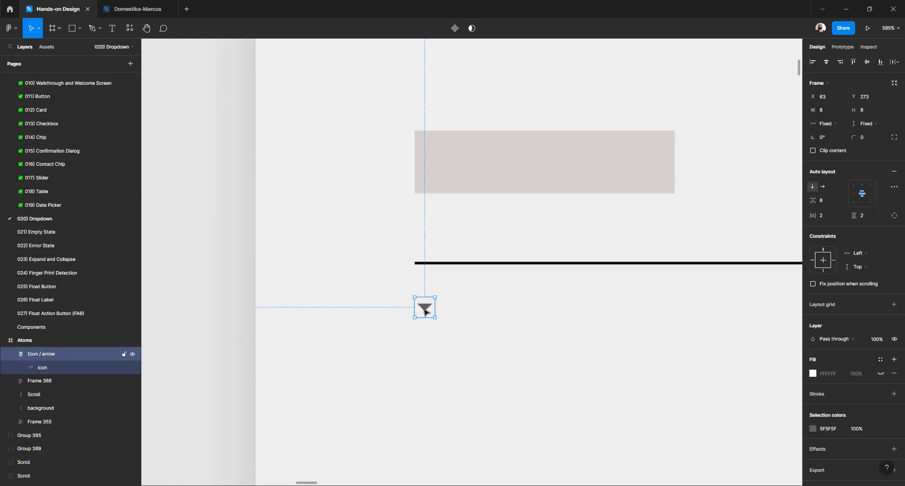
Inspect the dimensions of the white background rectangle in the reference frame holding the white and grey rectangles
click(461, 313)
scroll(411, 300, down, 2)
scroll(412, 300, down, 5)
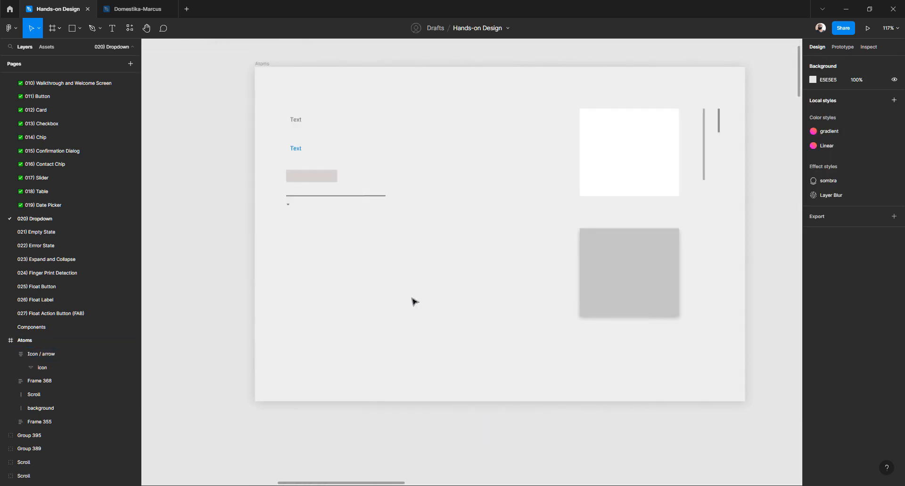
click(604, 180)
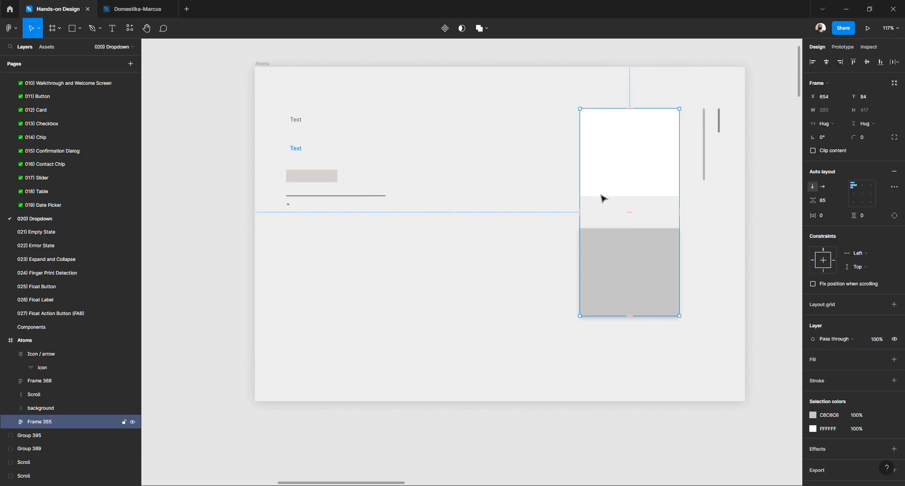
click(517, 186)
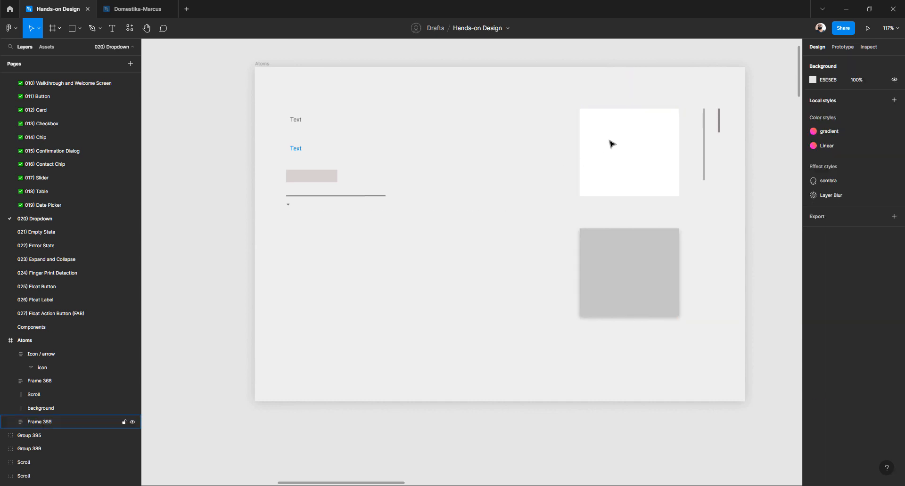
click(611, 144)
double_click(612, 144)
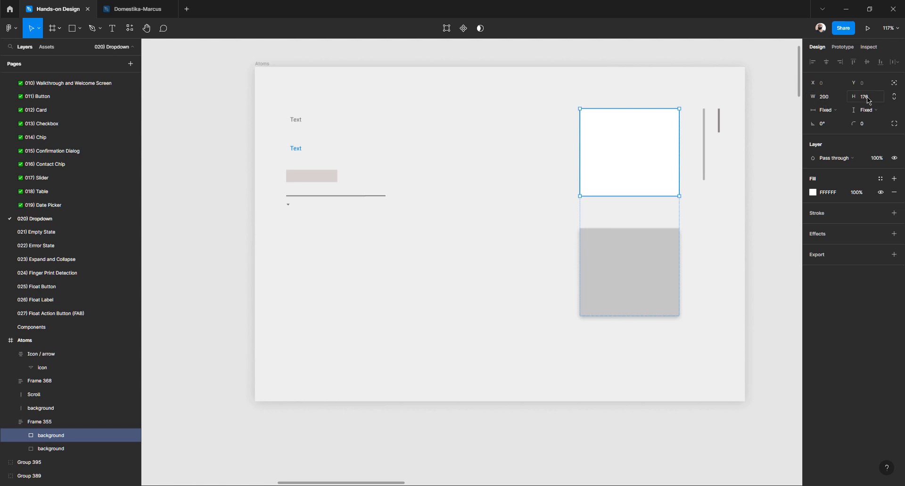
Draw a rectangle in the empty lower area of the Atoms frame and size it to 200 × 200
click(447, 260)
key(r)
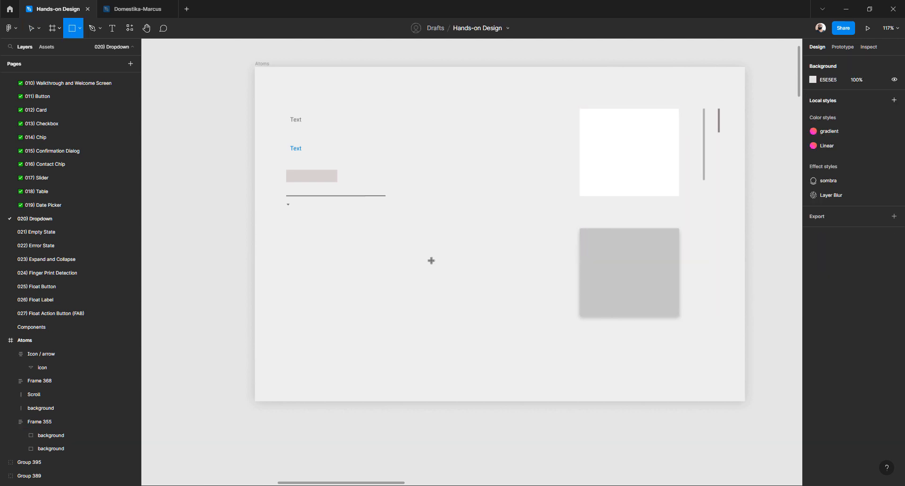
drag(391, 258, 473, 326)
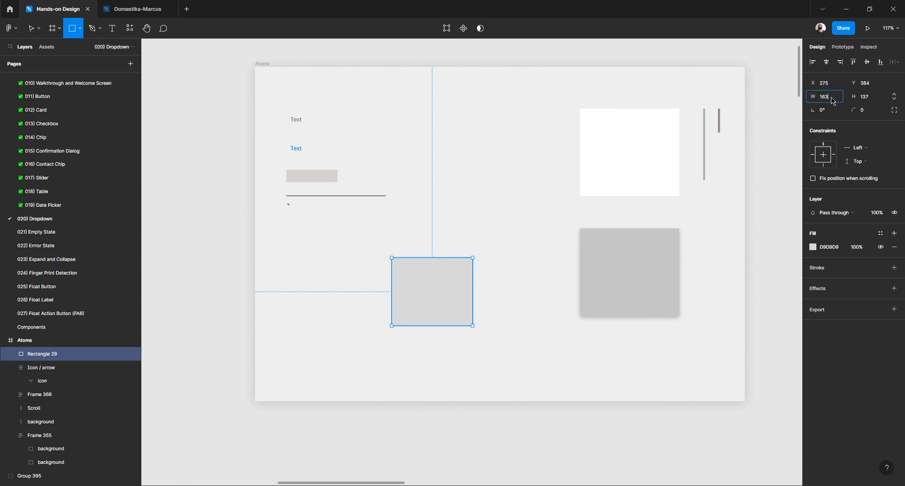
click(832, 99)
text(200)
key(Tab)
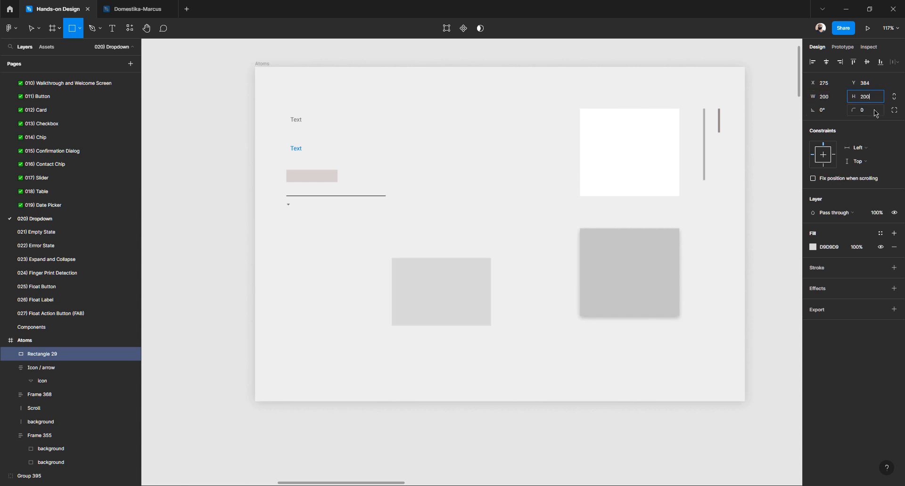
key(Tab)
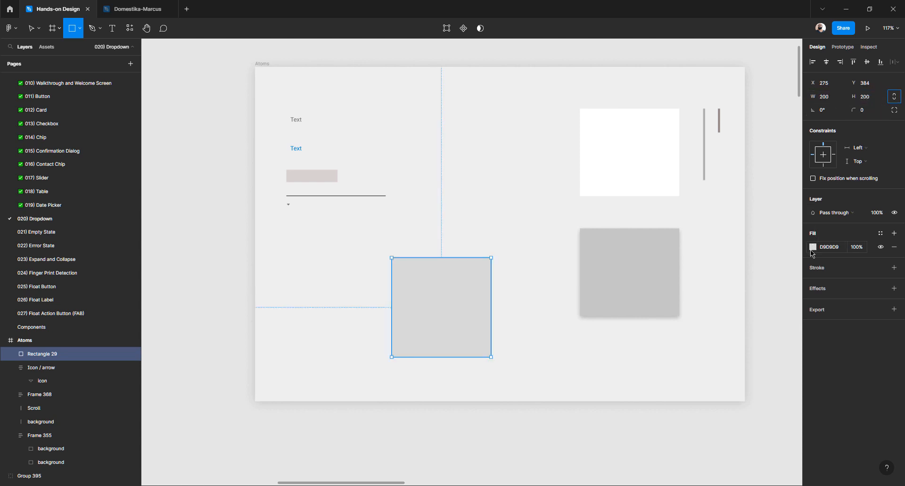
Fill the new square with white FFFFFF and rename its layer to Background
click(812, 247)
drag(768, 261, 611, 222)
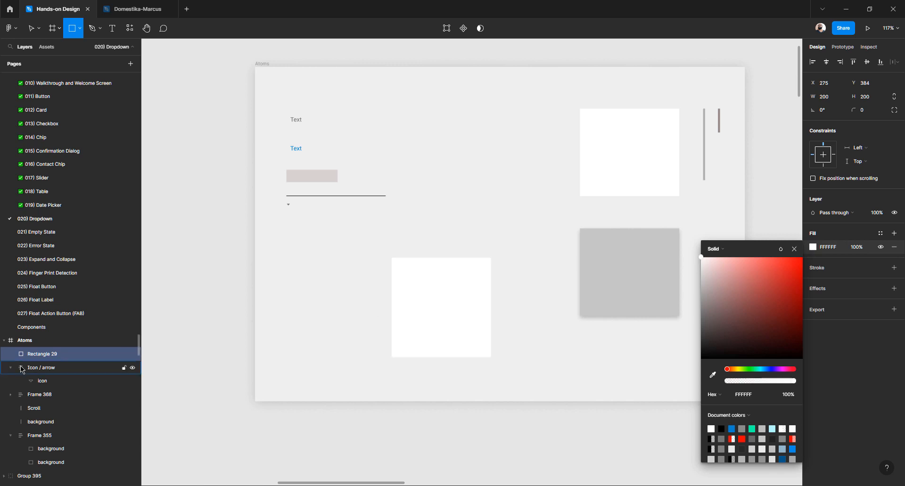
double_click(37, 357)
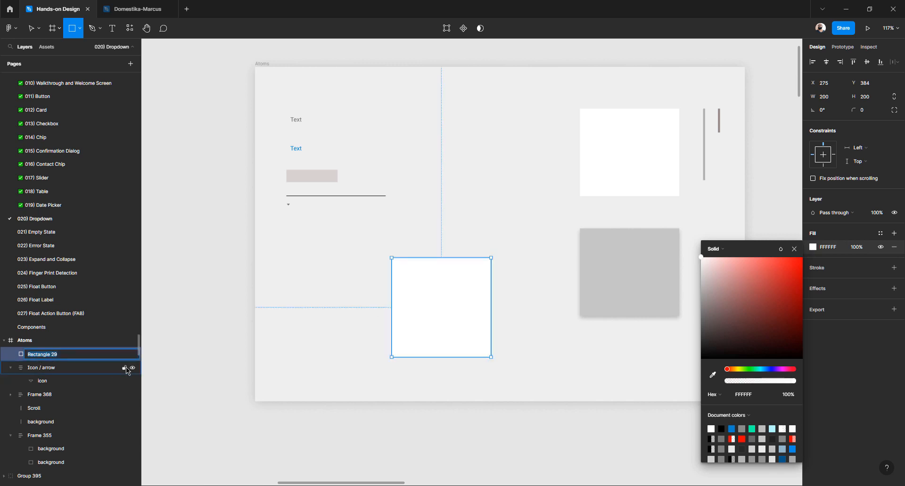
text(Background)
key(Return)
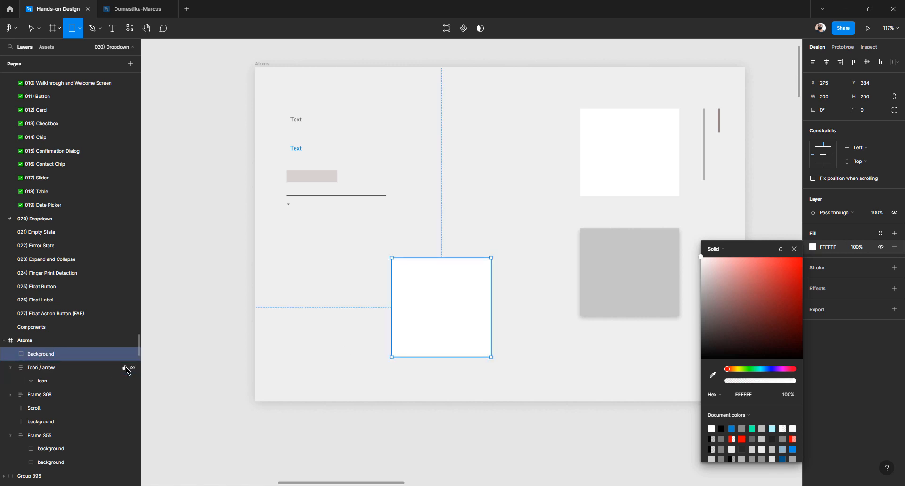
key(Escape)
key(v)
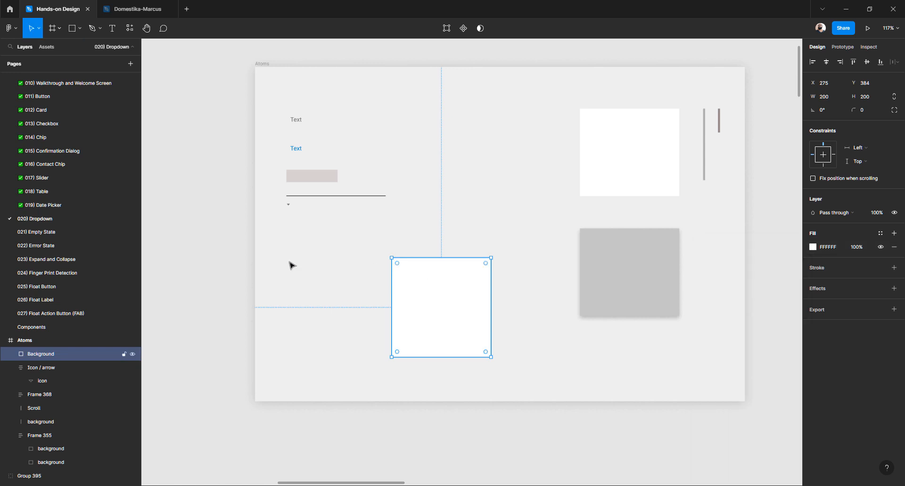
Move the white Background square below the arrow icon, to X 64 and Y 313
click(301, 286)
drag(410, 293, 325, 257)
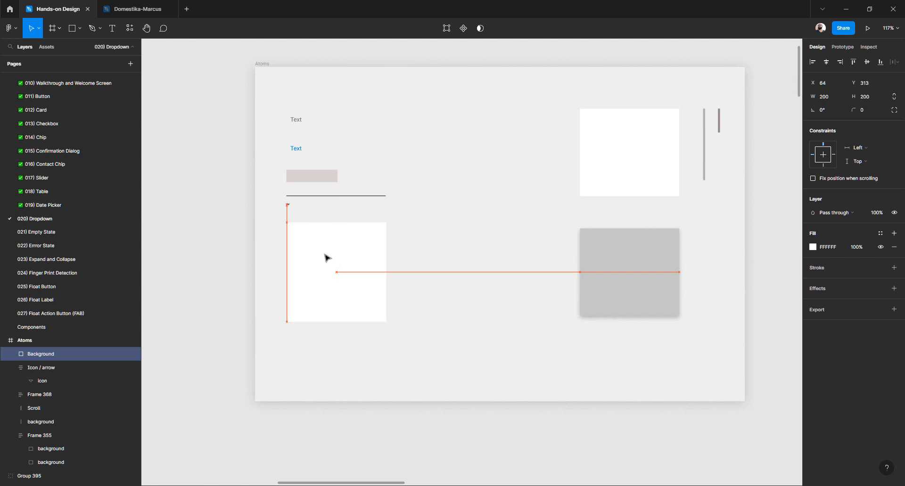
click(558, 299)
click(335, 274)
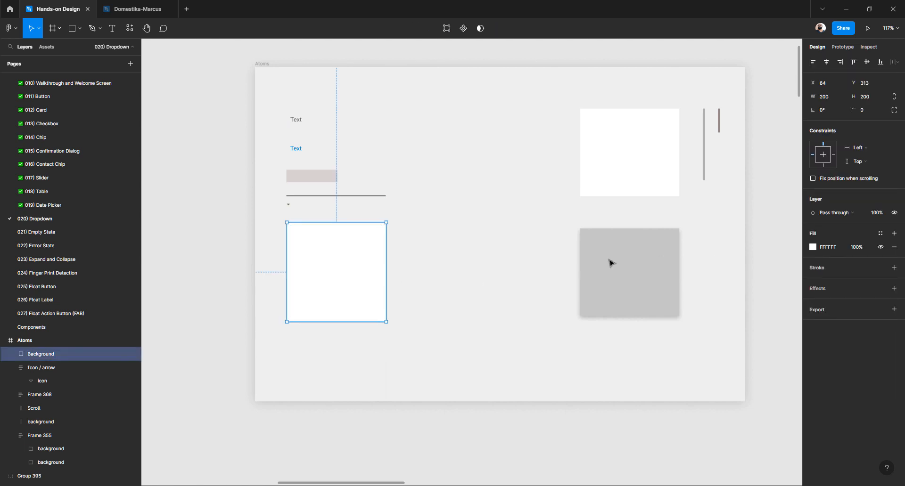
Duplicate the white Background square beside the original, at X 298 and Y 313
click(600, 262)
click(410, 277)
click(340, 270)
drag(345, 273, 453, 277)
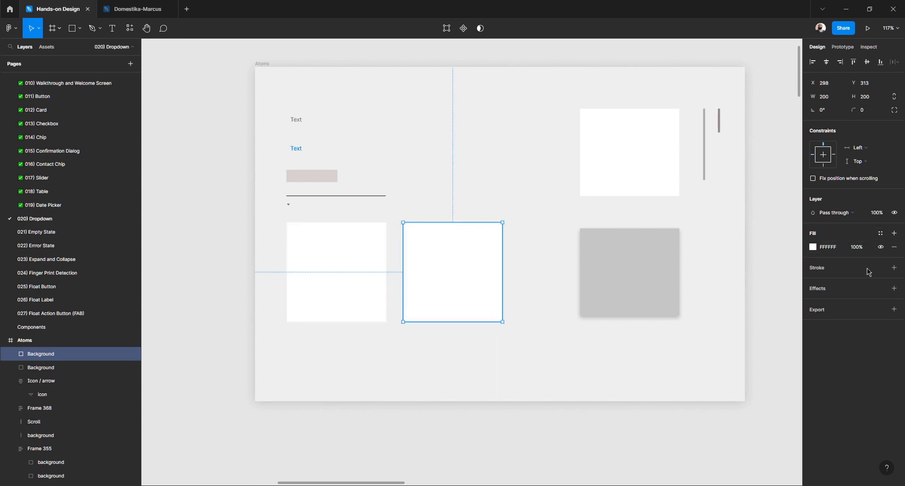
Add a drop shadow to the duplicated square with a blur of 24
click(820, 293)
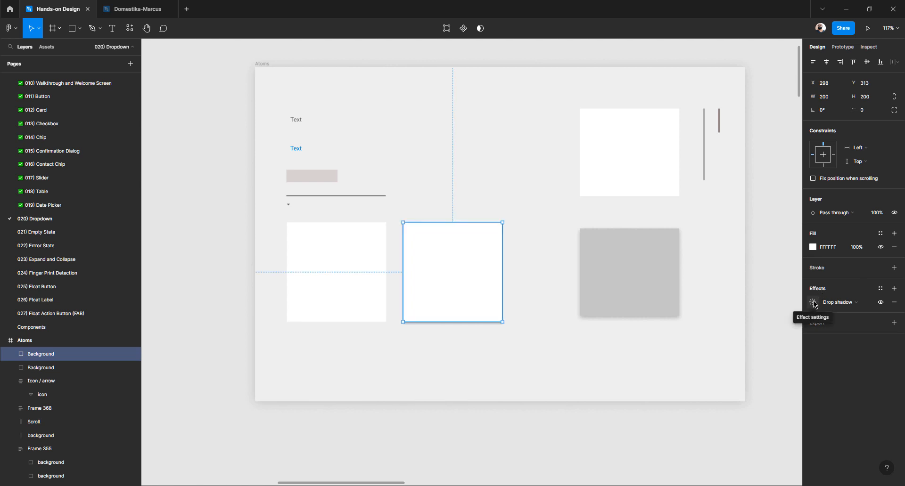
click(814, 303)
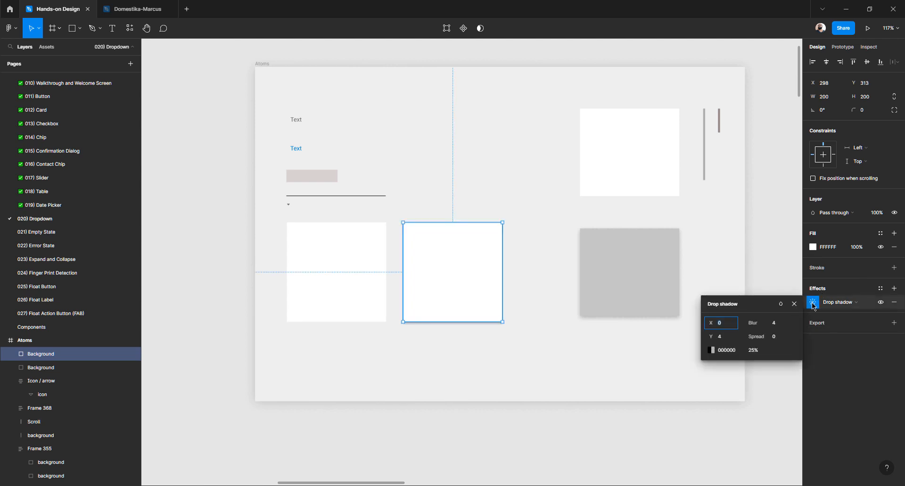
click(780, 325)
key(Tab)
key(Tab)
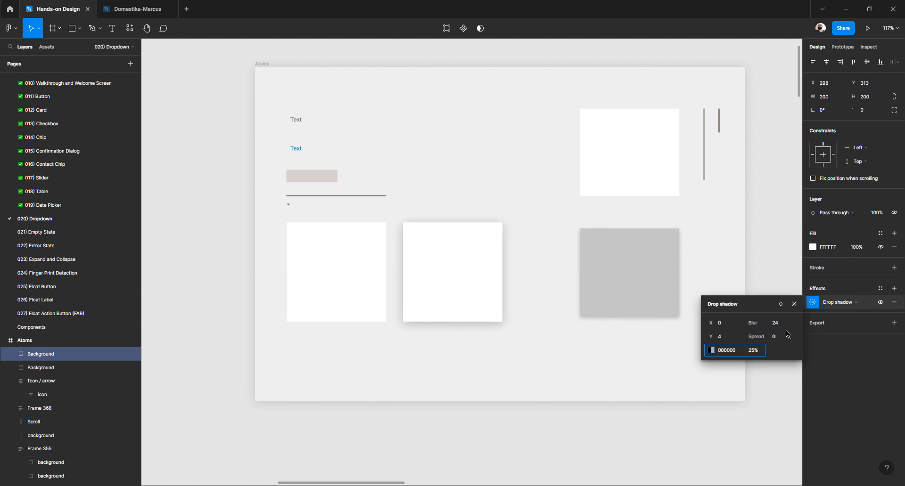
Set the drop shadow's opacity to 16% and its Y offset to 2
click(754, 353)
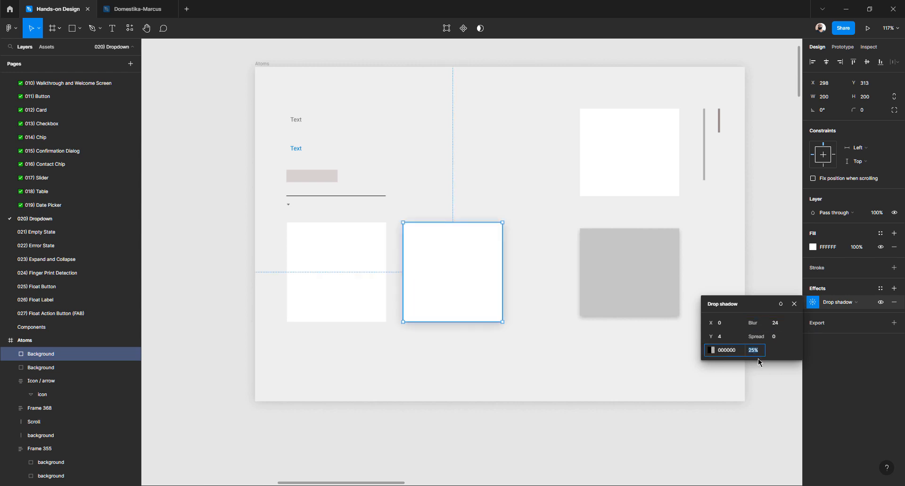
text(16)
key(Tab)
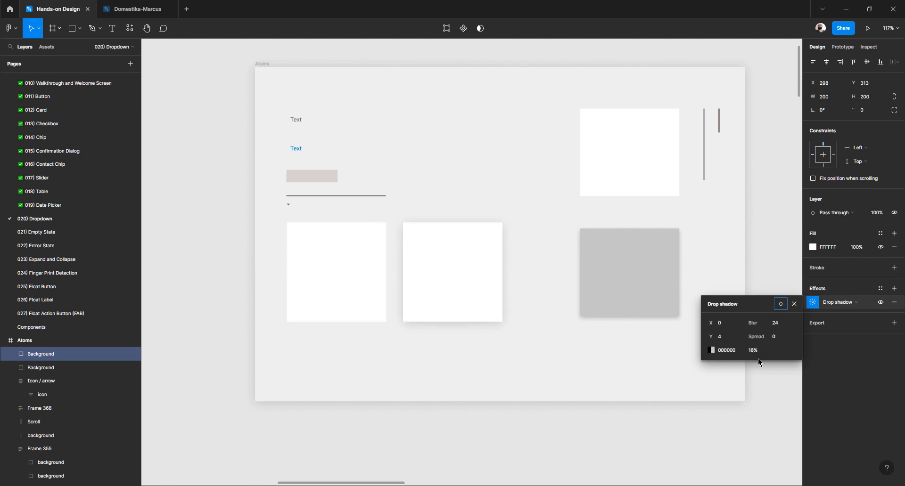
click(718, 336)
text(2)
key(Tab)
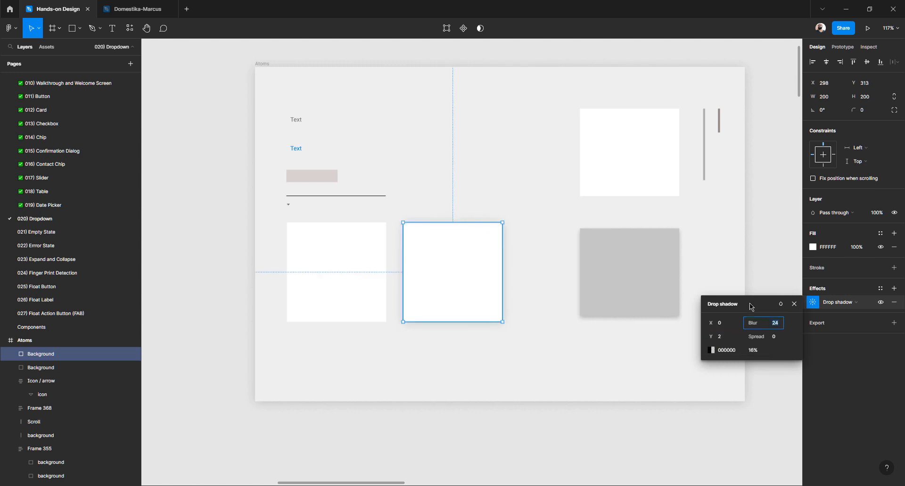
click(795, 306)
click(600, 430)
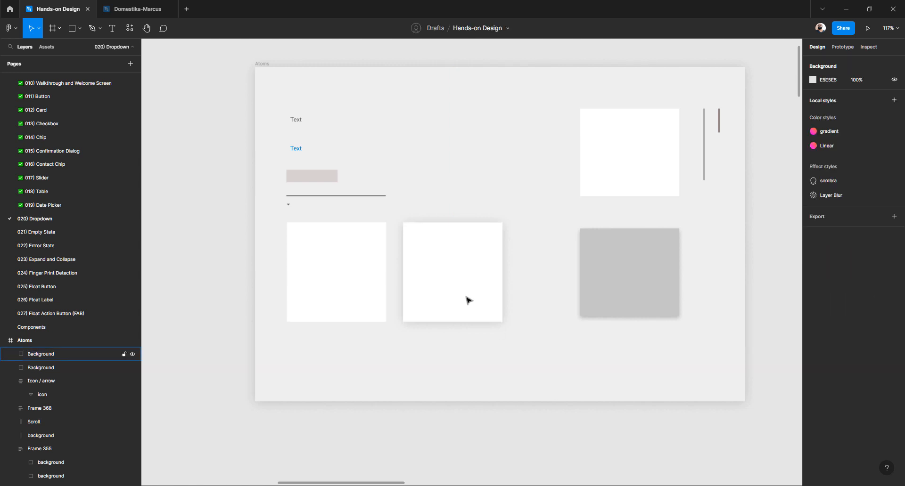
Recolour the shadowed square to EFEFEF by sampling the Atoms frame's background colour
click(468, 301)
key(i)
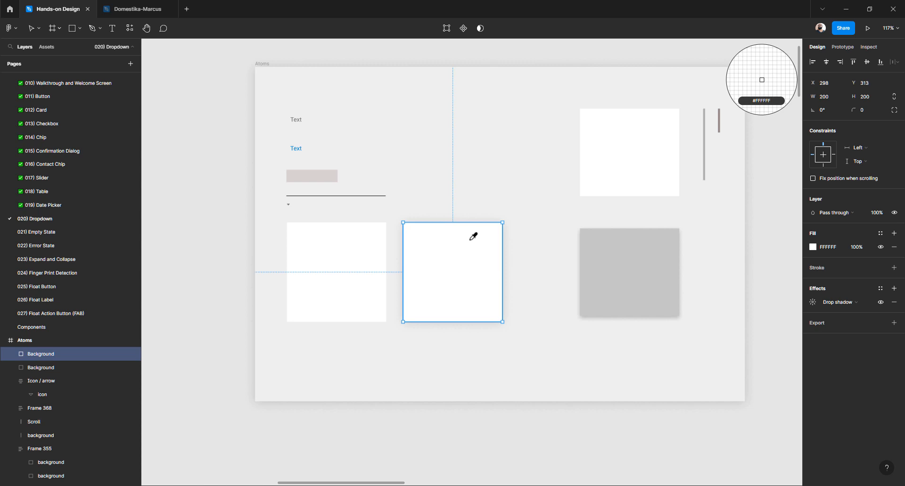
click(492, 185)
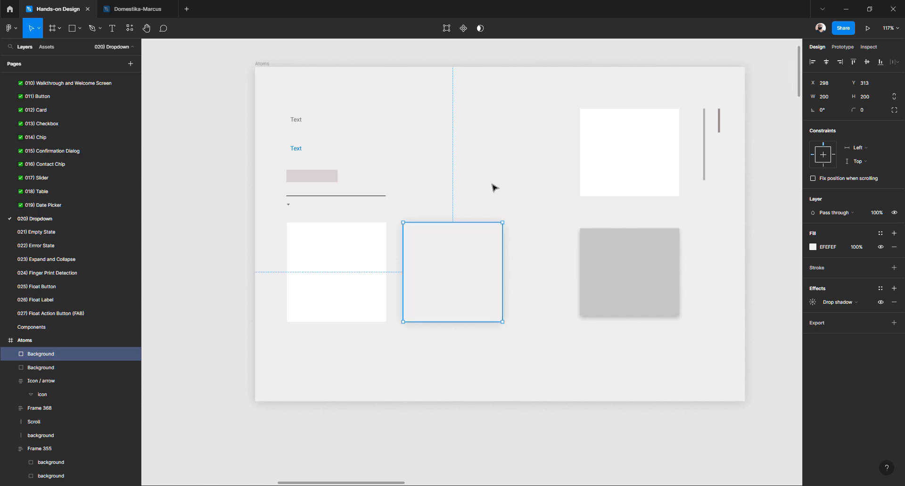
click(222, 291)
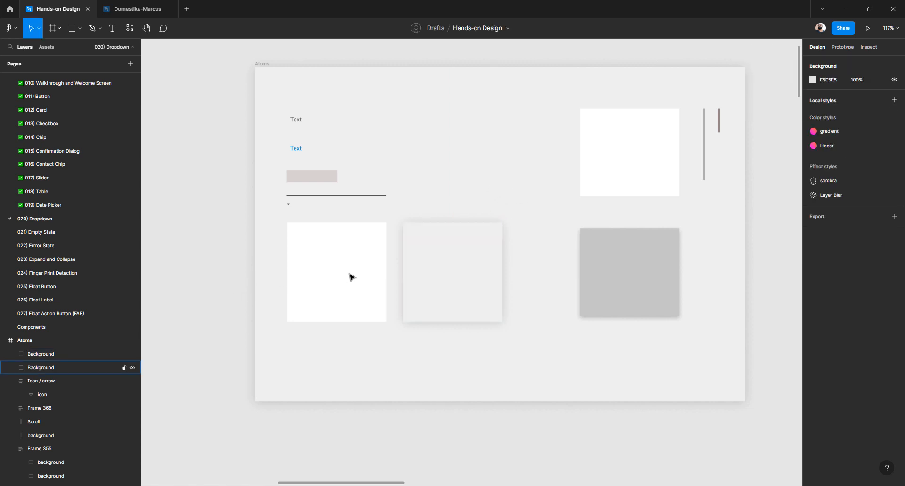
Delete the reference frame containing the old white and grey background rectangles
click(428, 277)
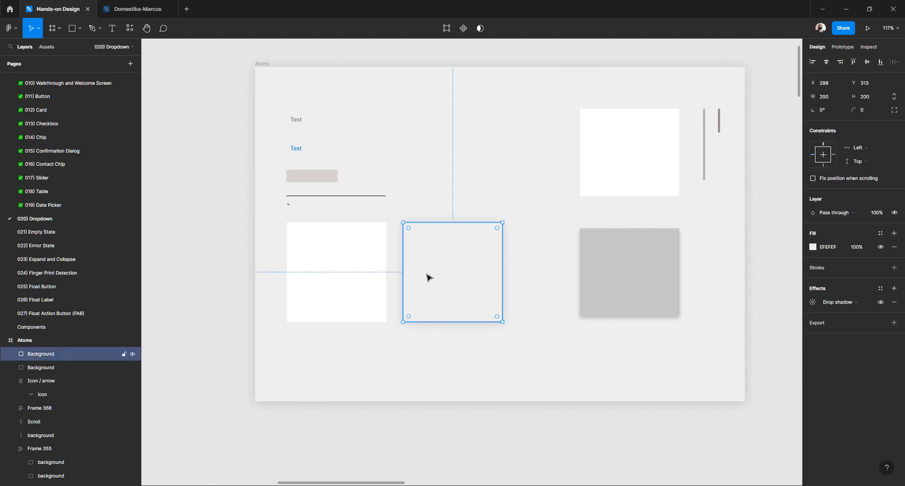
click(349, 273)
click(609, 175)
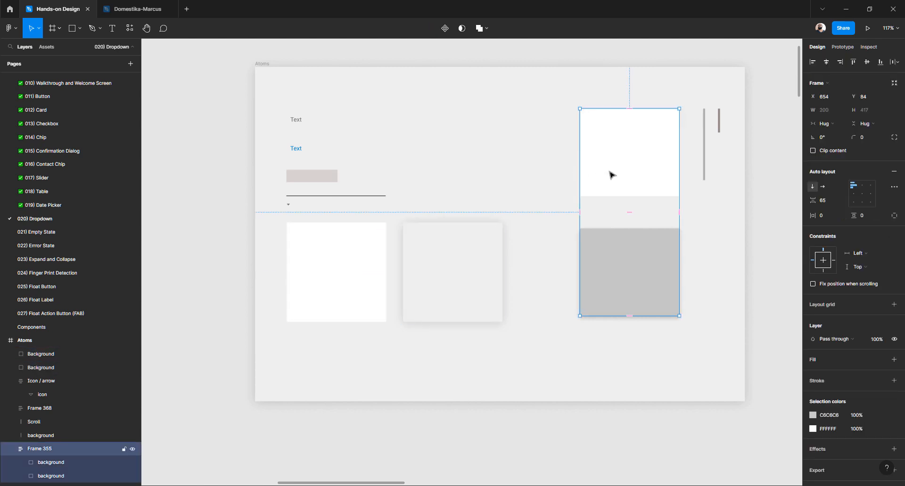
key(Delete)
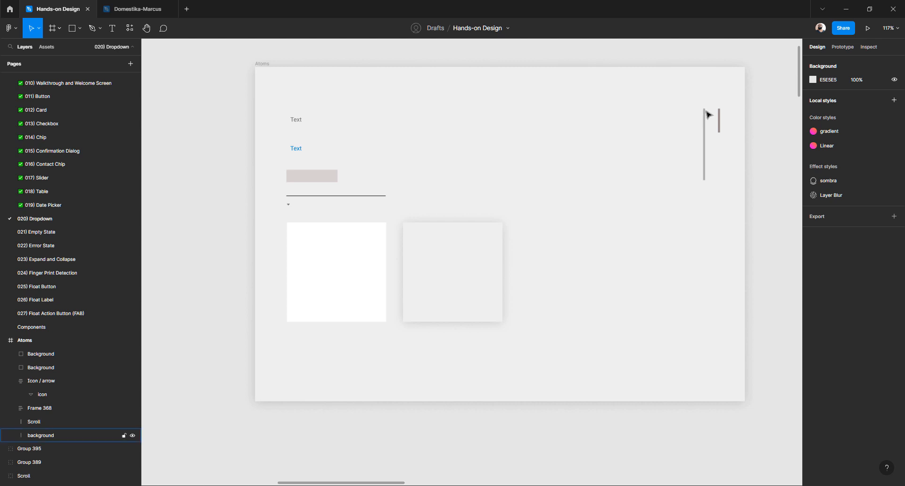
Inspect the dimensions of the taller grey vertical bar near the Atoms frame's upper corner
scroll(706, 135, up, 5)
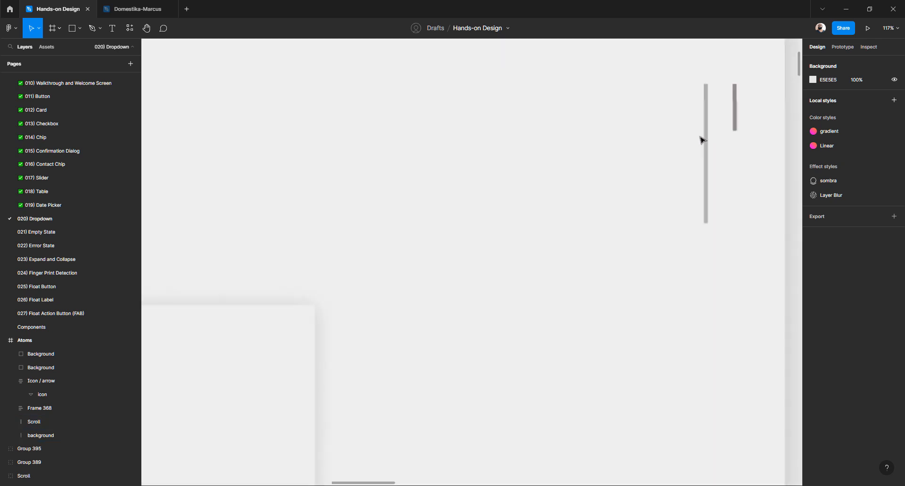
scroll(701, 140, right, 4)
scroll(529, 157, up, 3)
scroll(505, 208, down, 2)
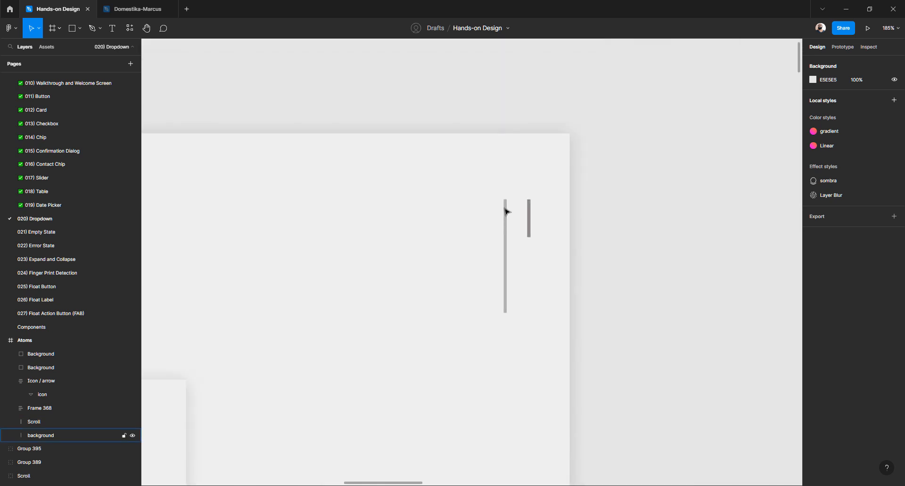
click(505, 210)
scroll(415, 216, down, 5)
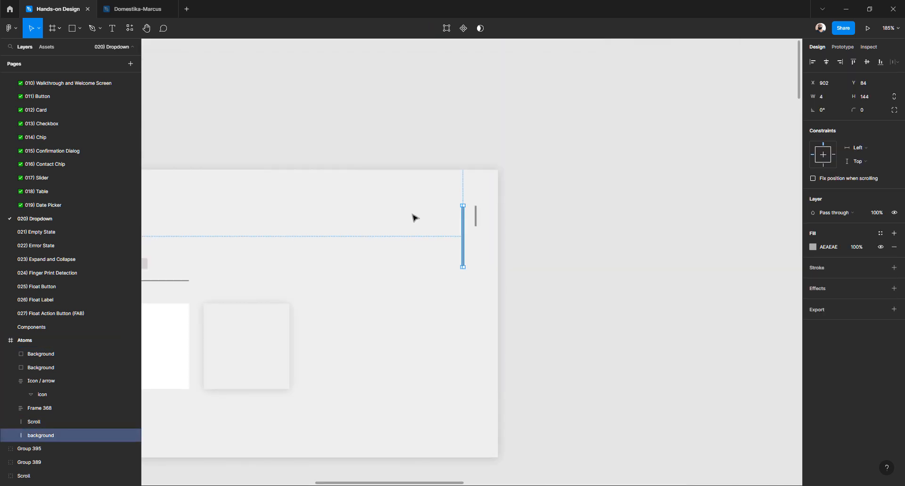
scroll(415, 217, left, 3)
Duplicate the white Background square next to the two vertical bars, at X 682 and Y 84
click(294, 352)
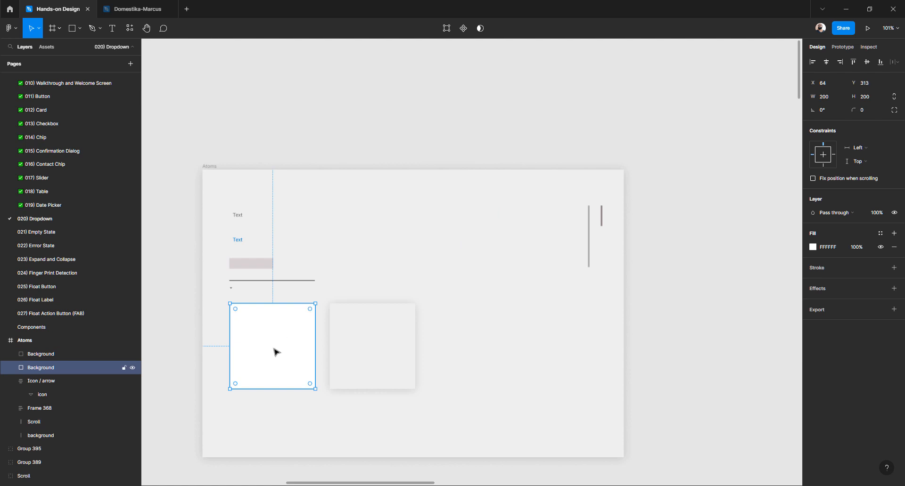
drag(277, 356, 536, 258)
scroll(537, 259, up, 5)
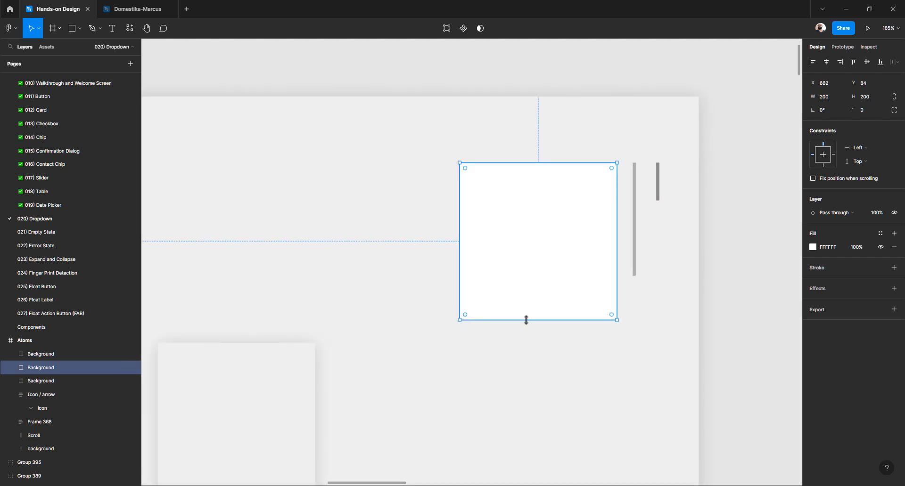
Resize the new white copy to a height of 144 and a width of 4
drag(526, 320, 535, 276)
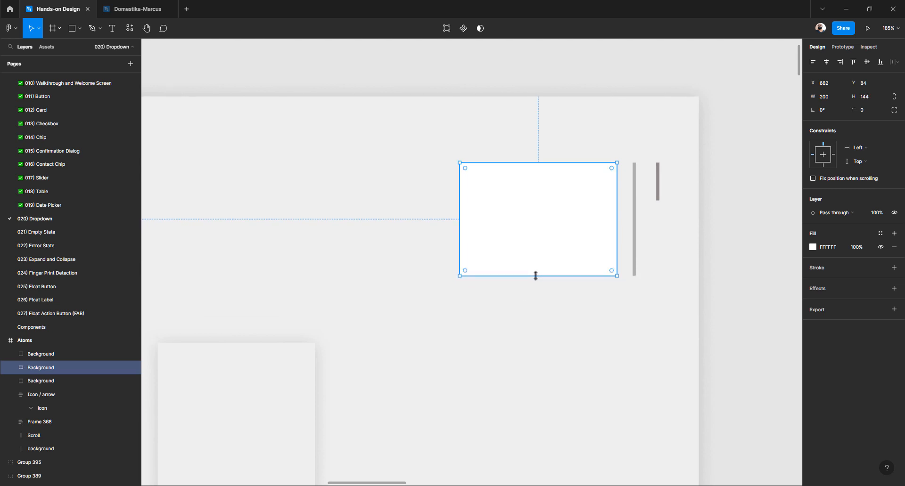
click(833, 100)
text(4)
key(Return)
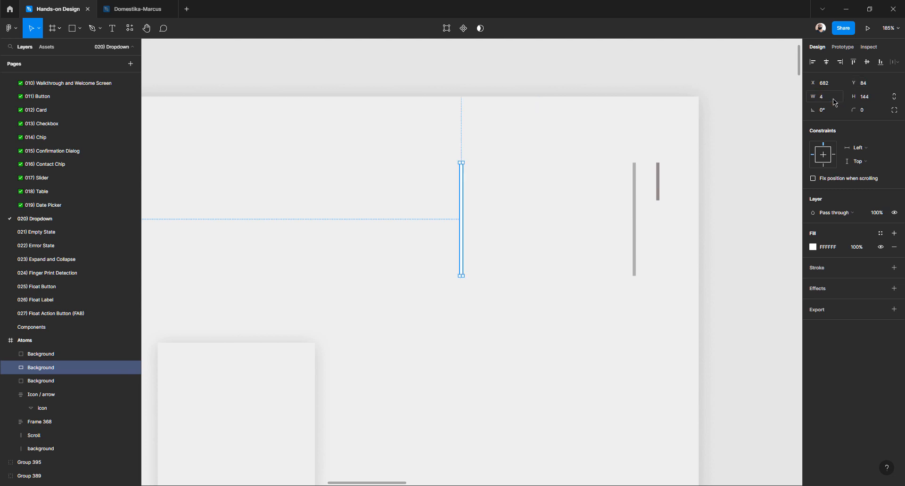
Fill the narrow 4 by 144 bar with colour D7D1D1 sampled from the pinkish-grey hover rectangle in the Atoms frame
scroll(494, 218, down, 5)
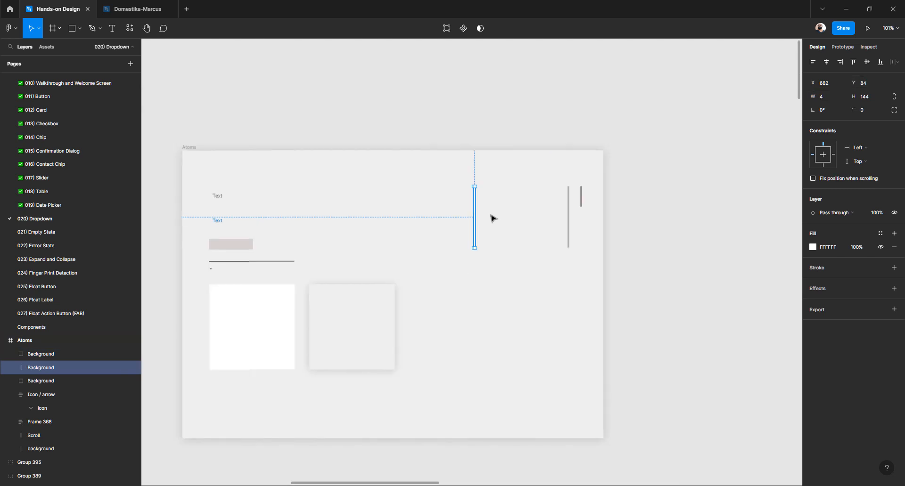
scroll(490, 218, left, 3)
scroll(378, 252, up, 5)
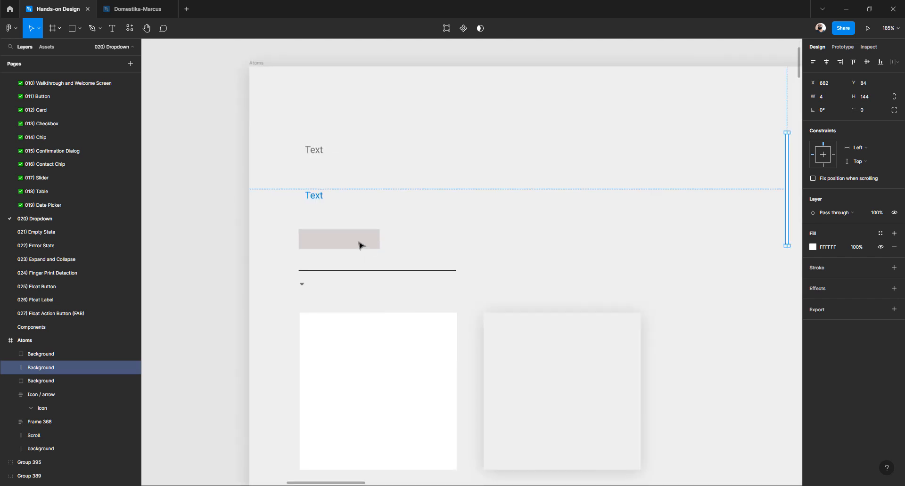
scroll(359, 245, down, 2)
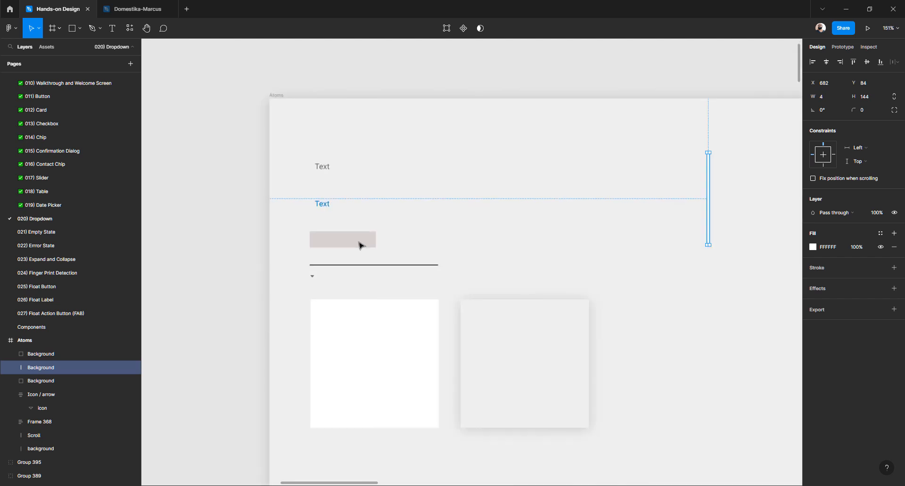
key(i)
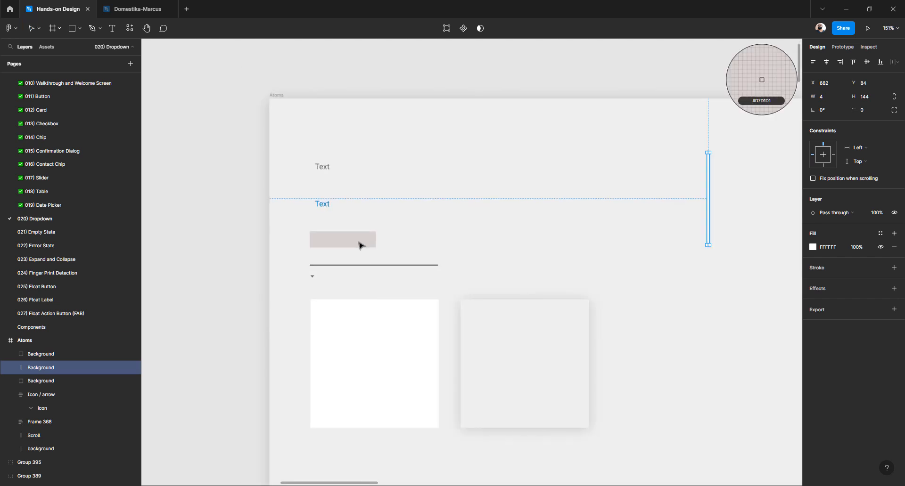
click(359, 240)
scroll(522, 230, up, 4)
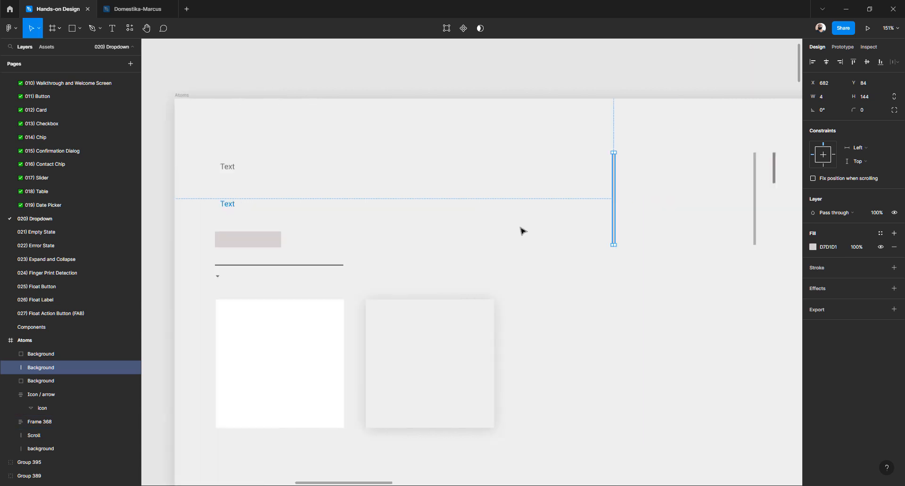
Duplicate the narrow D7D1D1 bar in place and rename the copy Scroll
scroll(446, 194, up, 2)
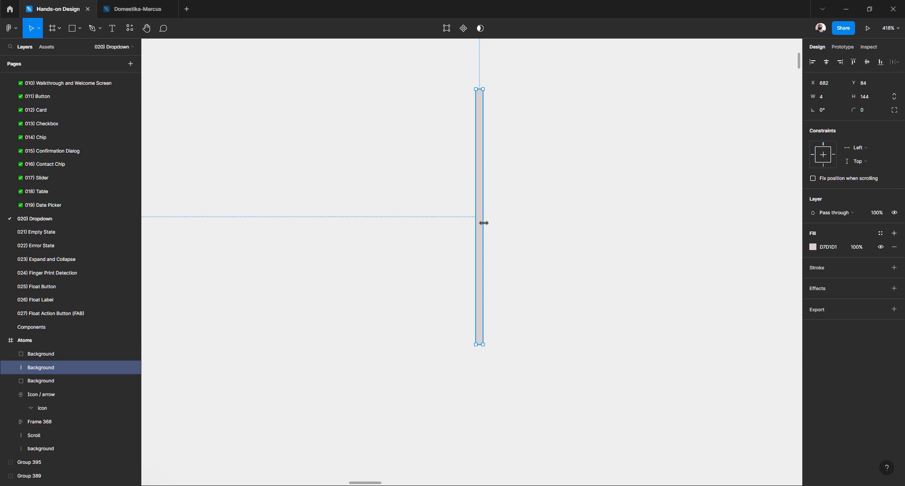
key(ctrl+d)
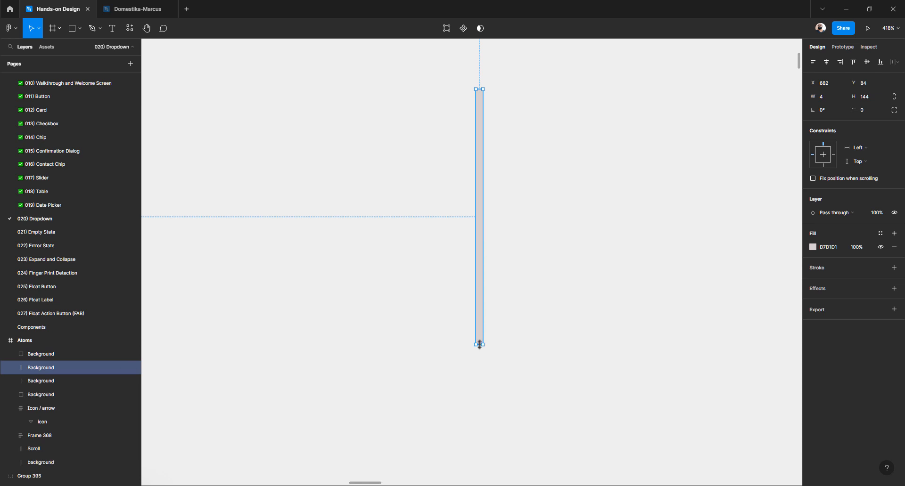
double_click(56, 373)
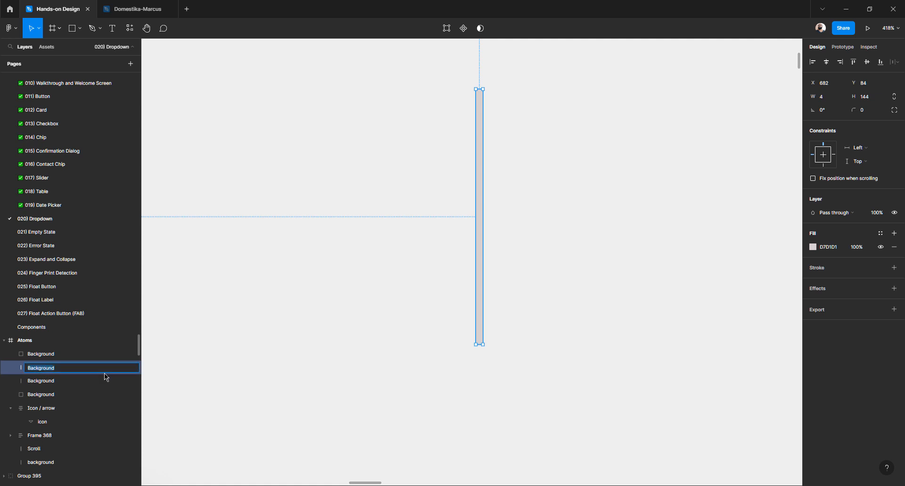
text(Scroll)
key(Return)
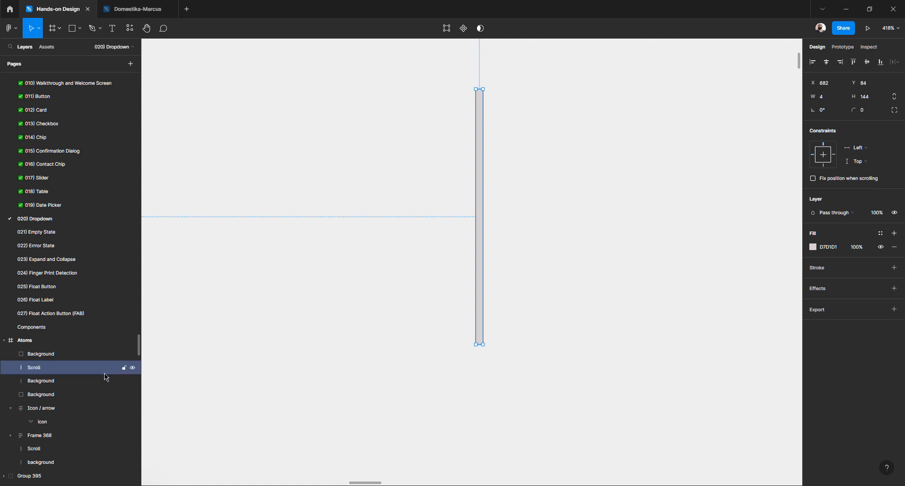
Darken the Scroll bar's fill to a deeper grey and shorten it beside the lighter background bar
click(812, 248)
drag(705, 275, 701, 303)
drag(479, 345, 430, 182)
click(456, 195)
Delete the two original reference scroll bars near the Atoms frame's upper corner
scroll(423, 208, down, 10)
drag(507, 161, 549, 253)
key(Delete)
Move the white Background square directly above the grey shadowed square, at X 298 and Y 91
scroll(524, 242, left, 3)
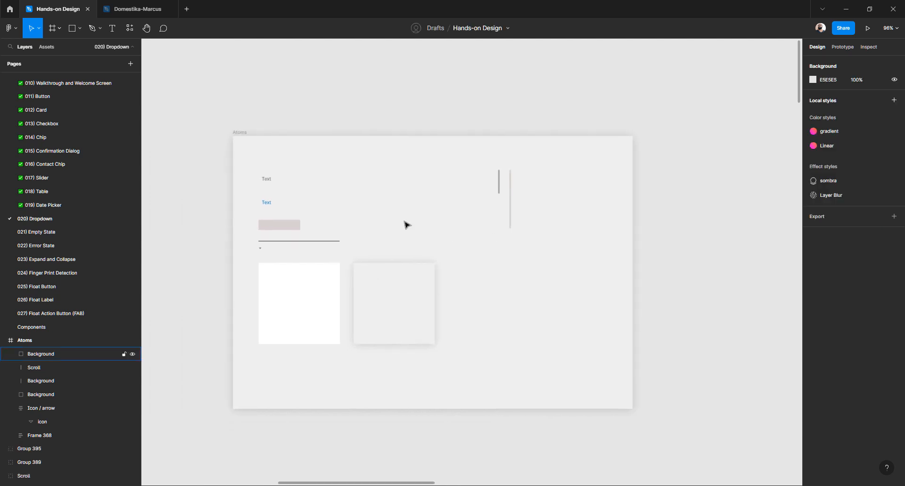
click(383, 279)
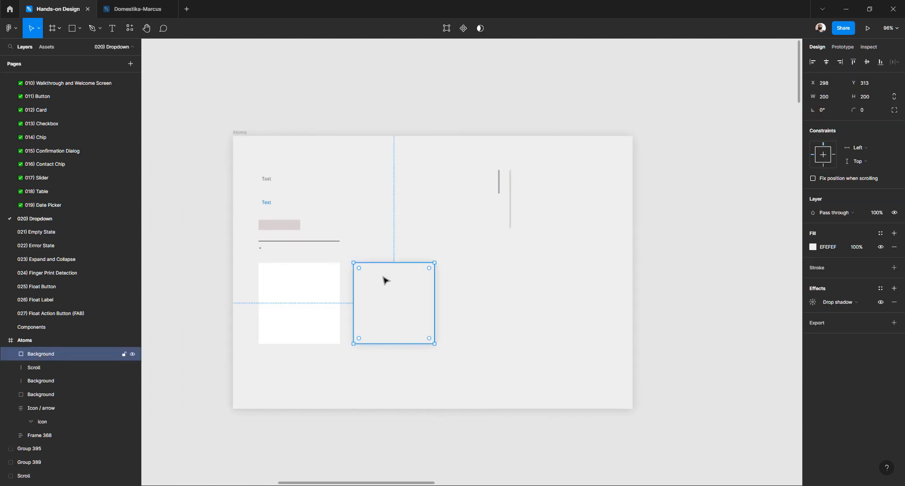
click(304, 304)
drag(304, 304, 393, 213)
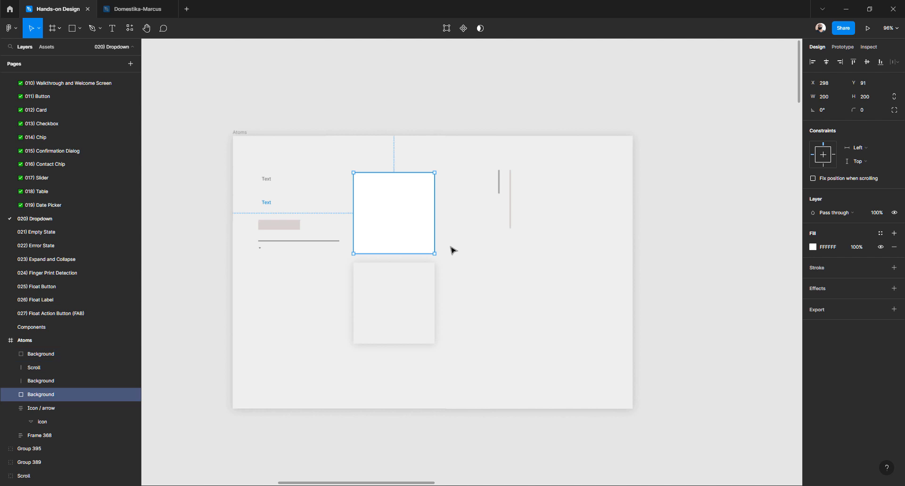
click(396, 283)
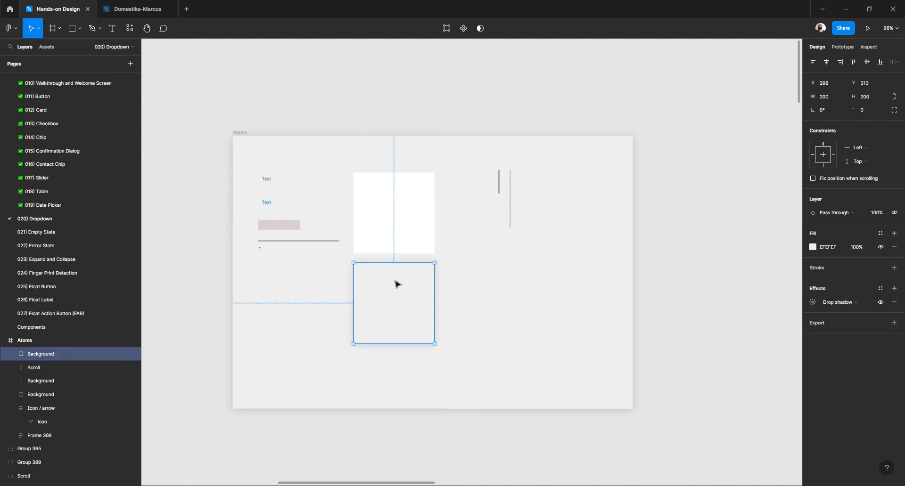
Move the tall light scroll background bar to the other side of the short Scroll bar, nearer the white square
click(512, 186)
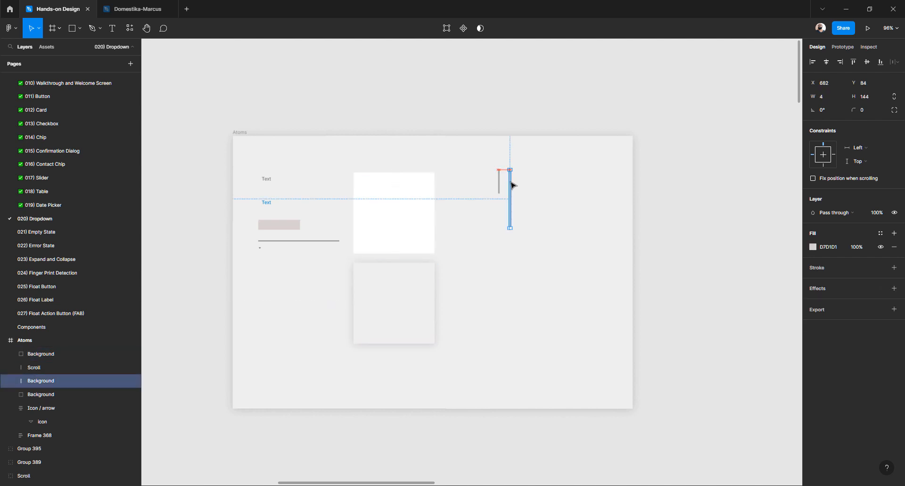
scroll(518, 188, up, 5)
click(512, 196)
drag(510, 196, 471, 193)
click(438, 146)
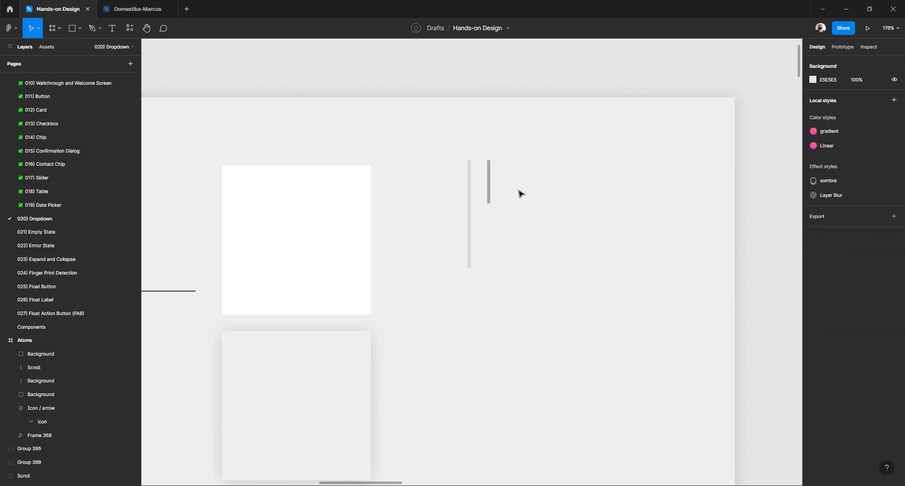
Move both scroll bars together closer to the white square, aligned with its upper edge
drag(437, 146, 564, 242)
drag(490, 203, 447, 201)
click(508, 225)
ctrl+scroll(508, 225, down, 5)
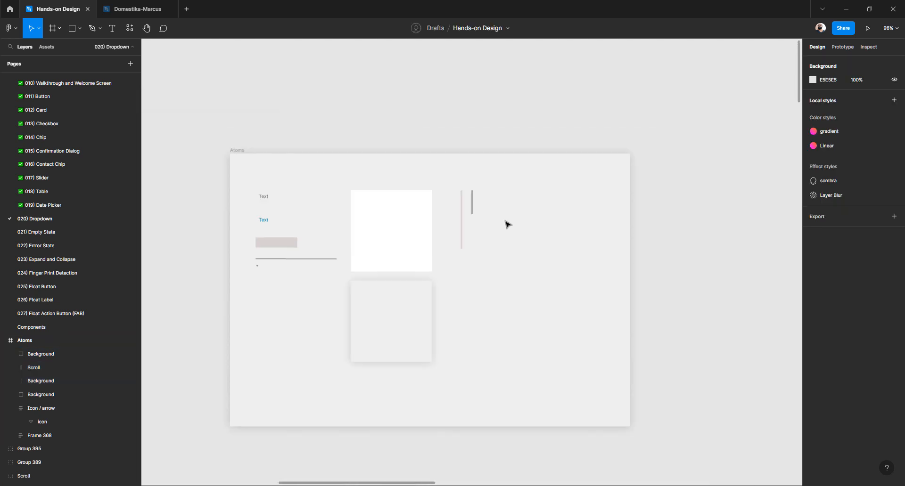
Duplicate the Atoms frame straight below the original, at X 2451 and Y 1425, beside the Molecules section
scroll(471, 207, down, 2)
click(370, 119)
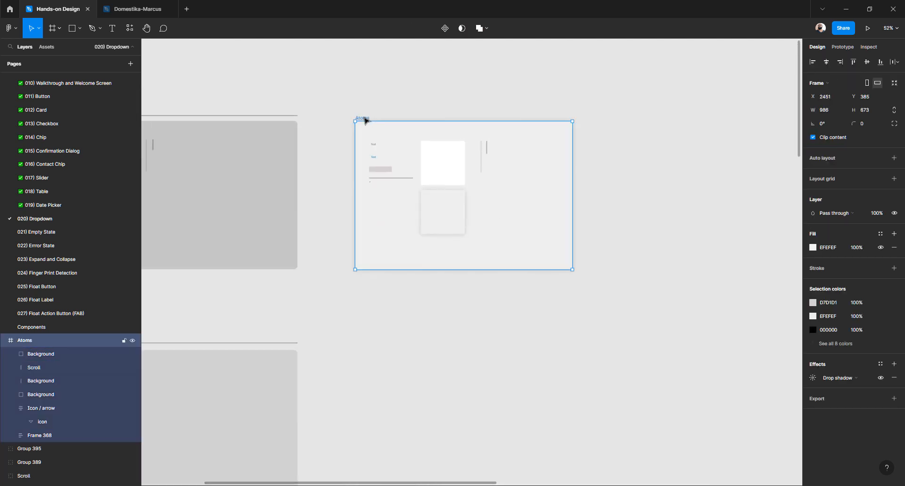
drag(369, 119, 387, 336)
Examine the text field, white box and text list in the Molecules reference panel
scroll(386, 324, down, 3)
scroll(388, 324, left, 5)
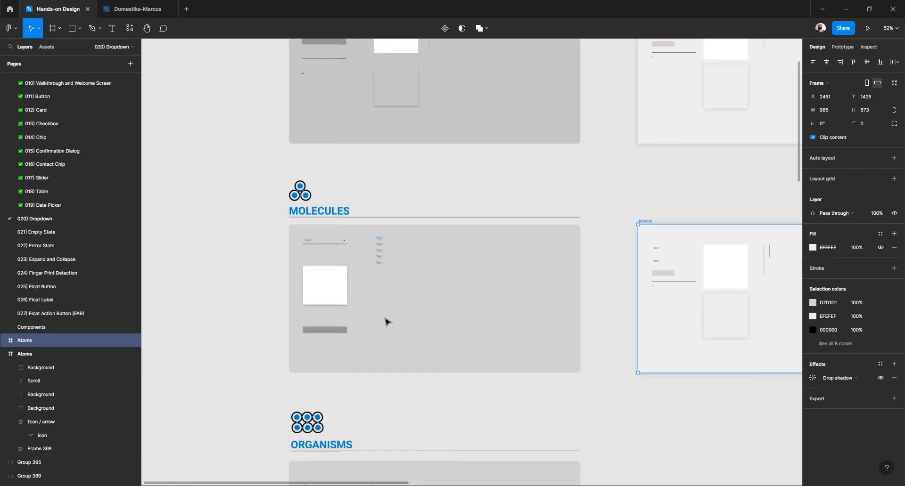
ctrl+scroll(329, 255, up, 5)
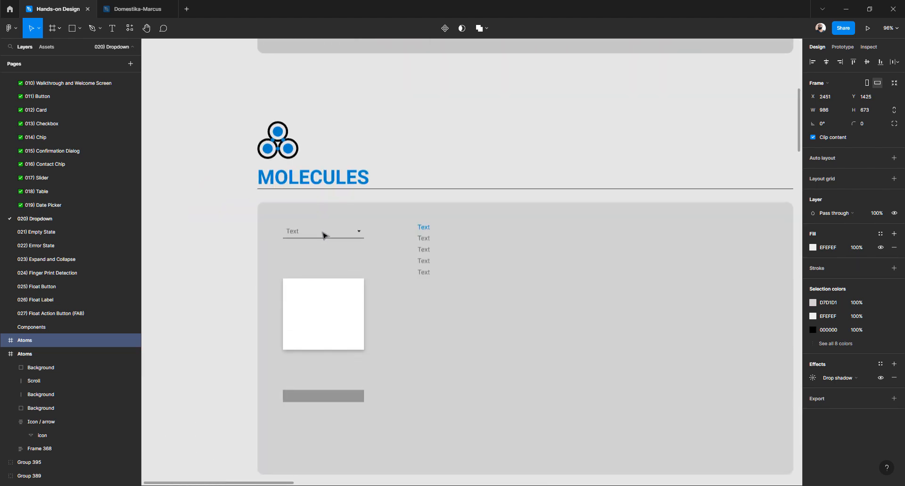
ctrl+scroll(323, 235, down, 2)
scroll(335, 240, down, 2)
scroll(336, 240, right, 5)
scroll(447, 272, up, 6)
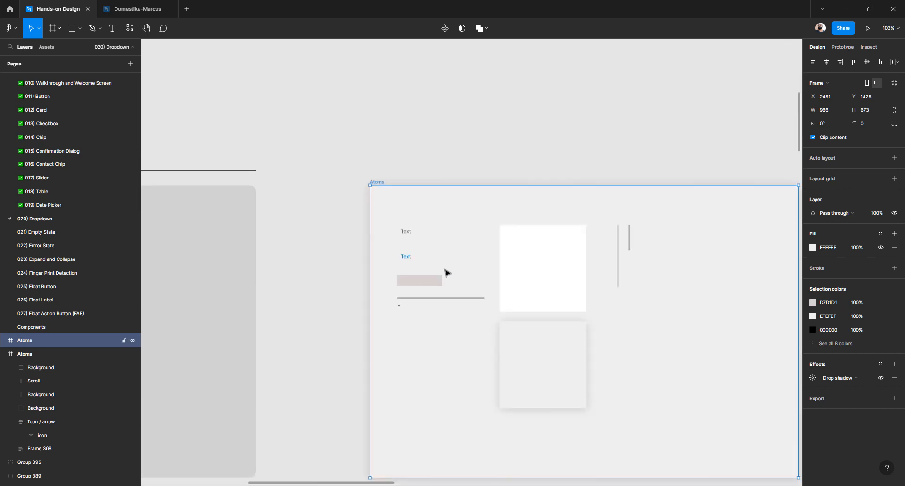
Remove the auto layout from Frame 368 in the copied Atoms frame and ungroup its elements
click(378, 204)
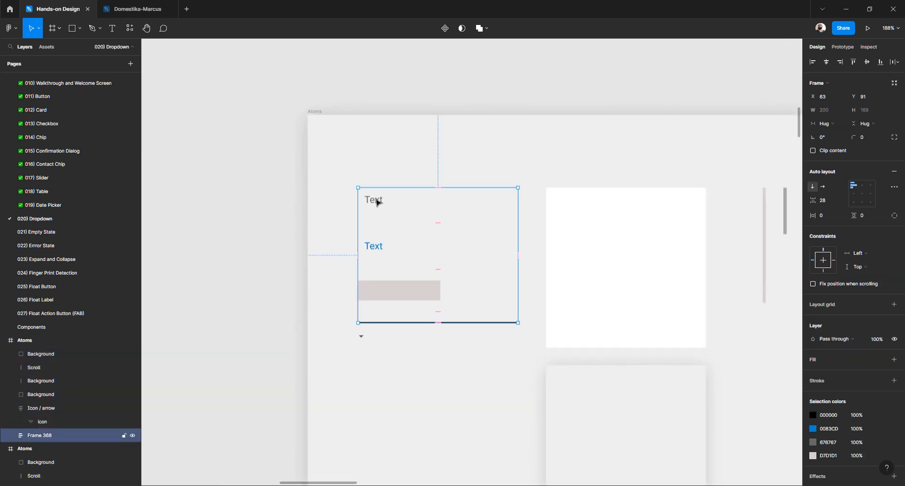
click(894, 174)
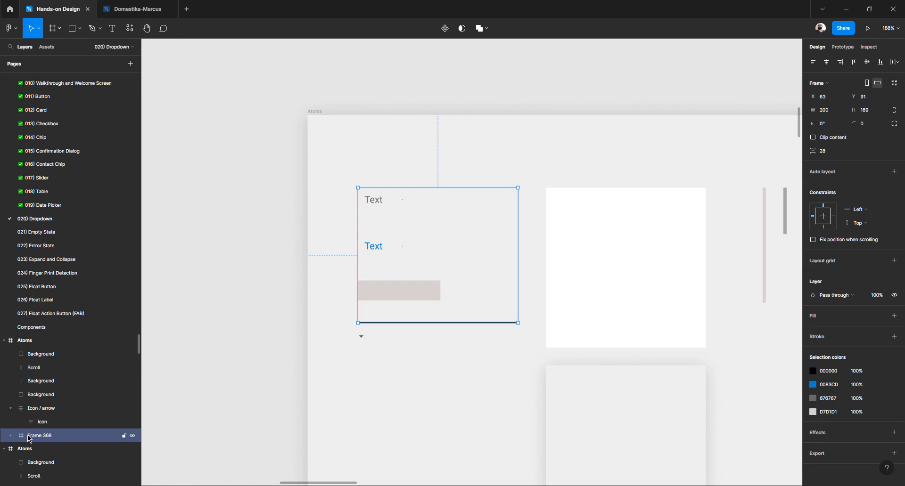
click(348, 348)
click(397, 293)
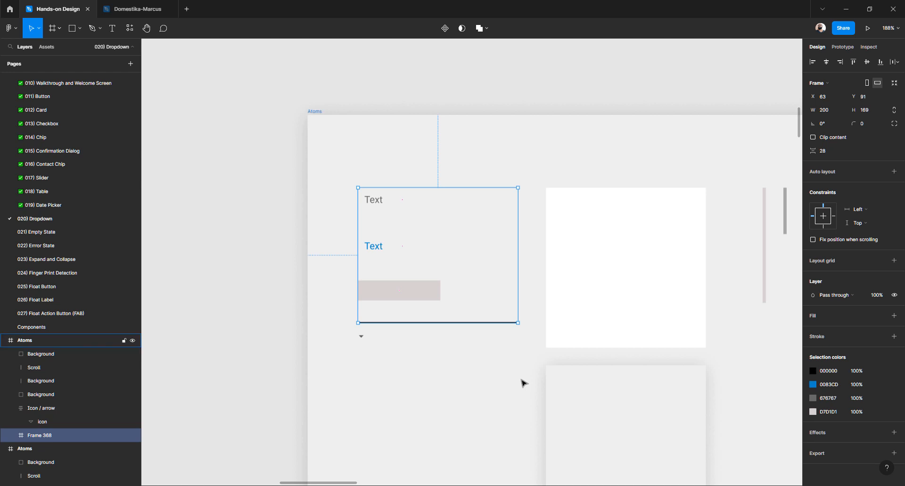
key(ctrl+shift+g)
click(265, 303)
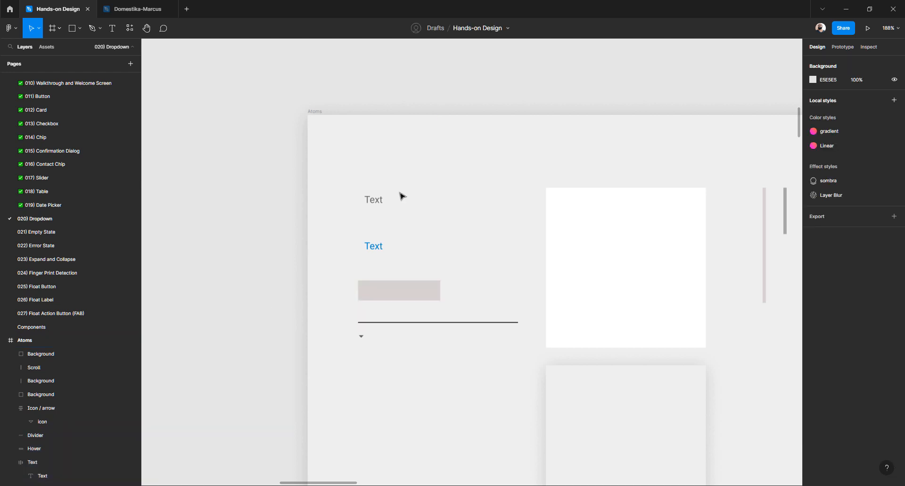
Show the fill of the grey Text atom's frame and change it to light pink FFBFBF
click(373, 204)
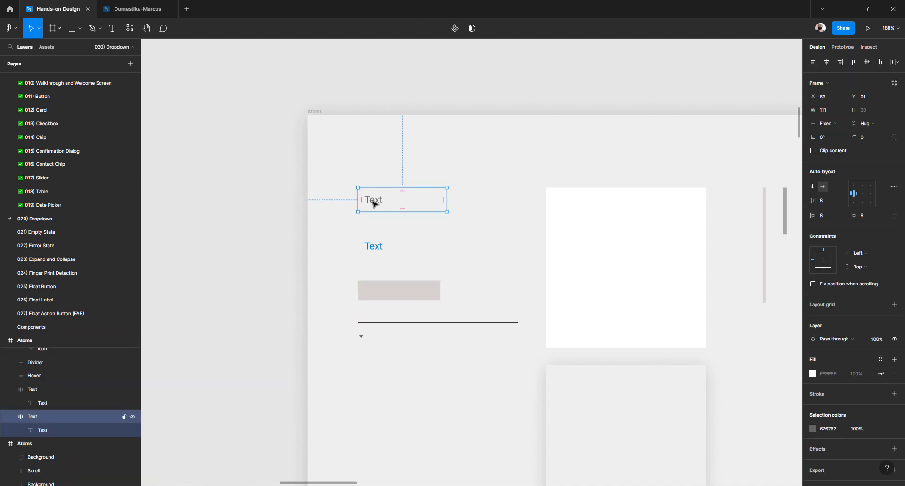
click(880, 374)
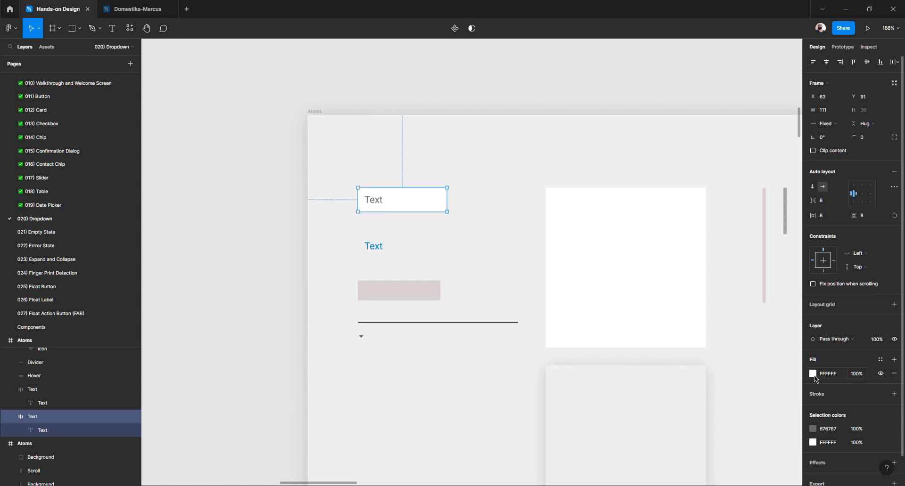
click(813, 374)
drag(751, 303, 726, 271)
click(396, 202)
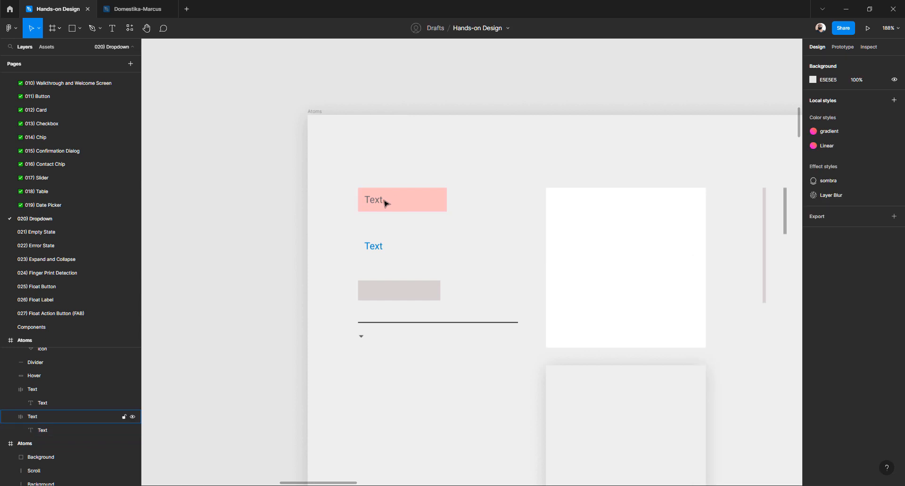
Move the pink Text atom up to X 59, Y 38 and place the divider line beneath it at X 59, Y 91
click(384, 202)
drag(373, 186, 375, 163)
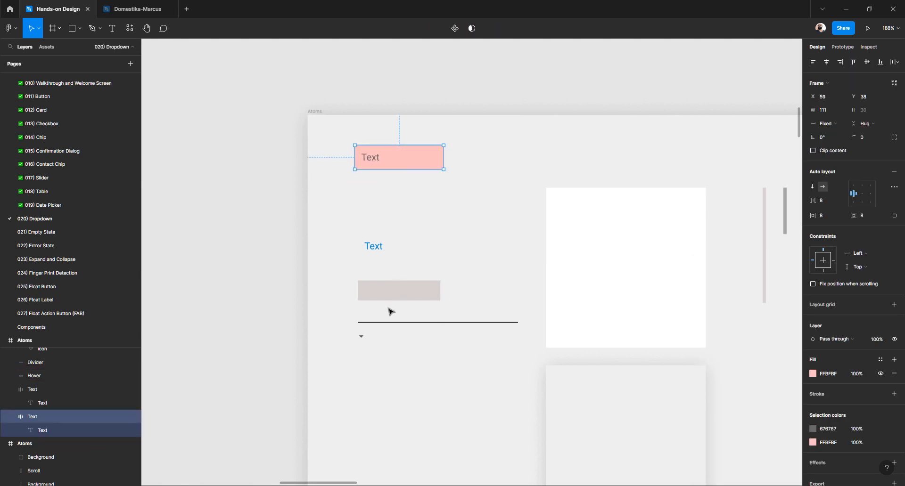
click(370, 323)
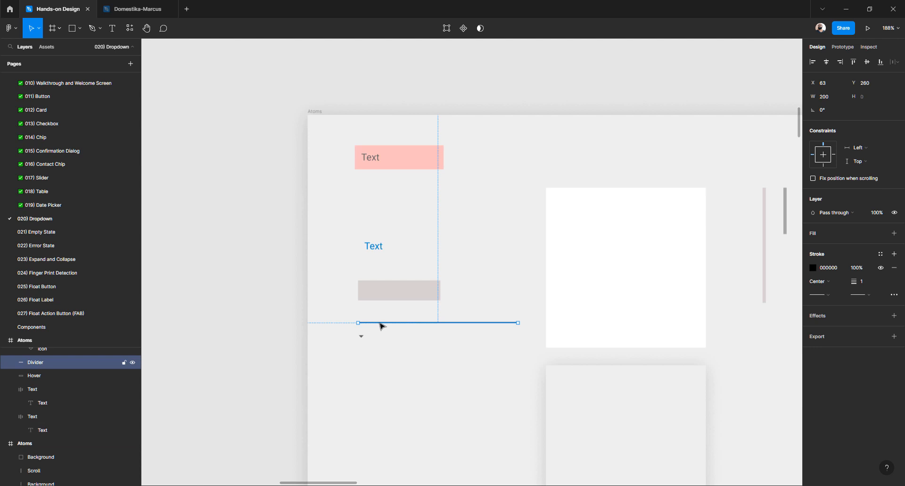
drag(382, 325, 377, 188)
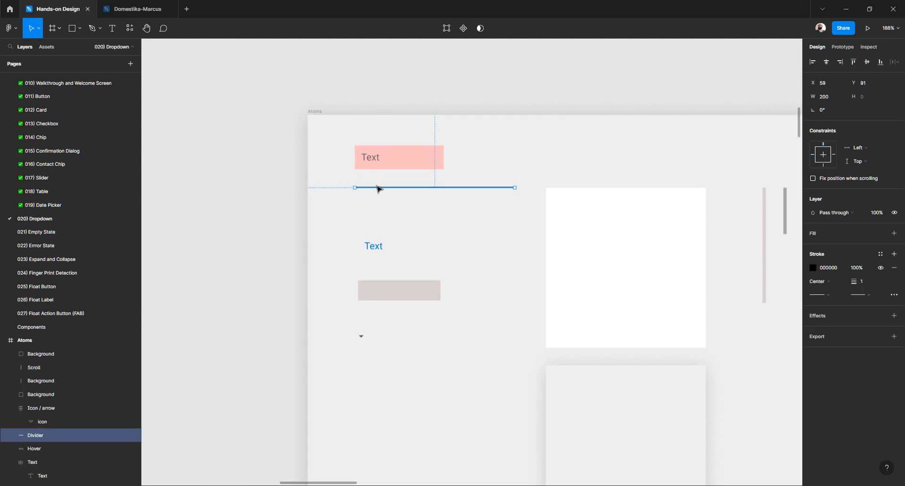
Wrap the divider line in an auto layout frame and name the frame Divider
key(shift+a)
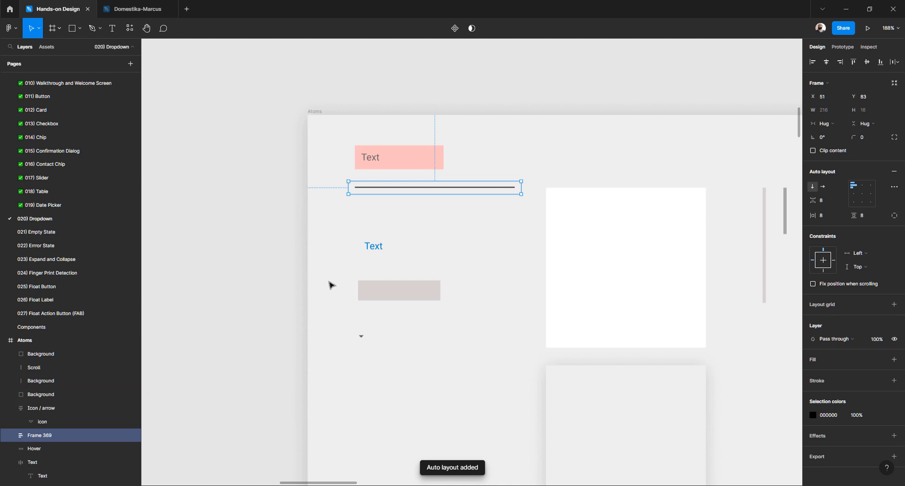
scroll(41, 417, up, 2)
scroll(25, 389, down, 2)
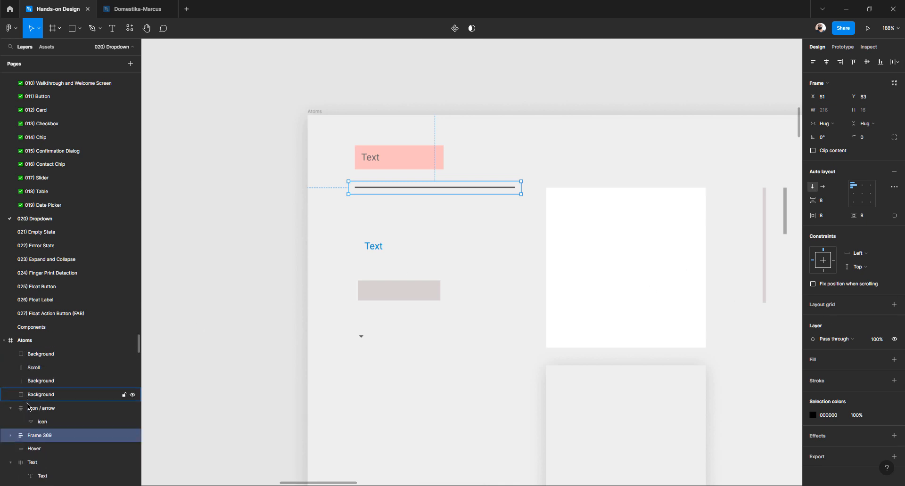
click(13, 437)
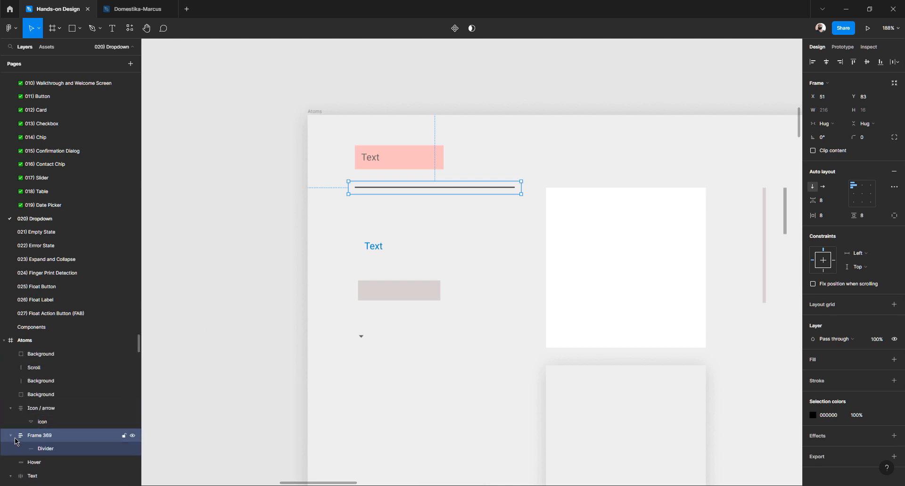
double_click(43, 439)
text(Divider)
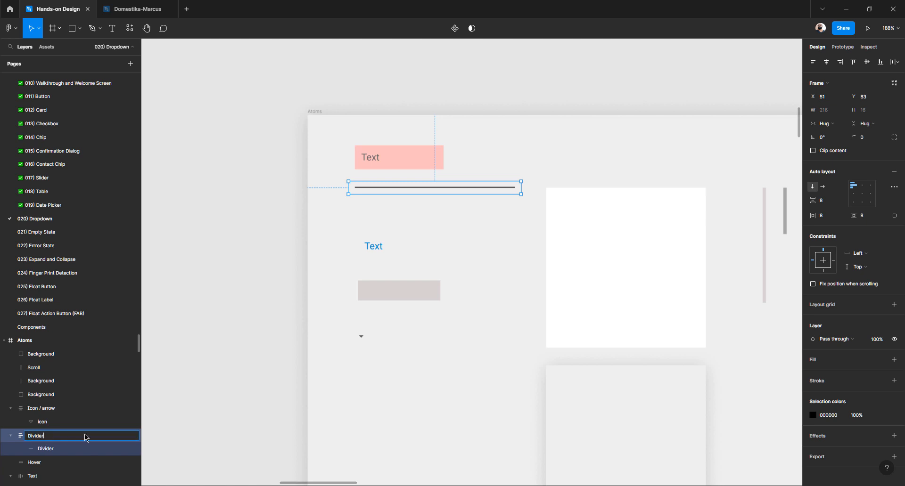
key(Return)
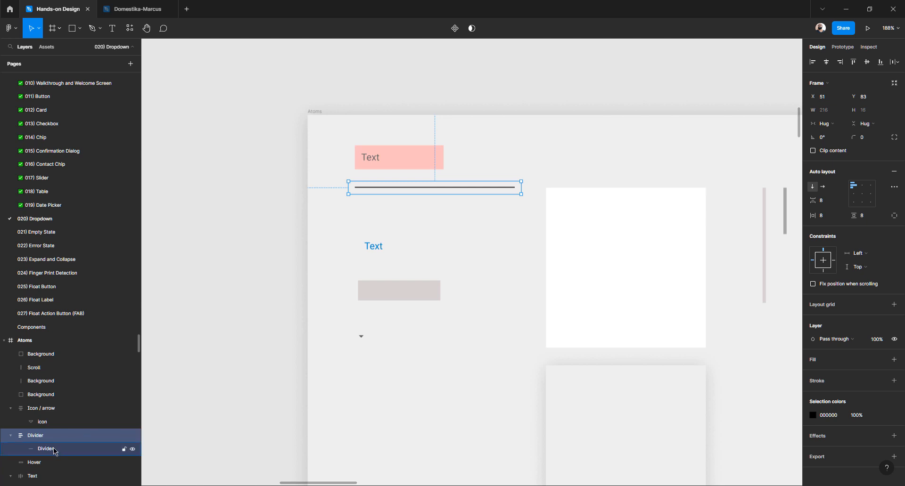
Rename the line layer inside the Divider frame as Line and the arrow layer inside Icon / arrow as Icon
double_click(88, 451)
text(L)
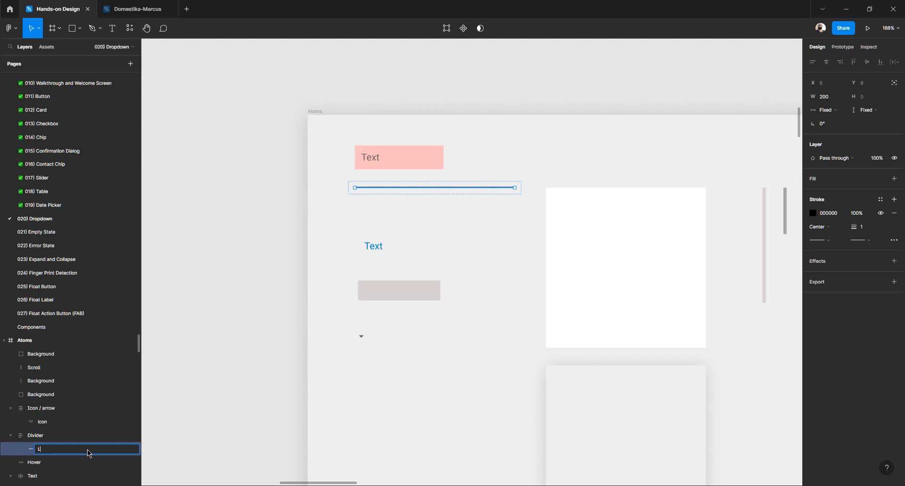
text(ine)
key(Return)
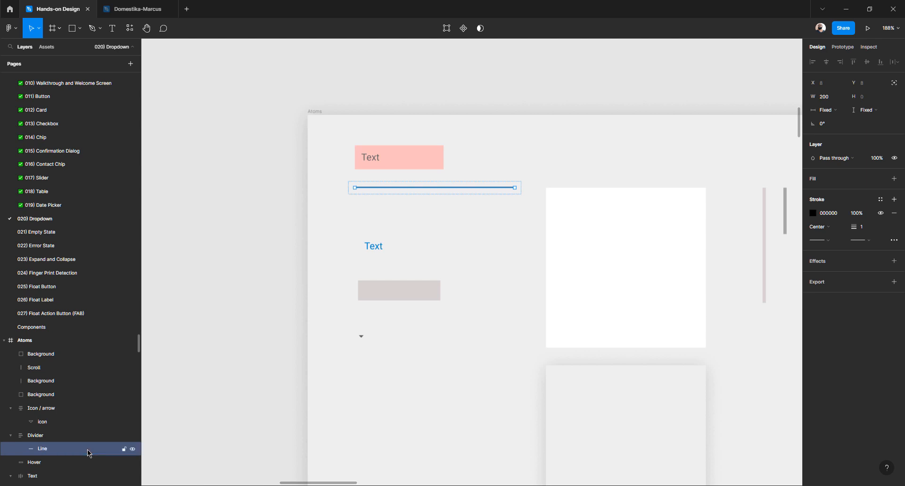
double_click(42, 423)
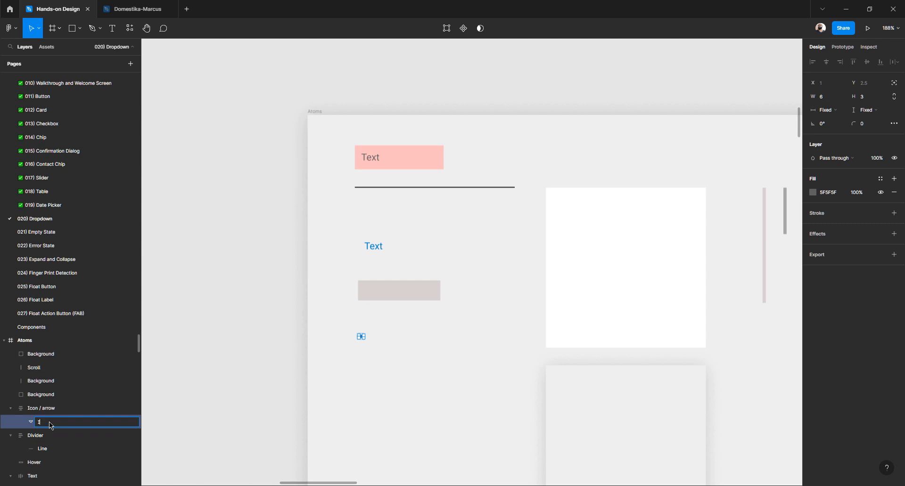
text(Icon)
key(Return)
click(283, 217)
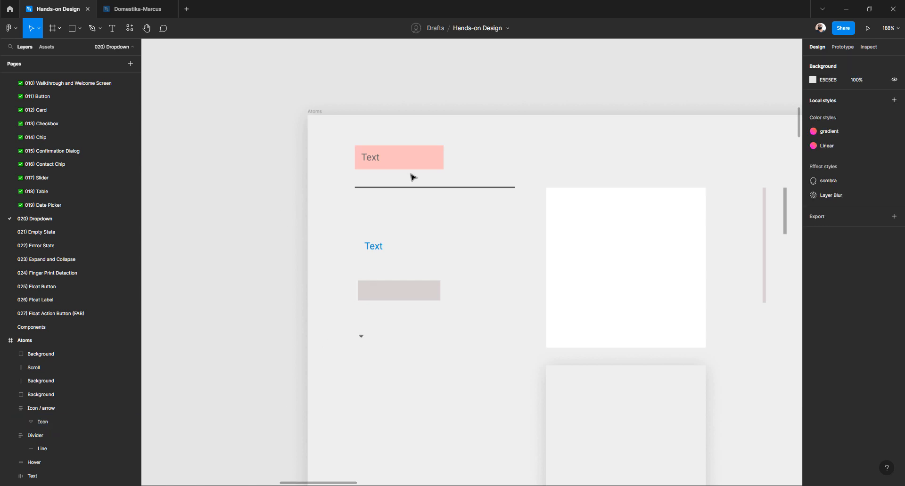
Add a solid fill to the Divider frame and colour it mint green 88FFC6
click(417, 163)
click(414, 187)
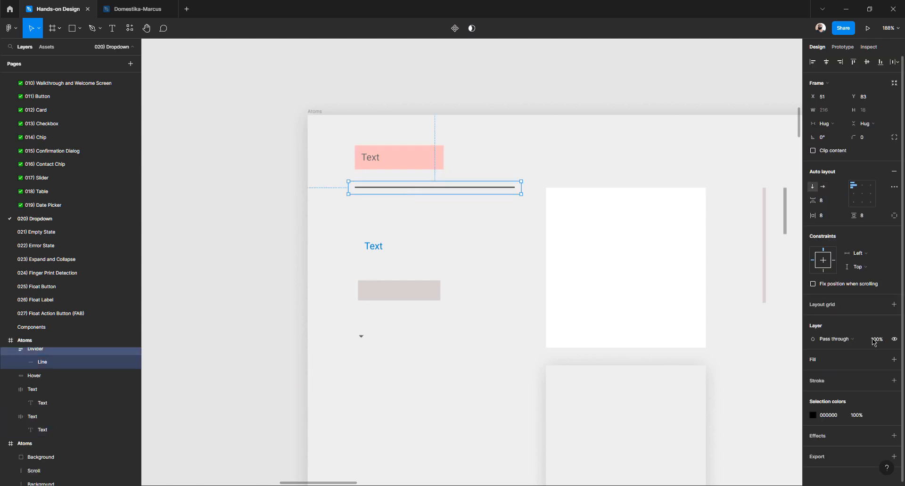
click(813, 359)
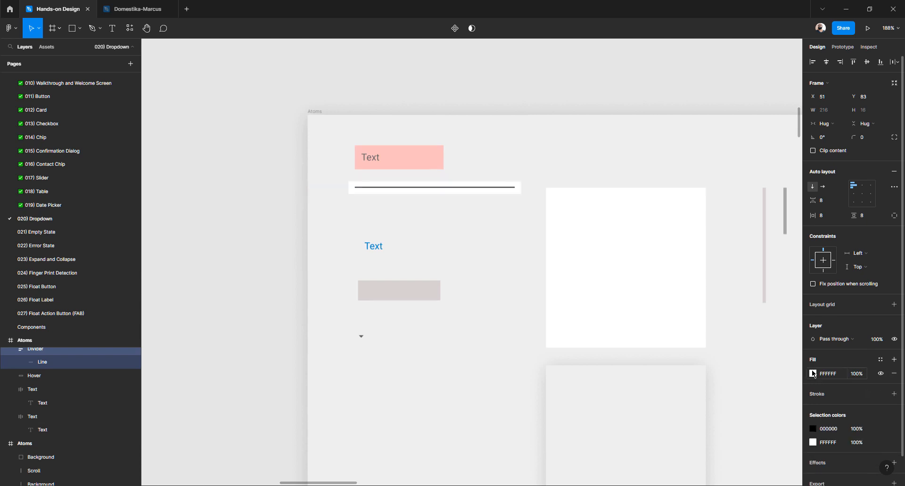
click(813, 373)
drag(773, 345, 712, 307)
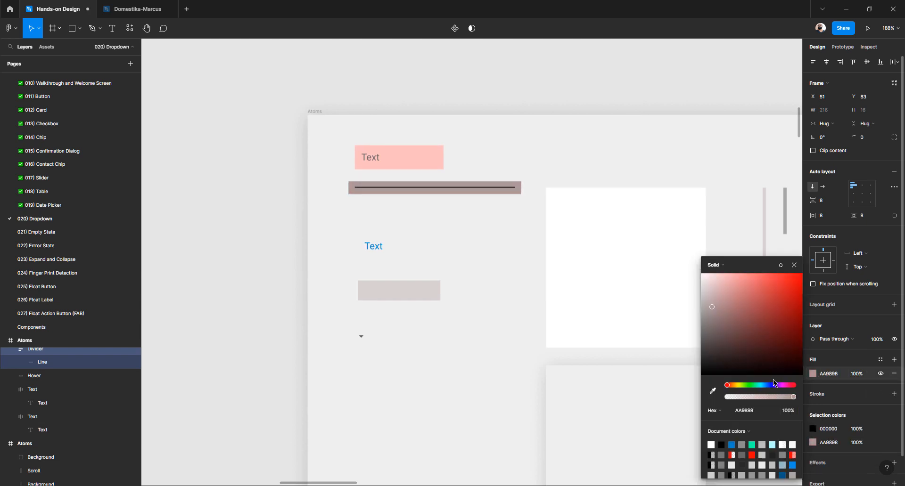
drag(773, 385, 757, 385)
drag(754, 283, 749, 275)
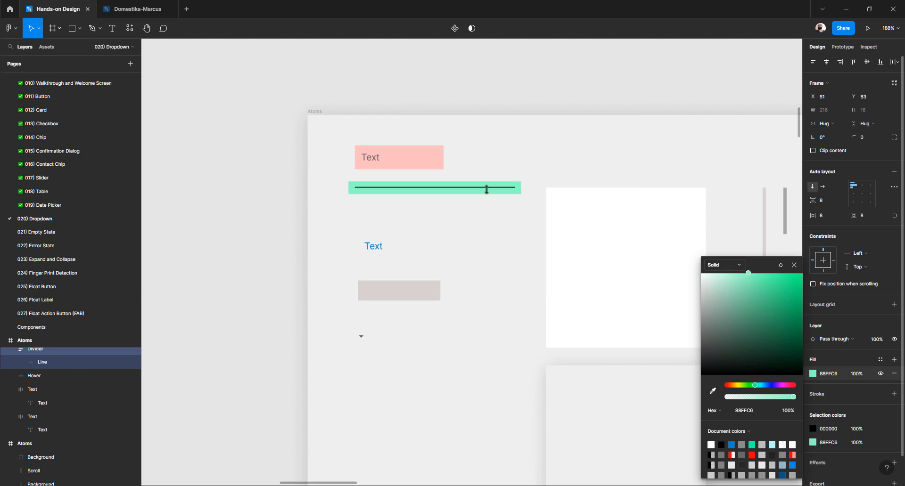
click(389, 228)
Move the pink Text atom to X 51, Y 53 so it sits flush on the Divider frame
scroll(382, 175, up, 2)
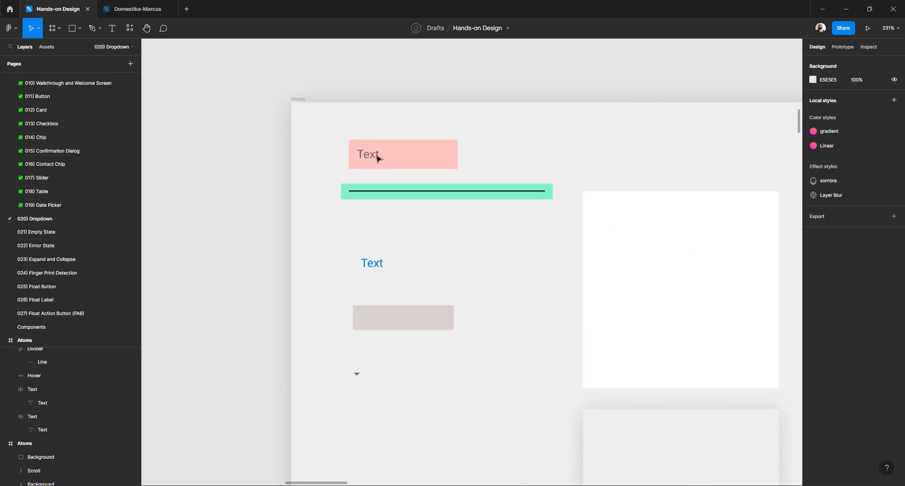
click(396, 154)
drag(396, 154, 388, 168)
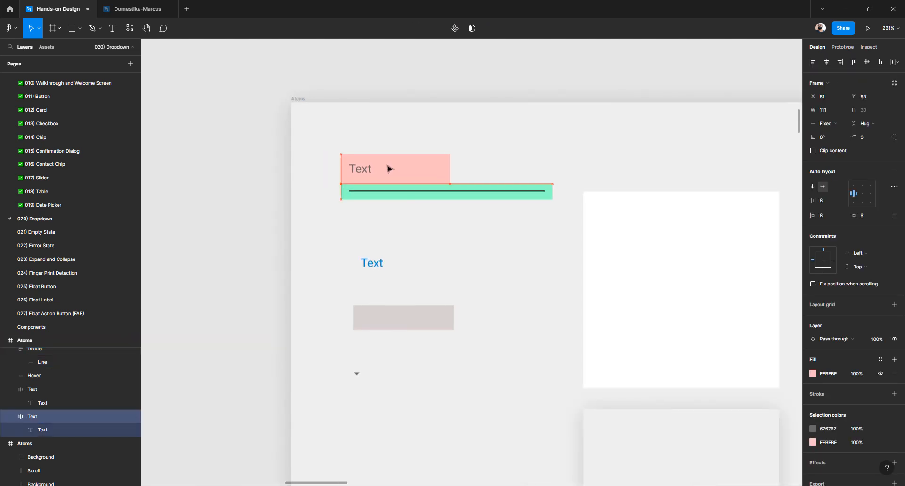
click(406, 231)
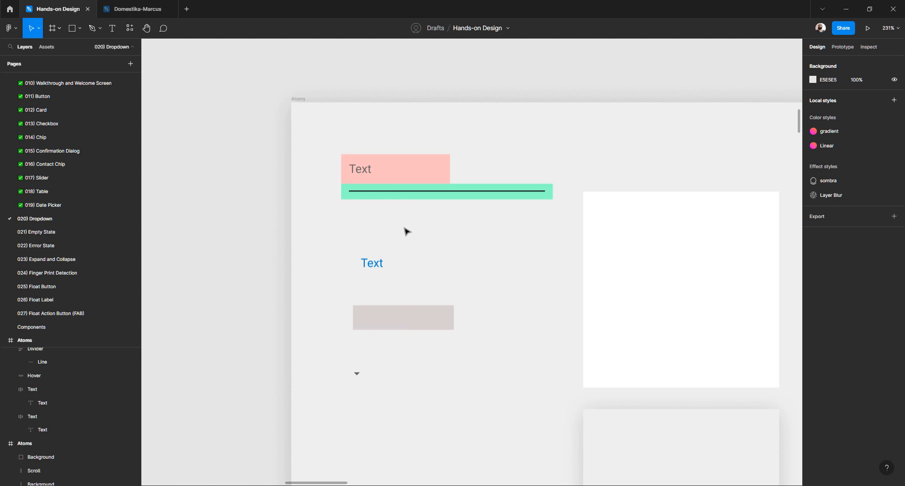
drag(333, 145, 410, 220)
scroll(409, 219, up, 3)
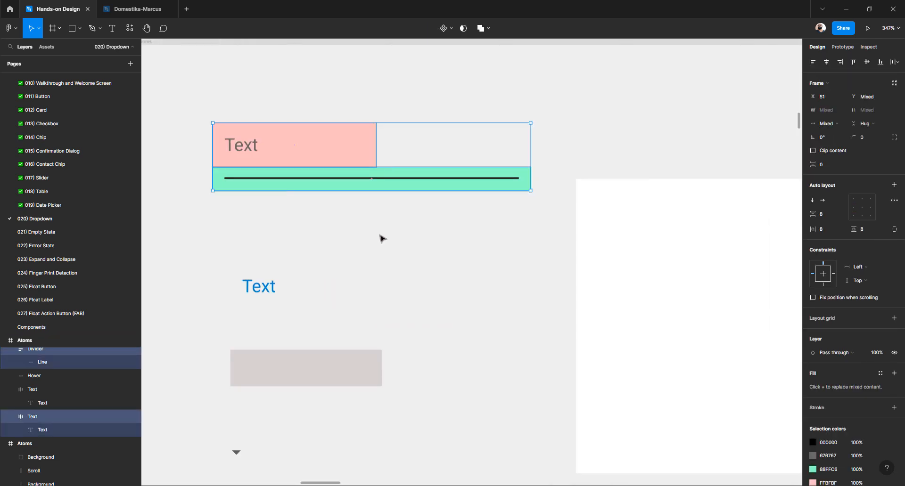
click(298, 277)
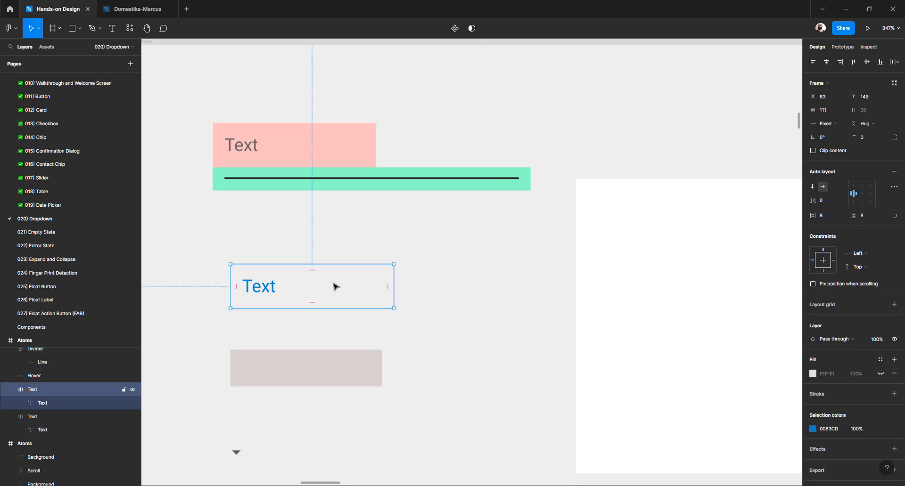
click(425, 244)
Try to move the arrow icon up beside the pink Text atom and undo the move
click(236, 453)
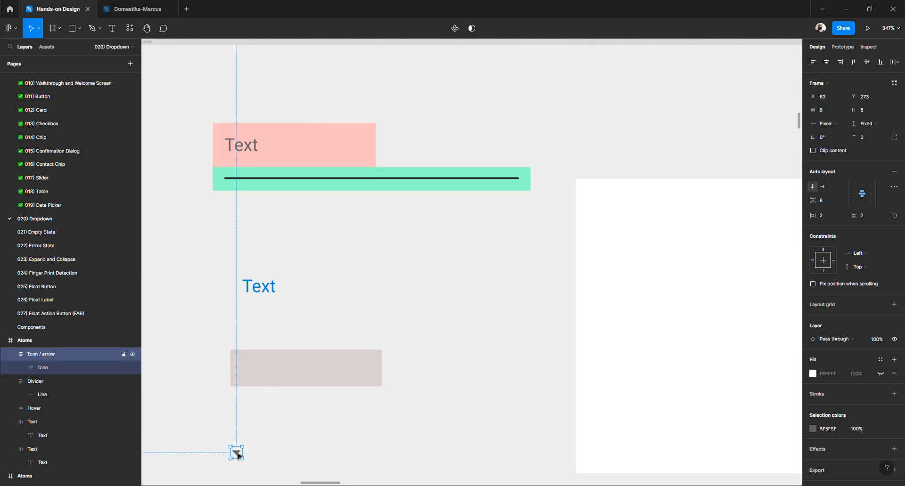
drag(238, 456, 409, 148)
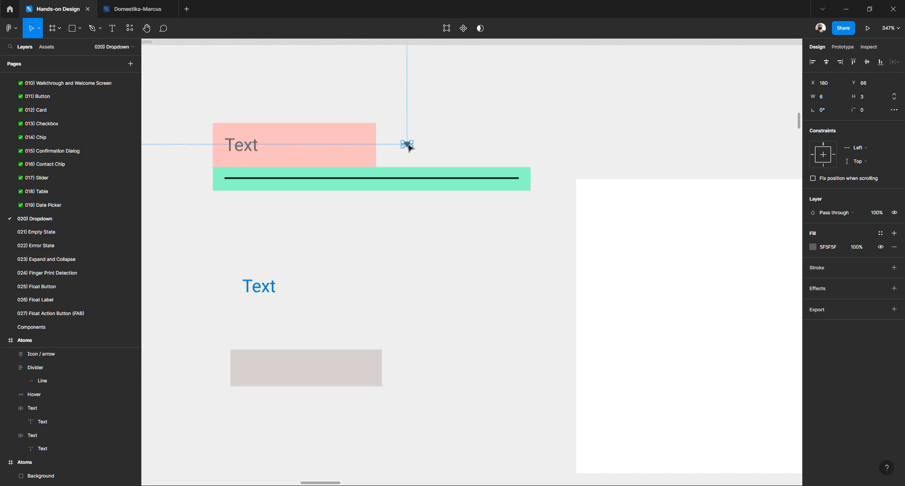
click(454, 143)
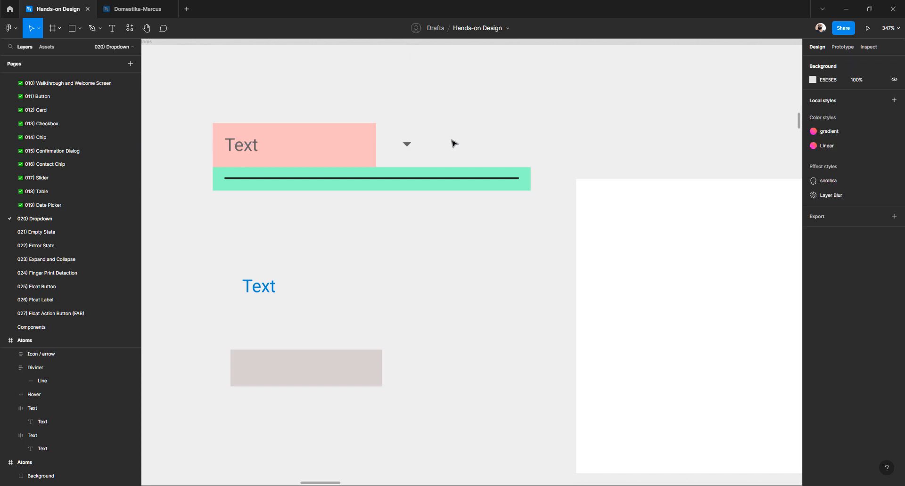
click(408, 145)
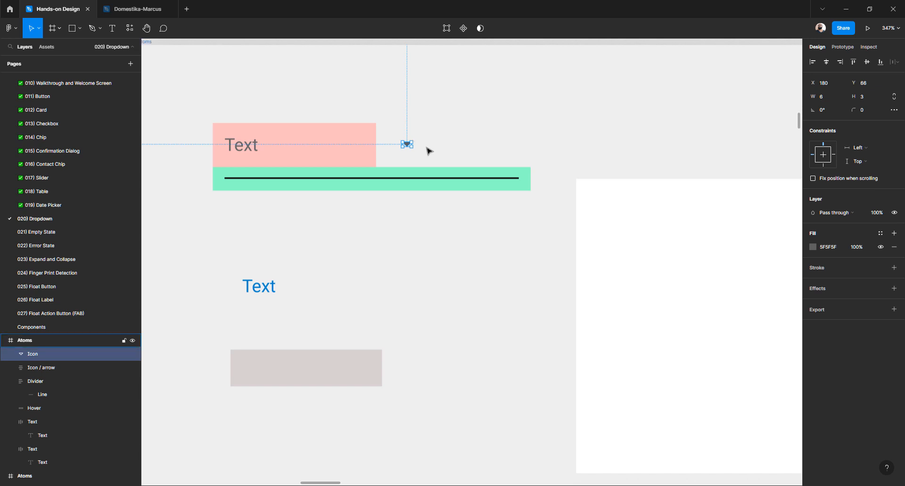
key(ctrl+z)
key(ctrl+z)
key(ctrl+z)
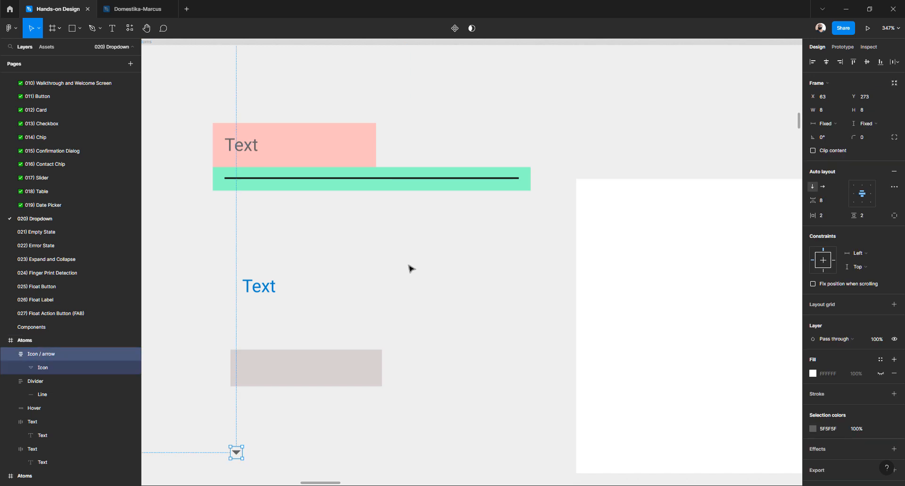
Show the fill of the Icon / arrow frame and change it to bright pink FF75F9
scroll(315, 382, down, 2)
click(253, 376)
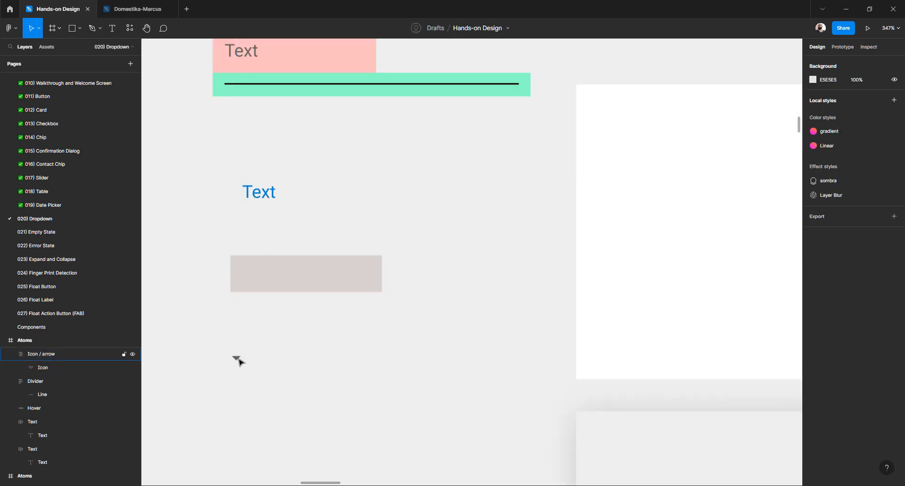
click(236, 360)
click(881, 374)
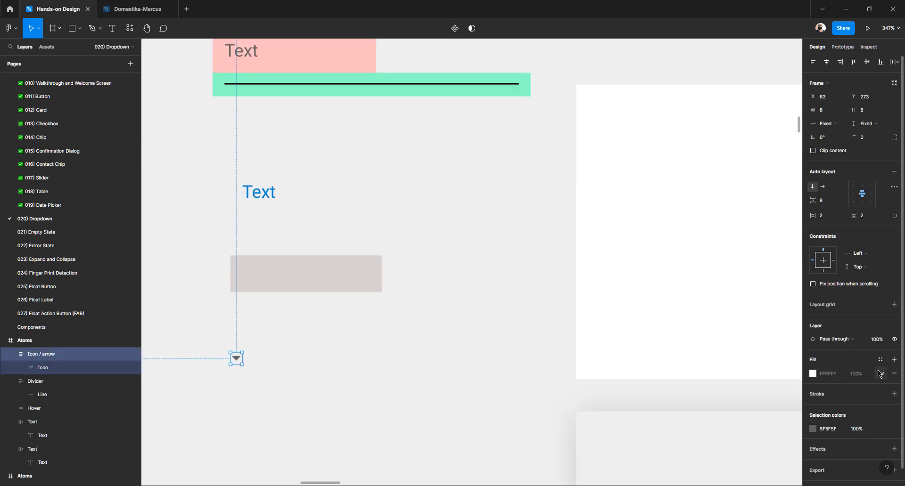
click(816, 373)
click(783, 273)
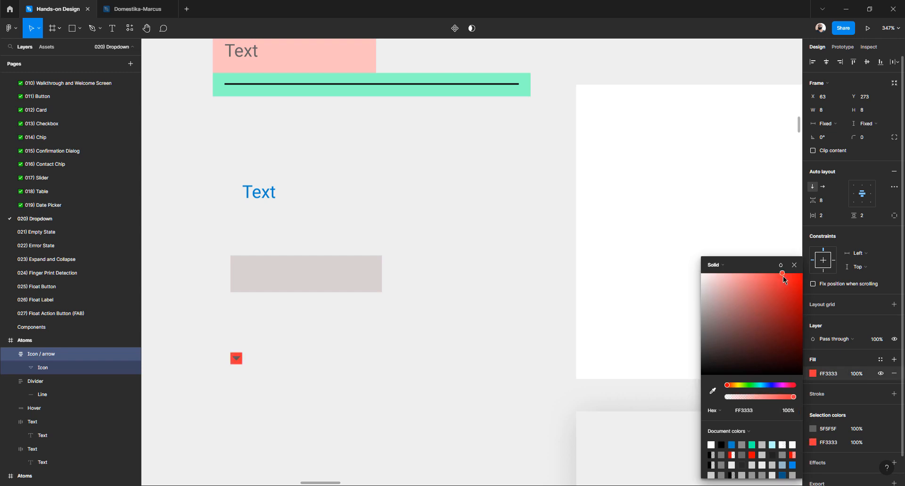
drag(767, 387, 783, 385)
drag(782, 274, 756, 274)
Move the Icon / arrow frame to X 174, Y 64, beside the pink Text atom
click(251, 356)
drag(238, 359, 420, 127)
scroll(406, 156, up, 2)
click(381, 224)
drag(419, 219, 403, 148)
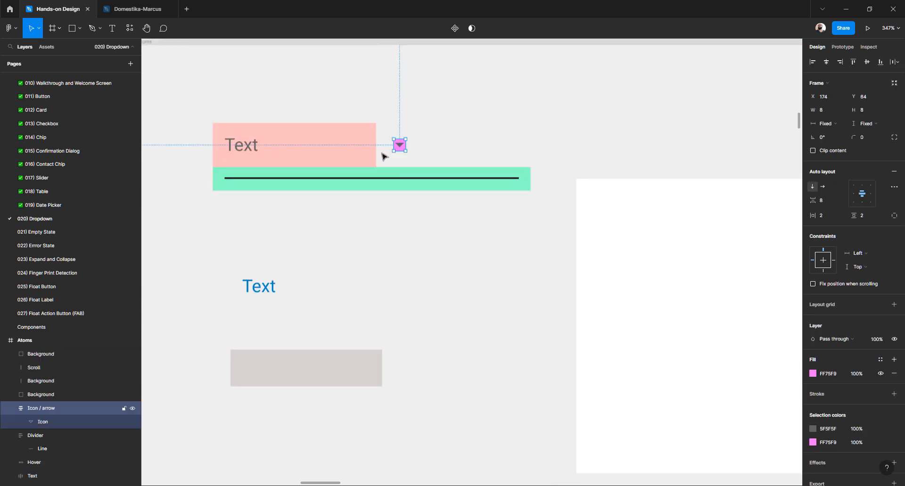
click(384, 218)
Try to narrow the Divider frame to a width of about 191 and undo the resize
click(518, 186)
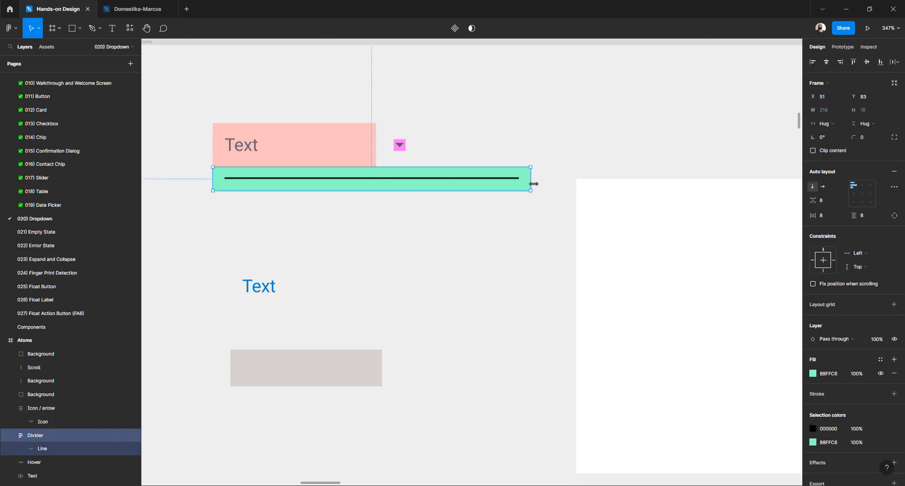
drag(534, 184, 493, 184)
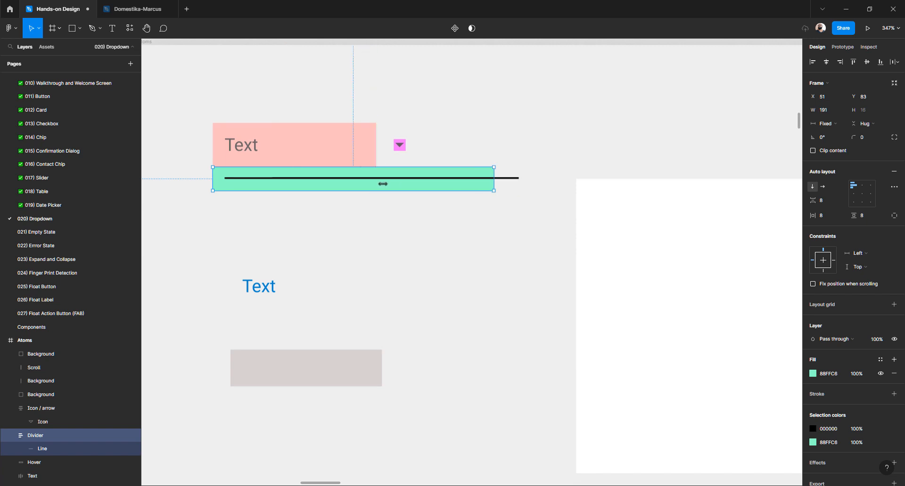
drag(383, 183, 354, 184)
key(ctrl+z)
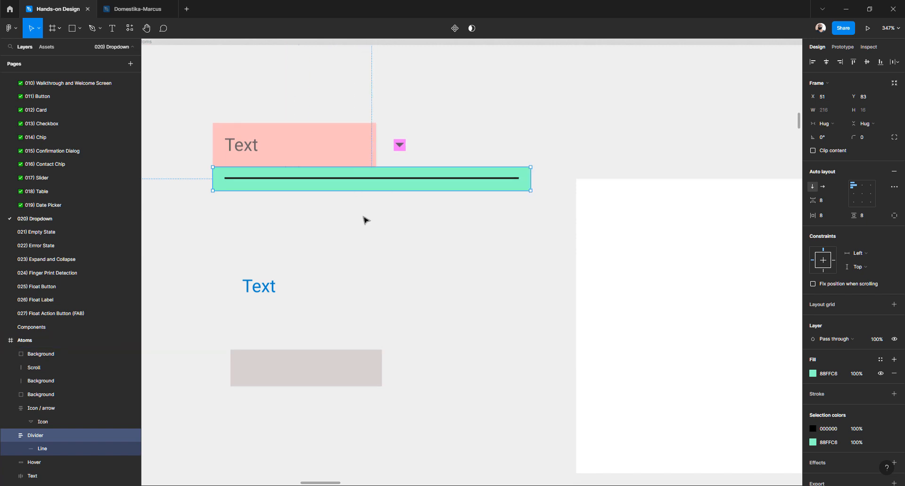
click(366, 220)
Narrow the Divider frame to a width of about 173 and return its horizontal resizing to Hug contents
click(367, 180)
drag(531, 181, 468, 186)
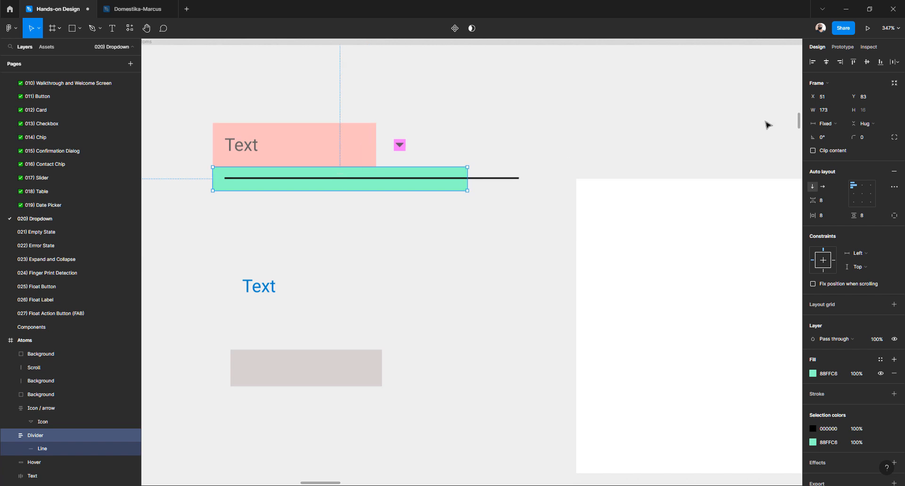
click(832, 124)
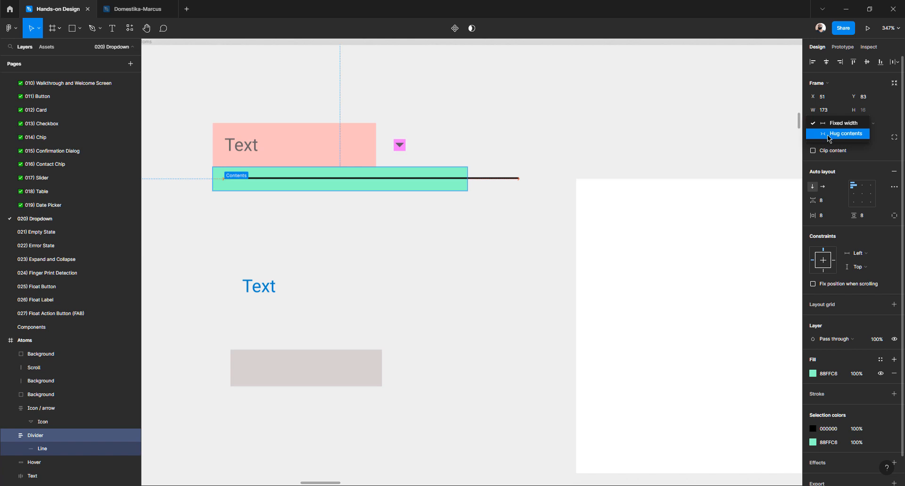
click(827, 135)
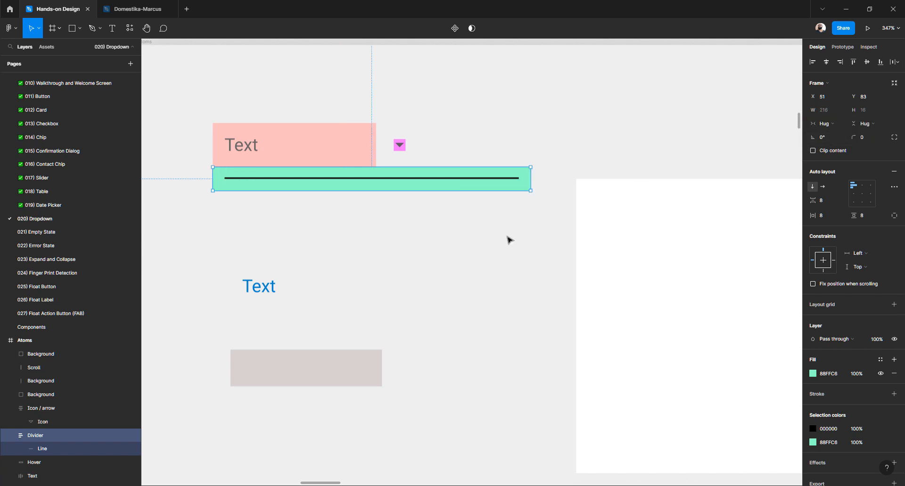
click(513, 214)
Shrink the Divider frame to a width of about 161 and restore Hug contents as its horizontal resizing
click(529, 187)
drag(529, 181, 445, 179)
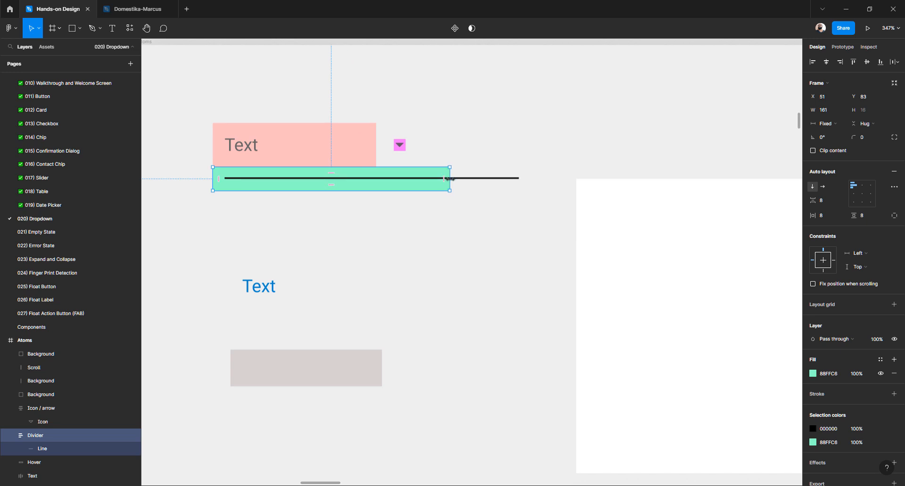
click(825, 124)
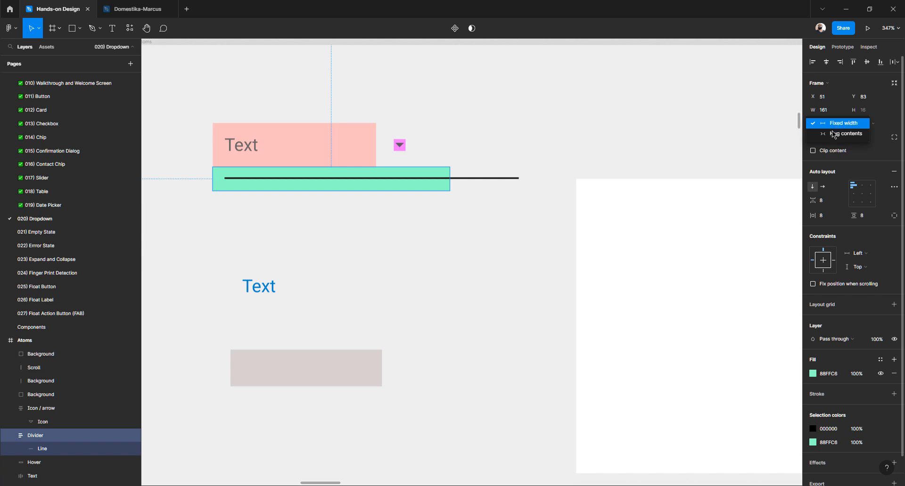
click(828, 135)
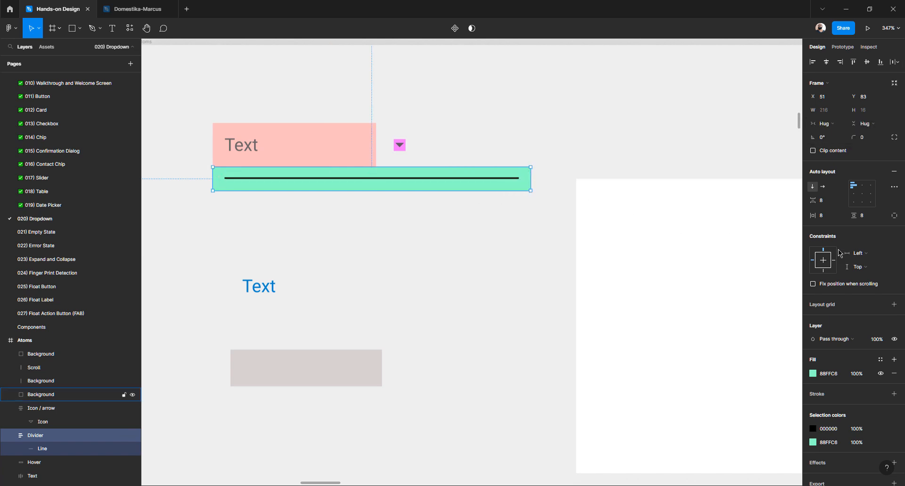
click(503, 234)
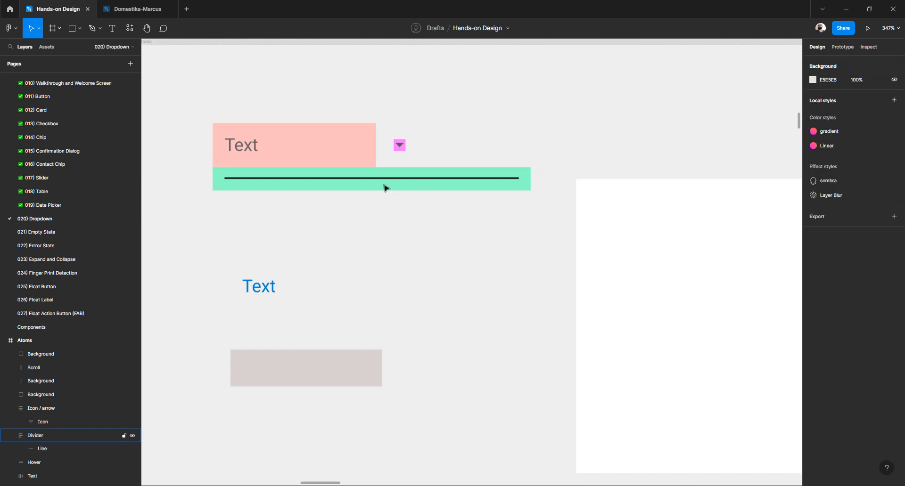
Examine the resizing settings of the Line inside the Divider frame and of the frame itself
click(383, 184)
click(382, 200)
click(403, 183)
click(403, 182)
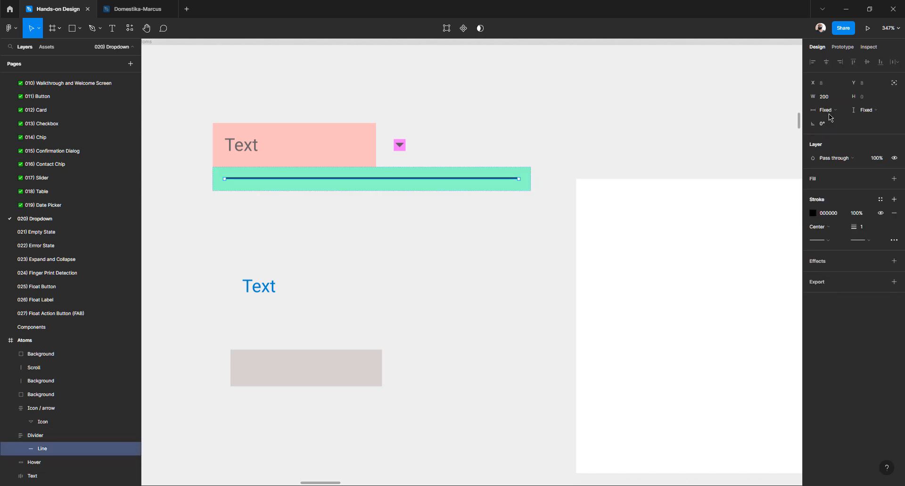
click(509, 194)
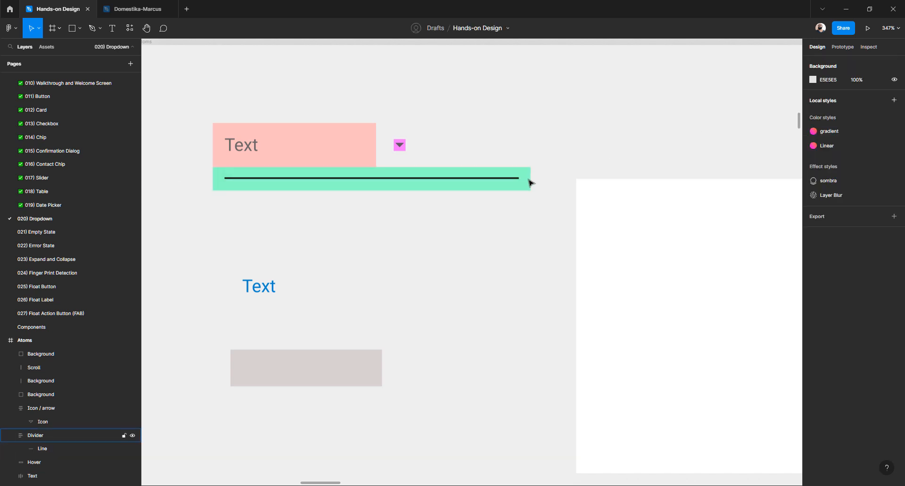
click(529, 179)
scroll(71, 410, down, 2)
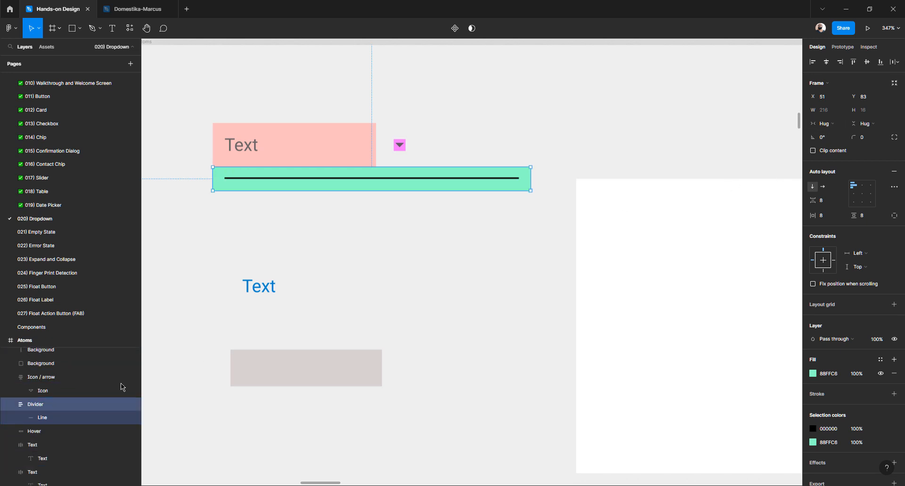
Set the horizontal resizing of the Line inside the Divider frame to Fill container
click(47, 418)
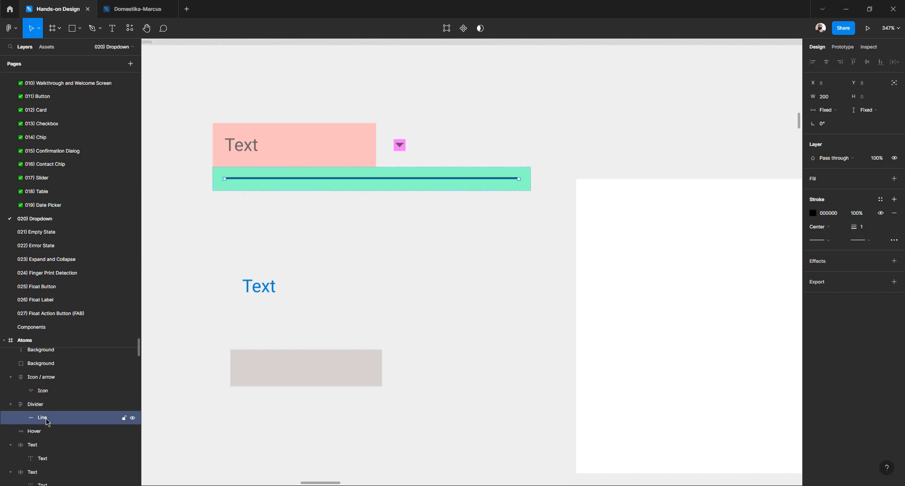
click(830, 111)
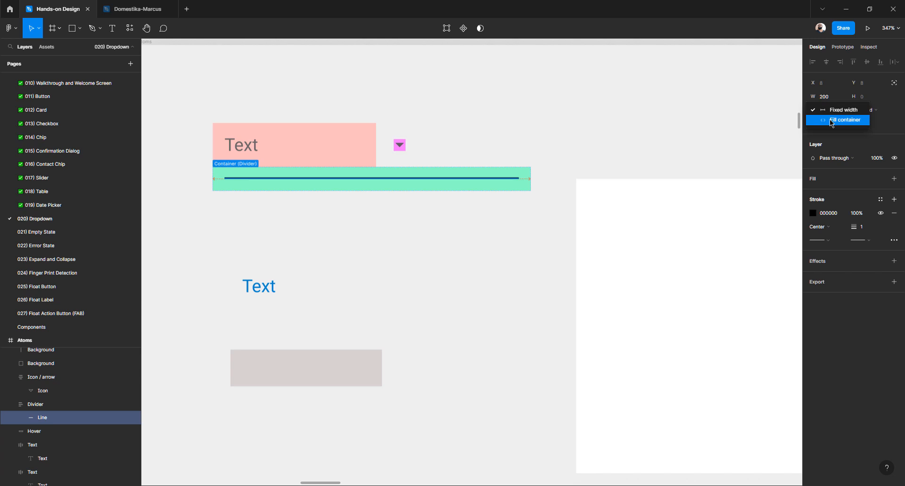
click(832, 121)
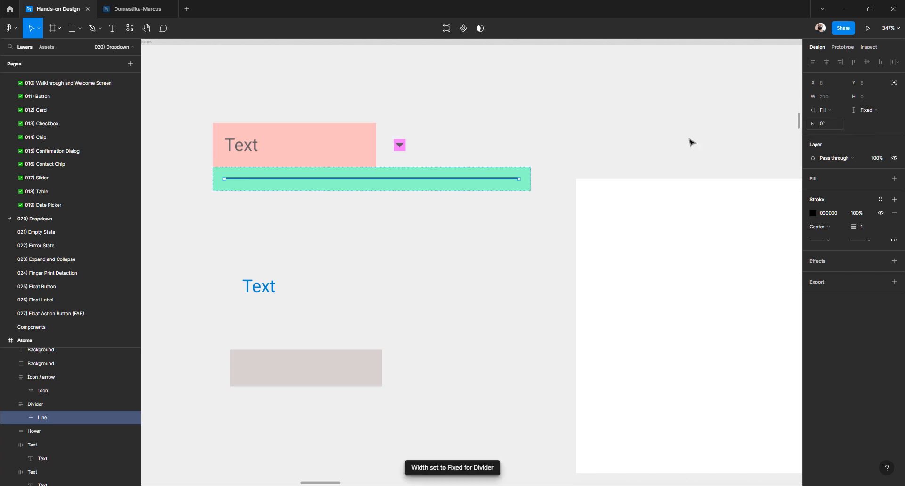
Recheck the Line's Fill container setting and narrow the green Divider frame to a width of about 203
click(528, 178)
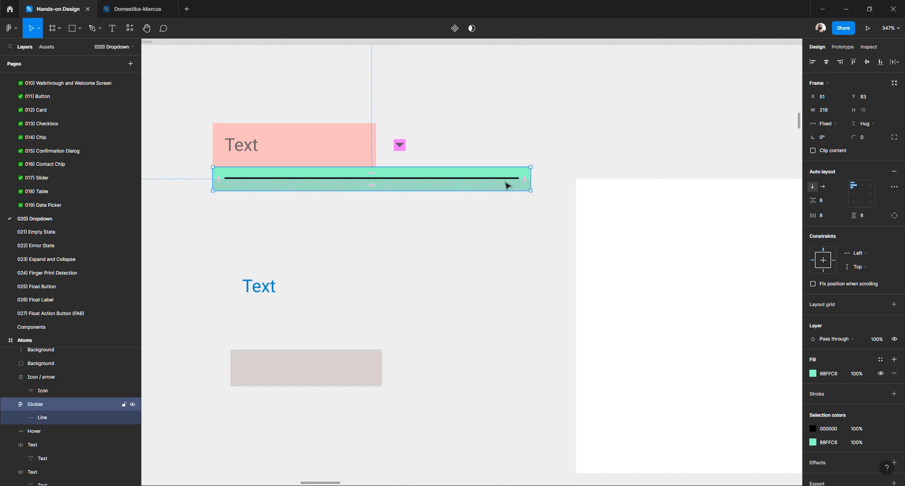
click(506, 182)
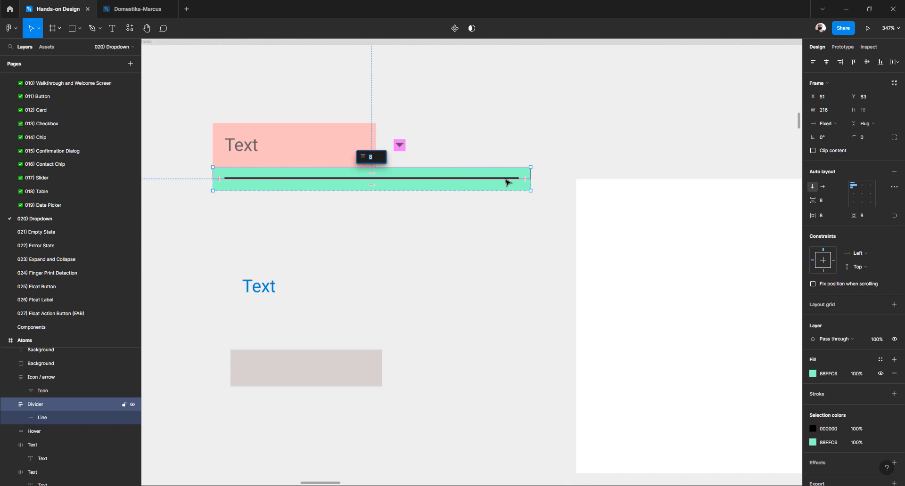
click(507, 182)
click(835, 112)
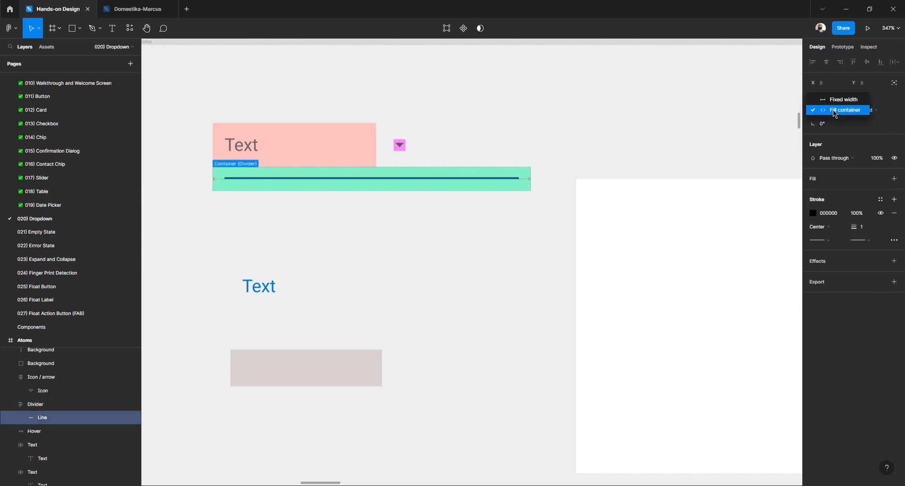
click(834, 112)
click(579, 161)
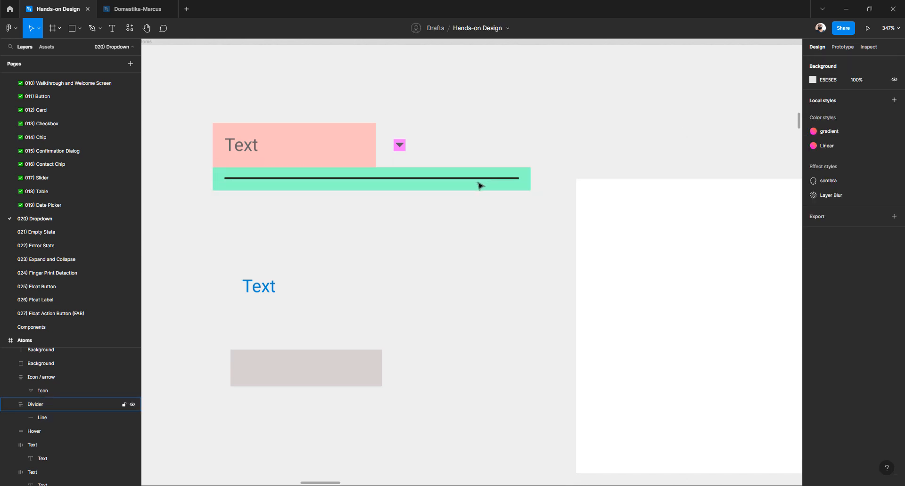
click(528, 178)
drag(529, 176, 511, 178)
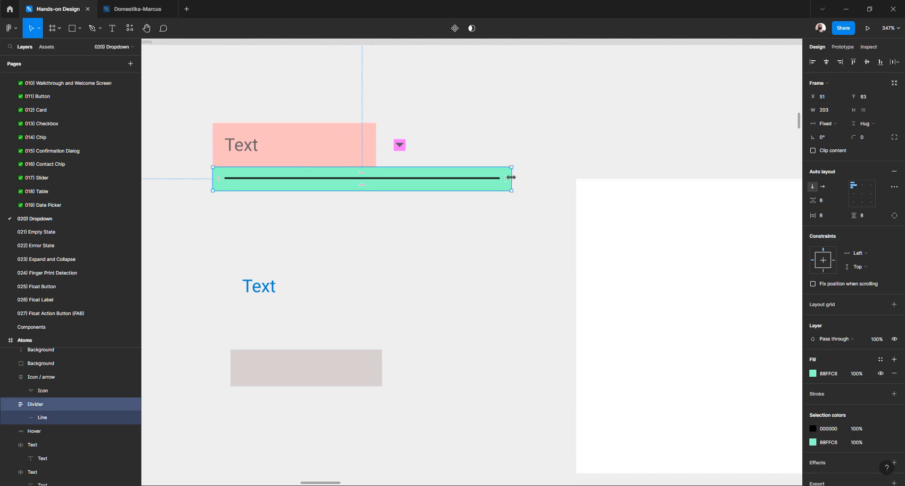
Narrow the pink Text frame to a width of about 100 and inspect the text layer inside it
click(317, 158)
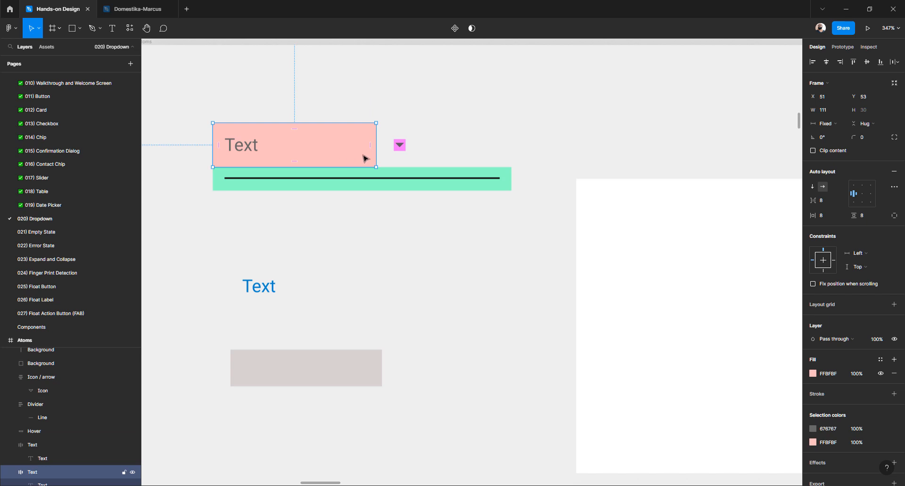
mouse_move(374, 155)
mouse_down()
mouse_move(349, 155)
mouse_move(360, 155)
mouse_up()
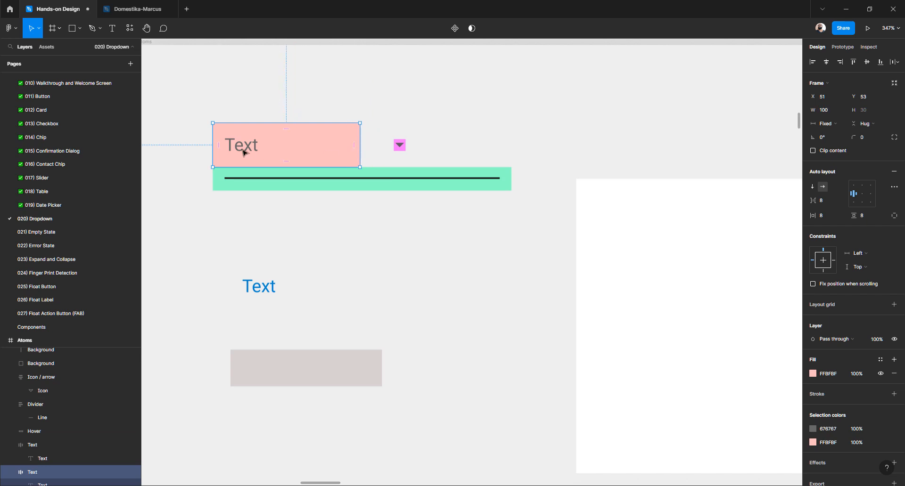
double_click(244, 152)
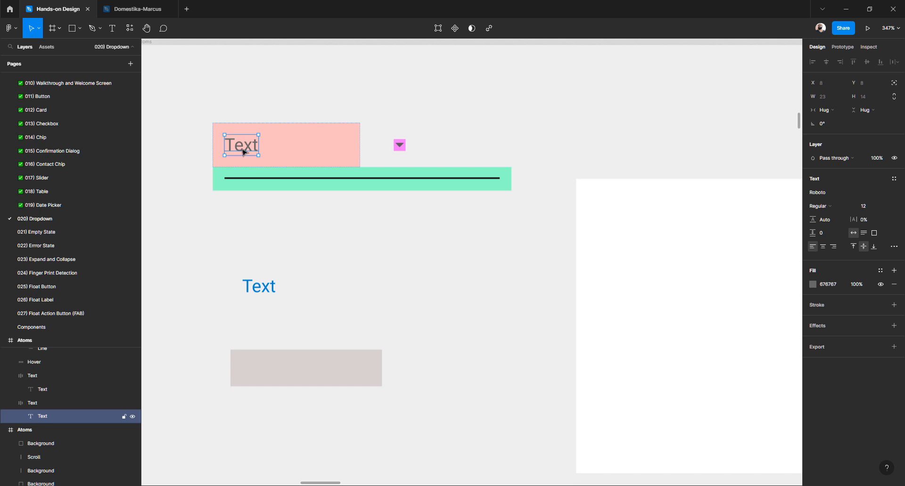
click(253, 110)
Set the horizontal resizing of the pink Text frame to Hug contents
click(250, 147)
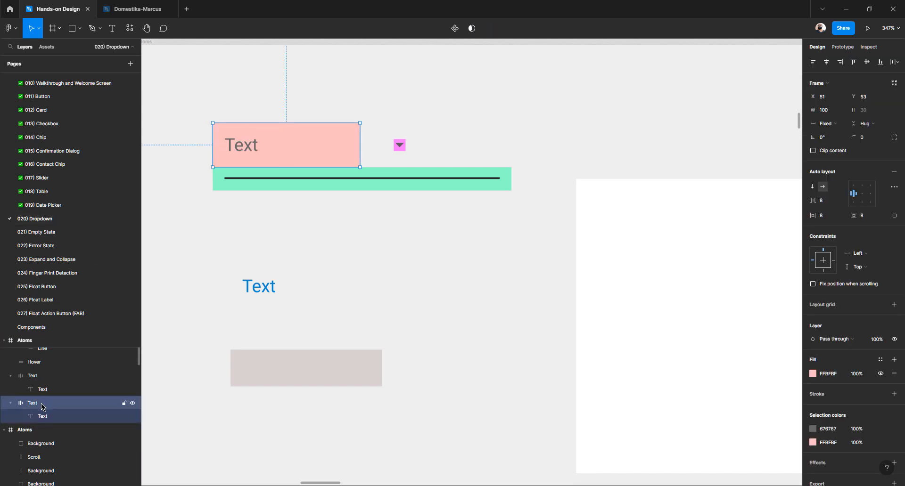
click(830, 123)
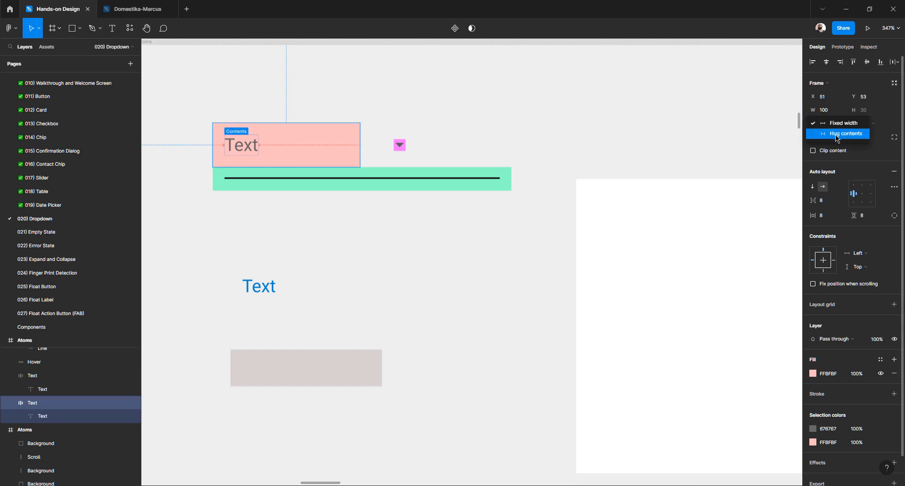
click(837, 135)
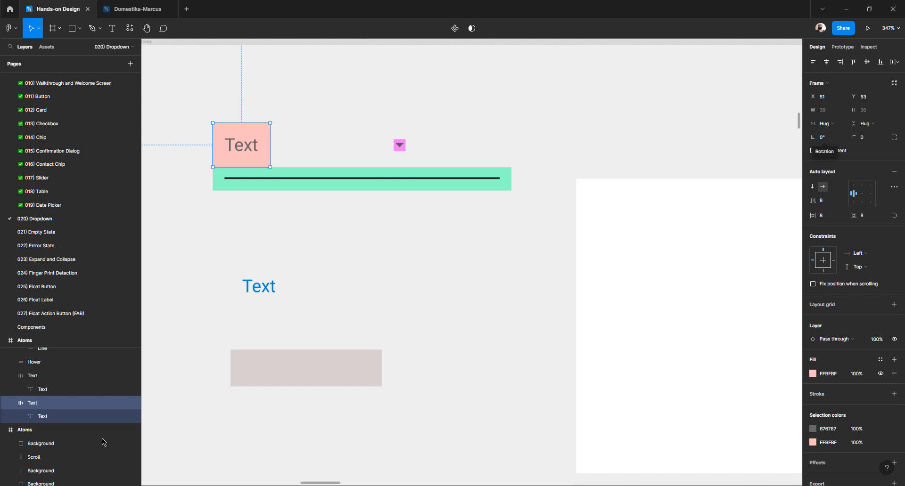
Set the horizontal resizing of the text layer inside the pink Text frame to Fill container
click(51, 417)
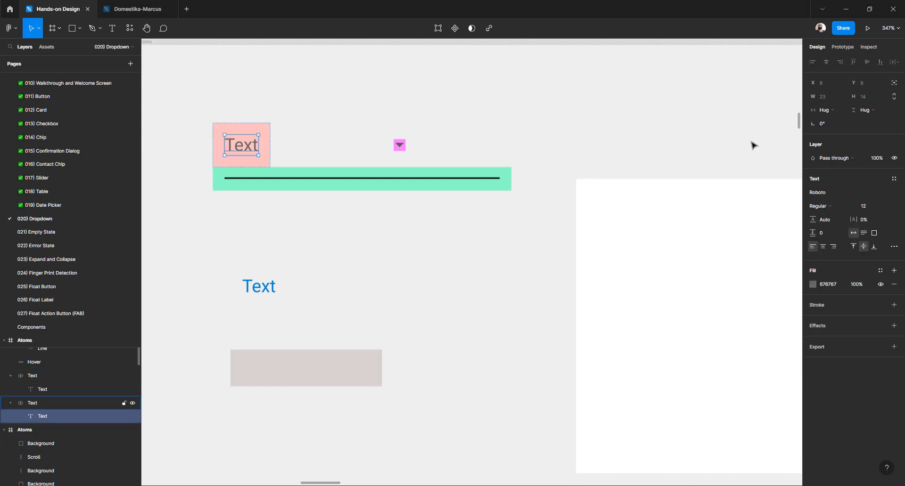
click(830, 112)
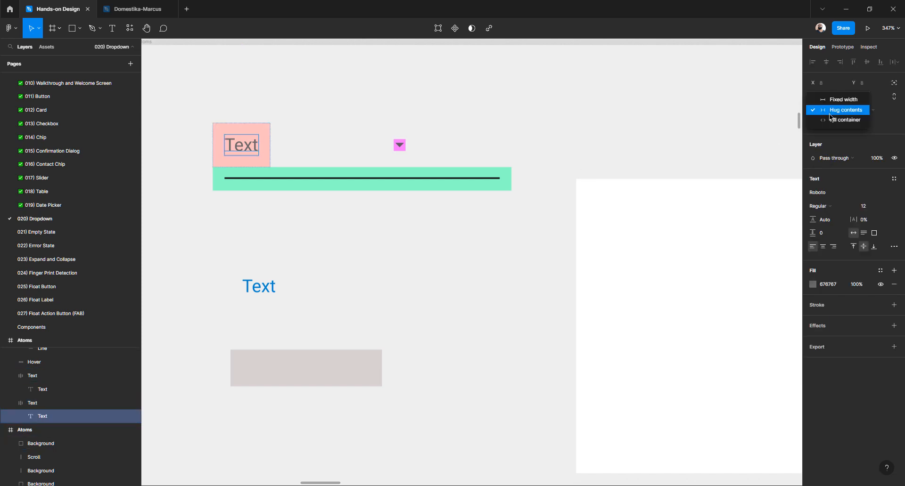
click(832, 122)
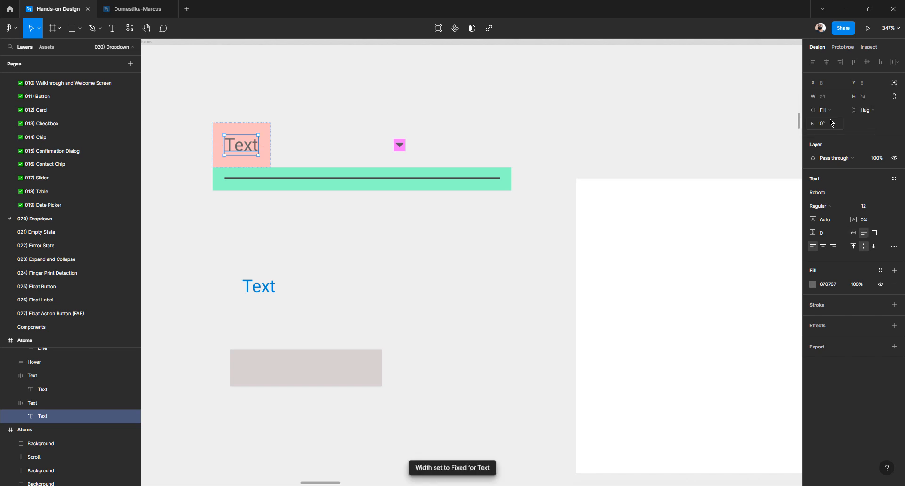
Widen the pink Text frame to a width of about 84 and inspect the text layer inside it
click(313, 137)
click(264, 146)
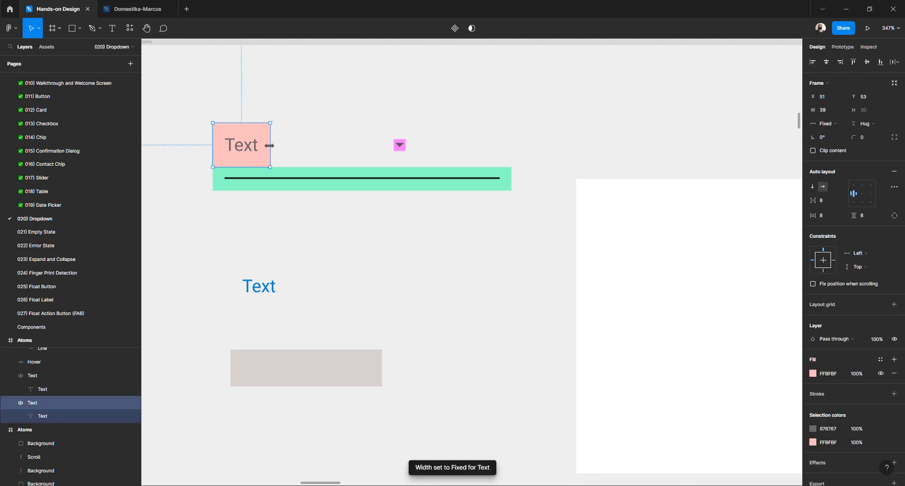
drag(271, 145, 336, 146)
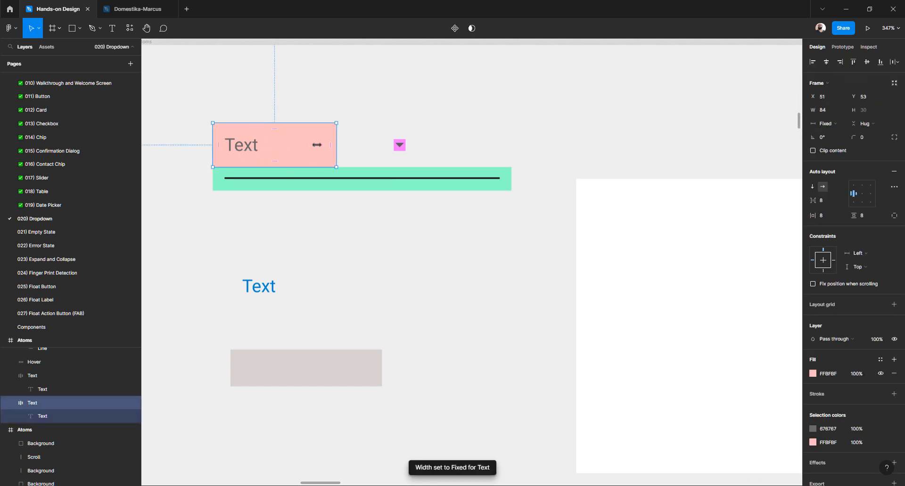
double_click(245, 150)
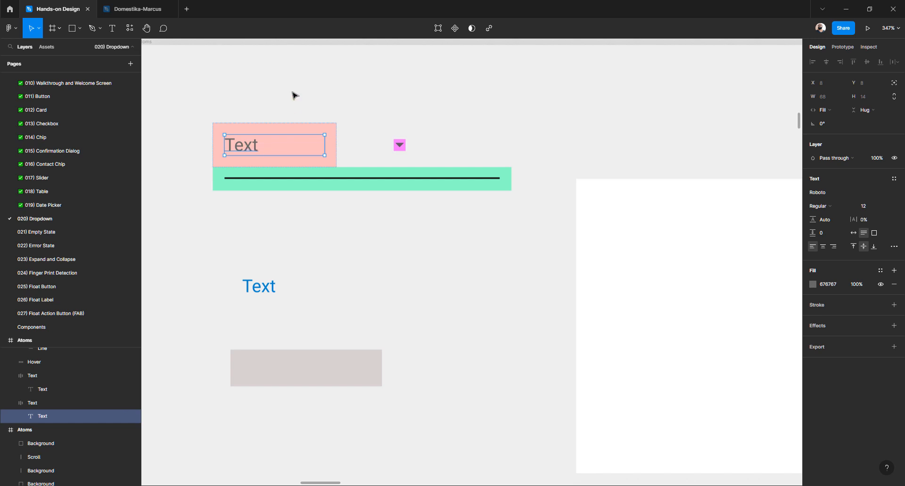
click(295, 106)
Narrow the pink Text frame to a width of about 67
click(293, 143)
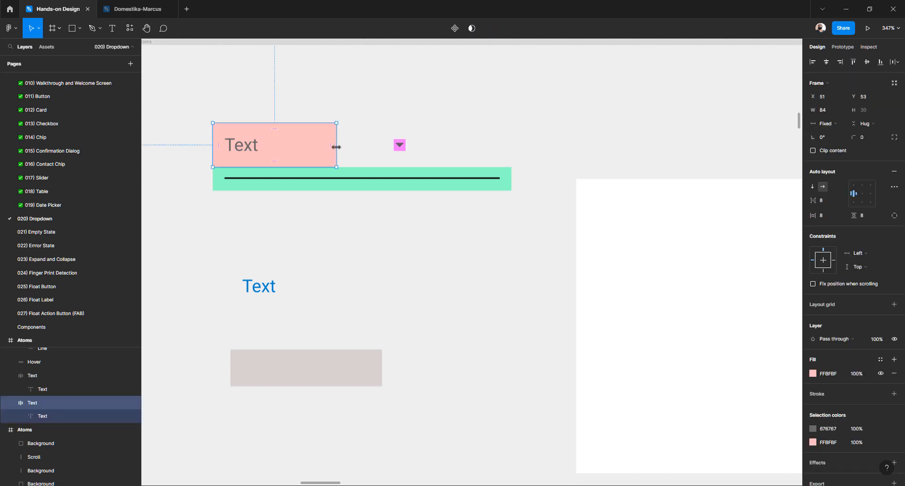
drag(336, 147, 311, 149)
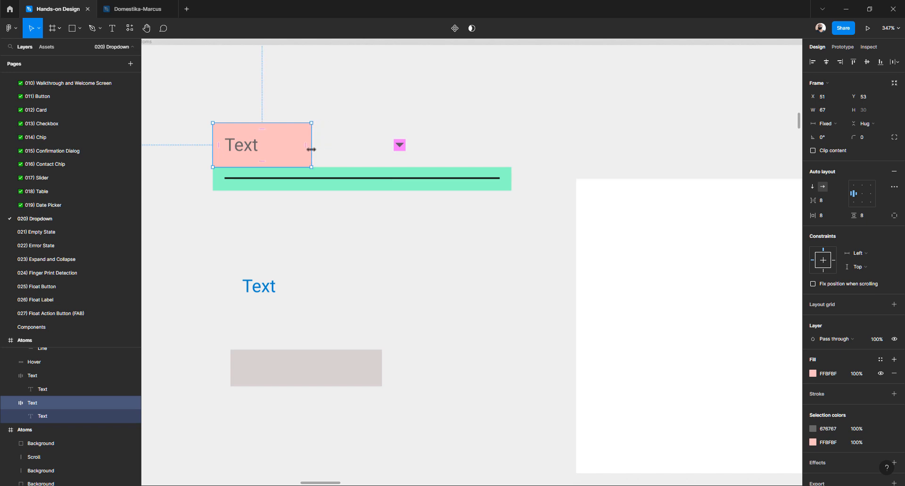
click(393, 134)
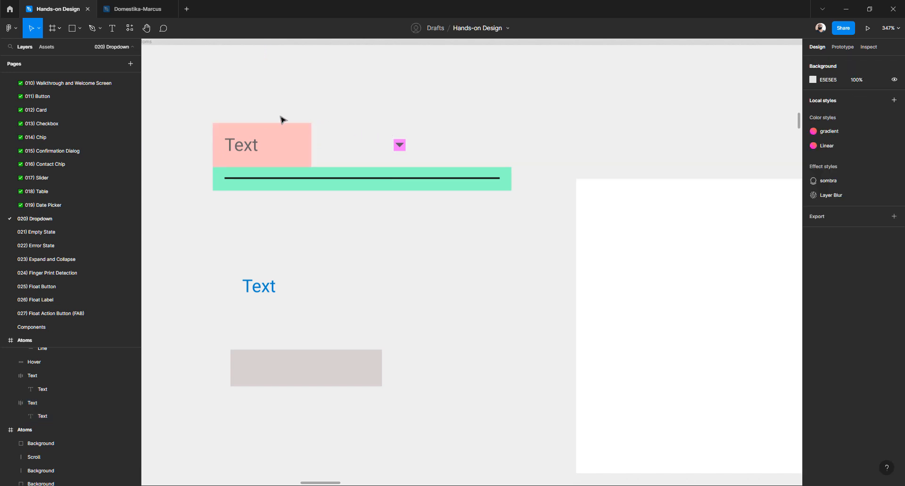
click(287, 136)
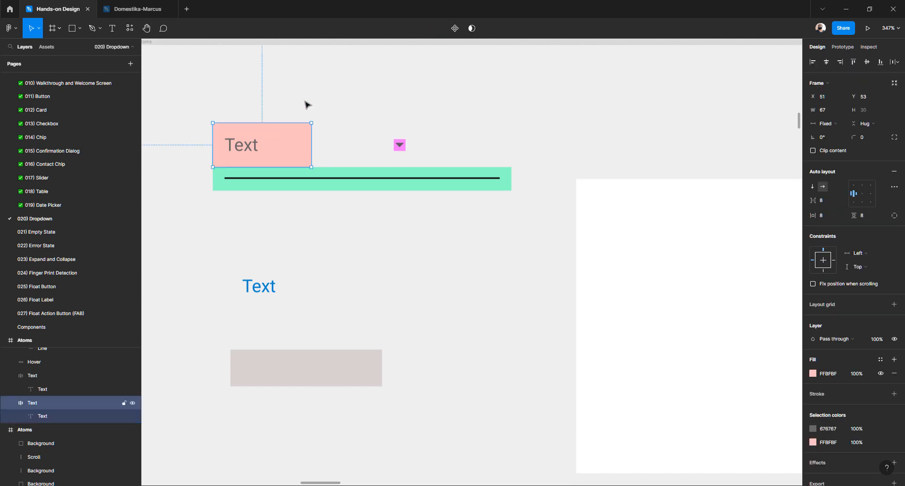
click(307, 104)
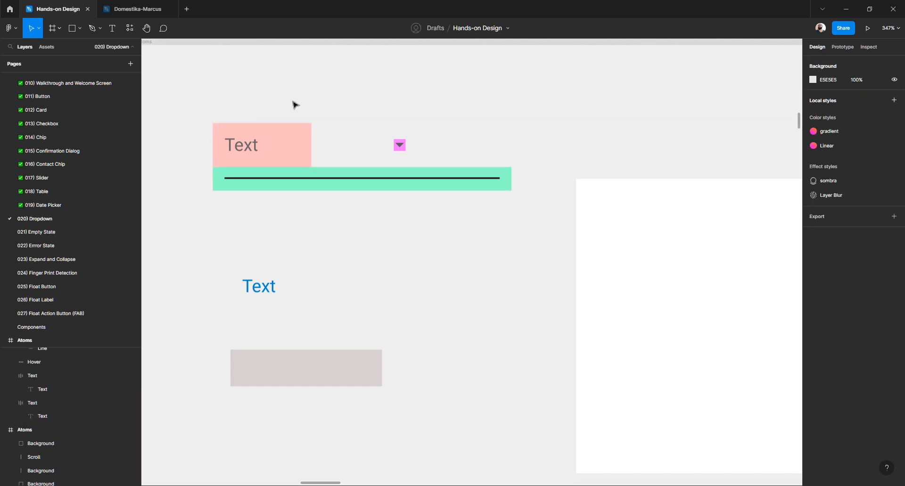
click(277, 147)
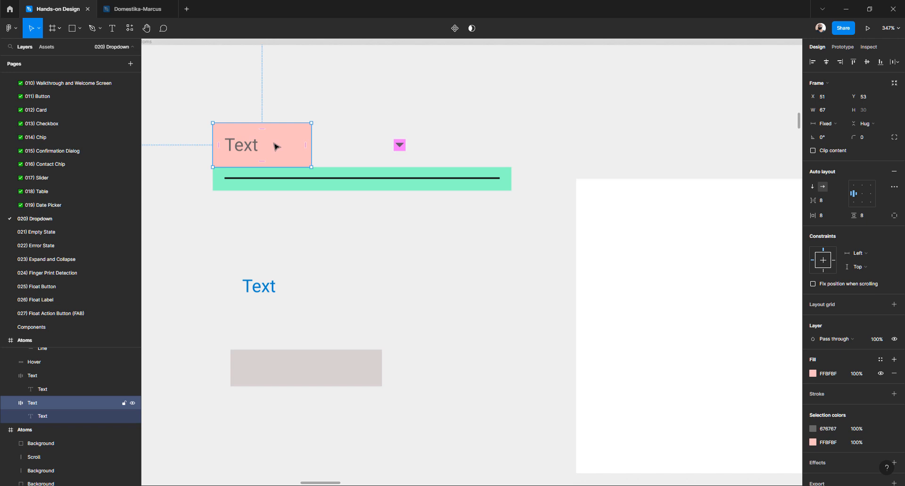
click(216, 101)
Combine the pink Text frame and the arrow icon into one horizontal auto layout frame
drag(201, 106, 421, 160)
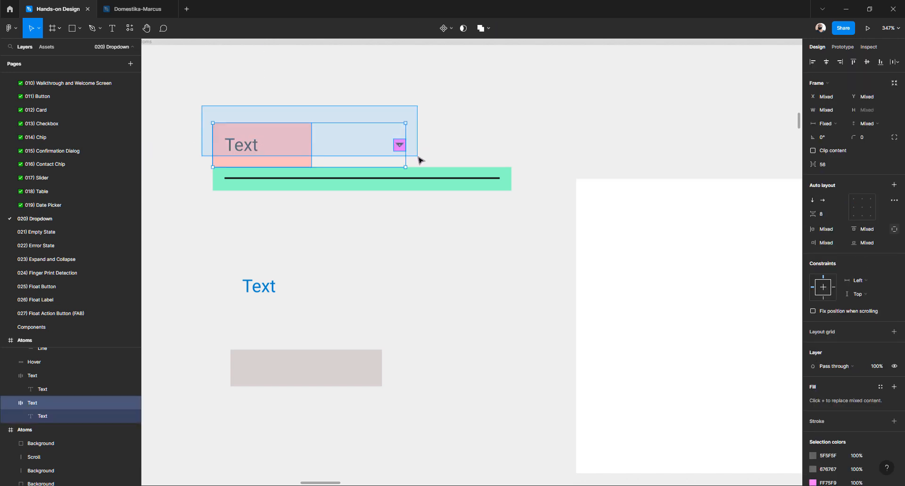
click(421, 160)
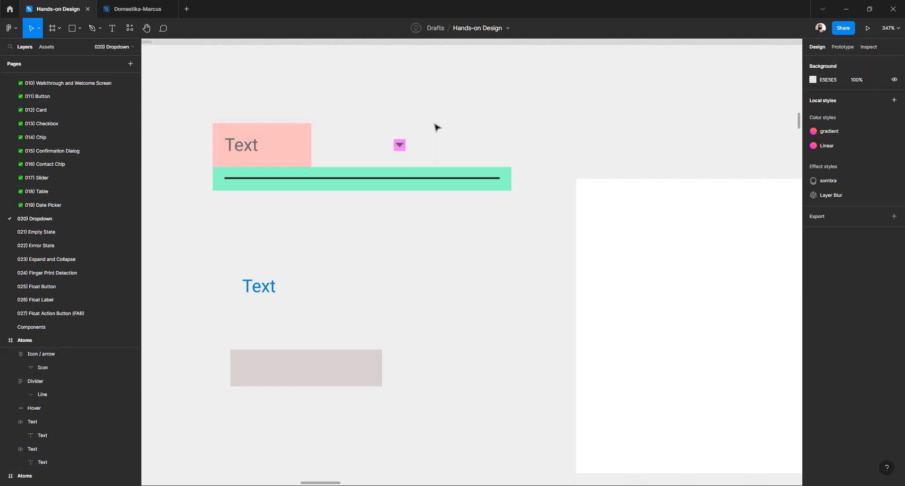
drag(439, 118, 238, 164)
key(shift+a)
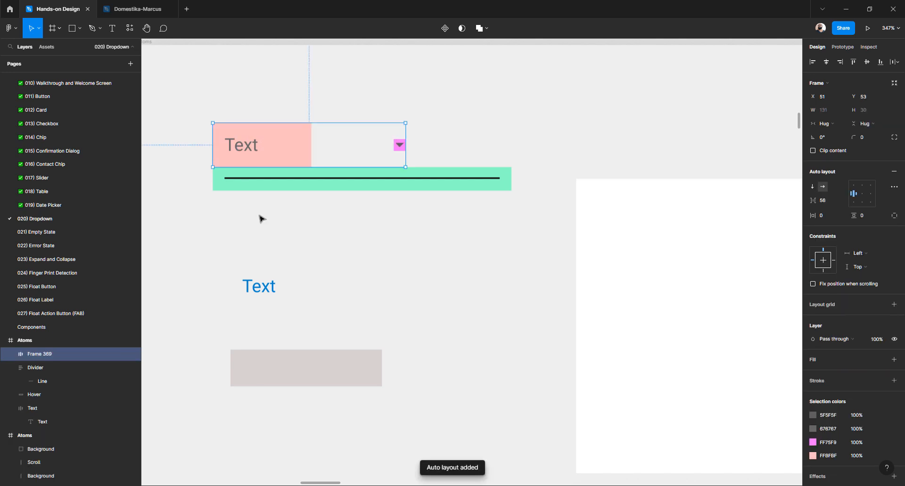
Hide and show the new auto layout frame several times to check which elements it contains
click(132, 354)
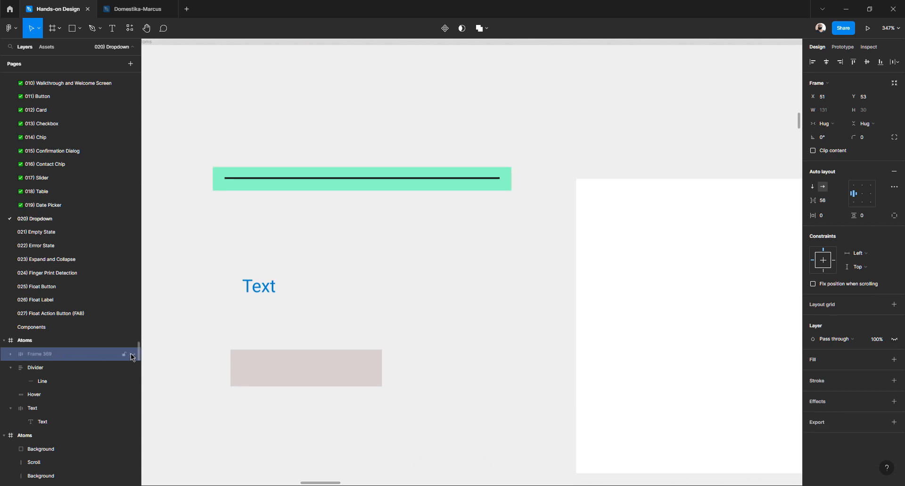
click(132, 356)
click(132, 356)
click(132, 355)
click(132, 355)
click(132, 355)
Expand the new auto layout frame's layers and rename the frame as "Text + Icon"
click(11, 354)
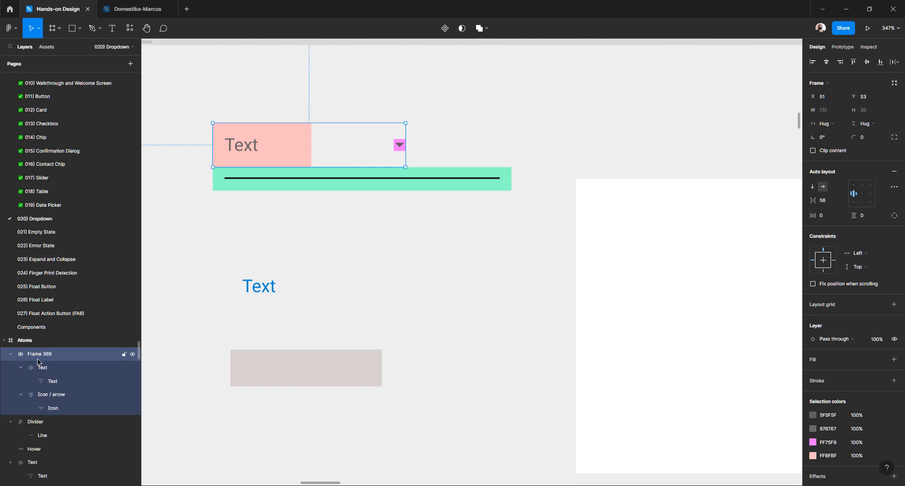
double_click(40, 357)
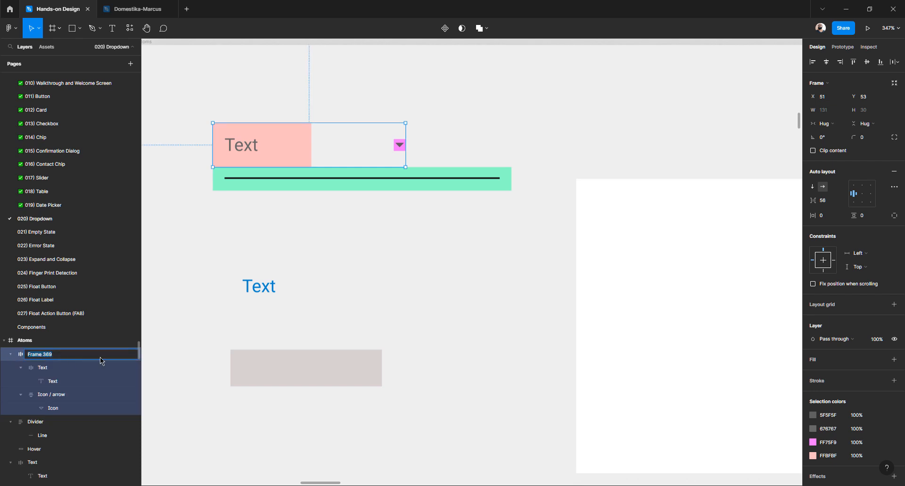
text(Text + Icon)
key(Return)
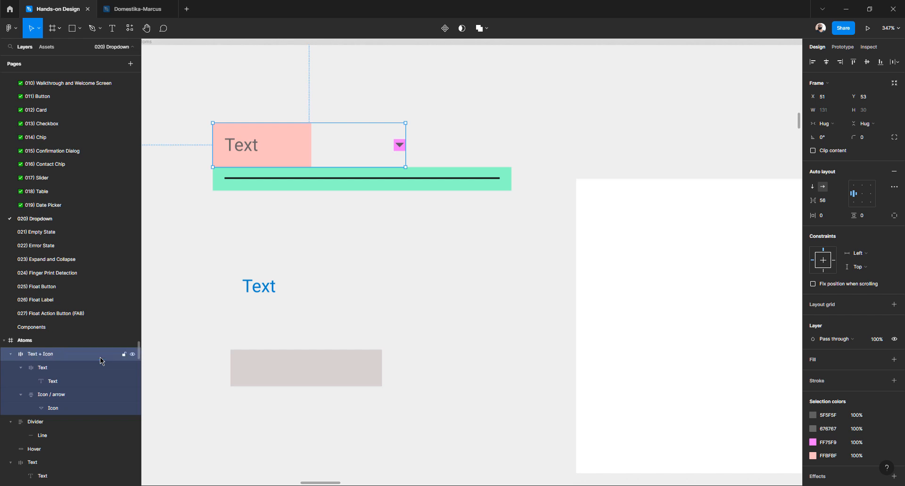
Collapse the Text and Icon / arrow layers nested in the Text + Icon frame, keeping the Text frame selected
click(21, 368)
click(40, 371)
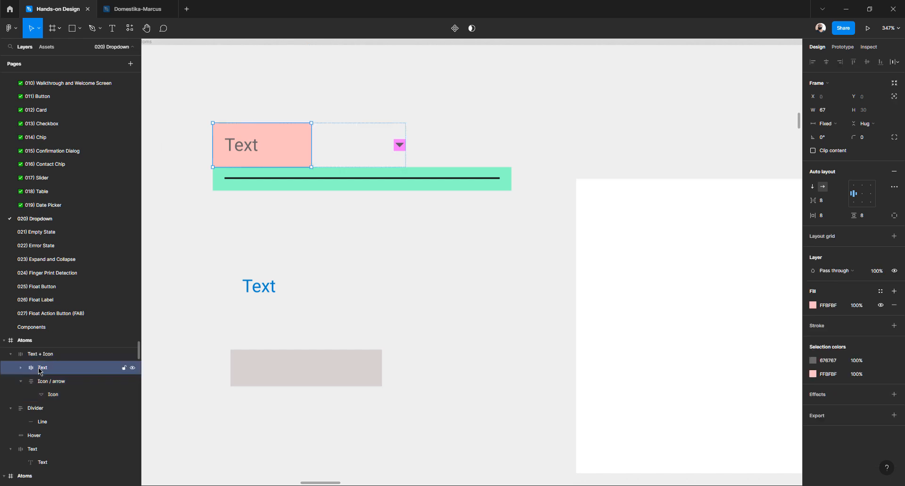
click(21, 382)
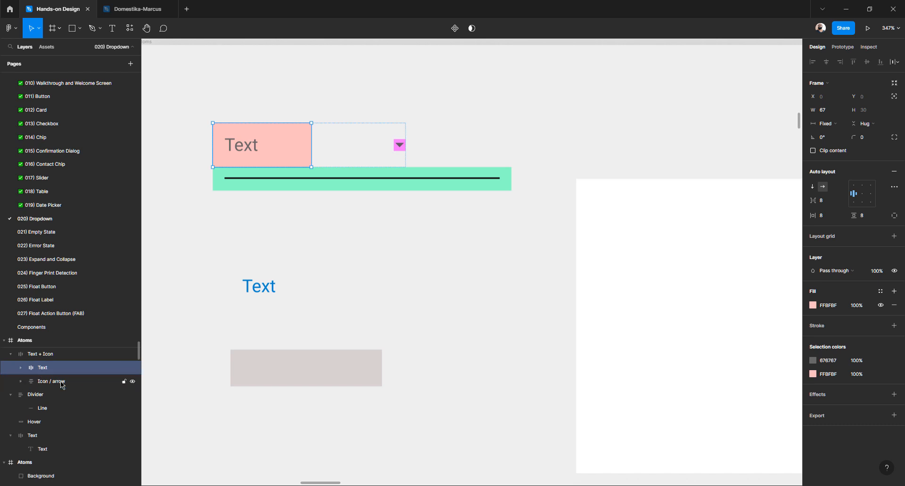
Give the Text + Icon frame a solid light violet fill, ACAAFF
click(61, 384)
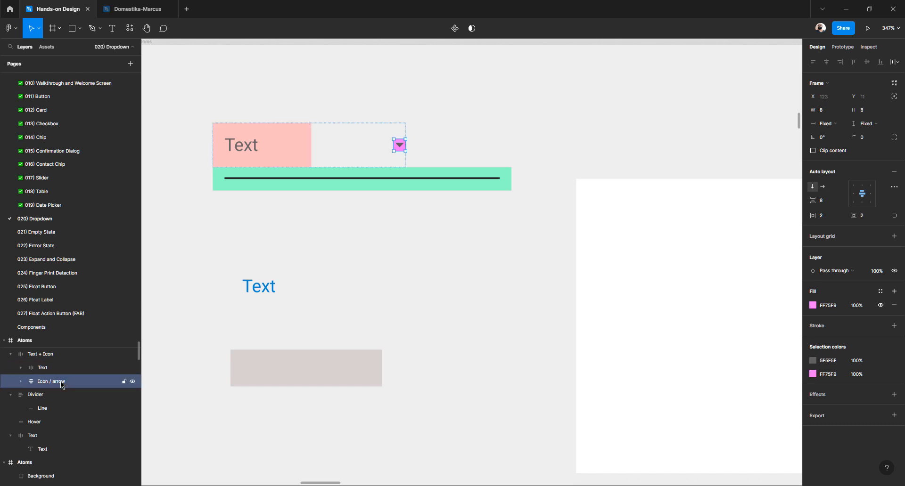
click(368, 257)
click(292, 151)
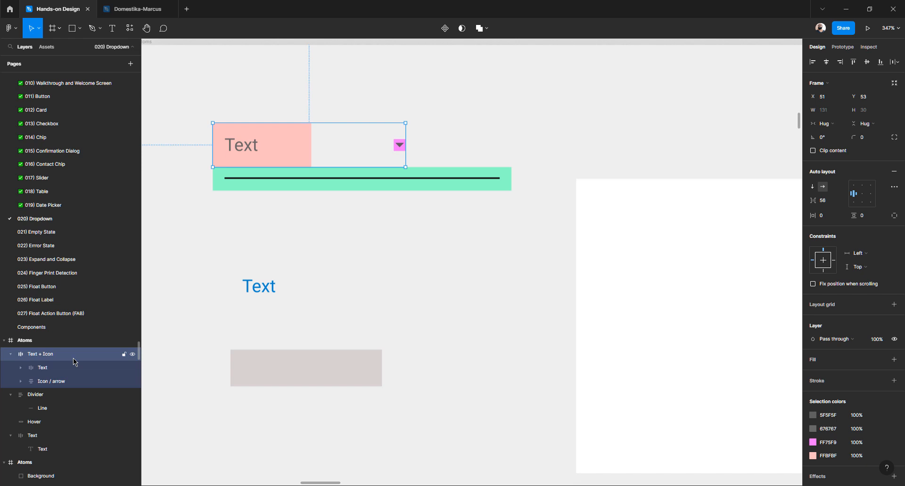
mouse_move(880, 363)
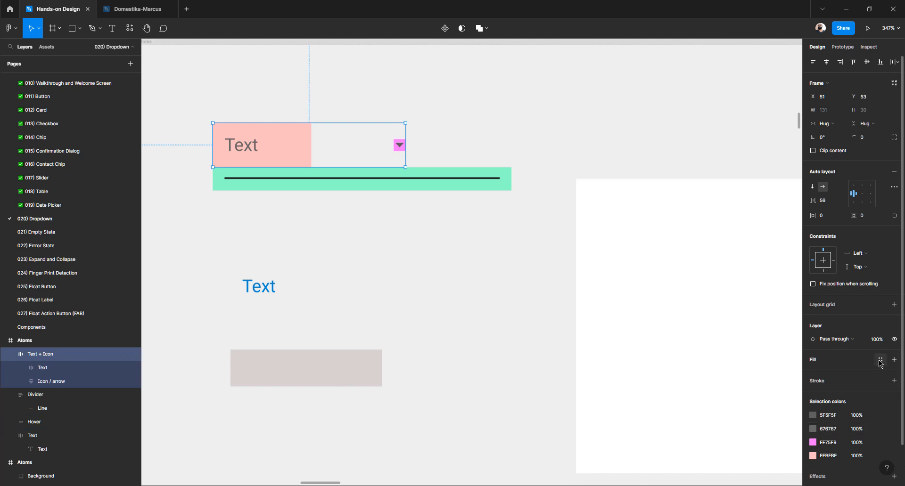
click(824, 363)
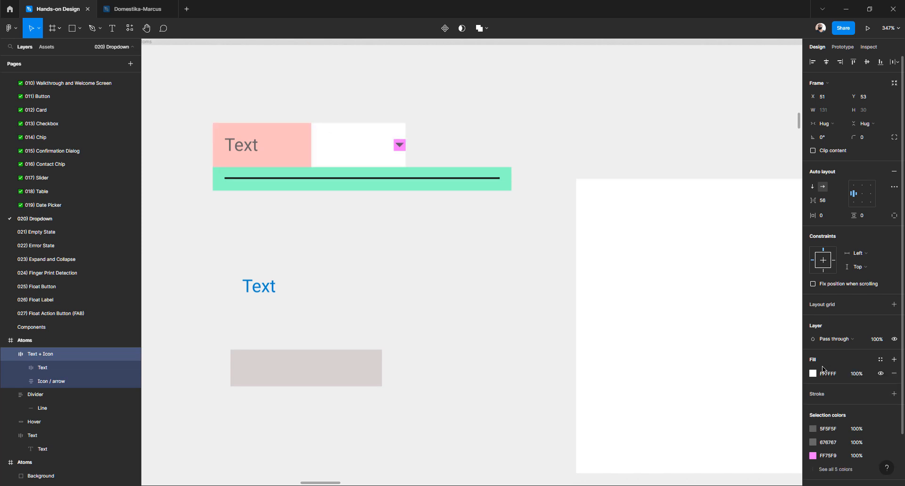
click(813, 374)
click(772, 386)
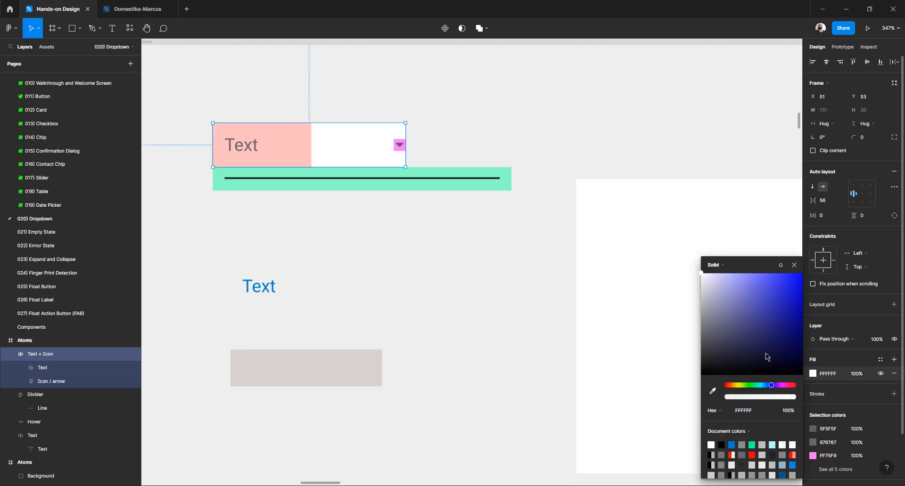
drag(751, 287, 736, 272)
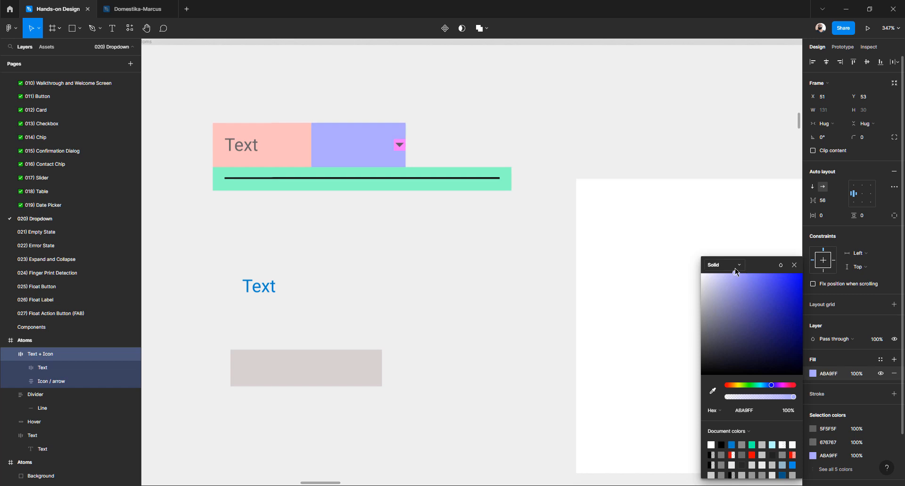
click(474, 268)
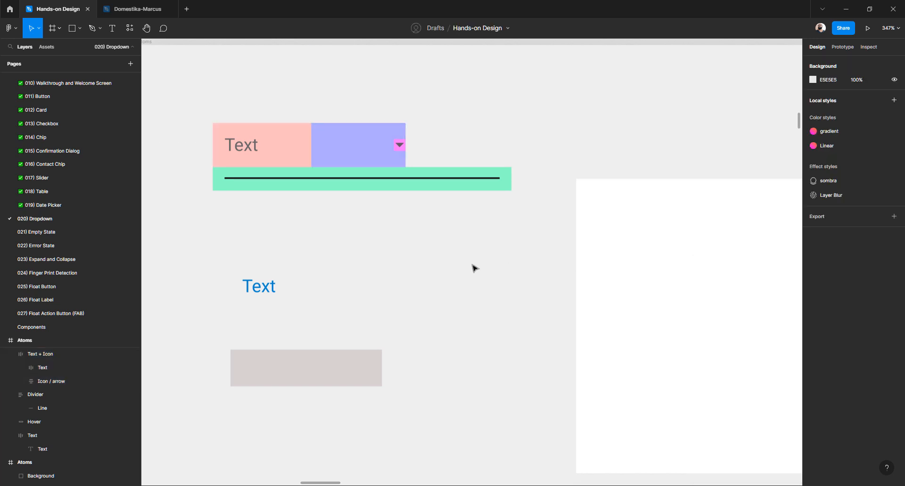
Widen the Text + Icon frame to 203 and set its nested Text frame's width to fill the container
click(284, 147)
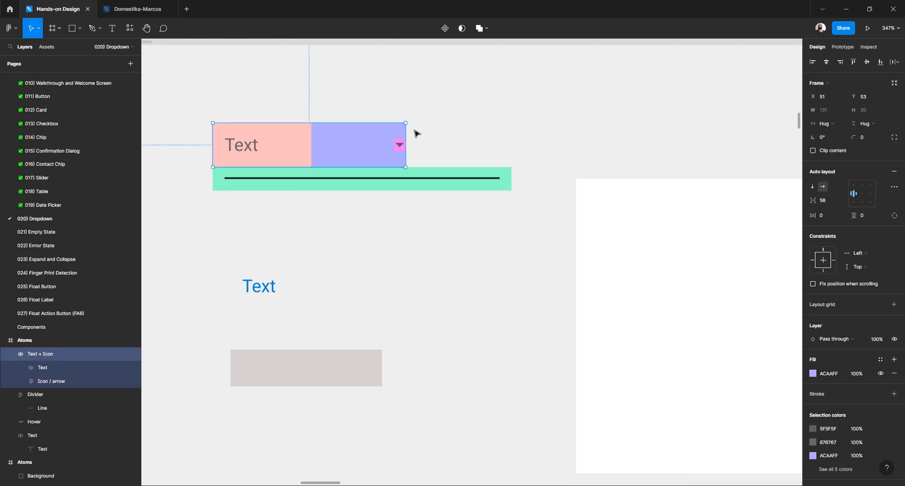
drag(406, 131, 510, 137)
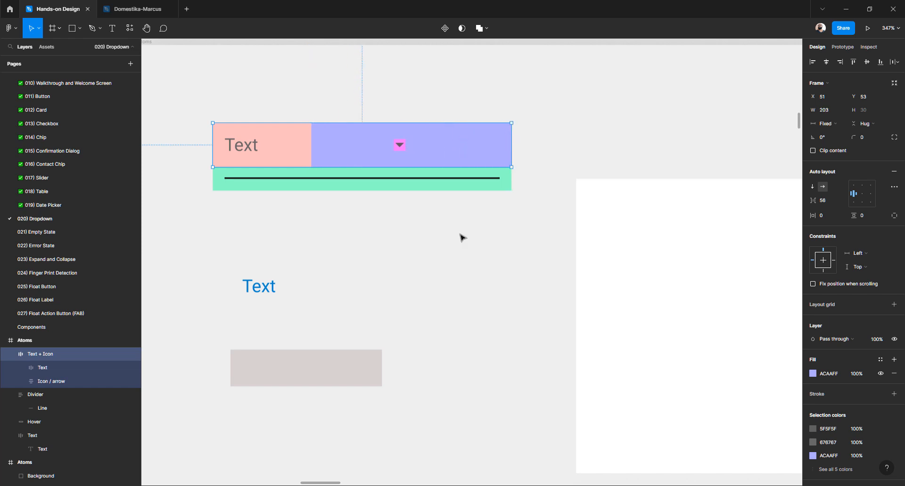
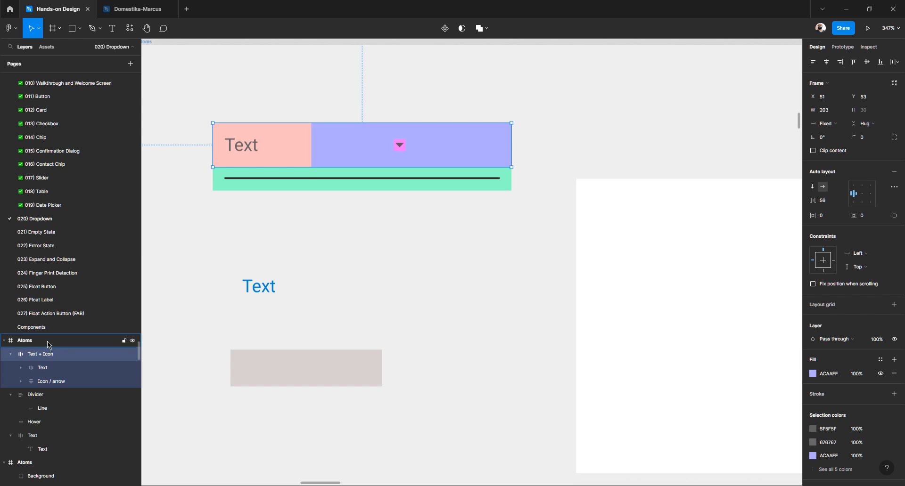
drag(51, 334, 77, 135)
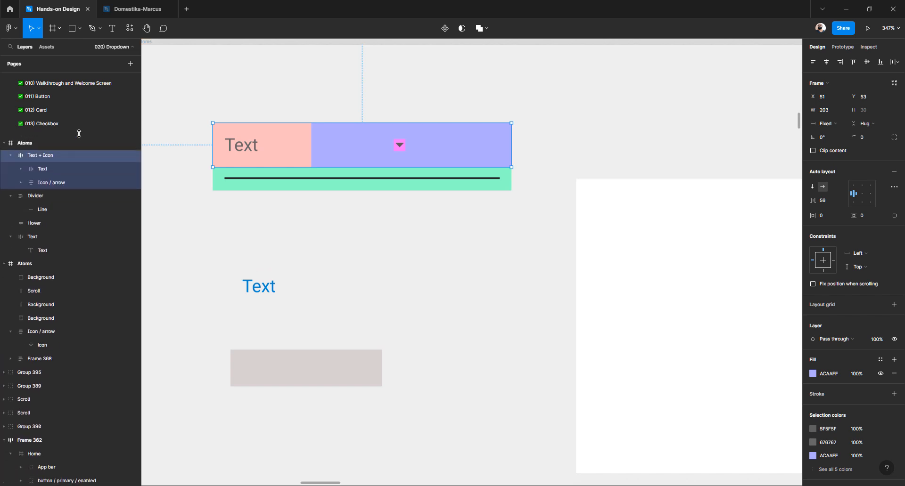
click(46, 173)
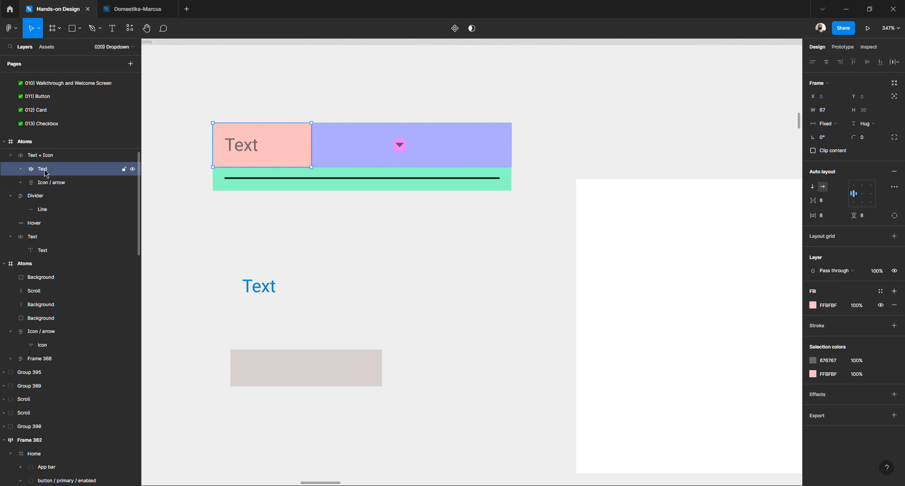
scroll(45, 173, up, 3)
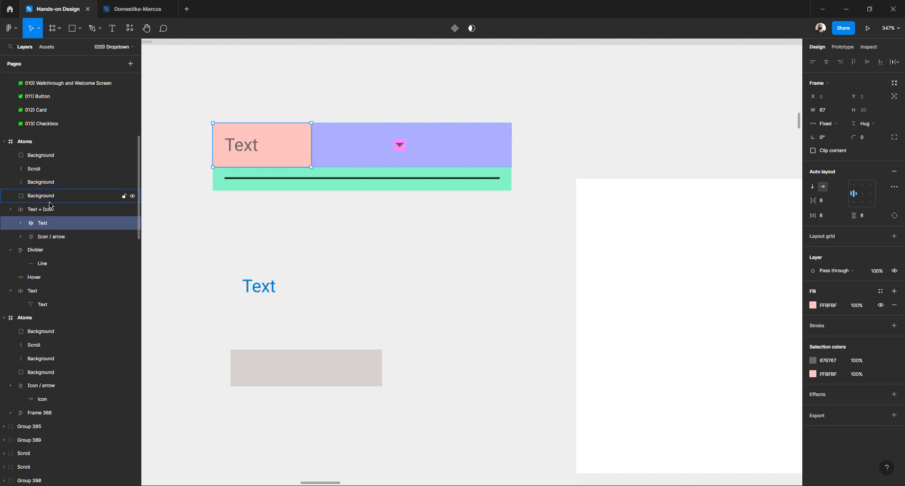
click(826, 126)
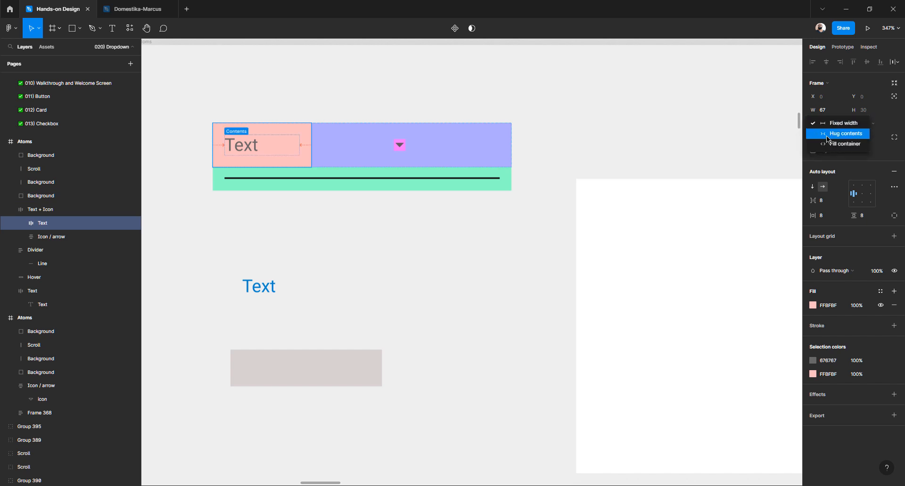
click(827, 145)
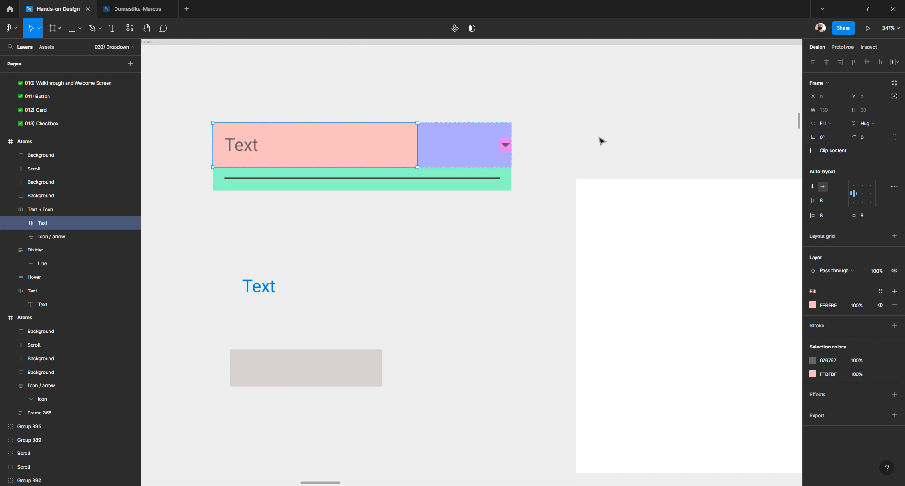
click(568, 140)
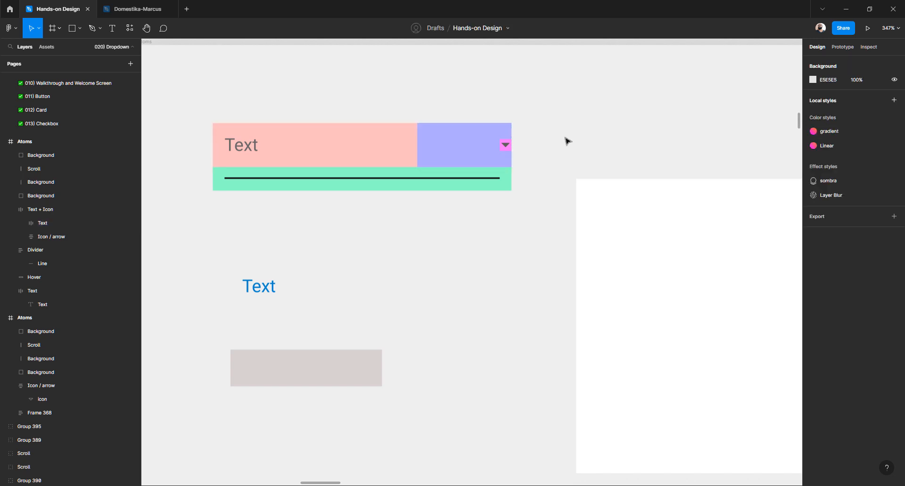
Resize the Text + Icon frame to a width of 202
click(399, 145)
mouse_move(513, 133)
mouse_down()
mouse_move(377, 137)
mouse_move(563, 128)
mouse_move(383, 132)
mouse_move(510, 135)
mouse_up()
click(541, 137)
Inspect the text layer, the arrow icon and the spacing between them inside the Text + Icon frame
click(503, 147)
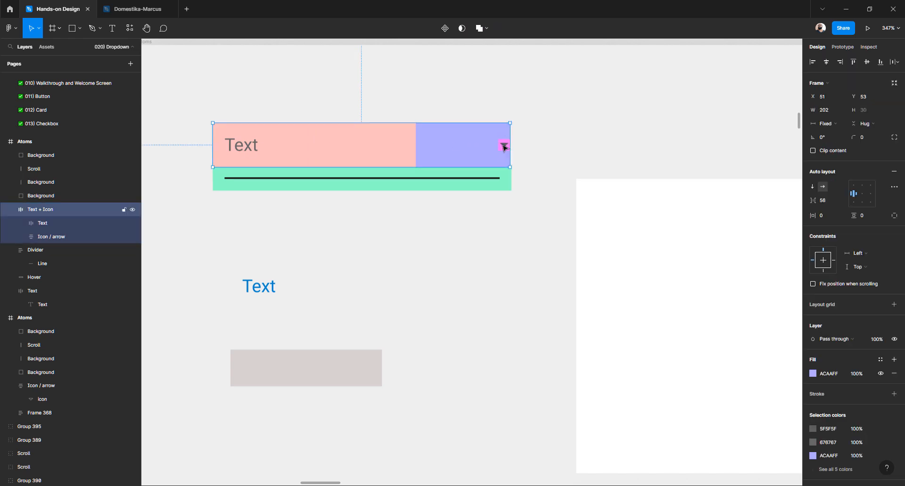
double_click(240, 151)
click(240, 151)
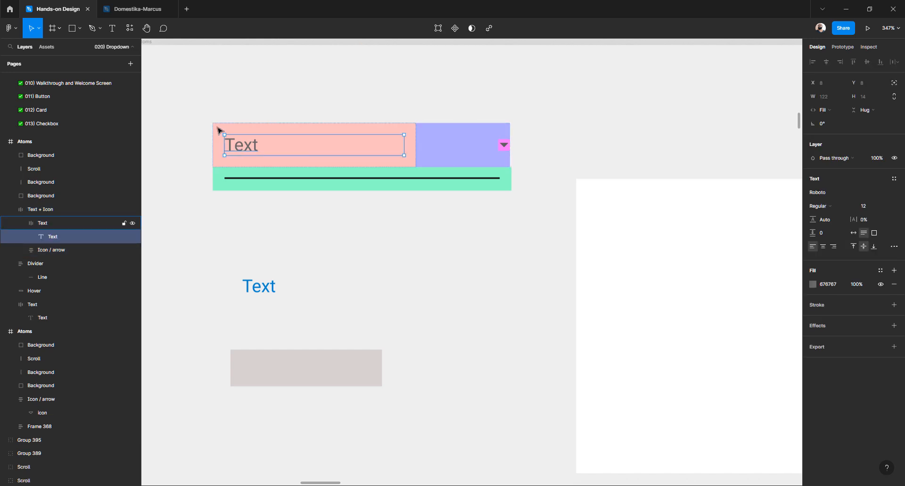
click(505, 146)
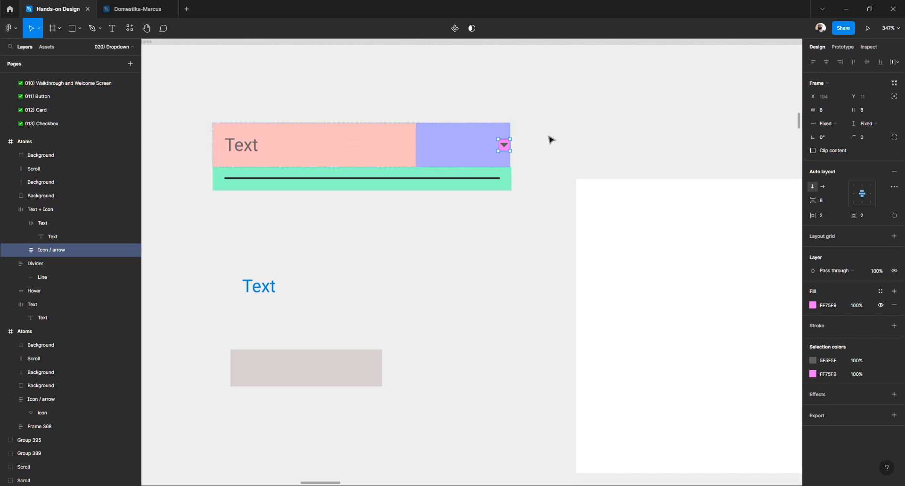
click(478, 147)
click(478, 147)
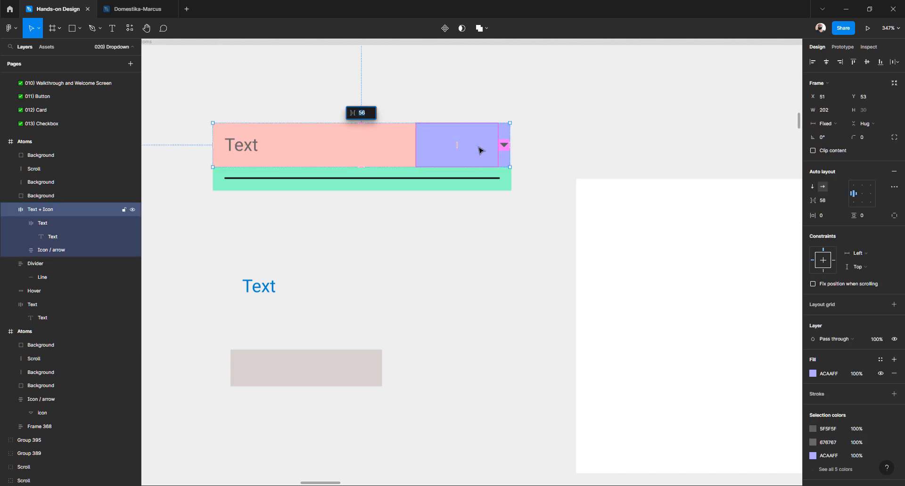
click(542, 140)
Try horizontal and vertical padding of 8 on the Text + Icon frame and undo it
click(507, 136)
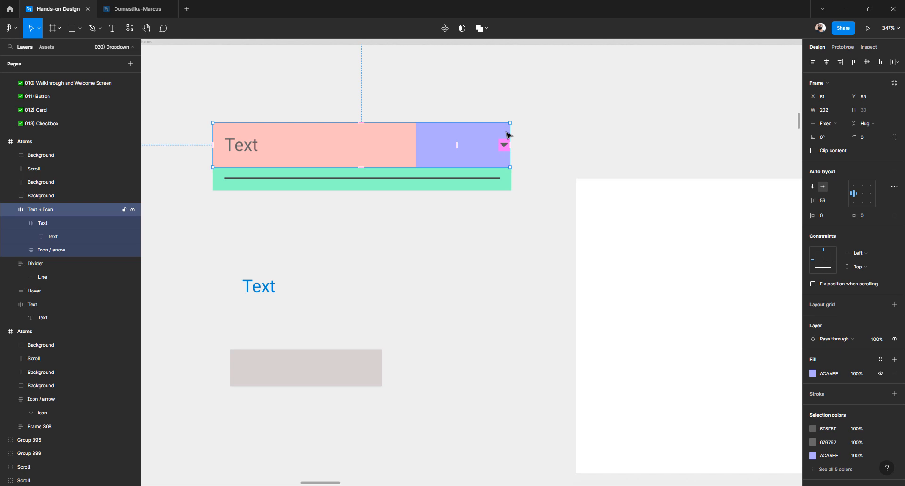
mouse_move(486, 137)
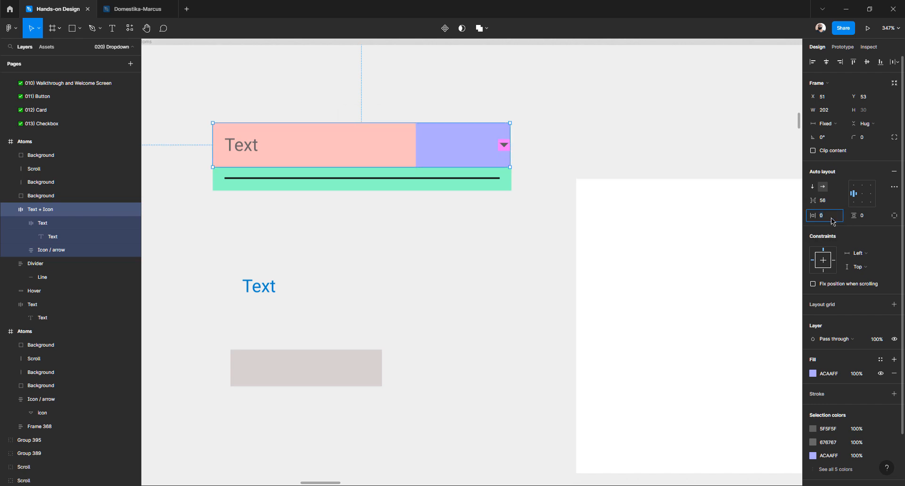
text(8)
key(Tab)
key(Tab)
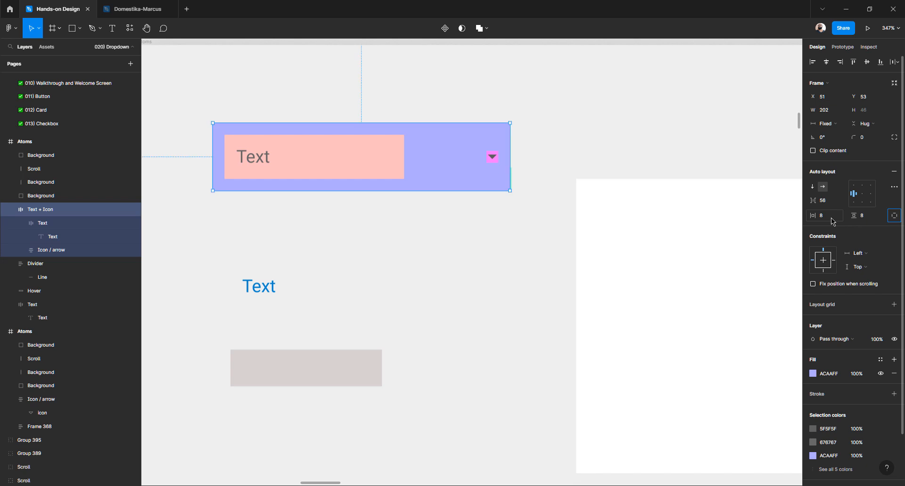
click(469, 228)
key(ctrl+z)
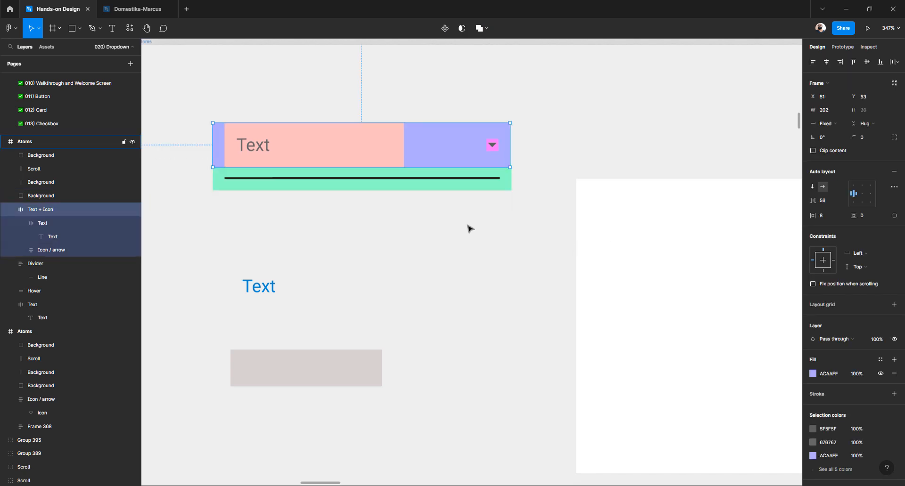
key(ctrl+z)
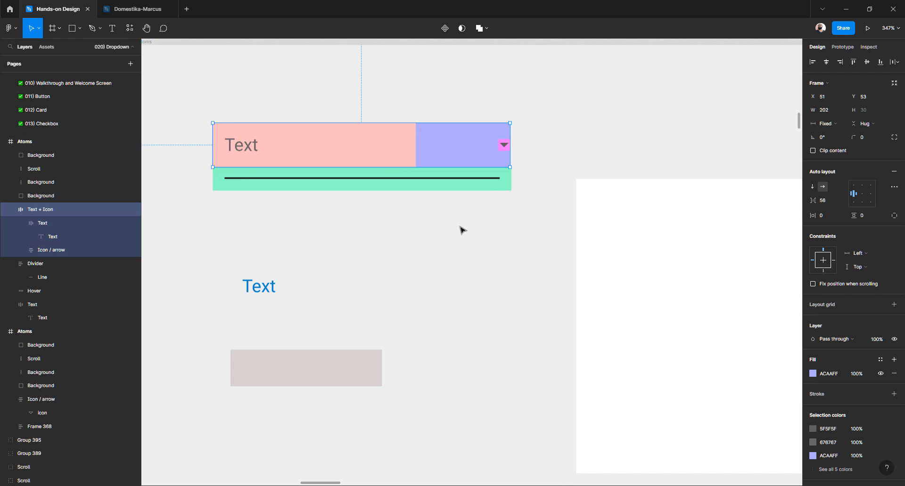
Examine the Text + Icon frame's nested layers one by one, hiding and showing the Icon / arrow layer
click(461, 230)
click(503, 145)
double_click(505, 146)
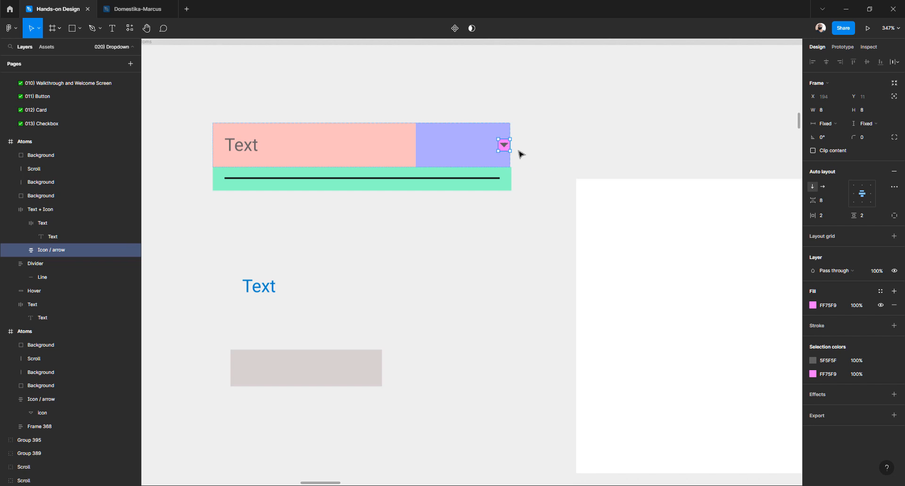
click(521, 154)
click(472, 146)
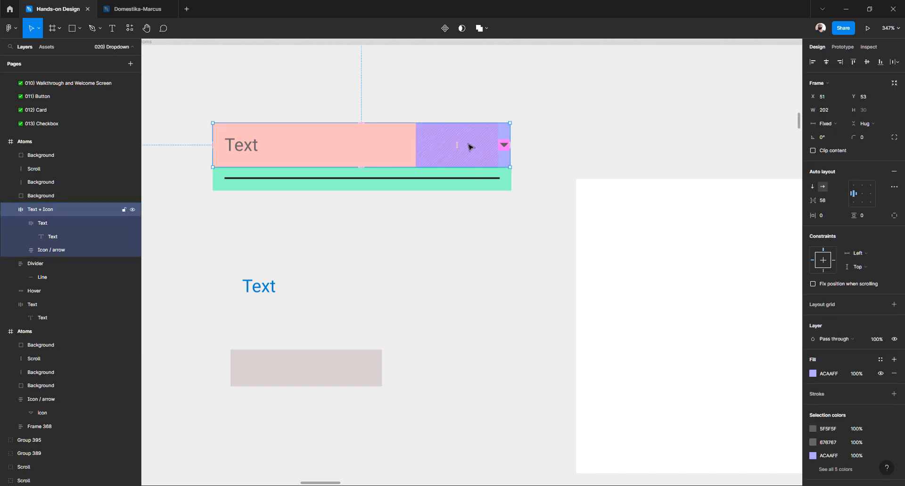
click(57, 222)
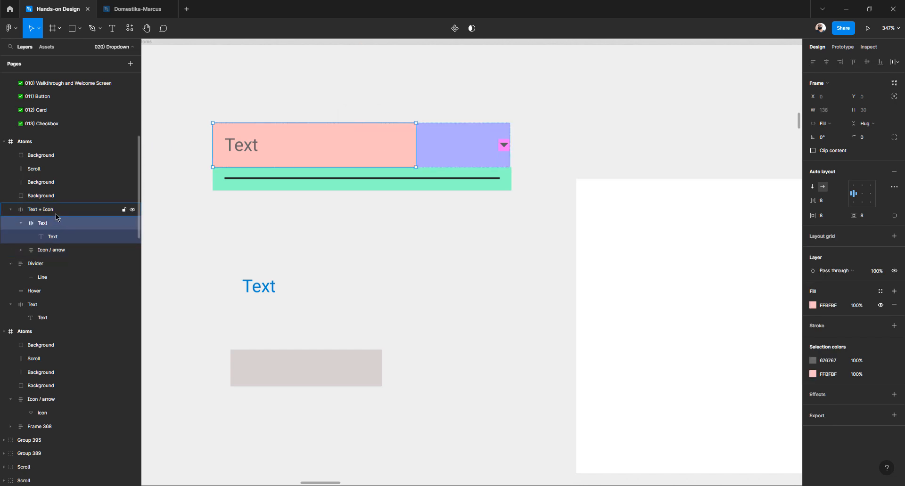
click(52, 237)
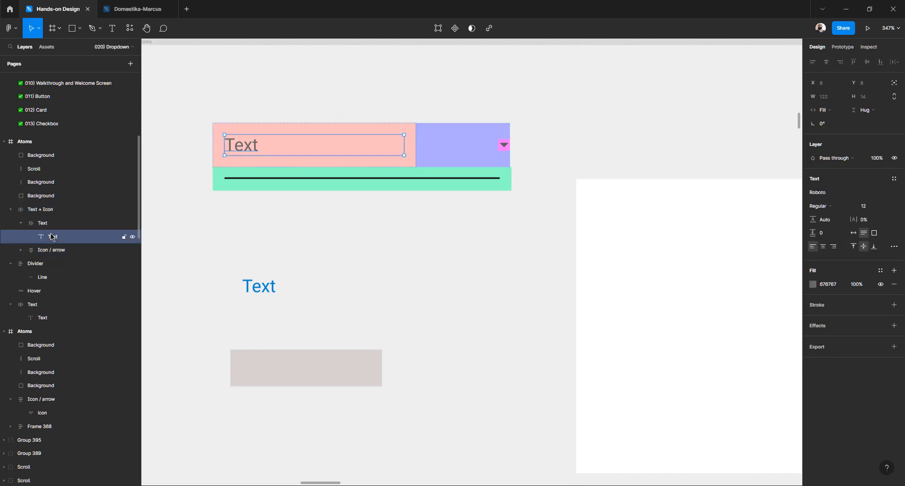
click(53, 251)
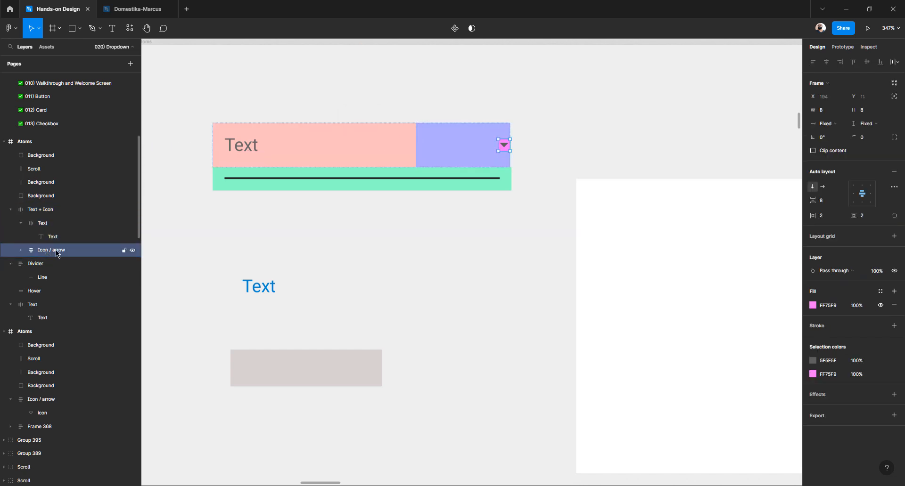
click(133, 251)
click(133, 251)
Try other padding and spacing values on the Icon / arrow frame and undo the change
click(829, 220)
text(4)
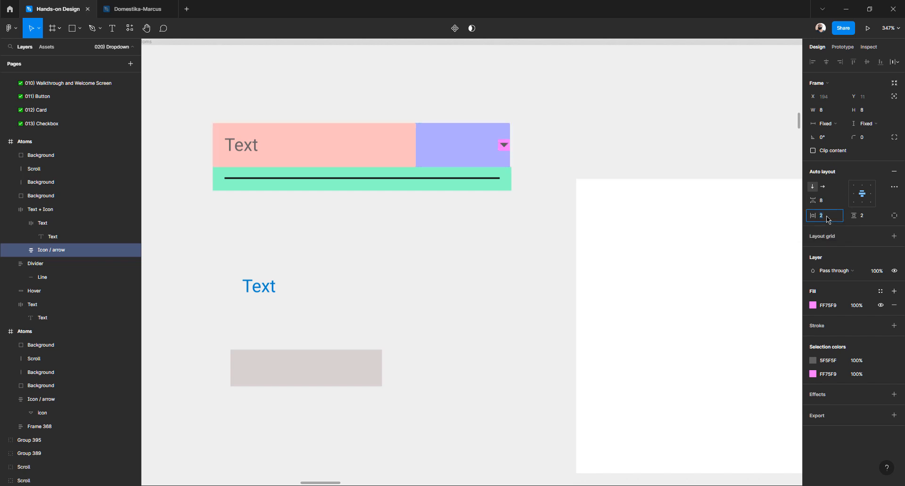
click(866, 219)
text(5)
click(824, 203)
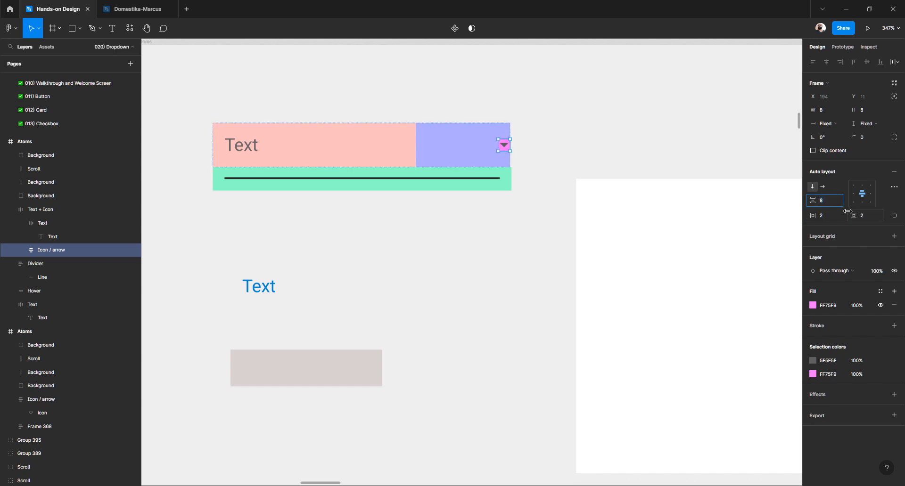
key(Up)
key(ctrl+z)
click(527, 217)
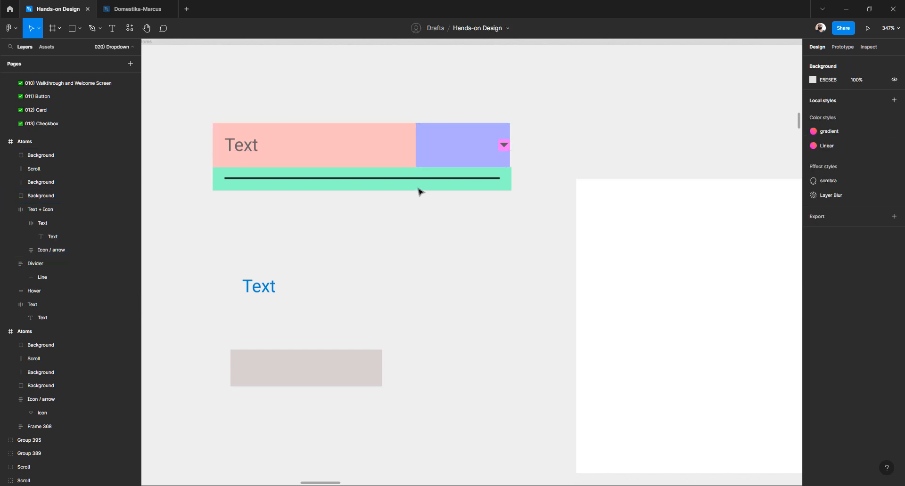
Check the spacing between the Text frame and the arrow icon, keeping the Text + Icon frame selected
double_click(427, 141)
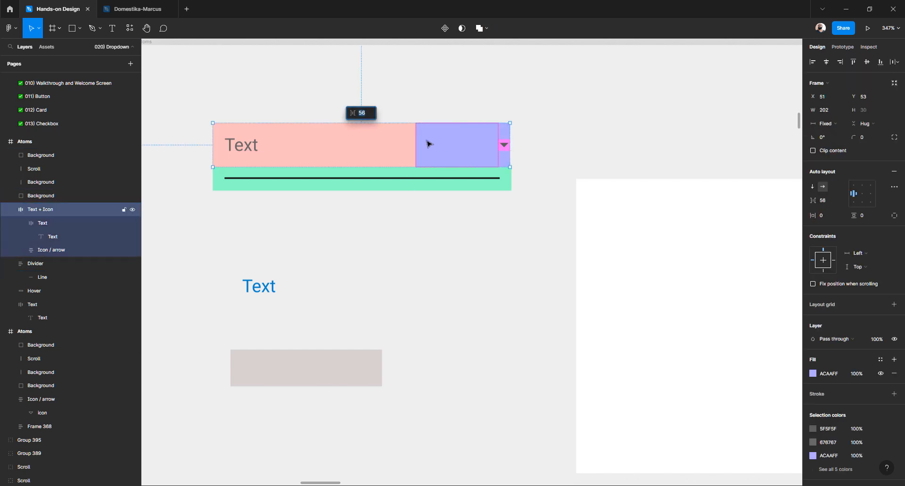
click(454, 103)
click(357, 142)
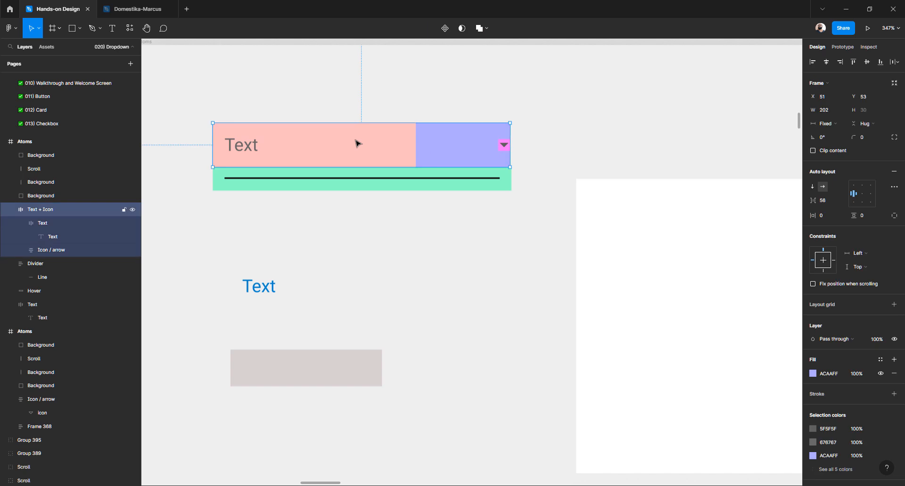
Set the Text + Icon frame's horizontal and vertical padding to 2
click(828, 218)
key(Tab)
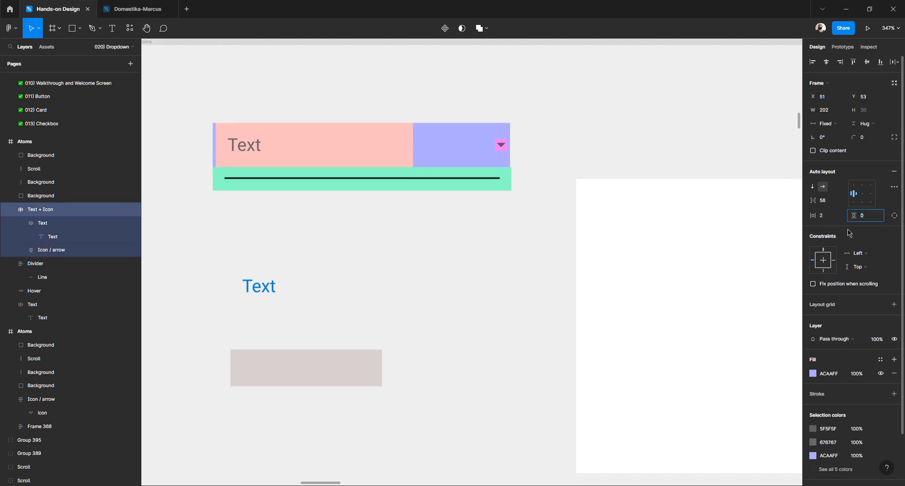
text(2)
key(Tab)
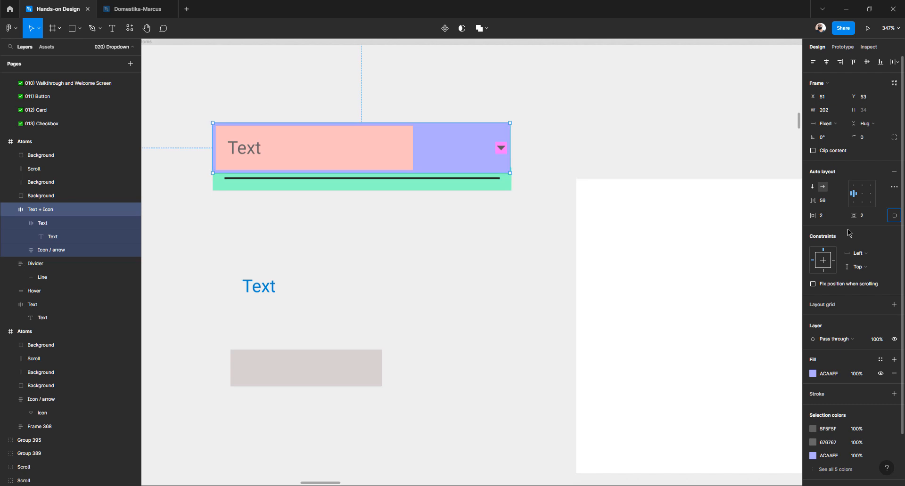
Set the horizontal and vertical padding of the Text frame nested in Text + Icon to 0
click(253, 157)
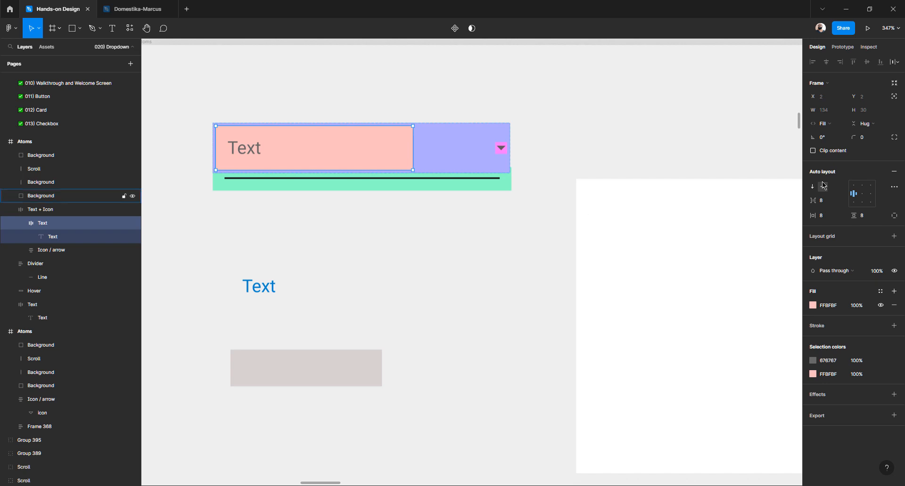
click(828, 217)
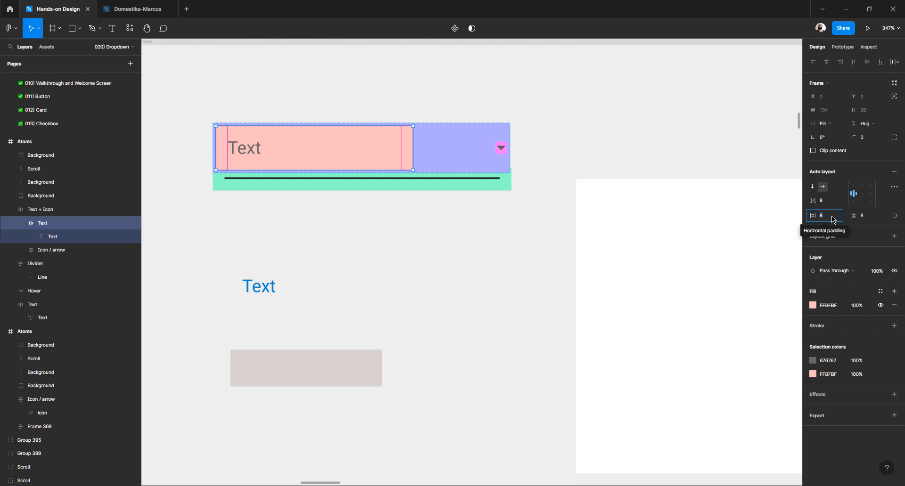
text(0)
key(Tab)
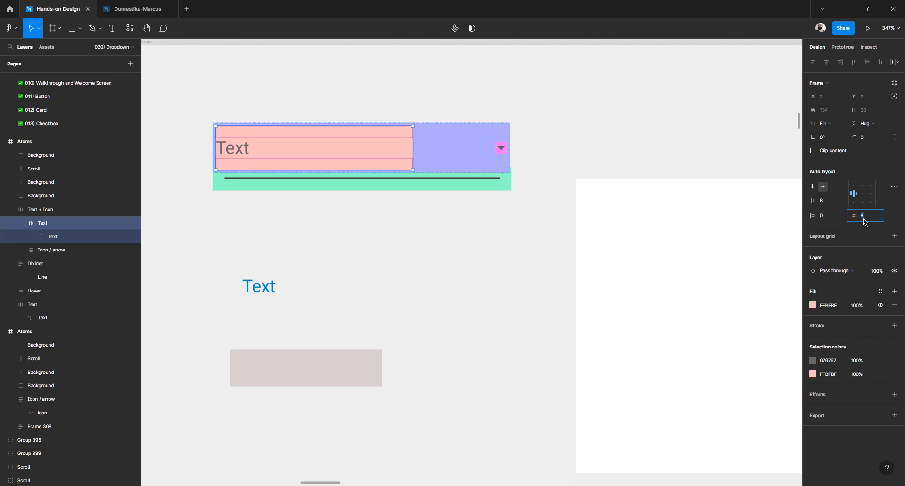
key(Return)
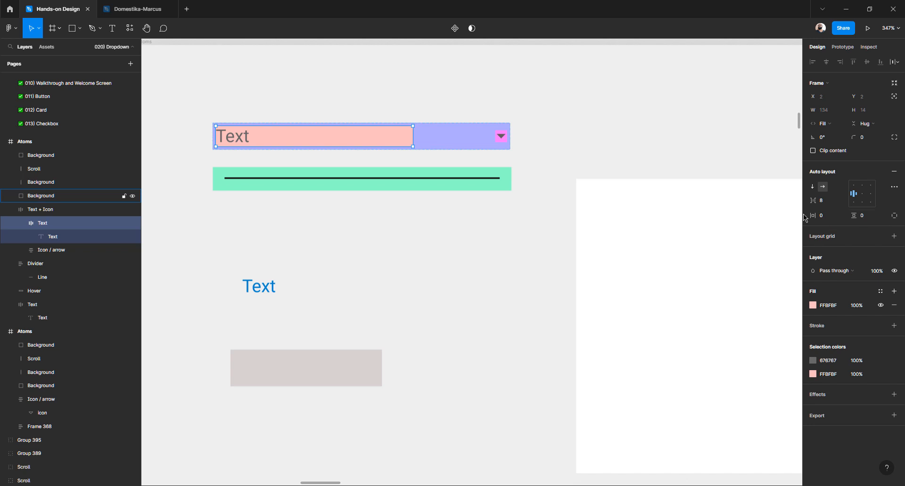
click(519, 135)
click(502, 143)
click(536, 136)
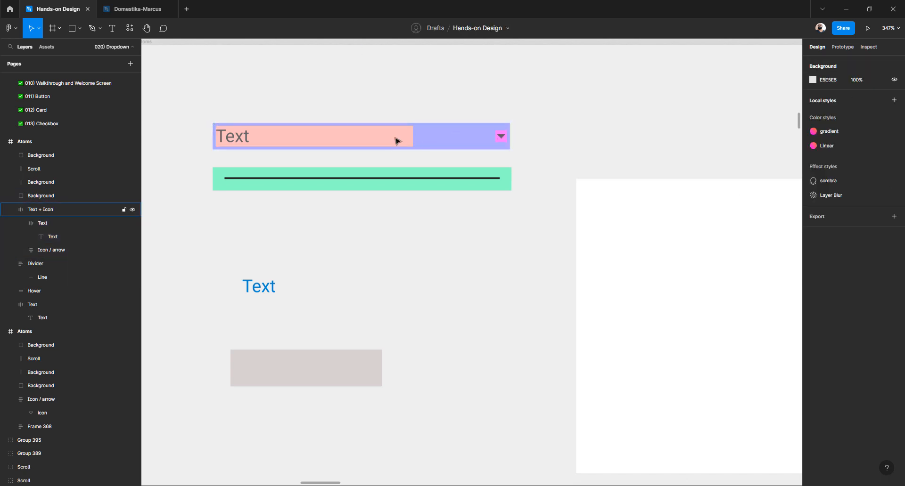
Set the nested Text frame's spacing between items to 0
double_click(394, 143)
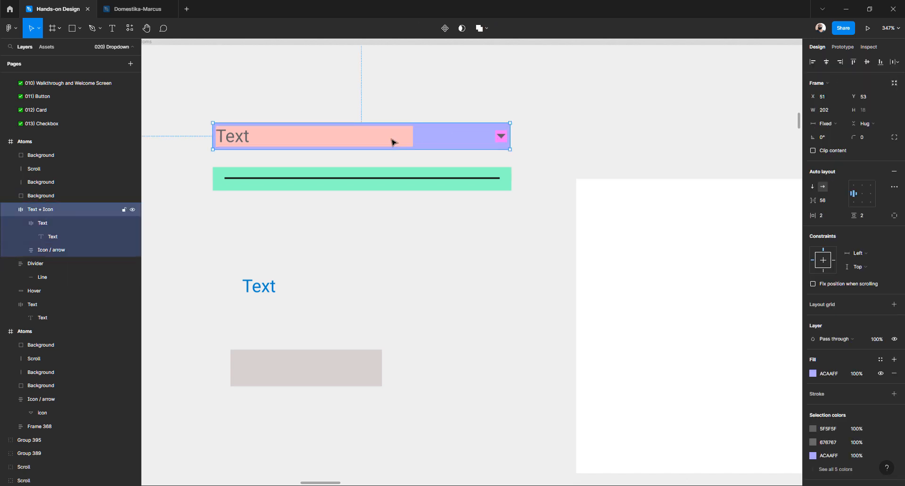
click(825, 204)
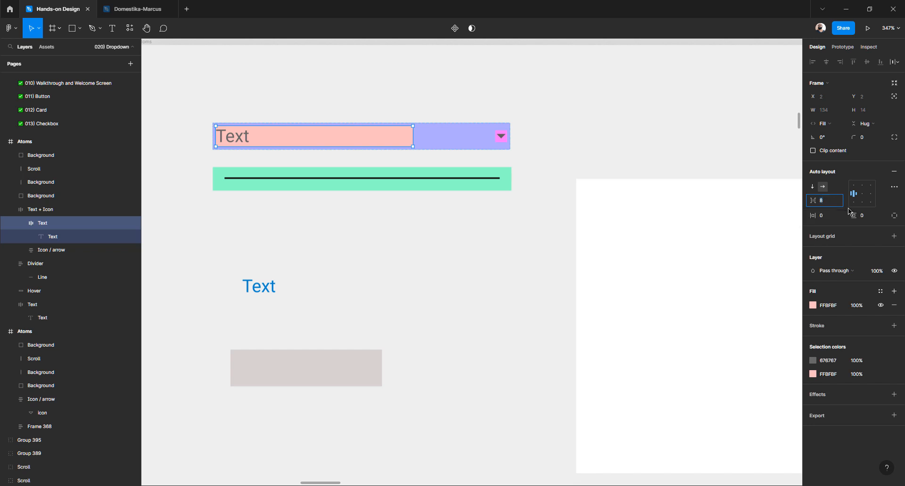
text(0)
key(Return)
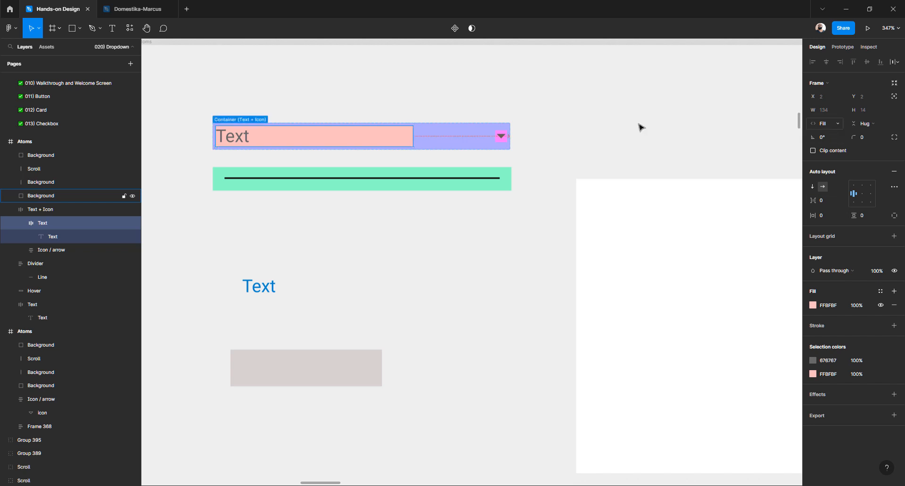
click(638, 125)
Measure the gap between the nested Text frame and the arrow icon and compare it with the parent frame's item spacing
double_click(403, 136)
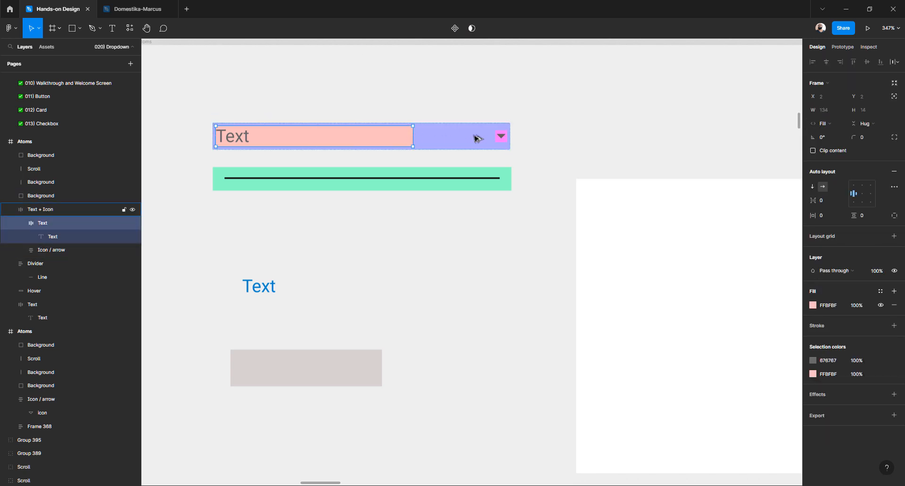
key(alt)
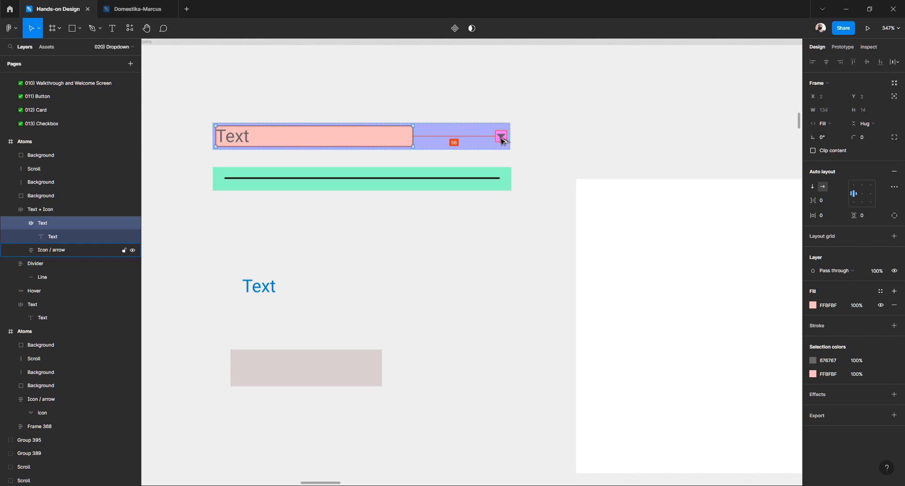
click(549, 142)
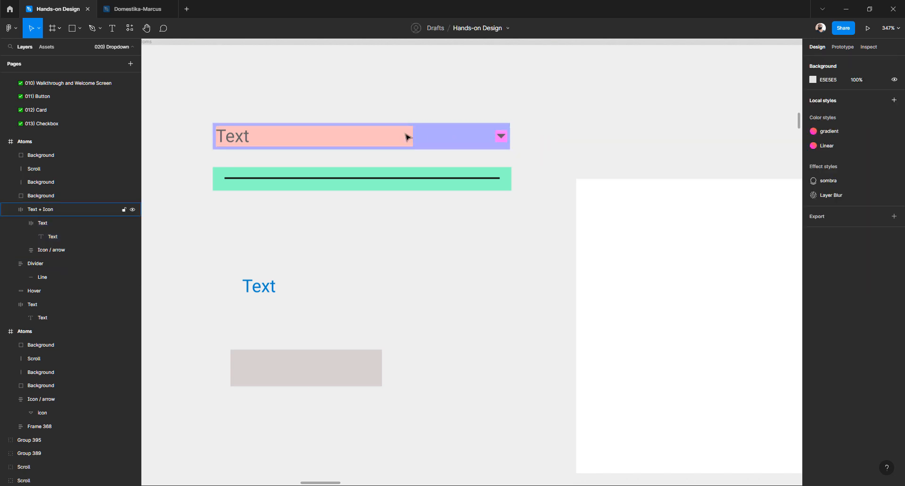
double_click(410, 136)
click(457, 105)
click(440, 137)
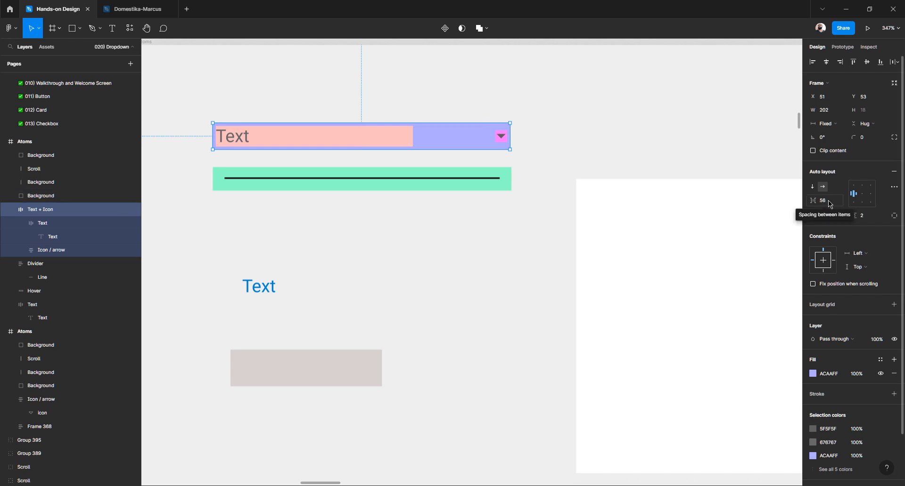
click(568, 141)
Set the Text + Icon frame's spacing between items to 0 and inspect the gap beside the arrow
click(476, 142)
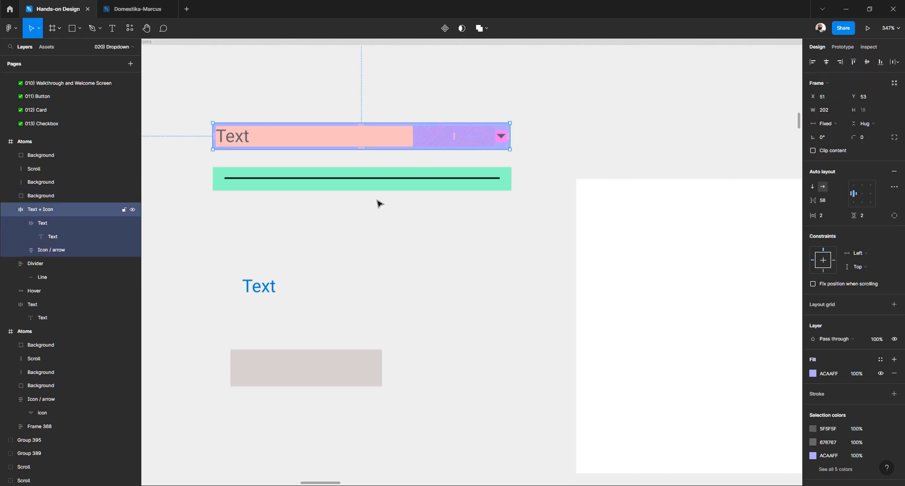
click(824, 200)
text(0)
key(Return)
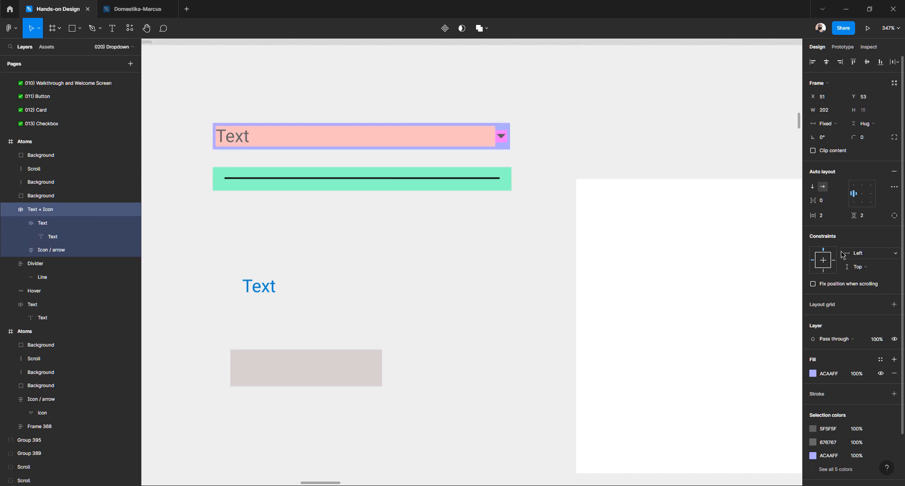
scroll(436, 130, up, 3)
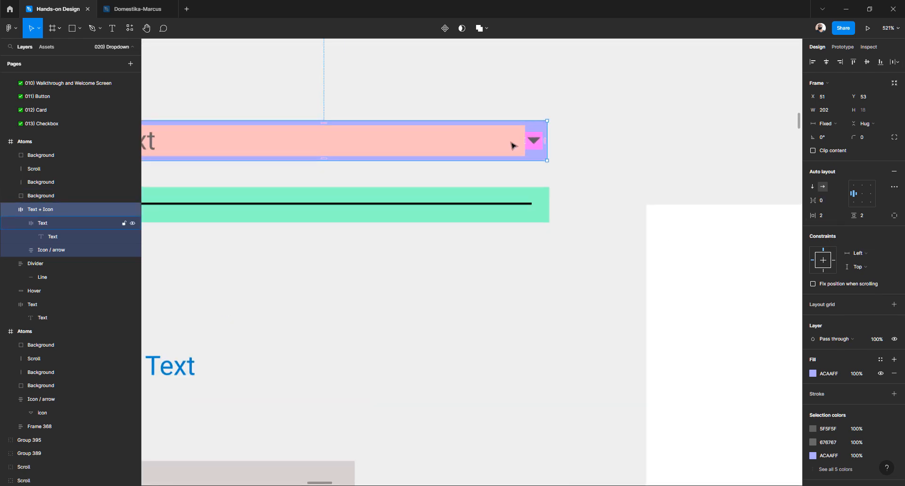
scroll(513, 145, down, 3)
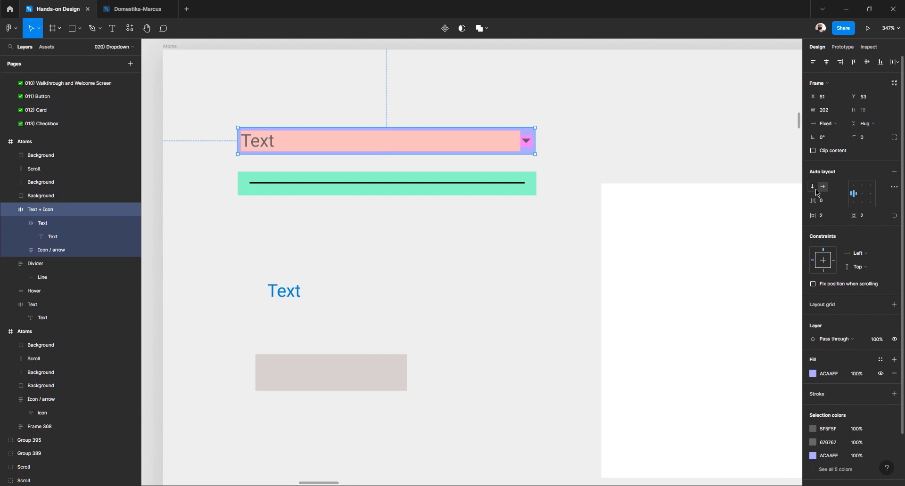
Set the Text + Icon frame's spacing between items to 8
click(830, 205)
text(8)
key(Return)
click(570, 144)
Set the Text + Icon frame's horizontal and vertical padding to 8
click(309, 140)
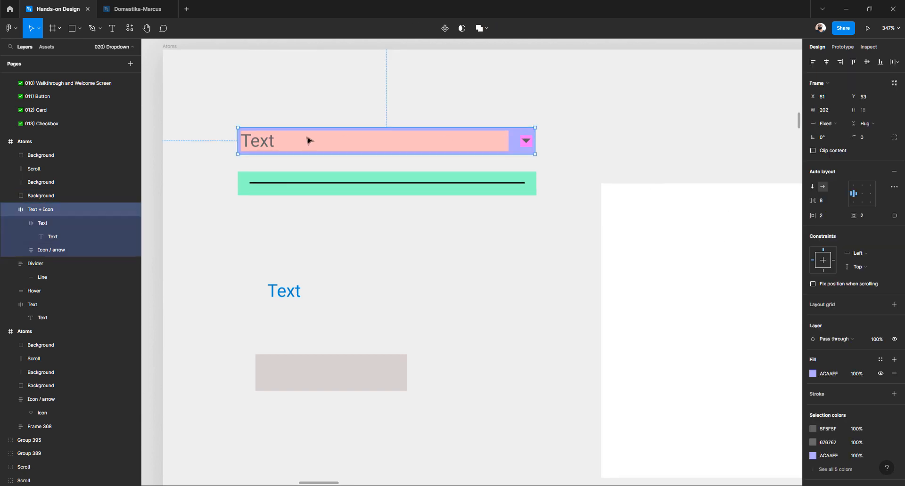
click(831, 219)
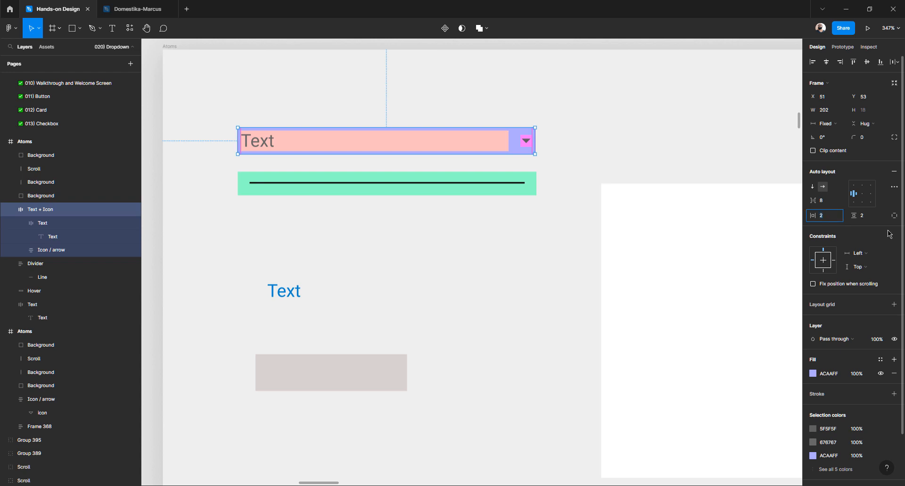
text(8)
key(Tab)
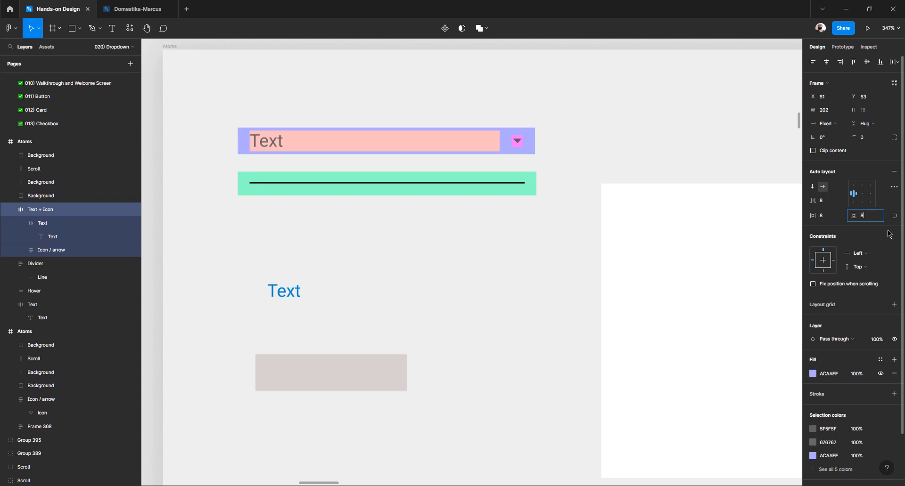
text(8)
key(Tab)
key(Escape)
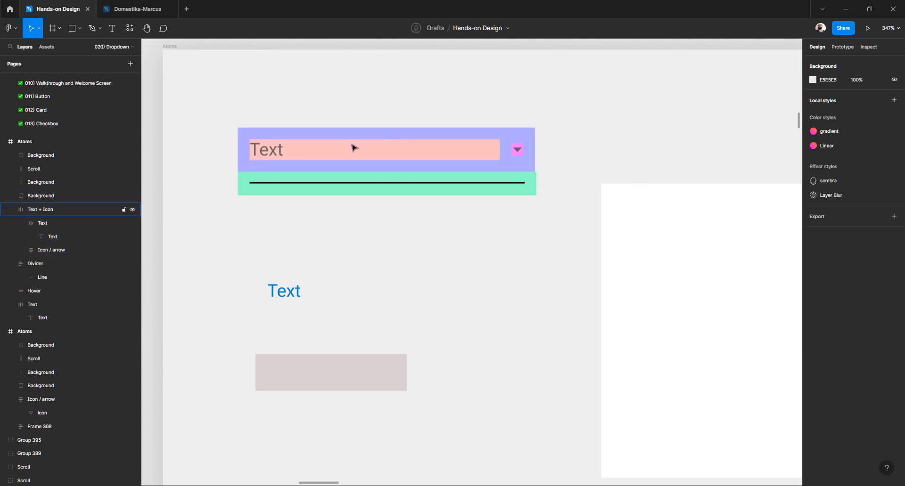
Set the Text + Icon frame's width to 200
click(352, 144)
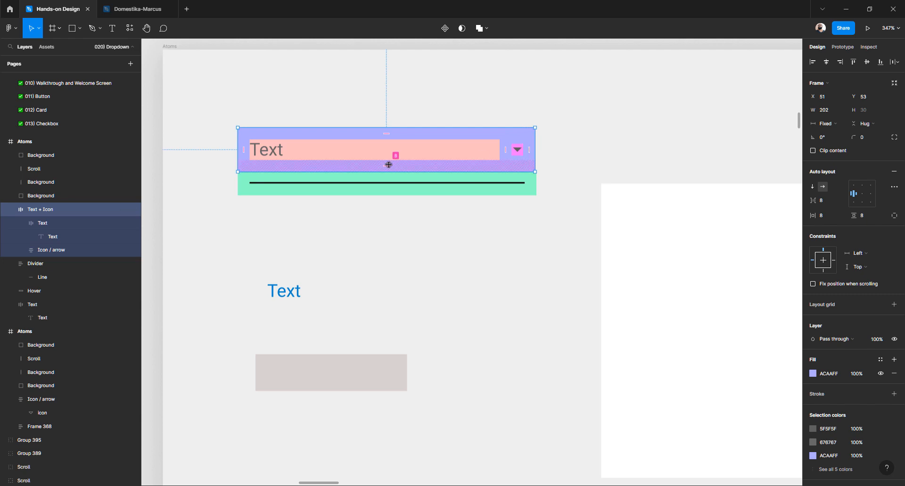
click(383, 226)
click(394, 143)
click(824, 111)
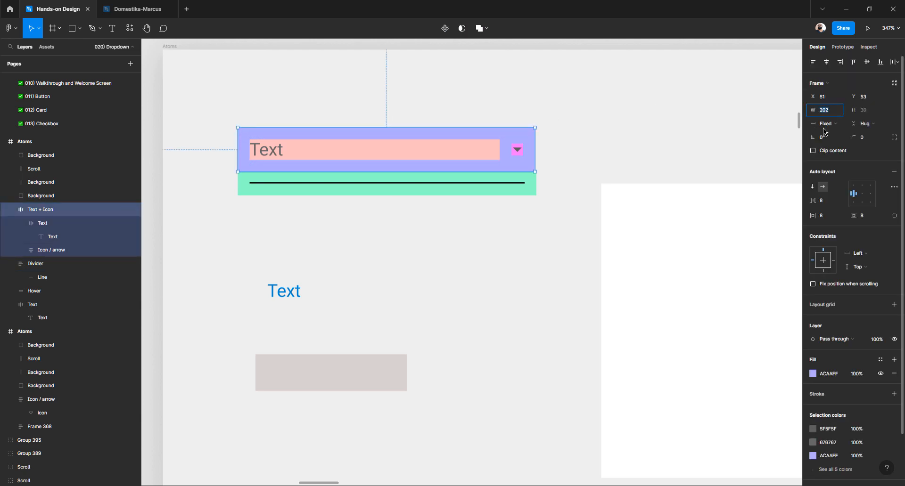
text(200)
key(Return)
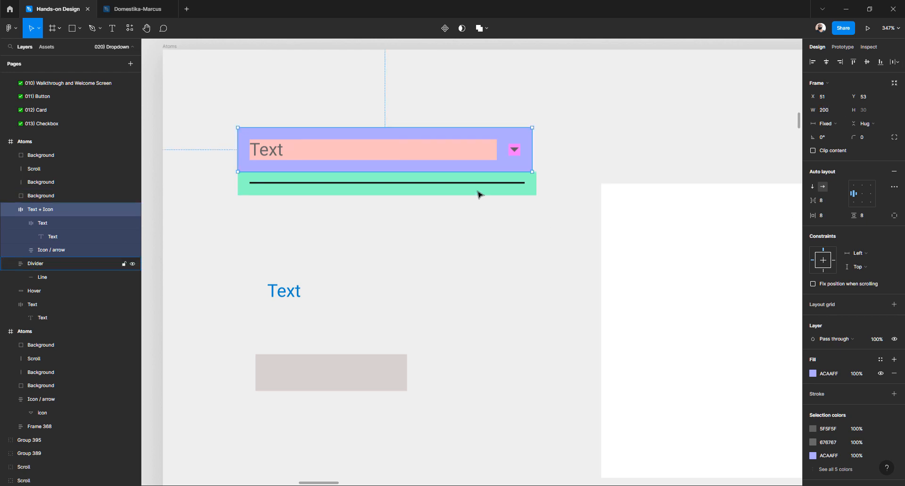
Set the Divider frame's width to 200 to match the Text + Icon frame
click(478, 194)
click(829, 111)
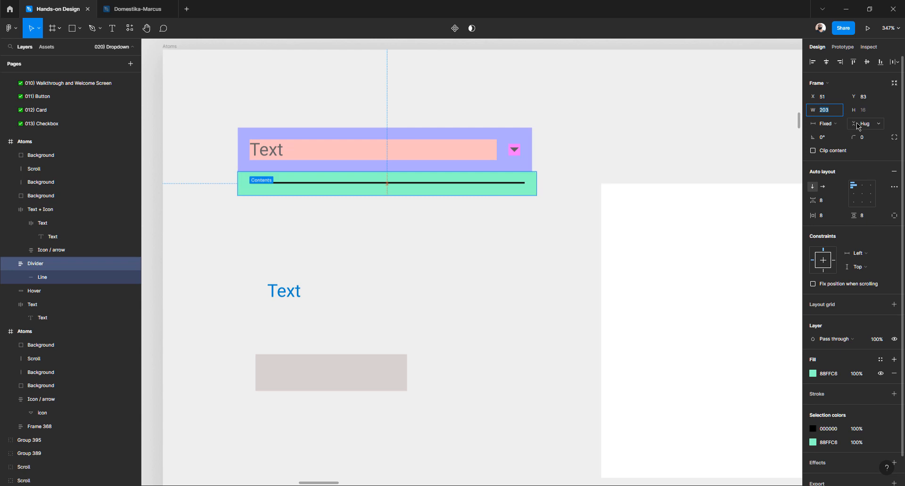
key(Return)
click(387, 244)
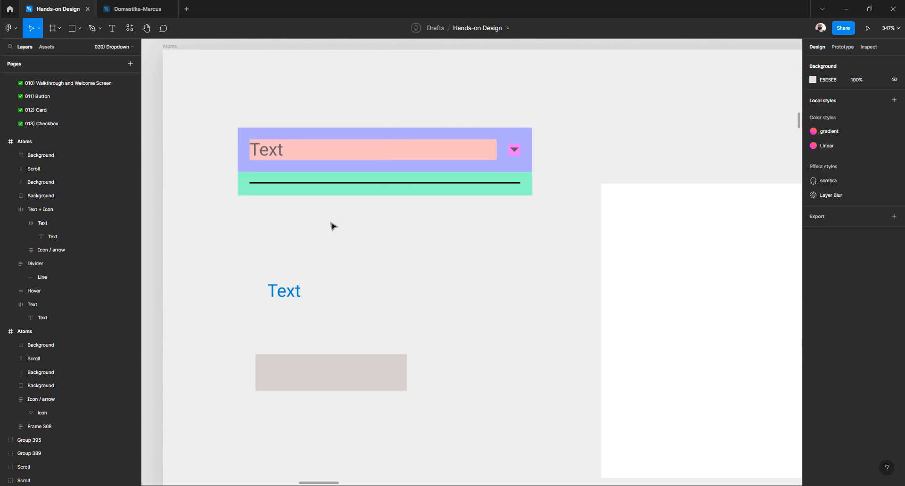
Set the Text + Icon frame's bottom padding to 0, keeping the top padding at 8
click(317, 170)
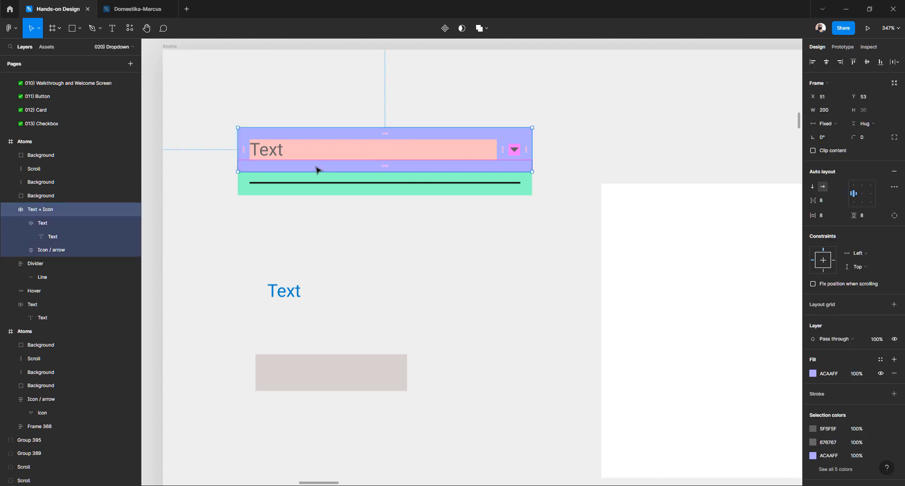
click(380, 226)
click(389, 172)
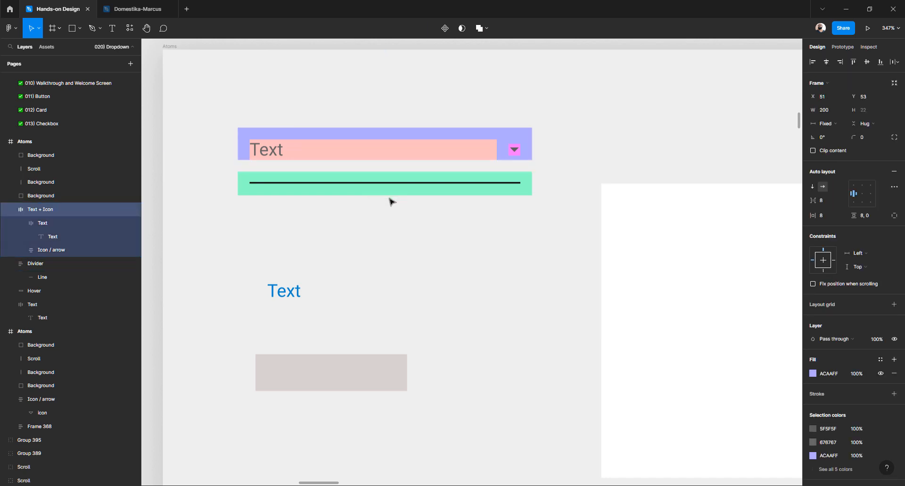
click(354, 252)
Move the Divider up against the Text + Icon frame's lower edge and set its top padding to 2
click(303, 183)
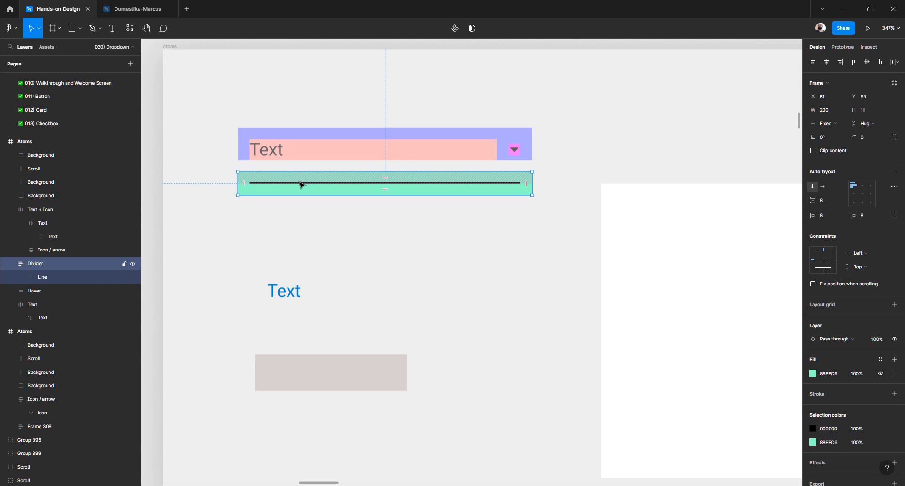
drag(300, 183, 300, 175)
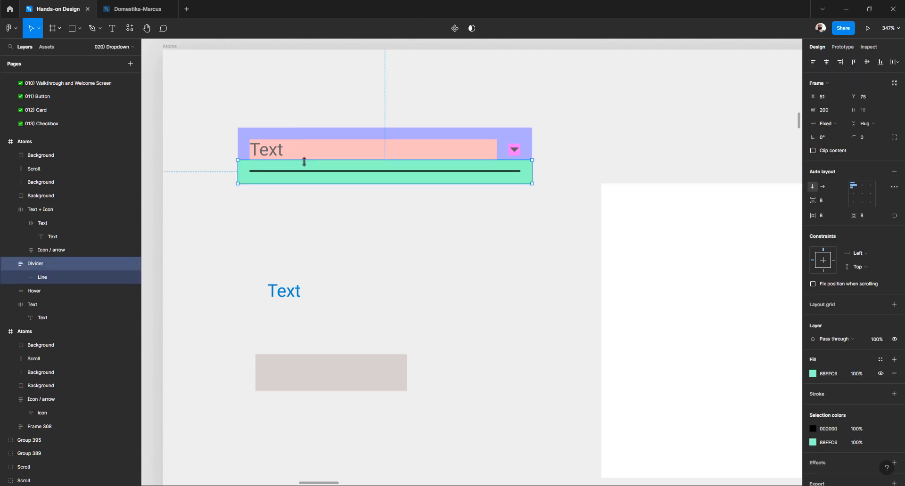
scroll(300, 155, up, 2)
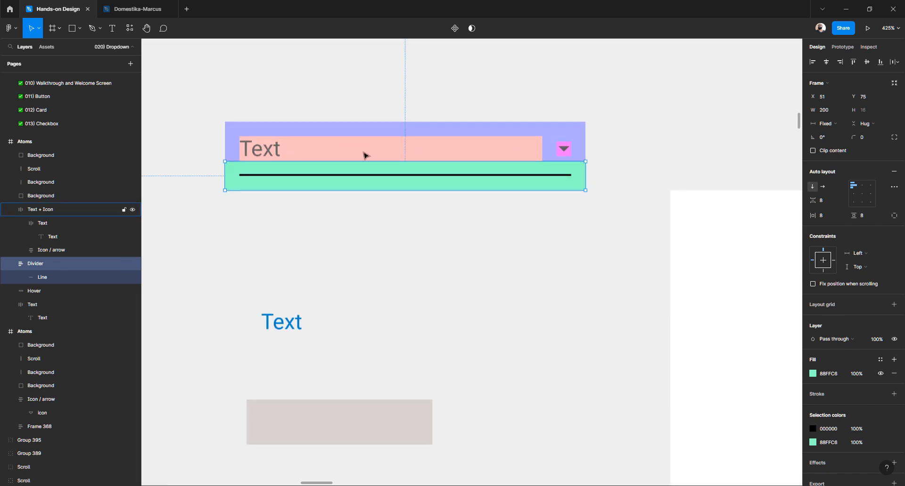
click(405, 169)
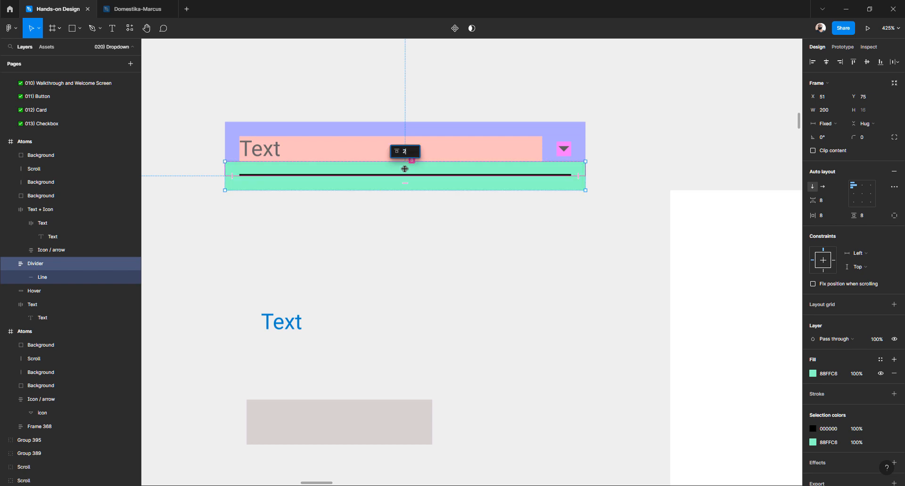
key(Return)
click(381, 224)
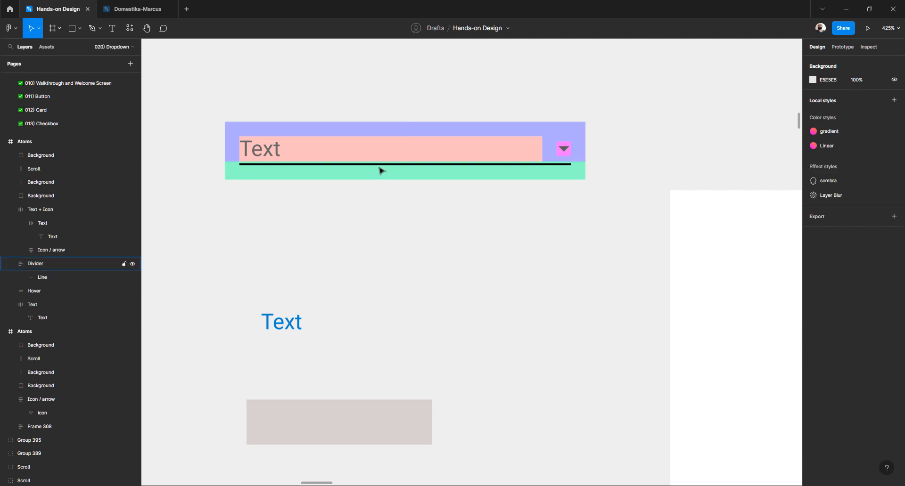
scroll(353, 166, up, 3)
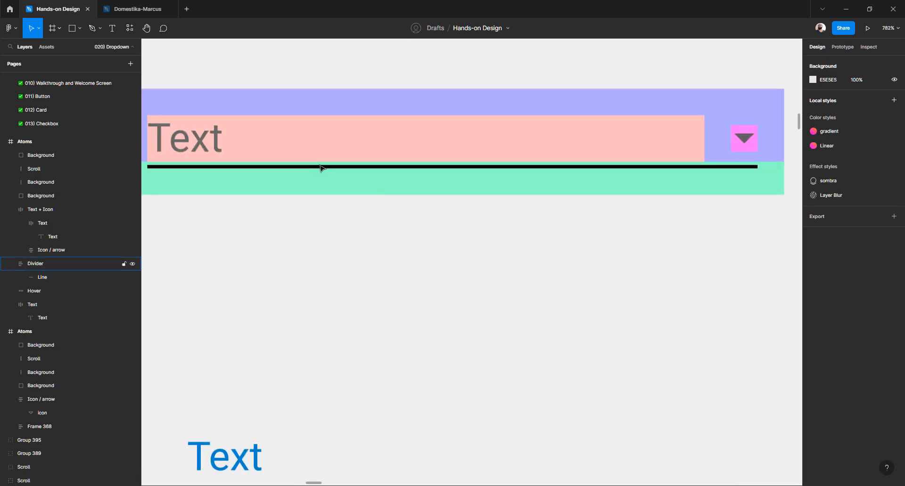
Check the Divider frame's left, right and bottom padding values against the Text + Icon frame above it
scroll(373, 190, down, 2)
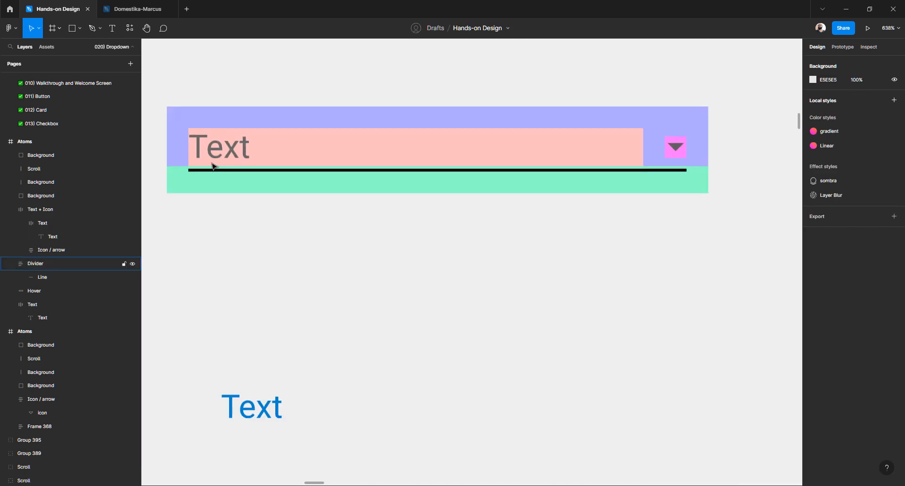
click(178, 180)
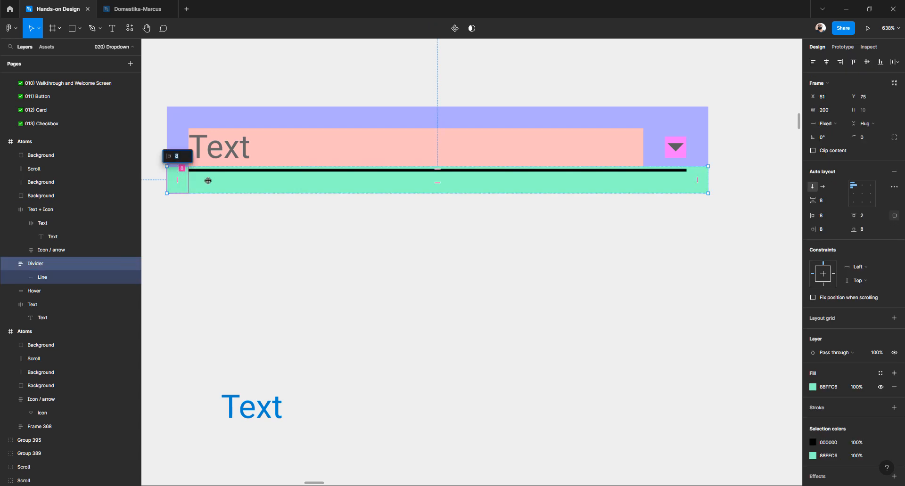
click(697, 181)
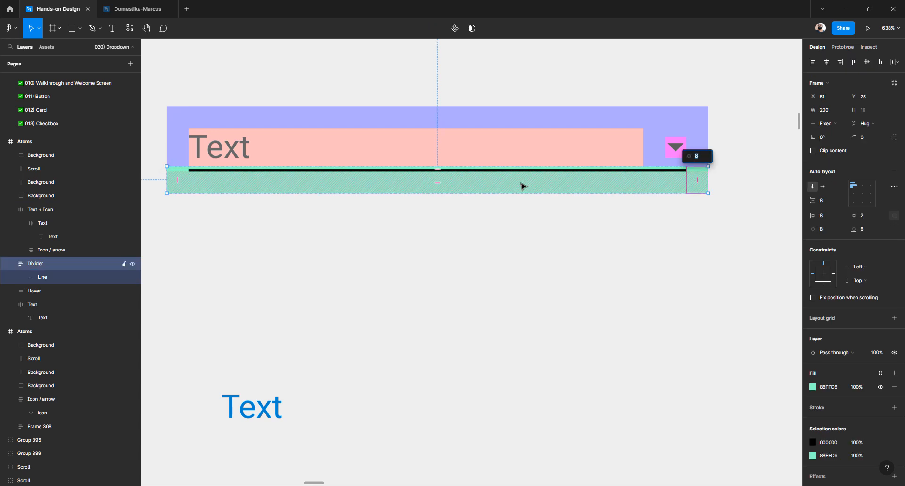
click(522, 186)
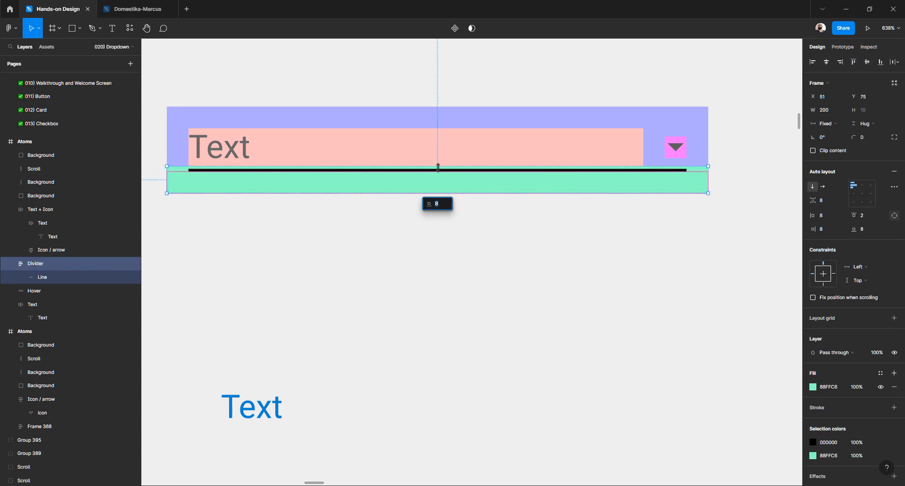
scroll(438, 168, up, 5)
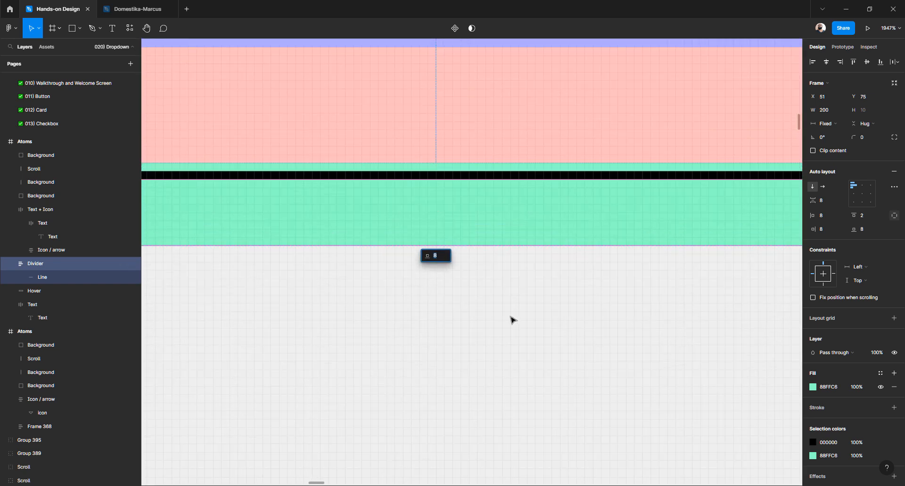
scroll(507, 318, down, 10)
click(497, 326)
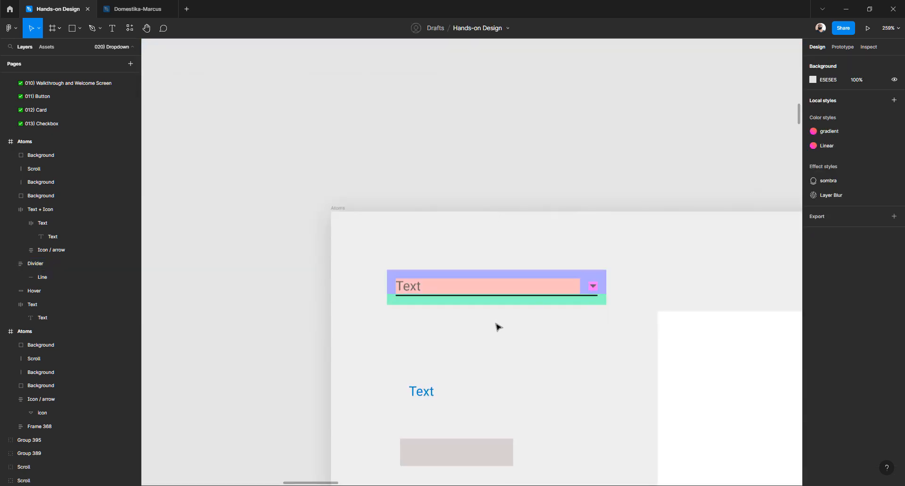
Move the blue Text and the Hover rectangle down, and duplicate the Text + Icon frame with its Divider just below the original
scroll(486, 323, right, 2)
scroll(473, 315, down, 2)
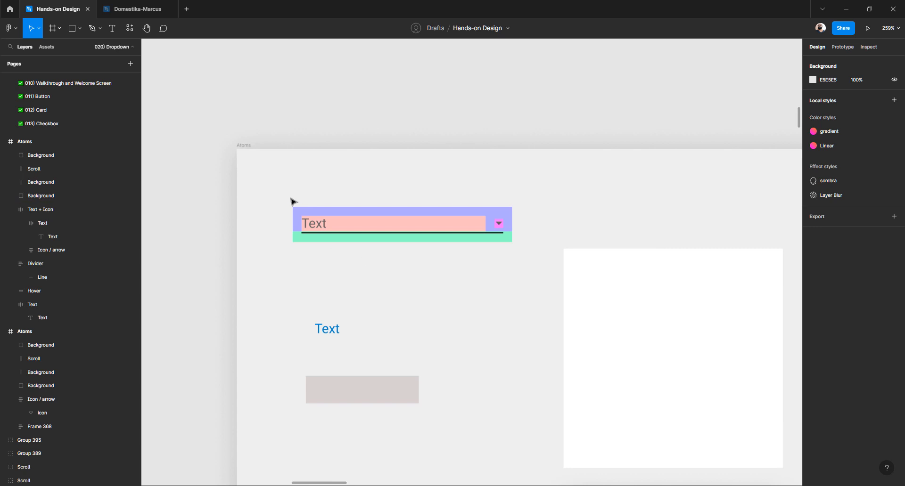
scroll(292, 202, down, 2)
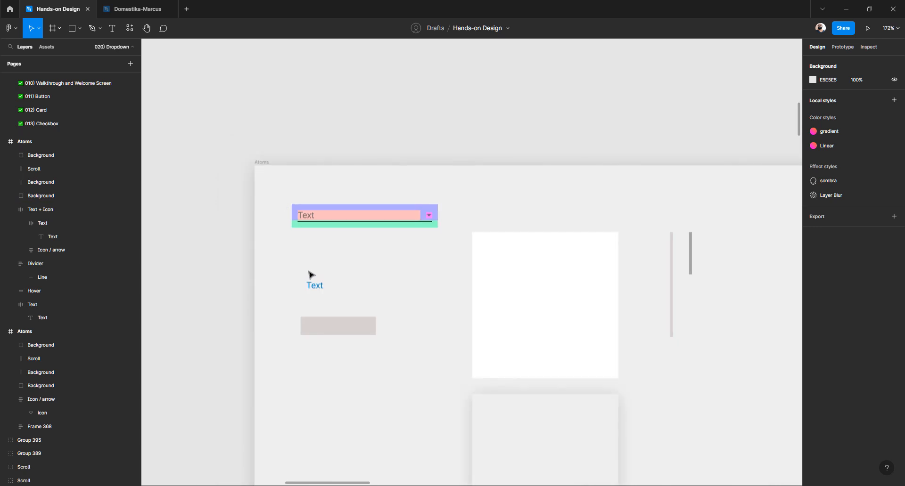
drag(291, 269, 319, 378)
click(282, 202)
drag(275, 191, 453, 241)
drag(349, 215, 350, 248)
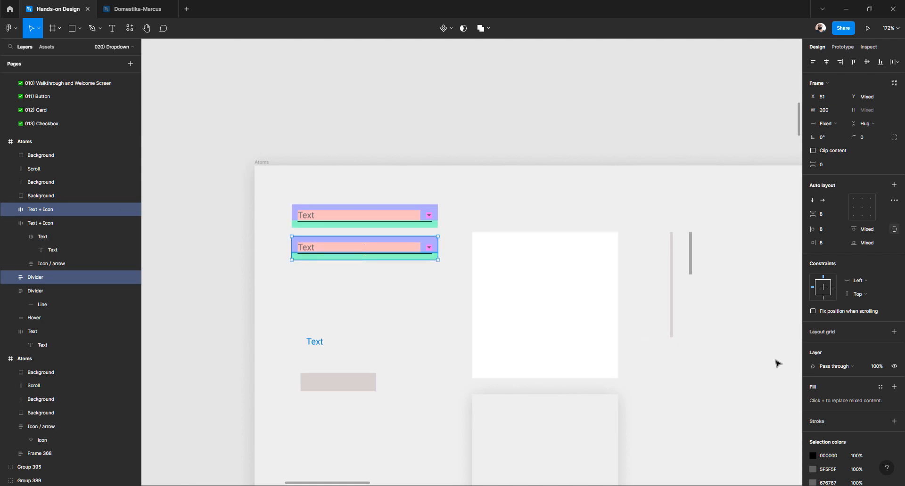
click(371, 269)
Hide the fills of the copied Text + Icon frame, its Text and Icon / arrow frames, and the copied Divider
scroll(356, 258, up, 5)
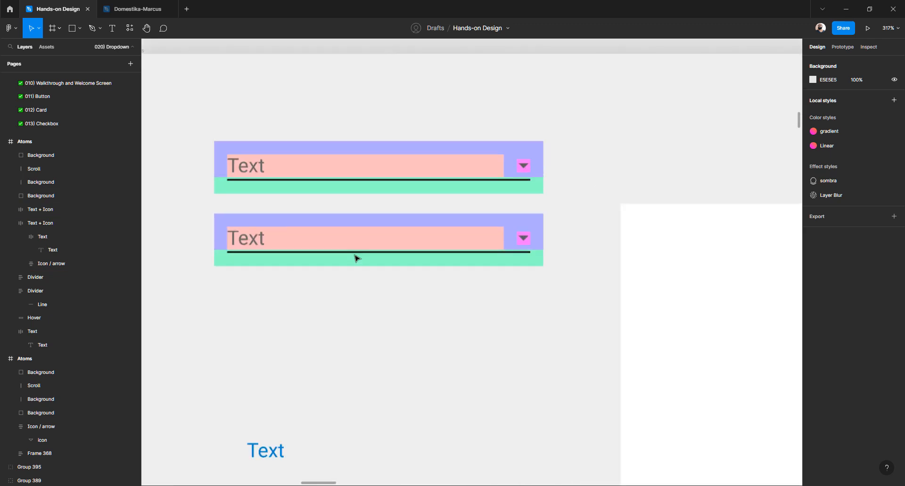
click(510, 230)
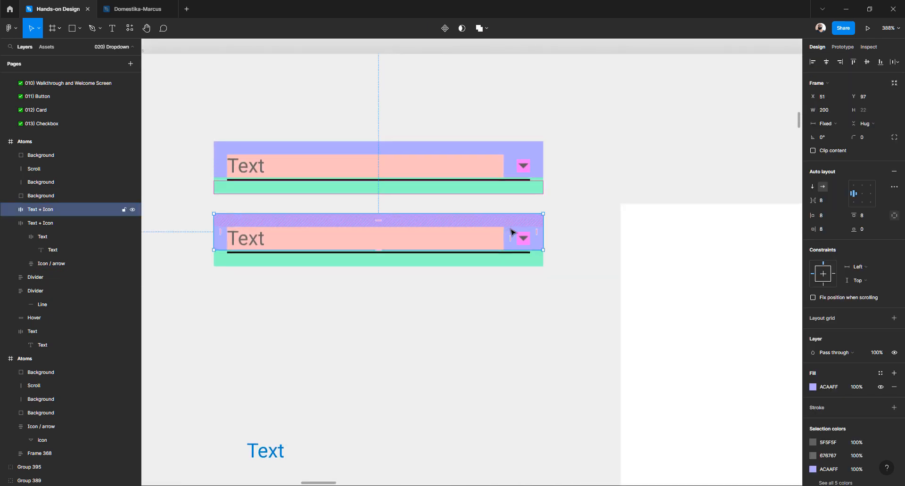
click(881, 387)
double_click(470, 244)
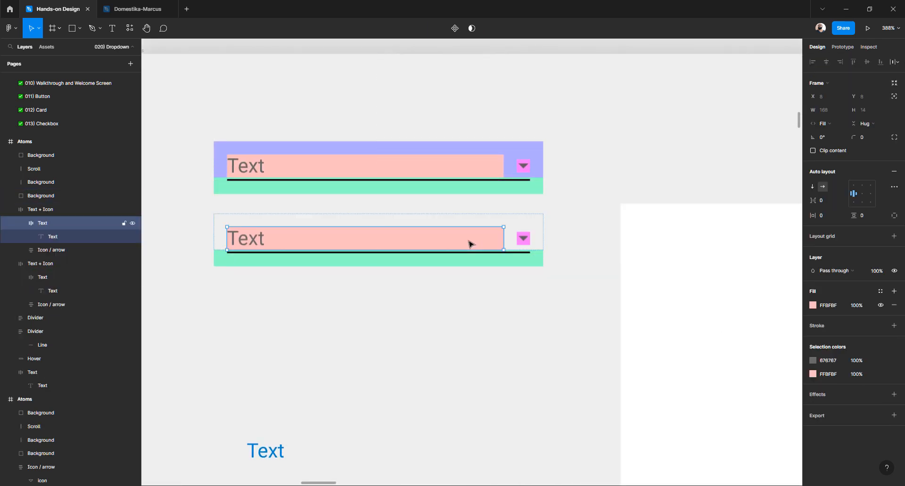
click(881, 306)
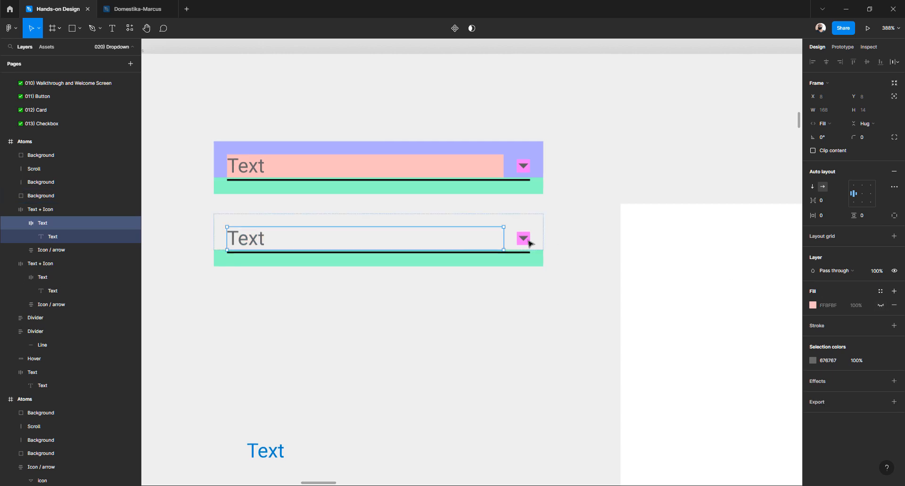
click(524, 240)
click(881, 306)
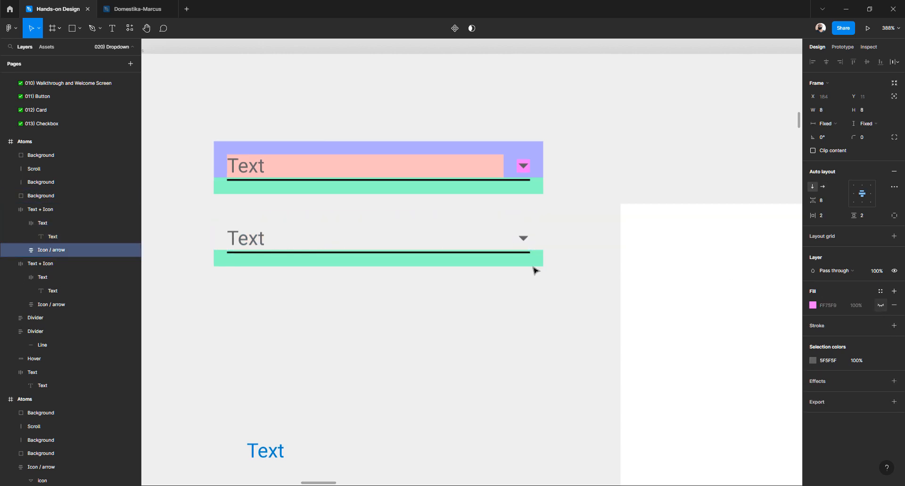
click(521, 262)
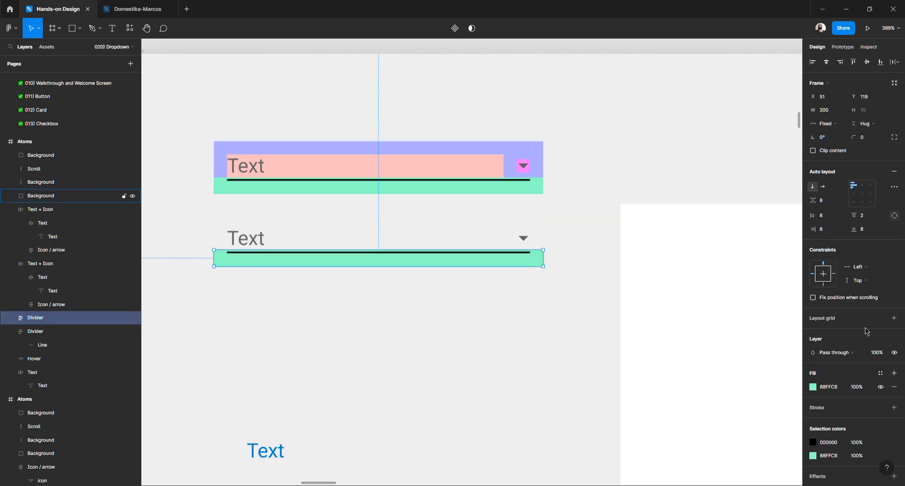
click(881, 387)
click(487, 309)
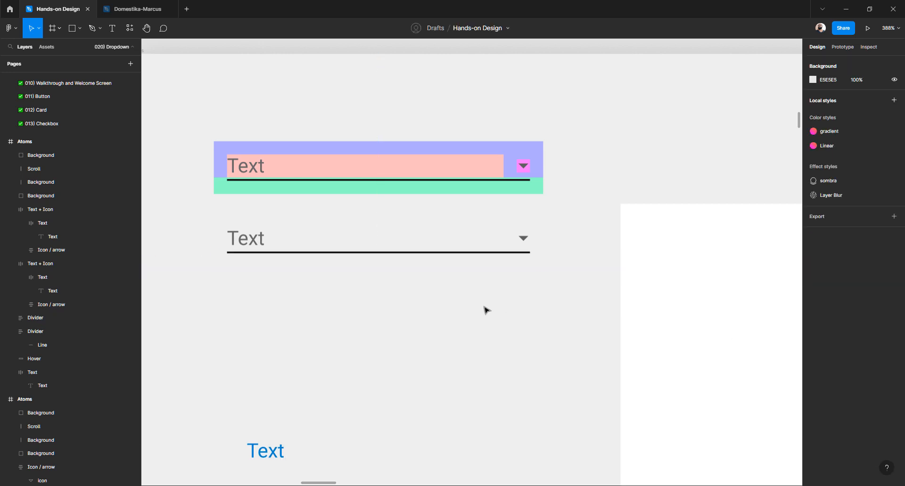
Set the left and right padding of the copied Text + Icon frame to 16
click(244, 237)
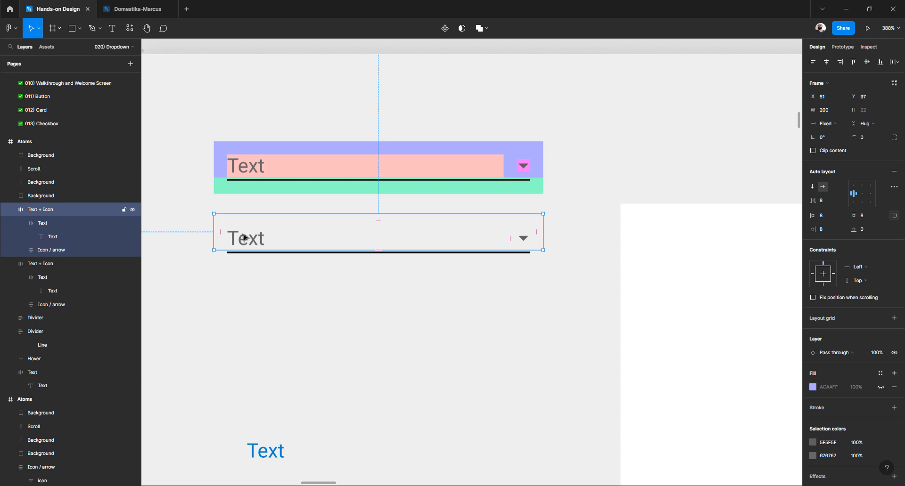
click(219, 235)
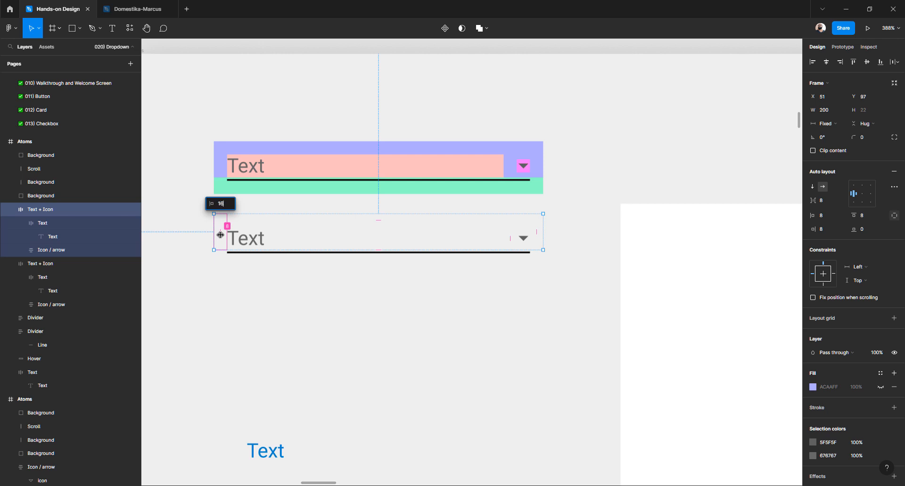
text(16)
key(Return)
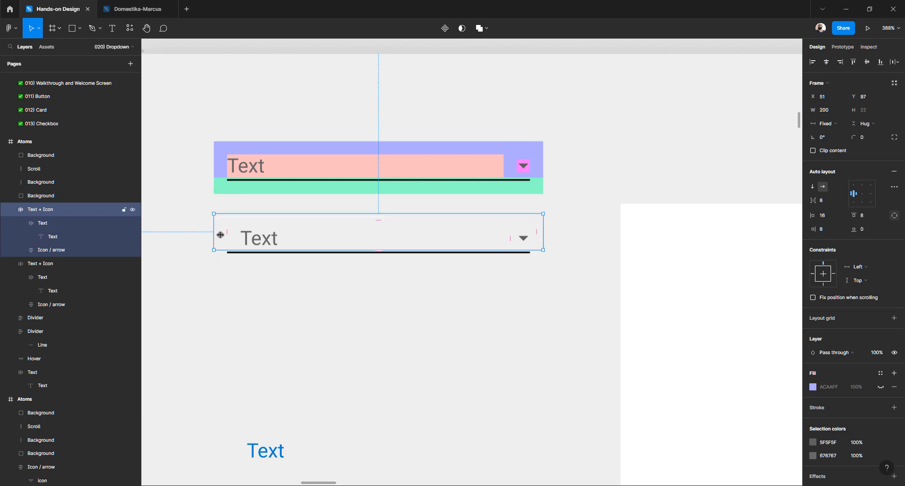
click(538, 233)
text(16)
key(Return)
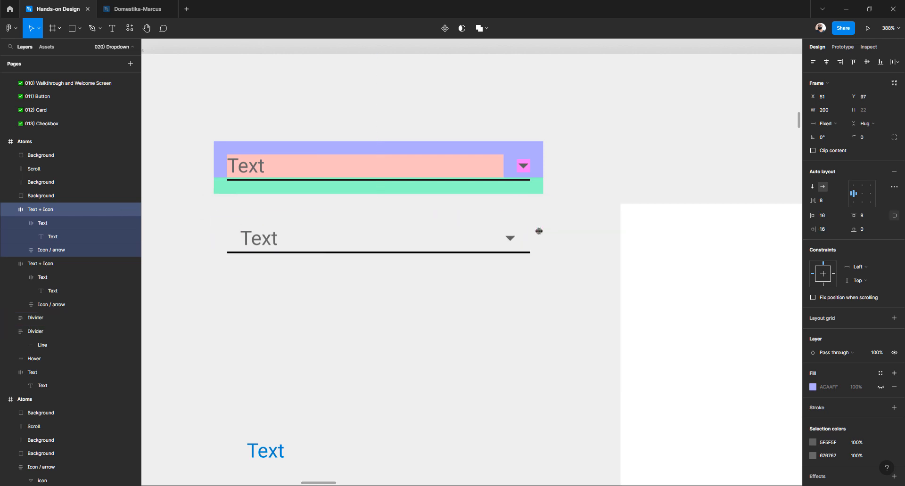
click(479, 305)
Show the fills of the copied Text + Icon frame and its nested Text and Icon / arrow frames again
click(266, 236)
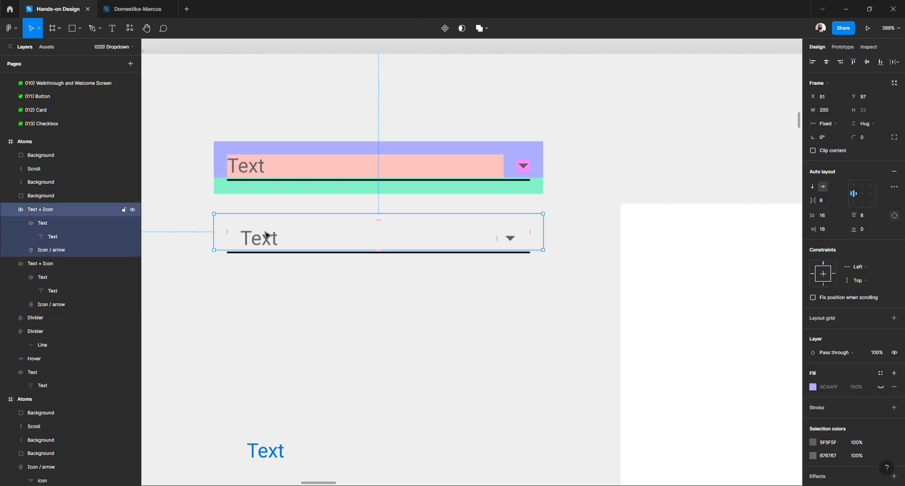
click(881, 388)
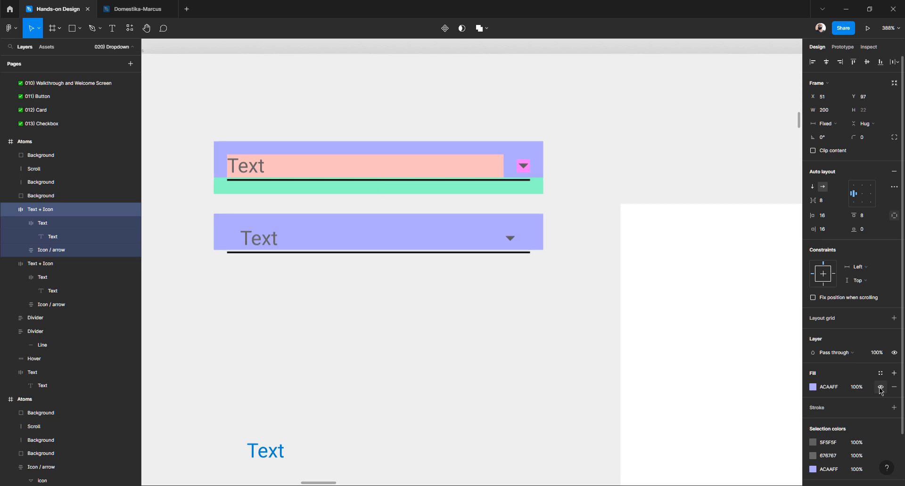
click(531, 268)
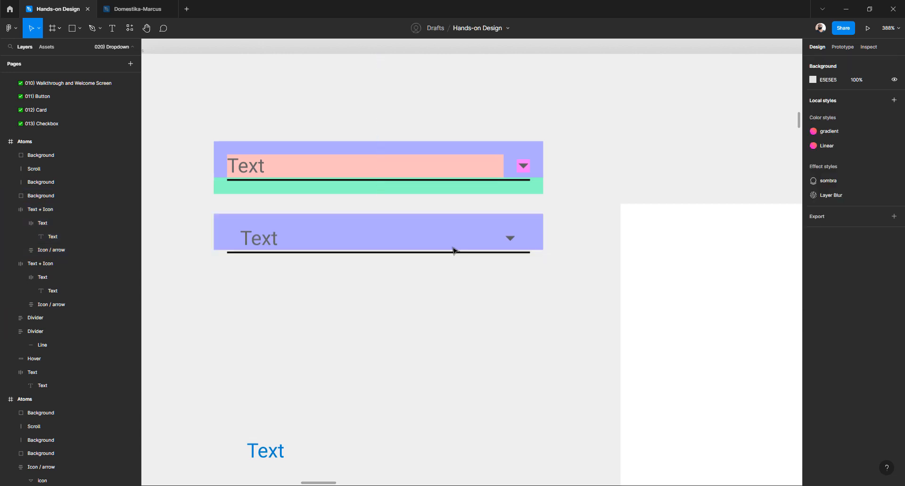
click(257, 240)
double_click(257, 240)
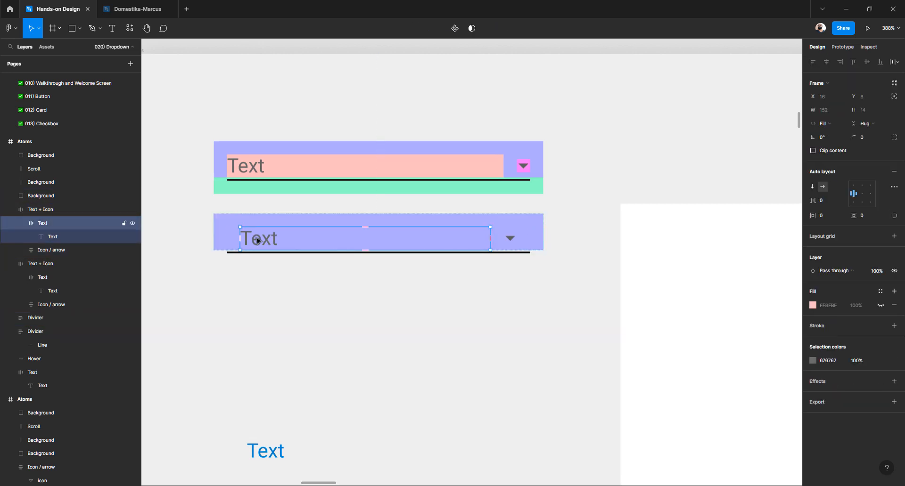
click(881, 305)
click(514, 238)
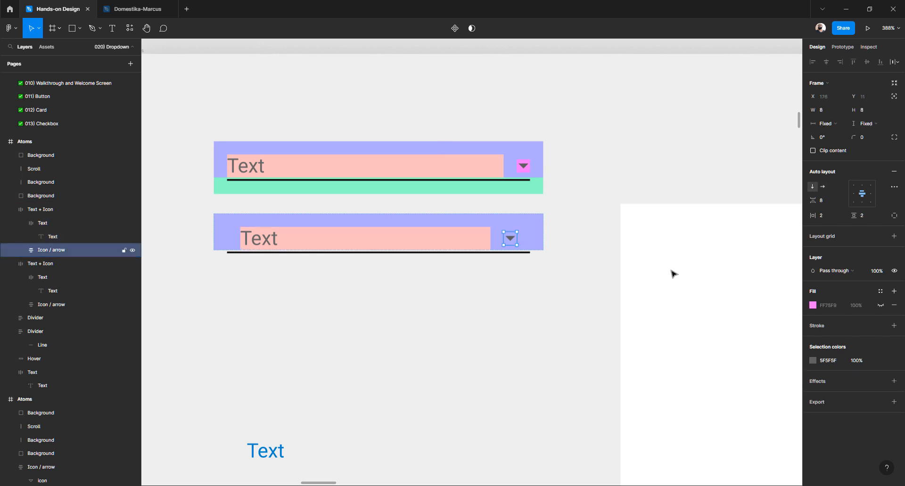
click(881, 305)
click(508, 284)
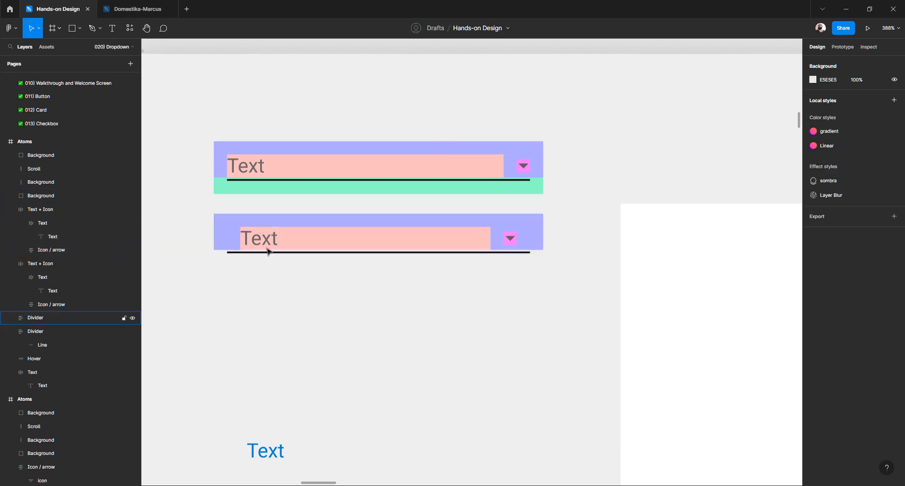
Check the copied Text + Icon frame's left padding and show the copied Divider's green fill again
click(227, 240)
click(226, 236)
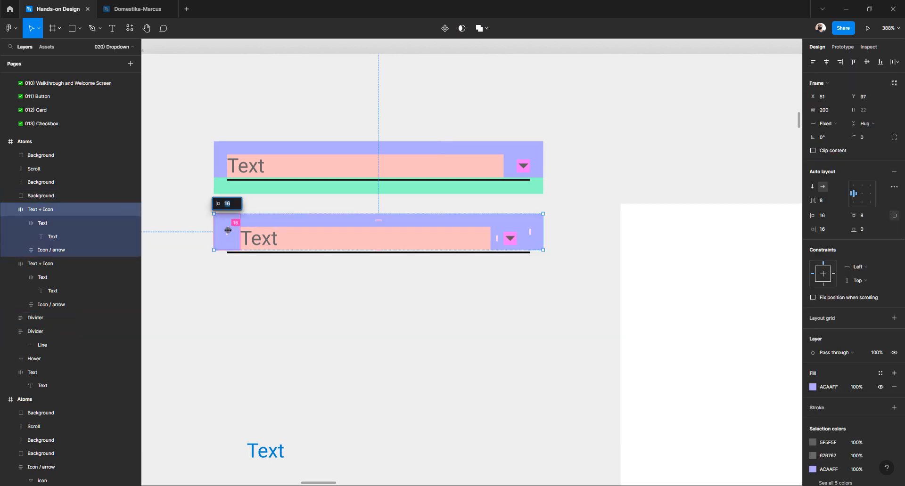
click(229, 271)
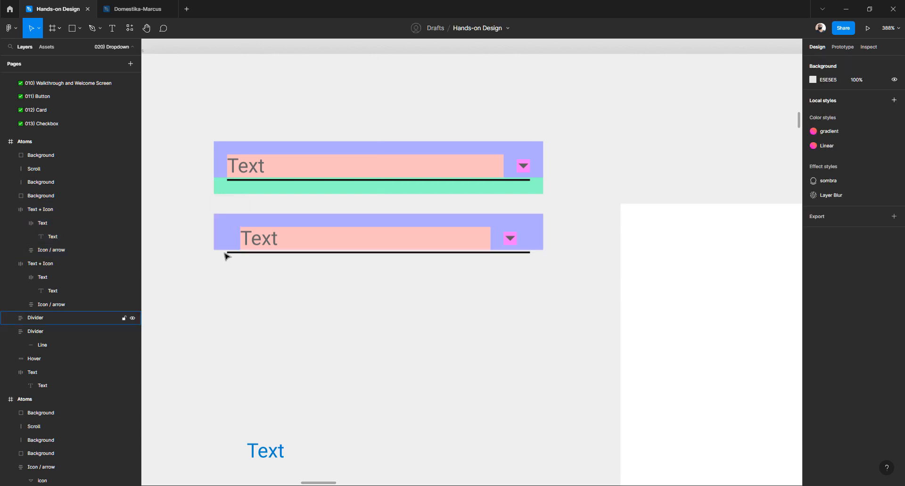
click(227, 256)
click(881, 388)
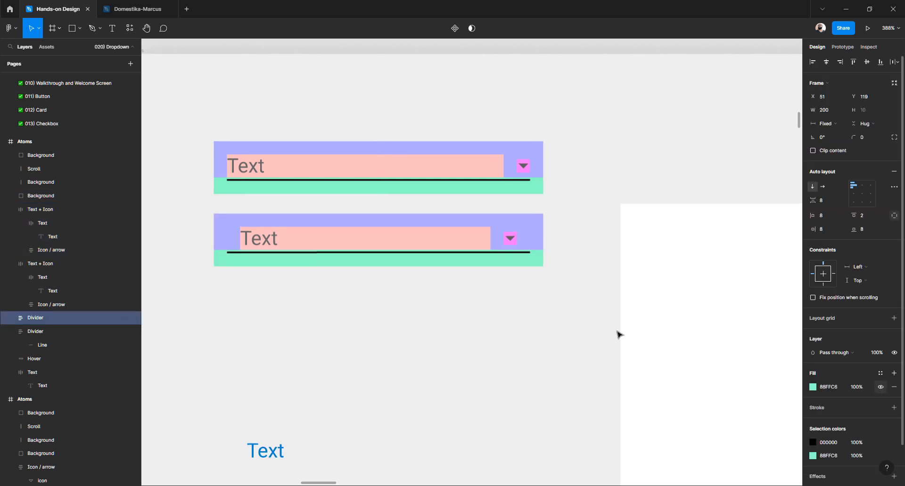
click(232, 269)
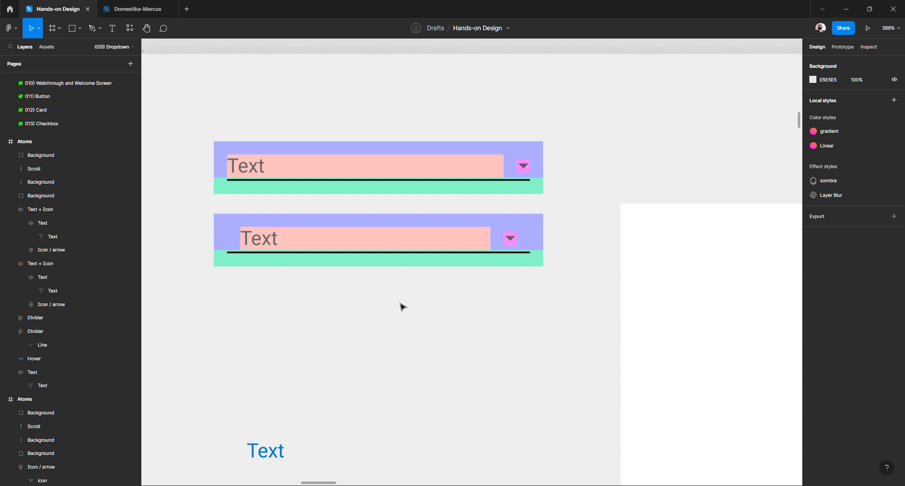
click(236, 256)
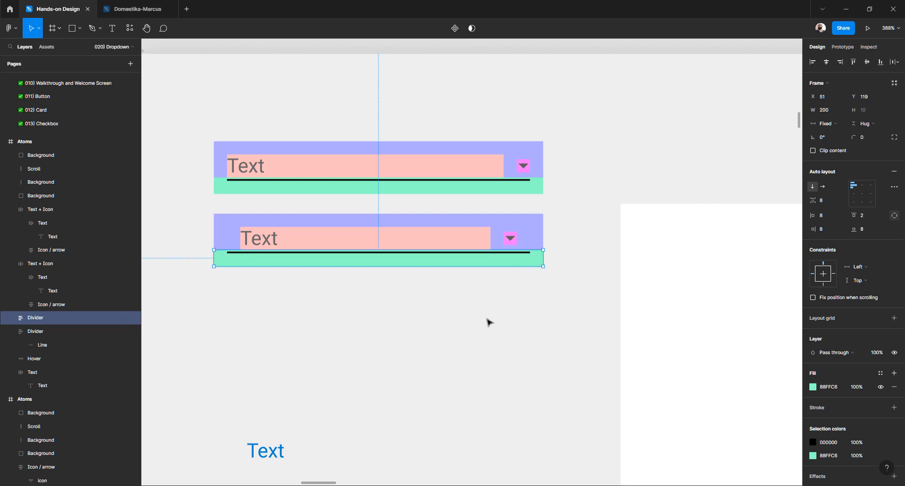
click(404, 305)
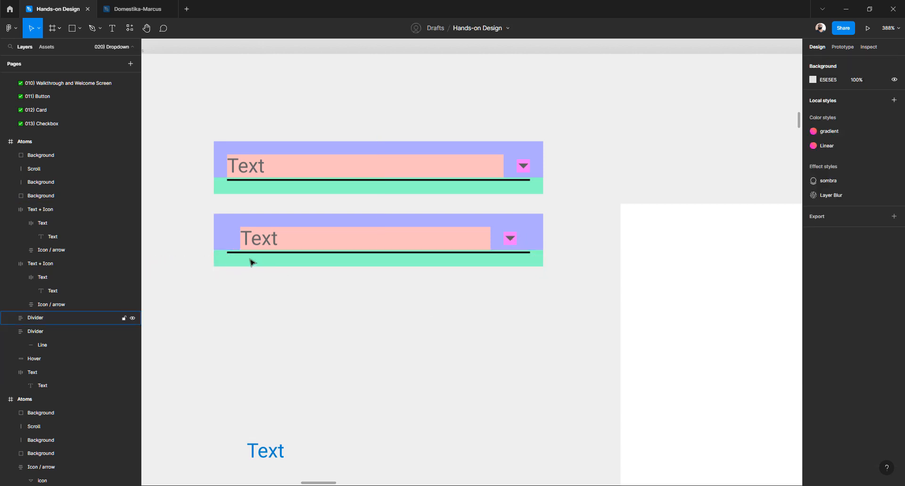
Hide the fills of the copied Text + Icon frame, its nested Text and Icon / arrow frames, and the copied Divider
click(226, 227)
click(880, 388)
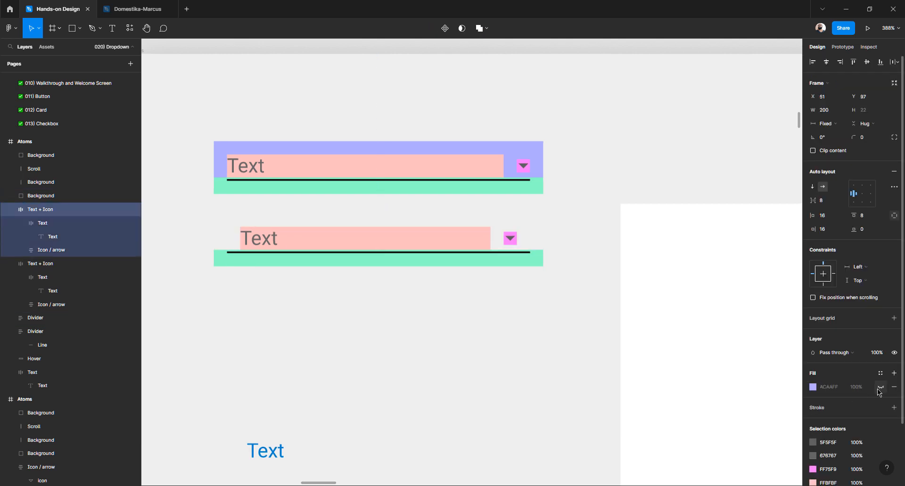
click(454, 246)
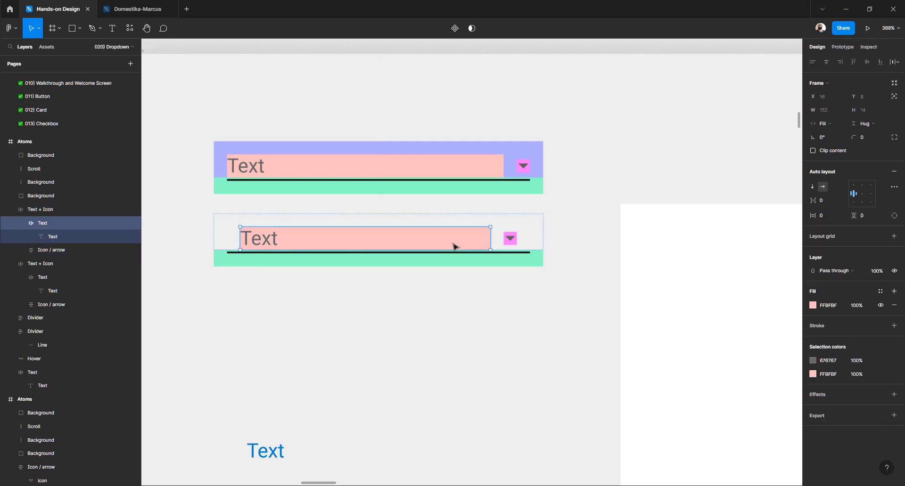
click(880, 306)
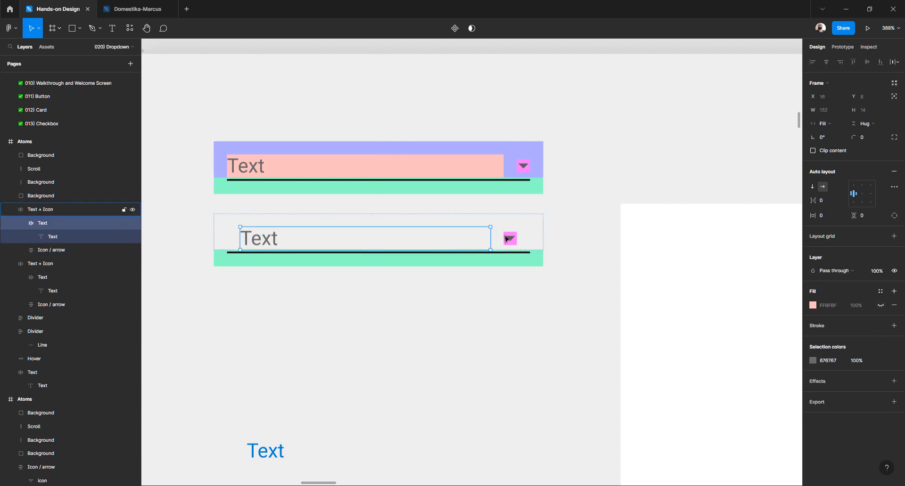
click(510, 238)
click(894, 306)
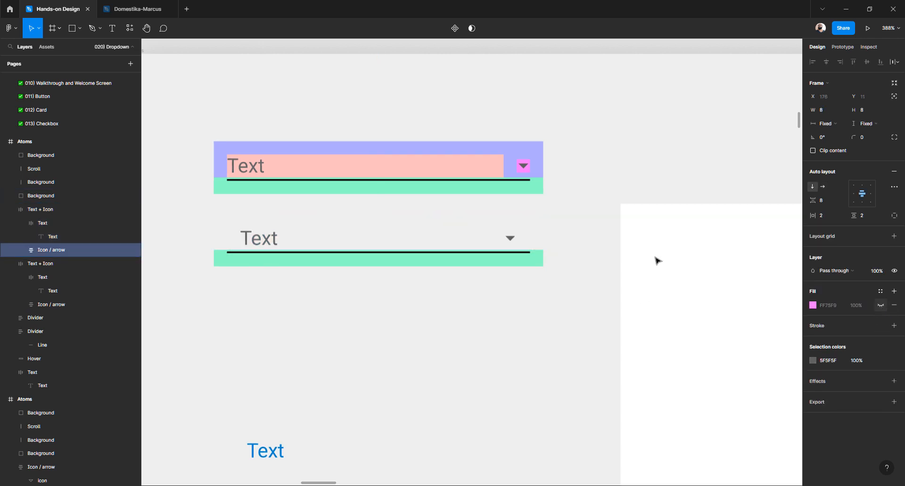
click(519, 259)
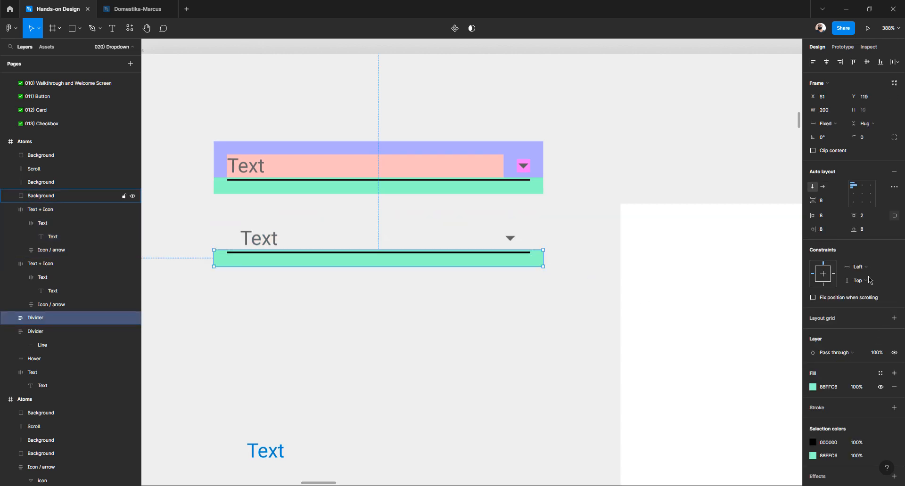
click(880, 387)
click(436, 307)
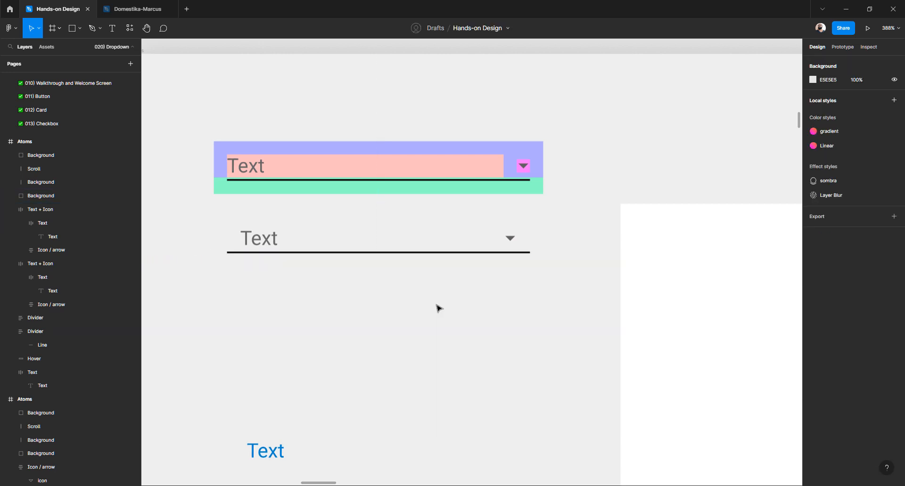
Wrap the copied Text + Icon frame and the copied Divider together in a new auto layout frame
click(213, 219)
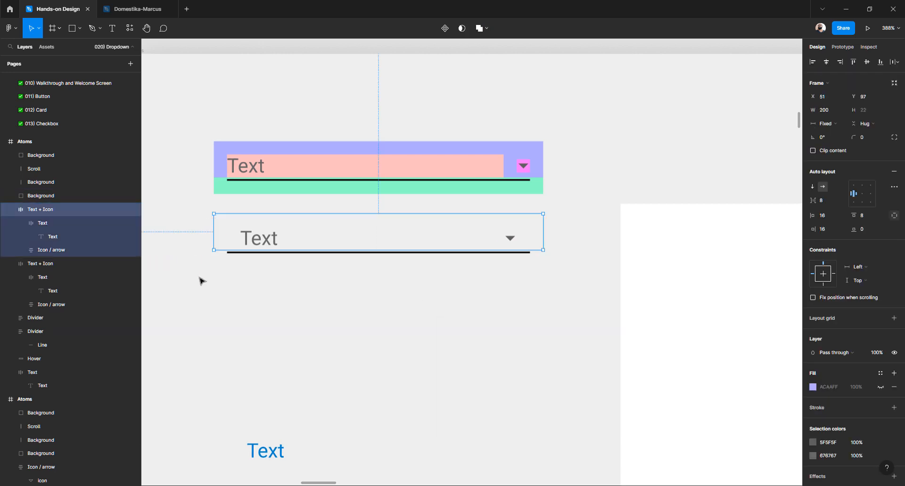
click(209, 203)
click(254, 238)
drag(190, 209, 570, 309)
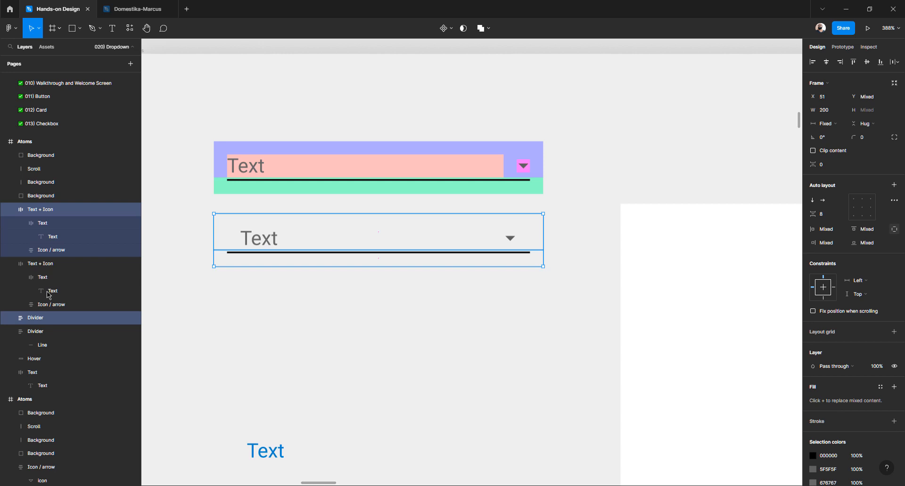
click(11, 210)
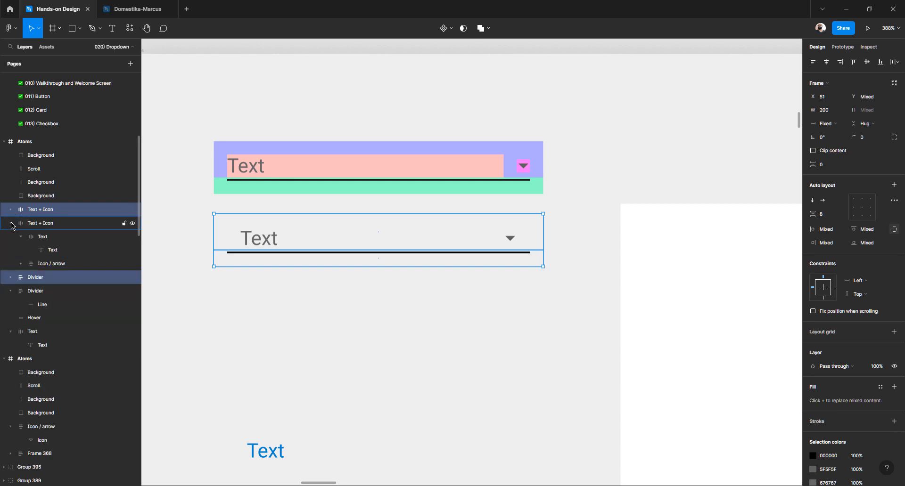
click(249, 243)
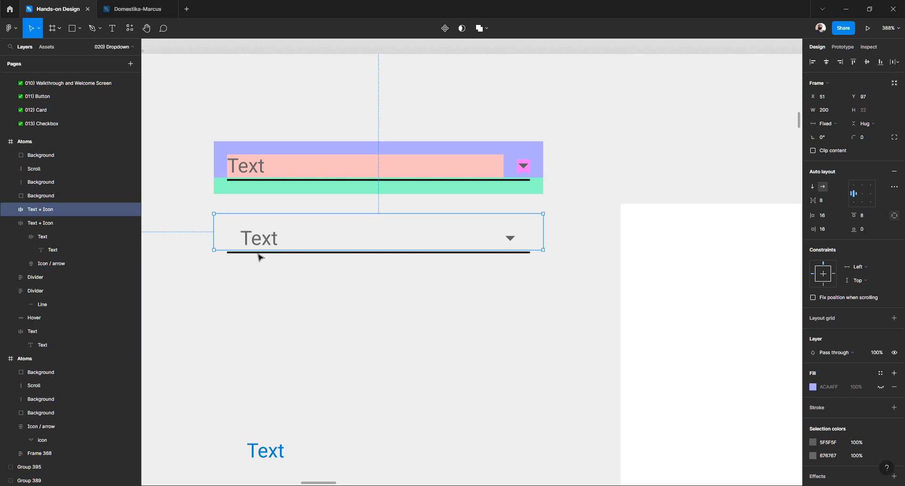
click(257, 261)
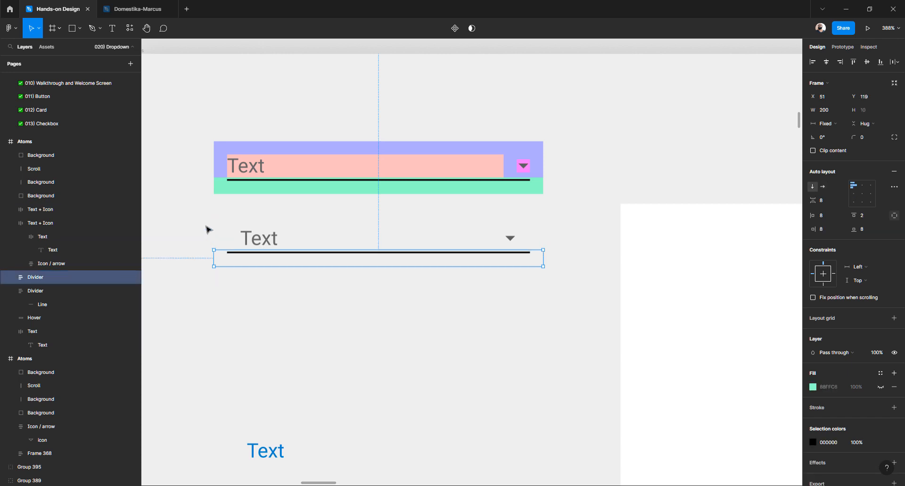
click(223, 221)
drag(173, 224, 585, 296)
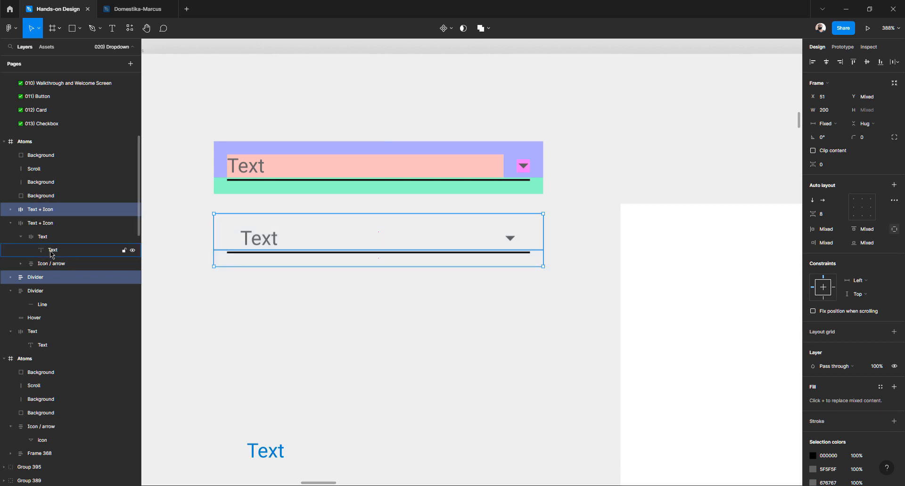
key(shift+a)
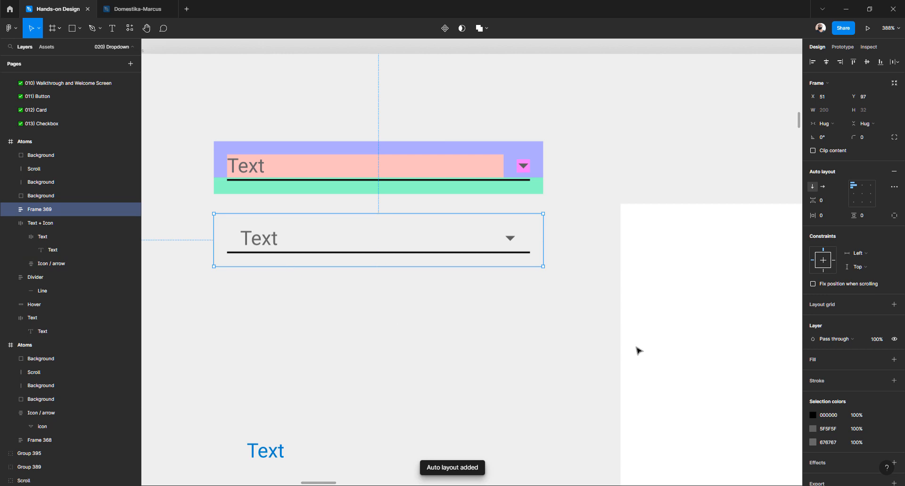
Add a light blue 4CD4FF solid fill to the new auto layout frame
click(820, 361)
click(813, 374)
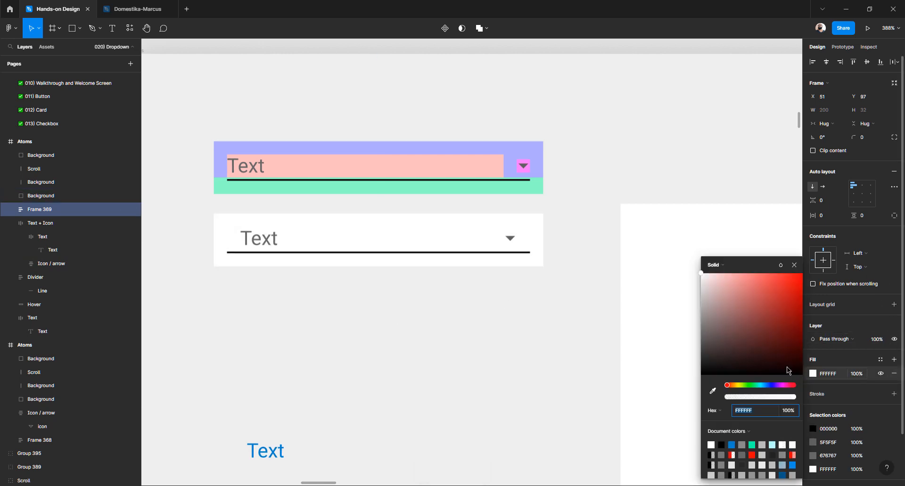
click(738, 353)
drag(746, 385, 756, 384)
drag(764, 349, 774, 270)
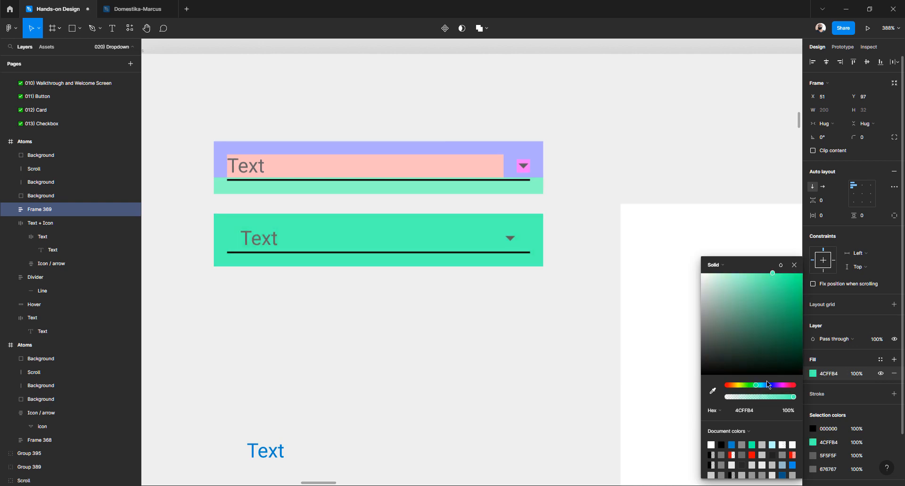
drag(759, 385, 763, 384)
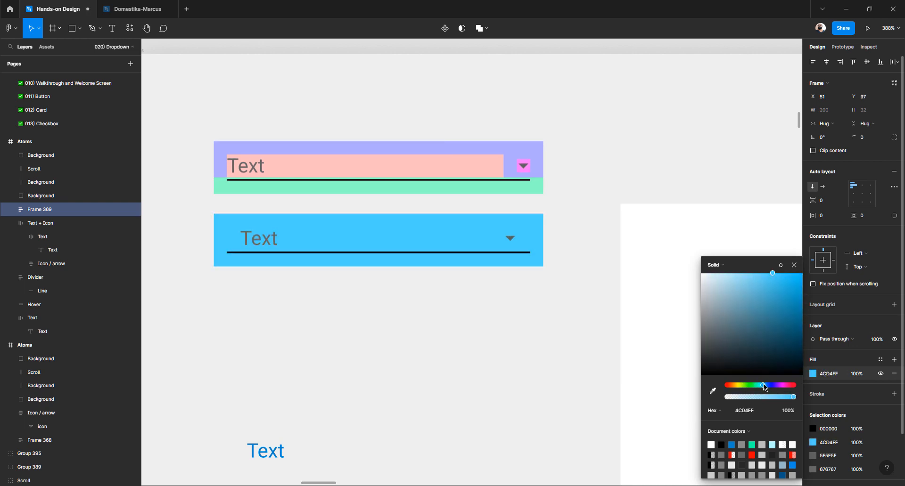
Show the fills of the wrapped Text + Icon frame, the Divider, and the nested Text and Icon / arrow frames again
double_click(257, 240)
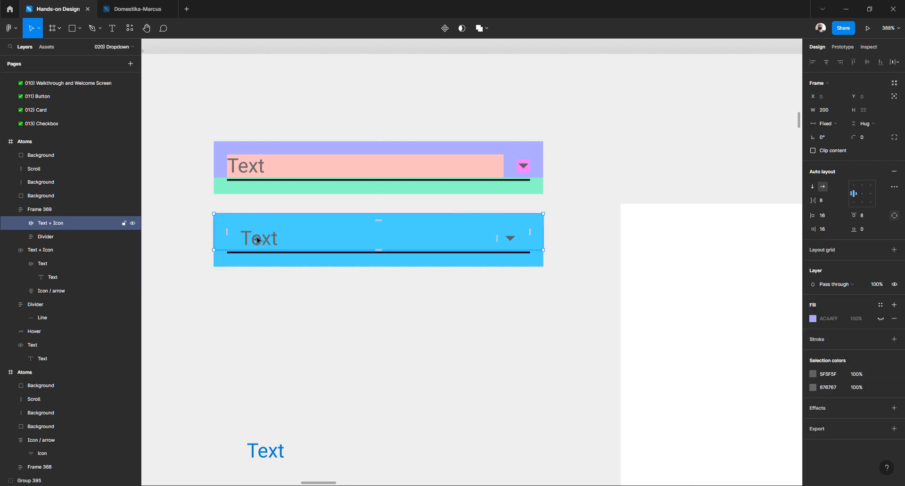
click(880, 320)
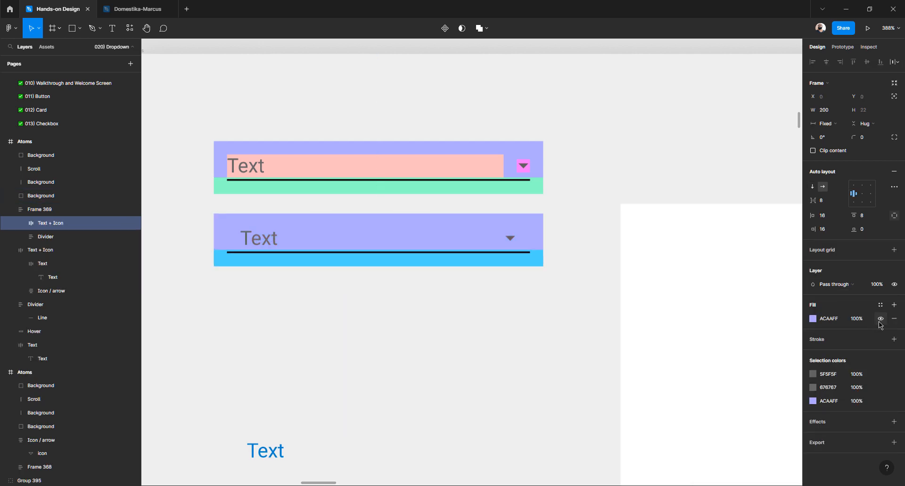
click(283, 254)
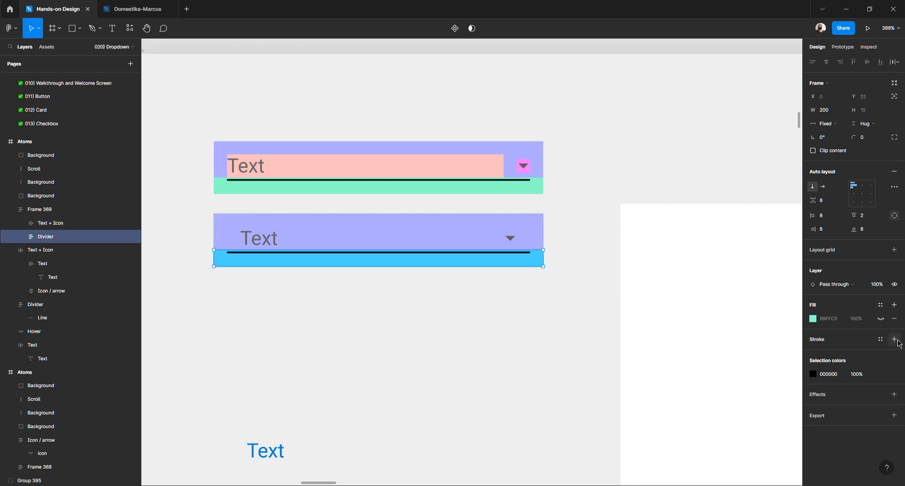
click(884, 322)
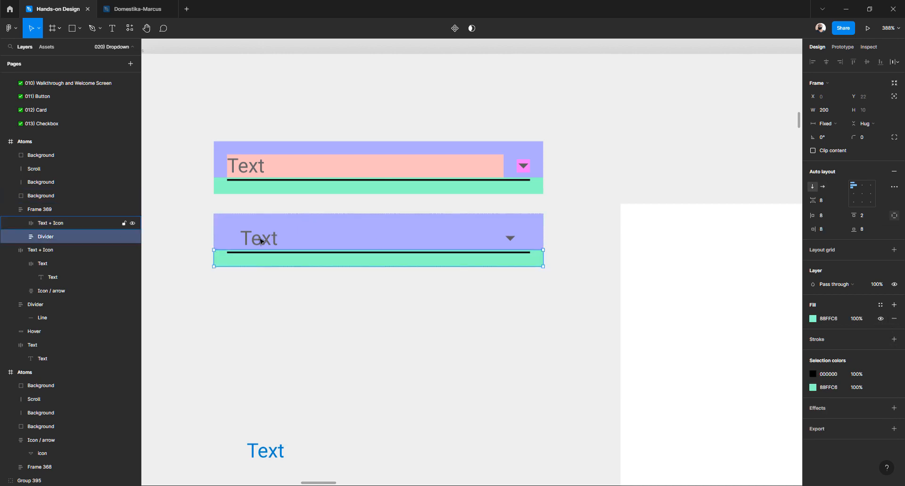
double_click(260, 240)
click(881, 306)
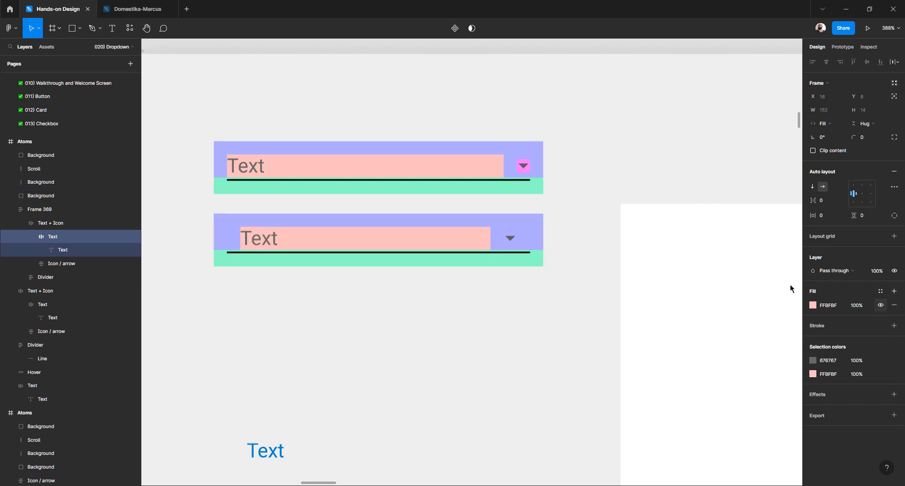
click(510, 240)
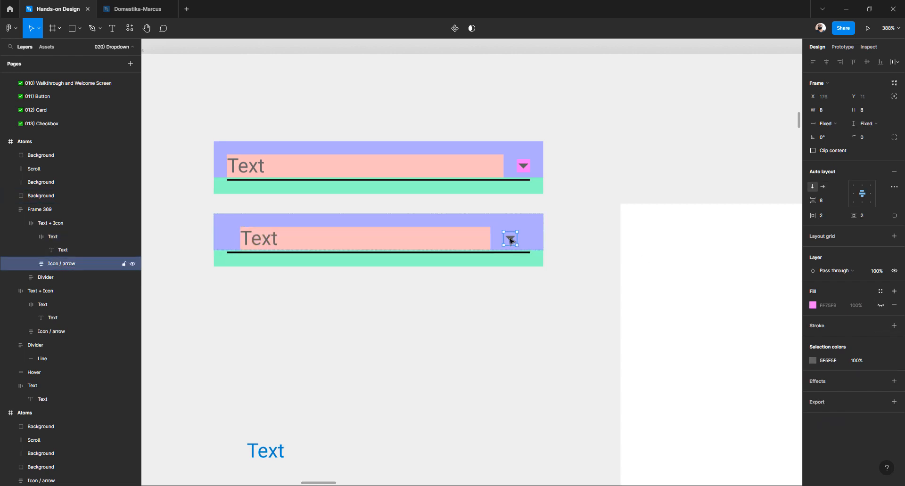
click(880, 305)
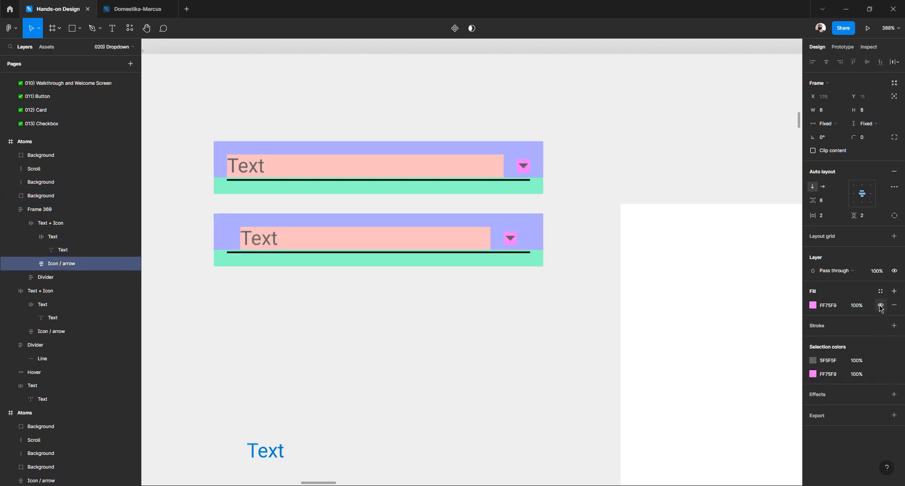
Set the horizontal and vertical padding of the enclosing auto layout frame to 8
click(229, 226)
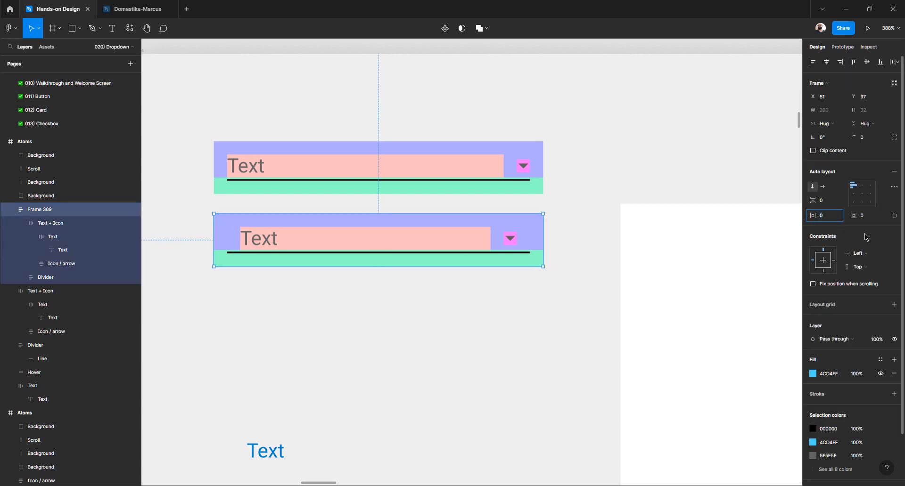
key(Tab)
text(8)
key(Tab)
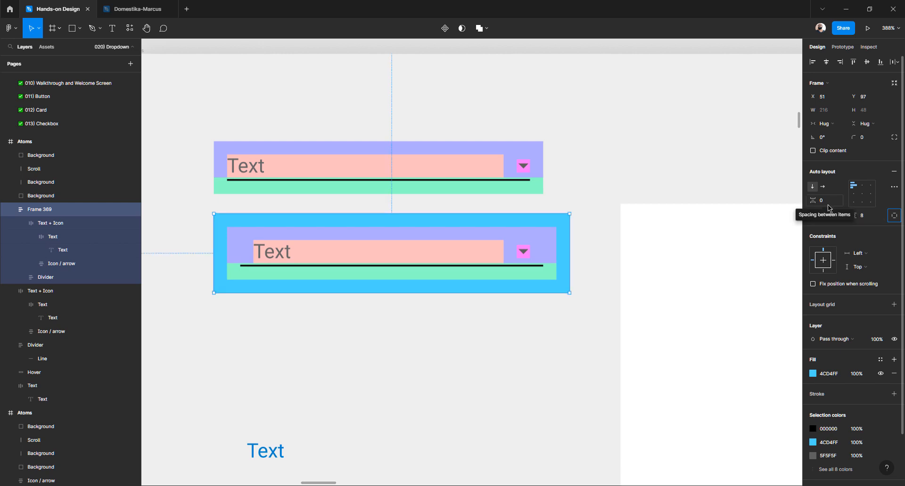
Reset the enclosing frame's horizontal and vertical padding to 0
click(828, 217)
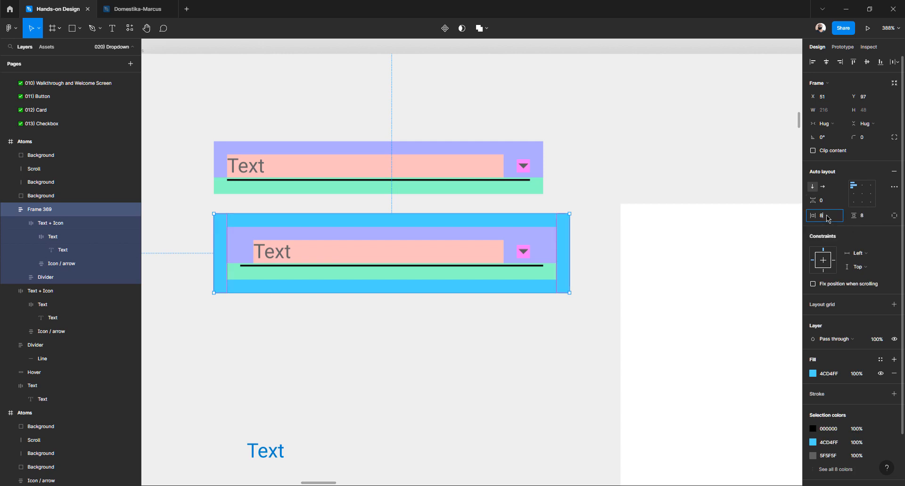
text(0)
key(Tab)
text(0)
key(Return)
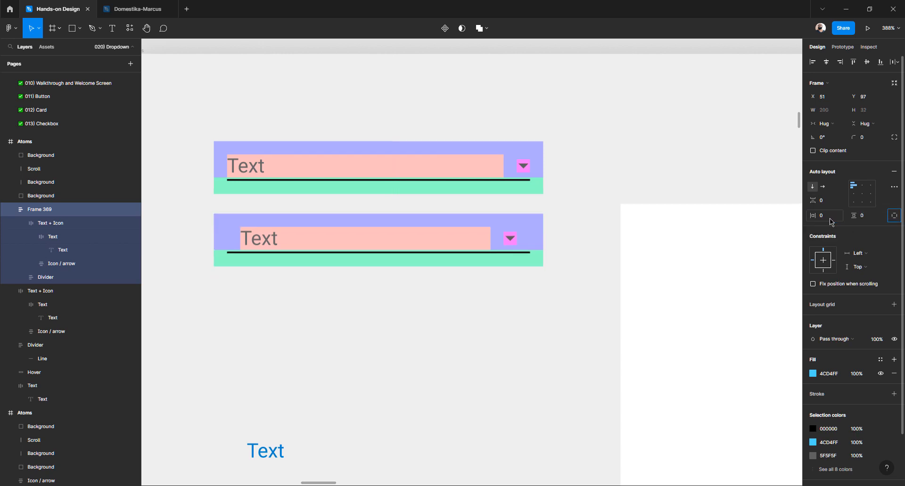
click(487, 296)
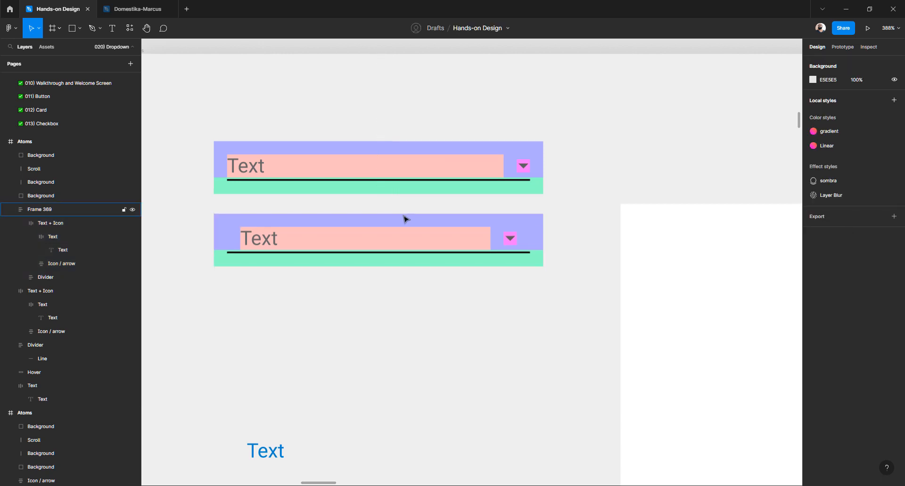
Hide the fills of the wrapped Text + Icon frame and its nested Text and Icon / arrow frames
double_click(528, 230)
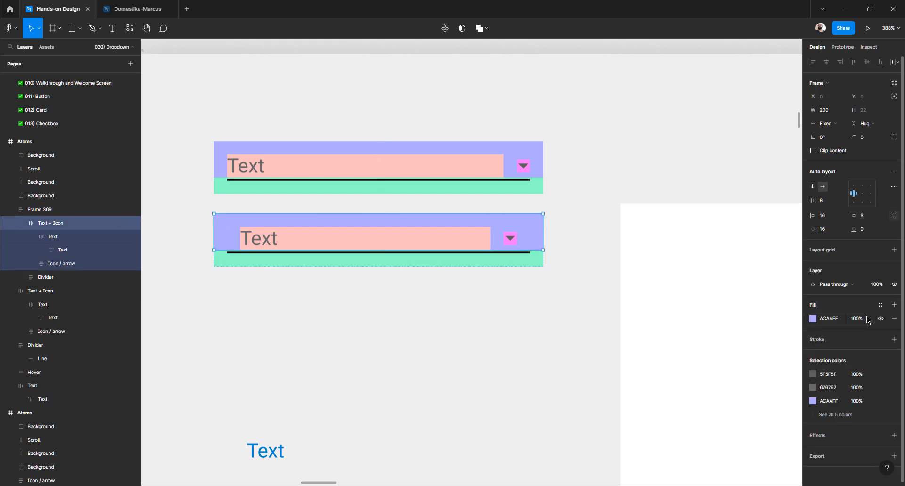
click(881, 320)
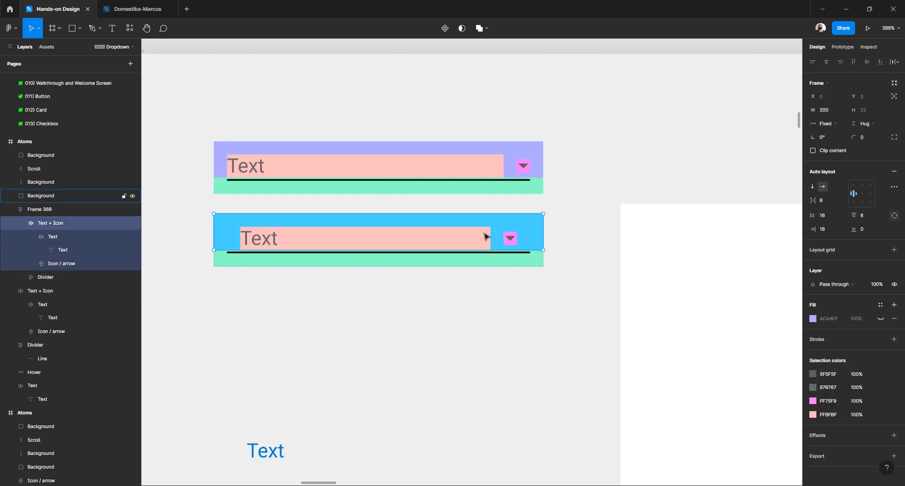
click(457, 241)
click(881, 306)
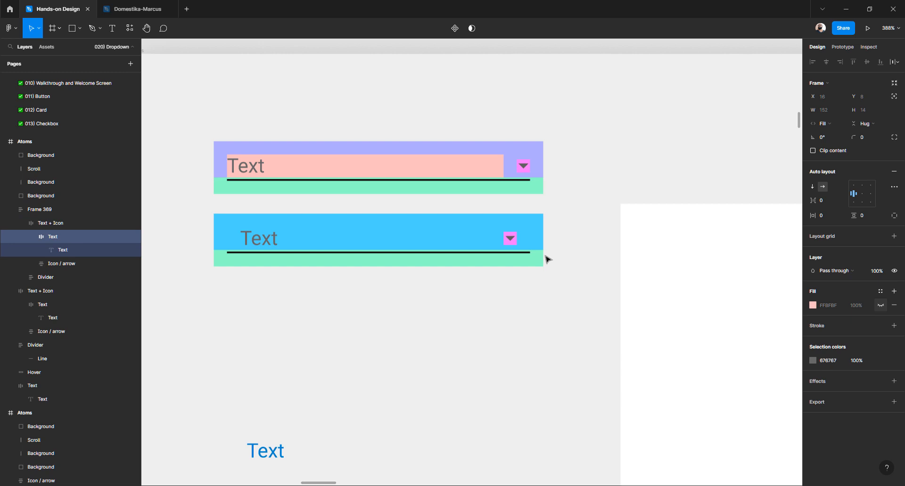
click(514, 242)
click(879, 306)
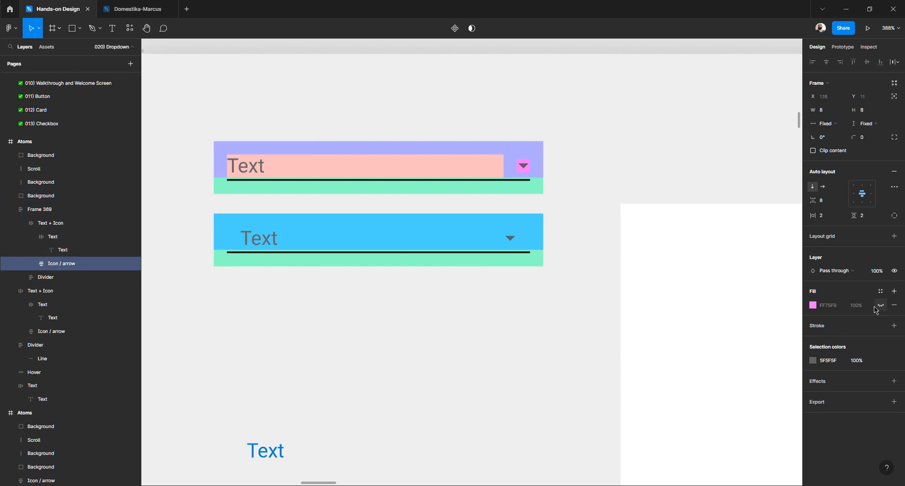
Check the nested Text and Text + Icon frames, and select the blue frame enclosing them
click(461, 234)
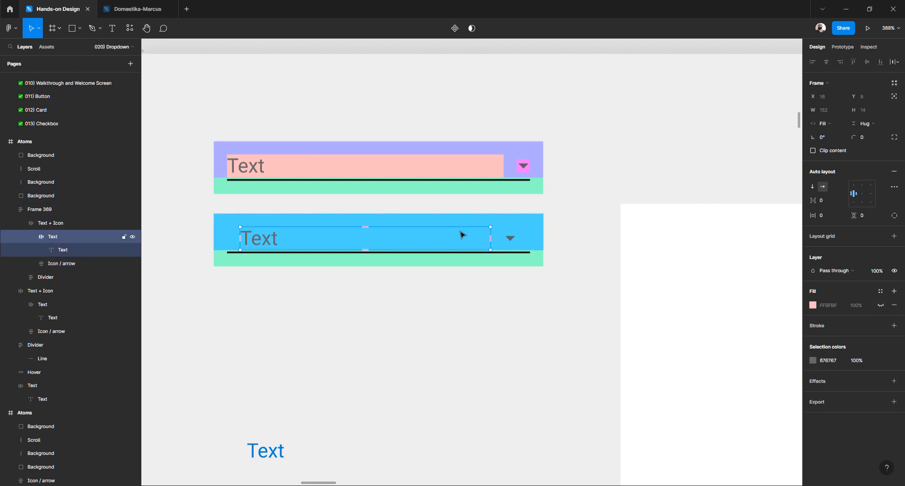
click(530, 226)
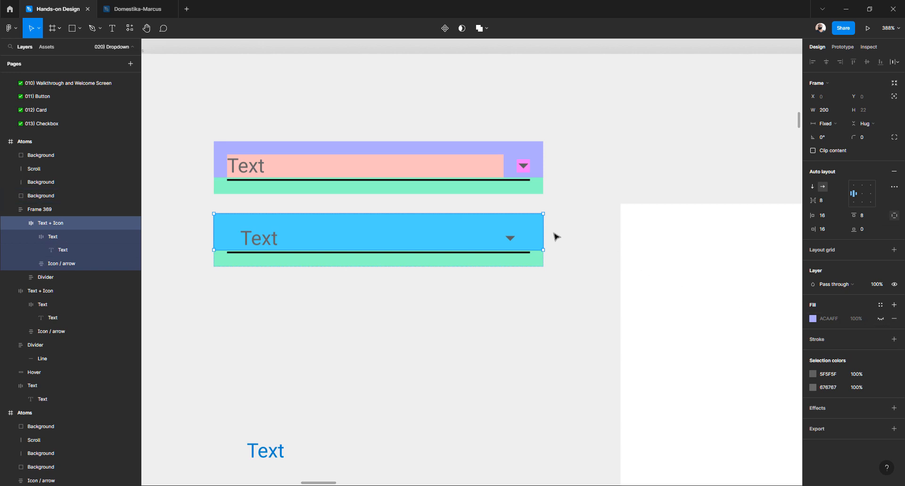
click(430, 327)
click(349, 241)
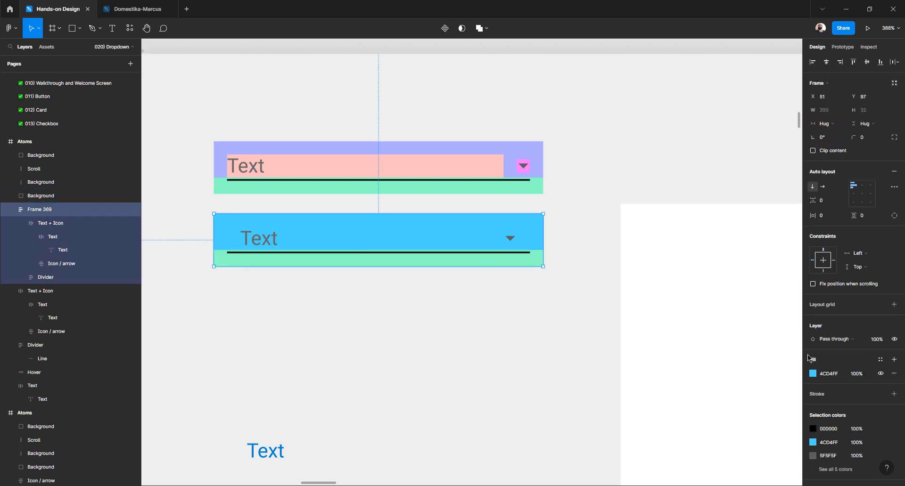
Hide the fills of the blue enclosing frame and of the green Divider frame inside it
click(881, 374)
click(518, 297)
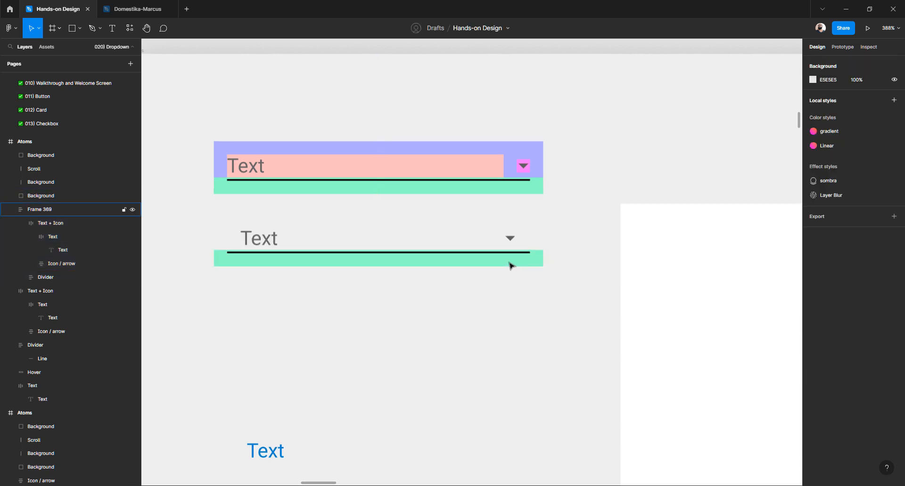
click(511, 262)
click(511, 262)
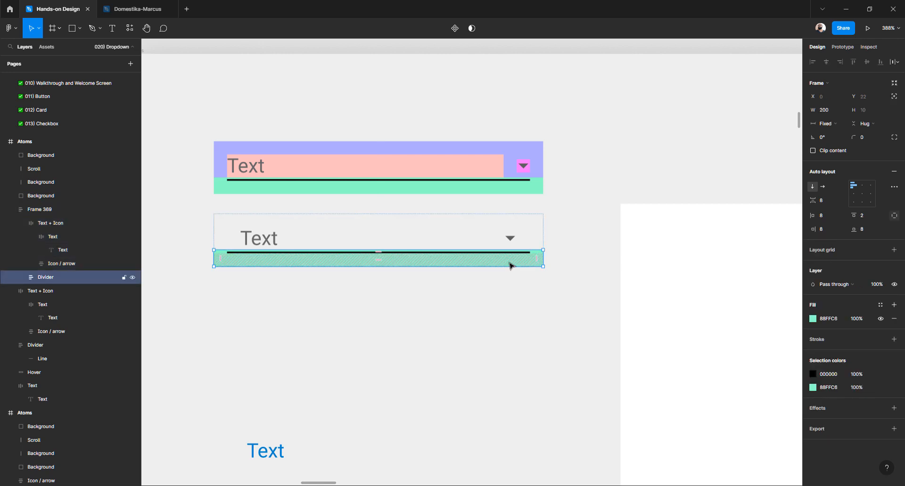
click(881, 318)
click(499, 343)
Rename the enclosing frame as Form / Dropdown / Active
click(217, 243)
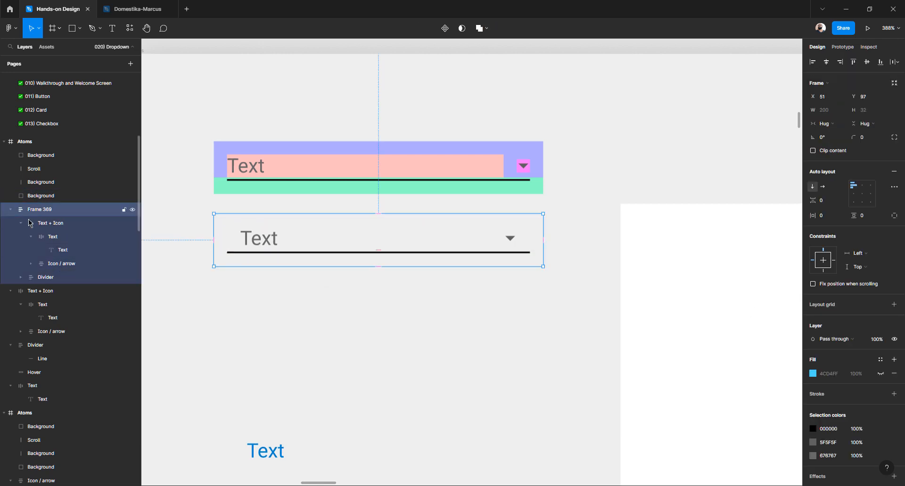
click(11, 211)
double_click(49, 210)
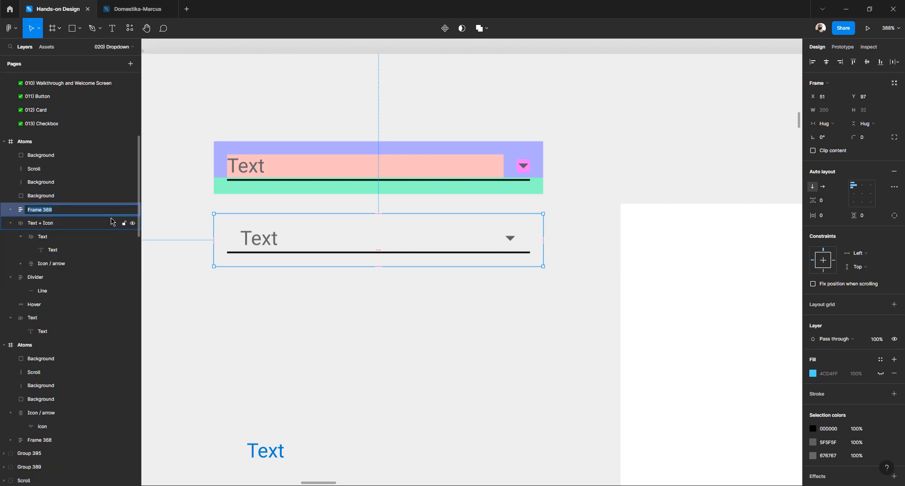
text(Form / Dropdown / Active)
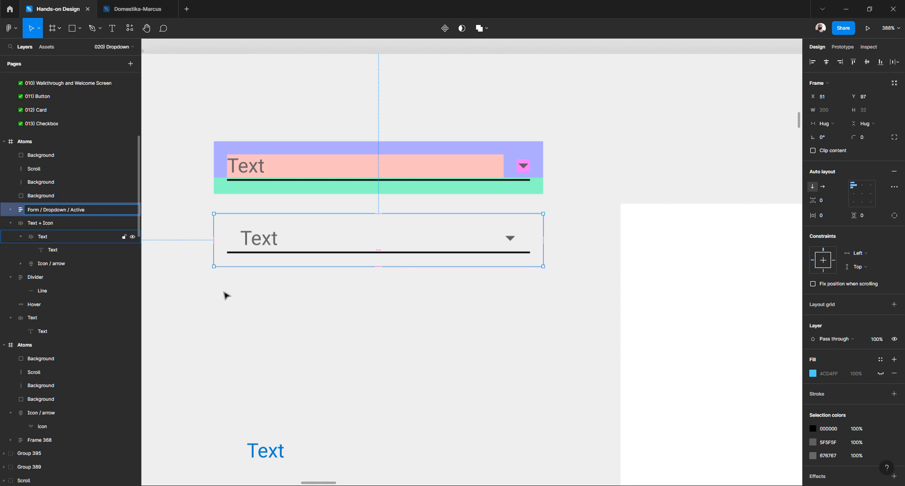
click(270, 305)
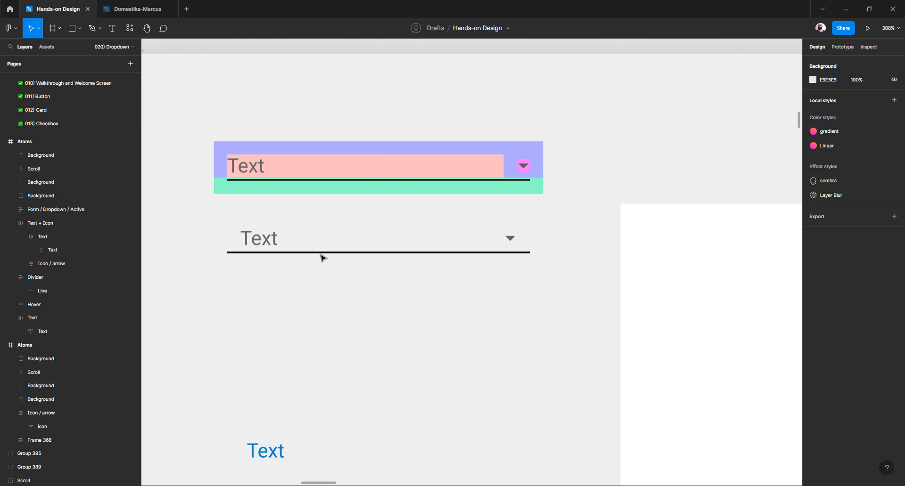
Check the stroke colour of the divider line and the fill colour of the arrow icon in the uncoloured dropdown
click(320, 257)
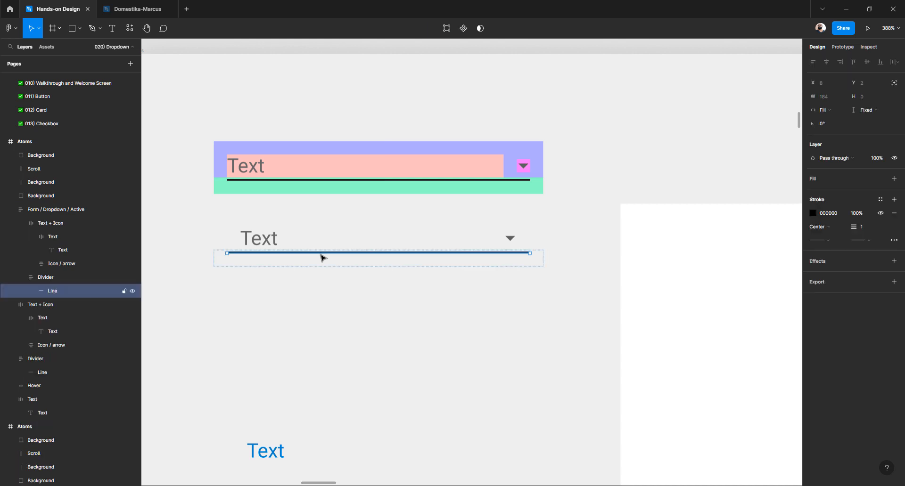
click(813, 213)
click(297, 313)
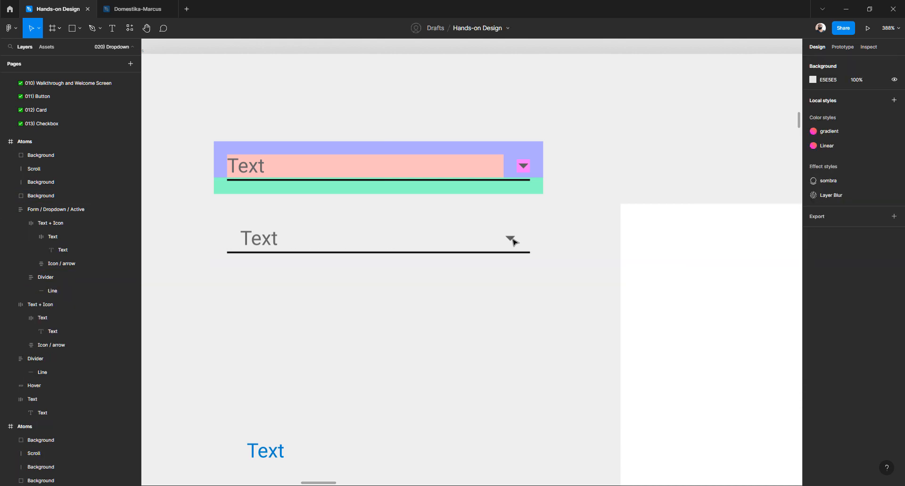
ctrl+click(512, 239)
click(839, 192)
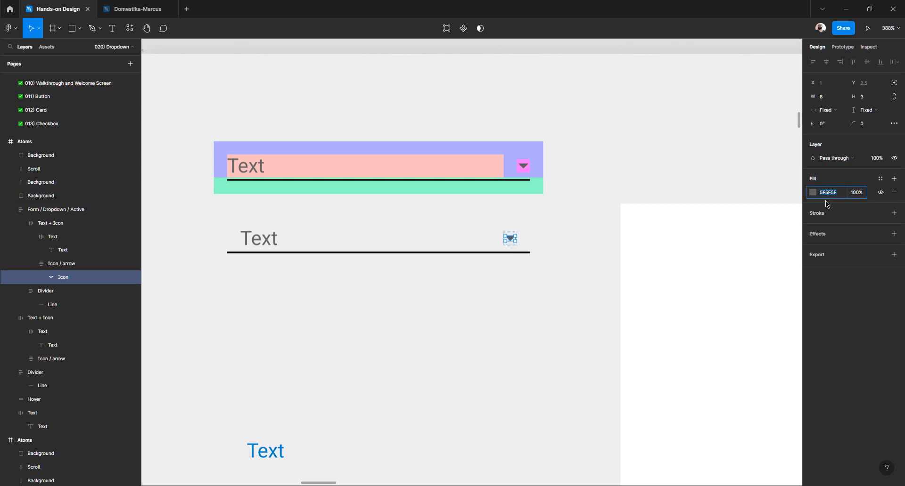
click(285, 254)
Copy the dropdown text's fill colour 676767 to the arrow icon's fill
ctrl+click(262, 245)
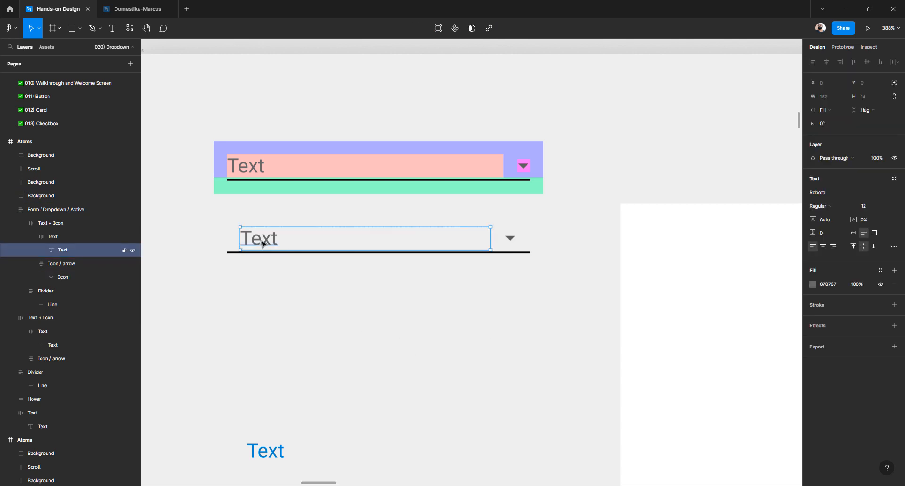
click(835, 288)
click(589, 273)
ctrl+click(510, 239)
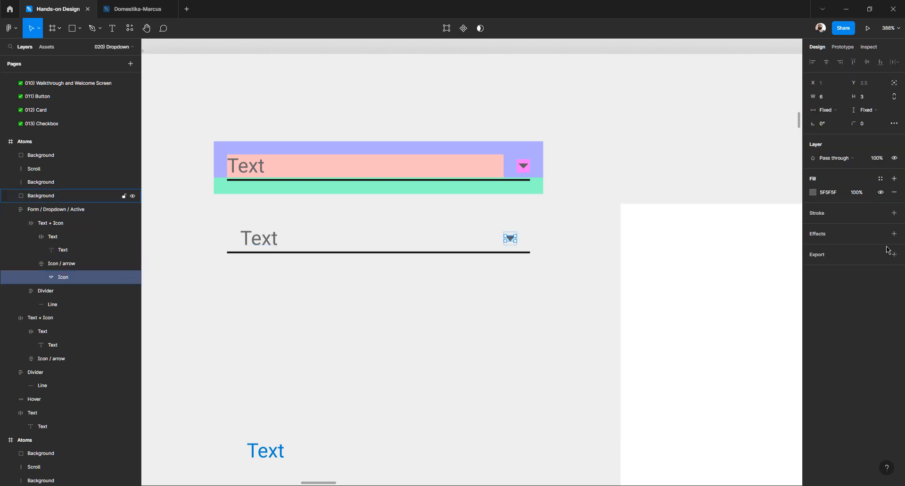
click(840, 196)
Set the stroke of the line inside the dropdown's Divider to 676767
click(518, 255)
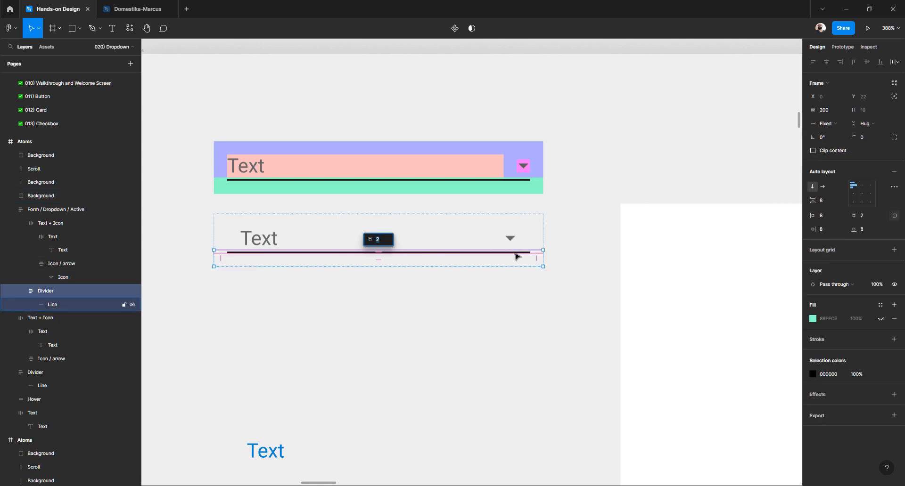
key(Escape)
click(509, 257)
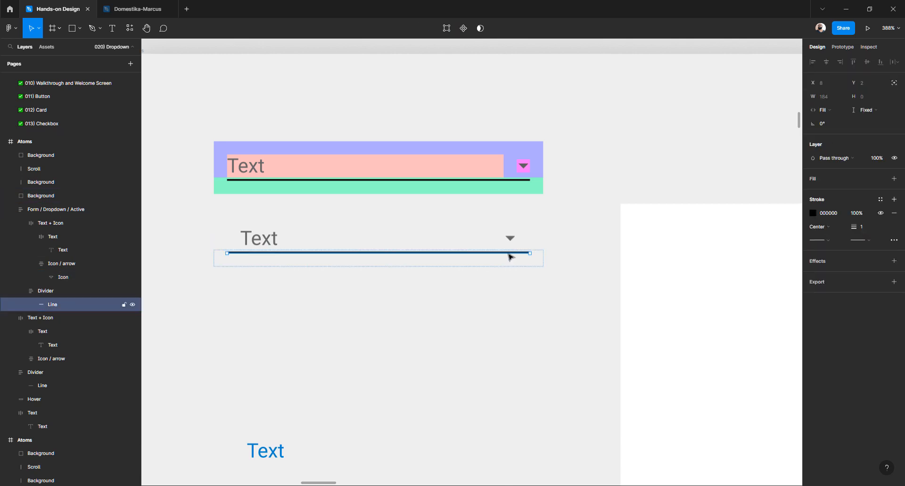
click(843, 216)
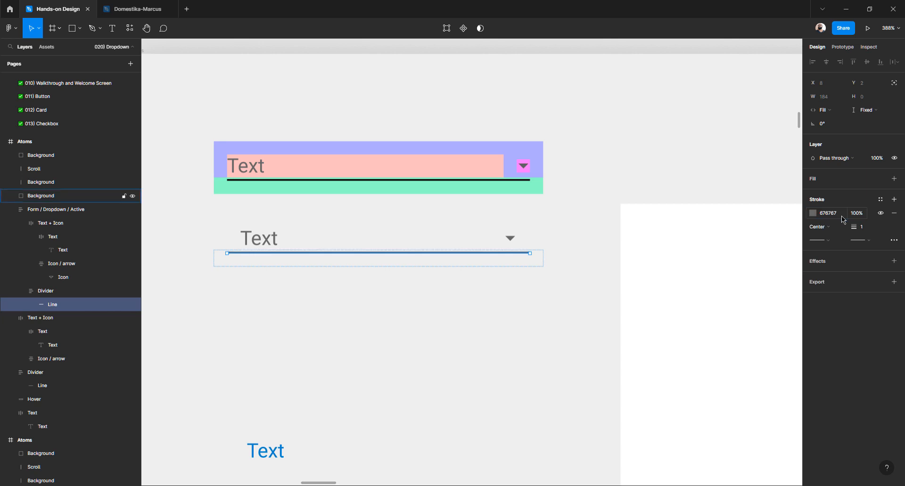
click(452, 317)
click(264, 246)
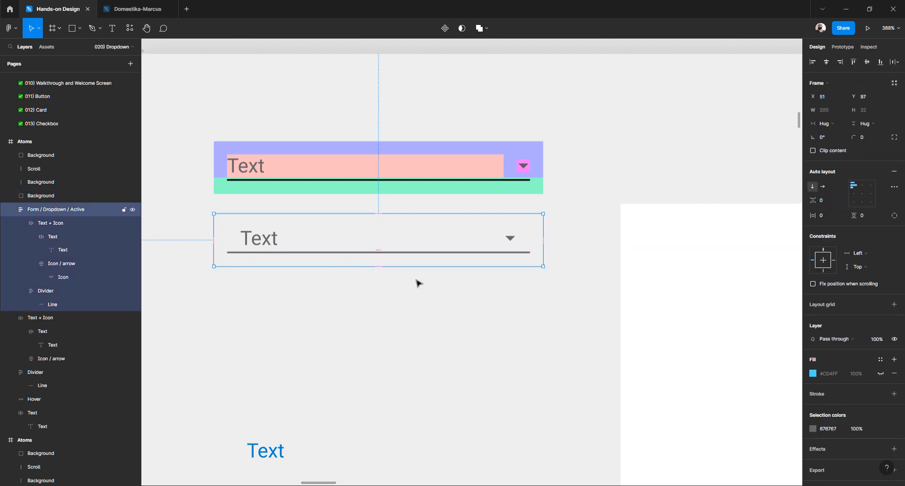
Compare the dropdown with the Molecules reference, and move the Hover rectangle farther below the blue Text element
scroll(418, 283, down, 10)
scroll(418, 284, left, 3)
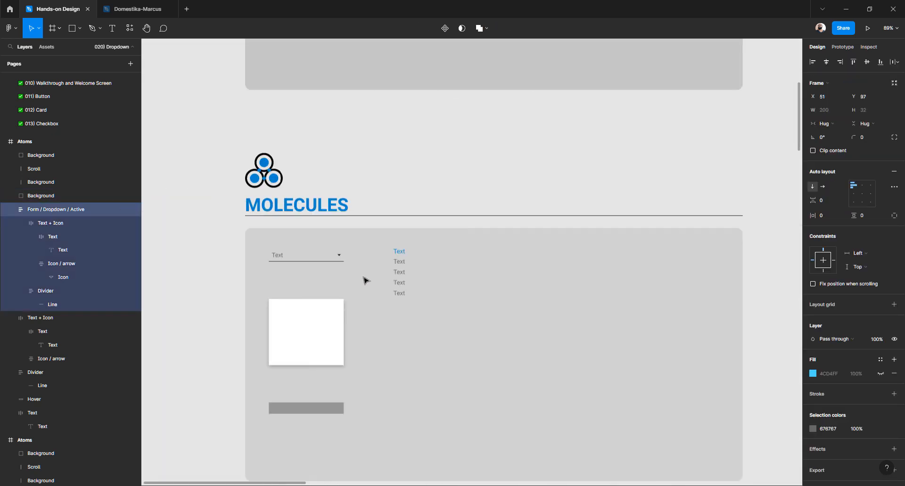
scroll(399, 262, right, 2)
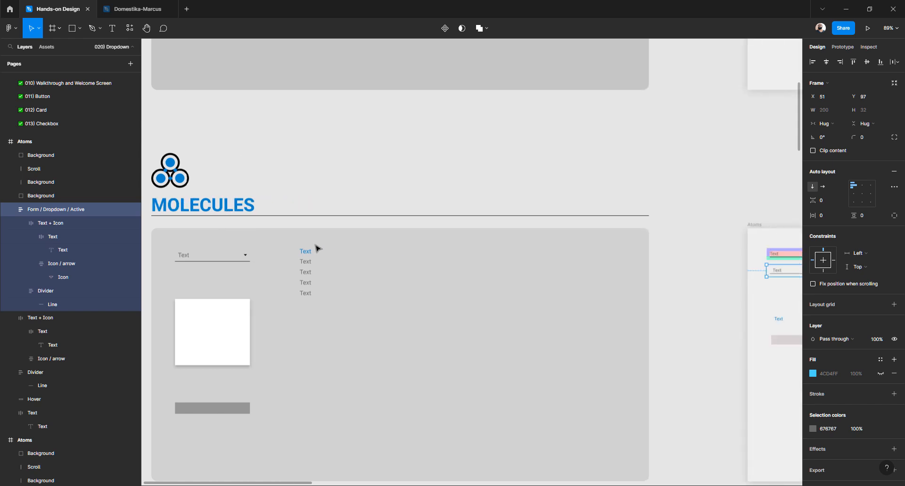
scroll(307, 296, right, 7)
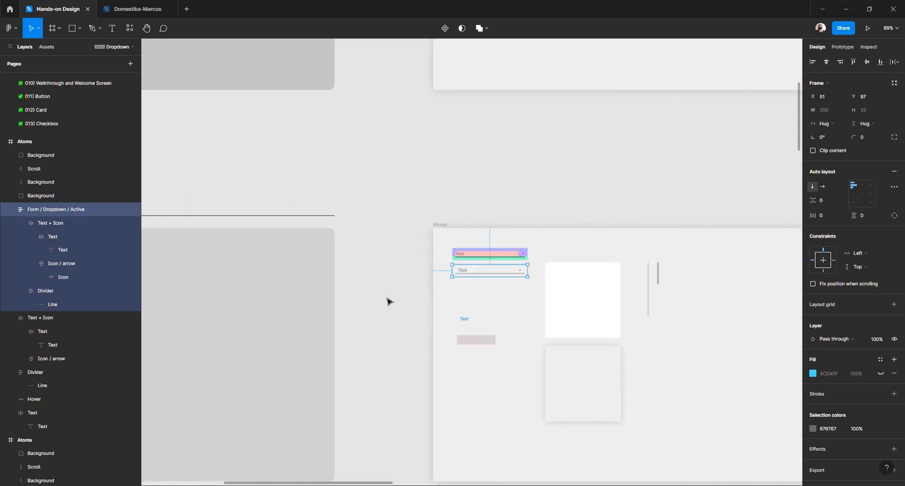
click(477, 315)
scroll(466, 319, up, 5)
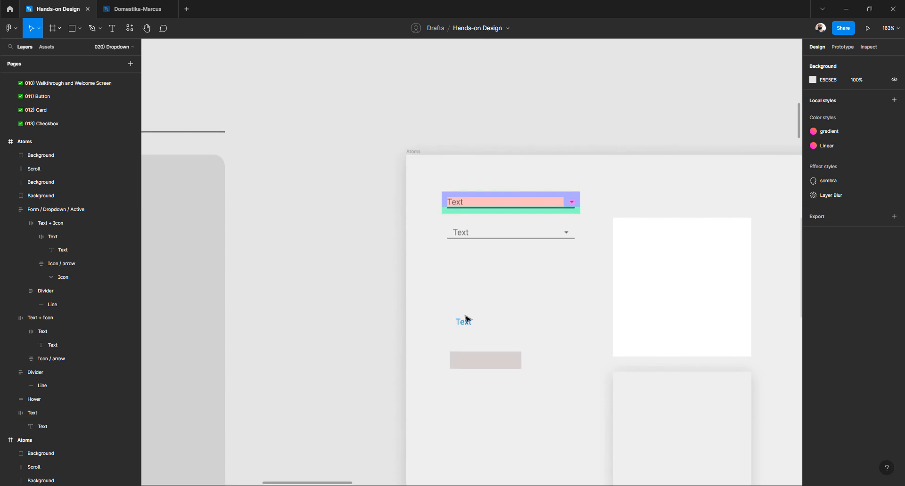
click(473, 375)
drag(472, 376, 473, 425)
Show the fill of the frame around the blue Text and change it to white, FFFFFF
click(465, 326)
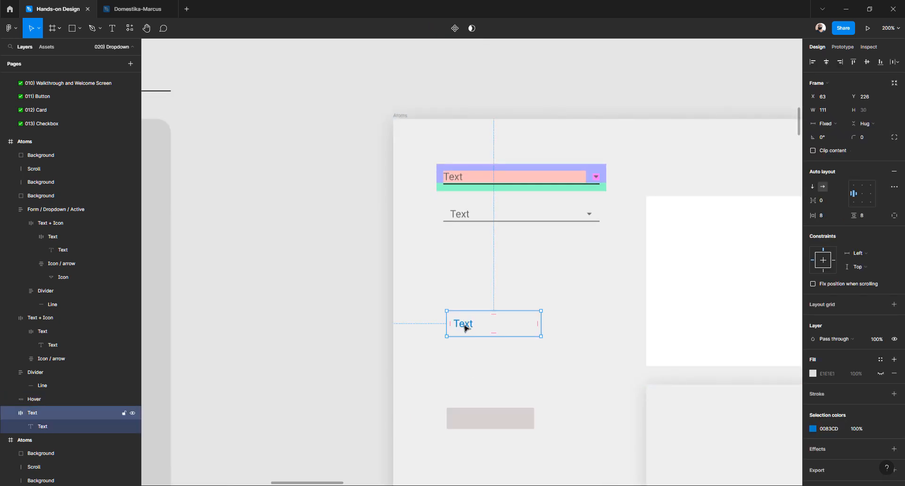
click(881, 374)
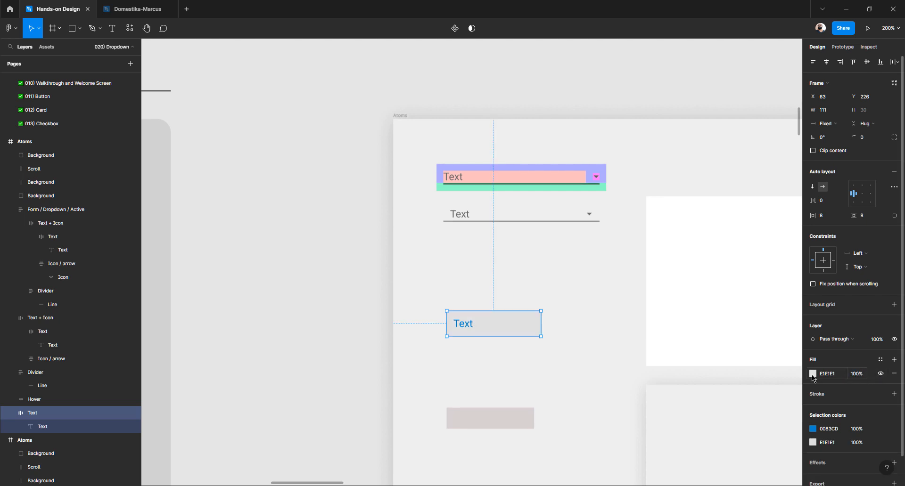
click(813, 374)
drag(738, 340, 668, 238)
click(525, 295)
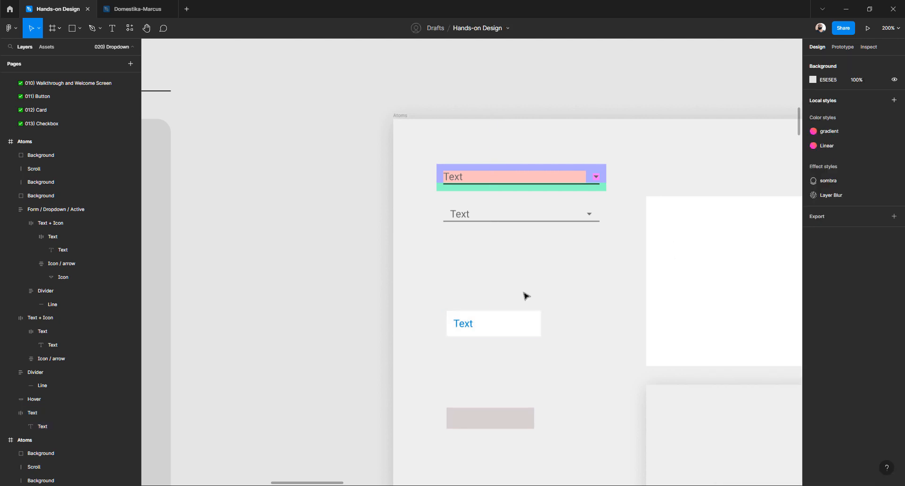
Move the white Text frame up to Y 163 beneath the dropdown and place a duplicate below it at Y 205
scroll(526, 295, down, 5)
scroll(527, 296, left, 5)
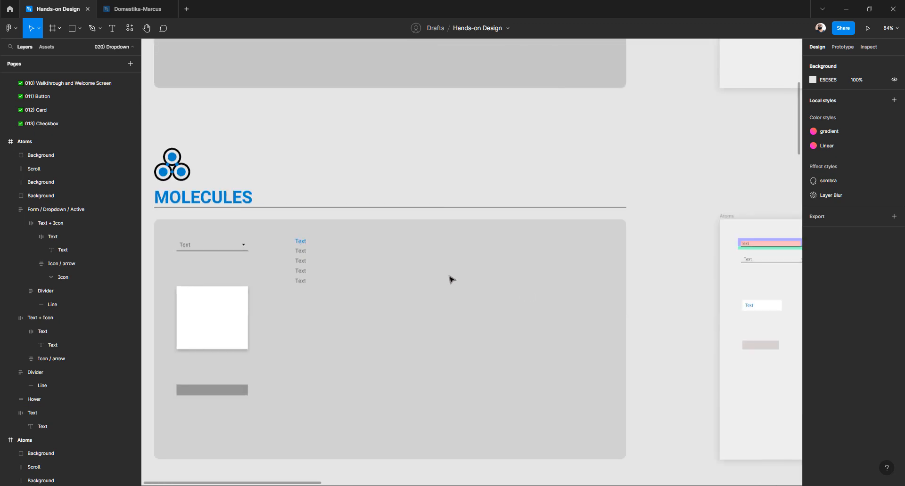
scroll(450, 280, right, 5)
click(478, 308)
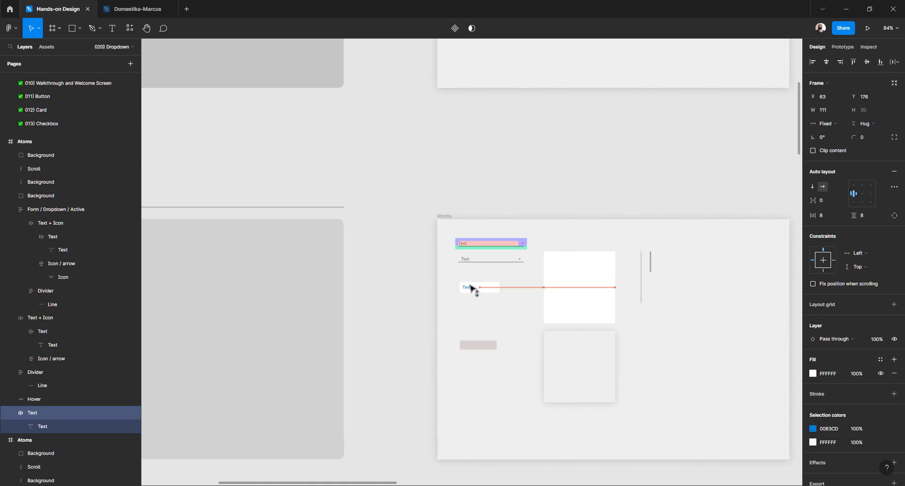
scroll(471, 287, up, 5)
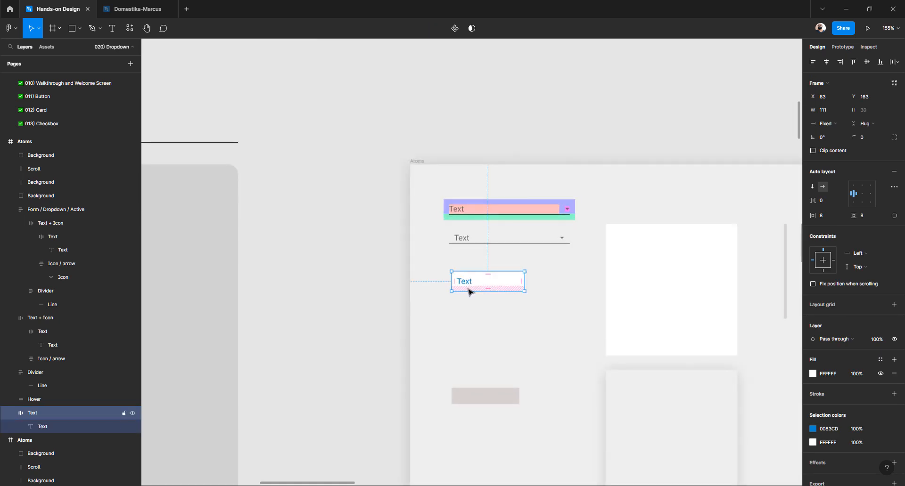
key(ctrl+d)
drag(469, 292, 473, 311)
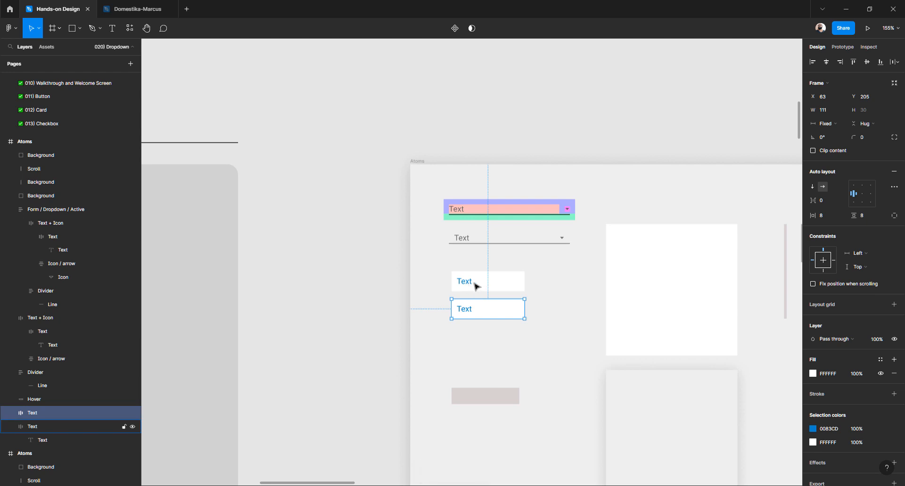
Fill the upper Text frame with the colour sampled from the Hover rectangle, D7D1D1
click(521, 289)
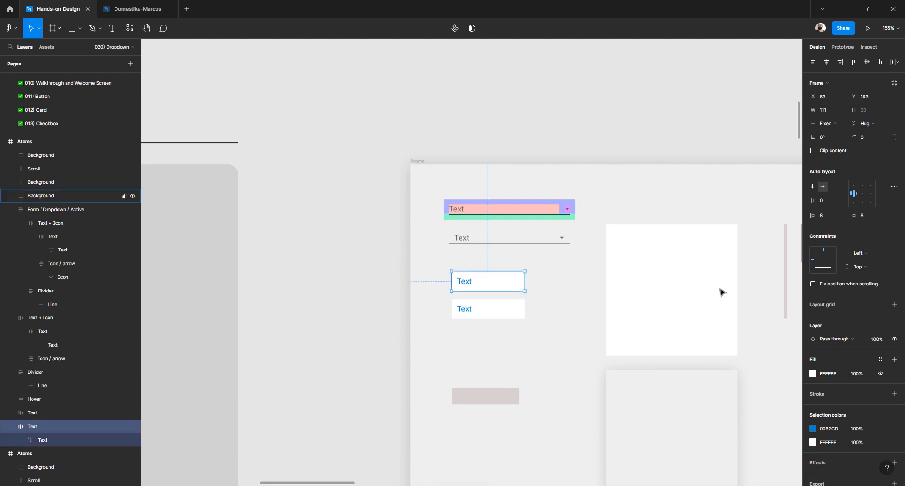
key(i)
click(495, 399)
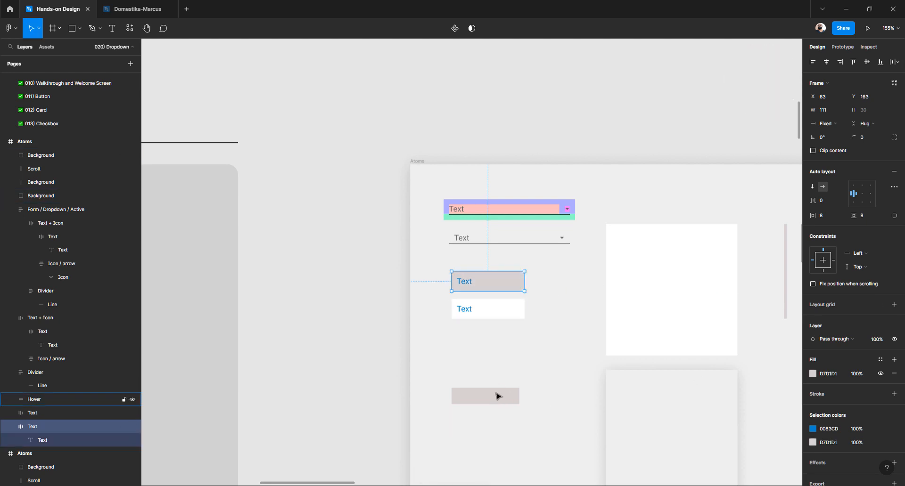
click(515, 361)
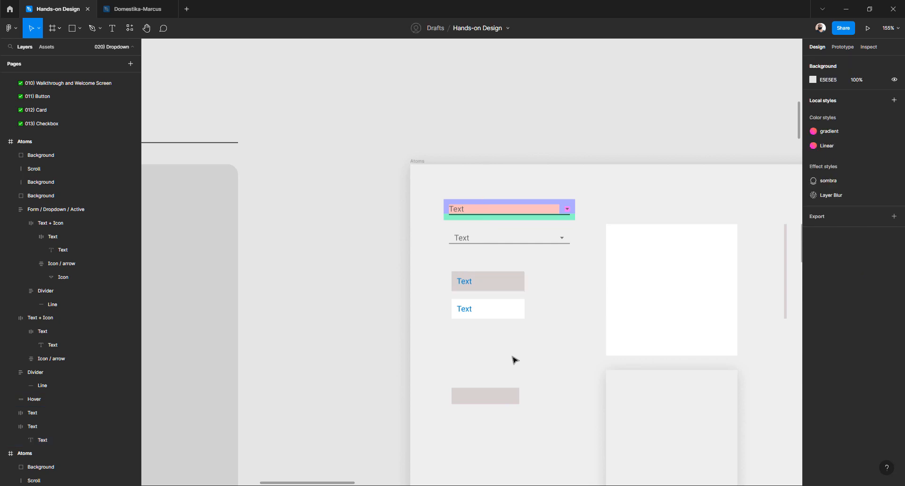
Change the upper Text frame's fill to the neutral light gray E2E2E2
click(513, 279)
click(814, 374)
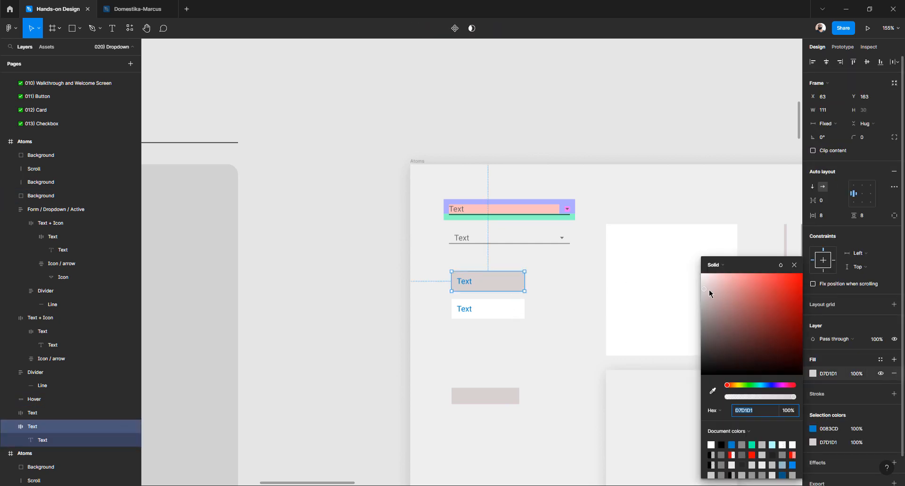
drag(710, 293, 701, 289)
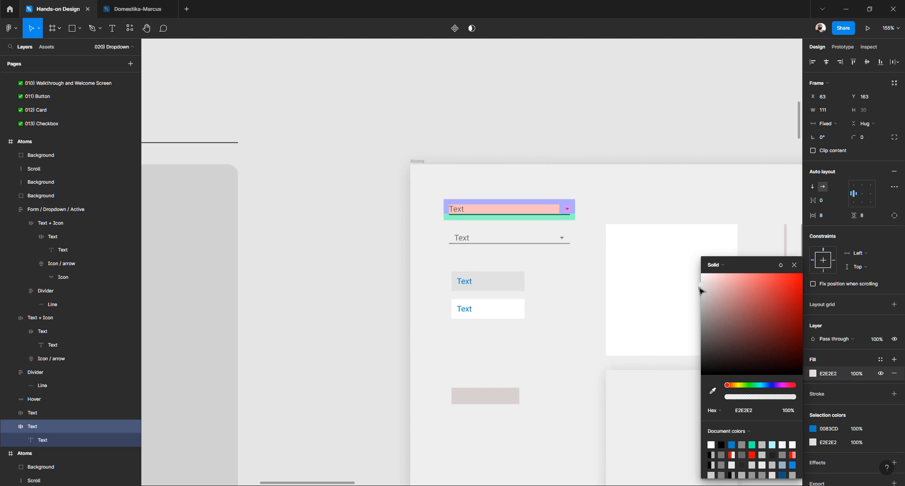
click(559, 307)
Move the white Text frame up to Y 193 so it sits directly against the gray one
scroll(474, 301, up, 5)
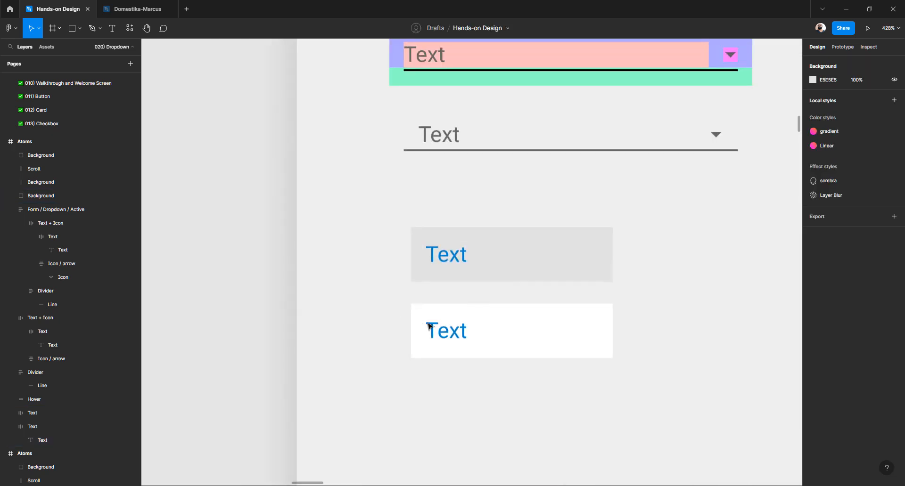
double_click(444, 325)
click(377, 377)
click(459, 331)
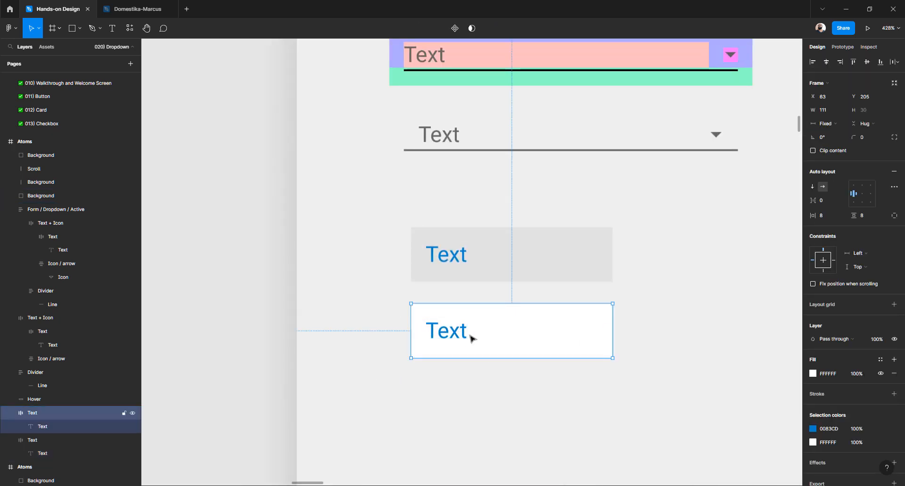
drag(471, 338, 472, 315)
scroll(459, 321, down, 3)
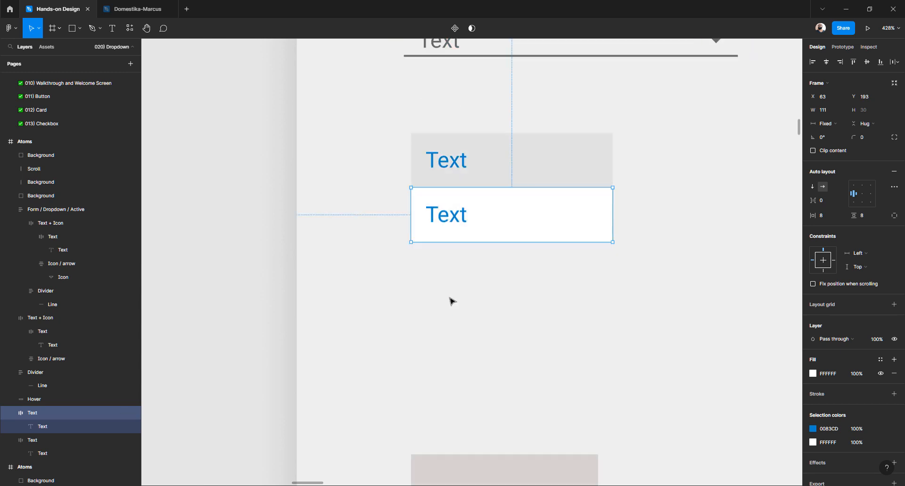
Wrap the gray and white Text frames together in a vertical auto layout frame and name it Texts
click(450, 300)
click(456, 236)
click(441, 289)
click(432, 161)
click(441, 220)
drag(384, 150, 586, 300)
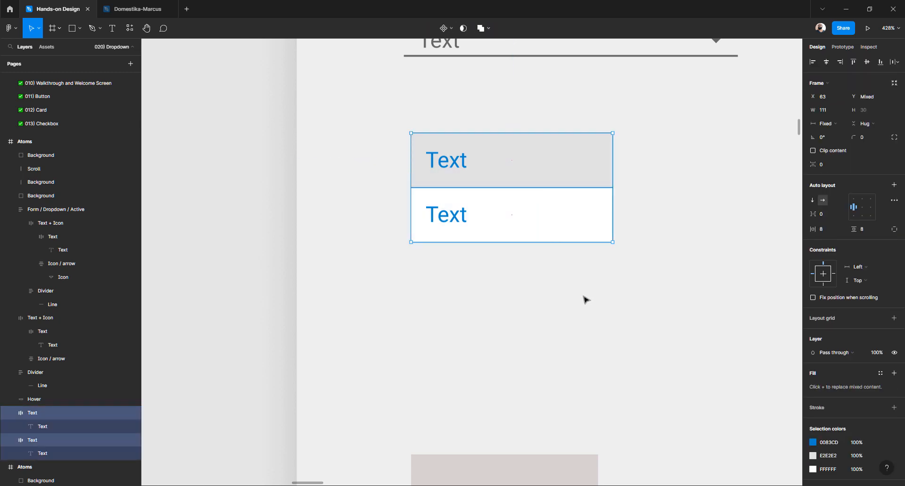
key(shift+a)
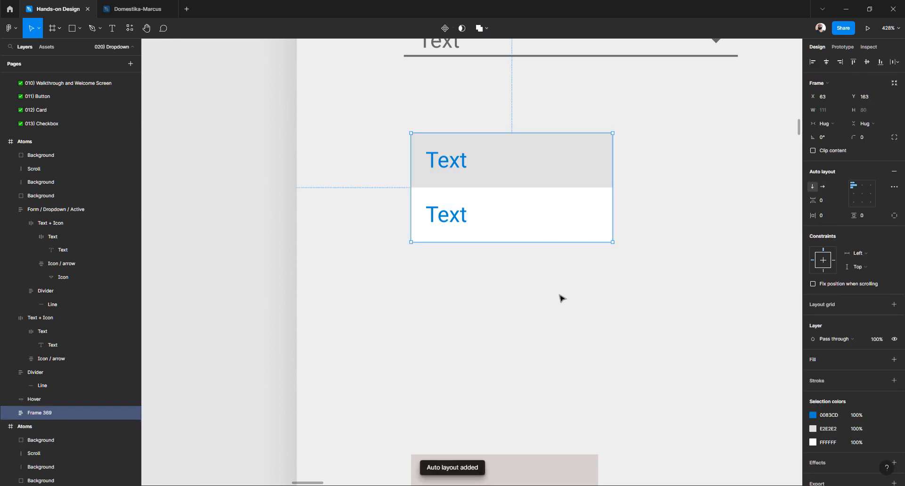
double_click(47, 414)
text(Texts)
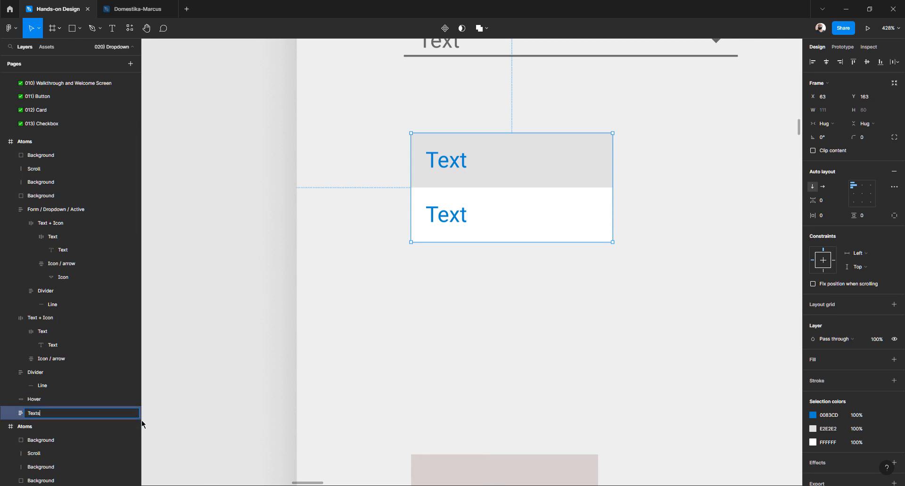
key(Return)
click(443, 351)
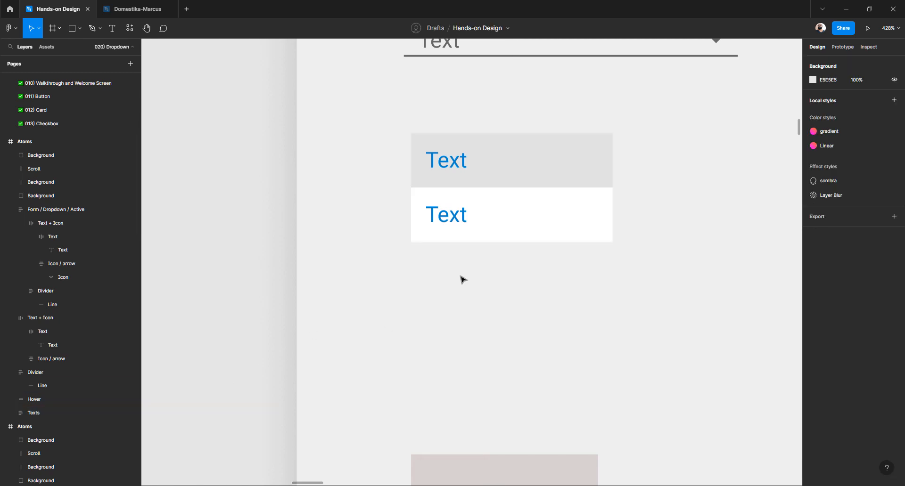
Duplicate the white Text row twice inside the Texts frame so the list has three white rows
double_click(486, 218)
key(ctrl+d)
key(ctrl+d)
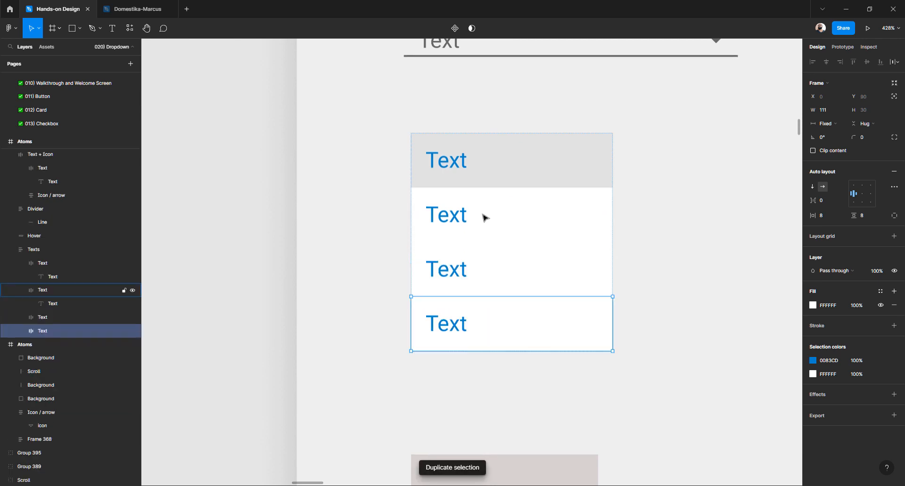
Copy the fill colour code of the text label in the Form / Dropdown / Active field
scroll(467, 179, up, 3)
click(452, 142)
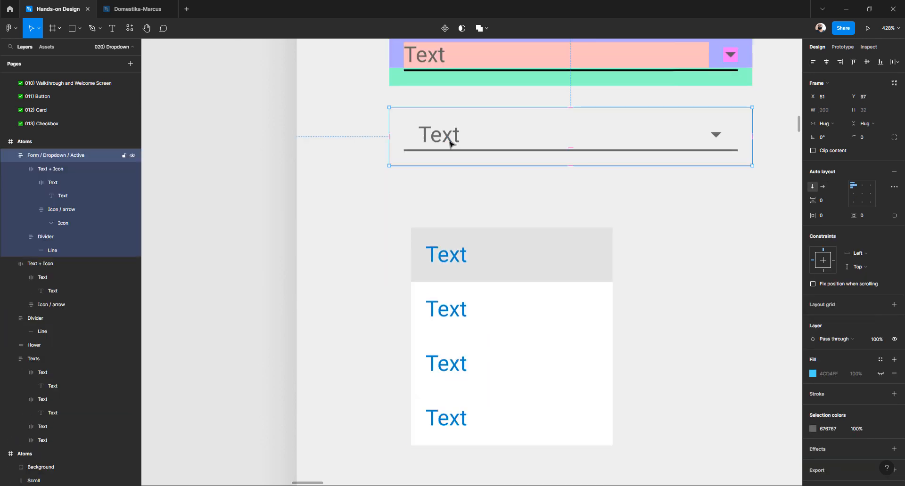
double_click(451, 142)
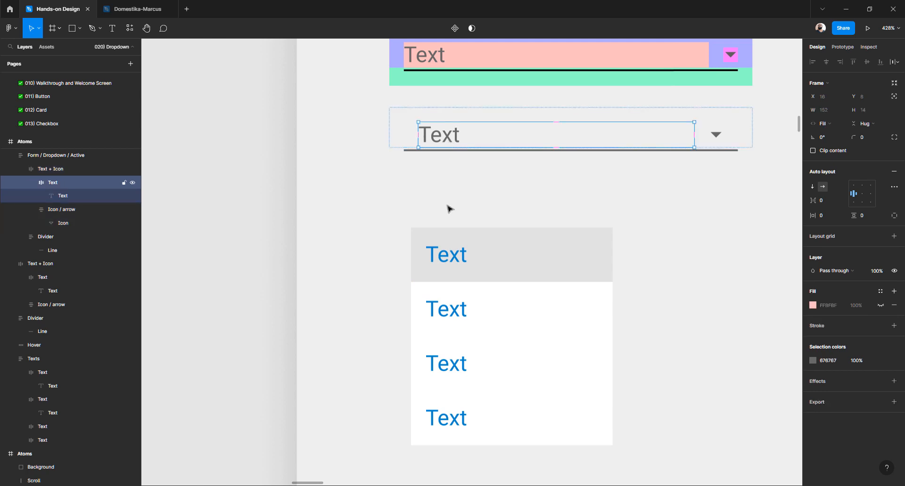
click(436, 140)
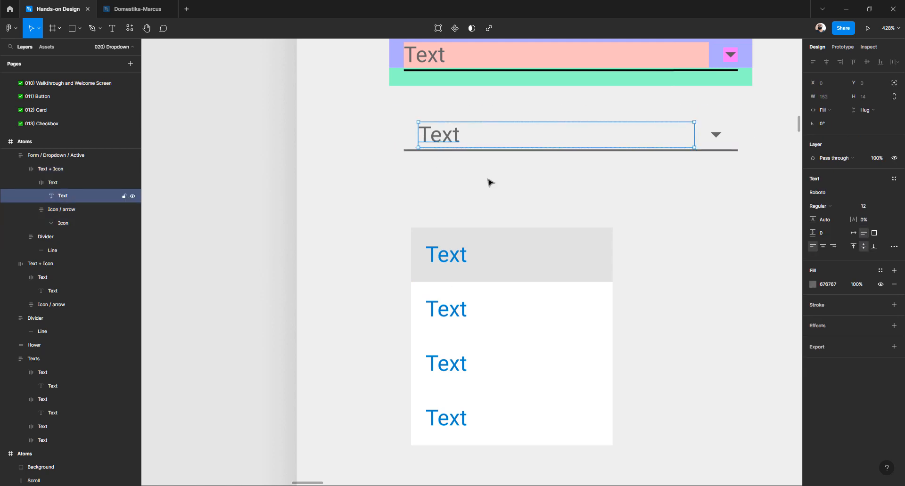
click(832, 286)
scroll(624, 312, down, 3)
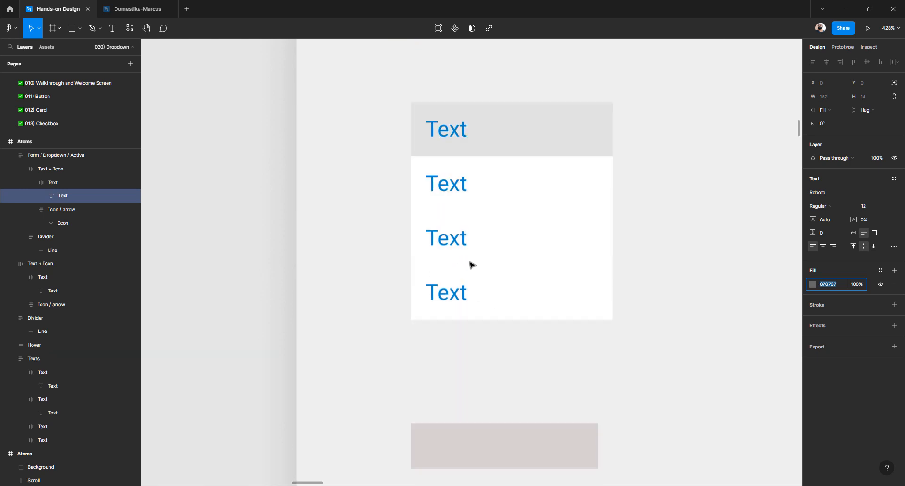
Fill the text labels of the three white rows with the gray 676767
click(449, 190)
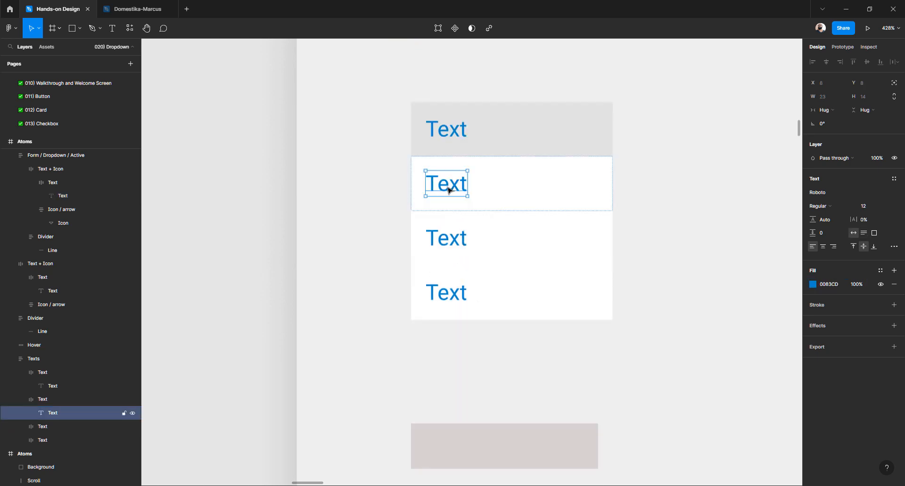
click(456, 241)
click(453, 188)
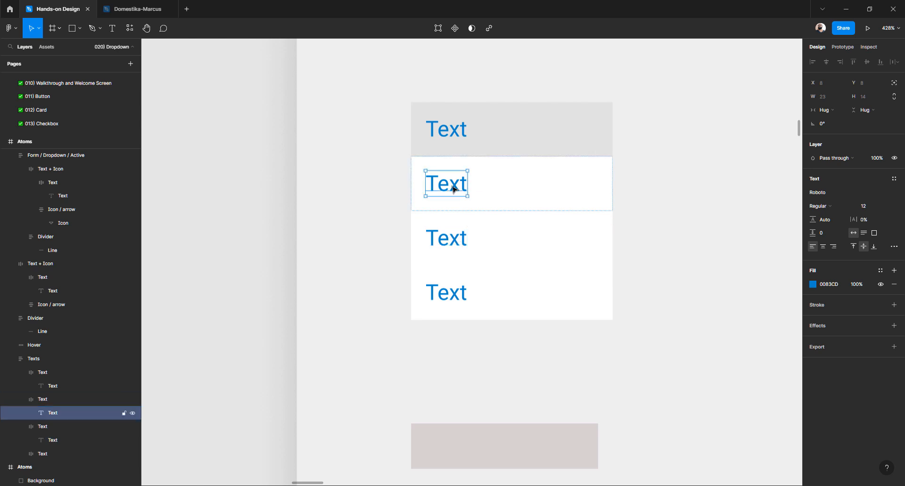
shift+click(456, 240)
shift+click(456, 295)
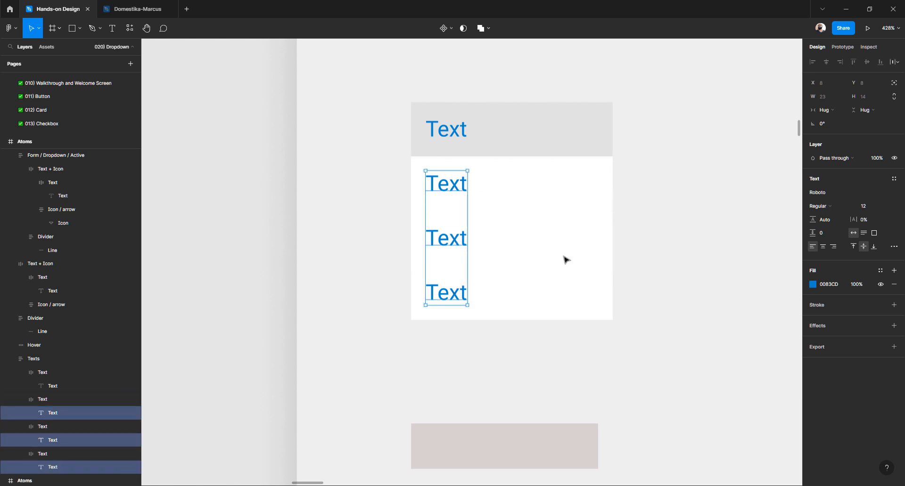
click(829, 286)
key(Return)
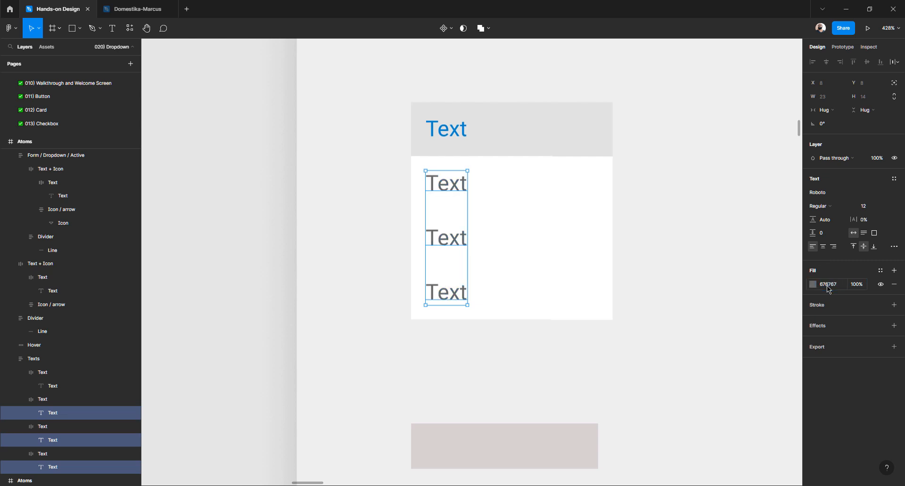
click(262, 276)
scroll(251, 264, down, 3)
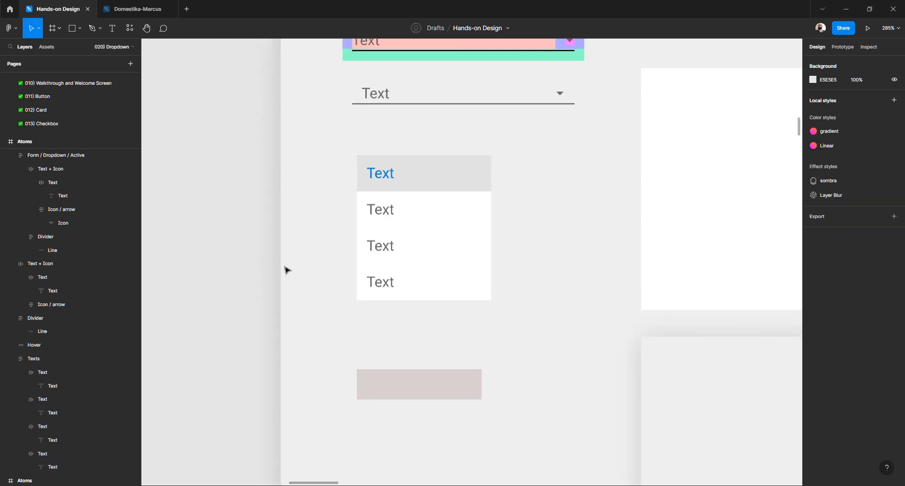
Try a spacing of 16 between the rows of the Texts frame and undo it
click(409, 186)
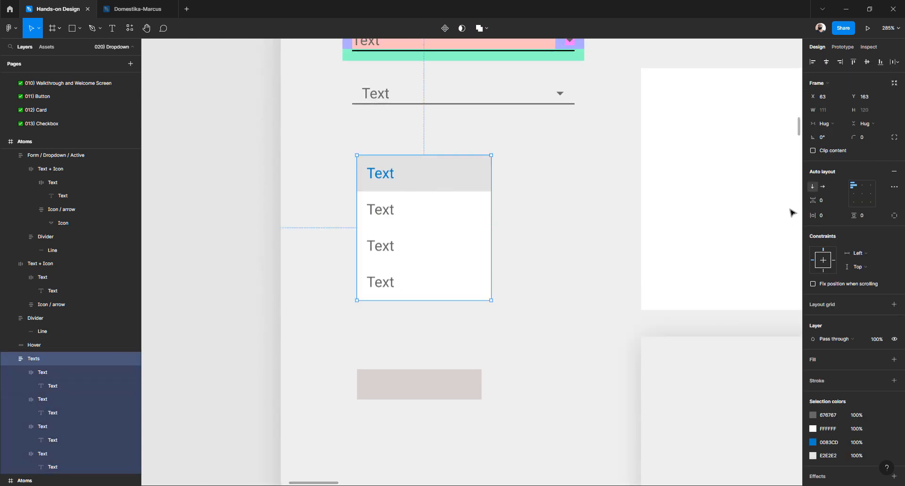
click(833, 203)
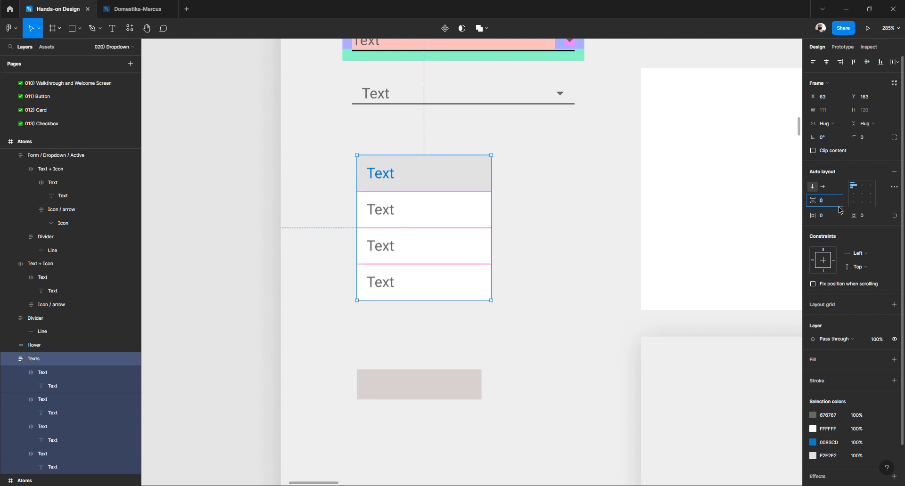
text(16)
key(Return)
key(ctrl+z)
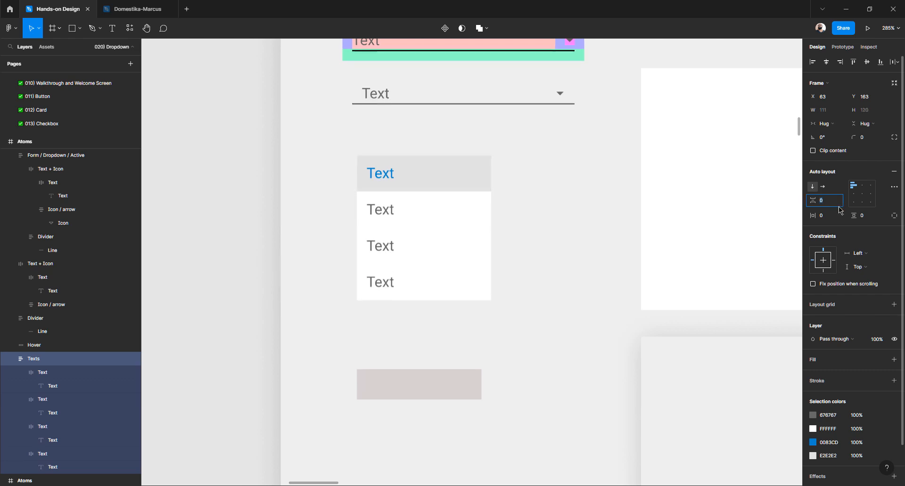
key(ctrl+shift+z)
key(ctrl+z)
Try a horizontal padding of 24 on the Texts frame and return it to 0
click(833, 218)
key(shift+Up)
key(shift+Up)
key(shift+Up)
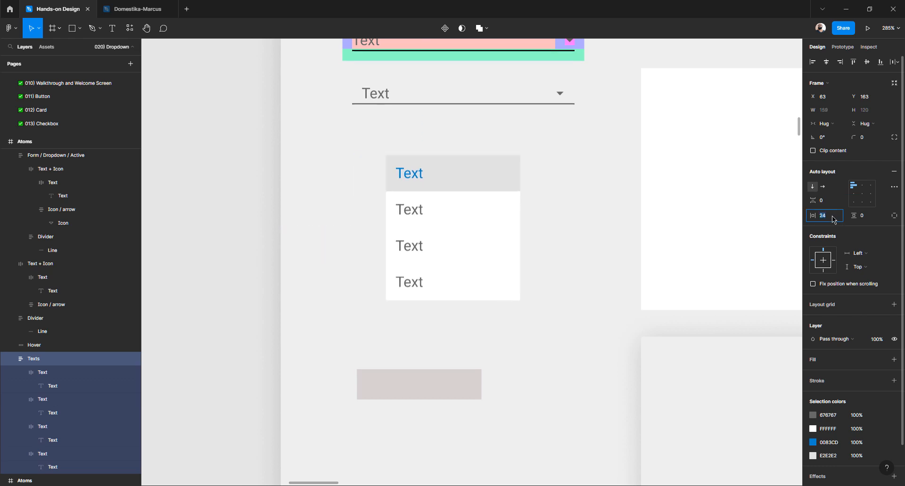
key(shift+Down)
key(shift+Down)
key(shift+Down)
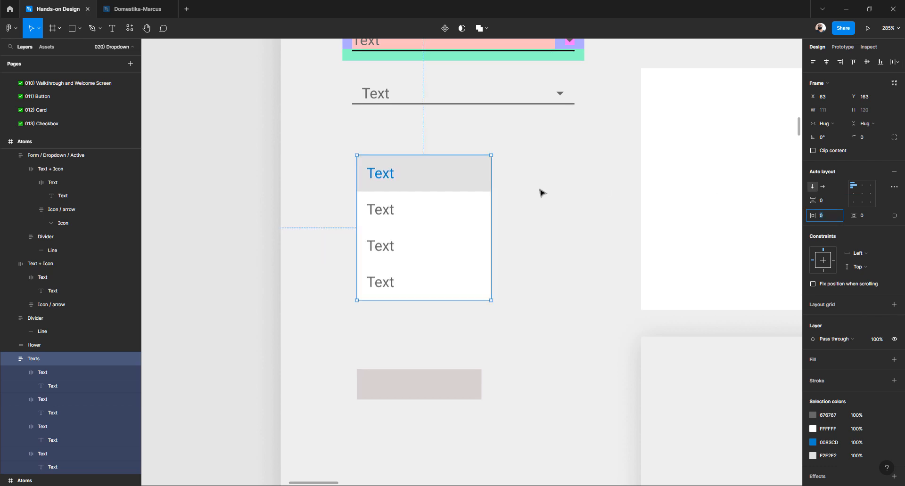
click(542, 191)
Add a red FF2323 fill to the Texts frame
click(412, 184)
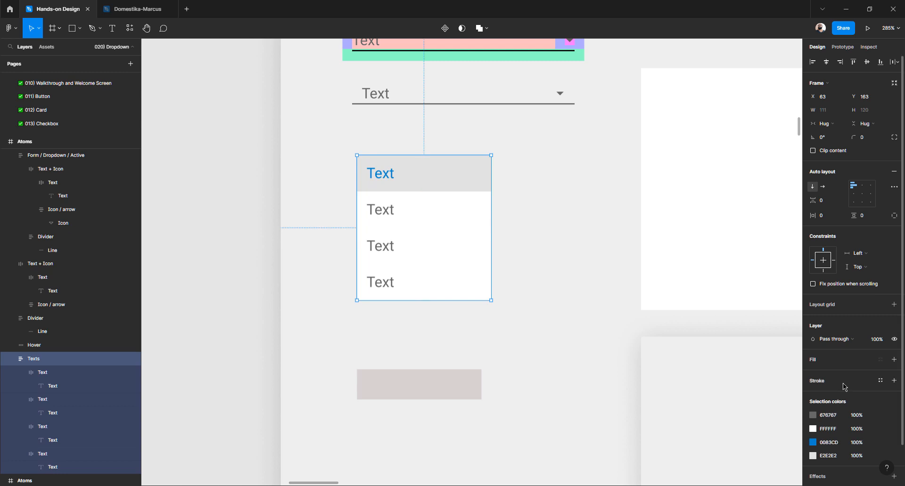
click(818, 361)
click(812, 374)
drag(740, 314, 791, 278)
click(460, 196)
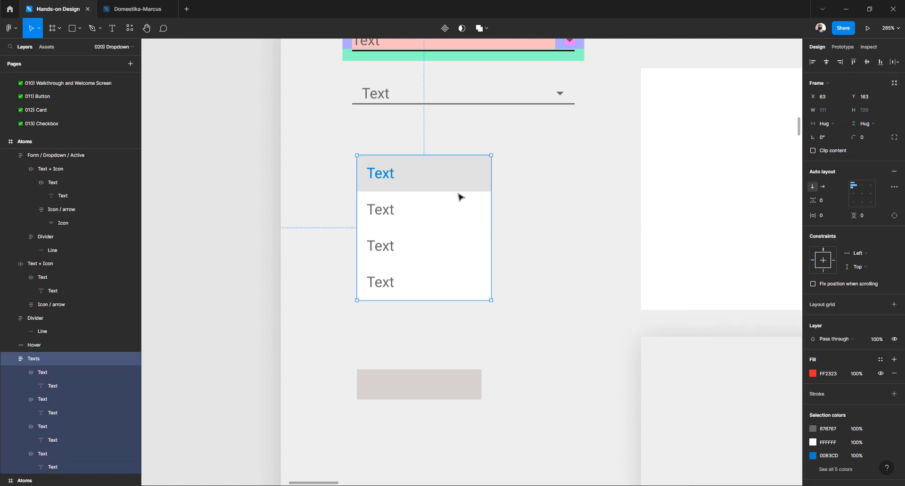
Set the Texts frame's horizontal and vertical padding to 16 each
click(832, 219)
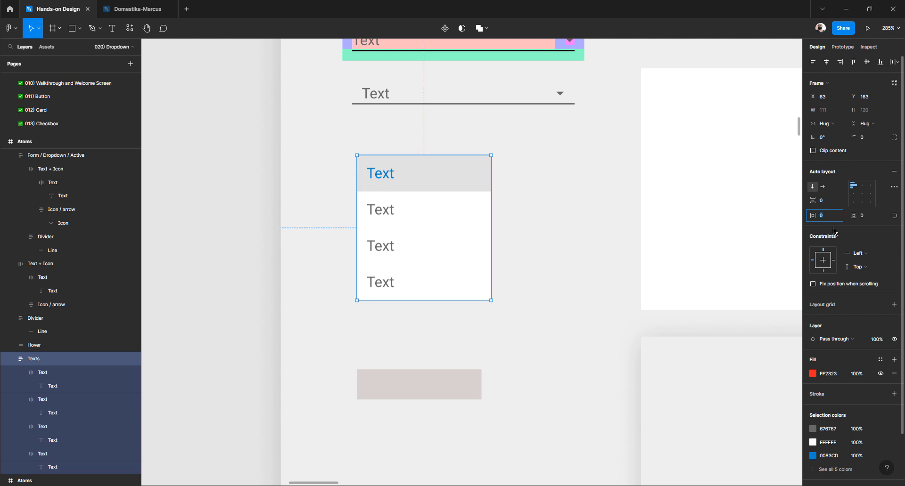
text(16)
key(Return)
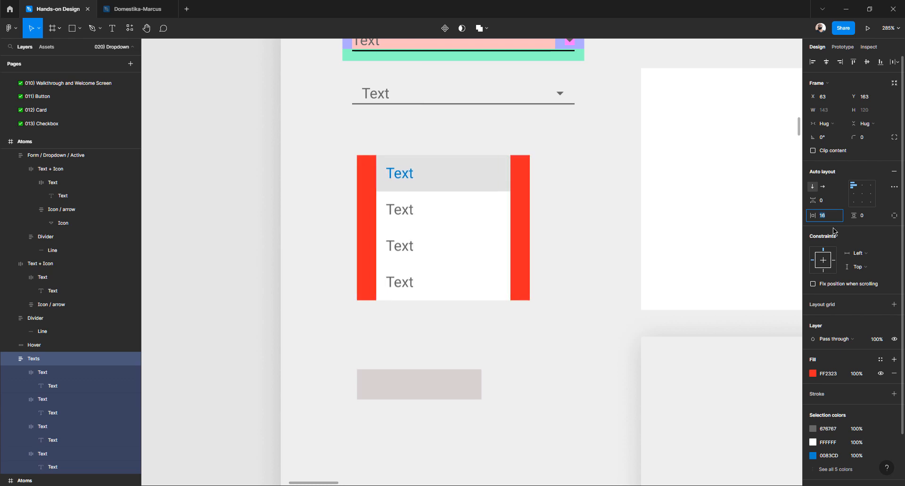
click(866, 218)
text(16)
key(Return)
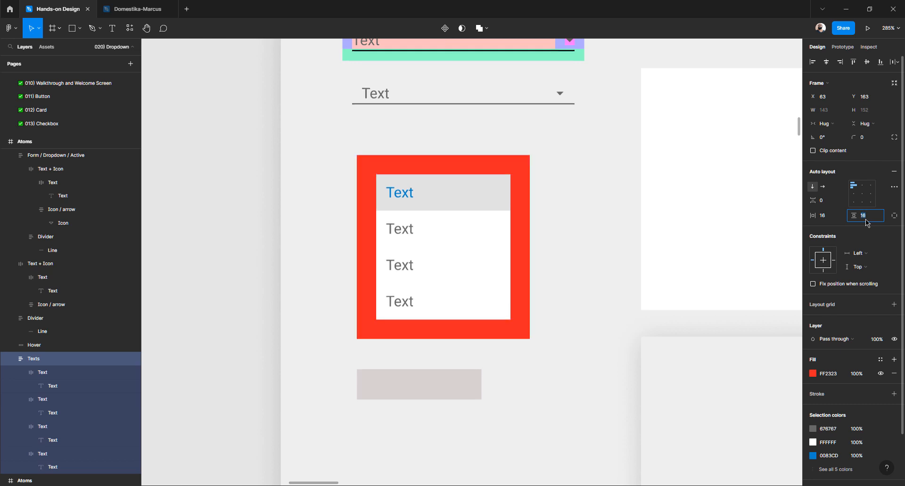
Increase the first white row's horizontal and vertical padding to 24 each
click(475, 190)
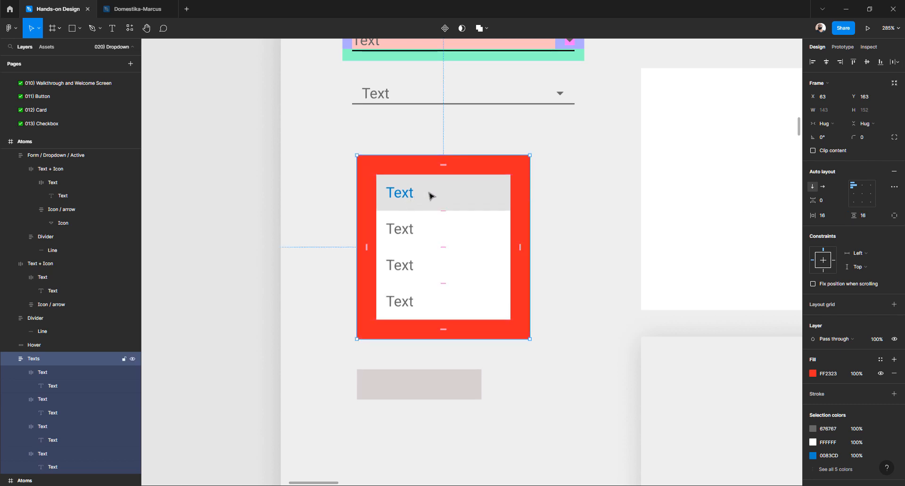
scroll(427, 203, up, 3)
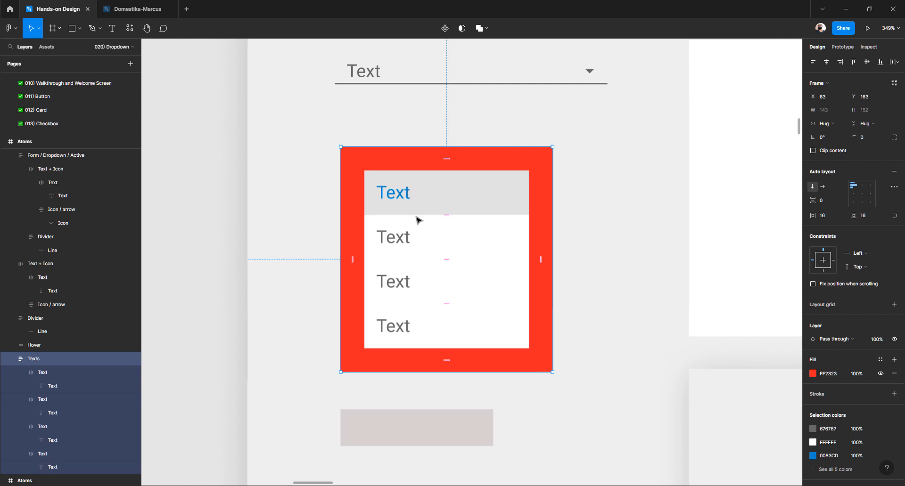
click(411, 241)
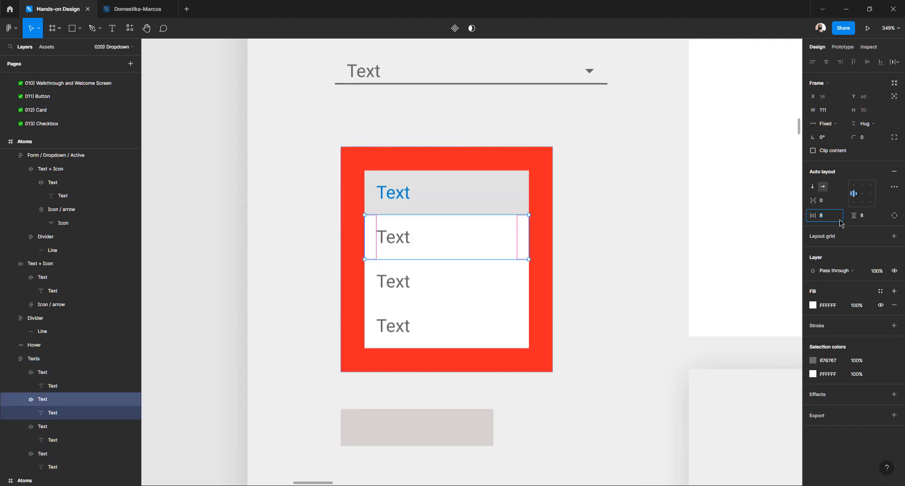
key(shift+Up)
key(shift+Up)
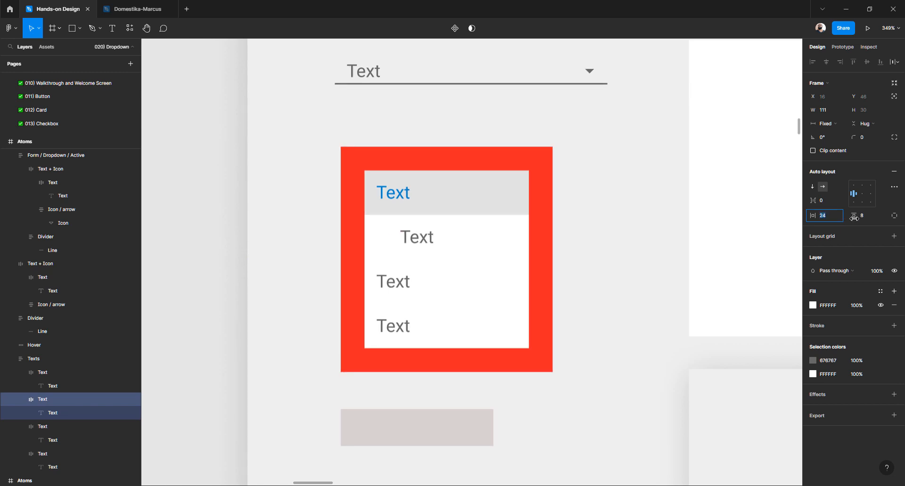
click(863, 217)
key(shift+Up)
key(shift+Up)
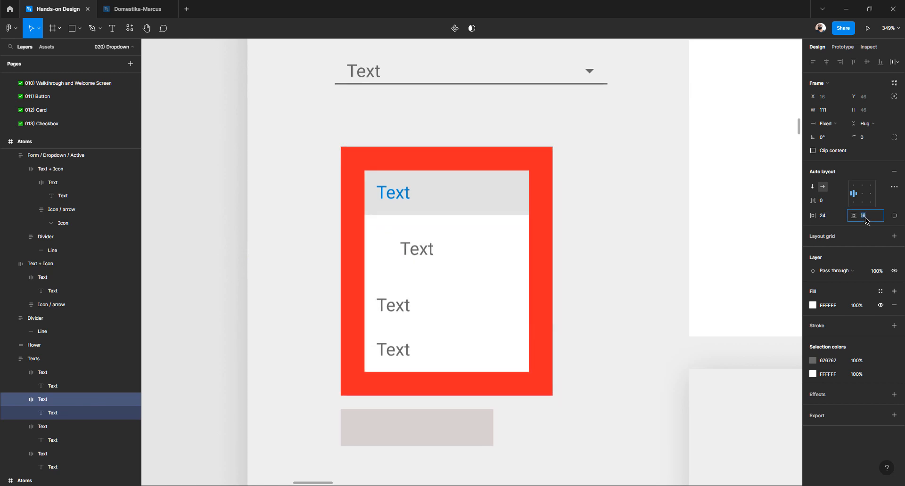
Change the first white row's fill to the pale yellow F9FFD4
click(813, 305)
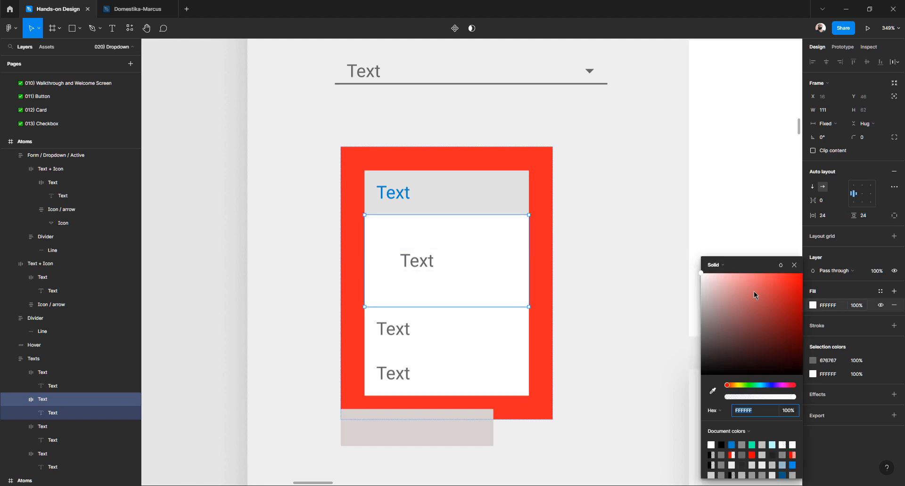
mouse_move(750, 290)
mouse_down()
mouse_move(746, 282)
mouse_move(761, 279)
mouse_up()
drag(760, 382, 739, 385)
drag(759, 303, 719, 278)
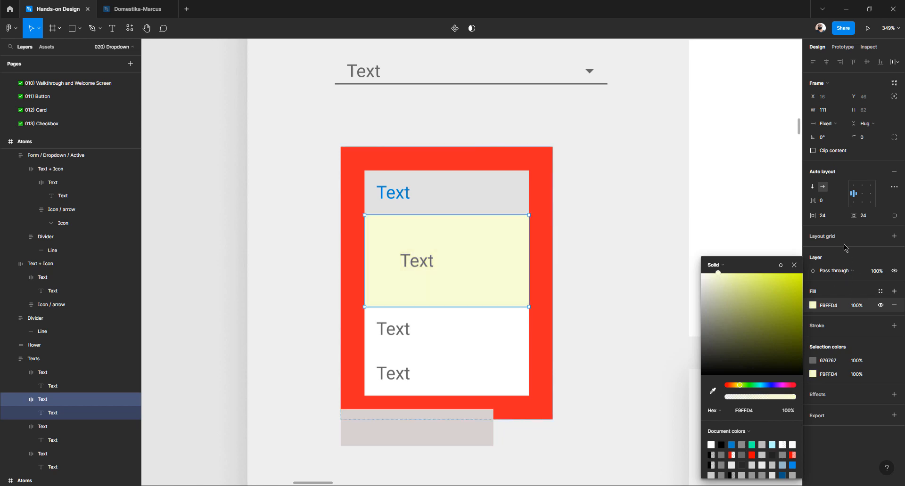
Restore the pale yellow row's horizontal and vertical padding to 8 and its fill to white FFFFFF
click(828, 219)
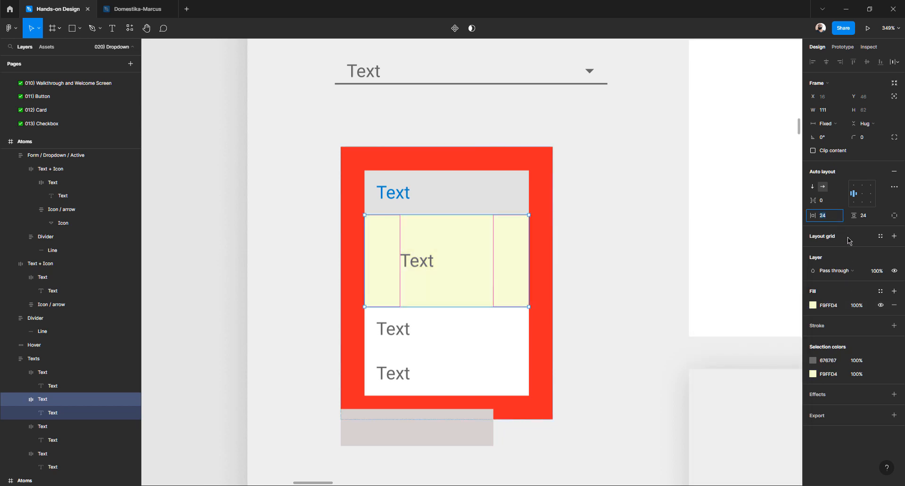
text(8)
key(Tab)
text(8)
key(Tab)
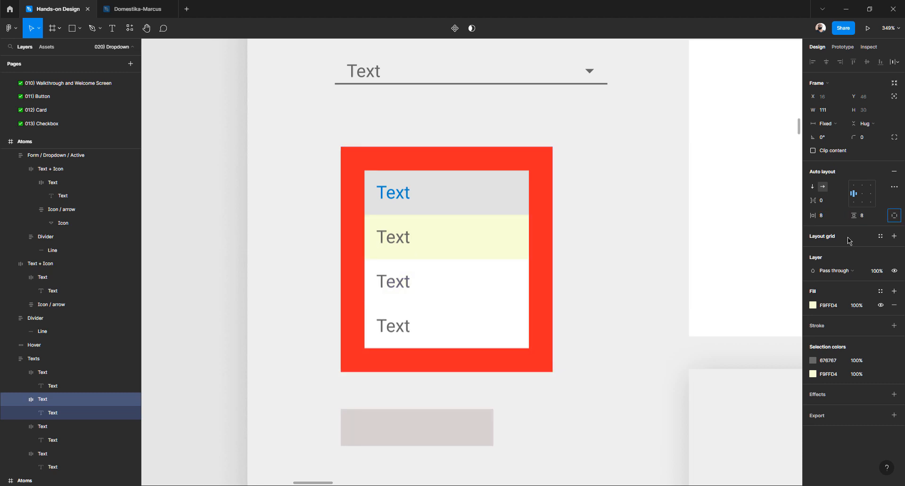
click(814, 306)
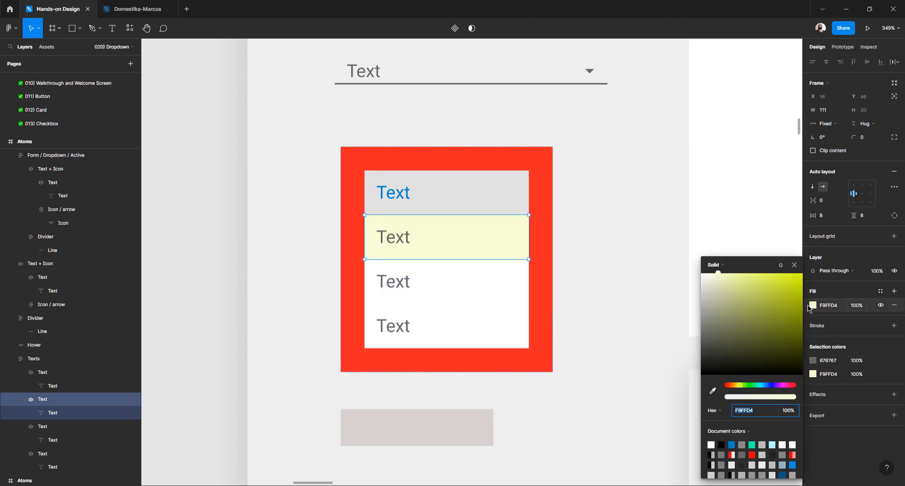
mouse_move(738, 306)
mouse_down()
mouse_move(677, 260)
mouse_move(578, 244)
mouse_up()
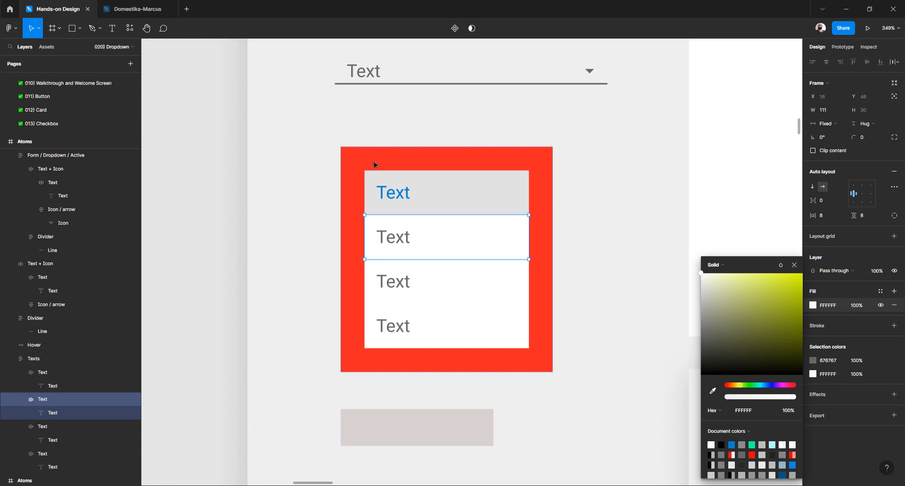
Set the red Texts frame's horizontal and vertical padding to 0 each
click(374, 163)
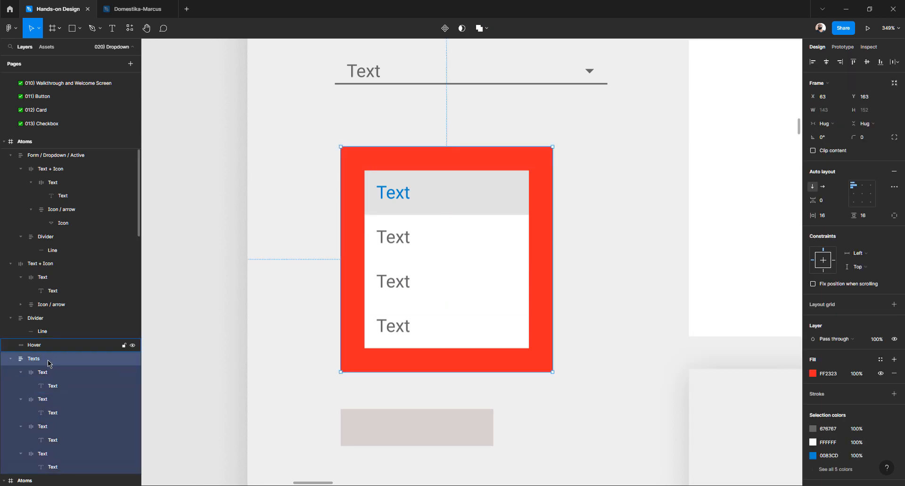
click(822, 215)
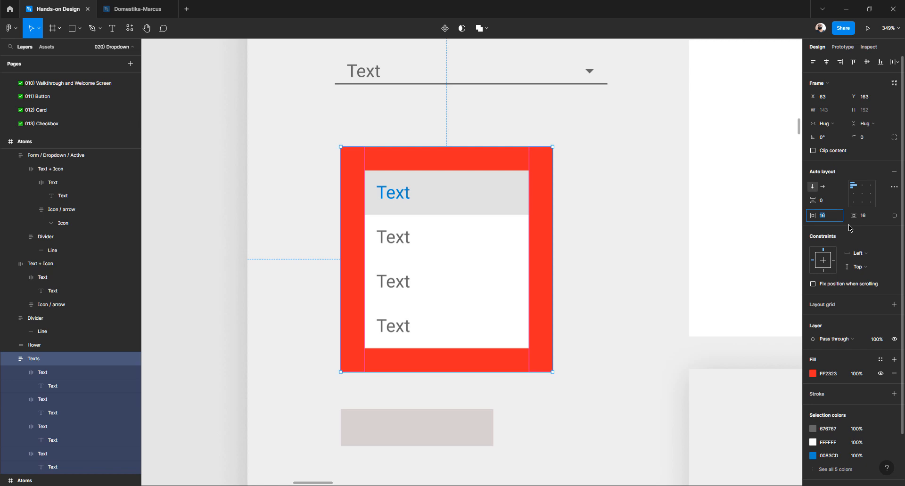
text(0)
key(Tab)
text(0)
key(Tab)
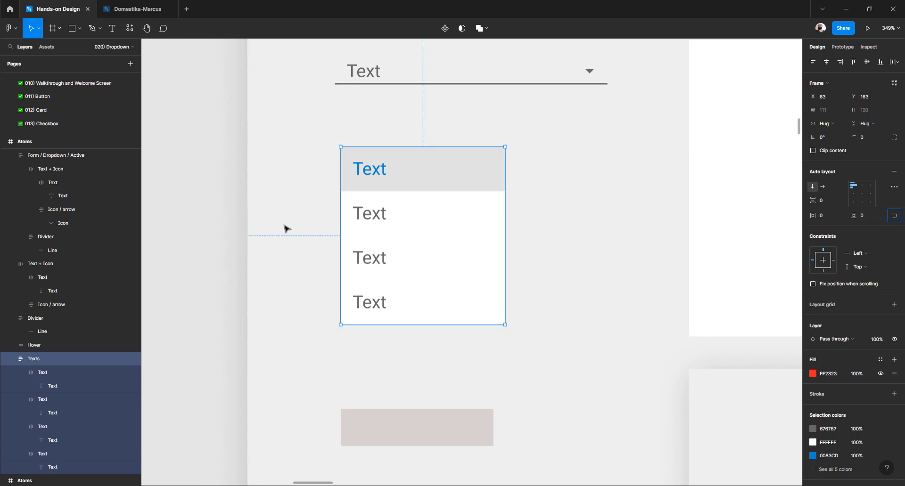
Change the fill of the shadowed Background square in the duplicated Atoms frame to white
scroll(370, 257, down, 5)
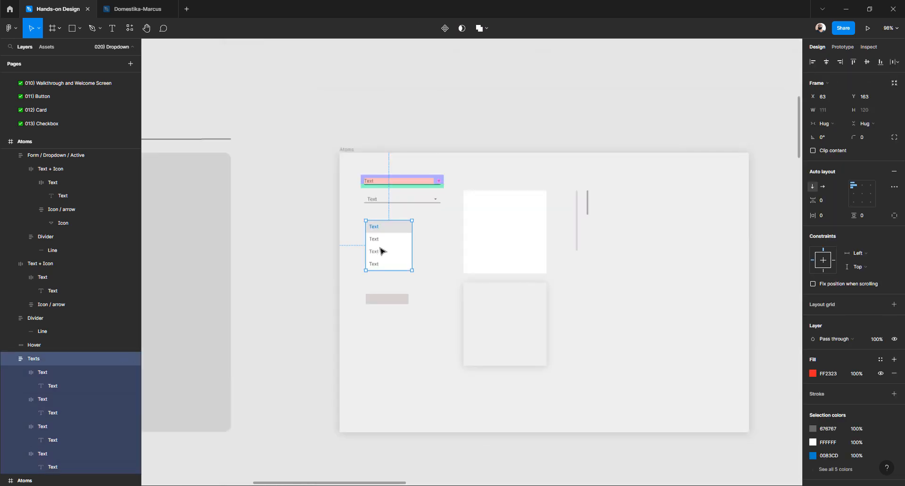
scroll(382, 251, left, 10)
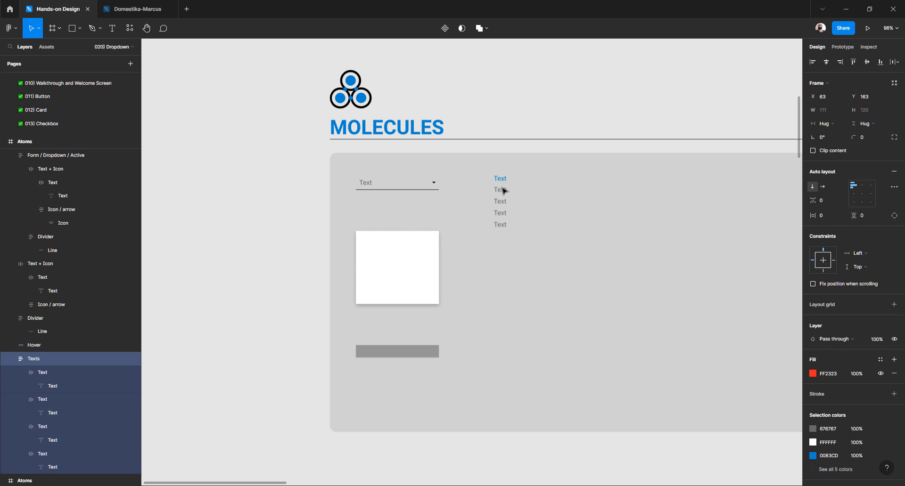
scroll(503, 229, right, 3)
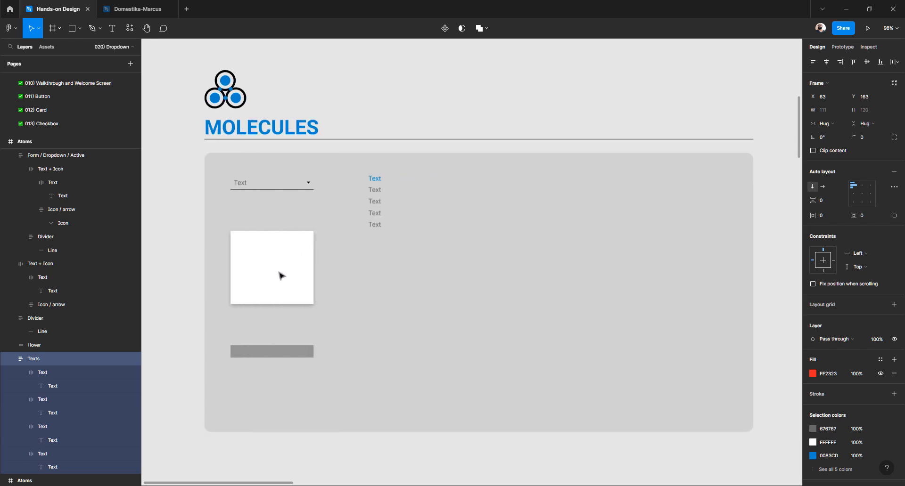
scroll(284, 271, down, 2)
scroll(284, 271, right, 3)
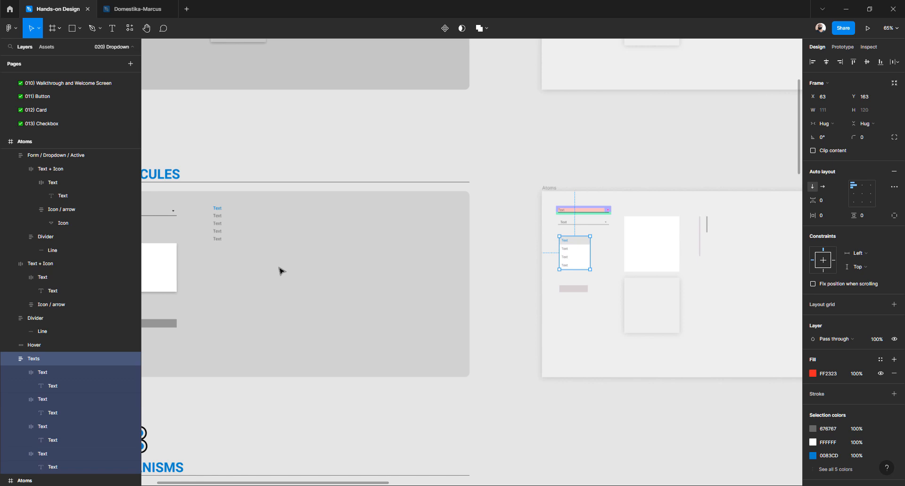
scroll(667, 277, up, 5)
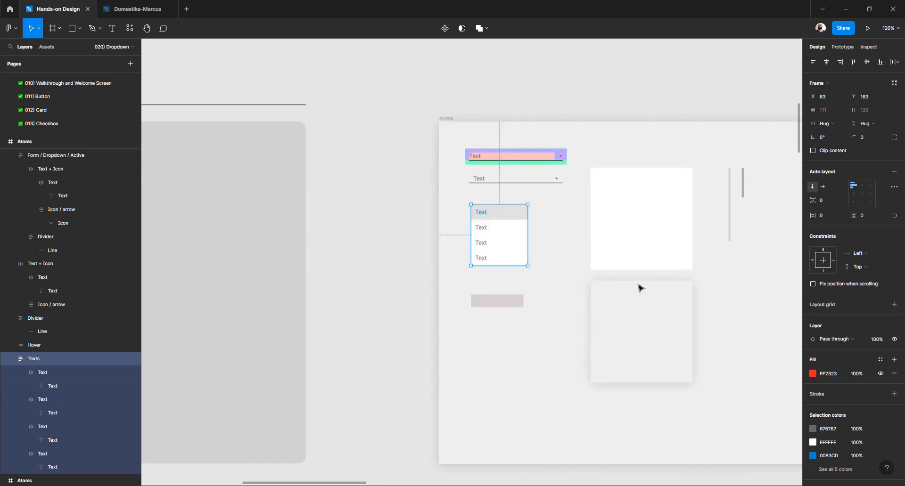
click(633, 295)
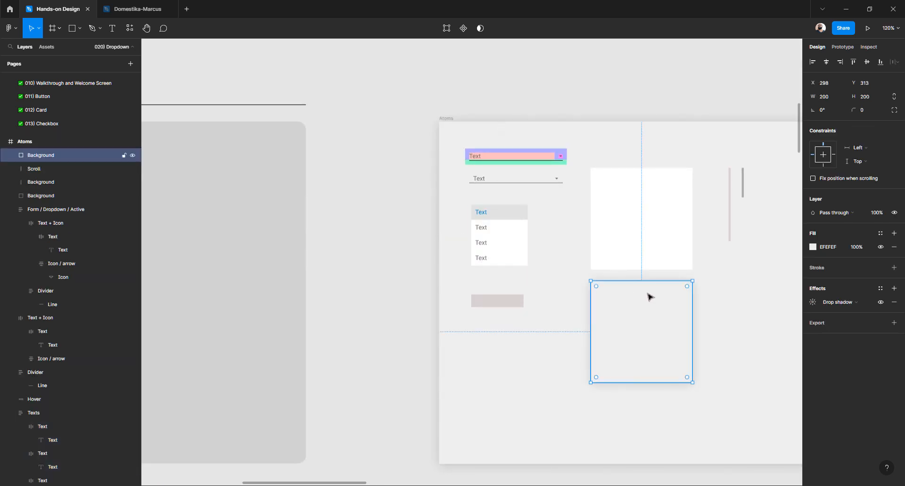
right_click(649, 296)
mouse_move(704, 267)
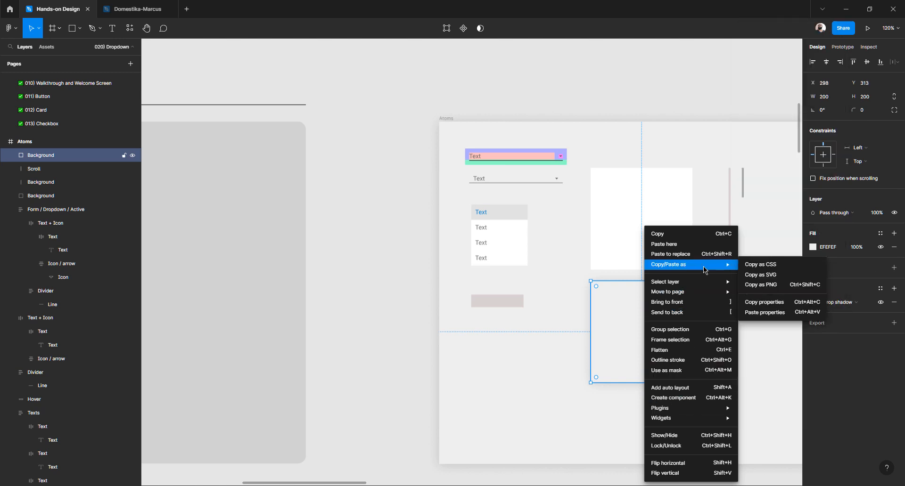
click(585, 304)
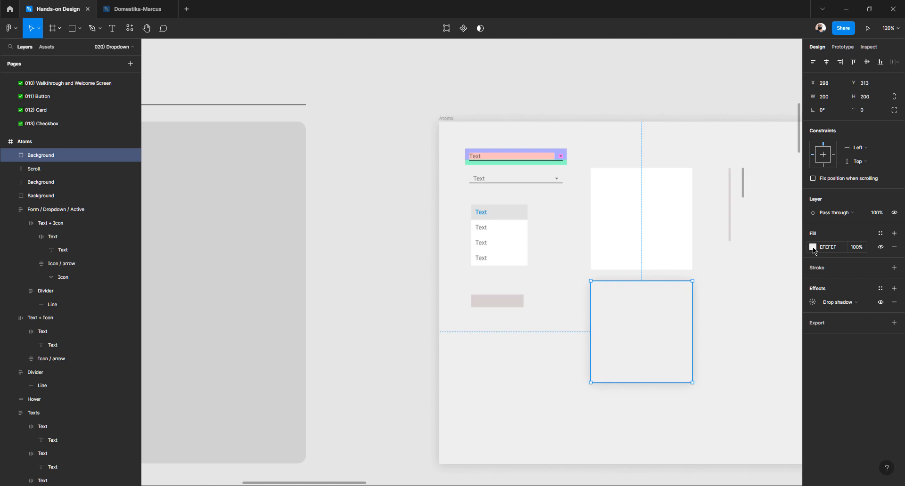
click(813, 248)
click(697, 263)
Delete the white Background square without a shadow and move the option list beside the dropdown fields at X 287, Y 59
click(662, 224)
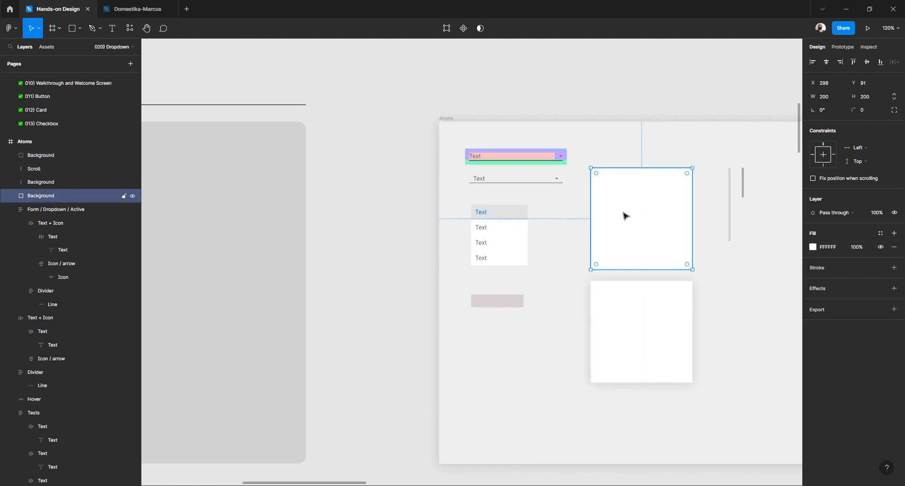
key(Delete)
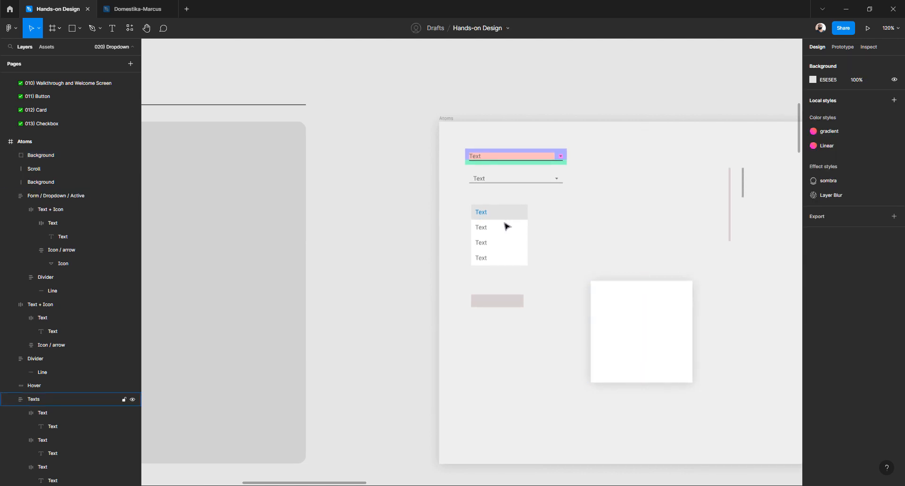
scroll(506, 226, right, 5)
drag(384, 232, 507, 155)
Rename the duplicated Atoms frame beside the Molecules section as Molecules
scroll(459, 185, down, 3)
scroll(459, 208, left, 5)
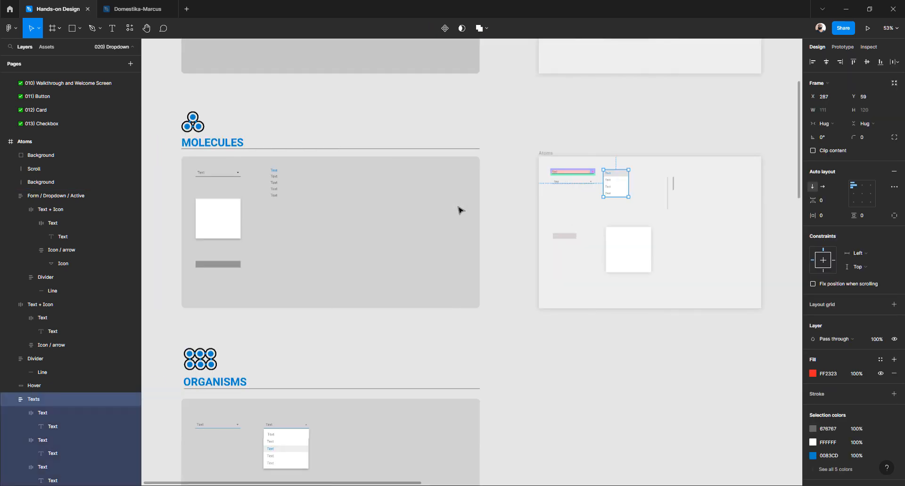
scroll(425, 192, right, 5)
scroll(421, 160, up, 3)
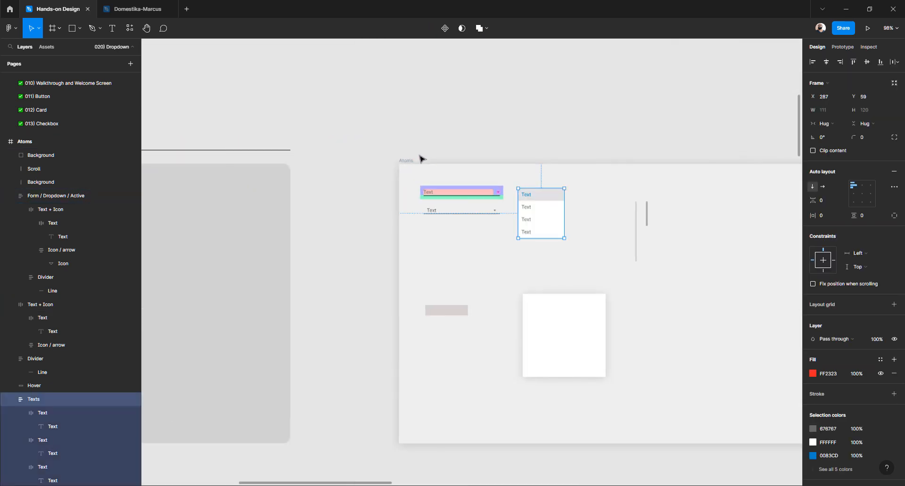
double_click(409, 161)
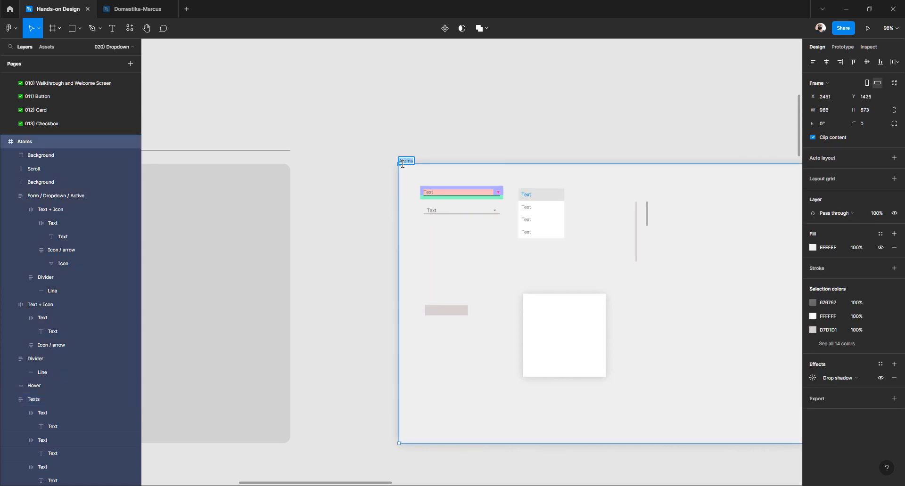
text(Molecules)
key(Return)
click(394, 246)
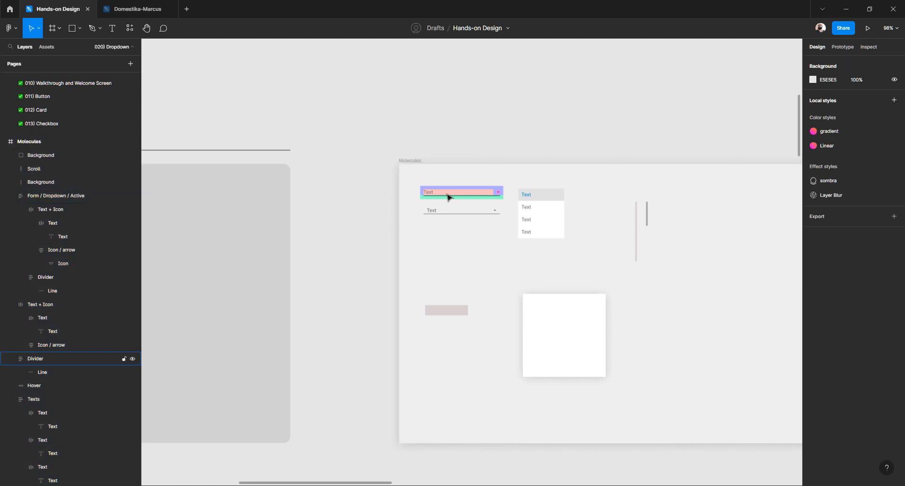
click(449, 197)
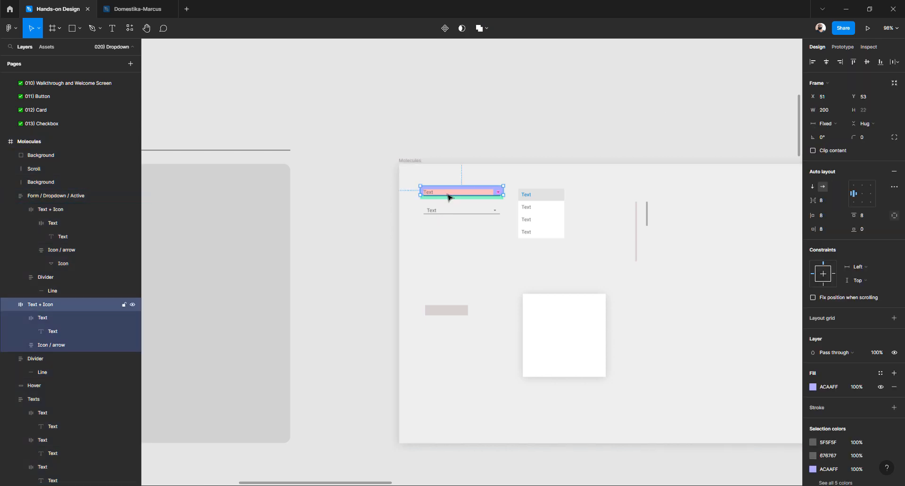
click(437, 210)
click(448, 193)
drag(448, 193, 448, 186)
click(431, 179)
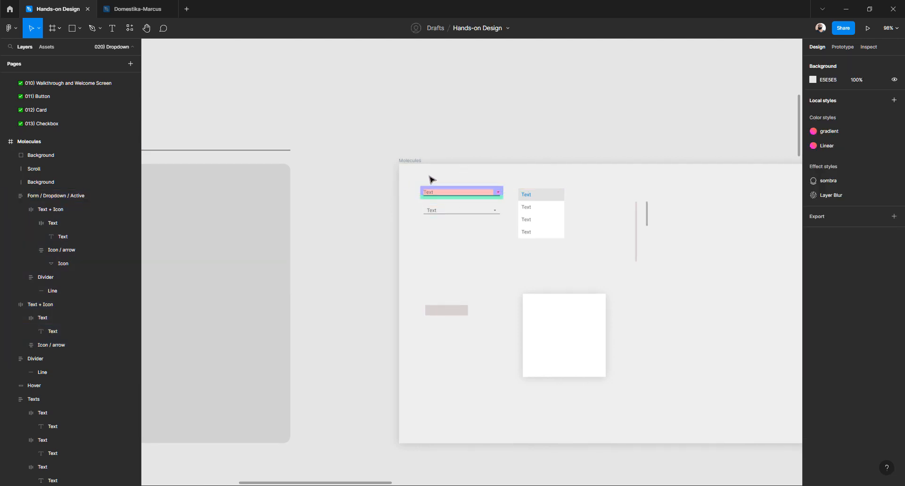
Move the Form / Dropdown / Active field straight down to Y 127 in the Molecules frame
scroll(490, 204, up, 5)
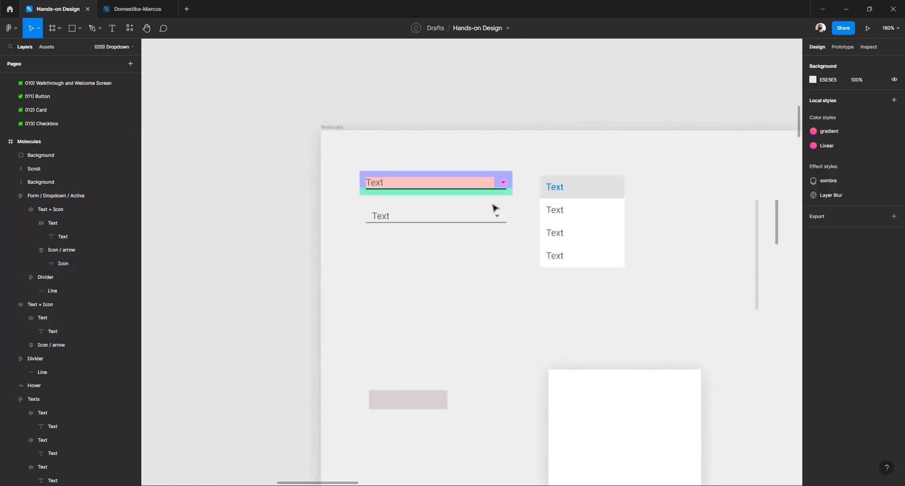
click(391, 223)
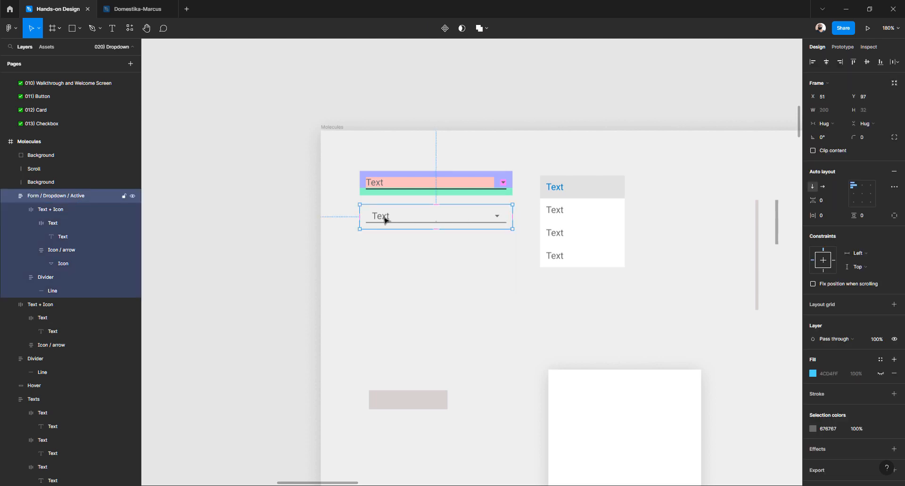
drag(385, 220, 385, 243)
scroll(381, 265, right, 4)
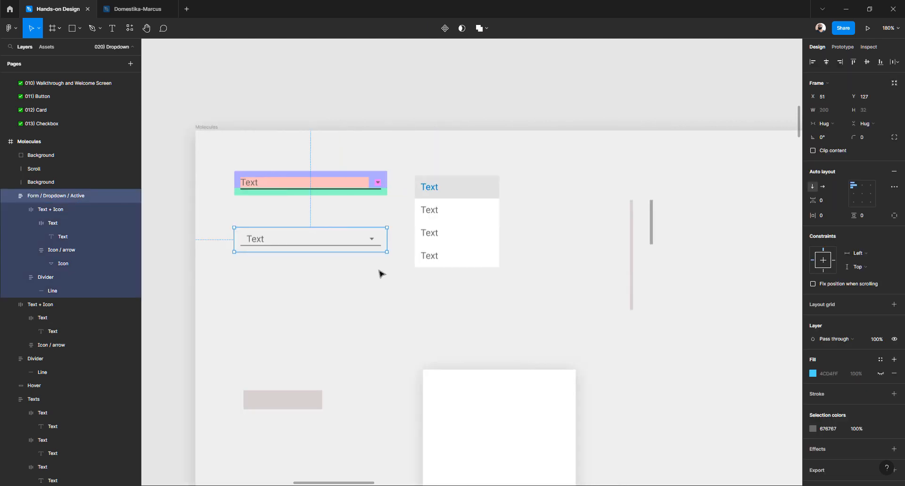
Select the Texts option list in the Molecules frame
click(379, 272)
click(430, 225)
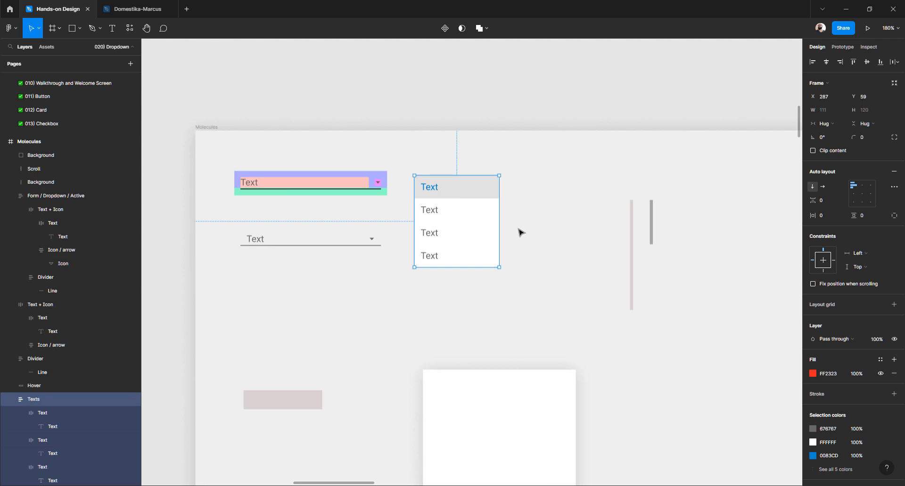
Select the scroll track and scroll thumb in the Molecules frame and move them farther right of the text list
mouse_move(617, 185)
mouse_down()
mouse_move(695, 295)
mouse_move(660, 246)
mouse_move(727, 239)
mouse_up()
scroll(243, 182, up, 3)
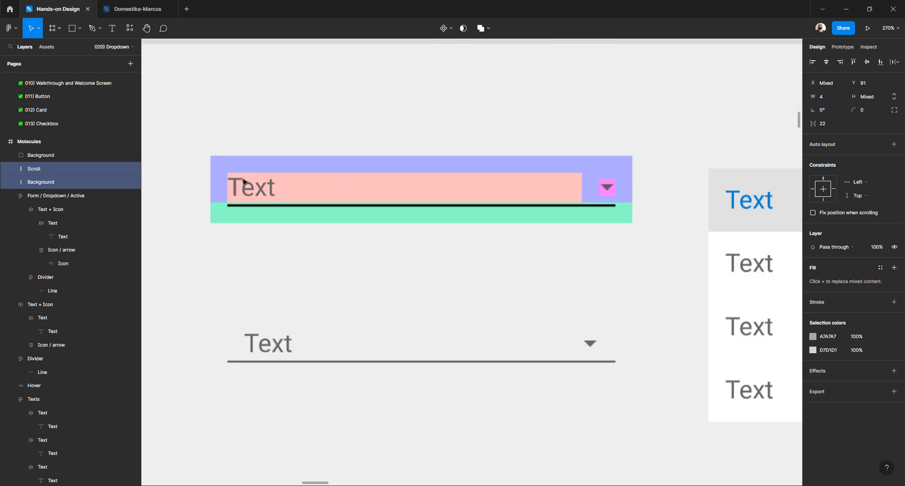
Examine the auto layout settings of the purple text-and-icon row, its text and arrow frames, and the green divider
click(619, 168)
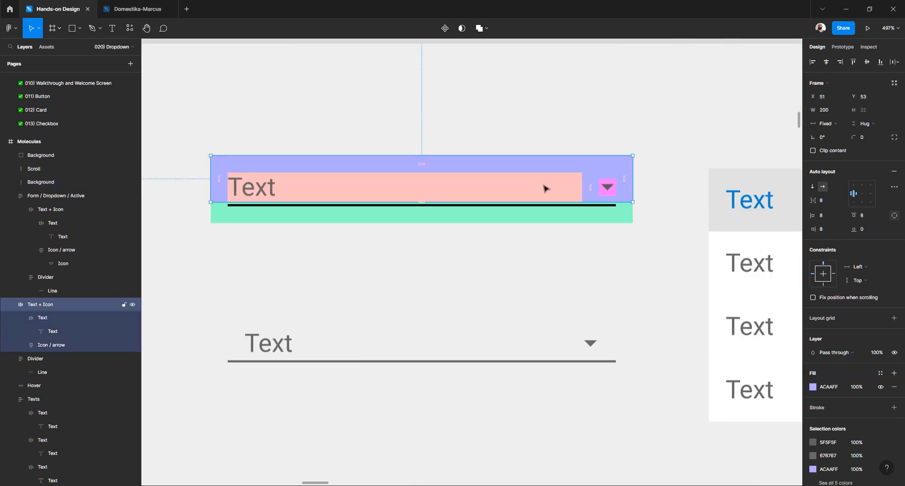
click(544, 188)
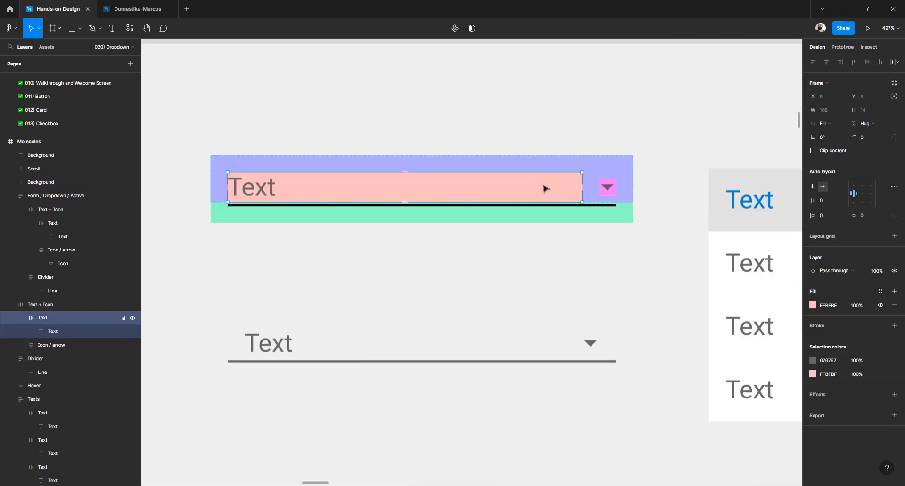
double_click(608, 187)
click(566, 216)
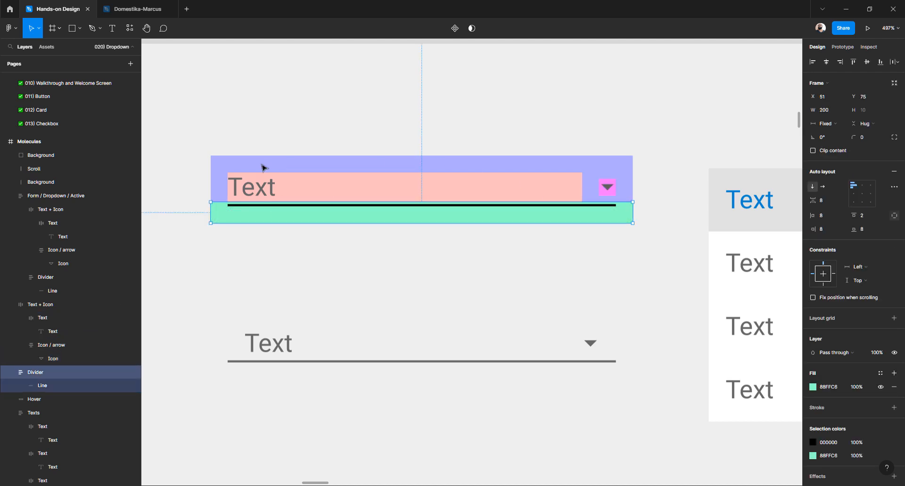
click(219, 182)
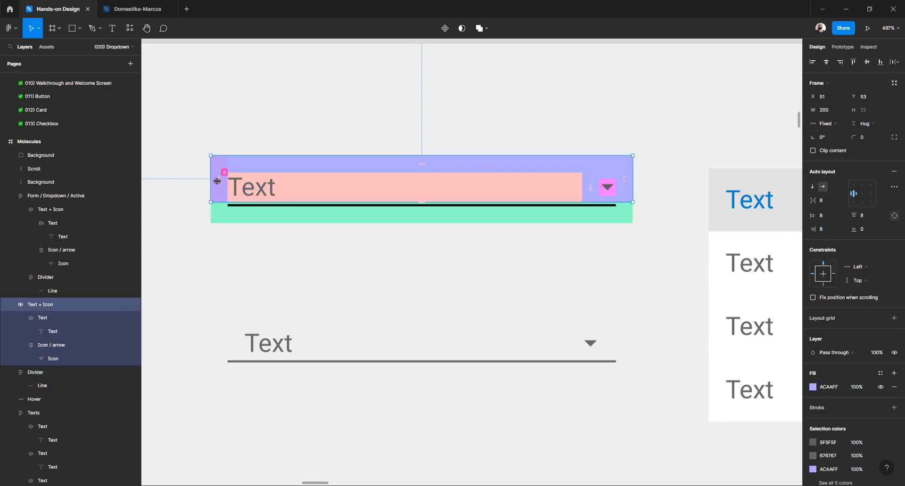
click(441, 253)
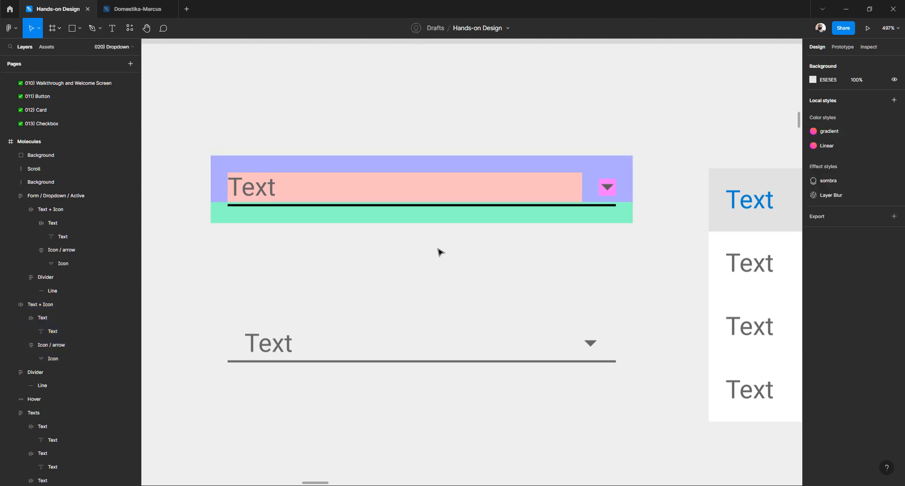
Move the four-row text list farther right, to X 331, Y 53, level with the colored dropdown field
scroll(440, 253, down, 3)
scroll(440, 252, right, 5)
click(443, 230)
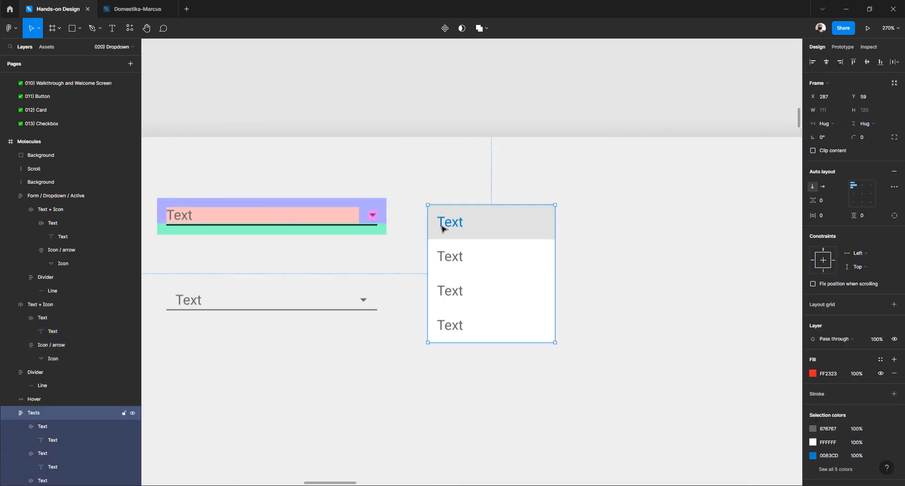
drag(450, 229, 502, 219)
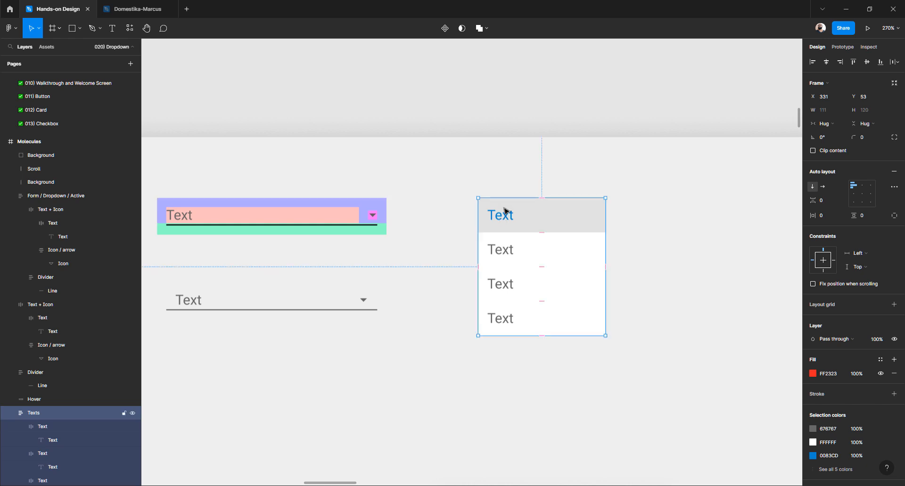
Move the white background square straight down to leave more room below the text list
scroll(507, 210, down, 2)
scroll(504, 245, down, 1)
scroll(496, 327, down, 5)
drag(501, 291, 502, 372)
click(534, 87)
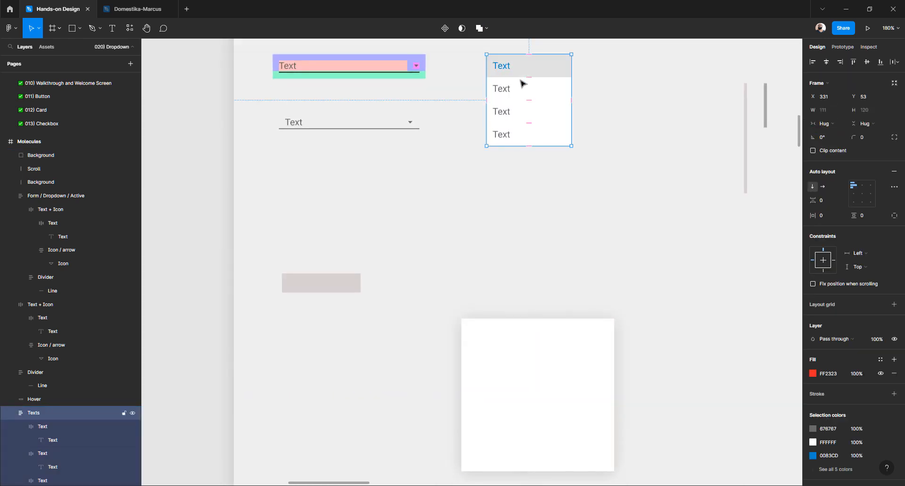
click(629, 146)
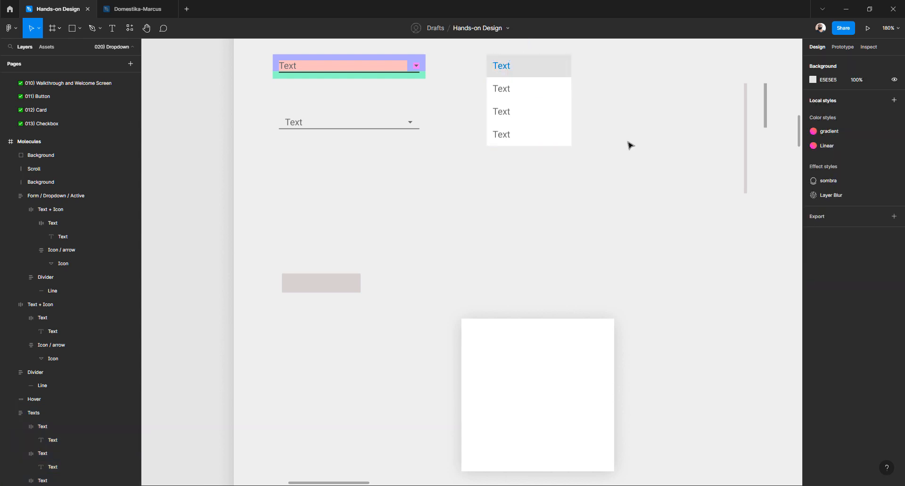
Duplicate the text list and place the copy directly below the original at X 331, Y 188
click(521, 66)
drag(521, 66, 525, 170)
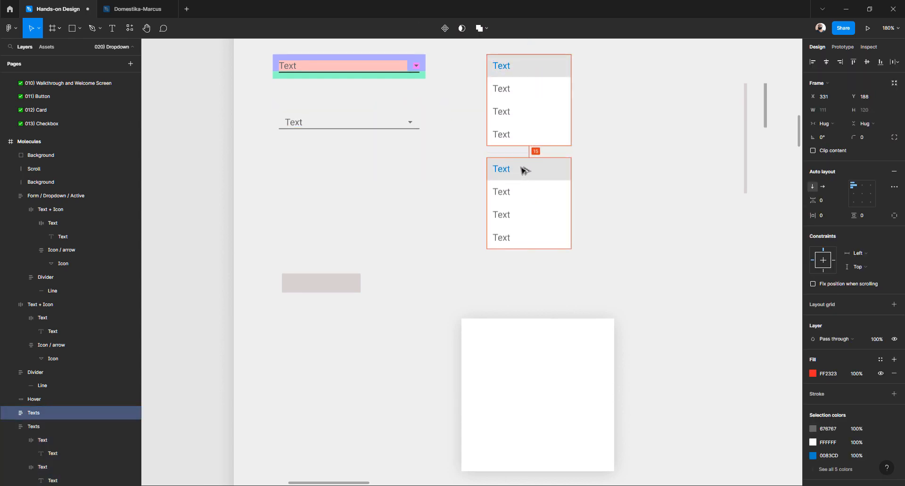
Try a light pink fill on the second row of the upper text list
click(525, 72)
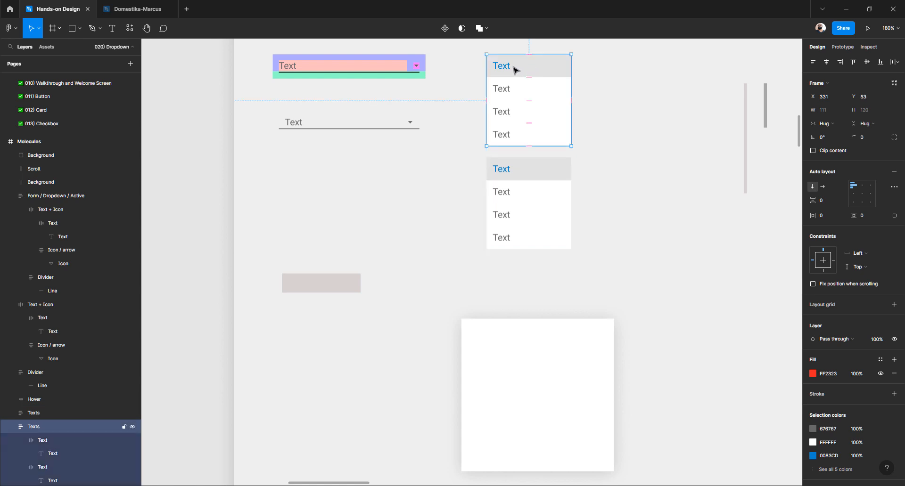
click(510, 90)
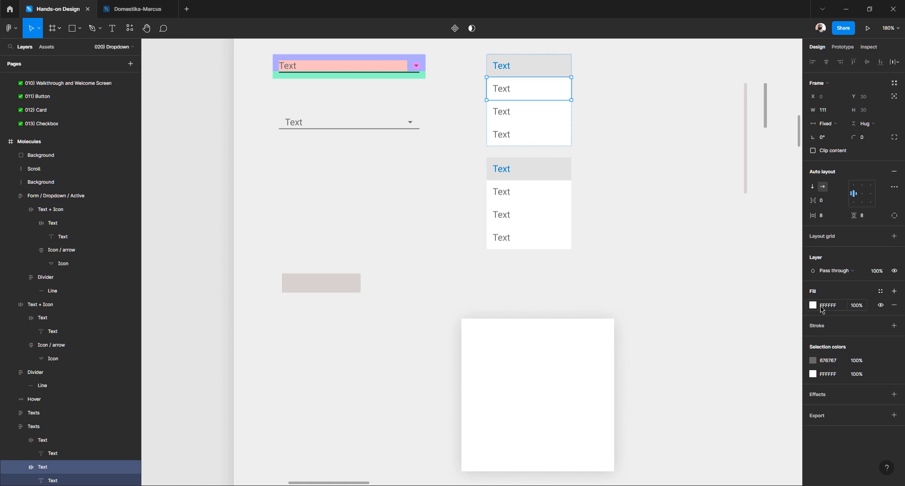
click(813, 306)
drag(776, 286, 744, 278)
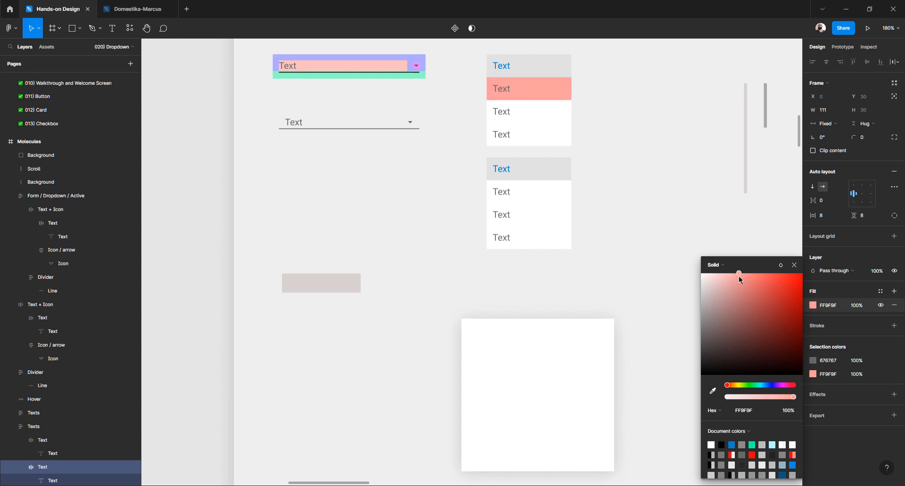
drag(739, 276, 730, 276)
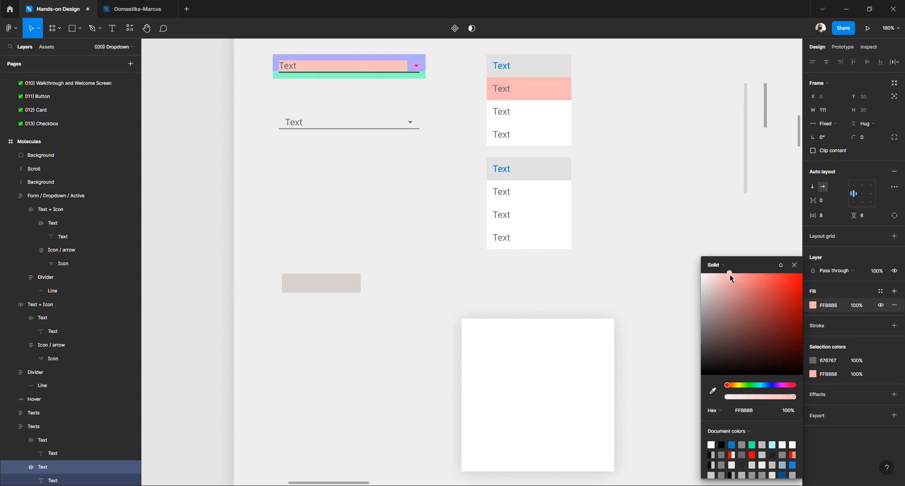
click(515, 113)
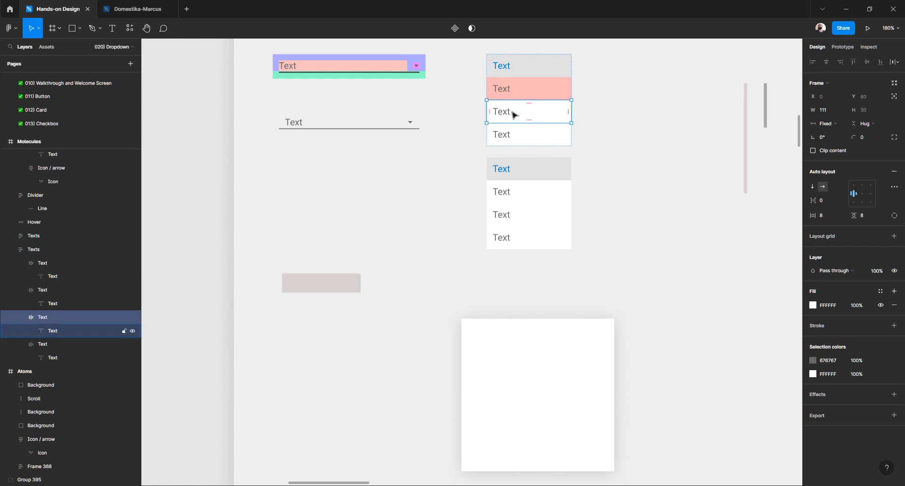
Undo the pink fill on the second row of the upper text list
key(ctrl+z)
key(ctrl+z)
key(Escape)
Delete the upper text list and move its copy into that spot at X 331, Y 53
click(561, 112)
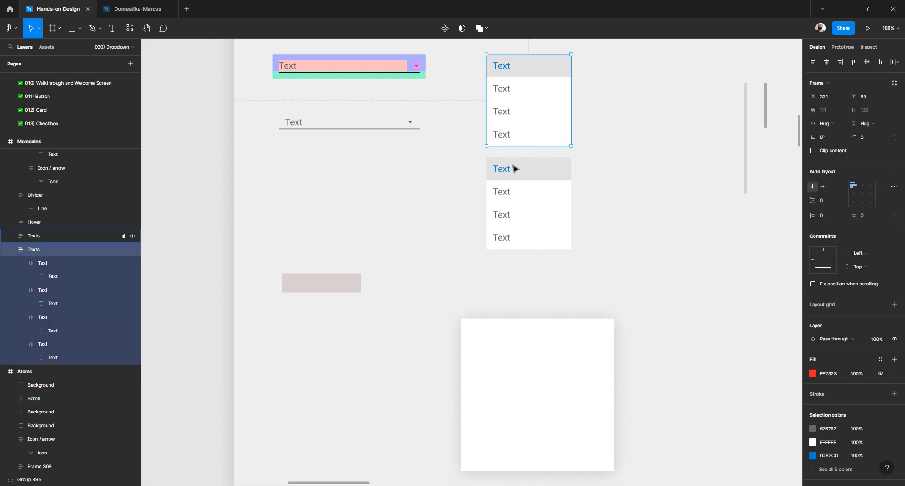
key(Delete)
drag(515, 169, 501, 76)
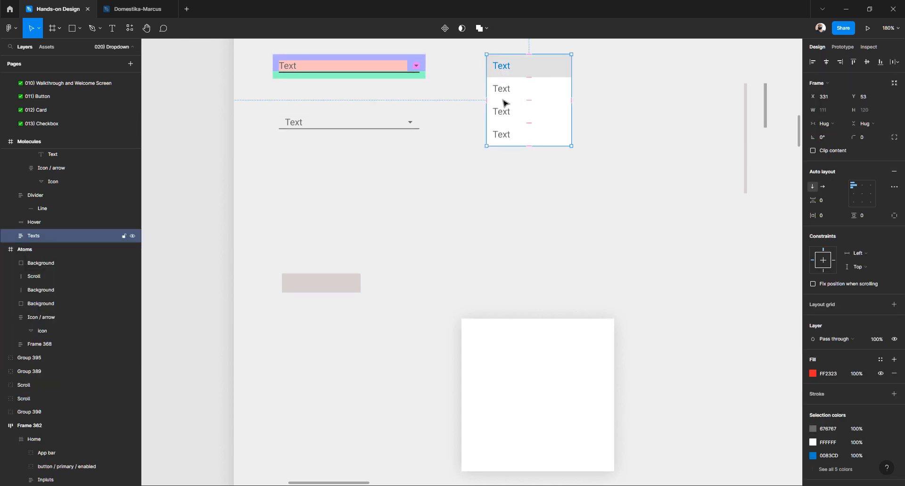
click(512, 184)
Move the grey Hover rectangle under the text list and the white background square to X 59, Y 197 below the dropdown fields
scroll(511, 184, down, 5)
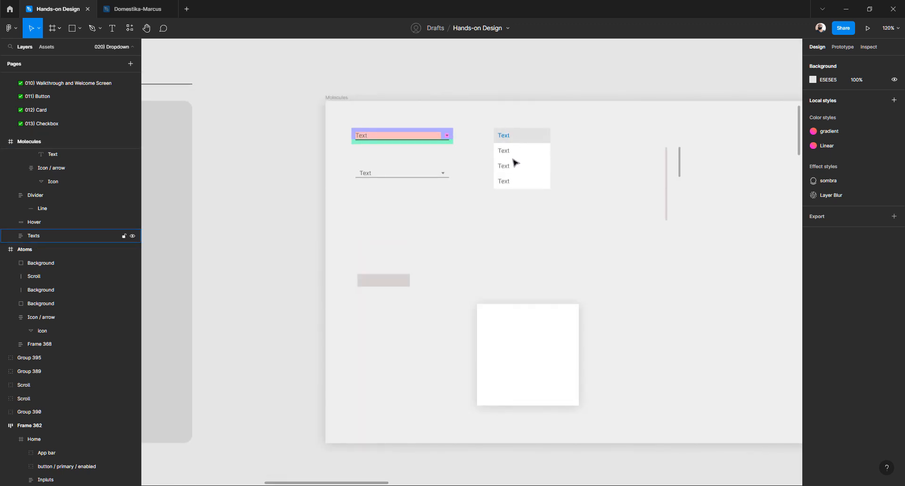
scroll(515, 165, left, 10)
scroll(515, 165, left, 5)
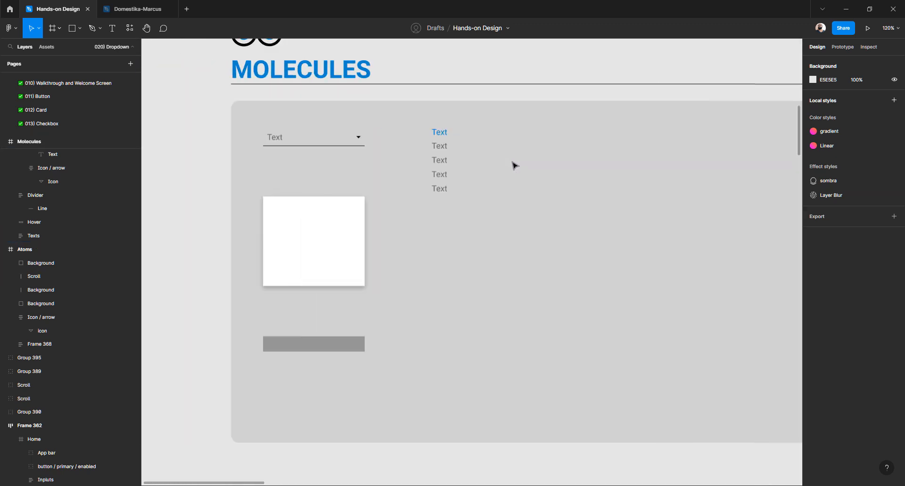
scroll(339, 255, right, 11)
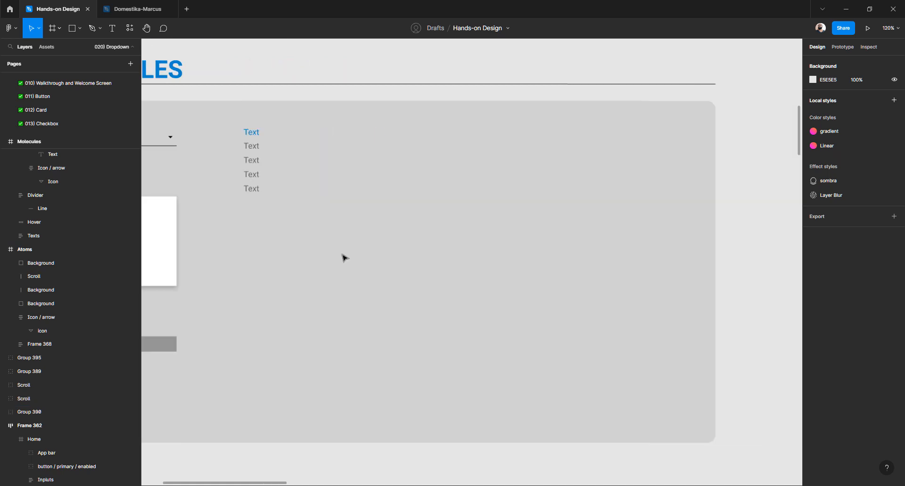
scroll(343, 258, right, 3)
drag(431, 282, 592, 259)
drag(570, 324, 447, 237)
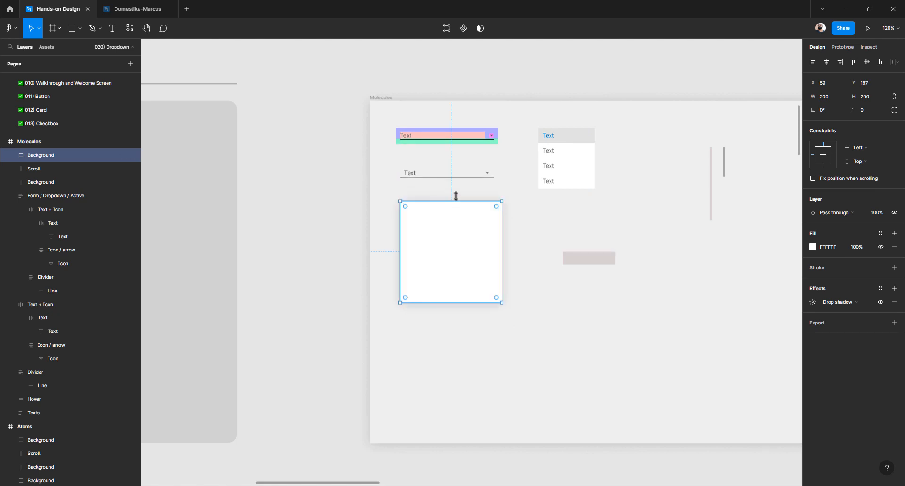
click(446, 176)
click(451, 223)
Compare the reference Molecules board, including its grey bar and text list, with the elements in the working Molecules frame
scroll(452, 223, down, 2)
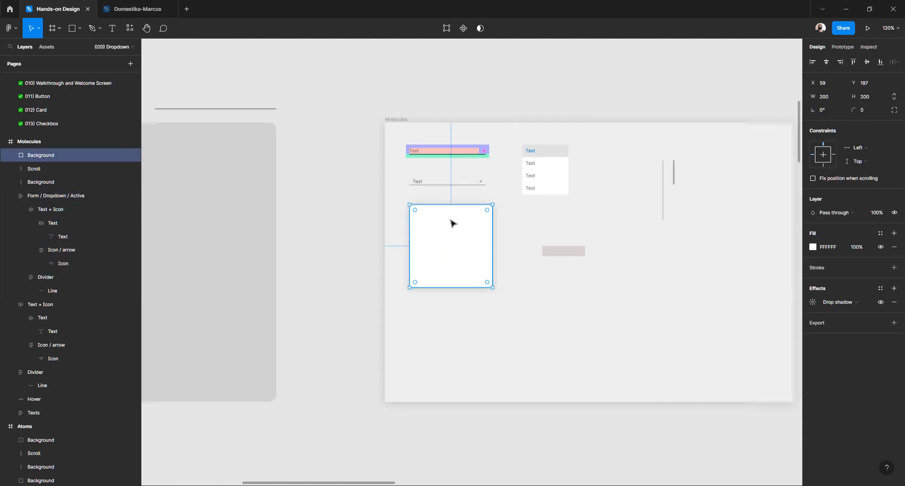
scroll(451, 223, left, 2)
scroll(451, 223, left, 5)
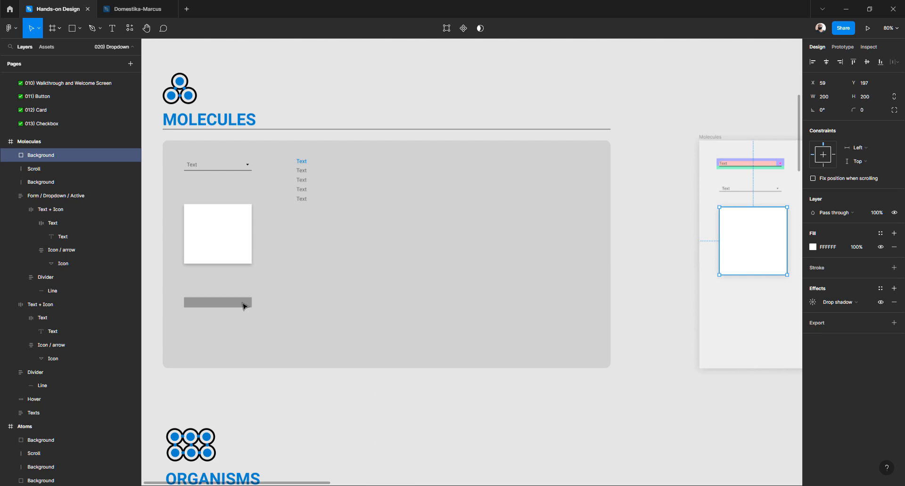
click(256, 303)
scroll(490, 269, right, 6)
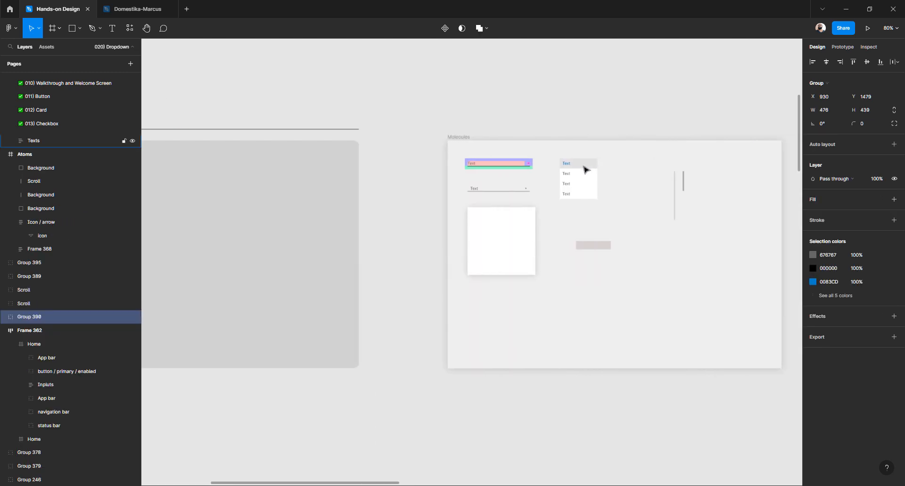
scroll(582, 177, left, 6)
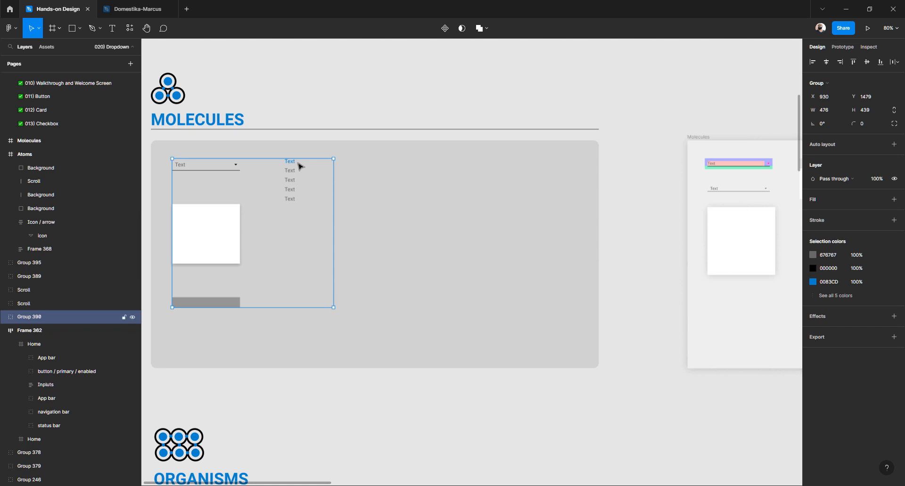
scroll(395, 204, right, 5)
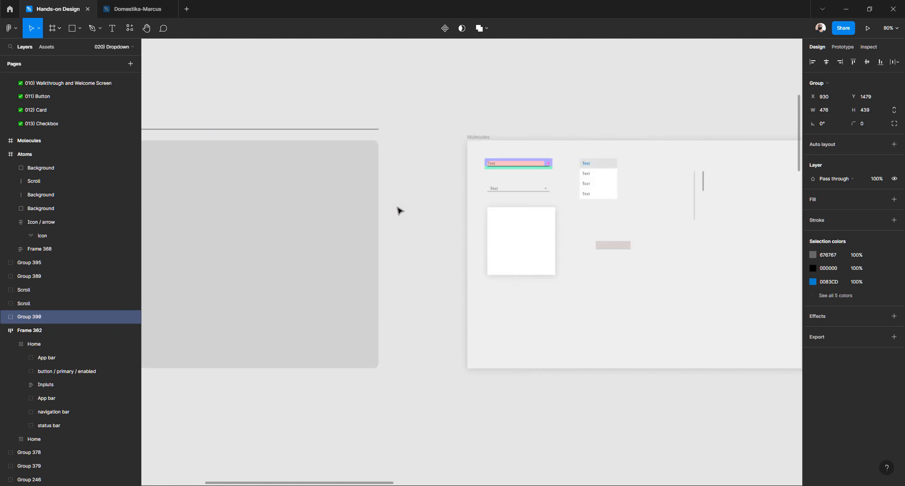
scroll(398, 207, left, 5)
scroll(400, 211, right, 7)
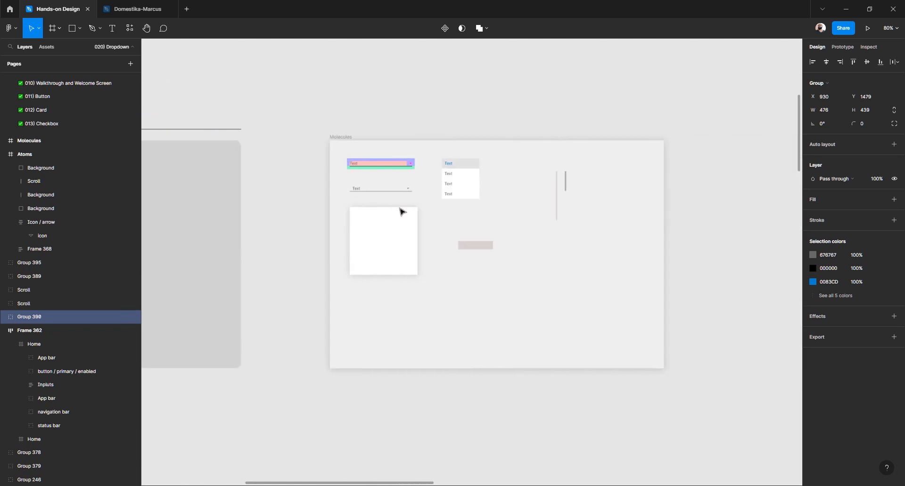
Delete the grey Hover rectangle from the working Molecules frame
click(476, 249)
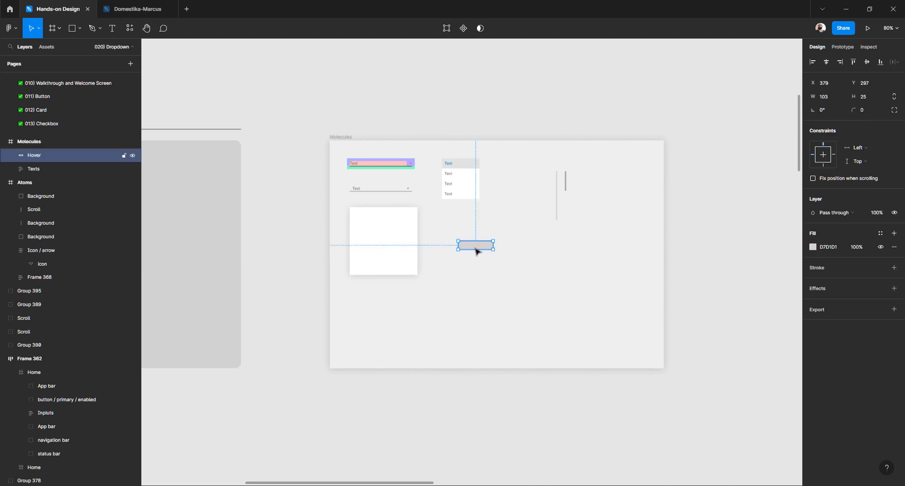
key(Delete)
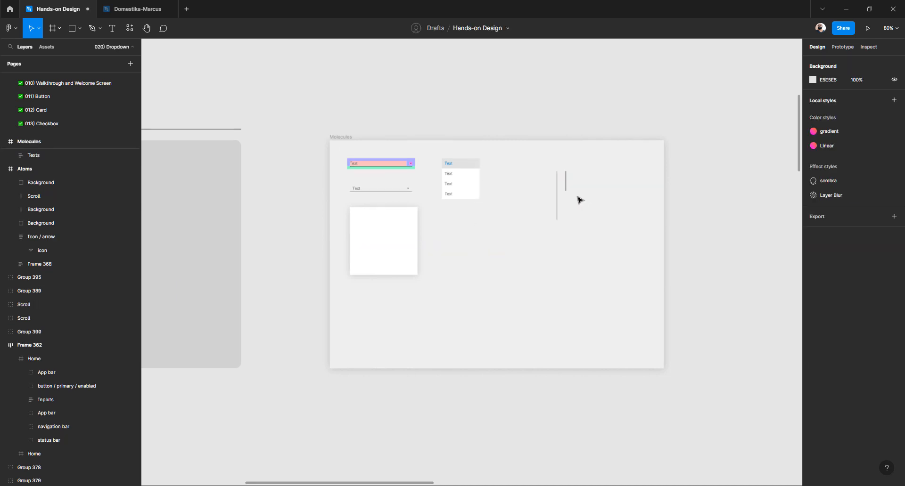
Wrap the long scroll track in an auto layout frame and add a white FFFFFF fill to that frame
scroll(556, 196, up, 5)
scroll(514, 204, right, 2)
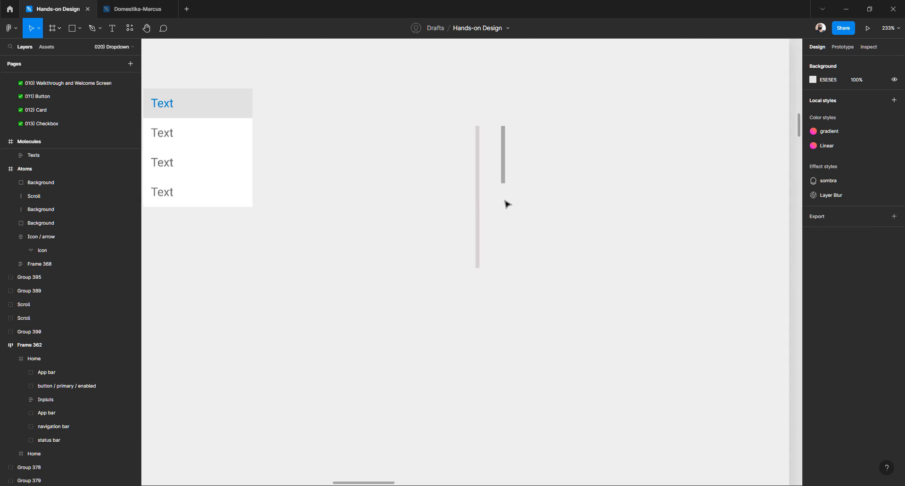
click(477, 210)
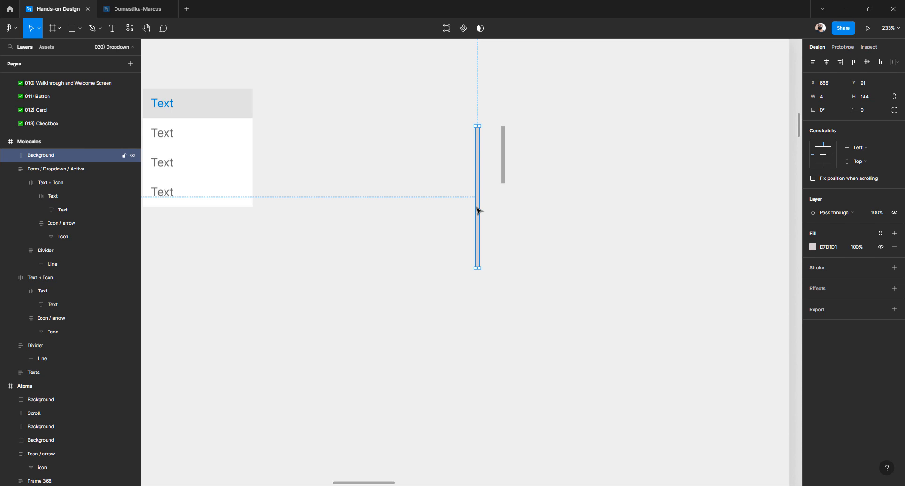
key(shift+a)
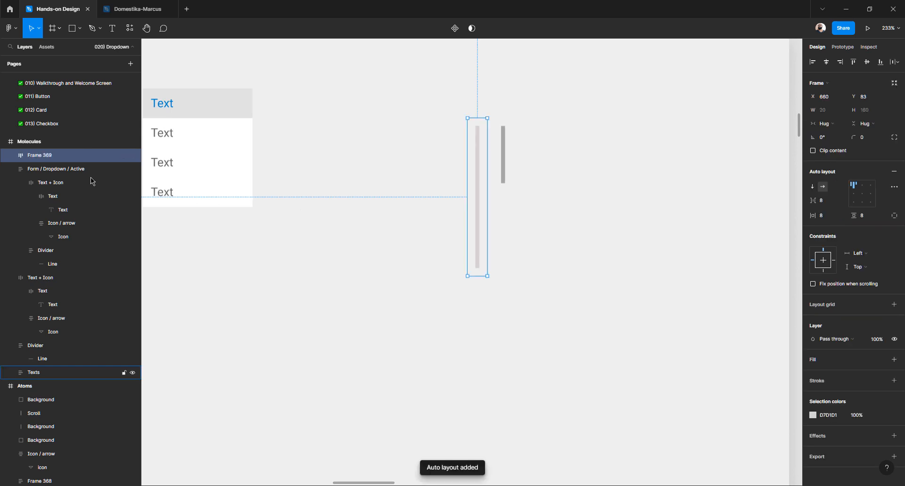
click(12, 156)
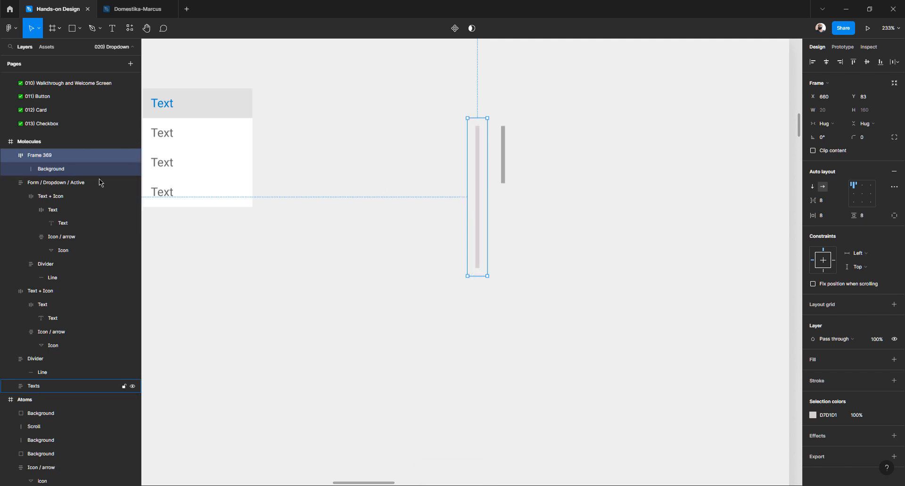
click(817, 361)
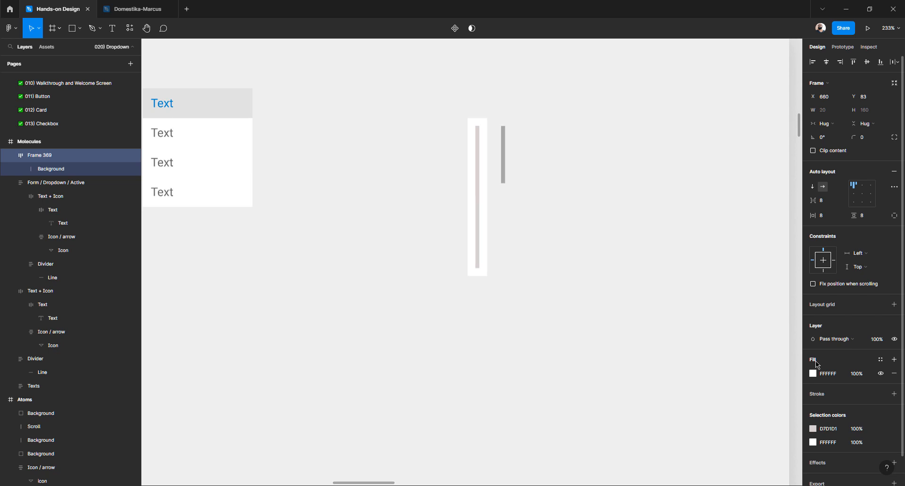
Recolour the fill of the auto layout frame around the long scroll track to blue 1E1AFF
click(812, 374)
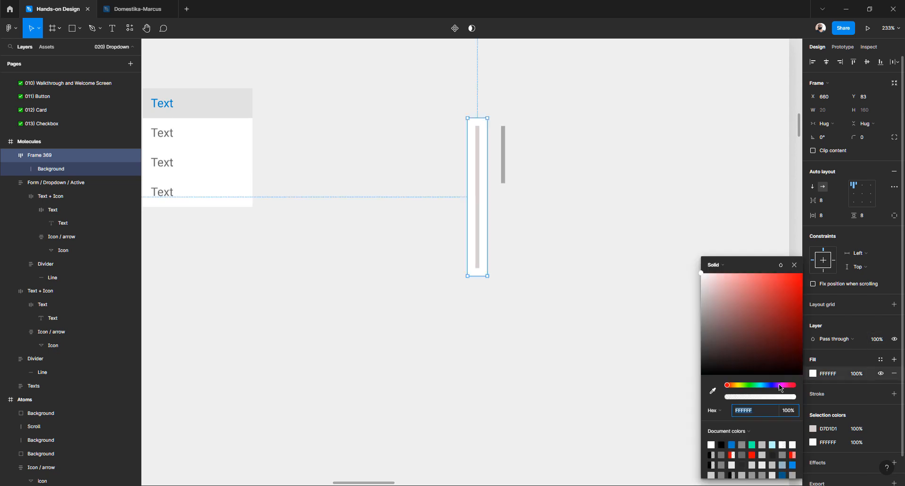
drag(776, 384, 773, 383)
click(793, 274)
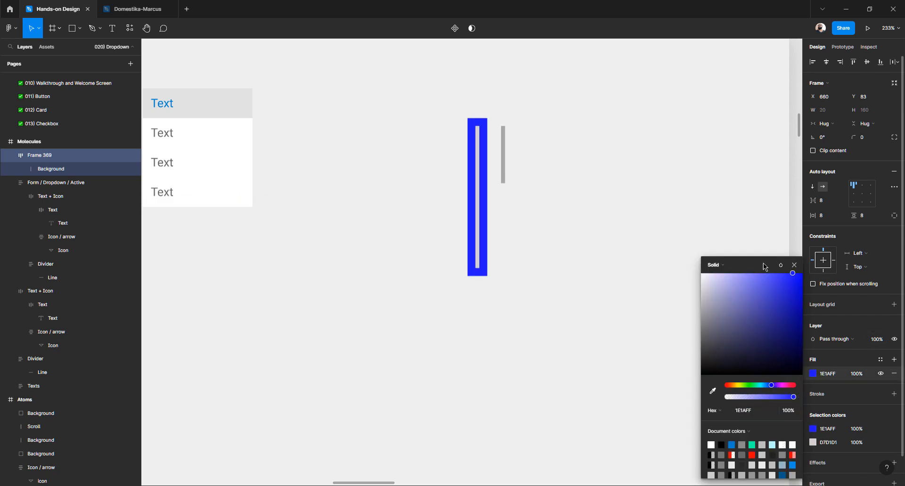
click(517, 167)
scroll(475, 146, up, 2)
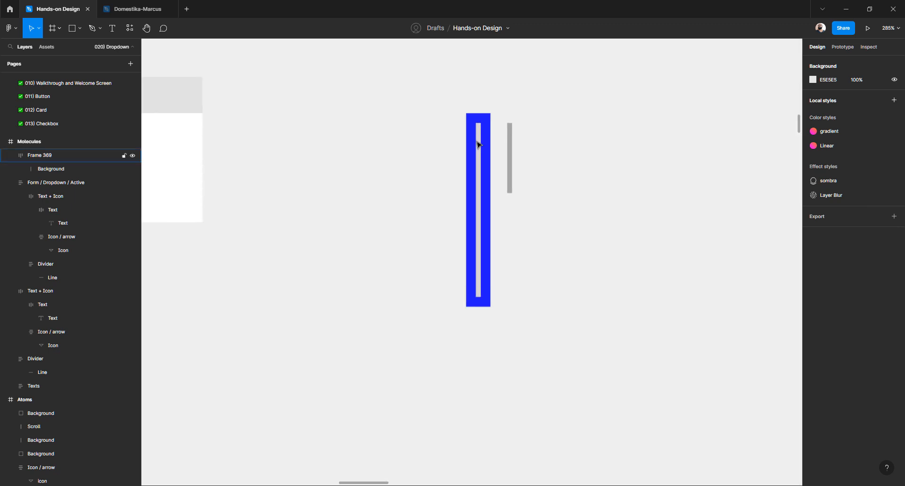
Set the horizontal and vertical padding of the scroll track's auto layout frame to 4
click(478, 142)
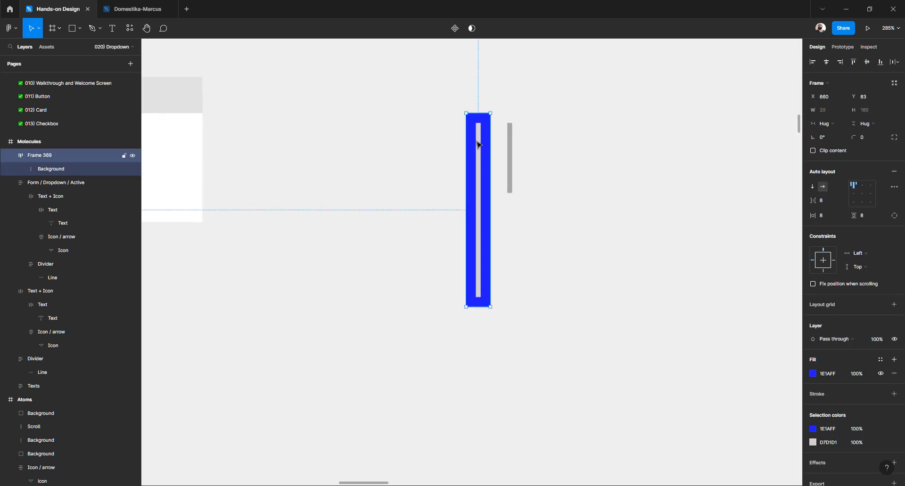
click(824, 217)
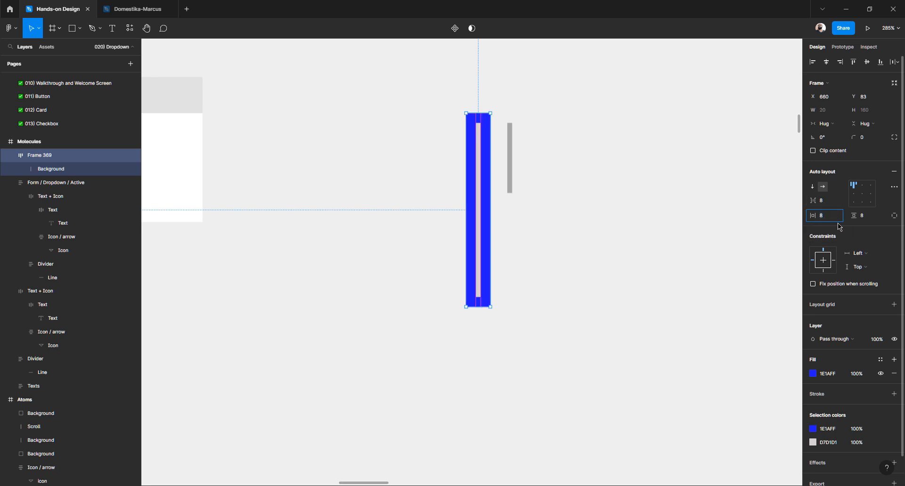
text(4)
key(Tab)
text(4)
key(Tab)
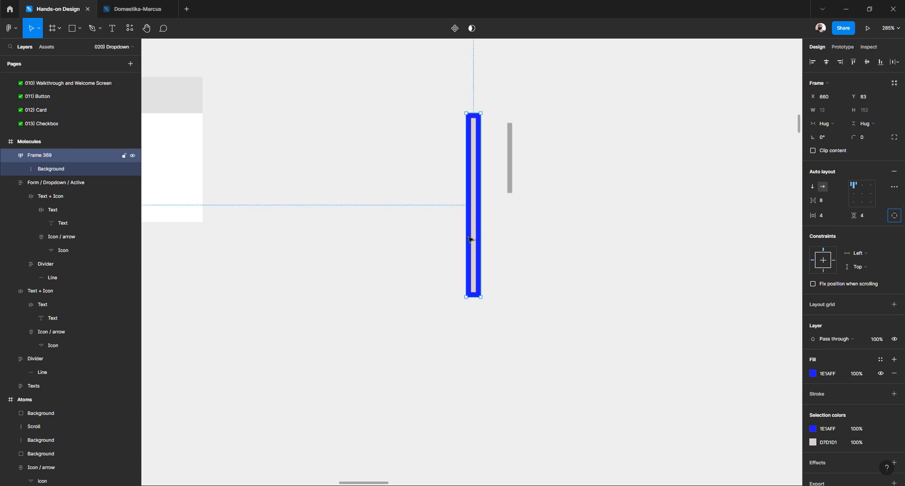
scroll(470, 240, up, 2)
click(504, 244)
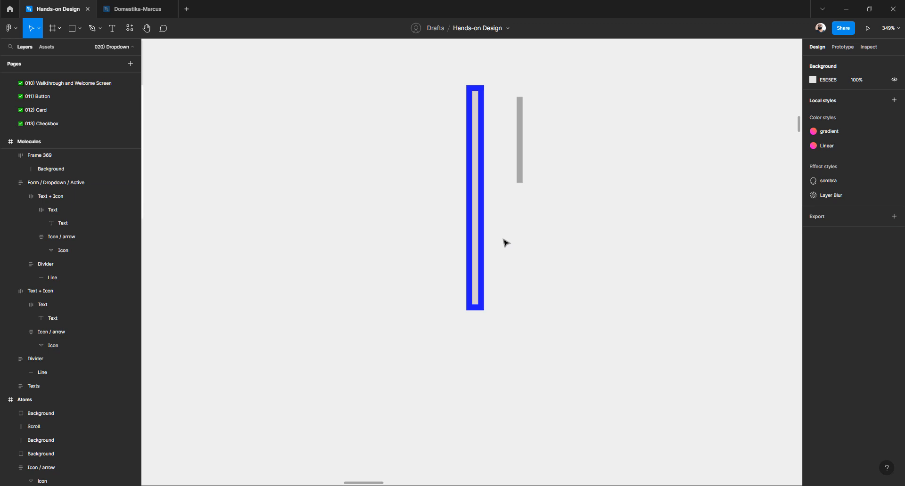
Change the fill of the scroll track's auto layout frame to the pale green F3FFF7
click(484, 244)
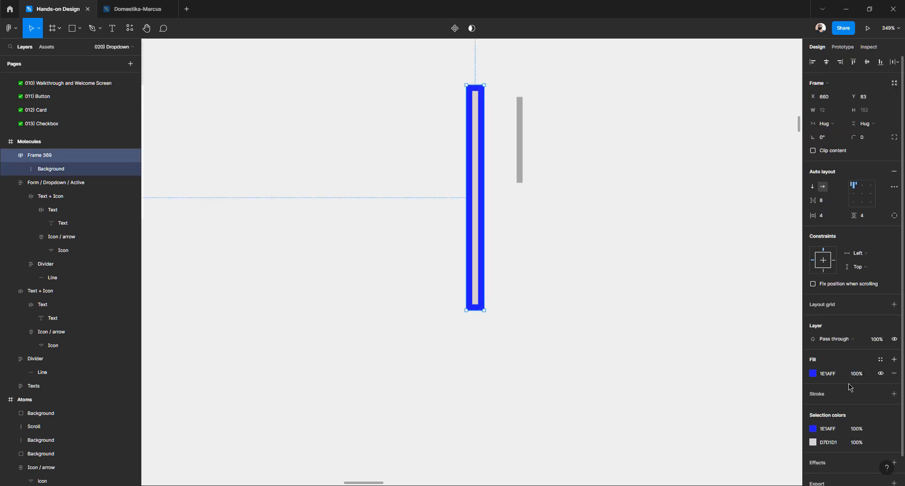
click(813, 375)
drag(726, 311, 706, 269)
click(752, 385)
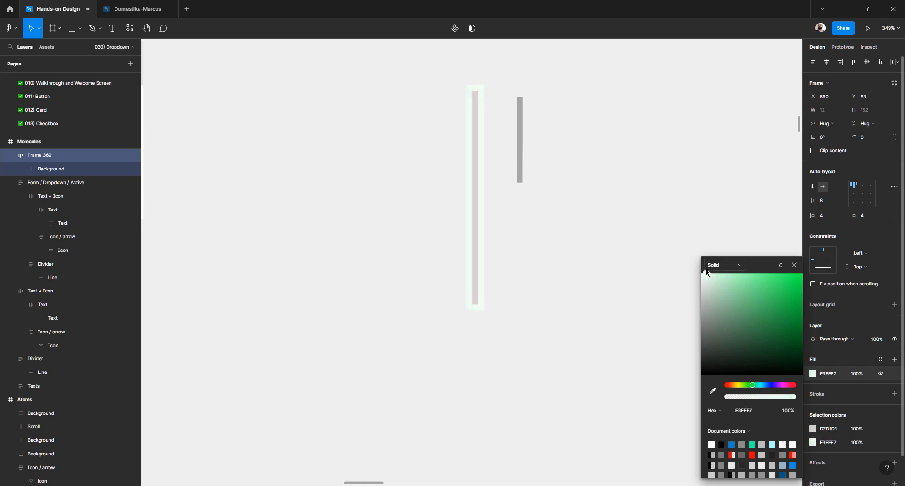
click(616, 259)
scroll(563, 250, up, 1)
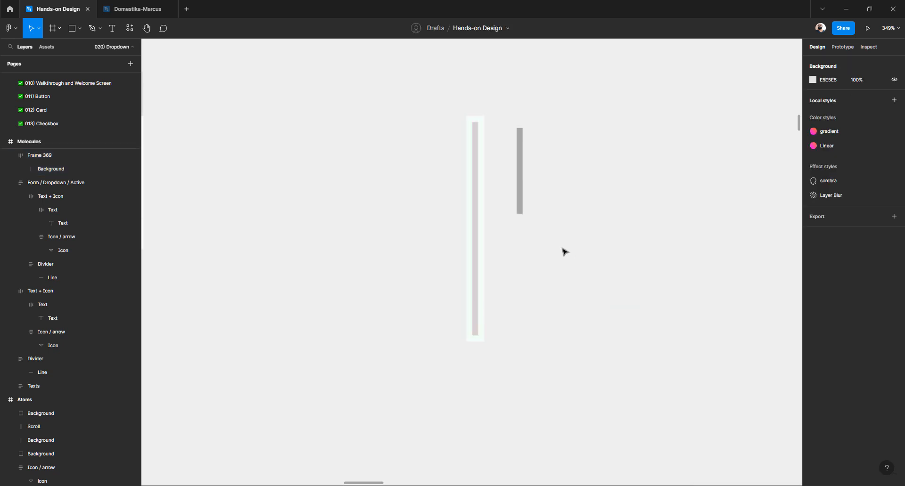
Rename the scroll track's auto layout frame to Background and the track rectangle inside it to Shape
click(476, 245)
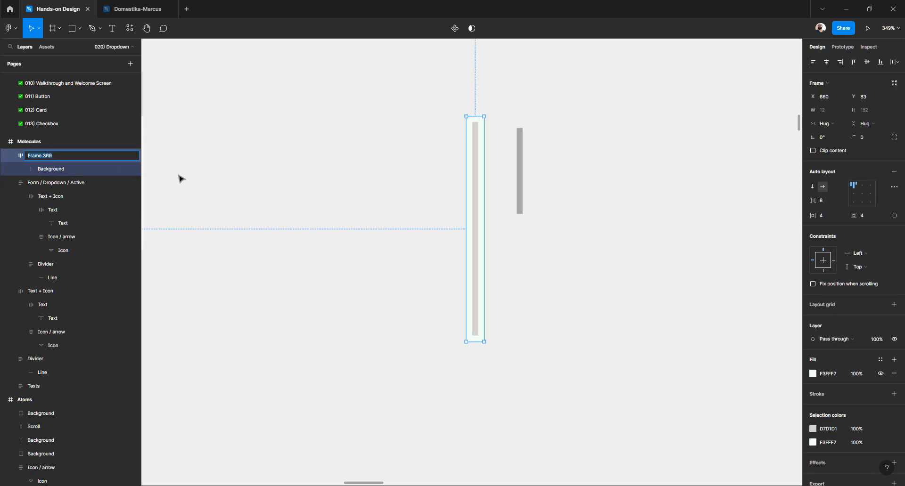
key(ctrl+r)
text(Background)
key(Return)
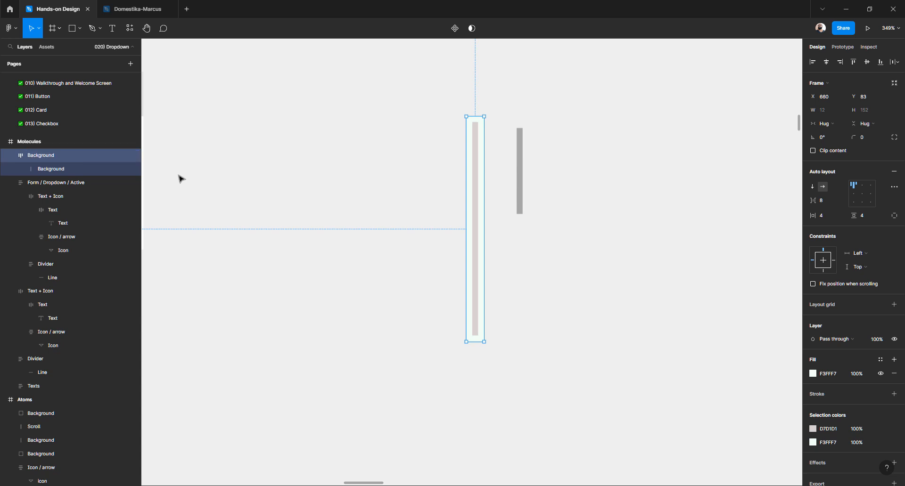
double_click(57, 173)
text(Shape)
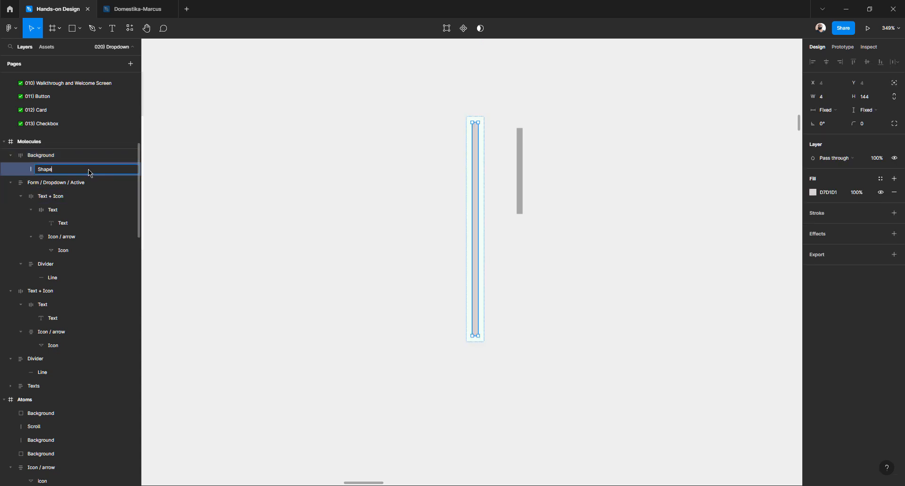
key(Return)
click(495, 156)
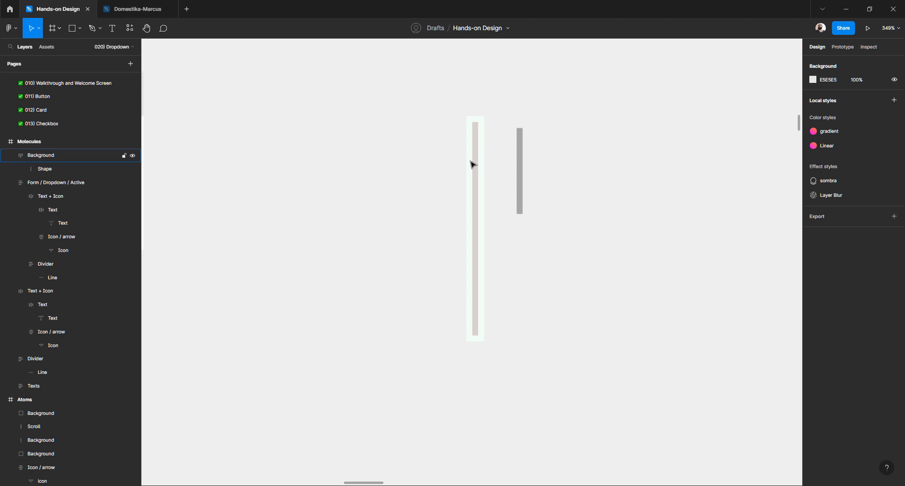
scroll(471, 162, up, 2)
click(533, 174)
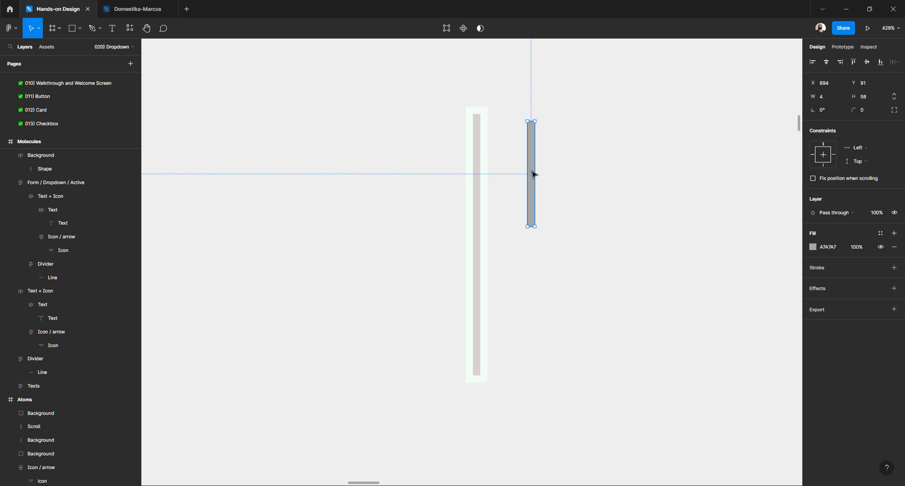
drag(533, 174, 475, 178)
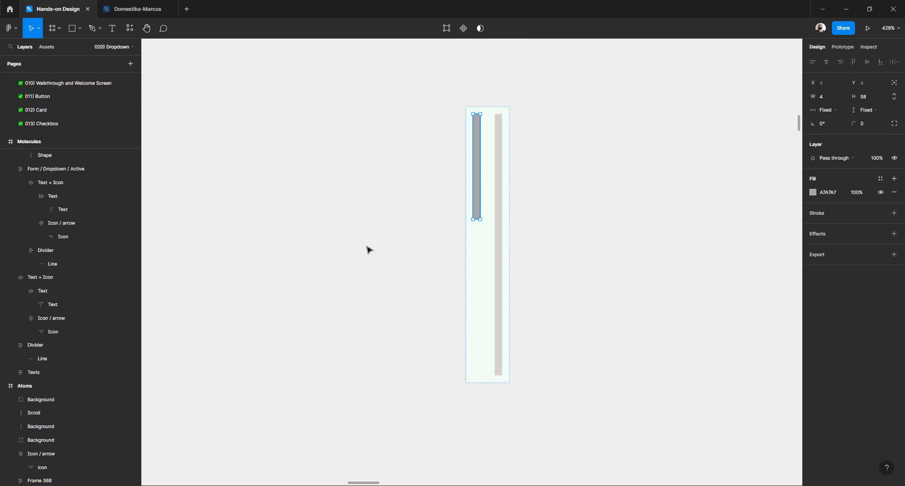
key(ctrl+z)
click(551, 161)
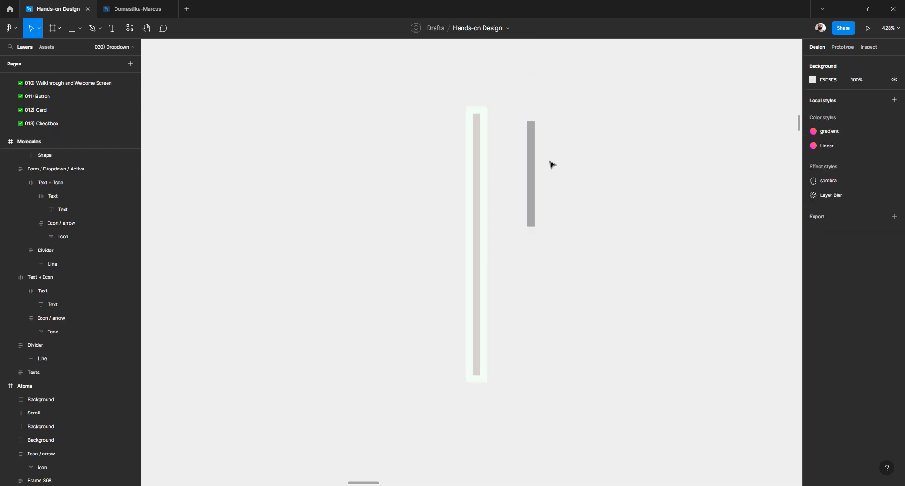
Move the short grey Scroll bar into the Background auto layout frame, in front of the long Shape track
click(533, 179)
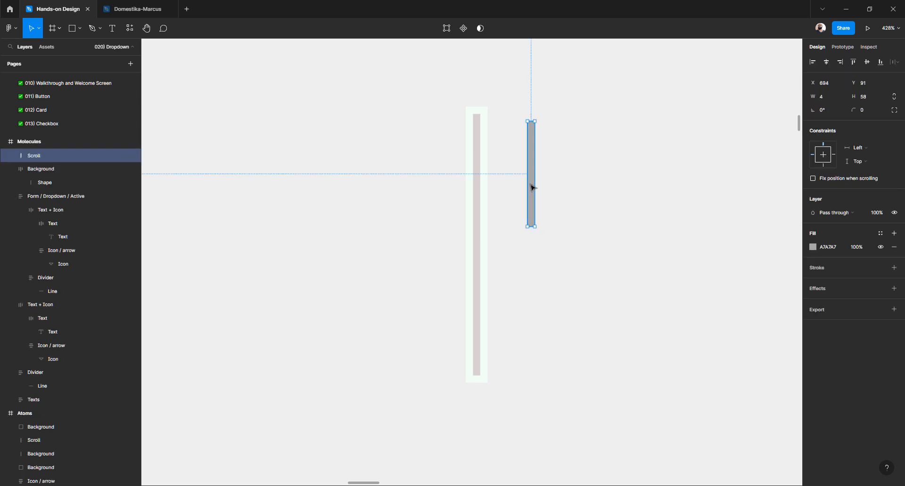
drag(532, 188, 477, 191)
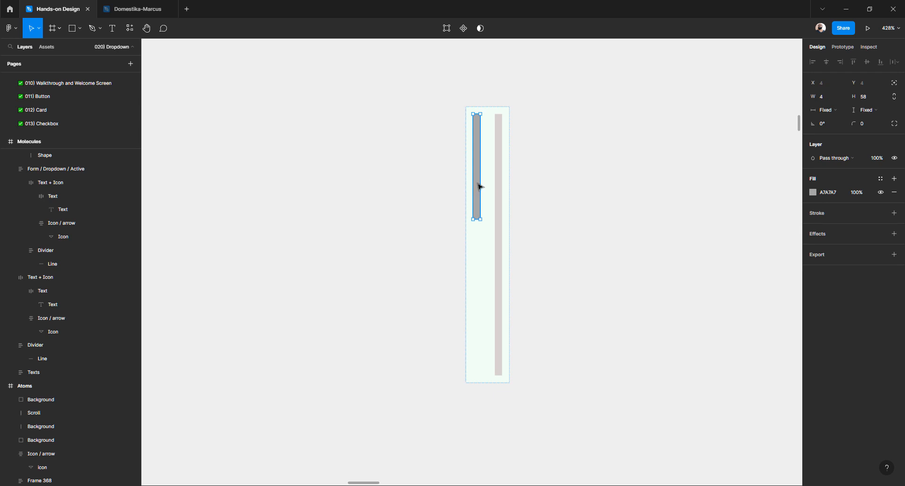
click(415, 221)
Set the spacing between items in the Background auto layout frame to -1 so the two bars overlap slightly
click(504, 164)
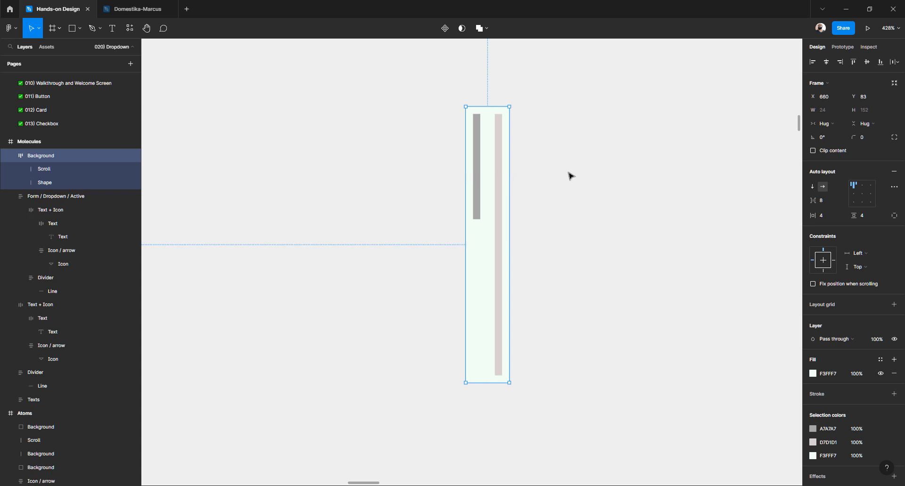
click(830, 203)
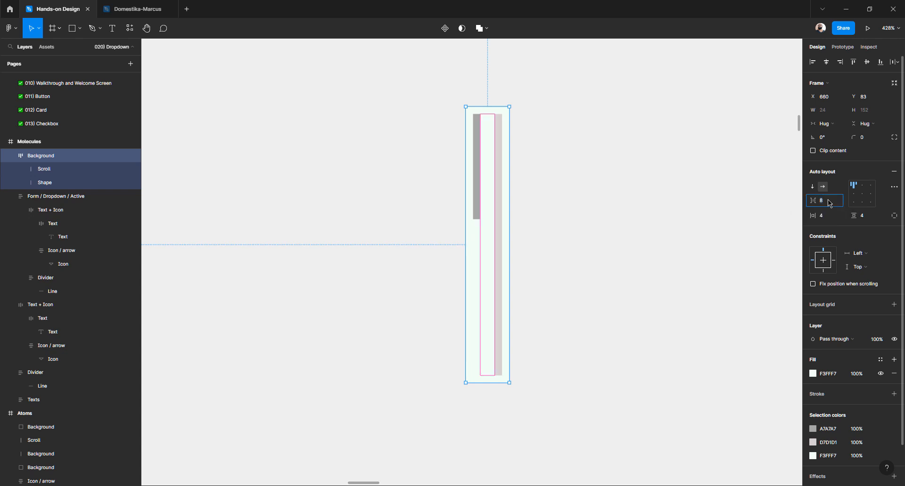
key(Down)
key(Down)
key(Down)
key(Down)
key(Down)
key(Down)
key(Down)
key(Down)
key(Down)
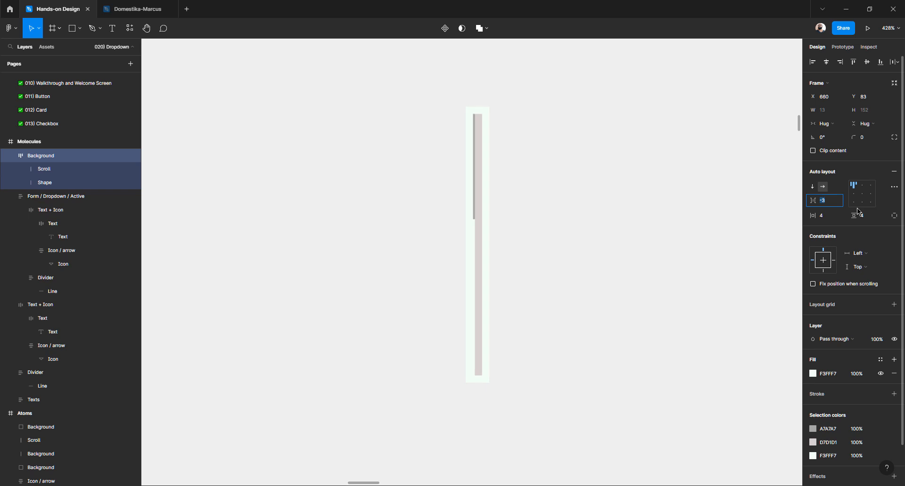
key(Up)
key(Up)
scroll(500, 197, up, 3)
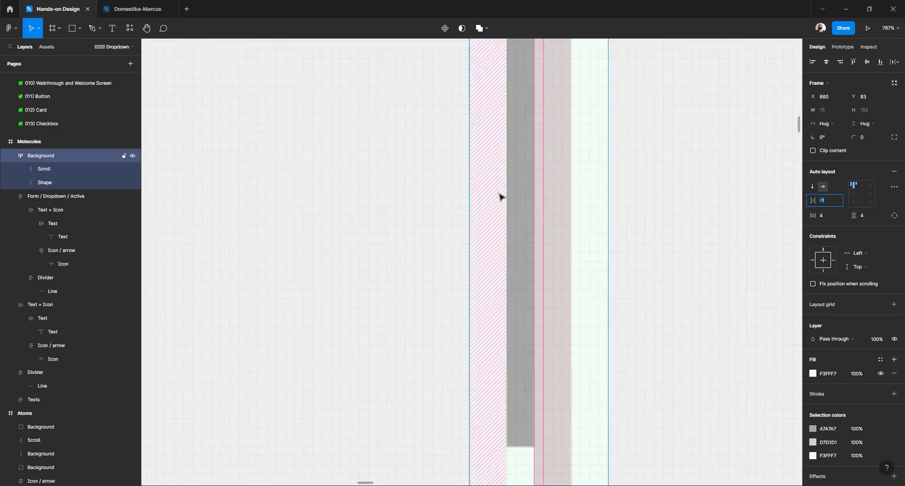
scroll(501, 197, up, 3)
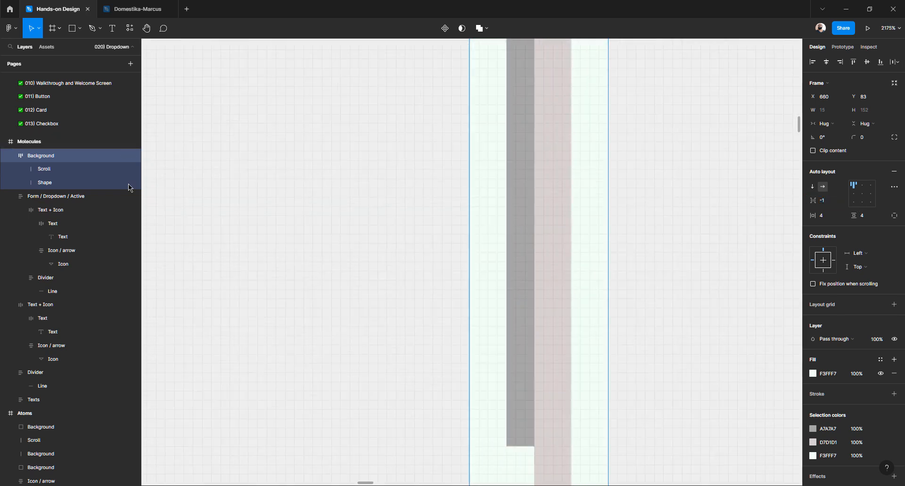
Set the Background frame's item spacing to -4 and reorder the layers so Shape sits above Scroll in the layer list
click(57, 169)
click(49, 184)
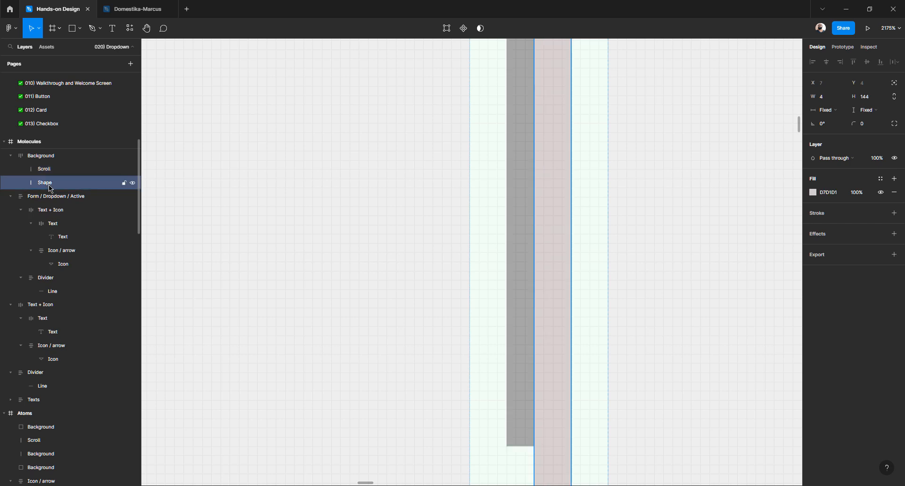
click(49, 169)
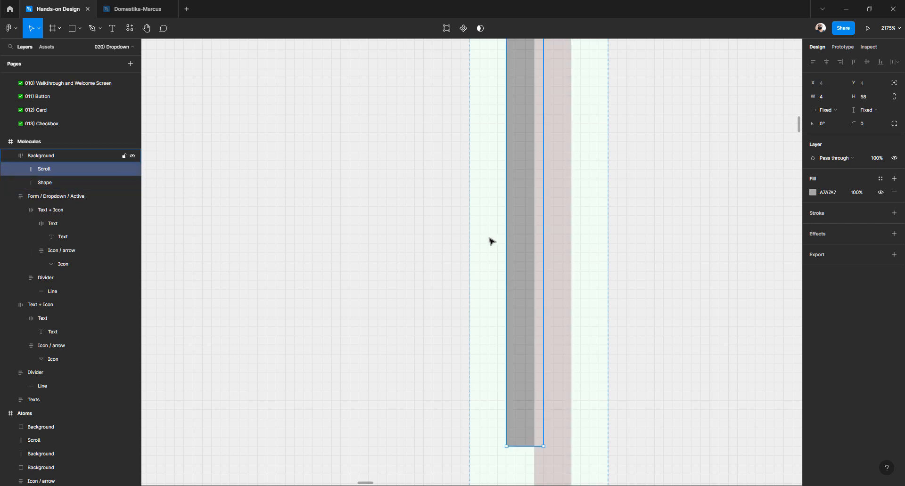
scroll(490, 242, down, 2)
click(513, 196)
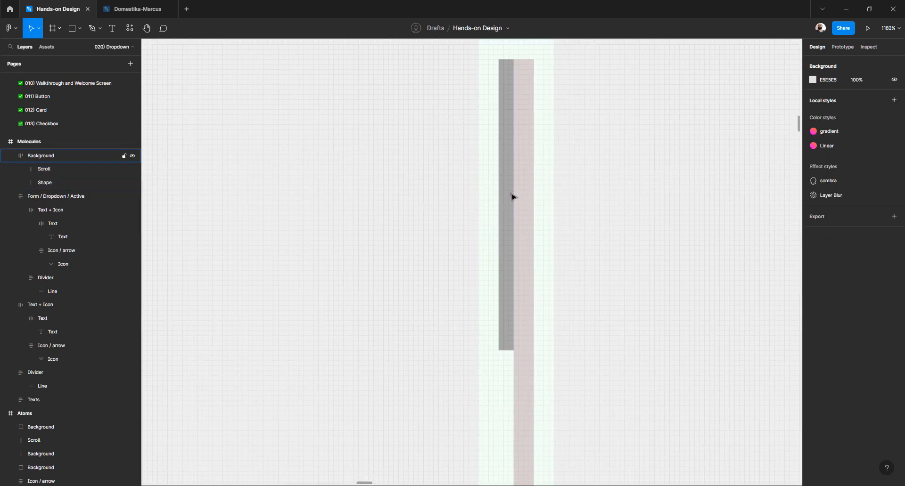
click(832, 201)
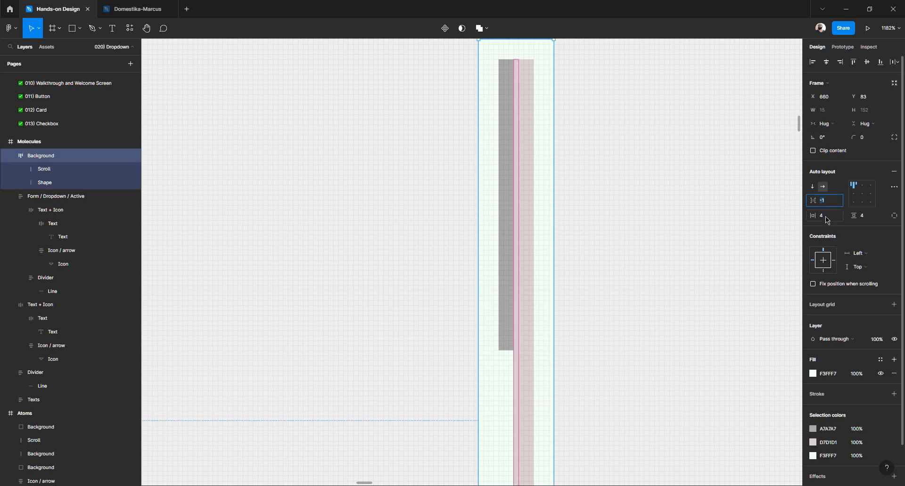
key(Down)
key(Down)
key(Down)
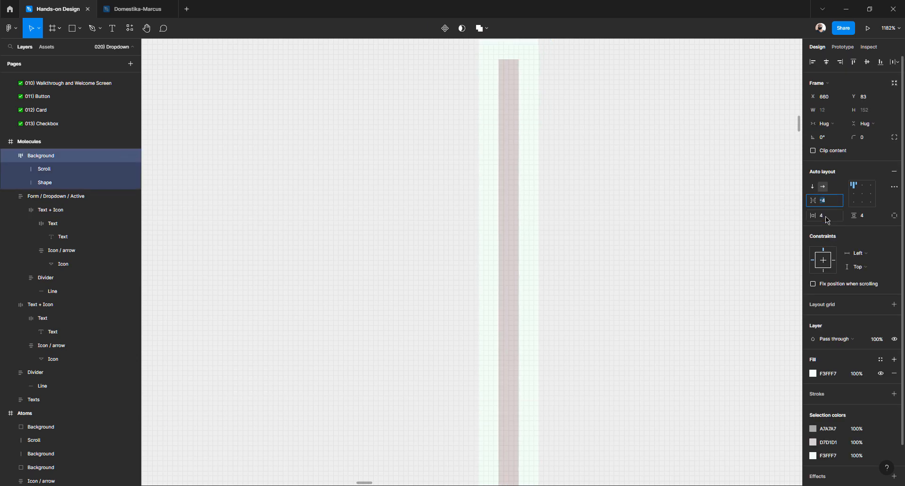
click(50, 184)
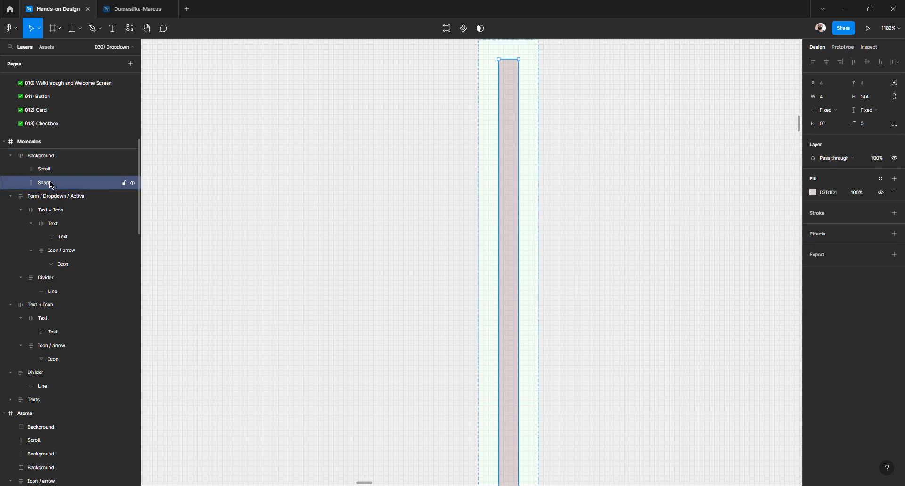
drag(51, 184, 55, 168)
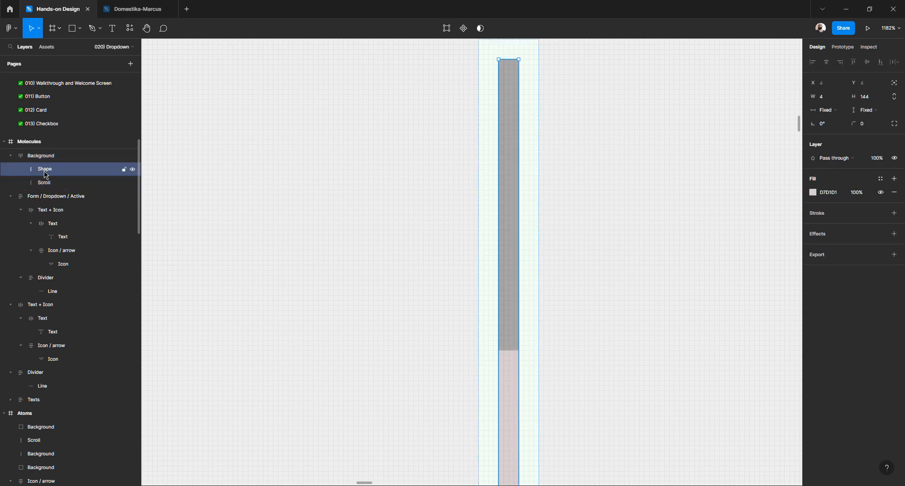
Check how the Shape and Scroll bars overlap by hiding and showing each layer, and view the scroll bar beside the text list
click(133, 170)
click(133, 171)
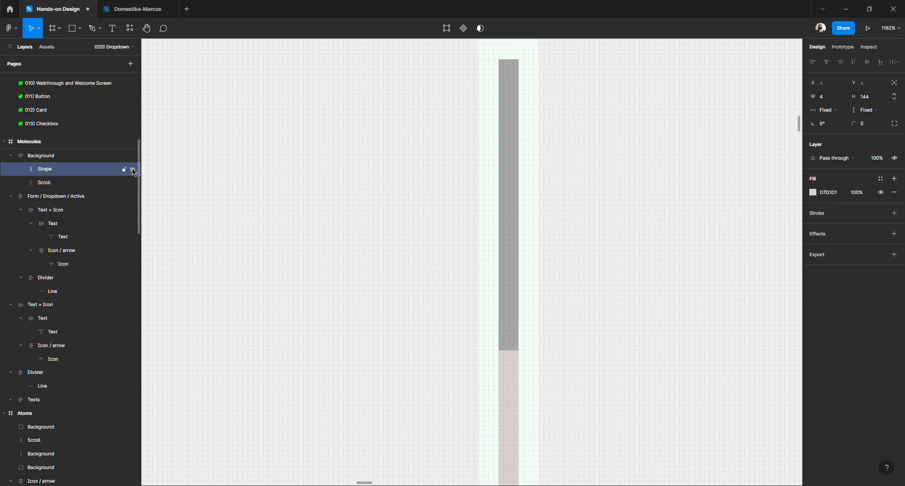
click(133, 171)
click(133, 170)
click(133, 184)
click(133, 184)
click(133, 184)
click(133, 185)
click(521, 250)
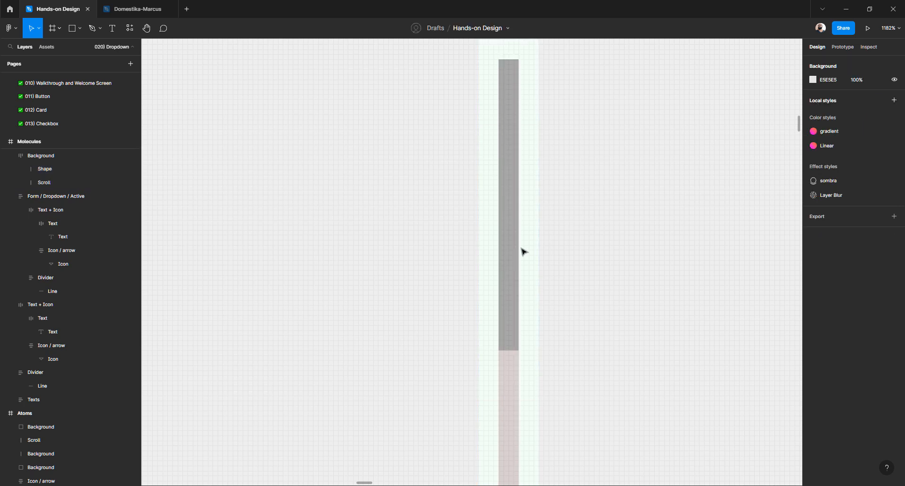
scroll(511, 255, down, 3)
scroll(511, 255, down, 3)
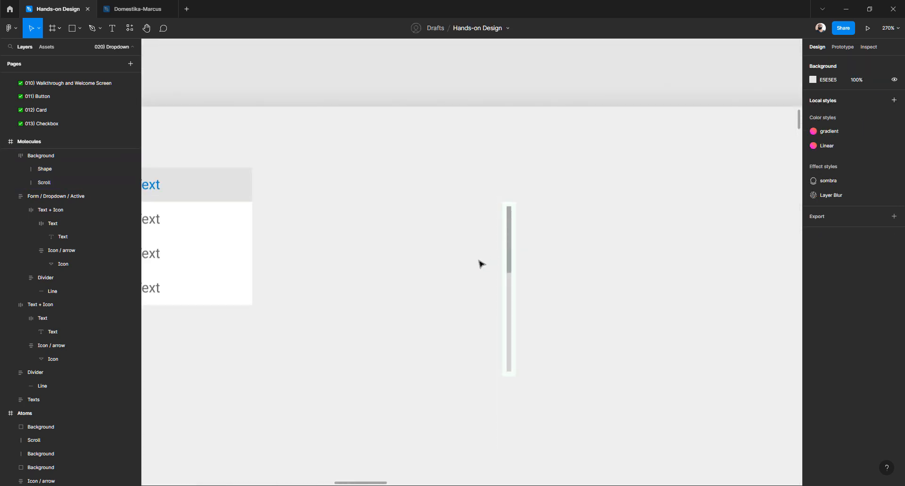
scroll(481, 263, left, 2)
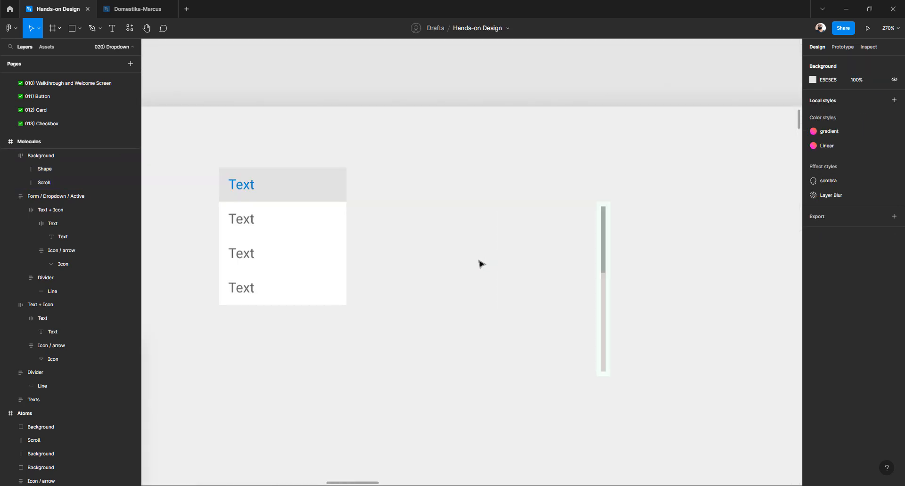
Change the scroll bar's Background frame fill to light blue D2EAFF
click(608, 257)
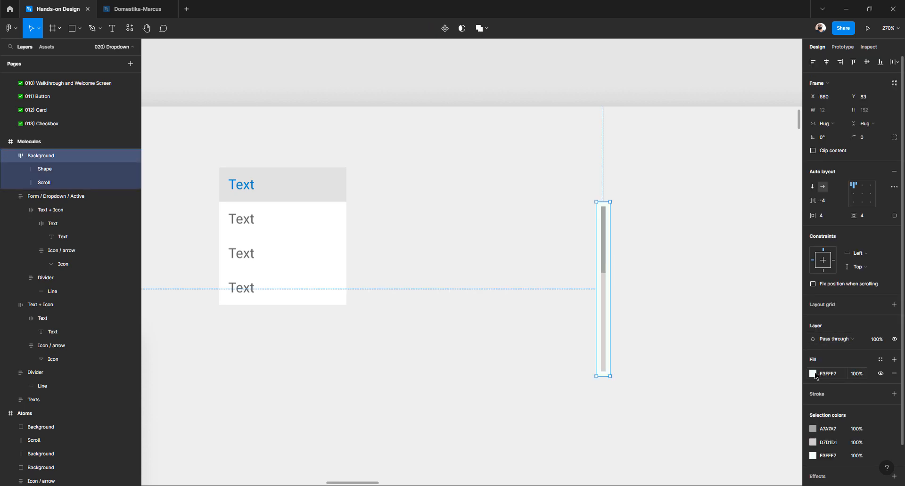
click(816, 375)
drag(776, 292, 722, 274)
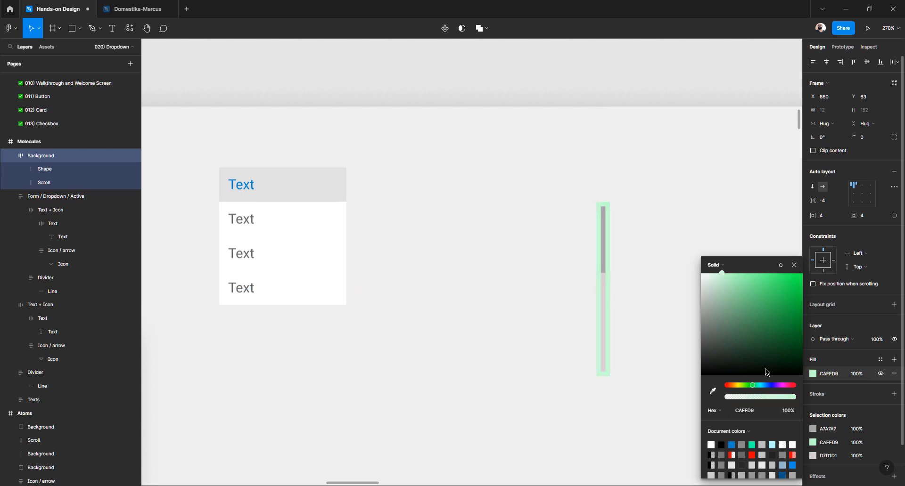
click(765, 385)
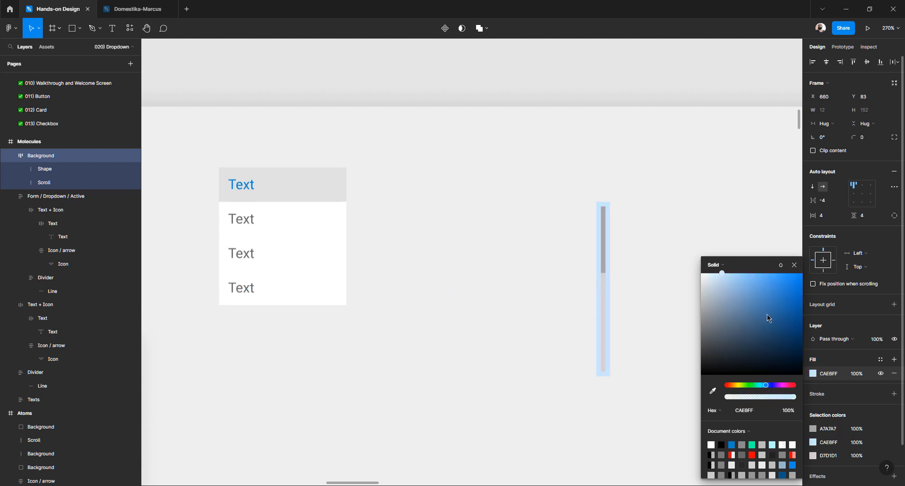
click(754, 293)
drag(728, 282, 718, 266)
click(662, 260)
Move the scroll bar frame beside the text list, aligned with its upper edge, and rename it Scrollbar
drag(604, 274, 380, 248)
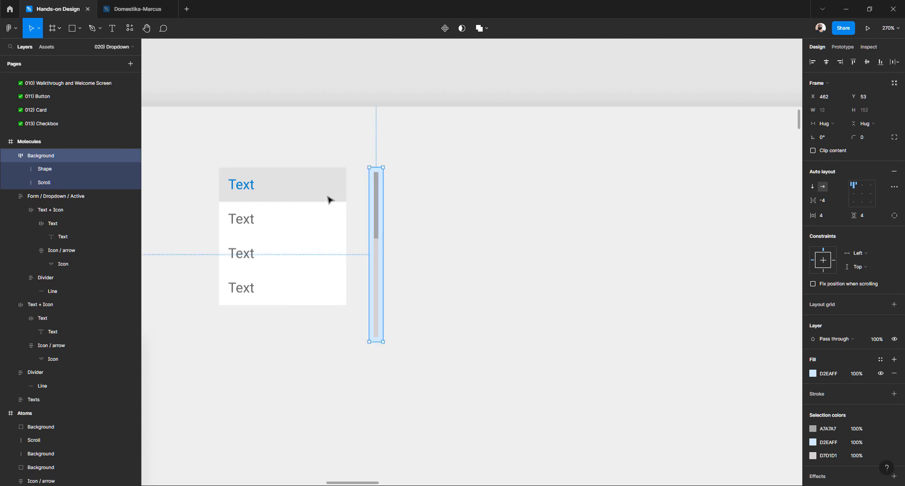
double_click(50, 156)
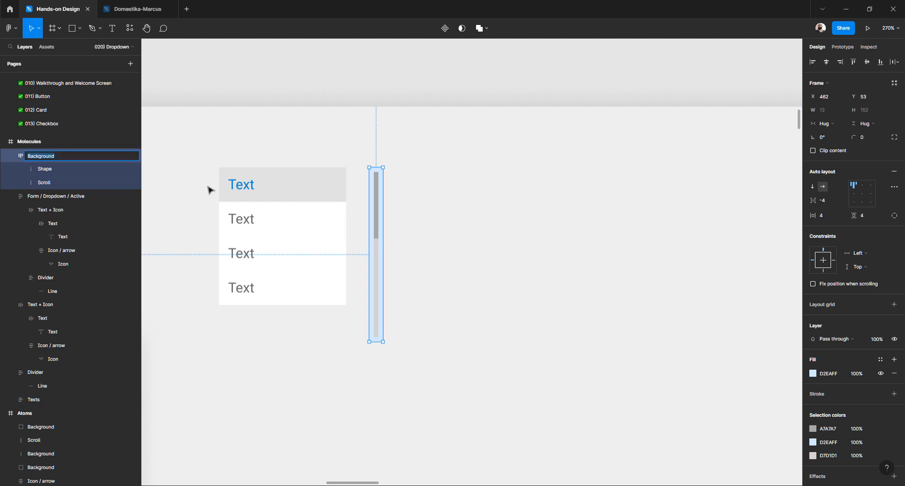
text(Scrollbar)
key(Return)
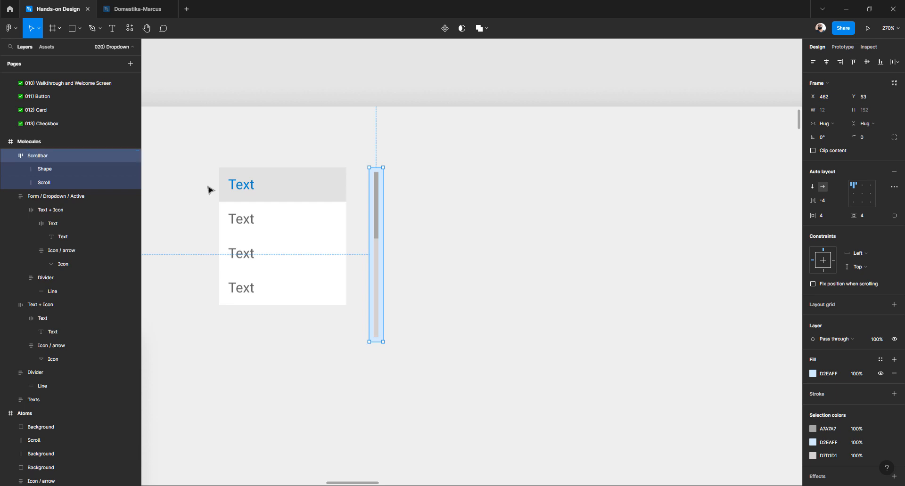
Shift the Scrollbar frame slightly farther from the text list, to X 470
click(452, 187)
scroll(454, 188, down, 5)
scroll(453, 188, down, 2)
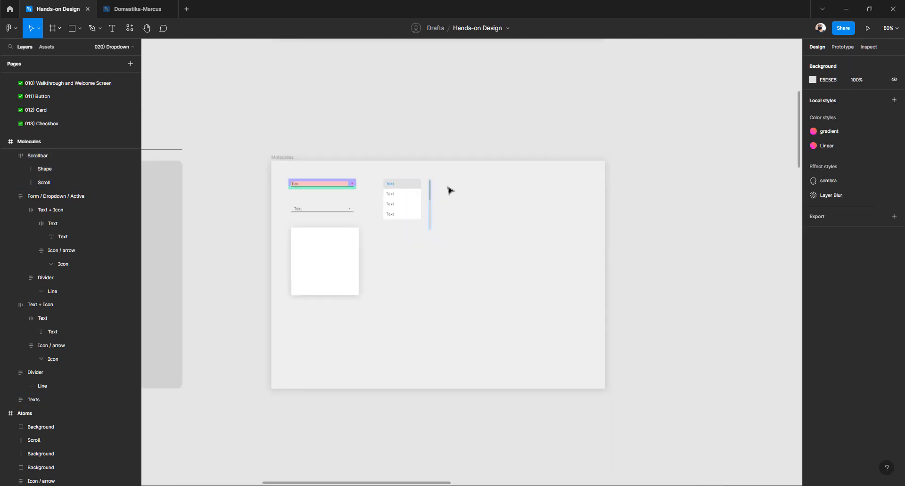
click(430, 198)
scroll(430, 198, up, 5)
click(452, 189)
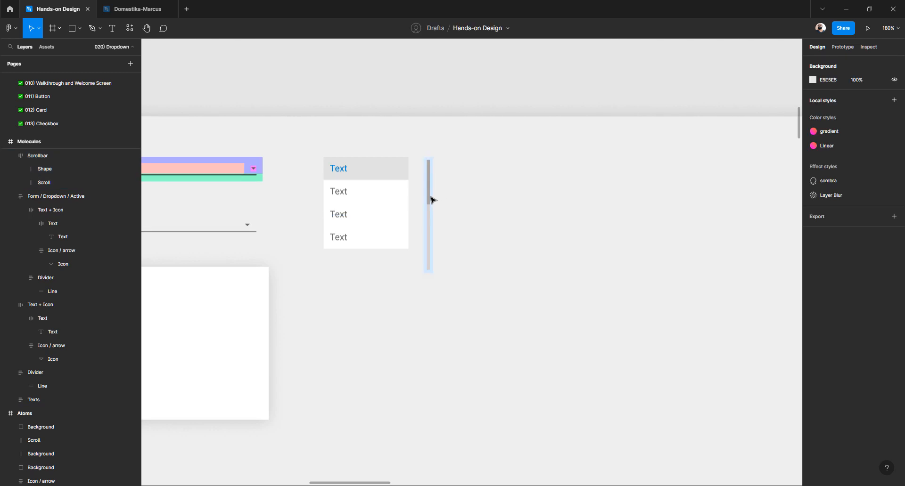
drag(433, 199, 440, 200)
Wrap the white shadowed square below the dropdown fields in an auto layout frame
scroll(278, 307, left, 3)
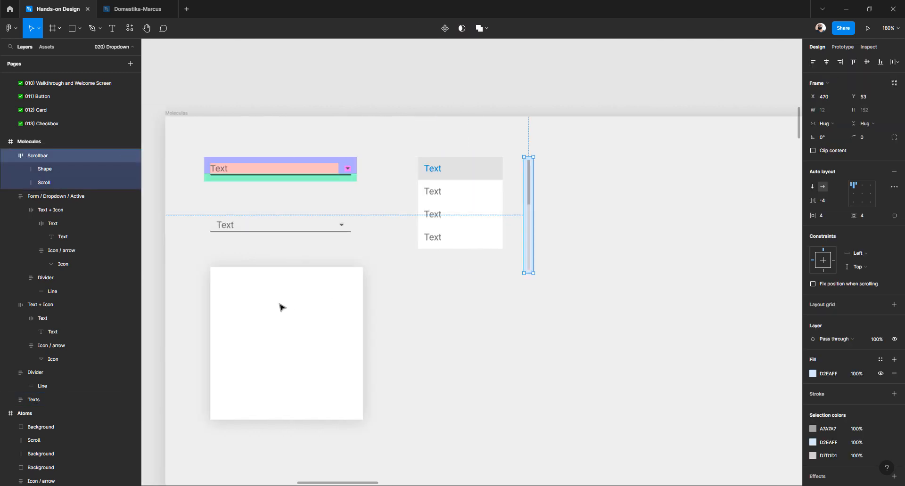
click(278, 306)
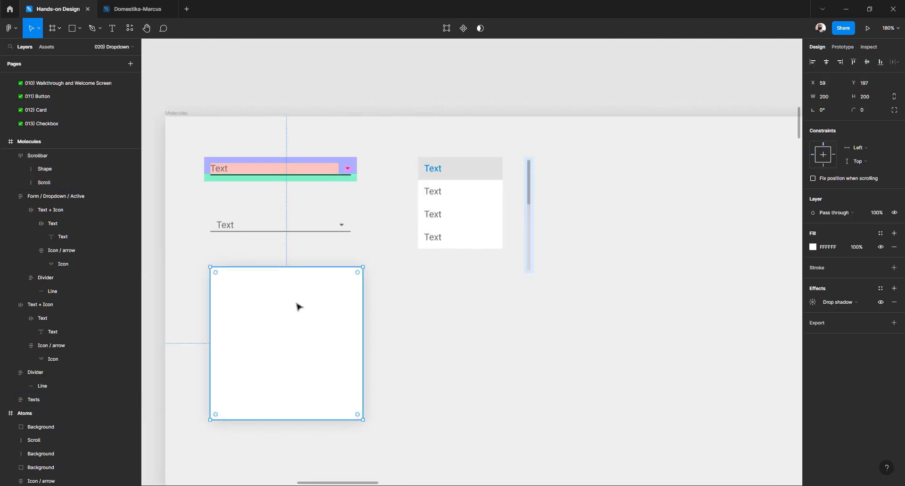
click(378, 303)
scroll(377, 303, left, 3)
click(380, 302)
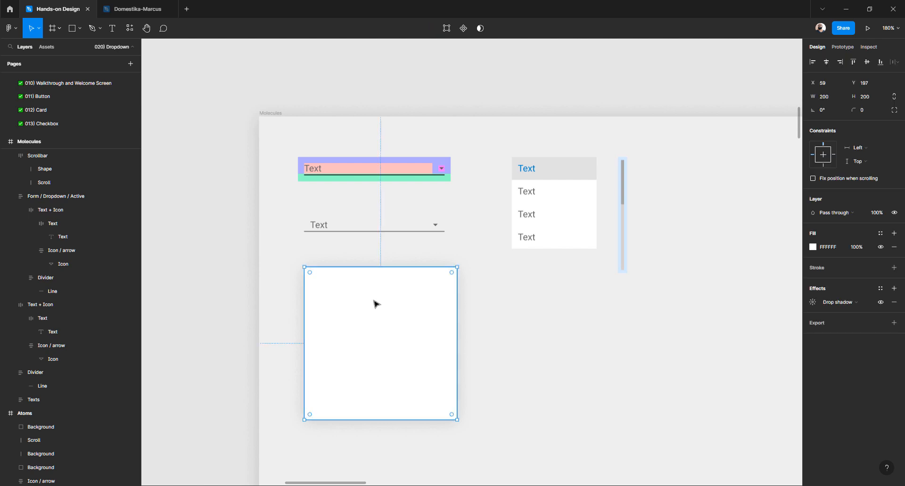
click(550, 317)
click(397, 313)
key(shift+a)
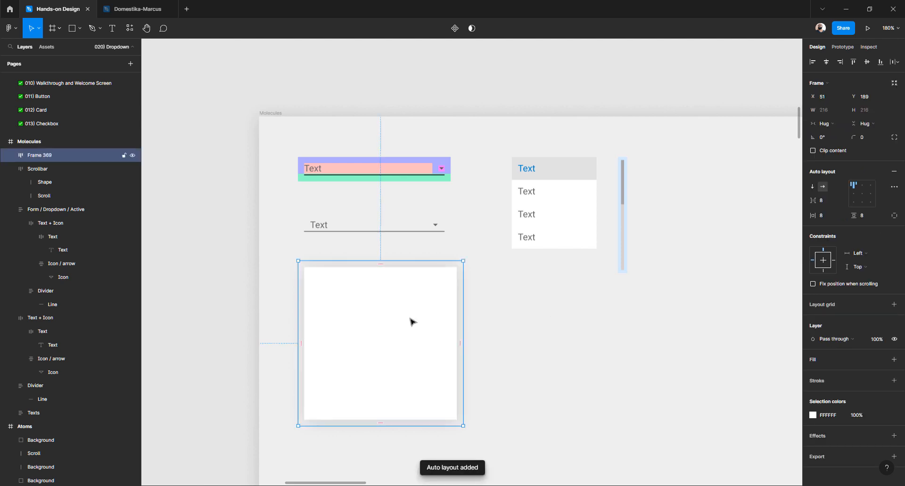
Add a red F65858 fill to the auto layout frame around the white square
click(812, 360)
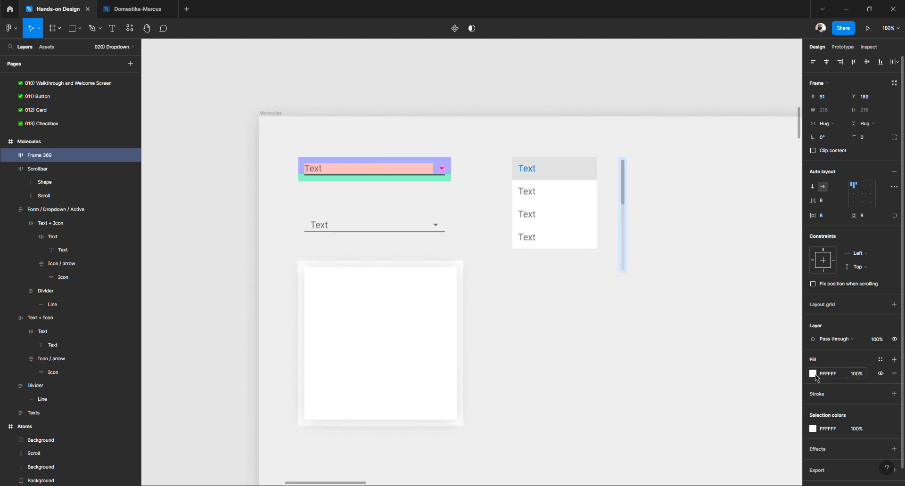
click(813, 374)
drag(740, 316, 673, 273)
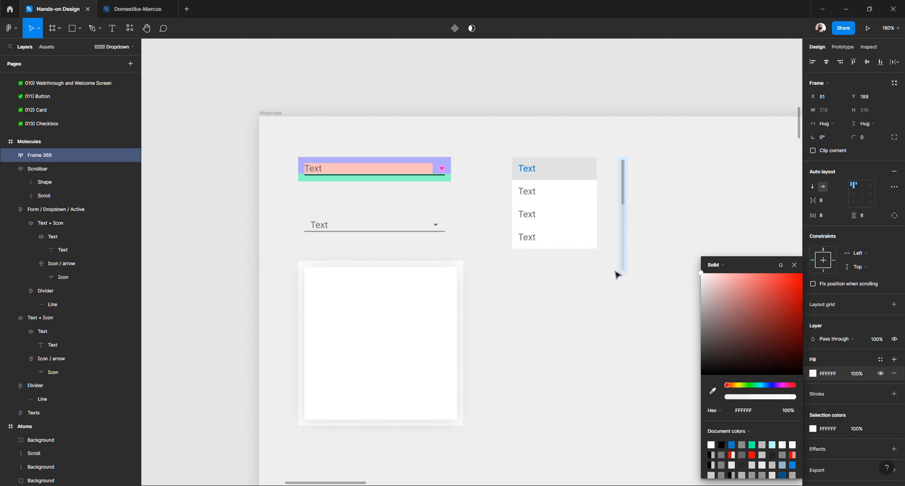
drag(617, 275, 766, 277)
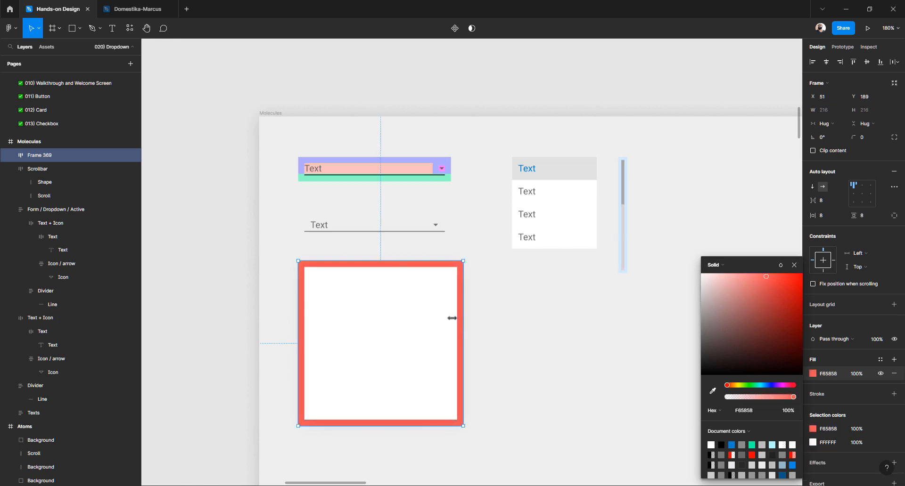
Compare the square's frame with and without its red fill by repeatedly hiding and showing the fill
click(882, 376)
click(882, 375)
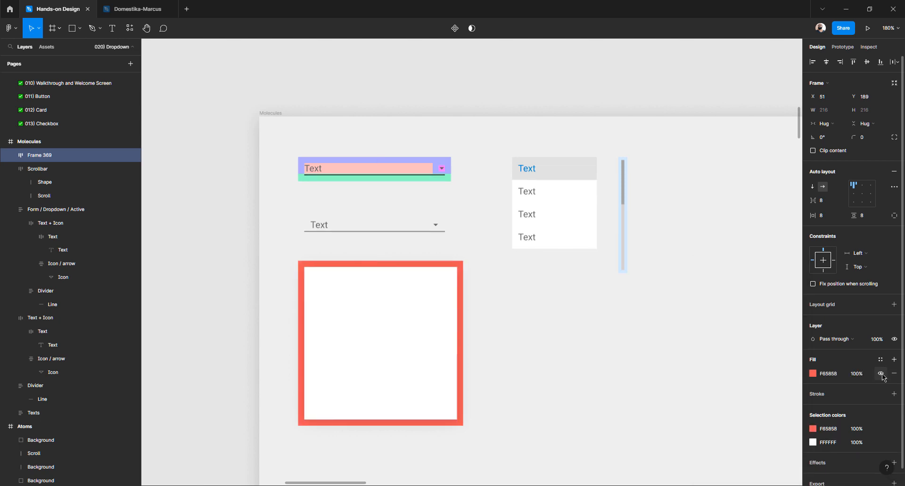
click(882, 375)
click(881, 375)
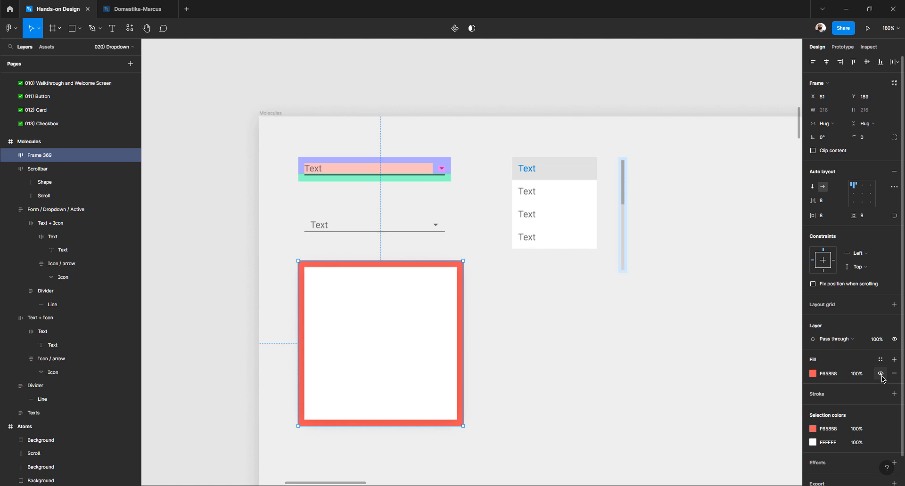
click(881, 374)
click(881, 375)
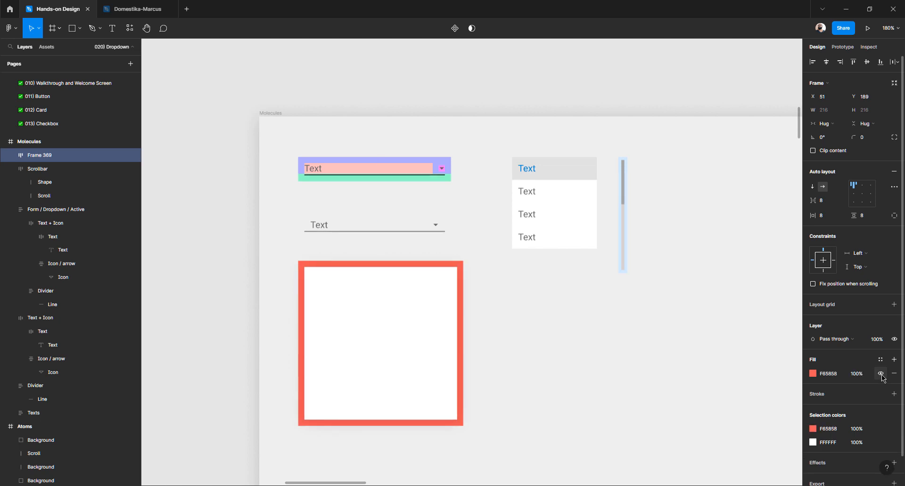
Set the square frame's horizontal padding to 9, try vertical padding up to 15, and set it back to 8
click(823, 217)
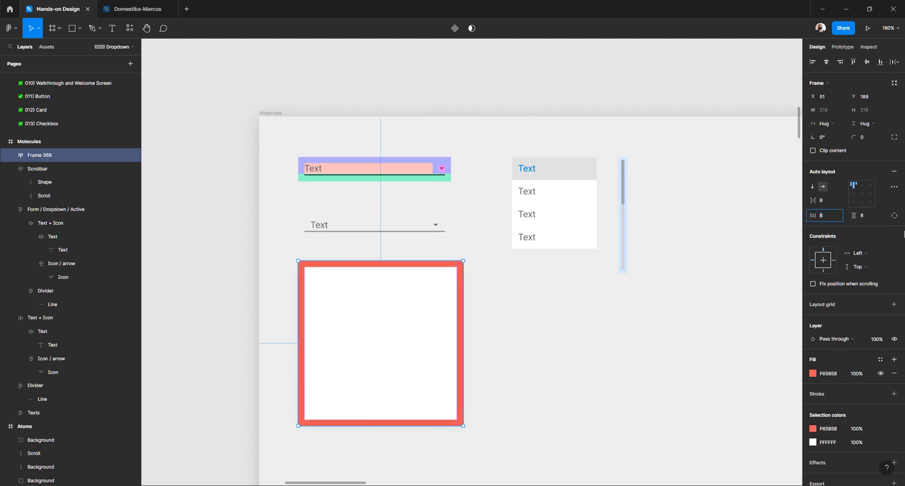
key(Up)
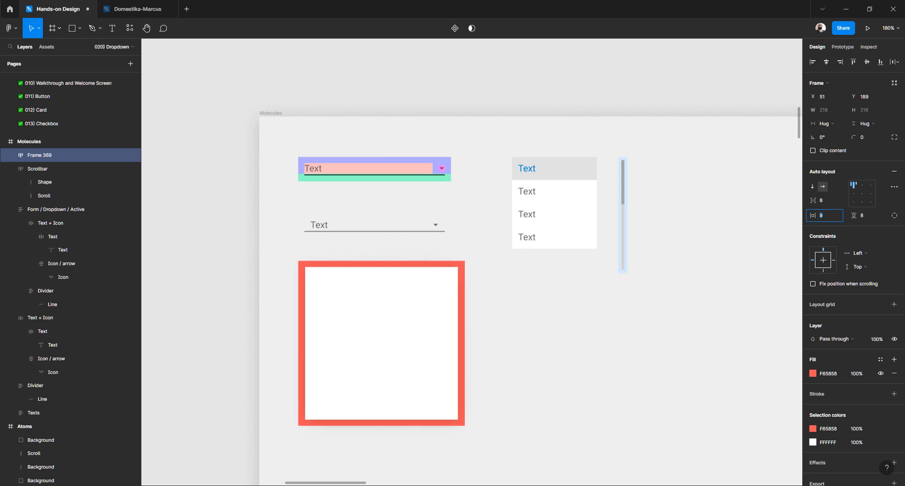
key(Tab)
key(Up)
key(Up)
key(Up)
key(Up)
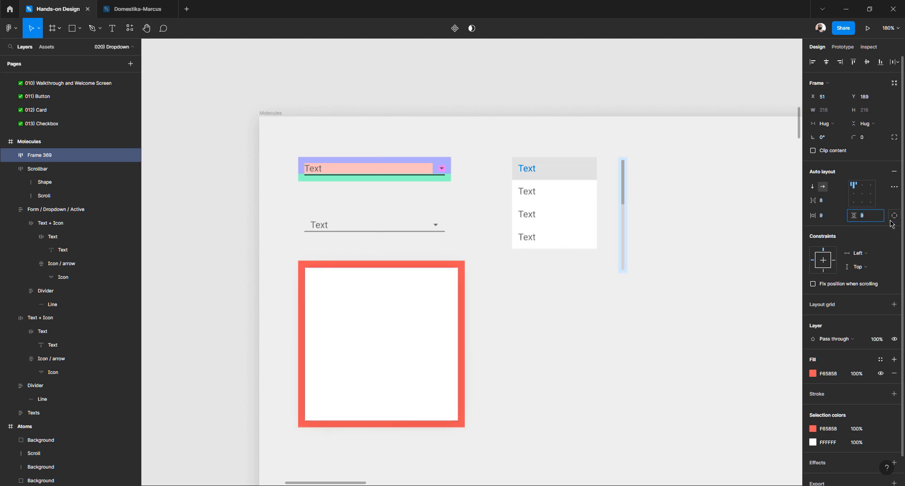
key(Up)
key(Up)
key(Up)
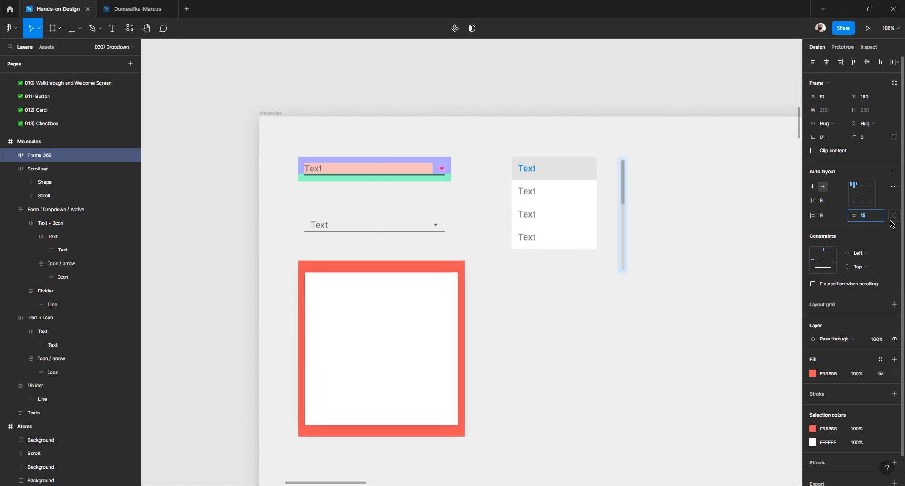
text(8)
key(Return)
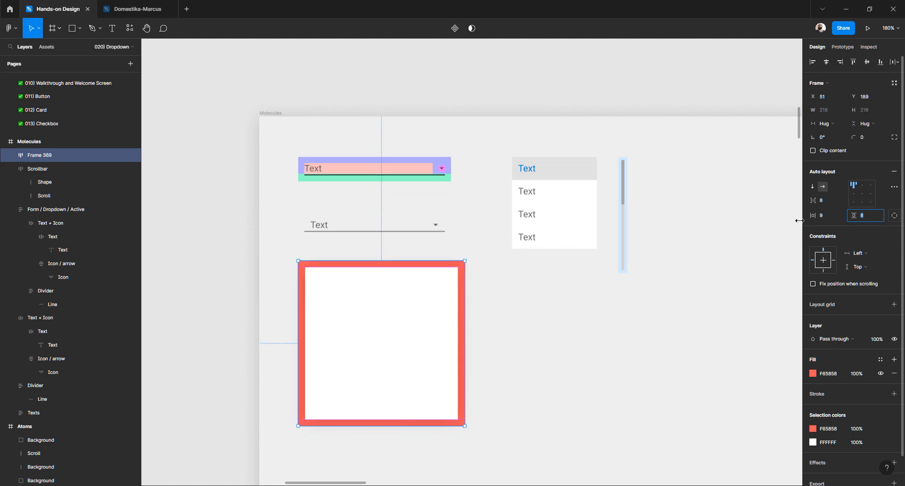
click(522, 319)
Lower the opacity of the square frame's red fill to 10%
click(415, 331)
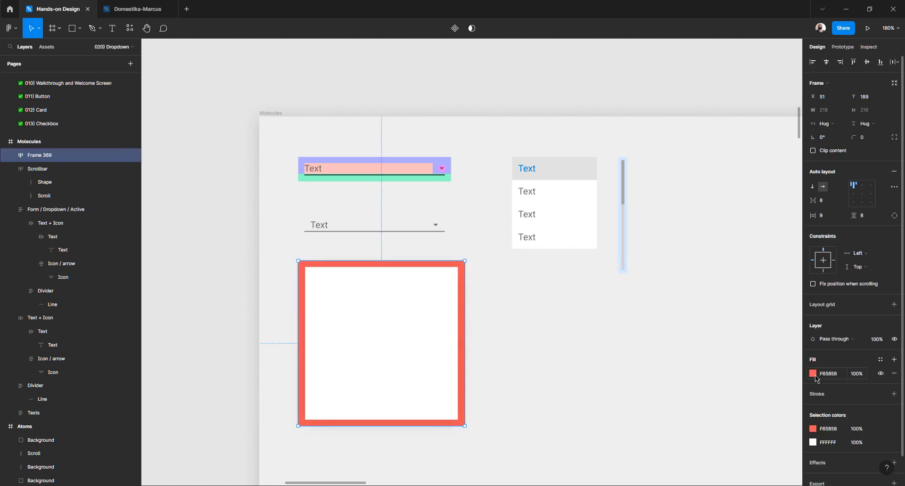
click(864, 375)
text(70)
key(Return)
key(shift+Down)
key(shift+Down)
key(shift+Down)
key(shift+Down)
key(shift+Down)
key(shift+Down)
key(shift+Down)
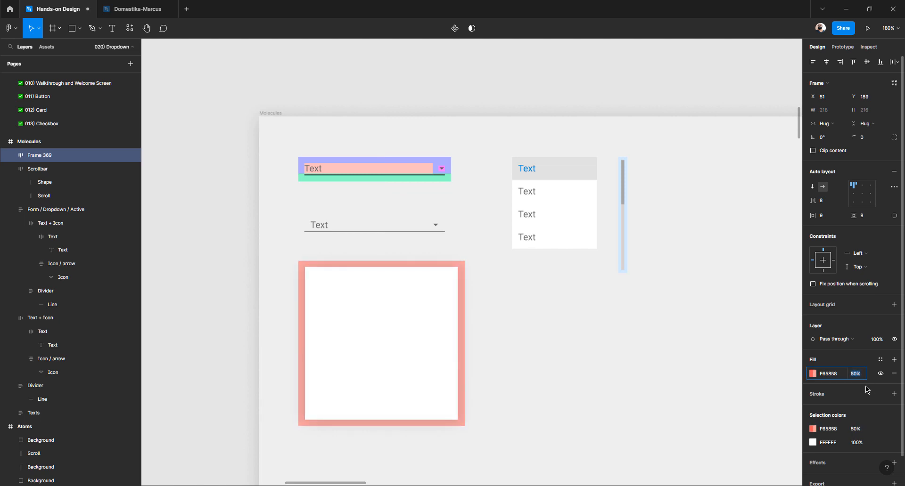
key(shift+Up)
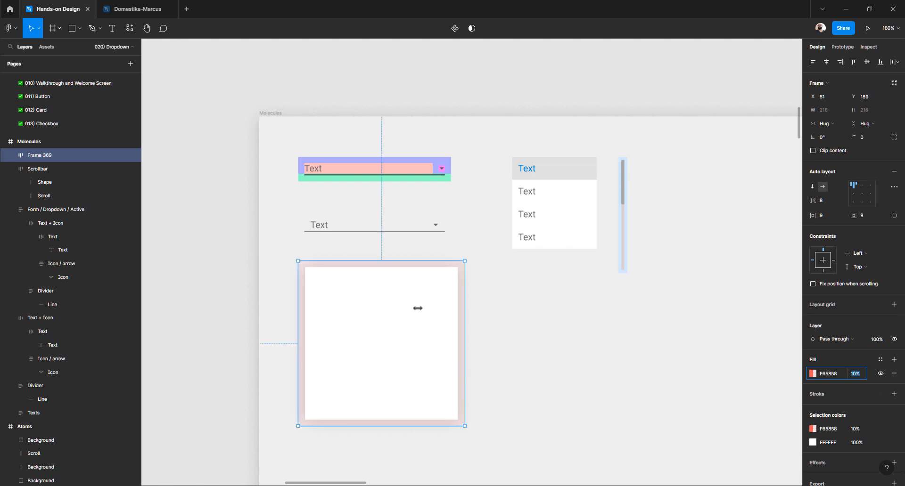
click(521, 330)
Duplicate the Molecules frame and place the copy below it, beside the Organisms reference section at Y 2500
scroll(393, 334, down, 3)
scroll(394, 335, down, 2)
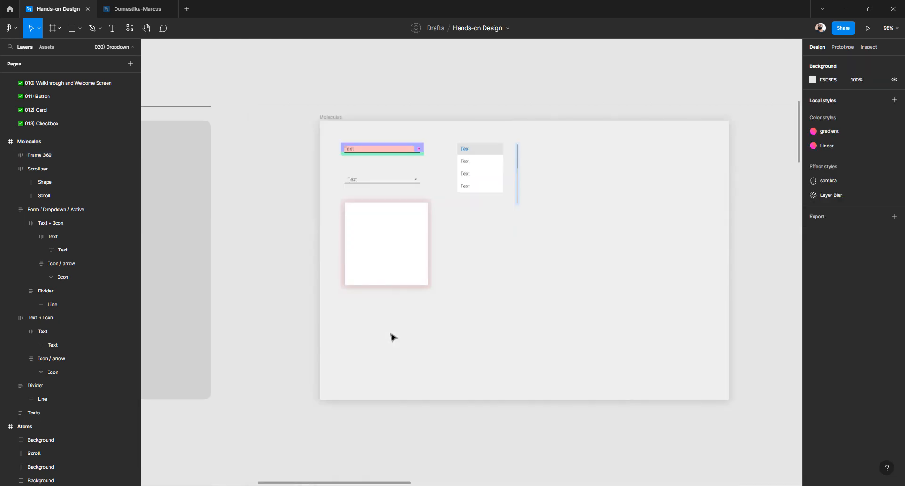
scroll(391, 335, left, 2)
scroll(391, 335, down, 5)
scroll(388, 242, down, 2)
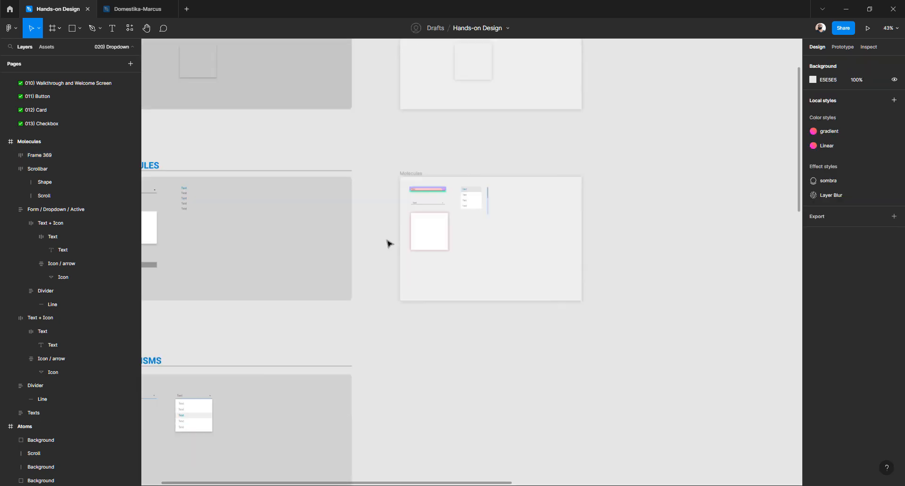
scroll(396, 236, left, 2)
drag(440, 161, 738, 372)
scroll(495, 250, down, 2)
drag(473, 194, 490, 390)
scroll(228, 309, left, 5)
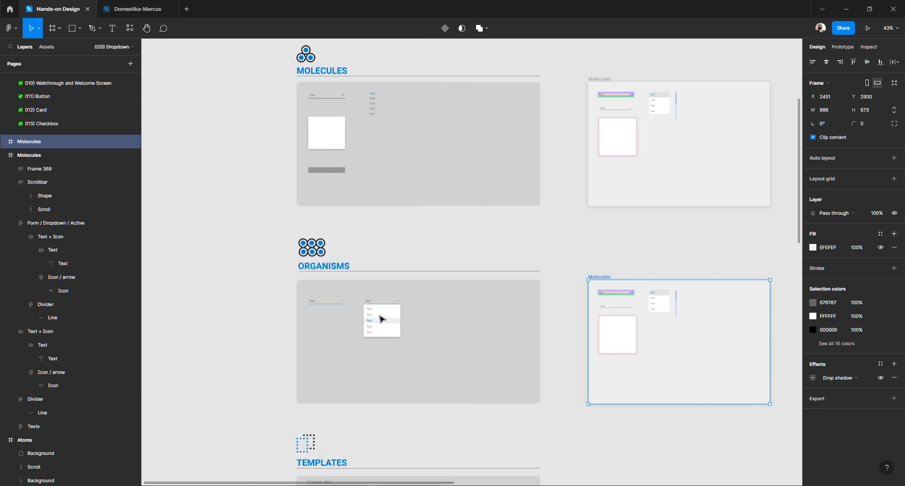
Delete the white square's auto layout frame from the copied Molecules frame beside the Organisms section
scroll(381, 319, up, 5)
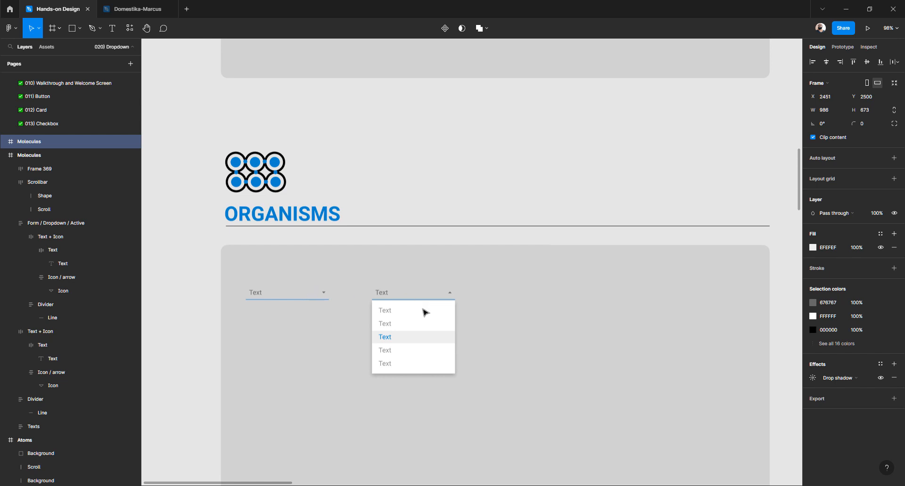
scroll(424, 312, right, 15)
scroll(423, 312, up, 4)
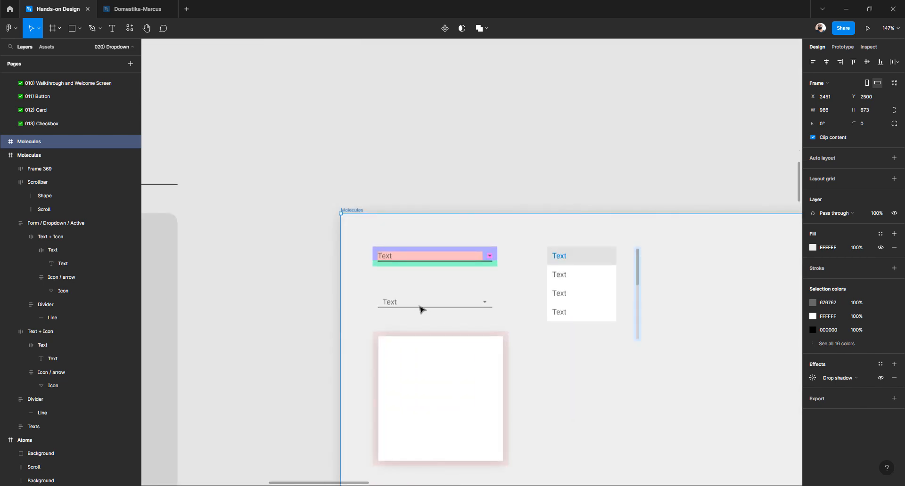
scroll(421, 309, down, 2)
click(399, 211)
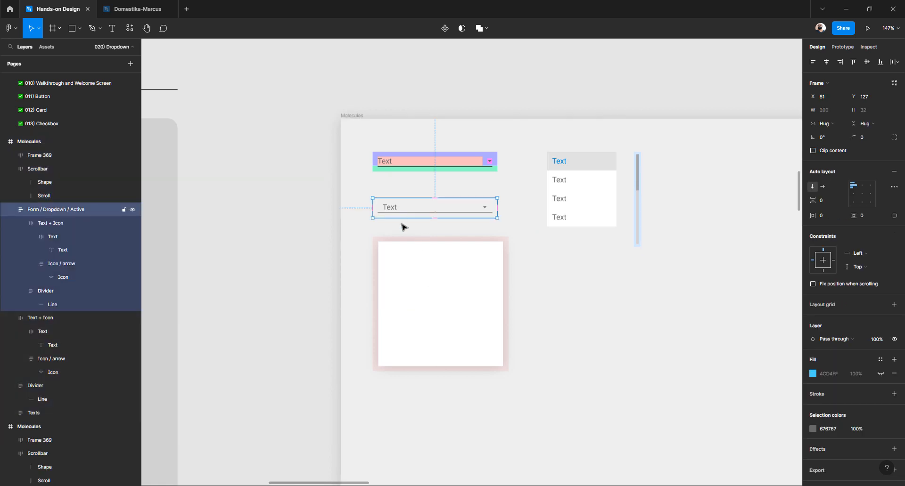
click(417, 300)
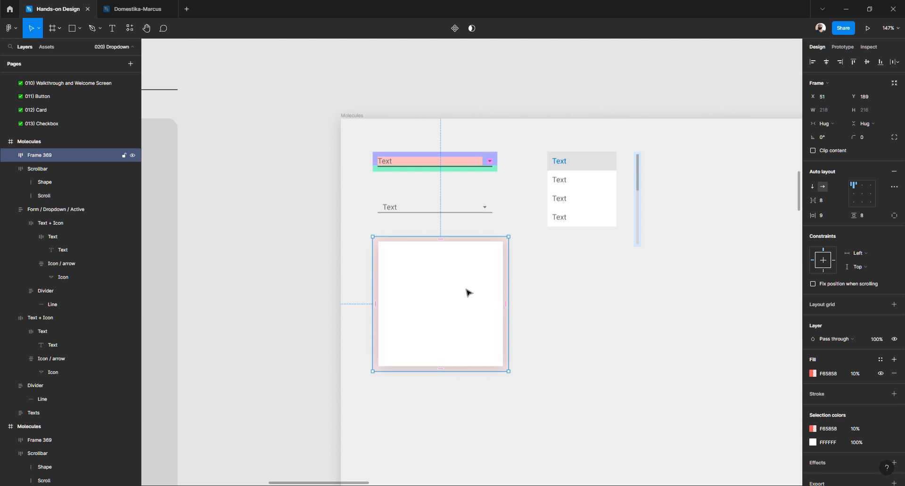
key(Delete)
Add a drop shadow to the copied frame's text list with Y 4, blur 24 and 16% opacity
click(584, 207)
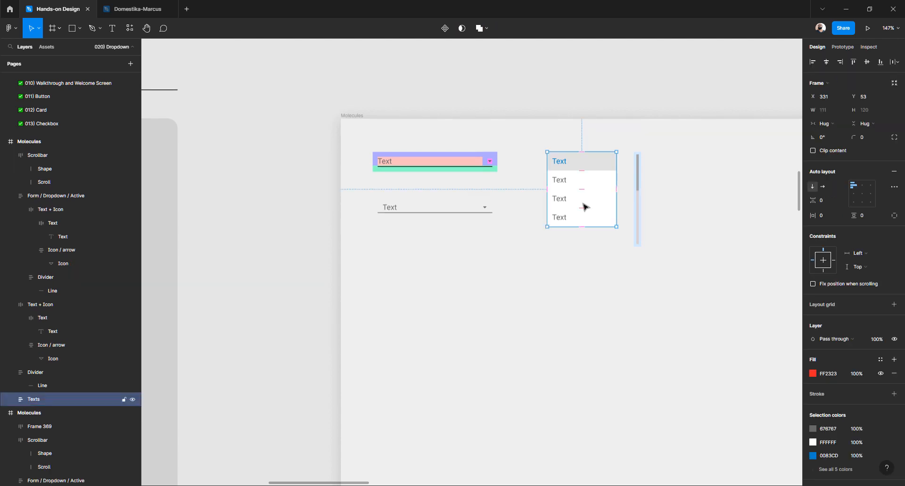
scroll(830, 403, down, 3)
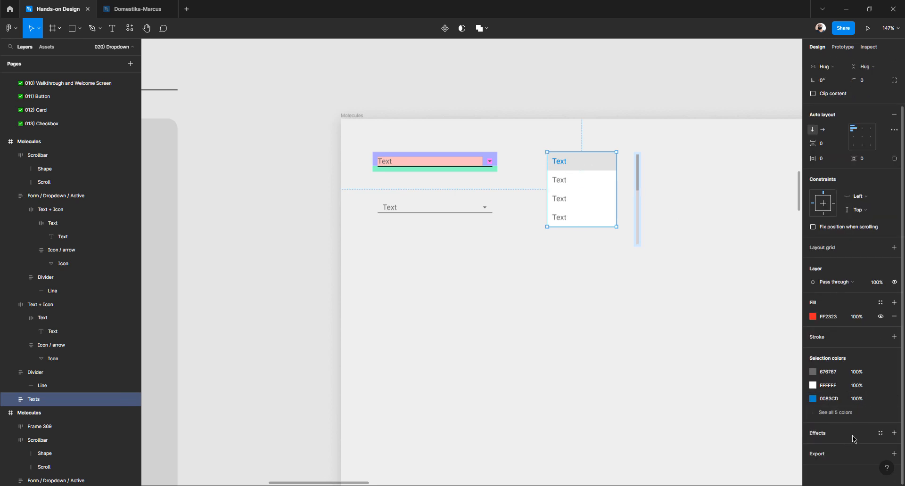
click(827, 435)
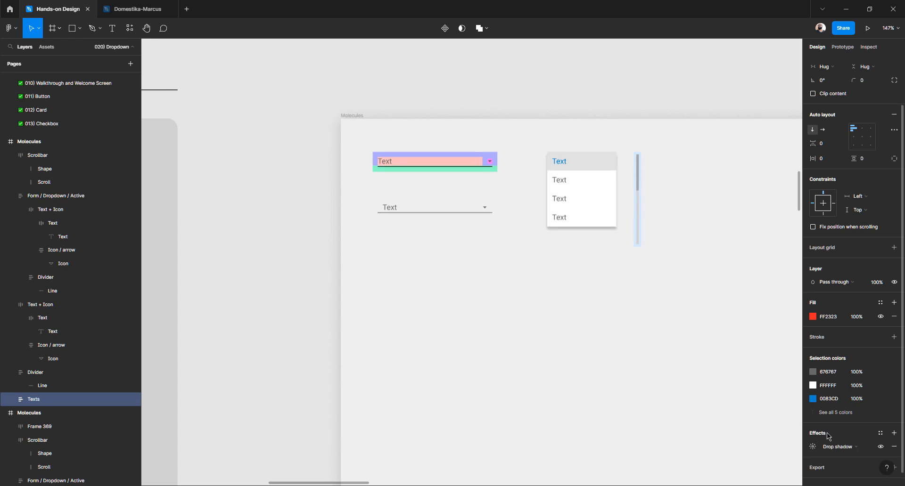
click(813, 446)
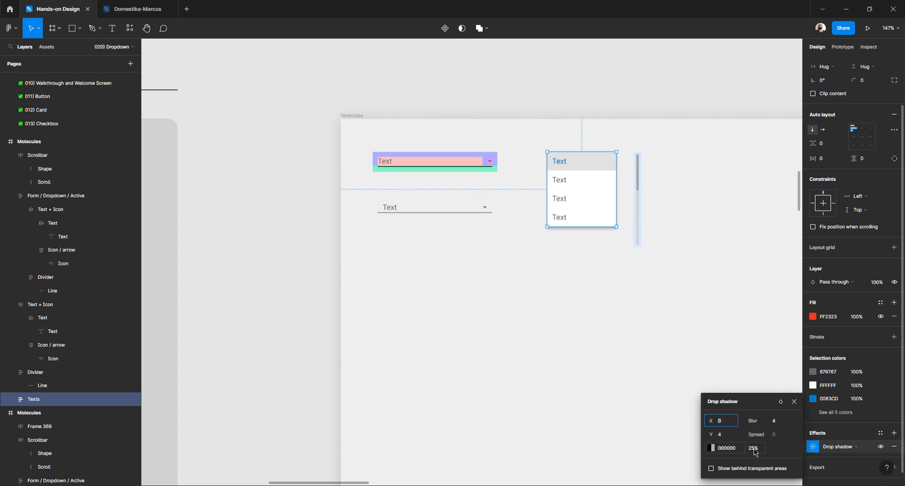
click(779, 421)
text(24)
key(Tab)
click(755, 448)
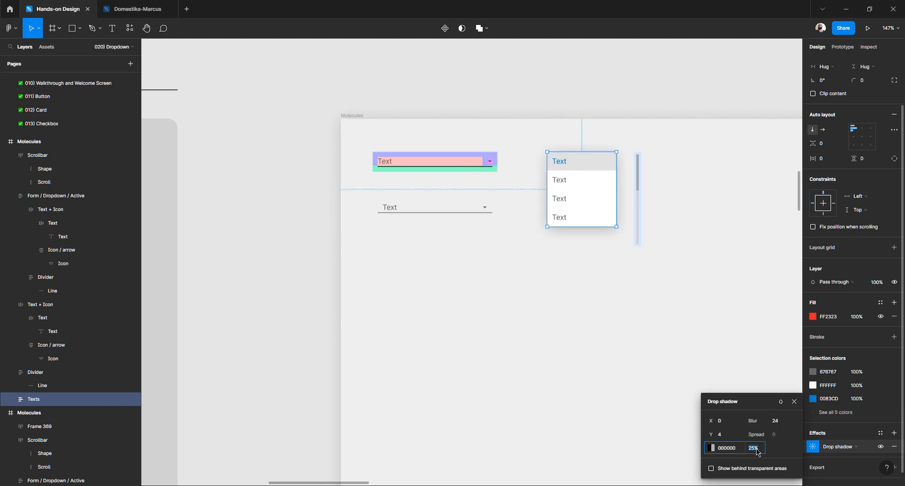
text(16)
click(729, 436)
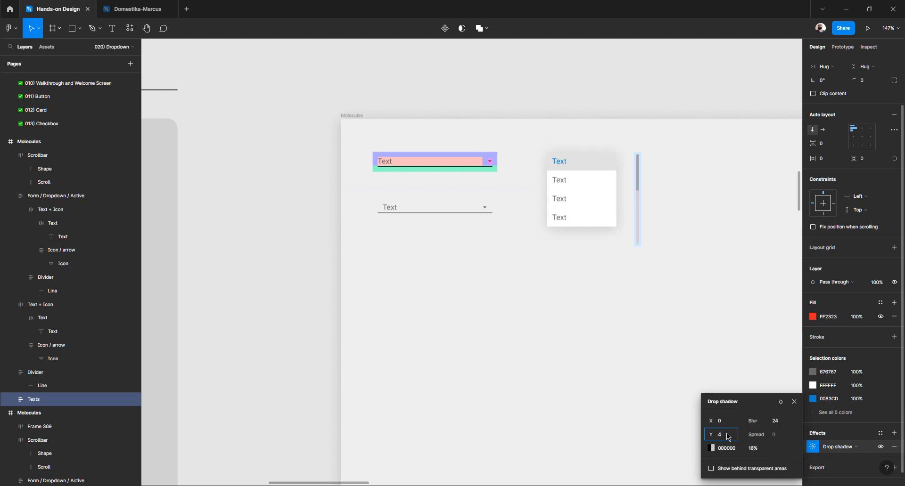
click(576, 277)
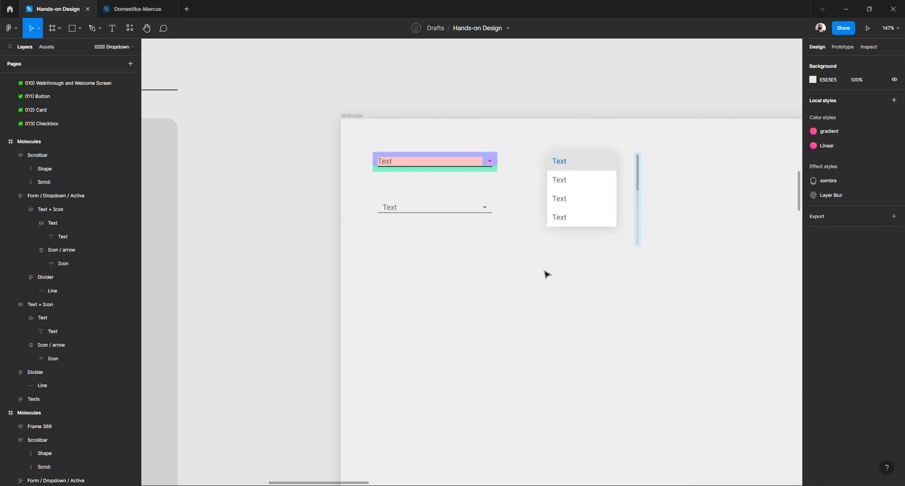
Try a white FFFFFF fill on the copied Molecules frame and undo it
click(582, 191)
scroll(582, 191, up, 3)
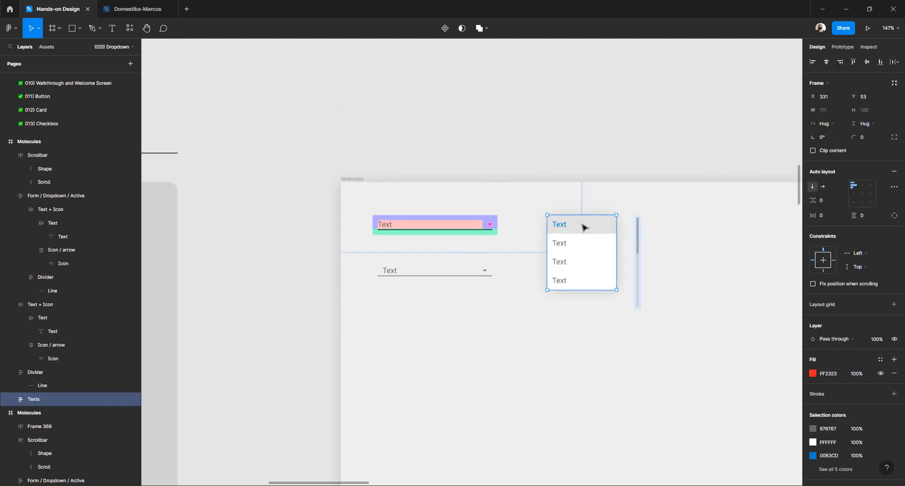
click(353, 180)
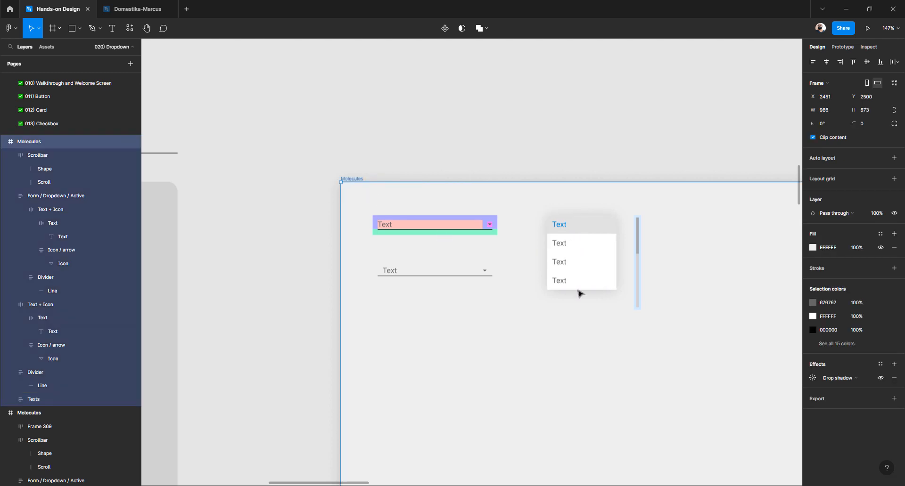
click(813, 248)
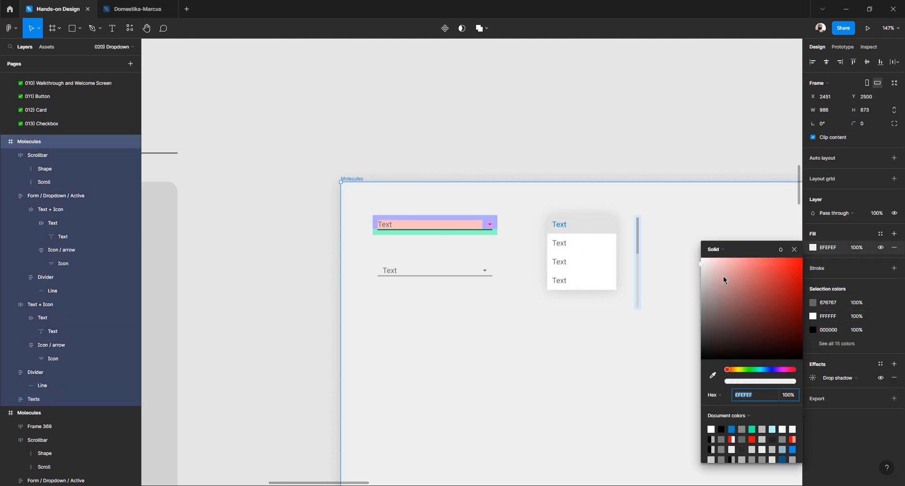
drag(723, 279, 687, 251)
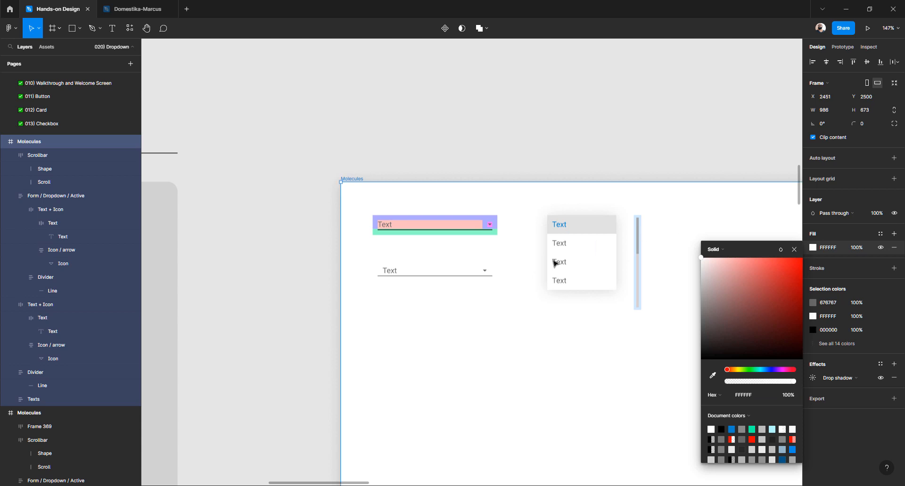
key(ctrl+z)
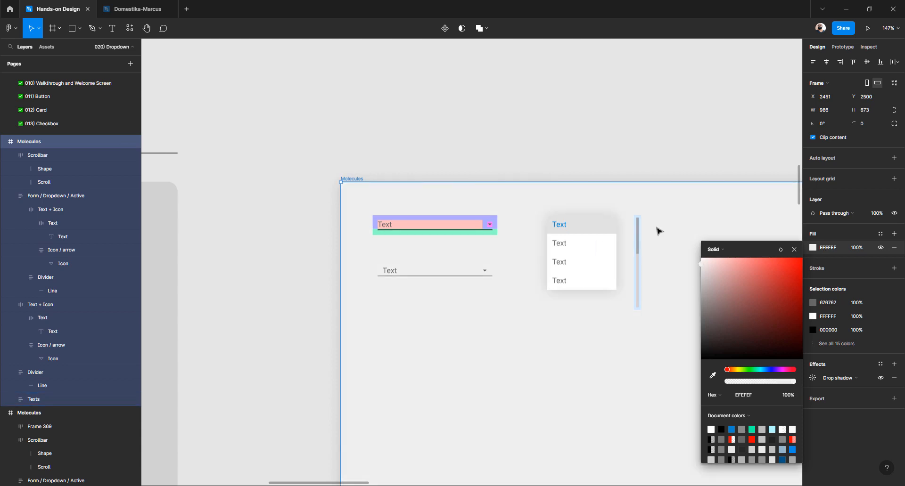
Add a 1 px outside stroke in light grey D6D6D6 to the Texts list frame
click(584, 254)
scroll(589, 264, up, 3)
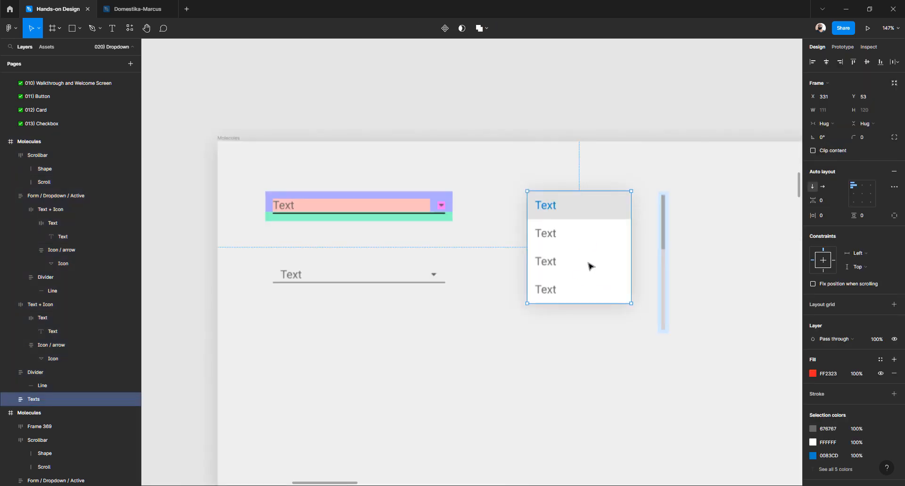
scroll(589, 265, right, 2)
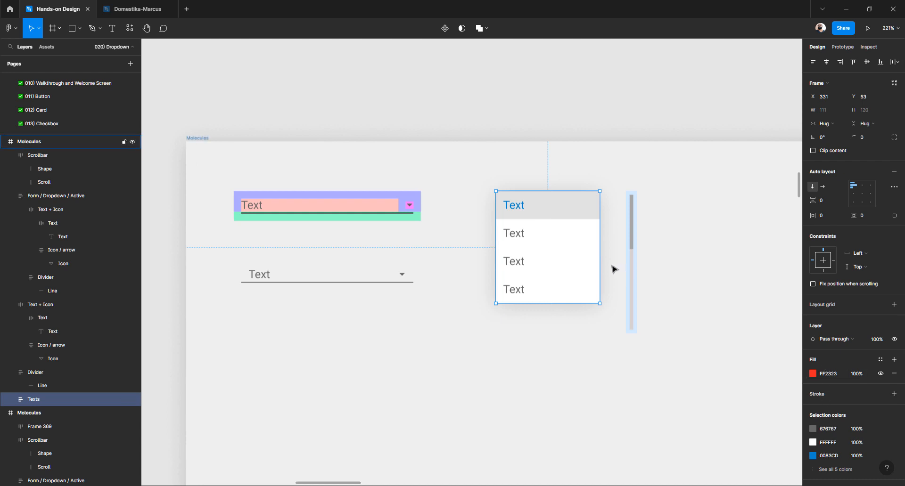
scroll(613, 269, up, 2)
scroll(828, 351, down, 3)
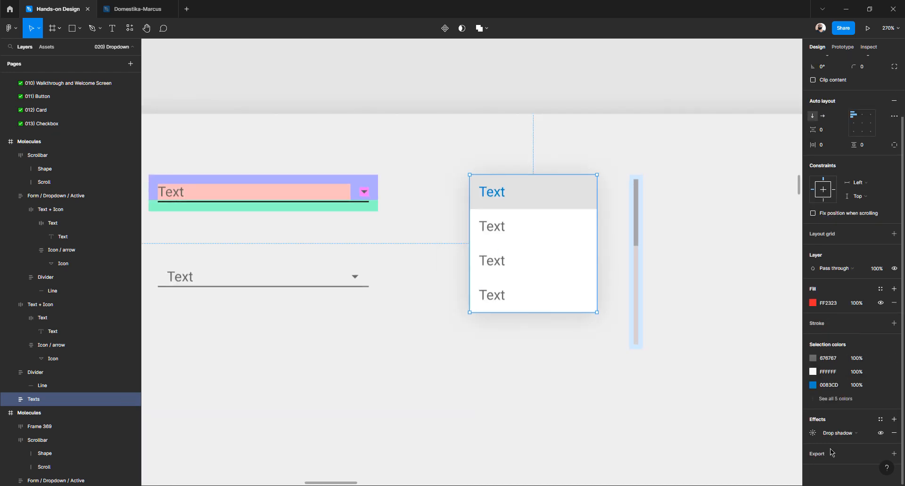
click(824, 325)
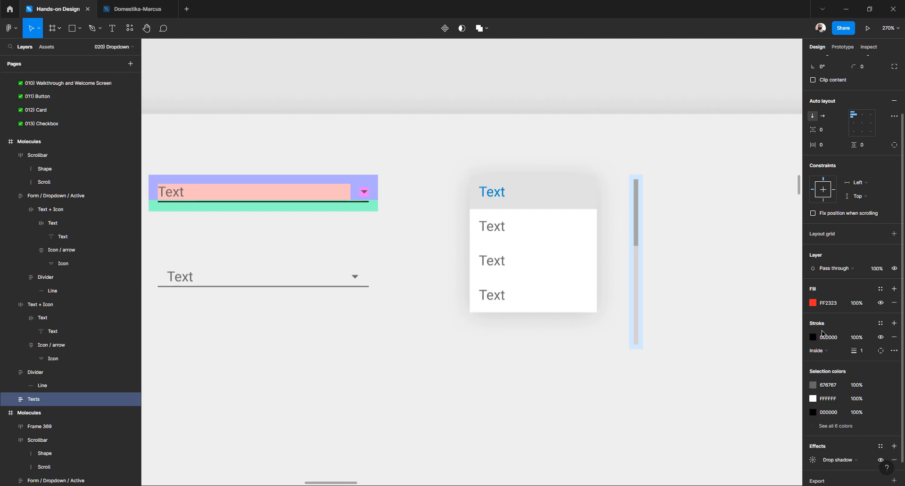
click(834, 355)
click(828, 365)
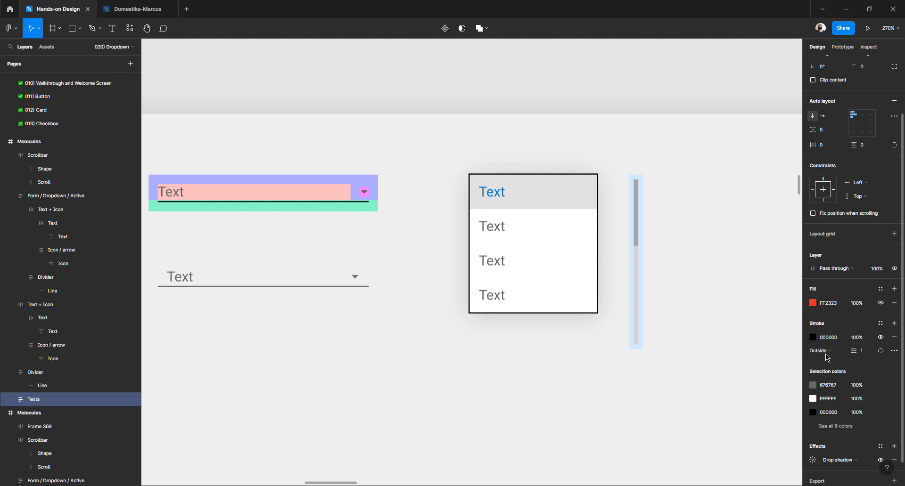
click(812, 337)
drag(718, 305, 688, 292)
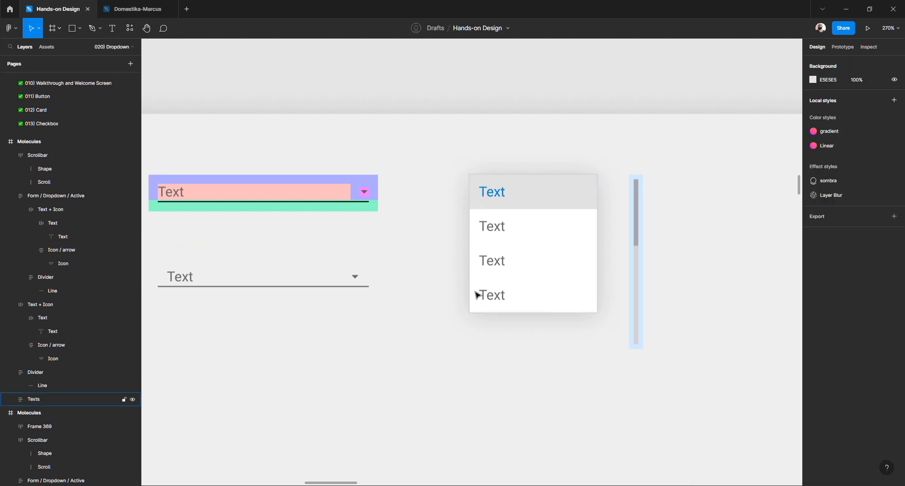
Delete the color-coded Text + Icon and Divider frames above the plain dropdown field in the copied frame
scroll(470, 329, down, 3)
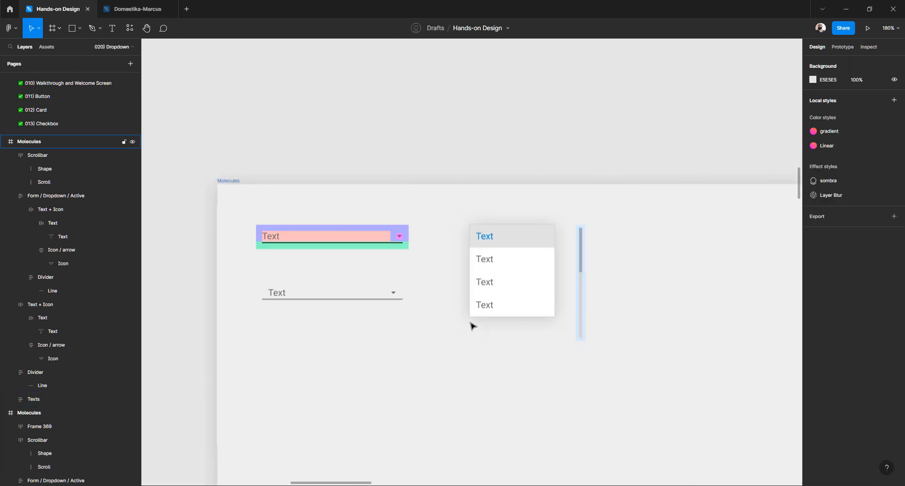
scroll(378, 287, down, 3)
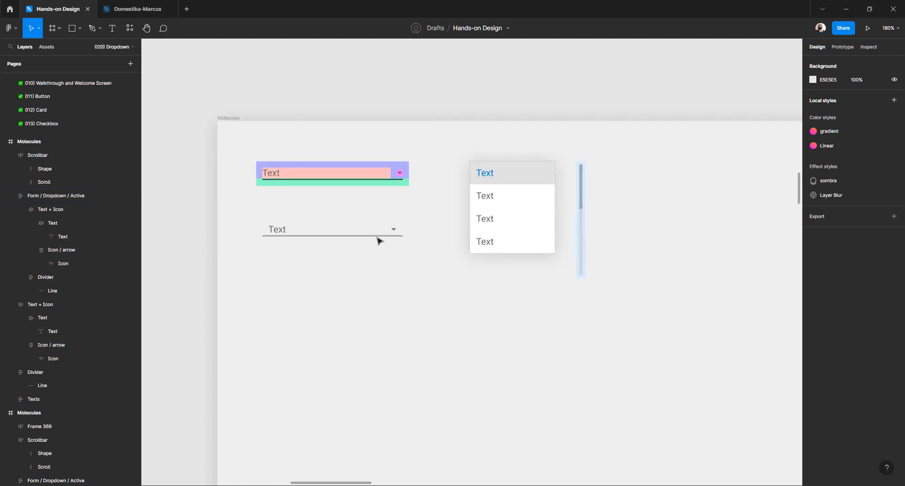
click(378, 238)
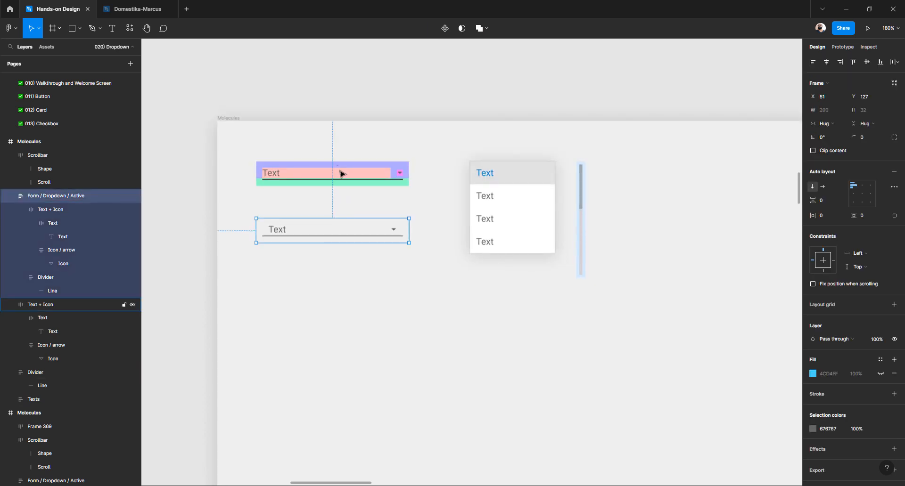
drag(245, 149, 429, 204)
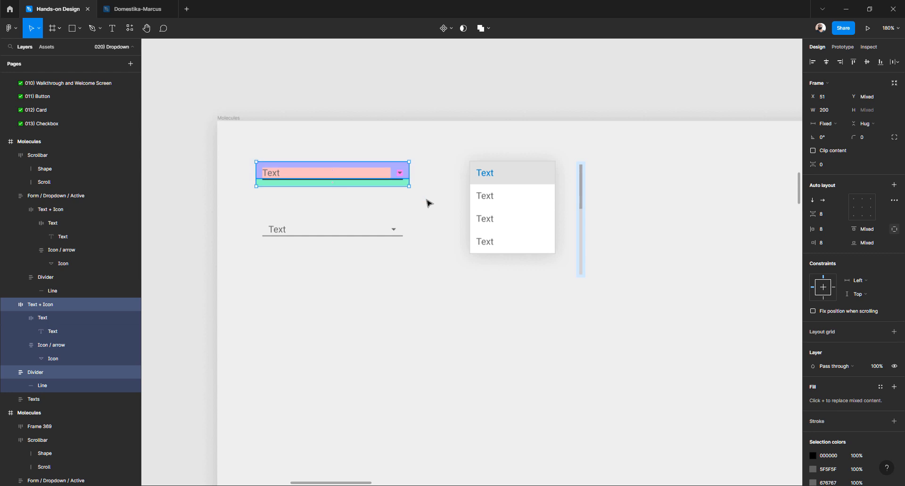
key(Delete)
Rename the copied Molecules frame as Organisms
scroll(426, 202, down, 5)
scroll(418, 211, up, 7)
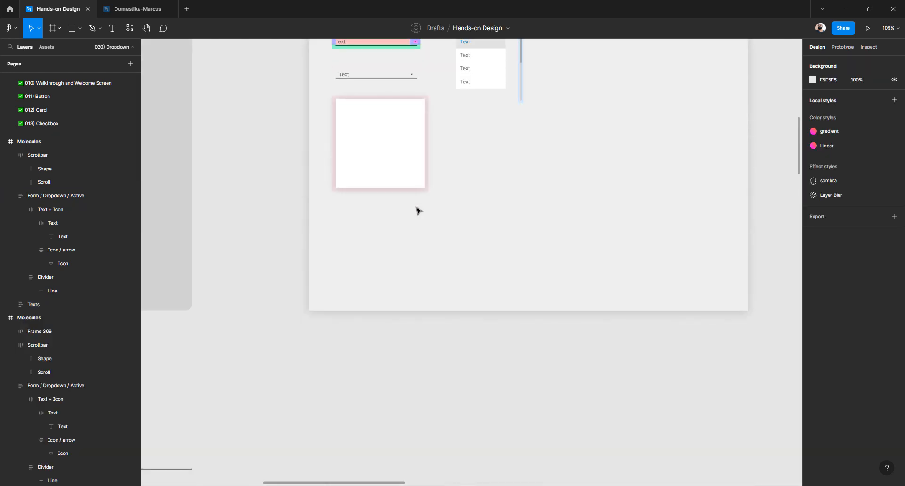
scroll(362, 302, down, 8)
scroll(335, 281, left, 10)
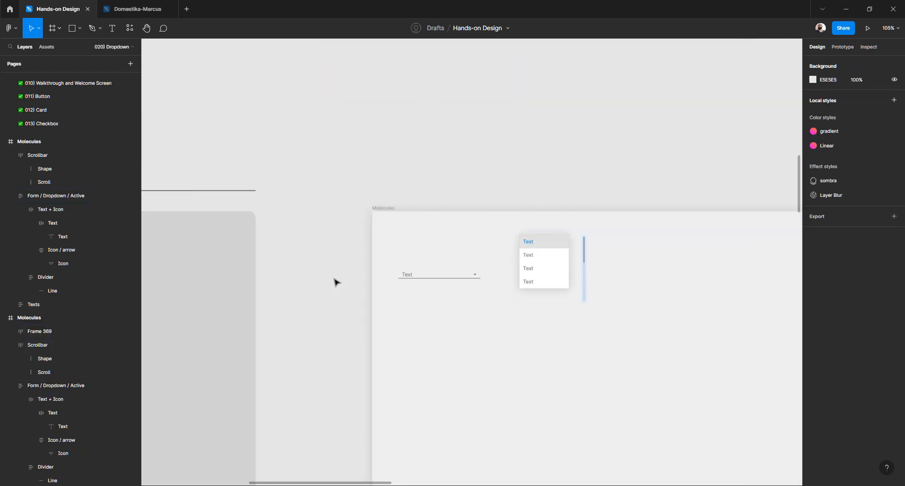
scroll(338, 283, right, 9)
scroll(337, 286, right, 3)
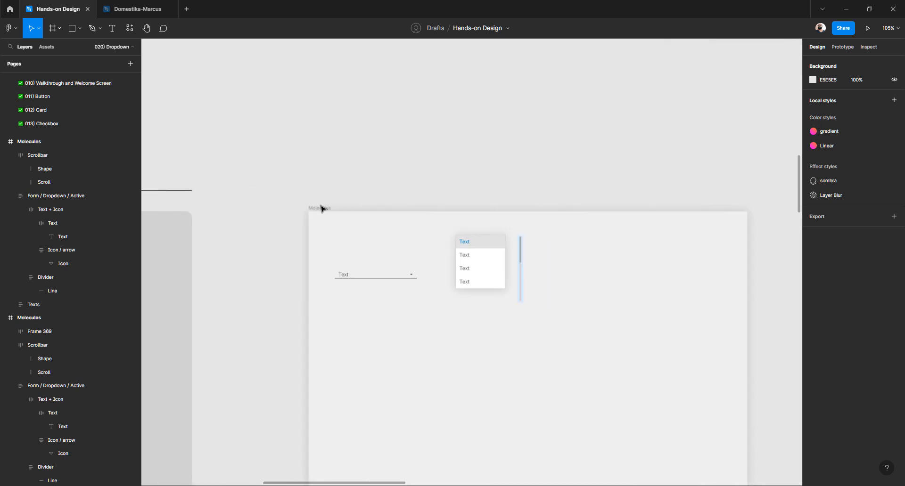
scroll(321, 206, up, 5)
click(318, 213)
click(313, 209)
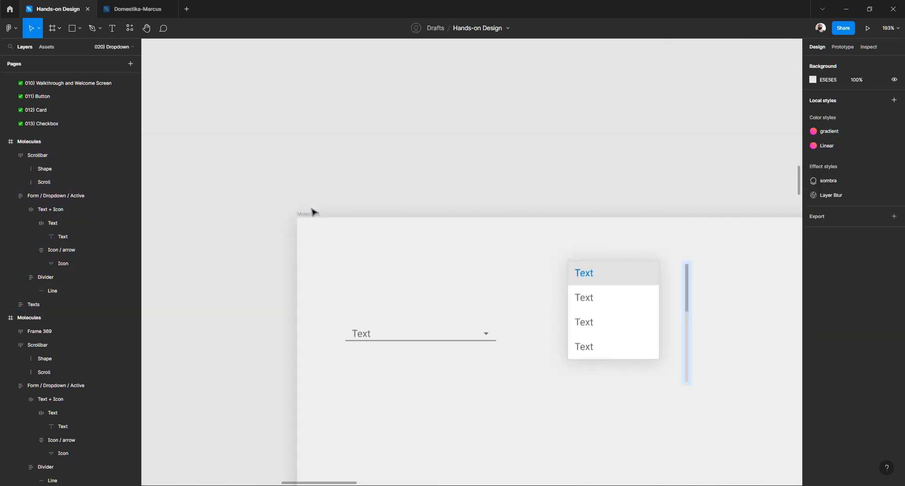
click(307, 214)
text(0)
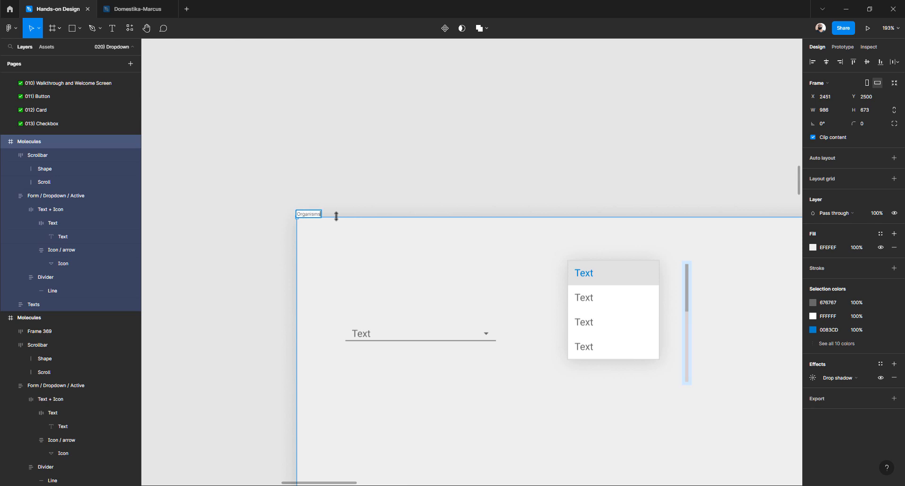
click(355, 175)
Move the text list down to Y 293 and the scrollbar down beside it in the Organisms frame
scroll(436, 250, down, 3)
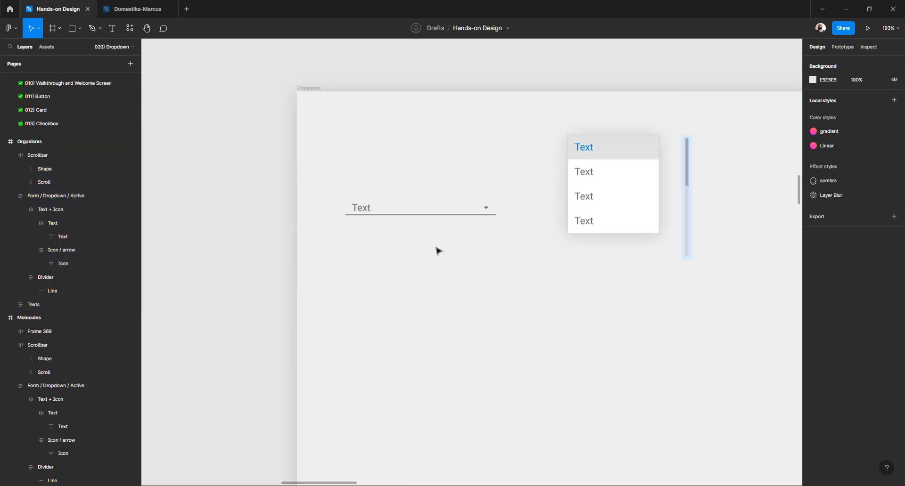
click(416, 211)
scroll(547, 204, right, 3)
click(531, 234)
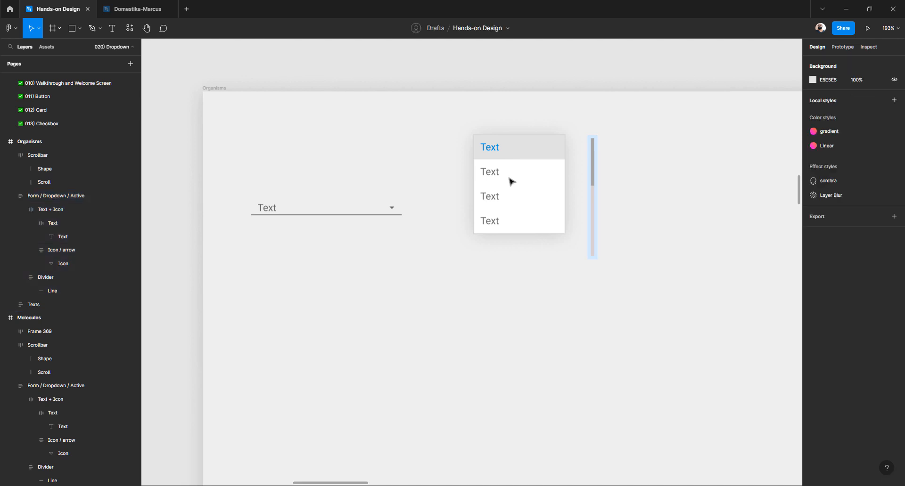
click(509, 165)
drag(509, 166, 521, 363)
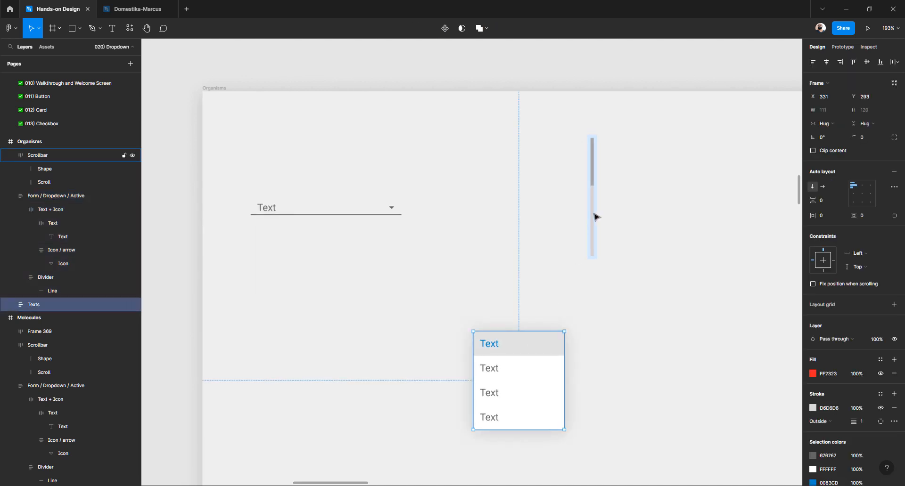
click(593, 234)
drag(593, 234, 633, 392)
Duplicate the Form / Dropdown / Active field and place the copy horizontally beside the original
click(276, 208)
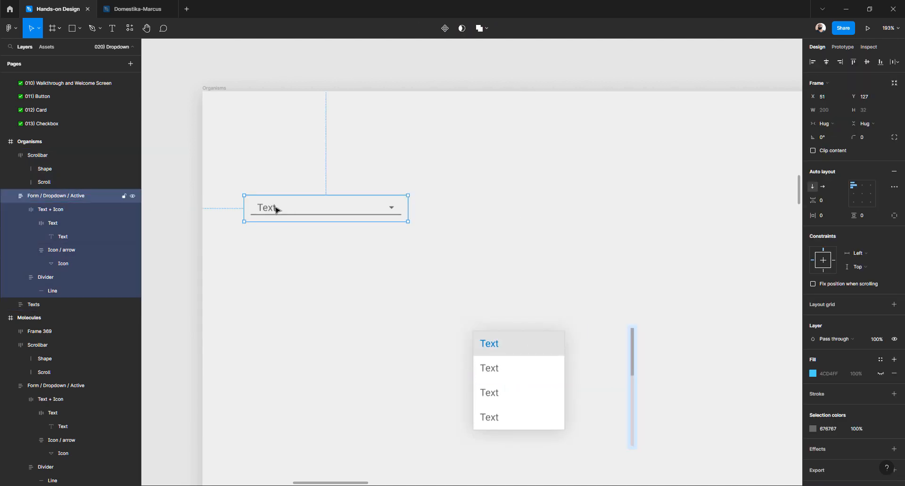
drag(272, 212, 491, 215)
click(442, 275)
Place the text list directly under the copied dropdown field at X 327, Y 159 and widen it to 184
drag(498, 349, 504, 258)
drag(570, 259, 620, 259)
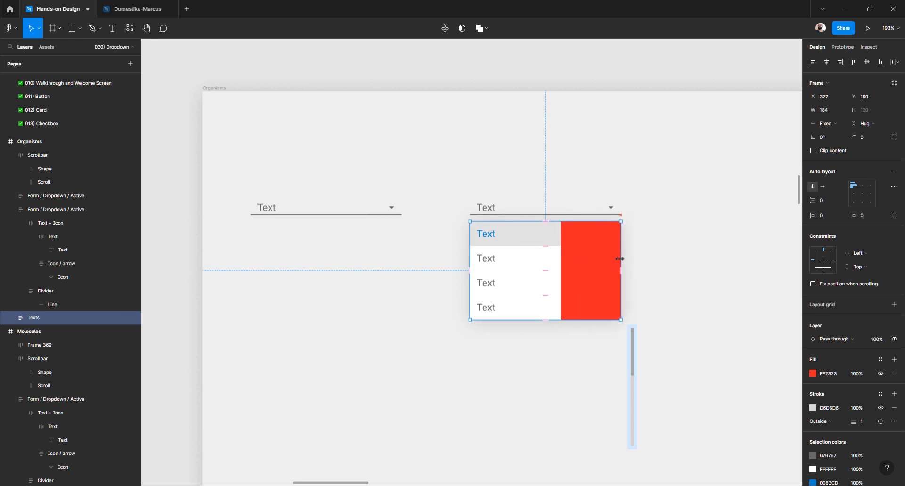
click(665, 283)
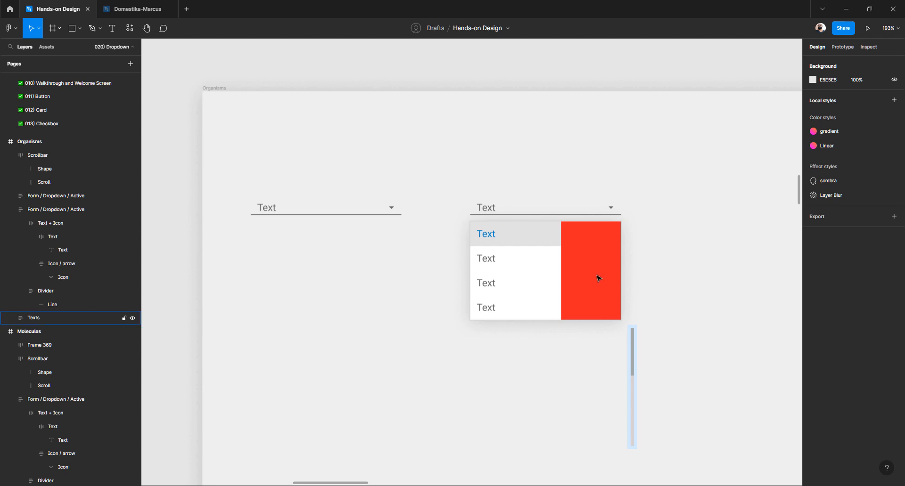
Move the scrollbar up beside the widened text list, to X 574, Y 158
drag(633, 363, 660, 261)
scroll(659, 261, up, 3)
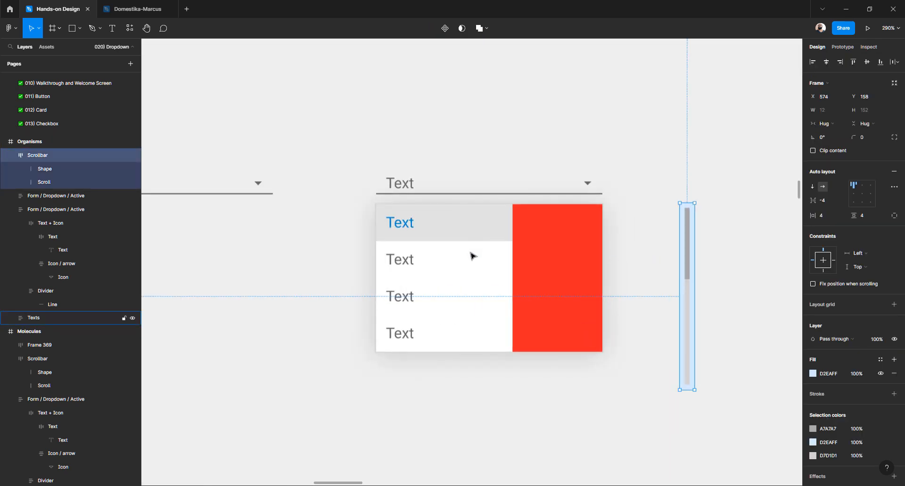
click(450, 383)
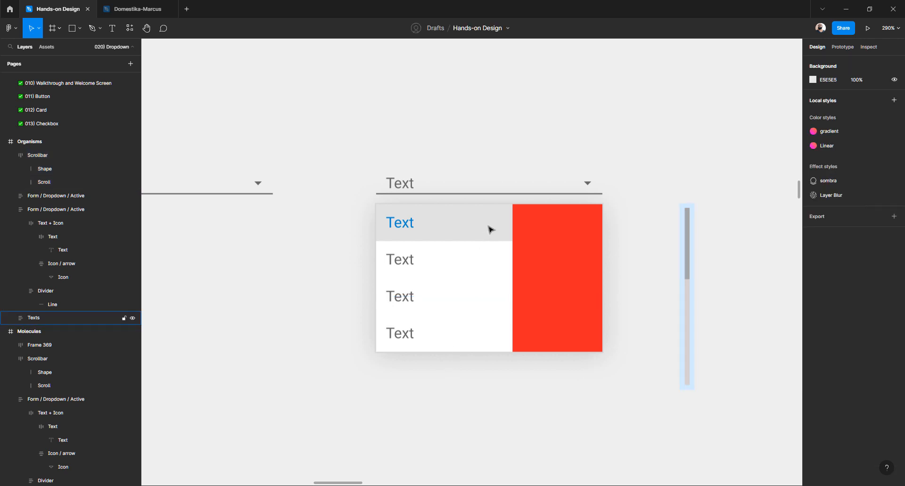
Set the width of all four text rows in the widened list to fill the container
double_click(461, 229)
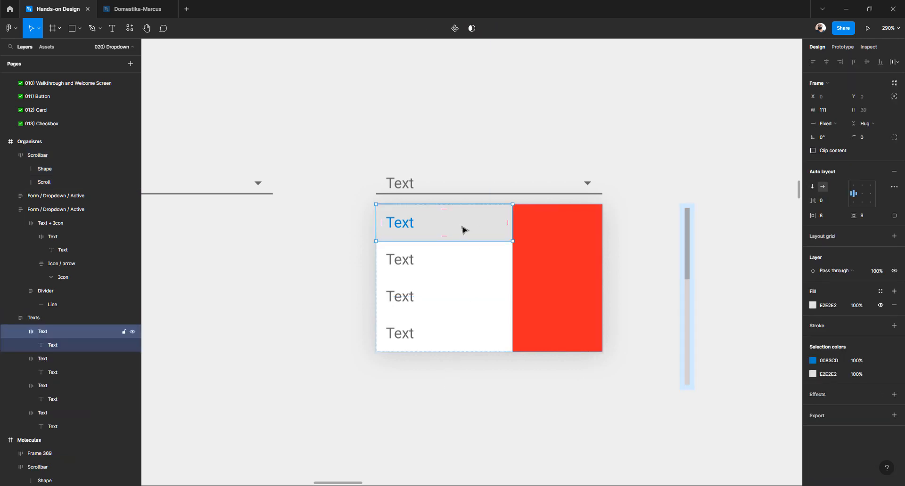
click(835, 125)
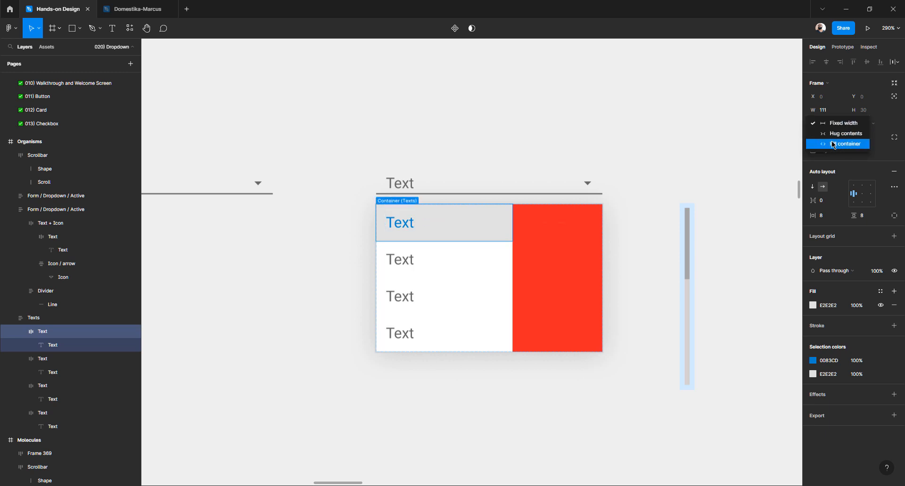
click(833, 144)
click(454, 259)
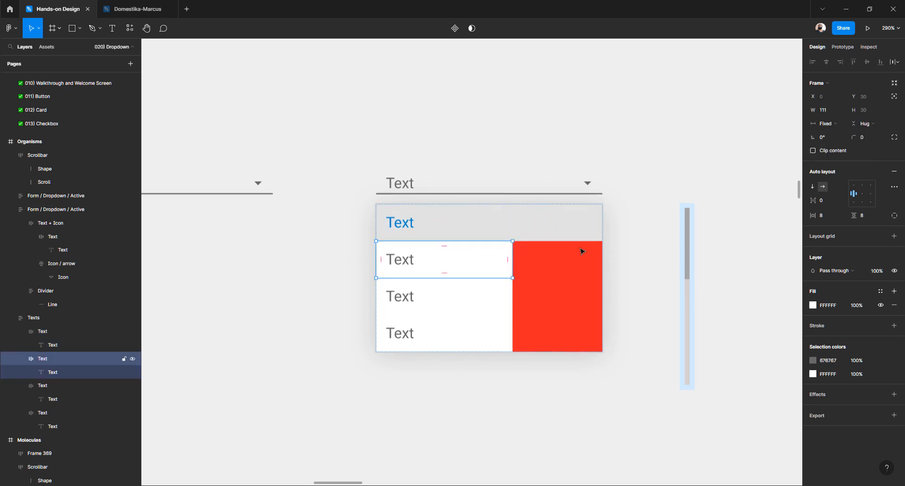
click(834, 124)
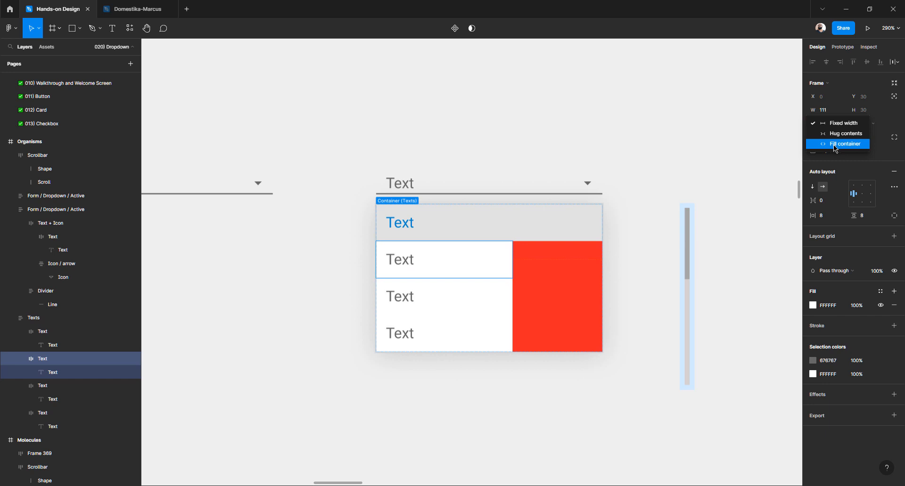
click(835, 148)
click(471, 299)
click(833, 125)
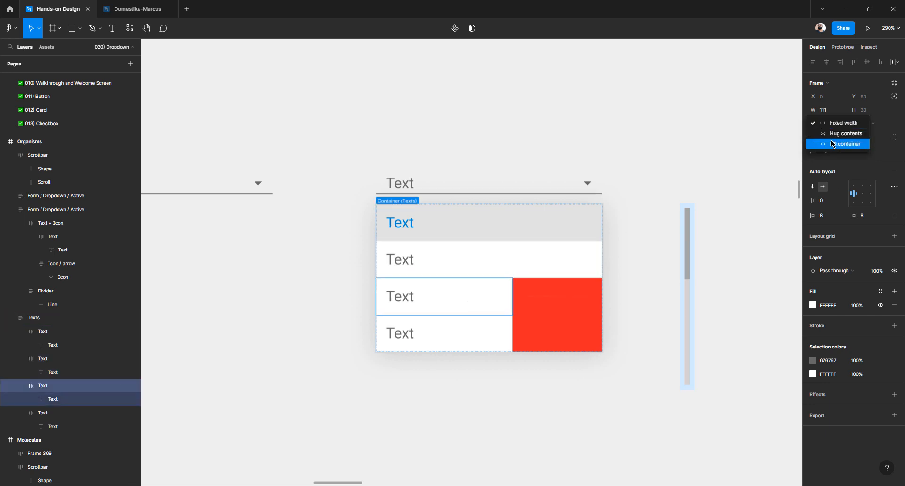
click(814, 147)
click(483, 327)
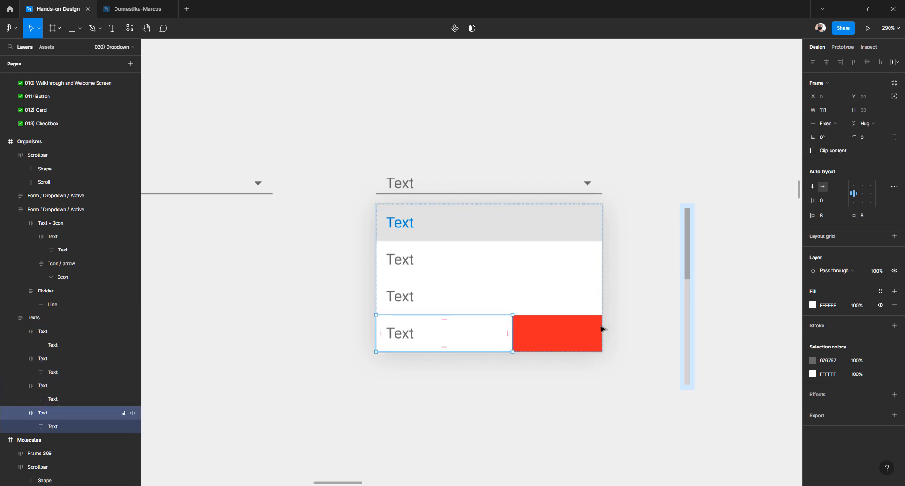
click(832, 124)
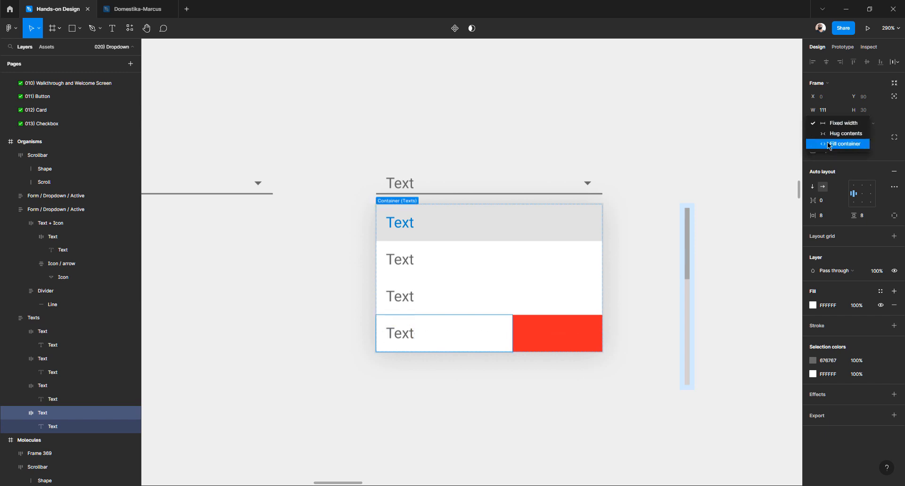
click(830, 147)
click(550, 421)
Hide the D6D6D6 outside stroke on the Texts list
click(456, 225)
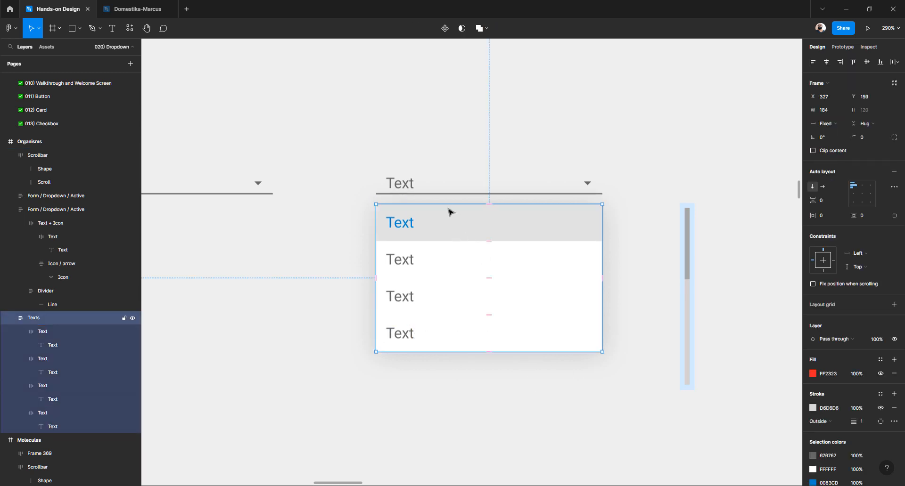
scroll(447, 201, up, 3)
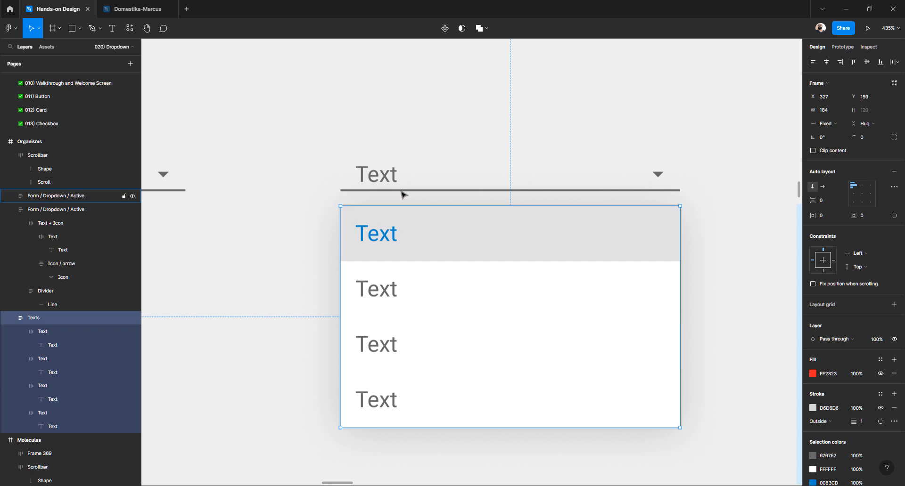
click(403, 195)
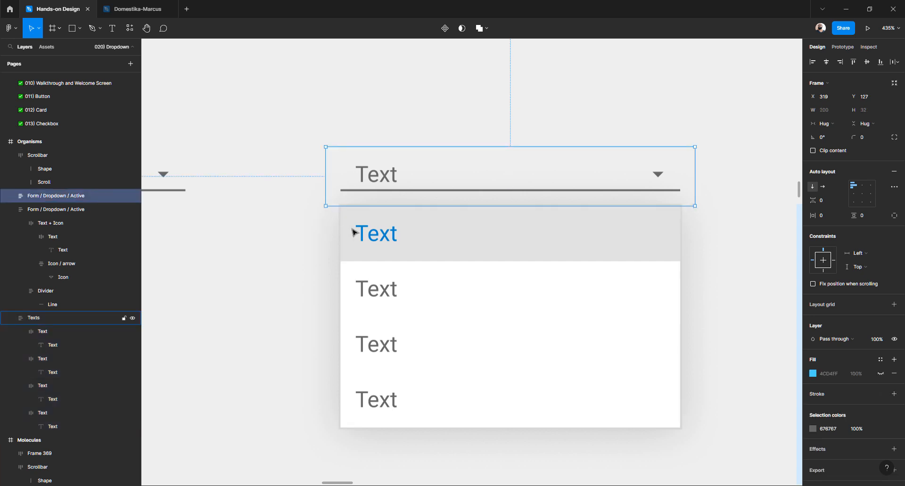
scroll(396, 202, up, 2)
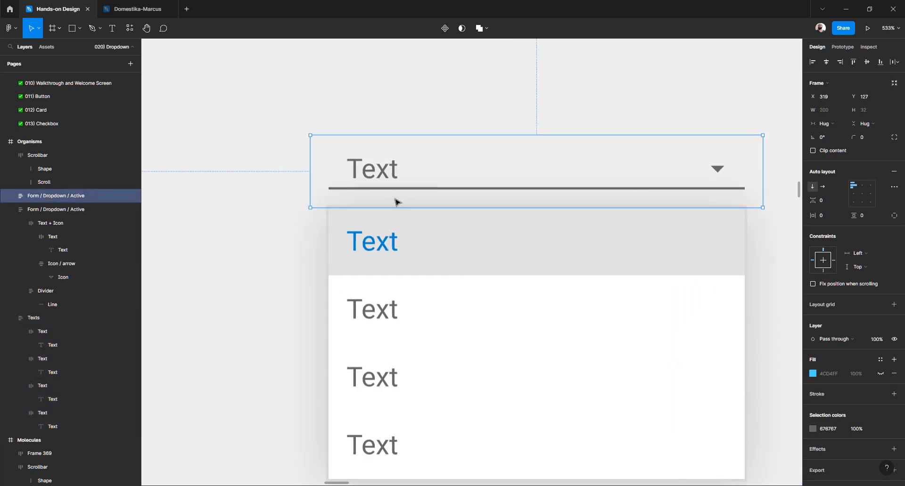
click(443, 239)
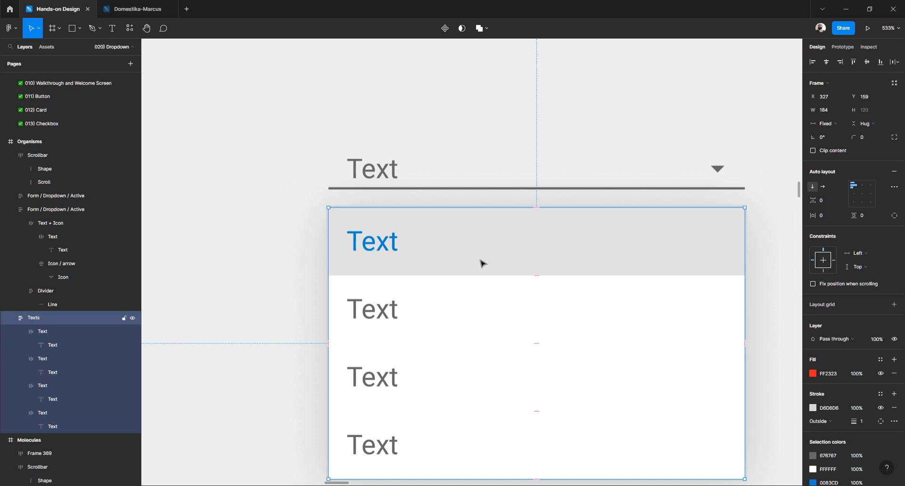
scroll(855, 400, down, 3)
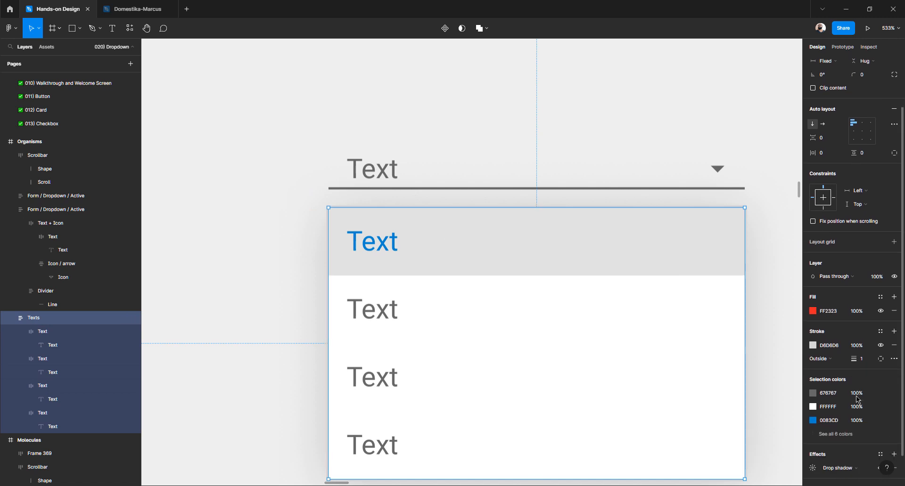
click(881, 346)
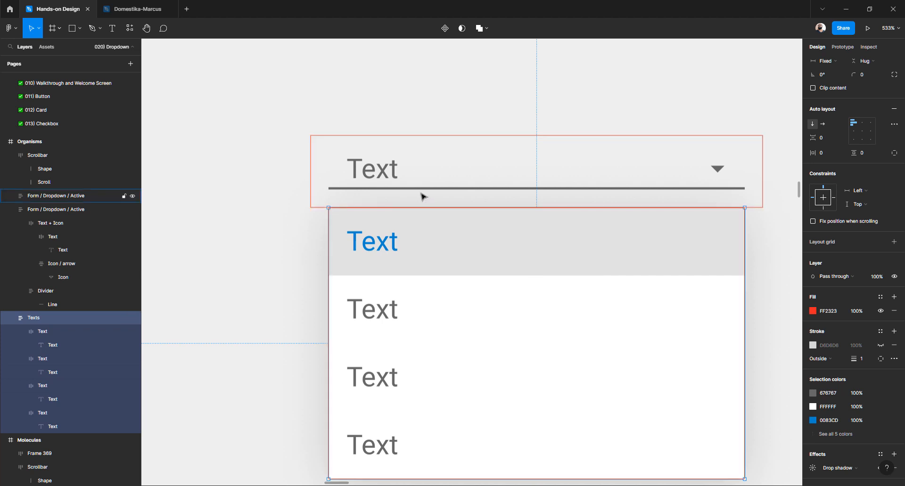
click(311, 265)
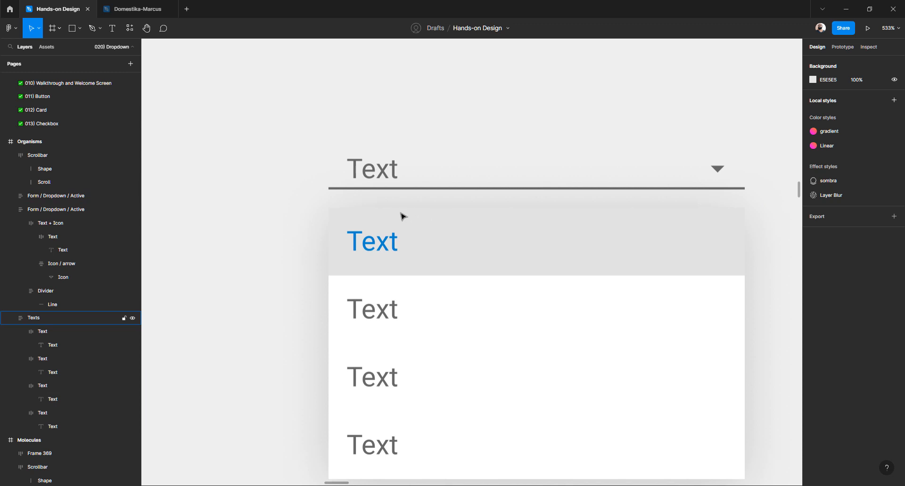
Turn on the hidden 4CD4FF fill of the dropdown field above the text list
click(401, 219)
click(384, 185)
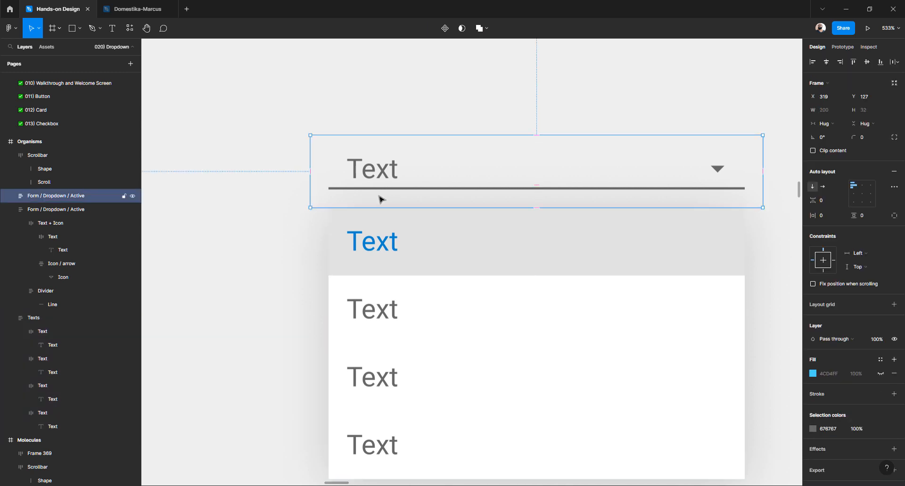
click(880, 375)
click(388, 244)
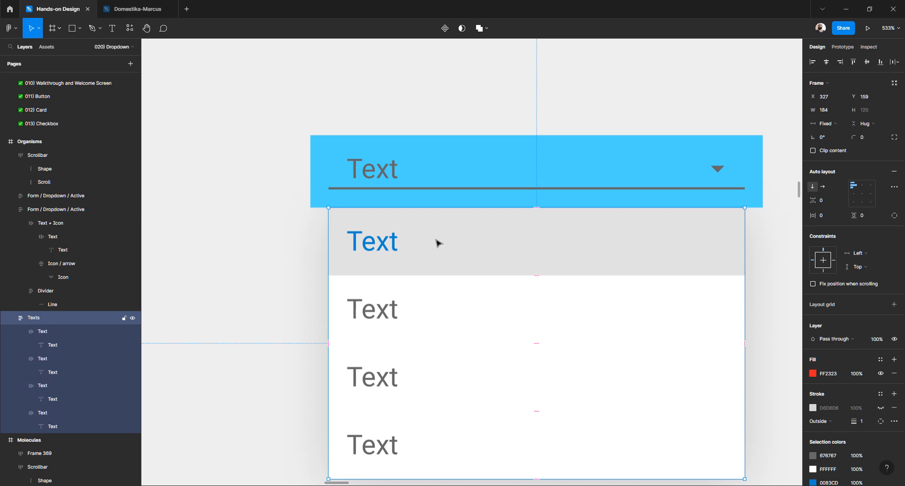
click(218, 215)
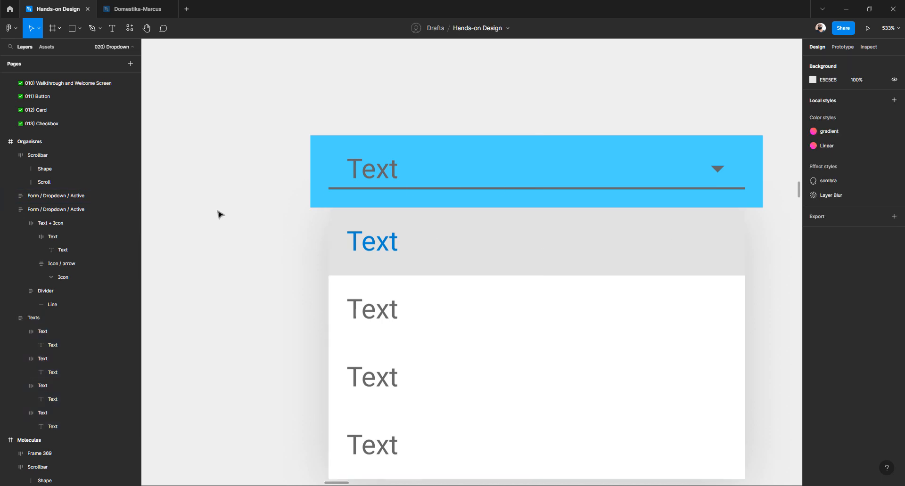
Reduce the bottom padding of the Divider inside the blue-filled dropdown field to 2
click(356, 202)
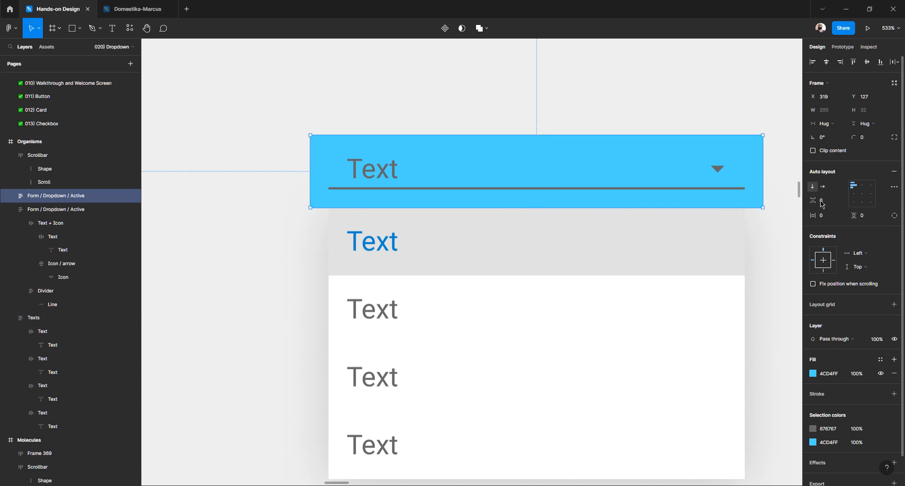
double_click(598, 202)
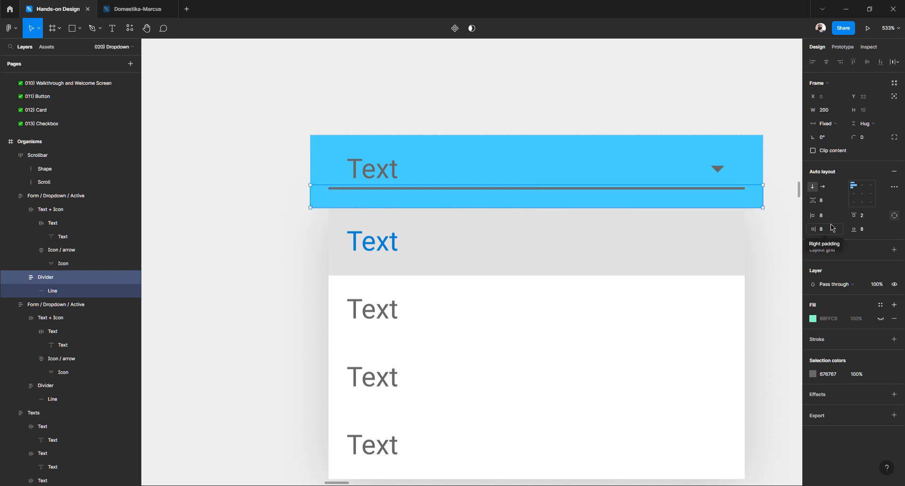
click(866, 232)
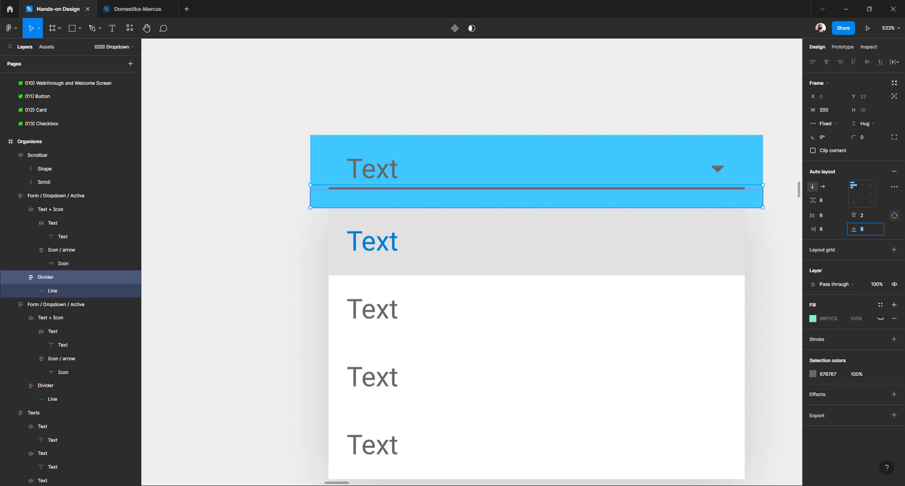
key(Down)
key(Down)
key(Down)
key(Down)
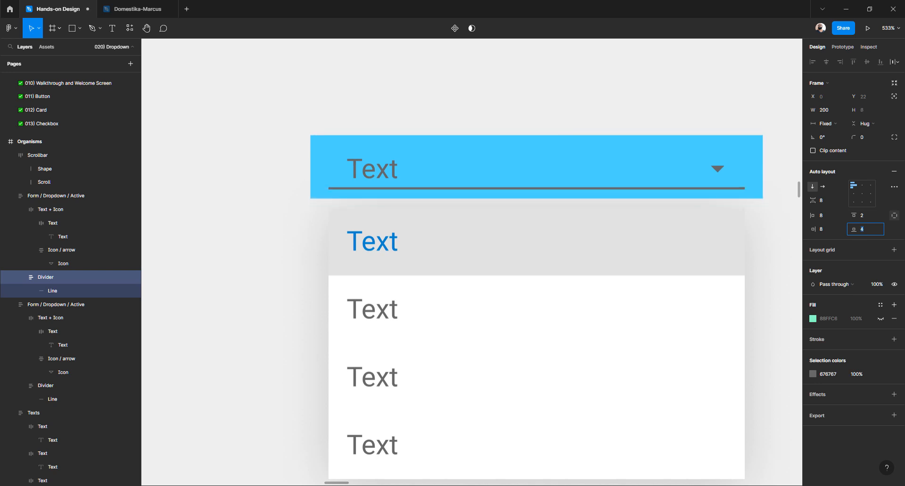
key(Down)
key(Down)
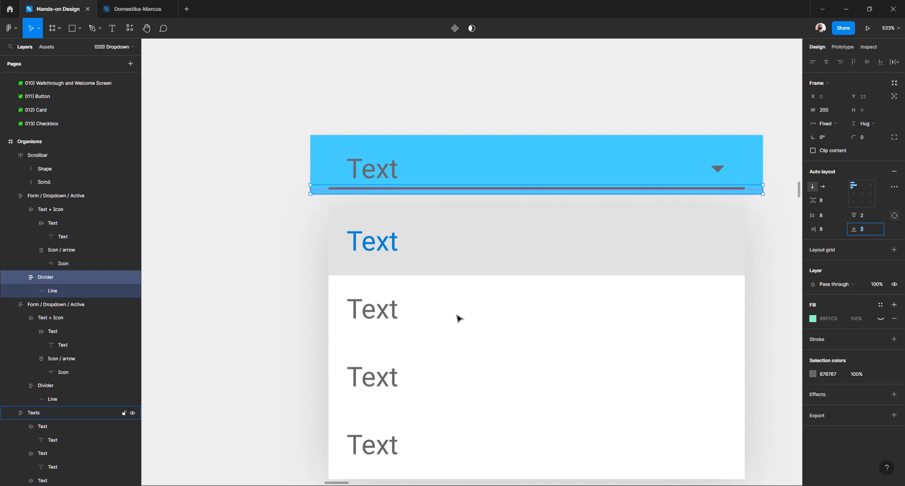
Move the text list up against the bottom edge of the dropdown field, at Y 153
click(352, 241)
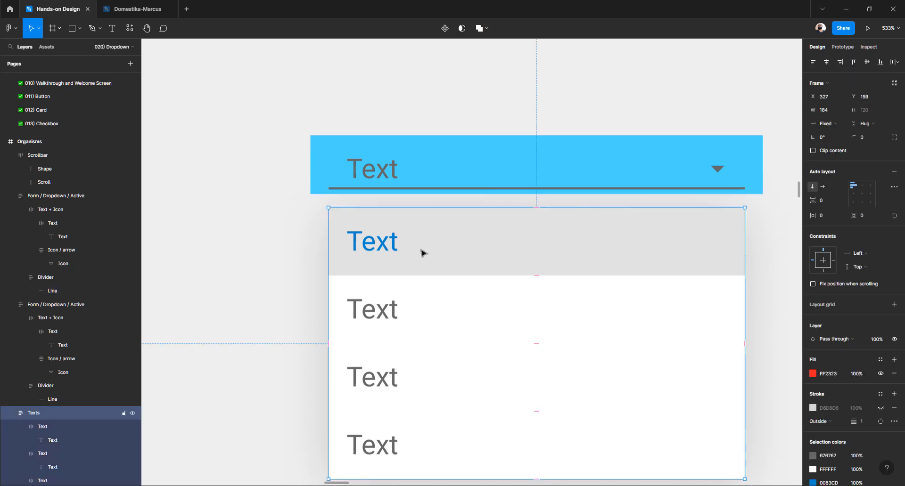
drag(422, 253, 420, 238)
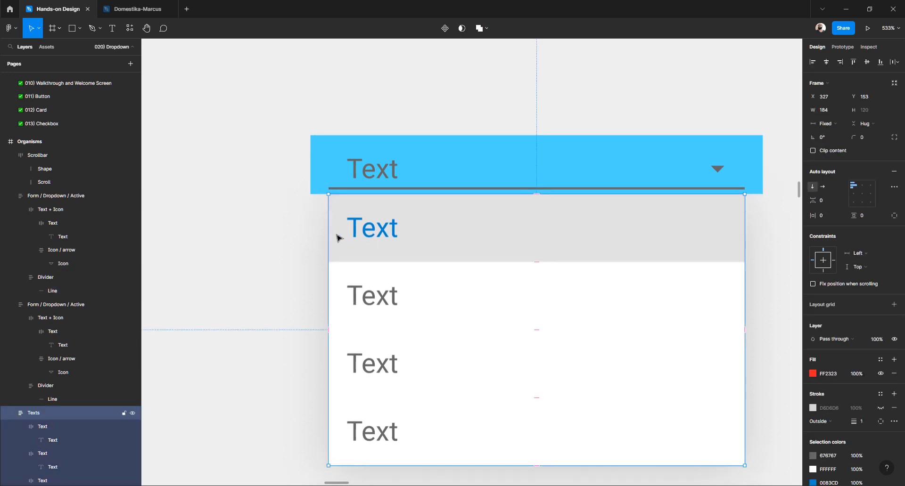
click(307, 236)
click(314, 178)
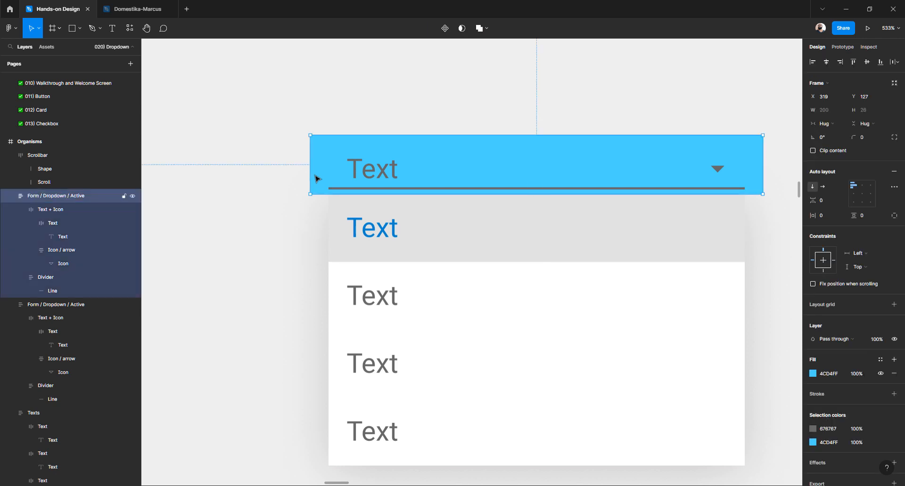
click(320, 231)
click(349, 229)
click(314, 229)
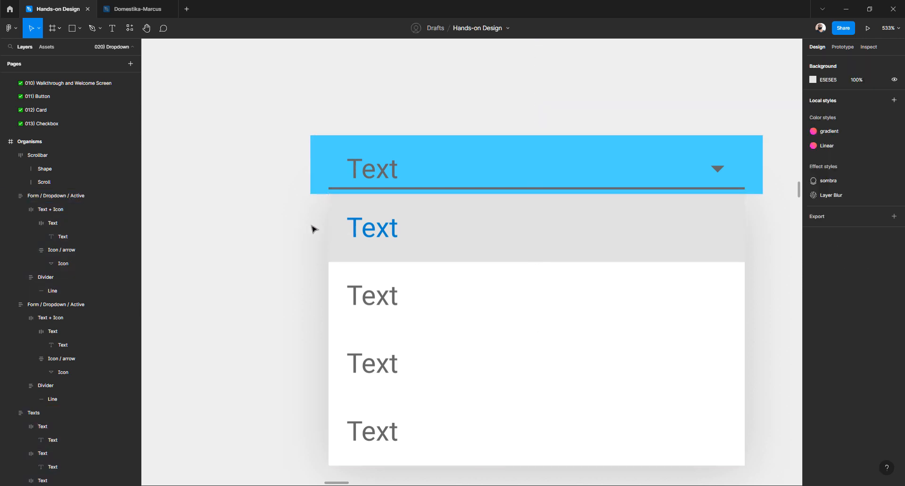
Align the text list with the field's left edge at X 319 and widen it to 200
click(402, 228)
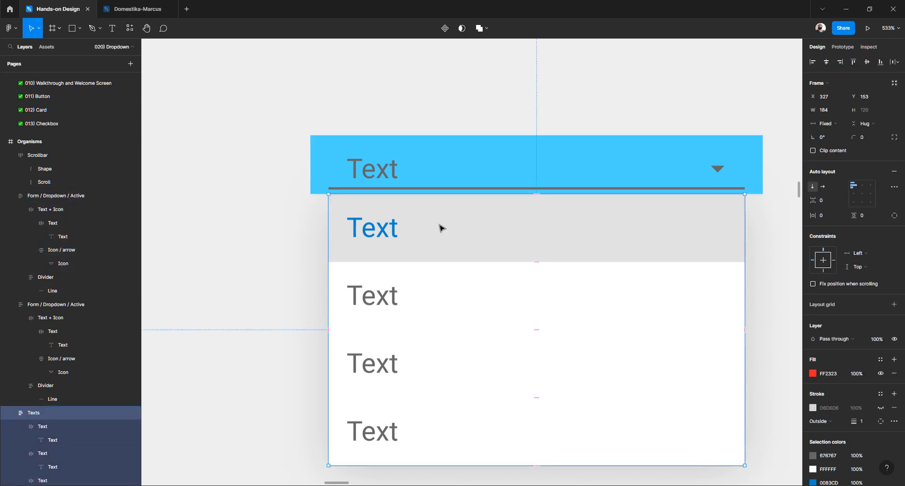
drag(438, 228, 425, 229)
drag(727, 286, 763, 287)
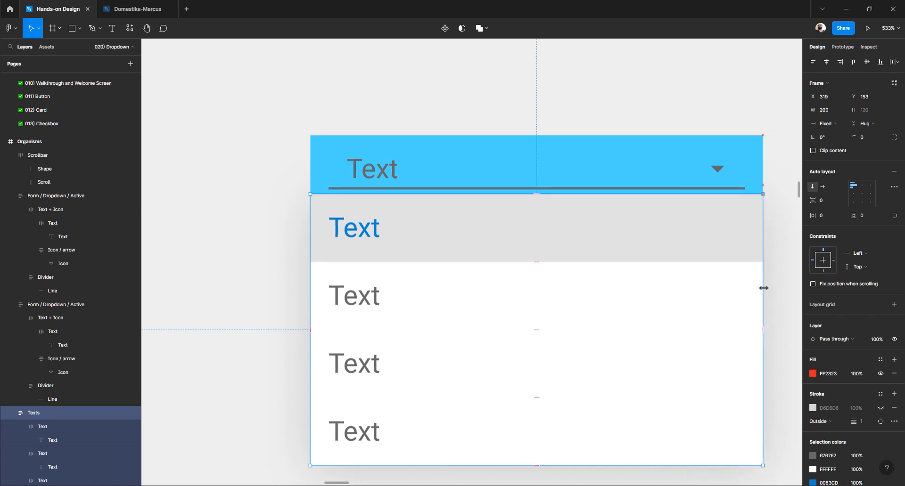
Set the horizontal padding of the highlighted first text row to 16, matching the dropdown field's text inset
click(361, 171)
double_click(361, 170)
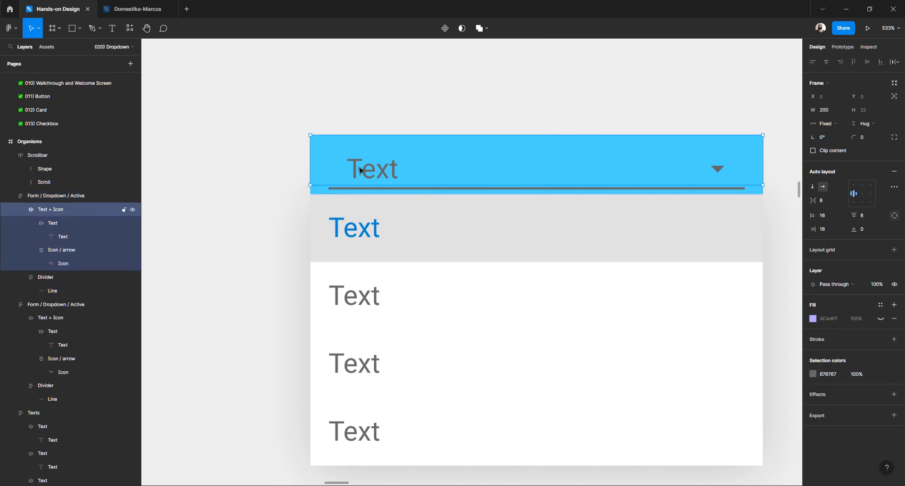
click(353, 226)
double_click(353, 227)
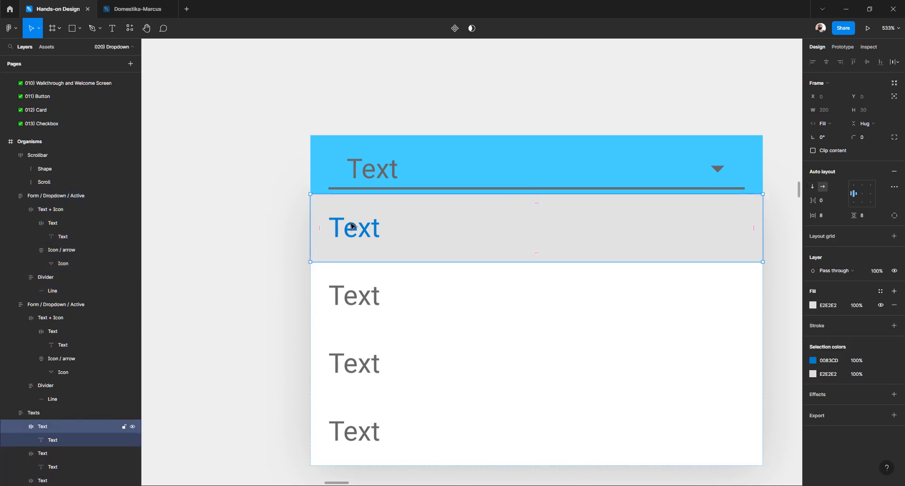
click(275, 240)
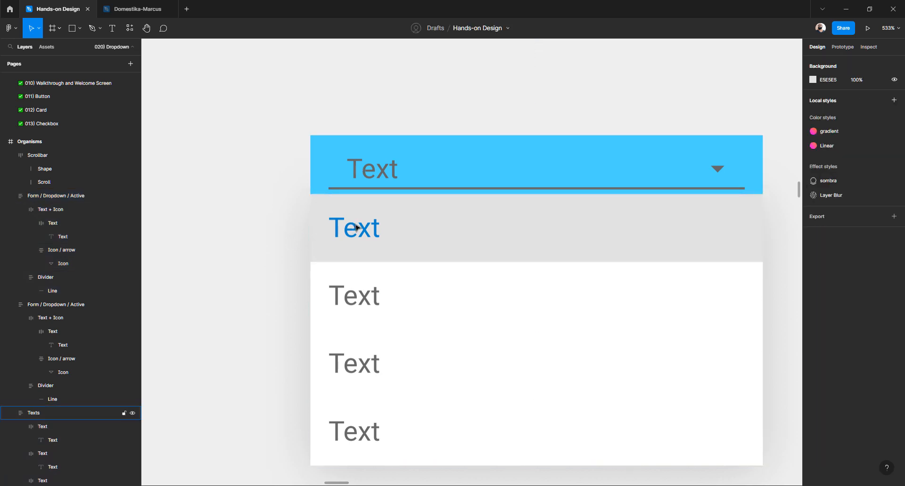
click(354, 230)
double_click(354, 230)
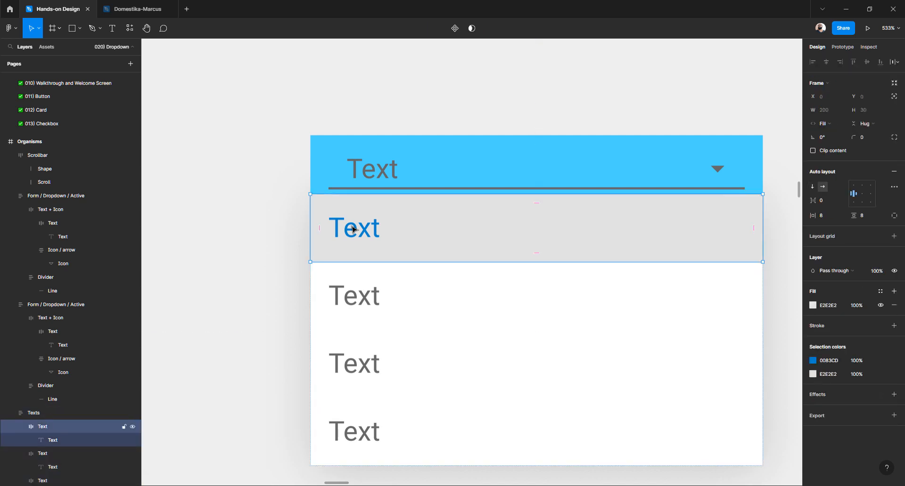
click(829, 220)
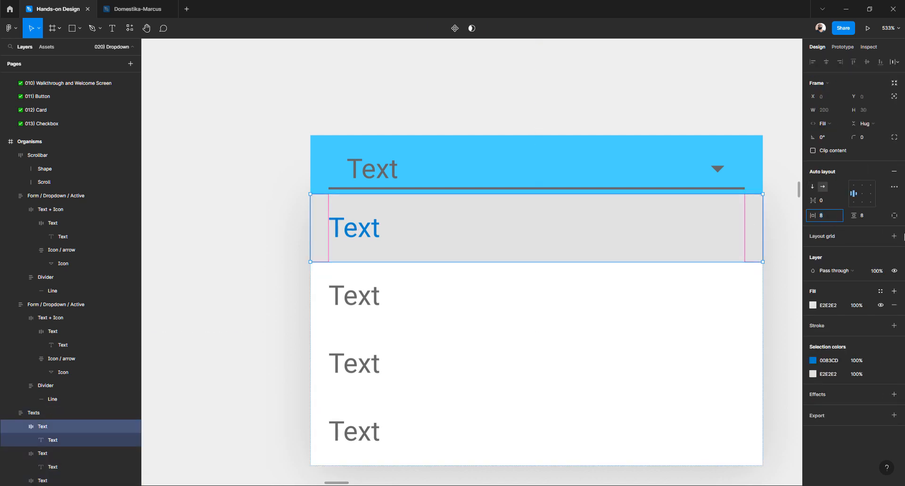
key(Tab)
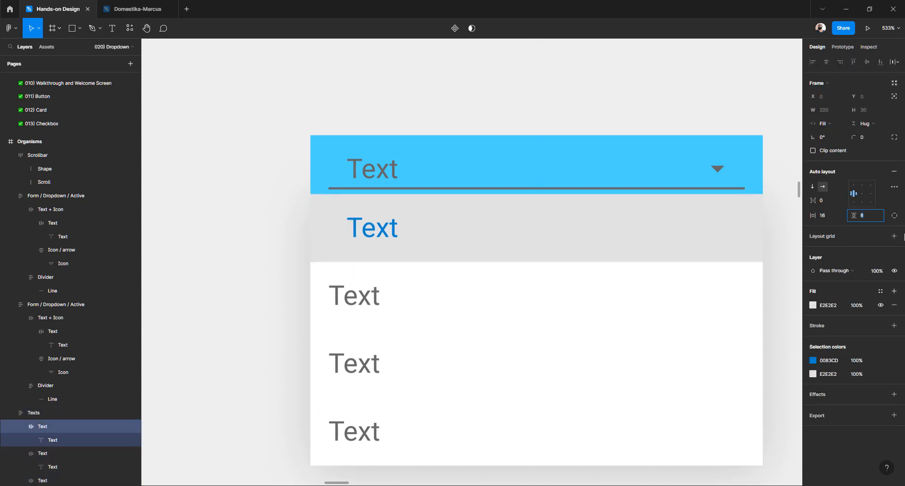
Set the horizontal padding of the three white text rows below the highlighted row to 16
click(367, 298)
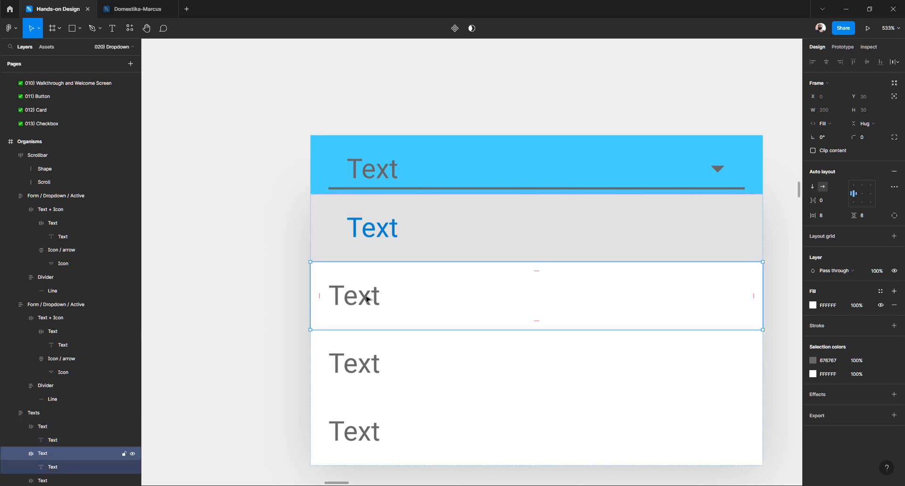
shift+click(366, 362)
shift+click(362, 430)
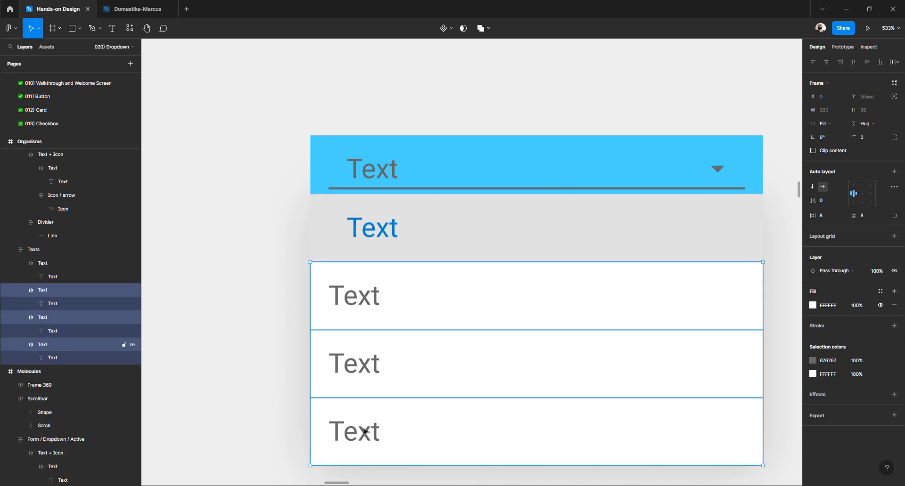
click(826, 215)
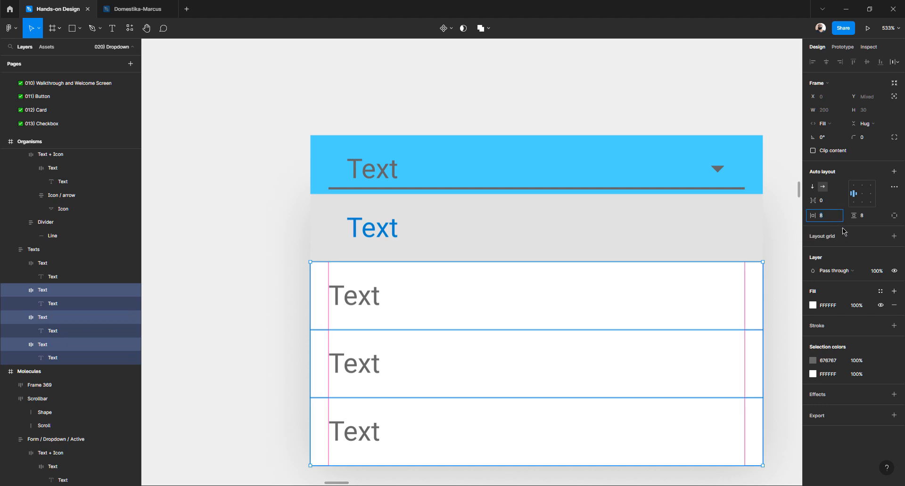
text(16)
key(Return)
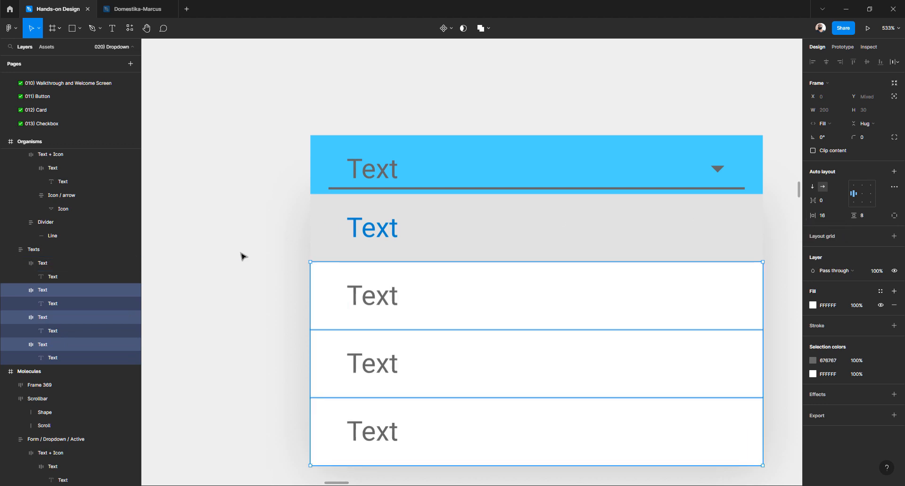
click(279, 273)
scroll(317, 278, down, 2)
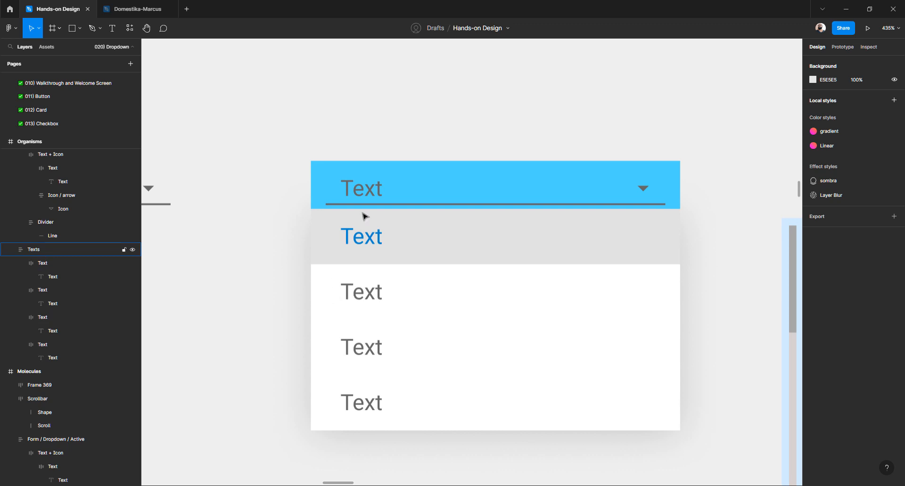
Reduce the left padding of the Text + Icon row in the blue-filled dropdown field to 8
scroll(343, 205, up, 3)
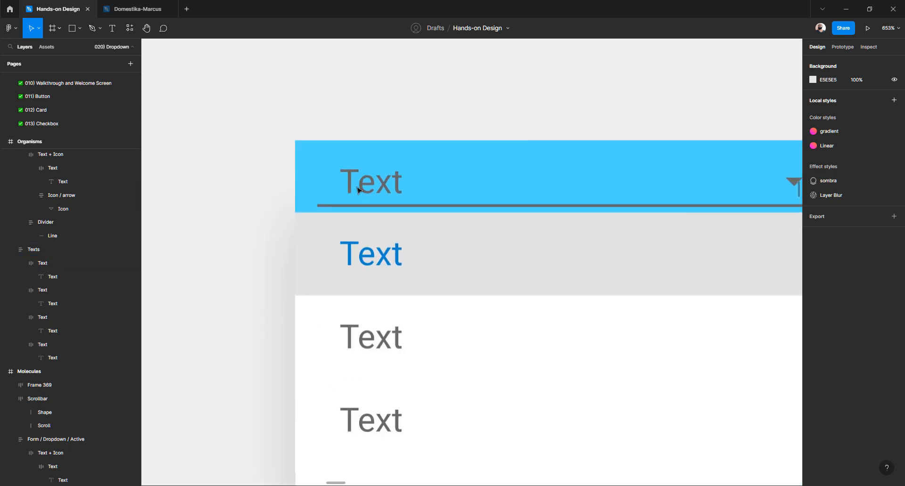
double_click(355, 179)
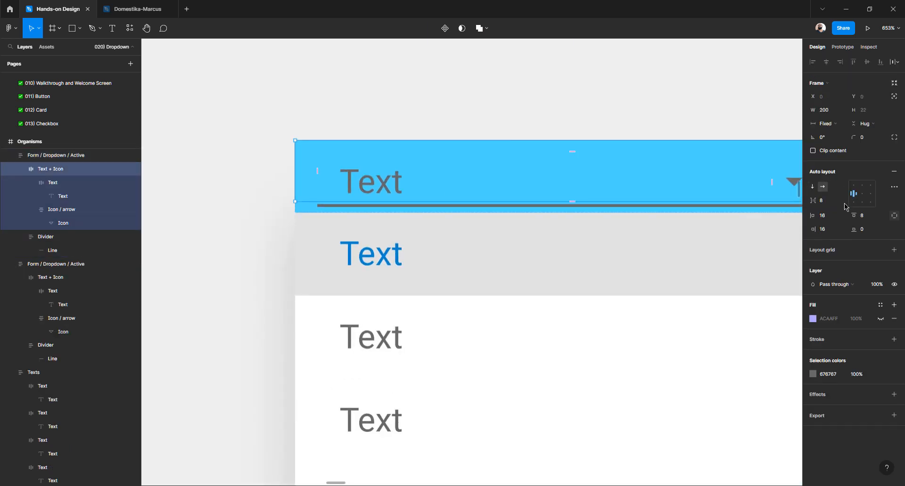
click(830, 218)
text(8)
key(Tab)
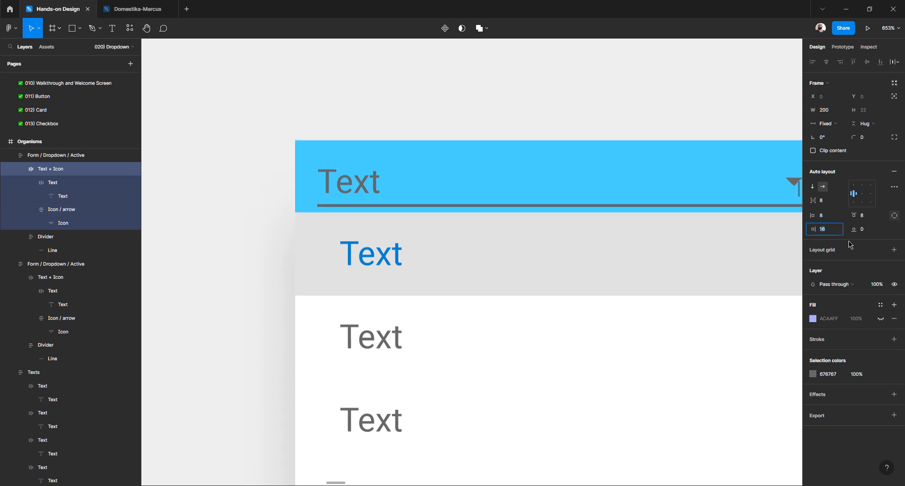
Set the horizontal padding of all four rows in the text list to 8
click(369, 253)
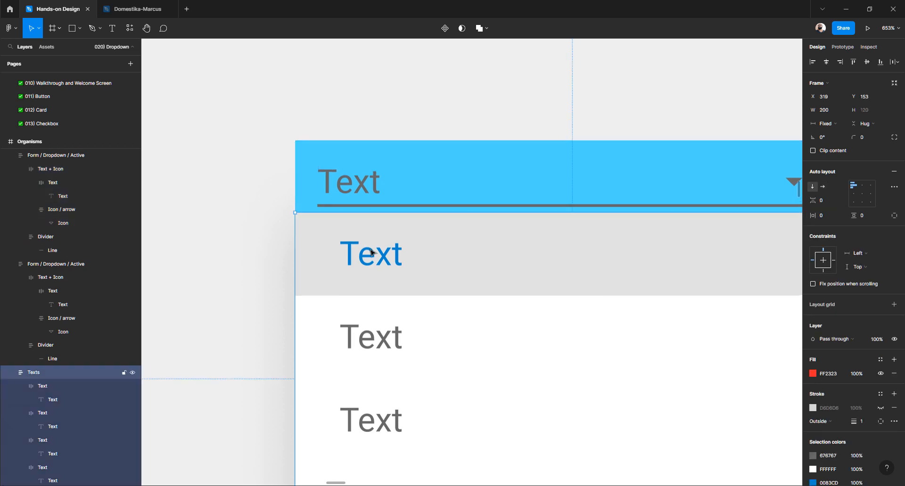
scroll(370, 252, down, 3)
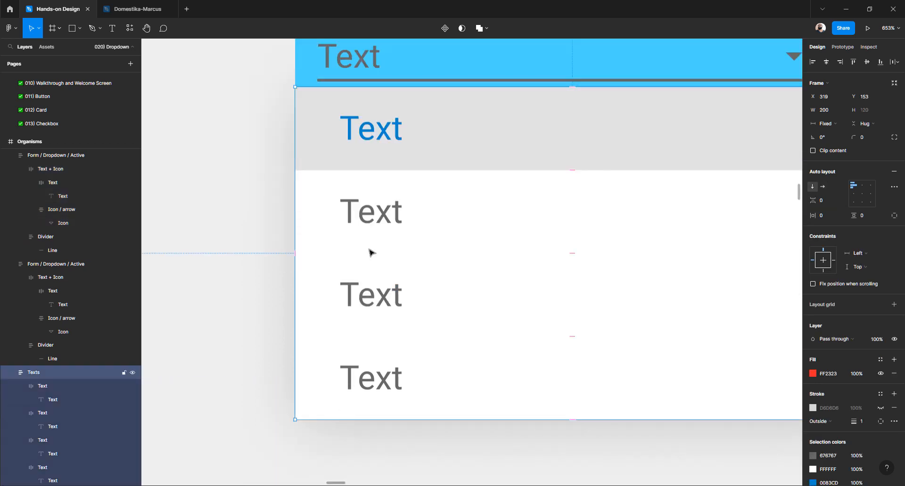
click(401, 155)
shift+click(386, 210)
shift+click(388, 293)
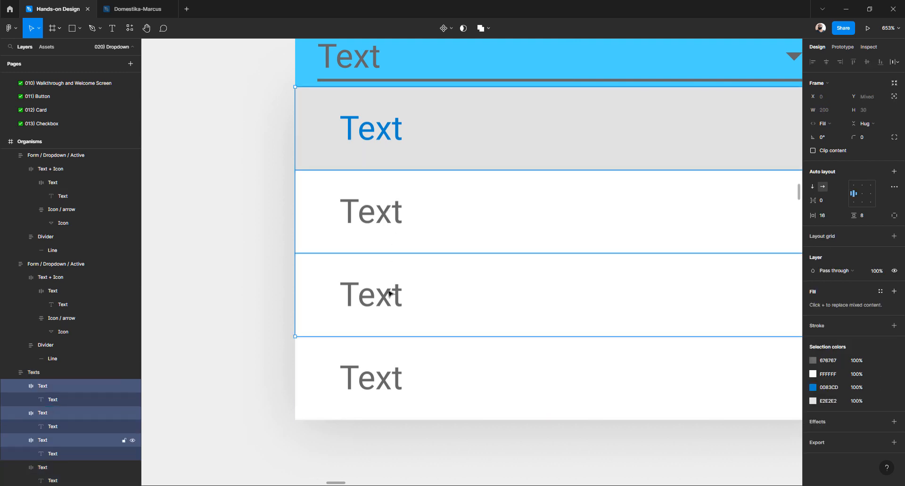
shift+click(392, 381)
click(827, 218)
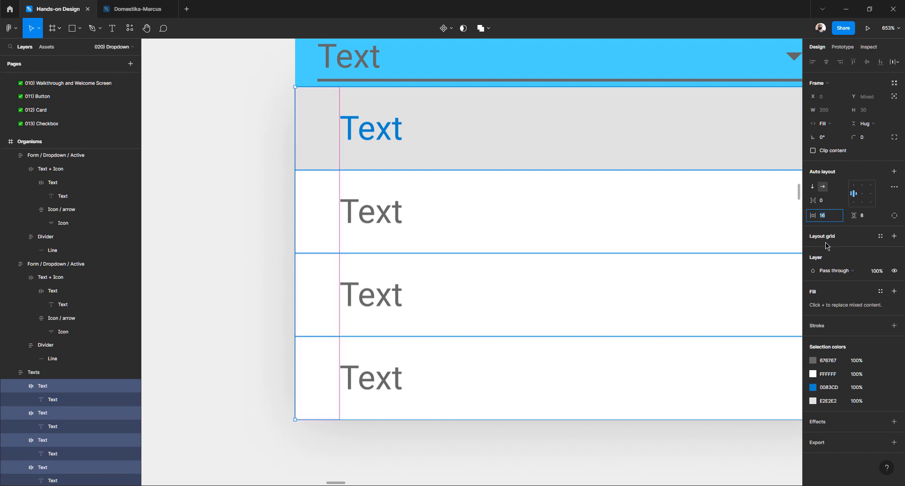
key(Return)
click(269, 164)
scroll(269, 164, down, 5)
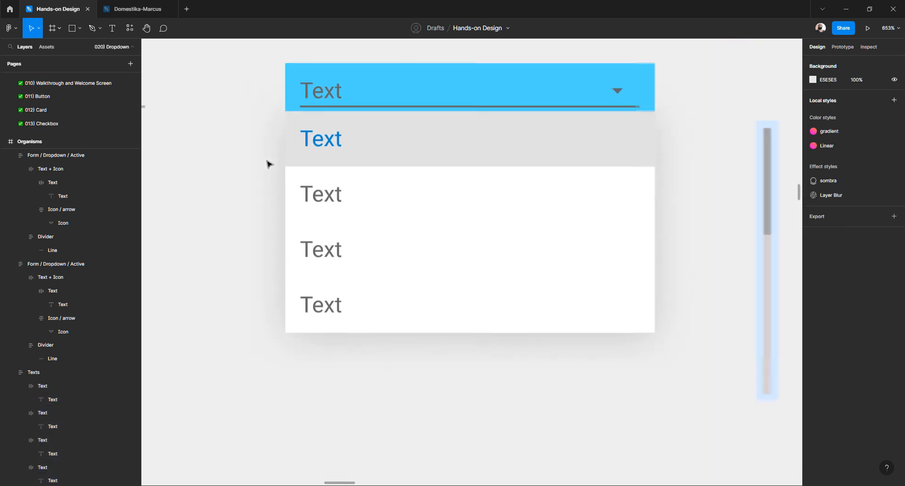
Reduce the right padding of the blue field's Text + Icon row to 8, bringing the arrow to the divider's end
double_click(501, 115)
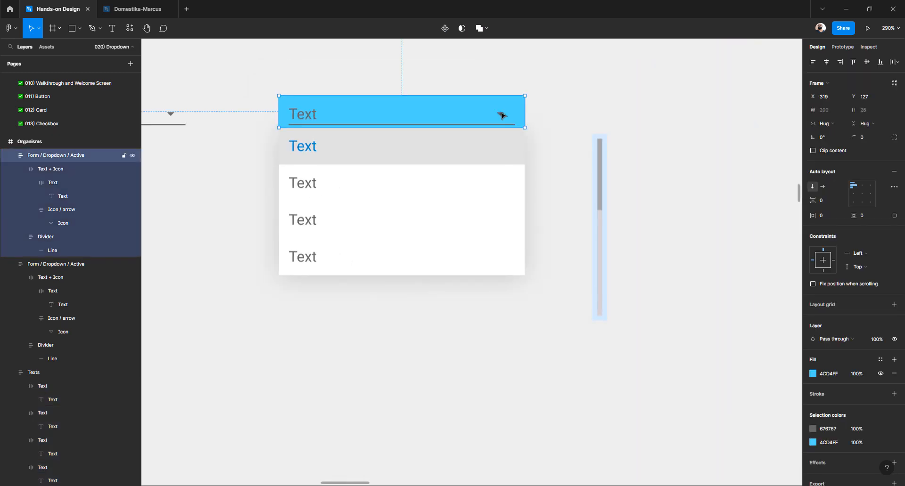
double_click(502, 115)
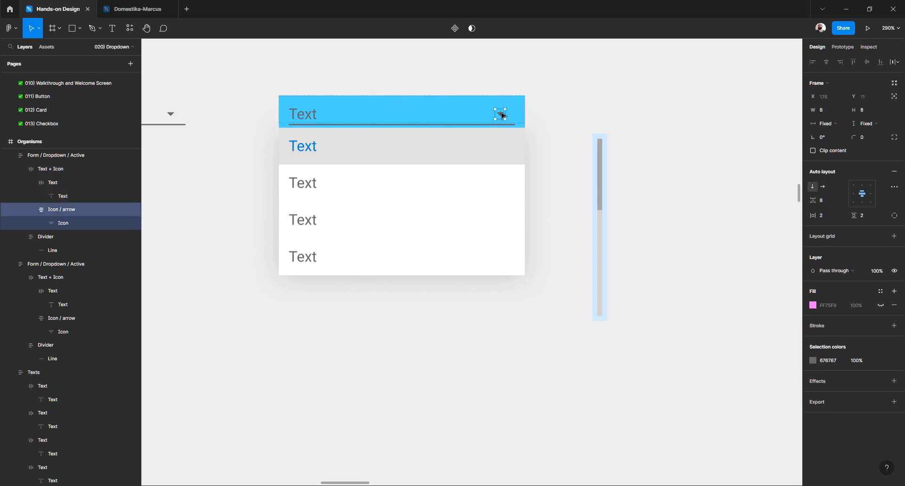
click(553, 136)
double_click(498, 114)
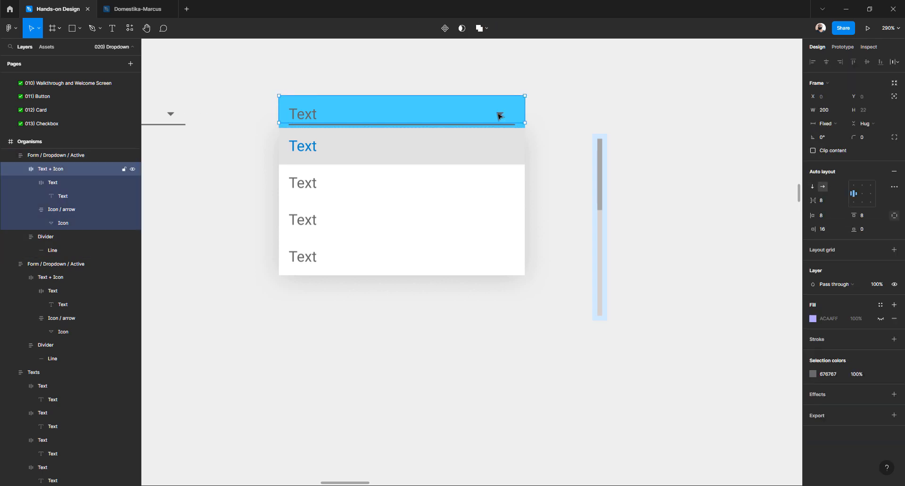
double_click(498, 114)
click(504, 117)
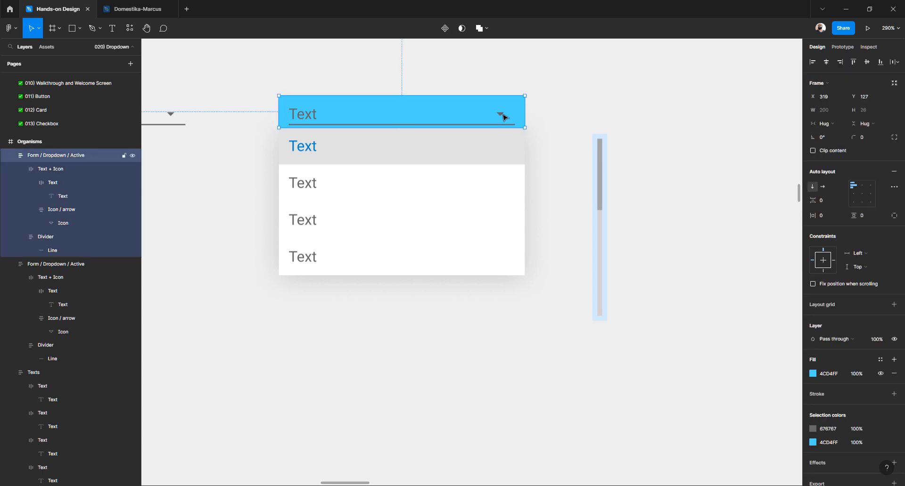
click(506, 117)
click(516, 111)
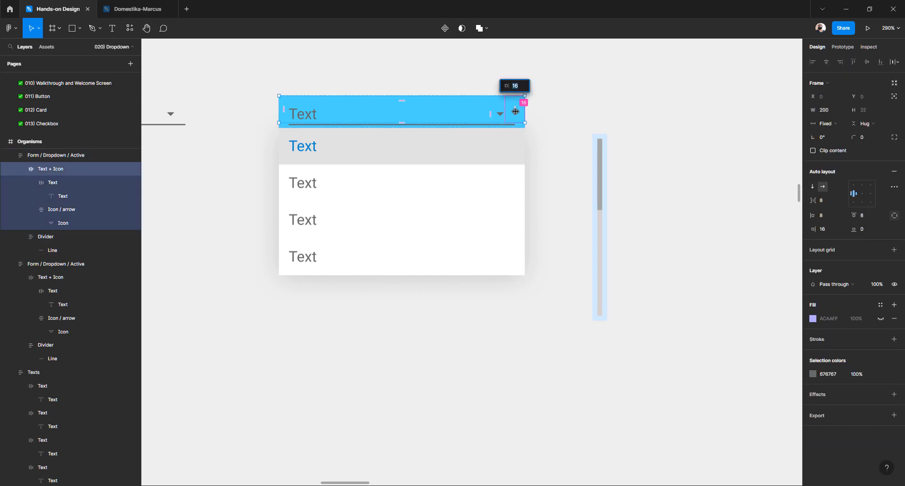
key(Escape)
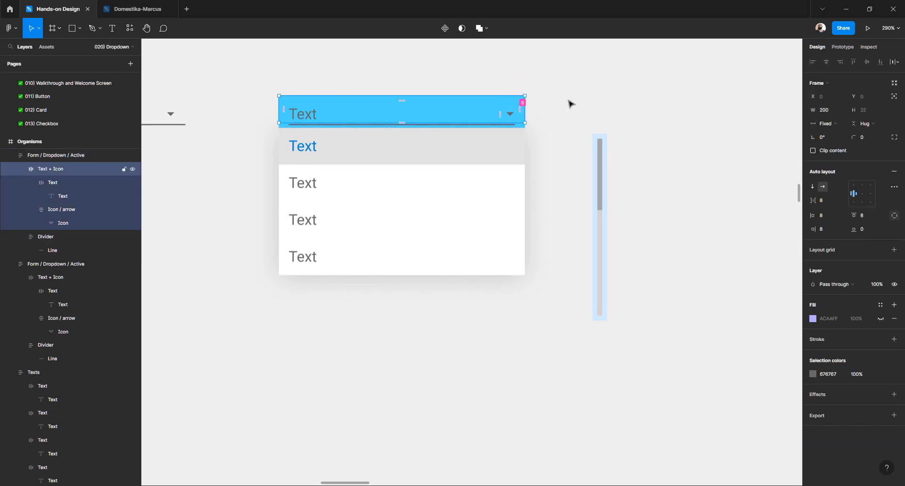
click(576, 101)
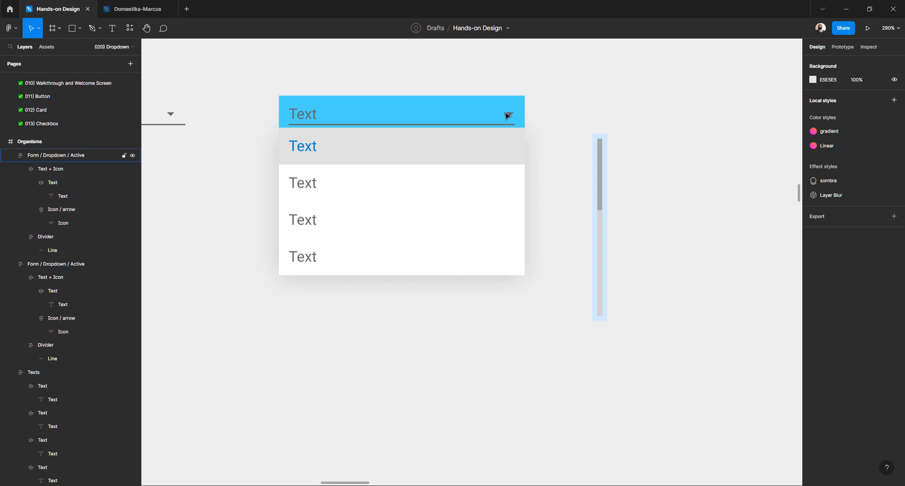
scroll(497, 113, up, 10)
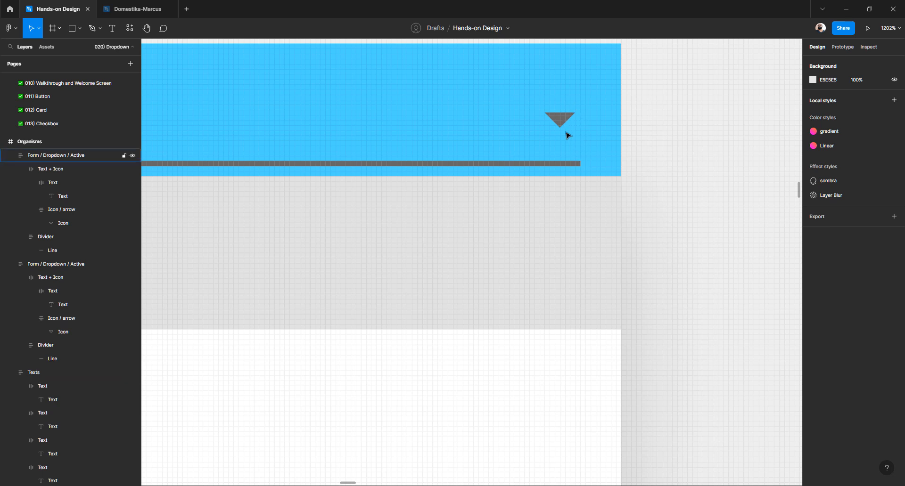
scroll(557, 186, down, 8)
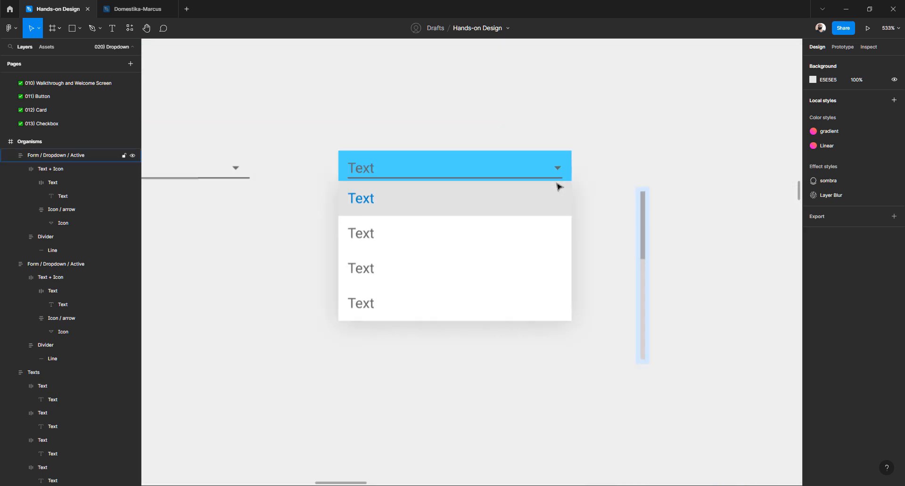
scroll(558, 186, up, 3)
scroll(262, 181, left, 5)
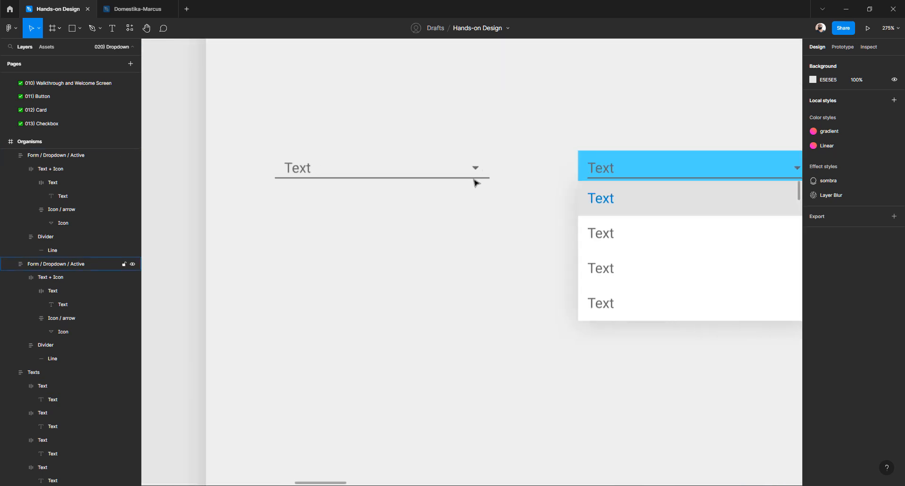
scroll(475, 182, right, 4)
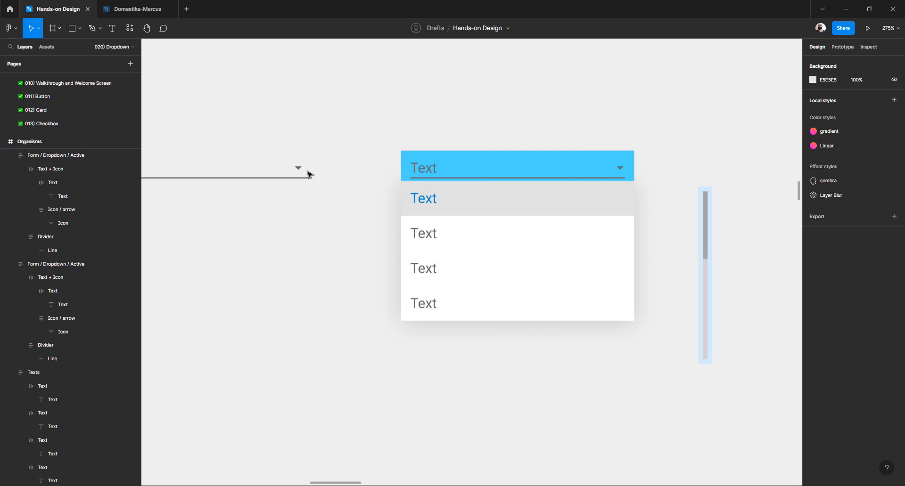
double_click(429, 170)
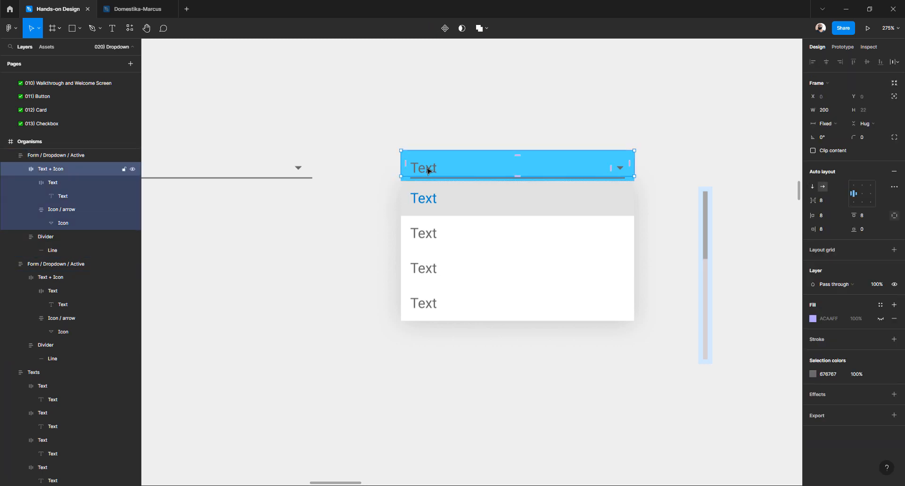
click(831, 219)
key(Return)
click(864, 219)
text(16)
key(Tab)
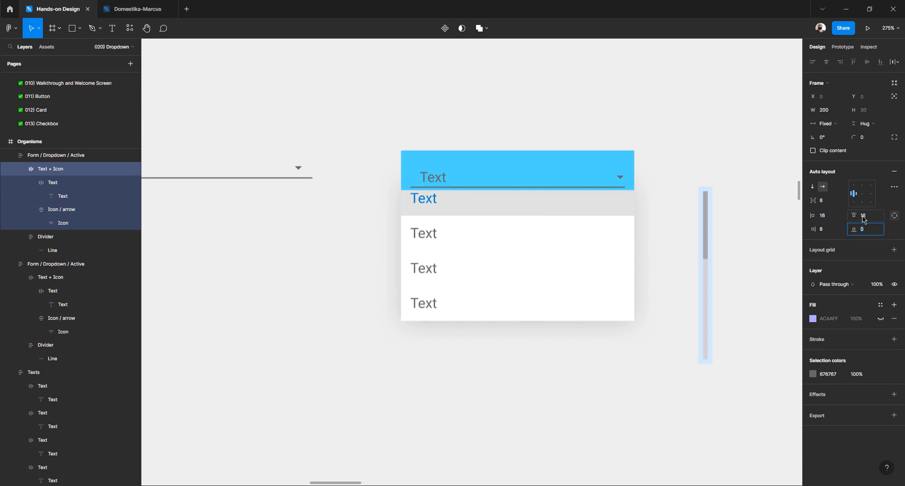
key(ctrl+z)
key(ctrl+z)
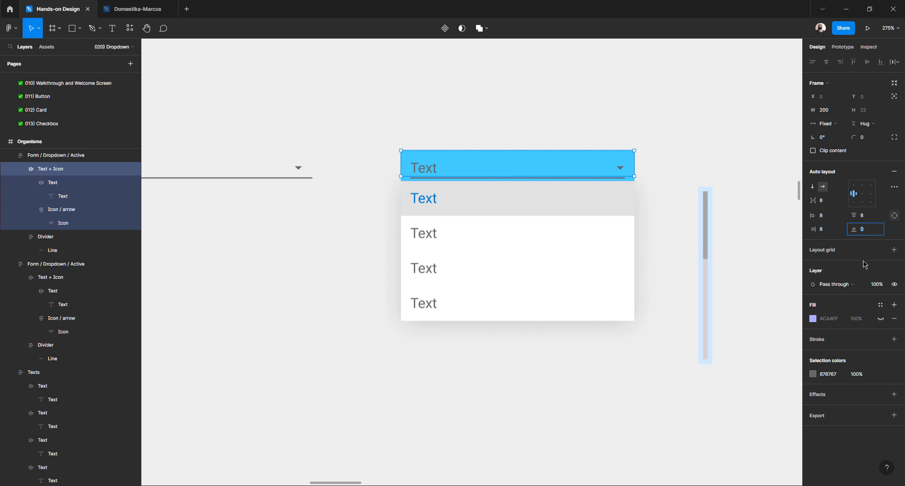
Set the left and right padding of the blue field's Text + Icon row to 16
click(826, 218)
click(826, 231)
text(16)
key(Return)
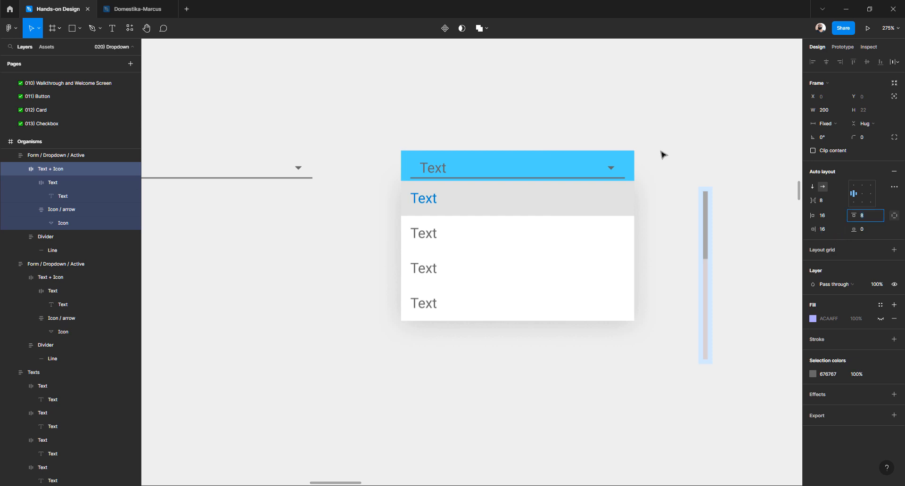
Set the horizontal padding of all four text list rows to 16 so they align with the field's text
double_click(434, 198)
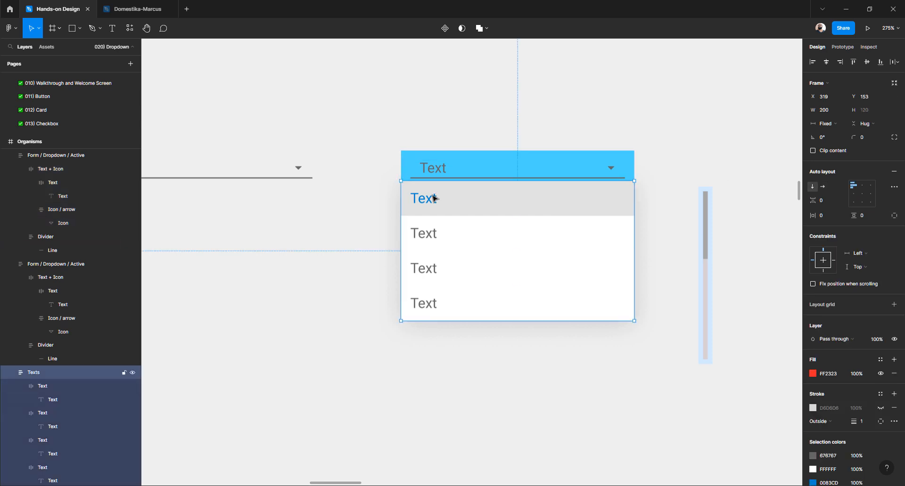
shift+click(430, 234)
shift+click(430, 268)
shift+click(430, 303)
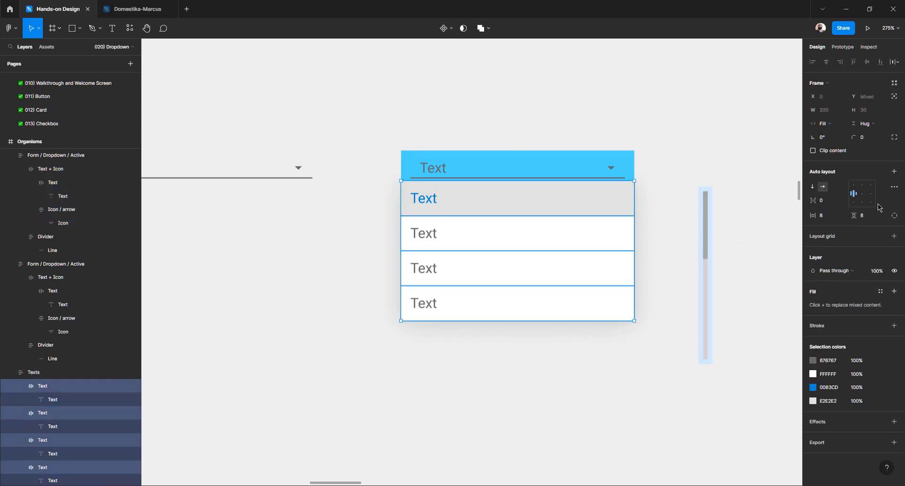
click(828, 217)
text(16)
key(Return)
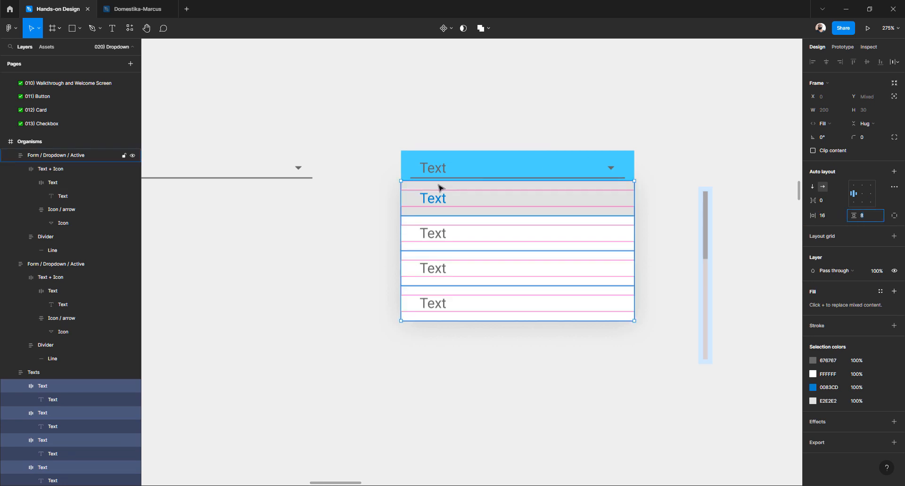
click(371, 240)
Hide the blue fill of the dropdown field above the text list
click(493, 178)
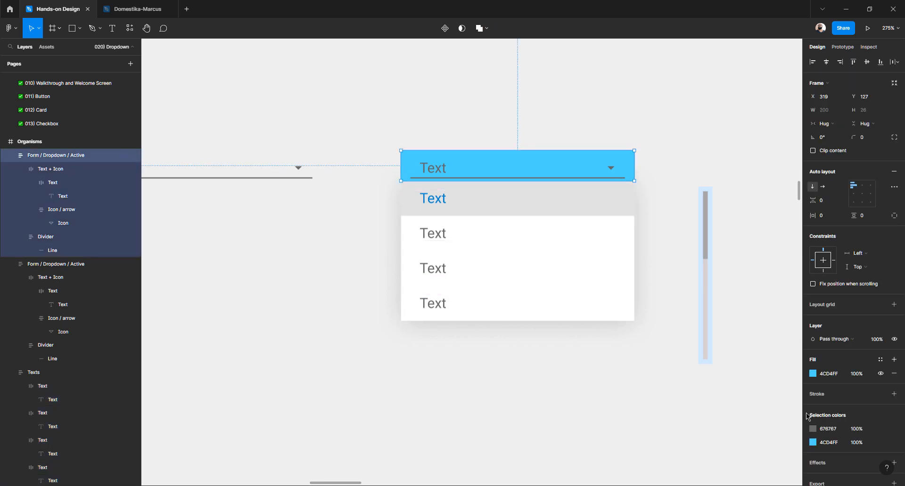
click(880, 374)
click(418, 354)
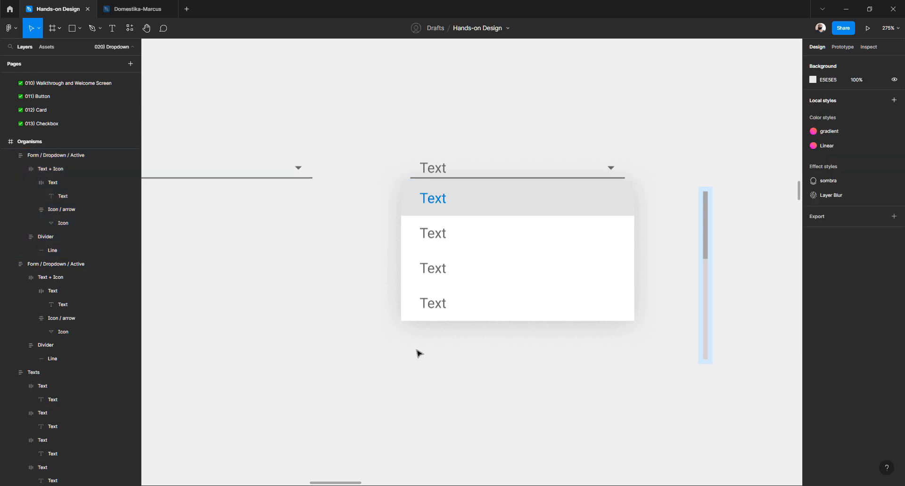
Give the dropdown field above the text list a visible white fill, FFFFFF
click(467, 170)
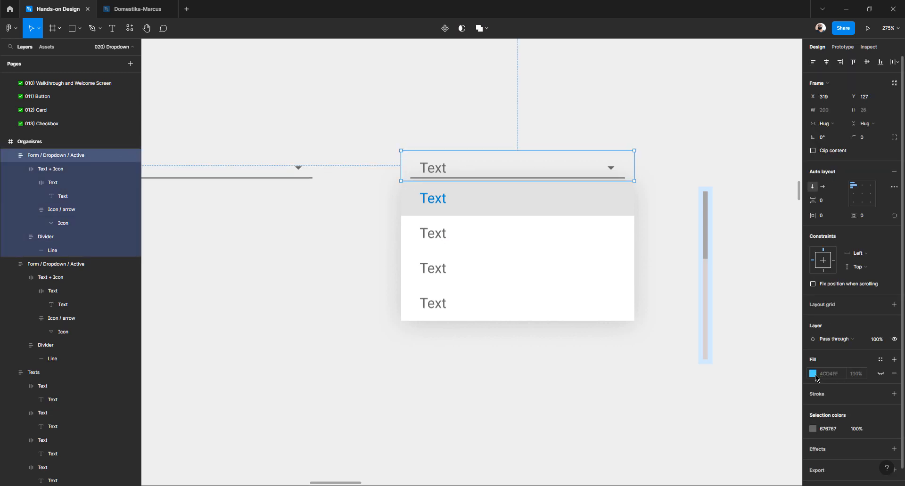
click(813, 374)
drag(726, 309, 672, 253)
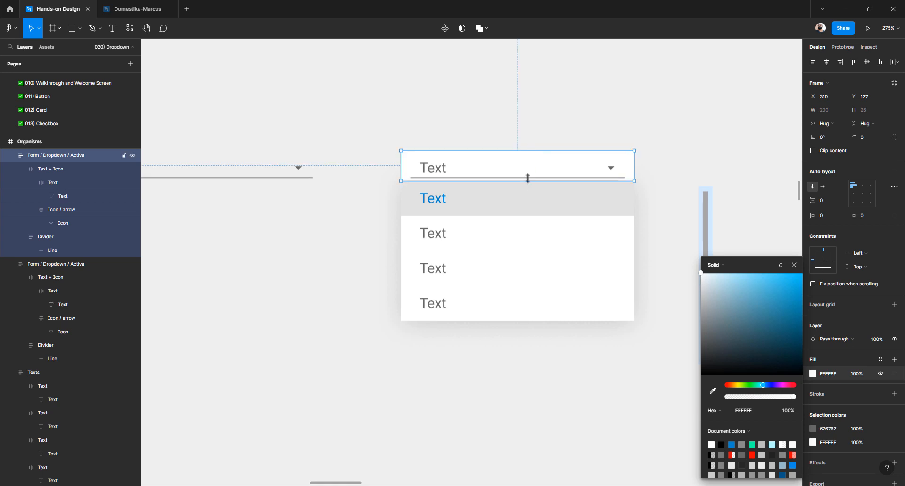
Undo the white fill of the dropdown field above the text list
key(ctrl+z)
key(Escape)
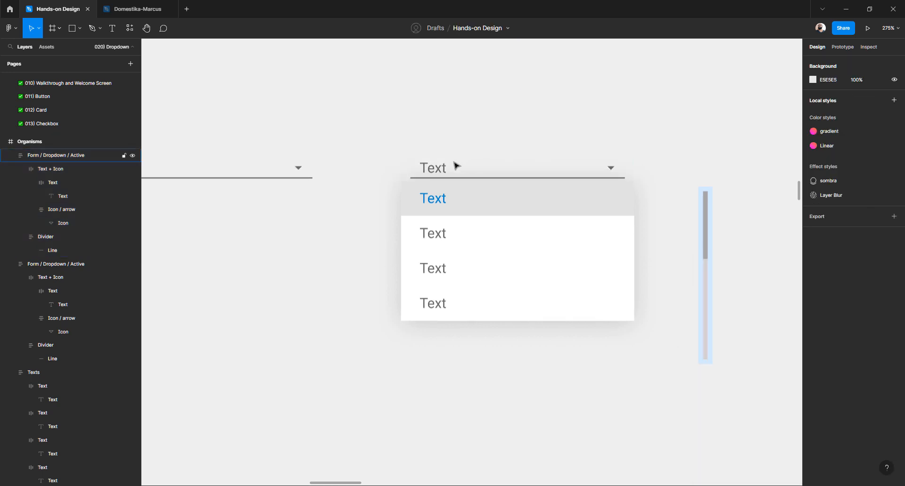
click(456, 184)
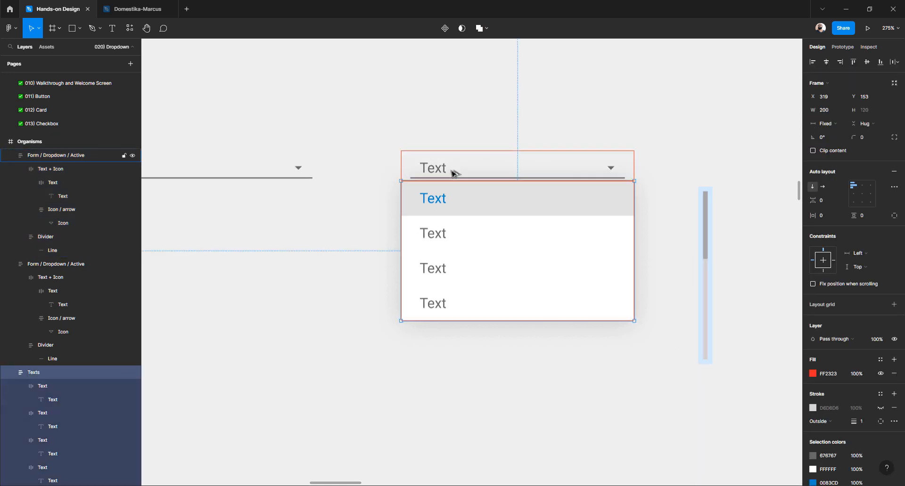
scroll(453, 174, right, 2)
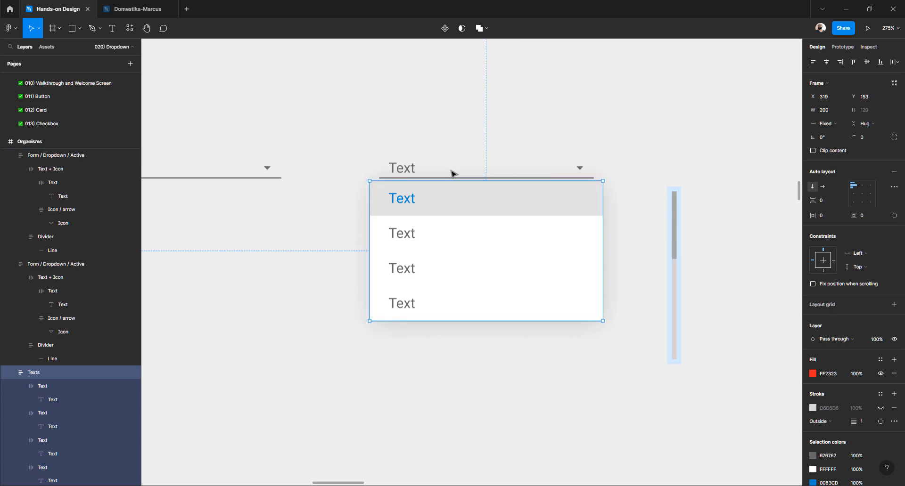
click(440, 356)
Try to widen the dropdown field above the text list to 274
click(479, 174)
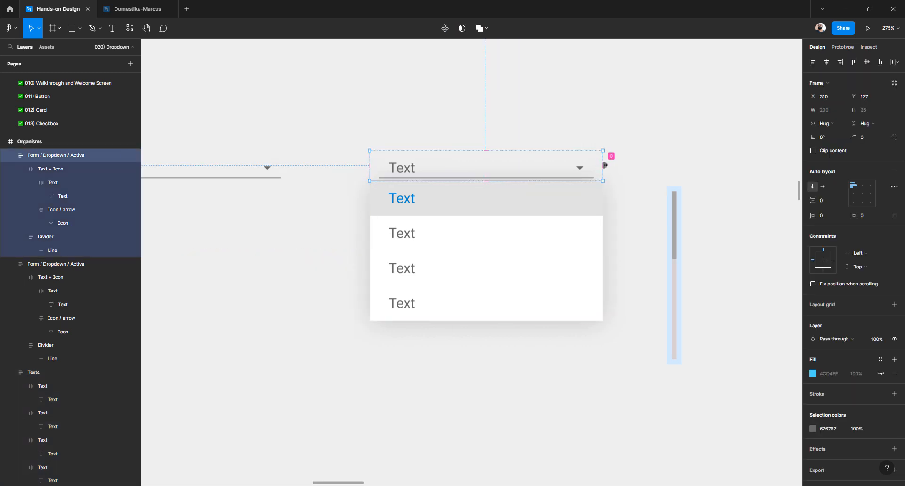
click(620, 153)
click(573, 165)
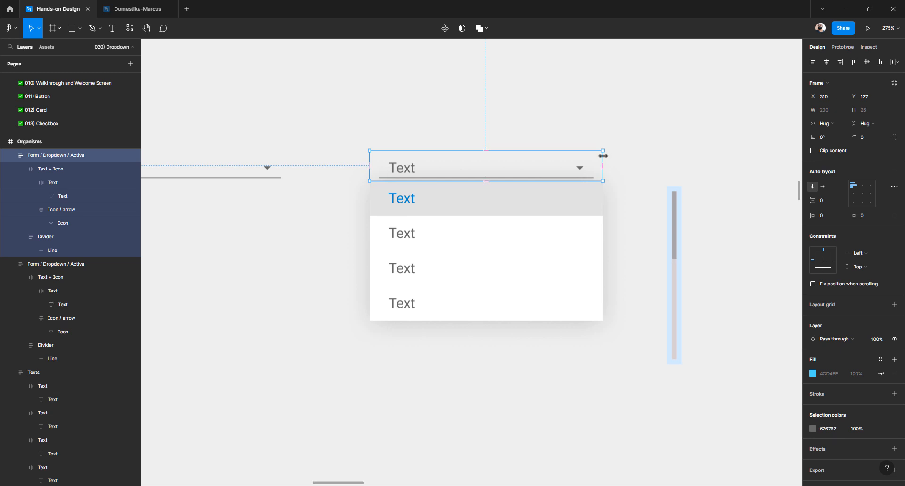
drag(603, 156, 689, 157)
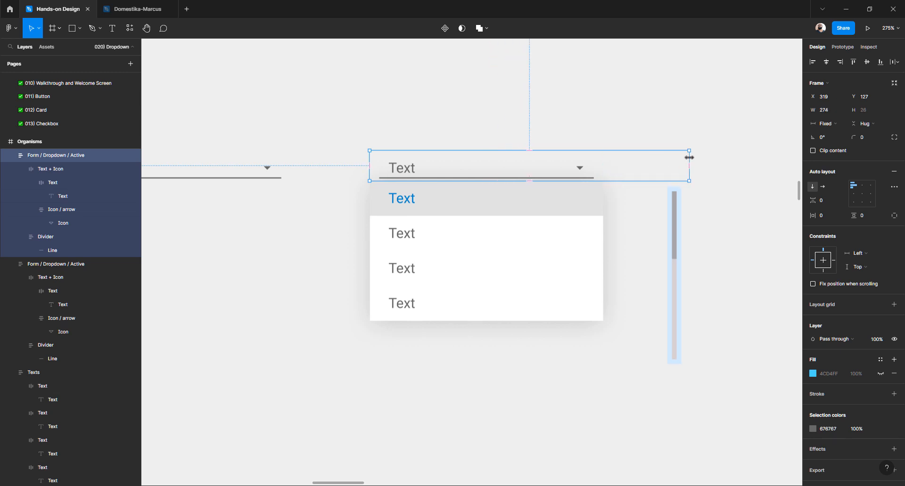
key(ctrl+z)
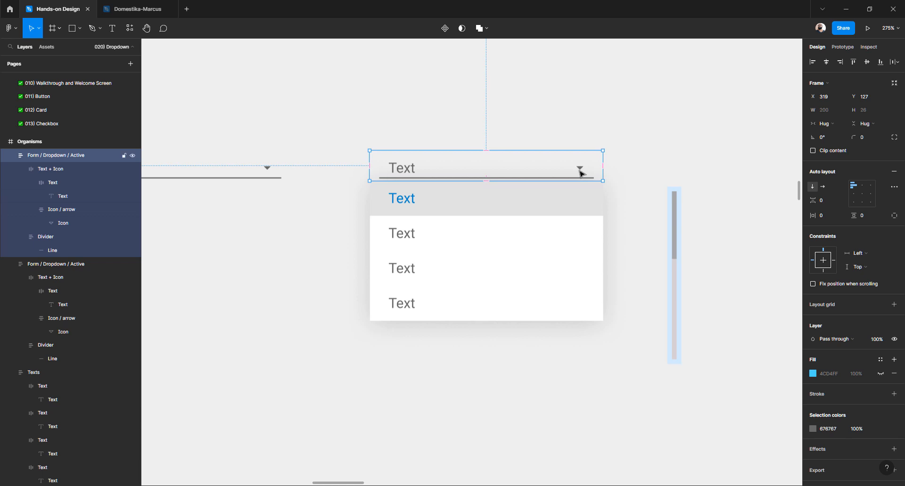
double_click(581, 173)
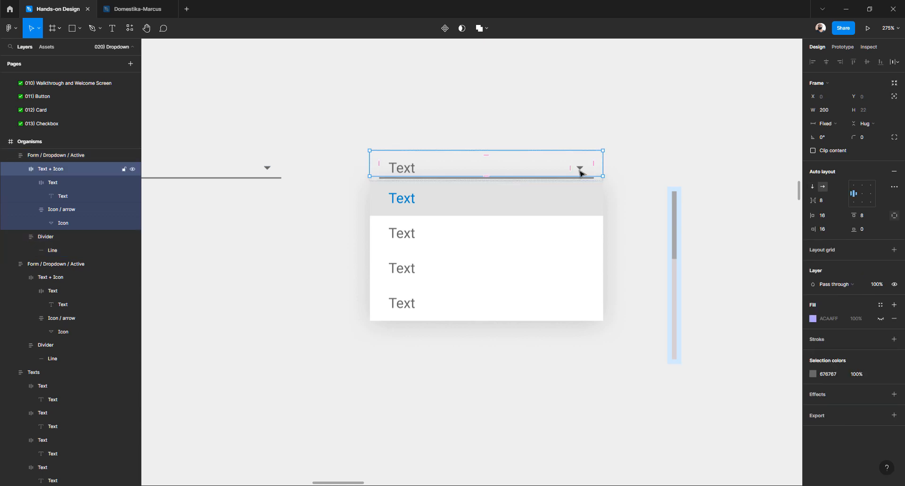
click(669, 135)
Widen the dropdown field above the text list to about 226 and make its Text + Icon row fill the container width
click(479, 169)
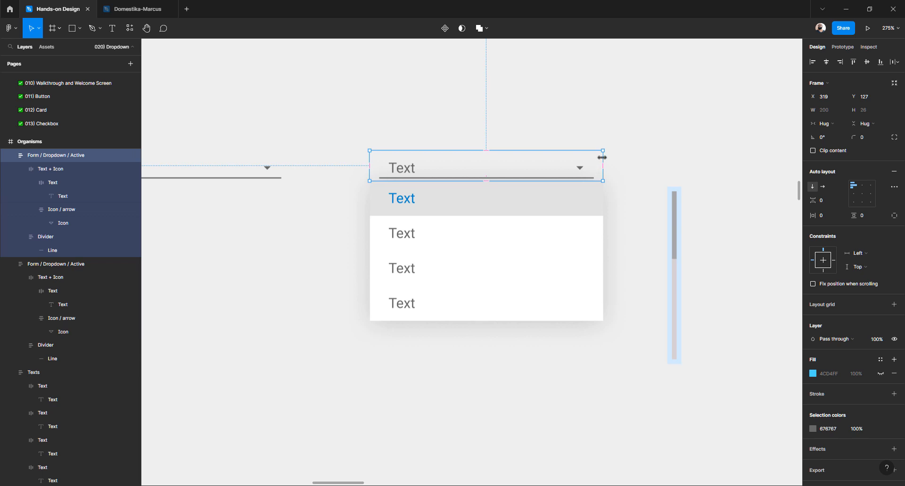
drag(608, 158, 633, 155)
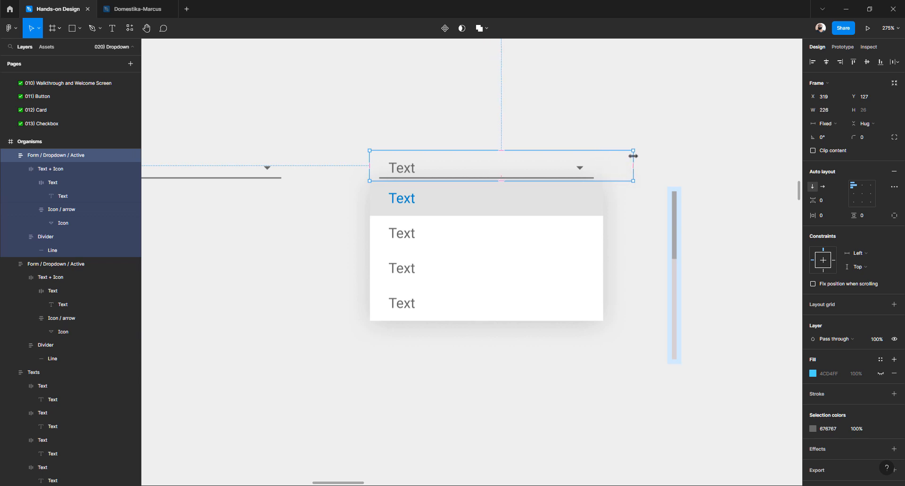
double_click(582, 170)
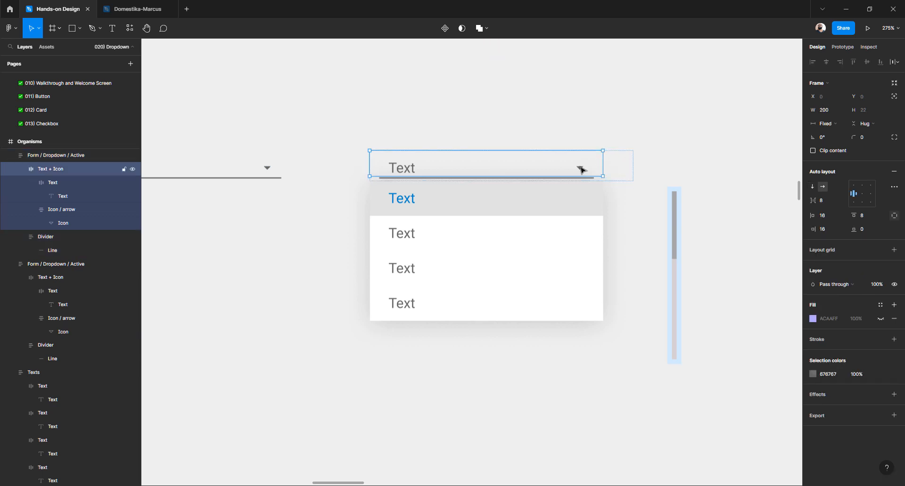
click(834, 125)
click(834, 145)
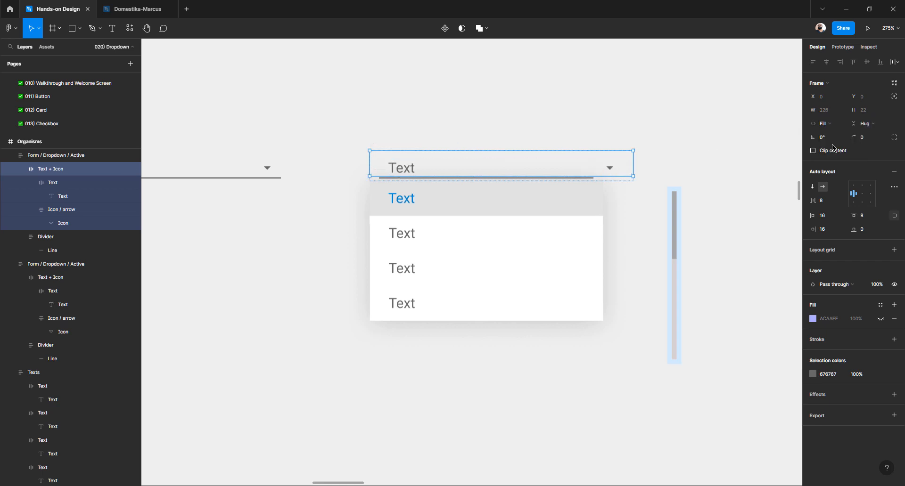
Make the Divider under the field's Text + Icon row fill the container width
scroll(557, 179, up, 5)
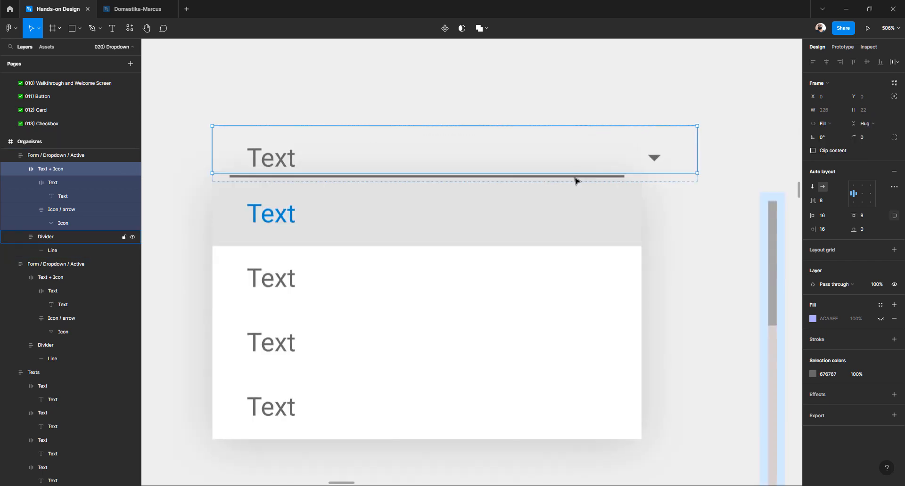
click(575, 179)
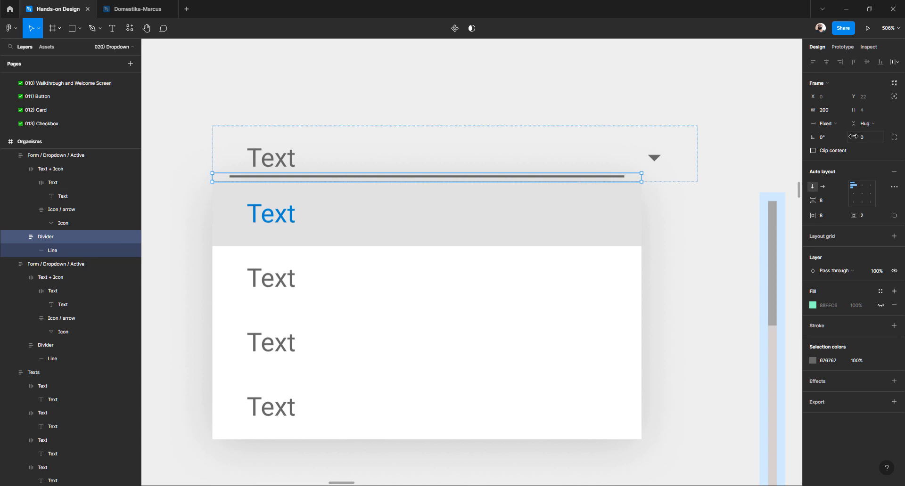
click(837, 127)
click(836, 145)
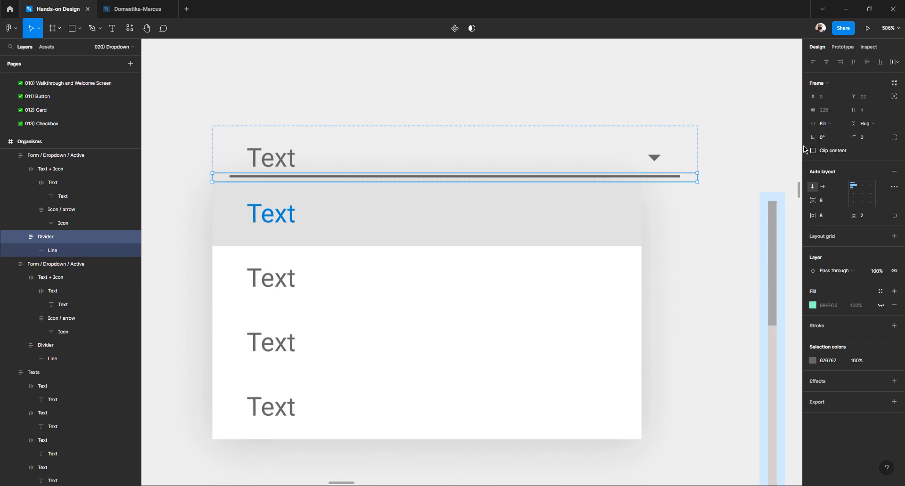
Try narrowing the dropdown field to test how its row and divider resize
click(737, 148)
click(677, 161)
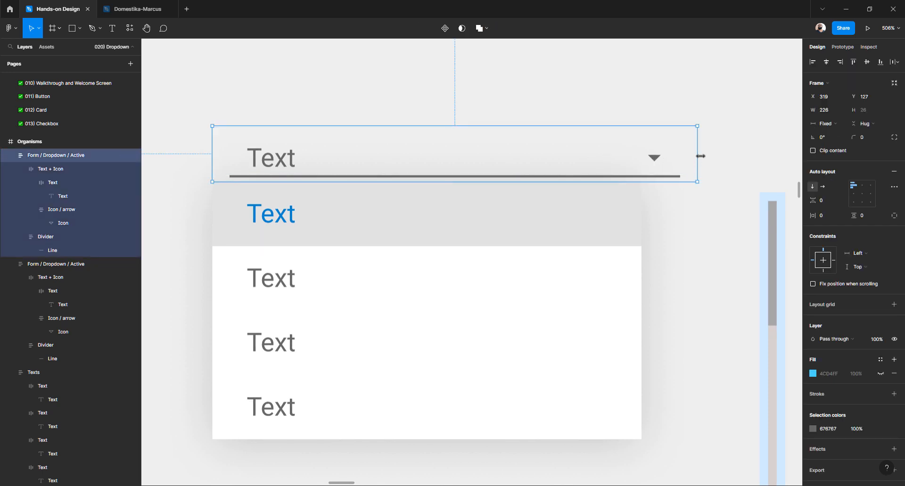
drag(698, 162, 563, 171)
key(ctrl+z)
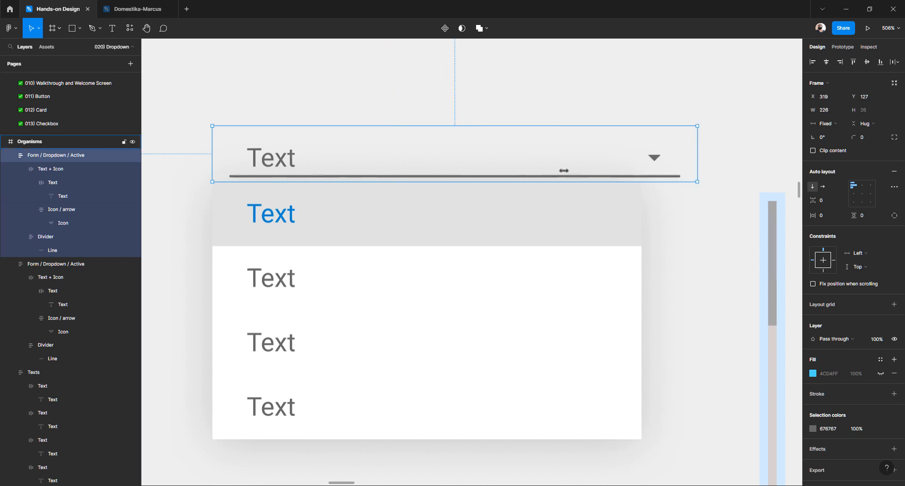
Narrow the dropdown field to 200 to match the text list, showing its blue fill only while resizing
click(881, 374)
click(733, 170)
click(694, 170)
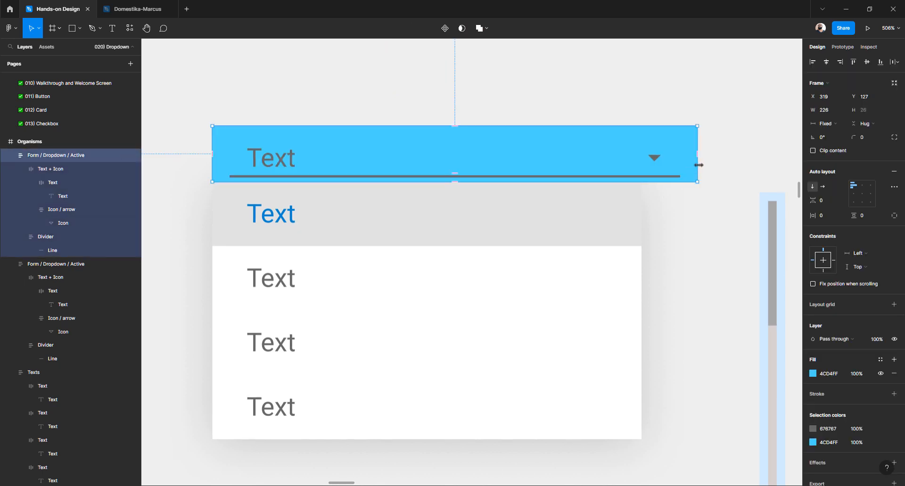
drag(699, 165, 641, 170)
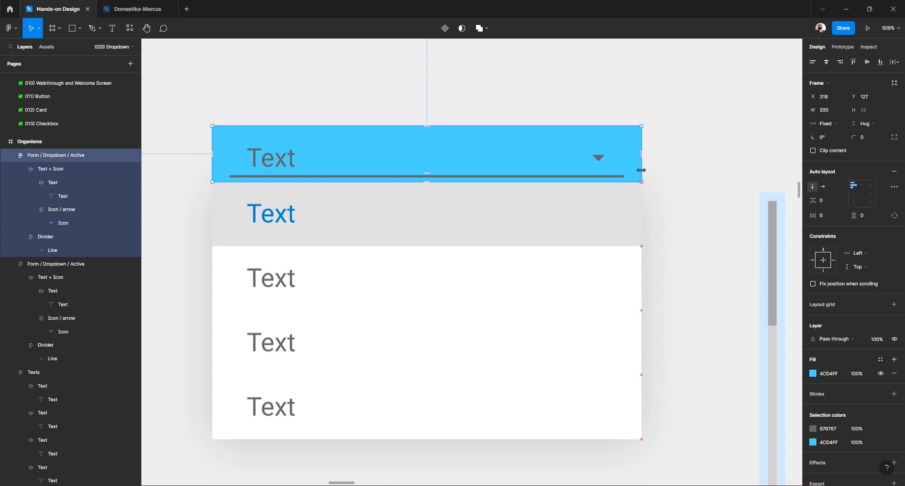
click(880, 374)
Try narrowing the text list to 151 to test how its rows resize
click(691, 208)
click(549, 253)
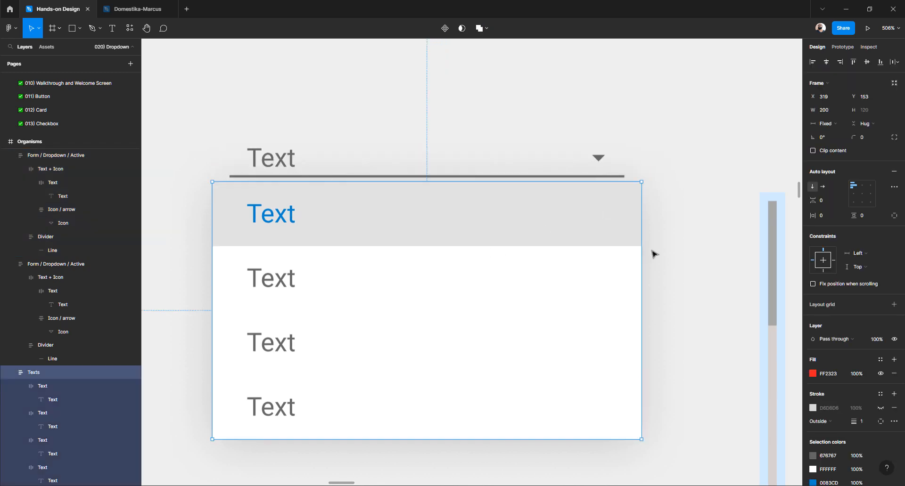
drag(641, 253, 537, 253)
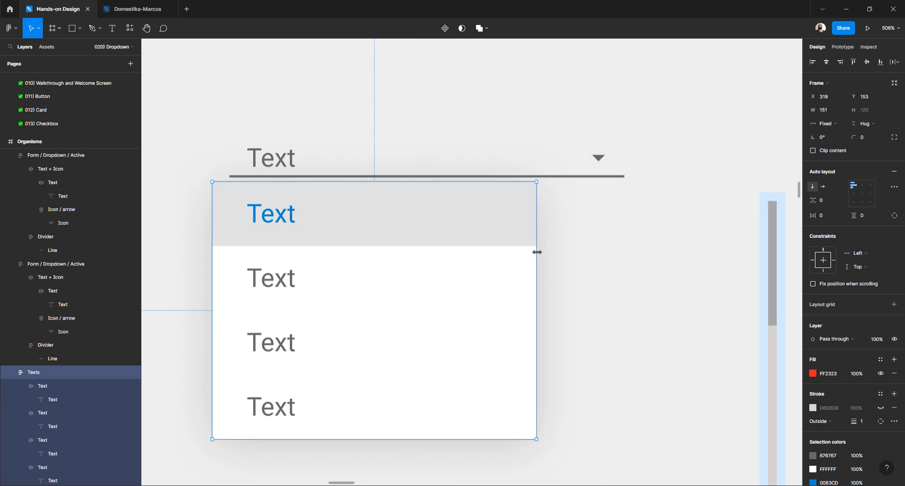
key(ctrl+z)
click(715, 160)
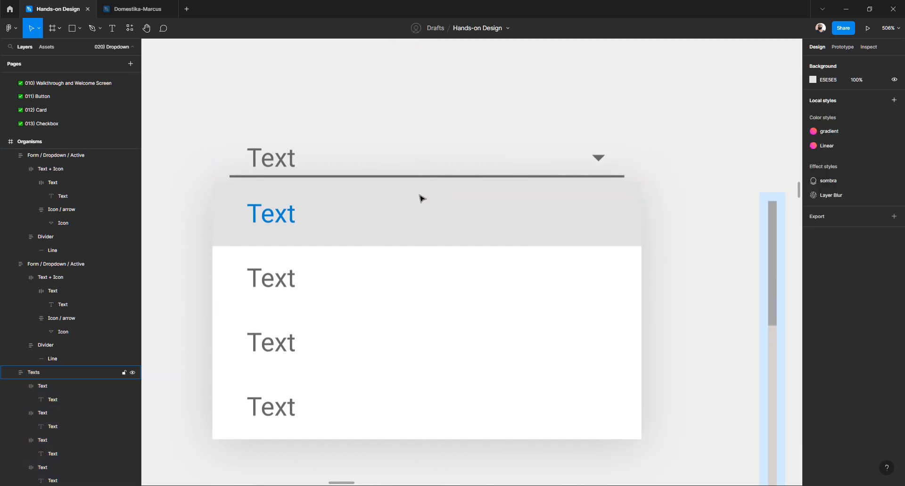
Flip the Icon / arrow vertically in the dropdown field above the text list so it points up
scroll(420, 193, down, 1)
scroll(417, 183, down, 1)
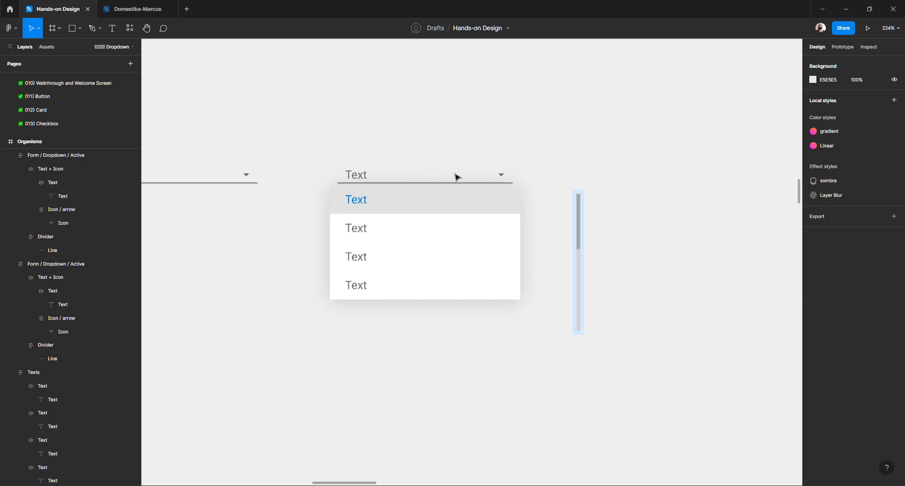
scroll(505, 179, up, 3)
click(542, 171)
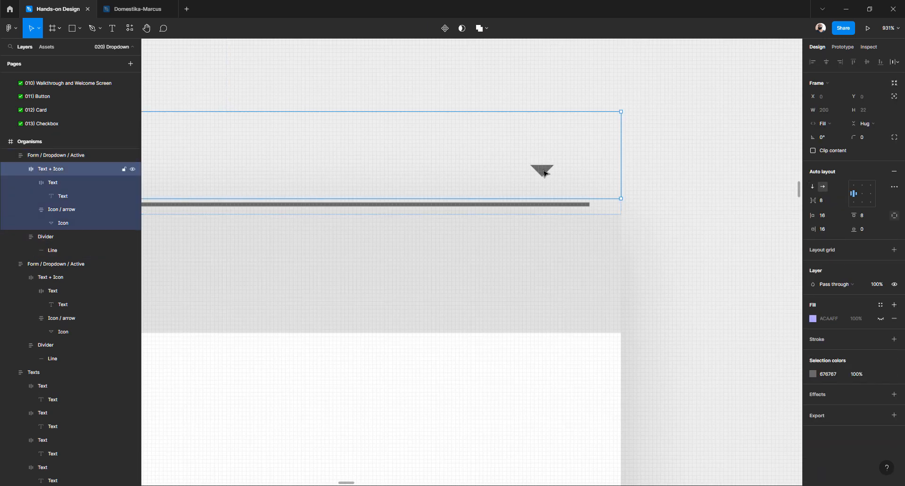
double_click(544, 173)
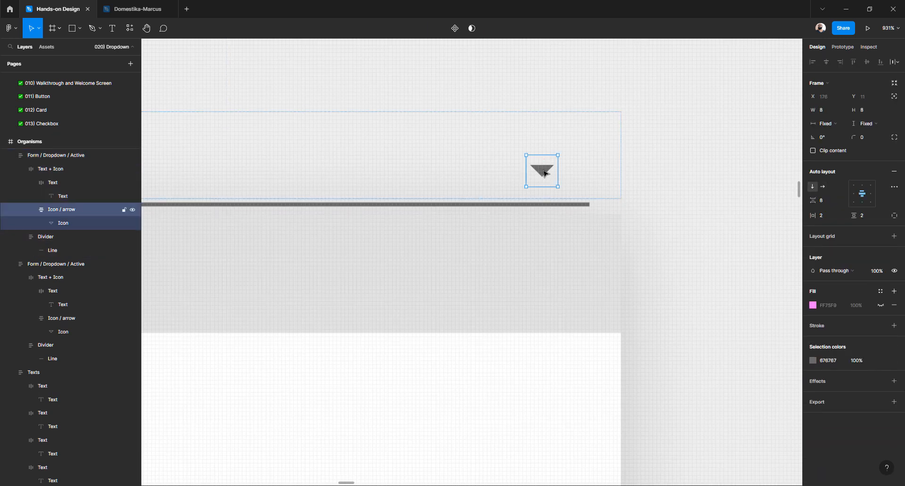
click(637, 172)
double_click(546, 172)
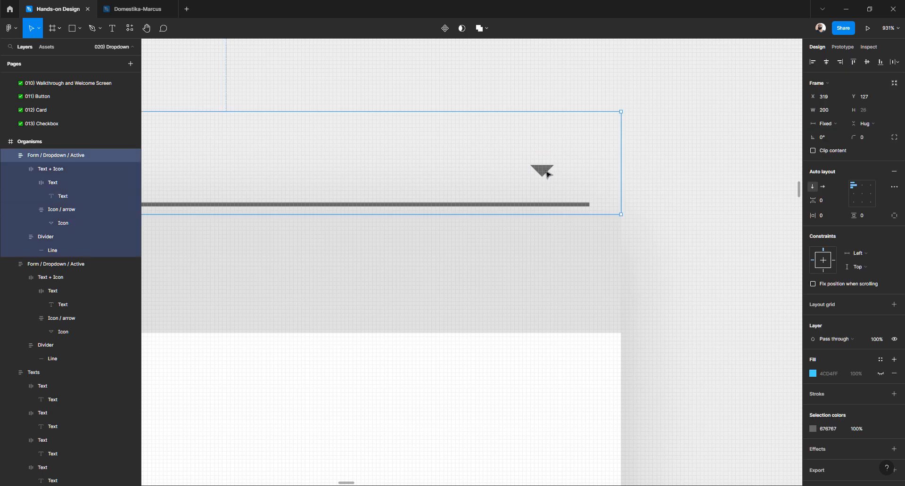
click(66, 211)
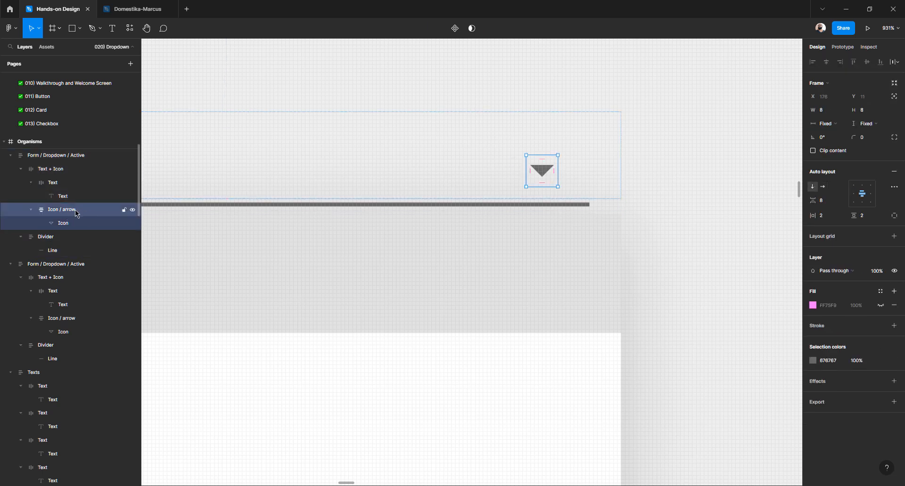
key(shift+v)
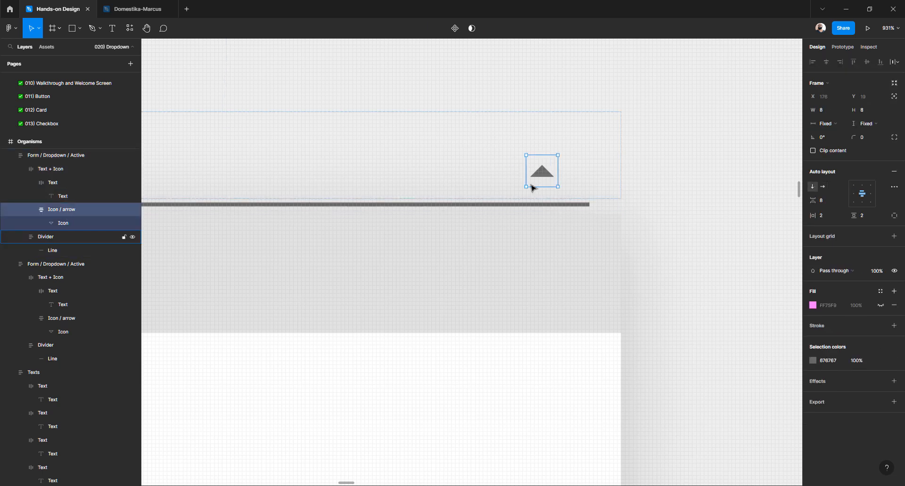
click(671, 178)
Change the stroke of the divider line above the text list to the blue document color
scroll(547, 179, down, 3)
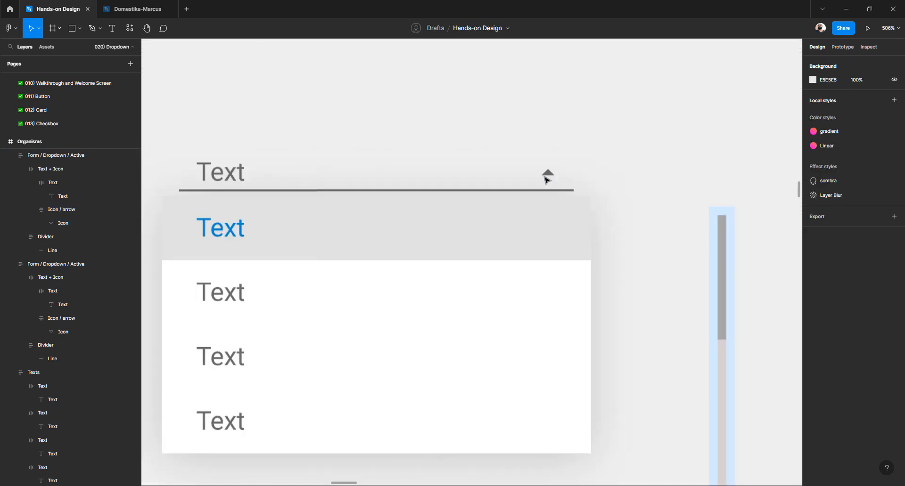
ctrl+click(430, 192)
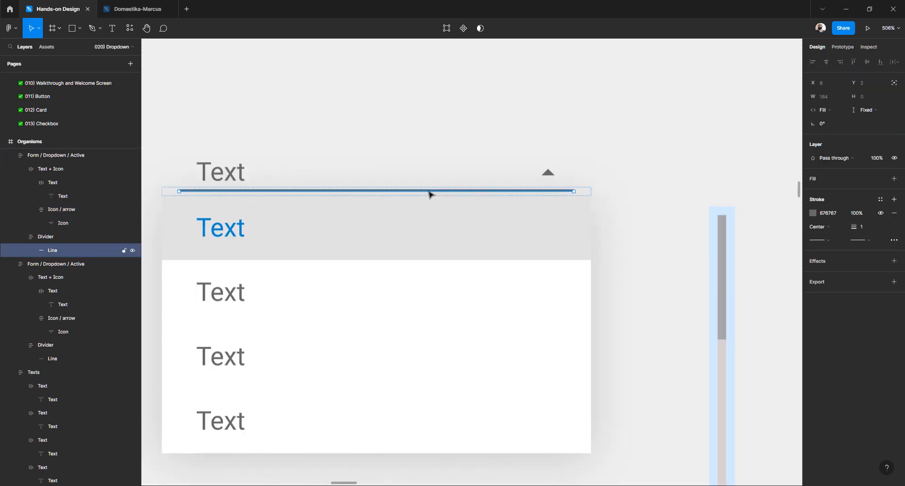
click(818, 215)
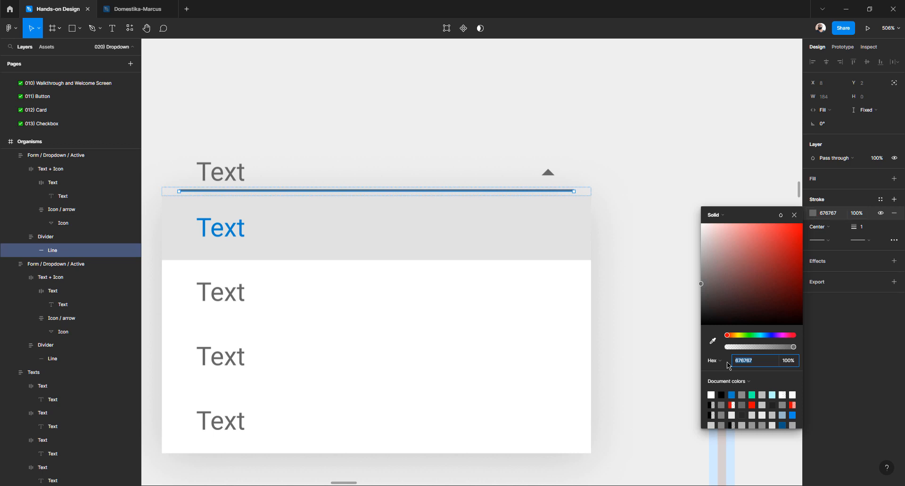
click(731, 395)
click(647, 175)
Recolor the underline of the closed reference dropdown under the ORGANISMS heading with the gray 676767 sampled from its arrow
scroll(497, 220, down, 3)
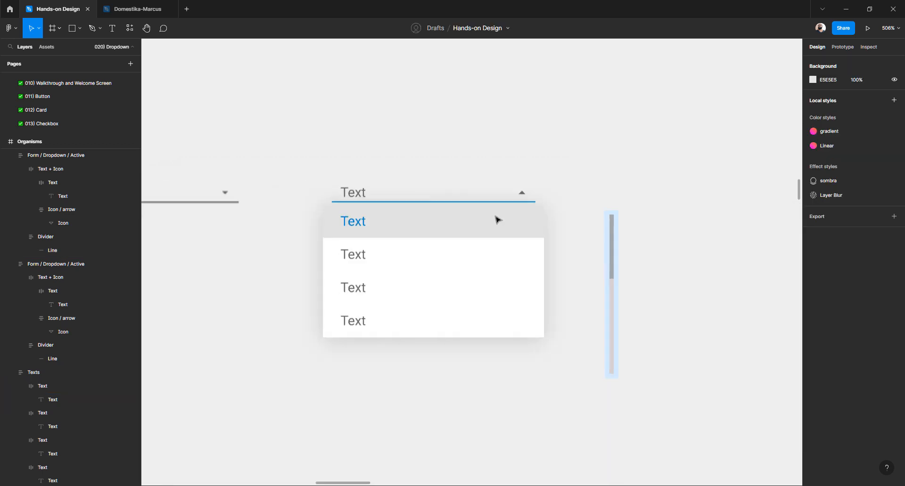
scroll(497, 220, down, 5)
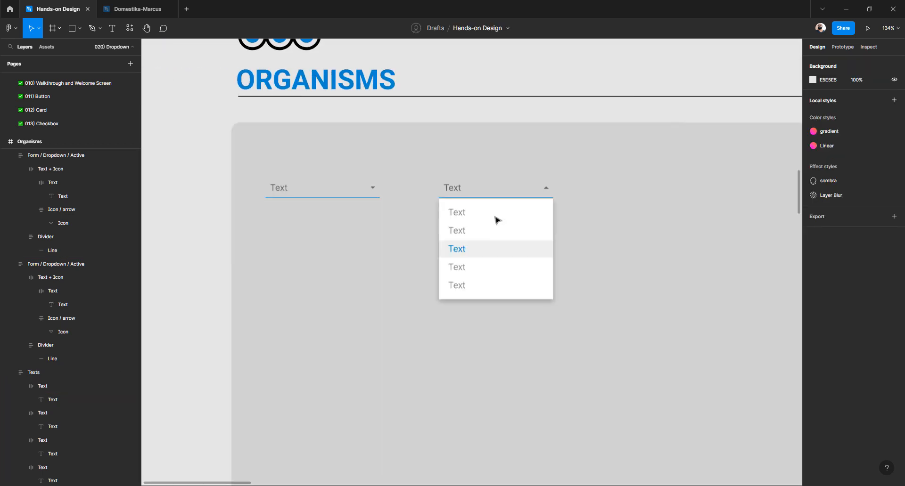
scroll(335, 196, up, 3)
click(336, 193)
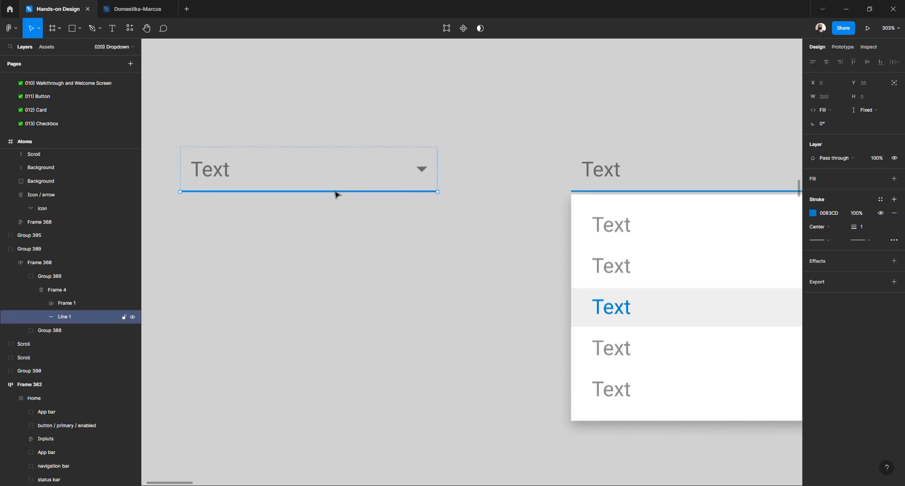
key(i)
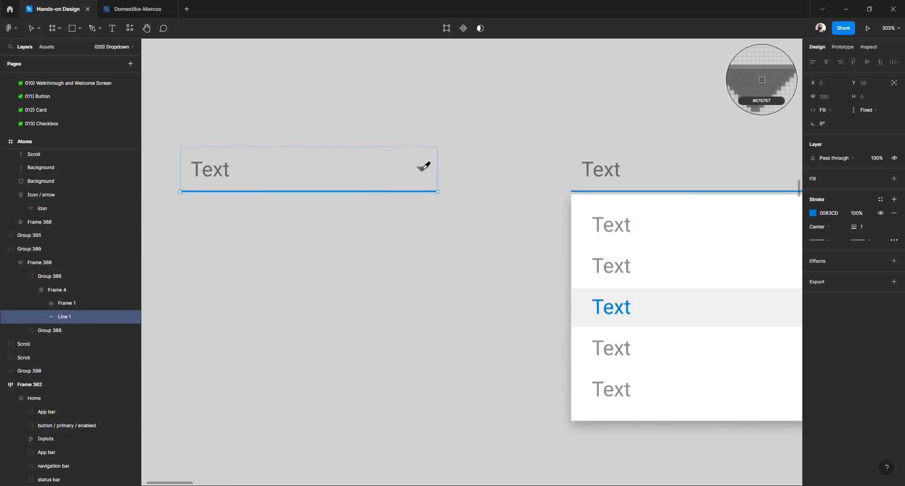
click(422, 169)
click(435, 264)
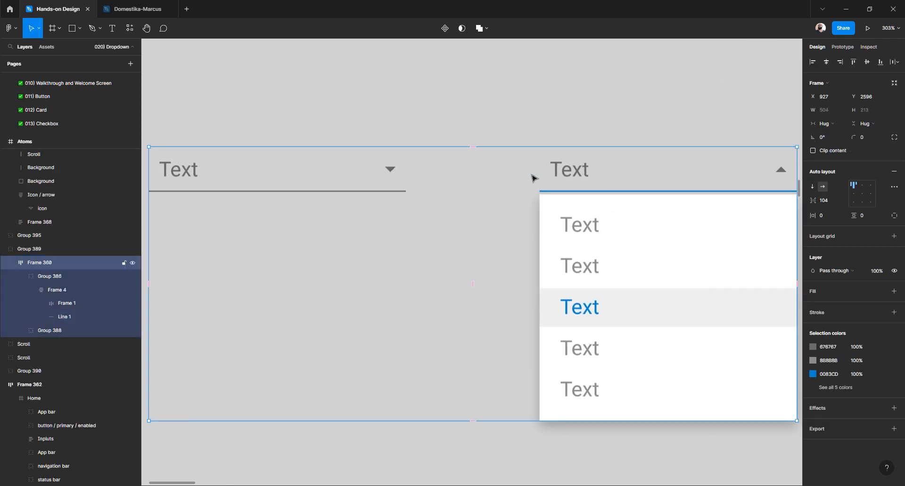
Move the highlighted row with blue text down two places to third position in the Organisms text list
scroll(532, 177, right, 2)
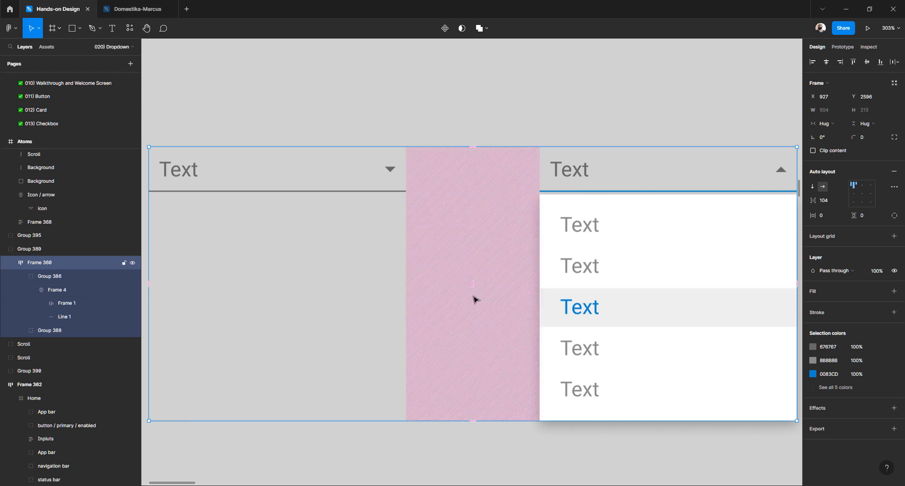
scroll(473, 299, down, 3)
scroll(471, 299, right, 5)
scroll(470, 297, right, 8)
scroll(470, 297, left, 9)
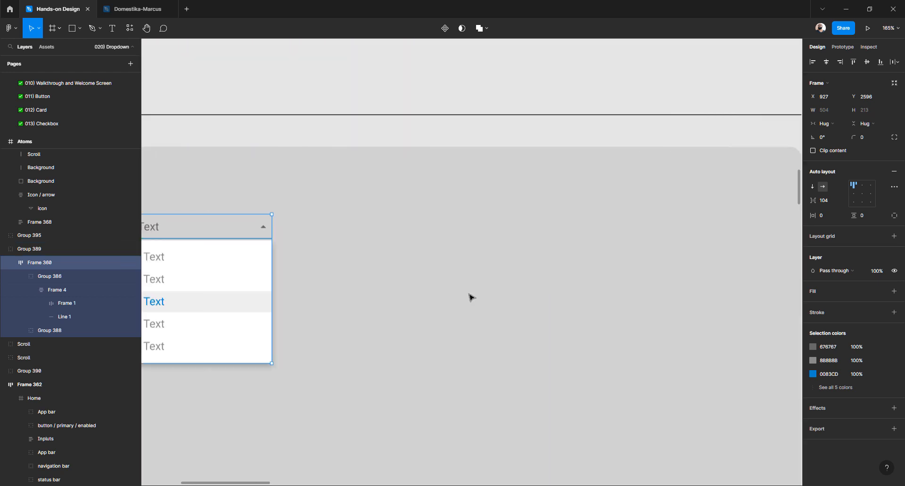
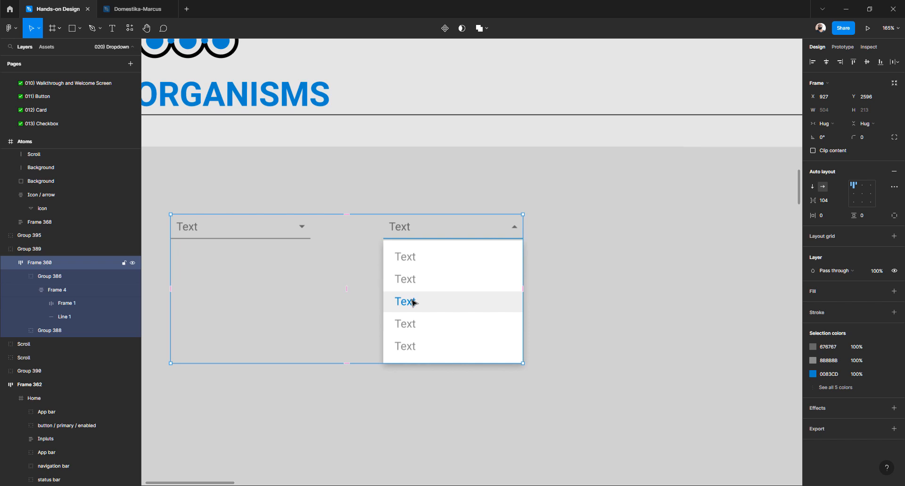
scroll(413, 302, down, 5)
scroll(414, 303, right, 10)
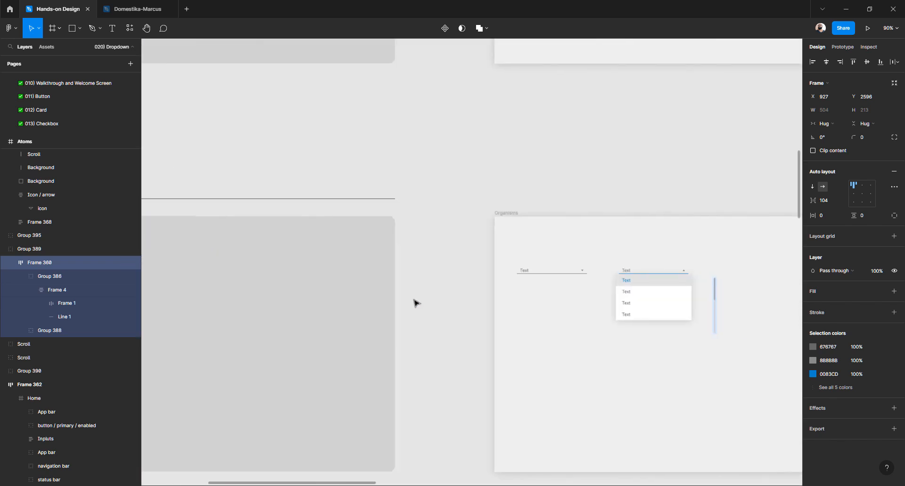
scroll(418, 302, up, 6)
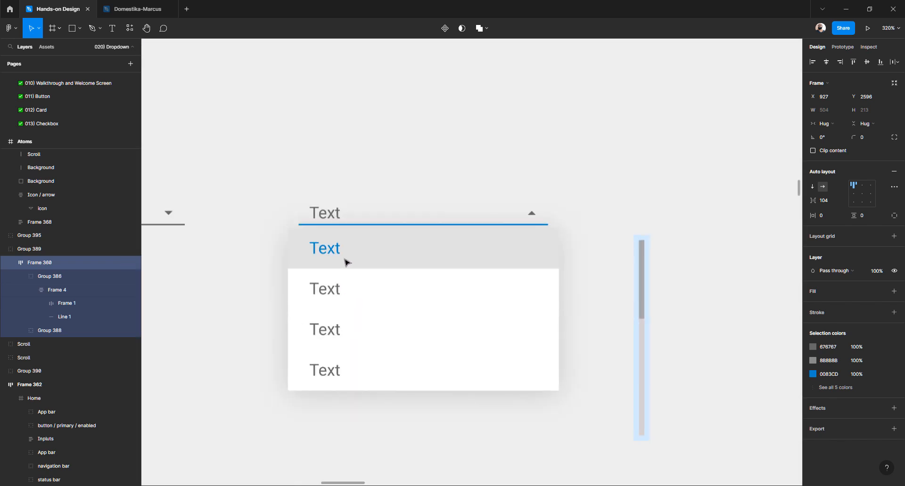
ctrl+click(347, 263)
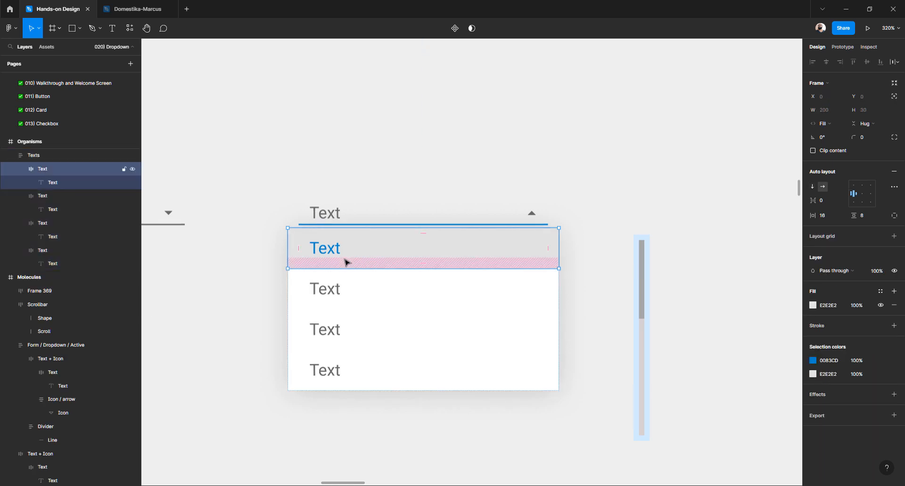
key(Down)
key(Down)
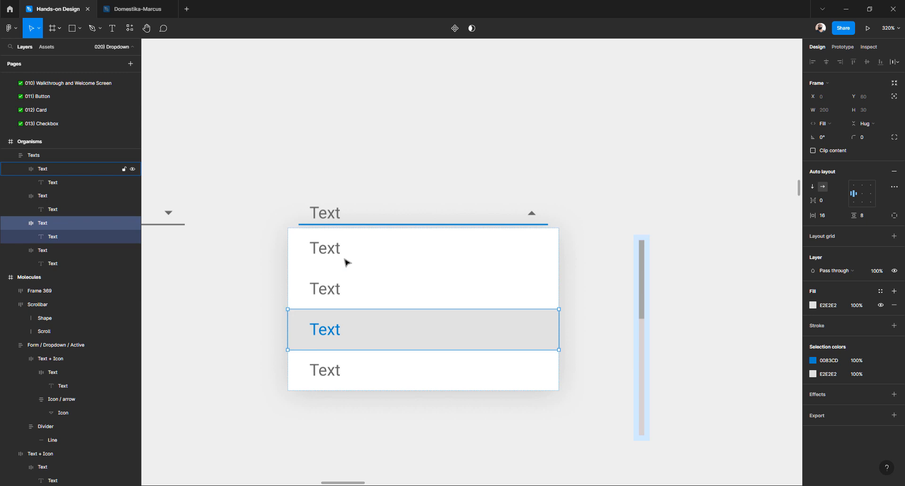
Duplicate the last Text row in the Organisms text list to add a fifth row
click(359, 371)
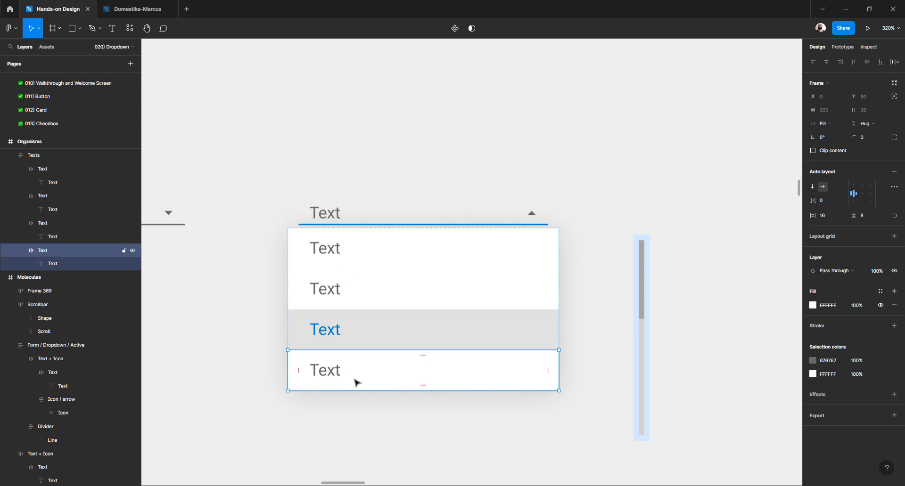
key(ctrl+d)
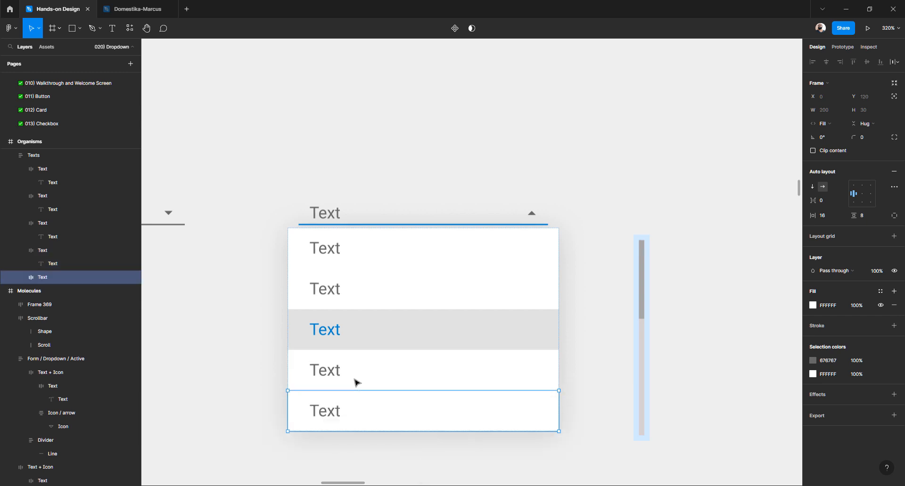
scroll(567, 292, down, 3)
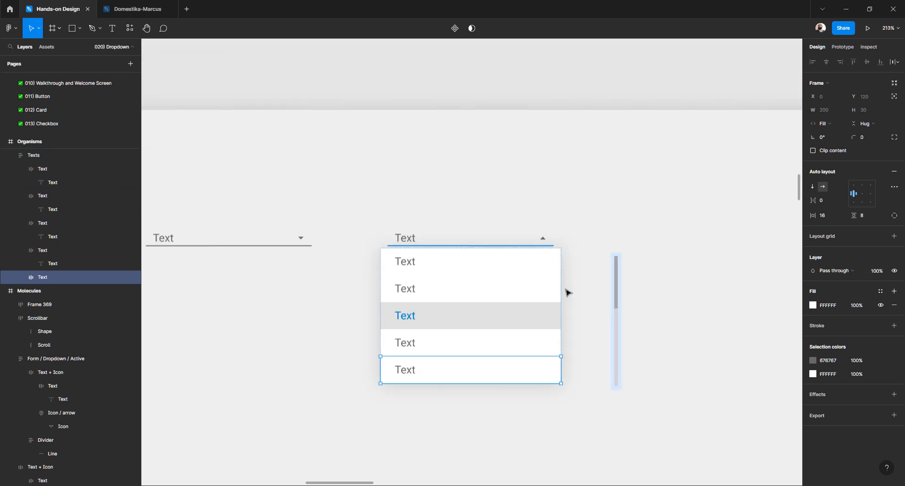
key(Escape)
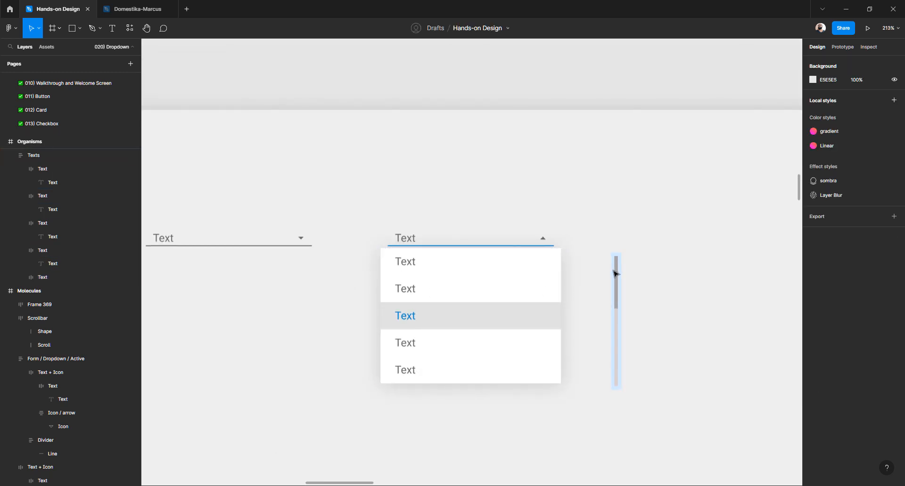
Try placing the Scrollbar inside the Texts auto layout list, between its rows
scroll(555, 296, up, 3)
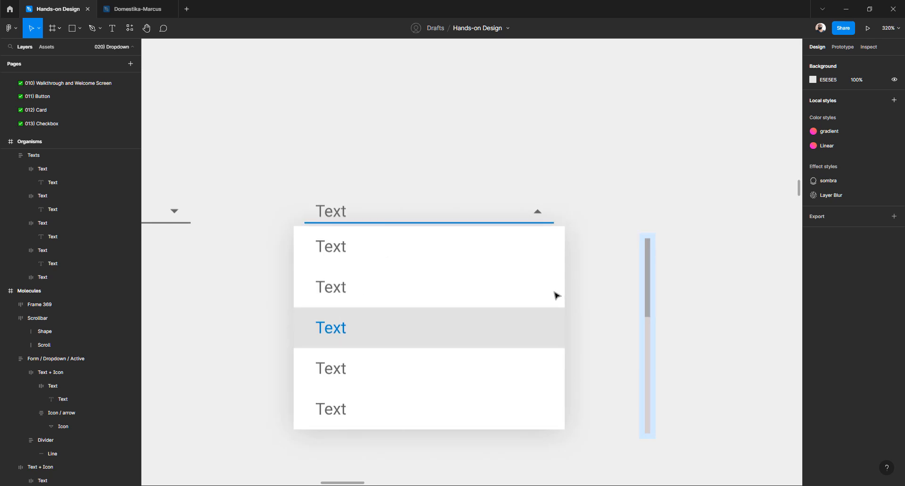
click(649, 311)
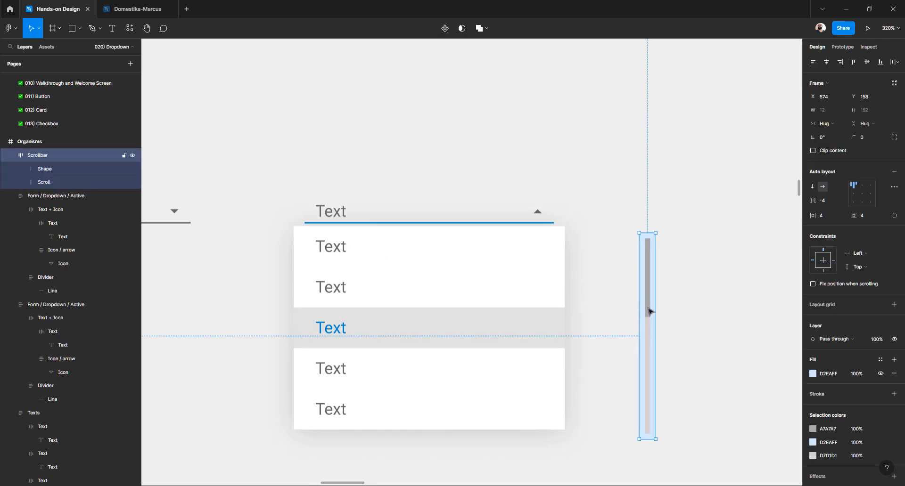
drag(649, 296, 499, 420)
scroll(598, 300, down, 4)
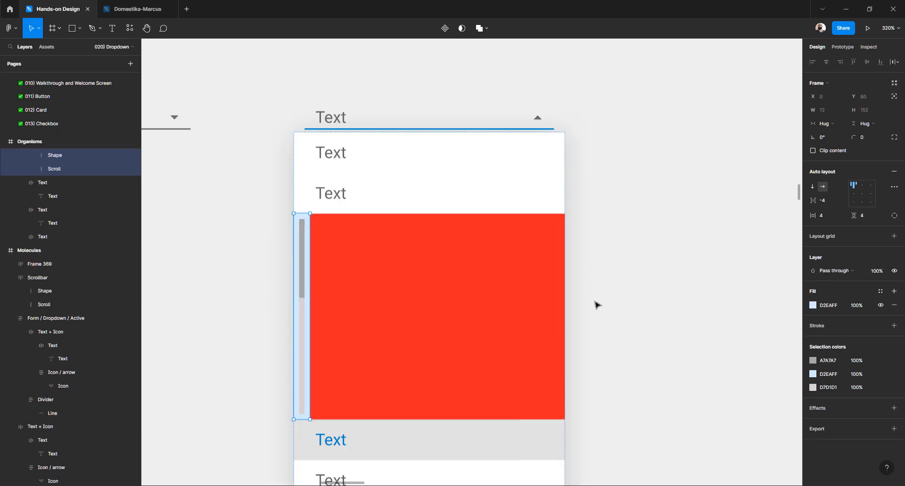
click(272, 309)
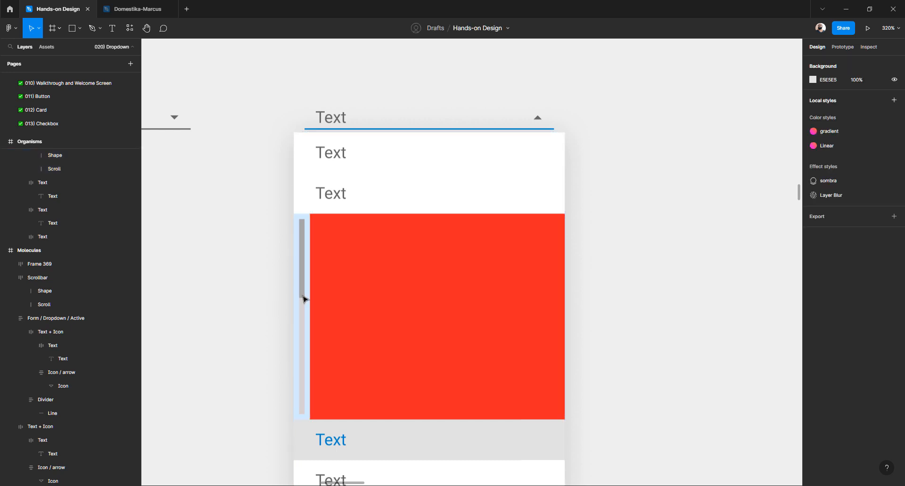
click(304, 299)
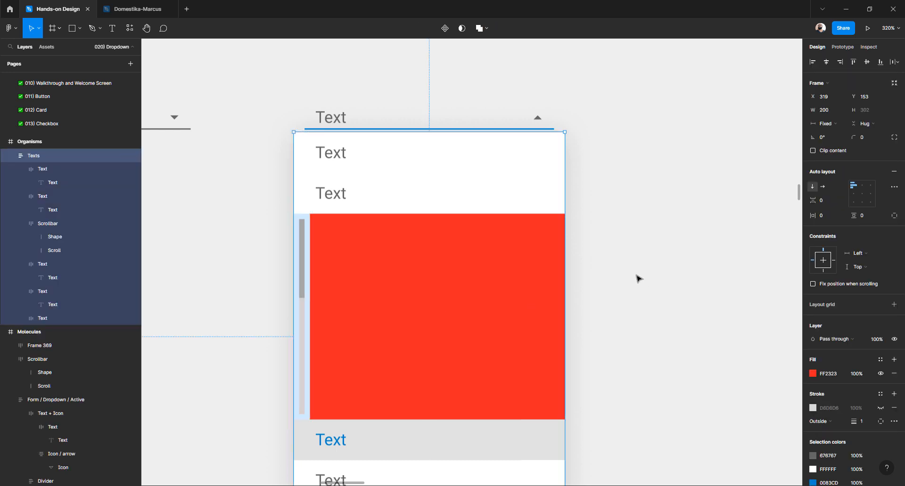
click(638, 276)
Move the Scrollbar up two places to become the first item in the Texts list
scroll(495, 254, down, 3)
double_click(304, 234)
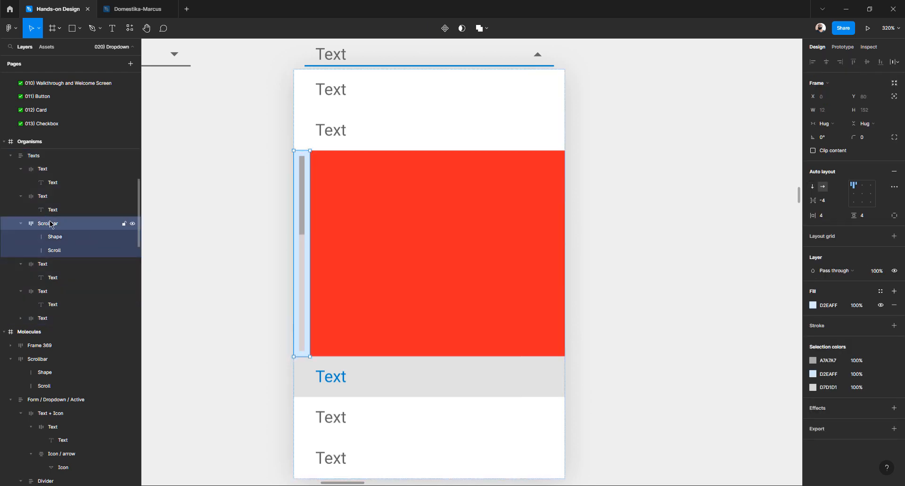
key(Up)
key(Up)
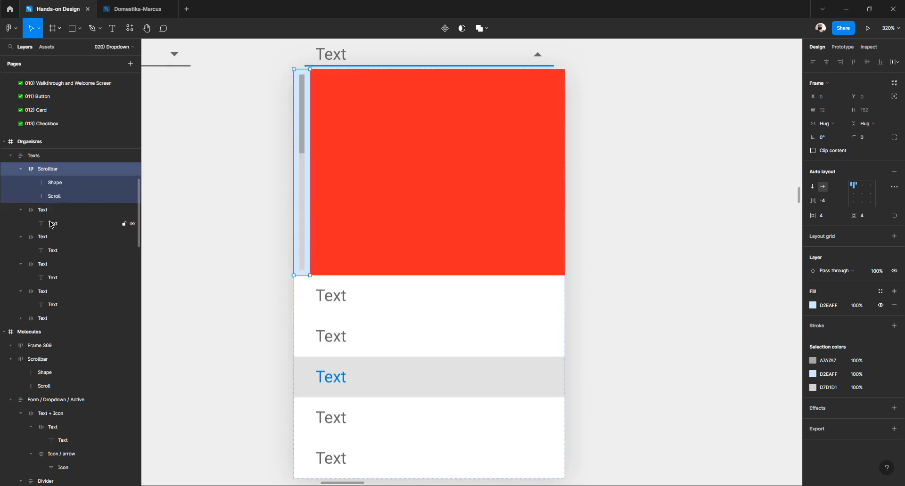
click(636, 238)
scroll(436, 236, down, 3)
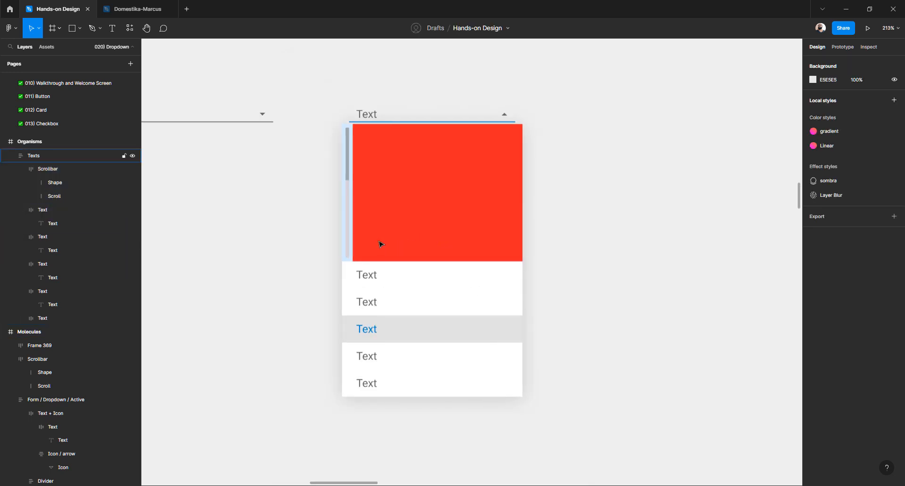
Take the Scrollbar out of the Texts list and place it on the empty area to the list's right
click(351, 221)
double_click(352, 221)
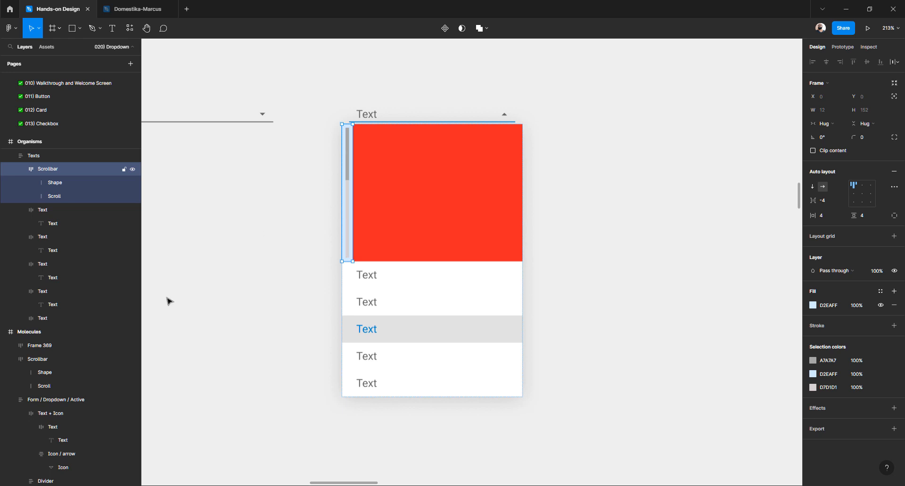
click(412, 298)
click(398, 283)
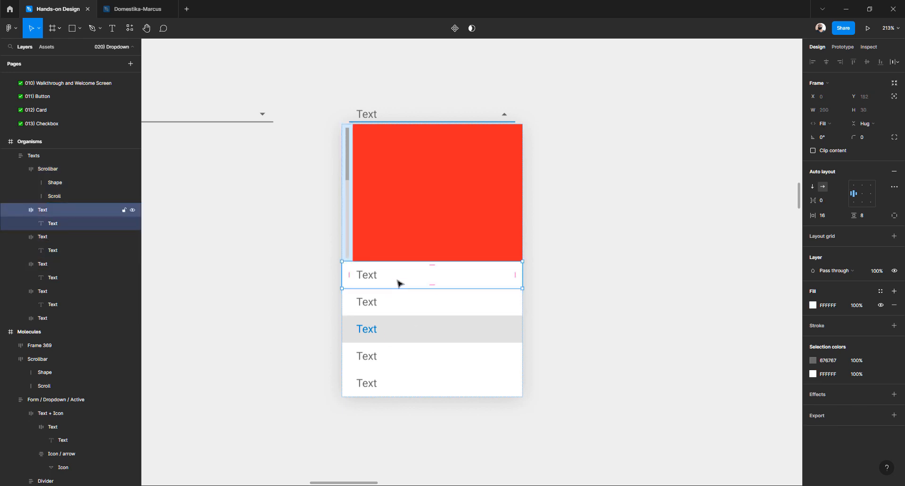
click(285, 271)
double_click(349, 225)
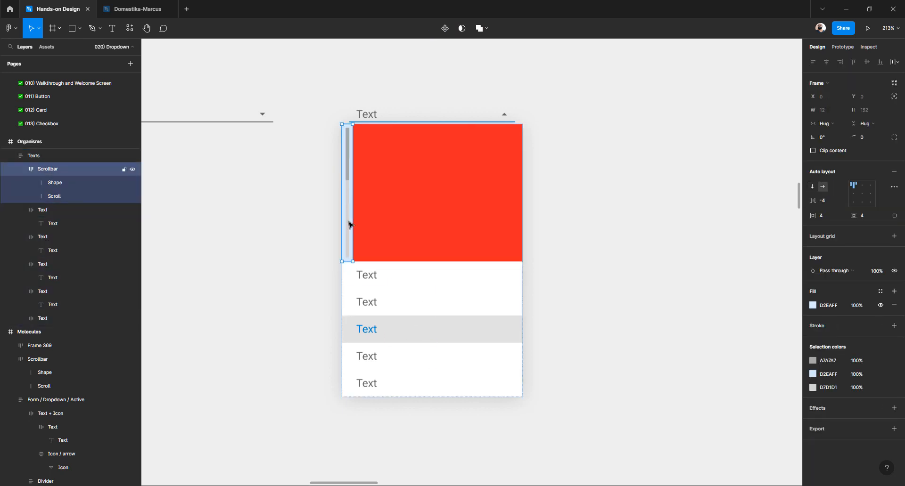
drag(348, 222, 588, 256)
click(570, 259)
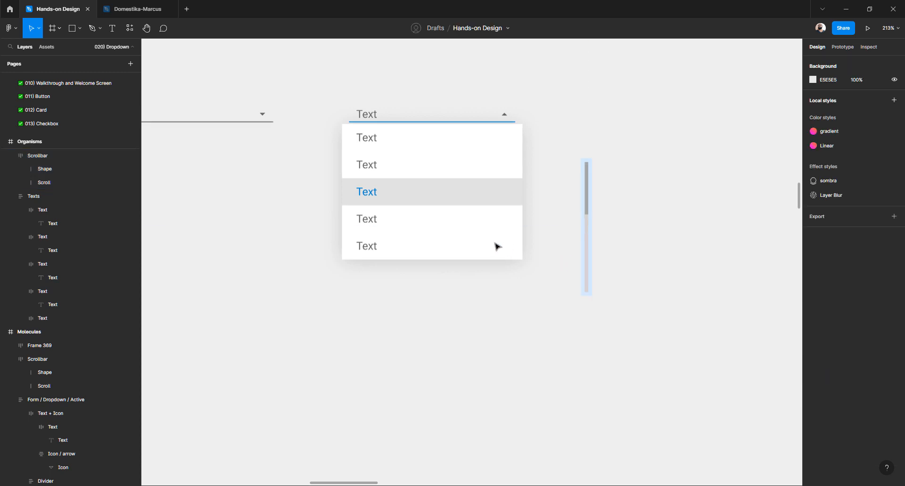
Cut the Scrollbar beside the text list and paste it back into the Organisms frame outside the Texts list
click(494, 225)
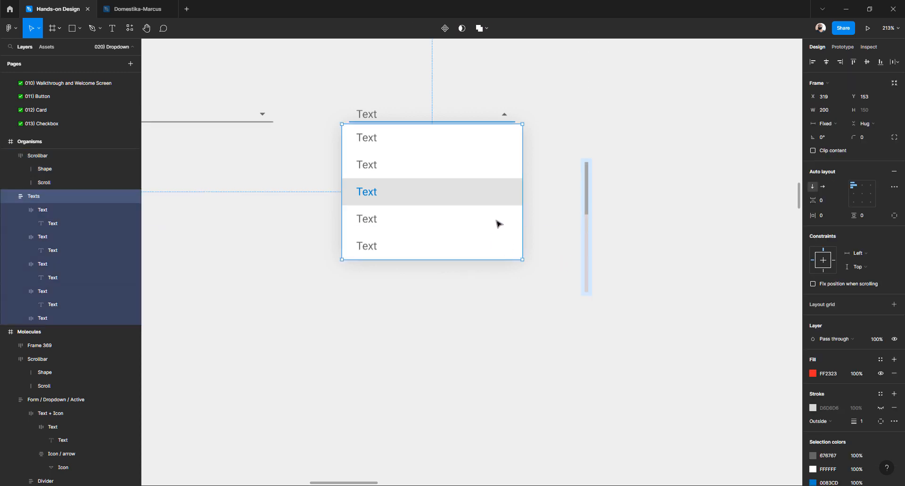
click(588, 212)
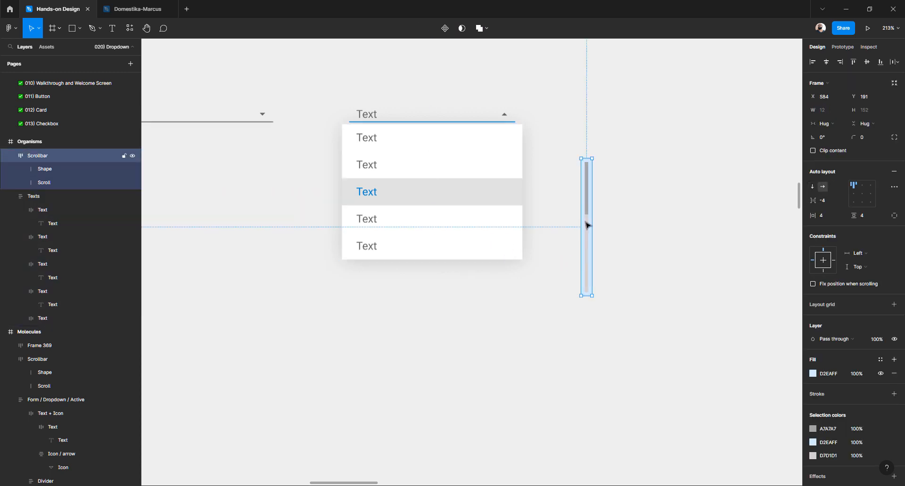
key(Delete)
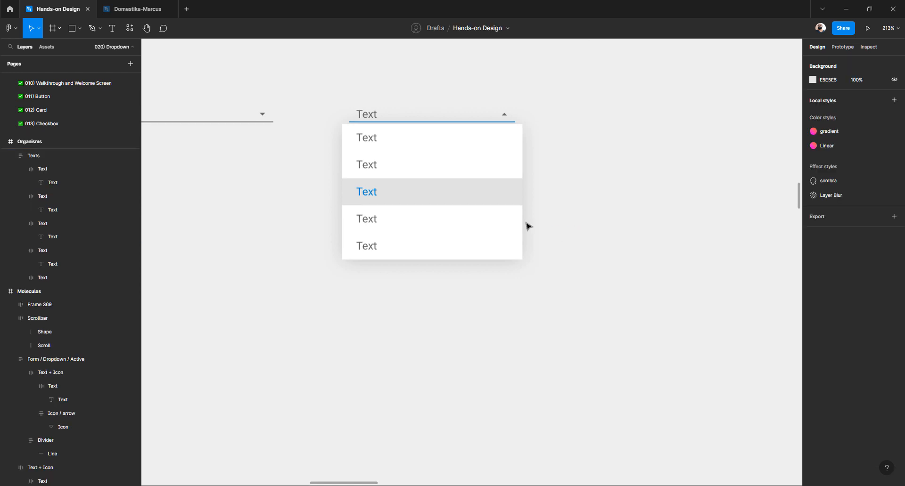
click(432, 203)
scroll(71, 189, up, 3)
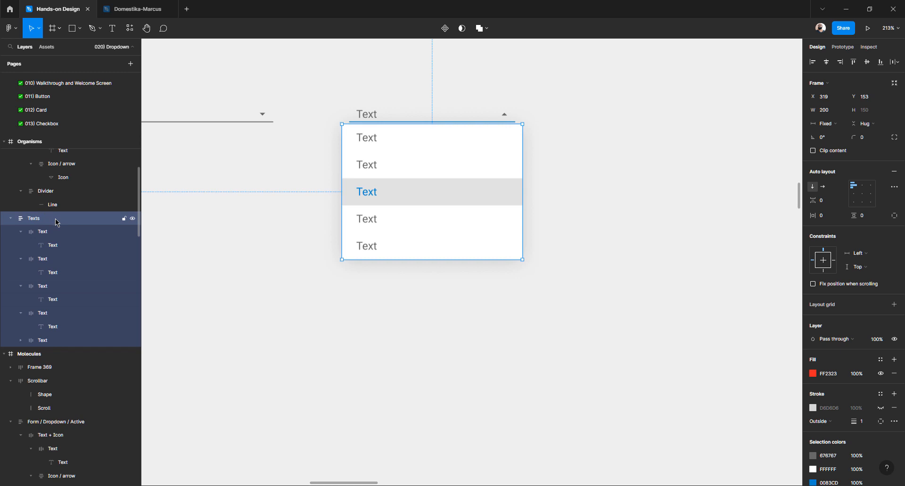
click(537, 188)
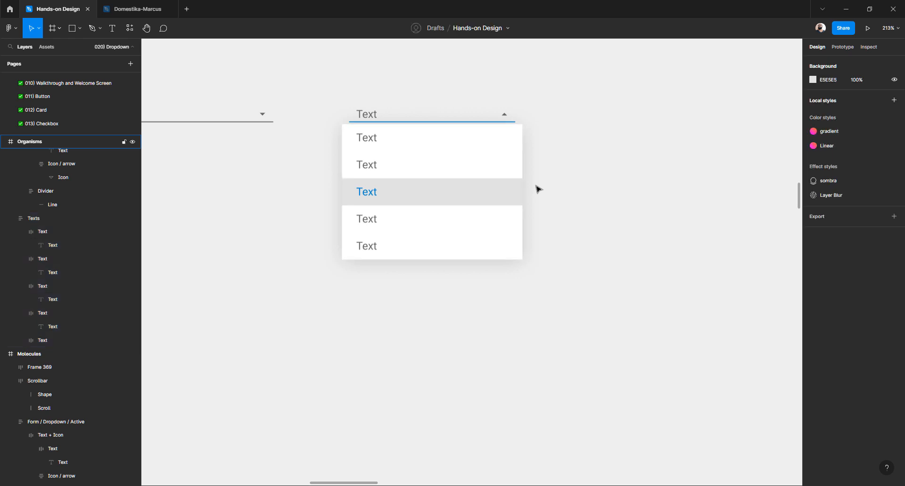
key(ctrl+v)
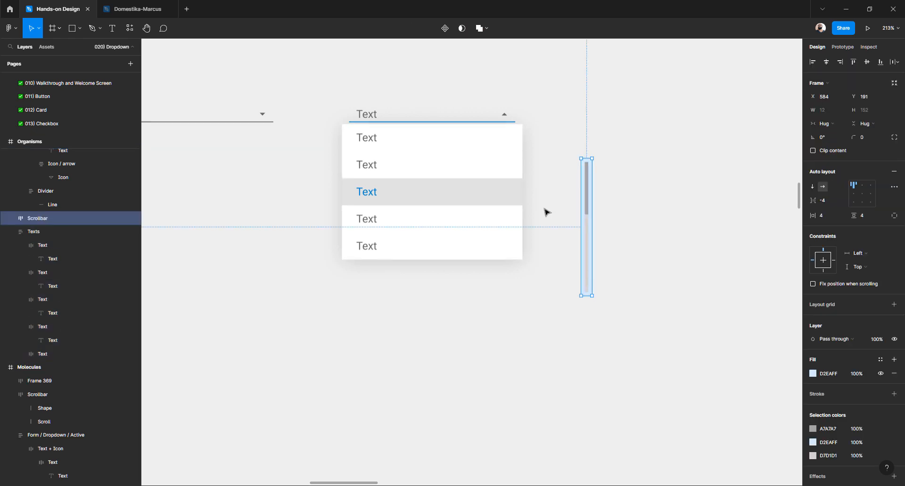
Position the Scrollbar flush against the right edge of the text list, aligned with its top
click(595, 220)
drag(581, 212, 532, 188)
click(545, 193)
scroll(523, 220, up, 1)
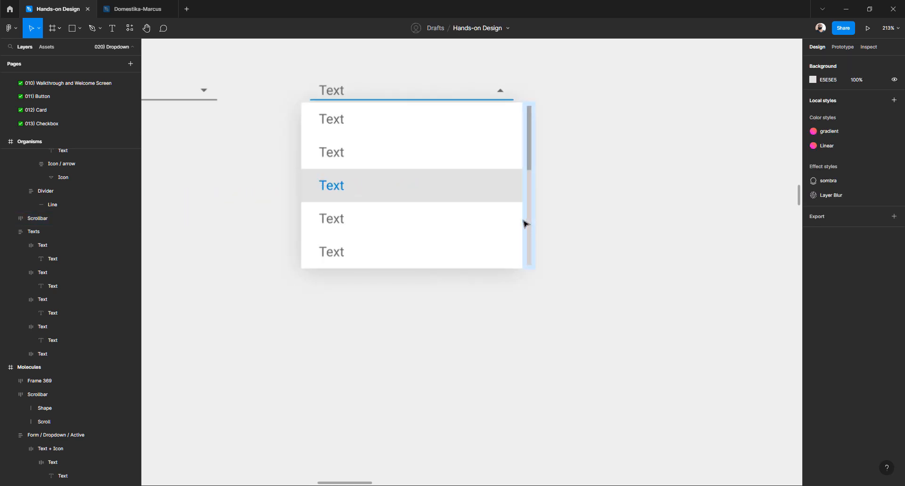
Wrap the Scrollbar and the Texts list together in a new auto layout frame
click(531, 206)
shift+click(481, 210)
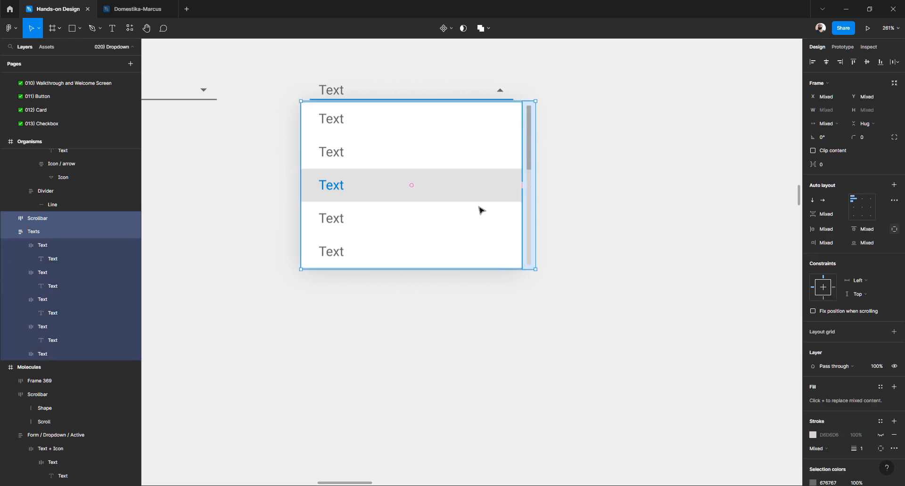
key(shift+a)
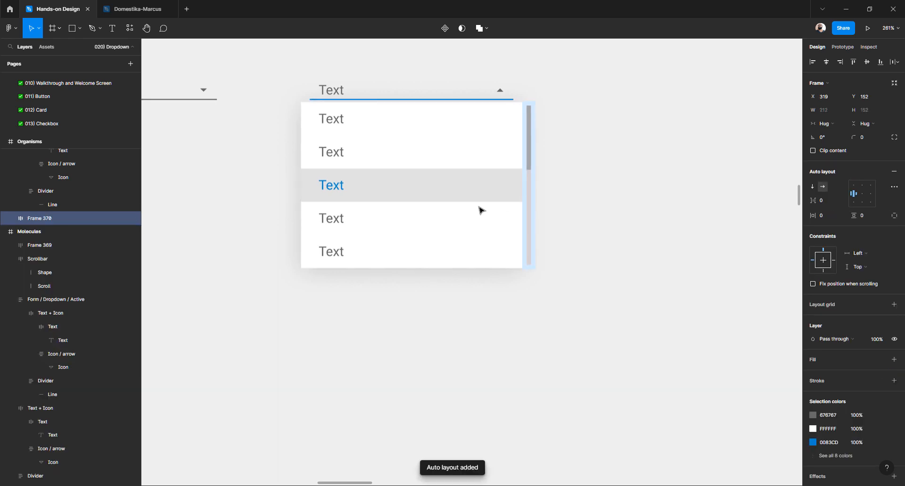
Widen the new frame containing the text list and scrollbar to 302 px
click(549, 199)
click(491, 202)
drag(537, 206, 635, 202)
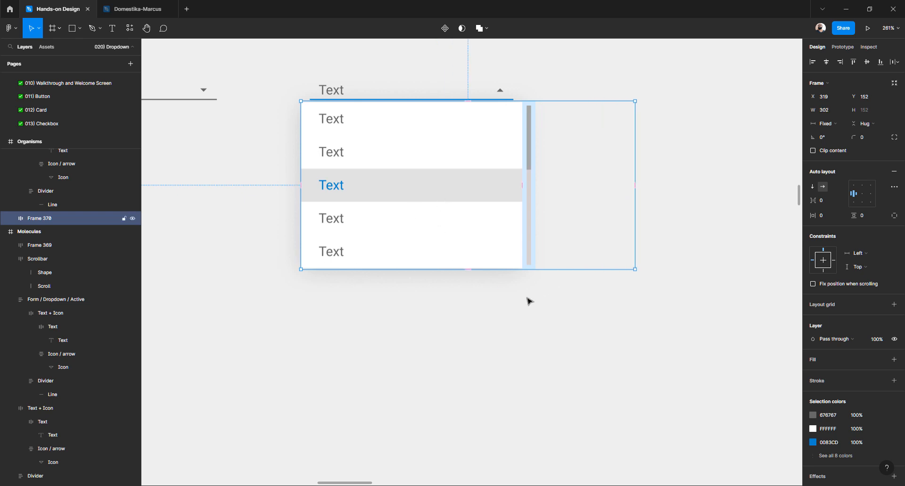
click(534, 311)
Add a green 4ED04C fill to the frame around the list and scrollbar
click(476, 228)
click(818, 362)
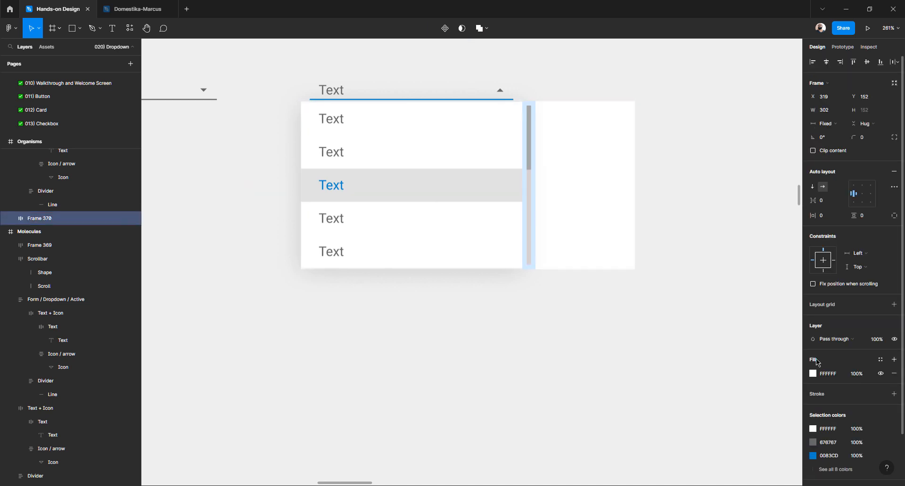
click(817, 374)
drag(782, 295, 787, 286)
click(750, 383)
click(765, 294)
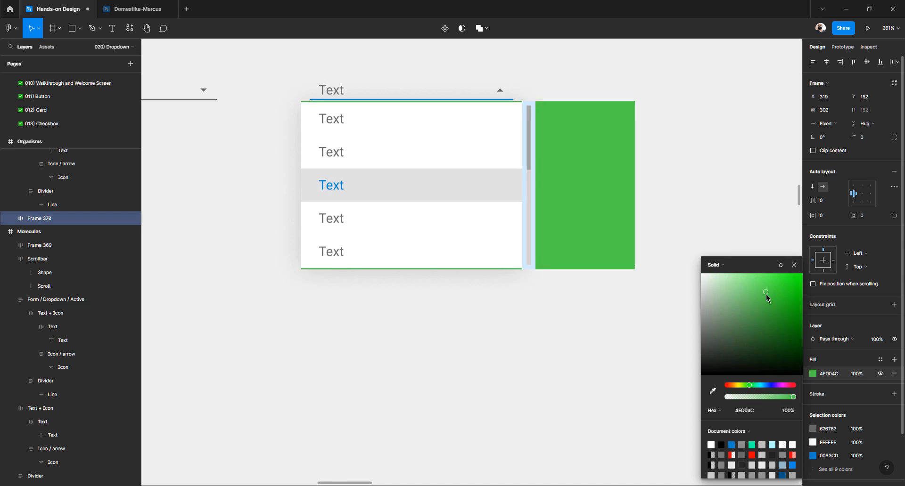
click(569, 351)
Set the Texts list's width to Fill container inside the green frame
scroll(566, 349, up, 2)
click(464, 258)
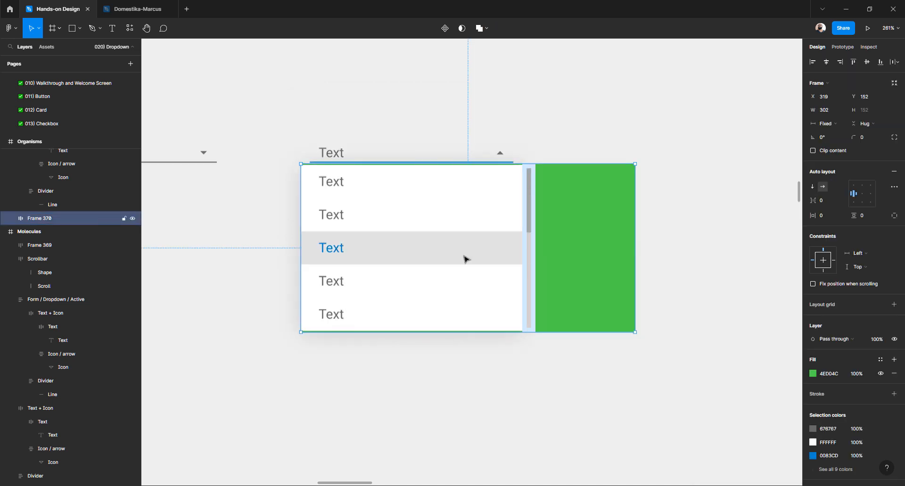
click(457, 267)
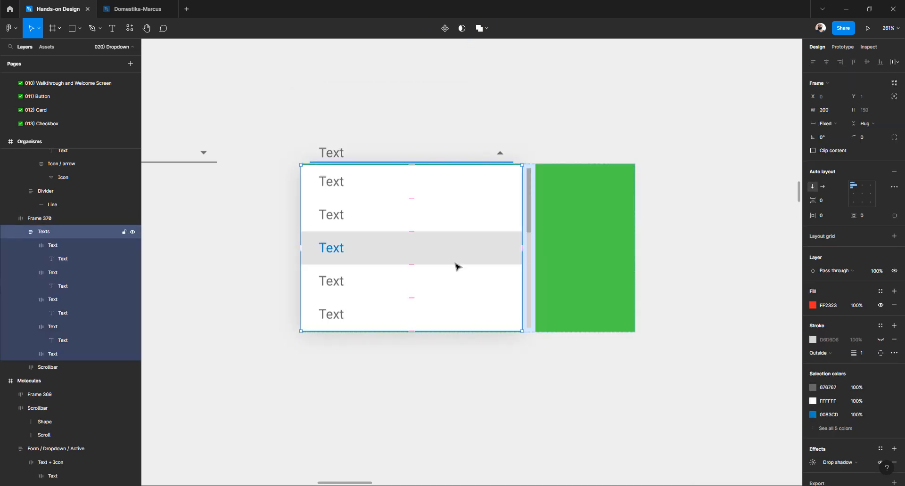
click(835, 128)
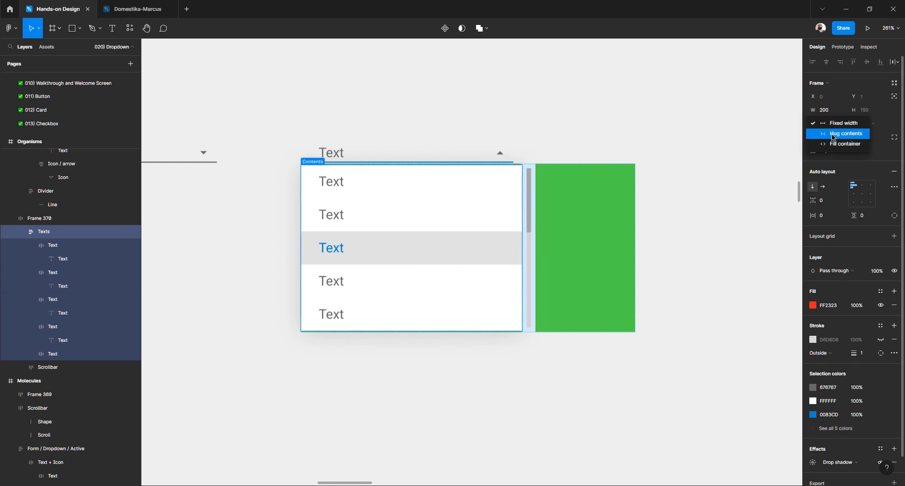
click(831, 145)
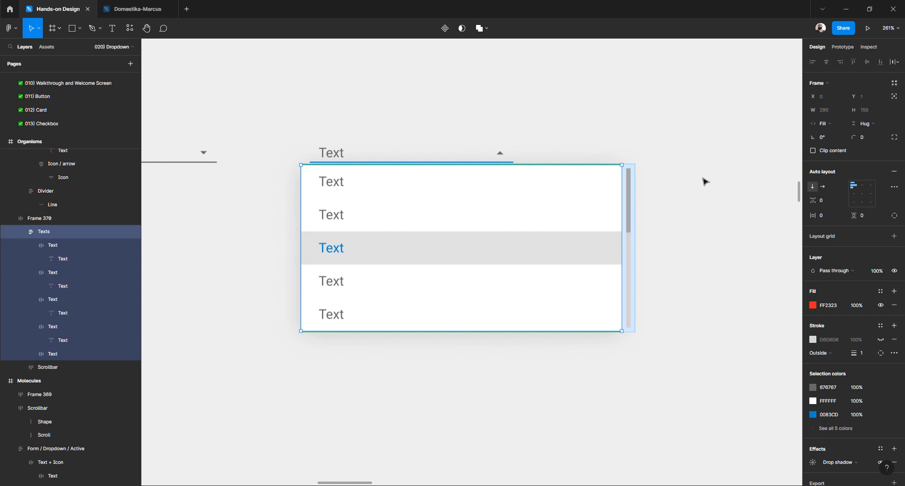
Set the width of the Scroll thumb inside the Scrollbar to Fill container
click(679, 189)
click(632, 208)
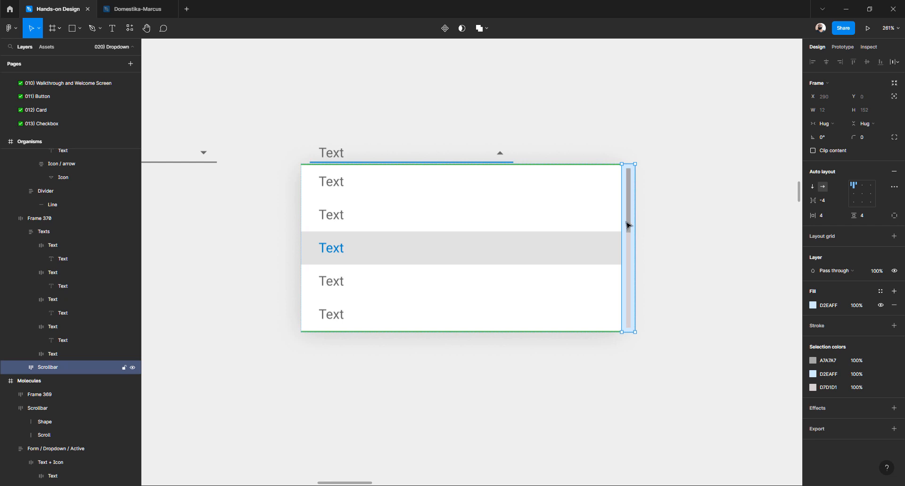
scroll(631, 225, up, 3)
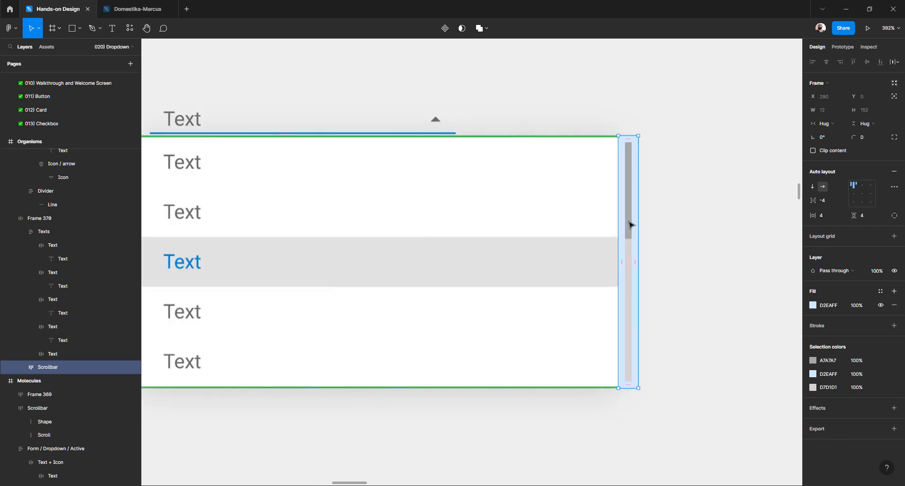
double_click(631, 224)
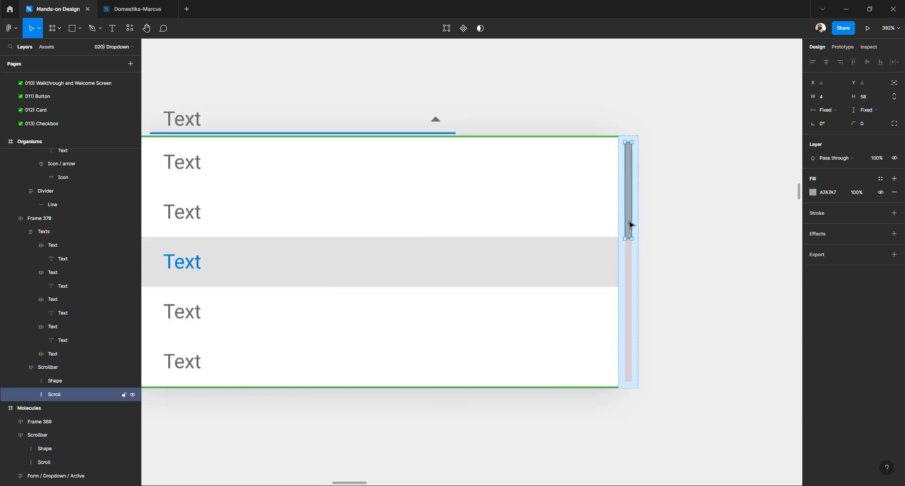
click(833, 114)
click(832, 120)
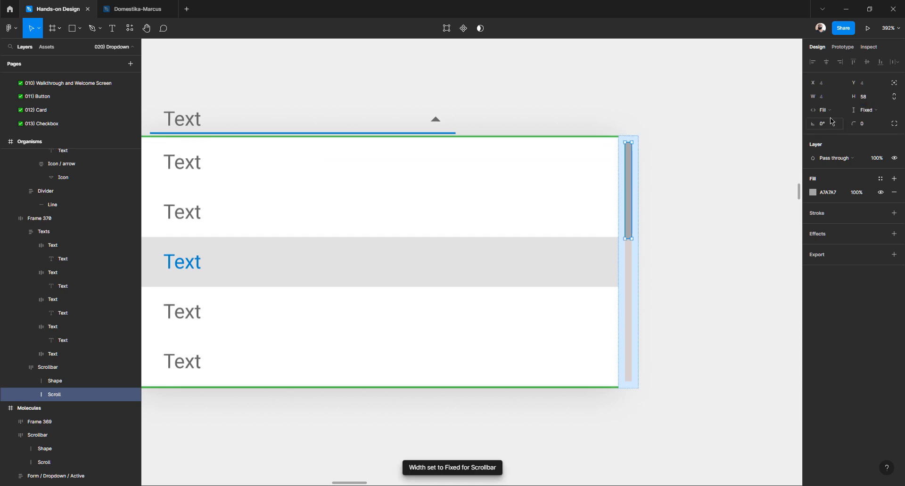
Try setting the Scroll thumb's height to Fill container and undo it
click(869, 110)
click(866, 121)
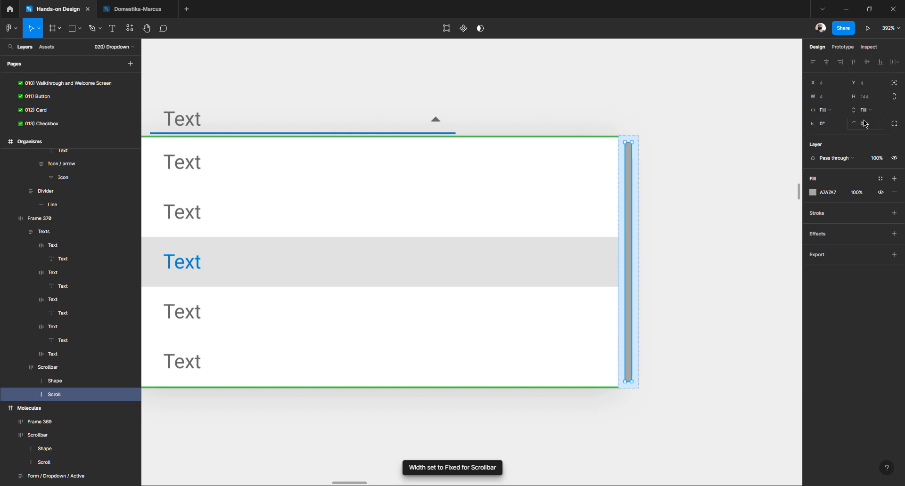
key(ctrl+z)
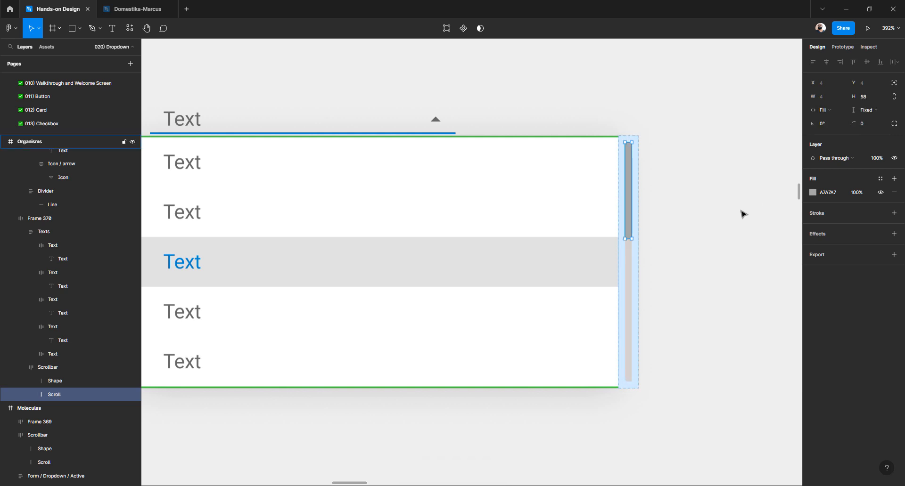
Try setting the height of the Scrollbar's Shape track to Fill container twice, undoing it each time
click(632, 359)
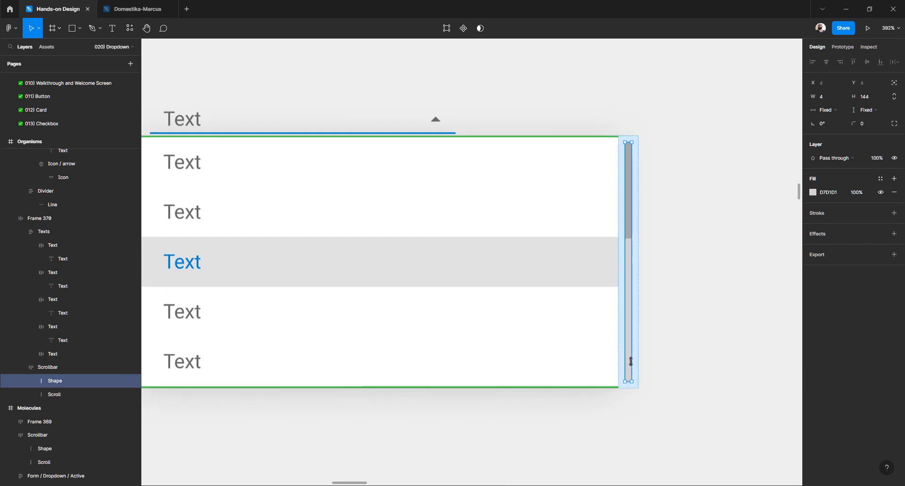
click(667, 257)
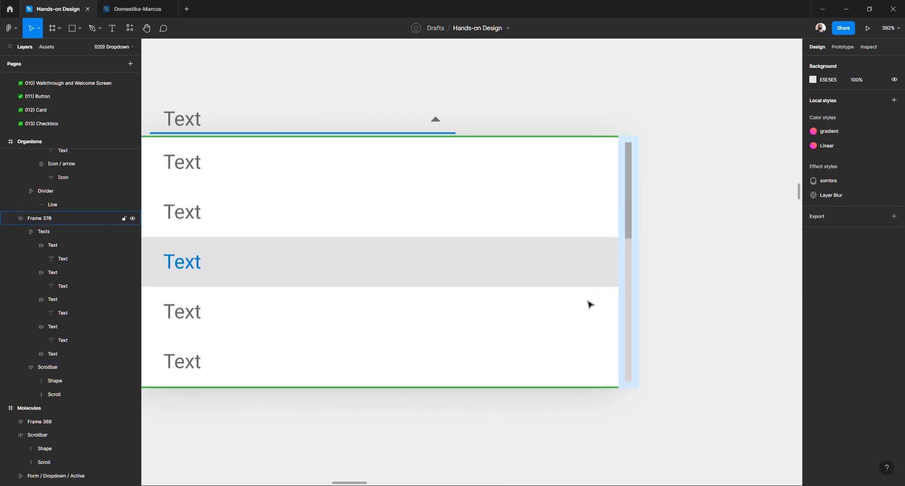
click(630, 368)
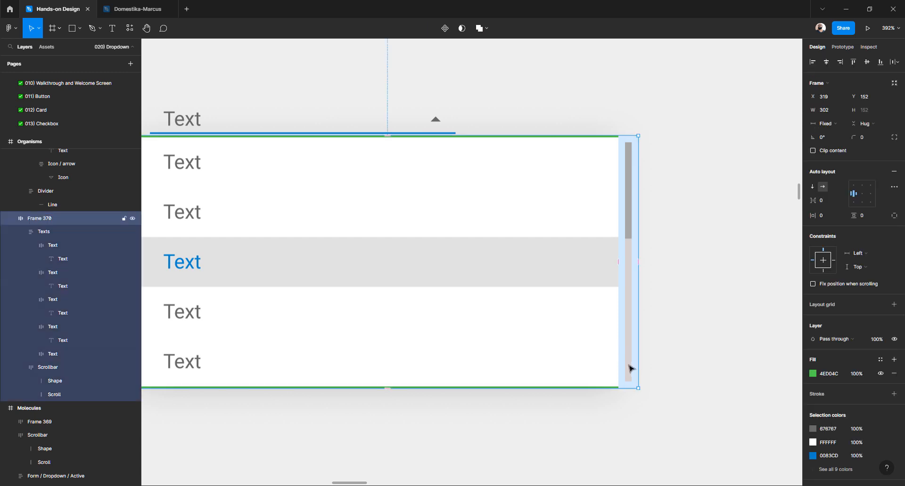
click(631, 368)
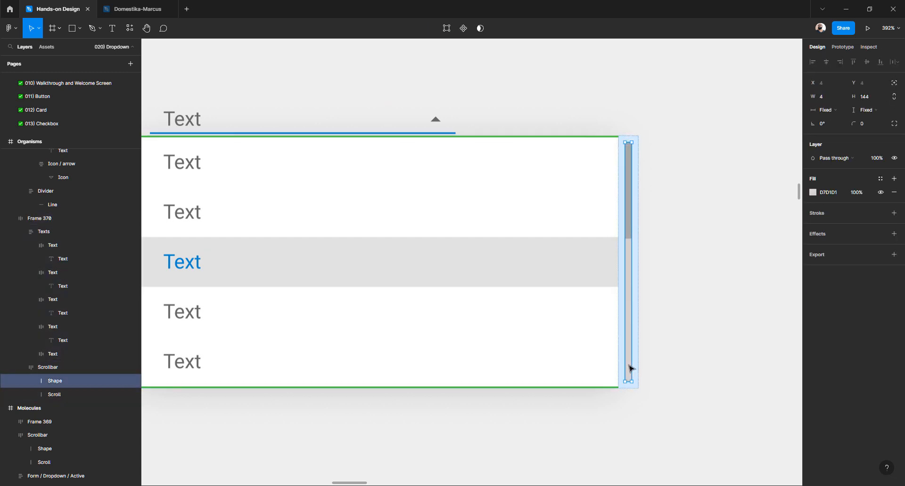
click(871, 113)
click(860, 120)
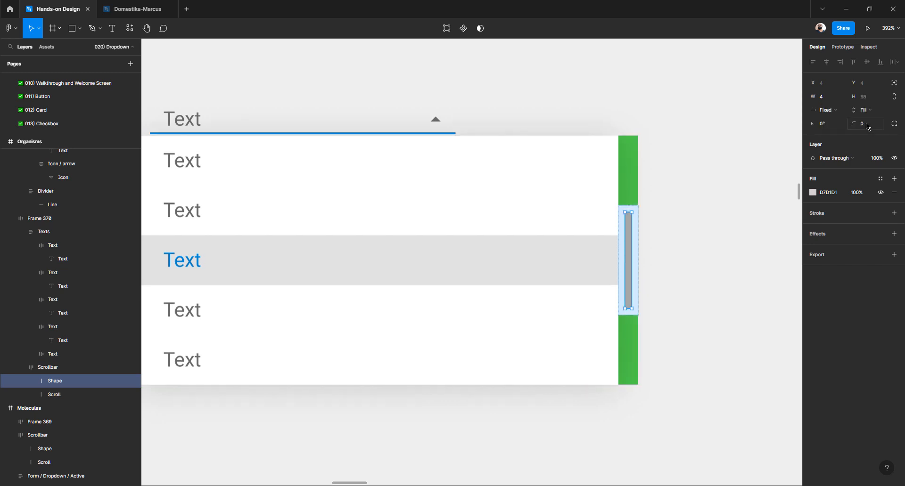
key(ctrl+z)
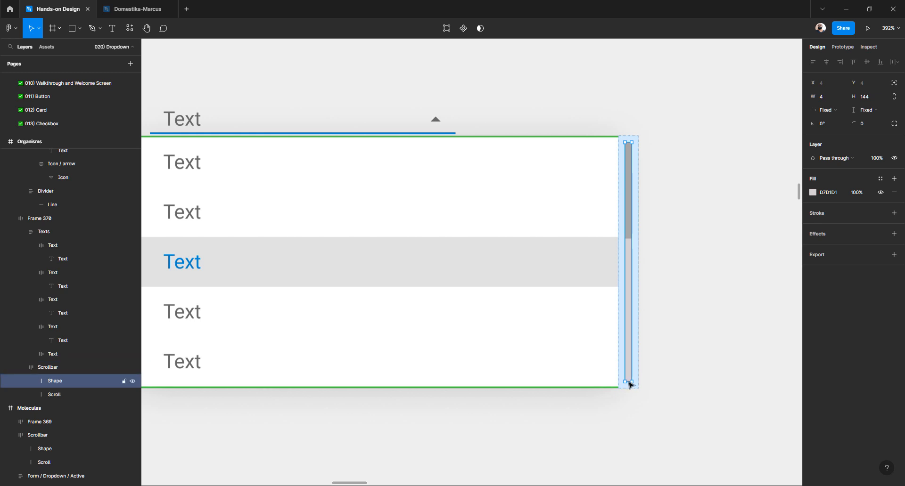
click(871, 98)
click(875, 114)
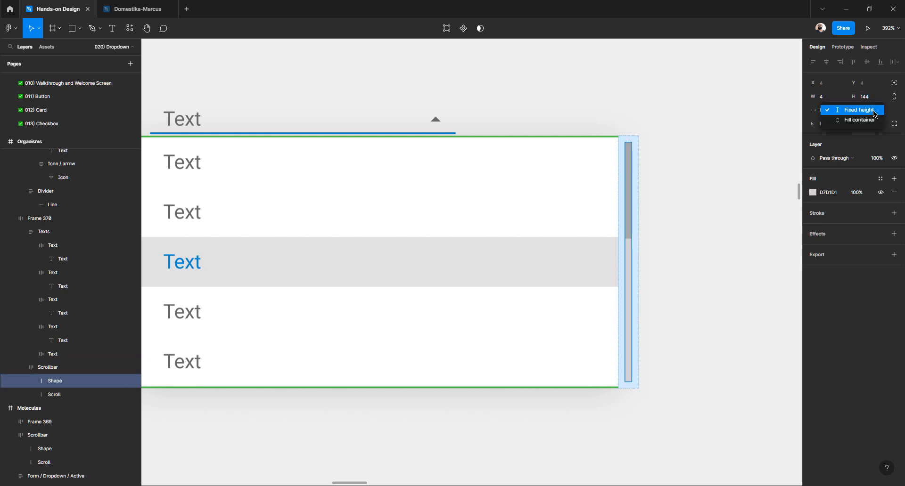
click(866, 121)
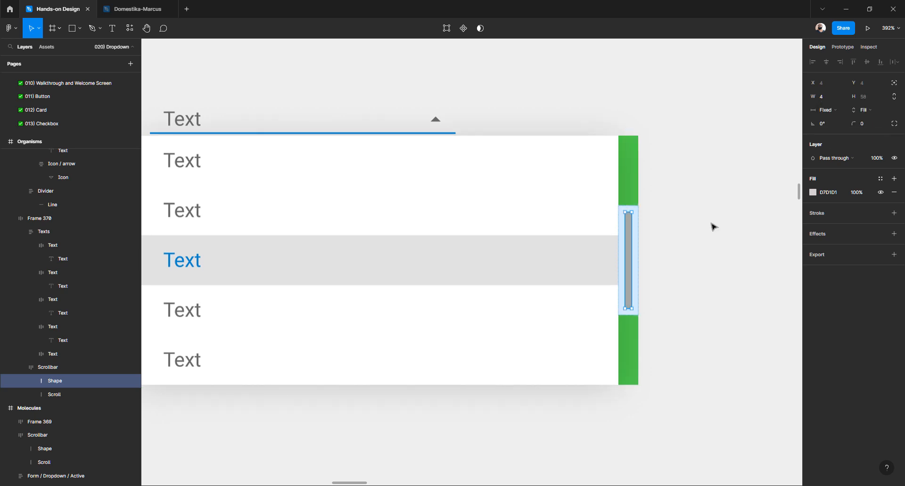
key(ctrl+z)
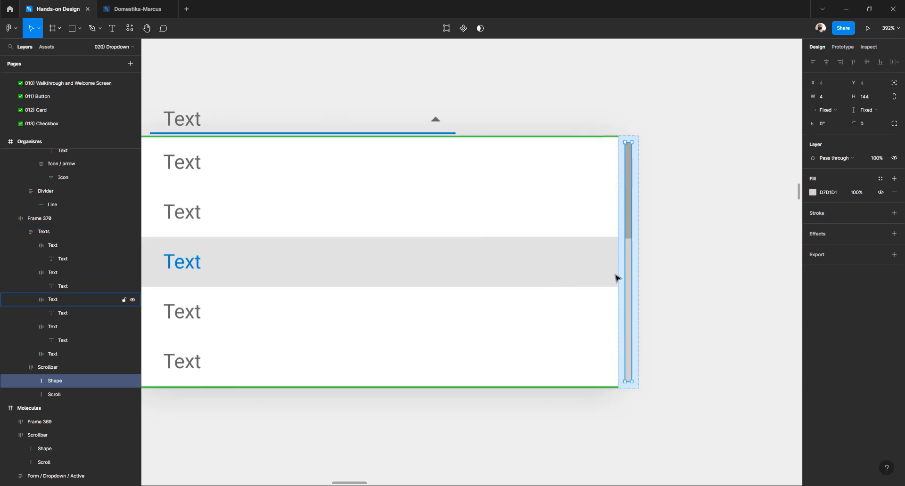
Shorten the Scrollbar's Shape track by 2 px to match the text list's height
click(871, 98)
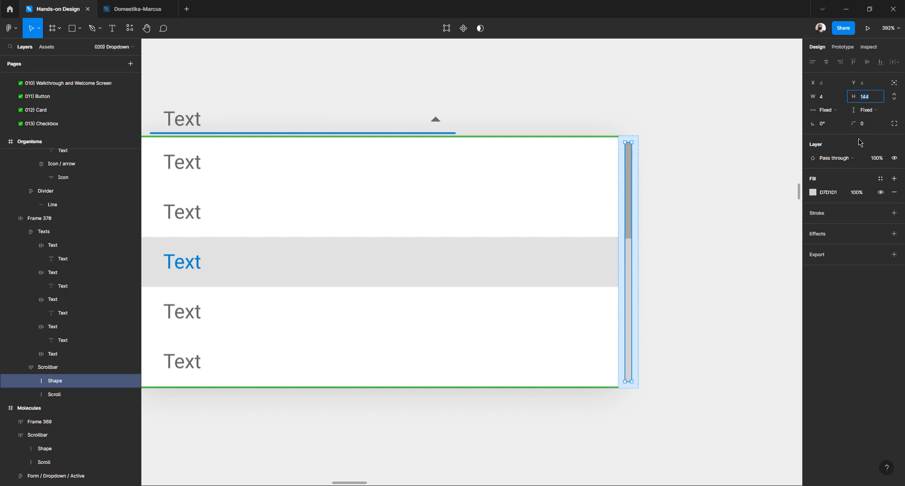
key(Down)
key(Down)
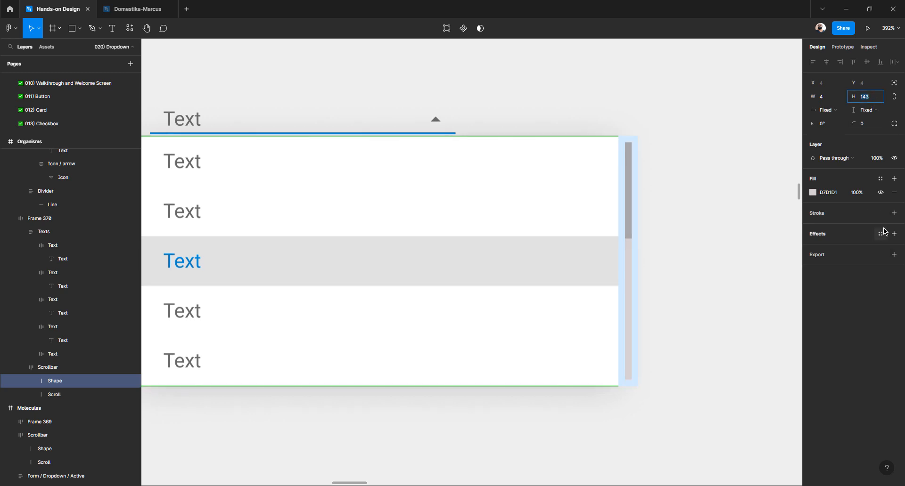
click(687, 313)
scroll(528, 335, down, 3)
Duplicate the last Text row to add a sixth row to the list
click(500, 343)
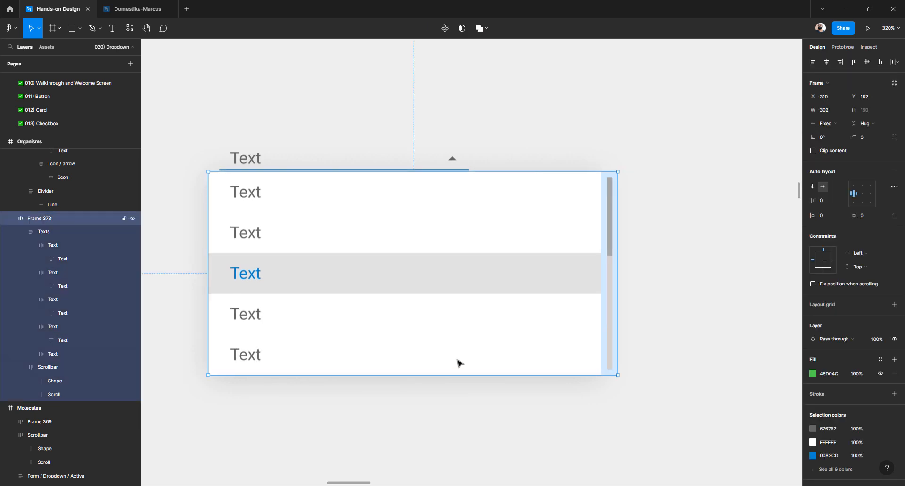
double_click(451, 366)
double_click(451, 366)
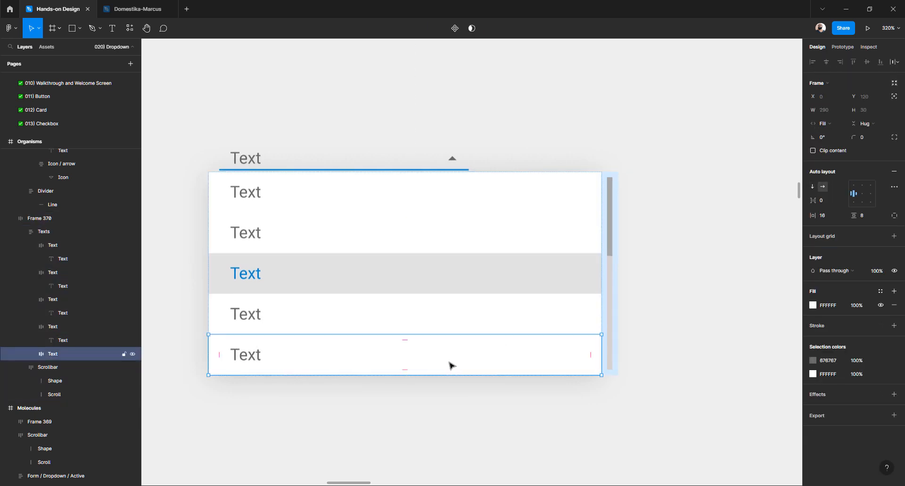
key(ctrl+d)
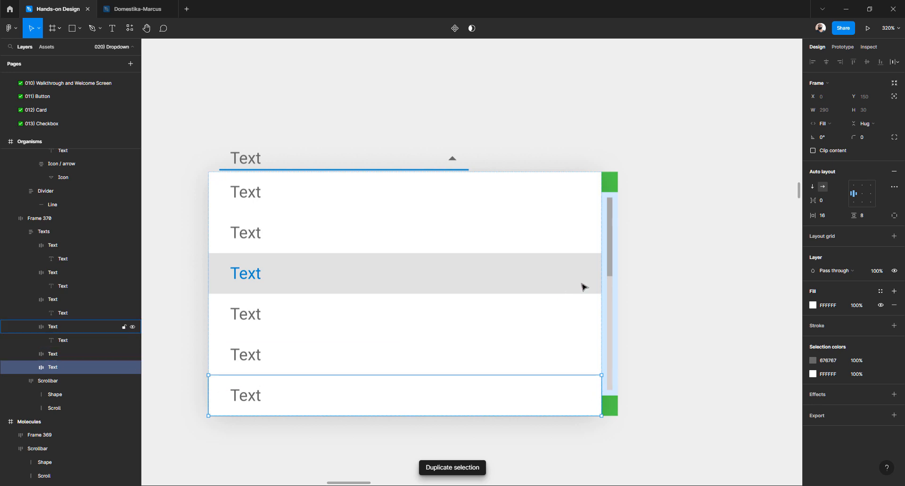
click(686, 226)
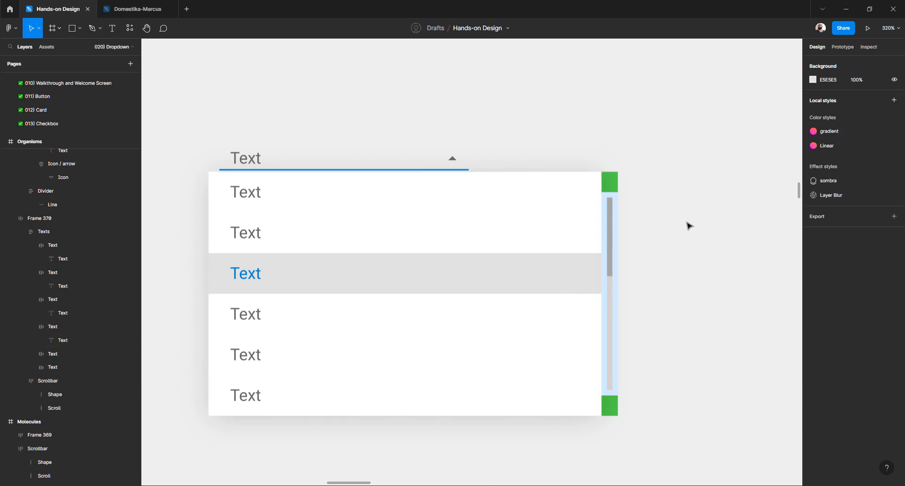
Narrow the frame containing the list and scrollbar to 266 px
click(479, 295)
drag(622, 267, 569, 289)
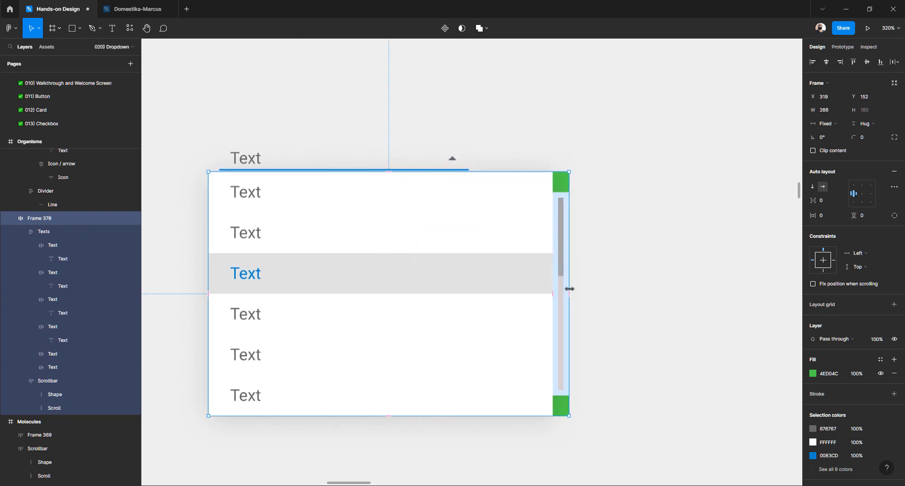
click(640, 206)
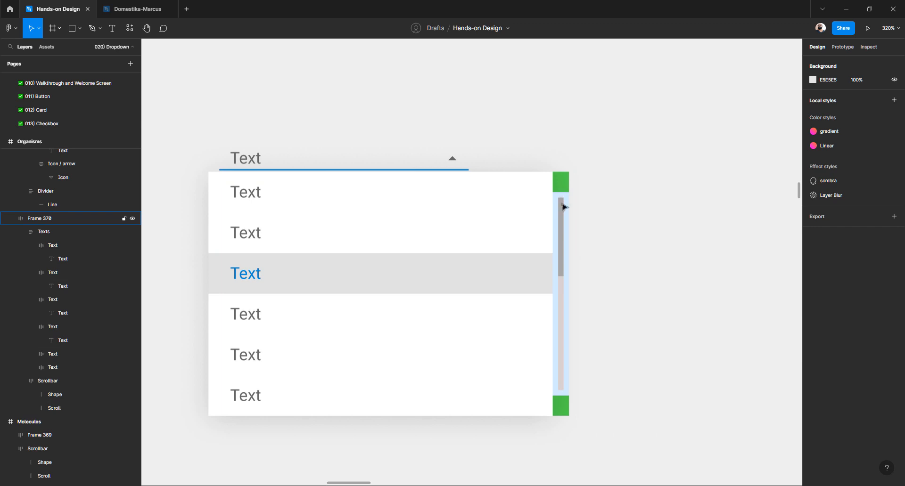
Set the Scrollbar's height to Fill container so it spans the frame
click(563, 204)
click(564, 207)
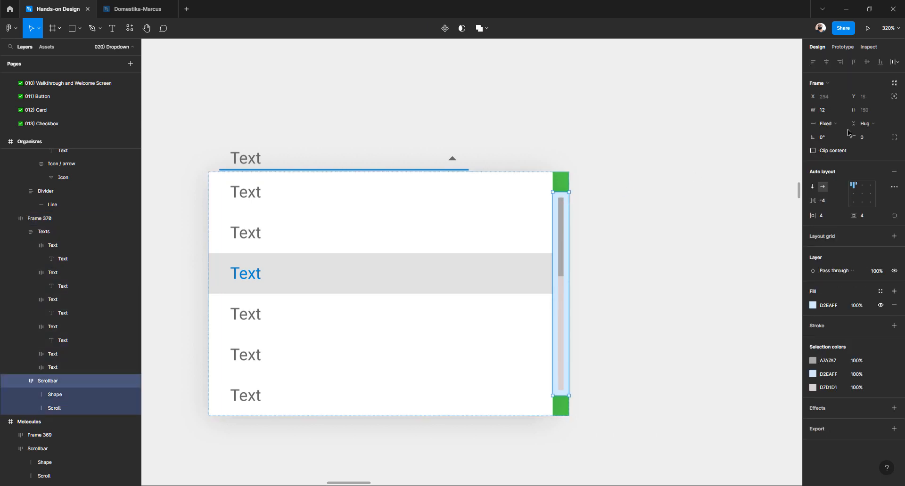
click(867, 124)
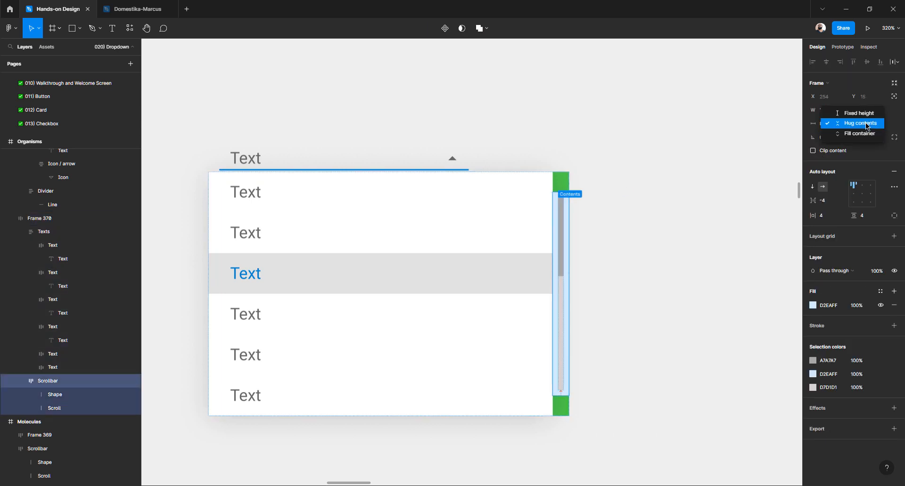
click(863, 134)
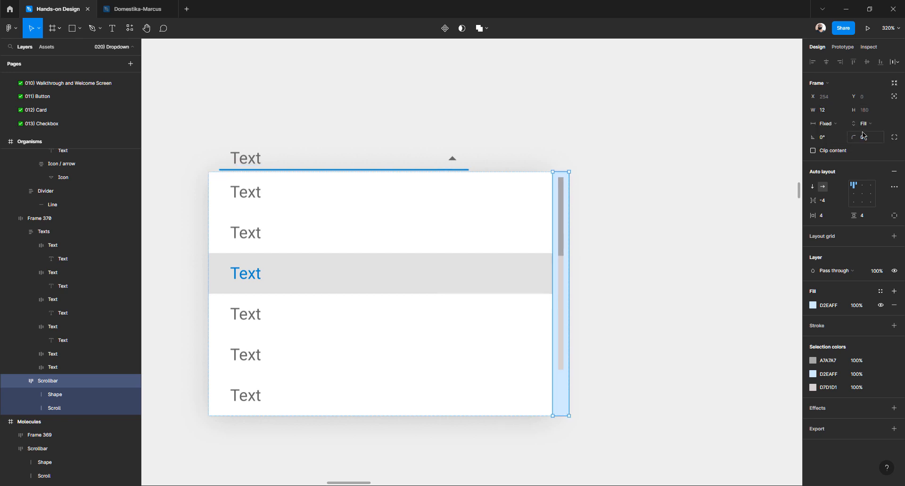
Delete the sixth Text row from the dropdown list
click(673, 229)
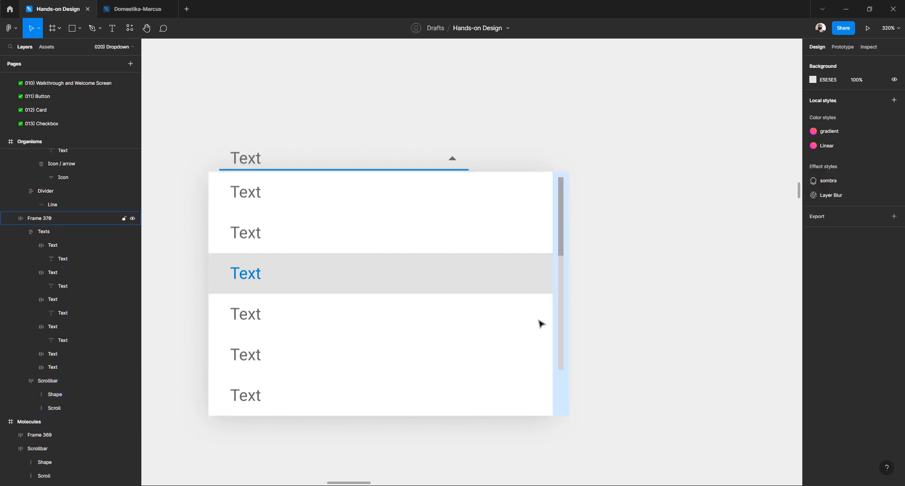
click(466, 401)
click(466, 401)
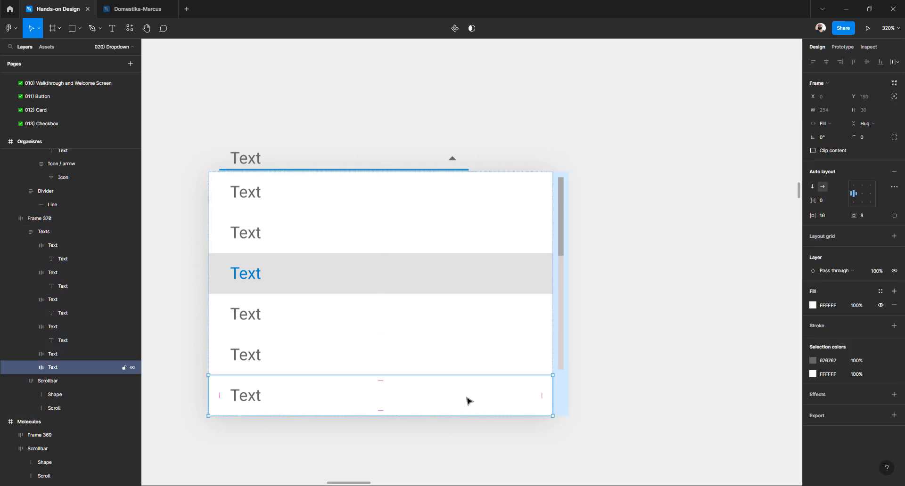
key(Delete)
Try removing the fifth Text row from the list, and undo the deletion
click(471, 370)
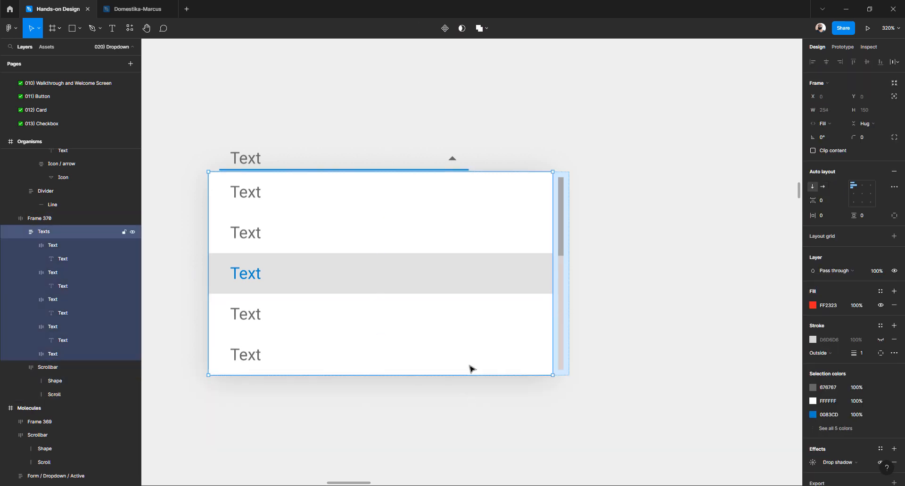
click(472, 368)
key(Delete)
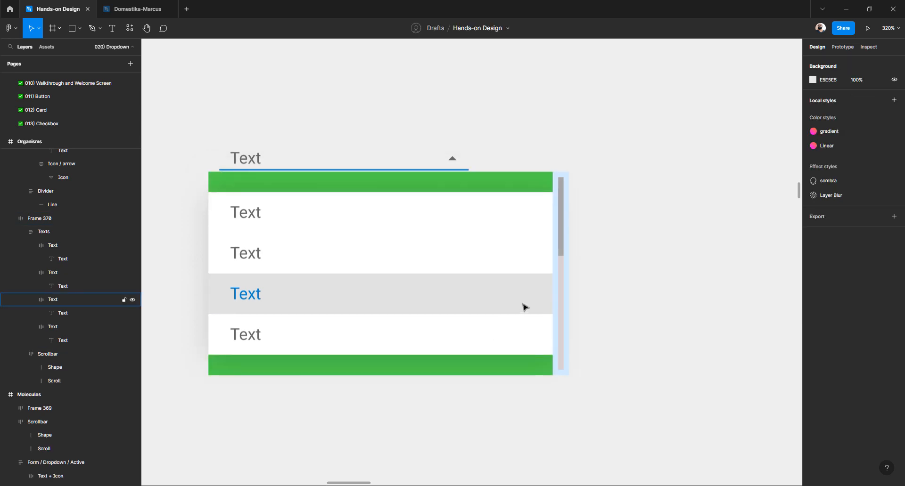
key(ctrl+z)
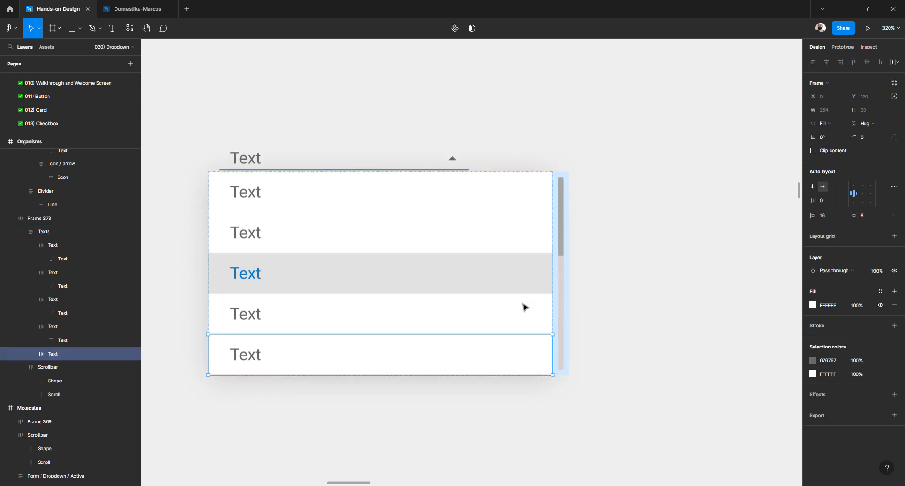
click(607, 363)
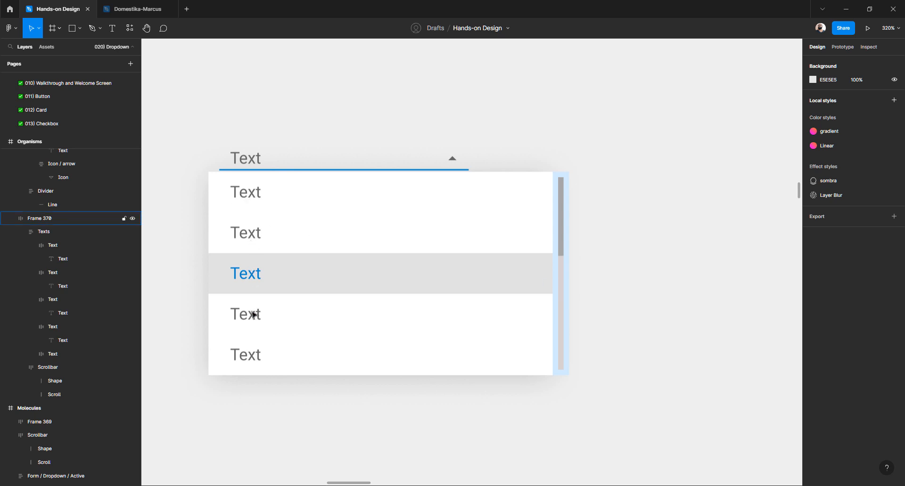
Duplicate the fifth Text row several times, and undo the extra copies to keep only a sixth row
click(445, 362)
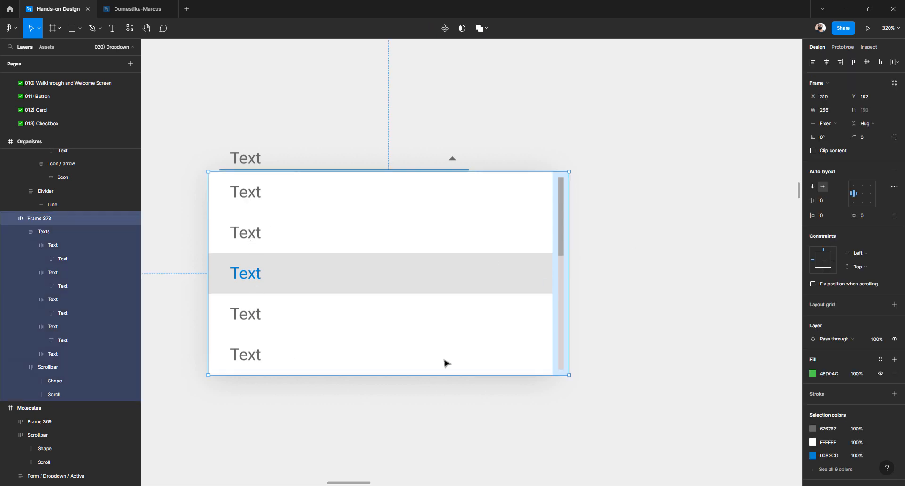
double_click(445, 363)
double_click(445, 363)
key(ctrl+d)
key(ctrl+d)
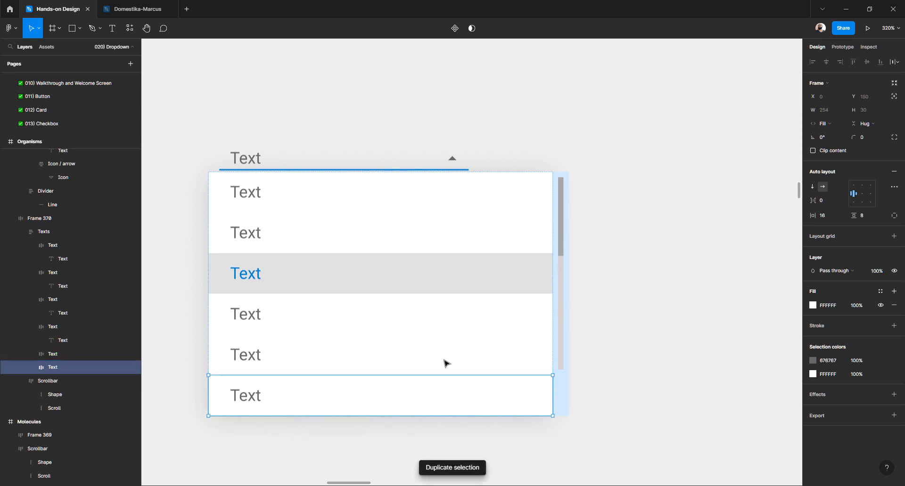
scroll(530, 337, down, 3)
key(ctrl+d)
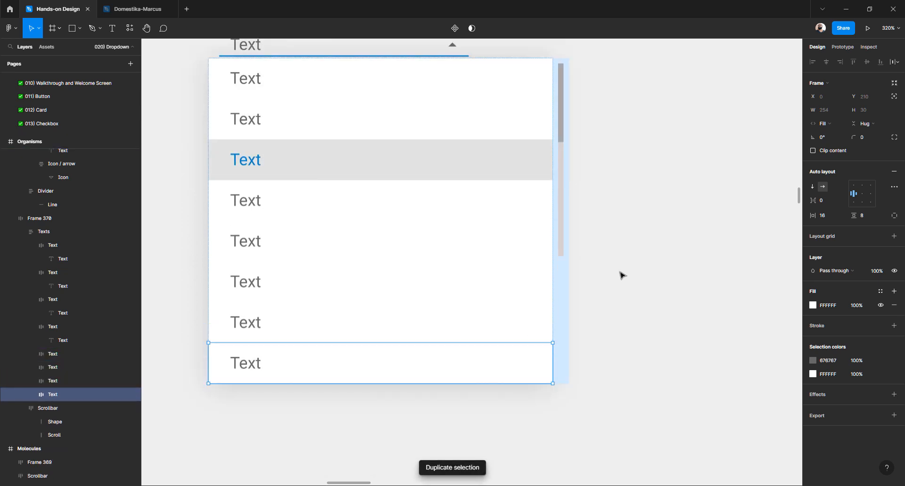
key(ctrl+d)
key(ctrl+z)
key(ctrl+z)
key(ctrl+z)
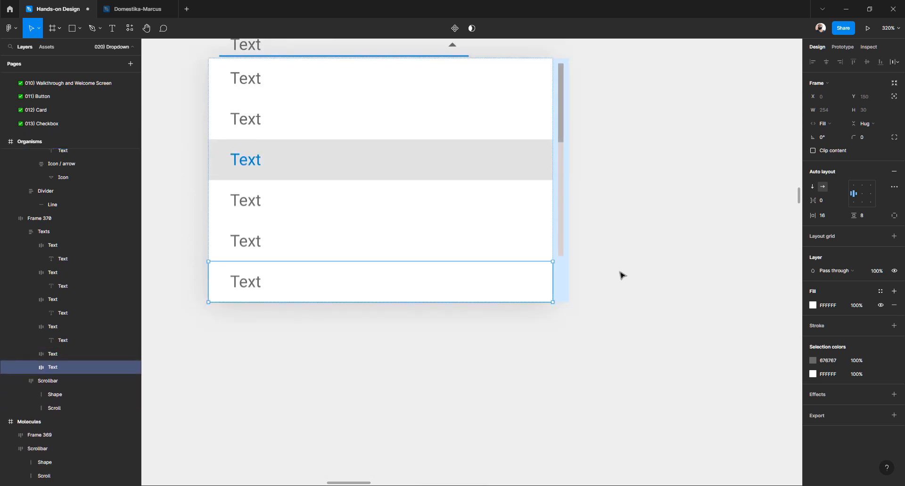
Set the height of the Scrollbar's Shape track to Fill container
click(563, 243)
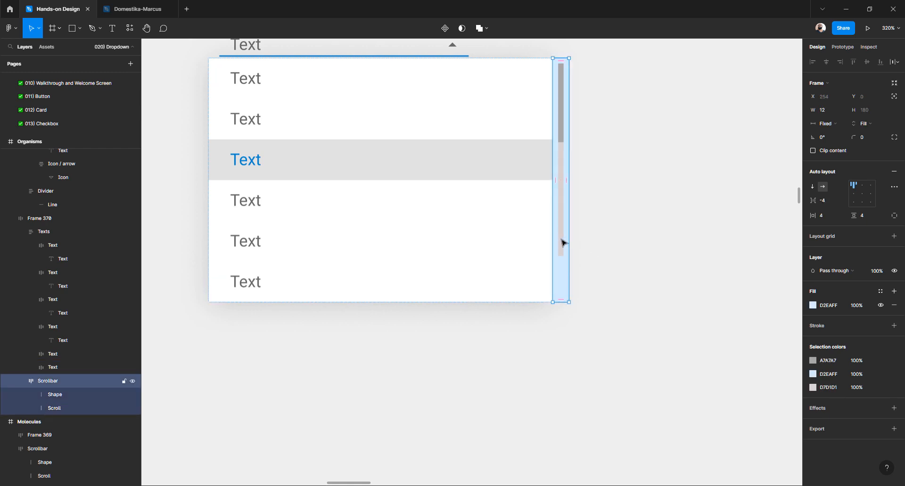
double_click(563, 242)
click(873, 112)
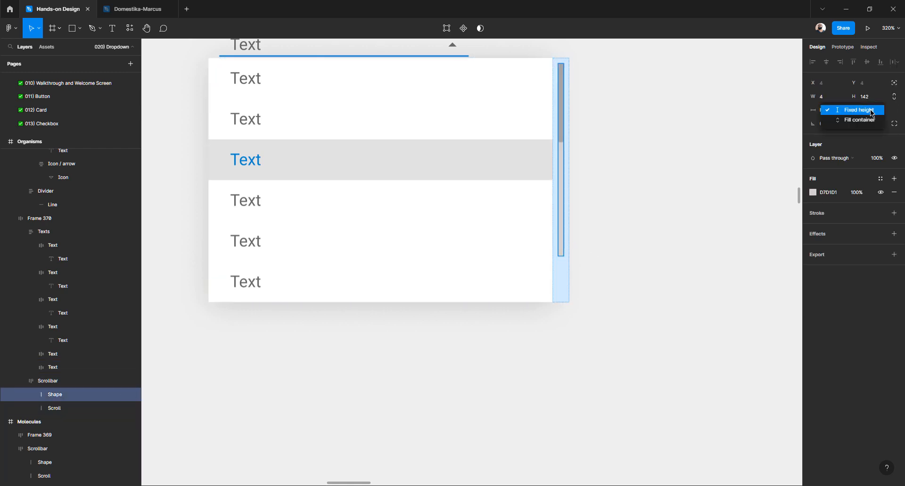
click(863, 124)
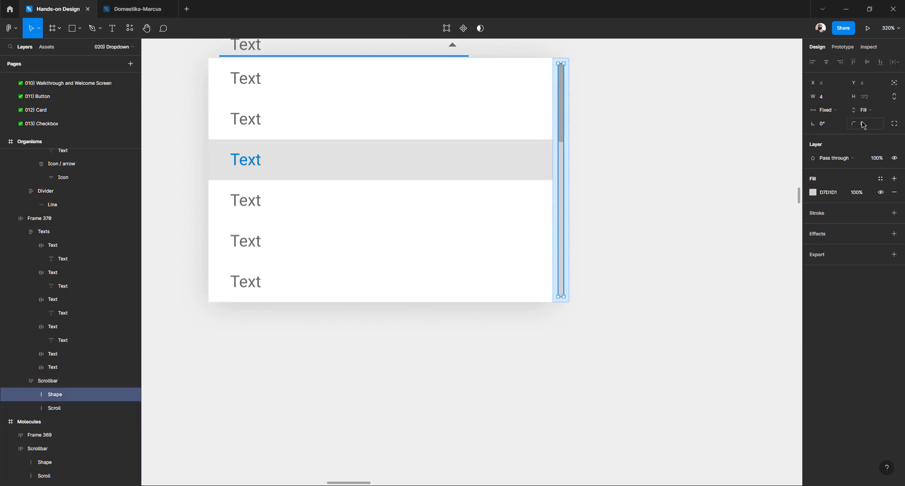
click(634, 253)
Delete the three Text rows below the highlighted row, one after another
scroll(632, 253, left, 3)
click(524, 287)
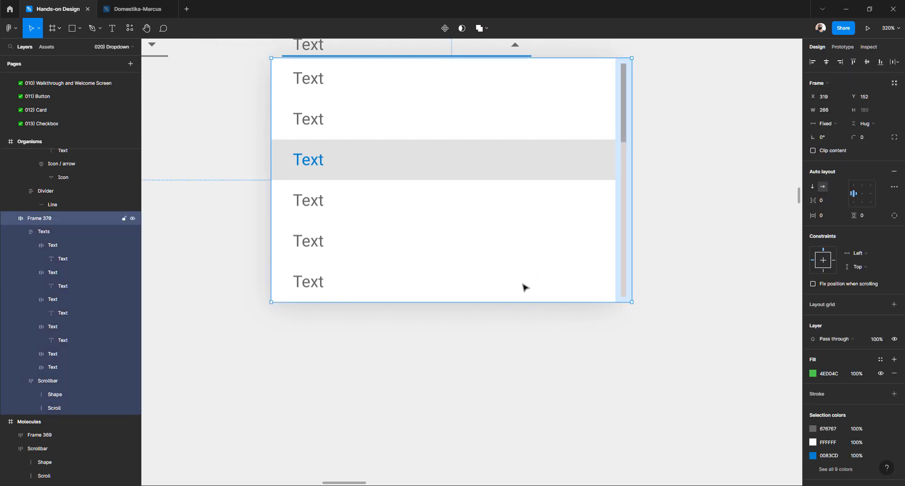
double_click(524, 287)
double_click(523, 287)
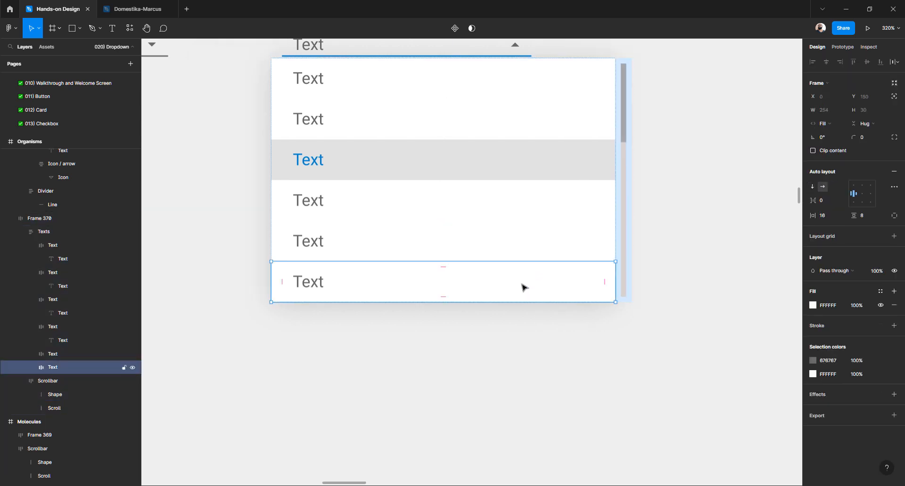
key(Delete)
click(495, 257)
click(495, 257)
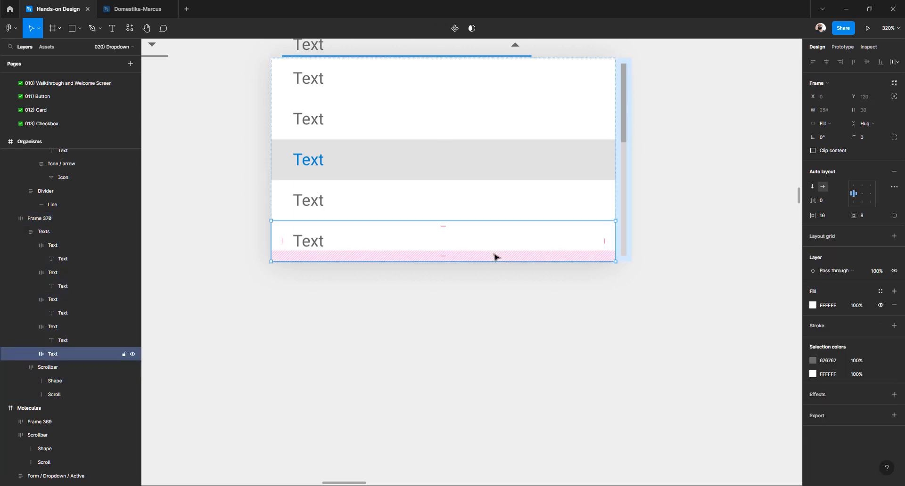
key(Delete)
scroll(500, 269, up, 3)
double_click(488, 298)
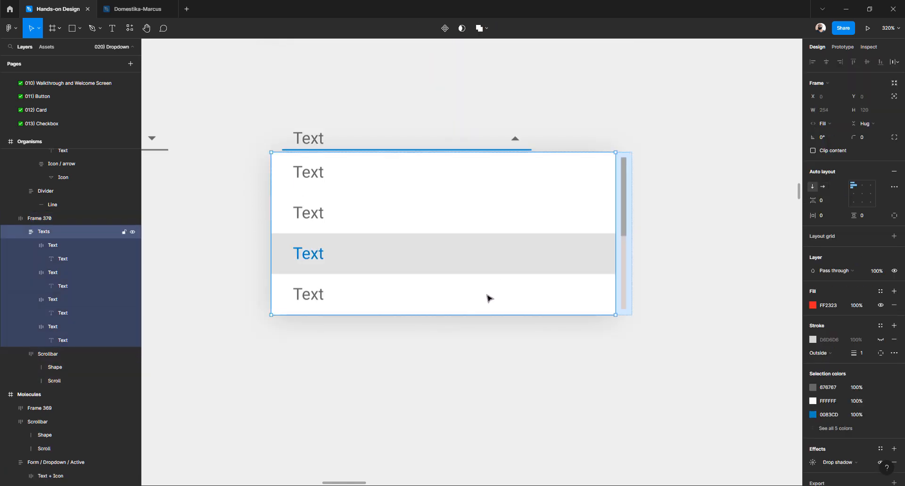
double_click(488, 298)
key(Delete)
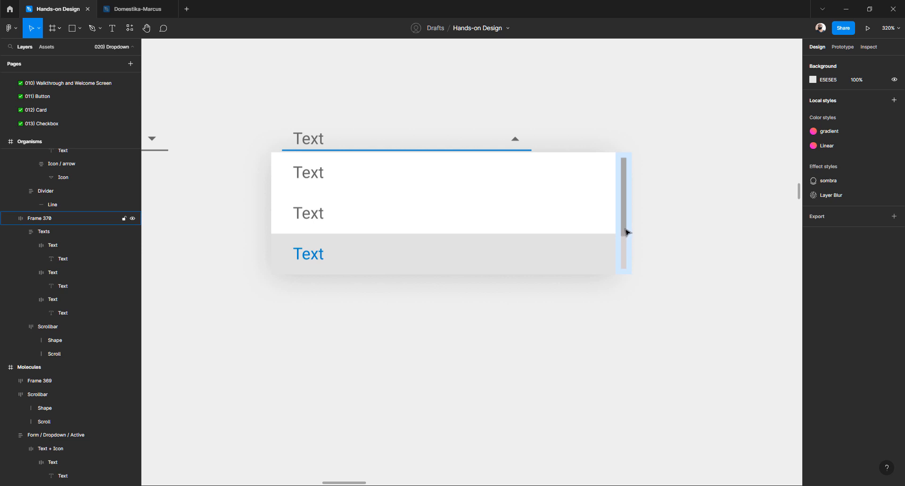
Shorten the Scrollbar's Scroll thumb from its lower end so it covers about half of the track
ctrl+click(626, 232)
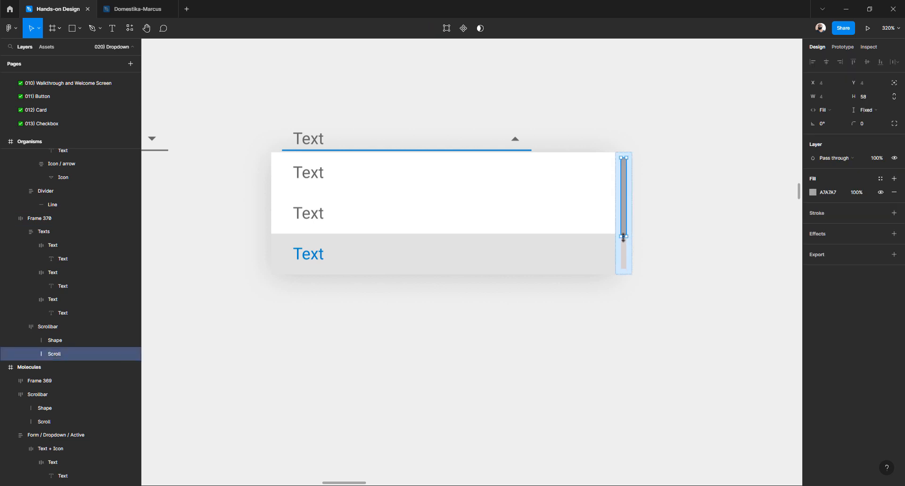
drag(623, 238, 626, 210)
click(679, 222)
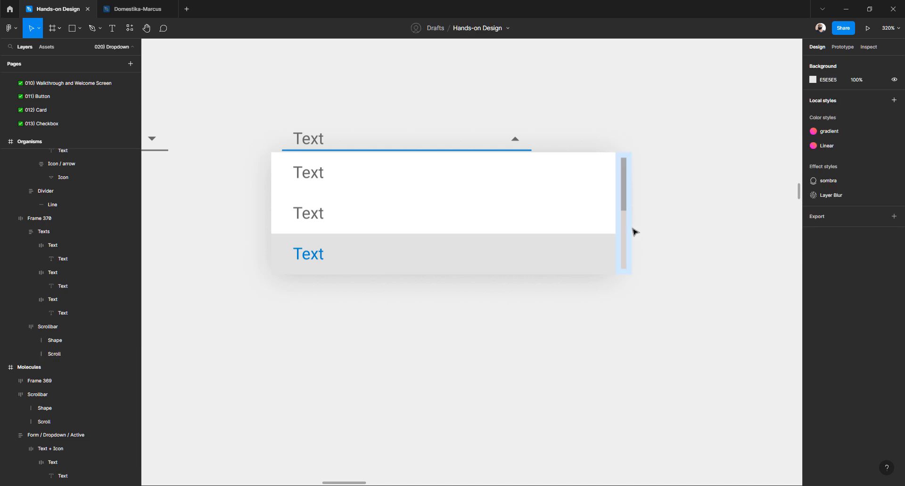
Duplicate the second Text row, and move the highlighted row back up to third place
click(367, 222)
click(368, 223)
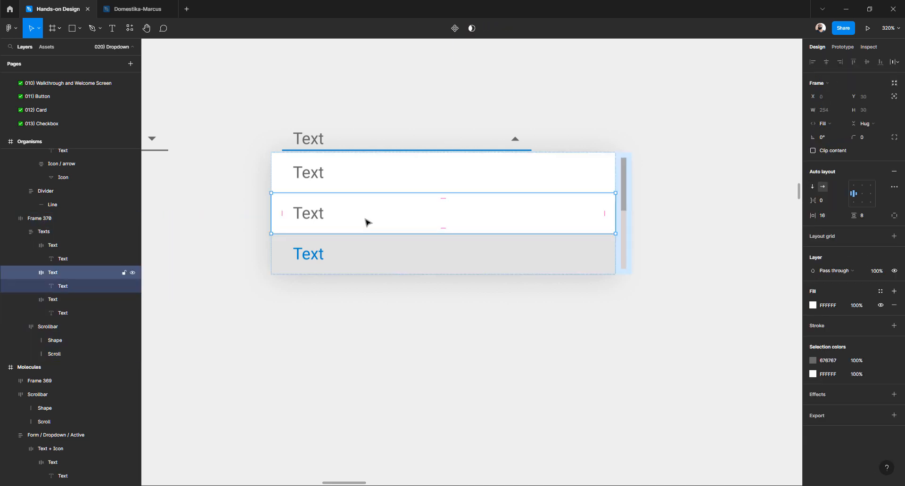
key(ctrl+d)
click(354, 307)
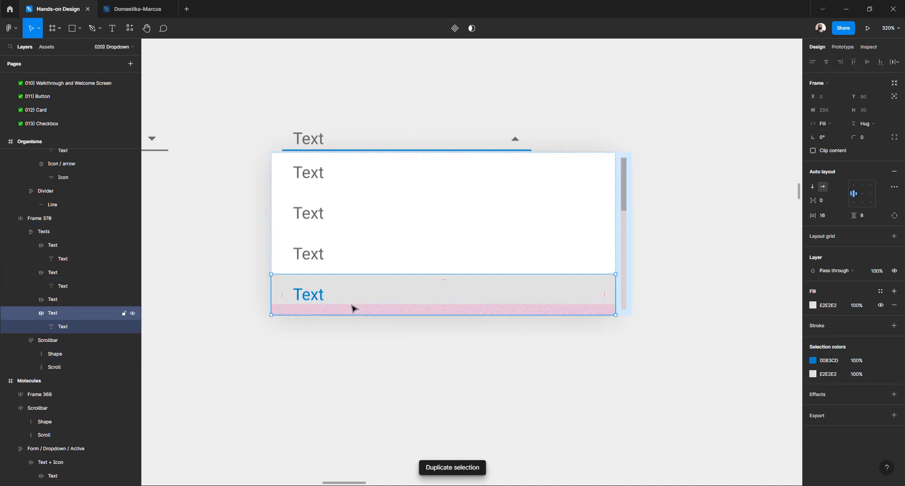
key(Up)
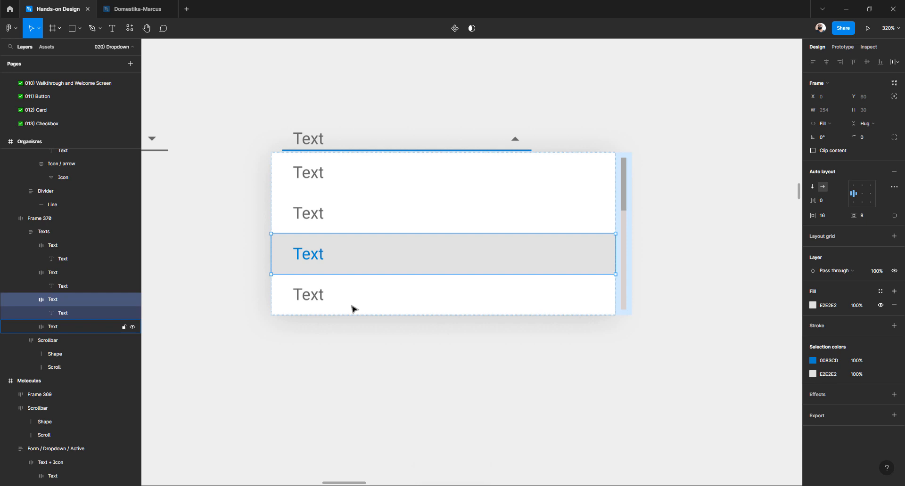
Change the Scrollbar's fill to the saturated blue 007EF2
click(631, 313)
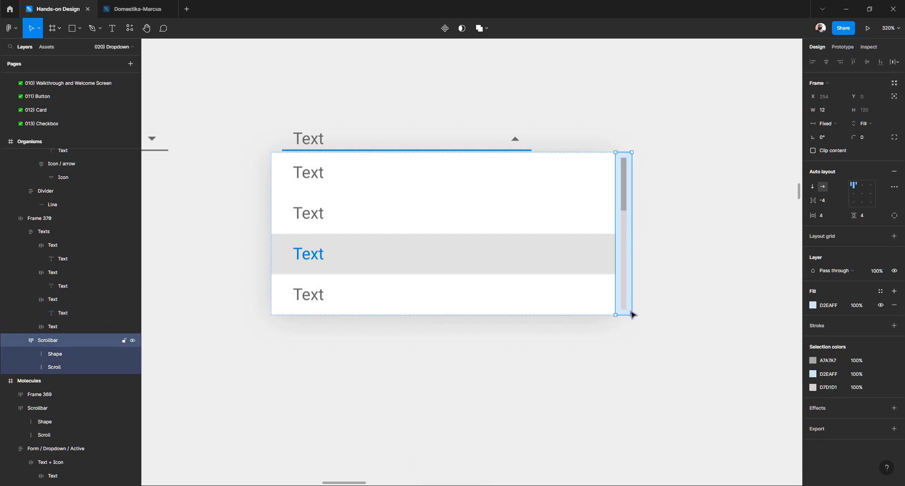
click(812, 306)
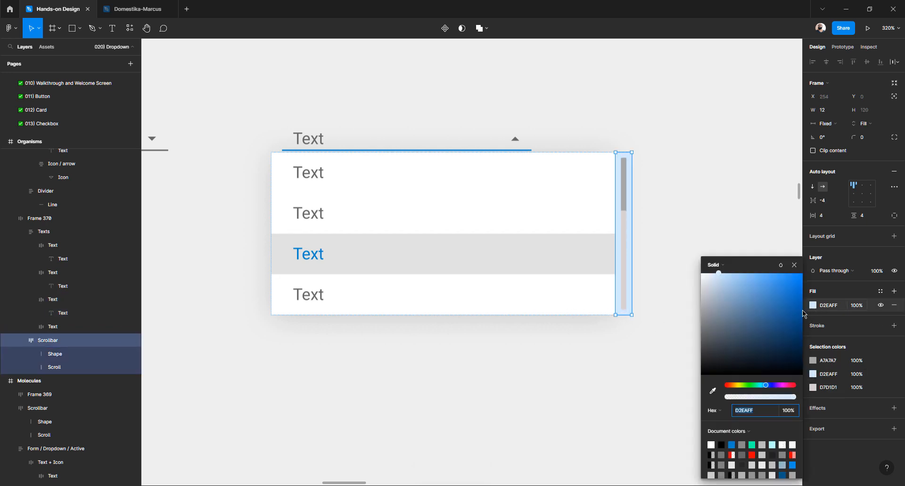
click(788, 333)
drag(799, 309, 802, 279)
click(517, 287)
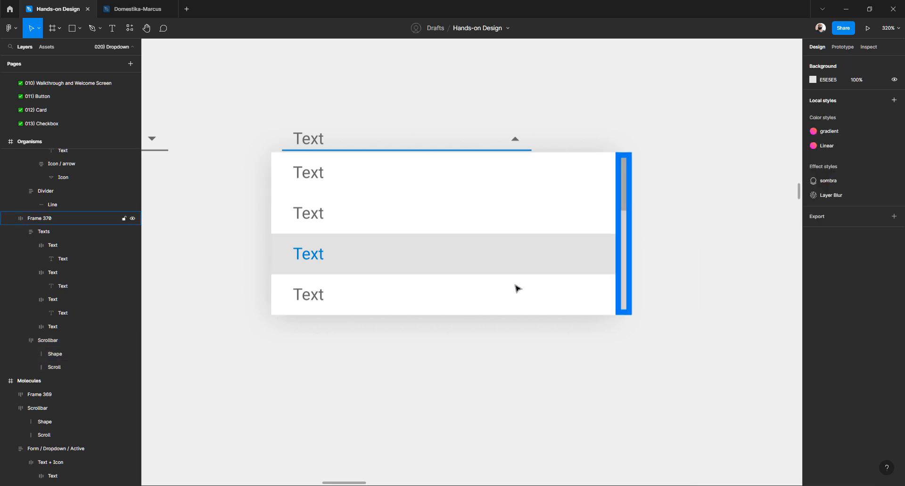
Duplicate the fourth Text row several times, and undo the extra copies to keep five rows in the list
double_click(517, 288)
double_click(517, 288)
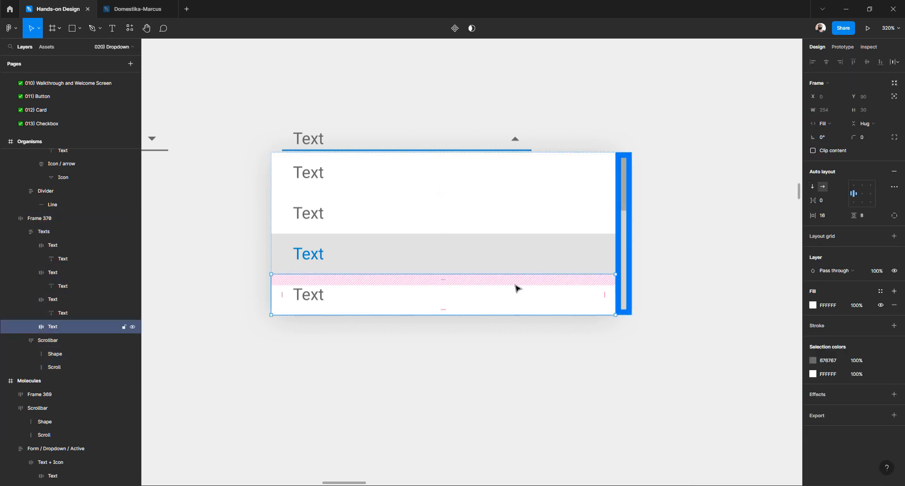
key(ctrl+d)
key(ctrl+d)
key(ctrl+d)
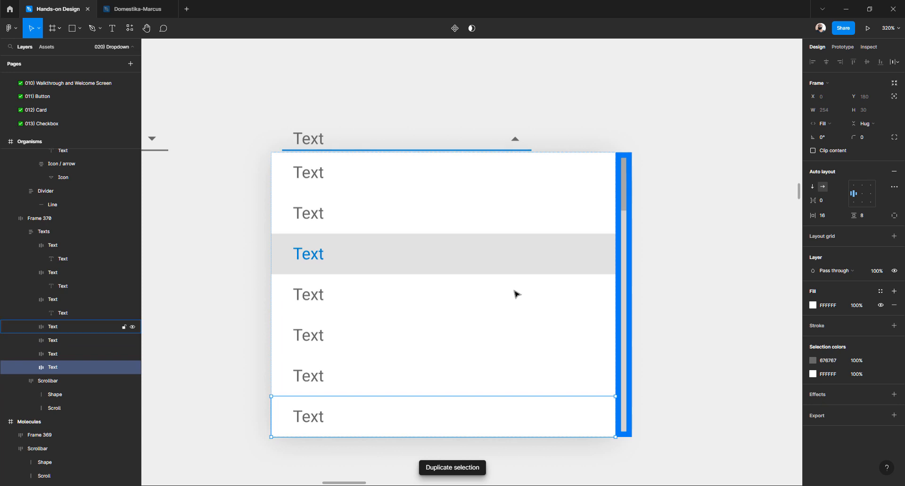
key(ctrl+z)
key(ctrl+z)
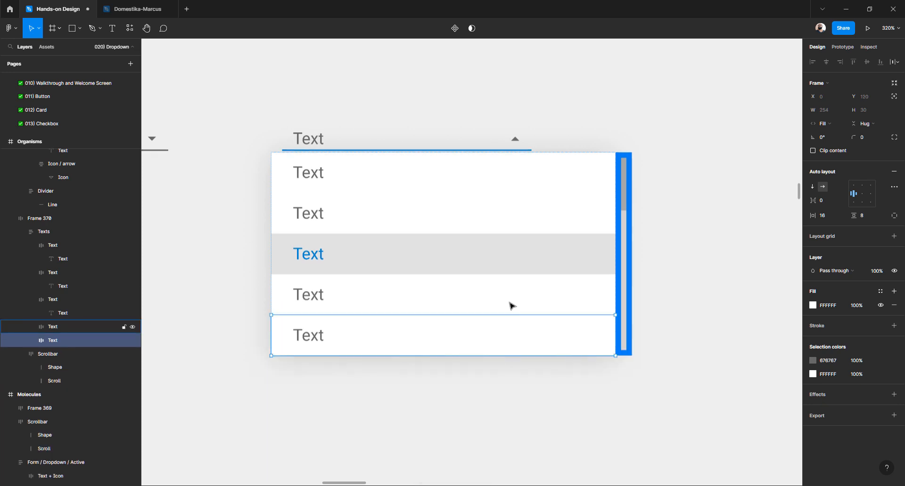
click(496, 387)
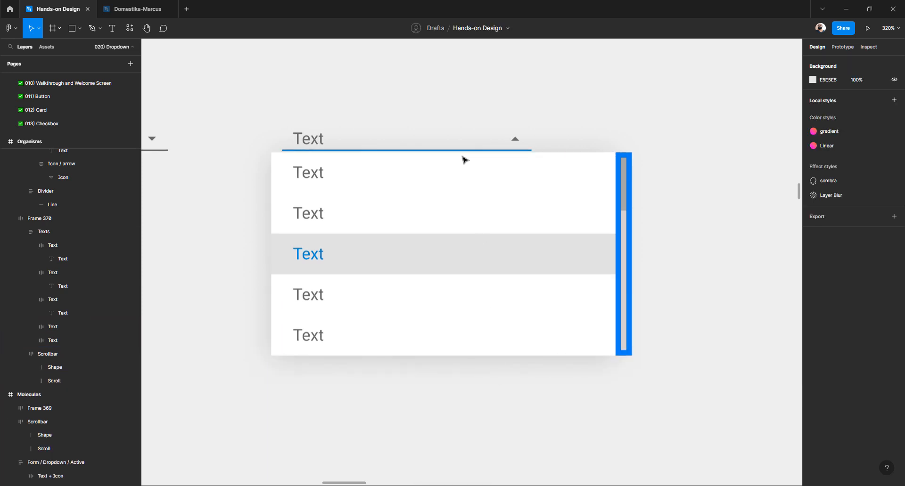
Set the list frame's width to 200 px to match the Form / Dropdown / Active header above it
click(512, 141)
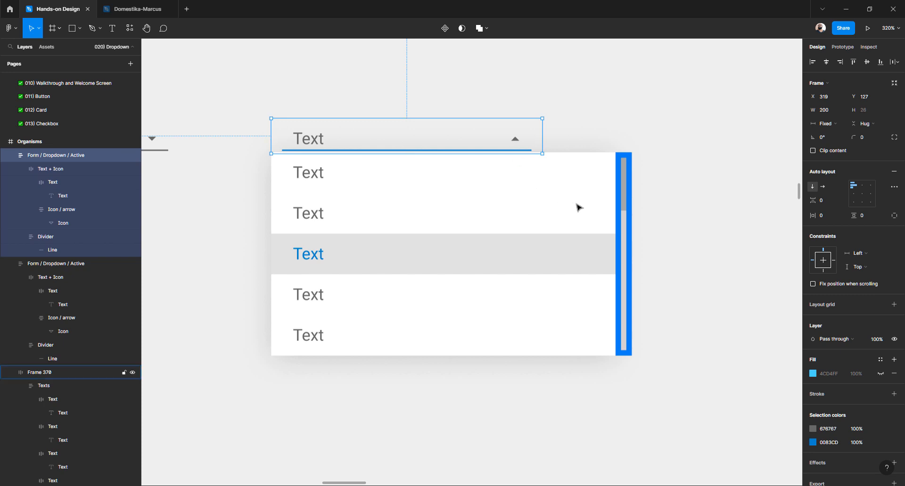
click(578, 217)
click(839, 112)
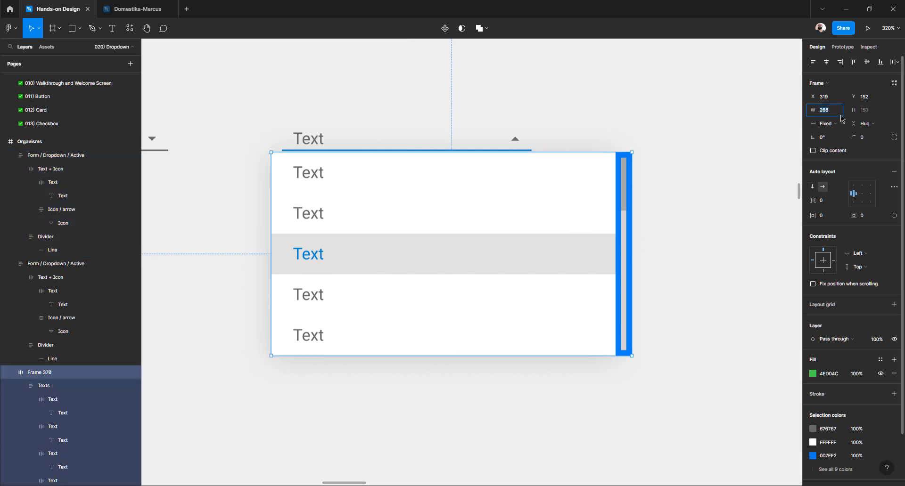
key(Return)
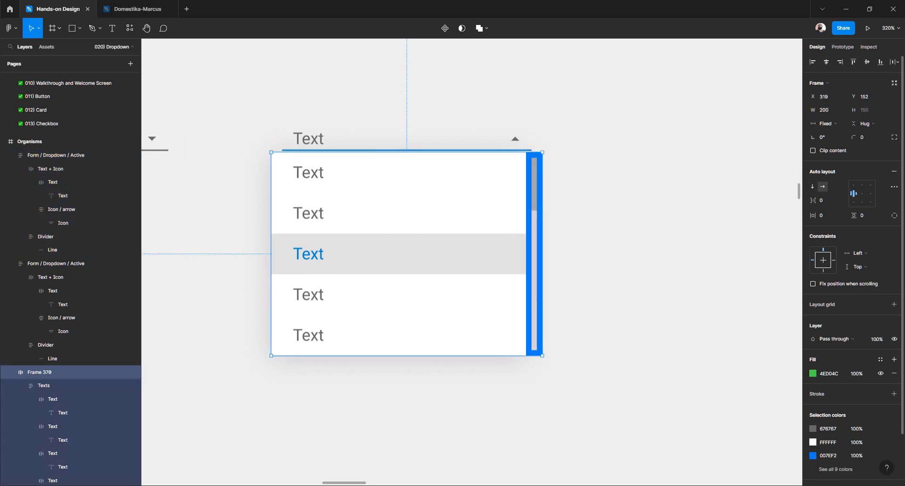
click(653, 232)
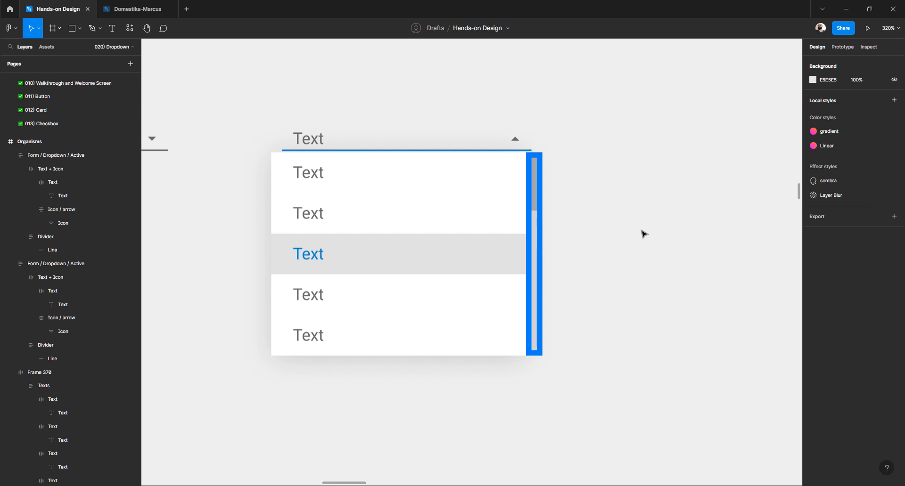
click(511, 144)
click(508, 169)
click(509, 143)
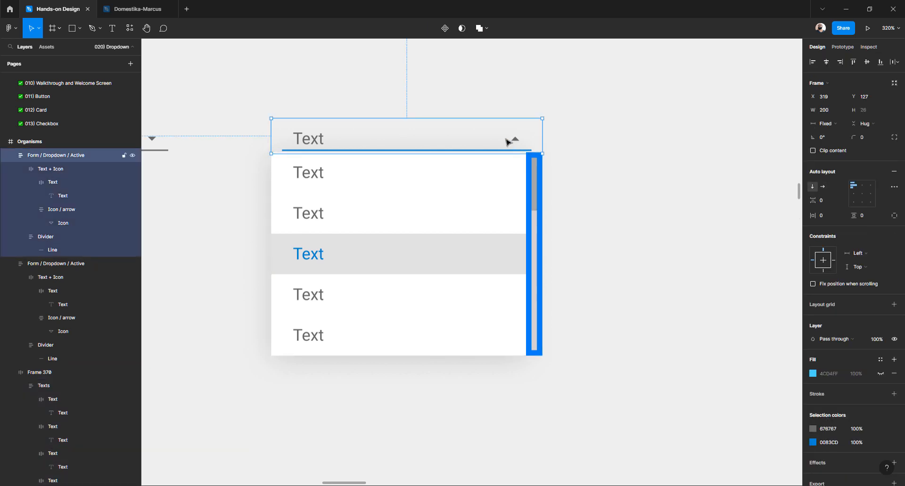
Nudge the list frame vertically to Y 153 so its top edge meets the bottom of the Form / Dropdown / Active header
click(505, 164)
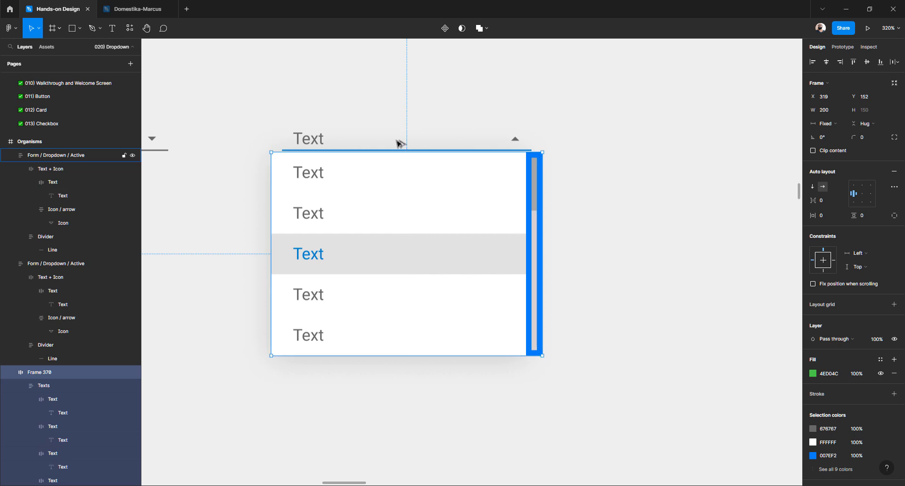
key(Down)
key(Down)
key(Down)
key(Down)
key(Down)
key(Down)
key(Down)
key(Down)
key(Up)
key(Up)
key(Up)
key(Up)
key(Up)
key(Up)
key(Up)
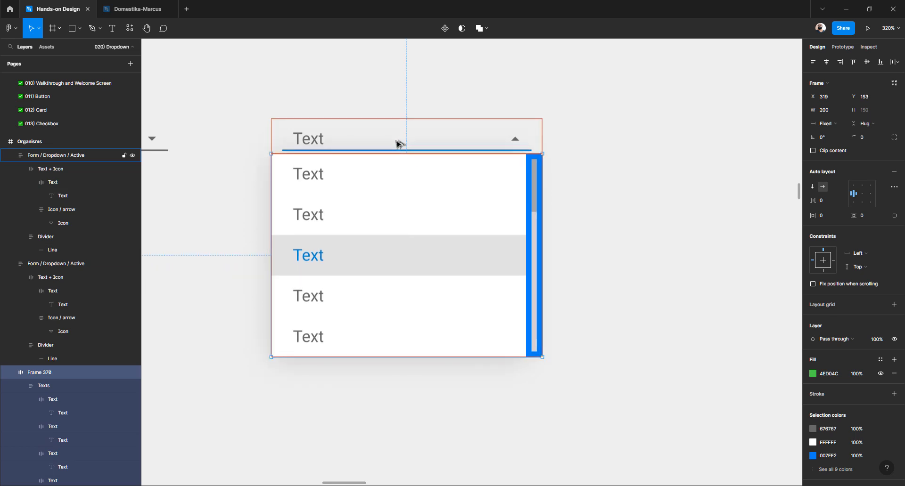
click(570, 188)
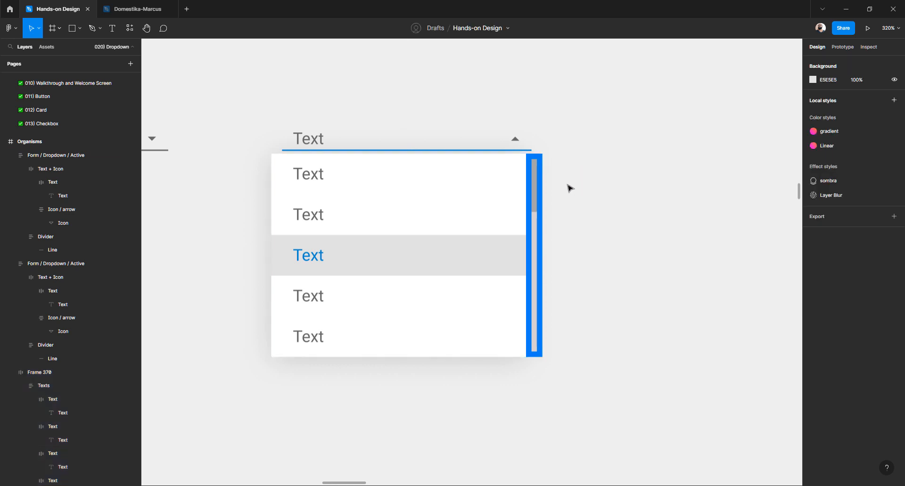
Hide the blue 007EF2 fill of the Scrollbar frame in the list
click(536, 184)
click(535, 183)
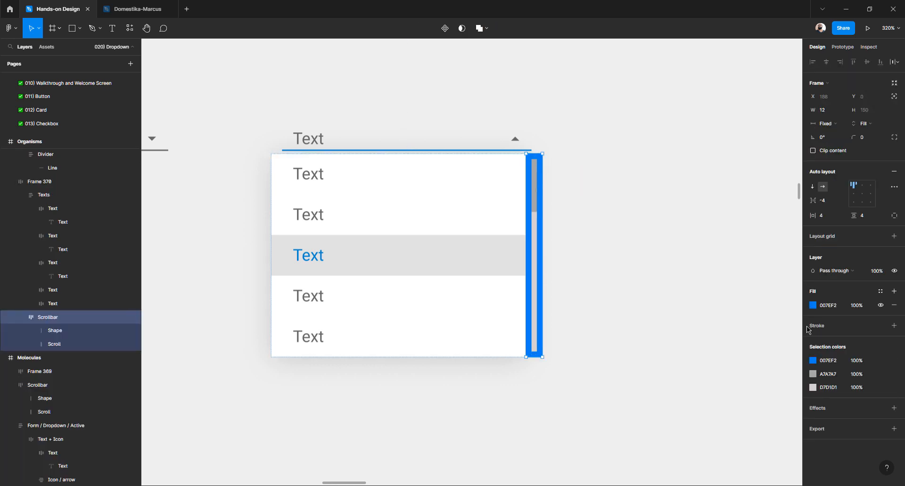
click(881, 305)
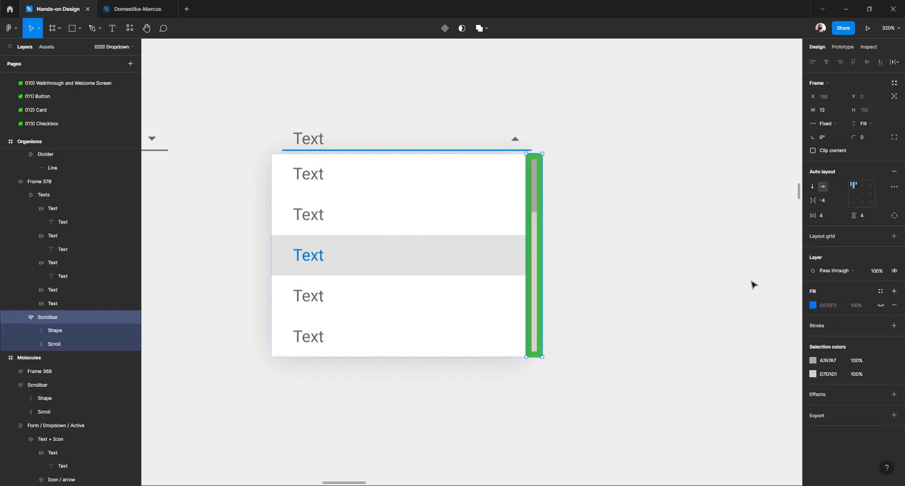
Examine the Scrollbar frame and its Shape and Scroll layers inside the list
click(556, 227)
click(540, 211)
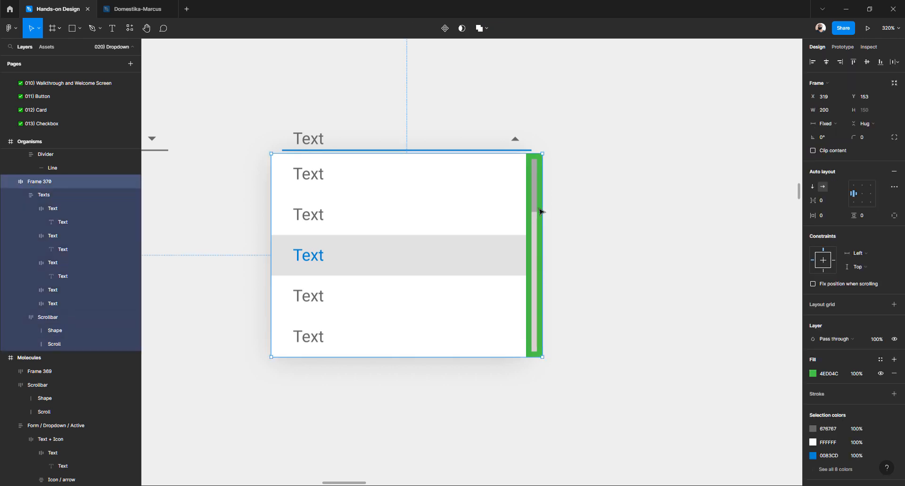
click(540, 211)
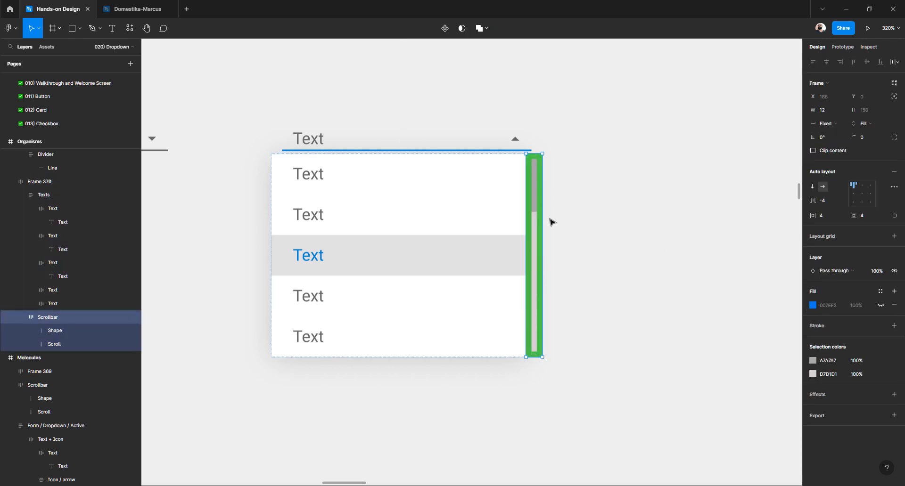
click(540, 222)
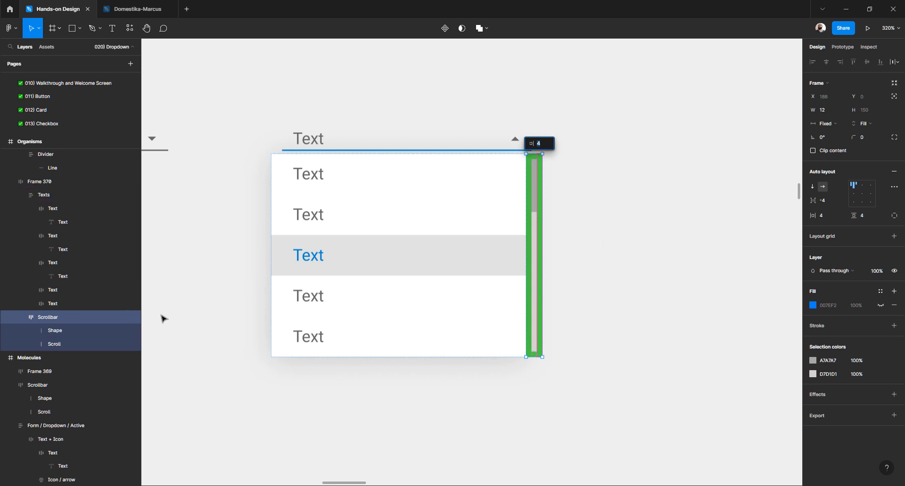
click(101, 331)
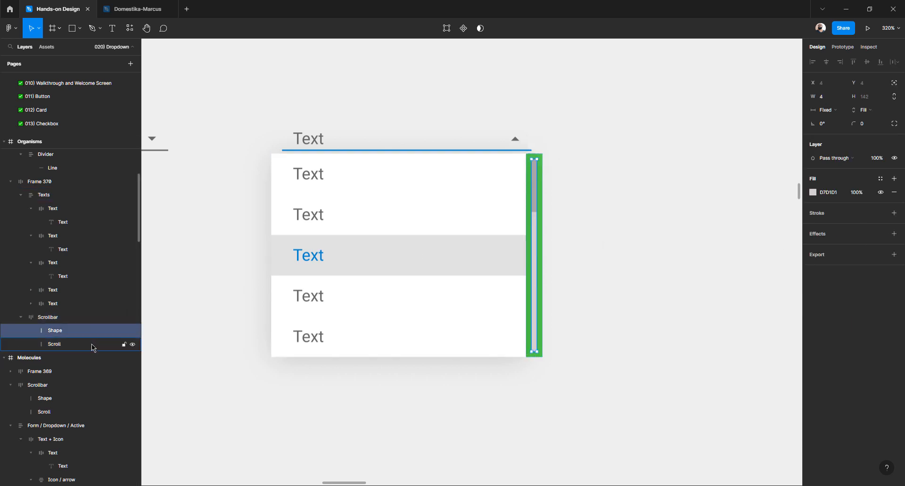
click(91, 345)
click(89, 330)
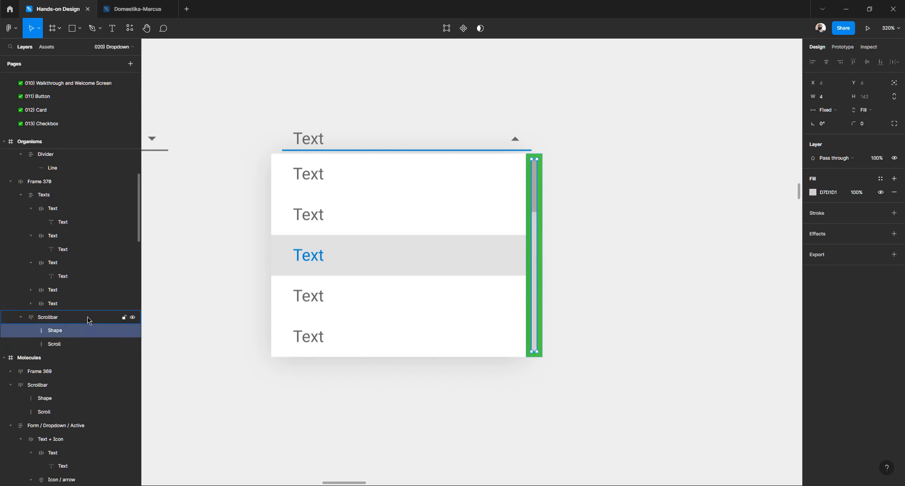
click(87, 317)
click(592, 262)
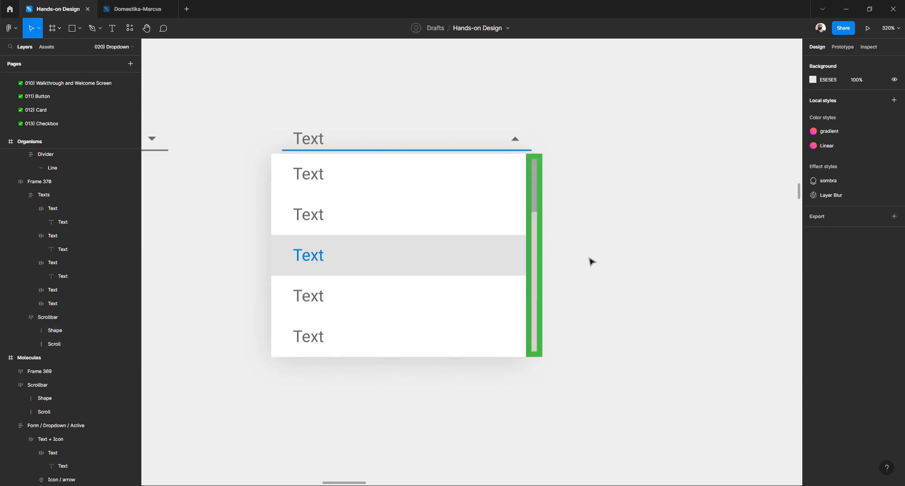
Change the list frame's green fill to solid white FFFFFF
click(442, 237)
click(881, 374)
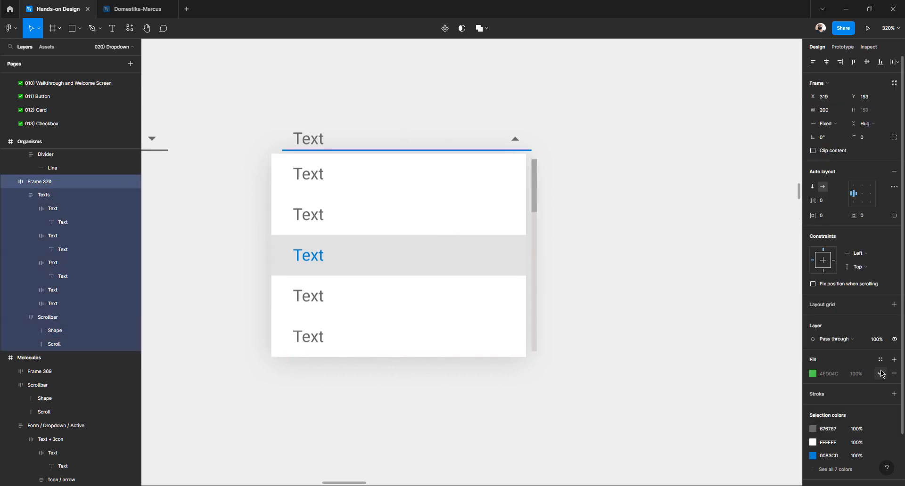
click(679, 314)
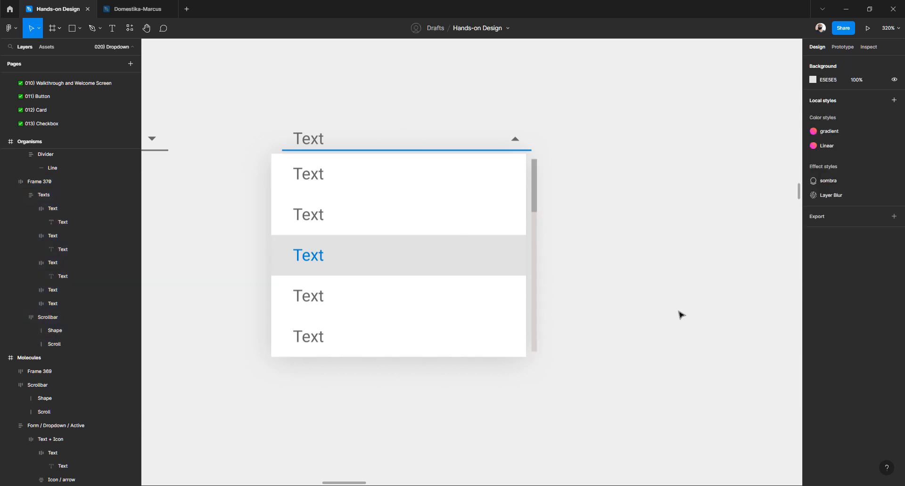
click(515, 216)
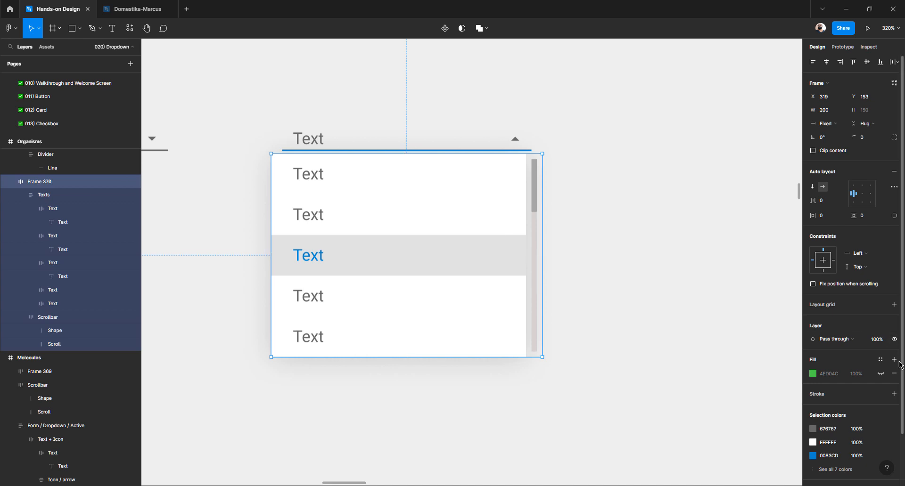
click(813, 377)
drag(759, 323, 656, 251)
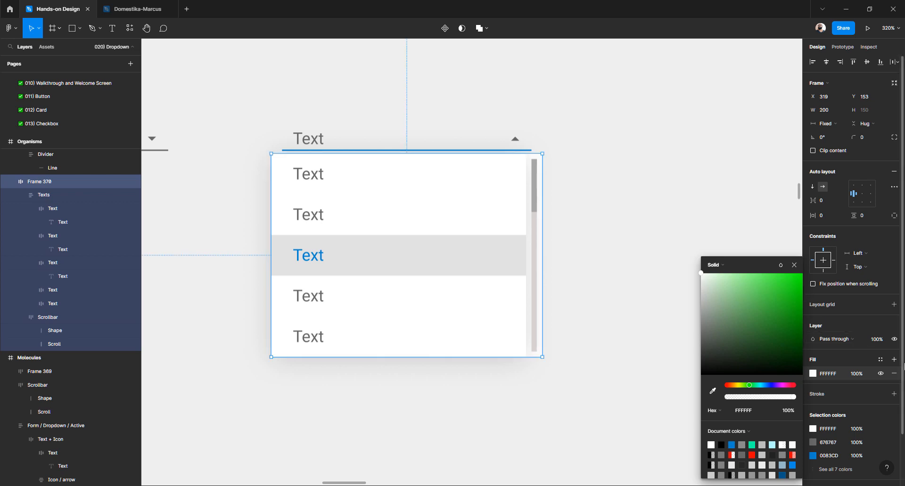
click(594, 279)
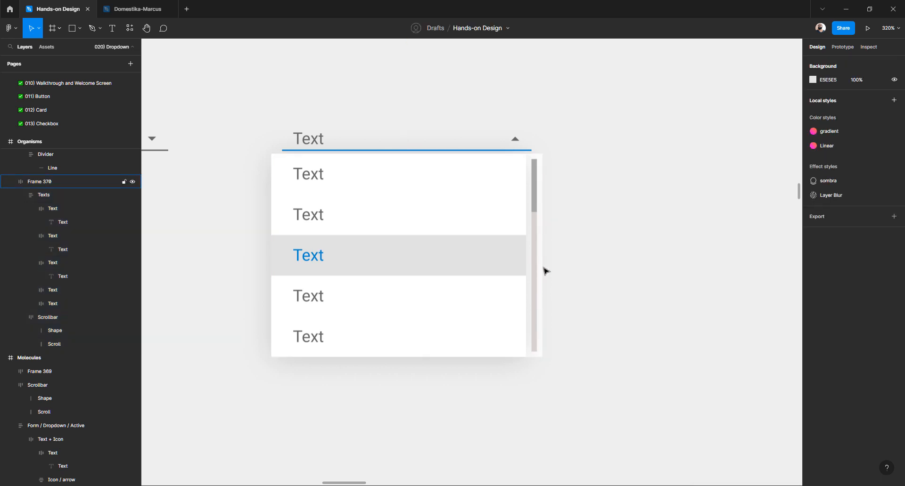
Compare the Texts frame with and without its drop shadow, and remove the shadow
double_click(487, 338)
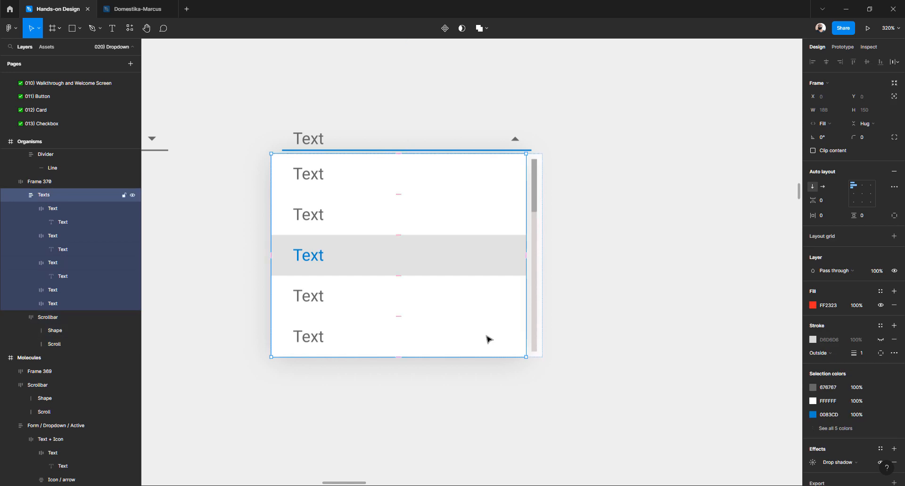
scroll(830, 391, down, 1)
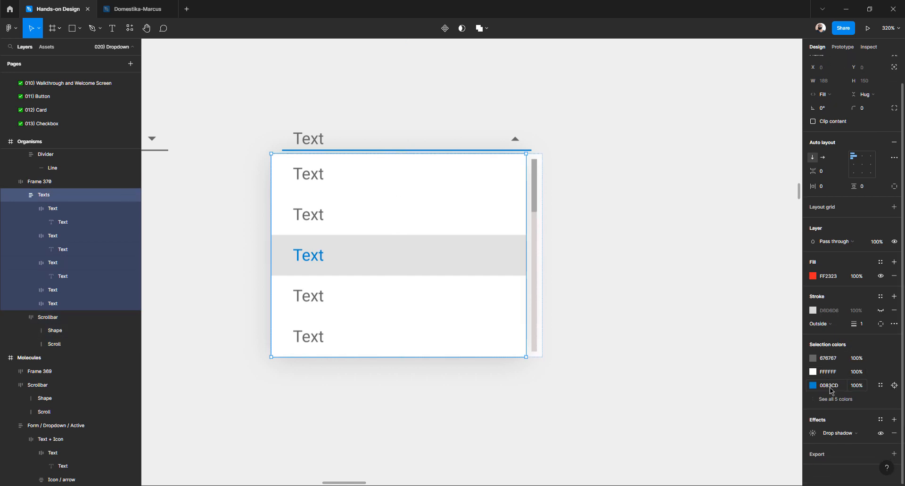
click(880, 434)
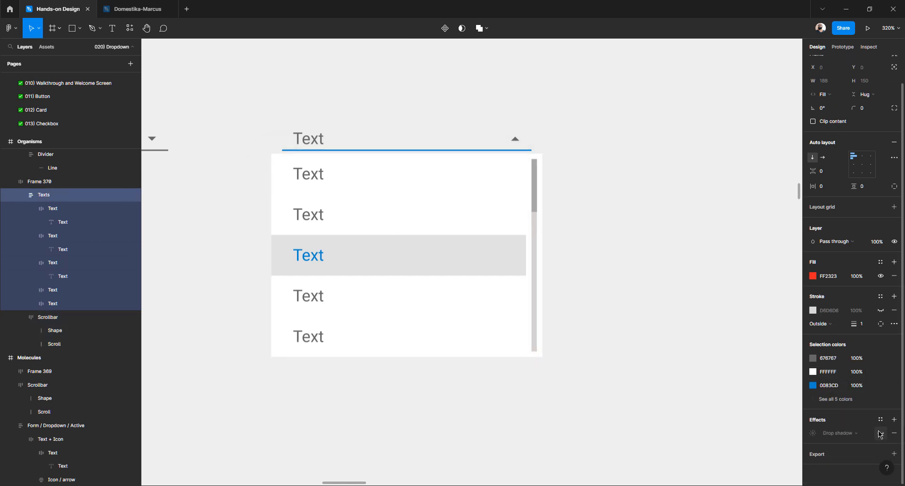
click(880, 434)
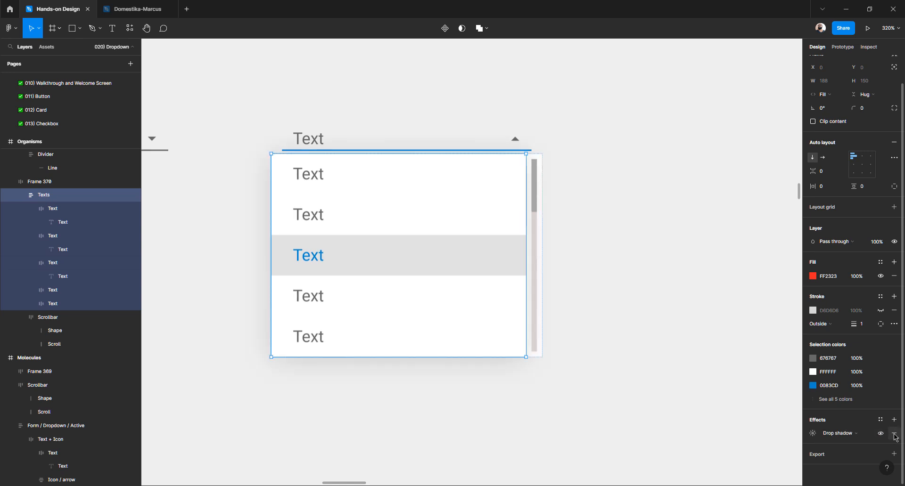
click(895, 437)
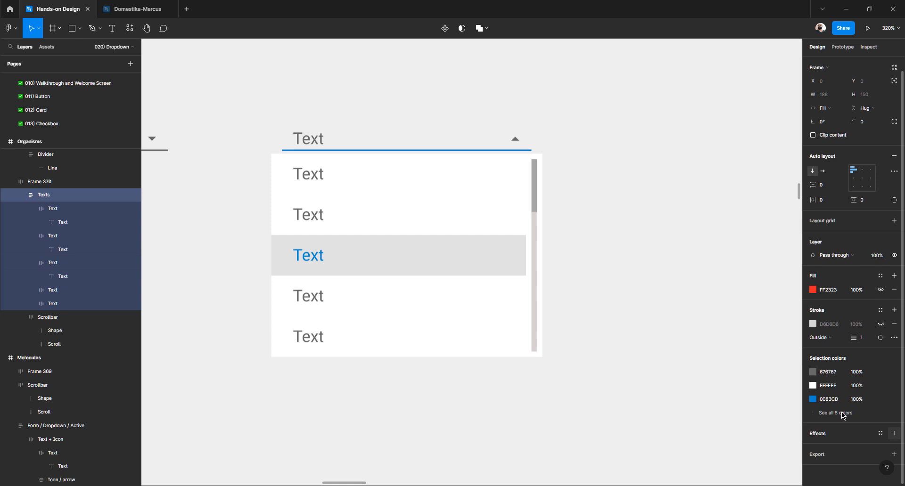
click(687, 276)
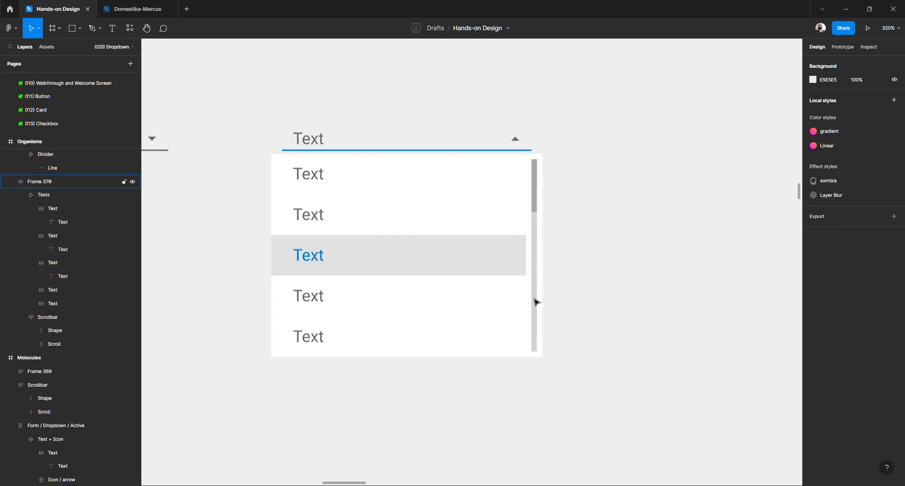
Select the highlighted third Text row inside the Texts frame
click(281, 256)
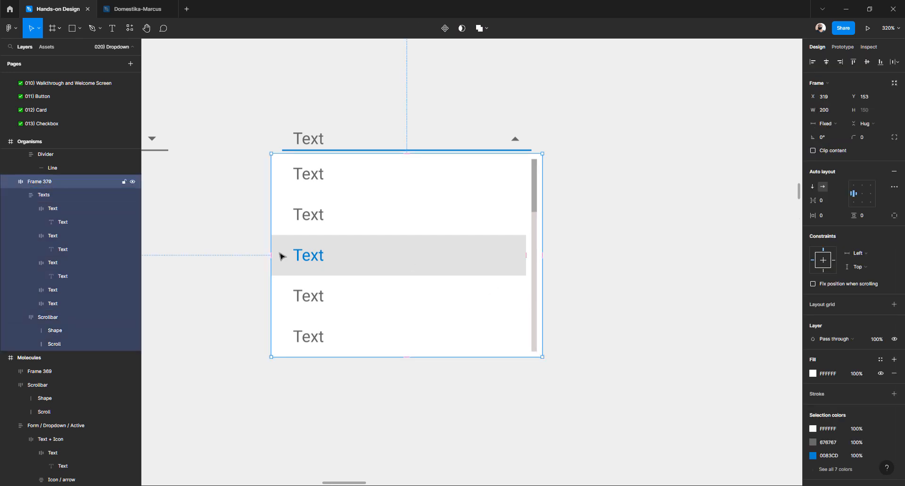
double_click(281, 256)
double_click(282, 255)
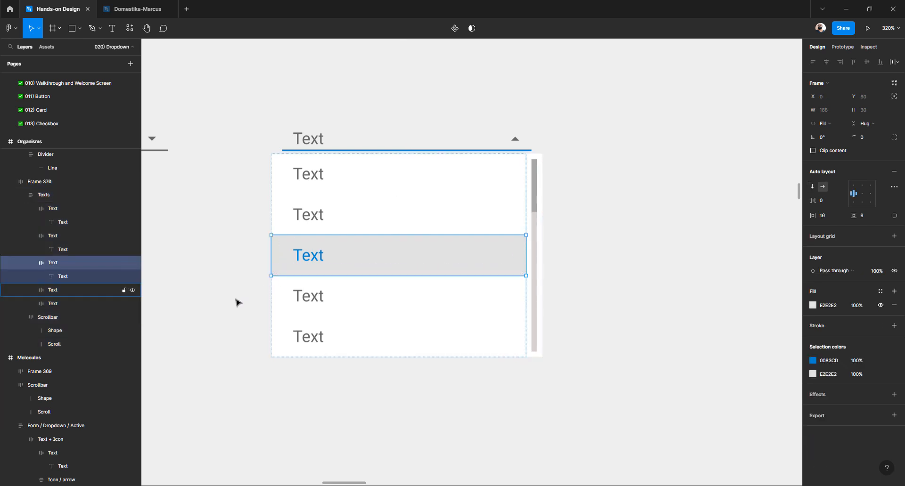
Rename the frame holding the dropdown's text rows and scrollbar to Items
click(575, 235)
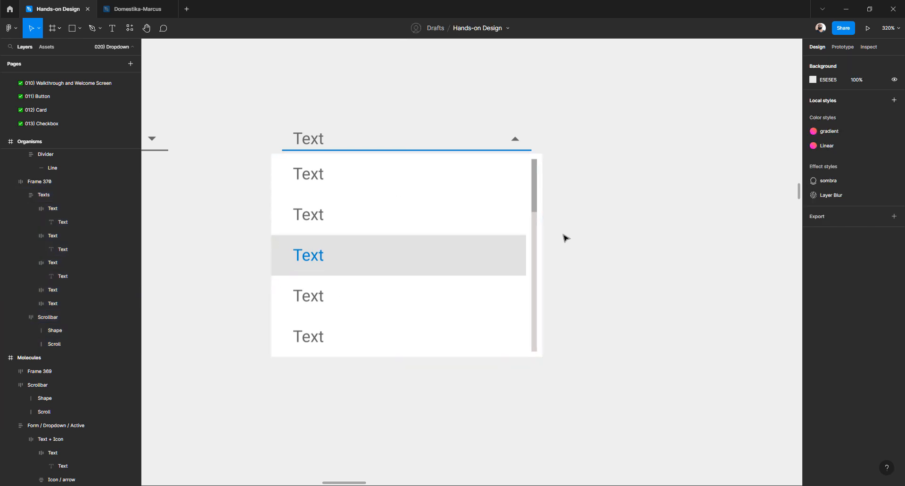
click(455, 356)
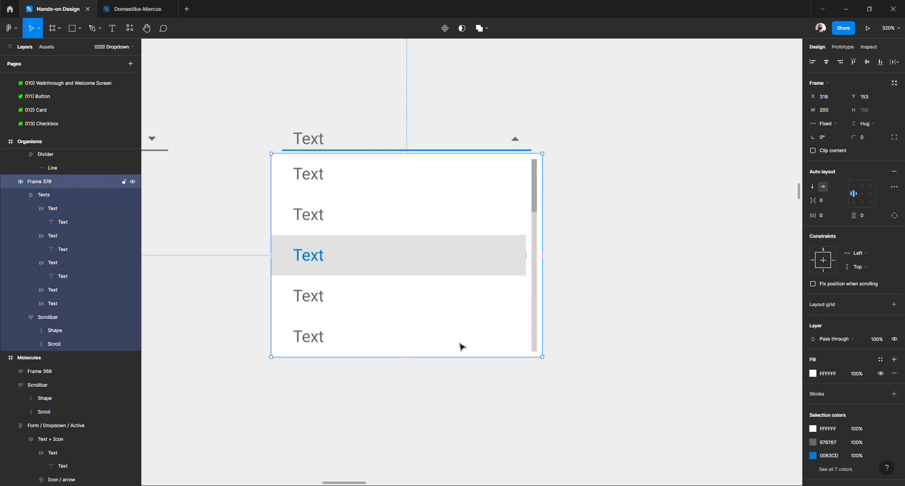
scroll(848, 416, down, 1)
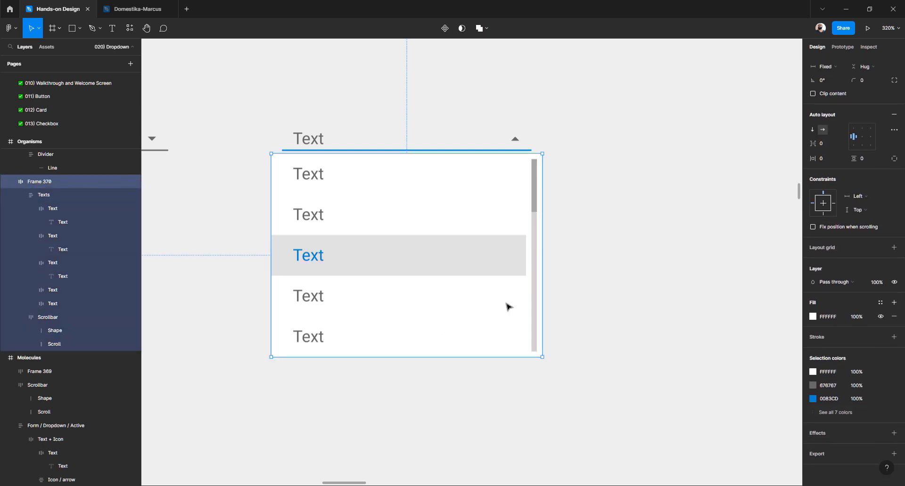
key(Escape)
click(427, 286)
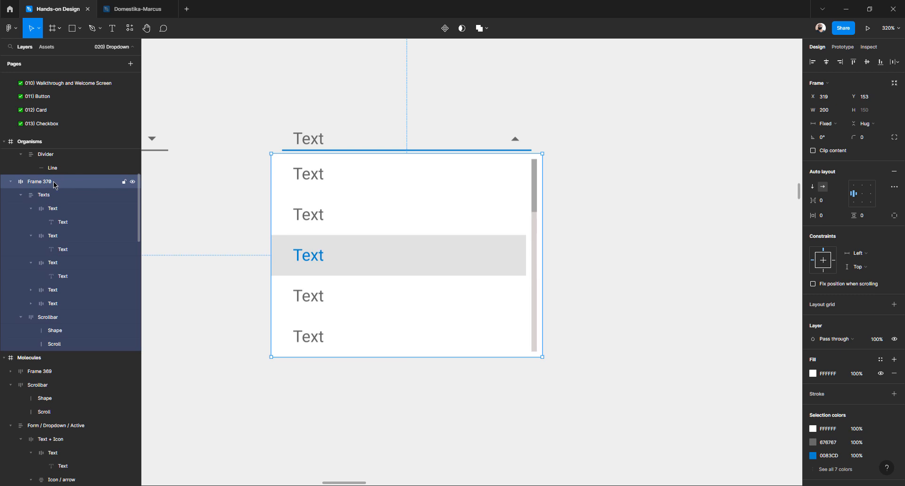
double_click(54, 184)
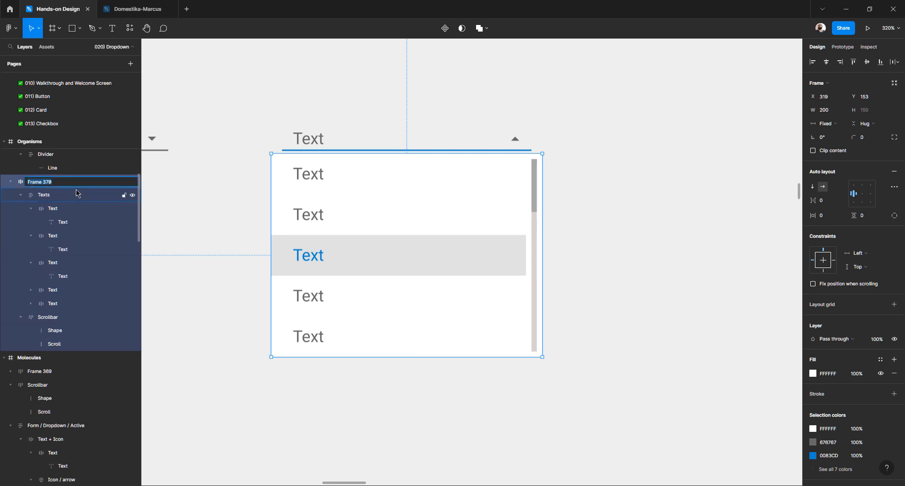
text(1)
key(Return)
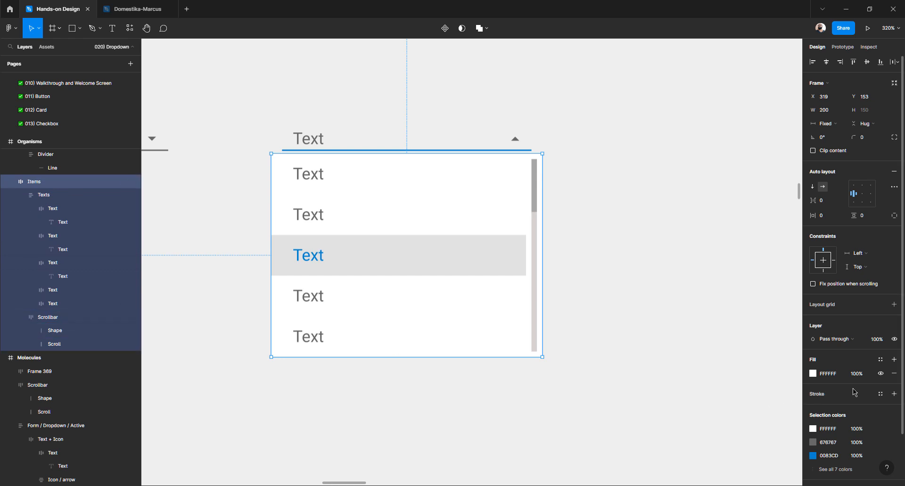
Add a drop shadow to the Items frame with a blur of 24
scroll(854, 395, down, 3)
click(820, 433)
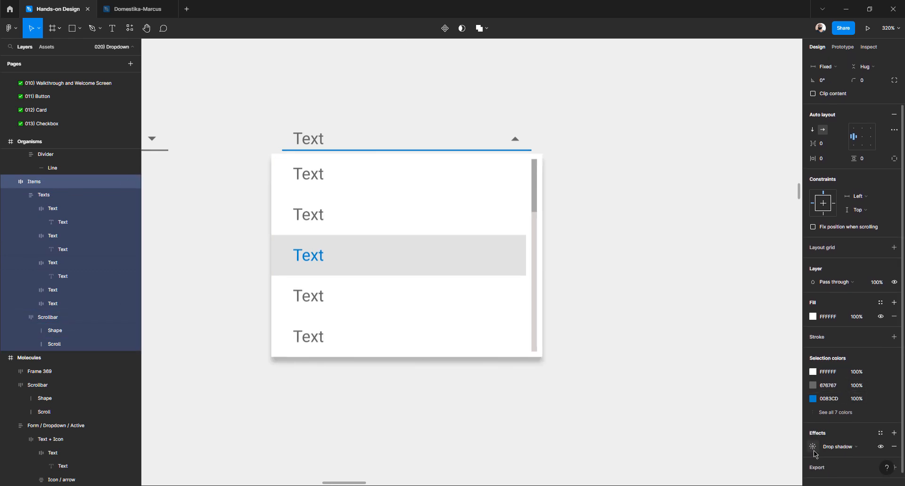
click(813, 447)
click(775, 423)
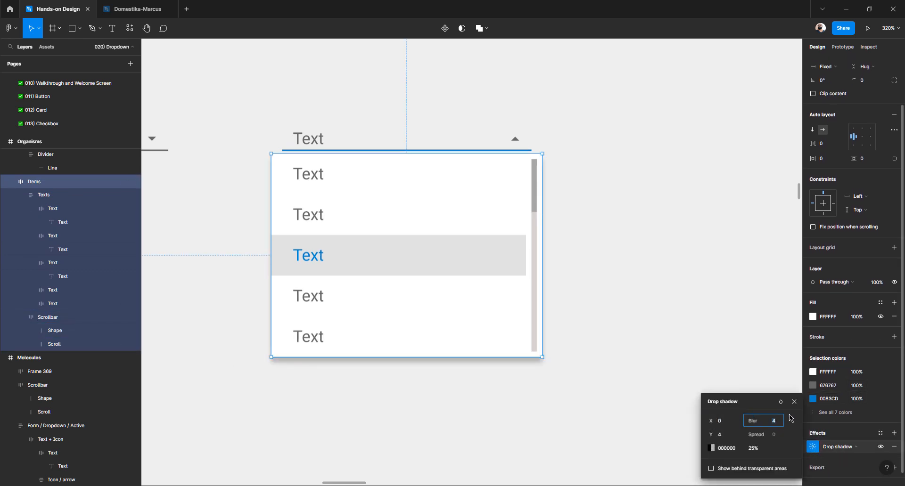
text(24)
key(Tab)
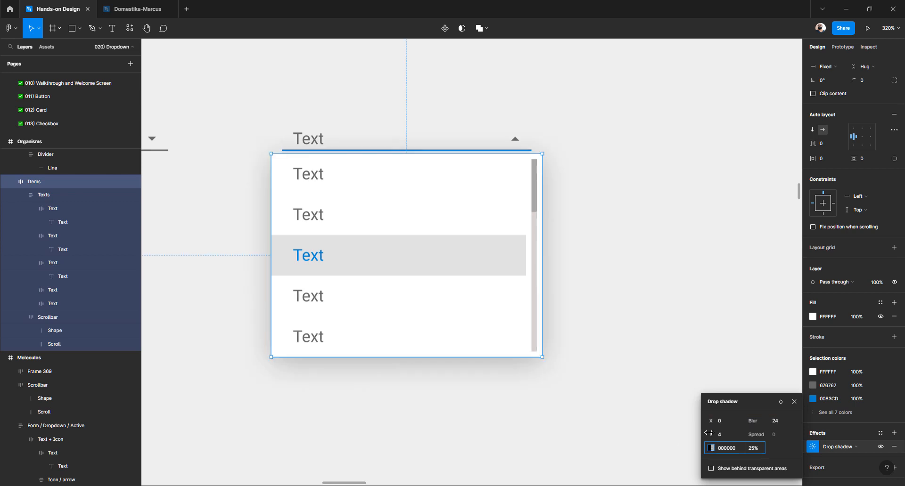
Set the Items frame's drop shadow to a Y offset of 2 and 16% opacity
click(734, 436)
key(Tab)
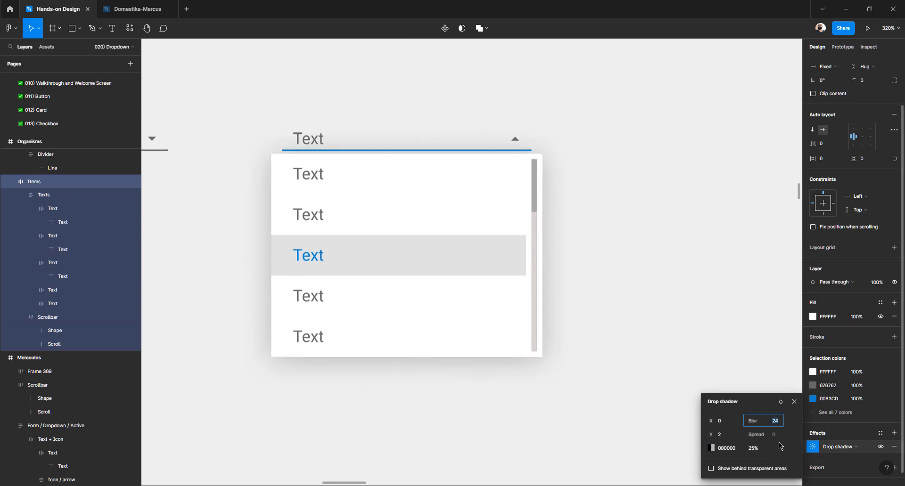
click(754, 449)
text(16)
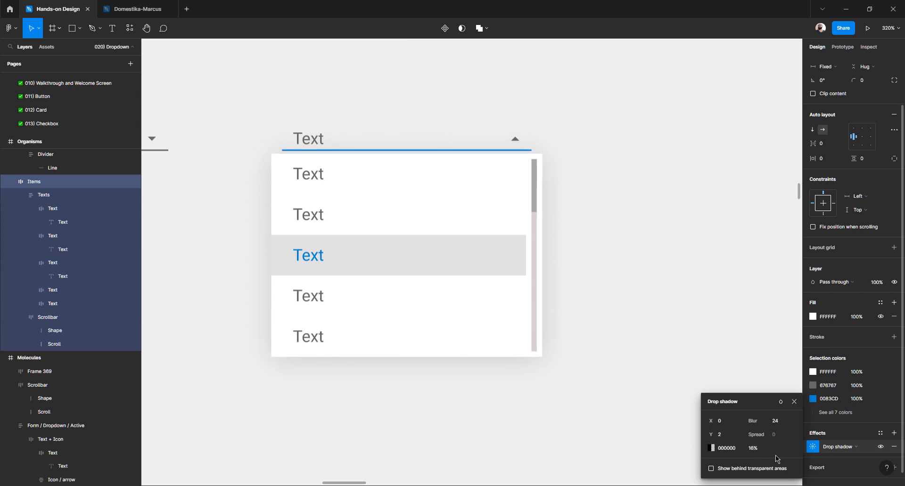
key(Return)
click(656, 268)
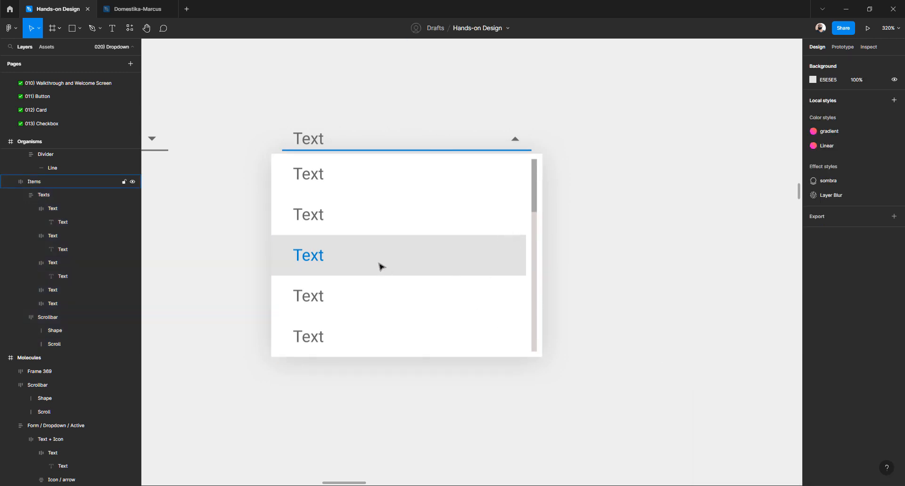
double_click(280, 262)
click(287, 260)
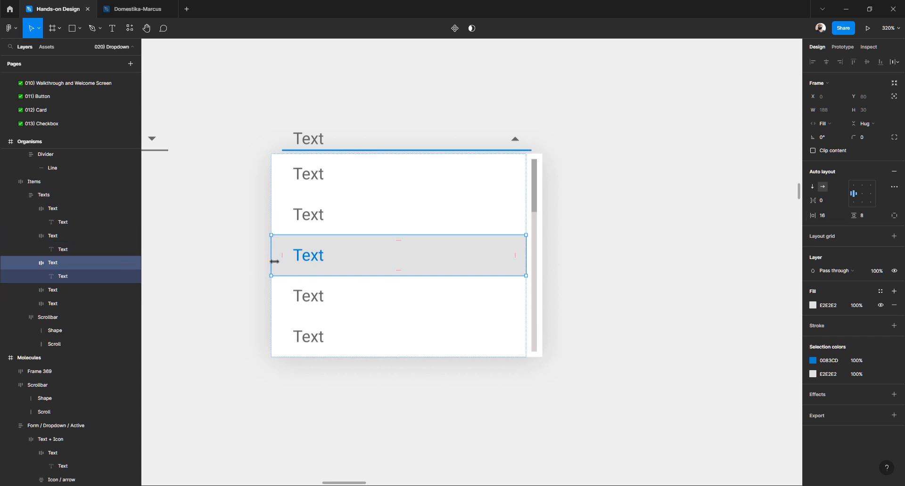
drag(272, 262, 300, 262)
key(ctrl+z)
click(590, 203)
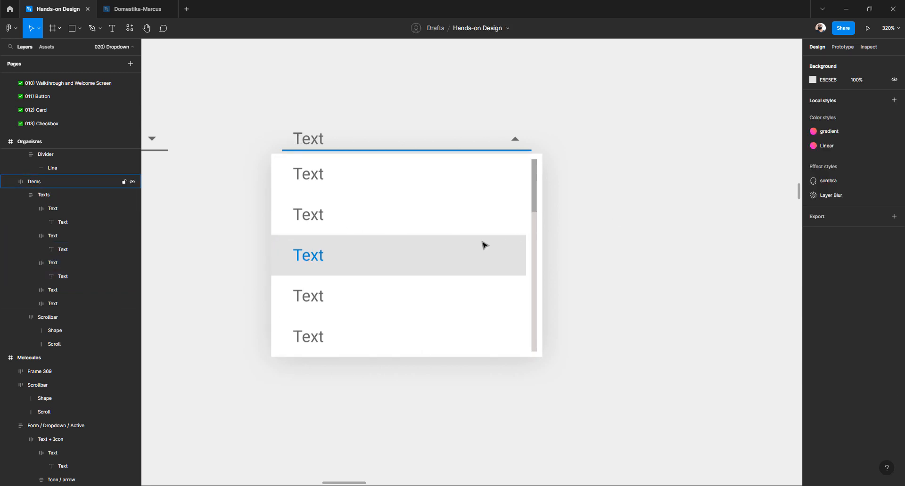
Examine the open dropdown in the Templates screens and compare its spacing with the highlighted row of the Organisms dropdown
scroll(484, 245, down, 10)
scroll(485, 244, down, 10)
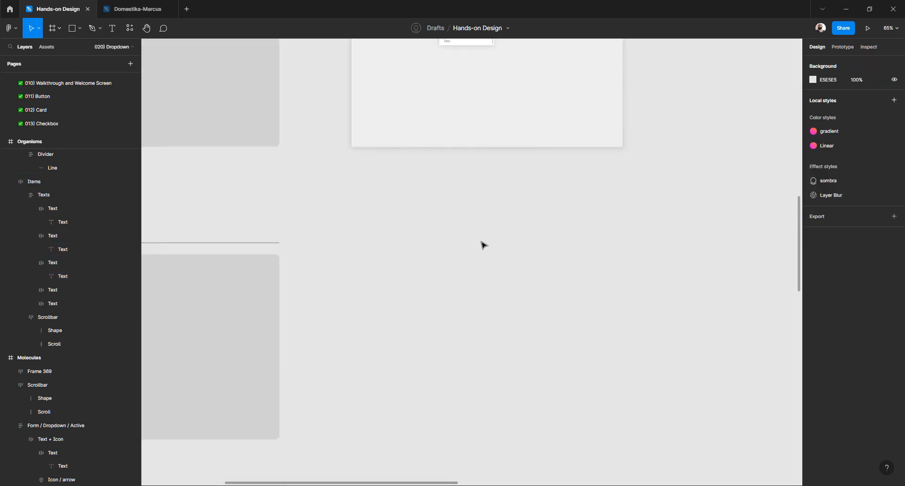
scroll(324, 141, up, 10)
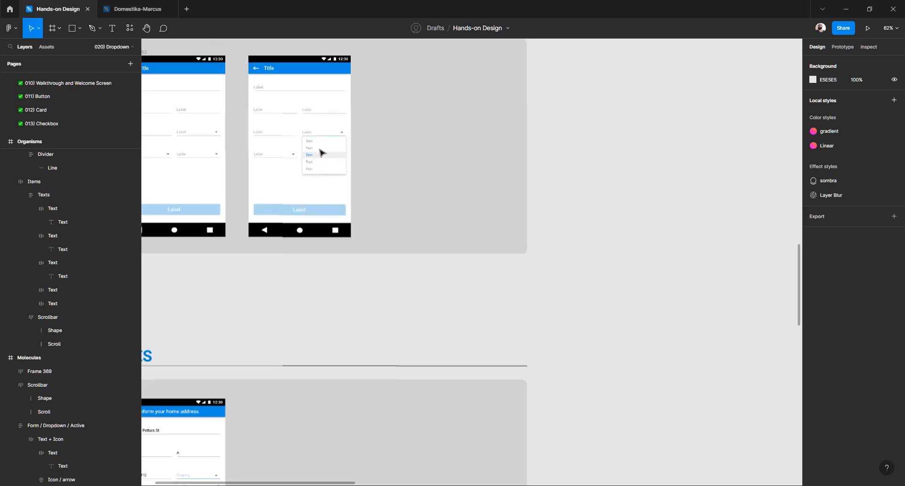
scroll(301, 206, down, 5)
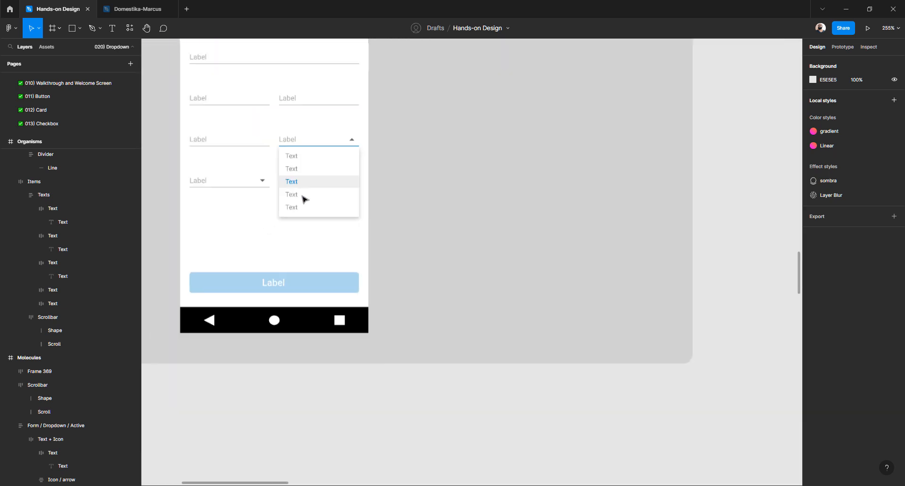
scroll(388, 236, down, 5)
scroll(389, 237, up, 10)
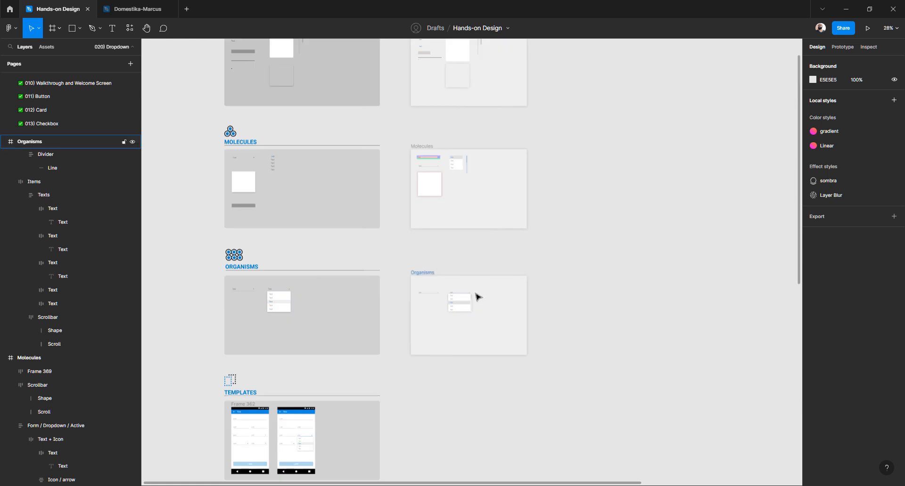
scroll(457, 324, up, 5)
scroll(457, 323, up, 8)
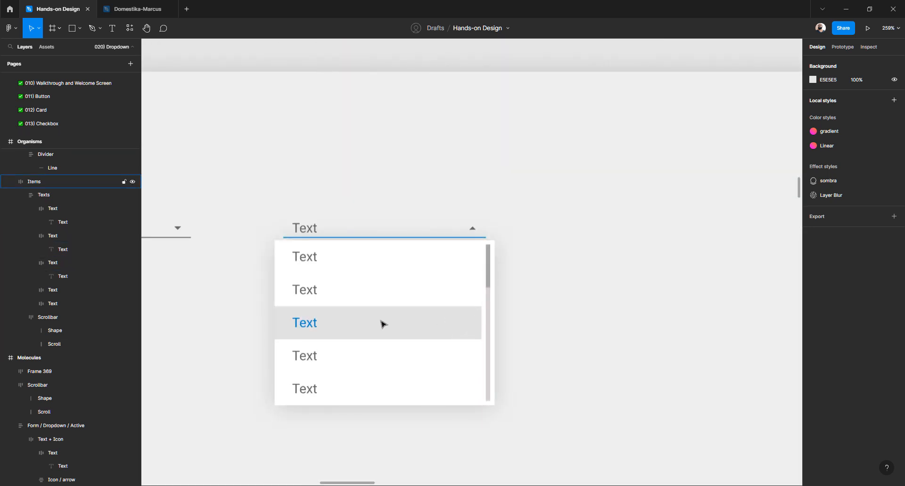
click(279, 325)
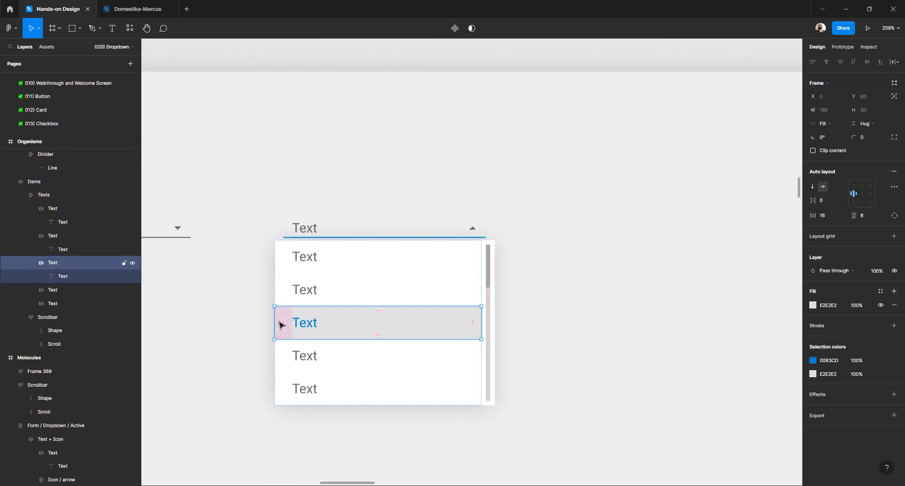
click(238, 348)
Switch the Items frame to individual padding per side and set its left padding to 8
click(384, 322)
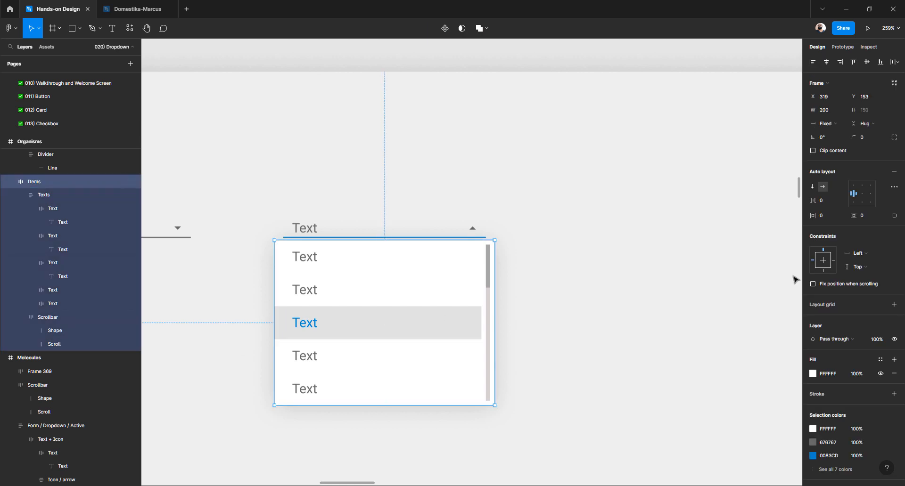
click(893, 217)
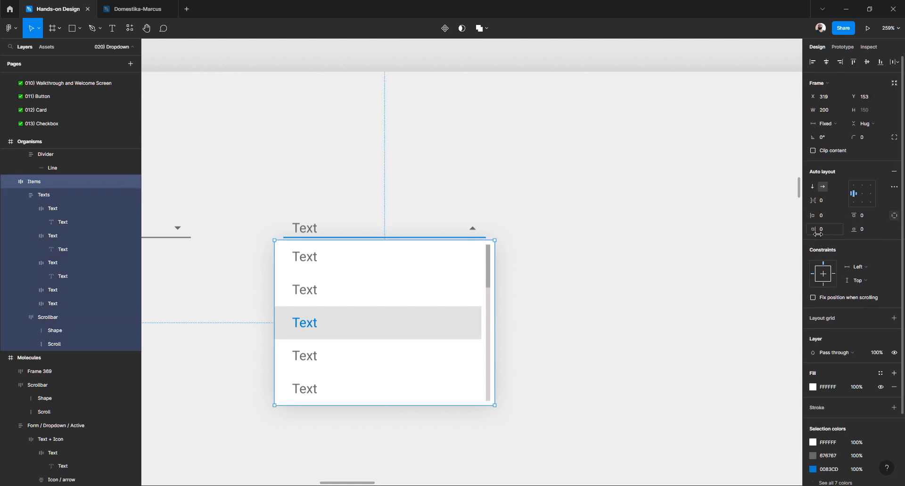
click(832, 220)
text(8)
key(Return)
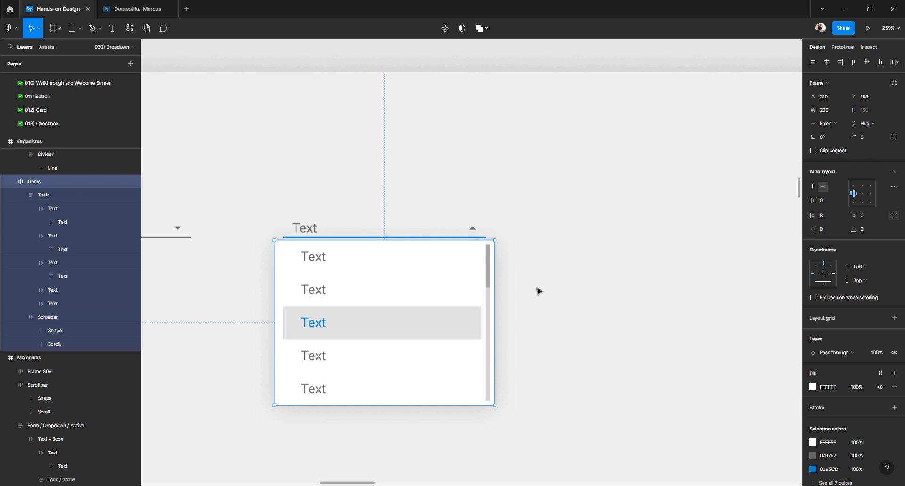
Reduce the Items frame's left padding to 4
mouse_move(279, 324)
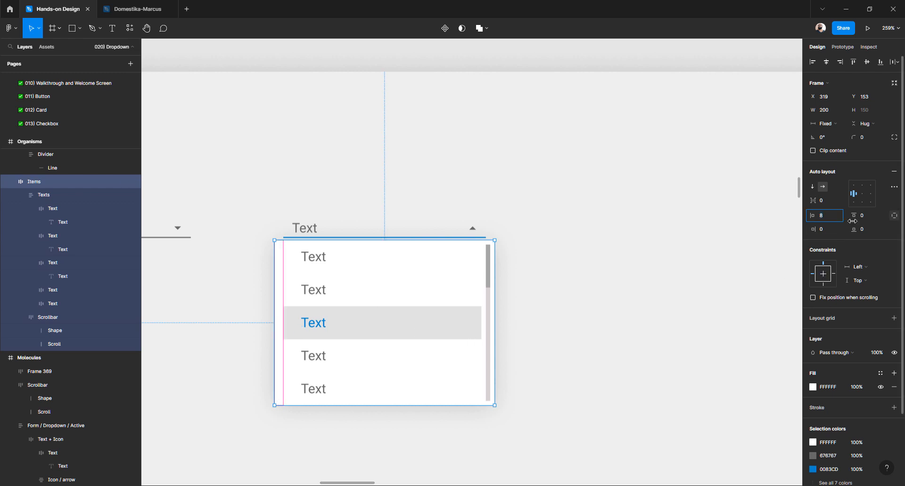
text(4)
key(Return)
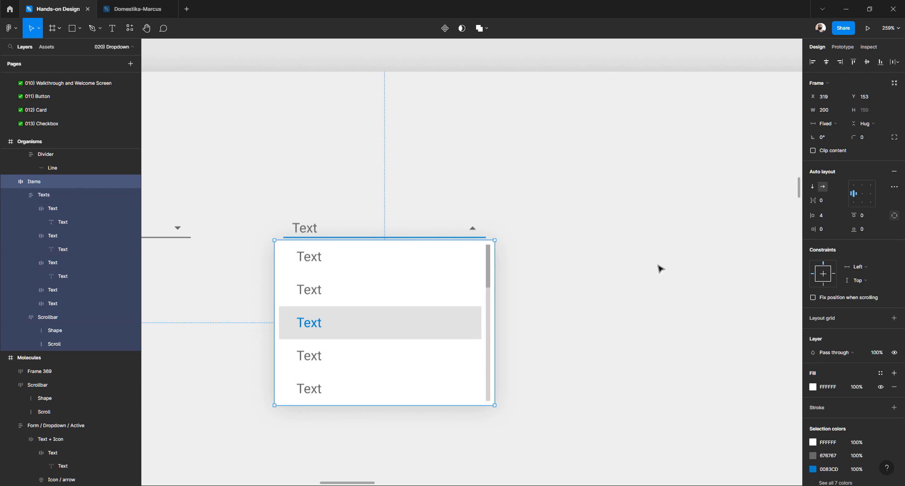
click(658, 266)
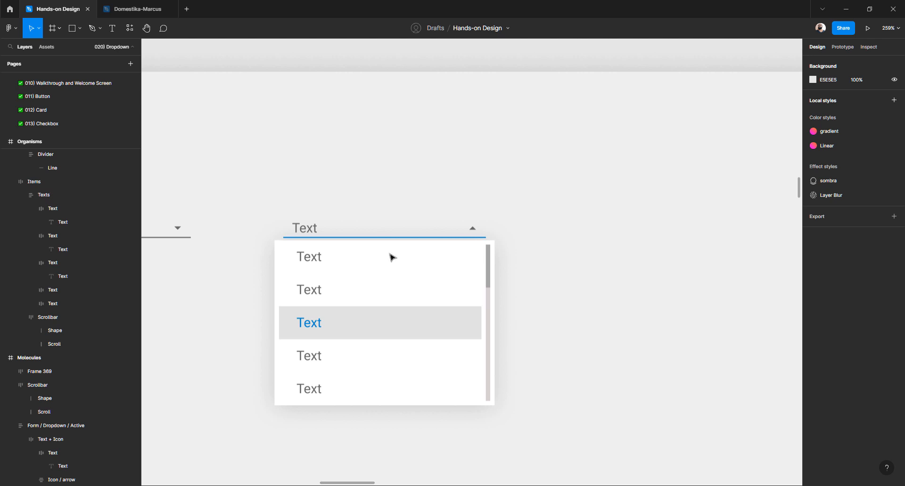
Set the horizontal padding of the Divider under the active dropdown's header to 0
click(304, 234)
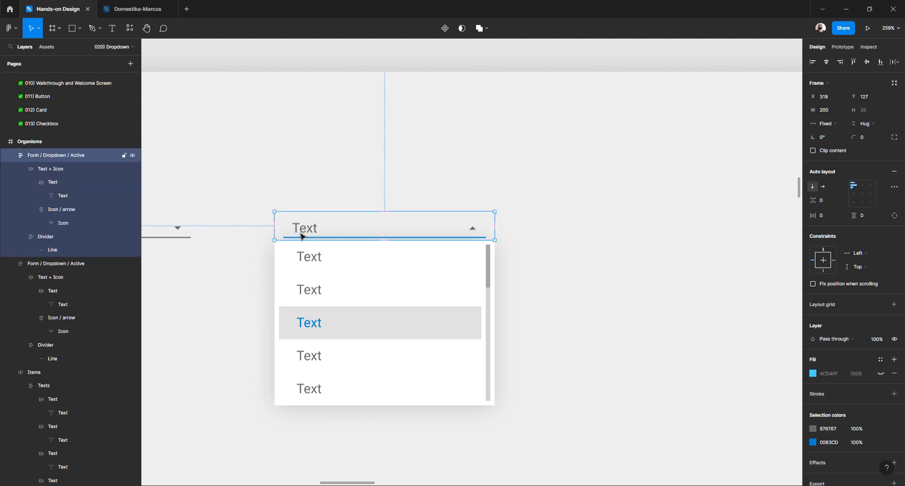
scroll(303, 235, up, 5)
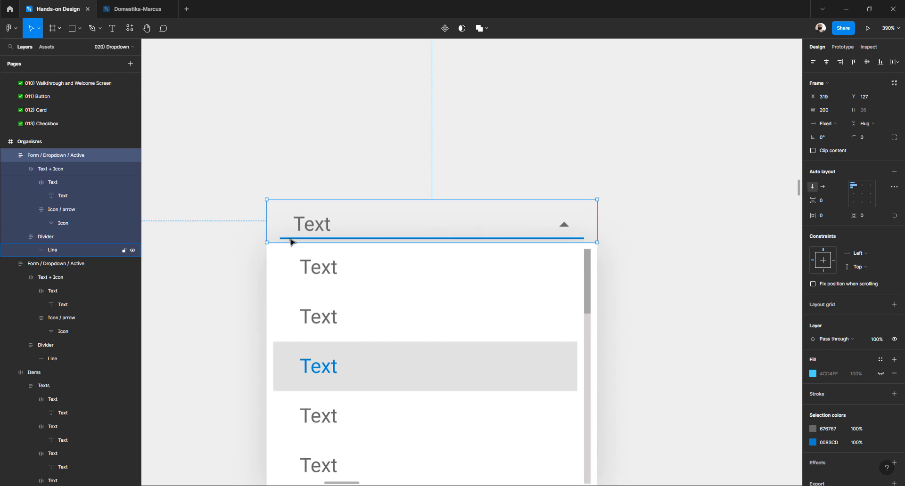
click(286, 239)
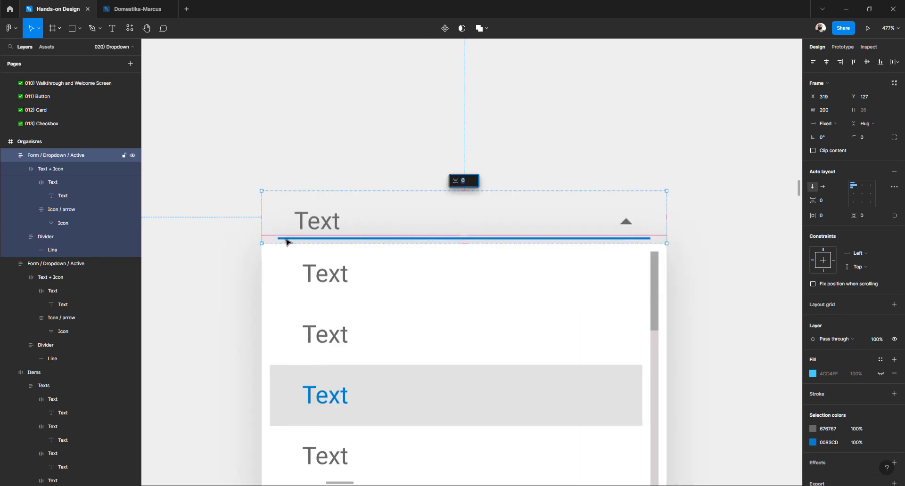
click(708, 226)
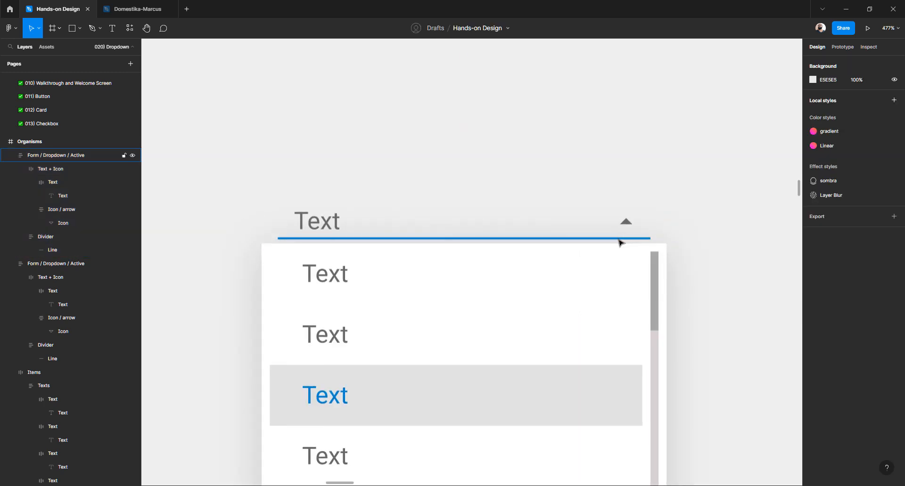
double_click(618, 241)
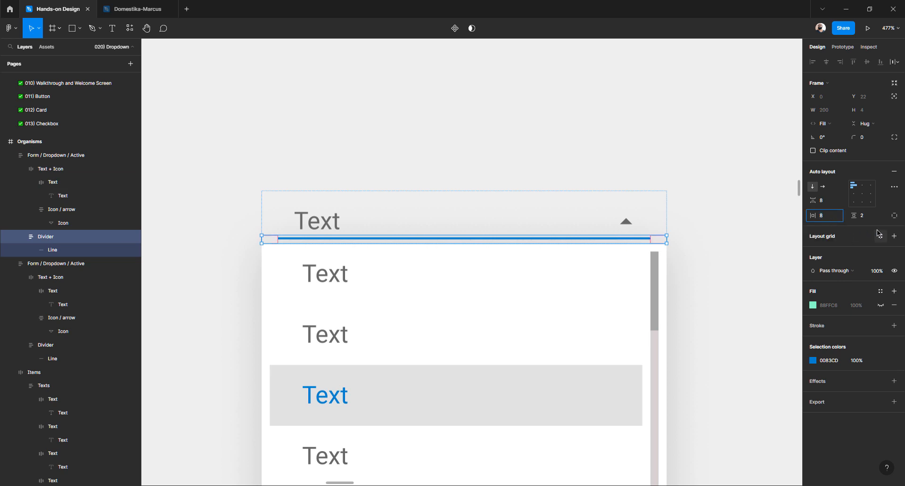
text(0)
key(Return)
click(744, 224)
Set the left and right padding of the Text + Icon frame in the active dropdown's header to 8
scroll(454, 265, down, 3)
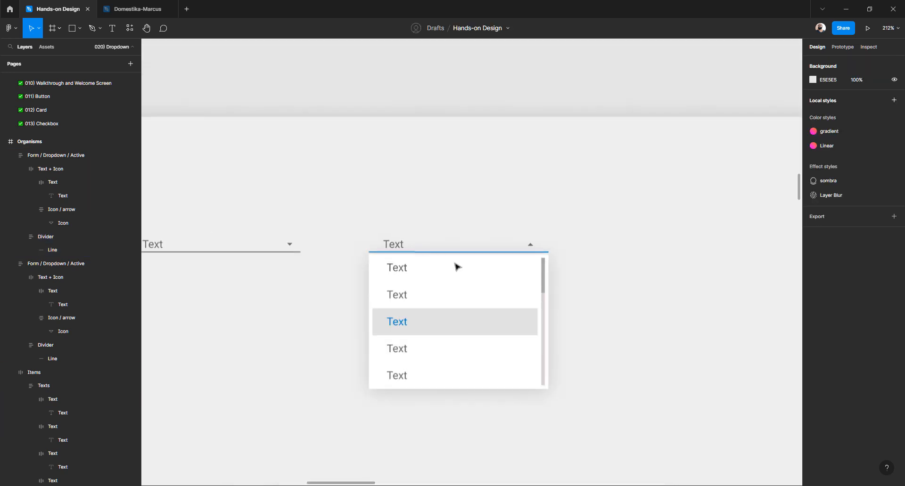
scroll(454, 264, up, 3)
click(357, 228)
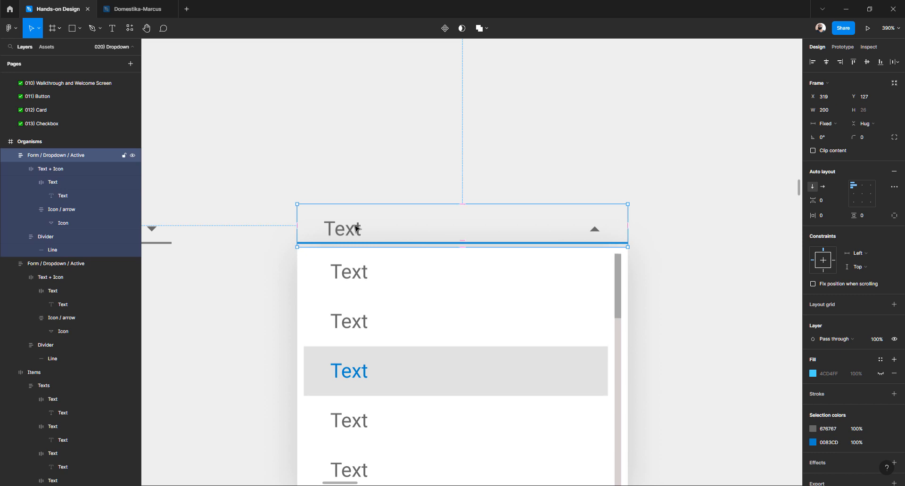
double_click(357, 228)
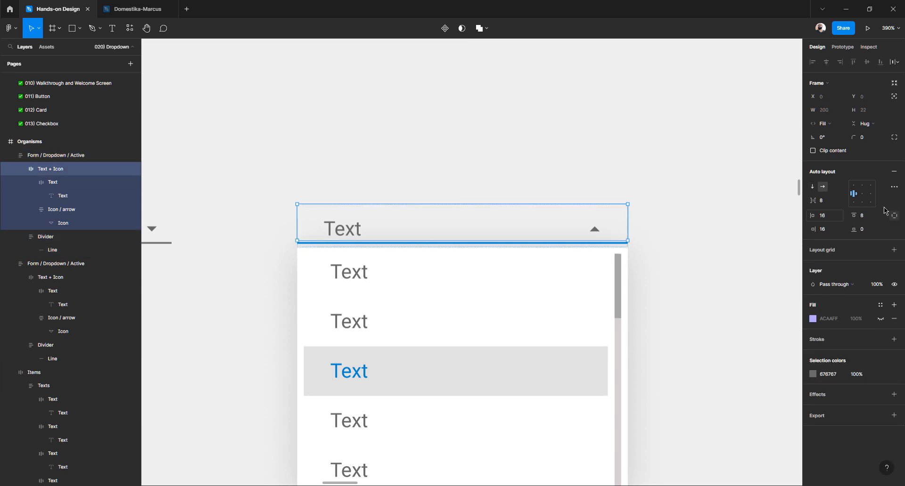
click(828, 216)
text(8)
key(Tab)
text(8)
key(Return)
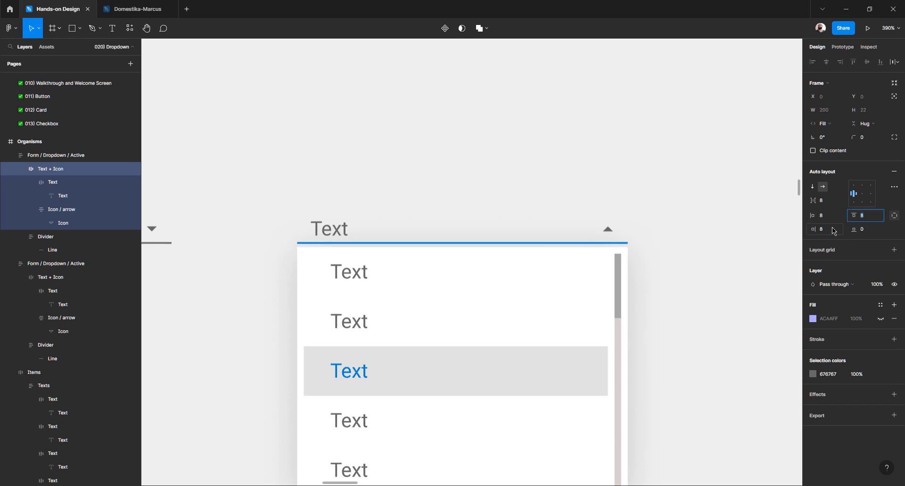
Set the horizontal padding of all five Text rows in the open dropdown's item list to 8
click(700, 245)
scroll(389, 315, down, 1)
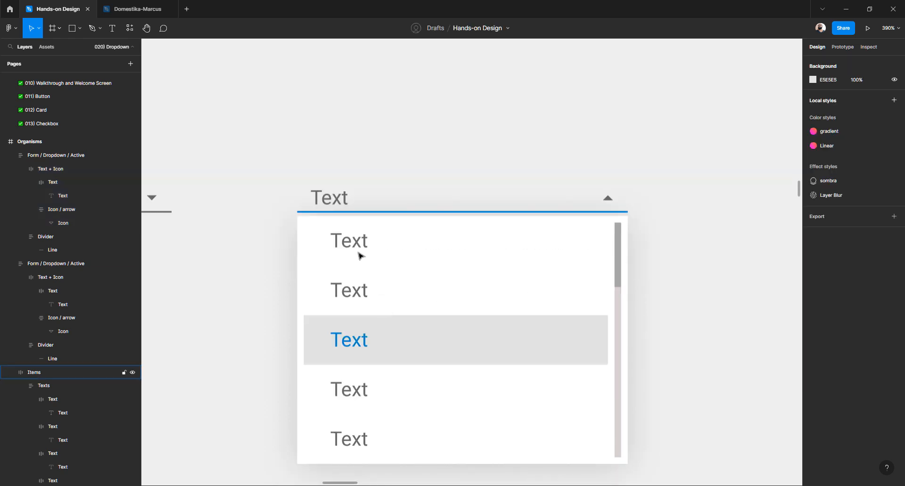
click(356, 242)
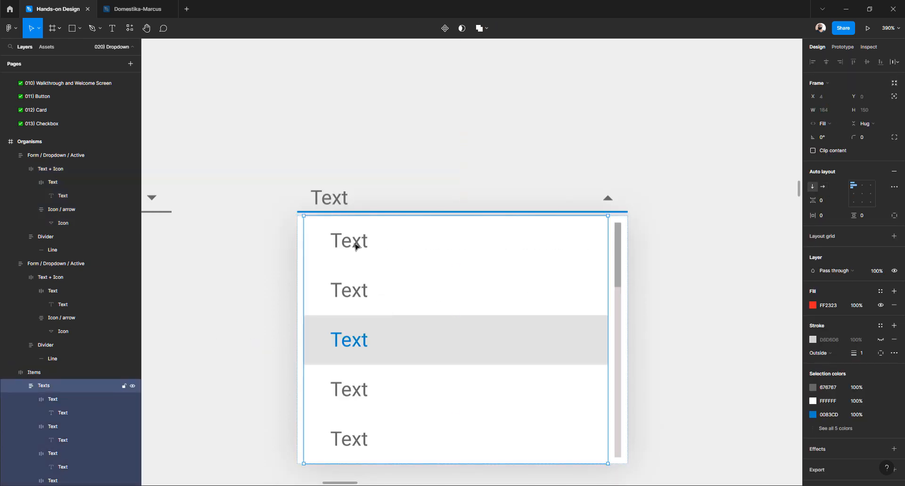
shift+click(348, 290)
shift+click(356, 338)
shift+click(359, 384)
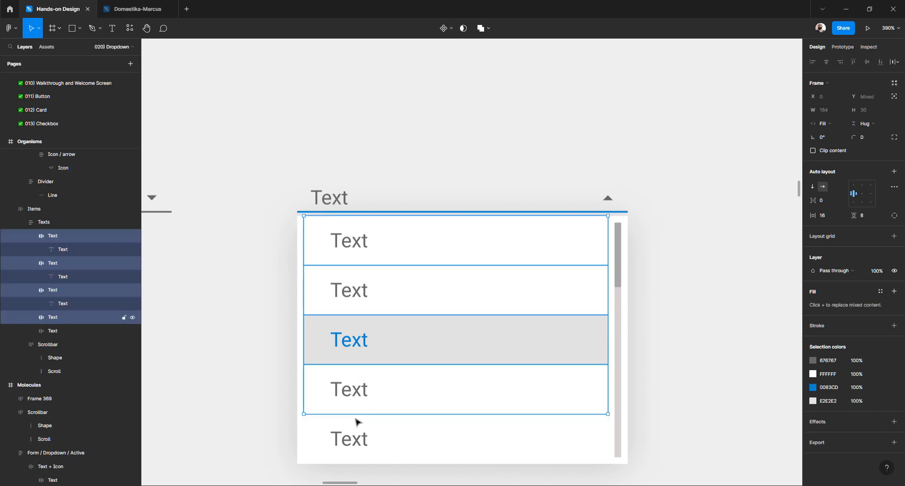
shift+click(354, 438)
click(826, 216)
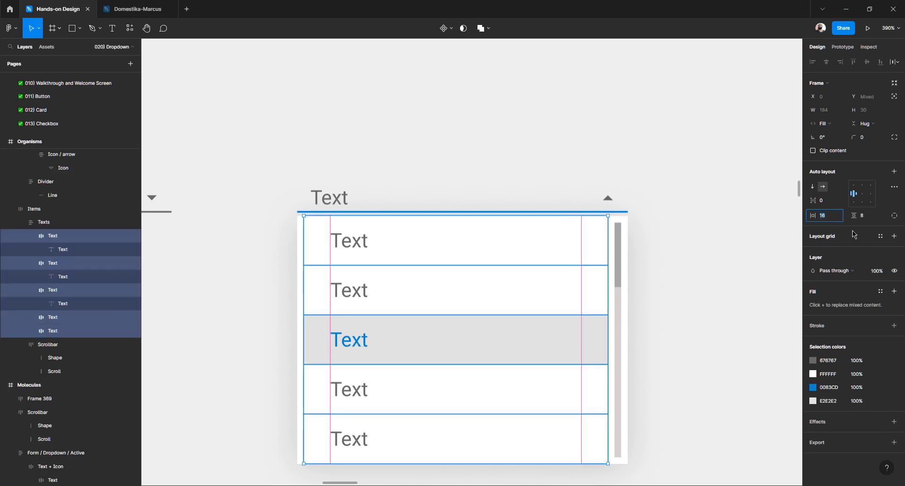
key(Return)
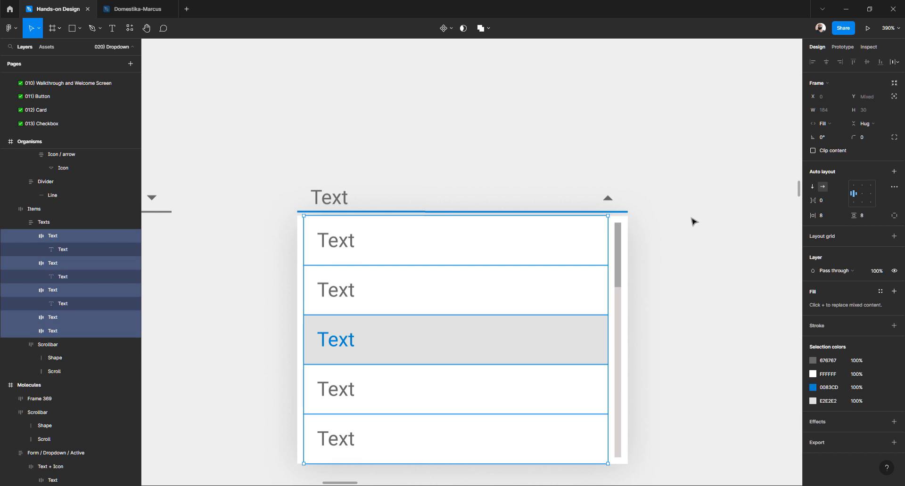
Try a horizontal padding of 4 on the five Text rows in the item list, and undo it
click(830, 216)
text(4)
key(Tab)
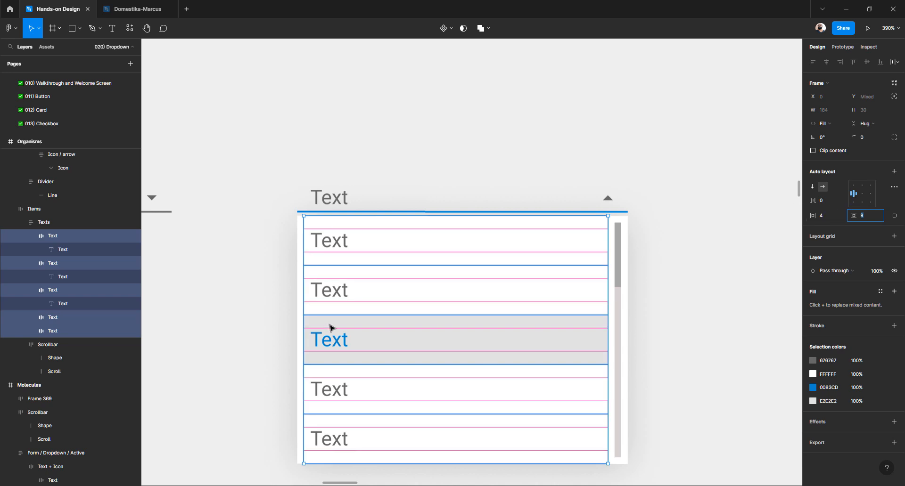
click(754, 238)
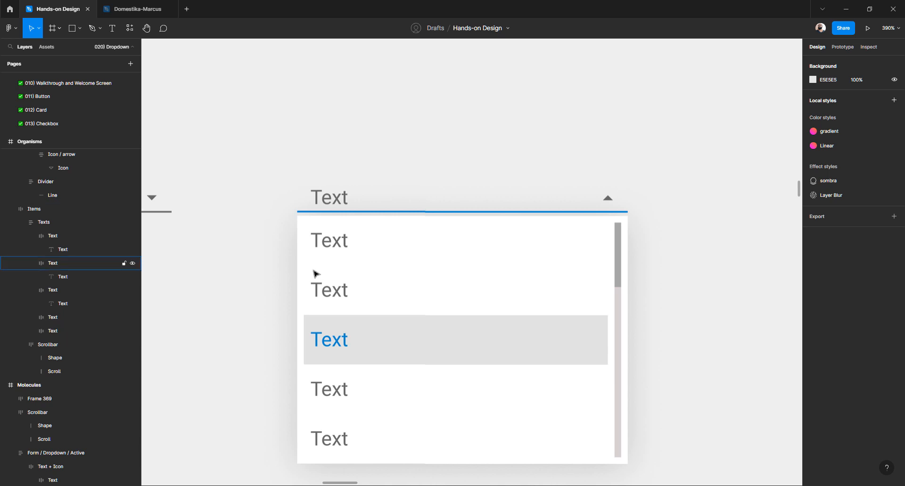
key(ctrl+z)
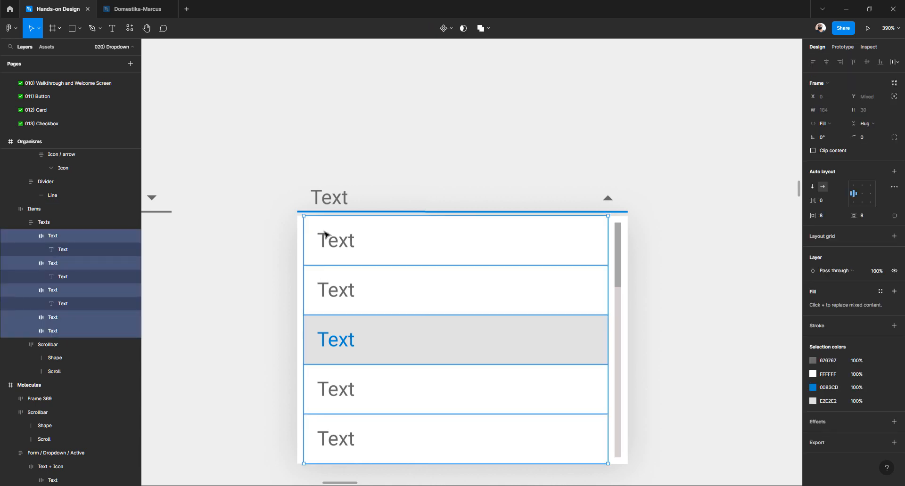
Set the left and right padding of the Text + Icon frame in the open dropdown's header to 12
click(328, 203)
click(329, 204)
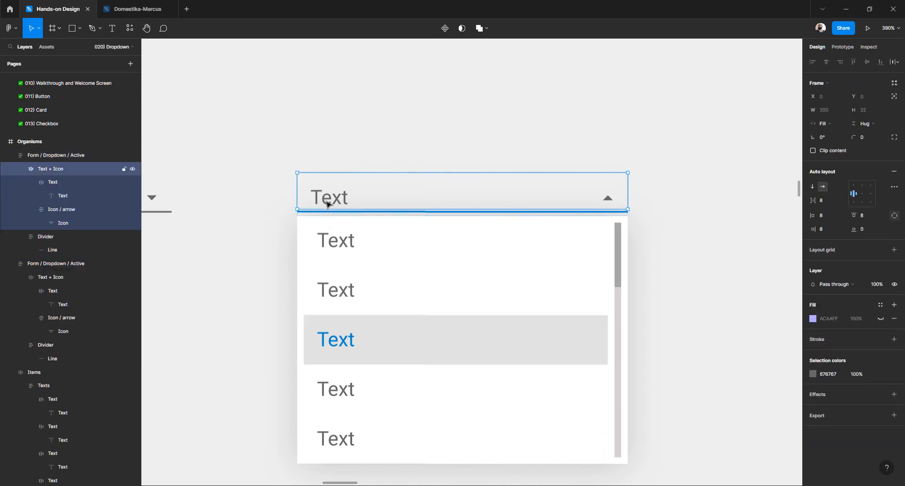
click(822, 218)
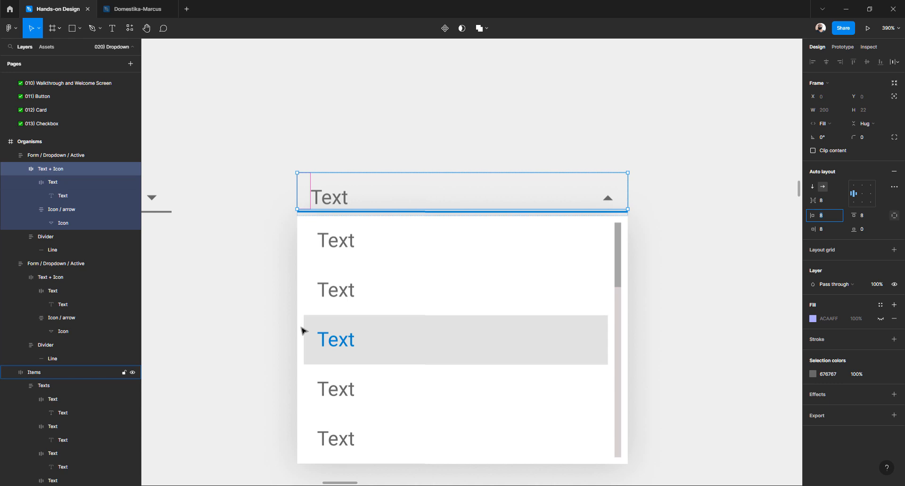
click(212, 335)
double_click(339, 199)
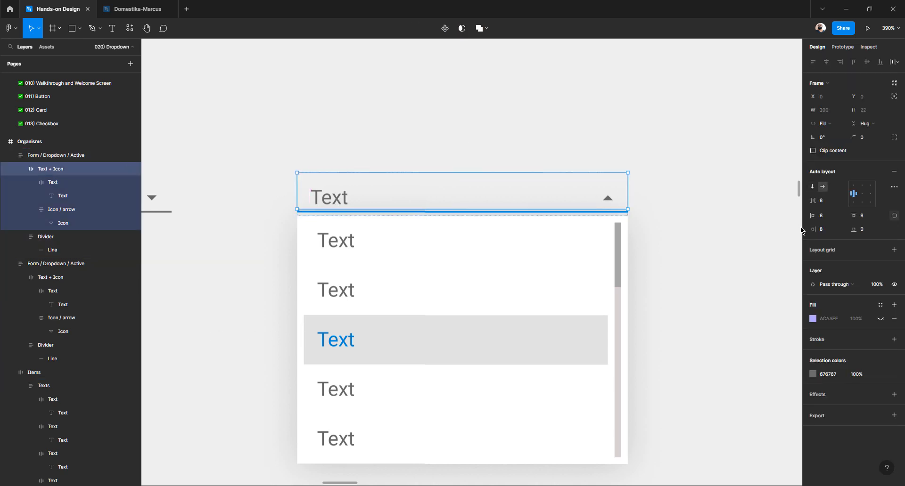
click(826, 220)
key(Tab)
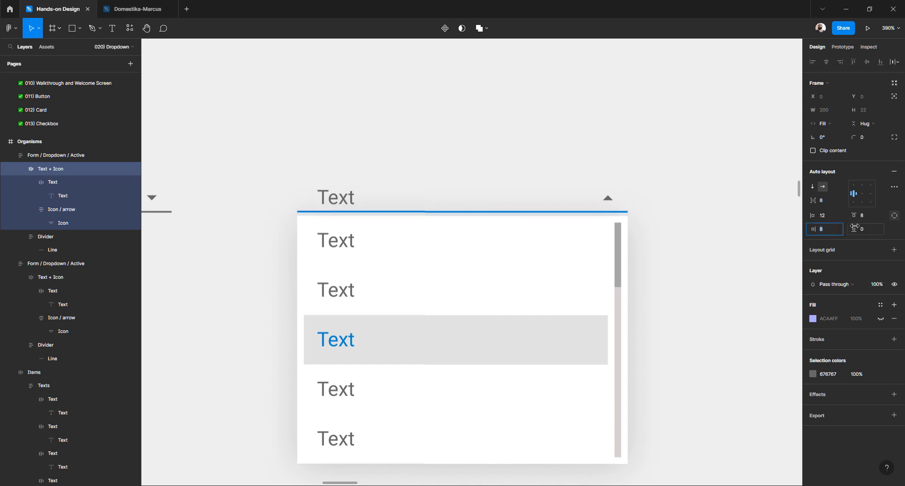
text(12)
key(Tab)
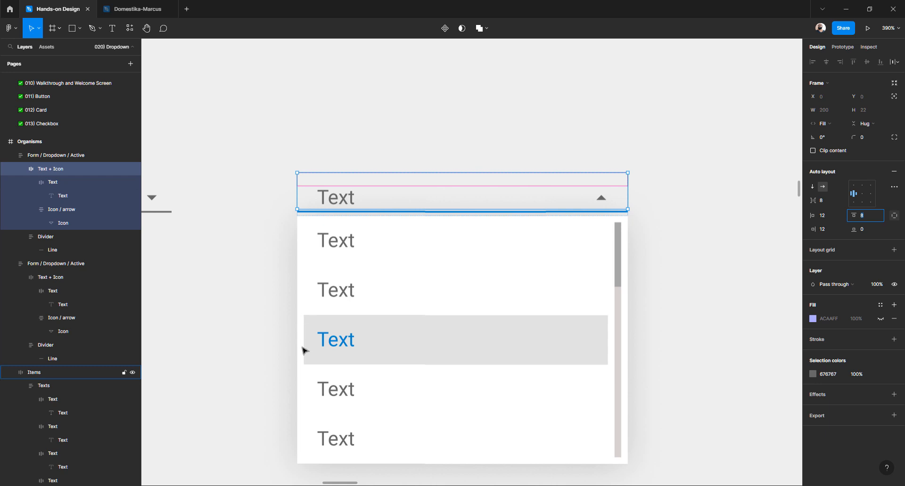
click(282, 362)
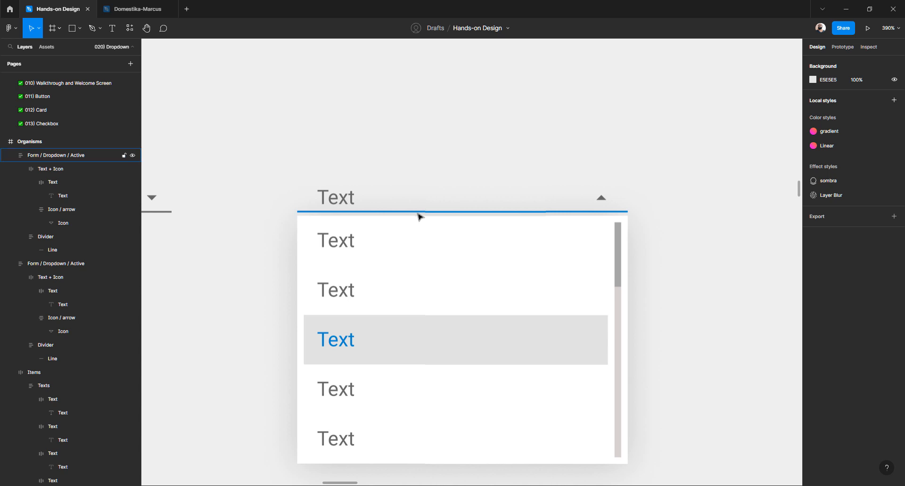
Set the left and right padding of the open dropdown header's Text + Icon frame back to 8
scroll(418, 213, down, 4)
scroll(418, 213, up, 3)
click(385, 209)
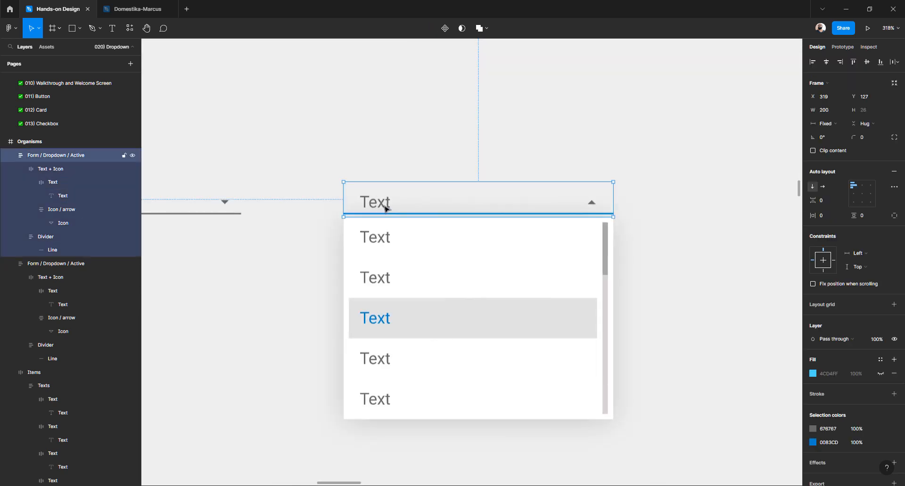
double_click(376, 209)
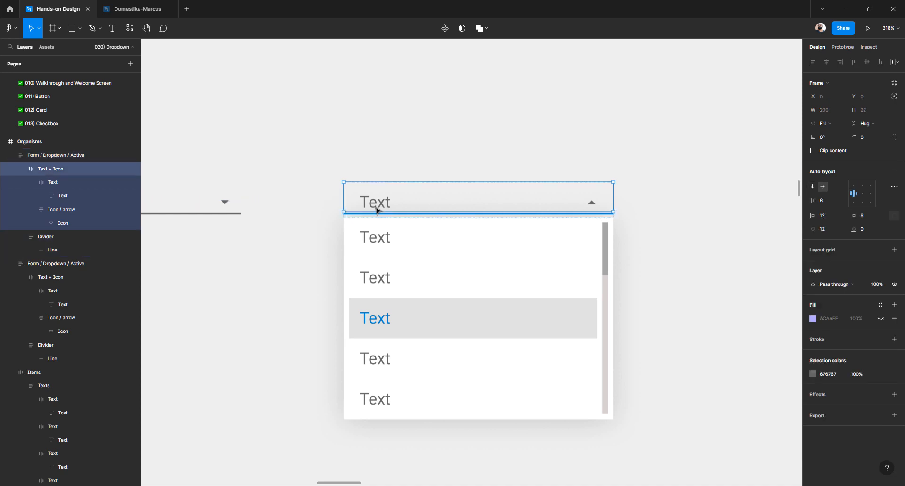
click(832, 219)
text(8)
click(842, 230)
key(Tab)
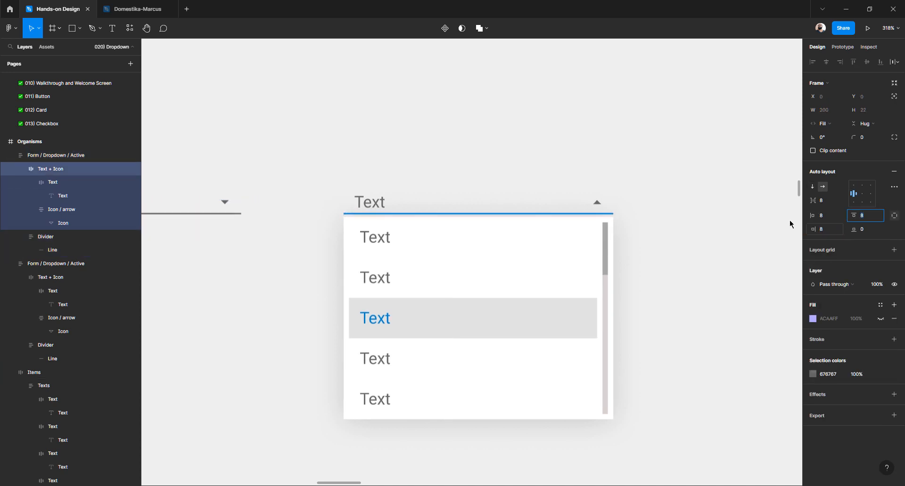
Set the horizontal padding of the first Text row in the item list to 4
click(373, 242)
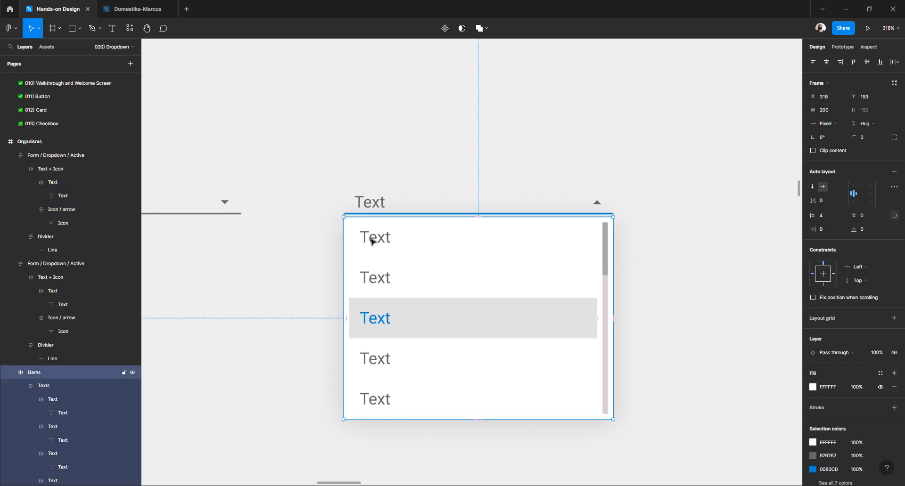
double_click(372, 242)
double_click(372, 242)
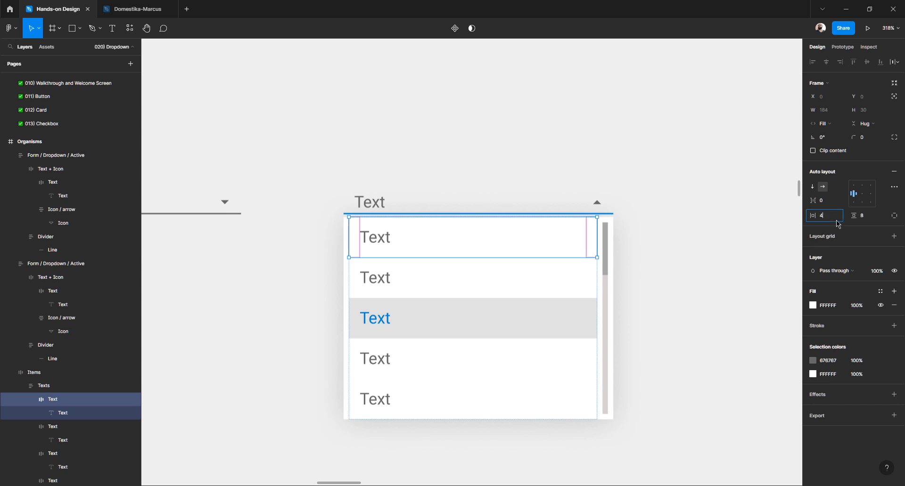
key(Return)
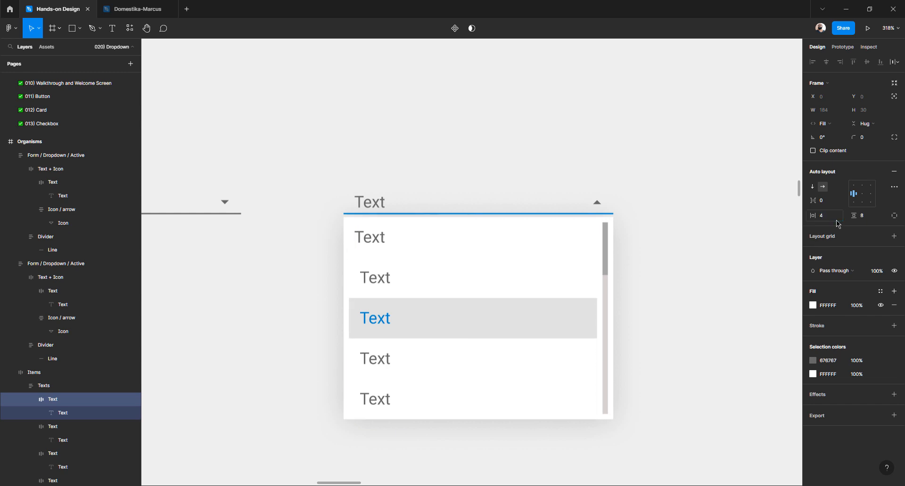
Set the horizontal padding of the remaining four Text rows in the item list to 4
click(372, 279)
shift+click(376, 312)
shift+click(377, 354)
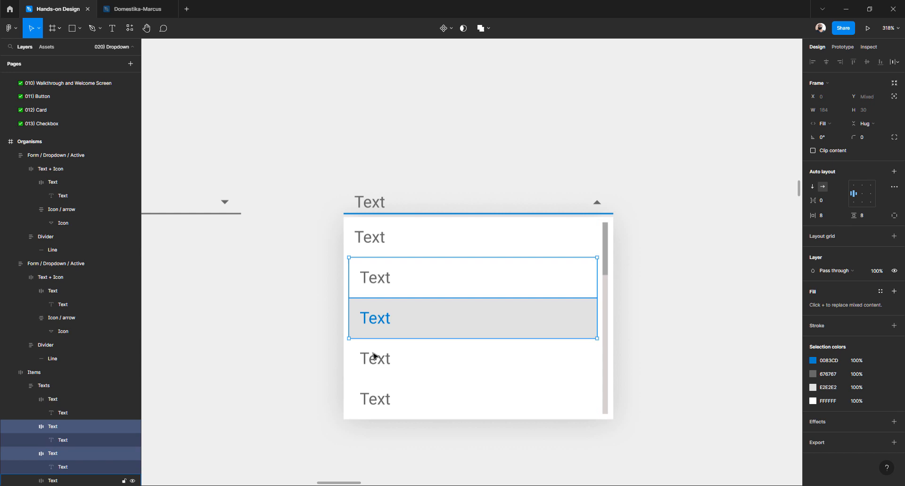
shift+click(376, 400)
click(824, 216)
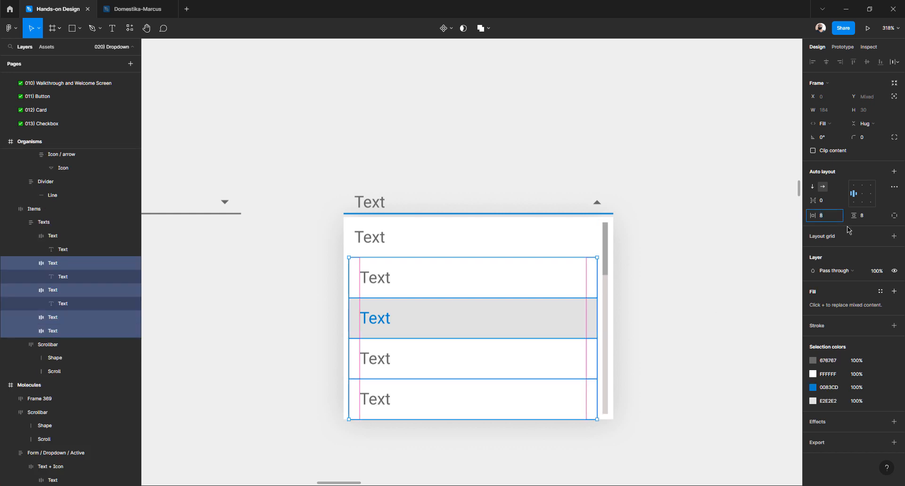
text(4)
key(Return)
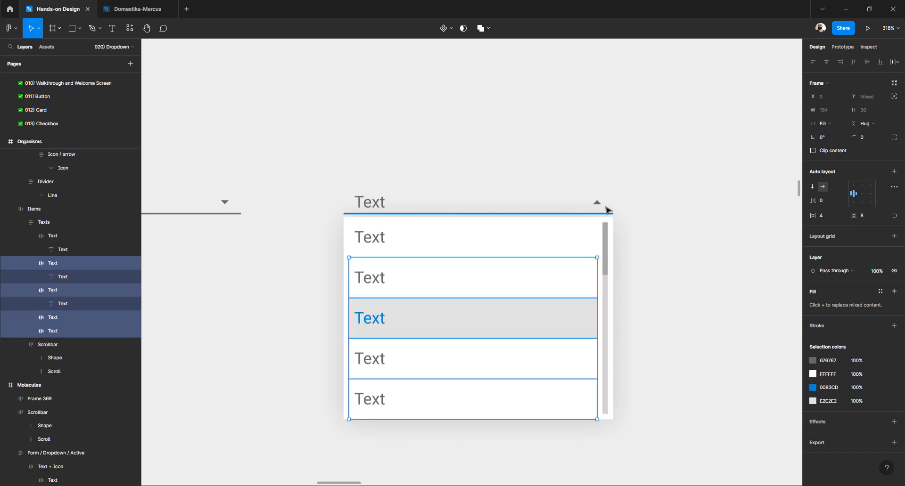
click(565, 172)
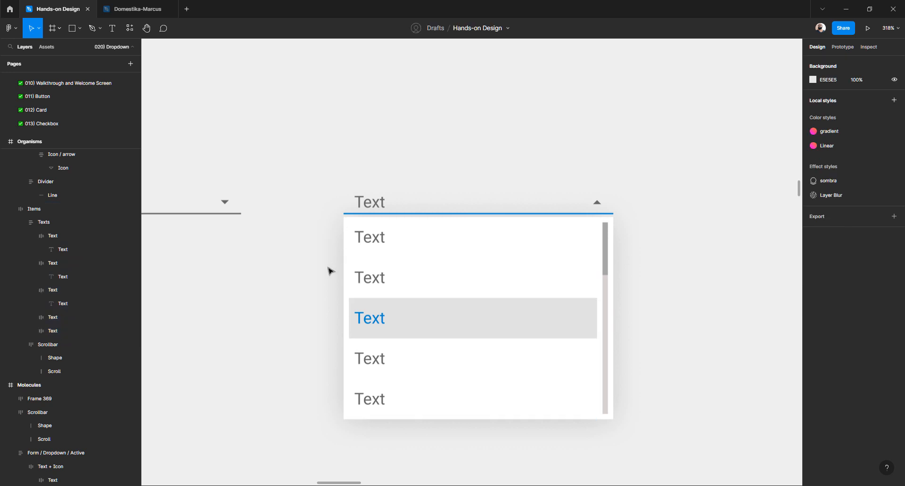
Compare the Text + Icon padding of the closed dropdown with that of the open dropdown's header
scroll(344, 260, down, 3)
scroll(344, 260, down, 3)
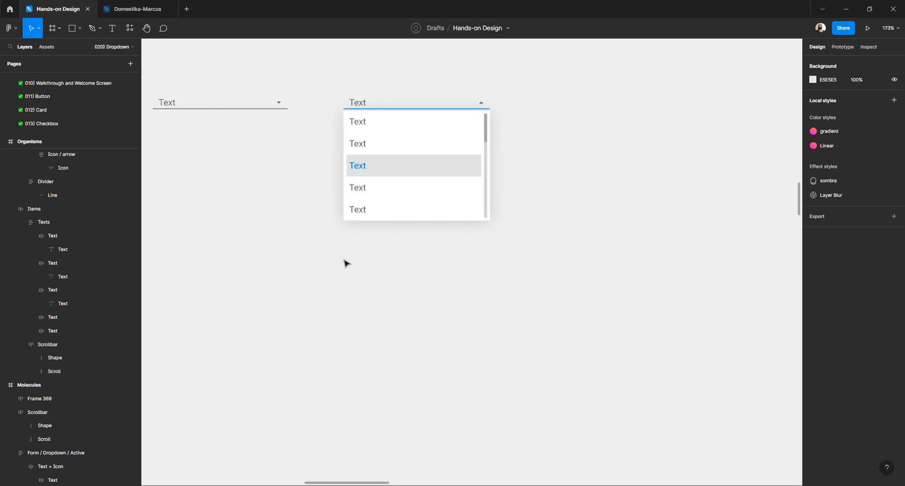
scroll(347, 262, up, 2)
scroll(347, 258, up, 2)
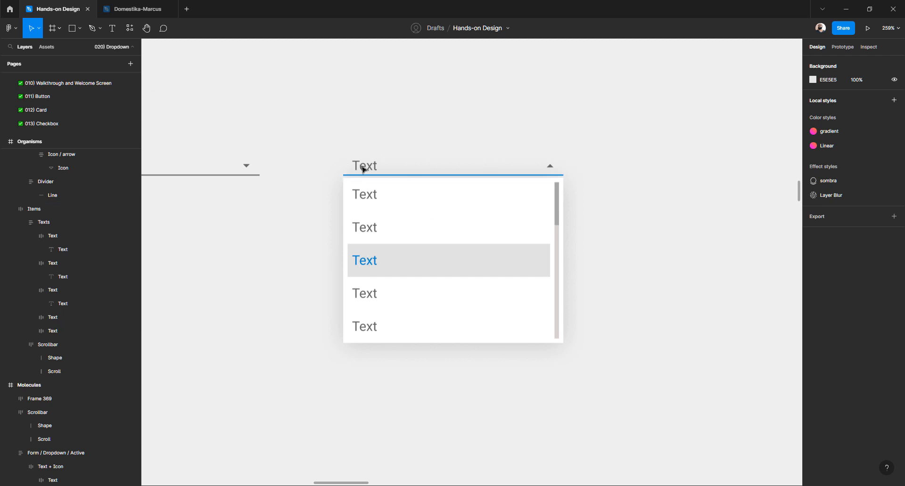
scroll(363, 169, left, 4)
click(272, 173)
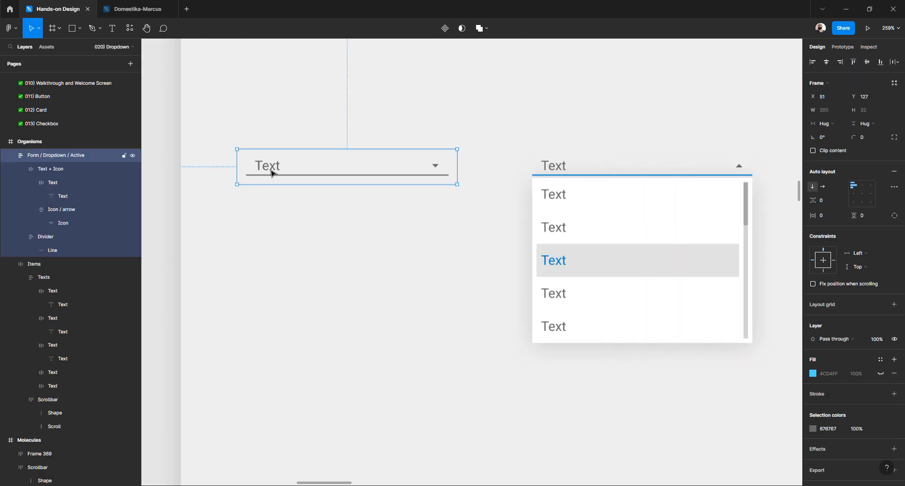
double_click(272, 173)
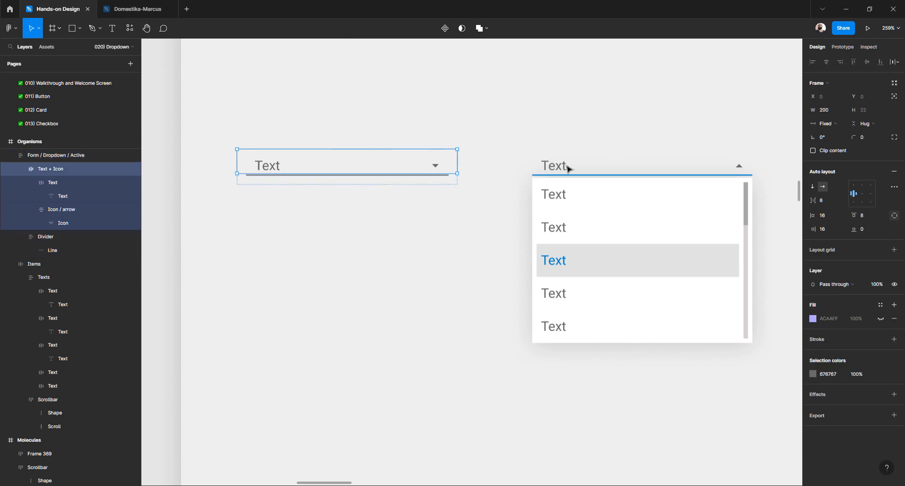
double_click(549, 168)
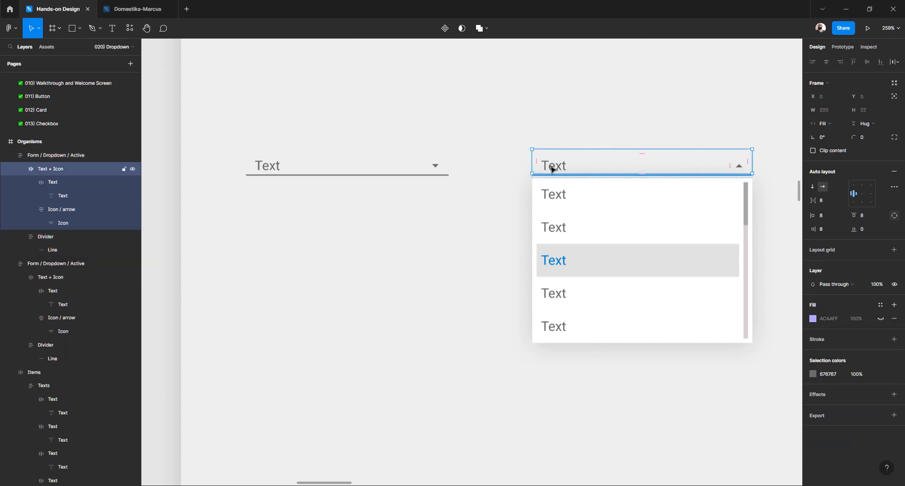
double_click(267, 170)
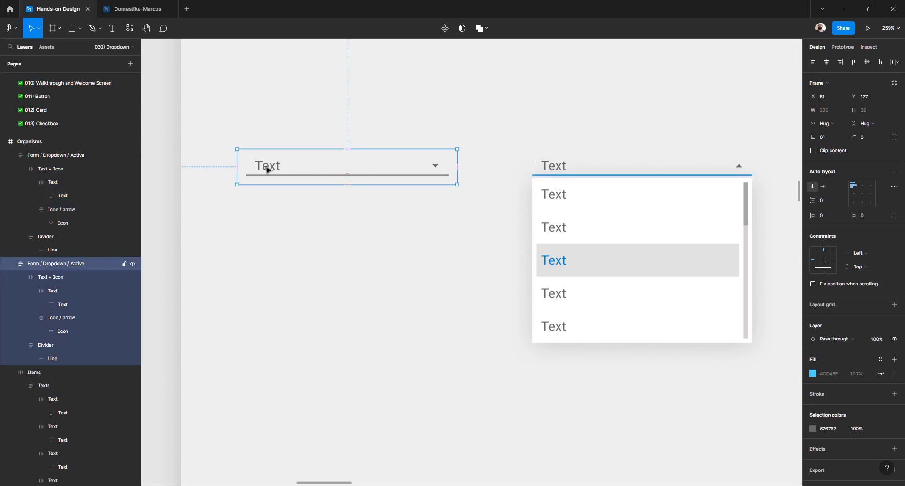
Try a left and right padding of 16 on the open dropdown header's Text + Icon frame, and undo it
click(555, 169)
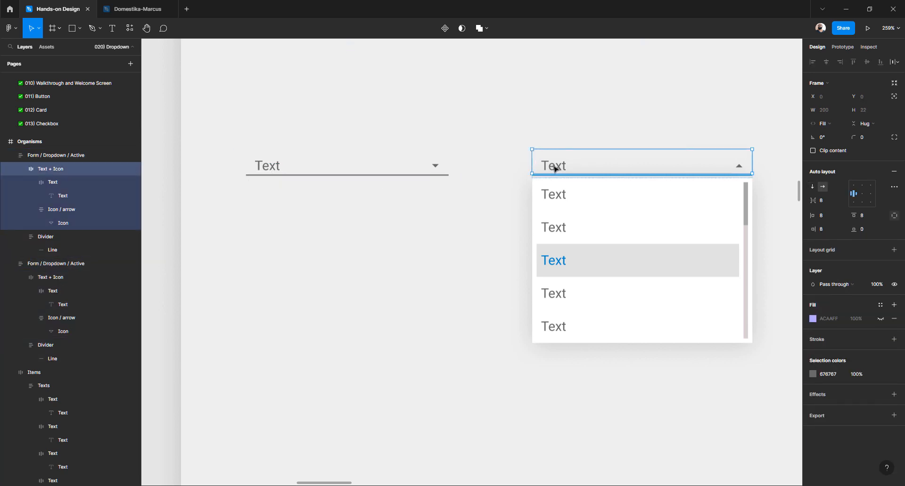
click(825, 215)
text(16)
key(Tab)
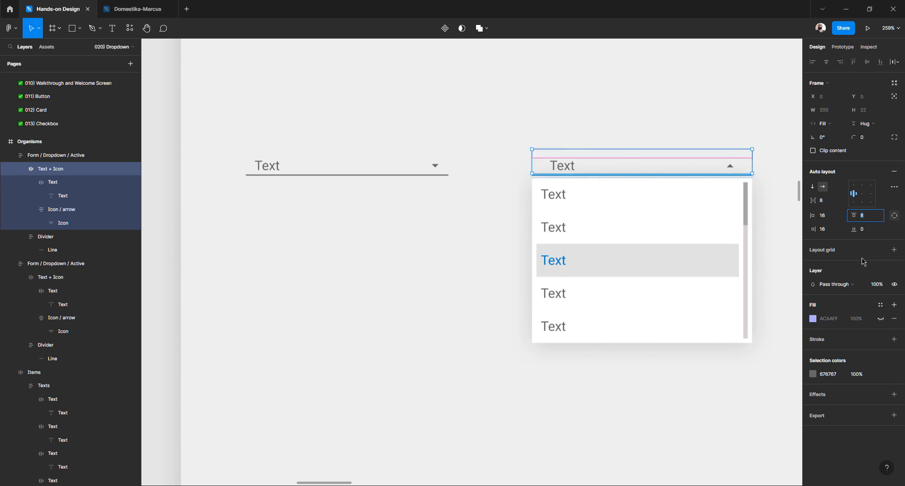
key(ctrl+z)
Duplicate the open dropdown's header and place the copy below the closed dropdown, aligned with its line at X 59, Y 162
click(521, 180)
click(555, 169)
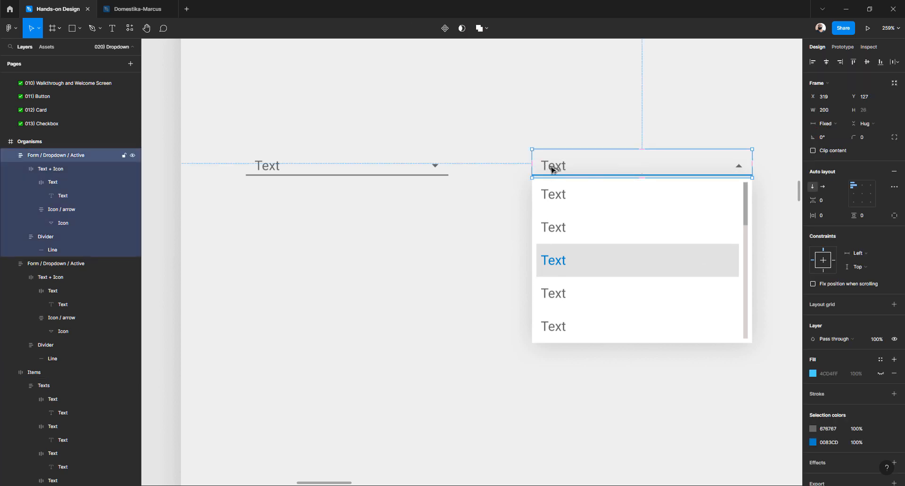
drag(554, 169, 271, 207)
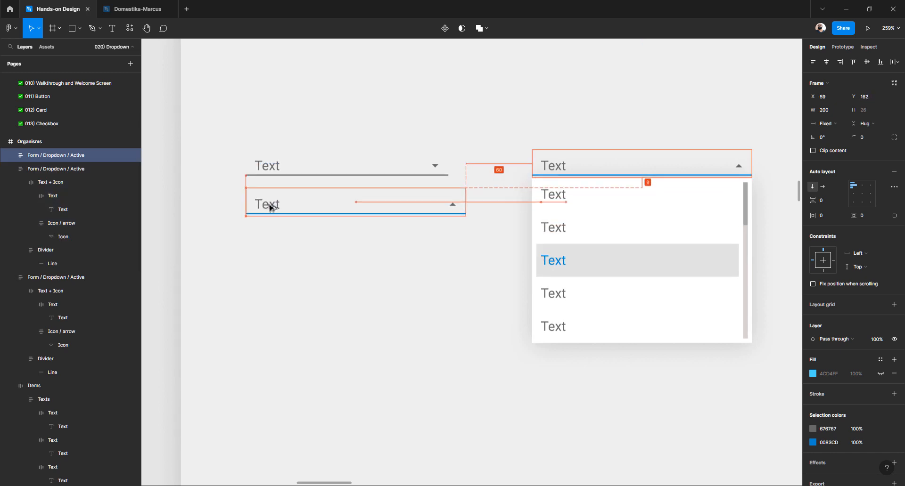
click(285, 276)
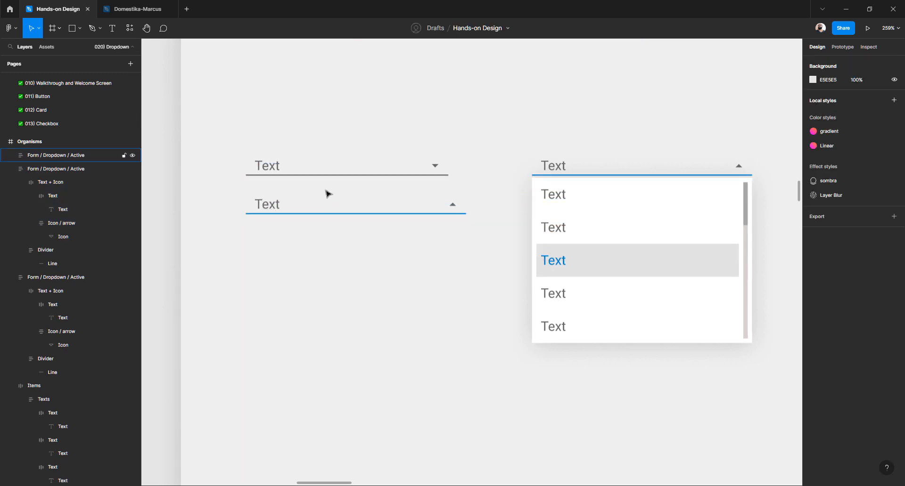
Widen the closed dropdown's frame to 208, matching its edge with the header copy below it
click(435, 164)
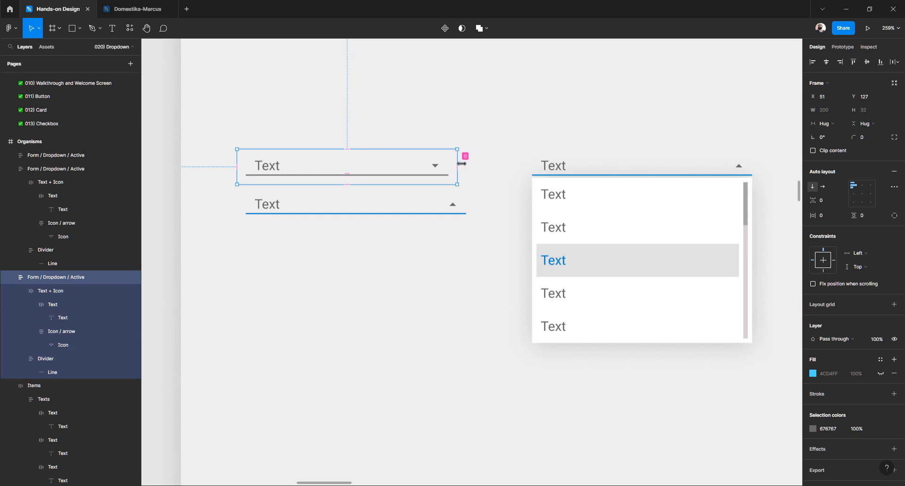
click(429, 204)
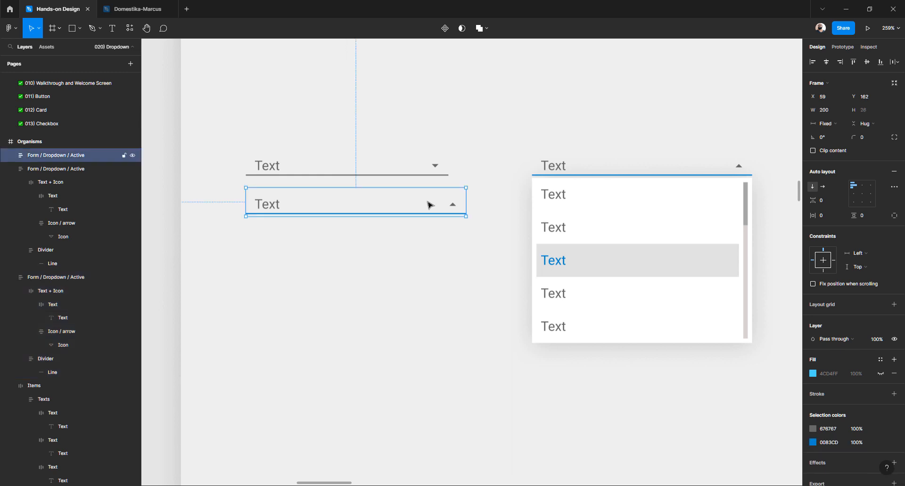
click(424, 171)
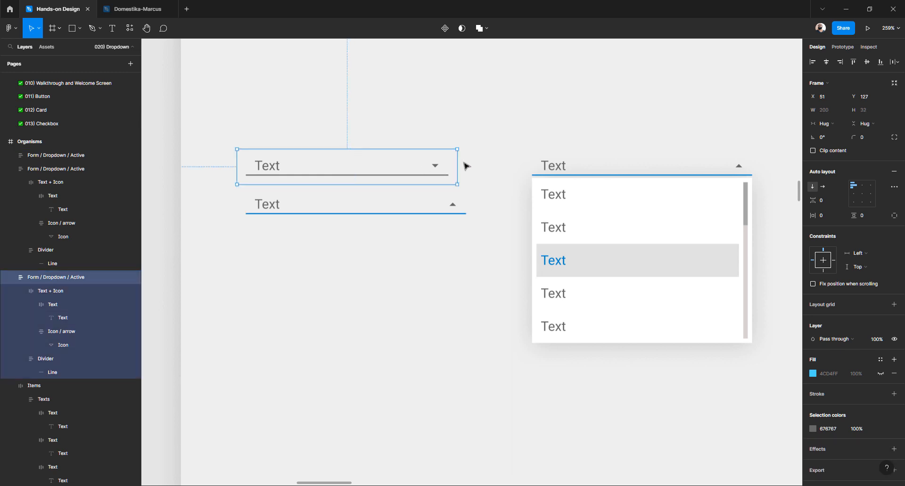
drag(459, 159, 467, 158)
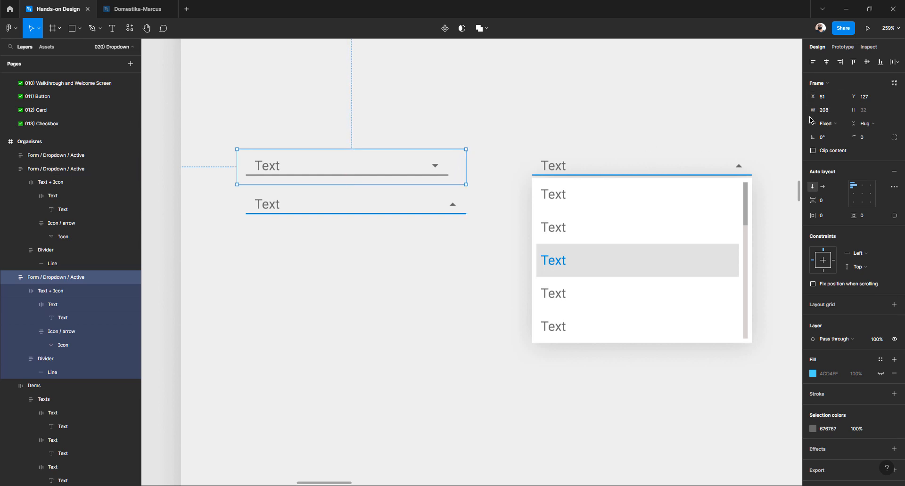
Set the closed dropdown's Text + Icon frame and its Divider frame to fill the container width
click(425, 173)
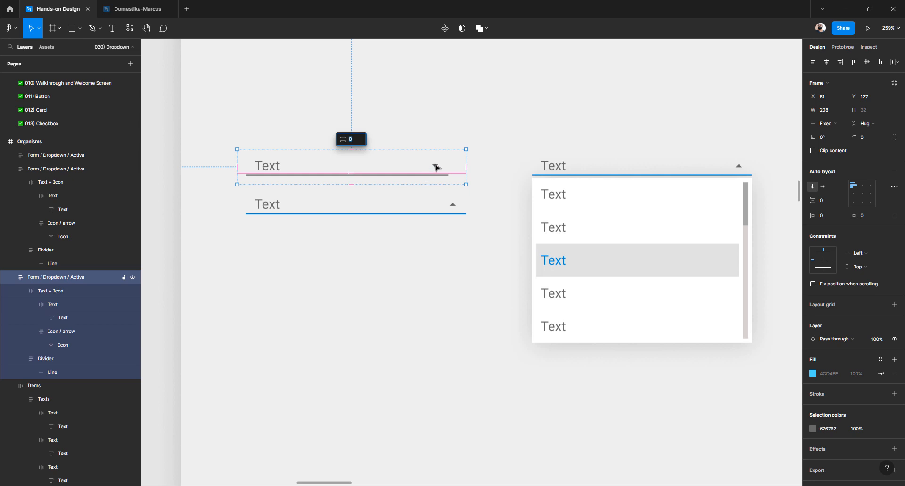
key(Escape)
double_click(436, 168)
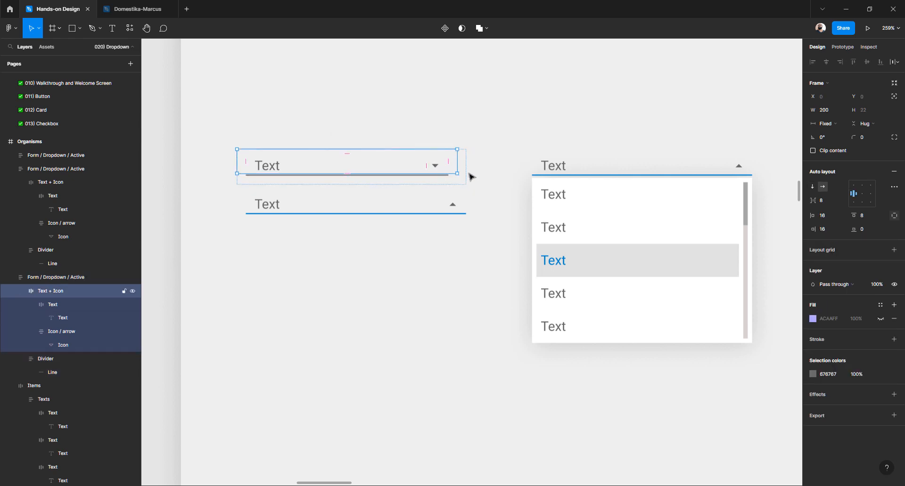
click(830, 124)
click(829, 143)
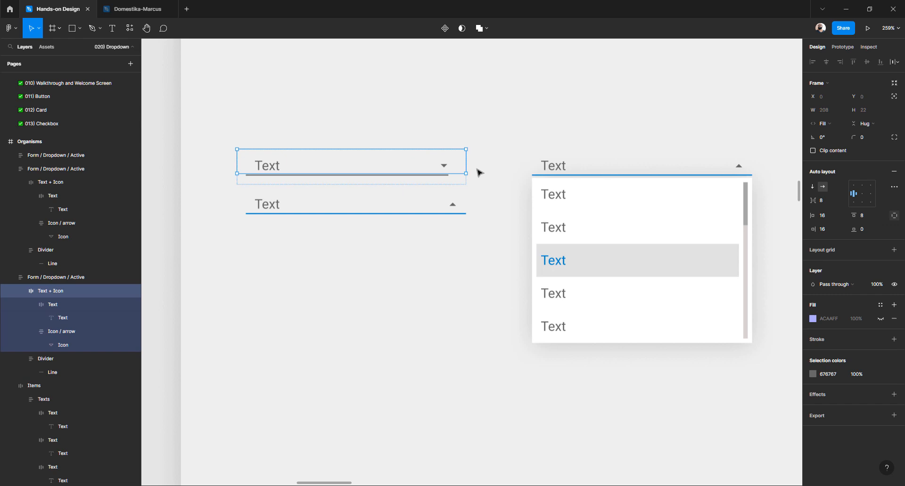
click(434, 183)
click(833, 124)
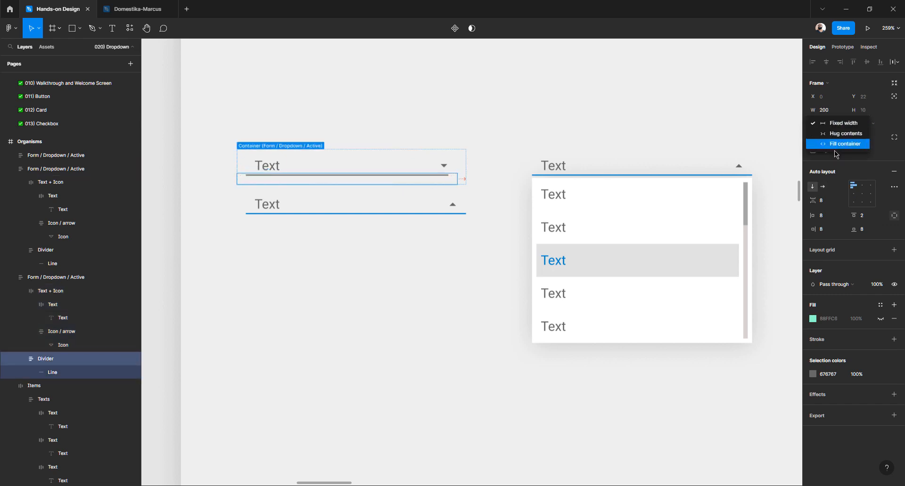
click(836, 147)
click(479, 259)
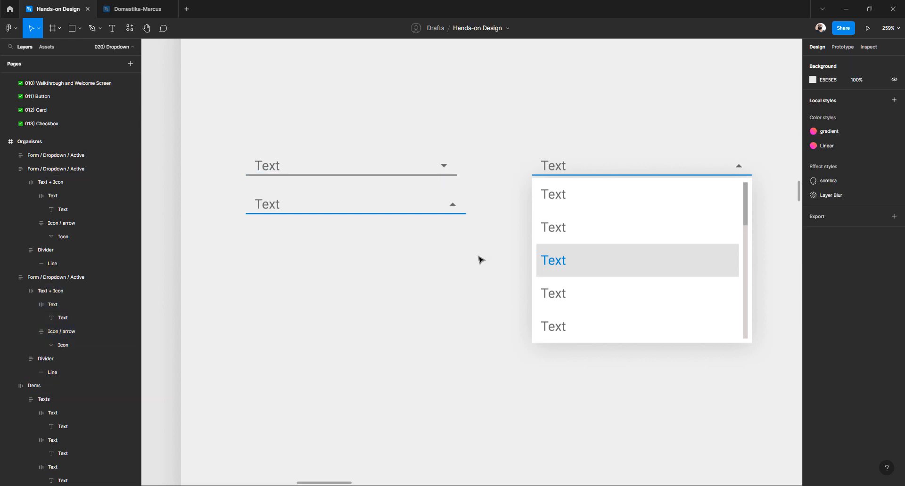
Align the header copy with the closed dropdown's left edge at X 51
click(431, 172)
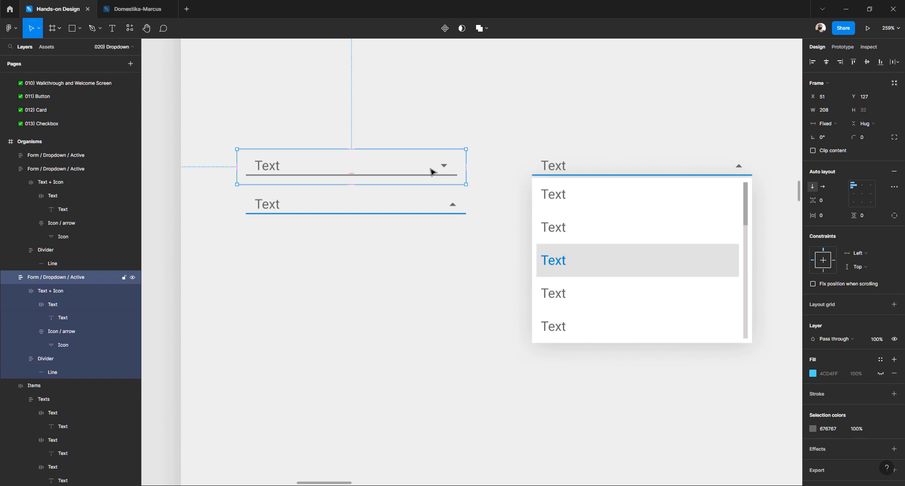
shift+click(422, 212)
click(418, 217)
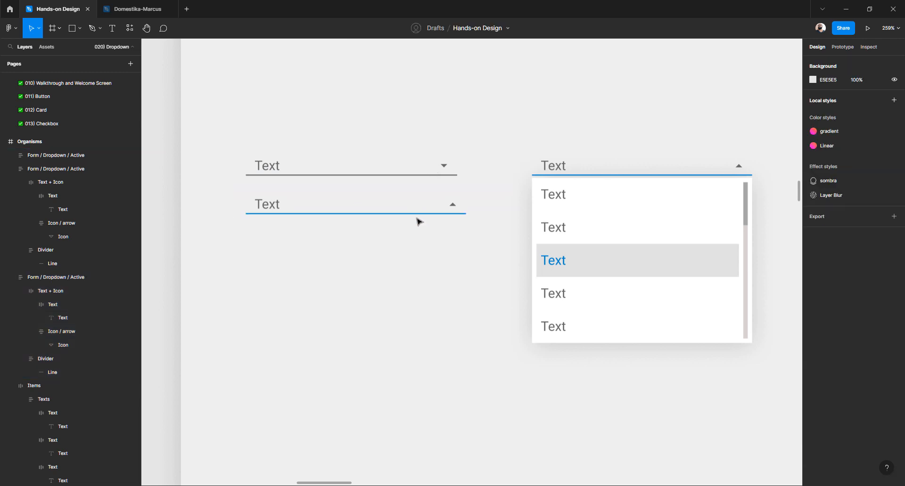
click(414, 206)
shift+click(373, 165)
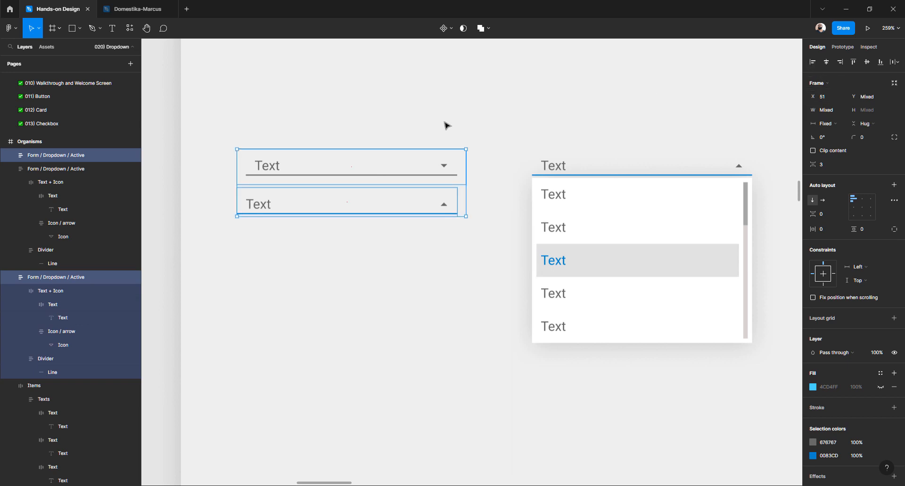
click(235, 185)
Try narrowing the header copy to a width of 134, and undo it
click(251, 176)
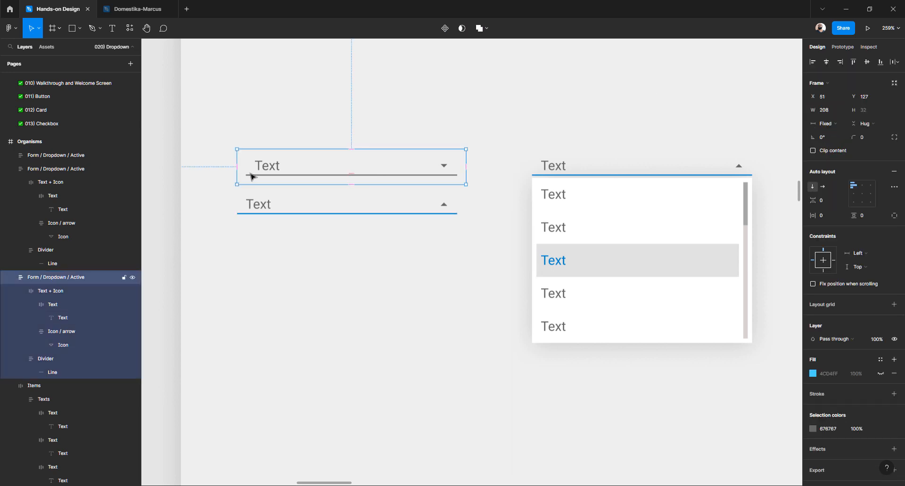
click(253, 207)
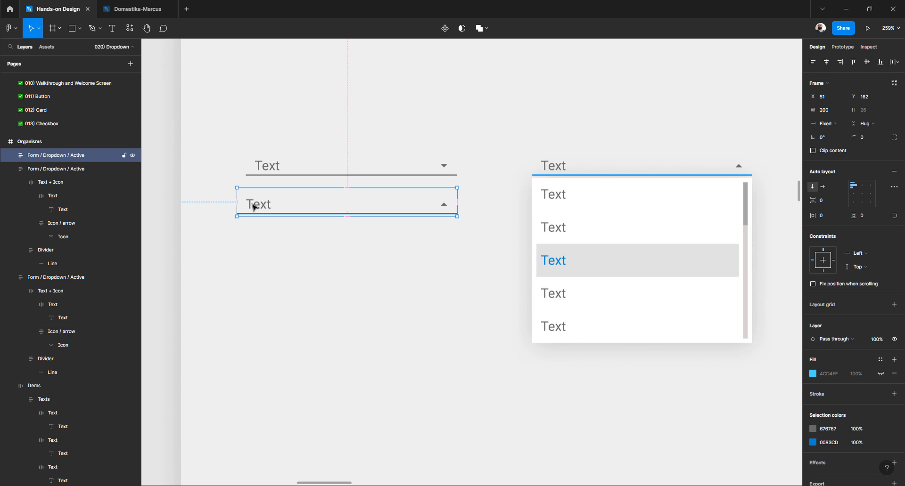
drag(457, 194, 384, 197)
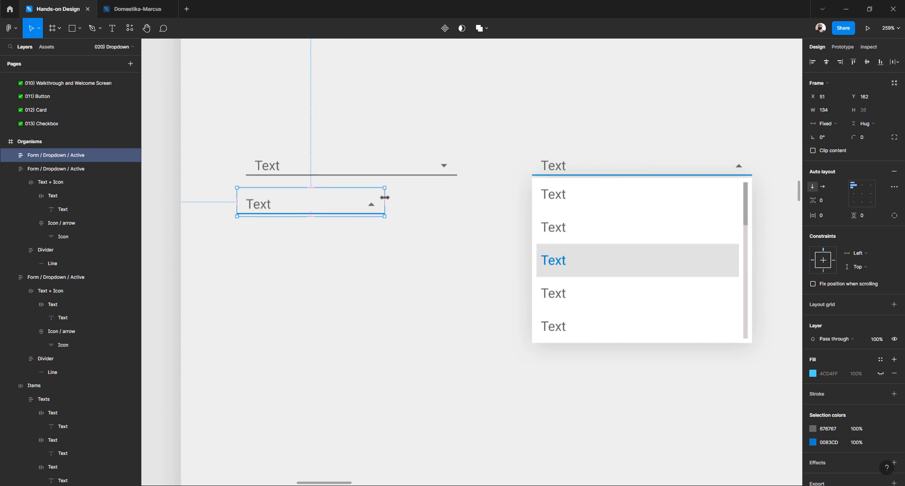
key(ctrl+z)
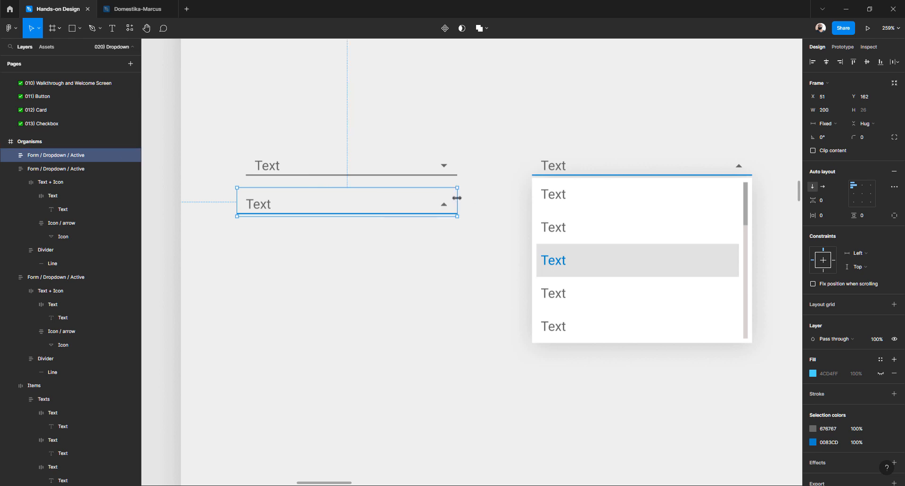
drag(453, 202, 392, 207)
key(ctrl+z)
Try narrowing the header copy to a width of 171, and undo it
click(443, 256)
click(448, 208)
key(ctrl+z)
click(398, 259)
click(443, 204)
drag(459, 197, 427, 203)
click(412, 269)
key(ctrl+z)
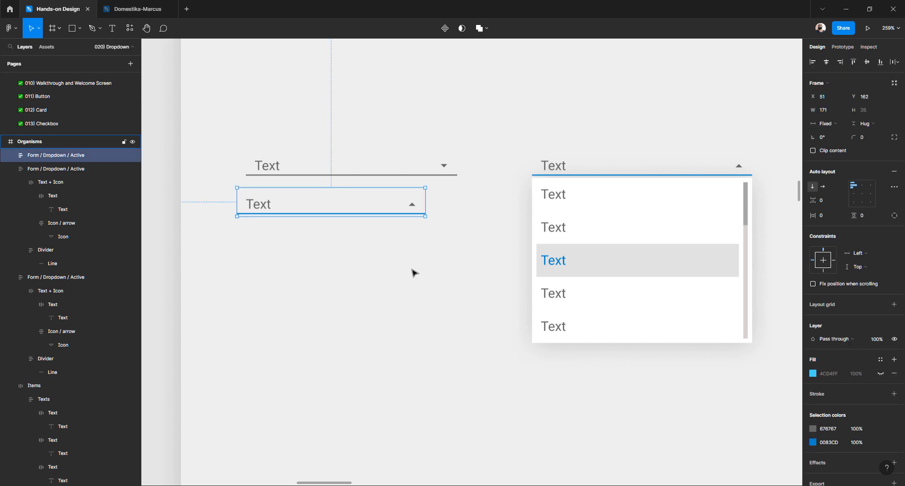
key(ctrl+z)
click(396, 271)
Compare the frame and line edges of the closed dropdown with those of the header copy
click(273, 175)
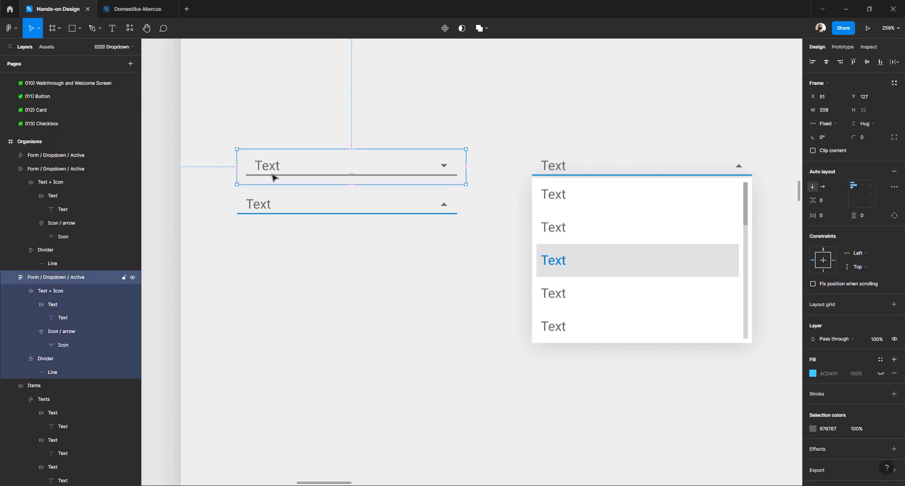
click(260, 206)
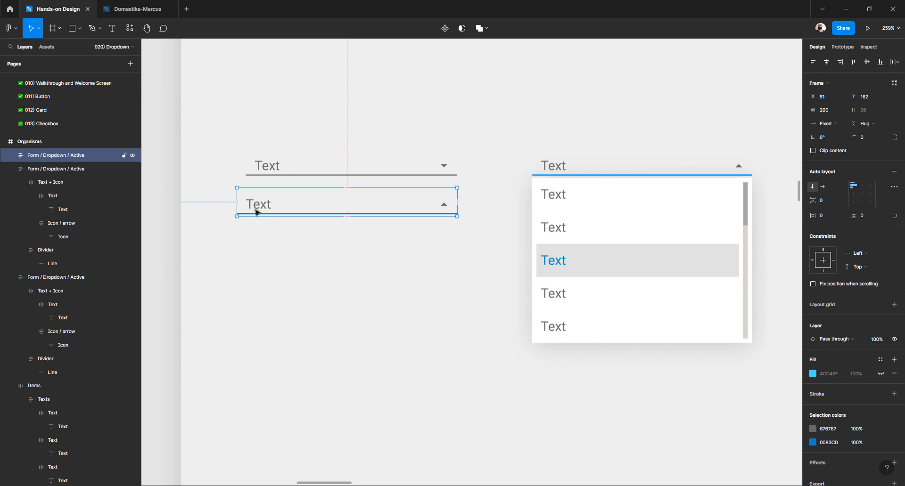
click(256, 249)
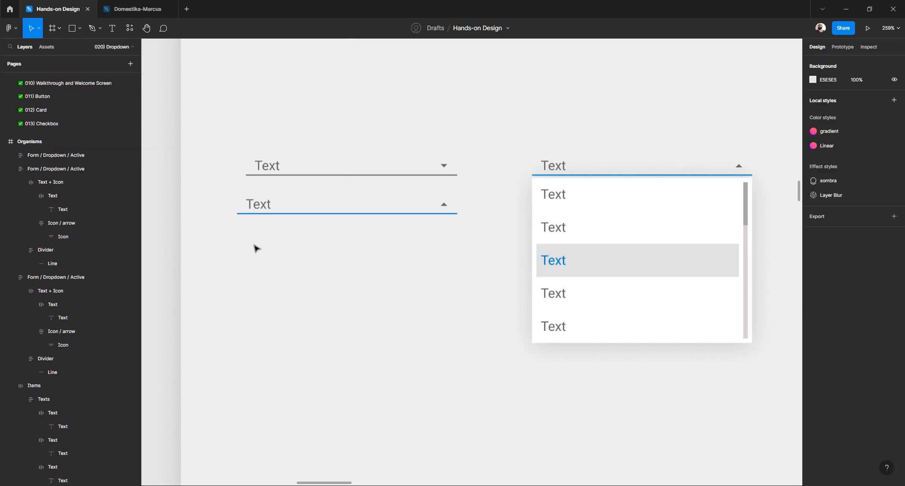
click(279, 169)
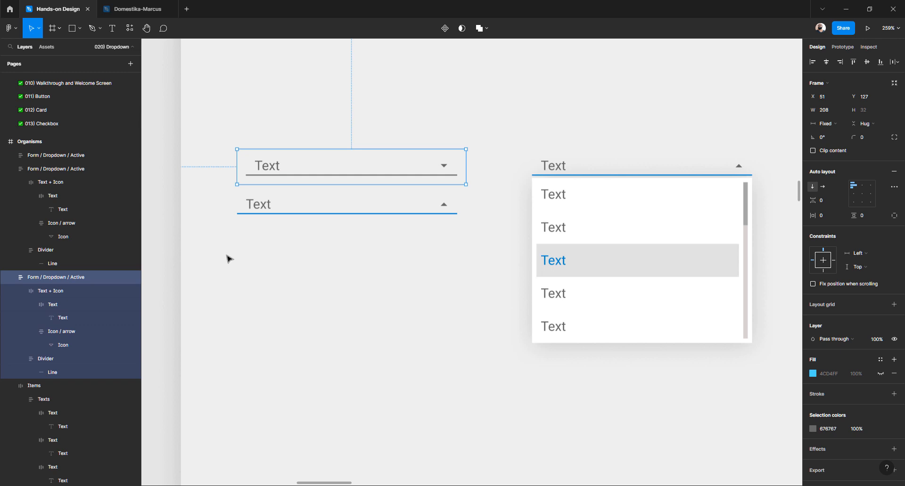
double_click(98, 278)
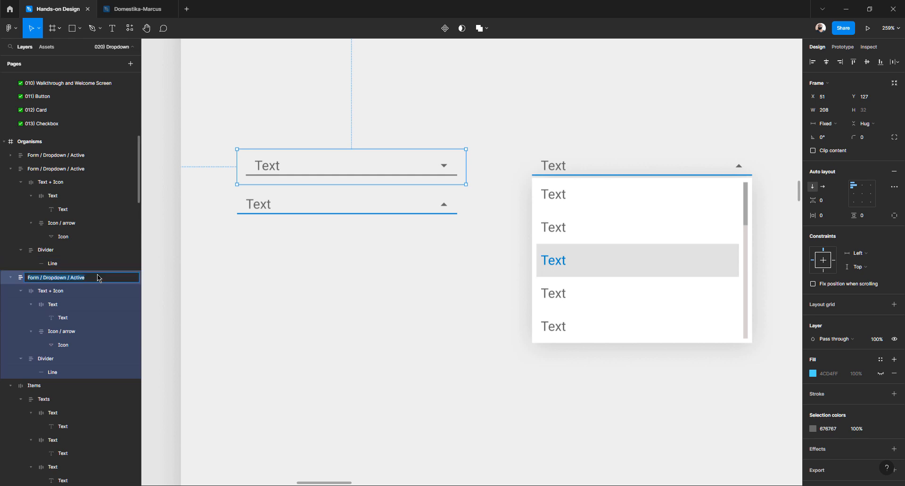
click(300, 249)
Delete the old closed dropdown and move the header copy into its place at X 55, Y 127
click(272, 167)
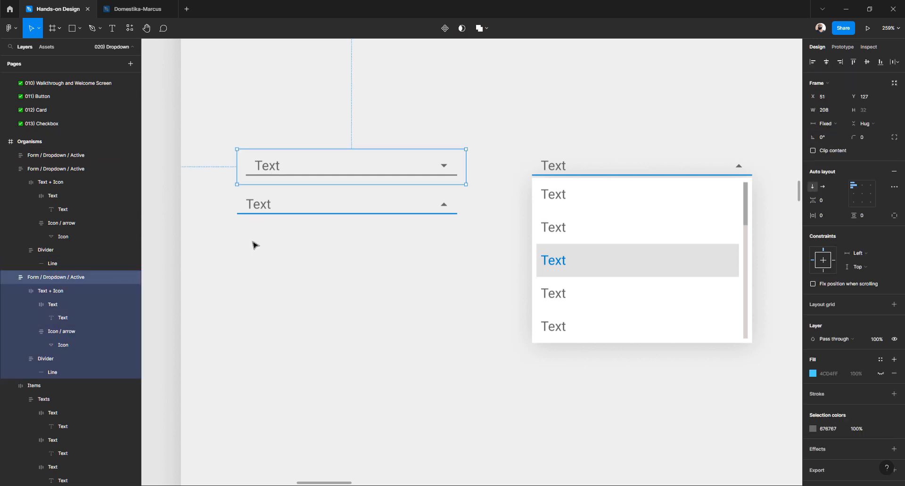
key(Delete)
click(265, 209)
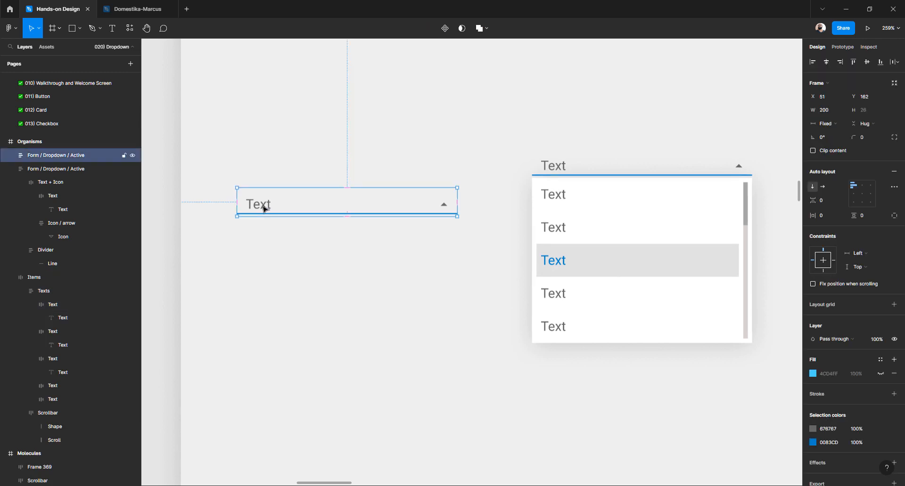
drag(265, 209, 269, 170)
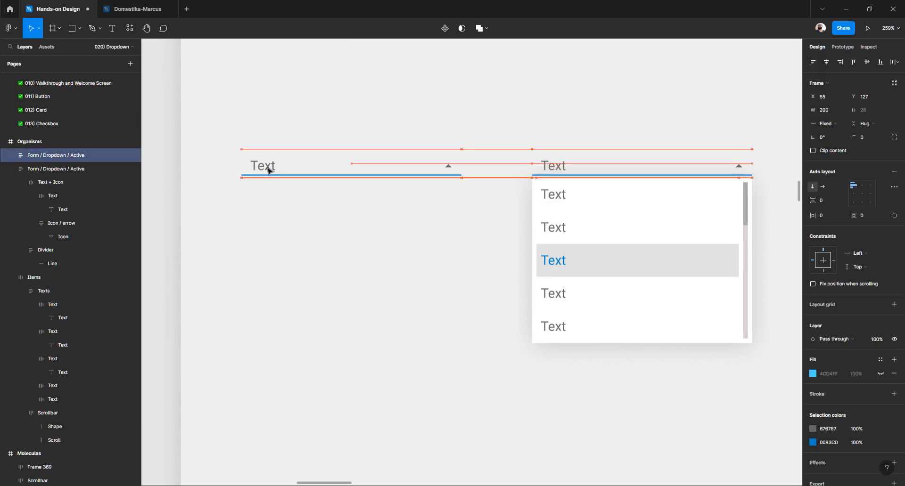
double_click(72, 156)
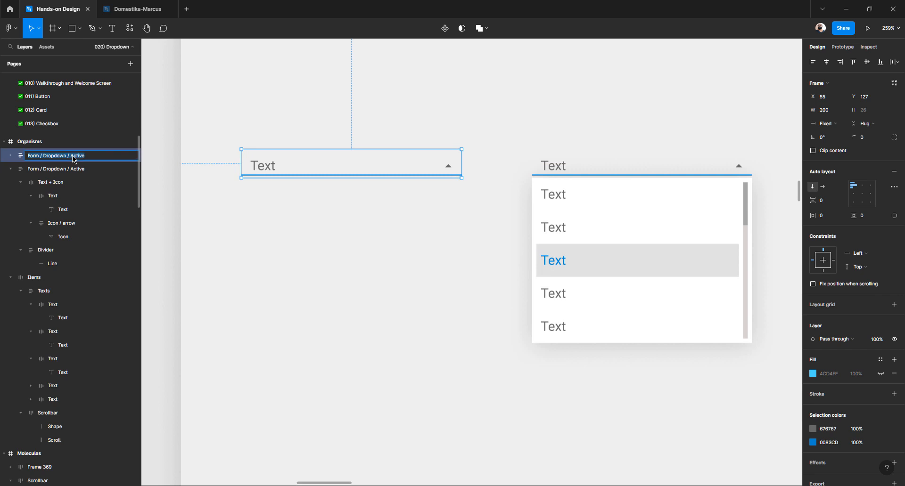
key(Escape)
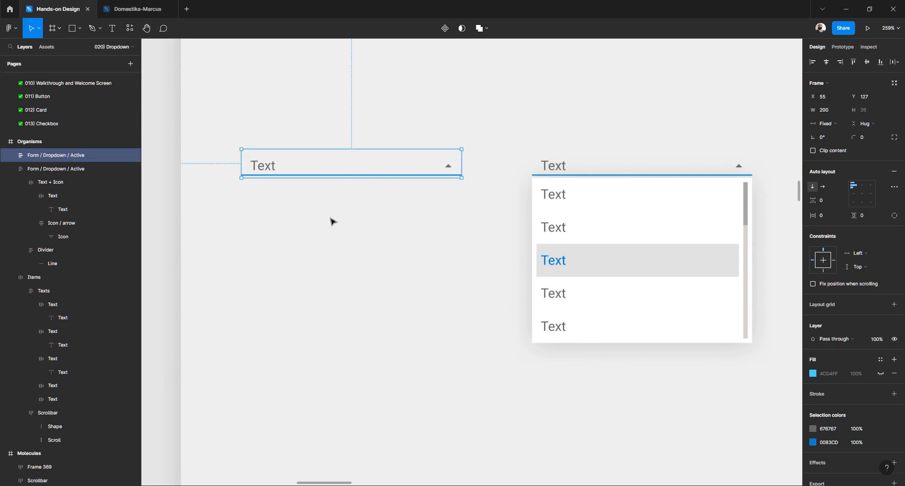
Recolor the header copy's divider line with the arrow's grey 676767 and flip its arrow icon to point down
click(335, 182)
ctrl+click(335, 178)
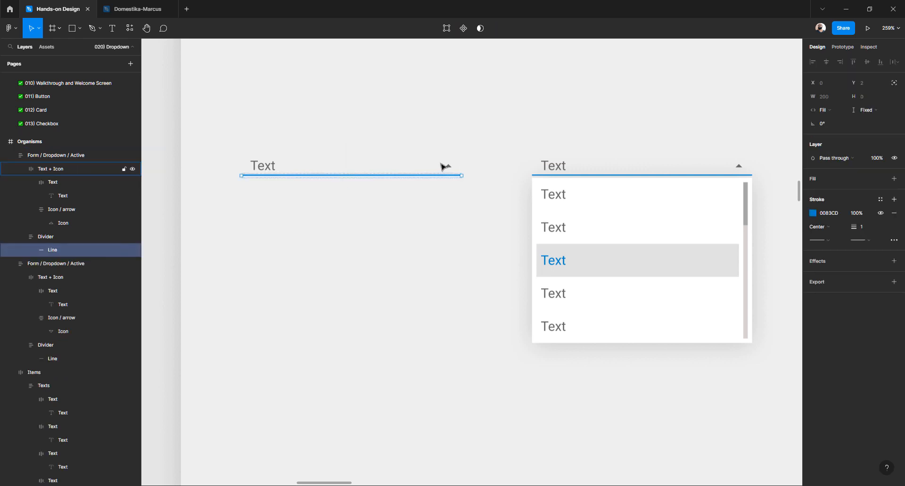
scroll(445, 169, up, 5)
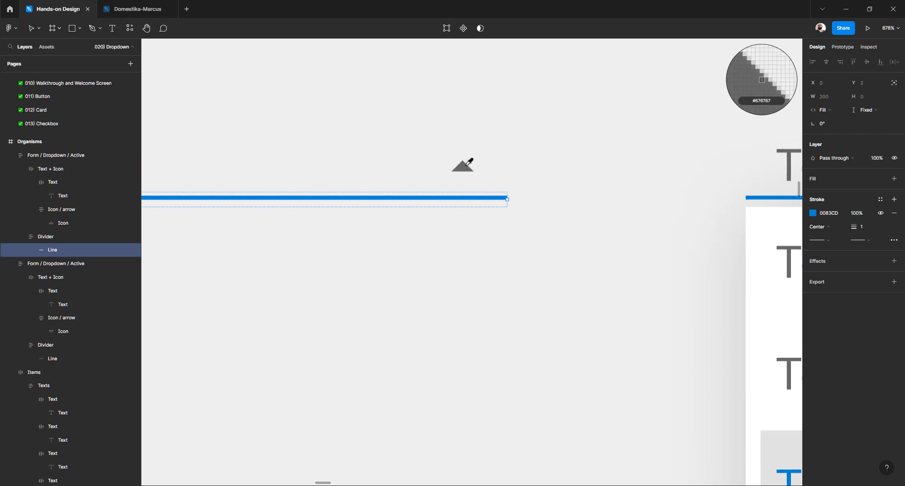
click(464, 170)
double_click(464, 170)
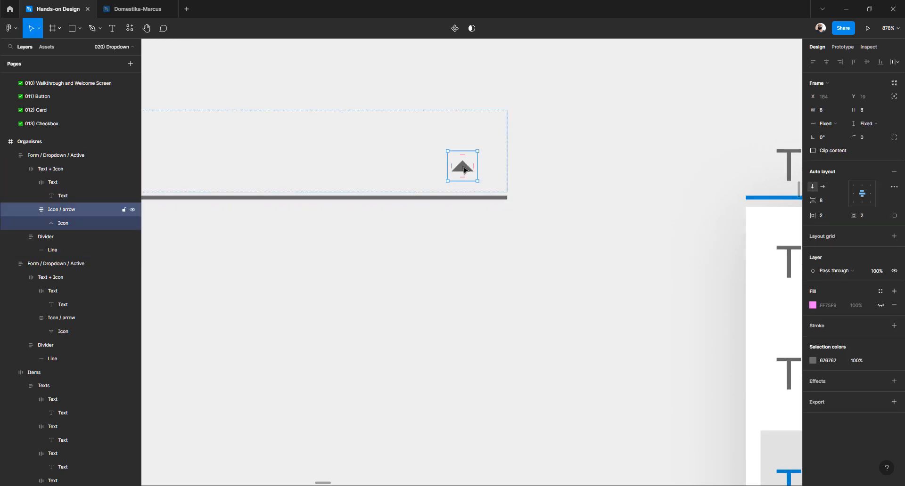
click(440, 247)
Compare the closed and open dropdowns with the reference dropdowns in the ORGANISMS section
scroll(441, 247, down, 4)
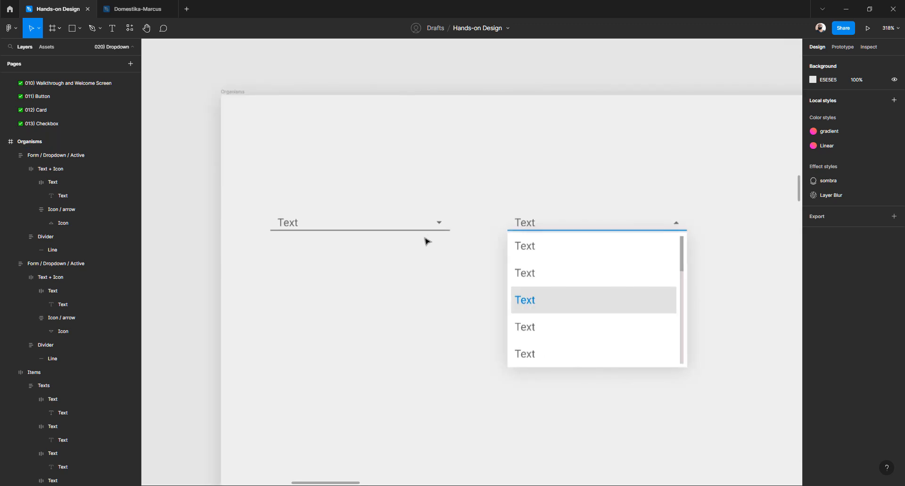
scroll(425, 241, down, 2)
scroll(429, 237, right, 1)
click(495, 259)
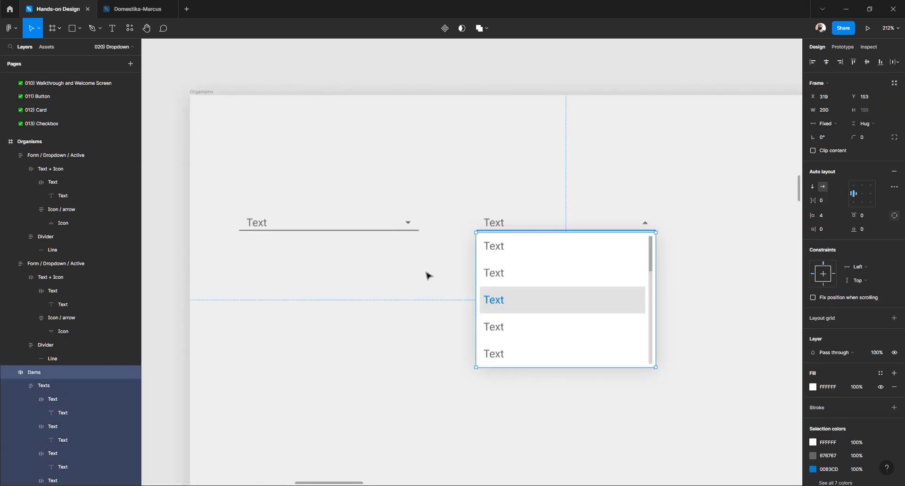
scroll(426, 275, down, 2)
scroll(427, 276, left, 10)
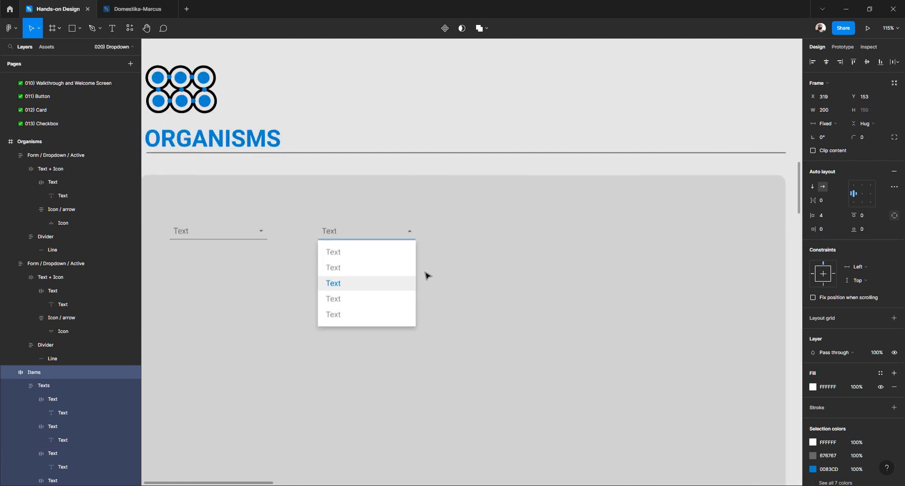
scroll(404, 275, down, 2)
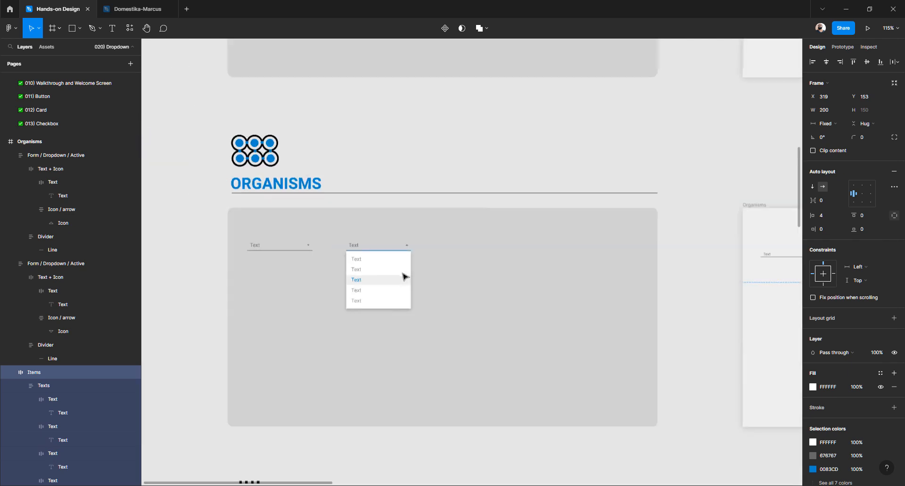
scroll(404, 275, right, 9)
scroll(298, 299, up, 5)
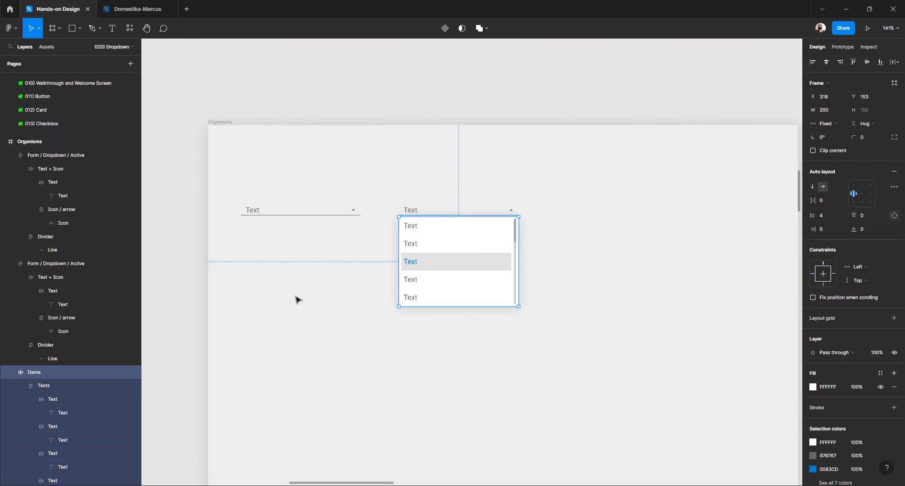
Duplicate the Organisms frame and place the copy directly below the original, level with the TEMPLATES section, at X 2451, Y 3564
click(360, 300)
scroll(427, 297, down, 3)
scroll(428, 295, down, 8)
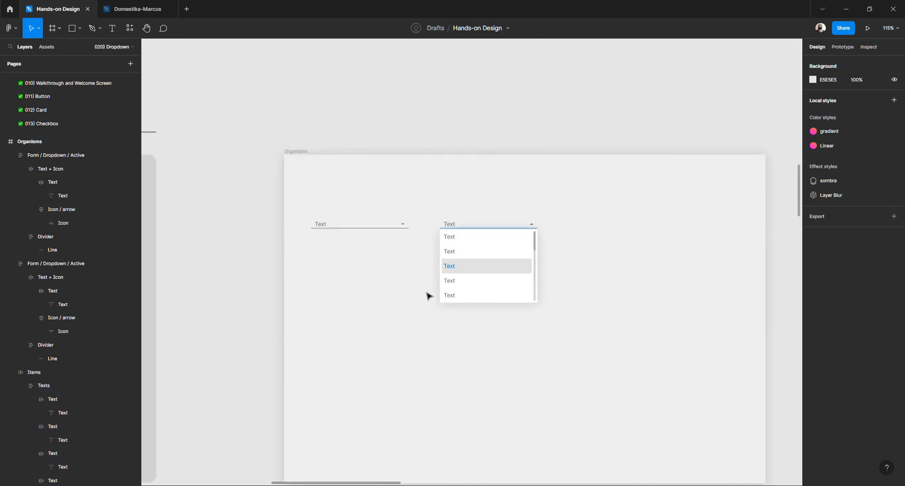
scroll(429, 296, down, 4)
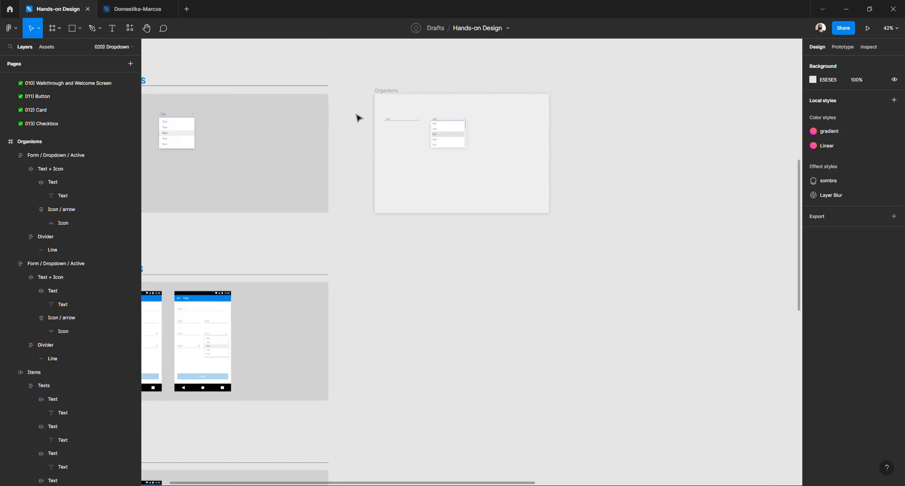
drag(391, 92, 398, 282)
scroll(397, 276, down, 3)
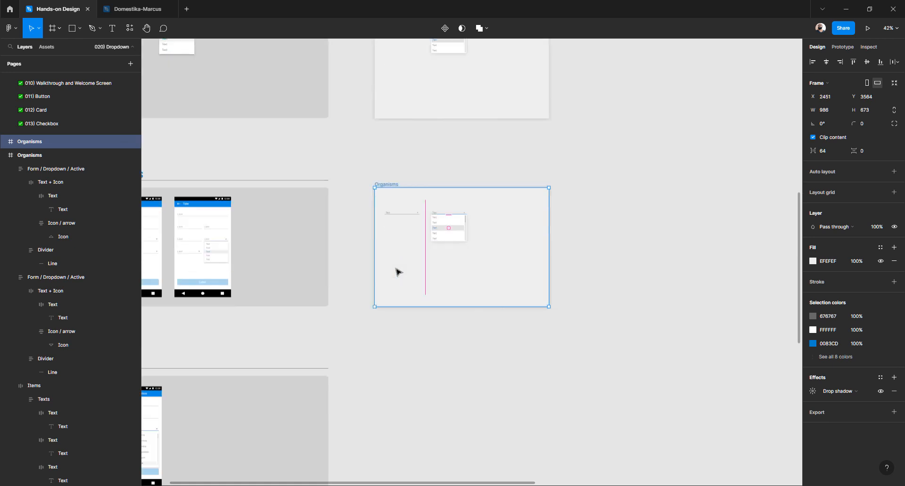
Examine the two reference form screens in the TEMPLATES section
scroll(395, 272, left, 4)
scroll(396, 273, left, 2)
scroll(347, 188, up, 4)
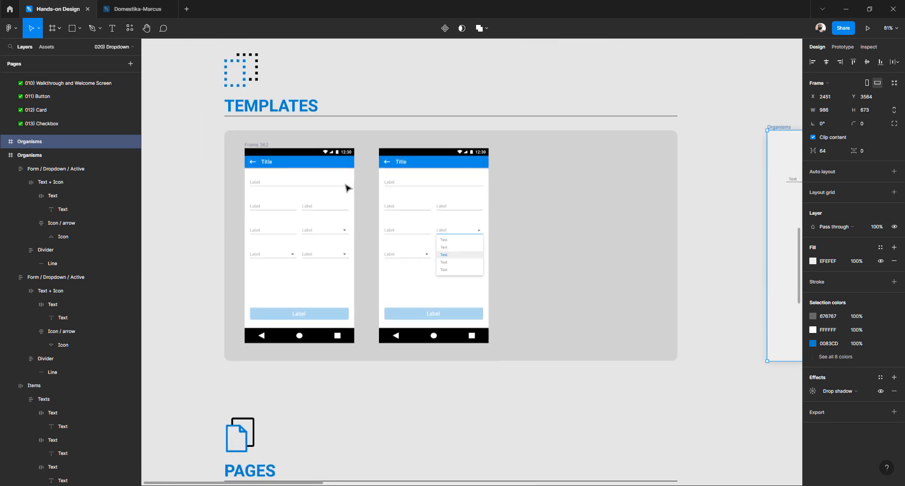
scroll(348, 189, down, 5)
scroll(346, 189, right, 5)
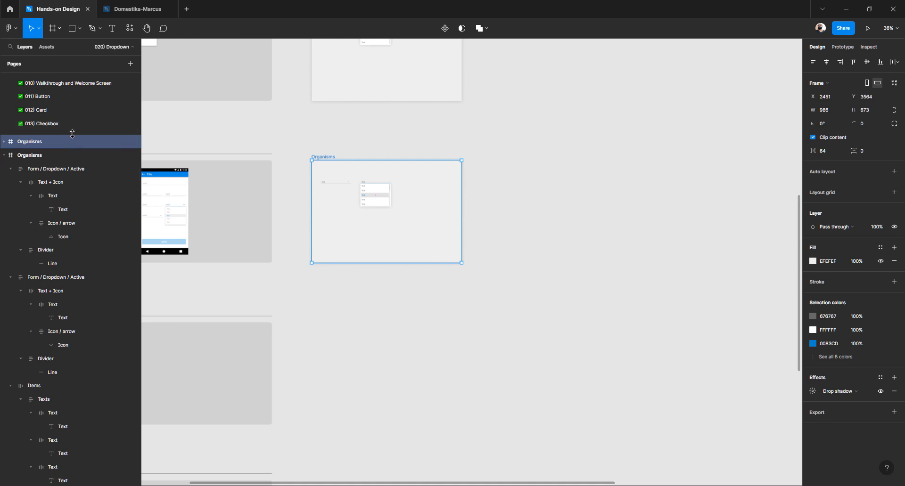
Copy the lower Typing email screen from the 016) Contact Chip page and paste it onto the 020) Dropdown page
drag(72, 134, 82, 333)
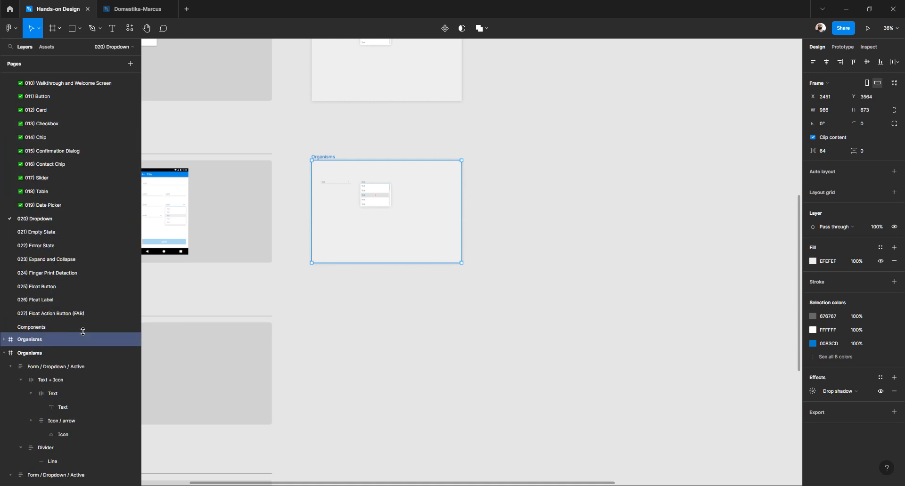
click(53, 165)
scroll(295, 179, up, 3)
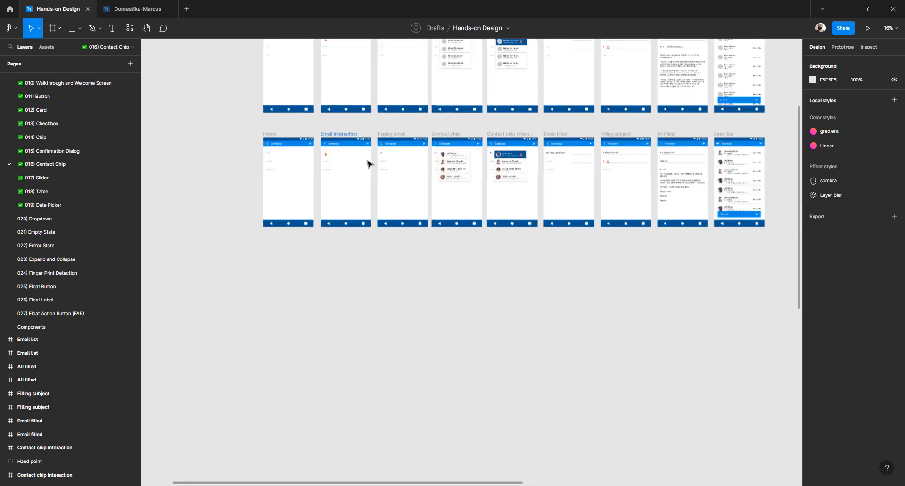
scroll(367, 164, up, 5)
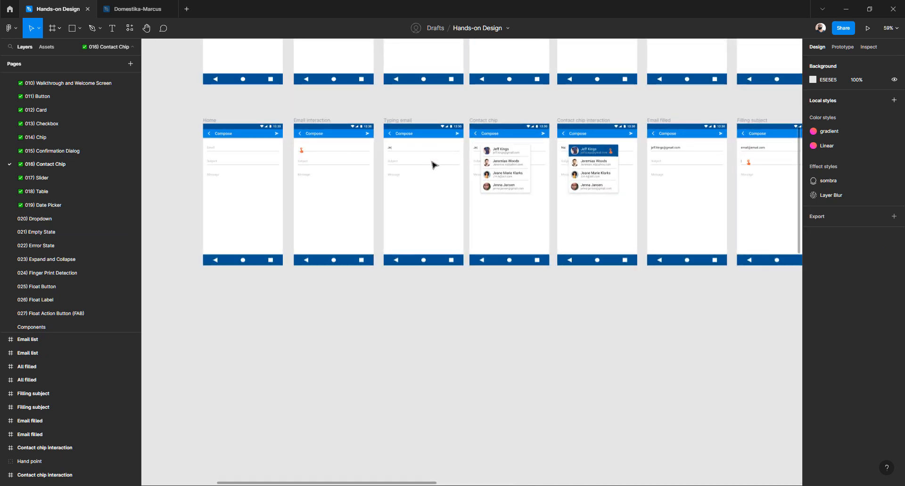
scroll(421, 152, up, 4)
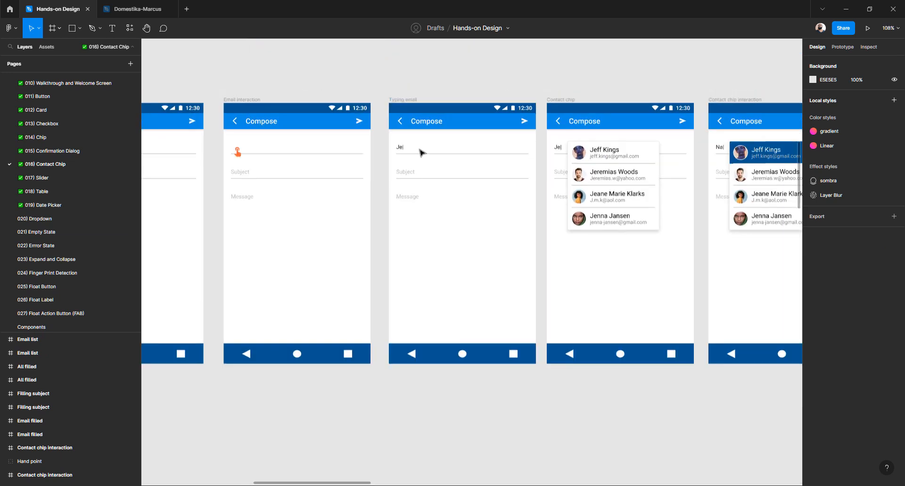
click(397, 100)
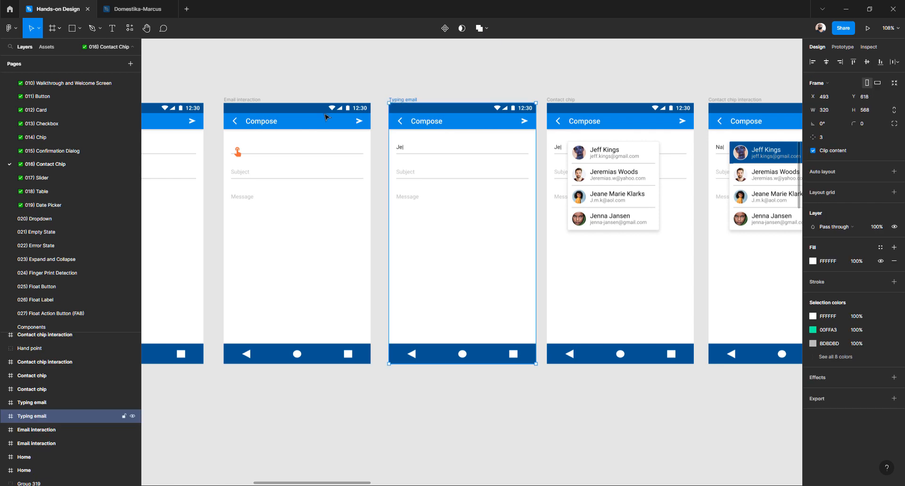
scroll(90, 242, down, 2)
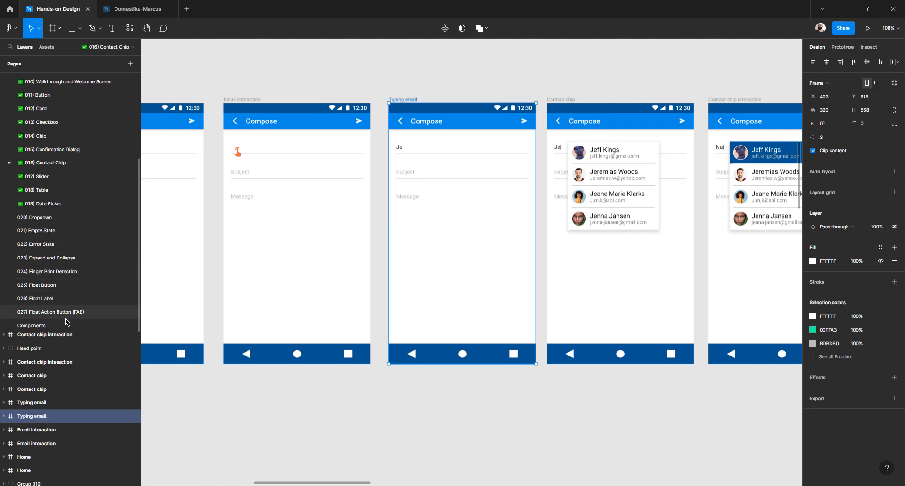
click(44, 218)
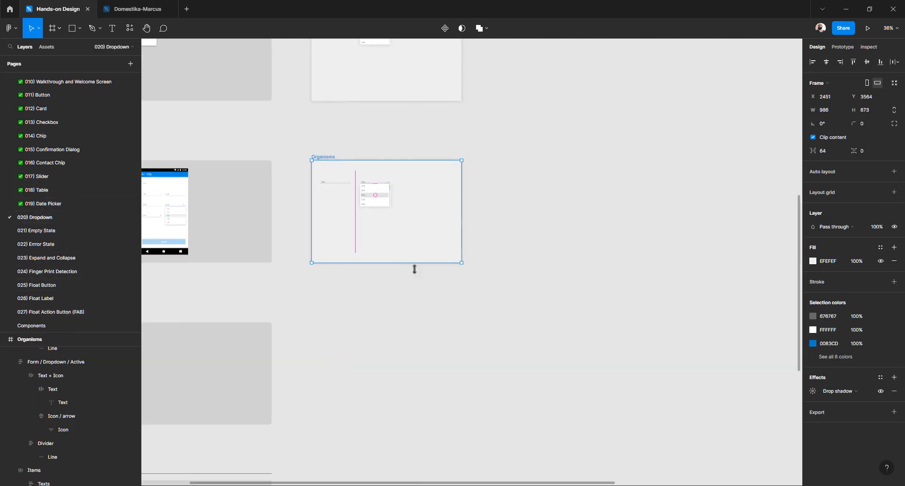
click(430, 301)
key(ctrl+v)
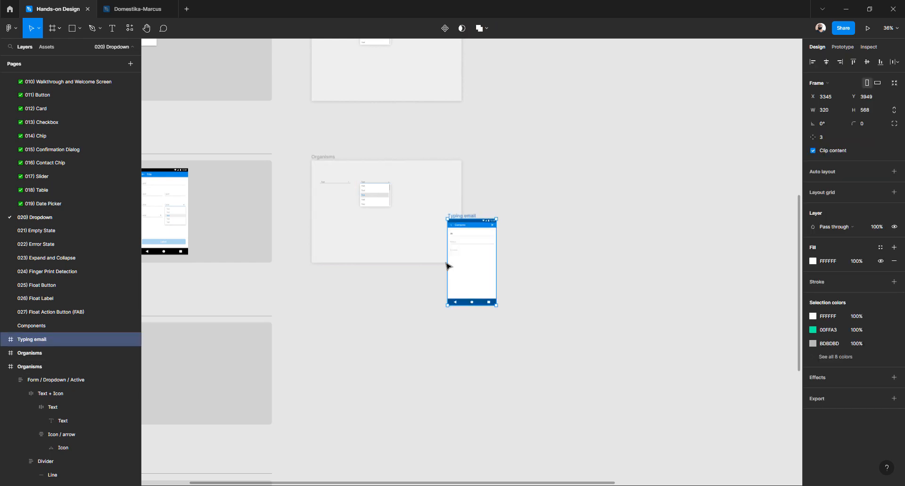
Delete the send icon in the app bar and the whole group of input fields from the pasted Typing email screen
scroll(454, 227, up, 5)
double_click(558, 218)
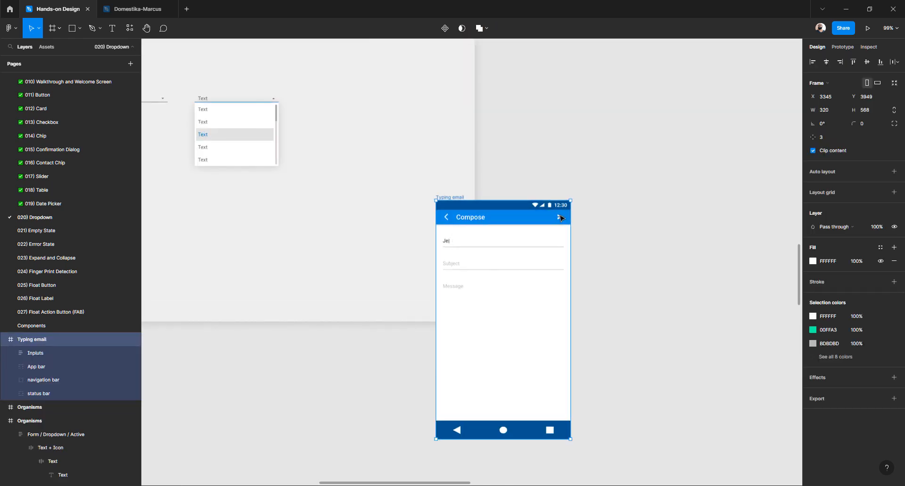
double_click(561, 218)
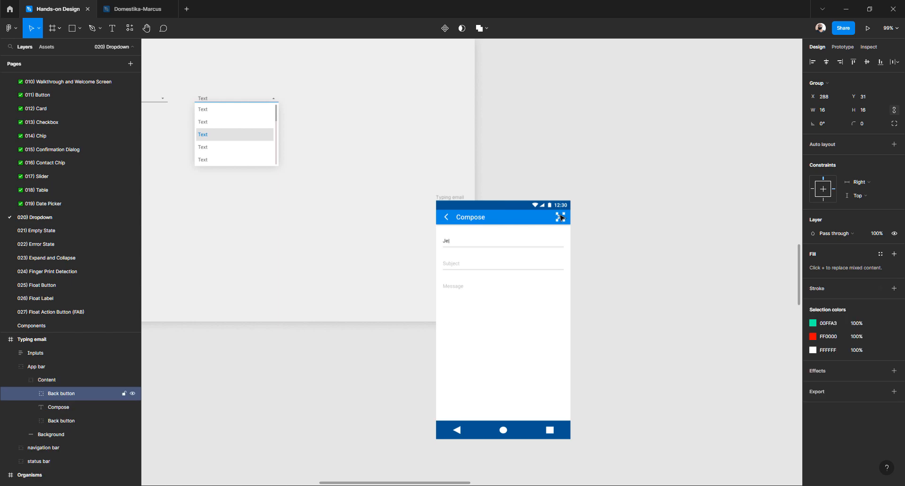
click(420, 245)
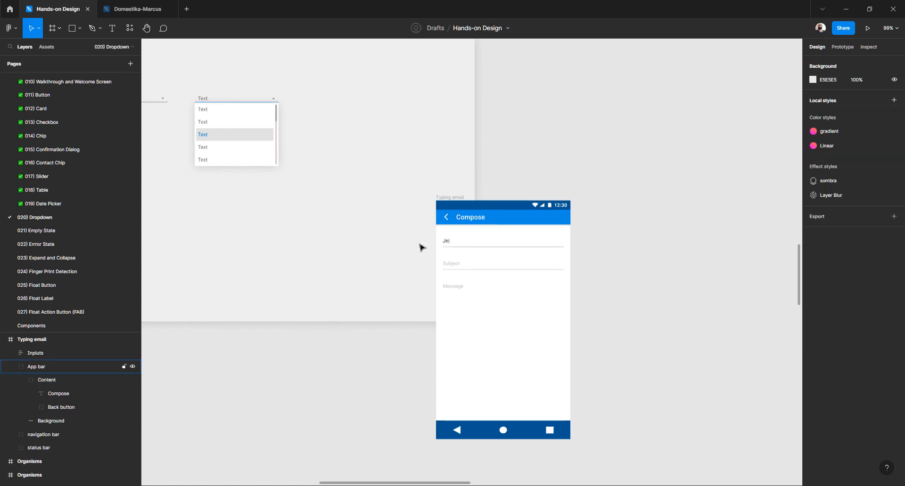
click(447, 243)
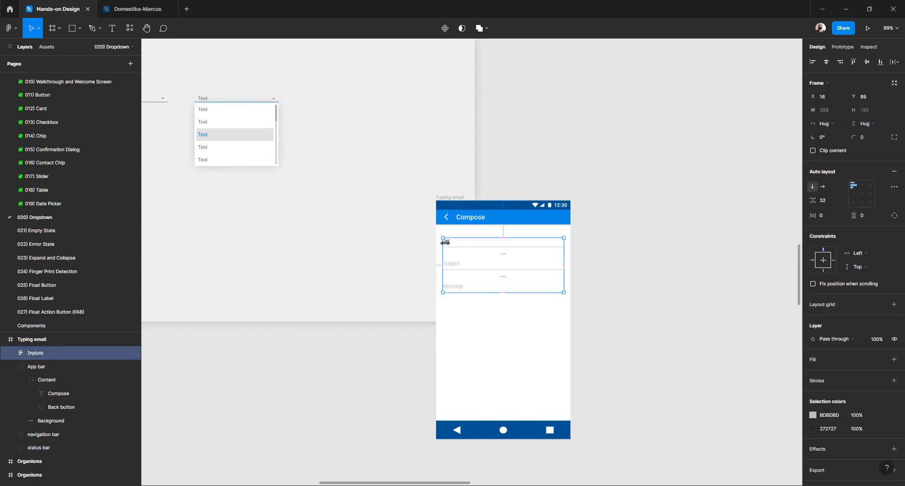
key(Delete)
key(ctrl+z)
key(Delete)
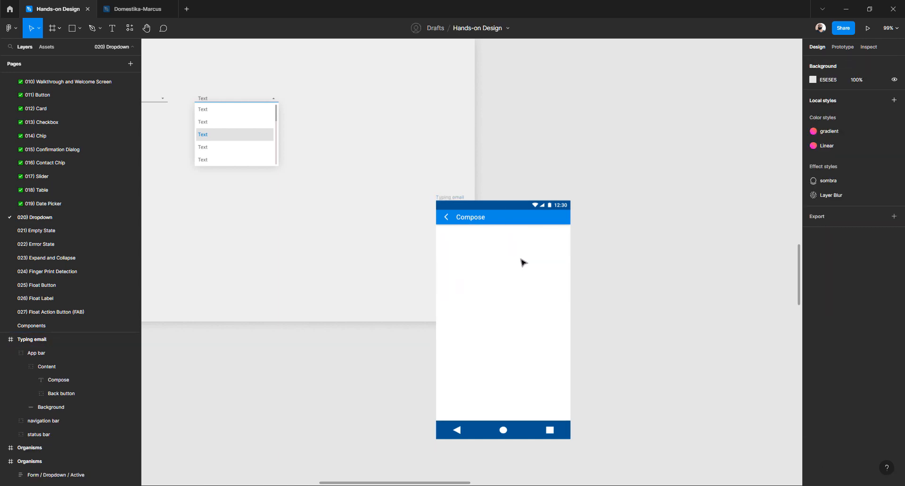
Recolor the backgrounds of the Typing email screen's status bar and navigation bar to black 000000
ctrl+click(505, 207)
ctrl+shift+click(525, 428)
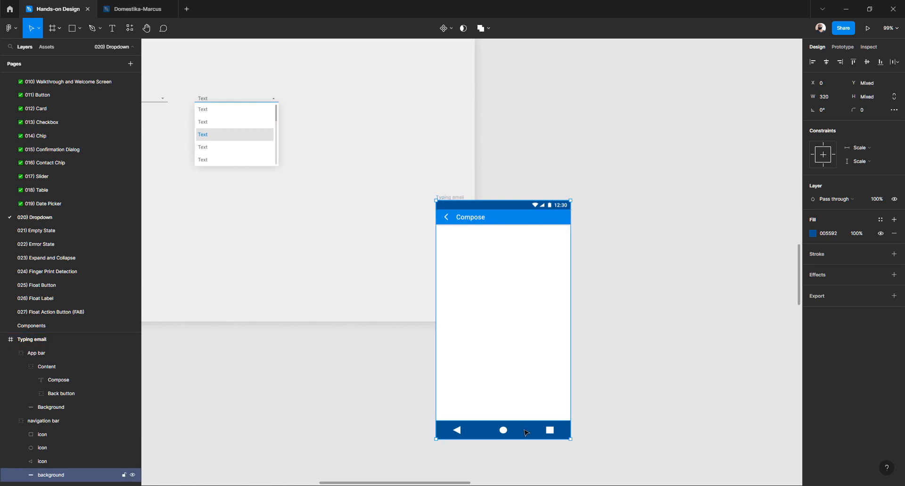
click(812, 235)
drag(744, 270, 641, 447)
click(653, 287)
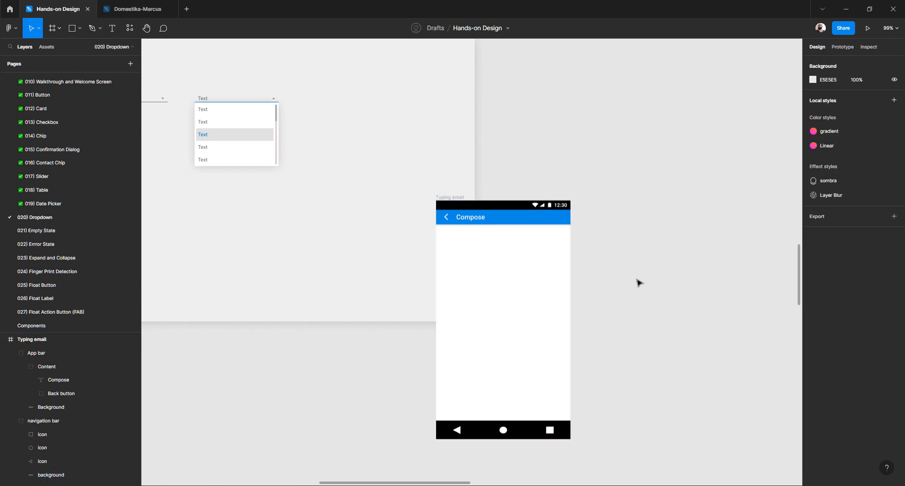
Move the closed and open dropdowns together to the right half of the lower Organisms frame
scroll(636, 280, up, 3)
scroll(636, 279, down, 2)
scroll(550, 284, up, 2)
scroll(439, 231, down, 1)
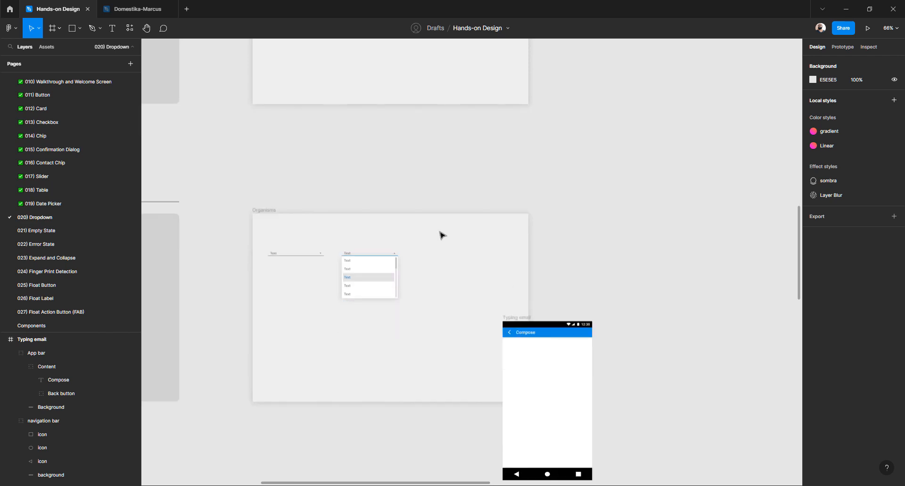
scroll(439, 234, down, 2)
drag(259, 177, 436, 271)
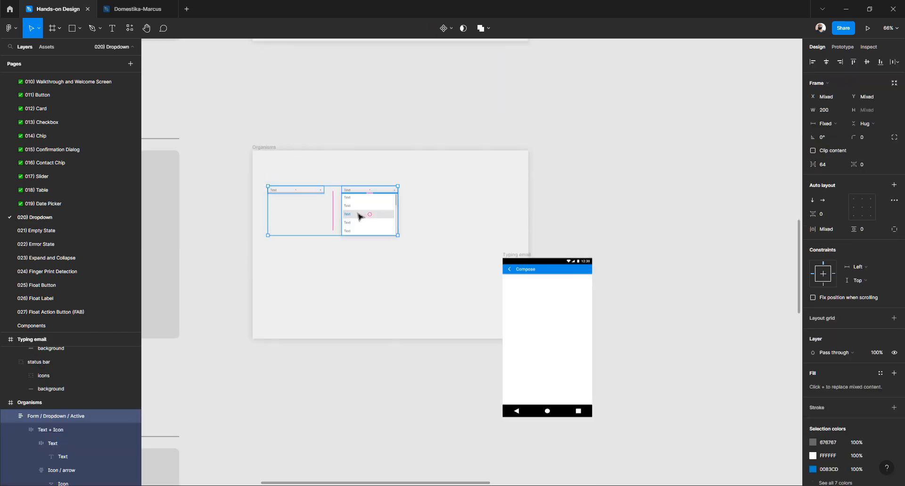
drag(359, 216, 478, 216)
key(Escape)
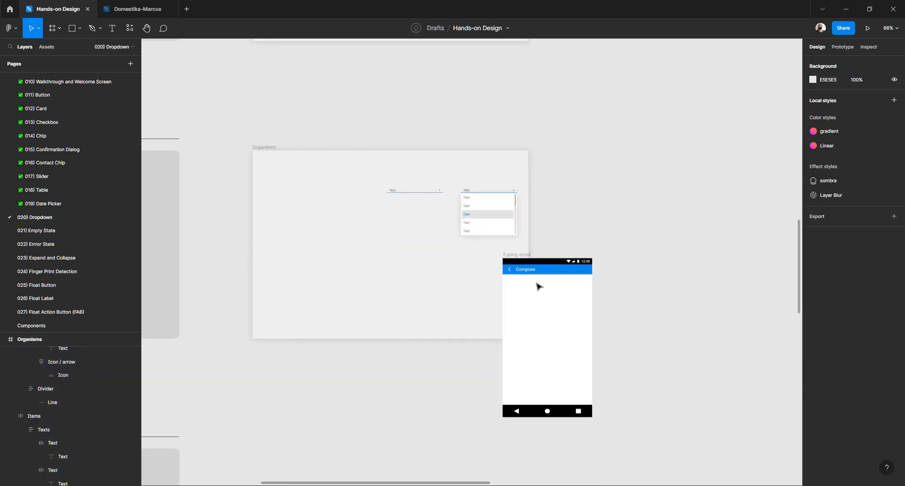
Move the Typing email screen to the left part of the lower Organisms frame and nest it inside that frame at X 48, Y 53
drag(520, 258, 278, 159)
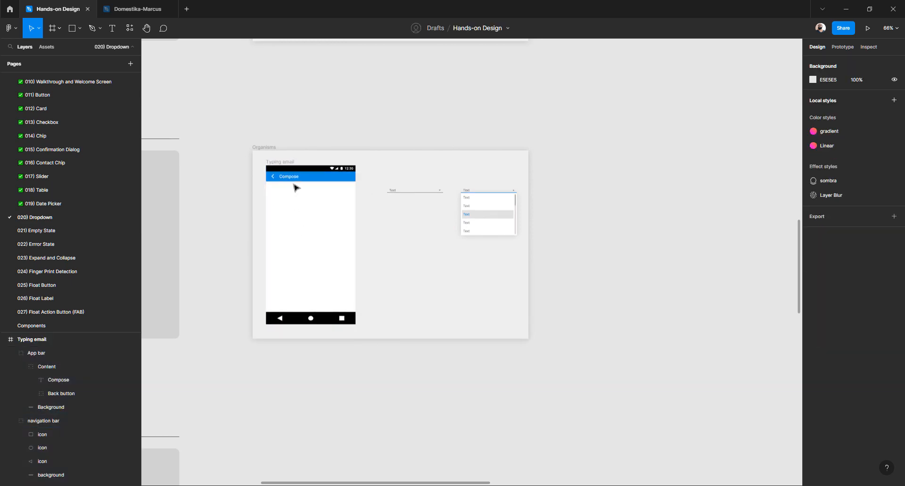
scroll(293, 185, up, 3)
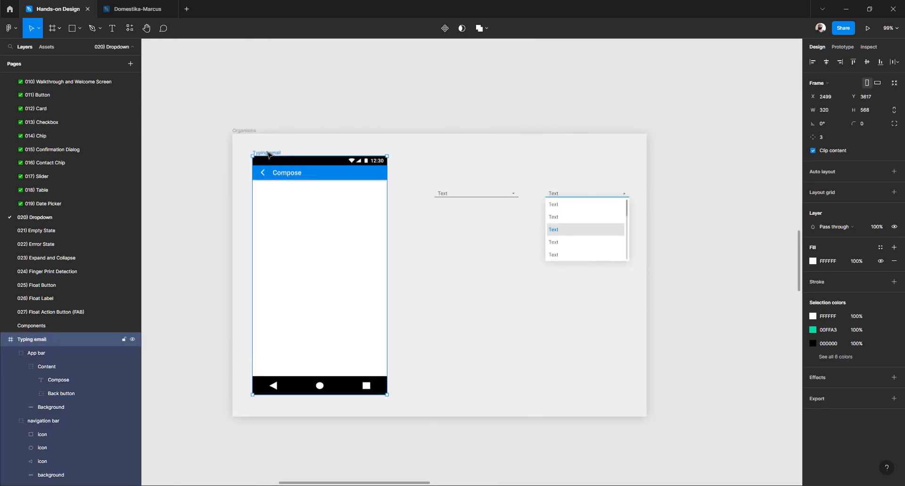
key(ctrl+x)
click(248, 132)
key(ctrl+v)
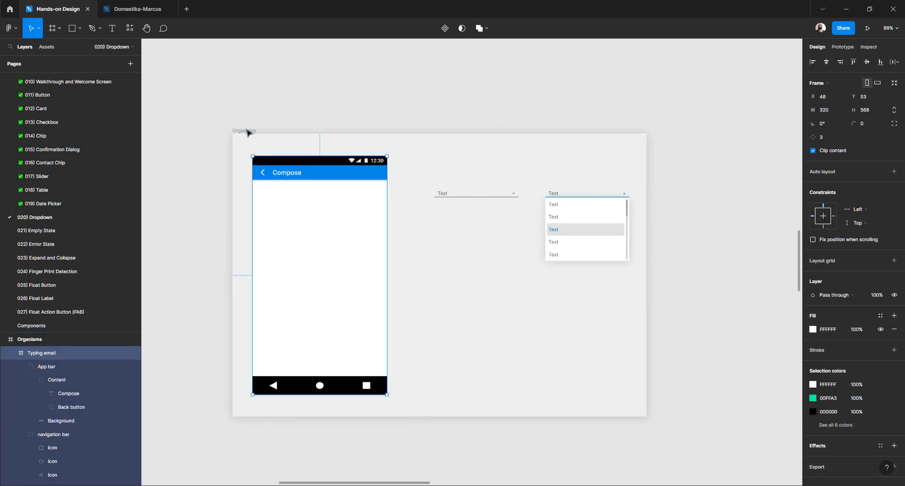
click(322, 109)
scroll(330, 155, left, 3)
click(402, 182)
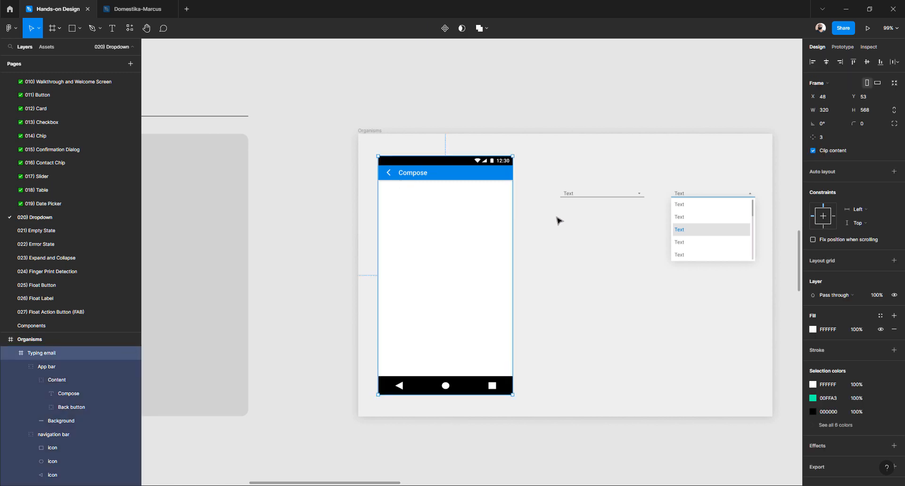
click(563, 229)
click(368, 131)
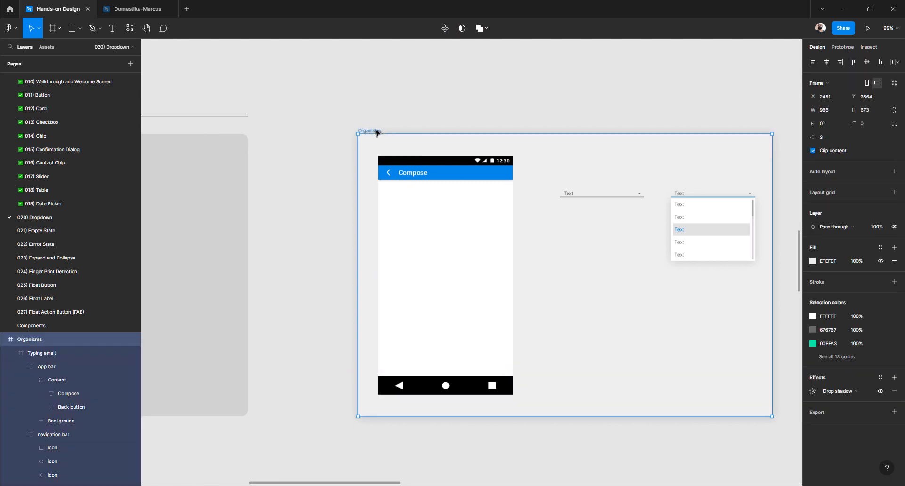
Change the app bar heading of the Typing email screen to "Title", following the reference template screens
scroll(375, 132, right, 2)
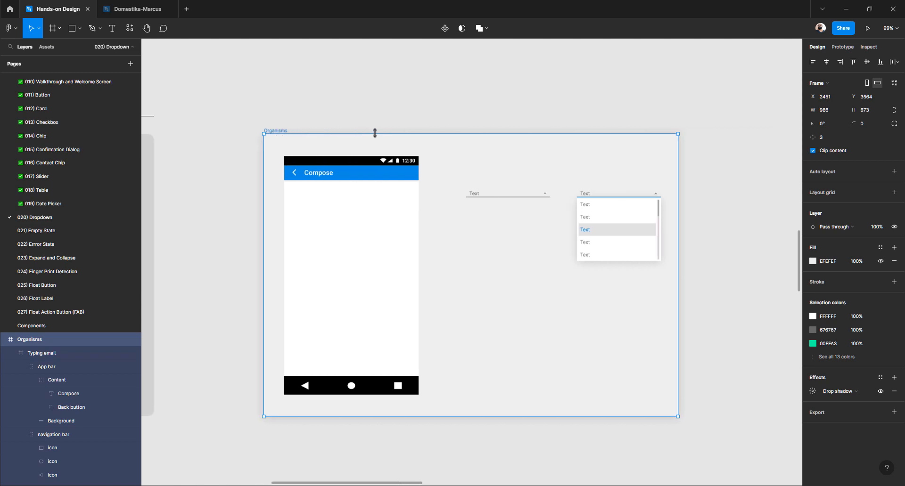
scroll(332, 171, left, 10)
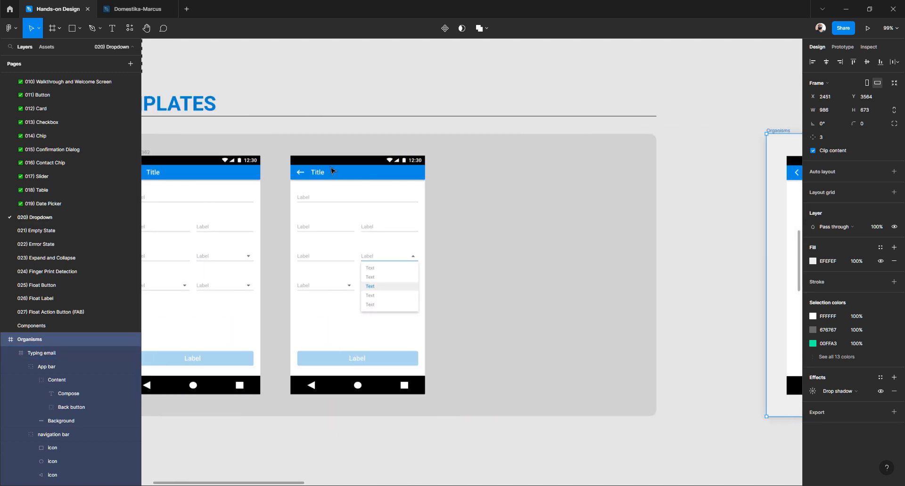
scroll(332, 170, right, 8)
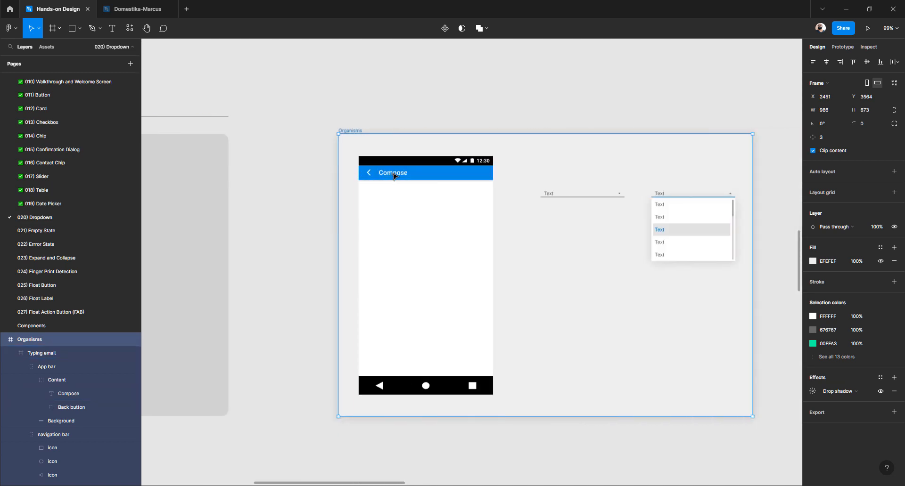
click(395, 174)
text(Title)
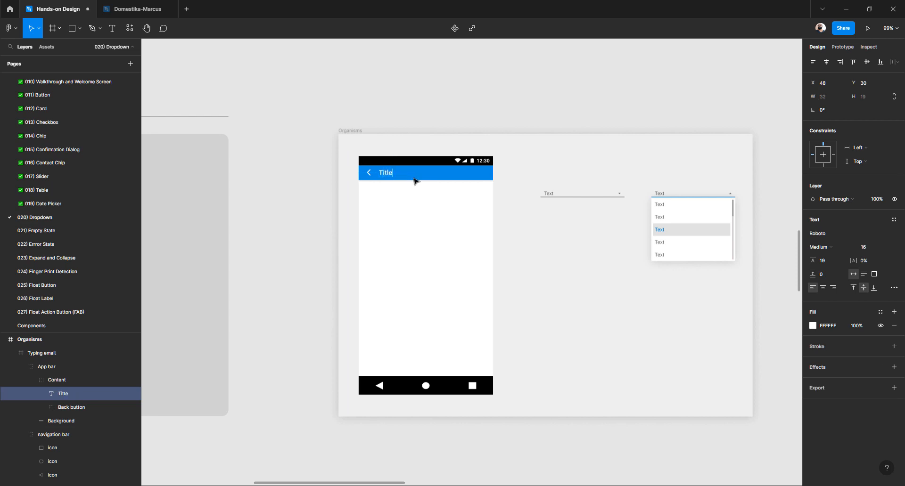
click(457, 116)
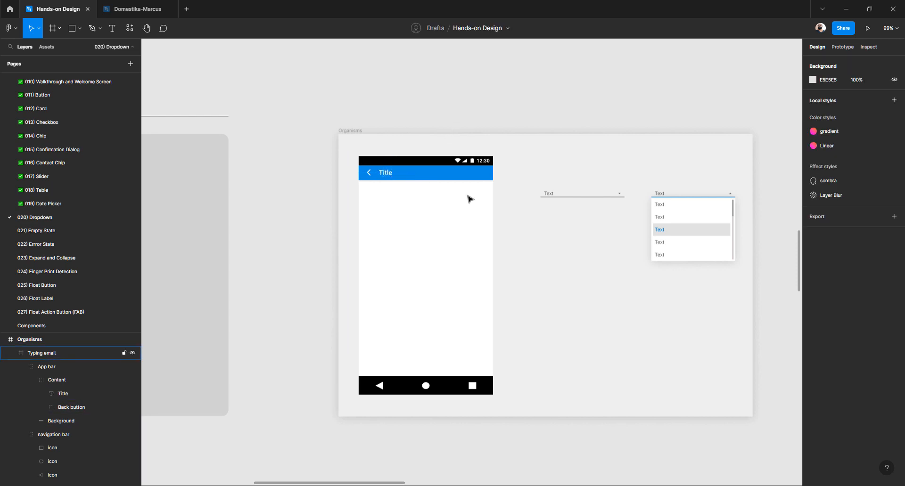
Duplicate the first reference screen from the TEMPLATES section onto the empty canvas just below the lower Organisms frame
scroll(470, 199, left, 10)
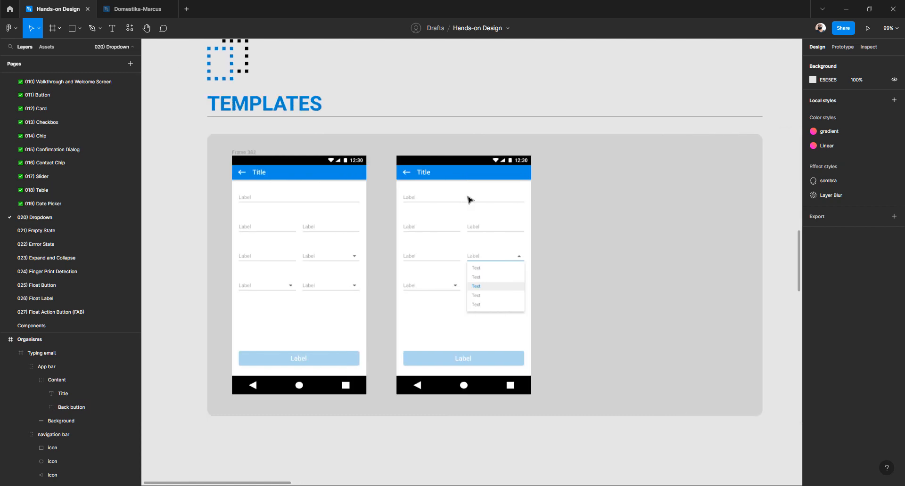
click(261, 211)
scroll(255, 208, down, 8)
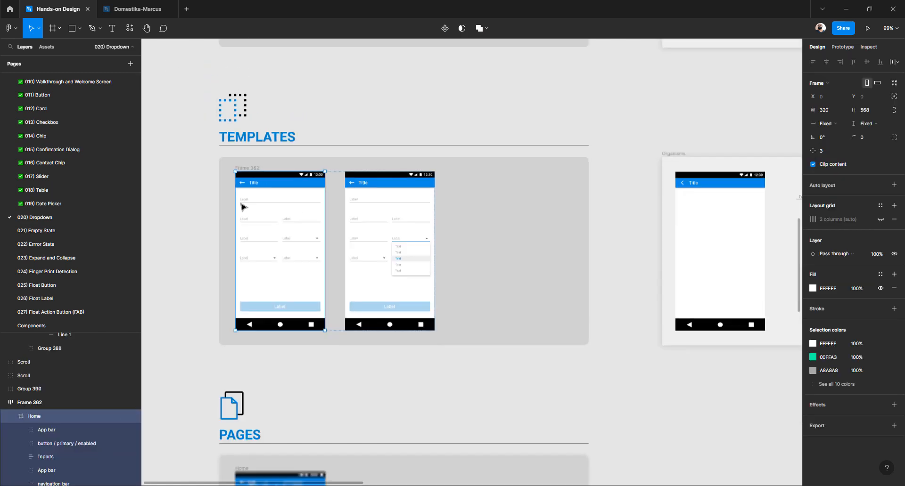
drag(257, 209, 568, 306)
scroll(584, 223, up, 3)
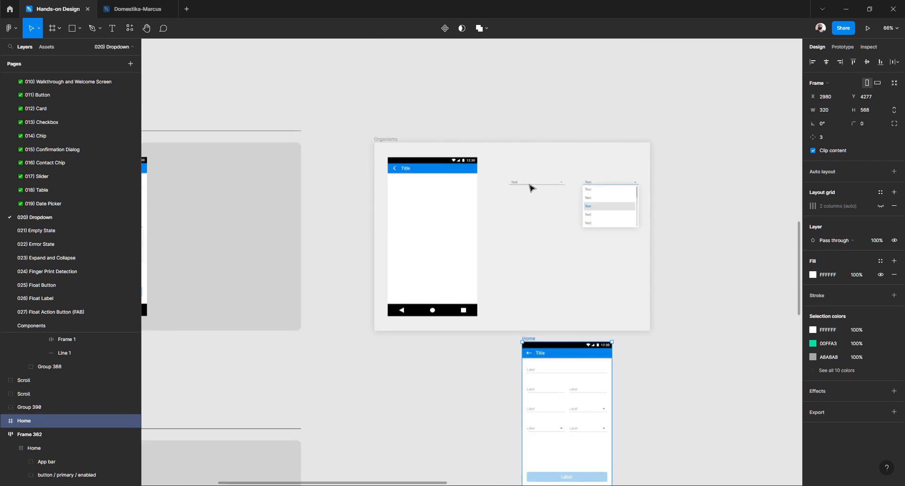
Move the closed and open dropdowns out of the lower Organisms frame onto the empty canvas above it
drag(529, 185, 415, 115)
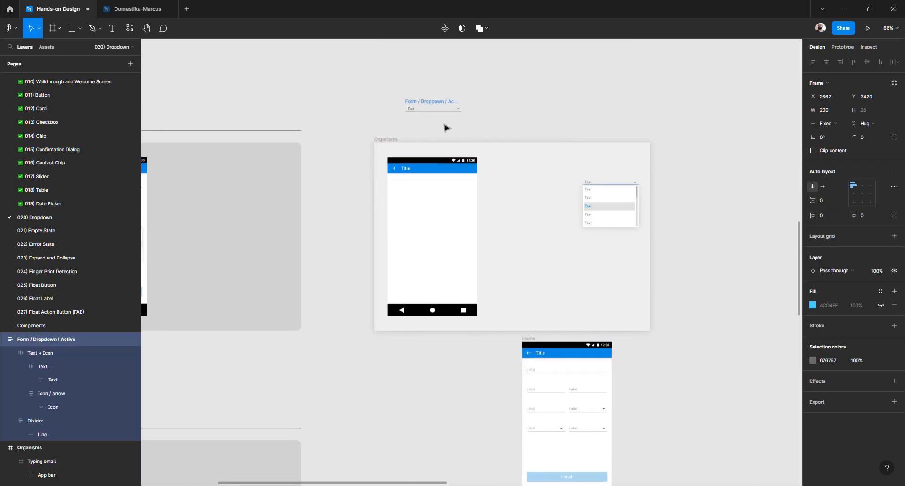
click(593, 183)
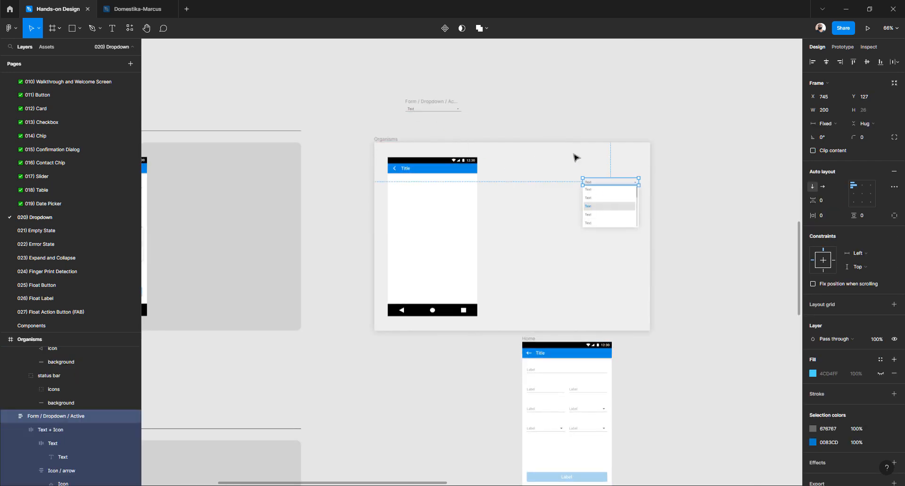
drag(576, 165, 511, 107)
Move the copied Home screen into the lower Organisms frame, to the right of the Typing email screen, at X 432, Y 53
click(594, 325)
click(573, 347)
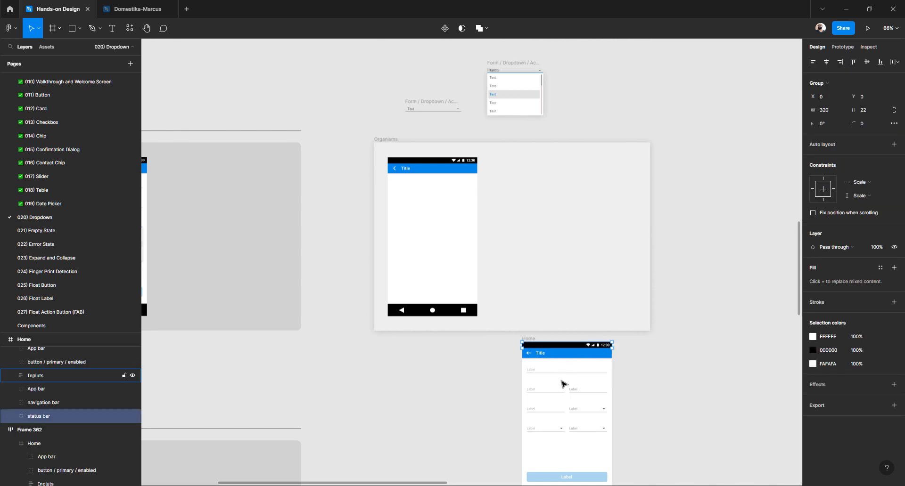
drag(532, 337, 505, 155)
scroll(460, 247, up, 5)
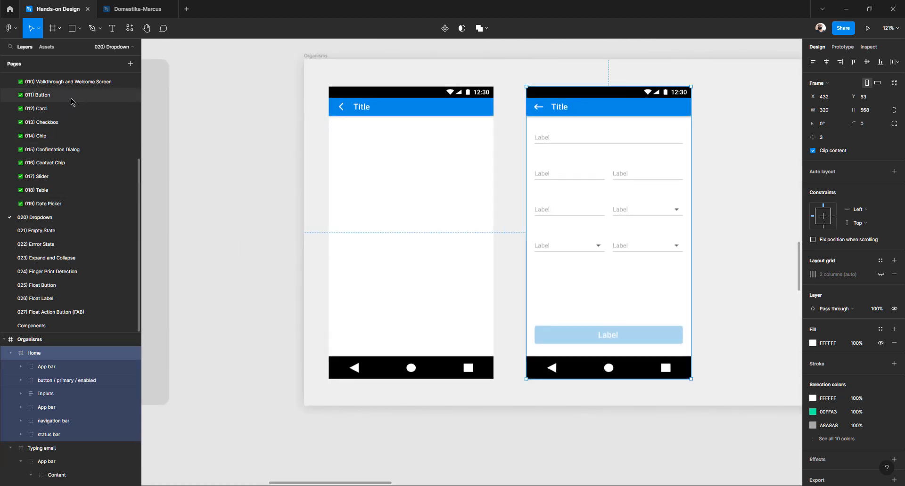
Look through the earlier component pages for a reusable button, ending on the 011) Button page
scroll(61, 109, up, 4)
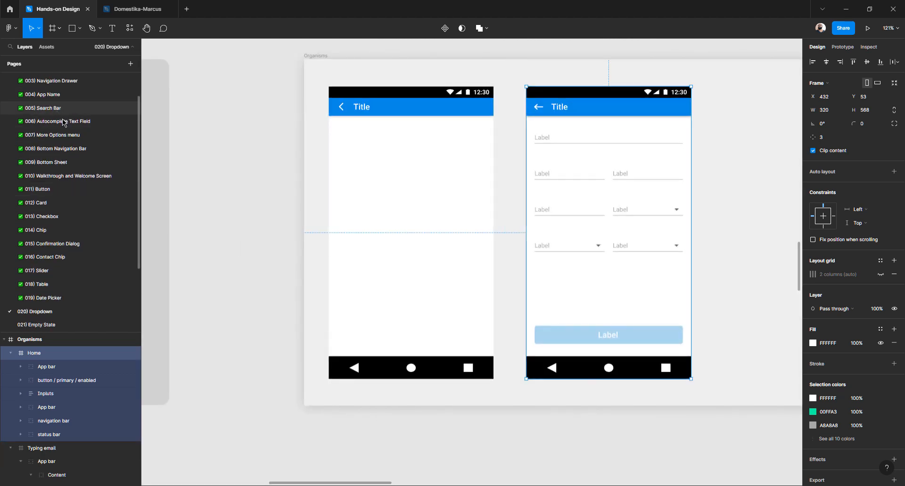
click(61, 108)
scroll(64, 126, down, 1)
click(59, 103)
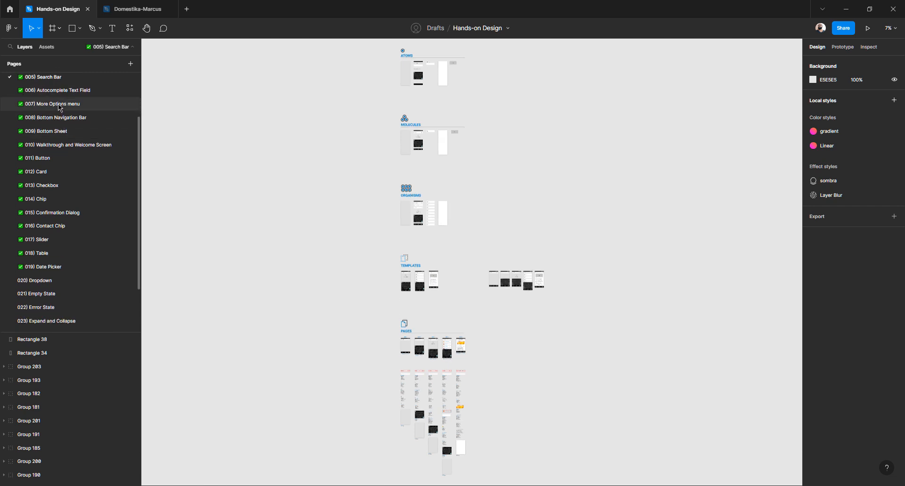
click(55, 119)
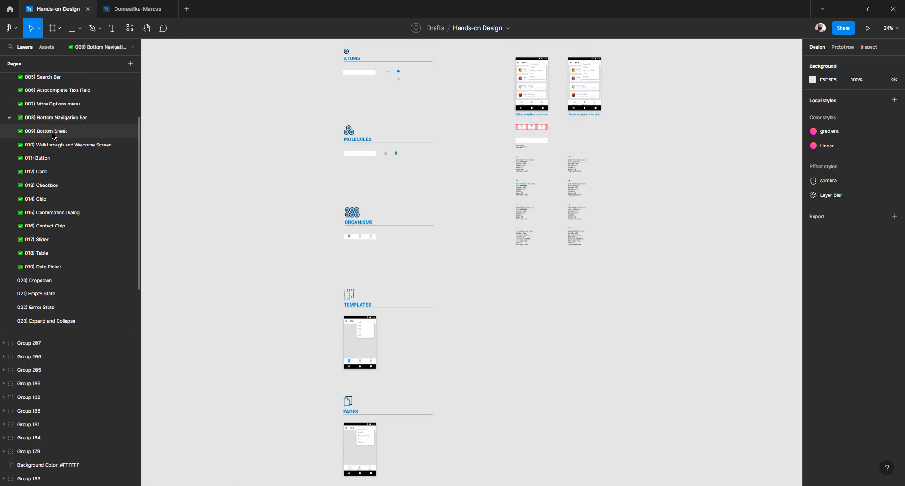
click(53, 134)
click(50, 144)
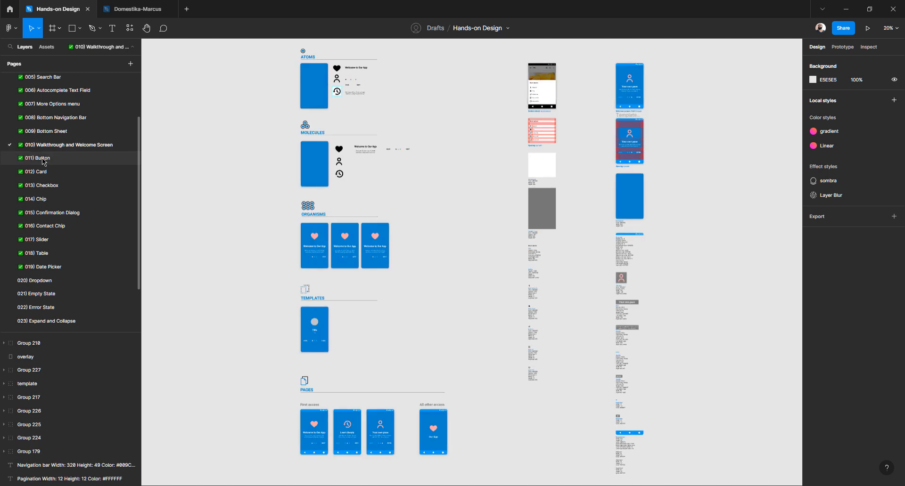
click(42, 160)
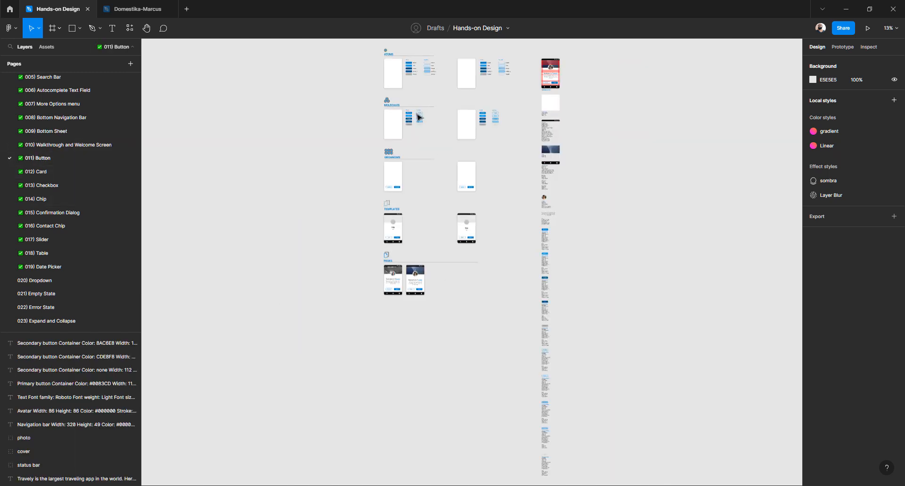
Copy the primary "Next" button instance from the second screen in the PAGES section of the Button page
scroll(419, 117, up, 5)
ctrl+click(383, 108)
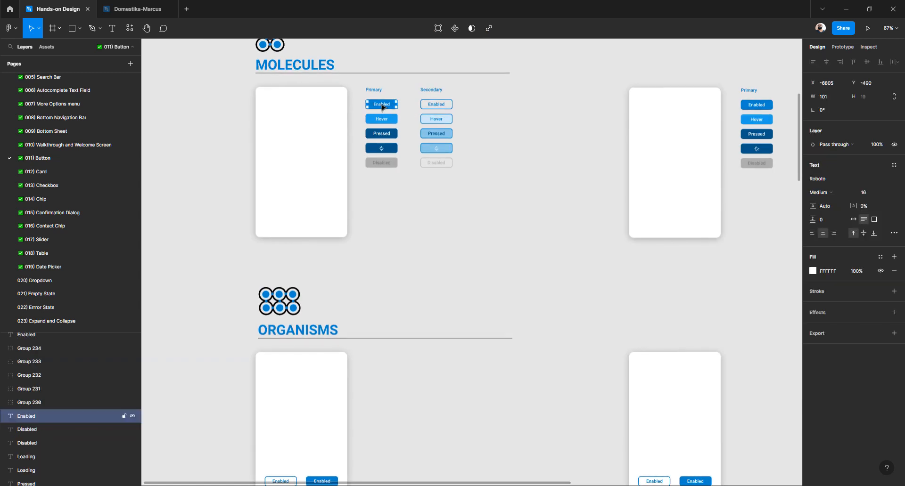
scroll(467, 250, down, 5)
scroll(351, 292, down, 3)
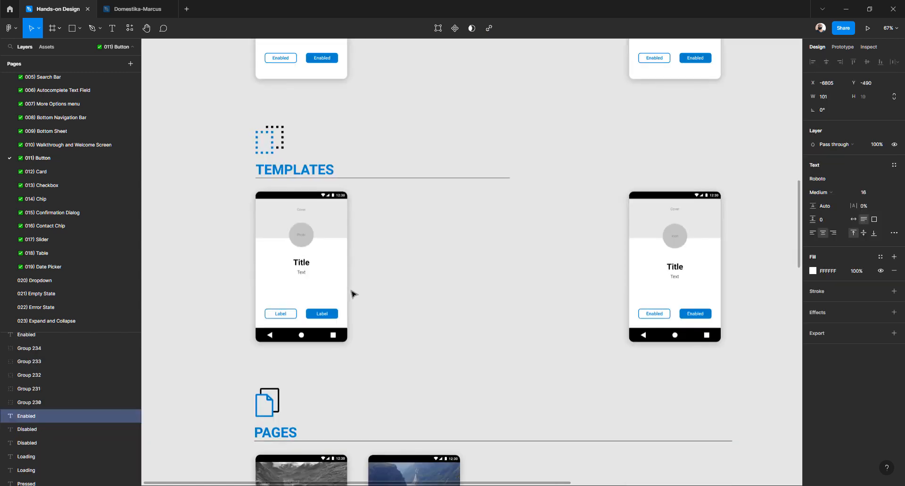
scroll(363, 297, down, 5)
click(426, 278)
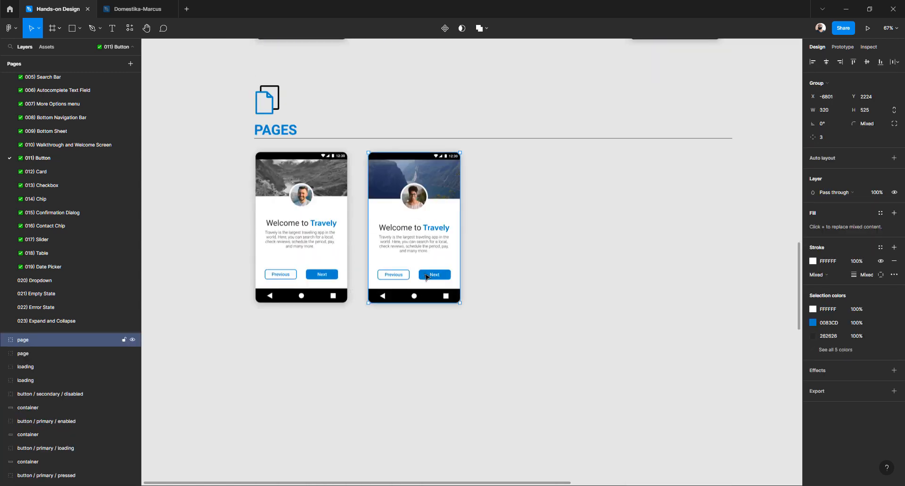
double_click(426, 277)
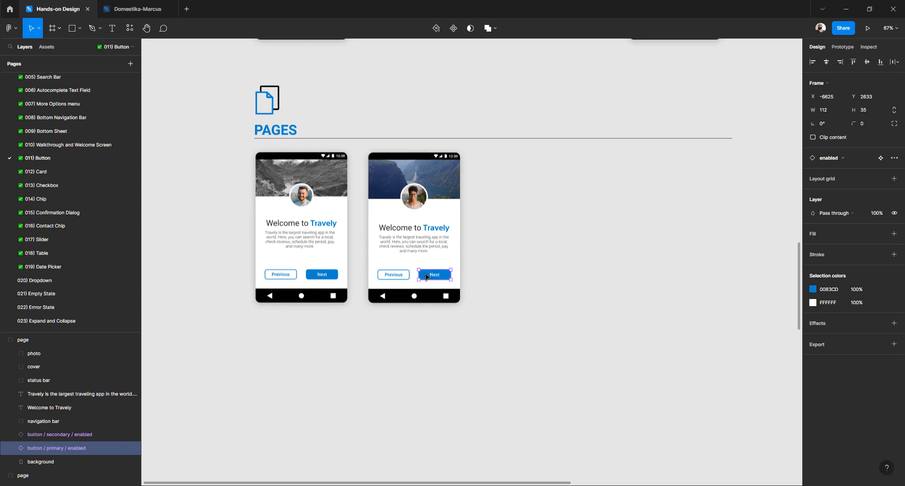
Paste the "Next" button into the Typing email screen on the 020) Dropdown page and place it at X 21, Y 463
scroll(45, 243, down, 3)
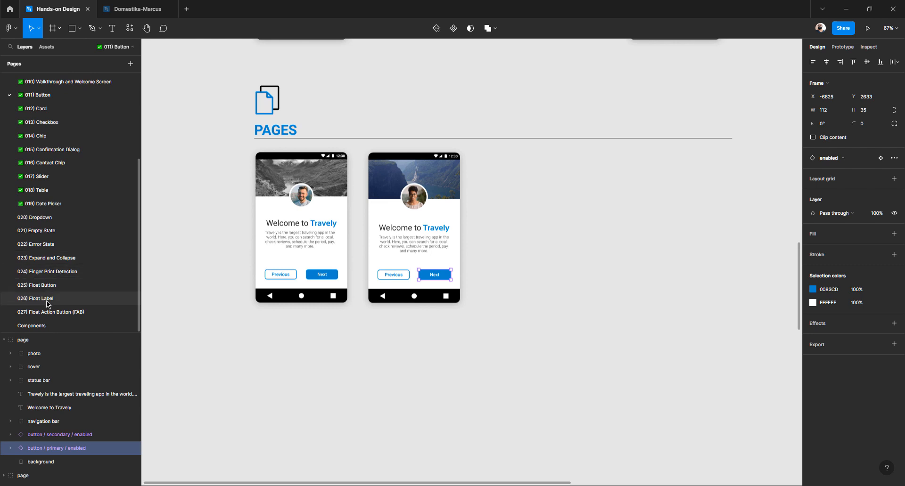
click(49, 218)
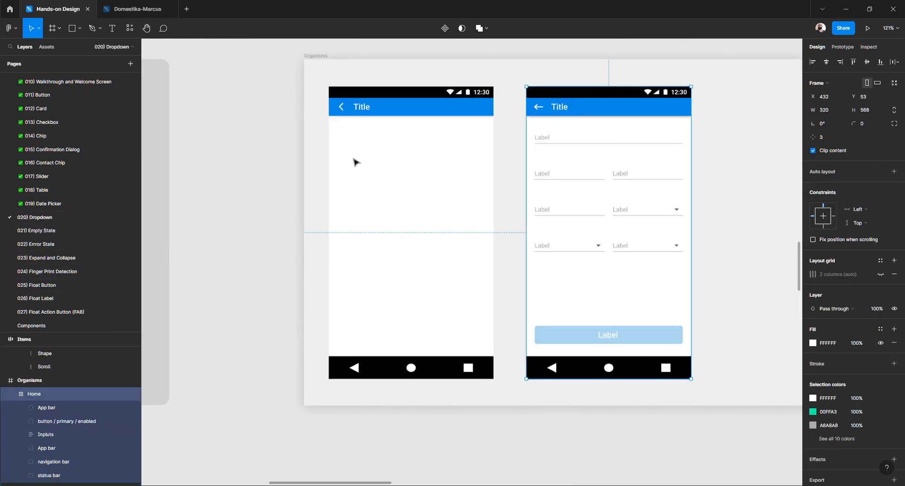
click(273, 159)
click(376, 155)
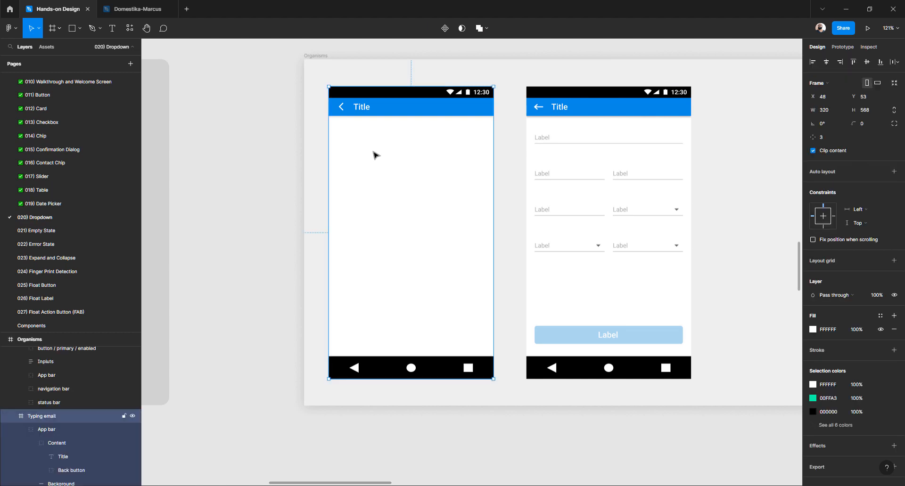
key(ctrl+v)
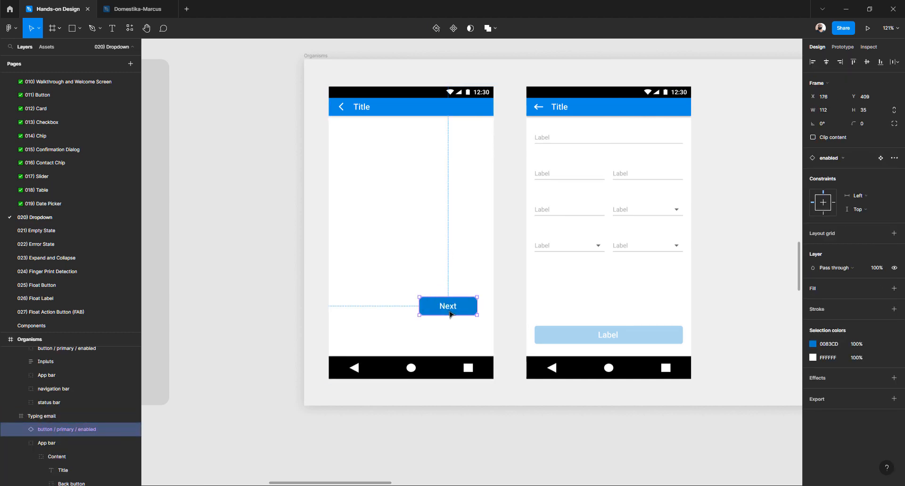
drag(443, 311, 358, 340)
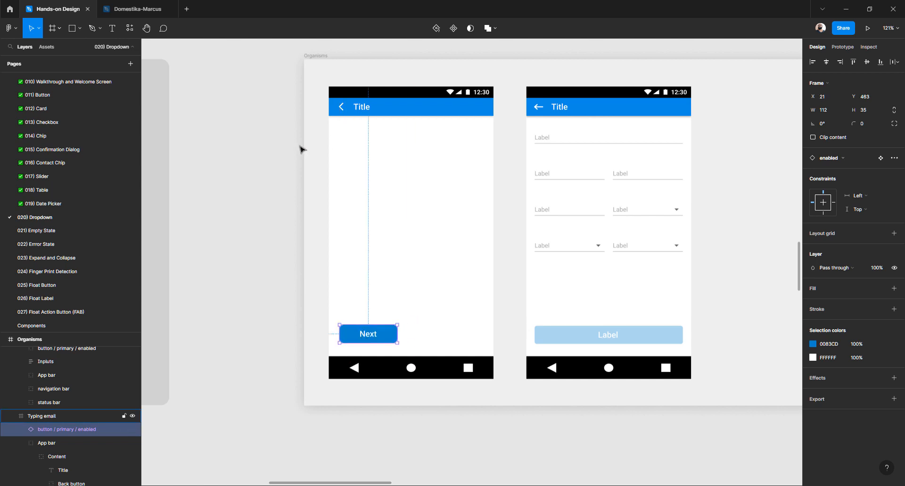
Add a layout grid to the Typing email screen and set it to Columns with a count of 2
click(317, 147)
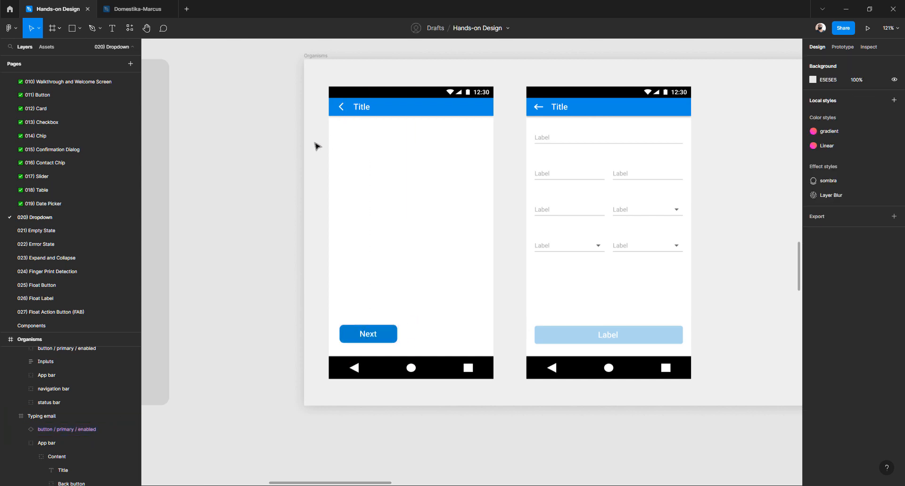
click(387, 147)
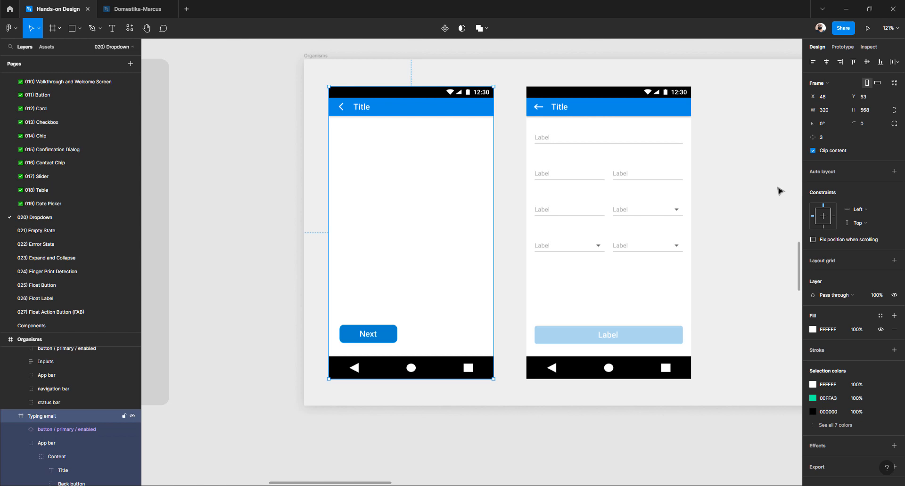
click(823, 264)
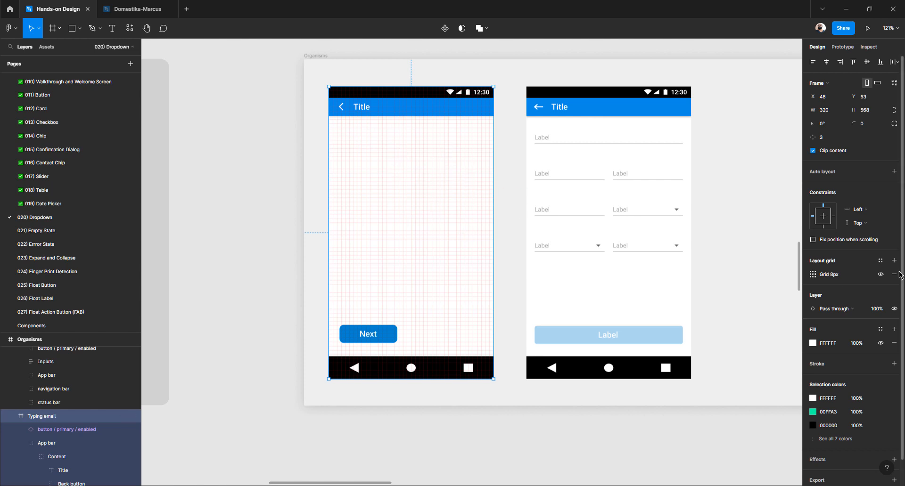
click(813, 275)
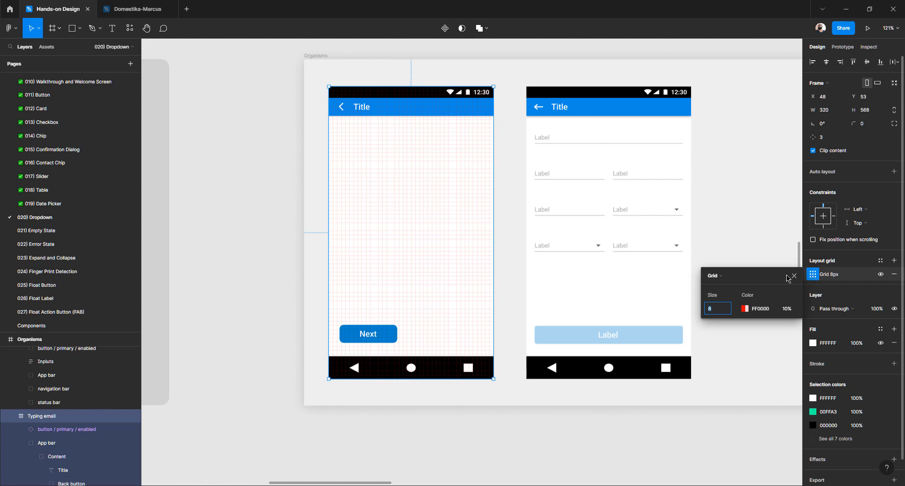
click(719, 281)
click(729, 286)
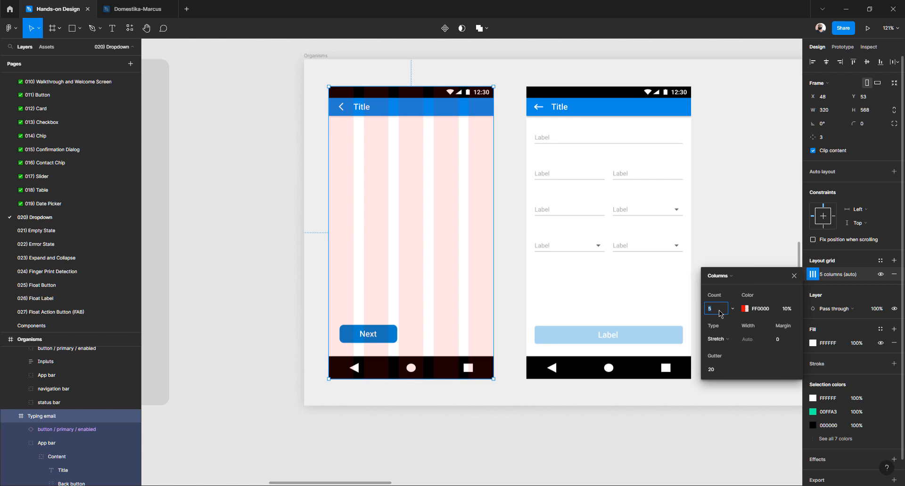
text(2)
key(Return)
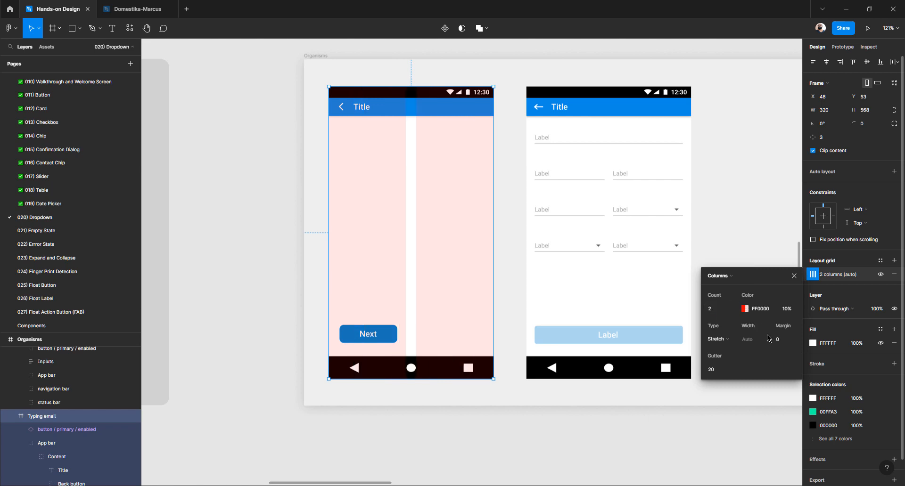
Set both the margin and the gutter of the Typing email screen's column grid to 16
click(779, 340)
key(Return)
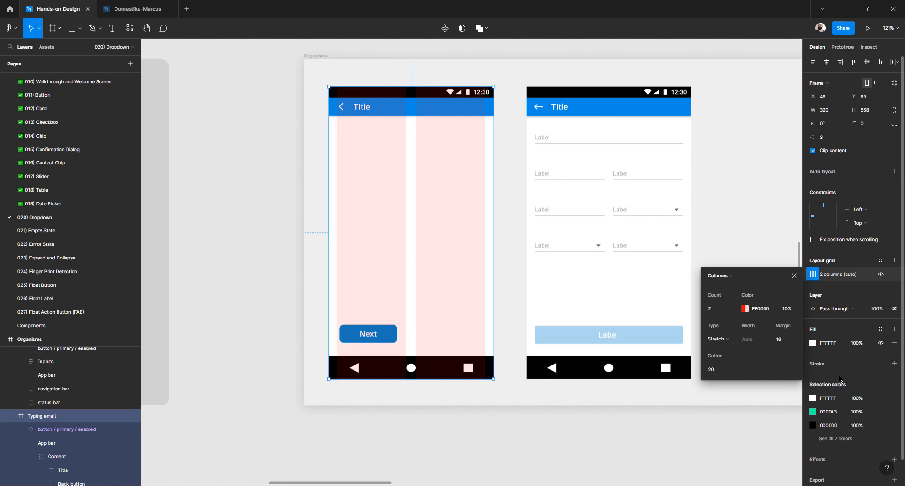
click(717, 370)
key(Return)
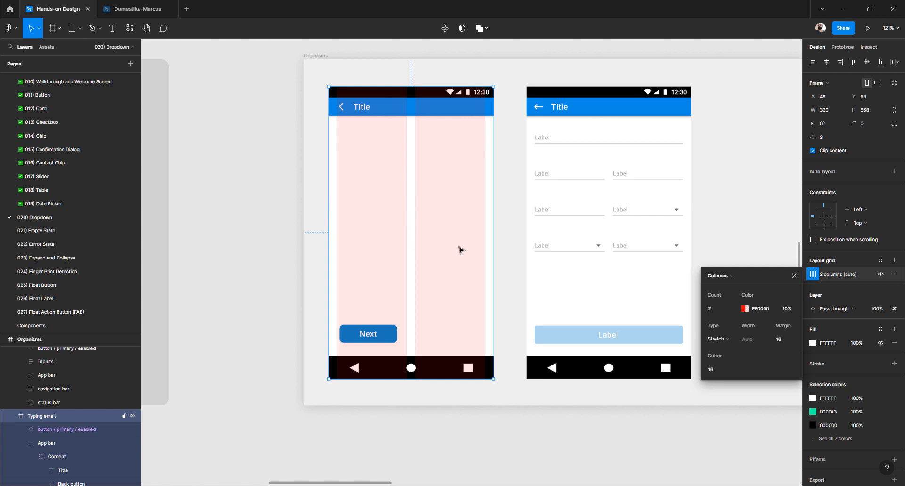
Try a count of 4 for the Typing email screen's column grid and return it to 2
click(724, 309)
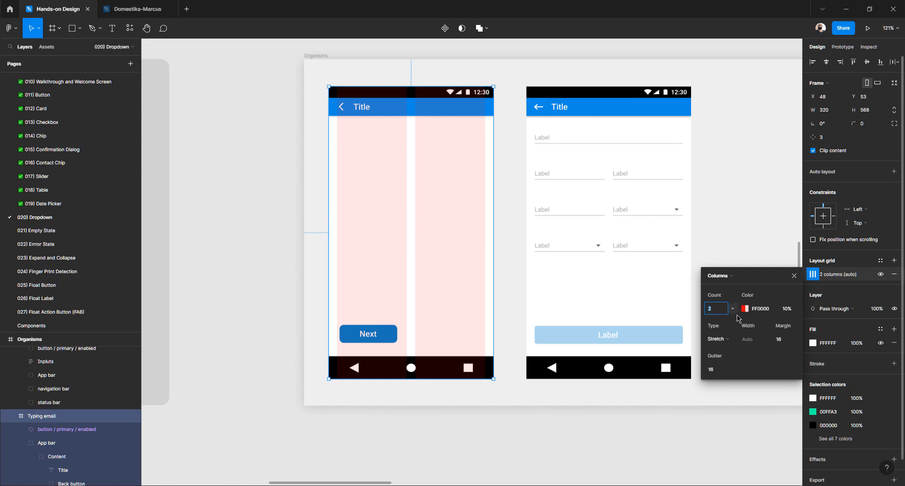
text(4)
key(Return)
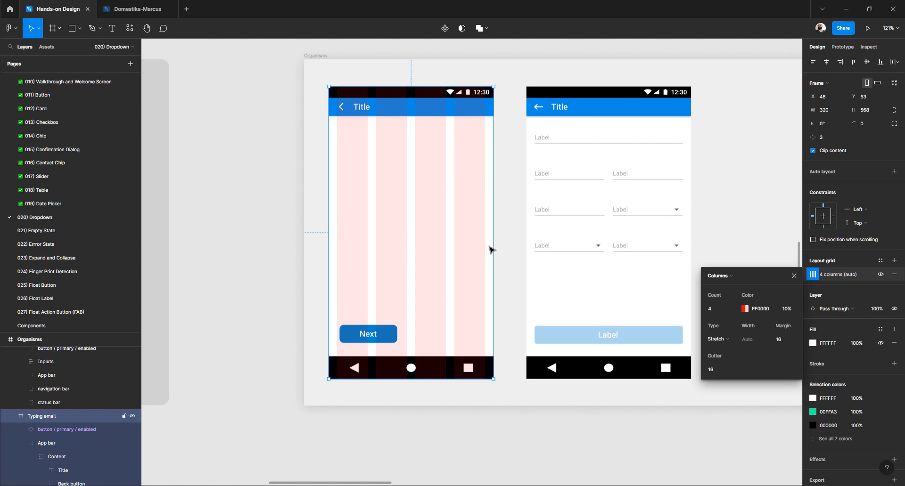
click(723, 370)
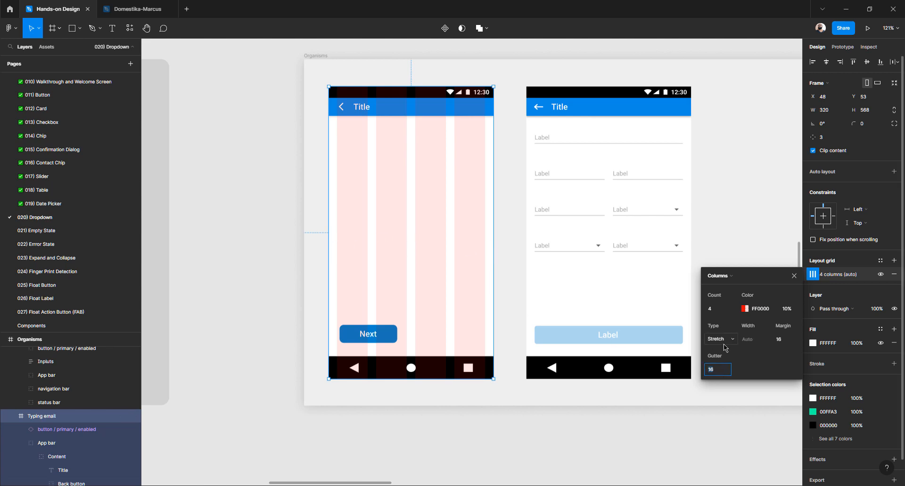
click(726, 309)
text(2)
key(Return)
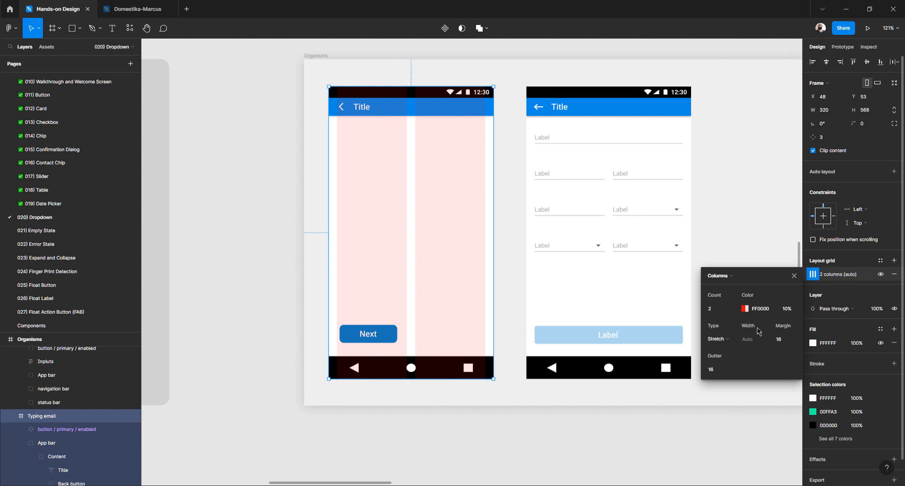
Move the "Next" button to X 16 so it aligns with the outer edge of the first grid column
click(356, 434)
scroll(347, 340, up, 10)
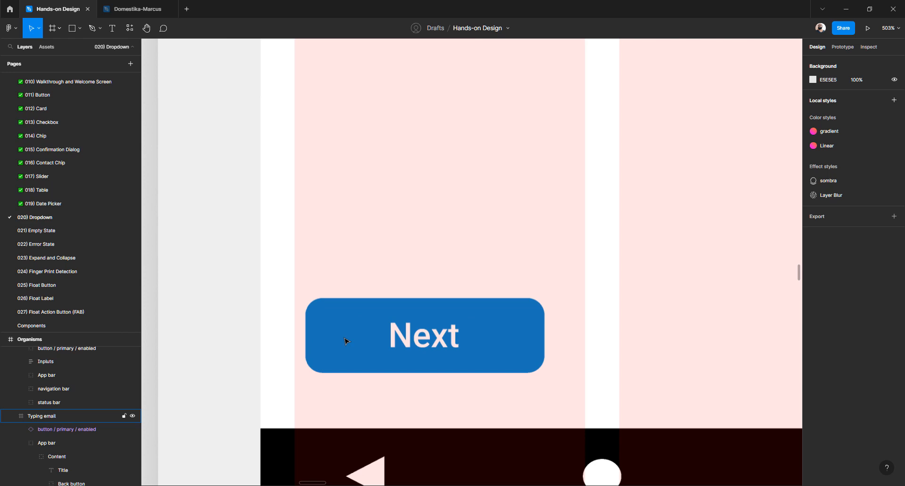
click(347, 341)
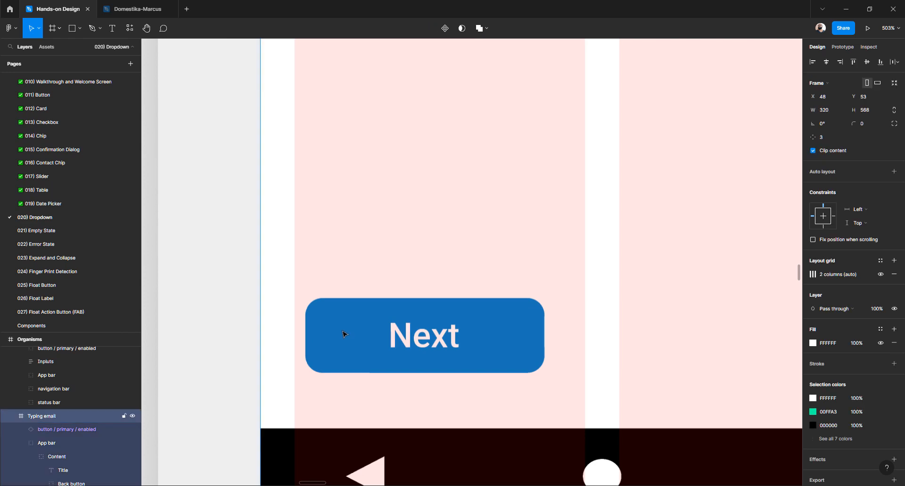
drag(350, 335, 342, 335)
scroll(342, 335, down, 5)
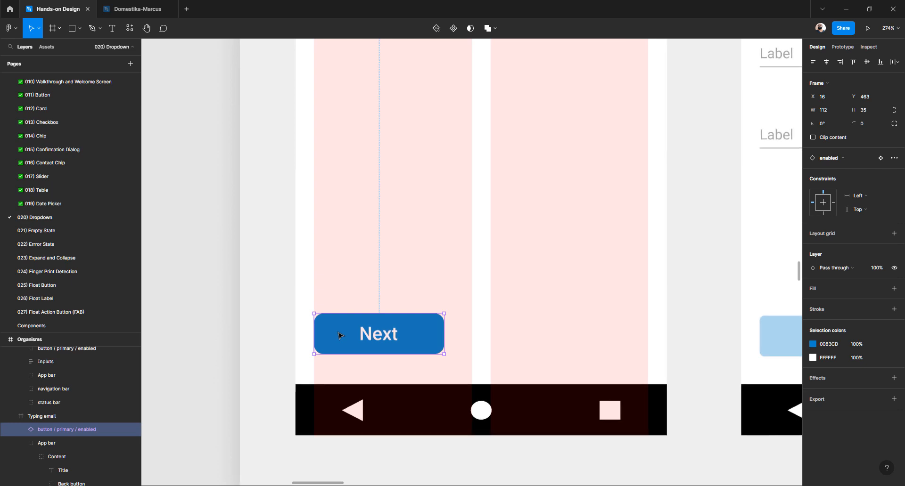
Widen the "Next" button to 288 so it spans both grid columns
scroll(443, 336, up, 5)
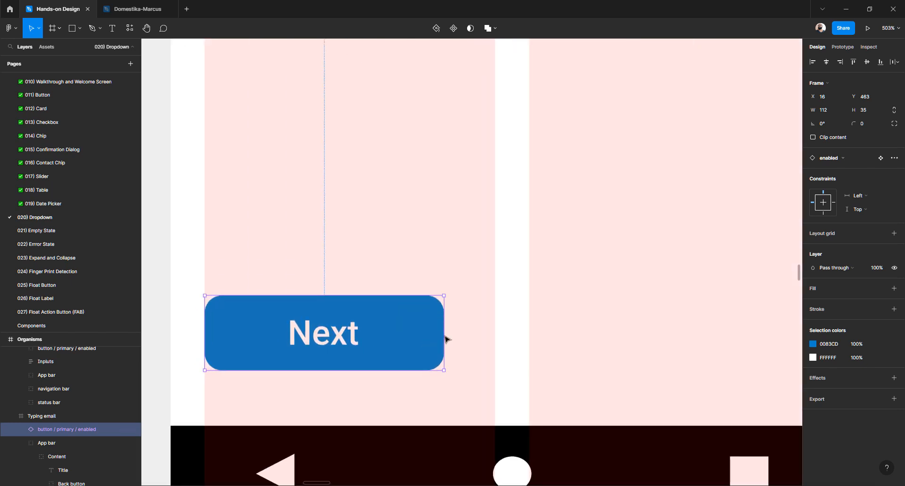
scroll(445, 337, right, 3)
drag(381, 335, 756, 341)
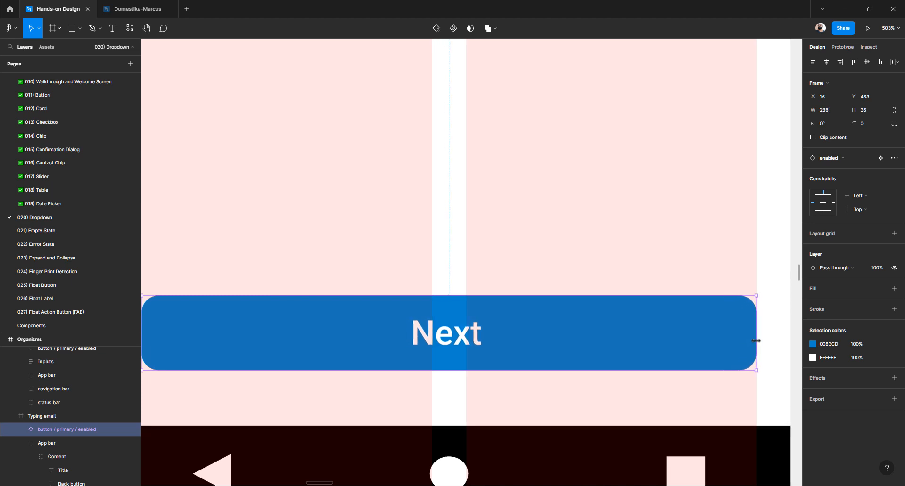
scroll(457, 326, down, 5)
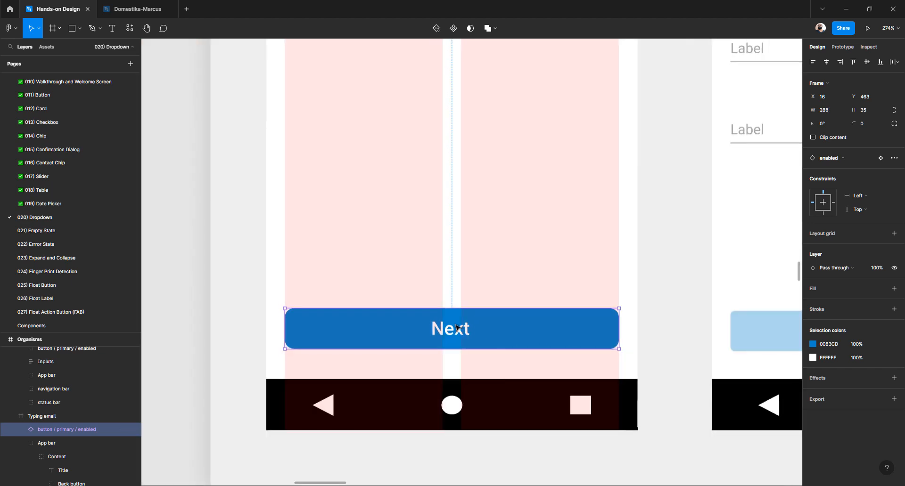
Set the corner radius of the "Next" button's container to 2
click(669, 327)
click(584, 324)
click(584, 324)
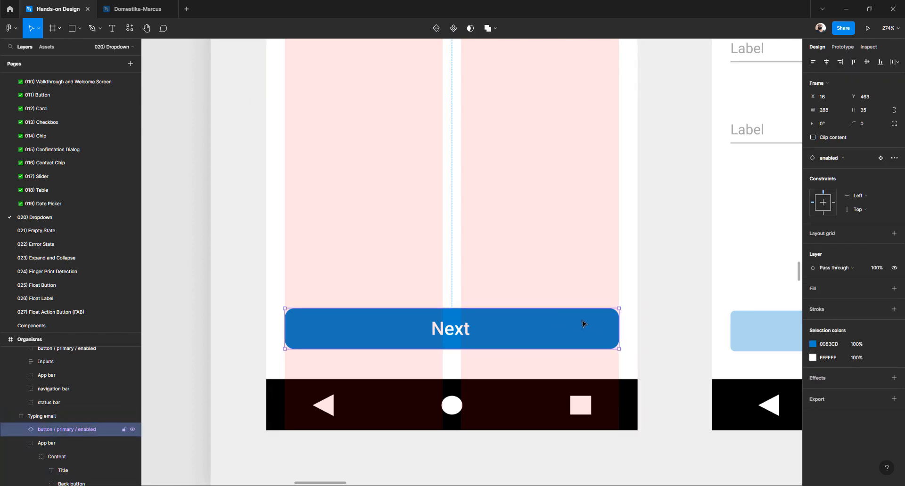
click(584, 324)
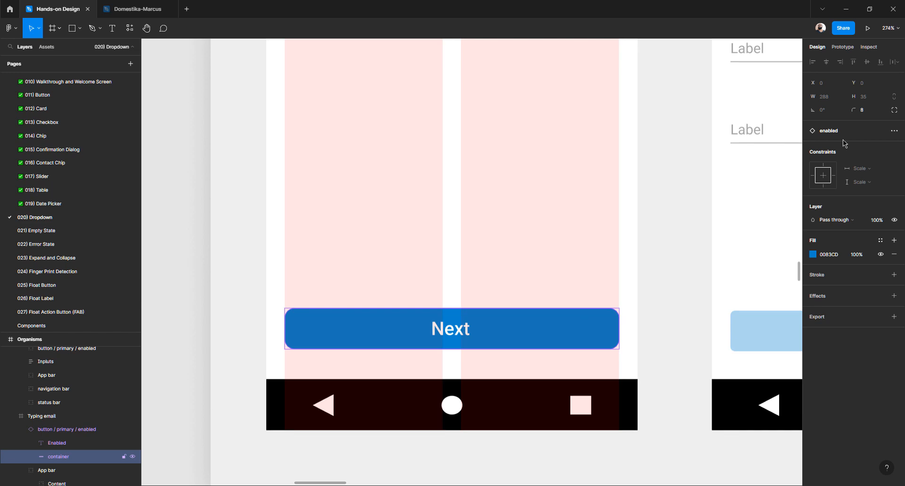
click(866, 113)
text(2)
key(Return)
Change the "Next" button's text to "Label"
click(447, 333)
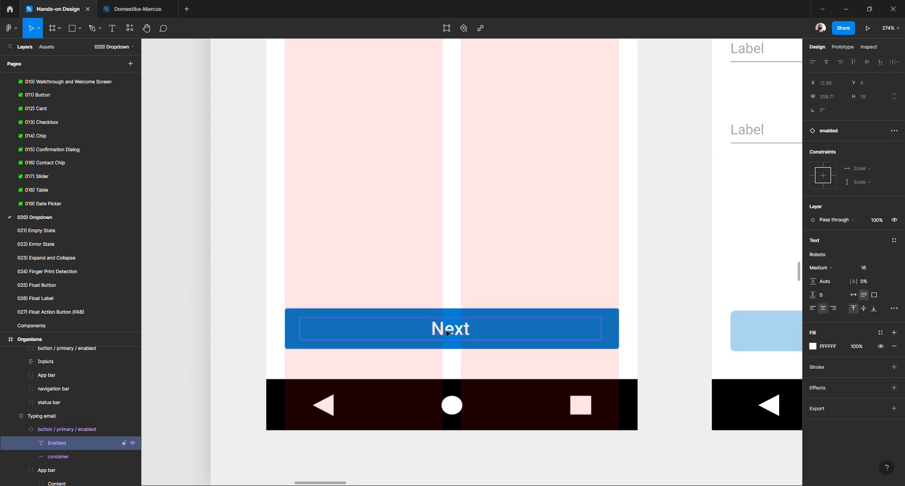
double_click(448, 334)
text(Label)
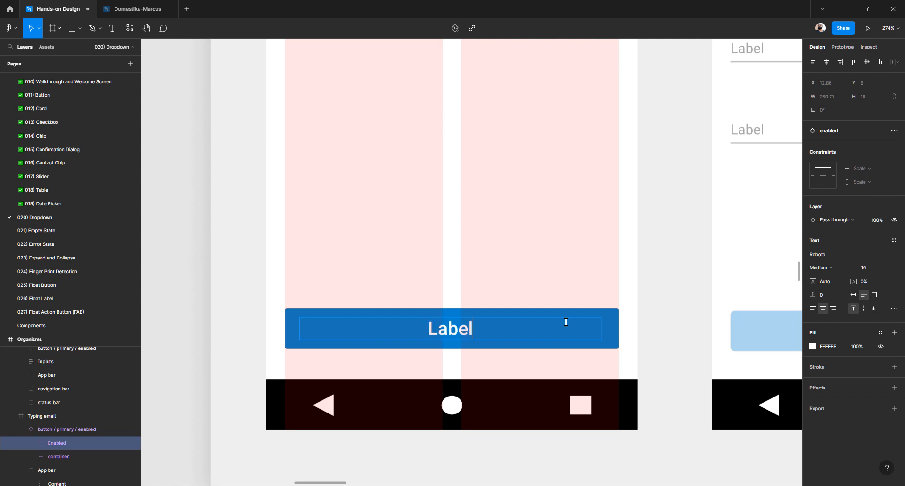
key(Escape)
click(651, 301)
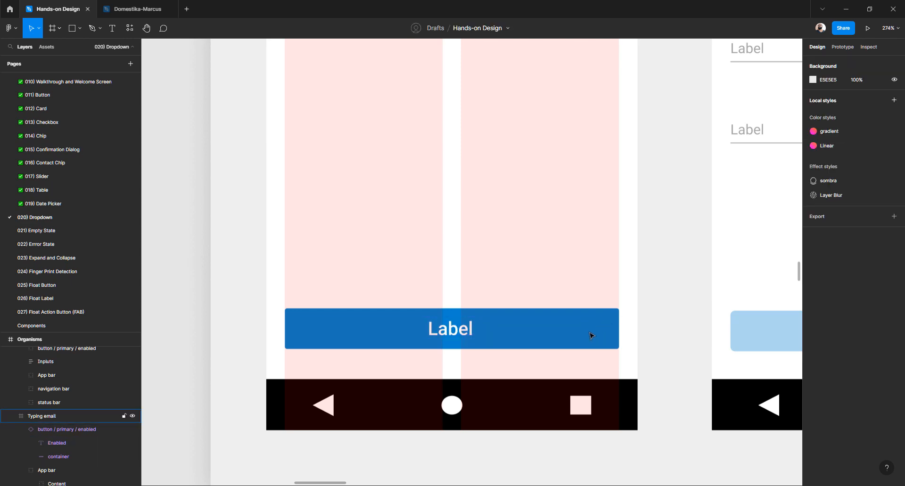
Try swapping the Typing email screen's button instance for the primary disabled component
click(565, 328)
click(543, 331)
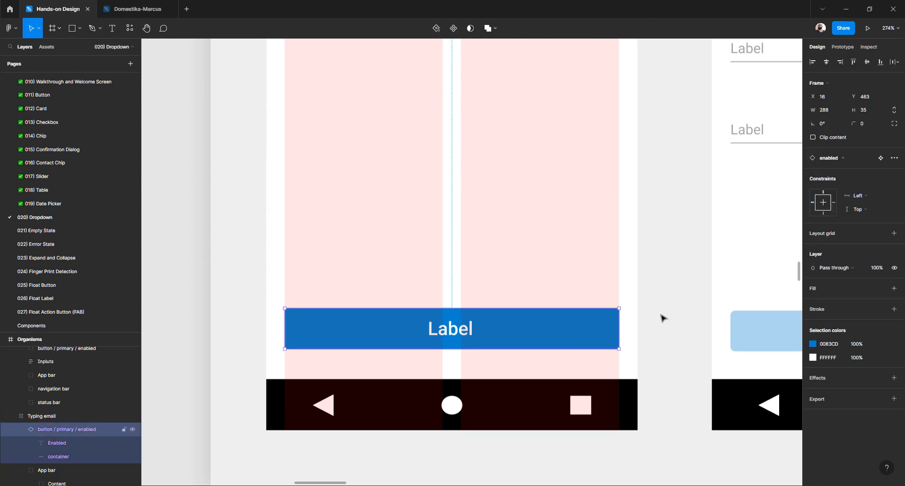
click(847, 160)
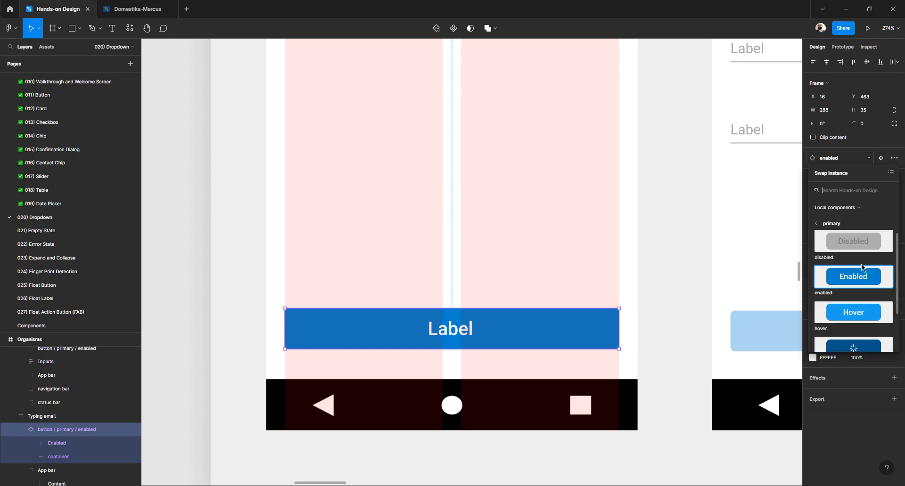
scroll(858, 264, down, 3)
scroll(861, 268, up, 3)
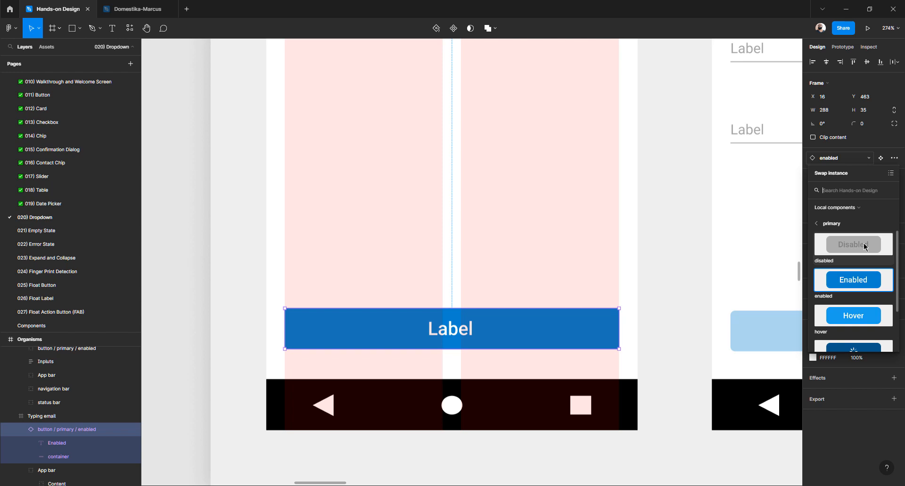
click(866, 247)
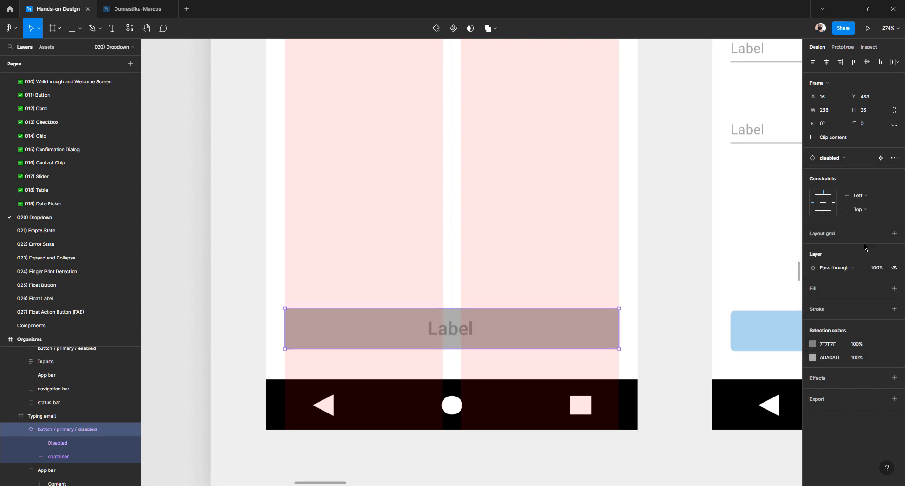
click(660, 279)
scroll(498, 273, down, 2)
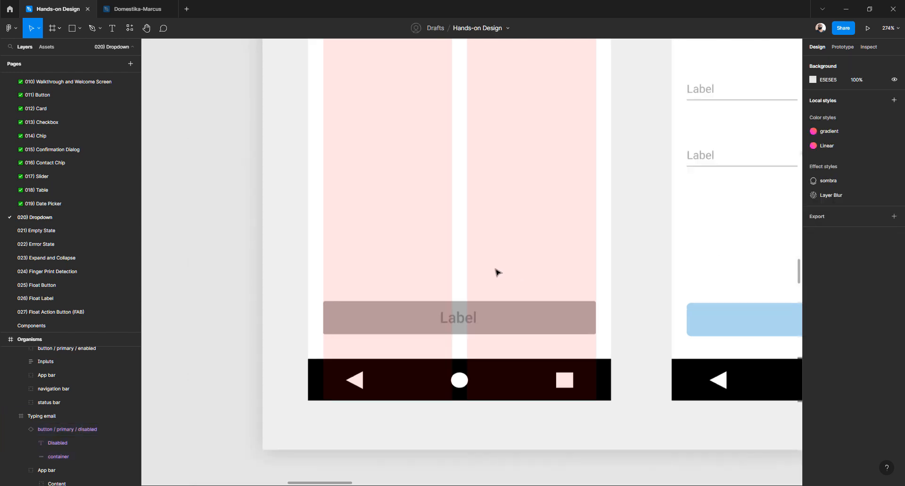
Compare the disabled button with the reference screen's button and revert it to the primary enabled component
scroll(498, 272, down, 3)
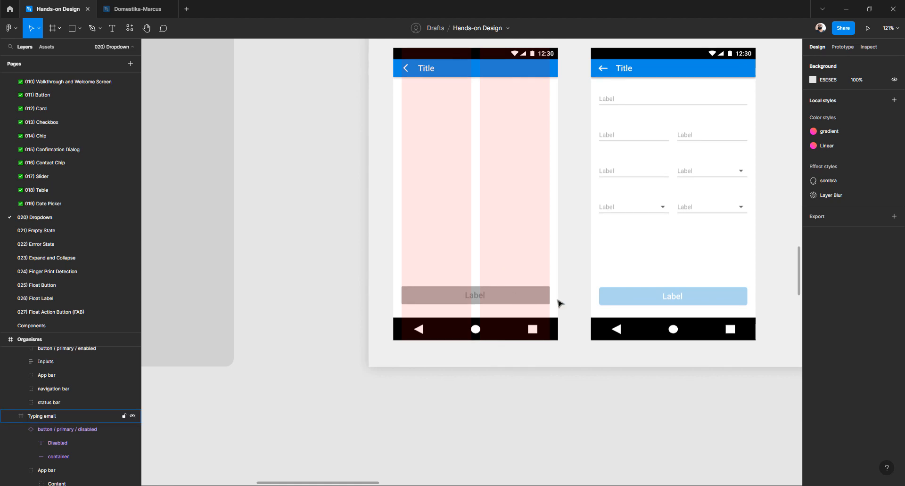
scroll(695, 296, up, 3)
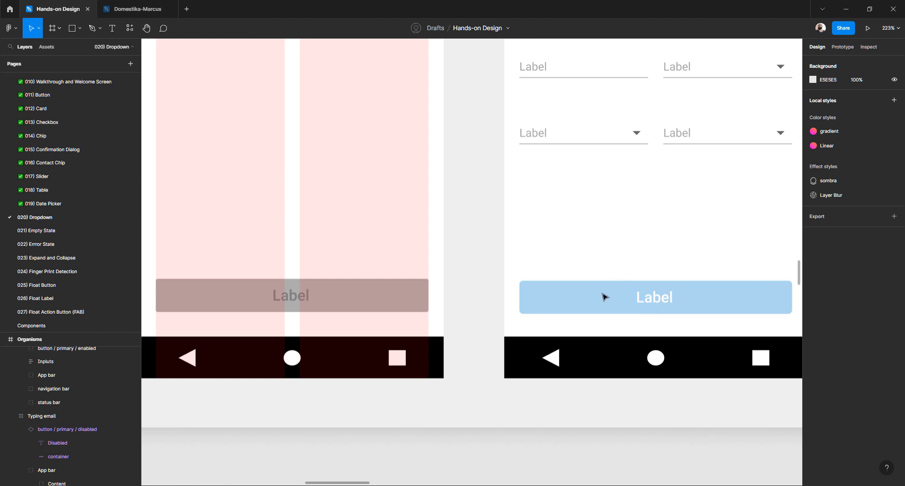
scroll(474, 275, down, 5)
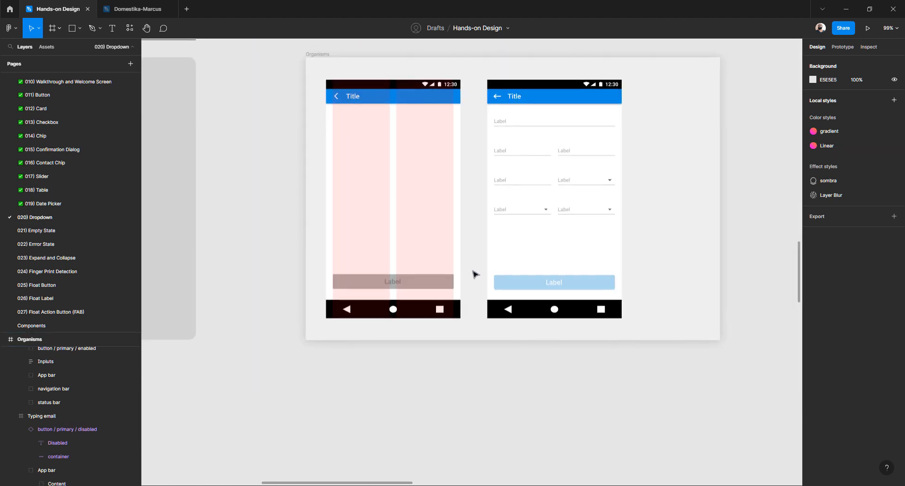
scroll(402, 283, up, 3)
click(415, 286)
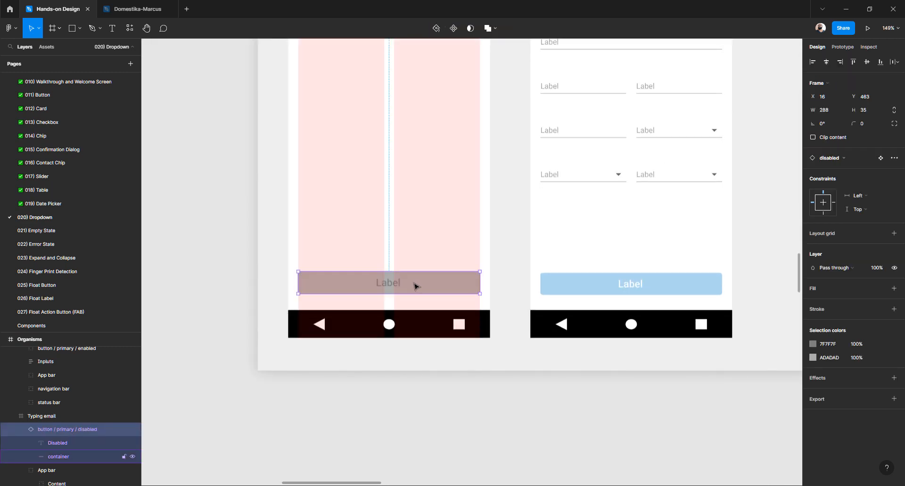
key(ctrl+shift+r)
click(415, 384)
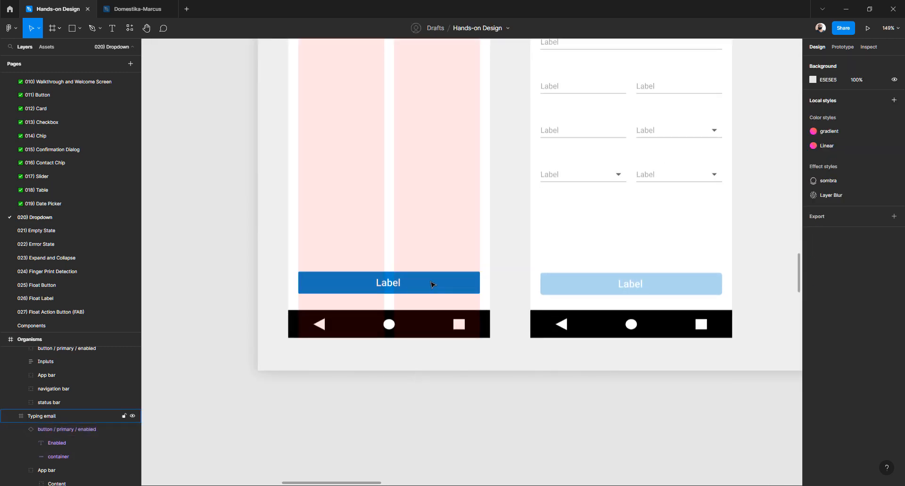
Set the layer opacity of the Typing email screen's button to 32%
click(432, 285)
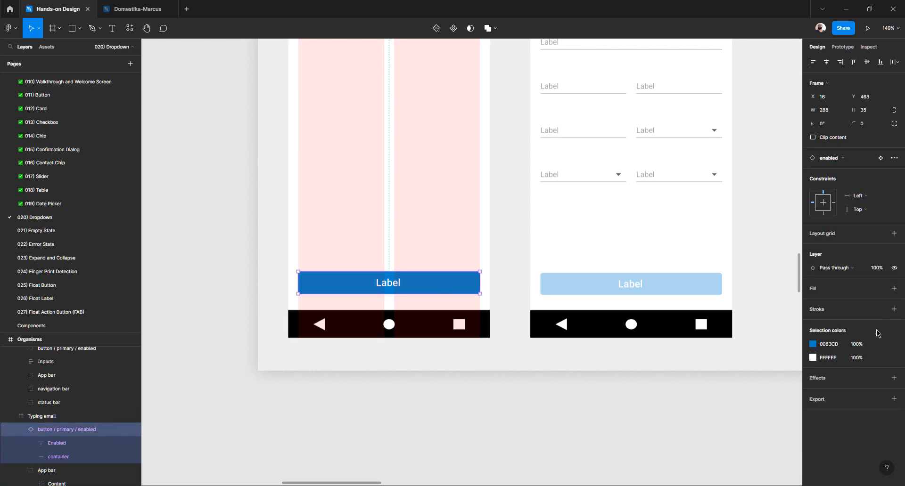
click(877, 272)
text(32)
key(Return)
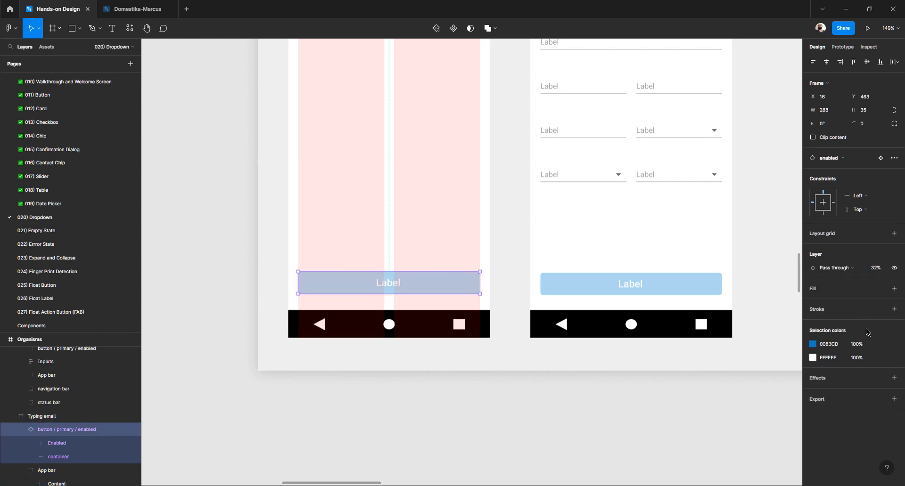
click(635, 384)
Open the Components page and locate the Ghost and Filled buttons in the BUTTONS section
scroll(449, 312, down, 5)
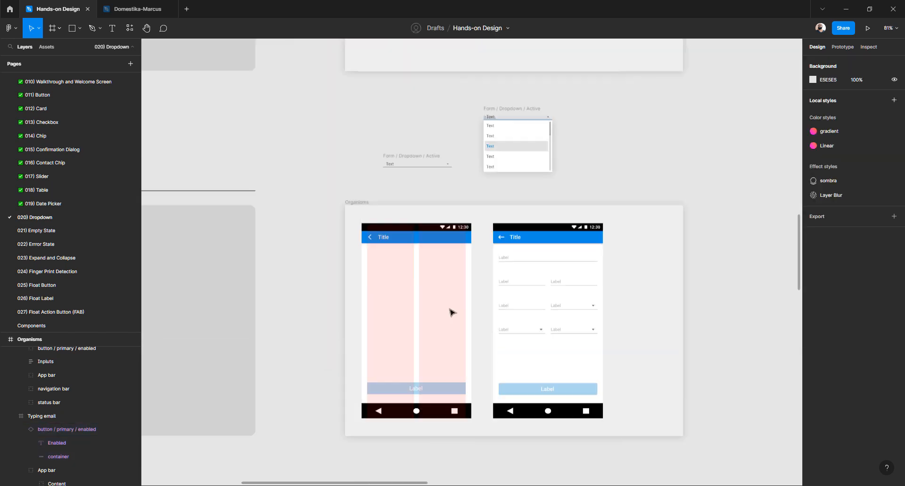
scroll(448, 311, down, 2)
click(432, 298)
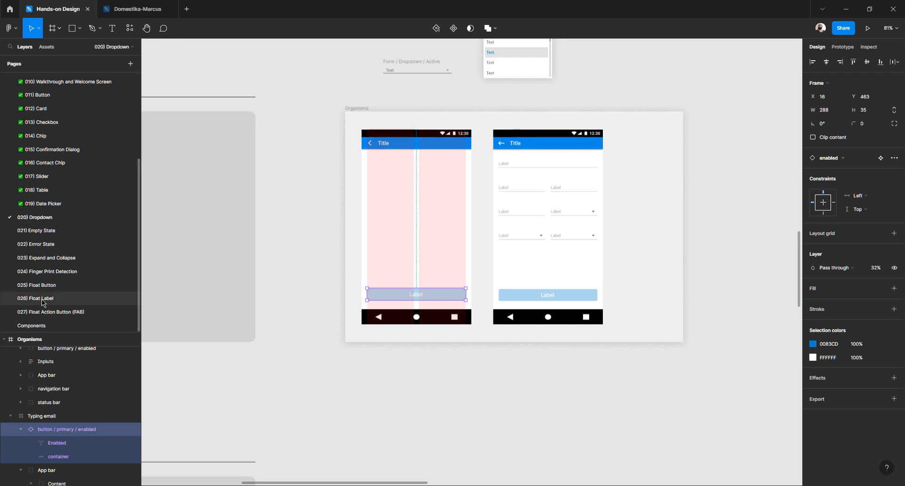
click(34, 326)
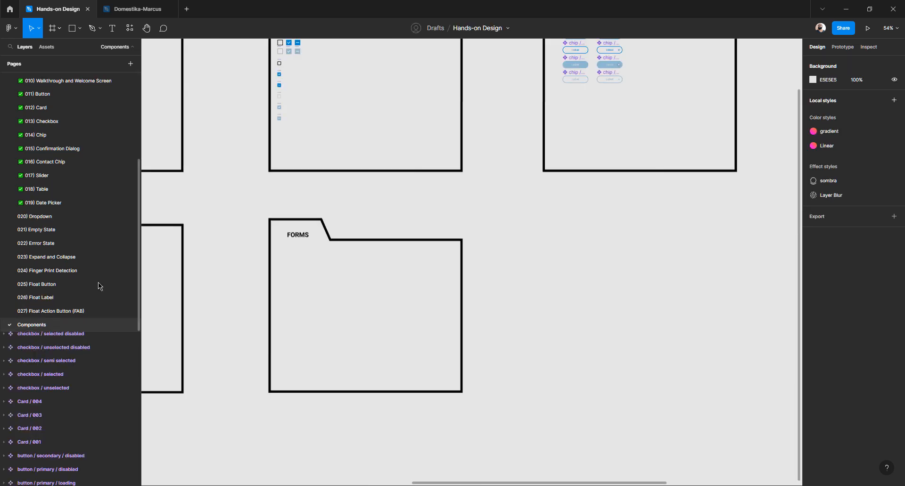
scroll(477, 266, up, 5)
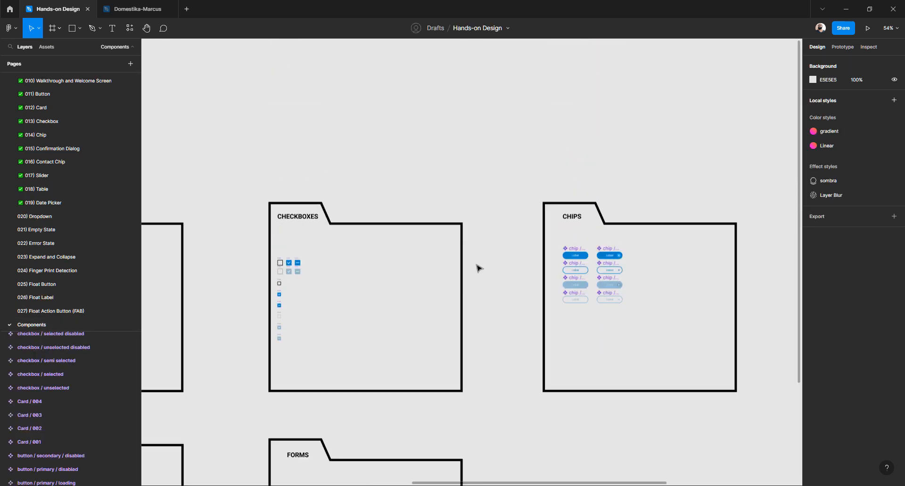
scroll(477, 269, left, 9)
scroll(477, 269, left, 5)
scroll(424, 264, down, 6)
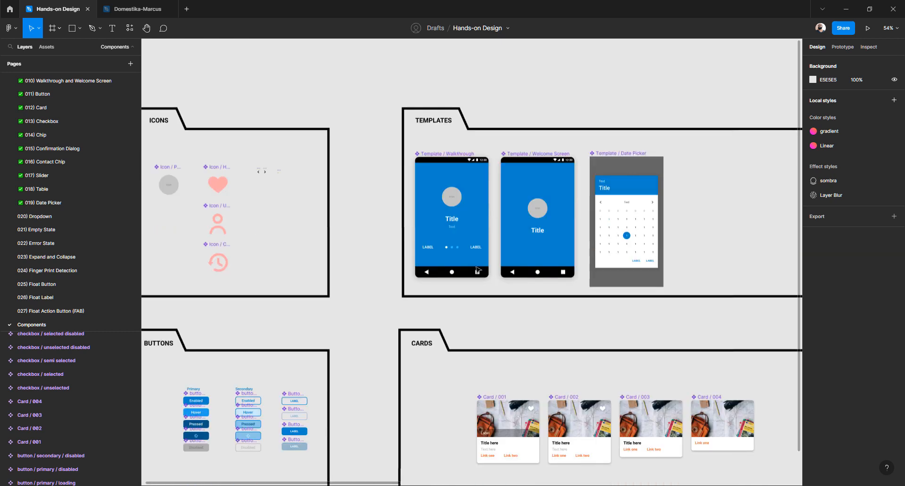
scroll(306, 259, left, 2)
scroll(410, 232, up, 5)
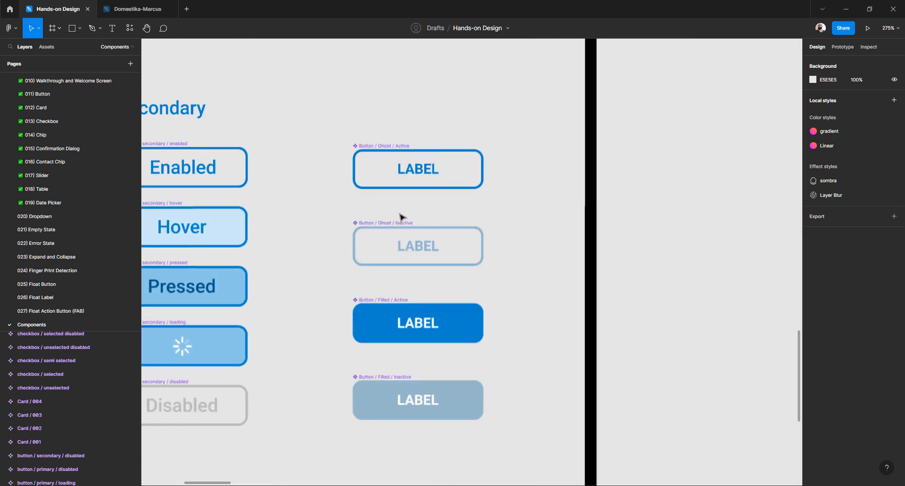
Examine the four Ghost and Filled button components as a group, and select Button / Filled / Active
click(407, 324)
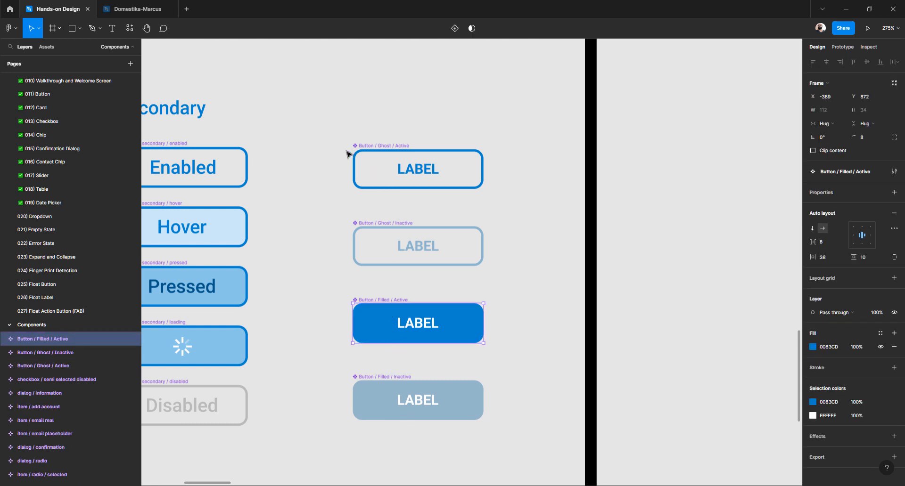
drag(334, 132, 501, 441)
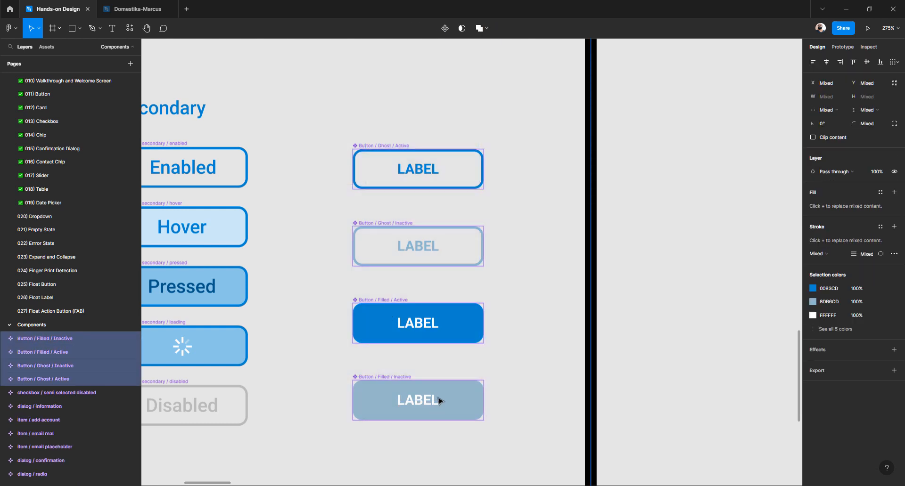
drag(439, 402, 469, 401)
scroll(469, 401, down, 5)
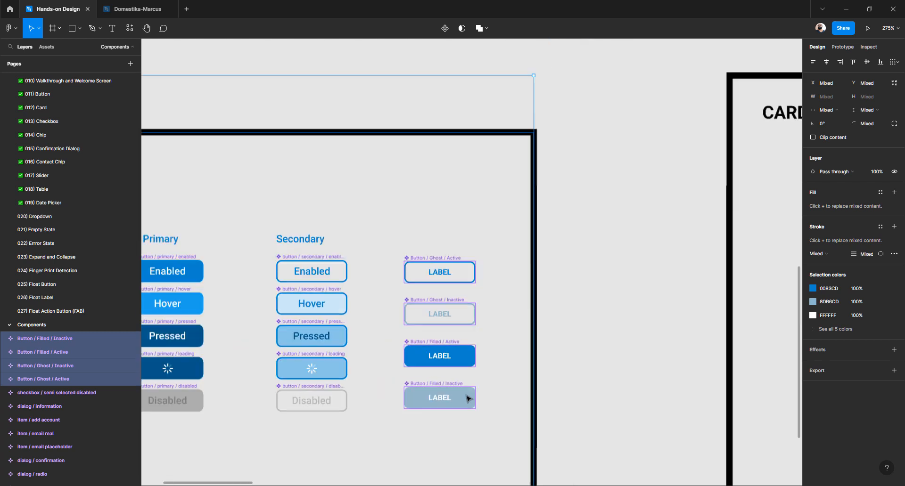
scroll(446, 372, left, 3)
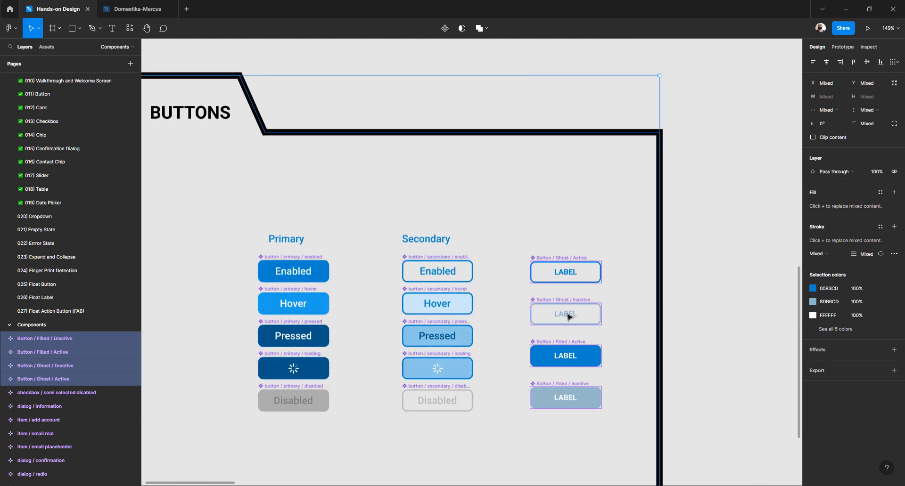
scroll(565, 313, up, 3)
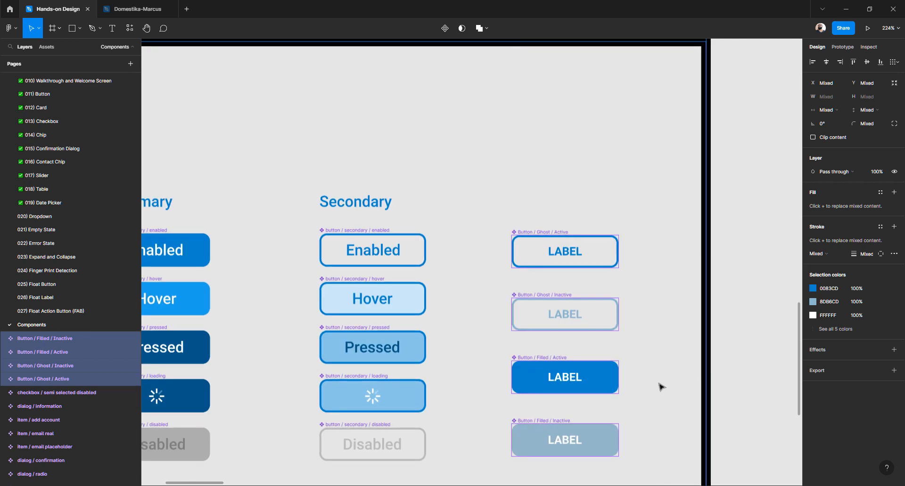
key(Escape)
click(581, 381)
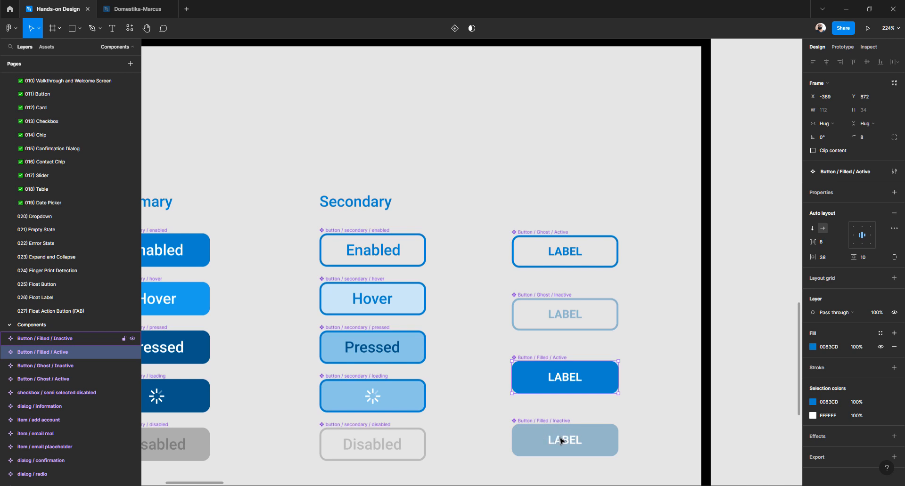
Copy the Button / Filled / Active component and return to the 020) Dropdown page
click(655, 352)
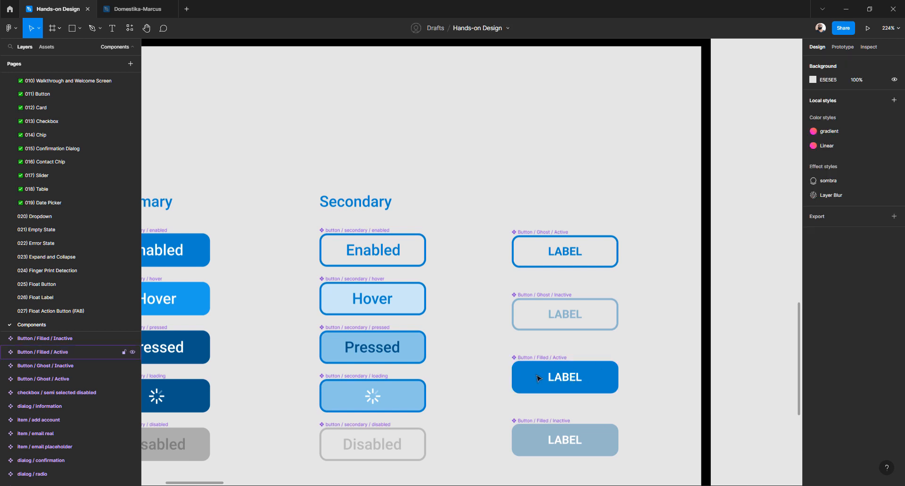
click(544, 380)
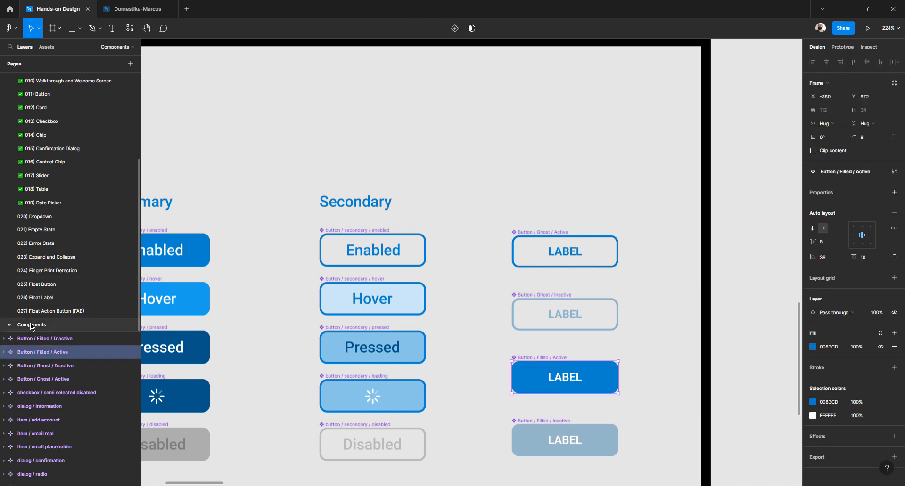
click(50, 216)
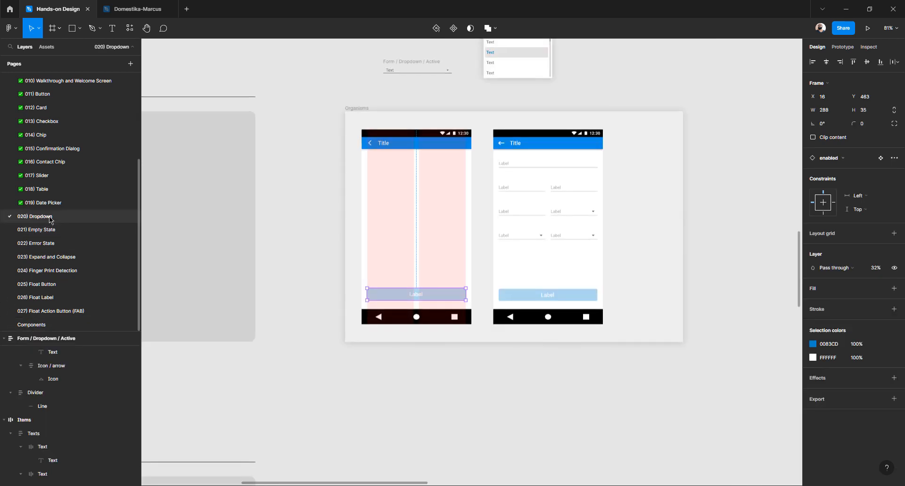
Replace the Typing email screen's button with the copied Button / Filled / Active component
key(Escape)
scroll(402, 281, up, 4)
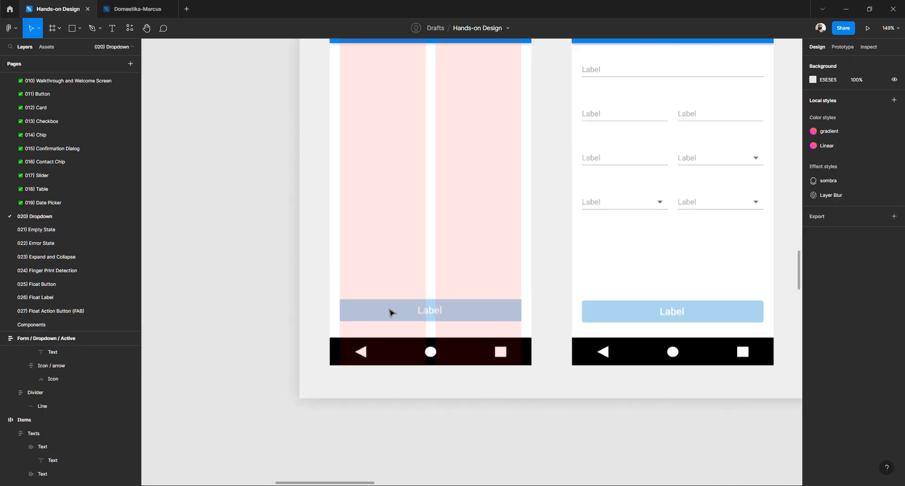
click(389, 313)
double_click(390, 312)
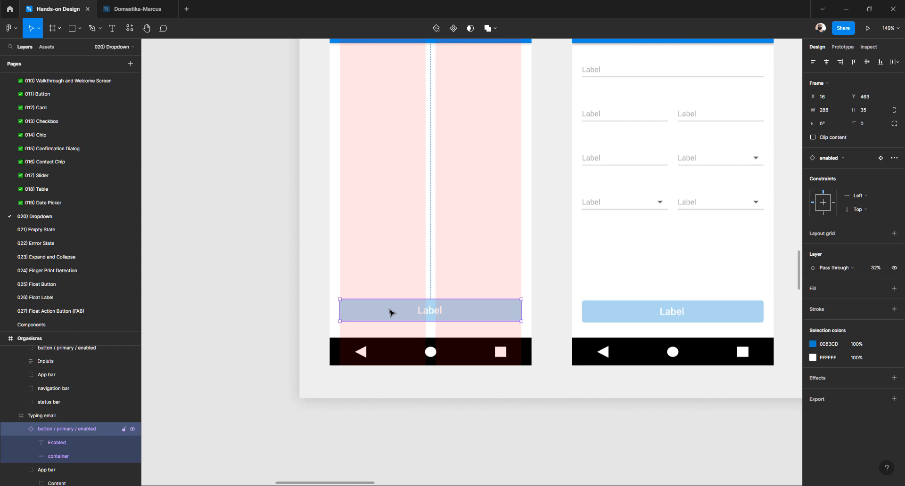
key(Escape)
click(390, 313)
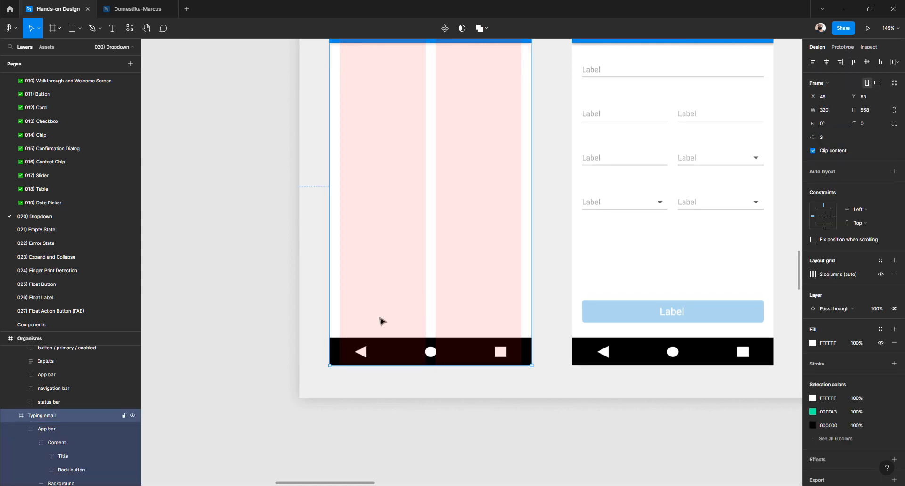
key(ctrl+v)
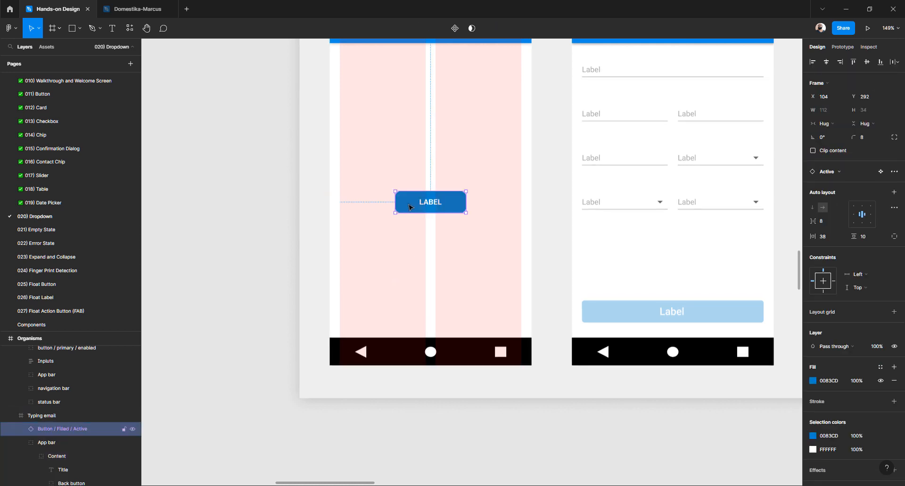
Align the new button to the first column's outer edge at X 16 and stretch it across both columns to 288 wide
scroll(406, 210, up, 3)
drag(404, 216, 301, 329)
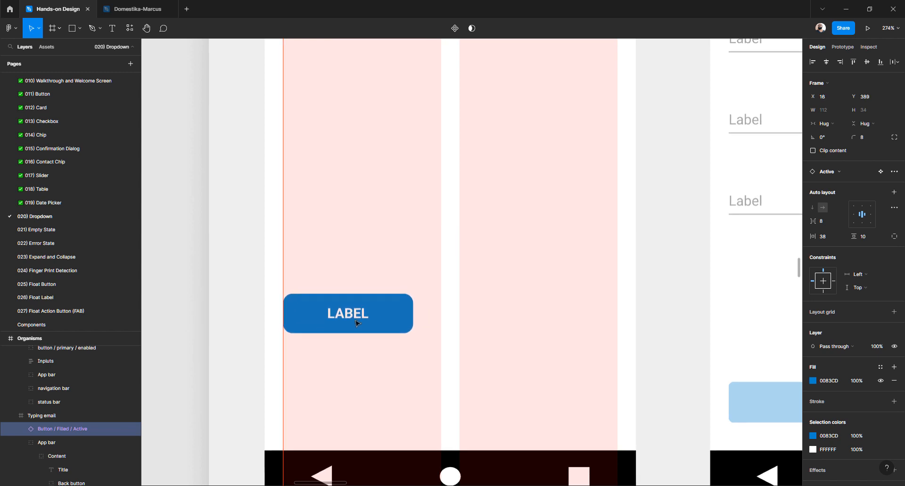
drag(412, 320, 617, 321)
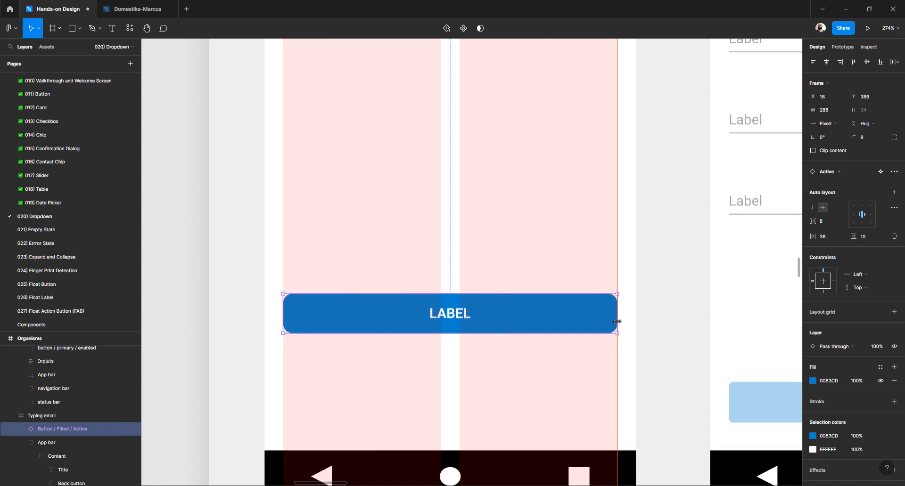
Swap the full-width button to the Filled Inactive component and set its corner radius to 2
click(833, 172)
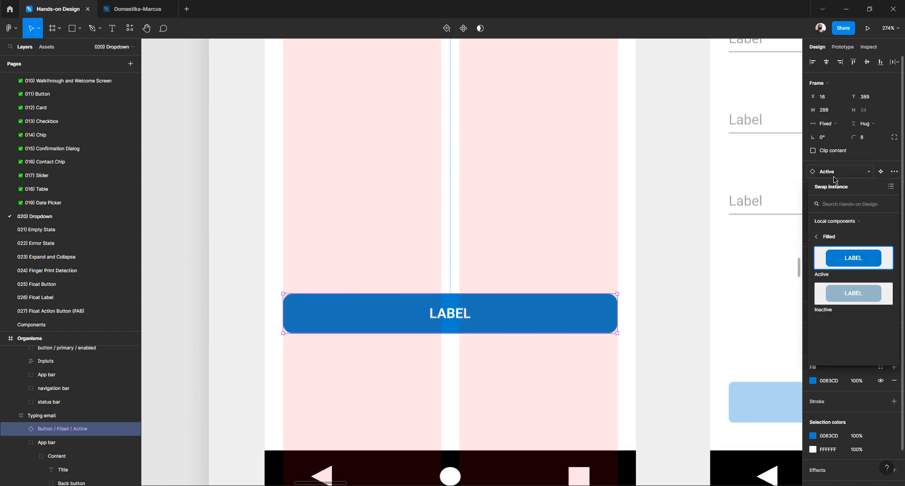
click(842, 296)
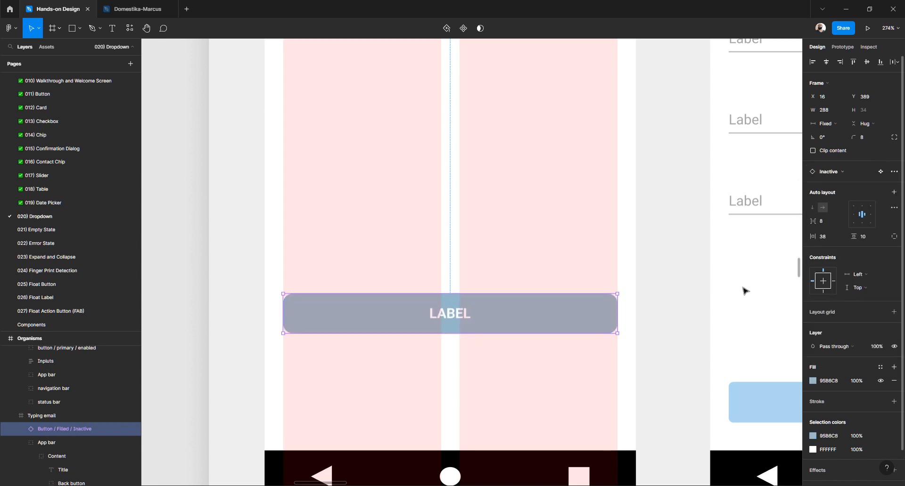
click(864, 137)
text(2)
key(Escape)
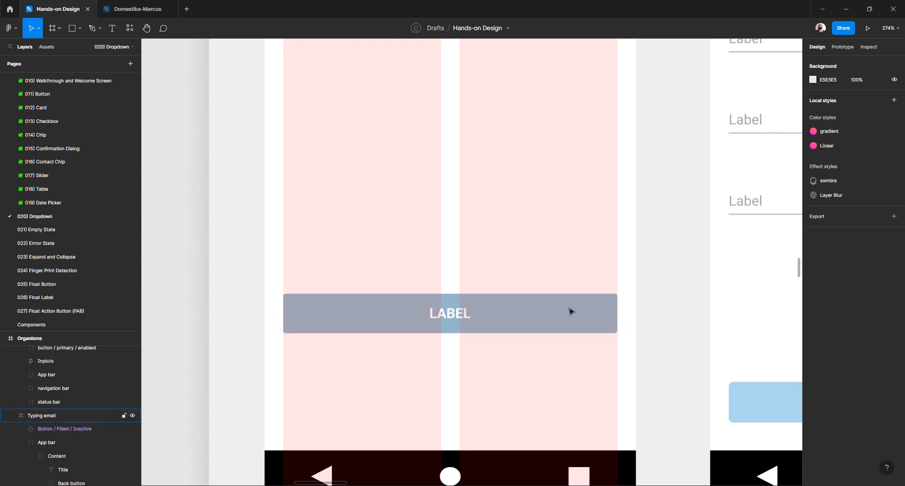
Move the inactive button down to Y 466, just above the Typing email screen's navigation bar
click(534, 316)
click(535, 316)
drag(522, 315, 524, 405)
key(alt)
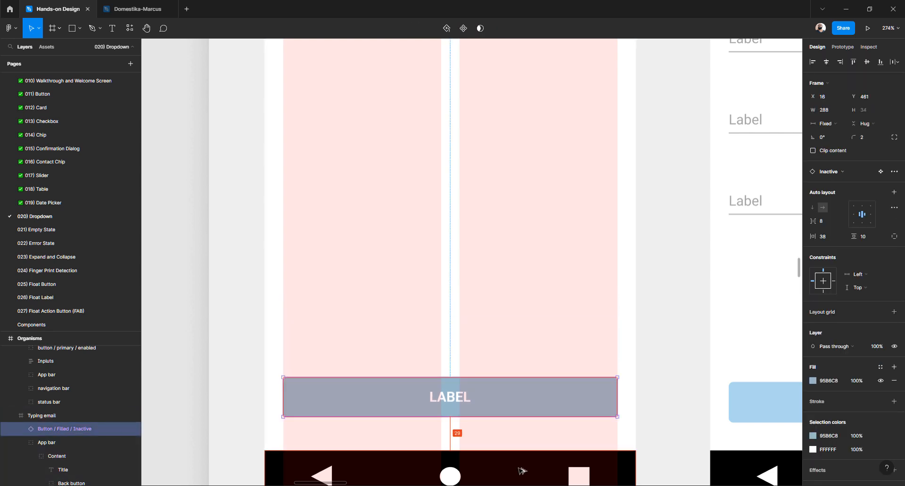
key(Down)
key(Down)
key(Down)
key(Down)
key(Down)
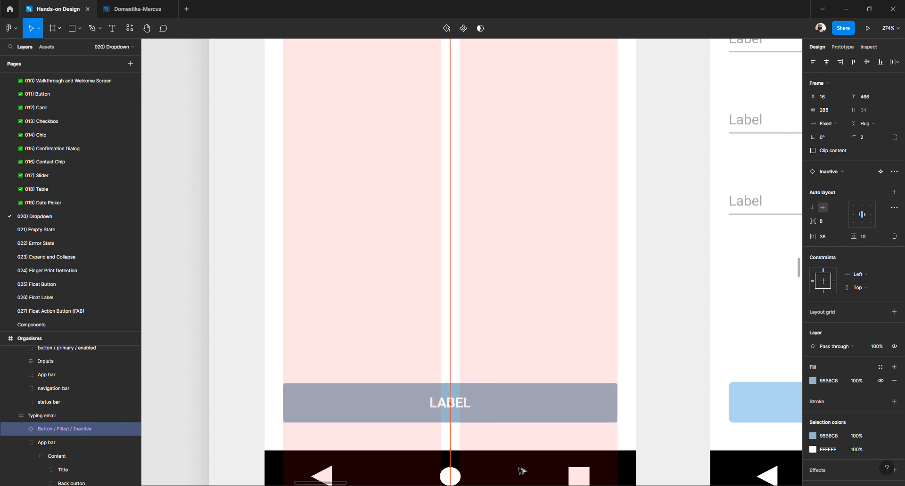
scroll(535, 408, down, 3)
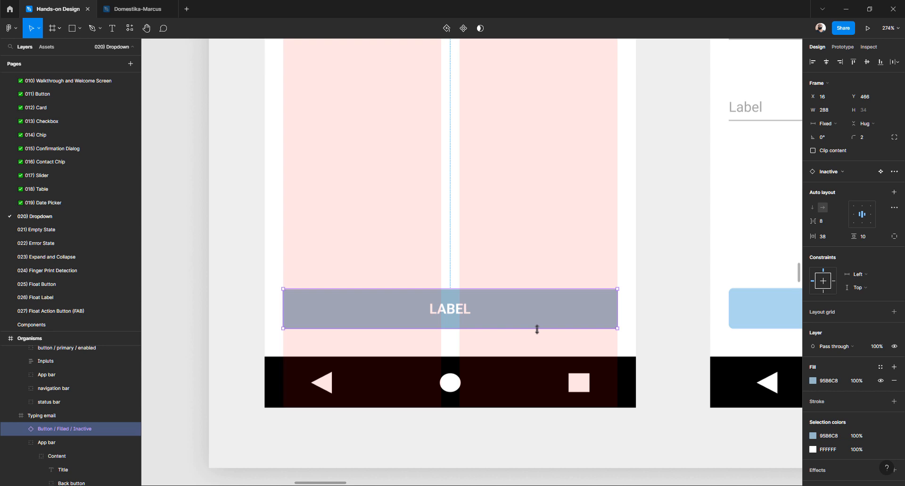
Compare the Typing email screen with the reference screen and examine the first full-width Label field in its inputs
scroll(404, 236, down, 5)
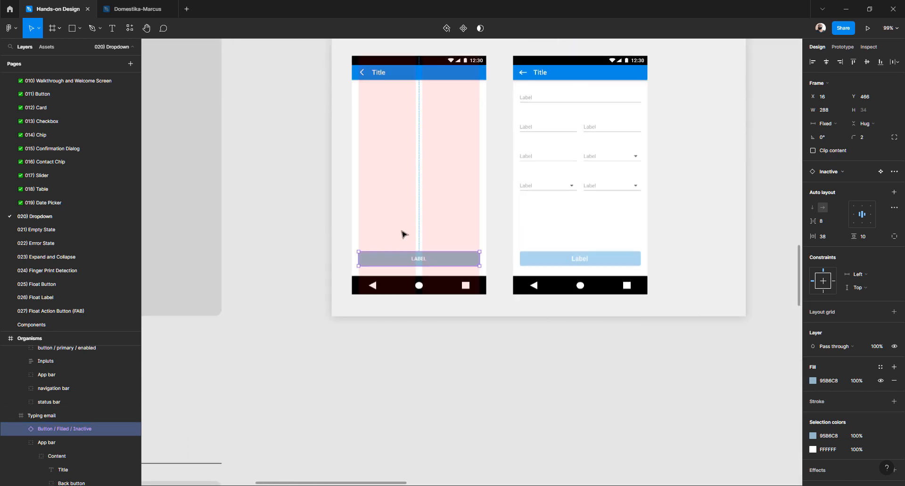
scroll(403, 234, up, 2)
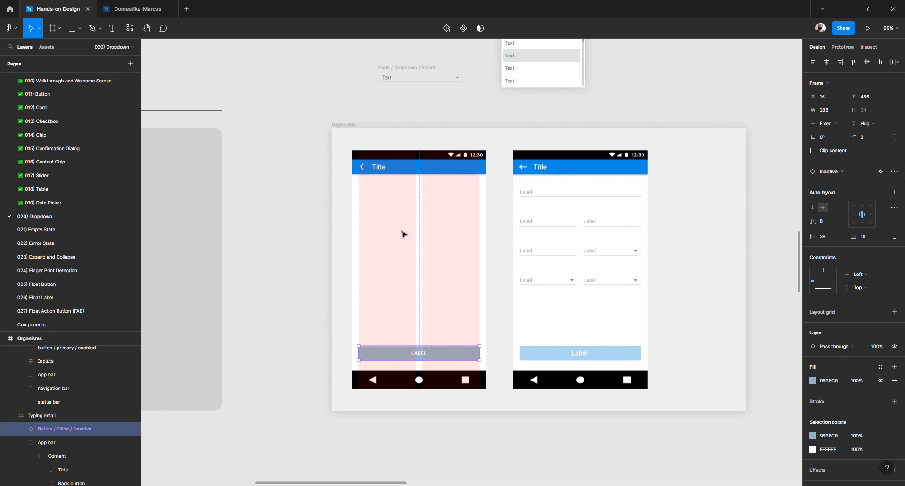
scroll(417, 155, up, 4)
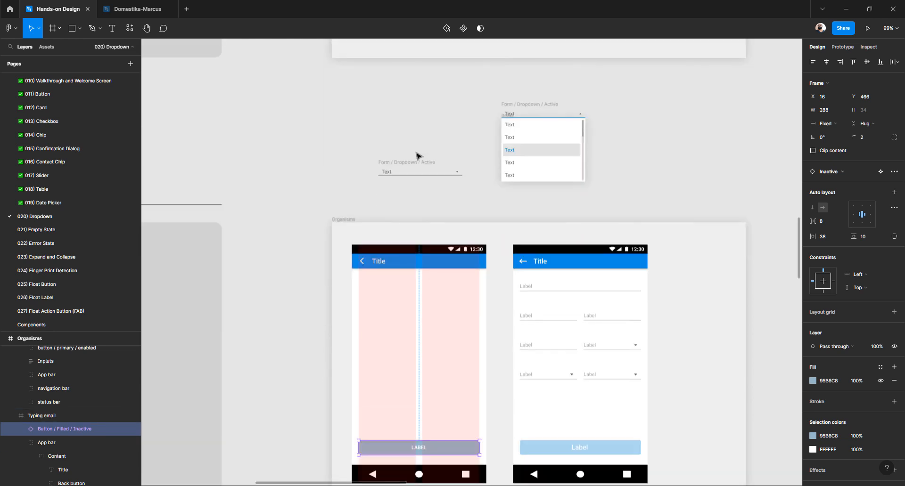
click(335, 160)
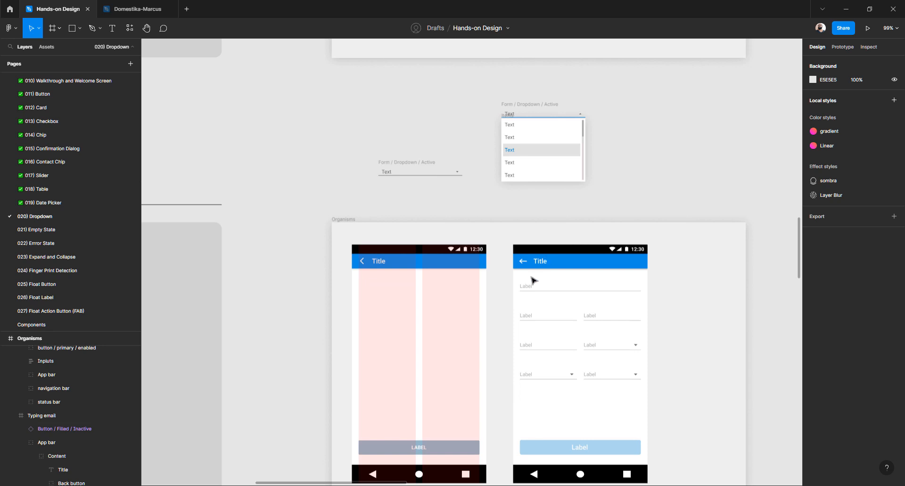
scroll(532, 281, up, 5)
click(536, 295)
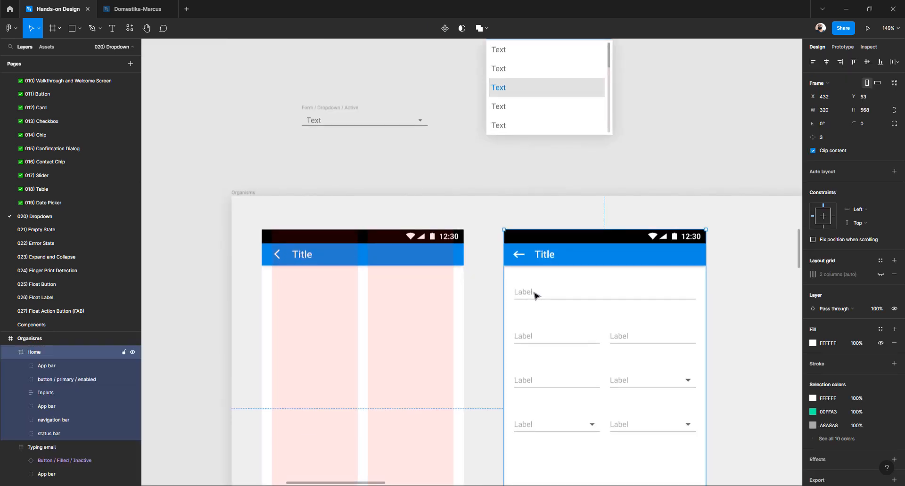
click(535, 296)
click(535, 295)
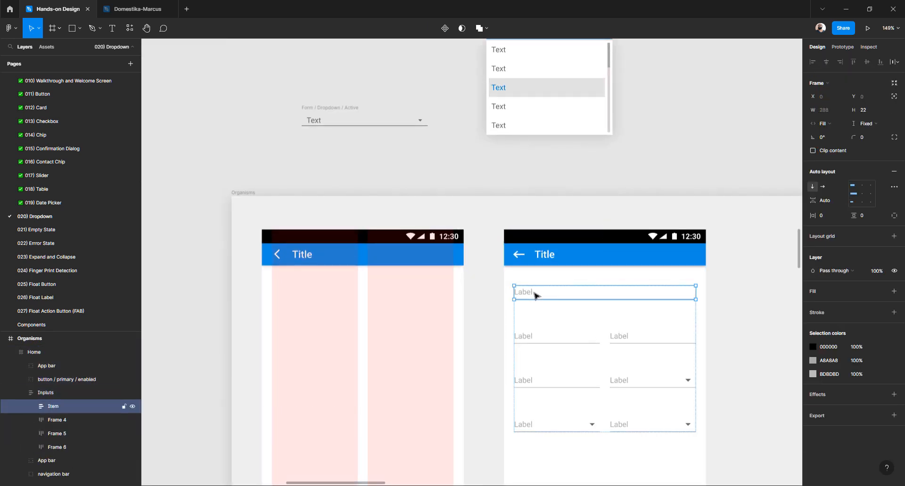
click(532, 178)
scroll(418, 151, up, 2)
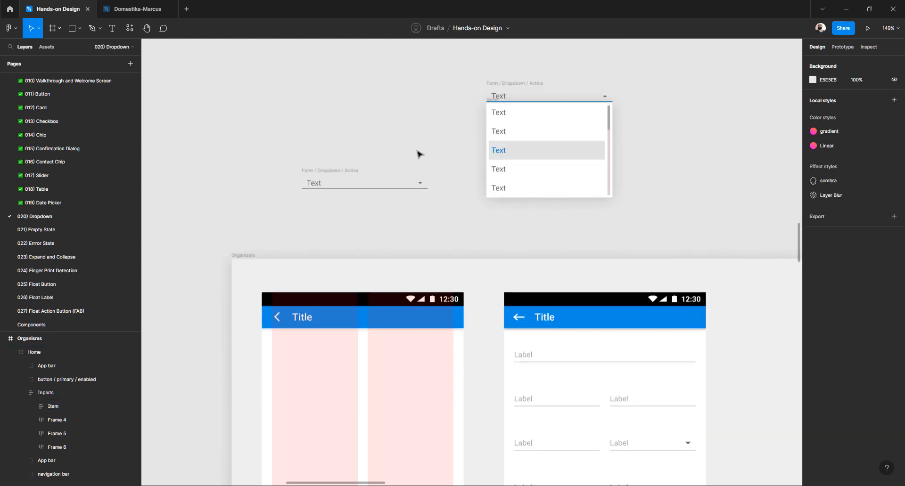
Duplicate the closed Form / Dropdown / Active frame directly below the original at Y 3508
click(314, 142)
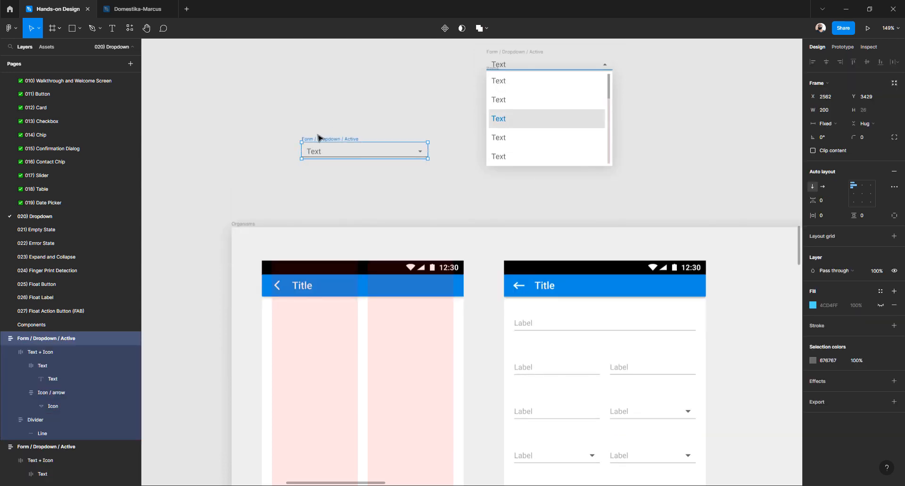
alt+drag(318, 142, 320, 112)
alt+drag(323, 165, 319, 191)
Rename the duplicated dropdown frame as Form / Input/ Active
scroll(319, 191, up, 5)
scroll(297, 195, up, 5)
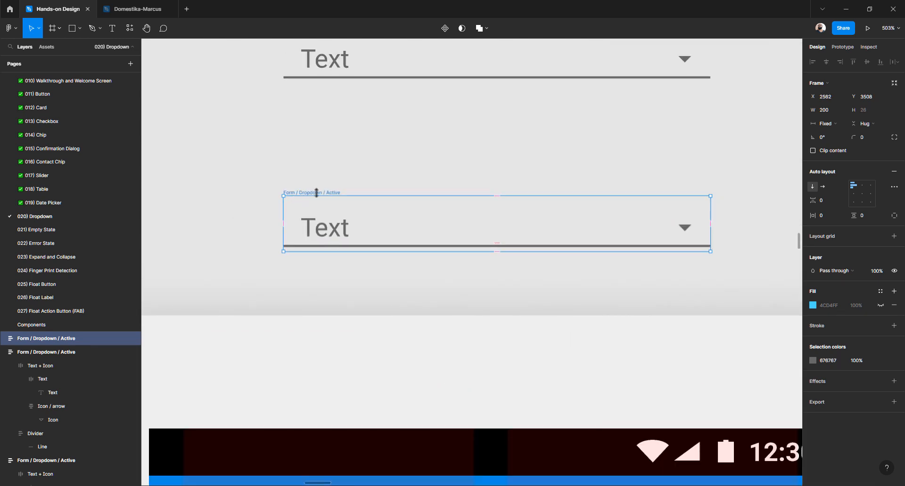
double_click(44, 340)
double_click(45, 340)
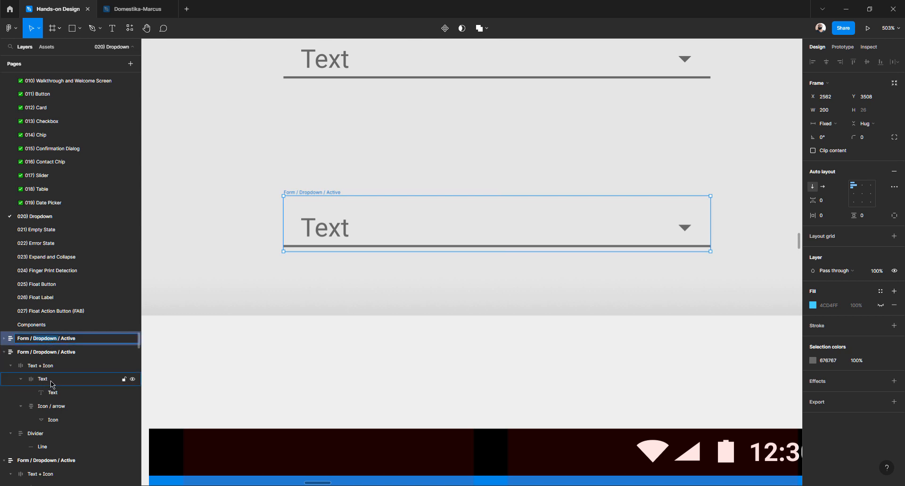
text(Input)
click(215, 198)
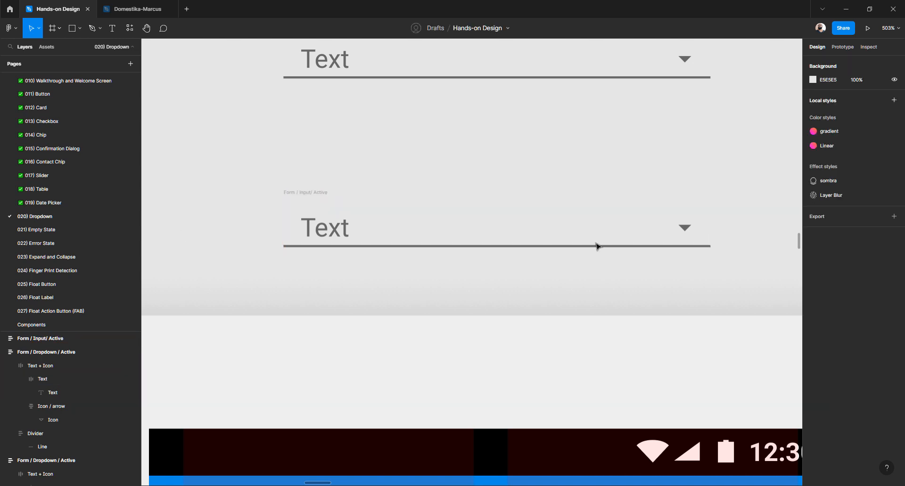
Examine the arrow icon, Text + Icon row and outer frame of Form / Input/ Active
double_click(685, 230)
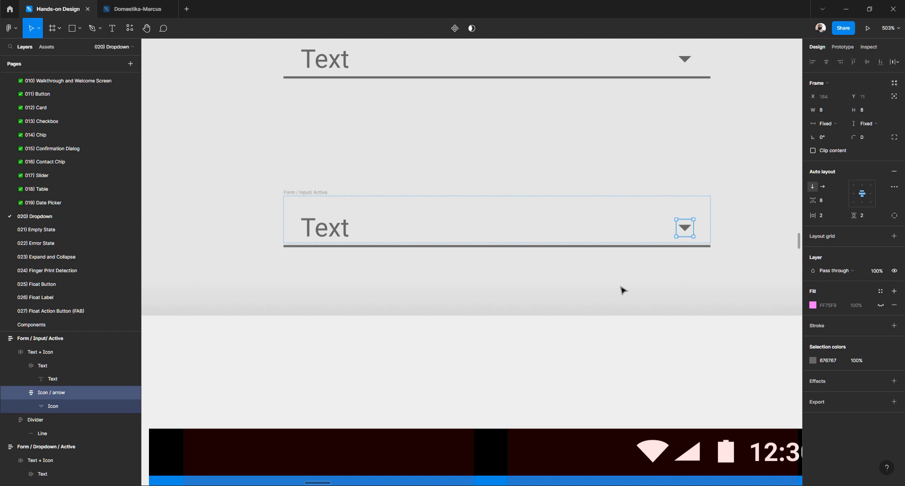
click(418, 272)
click(315, 230)
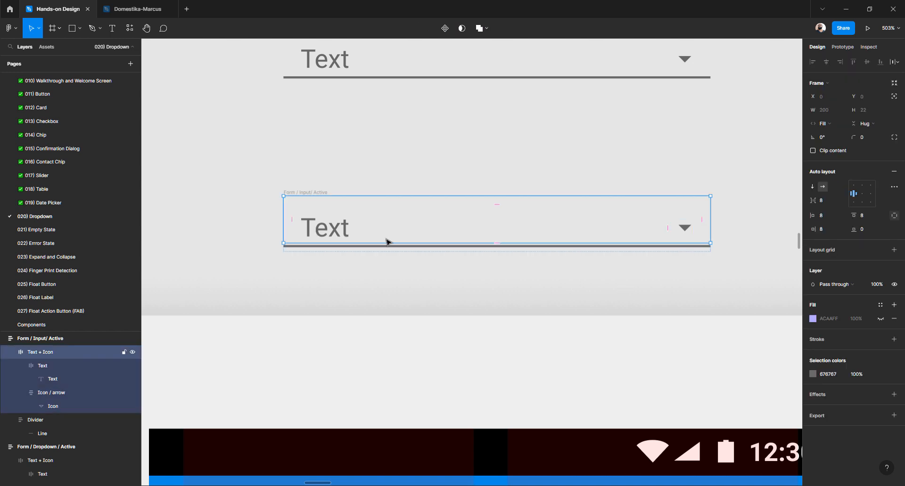
click(636, 268)
click(304, 193)
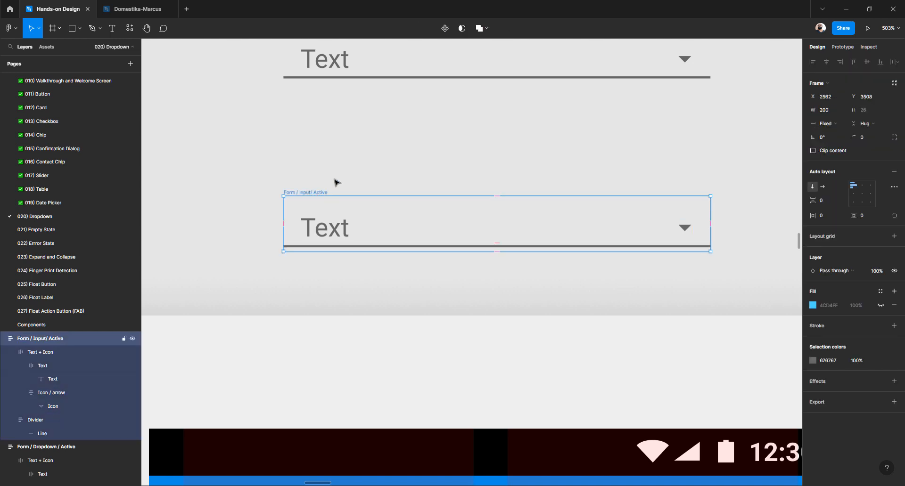
click(333, 197)
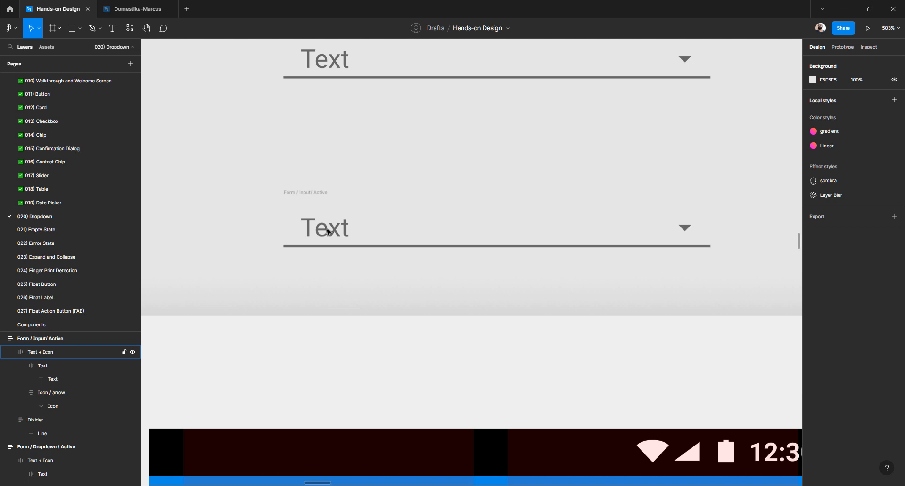
click(329, 232)
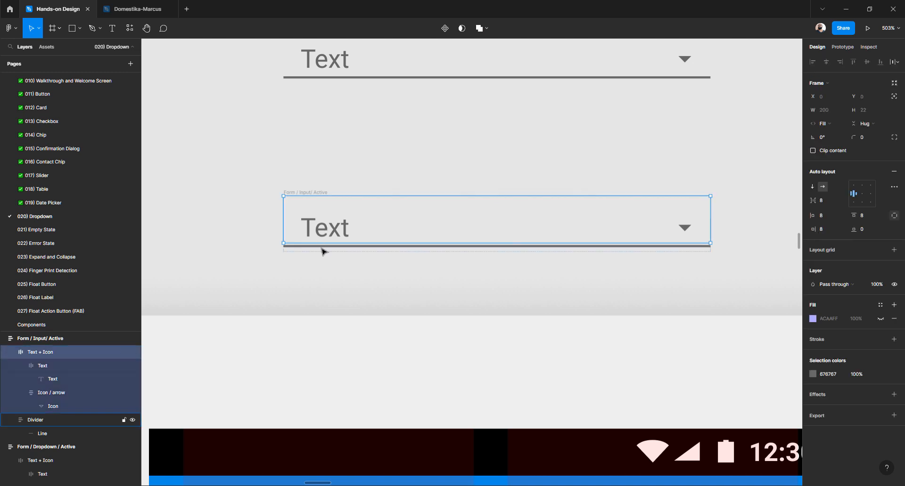
click(322, 249)
click(323, 233)
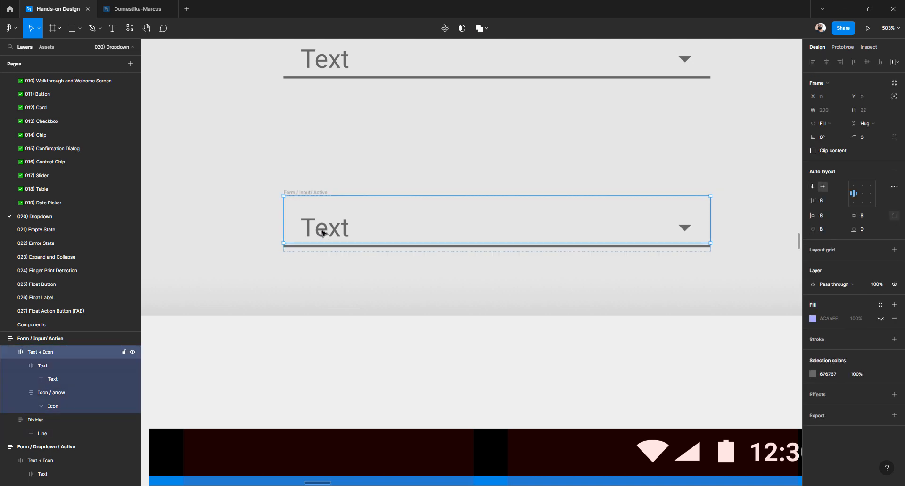
click(313, 194)
click(319, 233)
scroll(412, 219, down, 3)
scroll(364, 137, down, 2)
click(365, 98)
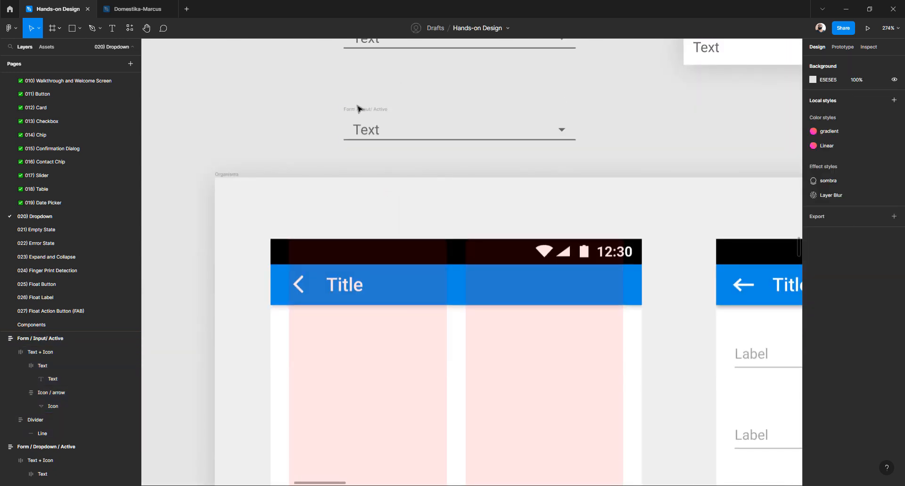
Place a copy of Form / Input/ Active in the Typing email screen below the app bar, at about X 50, Y 88
drag(357, 110, 341, 337)
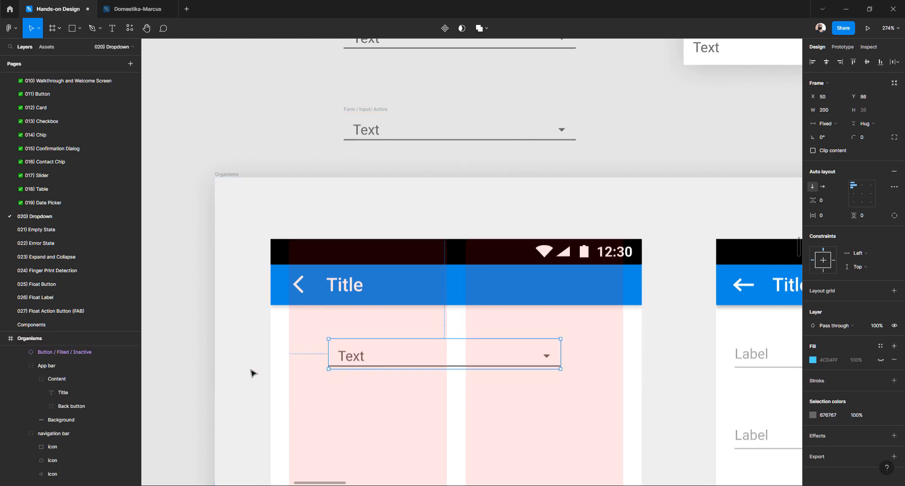
click(250, 371)
click(353, 356)
click(355, 358)
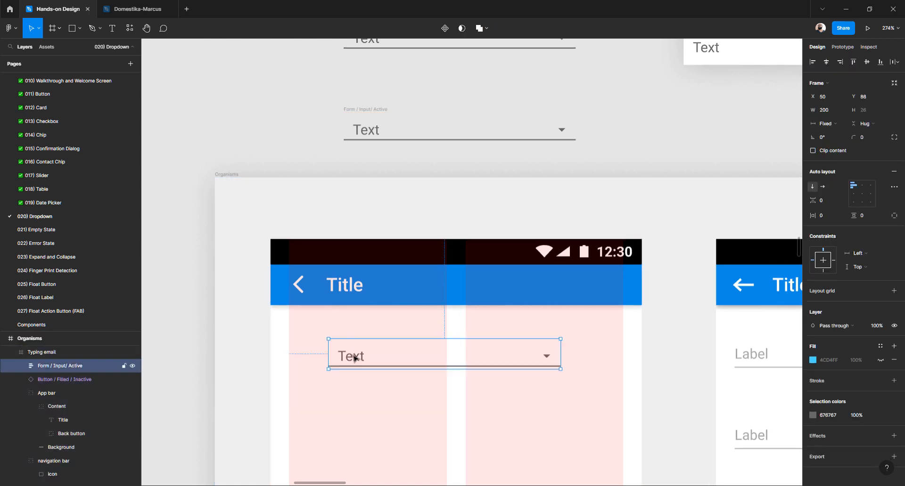
Delete the Form / Input/ Active copy from the Typing email screen
double_click(355, 359)
scroll(355, 358, up, 5)
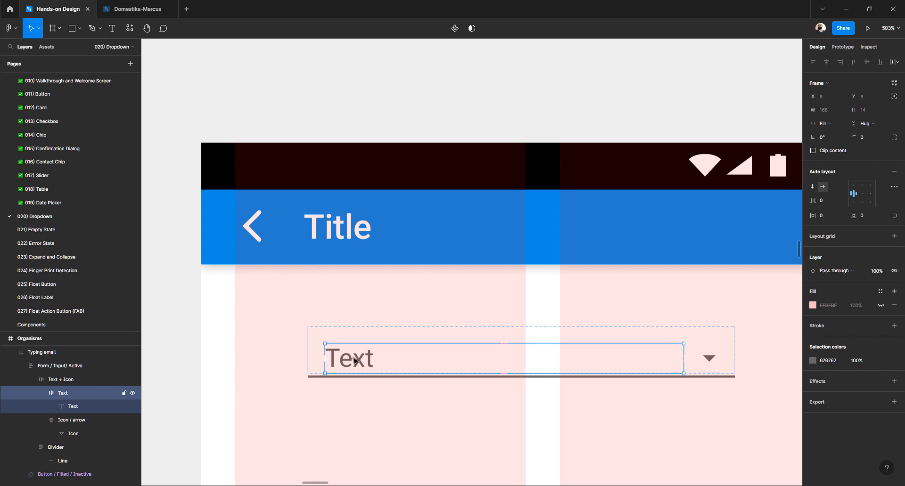
key(Escape)
double_click(349, 363)
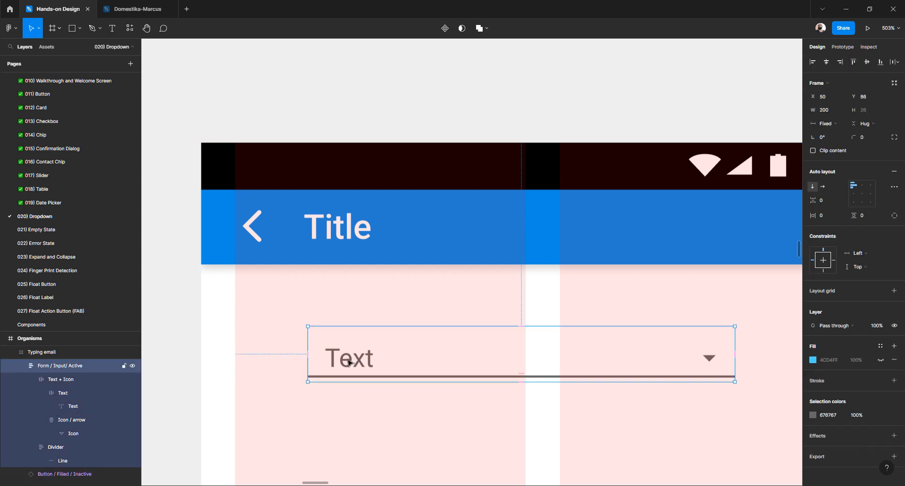
key(Delete)
Turn on the fills of the original Form / Input/ Active frame, its Text container and its arrow icon frame
scroll(434, 283, down, 8)
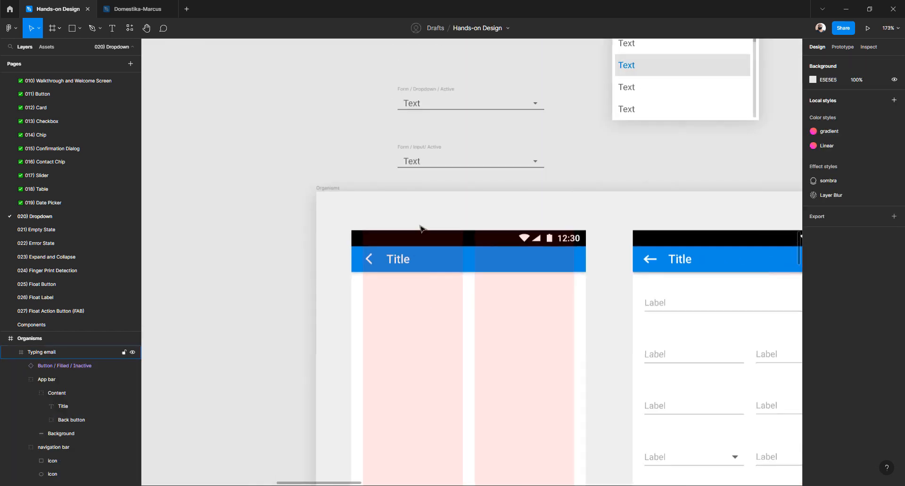
scroll(429, 165, up, 4)
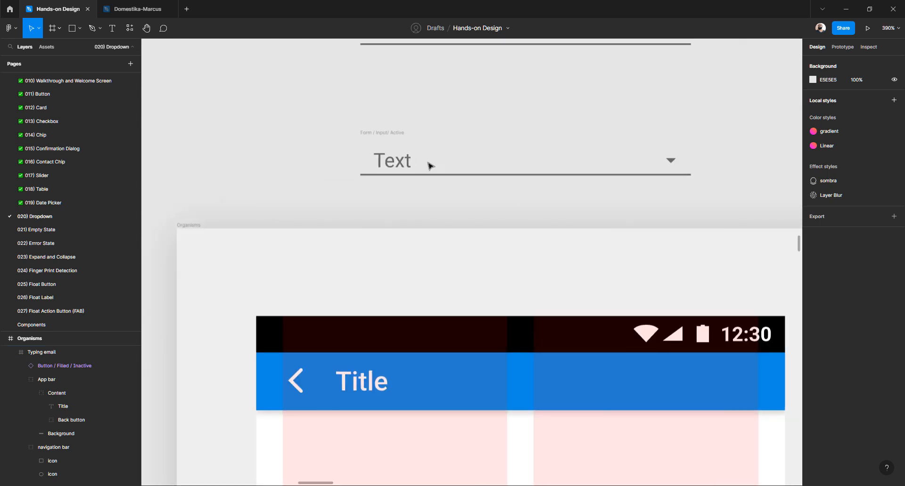
click(384, 133)
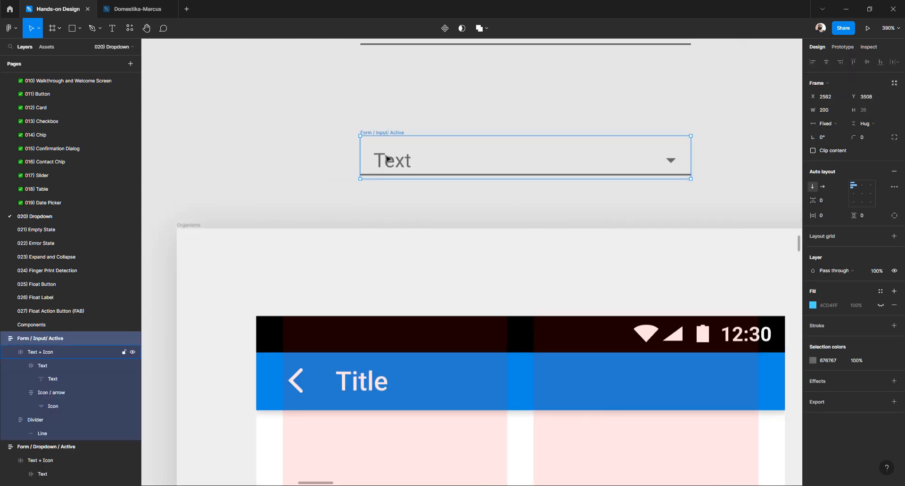
click(379, 200)
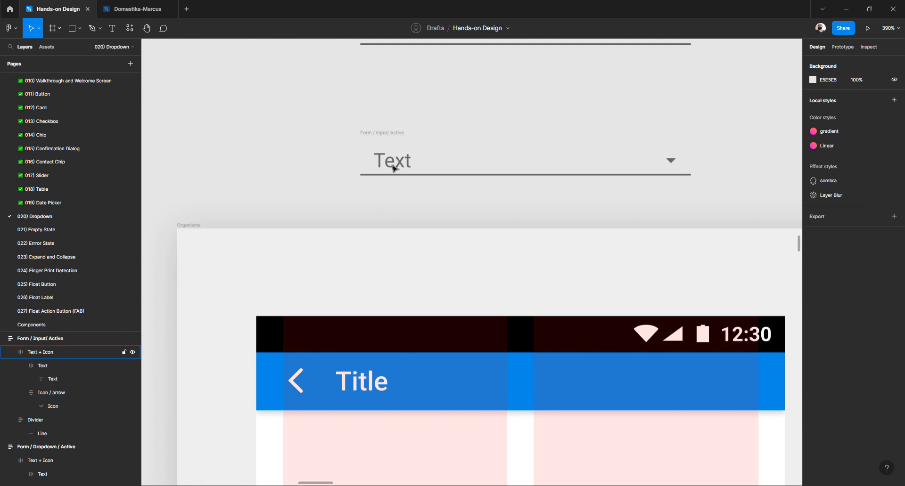
click(401, 133)
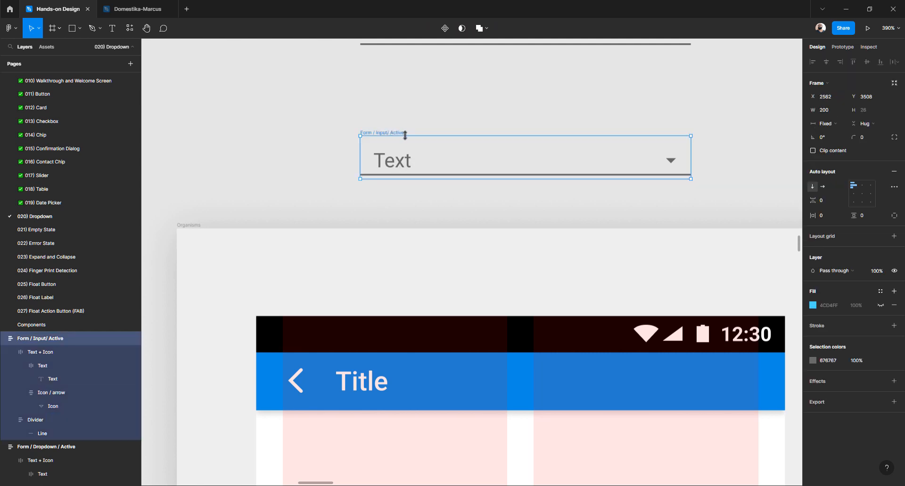
click(880, 305)
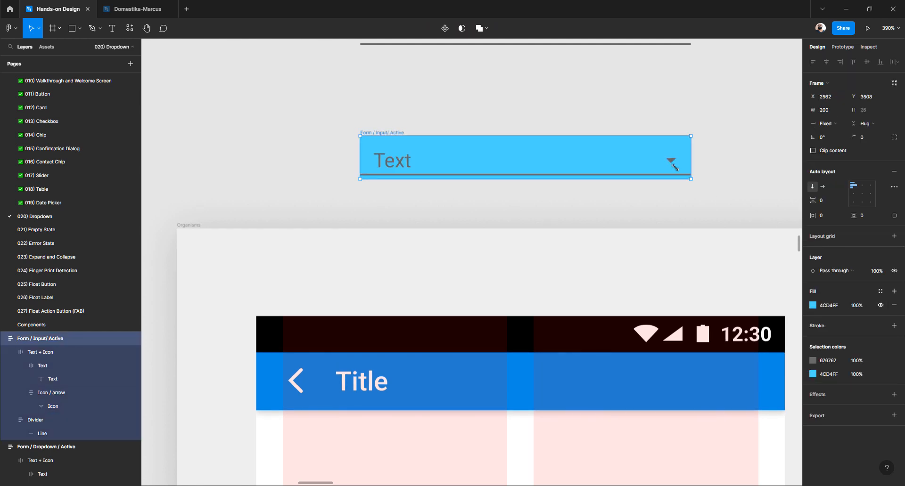
double_click(403, 164)
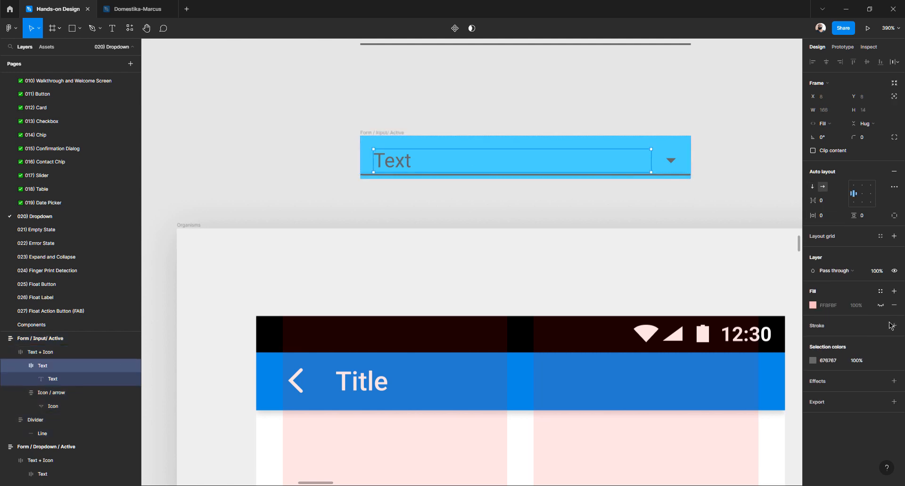
click(880, 307)
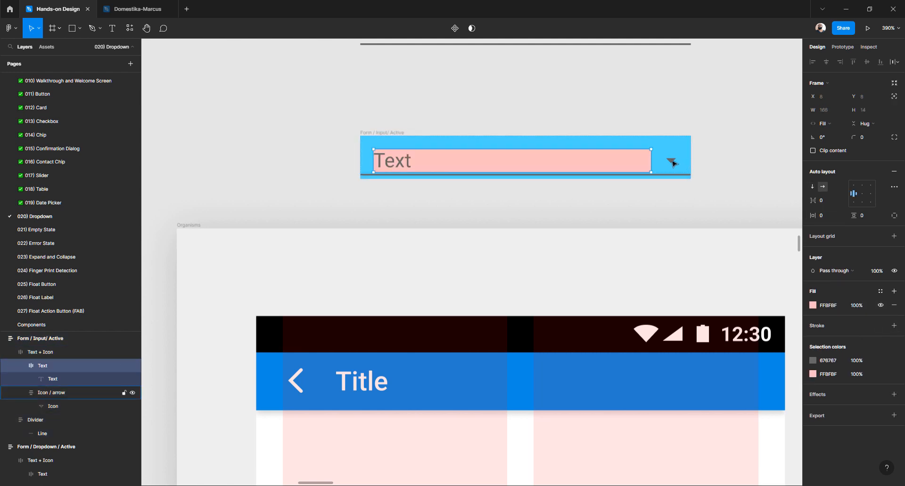
click(671, 161)
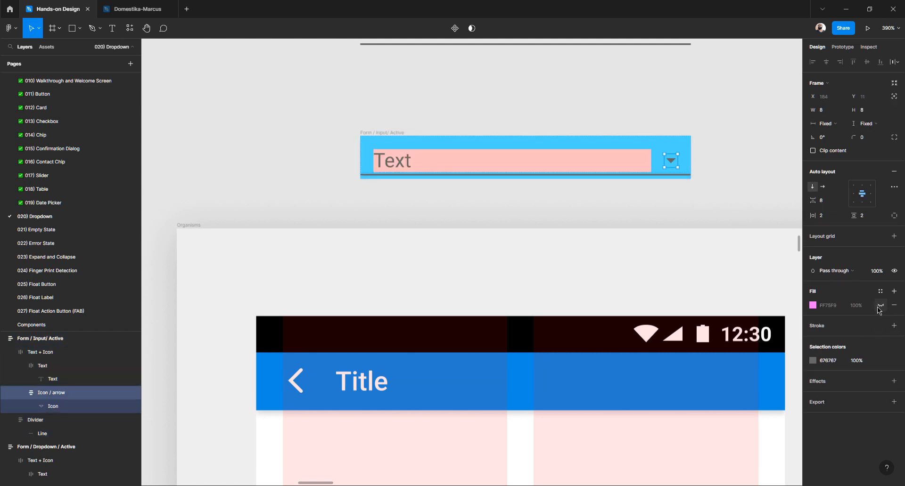
click(880, 306)
click(693, 178)
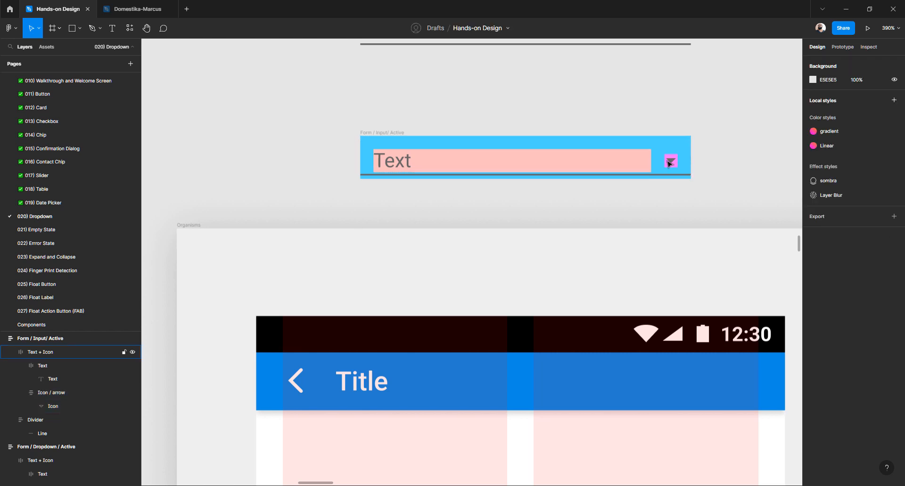
Delete the Icon / arrow frame from Form / Input/ Active
click(672, 163)
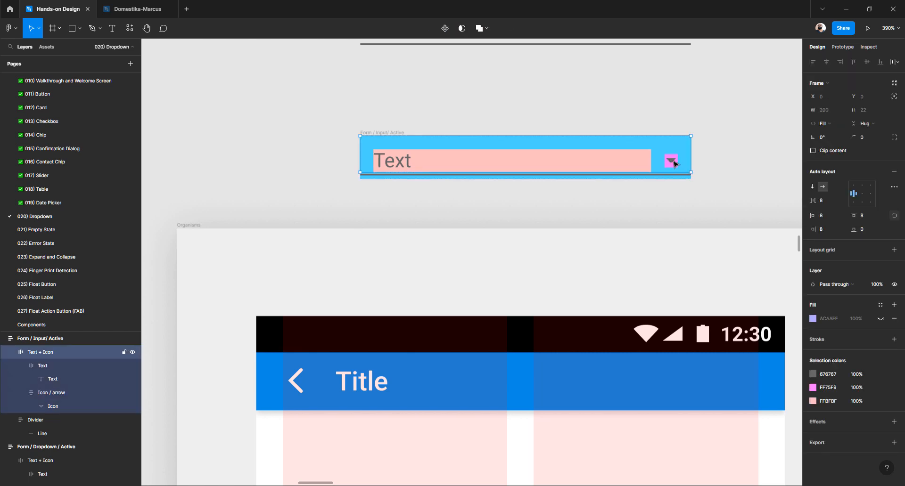
click(673, 163)
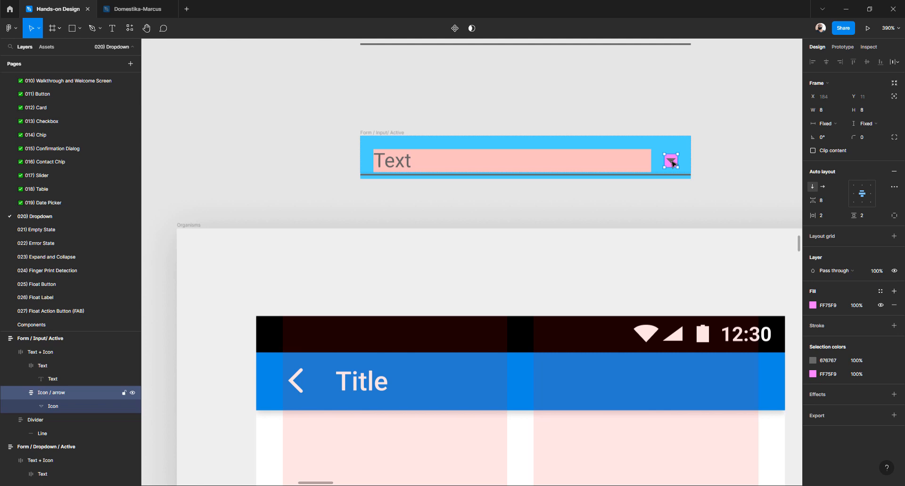
key(Delete)
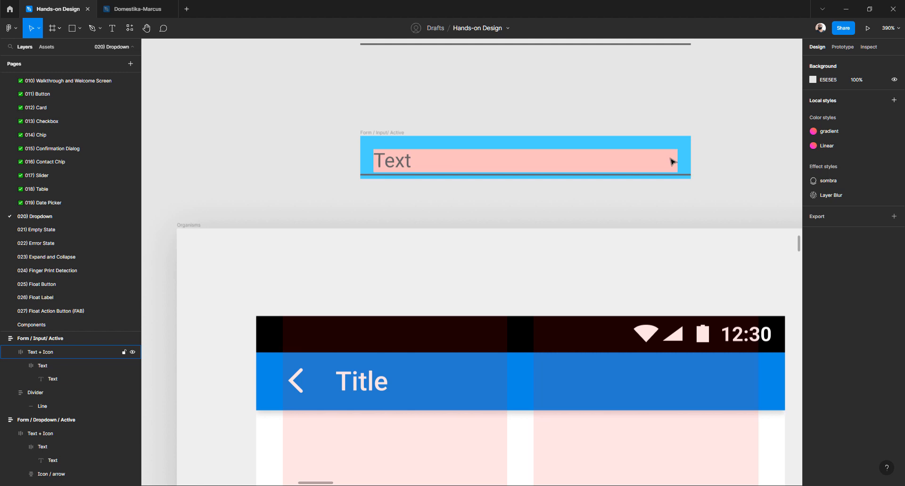
Try different widths for the Form / Input/ Active frame and undo the resizing
click(390, 133)
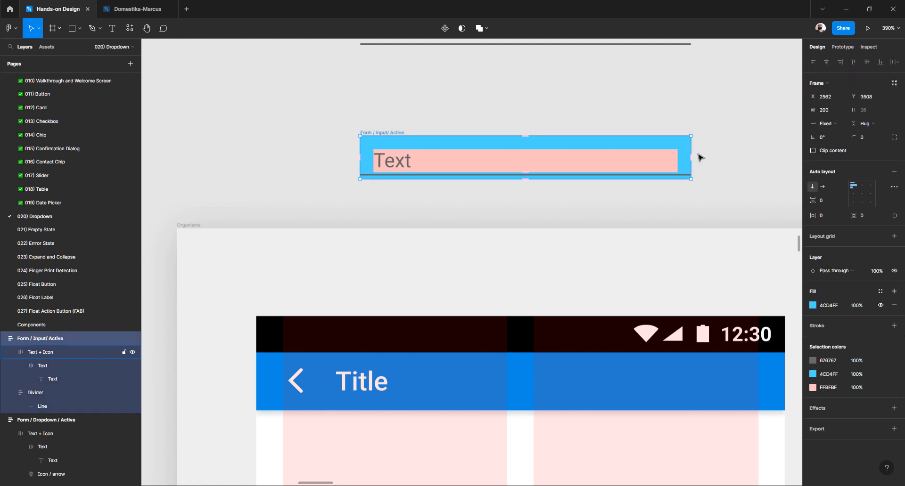
drag(690, 146, 425, 158)
mouse_move(661, 162)
mouse_down()
mouse_move(431, 157)
mouse_move(670, 161)
mouse_up()
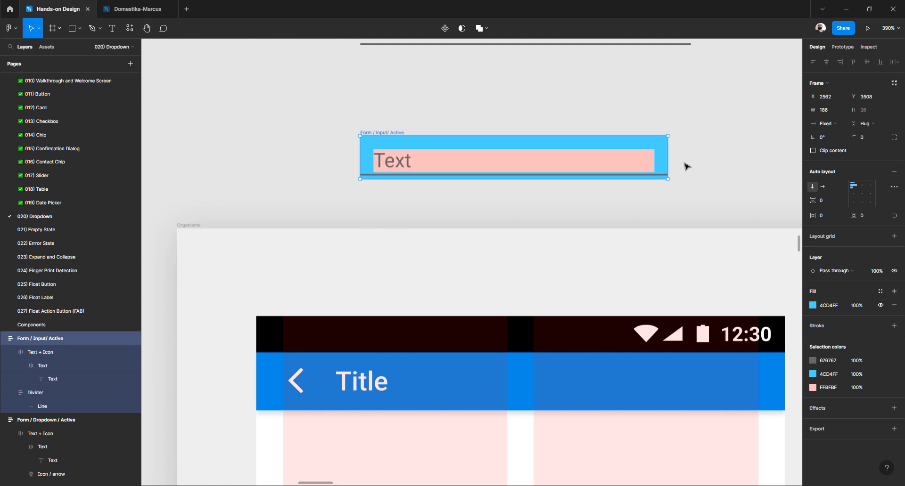
key(ctrl+z)
click(551, 118)
Hide the blue 4CD4FF fill of Form / Input/ Active, inspect its Text container, and show the fill again
click(395, 132)
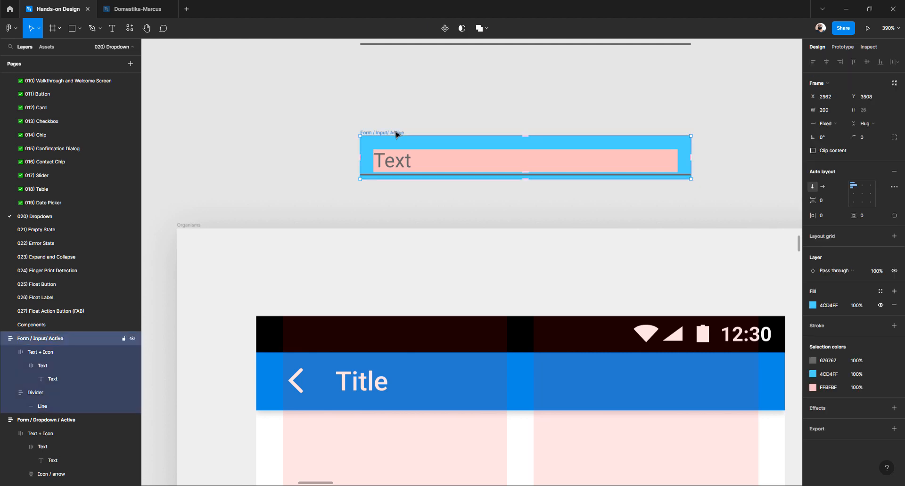
click(881, 305)
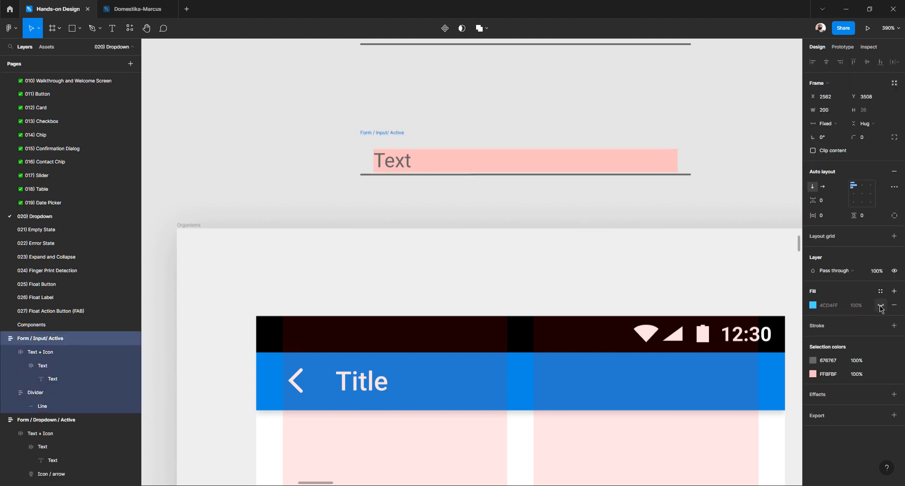
double_click(534, 168)
double_click(534, 168)
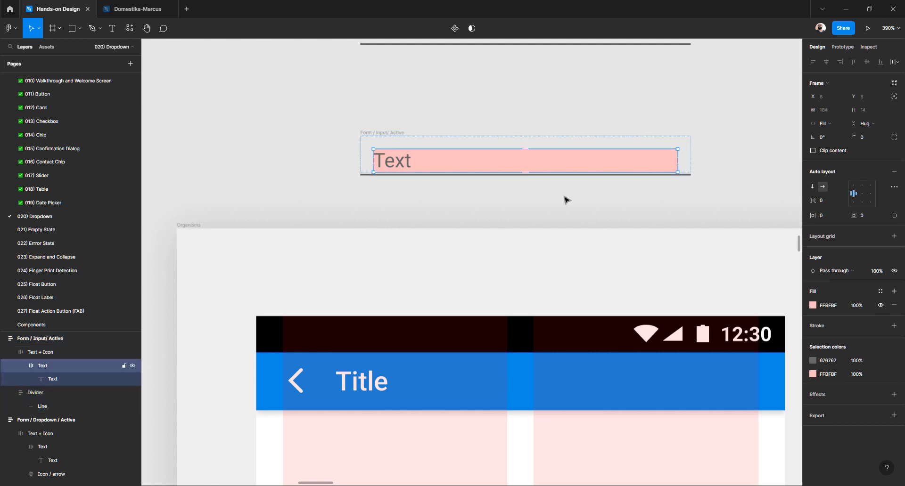
click(364, 137)
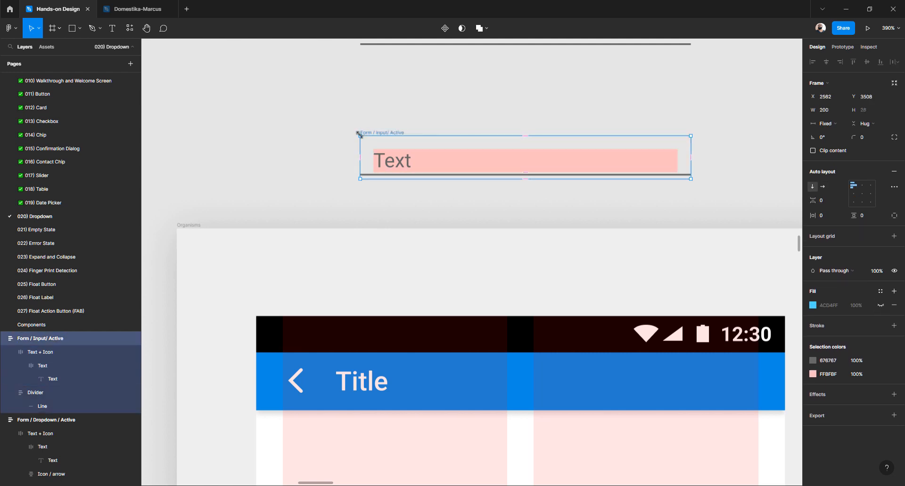
click(881, 306)
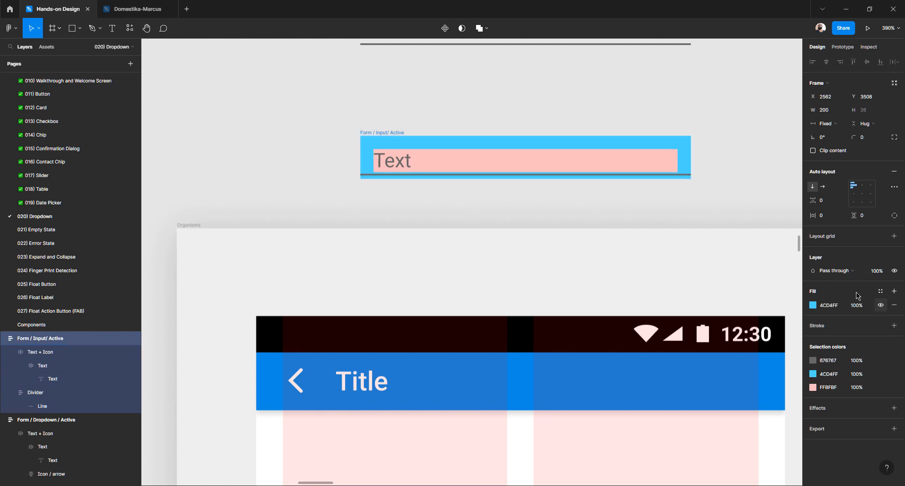
Move the Form / Input/ Active frame into the Typing email screen below the app bar, at X 17, Y 84
key(Escape)
scroll(376, 169, down, 1)
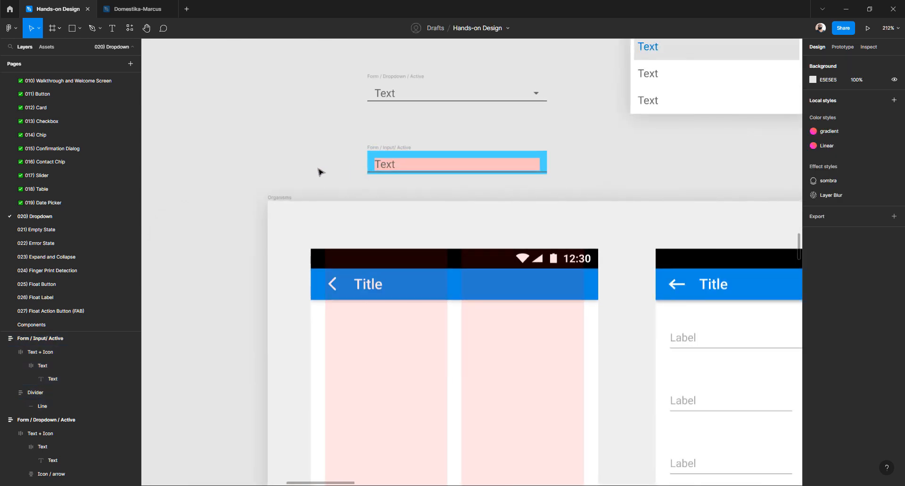
drag(365, 169, 333, 325)
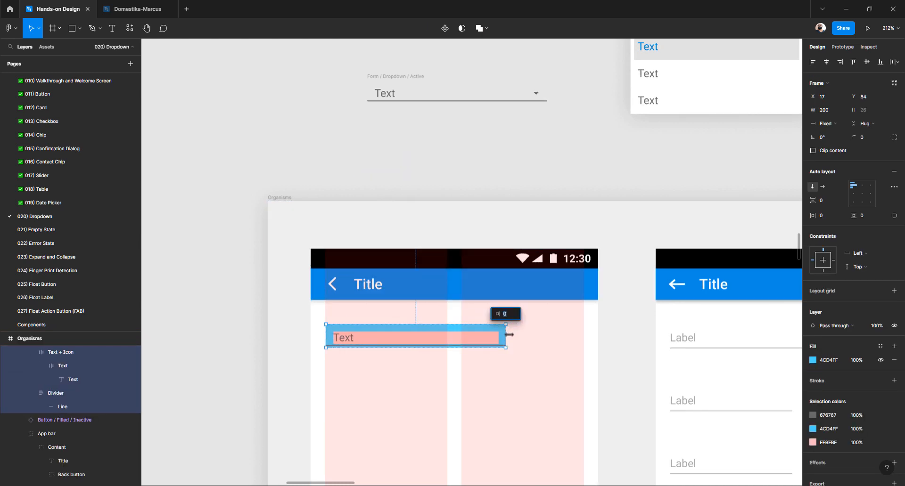
Widen Form / Input/ Active in the Typing email screen to 287 so it spans both grid columns
scroll(509, 335, up, 5)
drag(507, 333, 624, 325)
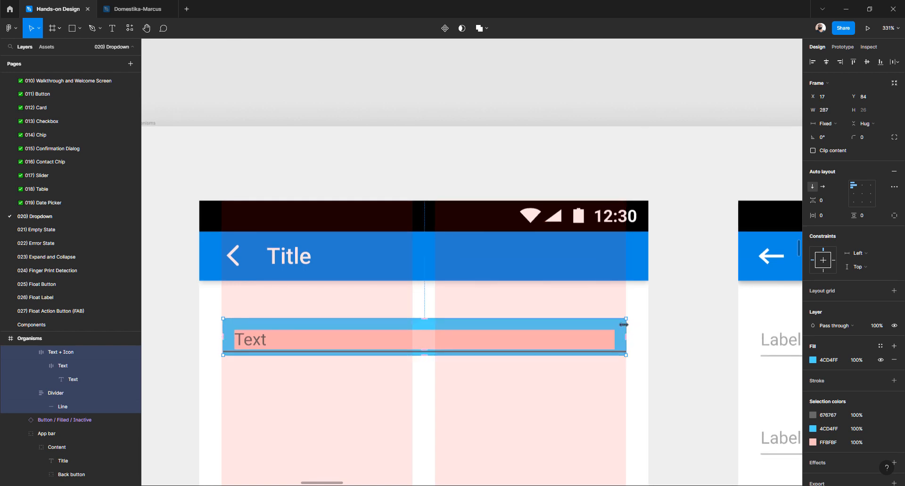
scroll(335, 335, down, 1)
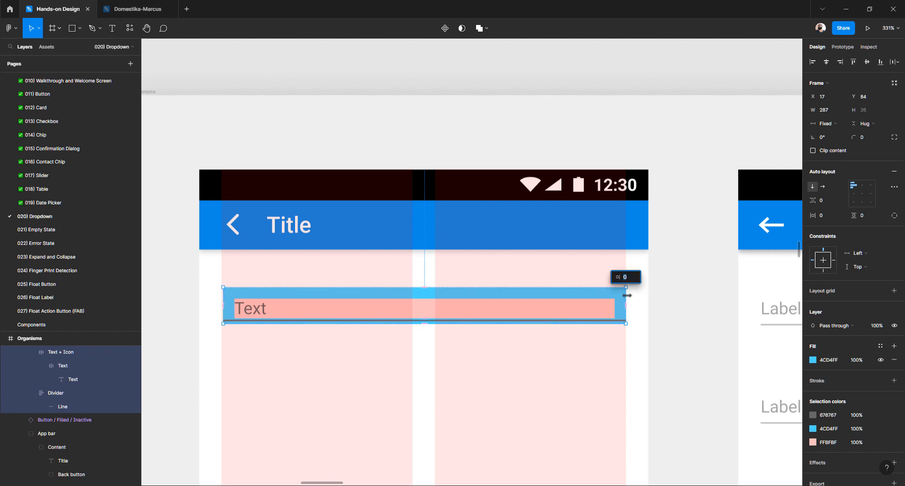
key(ctrl+z)
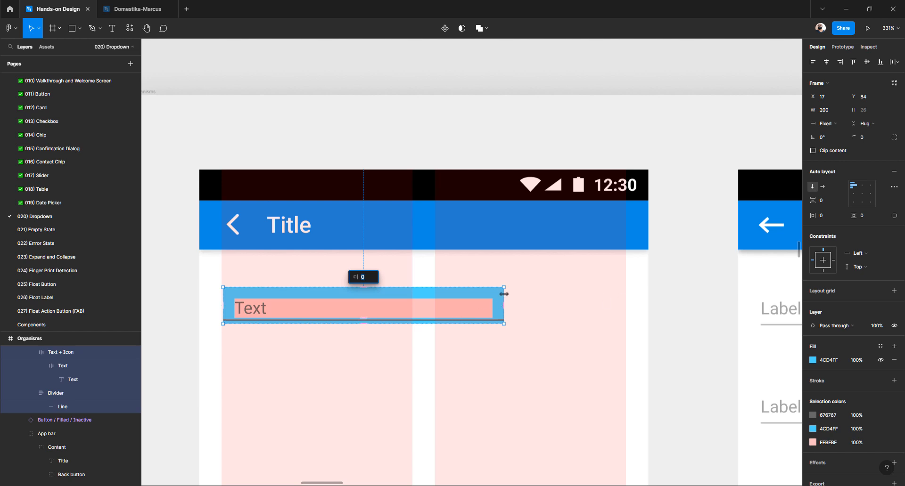
drag(504, 294, 624, 297)
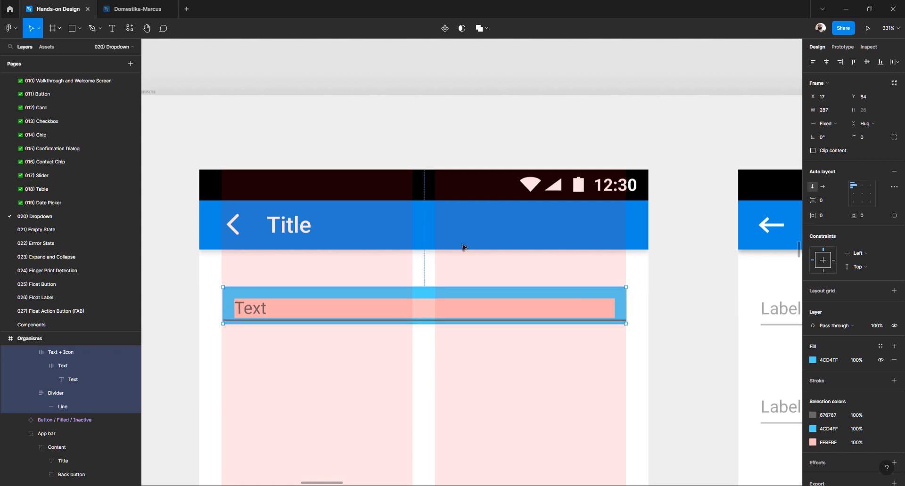
Nudge Form / Input/ Active down to Y 97, leaving a 40 px gap below the app bar
key(alt)
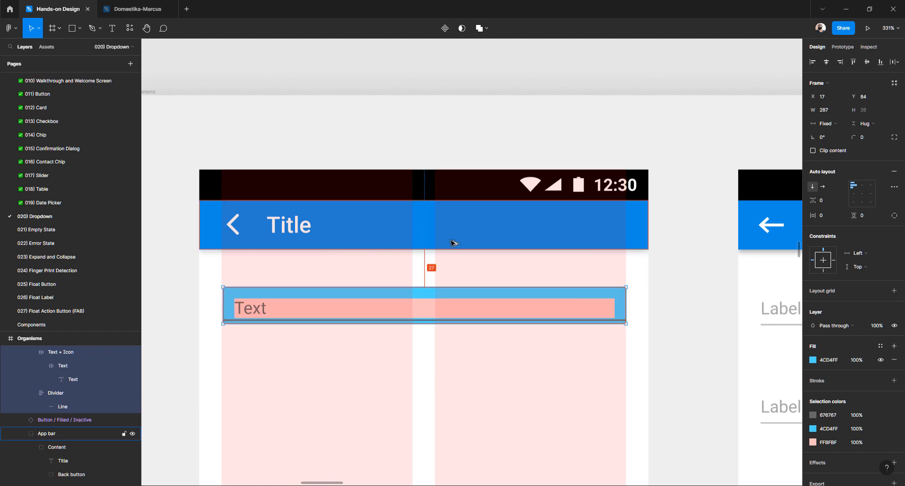
key(Down)
key(Down)
key(Down)
key(Down)
key(Down)
key(Down)
key(Down)
key(Down)
key(Down)
key(Down)
key(Down)
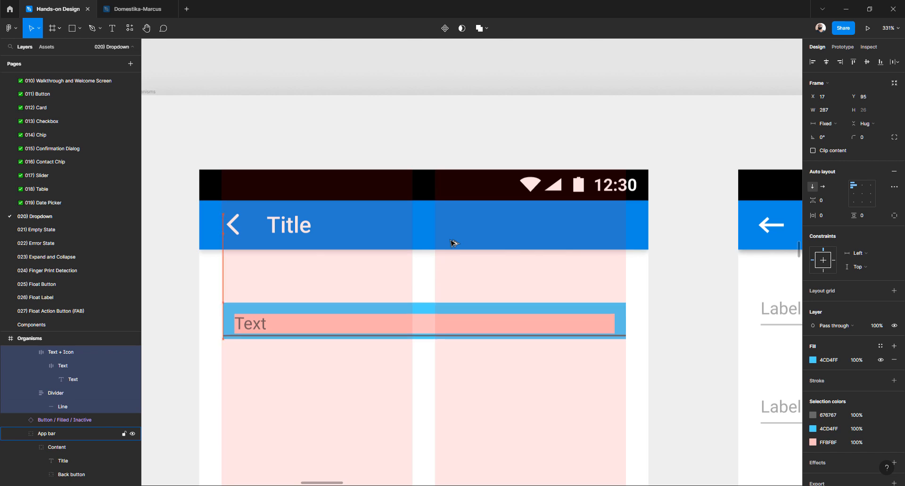
key(alt)
key(Down)
key(Down)
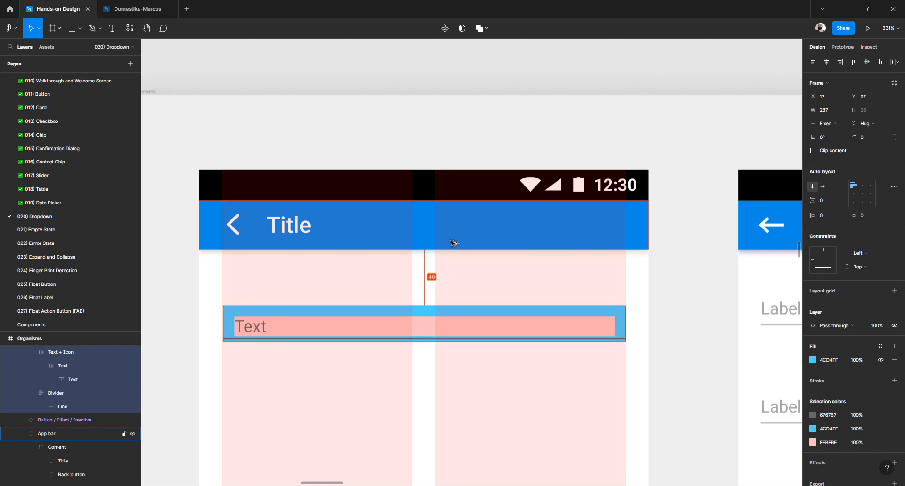
Compare the input field's position and spacing below the app bar with the field group in the reference screen
scroll(452, 245, down, 10)
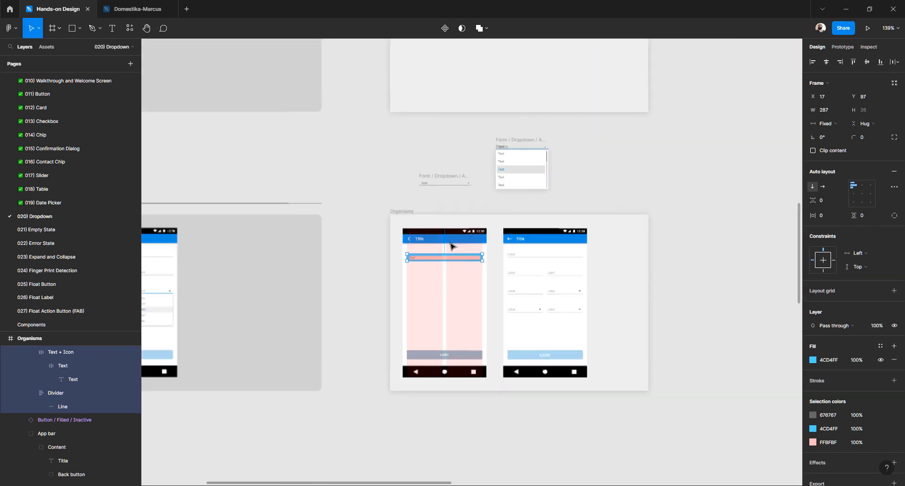
scroll(500, 256, up, 5)
click(530, 258)
double_click(529, 257)
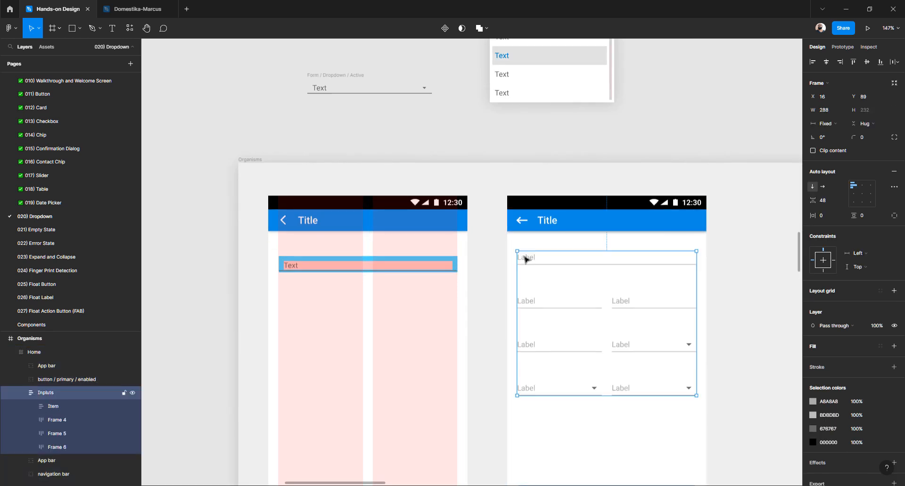
click(348, 265)
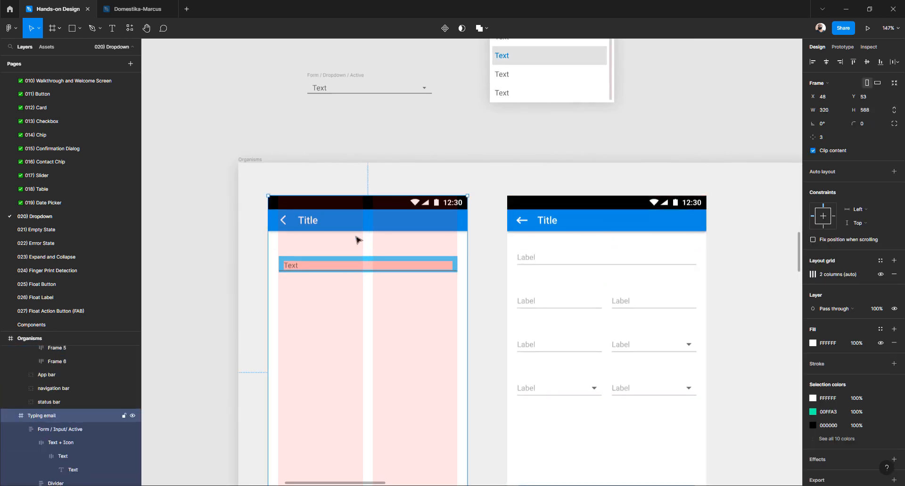
double_click(348, 267)
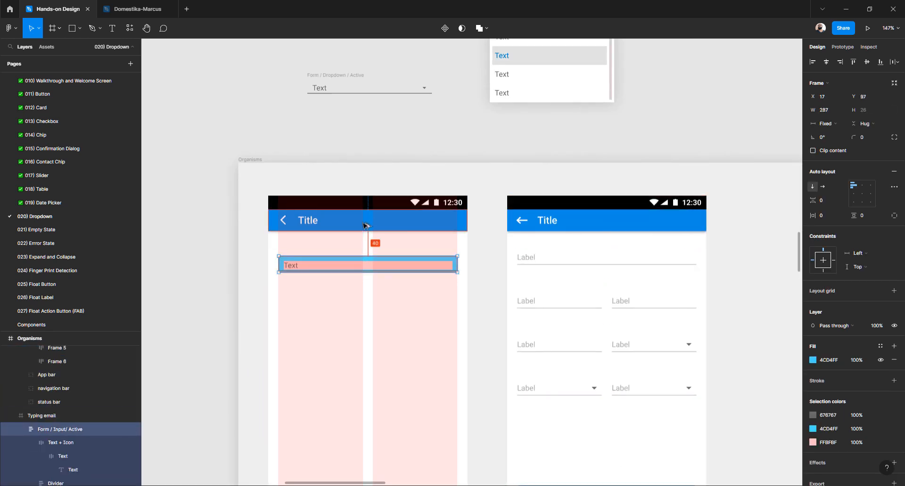
Nudge the Form / Input/ Active field in the Typing email screen up to Y 89
key(shift+Up)
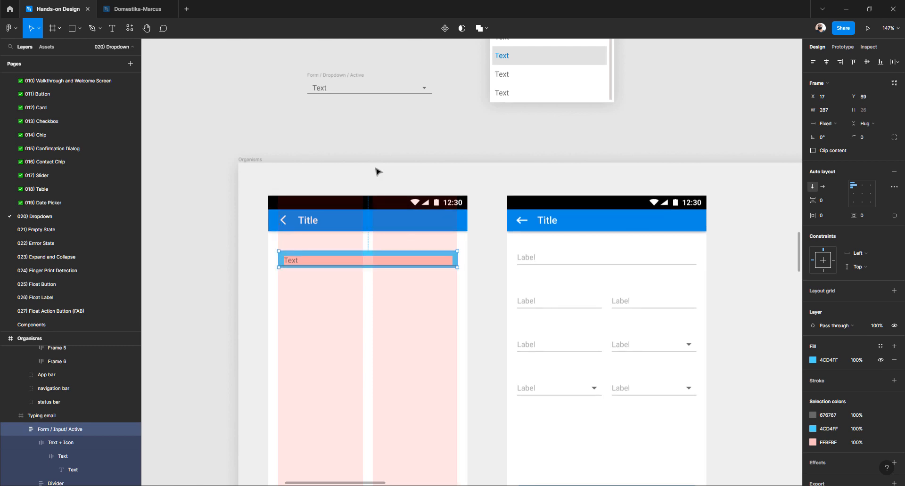
scroll(376, 172, up, 3)
scroll(377, 171, down, 1)
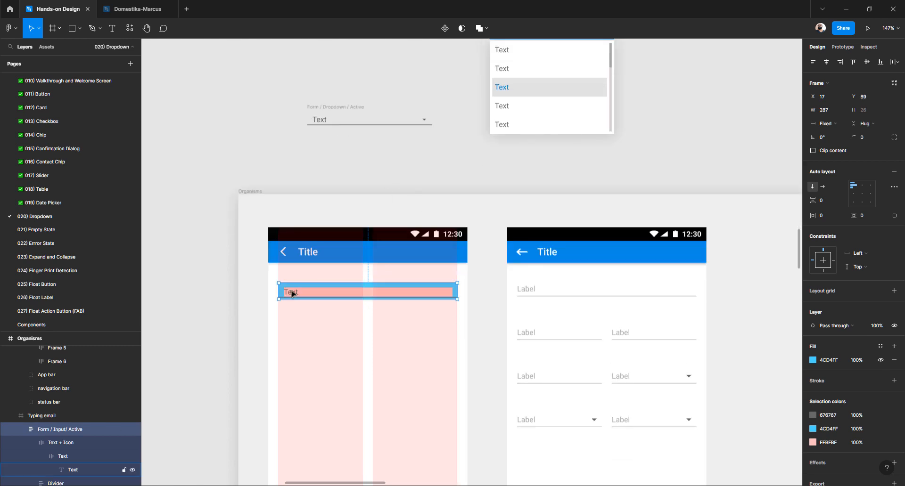
scroll(292, 295, up, 3)
double_click(292, 296)
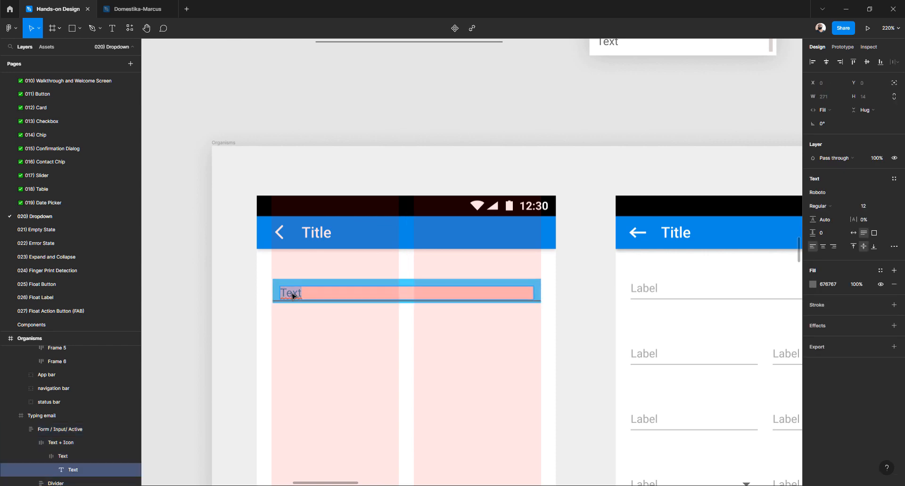
Rename the Organisms frame around the mobile screens to Templates
scroll(386, 260, down, 5)
scroll(385, 260, left, 10)
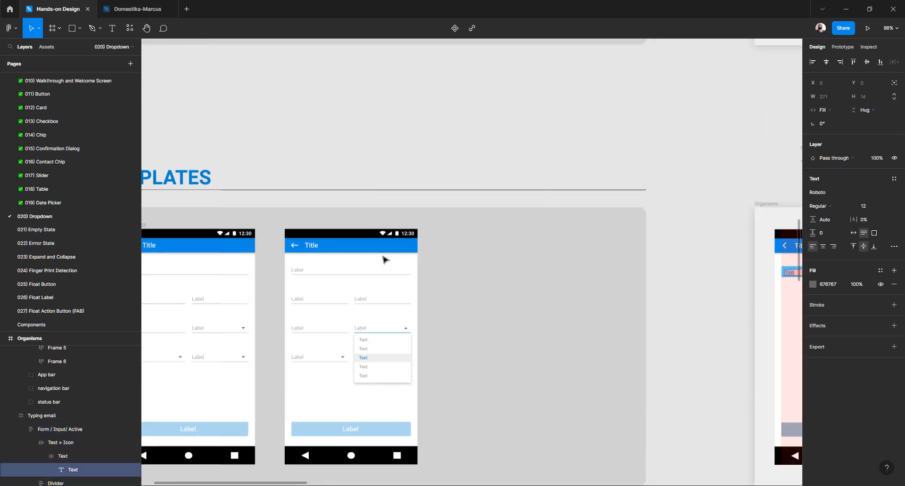
scroll(386, 260, right, 10)
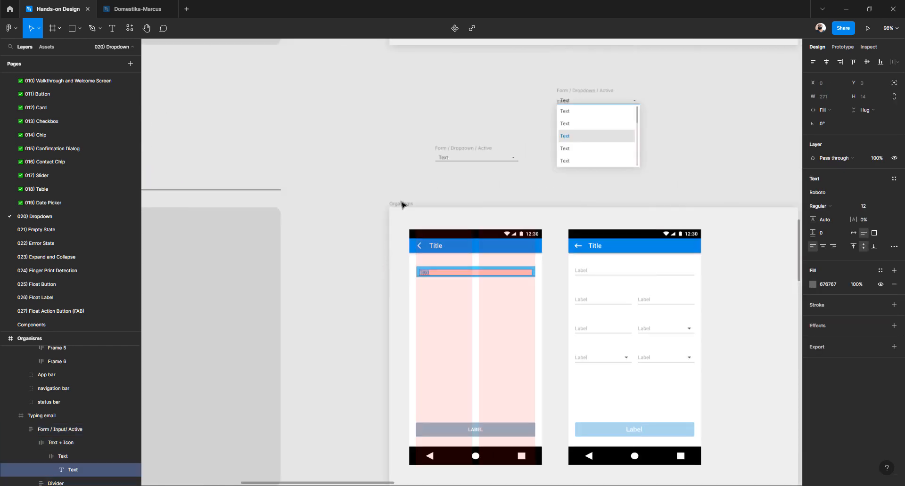
click(403, 205)
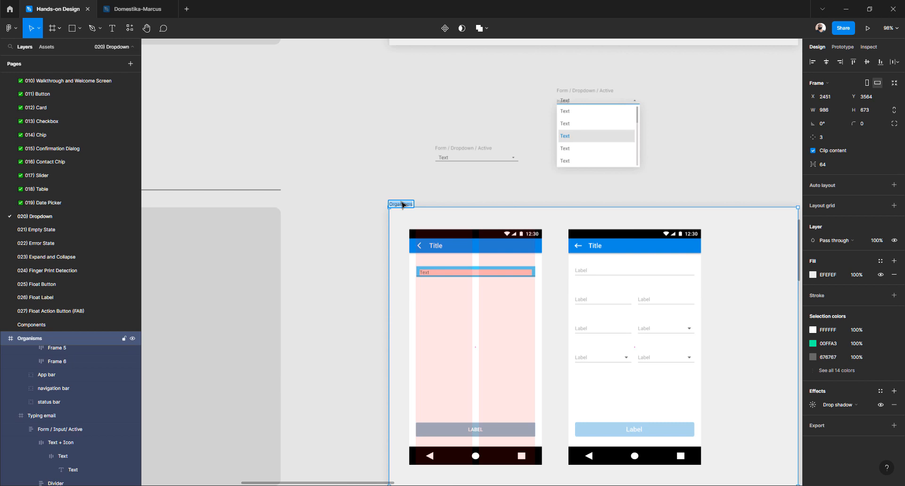
text(Templates)
key(Return)
Replace the placeholder text in the full-width input field with "Label"
scroll(446, 283, up, 5)
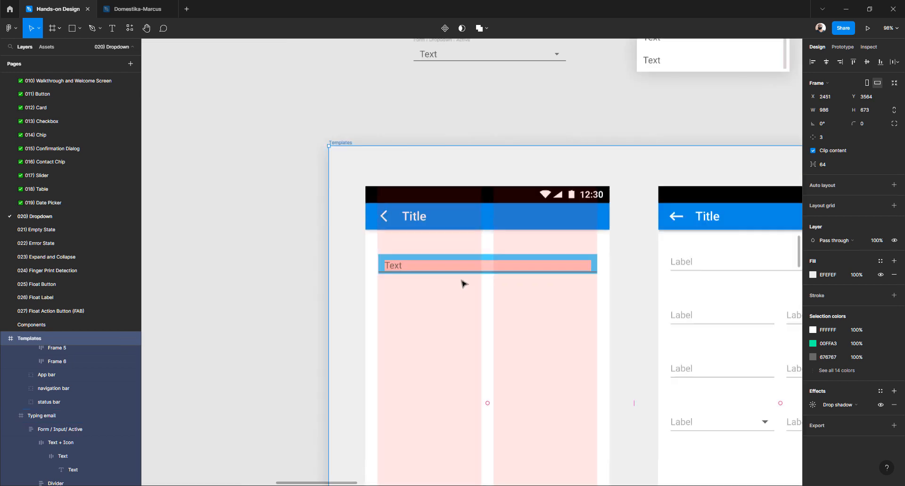
ctrl+click(398, 265)
double_click(399, 266)
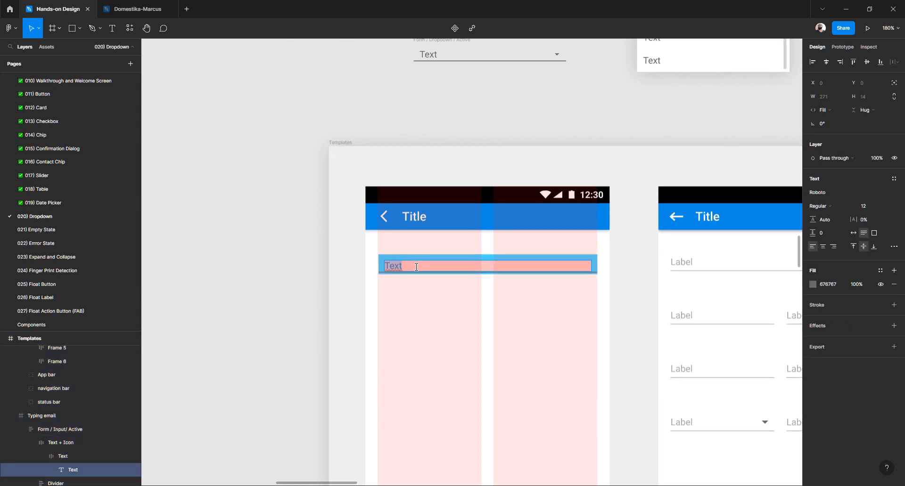
text(Label)
click(325, 267)
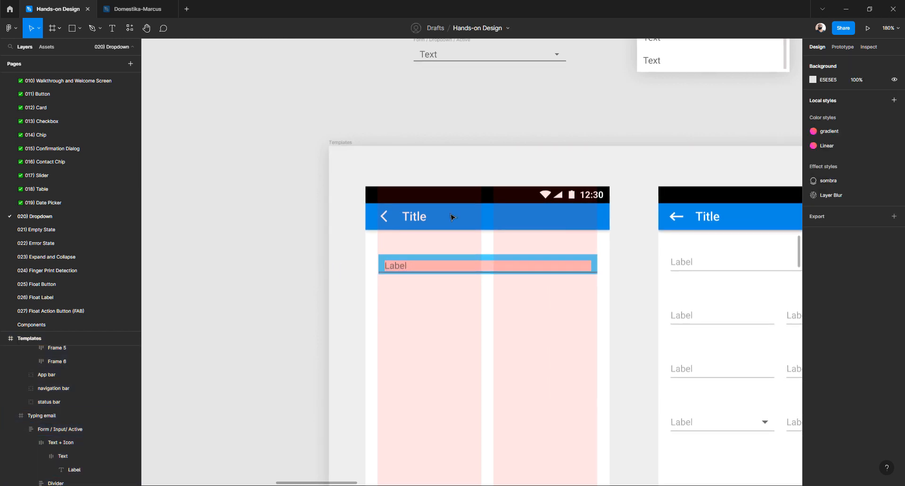
Duplicate the full-width input field directly below the original and position the copy at Y 155
scroll(482, 211, down, 2)
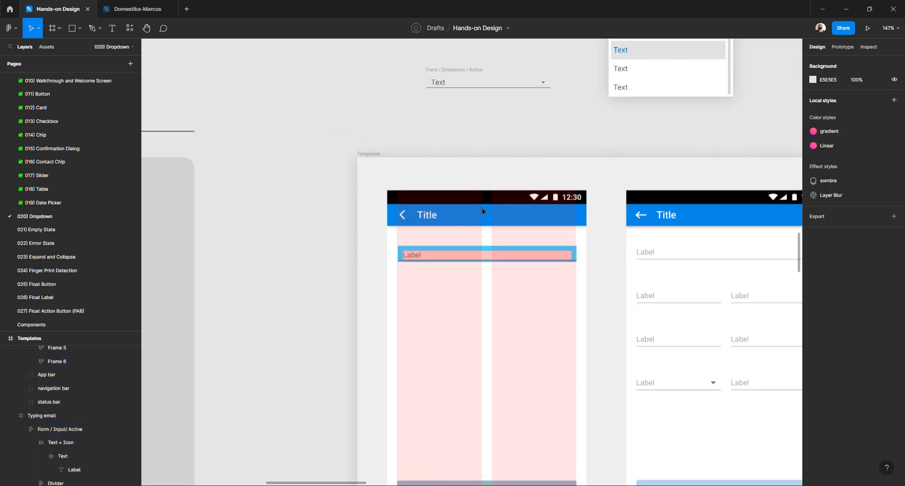
click(427, 256)
drag(427, 256, 424, 293)
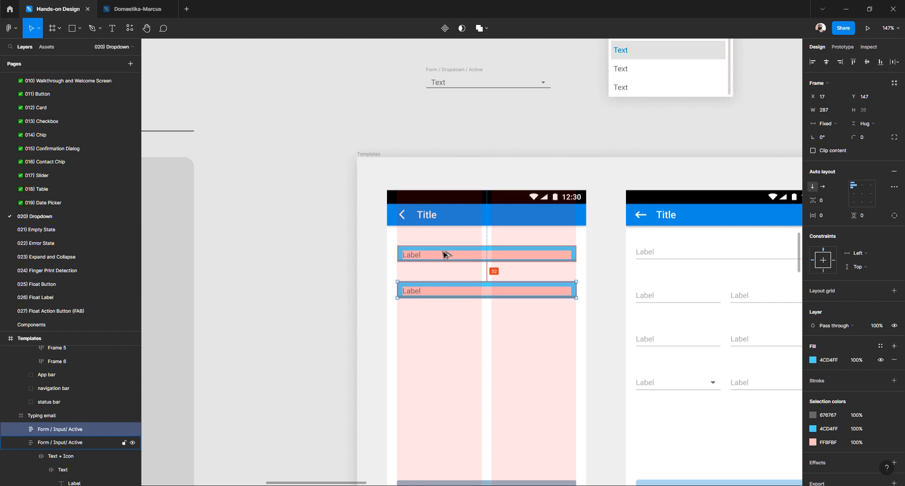
key(shift+Down)
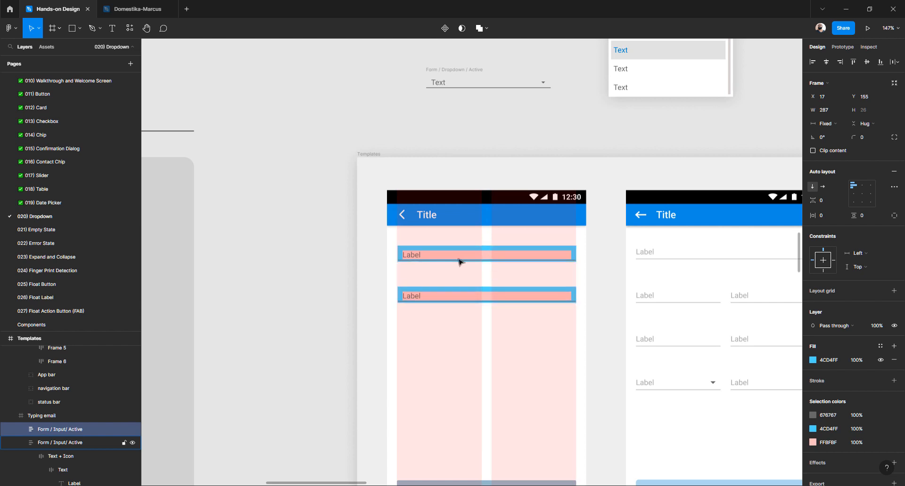
key(alt)
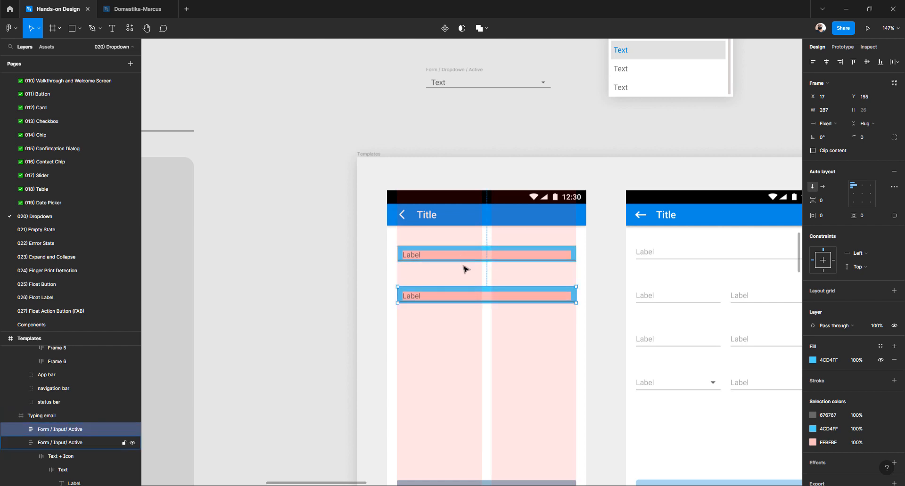
Narrow the duplicated input field to a width of 135 so it fits within the first grid column
scroll(577, 295, up, 5)
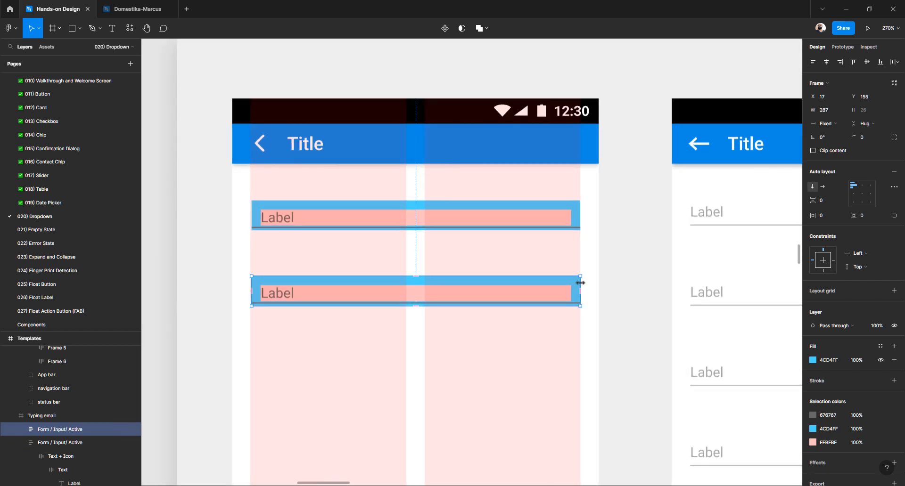
drag(578, 285, 408, 287)
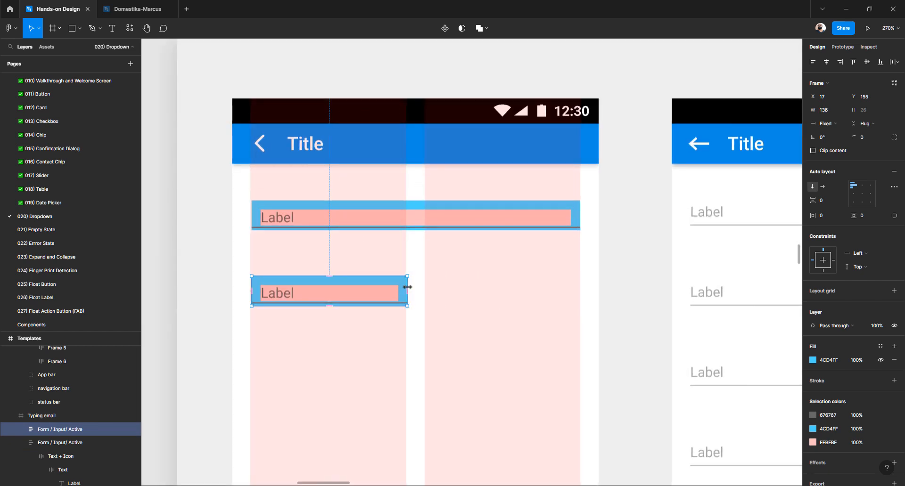
scroll(410, 291, right, 3)
scroll(409, 292, right, 4)
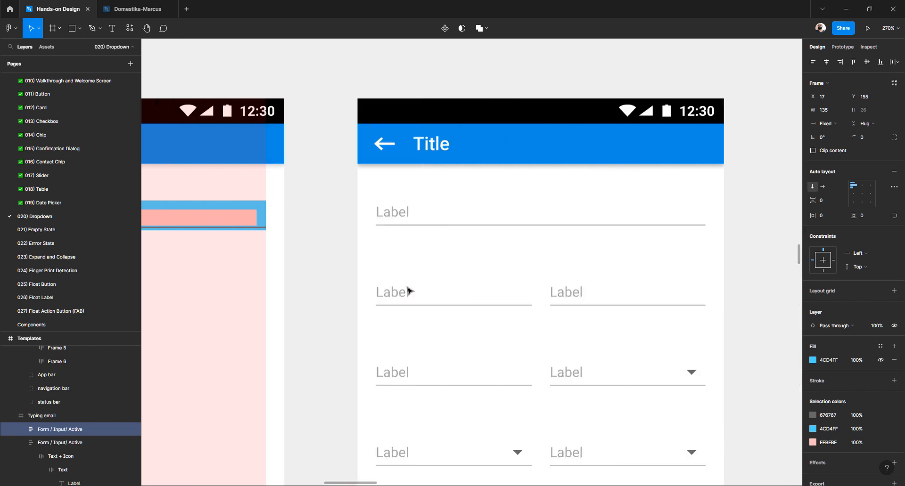
scroll(408, 290, left, 9)
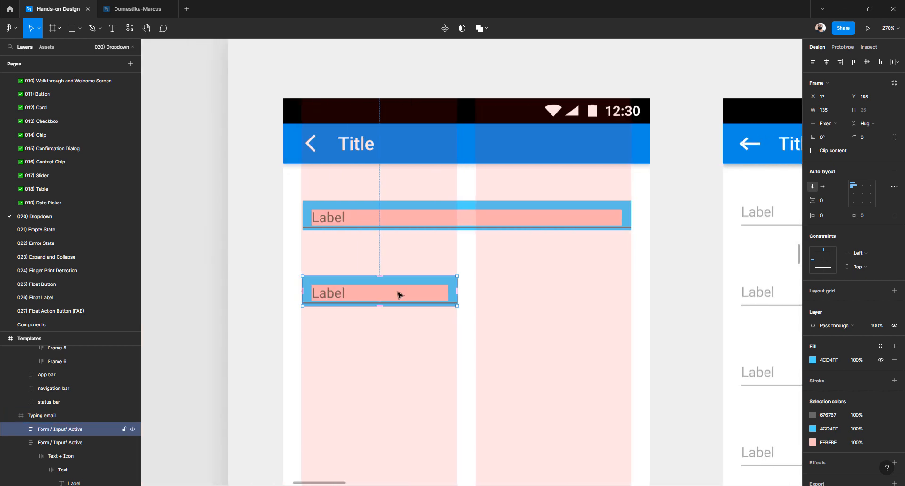
click(307, 344)
click(338, 296)
Align the full-width input field to the grid edges by moving it to X 16 and widening it to 288
scroll(330, 293, up, 5)
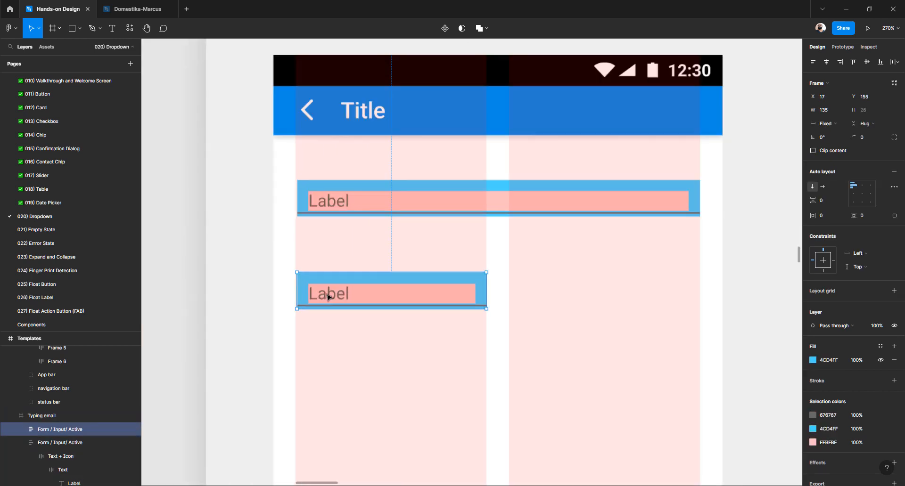
scroll(292, 305, up, 2)
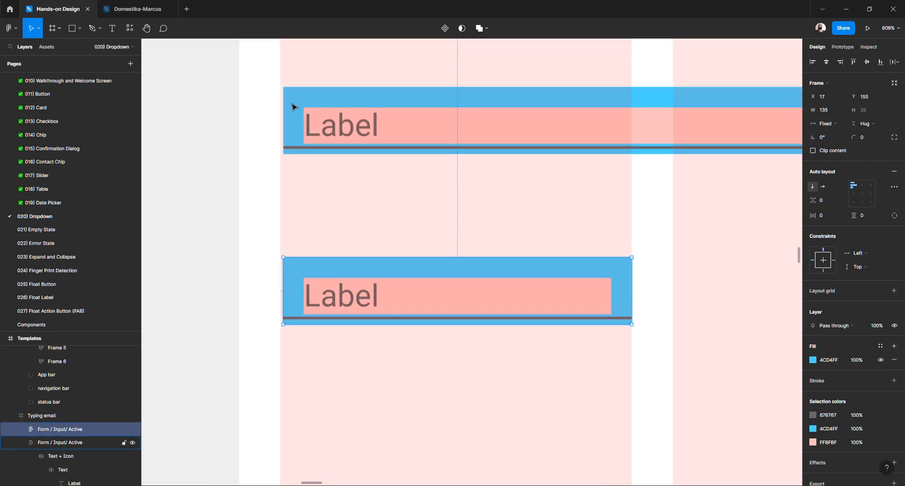
click(291, 106)
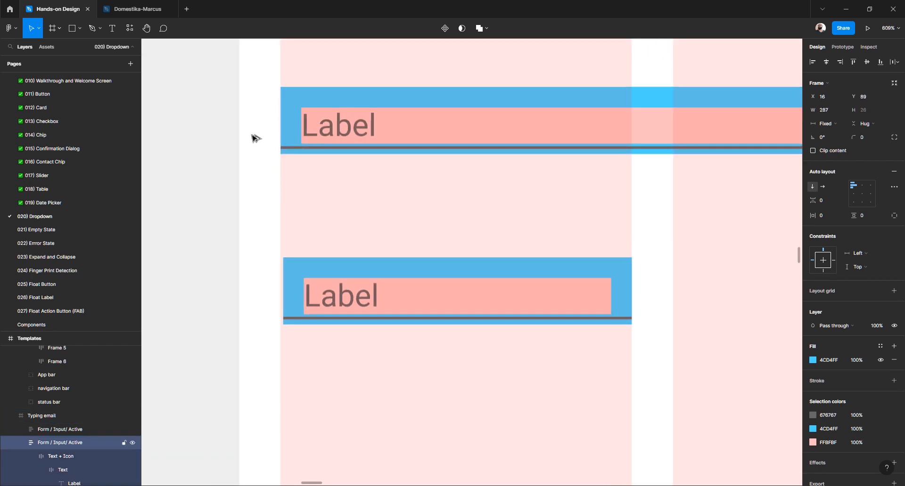
key(Left)
scroll(417, 188, right, 3)
scroll(418, 188, right, 6)
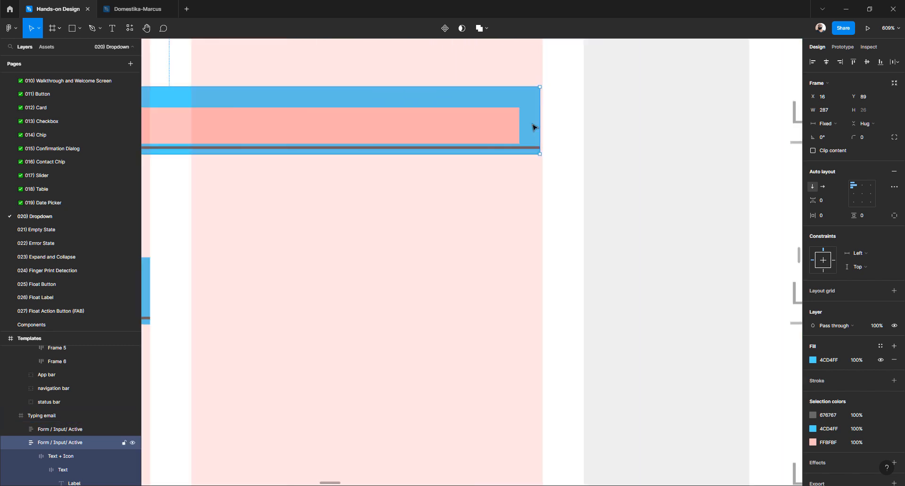
scroll(537, 118, up, 5)
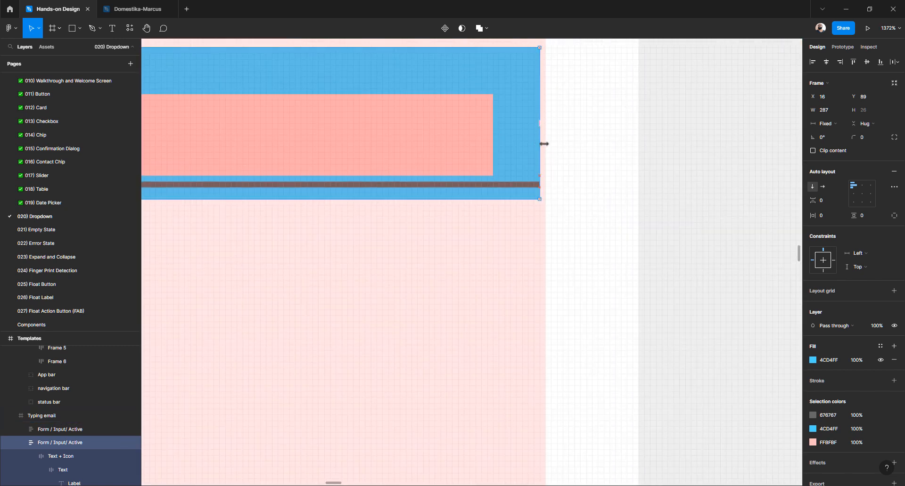
mouse_move(544, 143)
mouse_down()
mouse_move(566, 146)
mouse_move(547, 156)
mouse_up()
scroll(426, 241, down, 4)
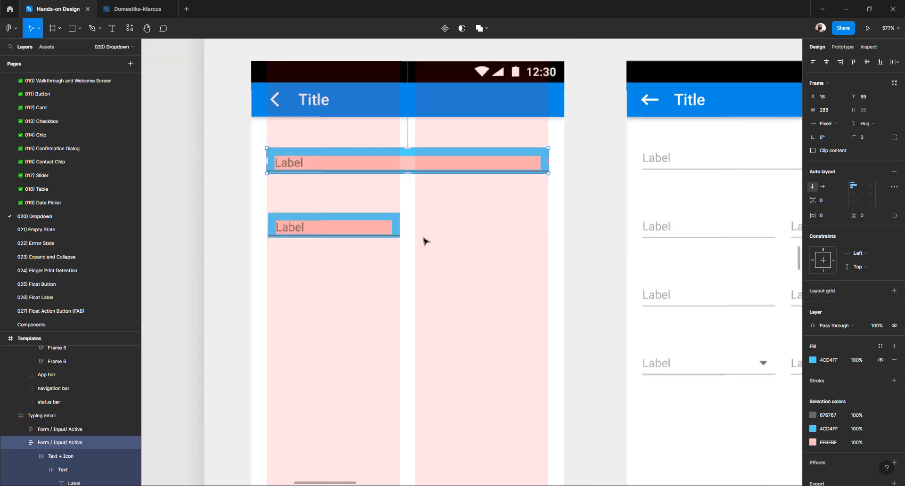
Align the half-width input field to the first grid column by moving it to X 16 and widening it to 136
scroll(426, 241, left, 3)
scroll(388, 206, up, 4)
click(382, 201)
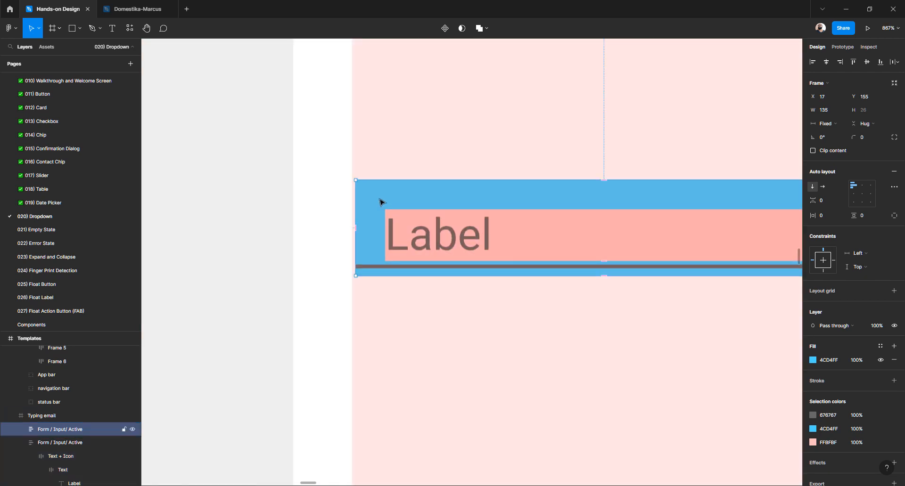
key(Left)
scroll(378, 202, right, 8)
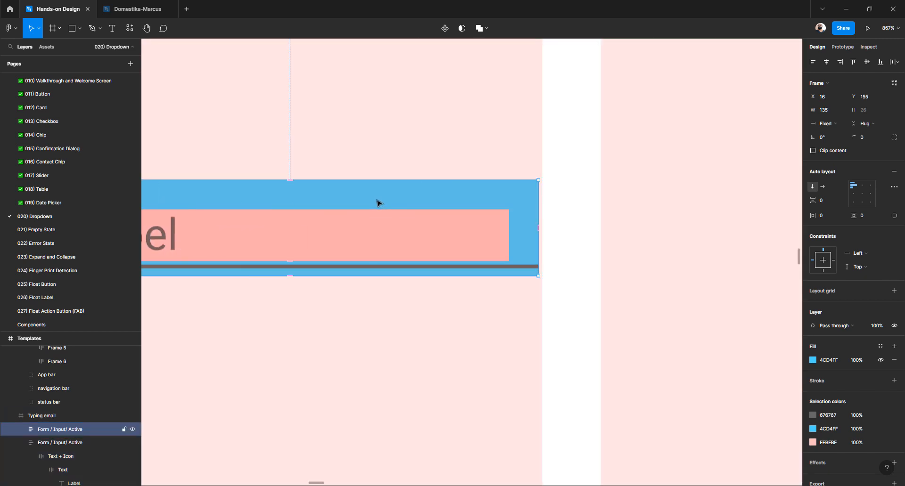
scroll(475, 227, up, 6)
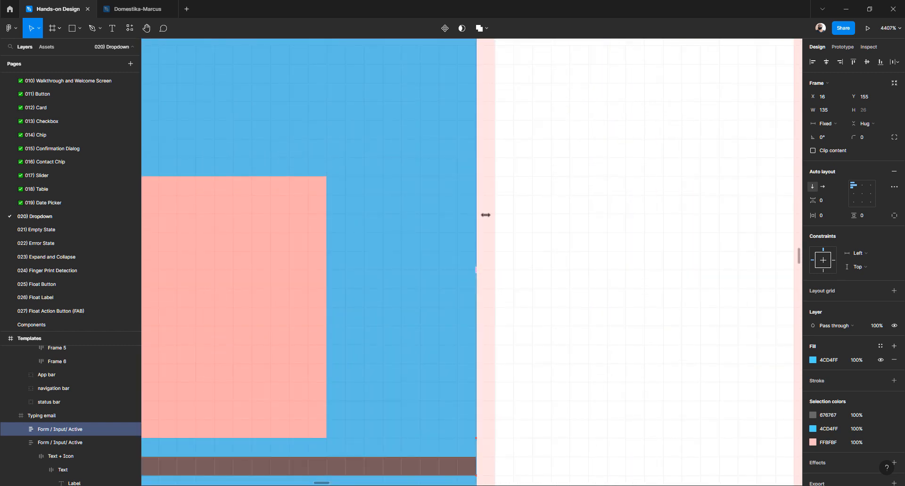
drag(476, 215, 491, 215)
scroll(491, 215, down, 12)
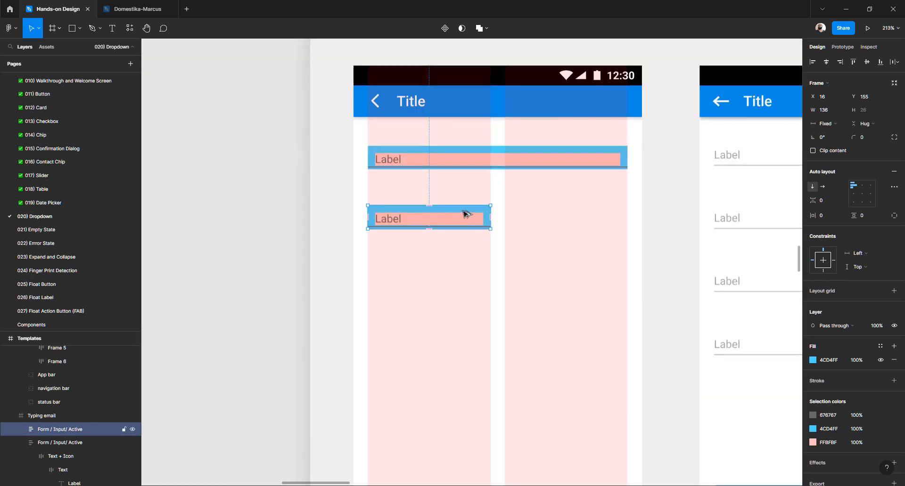
Duplicate the half-width input field into the second column at X 168, and into a third row at X 16, Y 221
drag(465, 215, 601, 217)
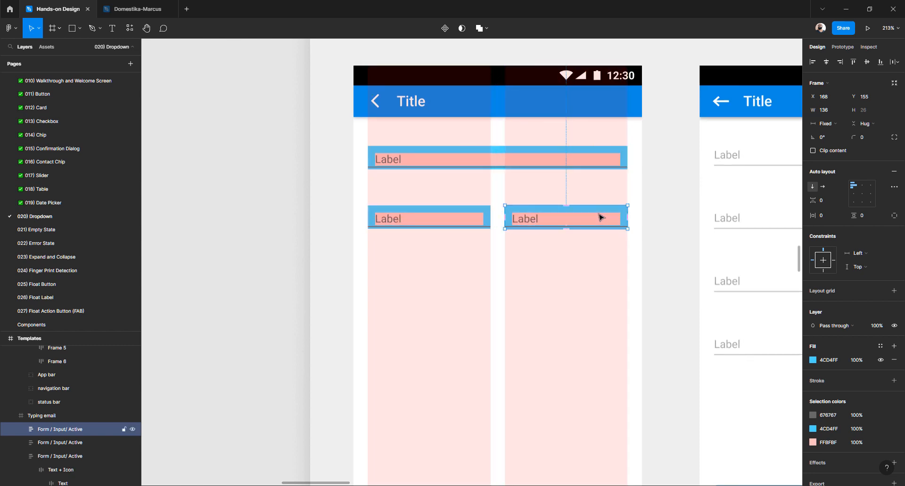
scroll(563, 217, right, 5)
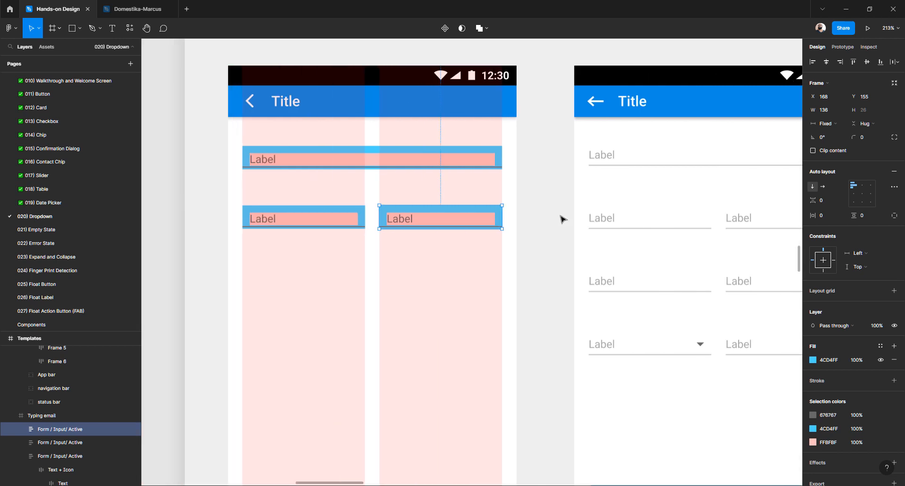
click(395, 220)
drag(384, 220, 386, 281)
scroll(390, 281, right, 10)
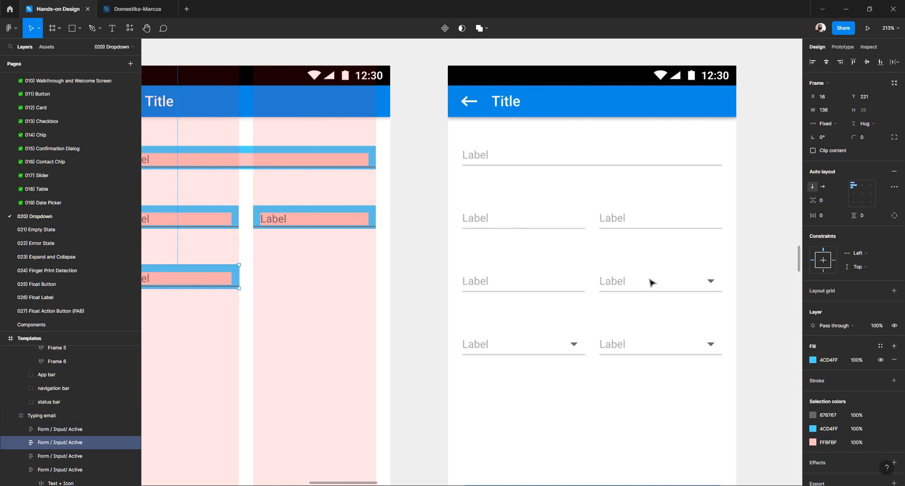
scroll(348, 214, left, 6)
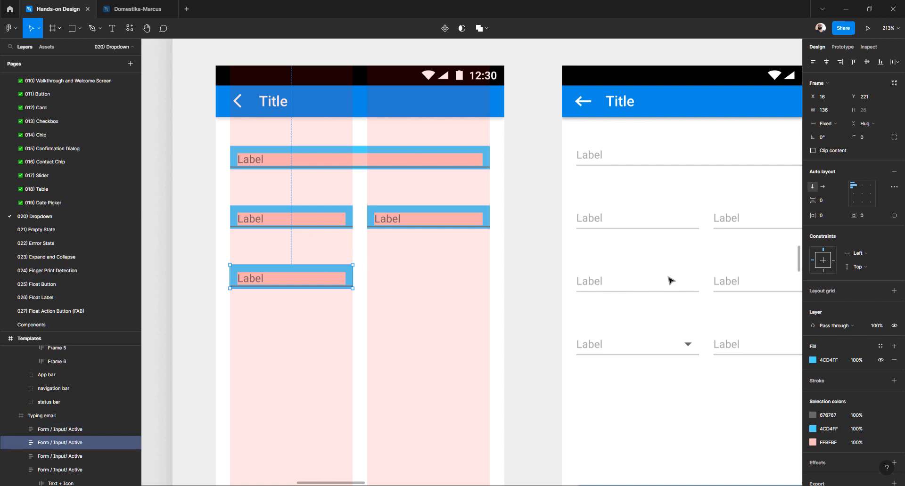
scroll(669, 281, right, 5)
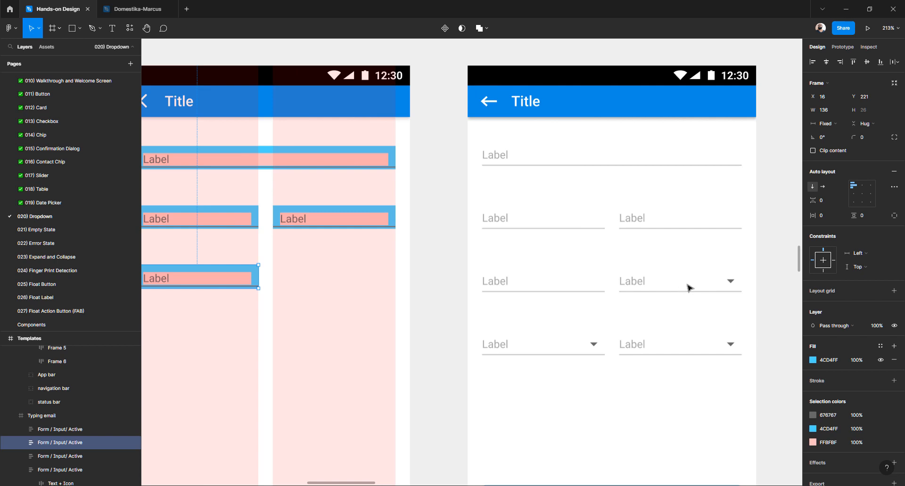
Rename the four input field layers in the Typing email frame to Form / Input / Active, matching the dropdown component's naming pattern
scroll(689, 287, down, 5)
scroll(606, 264, up, 4)
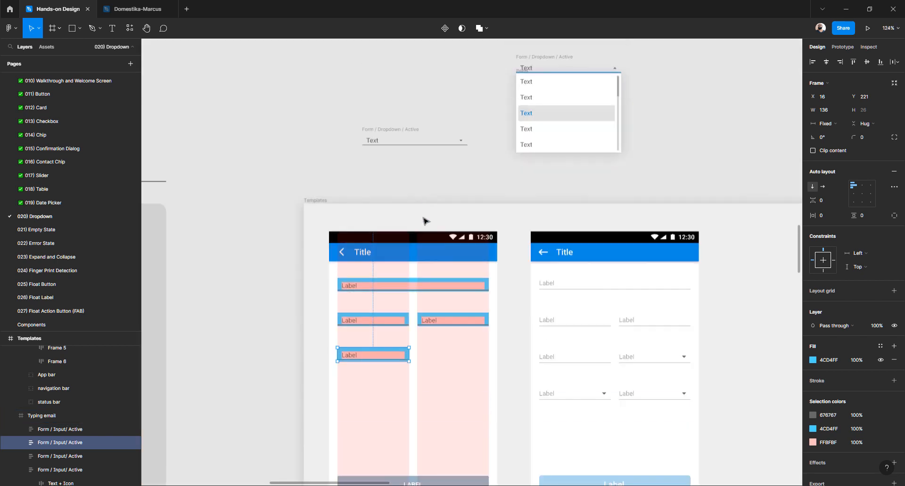
click(380, 132)
click(377, 116)
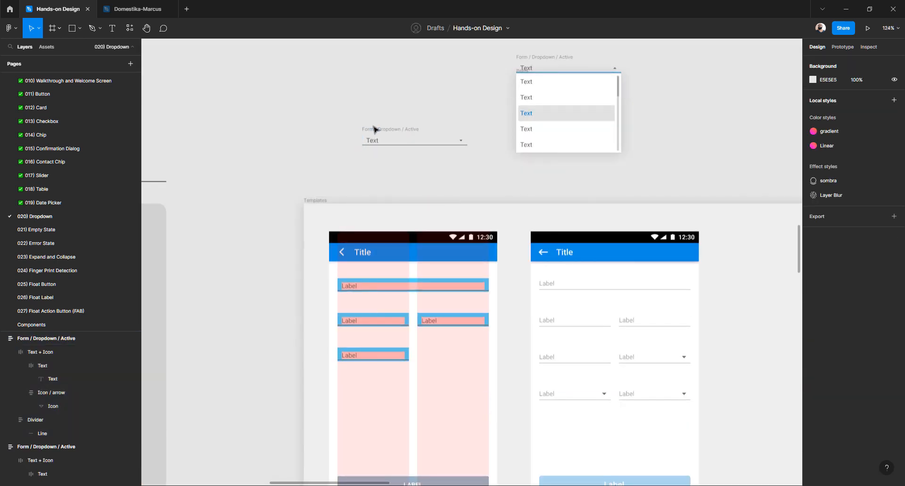
click(376, 130)
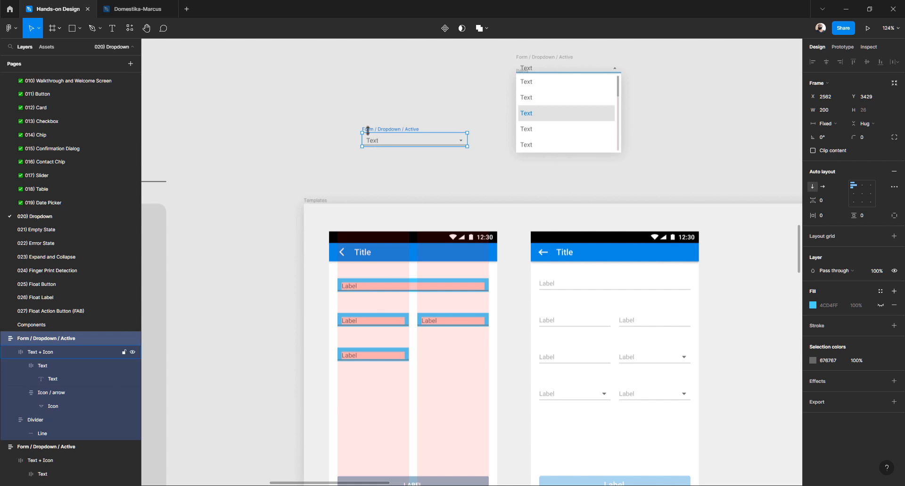
click(367, 288)
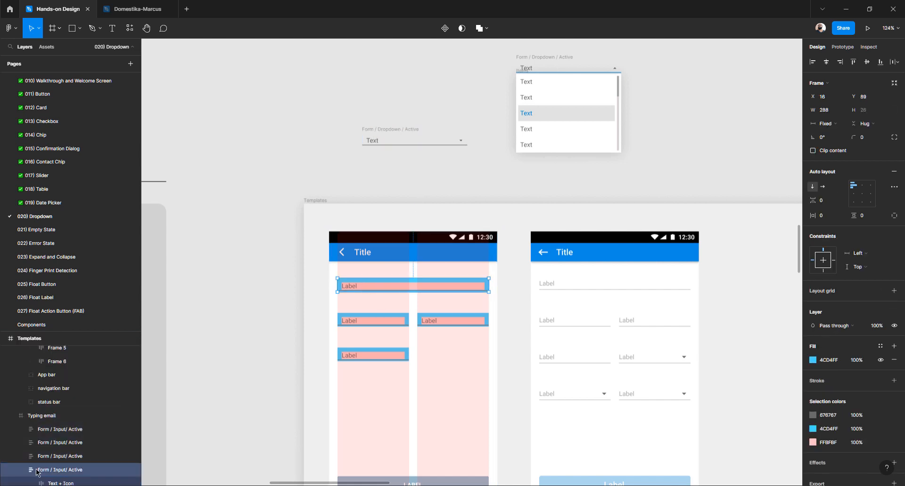
double_click(68, 430)
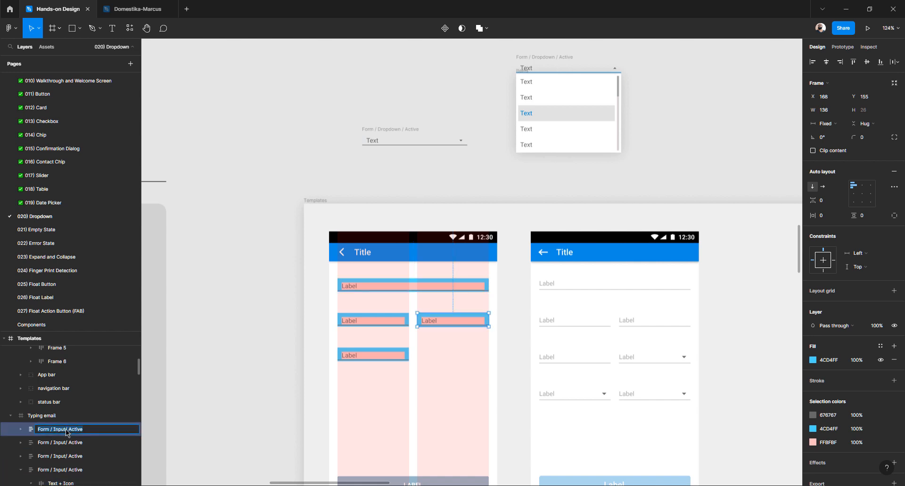
click(67, 431)
double_click(67, 443)
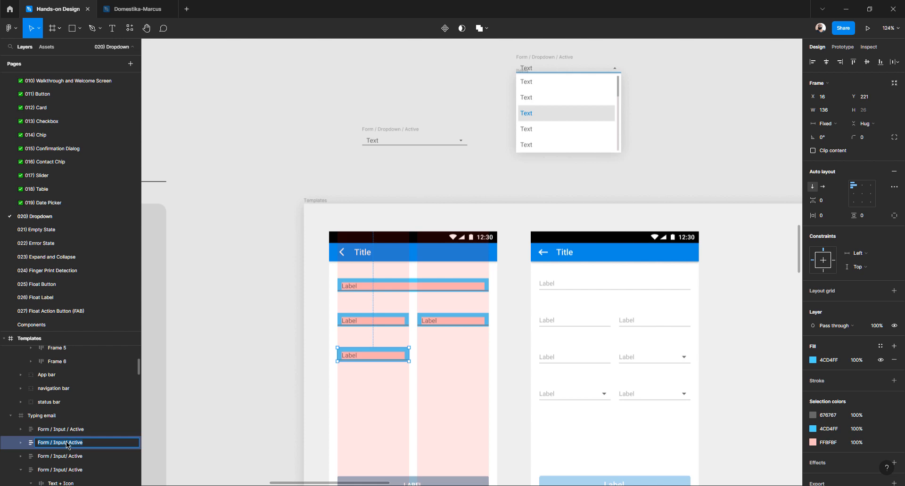
click(67, 443)
scroll(68, 446, down, 1)
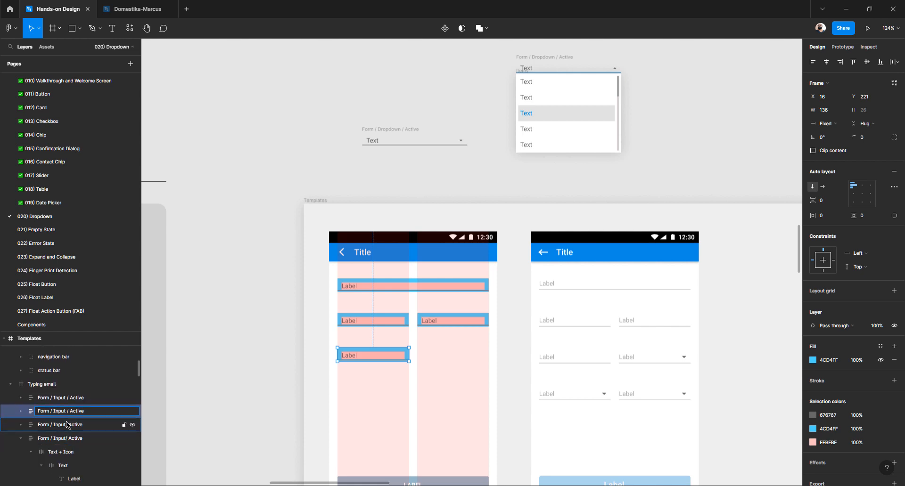
double_click(66, 425)
click(68, 425)
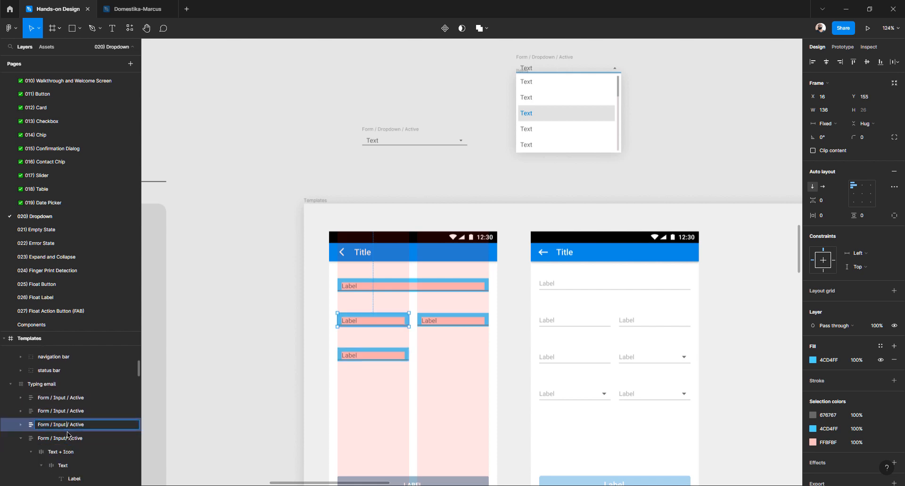
double_click(67, 441)
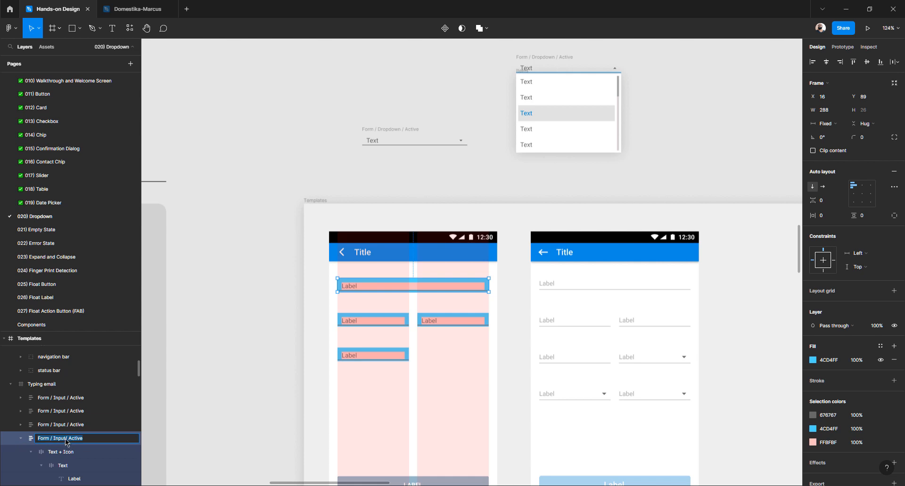
click(66, 439)
click(227, 350)
Examine the STATES section's dropdown examples and compare them with the templates and components built so far
scroll(283, 307, up, 5)
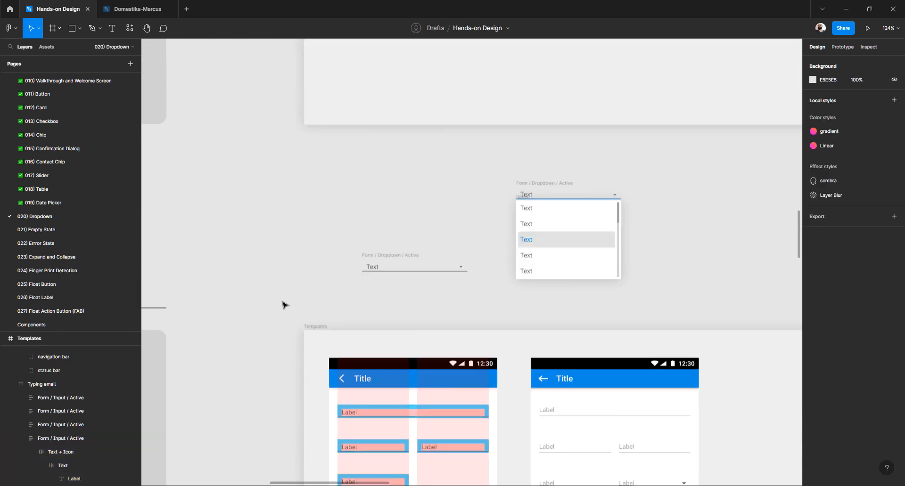
scroll(284, 305, down, 10)
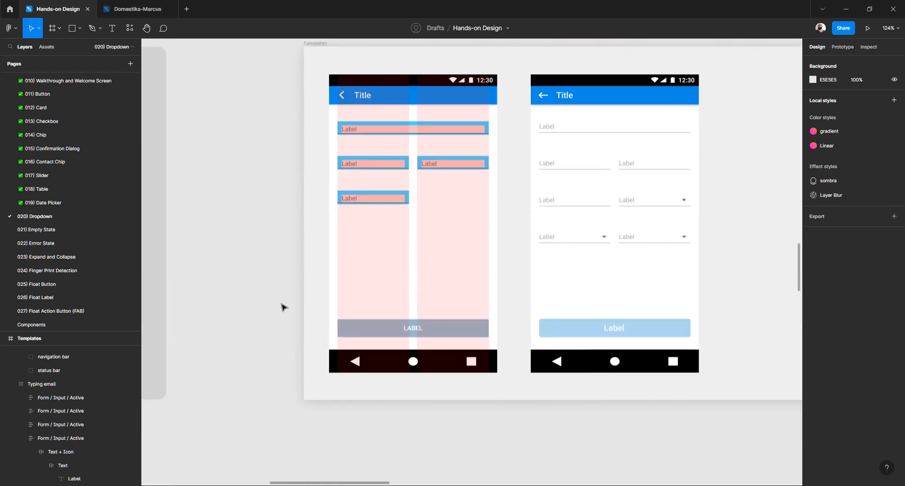
scroll(282, 304, up, 5)
scroll(281, 305, down, 3)
scroll(281, 306, down, 5)
scroll(281, 305, left, 3)
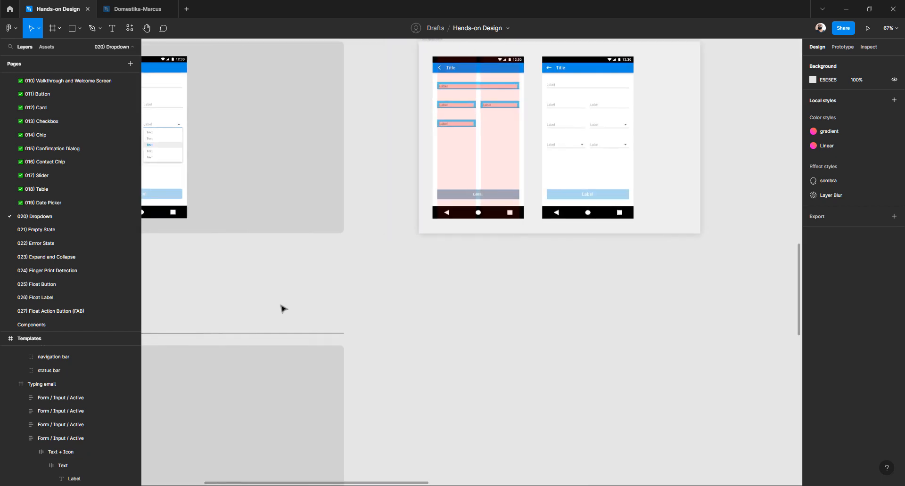
scroll(283, 308, left, 3)
scroll(283, 309, down, 4)
scroll(283, 309, left, 1)
scroll(282, 309, down, 3)
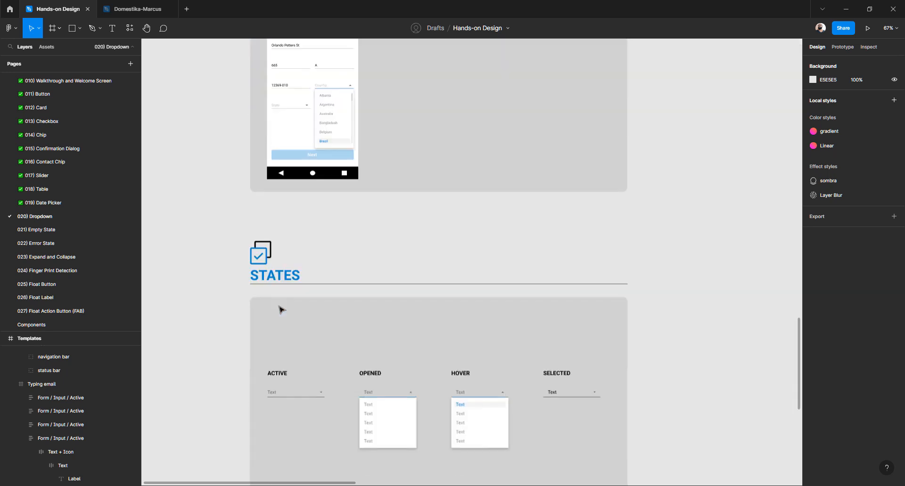
scroll(282, 310, down, 3)
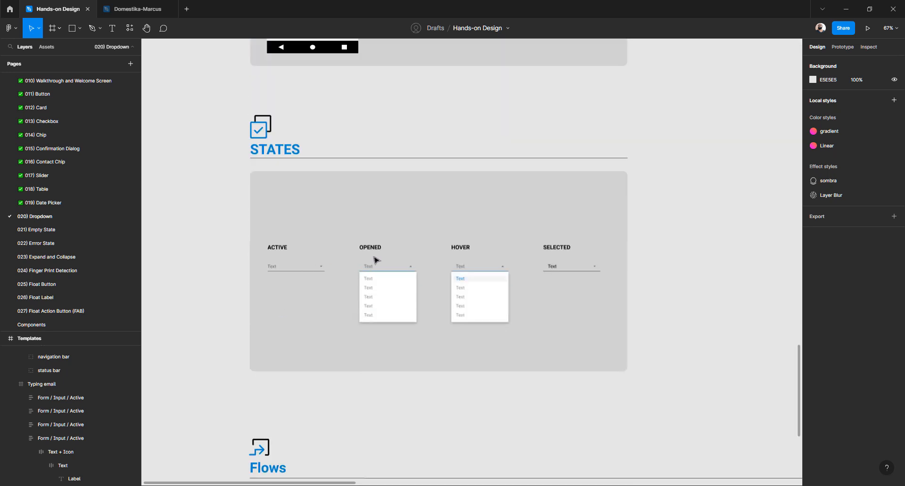
scroll(432, 269, down, 4)
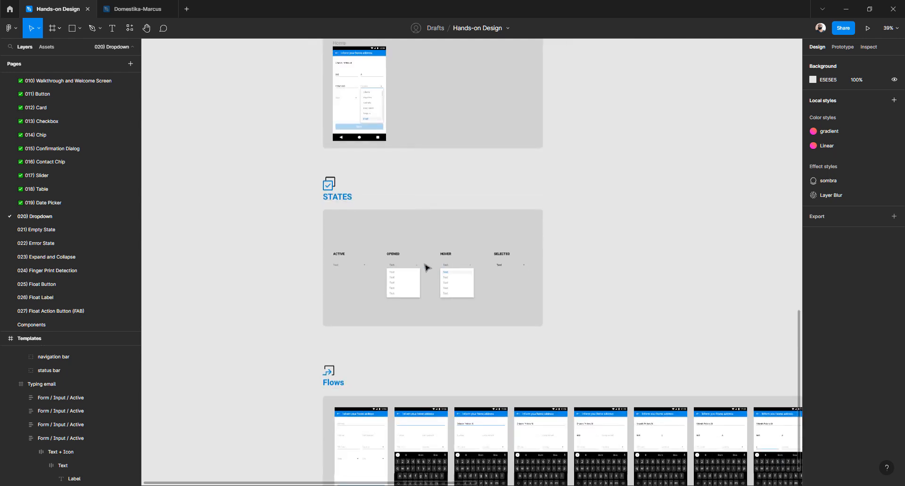
scroll(425, 269, up, 2)
scroll(425, 270, right, 2)
scroll(424, 269, up, 8)
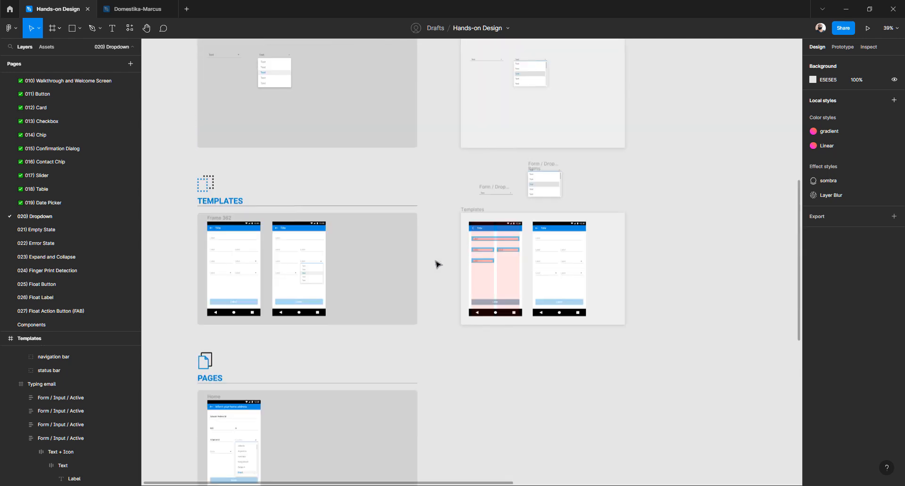
scroll(492, 230, up, 3)
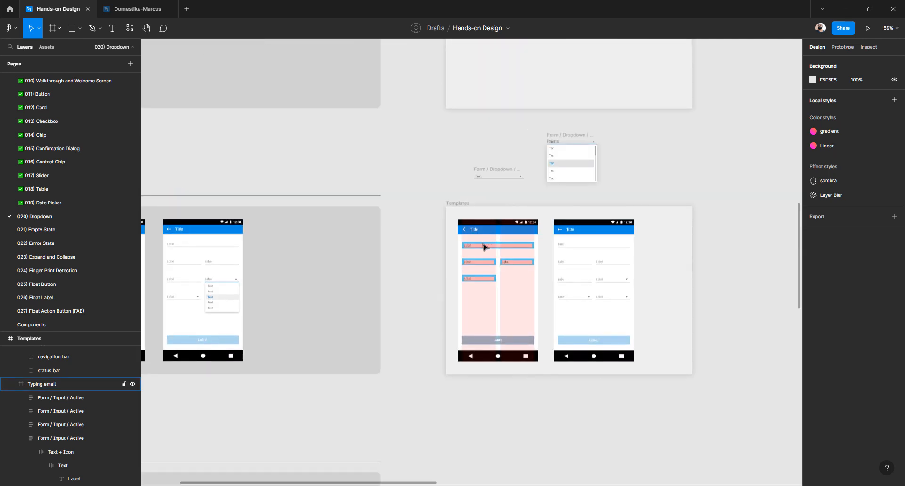
Copy the full-width input field out of the template and move it with both dropdown components beside the STATES section
click(485, 247)
drag(485, 247, 459, 146)
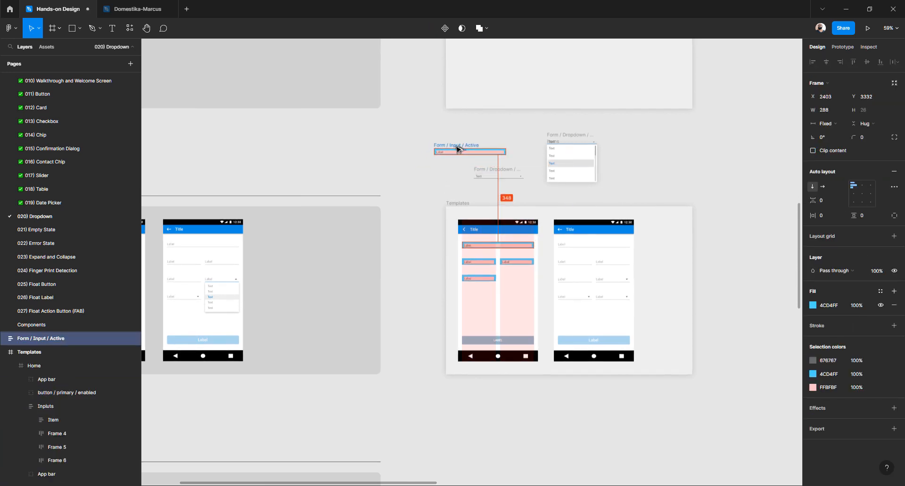
click(422, 122)
drag(419, 119, 615, 194)
scroll(599, 132, down, 2)
drag(589, 115, 580, 430)
scroll(533, 180, down, 5)
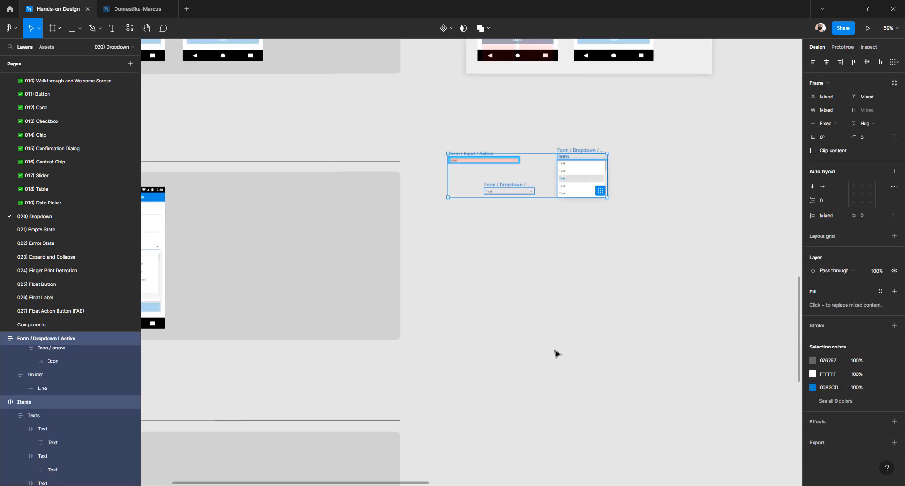
drag(558, 355, 593, 200)
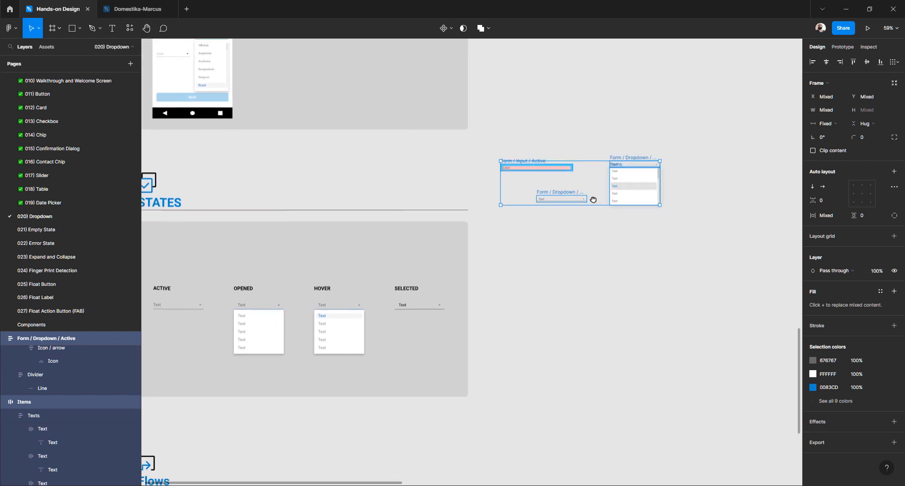
click(593, 234)
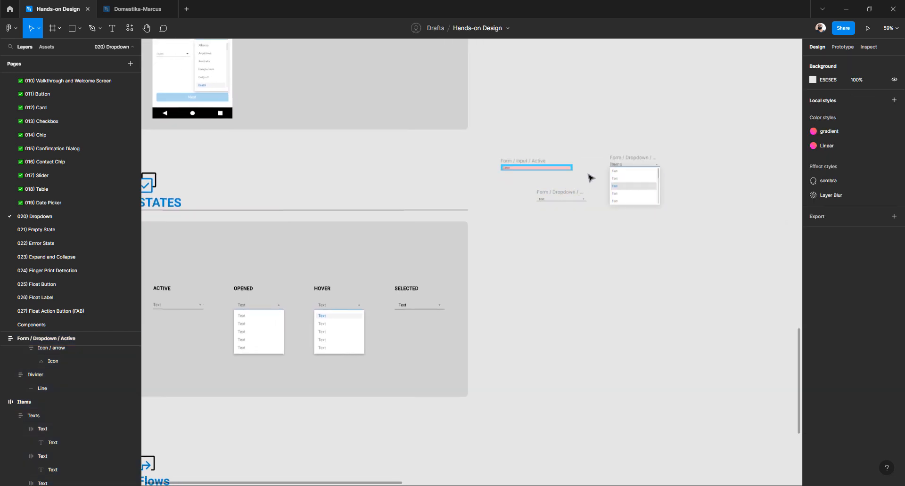
Place the closed dropdown beside the states panel and add a copy of the ACTIVE heading above it at X 2346, Y 5925
drag(555, 193, 528, 300)
click(521, 279)
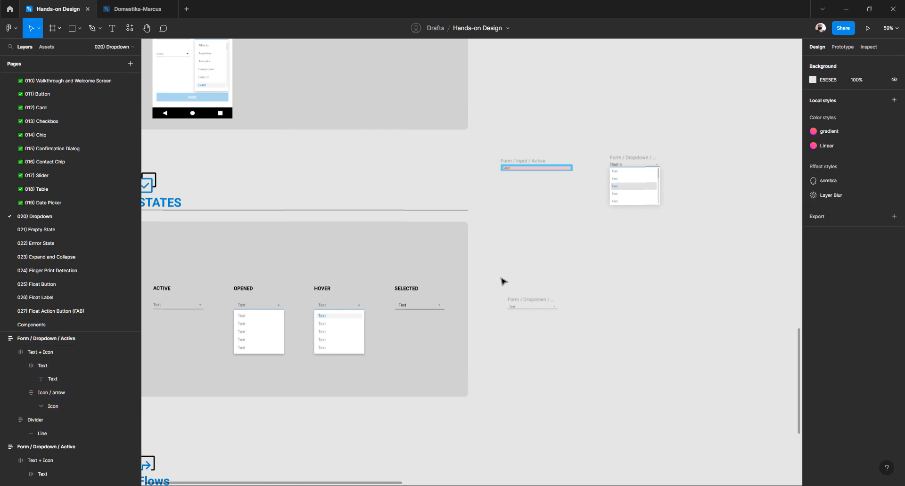
click(161, 289)
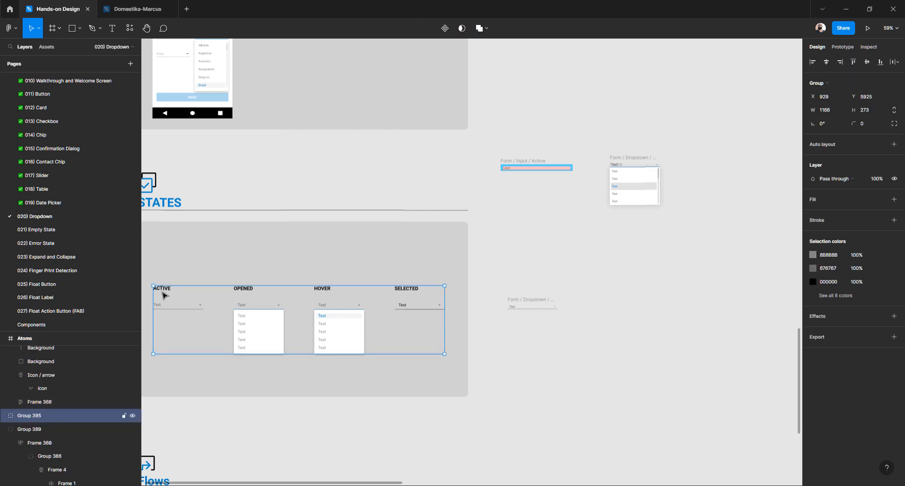
key(shift+a)
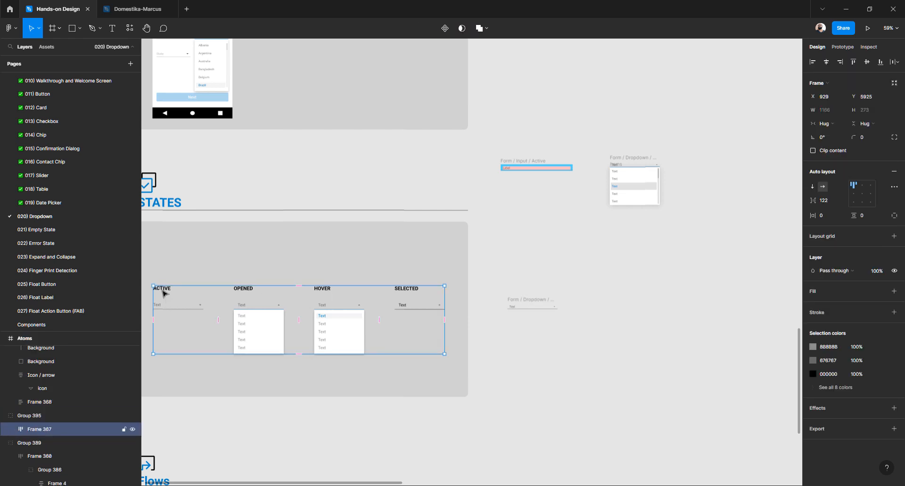
double_click(163, 291)
double_click(163, 291)
key(ctrl+c)
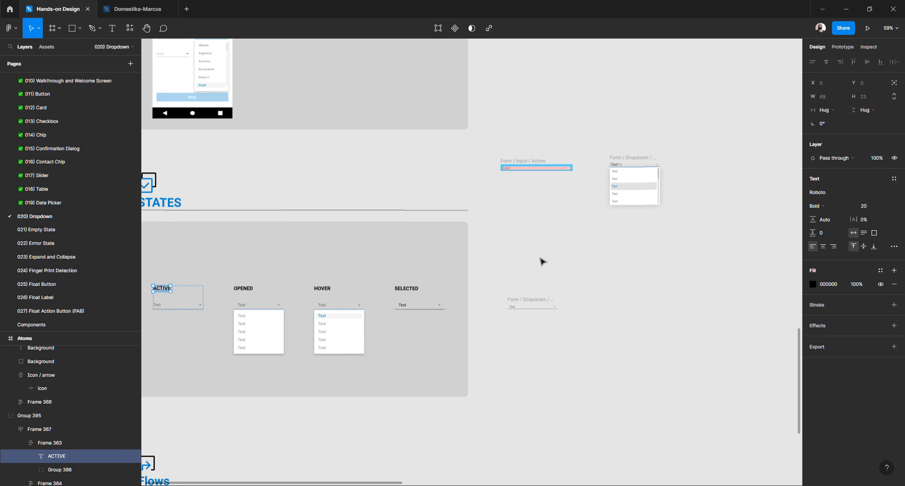
click(542, 262)
key(ctrl+v)
drag(203, 301, 542, 292)
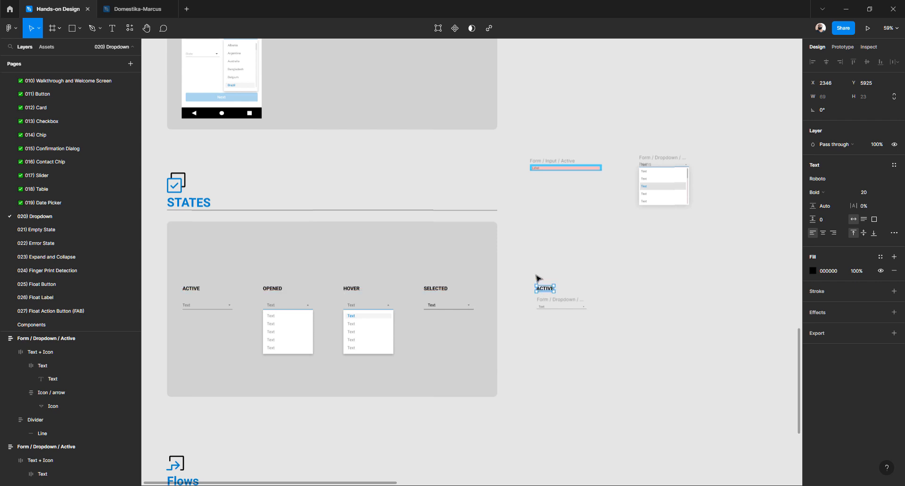
Left-align the closed dropdown with the copied ACTIVE heading
scroll(538, 279, down, 1)
scroll(538, 279, right, 4)
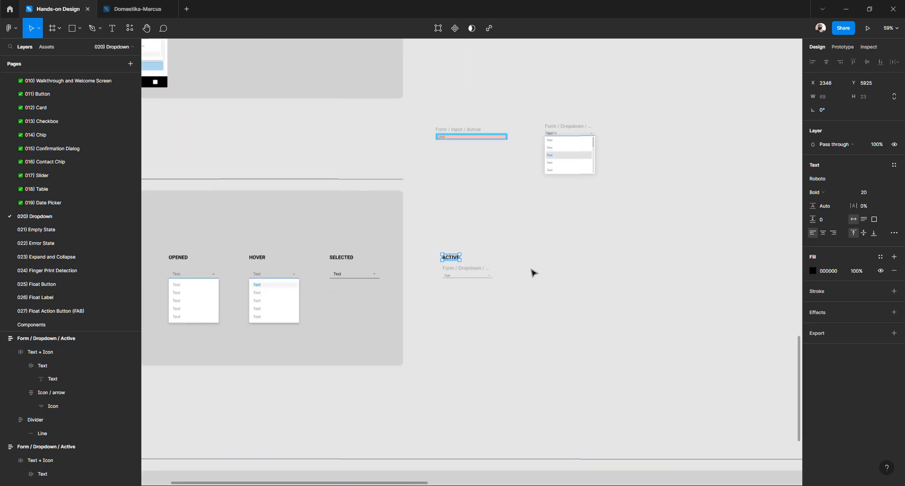
click(539, 181)
drag(434, 247, 511, 295)
click(489, 283)
ctrl+scroll(489, 283, up, 3)
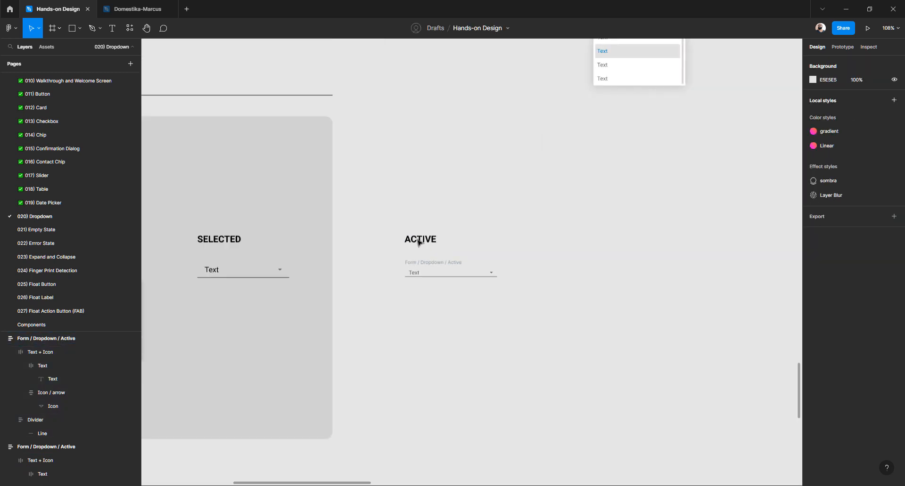
Duplicate the ACTIVE heading on the same row at X 2646 and change the copy's text to OPEN
click(420, 240)
drag(413, 239, 553, 240)
key(Return)
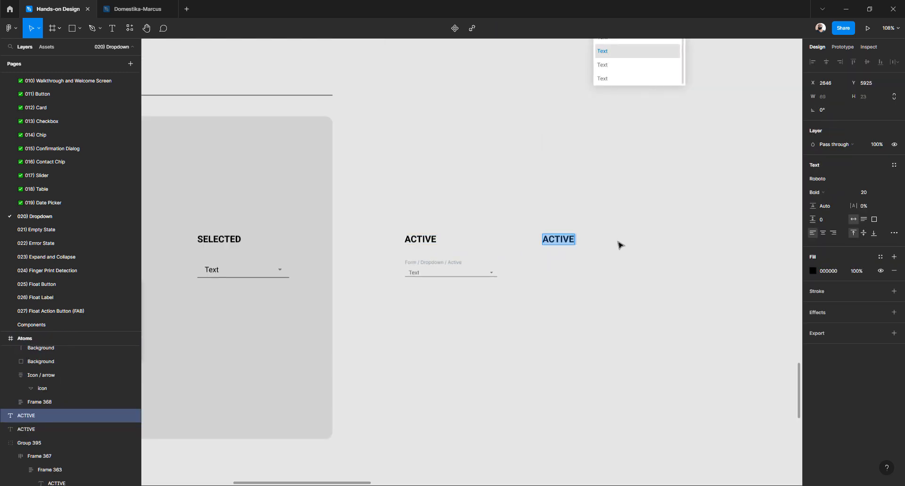
text(OPEN)
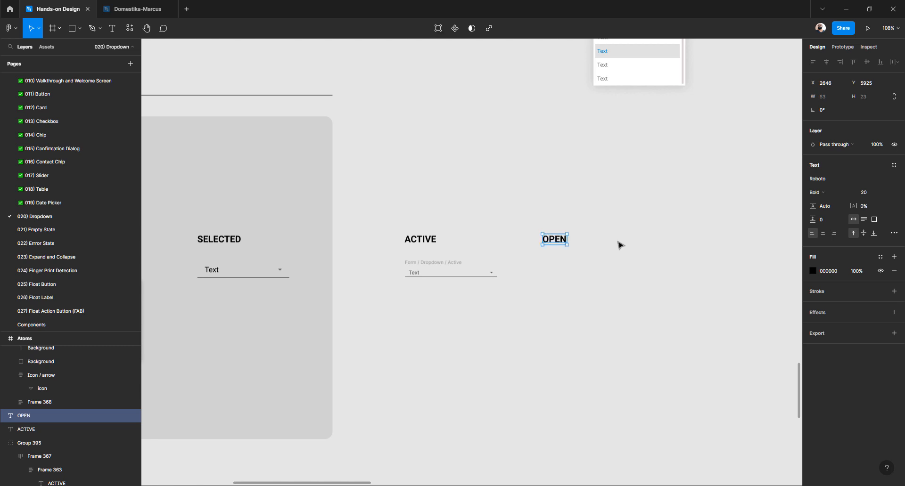
click(618, 244)
Move the opened dropdown and its items list below the OPEN heading, level with the closed dropdown
scroll(614, 144, up, 2)
click(608, 96)
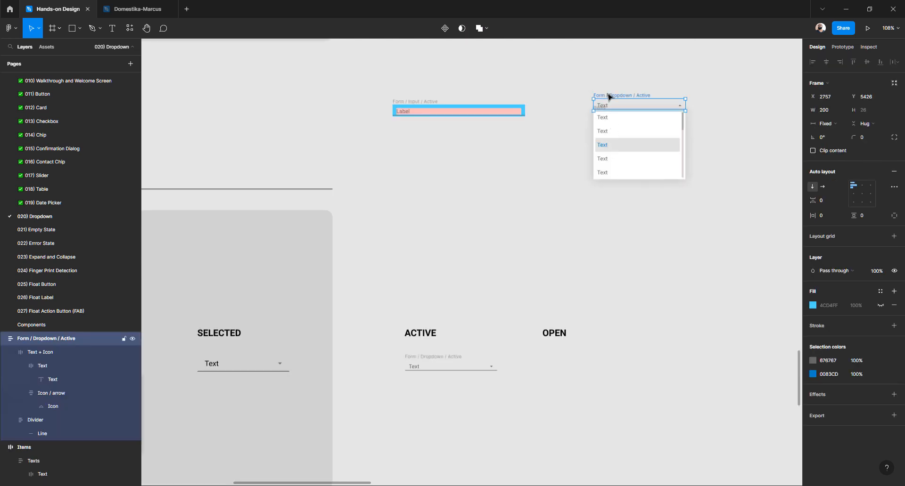
drag(570, 70, 716, 237)
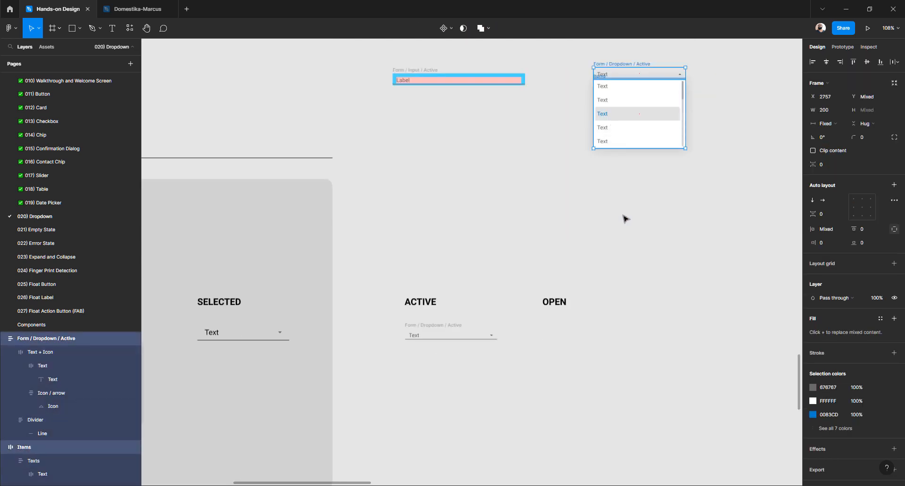
scroll(624, 216, down, 2)
drag(619, 84, 573, 344)
click(608, 269)
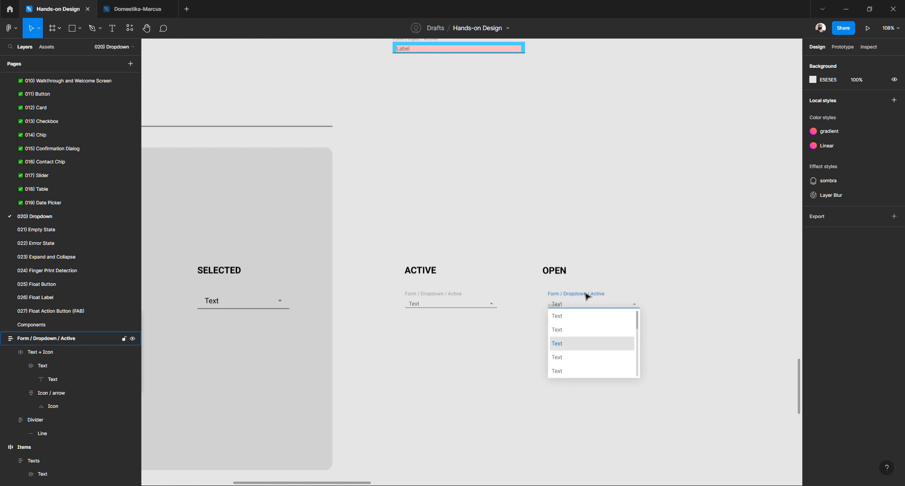
Left-align the opened dropdown and its items list with the OPEN heading at X 2646
drag(586, 294, 608, 268)
key(ctrl+z)
drag(670, 401, 536, 291)
drag(573, 315, 572, 317)
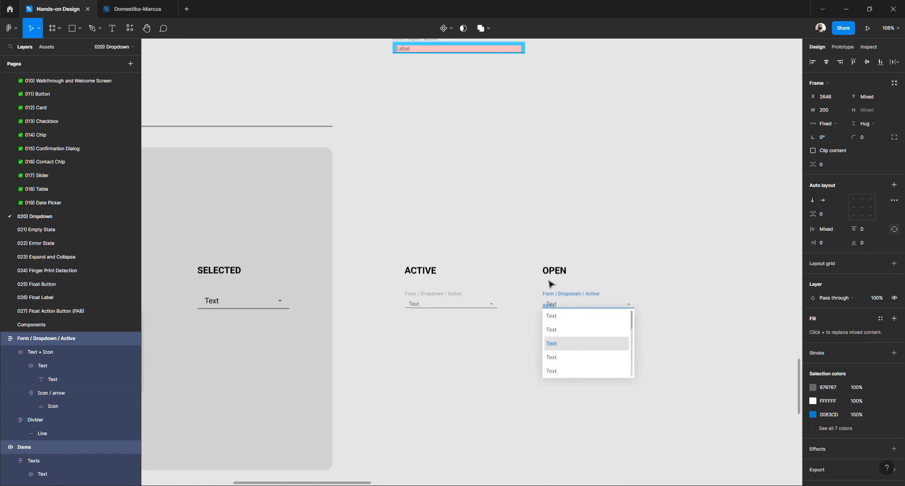
click(521, 253)
Duplicate the OPEN heading with its opened dropdown at X 2964 on the same row and change the copy's heading to HOVER
scroll(472, 245, right, 3)
drag(396, 245, 572, 427)
drag(467, 345, 615, 340)
double_click(584, 271)
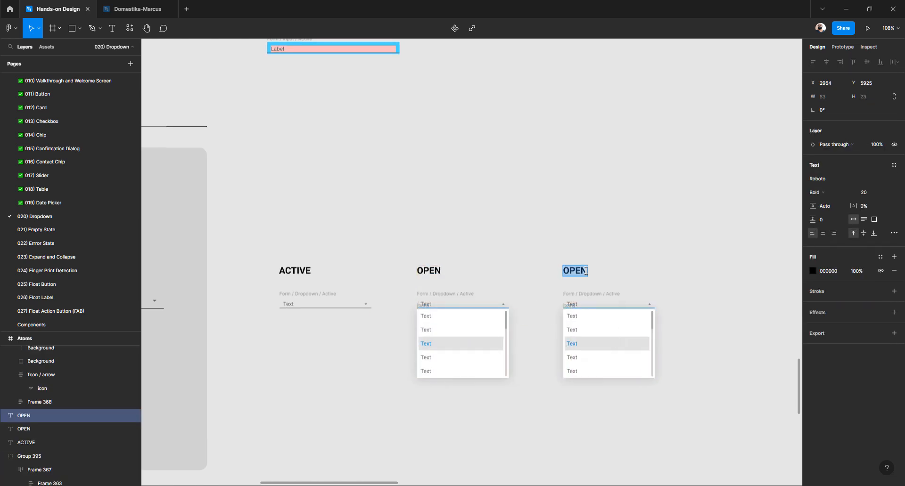
text(HOVER)
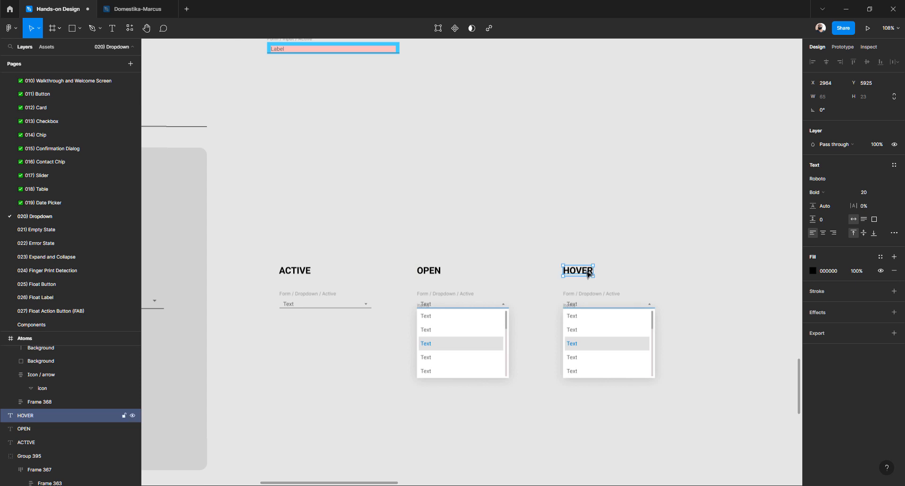
key(Escape)
click(498, 295)
Set the fill of the highlighted third item in the OPEN dropdown list to FFFFFF
ctrl+scroll(415, 367, up, 5)
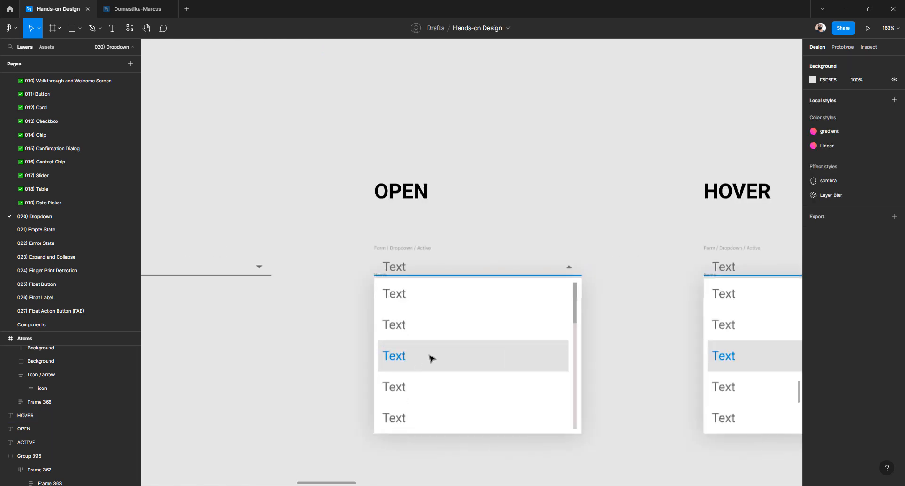
ctrl+click(523, 363)
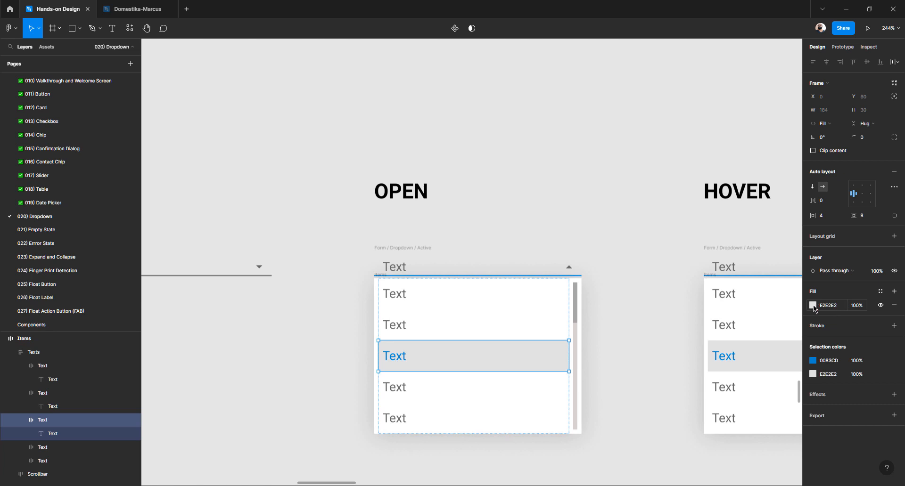
click(812, 306)
text(fff)
key(Return)
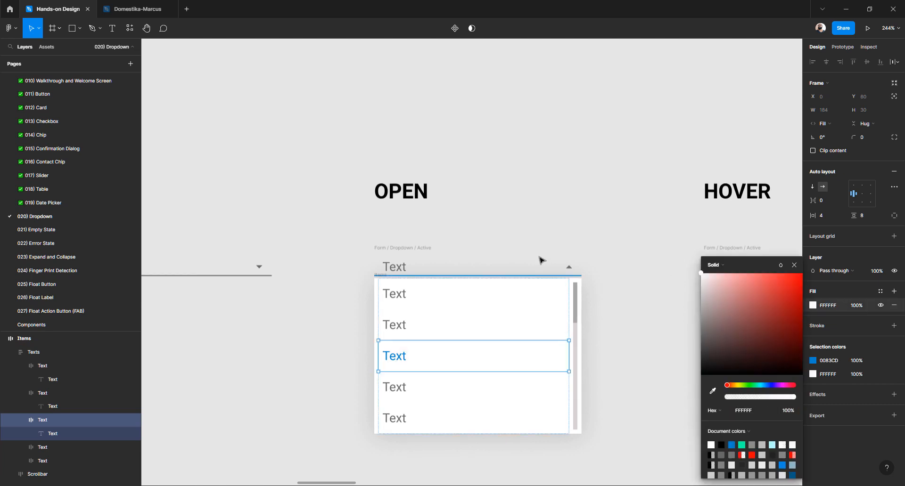
Recolour the third item's blue text in the OPEN list to 676767, copying the colour from the second item's text
double_click(395, 360)
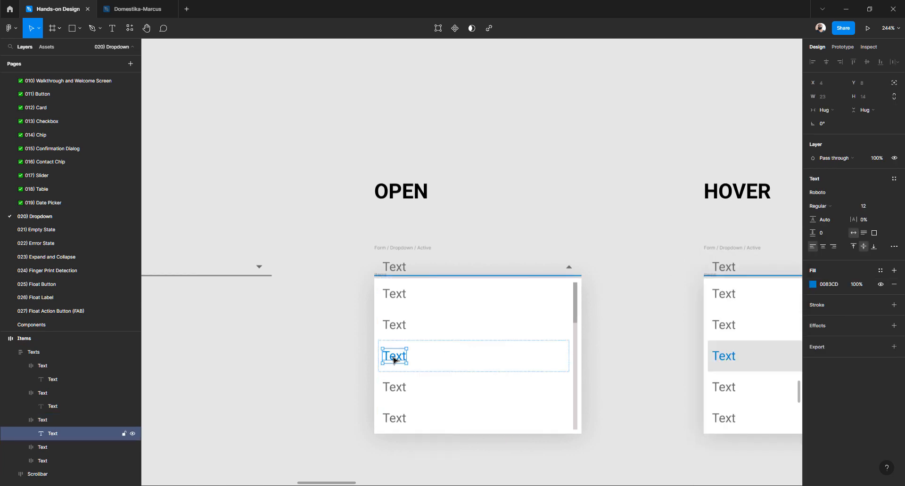
click(398, 326)
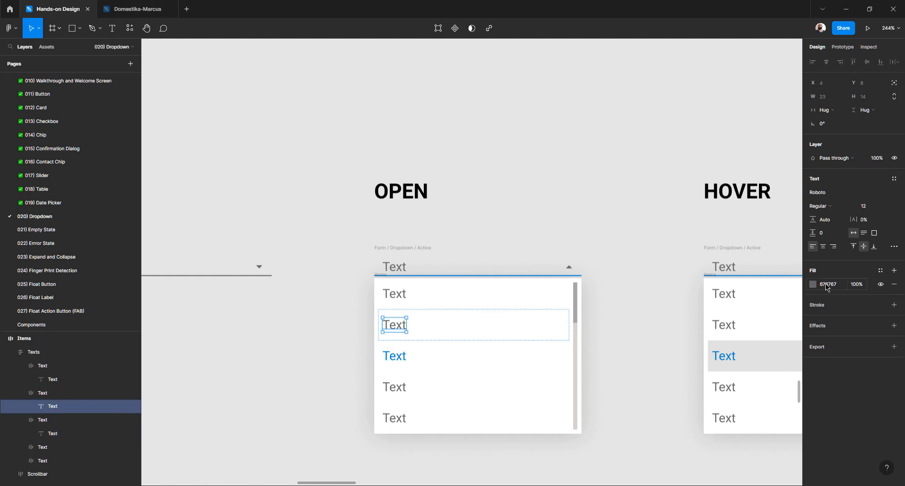
click(826, 285)
key(ctrl+c)
click(401, 357)
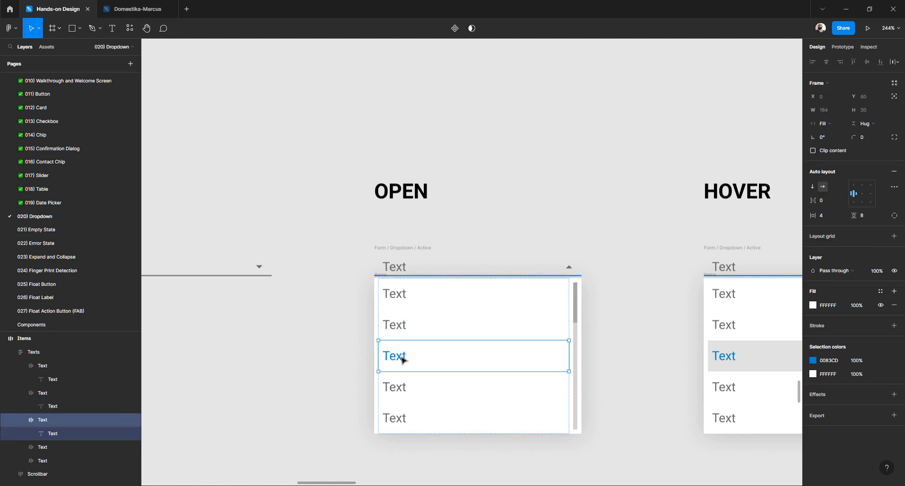
click(397, 357)
click(841, 285)
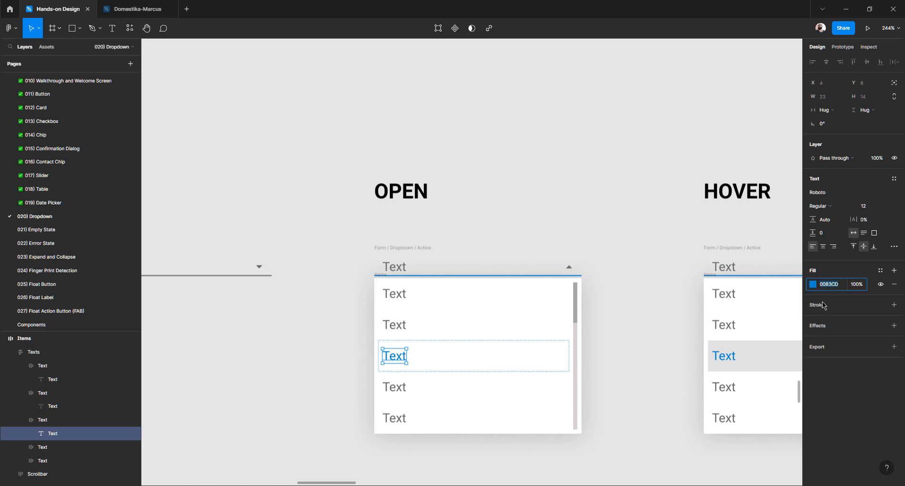
key(ctrl+v)
key(Return)
click(526, 223)
Compare the ACTIVE, OPEN and HOVER dropdowns with the matching states in the grey reference panel
scroll(514, 231, right, 5)
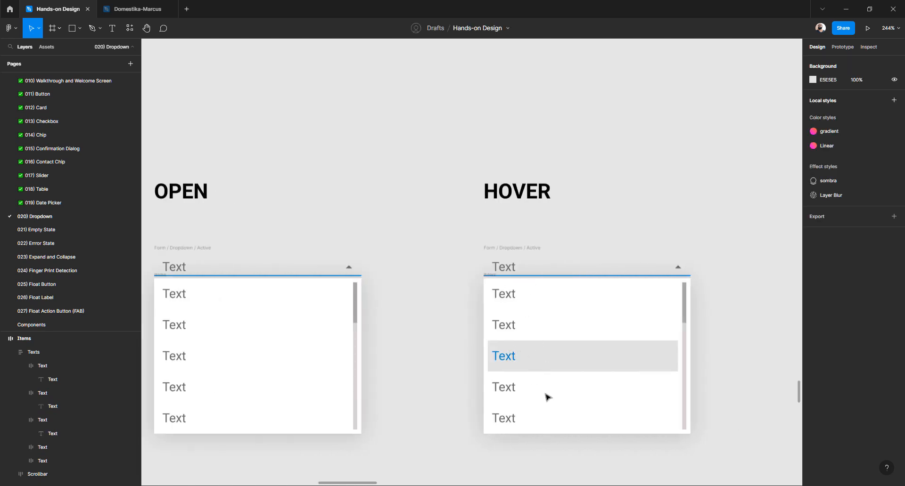
scroll(445, 253, down, 6)
scroll(444, 254, left, 5)
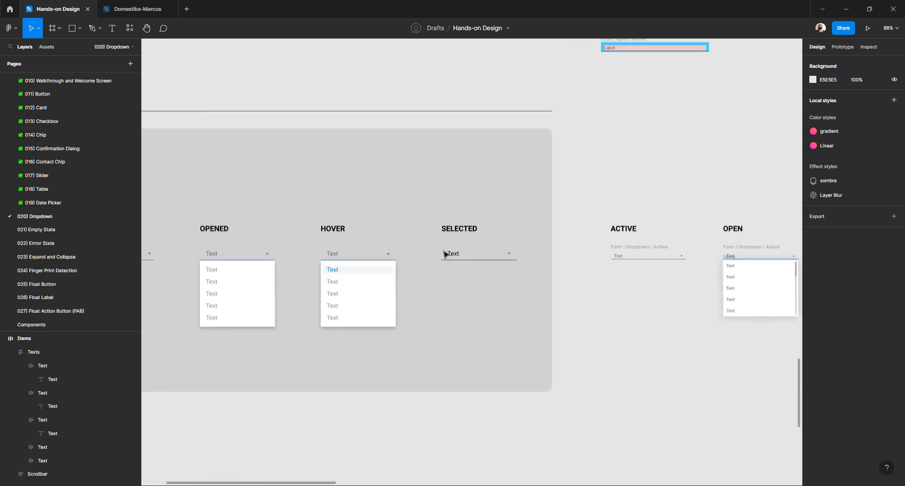
scroll(476, 254, right, 5)
scroll(443, 261, up, 6)
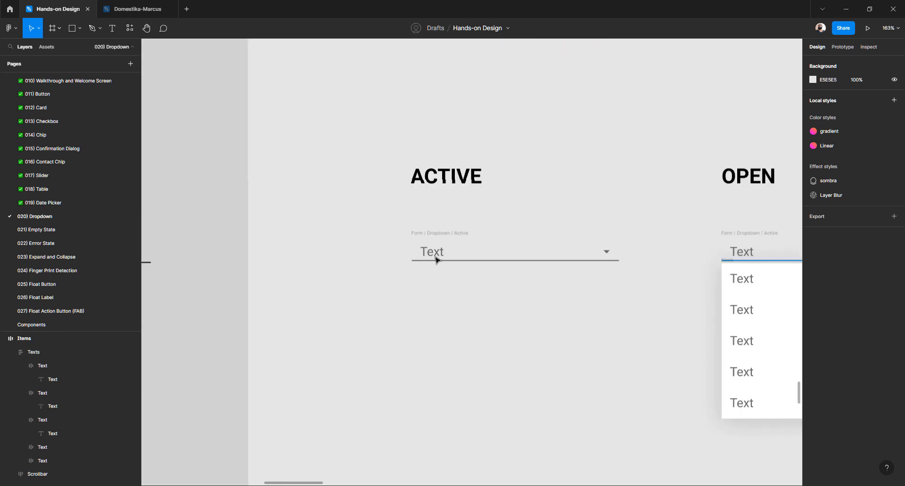
scroll(452, 259, right, 3)
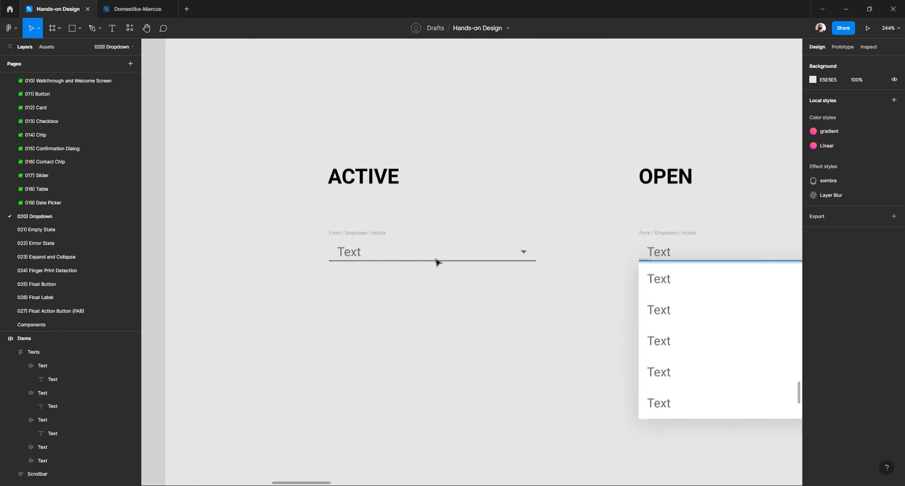
scroll(383, 259, down, 4)
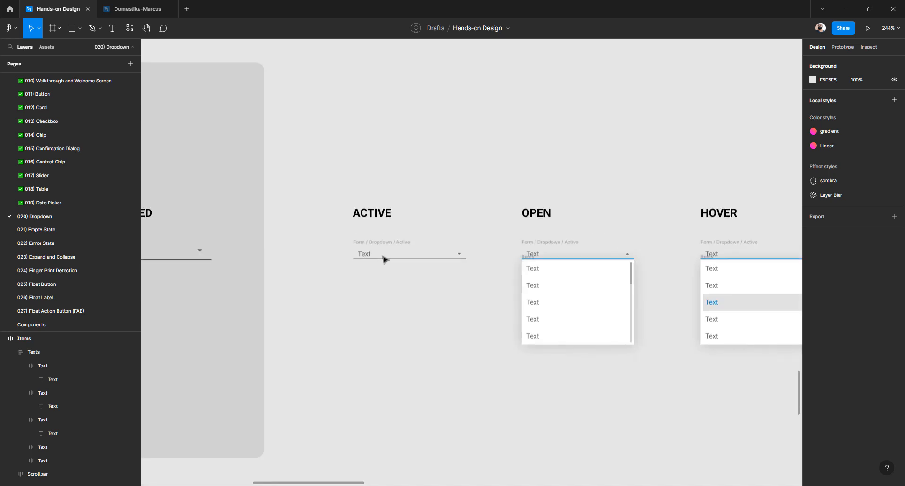
scroll(384, 258, down, 3)
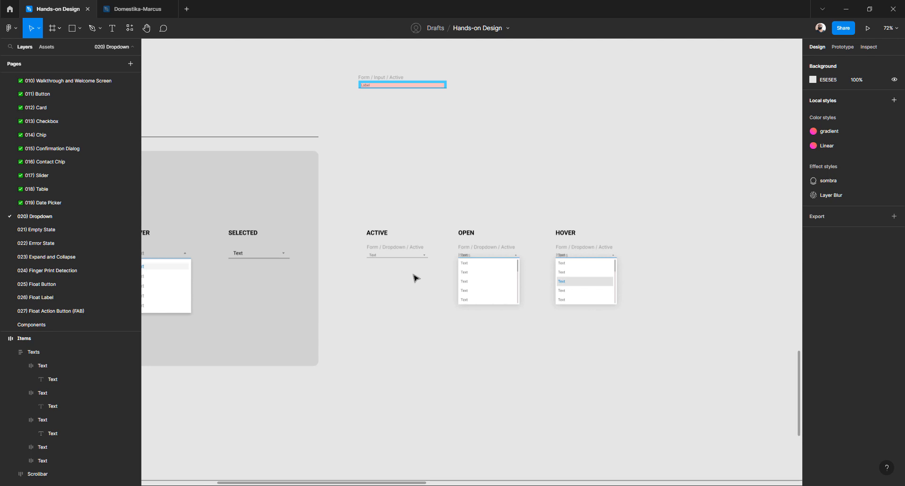
Duplicate the ACTIVE heading and closed dropdown beyond the HOVER state at X 3300, and change the copy's heading to SELECTED
scroll(420, 269, right, 5)
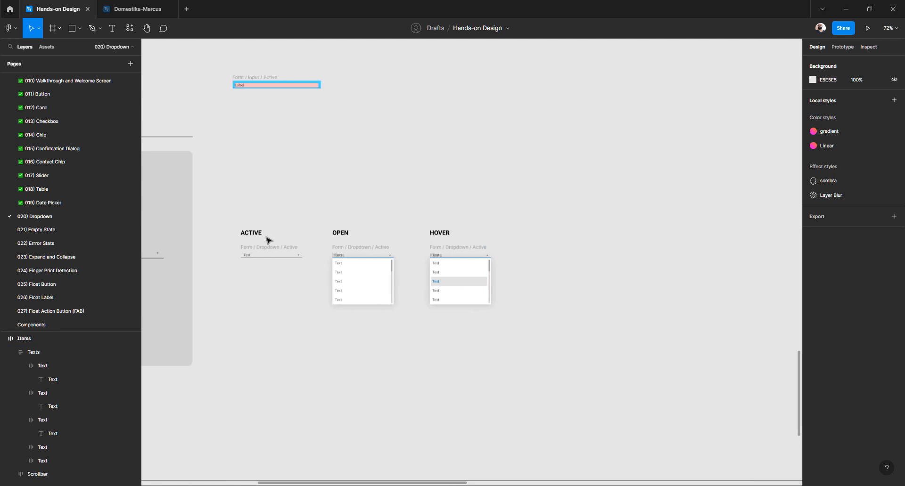
drag(232, 217, 316, 281)
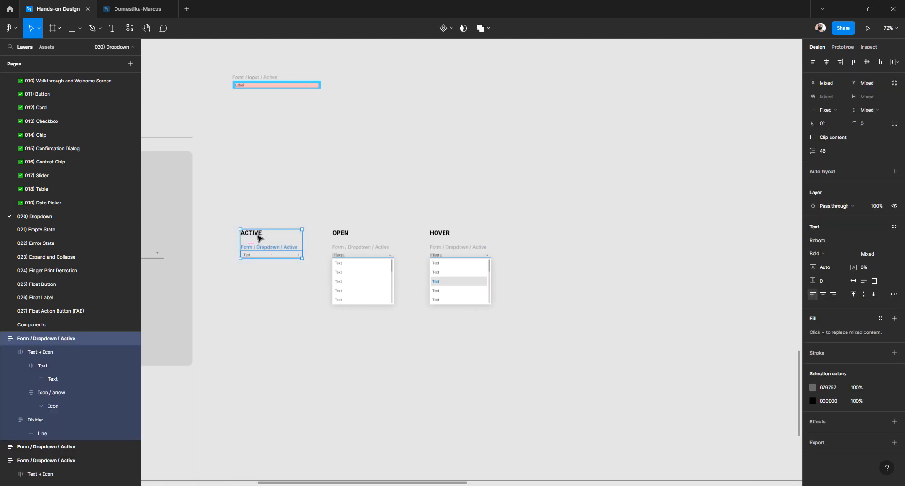
drag(259, 237, 551, 247)
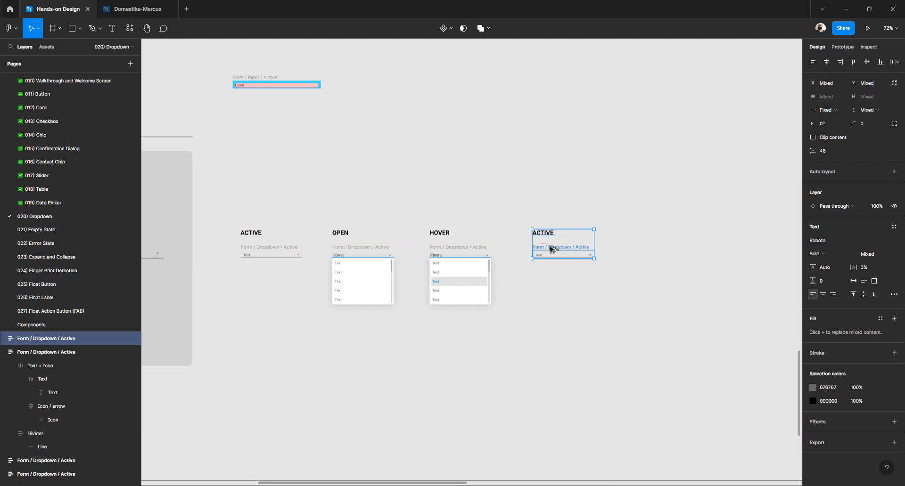
scroll(549, 246, up, 5)
double_click(550, 234)
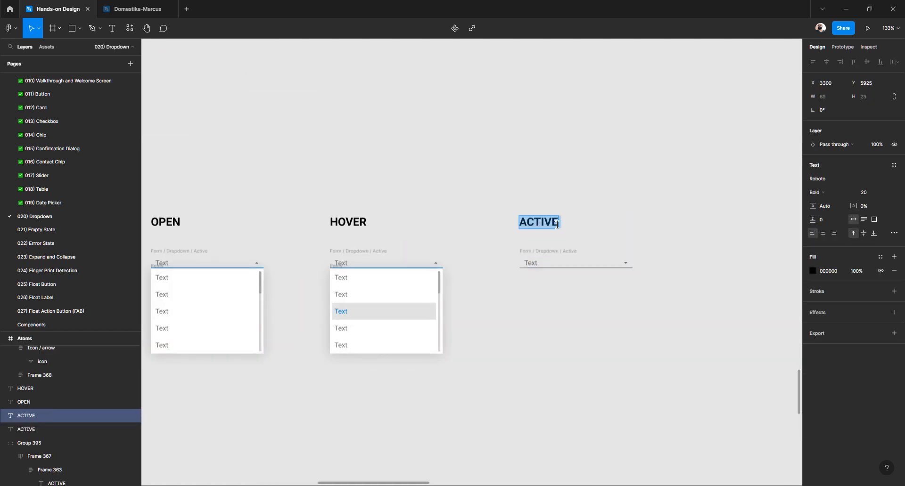
text(SELECTED)
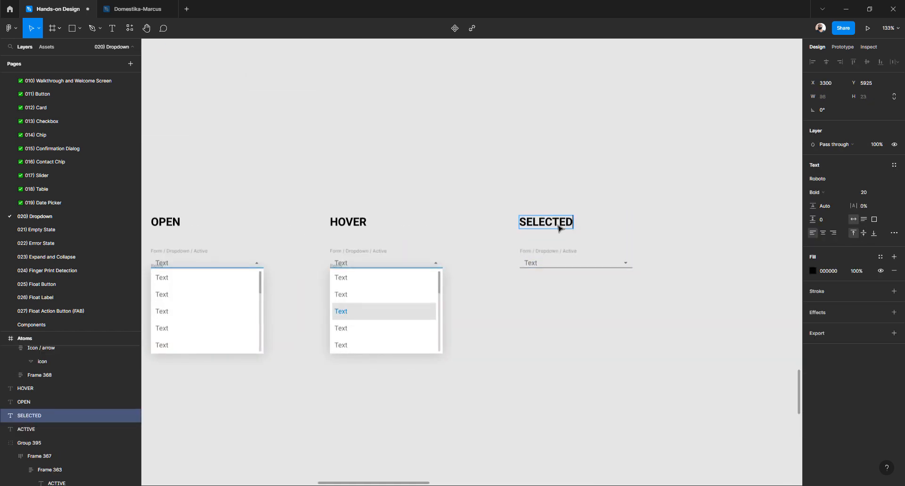
click(541, 210)
Draw a frame of about 1363 × 713 around the ACTIVE, OPEN, HOVER and SELECTED dropdown states
scroll(539, 179, left, 5)
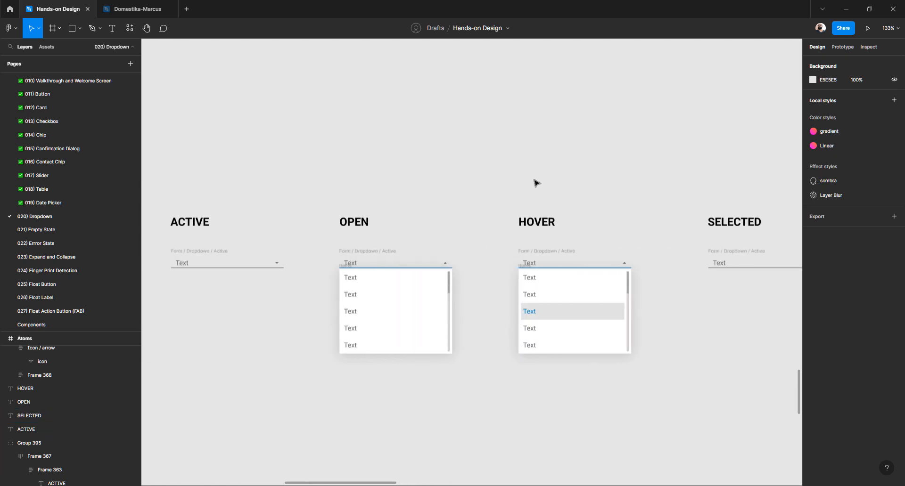
scroll(536, 183, down, 5)
key(f)
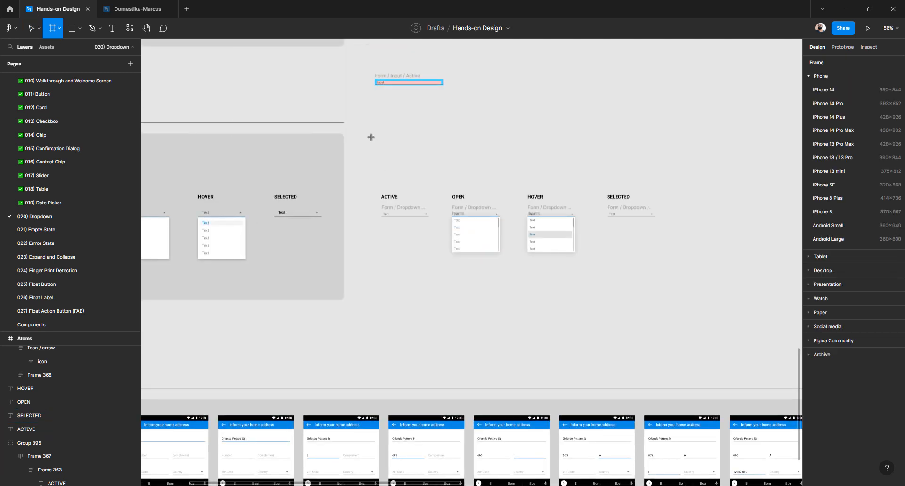
drag(369, 134, 693, 305)
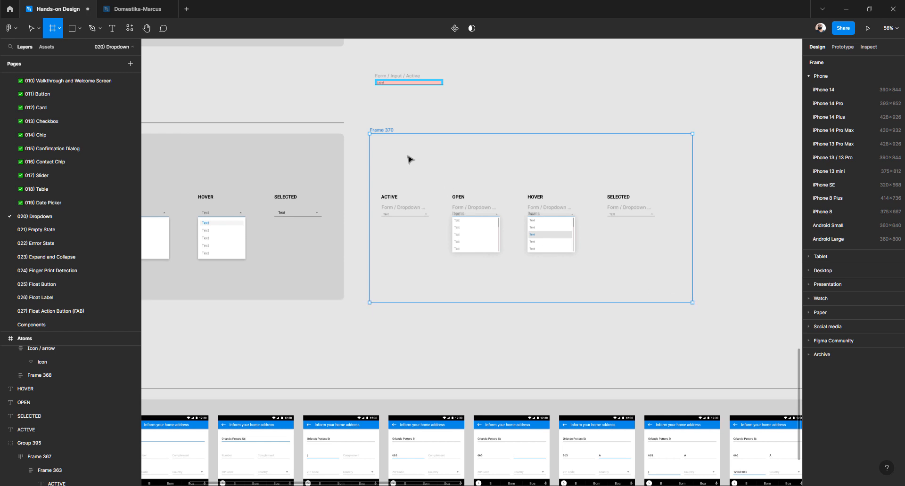
Rename the new frame around the four dropdown states as States
scroll(367, 150, left, 3)
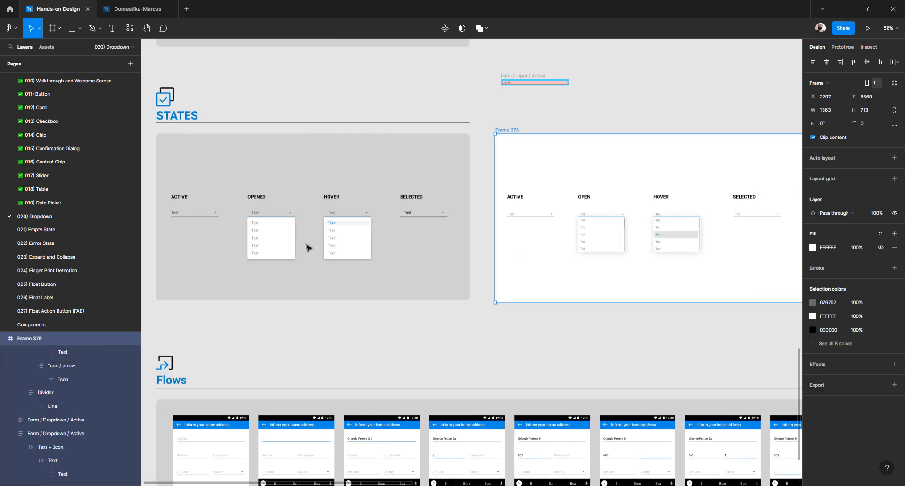
double_click(38, 340)
text(s)
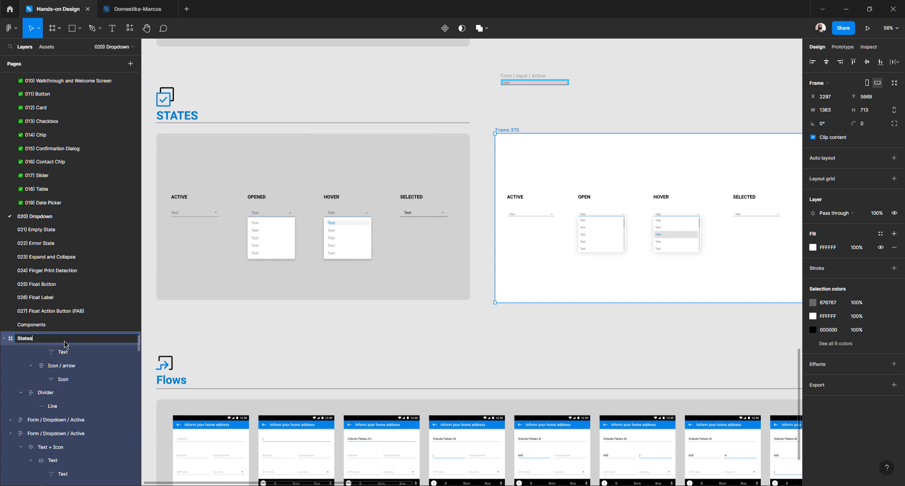
key(Return)
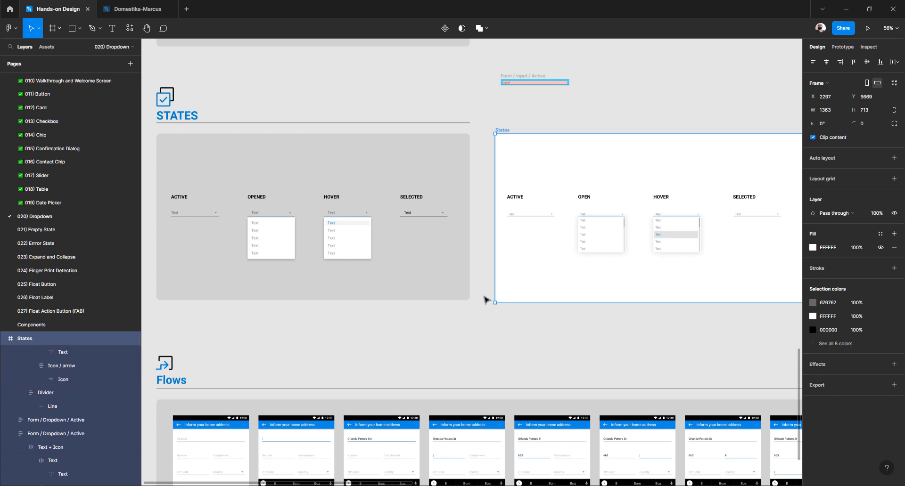
click(487, 298)
scroll(496, 320, right, 3)
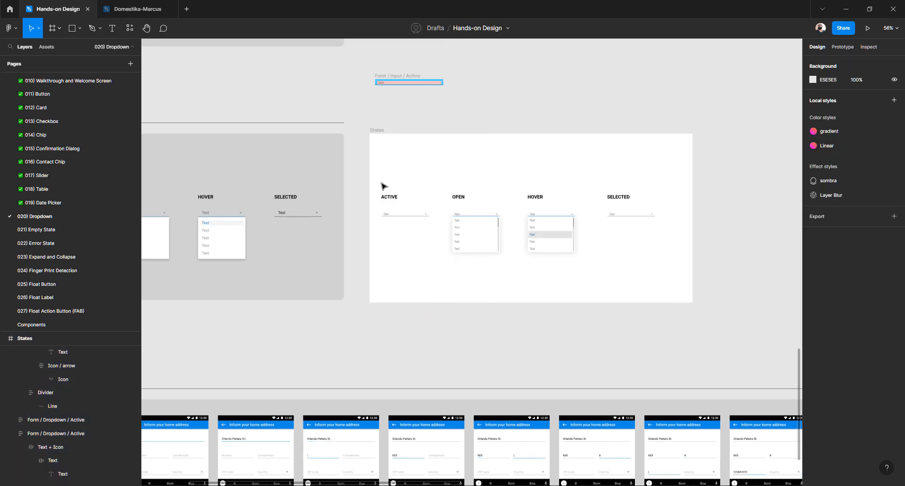
Move all four dropdown state examples with their headings lower in the States frame, centred horizontally
drag(378, 177, 678, 276)
drag(623, 221, 636, 242)
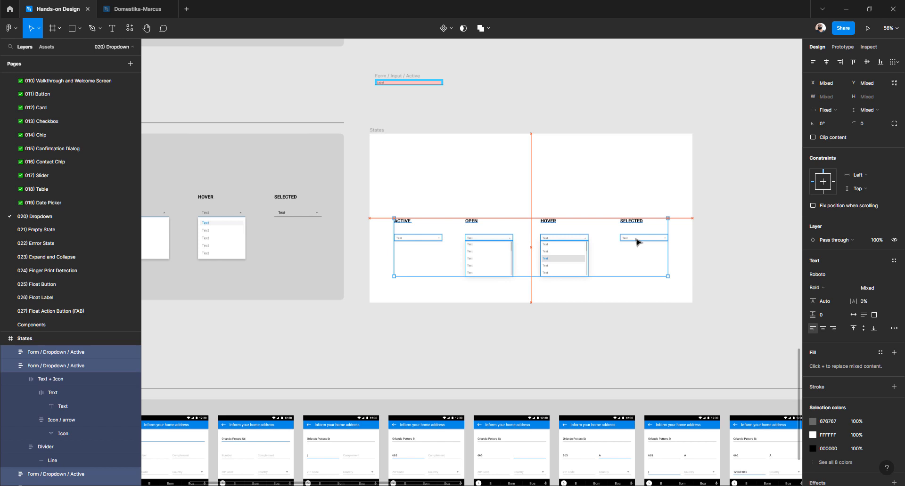
click(487, 99)
Duplicate the ACTIVE, OPEN, HOVER and SELECTED headings straight up to the frame's upper area, at Y 63
click(404, 221)
shift+click(472, 222)
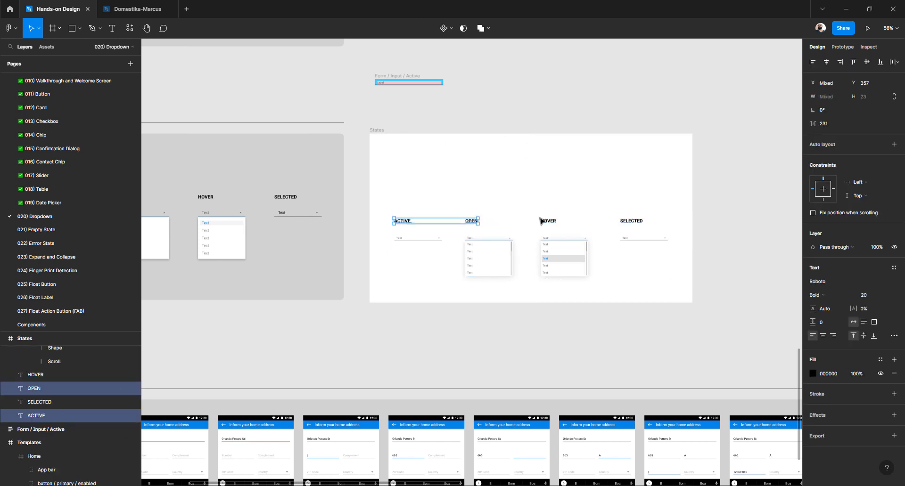
shift+click(548, 222)
shift+click(626, 221)
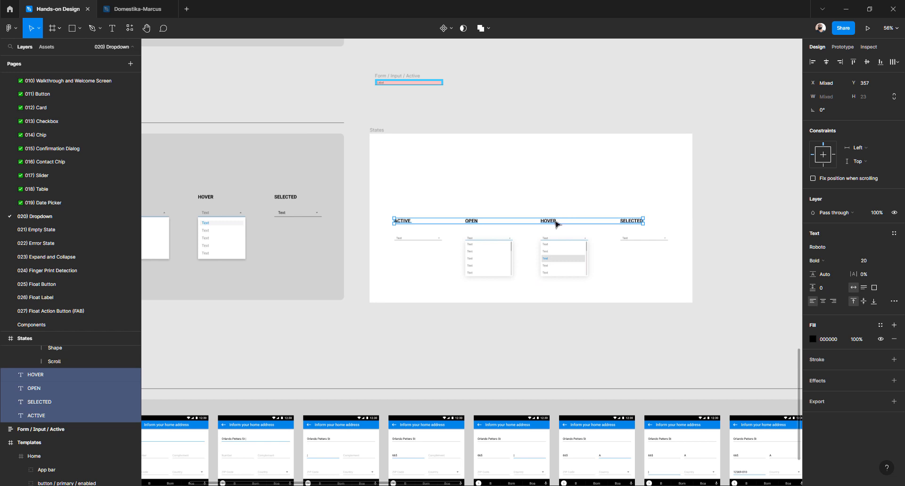
drag(555, 222, 556, 153)
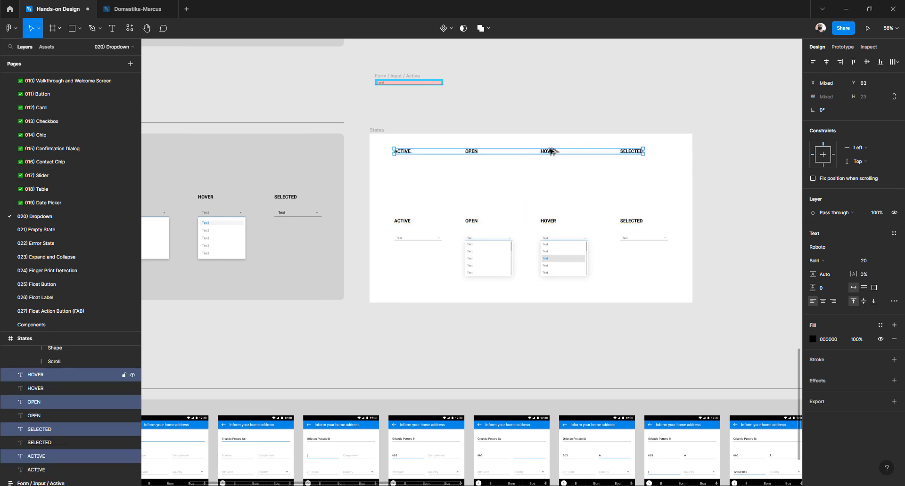
Move the Form / Input / Active field beneath the upper ACTIVE heading and narrow it to a width of 201
click(396, 66)
drag(379, 81, 398, 161)
scroll(398, 162, up, 5)
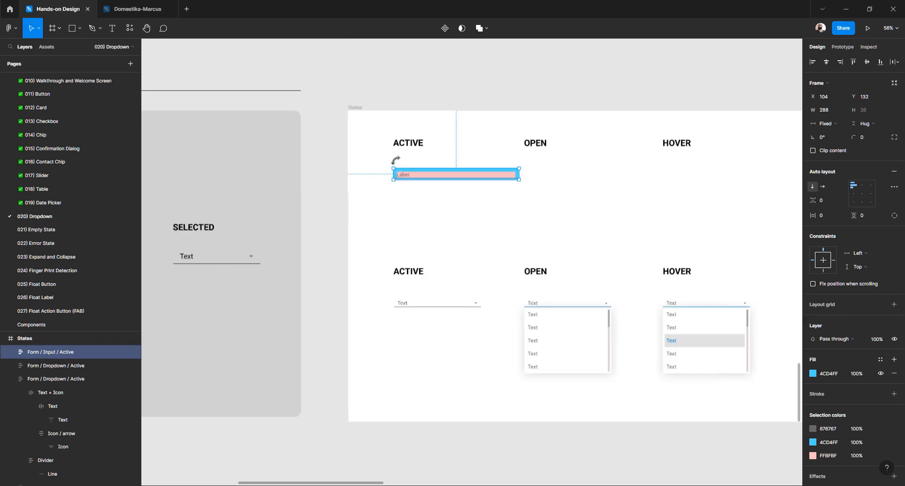
drag(519, 176, 499, 173)
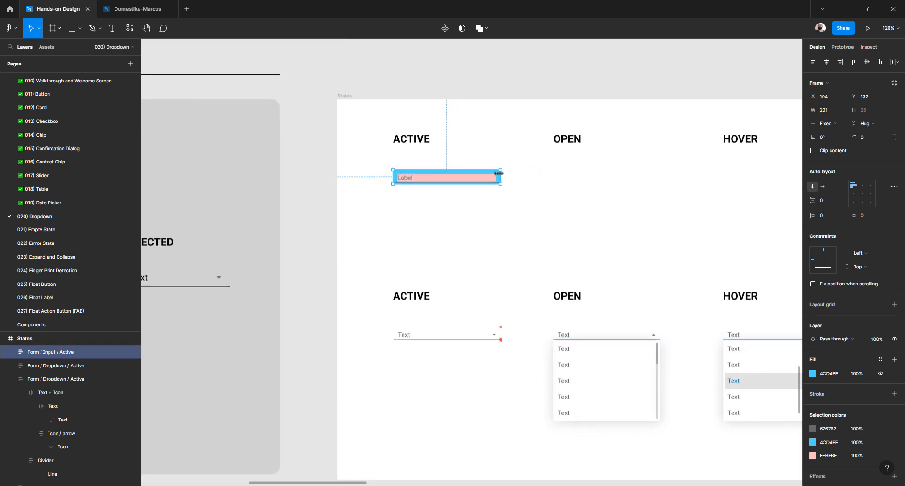
click(449, 210)
Hide the blue 4CD4FF fill of the input field and the pink FFBFBF fill of its inner Text frame
scroll(424, 206, right, 2)
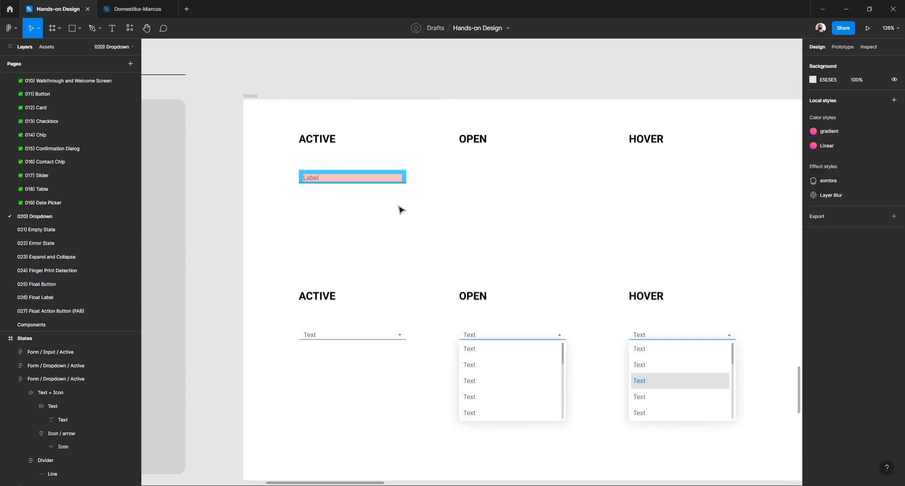
click(339, 182)
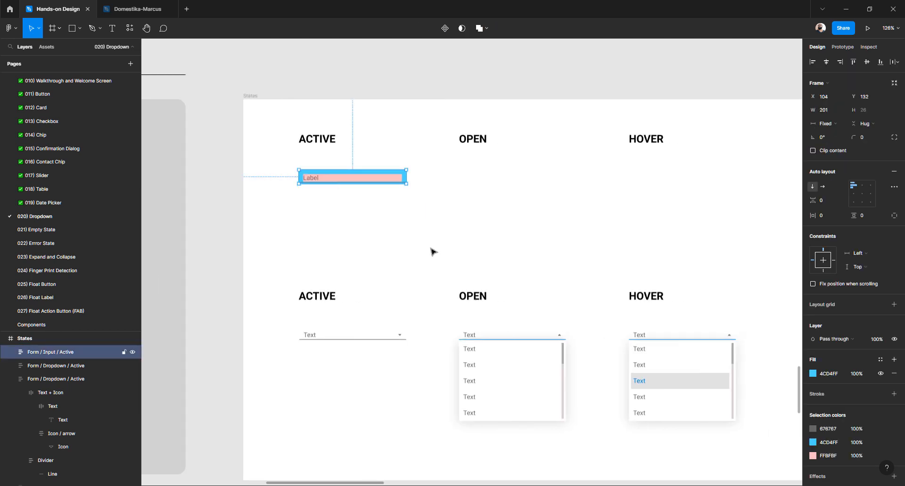
click(880, 373)
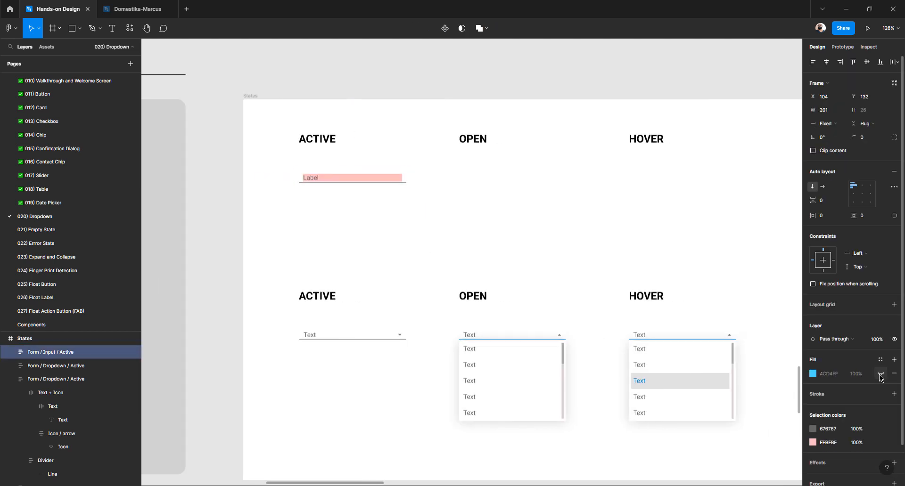
double_click(353, 182)
double_click(352, 182)
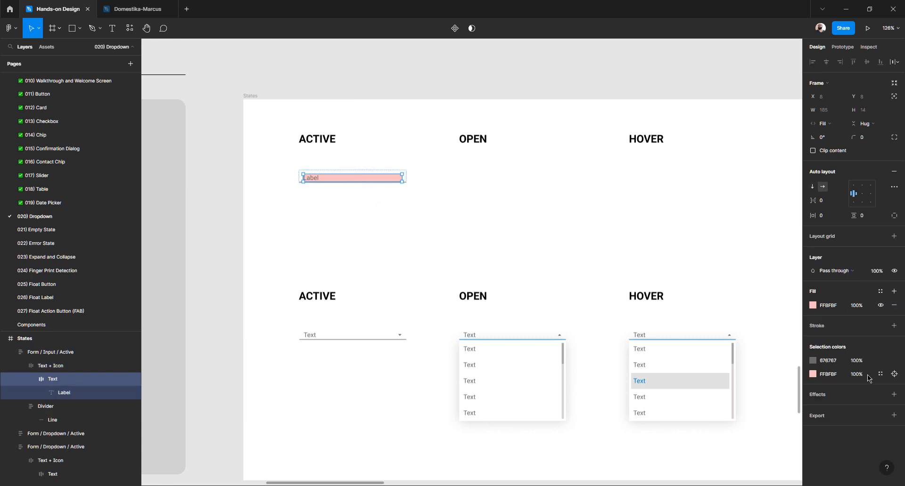
click(880, 305)
click(437, 228)
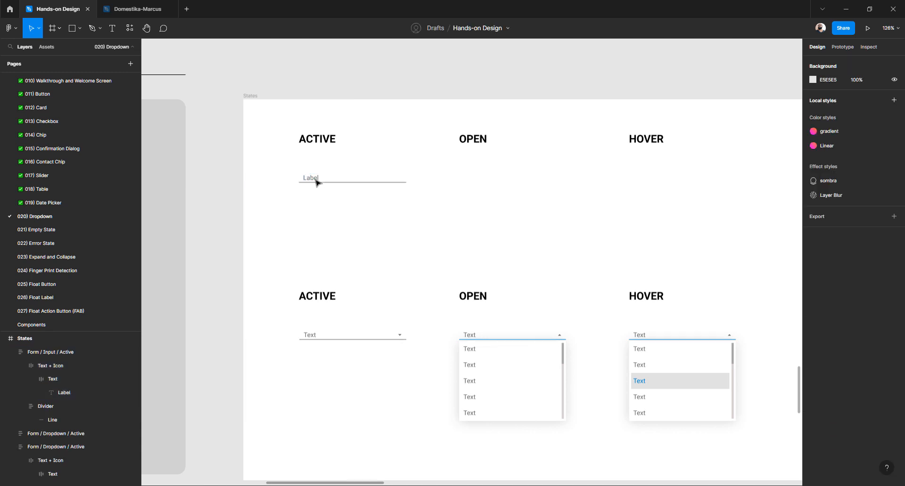
Duplicate the input field beneath the upper OPEN heading, at X 408, Y 132
click(315, 179)
click(302, 202)
click(313, 179)
drag(312, 178, 474, 183)
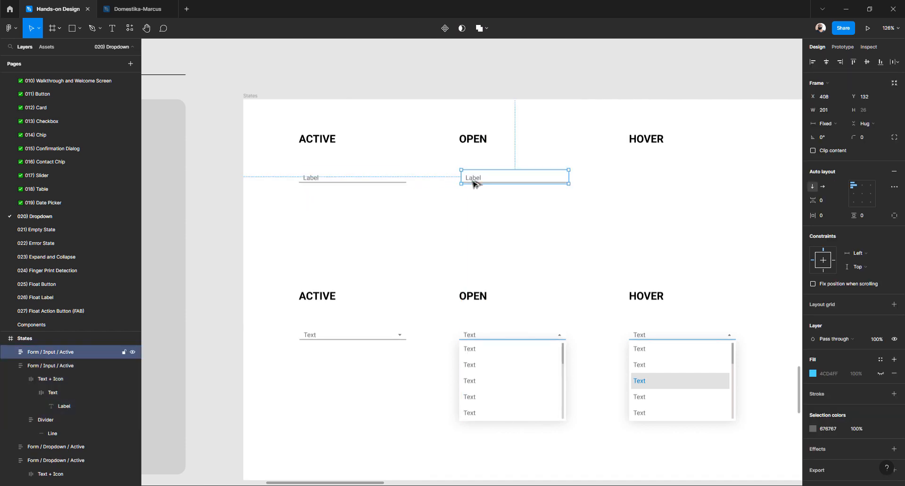
Change the upper OPEN heading to TYPING
scroll(474, 183, up, 2)
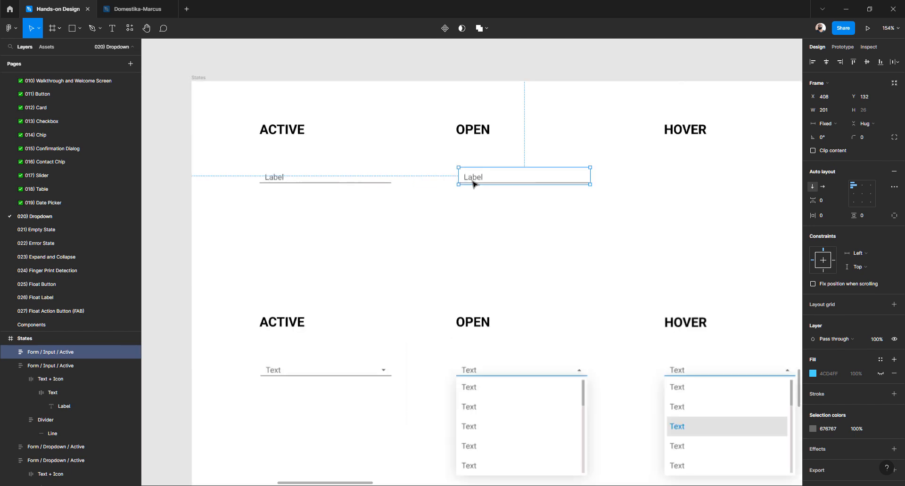
click(470, 135)
double_click(470, 136)
text(t)
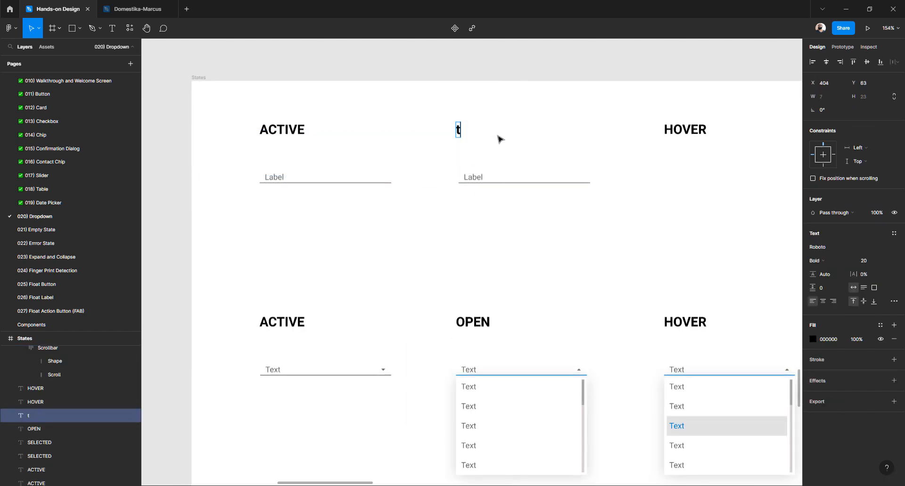
text(y)
key(BackSpace)
key(BackSpace)
text(TYPING)
key(Escape)
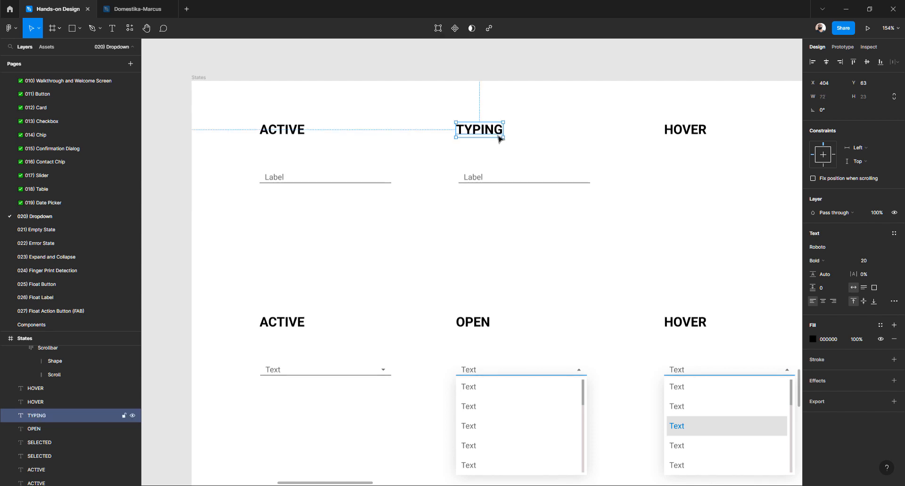
Replace the label in the TYPING input with a "|" text cursor and colour it black (000000)
scroll(478, 181, up, 3)
double_click(480, 182)
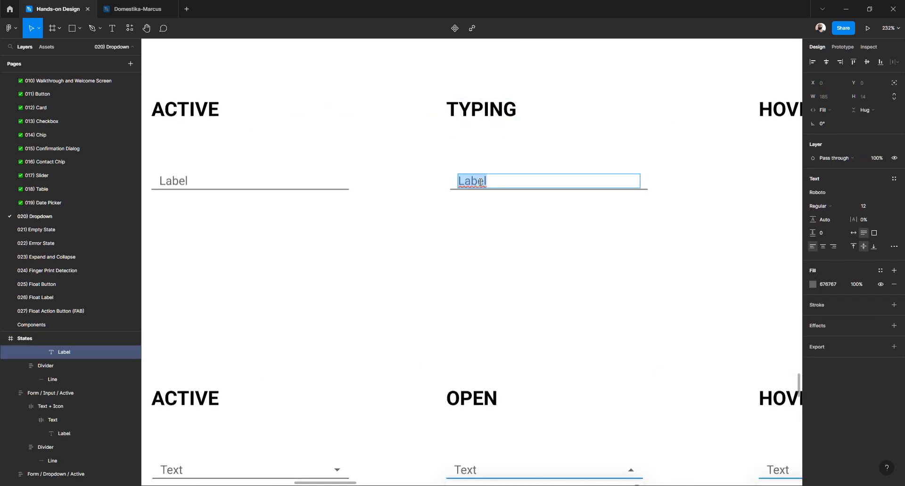
key(BackSpace)
key(Escape)
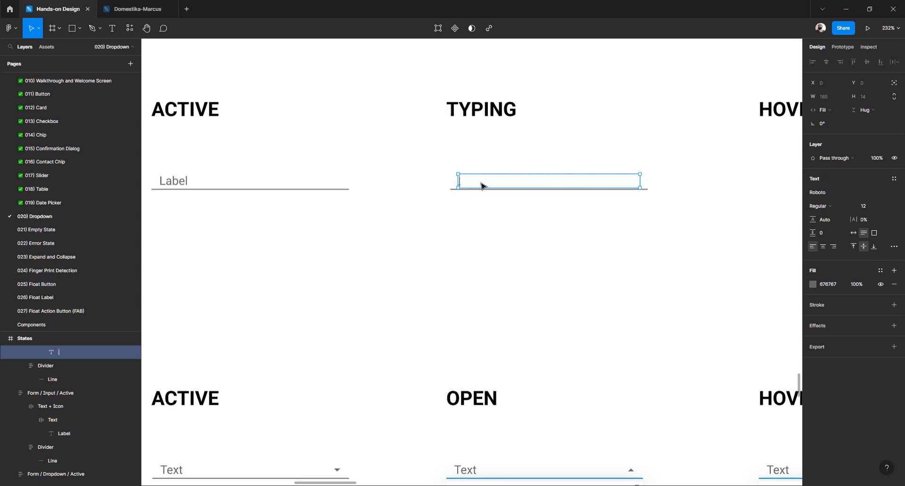
click(813, 285)
drag(752, 298, 490, 266)
click(474, 250)
scroll(239, 179, left, 2)
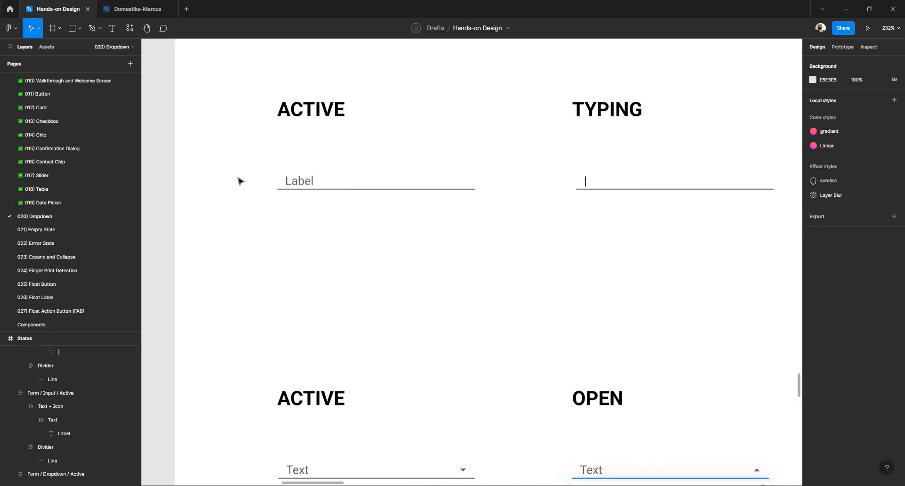
Set the stroke of the TYPING input's divider line to the blue document colour 0083CD
scroll(280, 177, up, 3)
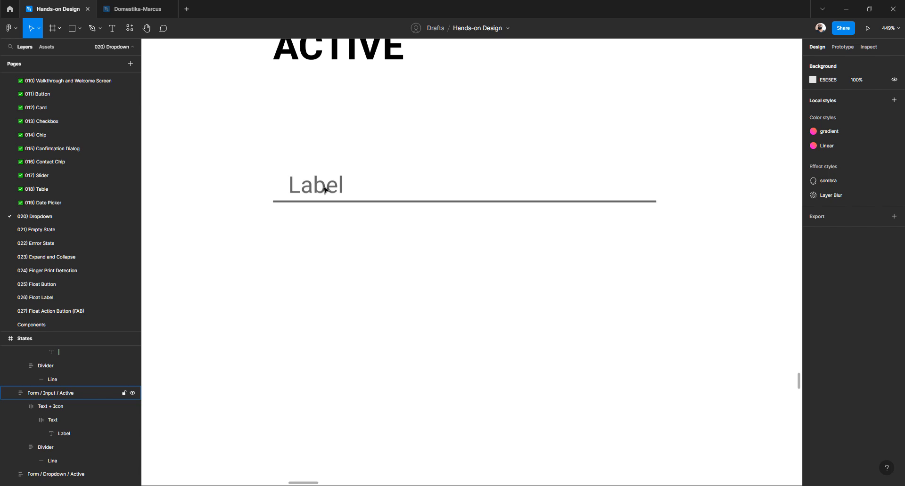
scroll(324, 190, right, 5)
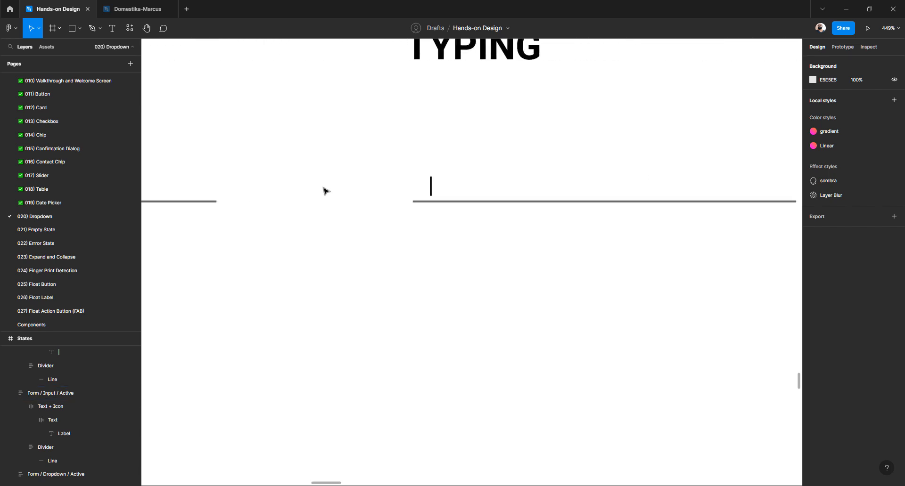
scroll(324, 190, left, 5)
scroll(324, 190, down, 5)
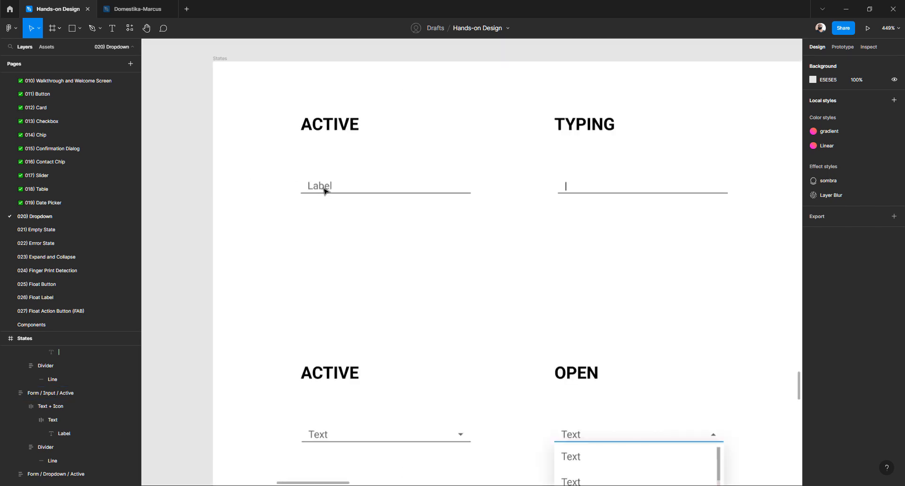
scroll(325, 189, up, 4)
scroll(324, 193, right, 2)
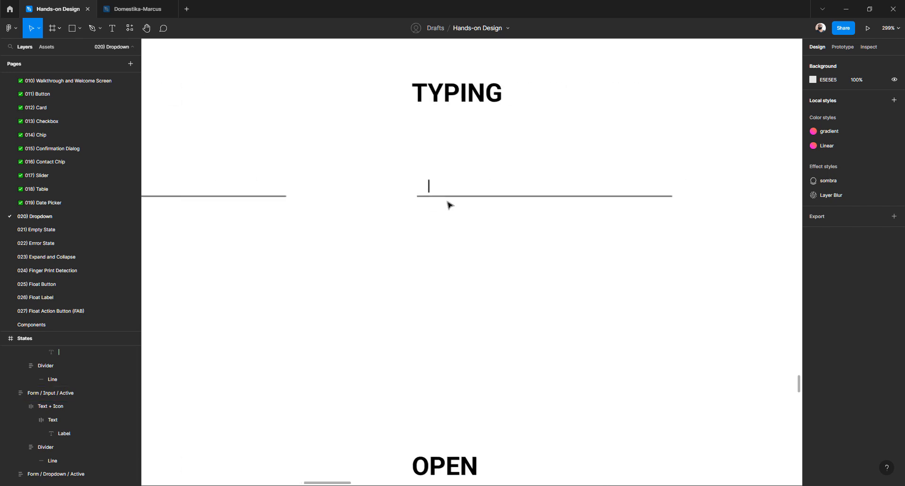
click(450, 199)
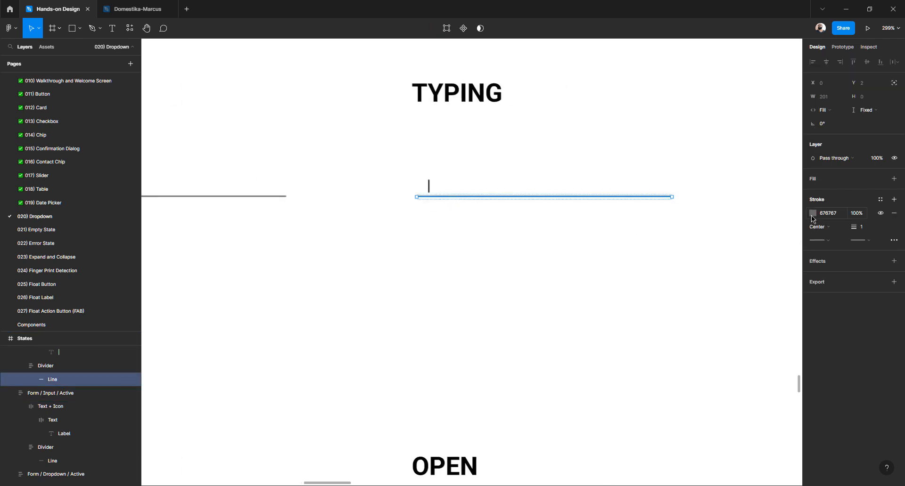
click(812, 214)
click(732, 395)
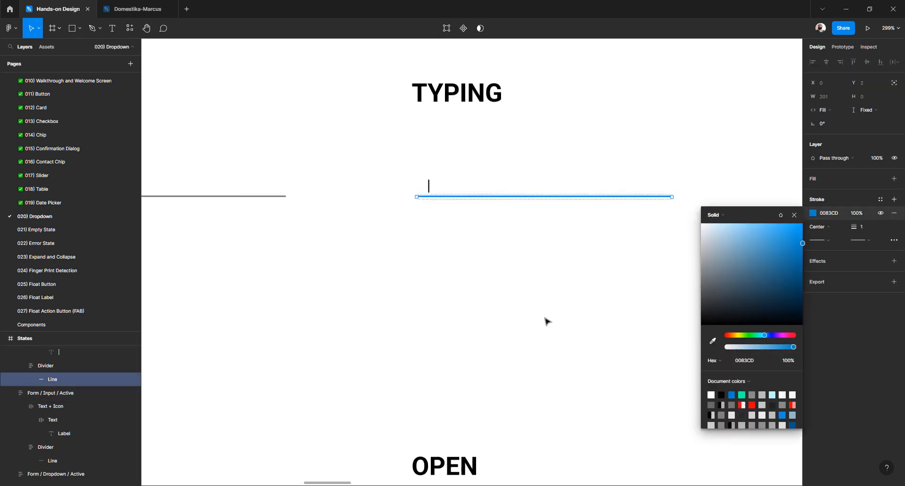
click(546, 318)
Duplicate the TYPING input field beneath the upper HOVER heading, aligned with the heading's left edge
scroll(386, 250, down, 3)
scroll(385, 249, right, 3)
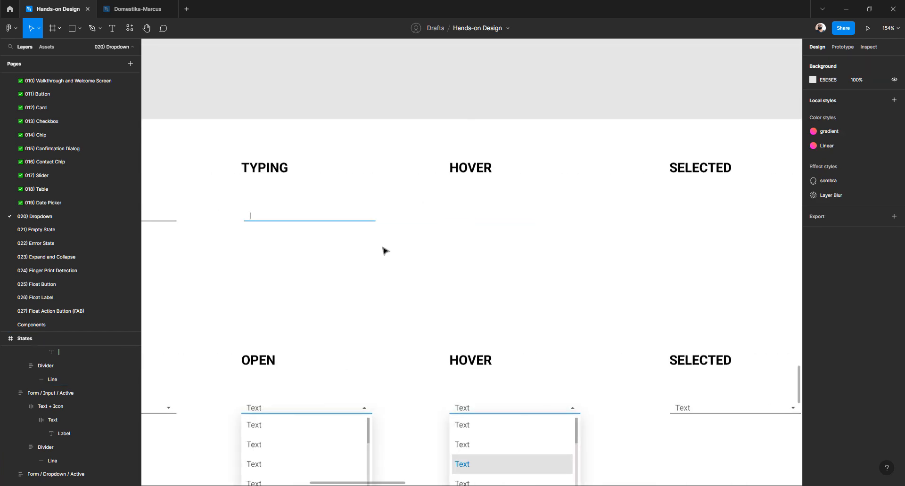
scroll(383, 248, left, 3)
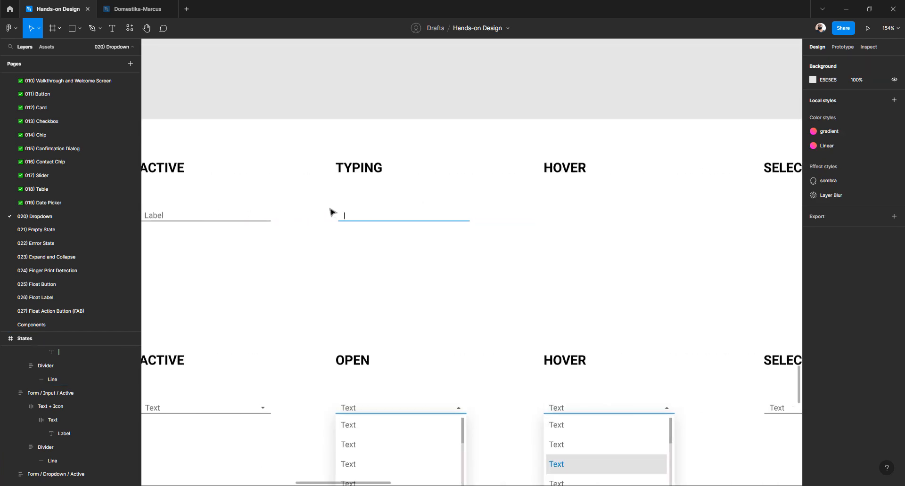
drag(330, 210, 477, 245)
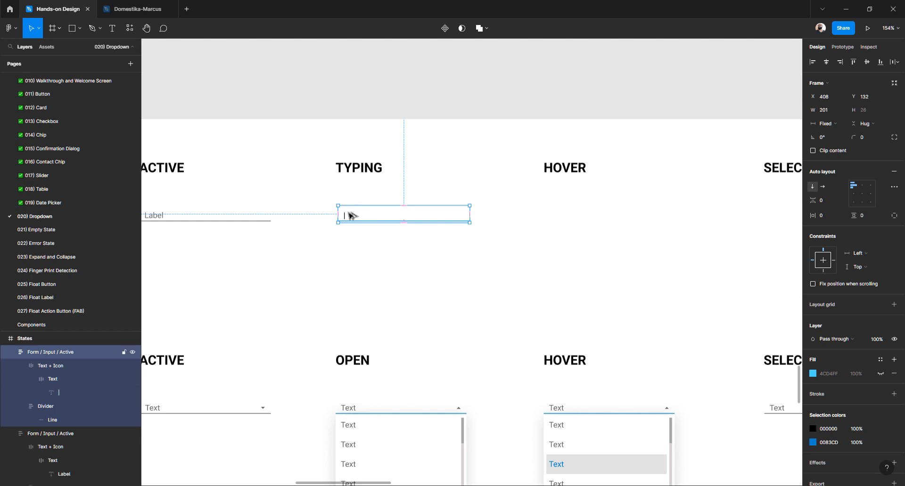
drag(348, 214, 553, 214)
key(Escape)
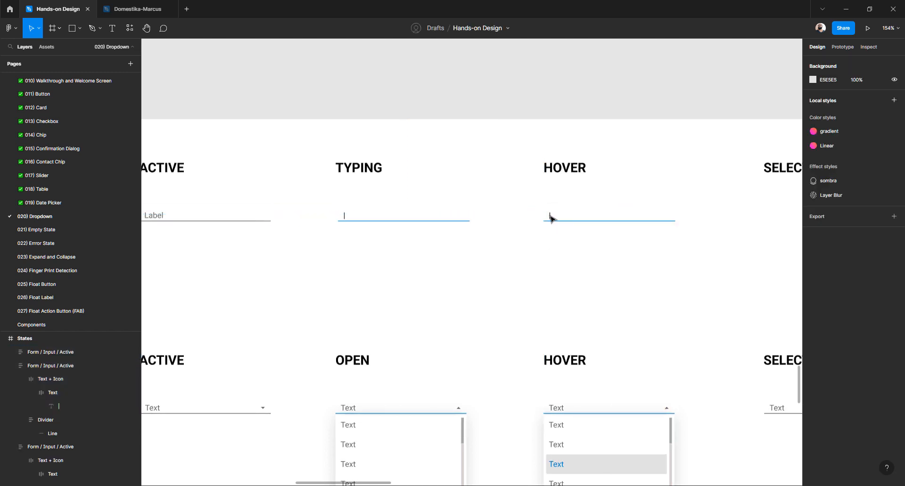
Replace the cursor in the upper HOVER input with the word "Text"
ctrl+click(560, 219)
text(tEXT)
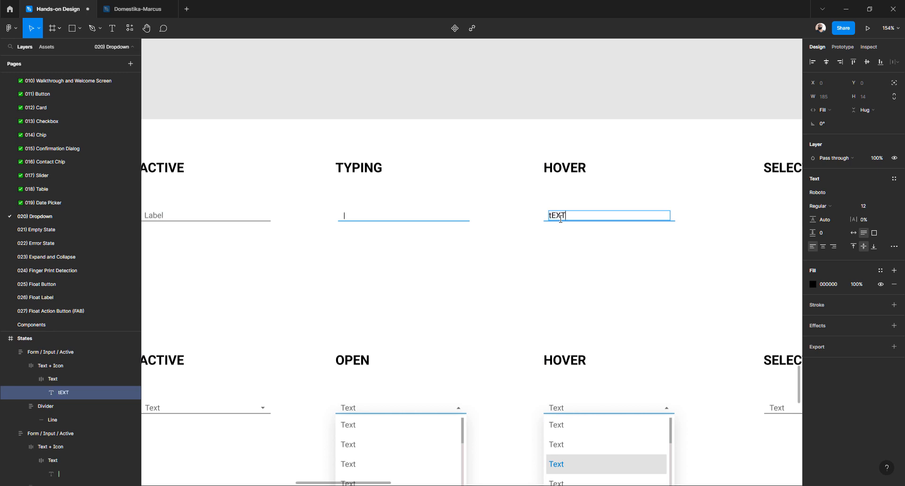
key(BackSpace)
key(BackSpace)
key(BackSpace)
key(BackSpace)
text(Text)
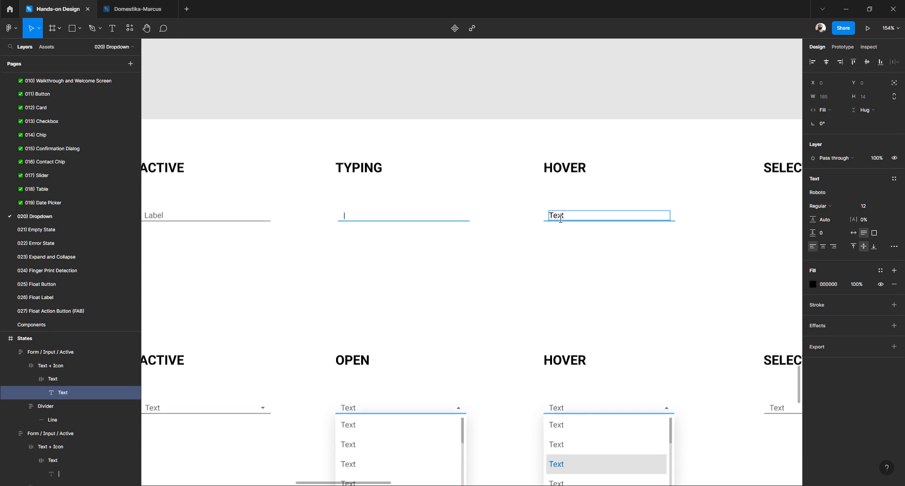
key(Escape)
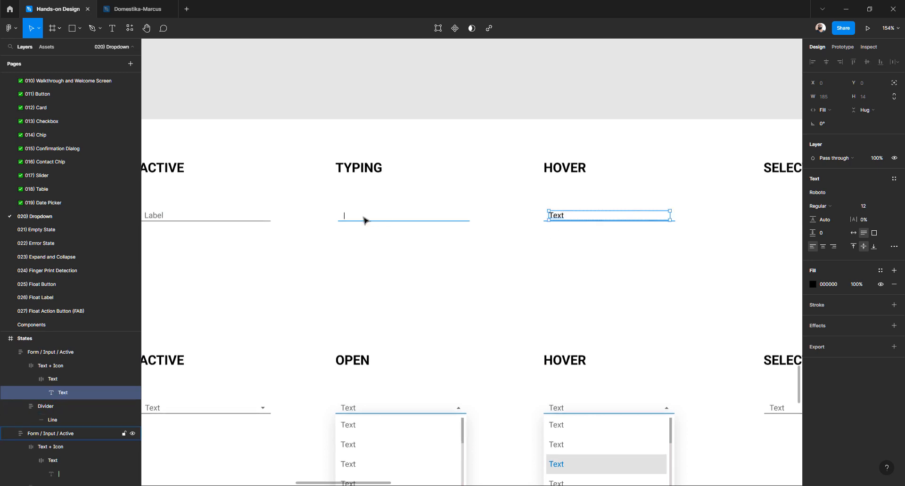
Change the field text of the ACTIVE and OPEN dropdowns to "Label"
scroll(162, 217, left, 3)
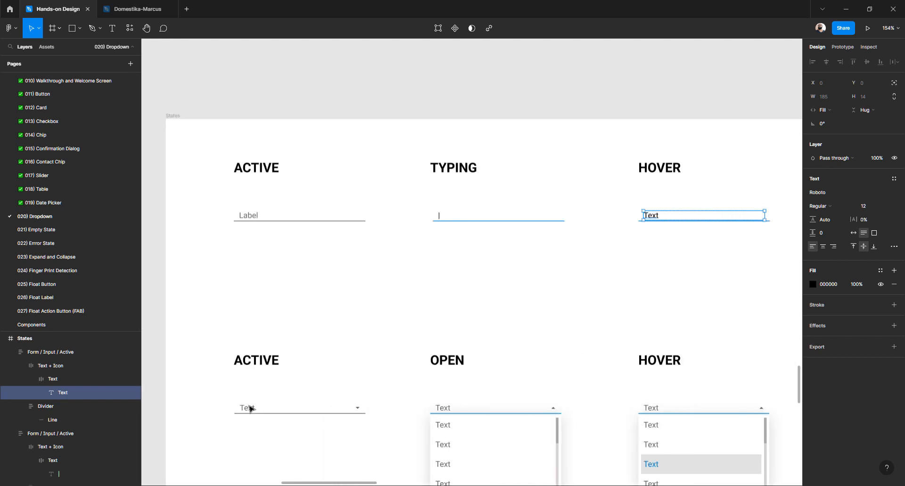
double_click(264, 409)
text(Label)
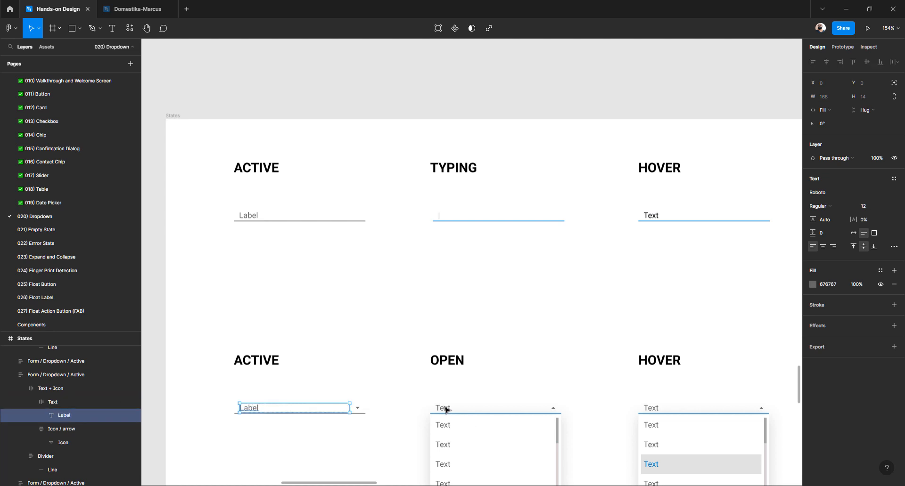
double_click(465, 410)
text(Label)
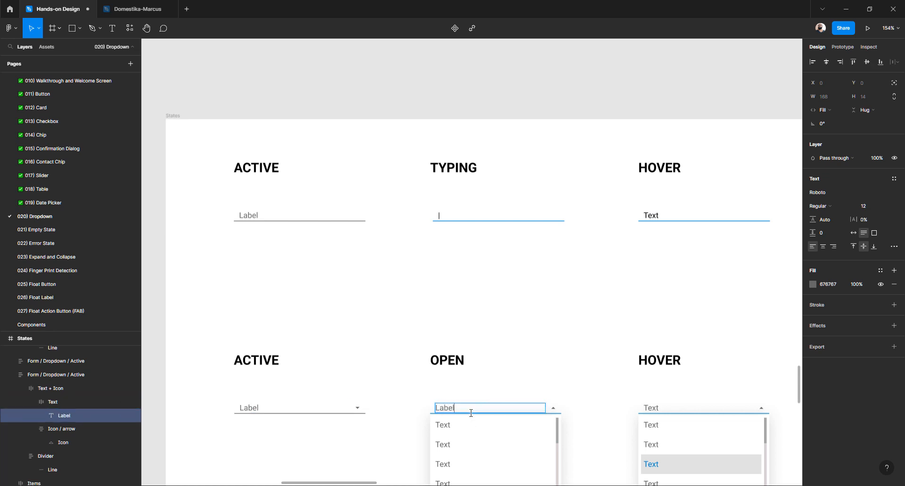
key(Escape)
scroll(449, 392, down, 4)
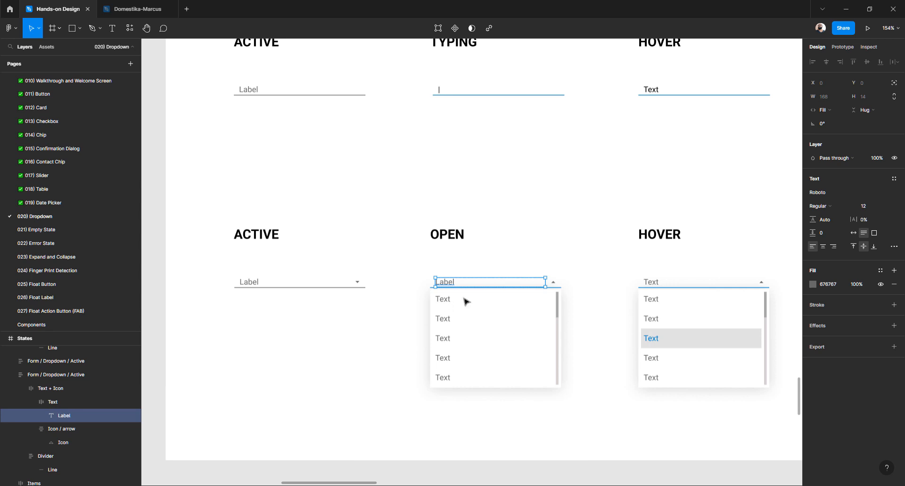
Change the first list option of the OPEN dropdown to "Item 1"
click(447, 302)
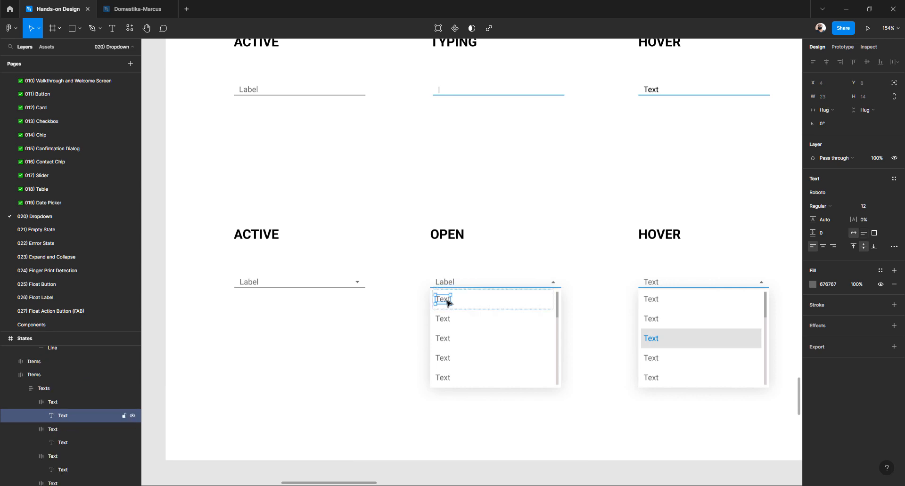
double_click(447, 300)
text(Item 1)
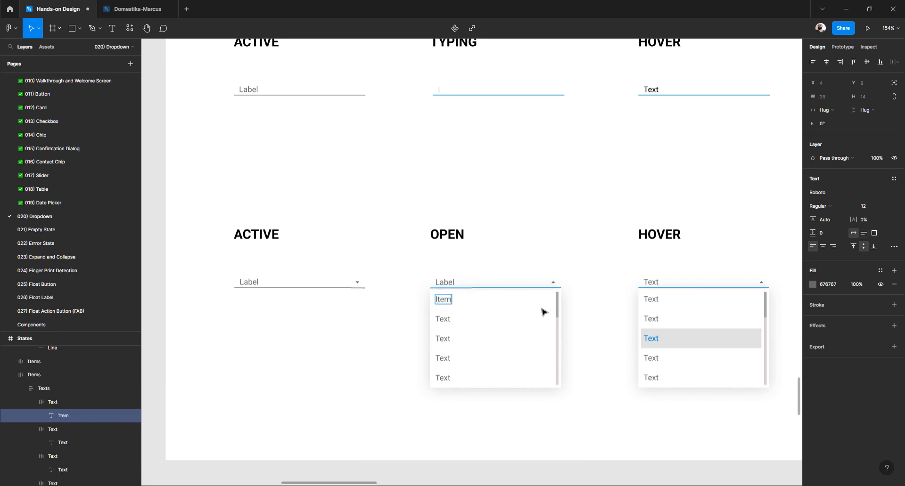
Copy the "Item 1" text over the remaining four options in the OPEN dropdown's list
triple_click(445, 302)
key(ctrl+c)
double_click(444, 320)
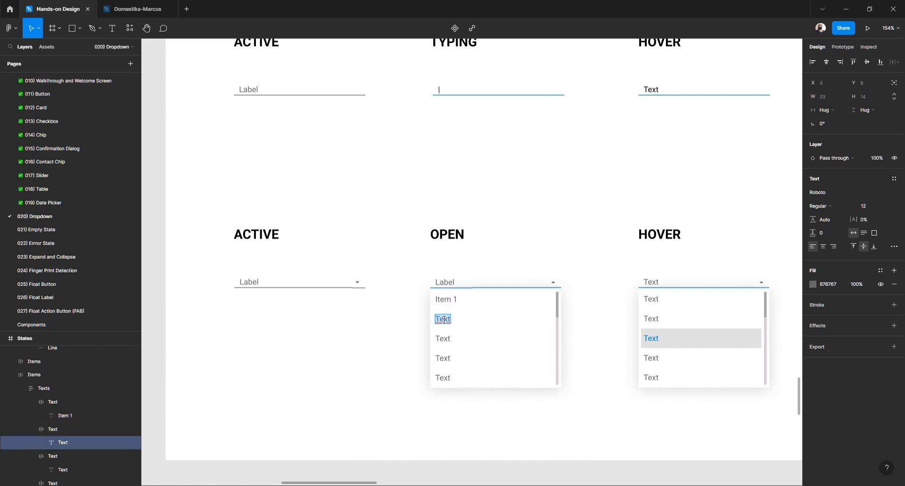
key(ctrl+v)
double_click(444, 339)
key(ctrl+v)
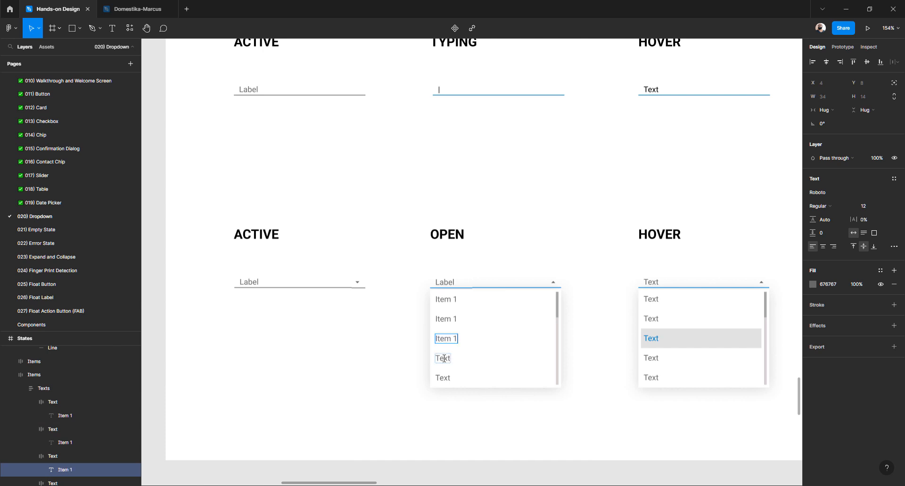
double_click(444, 360)
key(ctrl+v)
double_click(445, 378)
key(ctrl+v)
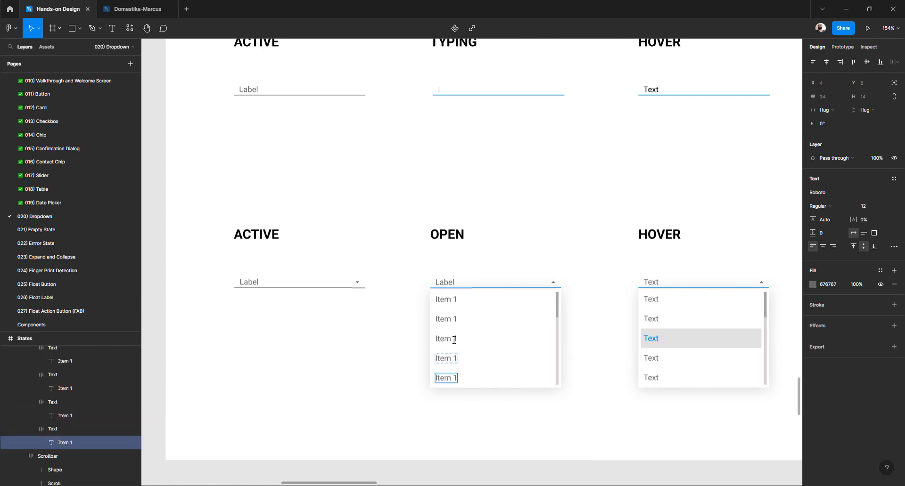
Renumber the second to fifth options of the OPEN dropdown as Item 2, Item 3, Item 4 and Item 5
double_click(455, 320)
text(2)
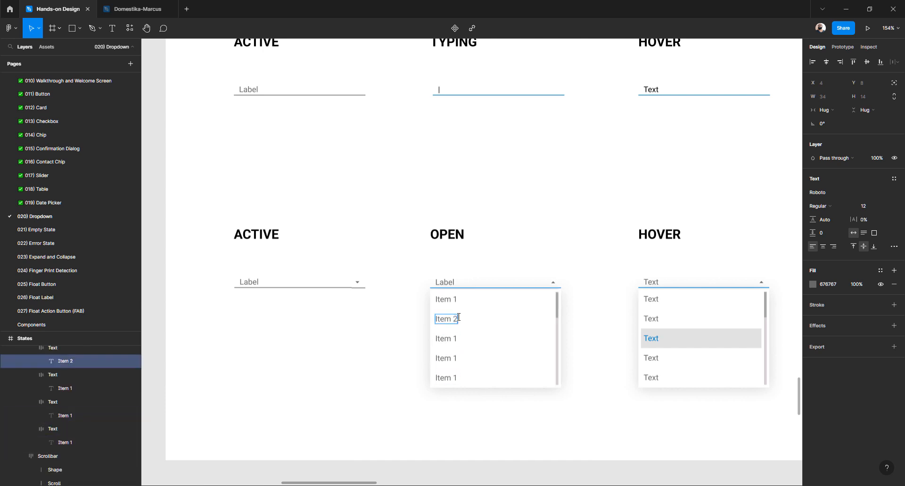
double_click(457, 339)
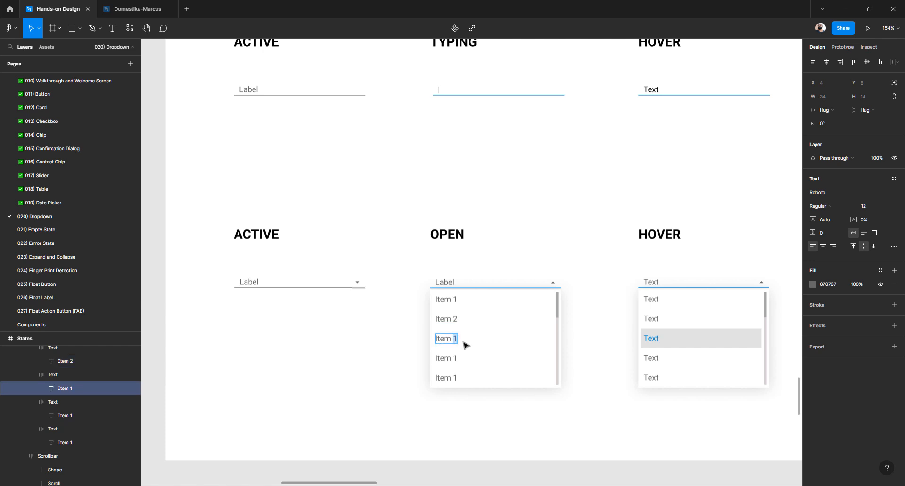
double_click(456, 359)
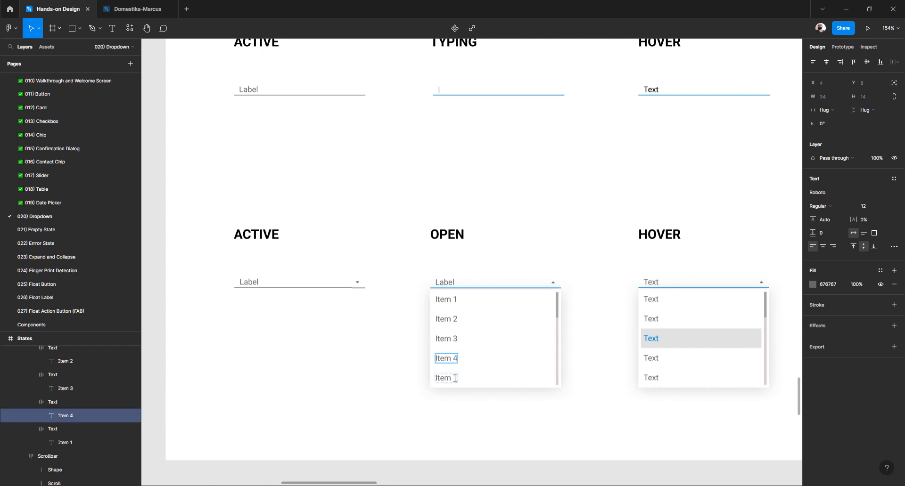
double_click(455, 378)
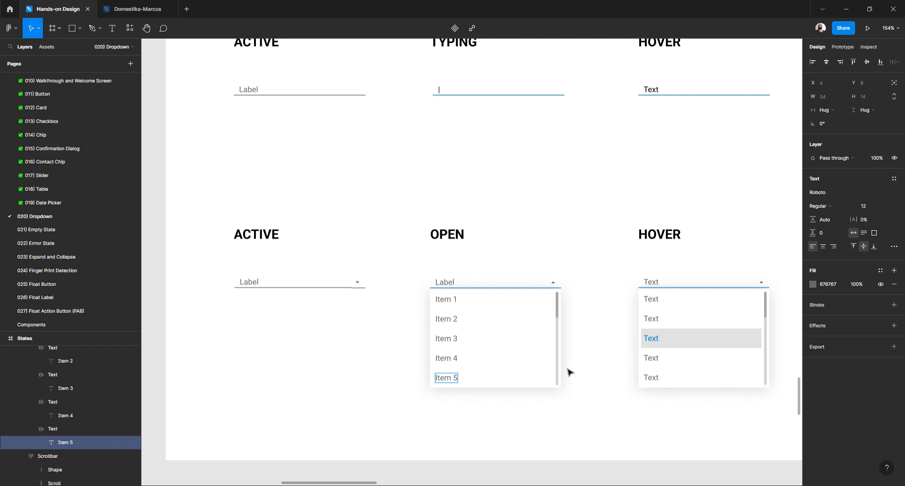
Copy the "Label" field text from the OPEN dropdown into the HOVER dropdown's field
double_click(451, 282)
double_click(452, 282)
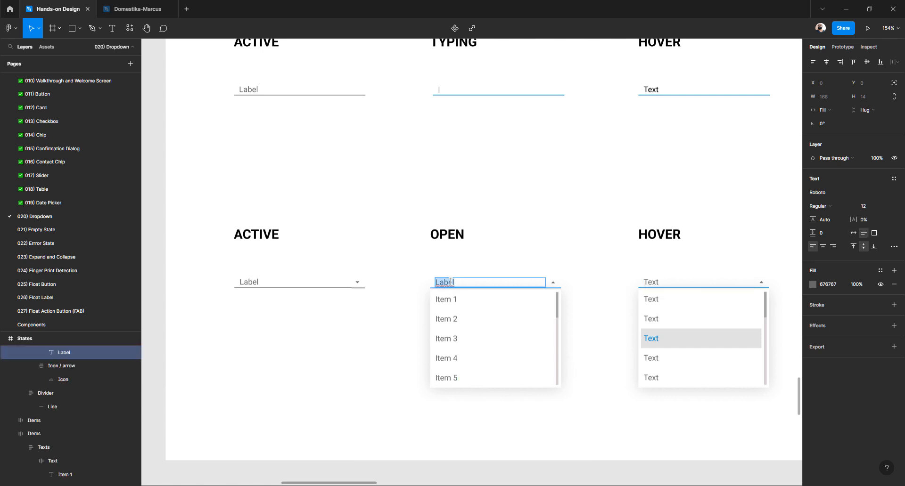
double_click(653, 281)
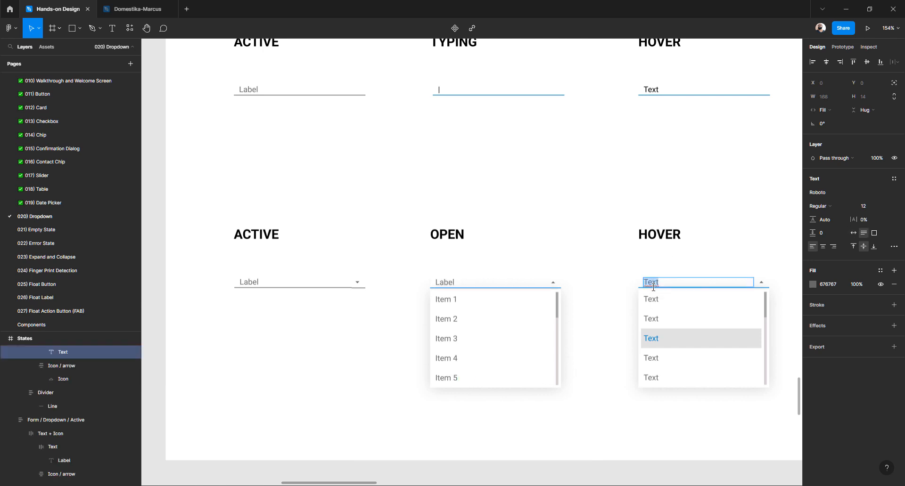
Copy "Item 1" from the OPEN dropdown over all five list options of the HOVER dropdown
double_click(441, 298)
key(ctrl+c)
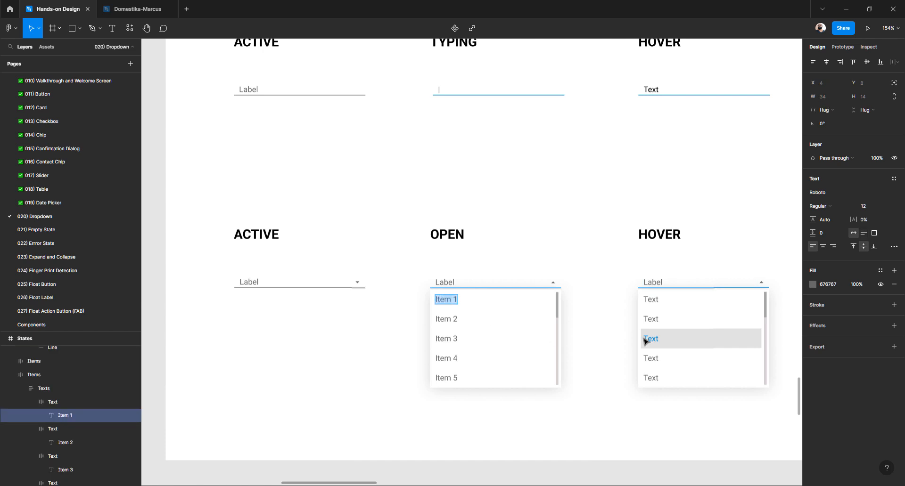
double_click(652, 298)
key(ctrl+v)
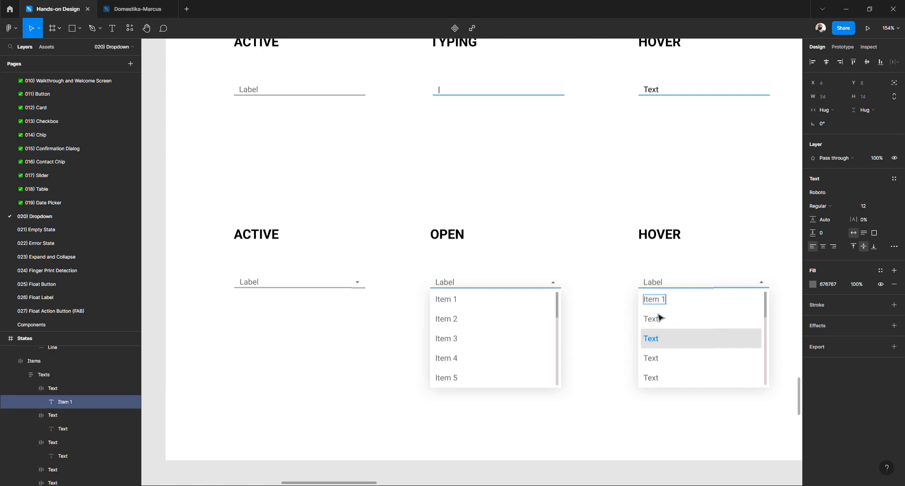
double_click(656, 319)
key(ctrl+v)
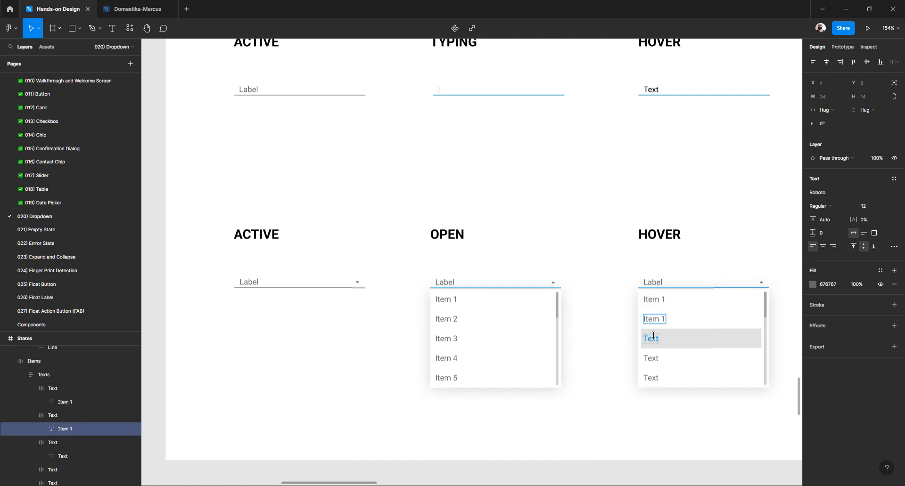
key(ctrl+v)
double_click(650, 358)
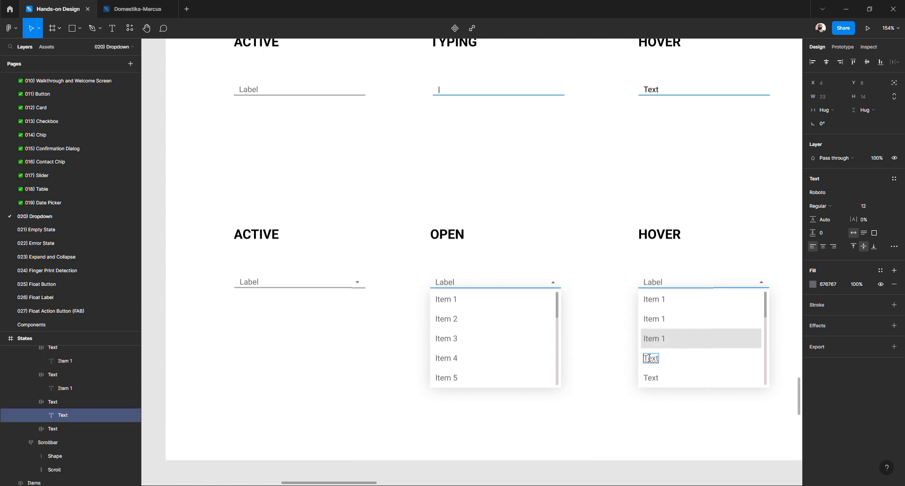
key(ctrl+v)
double_click(651, 378)
key(ctrl+v)
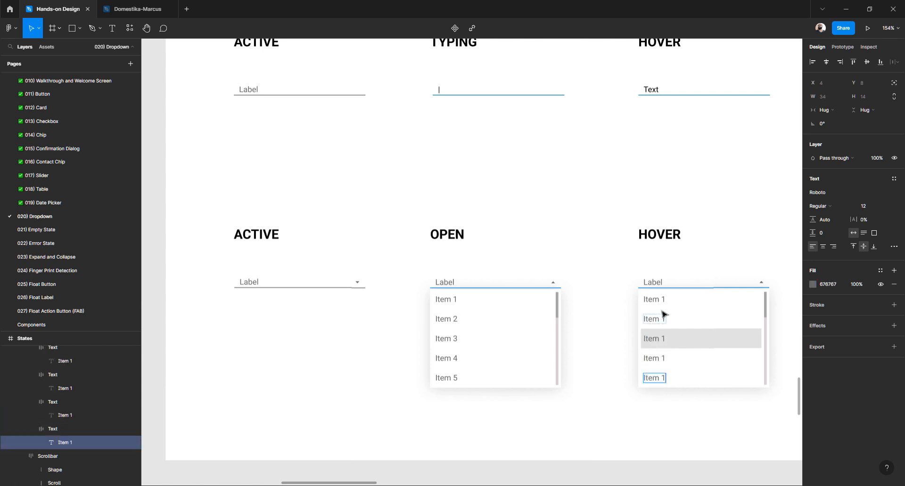
Renumber the second to fifth options of the HOVER dropdown as Item 2, Item 3, Item 4 and Item 5
double_click(663, 319)
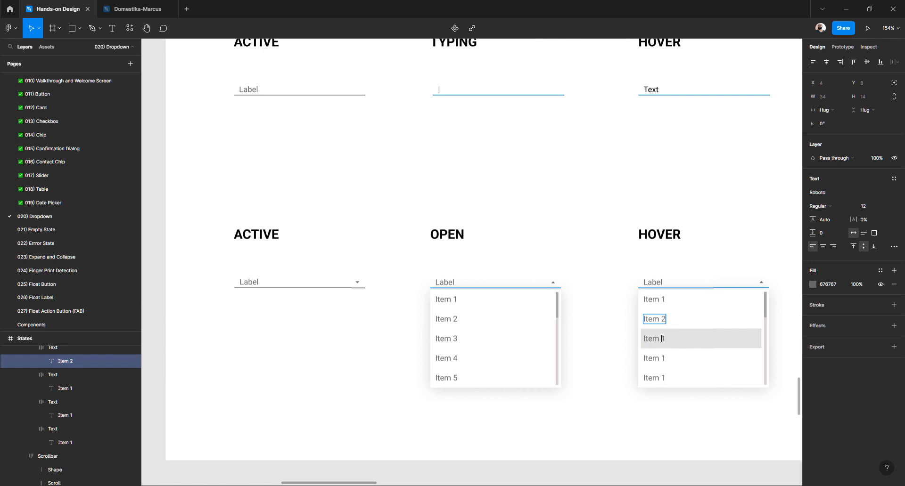
double_click(663, 338)
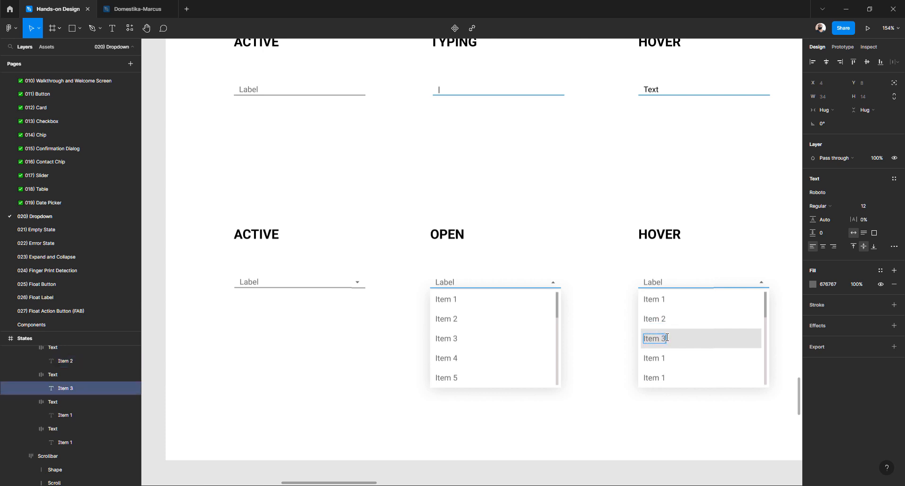
double_click(666, 358)
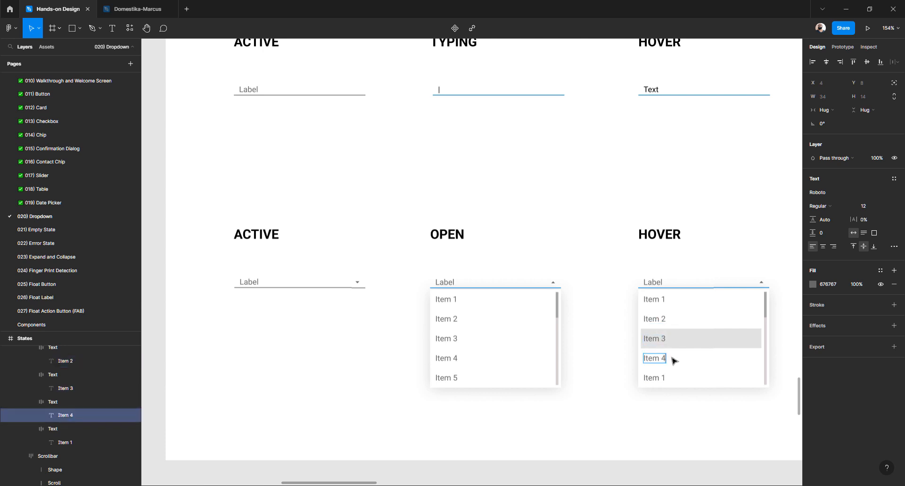
text(4)
double_click(663, 378)
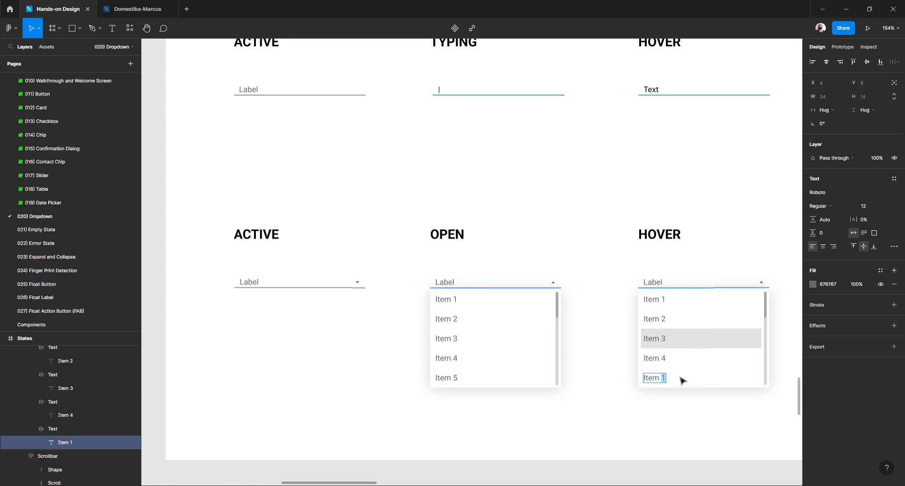
text(5)
Set the text fill of the highlighted Item 3 in the HOVER dropdown to the blue document colour 0083CD
double_click(665, 339)
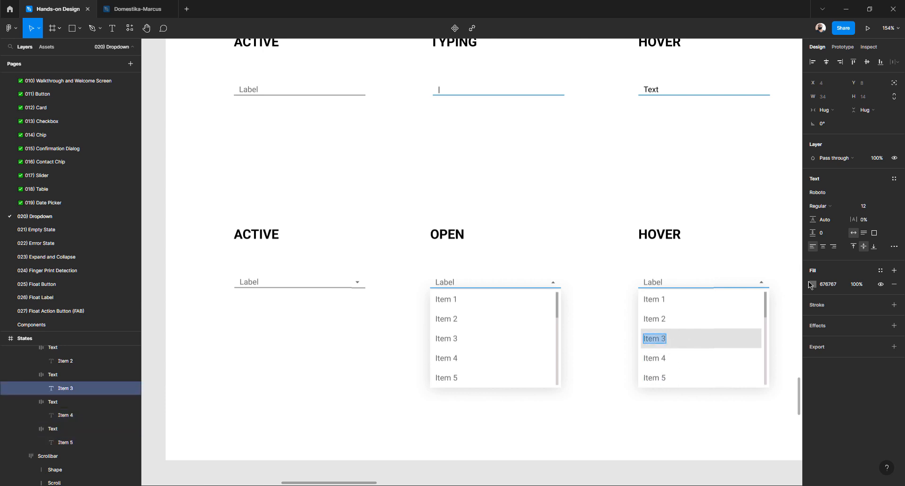
click(813, 286)
click(732, 445)
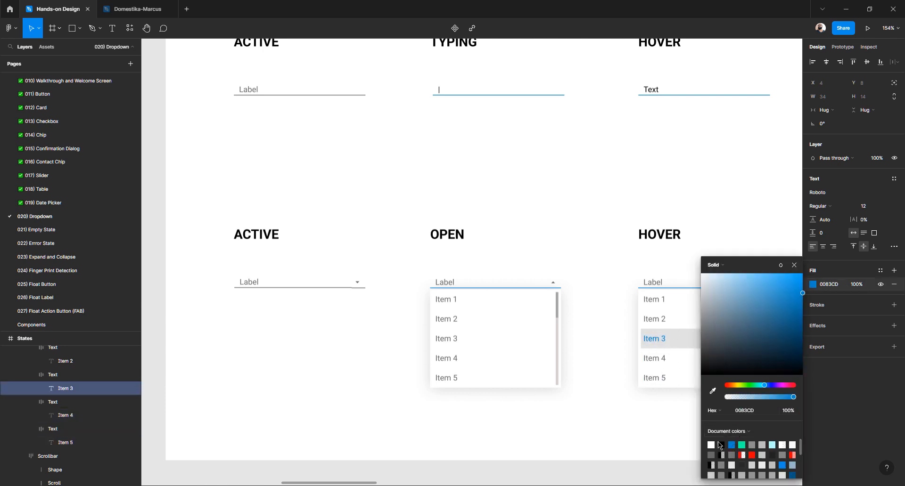
click(568, 429)
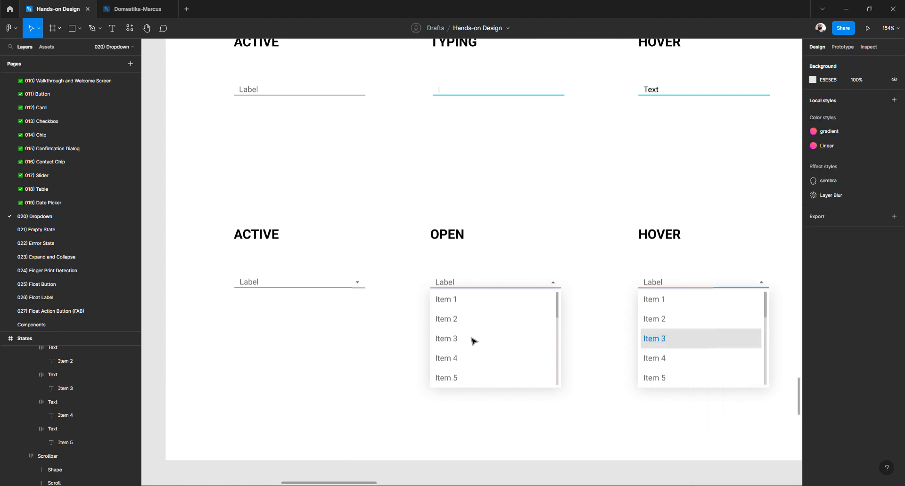
Rename the HOVER heading above the upper input field to "TYPED"
scroll(474, 342, up, 3)
scroll(442, 222, right, 2)
scroll(444, 223, down, 2)
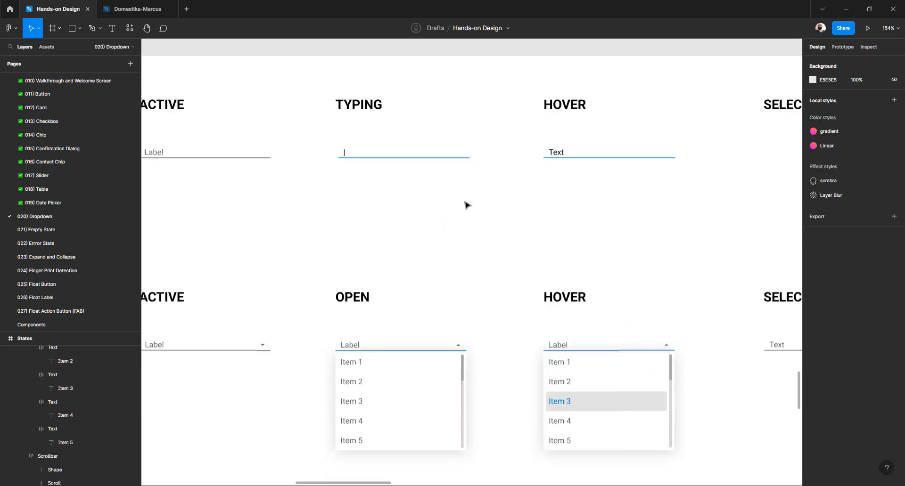
click(569, 108)
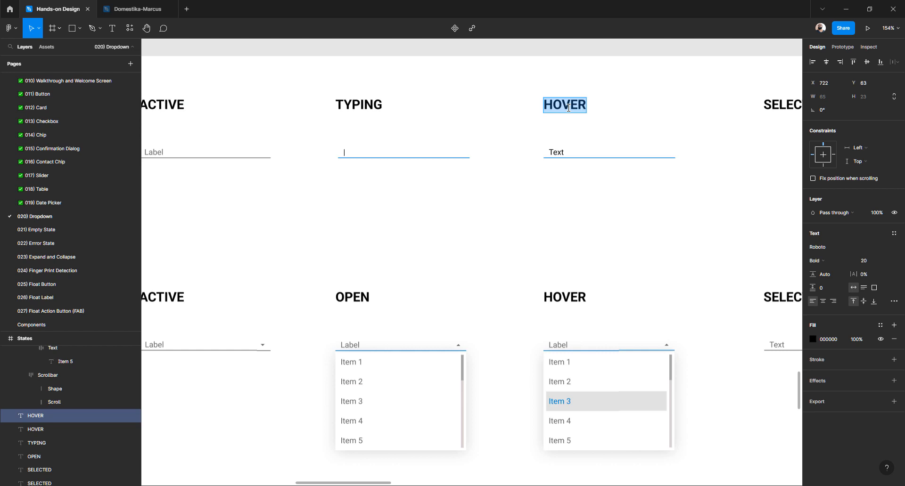
text(TYPED)
key(Escape)
Examine the input and dropdown states across the States frame, including the ACTIVE input field
scroll(552, 155, right, 2)
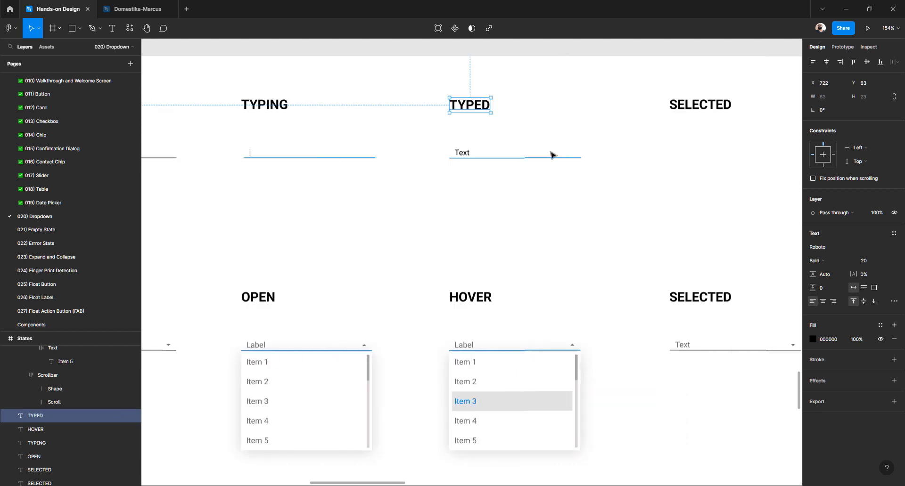
scroll(551, 154, right, 1)
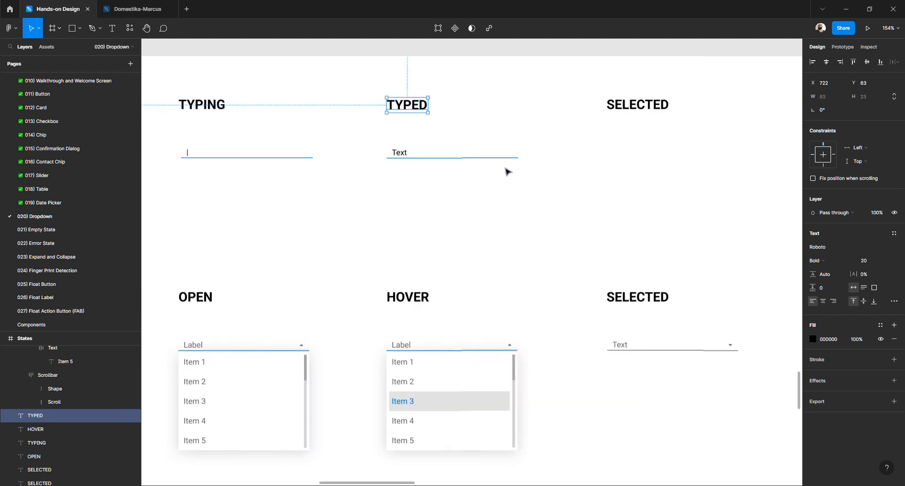
scroll(508, 172, left, 2)
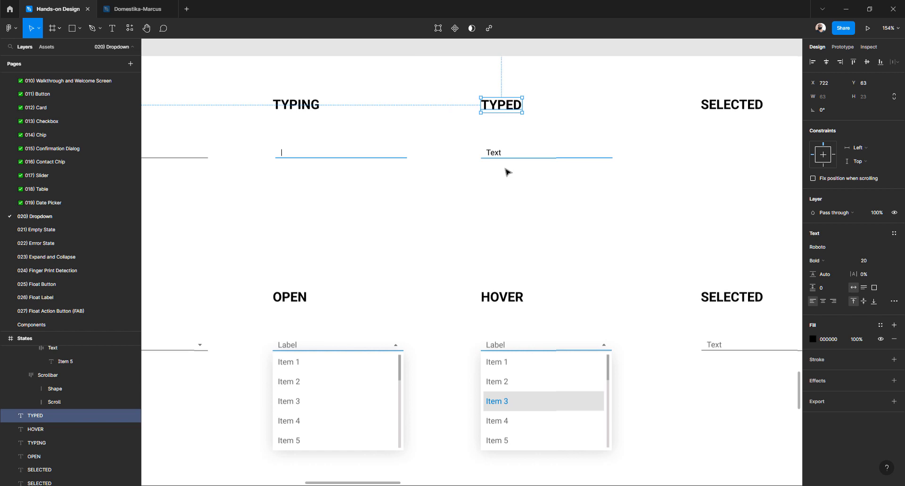
scroll(505, 172, left, 2)
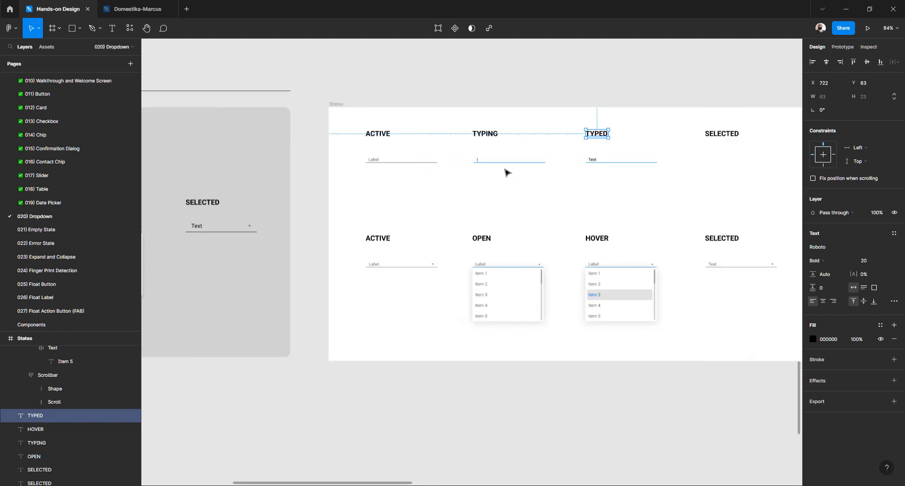
scroll(505, 174, right, 6)
scroll(505, 173, left, 4)
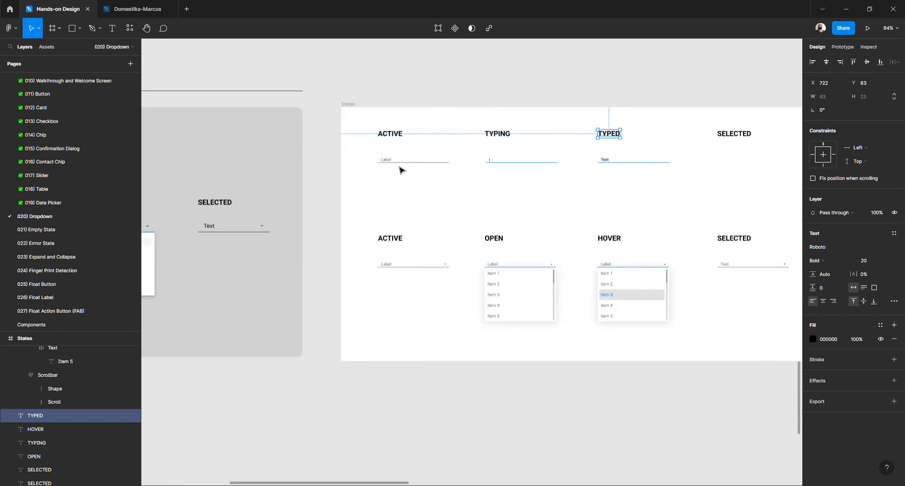
scroll(400, 170, up, 3)
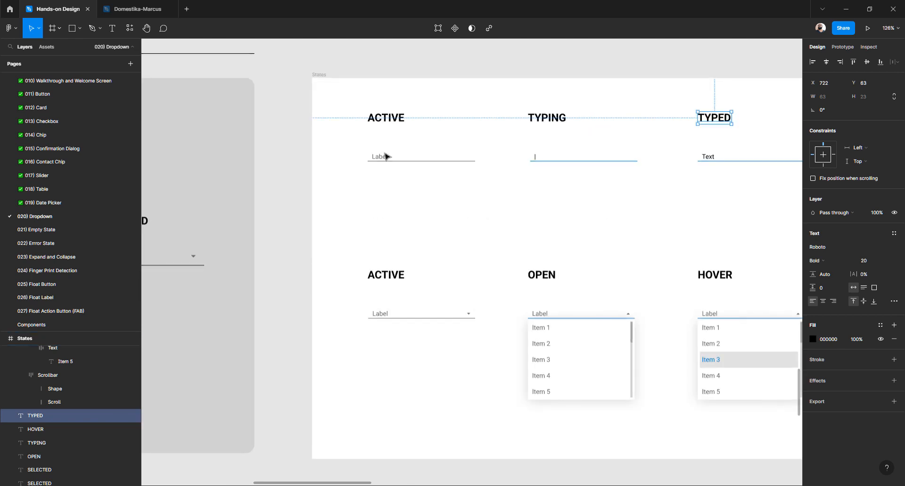
scroll(385, 155, right, 3)
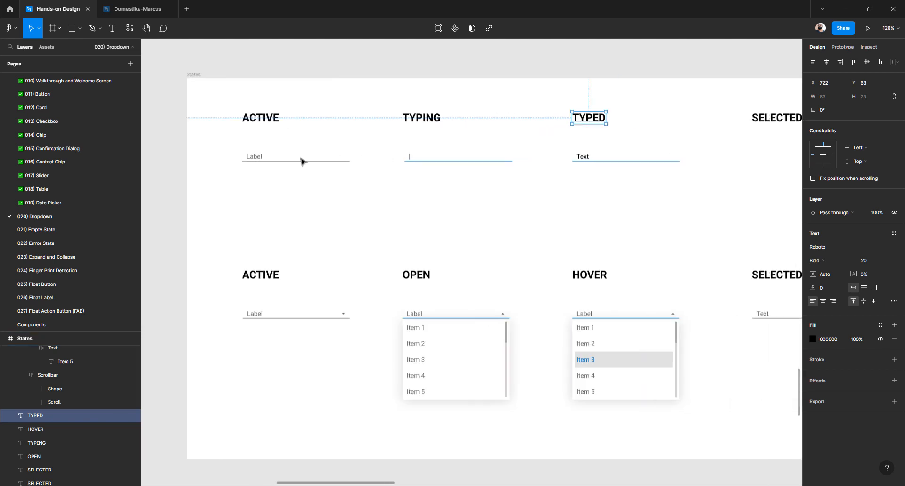
click(264, 159)
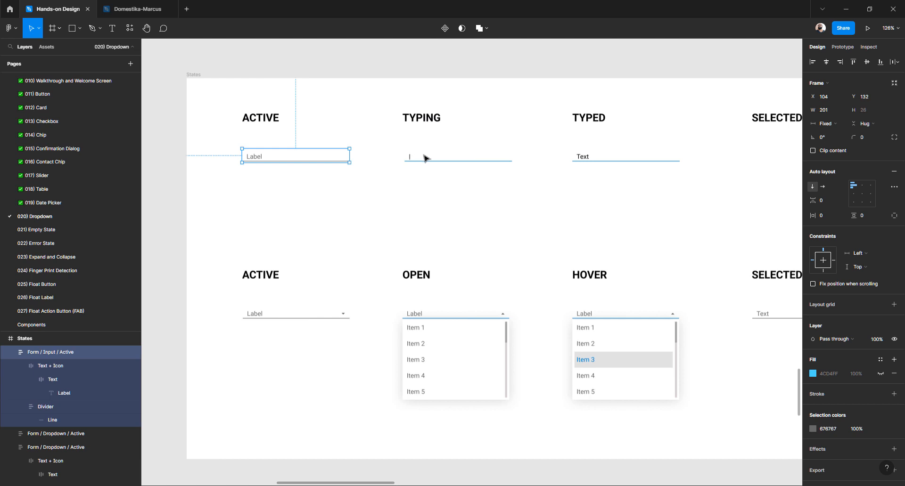
scroll(592, 162, right, 3)
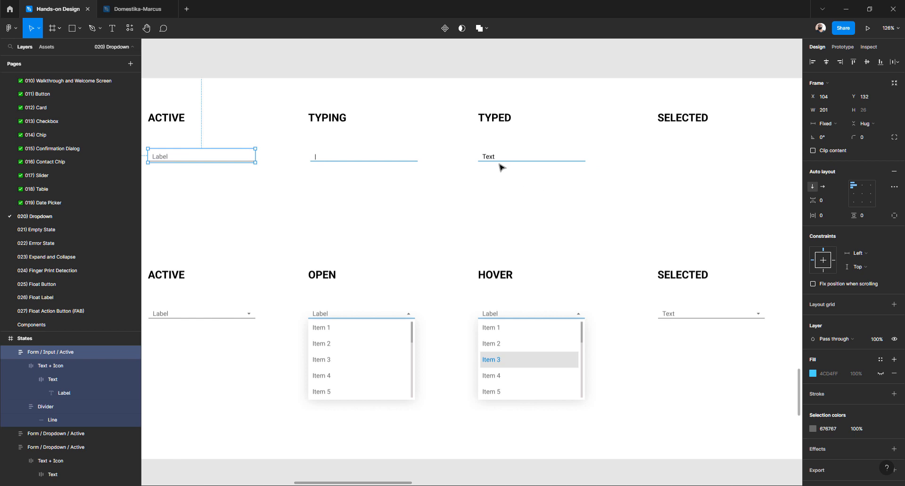
Replace the content of the TYPING input field with "Text|", ending in a cursor bar
double_click(317, 157)
key(Right)
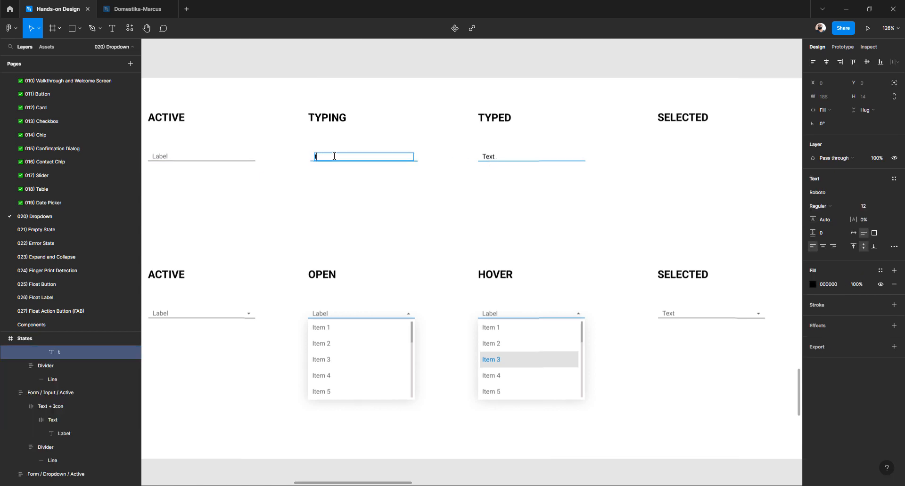
text(EXT)
key(BackSpace)
key(BackSpace)
key(BackSpace)
key(BackSpace)
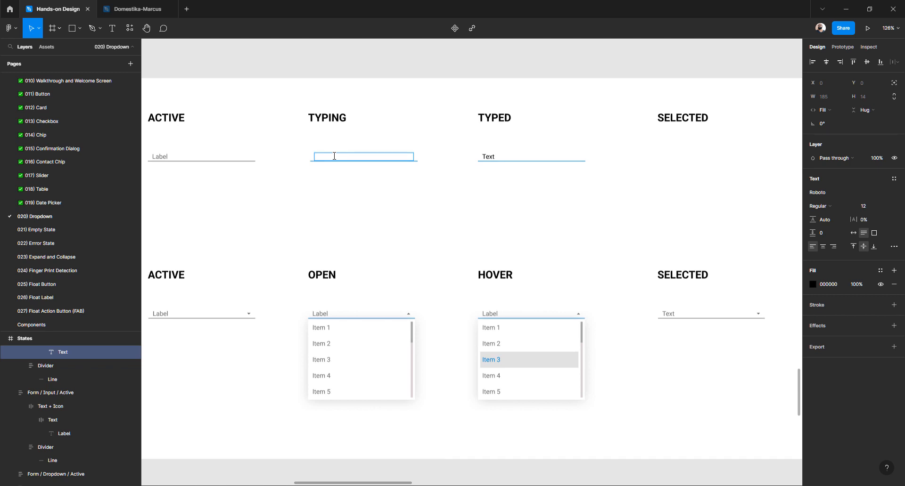
text(Text)
key(Escape)
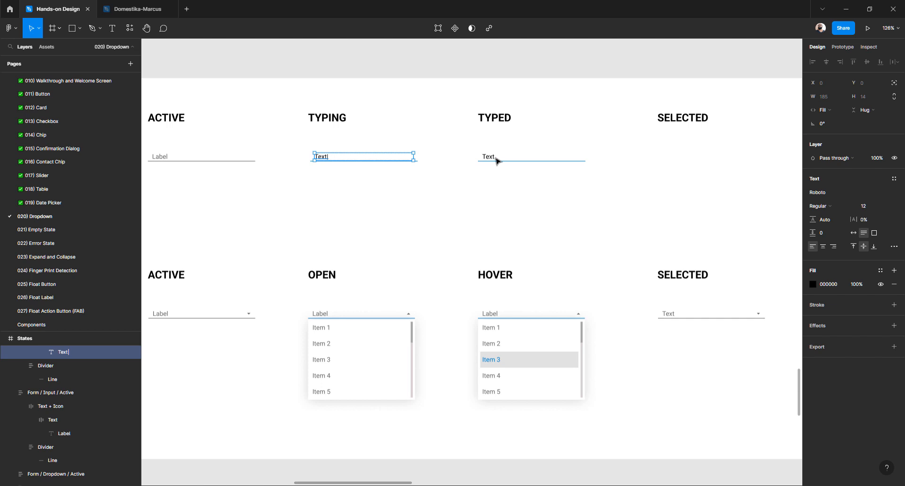
Delete the SELECTED heading from the input field row, beside TYPED
click(497, 161)
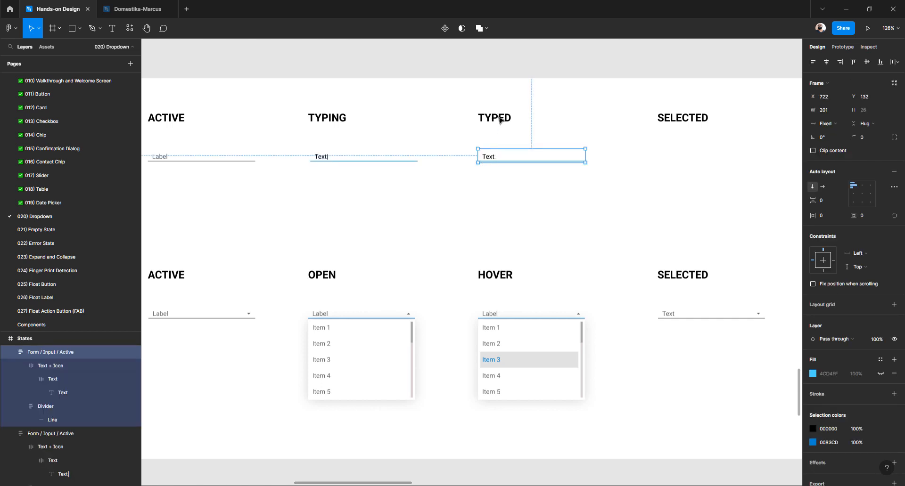
click(678, 120)
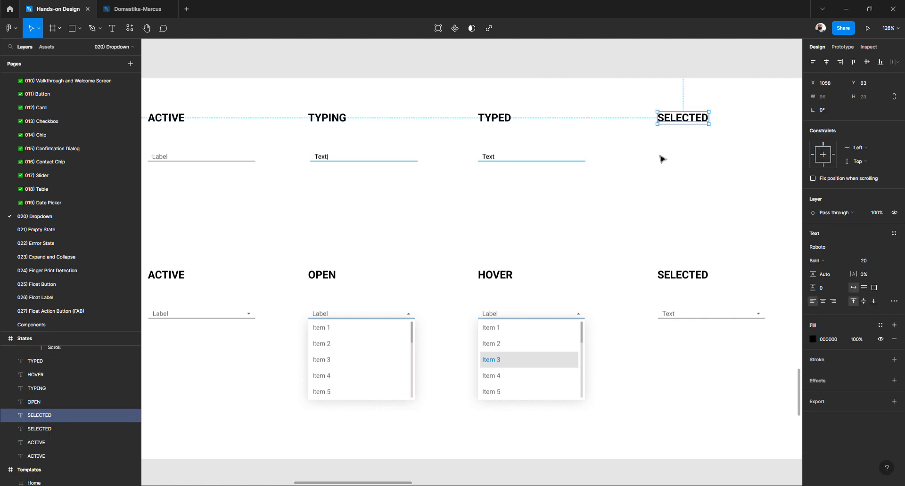
key(Delete)
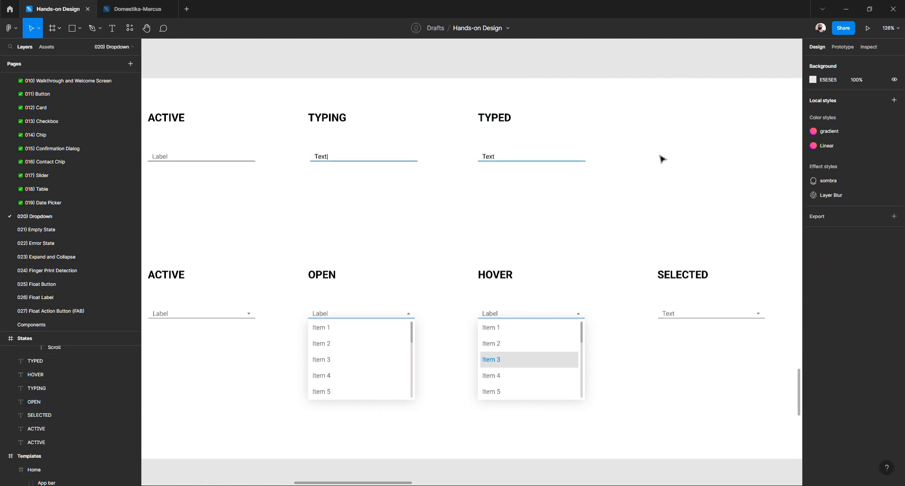
Set the stroke of the TYPED field's divider line to grey 676767, sampled from the ACTIVE field's line
click(521, 163)
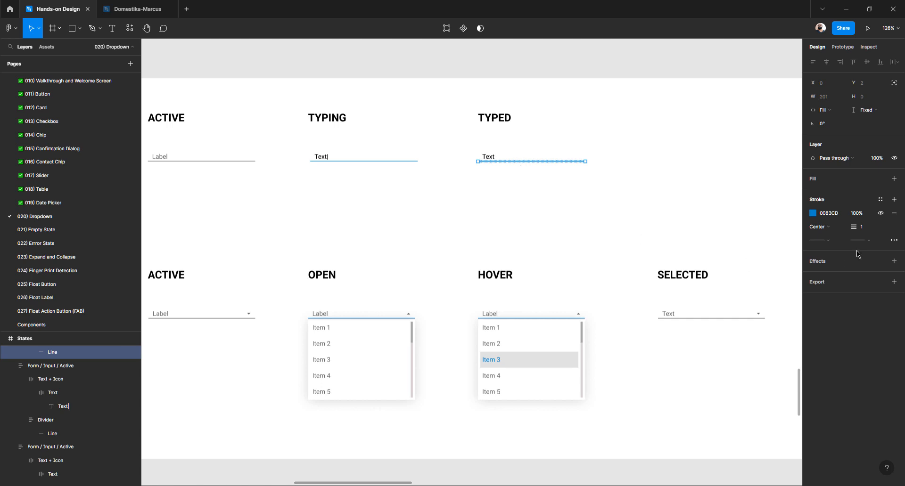
click(812, 213)
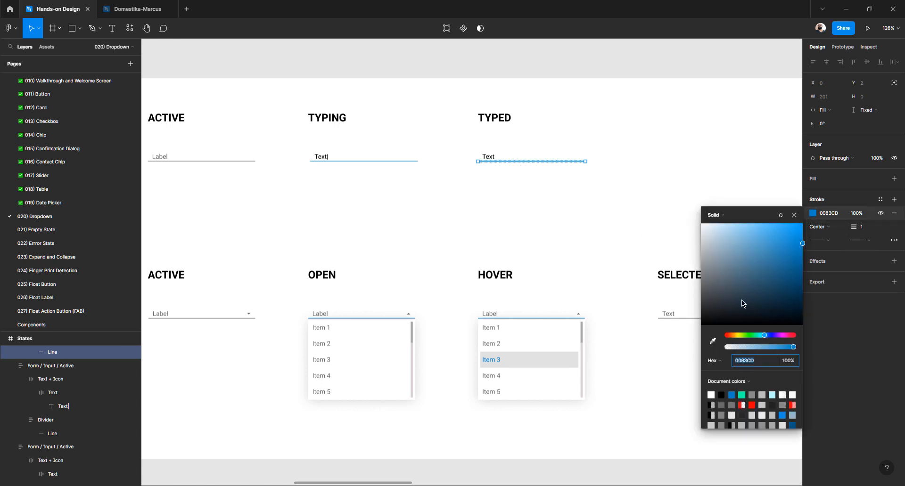
click(712, 341)
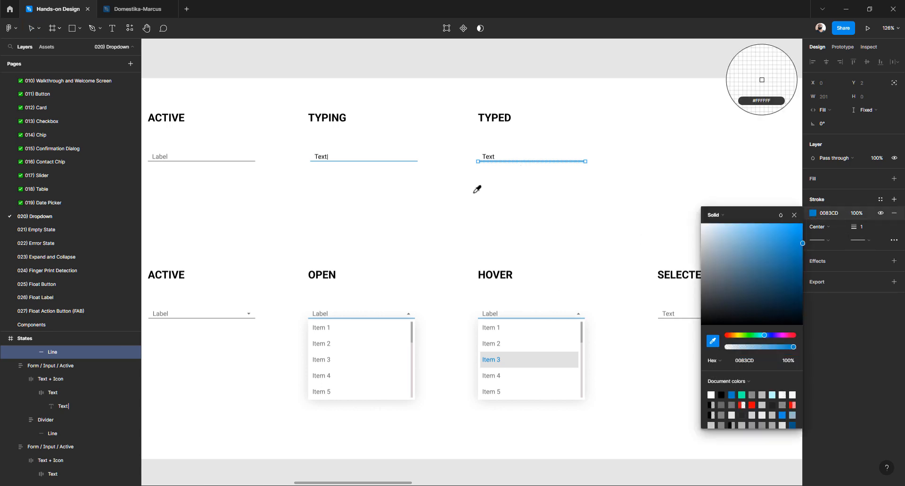
scroll(229, 154, up, 10)
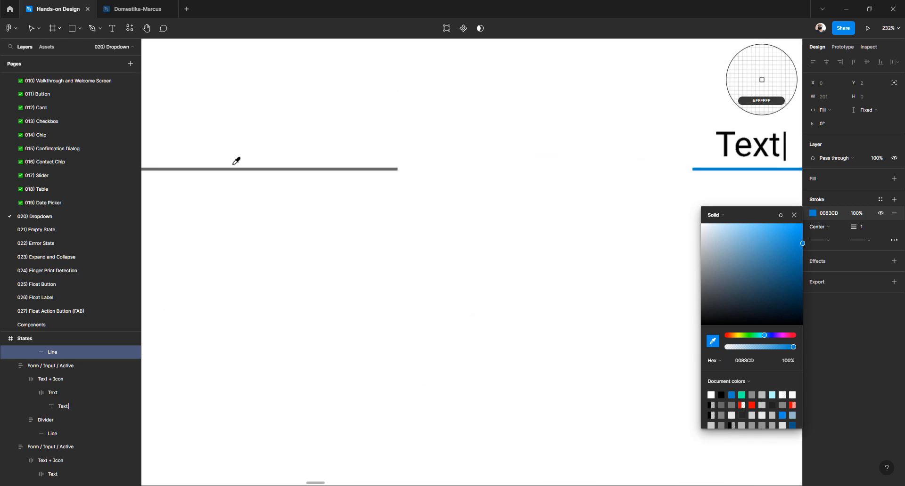
click(254, 171)
scroll(372, 190, down, 8)
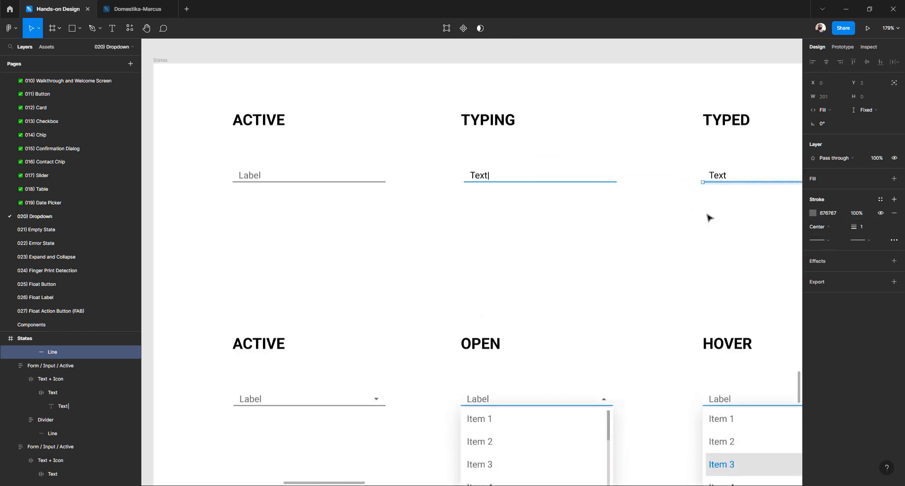
click(651, 216)
click(651, 216)
scroll(657, 211, right, 3)
scroll(658, 212, down, 5)
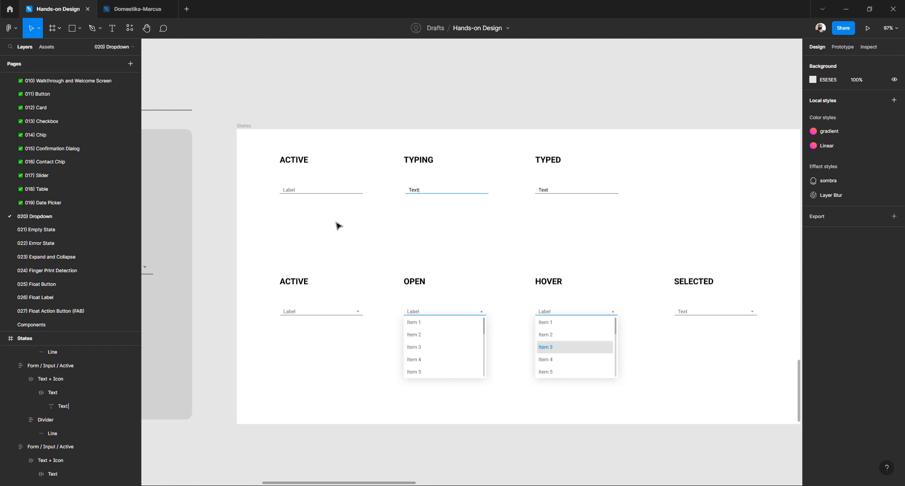
Enlarge the layer list so that more of the States frame's layers fit in it
click(293, 194)
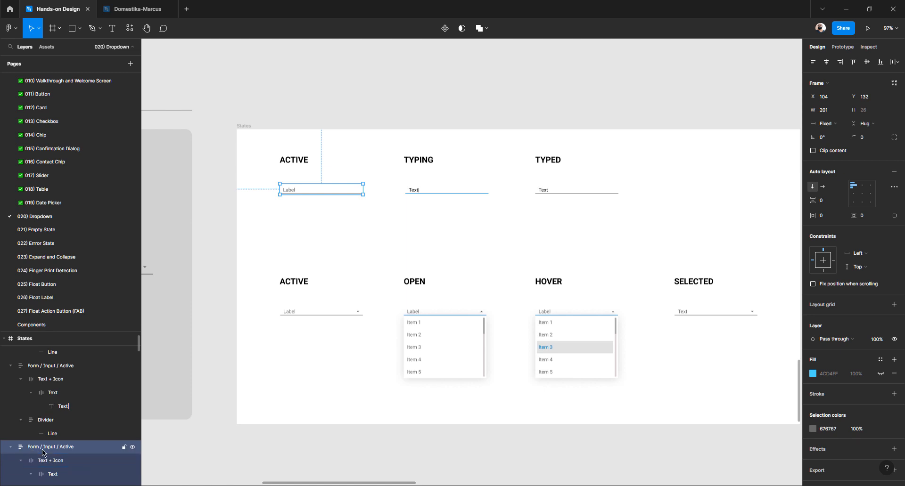
scroll(51, 415, down, 1)
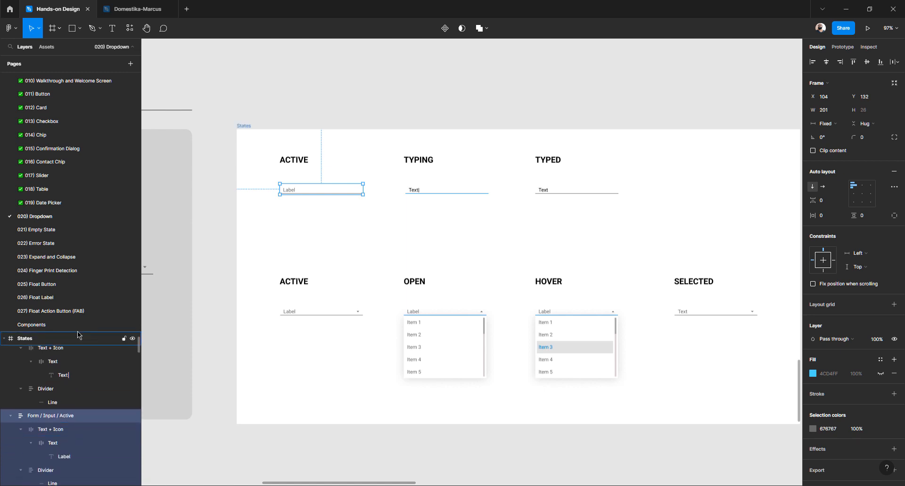
click(78, 333)
drag(78, 332, 79, 173)
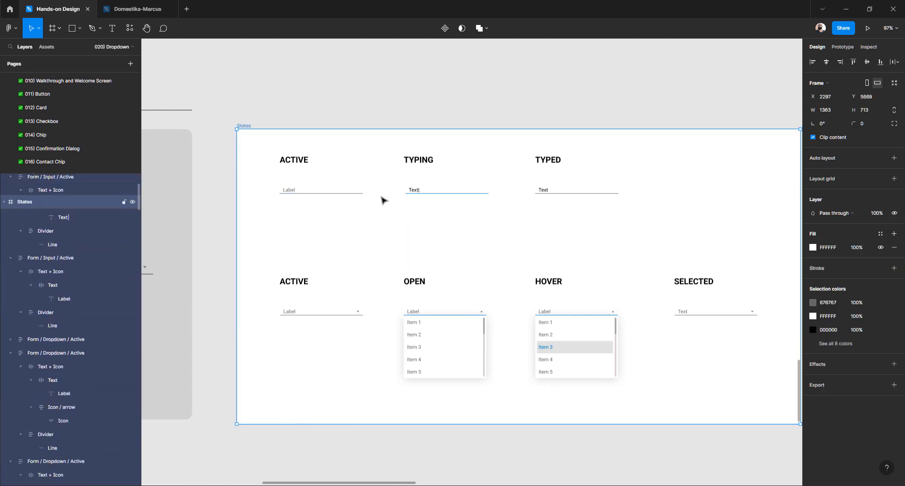
Rename the layer of the TYPING input field as "Form / Input / Typing"
click(414, 191)
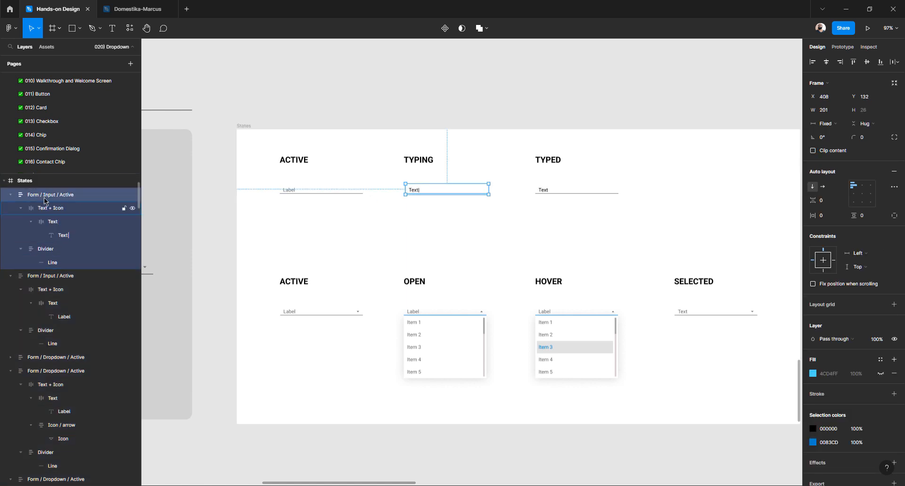
double_click(68, 197)
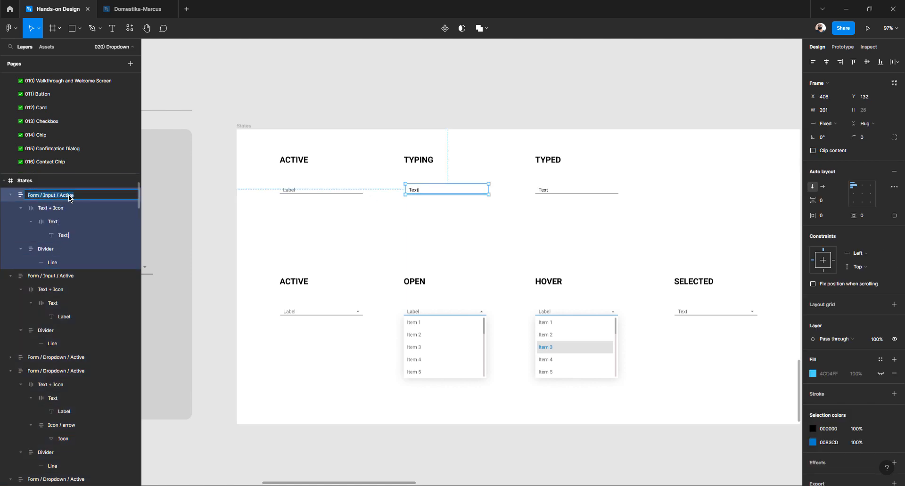
double_click(67, 197)
text(Typing)
key(Return)
Rename the layer of the TYPED input field as "Form / Input / Typed"
click(542, 192)
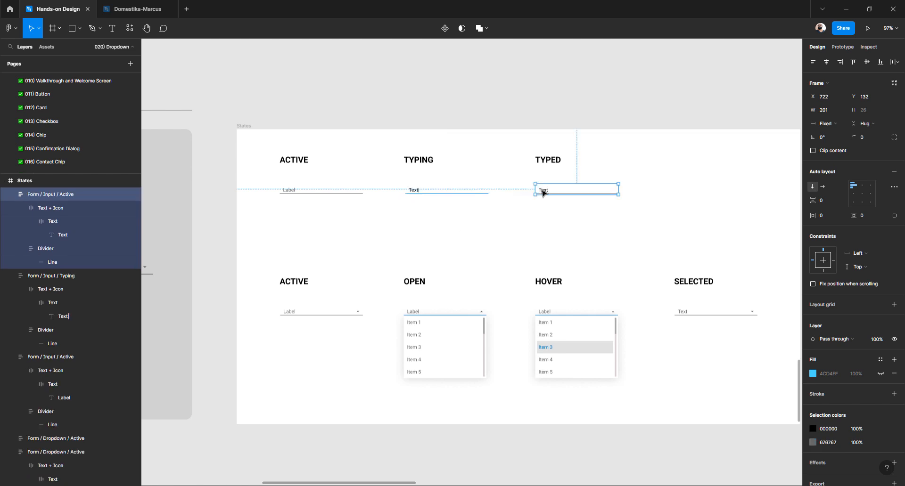
double_click(68, 197)
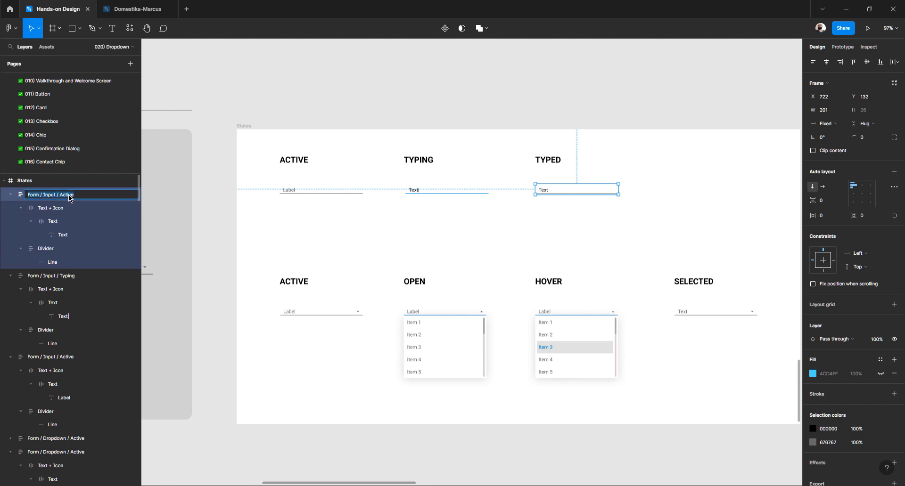
click(68, 197)
double_click(69, 197)
text(Typed)
key(Return)
Examine how the ACTIVE and OPEN dropdowns are structured, testing how the OPEN field and its item list resize together and undoing the test
click(301, 316)
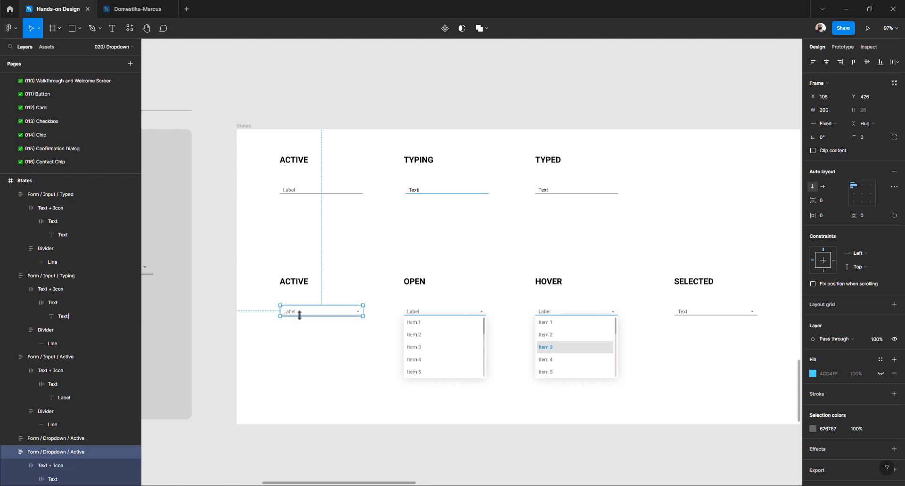
click(429, 317)
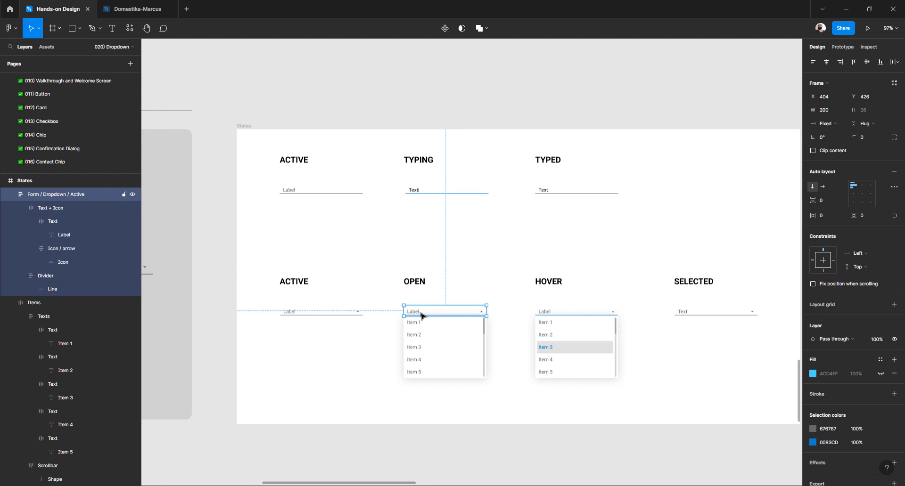
click(383, 345)
scroll(459, 343, up, 3)
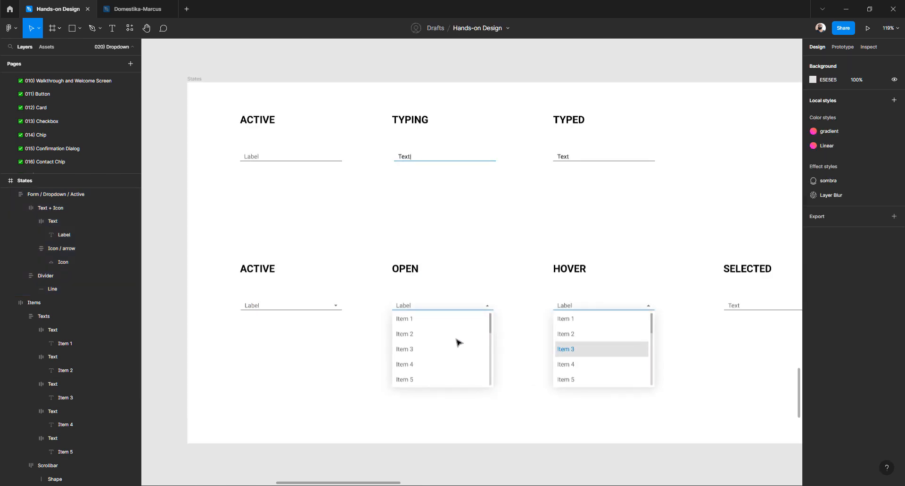
drag(506, 403, 388, 306)
scroll(411, 323, up, 3)
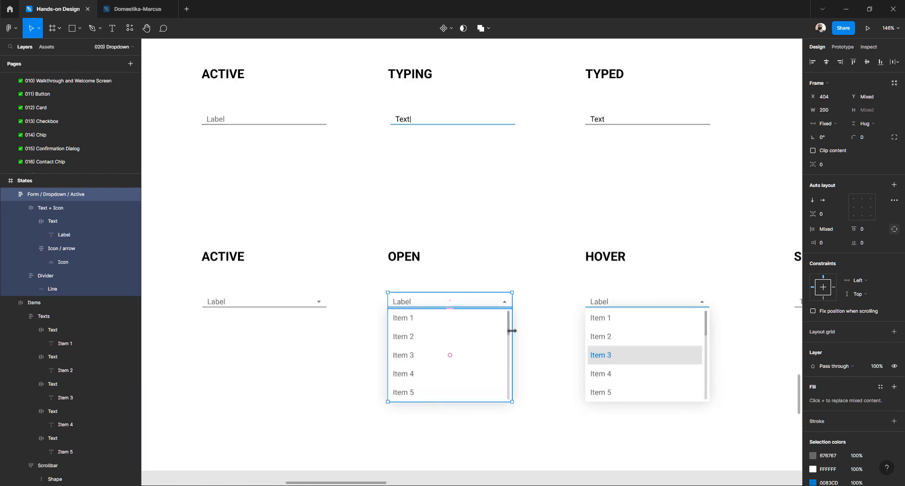
drag(512, 329, 534, 329)
key(ctrl+z)
click(376, 384)
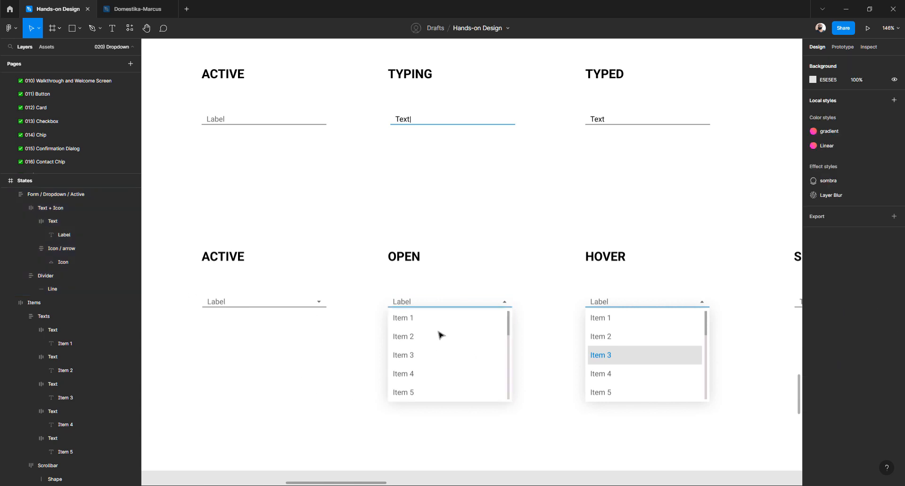
click(441, 335)
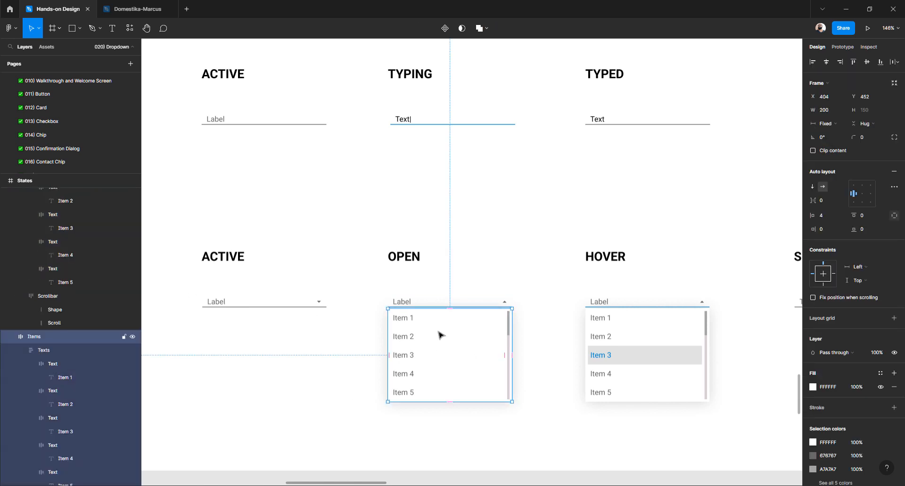
click(406, 302)
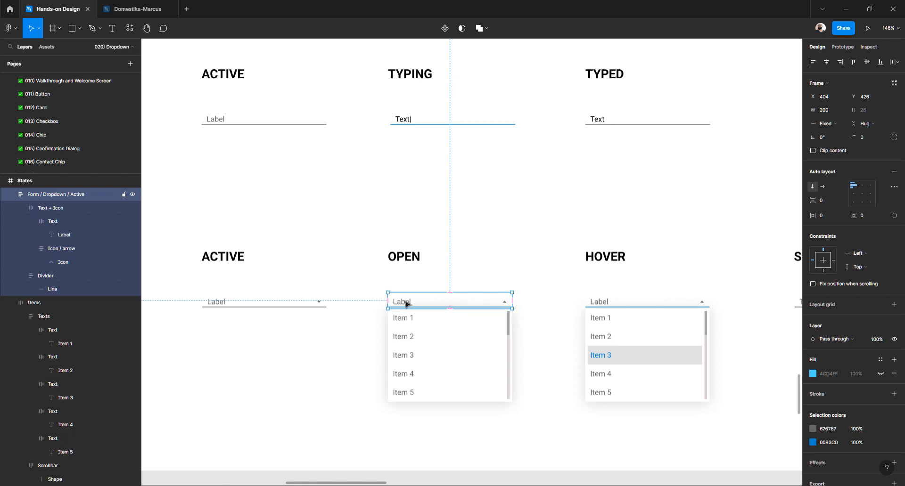
click(373, 330)
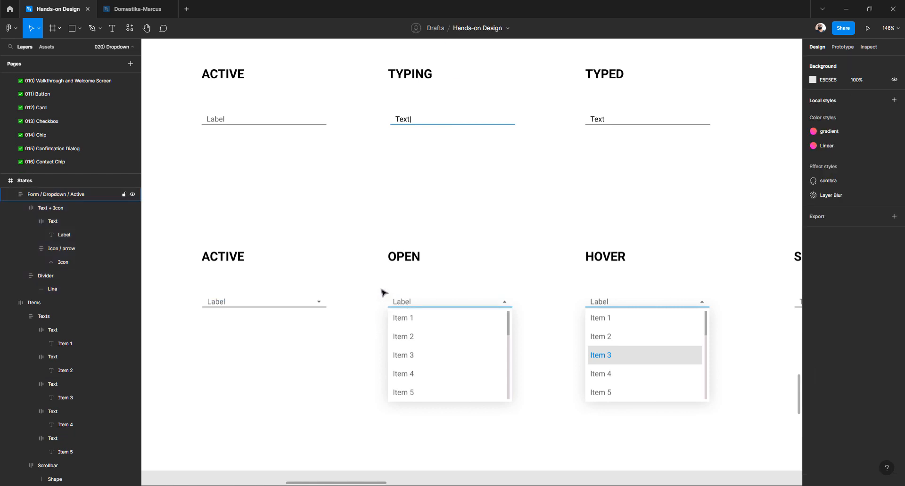
Rename the label field frame of the OPEN dropdown as "Form"
click(402, 304)
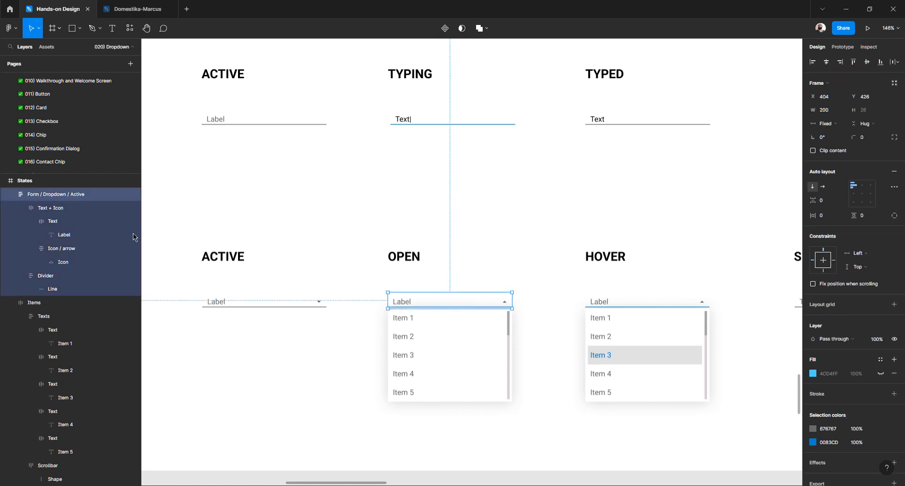
double_click(58, 197)
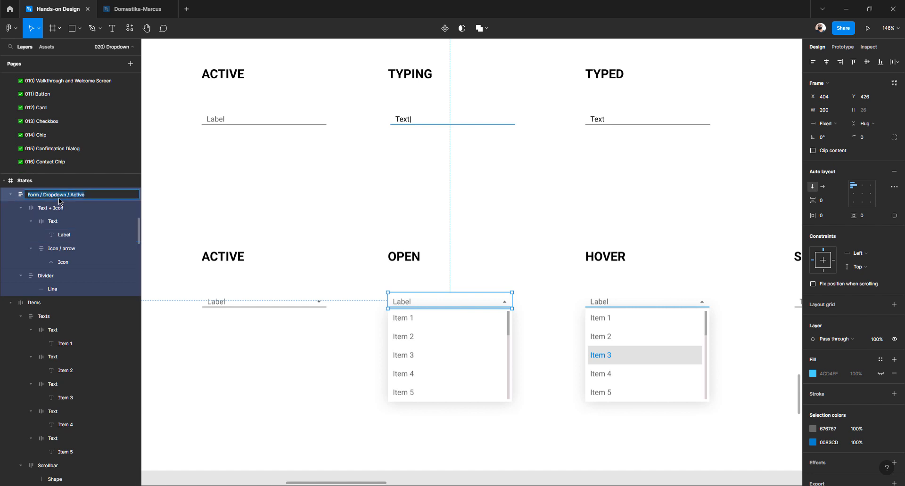
text(Form)
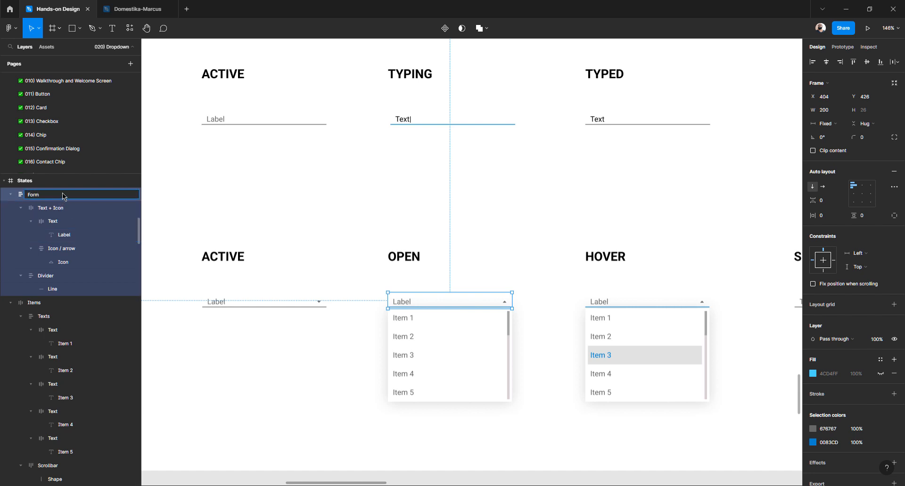
key(Return)
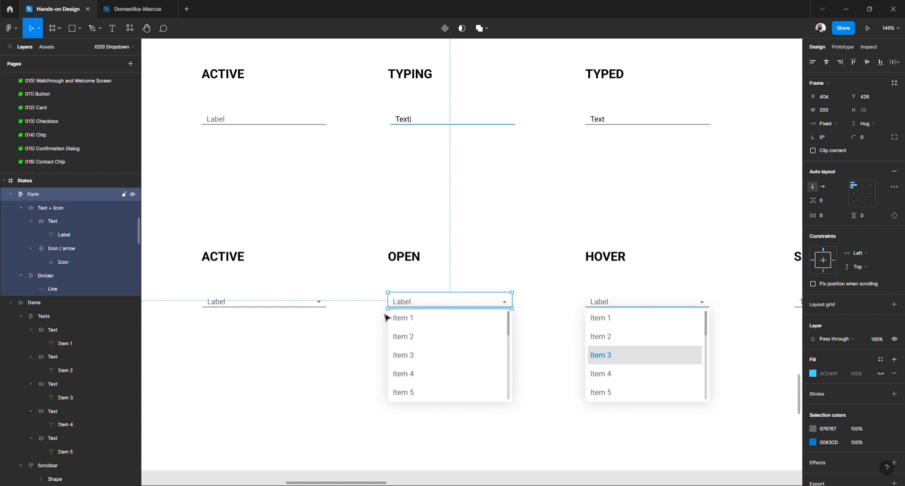
Wrap the OPEN dropdown's label field and item list together in an auto layout frame
click(532, 383)
drag(538, 406, 372, 289)
key(shift+a)
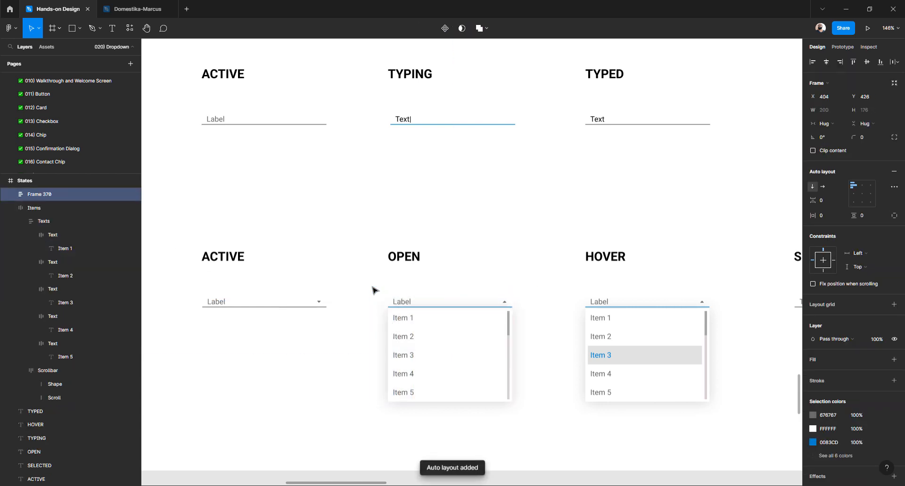
Rename the auto layout frame of the OPEN dropdown as "Form / Dropdown / Open"
double_click(47, 195)
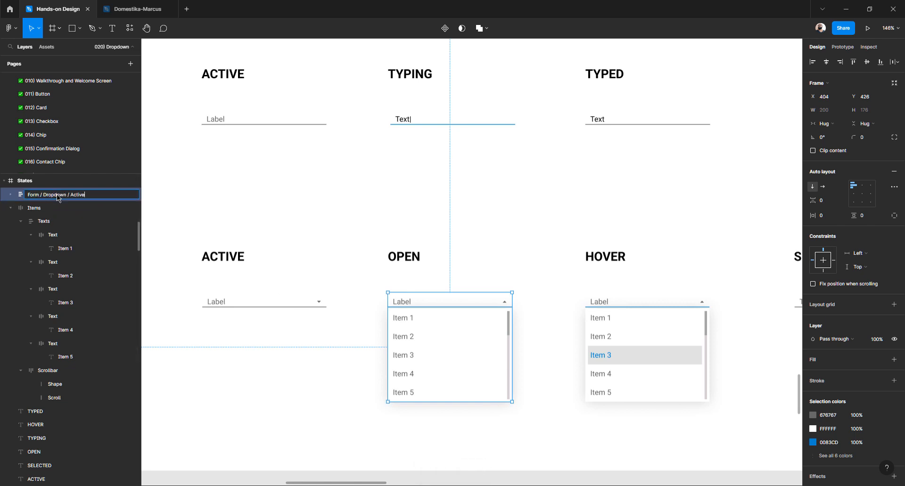
double_click(81, 198)
text(Open)
key(Return)
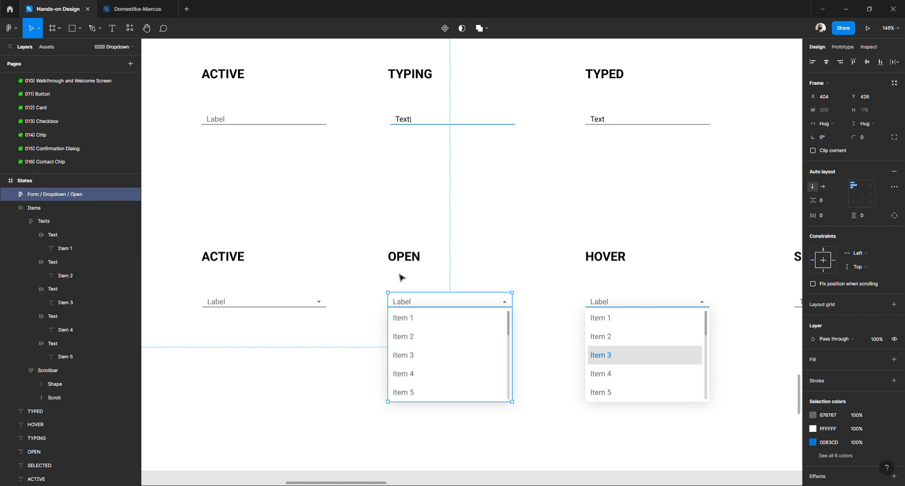
click(222, 301)
click(401, 302)
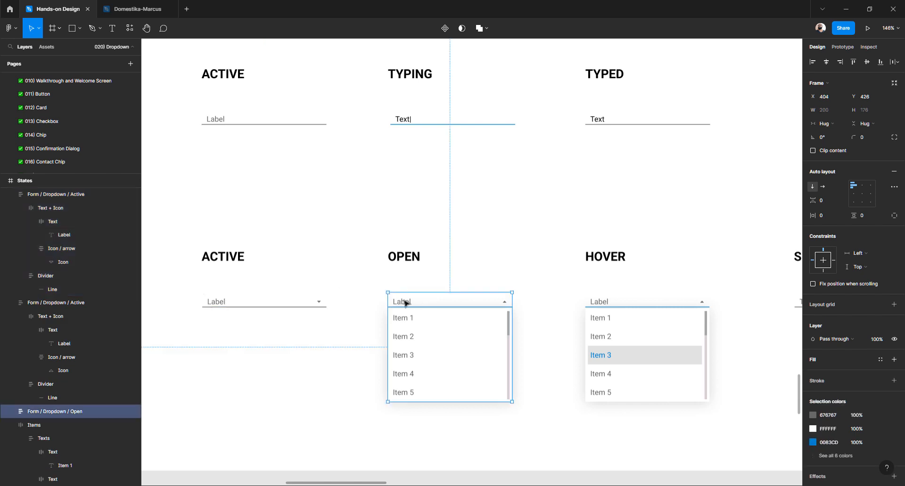
Change the heading above the OPEN dropdown to "OPENED"
double_click(412, 257)
click(419, 257)
text(ed)
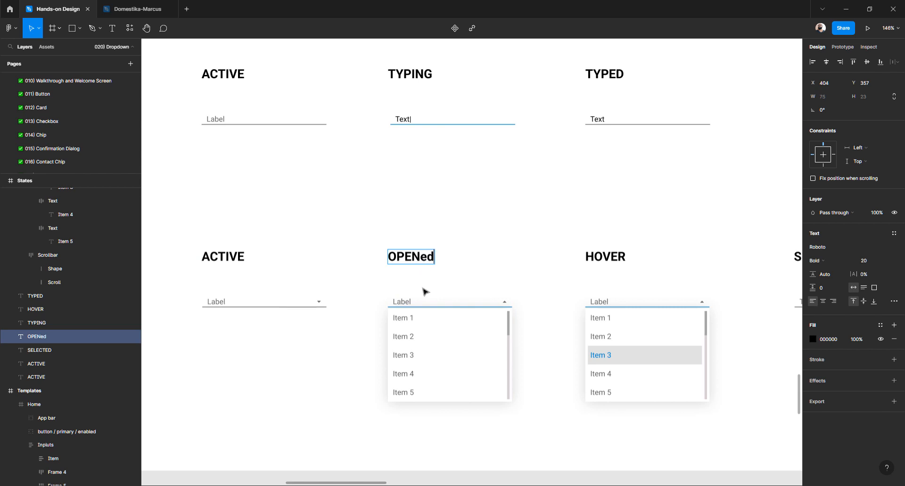
key(BackSpace)
key(BackSpace)
text(ED)
click(412, 316)
click(380, 319)
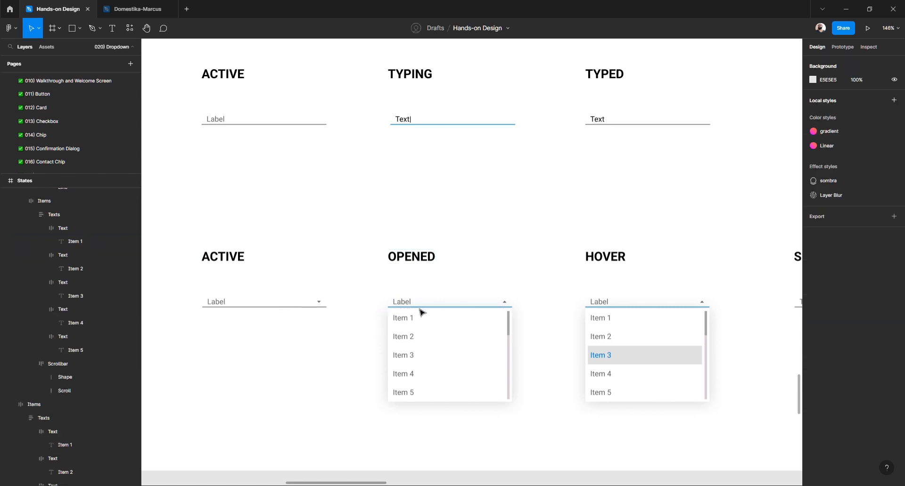
Rename the auto layout frame of the OPENED dropdown as "Form / Dropdown / Opened"
click(422, 312)
double_click(86, 198)
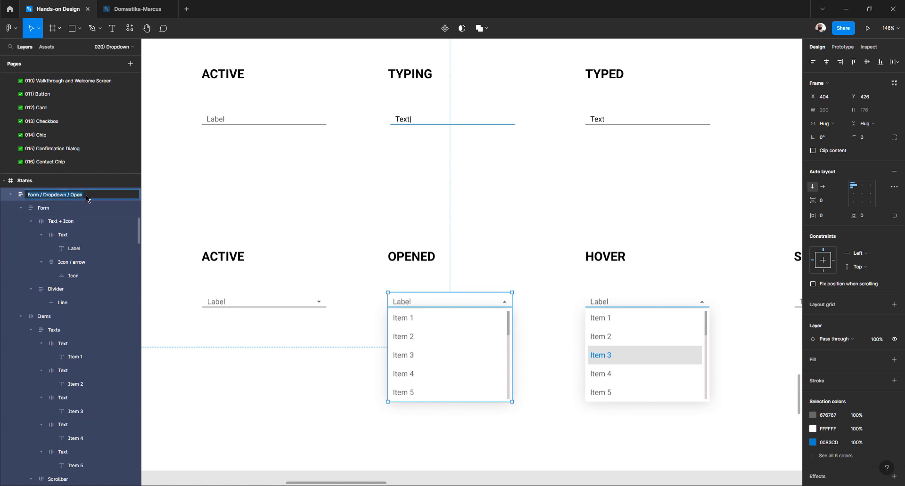
text(e)
key(ctrl+z)
click(90, 194)
text(ED)
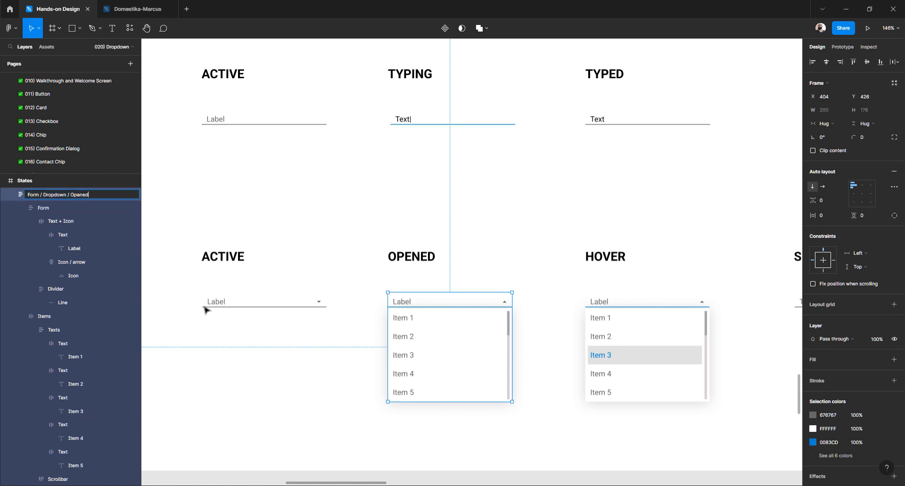
key(Return)
click(359, 397)
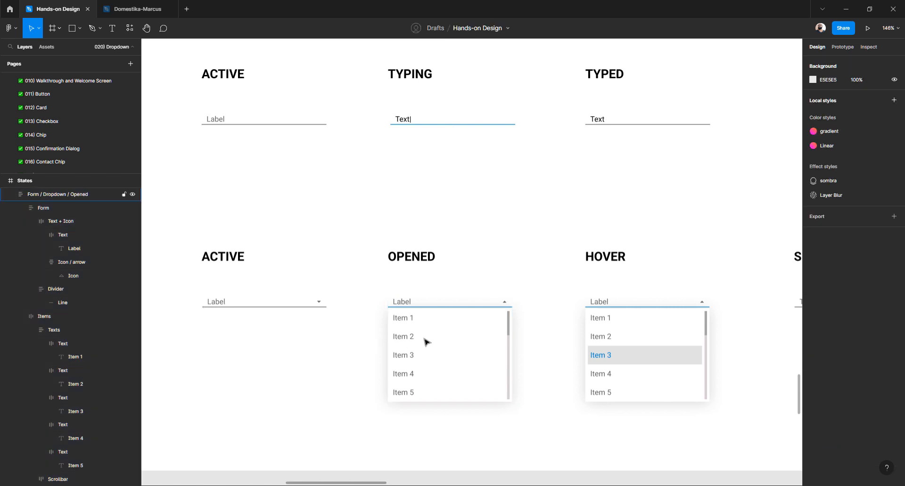
Try widening the OPENED dropdown frame to about 276, and undo the resize
drag(434, 337, 404, 336)
click(404, 337)
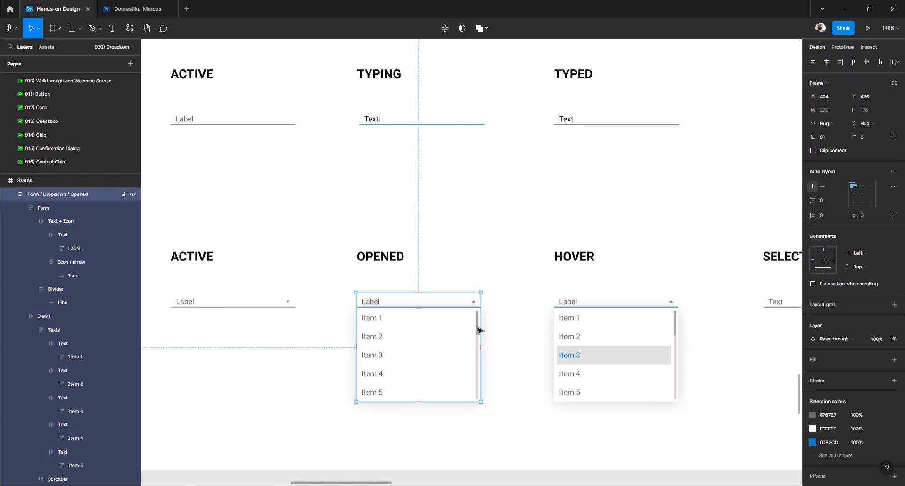
scroll(481, 325, up, 3)
drag(482, 324, 554, 321)
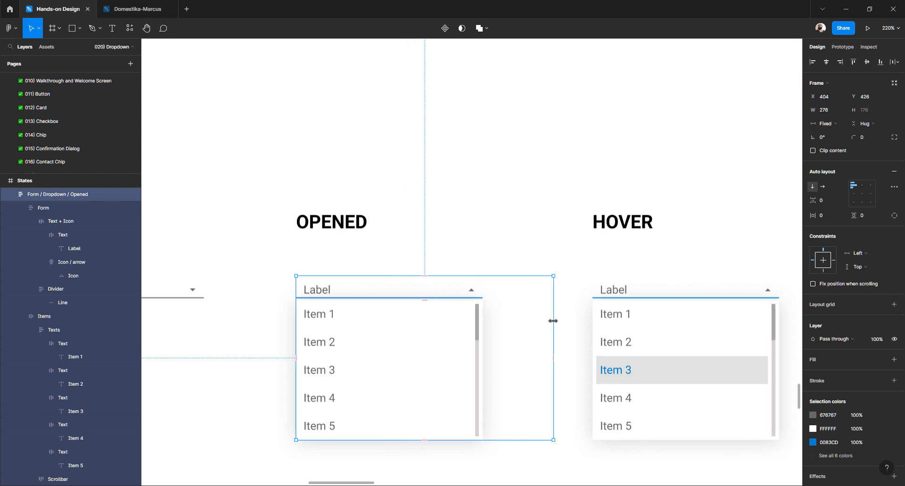
key(ctrl+z)
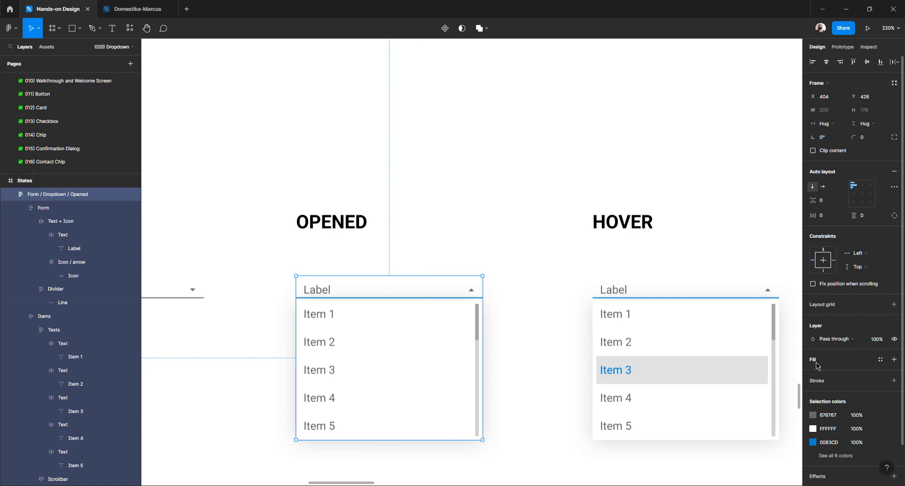
Add a fill to the OPENED dropdown frame and set it to the orange document color F76D39
click(816, 363)
click(813, 374)
drag(770, 349, 767, 293)
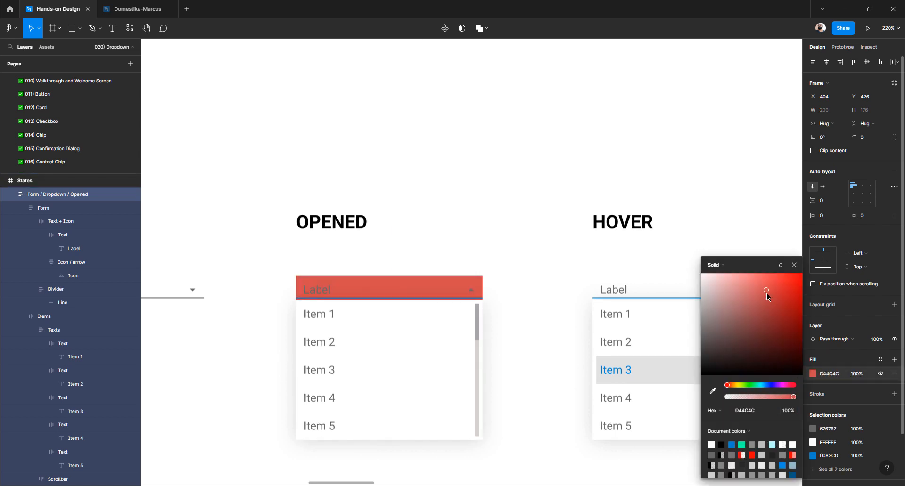
scroll(746, 448, down, 3)
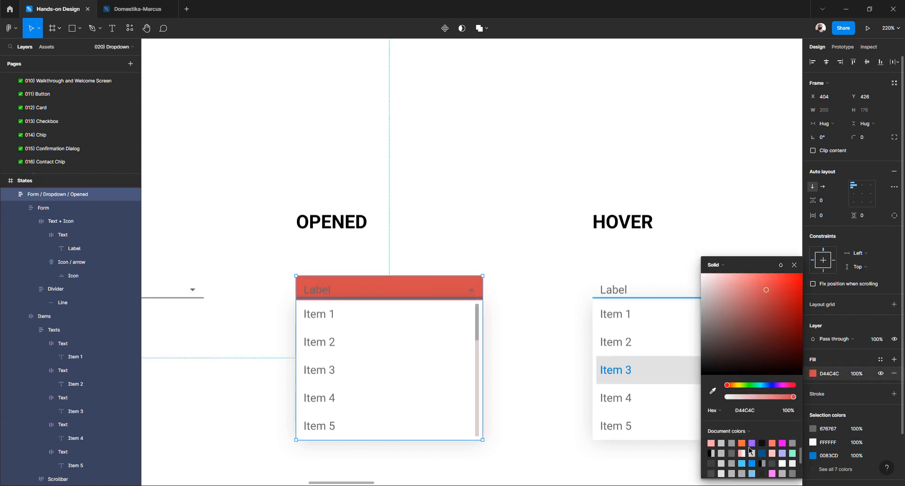
click(743, 442)
click(532, 343)
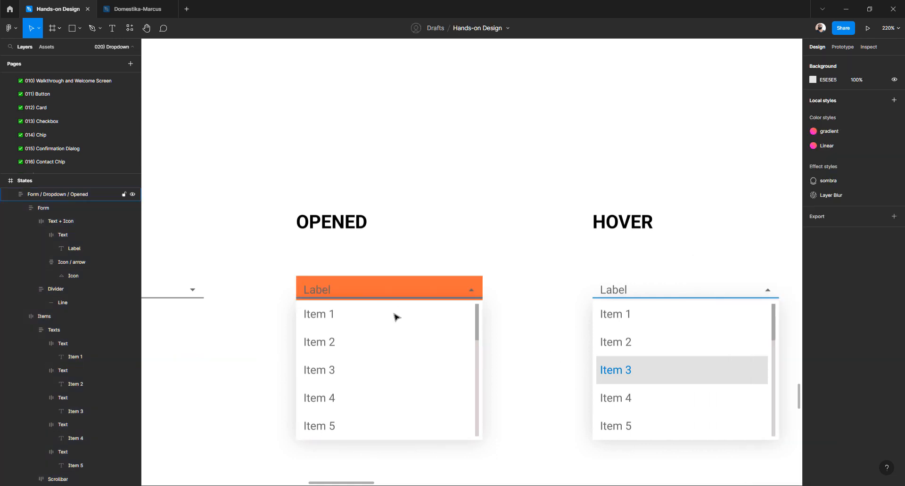
Widen the OPENED dropdown frame to about 217 and set its Form layer's width to Fill container
click(394, 317)
drag(483, 345, 499, 345)
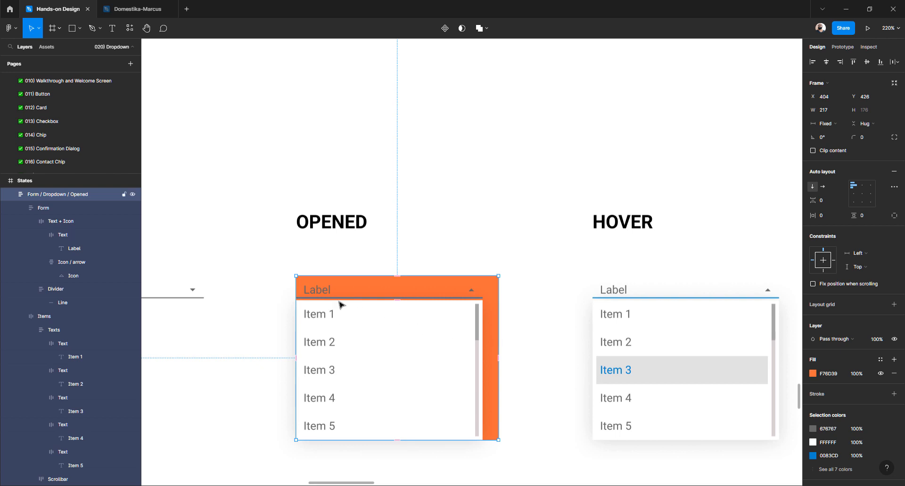
click(316, 291)
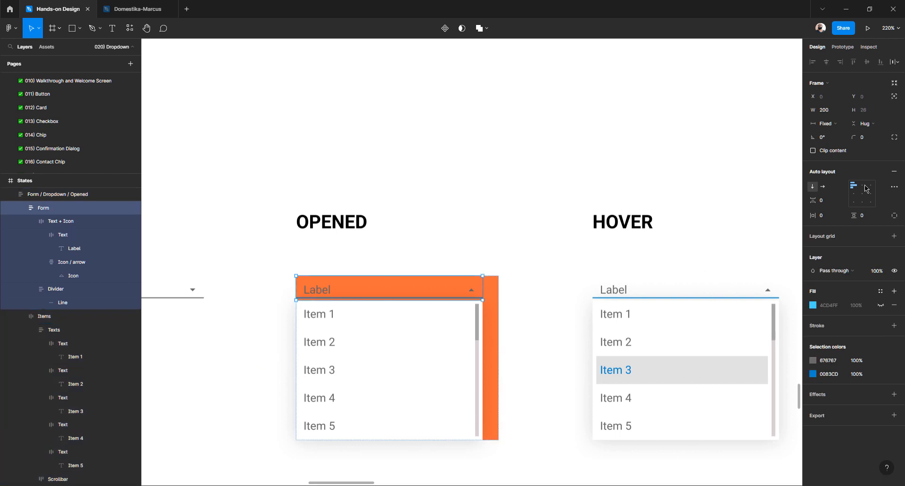
click(825, 125)
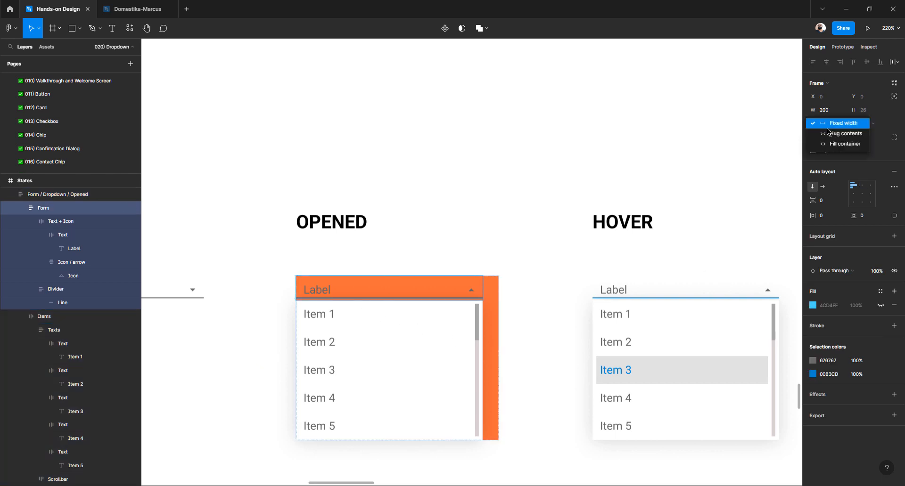
click(829, 146)
Set the width of the OPENED dropdown's Items list to Fill container, and reselect the whole dropdown frame
click(367, 314)
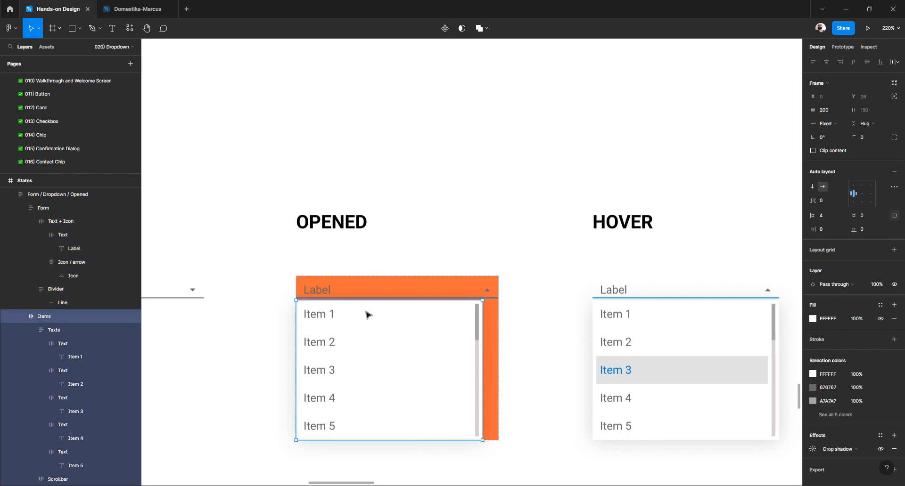
click(832, 124)
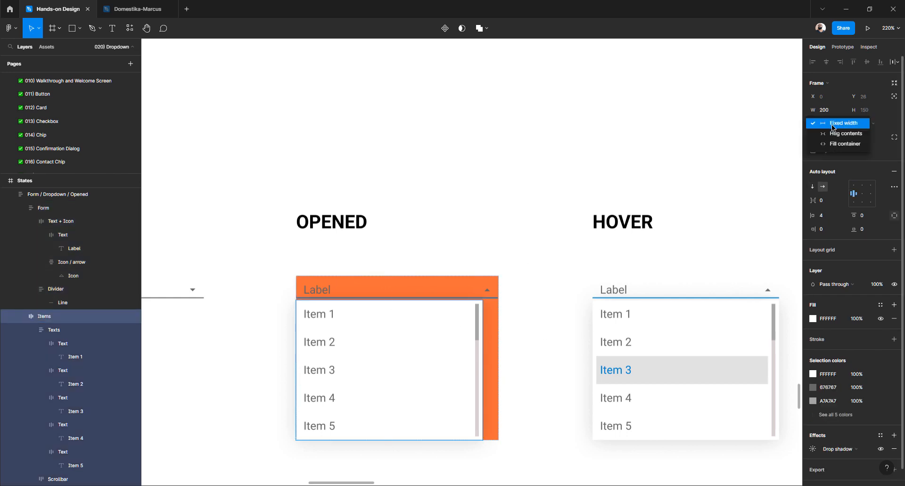
click(832, 144)
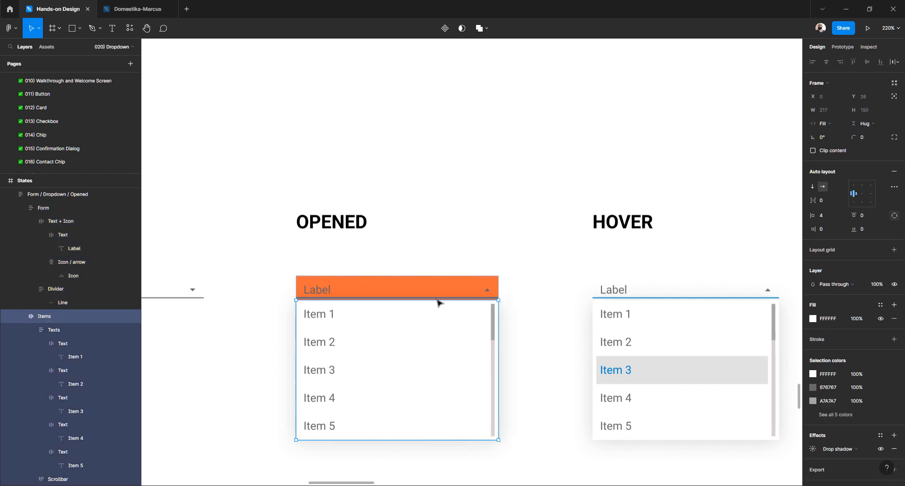
key(Escape)
click(478, 326)
mouse_move(498, 321)
mouse_down()
mouse_move(334, 325)
mouse_move(356, 333)
mouse_move(498, 328)
mouse_up()
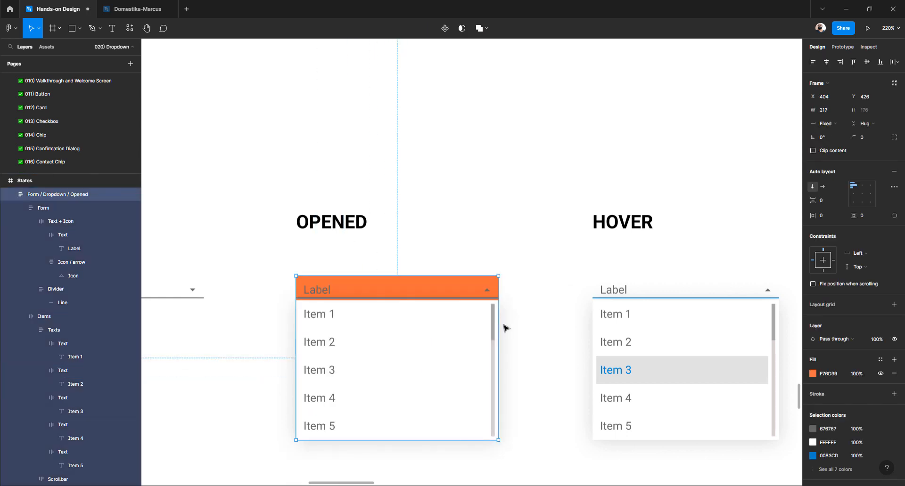
Set the OPENED dropdown frame's width to 200 and hide its orange fill
click(824, 110)
text(200)
key(Return)
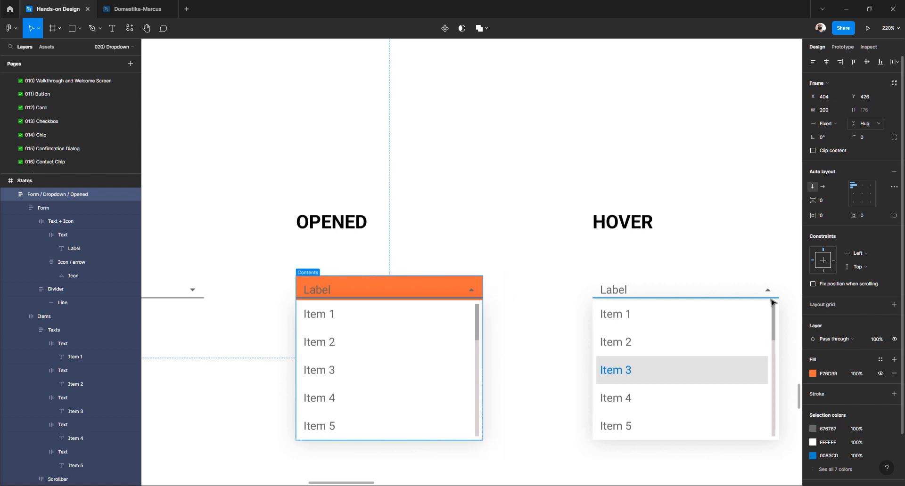
click(881, 374)
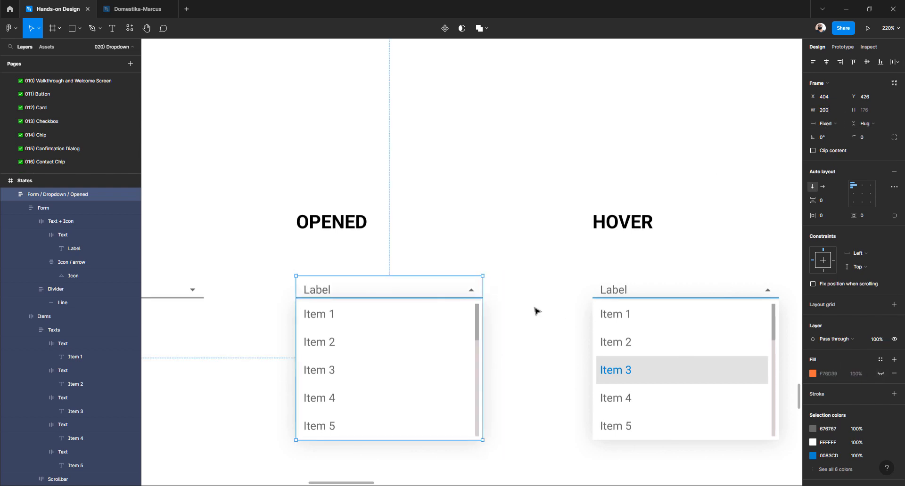
click(528, 311)
Rename the label field frame of the HOVER dropdown as "Form"
scroll(522, 311, right, 4)
scroll(439, 309, down, 1)
click(274, 287)
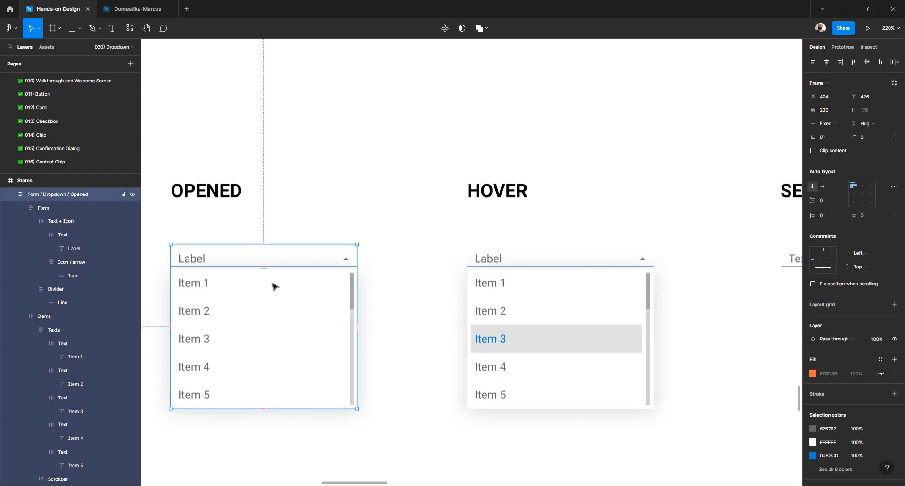
drag(449, 241, 685, 428)
click(398, 314)
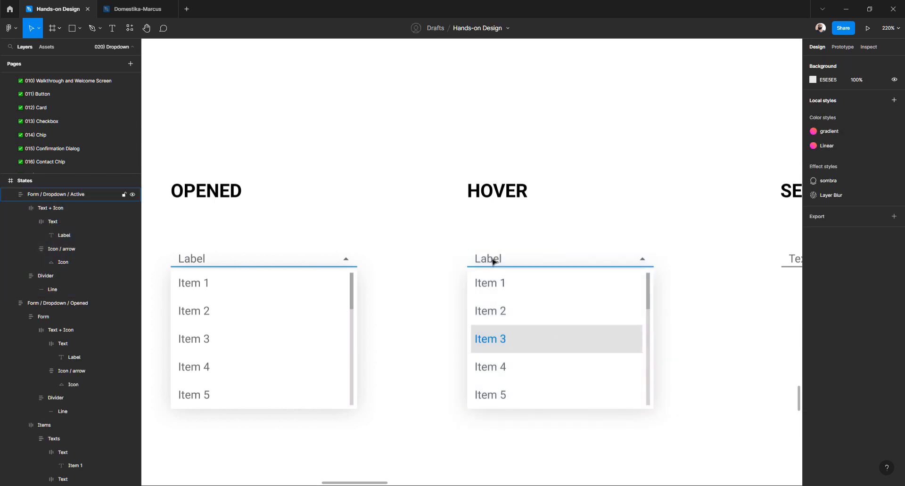
click(491, 258)
double_click(45, 197)
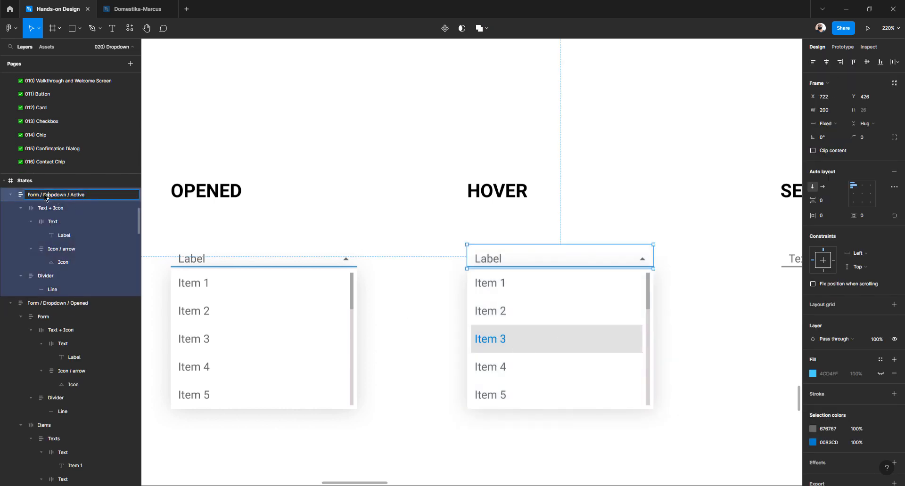
text(Form)
key(Return)
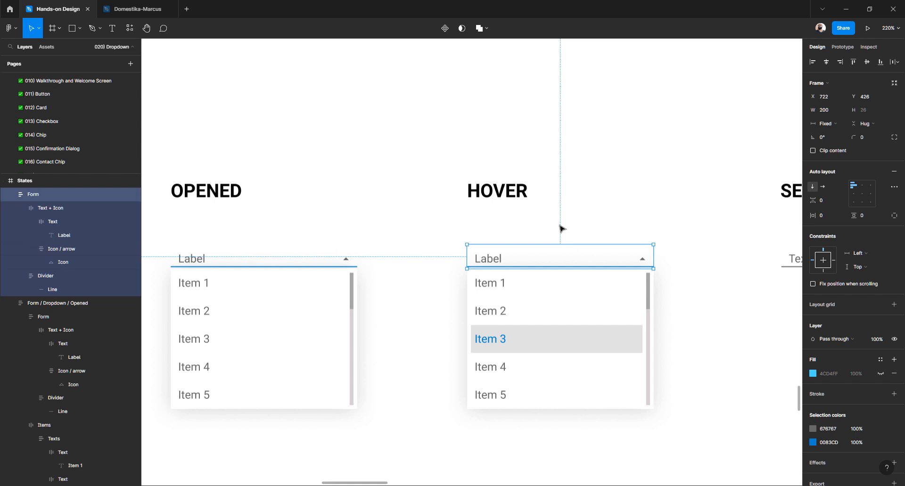
Wrap the HOVER dropdown's label field and item list in an auto layout frame named "Form / Dropdown / Hover"
drag(442, 227, 704, 445)
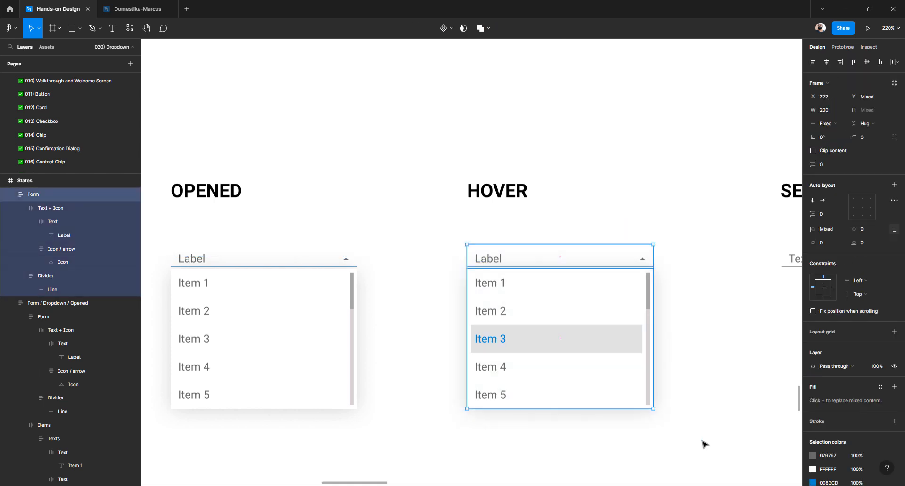
key(shift+a)
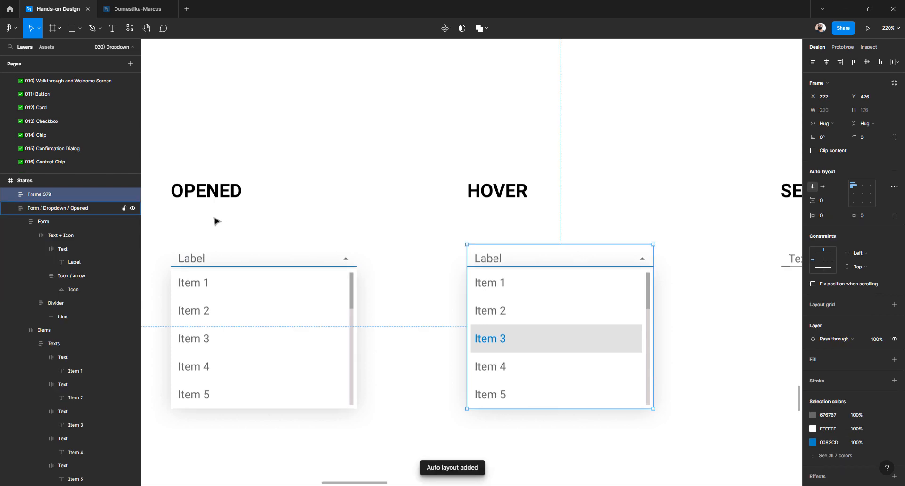
double_click(60, 195)
text(Form / Dropdown / Active)
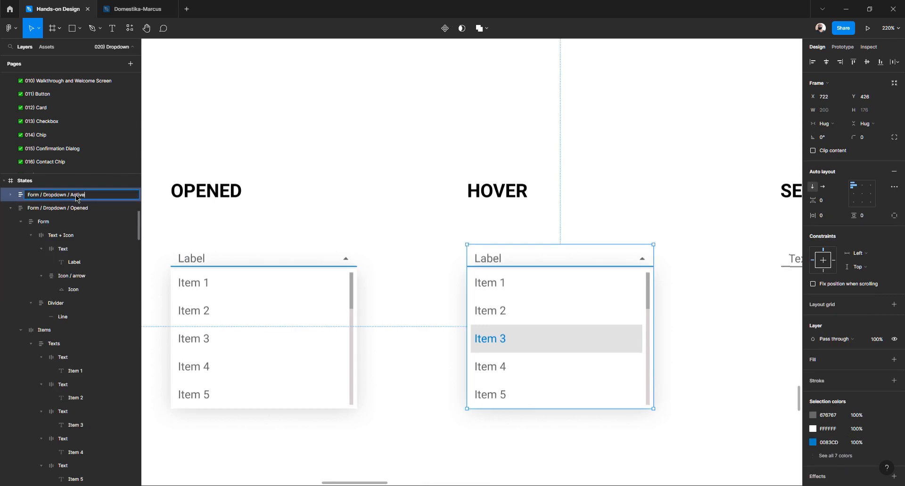
double_click(77, 195)
text(Hover)
key(Return)
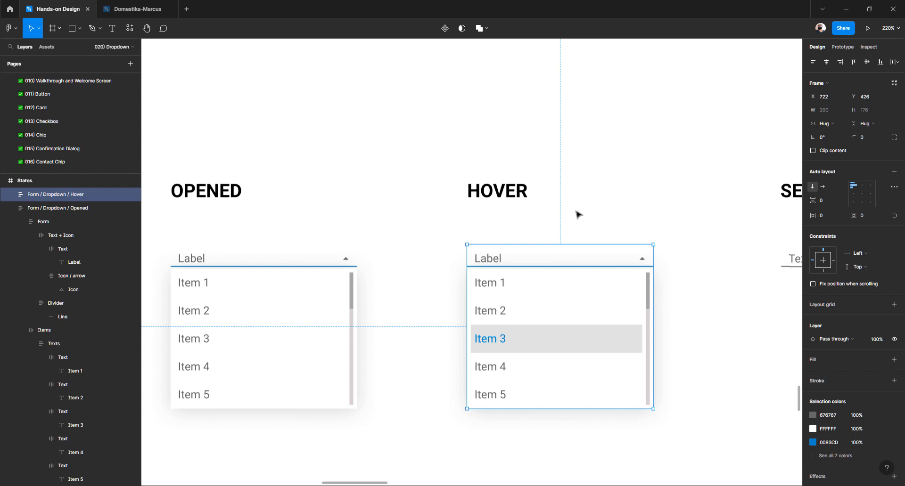
Add a fill to the HOVER dropdown frame and set it to a dark magenta
click(541, 235)
click(487, 260)
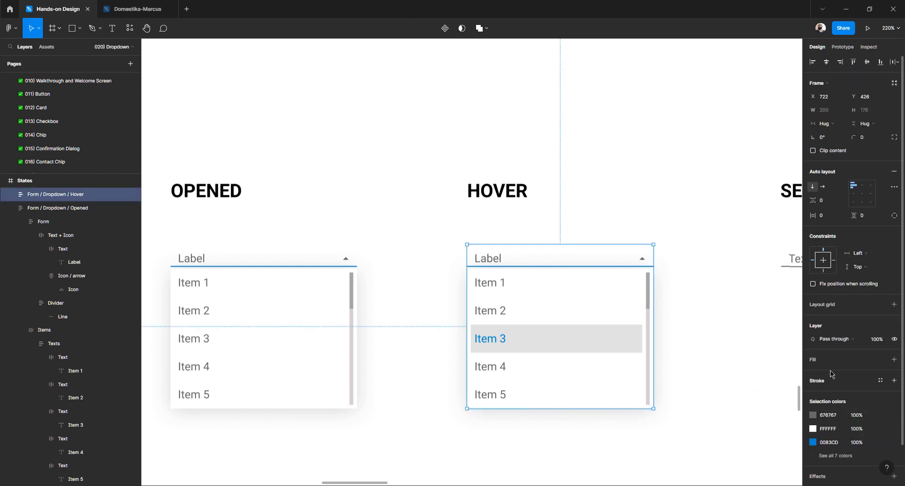
click(815, 361)
scroll(832, 427, down, 2)
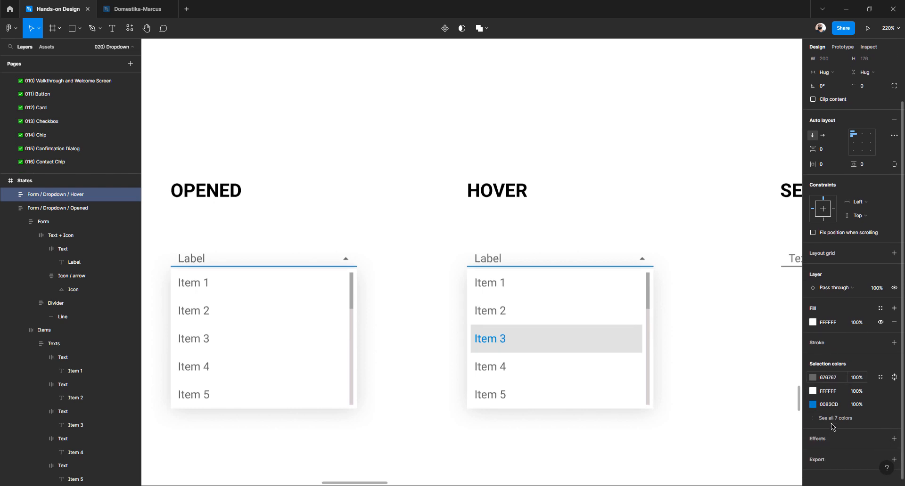
click(815, 319)
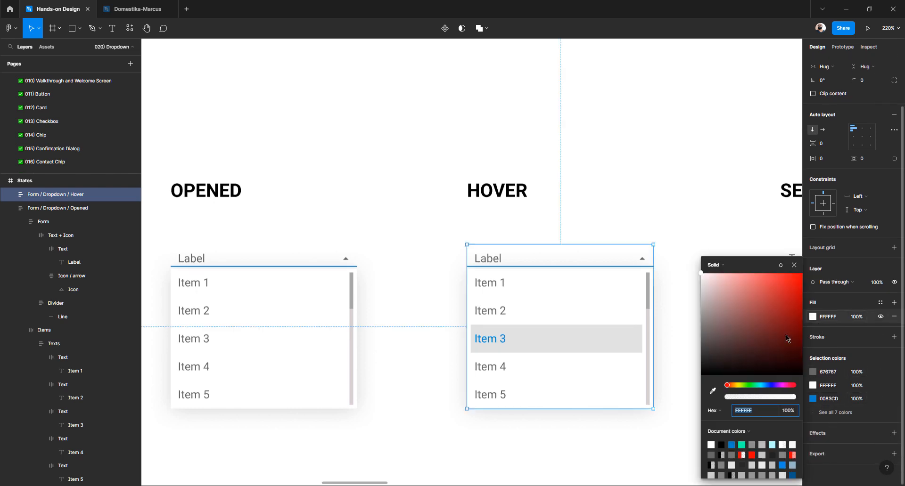
drag(780, 383, 787, 383)
click(789, 329)
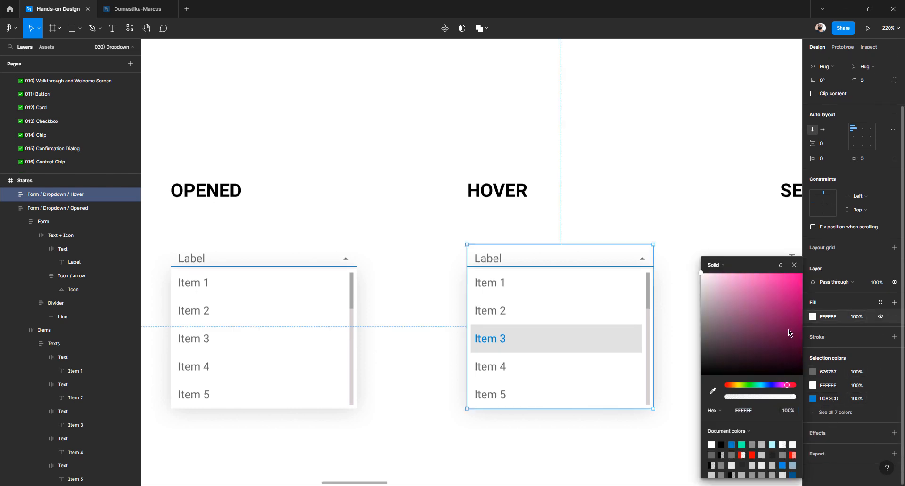
click(666, 255)
Widen the HOVER dropdown frame to about 242 and set its Form layer's width to Fill container
click(569, 251)
drag(653, 304, 693, 299)
double_click(496, 260)
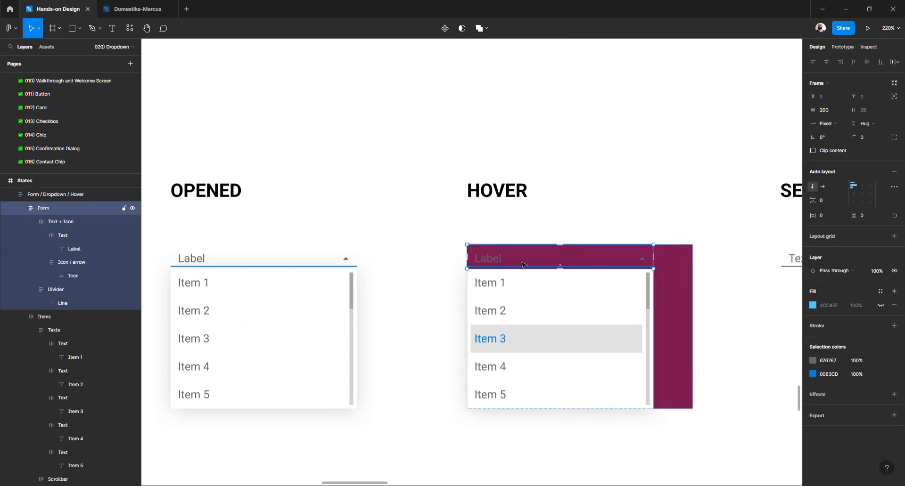
click(835, 124)
click(836, 144)
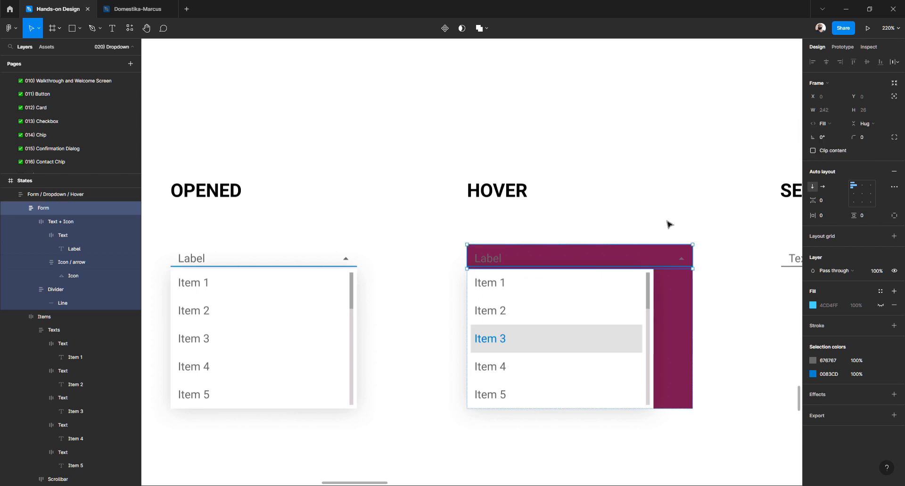
Set the width of the HOVER dropdown's Items list to Fill container
click(576, 293)
click(825, 124)
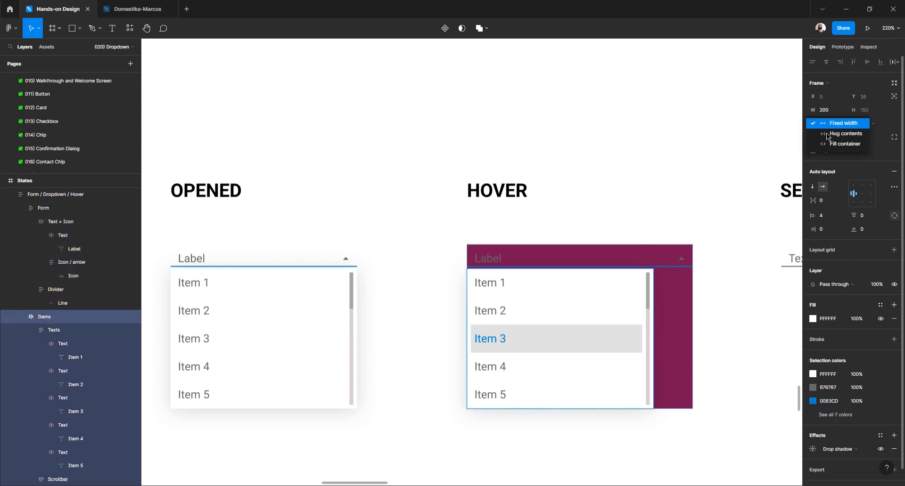
click(832, 145)
click(581, 224)
Set the width of the whole HOVER dropdown frame to 200
click(600, 304)
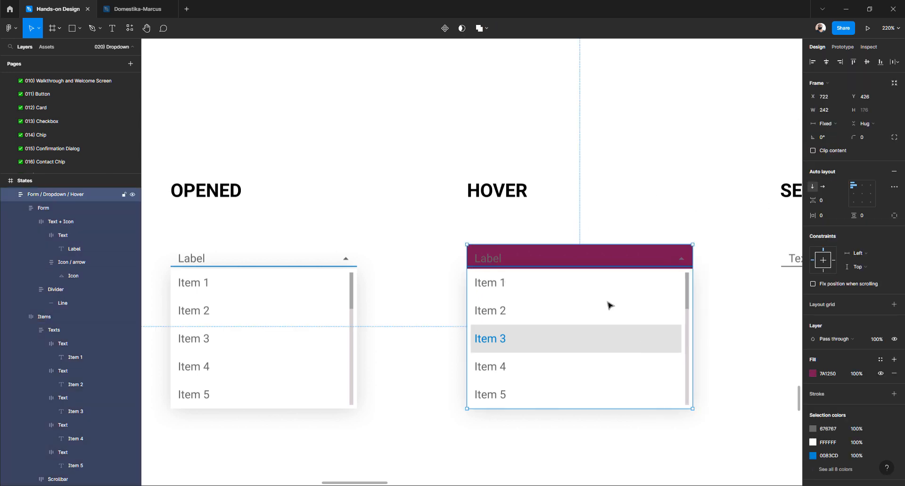
click(829, 114)
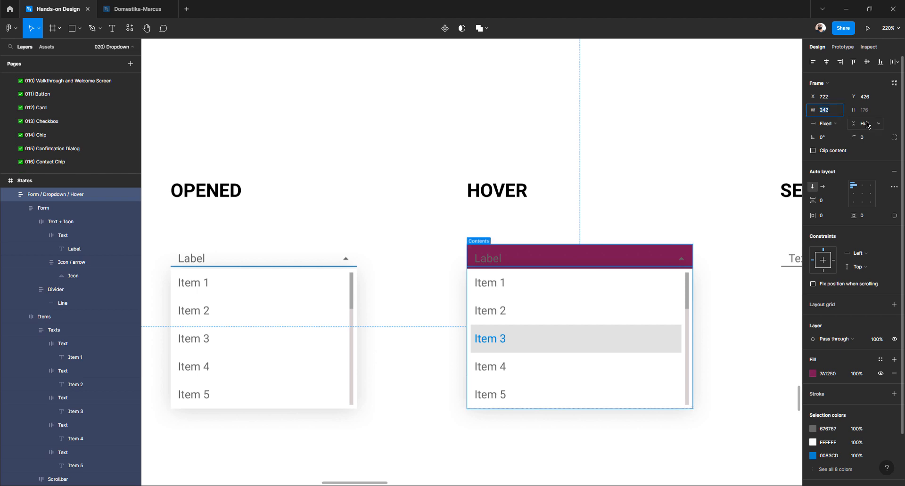
text(200)
key(Return)
click(687, 261)
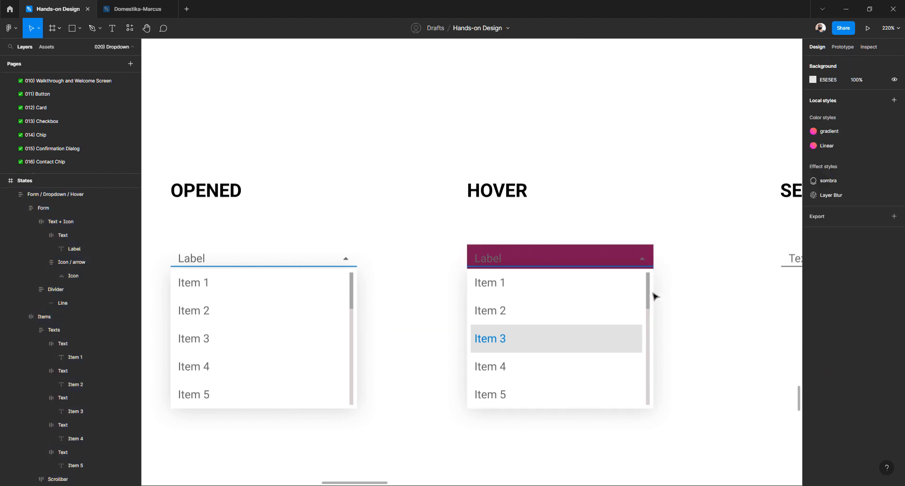
Hide the dark magenta fill of the HOVER dropdown frame
click(654, 296)
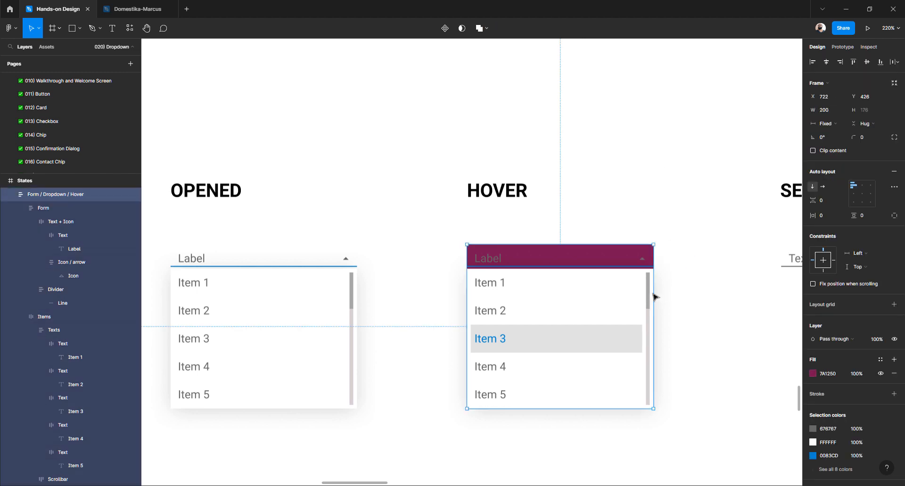
click(880, 373)
click(732, 334)
scroll(572, 278, right, 6)
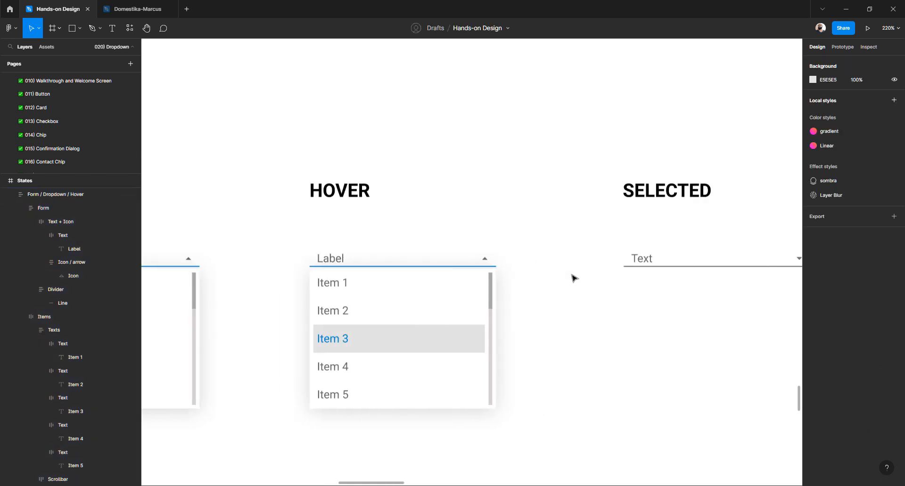
Try resizing the SELECTED dropdown's width to test its responsiveness, and undo the resize
click(540, 263)
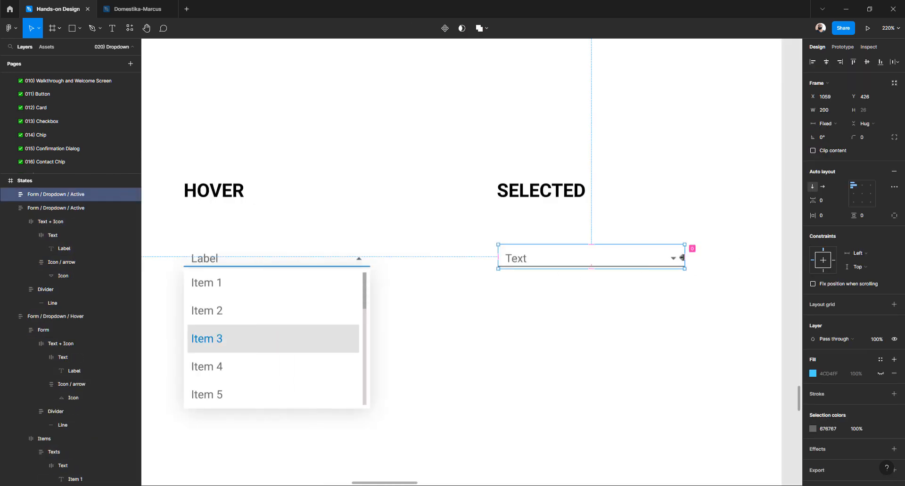
drag(685, 258, 703, 259)
click(704, 261)
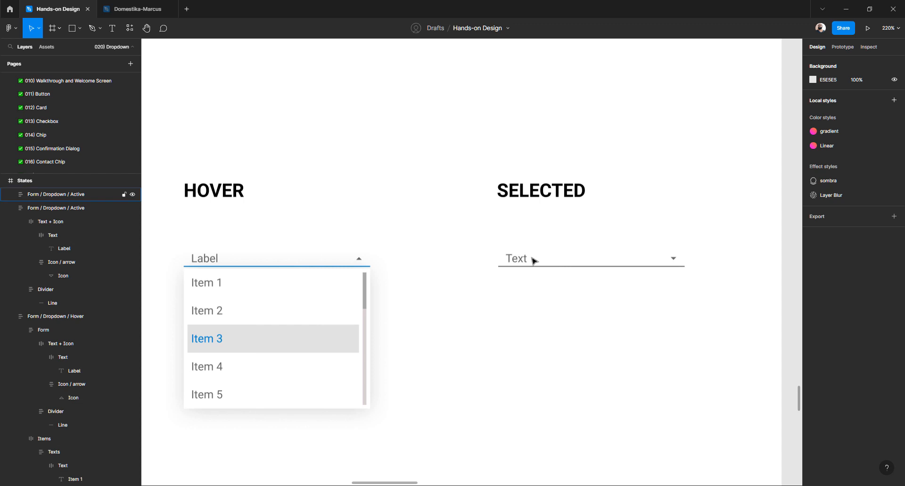
click(535, 261)
mouse_move(685, 250)
mouse_down()
mouse_move(713, 249)
mouse_move(679, 252)
mouse_up()
key(ctrl+z)
click(647, 308)
click(522, 263)
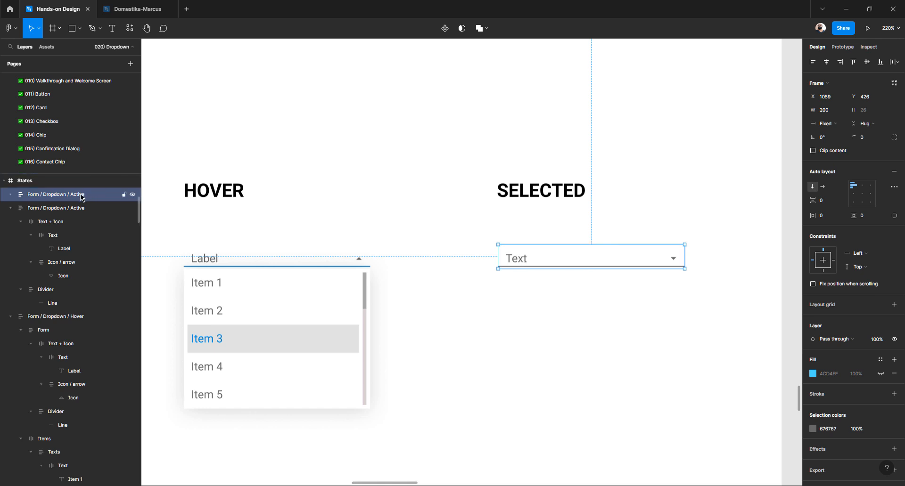
key(ctrl+r)
click(506, 298)
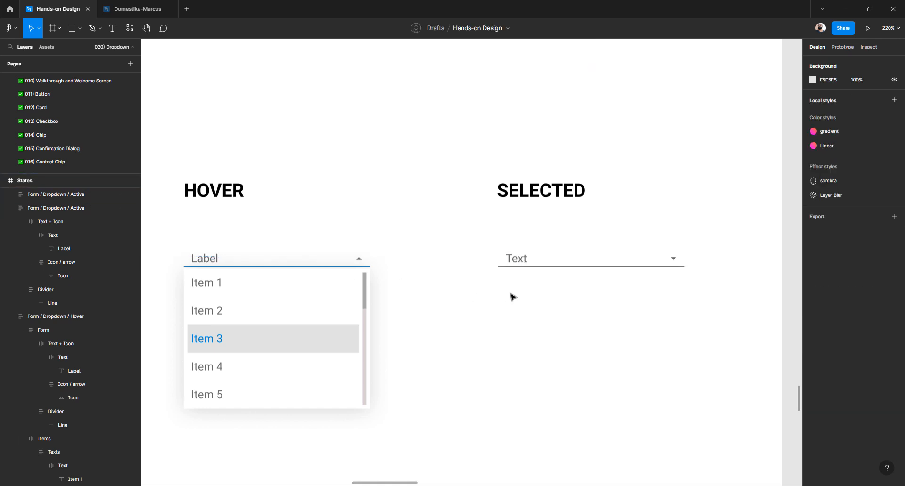
Set the SELECTED dropdown's text fill and its divider line's stroke to black (000000)
ctrl+click(517, 258)
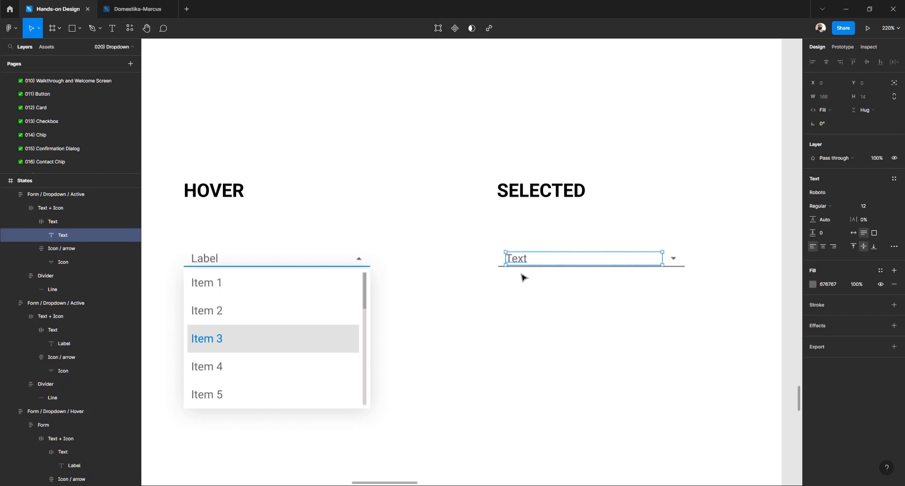
scroll(499, 274, up, 3)
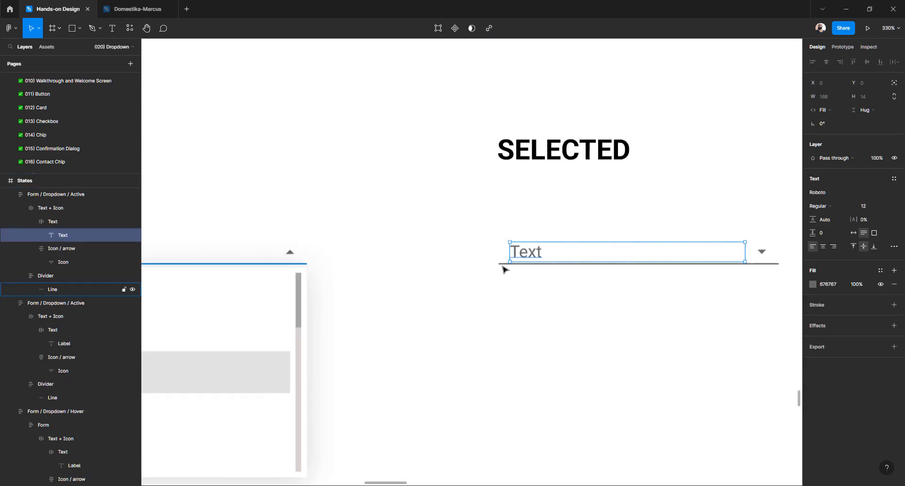
shift+click(503, 265)
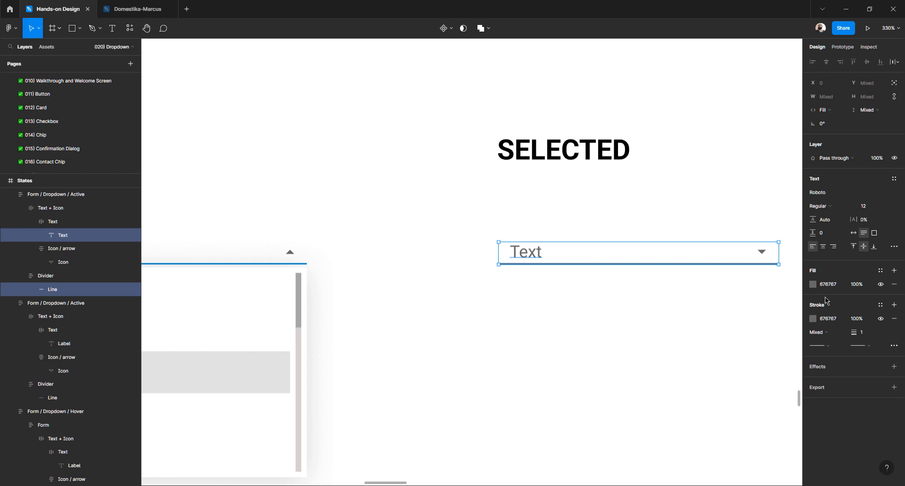
click(821, 285)
click(813, 286)
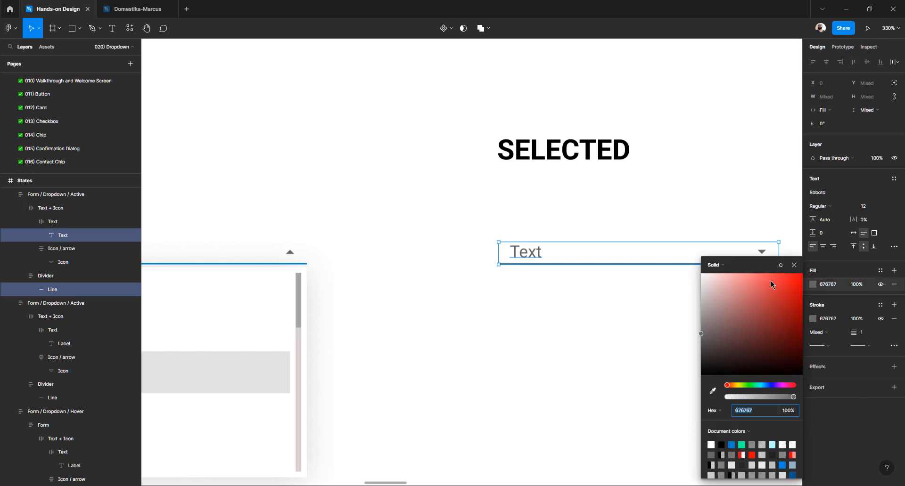
drag(716, 330, 689, 433)
click(812, 320)
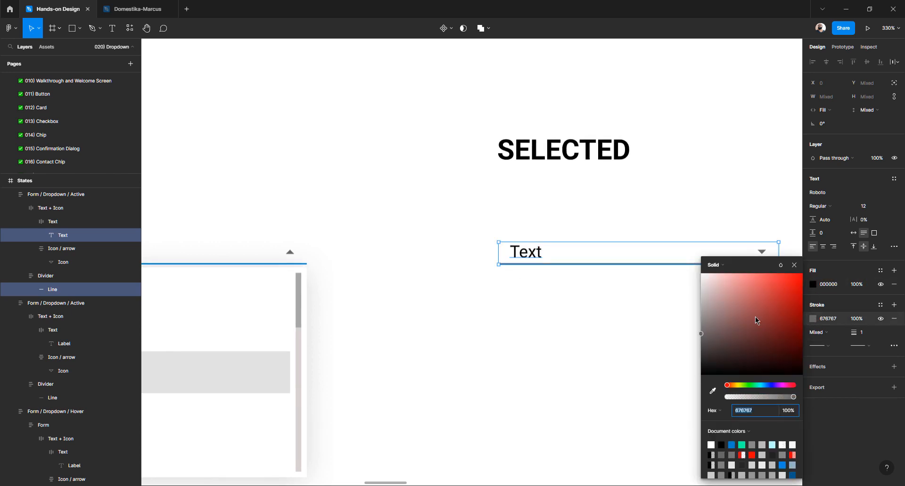
mouse_move(757, 319)
mouse_down()
mouse_move(684, 420)
mouse_move(668, 407)
mouse_up()
click(607, 358)
Change the fill of the SELECTED dropdown's arrow icon to black
scroll(617, 311, right, 3)
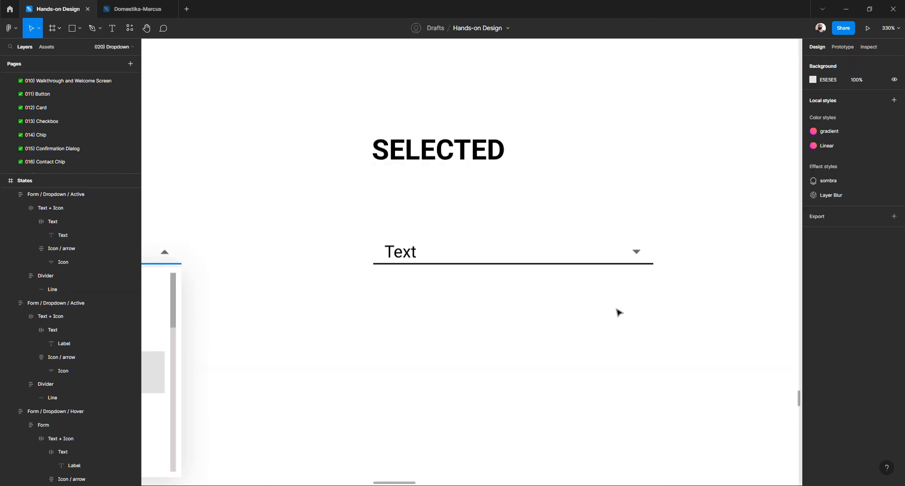
ctrl+click(636, 252)
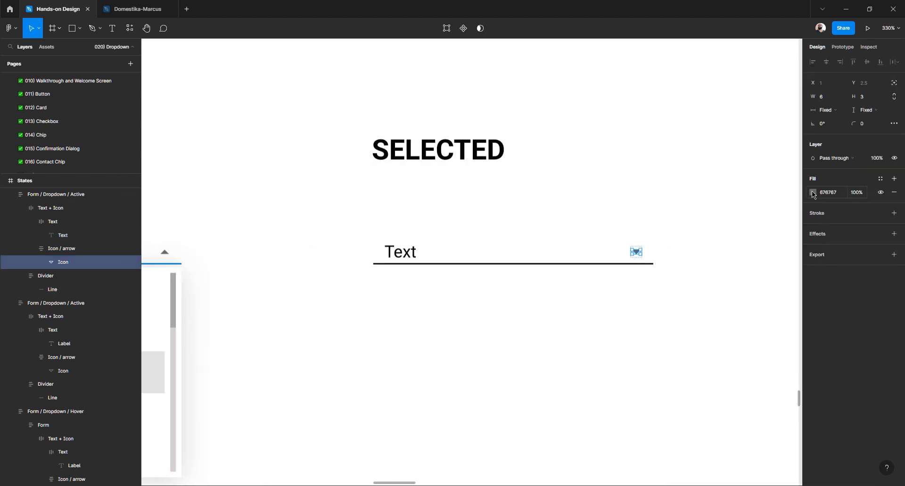
click(813, 195)
drag(774, 222, 700, 344)
click(608, 336)
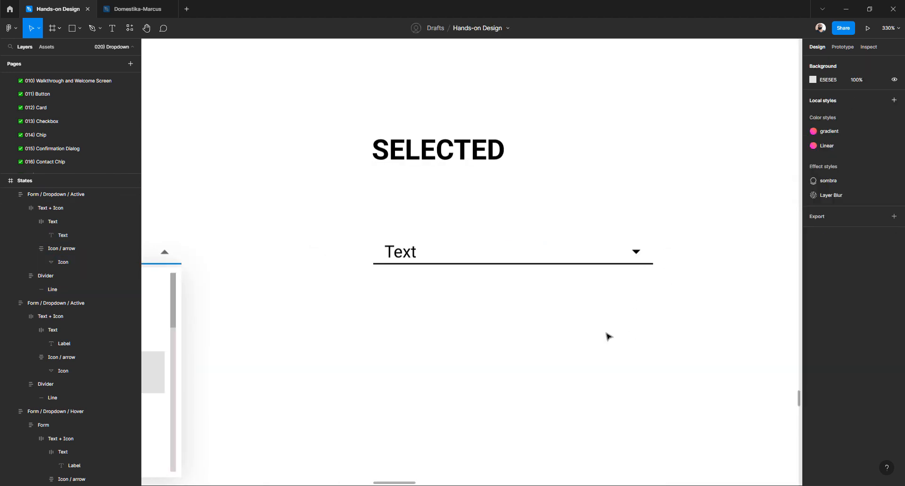
Convert the ACTIVE, TYPING and TYPED input fields into separate components, one at a time
scroll(542, 313, down, 5)
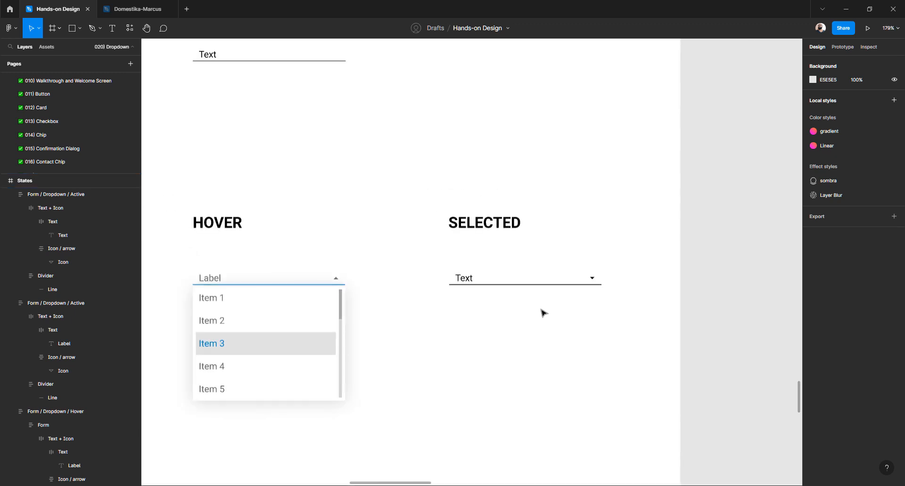
scroll(584, 285, down, 5)
scroll(584, 284, left, 4)
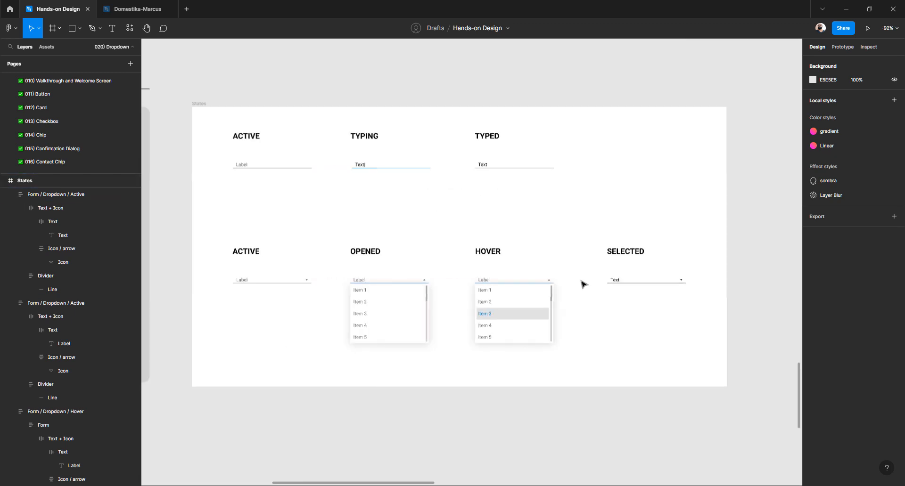
drag(227, 159, 324, 198)
click(445, 29)
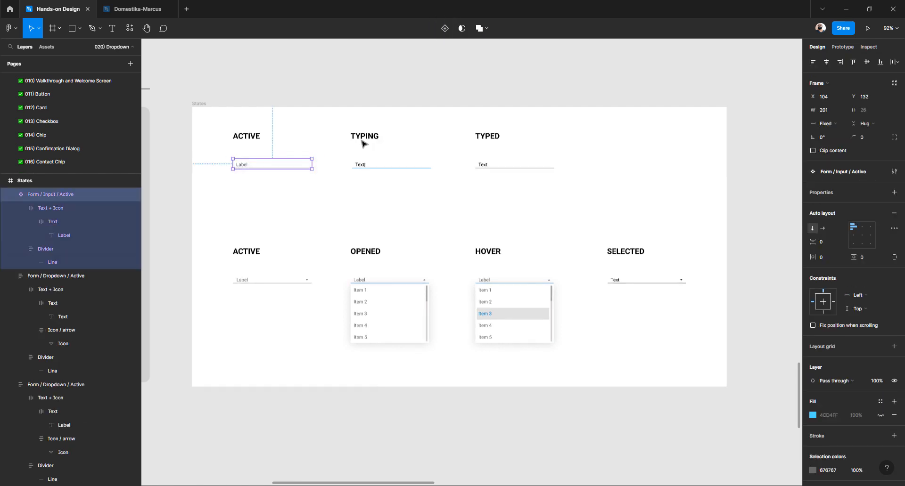
drag(343, 154, 444, 188)
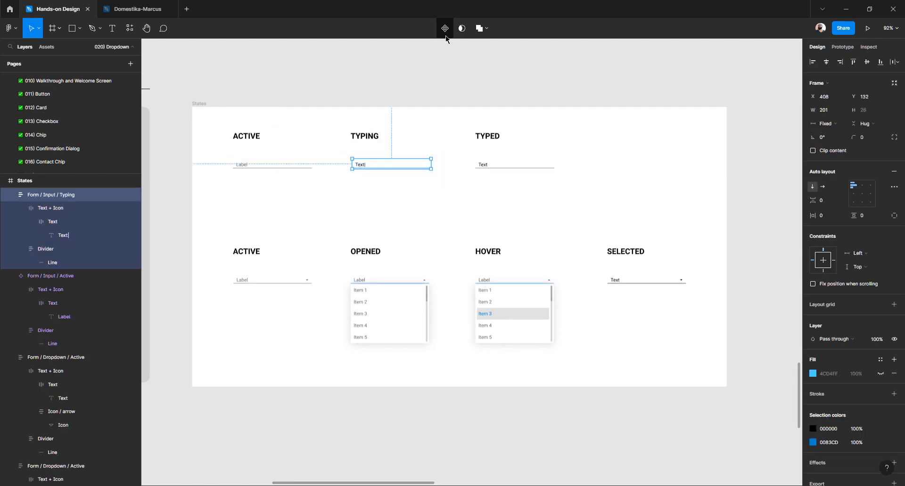
click(445, 29)
click(590, 192)
drag(590, 192, 469, 77)
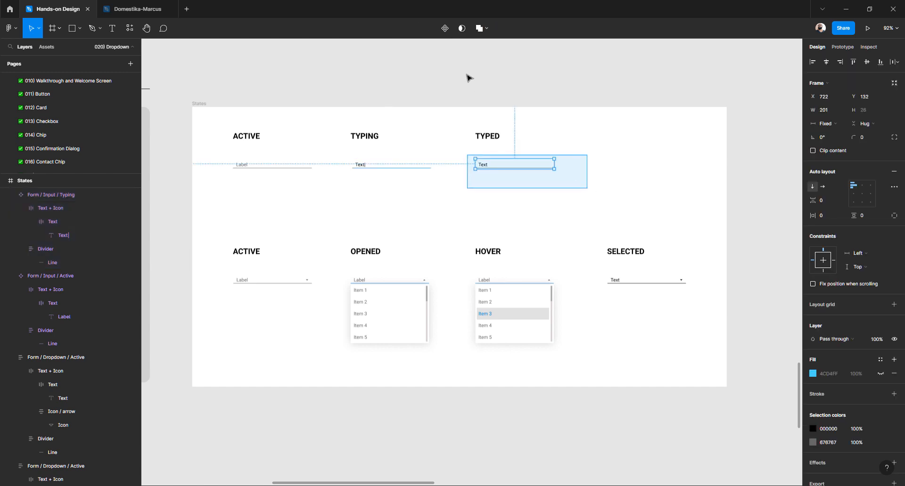
click(446, 30)
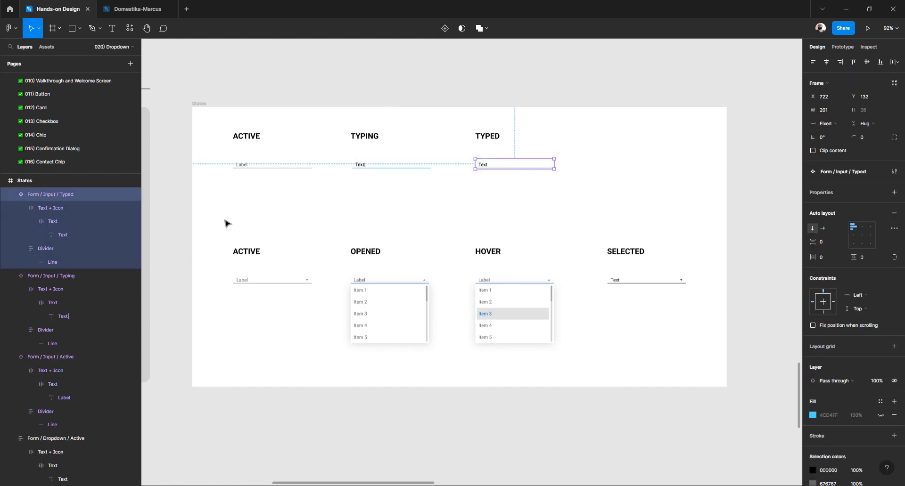
Select the ACTIVE, OPENED, HOVER and SELECTED dropdowns together and create multiple components from them
drag(236, 268, 319, 285)
drag(697, 366, 717, 372)
click(452, 29)
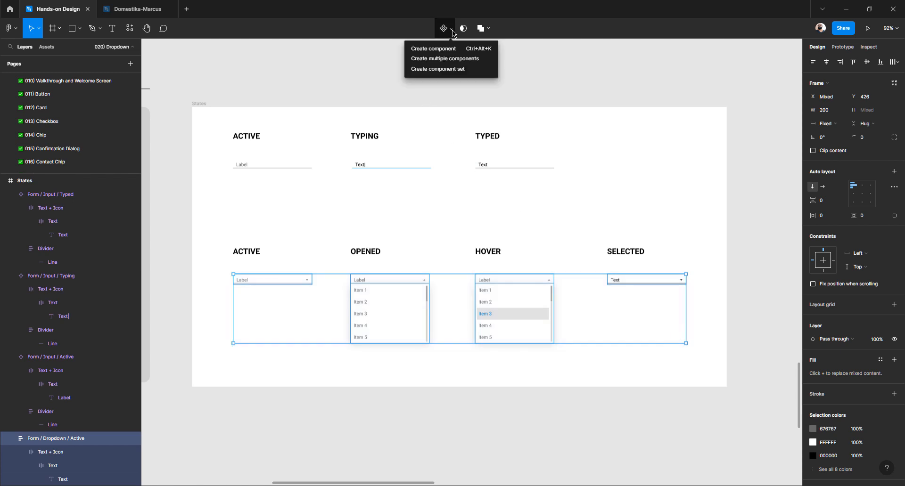
click(453, 59)
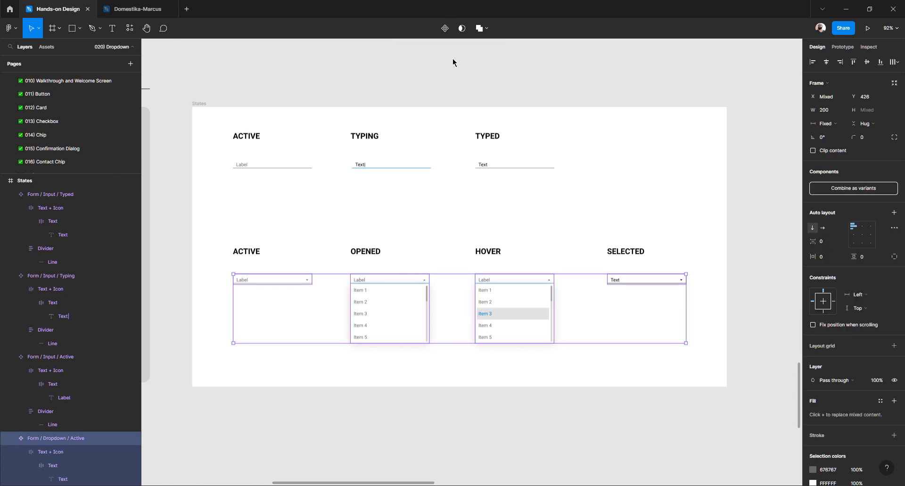
click(550, 352)
Check each of the four dropdown components and its layer name in turn
click(495, 319)
click(377, 315)
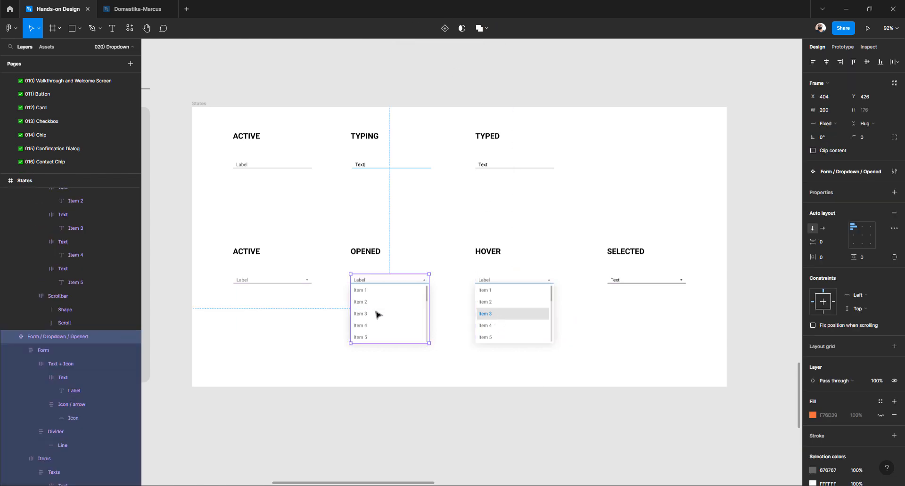
click(262, 285)
click(411, 301)
click(509, 308)
click(631, 307)
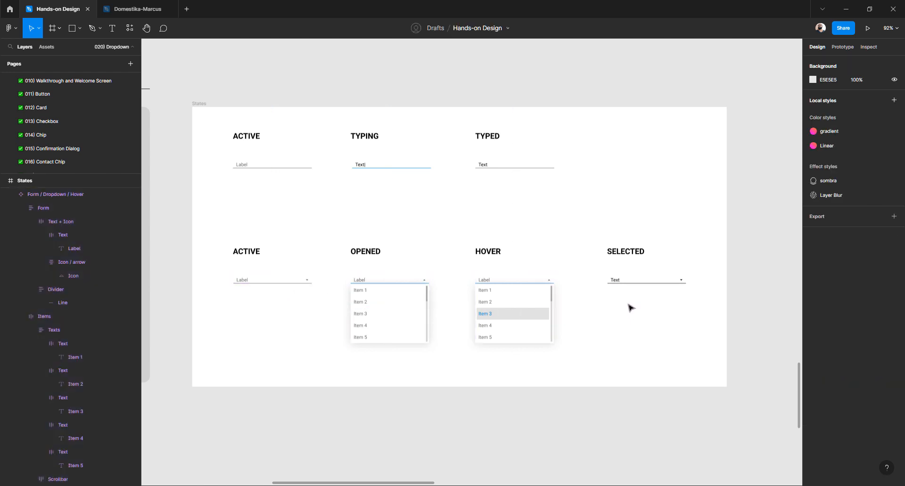
click(624, 284)
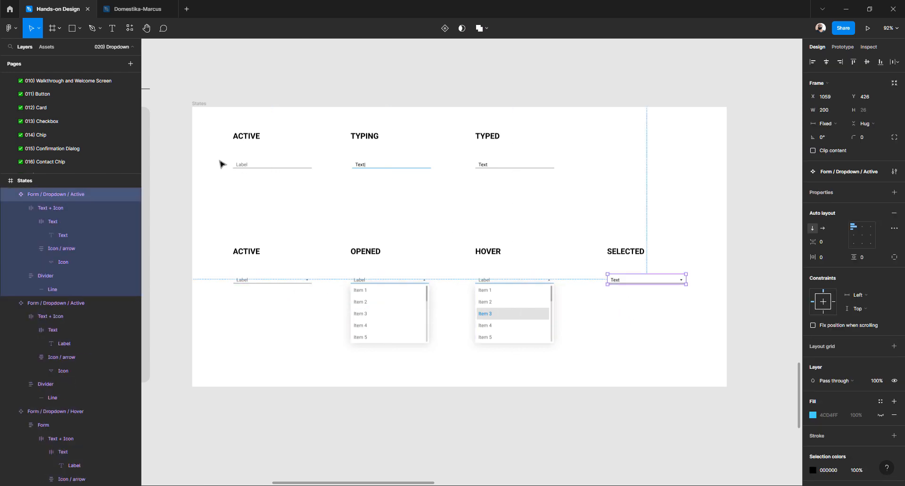
Move the three input field components out of the States frame onto the empty canvas above it
click(412, 179)
drag(218, 159, 571, 200)
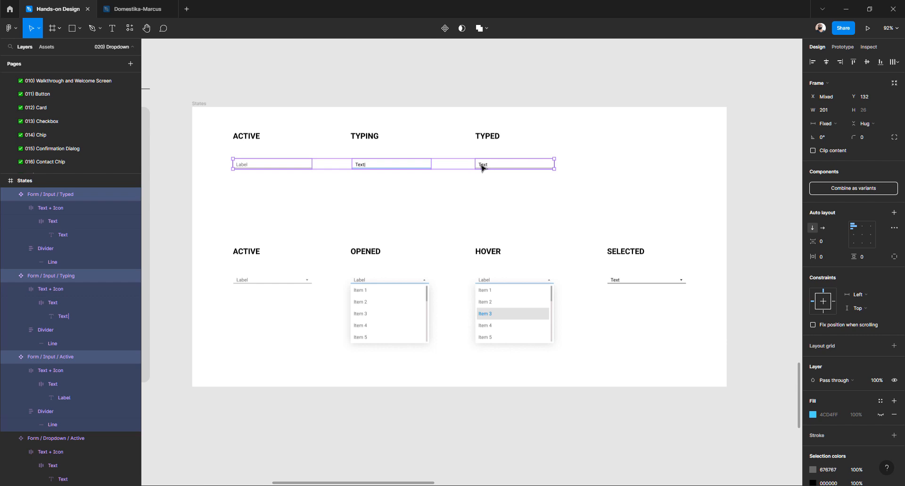
scroll(481, 218, up, 5)
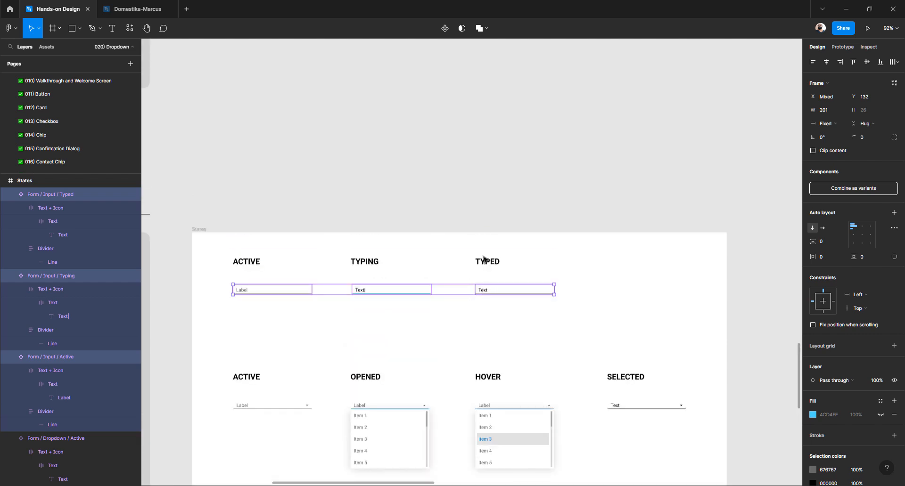
drag(484, 290, 482, 148)
click(292, 188)
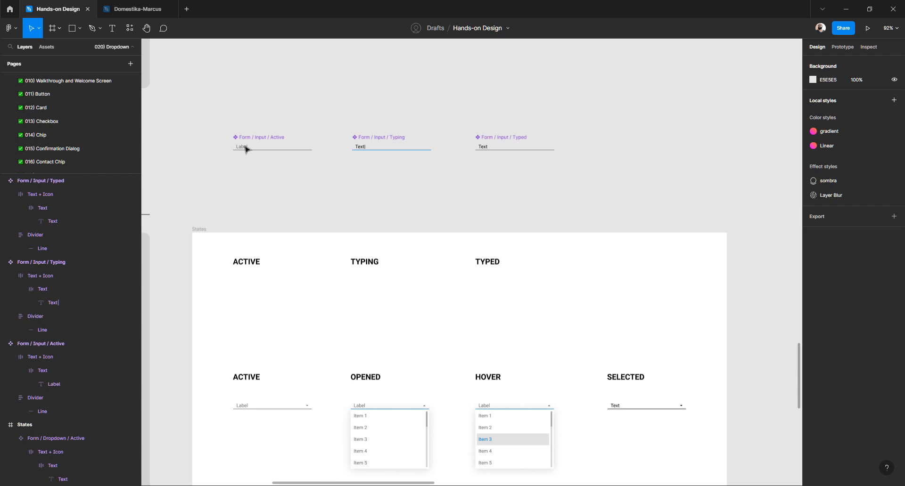
Duplicate the three input field components as instances directly below the originals
drag(217, 112, 487, 175)
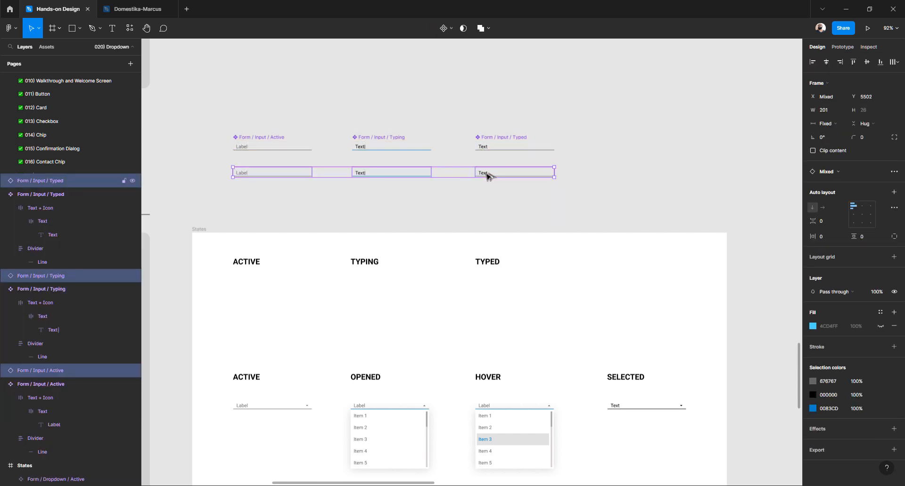
click(467, 193)
Move the three input field instances together into the States frame, under the ACTIVE, TYPING and TYPED headings
click(499, 176)
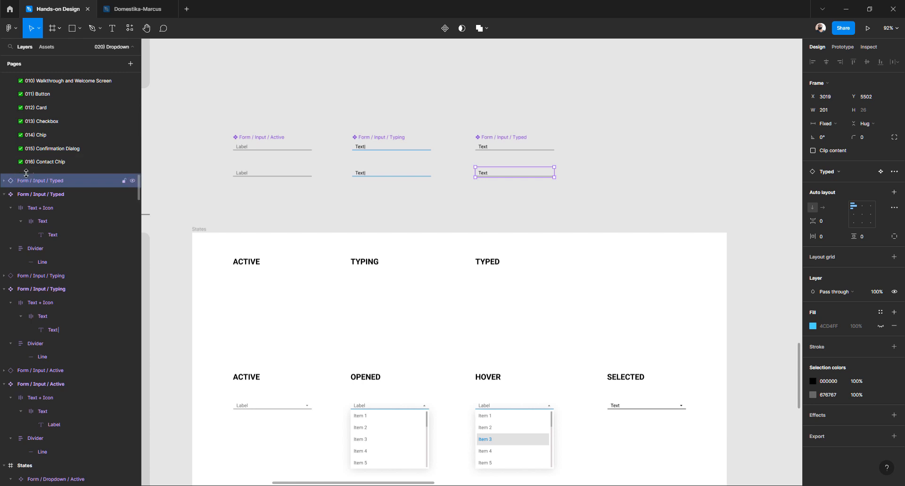
drag(215, 166, 594, 192)
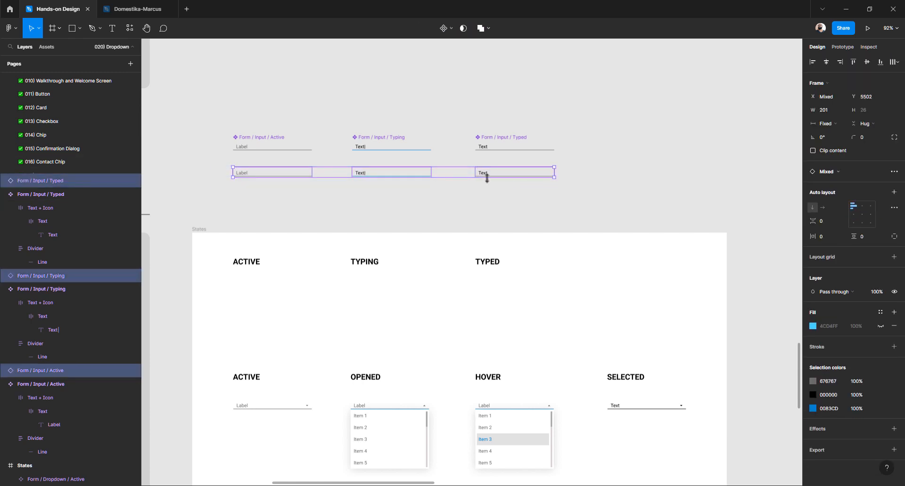
drag(485, 175, 485, 287)
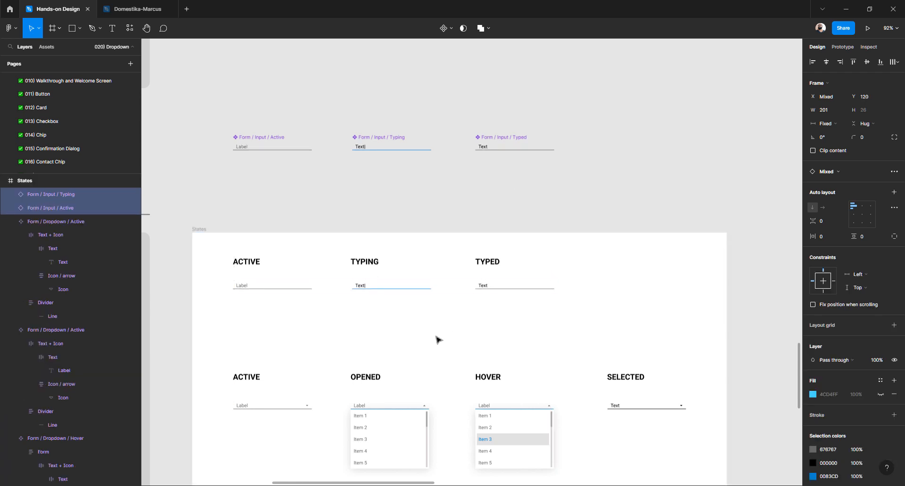
Move the four dropdown components out of the States frame onto the canvas above the input field components
scroll(436, 341, down, 3)
drag(221, 335, 699, 413)
scroll(396, 430, down, 2)
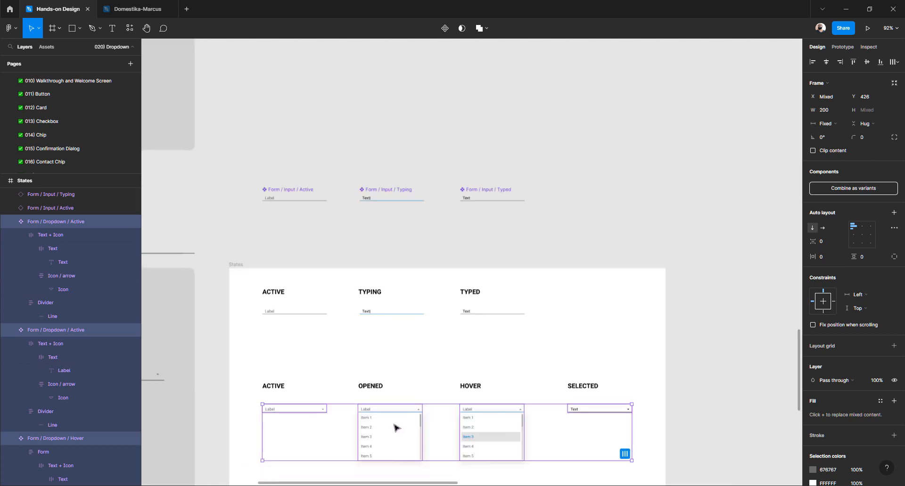
drag(369, 430, 390, 140)
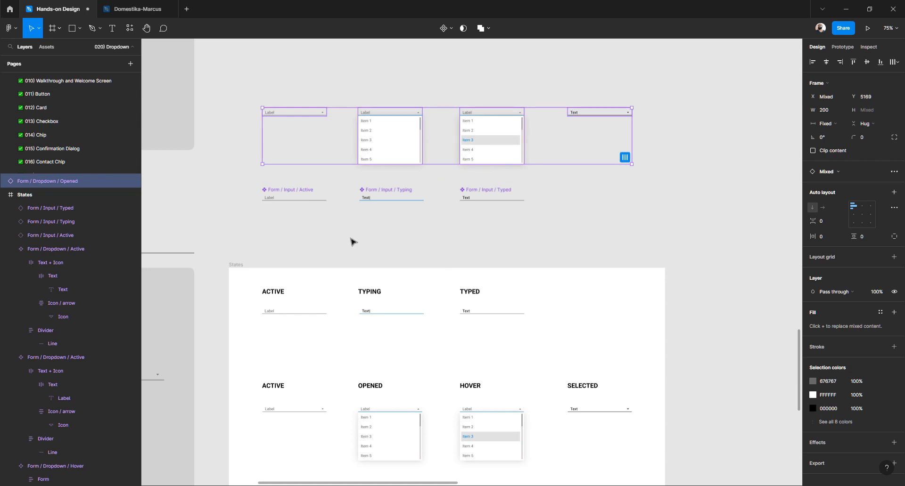
key(ctrl+z)
drag(365, 427, 369, 110)
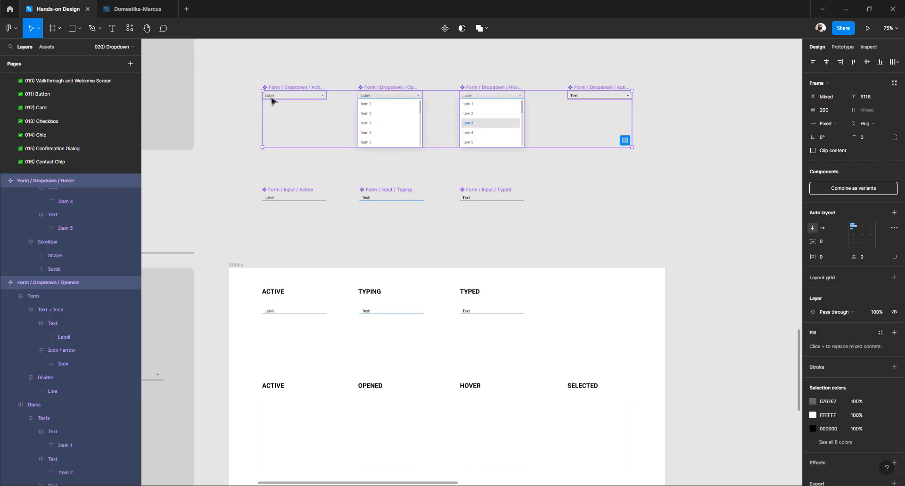
Duplicate the four dropdown components as instances under the ACTIVE, OPENED, HOVER and SELECTED headings in the States frame
drag(245, 77, 662, 166)
drag(492, 124, 529, 431)
click(250, 178)
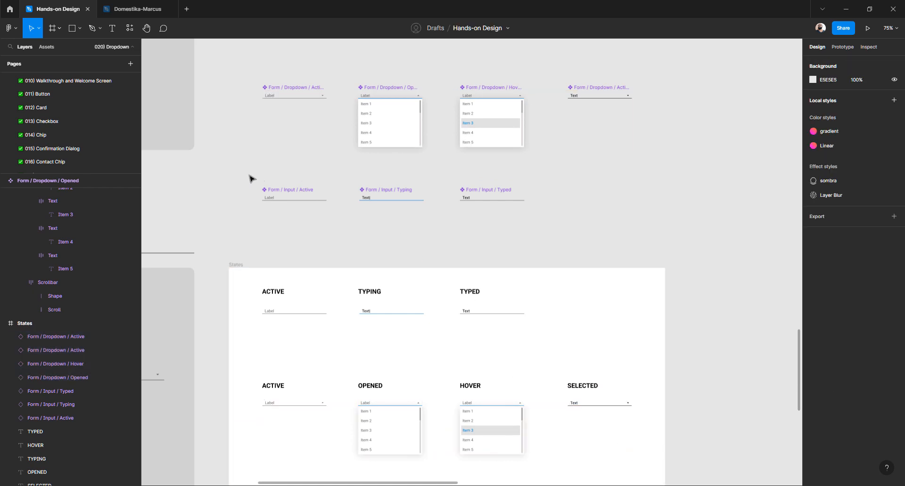
Move the three input field components above the row of dropdown components on the canvas
drag(250, 178, 598, 241)
scroll(384, 254, up, 3)
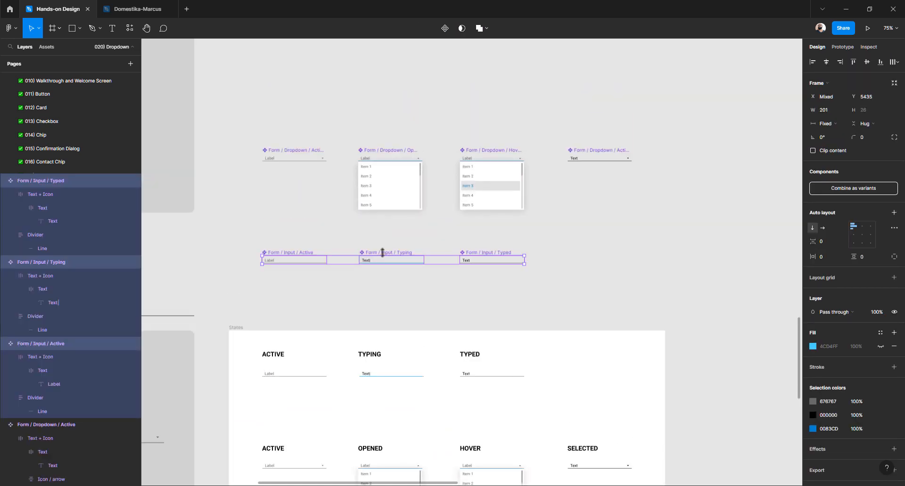
drag(385, 255, 398, 100)
click(282, 74)
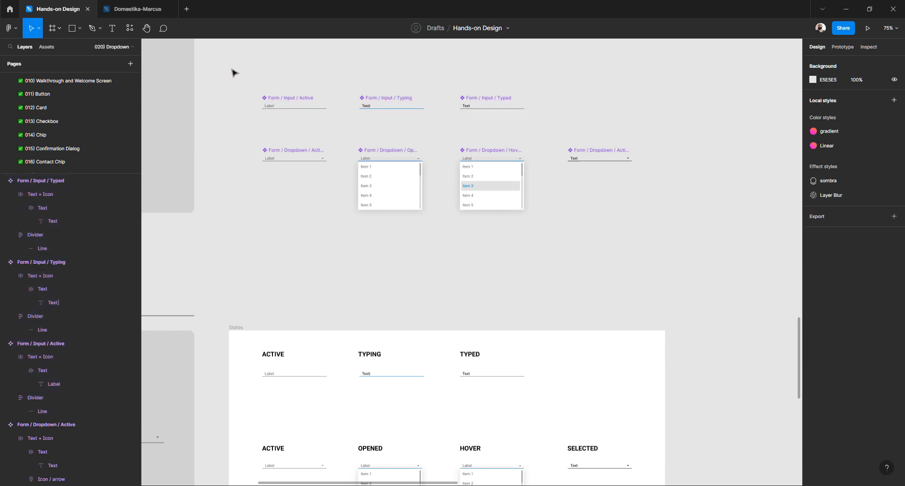
Cut all seven input field and dropdown components from the canvas and open the Components page
drag(234, 73, 709, 277)
key(Delete)
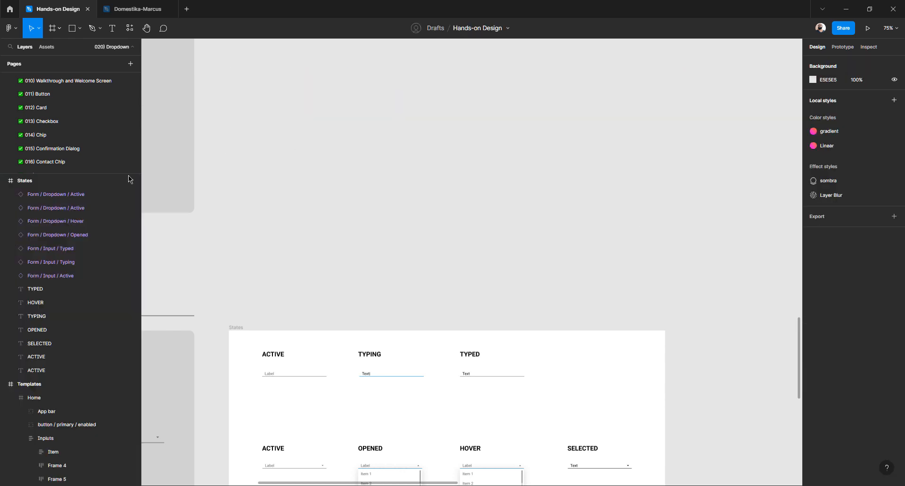
scroll(66, 169, down, 5)
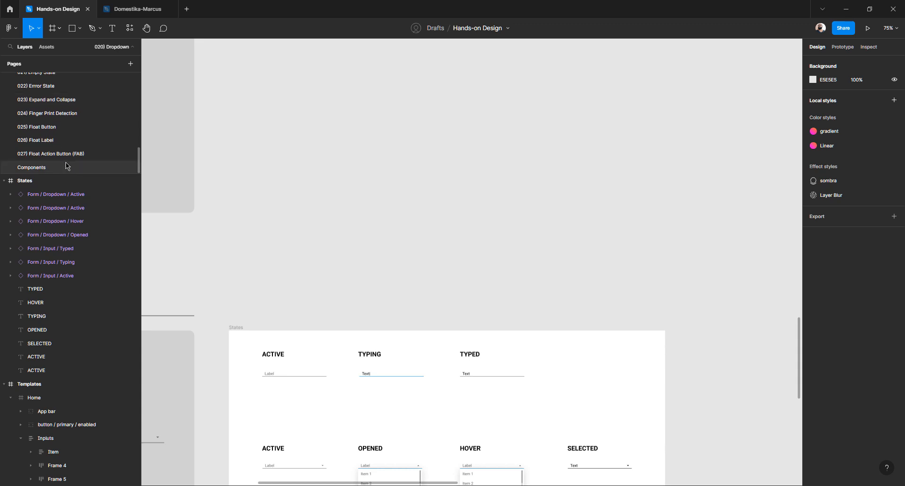
click(65, 169)
Paste the seven cut components at the empty FORMS folder on the Components page
scroll(493, 202, down, 10)
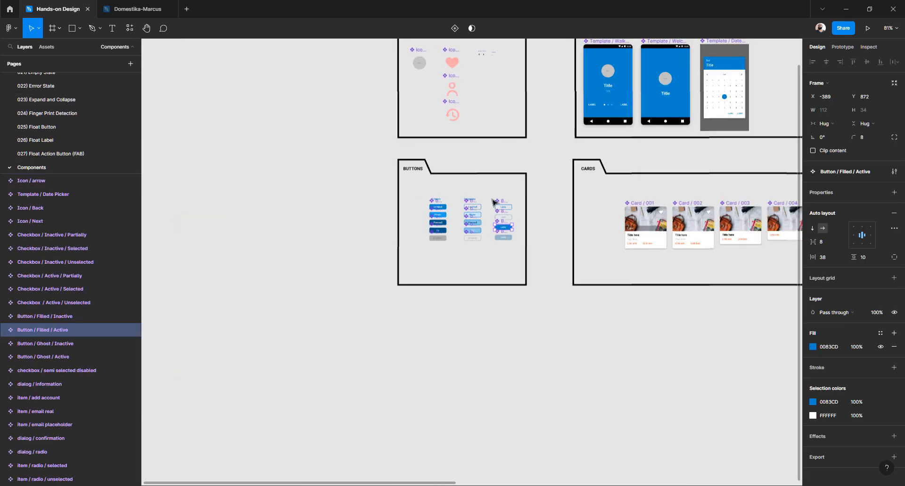
scroll(493, 202, right, 10)
scroll(493, 203, right, 5)
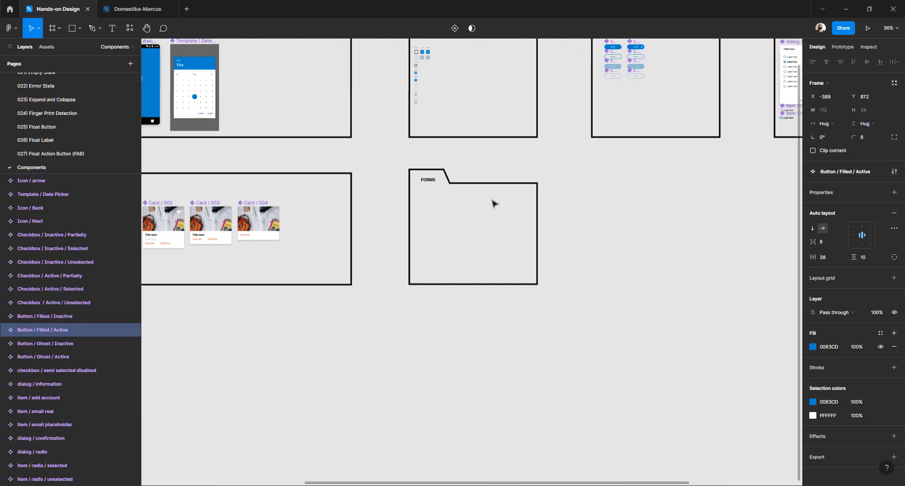
click(541, 213)
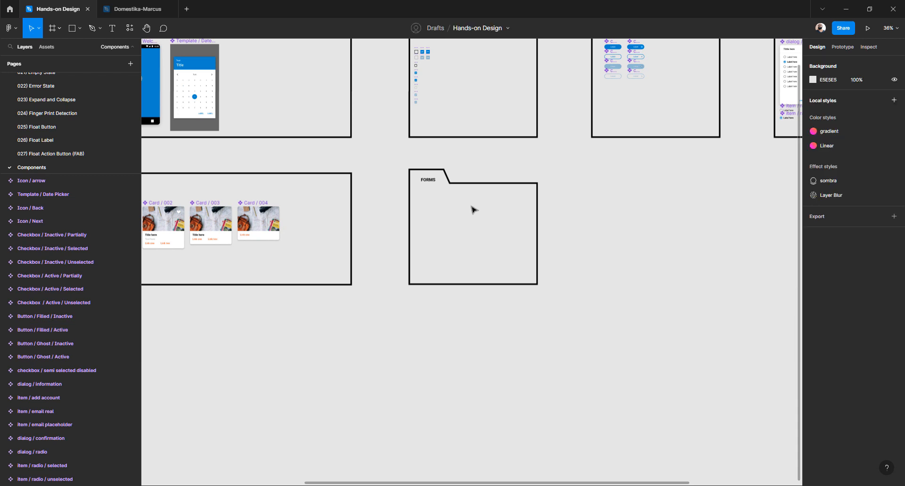
right_click(451, 181)
key(Escape)
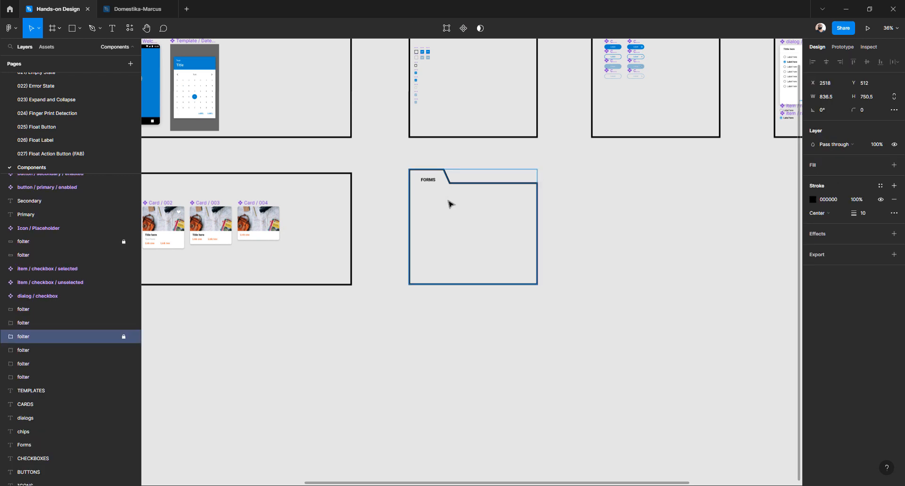
key(ctrl+v)
scroll(448, 208, up, 2)
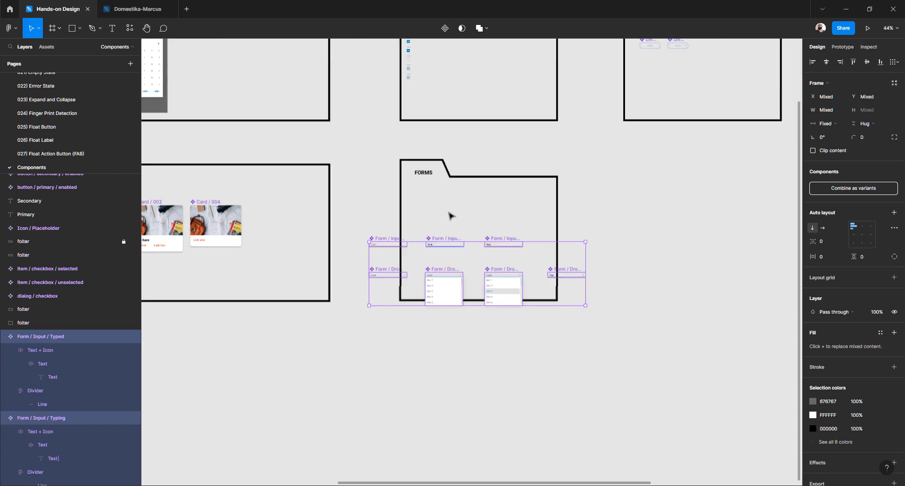
key(Escape)
Move the three input field components up to the upper part of the FORMS folder
scroll(418, 236, up, 3)
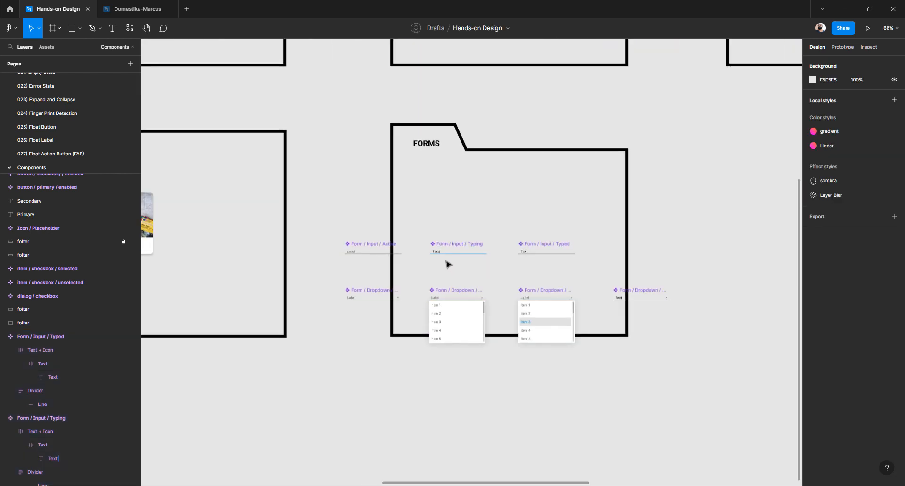
drag(320, 222, 612, 272)
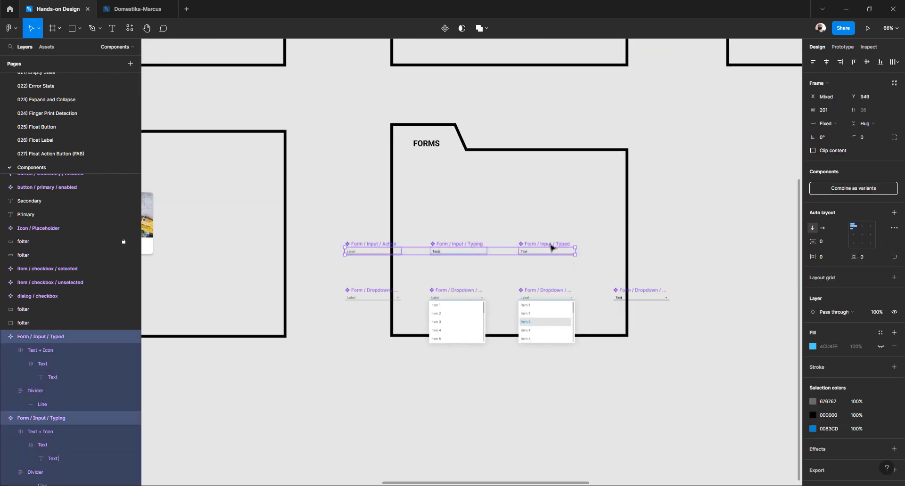
drag(554, 248, 592, 179)
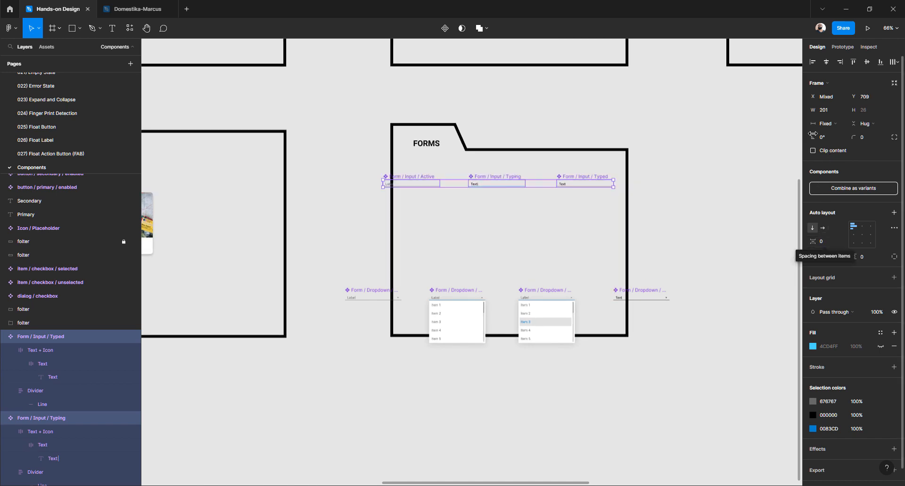
Tidy up the three input field components with a horizontal spacing of 47 and place the row inside the FORMS folder
click(894, 62)
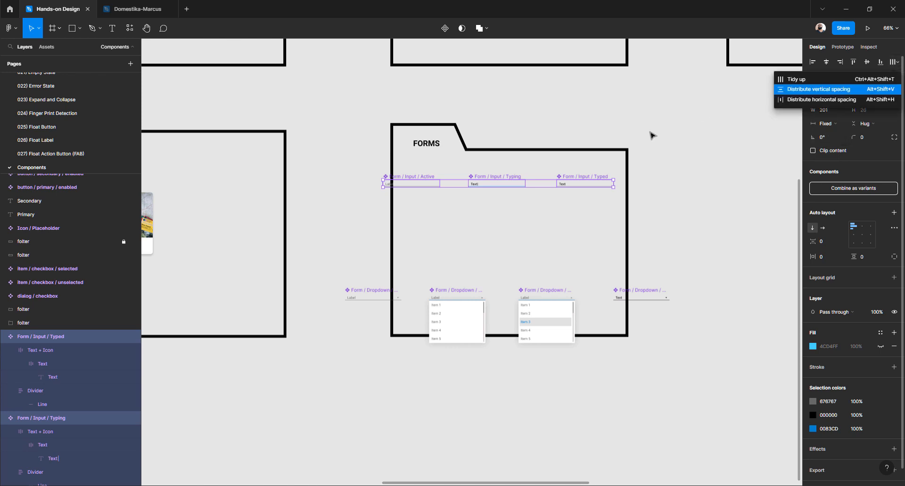
click(810, 79)
scroll(535, 189, up, 2)
scroll(536, 189, up, 5)
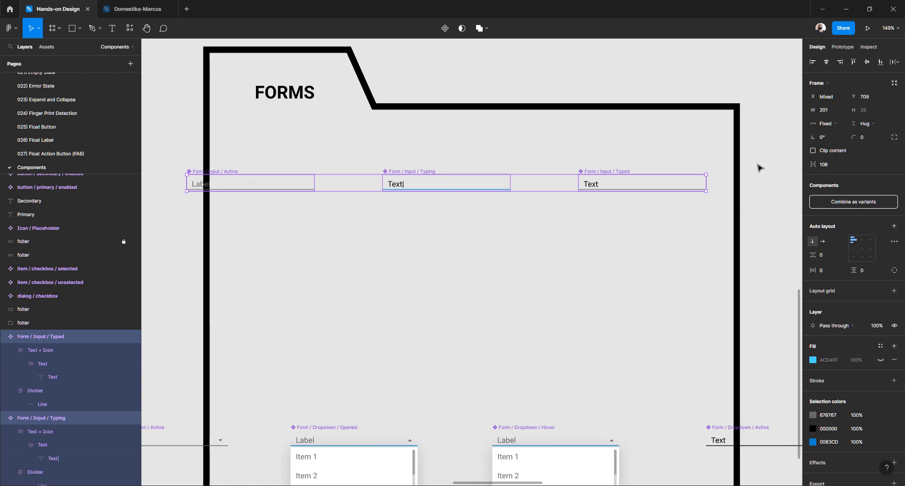
drag(812, 164, 758, 164)
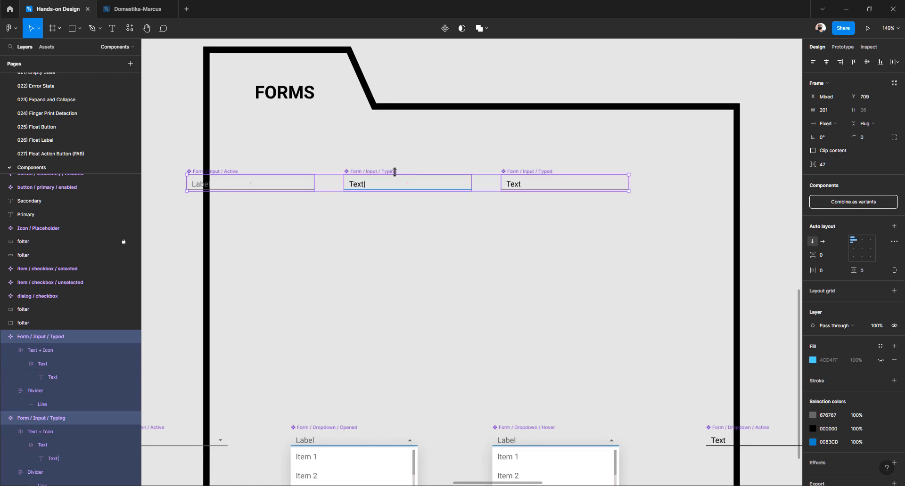
drag(387, 172, 446, 171)
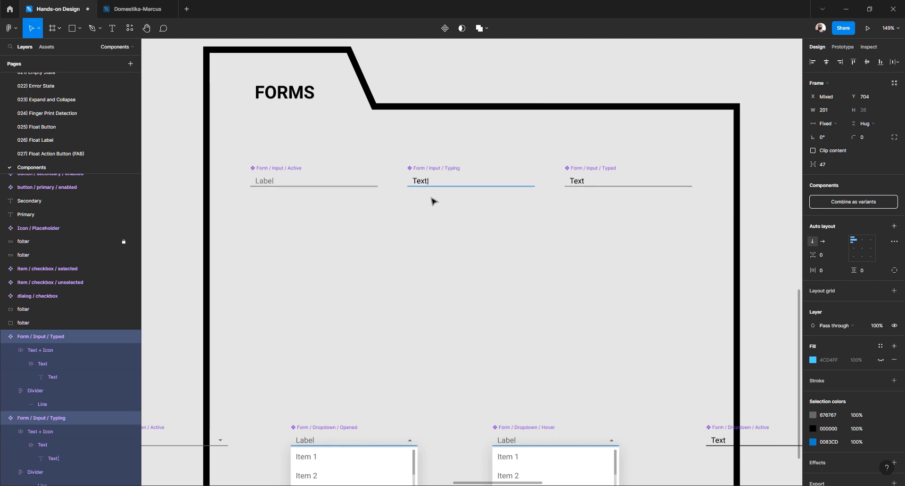
Tidy up the four dropdown components with a spacing of 54 and move the row below the FORMS folder, left-aligned with the input fields
scroll(436, 200, down, 5)
scroll(436, 200, down, 5)
drag(237, 188, 664, 304)
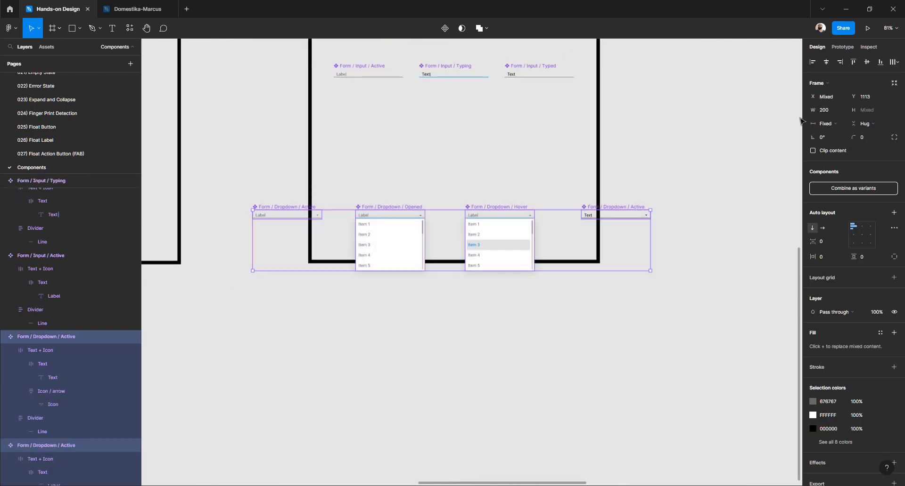
click(893, 62)
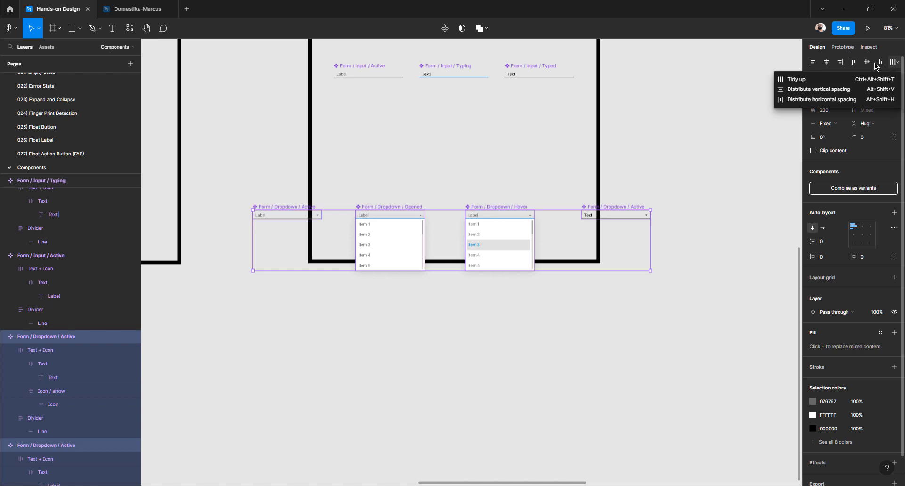
click(807, 83)
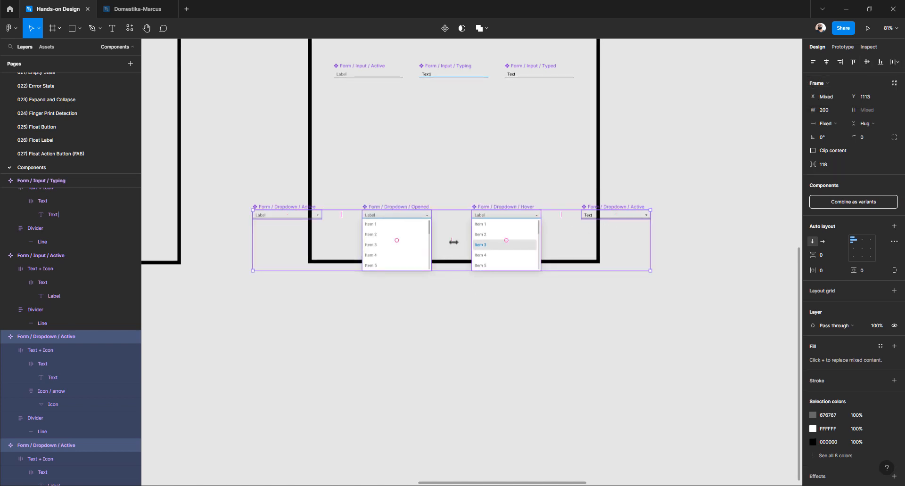
drag(453, 242, 418, 241)
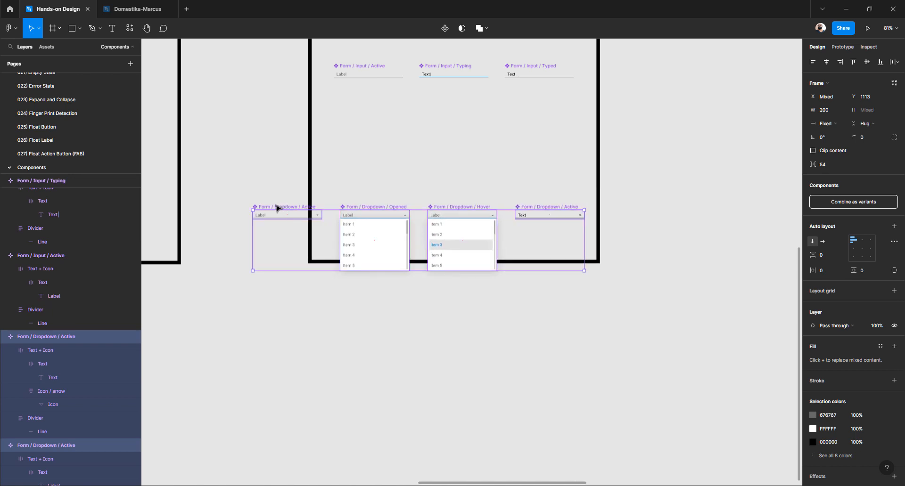
drag(275, 204, 354, 300)
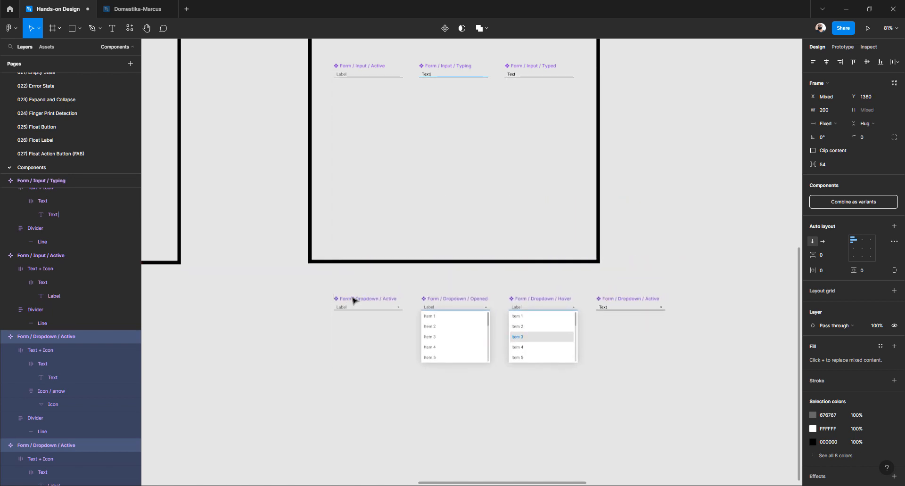
Wrap the four dropdown components and the three input field components in two separate vertical auto layout frames
key(shift+a)
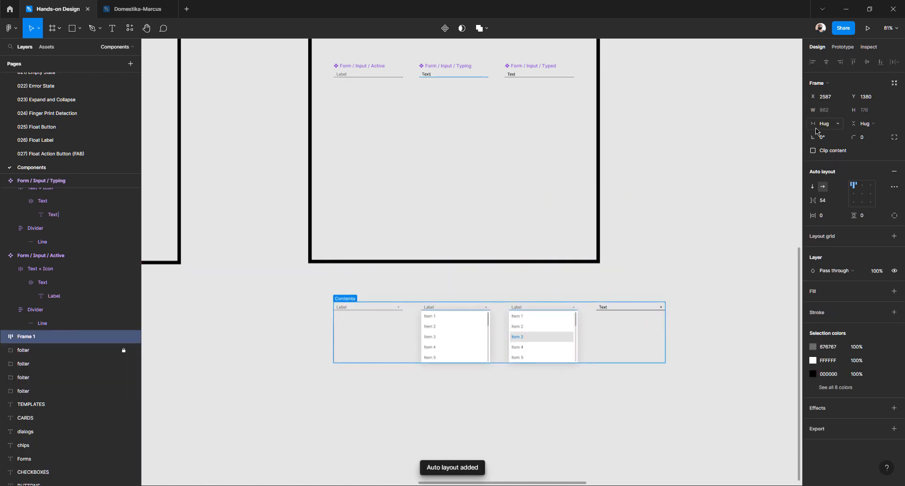
click(813, 187)
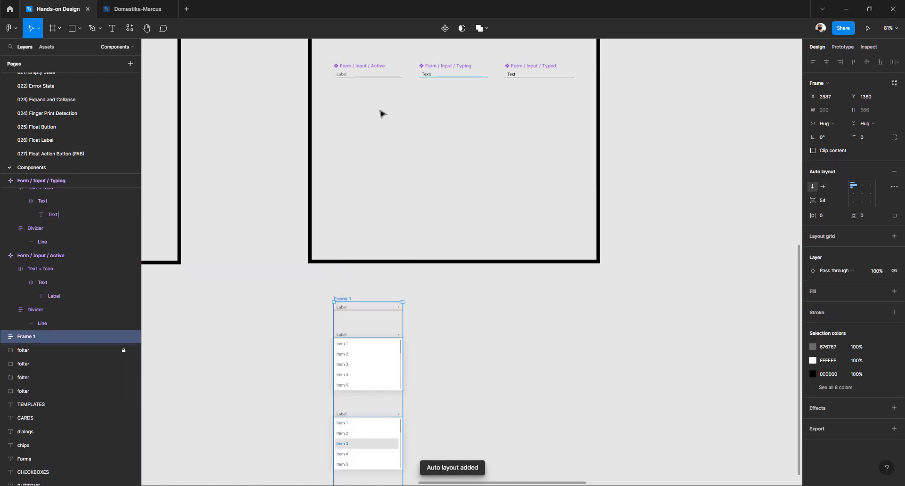
drag(327, 51, 582, 102)
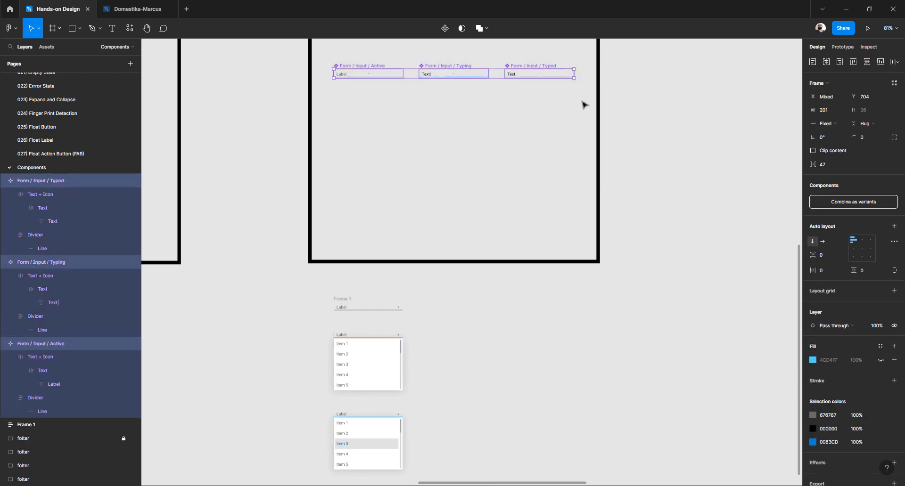
key(shift+a)
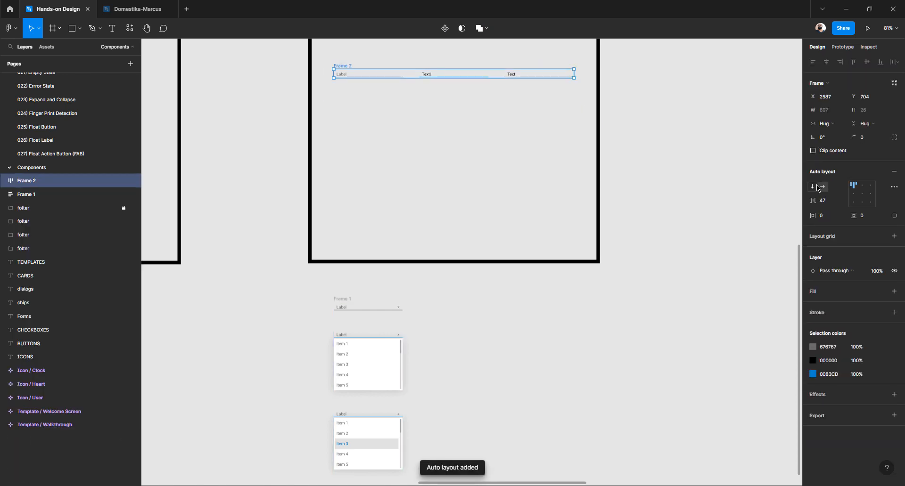
click(813, 187)
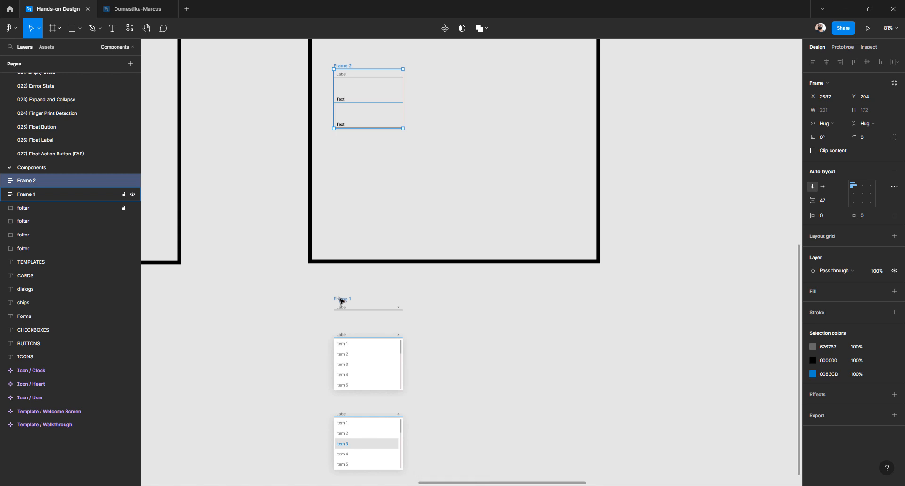
Move the dropdown auto layout frame inside the FORMS folder, to the right of the input field column
drag(340, 299, 460, 100)
scroll(461, 181, up, 1)
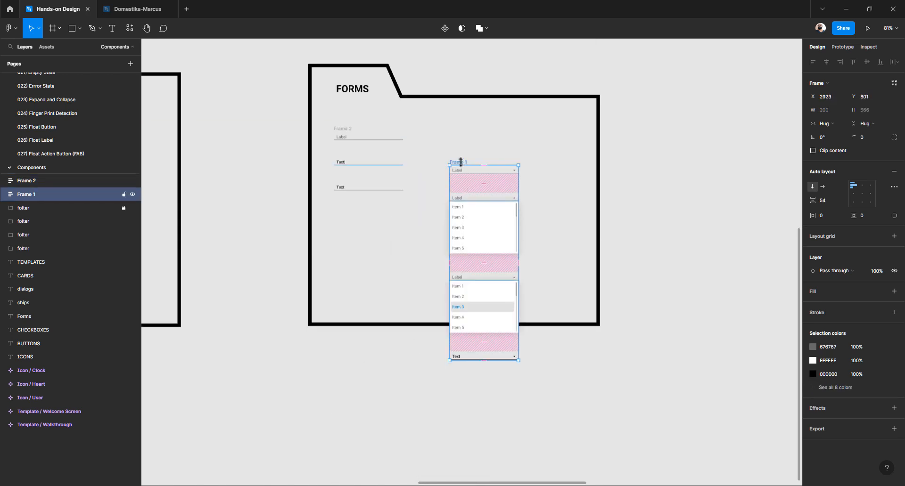
drag(459, 161, 496, 114)
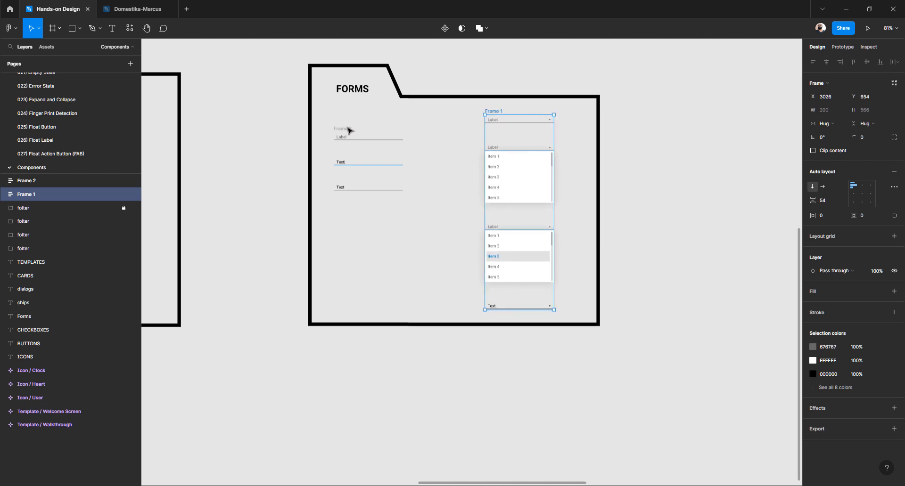
Move the input field column up beneath the FORMS title and set the dropdown column's vertical spacing to 38
mouse_move(347, 129)
mouse_down()
mouse_move(397, 124)
mouse_move(345, 118)
mouse_up()
click(502, 114)
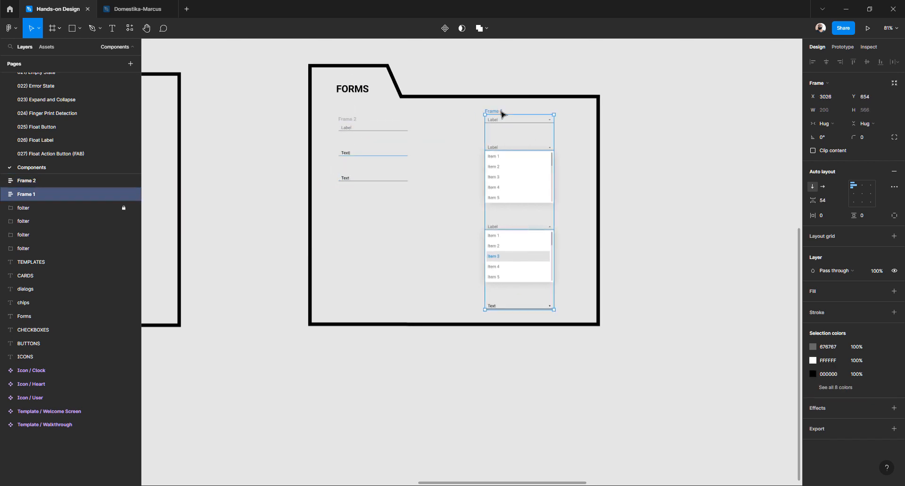
click(827, 201)
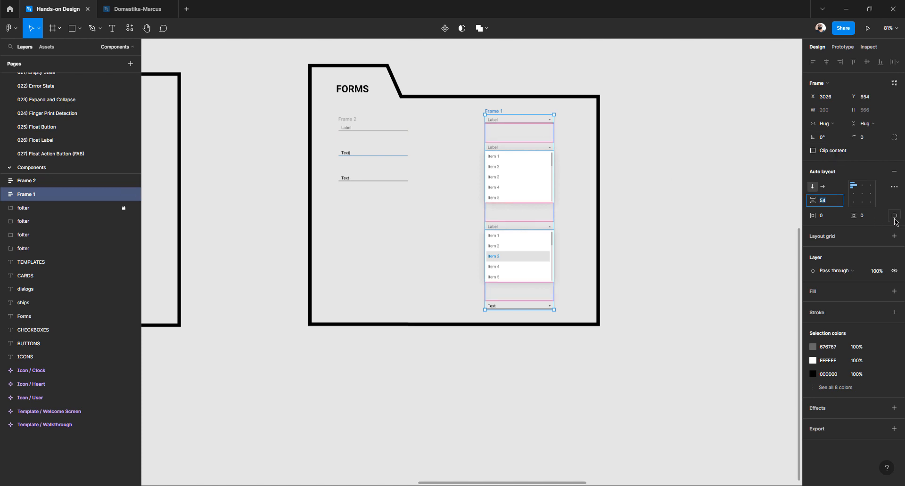
key(Down)
key(Down)
key(Down)
key(Down)
key(Down)
key(Down)
key(Down)
key(Down)
key(Down)
key(Down)
key(Down)
key(Down)
key(Down)
key(Down)
key(Down)
key(Down)
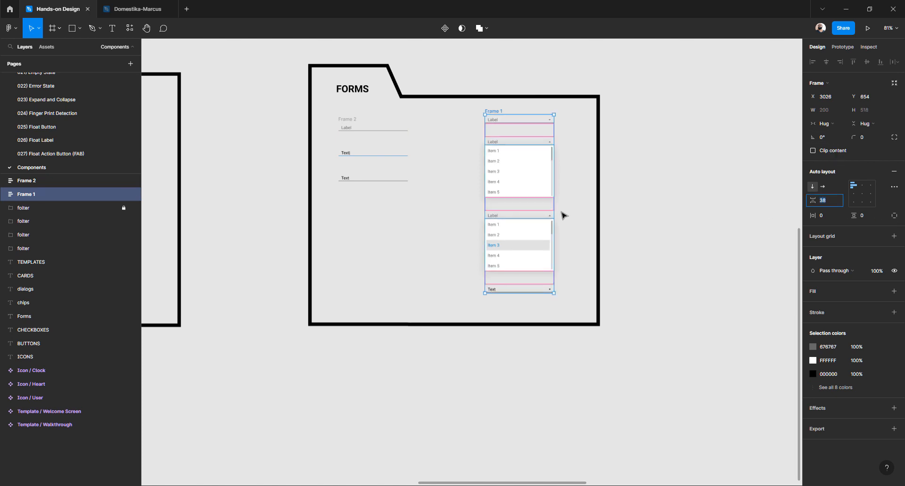
Rename the input field frame "Inputs" and the dropdown frame "Dropdowns"
click(356, 121)
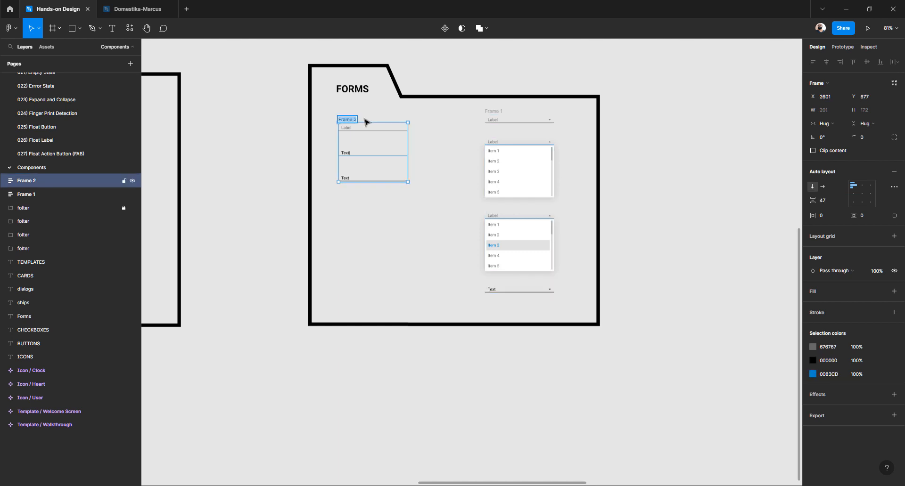
text(Inputs)
key(Return)
double_click(498, 115)
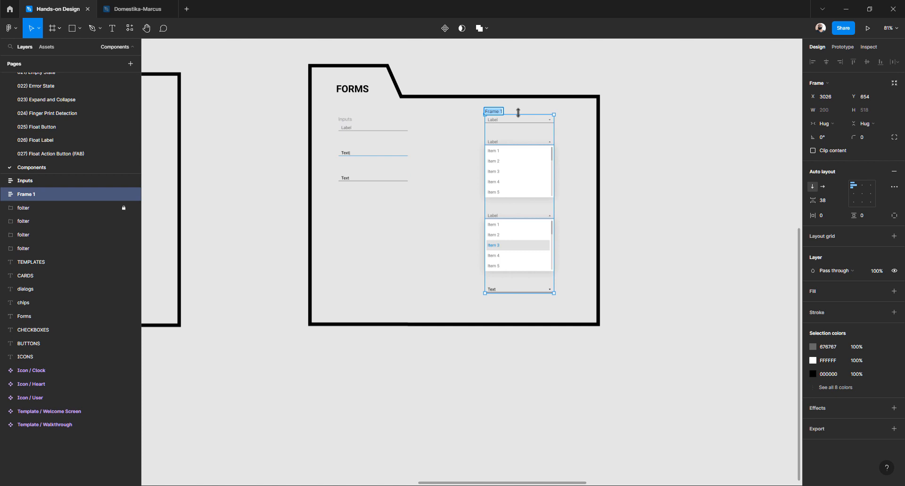
text(Dropdowns)
key(Return)
click(438, 215)
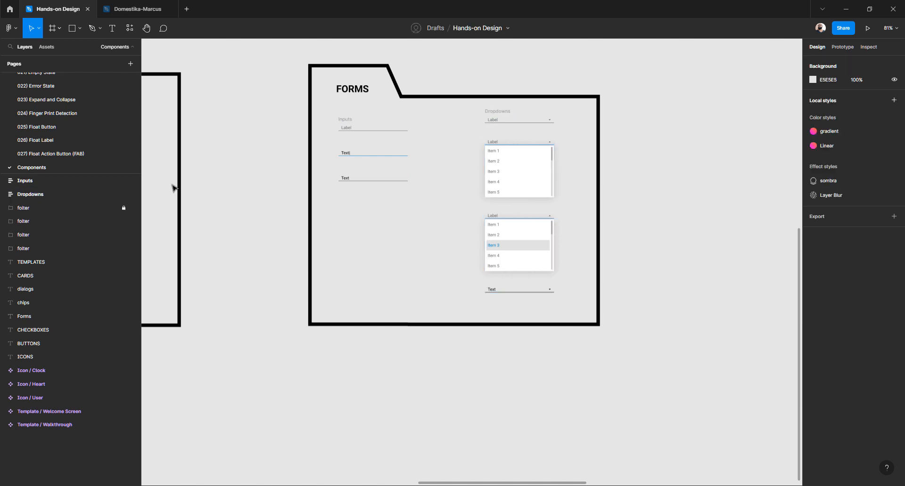
Open the 020) Dropdown page and bring its States frame into view
scroll(40, 144, up, 3)
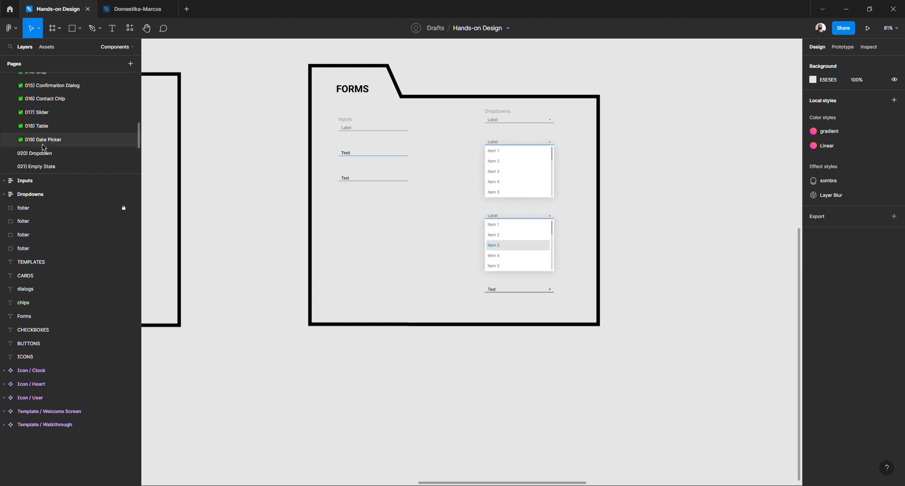
click(42, 152)
scroll(452, 210, down, 5)
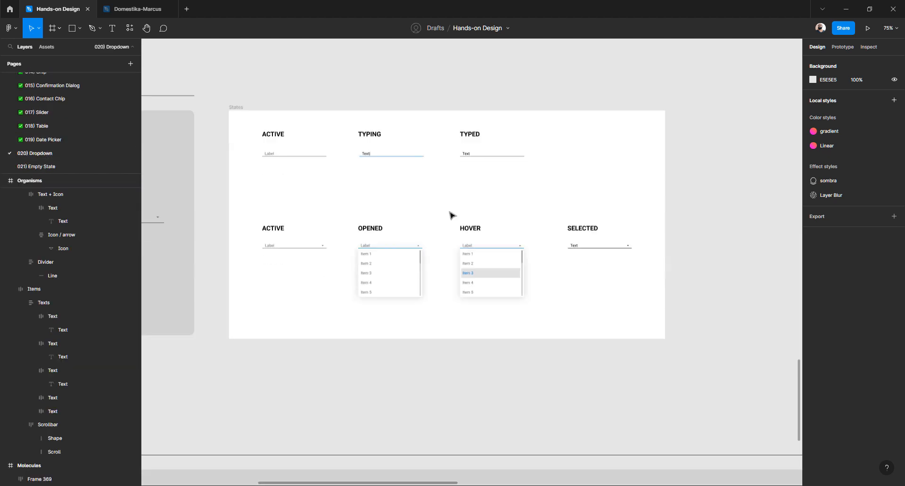
scroll(449, 215, down, 5)
scroll(445, 219, up, 3)
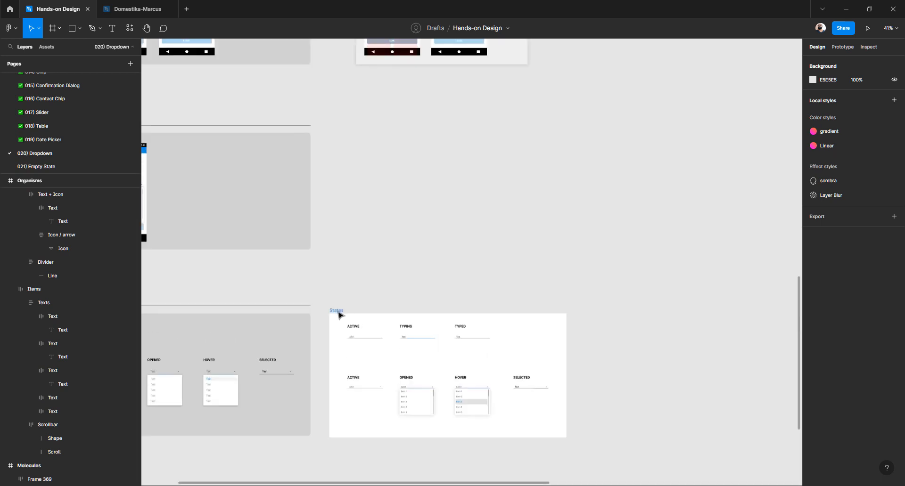
Change the States frame's fill to the light grey sampled from the Templates frame's background
click(338, 311)
scroll(802, 323, up, 3)
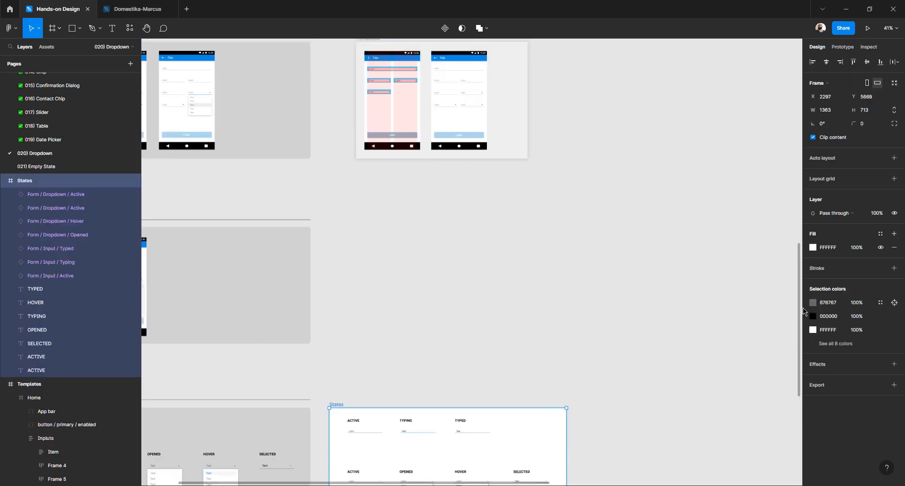
scroll(740, 289, down, 4)
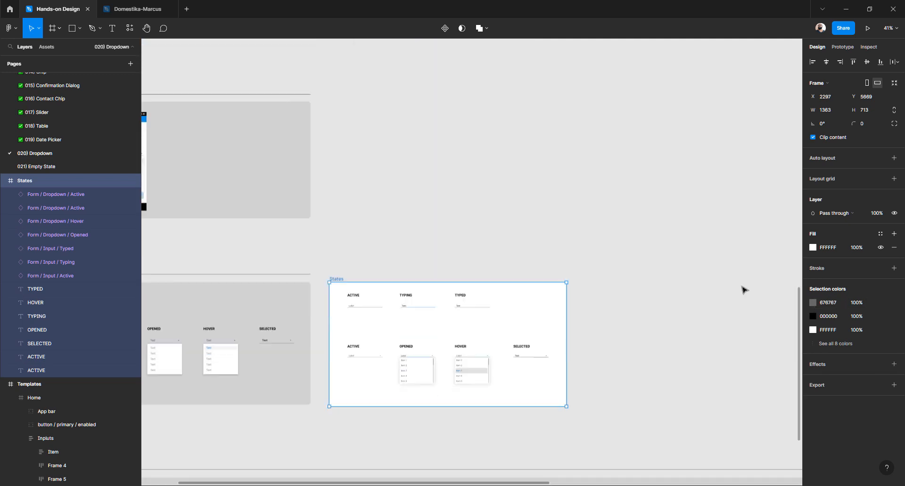
scroll(741, 288, up, 8)
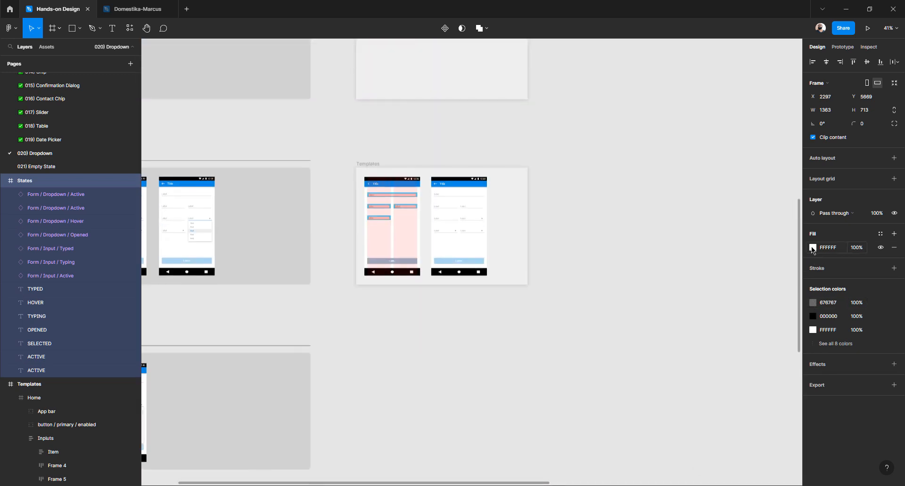
click(812, 248)
click(715, 375)
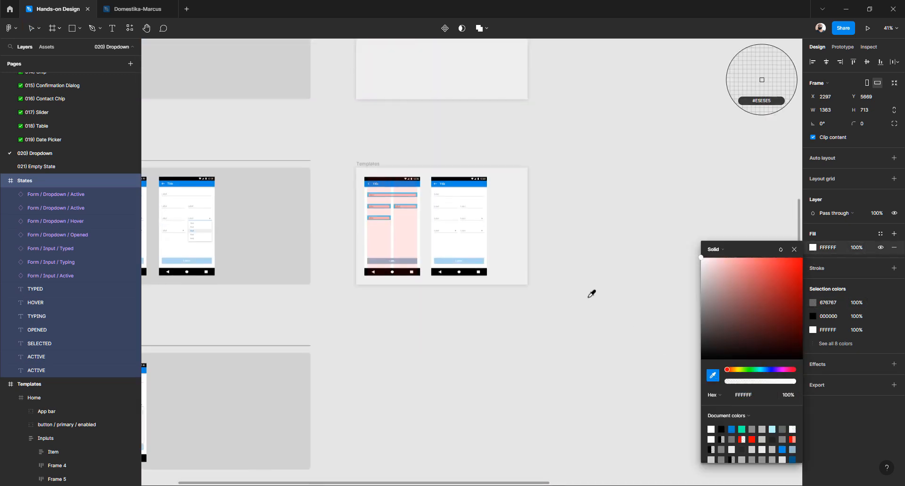
click(517, 181)
click(598, 211)
scroll(598, 212, down, 2)
scroll(598, 211, down, 7)
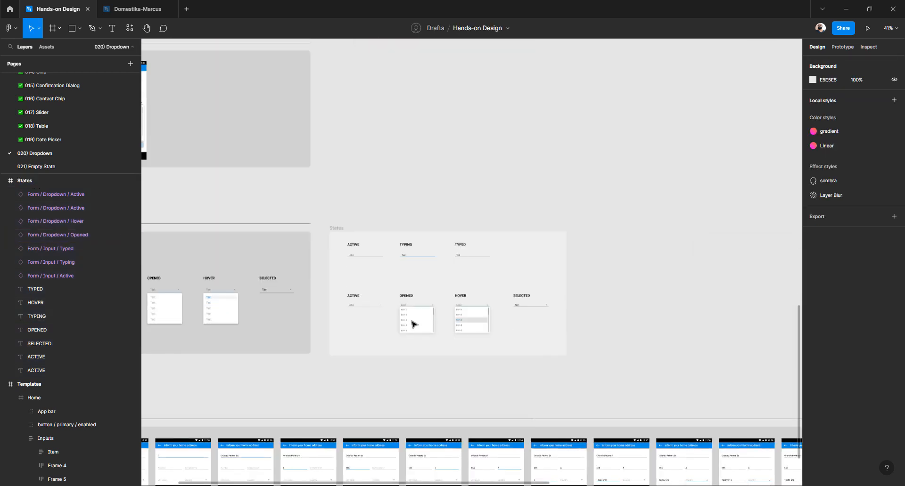
Delete the four old input fields from the Typing email screen with the pink column grid in the Templates frame
scroll(385, 250, up, 6)
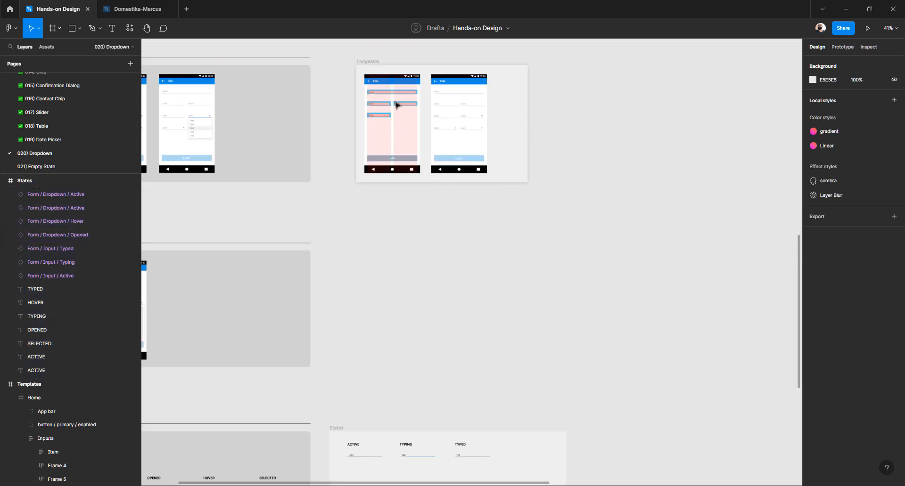
scroll(396, 105, up, 5)
click(359, 162)
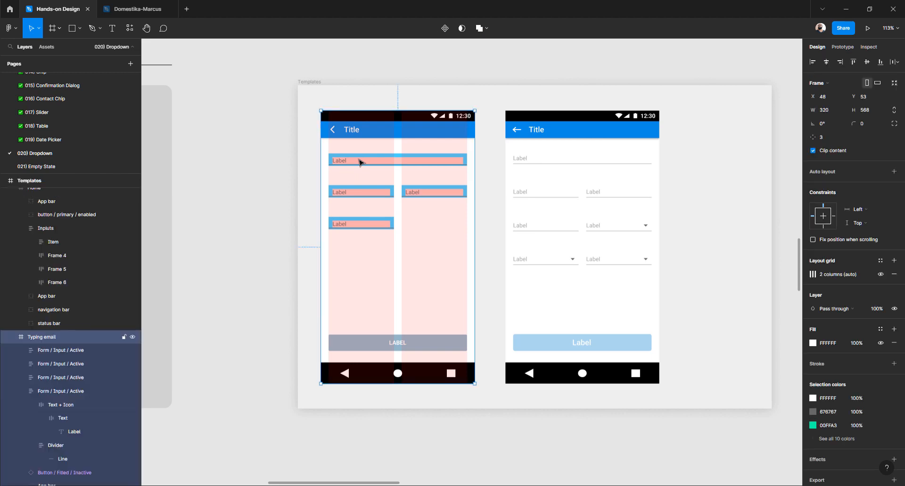
click(359, 162)
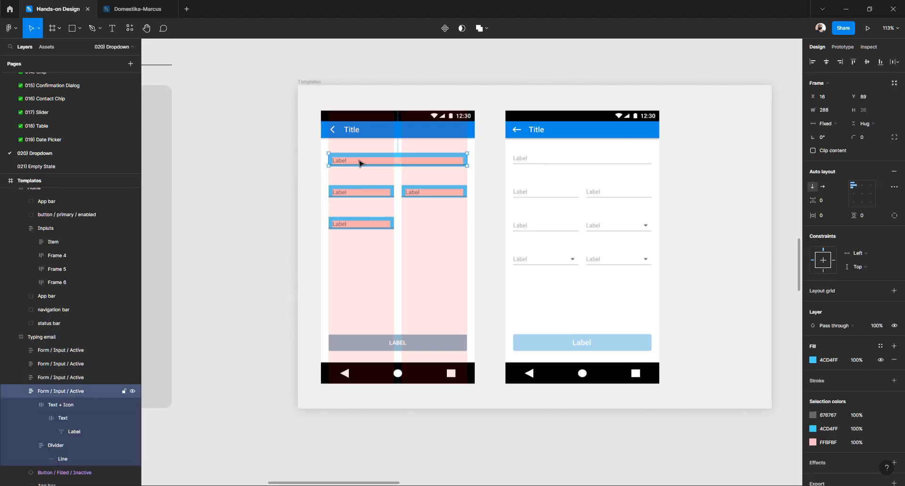
key(Delete)
click(348, 191)
click(349, 191)
key(Delete)
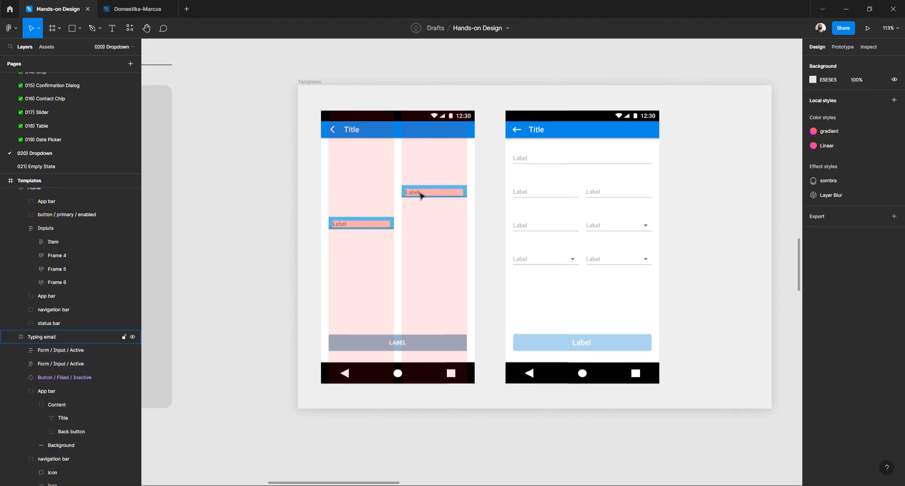
click(421, 196)
key(Delete)
click(361, 227)
click(362, 227)
key(Delete)
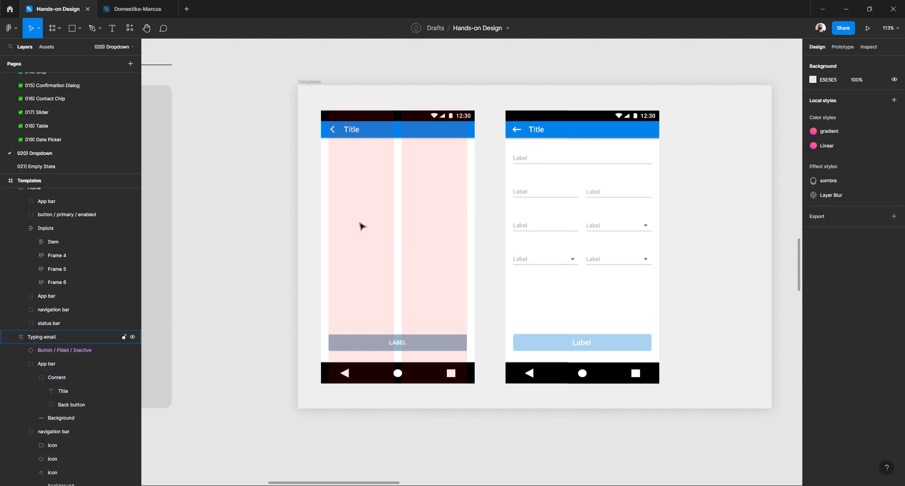
Search the local components for "inp" and place an Active input instance below the Typing email screen's app bar
click(51, 50)
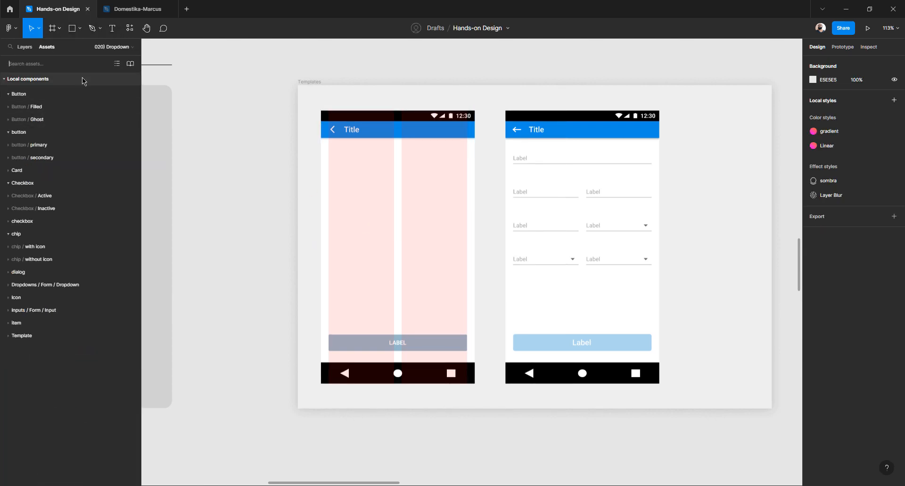
text(inp)
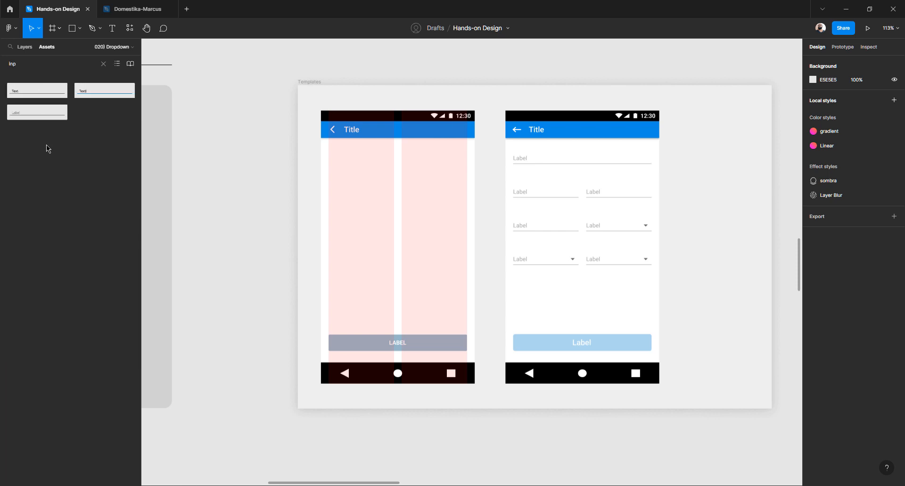
drag(29, 113, 368, 175)
scroll(366, 184, up, 3)
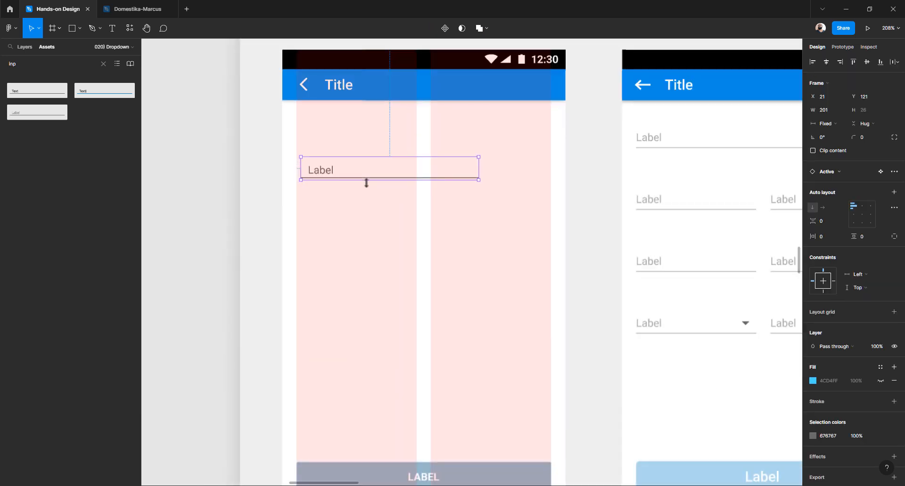
Make the 4CD4FF fill of the placed Active input instance visible
click(281, 203)
click(320, 178)
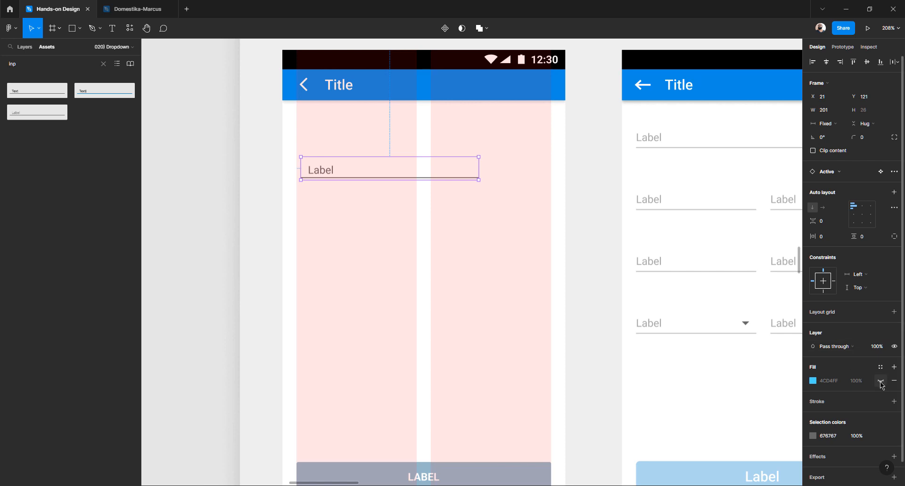
click(881, 382)
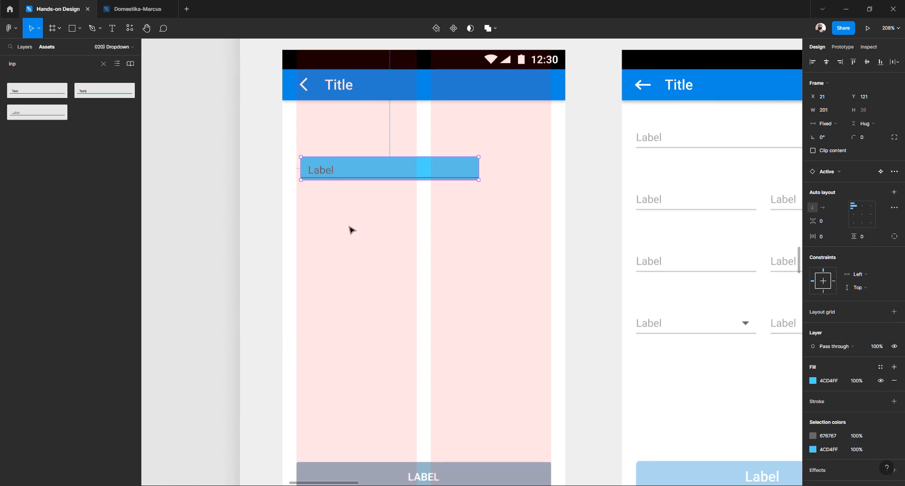
key(Escape)
Align the input instance with the column grid at X 16 and widen it to 288 to span both columns
scroll(324, 208, up, 2)
click(326, 233)
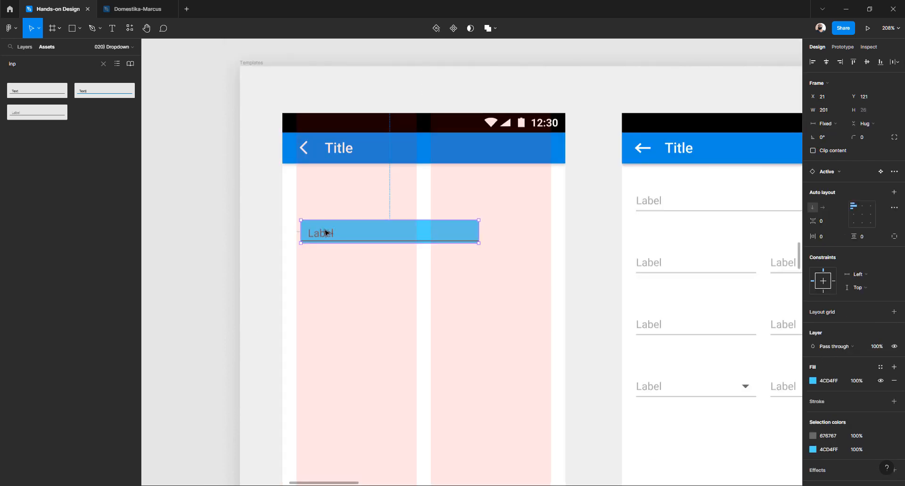
drag(324, 222, 321, 206)
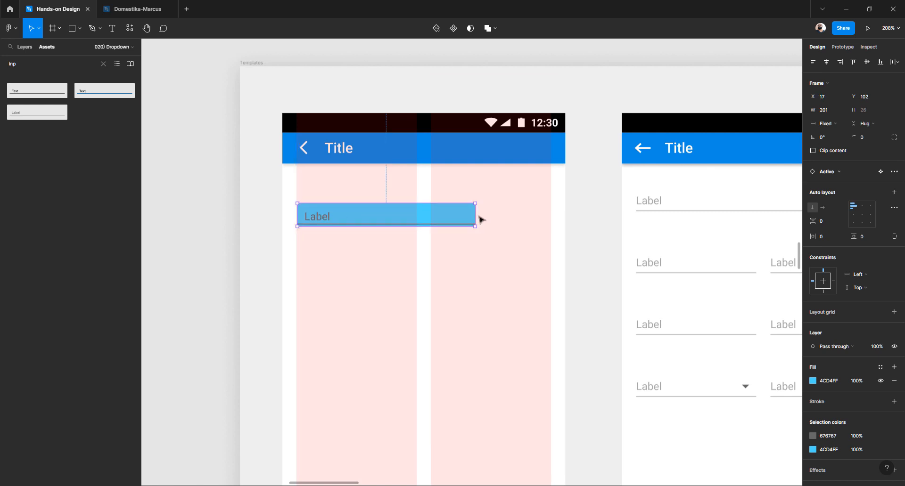
drag(491, 213, 549, 214)
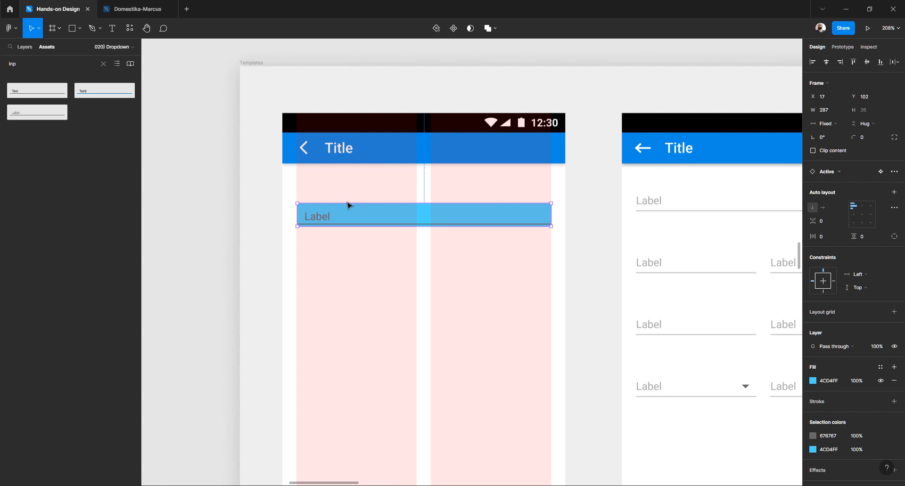
key(alt)
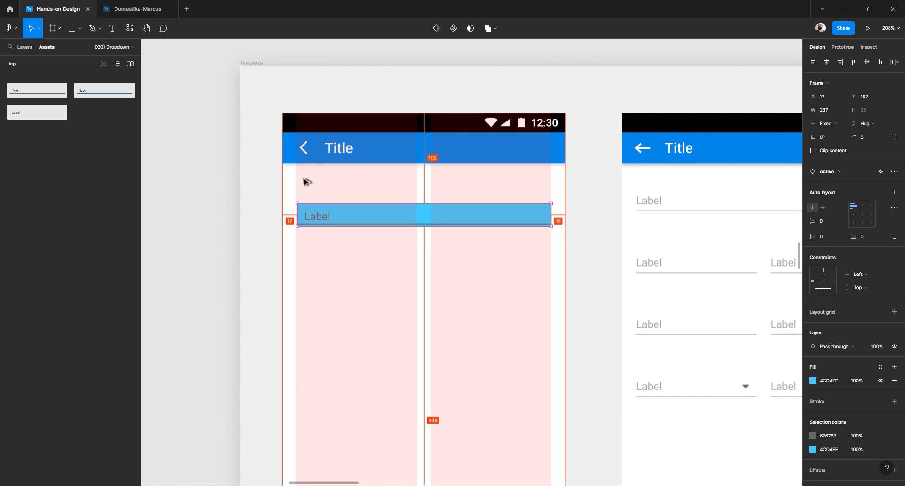
key(Left)
key(alt)
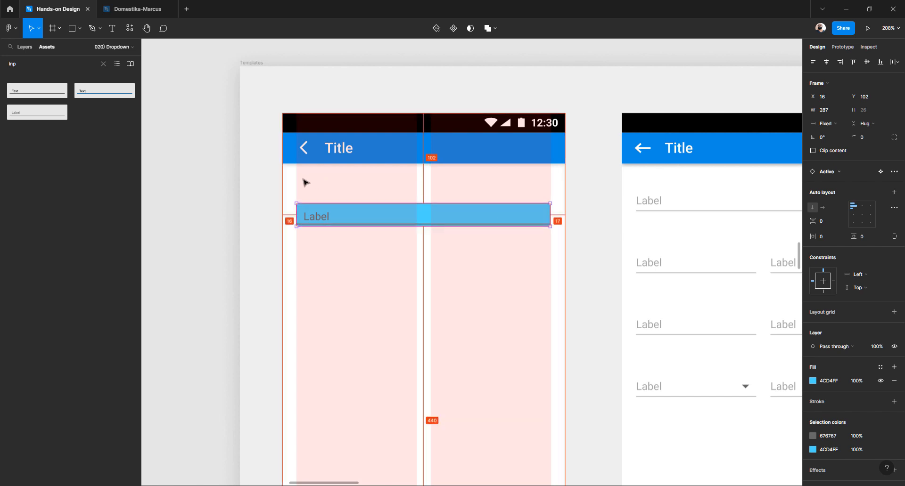
scroll(573, 223, up, 3)
scroll(546, 222, up, 5)
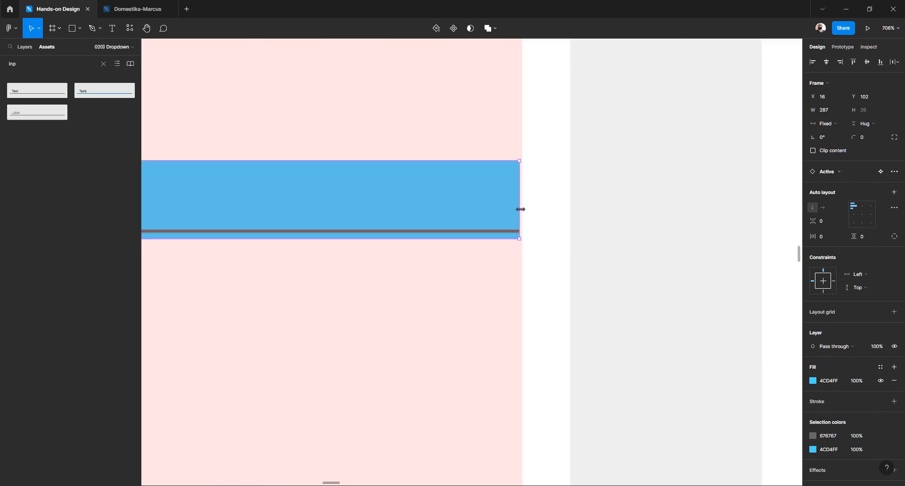
drag(522, 209, 523, 208)
scroll(518, 213, down, 5)
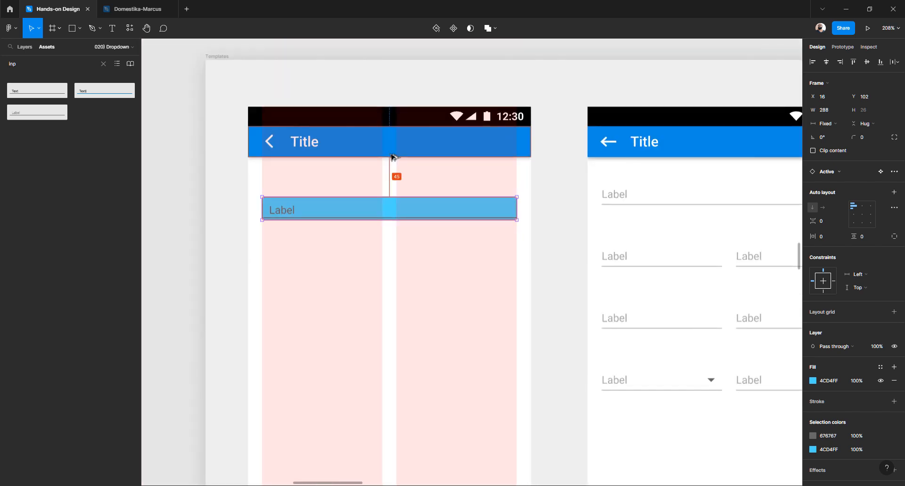
Nudge the input instance up to Y 97
key(Up)
key(Up)
key(Up)
key(Up)
key(Up)
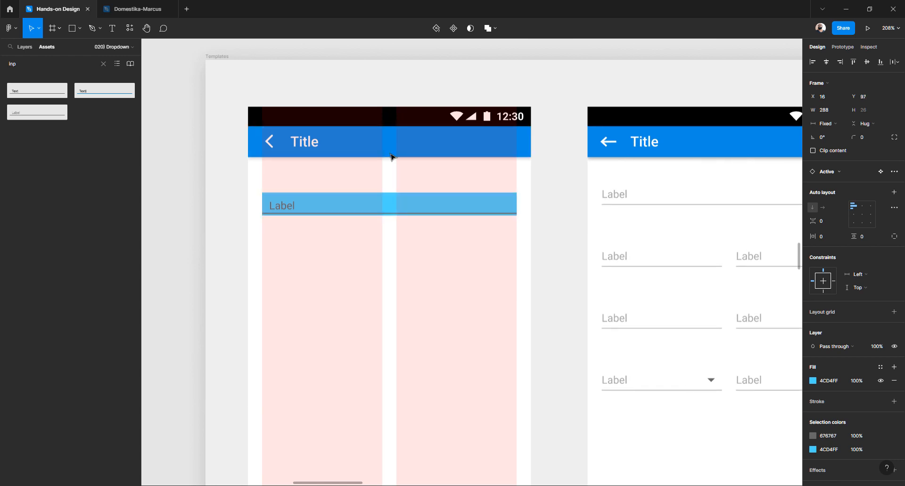
click(880, 381)
click(880, 382)
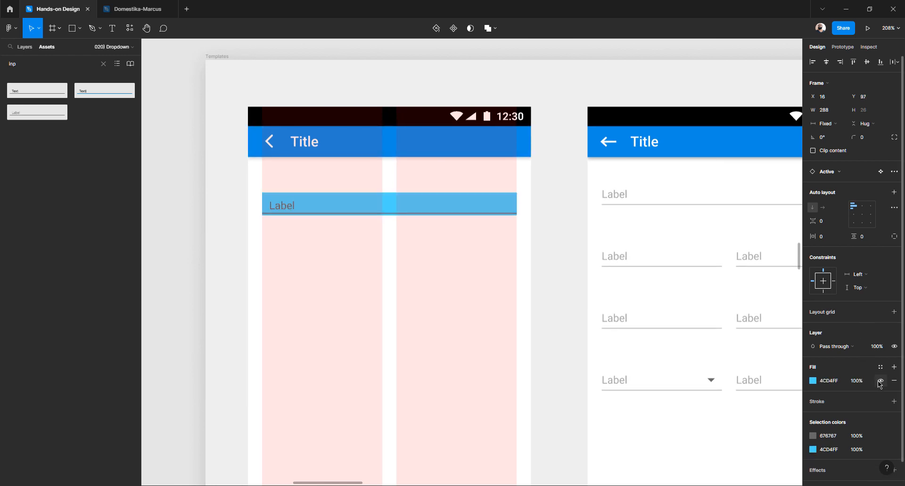
click(880, 382)
click(880, 381)
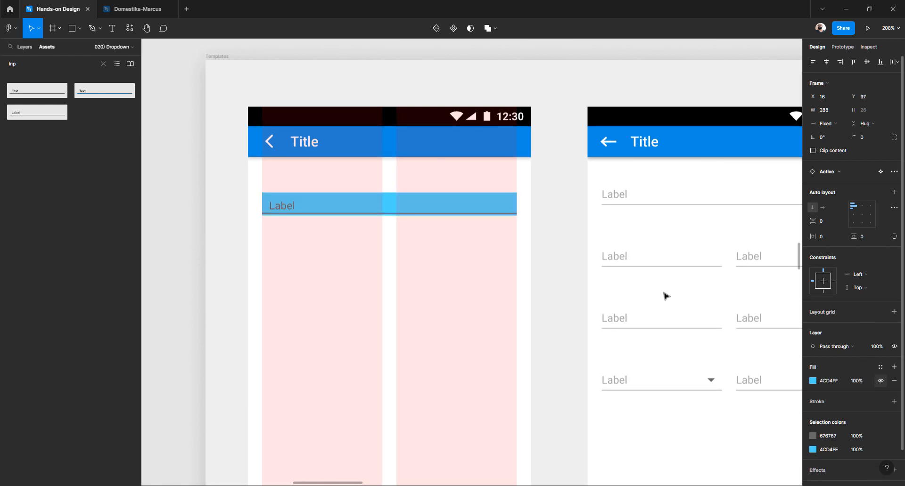
Show the FFBFBF fill of the input instance's inner text frame and hide it again
double_click(290, 208)
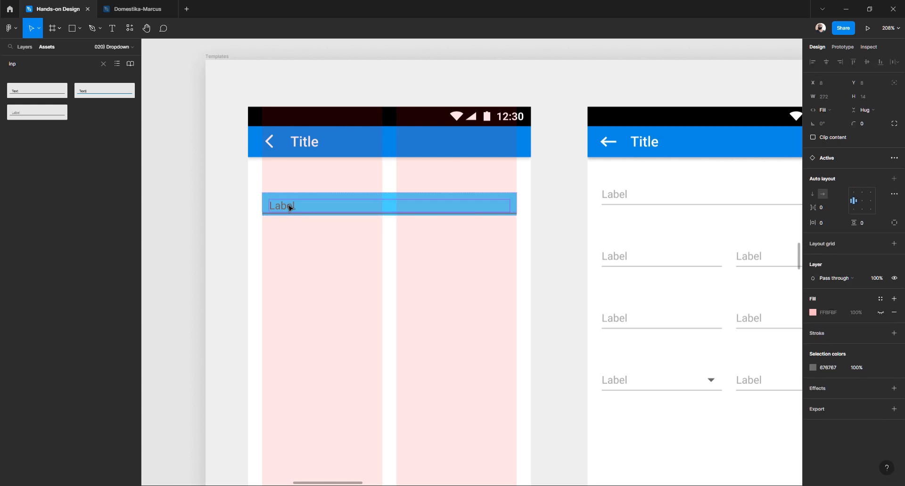
click(881, 313)
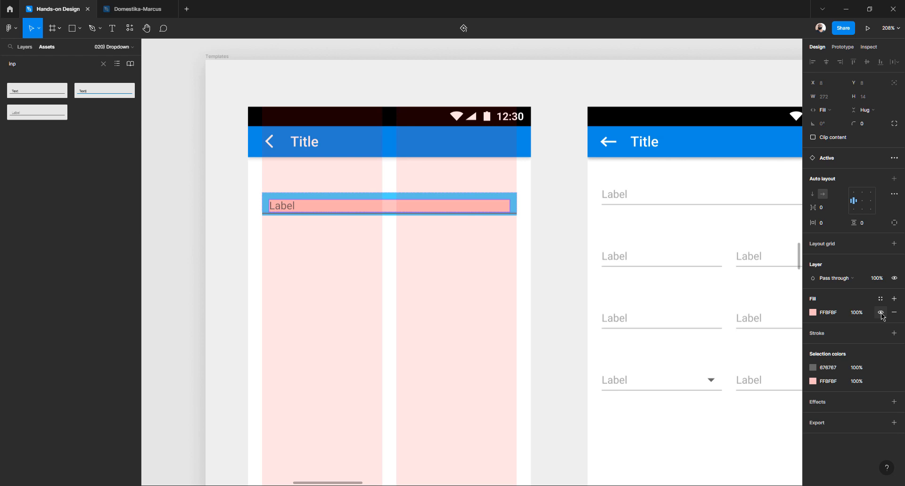
click(561, 223)
click(501, 206)
double_click(505, 207)
click(510, 200)
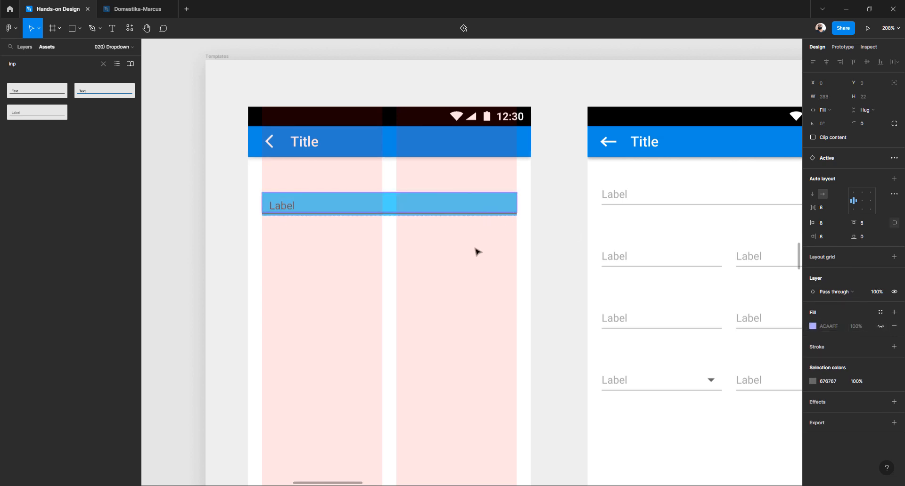
Hide the 4CD4FF fill of the full-width input instance
click(478, 231)
click(477, 209)
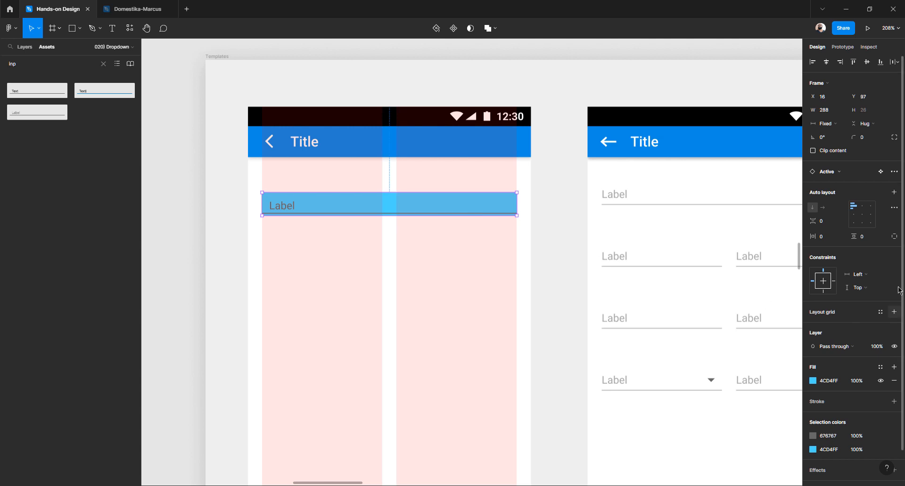
click(880, 382)
click(568, 208)
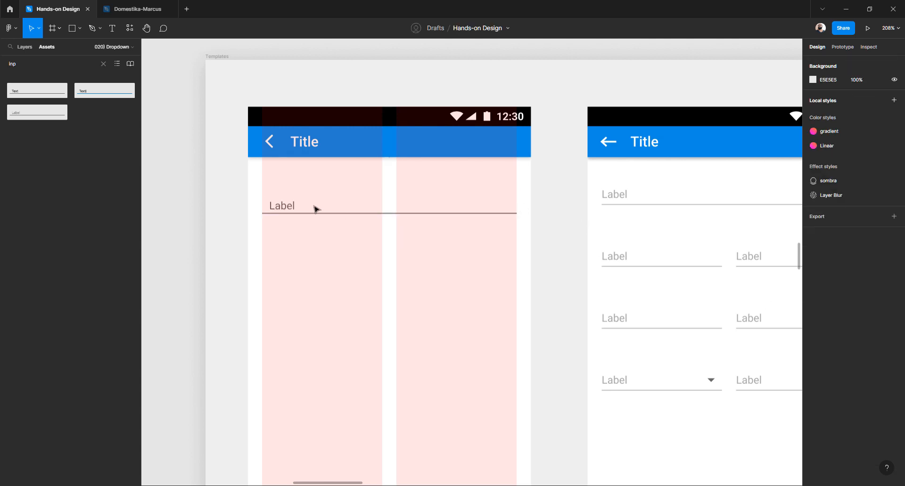
Place a copy of the input instance below the original at Y 163 and narrow it to the first grid column, 136 wide
click(292, 210)
scroll(293, 210, down, 3)
scroll(293, 211, up, 3)
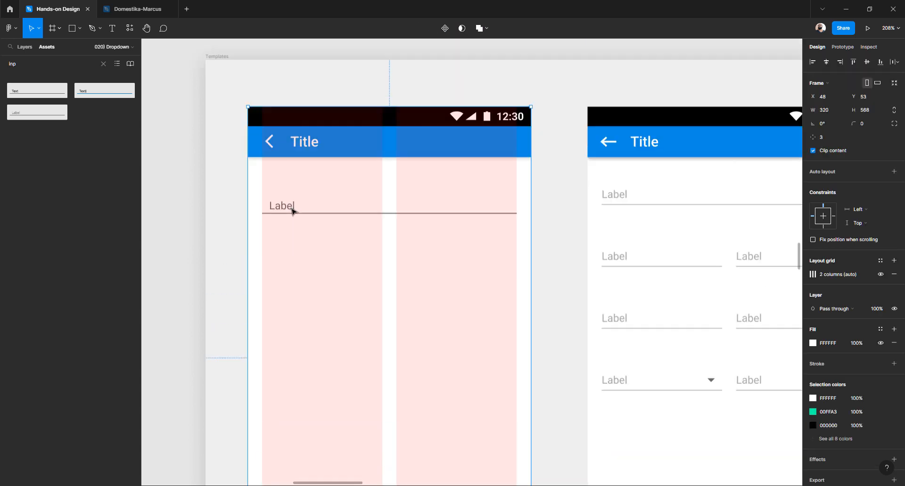
scroll(292, 211, right, 2)
scroll(278, 210, left, 2)
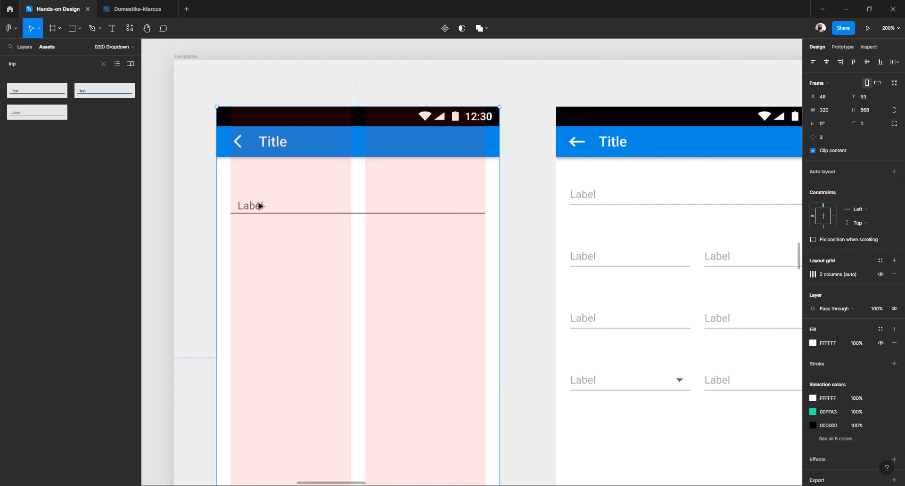
double_click(259, 206)
drag(259, 206, 261, 264)
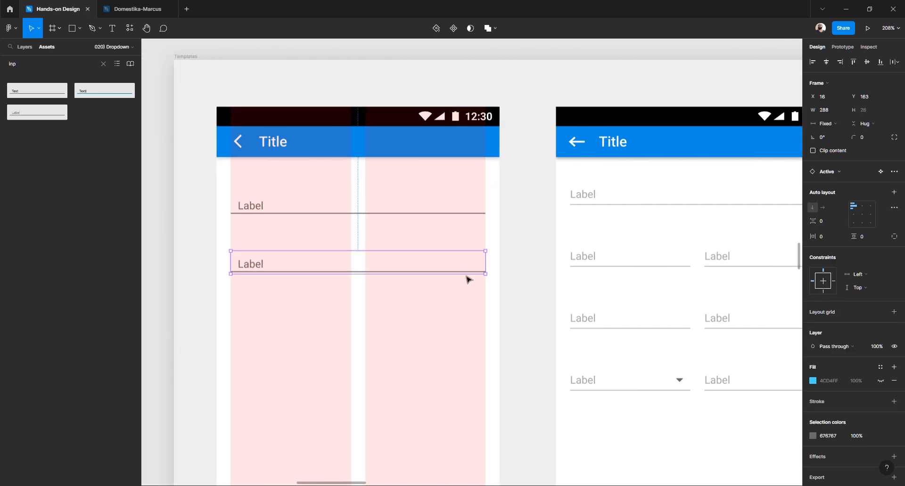
drag(486, 259, 351, 258)
Duplicate the narrow input into the second column at X 168, Y 163, and duplicate the pair as a third row at Y 229
key(ctrl+d)
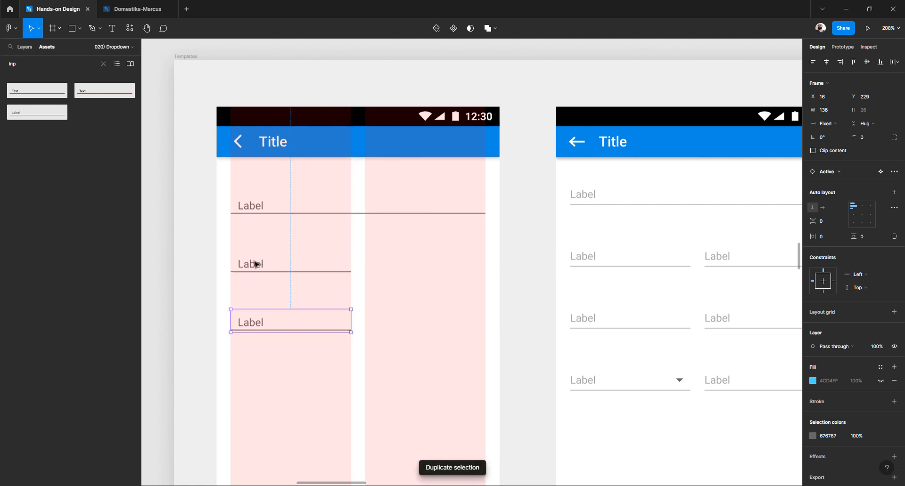
drag(256, 325, 393, 268)
scroll(407, 272, down, 1)
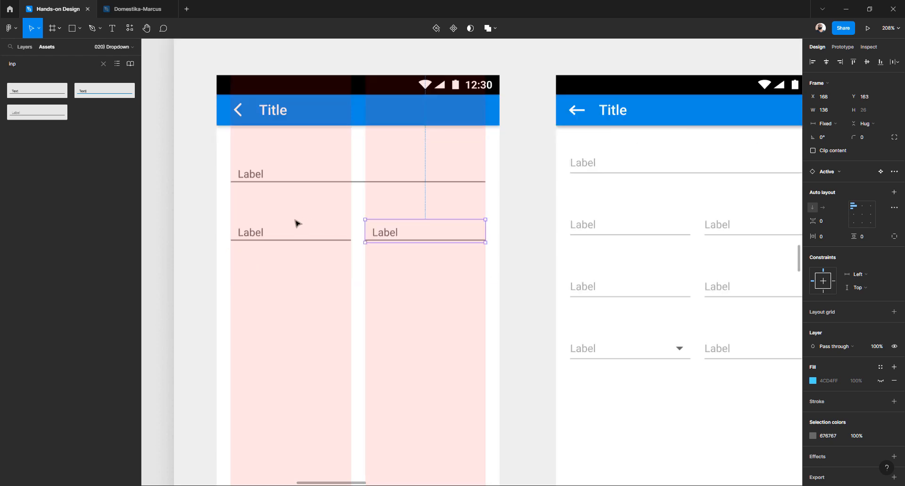
shift+click(258, 238)
key(ctrl+d)
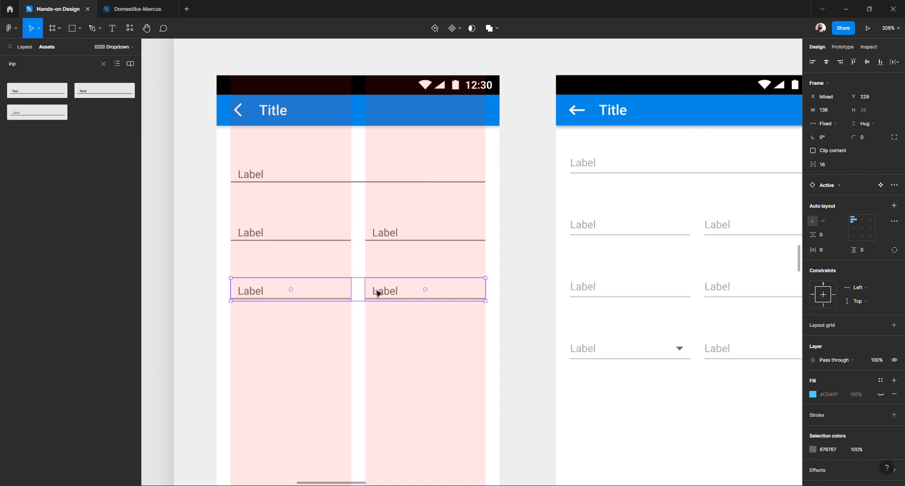
scroll(377, 289, right, 1)
key(Escape)
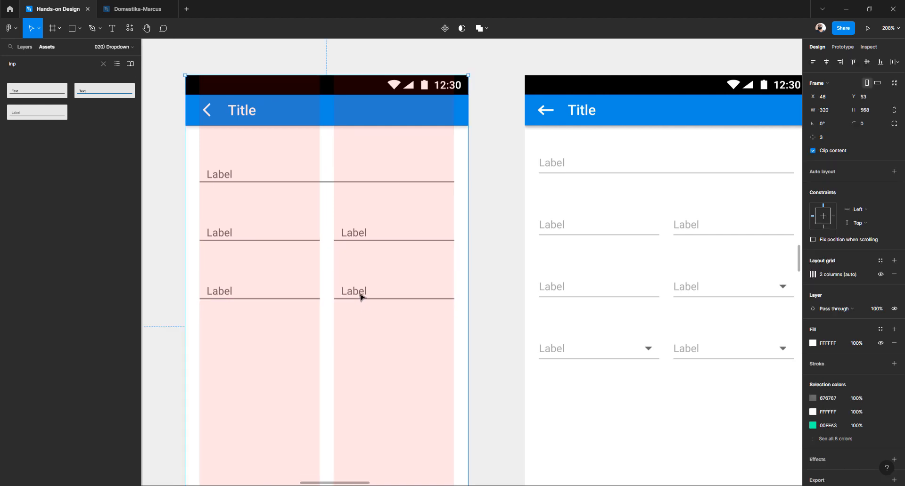
Swap the third row's second-column input instance to Typing and finally to Typed
click(361, 295)
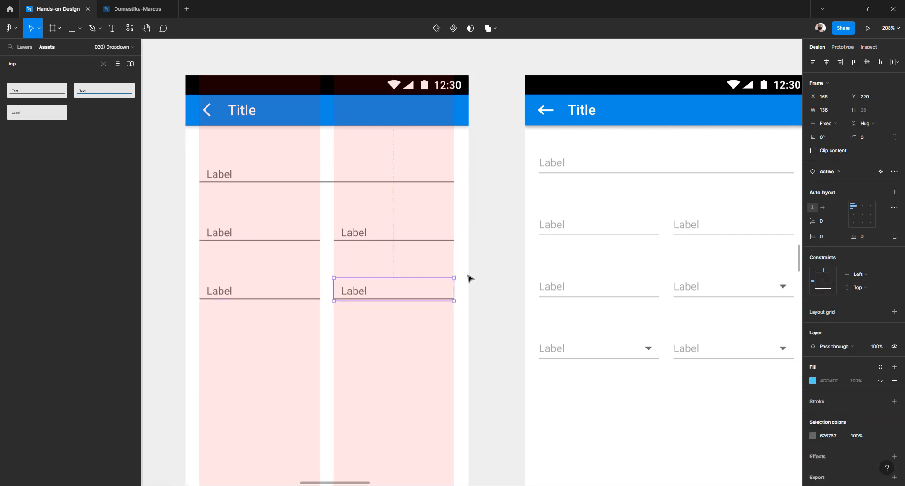
click(845, 174)
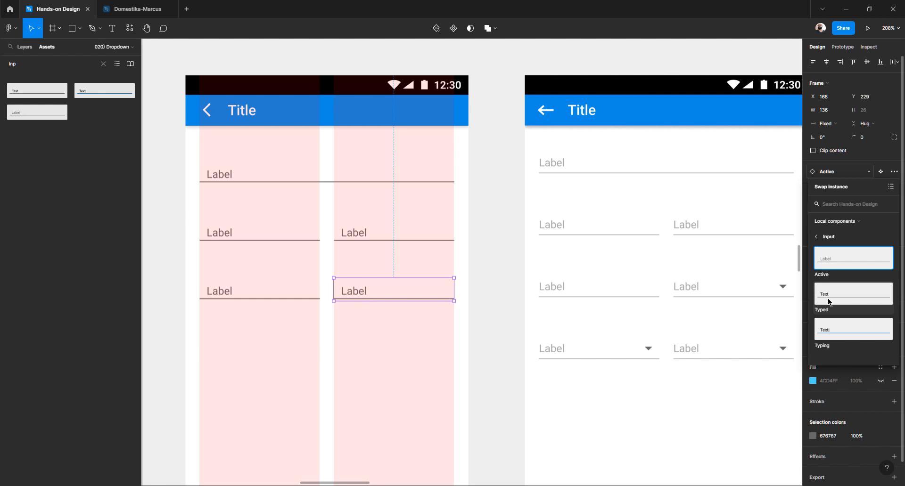
click(827, 330)
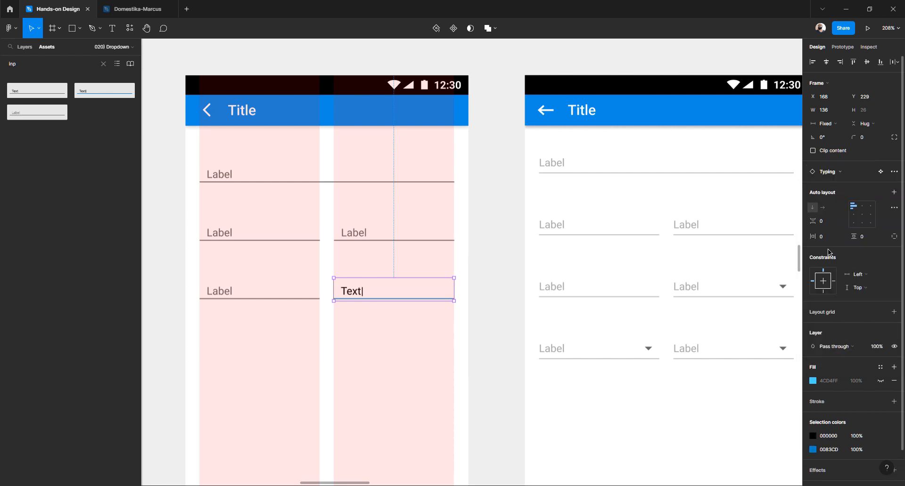
click(833, 174)
click(834, 293)
Browse the swap options from the Input folder up through Form to the list of all local component folders
click(836, 174)
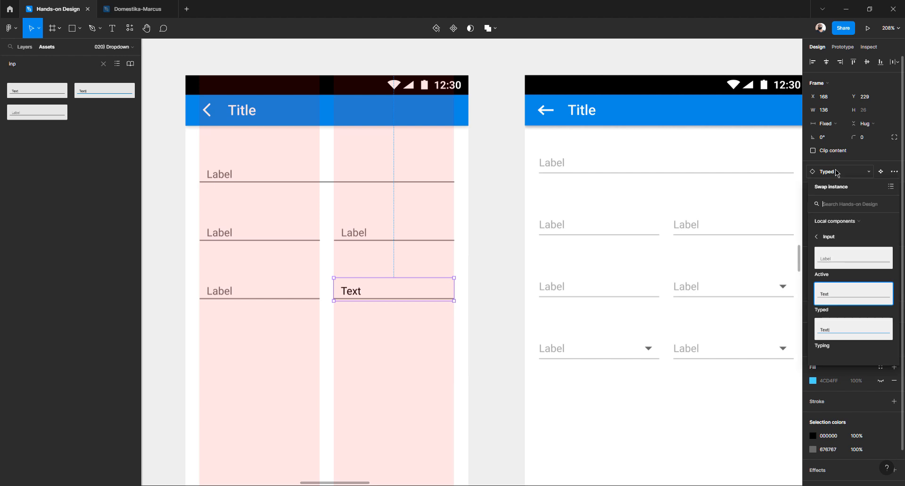
click(829, 237)
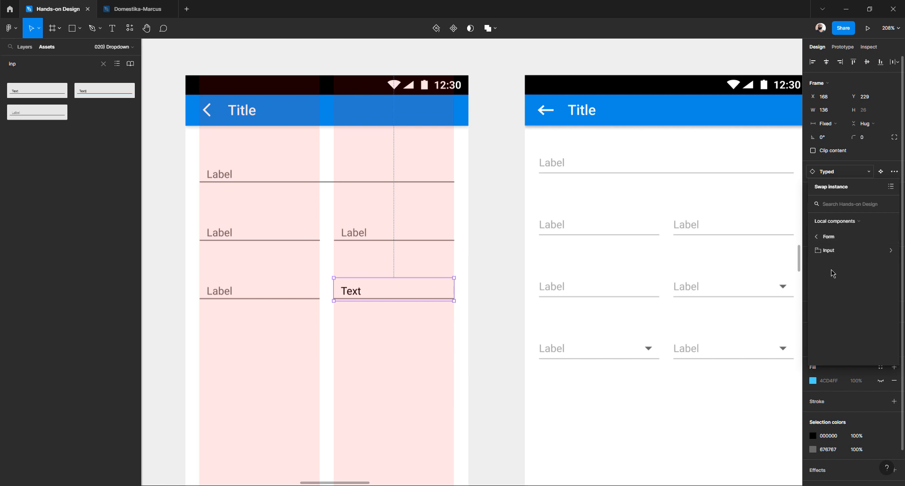
click(833, 238)
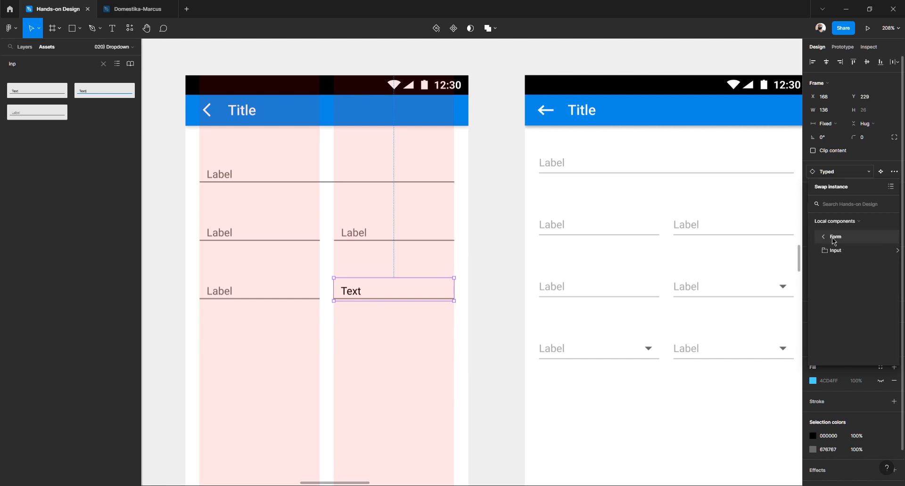
click(833, 239)
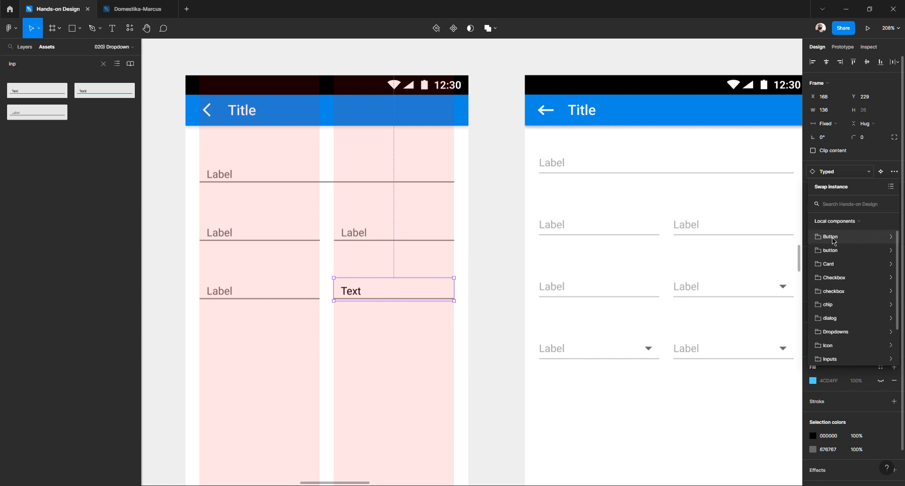
click(473, 220)
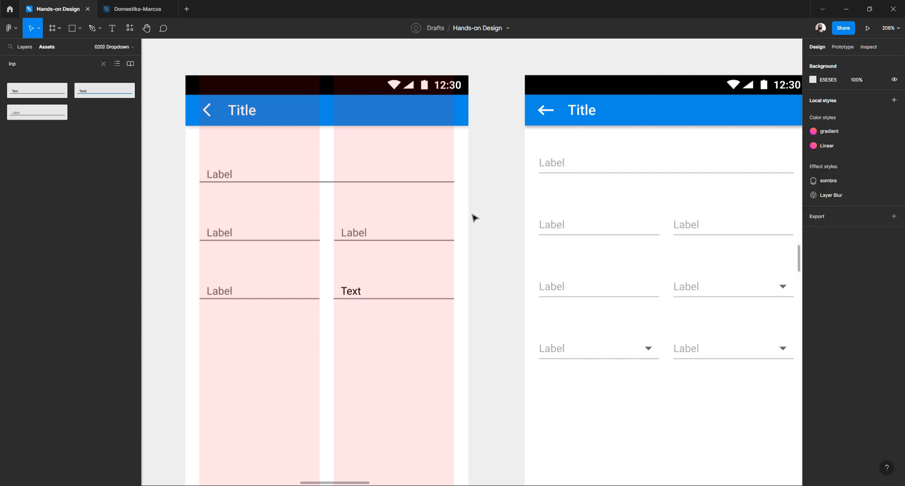
Examine the names of the input and dropdown components on the Components page, and return to the 020) Dropdown page
click(25, 47)
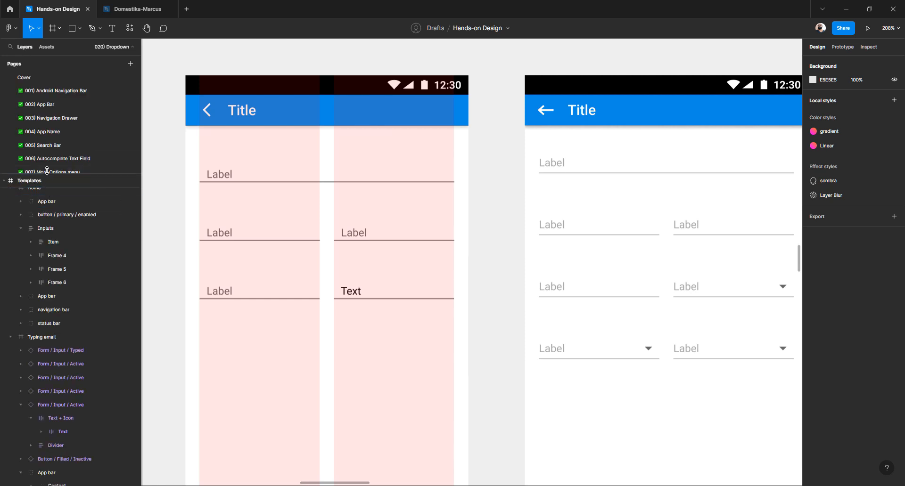
scroll(57, 154, down, 10)
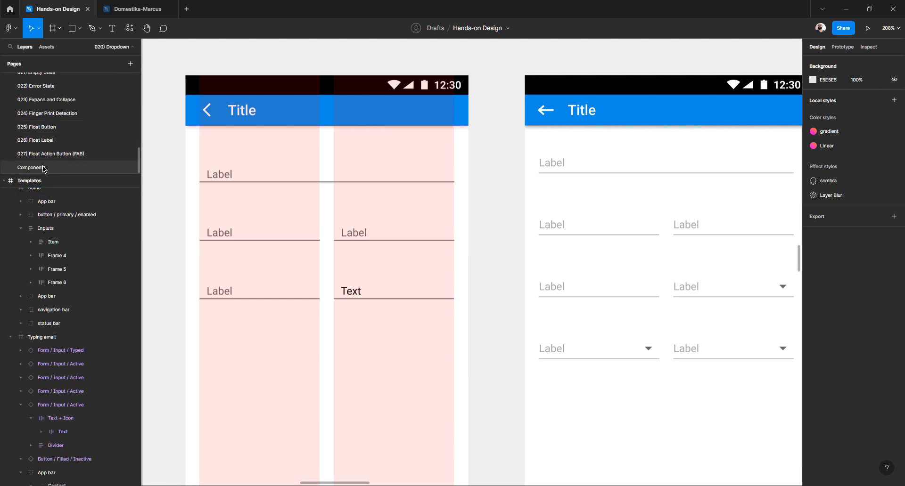
click(45, 168)
double_click(514, 176)
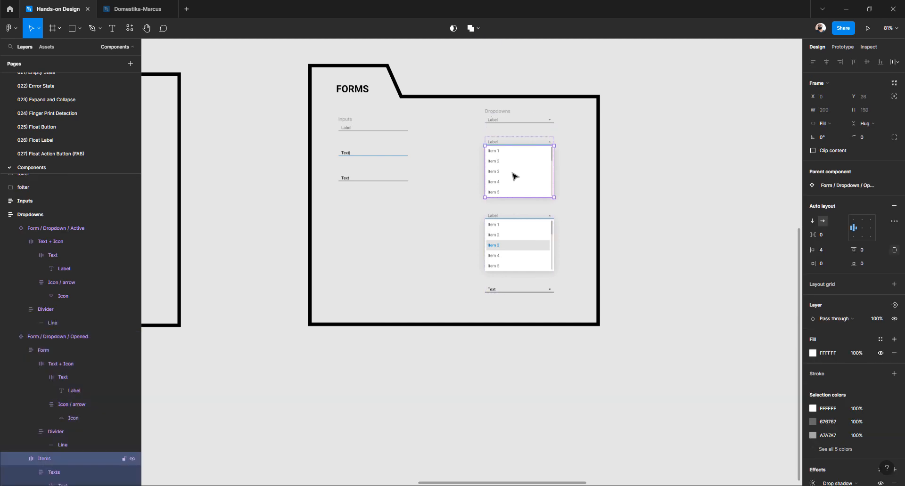
click(626, 176)
click(518, 168)
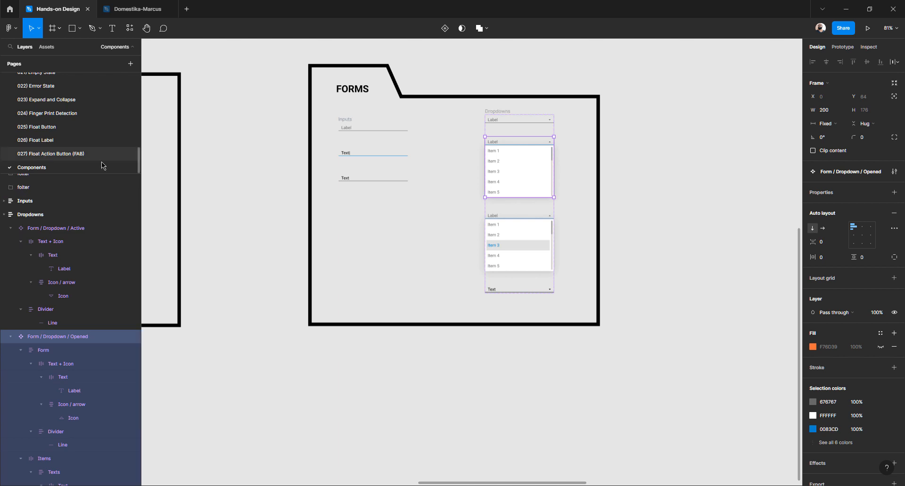
click(347, 127)
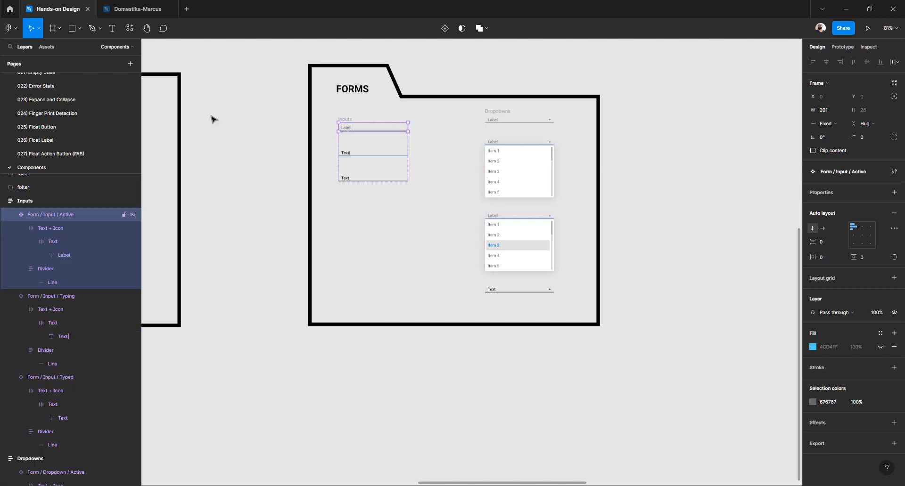
scroll(49, 141, up, 3)
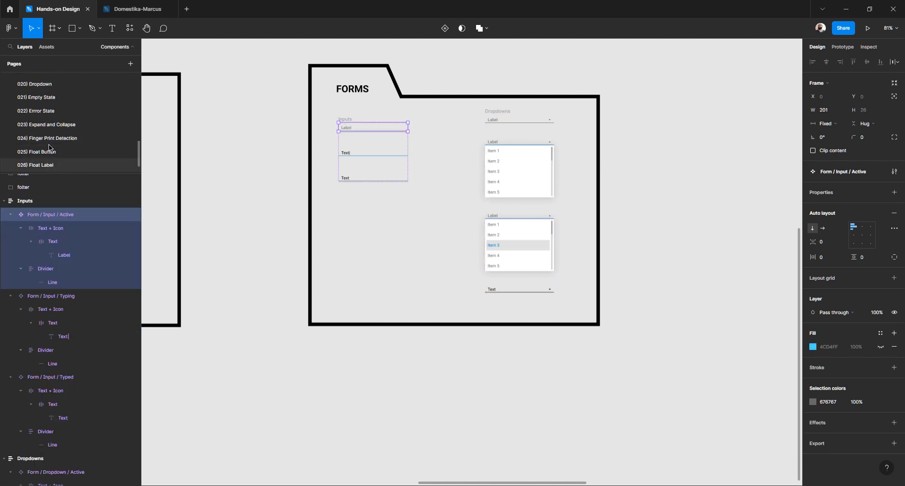
click(51, 128)
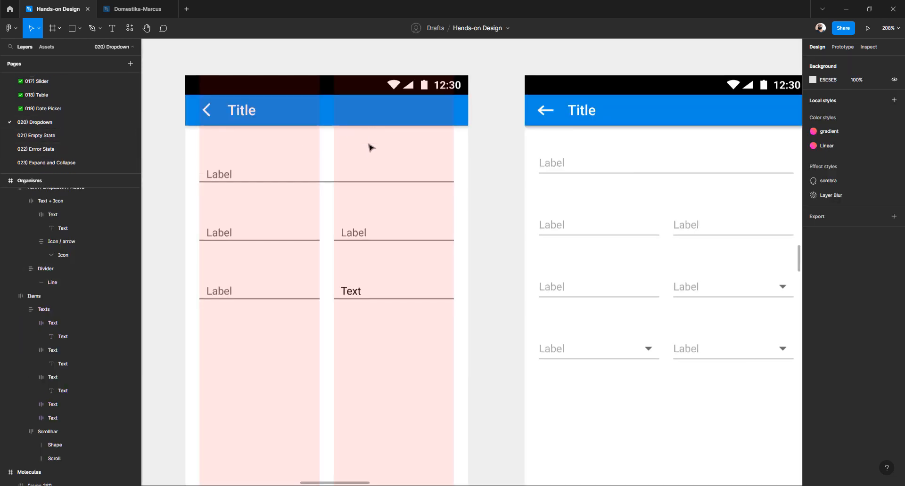
Check the Typed input instance's swap options in the Form and Input folders for dropdown components
click(352, 295)
click(351, 294)
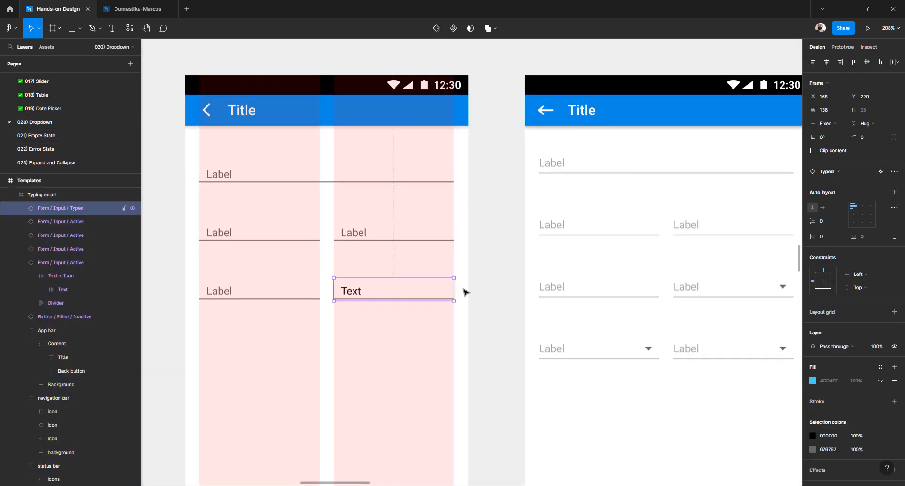
click(846, 173)
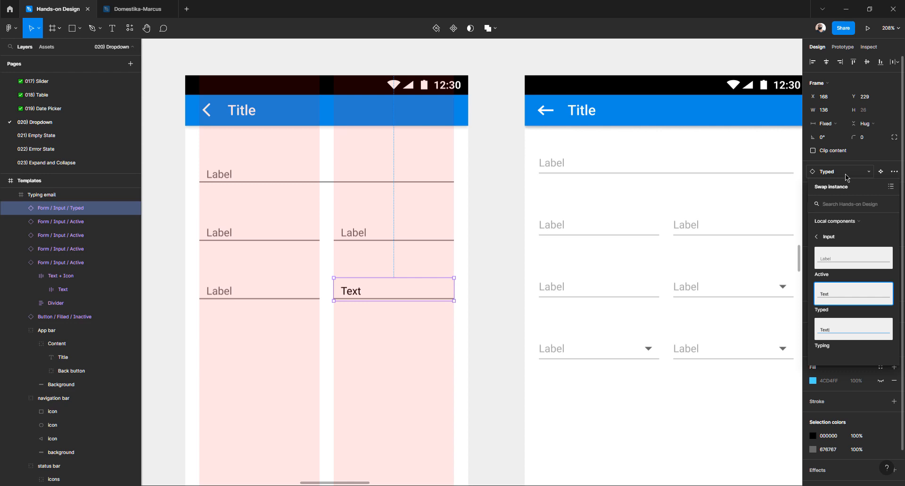
click(843, 225)
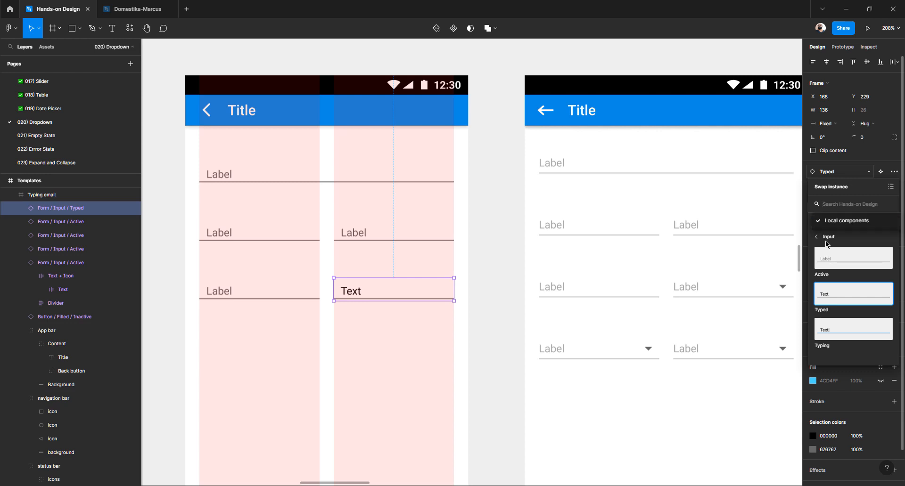
click(826, 241)
click(826, 239)
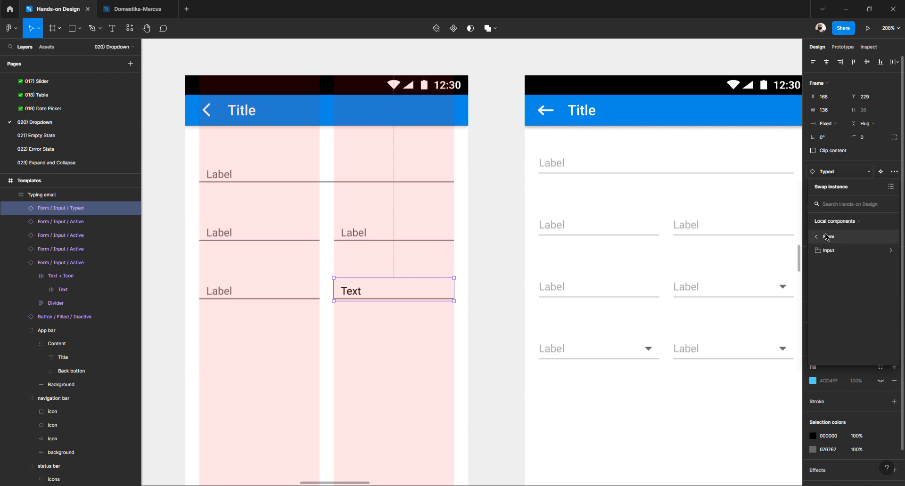
click(826, 238)
click(823, 251)
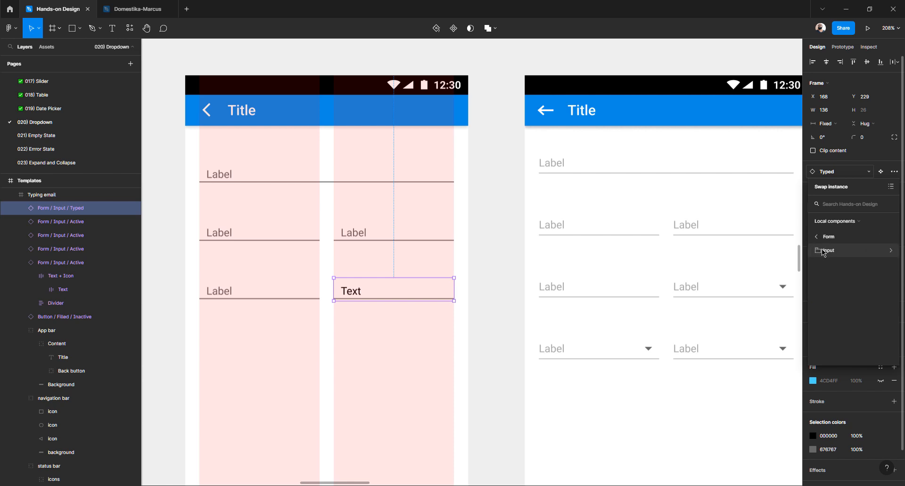
click(824, 252)
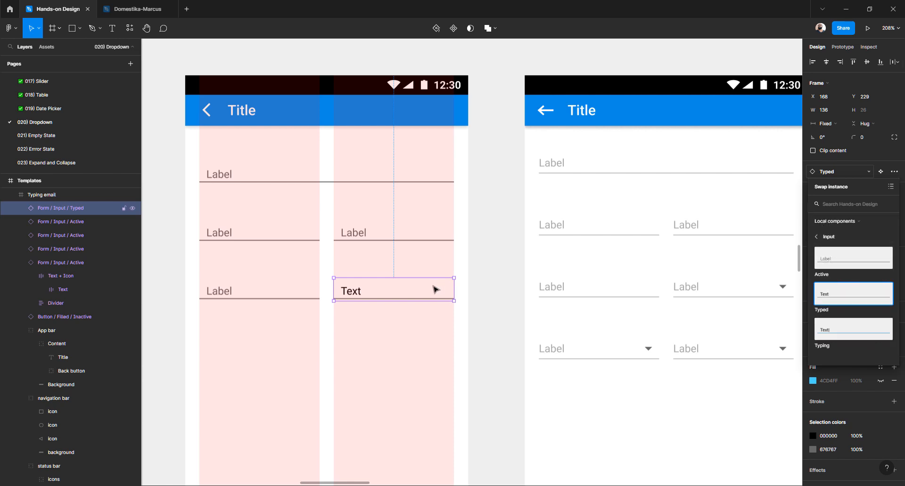
Search the local component assets for "form" and place the hover dropdown below the third row's second-column input
click(47, 47)
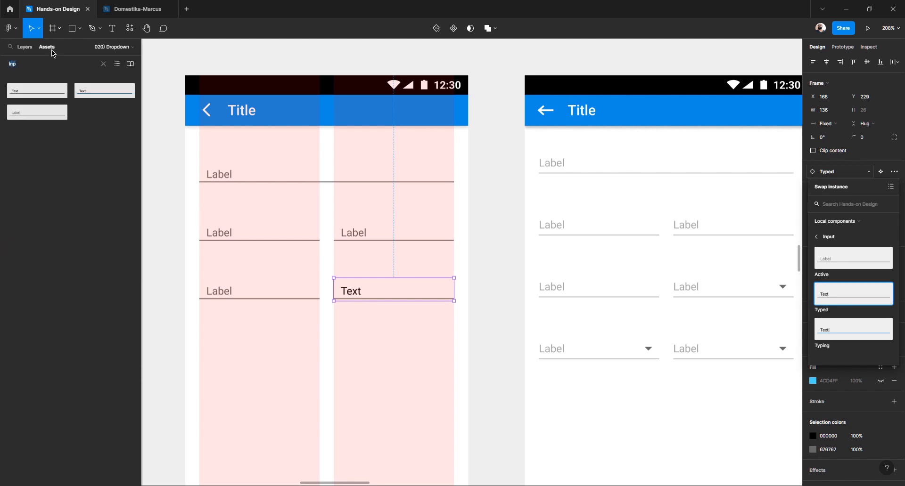
click(103, 63)
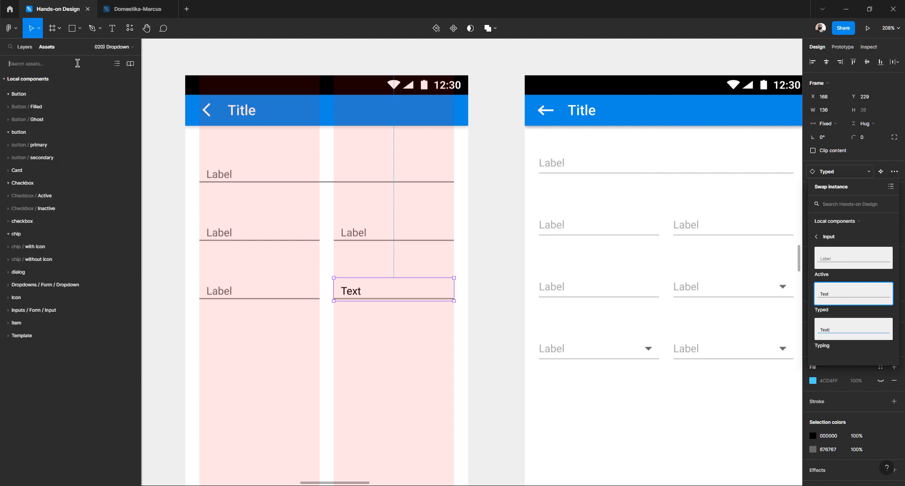
text(form)
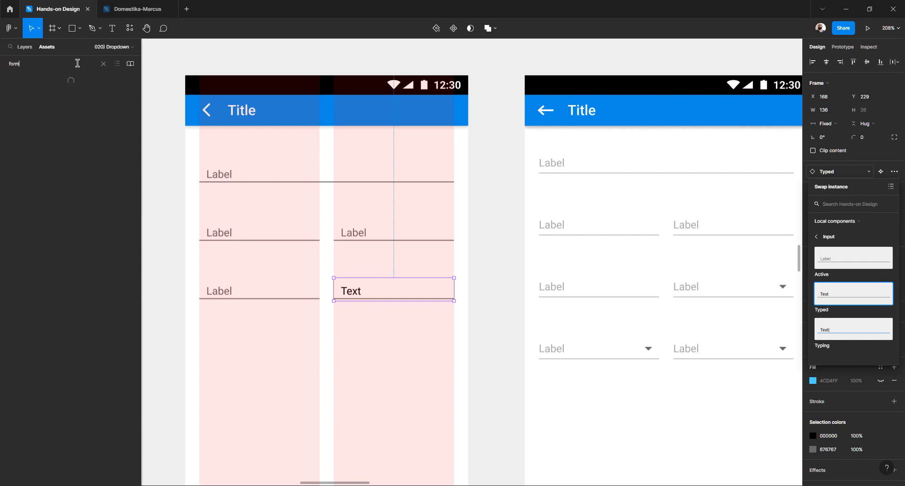
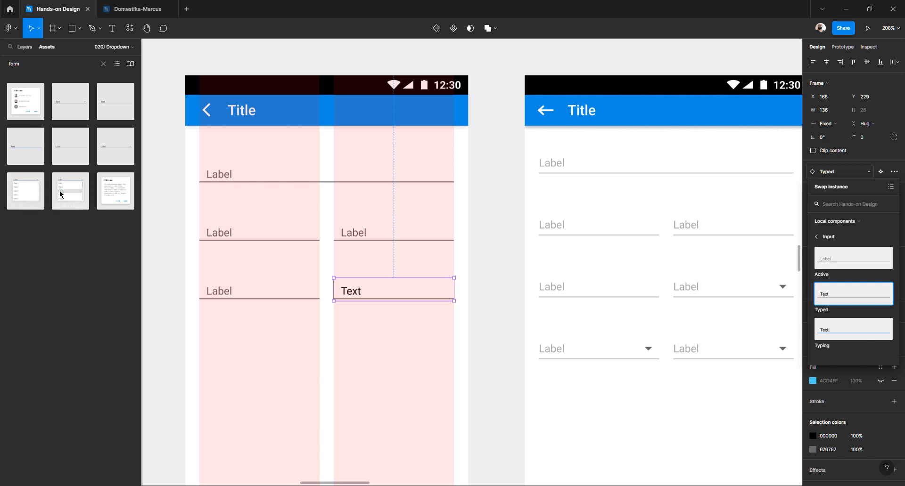
drag(278, 307, 380, 347)
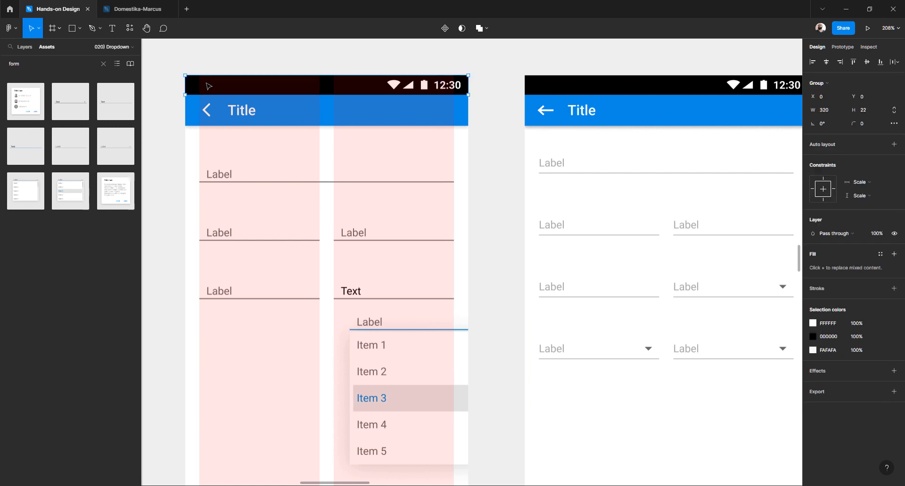
Toggle the template screen frame's Clip content off and on to compare the overflowing dropdown clipped and unclipped
click(164, 115)
click(215, 87)
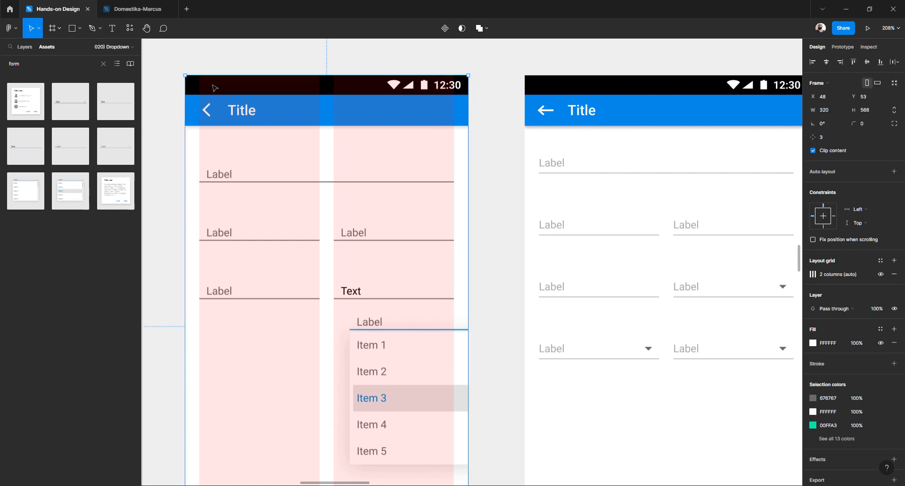
click(813, 151)
click(813, 150)
click(813, 150)
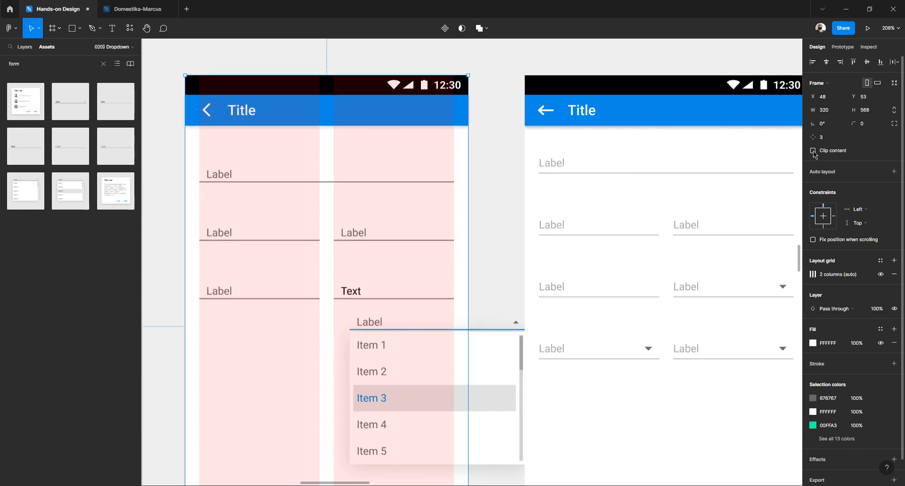
click(813, 151)
click(813, 151)
click(813, 151)
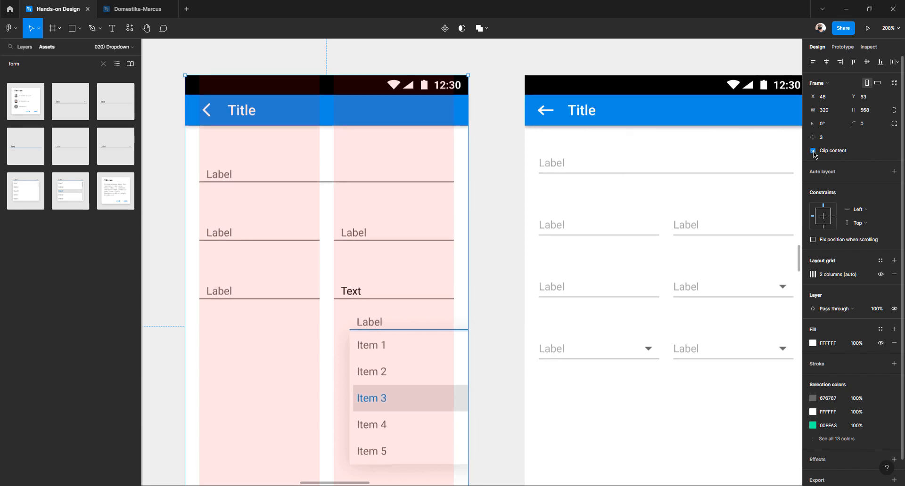
click(813, 150)
click(813, 151)
click(813, 151)
click(813, 151)
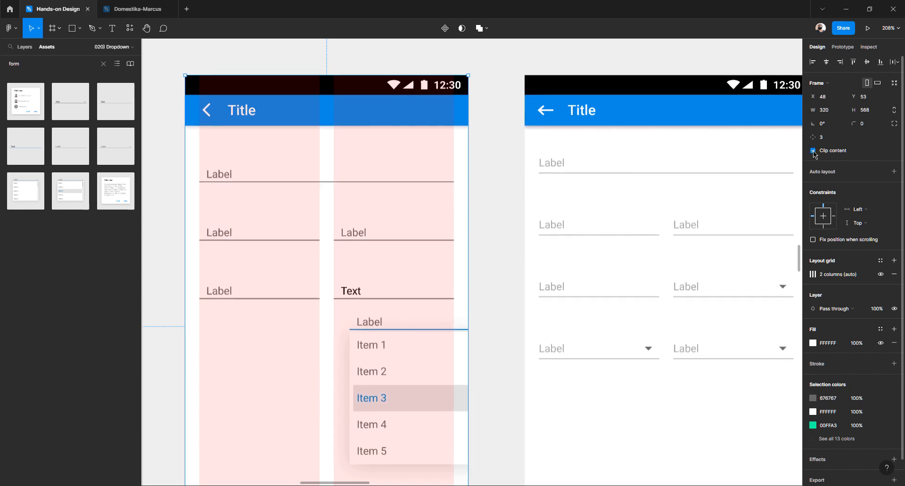
Delete the third row's second-column Typed input and move the hover dropdown into its place at X 168, Y 229
click(355, 296)
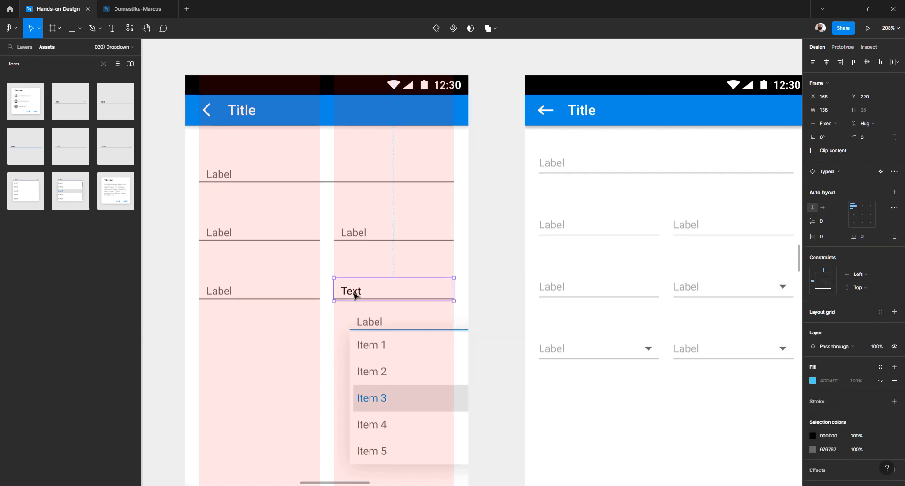
key(Delete)
click(410, 354)
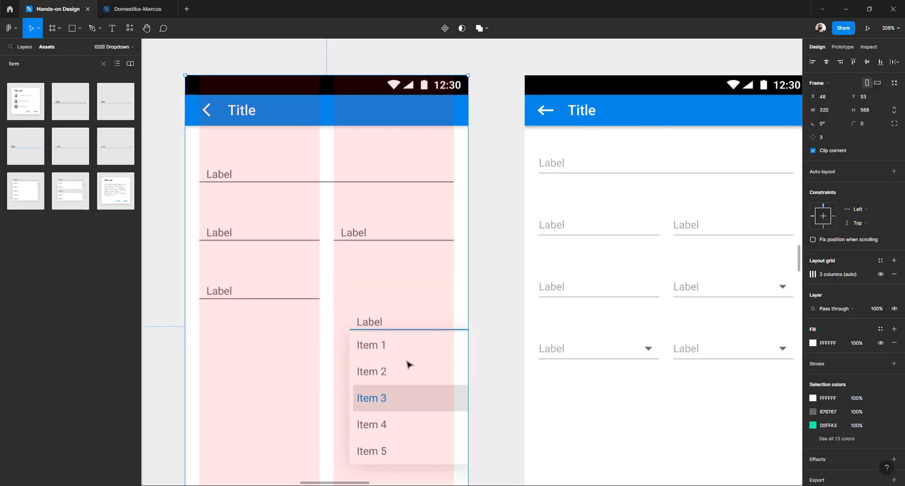
drag(396, 370, 368, 339)
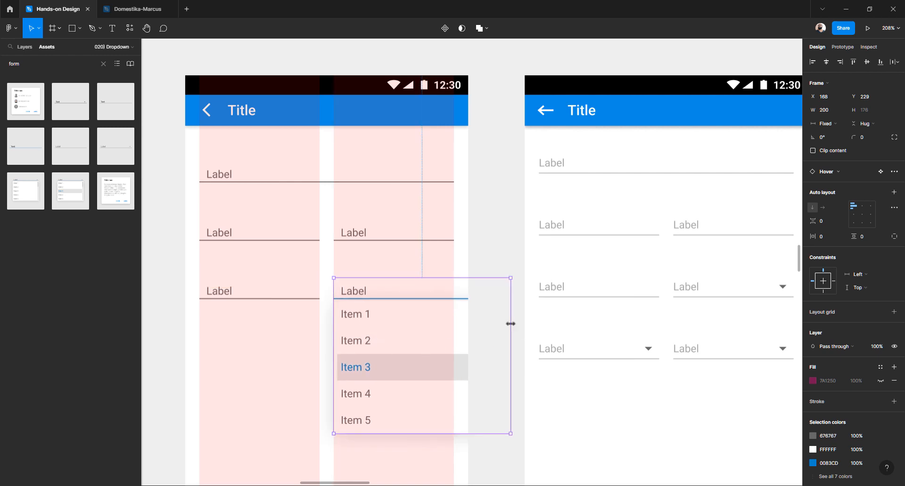
Turn off the screen frame's Clip content and narrow the hover dropdown to 136 wide to fit the second column, keeping its fill hidden
click(882, 381)
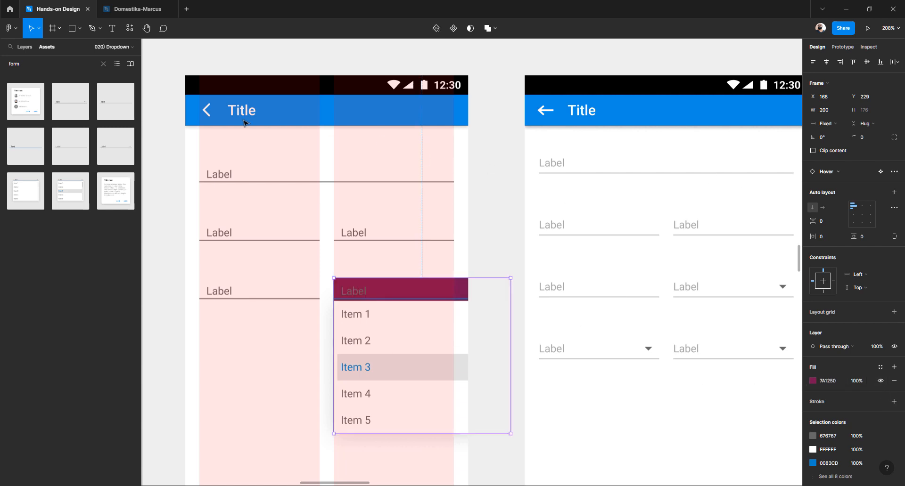
click(171, 136)
click(210, 143)
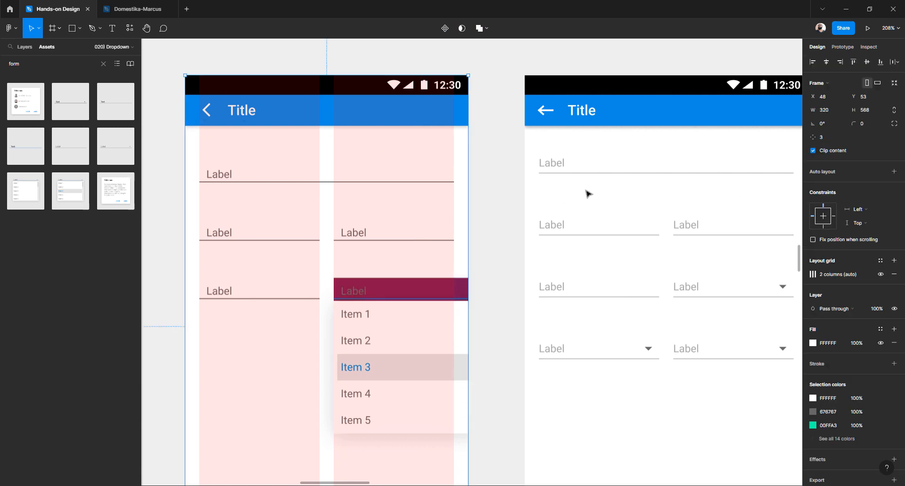
click(828, 153)
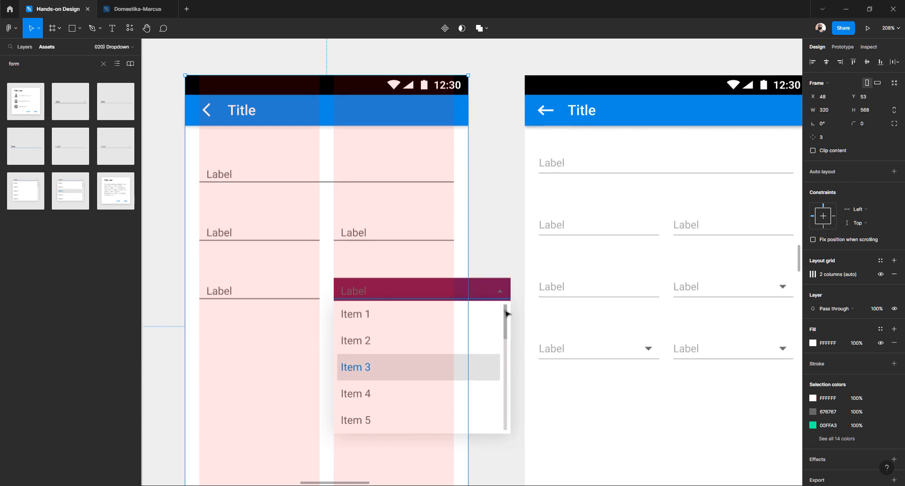
click(506, 314)
drag(500, 315, 456, 315)
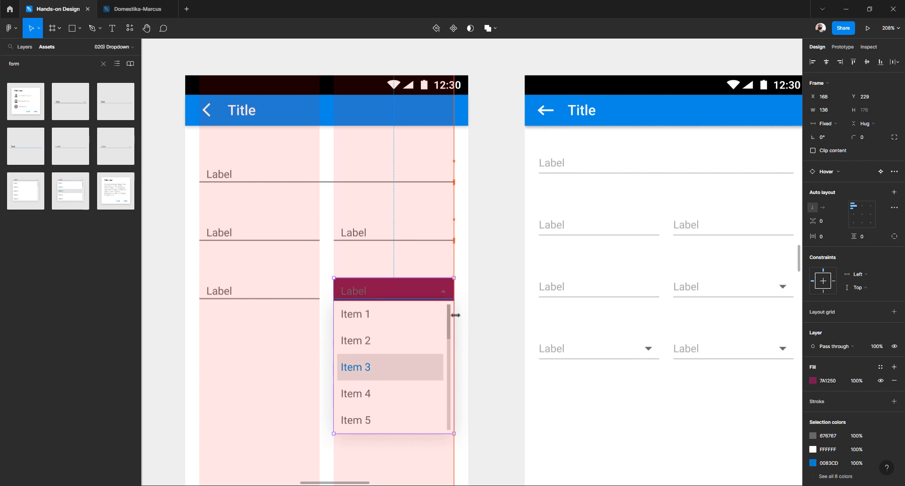
click(881, 381)
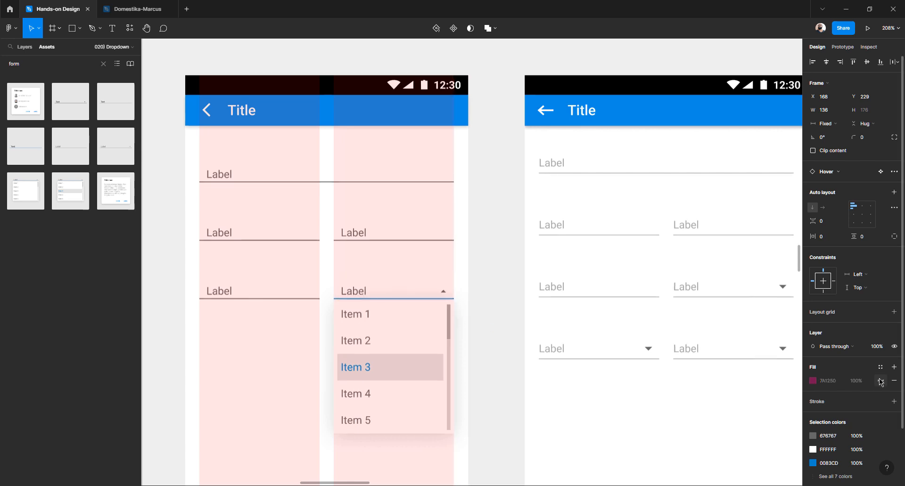
click(481, 282)
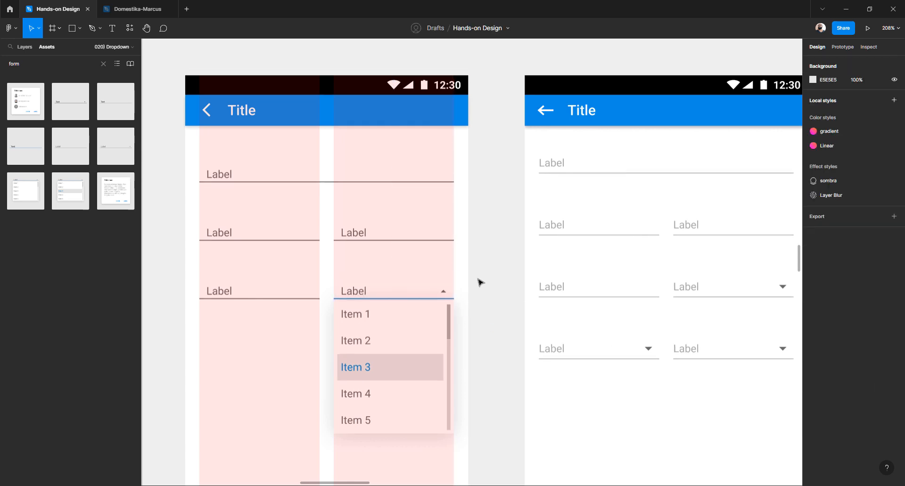
Browse the hover dropdown's swap options from the Dropdown folder up through Form to all local component folders
click(376, 323)
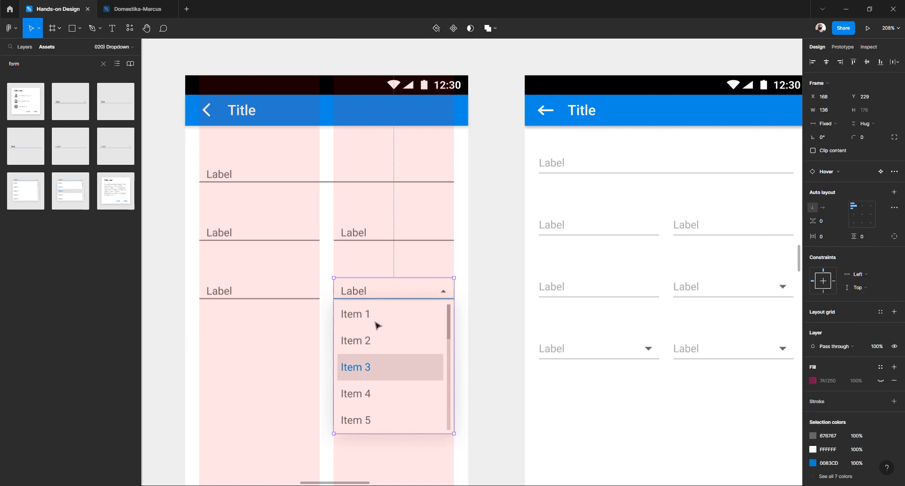
click(839, 176)
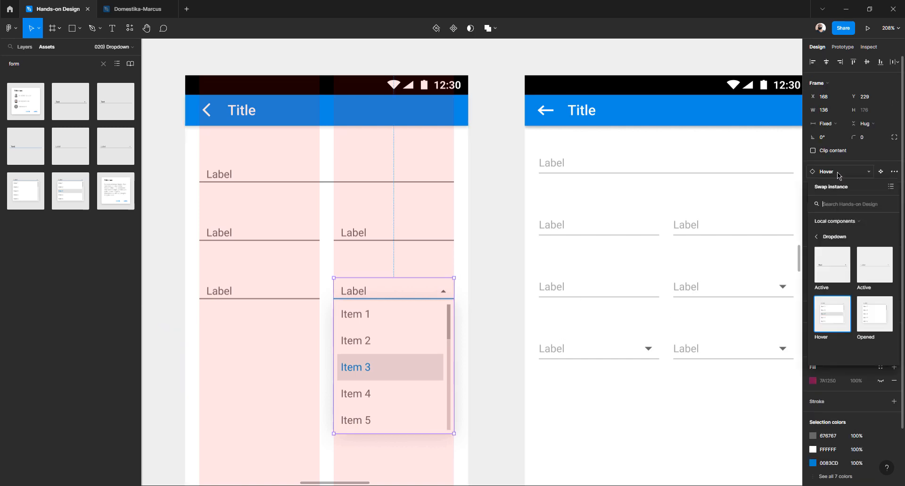
click(830, 238)
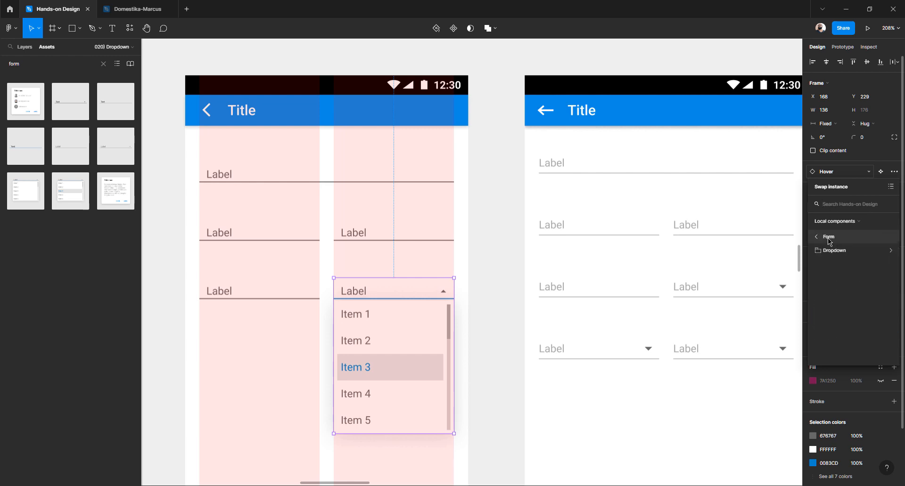
click(829, 238)
click(827, 238)
click(827, 238)
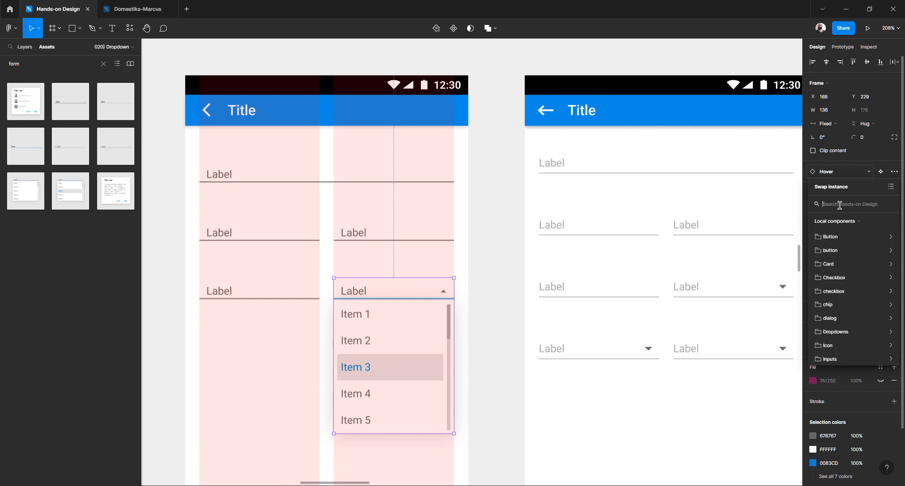
scroll(837, 306, down, 3)
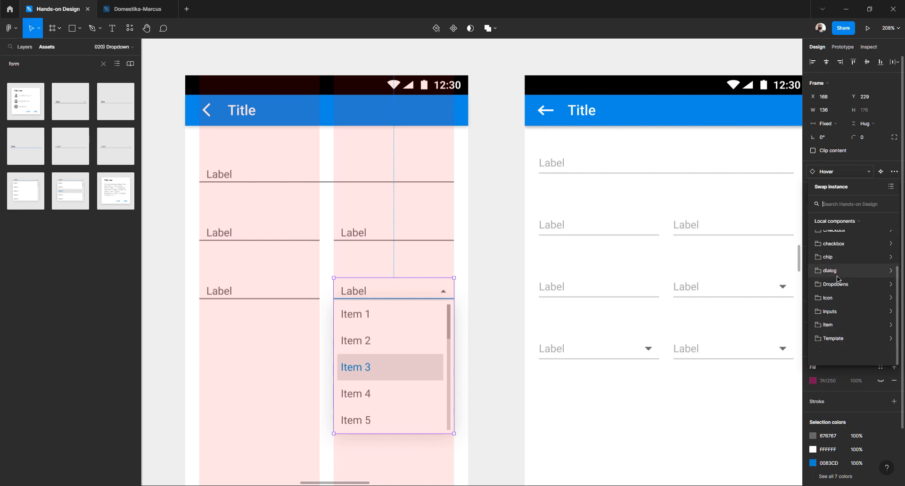
scroll(839, 293, up, 1)
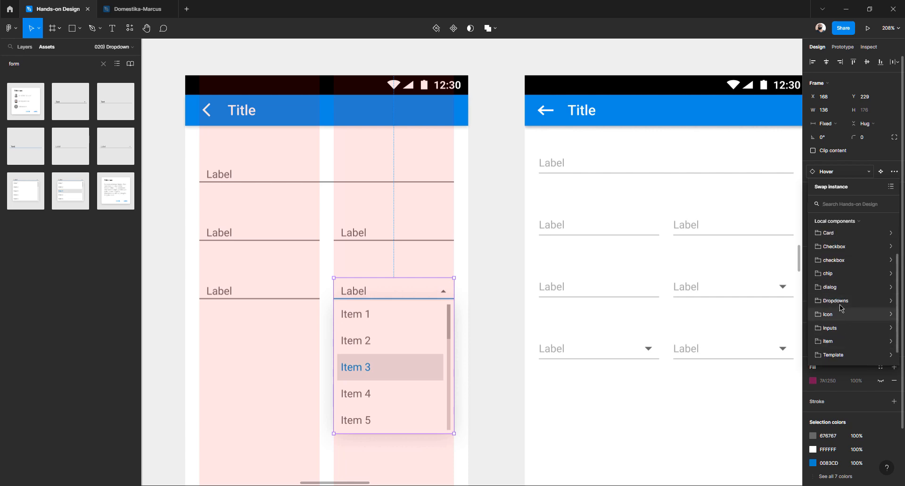
scroll(840, 301, up, 2)
scroll(840, 300, down, 3)
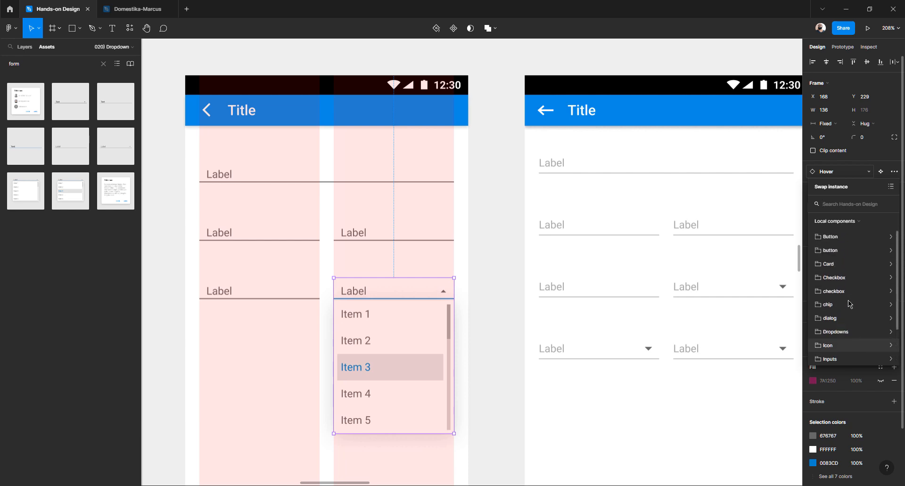
Search the swap options for "form" and swap the hover dropdown to the closed Form / Dropdown component showing "Text"
text(form)
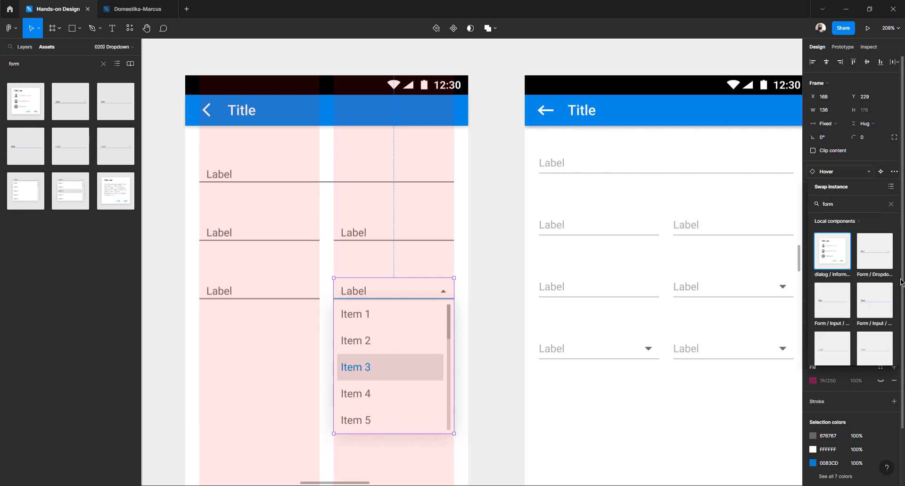
click(872, 256)
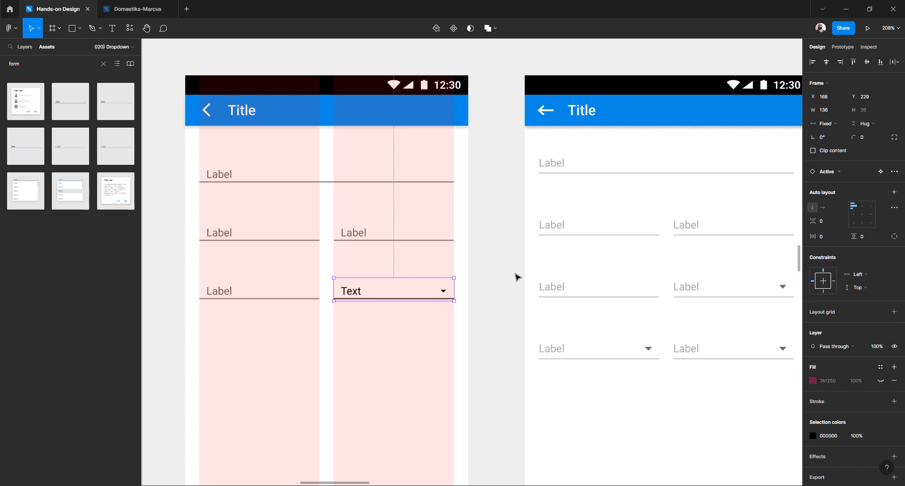
click(515, 275)
scroll(417, 286, down, 5)
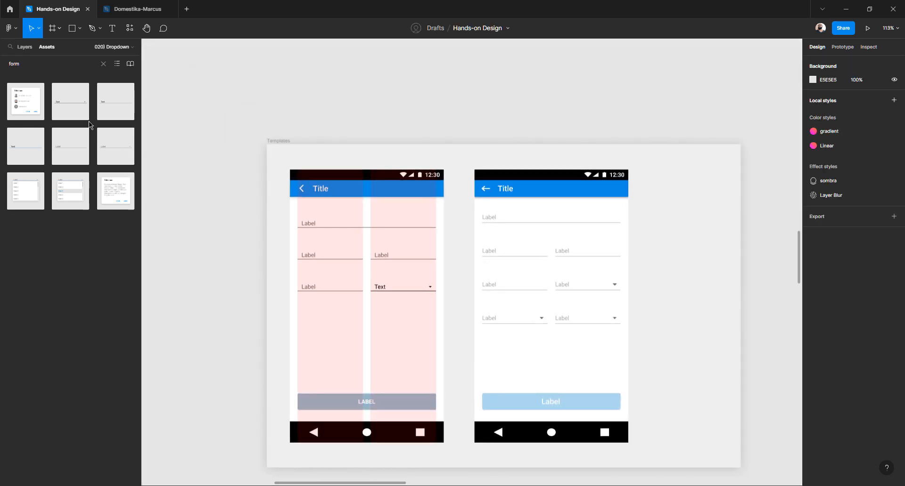
Swap the third row's second-column dropdown instance to the Active component showing "Label"
click(398, 288)
click(398, 288)
scroll(398, 289, up, 5)
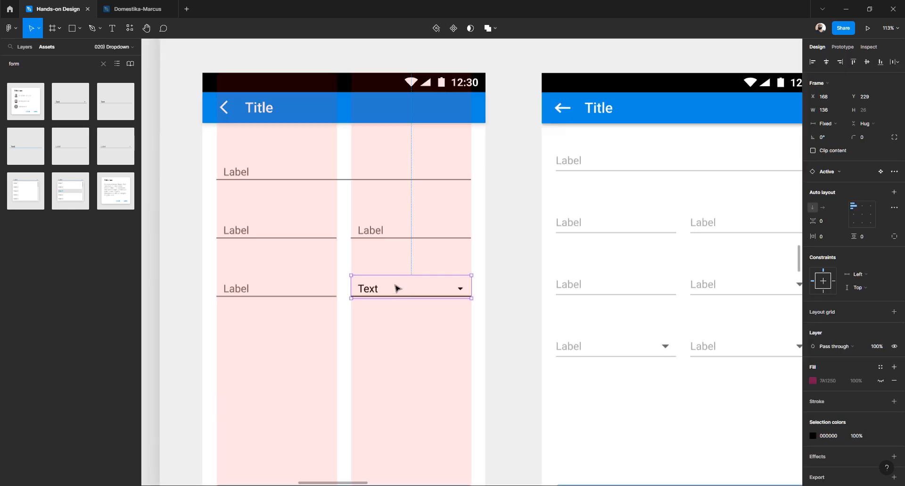
scroll(398, 289, up, 4)
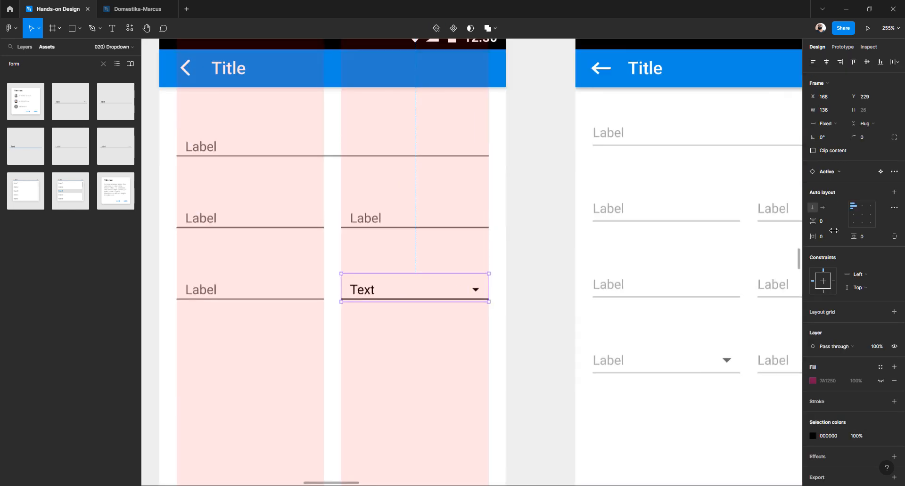
click(842, 173)
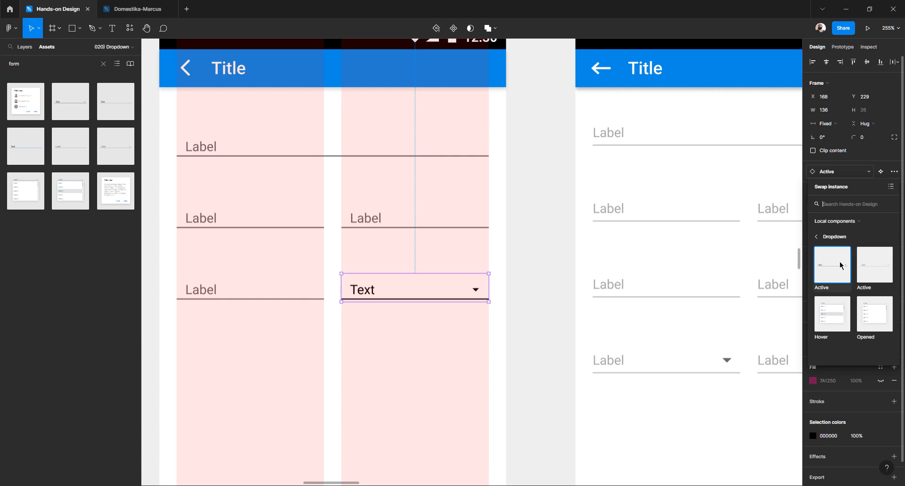
click(861, 267)
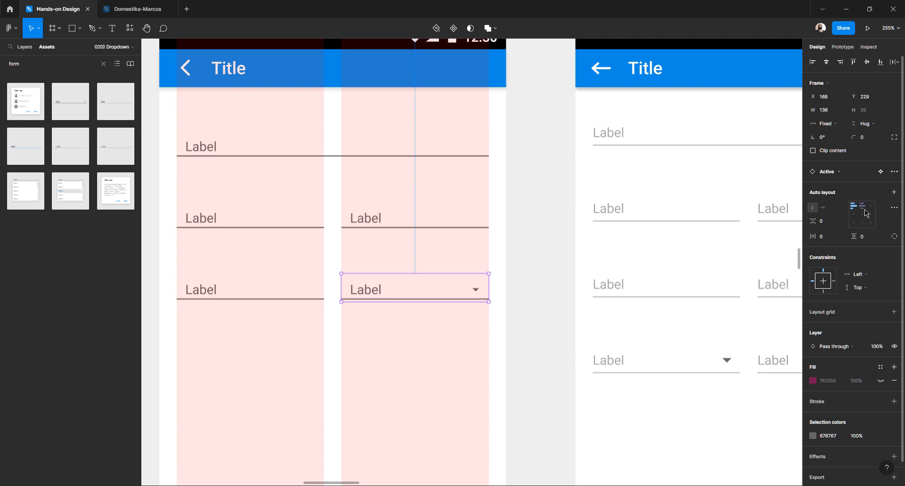
Go to the dropdown's main component on the Components page and check the layer names of the components under Dropdowns
click(880, 172)
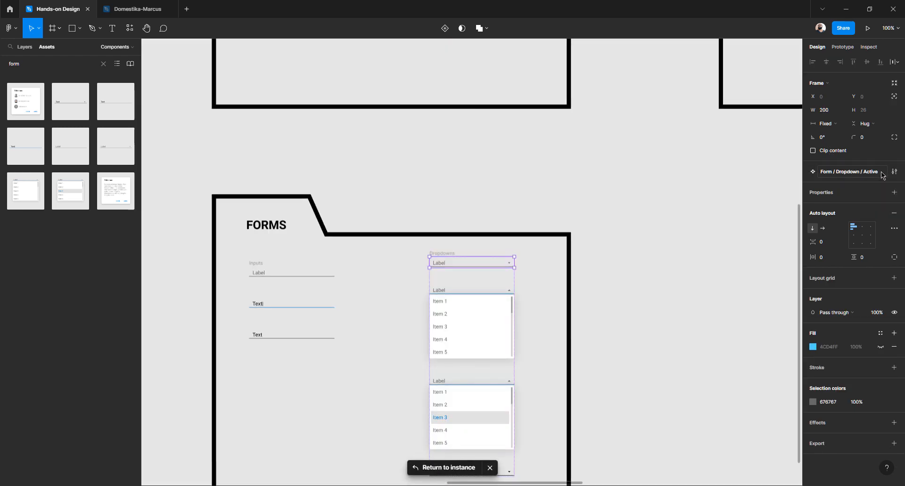
click(679, 248)
click(440, 267)
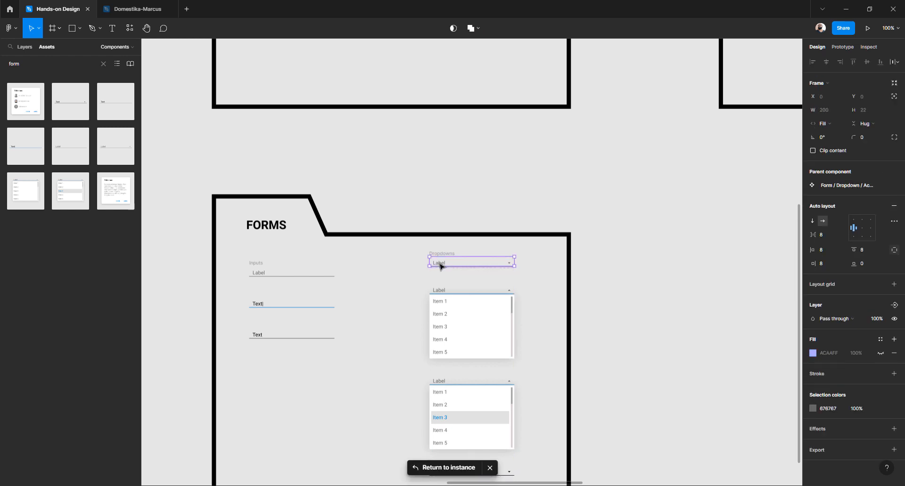
click(25, 46)
click(445, 240)
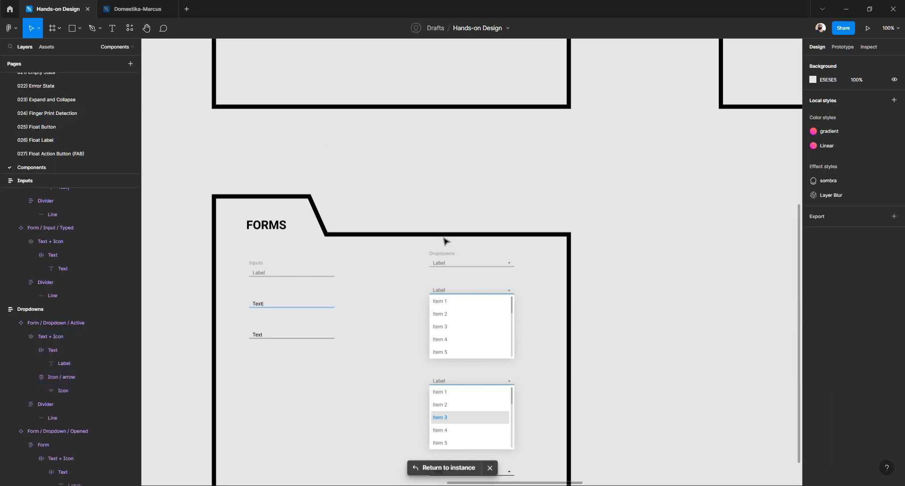
click(449, 264)
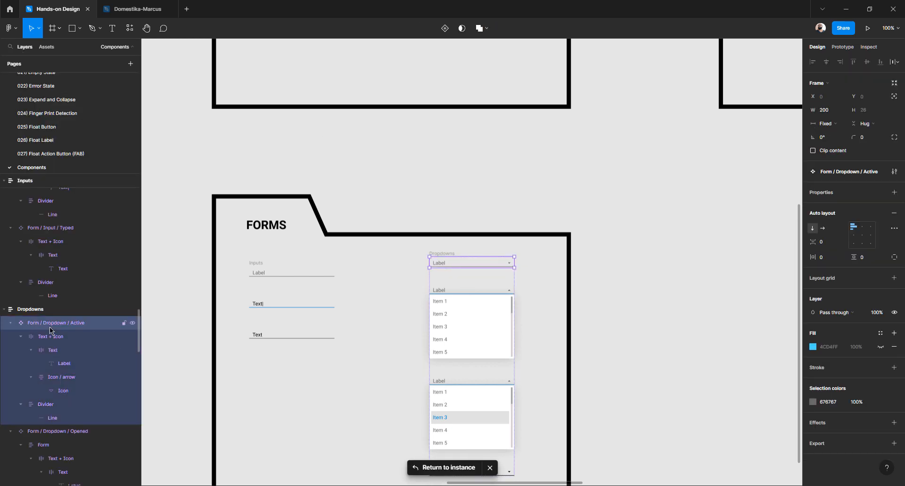
scroll(410, 318, down, 2)
click(463, 242)
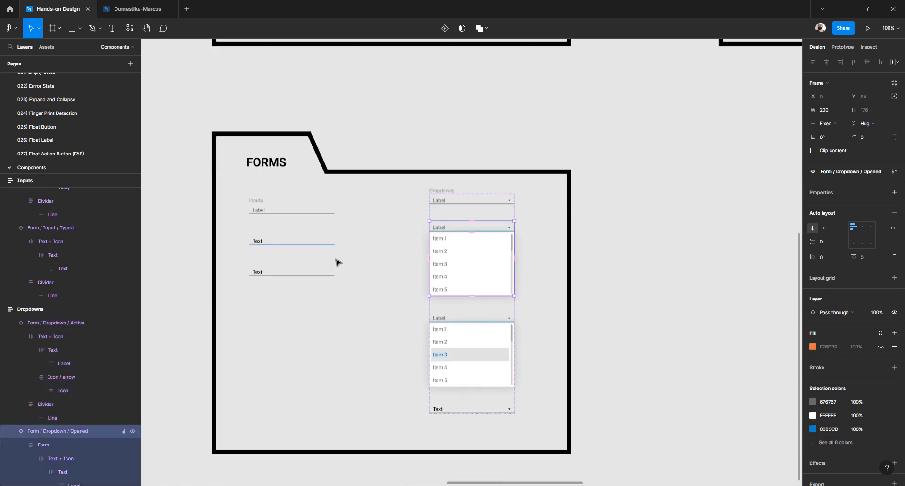
scroll(459, 294, down, 2)
click(458, 293)
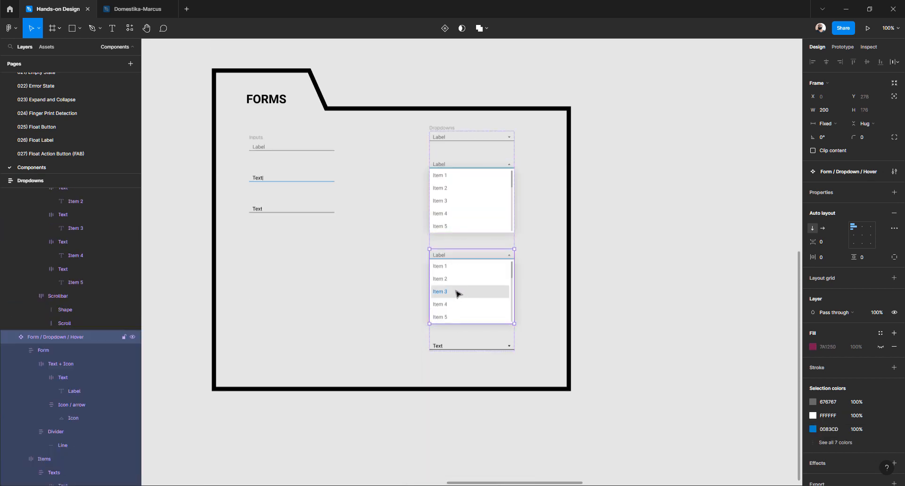
Rename the last dropdown component, the closed one showing "Text", to "Form / Dropdown / Typed"
click(445, 347)
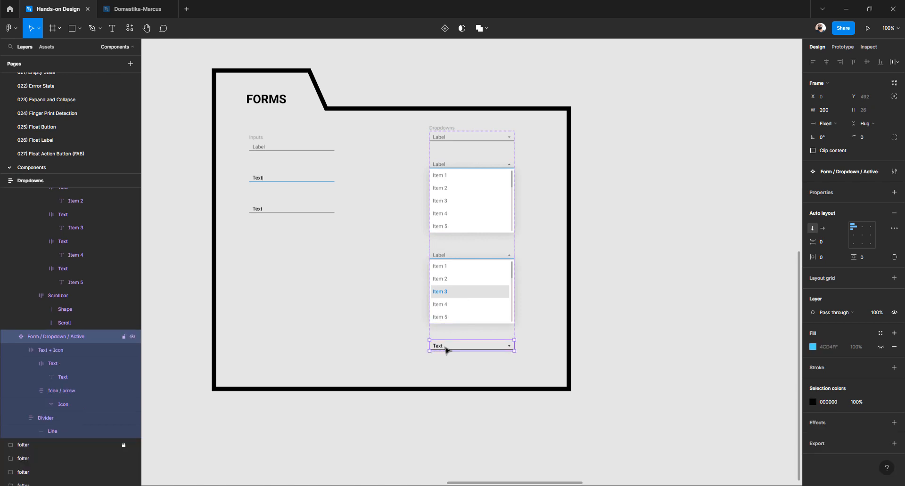
double_click(79, 338)
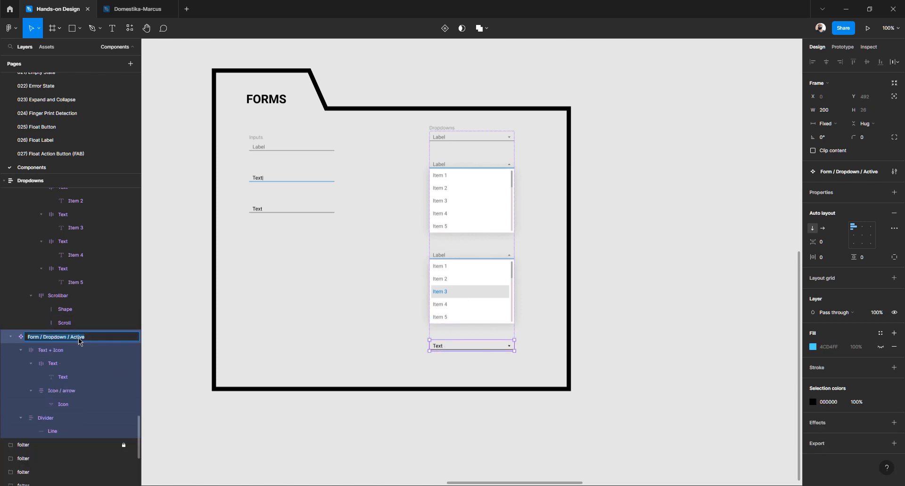
double_click(79, 338)
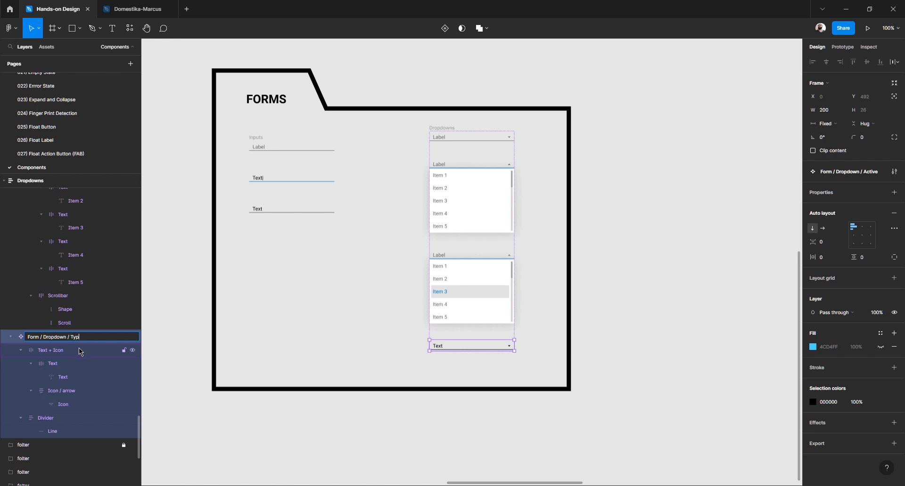
key(Return)
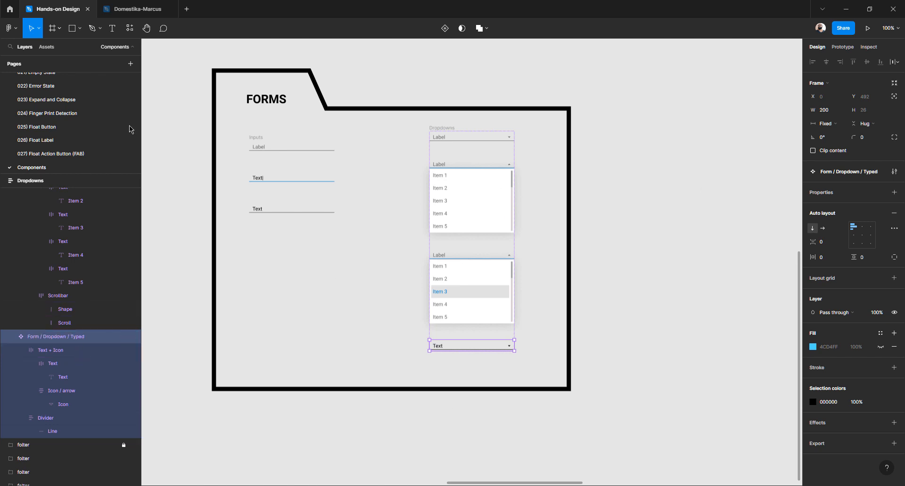
Return to the 020) Dropdown page and select the dropdown instance in the third row's second column
scroll(131, 130, up, 5)
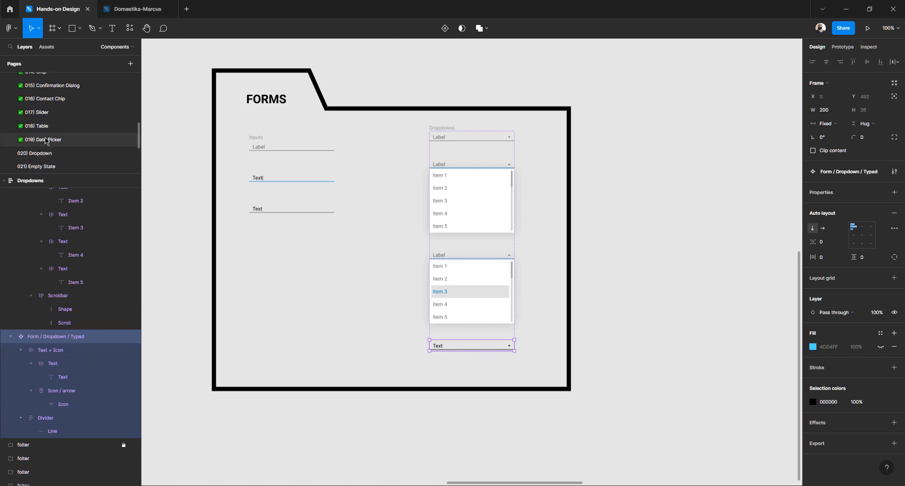
click(43, 155)
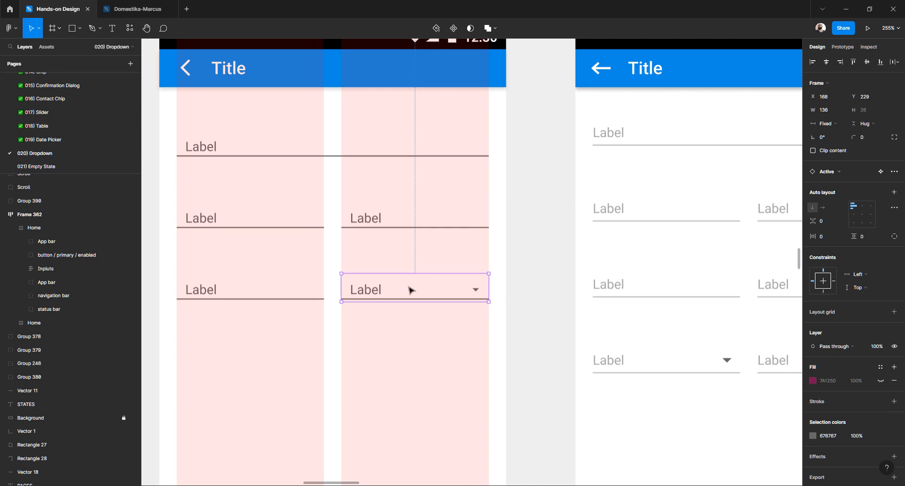
key(Escape)
click(376, 290)
double_click(376, 290)
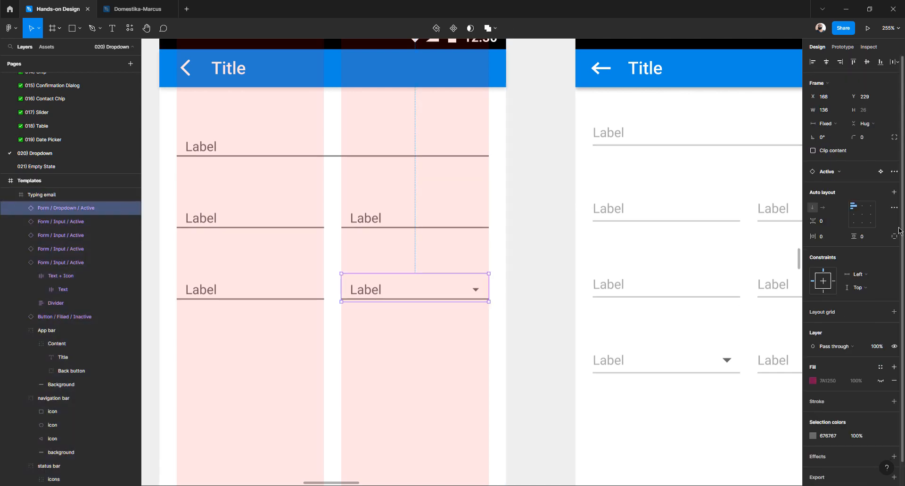
Test the renamed component by swapping the dropdown instance to Typed and back to Active
click(846, 173)
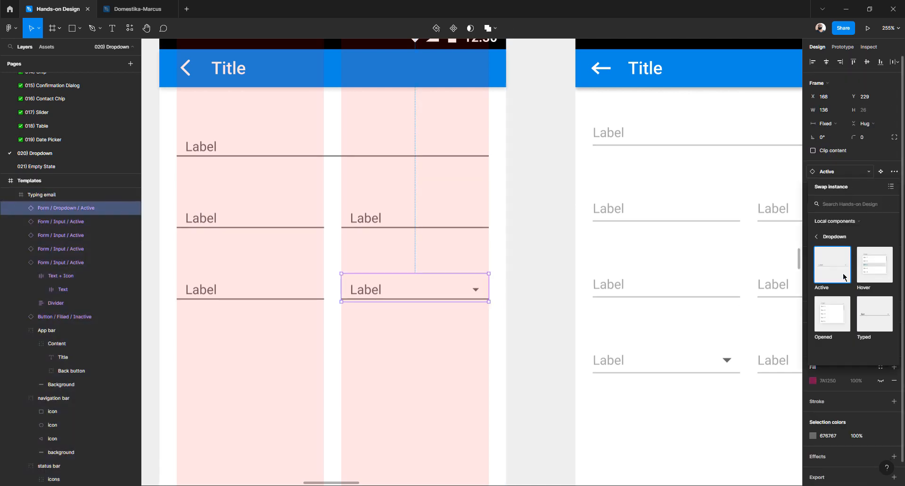
click(867, 321)
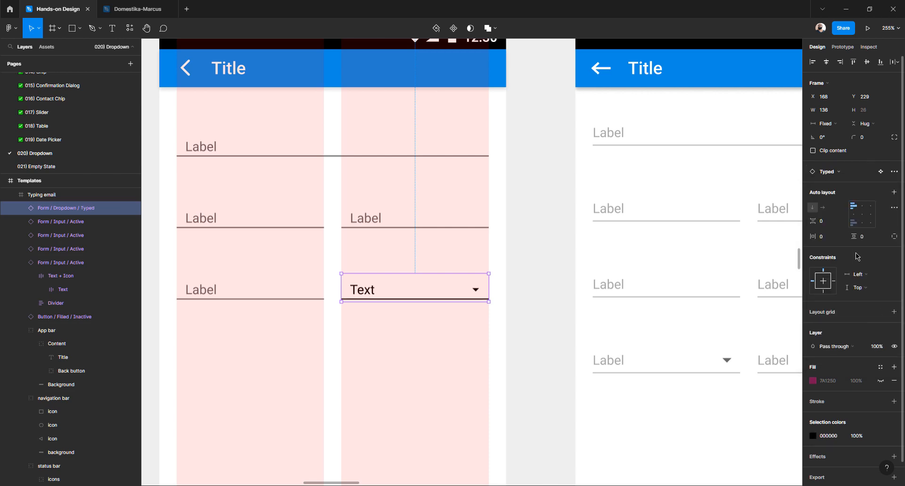
click(831, 173)
click(833, 270)
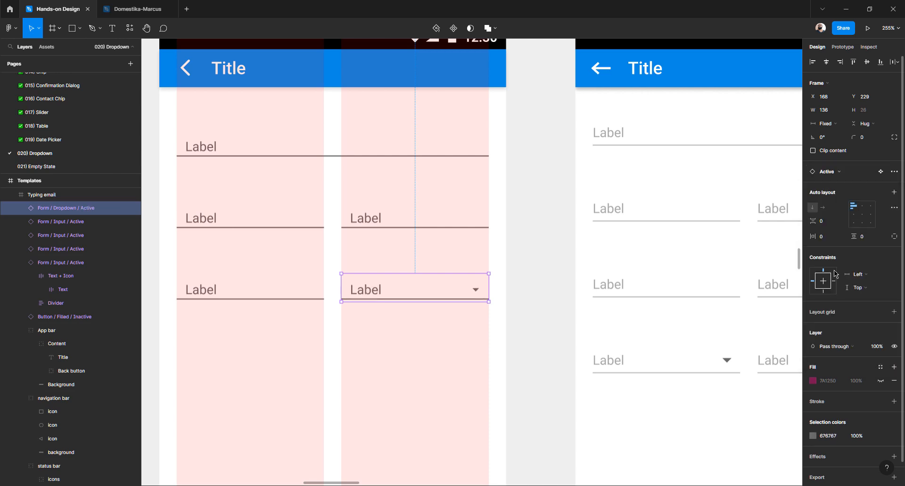
click(516, 263)
Duplicate the third-row dropdown into the first column of a new fourth row, at about X 17, Y 295
scroll(505, 272, down, 2)
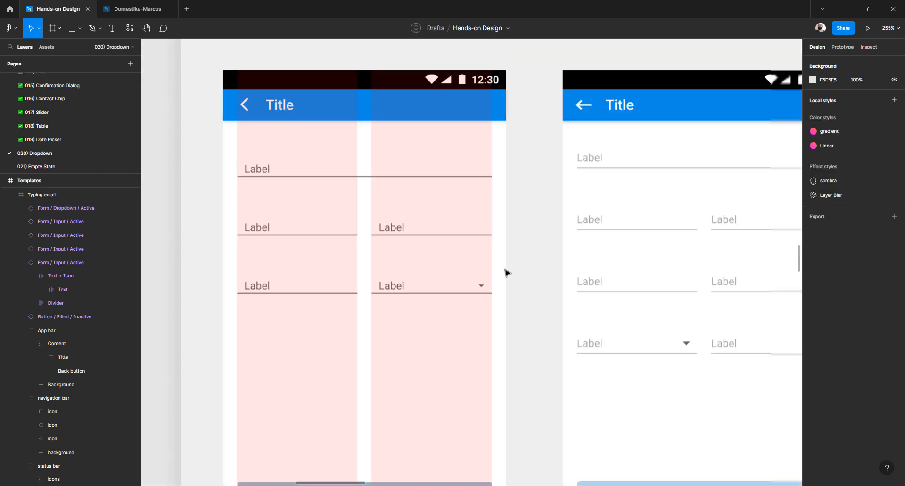
scroll(505, 272, down, 2)
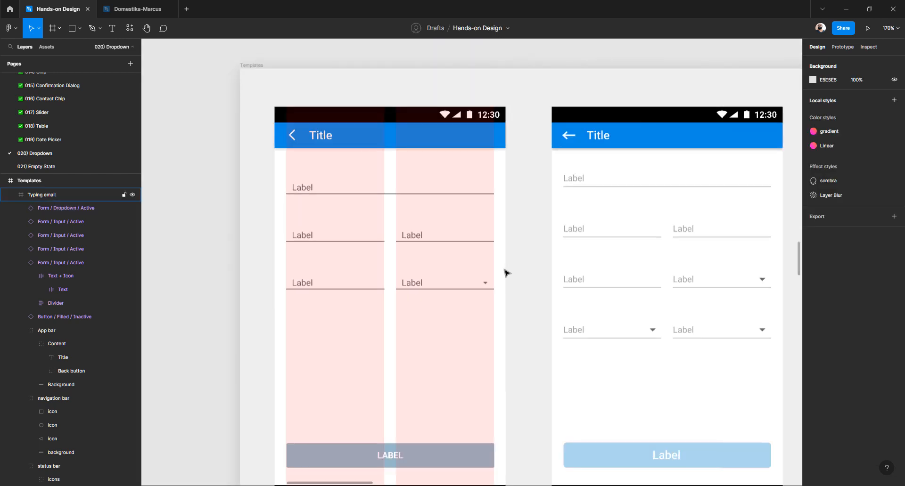
click(417, 283)
click(415, 284)
drag(417, 286, 312, 333)
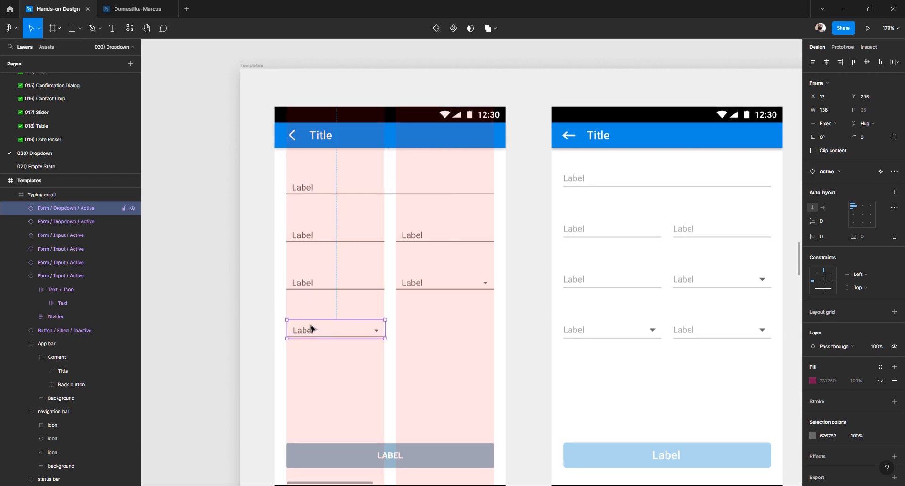
Check the spacing of the form's first two rows and compare the layout with the reference screens in the Pages section
click(311, 281)
drag(311, 281, 330, 148)
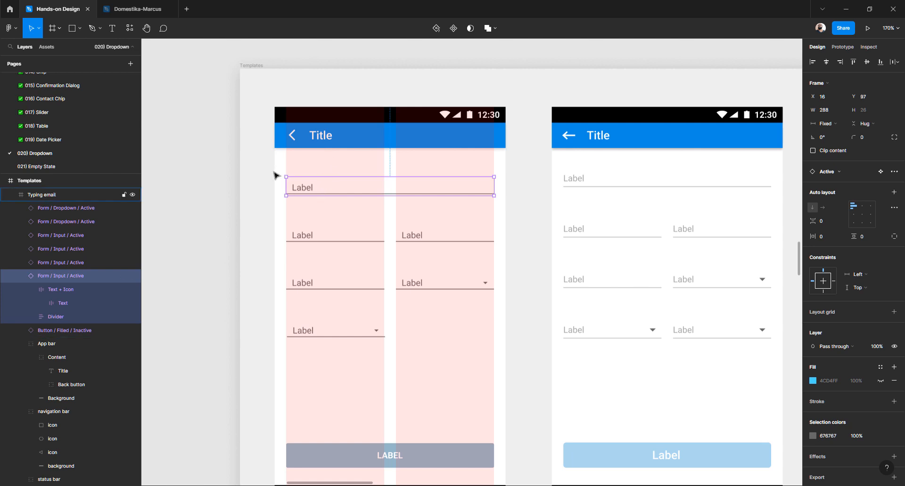
key(Escape)
click(296, 190)
shift+click(300, 236)
shift+click(425, 238)
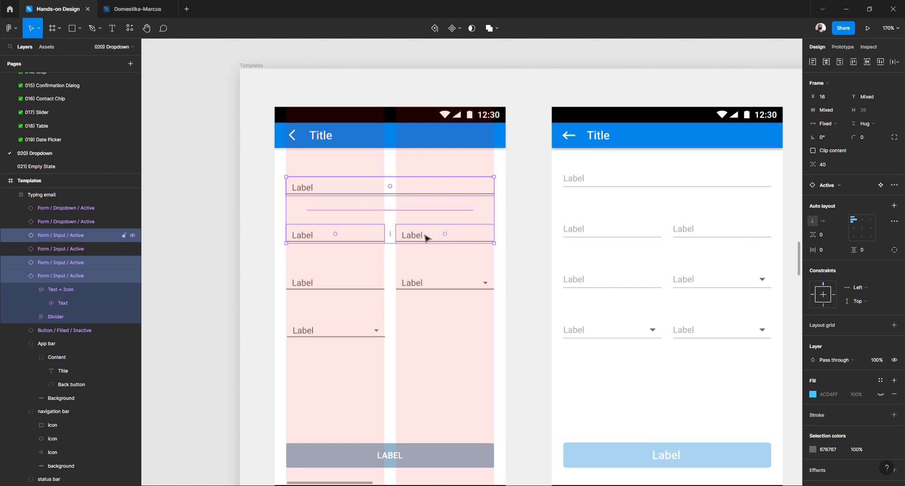
scroll(394, 241, down, 5)
scroll(394, 241, left, 5)
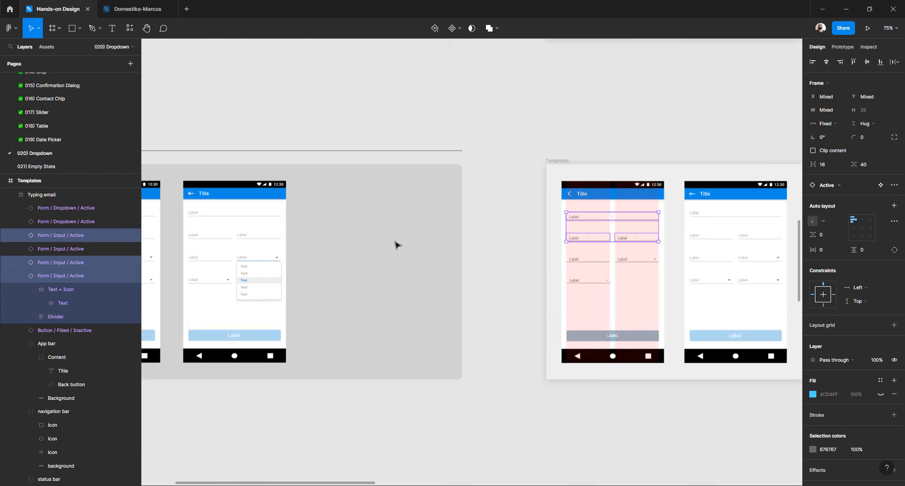
scroll(396, 244, down, 6)
scroll(395, 245, left, 3)
scroll(396, 244, right, 6)
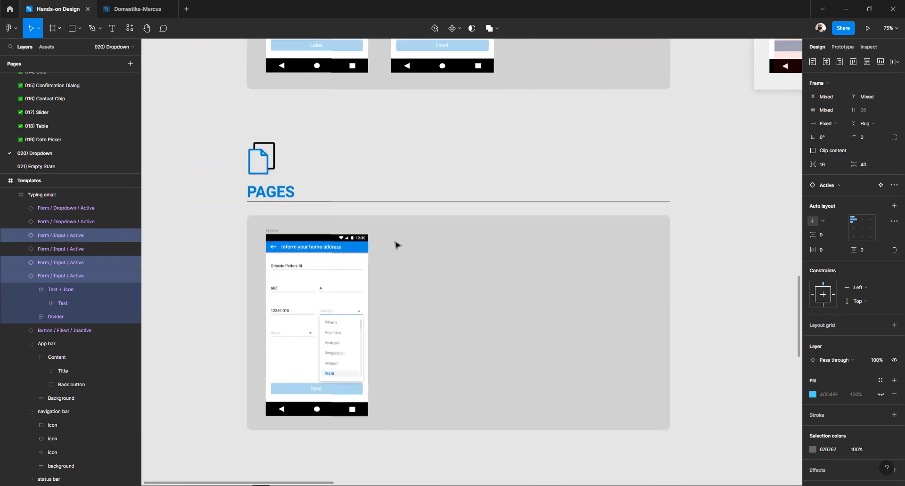
scroll(396, 245, up, 6)
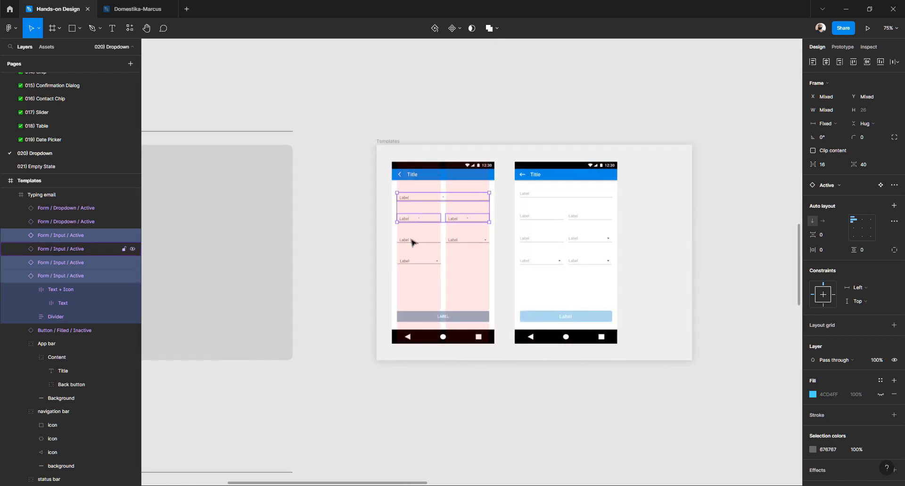
Try to combine all six form fields of the template screen into one vertical auto layout
shift+click(453, 242)
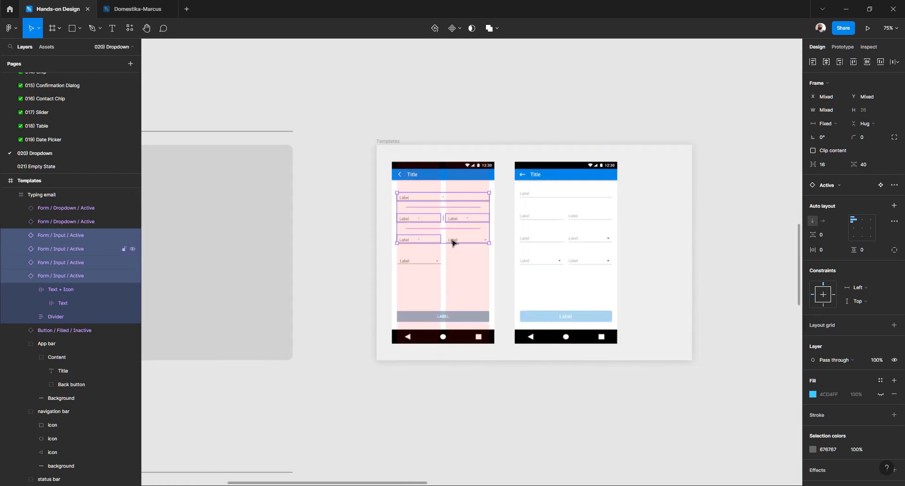
shift+click(413, 261)
scroll(448, 185, up, 3)
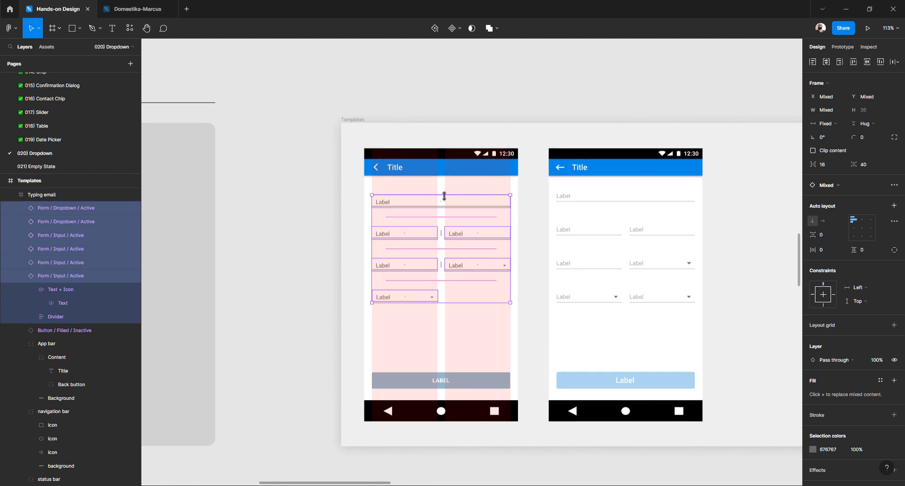
key(shift+a)
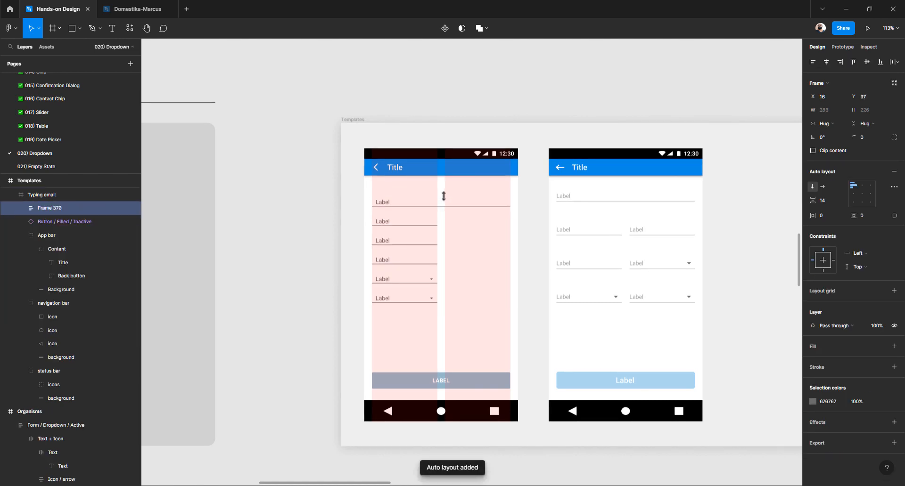
key(ctrl+z)
key(Escape)
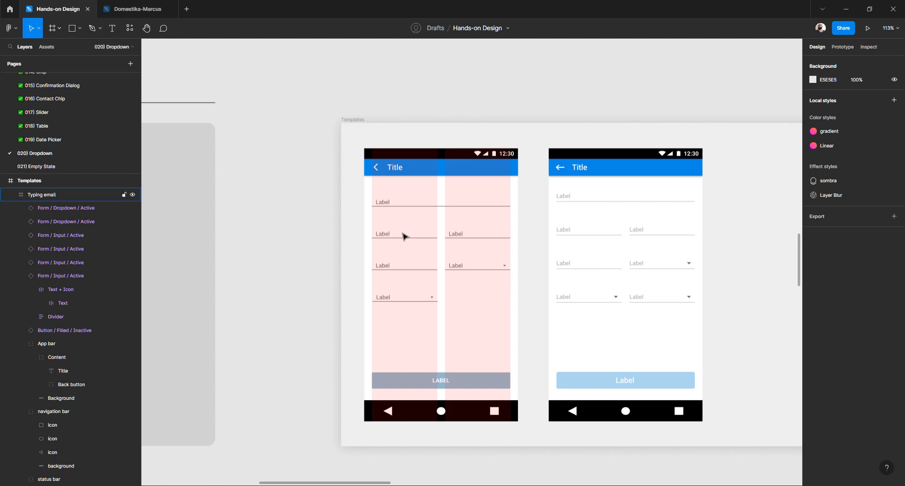
click(404, 237)
click(454, 236)
shift+click(400, 238)
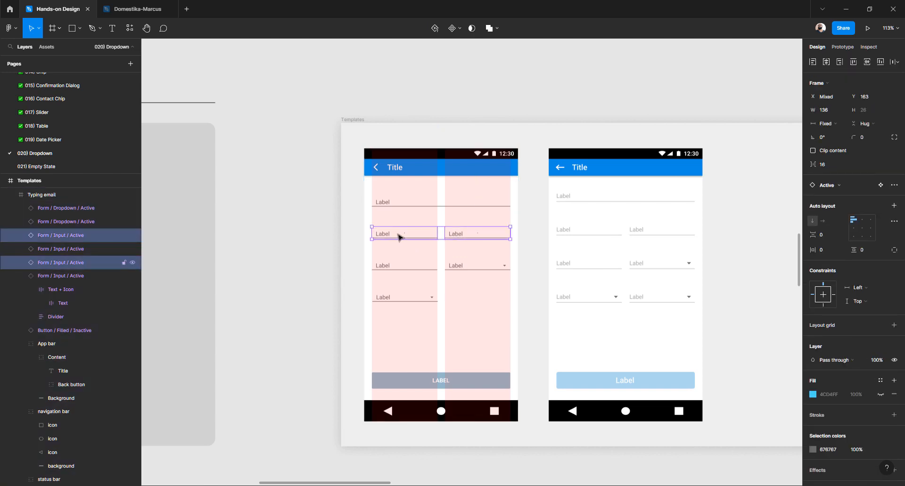
click(398, 268)
shift+click(461, 267)
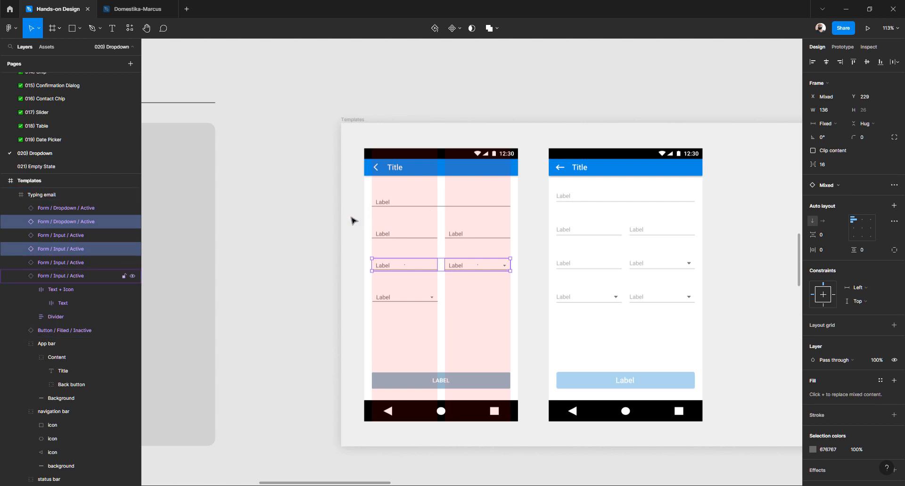
click(329, 227)
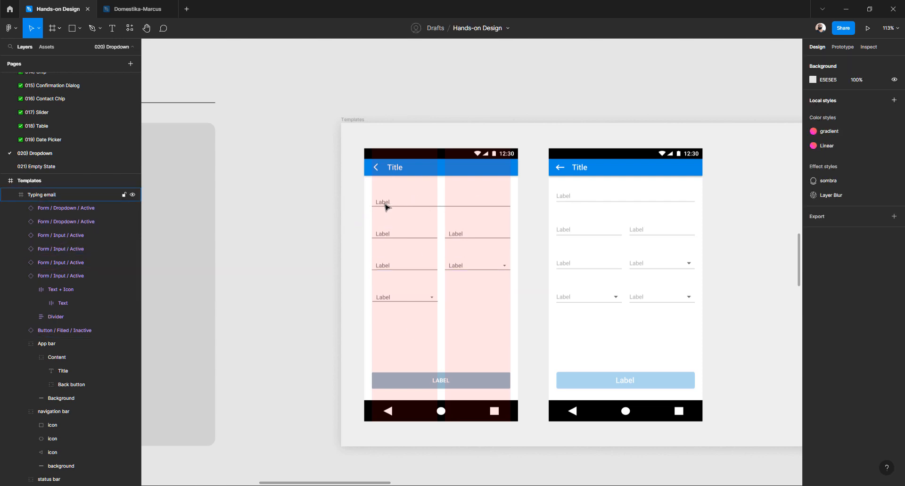
Move all six form fields of the template screen together slightly up toward the app bar
click(384, 205)
shift+click(391, 238)
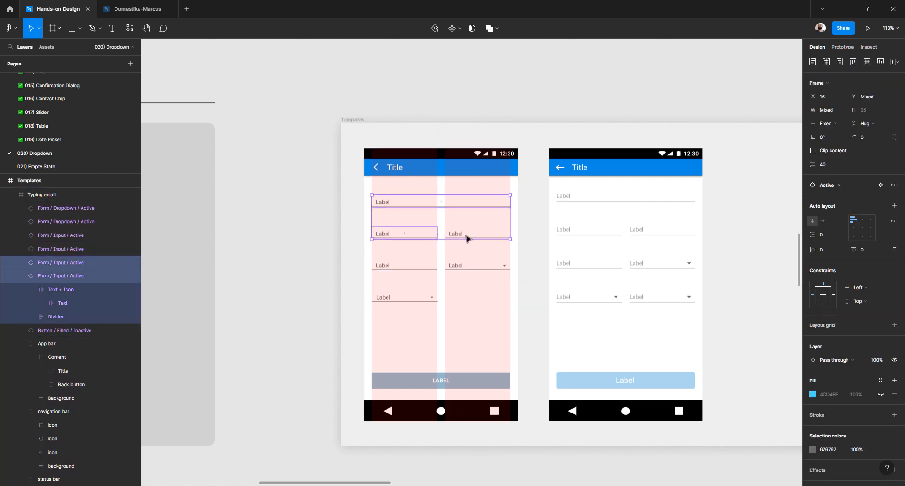
shift+click(467, 238)
shift+click(459, 264)
shift+click(390, 265)
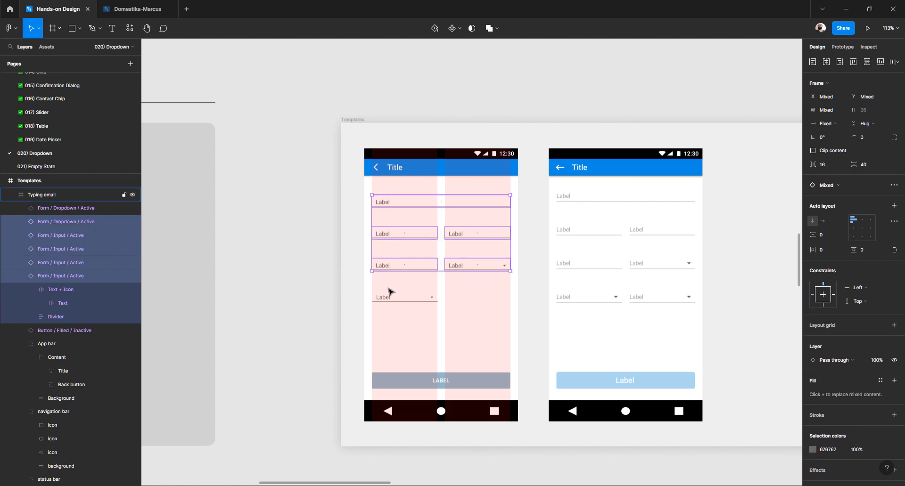
shift+click(389, 297)
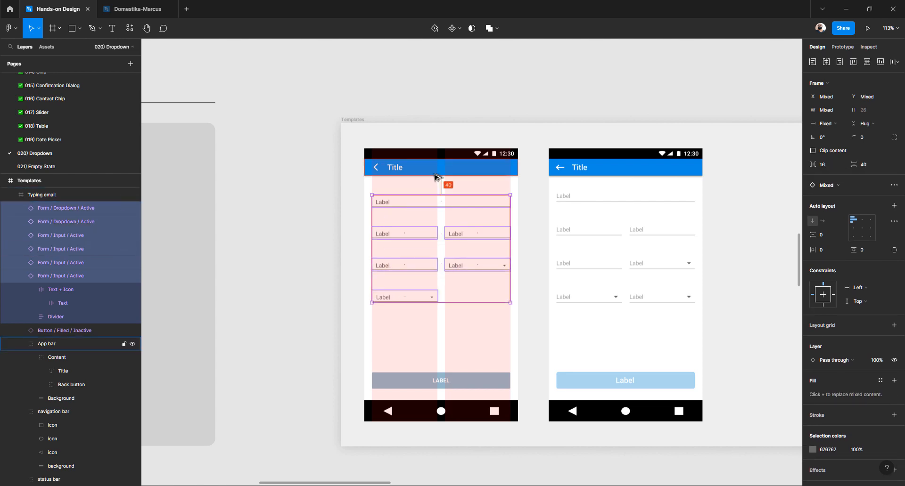
key(shift+Up)
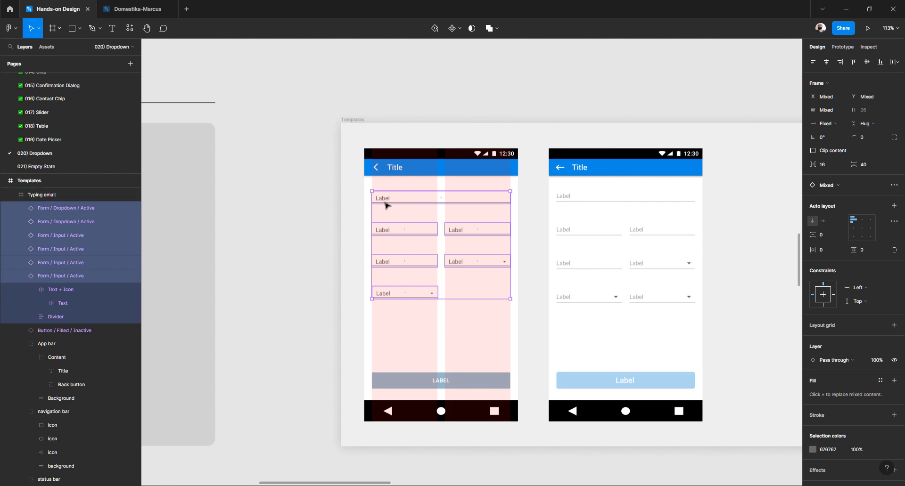
Duplicate the fourth-row dropdown into the second column of the template screen, at X 168, Y 287
key(Escape)
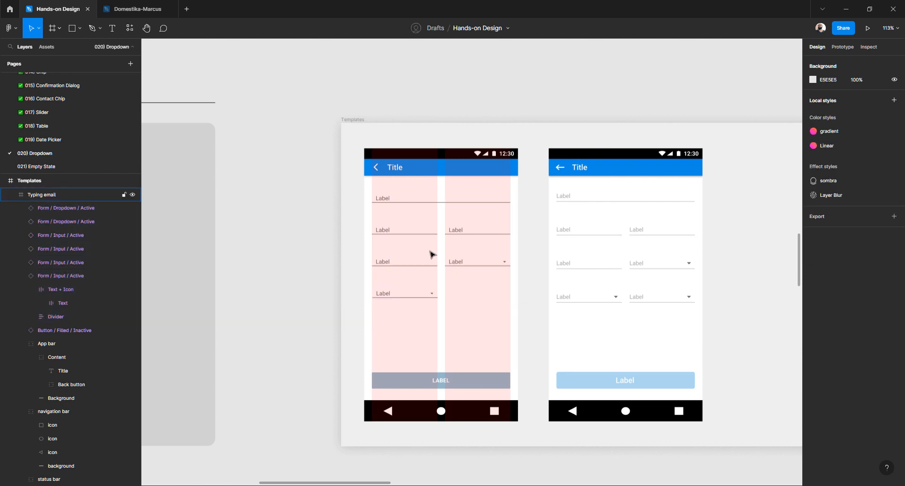
click(409, 291)
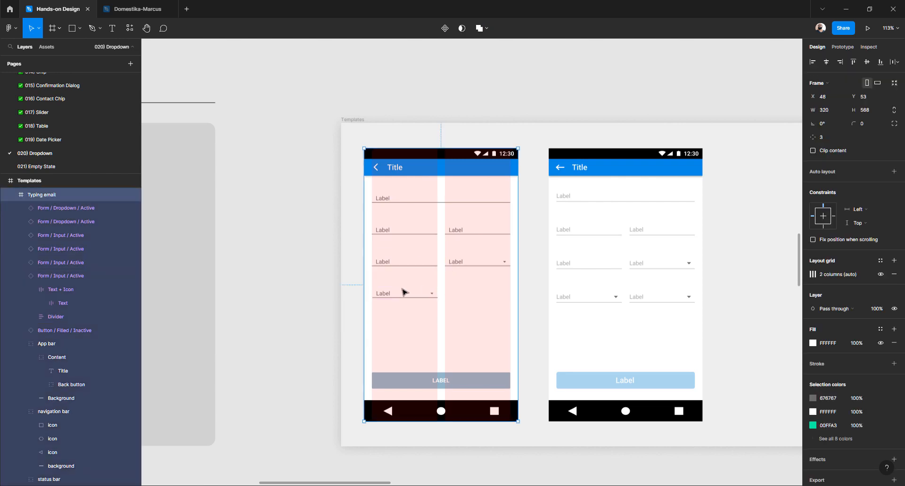
click(427, 295)
drag(440, 297, 458, 296)
scroll(458, 296, up, 5)
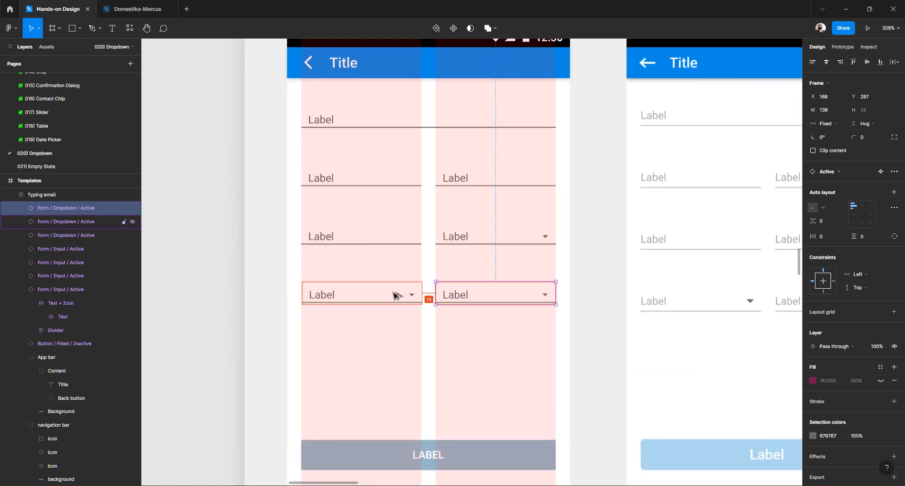
Move the fourth-row first-column dropdown to X 16 and check the column gap in the form's last two rows
scroll(344, 295, up, 5)
click(313, 295)
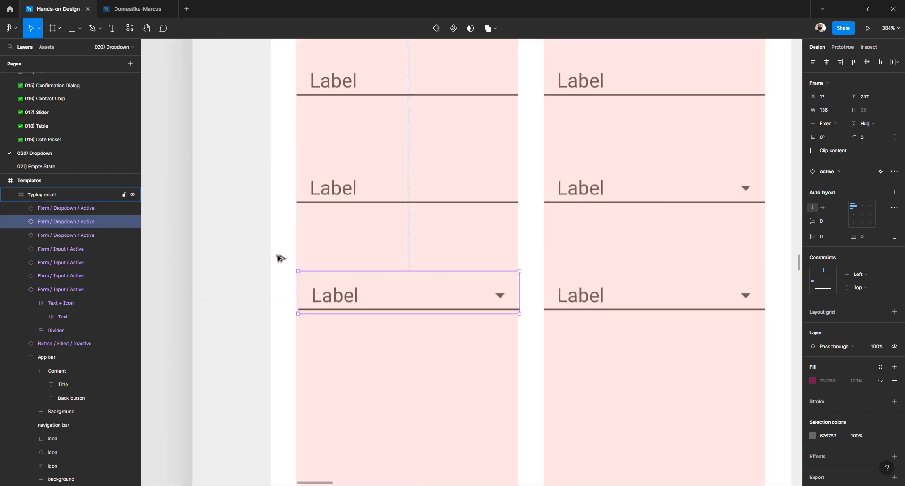
key(Left)
click(324, 190)
key(alt)
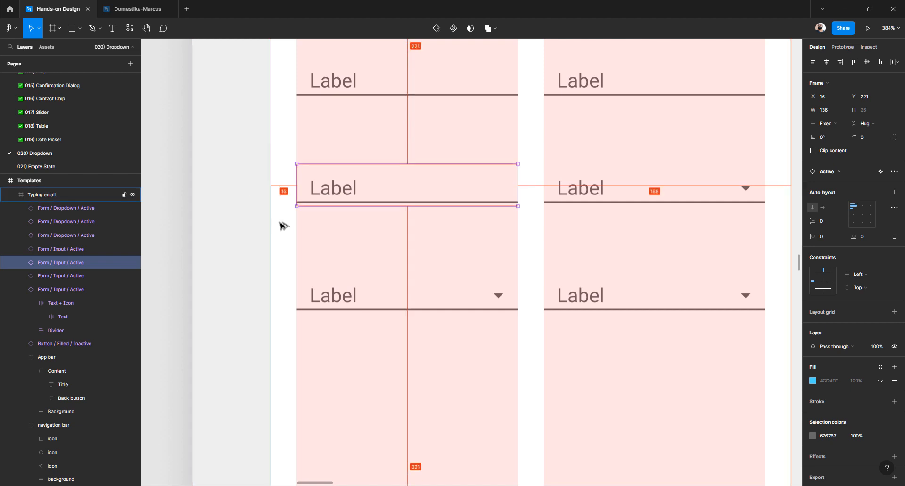
click(567, 191)
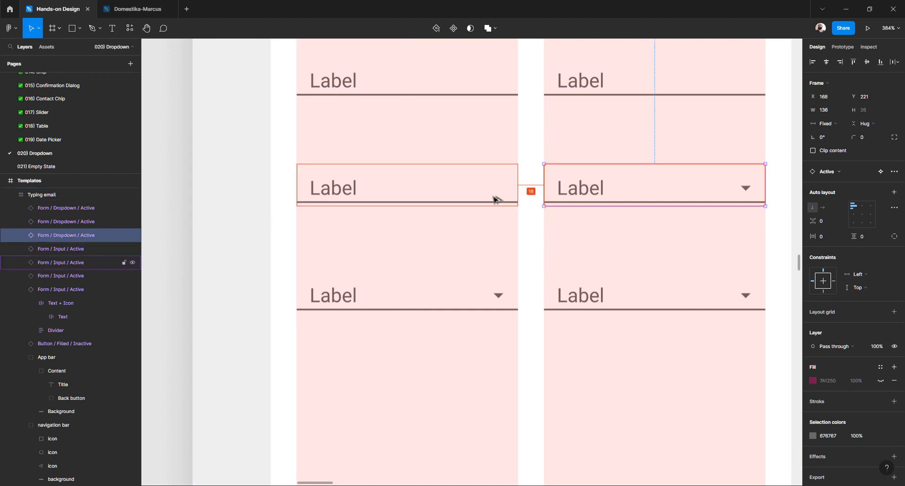
click(563, 285)
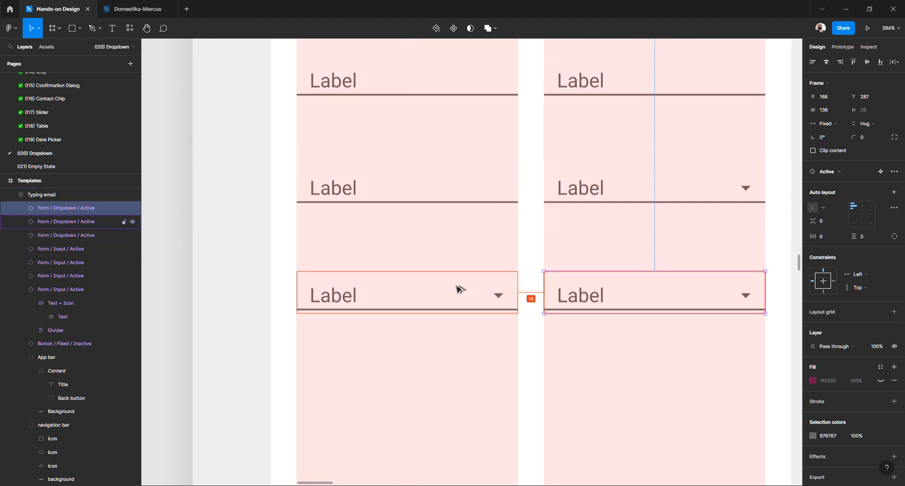
scroll(538, 307, right, 3)
click(447, 369)
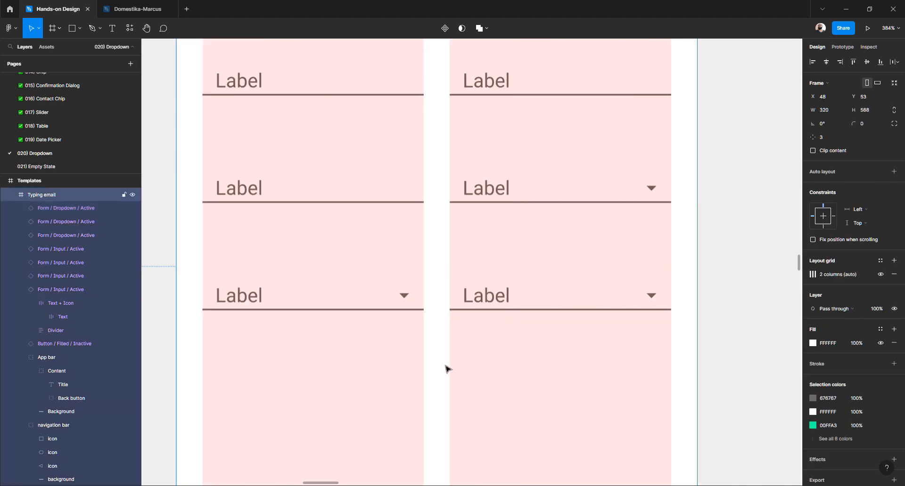
Hide the two-column layout grid of the rebuilt Typing email template screen
scroll(491, 332, down, 5)
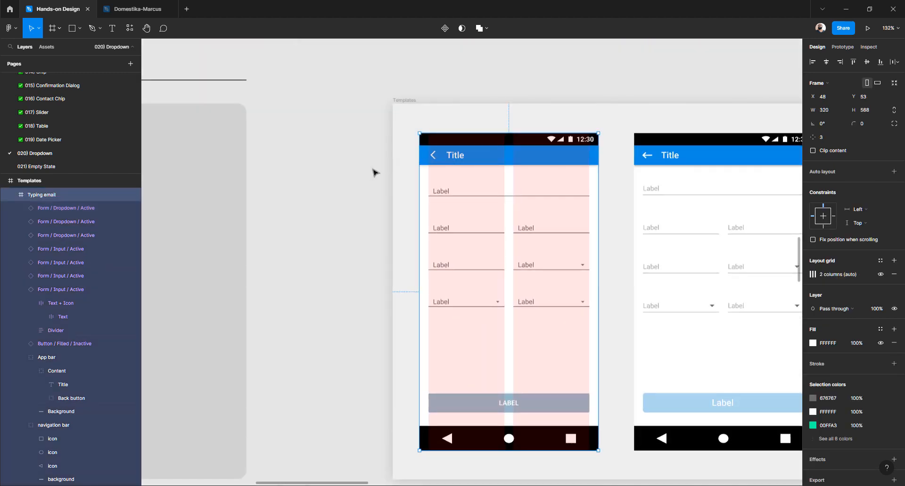
click(374, 173)
click(474, 144)
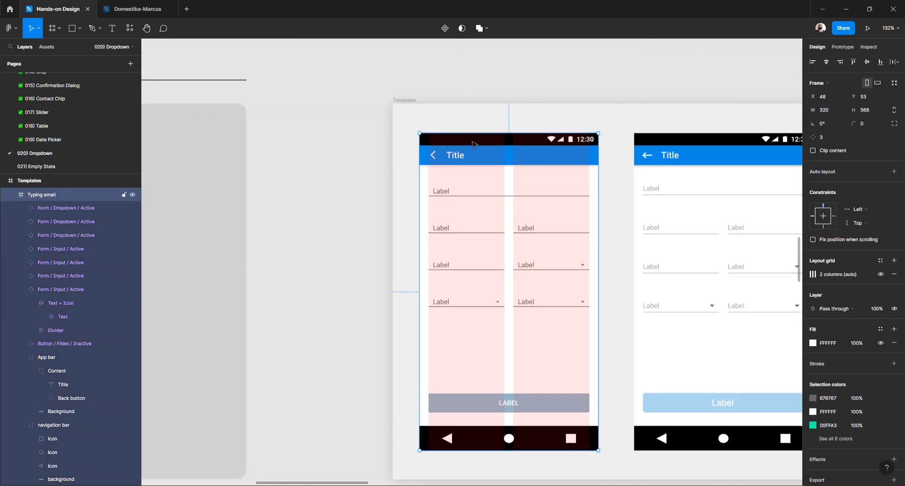
click(880, 275)
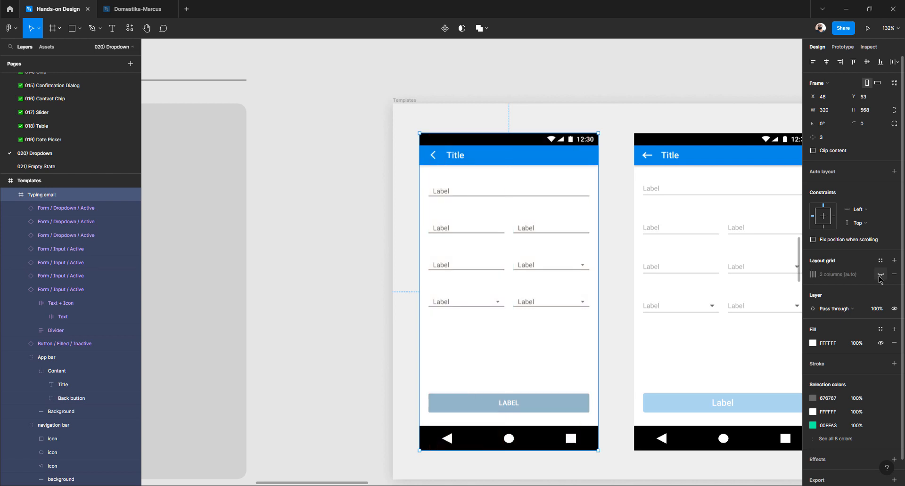
click(880, 276)
click(880, 276)
click(880, 276)
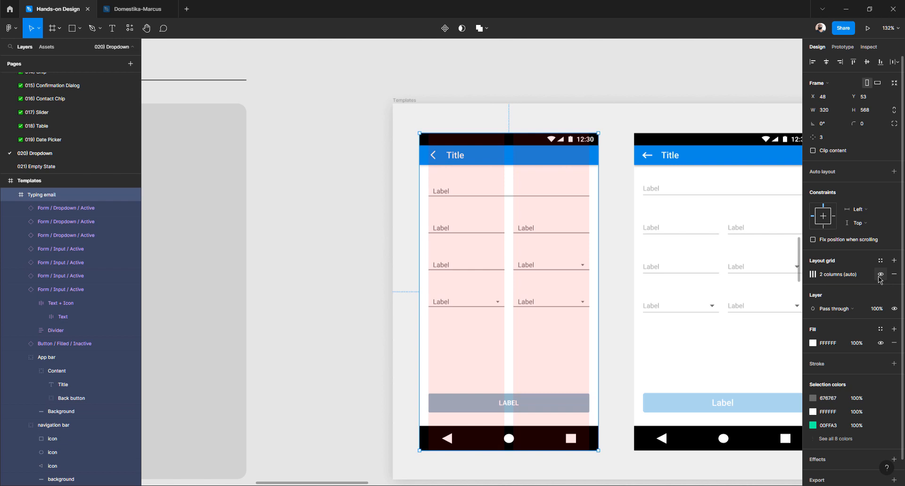
click(879, 275)
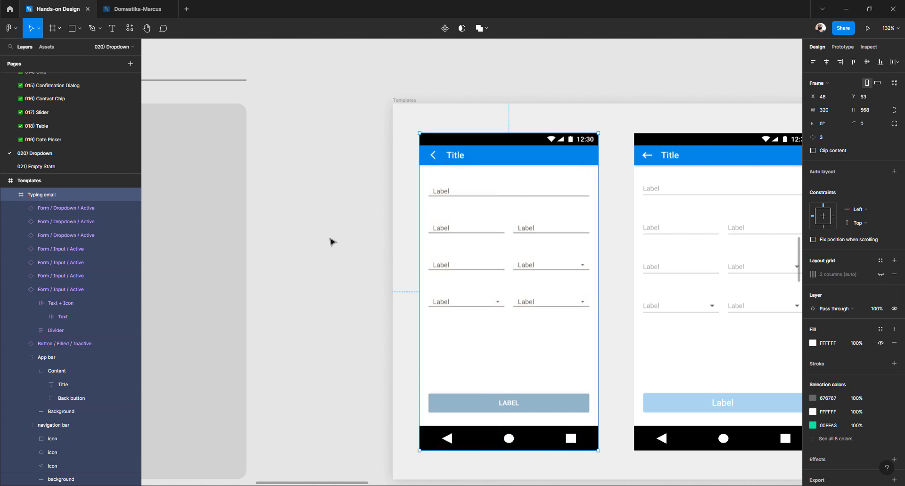
click(345, 243)
Delete the old Home screen beside the rebuilt screen in the Templates frame
scroll(432, 229, down, 5)
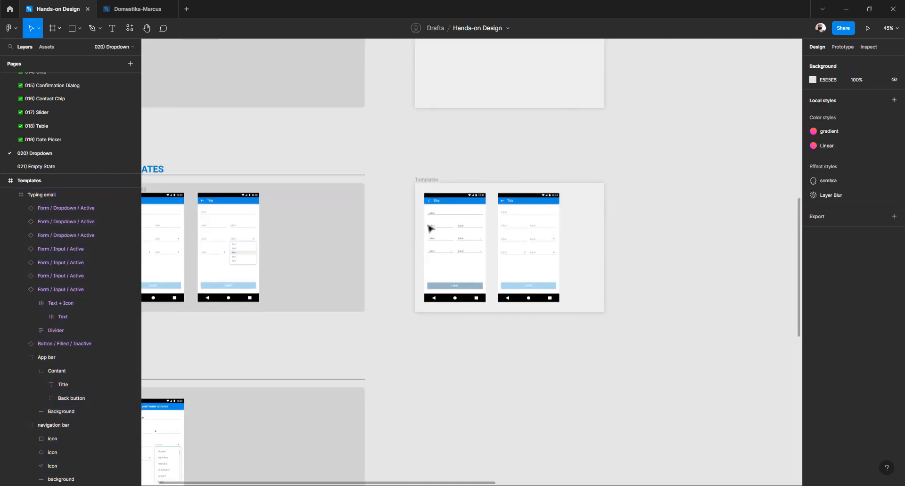
click(525, 239)
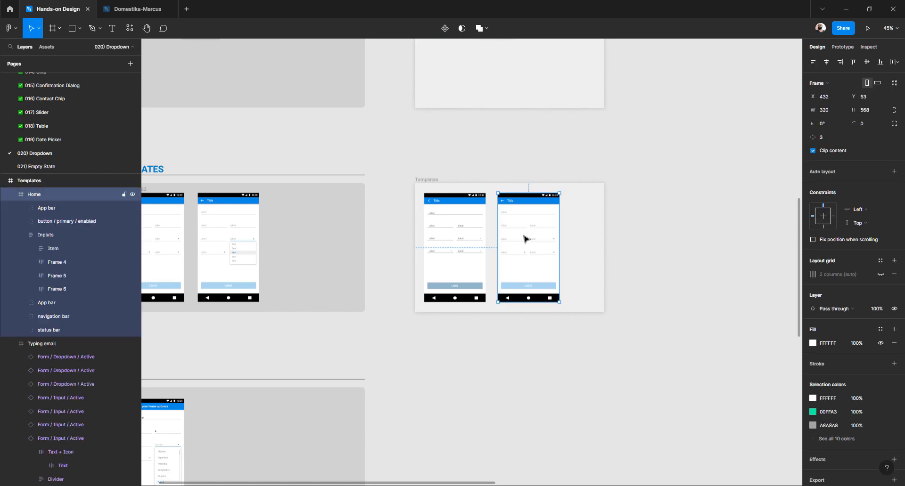
key(Delete)
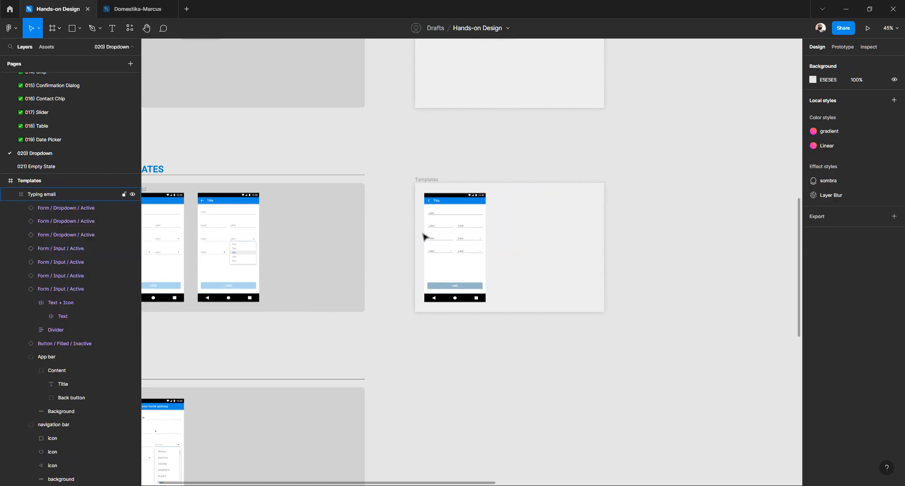
Duplicate the rebuilt template screen beside the original with a 40 px gap, at X 408, Y 53
scroll(221, 249, up, 2)
scroll(220, 246, up, 3)
drag(182, 246, 402, 246)
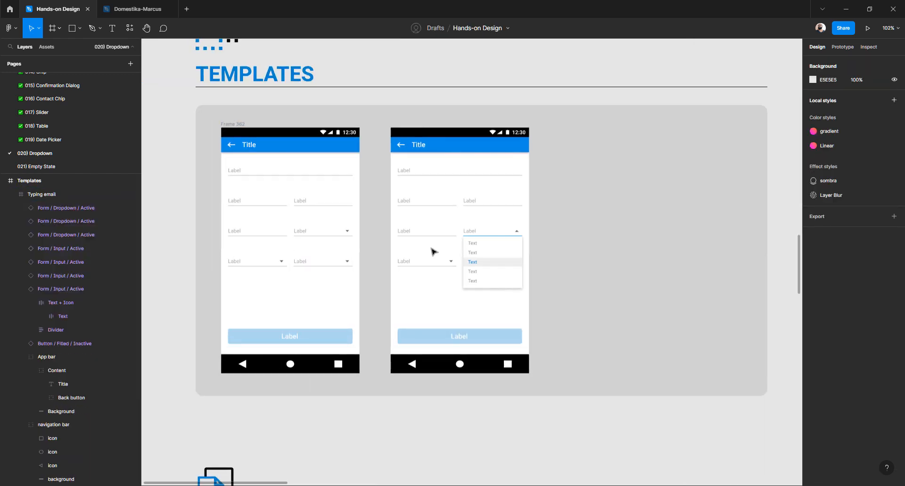
drag(635, 245, 414, 244)
scroll(415, 245, down, 2)
scroll(415, 244, right, 5)
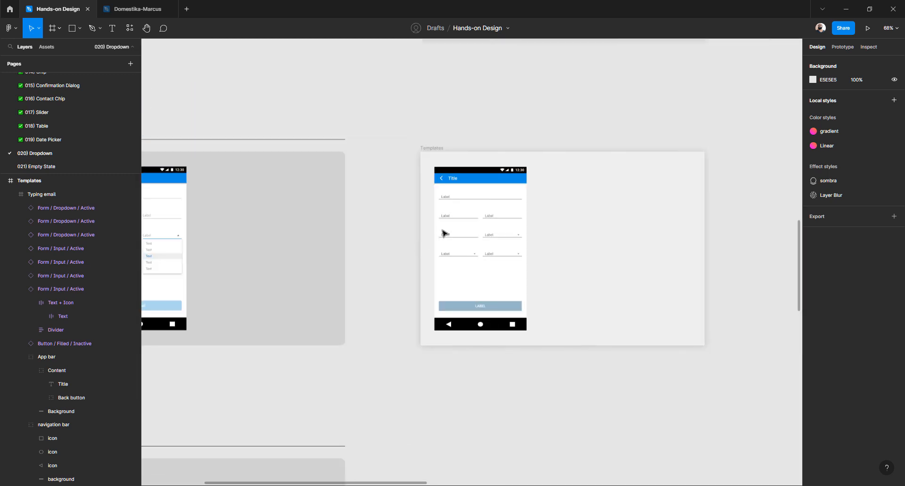
click(443, 231)
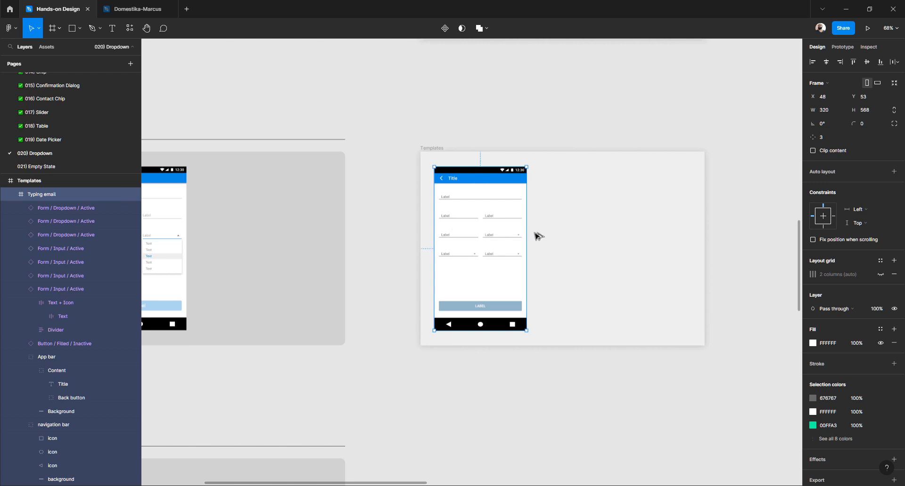
key(ctrl+d)
drag(555, 233, 559, 233)
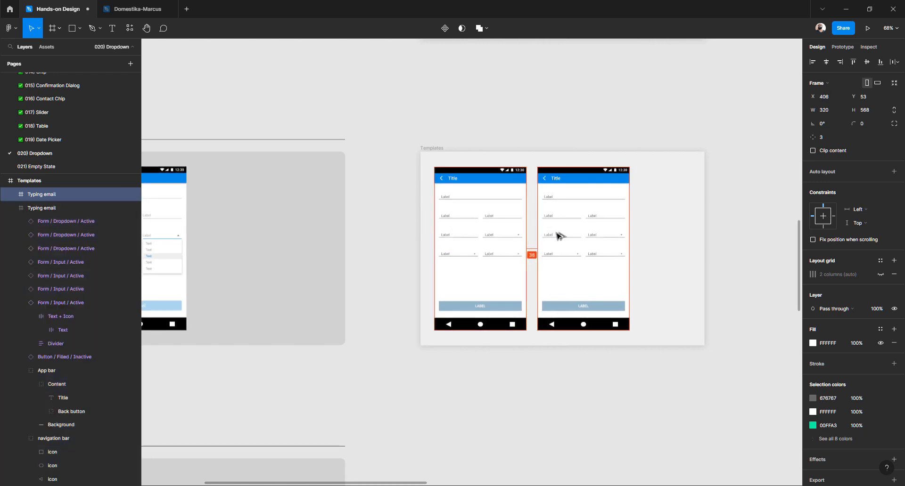
key(Right)
key(Right)
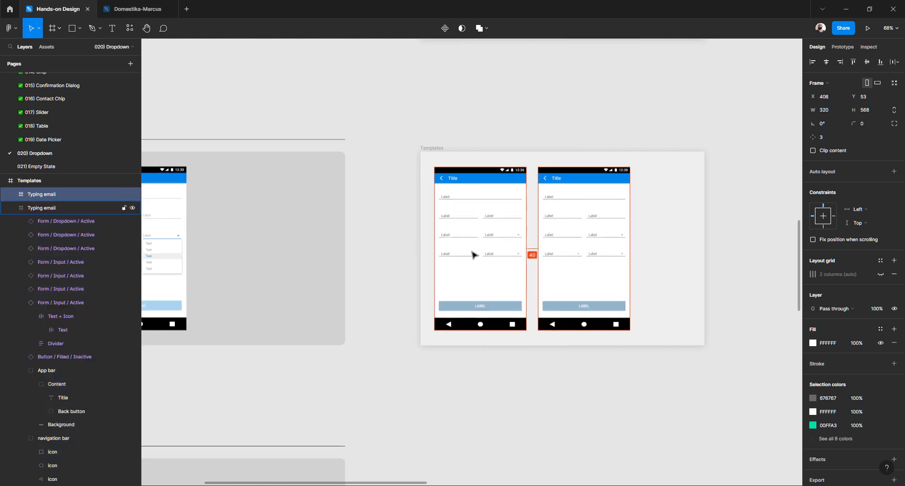
Swap the third-row dropdown of the duplicated screen to the Opened component, following the reference template with the expanded list
scroll(608, 253, up, 2)
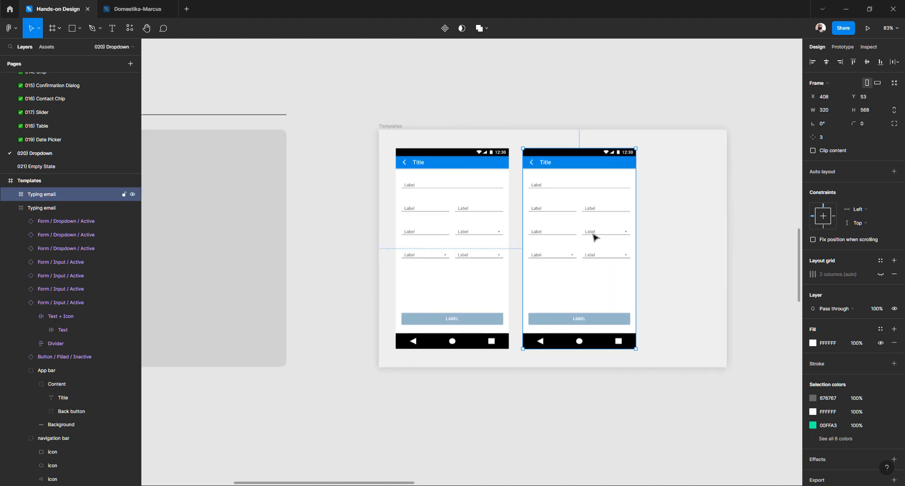
scroll(592, 244, left, 6)
scroll(342, 248, up, 5)
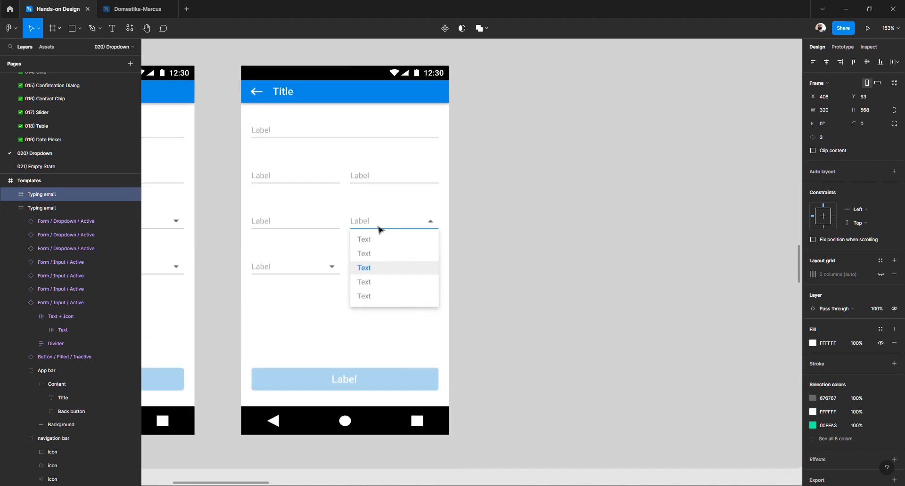
scroll(377, 235, down, 5)
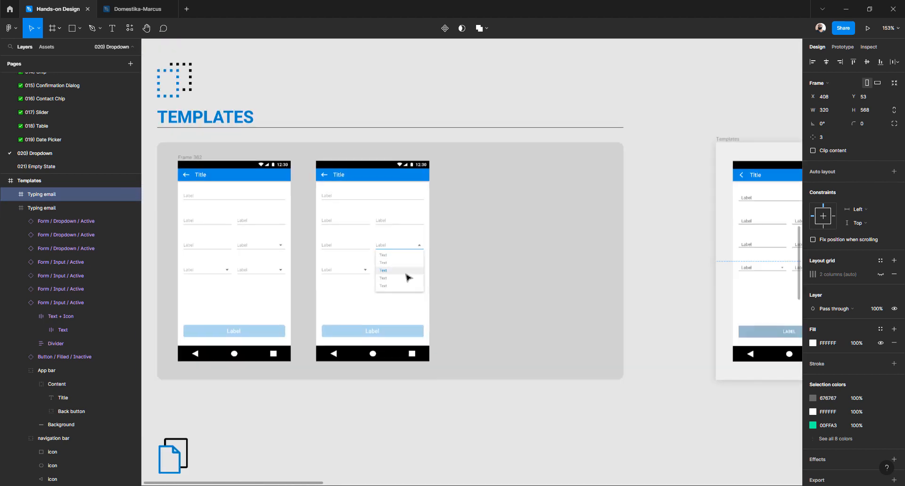
scroll(408, 278, right, 6)
scroll(464, 260, up, 5)
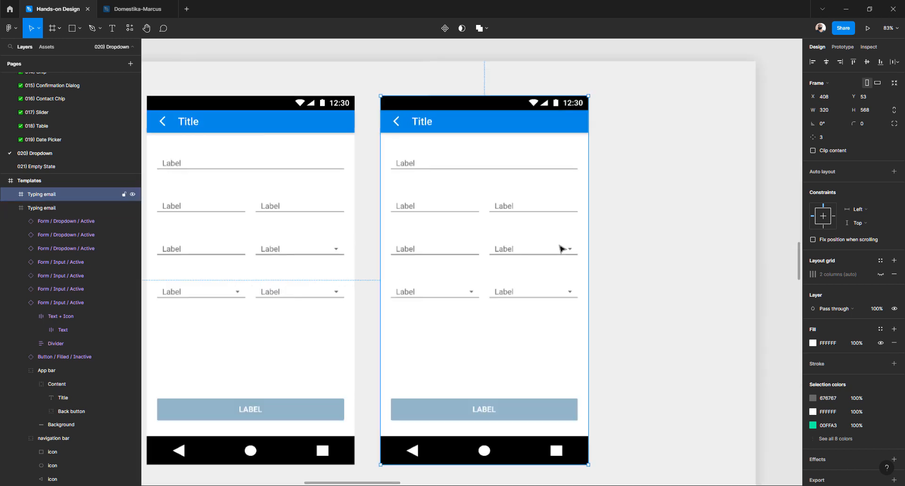
click(568, 253)
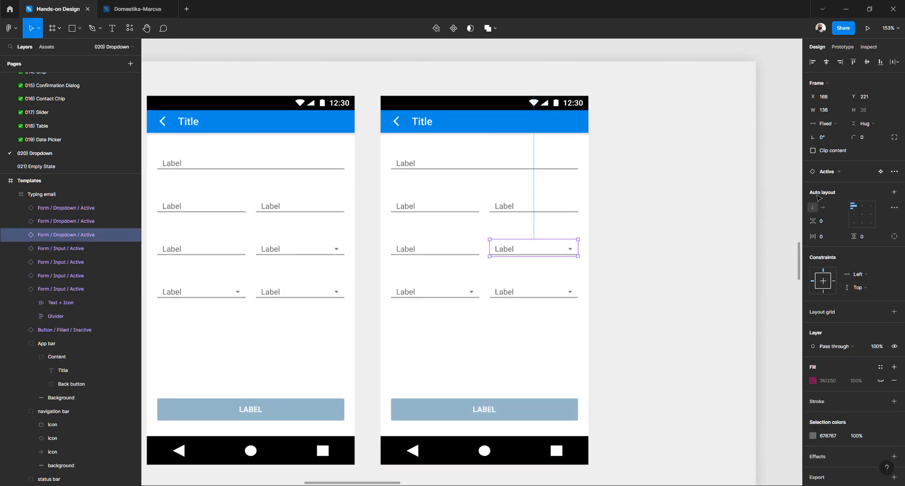
click(844, 174)
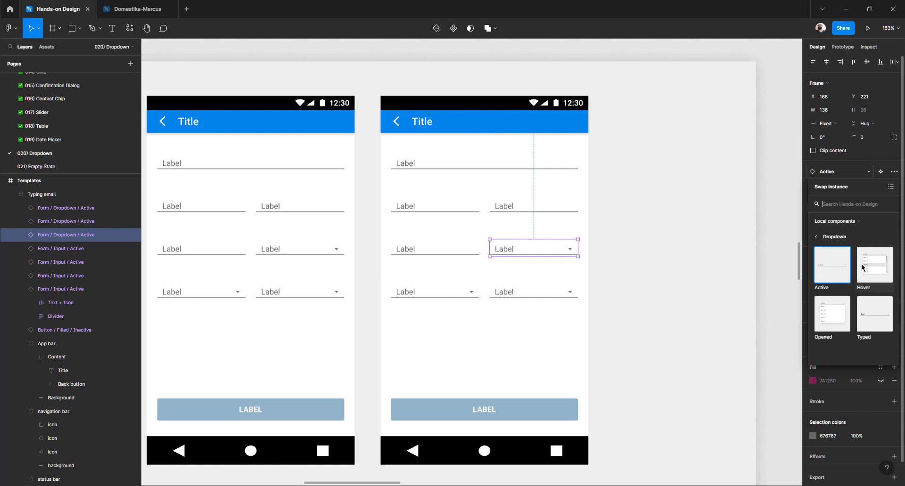
click(828, 309)
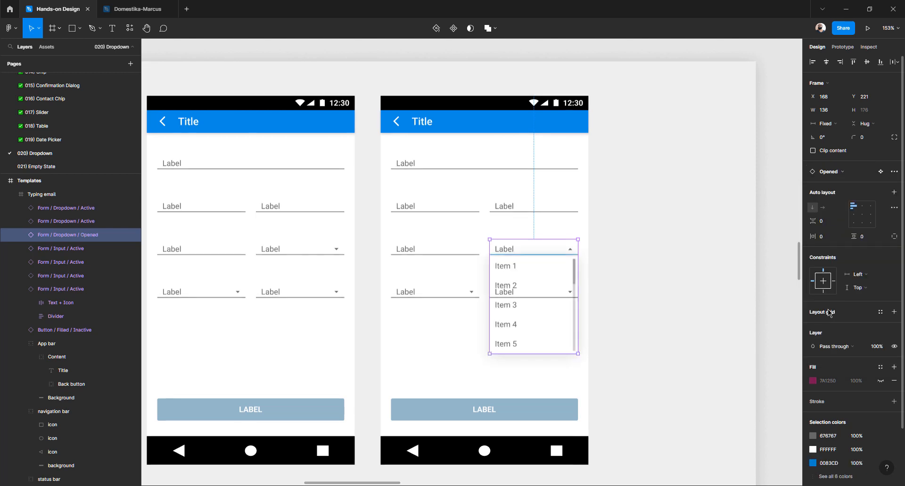
Move the opened dropdown out of the Typing email frame into the Templates frame, above the screen, keeping its position
click(768, 263)
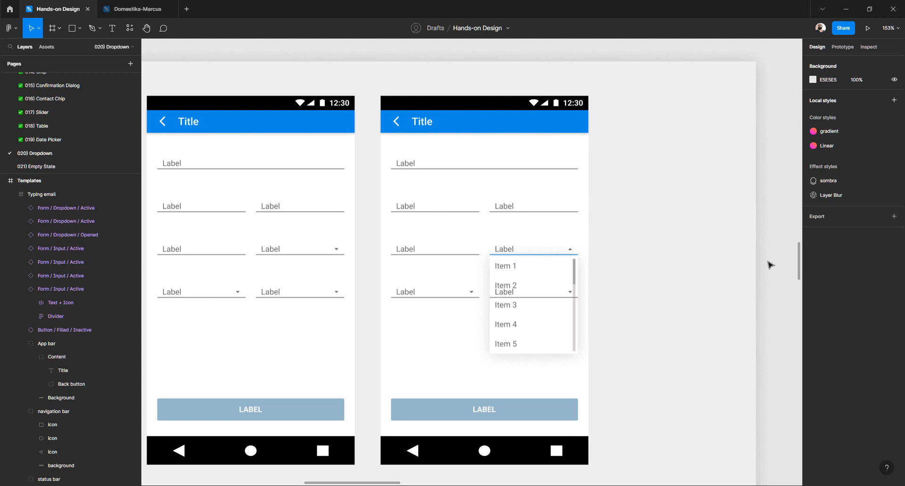
click(510, 253)
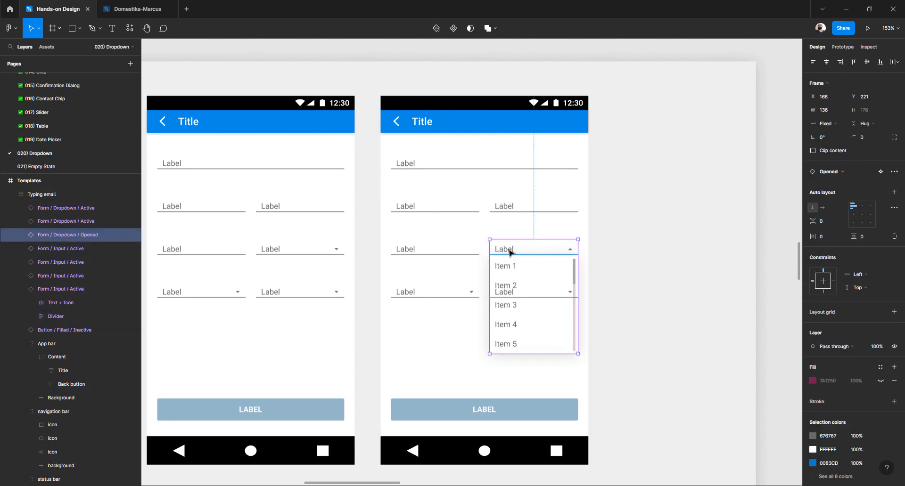
key(Delete)
key(ctrl+z)
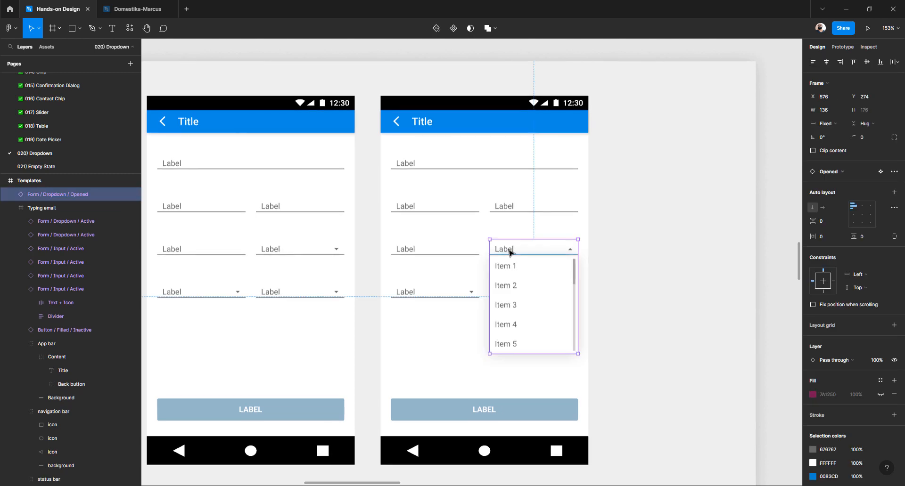
click(619, 260)
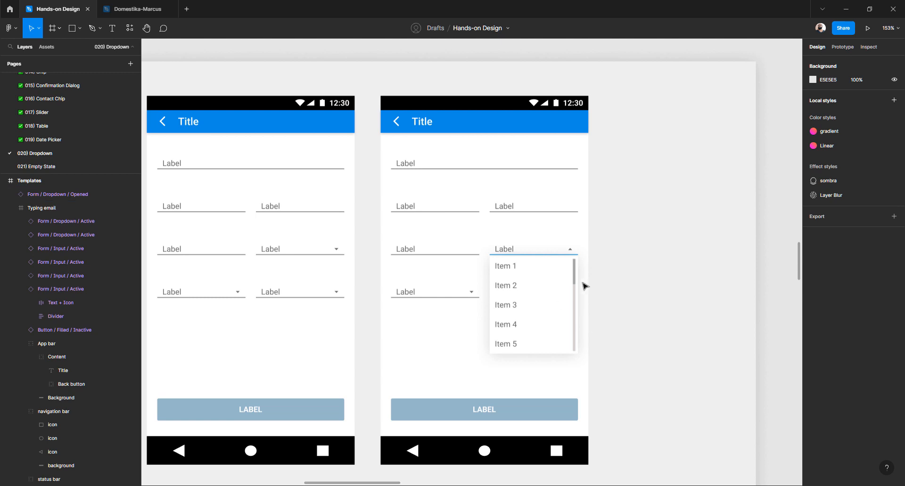
Duplicate the Templates frame and place the copy directly below it, beside the Pages section
scroll(554, 288, down, 5)
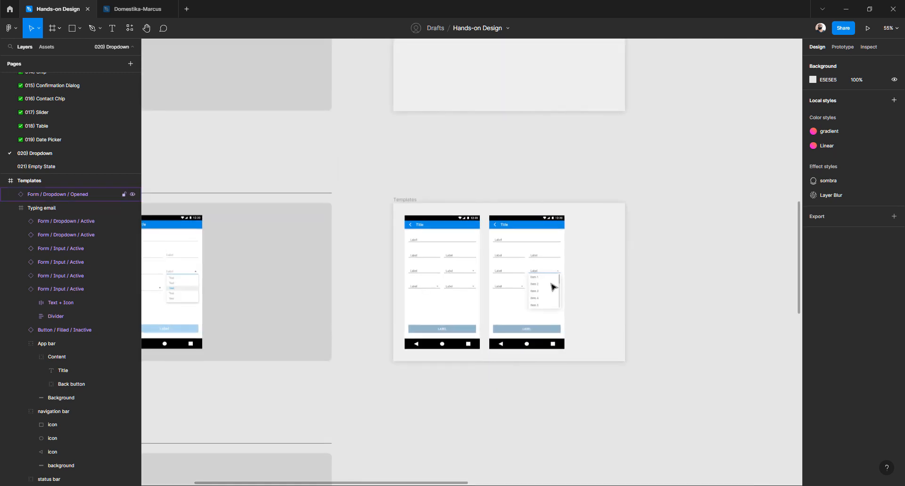
scroll(553, 286, left, 5)
scroll(553, 287, right, 3)
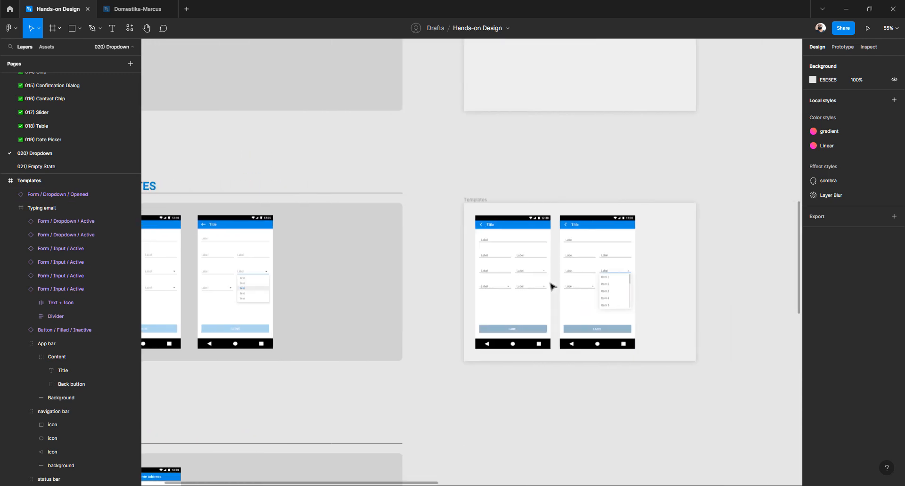
scroll(552, 286, down, 4)
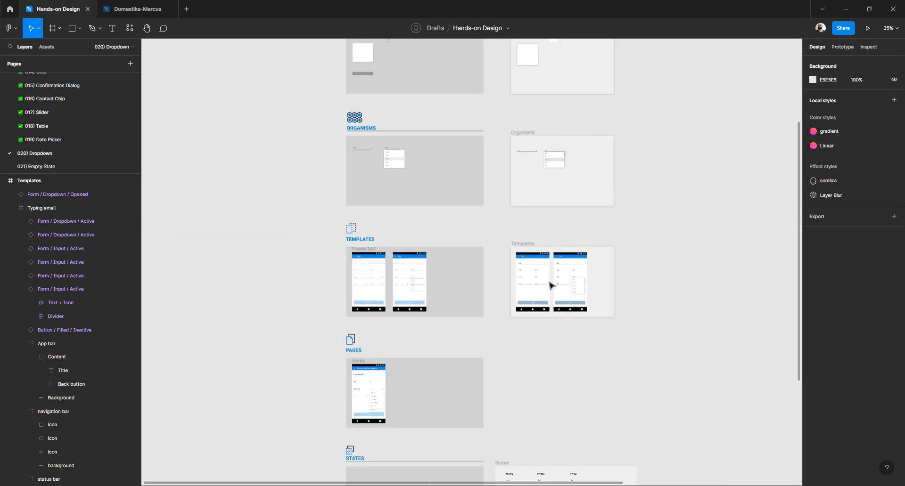
scroll(550, 284, down, 3)
scroll(550, 284, right, 3)
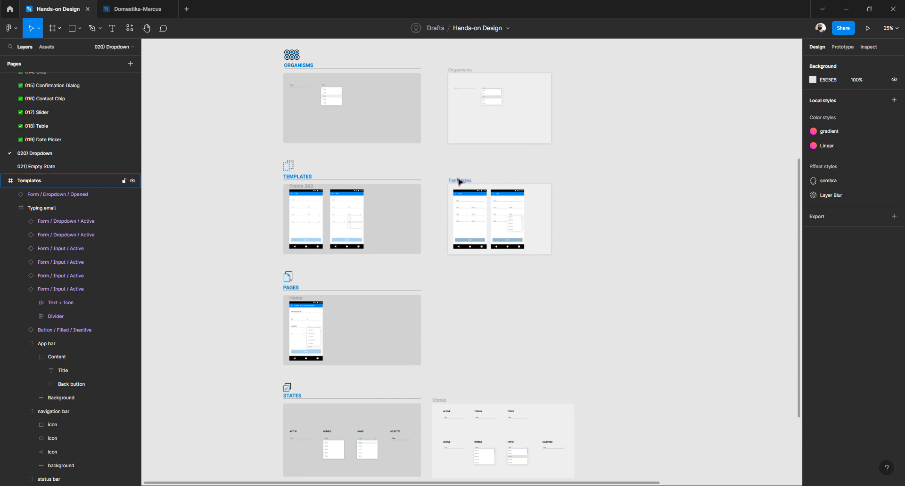
drag(458, 181, 458, 292)
scroll(431, 298, up, 5)
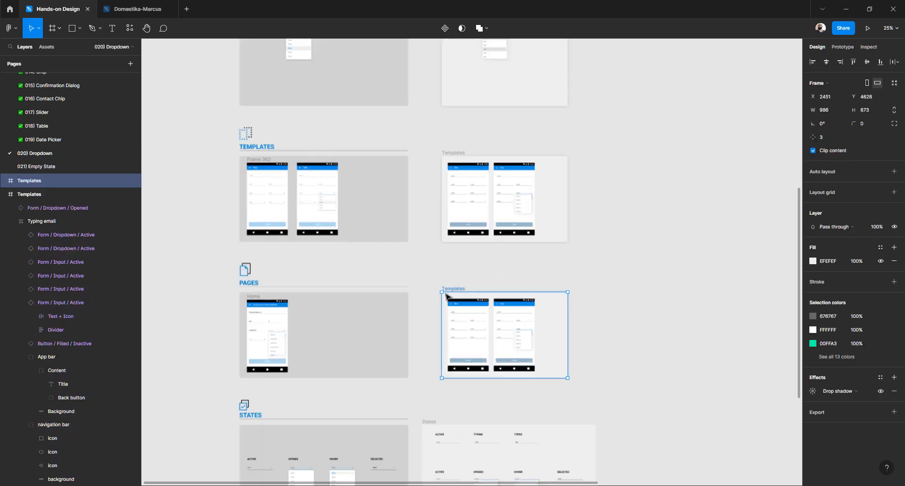
Rename the duplicated Templates frame as Pages
scroll(442, 289, left, 3)
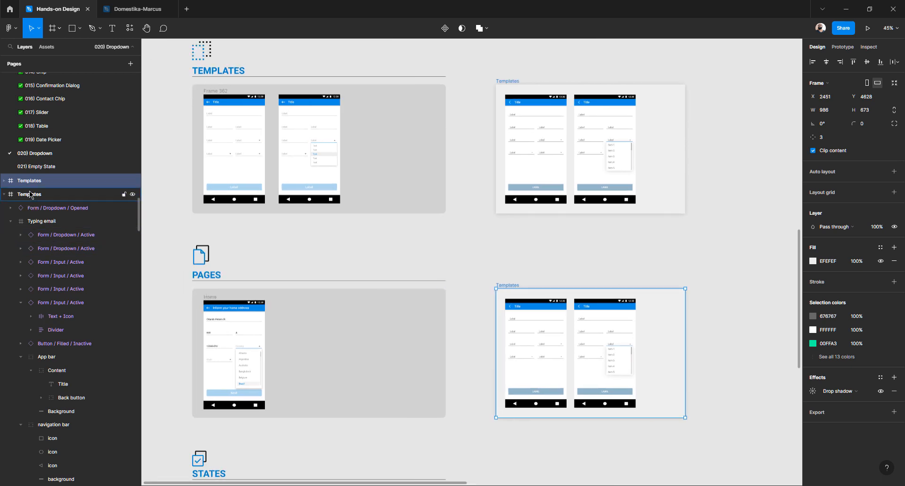
key(ctrl+r)
text(Pages)
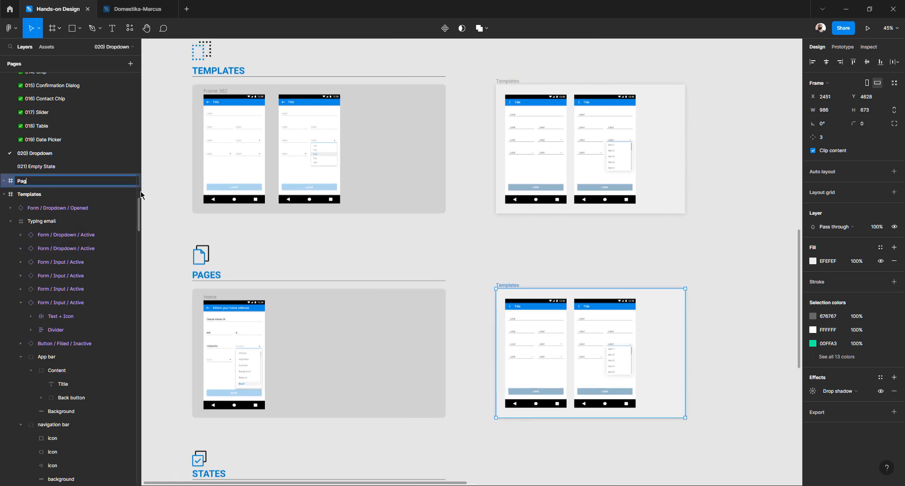
key(Return)
Change the app bar title of the first screen in the Pages frame to the reference page's "Inform your home address"
scroll(430, 258, down, 3)
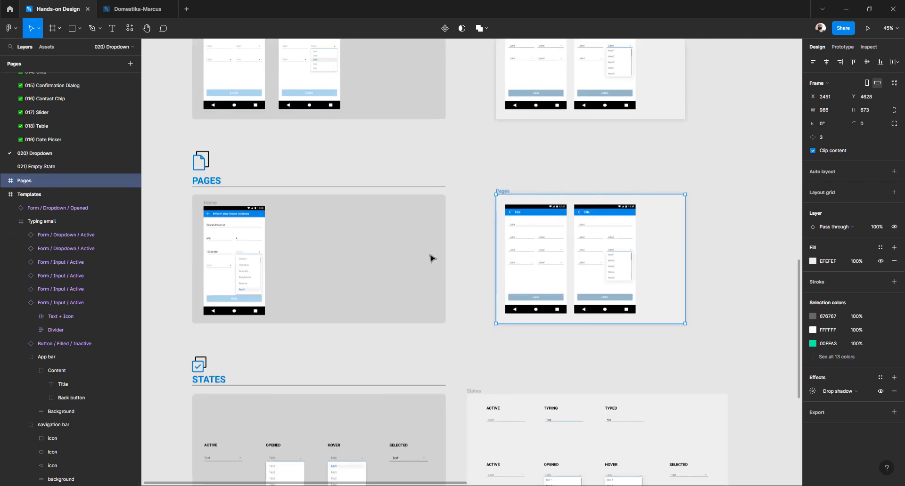
scroll(431, 258, left, 1)
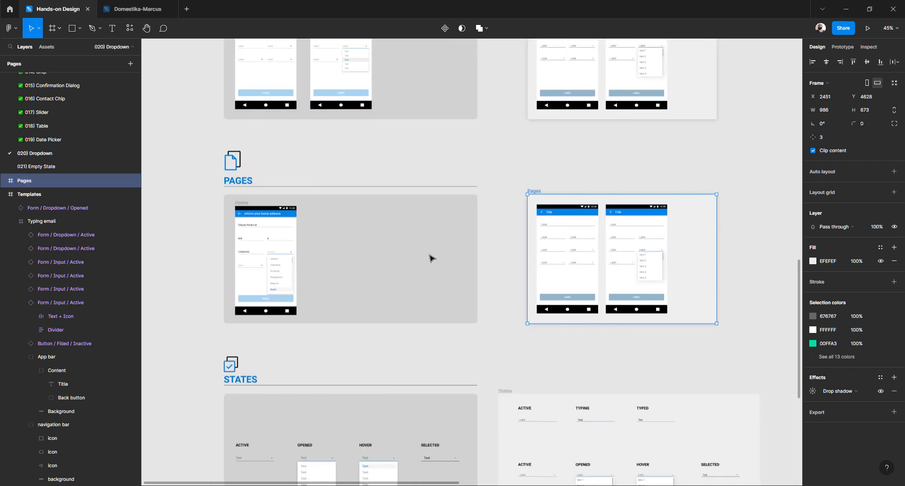
scroll(237, 231, up, 5)
ctrl+click(276, 201)
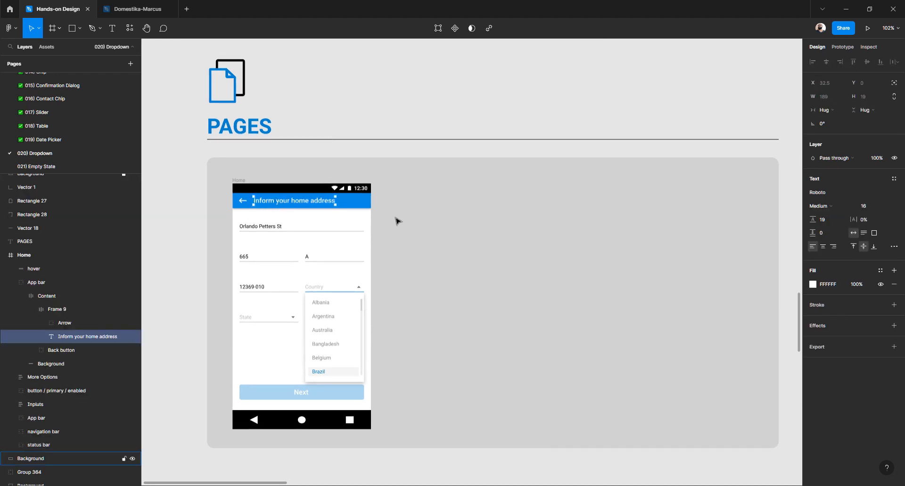
scroll(268, 214, up, 3)
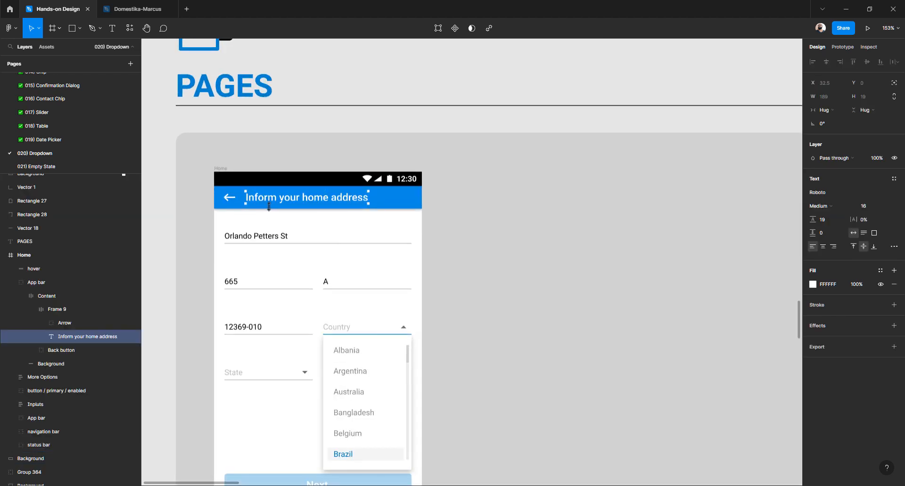
scroll(269, 208, down, 5)
scroll(270, 208, right, 10)
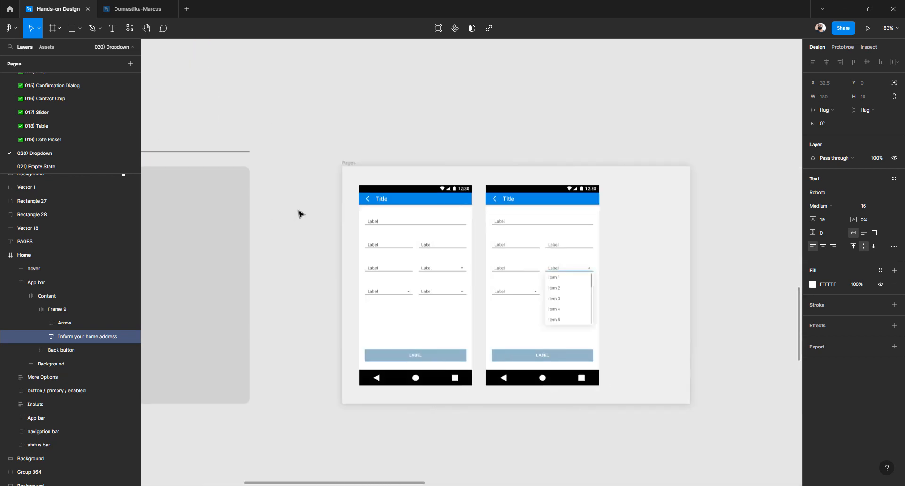
scroll(301, 213, up, 5)
scroll(381, 198, up, 1)
ctrl+click(392, 194)
double_click(392, 193)
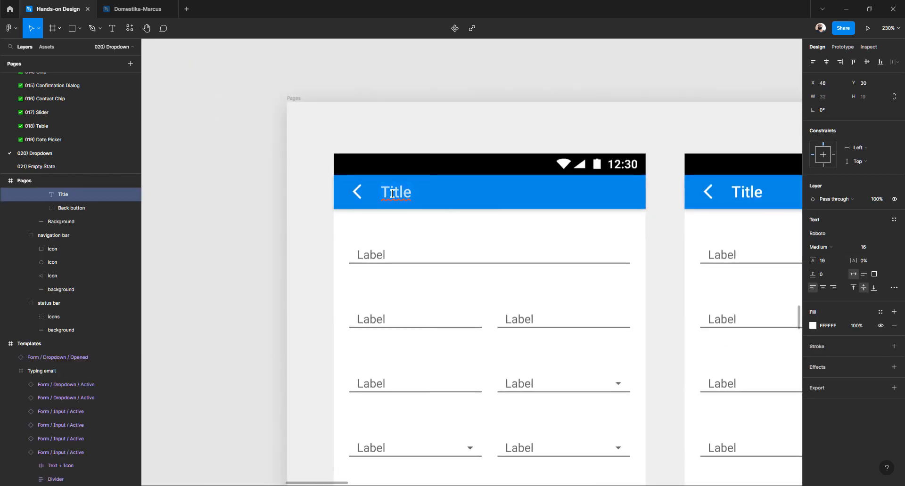
text(Inform your home address)
key(Escape)
scroll(378, 203, down, 5)
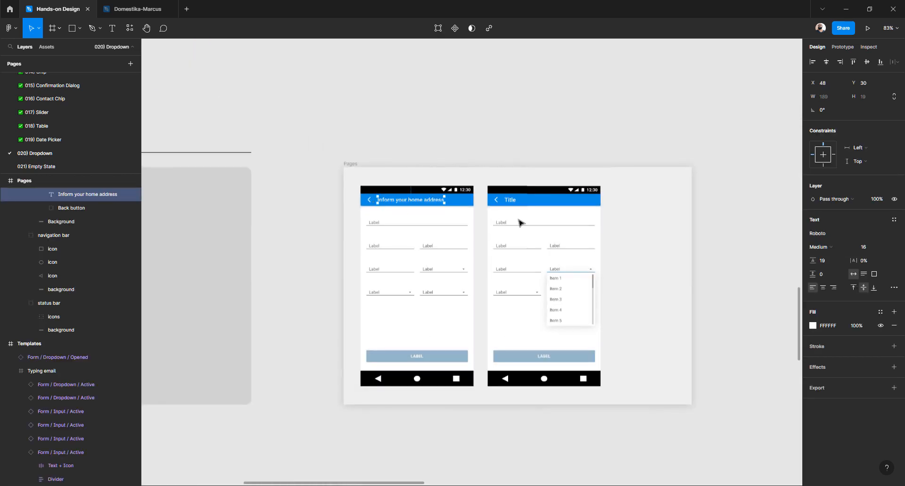
Delete the second phone screen and its separate opened dropdown from the Pages frame
click(513, 147)
click(514, 206)
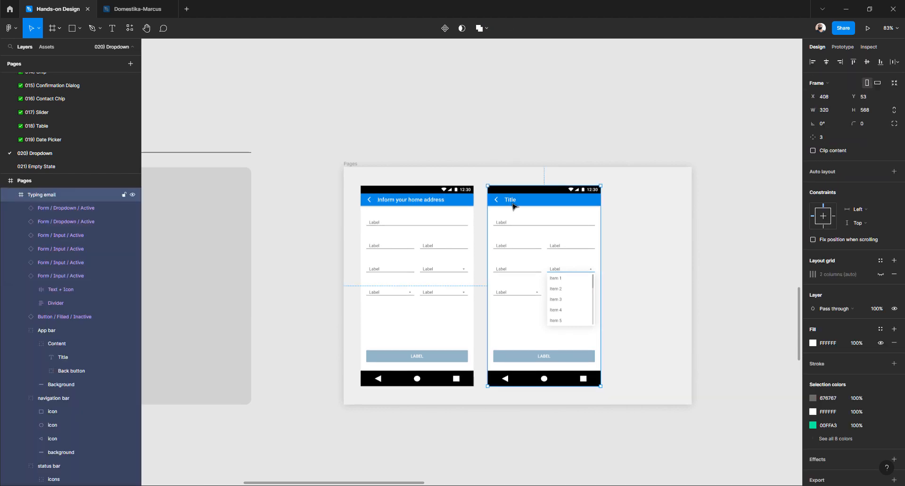
key(Delete)
click(547, 282)
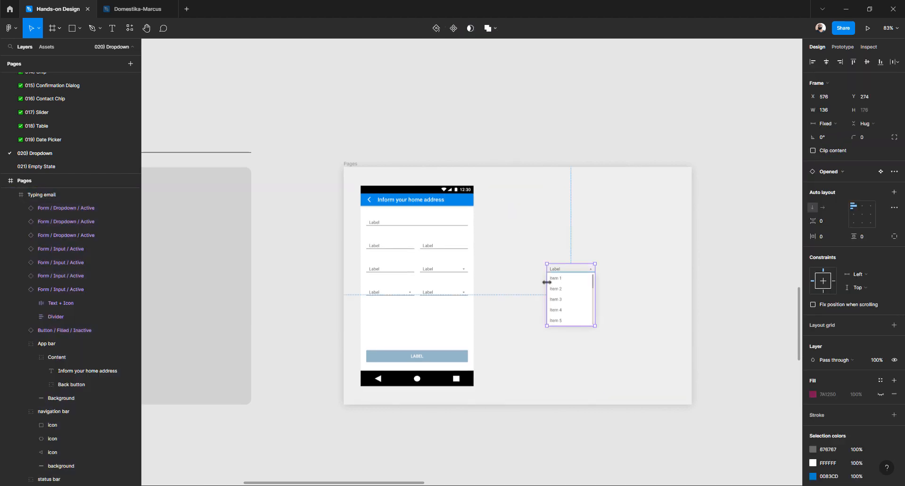
key(Delete)
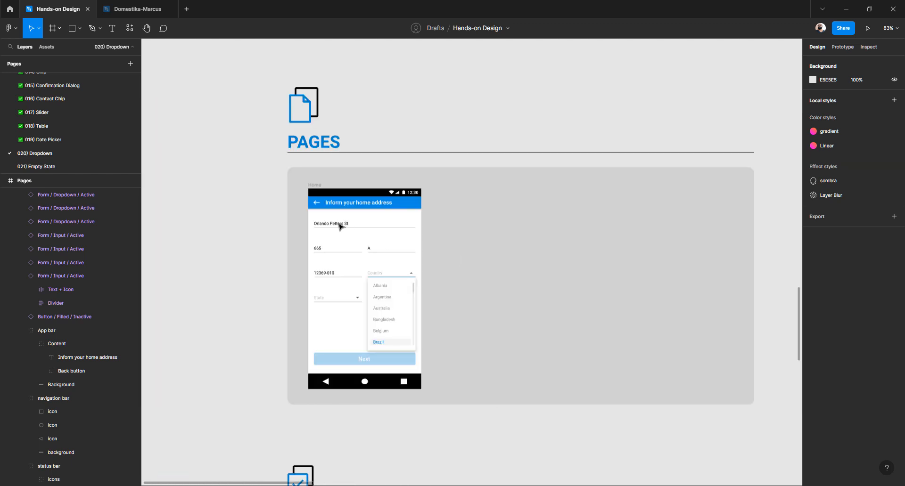
Copy the street address text from the first field of the reference page
scroll(340, 225, up, 3)
double_click(340, 225)
key(ctrl+c)
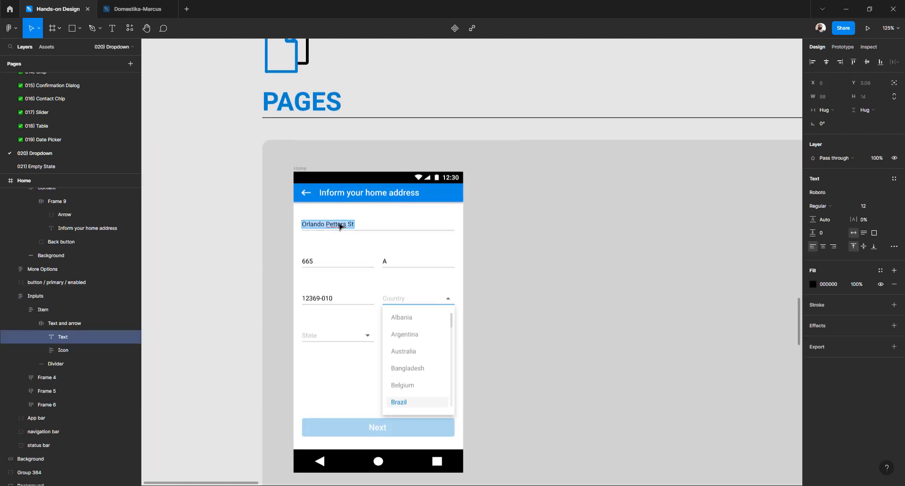
key(Escape)
Swap the top full-width input for the Typed variant and replace its text with the copied street address
scroll(384, 252, right, 10)
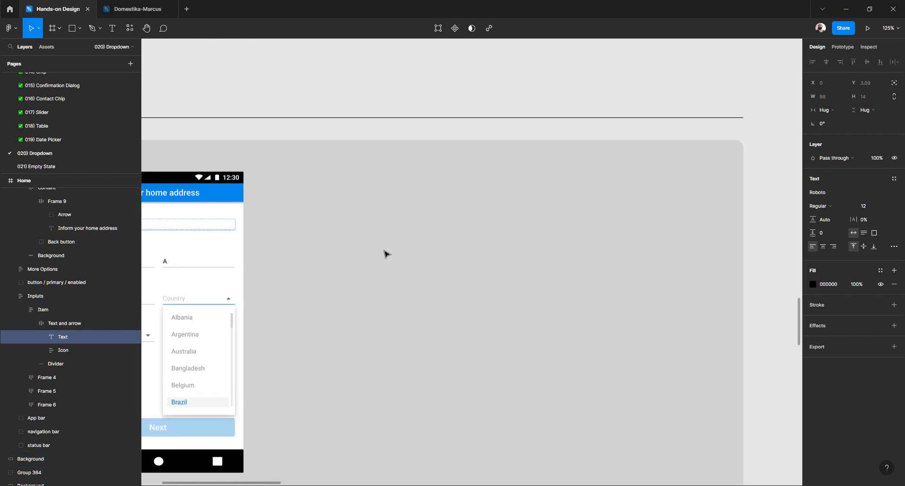
scroll(384, 252, right, 5)
click(438, 226)
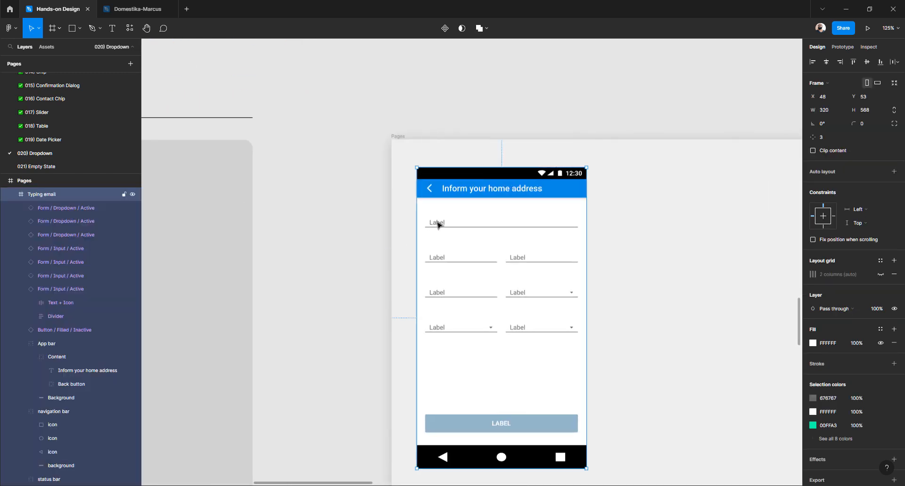
scroll(438, 225, up, 5)
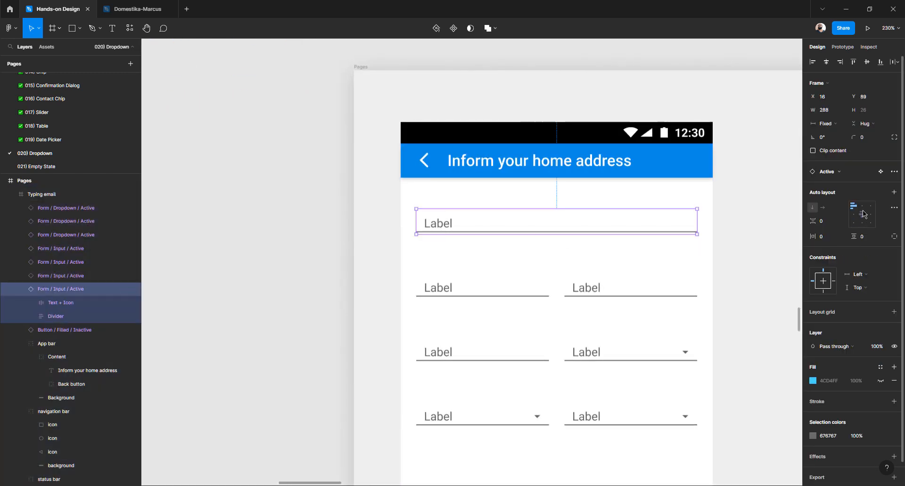
click(838, 172)
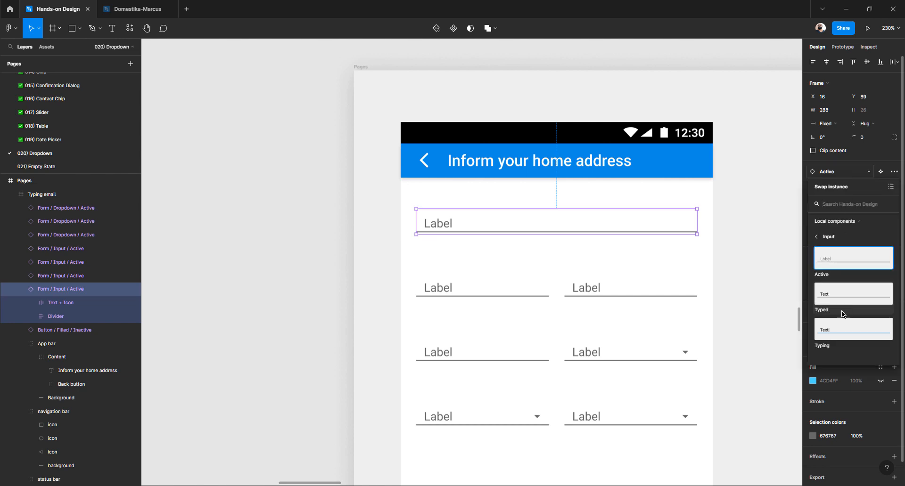
click(838, 296)
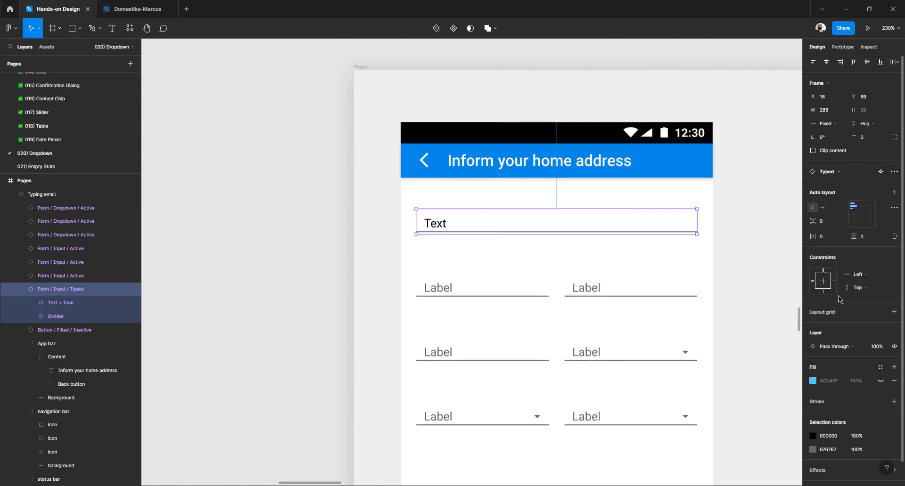
double_click(436, 228)
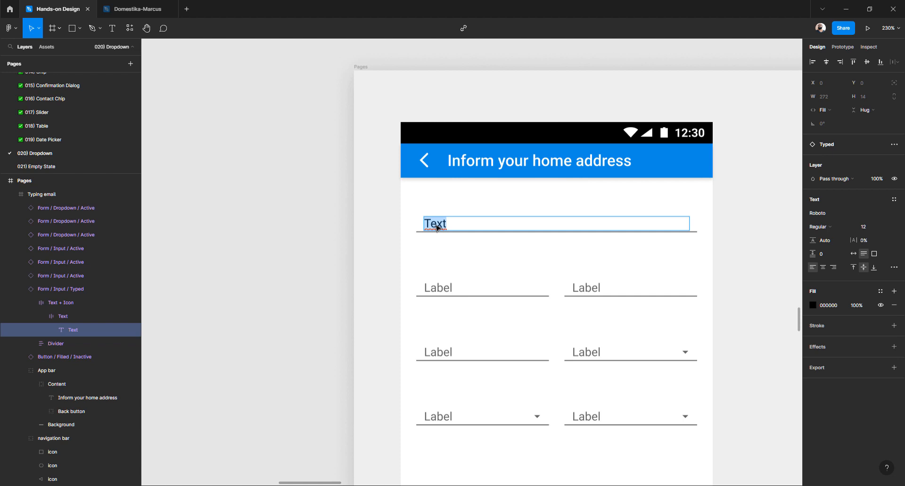
key(ctrl+v)
key(Escape)
scroll(436, 228, down, 3)
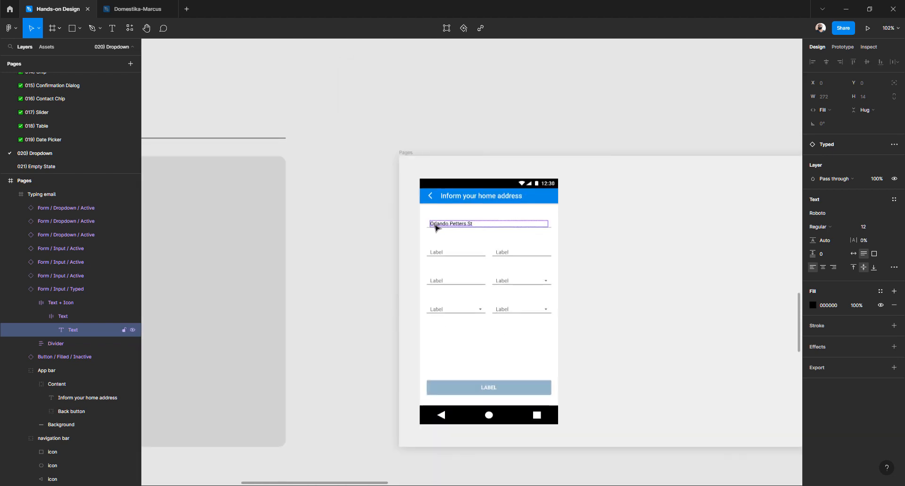
Copy the house number text from the second row of the reference page
scroll(434, 227, left, 12)
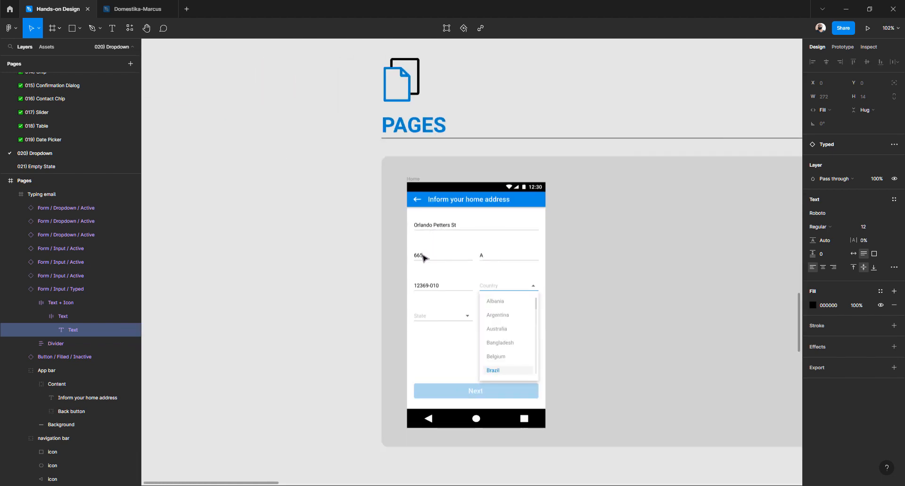
double_click(421, 258)
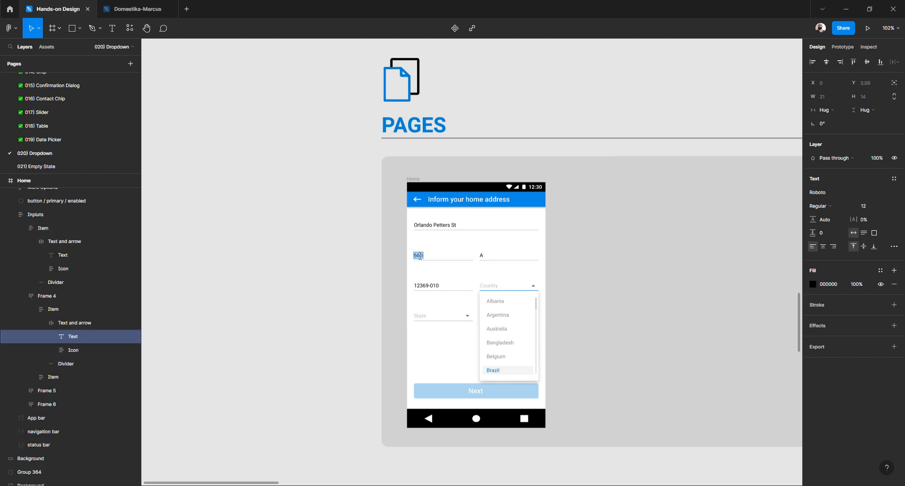
key(Escape)
Swap the first input in the second row of the Pages screen for the Typed variant
scroll(486, 259, right, 12)
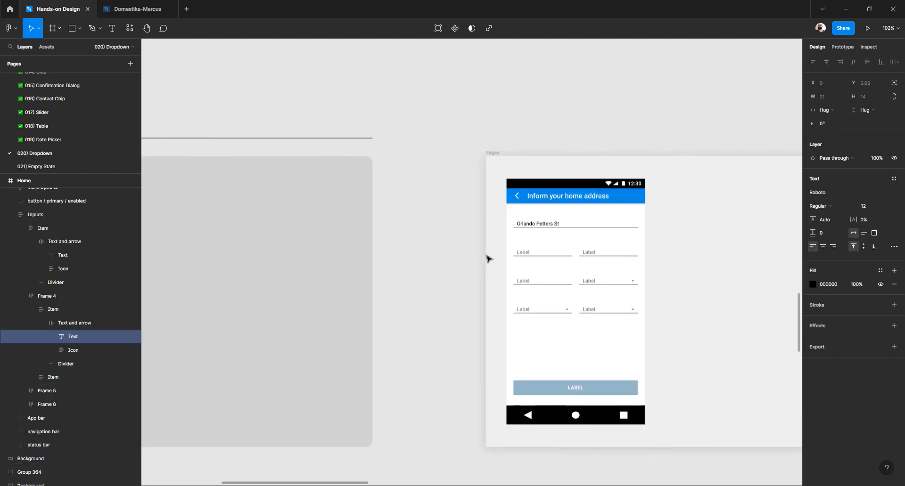
scroll(390, 254, up, 3)
click(376, 256)
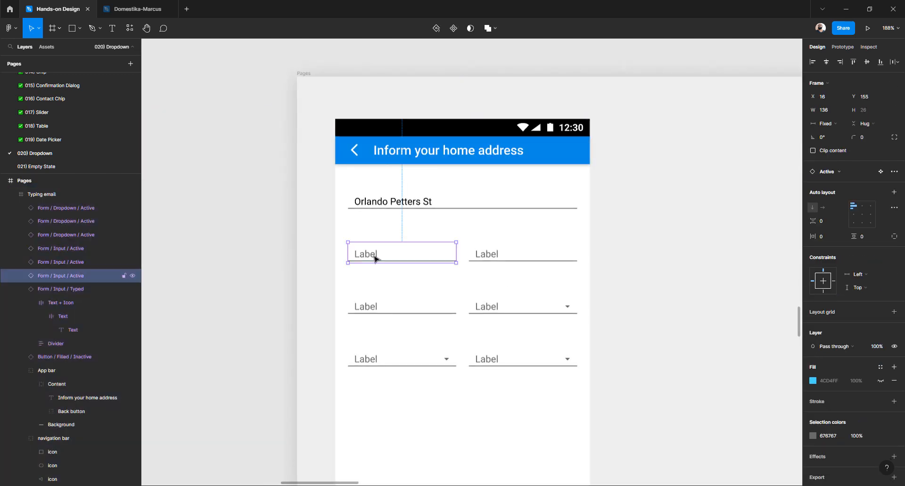
click(840, 173)
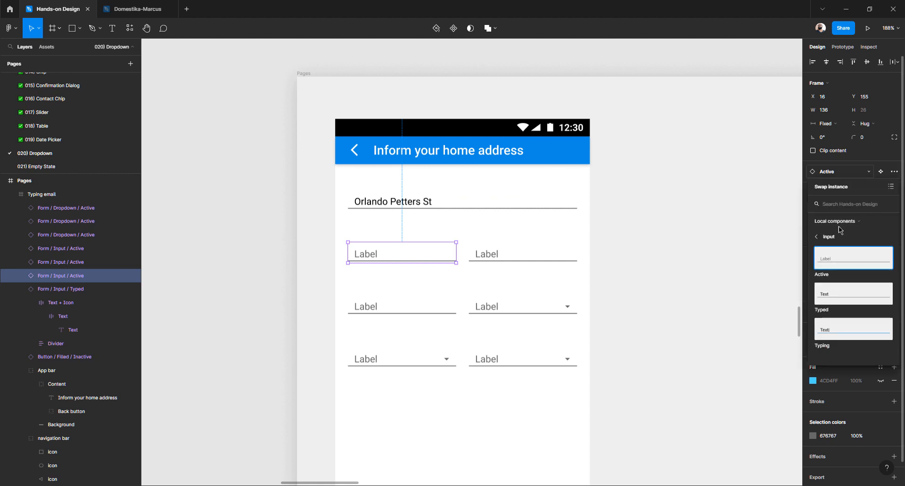
click(839, 293)
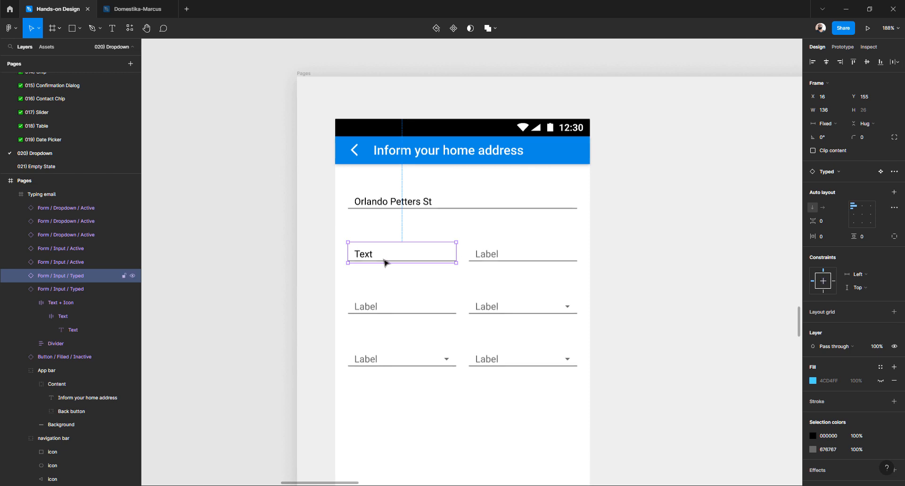
Replace the text of the first input in the second row of the Pages screen with the copied house number
double_click(370, 256)
text(665)
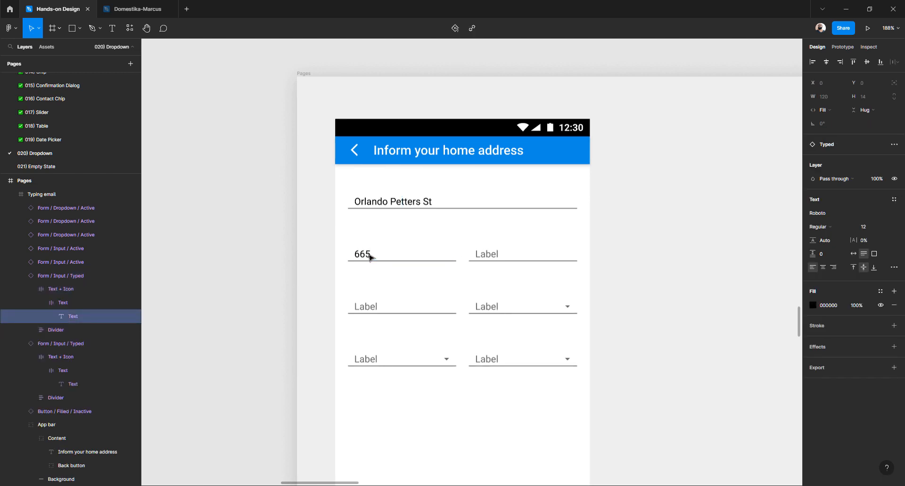
key(Escape)
Copy the text of the second field in the second row of the reference page
scroll(492, 196, down, 3)
scroll(488, 242, left, 6)
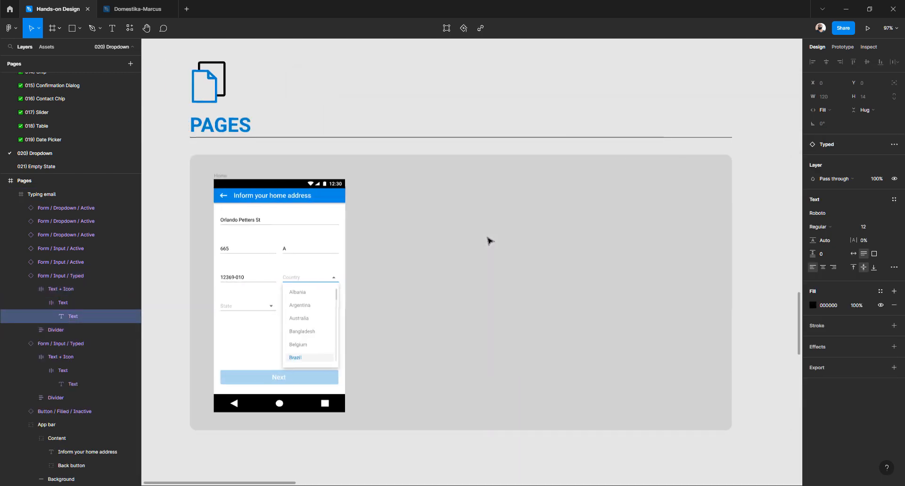
scroll(401, 270, up, 3)
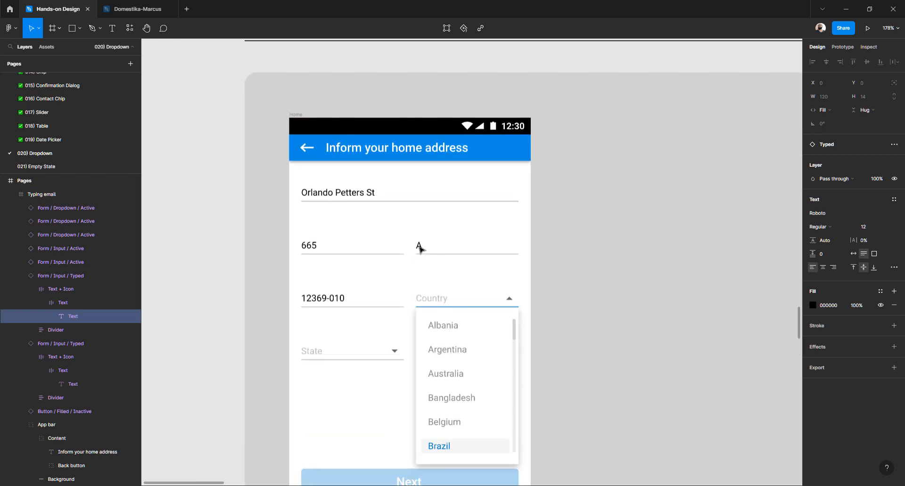
double_click(410, 249)
key(Escape)
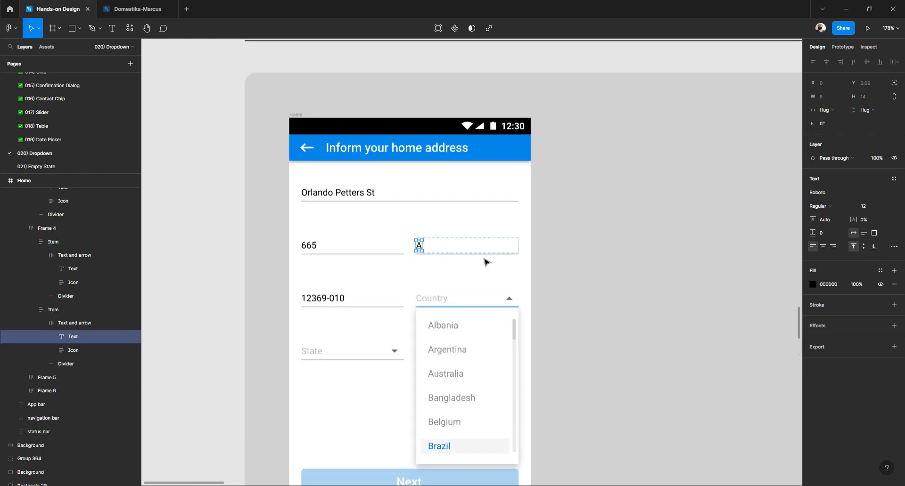
Swap the second input in the second row of the Pages screen for the Typed variant
scroll(484, 262, down, 4)
scroll(483, 264, right, 9)
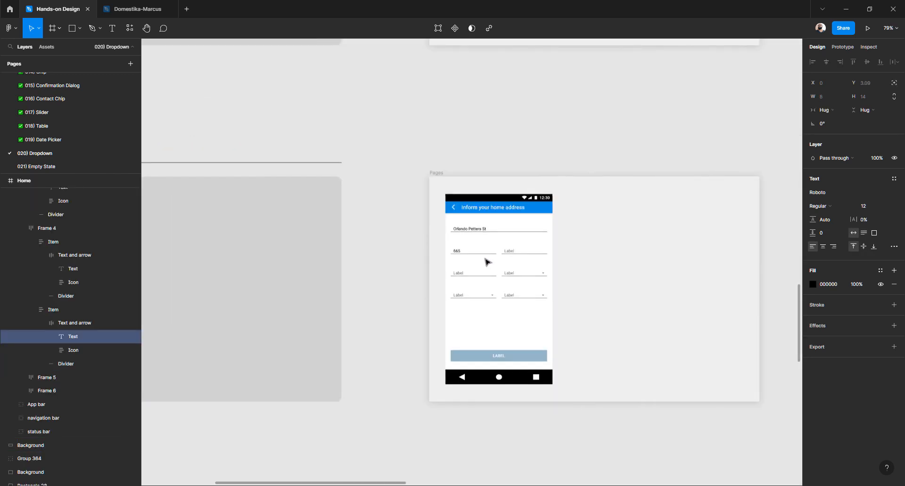
scroll(488, 260, up, 5)
click(560, 240)
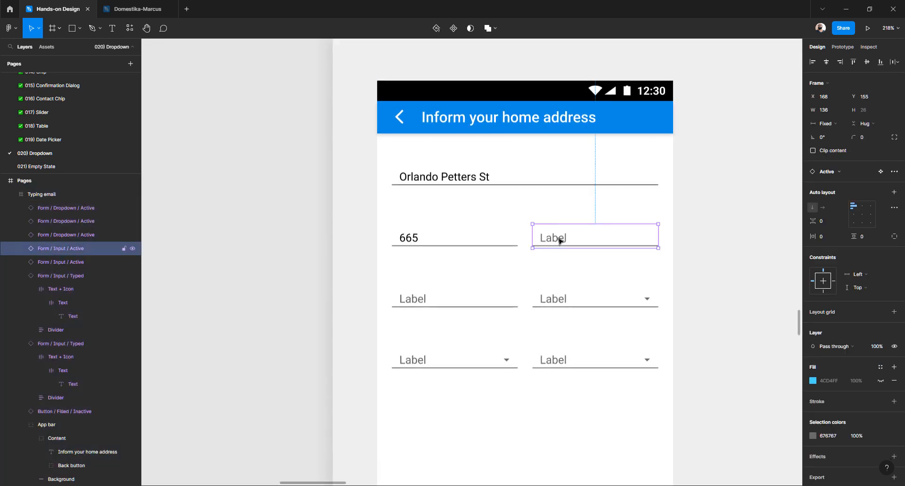
double_click(560, 241)
click(562, 249)
double_click(559, 242)
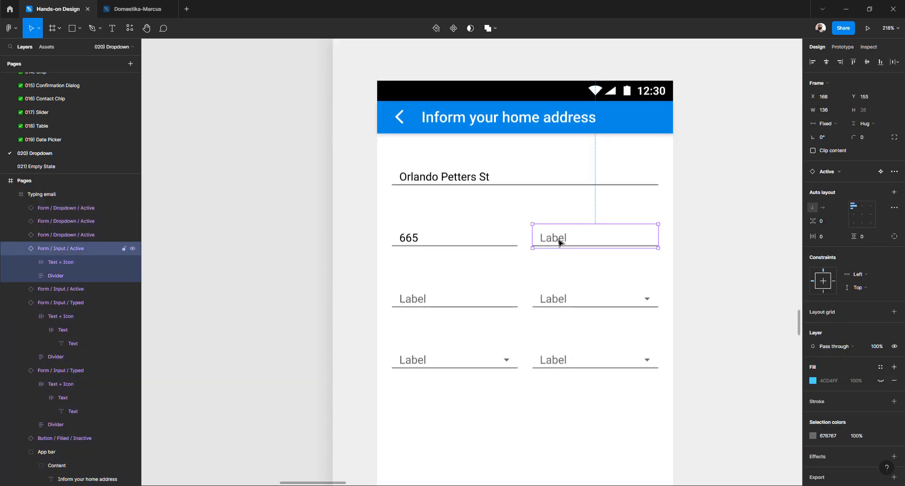
click(841, 173)
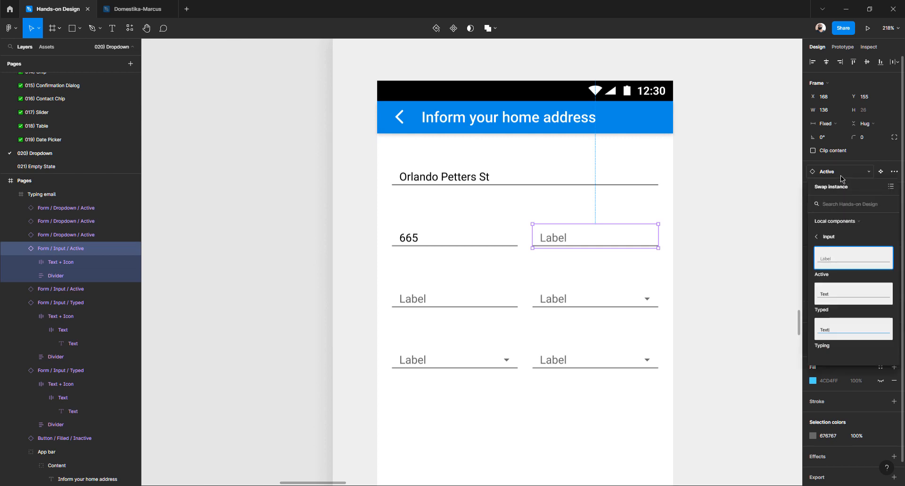
click(838, 295)
Replace the placeholder text of the second input in the second row with the text copied from the reference page
double_click(549, 240)
double_click(550, 239)
double_click(549, 239)
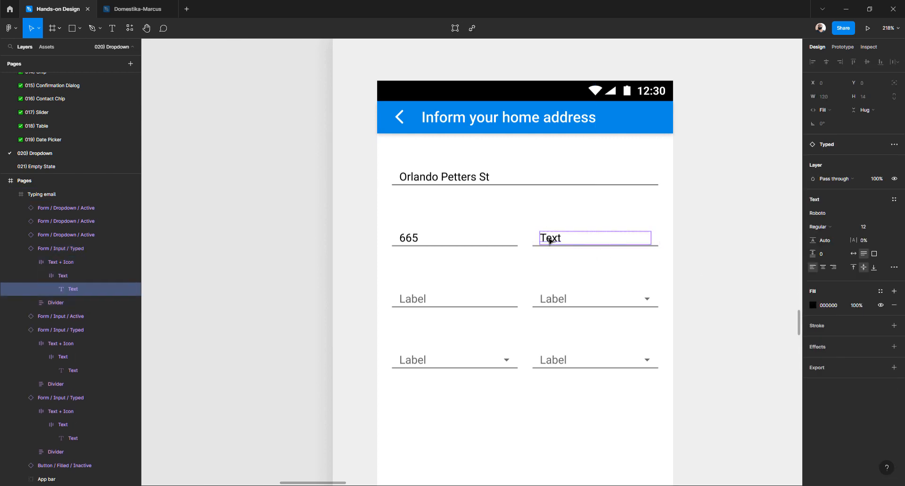
double_click(549, 240)
text(A)
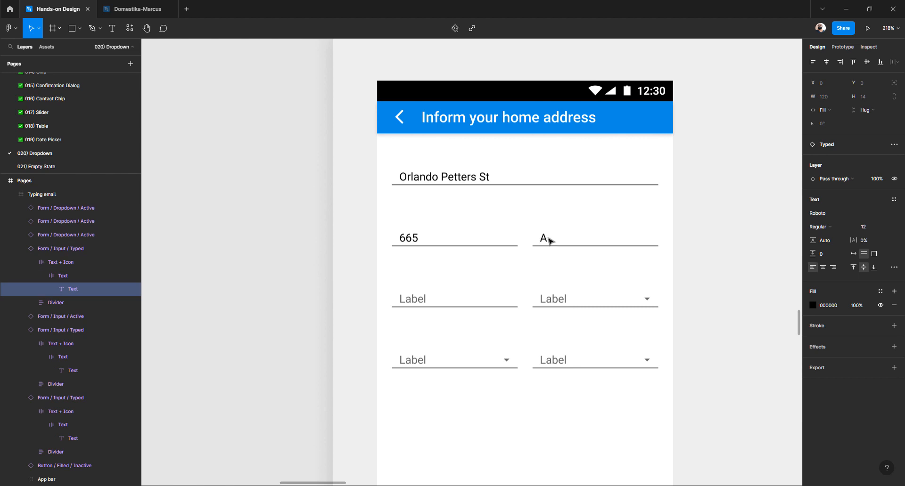
key(Escape)
Copy the postal code text from the third row of the reference page
scroll(527, 267, down, 3)
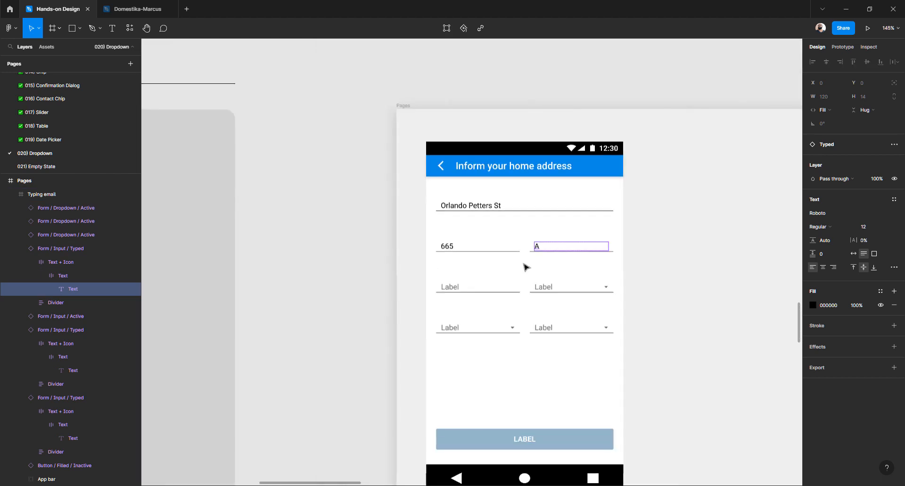
scroll(527, 267, down, 3)
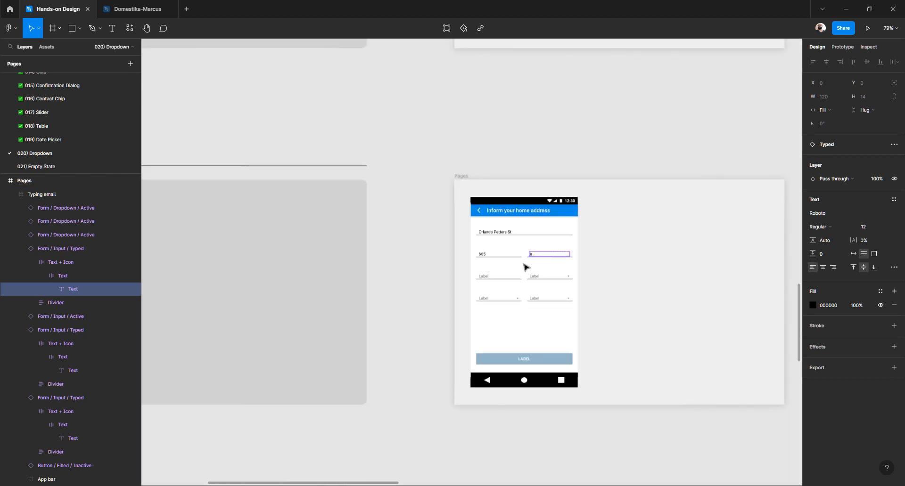
scroll(527, 268, left, 10)
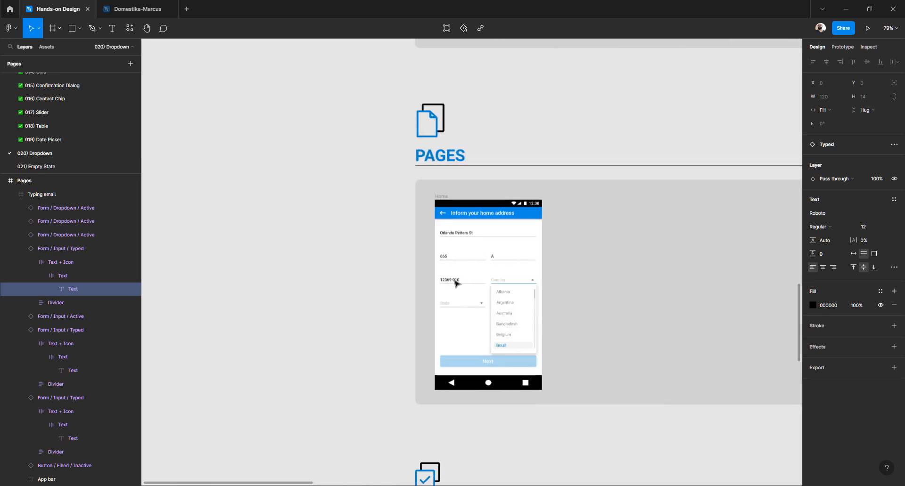
click(455, 281)
double_click(454, 280)
key(Escape)
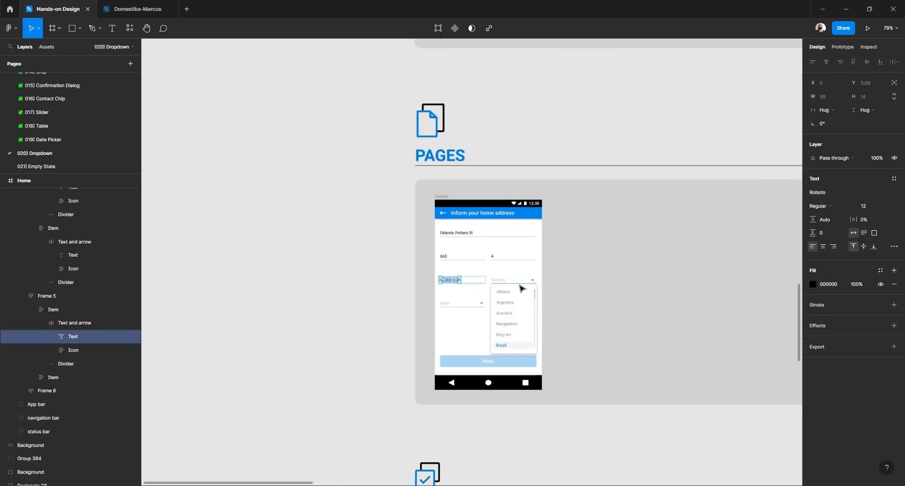
Swap the first input in the third row of the Pages screen for the Typed variant and replace its text with the copied postal code
scroll(521, 288, right, 10)
scroll(521, 288, up, 3)
scroll(528, 282, up, 5)
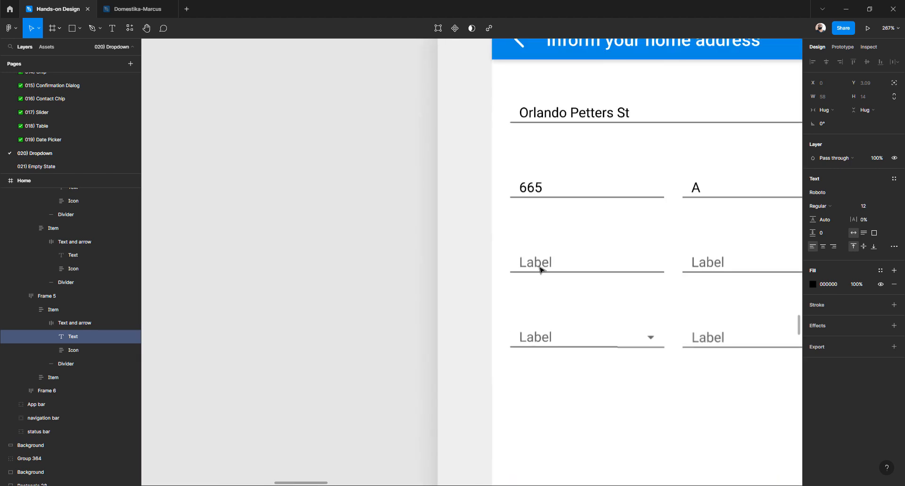
click(539, 264)
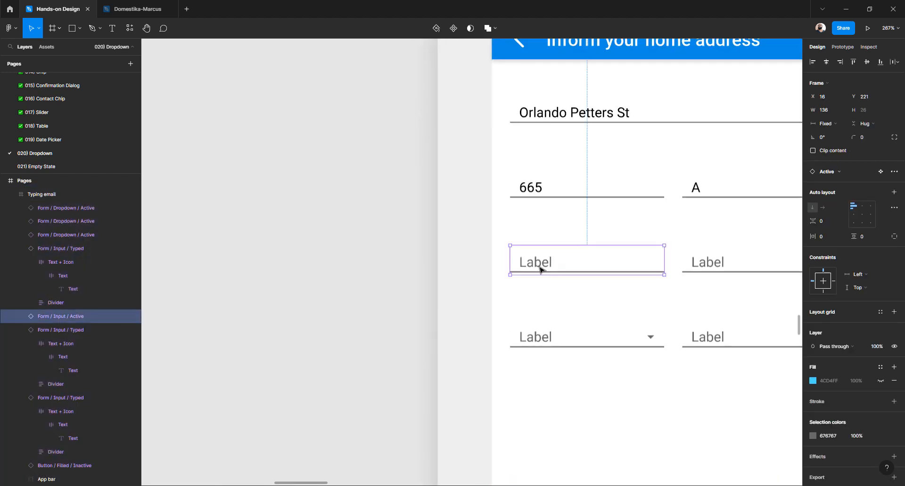
click(837, 178)
click(838, 289)
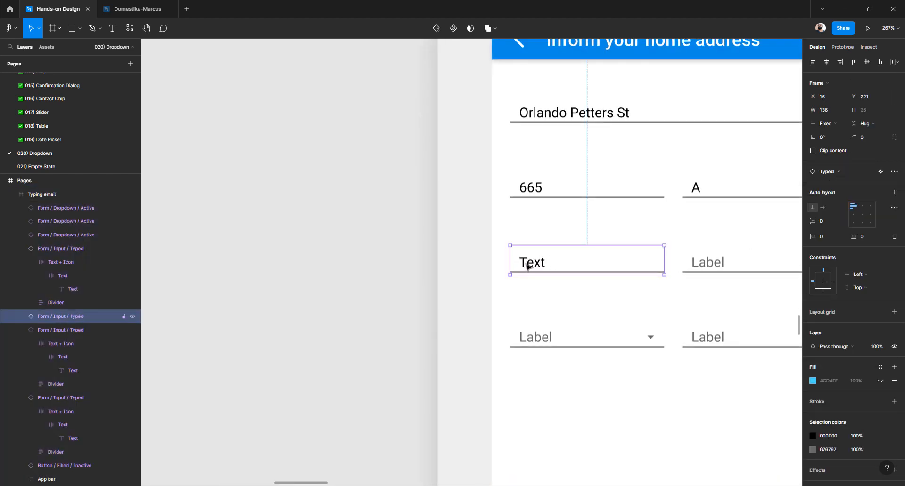
double_click(528, 266)
text(12369-010)
key(Escape)
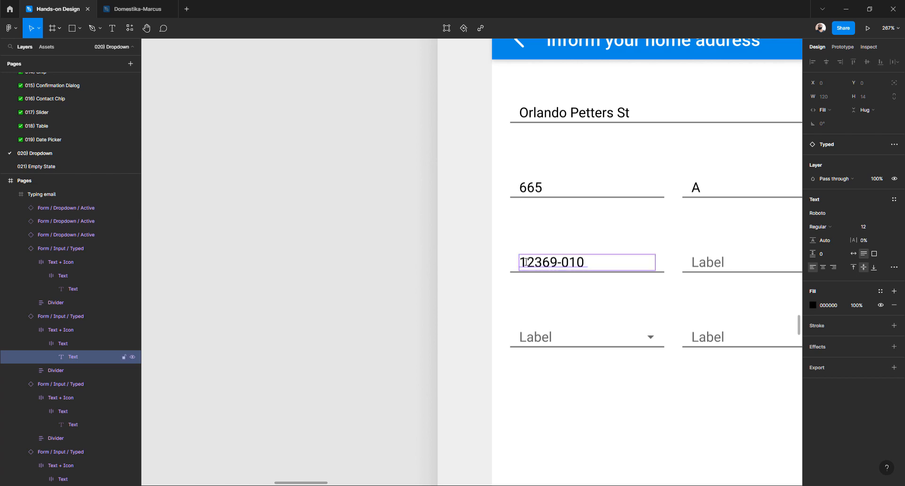
Label the third-row dropdown of the Pages screen Country, matching the reference page
scroll(637, 256, down, 3)
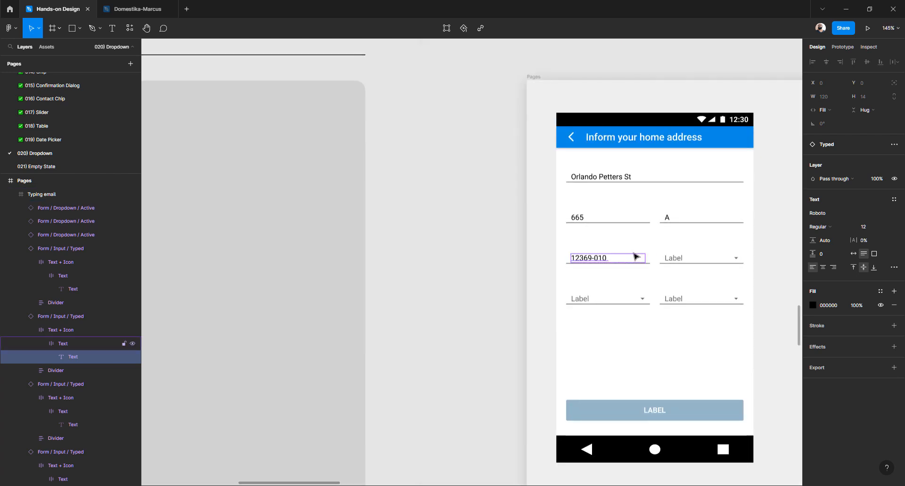
scroll(636, 257, down, 3)
scroll(636, 257, left, 5)
scroll(634, 256, left, 3)
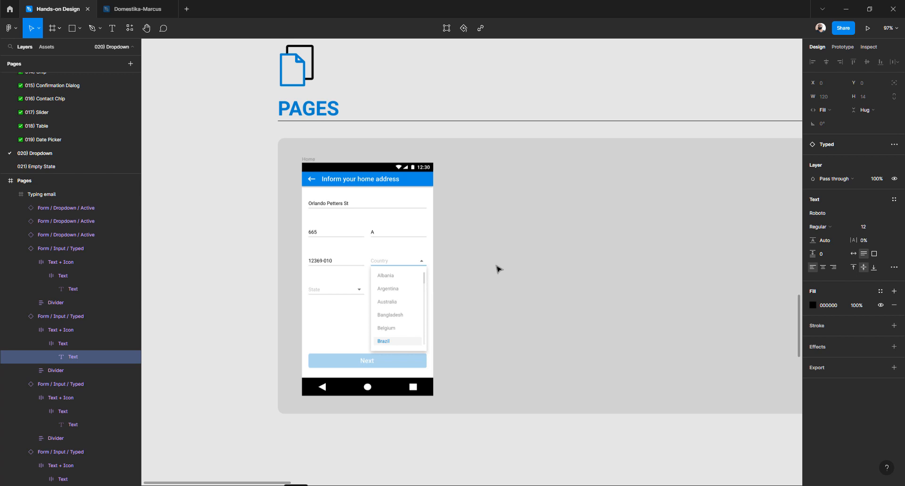
scroll(480, 271, right, 10)
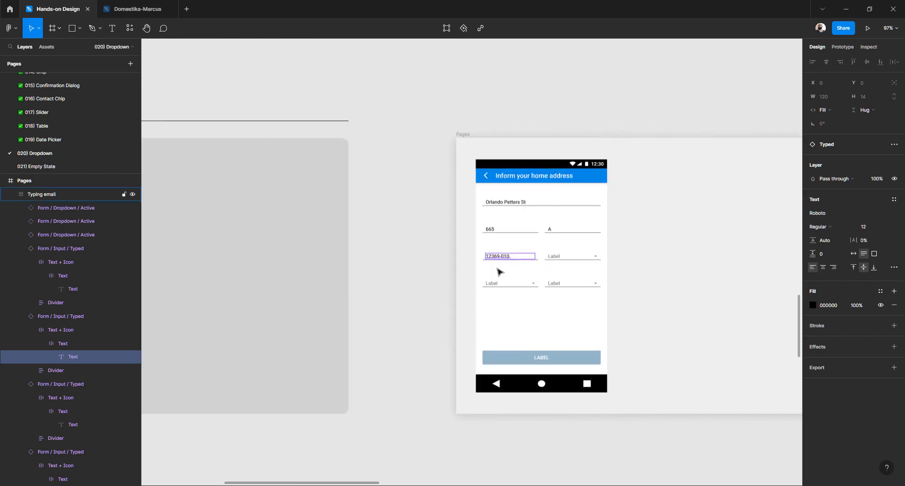
scroll(551, 260, up, 5)
double_click(550, 259)
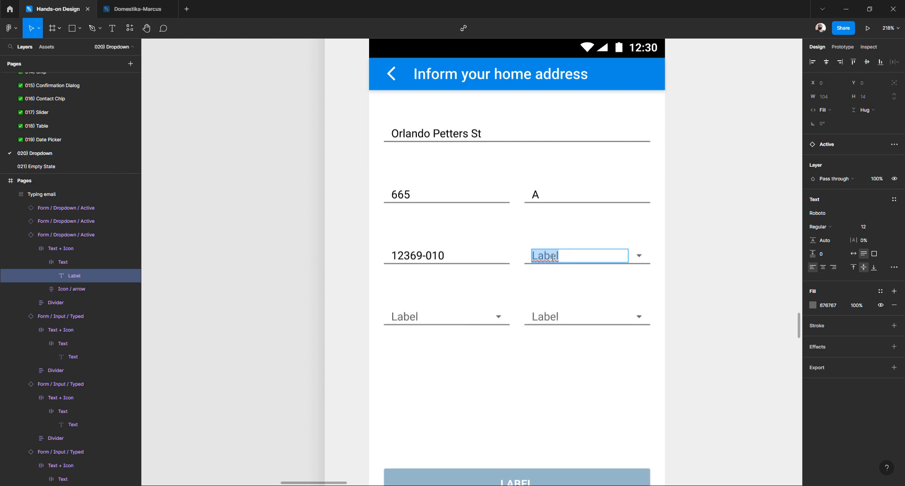
text(Country)
key(Escape)
key(Escape)
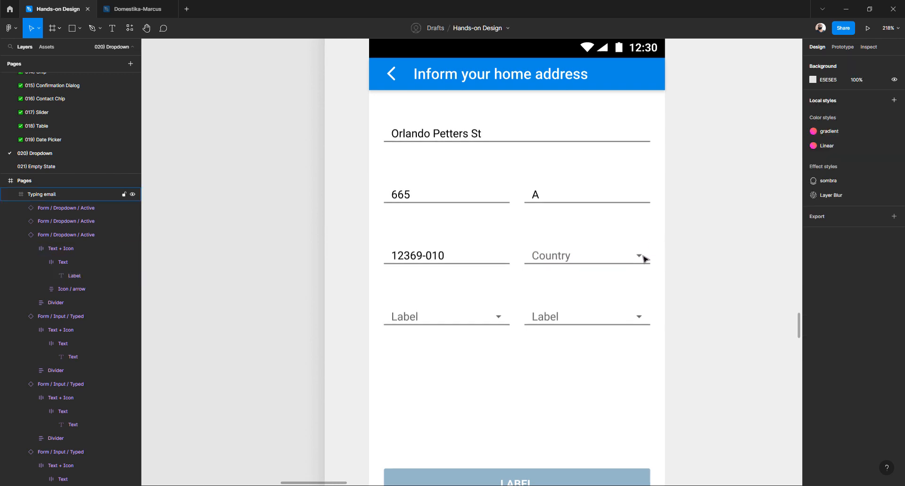
Swap the Country dropdown for the Hover variant to match the open list on the reference page
click(639, 259)
click(639, 258)
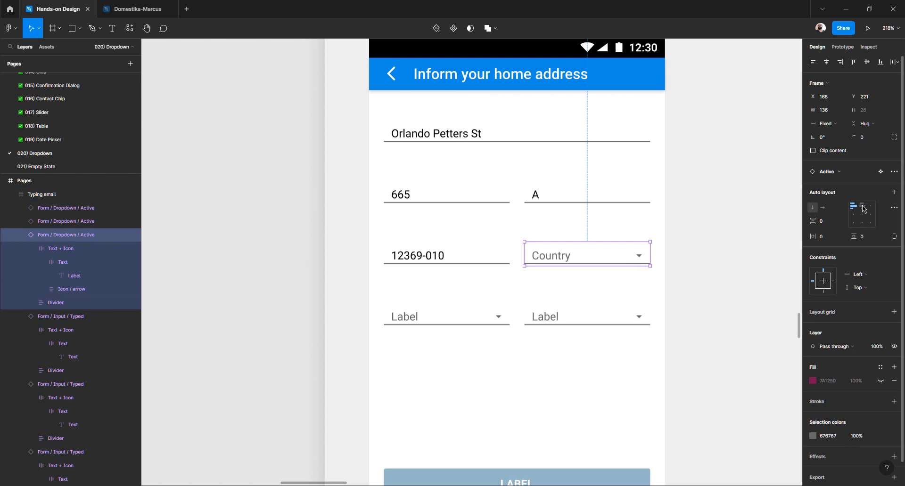
scroll(485, 236, down, 5)
scroll(485, 236, up, 3)
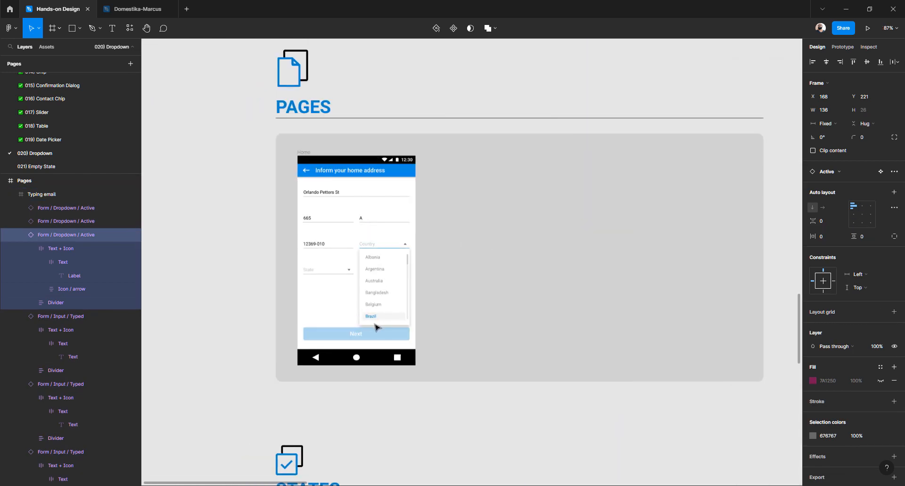
scroll(378, 315, right, 6)
scroll(561, 255, up, 3)
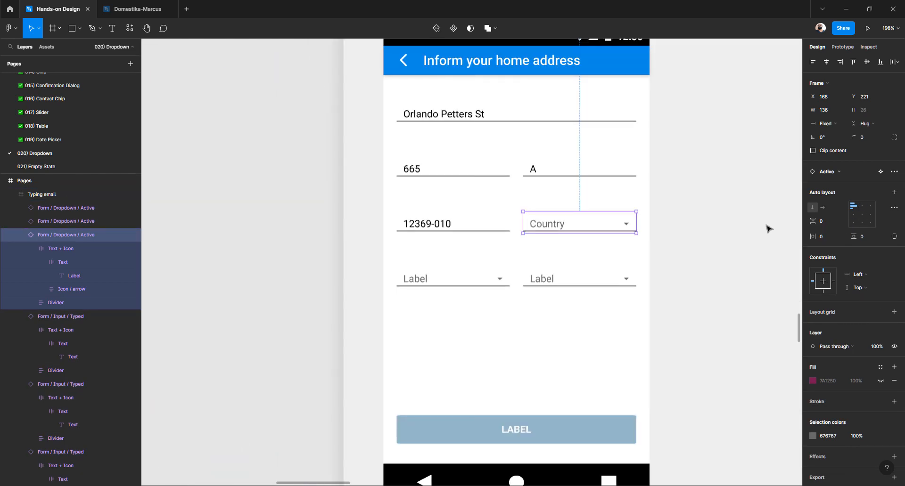
click(843, 173)
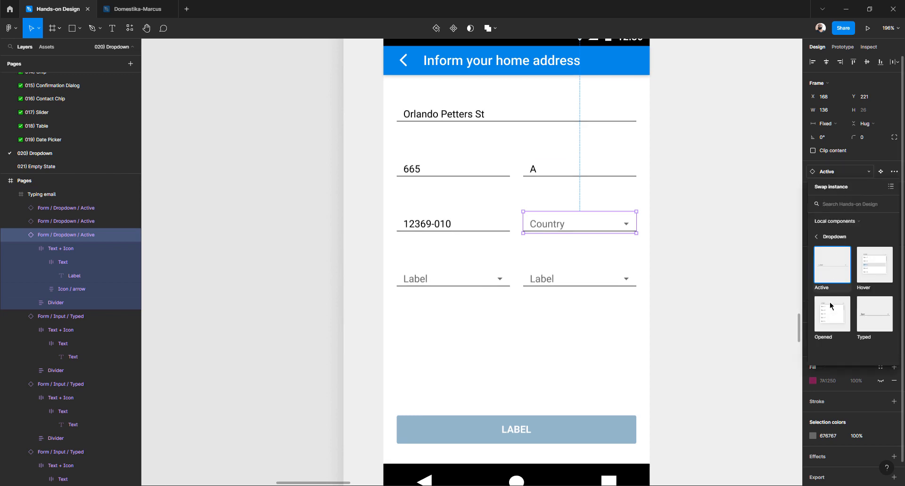
click(877, 273)
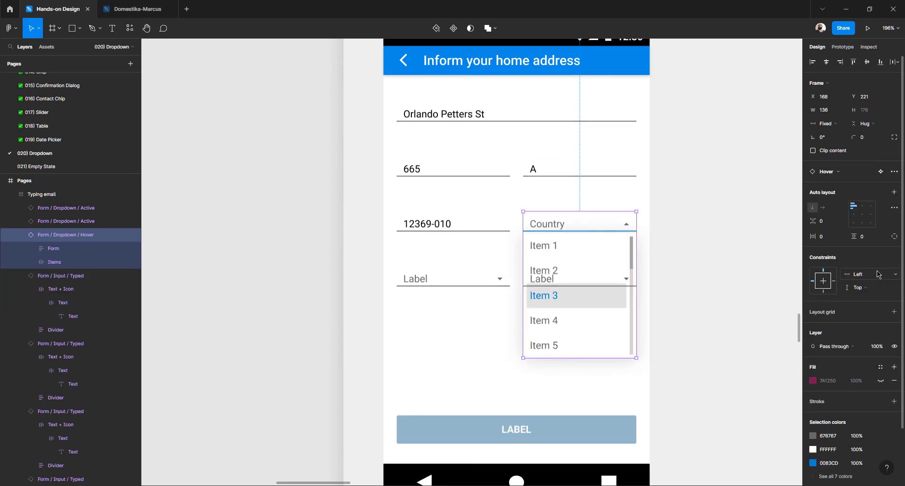
click(712, 253)
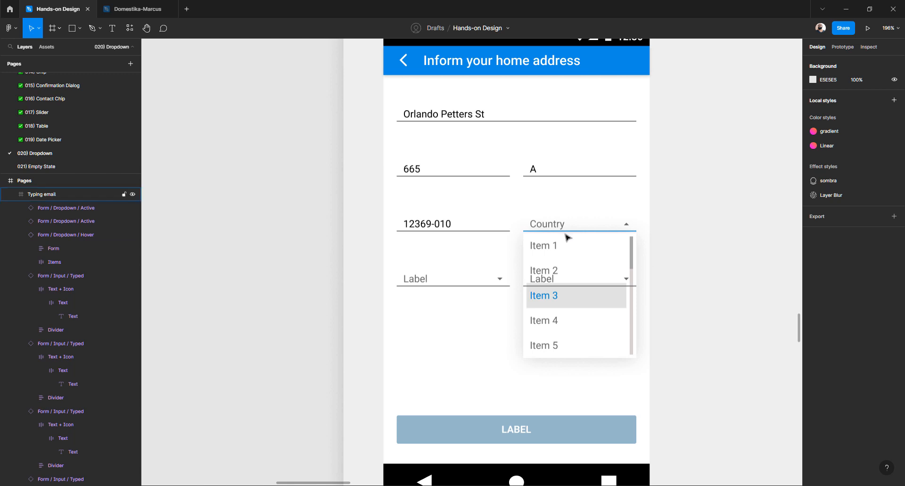
Cut the open Country dropdown out of the Typing email frame and paste it into the Pages frame, above the other fields
click(551, 248)
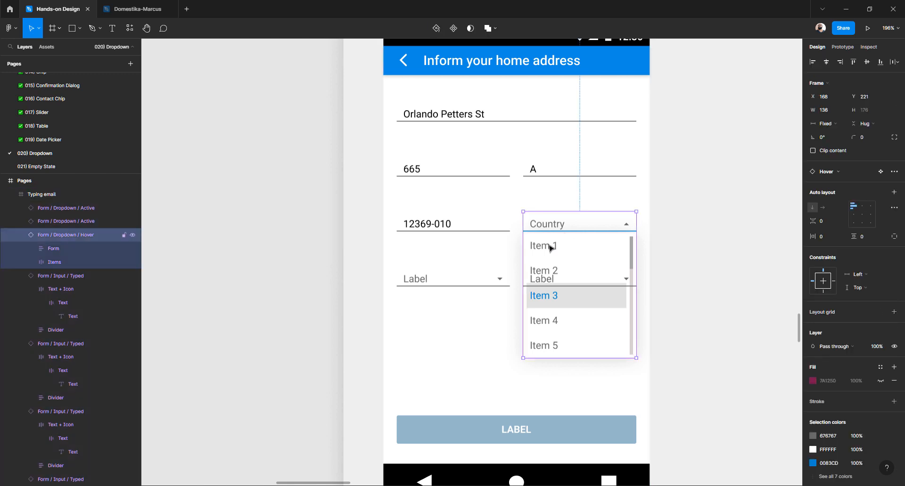
key(ctrl+x)
key(ctrl+v)
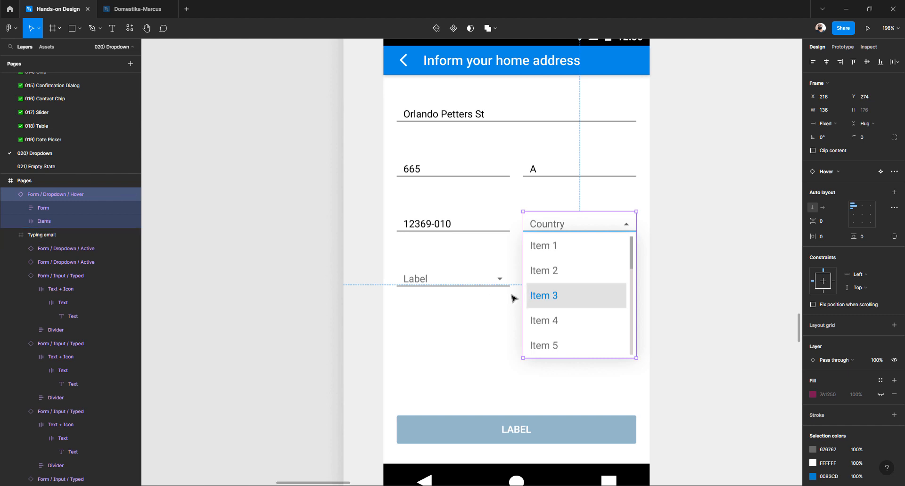
key(Escape)
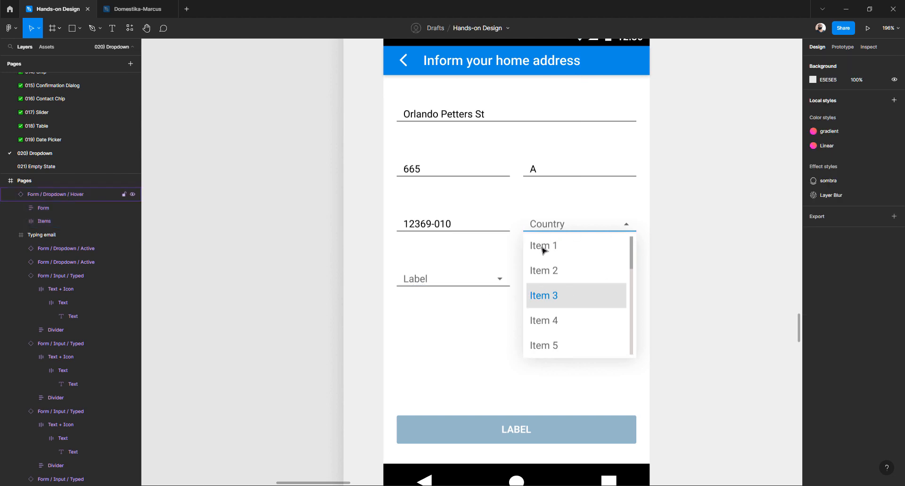
Copy the first country name, Albania, from the open Country list on the reference page
scroll(544, 251, down, 4)
scroll(542, 251, left, 7)
scroll(356, 261, up, 3)
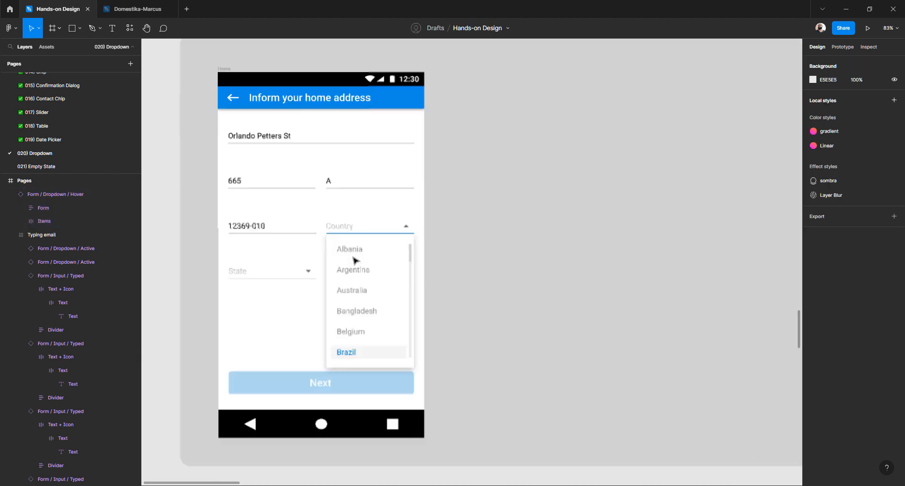
scroll(353, 250, up, 4)
double_click(351, 245)
double_click(350, 244)
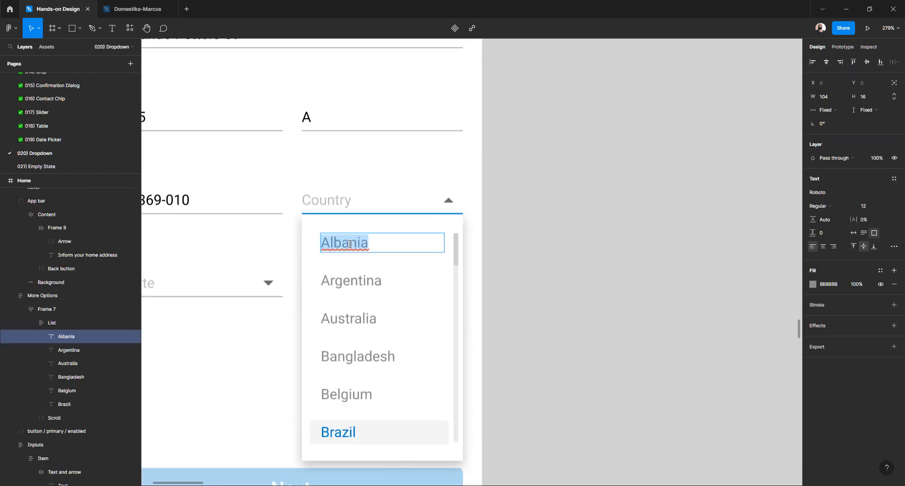
scroll(351, 247, down, 4)
scroll(352, 246, right, 8)
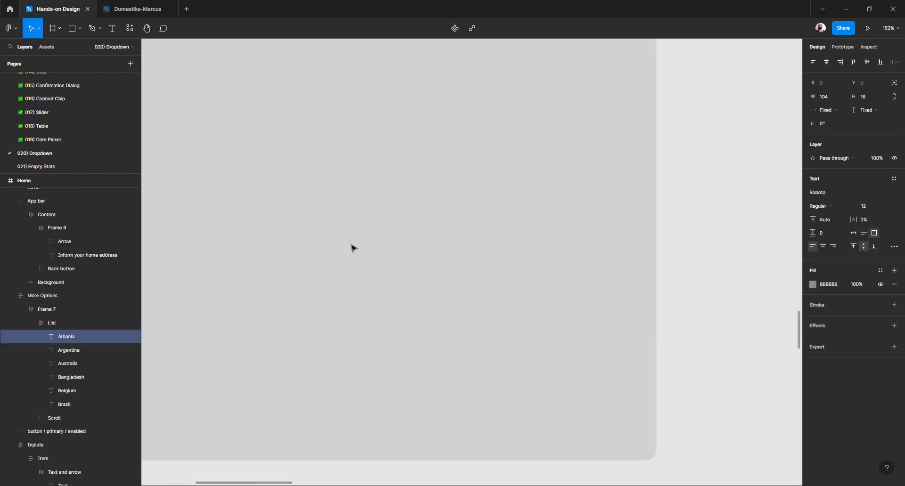
Replace the Item 1 text in the Pages screen's open Country dropdown with the copied country name, Albania
scroll(354, 249, right, 3)
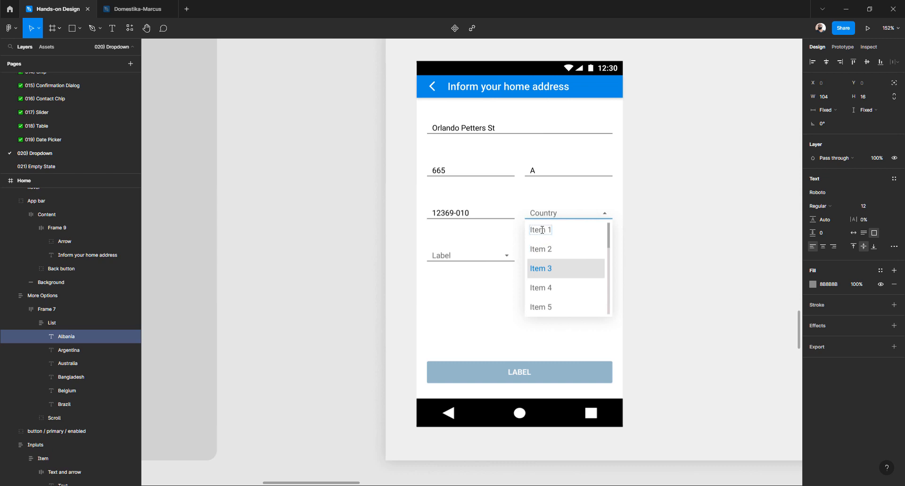
double_click(542, 231)
key(ctrl+v)
scroll(541, 231, down, 3)
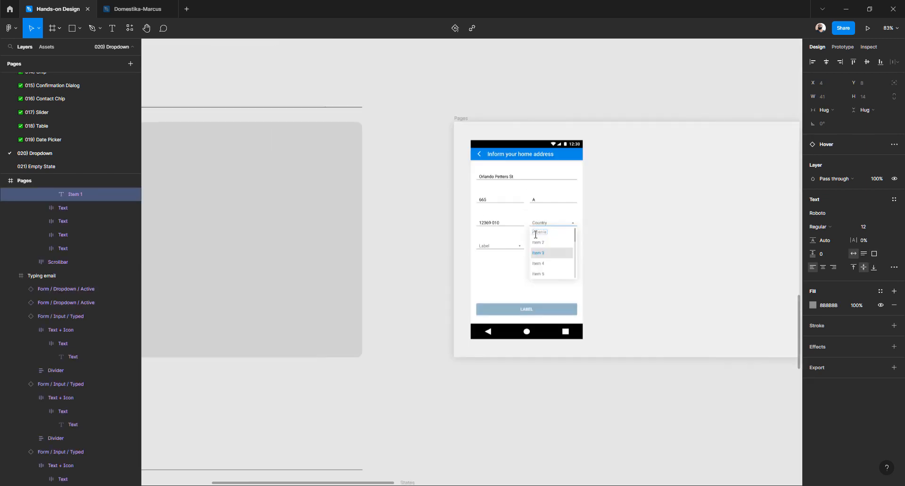
scroll(535, 235, up, 5)
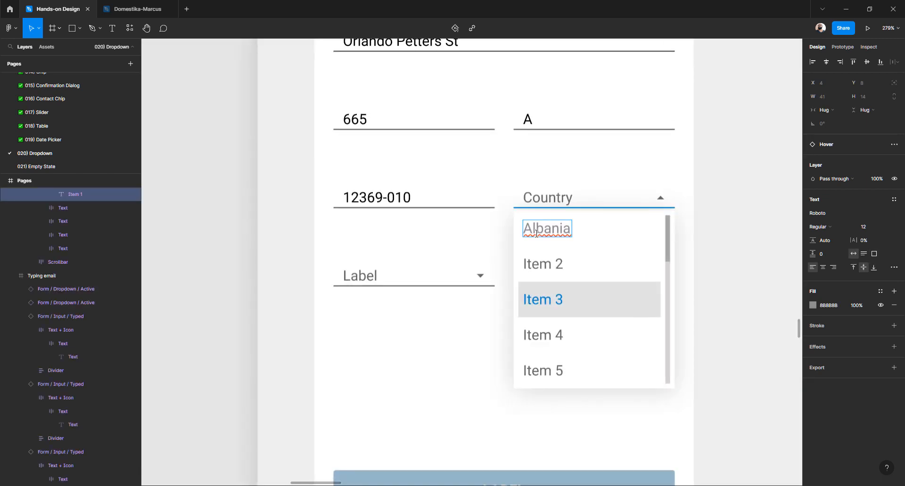
scroll(537, 234, down, 3)
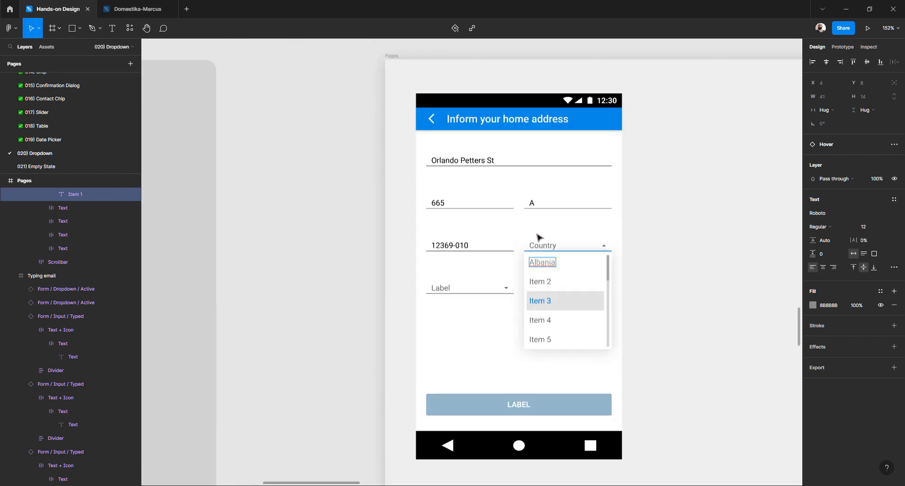
Copy Argentina from the reference page's country list and paste it over Item 2 in the Pages screen's Country dropdown
scroll(537, 238, left, 10)
scroll(529, 242, left, 5)
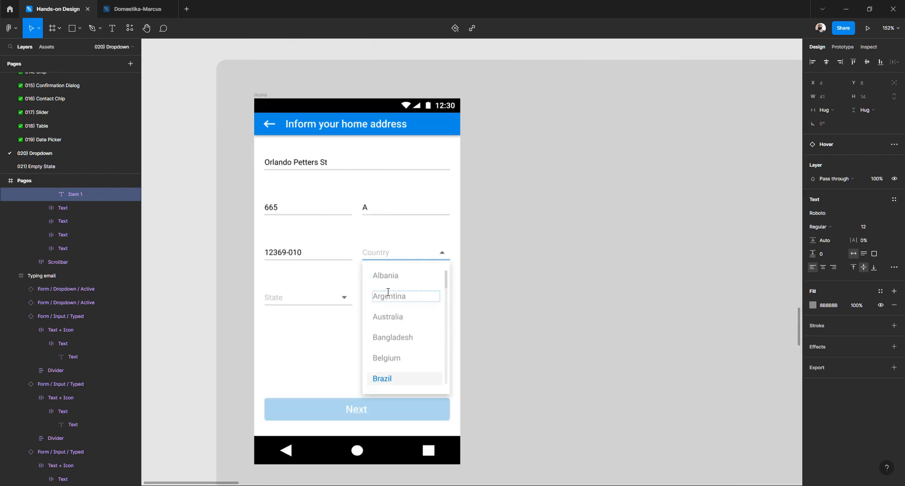
double_click(384, 297)
key(ctrl+c)
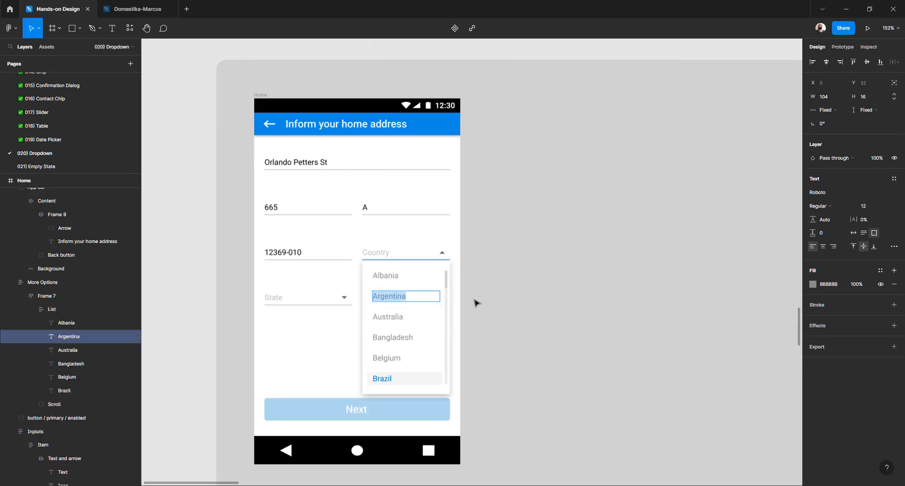
scroll(475, 303, down, 3)
scroll(474, 303, right, 5)
scroll(547, 298, up, 2)
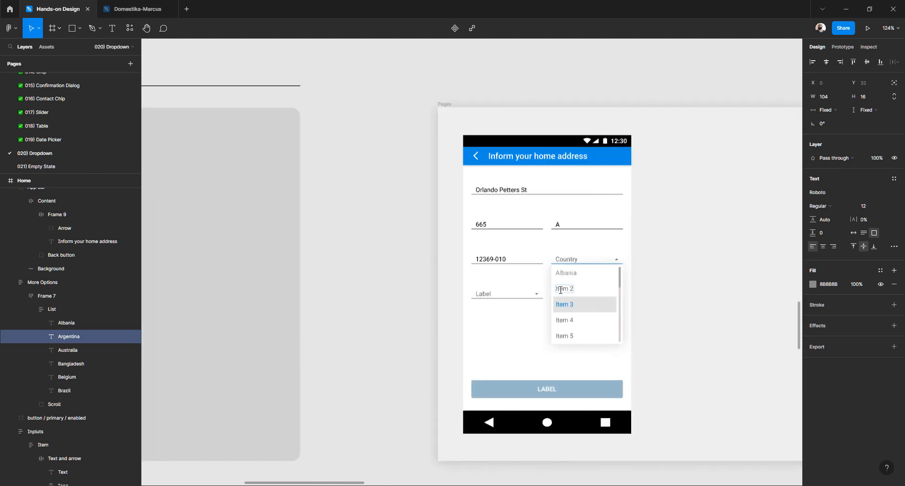
double_click(561, 289)
key(ctrl+v)
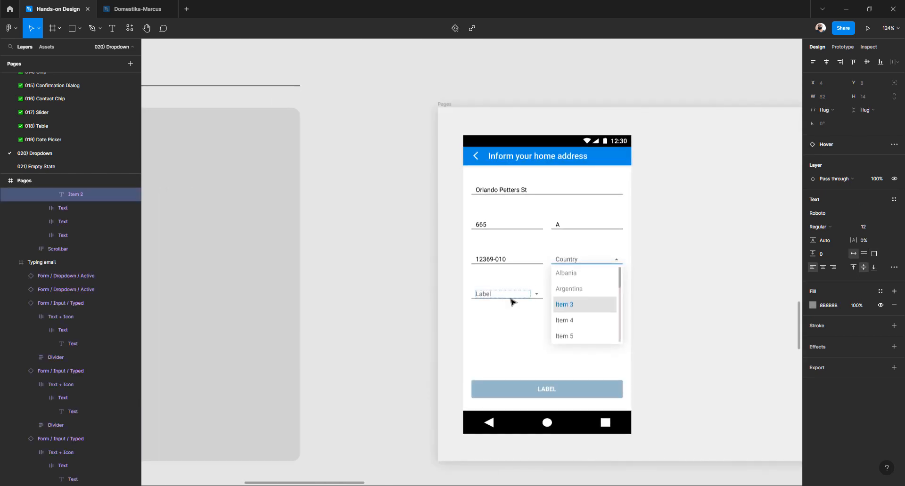
Copy Australia from the reference page's country list and paste it over the highlighted Item 3 in the Pages dropdown
scroll(511, 302, left, 10)
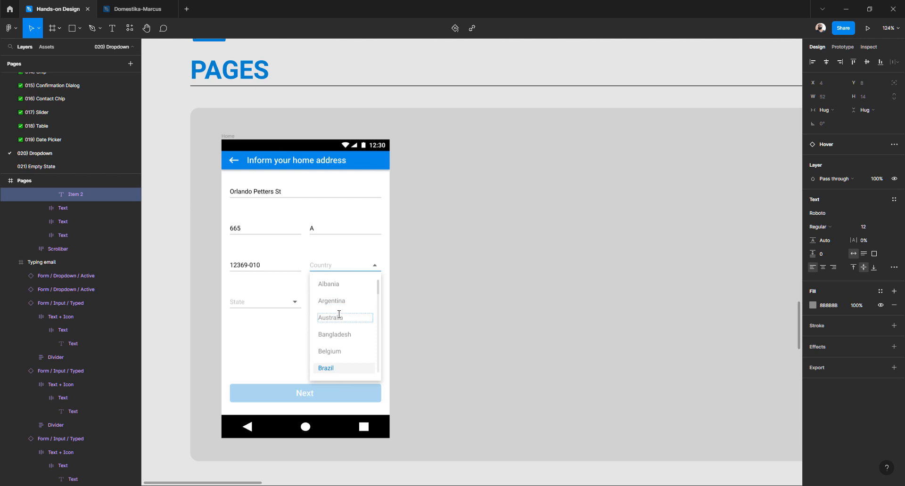
double_click(339, 314)
key(ctrl+c)
scroll(455, 297, down, 2)
scroll(455, 297, right, 10)
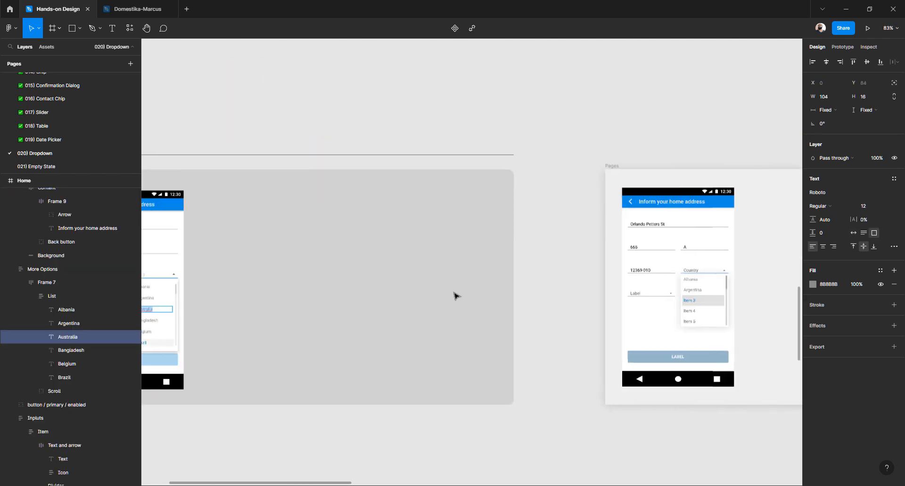
scroll(485, 296, up, 3)
scroll(452, 312, up, 5)
double_click(451, 310)
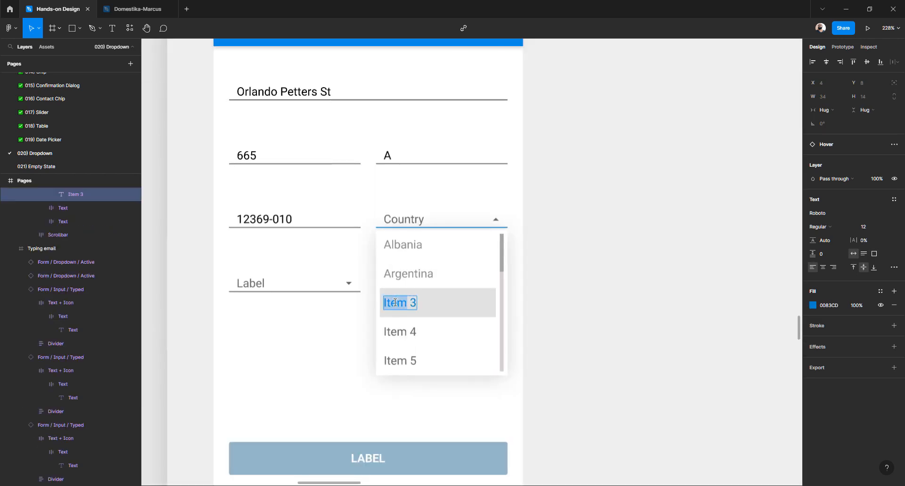
key(ctrl+v)
Copy Bangladesh from the reference page's country list and use it to replace Item 4 in the Pages dropdown
scroll(458, 307, down, 5)
scroll(460, 307, left, 10)
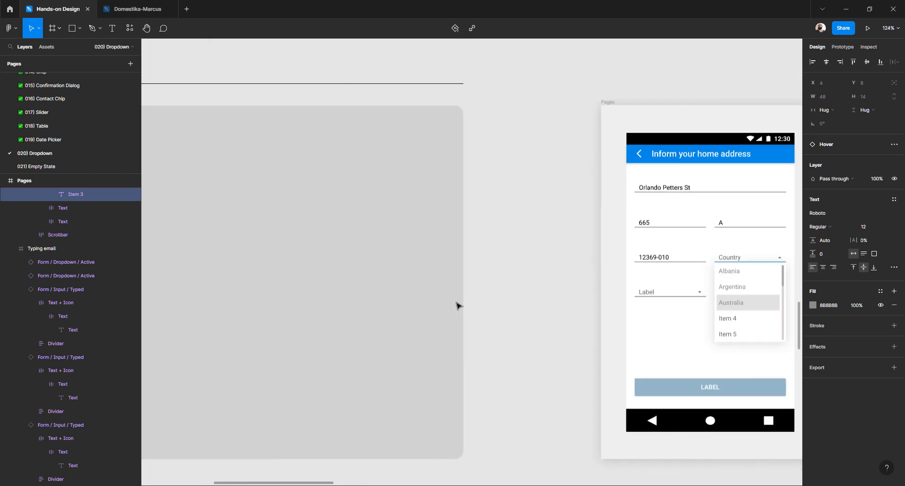
scroll(318, 340, up, 2)
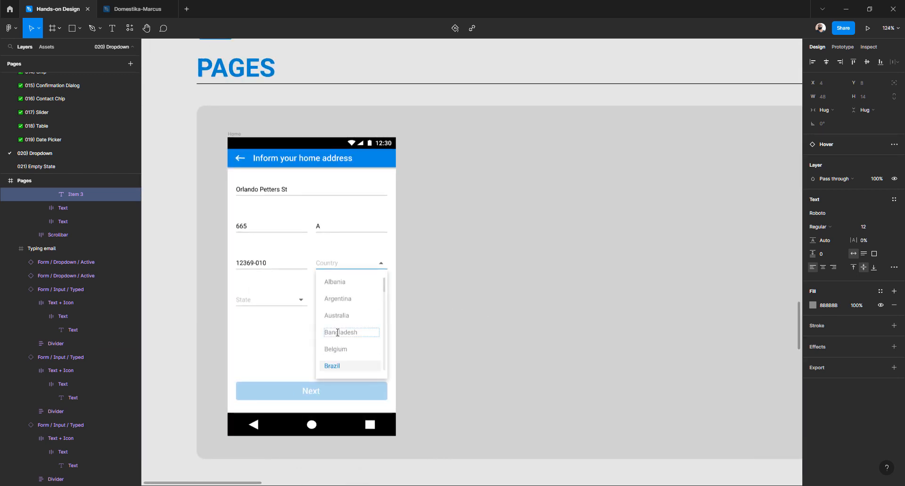
double_click(338, 333)
scroll(441, 324, down, 3)
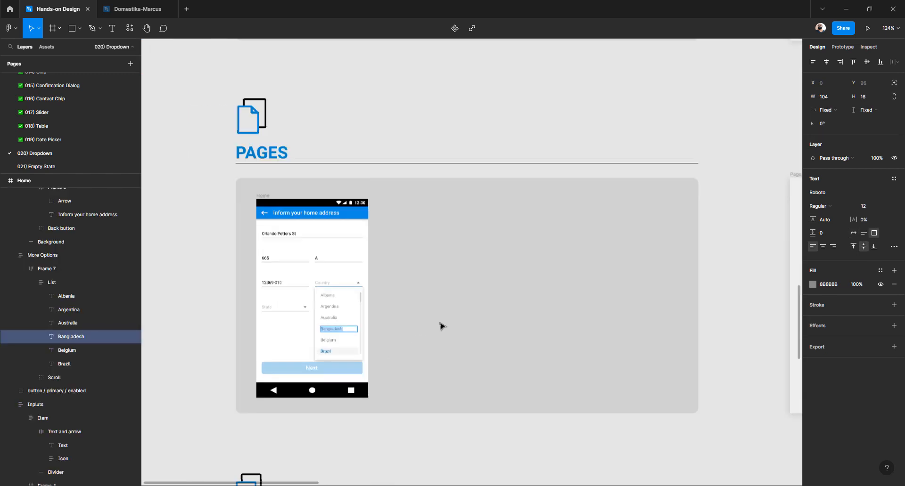
scroll(441, 325, right, 8)
scroll(580, 316, up, 5)
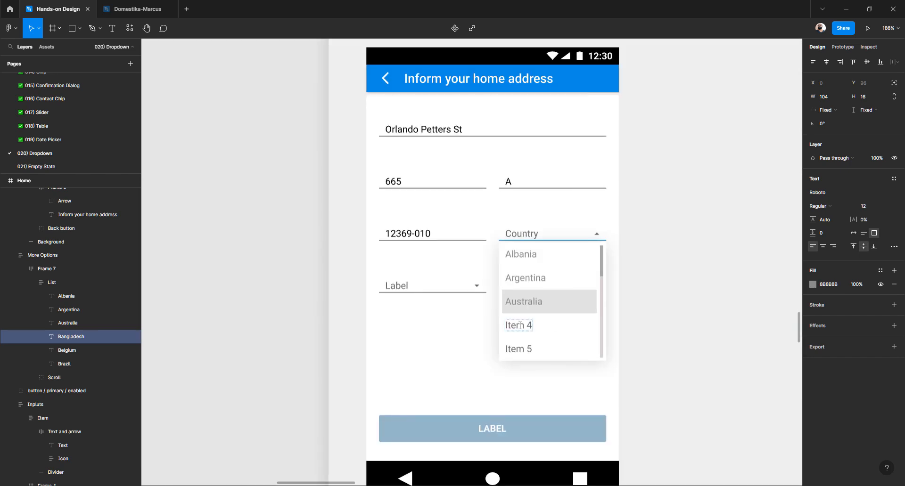
double_click(519, 326)
text(Bangladesh)
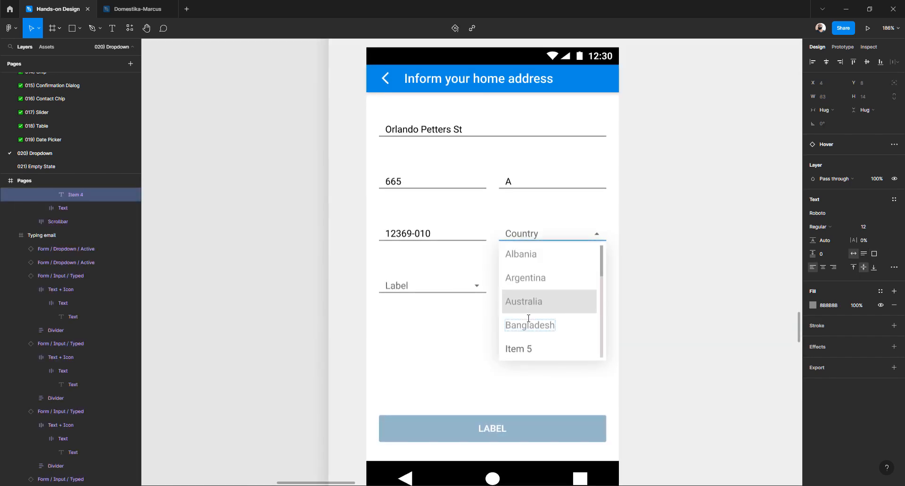
Copy Belgium from the reference page's country list and paste it over Item 5 in the Pages dropdown
scroll(530, 321, down, 5)
scroll(529, 322, left, 8)
scroll(299, 338, up, 5)
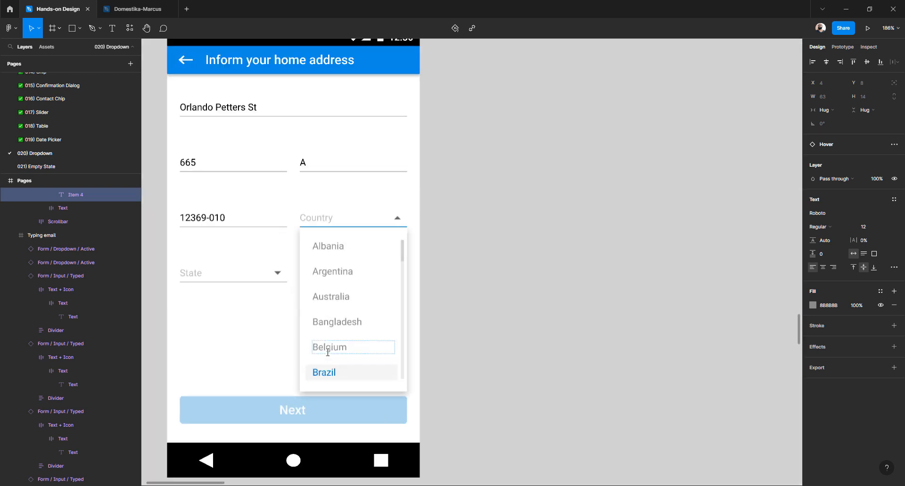
double_click(329, 348)
key(ctrl+c)
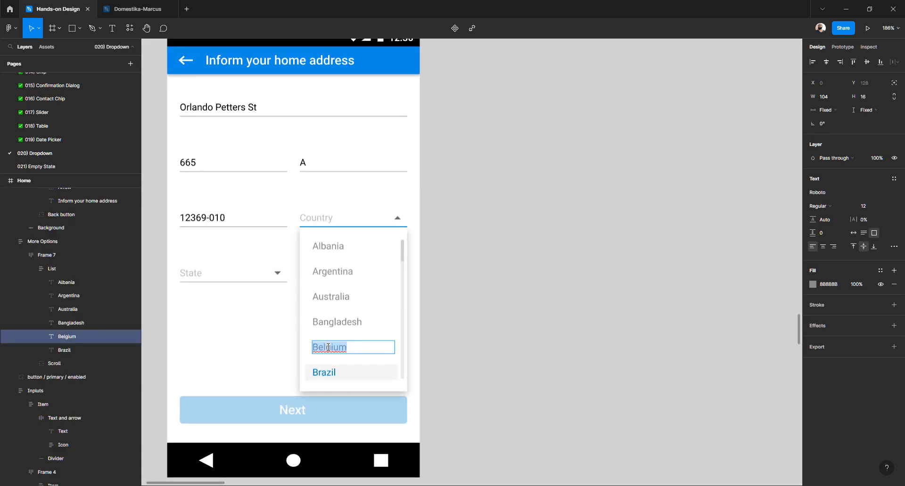
scroll(455, 340, down, 3)
scroll(457, 339, right, 10)
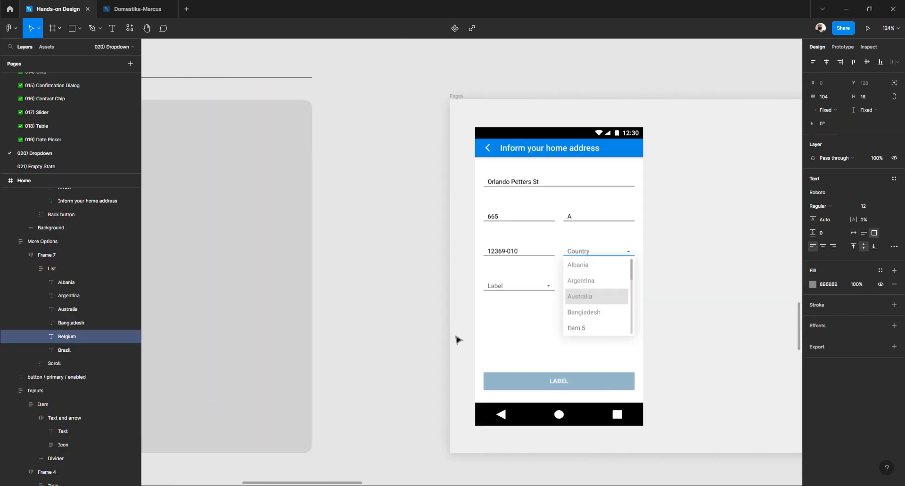
double_click(466, 328)
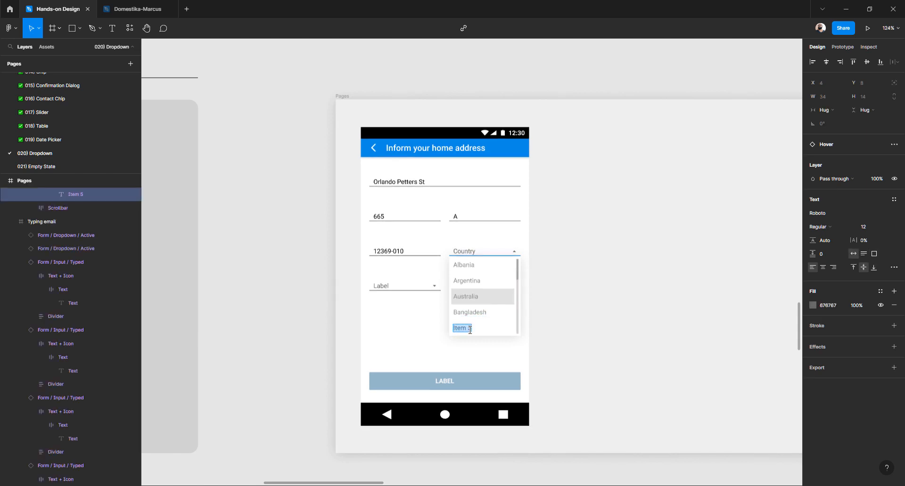
key(ctrl+v)
key(Escape)
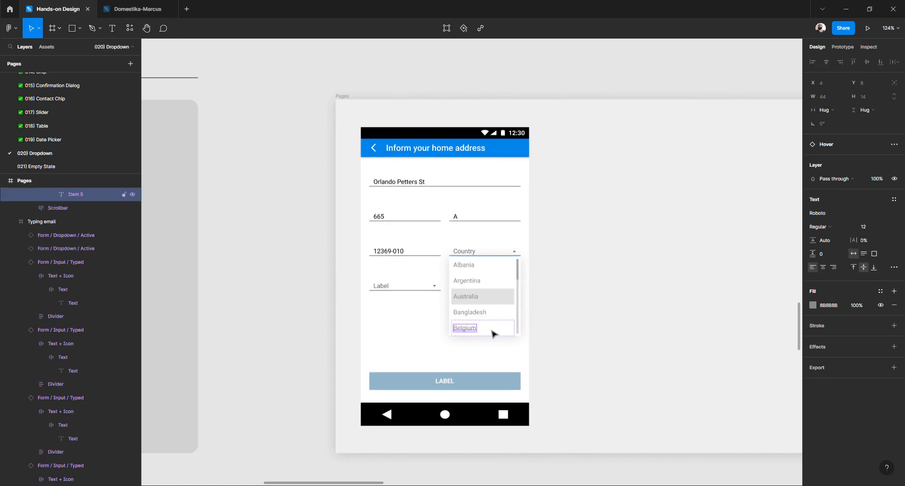
click(537, 323)
Try to duplicate the Belgium row within the Country dropdown instance to add a sixth item
scroll(476, 331, up, 2)
scroll(476, 333, up, 4)
click(484, 335)
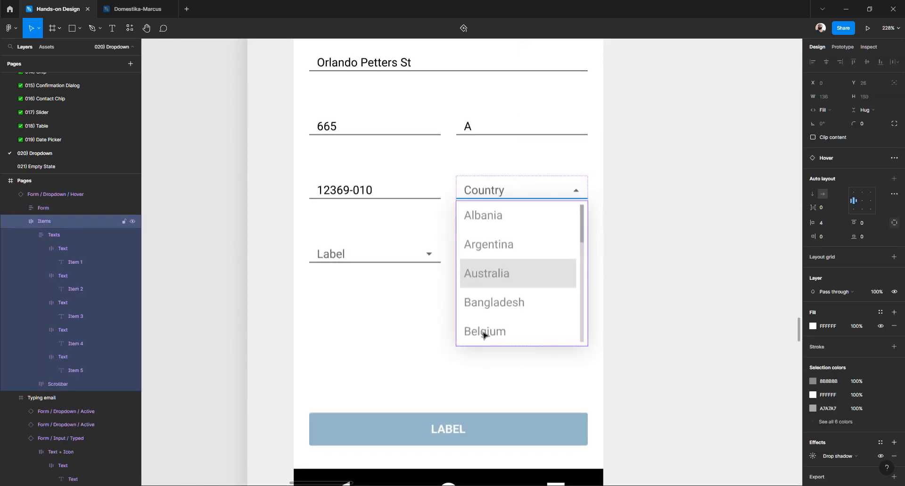
double_click(484, 335)
key(ctrl+d)
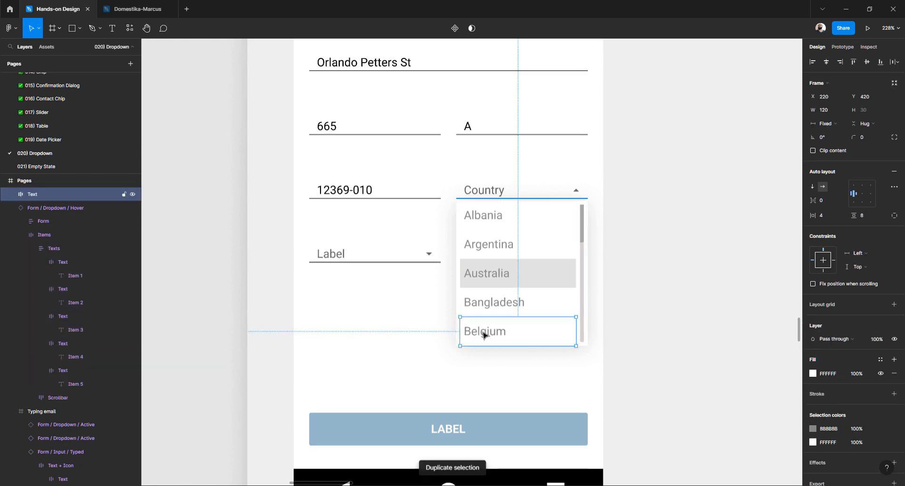
key(ctrl+z)
click(667, 326)
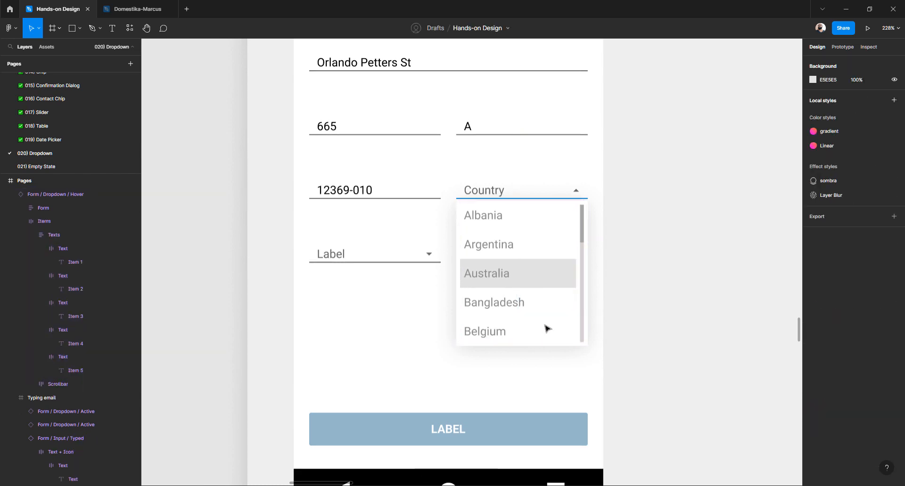
click(527, 329)
double_click(527, 328)
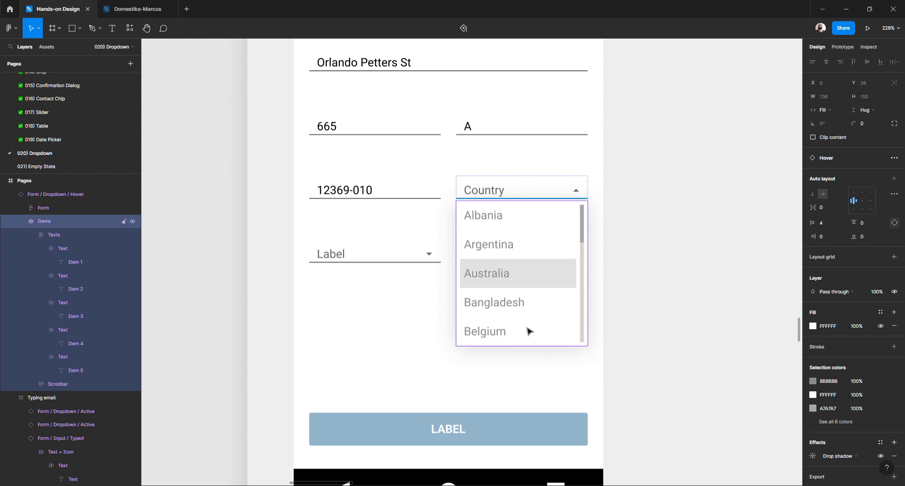
click(720, 264)
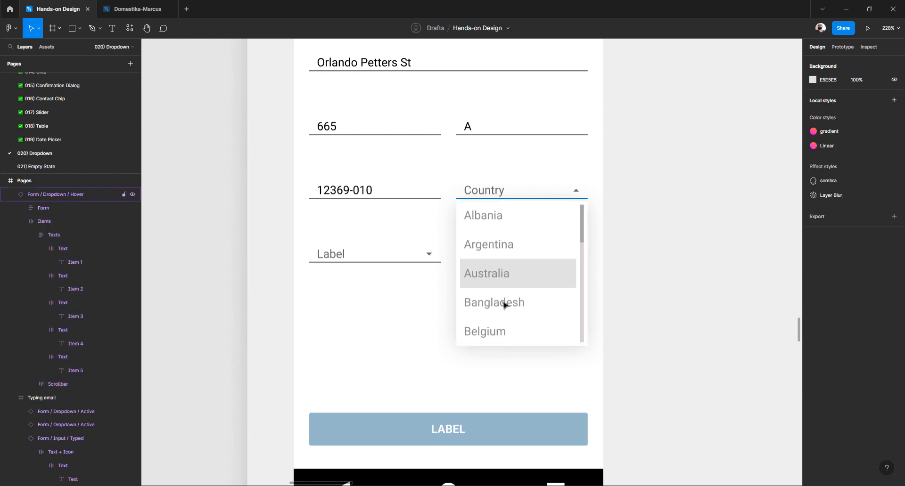
Open the Country dropdown's main Hover component and duplicate its Item 5 row to add a sixth list item
click(505, 305)
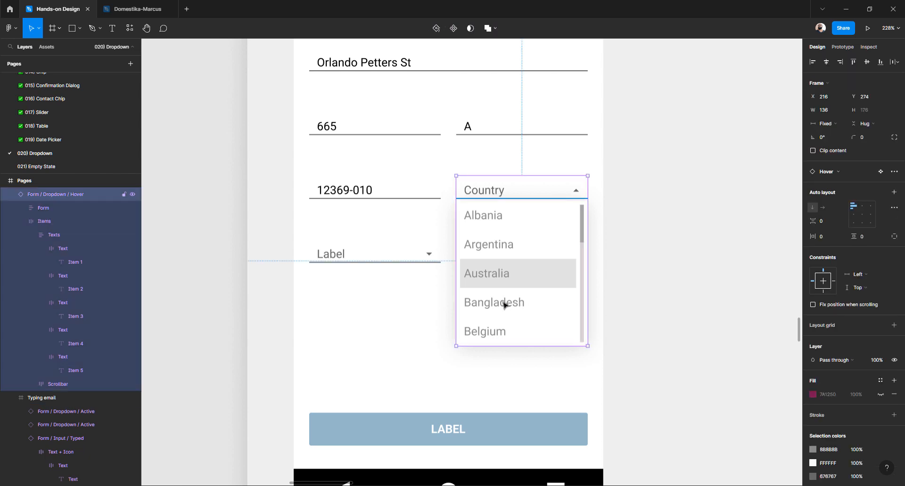
click(886, 173)
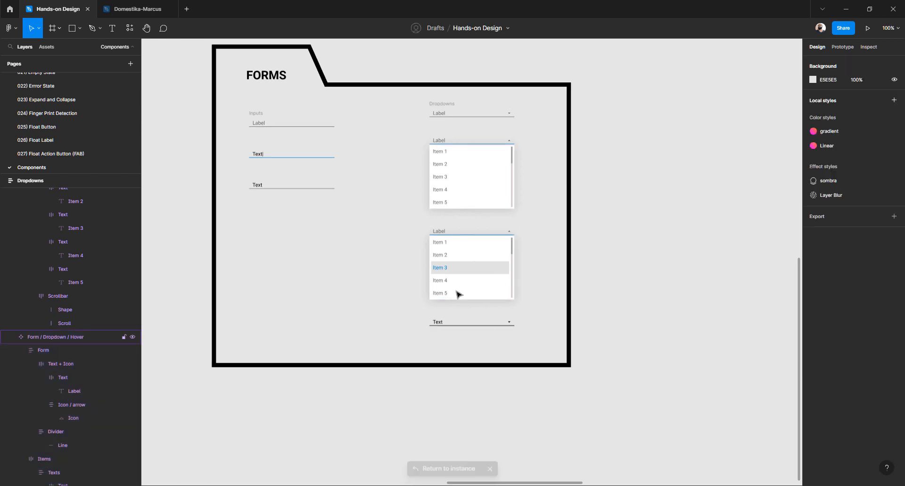
scroll(441, 299, up, 5)
double_click(439, 297)
double_click(439, 297)
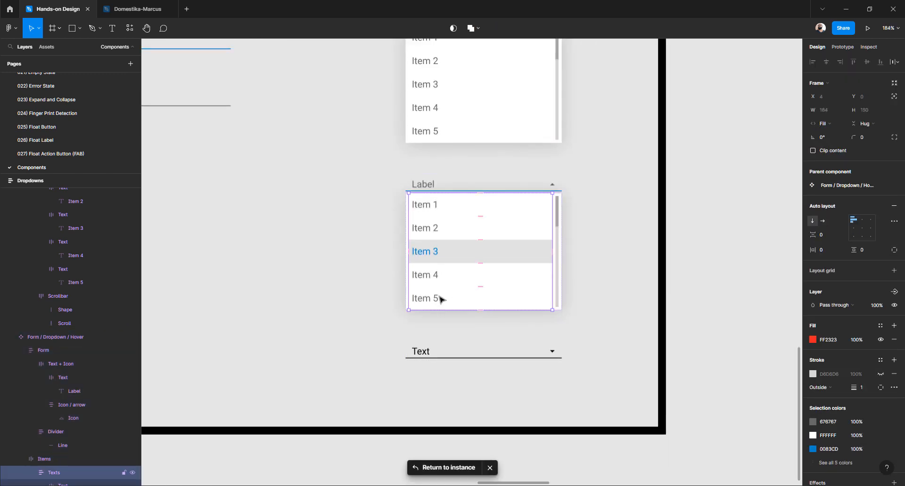
double_click(440, 297)
click(389, 312)
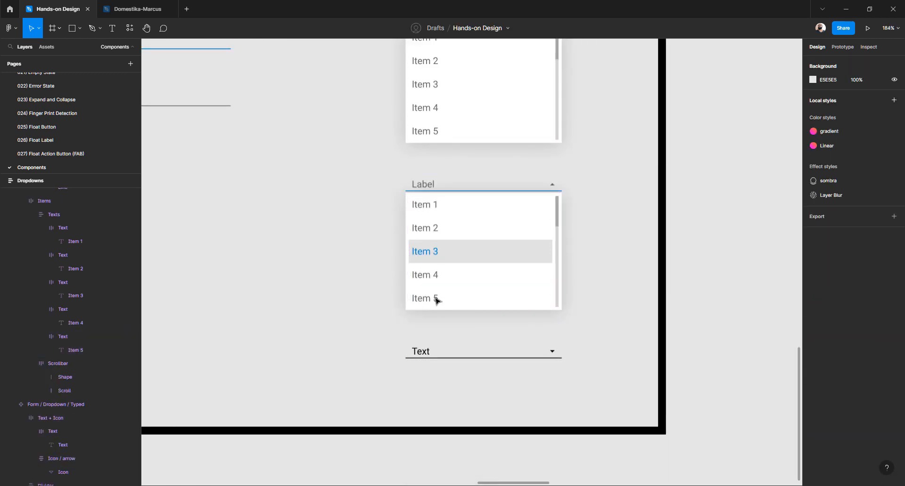
double_click(436, 300)
double_click(435, 299)
double_click(437, 300)
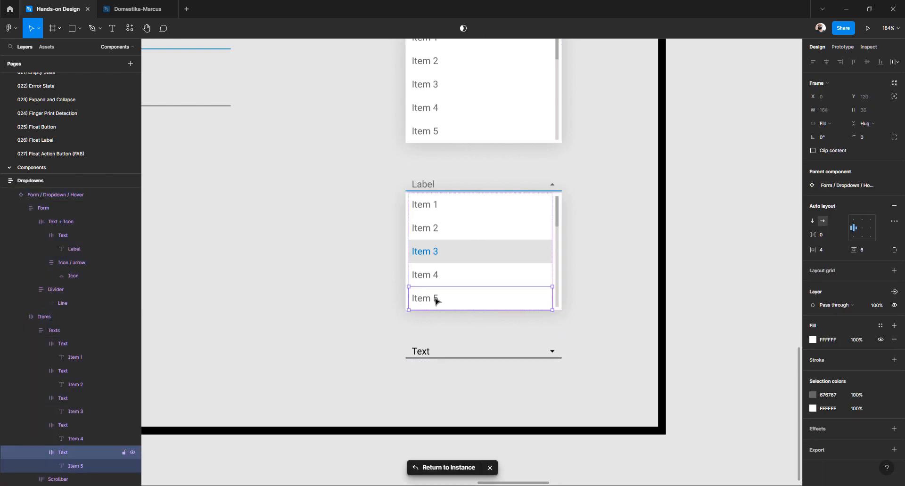
key(ctrl+d)
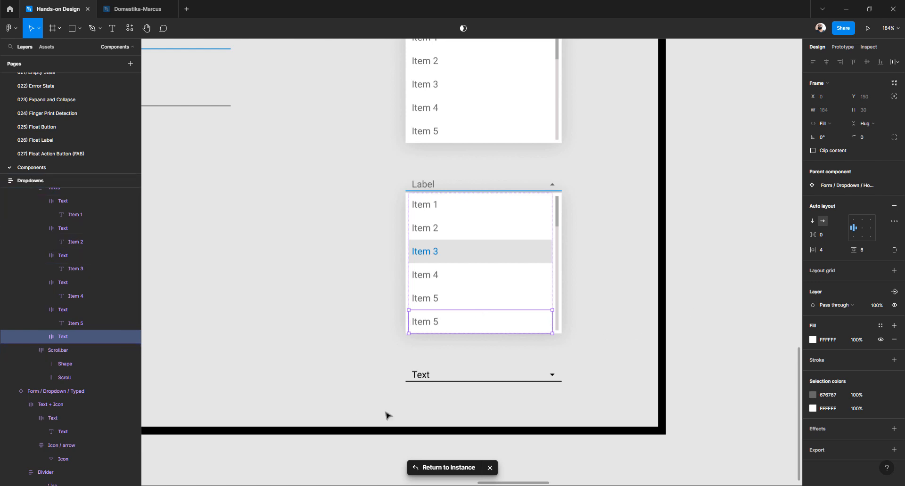
Return to the Country dropdown instance on the Pages screen and change its sixth item's text to Brazil
click(433, 469)
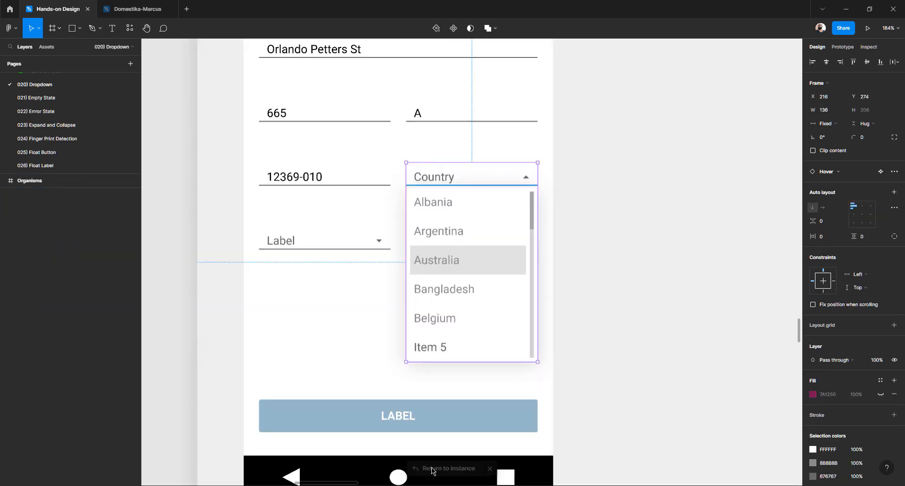
double_click(432, 349)
double_click(431, 349)
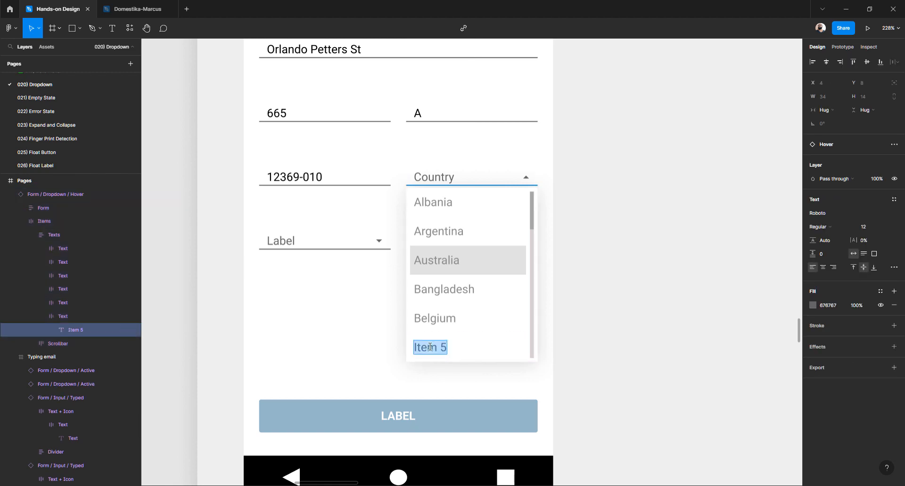
text(Belgium)
key(ctrl+z)
text(Bra)
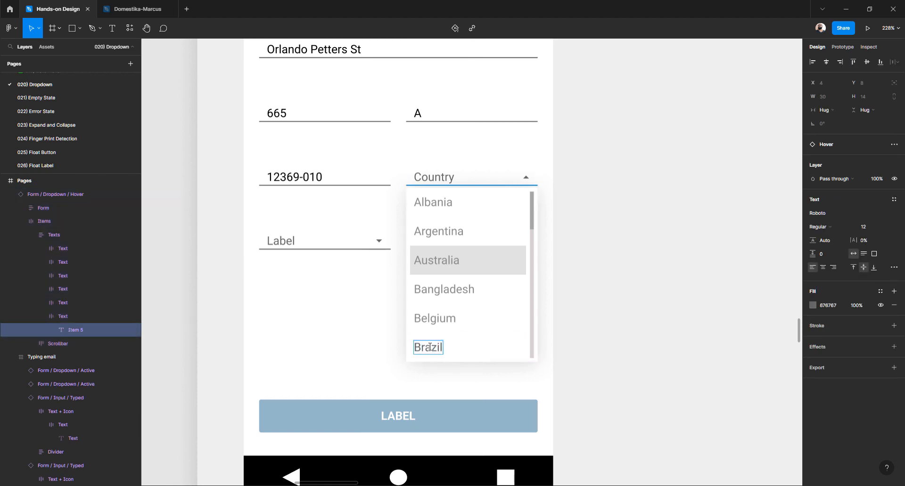
Copy the Brazil text's fill colour 676767 and apply it to the Belgium text in the Country dropdown
key(Escape)
click(825, 307)
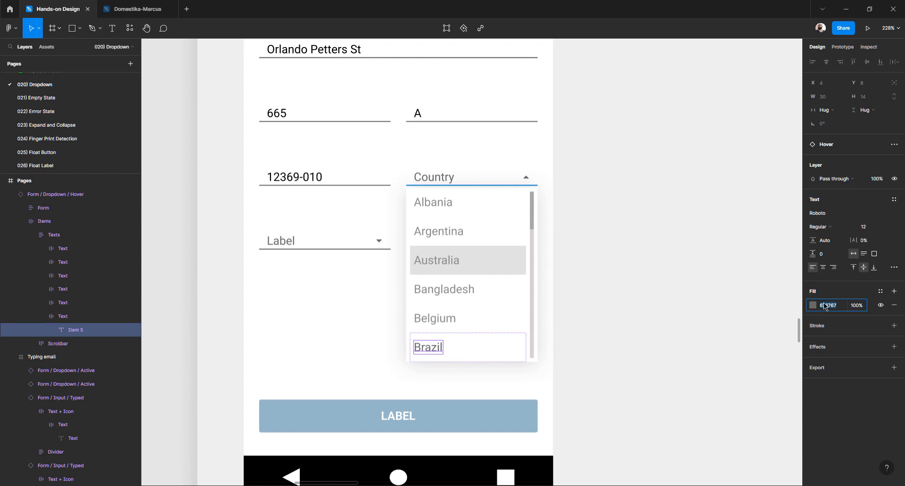
click(433, 318)
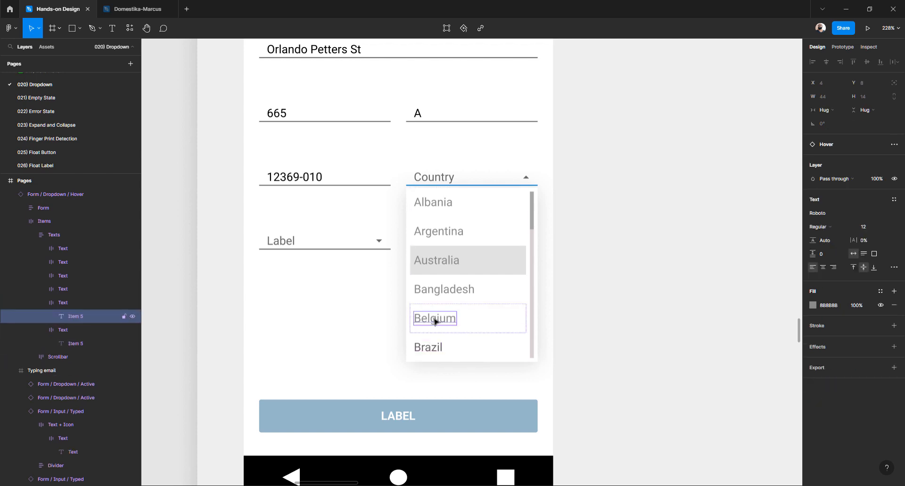
double_click(435, 320)
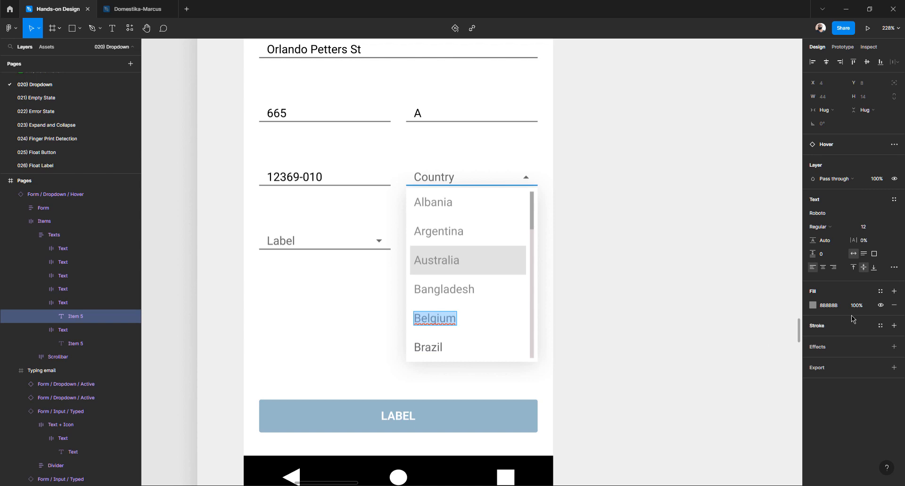
click(832, 309)
text(676767)
key(Return)
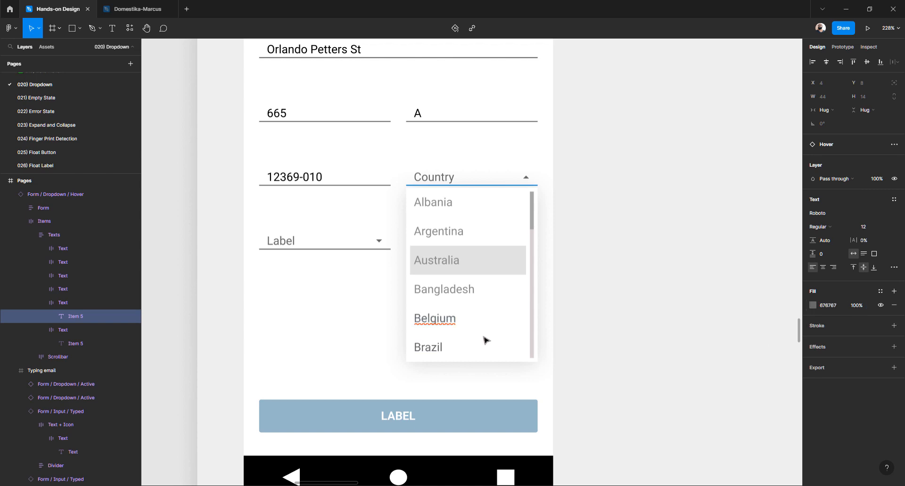
key(Escape)
Set the text fill of Bangladesh, Argentina and Albania together to 676767
click(443, 294)
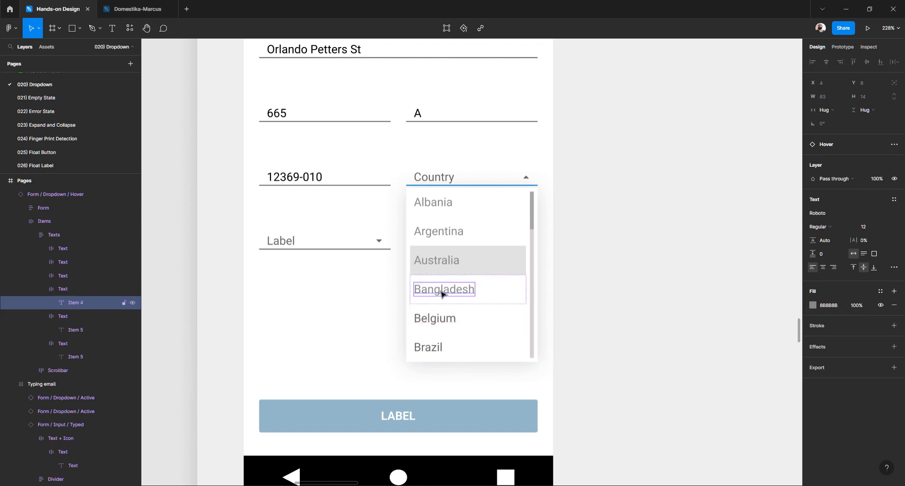
shift+click(440, 233)
shift+click(437, 204)
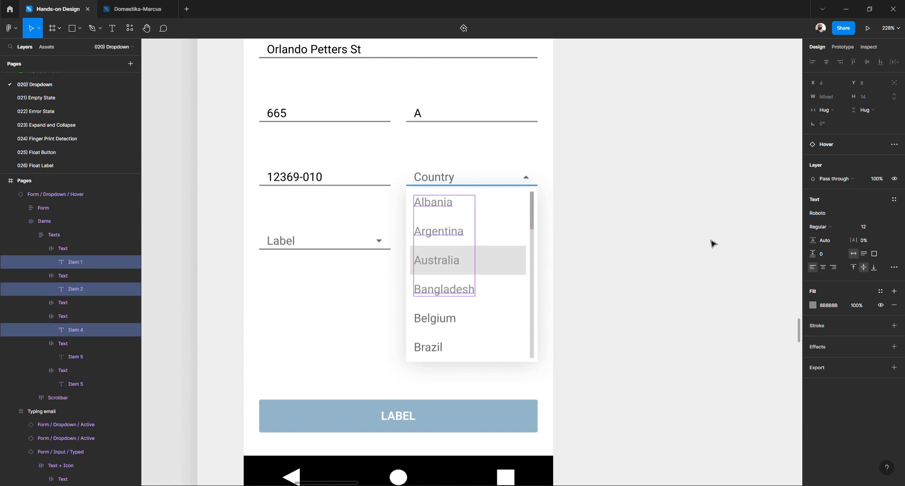
click(830, 306)
key(Return)
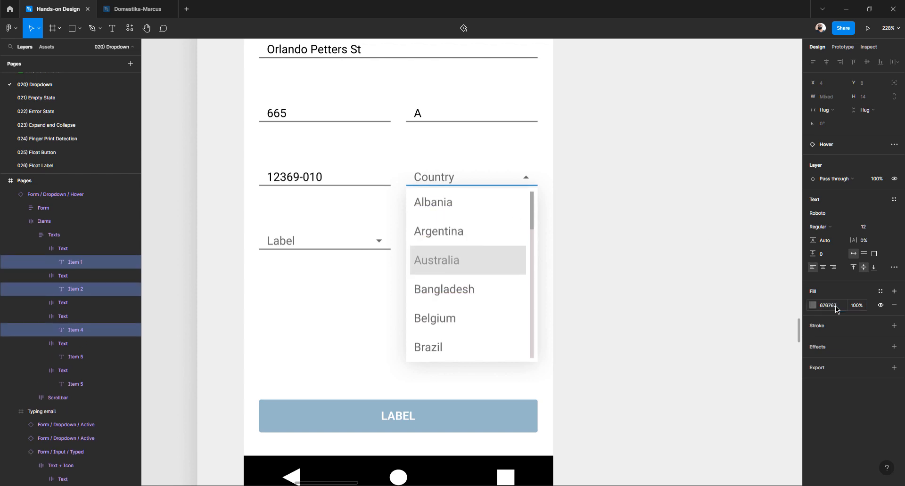
Set the Australia text's fill to the document blue 0083CD
ctrl+click(441, 263)
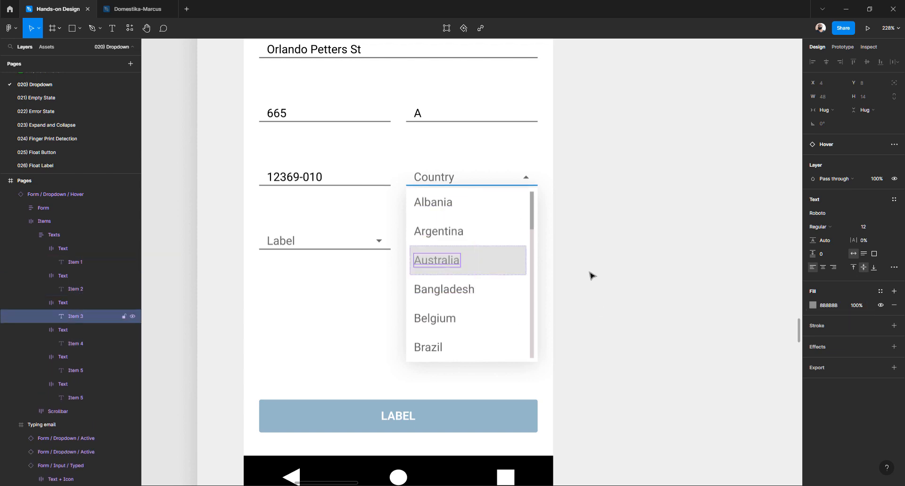
click(812, 306)
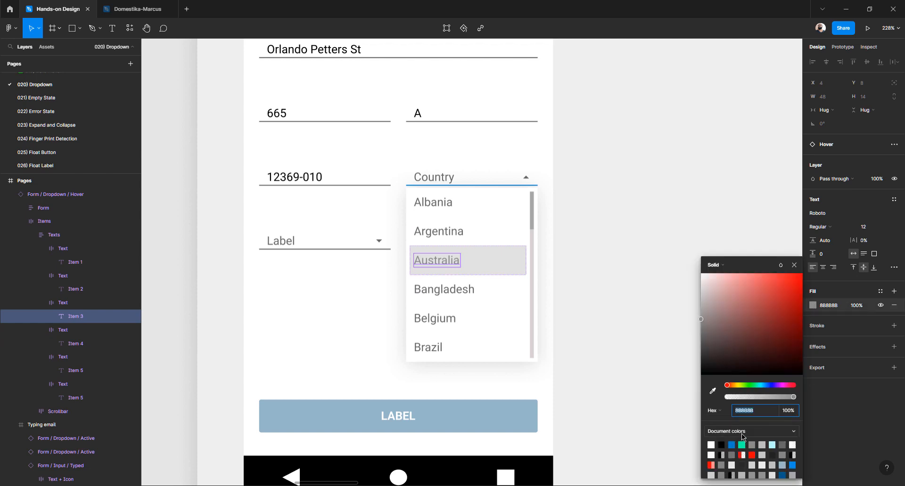
click(732, 445)
click(604, 283)
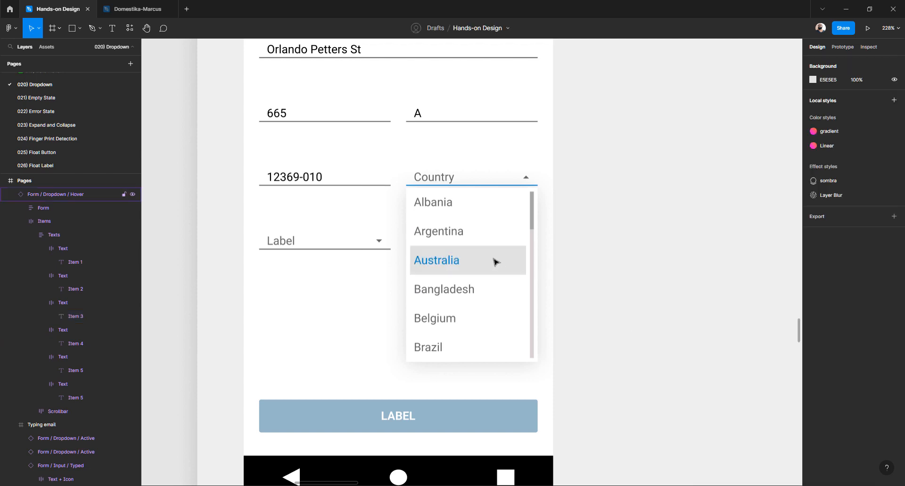
Open the dropdown's main Hover component, lighten the Item 3 row's background fill to EFEEEE and return to the Country instance
click(518, 258)
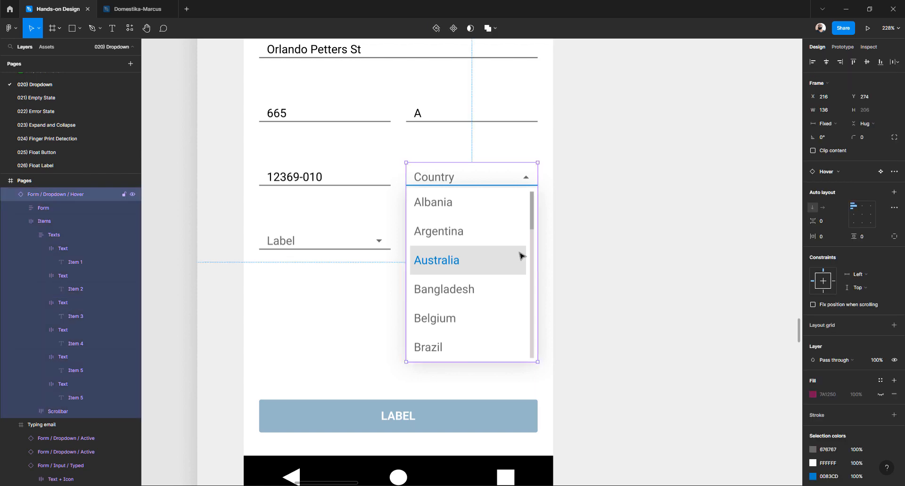
click(881, 171)
scroll(446, 254, up, 3)
click(387, 261)
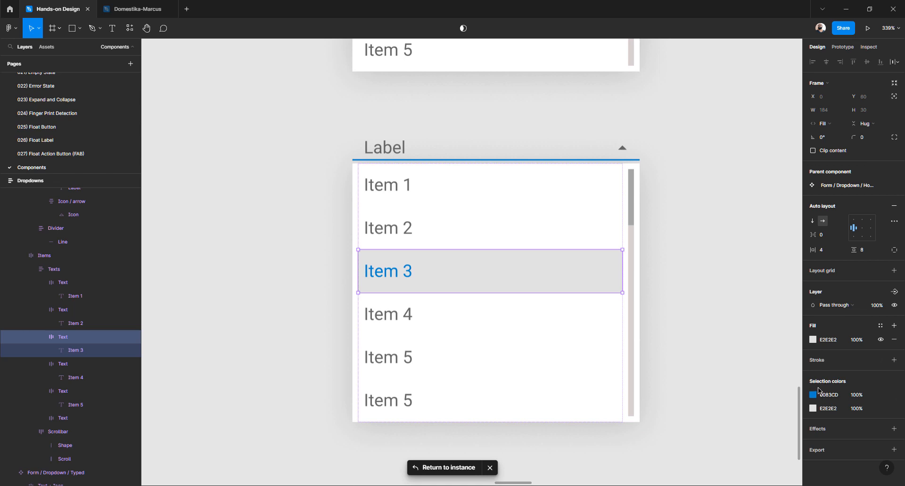
click(817, 339)
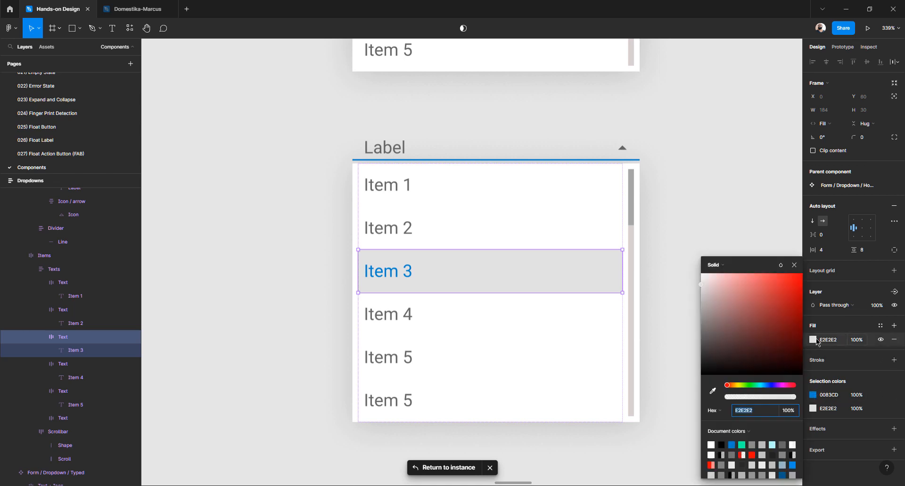
drag(703, 286, 702, 283)
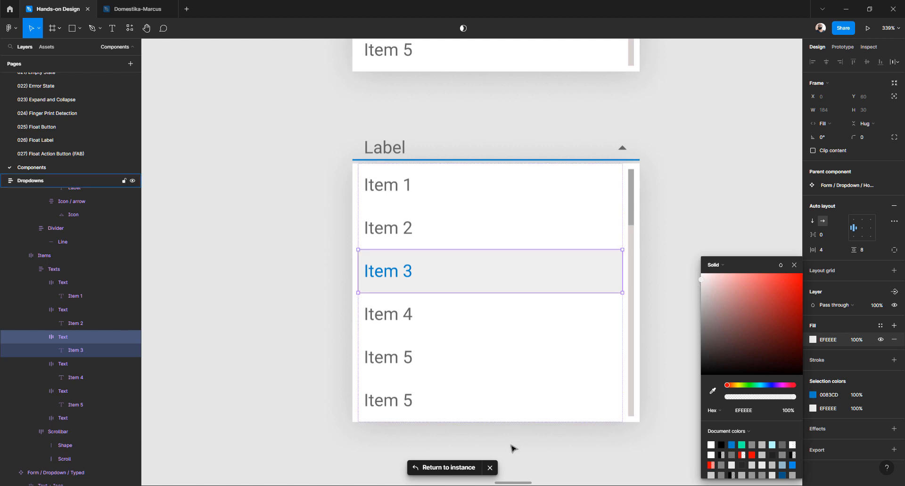
click(448, 468)
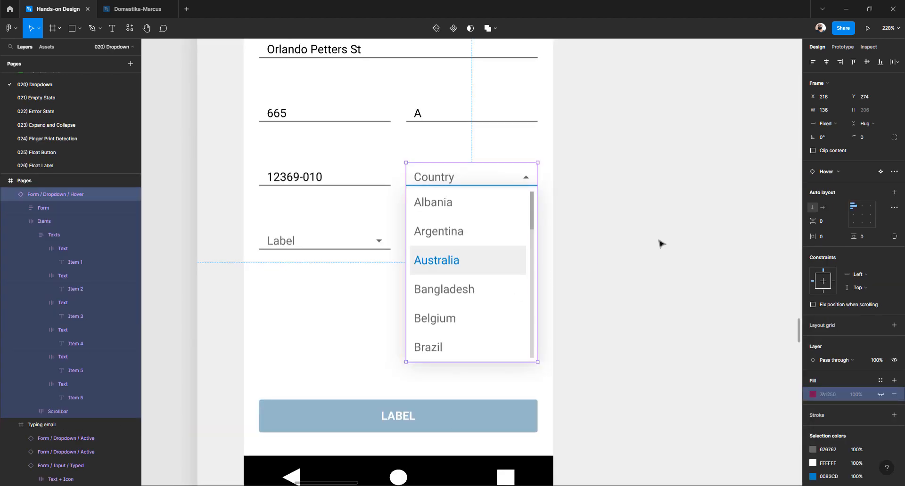
key(Escape)
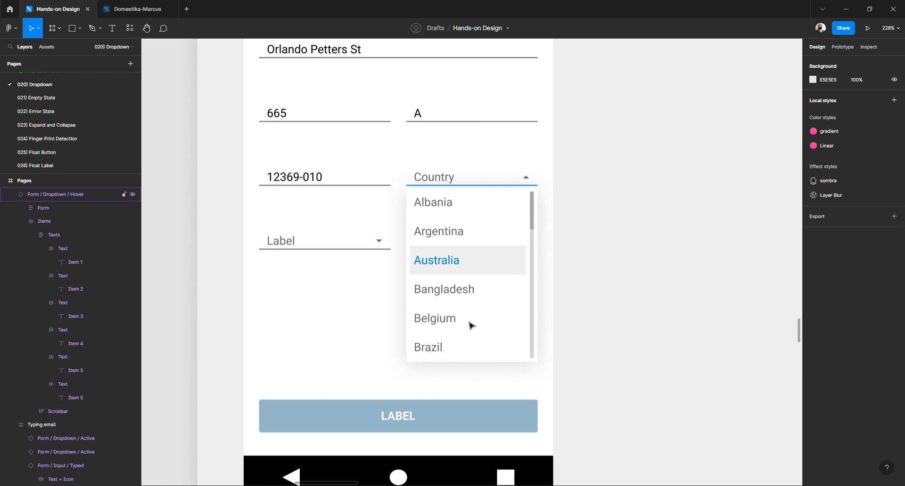
Fill the Brazil row's background with EFEEEE, sampled from the highlighted Australia row
double_click(435, 352)
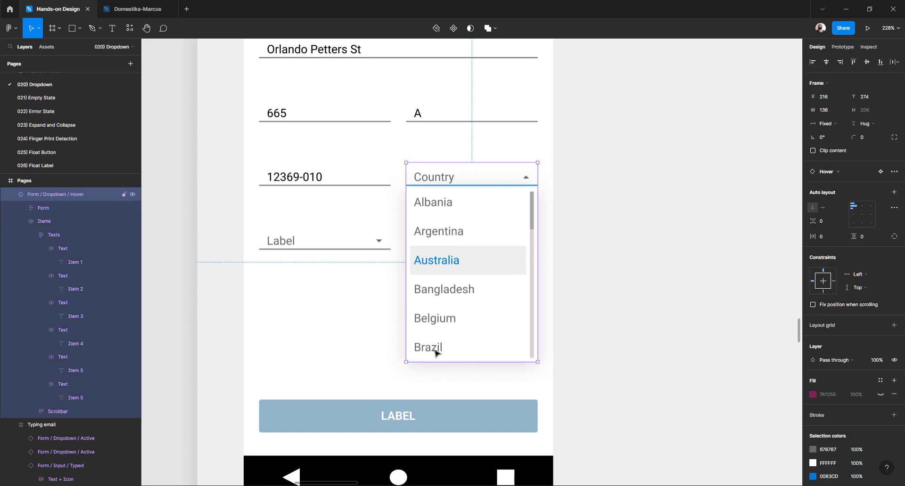
click(435, 352)
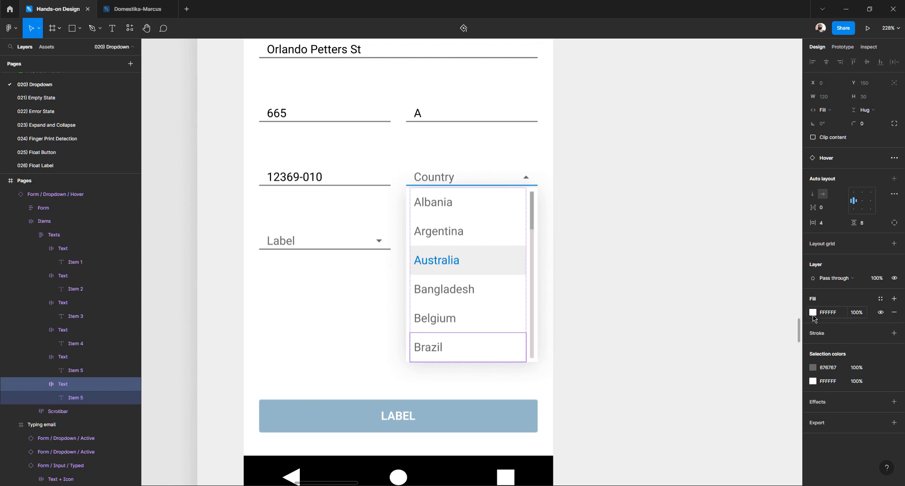
click(813, 313)
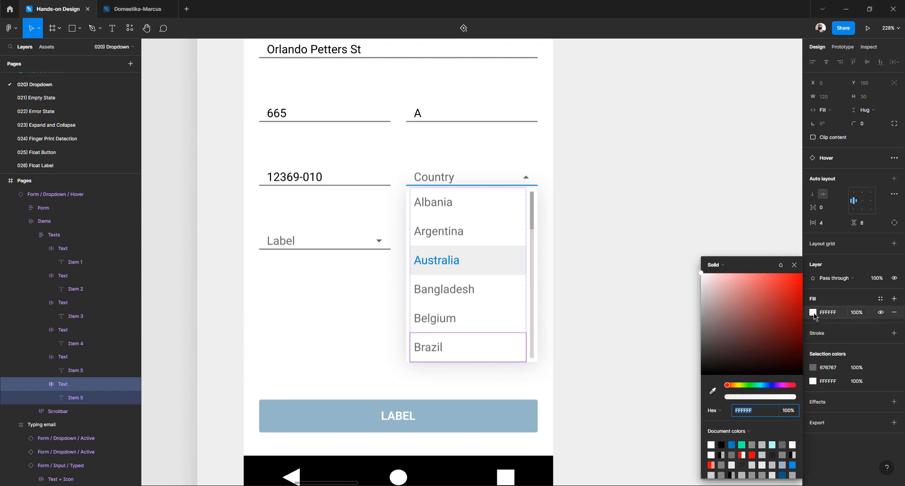
click(713, 391)
click(501, 260)
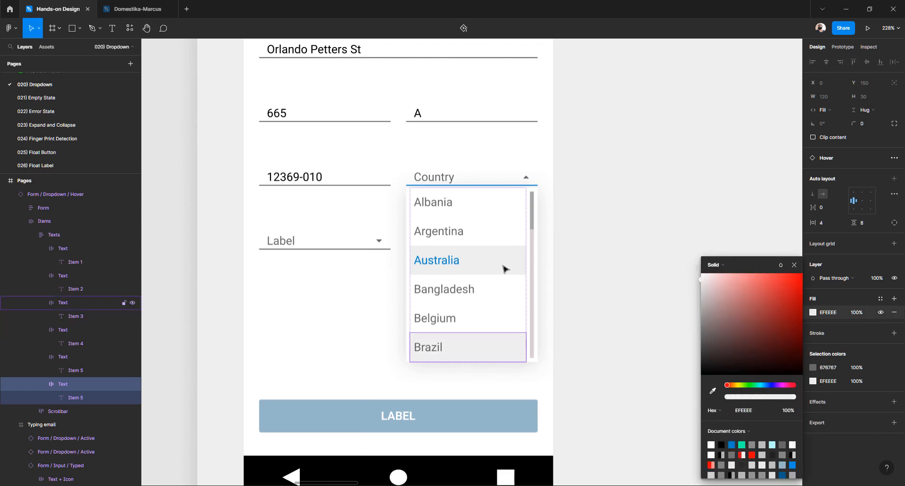
Change the Brazil text's fill to the document blue 0083CD
double_click(436, 349)
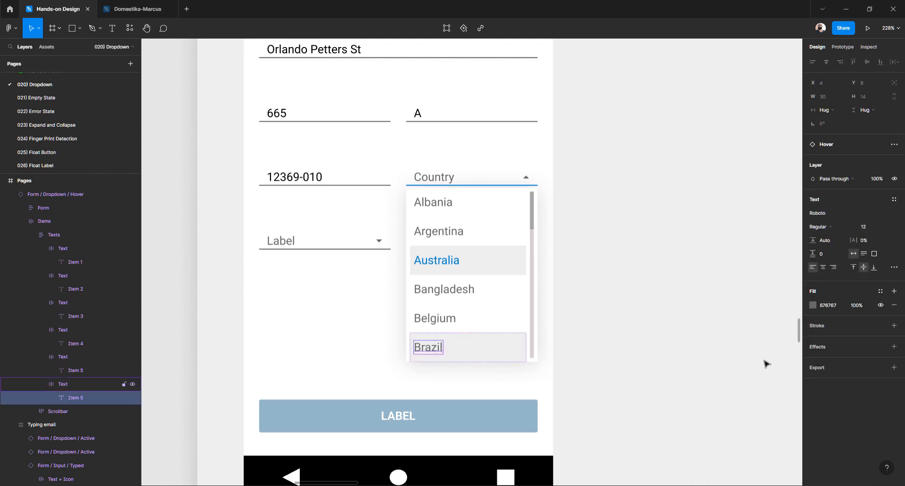
click(812, 307)
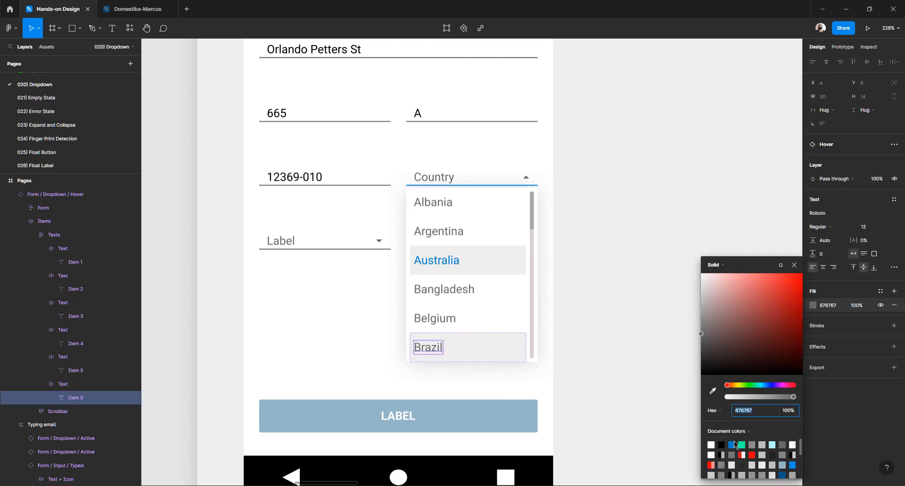
click(731, 445)
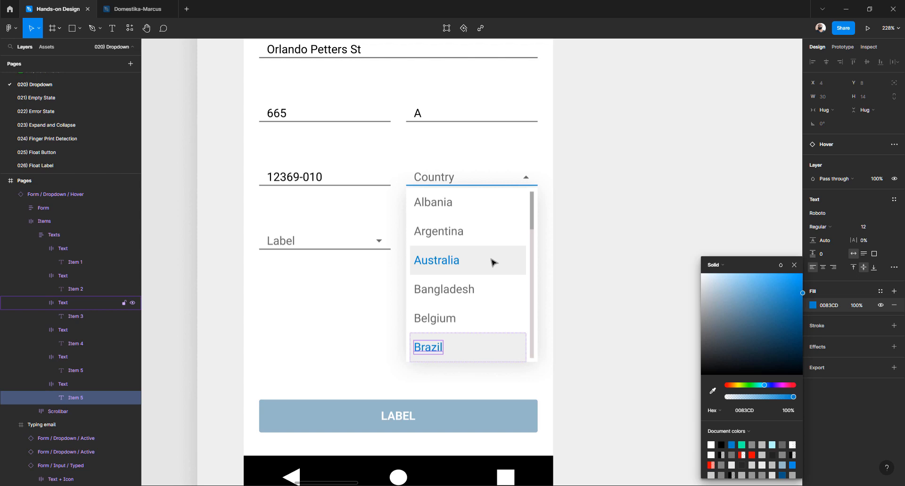
Remove the Australia row's grey highlight by setting its background fill to white FFFFFF
click(493, 262)
click(814, 313)
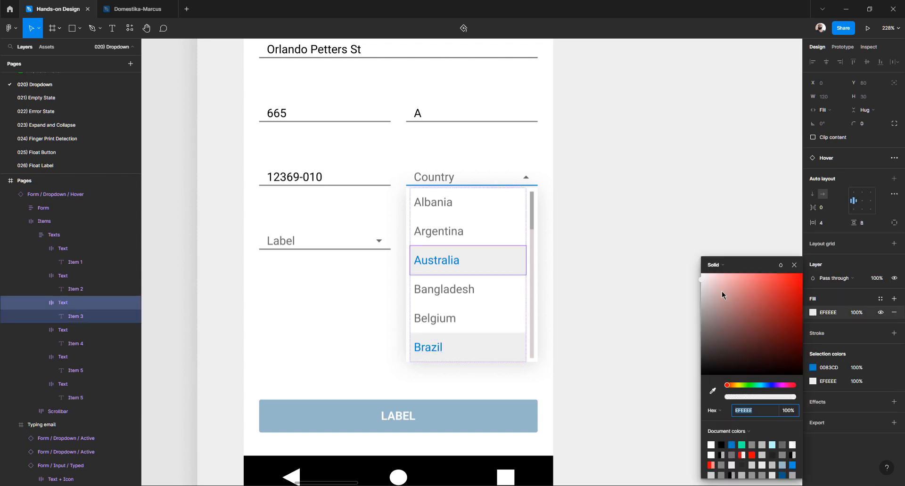
click(880, 313)
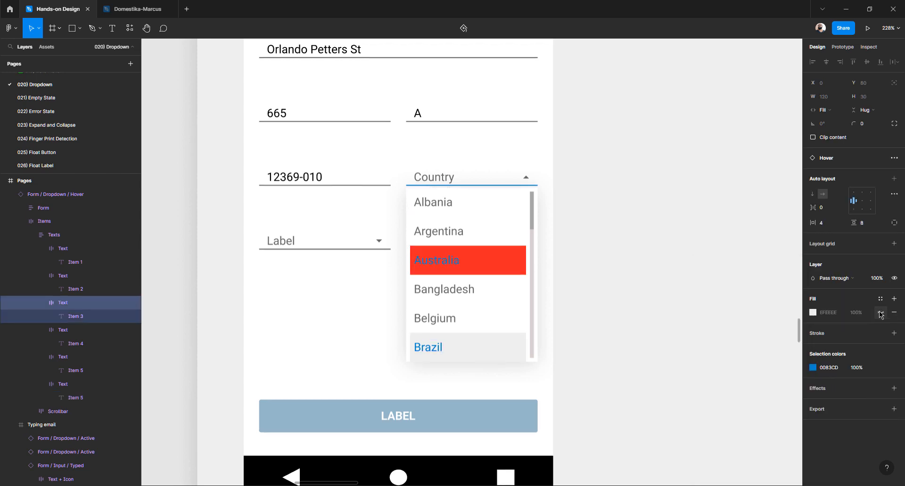
click(880, 313)
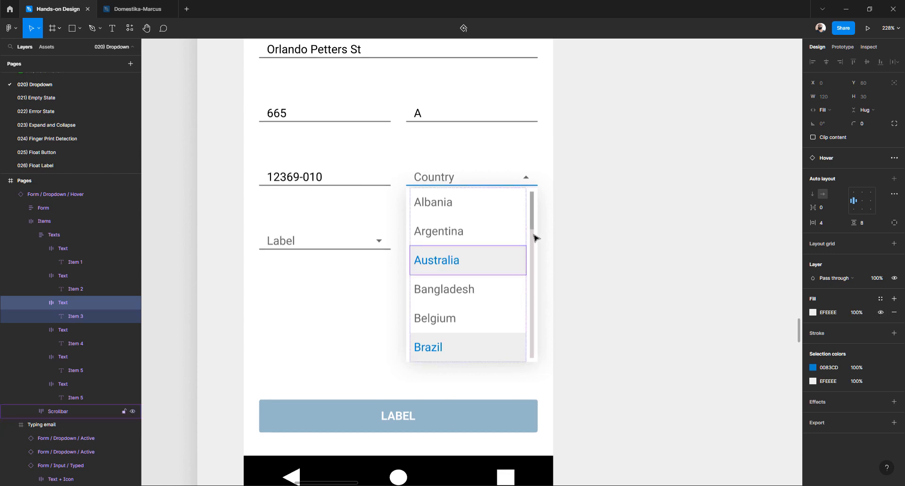
click(813, 312)
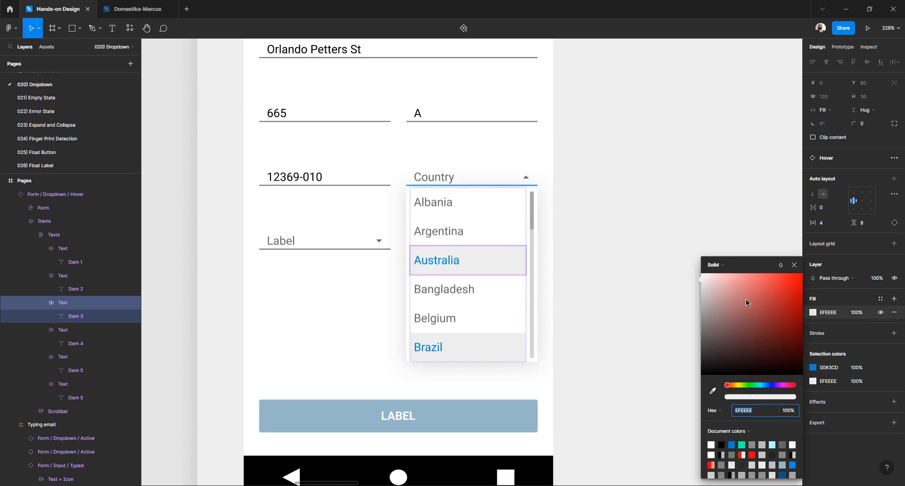
drag(718, 290, 662, 228)
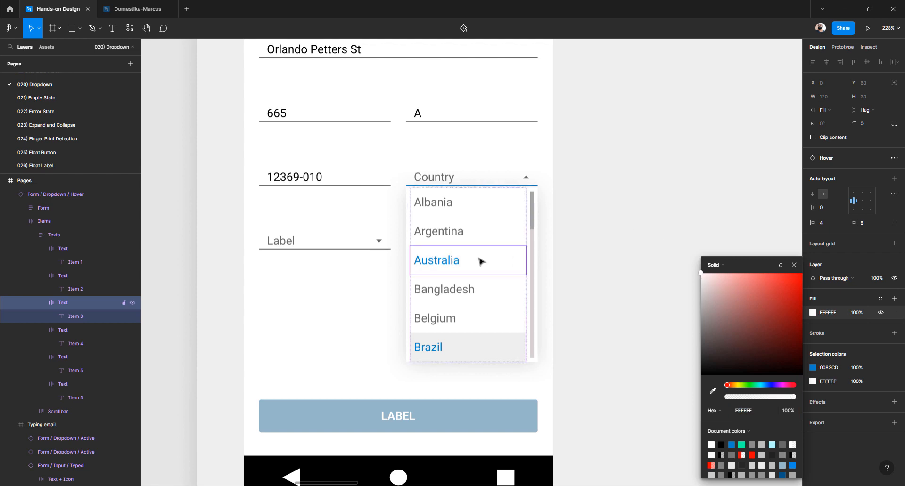
Copy the Argentina text's fill colour 676767 and apply it to the Australia text
double_click(452, 233)
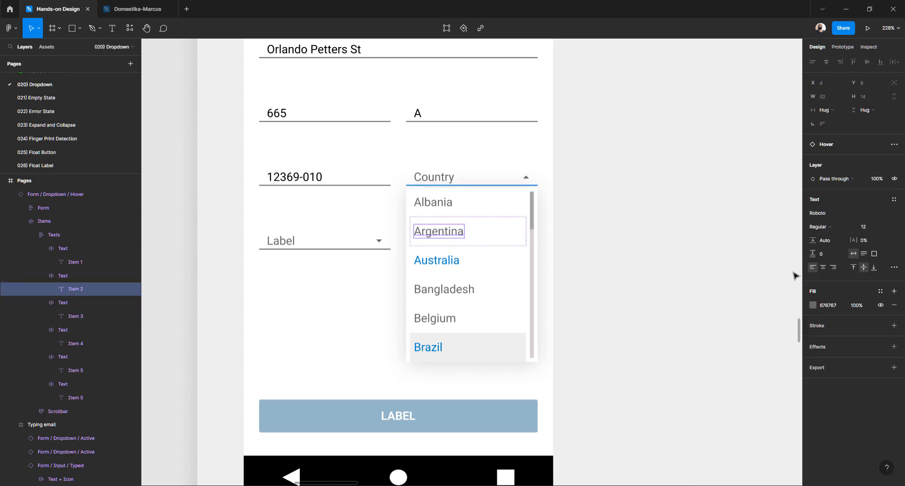
click(829, 306)
key(ctrl+c)
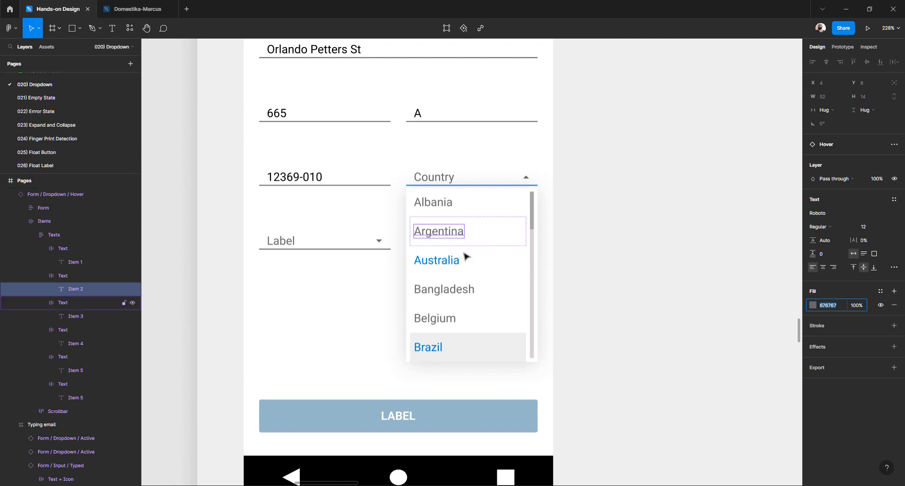
click(446, 263)
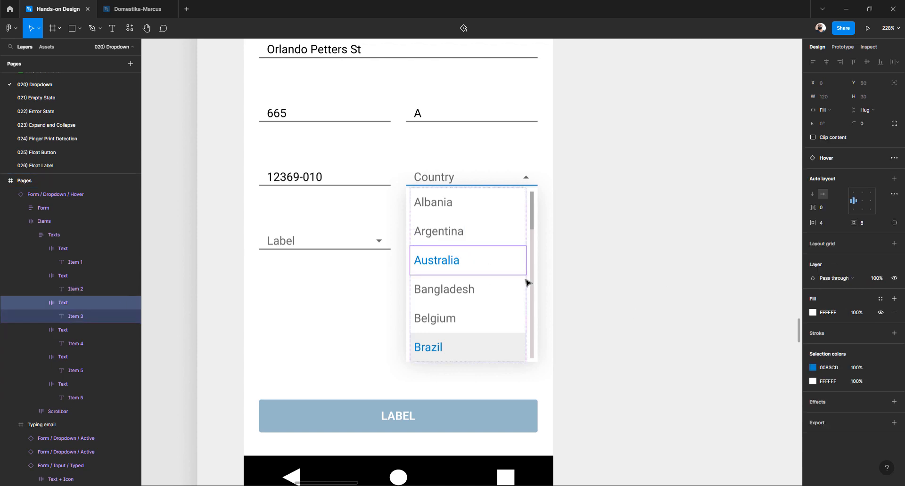
double_click(455, 265)
click(829, 308)
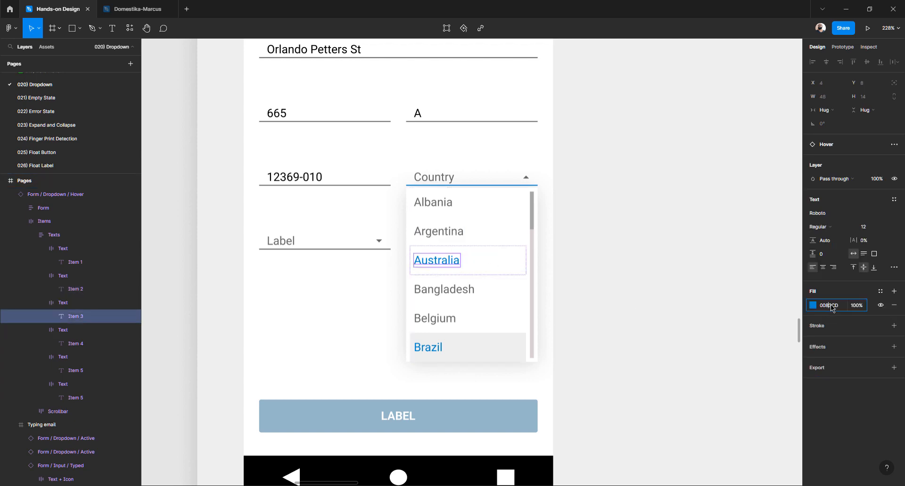
key(ctrl+v)
key(Return)
Open the main component of the Country dropdown instance on the Pages screen
click(516, 348)
scroll(514, 346, down, 1)
scroll(514, 345, down, 1)
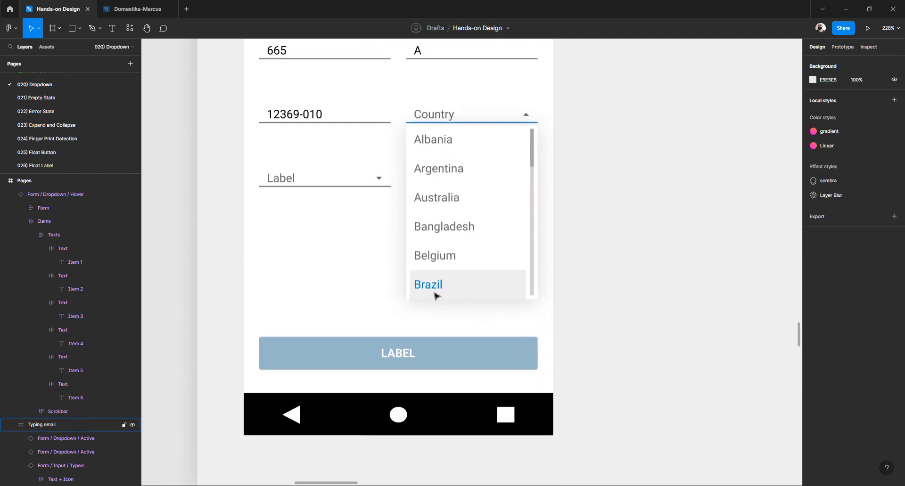
scroll(430, 291, up, 3)
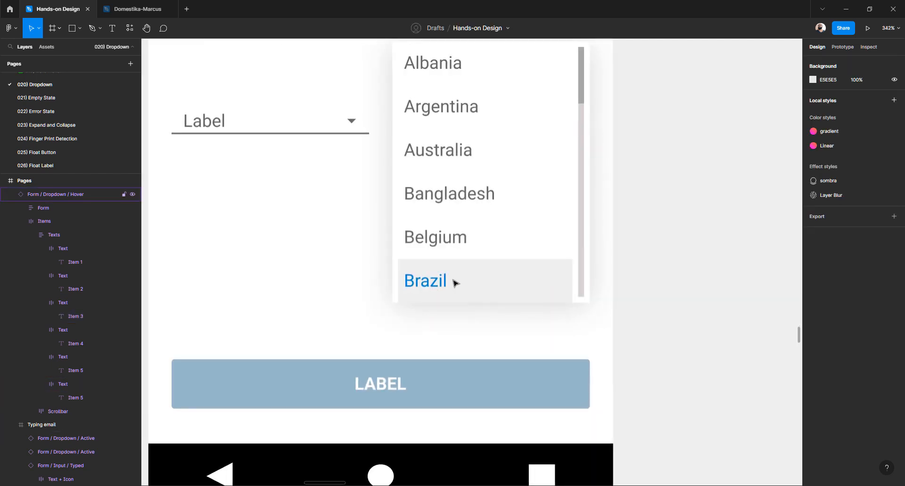
click(490, 278)
double_click(490, 277)
click(681, 302)
click(518, 287)
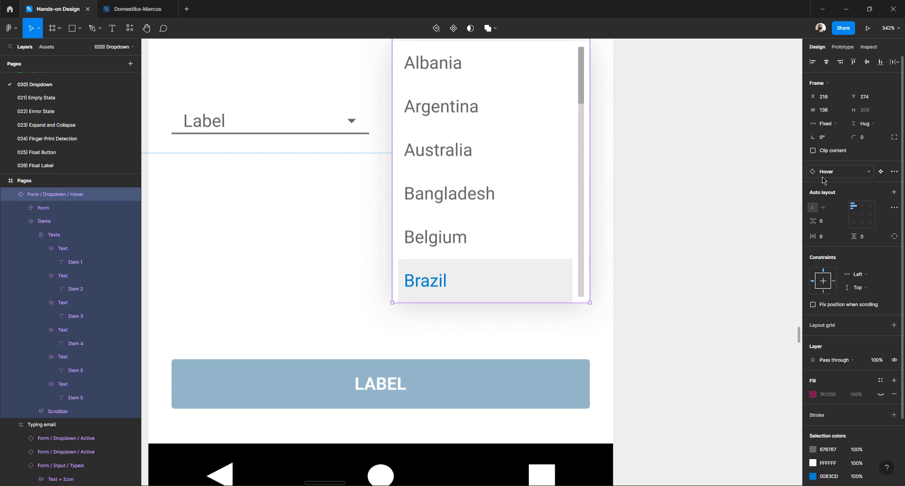
scroll(632, 240, up, 3)
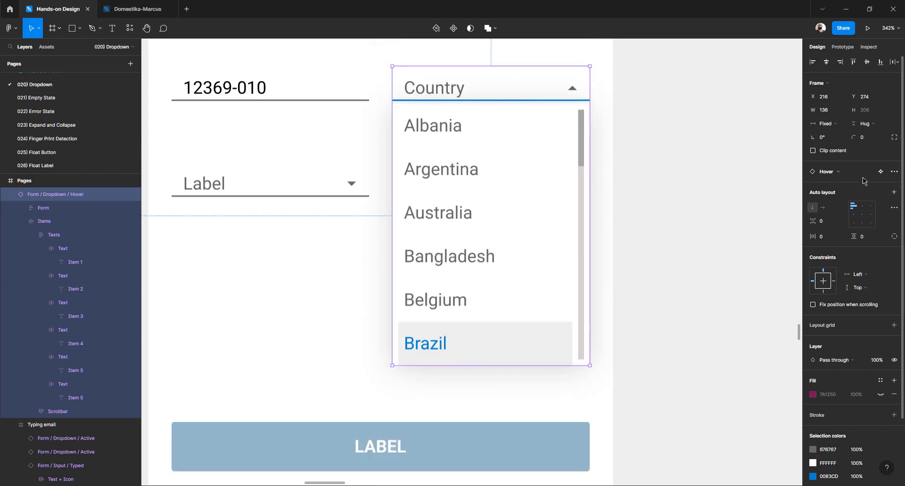
click(880, 172)
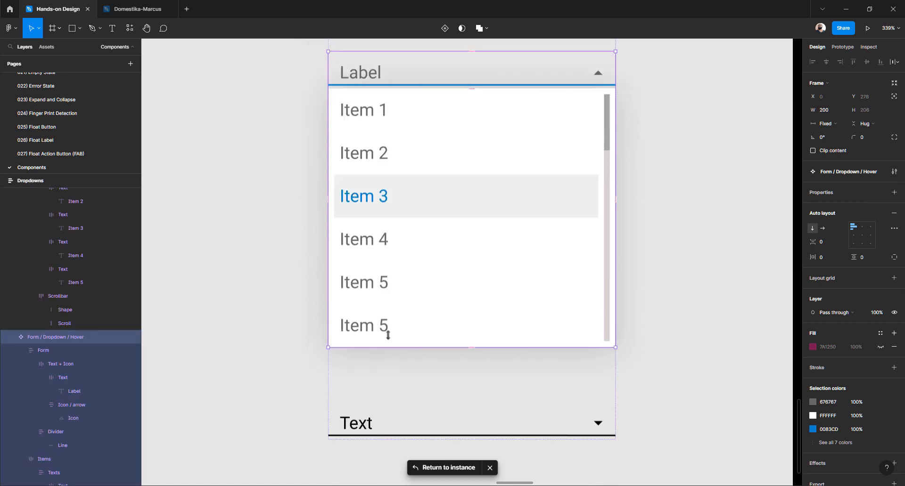
Set the top padding of the Items frame to 4 in the Form / Dropdown / Hover component
click(377, 330)
click(378, 330)
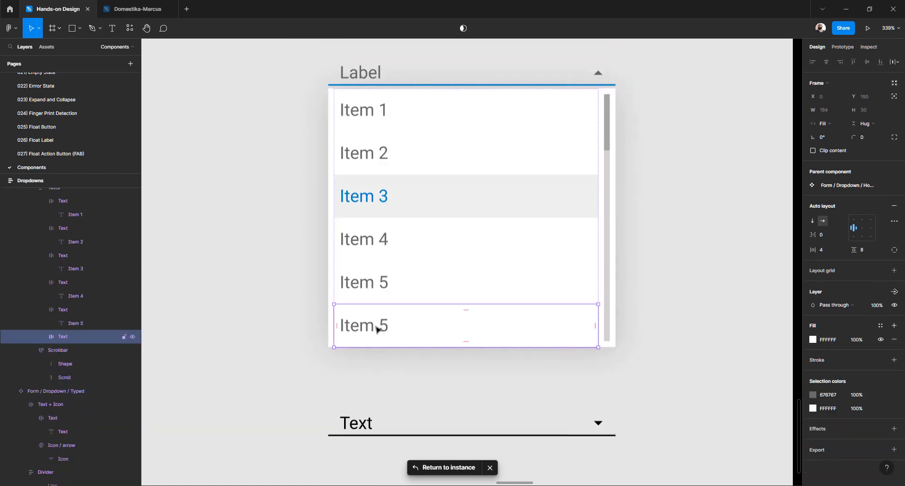
click(234, 220)
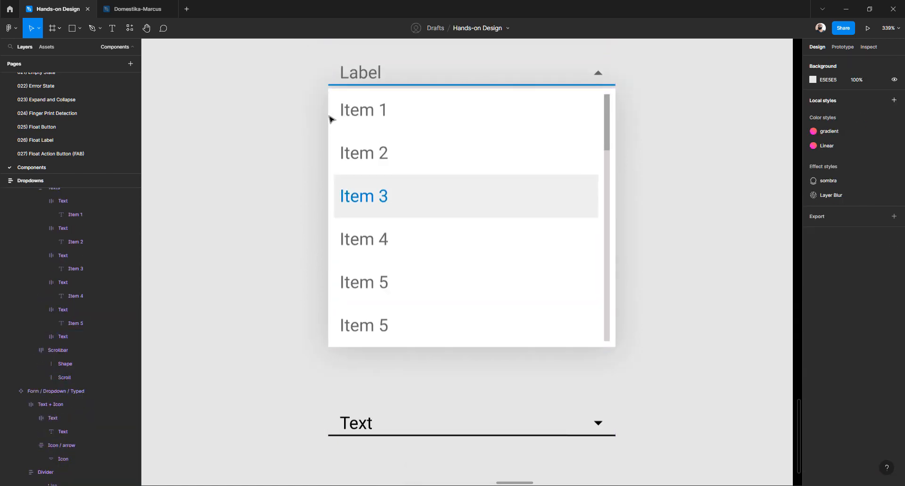
click(332, 100)
click(332, 101)
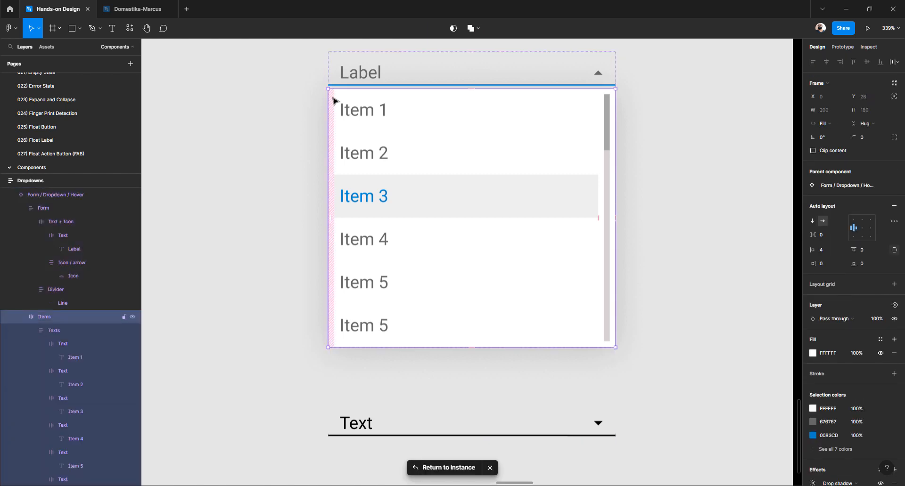
click(865, 250)
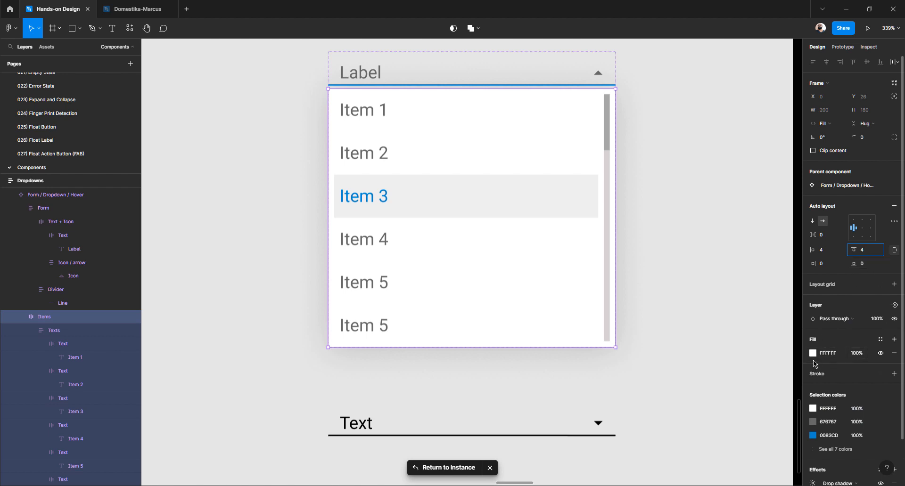
Fill the Items frame with red A34141 to expose its padding and set its bottom padding to 4
click(815, 353)
drag(756, 334, 762, 313)
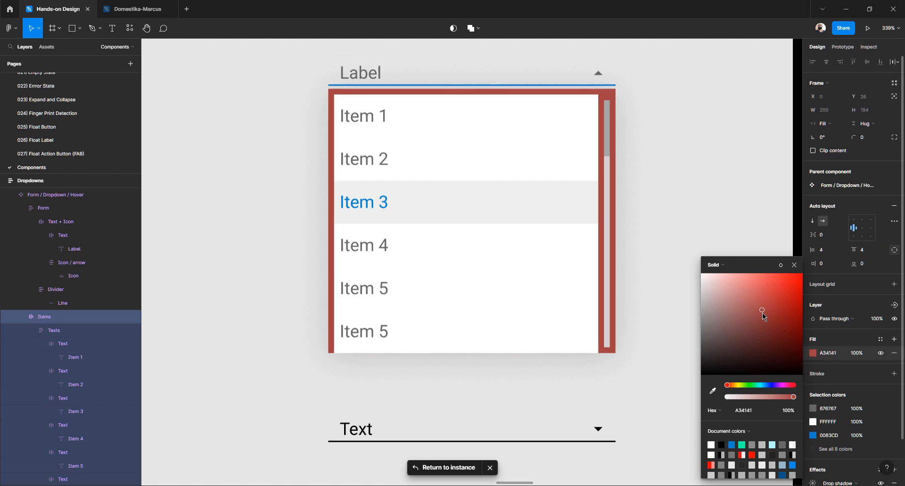
click(865, 265)
text(4)
key(Return)
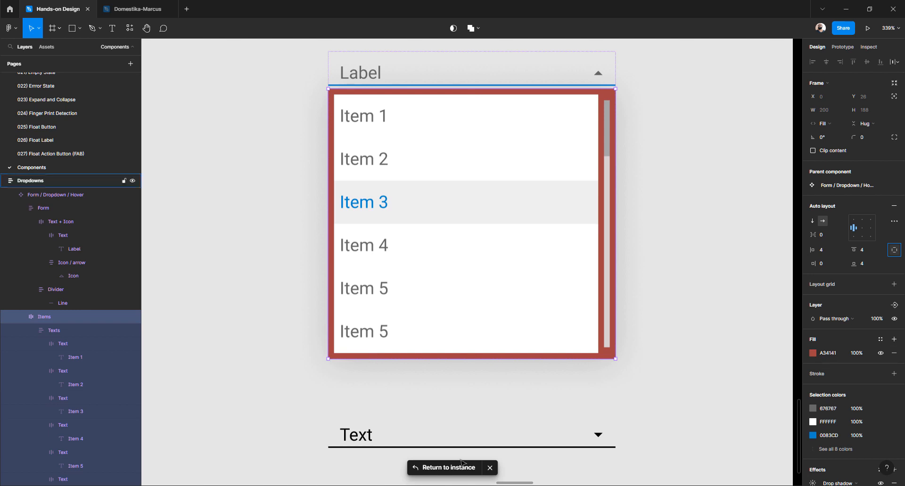
Check the list padding on the Country dropdown instance and go back to its main component
click(448, 468)
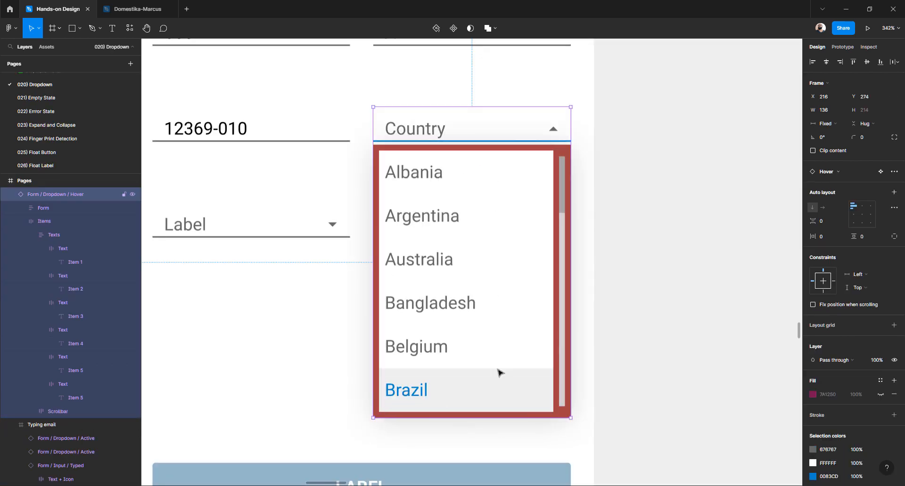
click(880, 171)
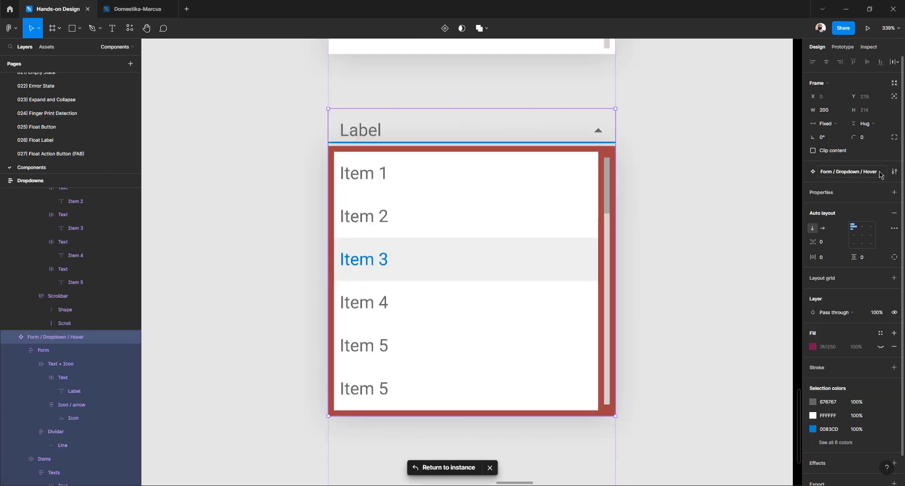
click(701, 280)
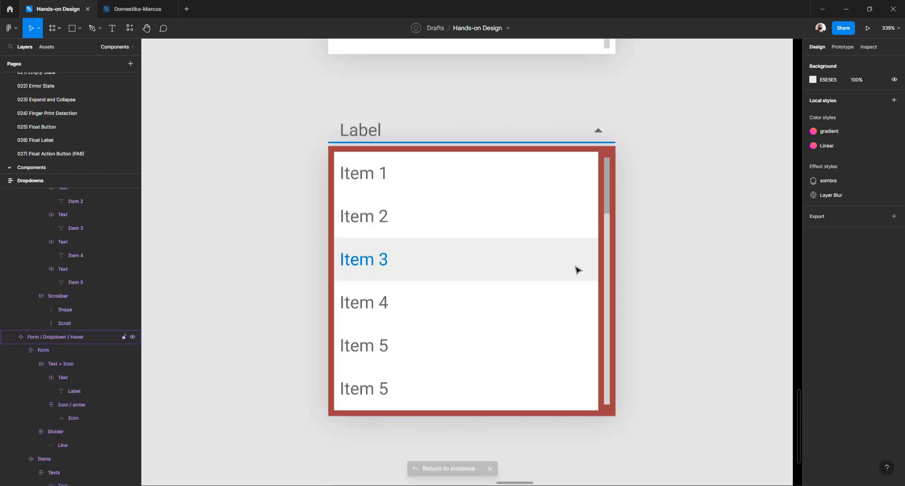
Set the Items frame's fill back to white FFFFFF in the Form / Dropdown / Hover component
click(575, 268)
click(576, 270)
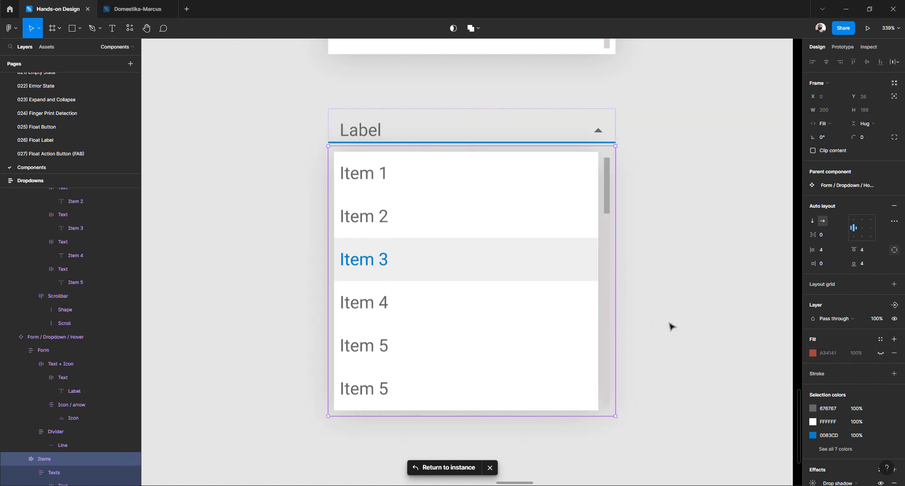
click(881, 353)
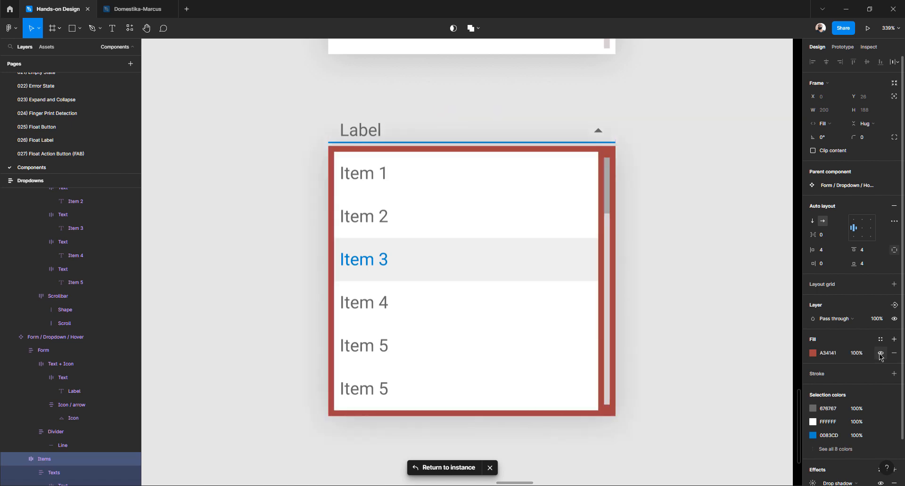
click(813, 353)
drag(747, 340, 678, 247)
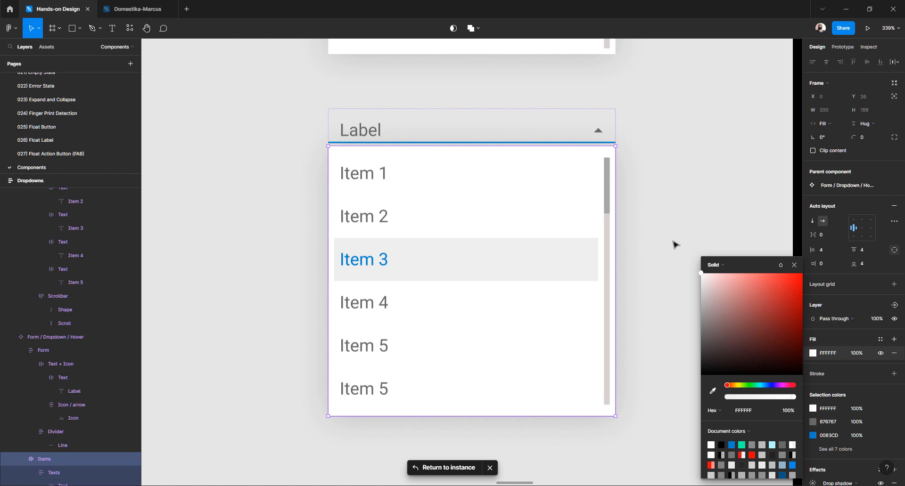
click(675, 243)
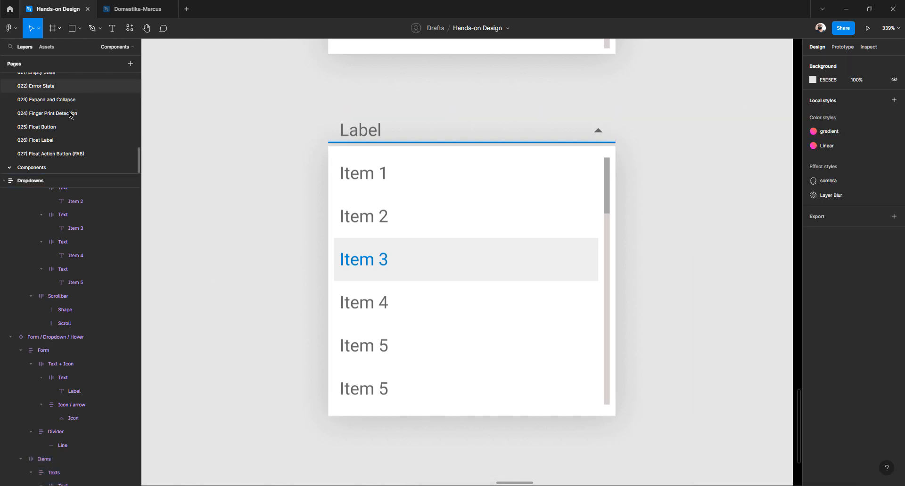
Go to the 020) Dropdown page and inspect the scrollbar in the Country dropdown list
scroll(45, 134, up, 3)
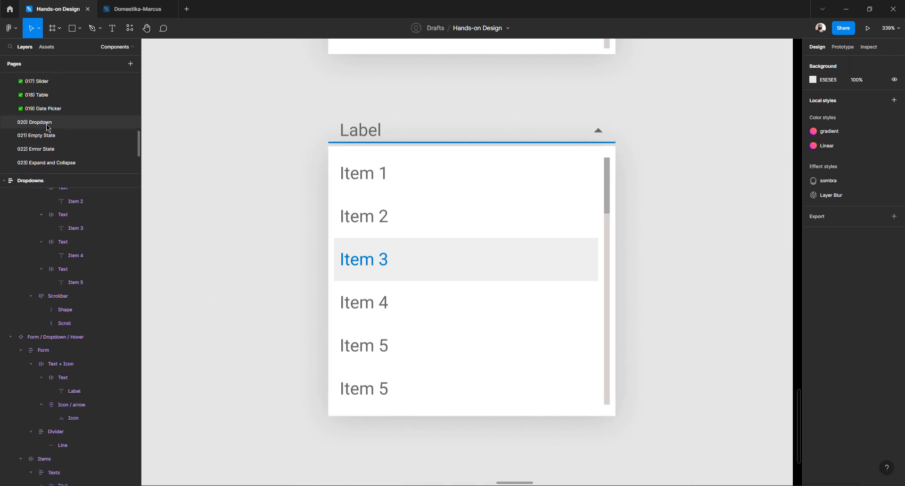
click(52, 126)
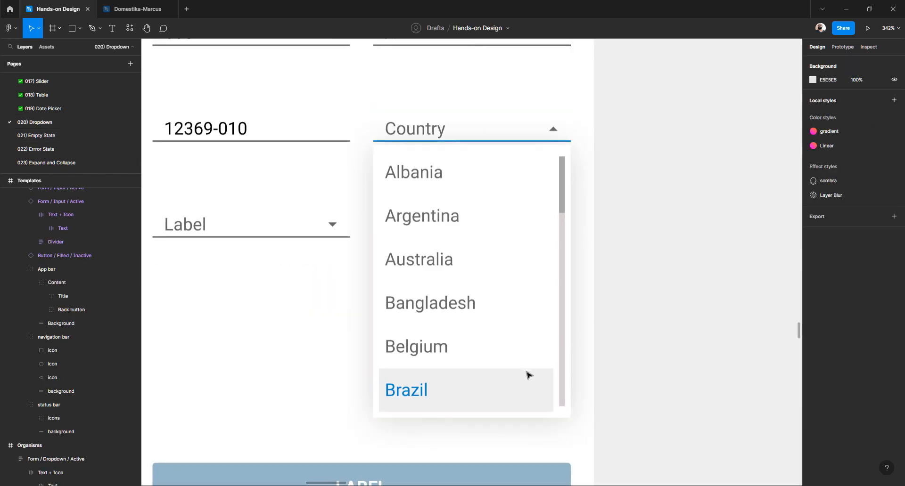
double_click(564, 391)
double_click(564, 390)
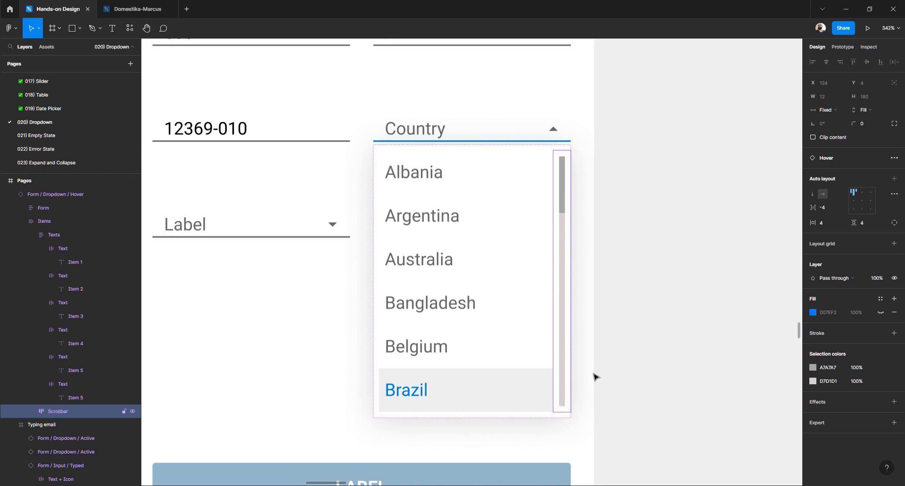
click(631, 337)
In the Country dropdown's main component, set the Scrollbar frame's bottom and top padding to 0
click(543, 325)
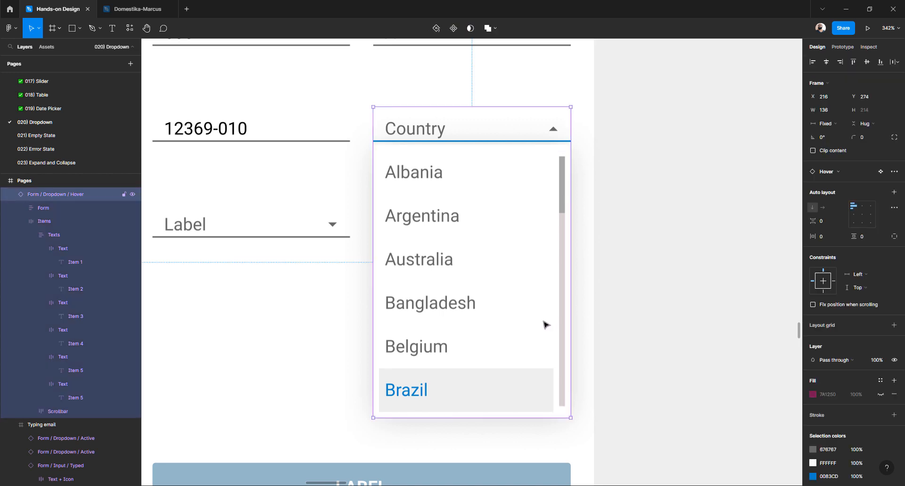
click(880, 172)
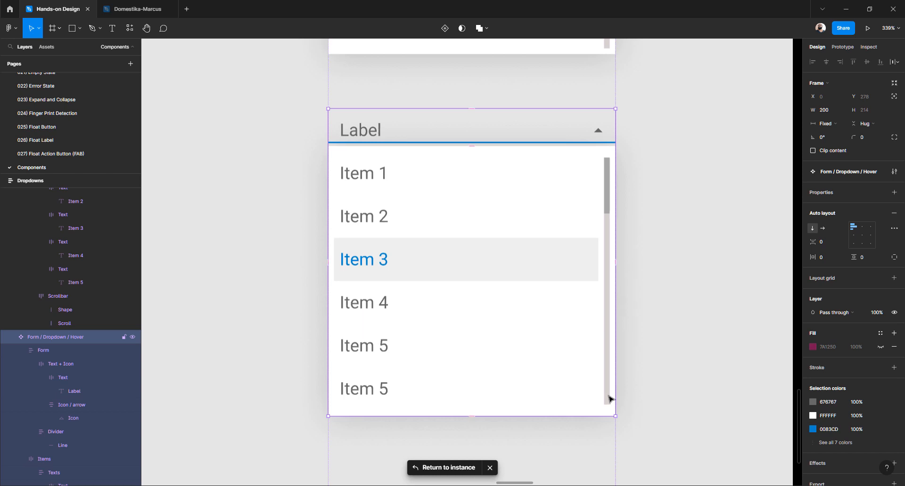
click(608, 412)
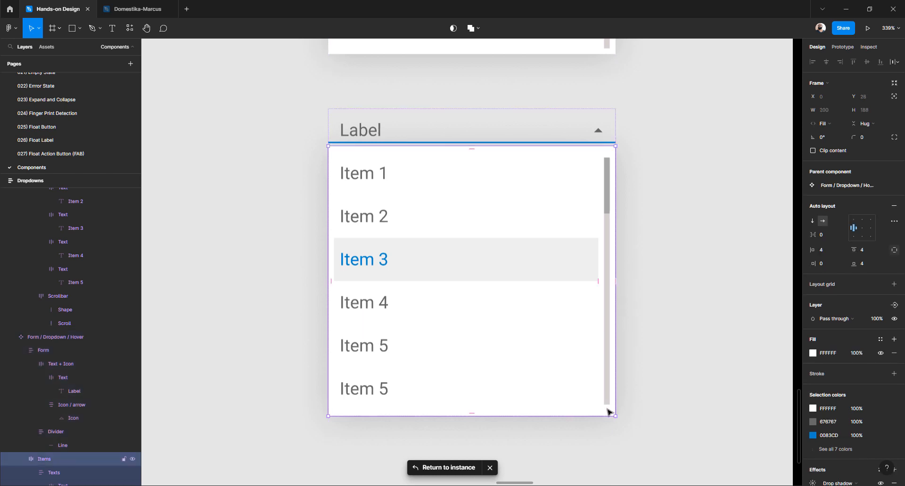
click(608, 409)
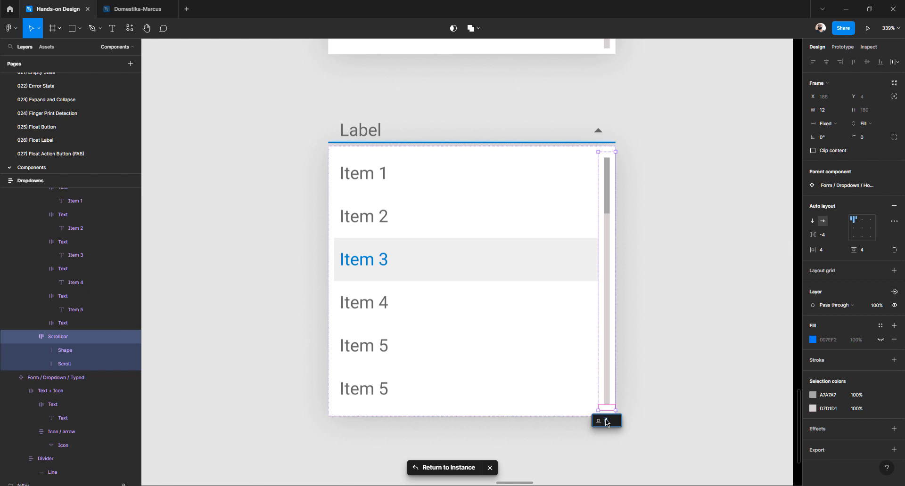
text(0)
key(Return)
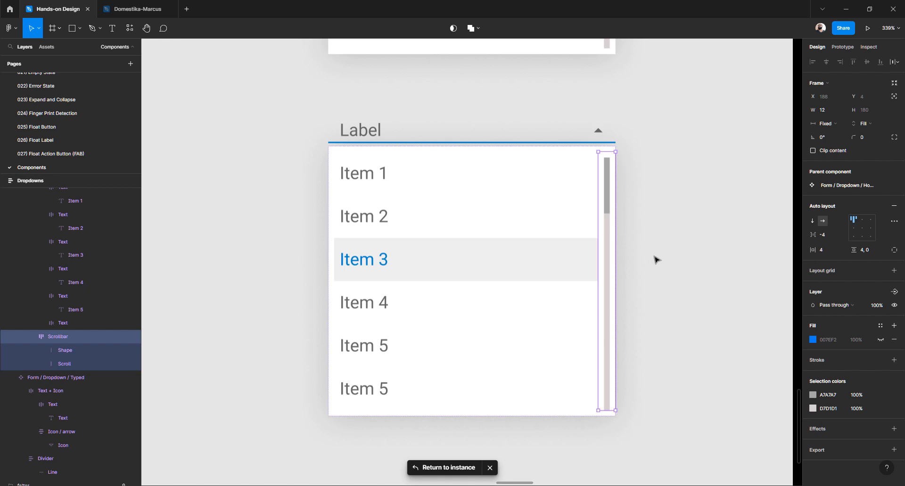
click(606, 154)
key(Escape)
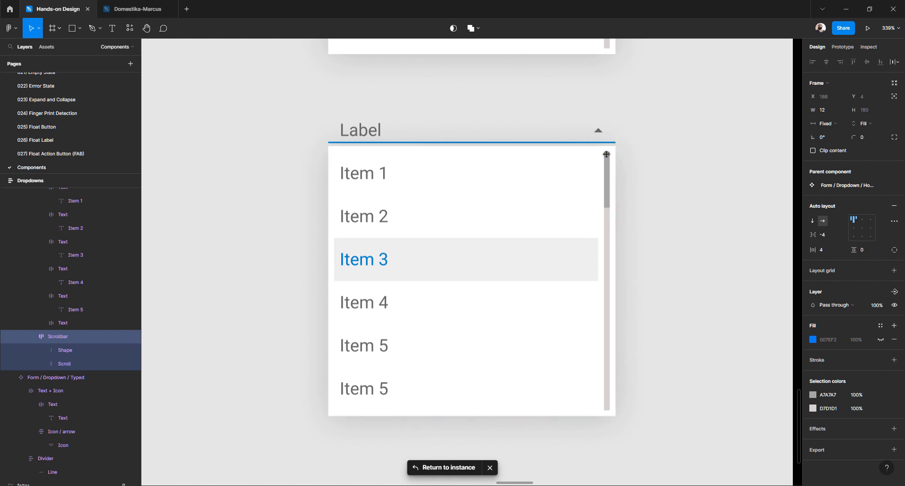
Return from the main component to the Country dropdown instance to check the adjusted scrollbar
click(671, 162)
click(583, 219)
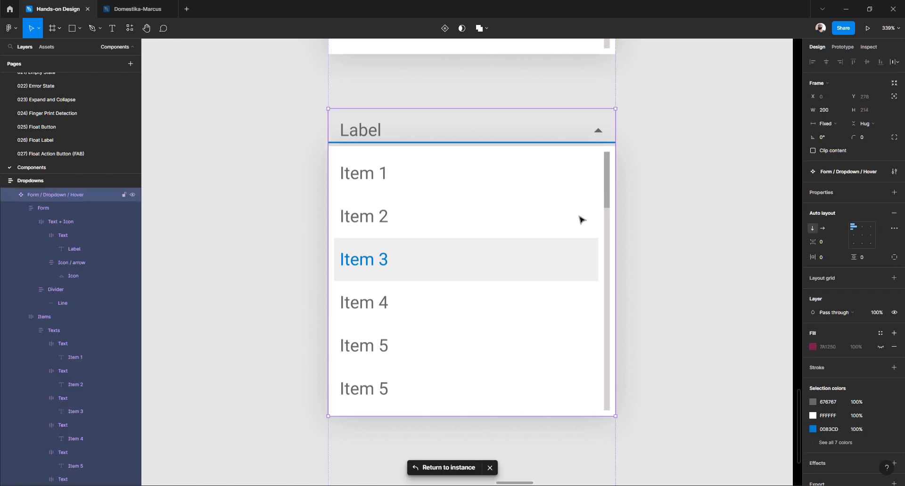
click(670, 354)
click(516, 344)
click(460, 472)
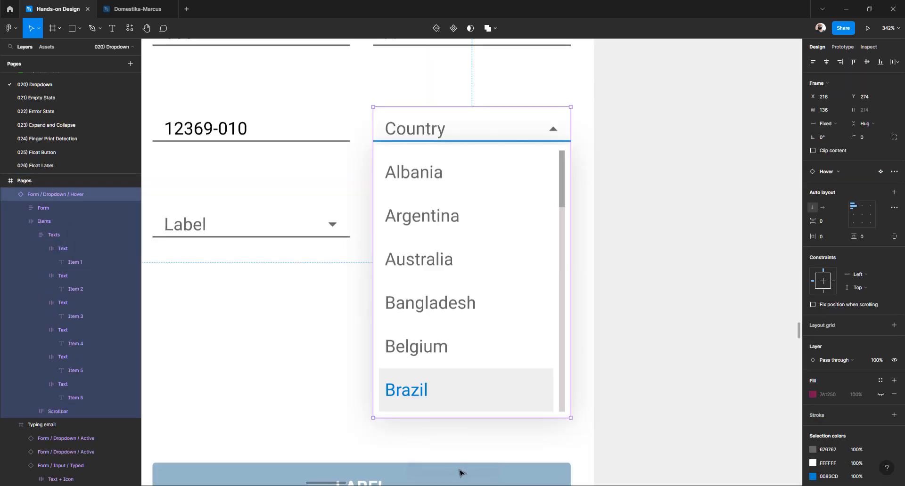
click(676, 296)
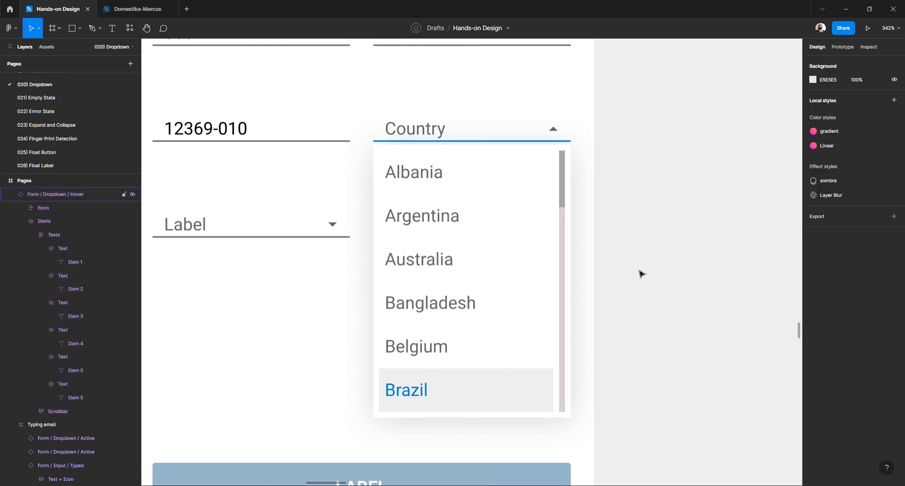
Review the whole Pages screen and compare it with the States and Flows sections
scroll(521, 257, down, 5)
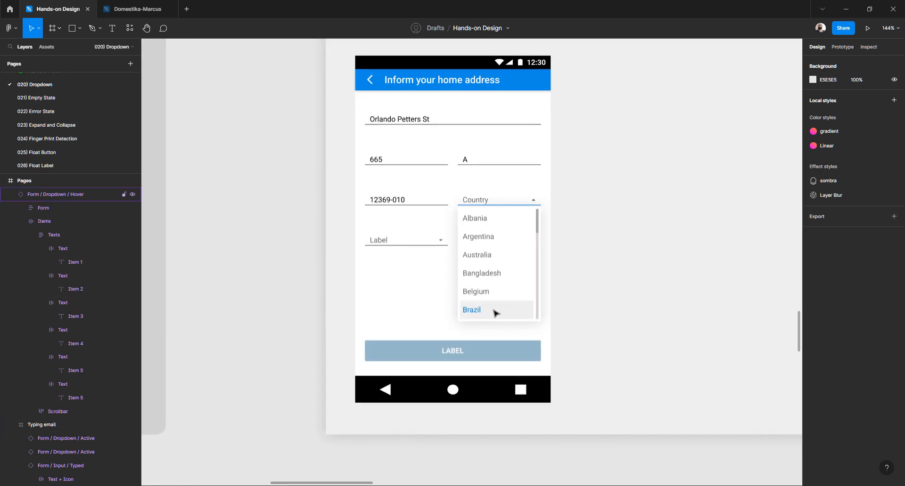
scroll(496, 314, down, 5)
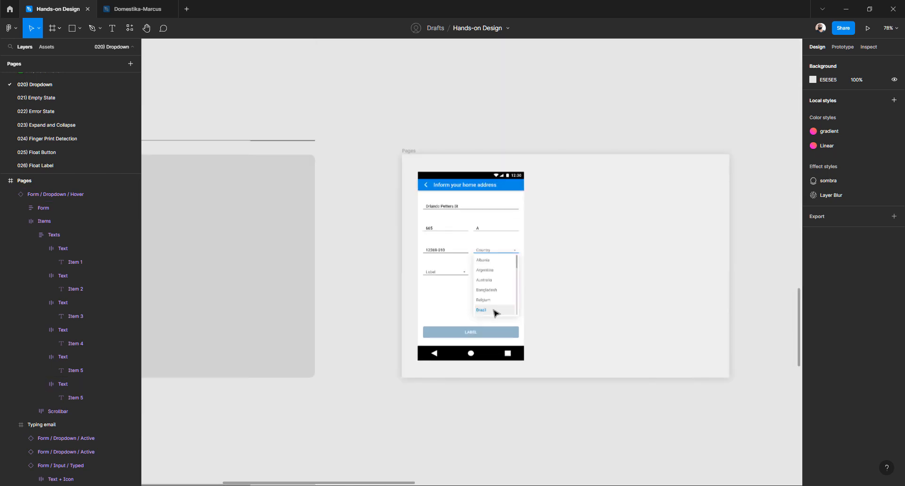
scroll(491, 264, down, 6)
scroll(439, 265, down, 5)
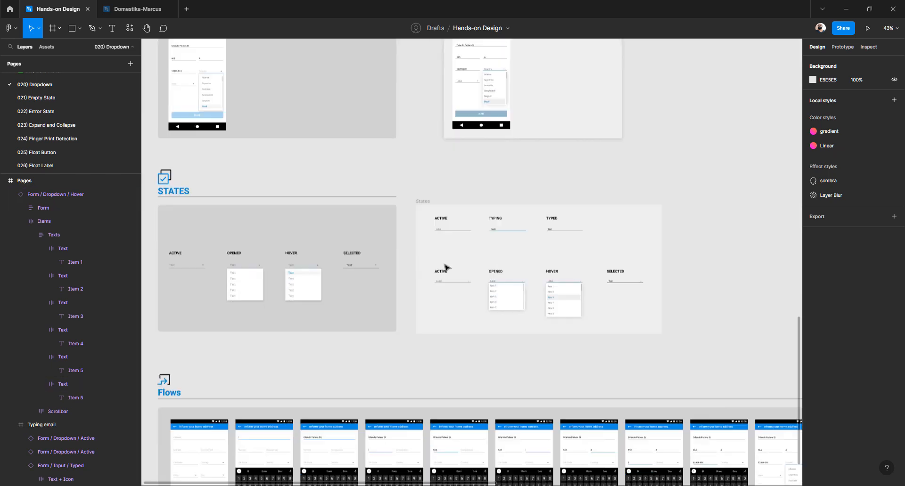
scroll(446, 267, right, 2)
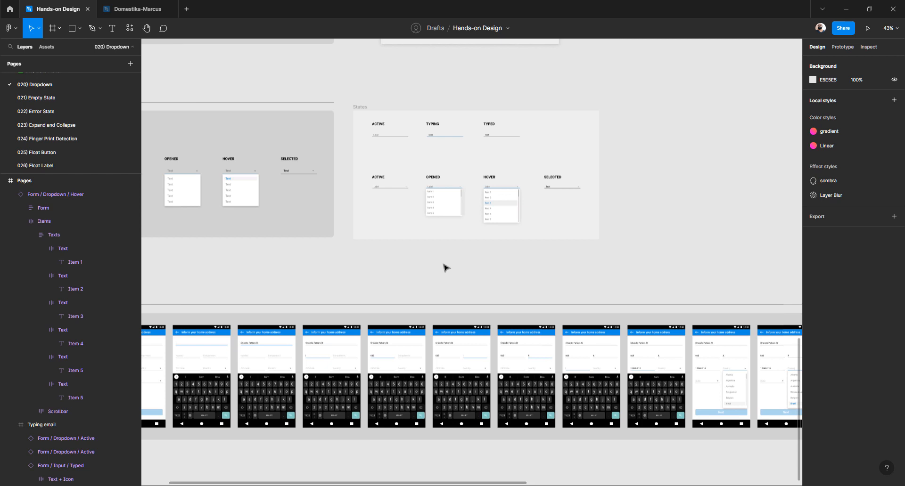
scroll(445, 268, up, 5)
scroll(446, 268, down, 2)
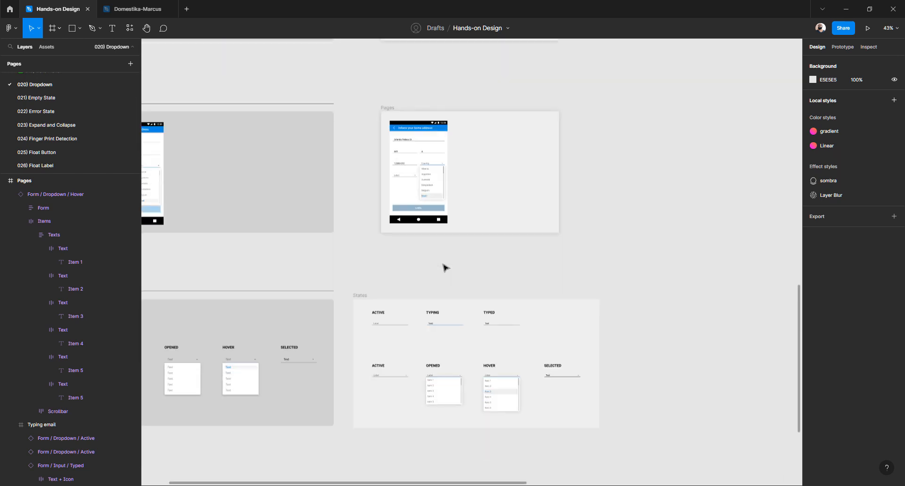
Move the States frame sideways so its edge lines up with the Pages frame above it
scroll(421, 241, up, 4)
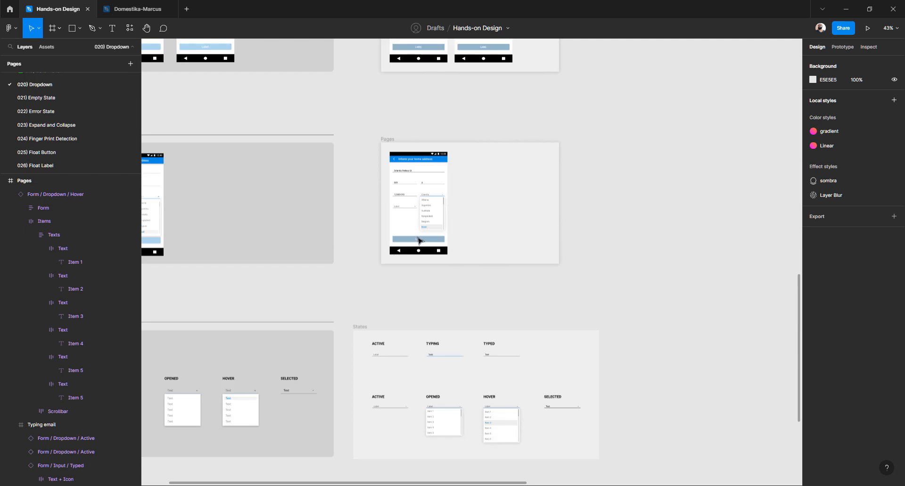
drag(359, 327, 390, 329)
click(427, 287)
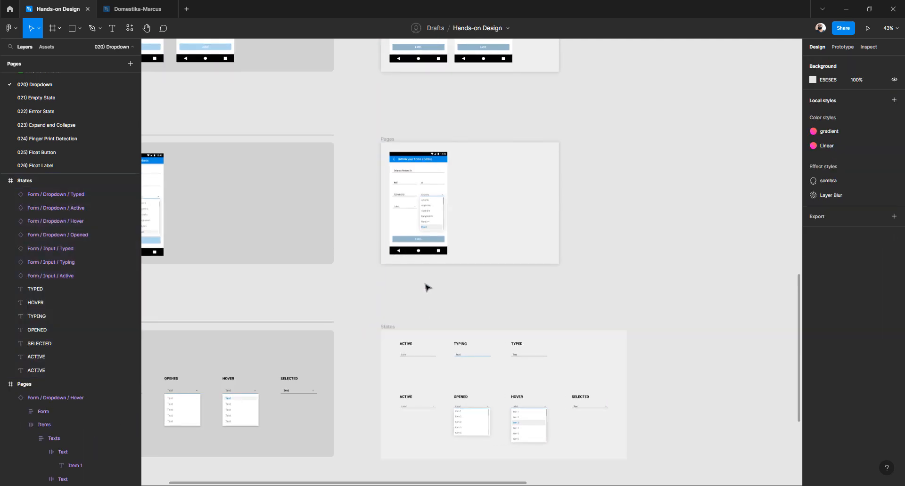
Try moving the phone screen inside the Pages frame to test whether its dropdown travels with it, and undo the move
scroll(418, 280, up, 4)
scroll(417, 280, down, 4)
scroll(417, 280, down, 4)
scroll(418, 281, down, 5)
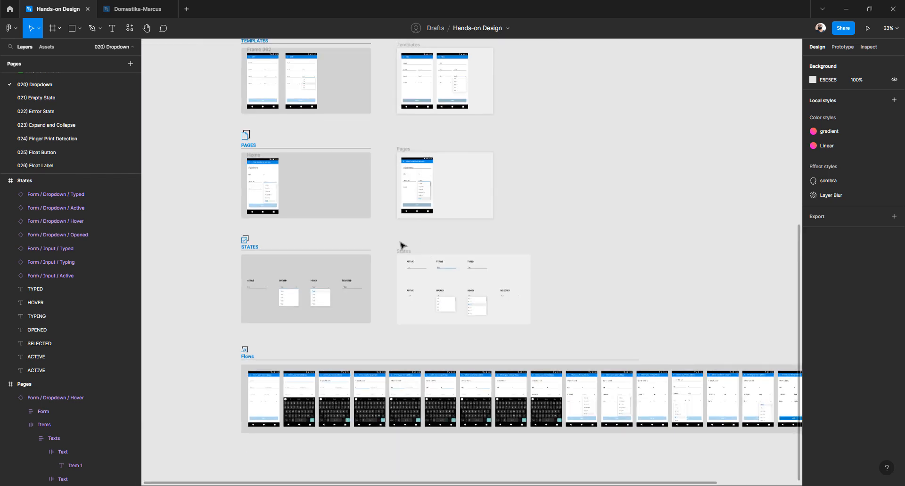
drag(402, 245, 433, 218)
click(432, 163)
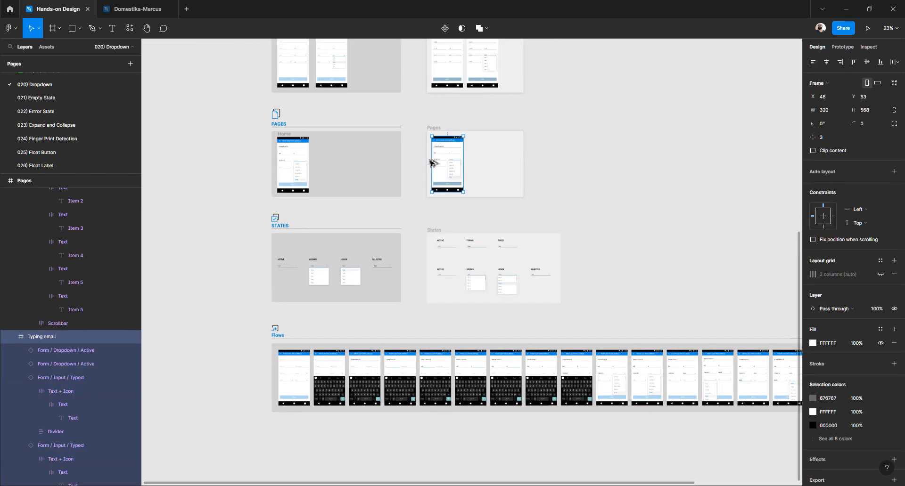
drag(445, 148, 430, 160)
key(ctrl+z)
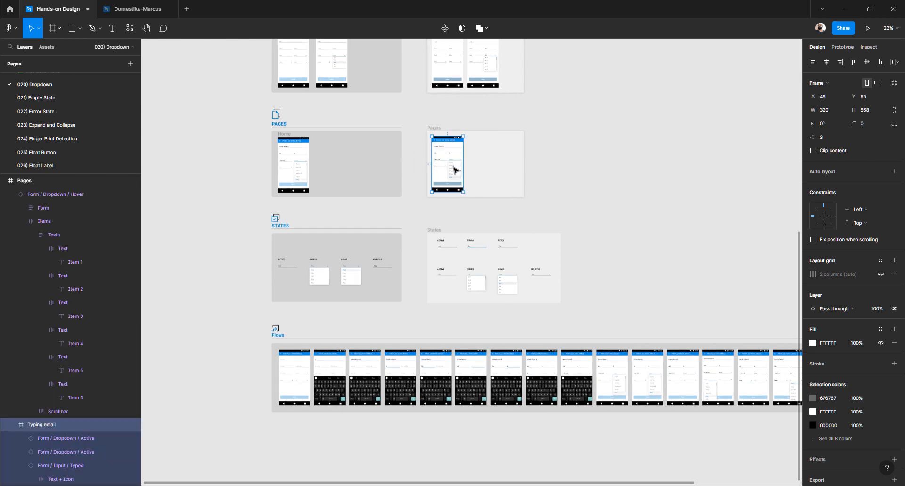
Cut the open Country dropdown and paste it inside the Typing email frame, positioned at X 168, Y 221 beside the postcode field
click(455, 170)
scroll(455, 170, up, 5)
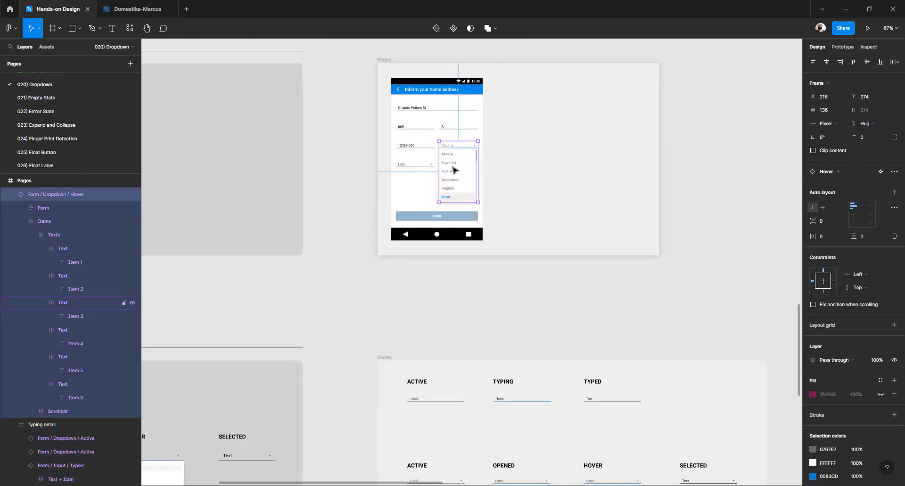
scroll(454, 172, up, 2)
key(Delete)
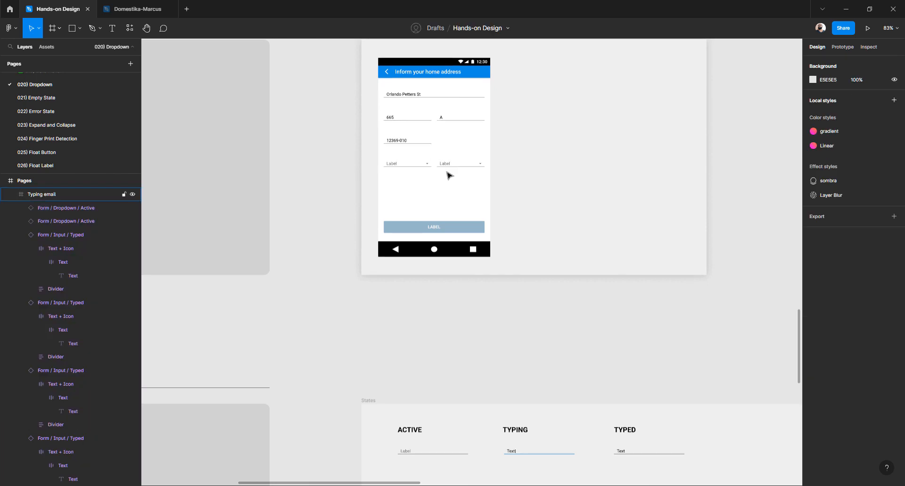
scroll(424, 151, up, 3)
click(408, 128)
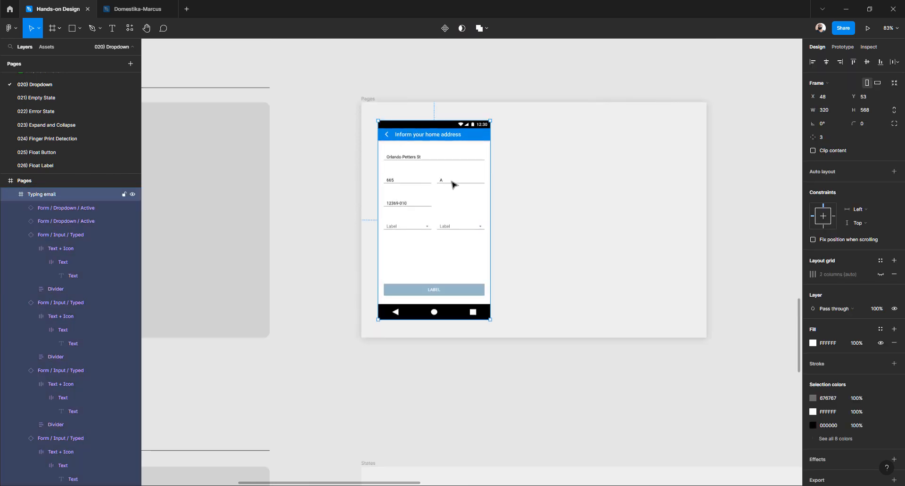
key(ctrl+v)
ctrl+scroll(460, 221, up, 5)
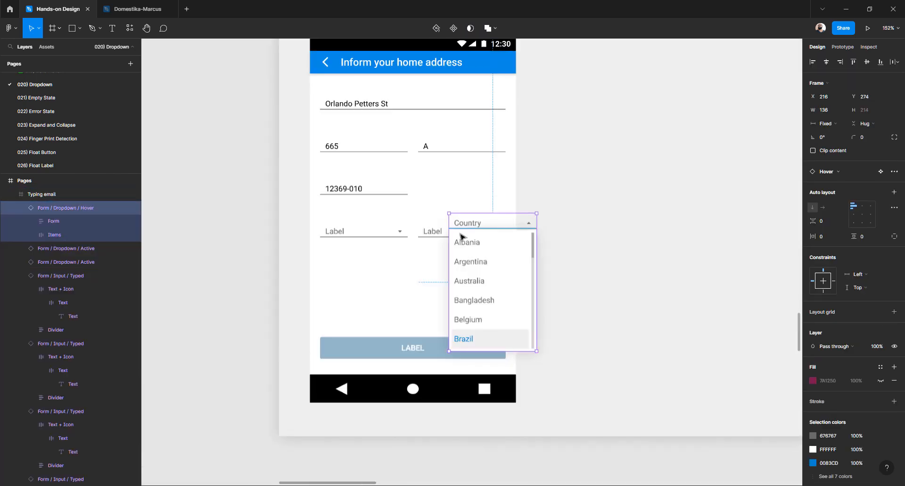
drag(477, 251, 447, 218)
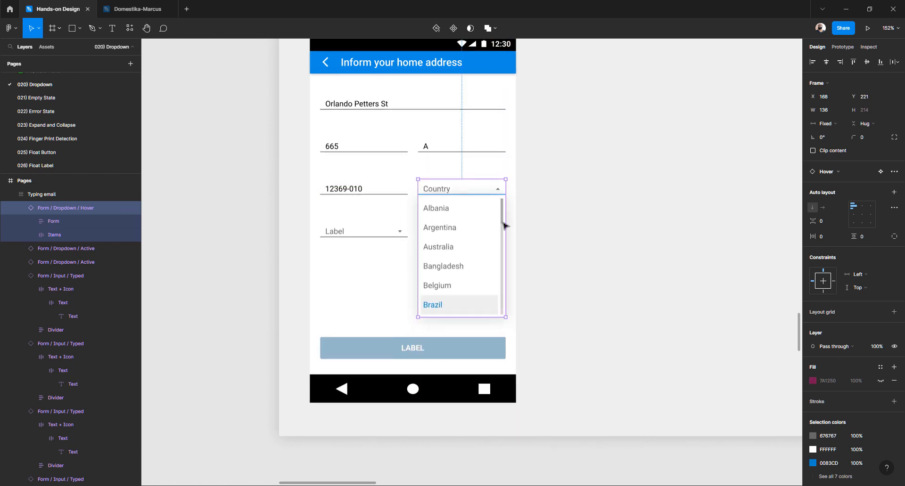
Move the phone screen to test that the nested Country dropdown follows, and undo that move
scroll(445, 218, down, 3)
click(404, 137)
drag(405, 137, 429, 140)
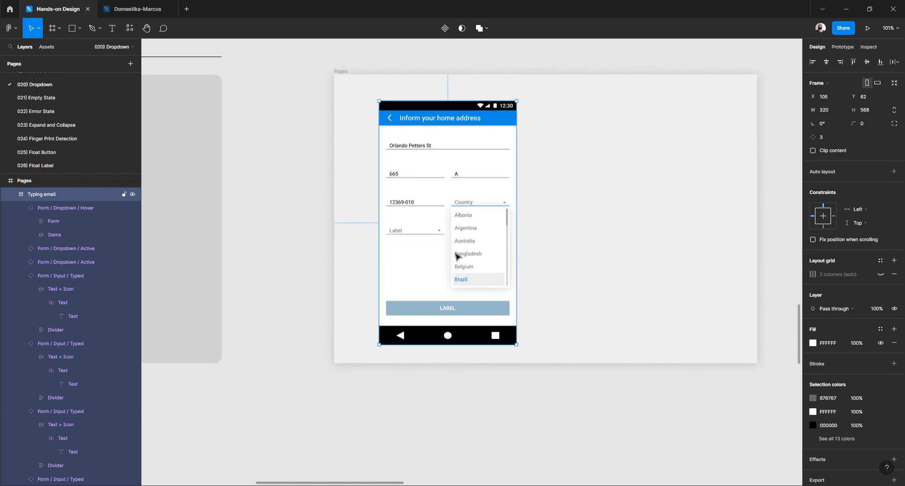
key(ctrl+z)
Select and copy the complete Typing email screen in the Pages frame
click(297, 255)
click(451, 240)
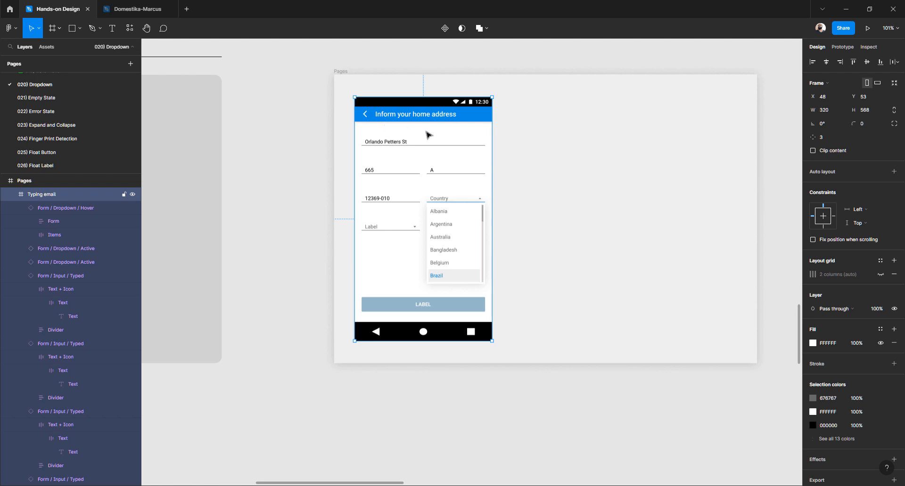
click(325, 245)
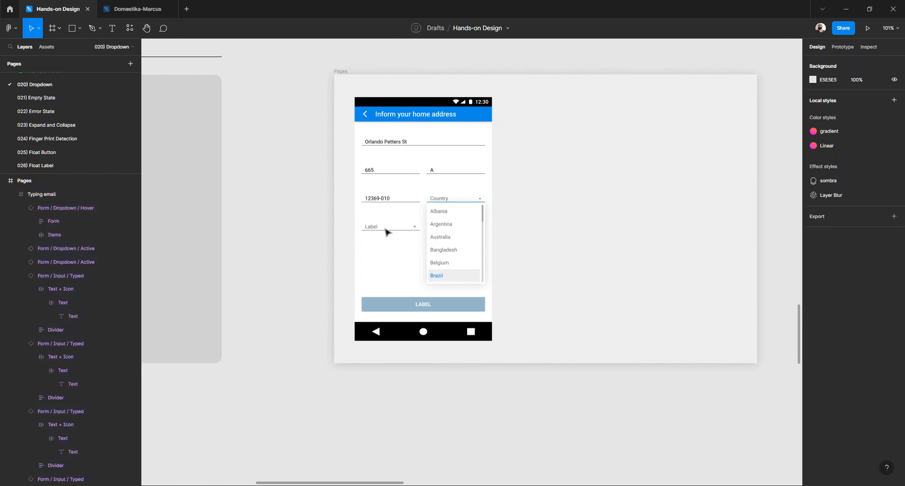
click(417, 210)
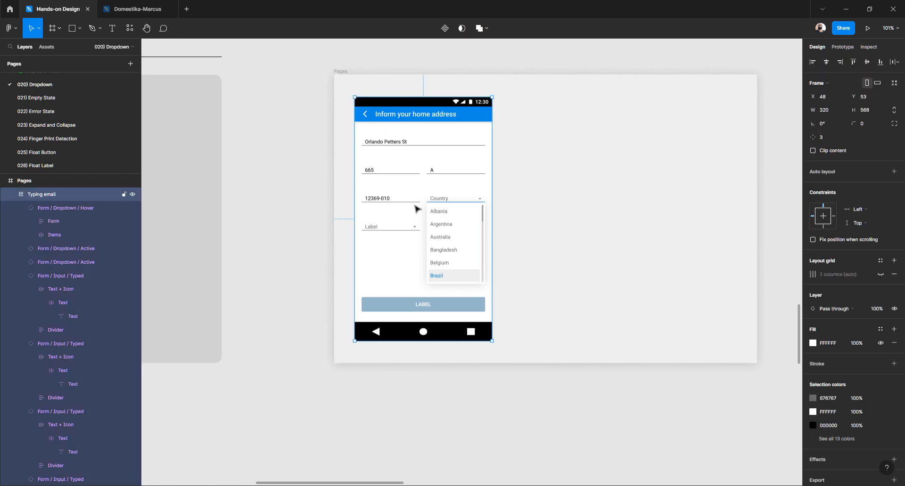
Draw a new frame about 6577 by 1110 beneath the Flows section, spanning the full row of screens
scroll(450, 238, down, 6)
scroll(325, 293, down, 10)
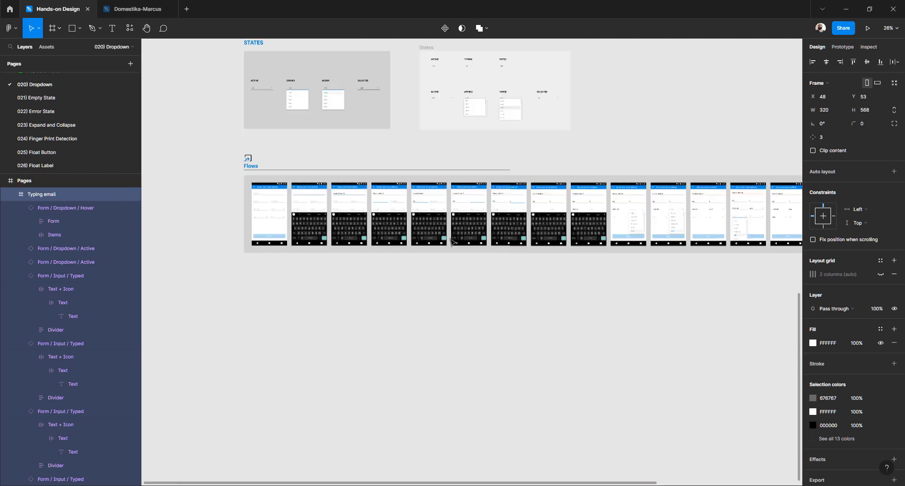
click(325, 293)
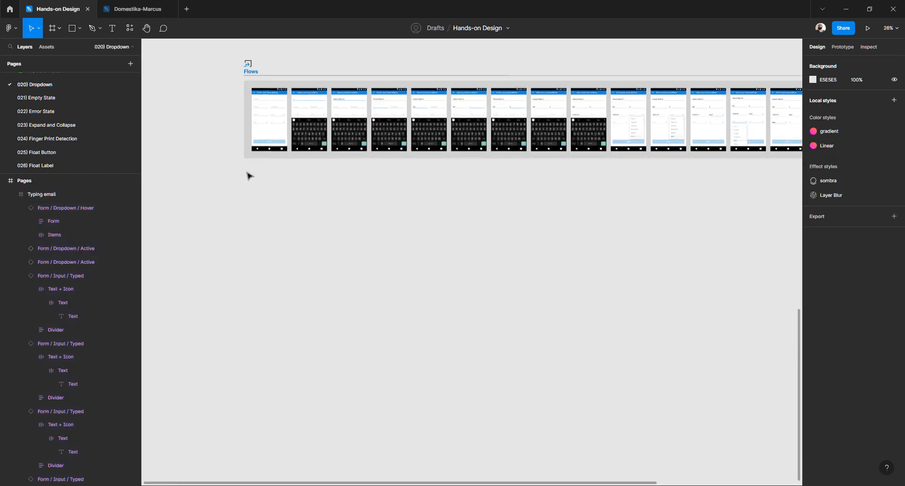
key(f)
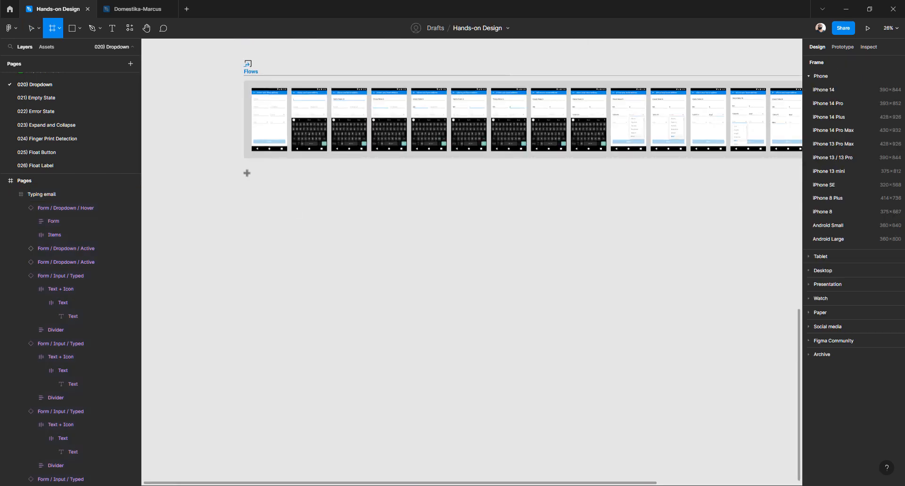
drag(247, 181, 691, 301)
click(678, 331)
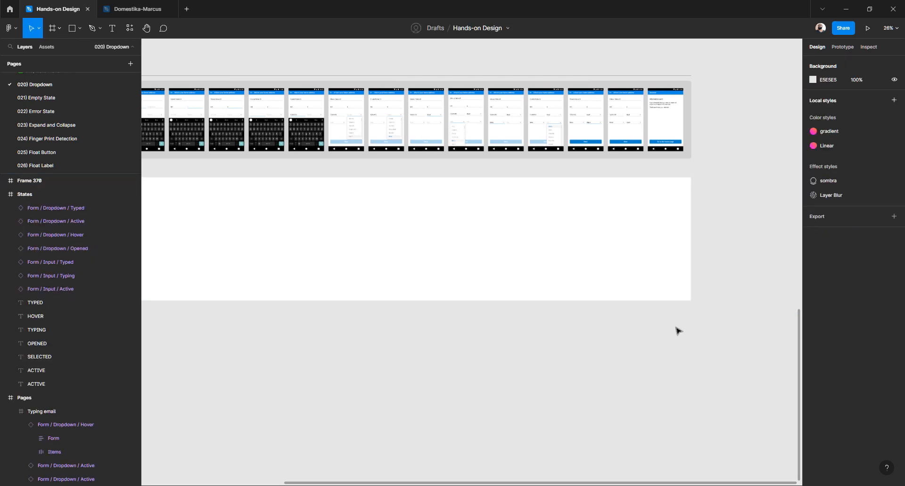
Set the new frame's fill to EFEFEF by sampling the background of the States frame
click(636, 257)
scroll(593, 268, up, 2)
scroll(593, 269, up, 6)
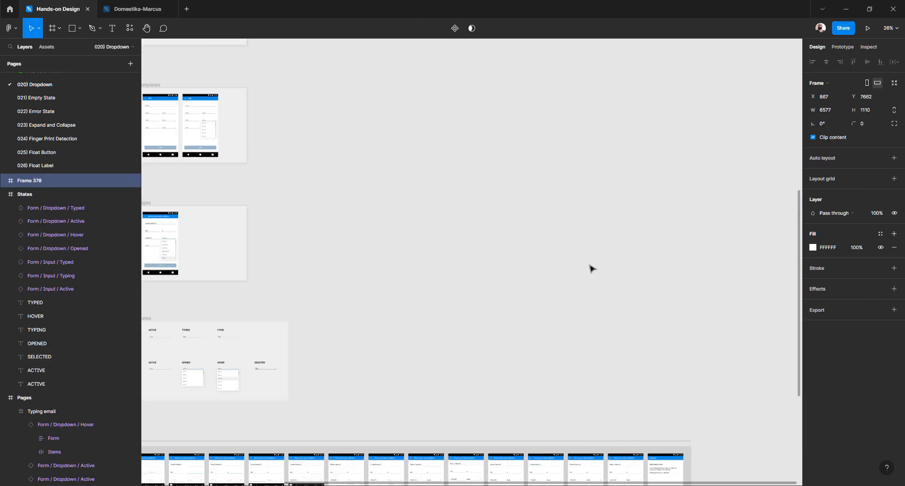
scroll(592, 268, left, 5)
click(813, 247)
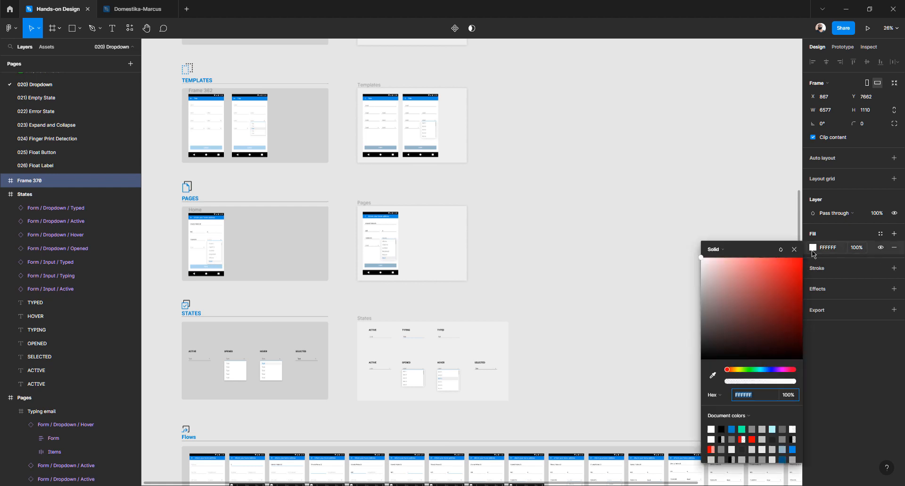
click(713, 375)
click(502, 332)
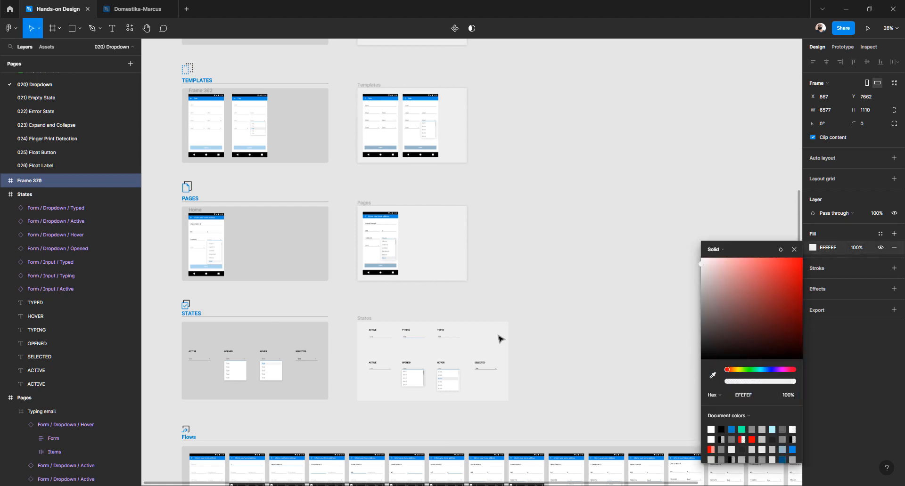
click(539, 333)
Rename the new frame beneath the Flows section as Flow
scroll(541, 333, down, 8)
scroll(541, 333, left, 1)
scroll(540, 333, left, 1)
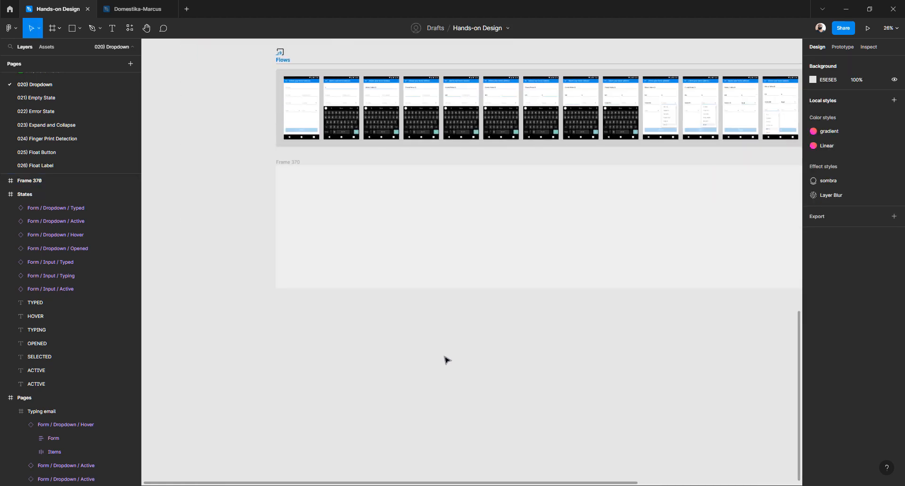
click(291, 163)
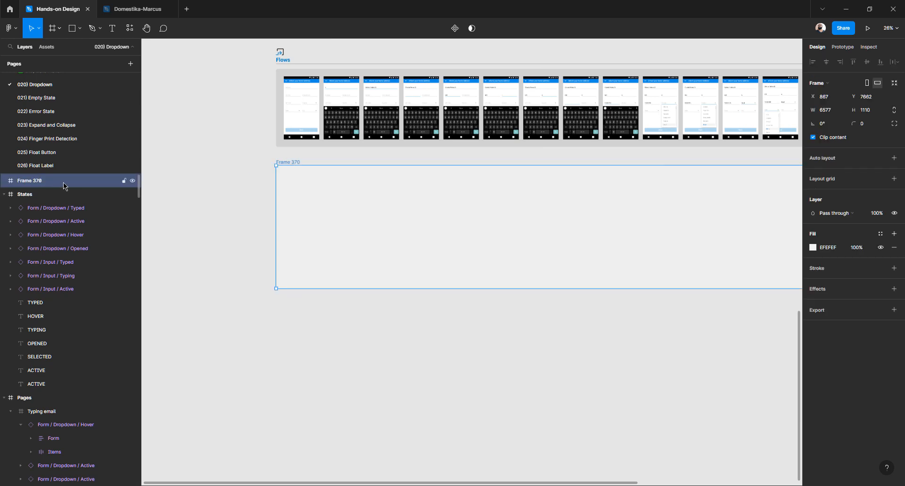
double_click(41, 183)
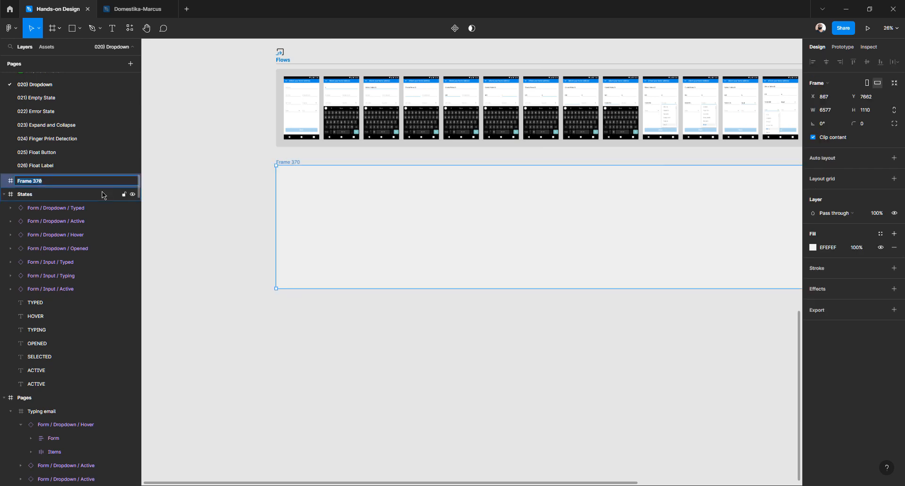
text(Flow)
key(Return)
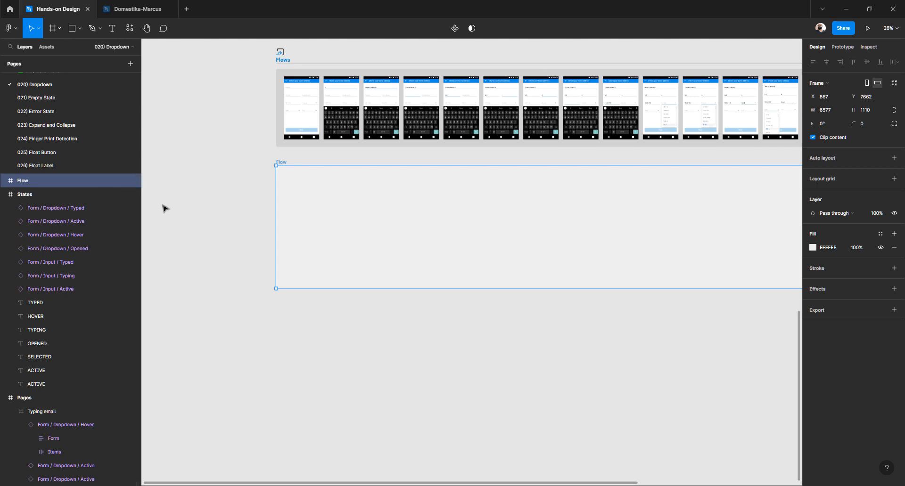
Paste the copied phone screen into the Flow frame and shorten the frame's height to 688
click(243, 180)
click(282, 163)
key(ctrl+v)
scroll(296, 193, up, 3)
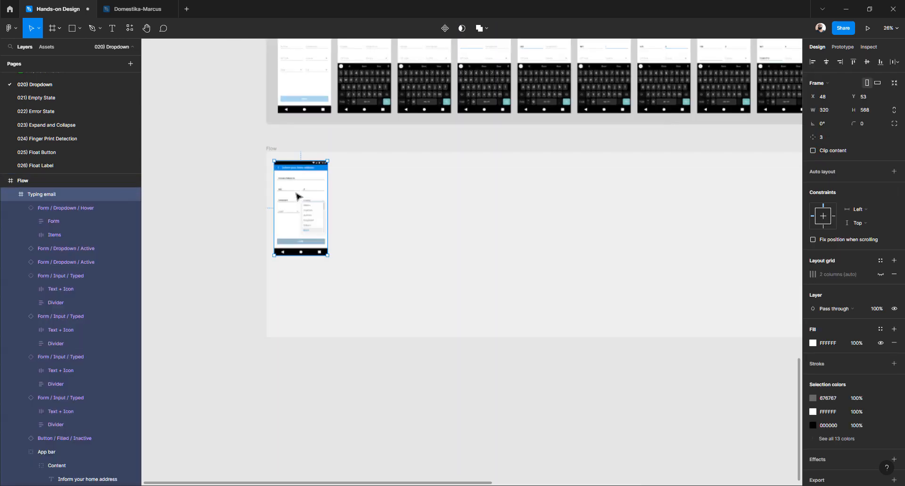
click(270, 150)
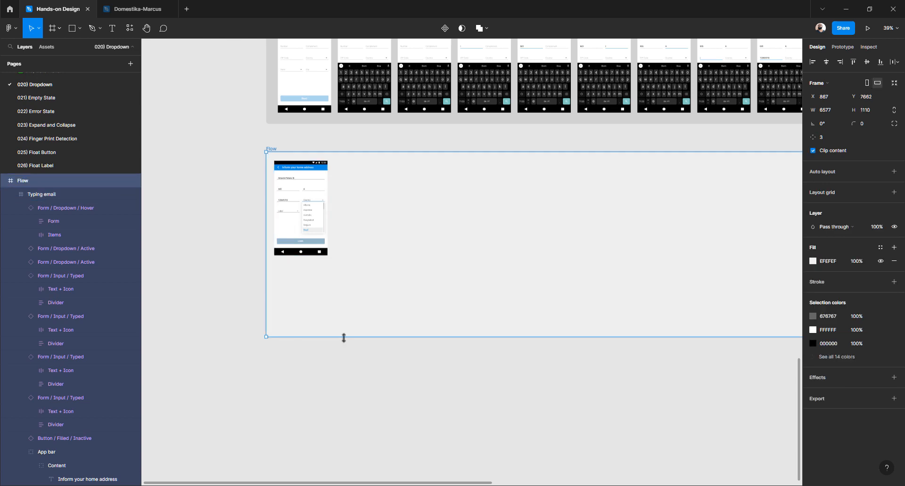
drag(343, 337, 357, 264)
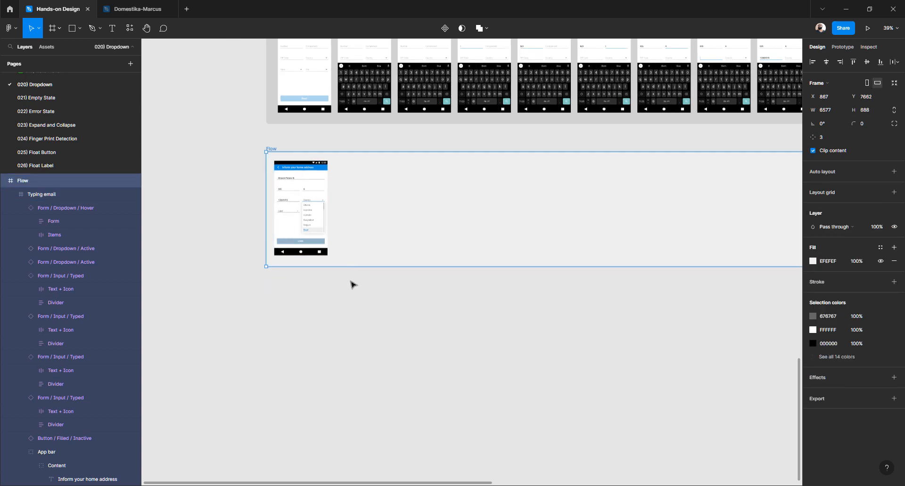
Add a drop shadow to the phone screen in the Flow frame and open its settings
scroll(349, 290, up, 2)
scroll(346, 297, up, 3)
scroll(310, 273, up, 5)
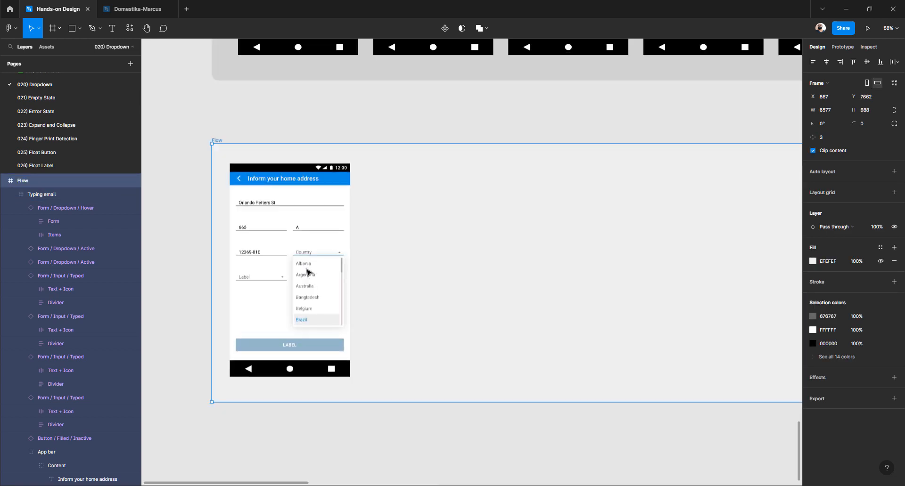
click(169, 202)
click(277, 181)
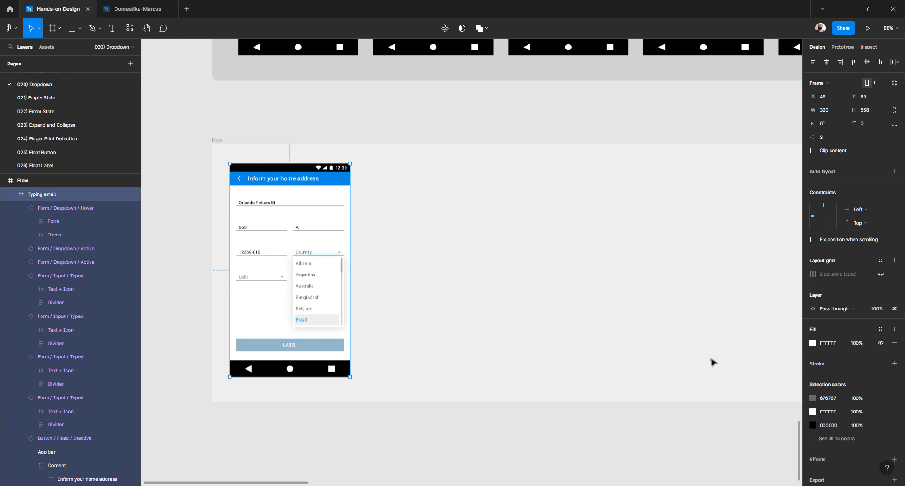
scroll(831, 418, down, 1)
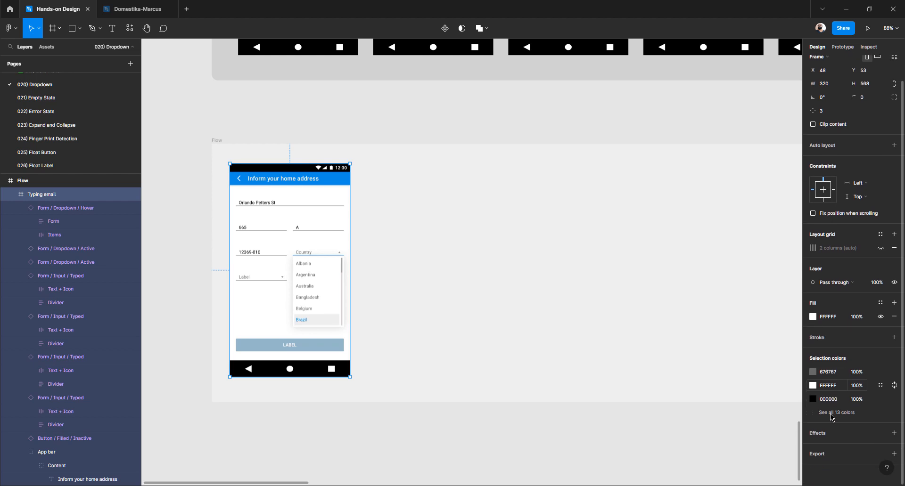
click(816, 434)
click(813, 447)
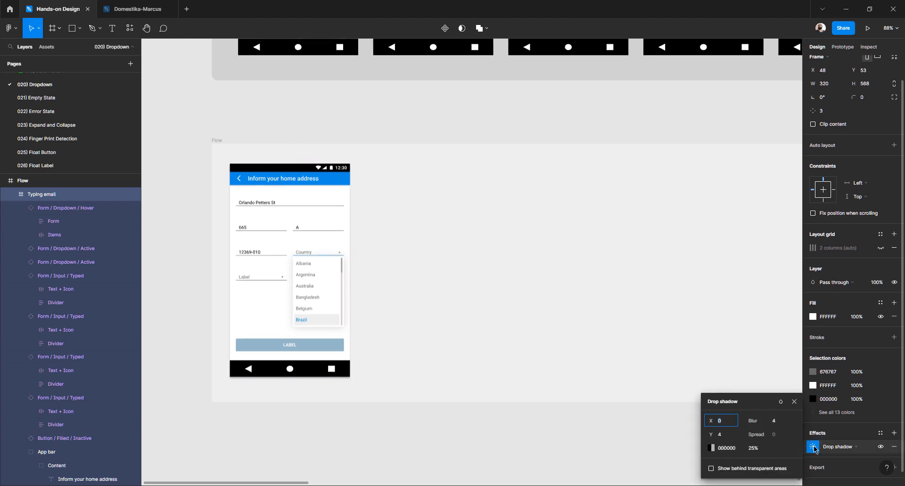
Set the phone screen's drop shadow in the Flow frame to blur 16, Y offset 2 and 16% opacity
click(778, 425)
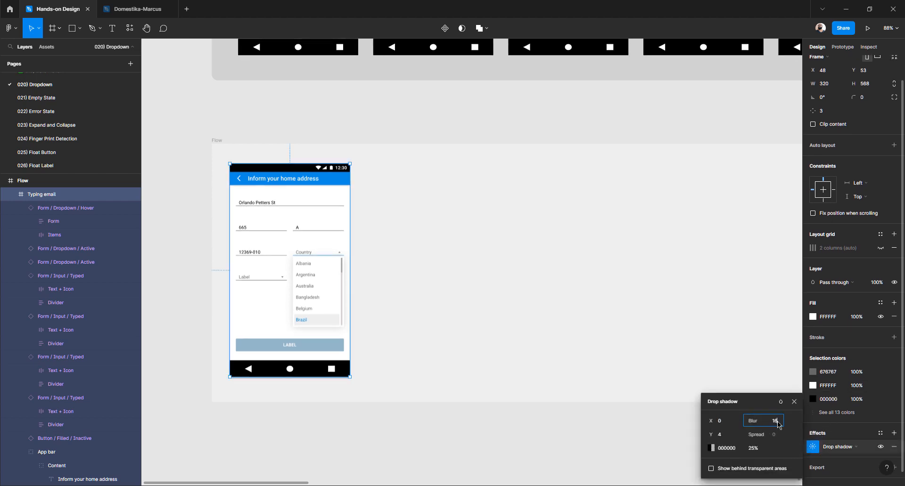
key(Tab)
click(753, 448)
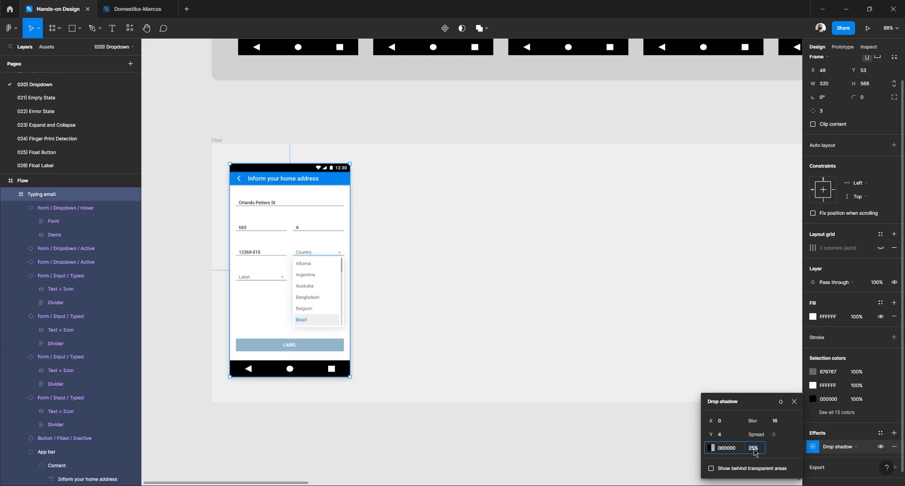
text(16)
key(Return)
click(733, 439)
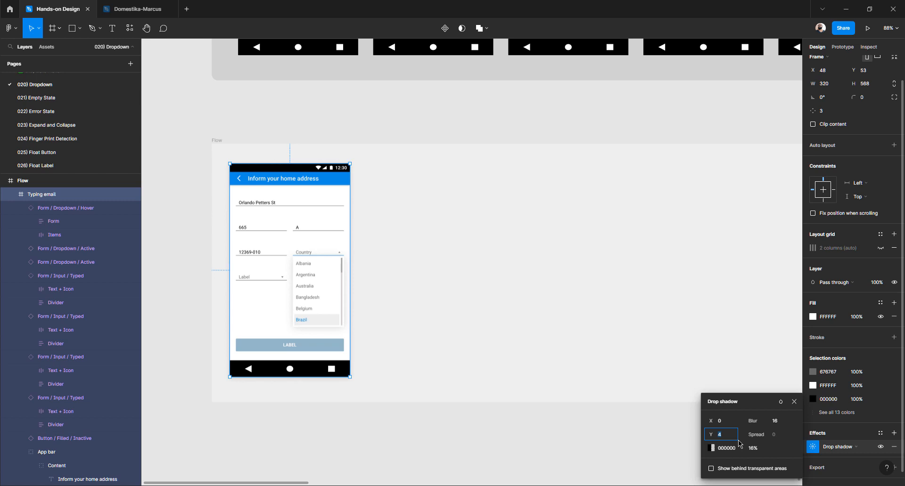
key(Return)
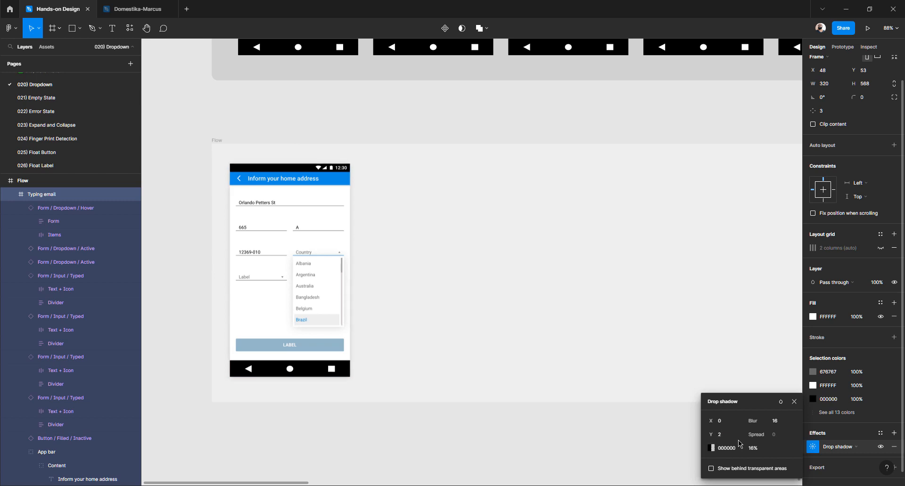
click(384, 373)
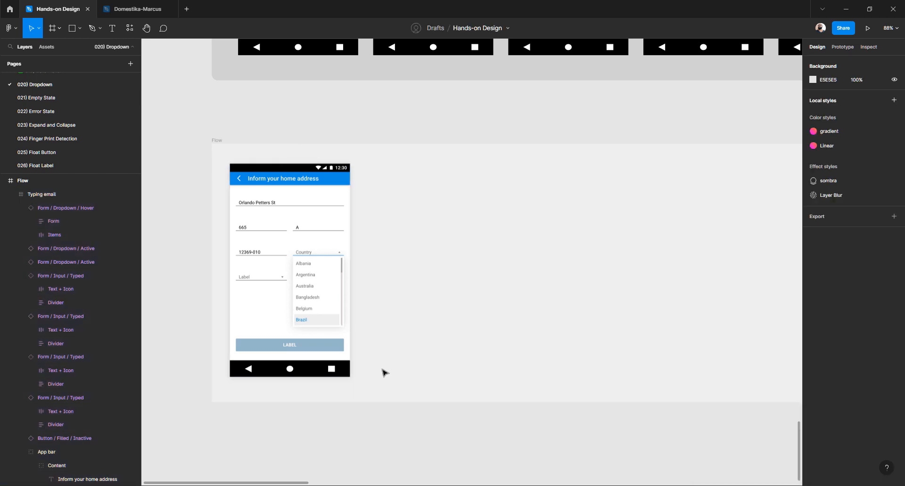
Change the placeholder of the dropdown below the ZIP code field to State on the Pages phone screen
scroll(252, 234, up, 5)
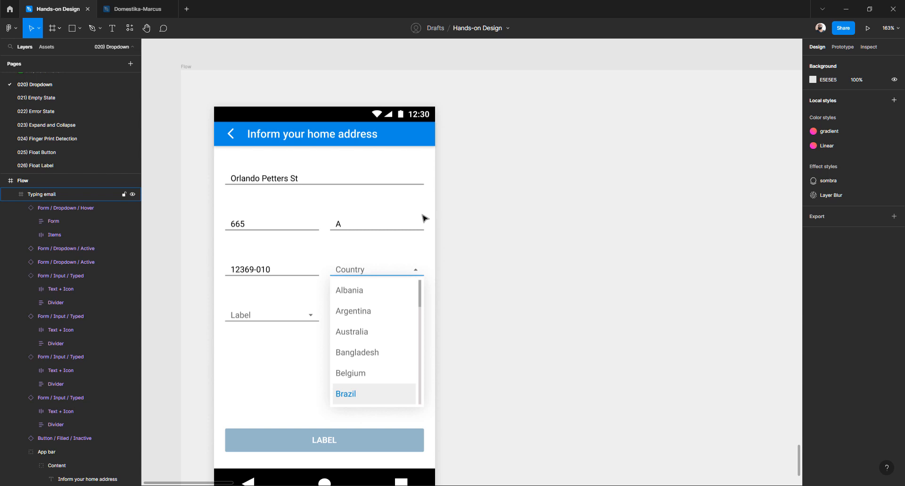
scroll(410, 220, down, 5)
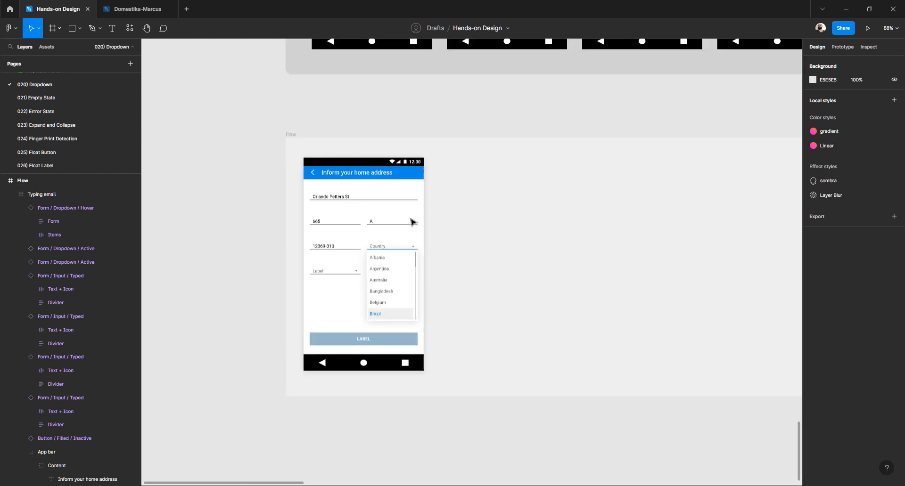
scroll(350, 258, down, 5)
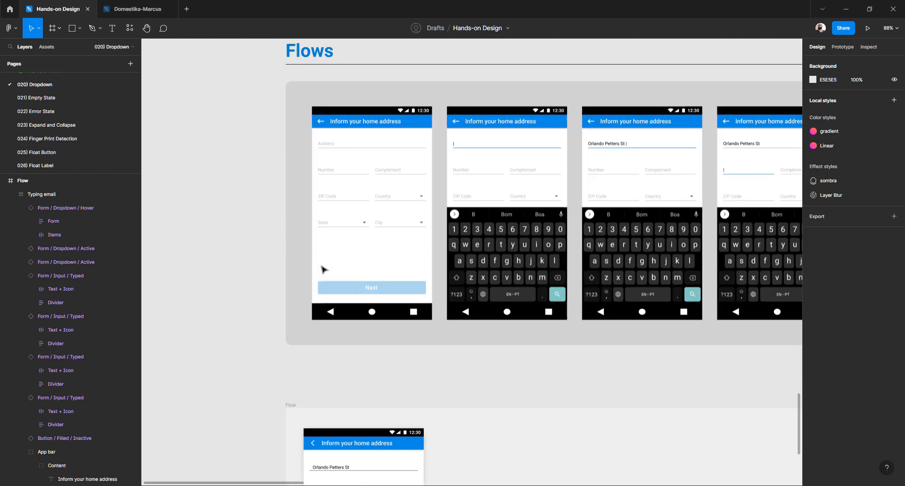
scroll(445, 243, up, 10)
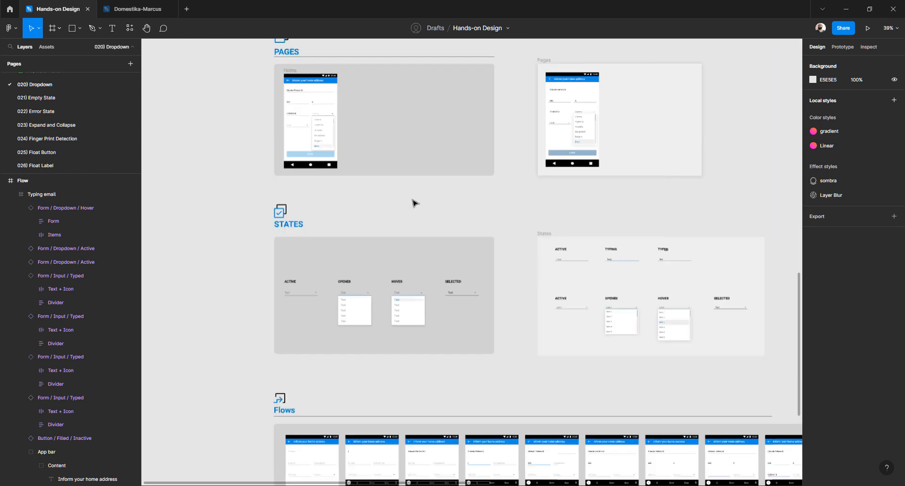
scroll(294, 166, up, 5)
scroll(289, 156, down, 2)
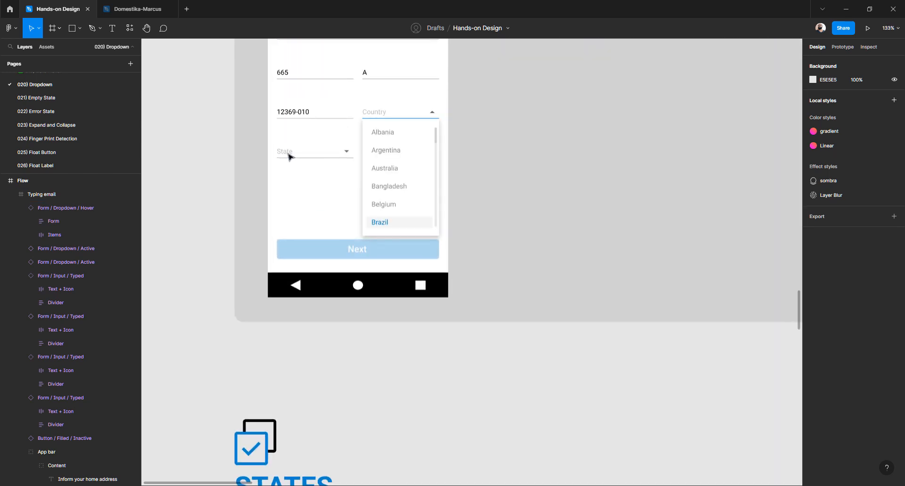
scroll(289, 155, down, 3)
scroll(634, 149, right, 5)
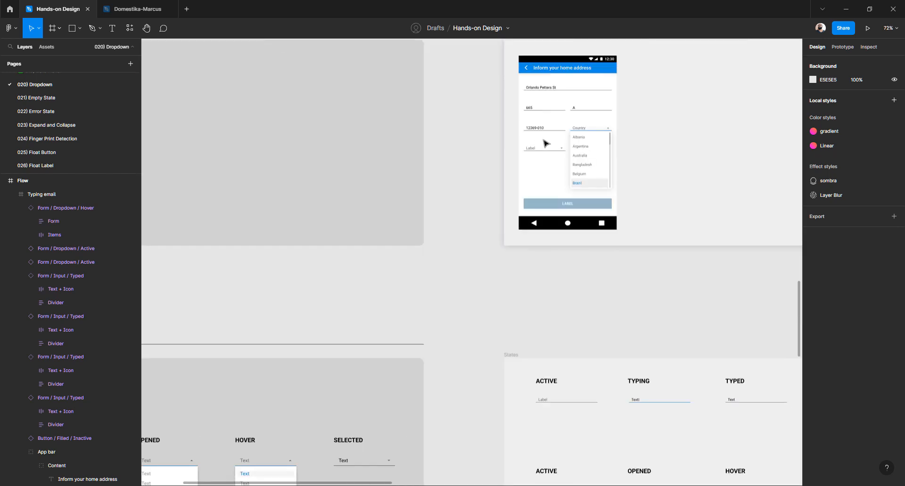
scroll(542, 149, up, 3)
scroll(530, 155, up, 4)
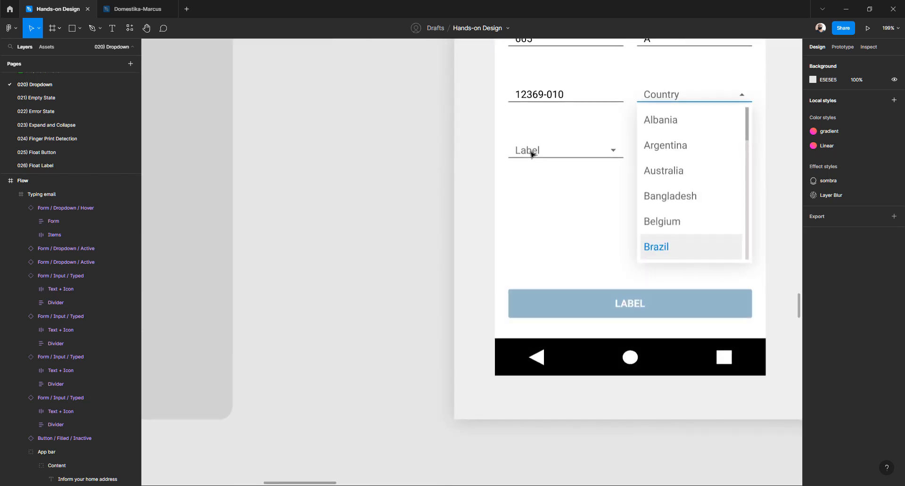
double_click(546, 153)
text(State)
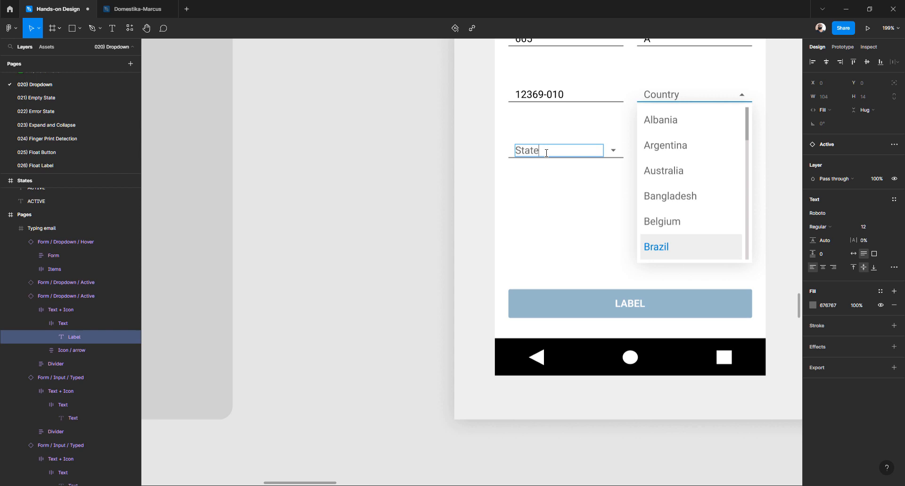
key(Escape)
Copy the first empty-form screen from the Flows reference row into the Flow frame, beside the existing phone screen
scroll(547, 153, down, 10)
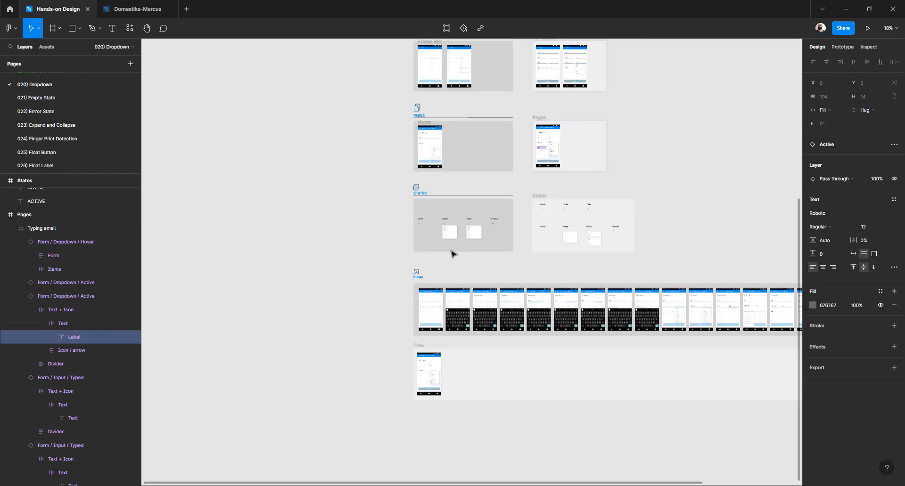
scroll(452, 254, down, 3)
scroll(432, 236, up, 8)
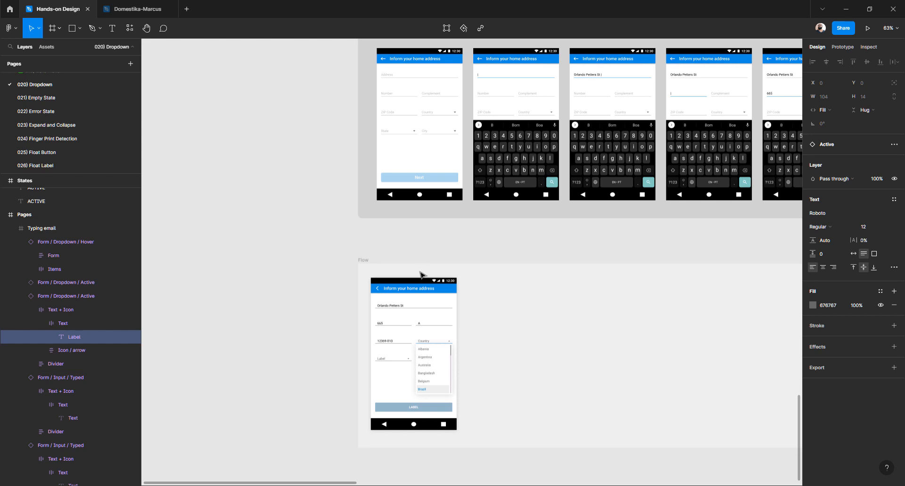
scroll(421, 275, left, 4)
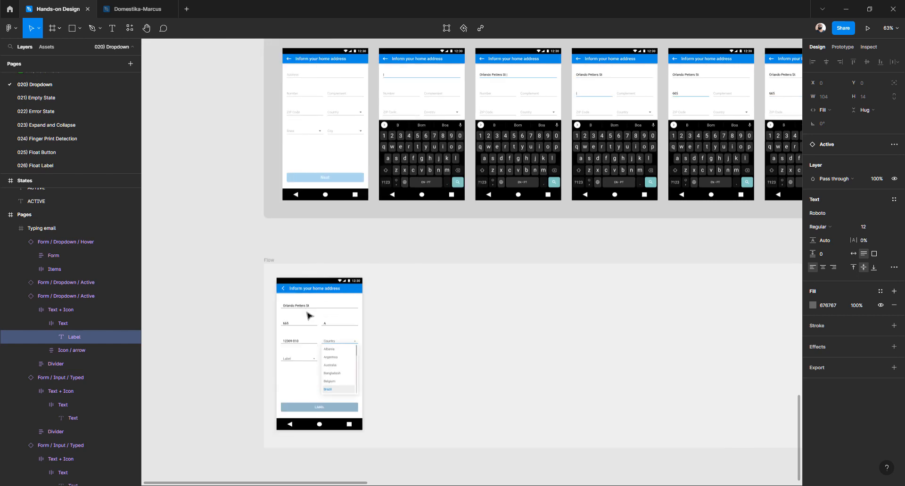
click(342, 370)
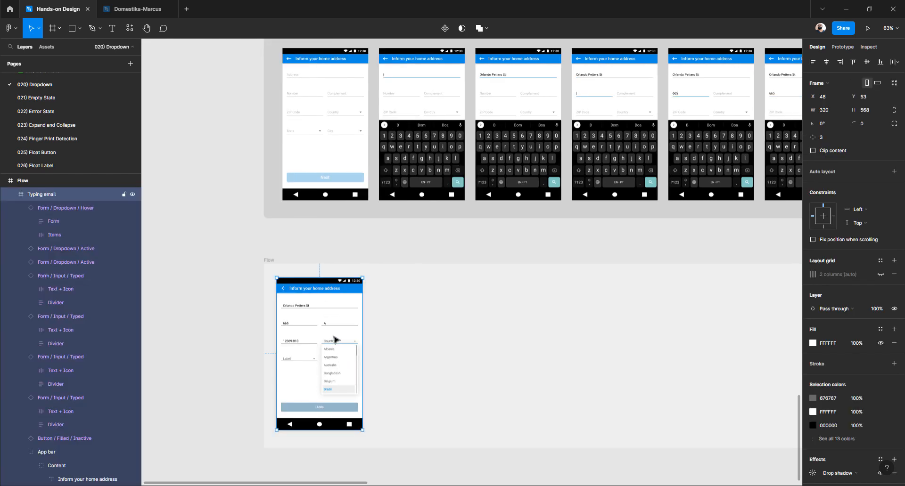
click(266, 246)
click(321, 126)
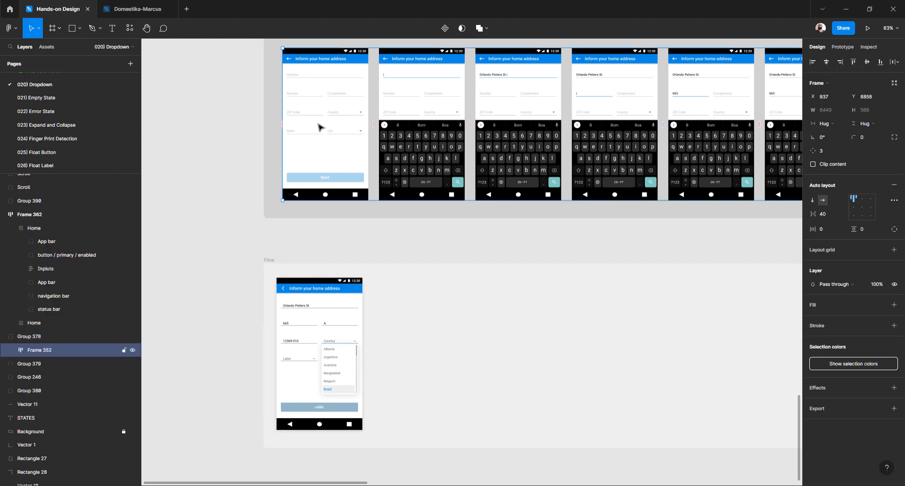
click(320, 127)
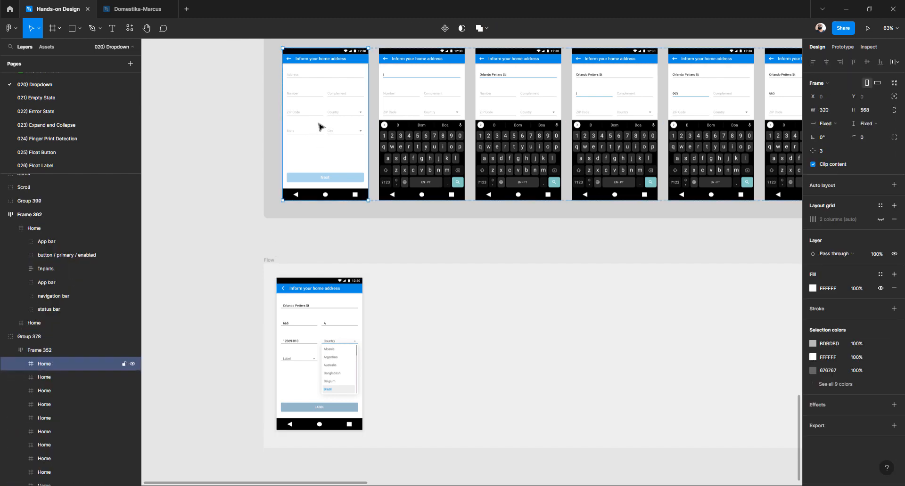
click(273, 283)
click(322, 307)
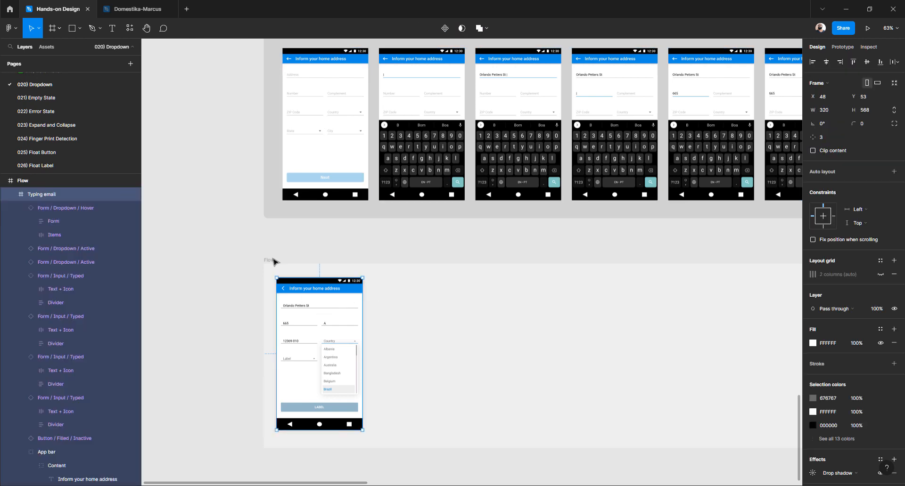
click(272, 262)
key(ctrl+v)
drag(316, 289, 418, 307)
scroll(347, 306, up, 5)
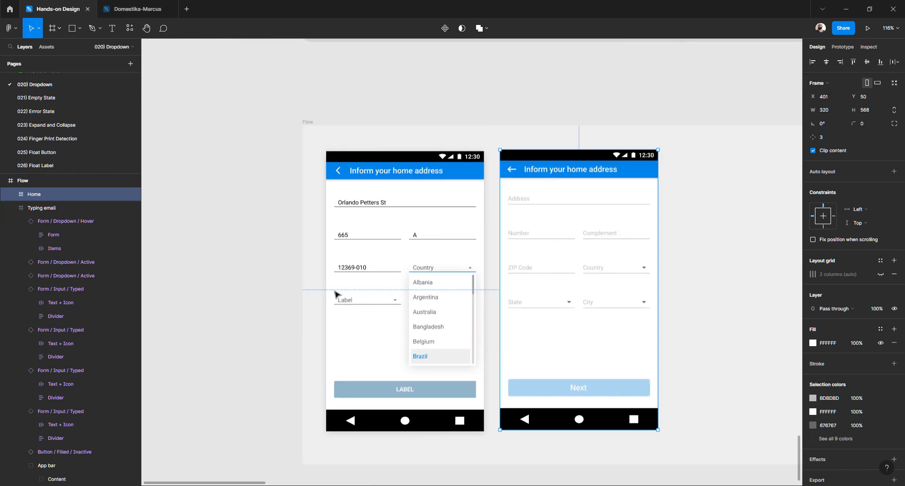
Swap the address, number, complement and ZIP code inputs on the first Flow screen to the Active input component
click(448, 309)
double_click(448, 309)
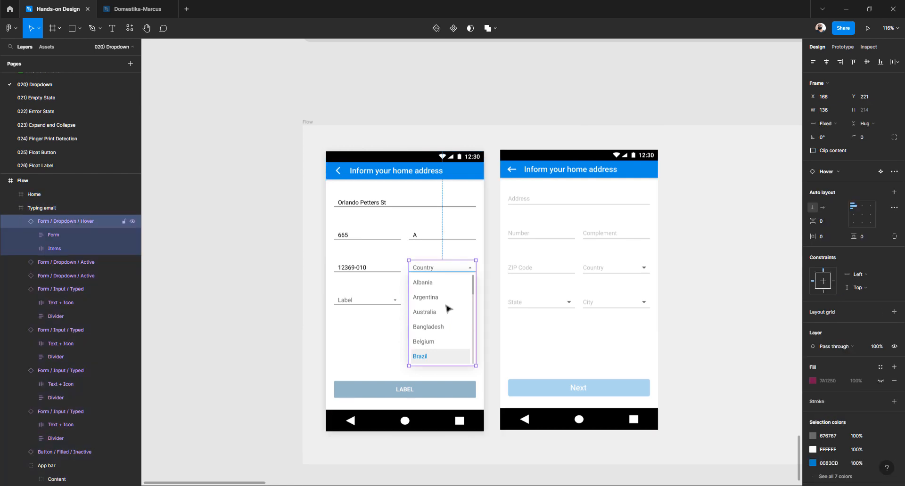
click(357, 204)
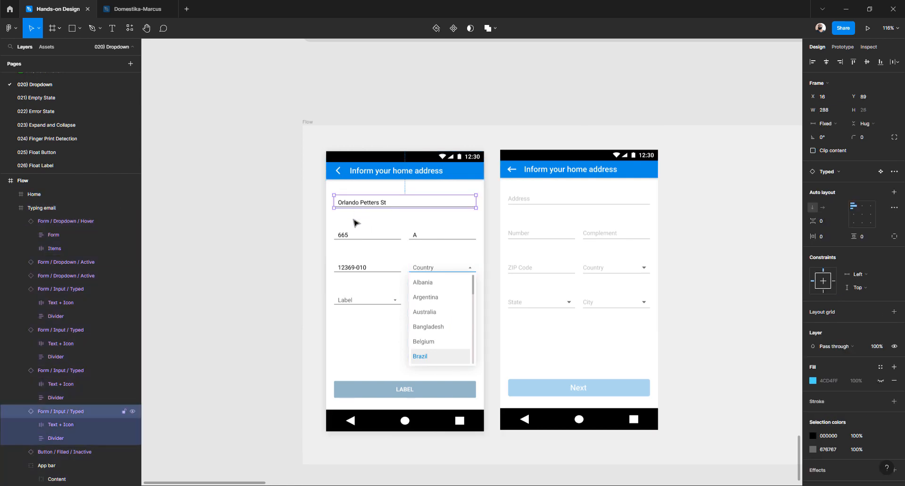
shift+click(349, 237)
shift+click(419, 237)
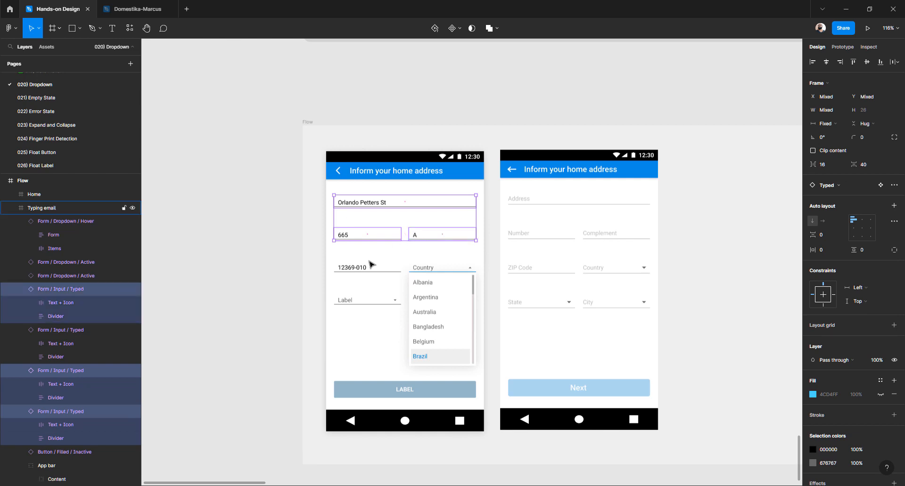
shift+click(398, 267)
scroll(406, 259, up, 2)
scroll(407, 262, up, 2)
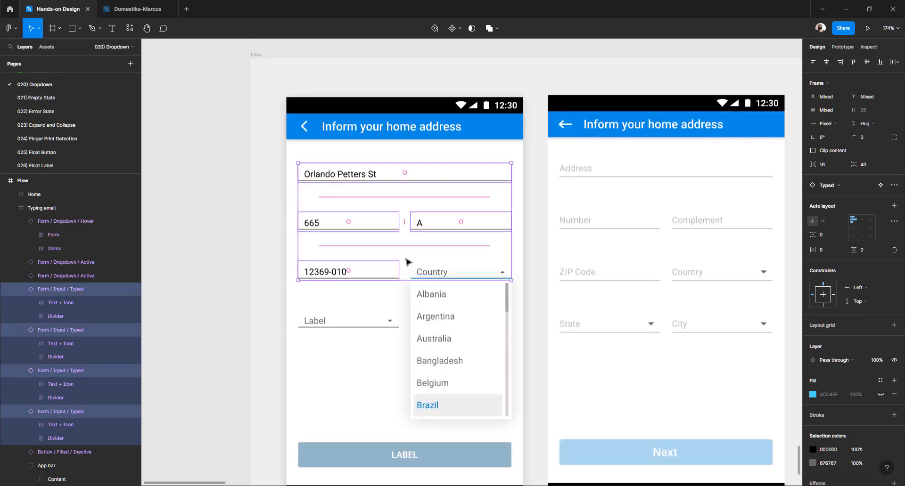
click(838, 185)
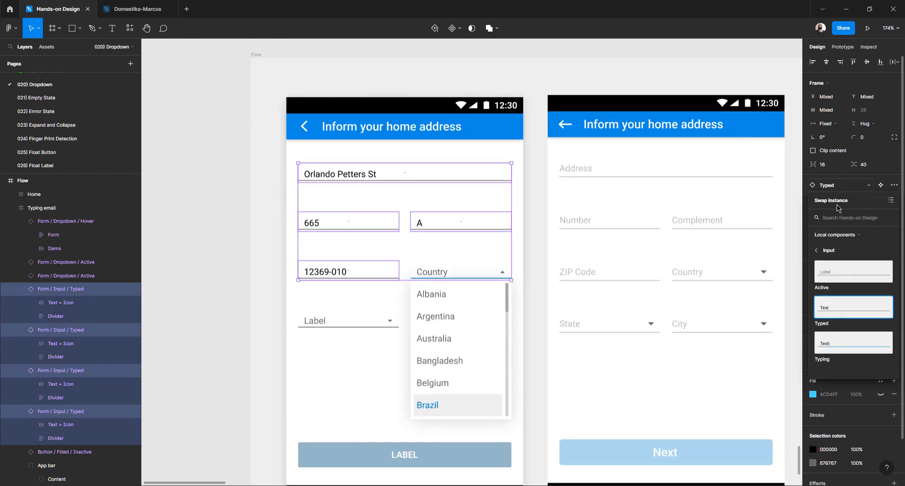
click(831, 281)
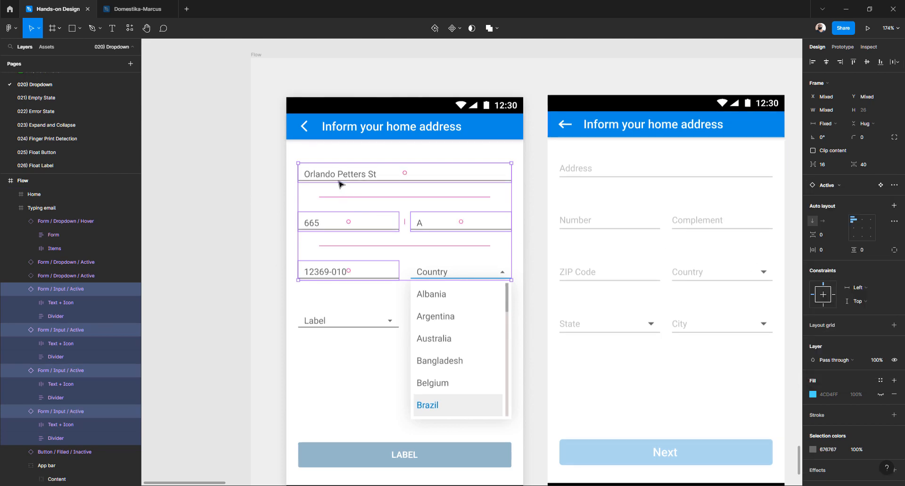
click(293, 189)
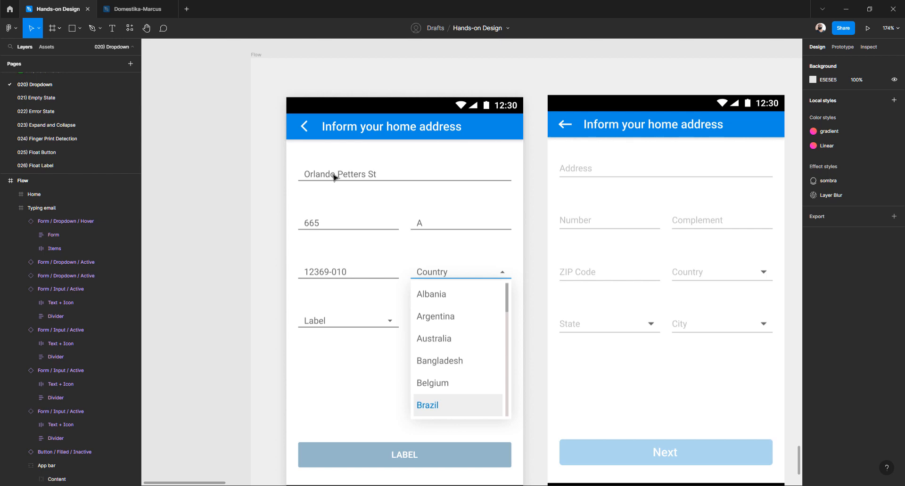
Replace the four input texts on the first Flow screen with Address, Number, Complement and ZIP Code
double_click(334, 177)
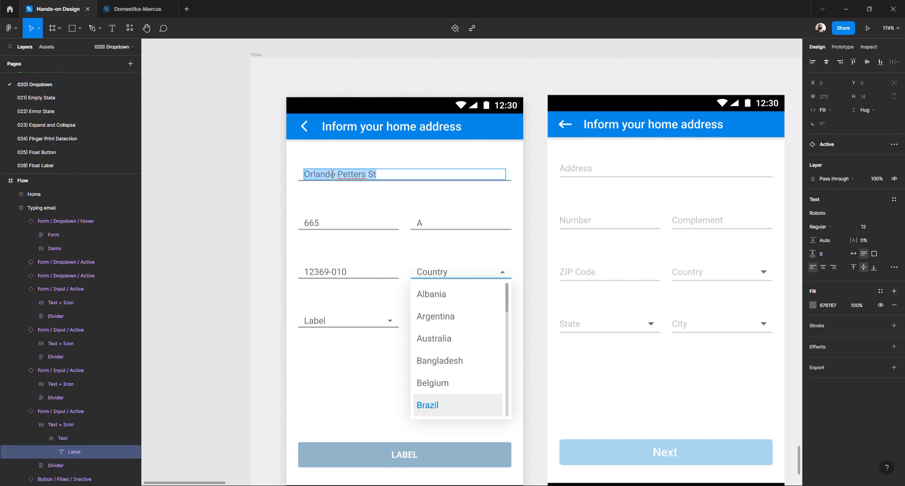
text(Address)
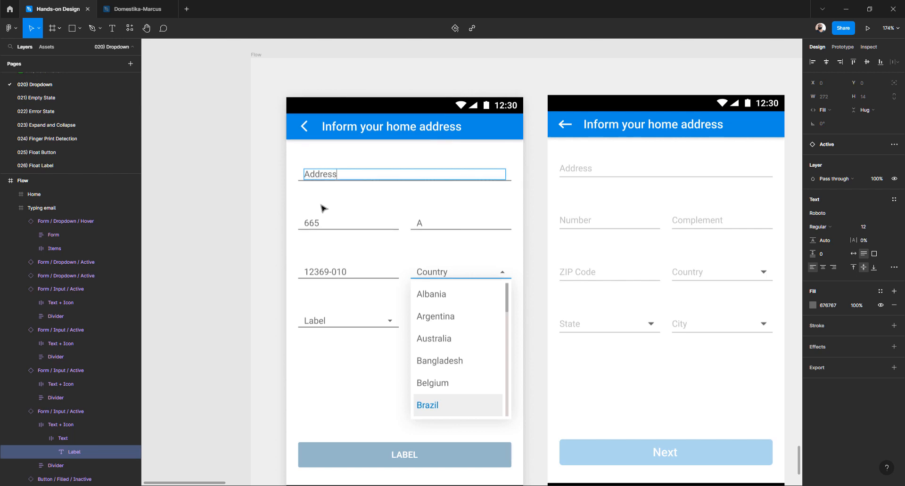
double_click(319, 224)
text(Number)
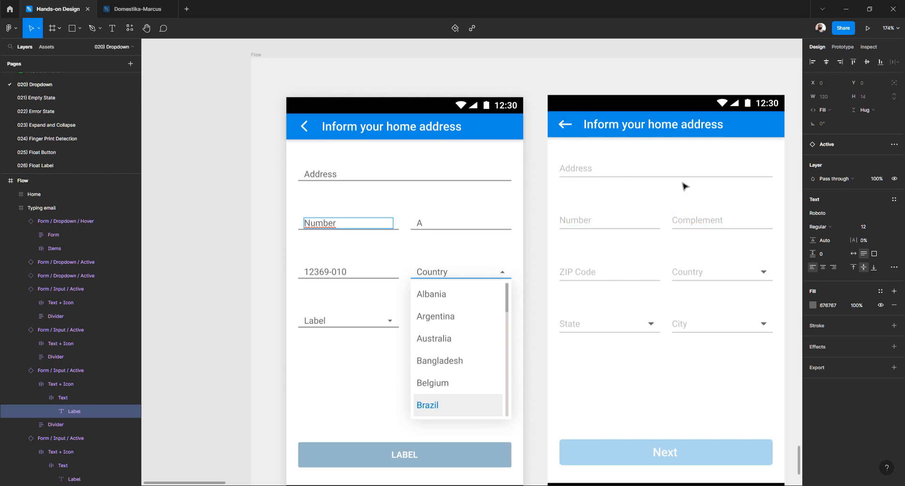
double_click(466, 229)
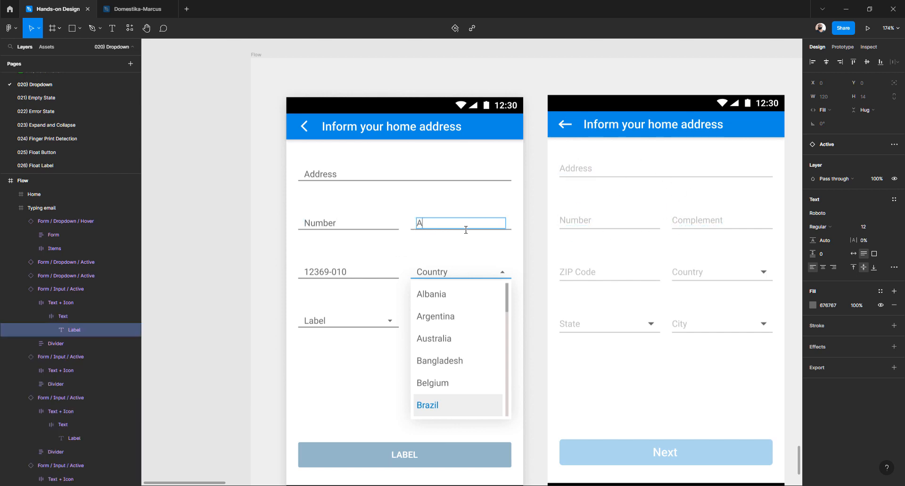
text(Complement)
double_click(347, 271)
key(ctrl+a)
text(Z)
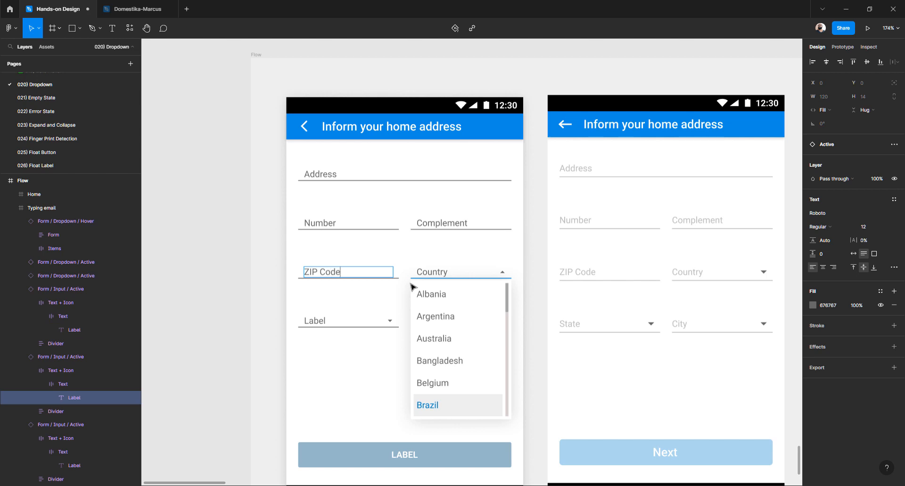
Change the placeholder of the dropdown below ZIP Code to State on the first Flow screen
double_click(427, 273)
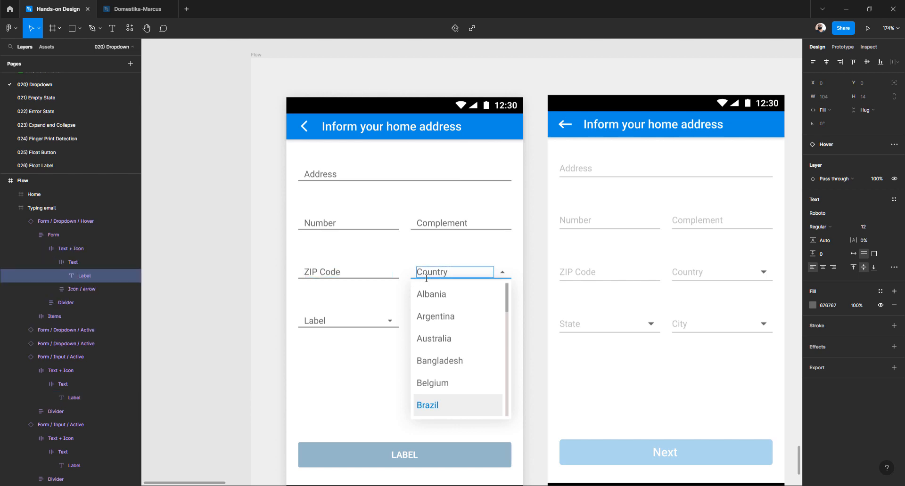
double_click(320, 321)
text(State)
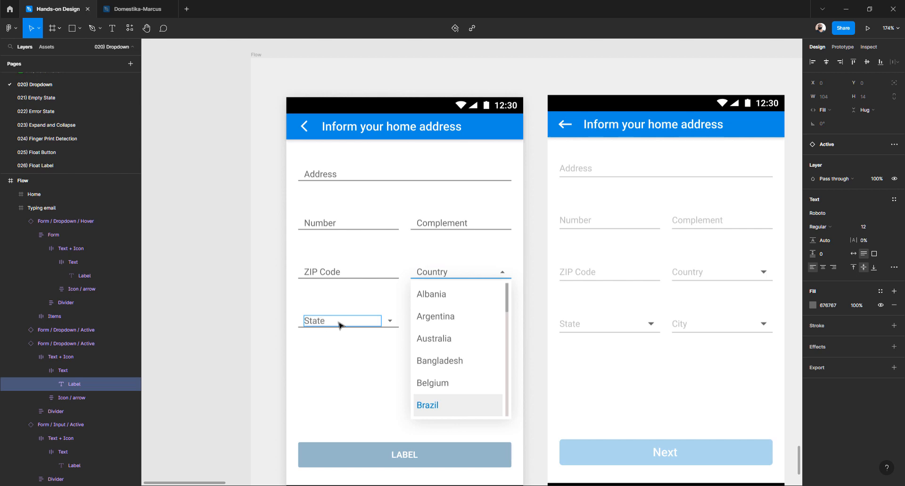
Swap the Country dropdown on the first Flow screen to the Active dropdown component
key(Escape)
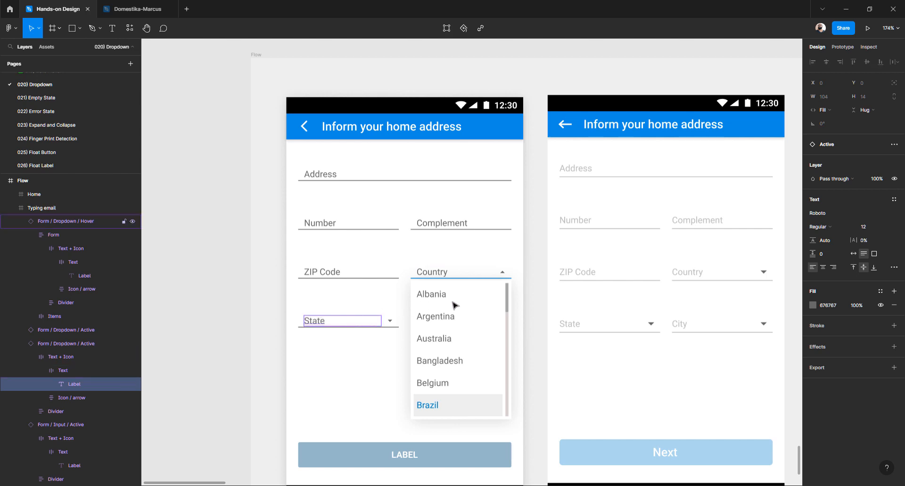
click(457, 304)
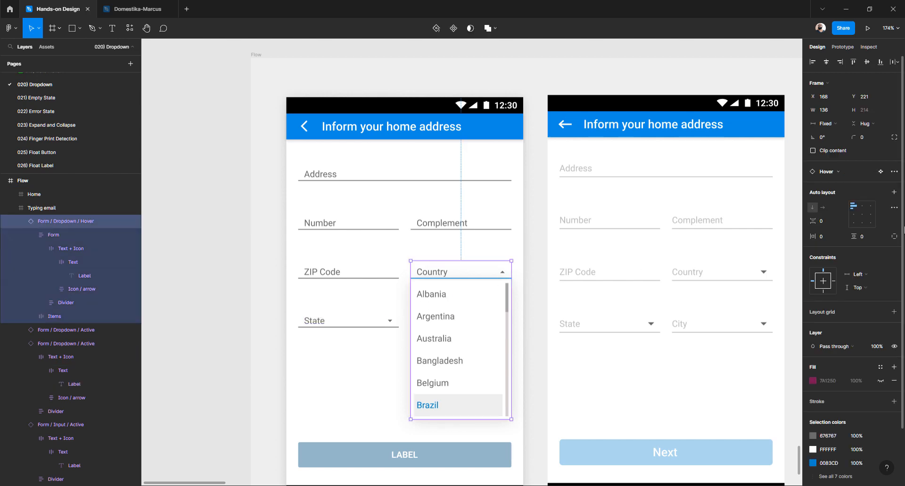
click(850, 174)
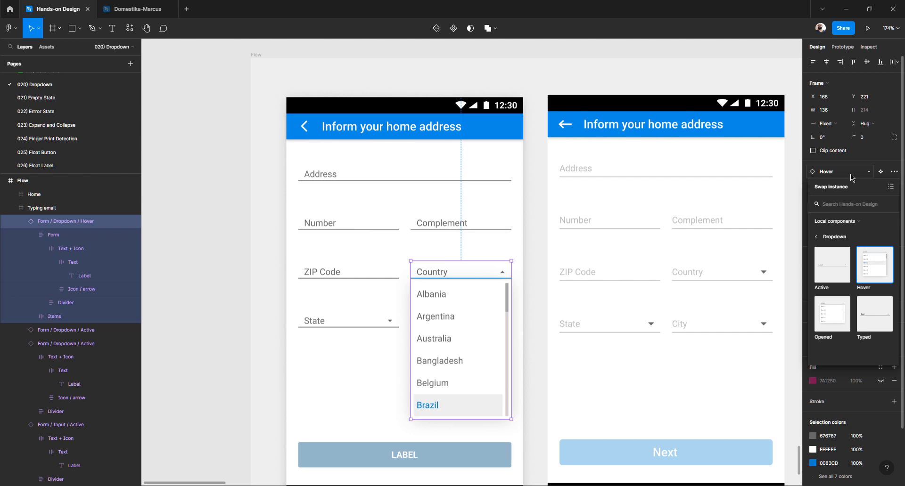
click(840, 267)
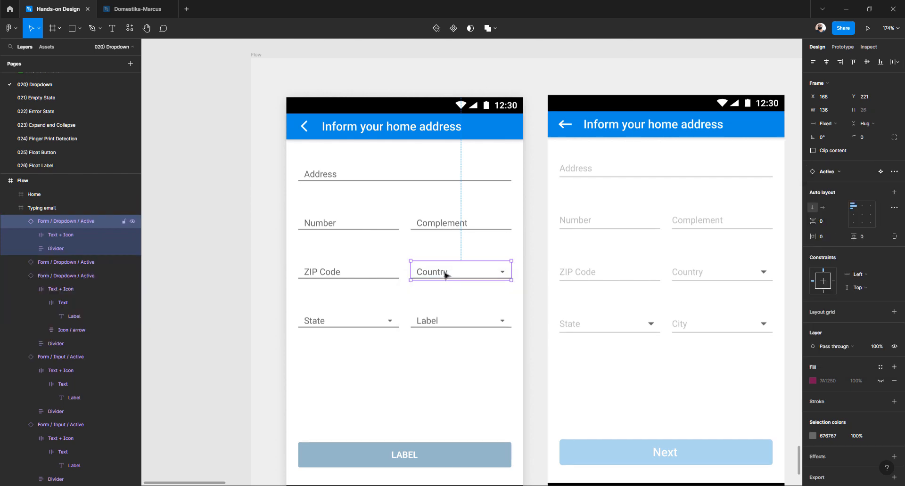
Change the placeholder of the dropdown beside State to City on the first Flow screen
double_click(429, 323)
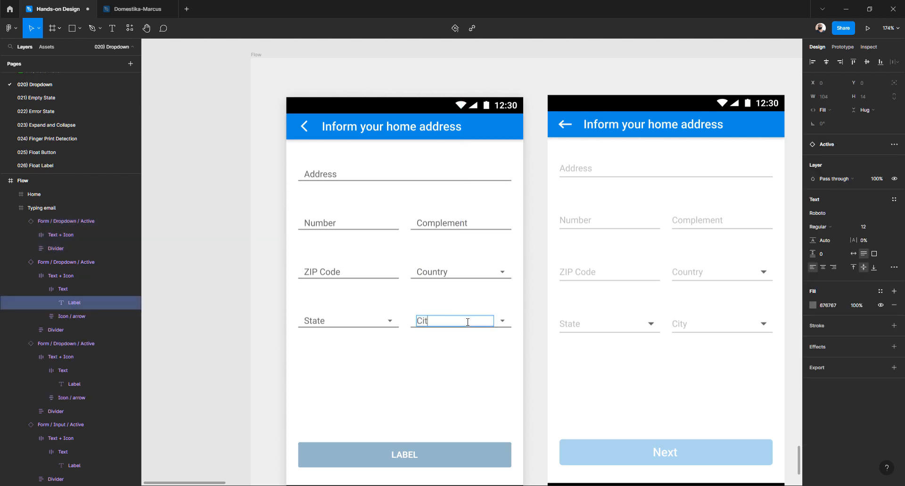
key(Escape)
key(Escape)
Compare the first Flow screen with the reference screens in the Flows row and the Pages section
scroll(417, 242, down, 5)
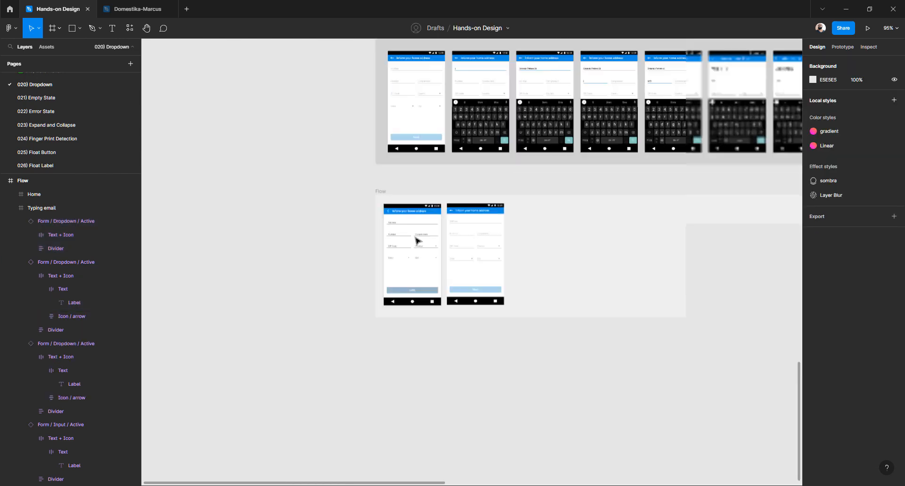
scroll(418, 241, up, 3)
scroll(418, 242, up, 4)
scroll(426, 208, down, 2)
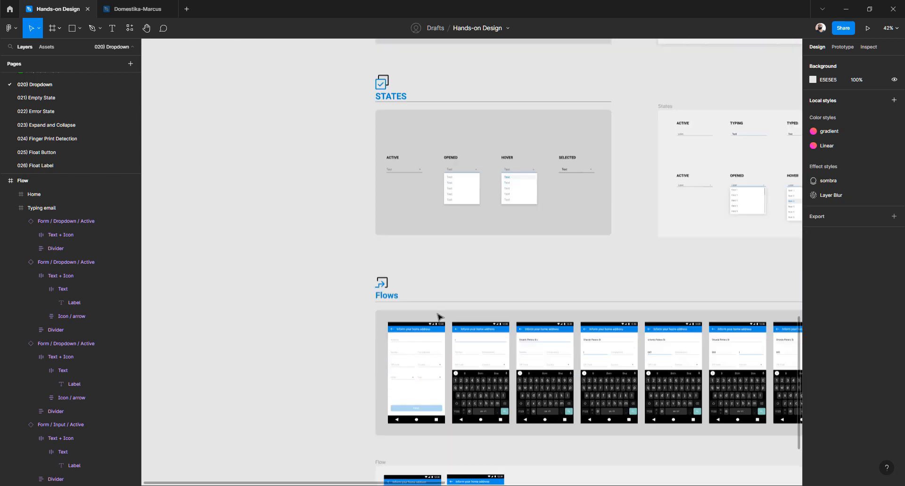
scroll(439, 317, up, 2)
scroll(417, 208, up, 3)
scroll(420, 137, up, 4)
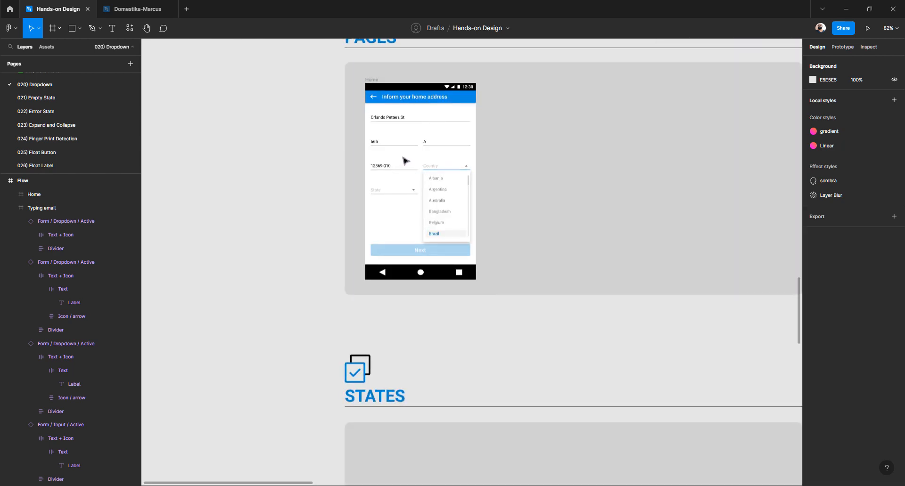
scroll(417, 212, down, 15)
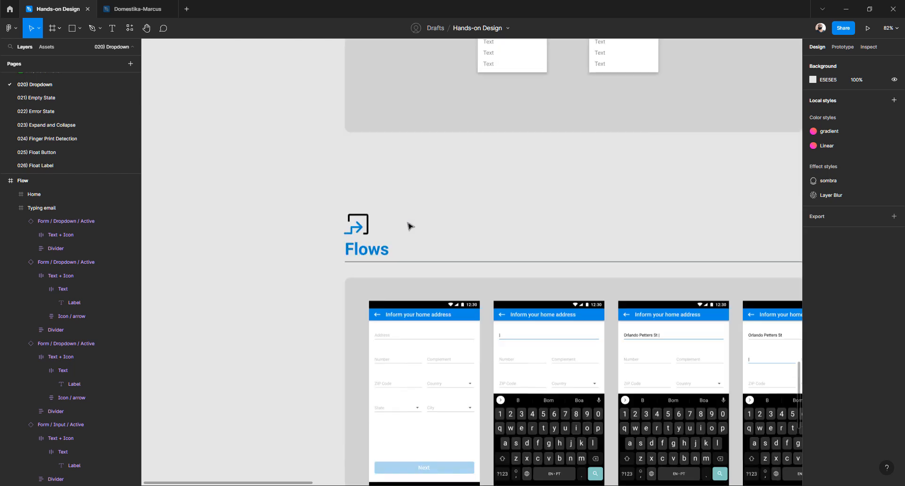
scroll(316, 240, down, 5)
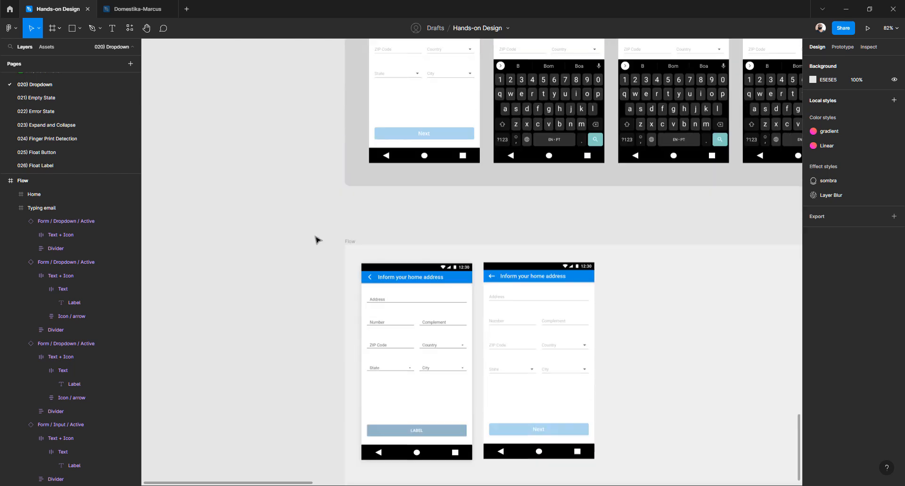
Delete the copied reference screen beside the rebuilt form screen in the Flow frame
scroll(316, 241, right, 2)
click(481, 317)
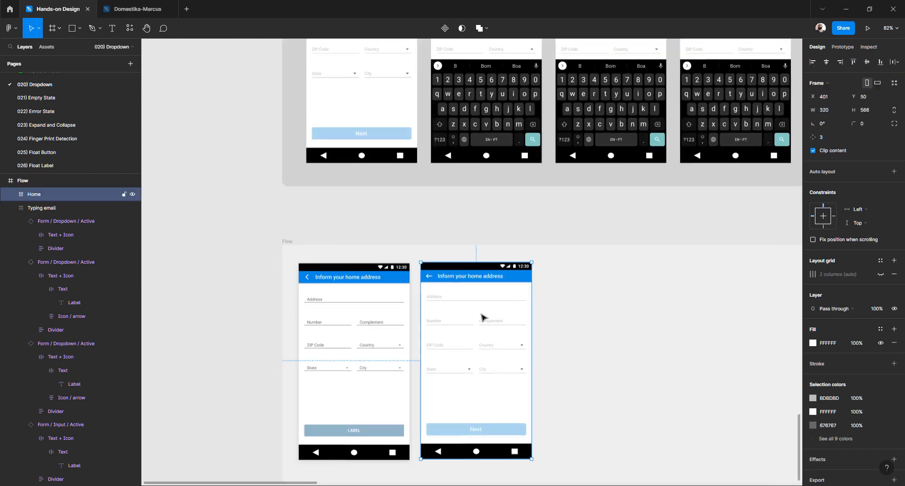
key(Delete)
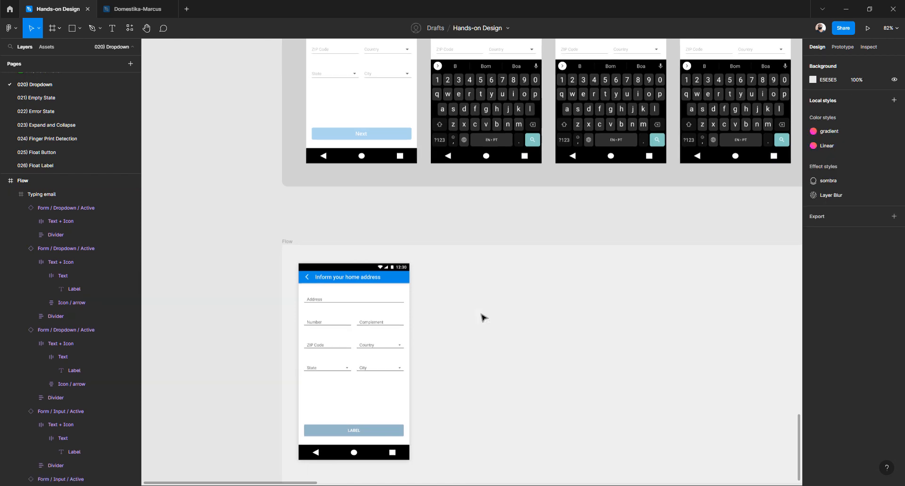
Duplicate the empty form screen in the Flow frame and place the copy beside the original with a gap of about 39 px
click(338, 316)
key(ctrl+d)
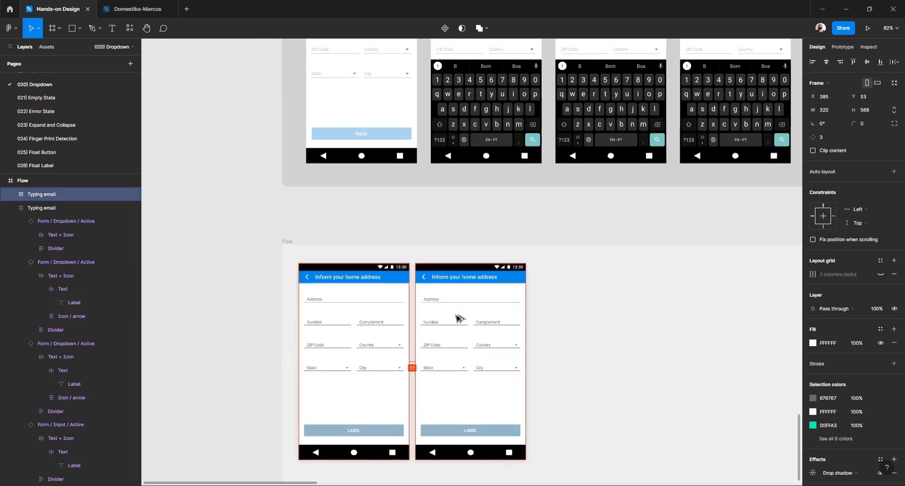
key(Right)
key(Right)
key(Right)
key(Right)
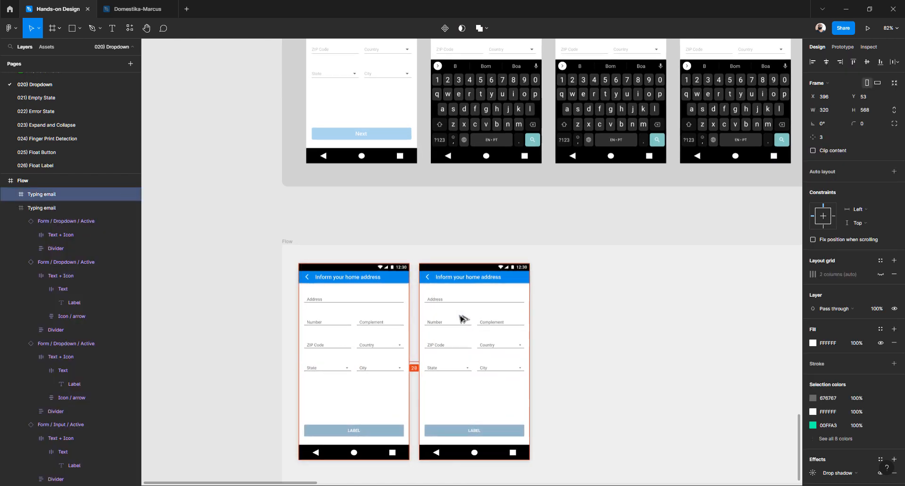
key(Right)
key(Right)
key(Right)
key(Right)
key(Right)
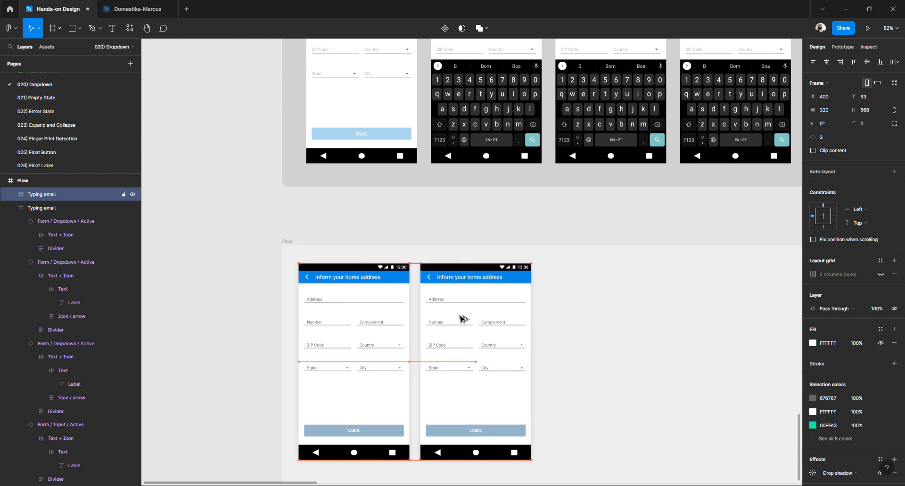
key(Right)
key(Right)
key(Right)
key(Right)
key(Right)
key(Right)
key(Right)
key(Right)
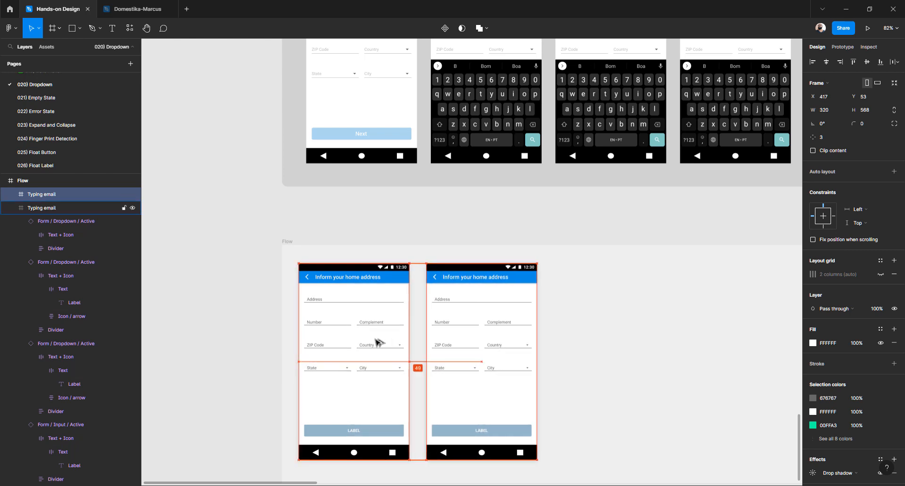
key(Left)
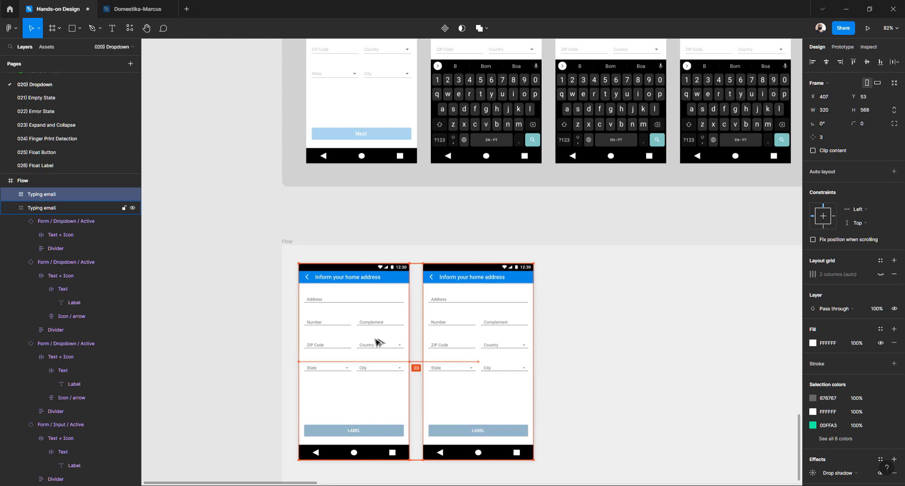
Wrap the two form screens in the Flow frame in a horizontal auto layout with 40 px spacing
shift+click(357, 319)
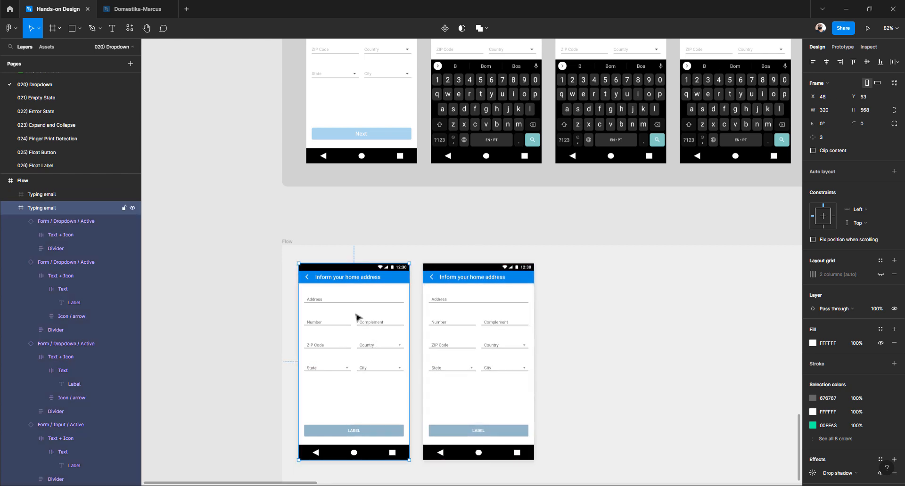
key(shift+a)
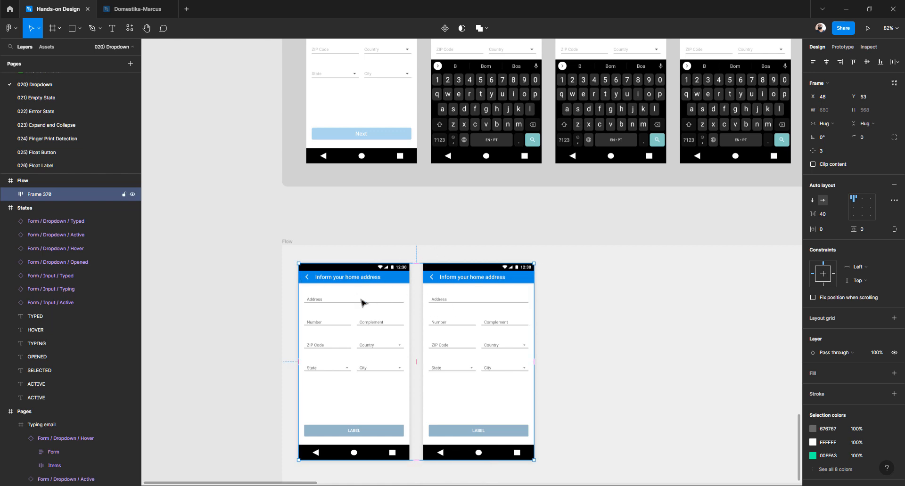
click(371, 233)
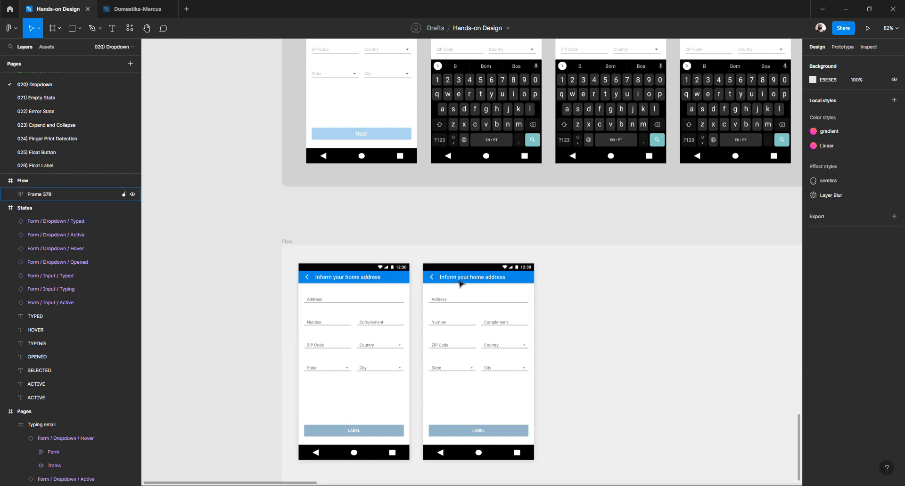
Examine the second reference screen in the Flows row, with its focused address field and on-screen keyboard
scroll(460, 283, up, 5)
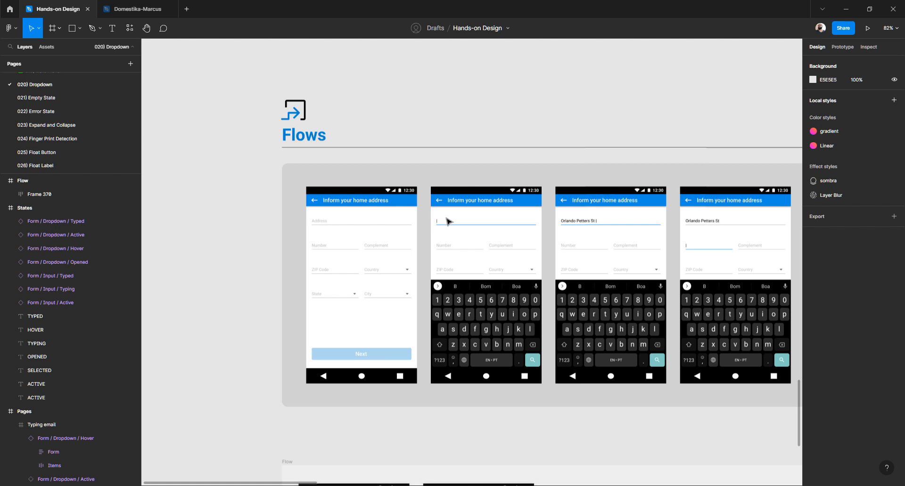
scroll(446, 222, down, 3)
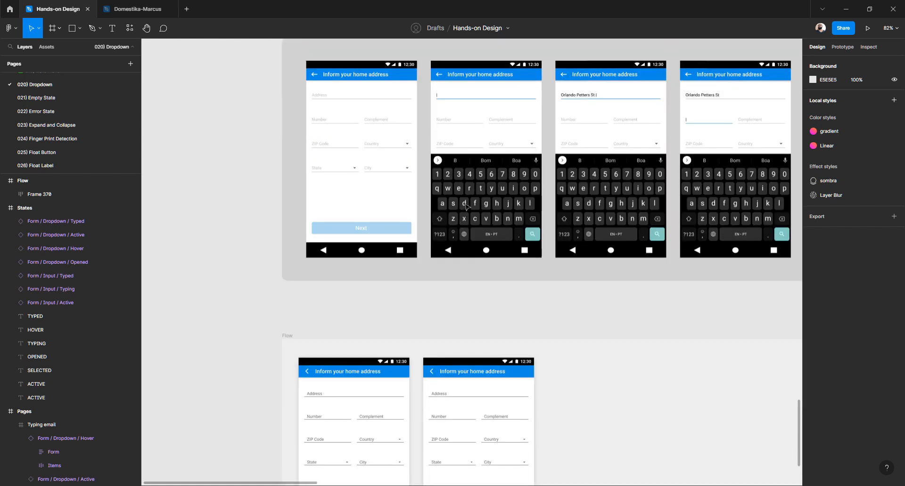
click(472, 207)
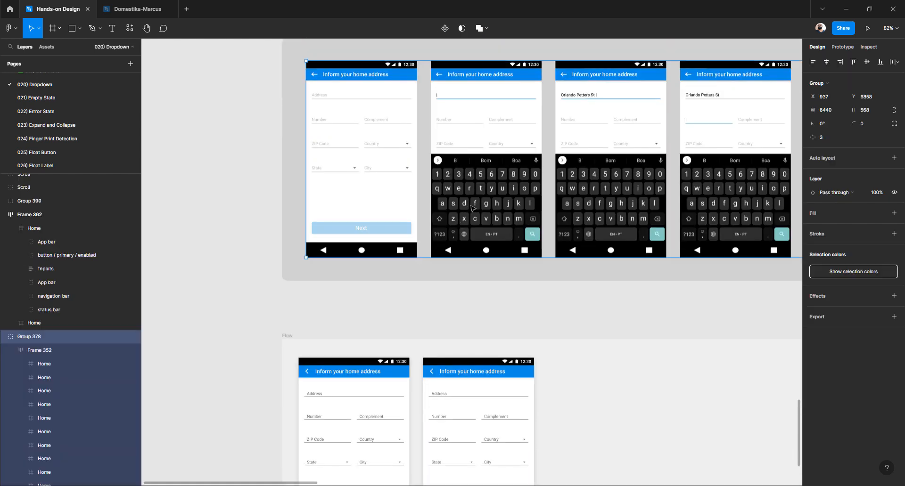
click(480, 209)
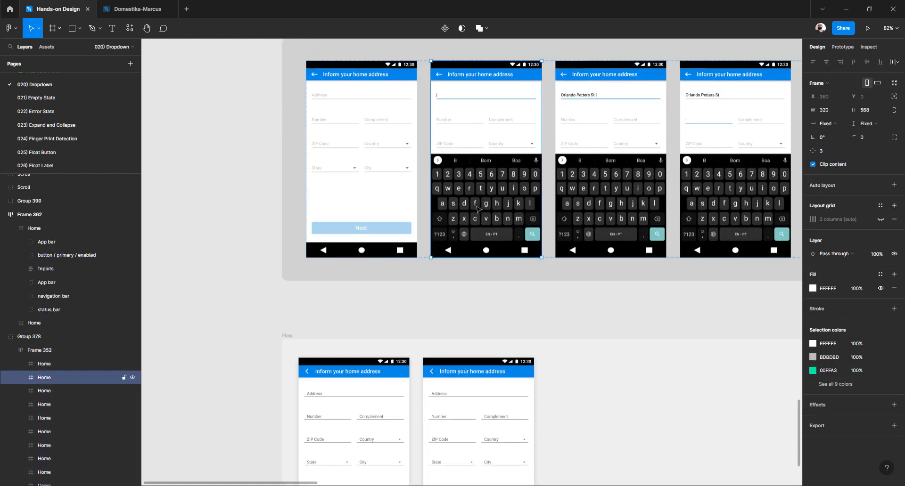
Find the on-screen keyboard image on the 006) Autocomplete Text Field page and select it in the STEP 2 screen
click(67, 126)
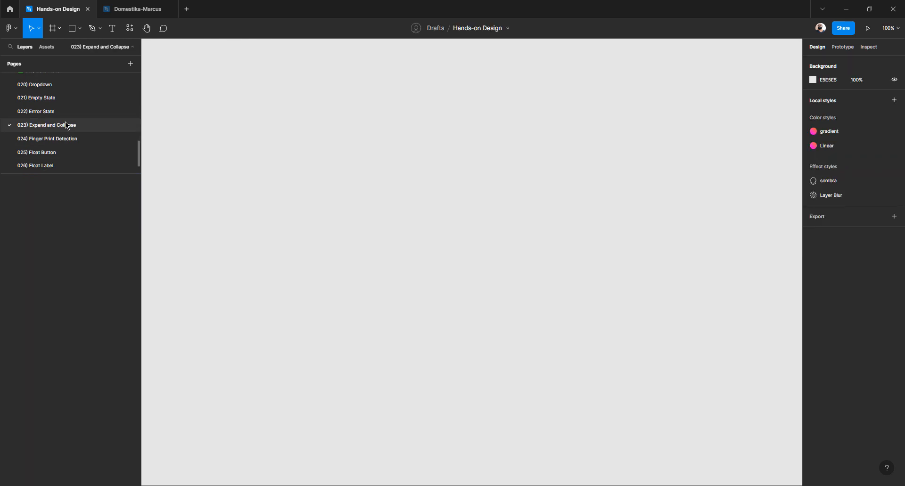
scroll(58, 102, up, 8)
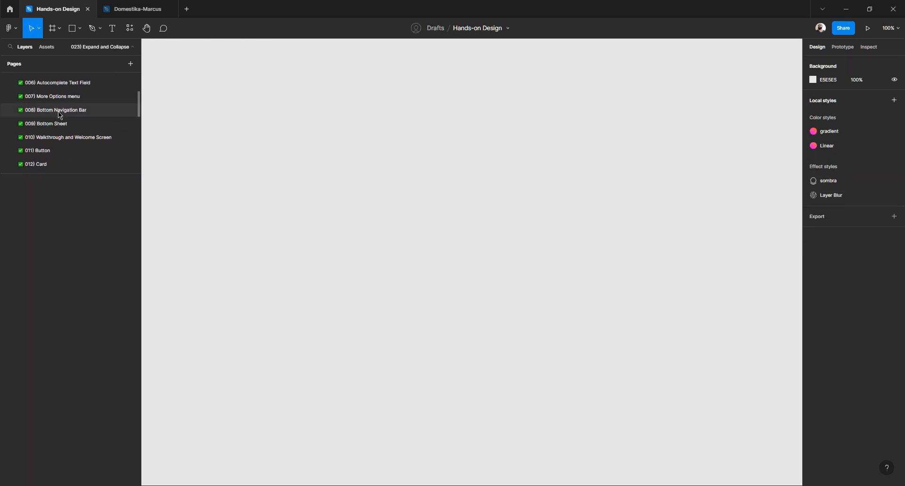
click(60, 105)
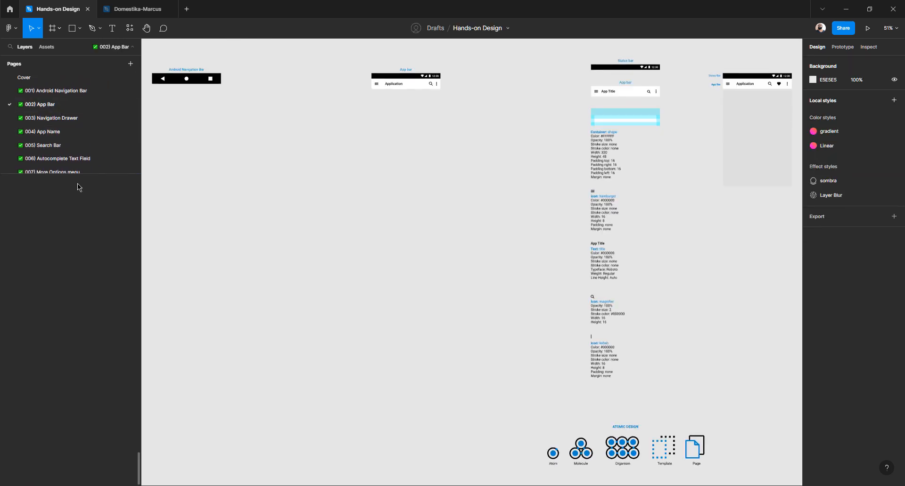
drag(85, 174, 85, 240)
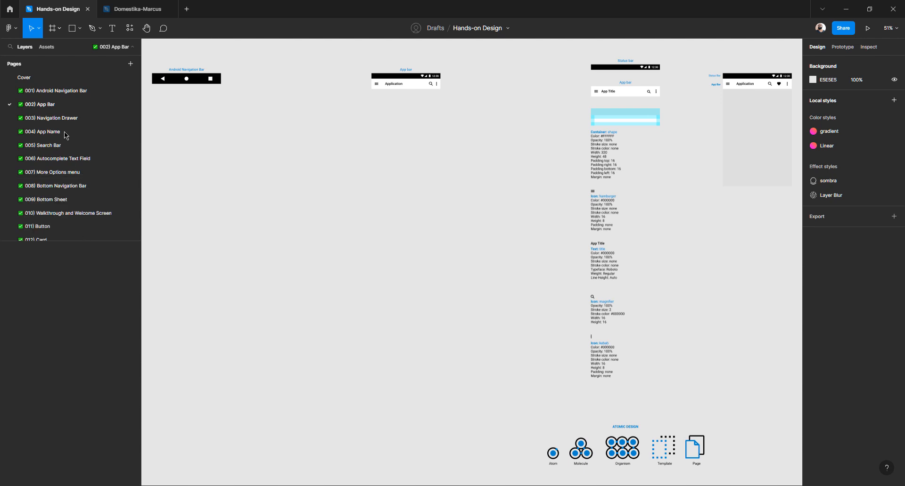
click(51, 118)
click(47, 132)
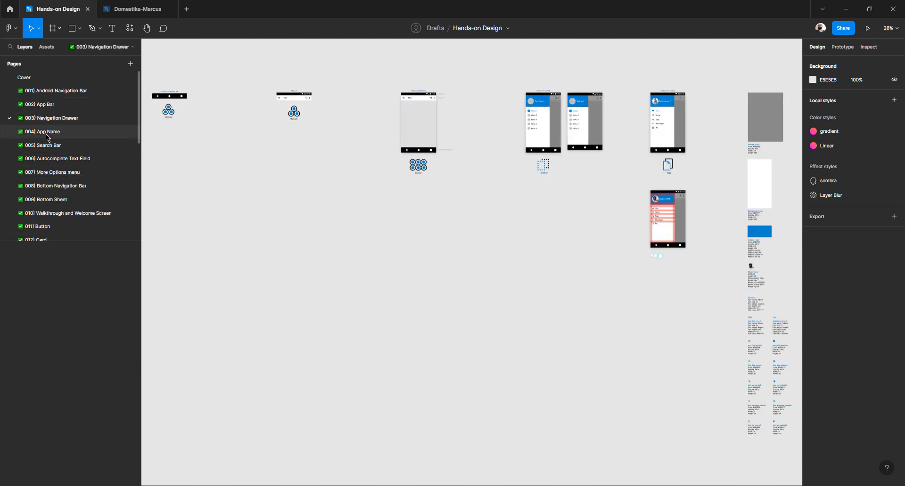
click(55, 159)
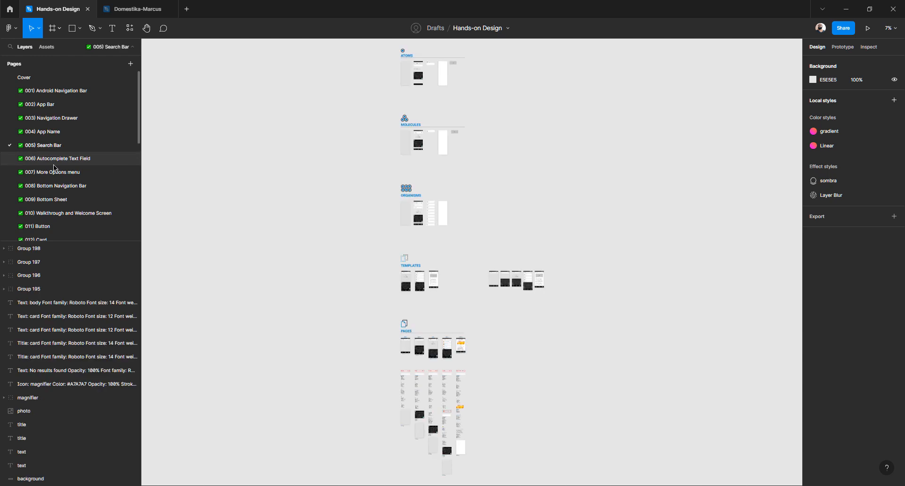
double_click(426, 137)
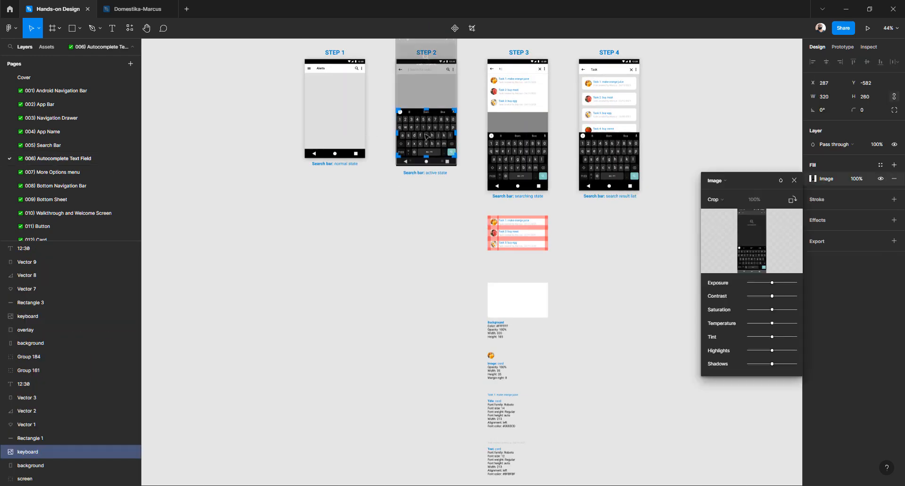
key(Escape)
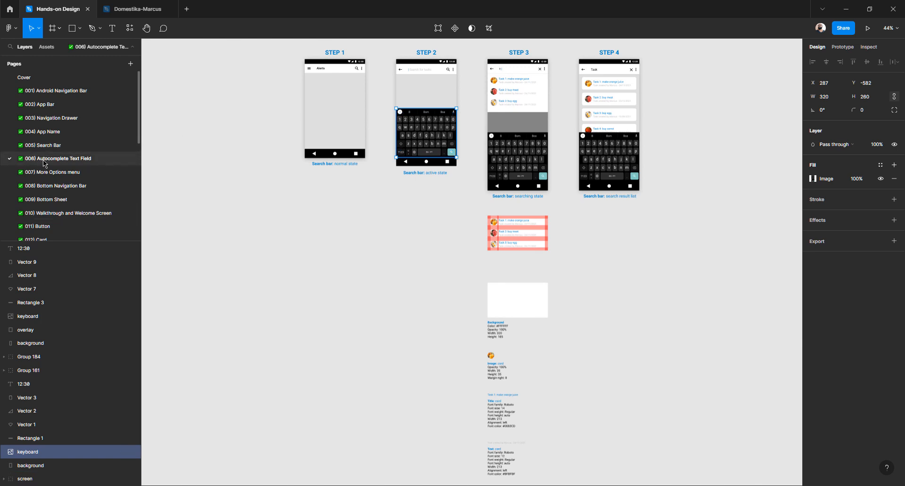
Return to the 020) Dropdown page and rename the auto layout frame holding the two Flow screens as Pages
scroll(69, 165, down, 3)
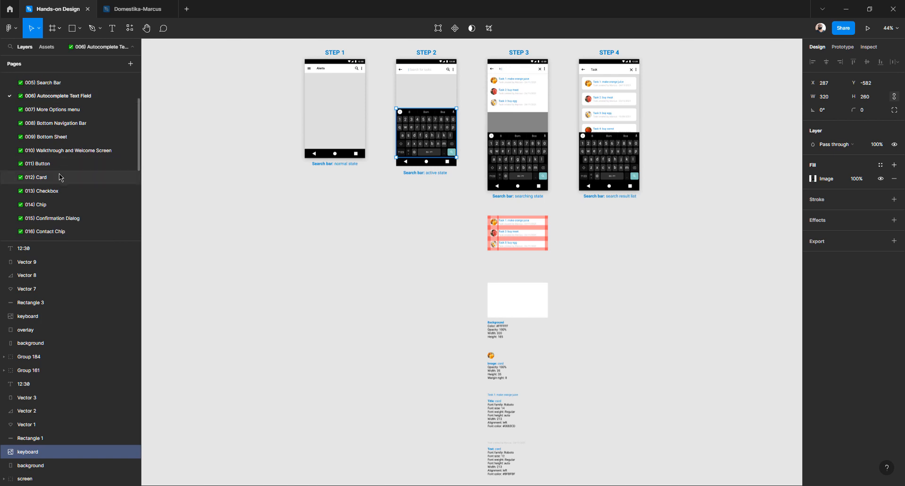
scroll(60, 177, down, 6)
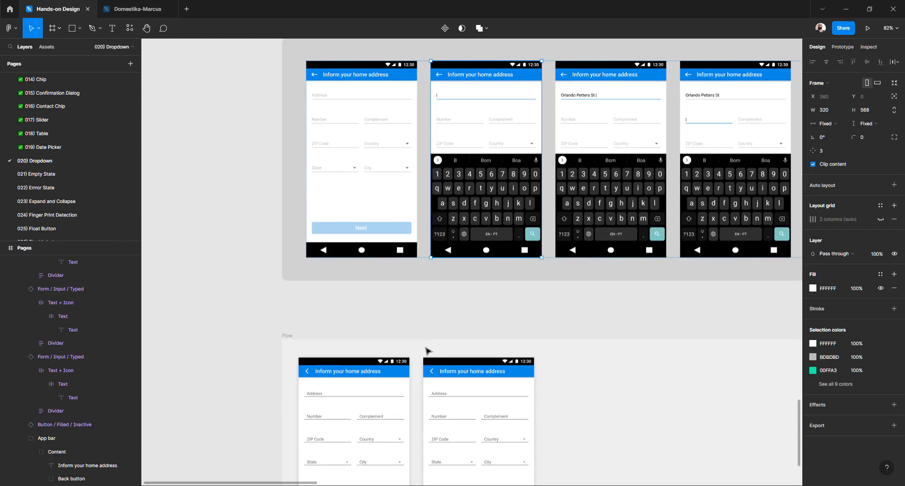
scroll(428, 352, down, 2)
click(445, 293)
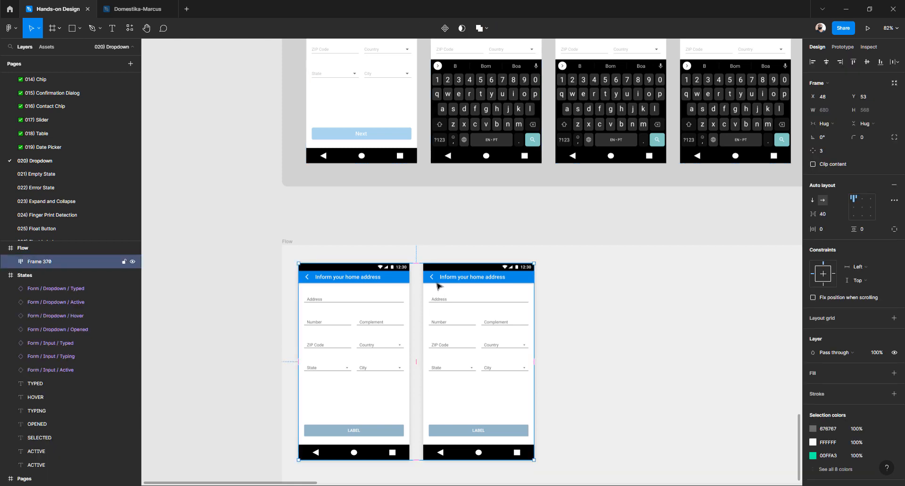
double_click(43, 262)
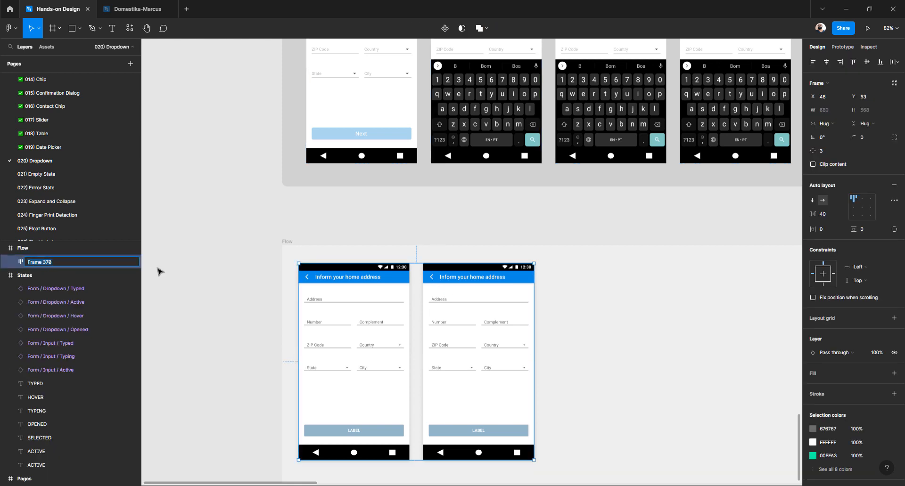
text(Pages)
key(Return)
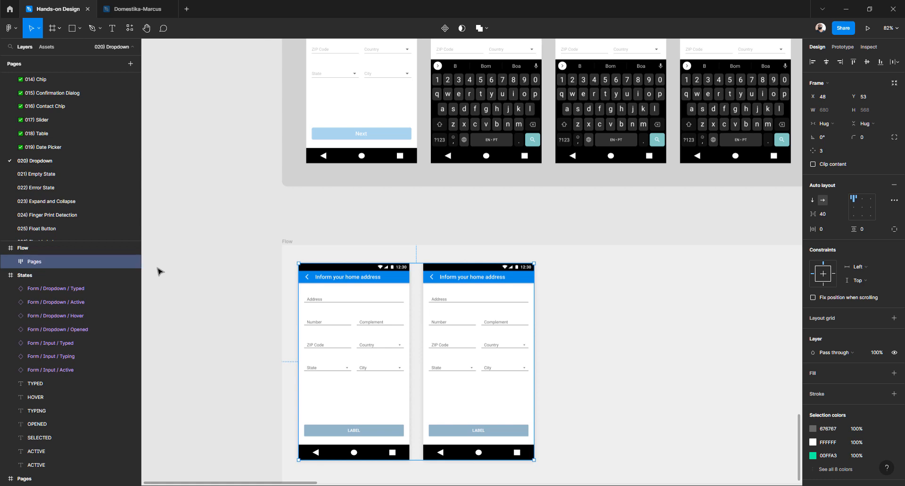
Paste the copied keyboard image into the second form screen of the Flow frame
click(455, 198)
click(452, 302)
click(452, 303)
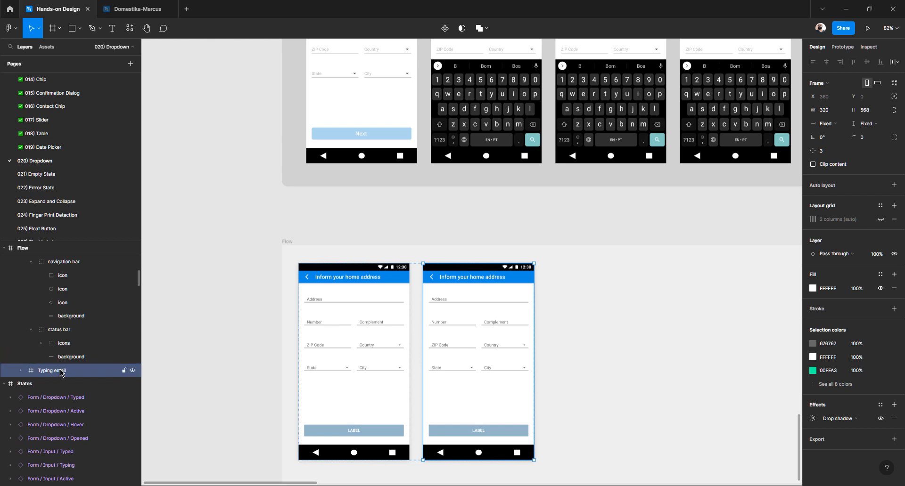
key(ctrl+v)
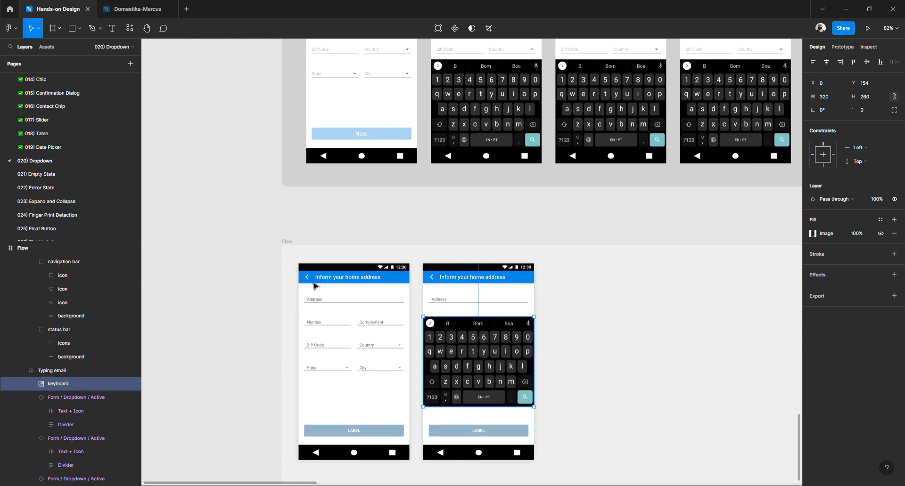
click(61, 373)
click(357, 287)
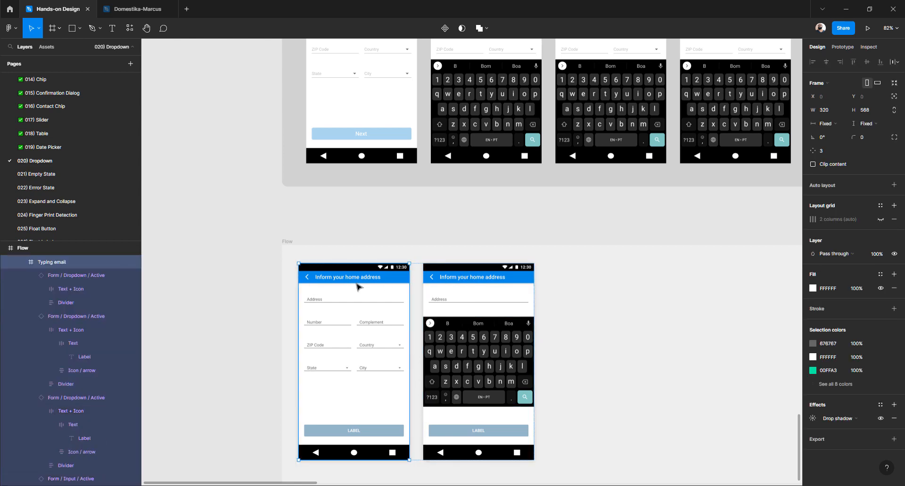
Move the keyboard down in the second Flow screen so it sits directly on top of the navigation bar
click(482, 289)
scroll(474, 297, down, 2)
scroll(469, 294, up, 5)
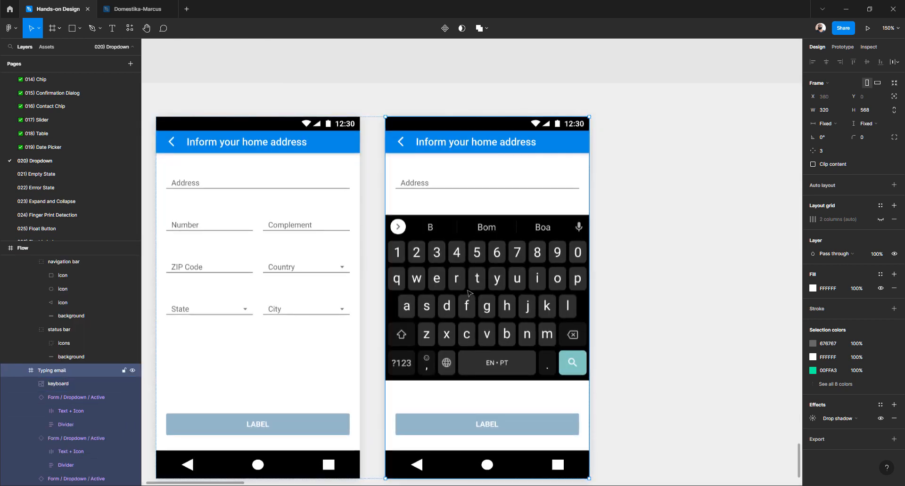
click(469, 293)
drag(455, 297, 458, 367)
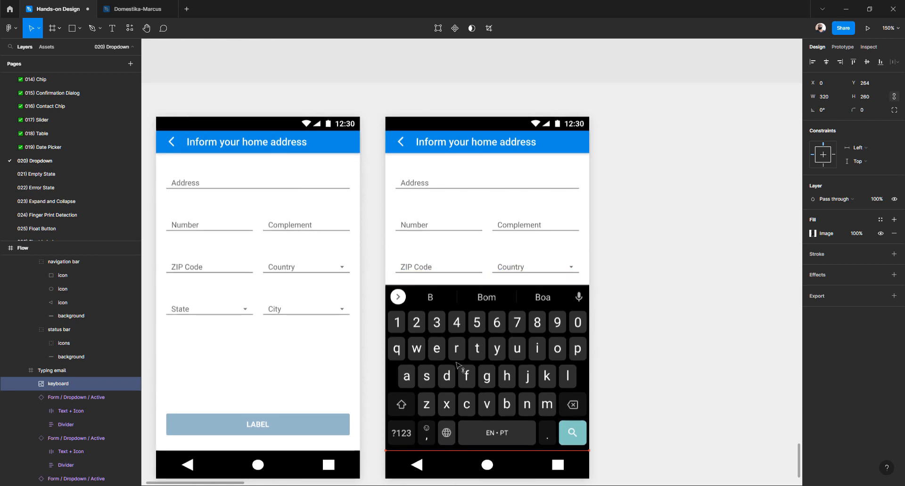
click(611, 276)
Swap the Address field of the second Flow screen to the Typing input component, matching the second reference screen
ctrl+scroll(436, 198, down, 5)
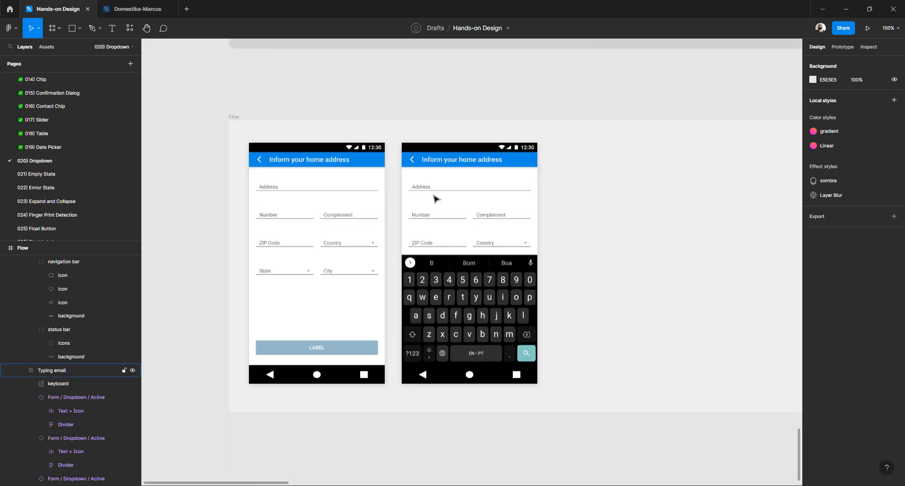
scroll(436, 198, up, 6)
ctrl+scroll(436, 198, up, 2)
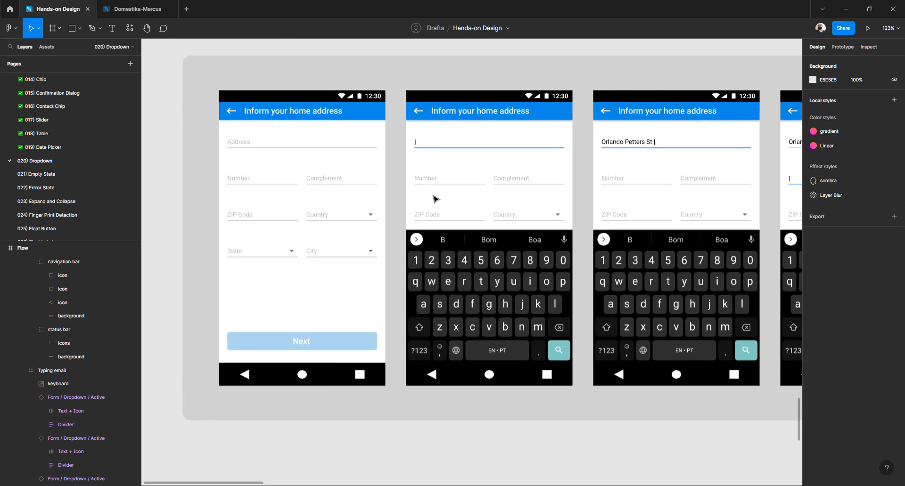
ctrl+scroll(434, 198, down, 3)
scroll(427, 245, down, 3)
ctrl+scroll(430, 300, up, 4)
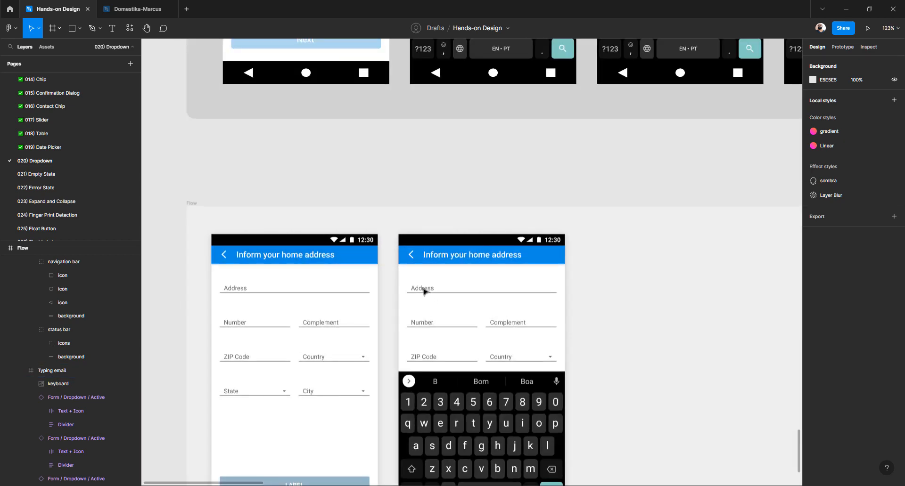
click(423, 291)
double_click(423, 292)
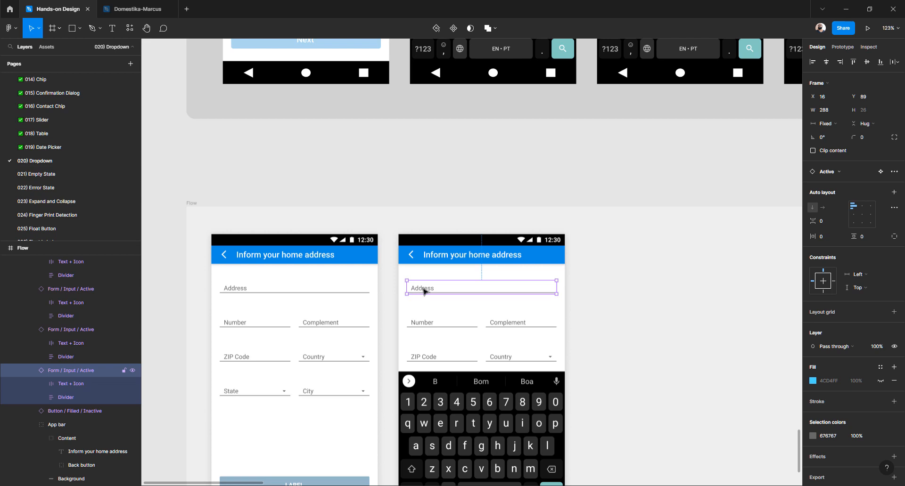
click(839, 172)
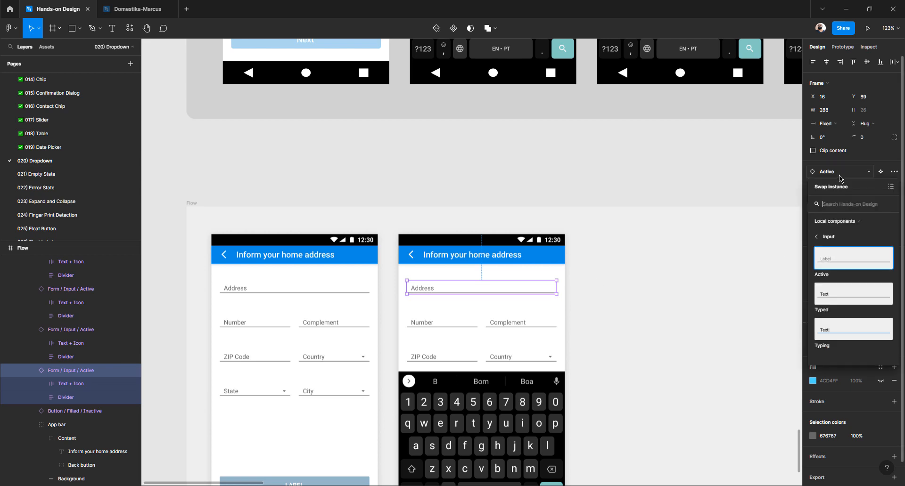
click(834, 324)
Replace the Address text in the second Flow screen with a lone "|" text cursor, as in the reference
scroll(473, 268, up, 5)
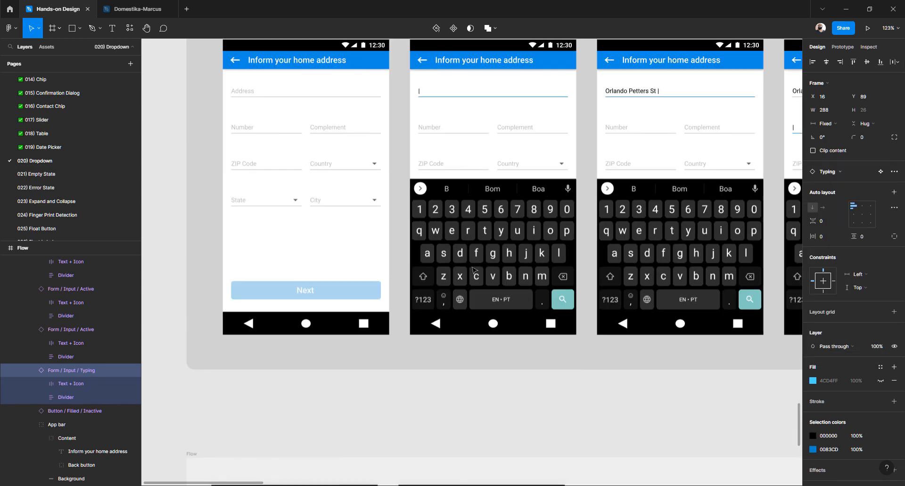
scroll(473, 271, down, 5)
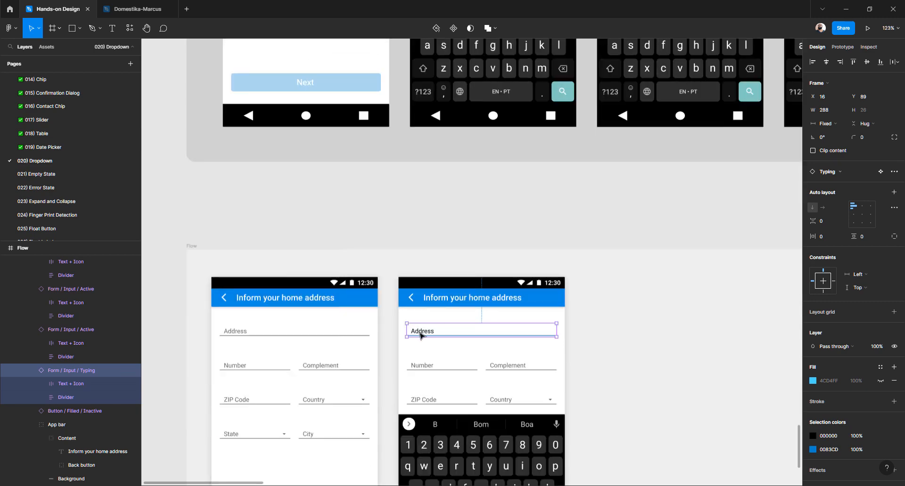
double_click(421, 331)
key(BackSpace)
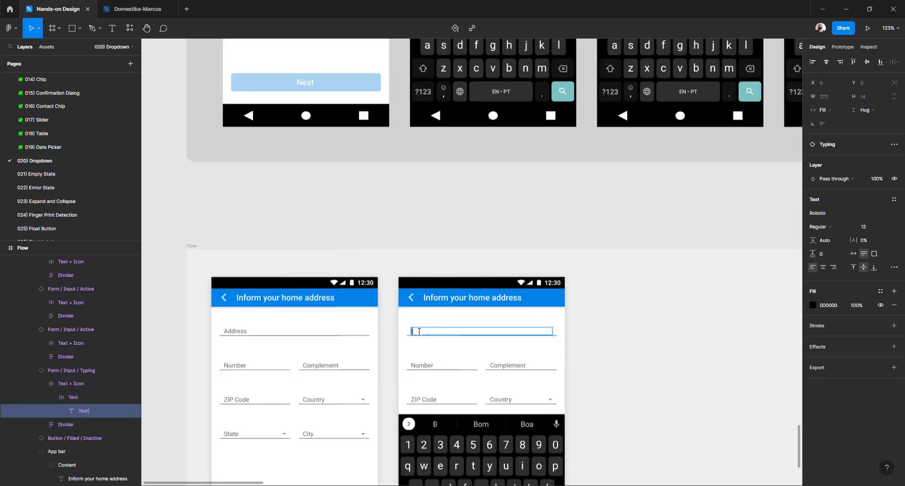
scroll(465, 234, down, 2)
click(452, 181)
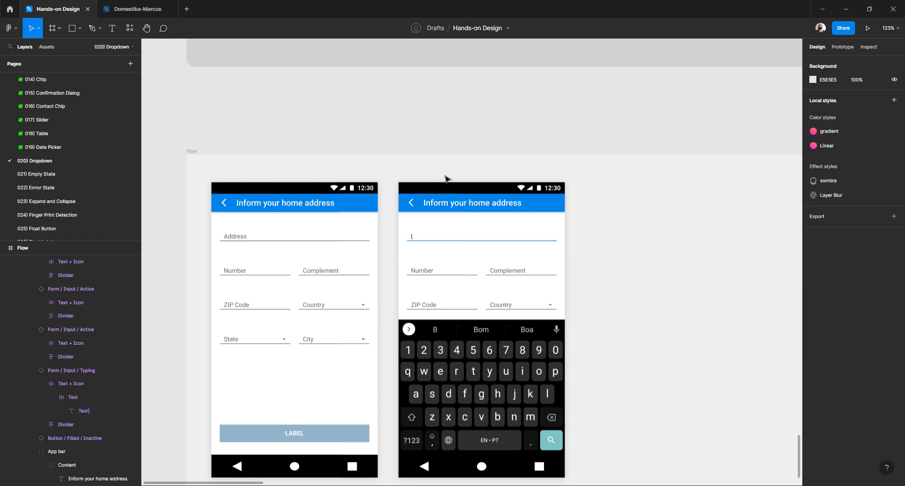
Duplicate the second Flow screen to make the third screen of the row
click(442, 224)
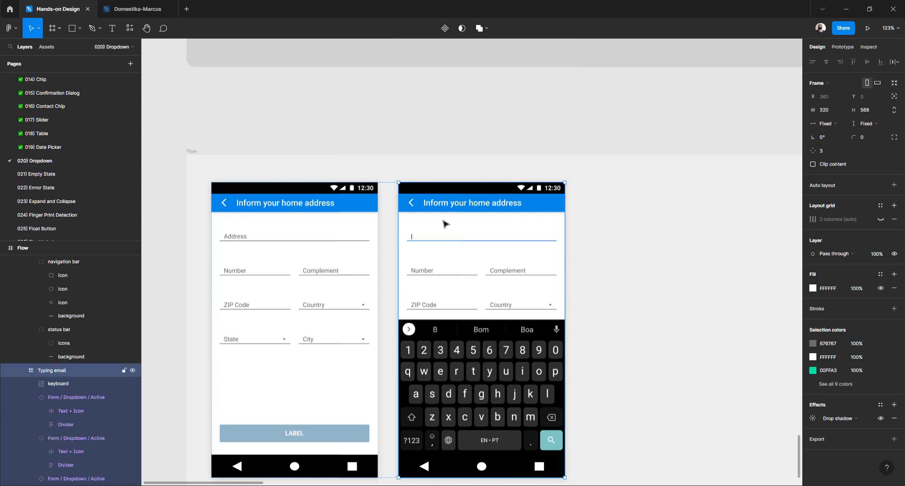
key(ctrl+d)
scroll(446, 224, down, 3)
scroll(446, 224, right, 3)
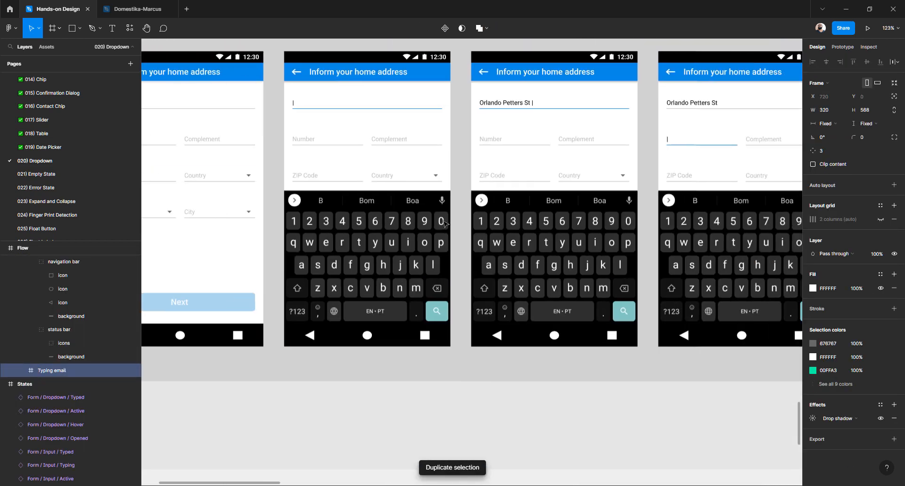
Copy the typed street text from the third reference screen into the Address field of the third Flow screen
double_click(521, 105)
key(ctrl+c)
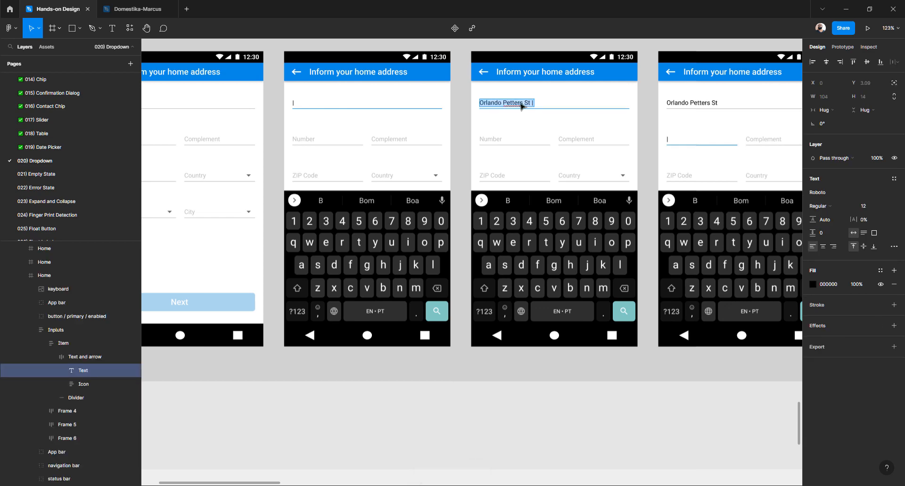
scroll(521, 105, down, 10)
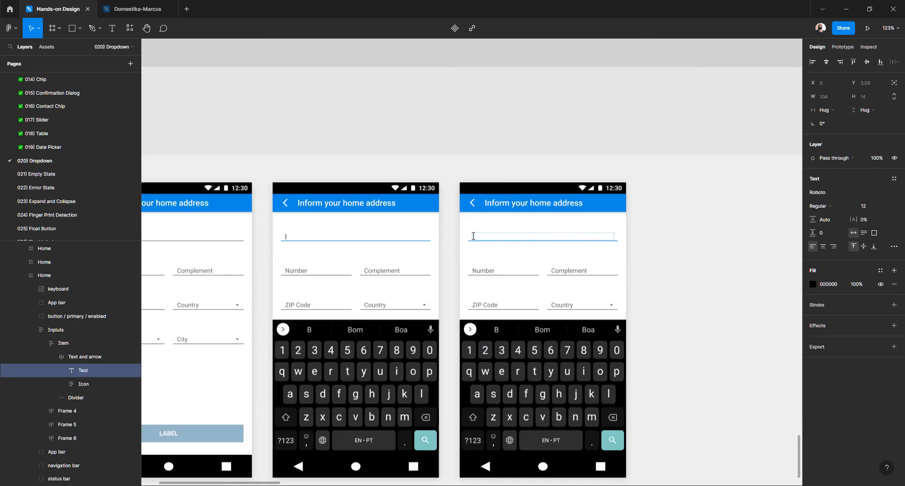
double_click(491, 236)
key(ctrl+v)
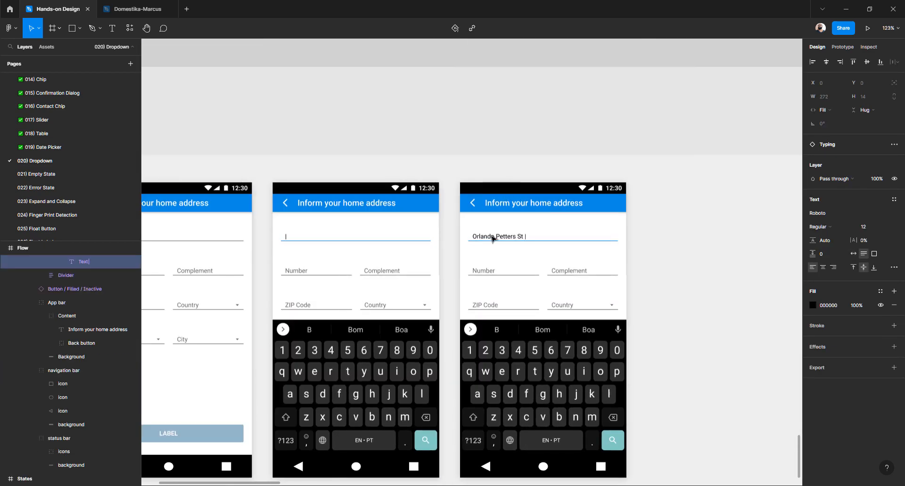
key(Escape)
click(479, 162)
Duplicate the third Flow screen as the basis for the reference screen with the focused Number field
click(504, 247)
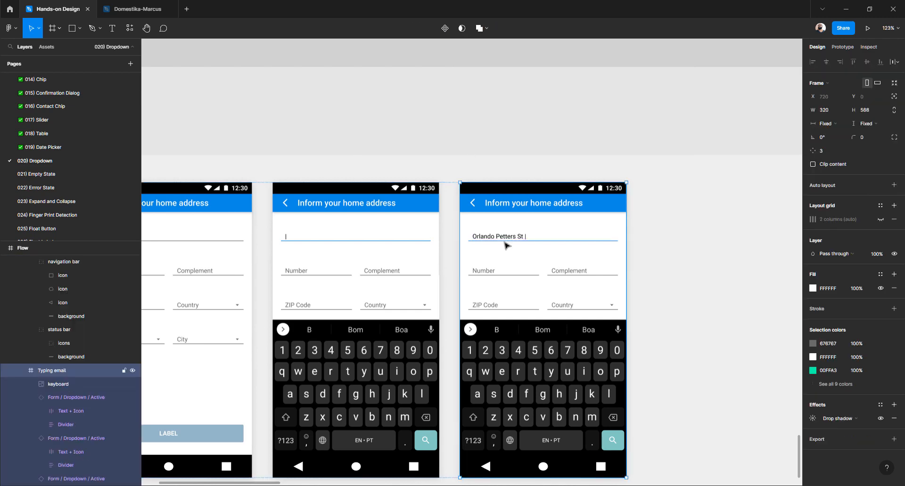
key(ctrl+d)
scroll(505, 246, down, 15)
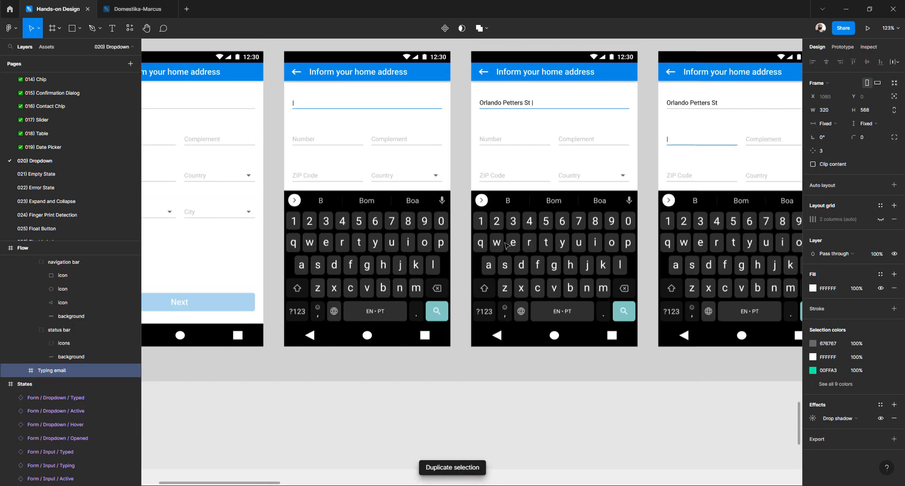
scroll(505, 246, left, 2)
scroll(505, 246, right, 2)
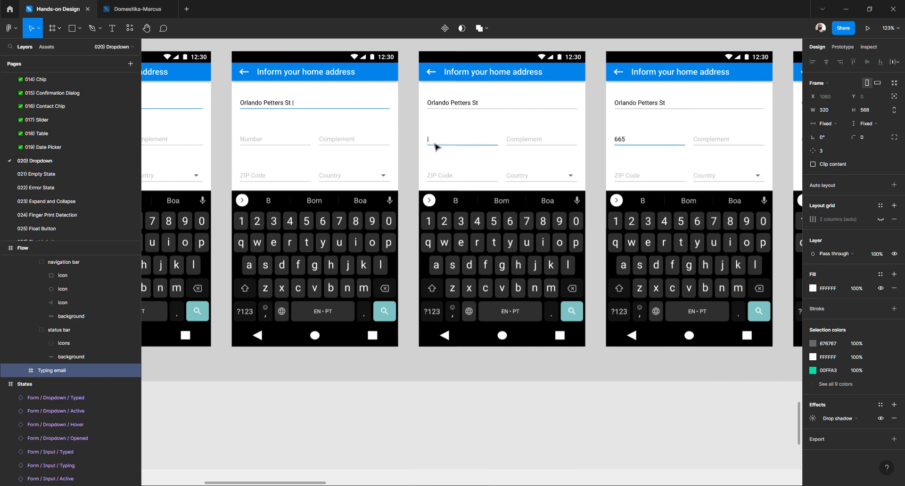
scroll(484, 219, up, 10)
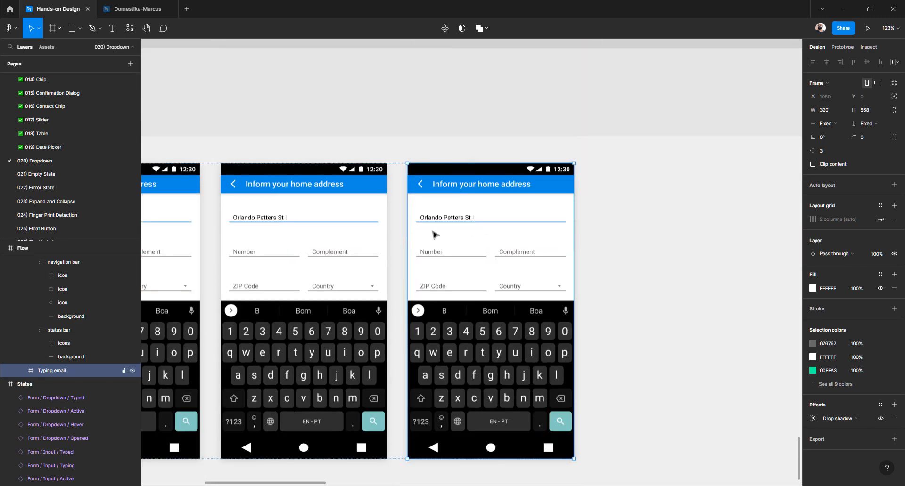
Replace the Number label in the fourth Flow screen with a "|" text cursor
ctrl+click(432, 256)
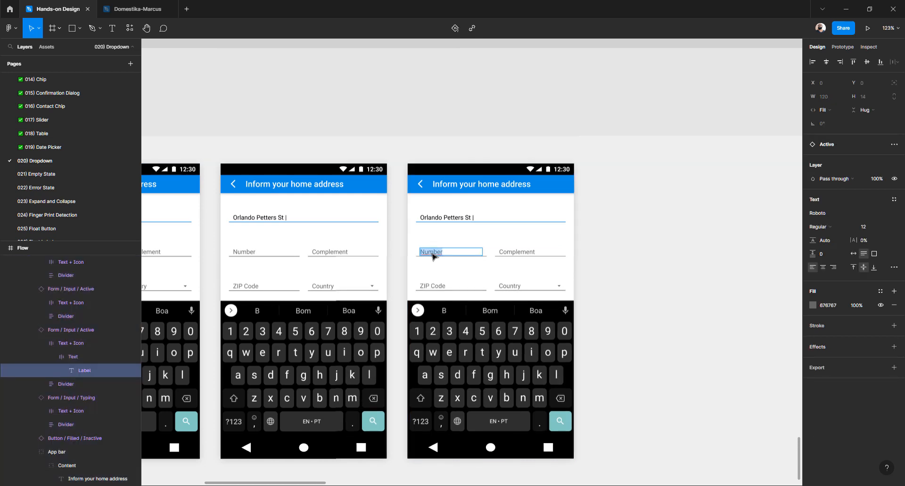
key(BackSpace)
scroll(475, 216, up, 3)
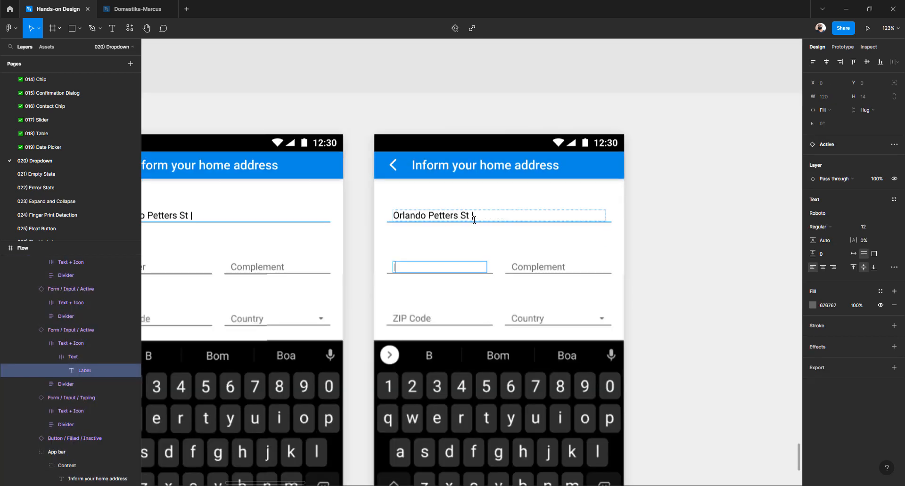
Remove the trailing text cursor from the fourth screen's Address field and swap that field to the Typed input component
double_click(475, 216)
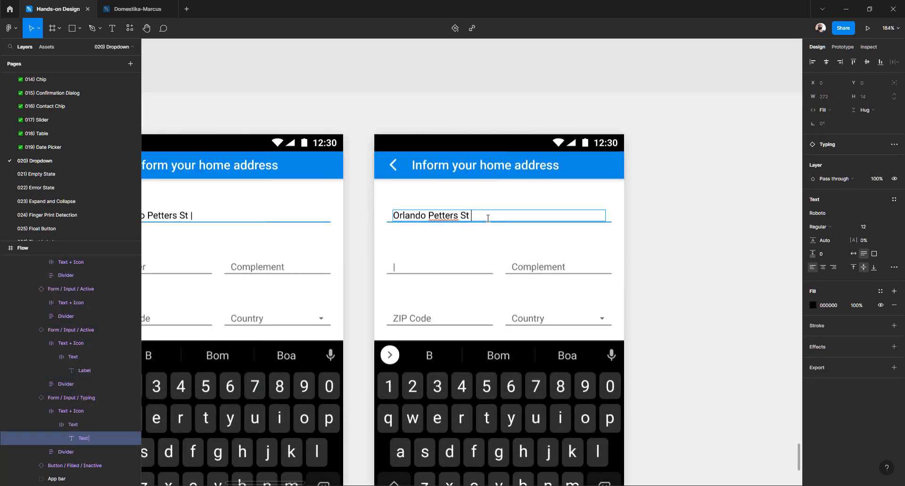
click(644, 212)
click(558, 222)
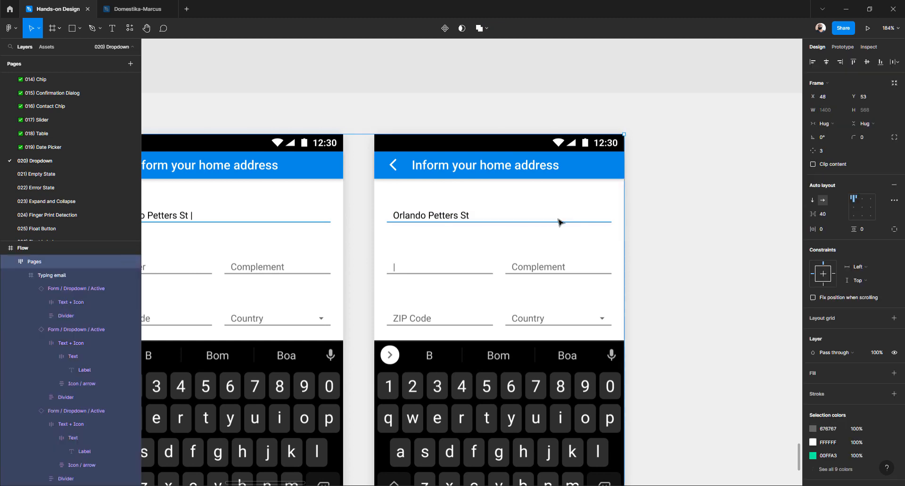
click(559, 221)
click(558, 221)
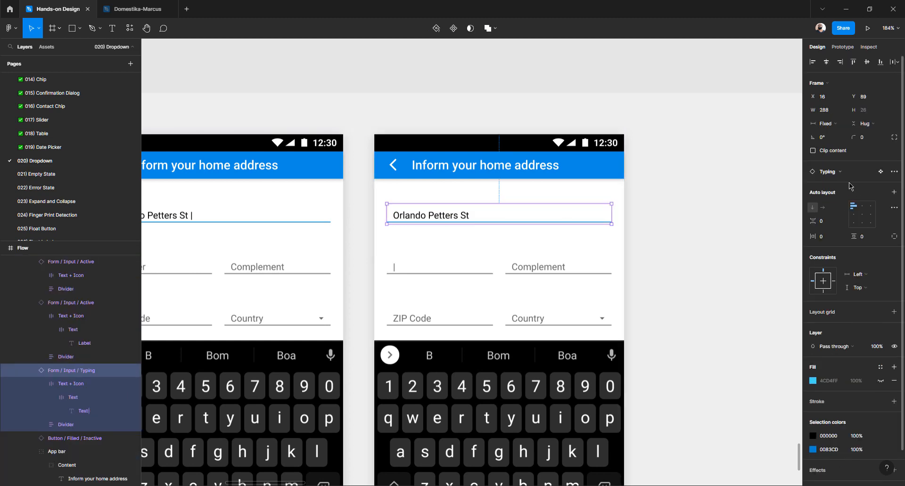
click(838, 174)
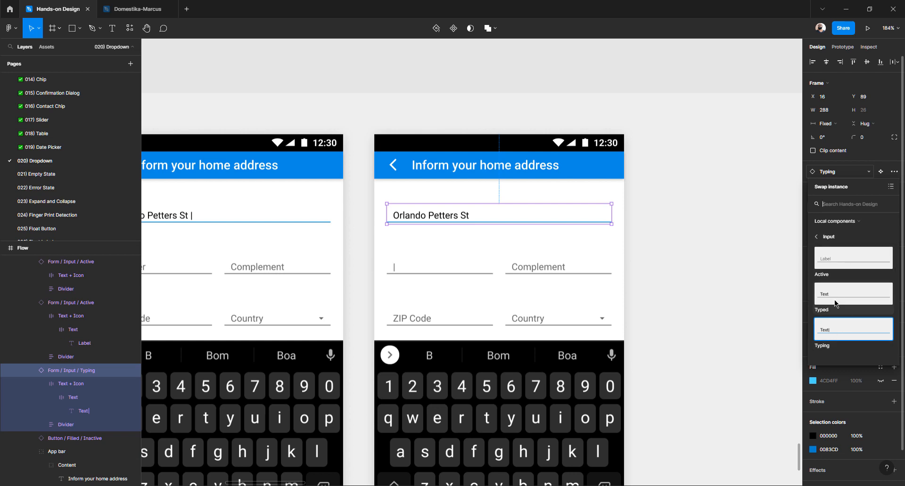
click(835, 302)
click(466, 225)
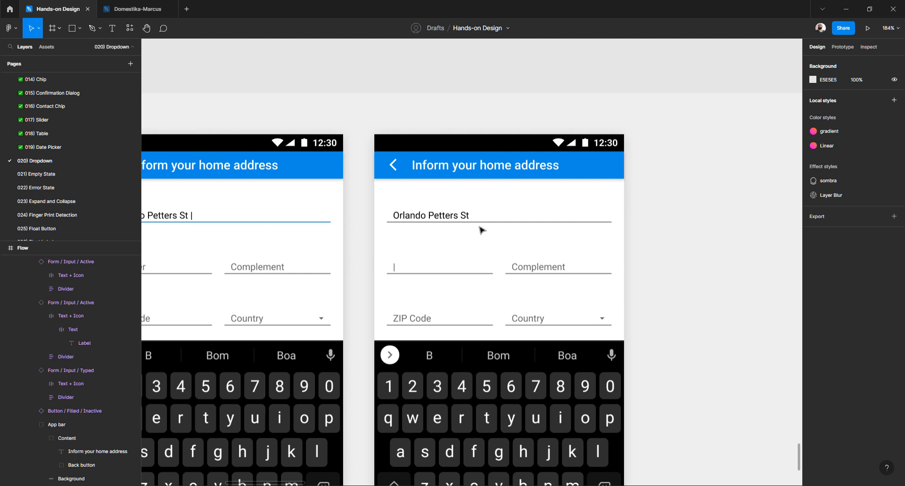
Swap the fourth Flow screen's Number field to the Typing input component
click(401, 271)
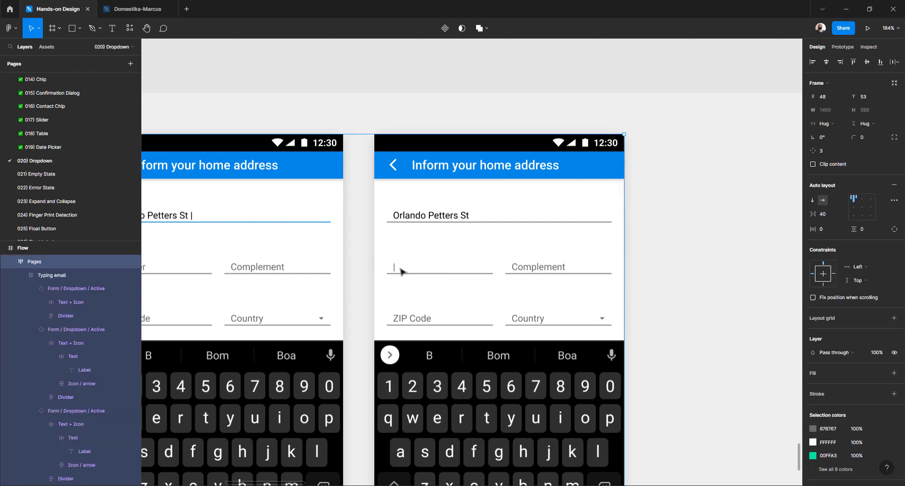
click(402, 271)
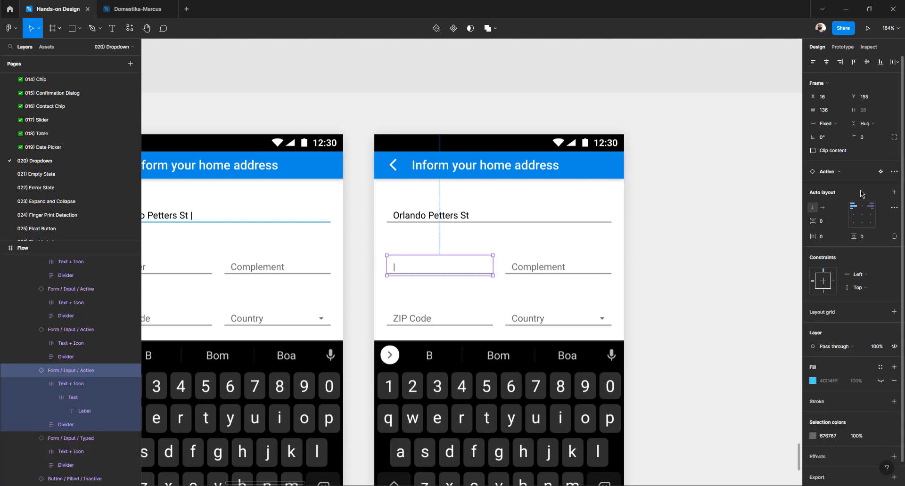
scroll(848, 295, down, 2)
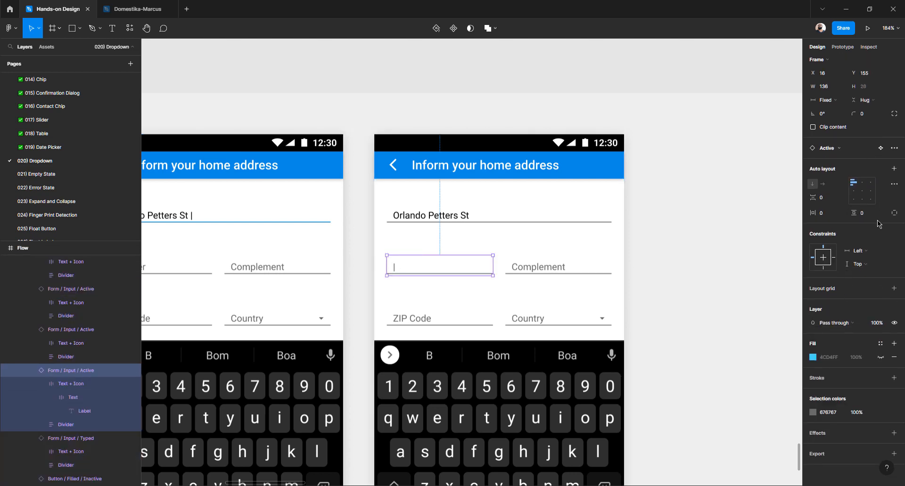
scroll(872, 211, up, 1)
click(830, 169)
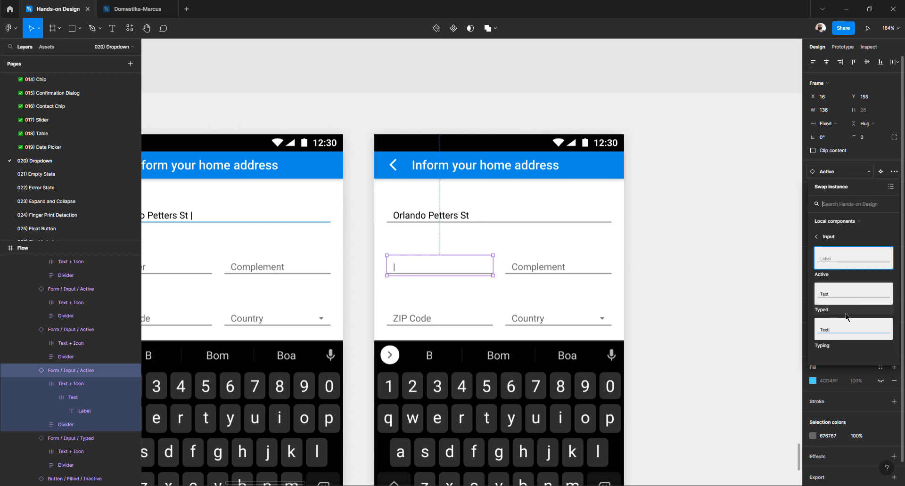
click(842, 329)
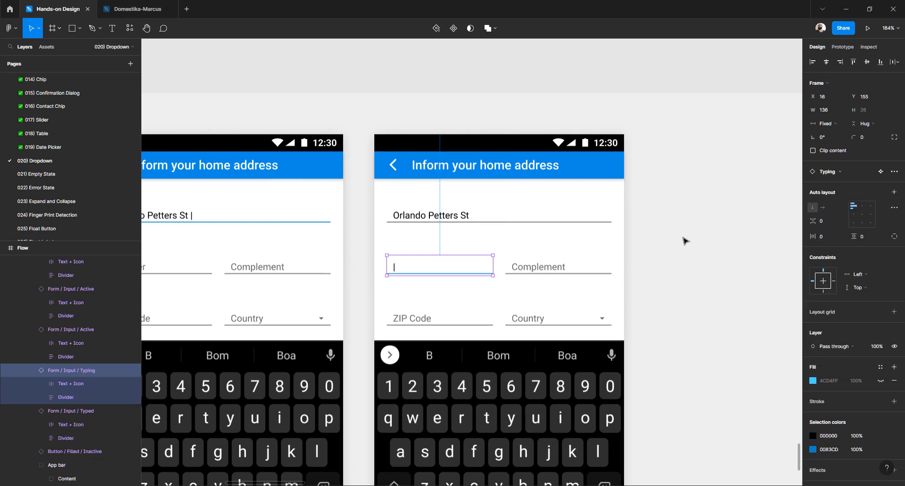
click(651, 243)
Duplicate the fourth Flow screen as the basis for the reference screen with the filled Number field
key(shift+0)
click(398, 218)
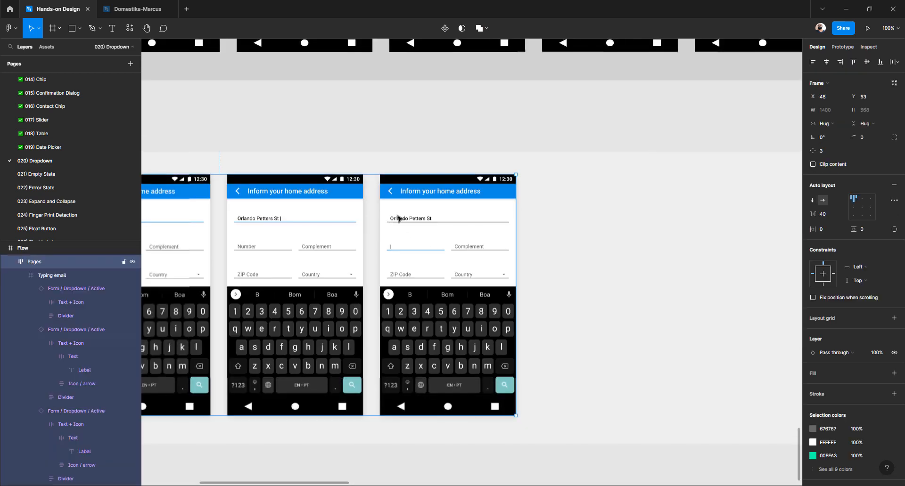
key(ctrl+d)
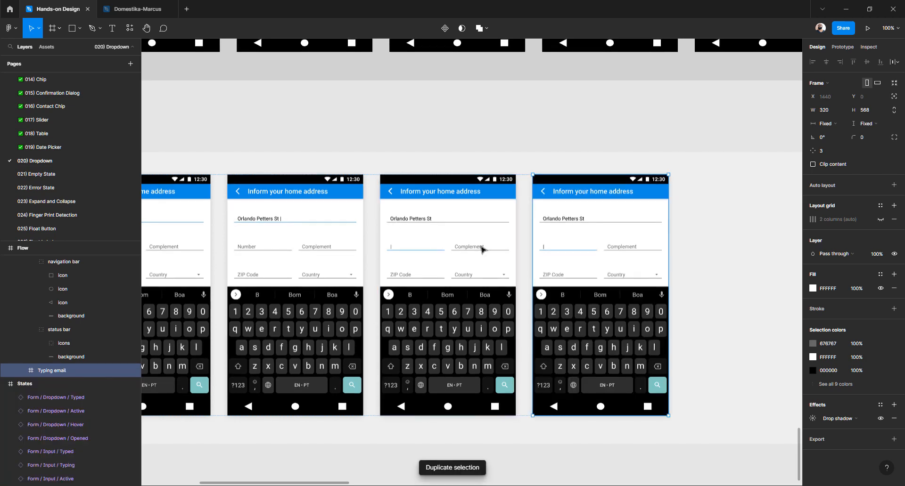
Replace the text cursor in the fifth Flow screen's Number field with "665" from the matching reference screen
scroll(481, 249, up, 4)
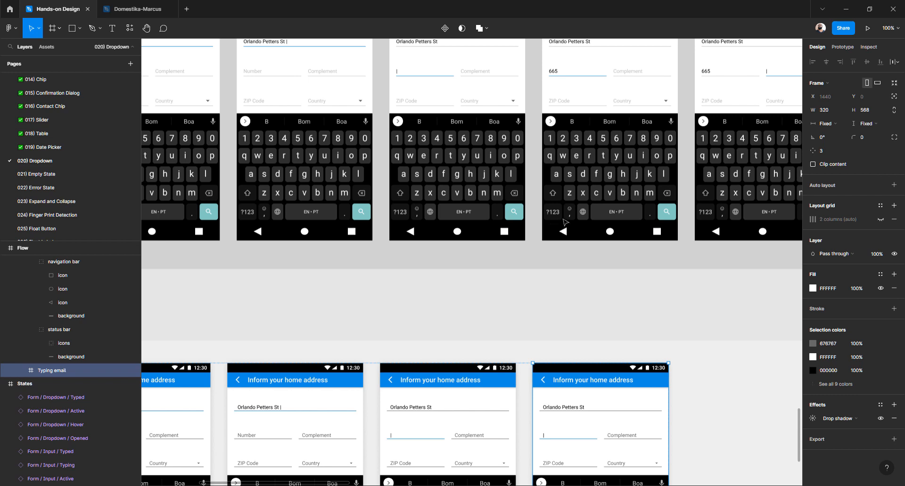
scroll(566, 222, up, 3)
scroll(565, 142, down, 2)
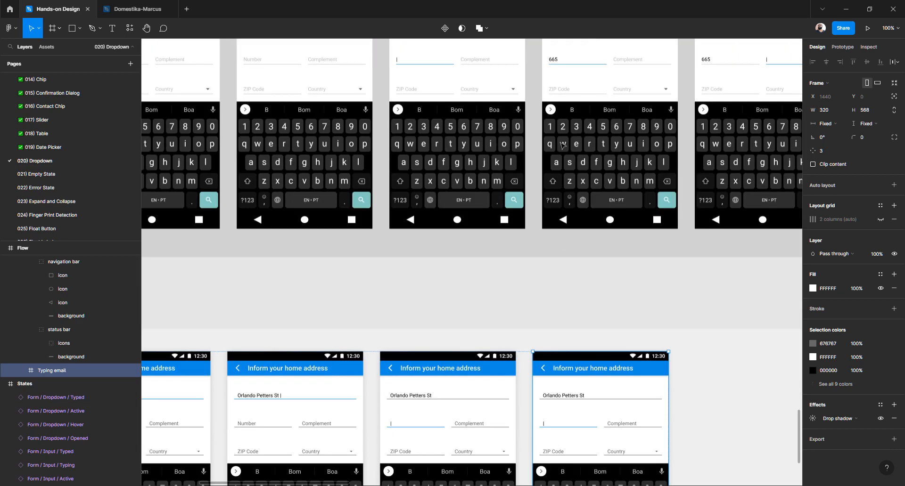
scroll(559, 170, up, 4)
ctrl+click(554, 186)
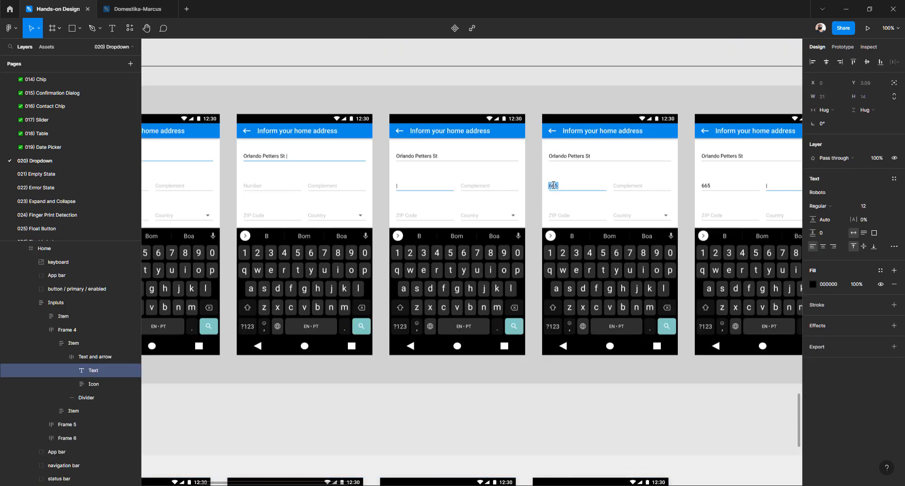
scroll(554, 185, down, 10)
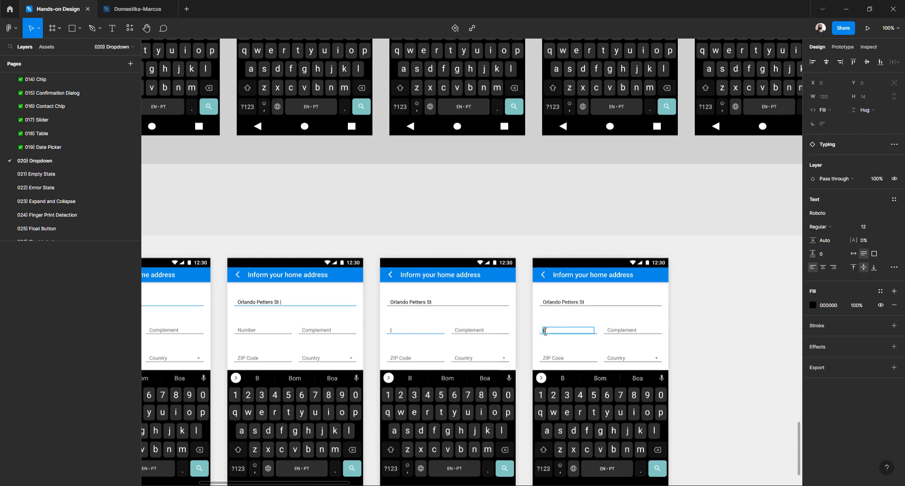
double_click(566, 331)
scroll(552, 330, up, 5)
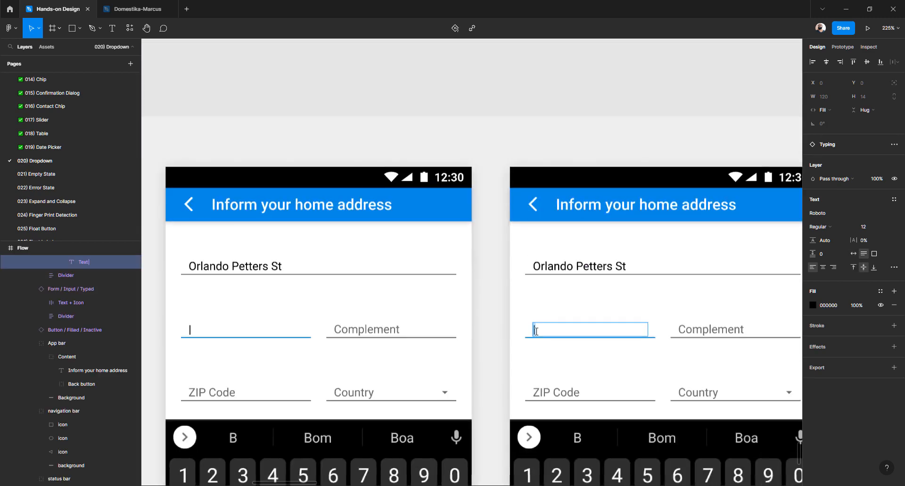
text(665)
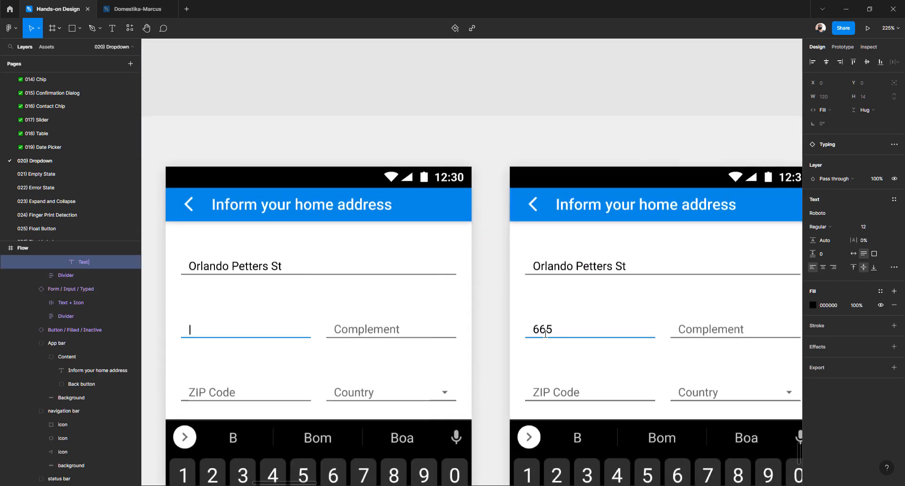
Duplicate the fifth Flow screen as the basis for the reference screen with the focused Complement field
scroll(490, 280, down, 4)
scroll(491, 278, up, 8)
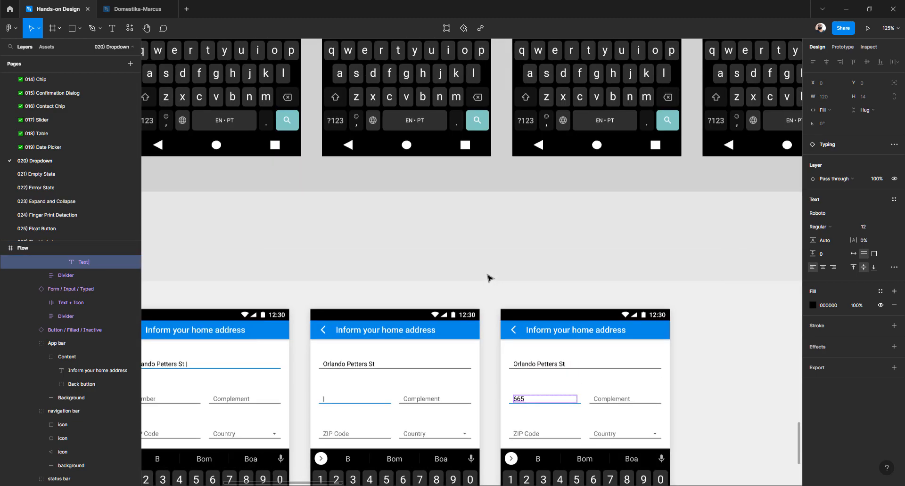
scroll(547, 263, right, 3)
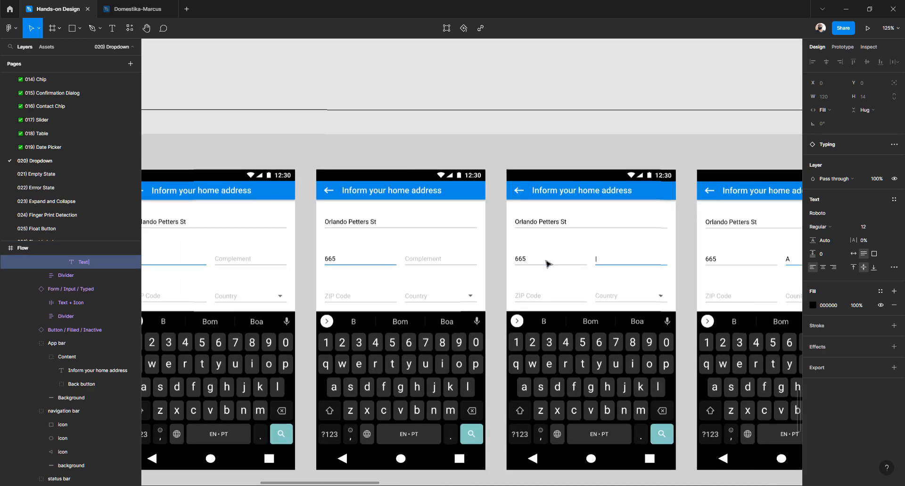
scroll(474, 266, down, 5)
scroll(462, 279, down, 3)
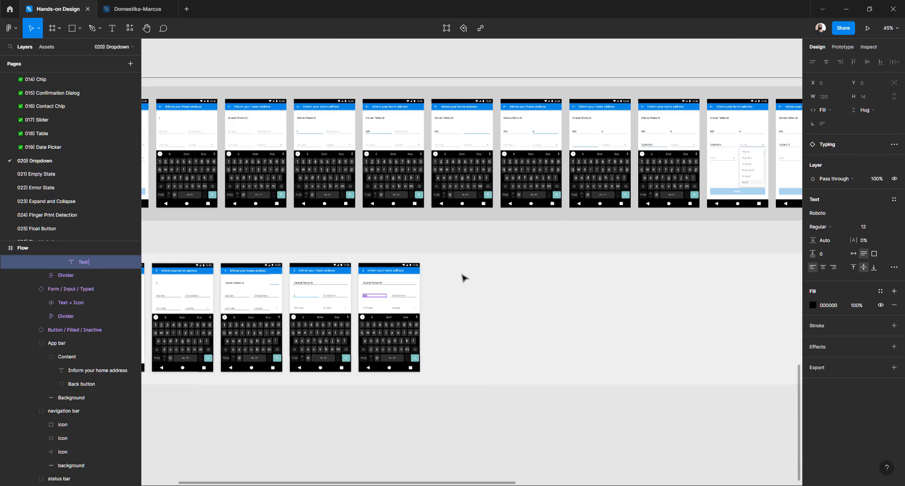
scroll(462, 279, left, 2)
key(Escape)
scroll(504, 287, up, 3)
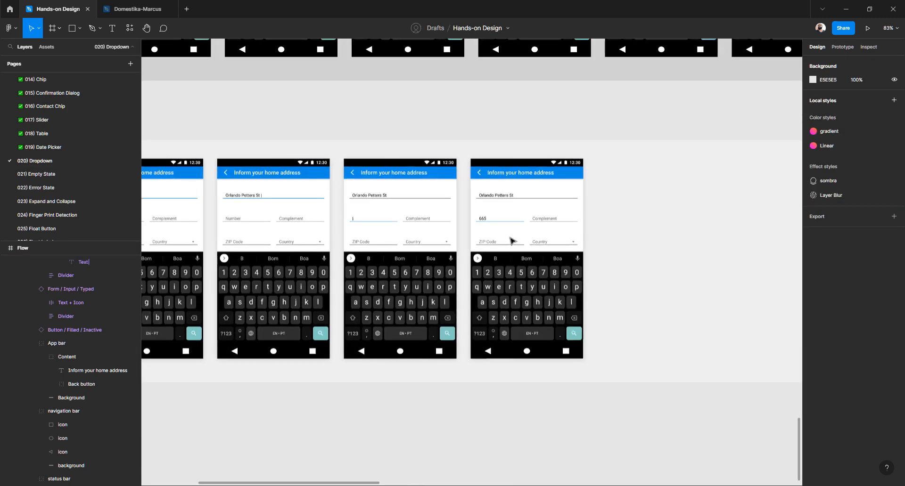
click(511, 241)
click(511, 241)
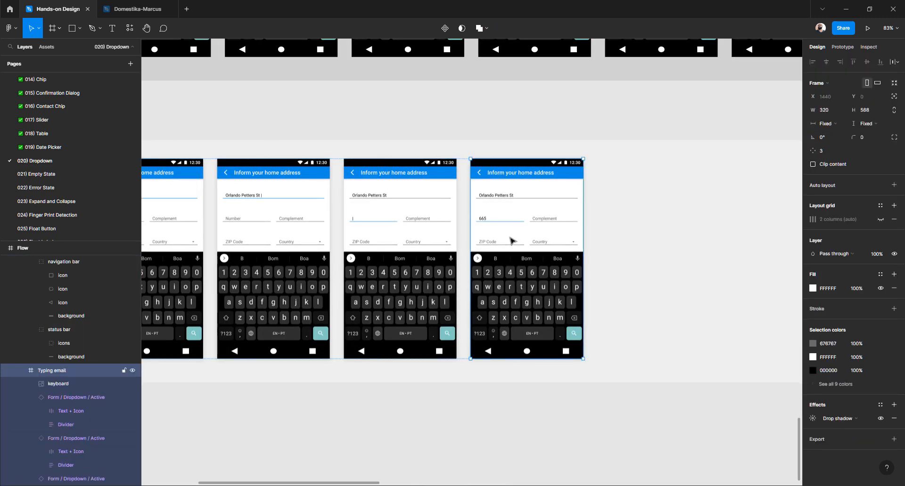
key(ctrl+d)
Swap the sixth Flow screen's Complement field to the Typing input component
scroll(572, 227, right, 3)
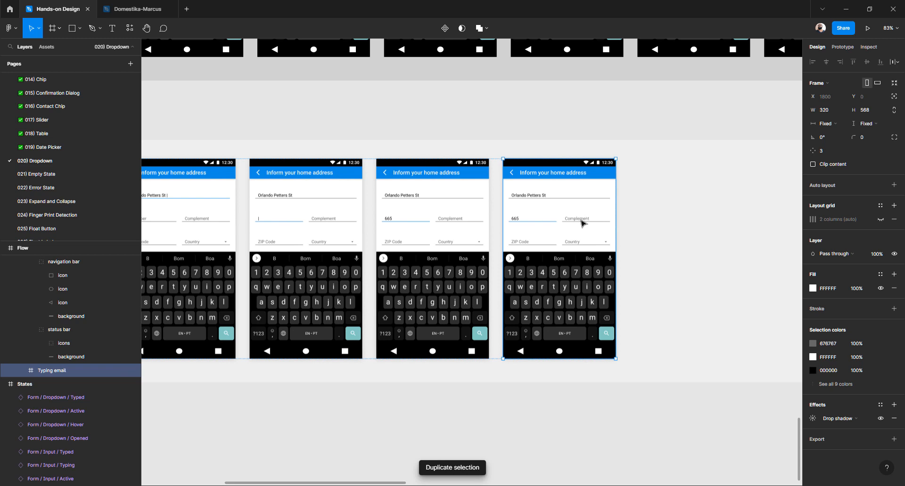
scroll(584, 223, up, 4)
click(572, 222)
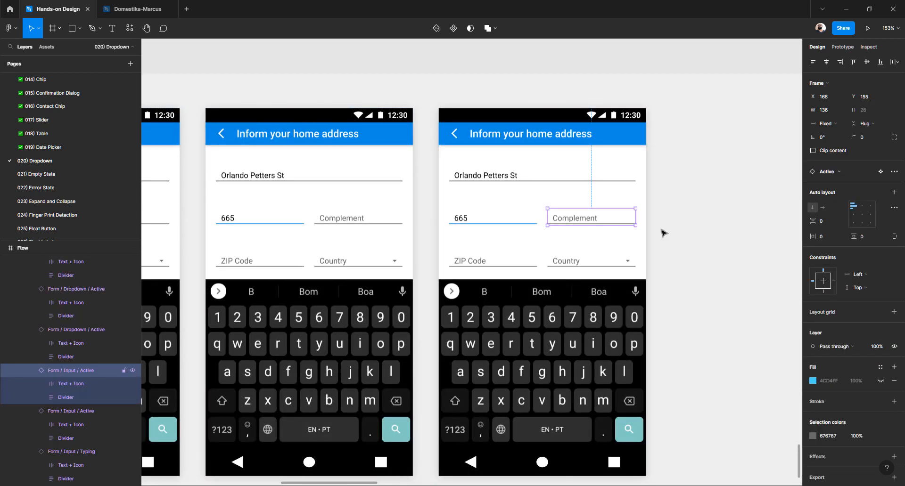
click(837, 172)
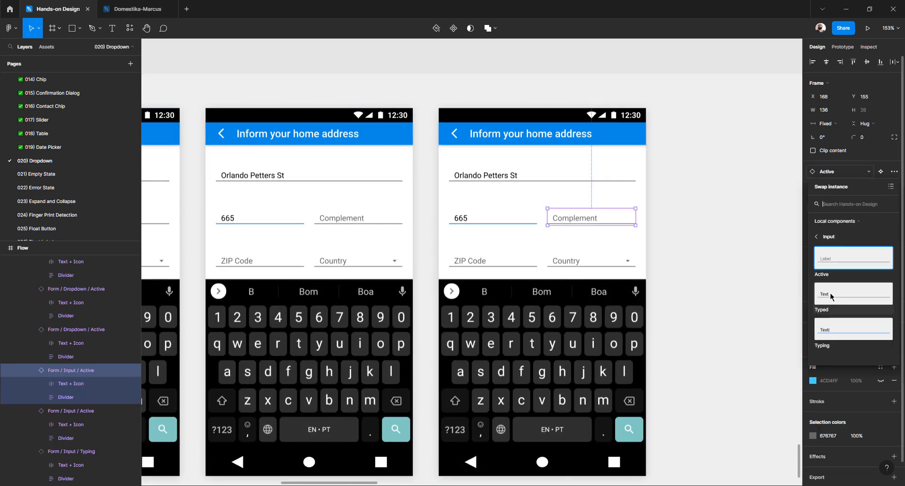
click(825, 332)
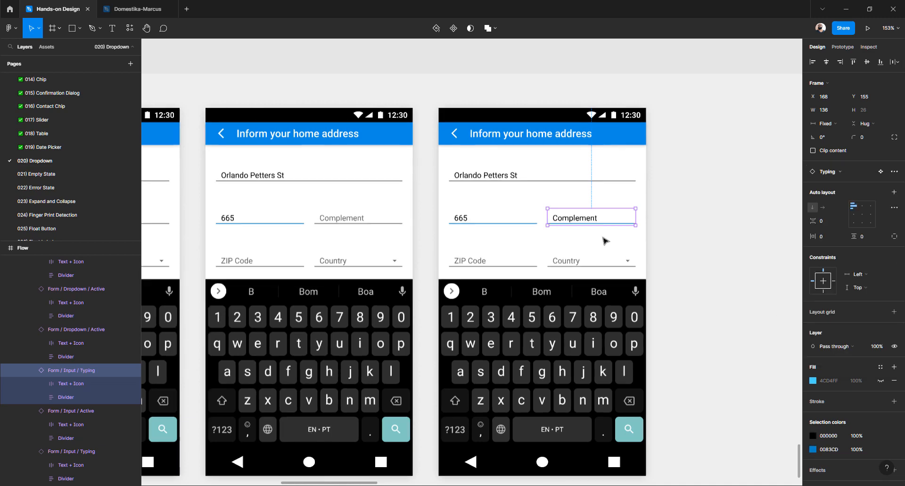
Replace the Complement text in the sixth Flow screen with a "|" text cursor
double_click(573, 222)
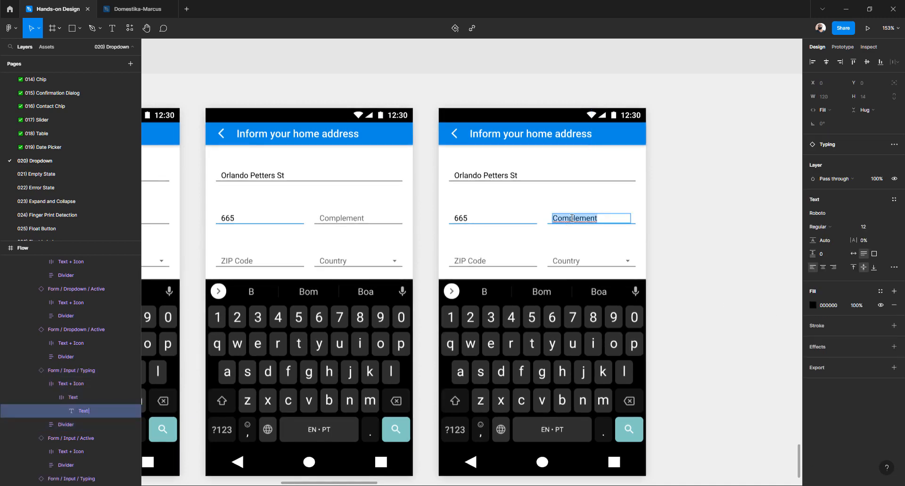
key(BackSpace)
key(Escape)
Duplicate the sixth Flow screen as the basis for the reference screen with the filled Complement field
scroll(541, 228, down, 5)
scroll(543, 229, up, 5)
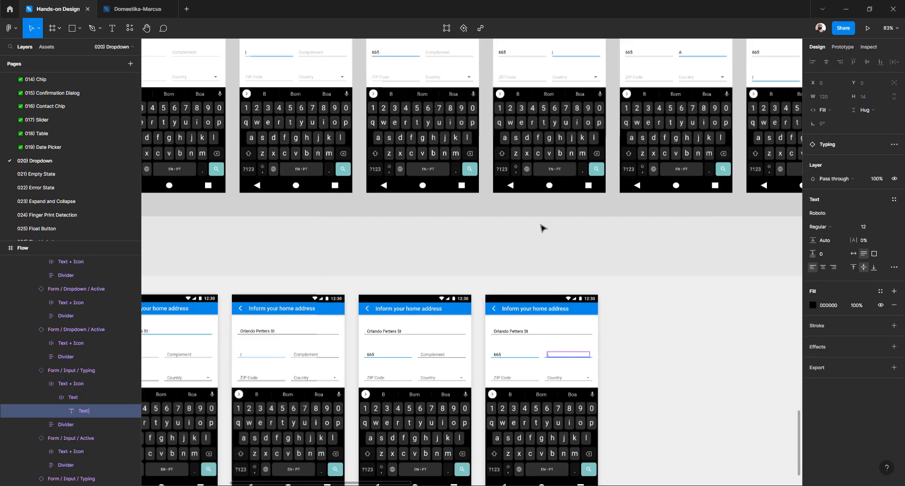
scroll(542, 228, up, 3)
scroll(542, 228, down, 6)
click(535, 419)
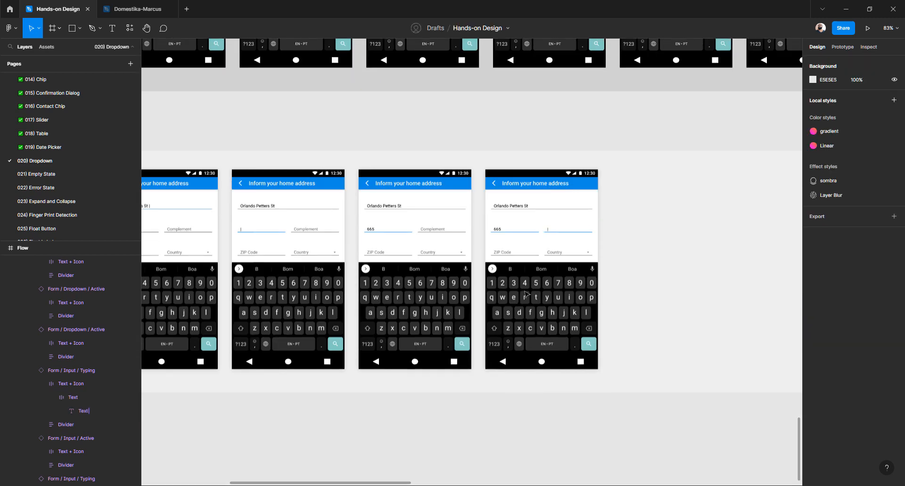
click(527, 287)
click(526, 287)
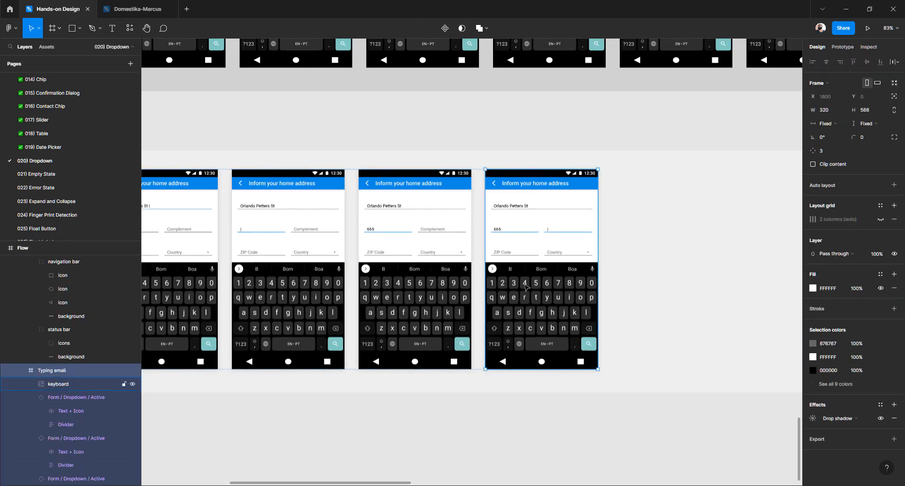
key(ctrl+d)
Replace the text cursor in the seventh Flow screen's Complement field with "A"
scroll(526, 286, right, 3)
scroll(525, 289, up, 2)
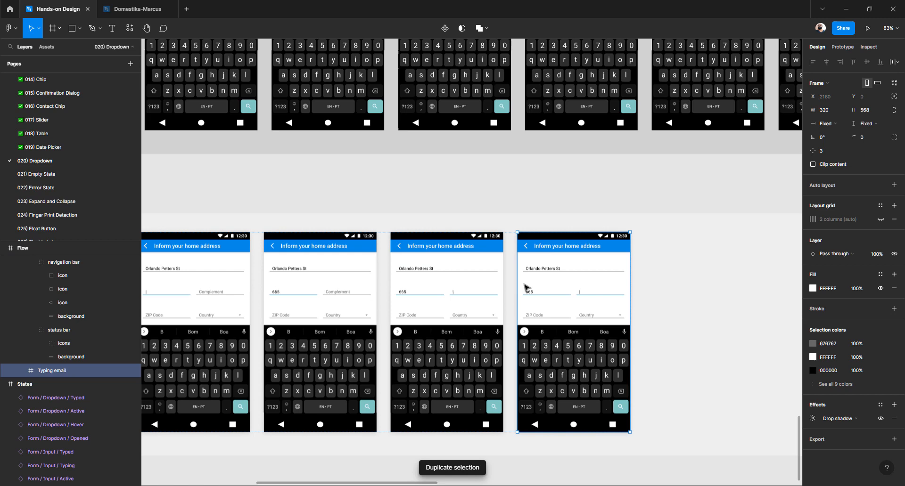
scroll(590, 293, up, 2)
ctrl+double_click(576, 293)
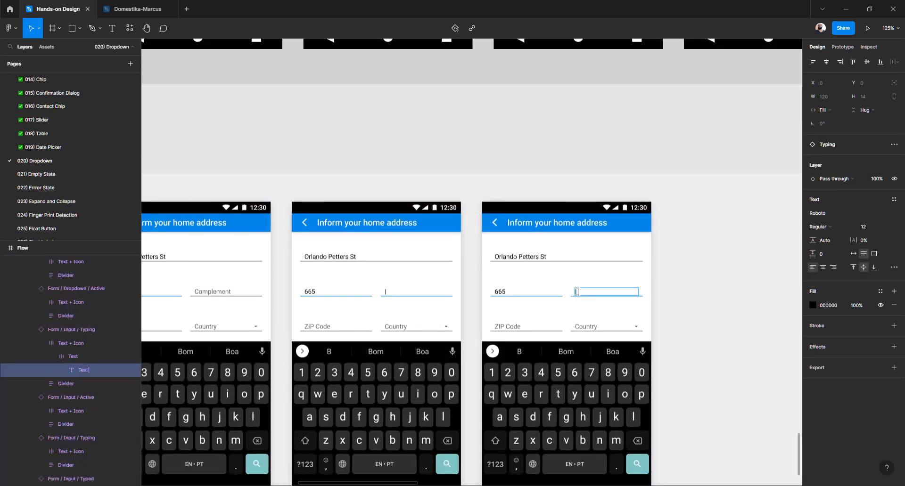
scroll(580, 292, down, 3)
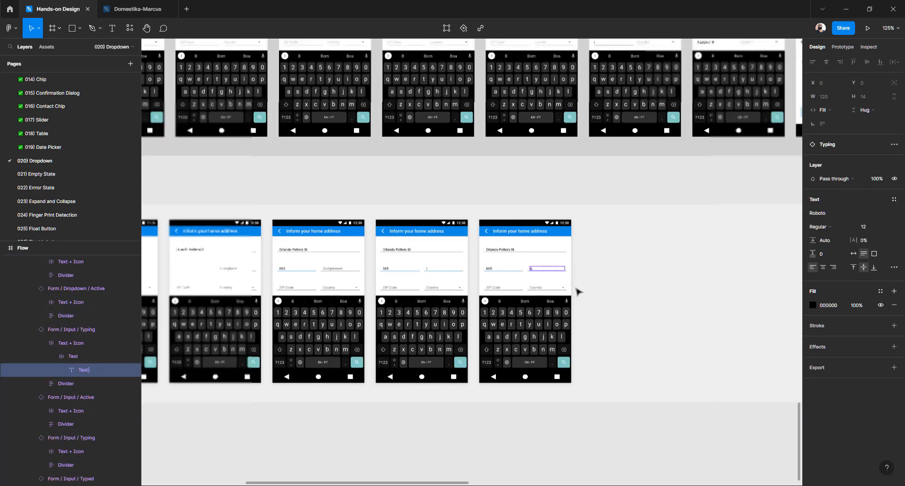
click(579, 289)
Duplicate the seventh Flow screen as the basis for the reference screen with the focused ZIP Code field
click(541, 274)
double_click(541, 274)
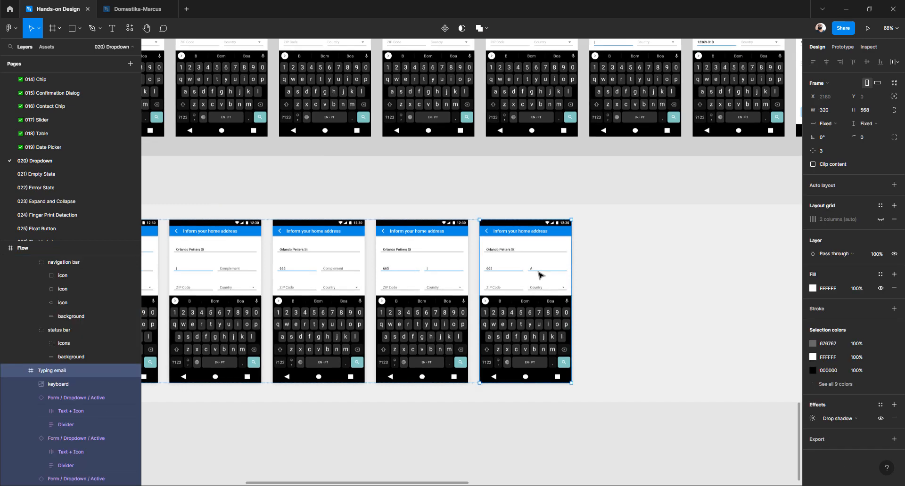
key(ctrl+d)
Replace the ZIP Code label in the eighth Flow screen with a "|" text cursor and select that input instance
scroll(541, 275, down, 5)
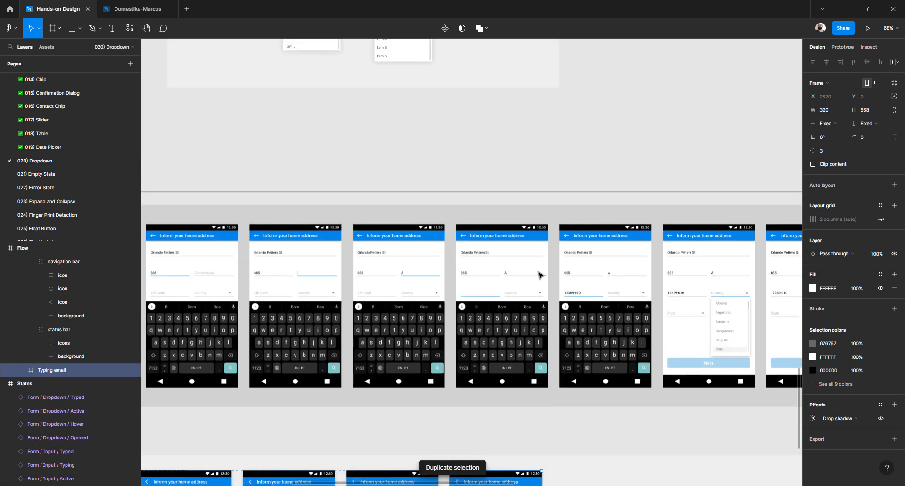
scroll(541, 275, down, 5)
scroll(455, 272, up, 5)
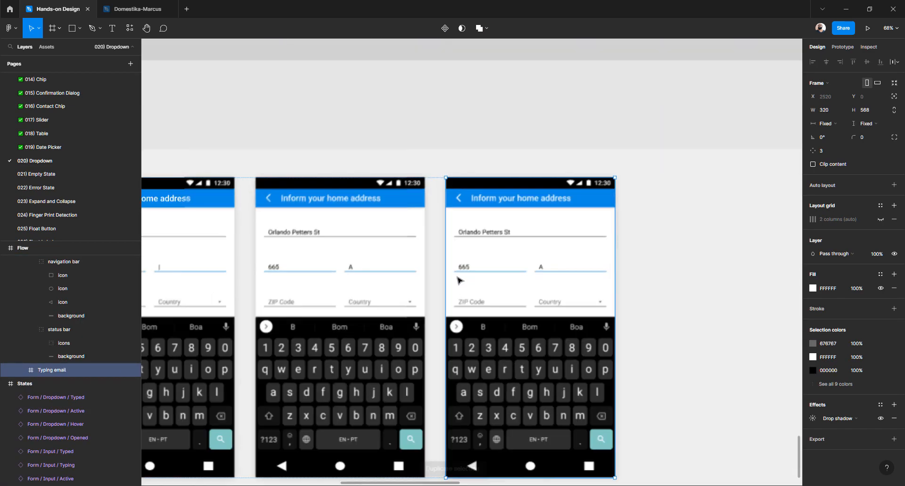
ctrl+double_click(472, 304)
text(|)
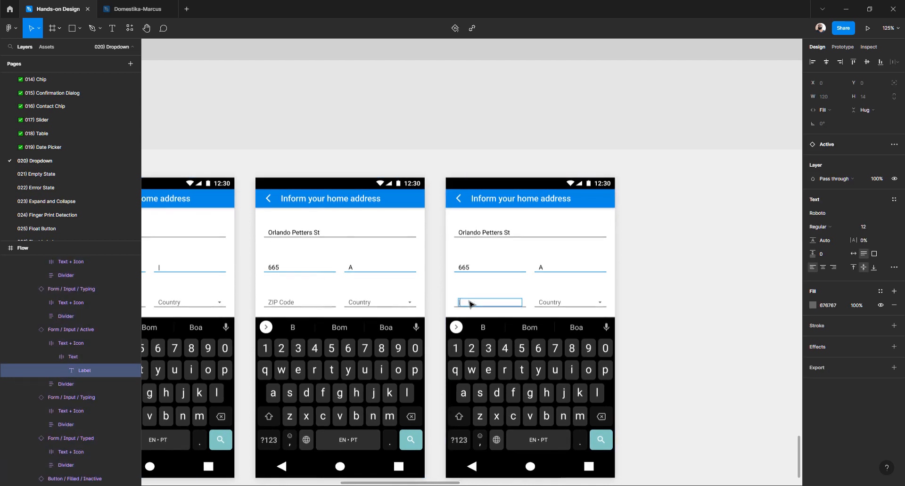
key(Escape)
click(645, 306)
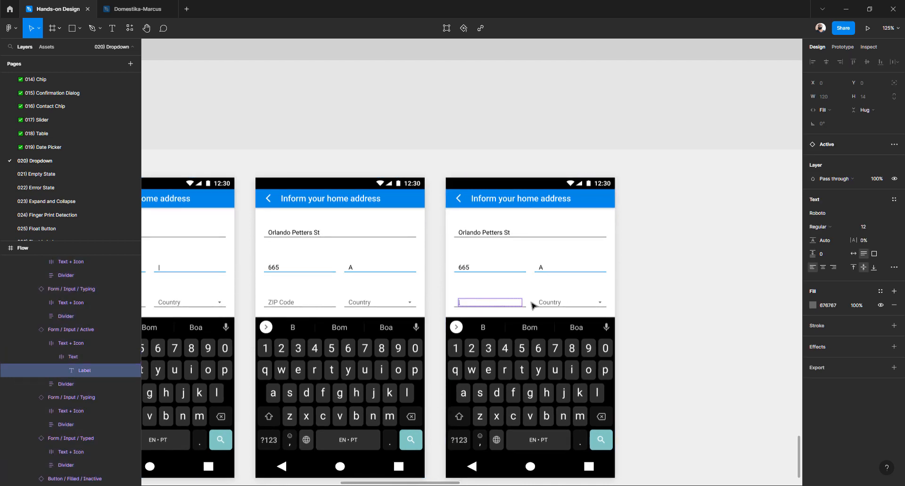
double_click(504, 304)
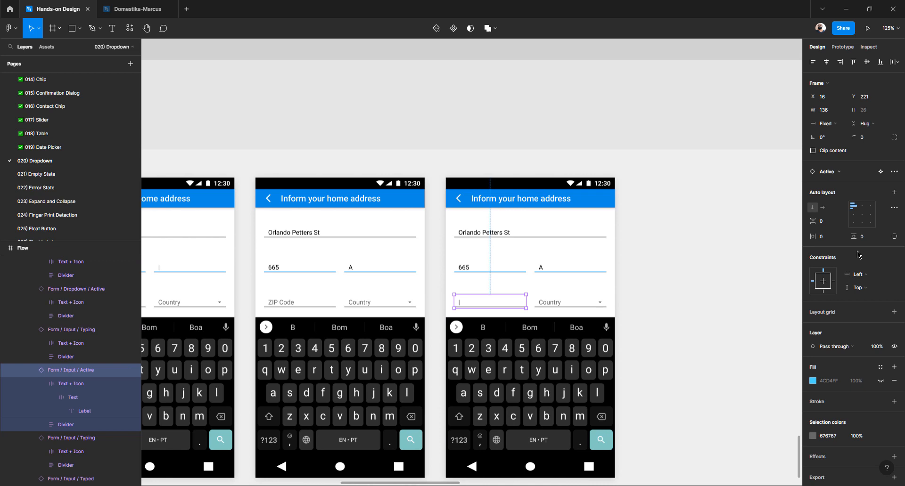
Swap the ZIP Code input instance in the eighth Flow screen to the Typing state
click(836, 172)
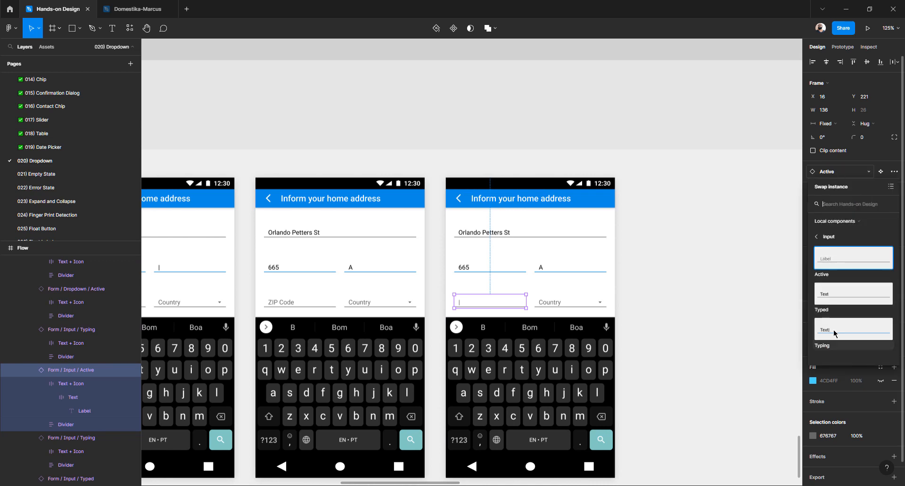
click(834, 330)
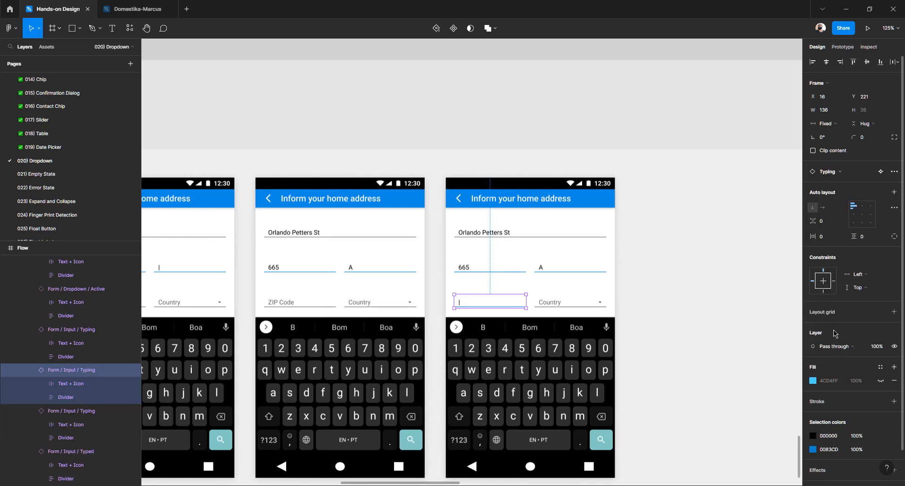
click(671, 289)
Duplicate the eighth Flow screen as the basis for the reference screen with the filled ZIP Code field
scroll(551, 269, right, 3)
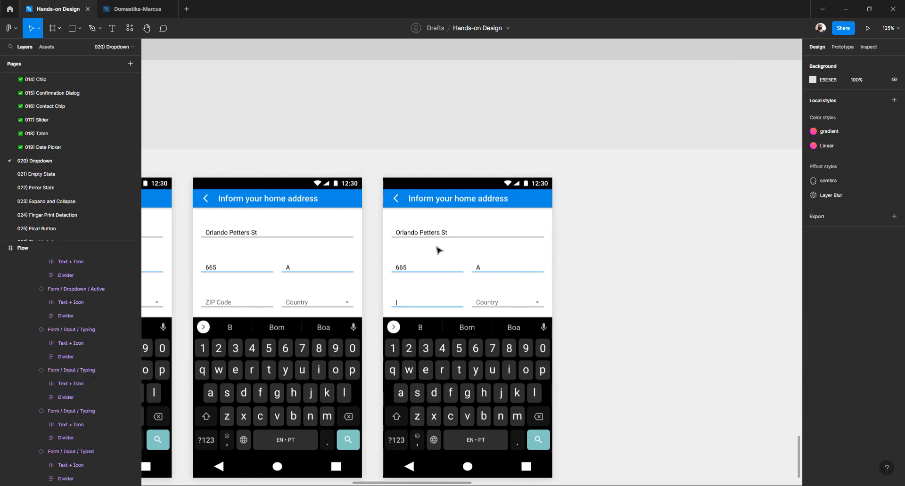
click(438, 249)
key(ctrl+d)
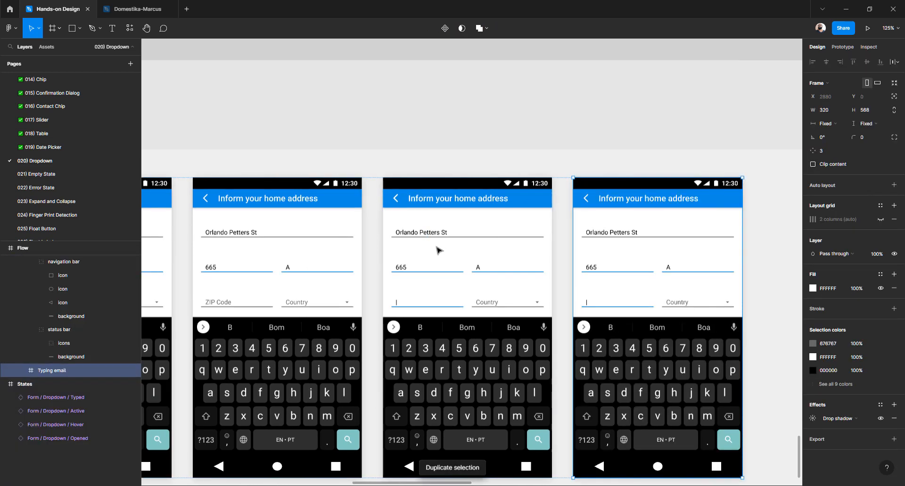
scroll(438, 249, right, 6)
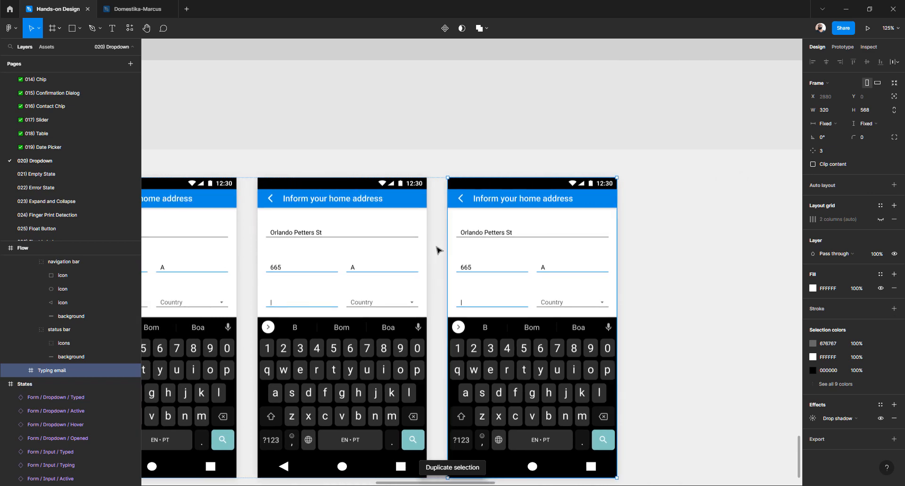
scroll(438, 250, up, 8)
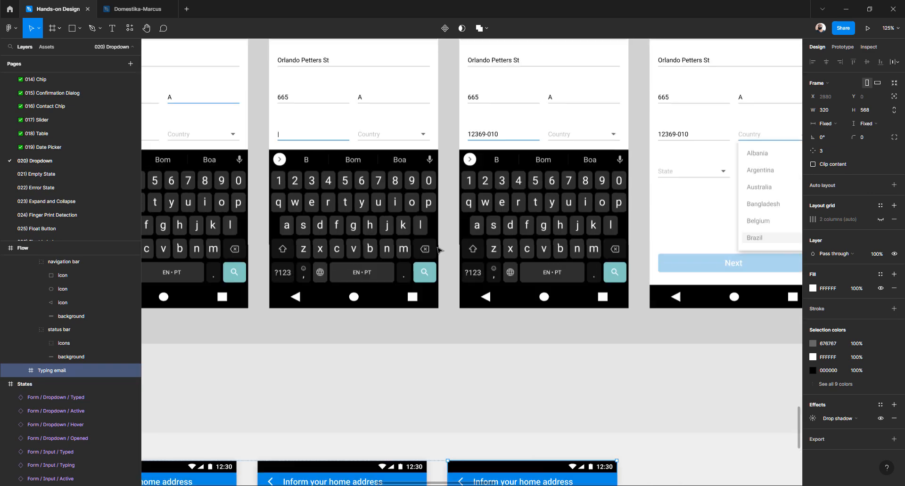
scroll(438, 250, down, 7)
scroll(439, 251, up, 5)
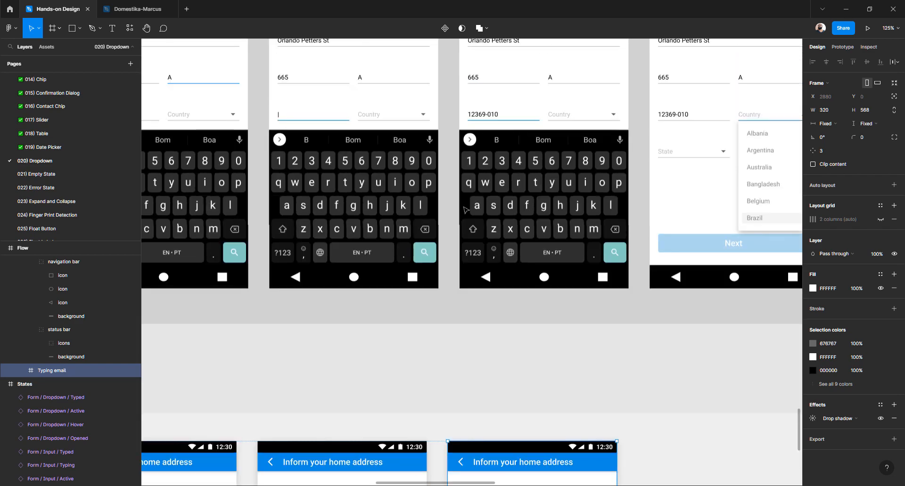
Copy the ZIP code text from the reference screen and replace the text cursor in the ninth Flow screen's ZIP Code field with it
click(490, 116)
double_click(491, 117)
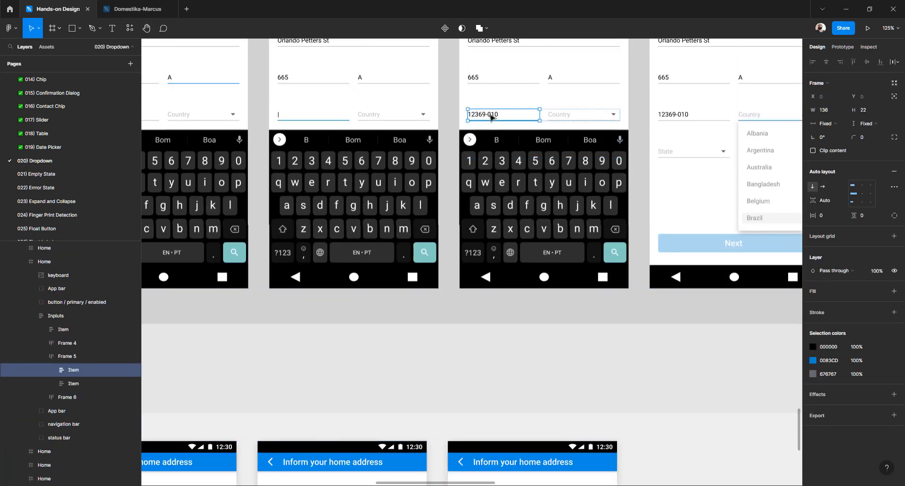
double_click(491, 117)
double_click(491, 117)
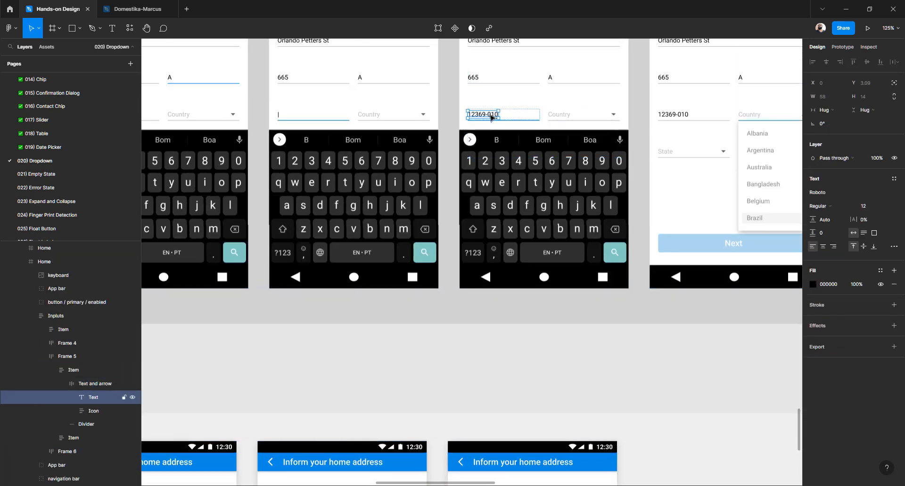
double_click(491, 118)
key(ctrl+c)
scroll(518, 283, down, 6)
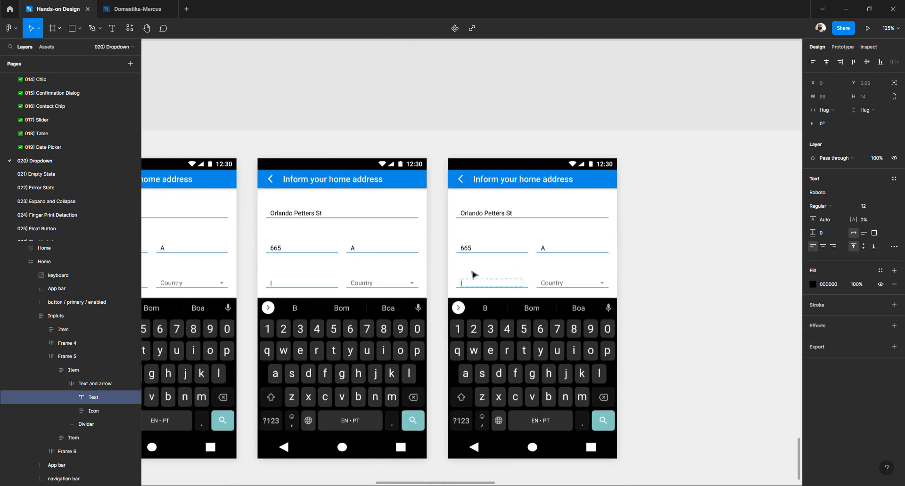
ctrl+double_click(470, 282)
key(ctrl+v)
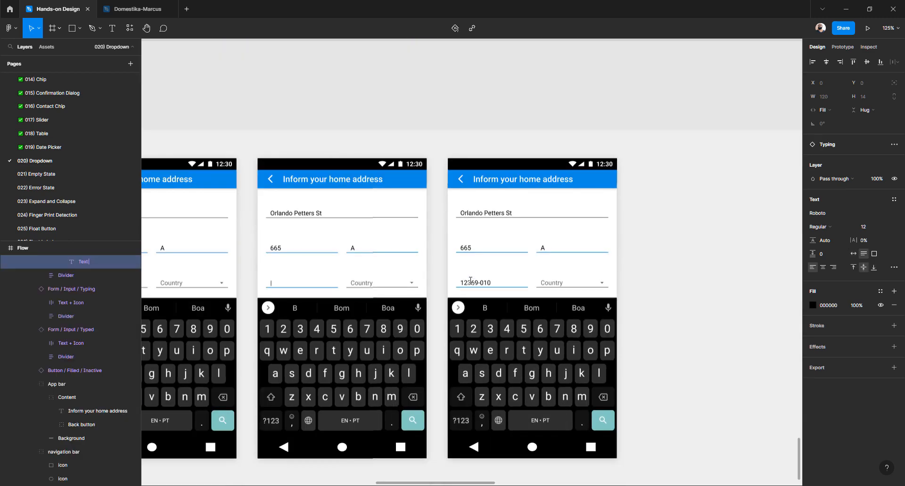
key(Escape)
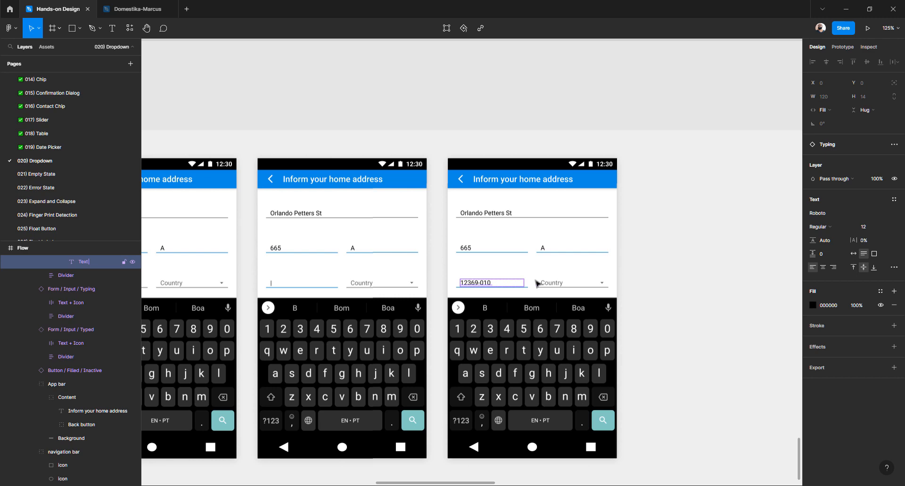
scroll(538, 283, down, 3)
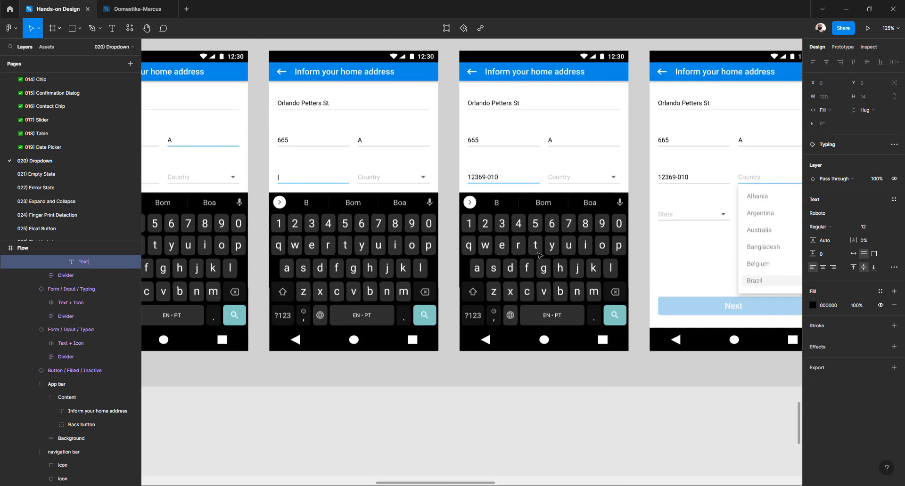
scroll(540, 255, down, 8)
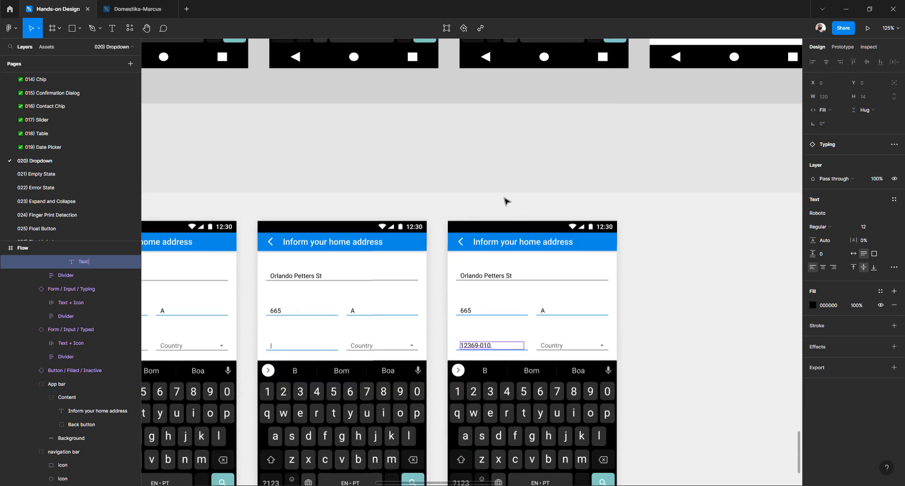
click(499, 204)
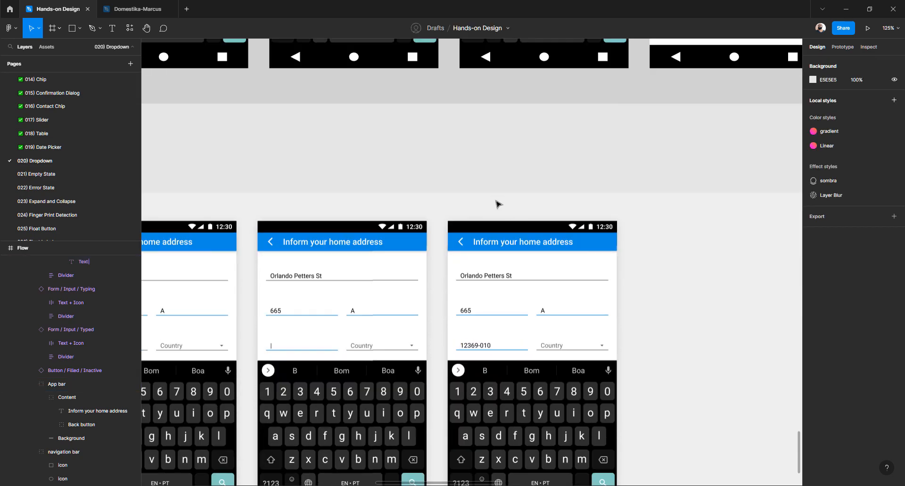
Duplicate the ninth Flow screen for the open Country dropdown state and delete the keyboard image from the copy
scroll(472, 235, right, 2)
click(421, 293)
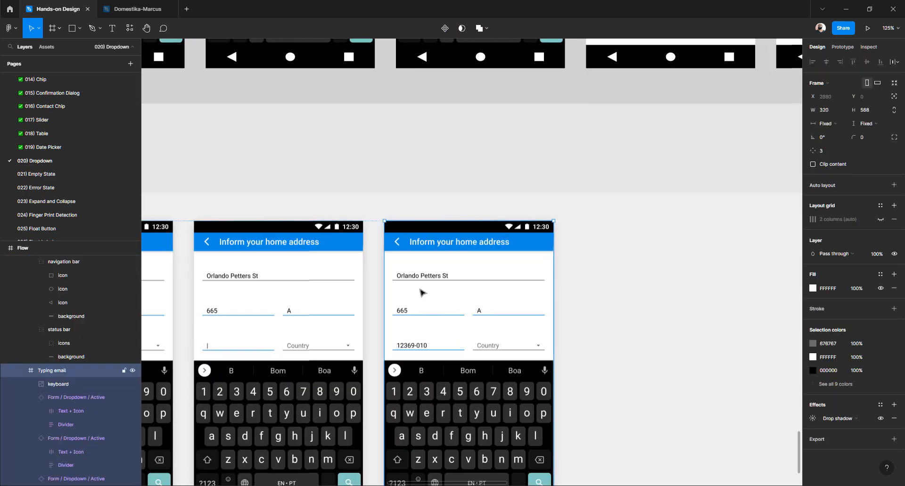
key(ctrl+d)
scroll(457, 284, right, 3)
scroll(457, 285, up, 9)
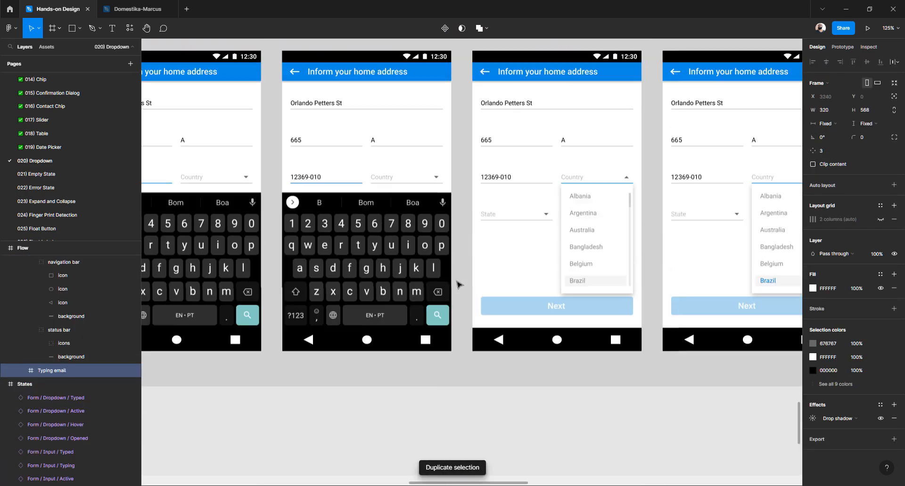
scroll(456, 284, down, 10)
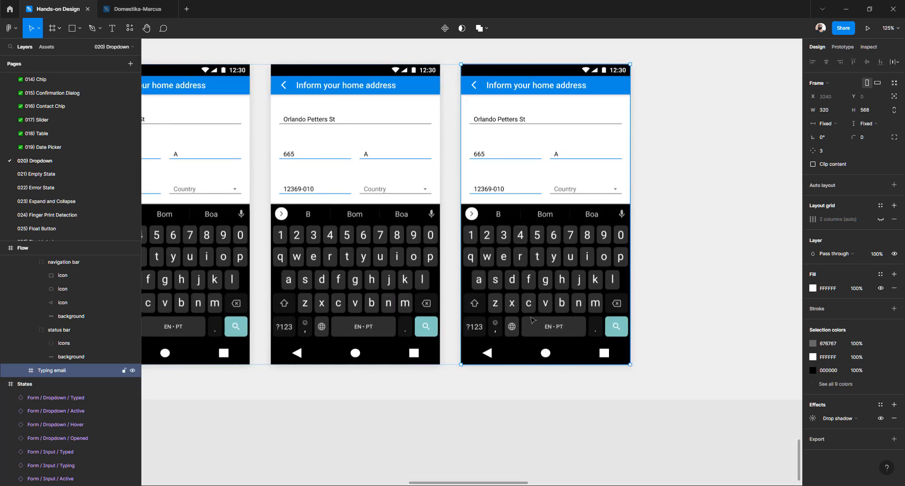
click(532, 321)
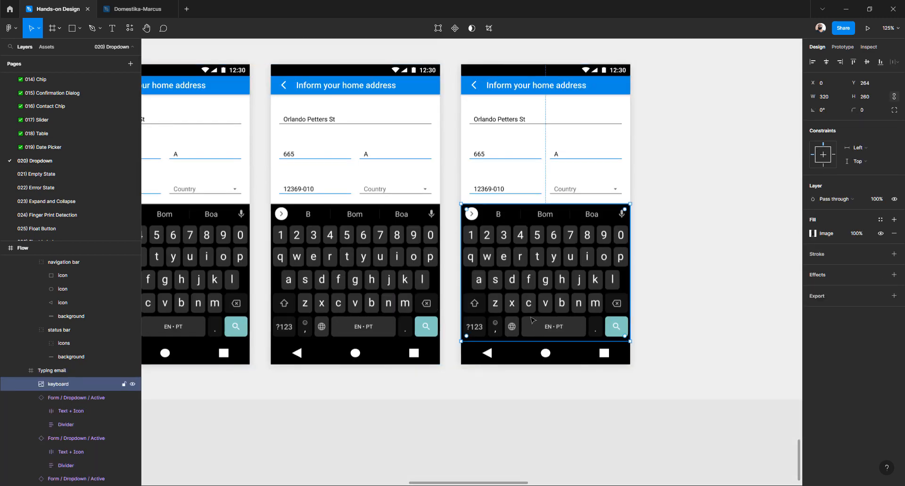
key(Delete)
Select the expanded Country dropdown instance with its list of countries on the Pages section's home address screen
scroll(552, 264, up, 1)
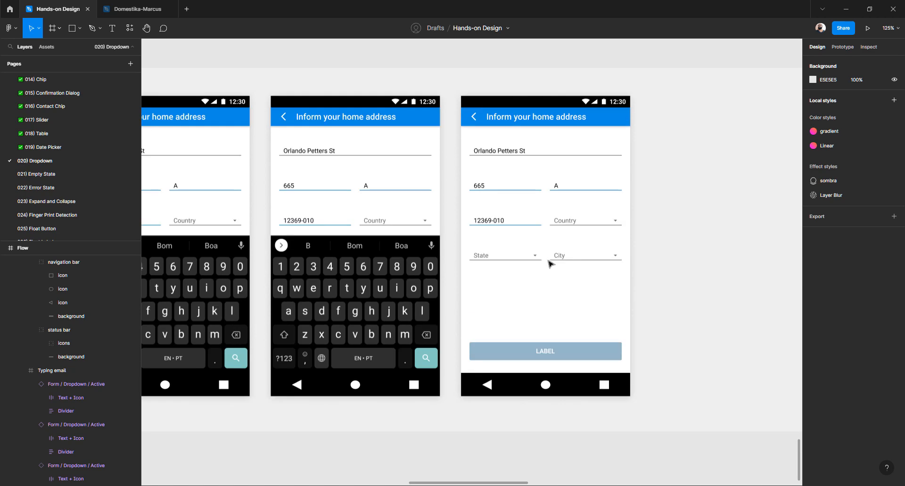
scroll(584, 219, up, 3)
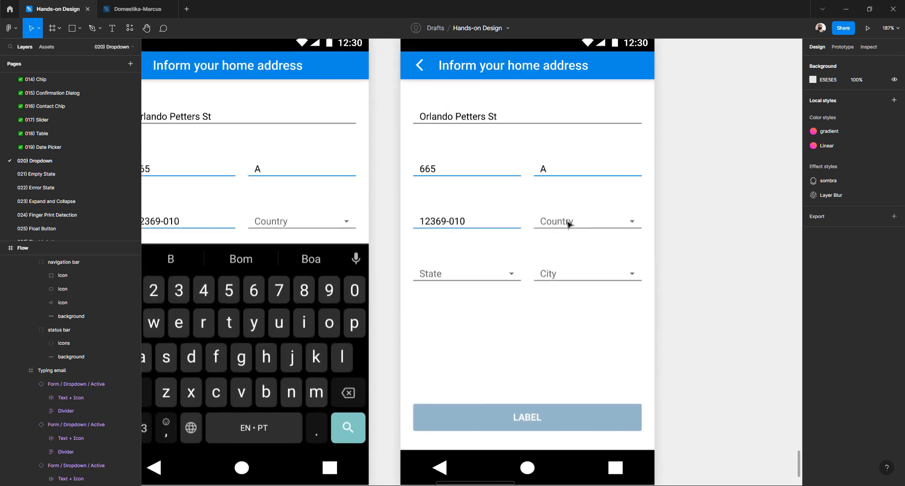
click(573, 223)
double_click(568, 225)
scroll(568, 225, down, 5)
scroll(568, 225, up, 5)
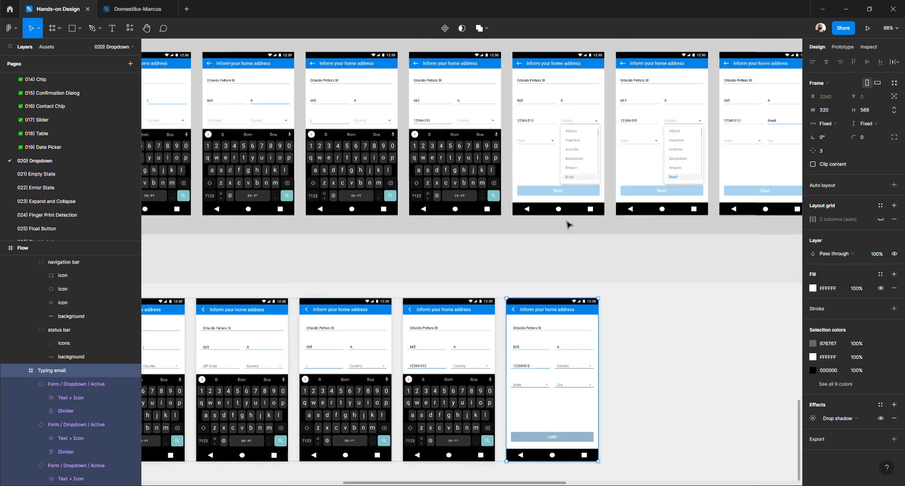
scroll(568, 225, right, 10)
scroll(568, 225, up, 5)
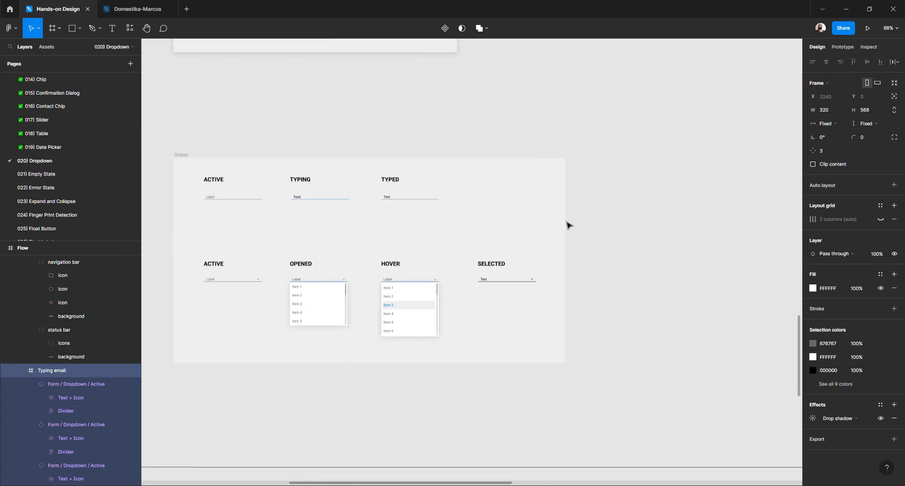
scroll(569, 226, up, 1)
scroll(550, 225, down, 15)
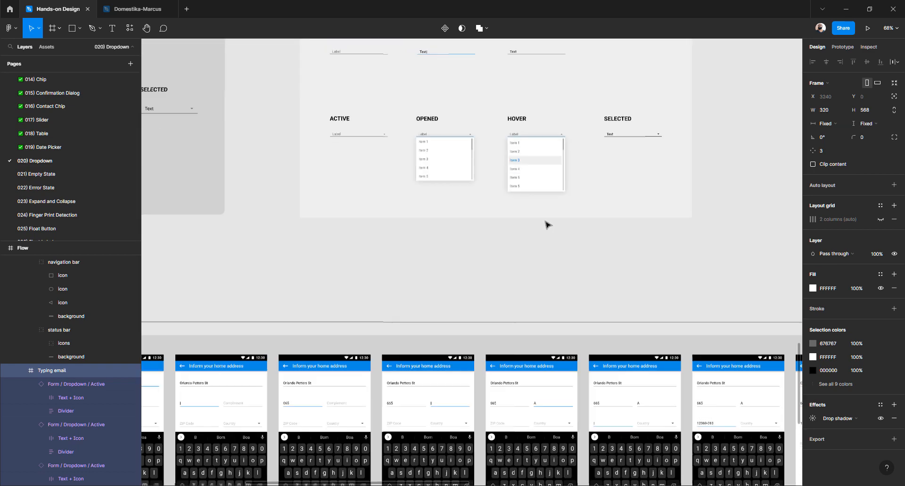
scroll(547, 226, down, 3)
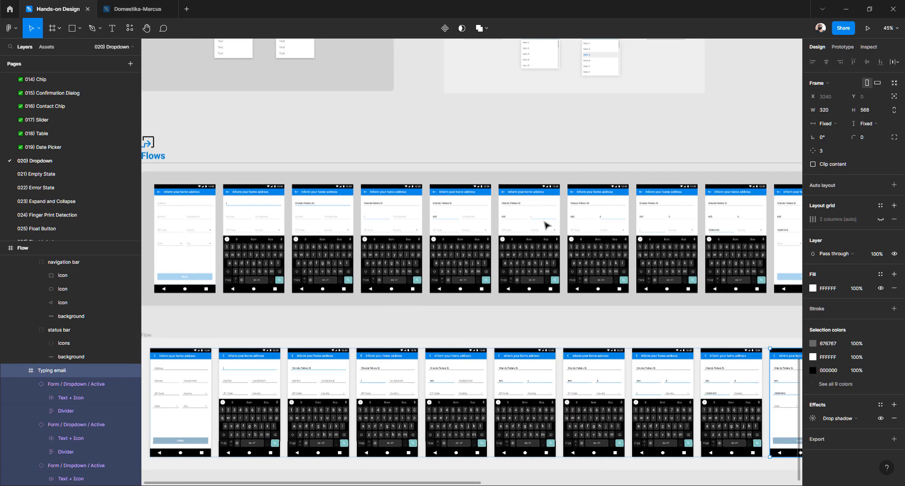
scroll(547, 226, up, 4)
scroll(546, 225, down, 2)
scroll(546, 225, up, 8)
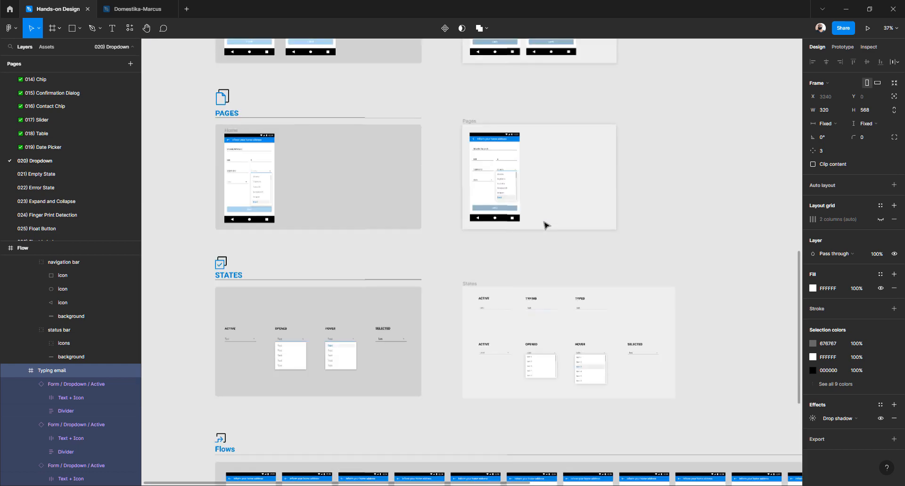
scroll(509, 250, up, 7)
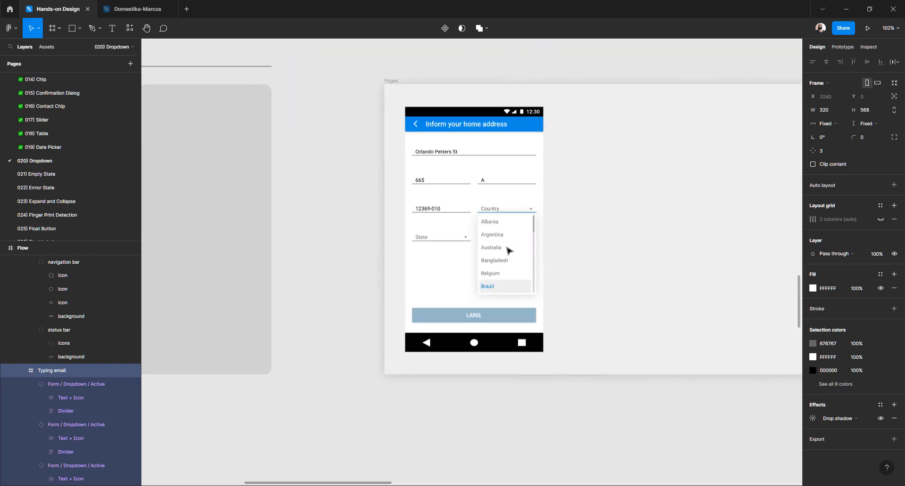
click(509, 249)
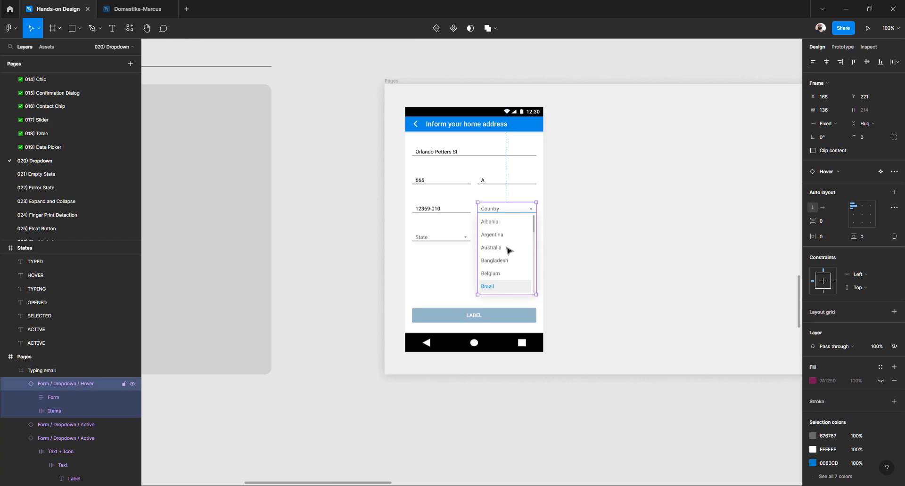
Replace the Country dropdown in the last address screen of the flow with the copied open country list highlighting Brazil
scroll(509, 249, down, 3)
scroll(509, 250, down, 10)
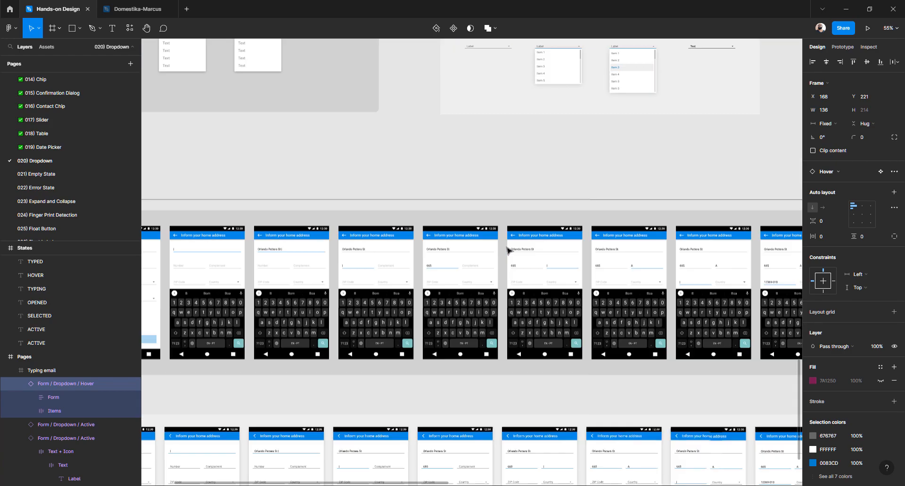
scroll(510, 250, right, 10)
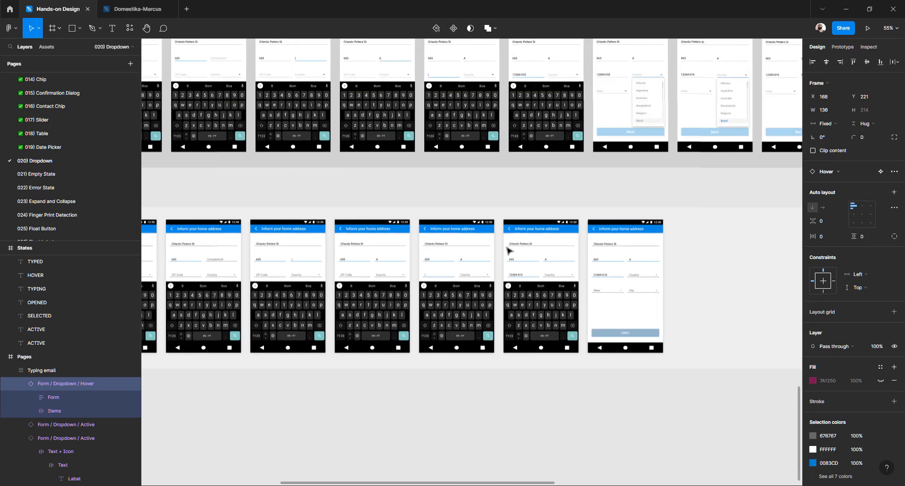
scroll(548, 274, up, 3)
scroll(576, 268, right, 5)
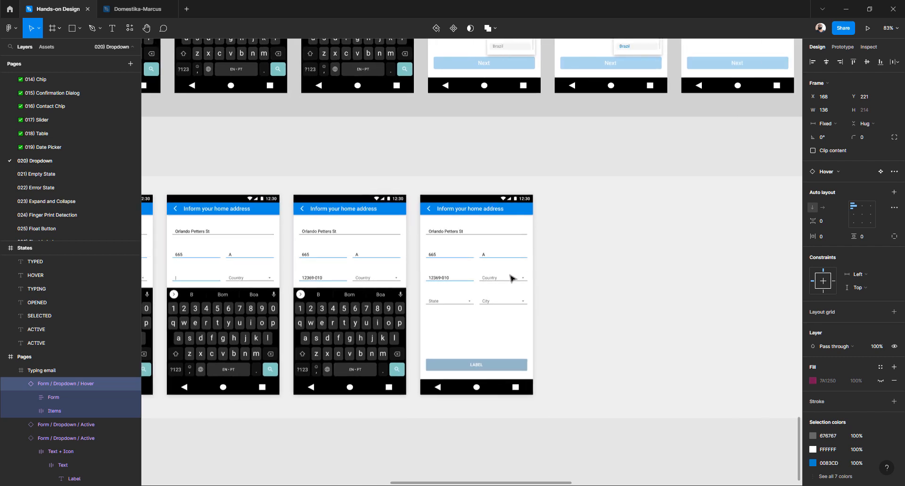
scroll(512, 279, up, 4)
click(476, 289)
click(476, 289)
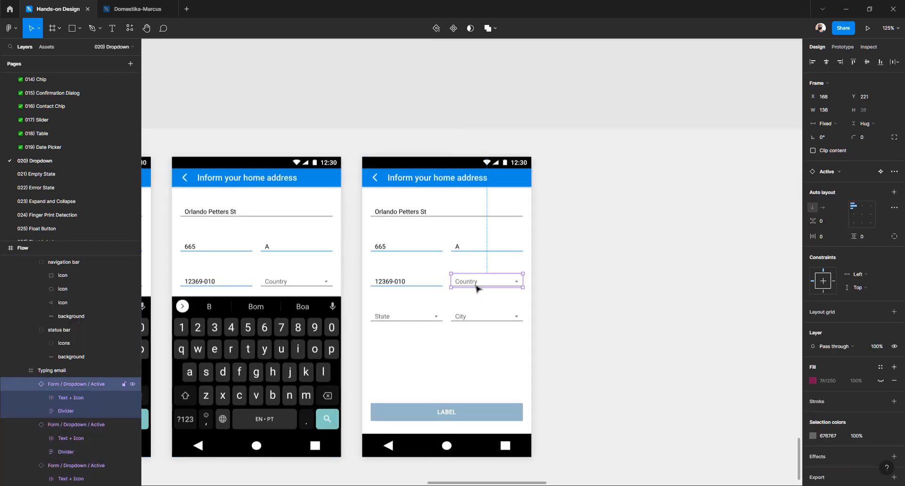
key(Delete)
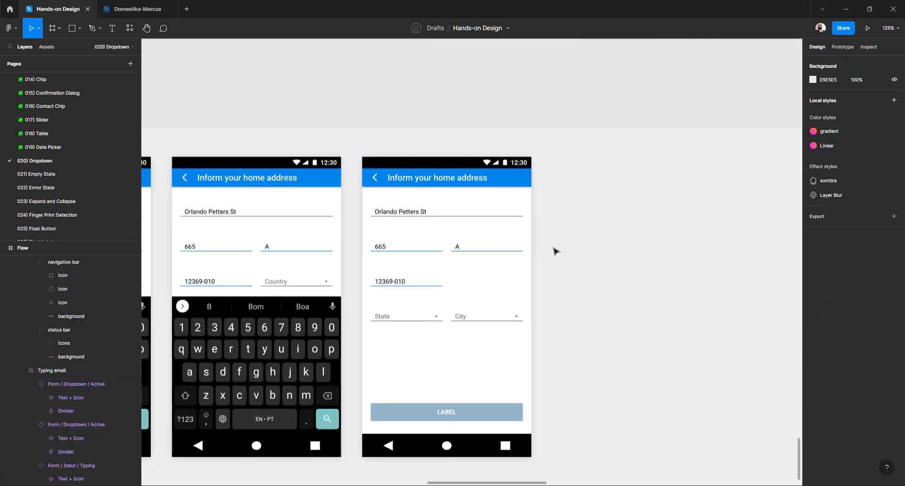
click(467, 223)
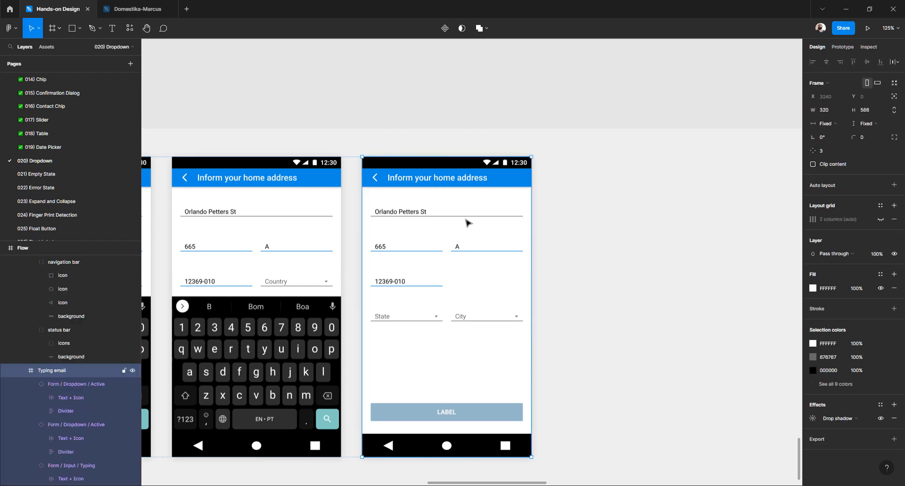
key(ctrl+v)
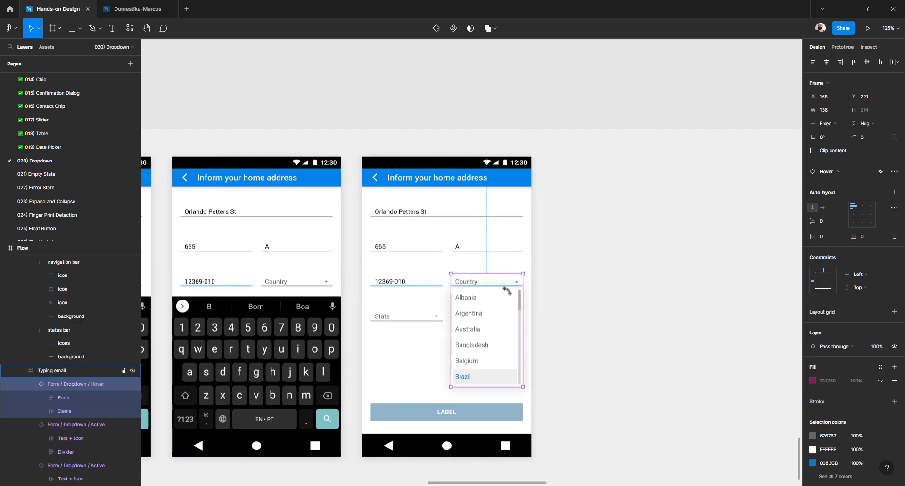
click(576, 272)
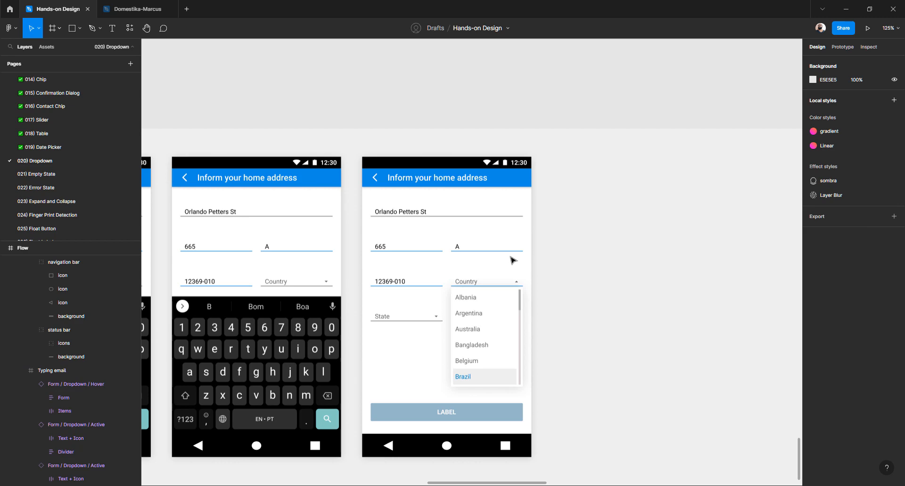
Swap the number field to the Typed component in the screen where the complement field holds only a text cursor
scroll(417, 267, left, 10)
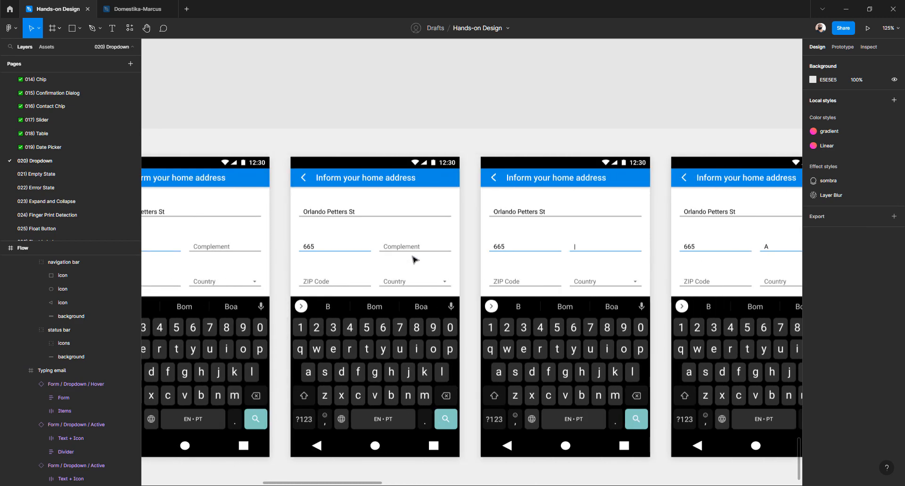
scroll(414, 259, up, 3)
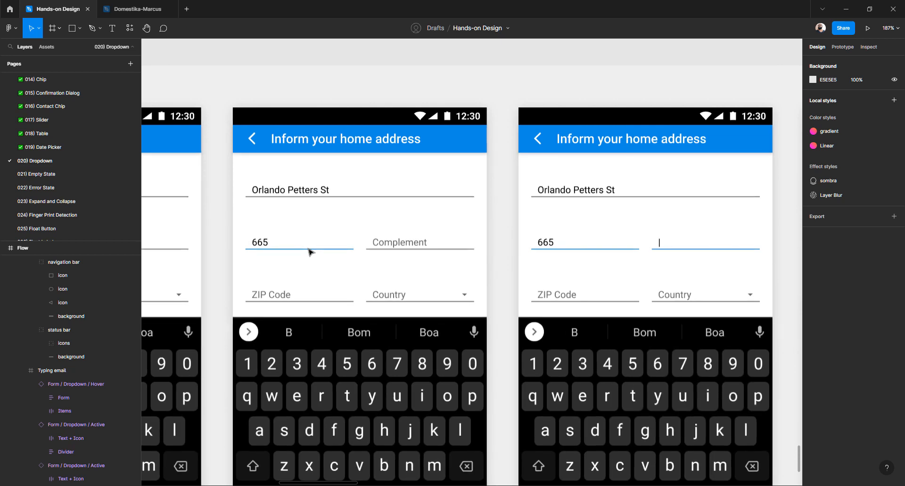
click(261, 243)
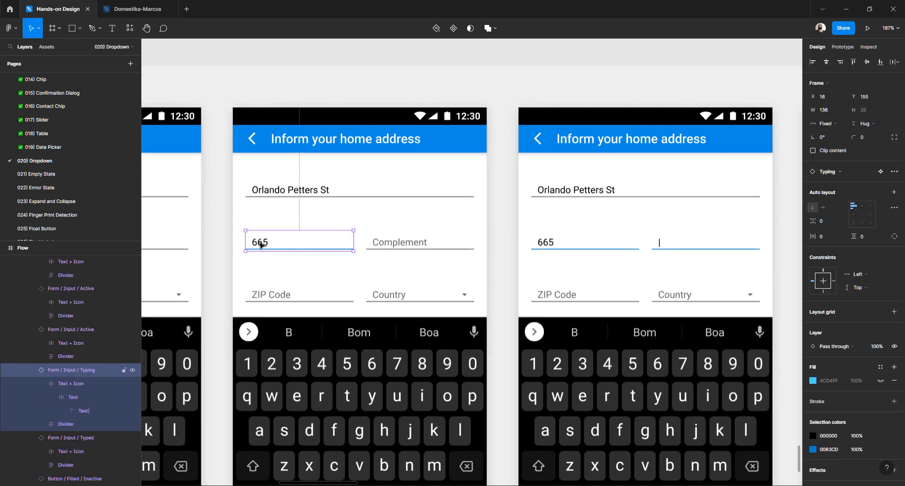
click(404, 245)
scroll(408, 245, right, 4)
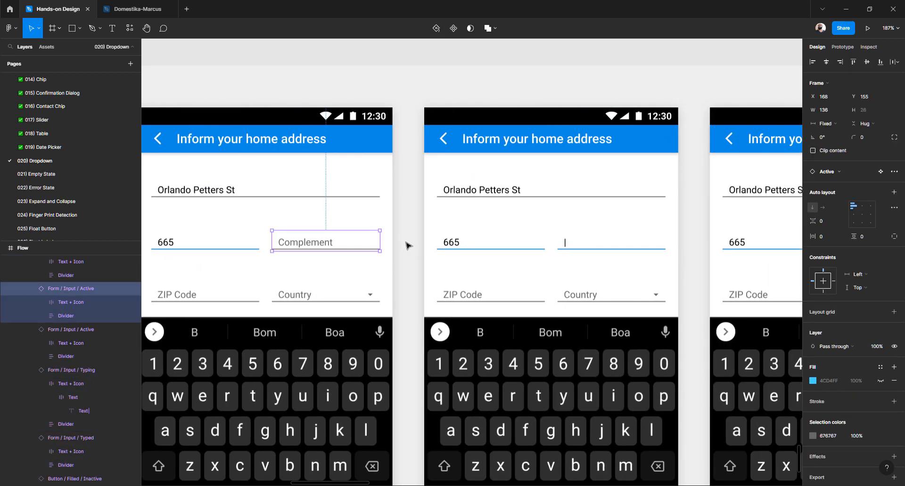
click(452, 246)
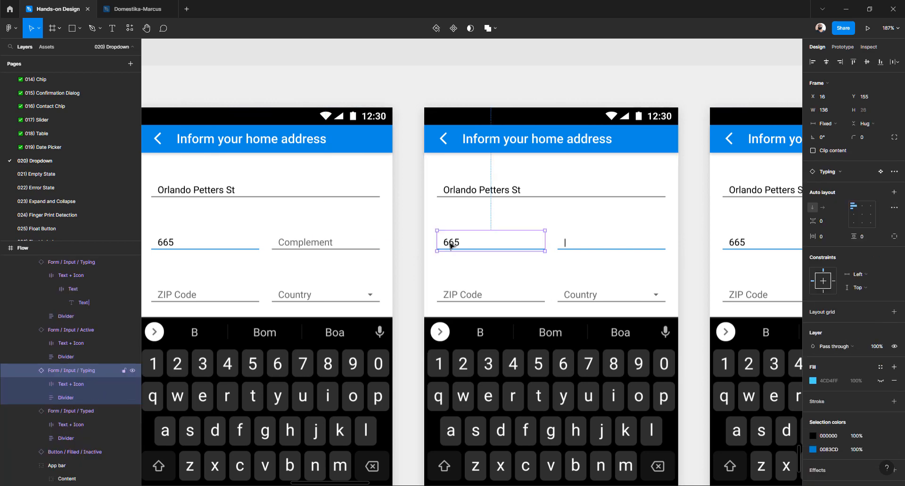
click(837, 173)
click(842, 298)
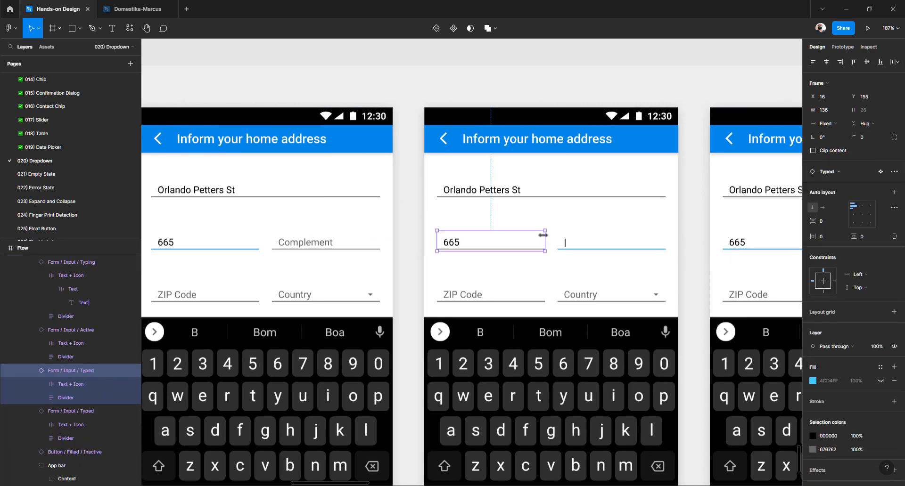
Swap the number field to the Typed component in the screen with complement A and an empty ZIP Code field
scroll(542, 234, right, 10)
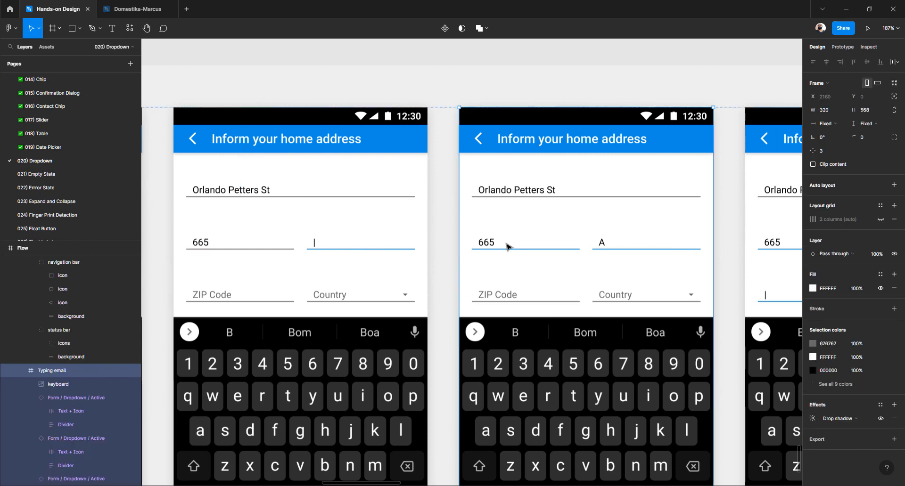
click(507, 246)
click(842, 173)
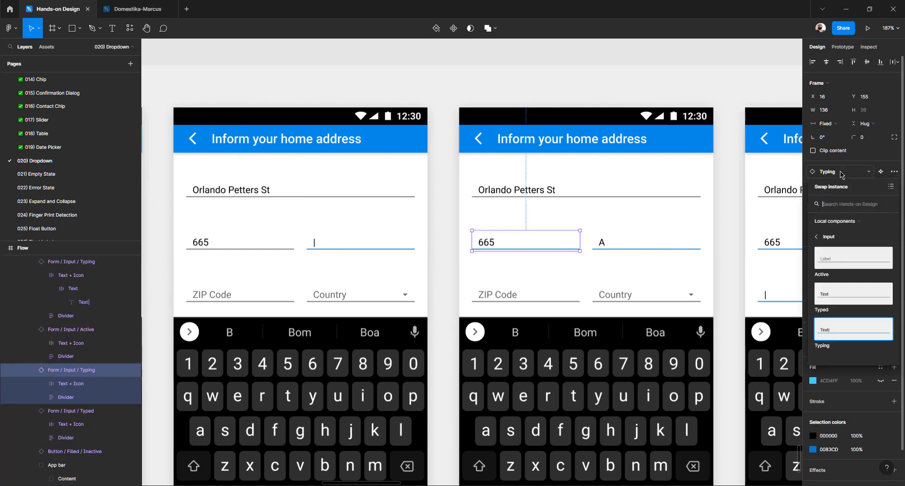
click(842, 298)
Swap the number and complement fields to the Typed component in the screen whose ZIP Code field shows only a text cursor
scroll(567, 239, right, 10)
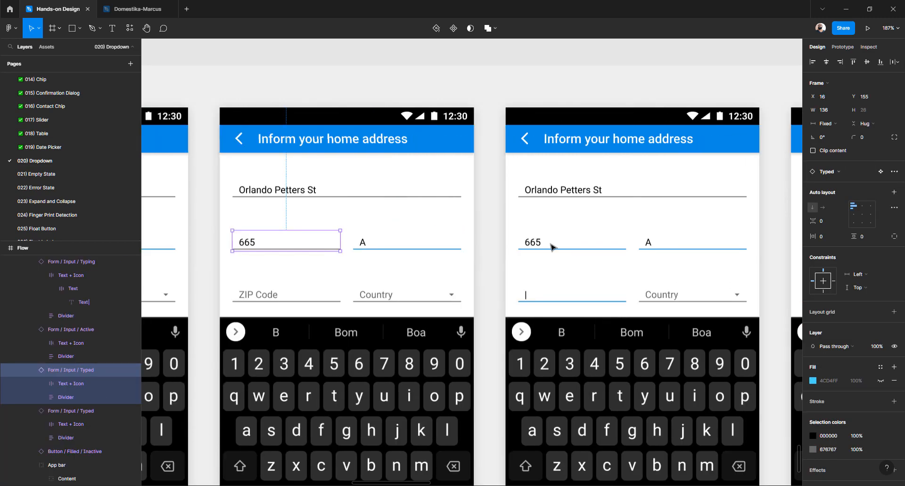
click(552, 247)
shift+click(658, 246)
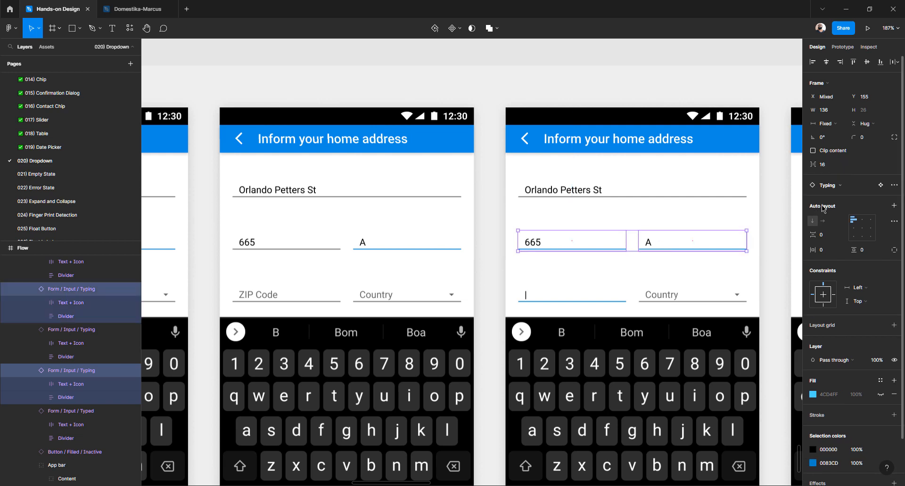
click(839, 186)
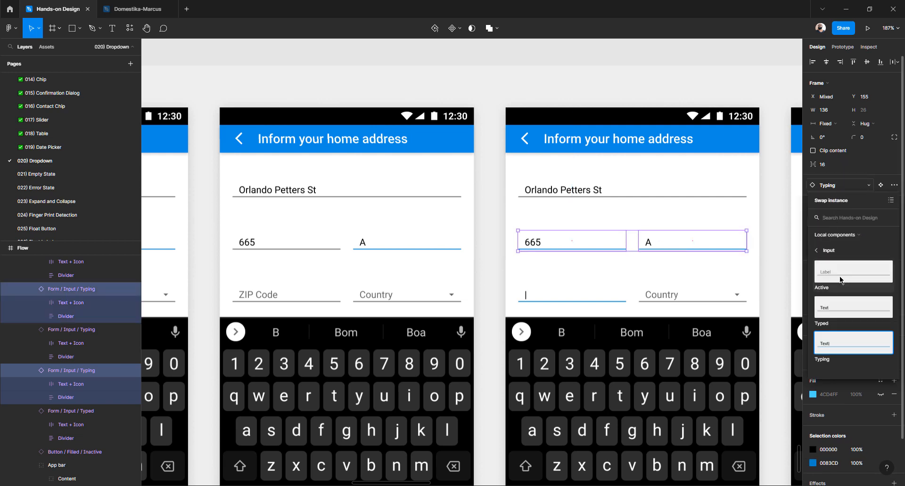
click(832, 311)
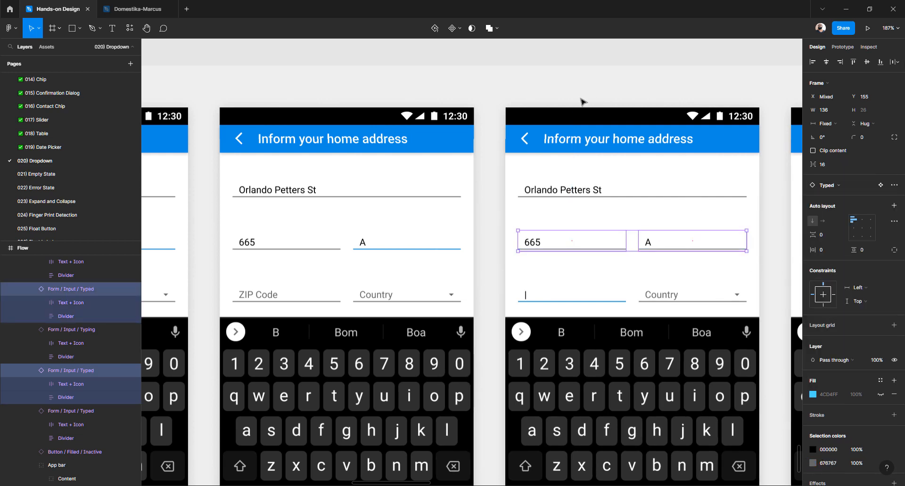
click(584, 102)
Swap the number and complement fields to the Typed component in the keyboard screen with the ZIP code filled in
scroll(583, 102, right, 3)
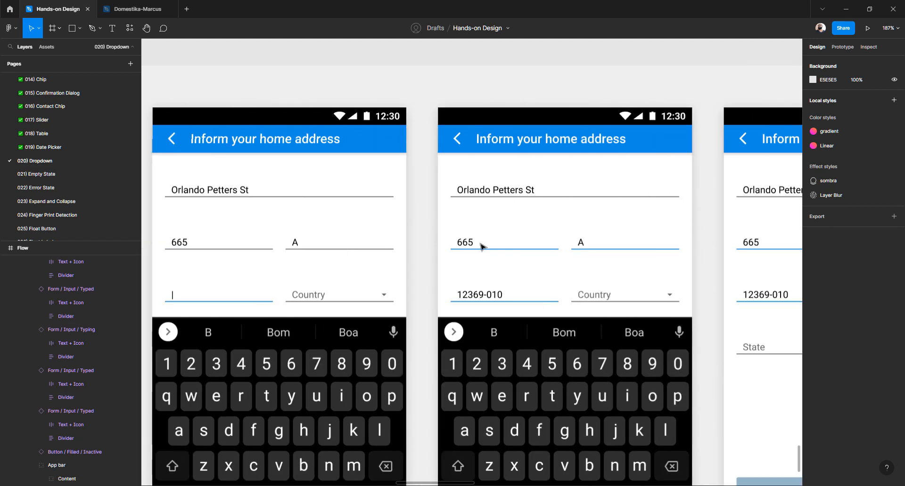
double_click(481, 246)
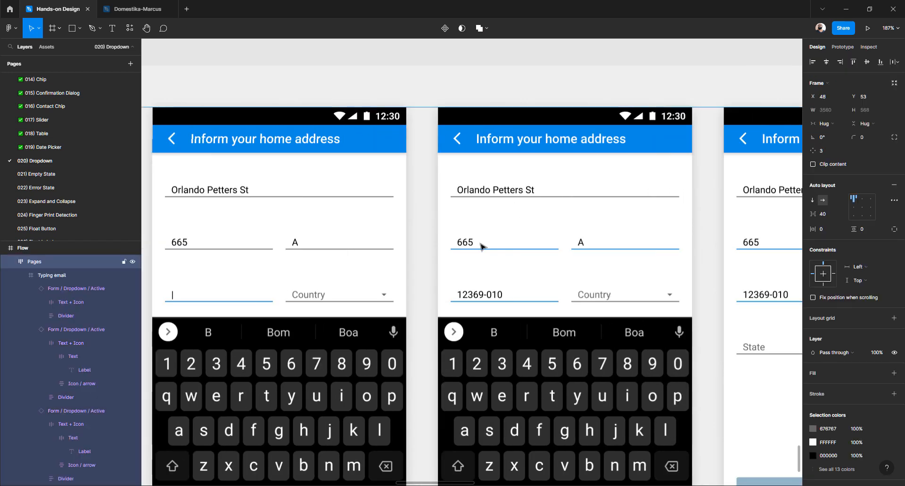
shift+click(601, 246)
click(839, 187)
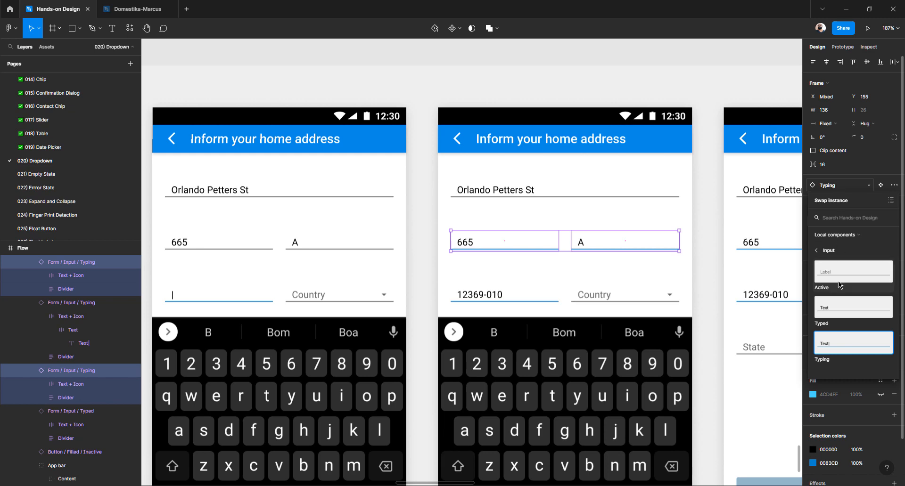
click(853, 309)
click(578, 93)
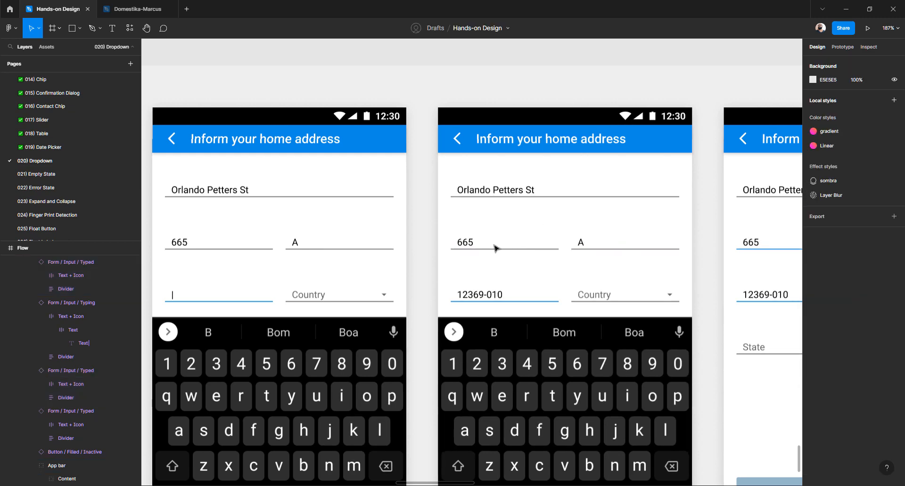
Swap the number, complement and ZIP code fields to the Typed component in the screen with the open country list
scroll(575, 277, right, 6)
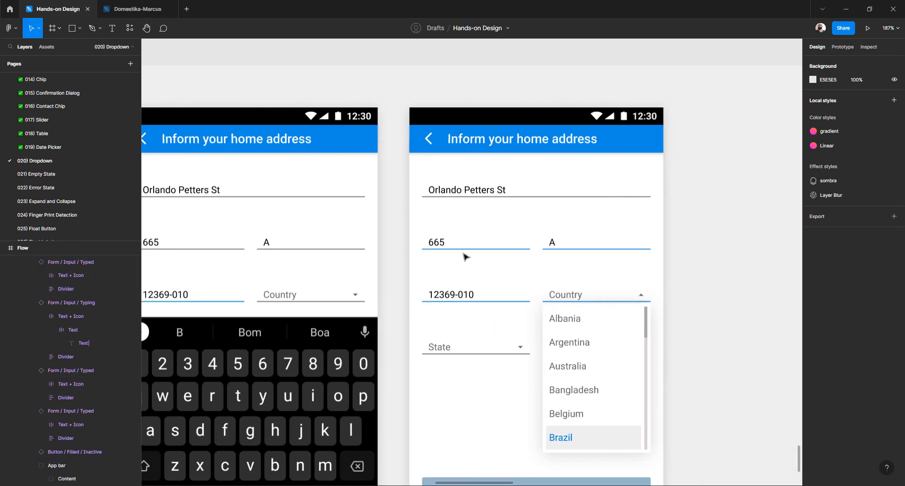
double_click(445, 244)
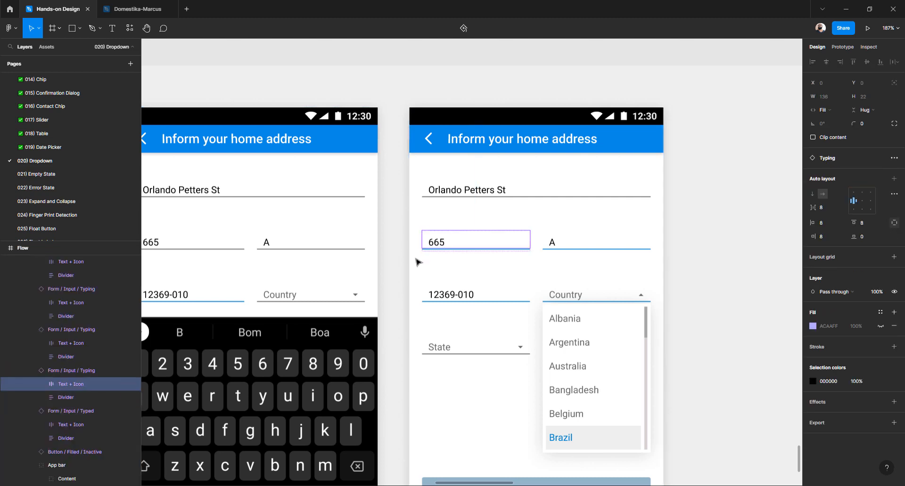
click(436, 253)
click(436, 245)
shift+click(568, 248)
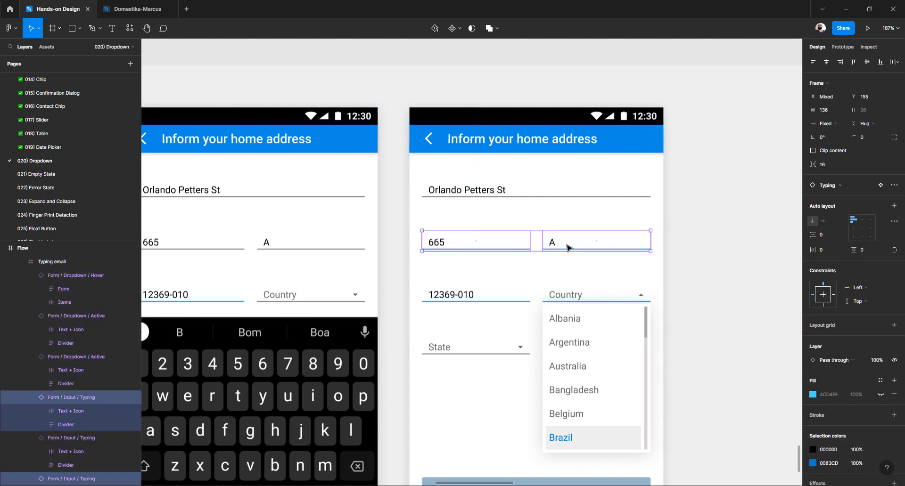
shift+click(470, 295)
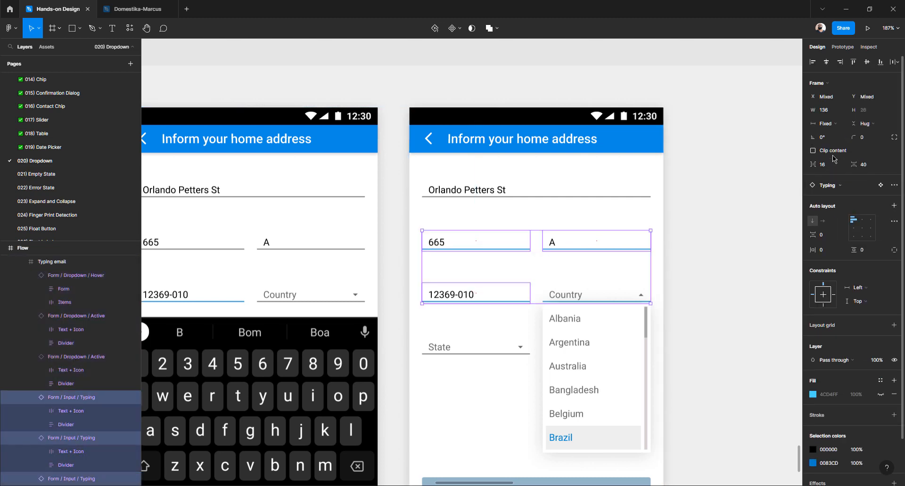
click(839, 187)
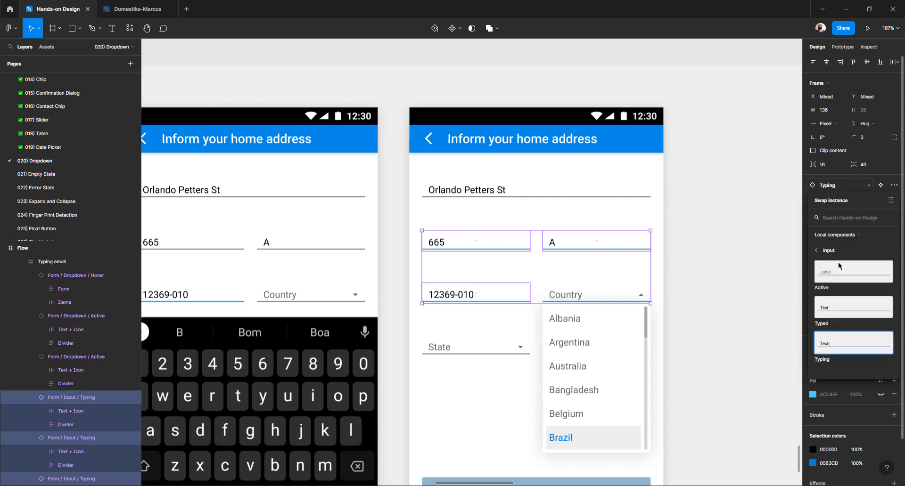
click(823, 324)
key(Escape)
Check the street field's component in the open country list screen, and duplicate that screen at the end of the flow
scroll(483, 220, down, 2)
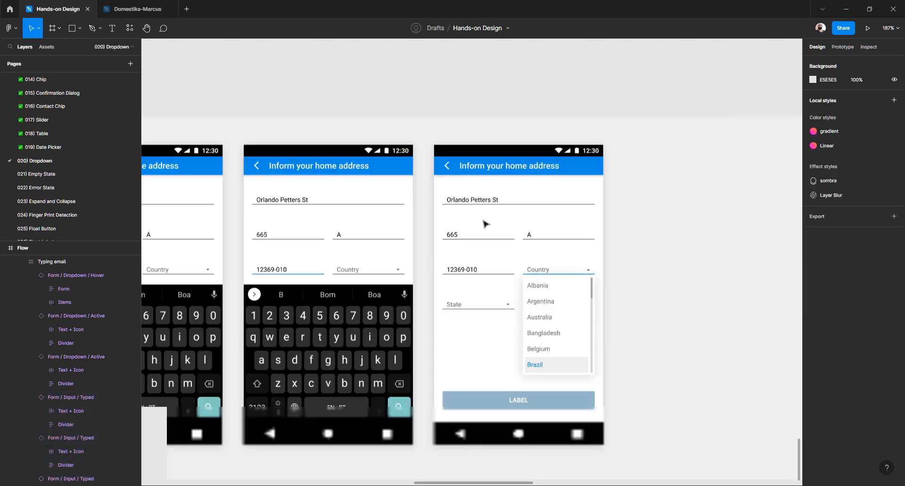
double_click(485, 203)
double_click(484, 203)
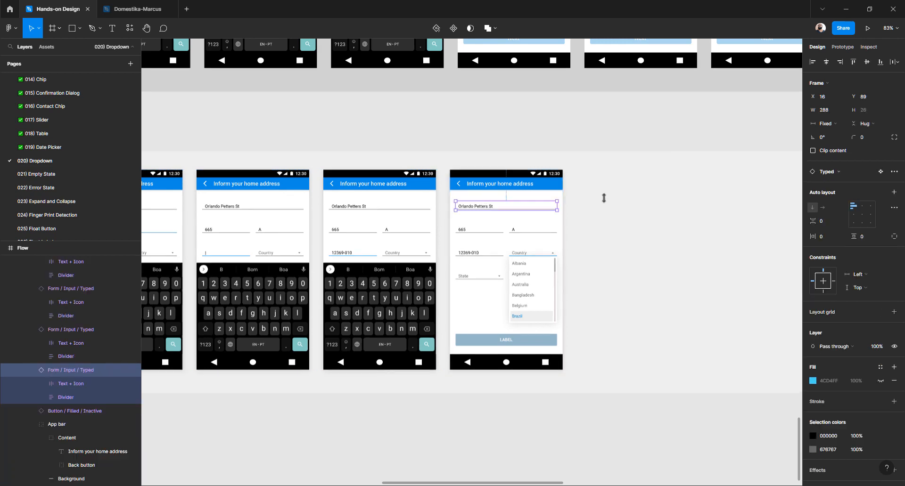
click(585, 199)
click(488, 197)
double_click(489, 198)
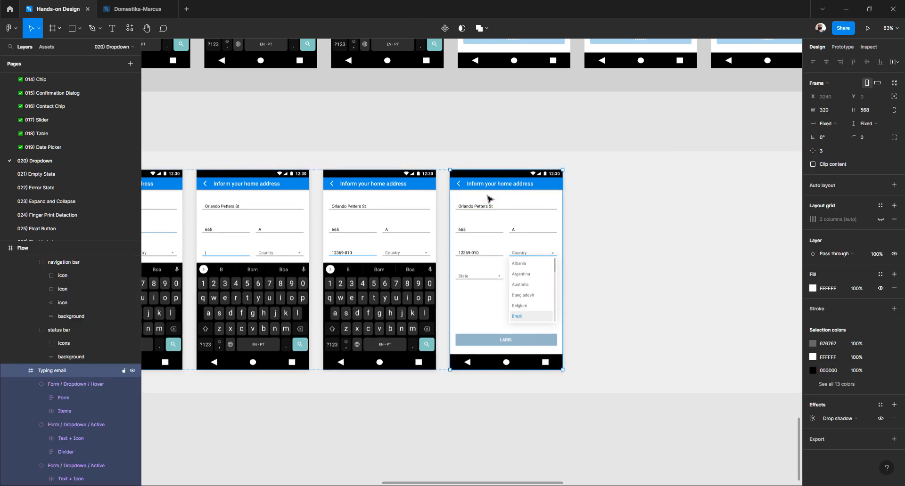
key(ctrl+d)
Swap the Country dropdown in the original open country list screen, second to last in the flow, to the Opened component
scroll(489, 202, up, 2)
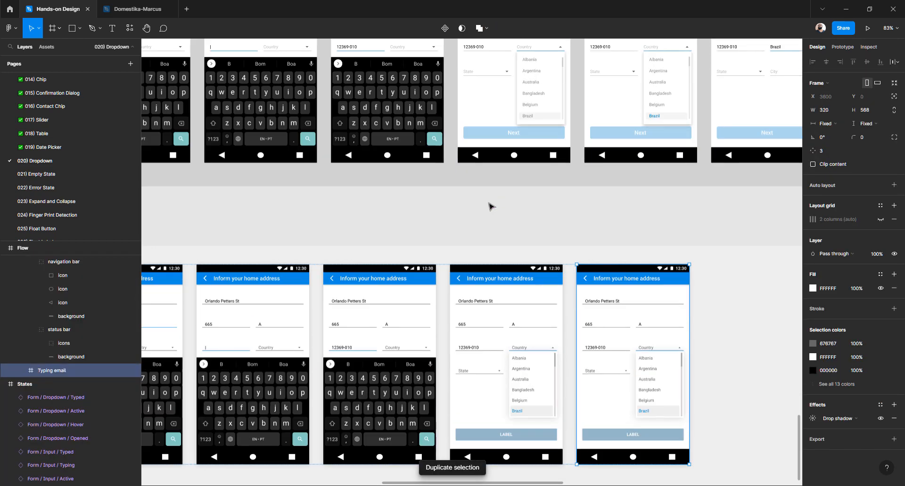
scroll(527, 409, up, 3)
double_click(523, 411)
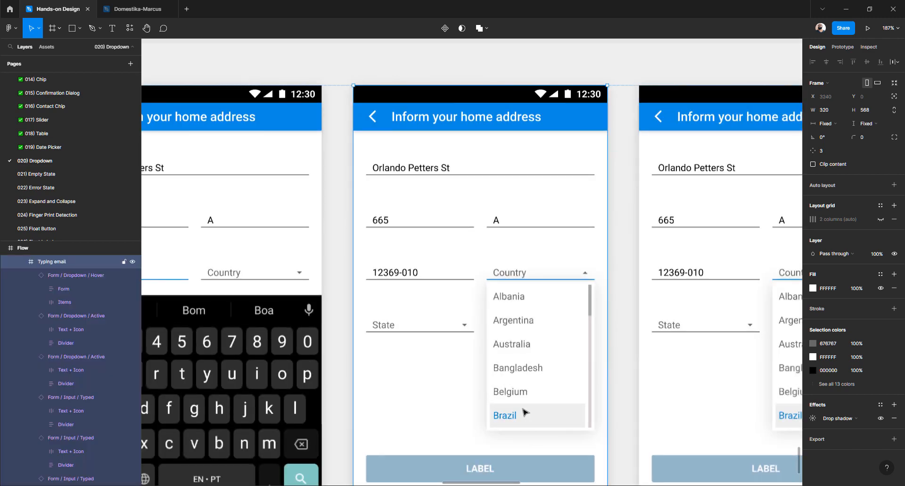
click(839, 174)
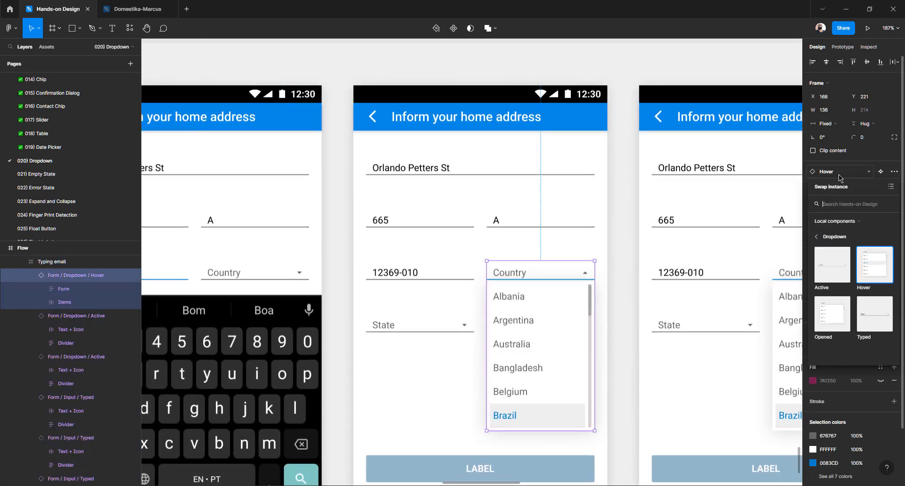
click(830, 324)
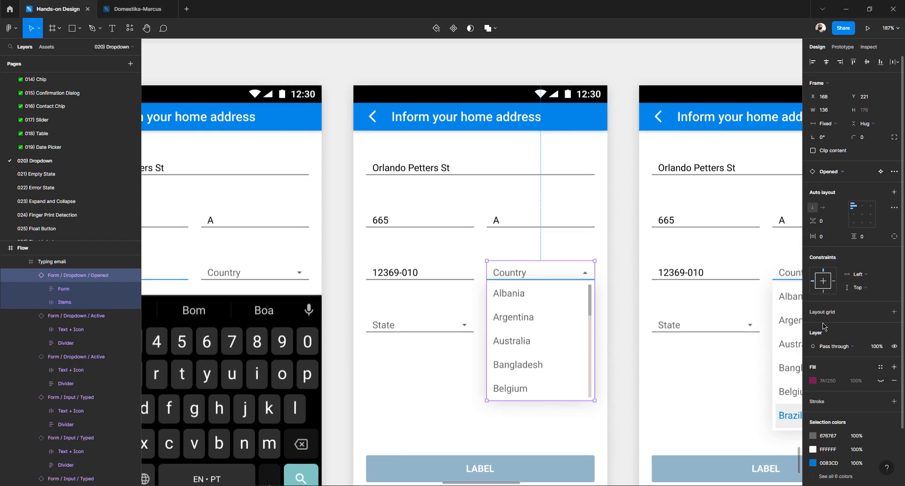
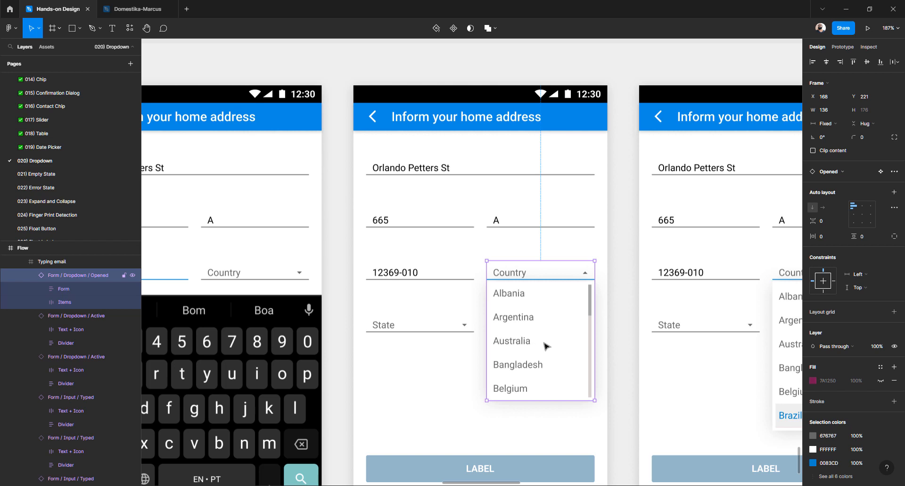
Go to the dropdown main components and rename the duplicate last item of the Hover dropdown to Item 6
click(880, 172)
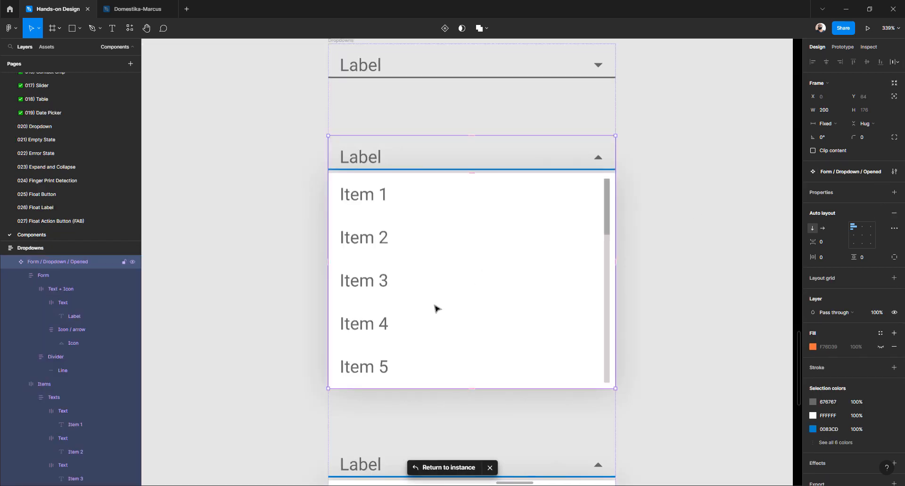
scroll(435, 309, down, 3)
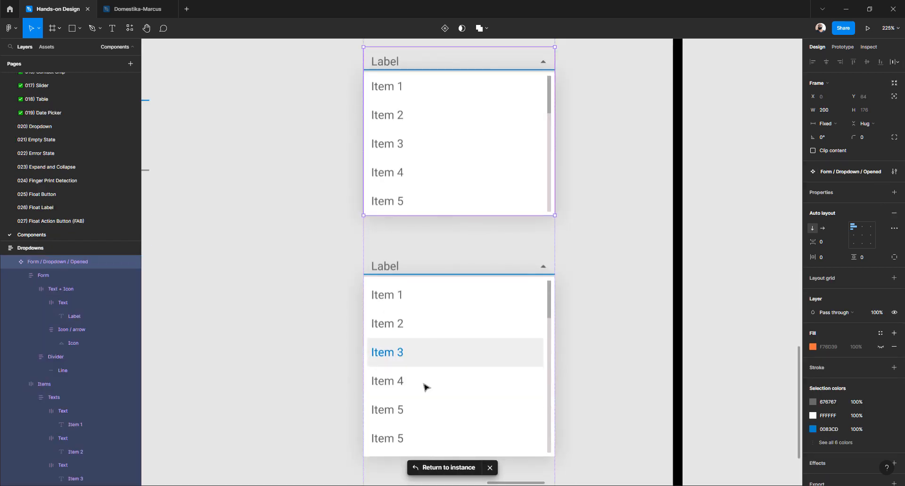
ctrl+click(400, 438)
double_click(400, 438)
click(400, 439)
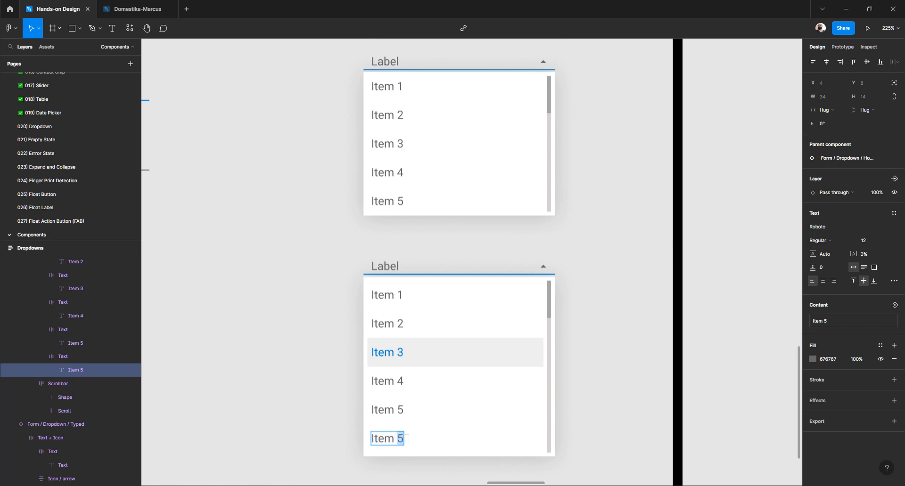
text(6)
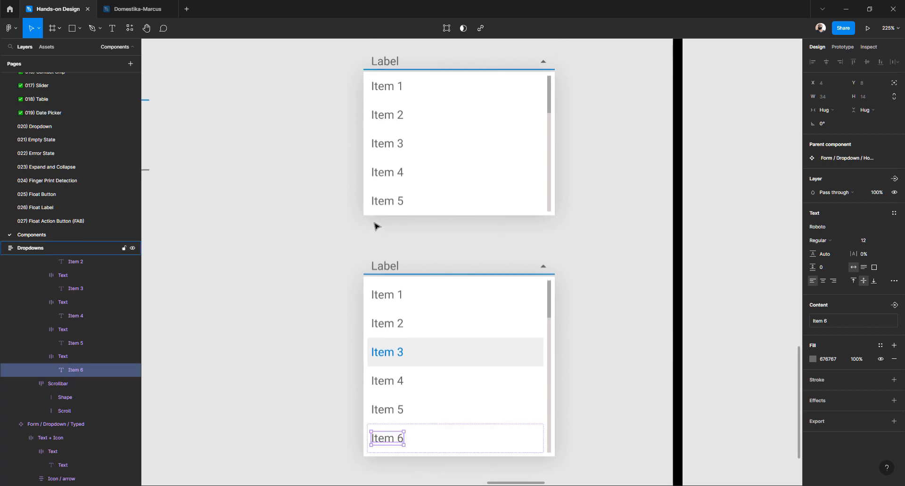
Duplicate the Item 5 row in the Opened dropdown component and change the copy's text to Item 6
click(386, 203)
click(387, 202)
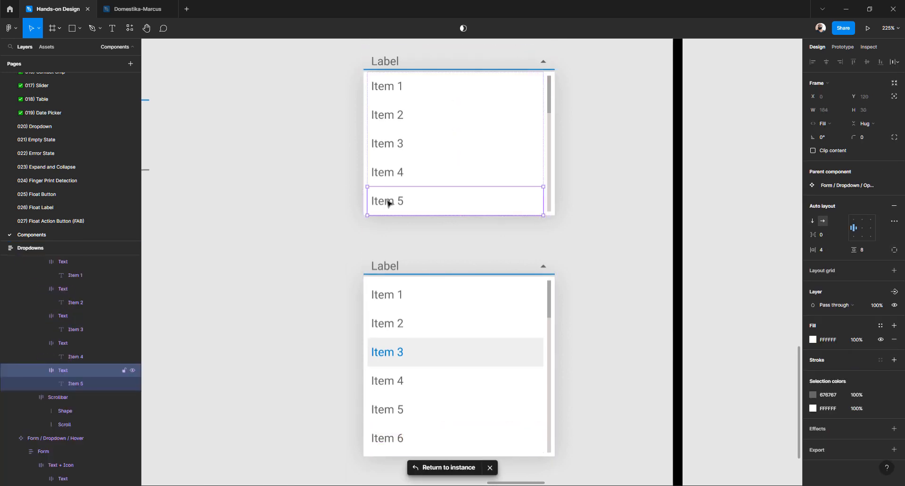
key(ctrl+d)
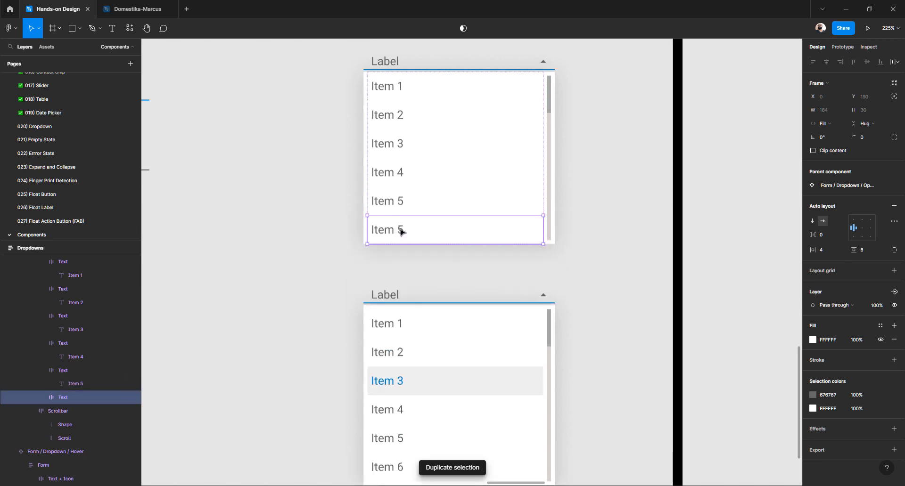
click(401, 231)
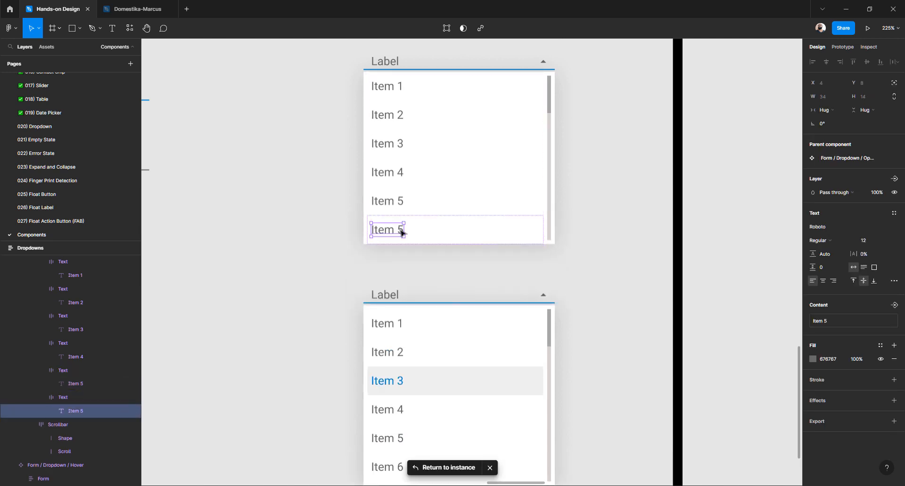
double_click(401, 231)
double_click(400, 230)
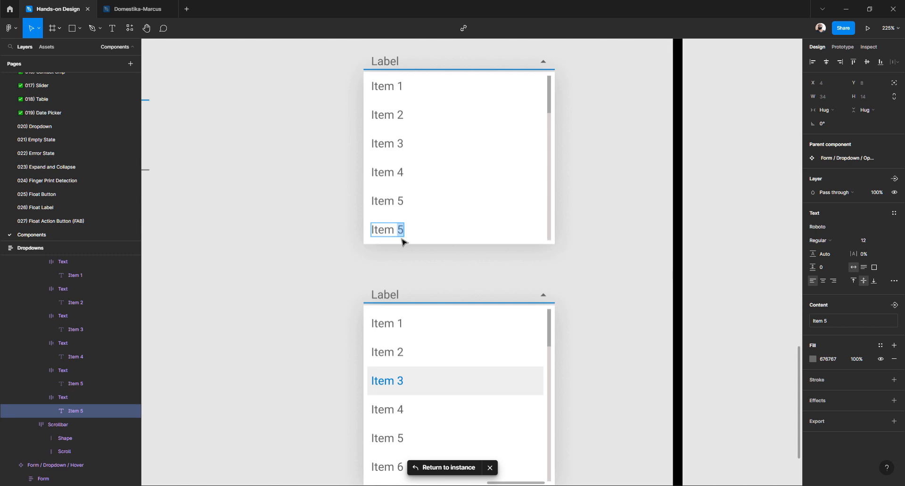
text(6)
key(Escape)
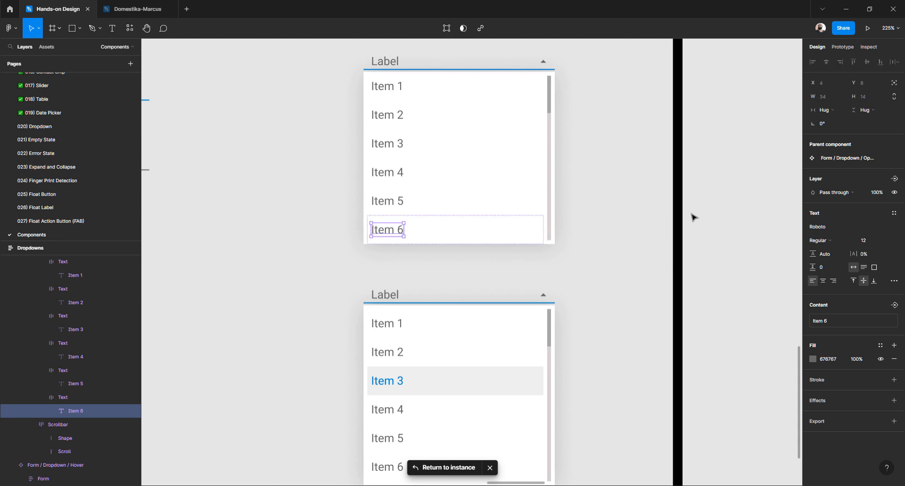
Set the Opened dropdown's Items frame to 4 top and 4 bottom padding, matching the Hover dropdown
click(490, 318)
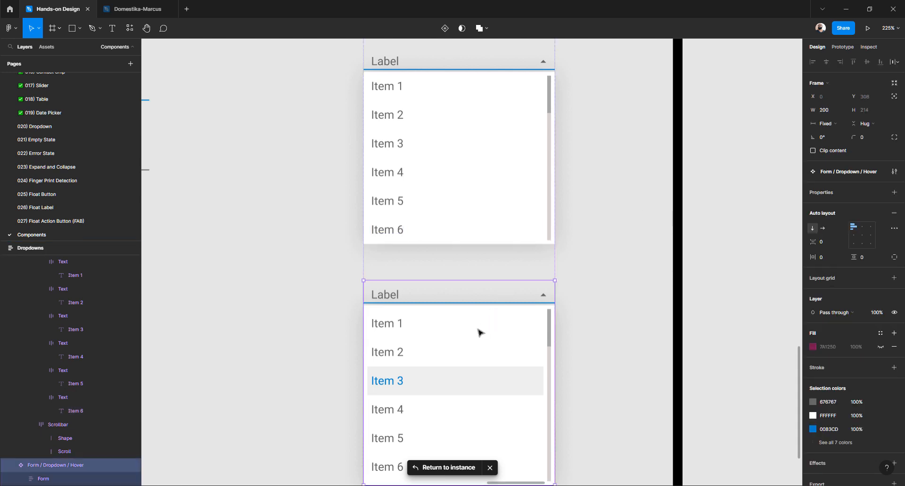
double_click(479, 333)
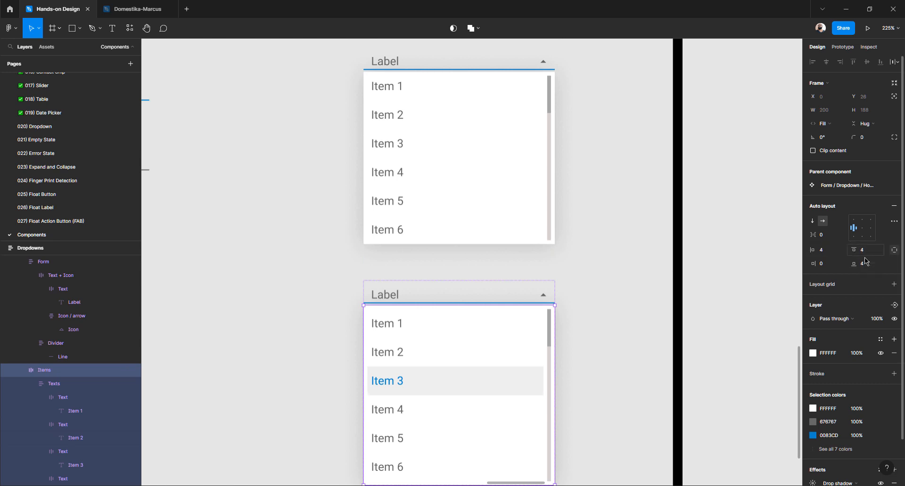
click(490, 192)
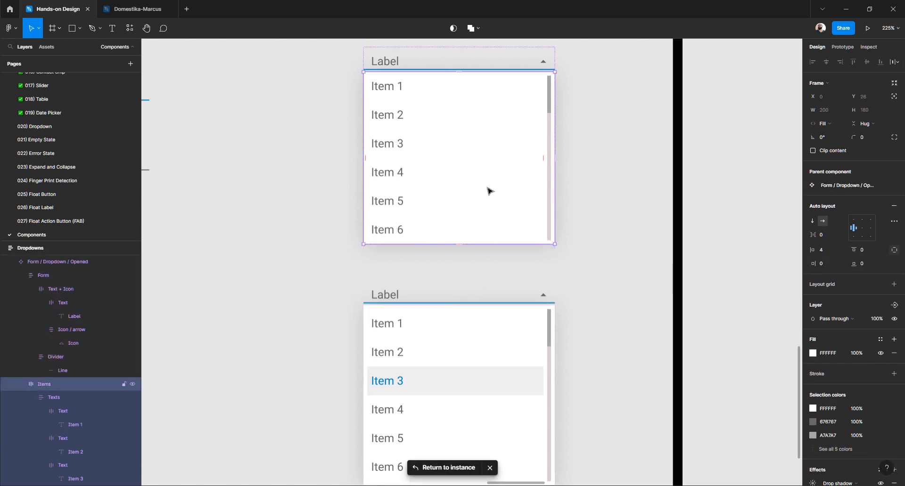
click(867, 250)
key(Tab)
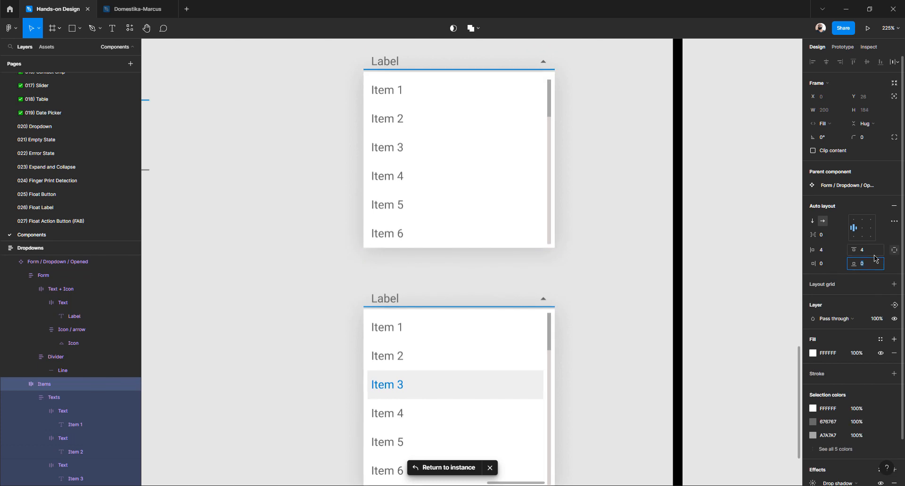
key(Tab)
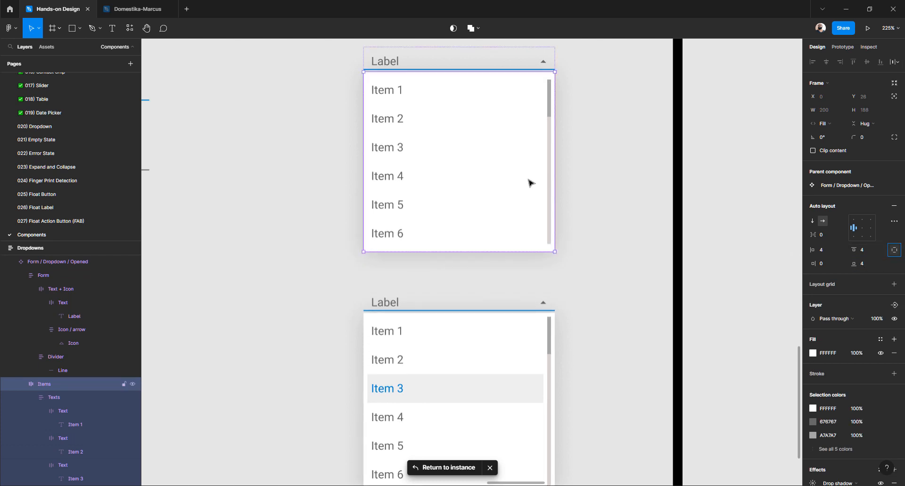
Reduce the scrollbar's vertical padding in the Opened dropdown component and return to the Country instance in the flow
click(550, 183)
click(551, 186)
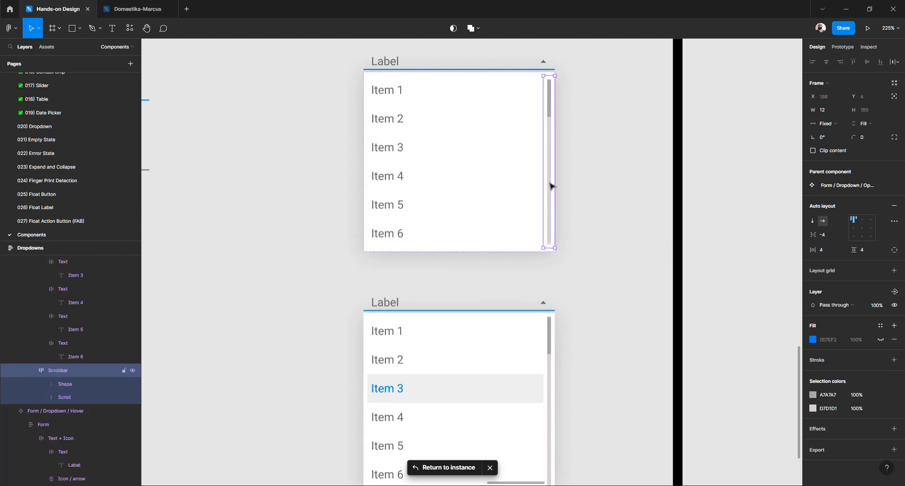
click(869, 255)
key(Return)
click(428, 468)
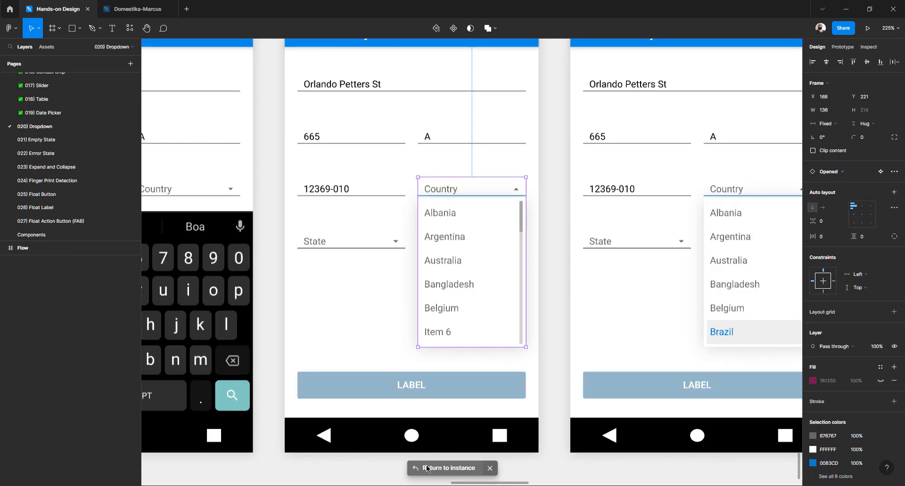
Replace the Item 6 text with Brazil in the Country list that uses the Opened component
double_click(449, 333)
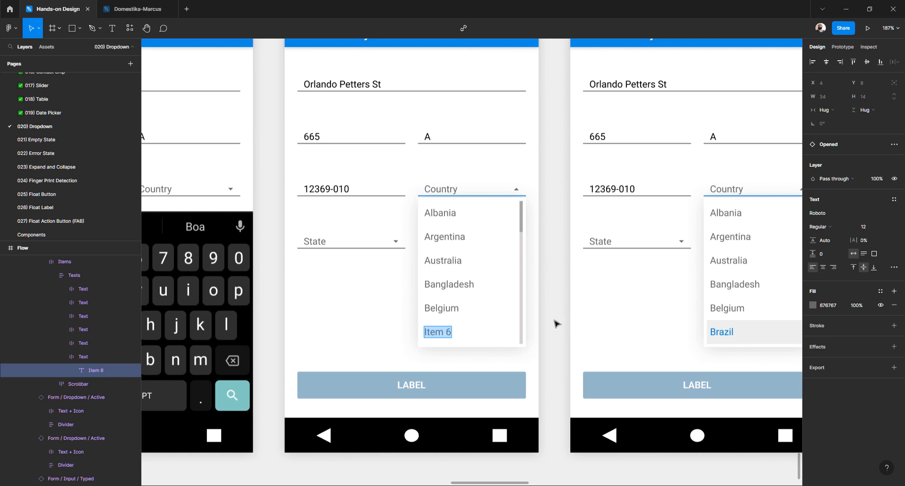
text(Brazil)
key(Escape)
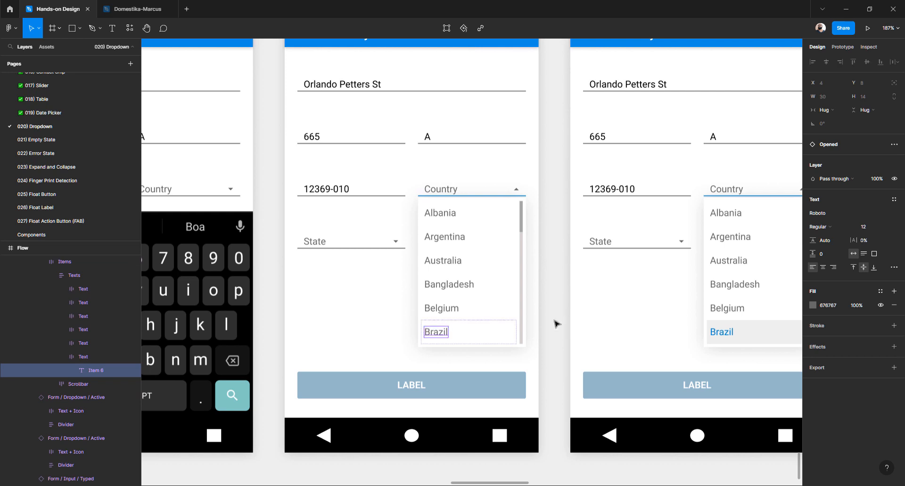
click(556, 324)
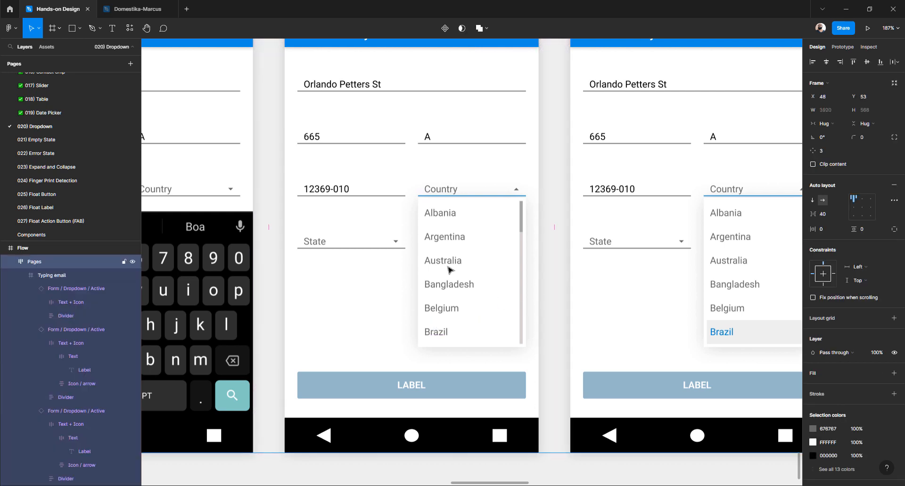
Duplicate the last screen, the one with Brazil highlighted in the country list, at the end of the flow
click(450, 270)
scroll(449, 269, right, 5)
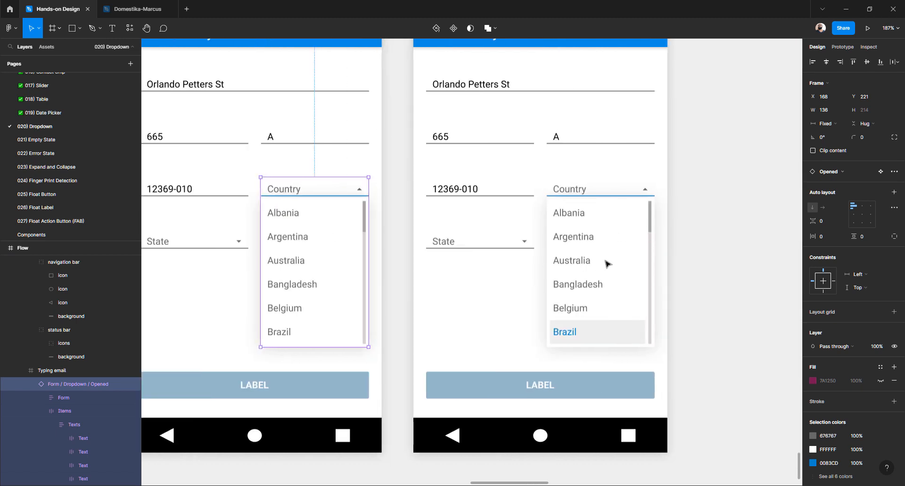
click(698, 262)
scroll(557, 260, down, 1)
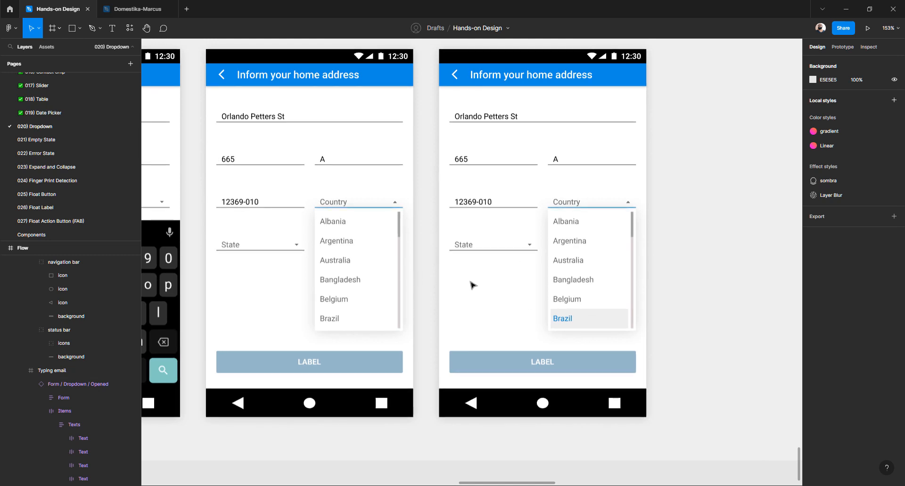
scroll(471, 285, down, 3)
scroll(470, 285, right, 2)
click(411, 214)
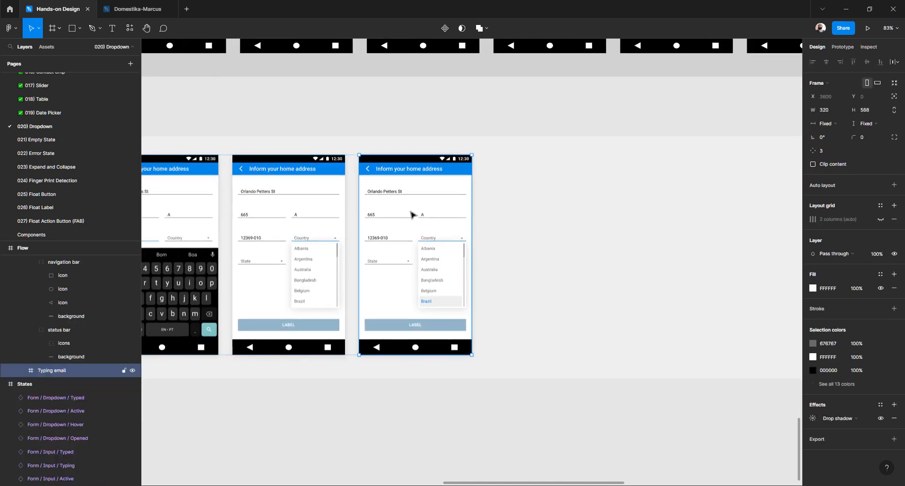
key(ctrl+d)
Swap the Country dropdown in the new last screen from the open list to the Typed dropdown component
scroll(411, 216, up, 5)
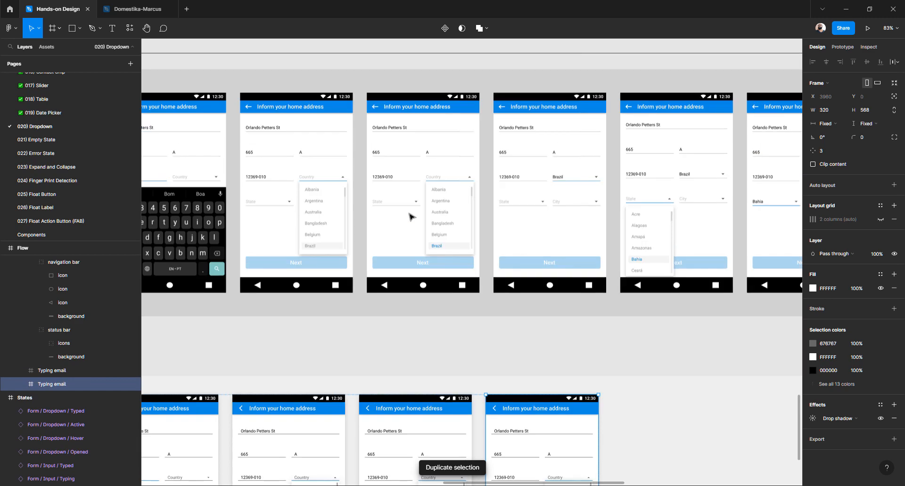
scroll(411, 218, down, 5)
scroll(582, 275, up, 3)
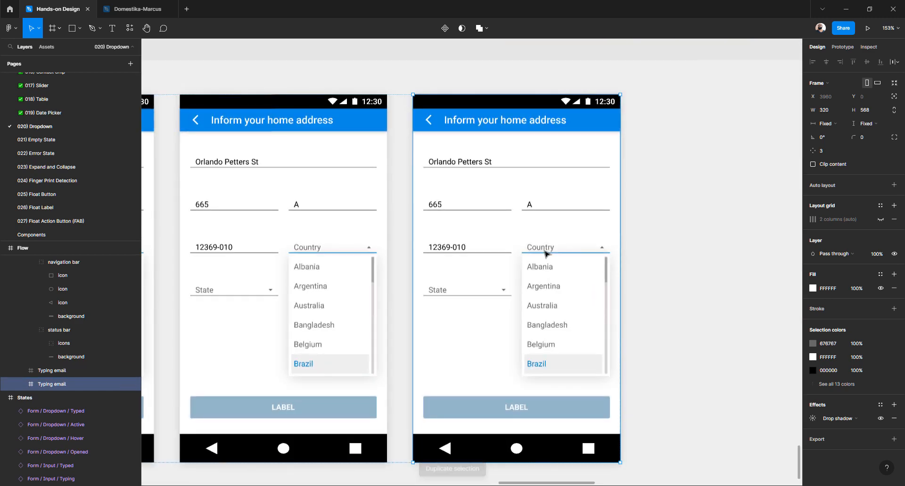
click(545, 254)
click(843, 172)
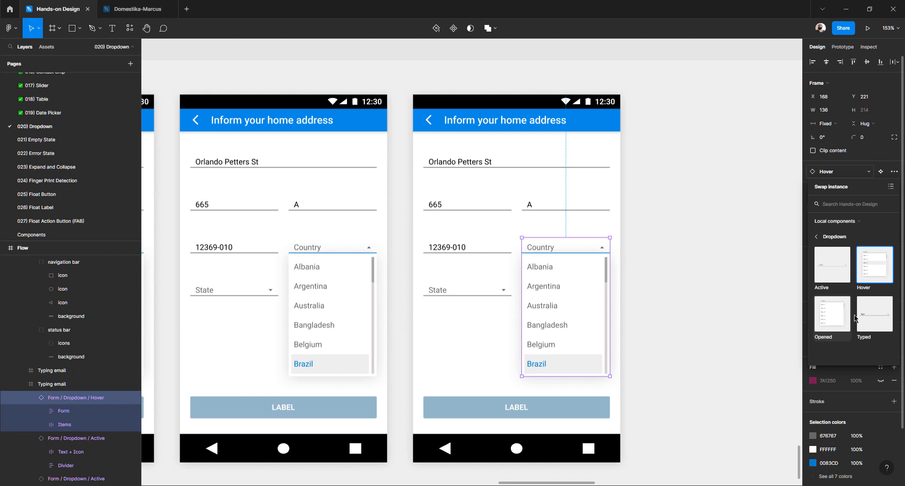
click(872, 318)
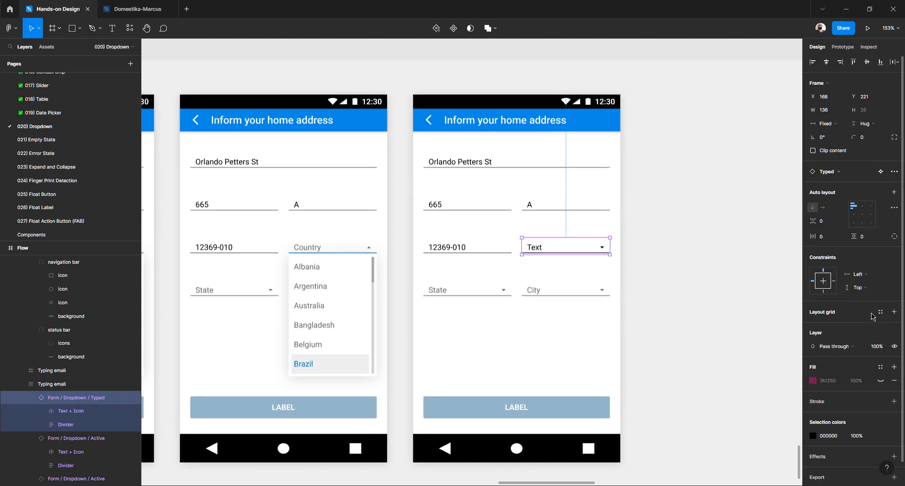
Rename the Typed dropdown main component to Form / Dropdown / Selected and return to its instance in the flow
click(881, 171)
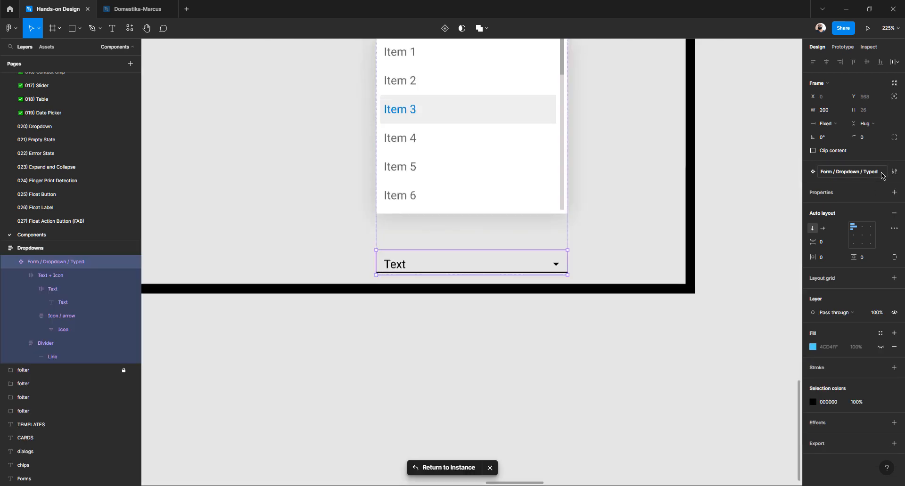
double_click(74, 264)
double_click(75, 263)
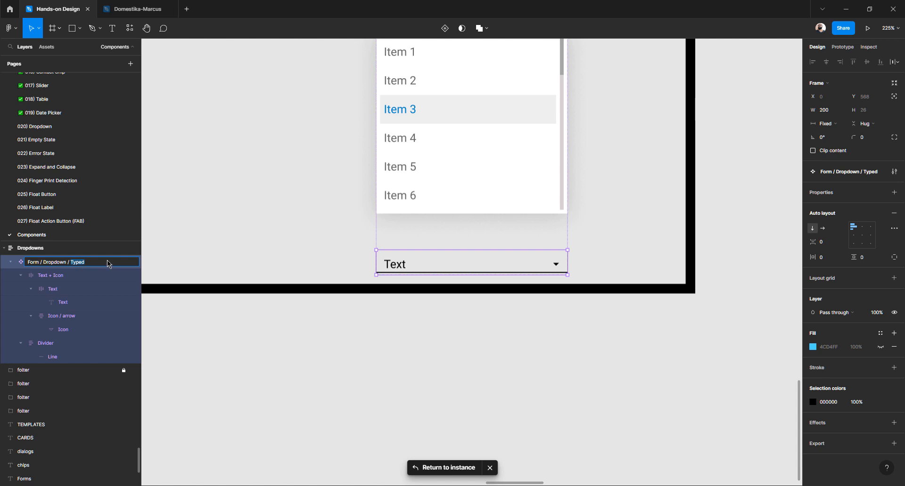
text(Select)
key(Return)
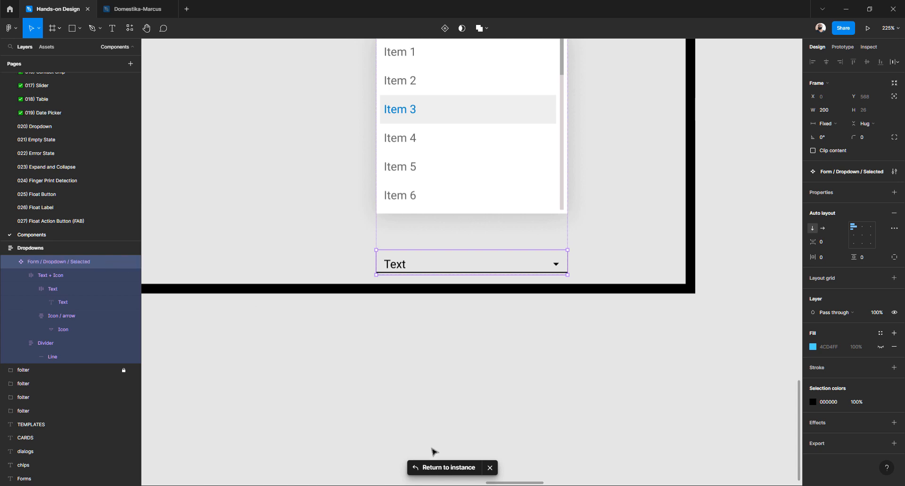
click(426, 468)
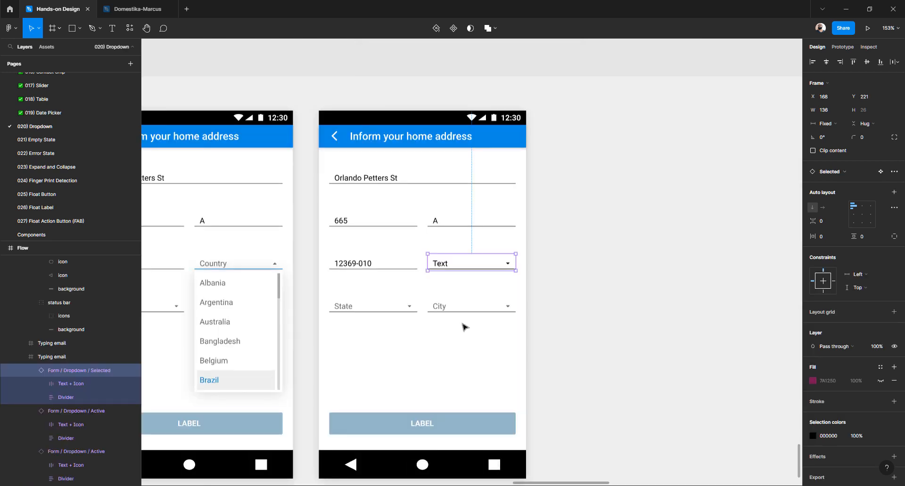
Replace the placeholder text of the selected Country dropdown in the last screen with Brazil
double_click(443, 265)
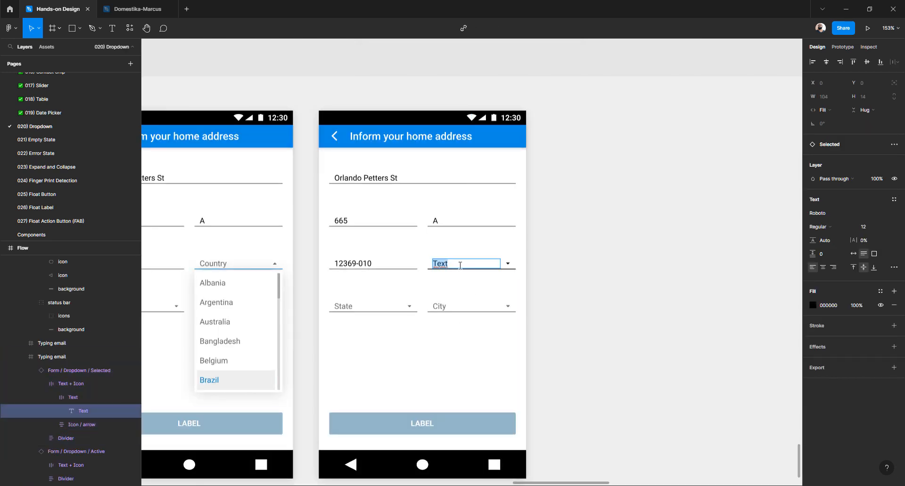
text(Brazil)
click(541, 265)
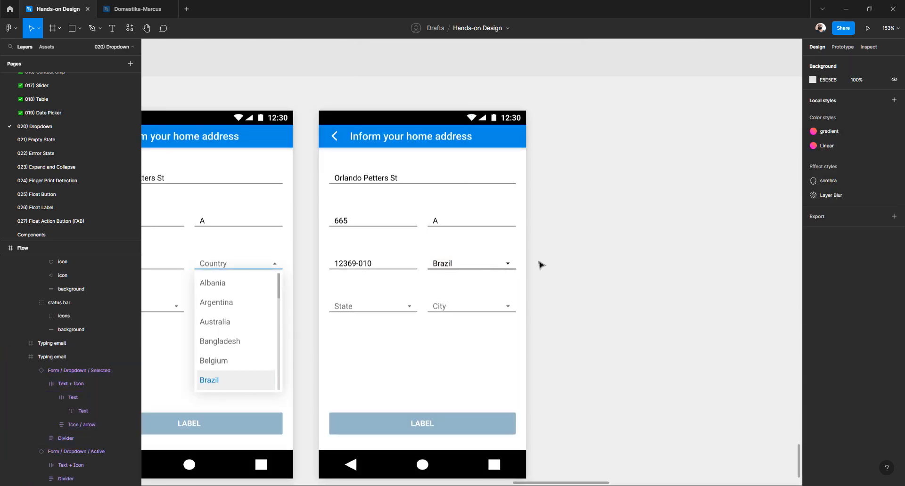
scroll(491, 270, up, 10)
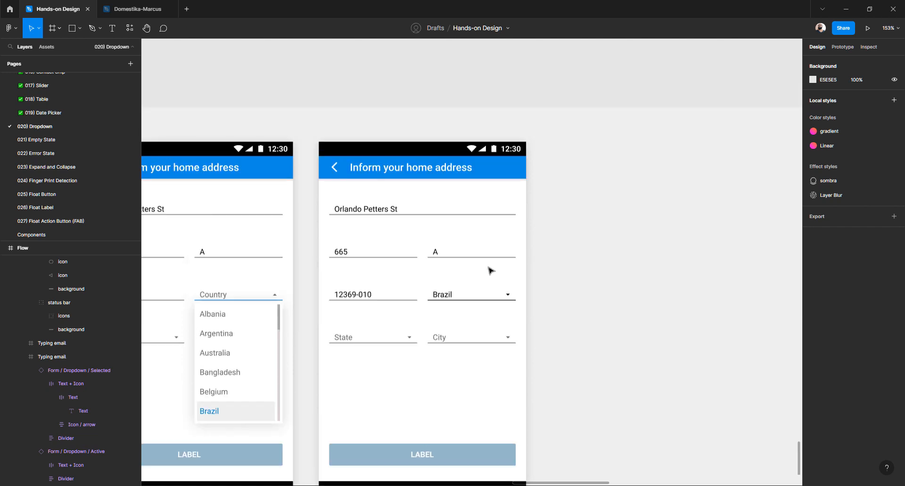
scroll(490, 272, down, 4)
scroll(491, 273, down, 6)
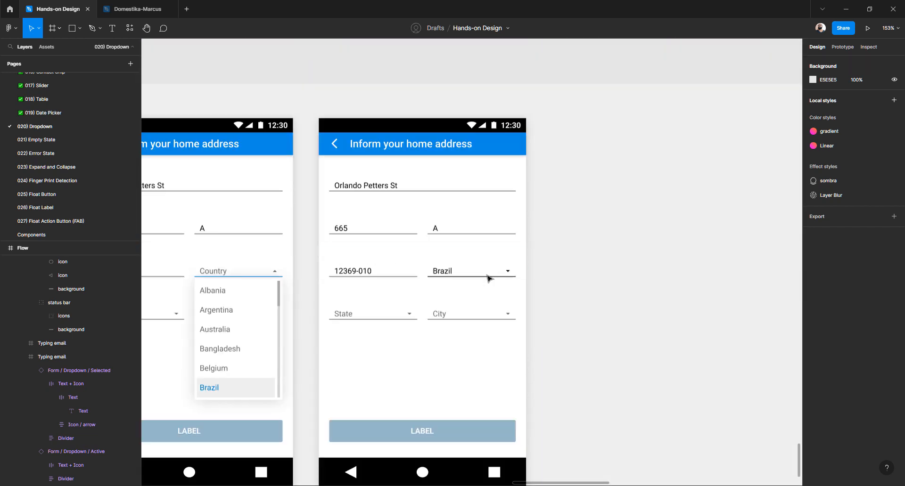
Change the stroke of the line under the Brazil dropdown to the blue document color
ctrl+click(463, 278)
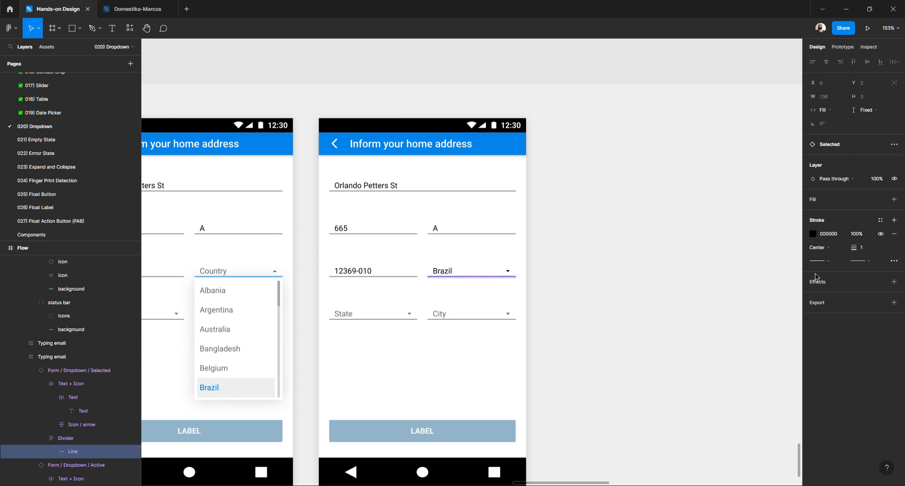
click(813, 235)
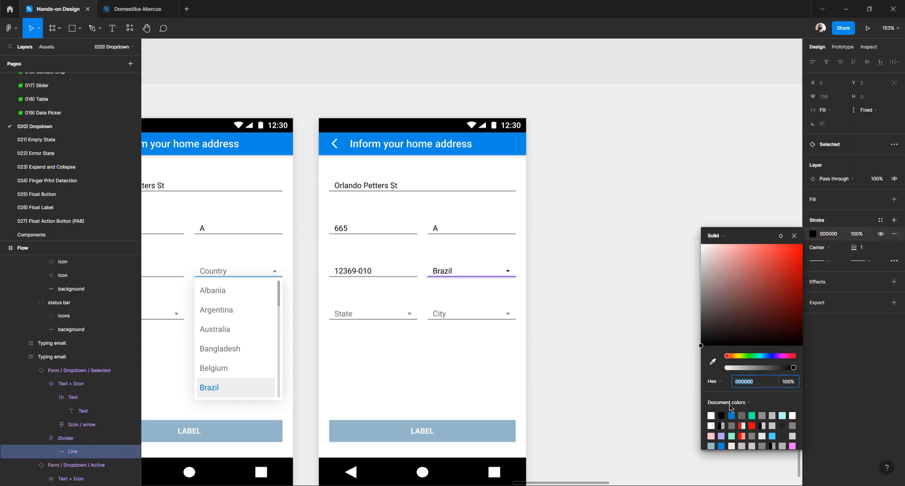
click(731, 415)
click(605, 293)
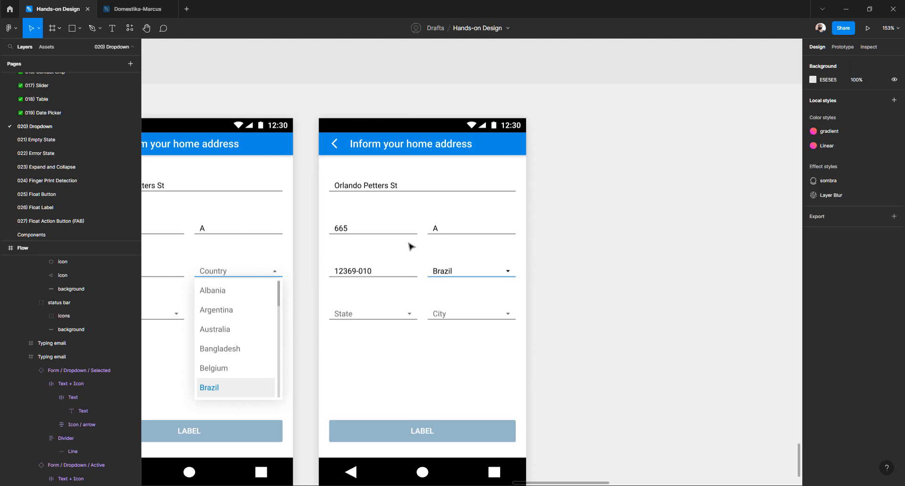
Duplicate the last screen, the one with Brazil selected as the country, at the end of the flow
click(354, 155)
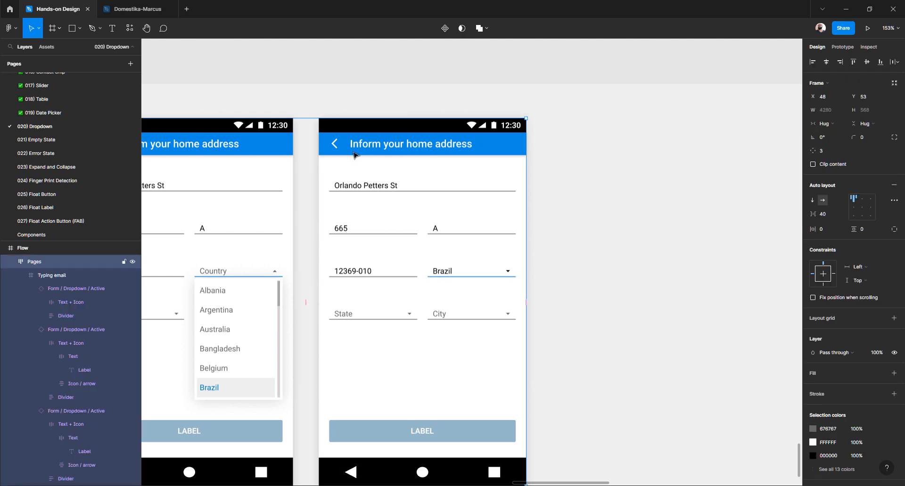
click(355, 156)
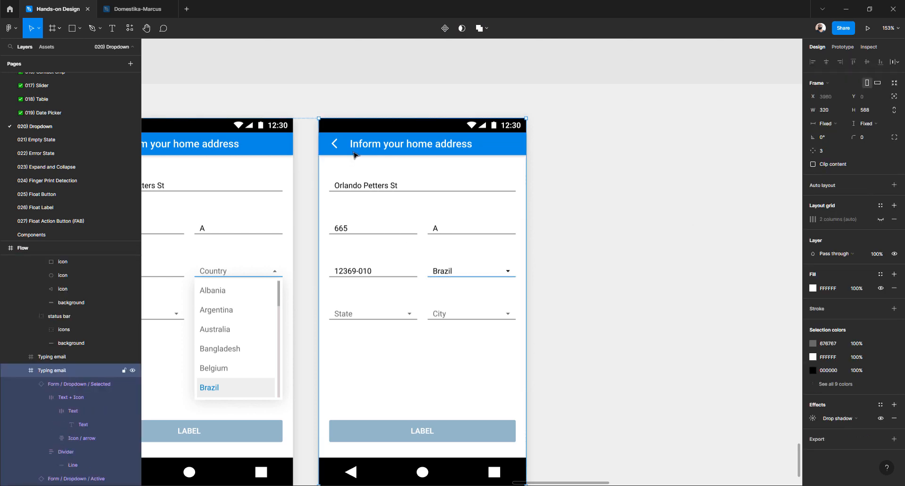
key(ctrl+d)
scroll(376, 216, right, 5)
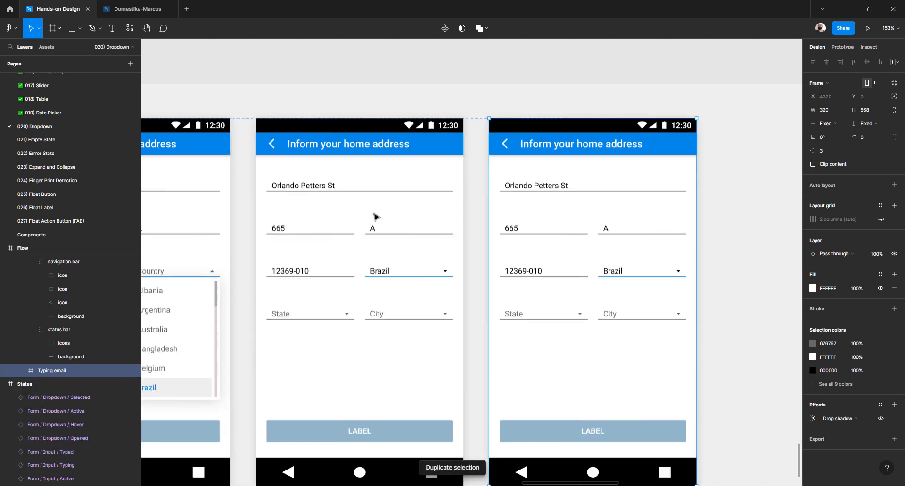
Copy the state options list with Bahia highlighted from the reference flow and place it beside the new last screen
scroll(375, 213, down, 4)
scroll(375, 217, up, 5)
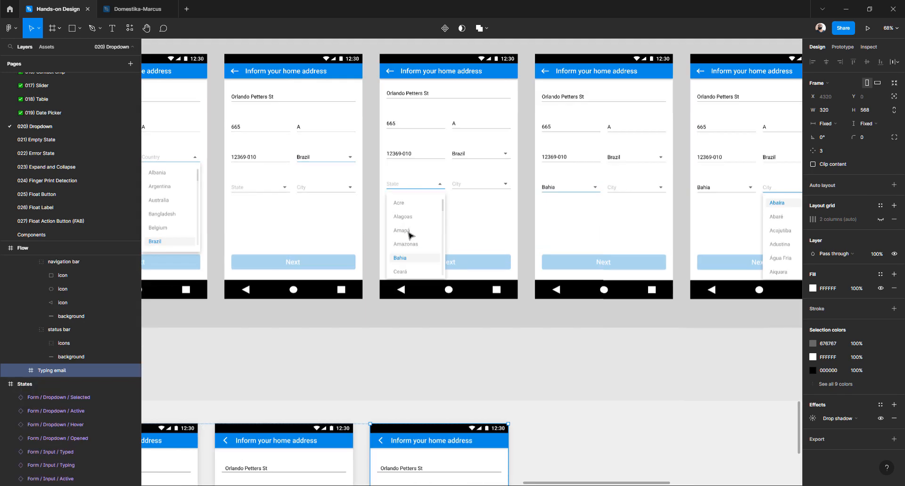
scroll(410, 234, up, 3)
click(409, 233)
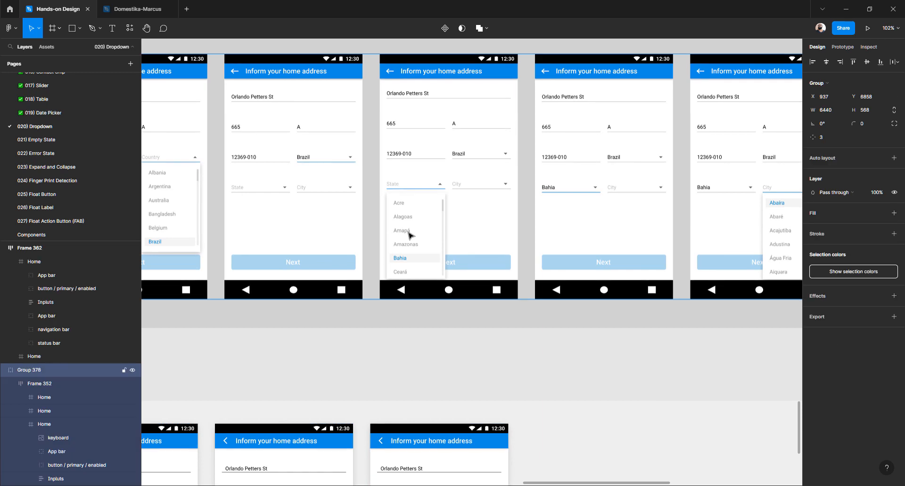
double_click(408, 233)
double_click(409, 233)
double_click(409, 233)
scroll(410, 233, down, 3)
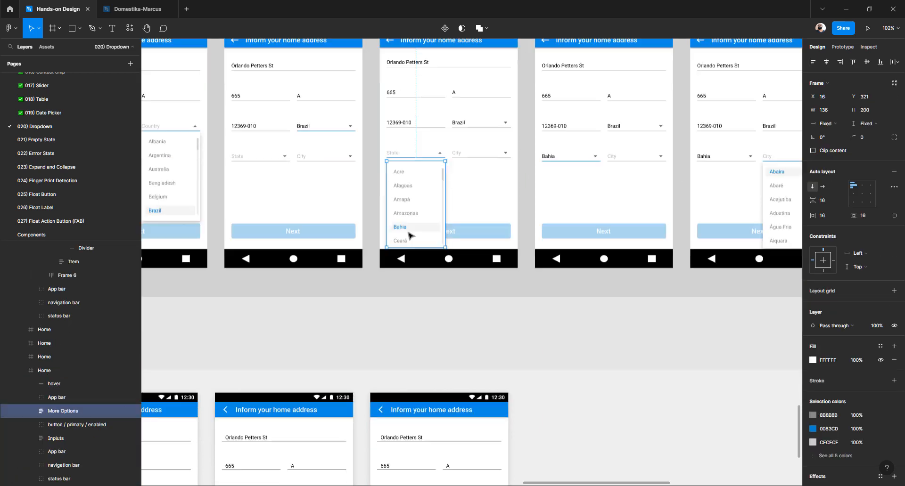
alt+drag(416, 159, 564, 410)
scroll(542, 339, down, 2)
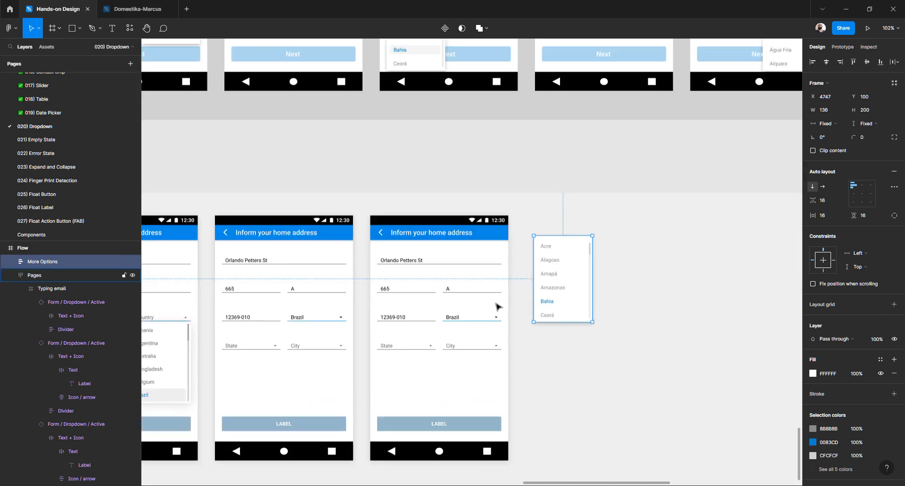
Swap the State dropdown in the new last screen to the Opened dropdown component
scroll(497, 302, up, 3)
click(419, 348)
double_click(380, 372)
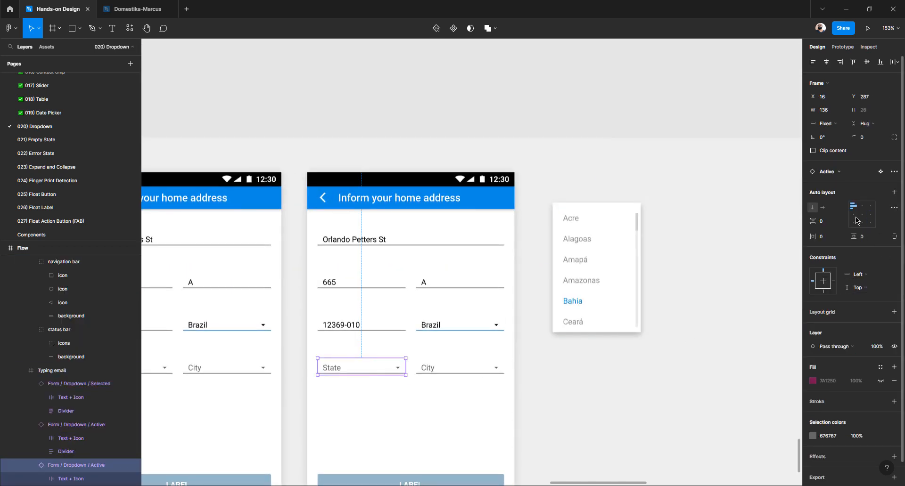
click(838, 173)
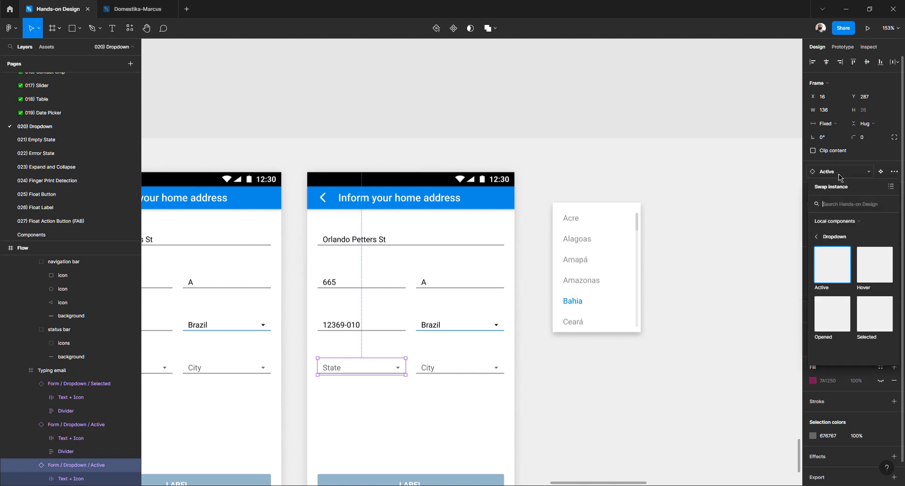
click(832, 314)
scroll(443, 340, down, 3)
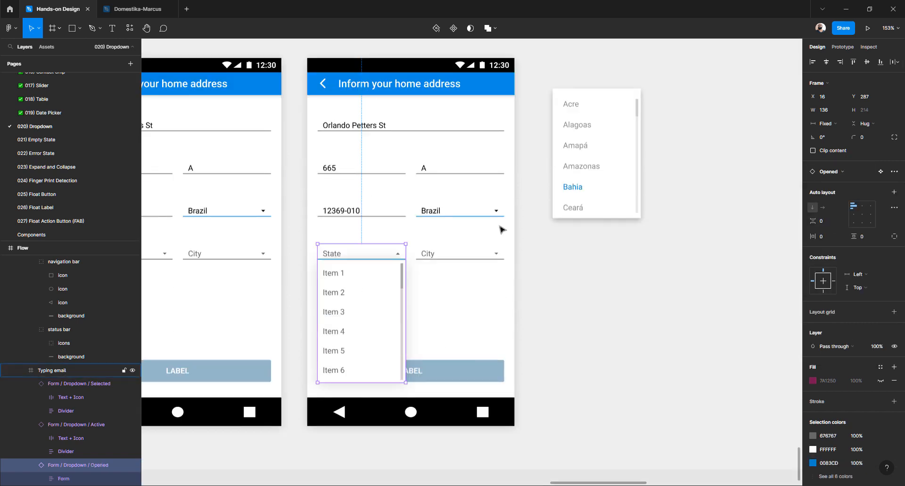
Replace the first three items of the open State list with Acre, Alagoas and Amapá
double_click(332, 278)
key(Return)
text(Axo)
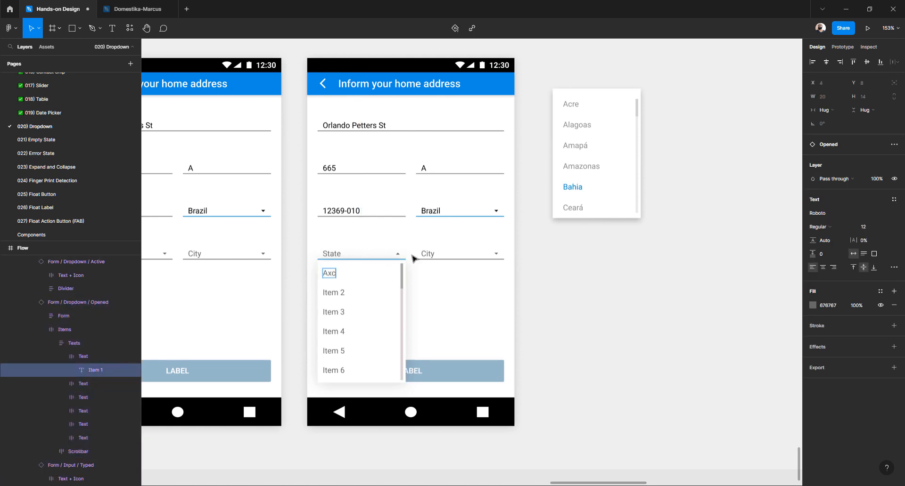
key(BackSpace)
key(BackSpace)
text(cre)
double_click(335, 290)
text(A)
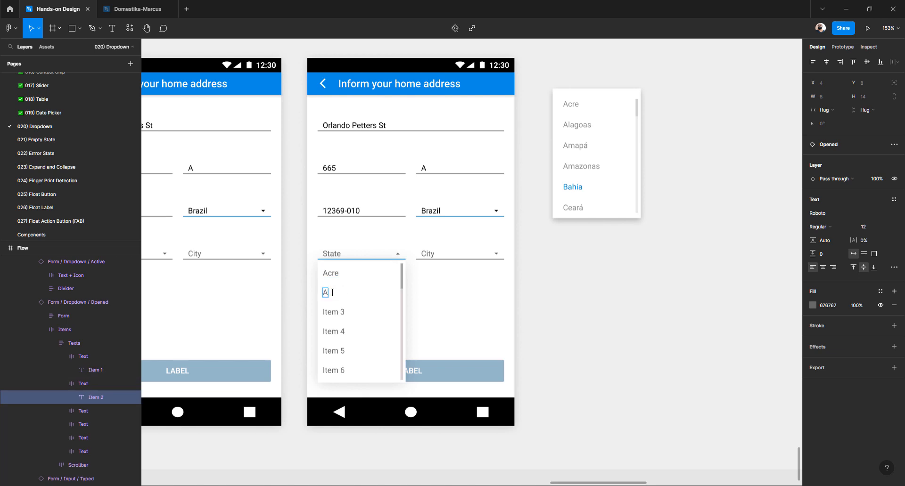
text(lagoas)
double_click(344, 312)
text(Amapá)
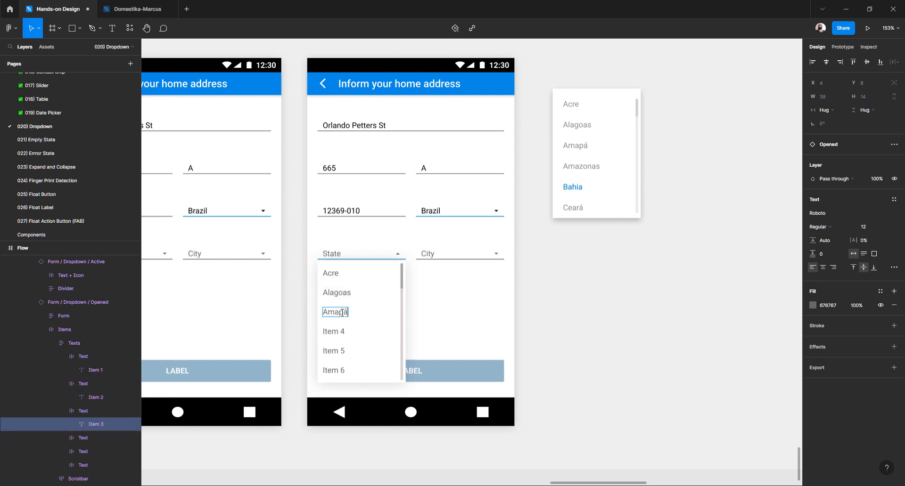
Replace Items 4 to 6 of the State list with Amazonas, Bahia and Ceará, and delete the reference list copy beside the screen
double_click(337, 332)
text(Amazonas)
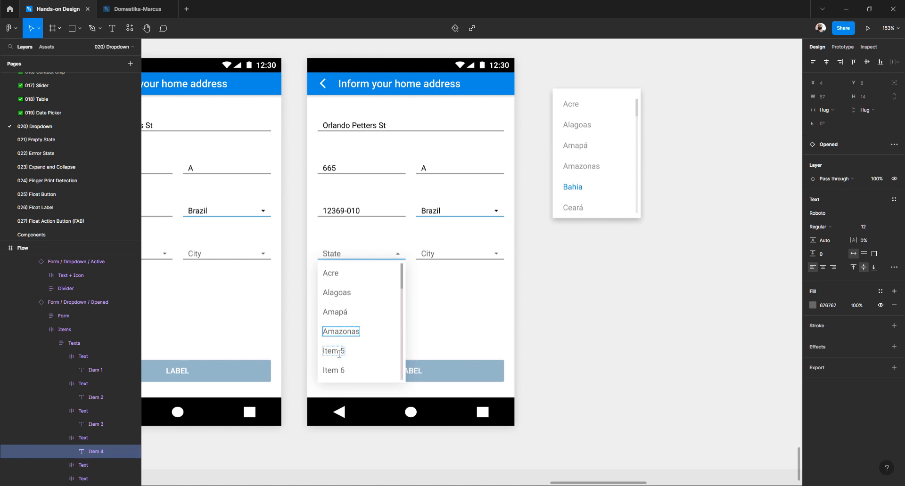
click(339, 351)
text(Bahia)
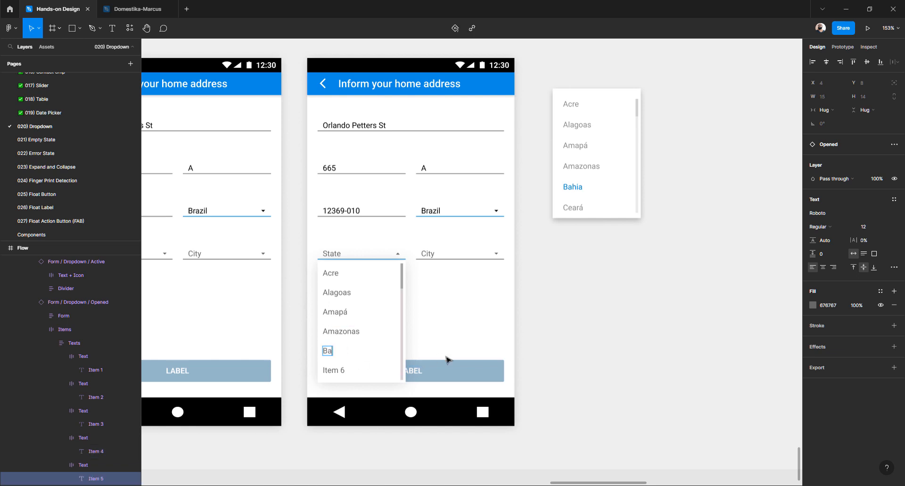
click(328, 372)
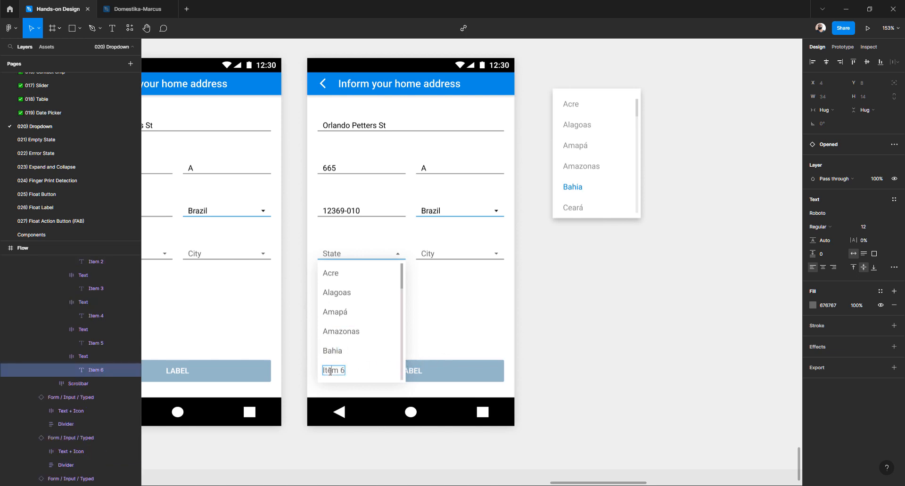
key(Return)
text(Ceará)
key(Escape)
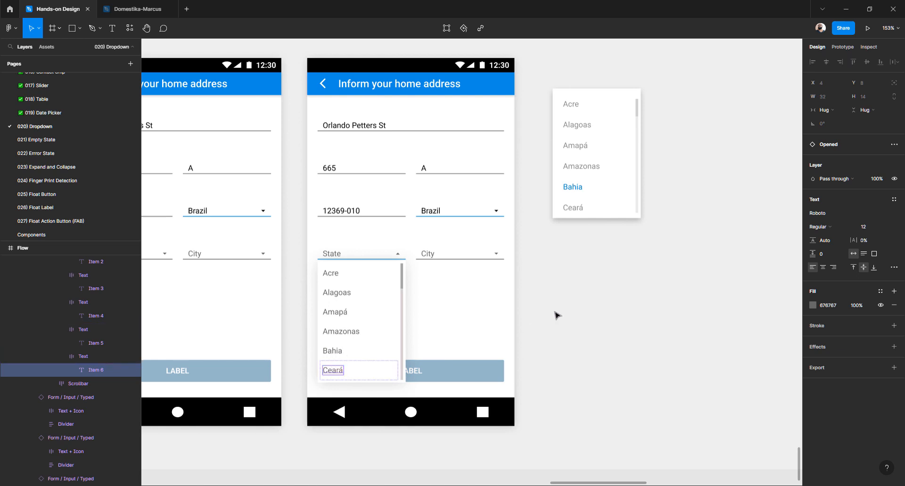
click(578, 212)
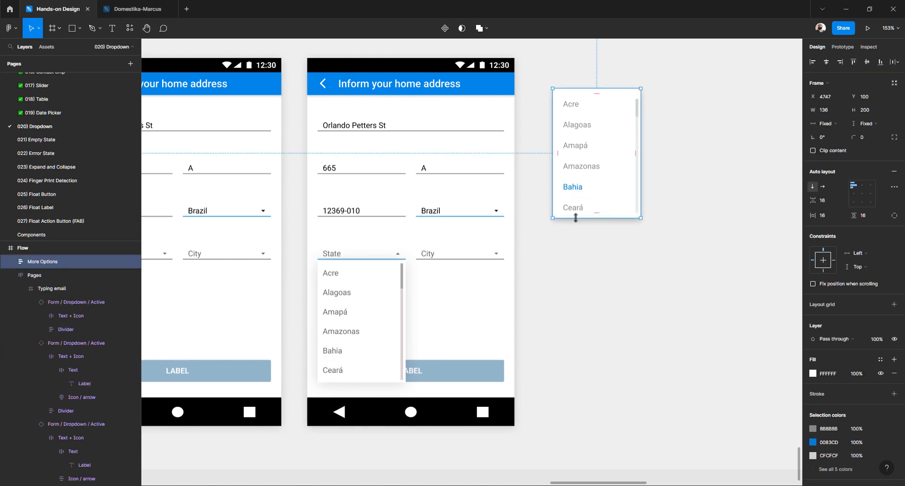
key(Delete)
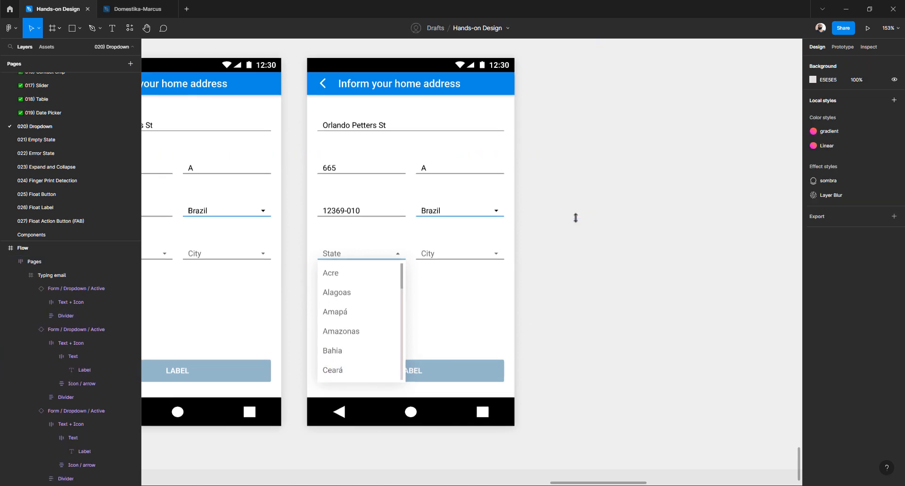
Copy the background fill value of the highlighted Brazil row in the earlier Country list for use on the Bahia row
double_click(337, 357)
double_click(337, 357)
double_click(336, 357)
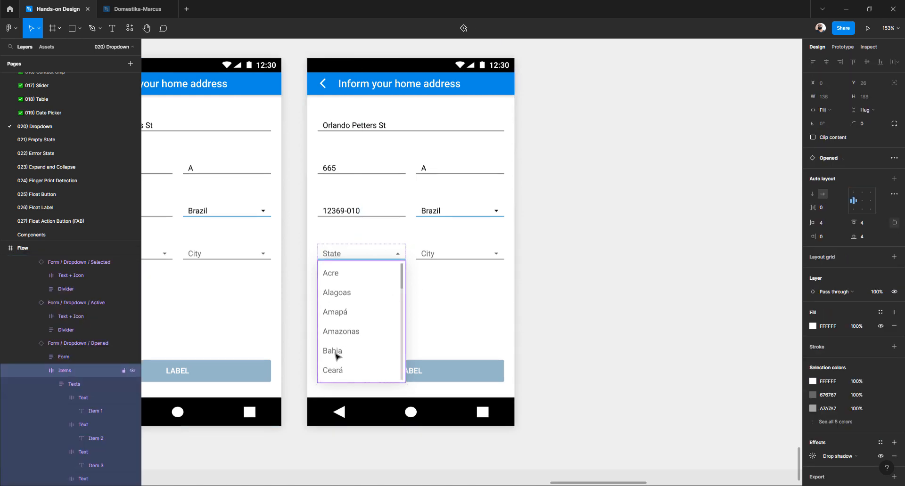
double_click(337, 356)
double_click(337, 356)
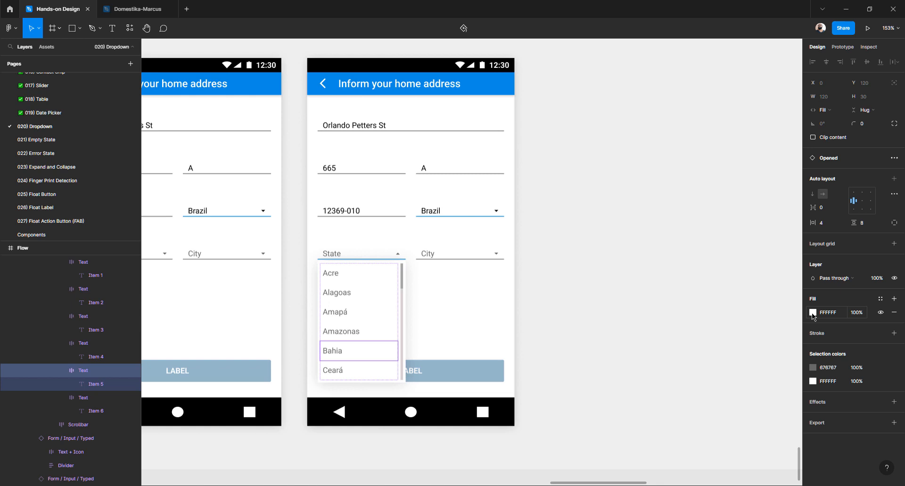
scroll(586, 307, left, 10)
click(418, 333)
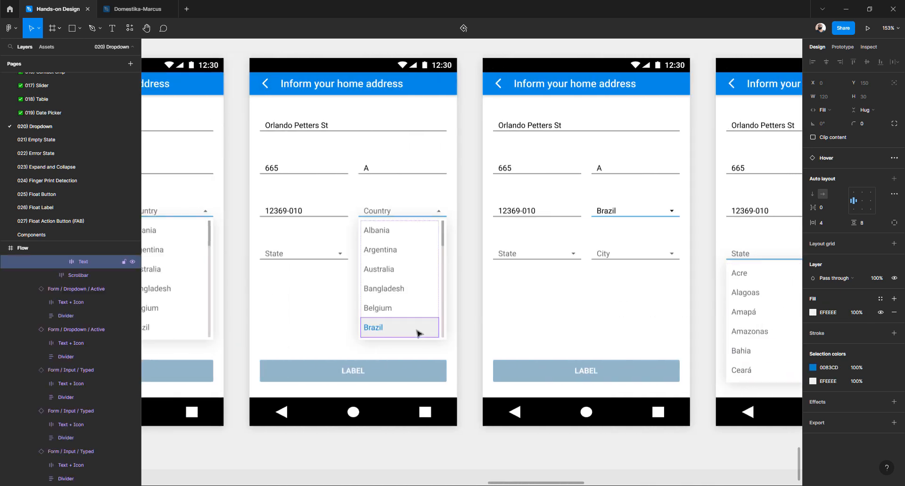
click(824, 314)
click(701, 326)
Set the background fill of the Bahia row in the State list to EFEEEE
scroll(698, 325, right, 5)
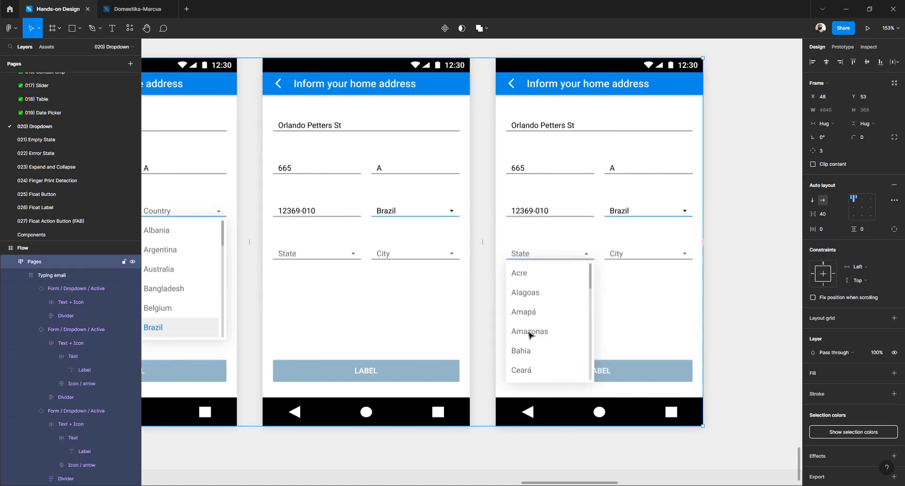
double_click(526, 353)
double_click(527, 353)
double_click(527, 353)
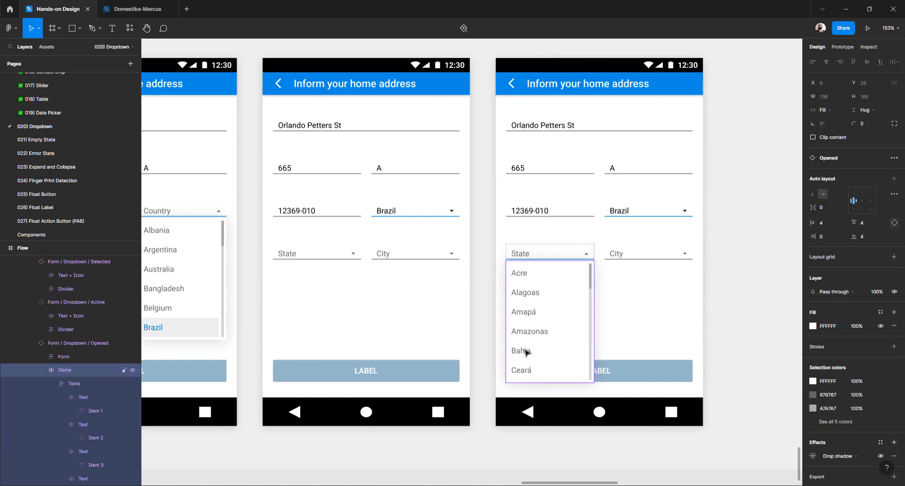
double_click(527, 353)
double_click(527, 353)
click(832, 315)
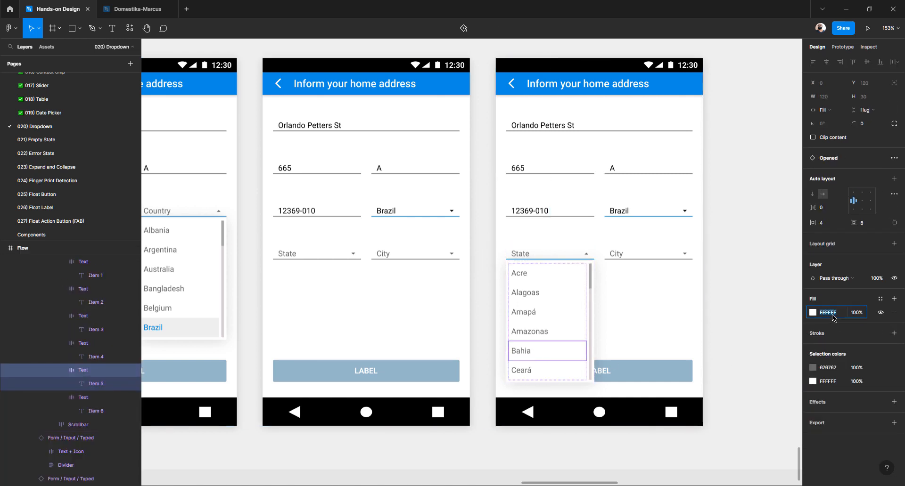
text(EFEEEE)
key(Return)
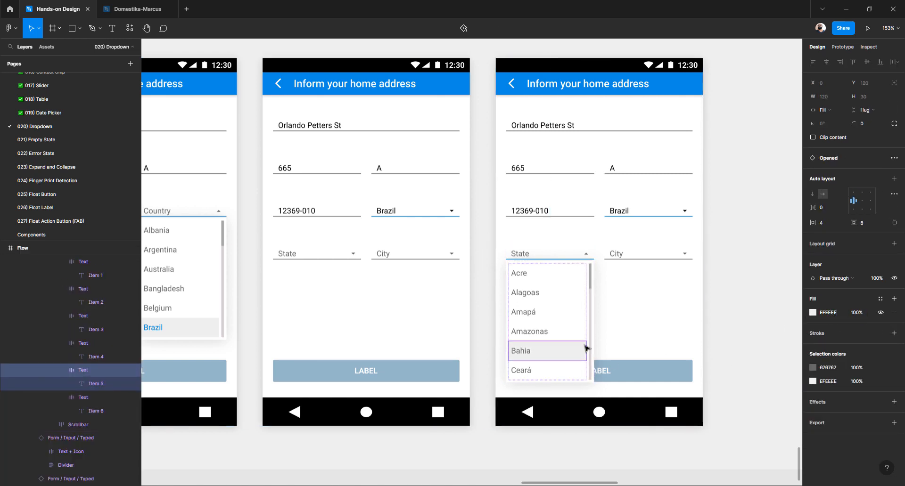
Change the Bahia text color in the State list to the blue document color 0083CD
double_click(527, 354)
click(815, 305)
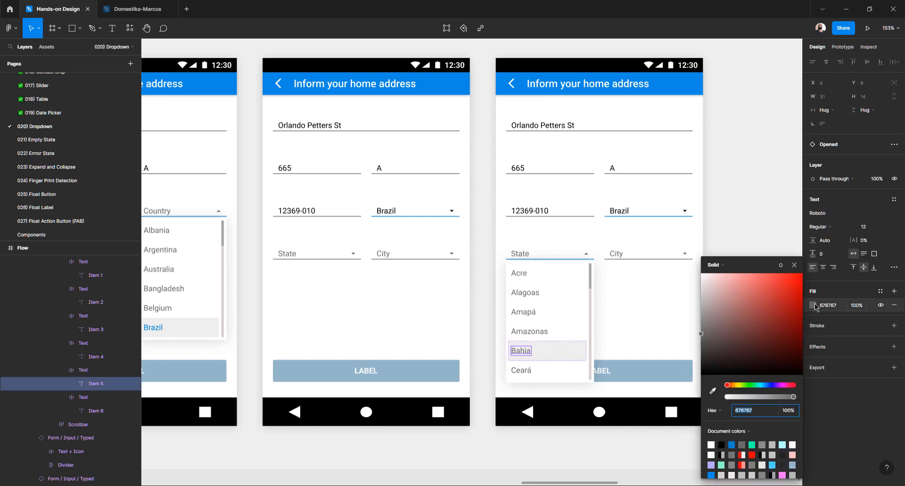
click(732, 445)
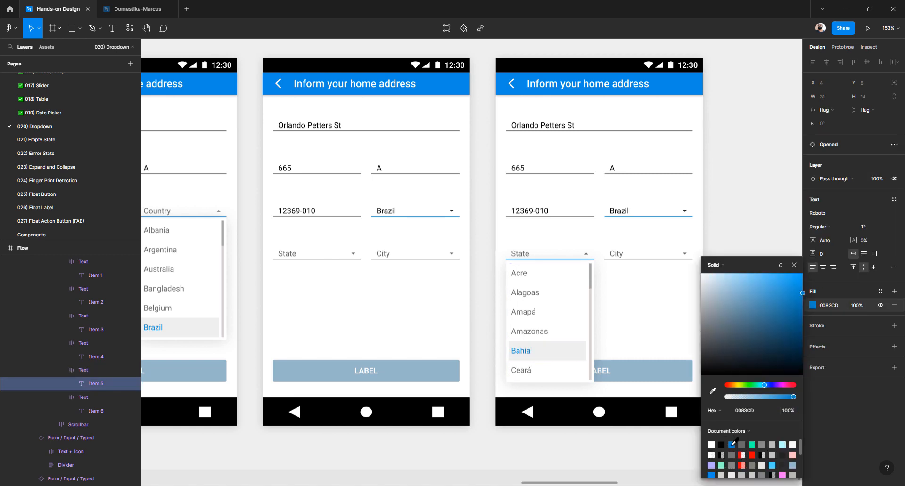
Duplicate the last flow screen, the one with the open State list and Bahia highlighted
click(760, 234)
scroll(759, 234, right, 2)
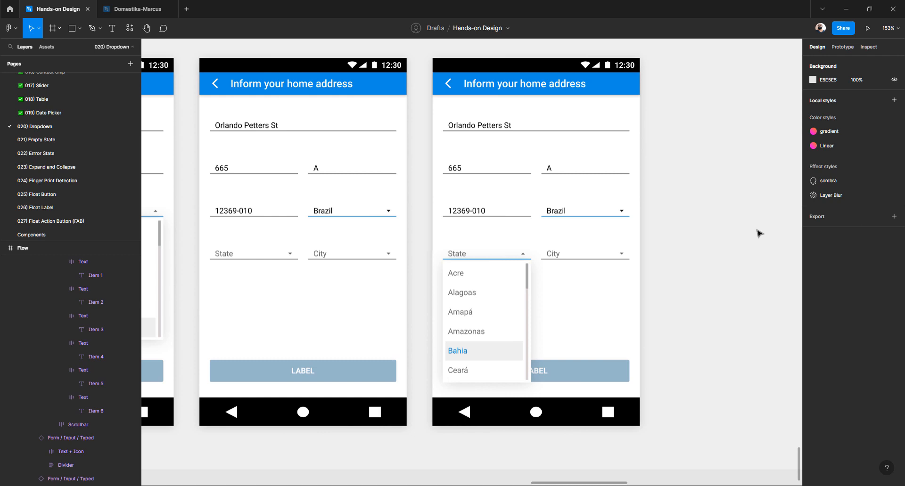
scroll(706, 232, down, 5)
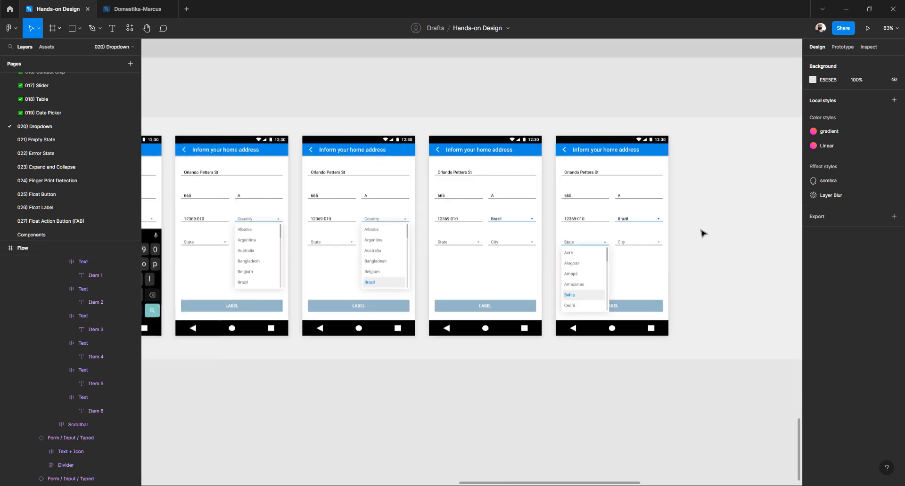
scroll(703, 232, down, 5)
scroll(634, 244, right, 5)
scroll(428, 282, down, 3)
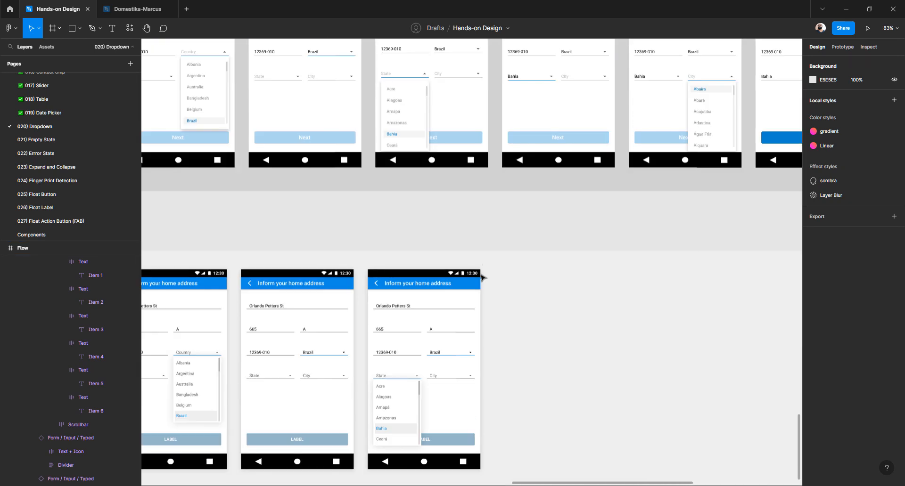
click(412, 284)
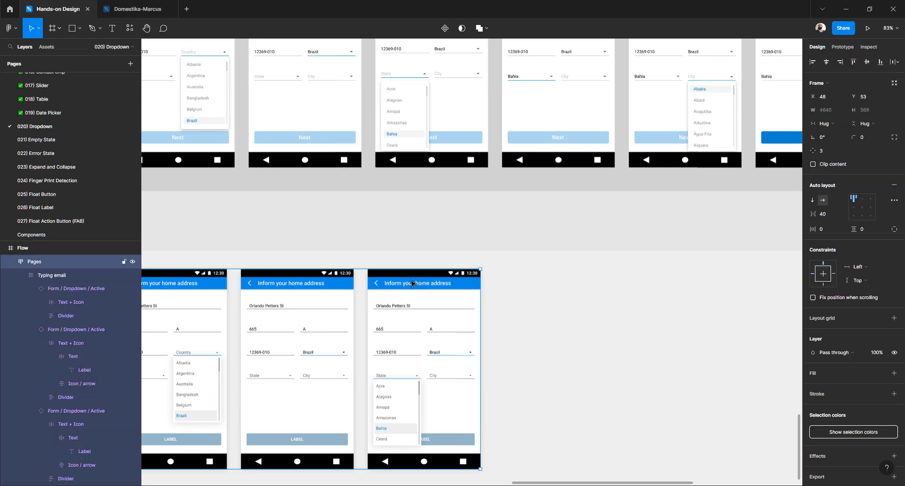
click(411, 283)
key(ctrl+d)
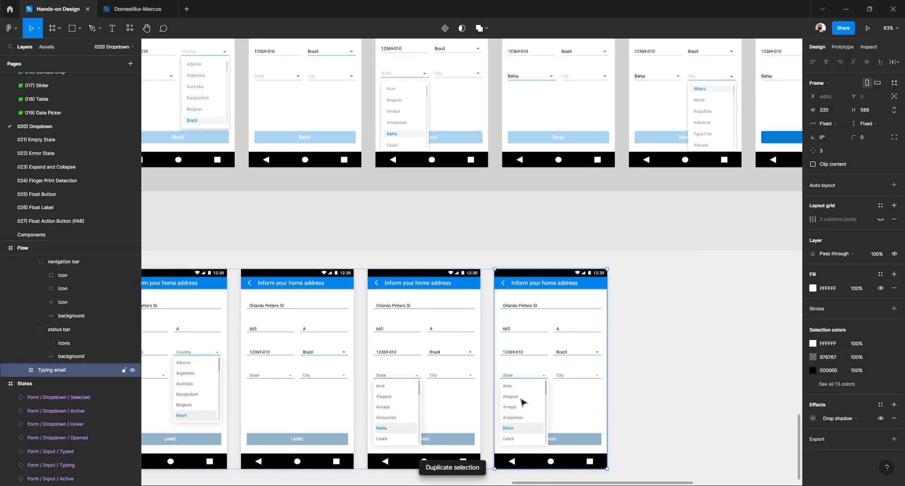
Swap the opened State dropdown on the duplicated screen for the Selected dropdown component
click(523, 402)
scroll(520, 399, down, 3)
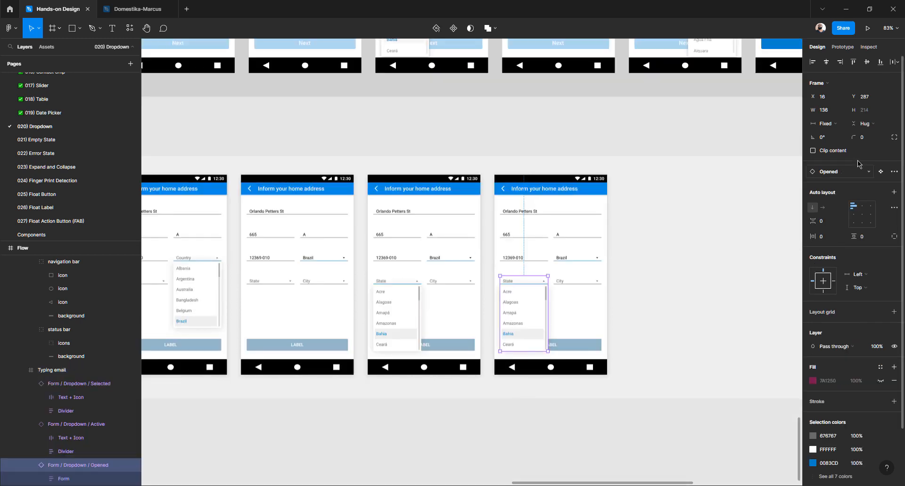
click(846, 172)
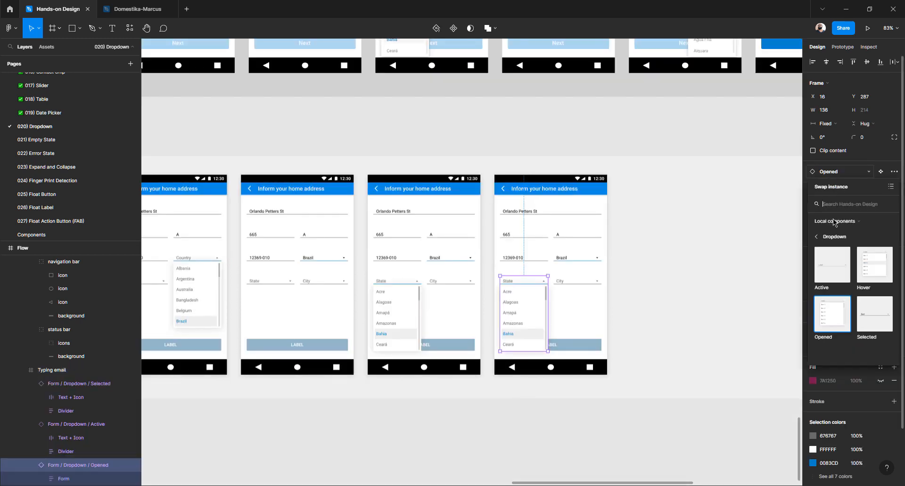
click(872, 315)
Replace the placeholder text of the swapped State dropdown with Bahia
scroll(533, 286, up, 6)
double_click(481, 281)
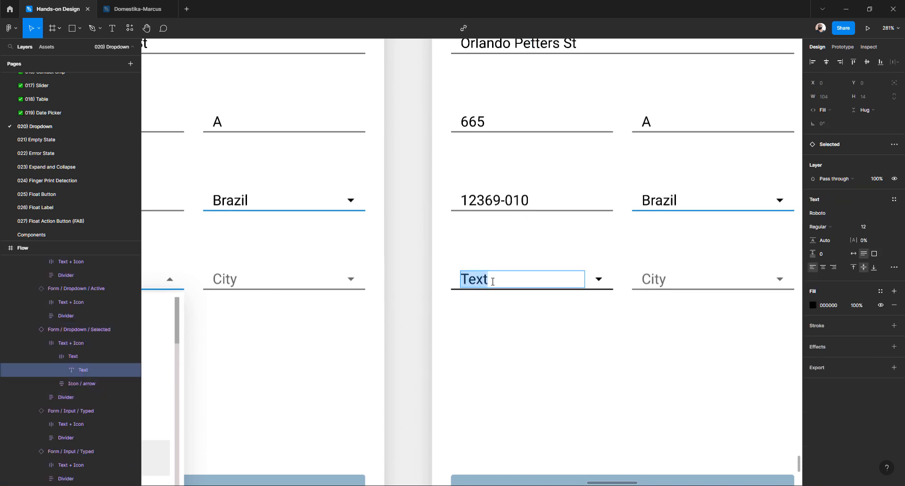
text(Bahia)
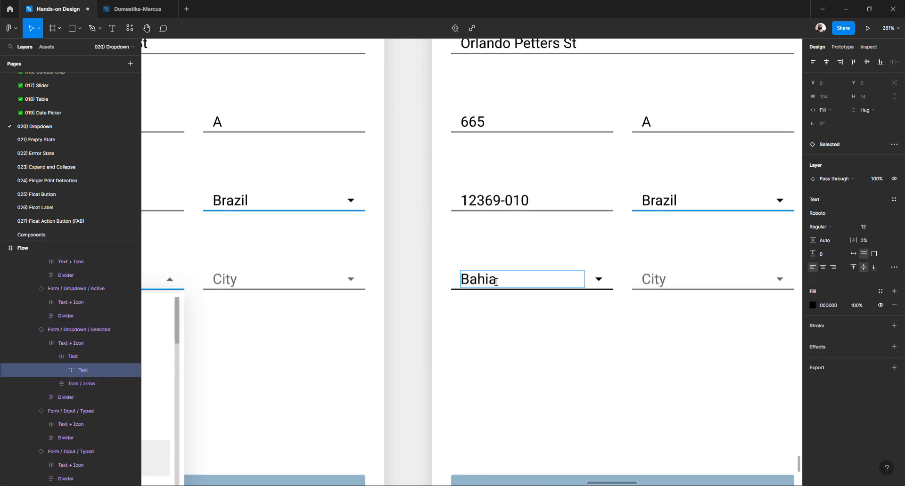
key(Escape)
click(482, 383)
Set the underline stroke of the main Selected dropdown component to the blue document color 0083CD, and return to the Bahia instance
click(498, 285)
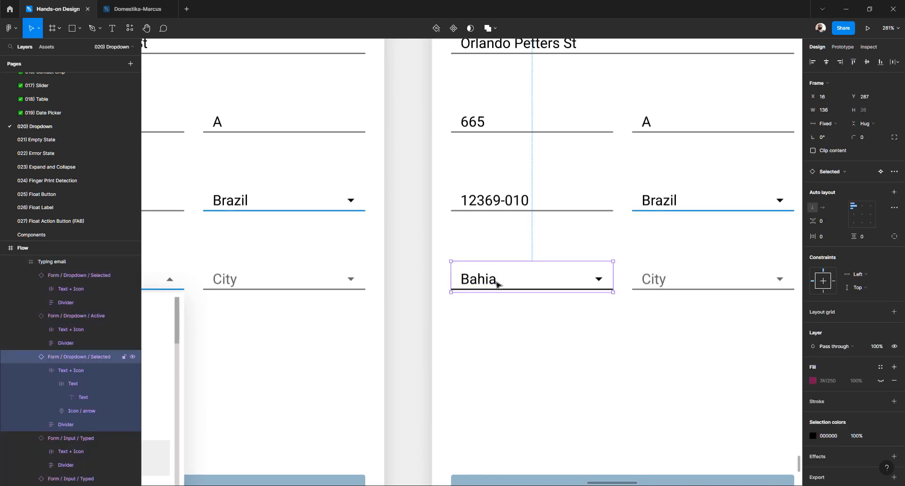
click(880, 172)
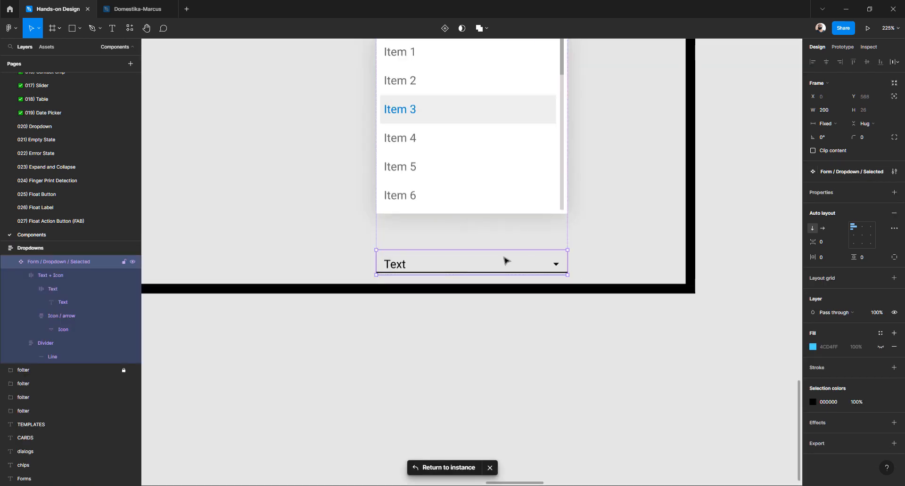
click(458, 289)
ctrl+click(456, 273)
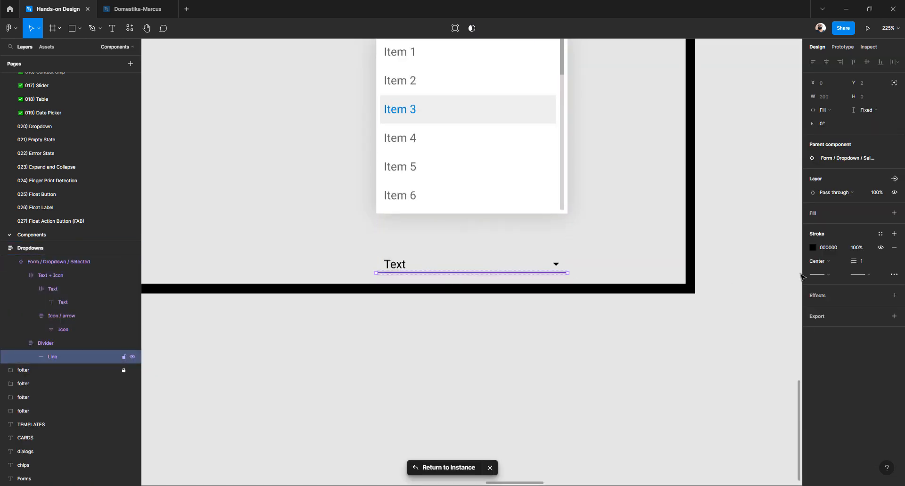
click(815, 249)
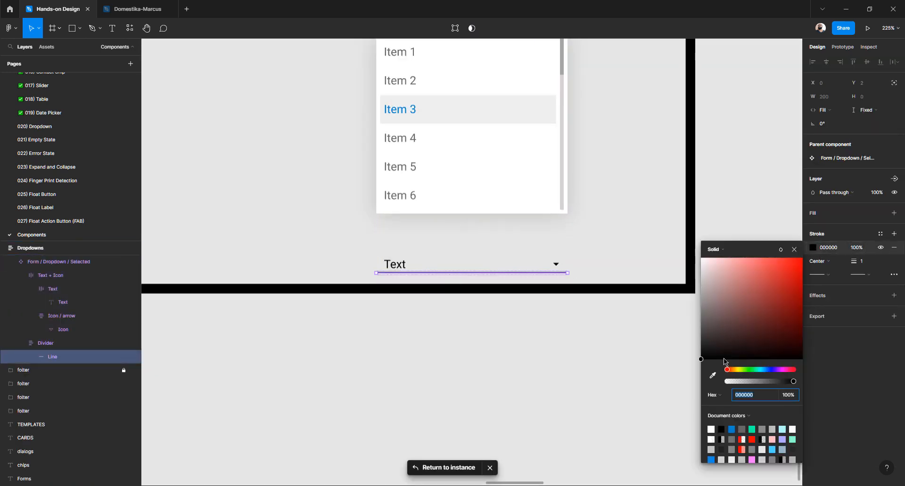
click(732, 429)
click(541, 403)
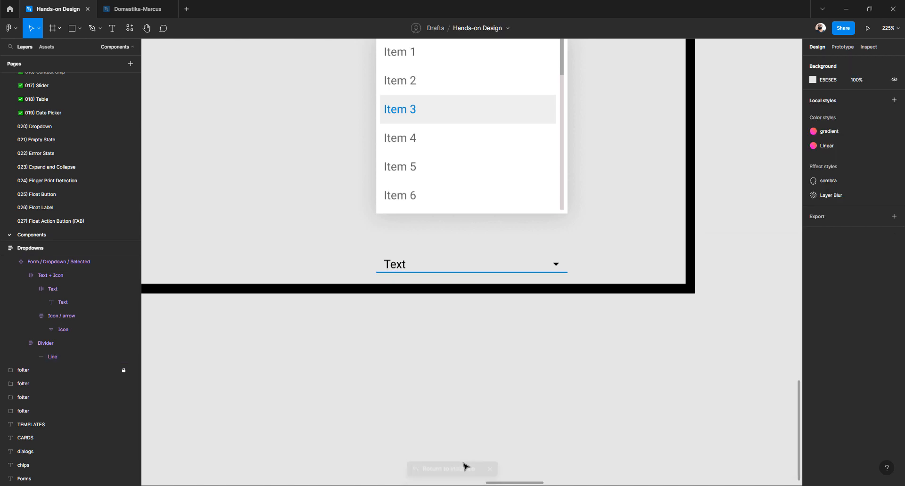
click(398, 265)
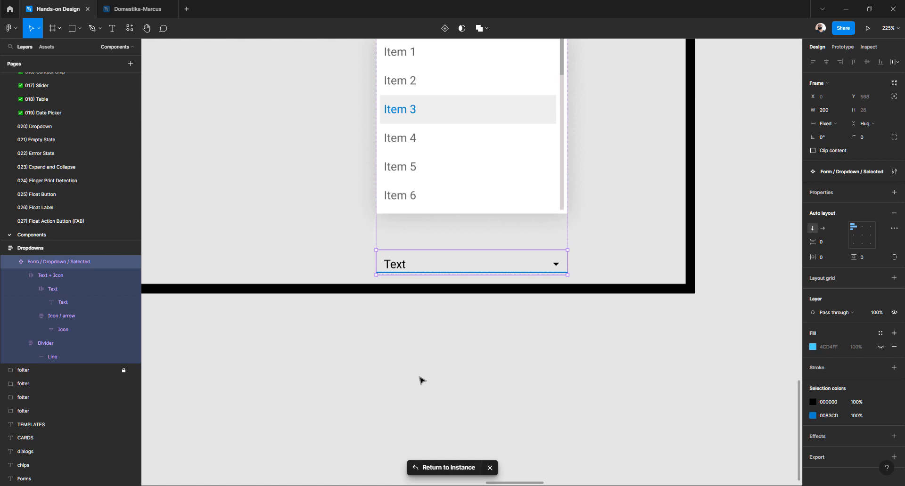
click(416, 310)
click(404, 266)
click(430, 468)
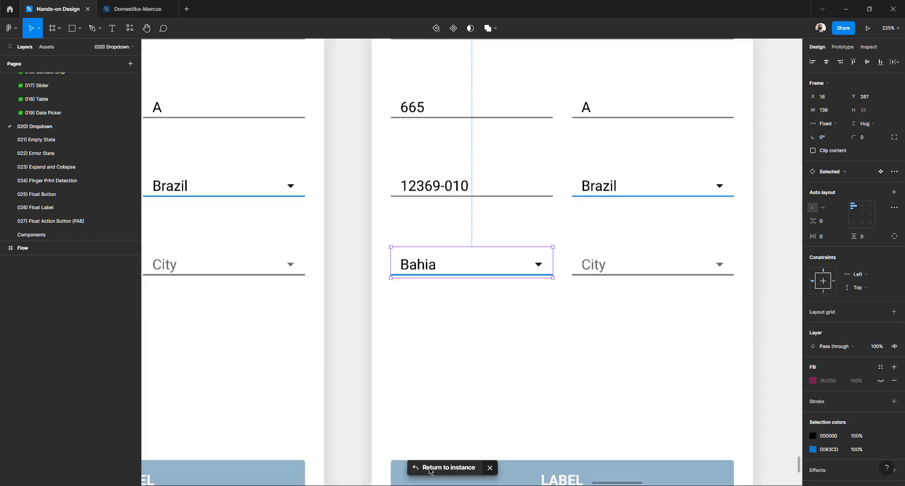
Check which dropdown component the Brazil field on the new screen uses
click(368, 313)
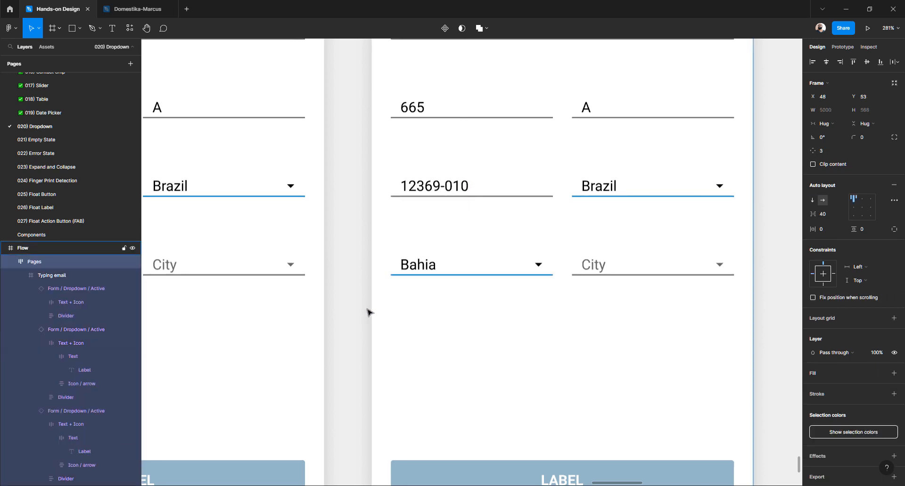
click(602, 191)
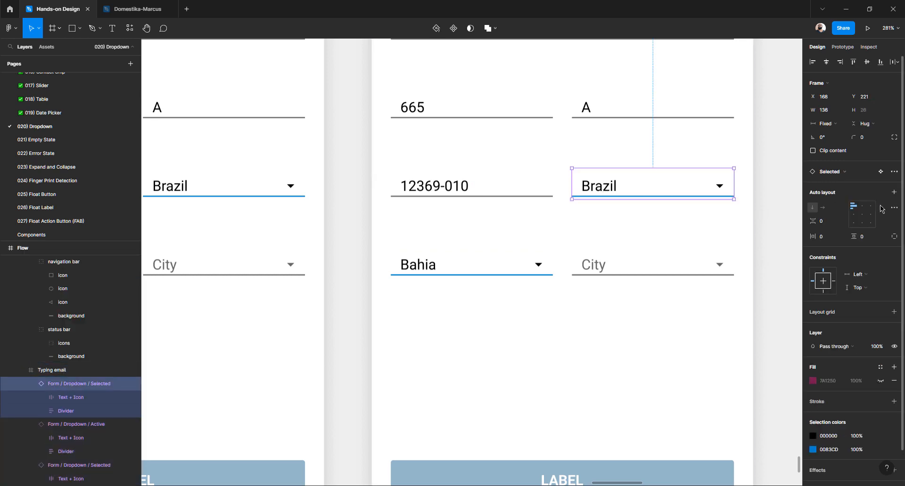
click(847, 173)
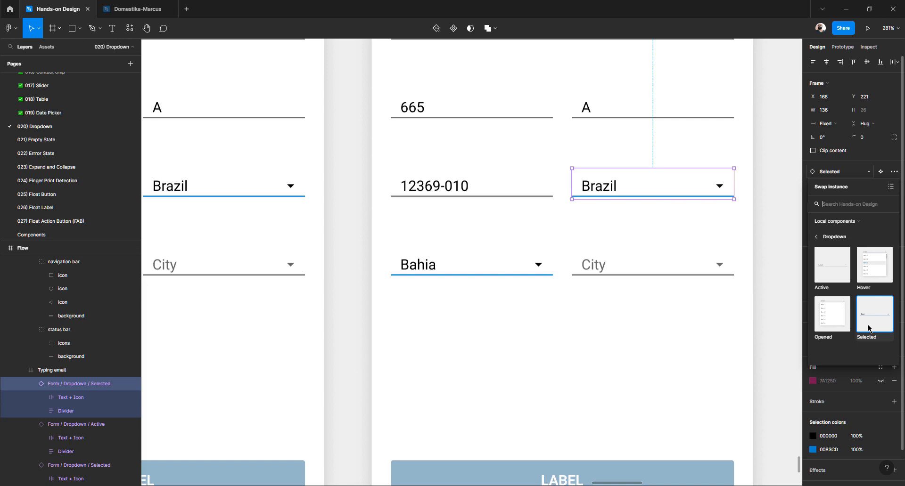
Change the underline stroke of the main Selected dropdown component back to black, and return to the Brazil instance
click(881, 171)
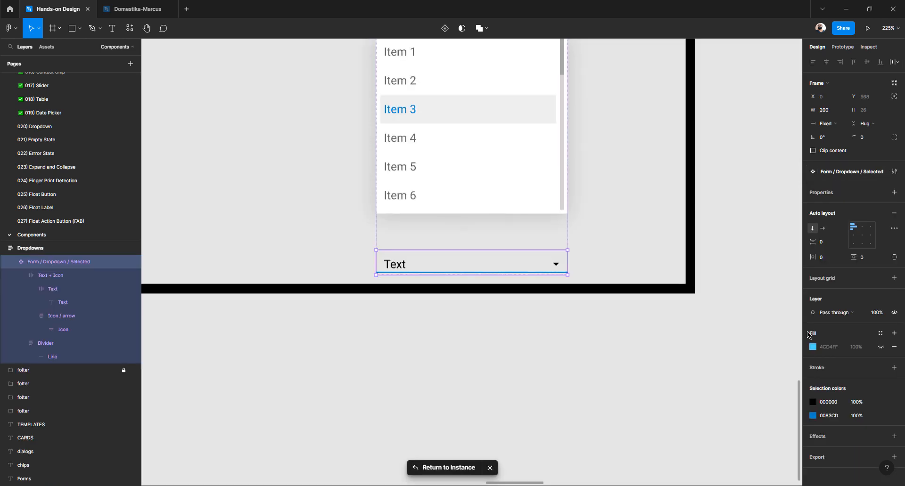
click(593, 371)
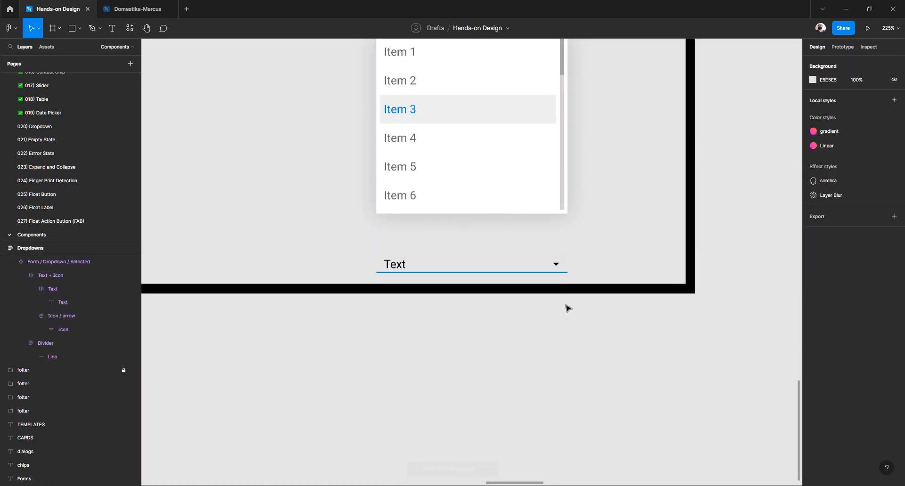
click(547, 274)
click(813, 251)
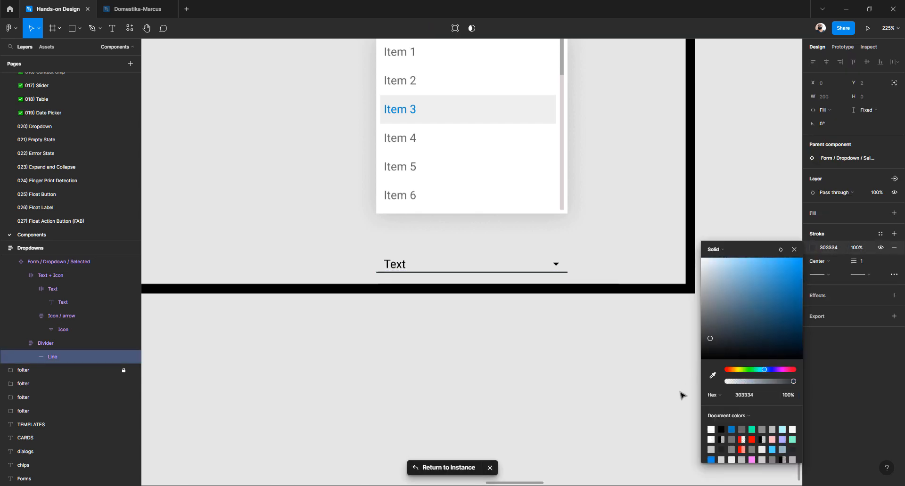
click(656, 398)
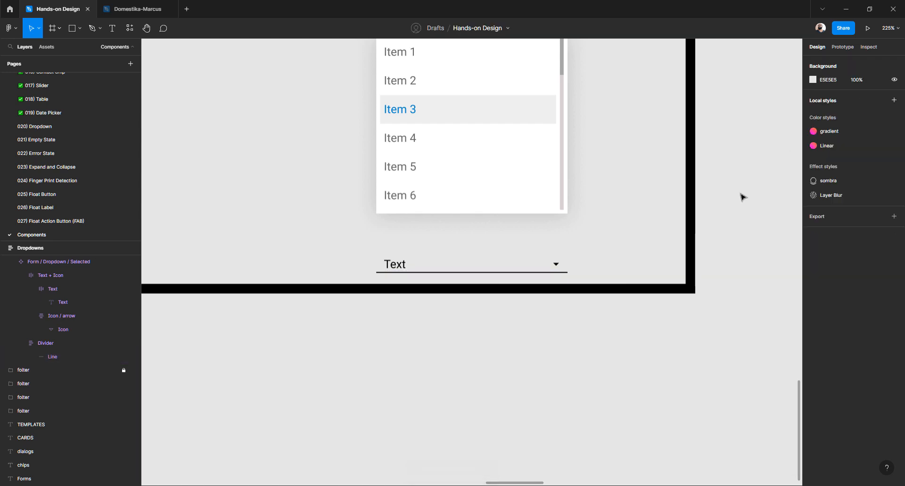
click(558, 263)
click(452, 467)
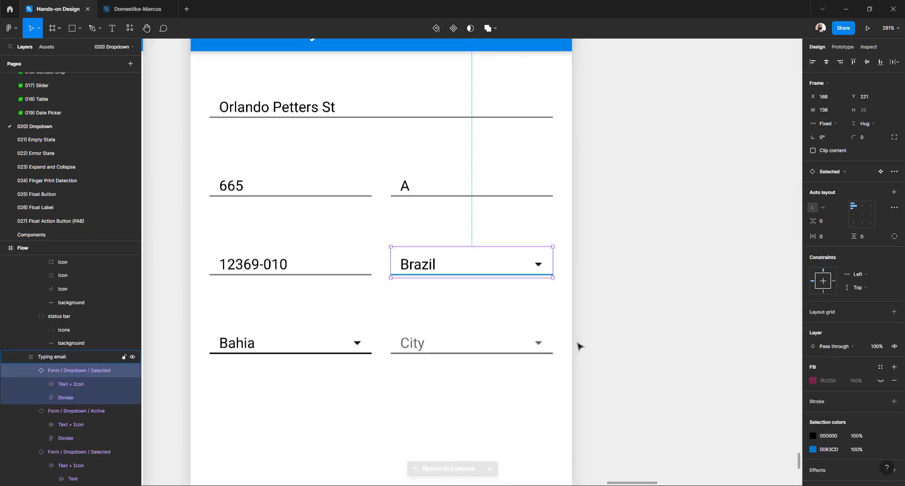
Inspect the stroke color of the Brazil dropdown's underline on the new screen
scroll(580, 286, left, 2)
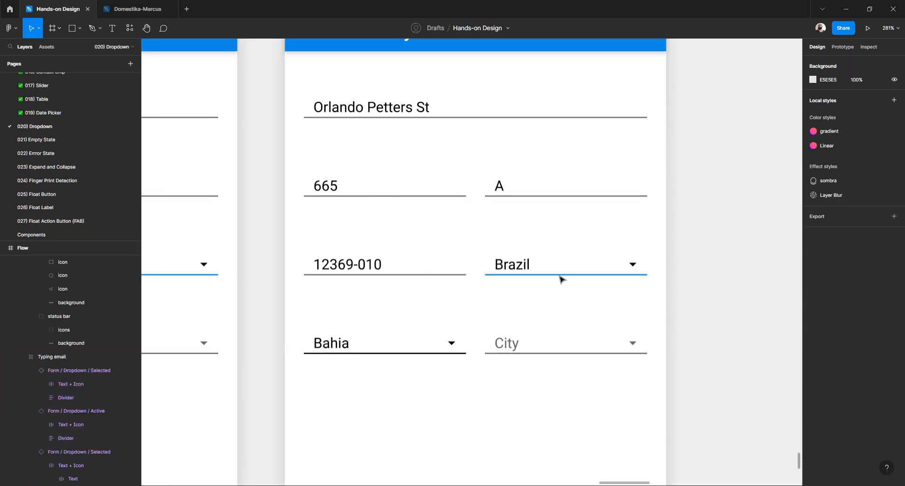
click(561, 279)
ctrl+click(561, 279)
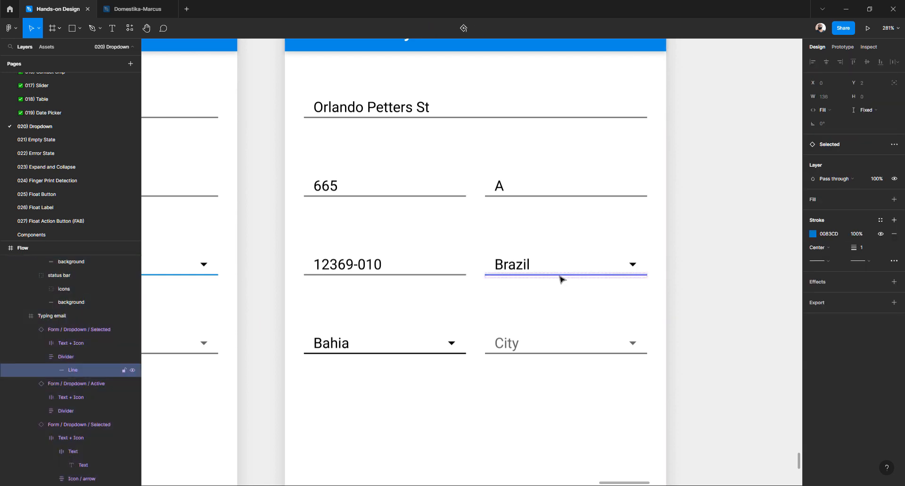
click(691, 284)
Compare the Opened, Hover and Selected dropdown examples in the States frame with the dropdowns on the latest flow screens
scroll(466, 306, down, 2)
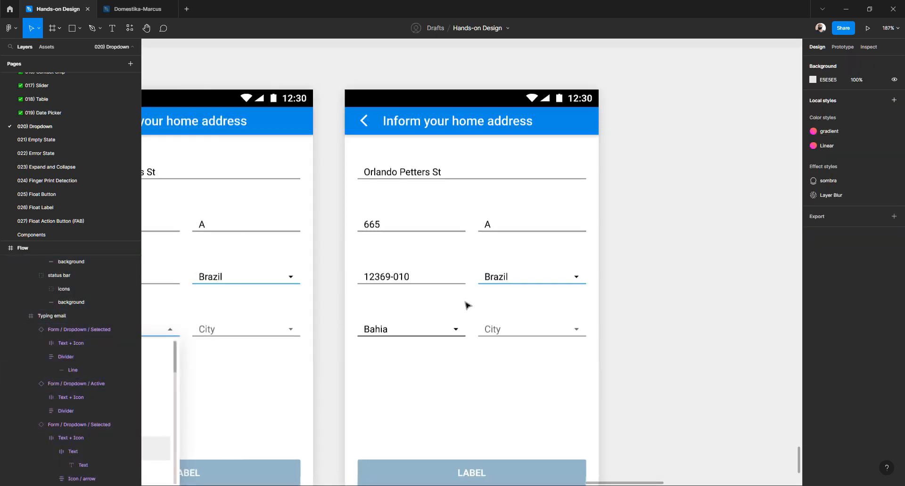
scroll(466, 305, down, 2)
scroll(467, 306, down, 2)
scroll(467, 305, up, 8)
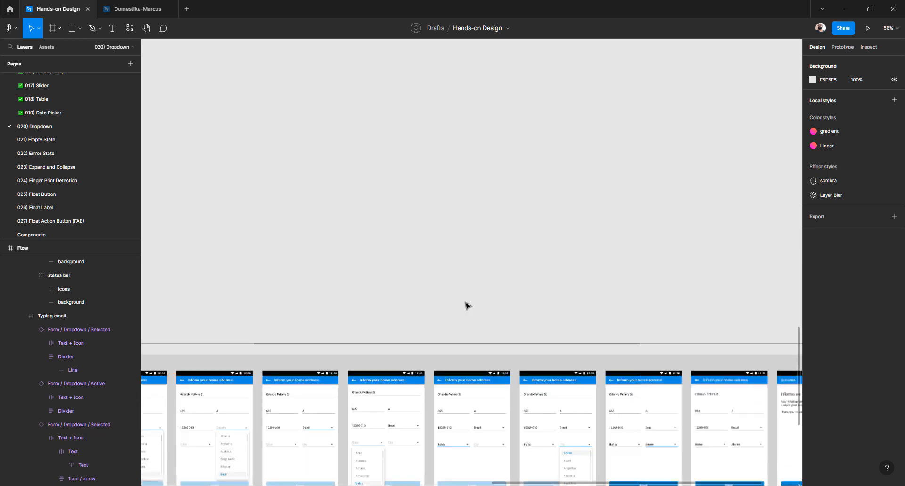
scroll(466, 305, down, 4)
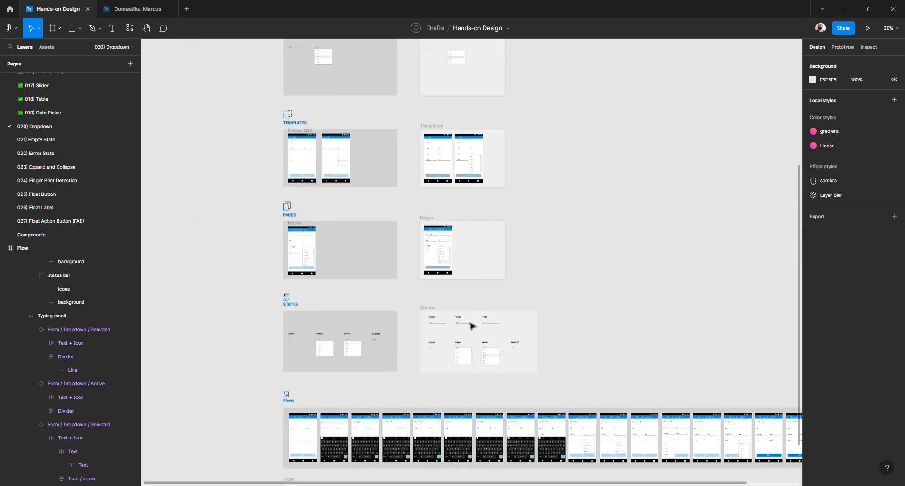
scroll(474, 311, up, 6)
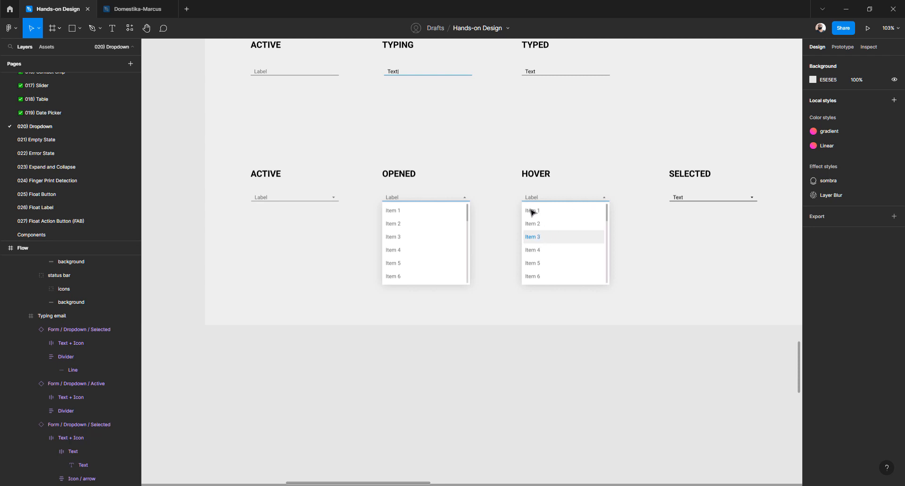
scroll(424, 200, up, 3)
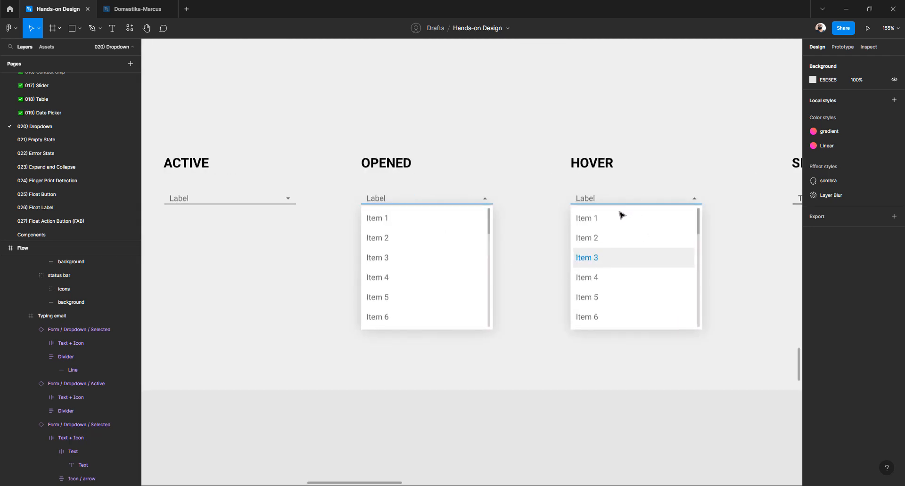
scroll(620, 215, right, 5)
scroll(602, 214, down, 10)
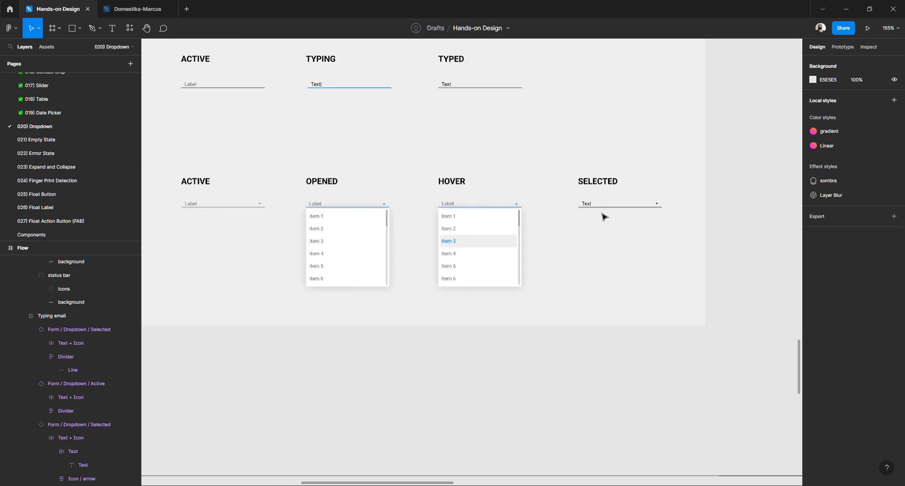
scroll(588, 247, right, 3)
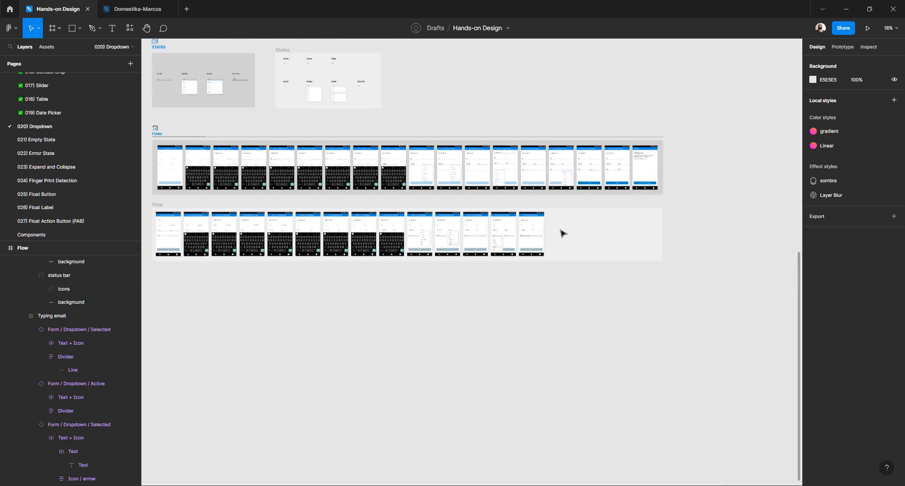
scroll(561, 232, up, 10)
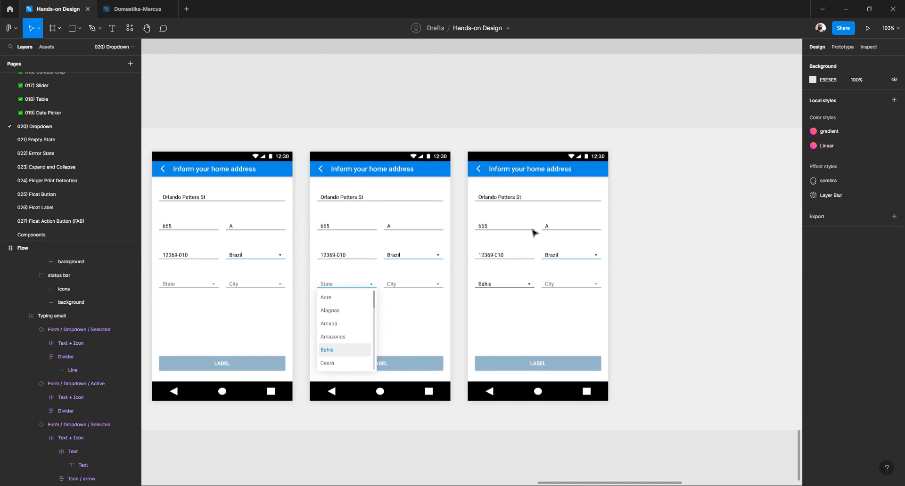
scroll(569, 257, up, 3)
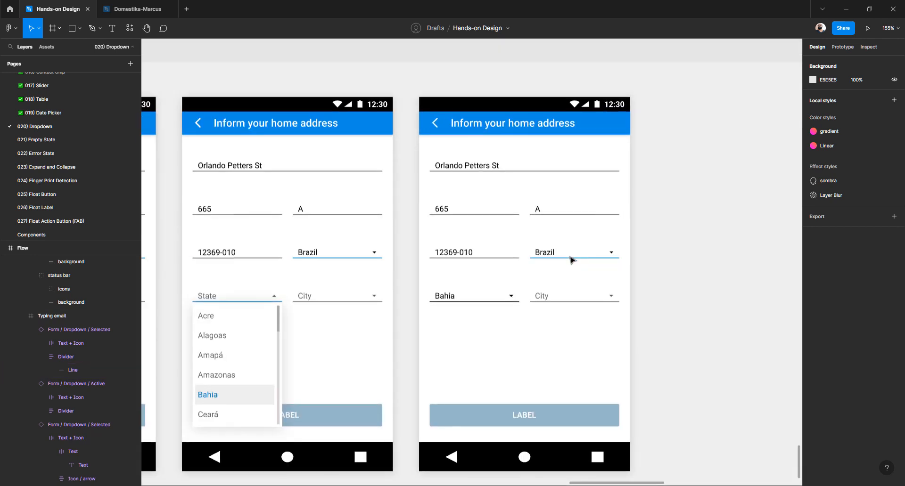
Reapply the Selected dropdown component to the Brazil field on the latest screen and set its underline stroke to 000000
click(570, 259)
click(571, 258)
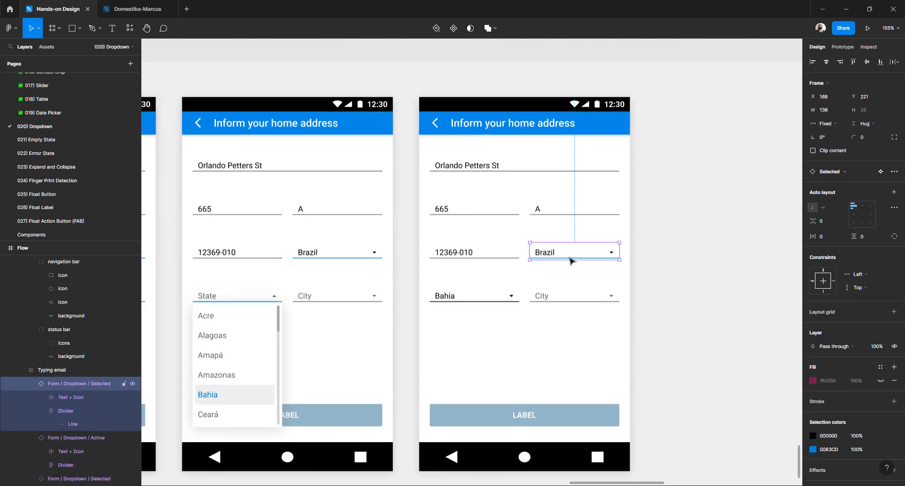
click(837, 173)
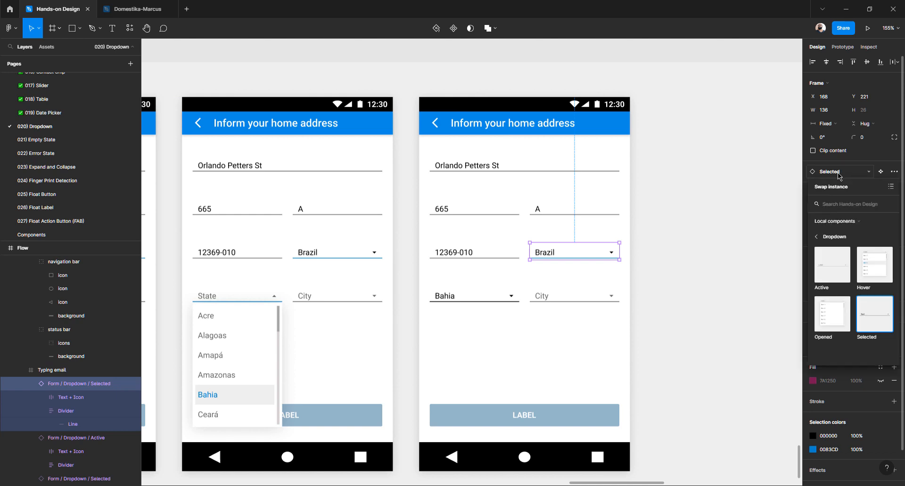
click(872, 323)
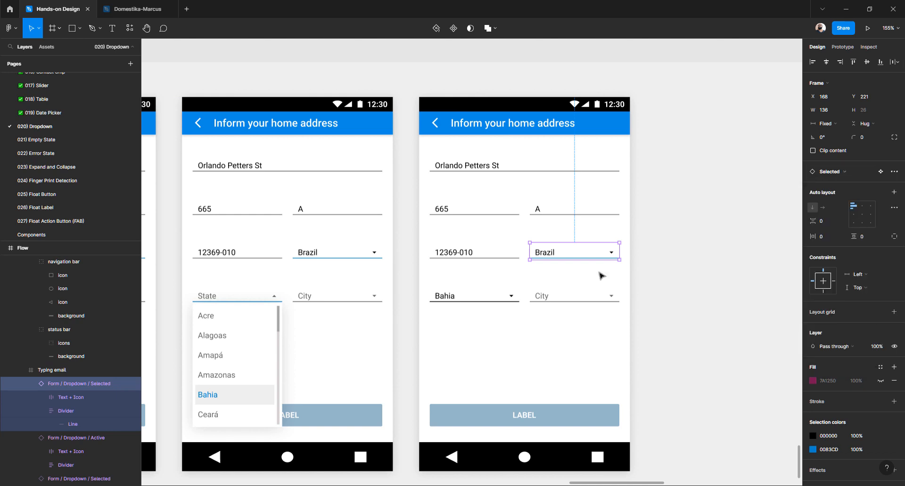
double_click(575, 258)
ctrl+scroll(575, 259, up, 5)
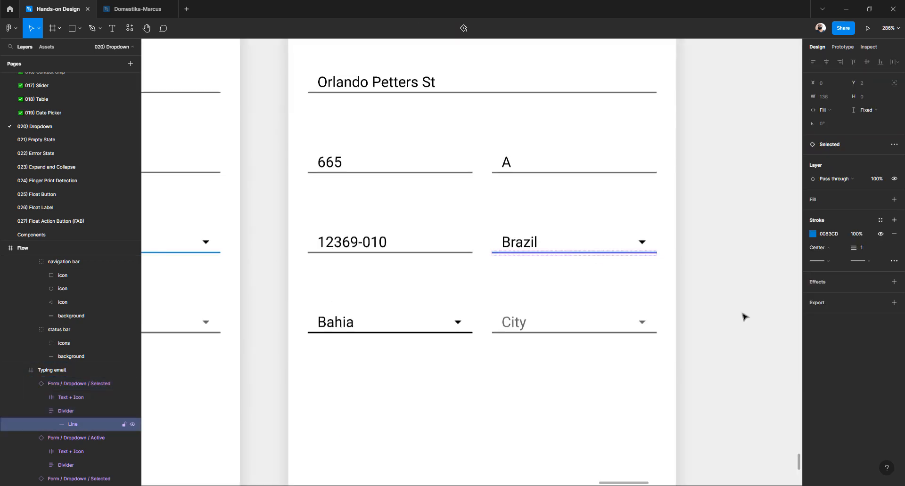
click(812, 233)
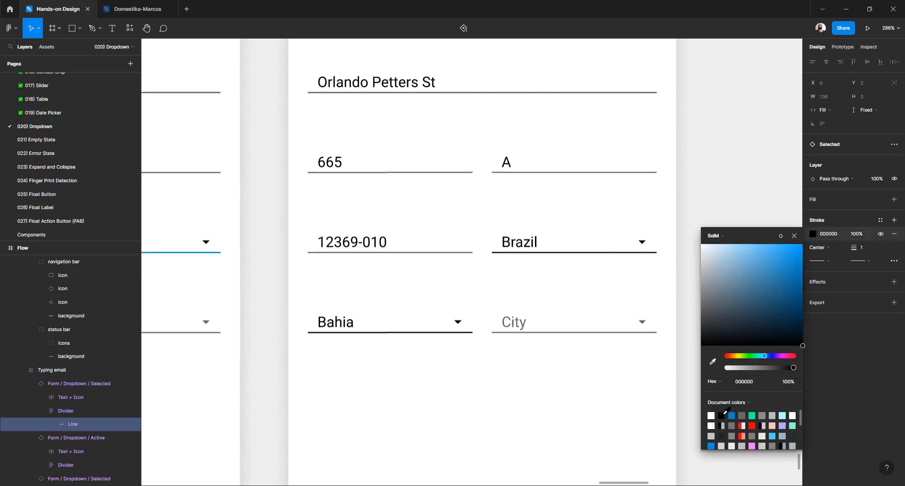
click(721, 197)
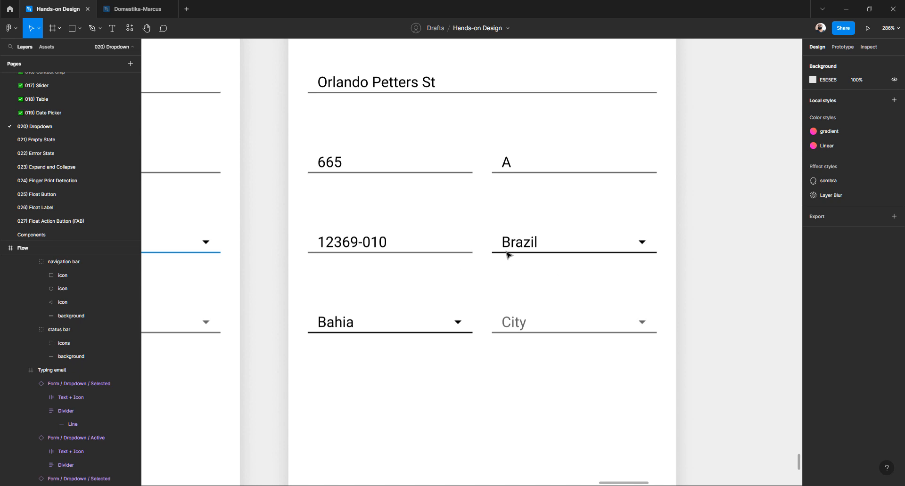
Try resetting all changes on the Brazil dropdown instance, and undo the reset
click(522, 247)
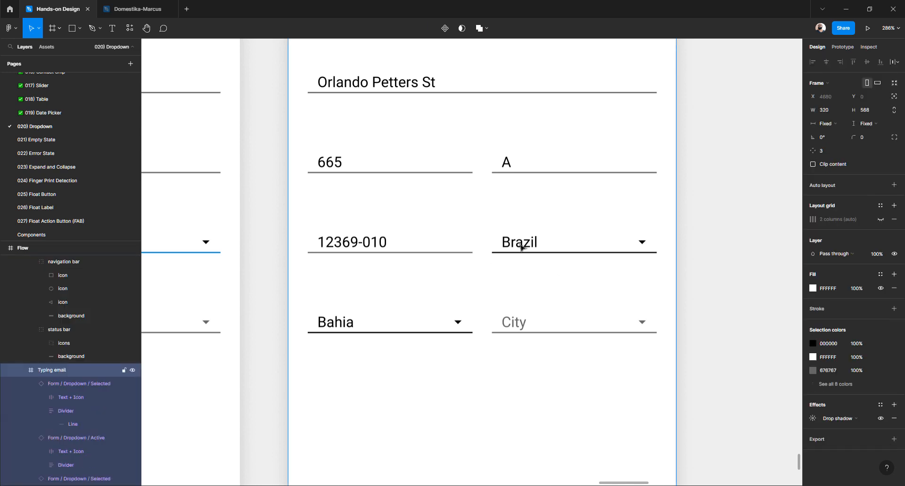
click(894, 171)
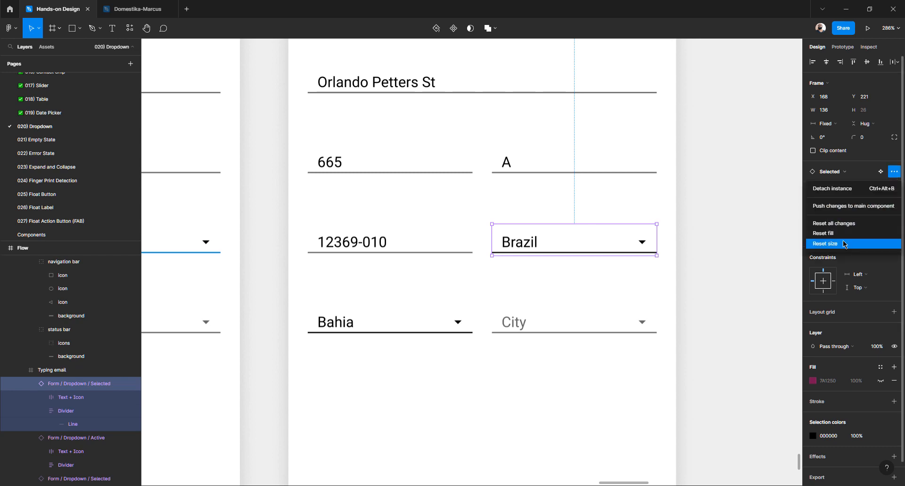
click(844, 225)
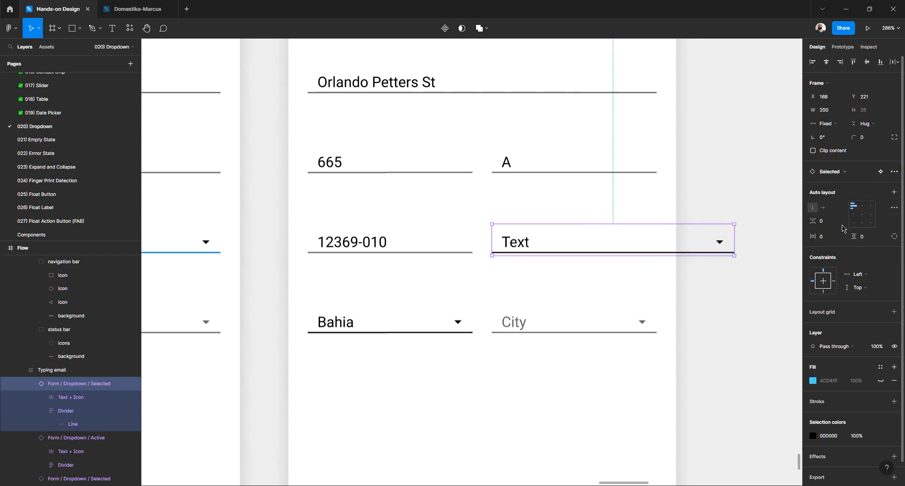
click(894, 172)
click(756, 239)
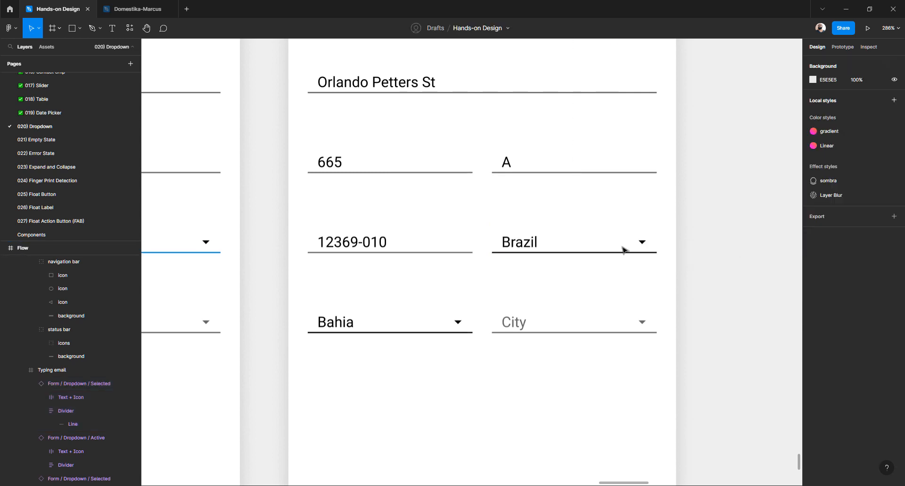
Copy the stroke color 676767 from the 12369-010 field's underline to the Brazil dropdown's underline
double_click(464, 255)
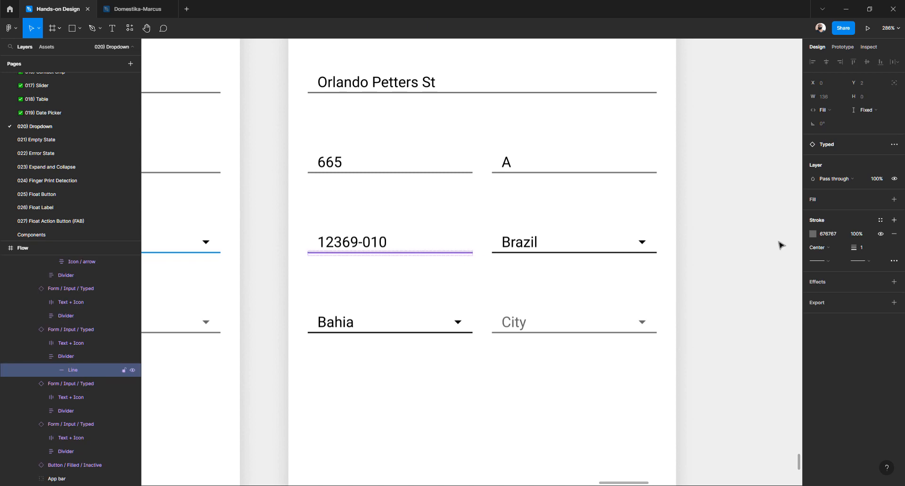
click(829, 234)
click(636, 256)
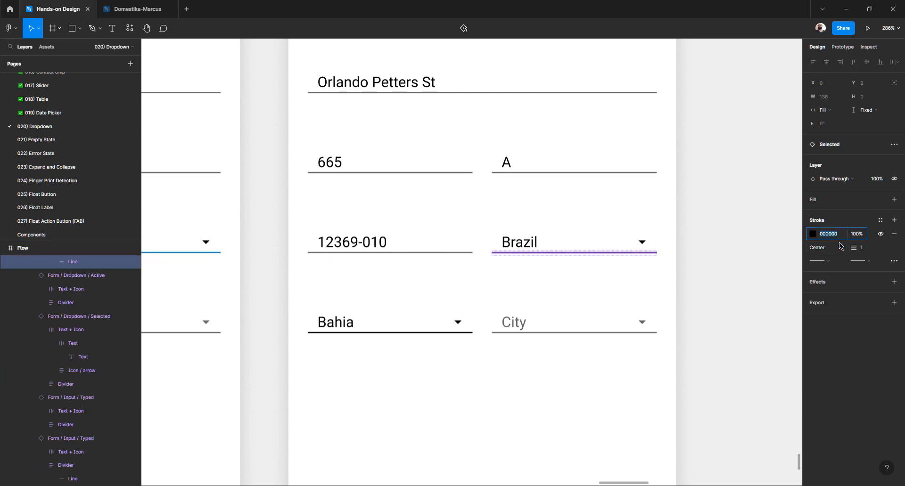
click(627, 224)
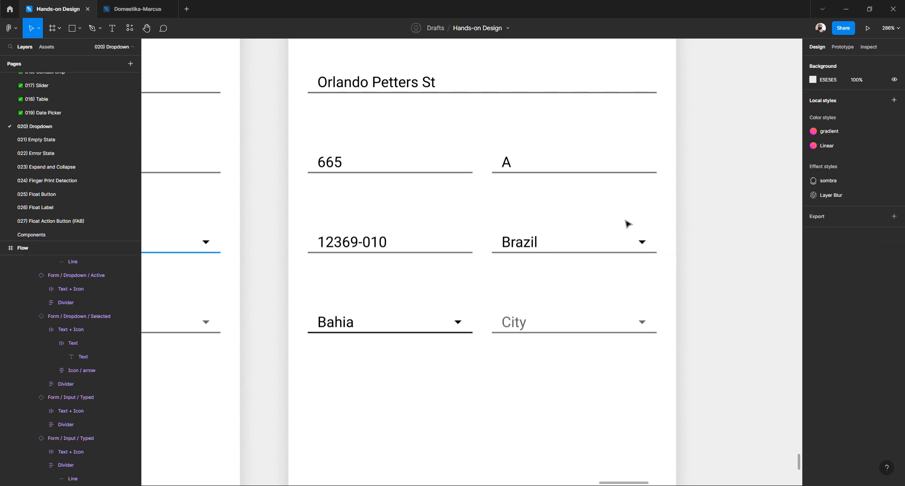
Check the Bahia dropdown's underline stroke and go to the instance's main Selected component
double_click(450, 335)
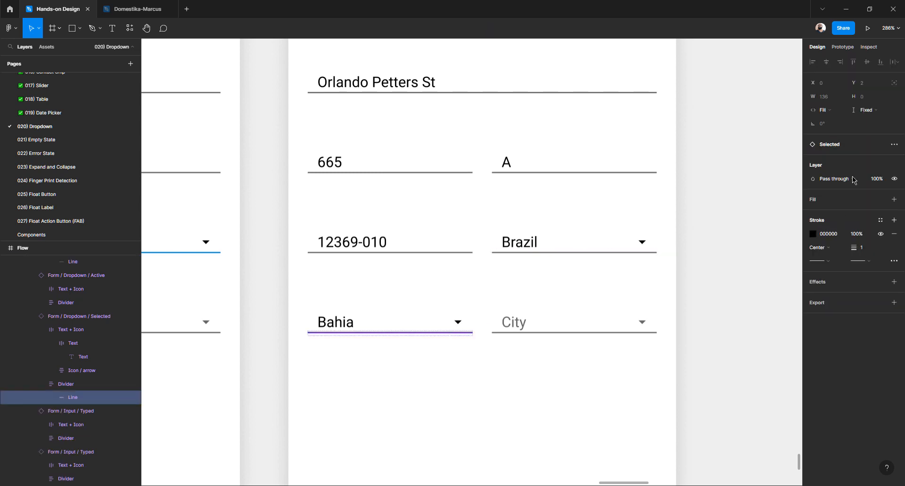
click(592, 277)
click(351, 327)
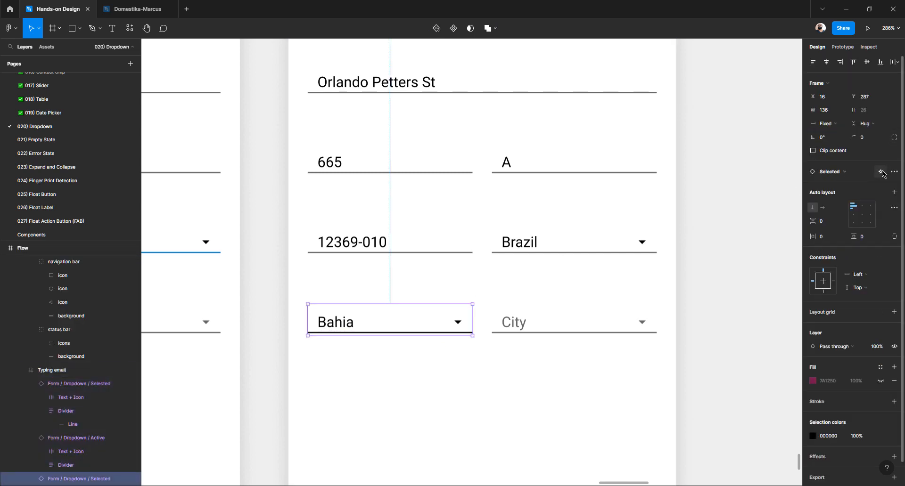
click(880, 171)
click(500, 339)
scroll(462, 272, up, 5)
scroll(462, 273, up, 3)
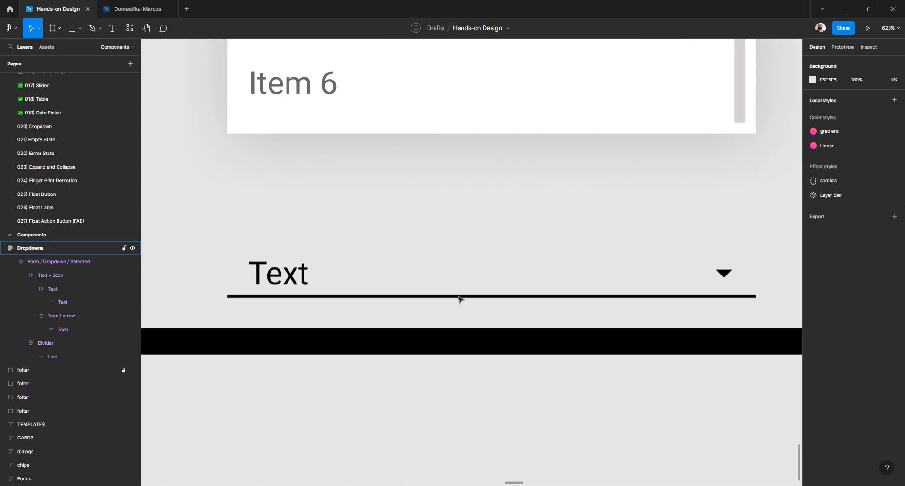
Set the underline stroke of the main Selected dropdown component to 676767 and return to the Bahia instance
click(461, 297)
click(834, 250)
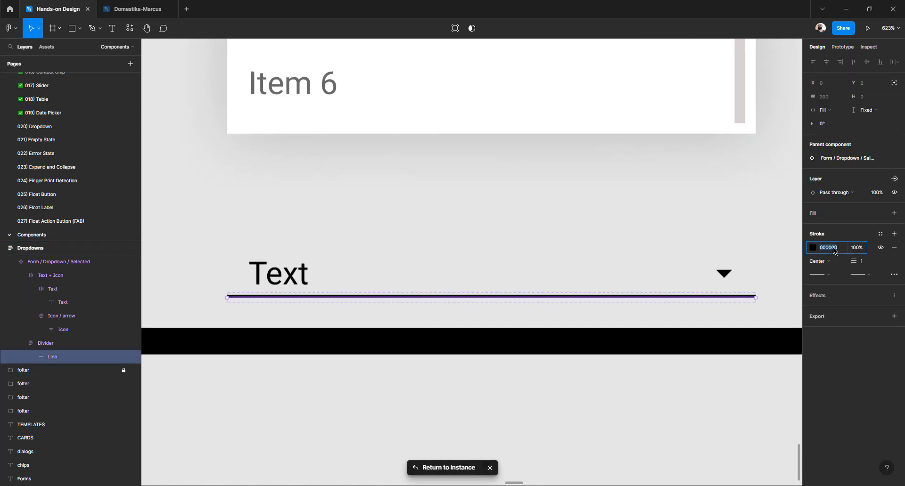
text(676767)
key(Return)
click(692, 376)
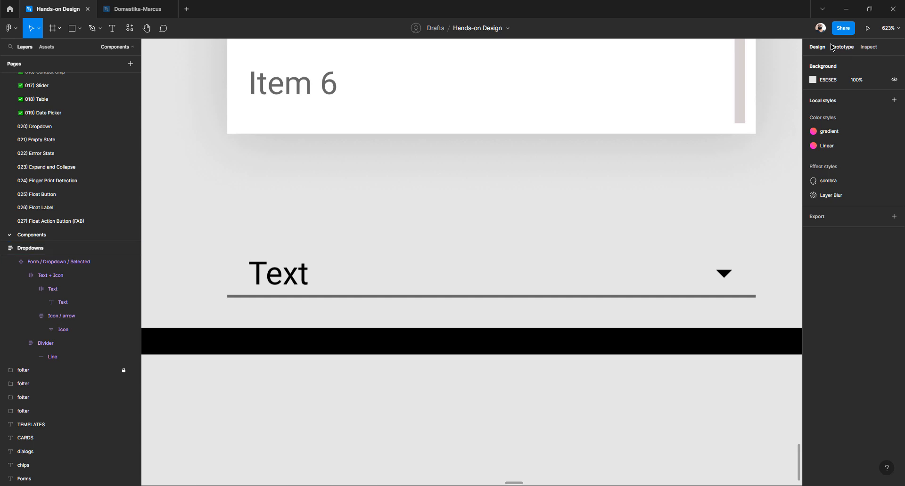
click(286, 270)
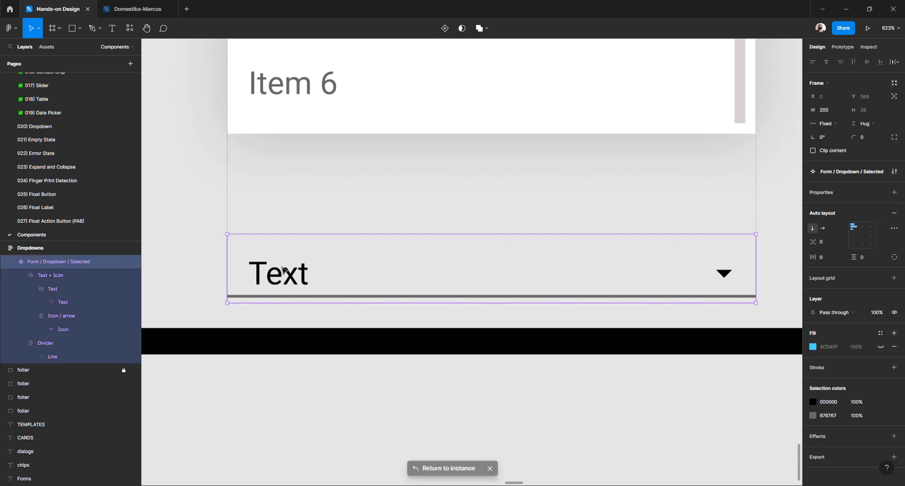
click(444, 467)
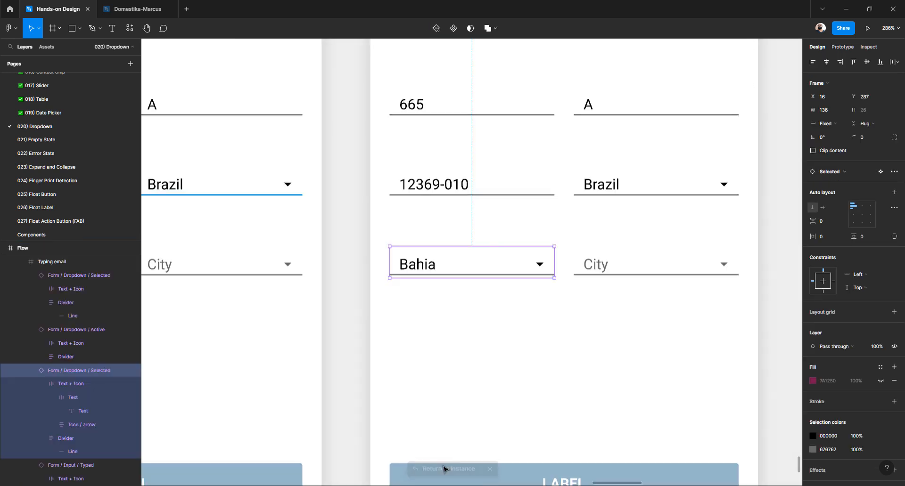
Duplicate the last home address screen, the one with Bahia selected, at the end of the flow
click(344, 295)
scroll(450, 258, down, 10)
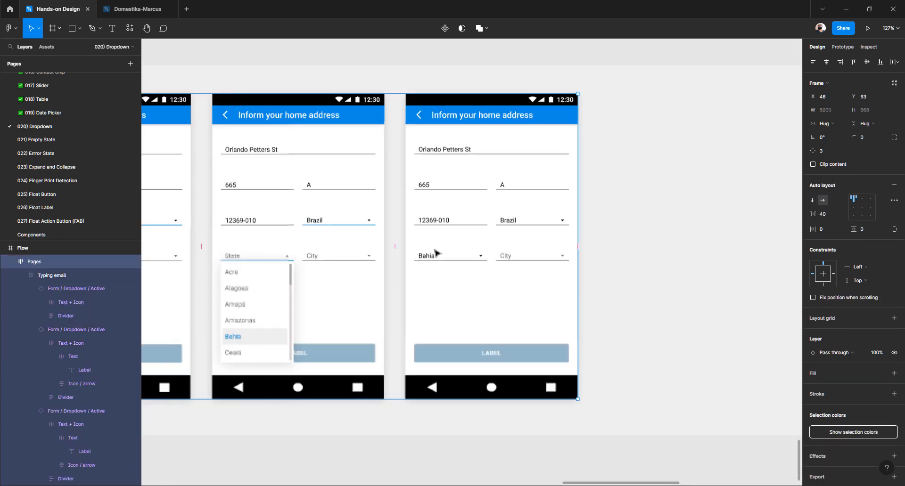
scroll(434, 253, up, 2)
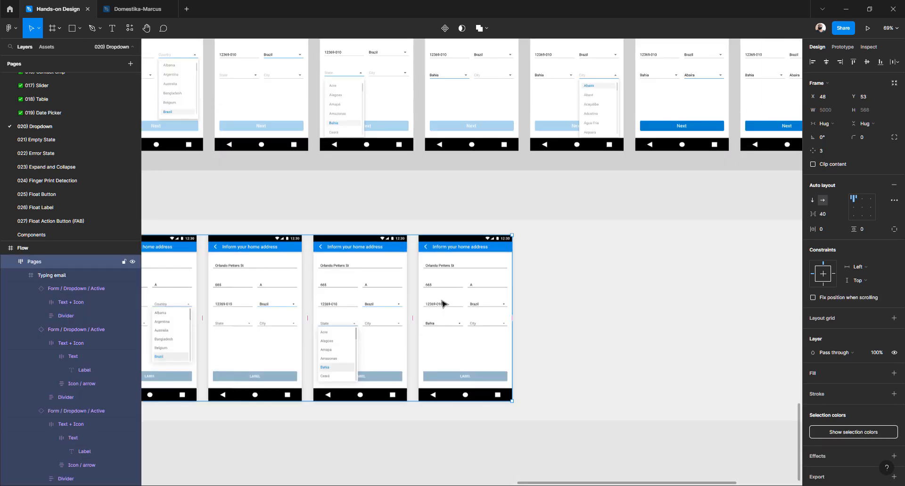
click(443, 303)
key(ctrl+d)
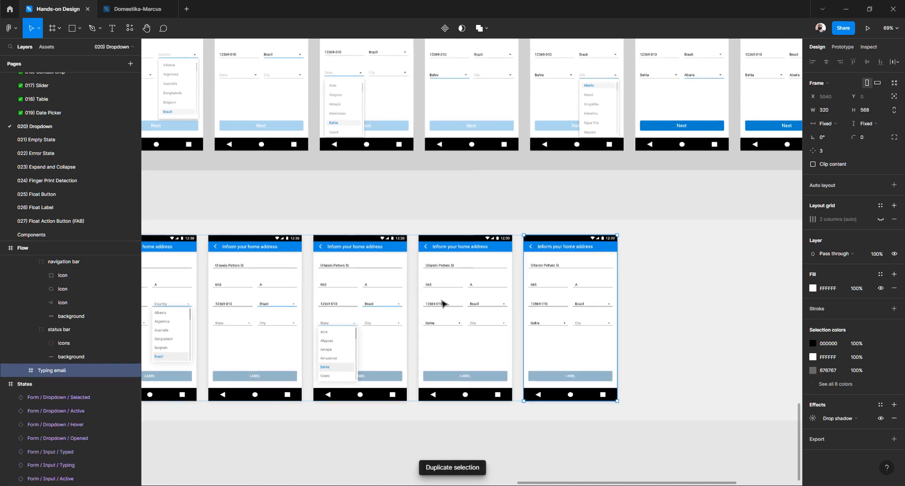
Swap the City dropdown on the new screen from the Active to the Opened component
scroll(546, 257, right, 3)
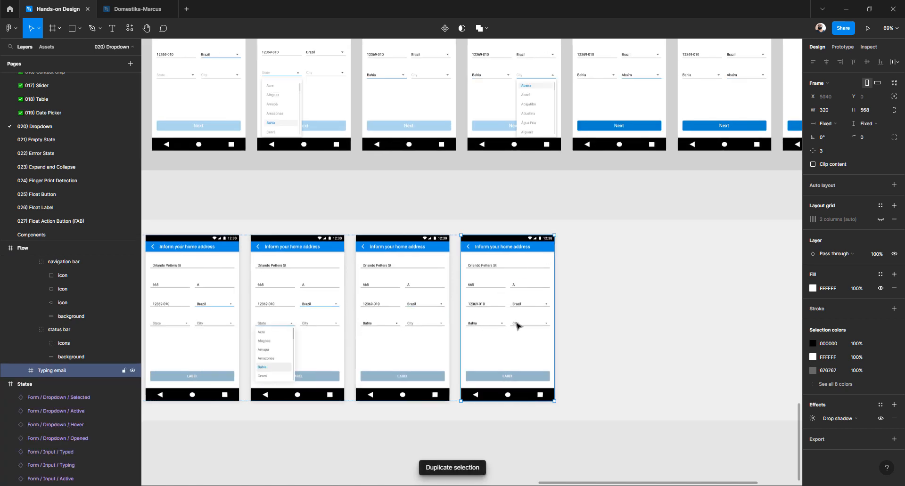
scroll(517, 326, up, 4)
click(517, 326)
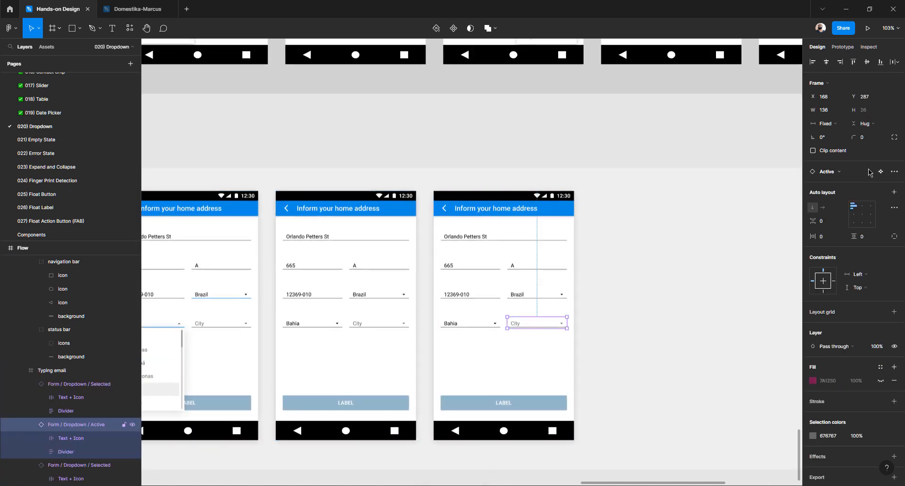
scroll(566, 297, up, 5)
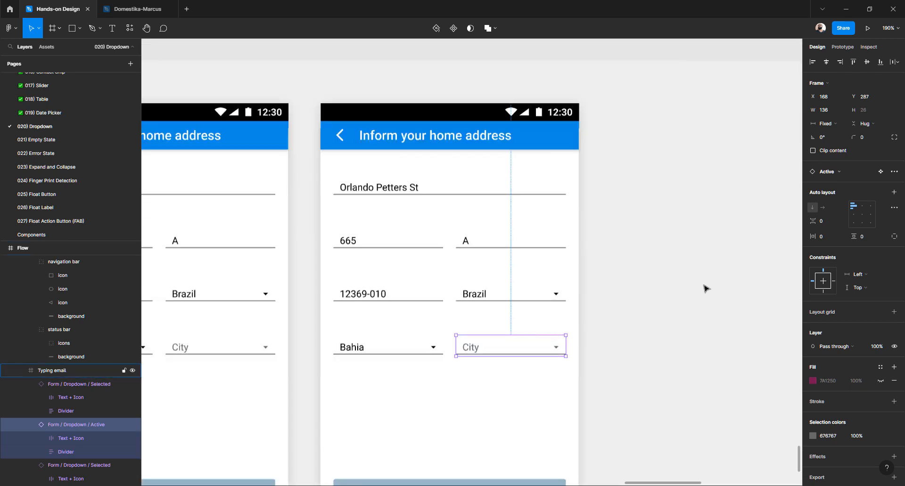
click(881, 172)
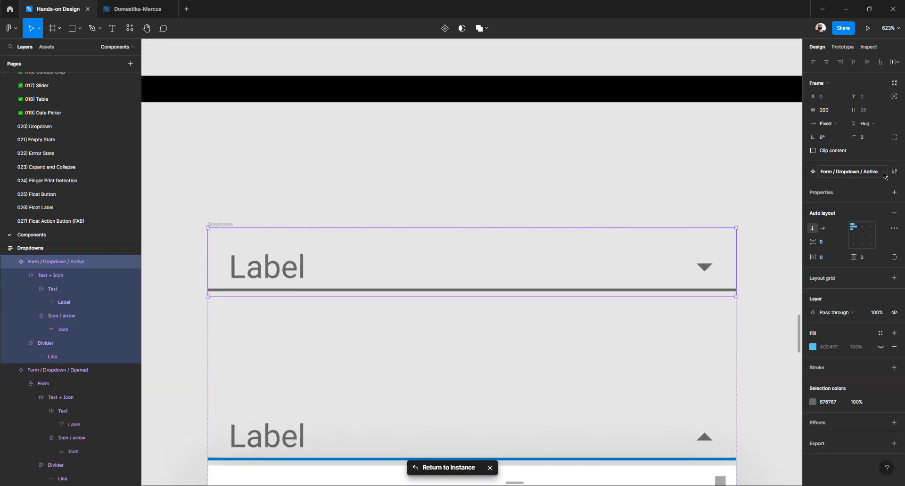
click(446, 468)
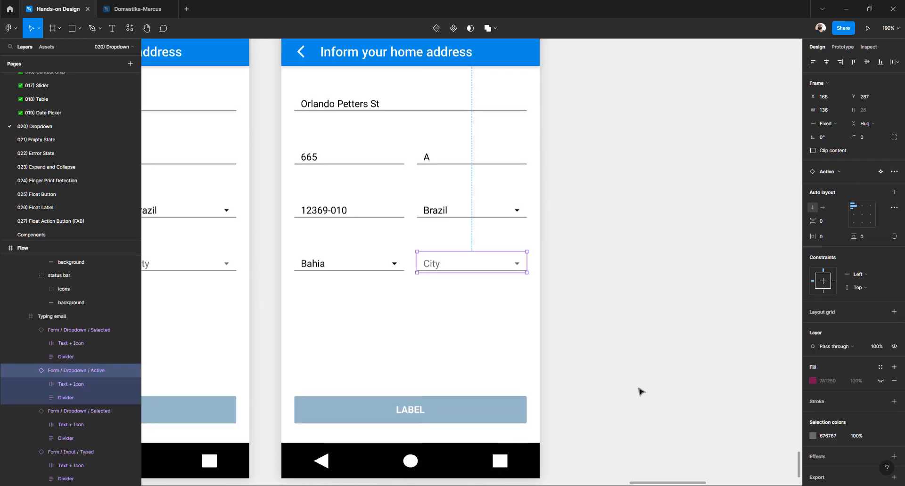
click(833, 172)
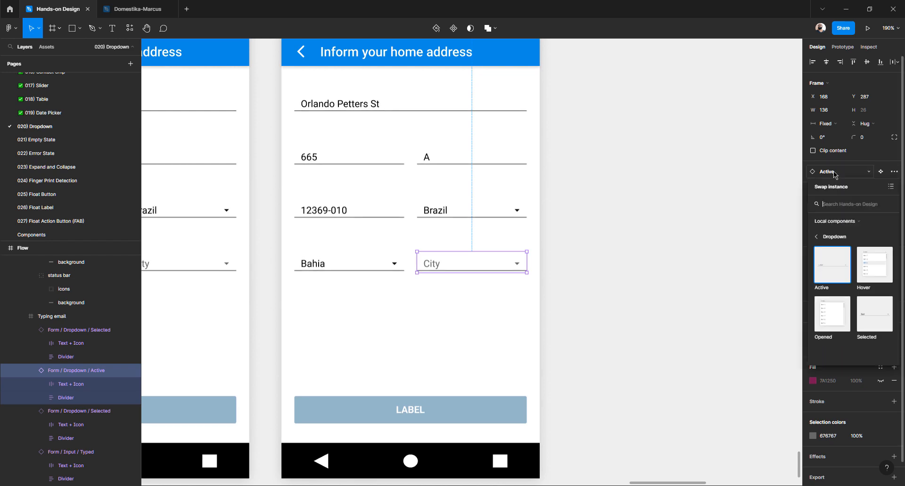
click(832, 322)
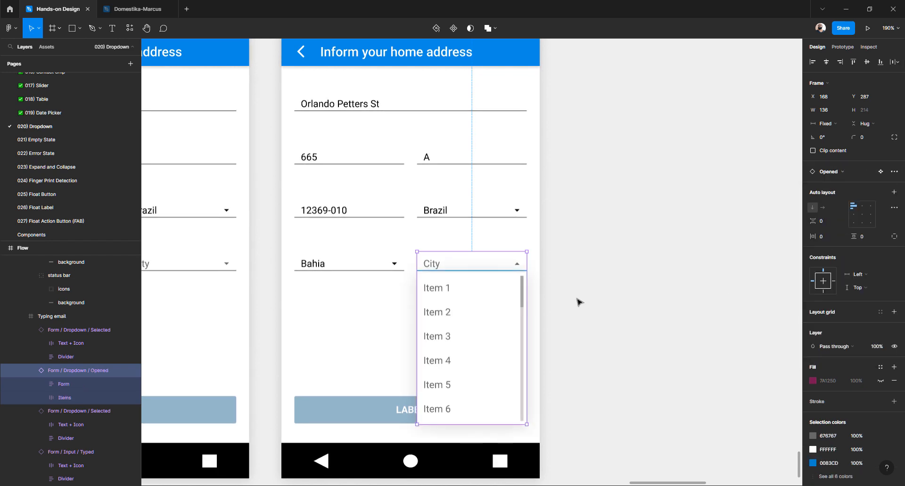
click(602, 271)
Copy the city options list starting with Abaíra from the reference flow and place it beside the new screen
scroll(519, 279, down, 3)
scroll(520, 280, up, 4)
scroll(520, 280, up, 3)
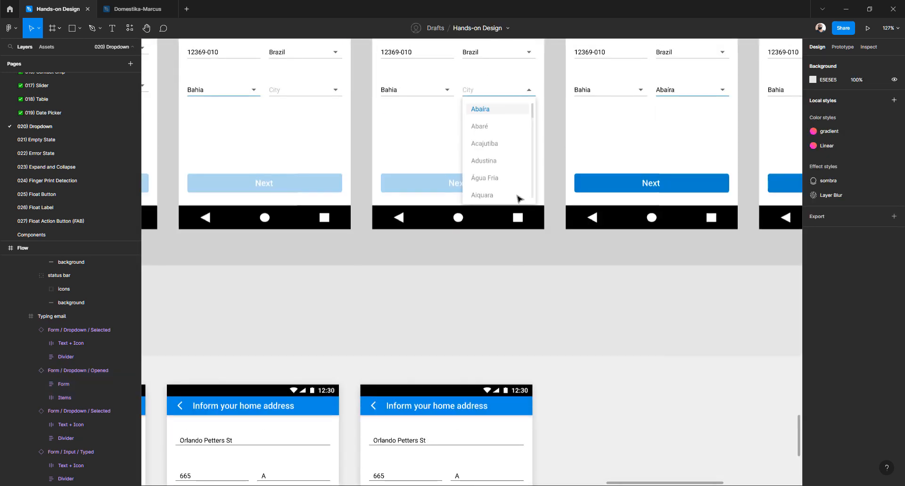
click(516, 186)
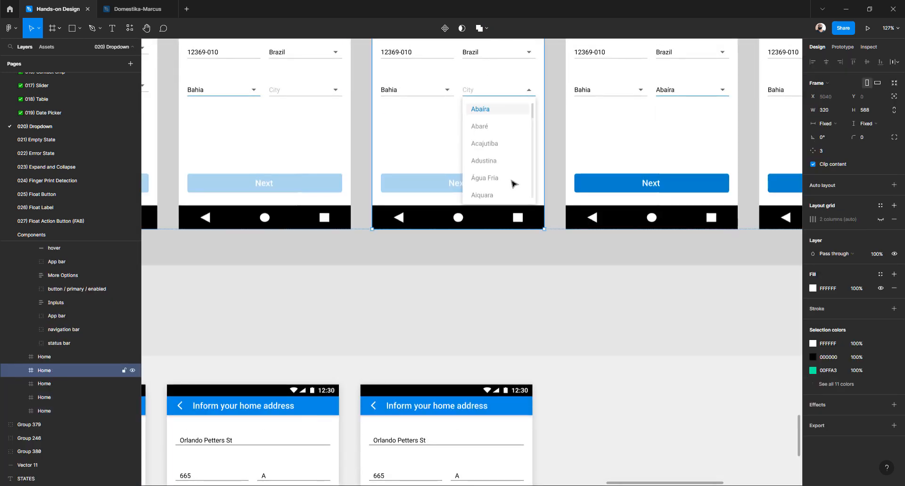
double_click(514, 185)
scroll(446, 189, down, 2)
drag(487, 115, 574, 396)
scroll(482, 381, up, 3)
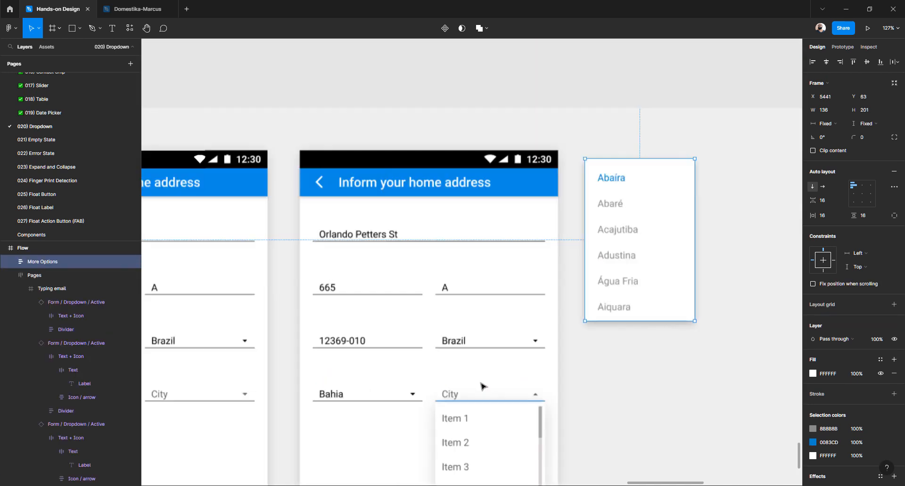
Replace the first three options in the new screen's open City dropdown with Abaíra, Abaré and Acajutiba
scroll(480, 381, down, 2)
scroll(467, 368, down, 2)
ctrl+click(462, 349)
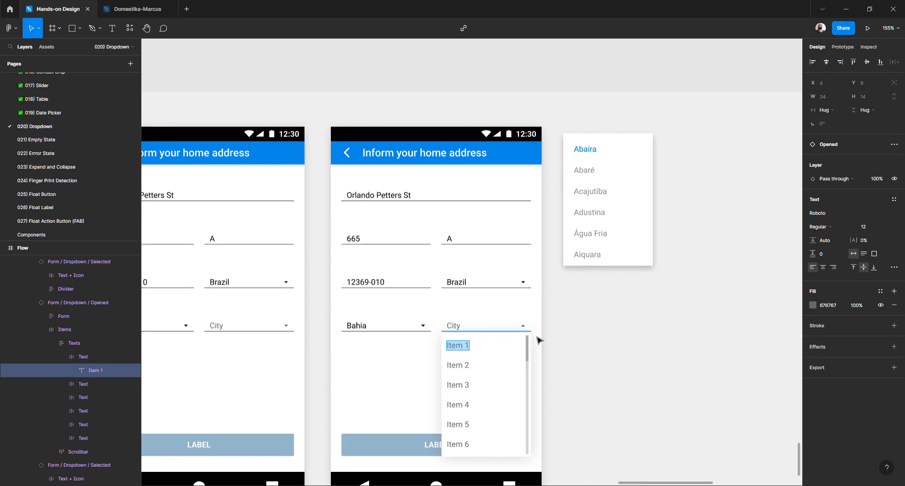
text(A)
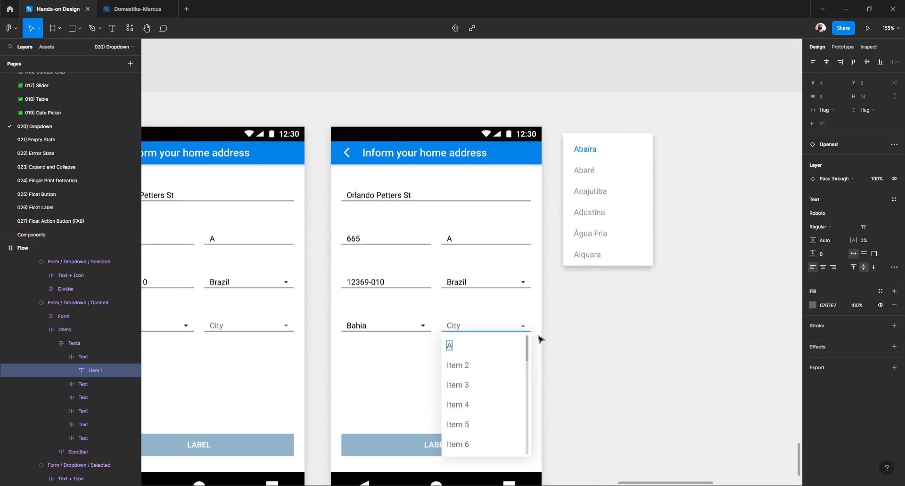
text(baíra)
double_click(454, 366)
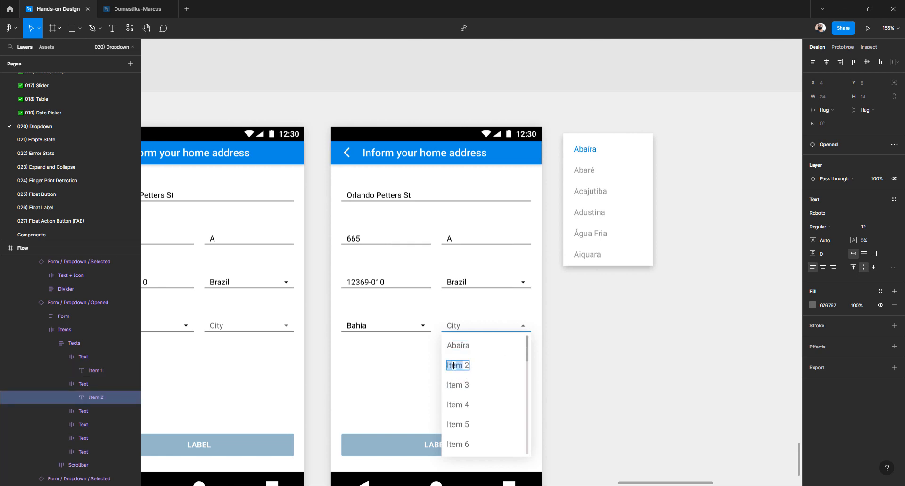
text(Abaré)
double_click(453, 385)
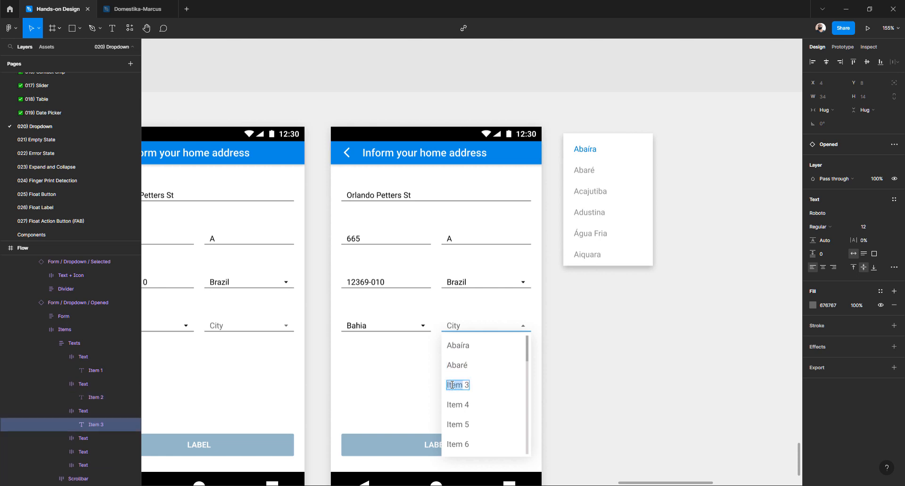
text(Acca)
key(BackSpace)
key(BackSpace)
key(BackSpace)
text(cajutiba)
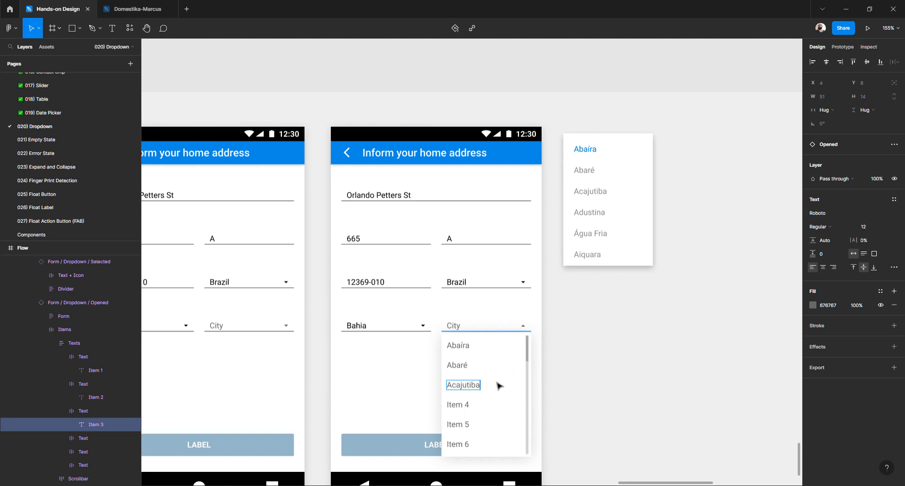
Replace the remaining three options in the City dropdown with Adustina, Água Fria and Aiquara
double_click(456, 407)
text(Adustina)
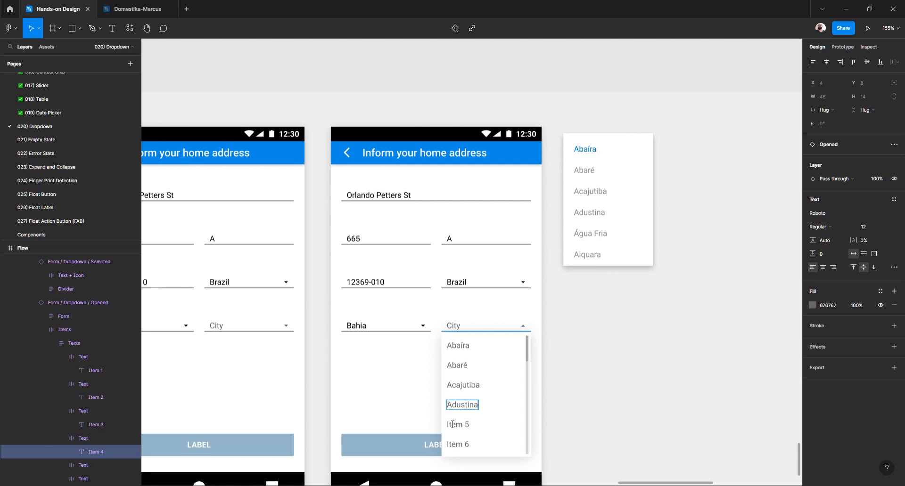
double_click(453, 425)
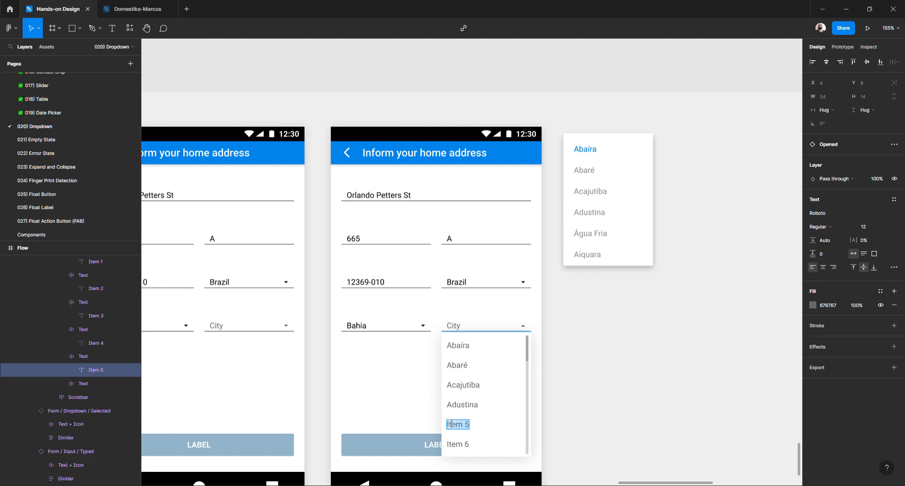
text(Água Fria)
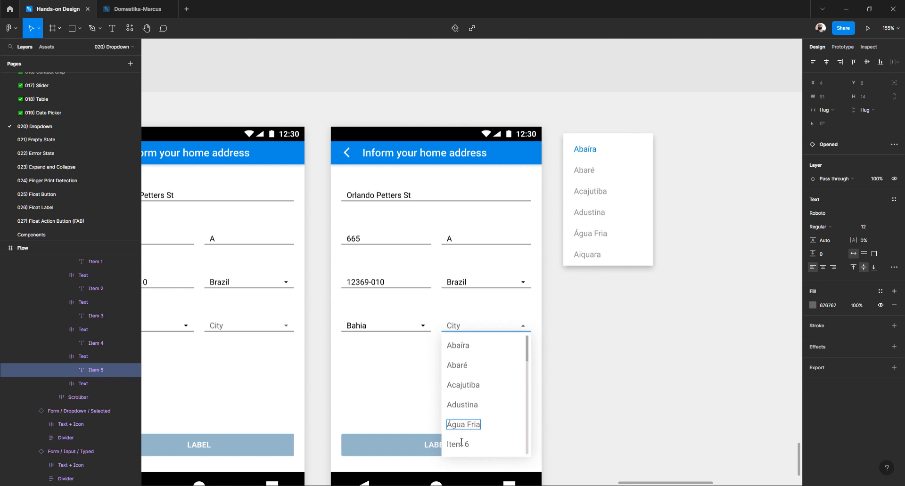
double_click(456, 445)
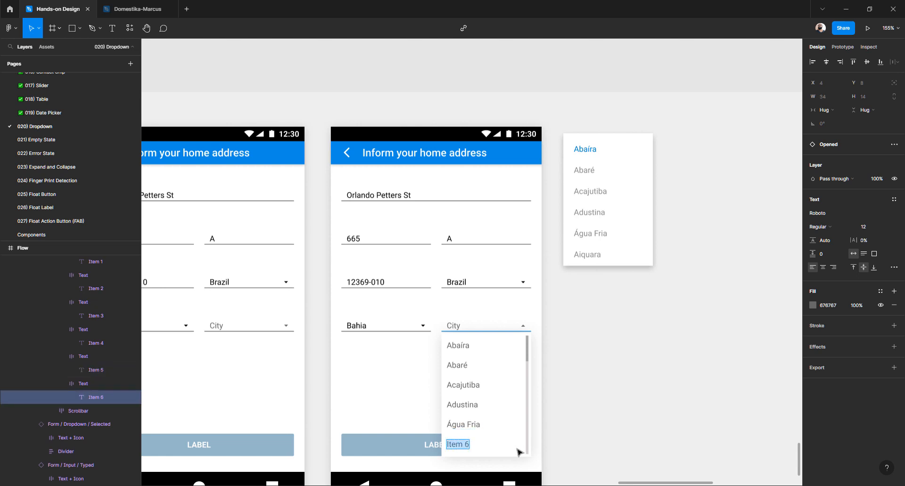
text(Aiqu)
key(Escape)
key(Escape)
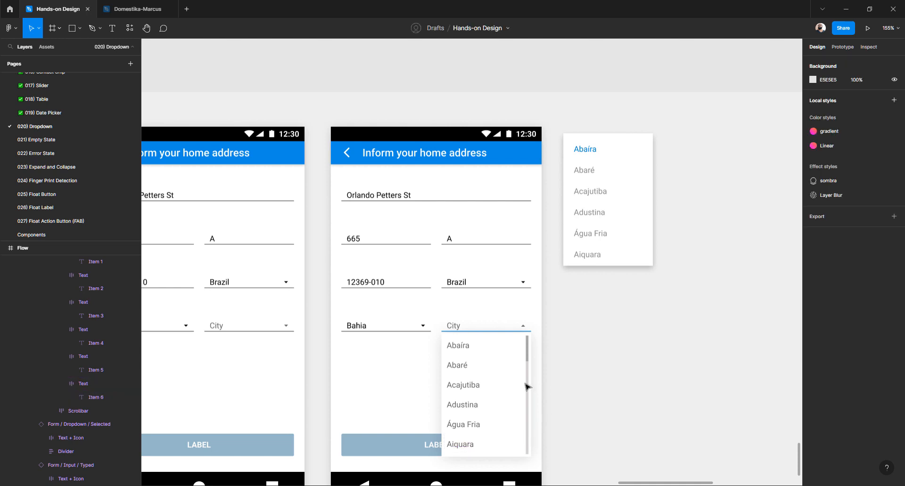
Set the fill of the Água Fria row to EFEEEE, sampled from the highlighted Bahia row on the earlier screen
scroll(479, 394, down, 1)
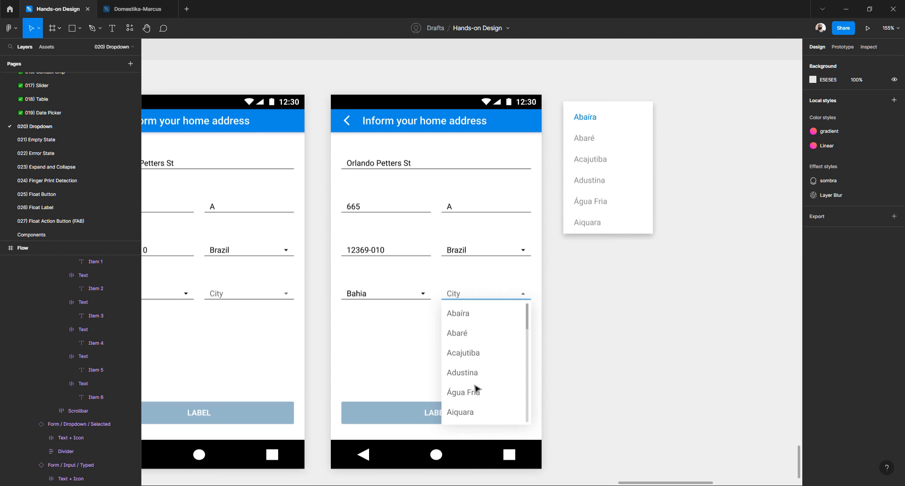
click(471, 396)
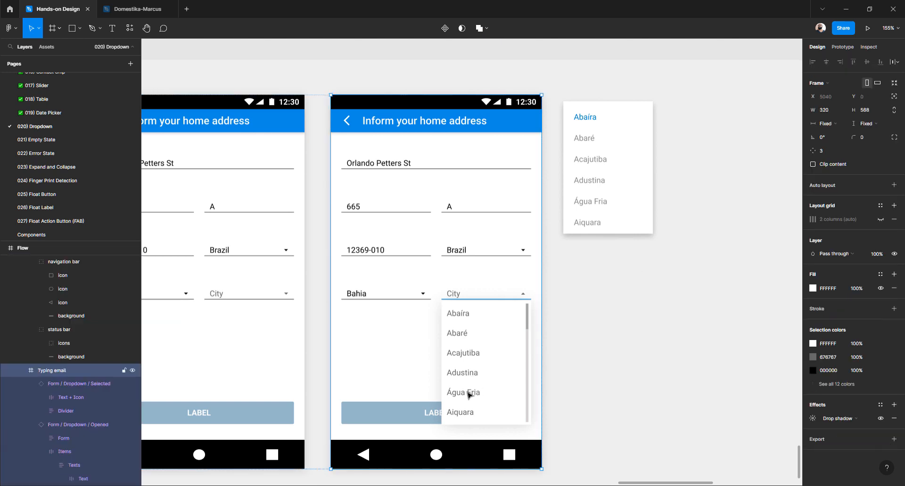
double_click(470, 396)
double_click(470, 396)
double_click(471, 395)
double_click(471, 396)
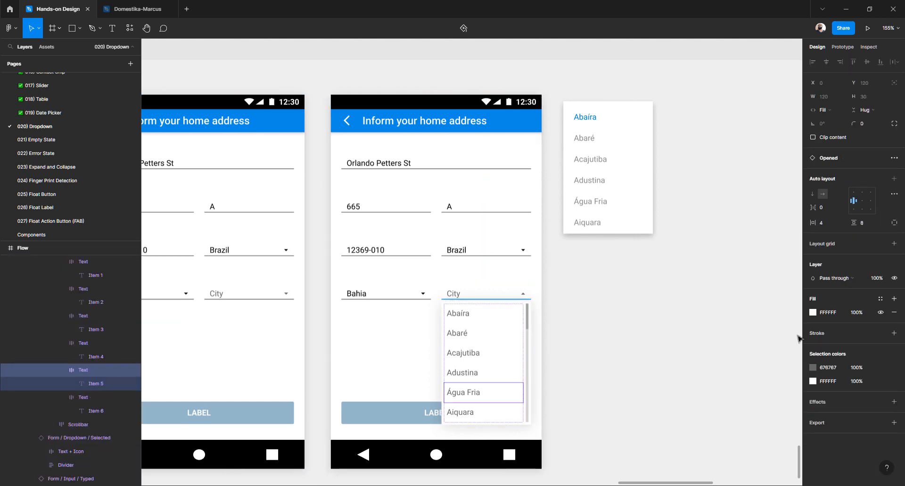
click(813, 313)
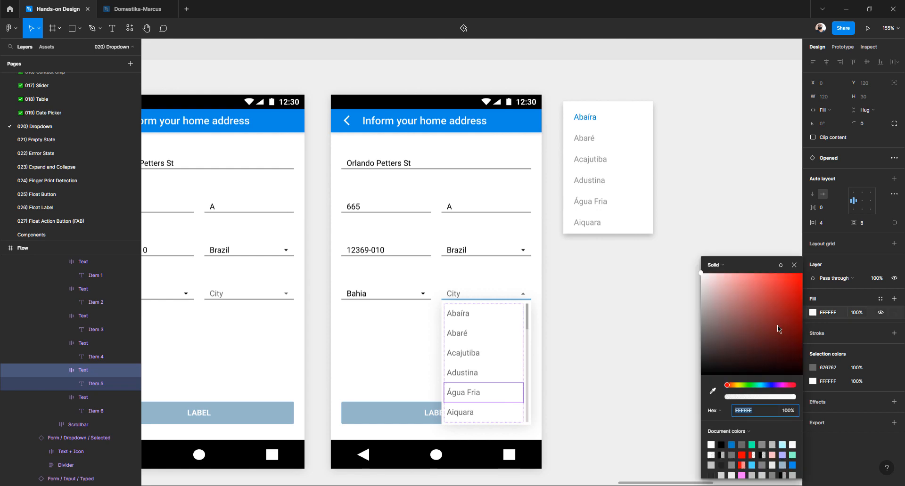
click(713, 391)
scroll(586, 339, left, 6)
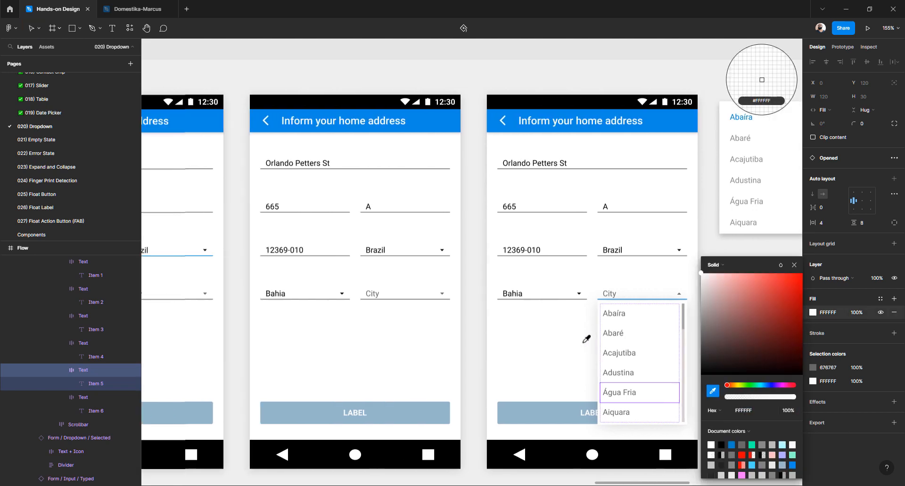
scroll(586, 339, left, 5)
click(409, 394)
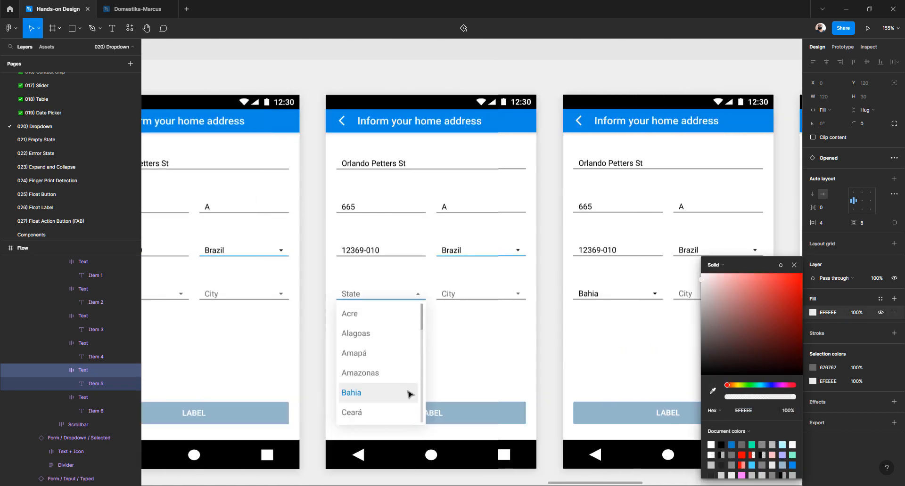
click(794, 265)
Change the Água Fria option's text colour to the blue document colour
scroll(658, 311, right, 8)
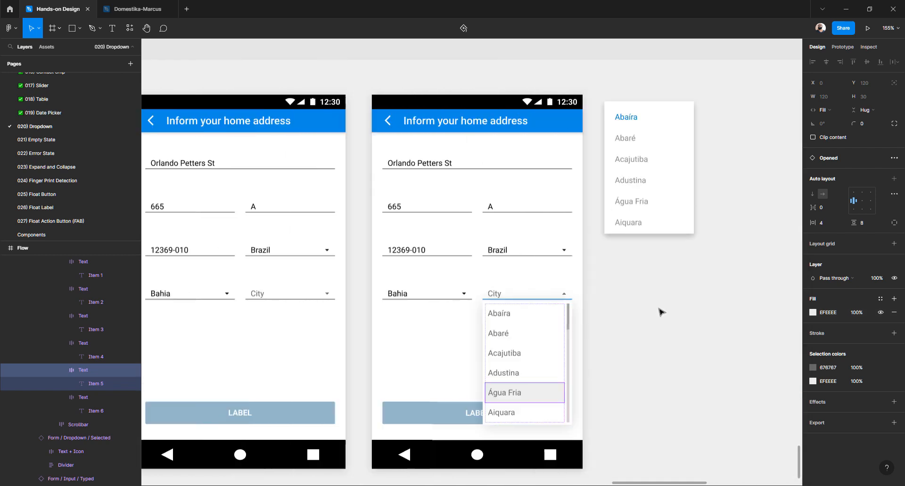
double_click(485, 393)
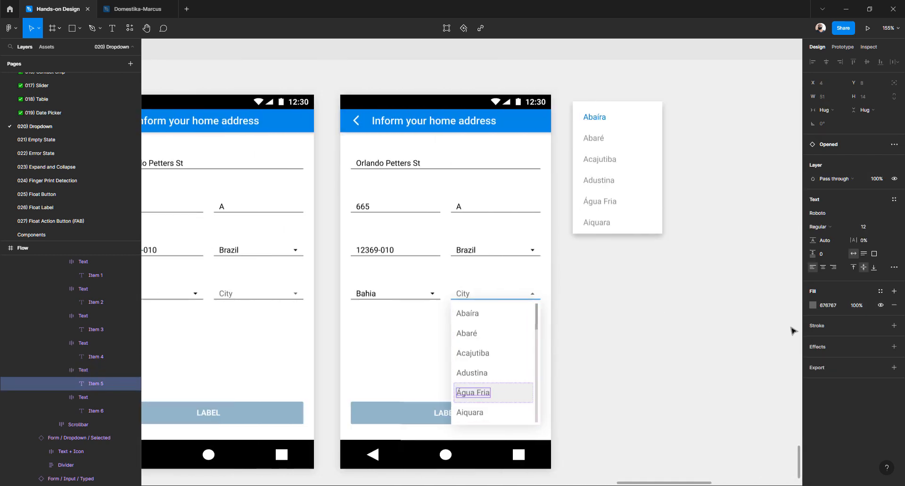
click(813, 306)
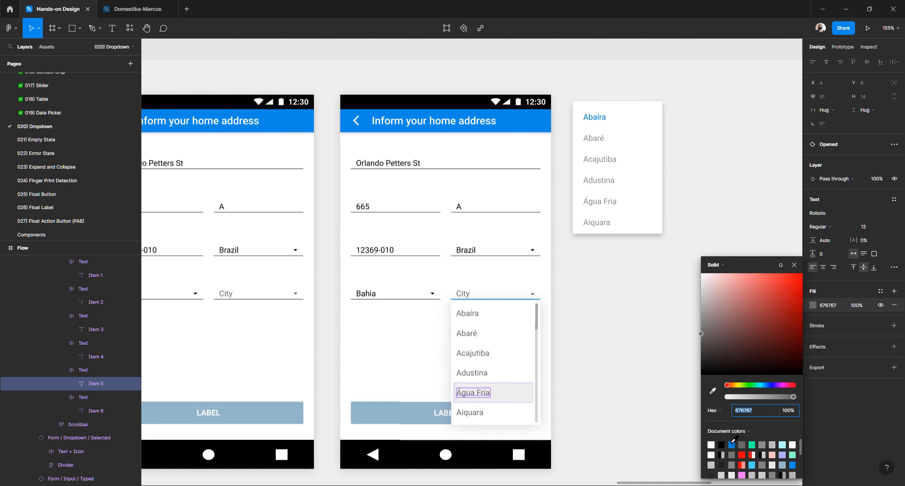
click(600, 375)
Delete the copied reference city list beside the last screen
scroll(600, 375, down, 5)
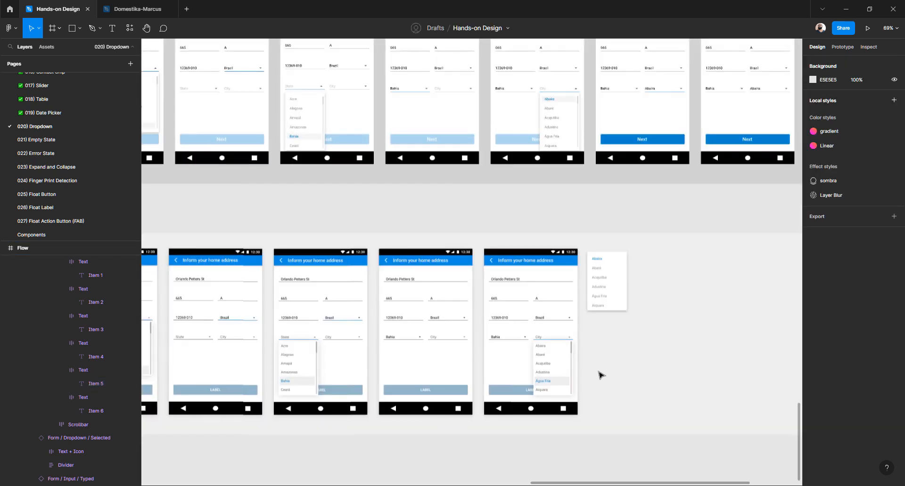
click(610, 296)
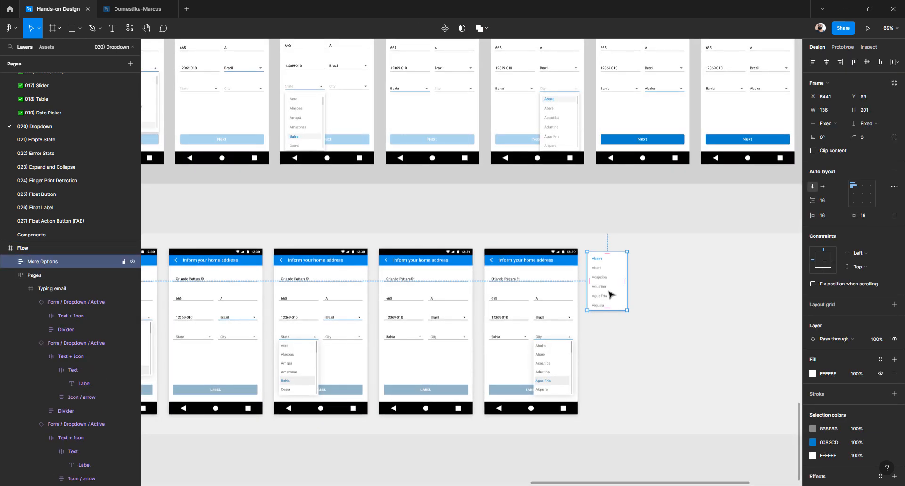
key(Delete)
Duplicate the last home address screen, the one with the City list open, at the end of the flow
scroll(601, 301, right, 3)
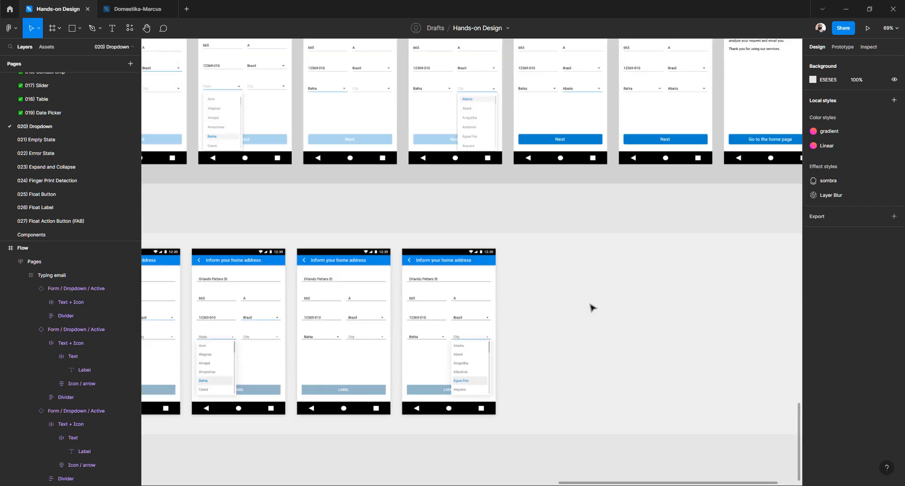
scroll(593, 307, right, 3)
click(386, 289)
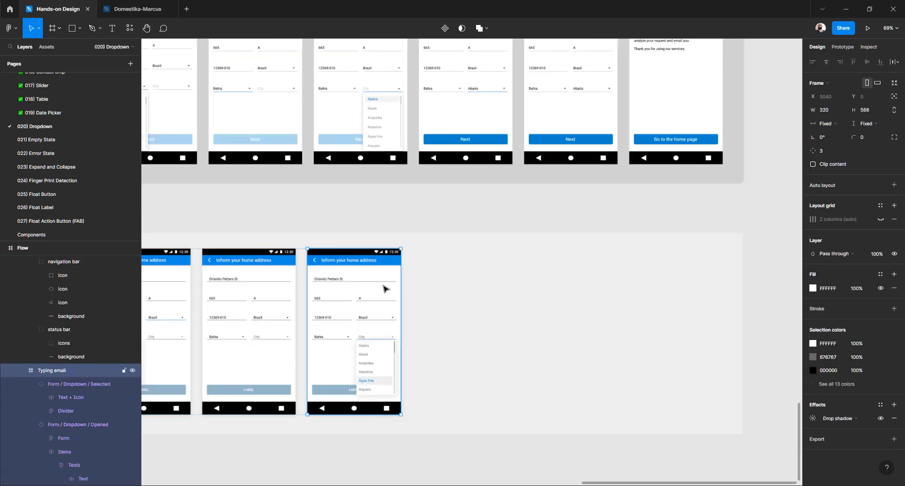
key(ctrl+d)
scroll(436, 289, up, 5)
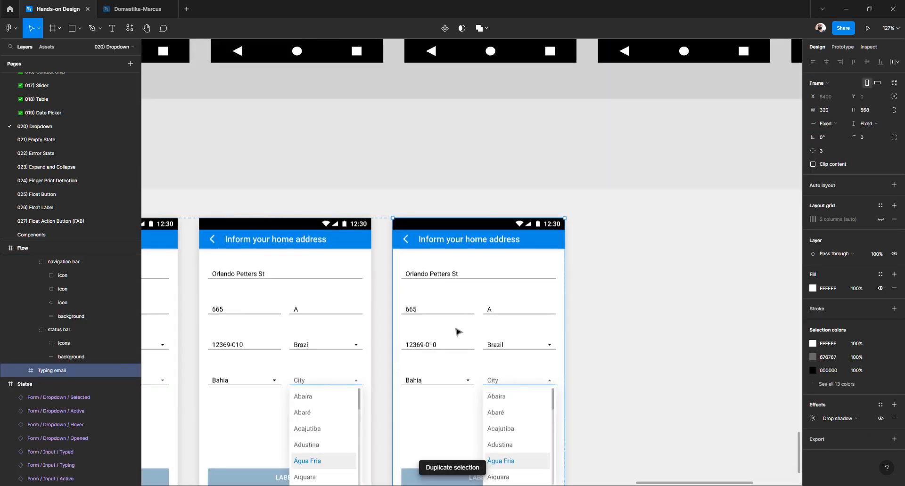
Swap the new screen's City dropdown from Opened to the Selected component and set its text to Água Fria
click(498, 411)
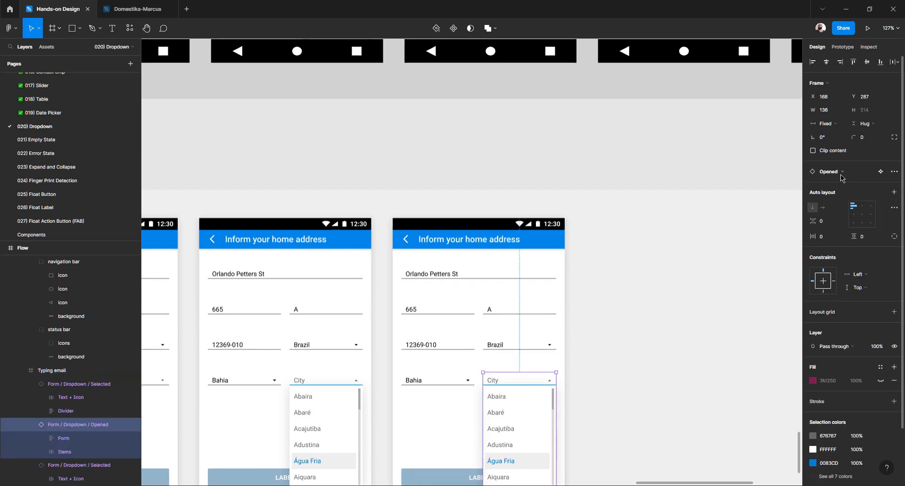
click(881, 172)
click(869, 307)
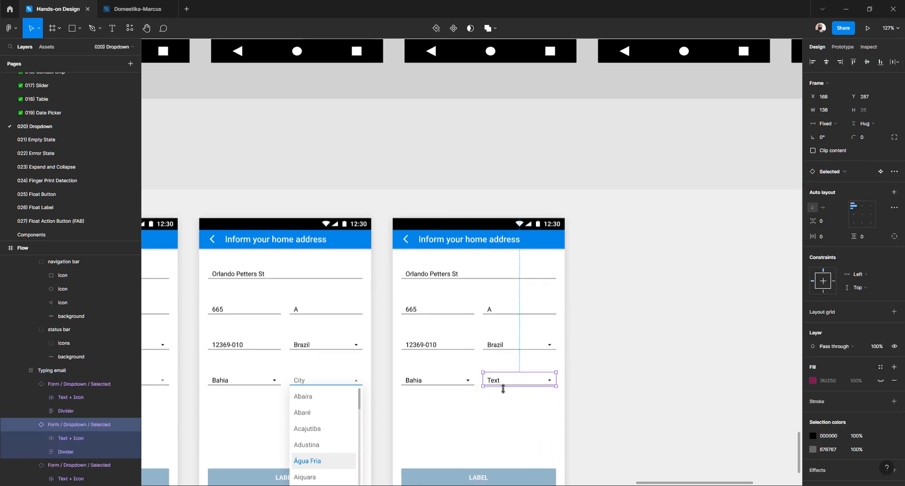
scroll(492, 387, down, 1)
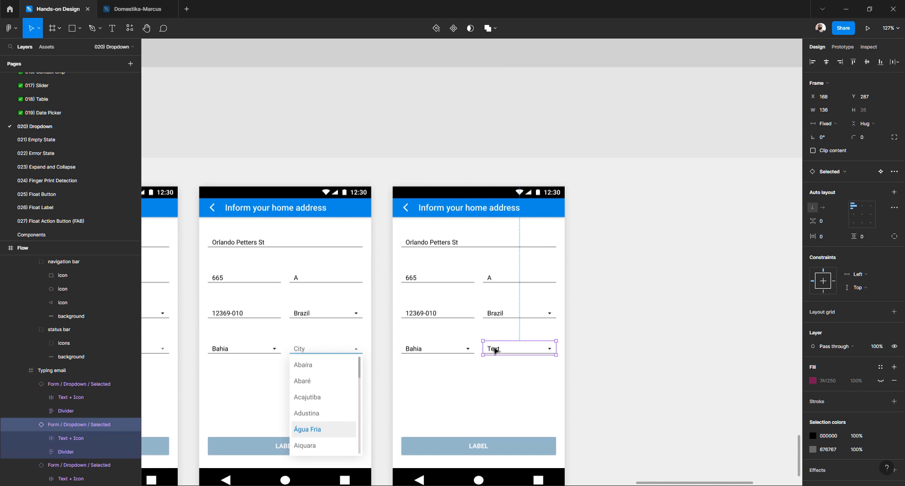
double_click(493, 349)
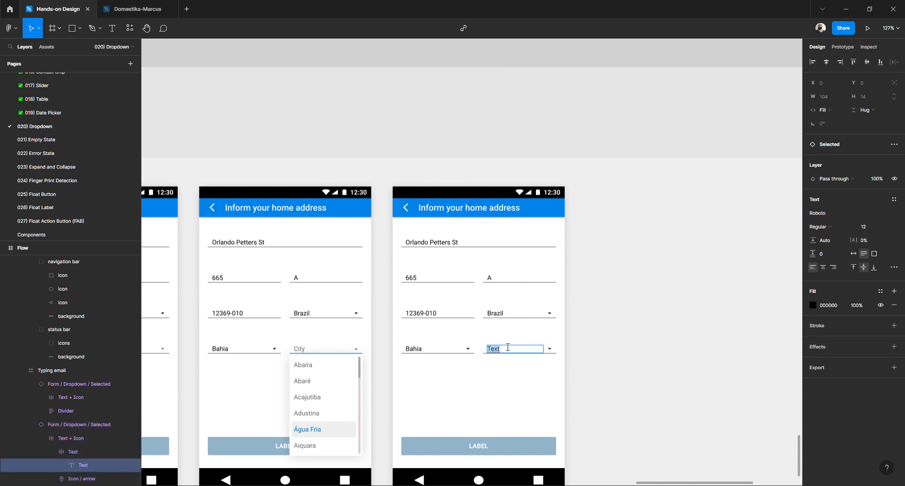
text(A)
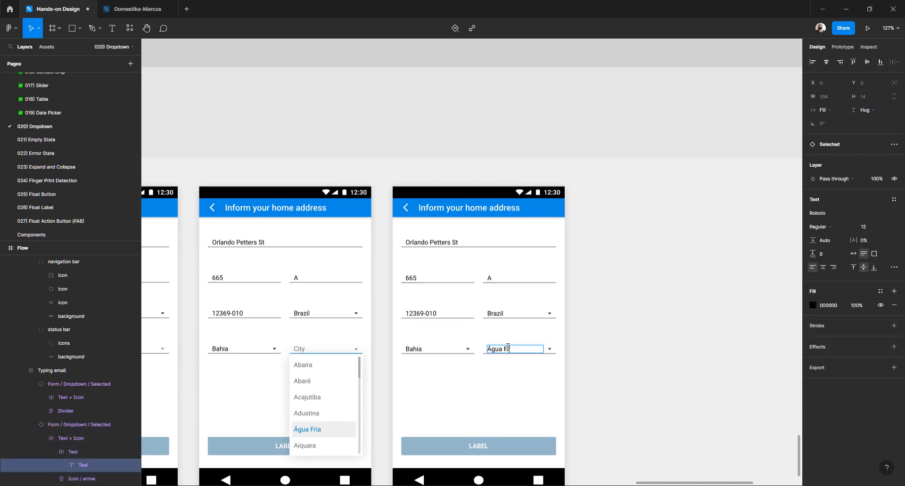
key(Escape)
key(Escape)
Swap the last home address screen's button from Inactive to the Active component and set its label to NEXT
scroll(495, 324, up, 10)
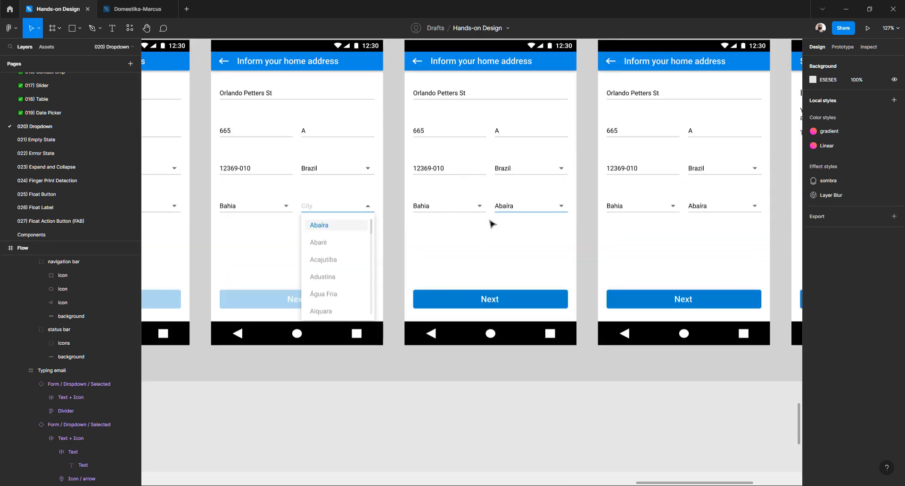
scroll(490, 225, down, 10)
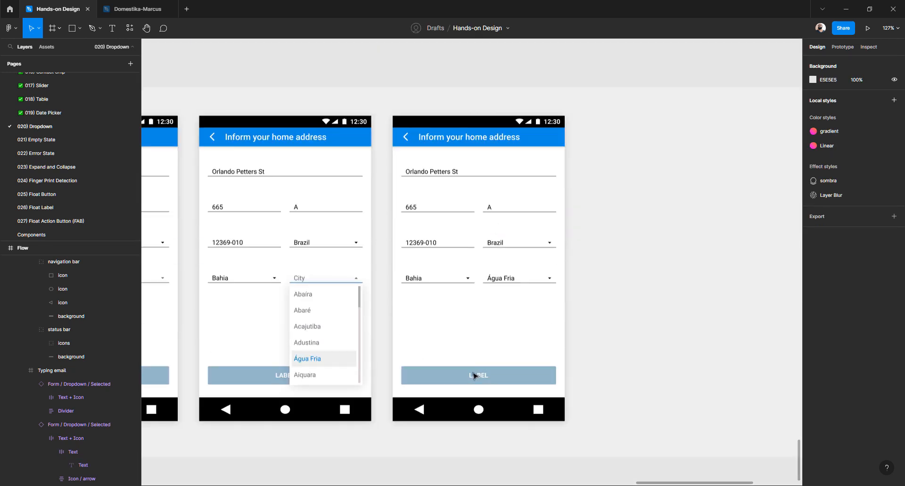
click(475, 376)
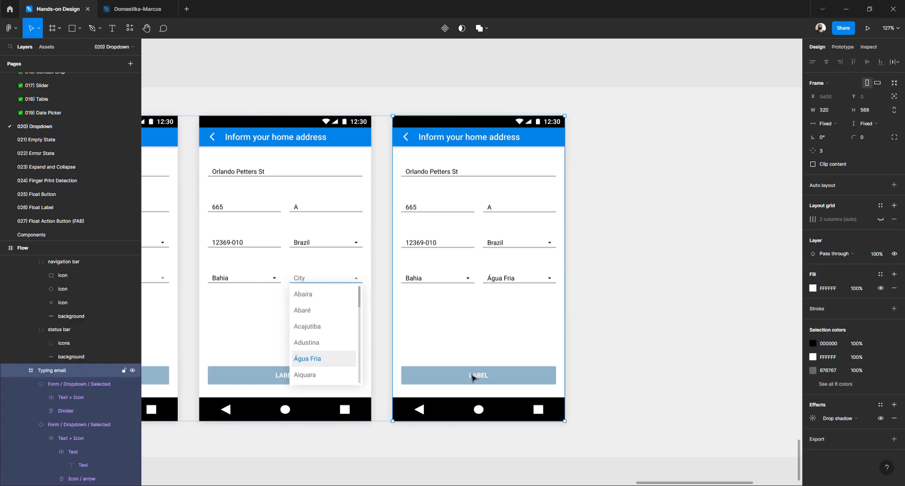
scroll(473, 376, up, 10)
scroll(488, 283, down, 11)
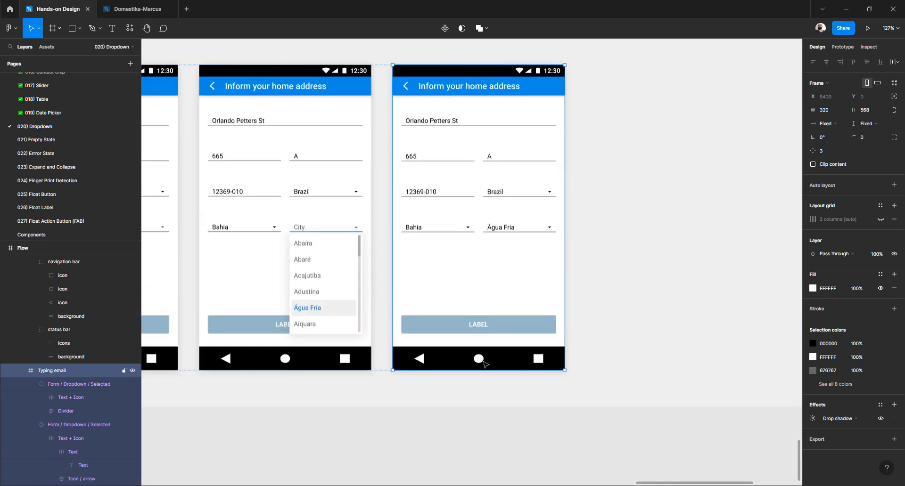
click(482, 329)
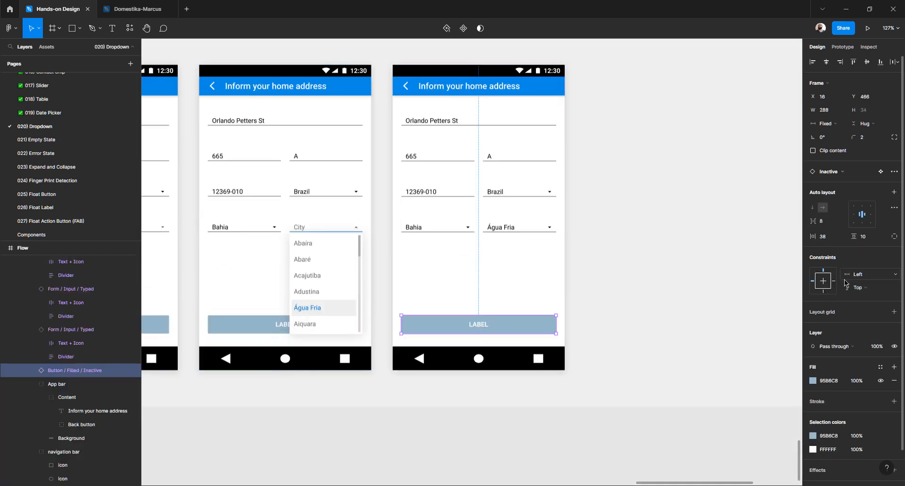
click(829, 172)
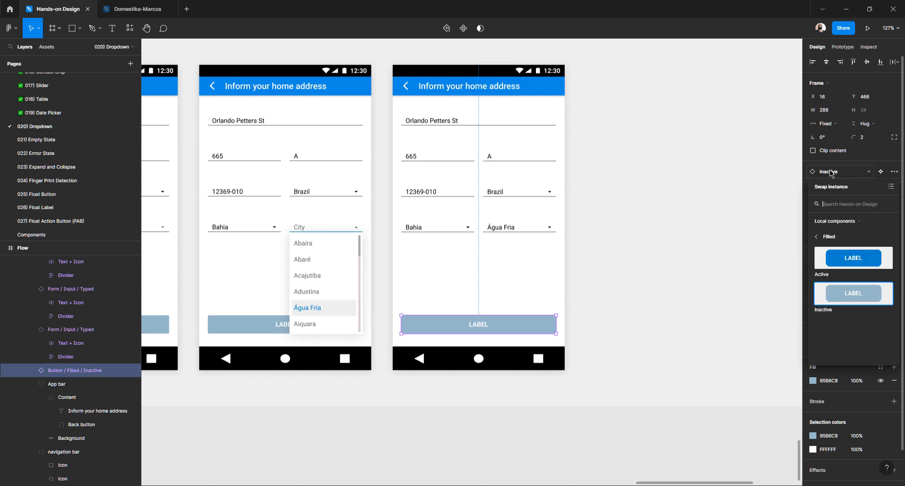
click(837, 258)
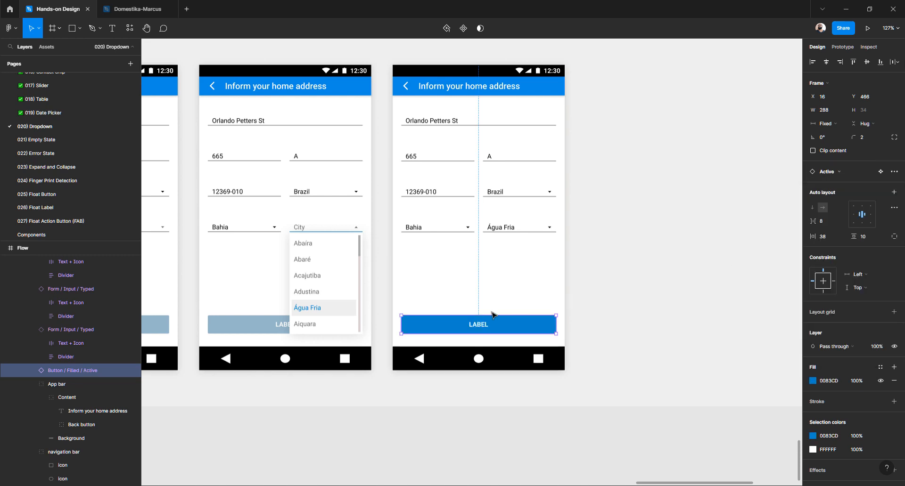
double_click(481, 329)
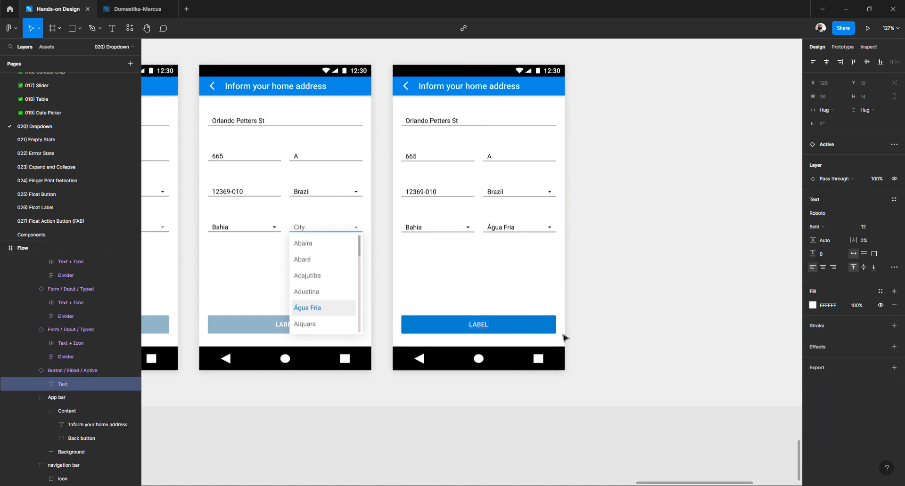
text(NEXT)
Set the inactive button's label to NEXT on the screen with the City list open
scroll(428, 346, left, 5)
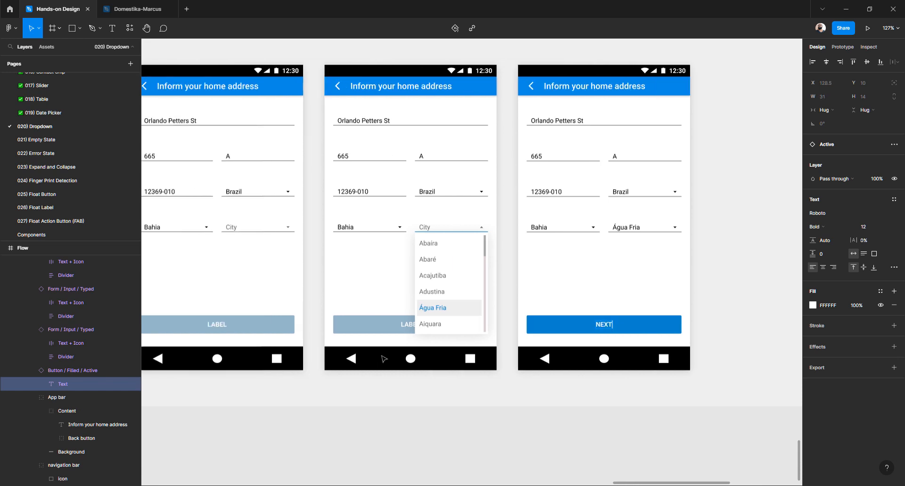
double_click(280, 325)
text(NEXT)
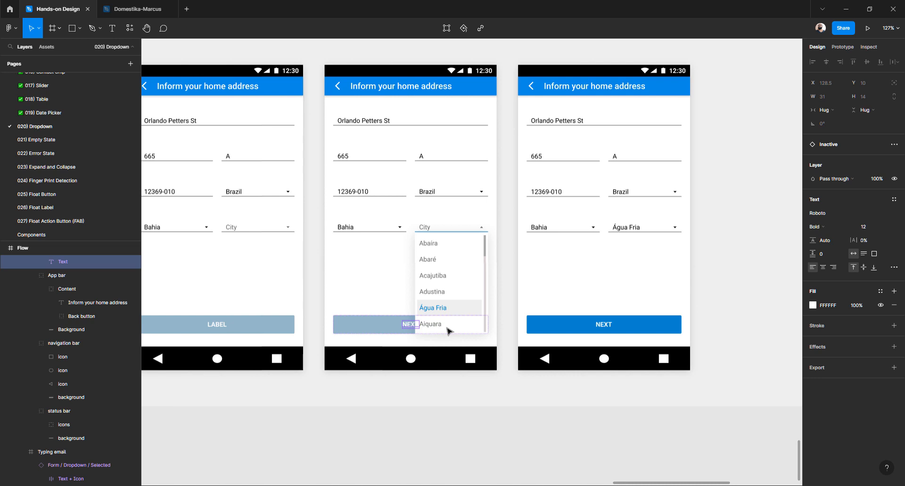
scroll(412, 325, up, 5)
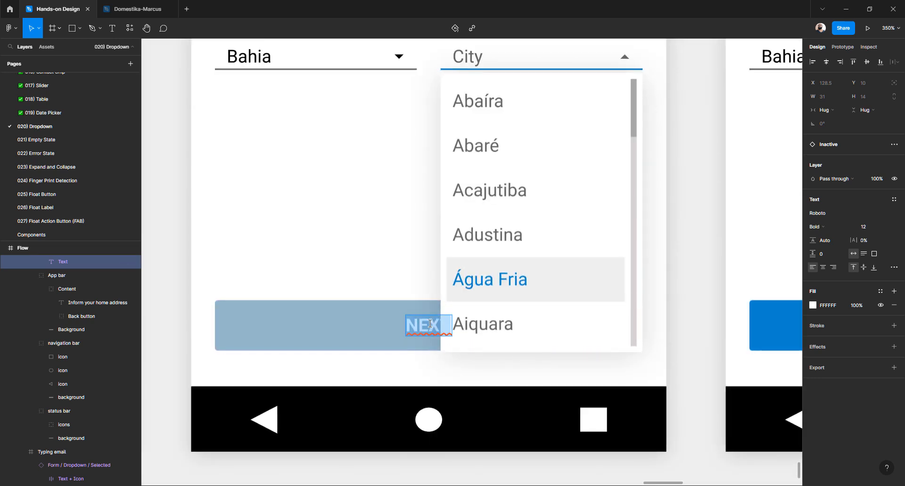
scroll(432, 327, down, 4)
Set the button label to NEXT on the screen with Bahia selected and on the screen with the State list open
scroll(431, 327, left, 3)
scroll(432, 327, left, 3)
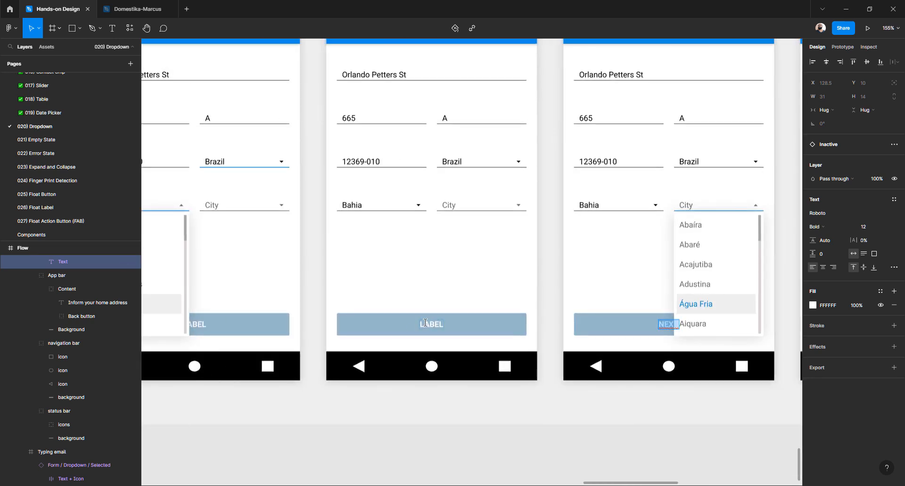
double_click(426, 323)
text(NEXT)
scroll(417, 326, left, 4)
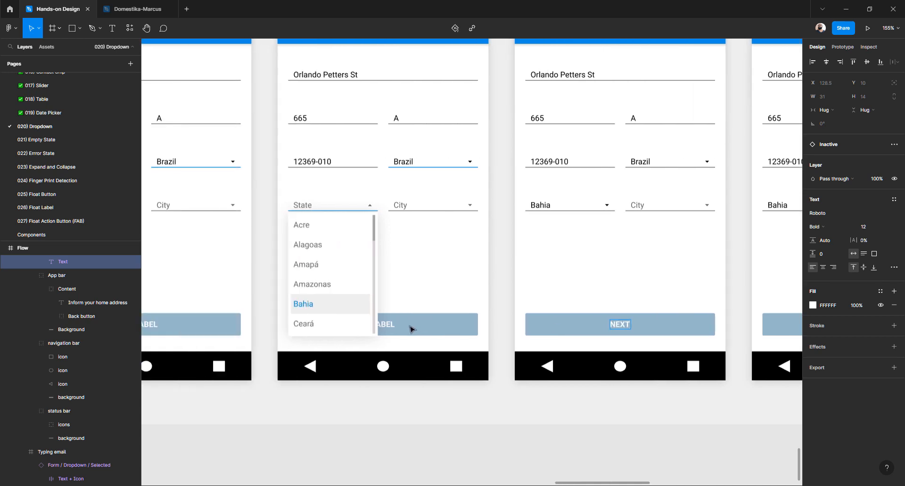
double_click(392, 324)
text(NEXT)
Relabel the buttons as NEXT on the Brazil-selected screen and on the Country list screen with Brazil highlighted
scroll(392, 325, left, 5)
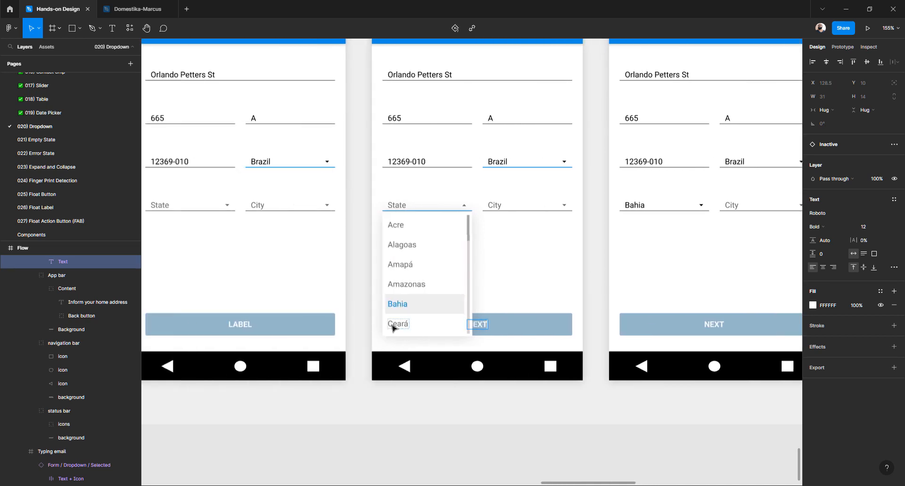
double_click(376, 325)
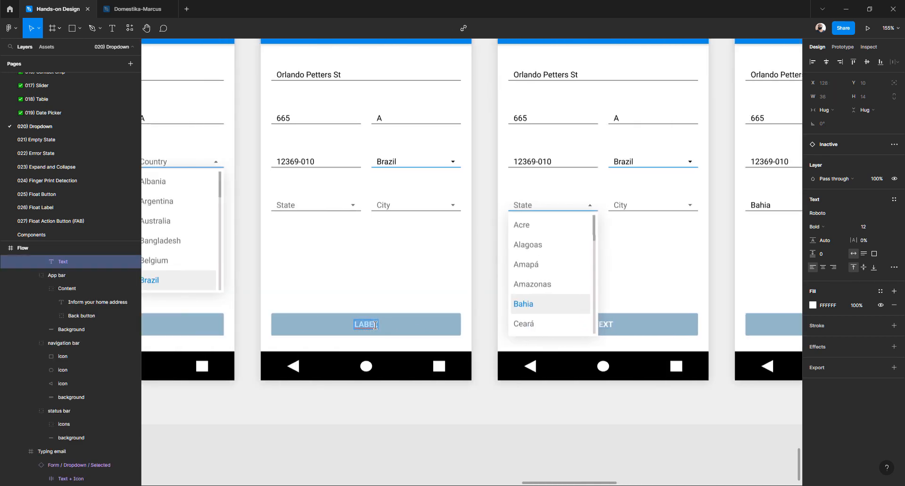
text(NEXT)
scroll(375, 326, left, 5)
double_click(375, 325)
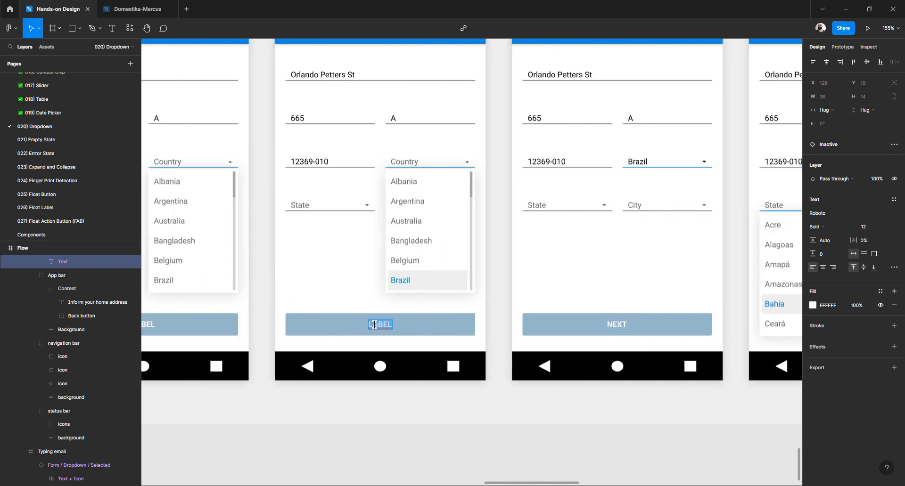
text(NEXT)
Set the button label to NEXT on the Country list screen that has no option highlighted
scroll(373, 325, left, 5)
double_click(372, 325)
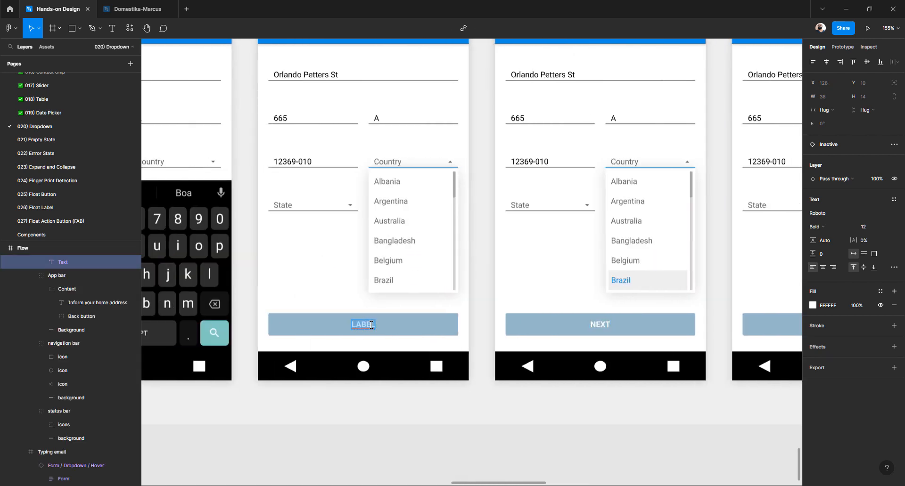
text(NEXT)
scroll(372, 325, up, 5)
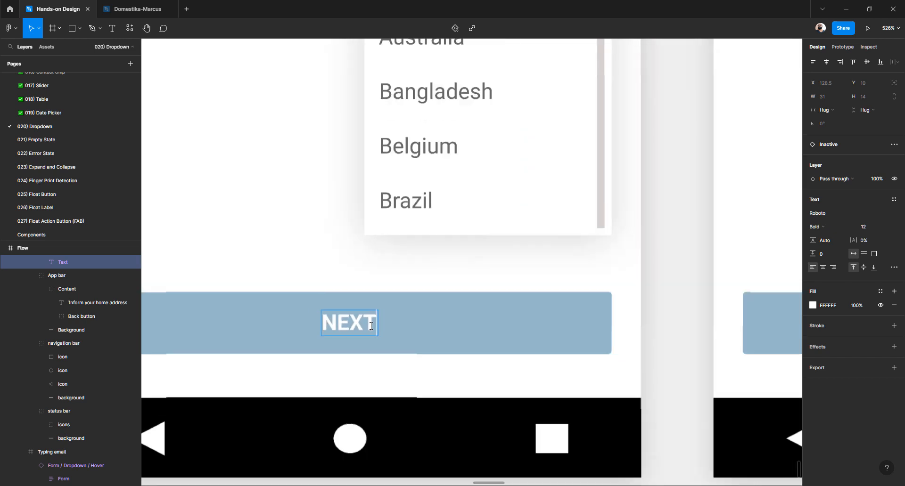
scroll(372, 326, down, 8)
scroll(372, 326, left, 2)
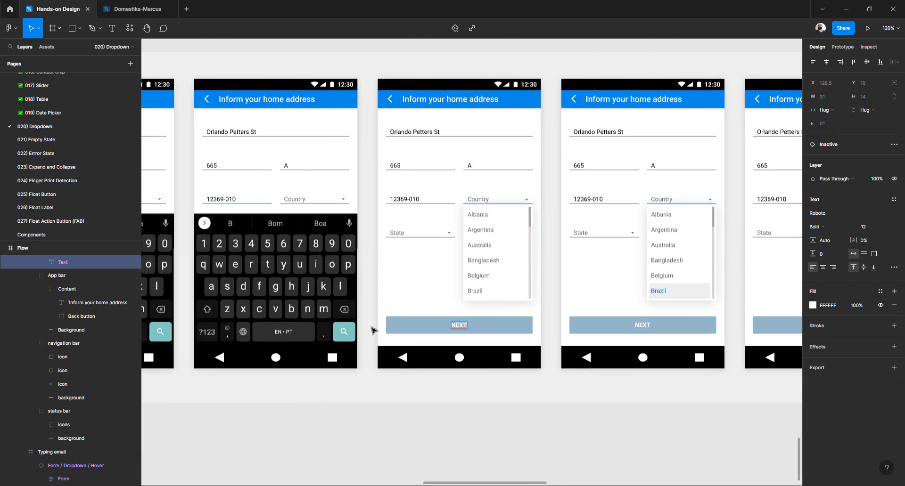
On the keyboard screen with ZIP code 12369-010, move the keyboard aside, label the button NEXT and put the keyboard back
click(310, 278)
scroll(310, 278, left, 3)
drag(370, 260, 370, 431)
double_click(401, 326)
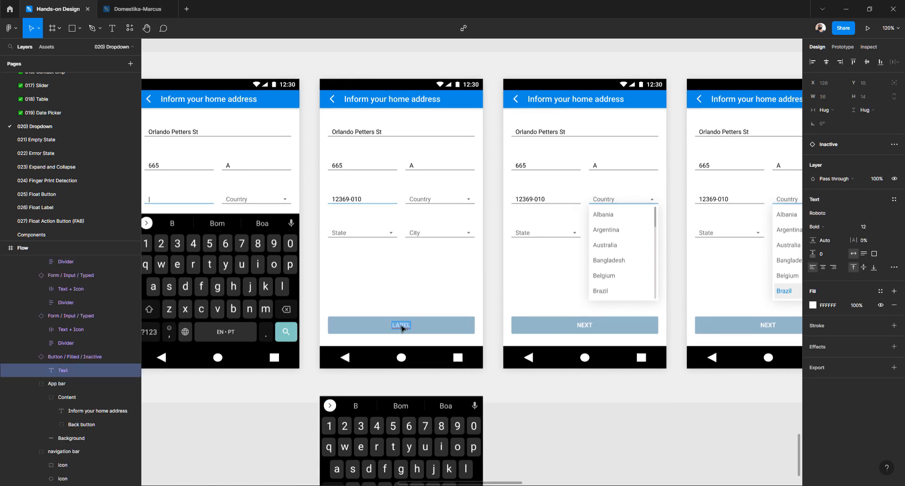
text(NEXT)
key(Escape)
drag(397, 419, 402, 246)
On the screen with the cursor in the empty ZIP Code field, relabel the button beneath the keyboard as NEXT and restore the keyboard
scroll(397, 273, left, 4)
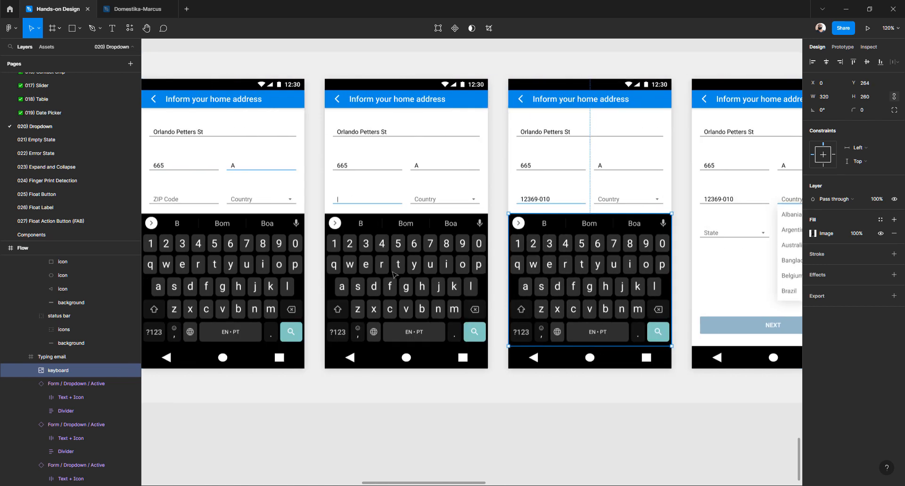
click(414, 256)
click(414, 256)
drag(392, 249, 409, 394)
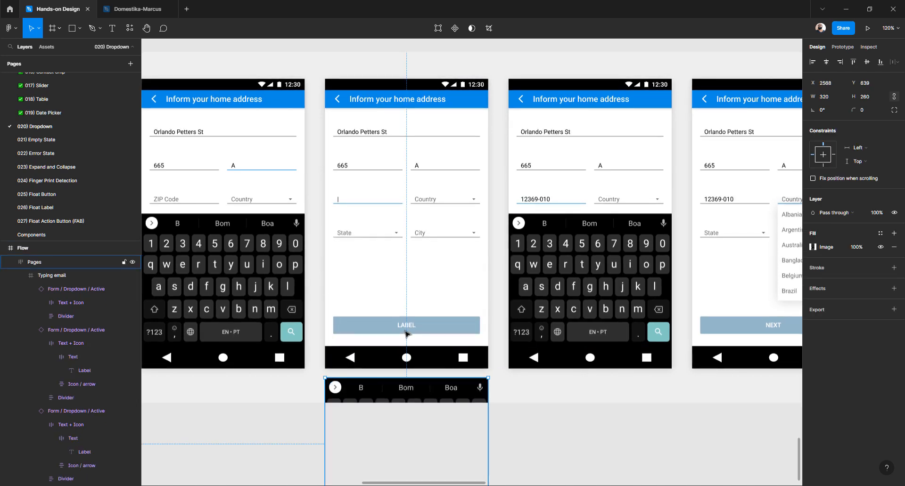
ctrl+double_click(402, 327)
text(NEXT)
key(Escape)
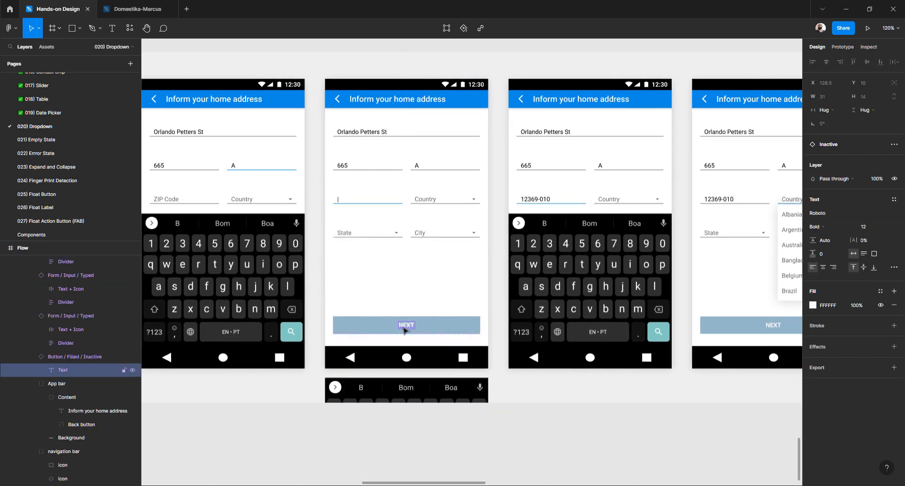
drag(397, 387, 395, 230)
On the screen with complement A active and ZIP Code unfilled, change the covered button's label to NEXT and return the keyboard to its place
scroll(395, 231, left, 5)
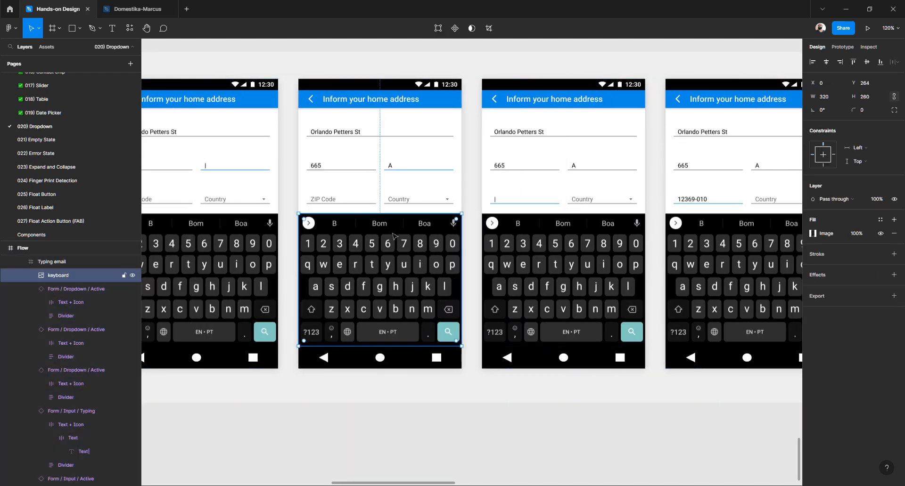
scroll(392, 234, down, 3)
drag(377, 164, 380, 320)
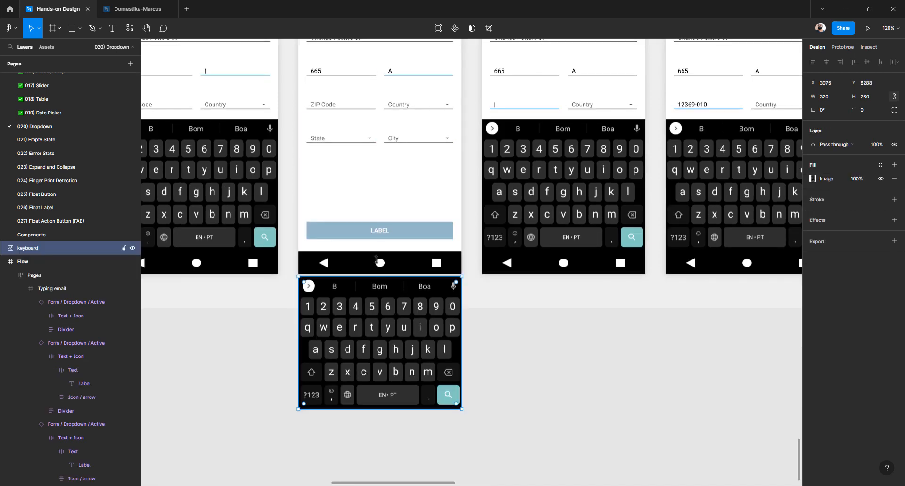
double_click(380, 230)
double_click(379, 231)
text(NEXT)
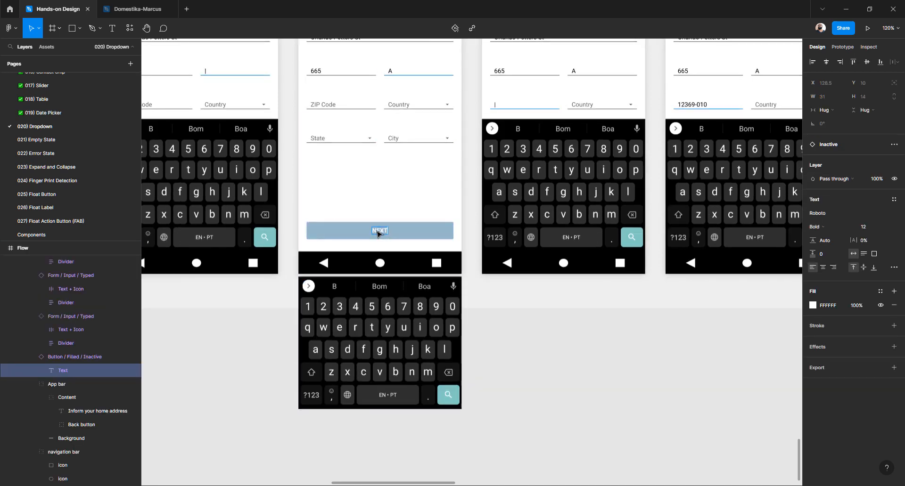
click(380, 315)
drag(377, 346, 364, 186)
On the screen with the cursor in the empty Complement field, uncover the button, label it NEXT and reposition the keyboard over it
scroll(372, 185, left, 3)
double_click(430, 163)
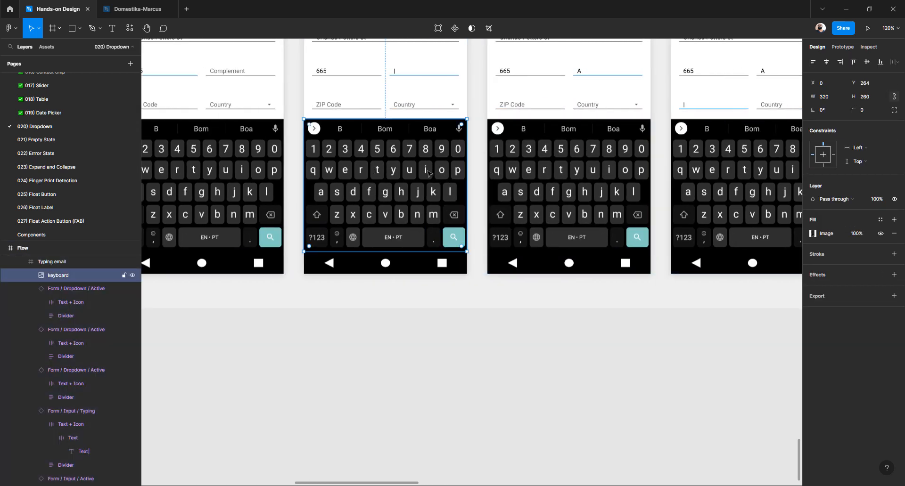
drag(429, 173, 400, 344)
click(386, 234)
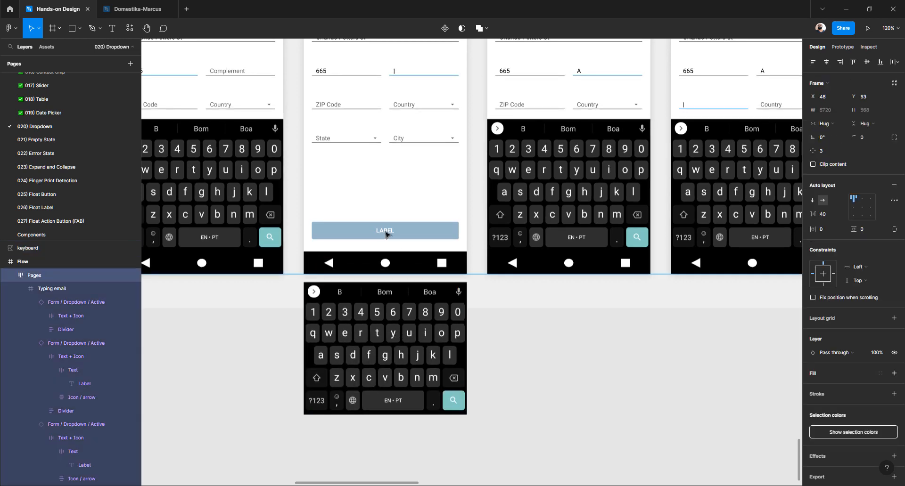
double_click(386, 234)
double_click(386, 234)
text(NEXT)
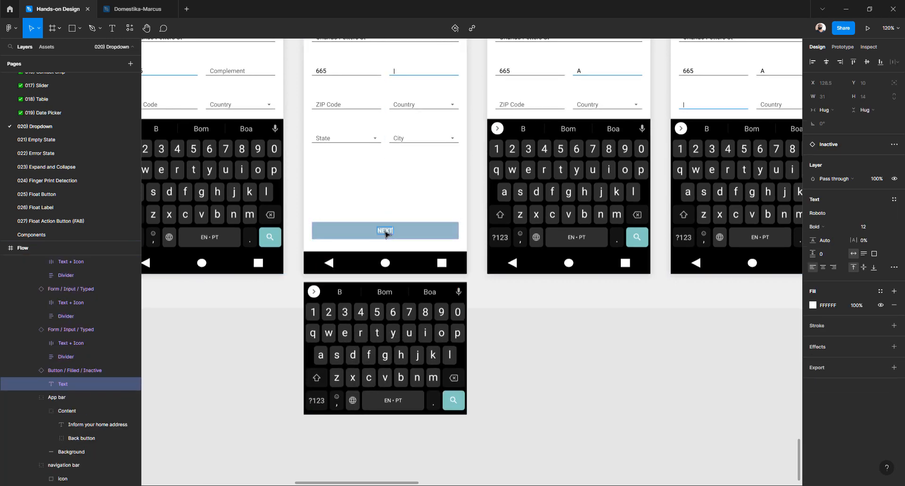
click(391, 330)
drag(392, 349, 389, 306)
drag(387, 214, 383, 183)
On the screen with number 665 active and Complement unfilled, set the button label under the keyboard to NEXT and put the keyboard back
scroll(383, 184, left, 3)
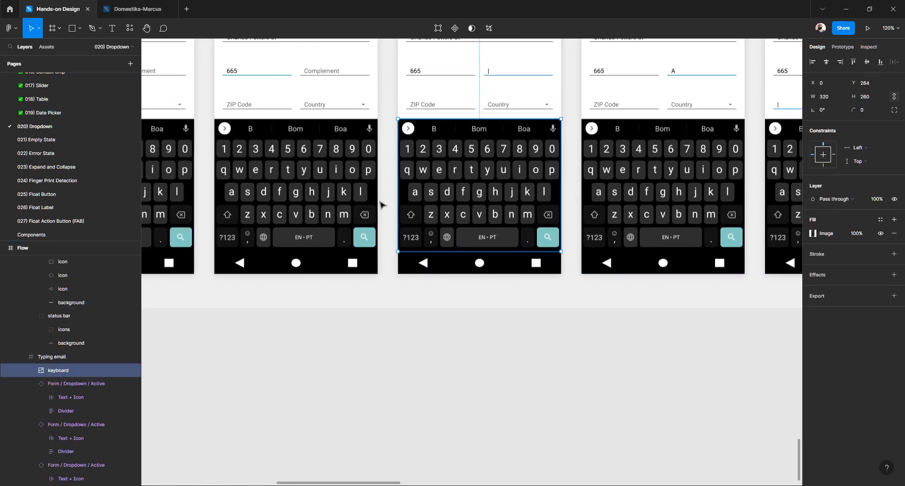
scroll(384, 195, up, 1)
scroll(432, 191, left, 2)
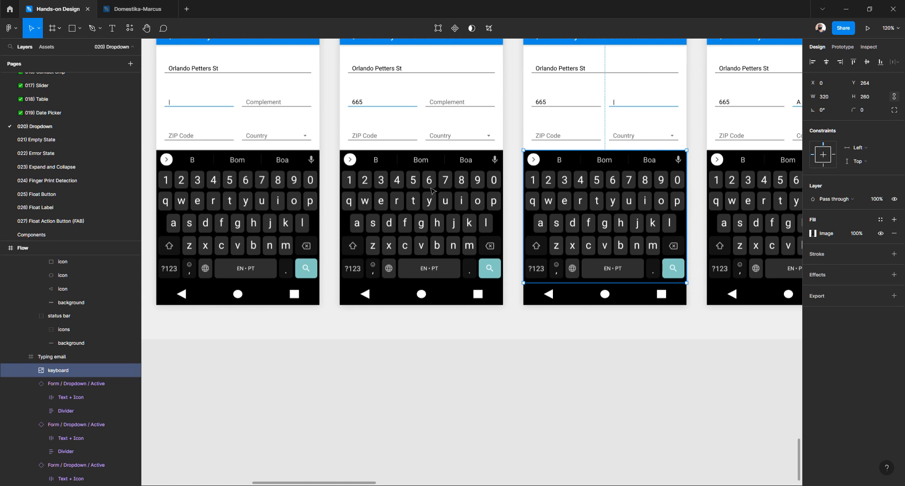
drag(432, 191, 404, 344)
double_click(420, 263)
double_click(418, 262)
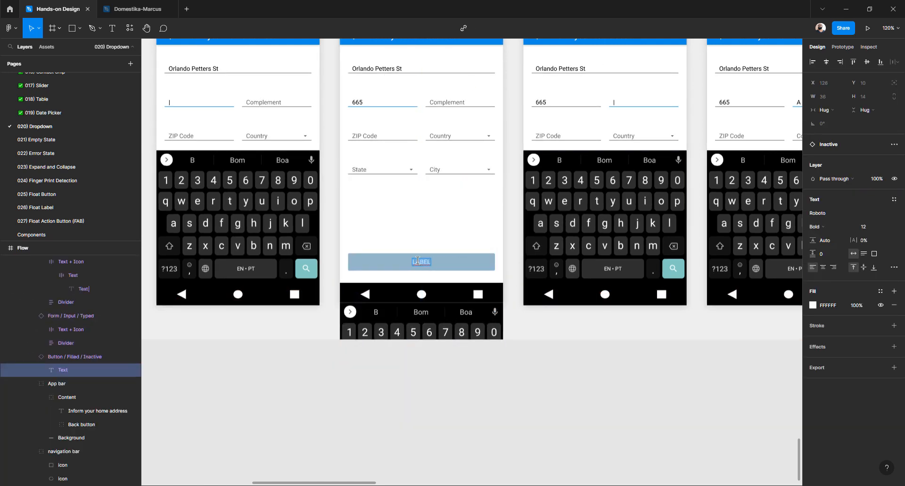
text(NEXT)
key(Escape)
click(405, 322)
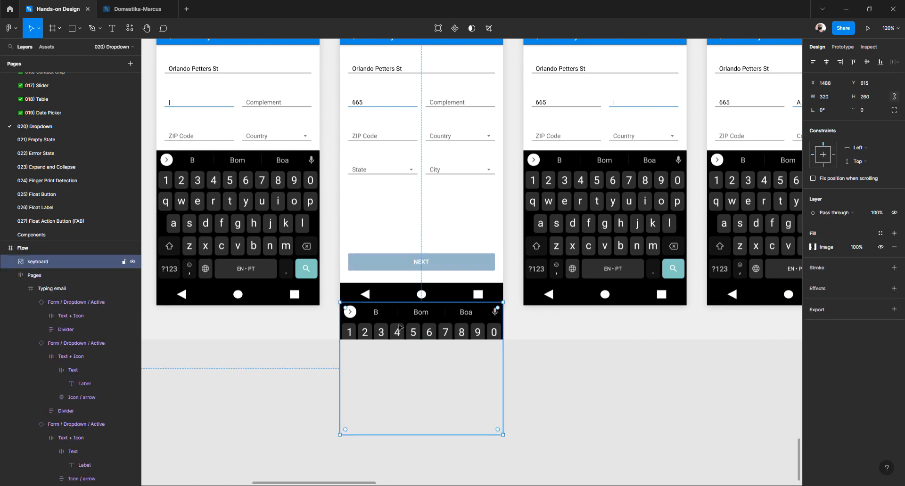
drag(398, 327, 391, 175)
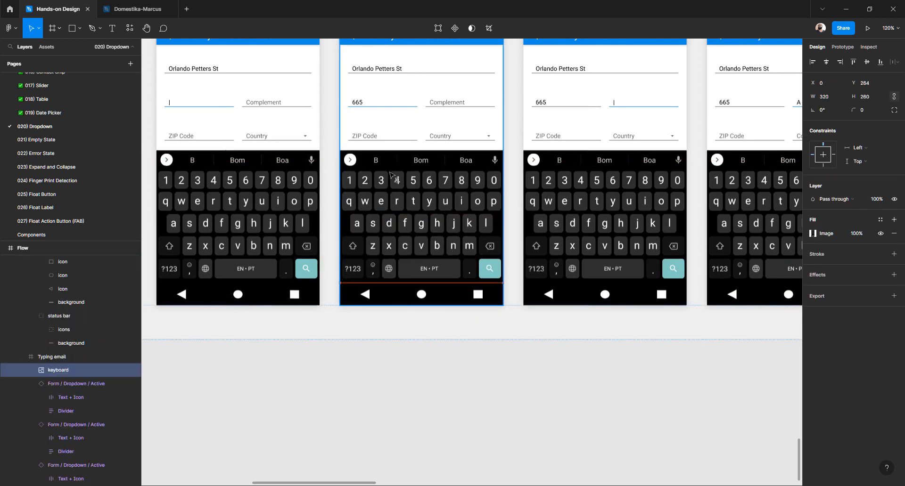
scroll(401, 181, left, 5)
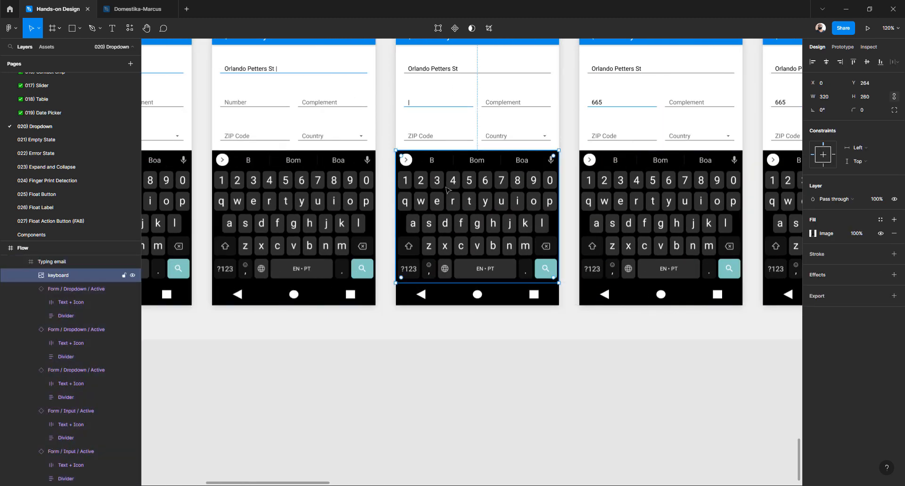
Remove the keyboards from the screen with the cursor in the empty Number field and the screen with Orlando Petters St being typed
drag(449, 191, 446, 351)
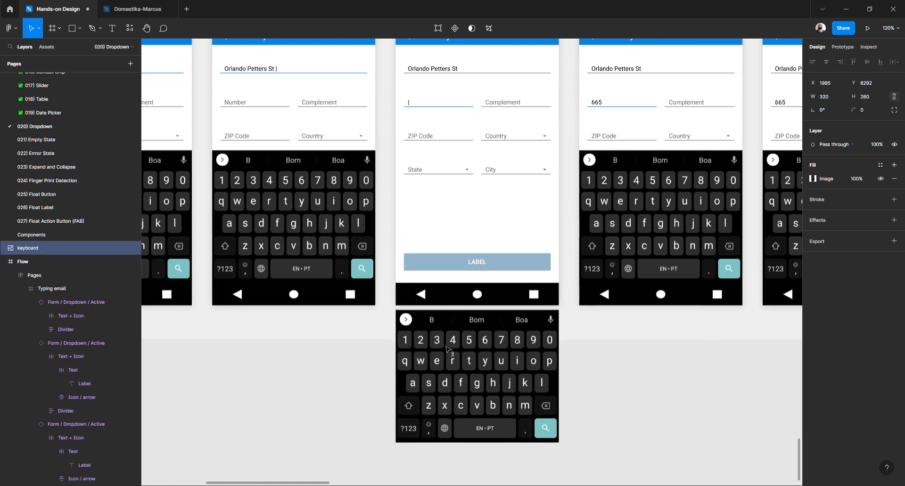
scroll(399, 225, left, 2)
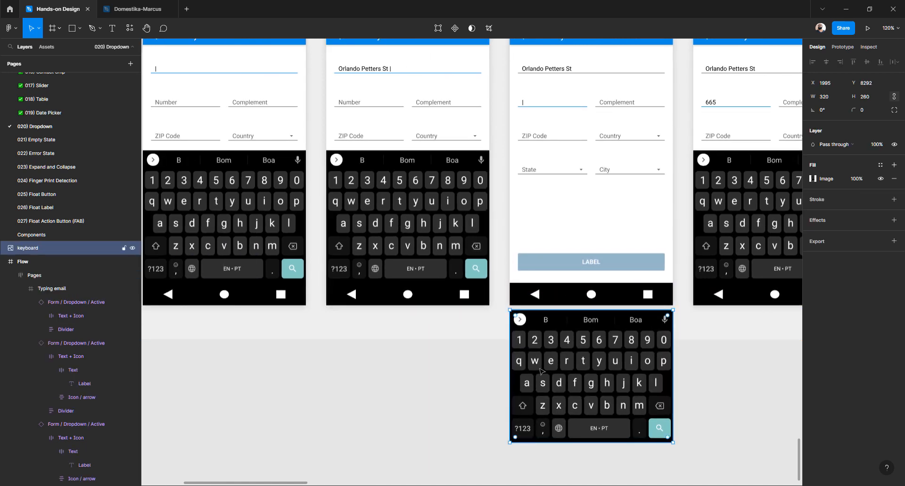
key(Delete)
click(414, 216)
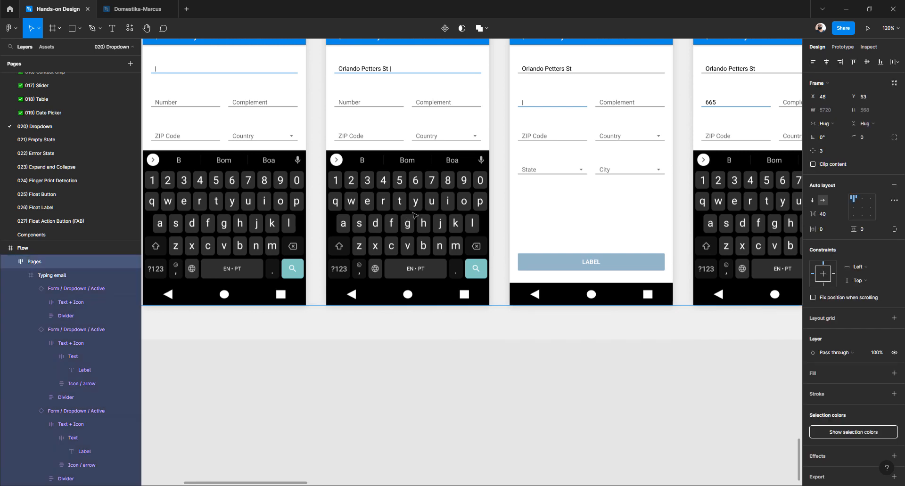
click(414, 215)
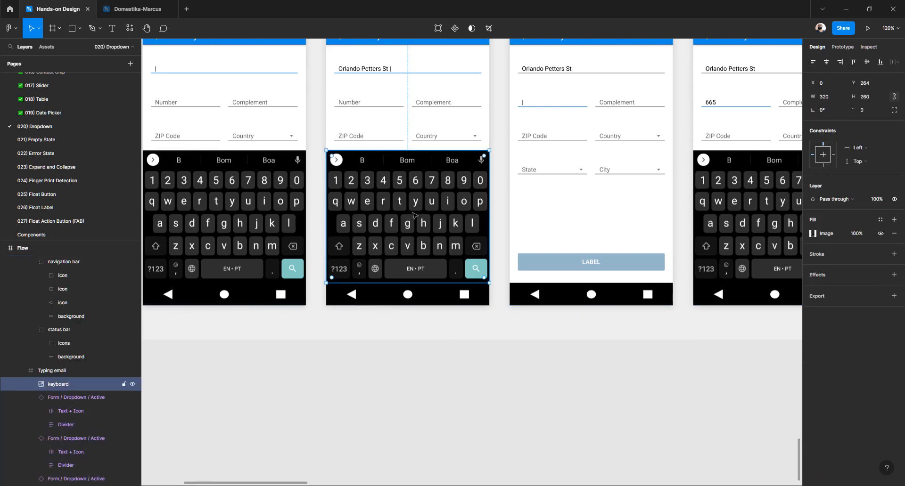
key(Delete)
scroll(406, 216, left, 3)
scroll(415, 217, right, 2)
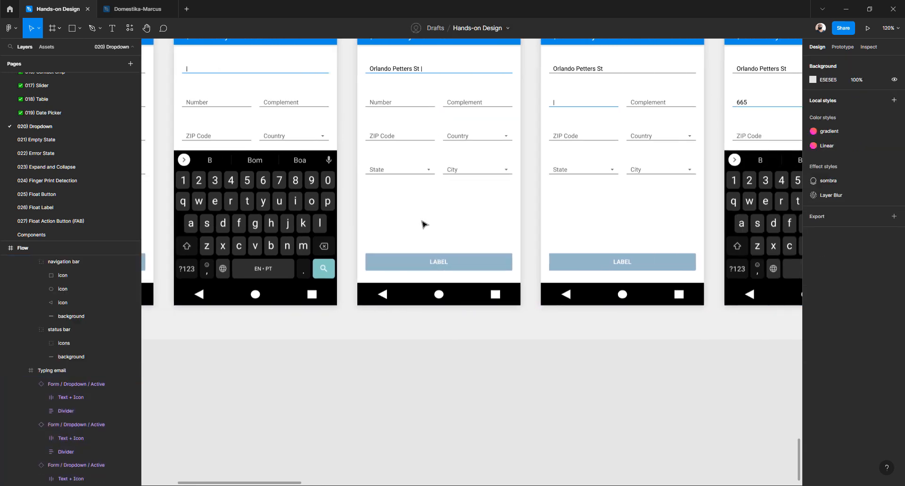
Relabel the uncovered buttons as NEXT on the Orlando Petters St typing screen and the screen with the empty Number field active
double_click(439, 263)
text(NEXT)
key(Escape)
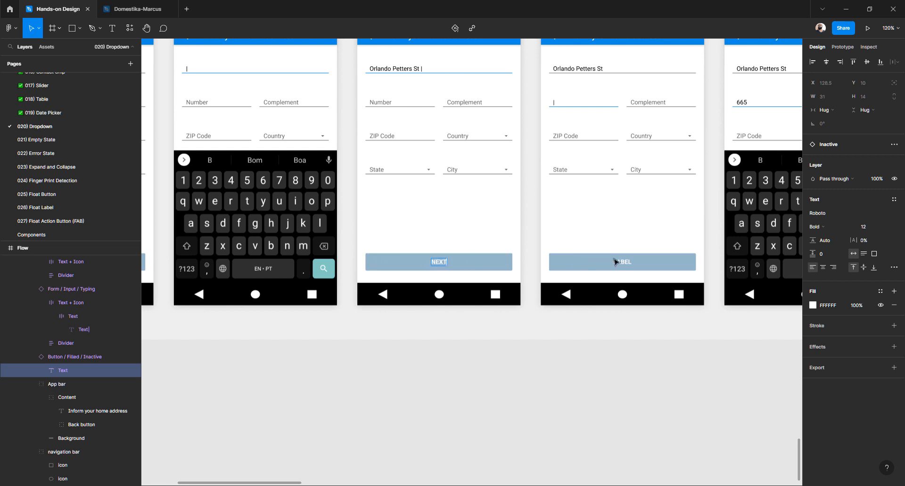
double_click(620, 261)
text(NEXT)
scroll(490, 224, left, 6)
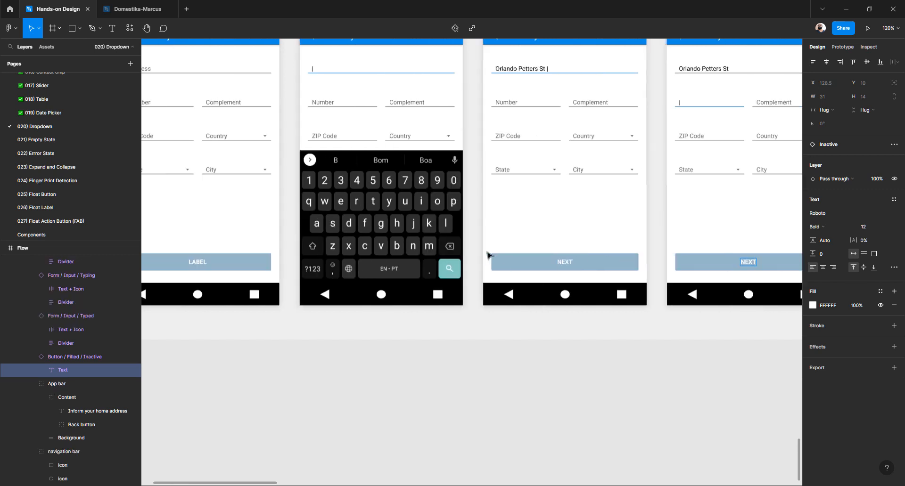
key(Escape)
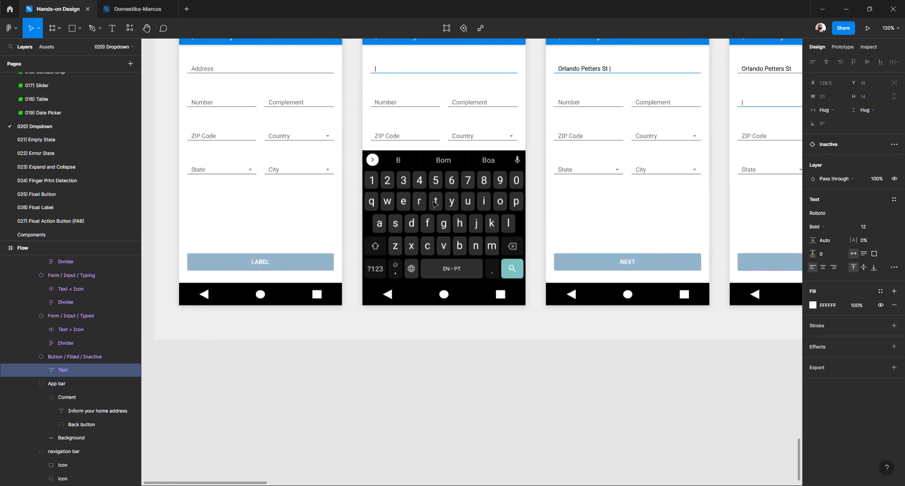
double_click(257, 262)
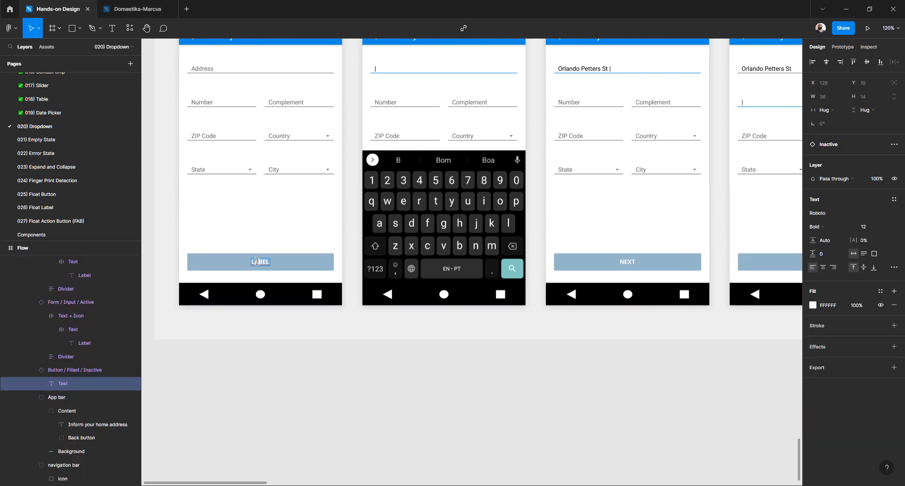
key(ctrl+a)
key(Escape)
click(423, 222)
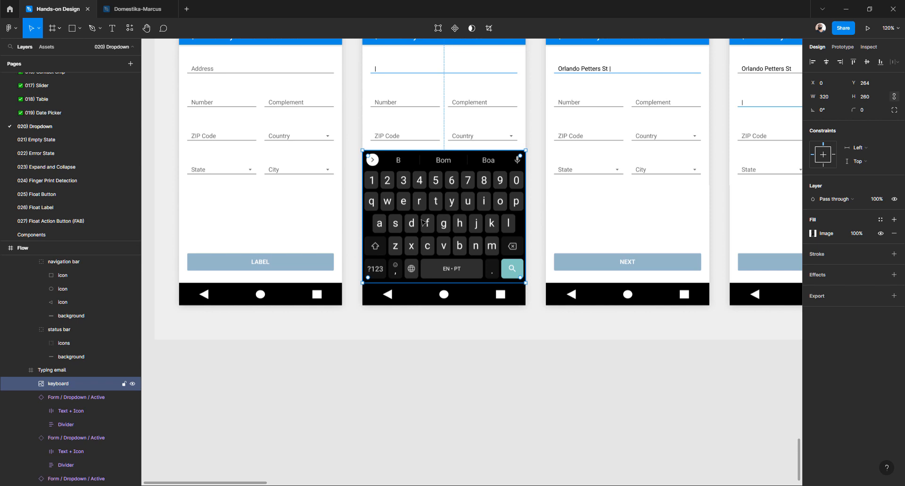
key(Delete)
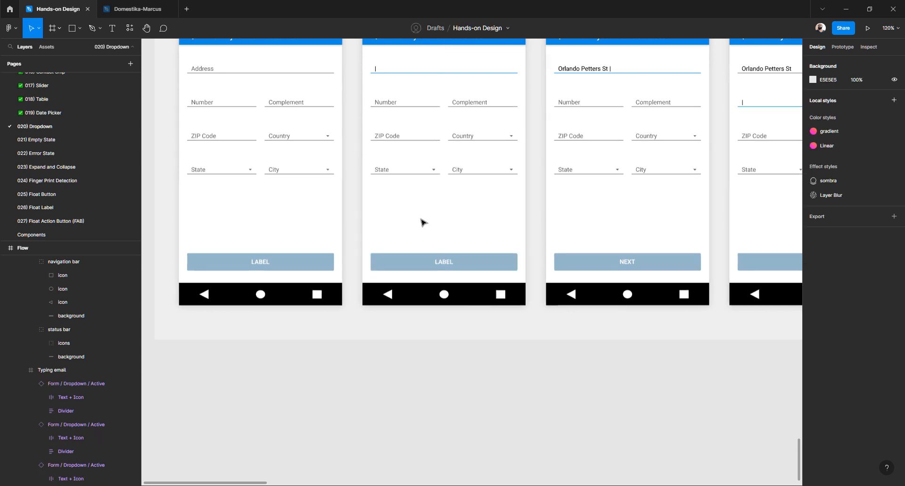
double_click(443, 262)
key(Escape)
key(ctrl+z)
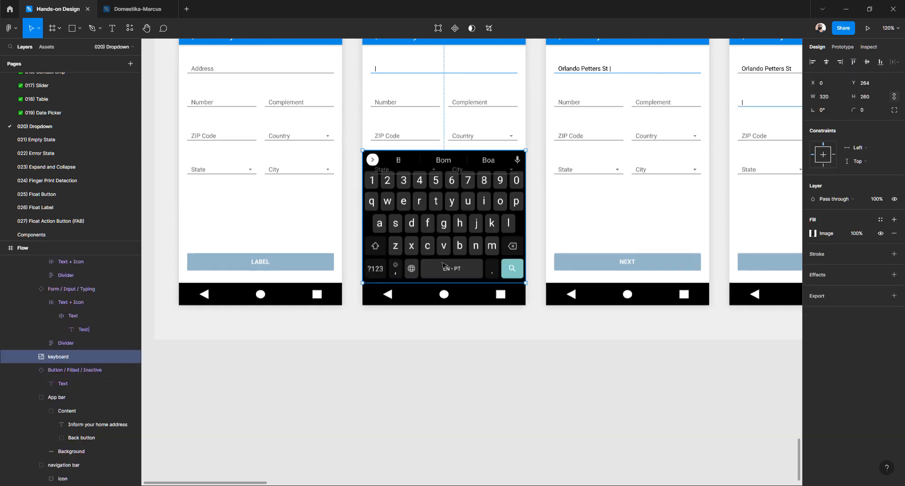
Remove the keyboard from the screen with the cursor in the empty Address field, and label its button and the blank form's button NEXT
click(443, 266)
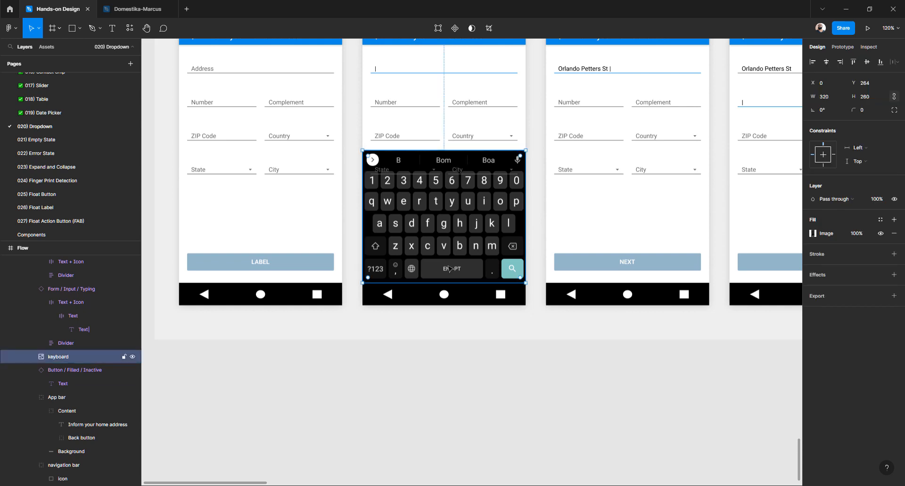
key(Delete)
double_click(444, 263)
double_click(444, 266)
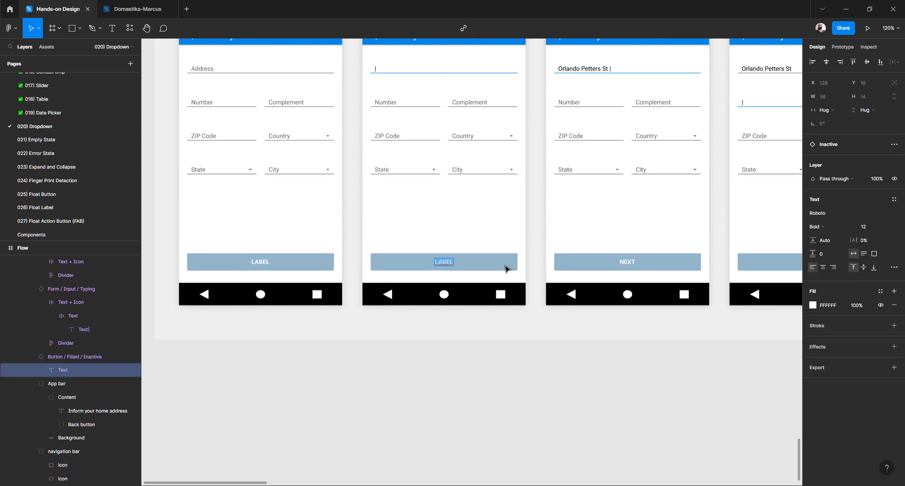
text(NEXT)
double_click(260, 262)
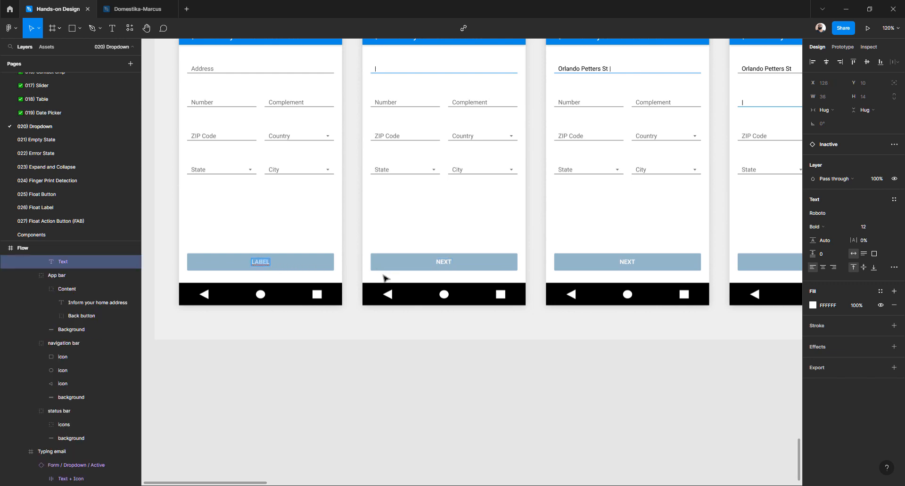
text(NEXT)
Paste the keyboard back onto the empty Address, Orlando Petters St typing and empty Number screens
click(386, 278)
scroll(385, 236, up, 2)
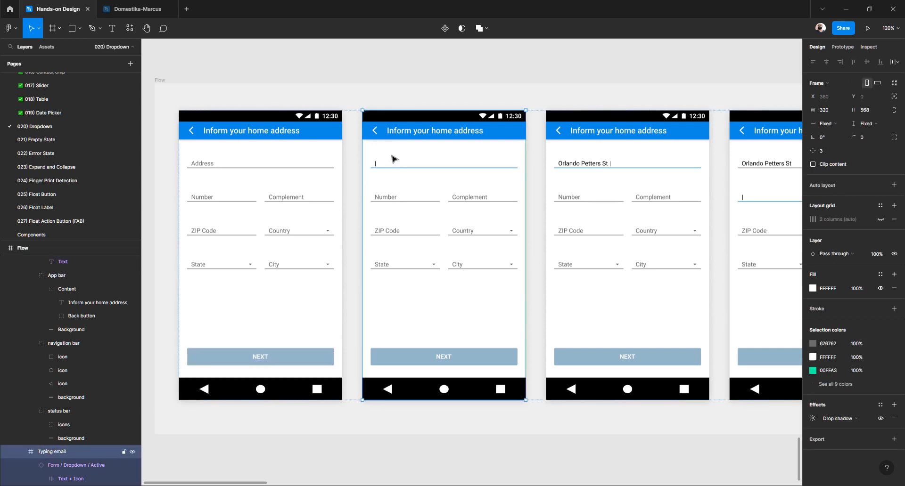
key(ctrl+v)
scroll(414, 243, right, 2)
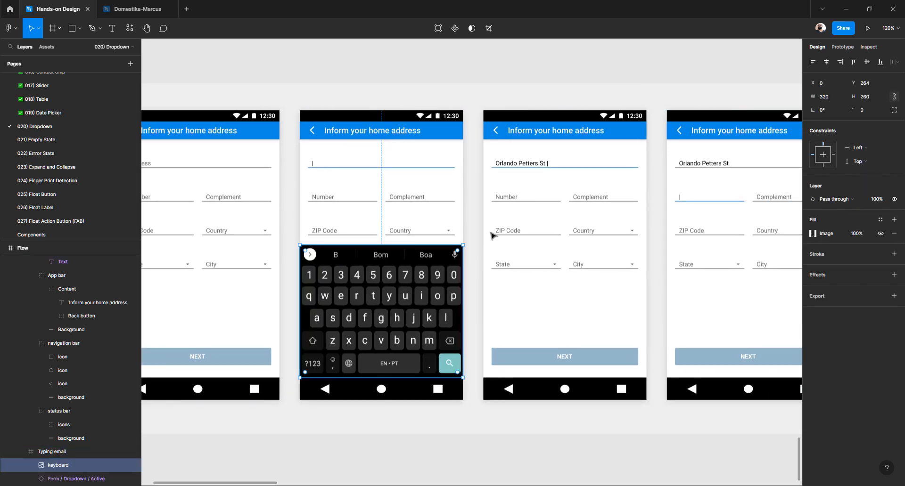
click(521, 221)
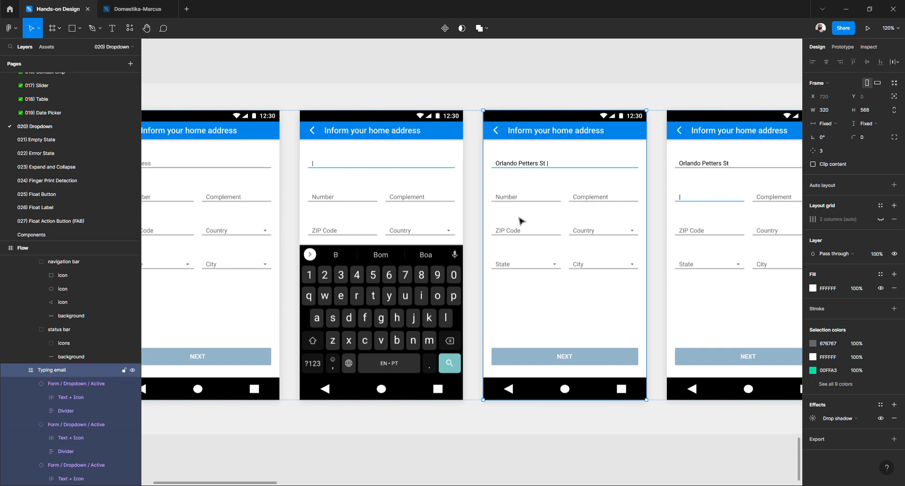
key(ctrl+v)
scroll(521, 221, right, 8)
click(512, 227)
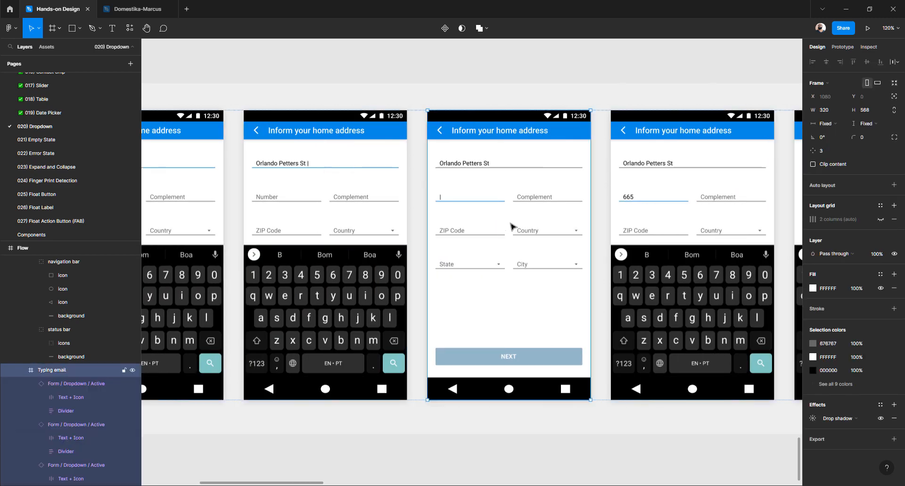
key(ctrl+v)
Review the remaining screens through to the completed form, checking the keyboards, dropdown states and NEXT buttons
scroll(511, 226, right, 20)
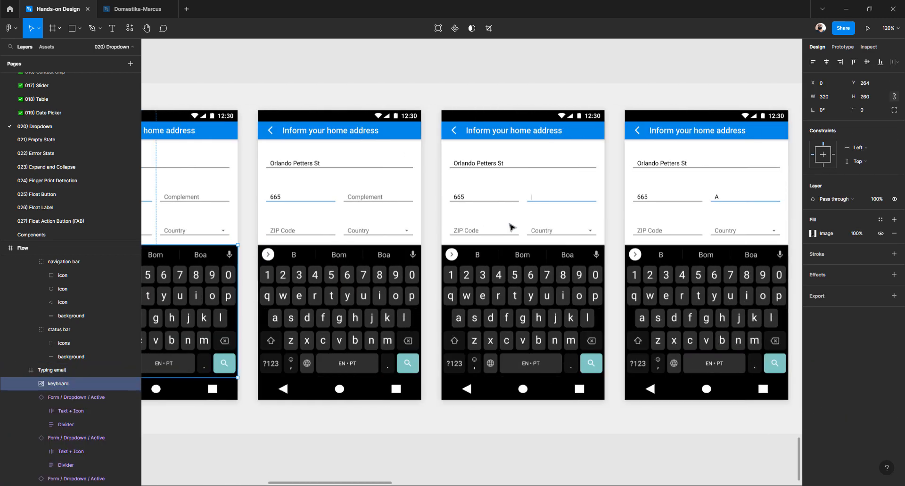
scroll(511, 228, right, 20)
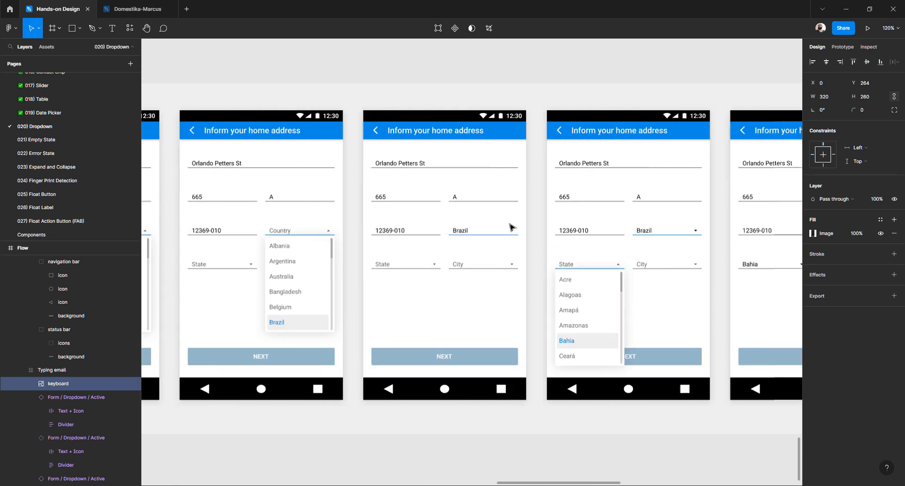
scroll(510, 227, right, 17)
scroll(511, 227, left, 8)
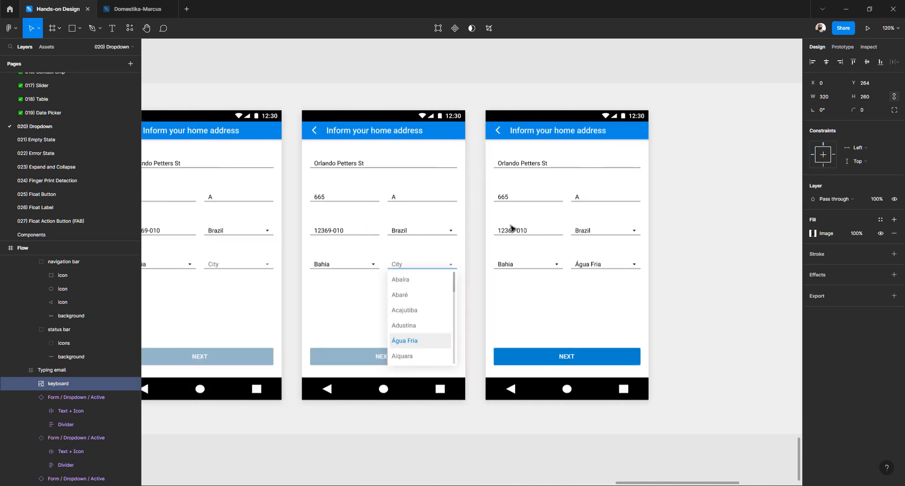
scroll(511, 228, right, 2)
ctrl+scroll(512, 228, down, 2)
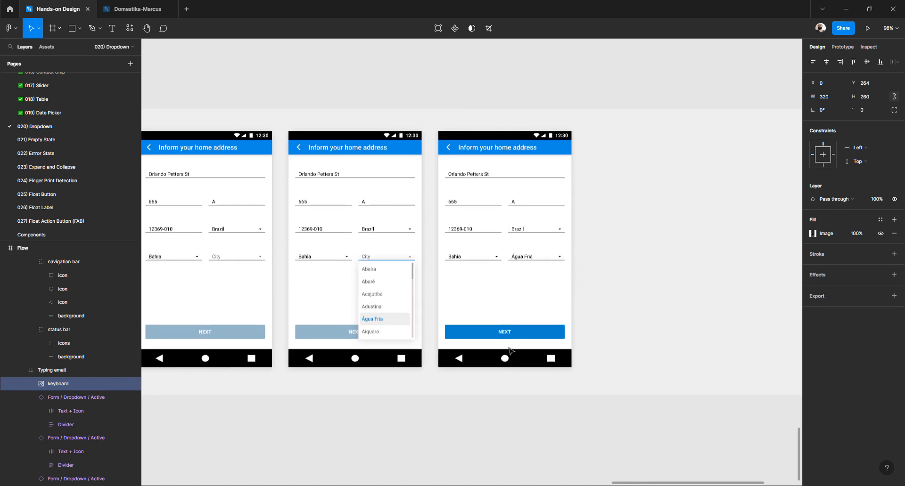
scroll(516, 333, right, 3)
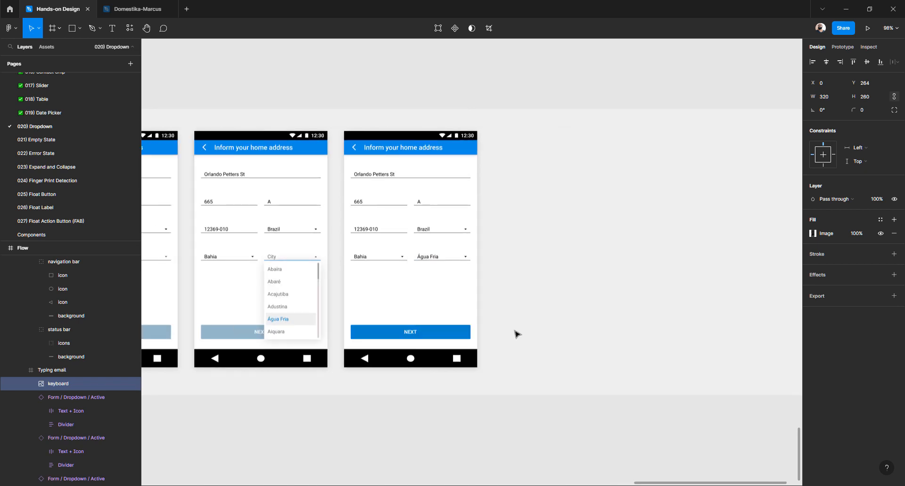
click(422, 333)
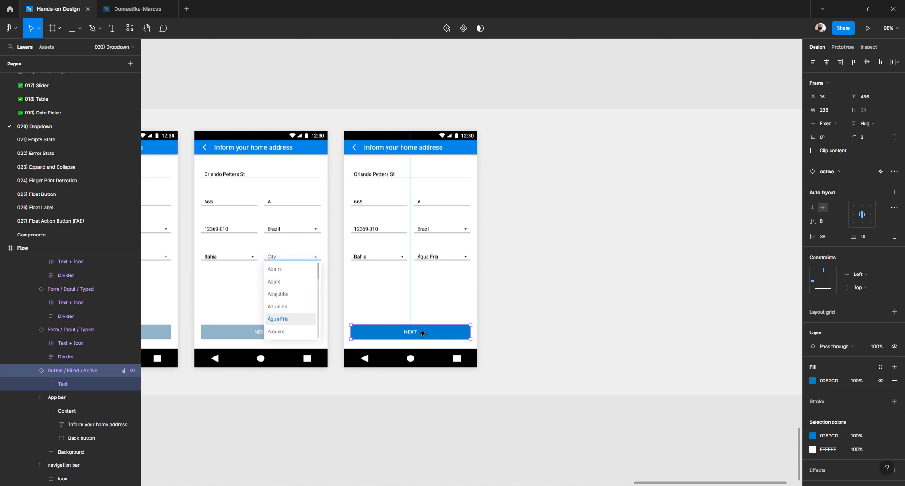
click(396, 423)
Duplicate the completed form screen with Bahia and Água Fria selected at the end of the flow
click(403, 225)
click(403, 225)
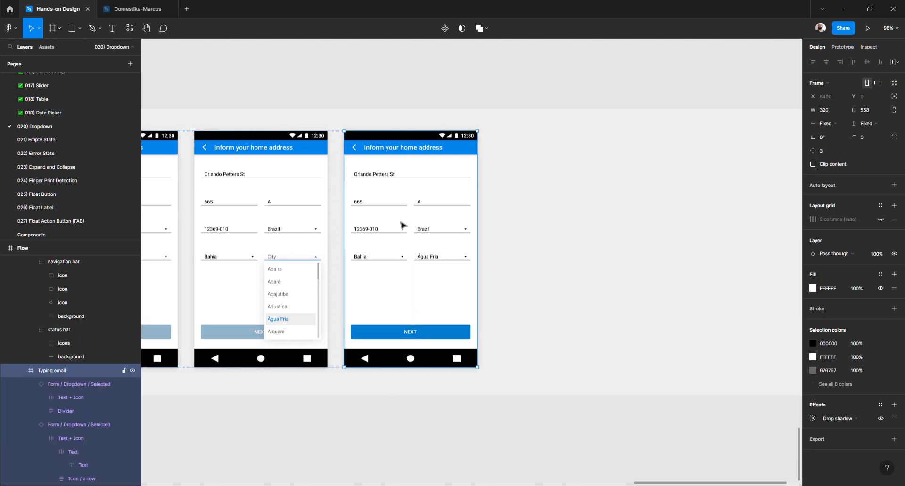
key(ctrl+d)
Examine the reference flow's final Success screen, including its title, Information sent heading, message text and button
scroll(415, 231, up, 6)
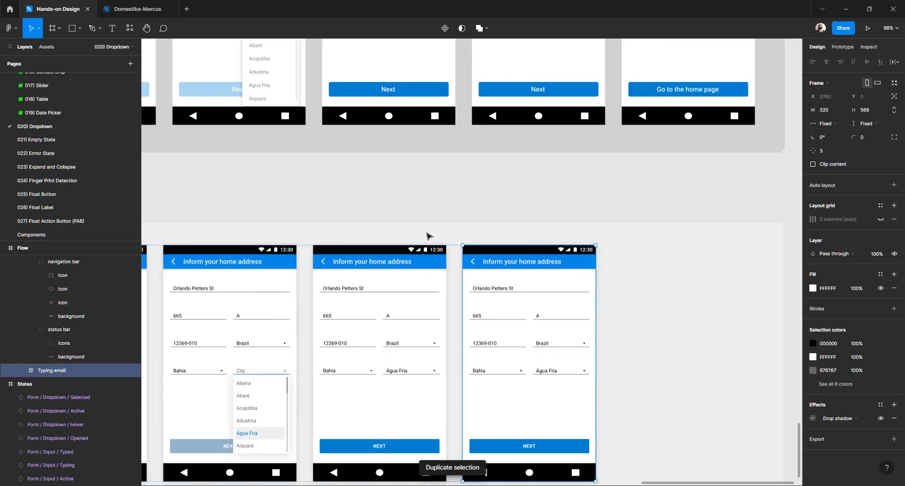
scroll(426, 237, up, 2)
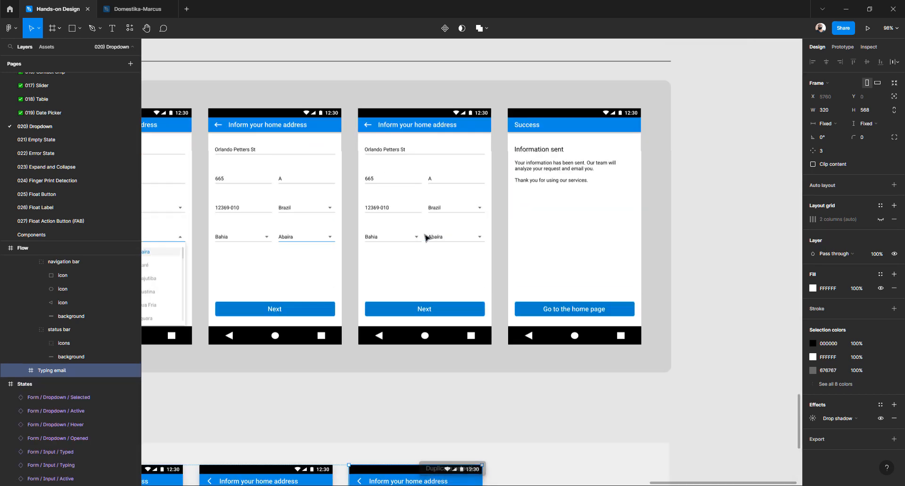
scroll(426, 238, down, 4)
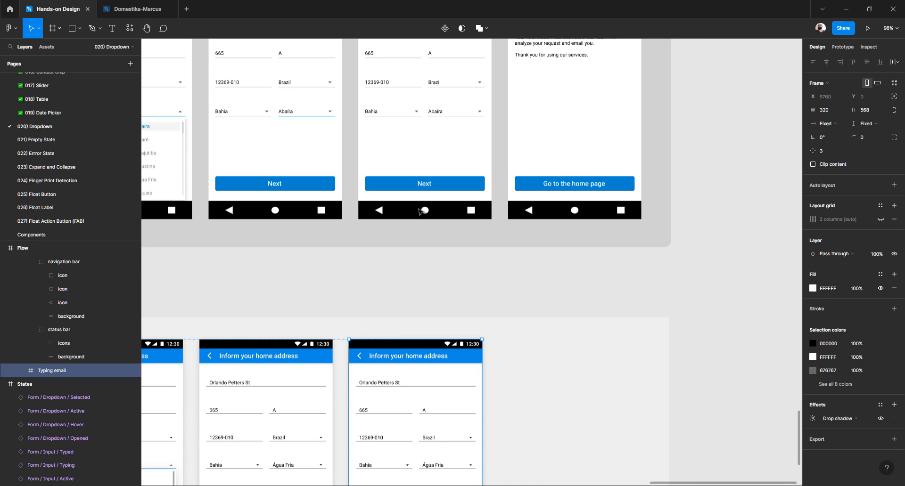
scroll(418, 160, up, 2)
scroll(419, 163, down, 4)
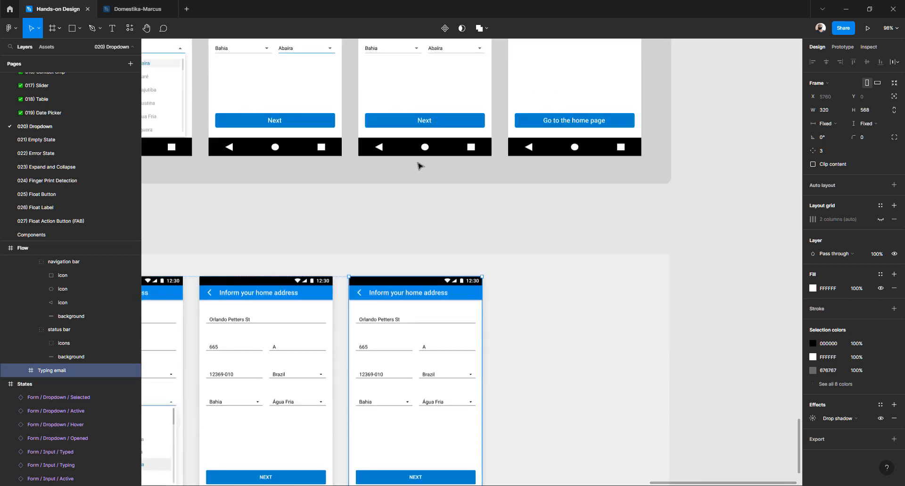
scroll(429, 179, up, 6)
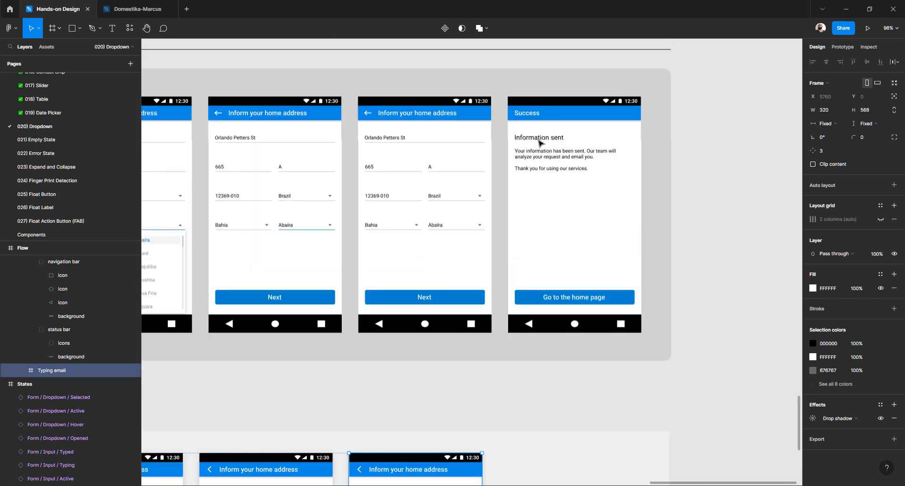
click(540, 143)
click(540, 142)
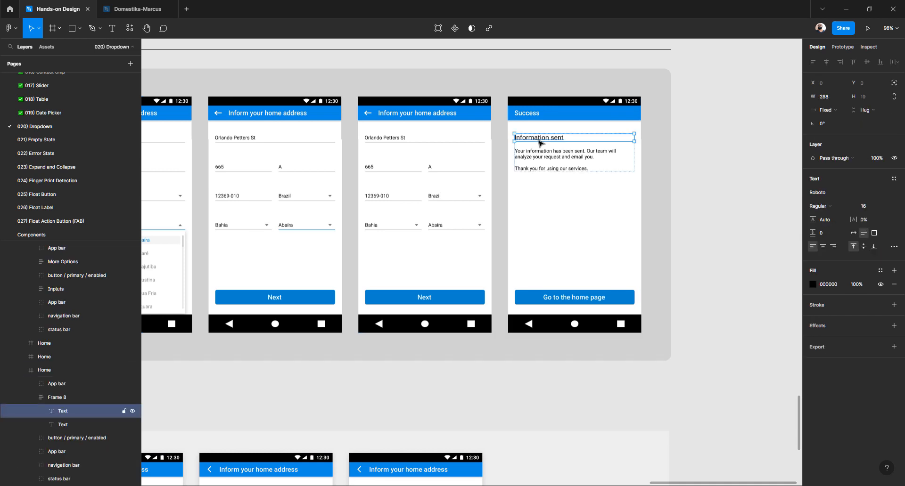
Apply auto layout to the app bar's Content group, holding the back arrow and title, on the duplicated last screen
scroll(503, 261, down, 3)
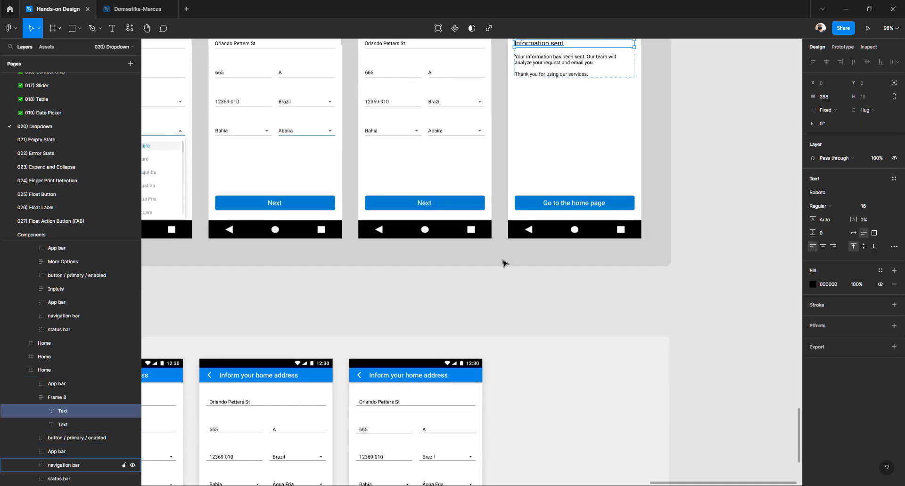
scroll(489, 285, down, 3)
scroll(489, 285, left, 4)
scroll(420, 276, up, 5)
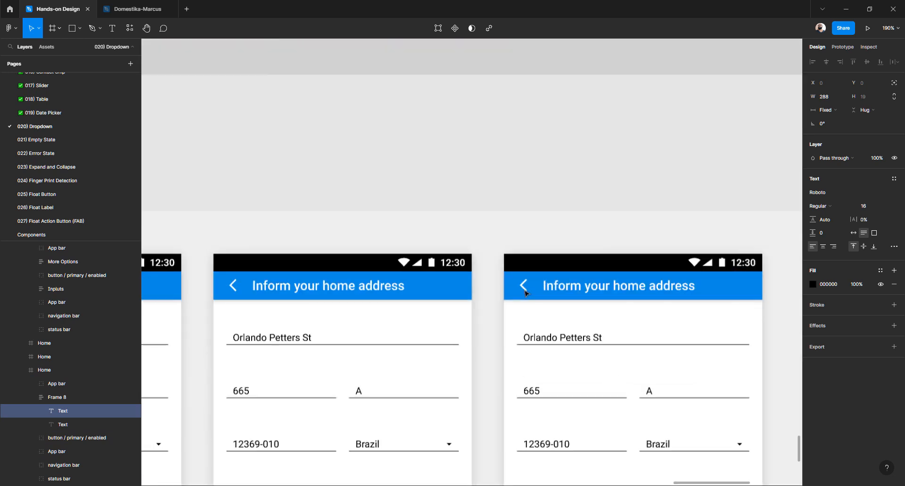
click(528, 292)
double_click(528, 293)
double_click(528, 293)
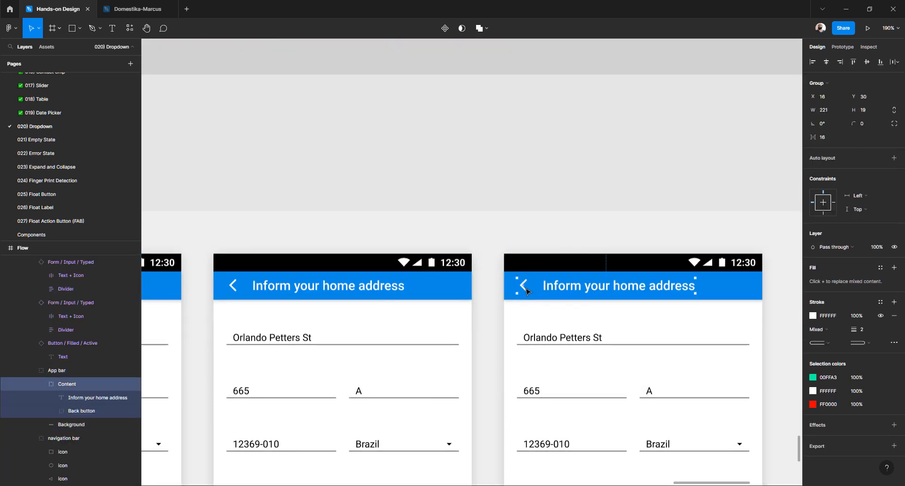
scroll(527, 291, up, 5)
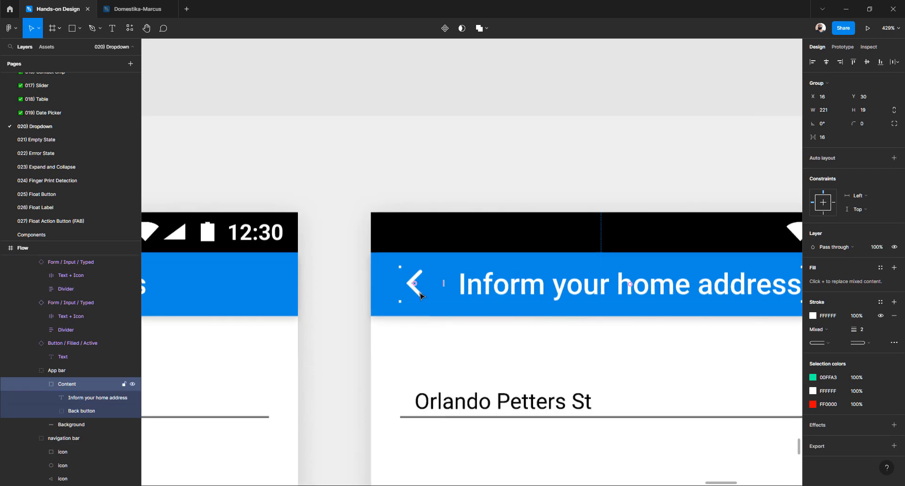
double_click(419, 294)
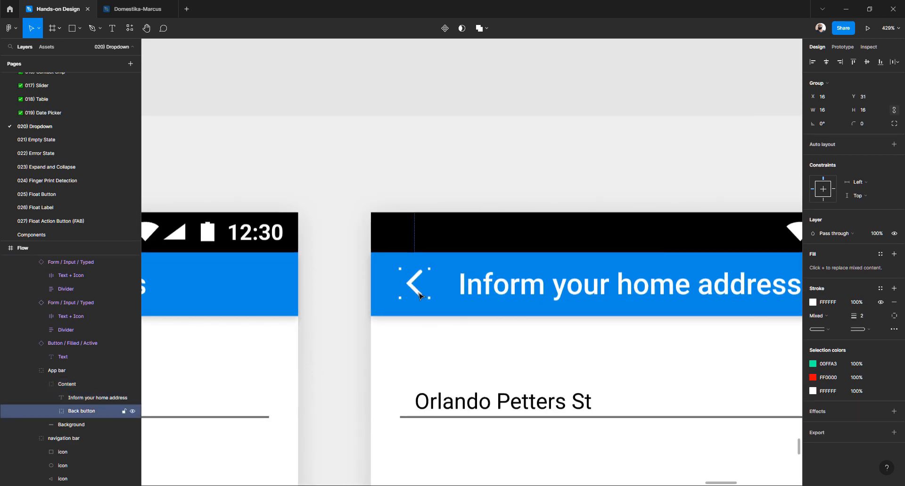
shift+click(470, 293)
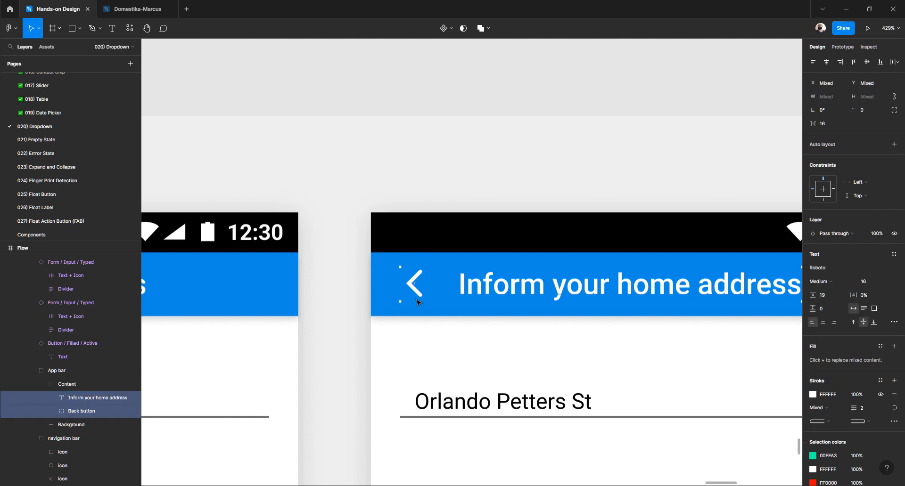
click(419, 295)
double_click(419, 293)
double_click(419, 293)
double_click(420, 294)
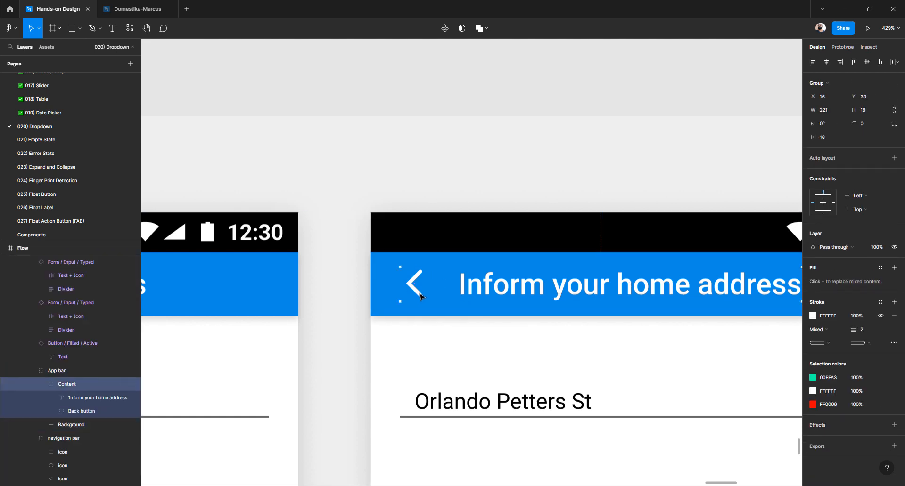
key(shift+a)
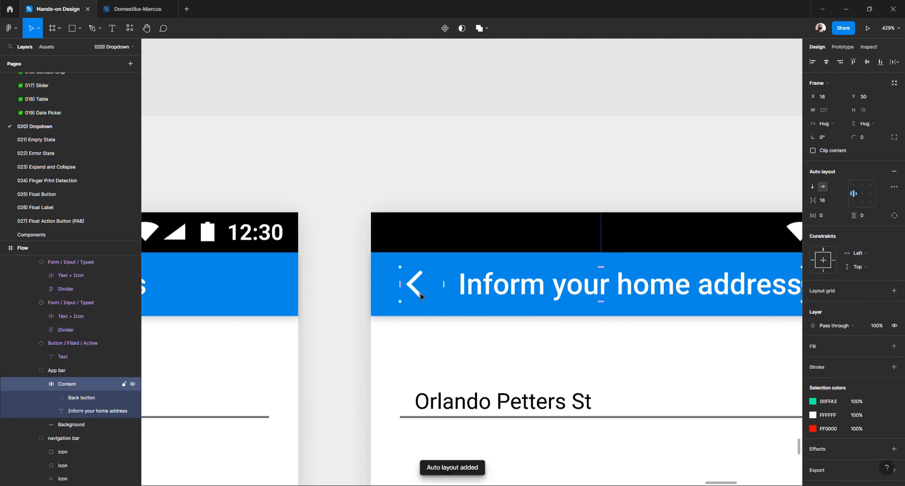
Delete the back arrow from the last screen's app bar and check the title's spacing to the bar's edges
double_click(420, 294)
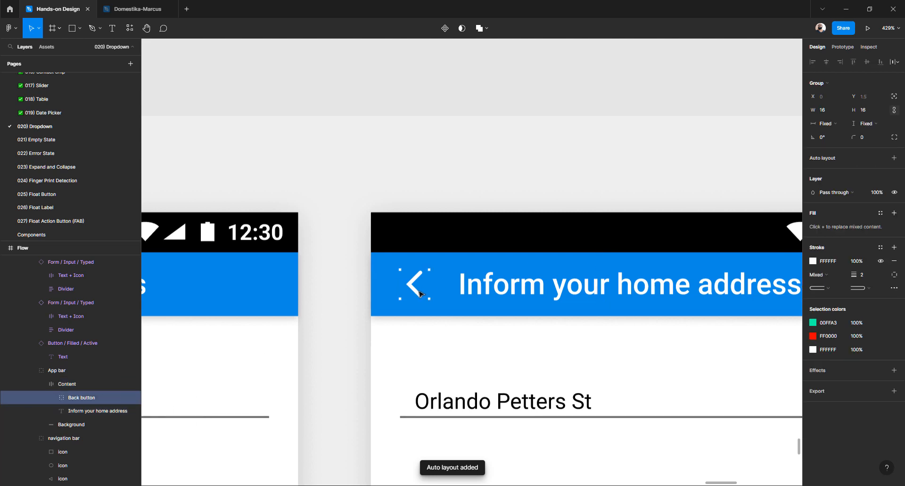
key(Delete)
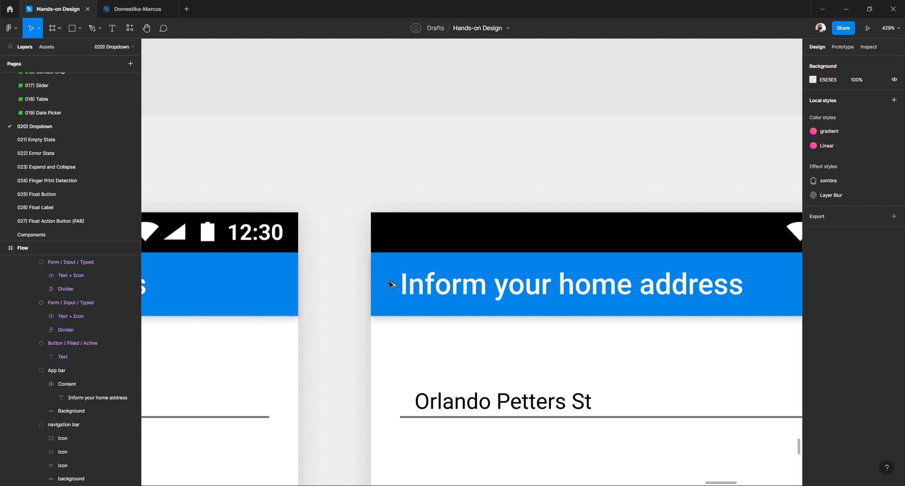
click(389, 279)
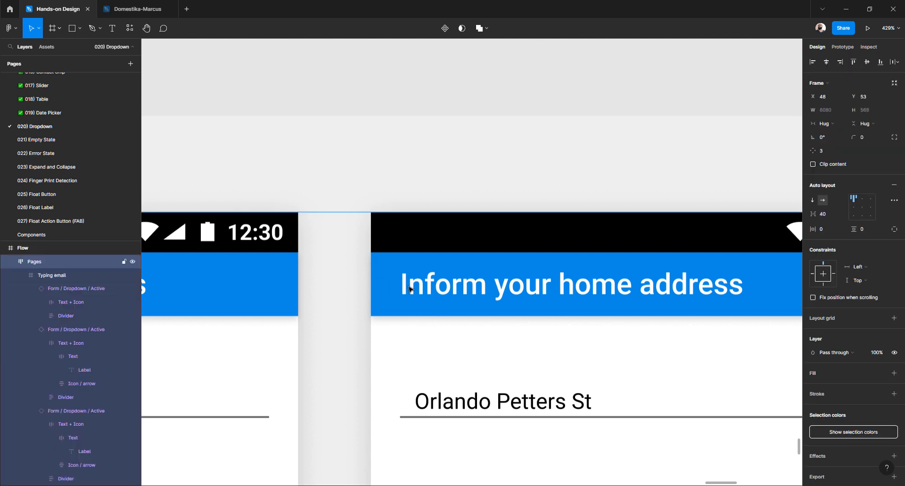
double_click(409, 288)
double_click(390, 276)
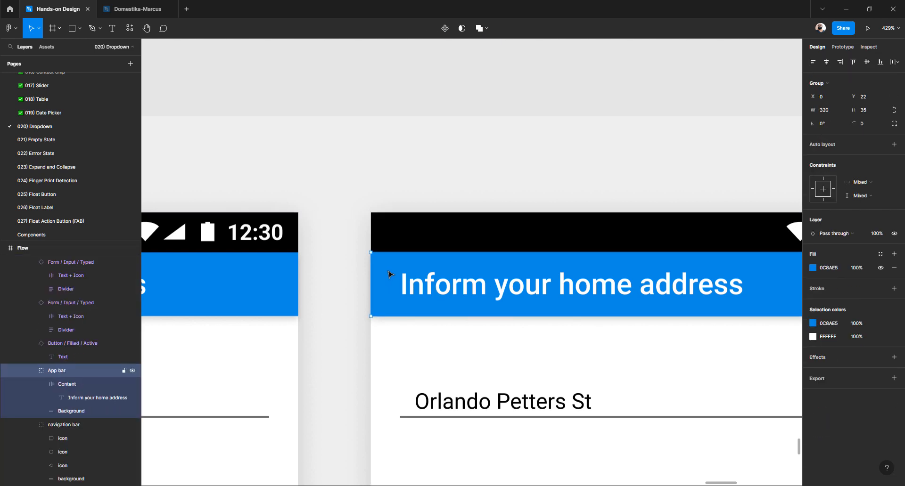
double_click(404, 285)
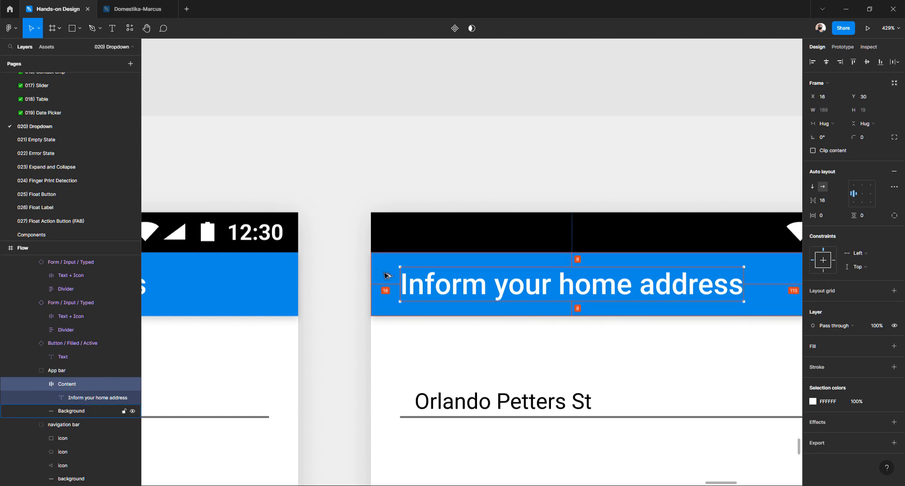
Change the last screen's app bar title to "Success"
scroll(387, 276, down, 5)
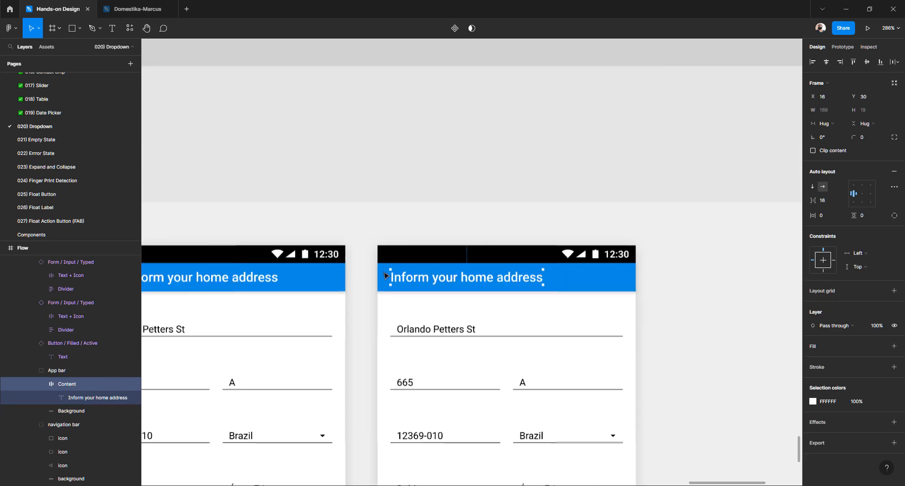
double_click(410, 282)
text(Success)
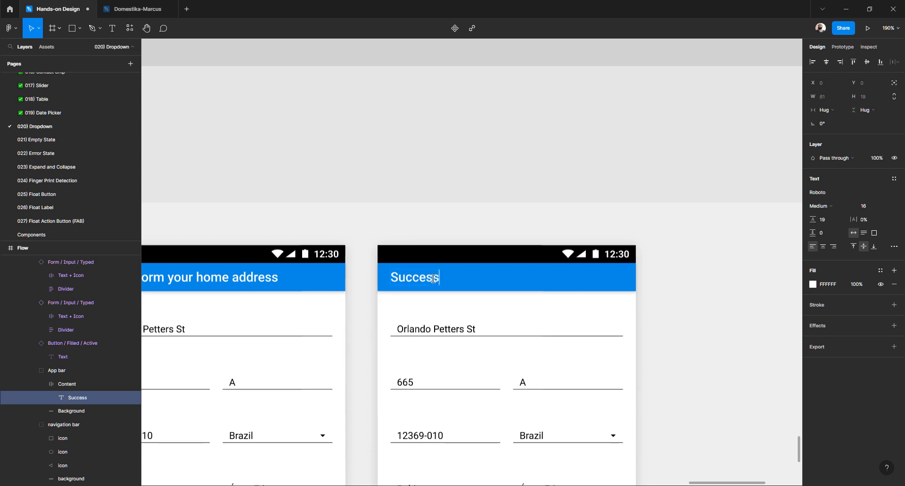
key(Escape)
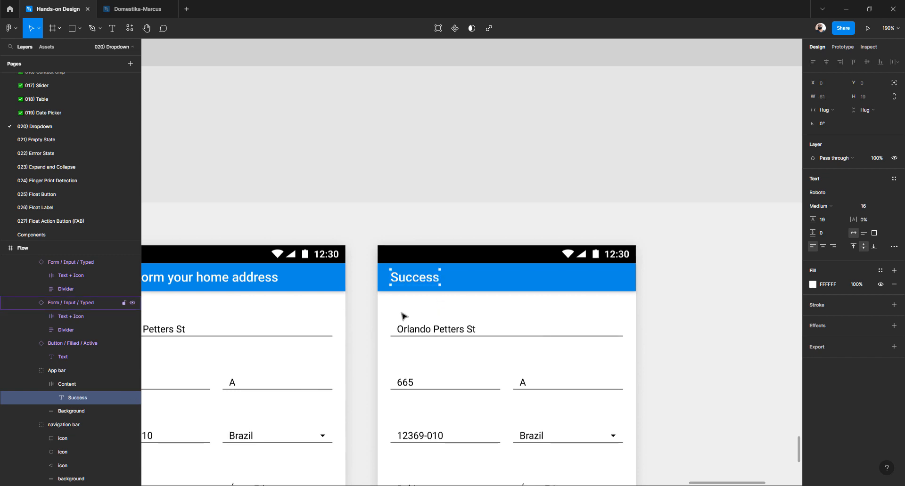
Delete all seven address inputs and dropdowns from the Success screen, from Orlando Petters St through Água Fria
scroll(404, 318, down, 3)
click(423, 234)
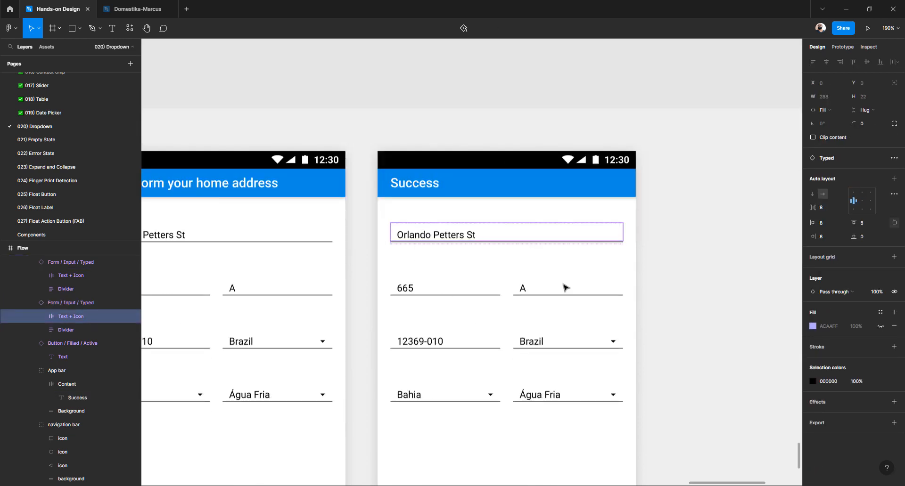
click(666, 259)
click(410, 288)
click(411, 291)
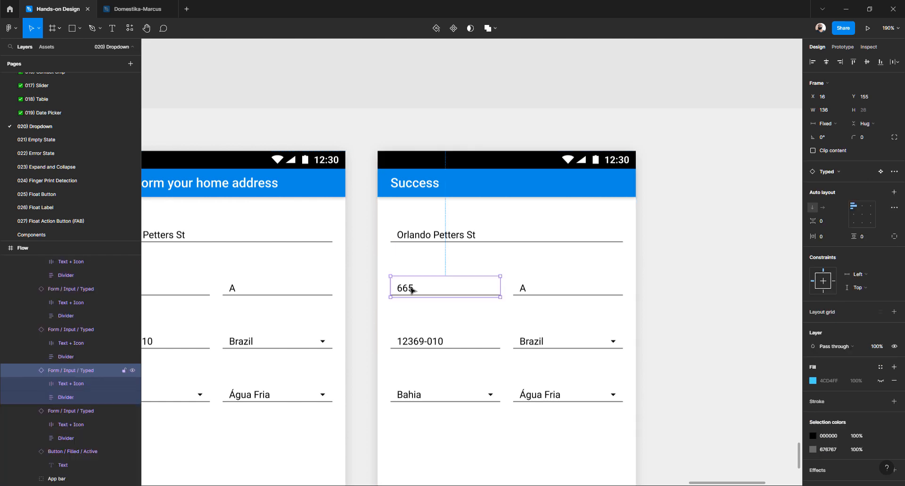
shift+click(413, 336)
shift+click(407, 387)
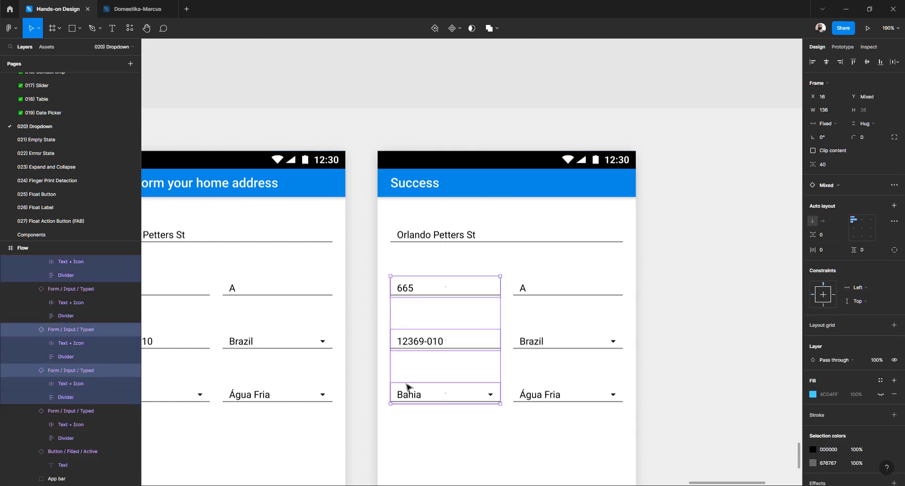
shift+click(547, 396)
shift+click(537, 343)
shift+click(530, 294)
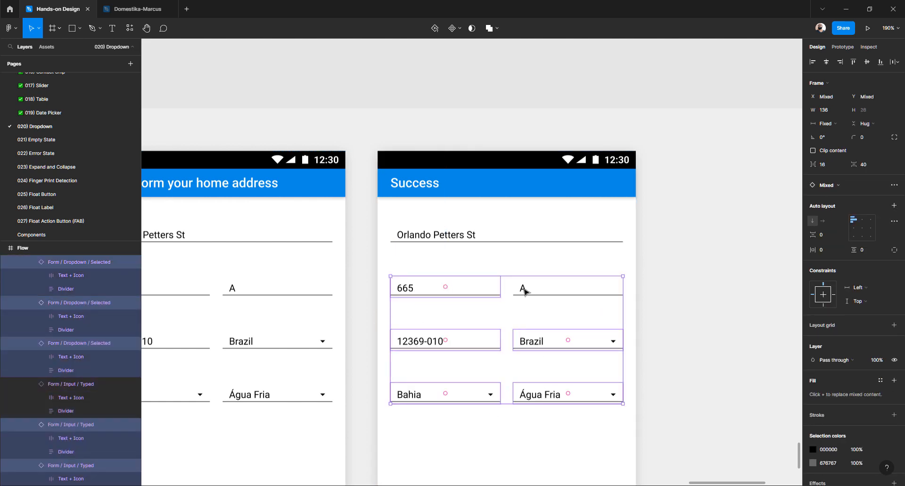
shift+click(455, 237)
key(Delete)
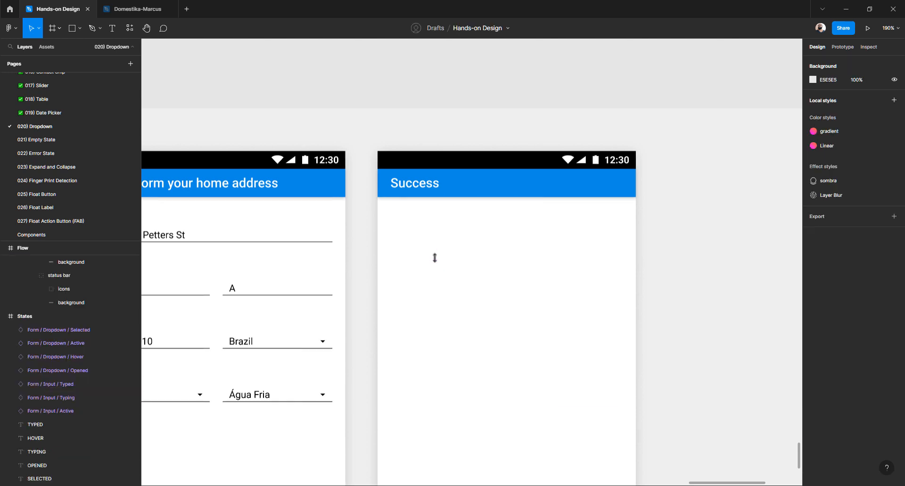
Add the placeholder text "asdfasdf" to the Success screen's empty body and set its font size to 16
click(437, 262)
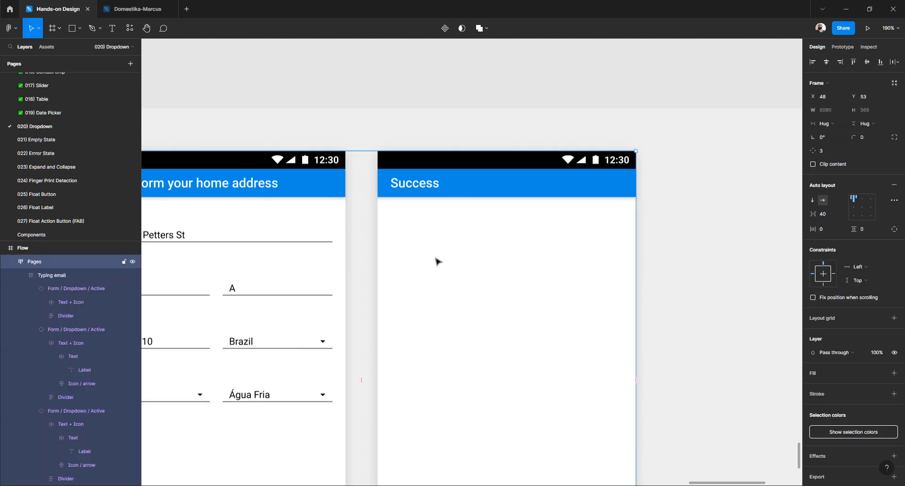
click(438, 262)
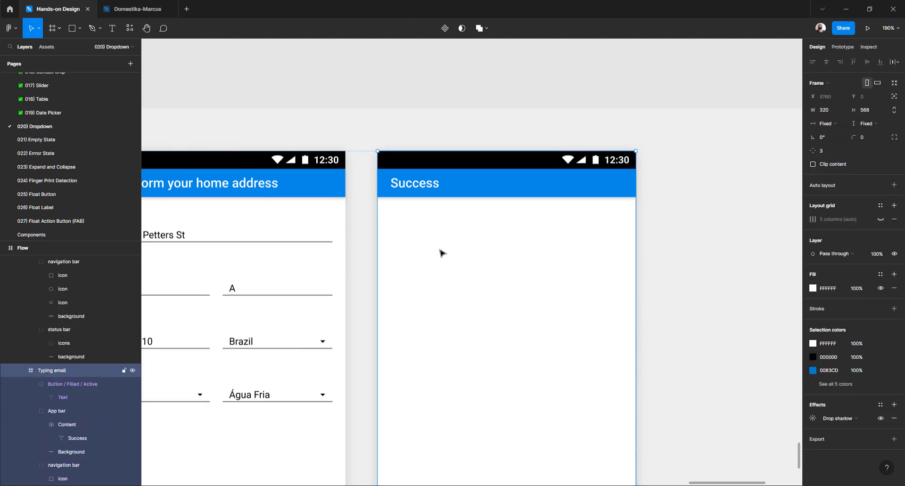
key(t)
click(437, 258)
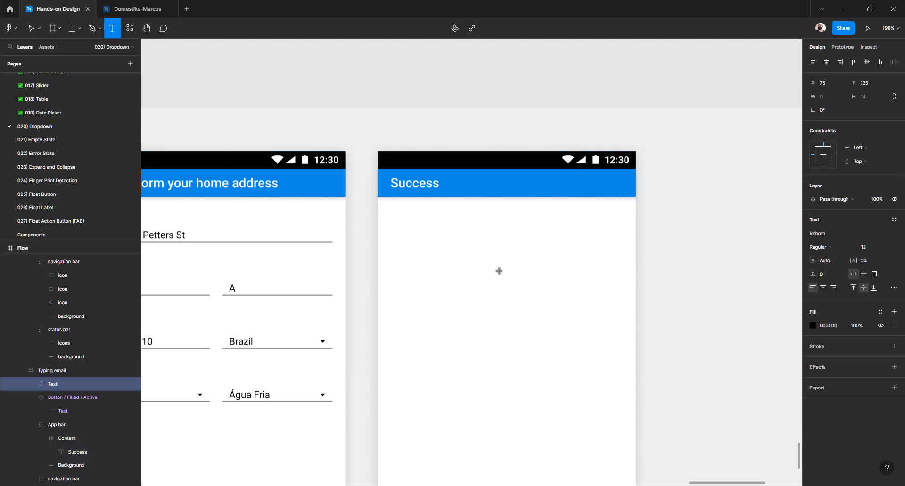
text(asdfasdf)
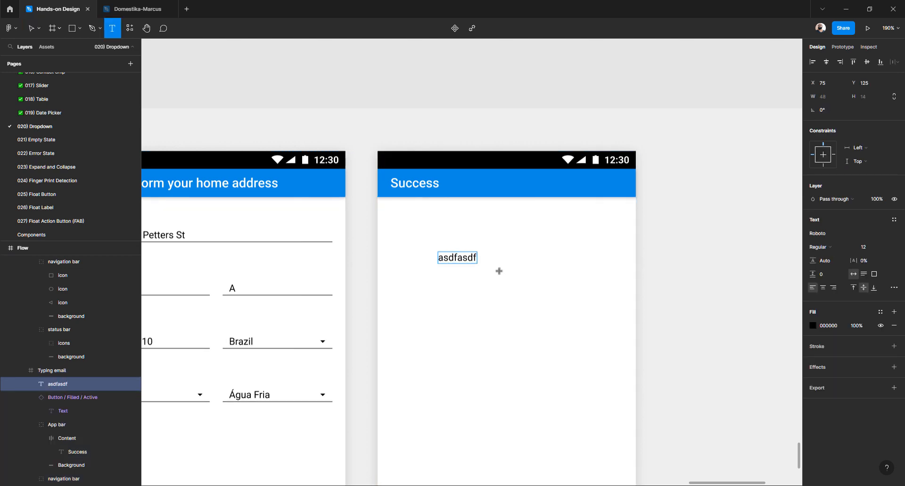
key(Escape)
click(870, 248)
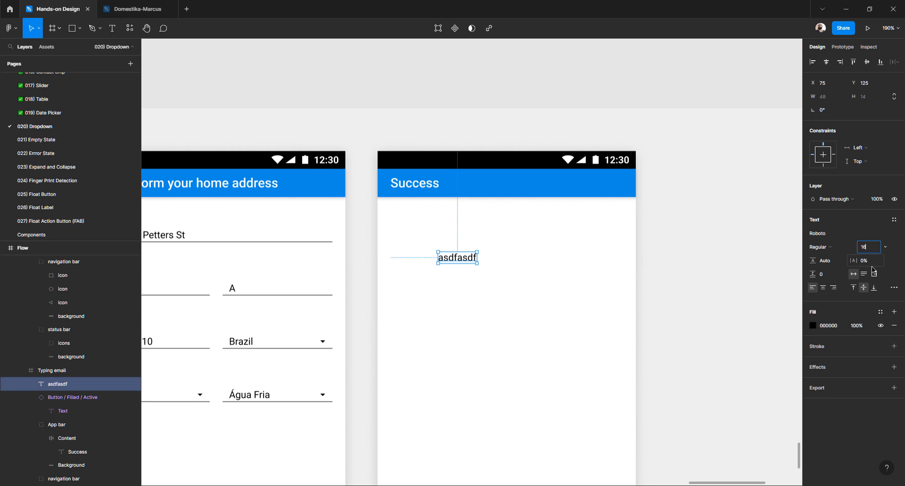
text(16)
key(Return)
Check the heading on the reference Success screen and replace the placeholder text with "Information sent"
scroll(504, 280, up, 10)
scroll(504, 280, right, 2)
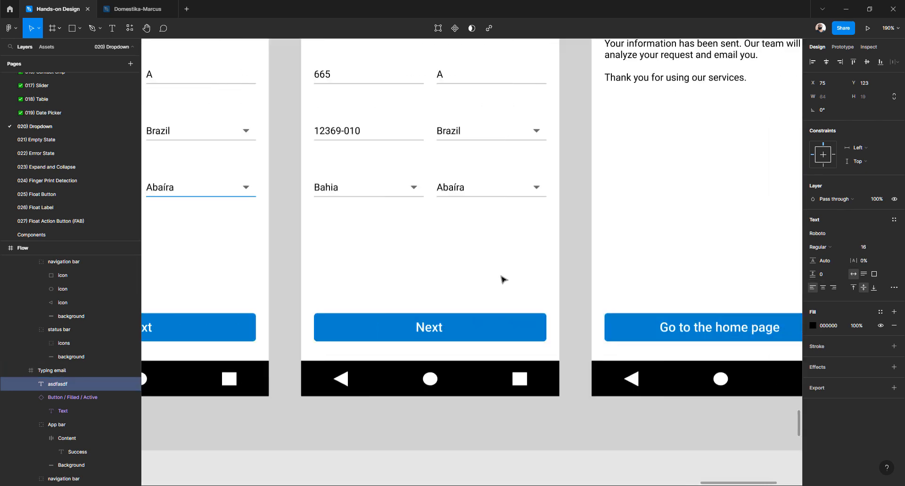
scroll(501, 280, up, 5)
scroll(501, 280, right, 5)
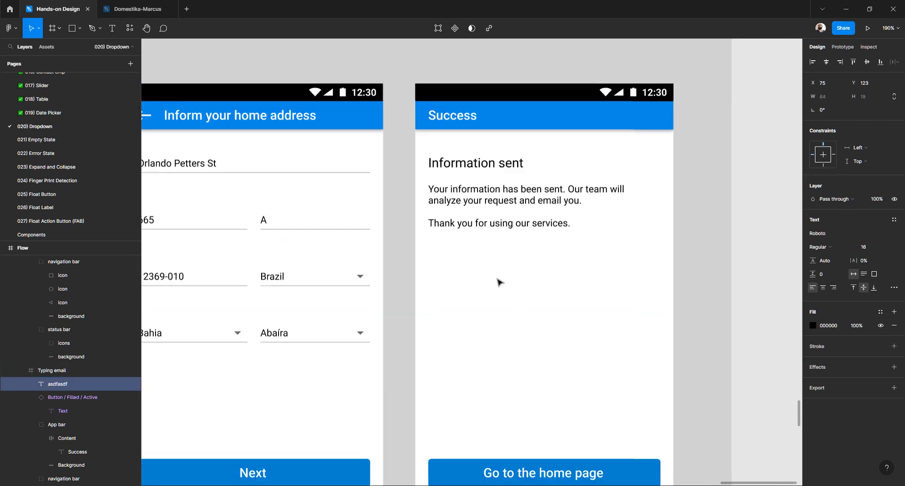
scroll(501, 281, down, 15)
scroll(501, 293, right, 6)
scroll(502, 304, left, 3)
scroll(504, 304, left, 3)
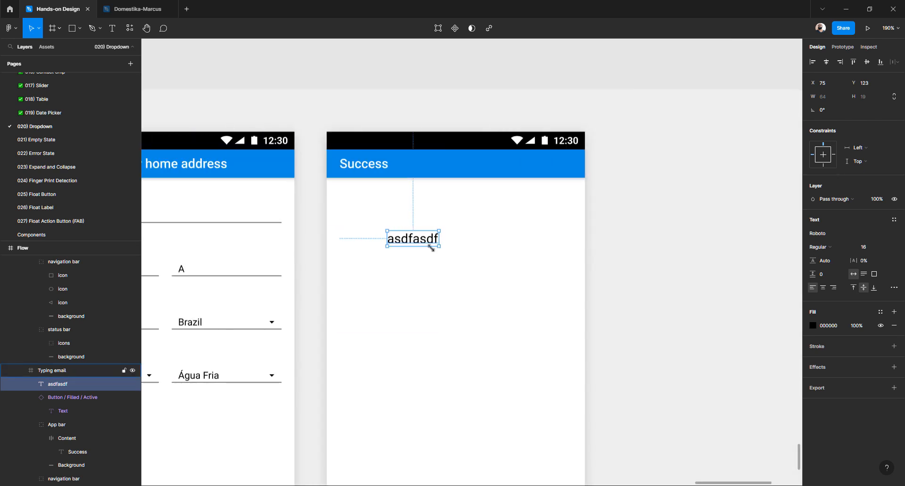
double_click(431, 243)
text(Infor)
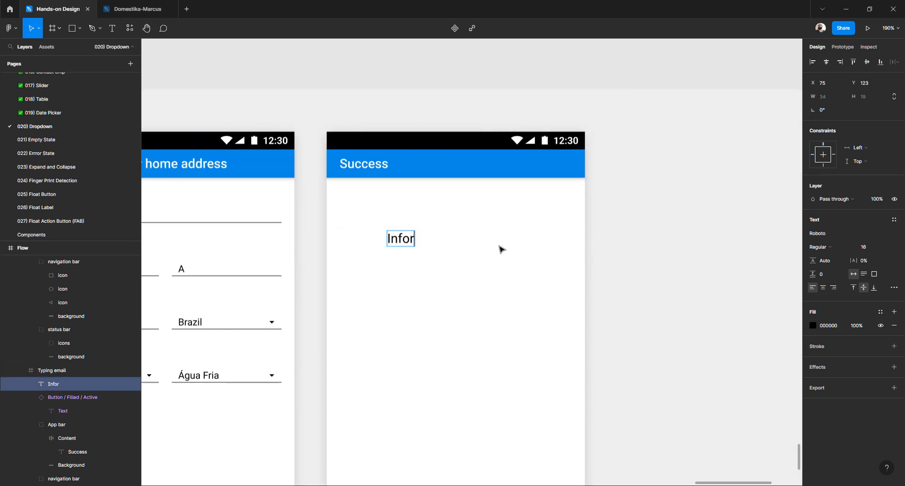
text(mation sent)
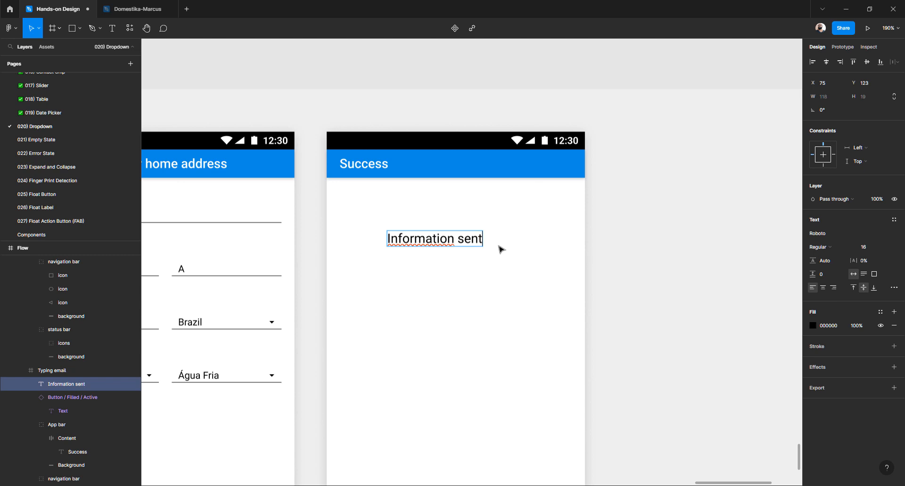
key(Escape)
Wrap the Information sent heading in an auto layout frame and rename that frame "Title"
key(shift+a)
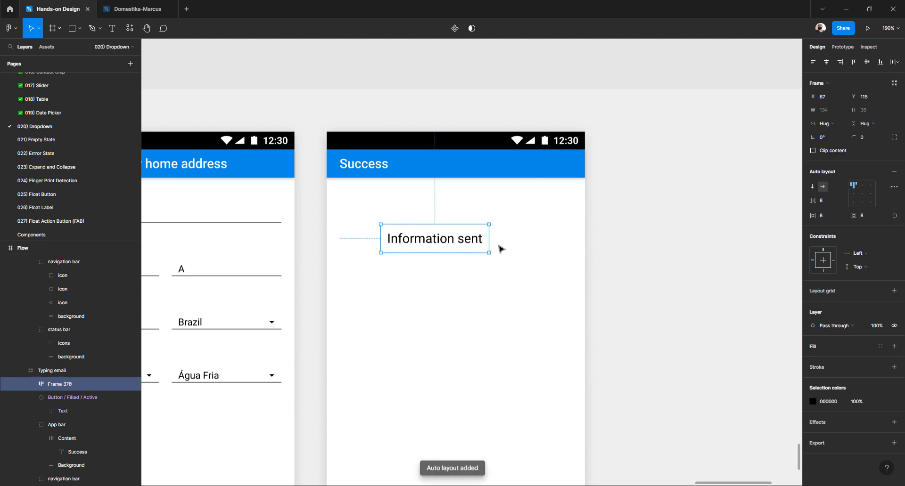
double_click(60, 388)
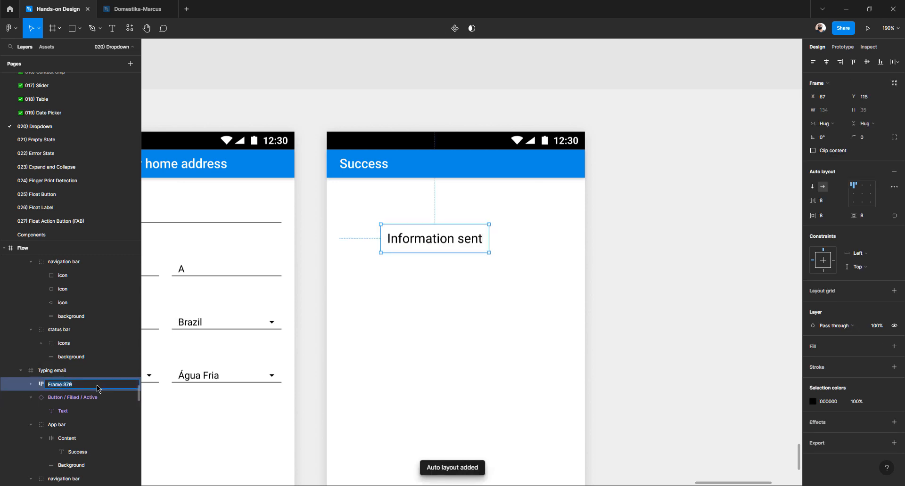
text(ti)
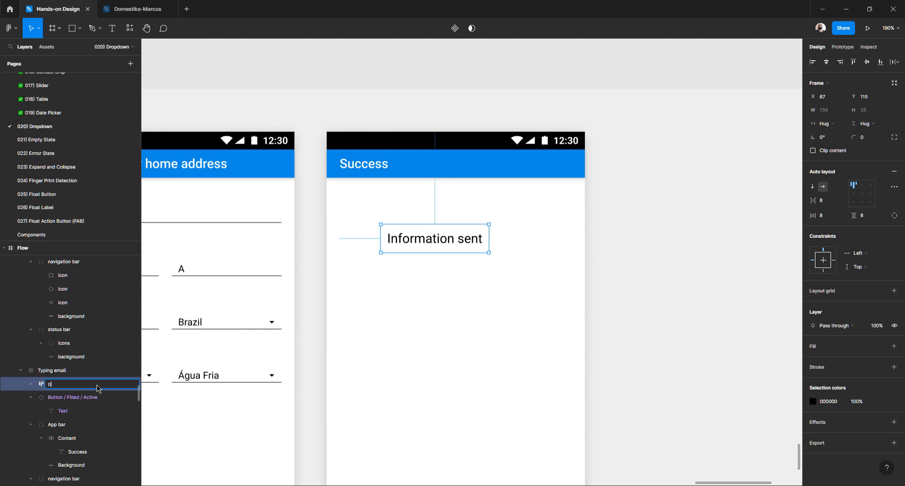
text(tleitle)
key(Return)
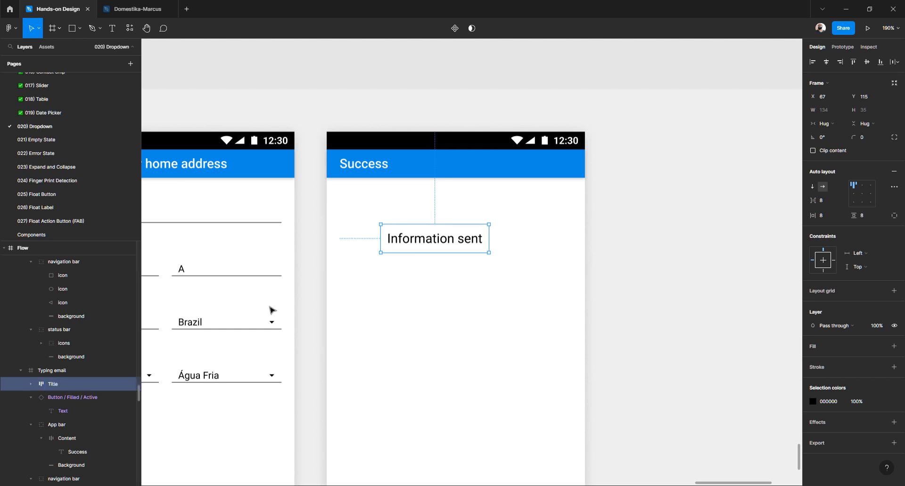
Give the Title frame around the Information sent heading a solid red BD3A3A fill
click(812, 346)
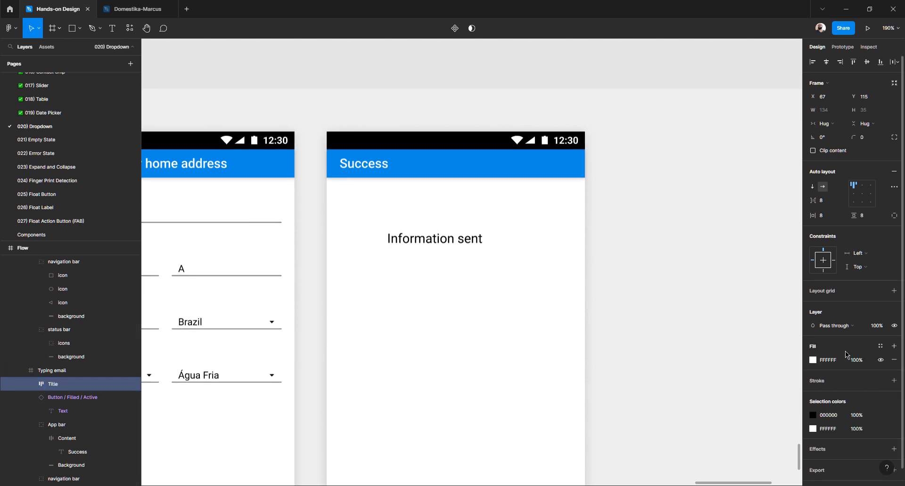
click(812, 361)
click(763, 316)
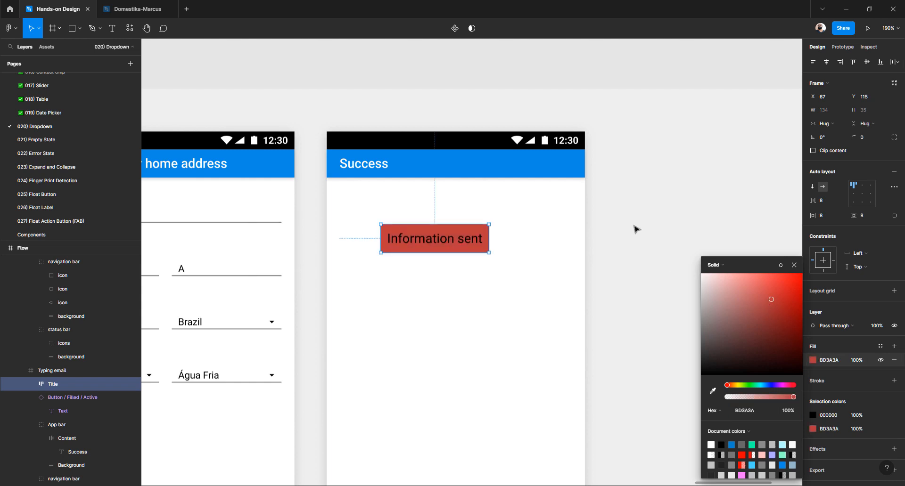
click(637, 228)
Show the Success screen's two-column layout grid and fit the Title frame across both columns at X 16, Y 80, width 288
click(441, 242)
click(439, 243)
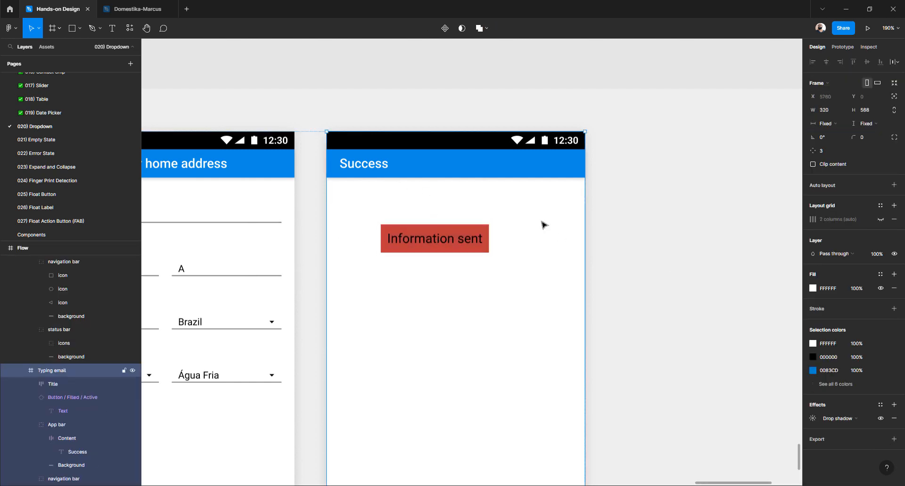
click(880, 221)
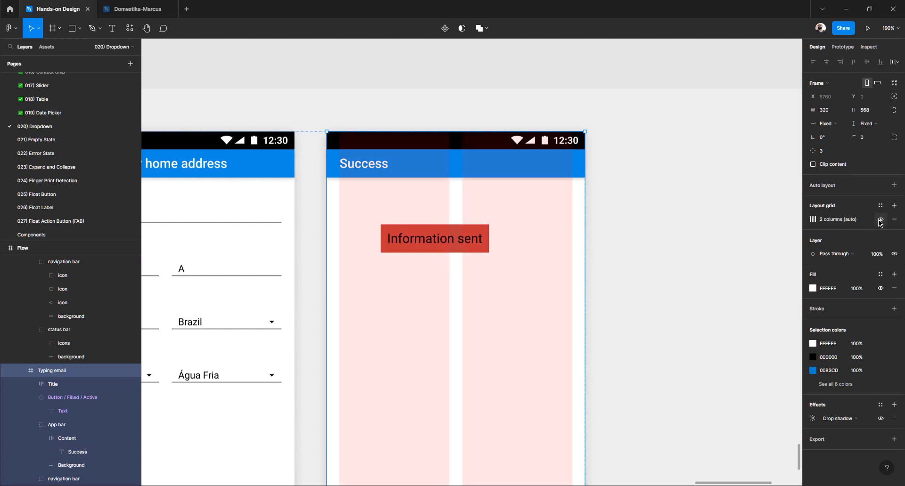
click(445, 238)
drag(409, 237, 368, 209)
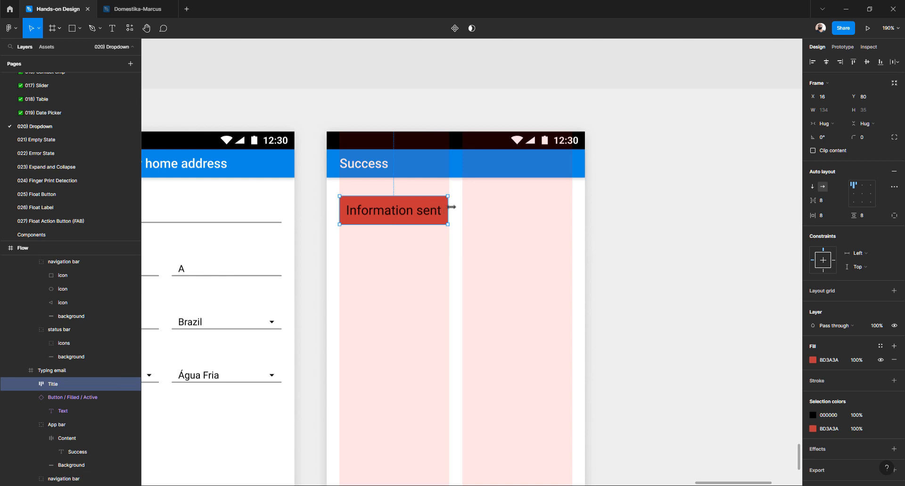
drag(451, 211, 572, 212)
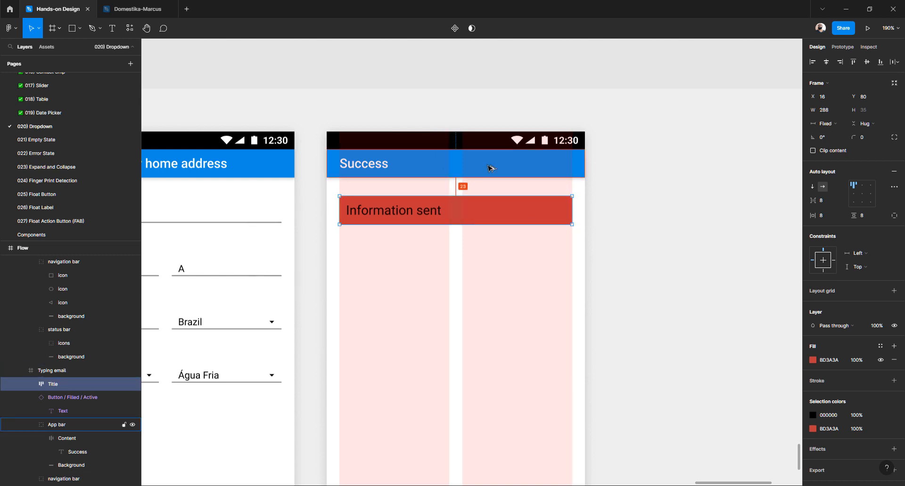
Move the Title frame down to Y 97, 40 px below the app bar
key(Down)
key(shift+Down)
key(shift+Down)
key(alt)
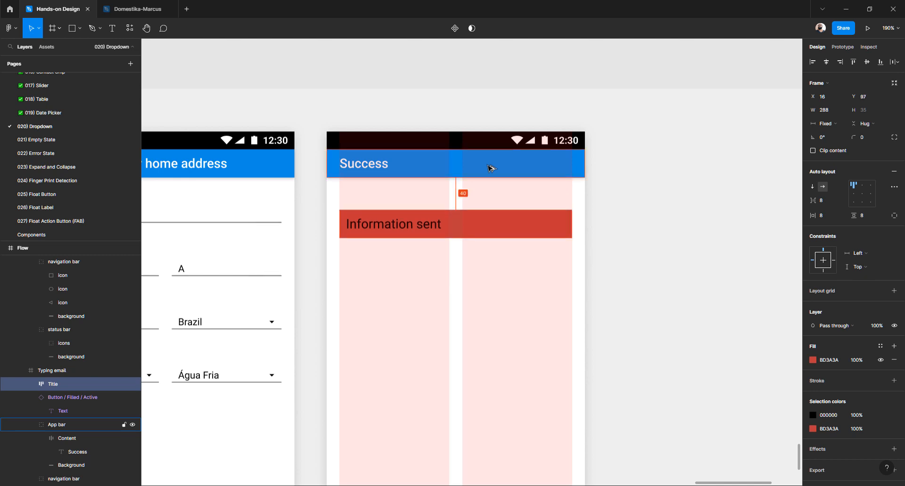
Duplicate the Title frame directly below the original at Y 141 and rename the copy "Text"
scroll(491, 168, up, 2)
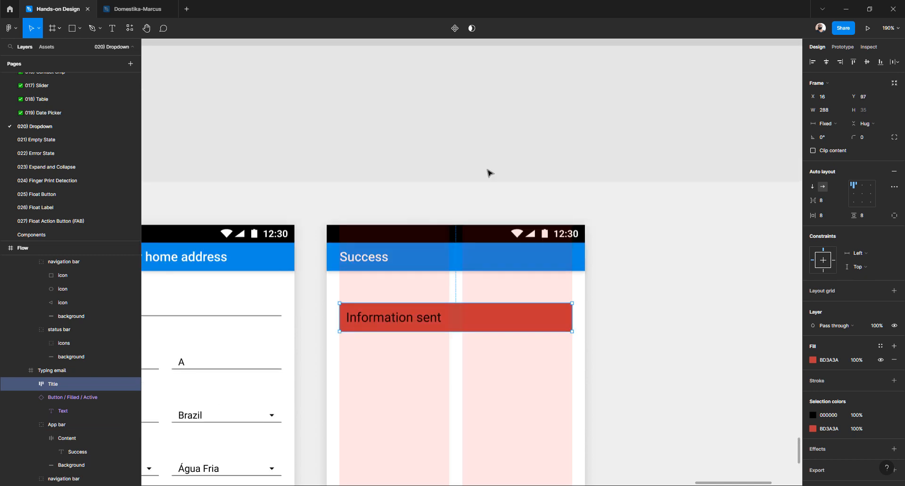
scroll(488, 171, down, 4)
scroll(487, 174, left, 5)
scroll(488, 173, right, 3)
scroll(488, 174, right, 3)
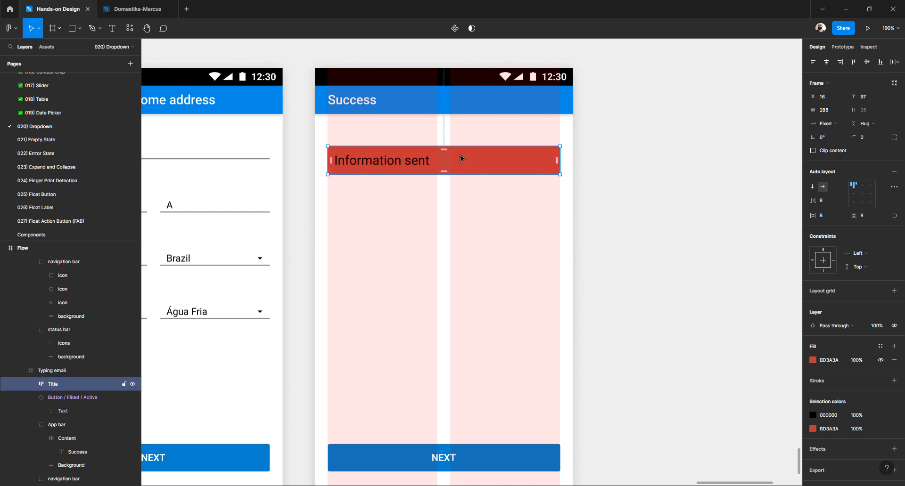
key(ctrl+d)
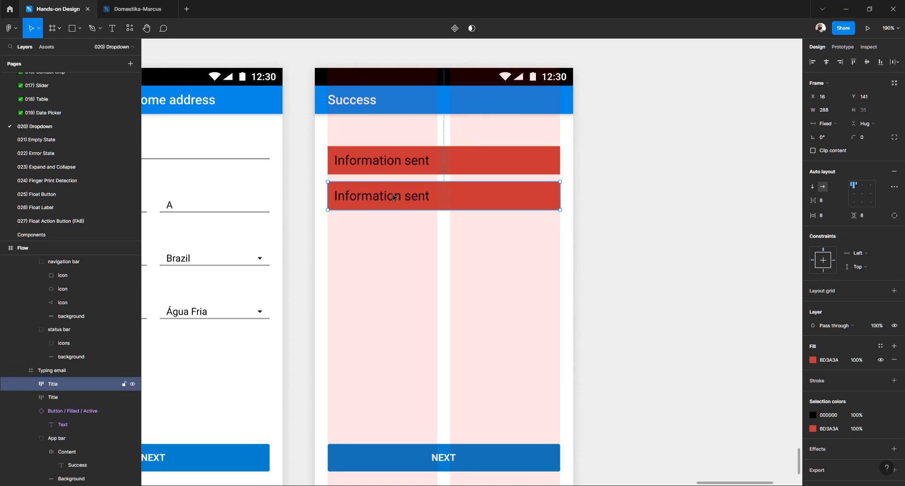
double_click(106, 391)
text(Text)
Set the font size of the text inside the new Text frame to 12
click(405, 204)
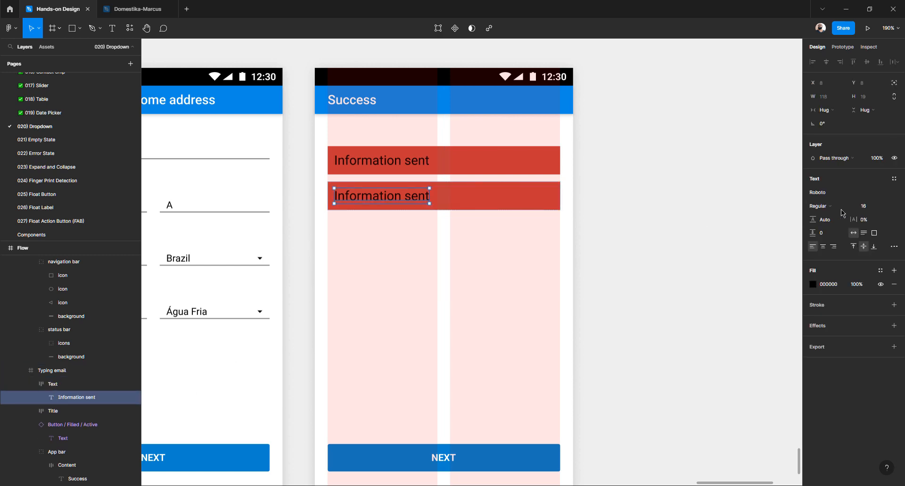
click(864, 207)
key(Return)
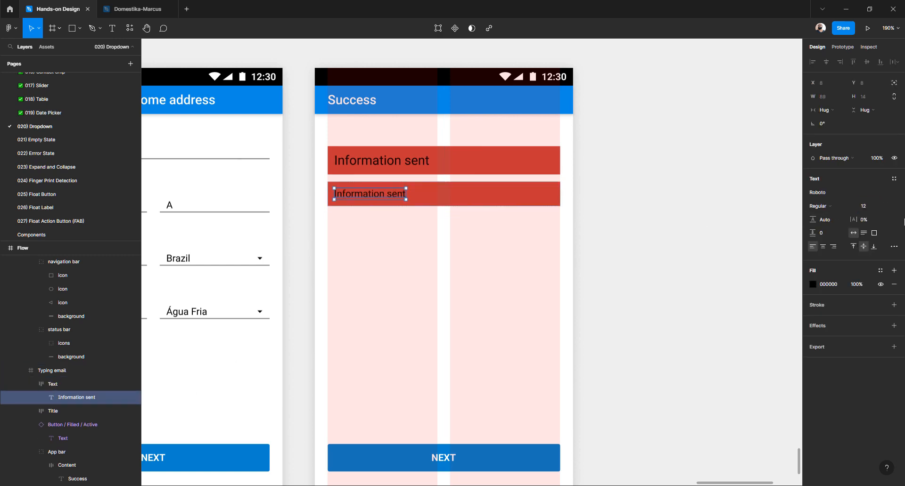
Try enlarging the text in the Text frame to font size 32, and undo the size change
double_click(386, 195)
key(ctrl+shift+period)
key(ctrl+shift+period)
key(ctrl+shift+period)
key(ctrl+shift+period)
key(ctrl+shift+period)
key(ctrl+shift+period)
key(ctrl+shift+period)
key(ctrl+shift+period)
key(ctrl+shift+period)
key(ctrl+shift+period)
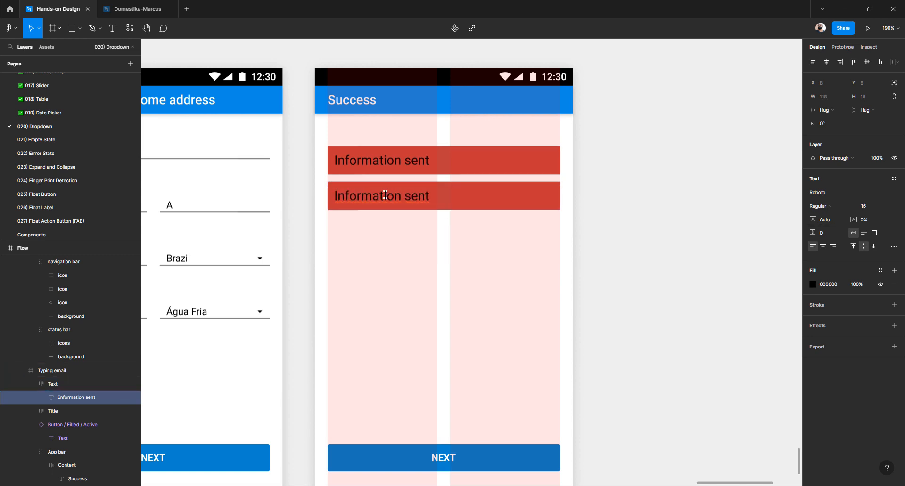
key(ctrl+shift+period)
key(ctrl+shift+period)
key(ctrl+shift+period)
key(ctrl+shift+period)
key(ctrl+shift+period)
key(ctrl+shift+period)
key(ctrl+shift+period)
key(ctrl+shift+period)
key(ctrl+shift+period)
key(ctrl+shift+period)
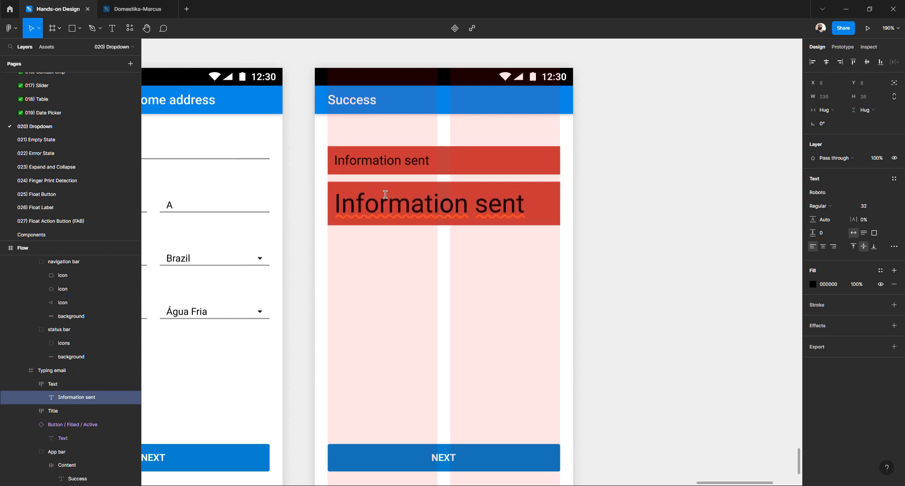
key(ctrl+z)
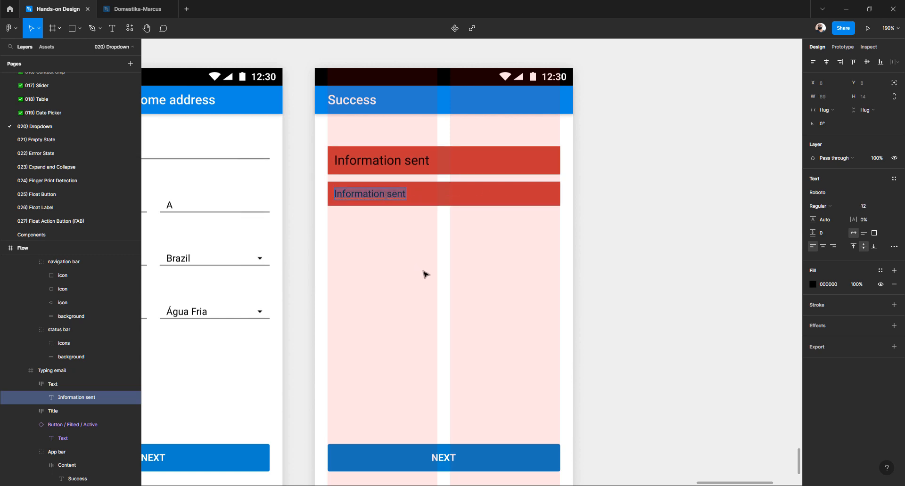
Copy the full message below the Information sent heading on the reference Success screen
scroll(601, 217, up, 15)
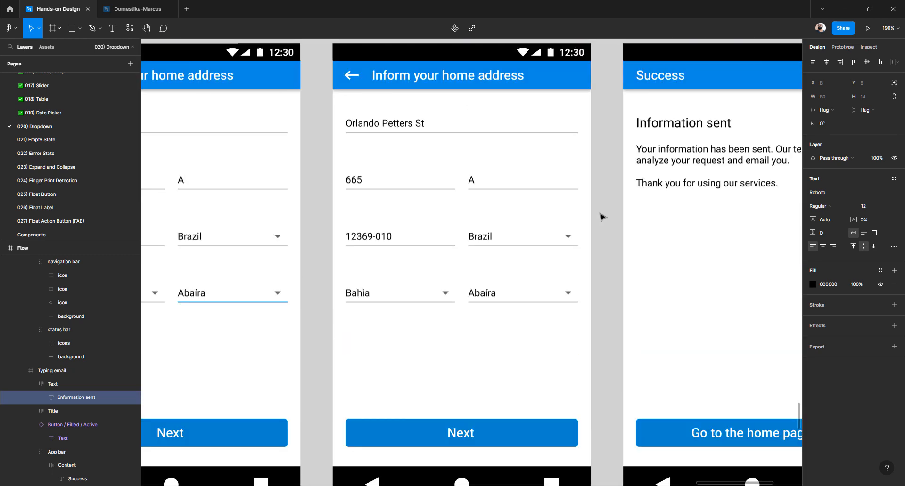
scroll(596, 213, right, 2)
triple_click(590, 161)
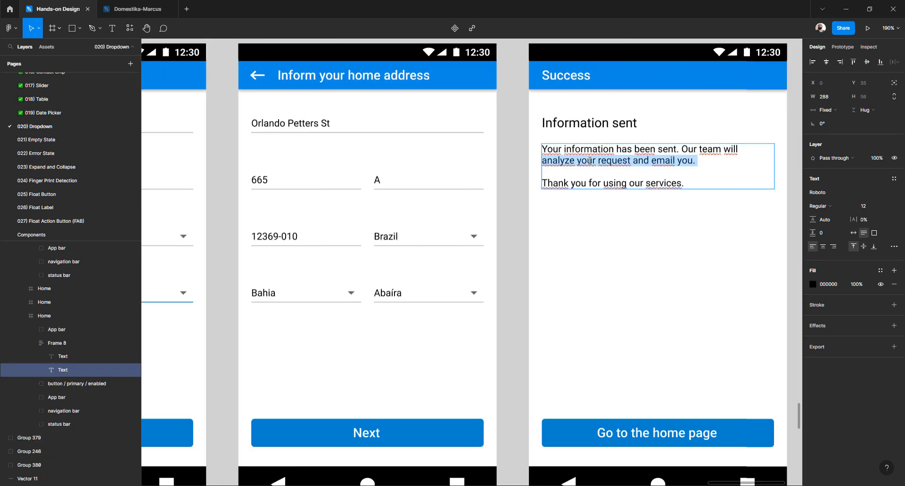
key(ctrl+a)
key(ctrl+c)
Replace the text in the Success screen's Text frame with the copied message "Your information has been sent..."
ctrl+scroll(575, 224, down, 3)
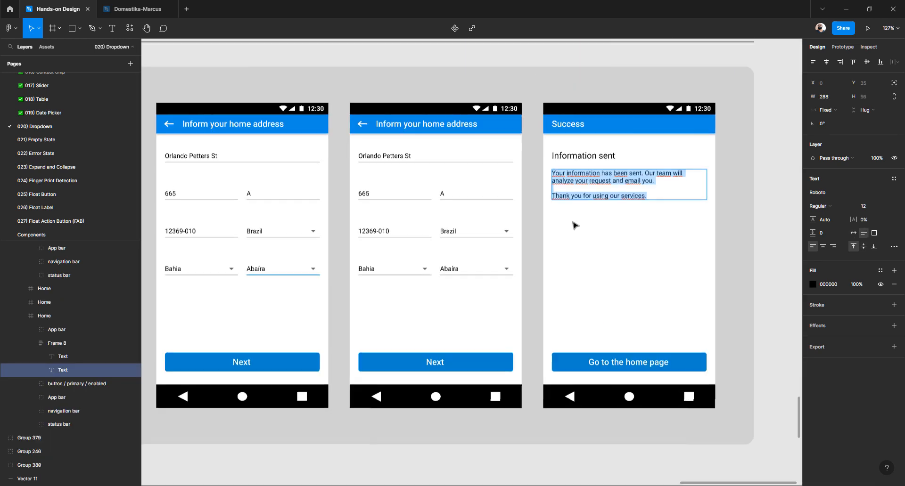
scroll(575, 224, down, 8)
scroll(474, 328, left, 3)
scroll(473, 326, down, 2)
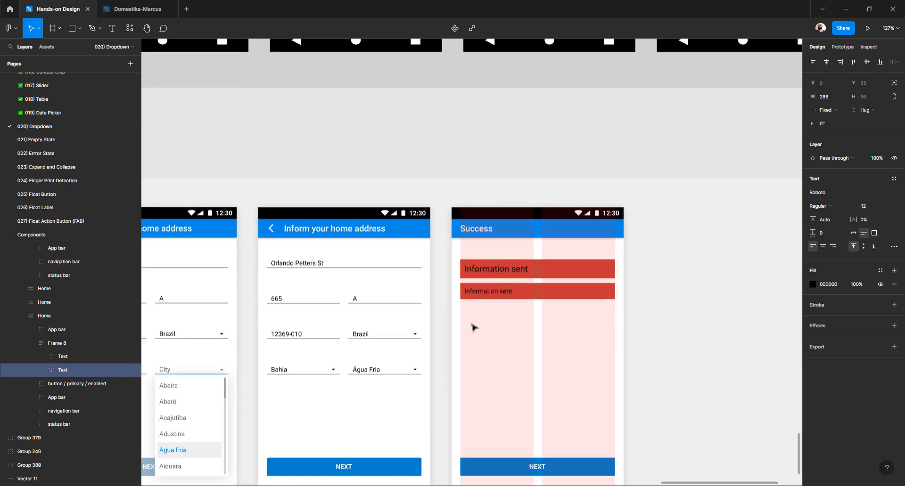
scroll(441, 307, right, 2)
ctrl+scroll(421, 279, up, 4)
double_click(421, 279)
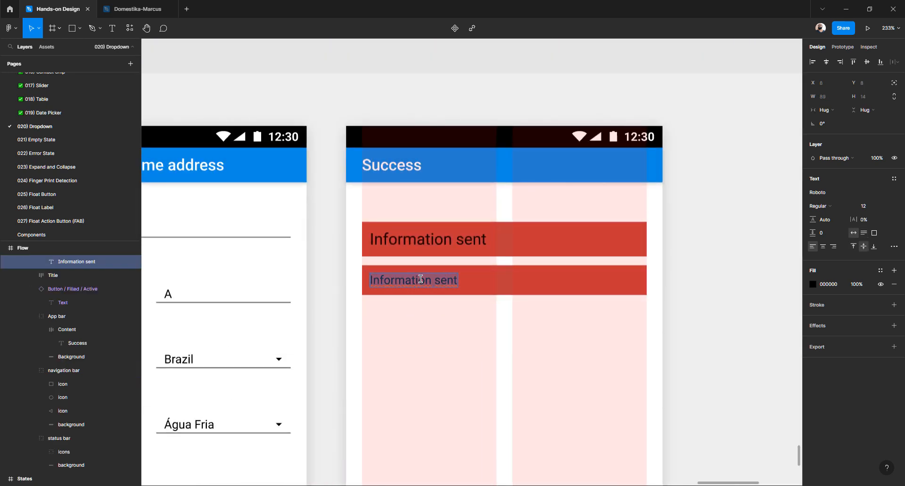
key(ctrl+v)
key(Escape)
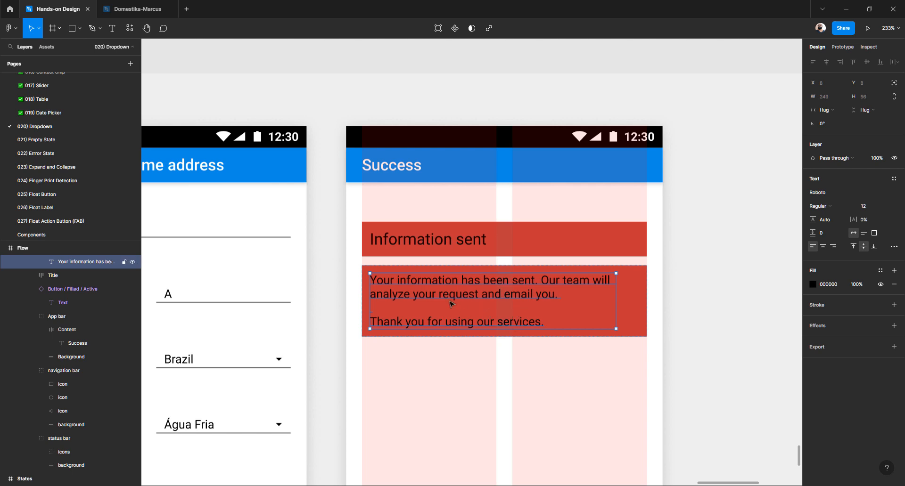
Check the reference button's label and change the Success screen's NEXT button label to "GO TO THE HOMEPAGE"
scroll(451, 304, down, 2)
scroll(451, 304, up, 5)
scroll(490, 294, right, 3)
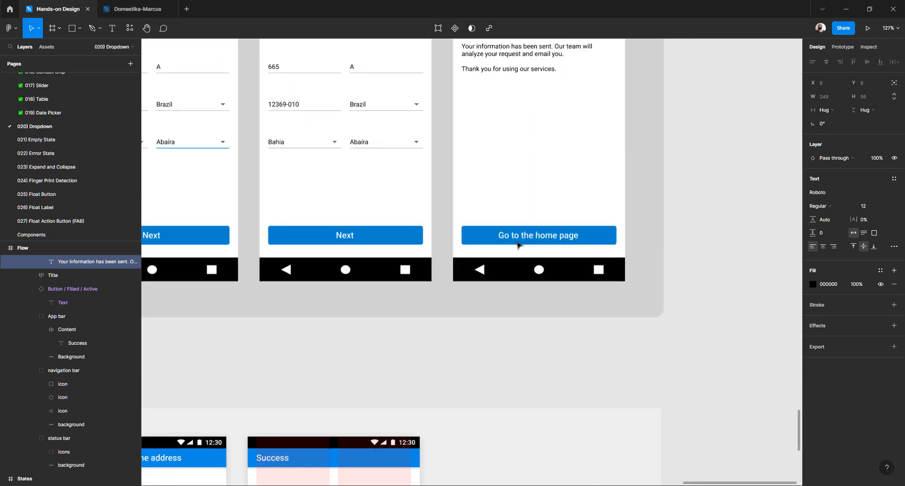
scroll(552, 327, down, 7)
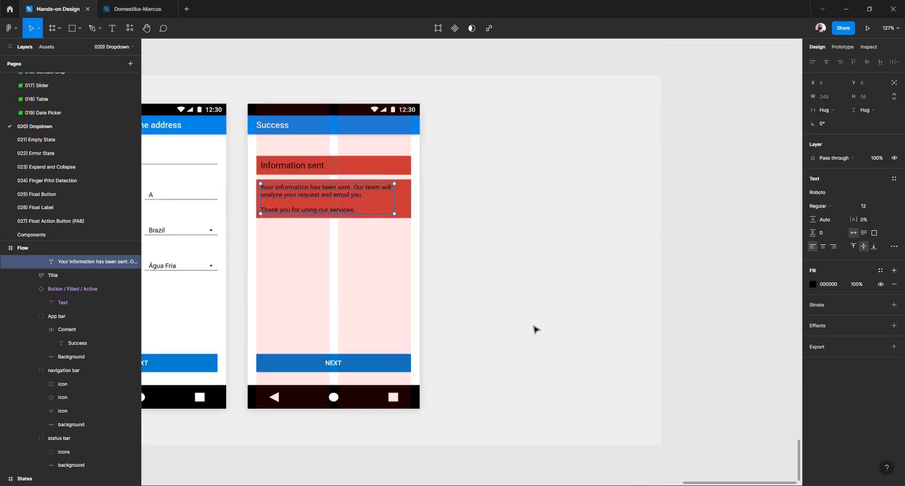
scroll(536, 327, left, 2)
double_click(418, 365)
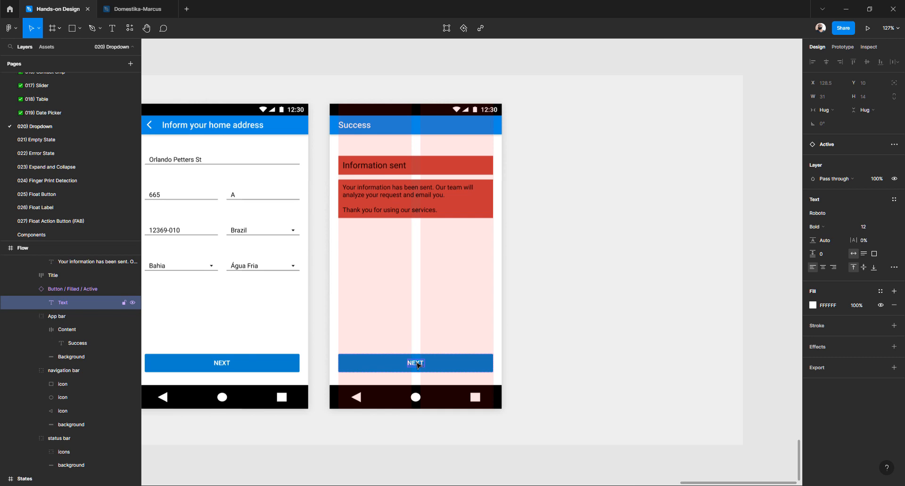
text(GO)
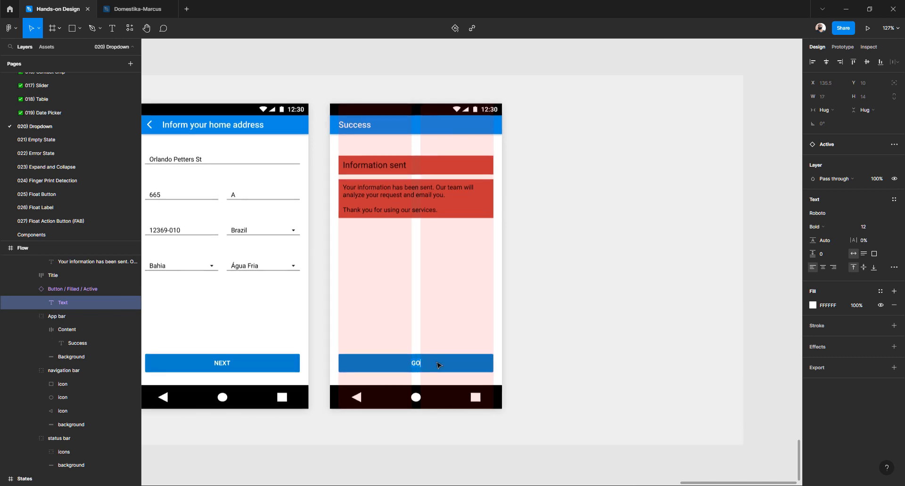
text( TO THE HOME PAGE)
key(BackSpace)
key(BackSpace)
key(BackSpace)
text(AGE)
Compare the button label with the reference and correct it to "GO TO THE HOME PAGE"
scroll(485, 346, up, 10)
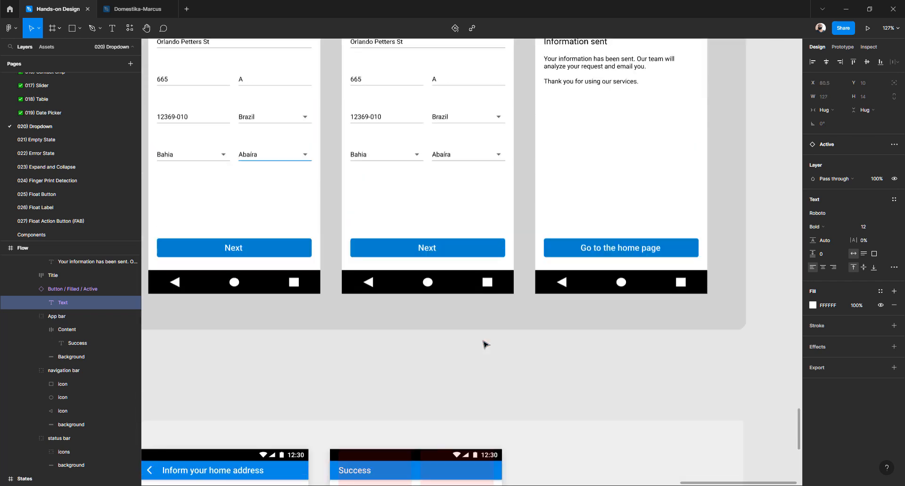
scroll(484, 345, down, 10)
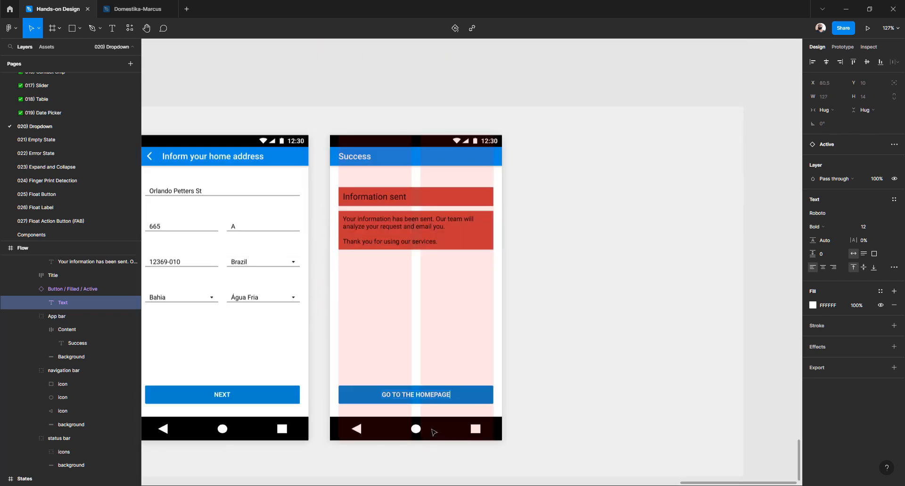
click(435, 397)
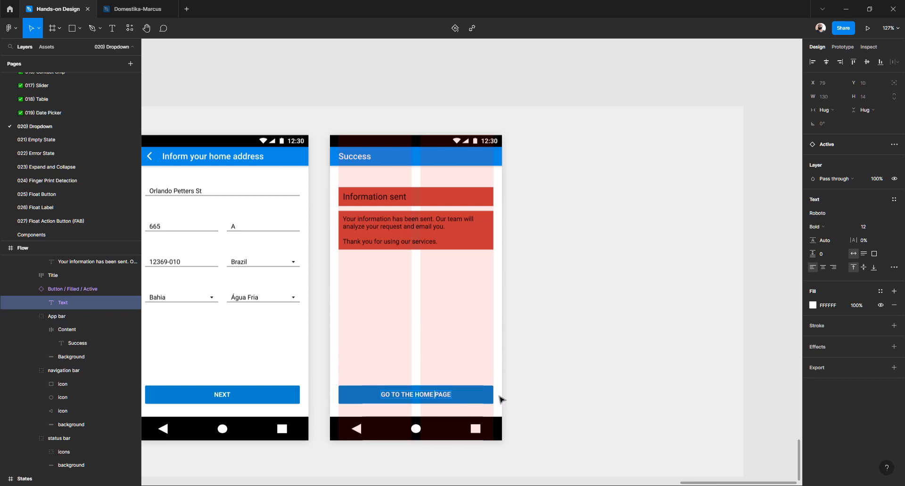
click(532, 383)
Hide the red BD3A3A fills of the Text and Title frames on the Success screen
scroll(532, 383, left, 3)
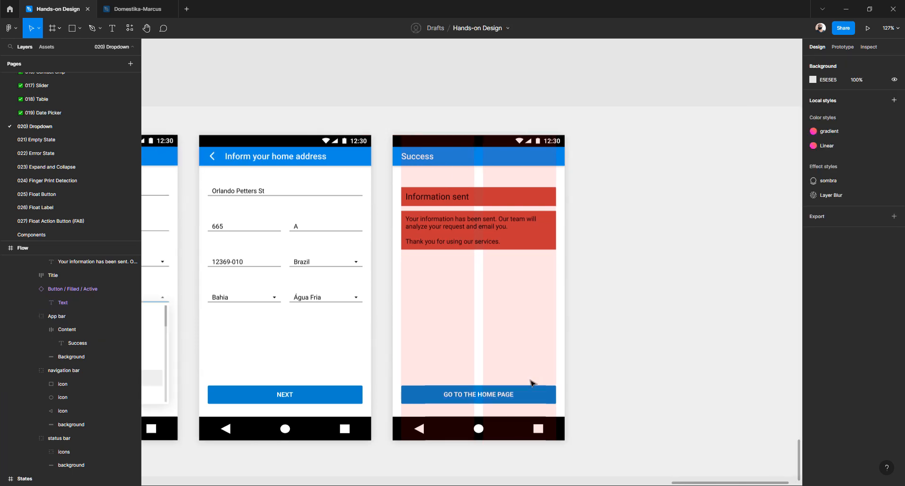
click(487, 244)
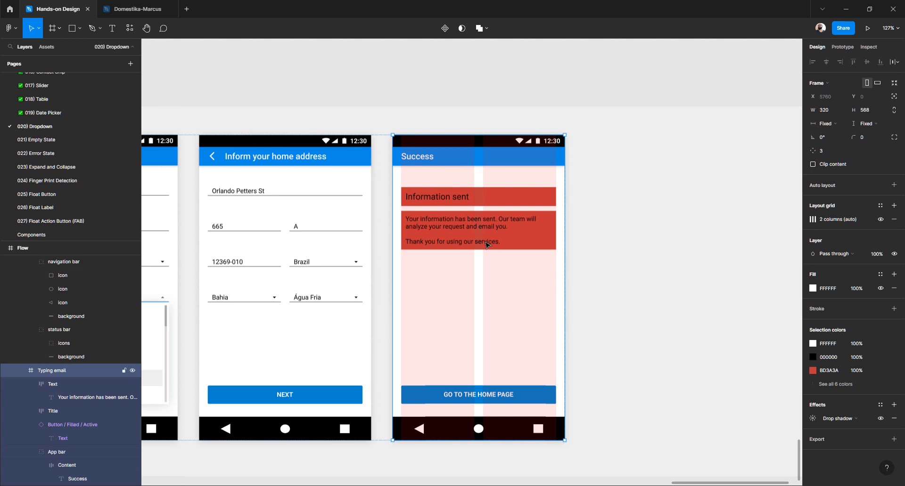
click(881, 360)
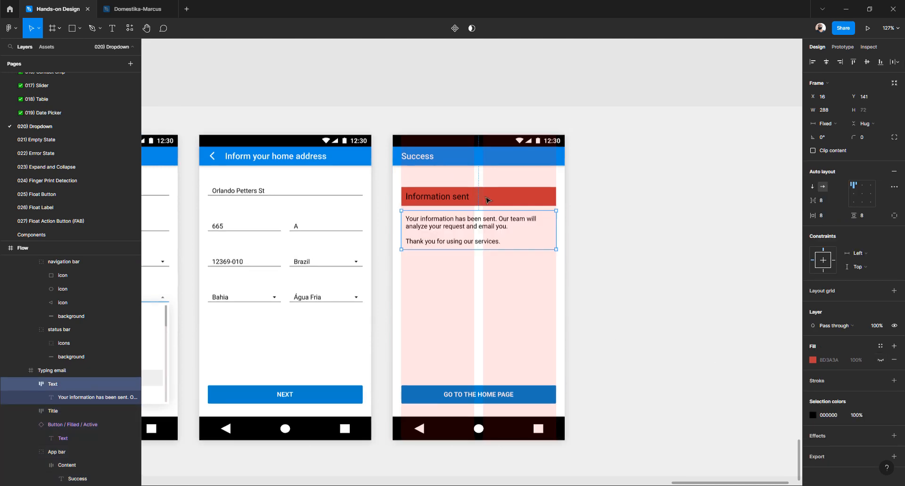
key(Tab)
click(881, 361)
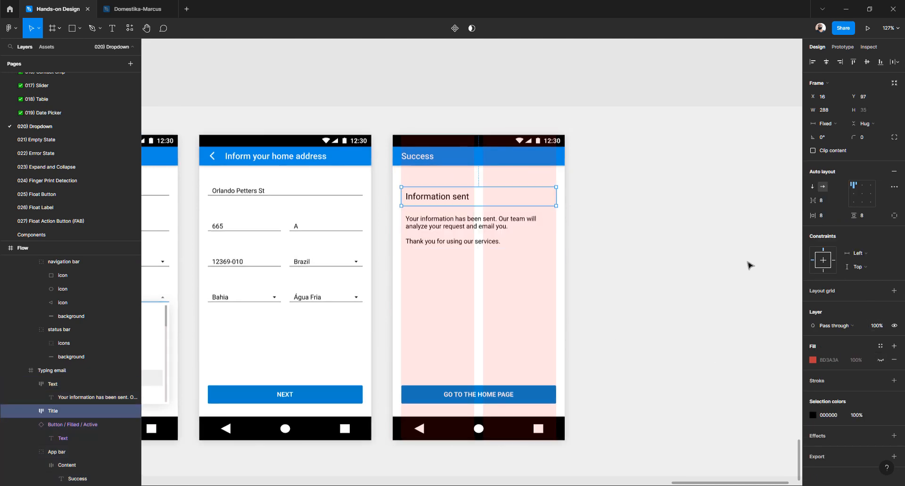
Hide the Success screen's two-column layout grid, deselect the screen and view the whole flow beside the reference
click(702, 249)
click(476, 175)
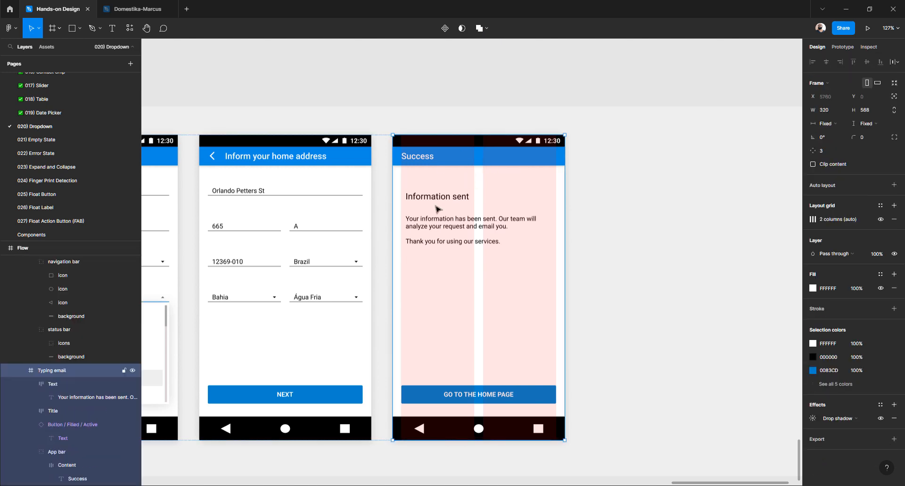
click(881, 220)
click(709, 214)
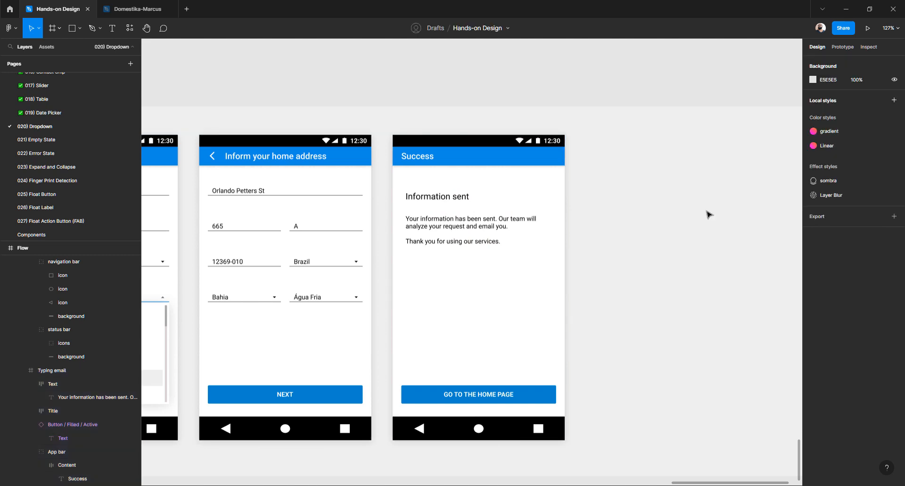
scroll(709, 214, down, 10)
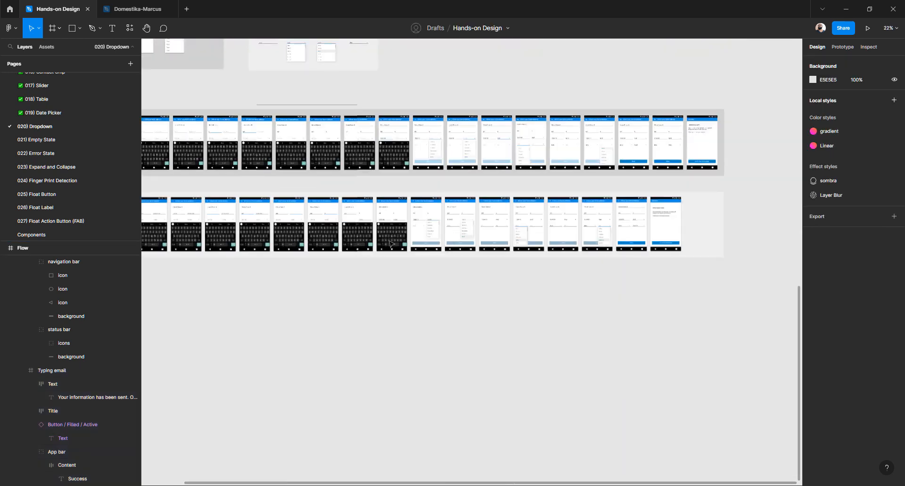
Select the first address screen of the flow and view it close up
scroll(391, 244, left, 5)
scroll(303, 216, up, 3)
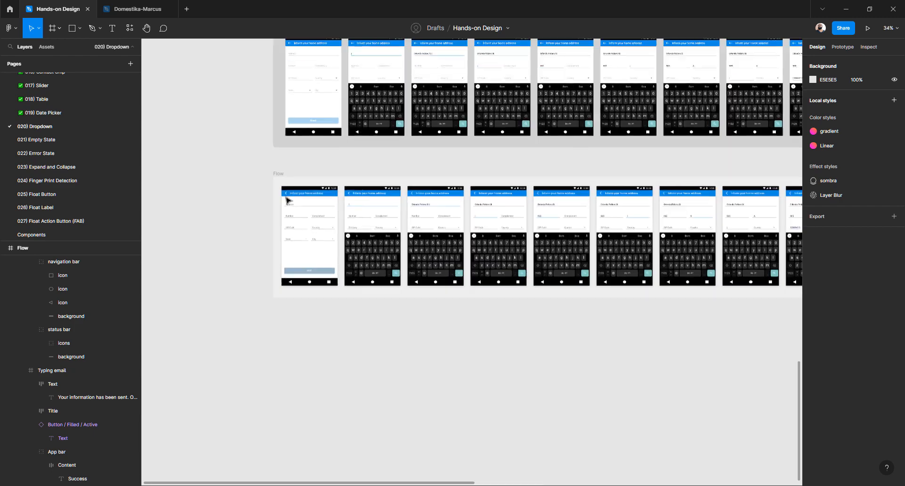
scroll(287, 200, up, 6)
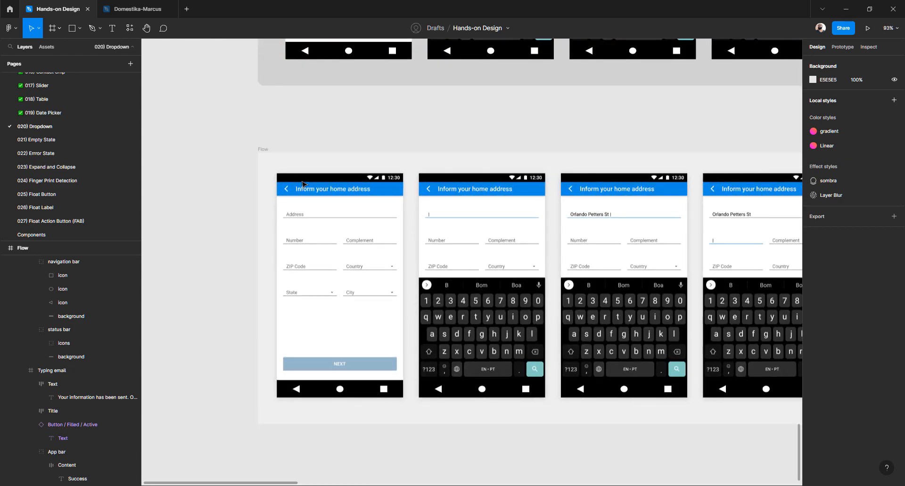
click(303, 184)
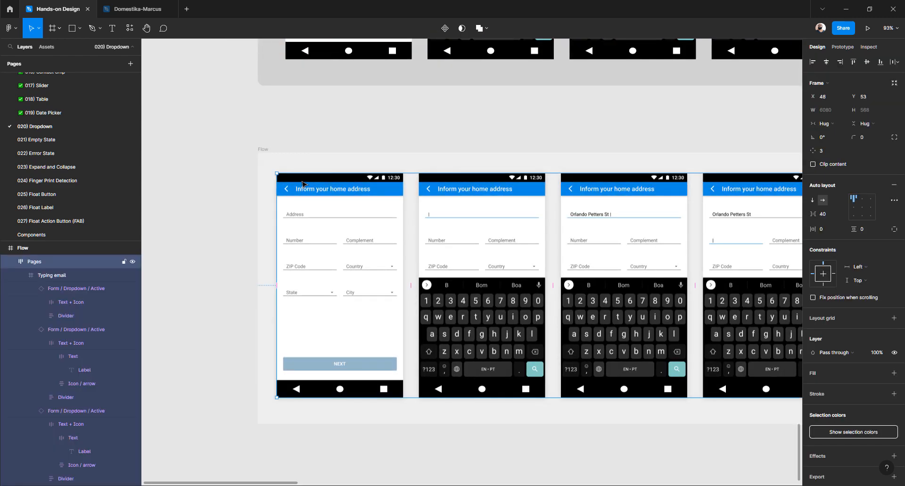
double_click(302, 183)
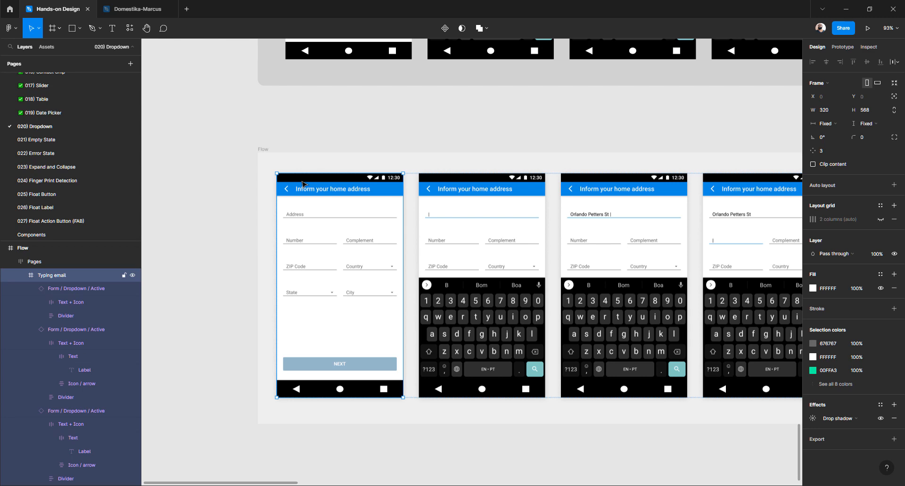
key(shift+1)
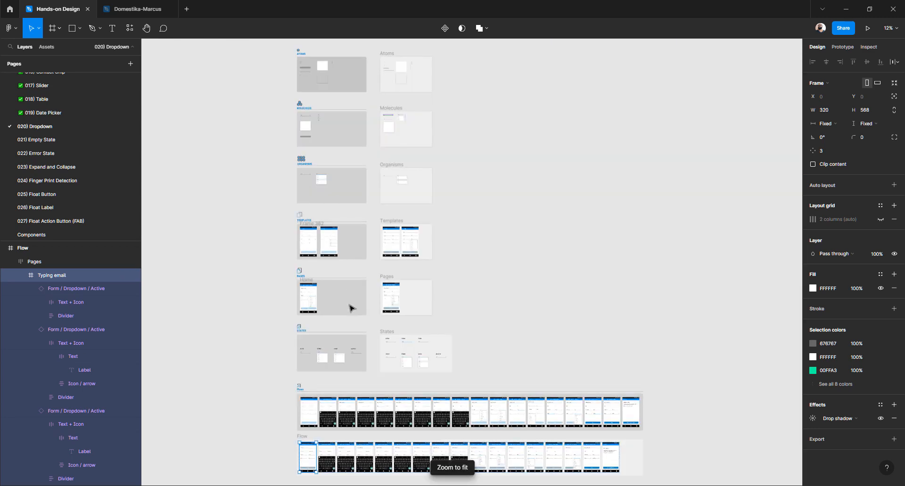
scroll(299, 322, up, 5)
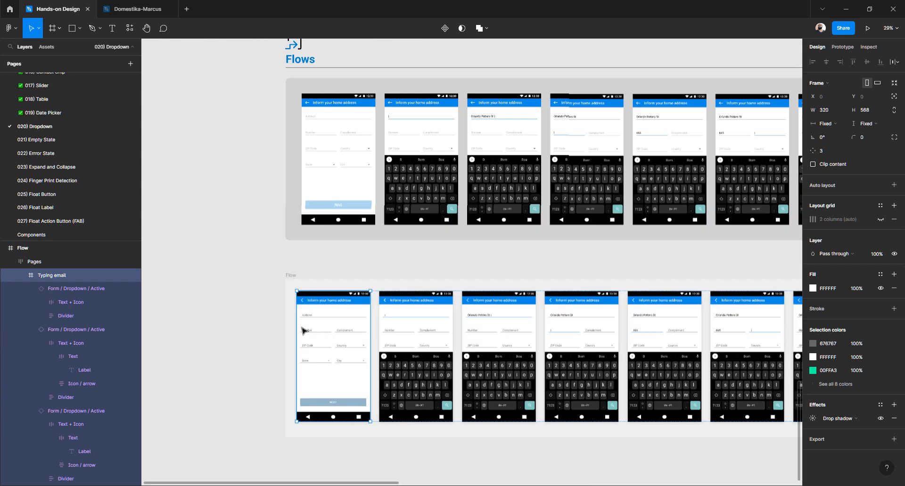
key(shift+2)
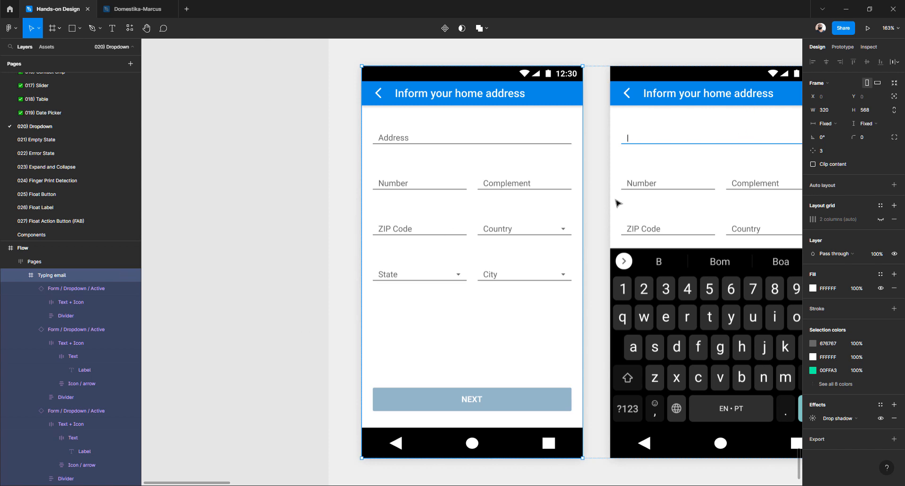
Present the flow as a prototype and scale it to fit the screen
click(868, 29)
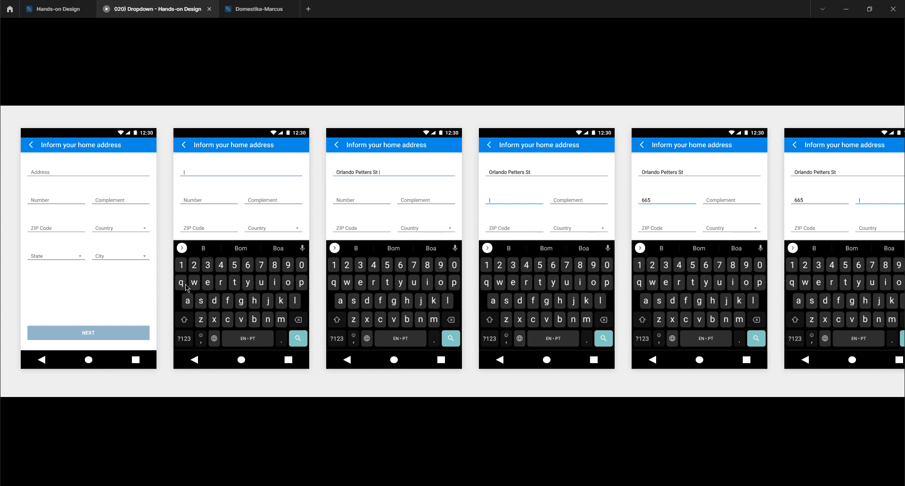
scroll(361, 279, up, 8)
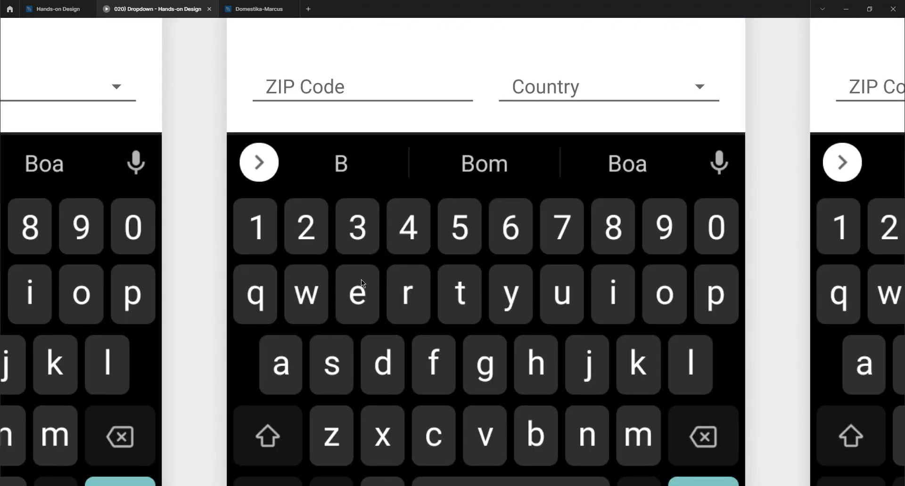
scroll(361, 279, down, 8)
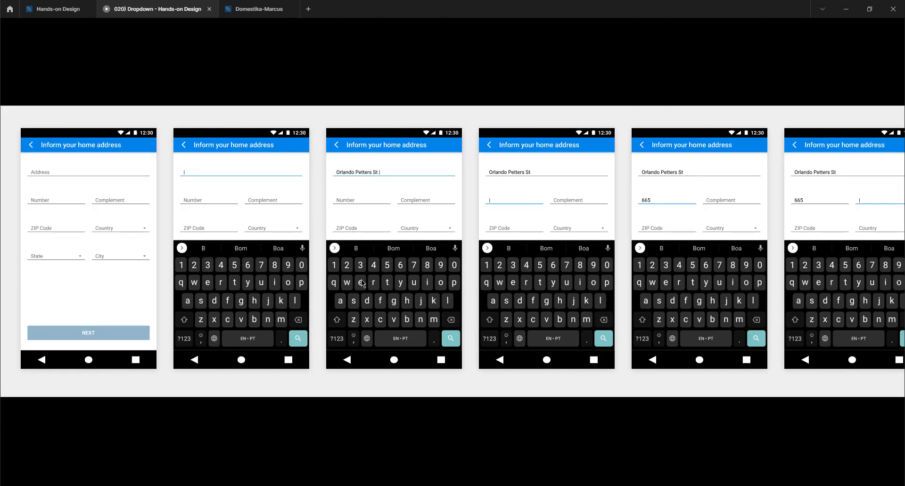
scroll(362, 283, up, 4)
scroll(362, 283, down, 4)
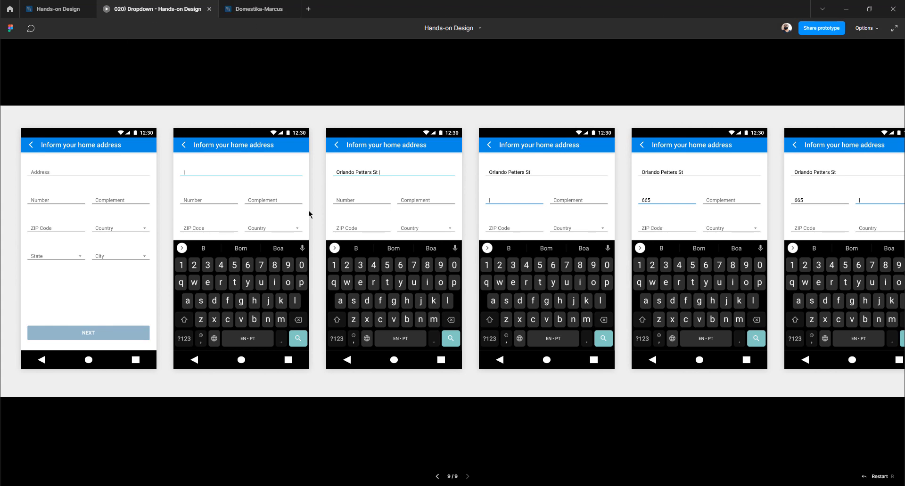
click(875, 31)
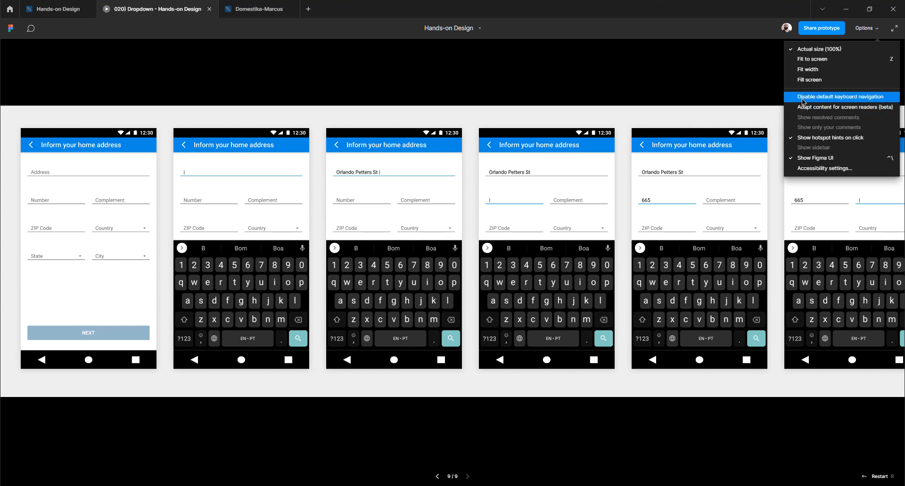
click(800, 61)
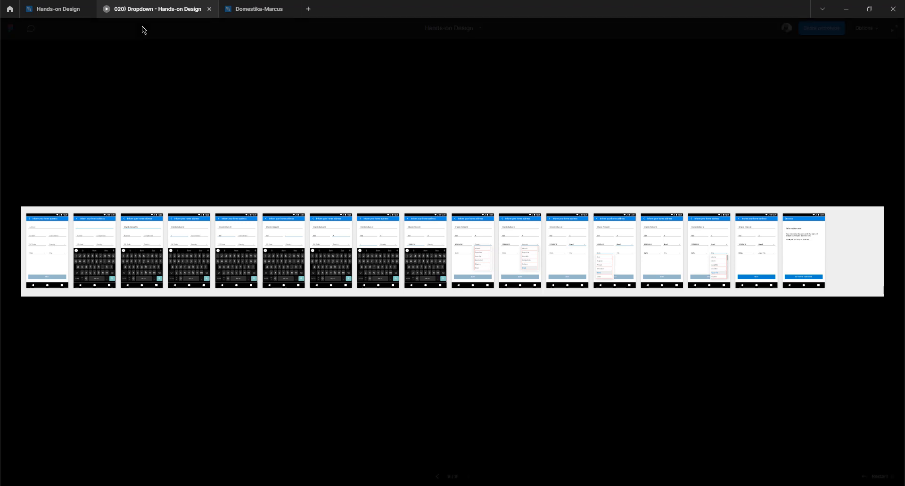
Return to the Hands-on Design file, hide the interface and deselect the first screen
click(56, 14)
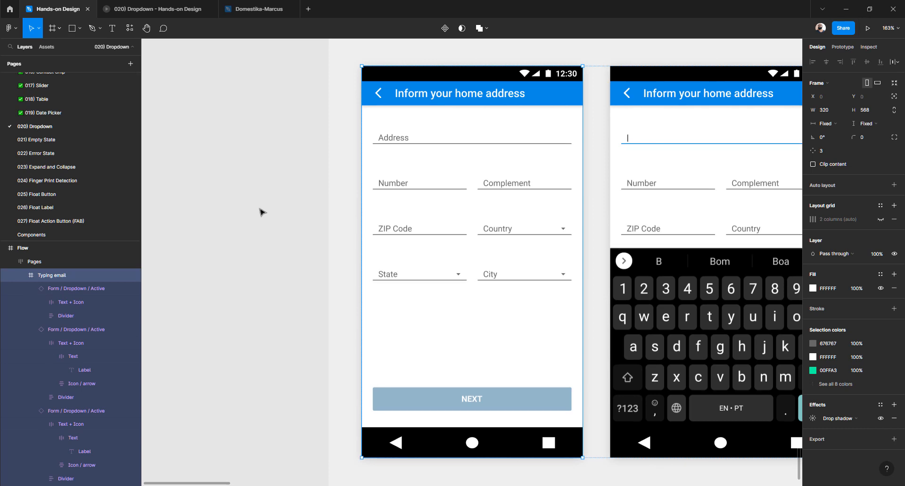
key(ctrl+backslash)
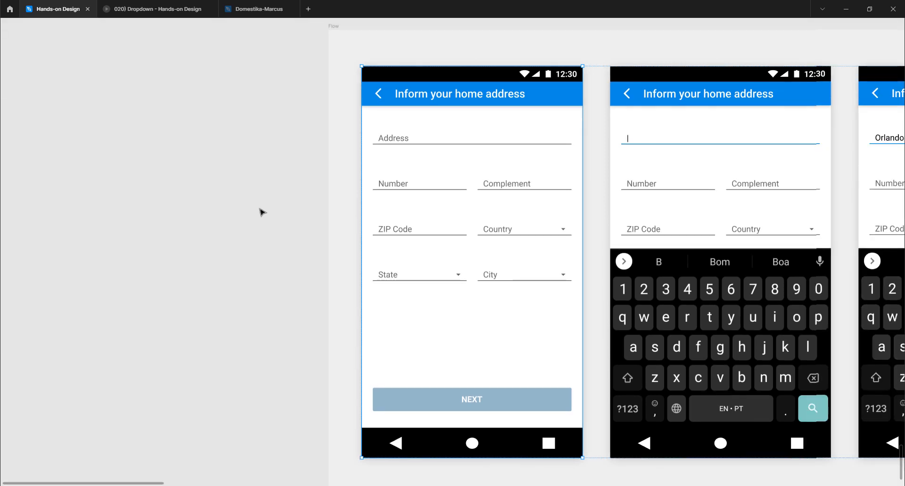
click(263, 212)
scroll(247, 213, right, 8)
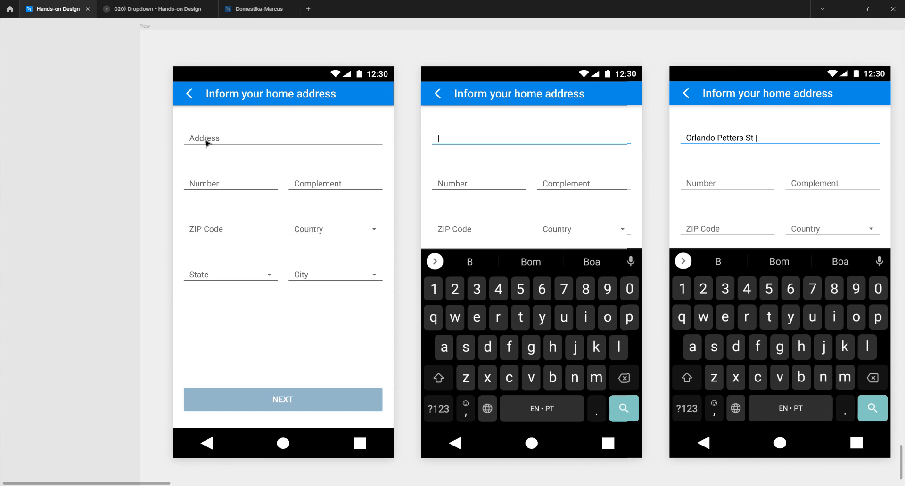
Examine the flow's typing screens in order, from the address field through number and complement to the ZIP code
key(ctrl+a)
scroll(204, 141, right, 9)
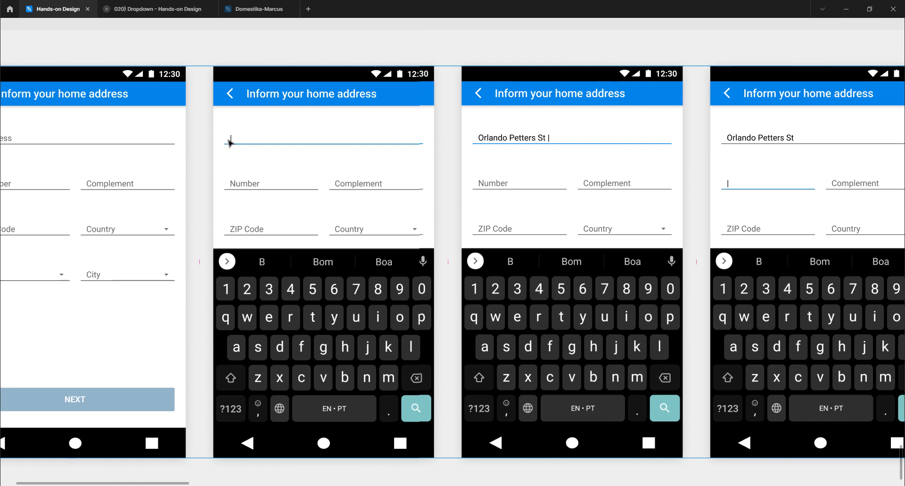
scroll(372, 176, right, 5)
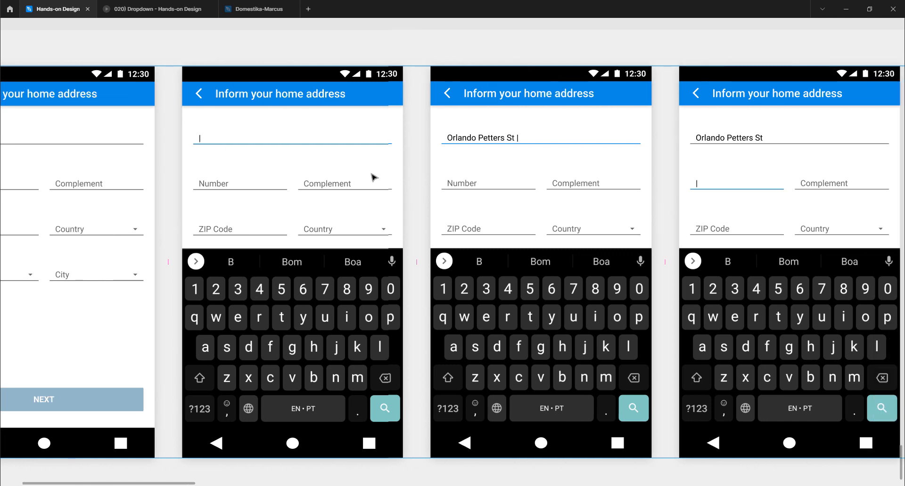
scroll(411, 161, right, 7)
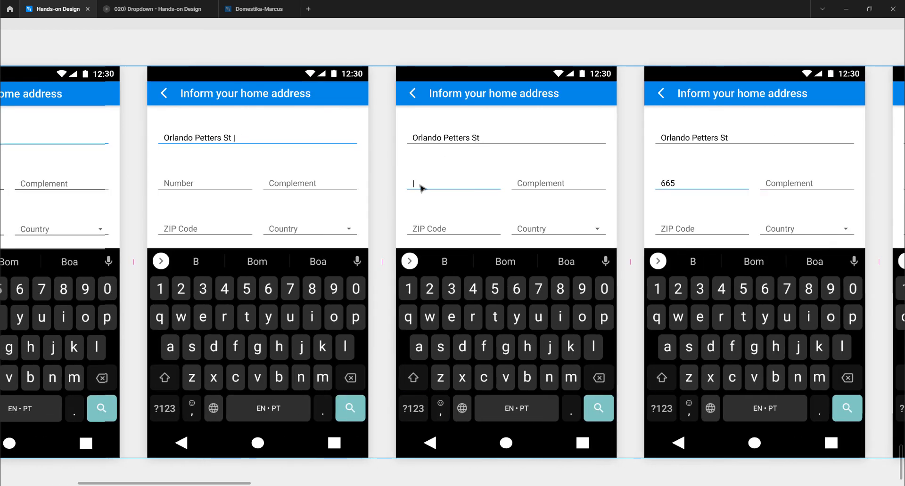
scroll(448, 187, right, 9)
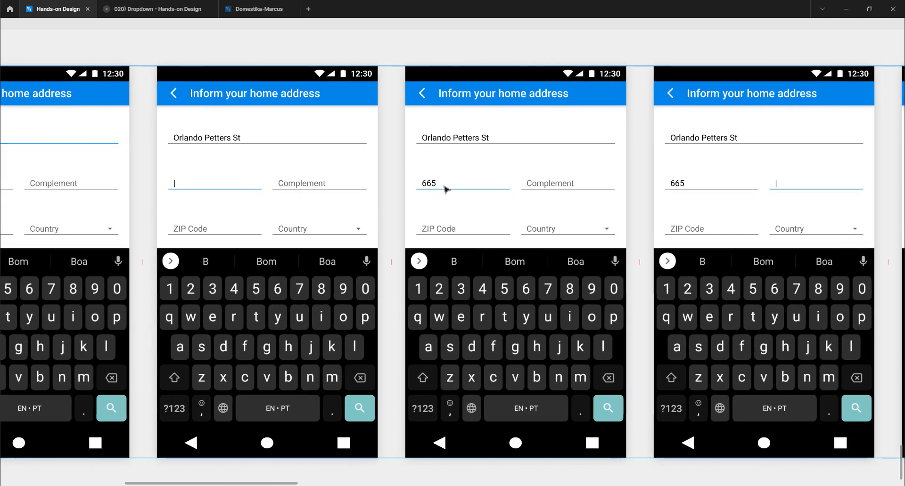
scroll(445, 191, right, 9)
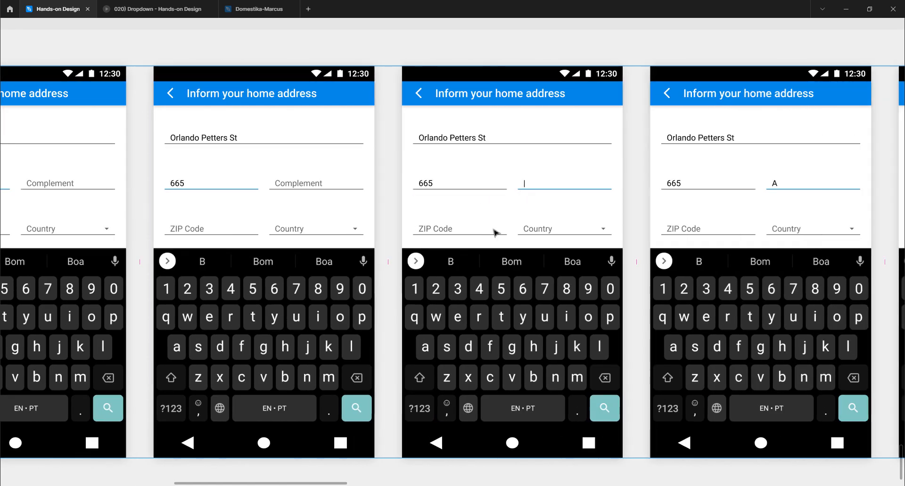
scroll(538, 235, right, 8)
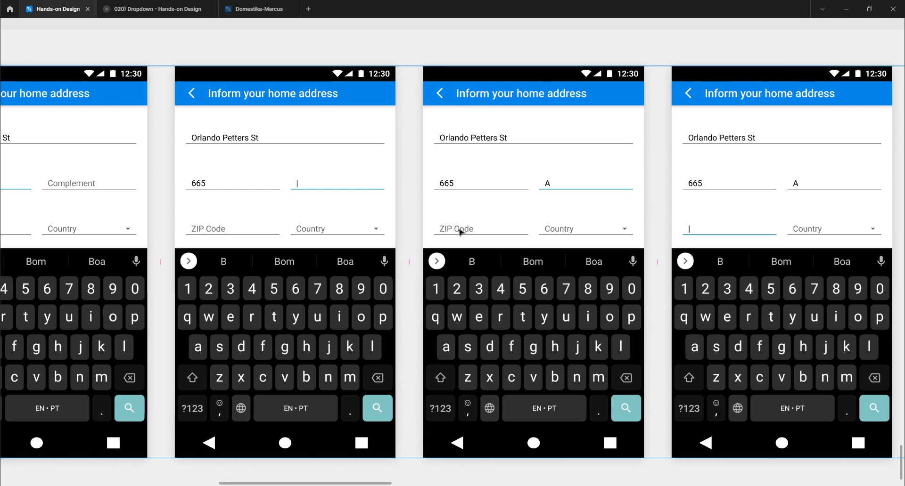
scroll(458, 232, right, 13)
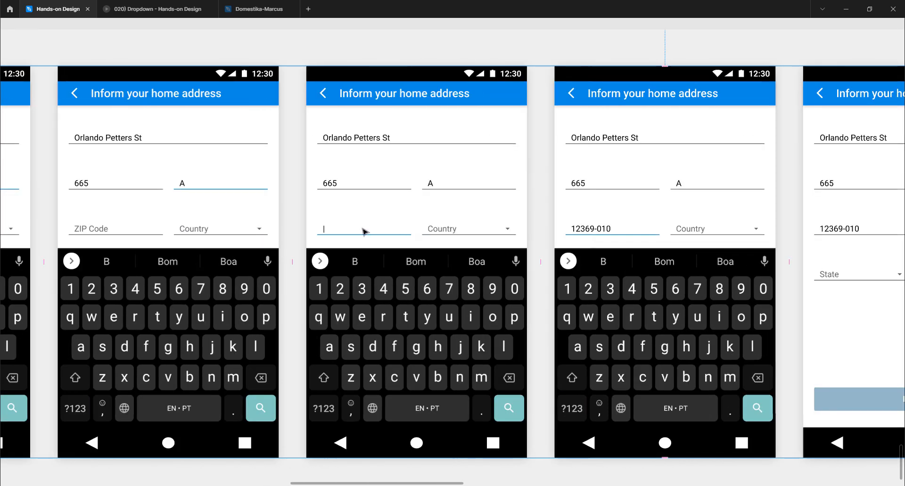
scroll(423, 243, right, 4)
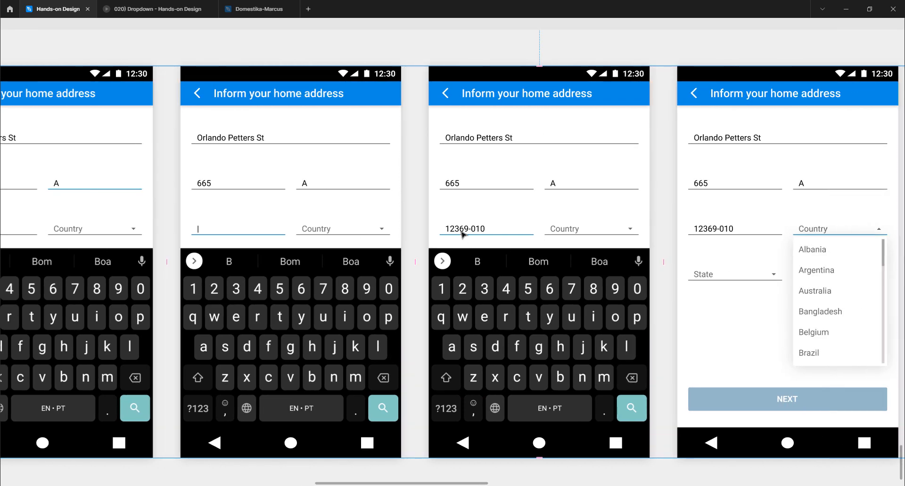
Examine the Country, State and City dropdown screens, the active NEXT button and the closing Success screen
scroll(519, 231, right, 10)
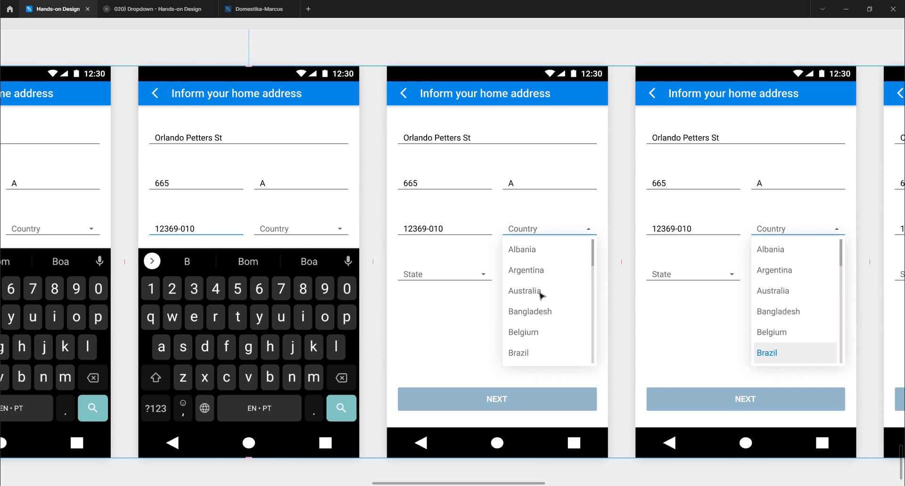
scroll(522, 253, right, 6)
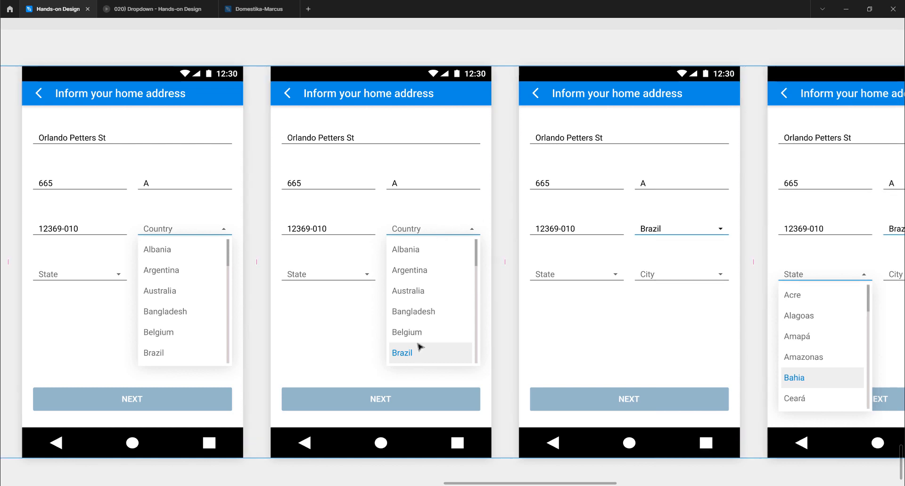
scroll(561, 259, right, 2)
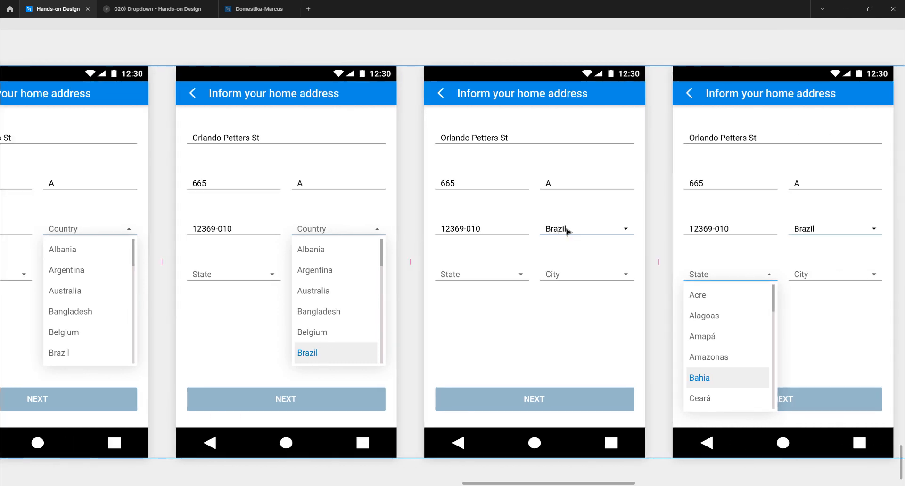
scroll(519, 266, right, 5)
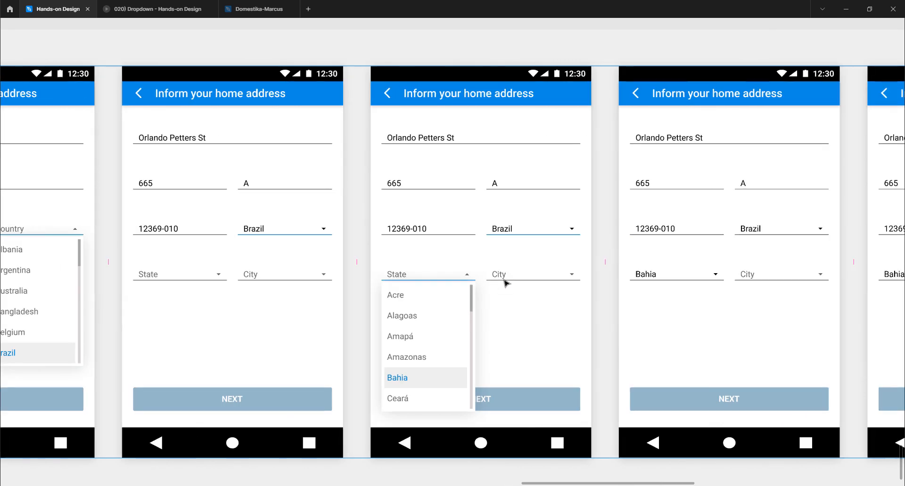
scroll(480, 314, right, 3)
scroll(488, 302, right, 1)
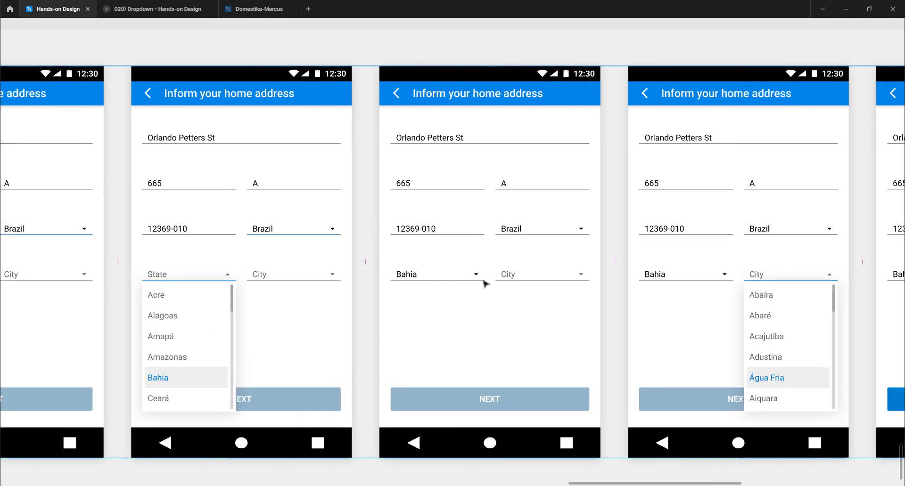
scroll(514, 305, right, 4)
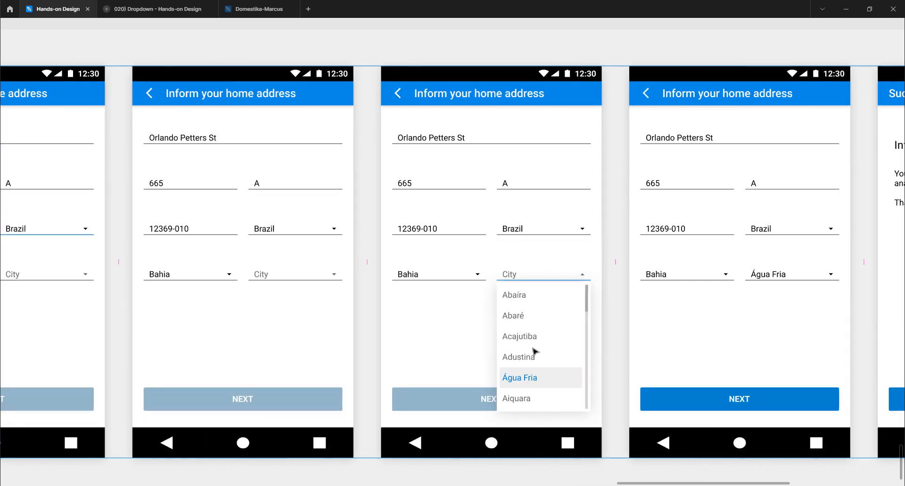
scroll(535, 351, right, 4)
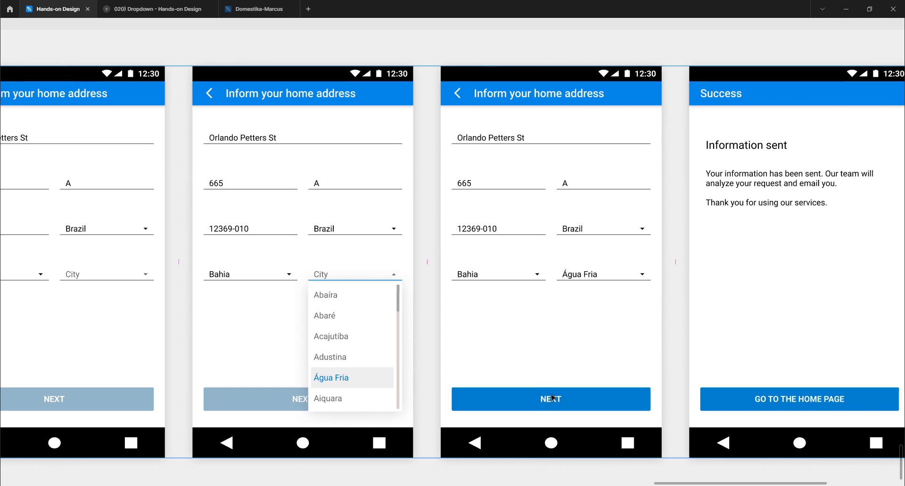
click(548, 399)
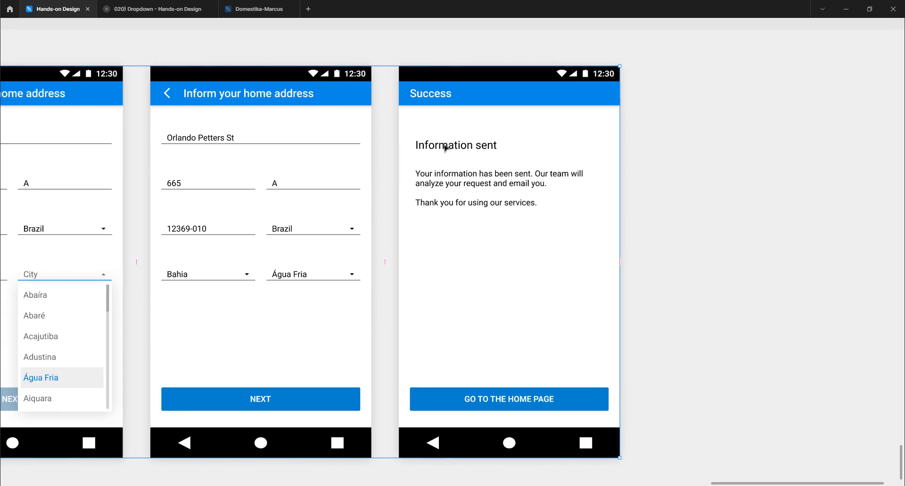